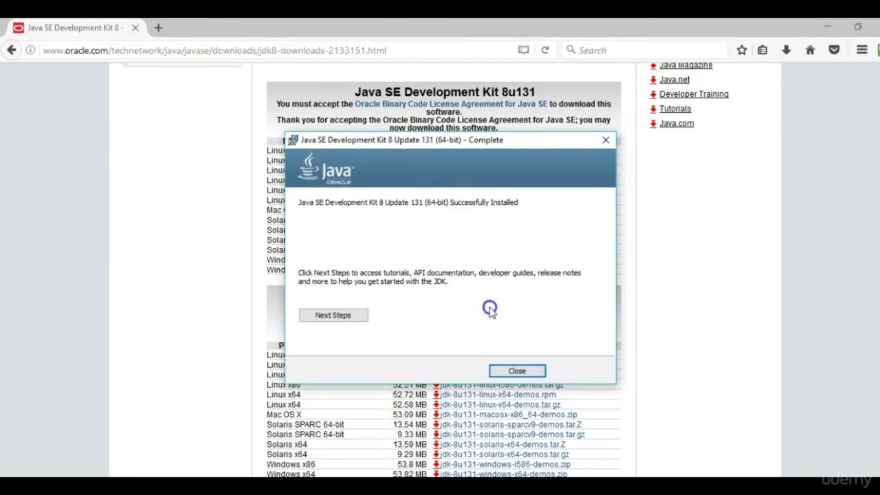
Close the installer and browse File Explorer to C:\Program Files.
{"action": "left_click", "coordinate": [518, 372]}
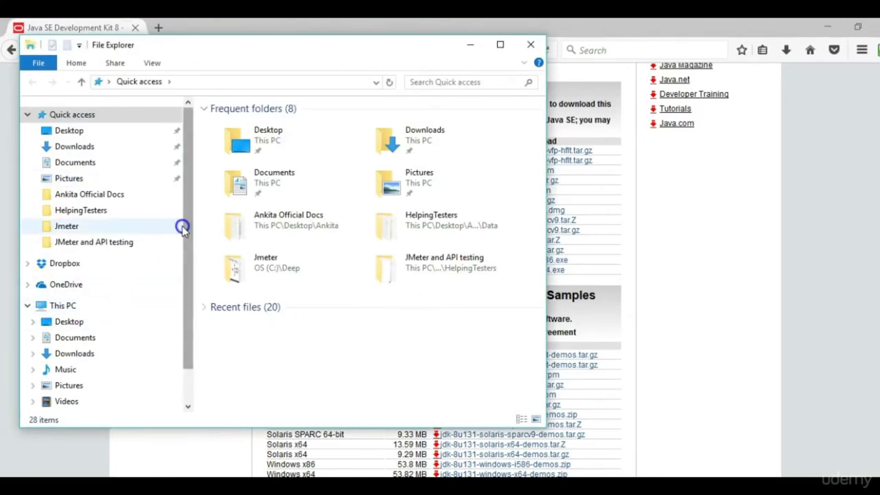
{"action": "left_click_drag", "start_coordinate": [181, 226], "coordinate": [187, 275]}
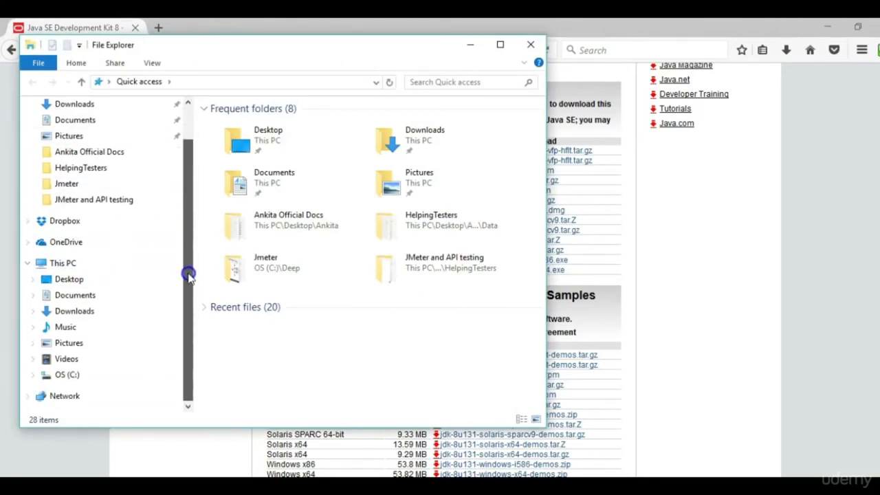
{"action": "left_click", "coordinate": [67, 375]}
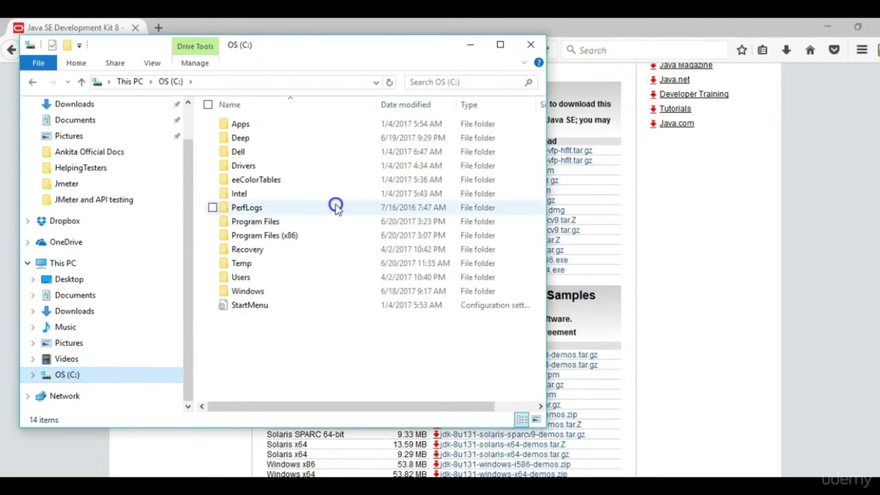
{"action": "left_click", "coordinate": [326, 226]}
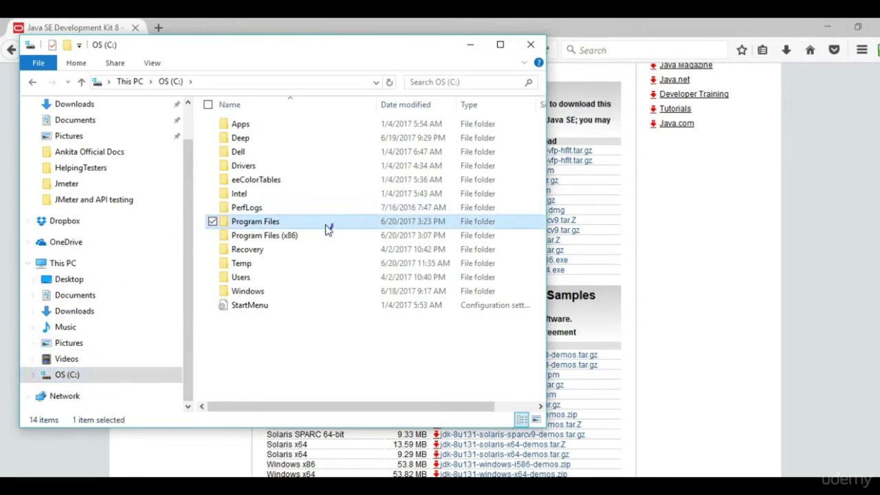
{"action": "left_click_drag", "start_coordinate": [326, 225], "coordinate": [273, 196]}
Open the Java folder, check jdk1.8.0_131 and jre1.8.0_131, then close Explorer.
{"action": "left_click", "coordinate": [273, 196]}
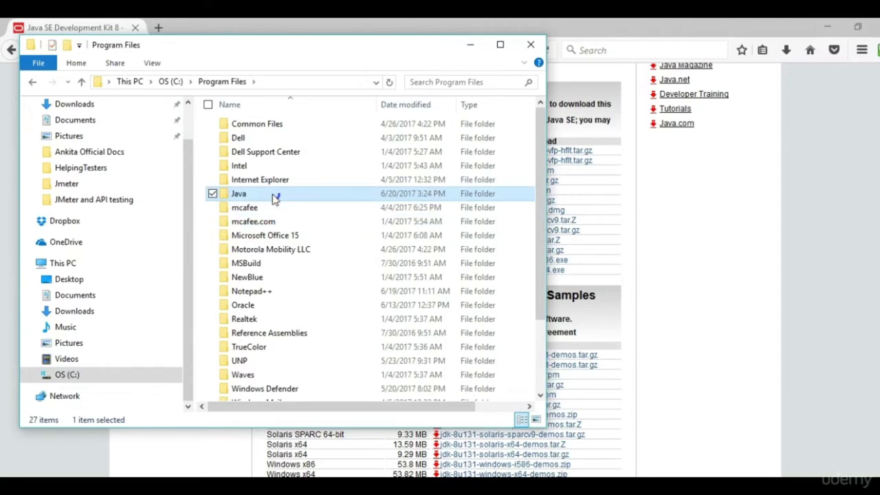
{"action": "mouse_move", "coordinate": [271, 198]}
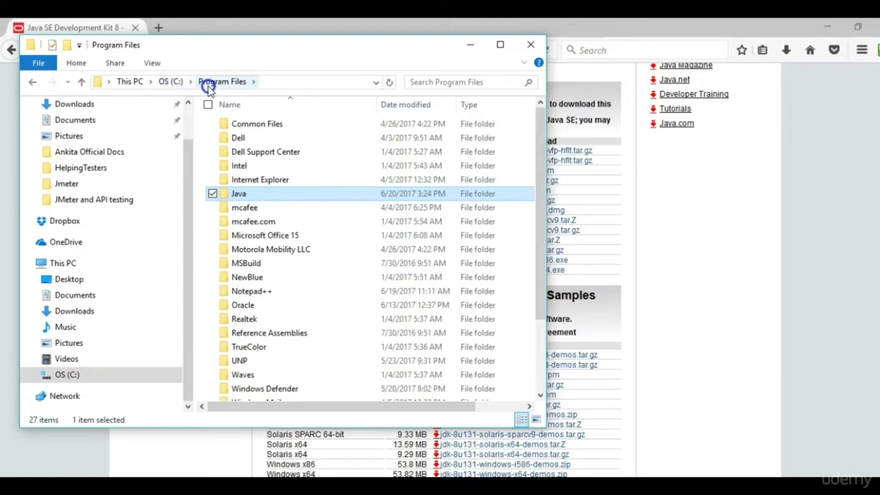
{"action": "double_click", "coordinate": [246, 198]}
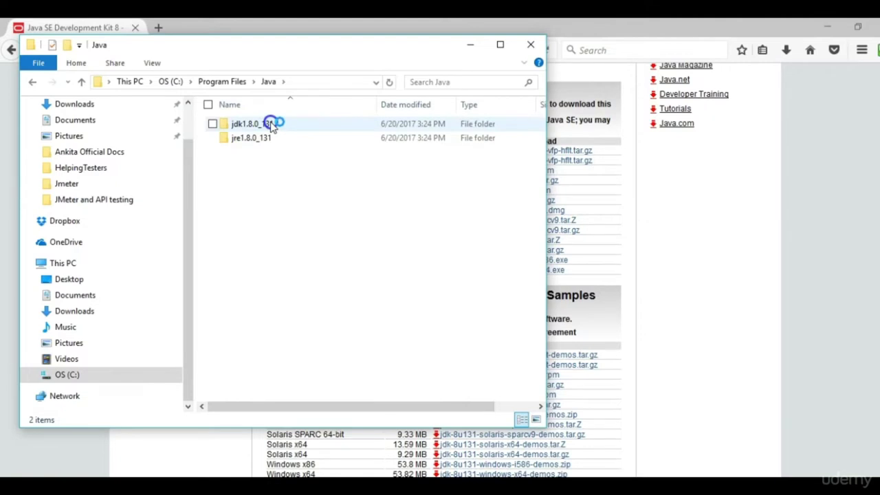
{"action": "left_click", "coordinate": [273, 126]}
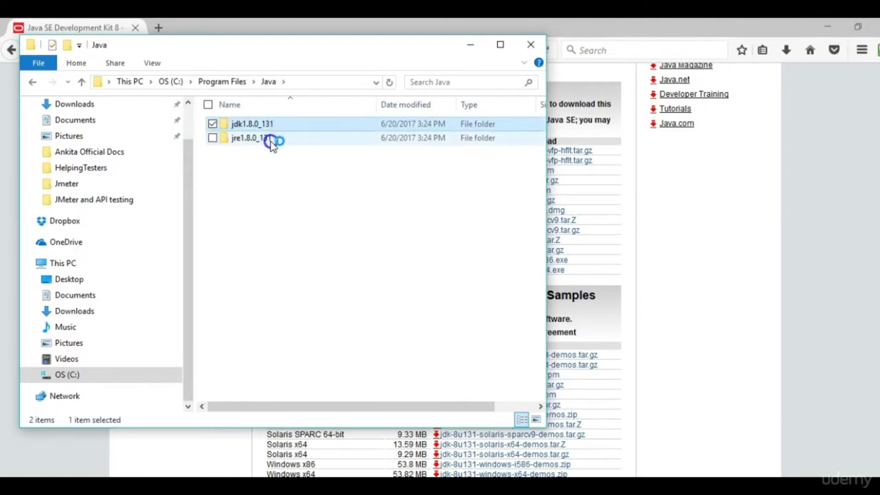
{"action": "left_click", "coordinate": [271, 140]}
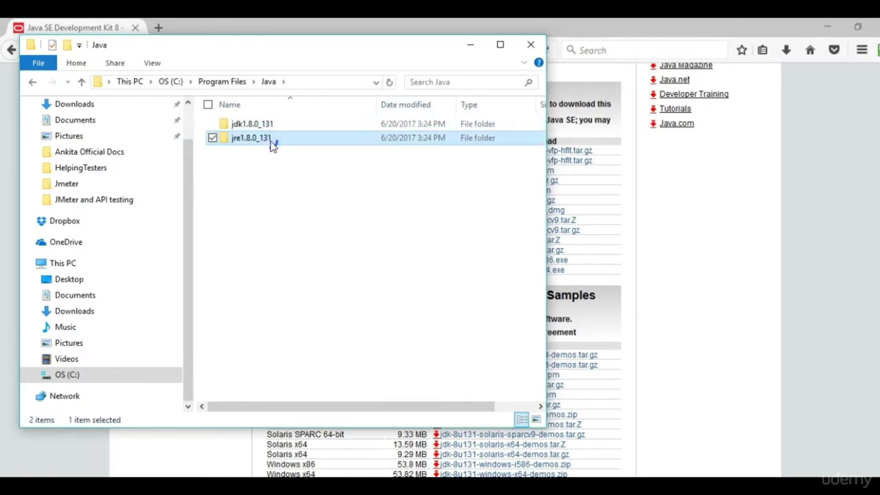
{"action": "left_click", "coordinate": [350, 287]}
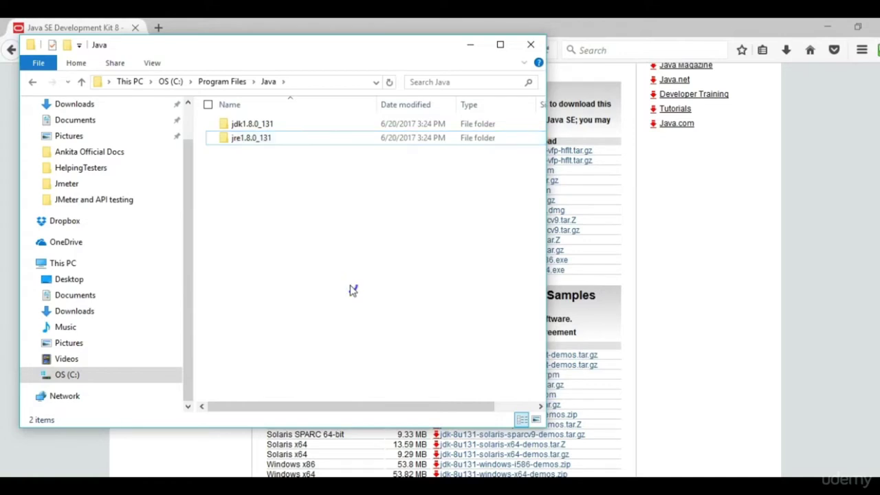
{"action": "left_click", "coordinate": [531, 45]}
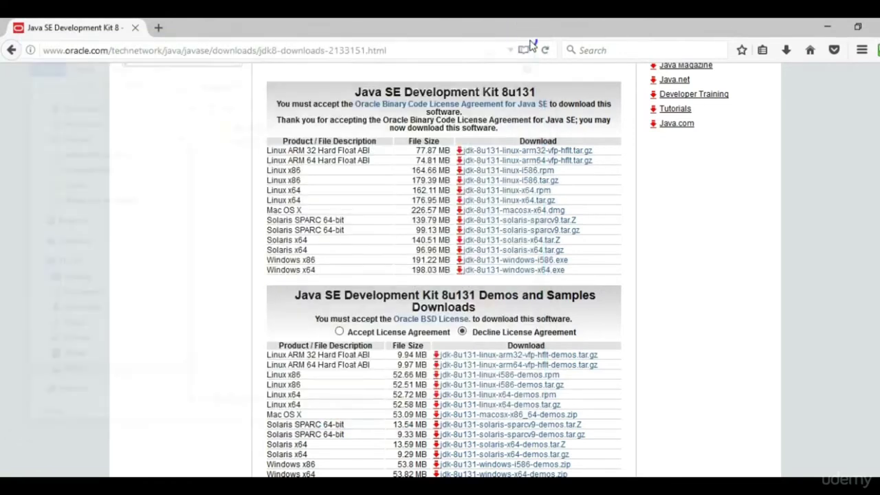
Run javac in Command Prompt, see it is 'not recognized', and close the window.
{"action": "key", "text": "super"}
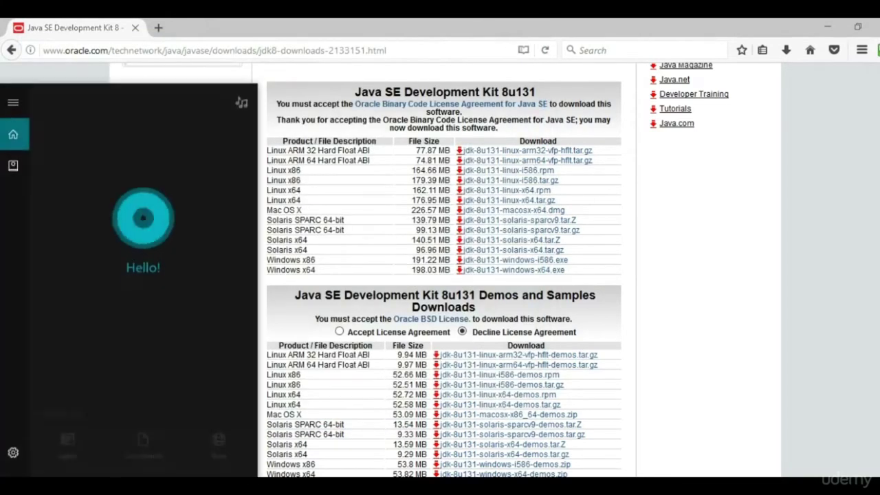
{"action": "type", "text": "cmd"}
{"action": "key", "text": "Return"}
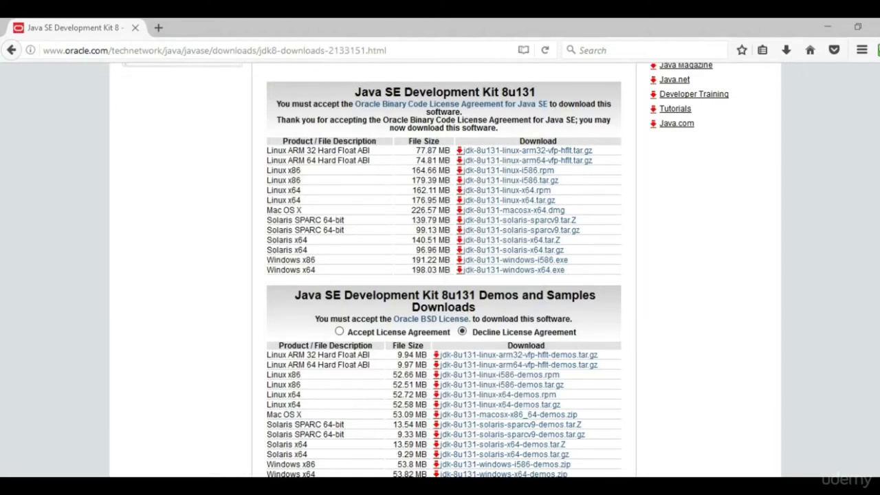
{"action": "type", "text": "javac"}
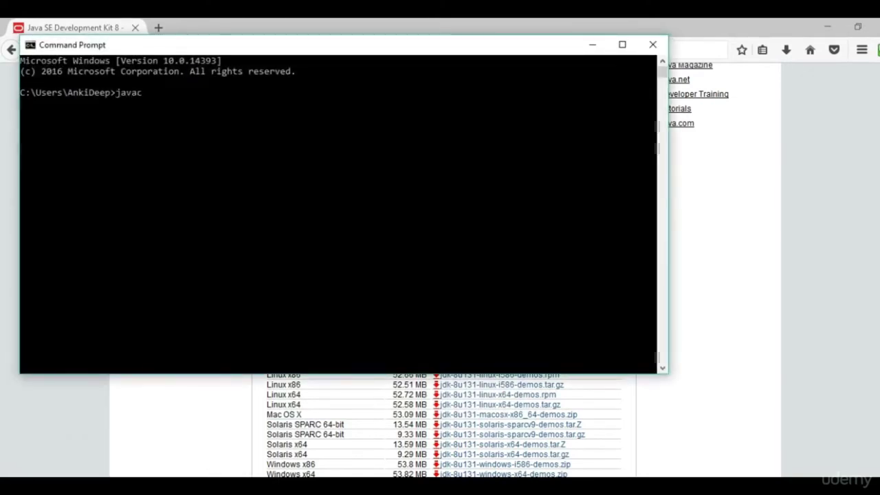
{"action": "key", "text": "Return"}
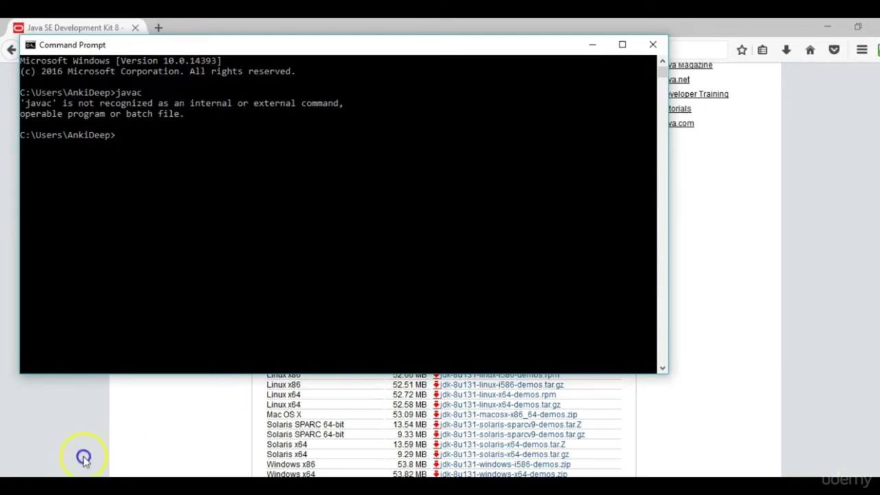
{"action": "left_click", "coordinate": [650, 43]}
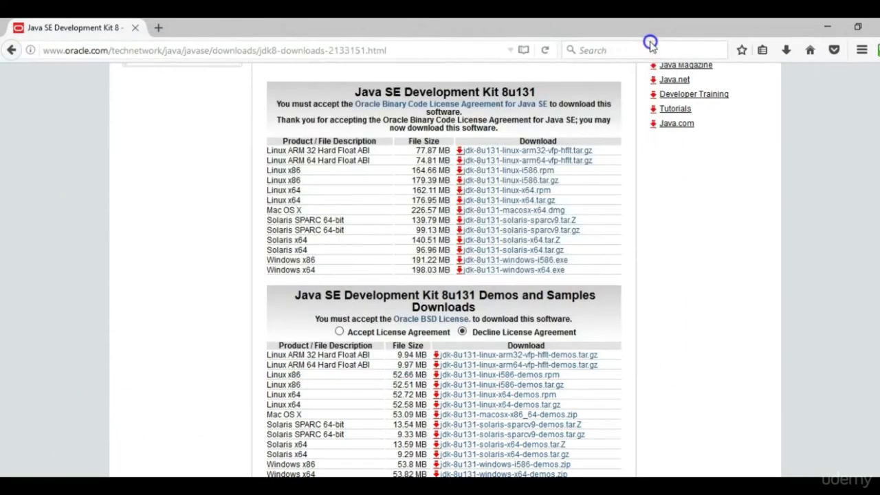
Search 'environment' and open the Environment Variables dialog from System Properties.
{"action": "key", "text": "super+s"}
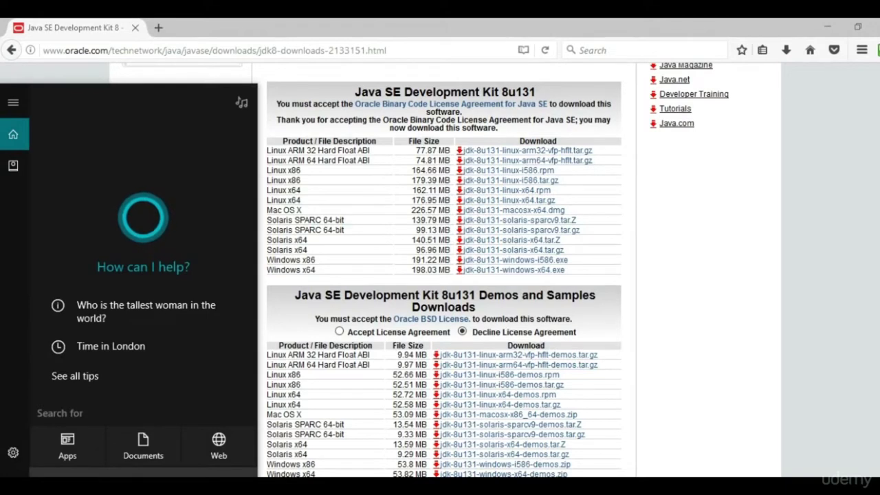
{"action": "type", "text": "environmen"}
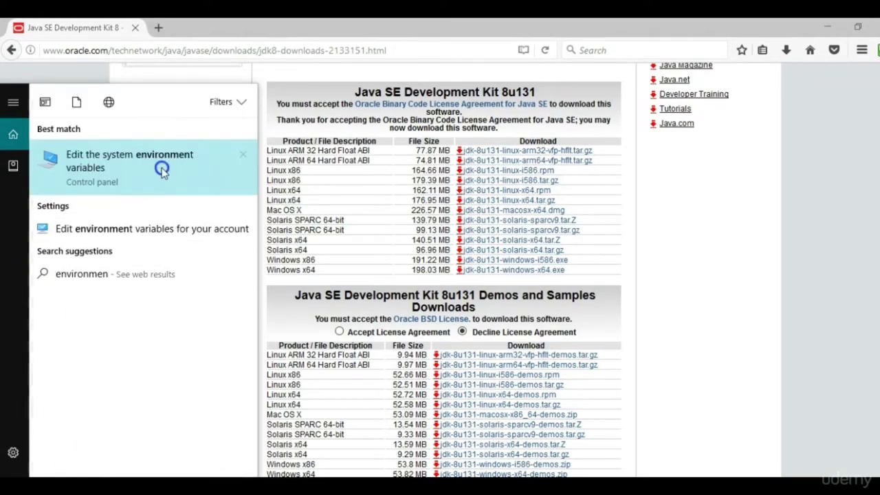
{"action": "left_click", "coordinate": [162, 170]}
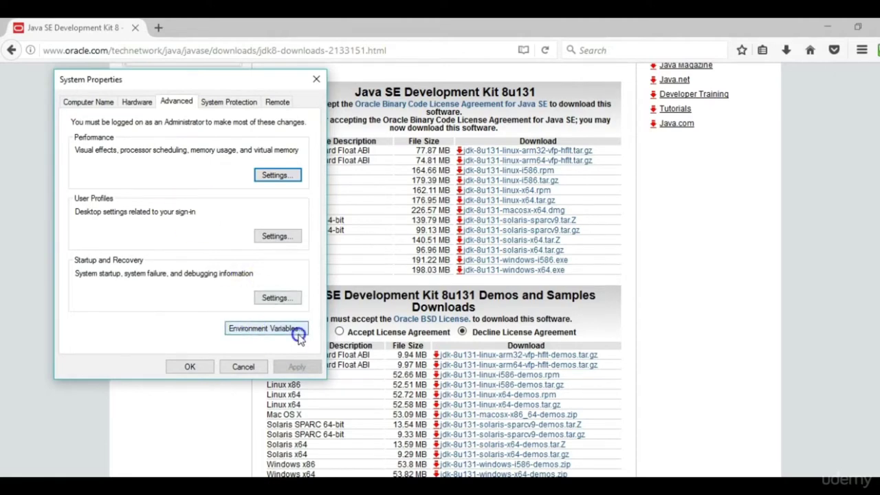
{"action": "left_click", "coordinate": [255, 330]}
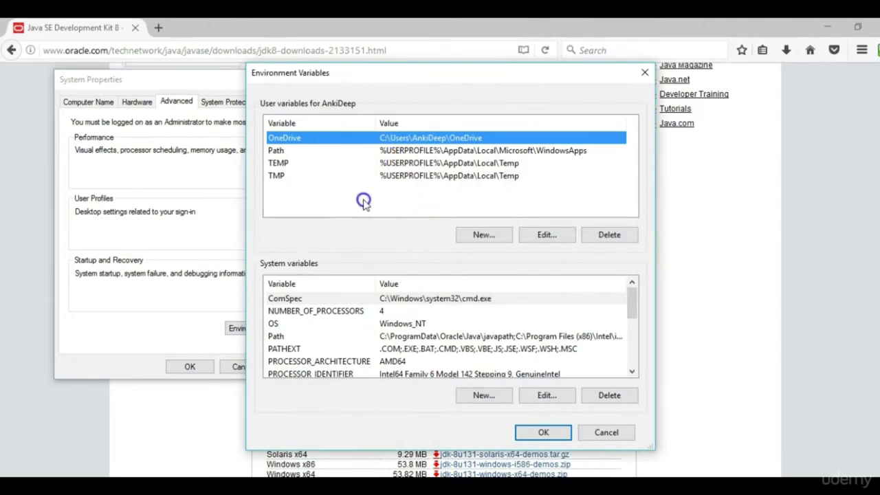
Edit the user Path variable with the cursor at the value's end, and open File Explorer.
{"action": "left_click", "coordinate": [343, 152]}
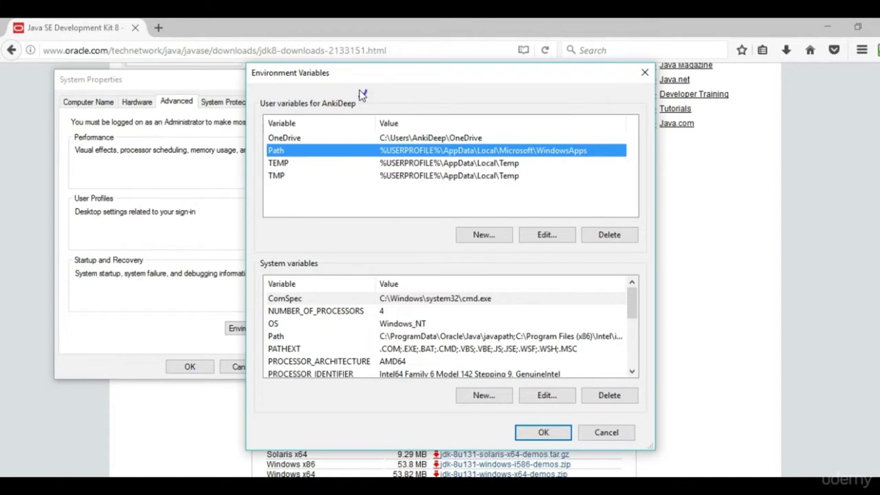
{"action": "left_click", "coordinate": [392, 146]}
{"action": "left_click", "coordinate": [558, 237]}
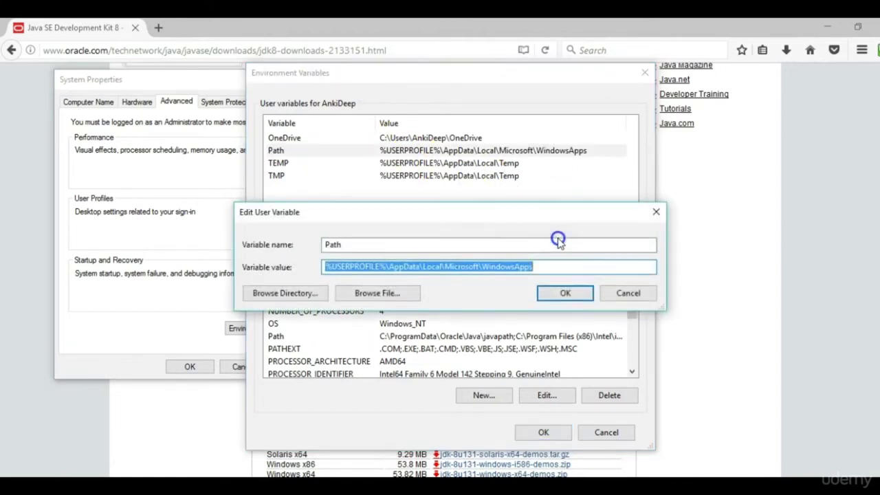
{"action": "left_click", "coordinate": [558, 269]}
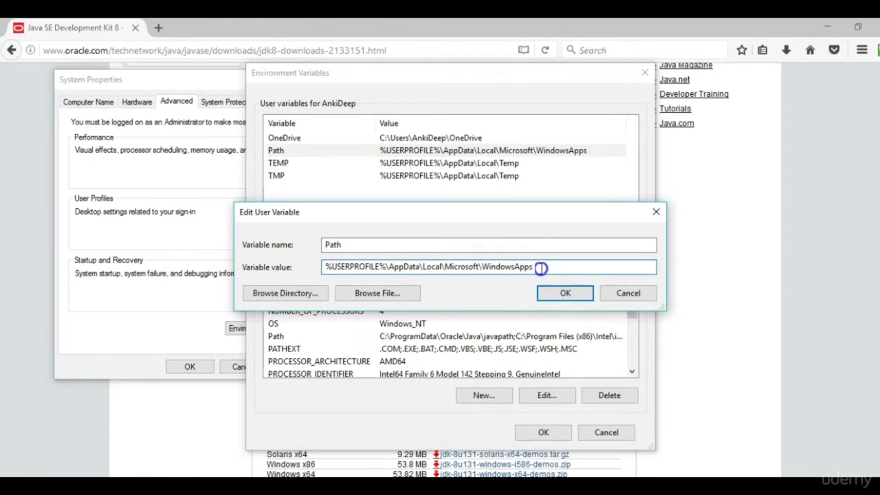
{"action": "key", "text": "super+e"}
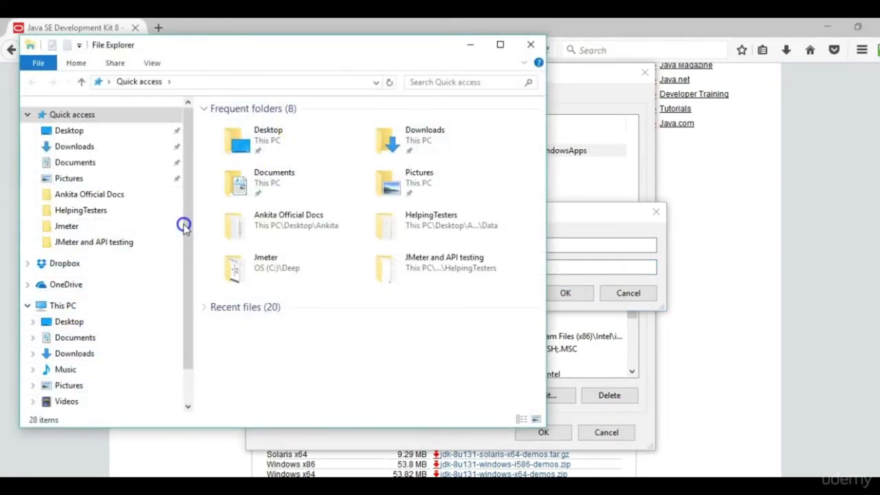
Browse to C:\Program Files\Java\jdk1.8.0_131\bin and copy its path from the address bar.
{"action": "scroll", "coordinate": [193, 235], "scroll_direction": "down", "scroll_amount": 1}
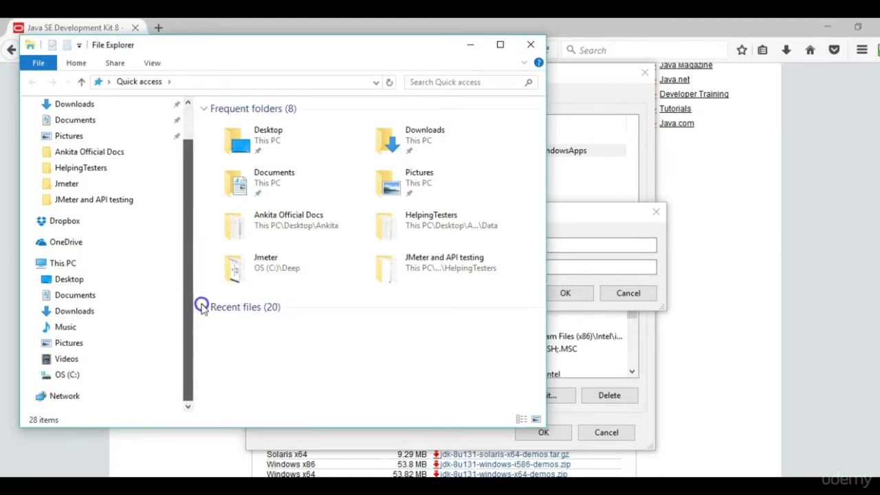
{"action": "left_click", "coordinate": [93, 373]}
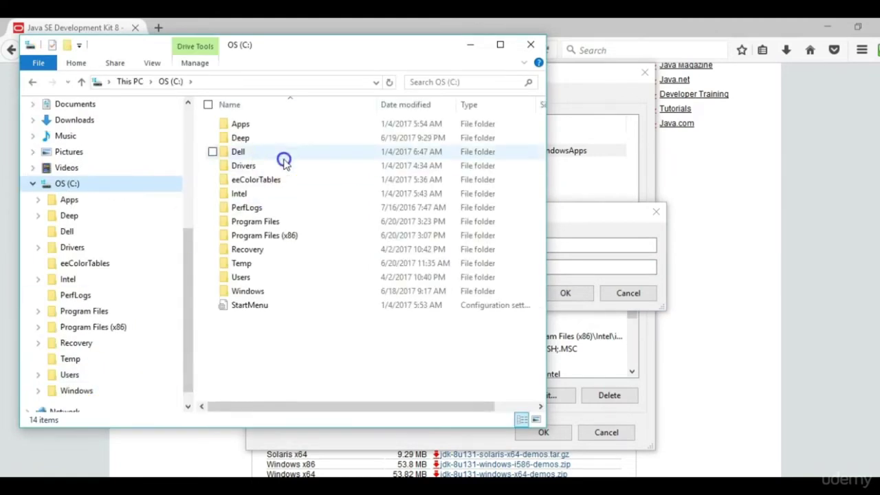
{"action": "double_click", "coordinate": [284, 222]}
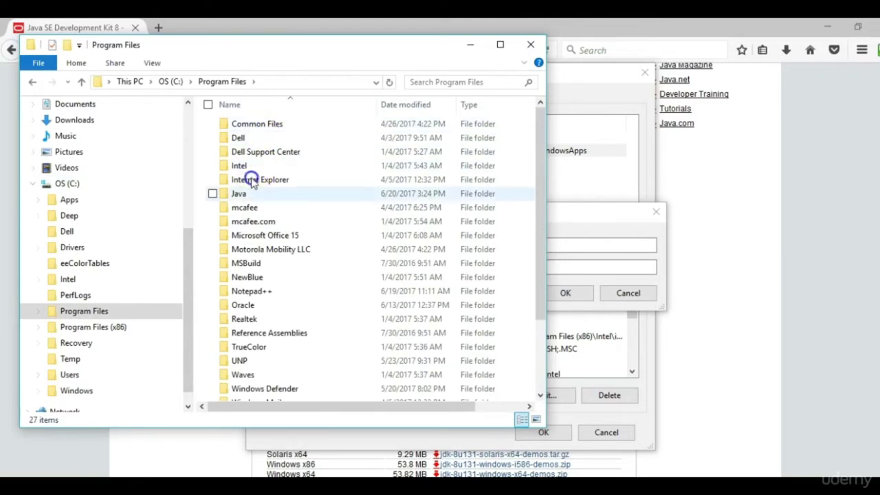
{"action": "left_click", "coordinate": [251, 204]}
{"action": "double_click", "coordinate": [249, 196]}
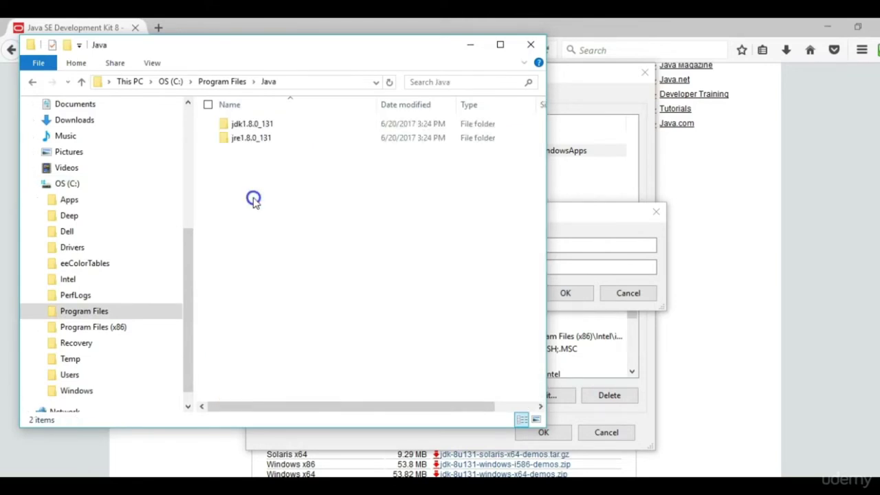
{"action": "left_click", "coordinate": [265, 126]}
{"action": "double_click", "coordinate": [265, 126]}
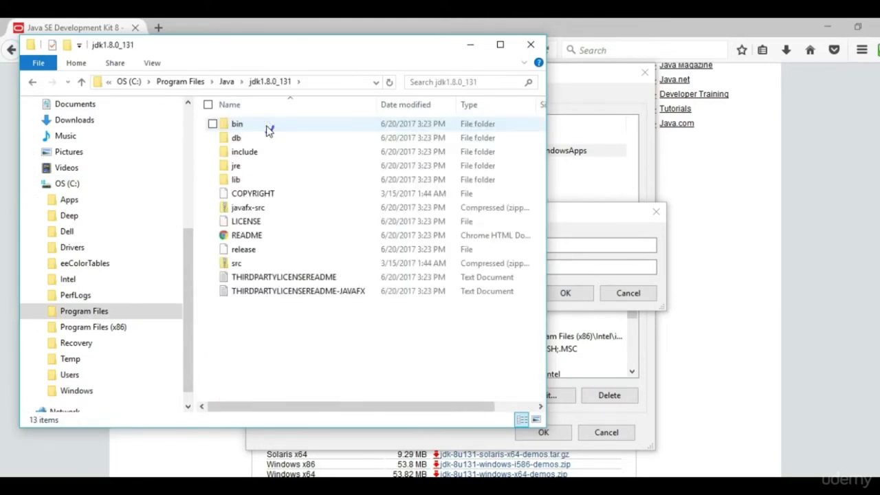
{"action": "double_click", "coordinate": [266, 125]}
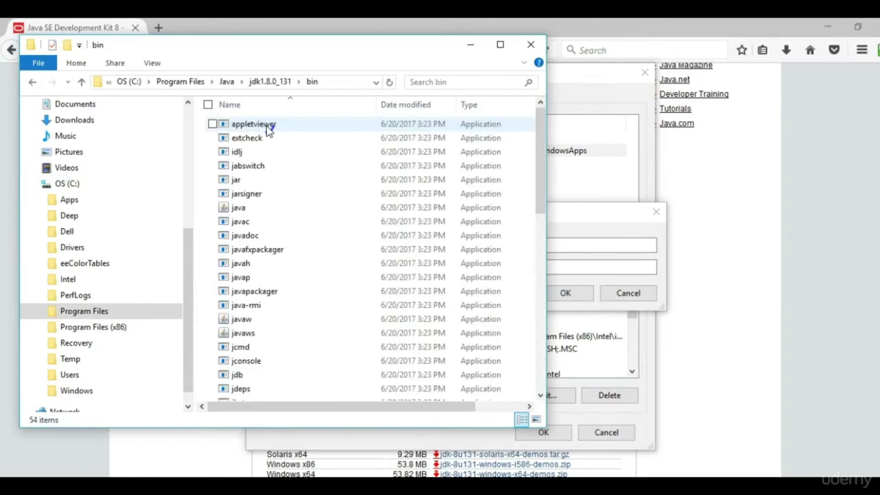
{"action": "left_click", "coordinate": [328, 81]}
{"action": "key", "text": "ctrl+c"}
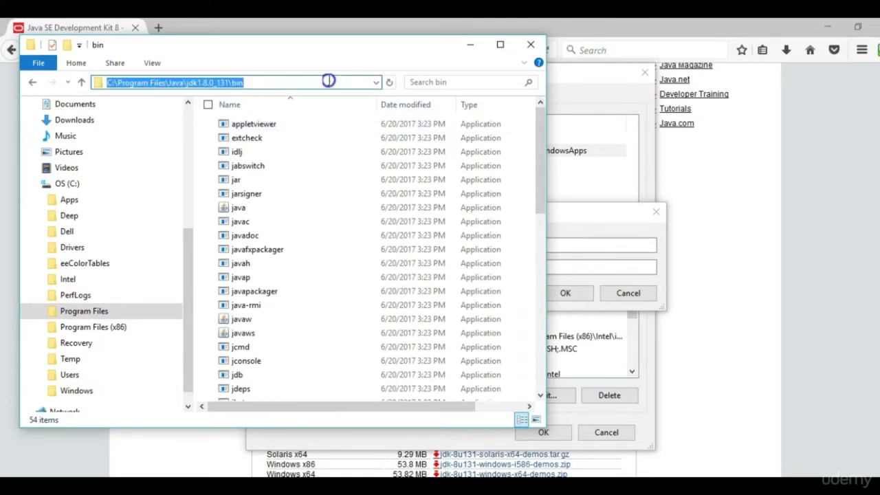
Append ';' plus the copied bin path to the user Path and confirm both dialogs.
{"action": "left_click", "coordinate": [585, 208]}
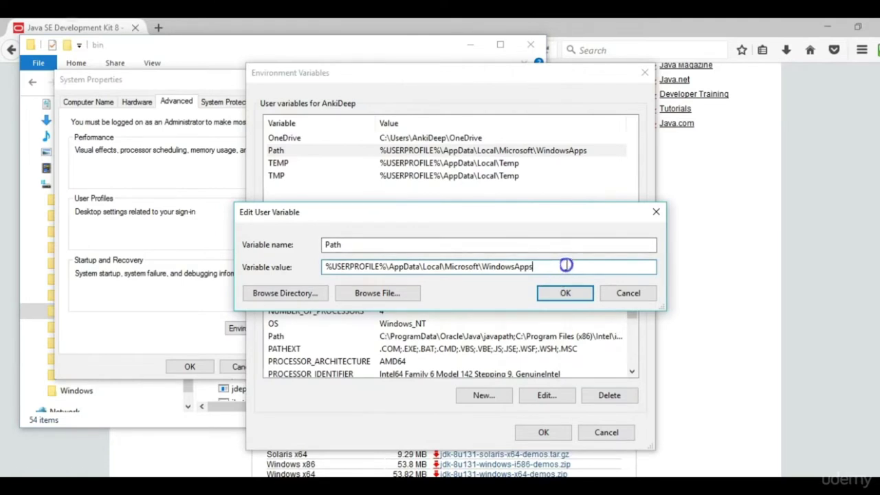
{"action": "type", "text": ";"}
{"action": "key", "text": "ctrl+v"}
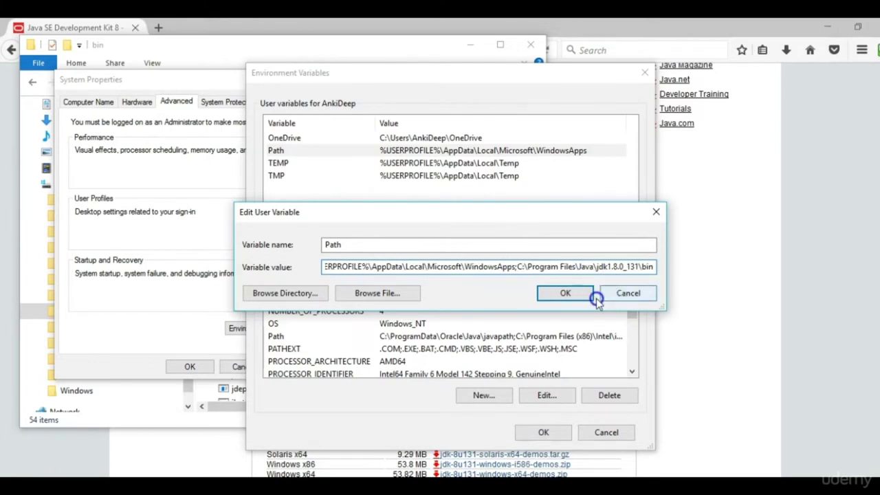
{"action": "left_click", "coordinate": [583, 294]}
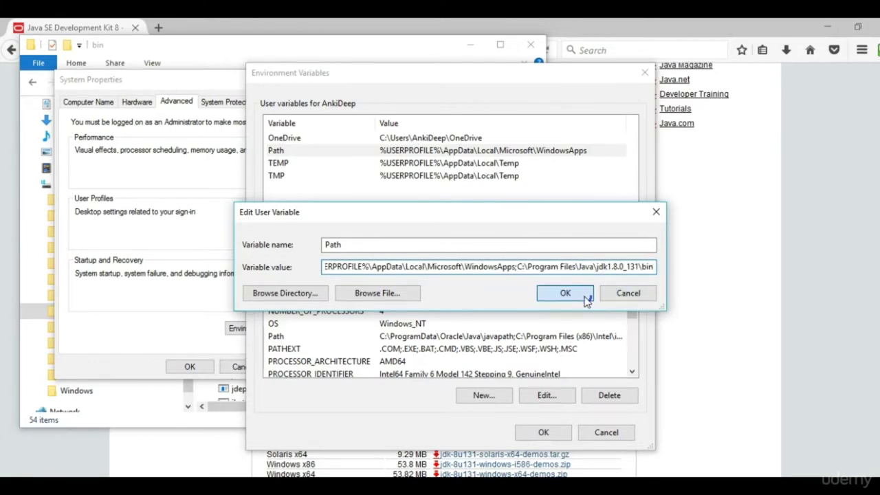
{"action": "left_click", "coordinate": [558, 429]}
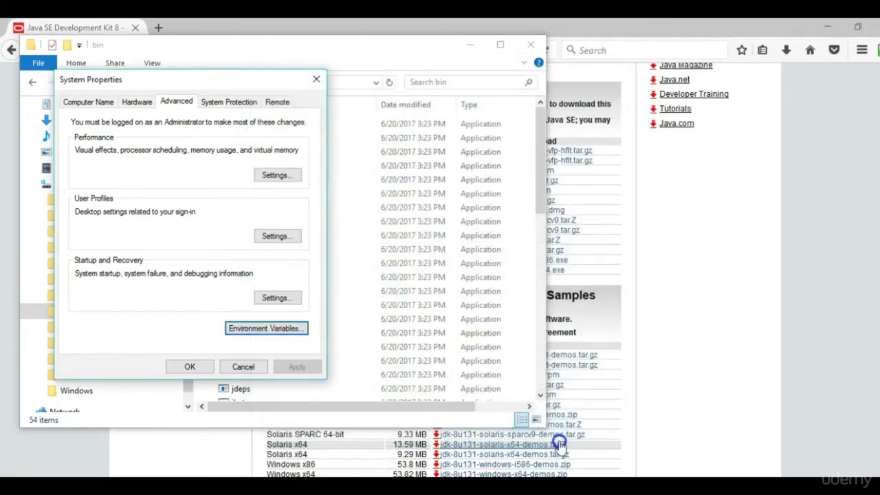
Close System Properties and Explorer, then run javac in a new Command Prompt to list its options.
{"action": "left_click", "coordinate": [323, 82]}
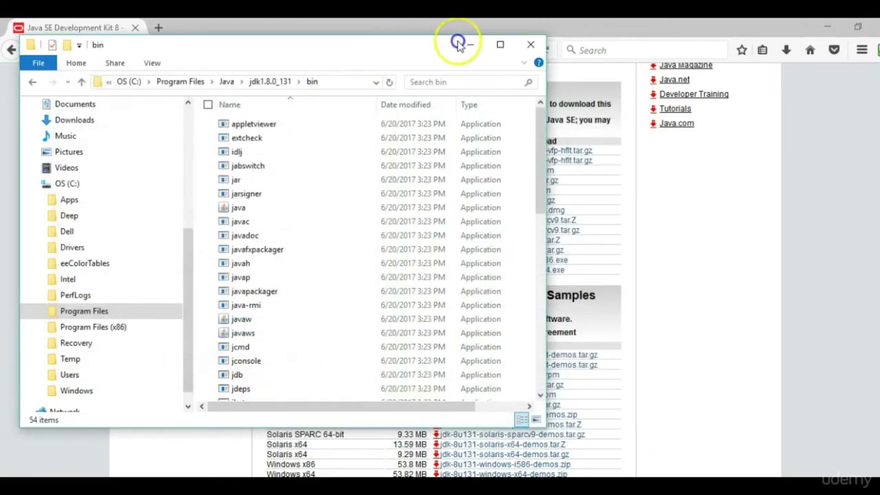
{"action": "left_click", "coordinate": [526, 45]}
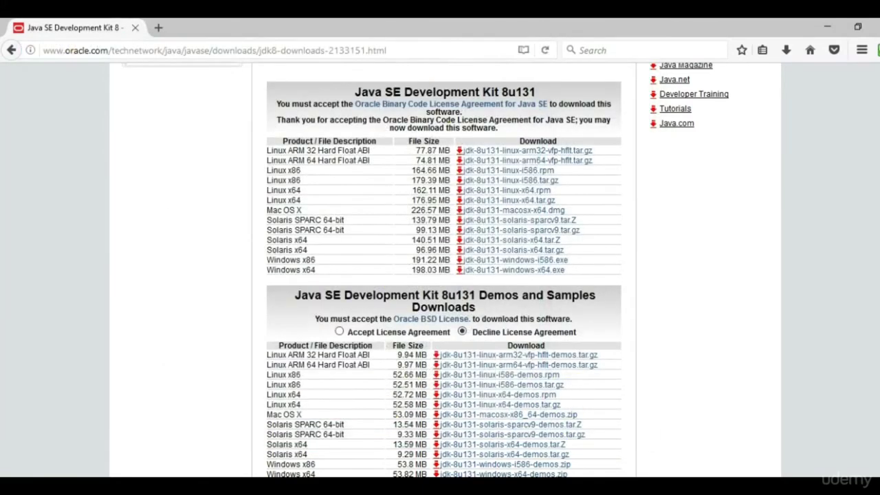
{"action": "key", "text": "super"}
{"action": "type", "text": "cmd"}
{"action": "key", "text": "Return"}
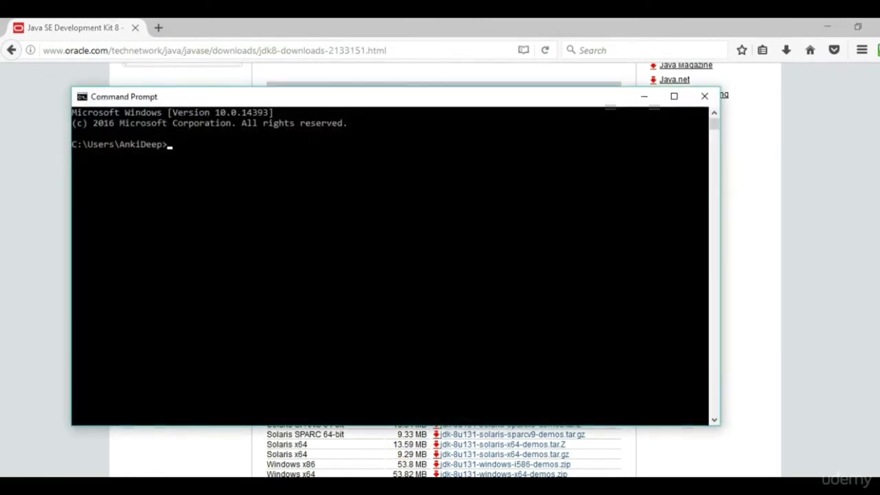
{"action": "type", "text": "javac"}
{"action": "key", "text": "Return"}
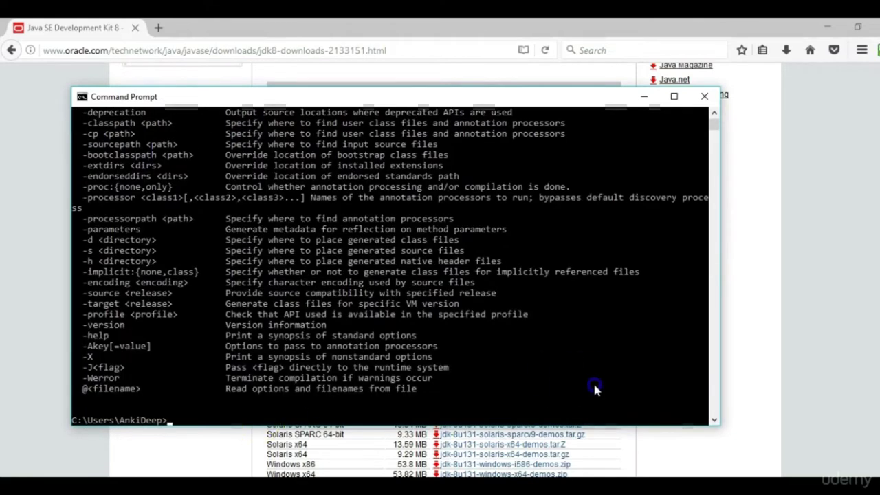
{"action": "left_click_drag", "start_coordinate": [719, 130], "coordinate": [720, 126]}
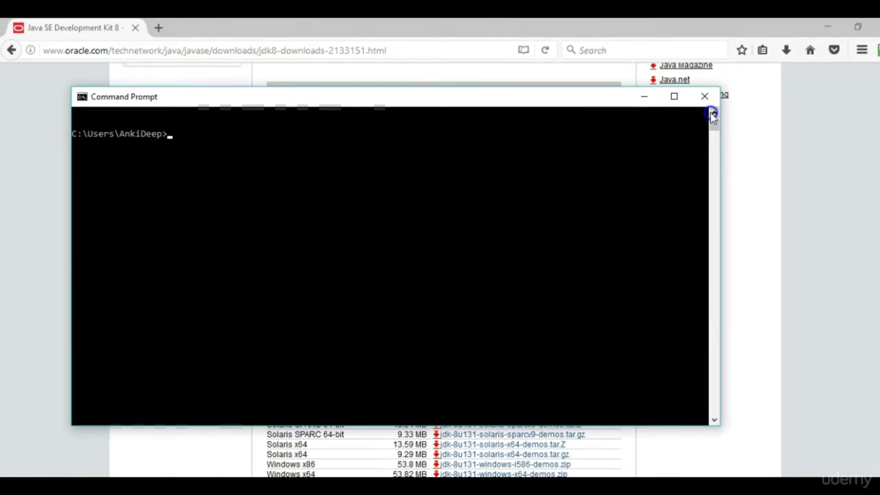
Run java -version and confirm it reports 1.8.0_131.
{"action": "type", "text": "java -v"}
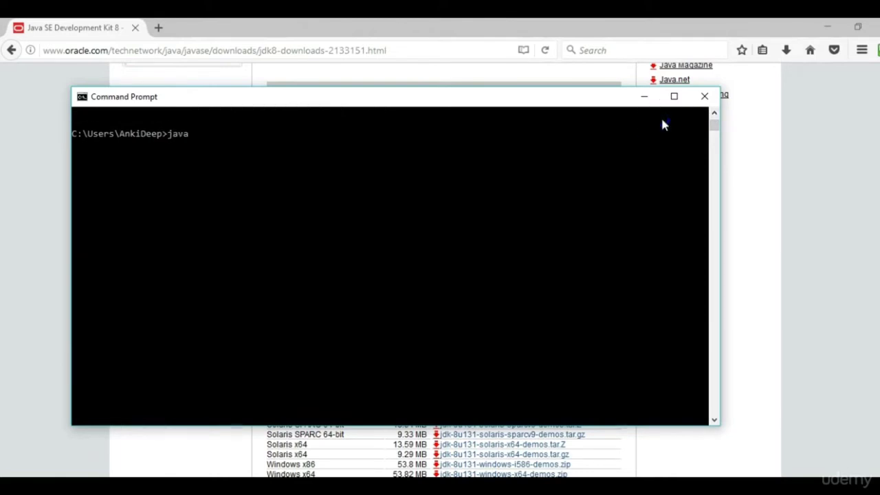
{"action": "key", "text": "Return"}
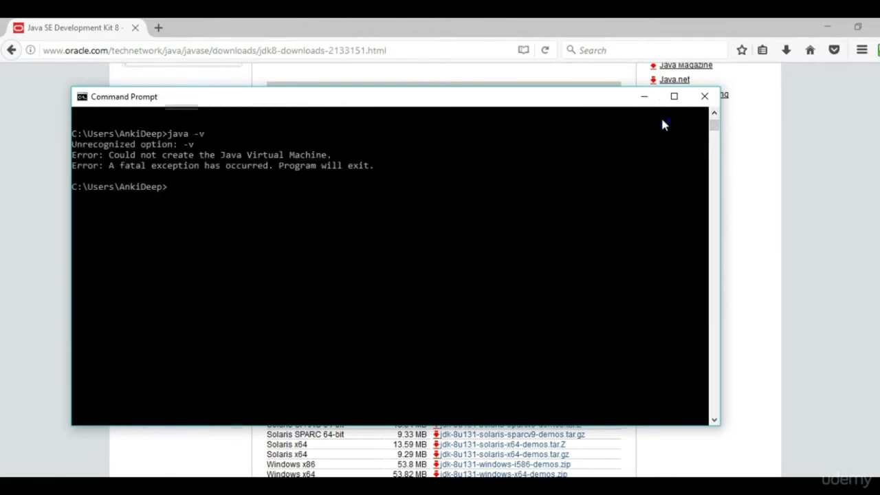
{"action": "key", "text": "Up"}
{"action": "type", "text": "ersion"}
{"action": "key", "text": "Return"}
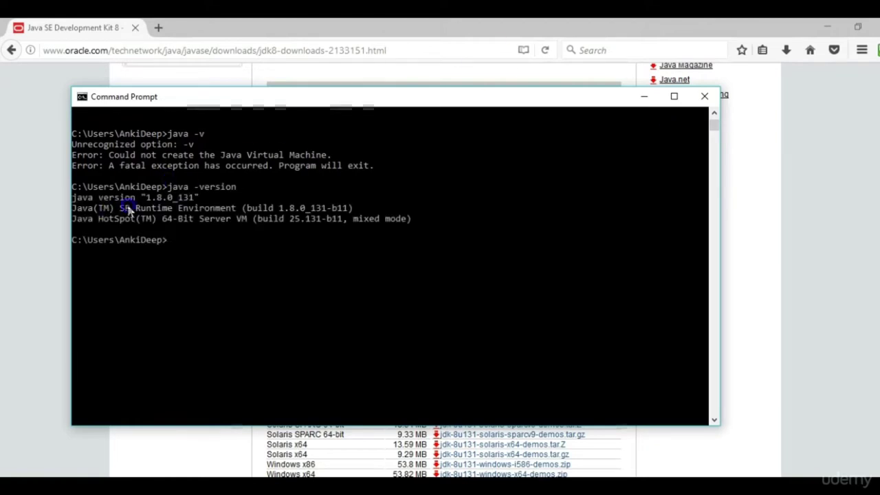
{"action": "left_click_drag", "start_coordinate": [179, 198], "coordinate": [189, 201]}
{"action": "right_click", "coordinate": [187, 200]}
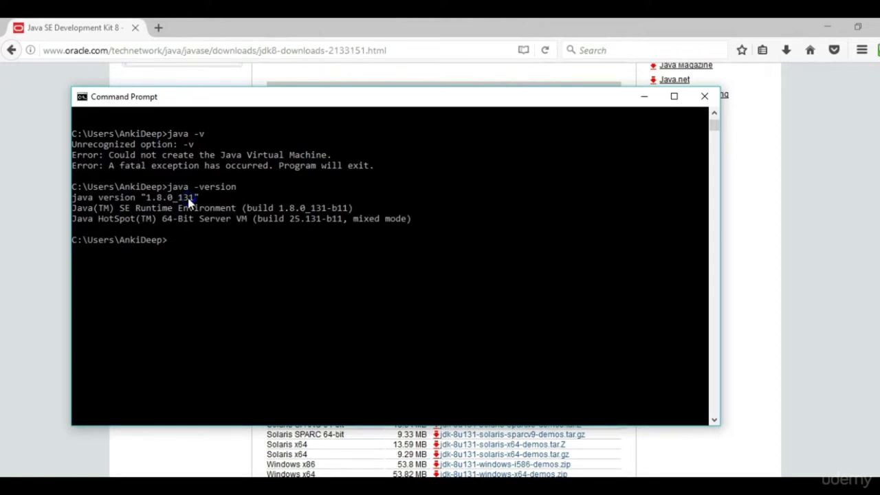
{"action": "left_click", "coordinate": [180, 209]}
In Firefox, download and save apache-jmeter-3.2.zip, then show the recent downloads list.
{"action": "key", "text": "alt+Tab"}
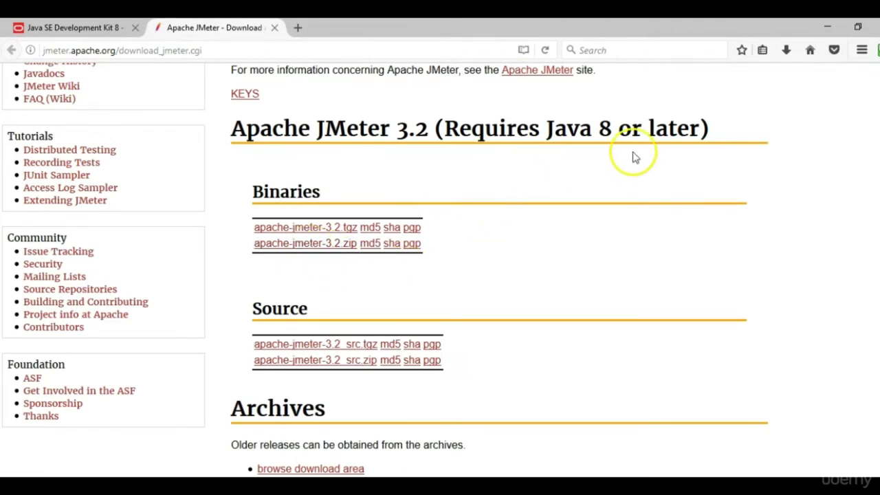
{"action": "left_click", "coordinate": [589, 166]}
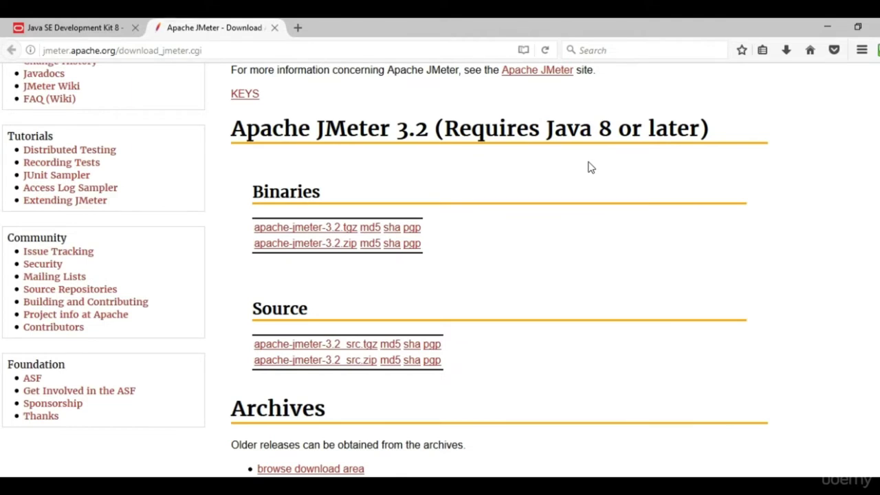
{"action": "left_click", "coordinate": [289, 248]}
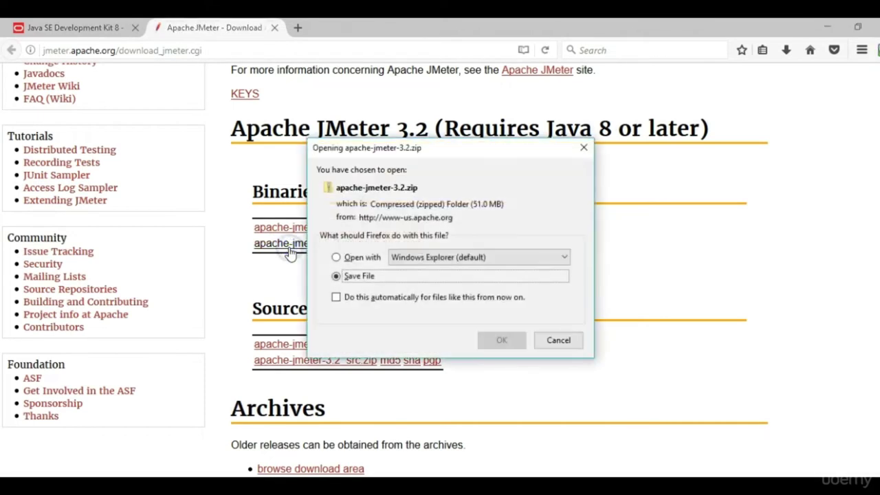
{"action": "left_click", "coordinate": [500, 340]}
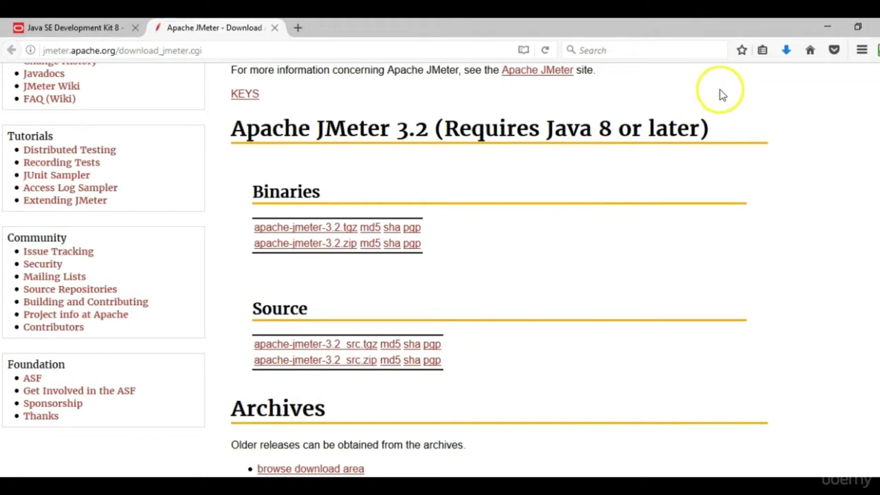
{"action": "left_click", "coordinate": [788, 52]}
Extract apache-jmeter-3.2.zip in Downloads to the default apache-jmeter-3.2 folder.
{"action": "left_click", "coordinate": [659, 96]}
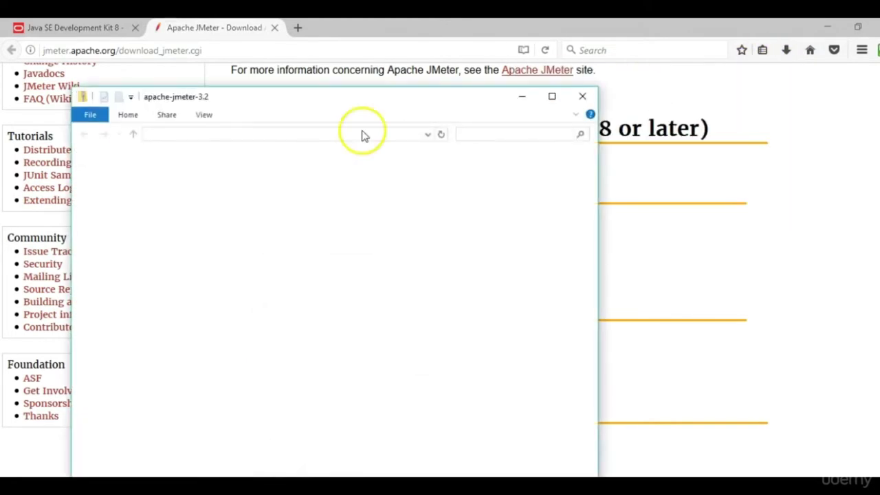
{"action": "left_click", "coordinate": [231, 133]}
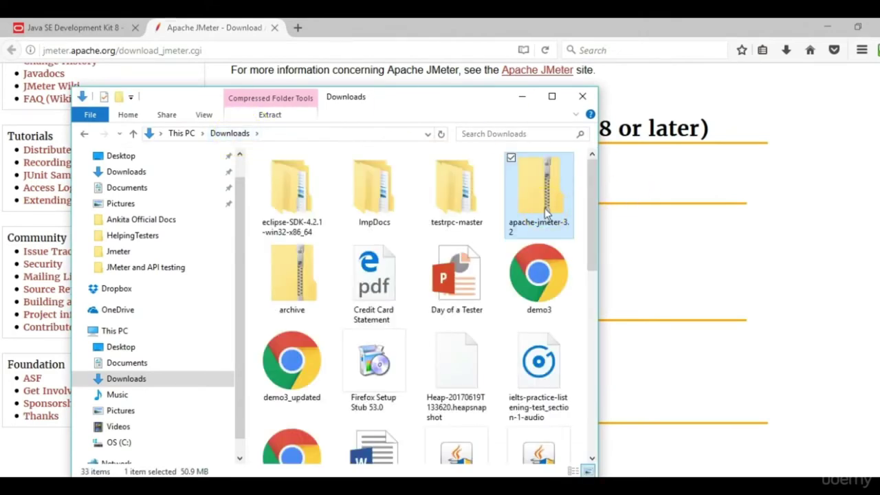
{"action": "right_click", "coordinate": [547, 214]}
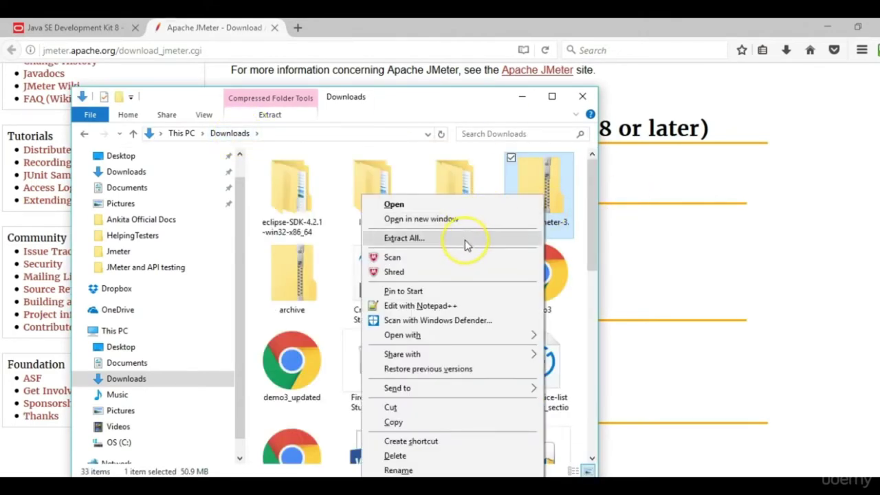
{"action": "left_click", "coordinate": [466, 241]}
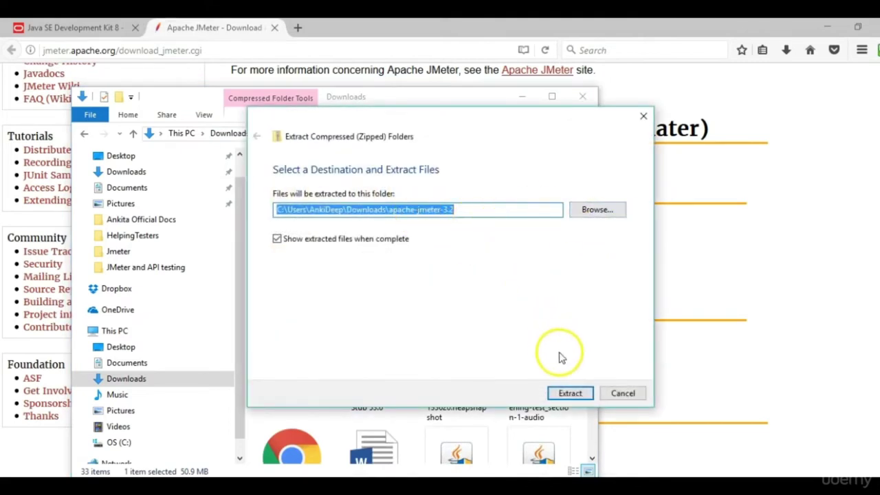
{"action": "left_click", "coordinate": [569, 394]}
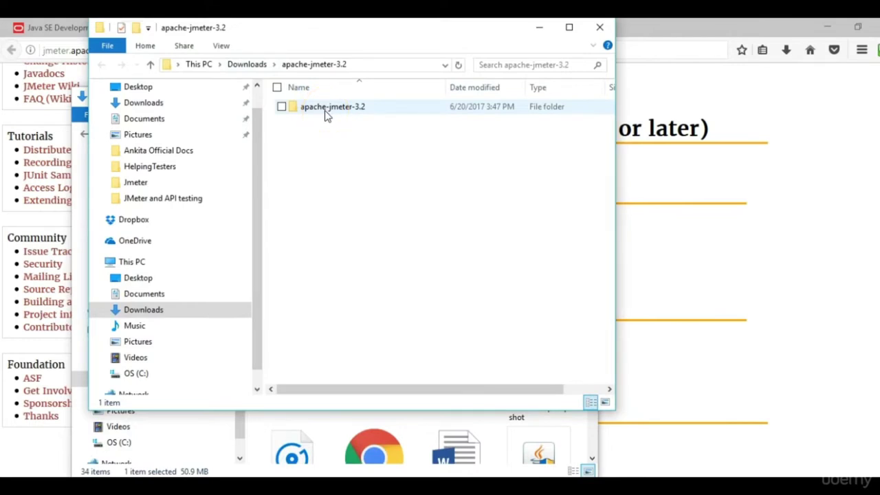
Open apache-jmeter-3.2\bin in a maximized Explorer window and run jmeter.bat.
{"action": "left_click", "coordinate": [497, 206]}
{"action": "left_click", "coordinate": [369, 113]}
{"action": "double_click", "coordinate": [369, 113]}
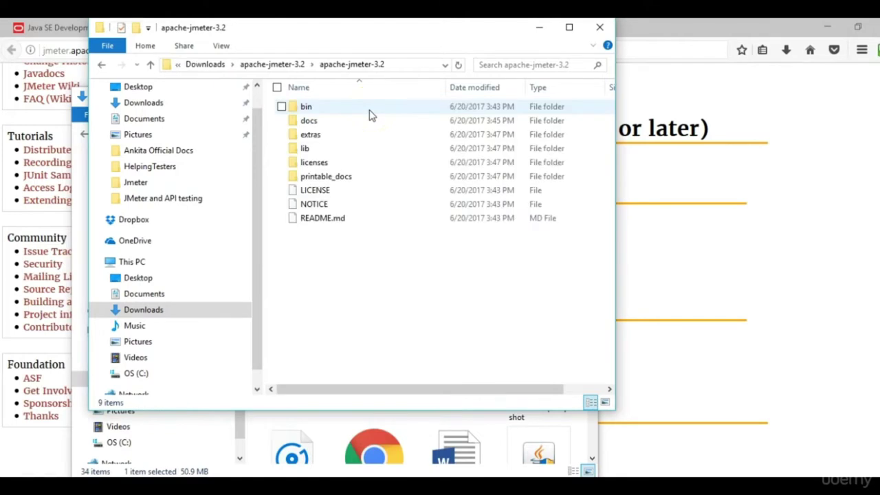
{"action": "left_click", "coordinate": [569, 27]}
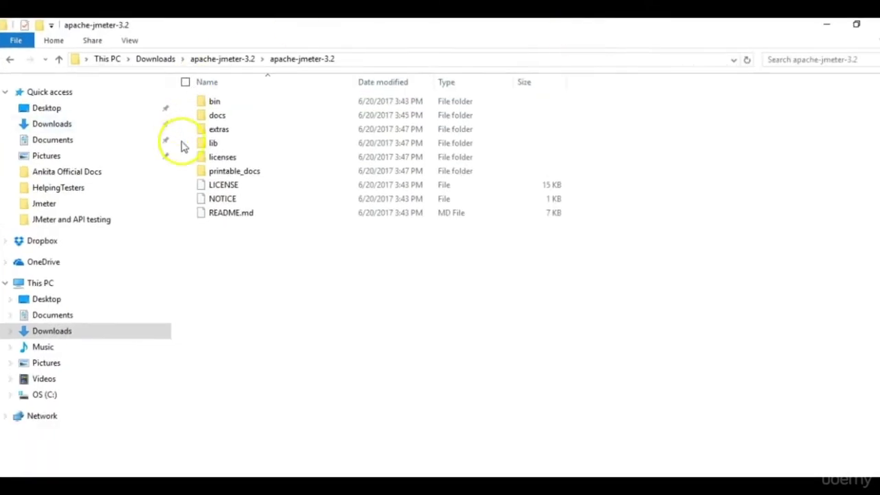
{"action": "left_click", "coordinate": [227, 102]}
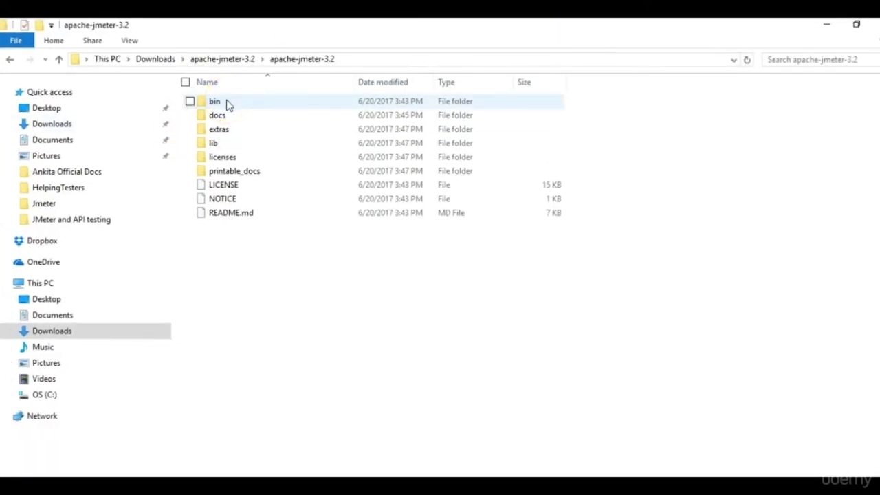
{"action": "double_click", "coordinate": [227, 103]}
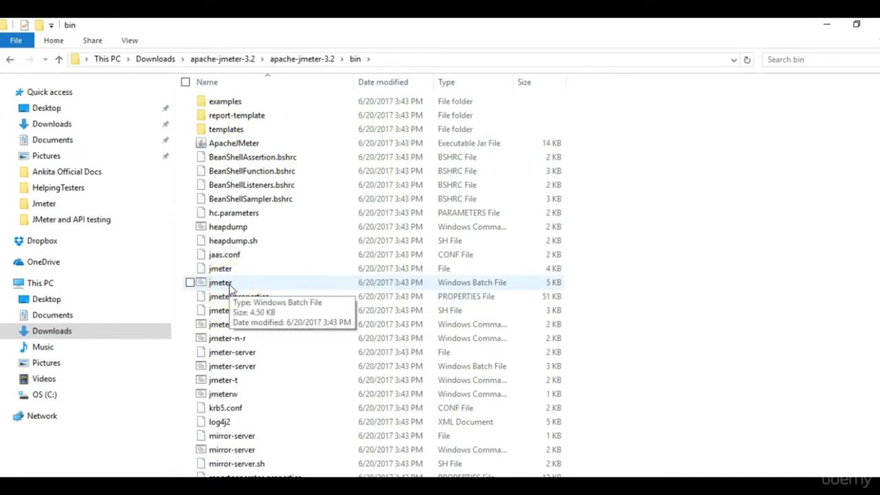
{"action": "double_click", "coordinate": [230, 284]}
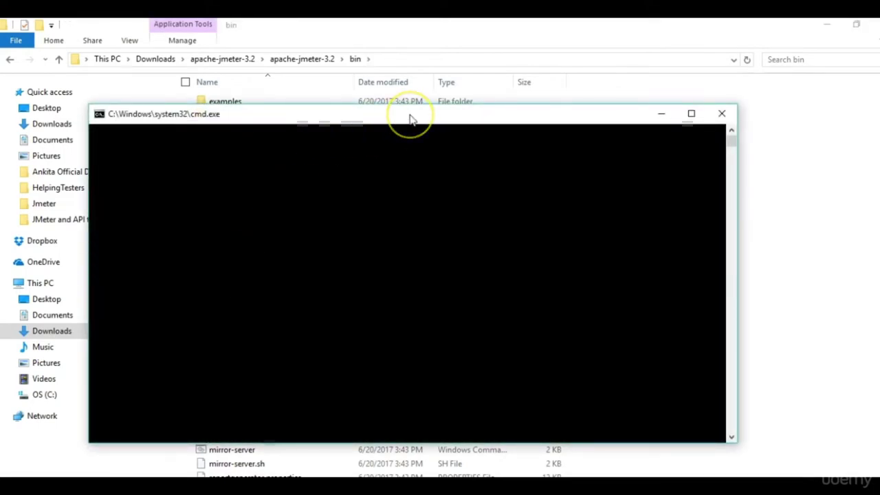
Maximize the console window, then the JMeter 3.2 window once it loads.
{"action": "double_click", "coordinate": [408, 118]}
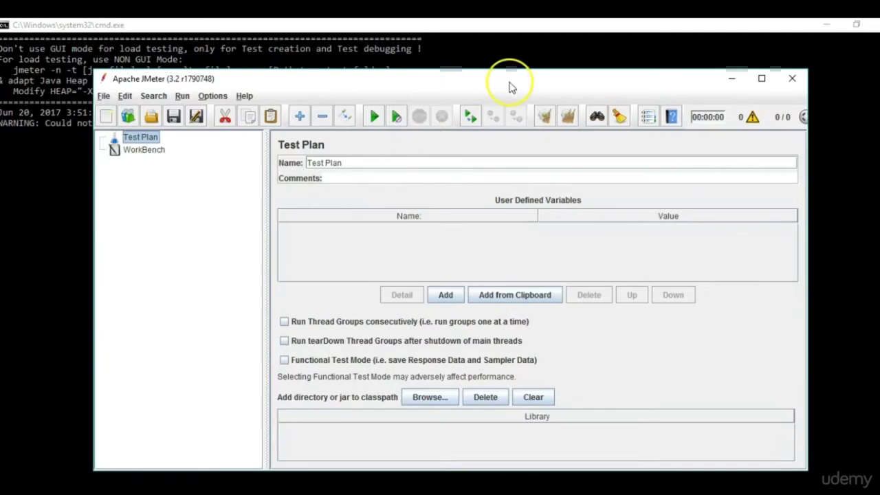
{"action": "double_click", "coordinate": [511, 84]}
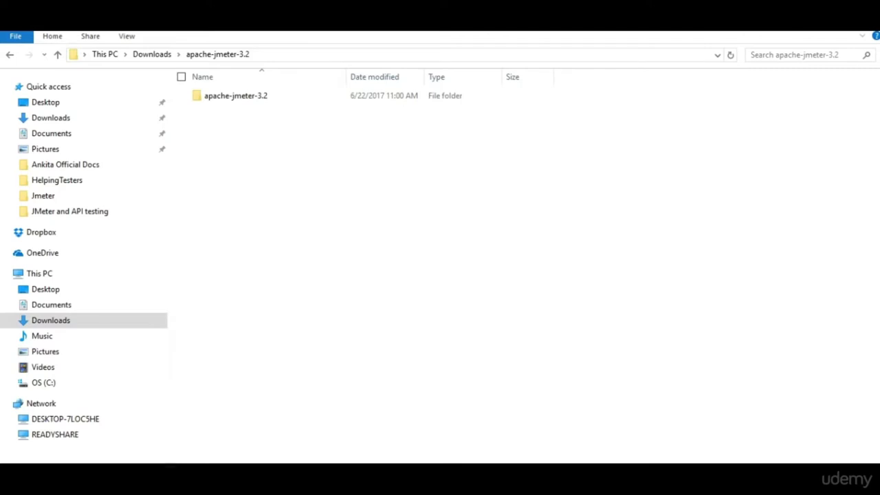
Open the apache-jmeter-3.2 folder, then its bin folder, to view the jmeter scripts.
{"action": "double_click", "coordinate": [256, 103]}
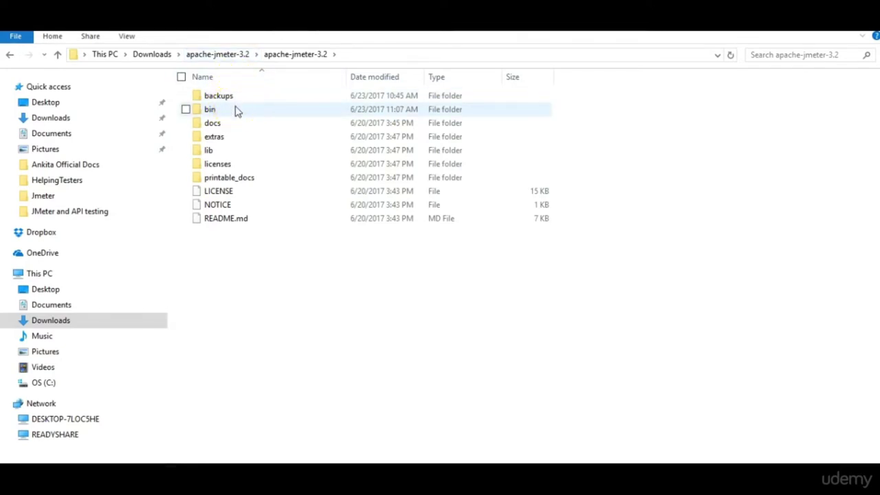
{"action": "double_click", "coordinate": [236, 112]}
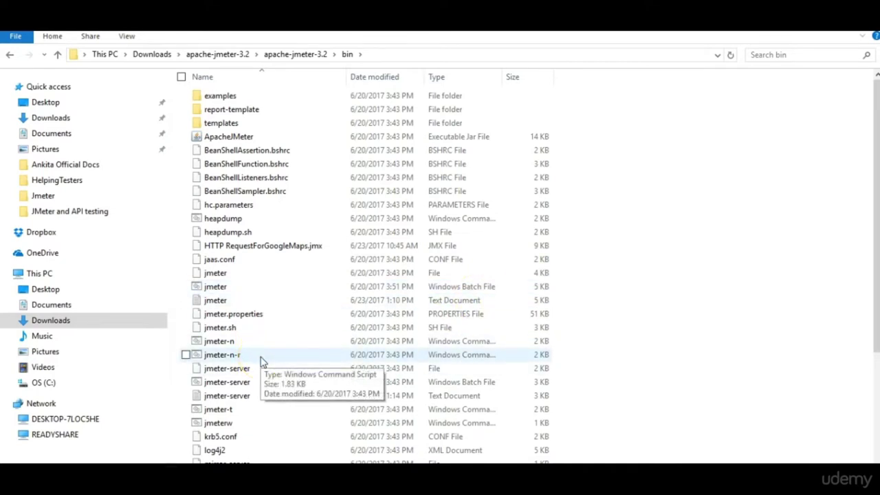
{"action": "left_click", "coordinate": [261, 350]}
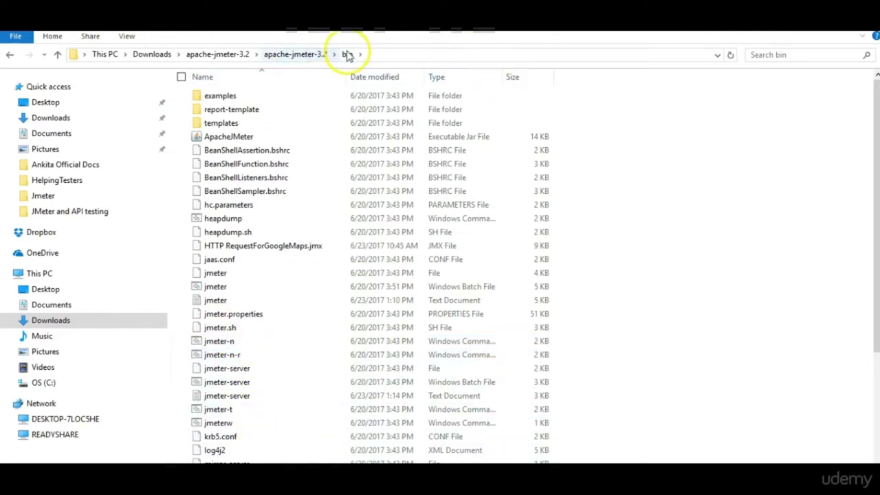
Browse the docs folder, its css subfolder, and the extras folder of apache-jmeter-3.2.
{"action": "left_click", "coordinate": [308, 55]}
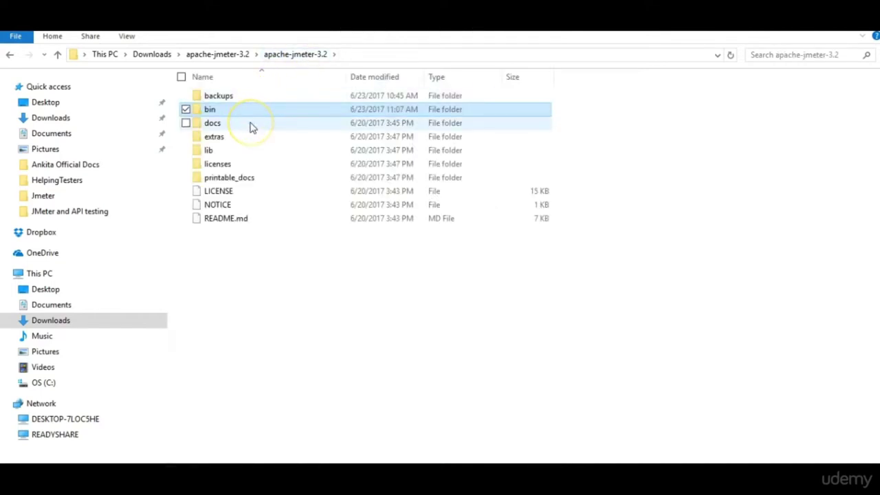
{"action": "double_click", "coordinate": [251, 126]}
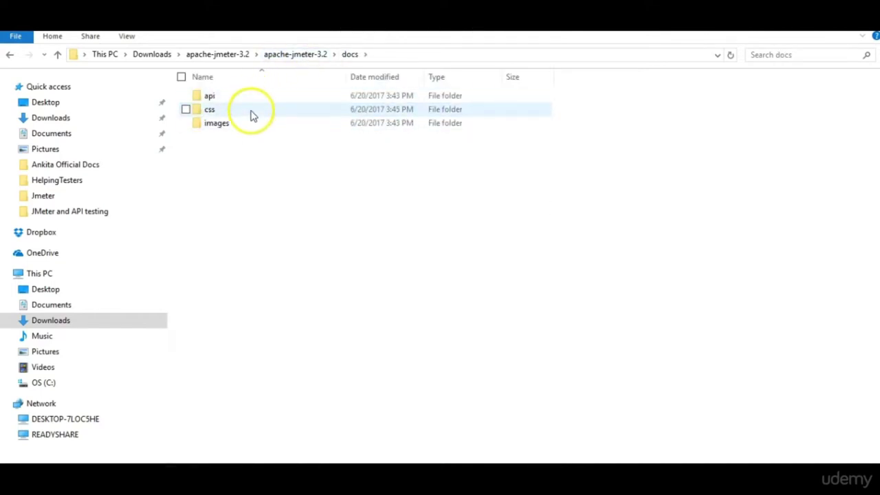
{"action": "double_click", "coordinate": [251, 111]}
{"action": "left_click", "coordinate": [350, 55]}
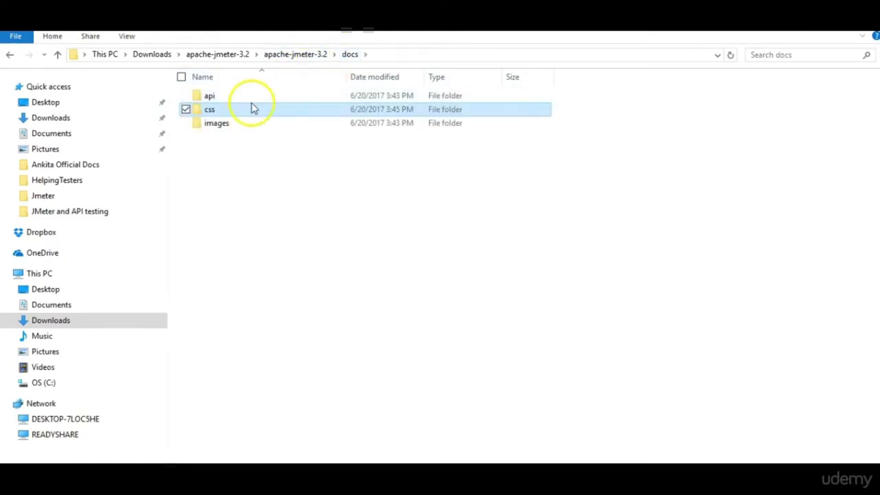
{"action": "left_click", "coordinate": [295, 55]}
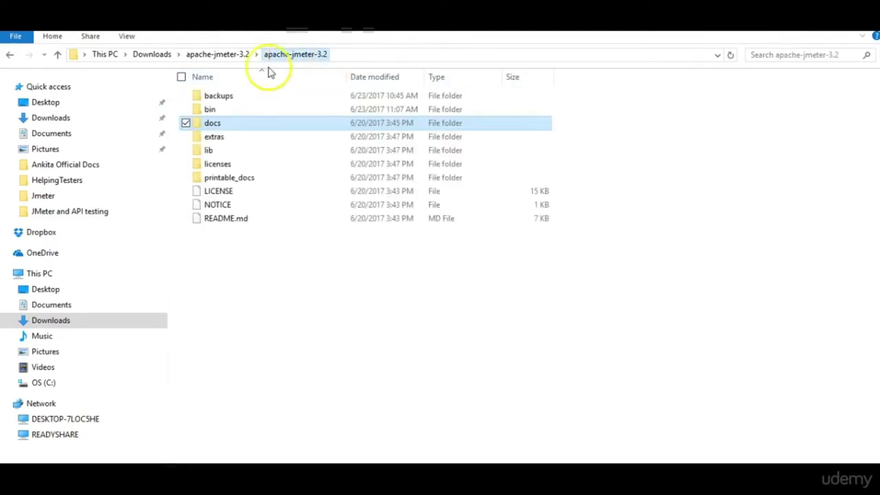
{"action": "double_click", "coordinate": [213, 137]}
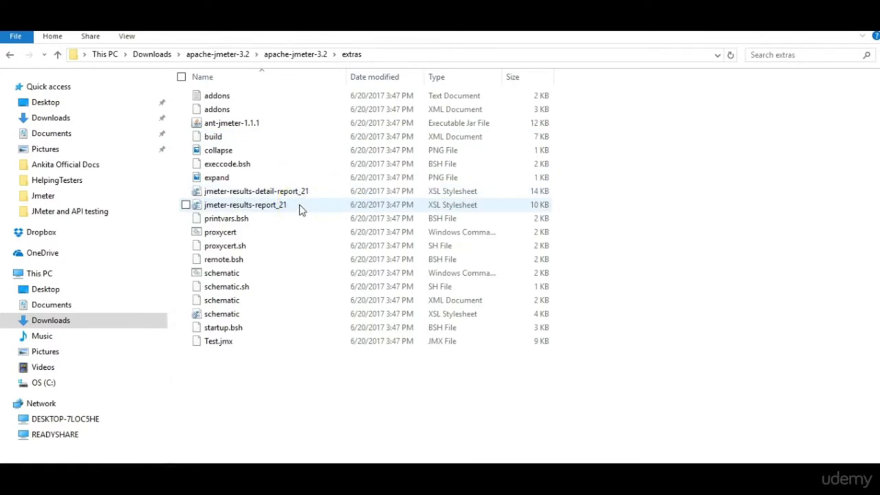
{"action": "left_click", "coordinate": [295, 55]}
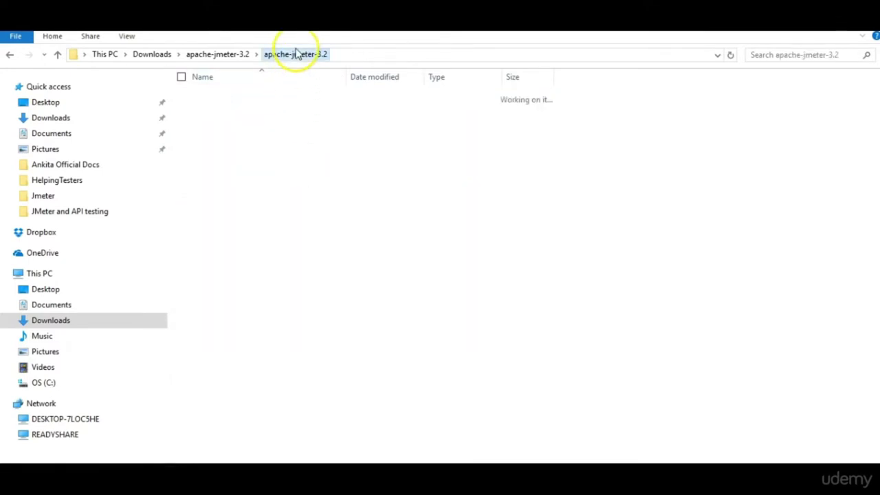
Browse lib and its junit and ext subfolders, then return to the apache-jmeter-3.2 root.
{"action": "double_click", "coordinate": [222, 153]}
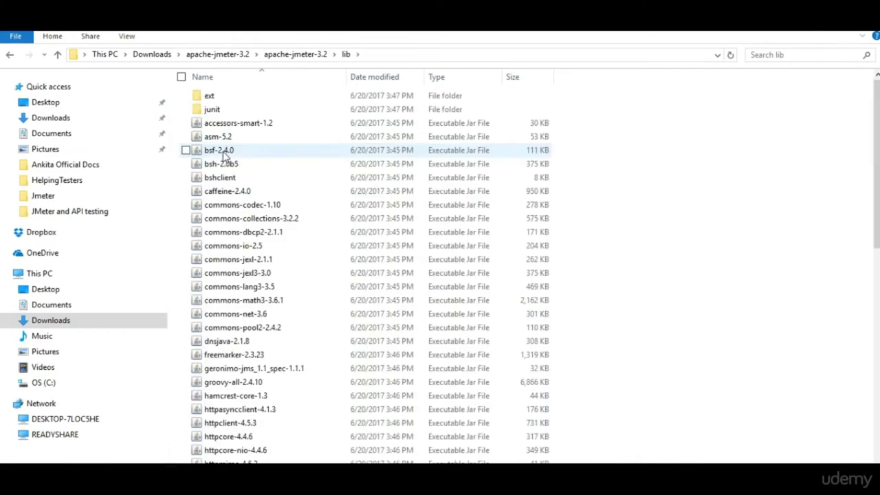
{"action": "left_click_drag", "start_coordinate": [877, 180], "coordinate": [877, 390]}
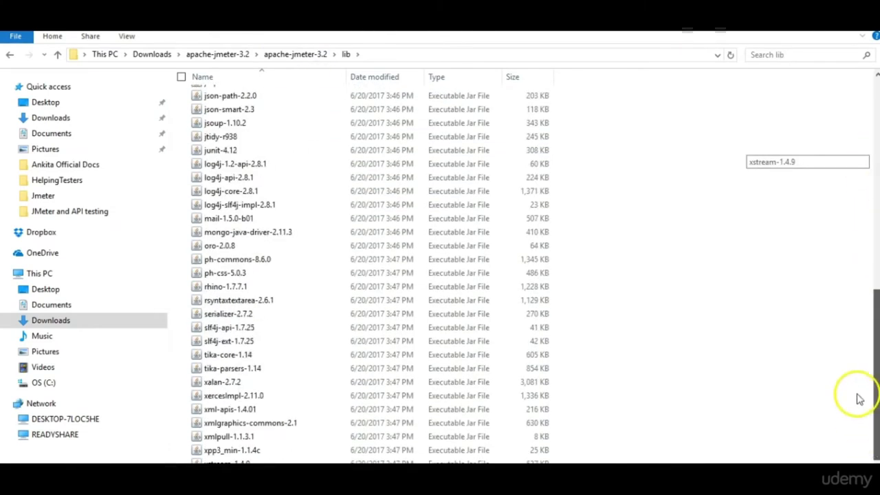
{"action": "scroll", "coordinate": [854, 314], "scroll_direction": "up", "scroll_amount": 3}
{"action": "scroll", "coordinate": [854, 314], "scroll_direction": "up", "scroll_amount": 9}
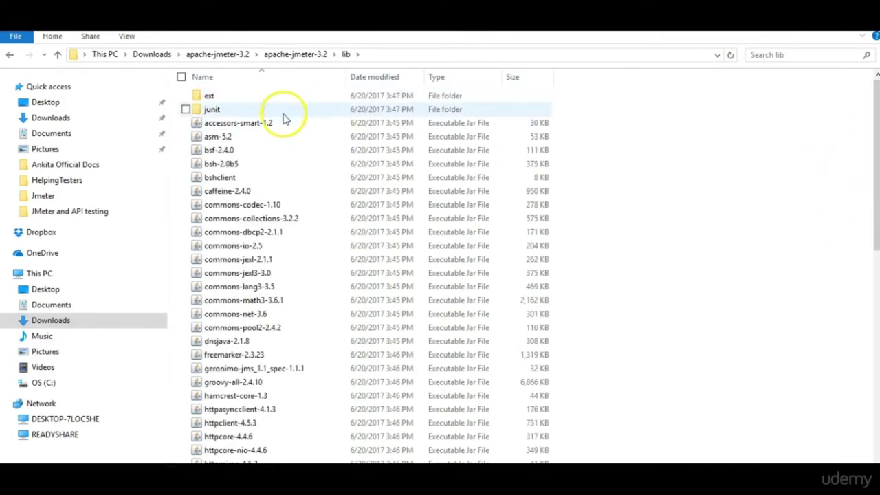
{"action": "double_click", "coordinate": [287, 116]}
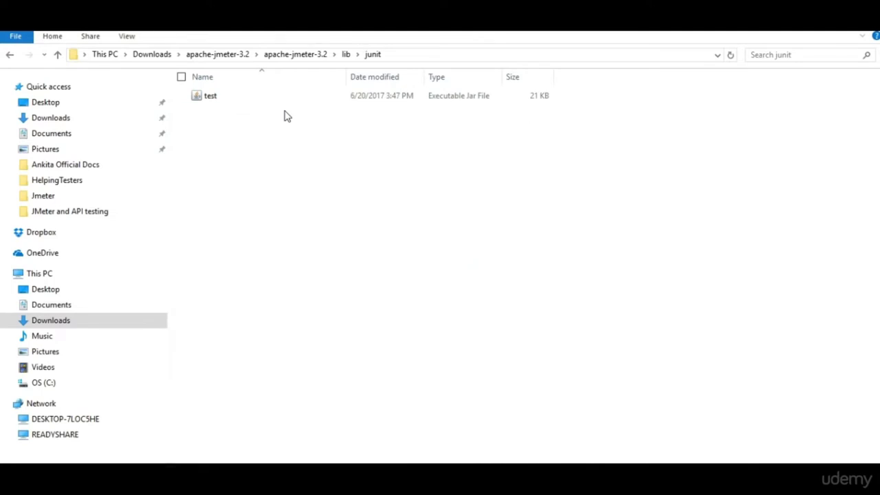
{"action": "left_click", "coordinate": [347, 55]}
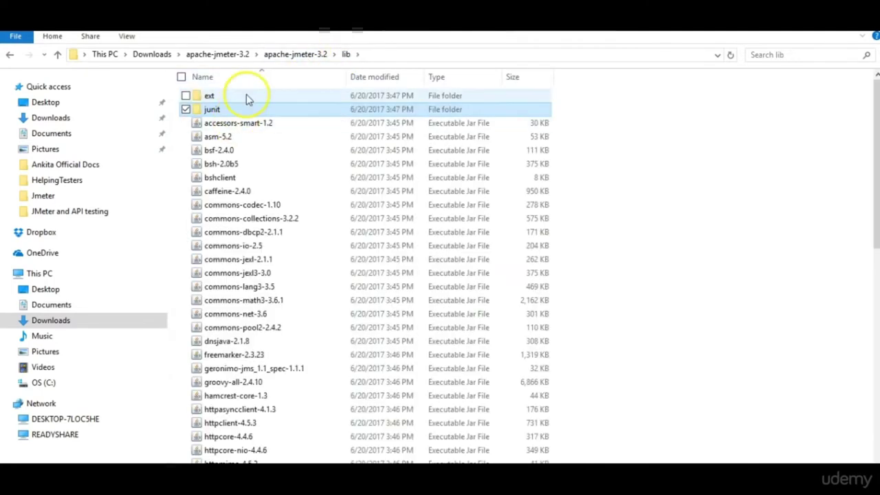
{"action": "double_click", "coordinate": [246, 94]}
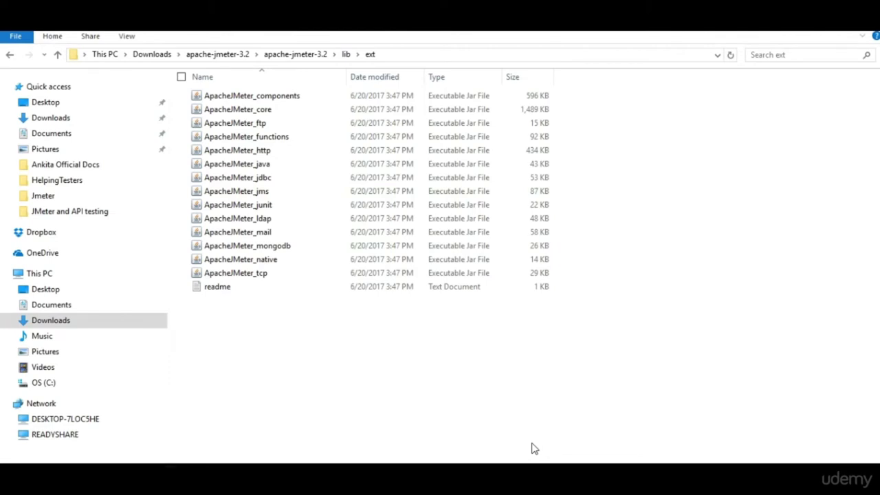
{"action": "left_click", "coordinate": [320, 59]}
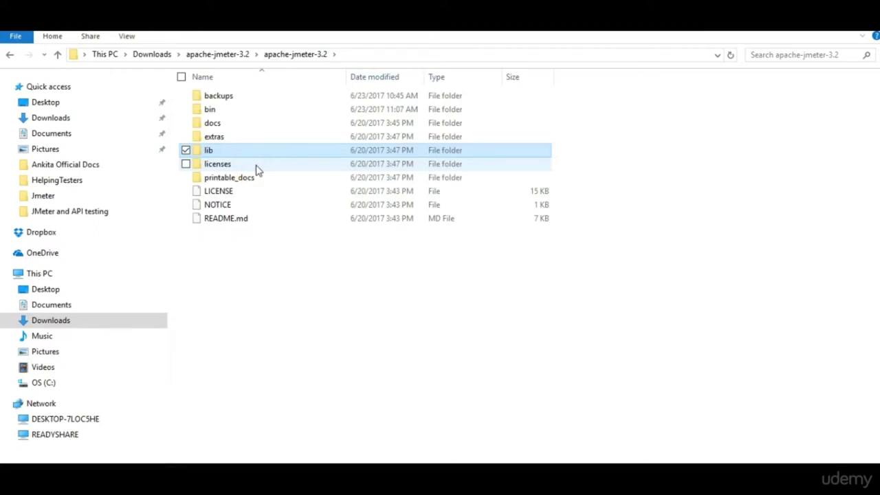
Run jmeter.bat from the bin folder, then close the JMeter window once it appears.
{"action": "double_click", "coordinate": [237, 110]}
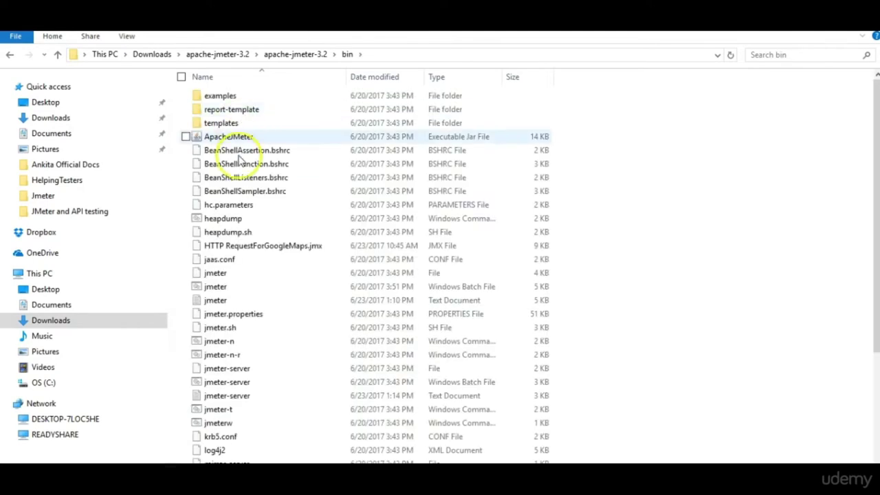
{"action": "double_click", "coordinate": [242, 292]}
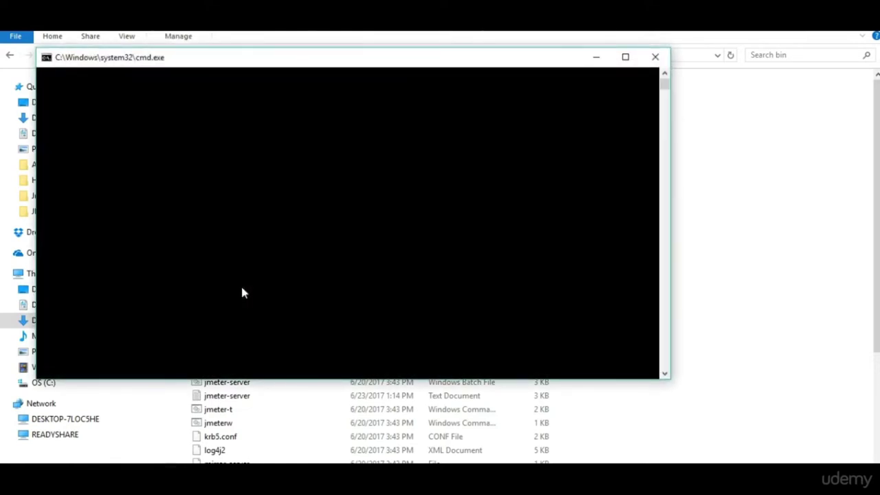
{"action": "left_click_drag", "start_coordinate": [362, 61], "coordinate": [458, 92]}
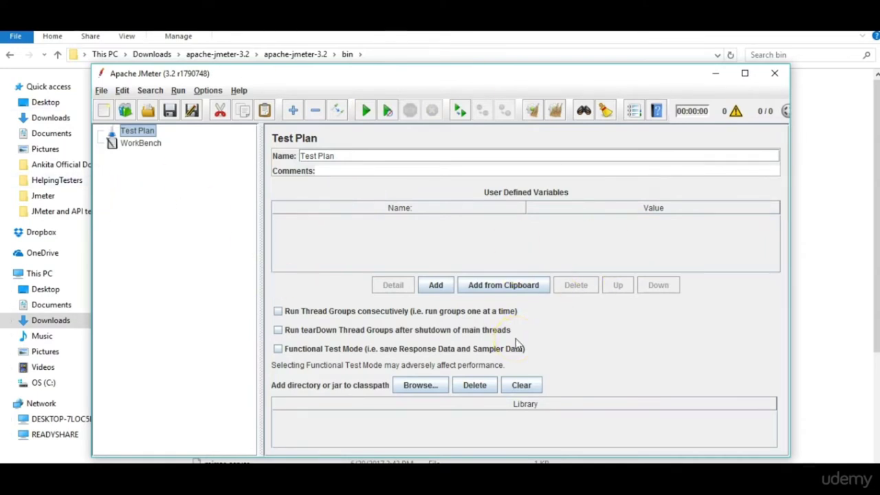
{"action": "left_click", "coordinate": [775, 75]}
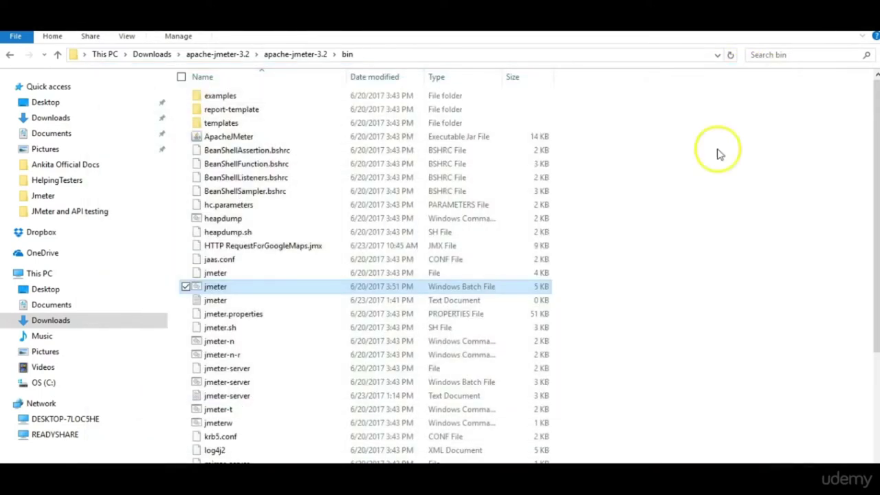
{"action": "left_click", "coordinate": [698, 284]}
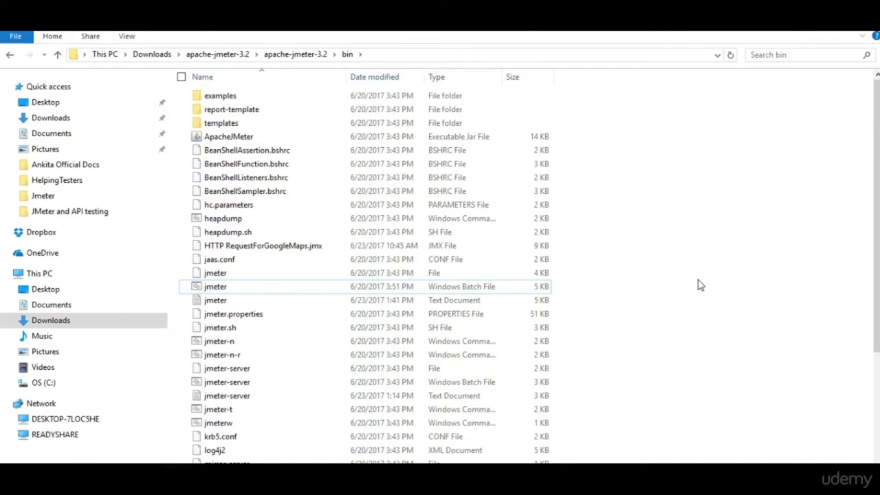
Open Command Prompt by searching 'comm' from Start.
{"action": "key", "text": "super"}
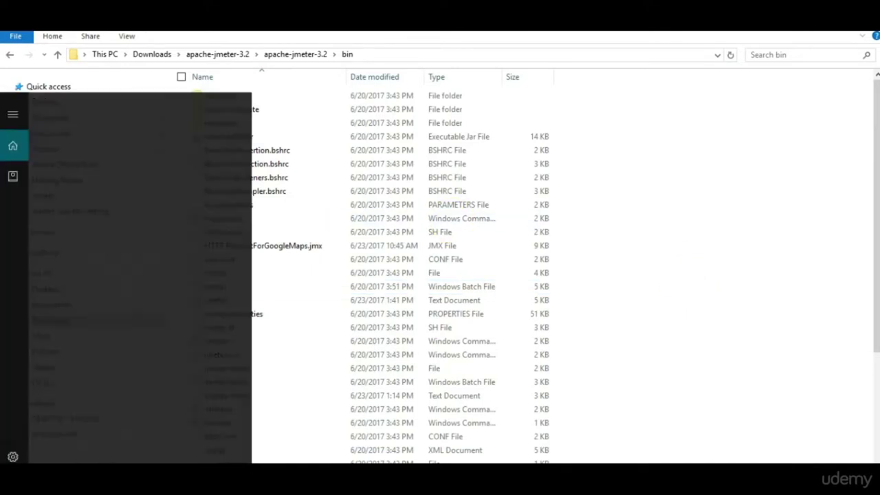
{"action": "type", "text": "comm"}
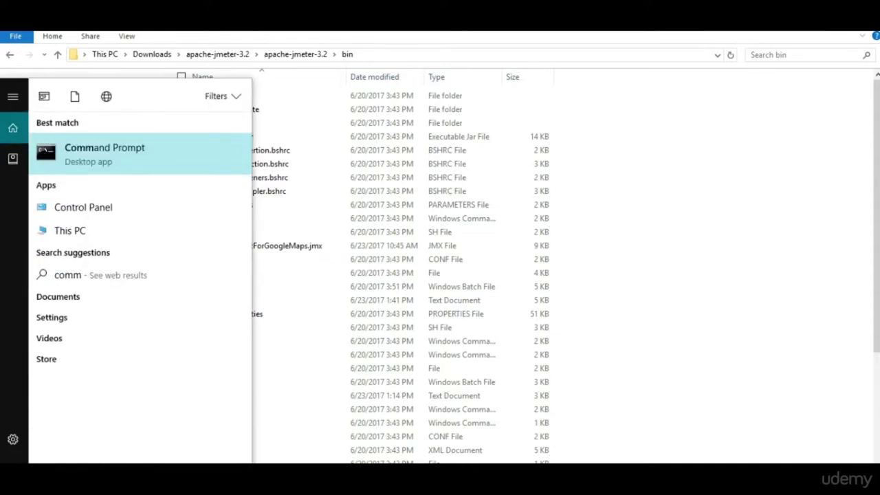
{"action": "left_click", "coordinate": [134, 172]}
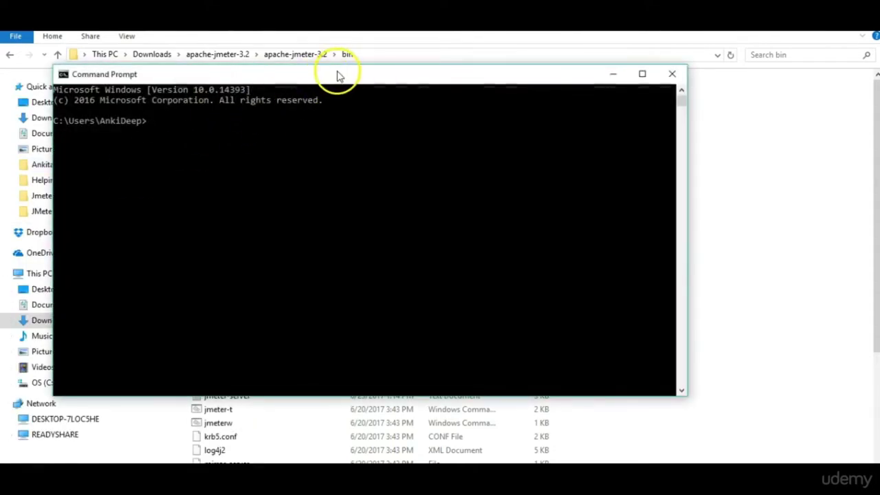
{"action": "left_click_drag", "start_coordinate": [344, 74], "coordinate": [432, 124]}
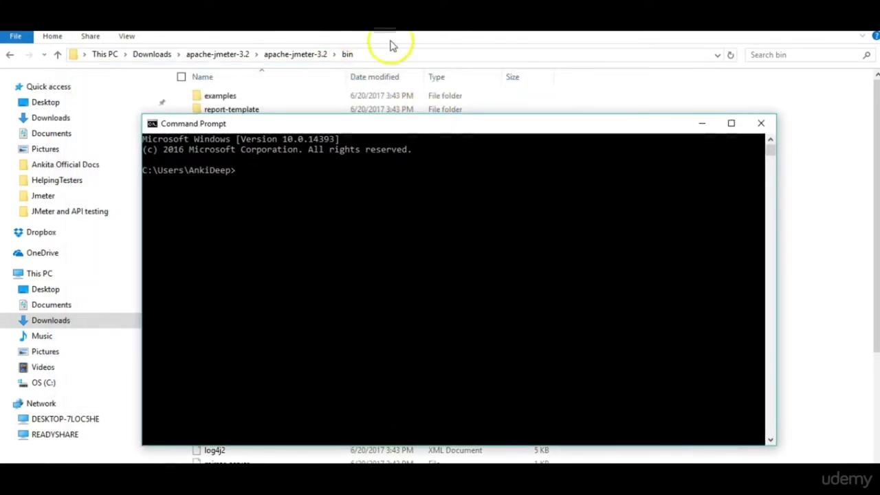
cd into the copied apache-jmeter-3.2 bin path and enter jmeter-server.bat at the prompt.
{"action": "type", "text": "cd"}
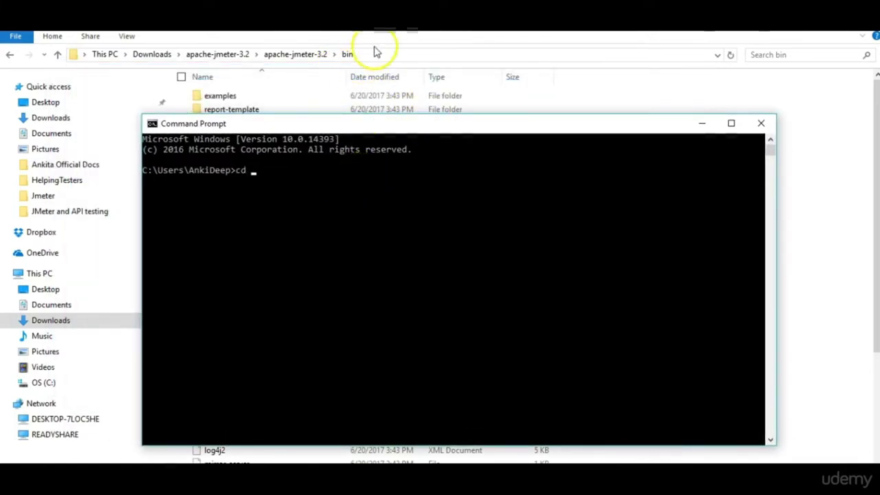
{"action": "left_click", "coordinate": [378, 56]}
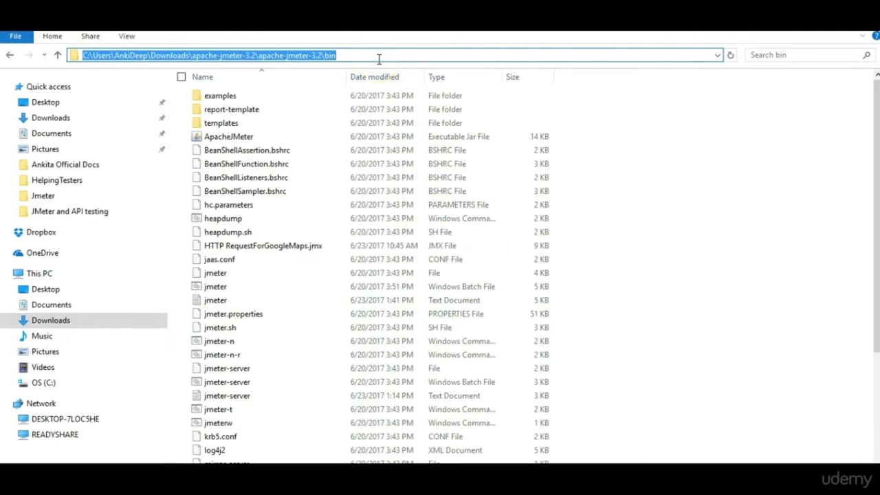
{"action": "key", "text": "ctrl+c"}
{"action": "key", "text": "alt+Tab"}
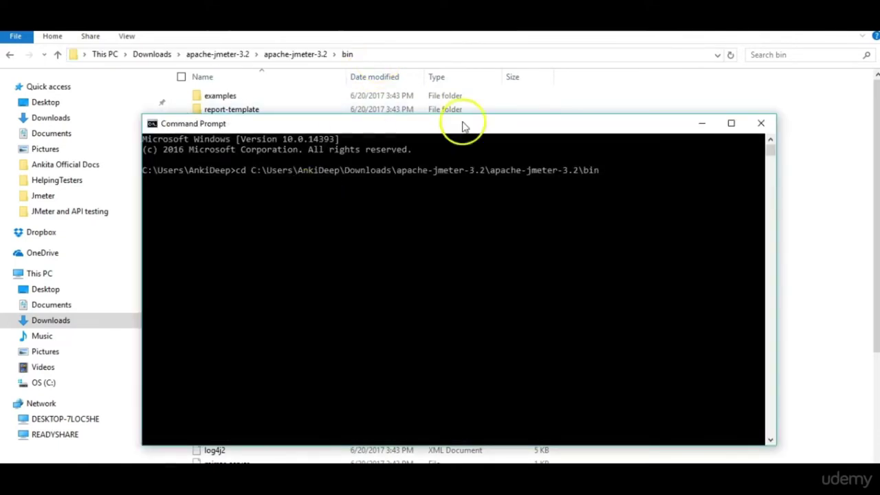
{"action": "left_click", "coordinate": [633, 216]}
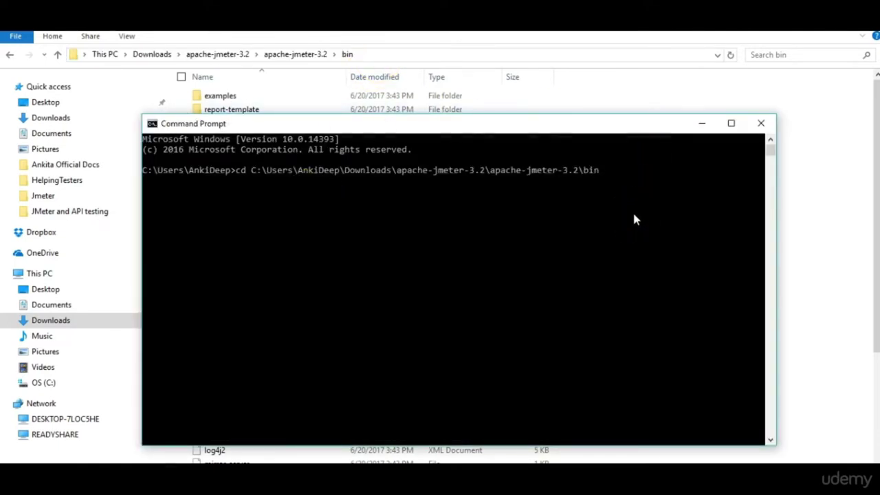
{"action": "key", "text": "Return"}
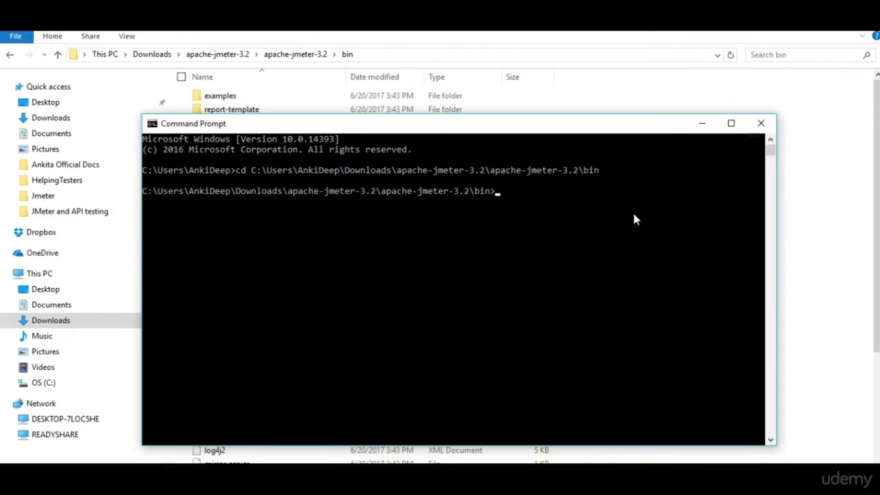
{"action": "type", "text": "jmeter-server.bat"}
Run jmeter-server.bat at the bin prompt to start the JMeter server.
{"action": "left_click", "coordinate": [597, 126]}
{"action": "left_click_drag", "start_coordinate": [597, 125], "coordinate": [560, 318]}
{"action": "left_click_drag", "start_coordinate": [451, 318], "coordinate": [558, 30]}
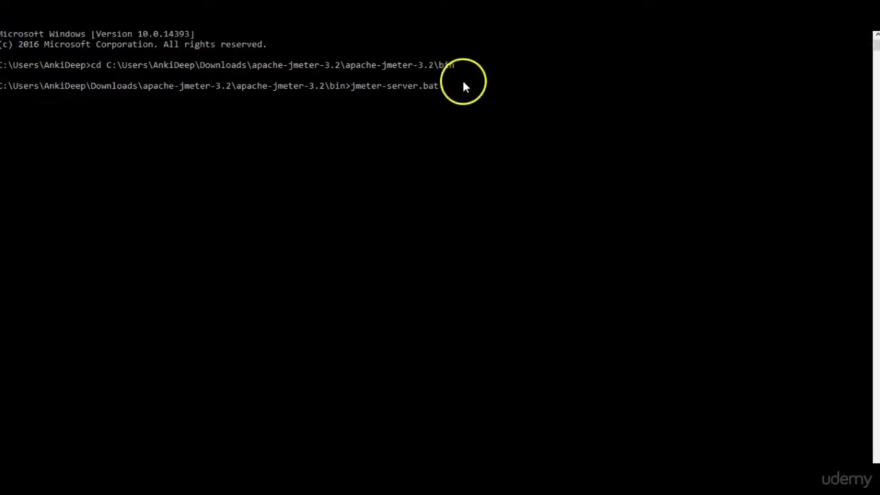
{"action": "key", "text": "Return"}
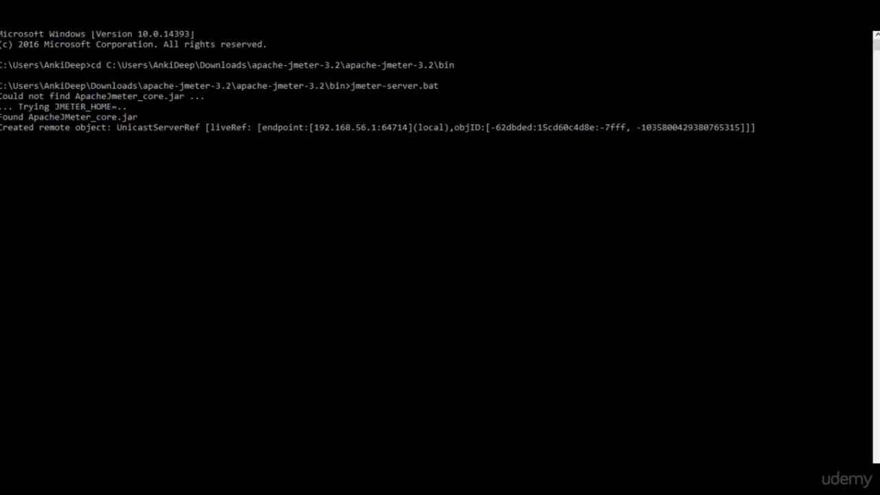
Open System Properties' environment variable settings by searching 'enviro'.
{"action": "key", "text": "super"}
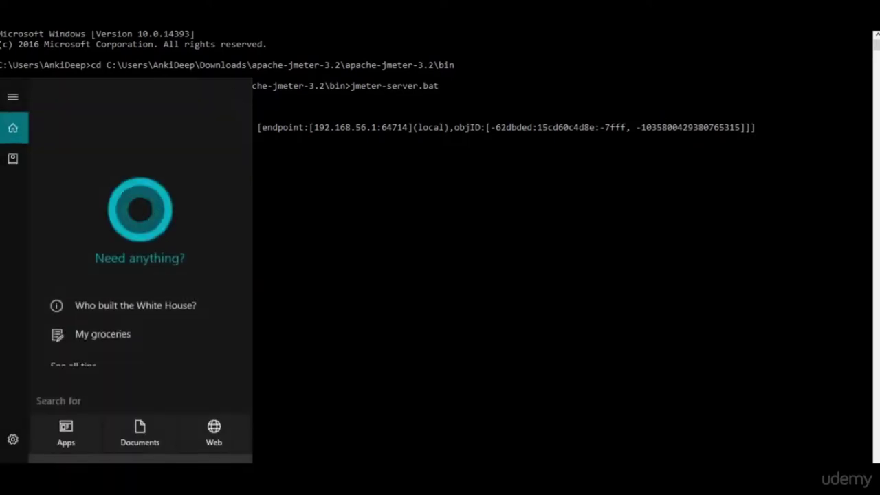
{"action": "type", "text": "enviro"}
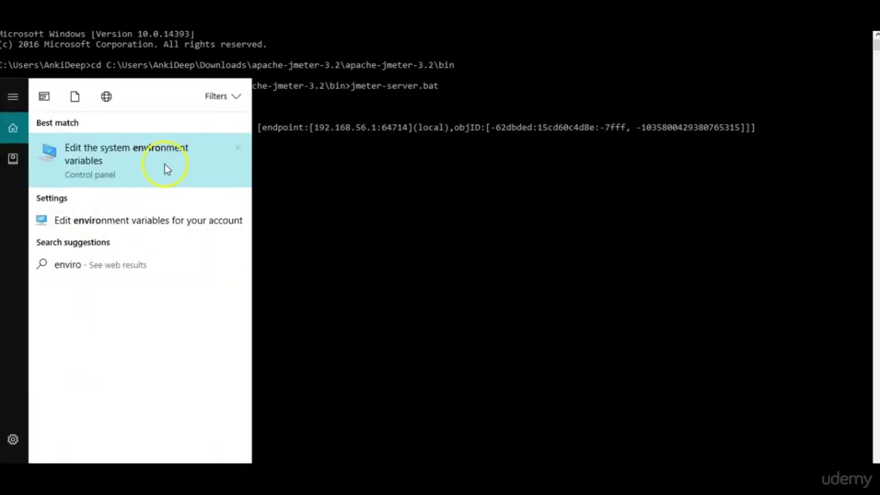
{"action": "left_click", "coordinate": [164, 163]}
{"action": "left_click_drag", "start_coordinate": [249, 93], "coordinate": [497, 99]}
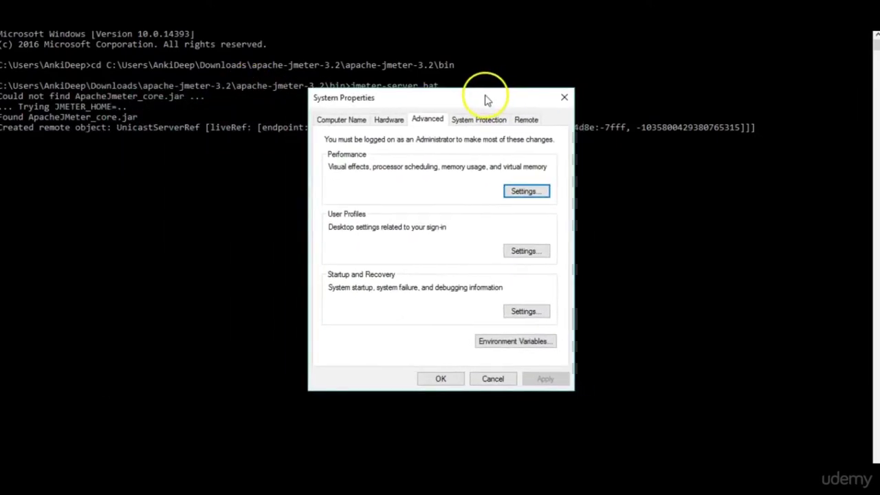
Add user variable JMETER_HOME set to the apache-jmeter-3.2 folder path, without \bin, and save.
{"action": "left_click", "coordinate": [517, 343]}
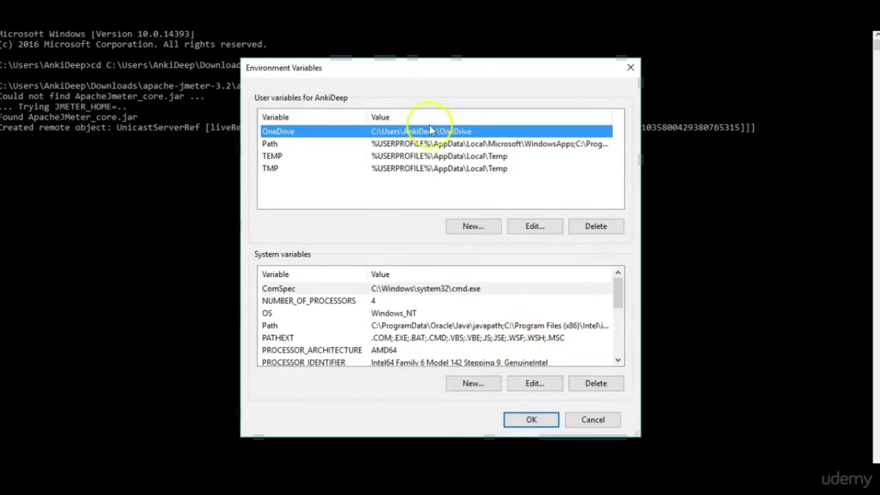
{"action": "left_click", "coordinate": [475, 227]}
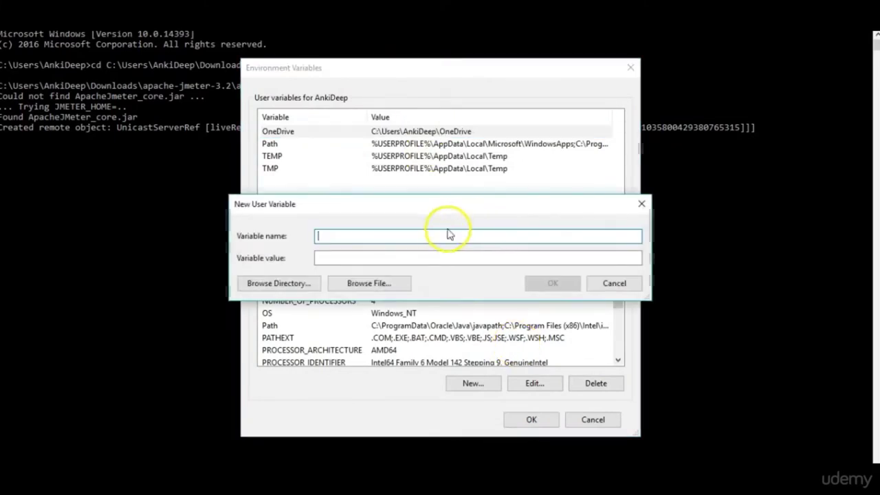
{"action": "type", "text": "JME"}
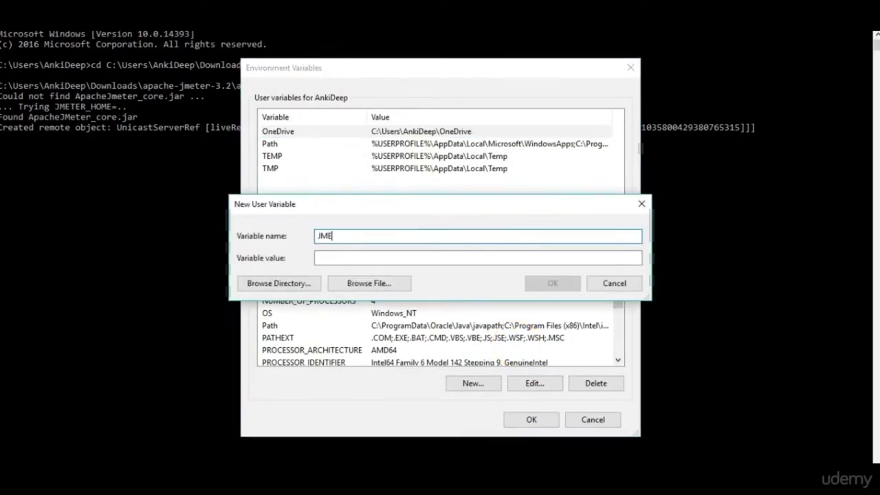
{"action": "type", "text": "TER_HOME"}
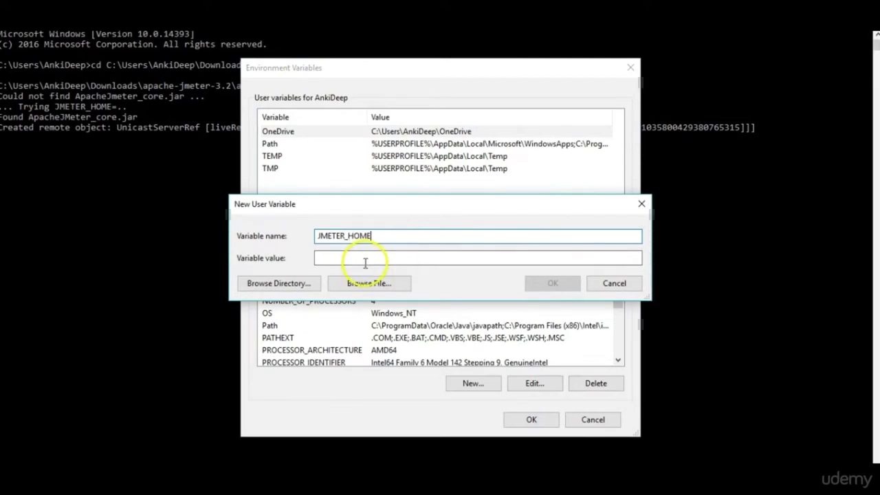
{"action": "left_click", "coordinate": [365, 260]}
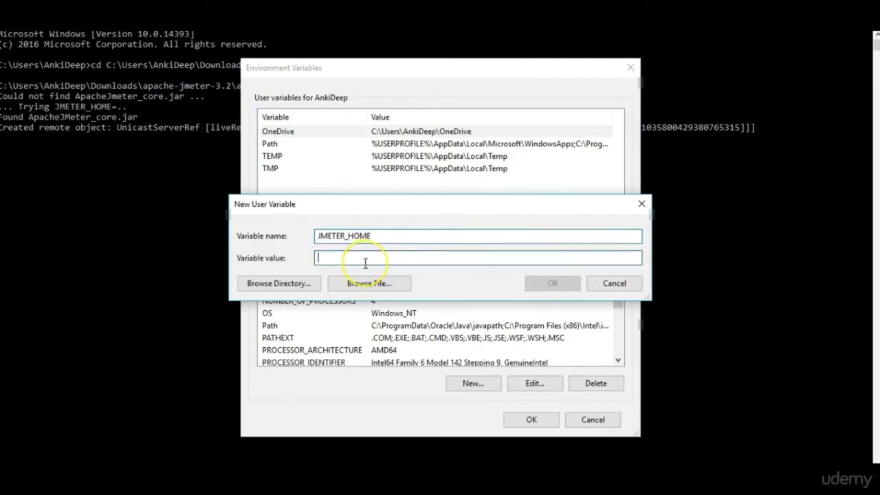
{"action": "key", "text": "ctrl+v"}
{"action": "key", "text": "BackSpace"}
{"action": "key", "text": "BackSpace"}
{"action": "key", "text": "BackSpace"}
{"action": "key", "text": "BackSpace"}
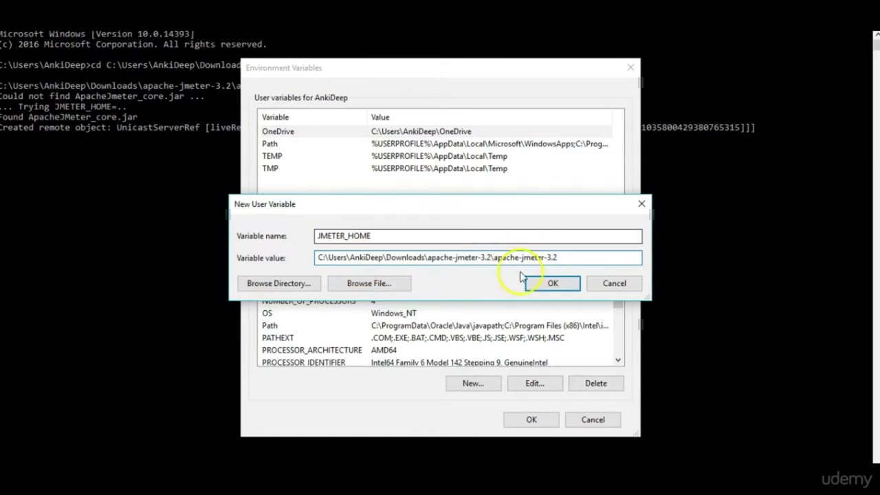
{"action": "left_click", "coordinate": [553, 284]}
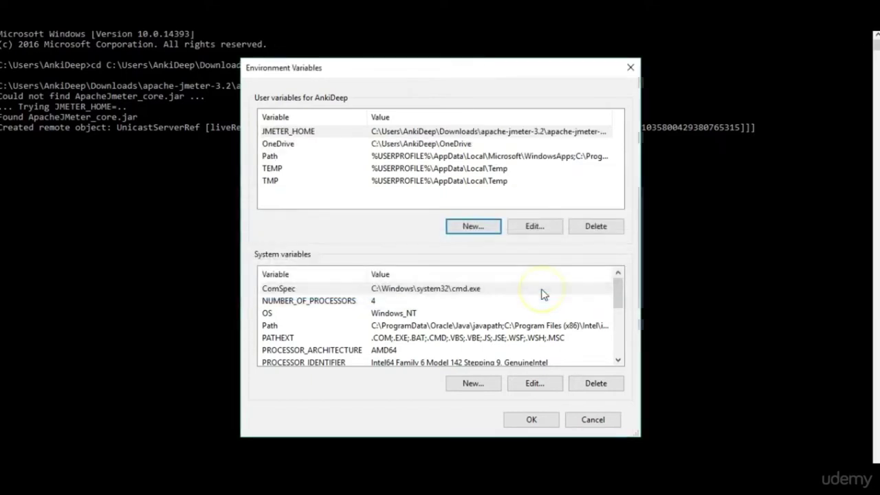
{"action": "left_click", "coordinate": [533, 420]}
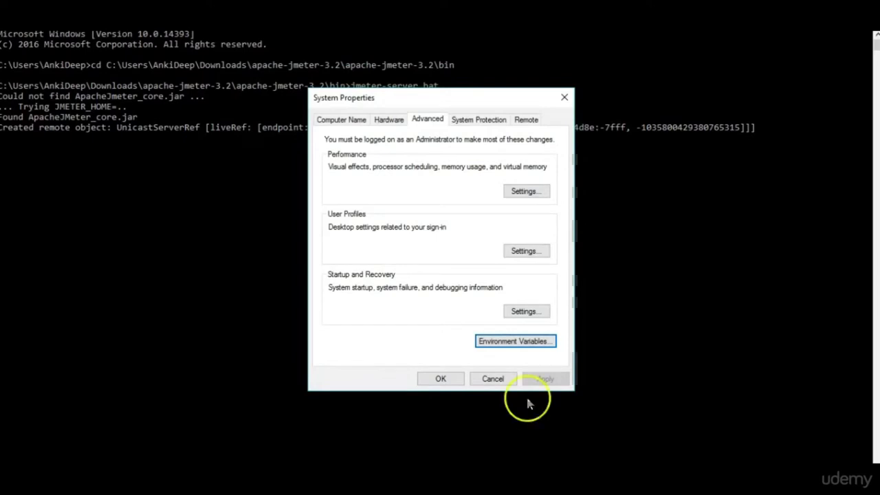
Append the pasted apache-jmeter-3.2 path, minus \bin, to the user Path and confirm all dialogs.
{"action": "left_click", "coordinate": [527, 340]}
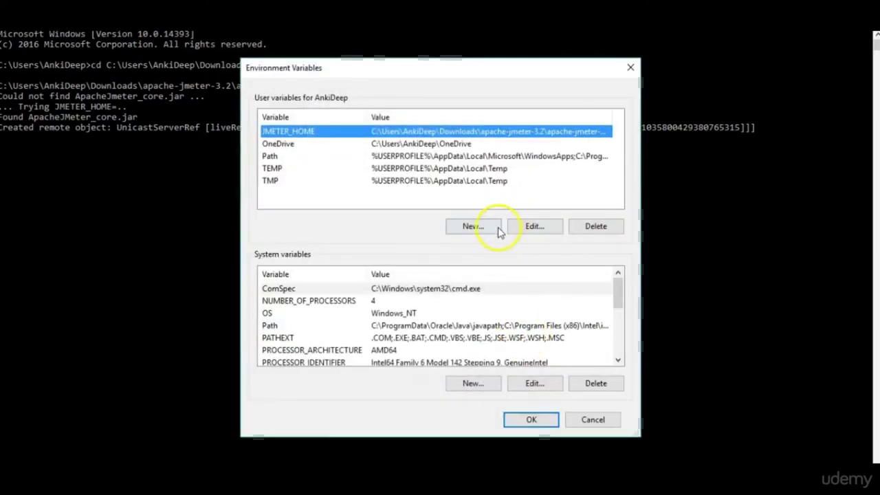
{"action": "left_click", "coordinate": [439, 156]}
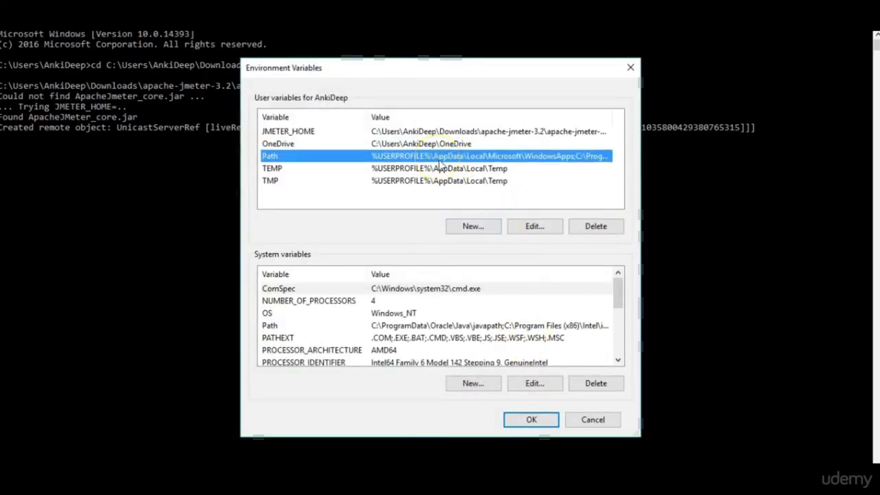
{"action": "left_click", "coordinate": [516, 225]}
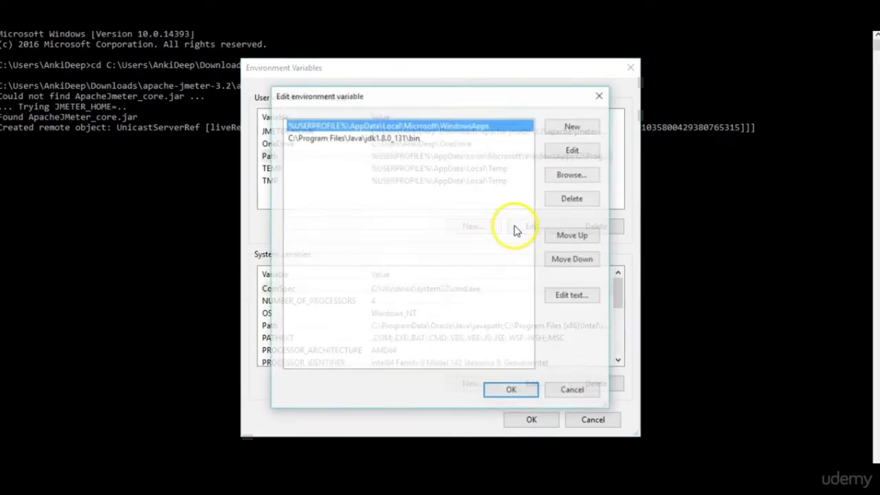
{"action": "left_click", "coordinate": [575, 125]}
{"action": "type", "text": "C:\\Users\\AnkiDeep\\Downloads\\apache-jmeter-3.2\\apache-jmeter-3.2\\bin"}
{"action": "key", "text": "BackSpace"}
{"action": "key", "text": "BackSpace"}
{"action": "key", "text": "BackSpace"}
{"action": "key", "text": "BackSpace"}
{"action": "left_click", "coordinate": [510, 392]}
{"action": "left_click", "coordinate": [530, 420]}
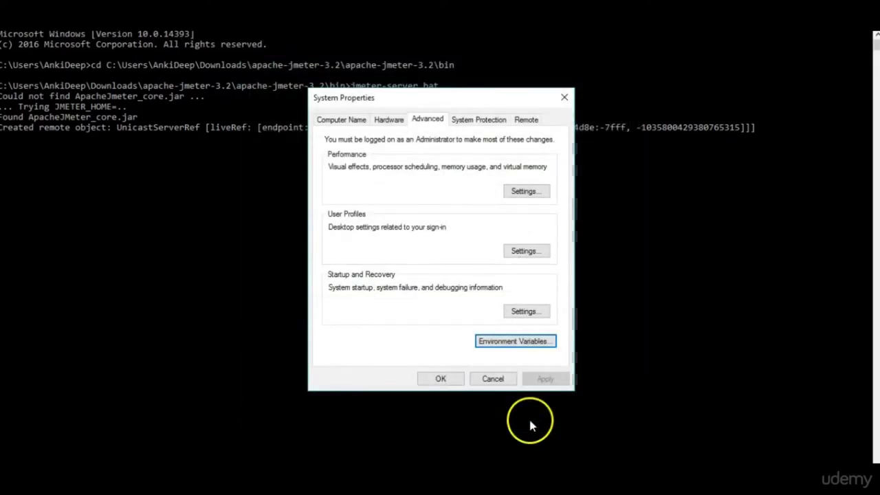
{"action": "left_click", "coordinate": [449, 383]}
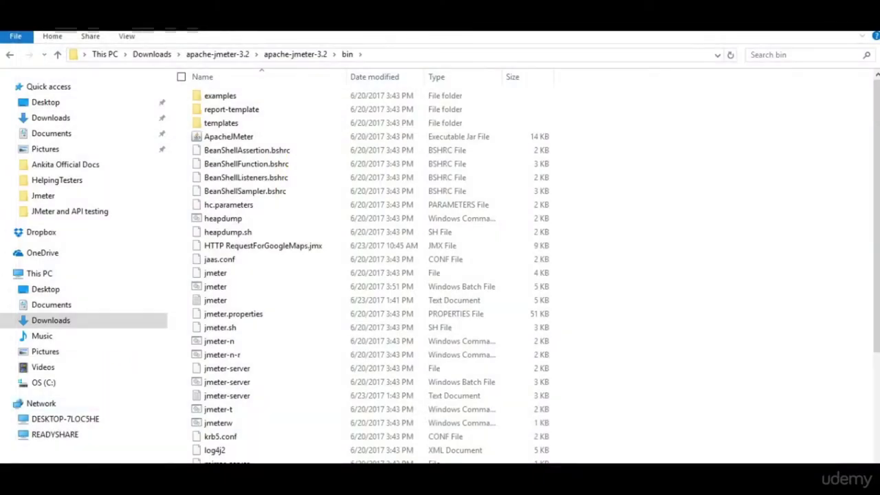
Launch a new Command Prompt and type a lowercase cd at the prompt.
{"action": "key", "text": "super"}
{"action": "type", "text": "comm"}
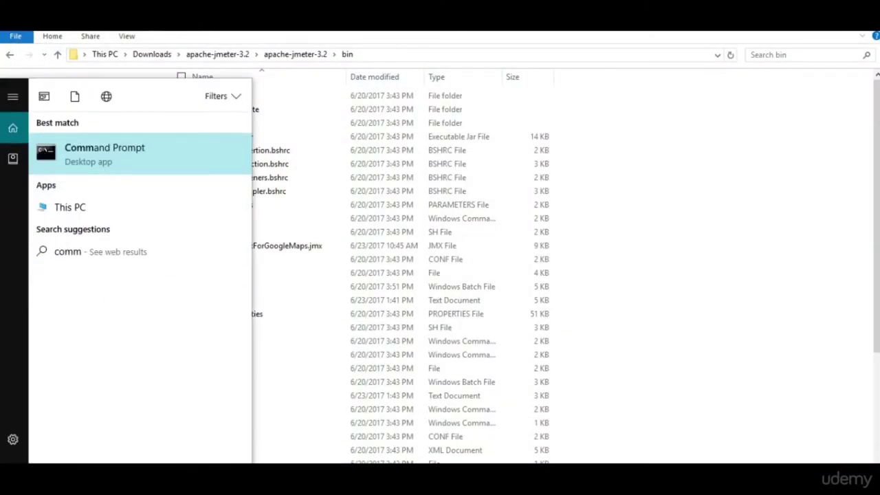
{"action": "left_click", "coordinate": [121, 165]}
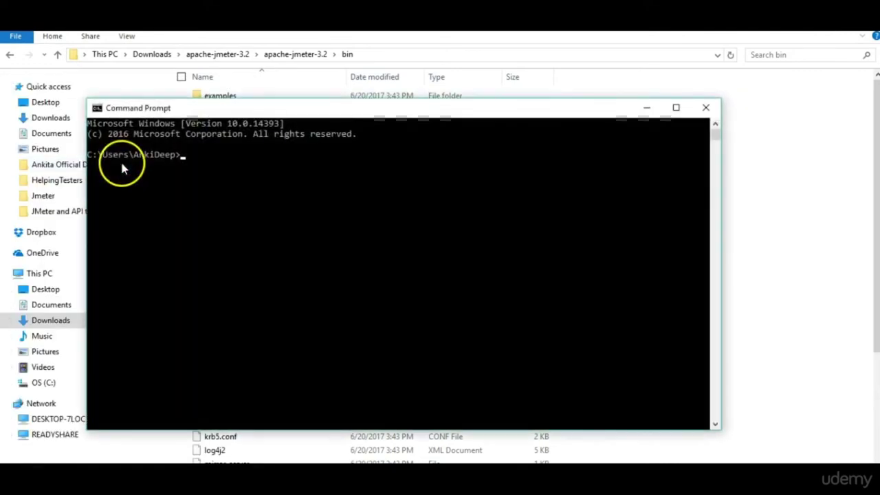
{"action": "type", "text": "CD"}
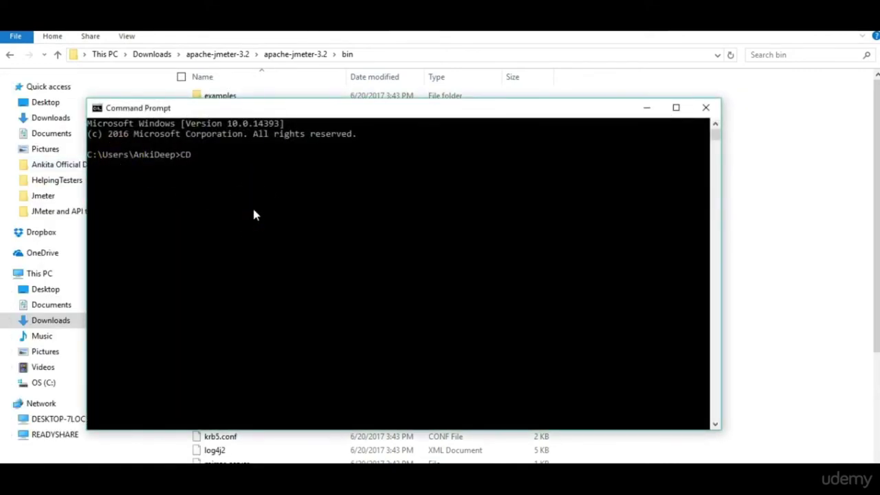
{"action": "left_click", "coordinate": [252, 206]}
{"action": "left_click", "coordinate": [195, 157]}
{"action": "left_click", "coordinate": [208, 157]}
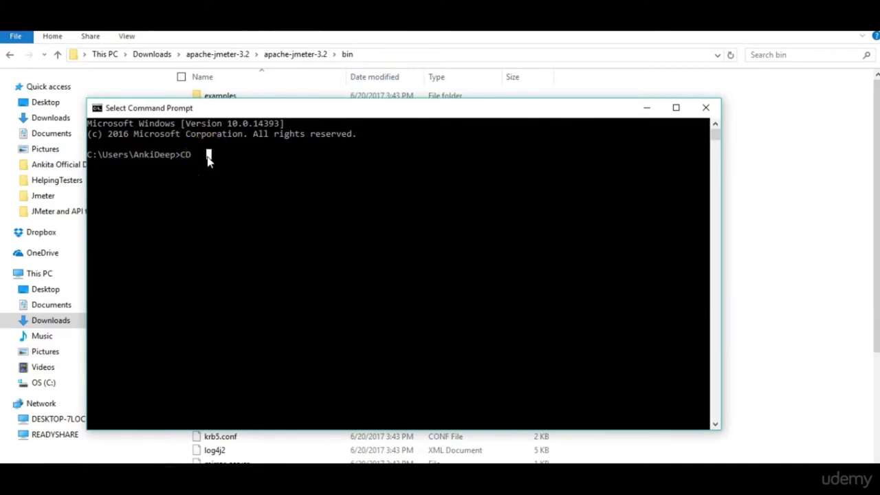
{"action": "right_click", "coordinate": [200, 161]}
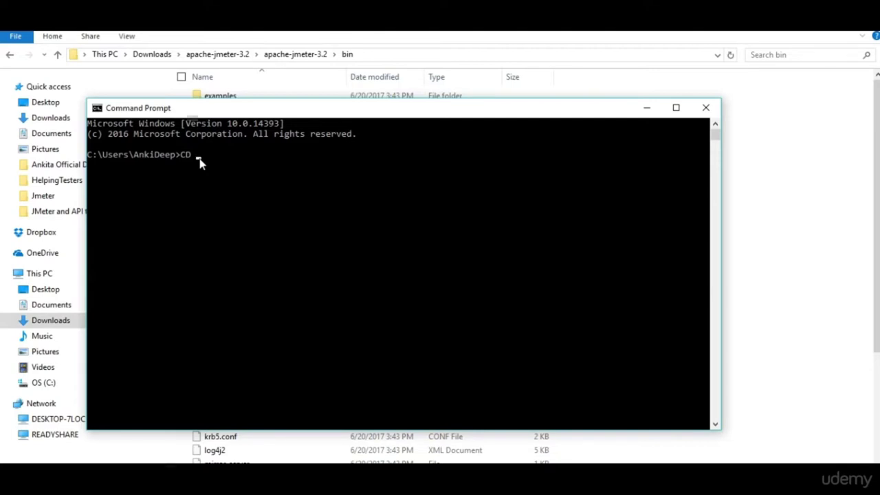
{"action": "key", "text": "BackSpace"}
{"action": "key", "text": "BackSpace"}
{"action": "type", "text": "cd"}
Paste the bin folder path copied from Explorer after cd and run it.
{"action": "left_click", "coordinate": [436, 54]}
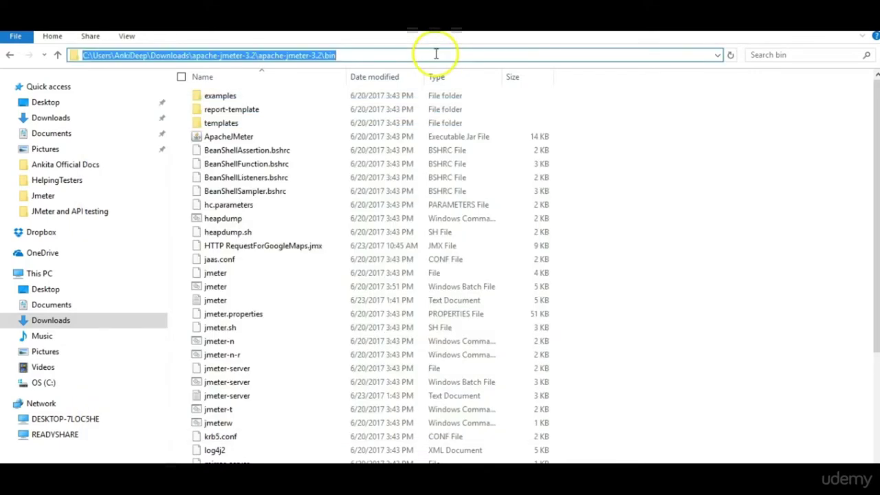
{"action": "key", "text": "ctrl+c"}
{"action": "key", "text": "alt+Tab"}
{"action": "right_click", "coordinate": [190, 176]}
{"action": "left_click", "coordinate": [471, 207]}
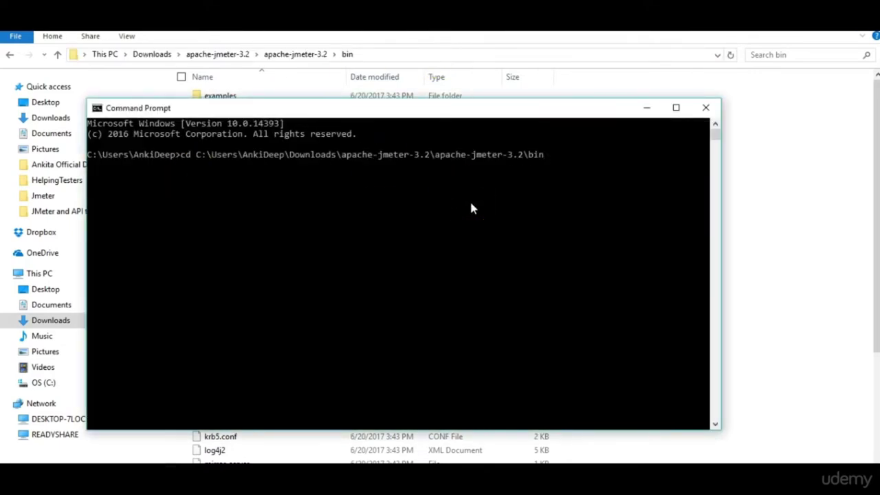
{"action": "key", "text": "Return"}
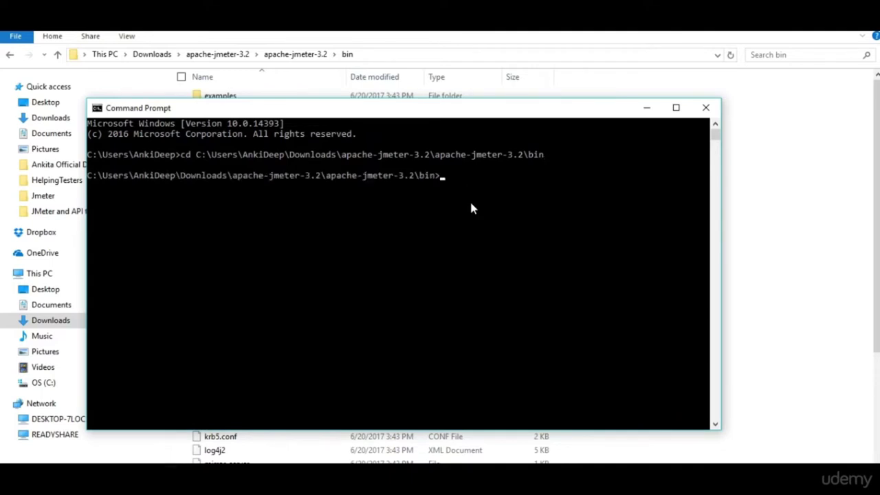
Run jmeter-server.bat until it reports the created remote object, then close the console.
{"action": "type", "text": "jmeter-server.bat"}
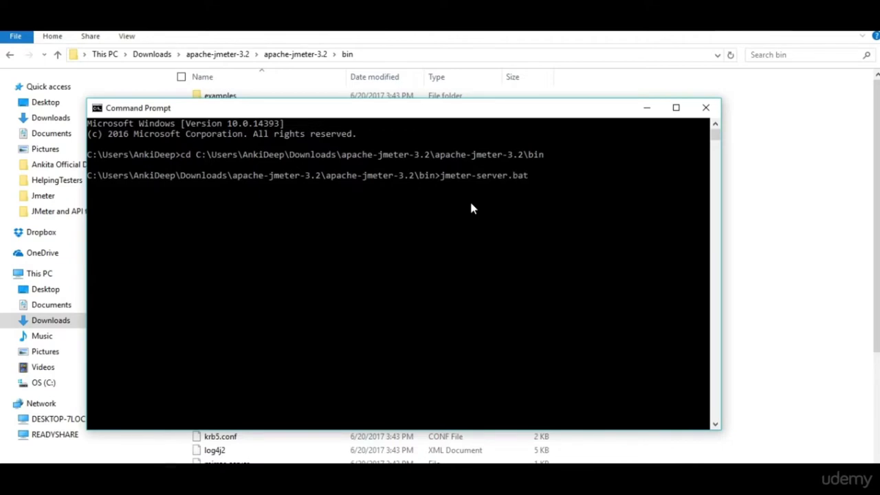
{"action": "key", "text": "Return"}
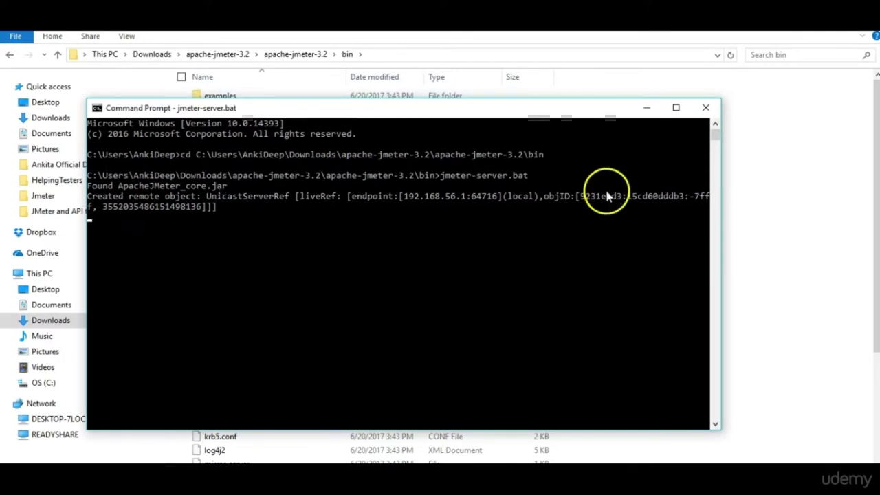
{"action": "left_click", "coordinate": [707, 108]}
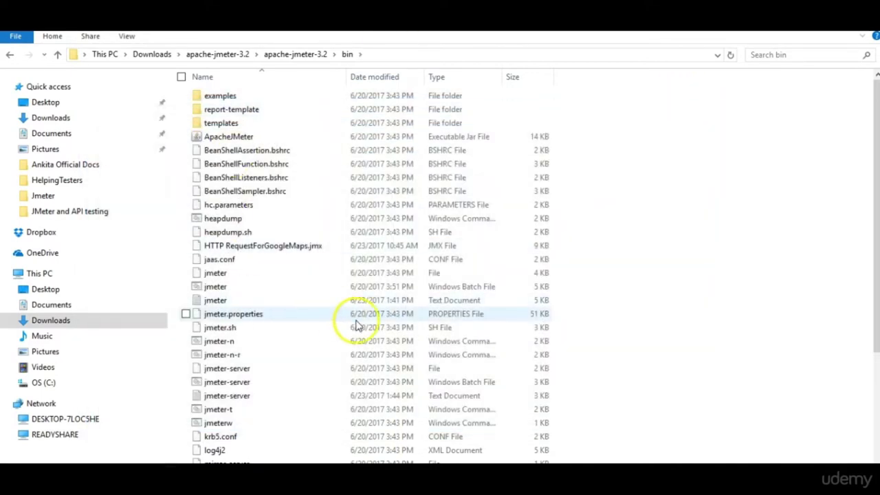
Launch jmeter.bat from apache-jmeter-3.2\bin to open JMeter with its default Test Plan.
{"action": "left_click", "coordinate": [274, 289]}
{"action": "double_click", "coordinate": [273, 288]}
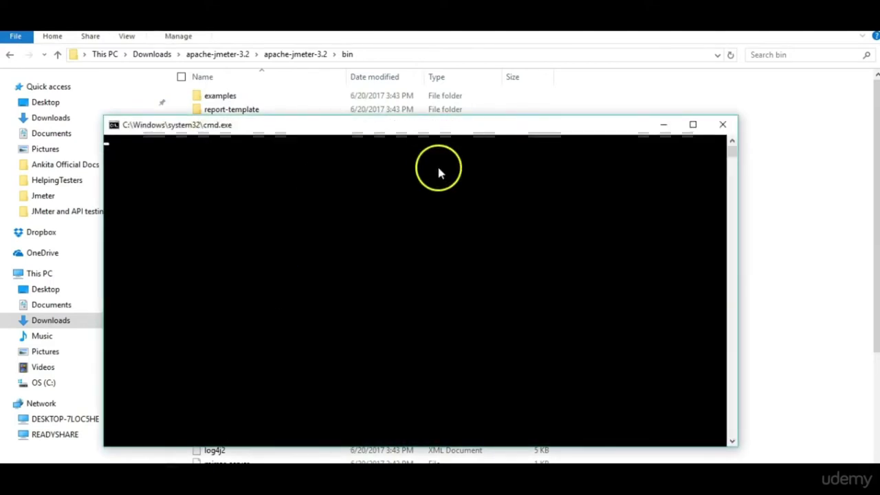
{"action": "key", "text": "alt+Return"}
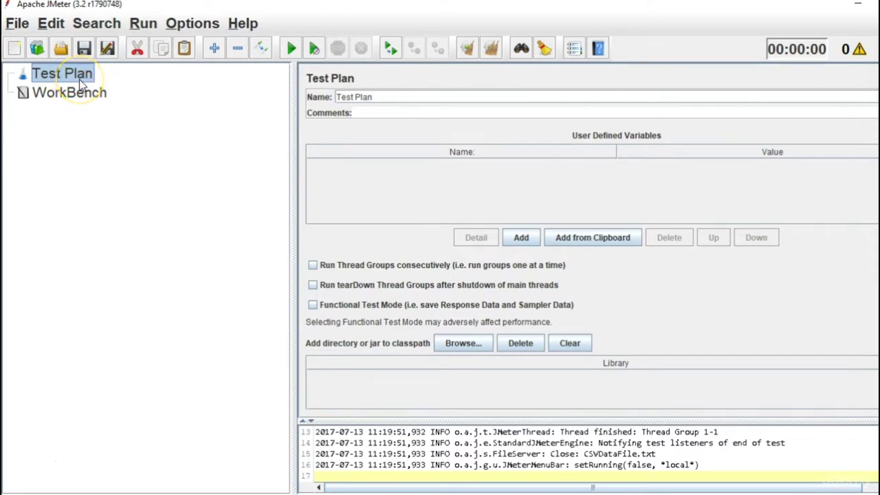
Add a Thread Group under the Test Plan via Threads (Users).
{"action": "right_click", "coordinate": [79, 79]}
{"action": "mouse_move", "coordinate": [129, 104]}
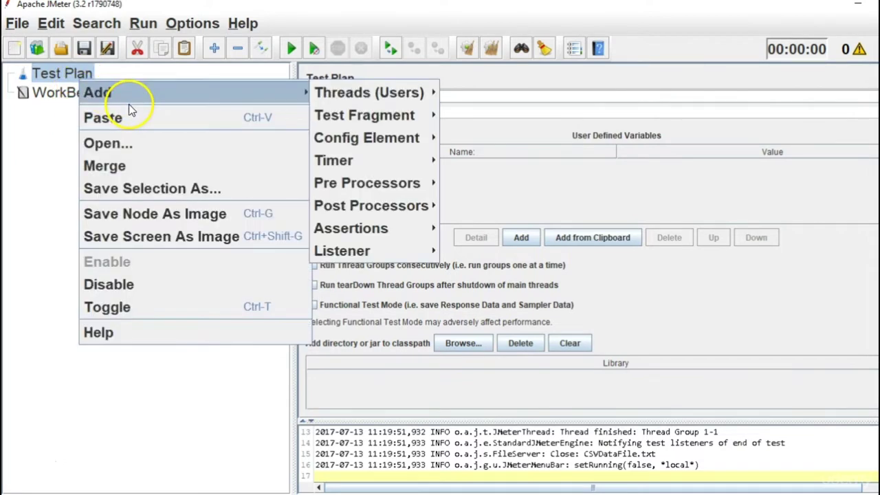
{"action": "mouse_move", "coordinate": [362, 94]}
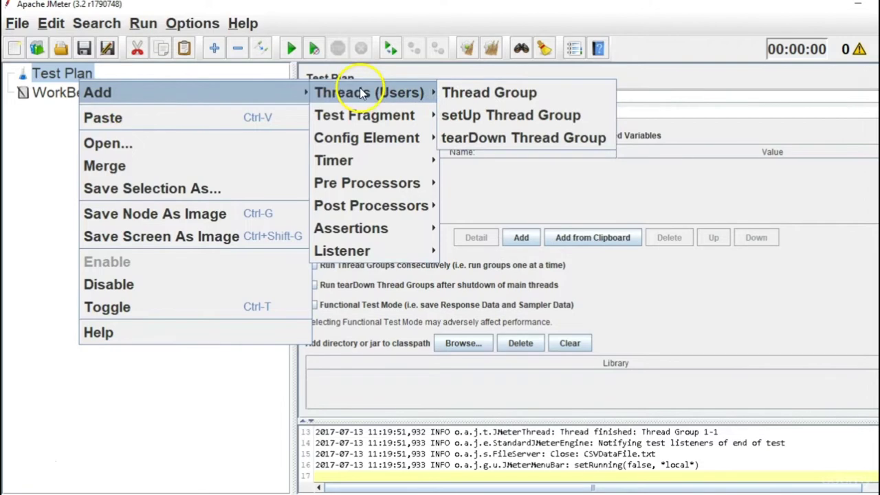
{"action": "left_click", "coordinate": [486, 94]}
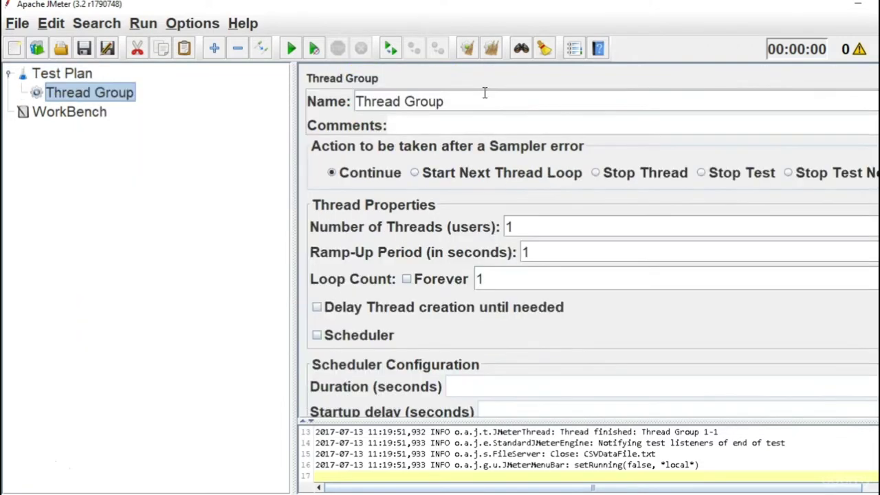
Show the Logic Controller types in the Thread Group's Add menu.
{"action": "right_click", "coordinate": [111, 94]}
{"action": "mouse_move", "coordinate": [155, 87]}
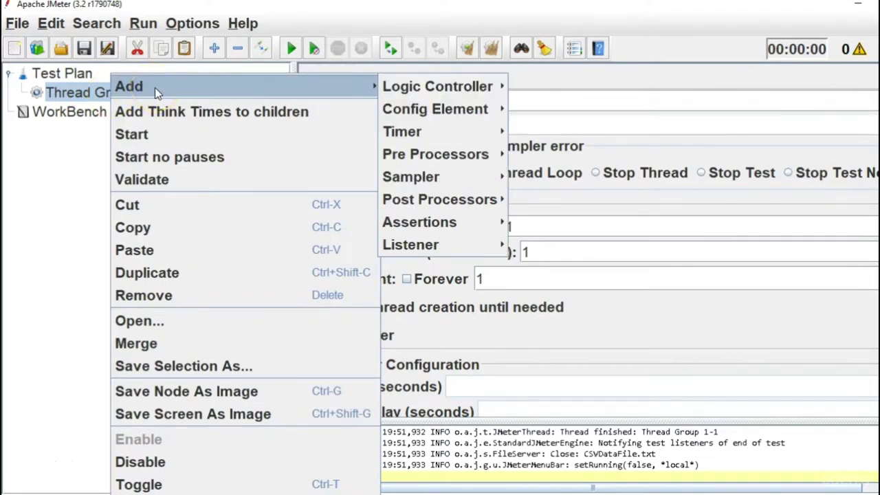
{"action": "right_click", "coordinate": [87, 93]}
{"action": "right_click", "coordinate": [86, 93]}
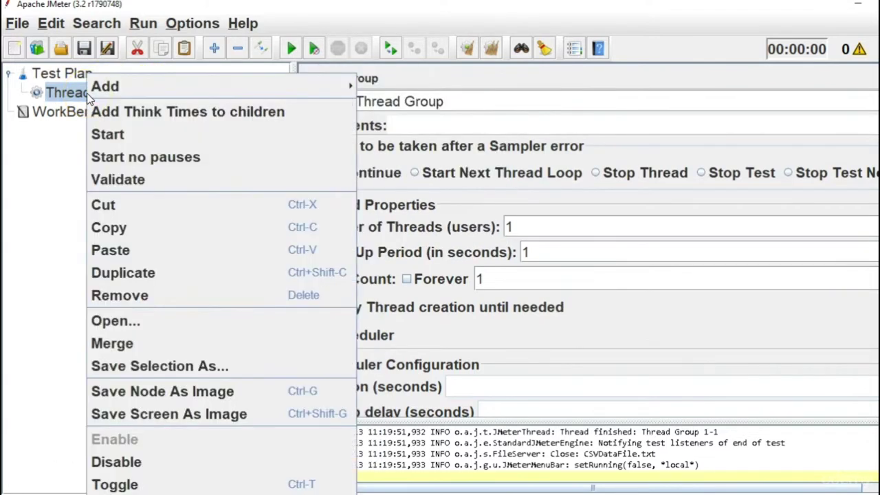
{"action": "mouse_move", "coordinate": [112, 93]}
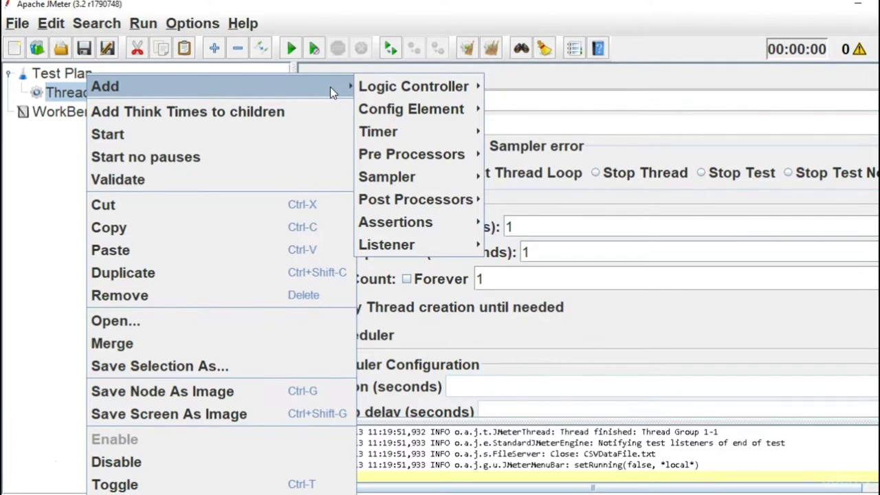
{"action": "mouse_move", "coordinate": [372, 88]}
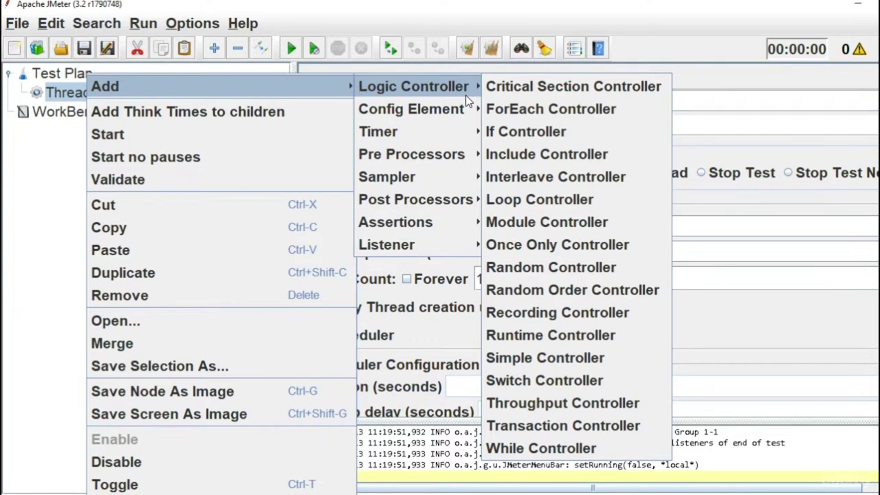
Switch the Add submenu to Config Element to list CSV Data Set Config, HTTP Cookie Manager, etc.
{"action": "left_click", "coordinate": [460, 109]}
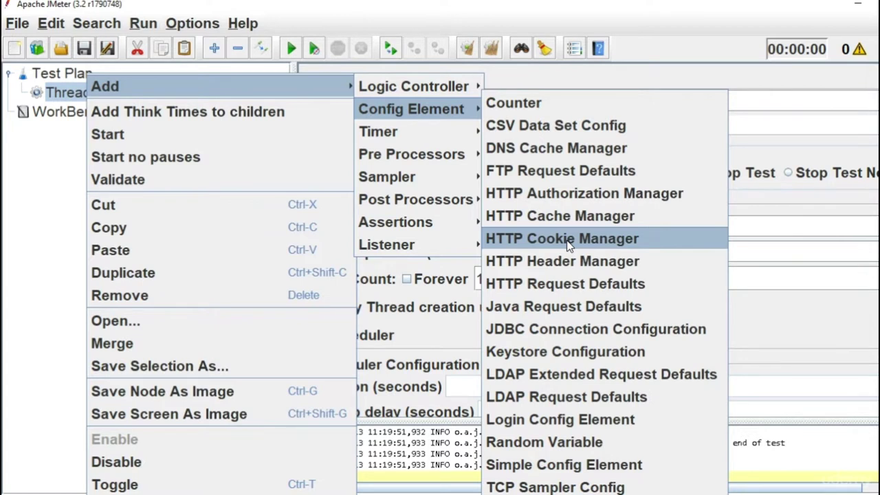
Point out HTTP Header Manager and JDBC Connection Configuration, then show the Timer list.
{"action": "left_click", "coordinate": [567, 262]}
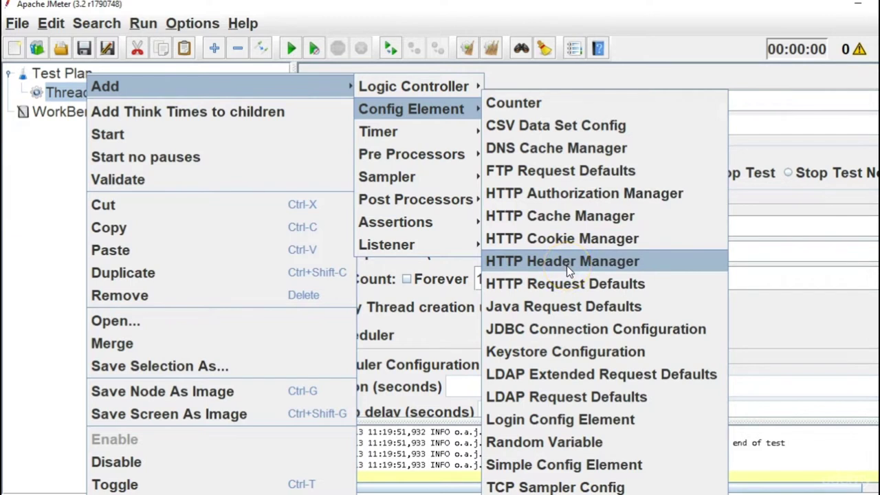
{"action": "left_click", "coordinate": [567, 267]}
{"action": "left_click", "coordinate": [567, 340]}
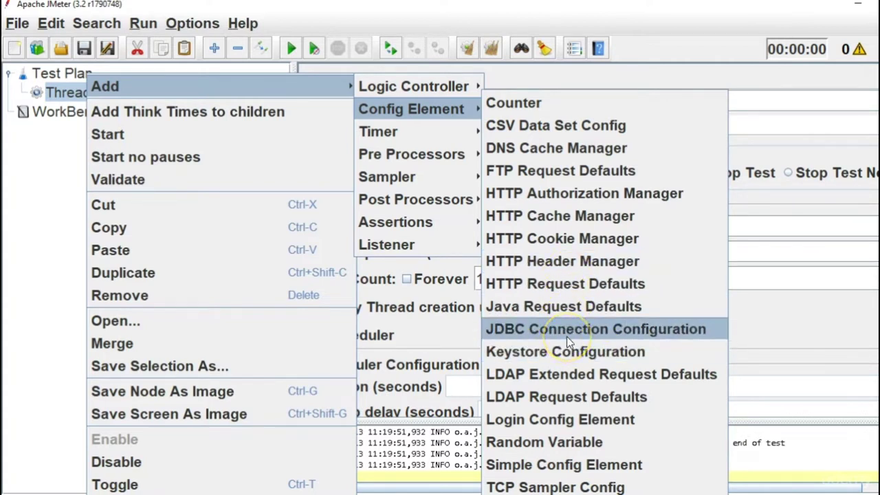
{"action": "left_click", "coordinate": [594, 335]}
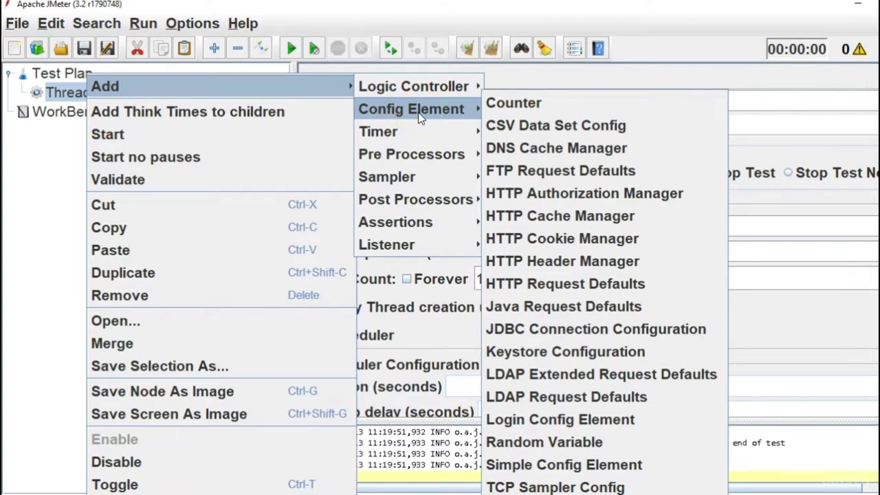
{"action": "mouse_move", "coordinate": [423, 137]}
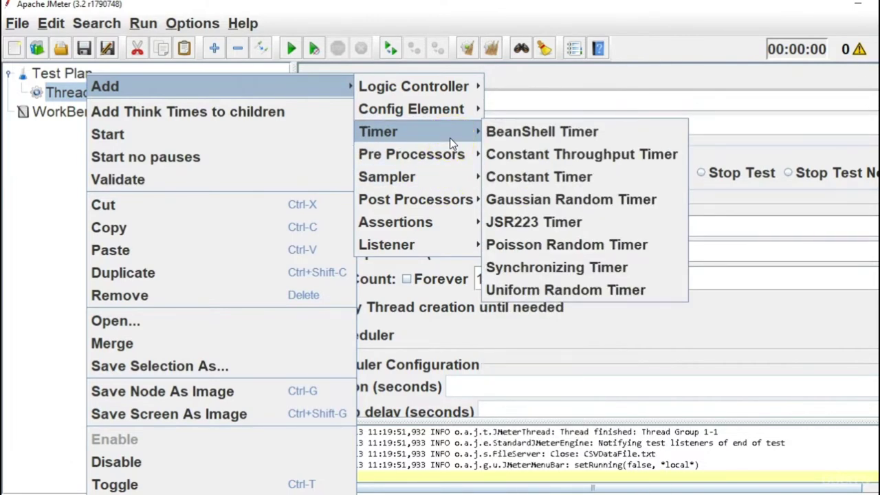
Show Pre Processors, then the Sampler list with FTP, HTTP and JDBC Request.
{"action": "left_click", "coordinate": [450, 152]}
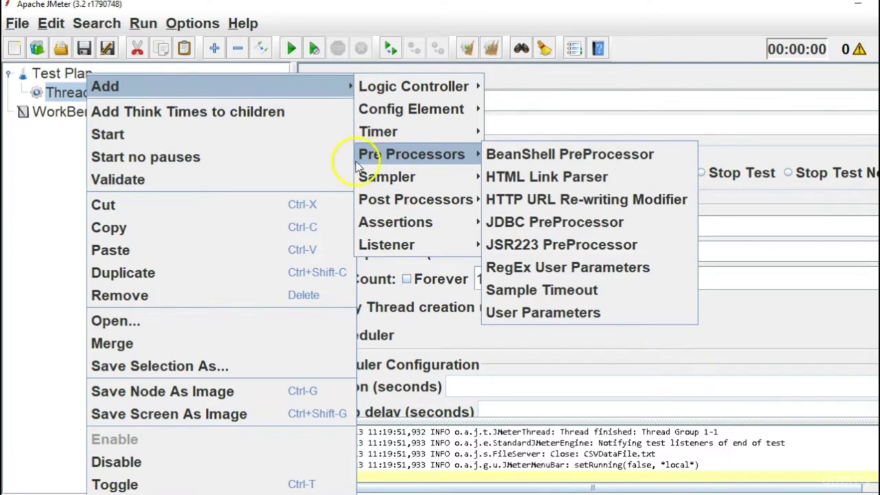
{"action": "mouse_move", "coordinate": [402, 158]}
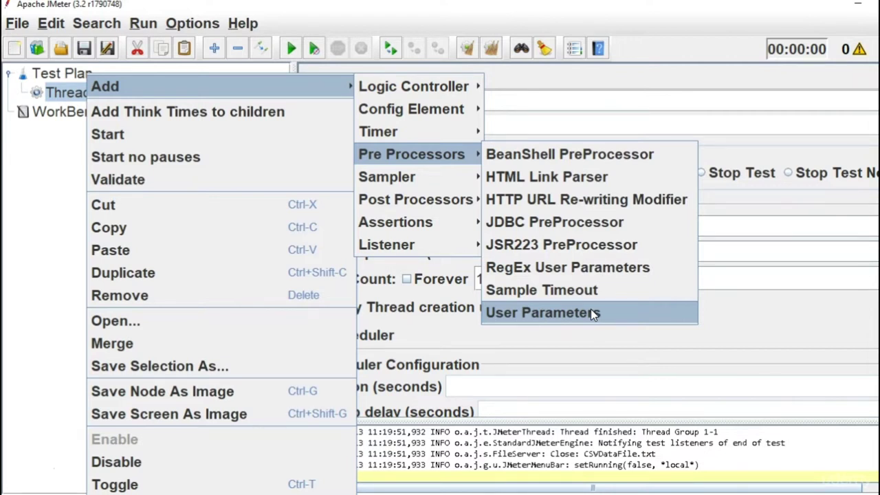
{"action": "mouse_move", "coordinate": [463, 178]}
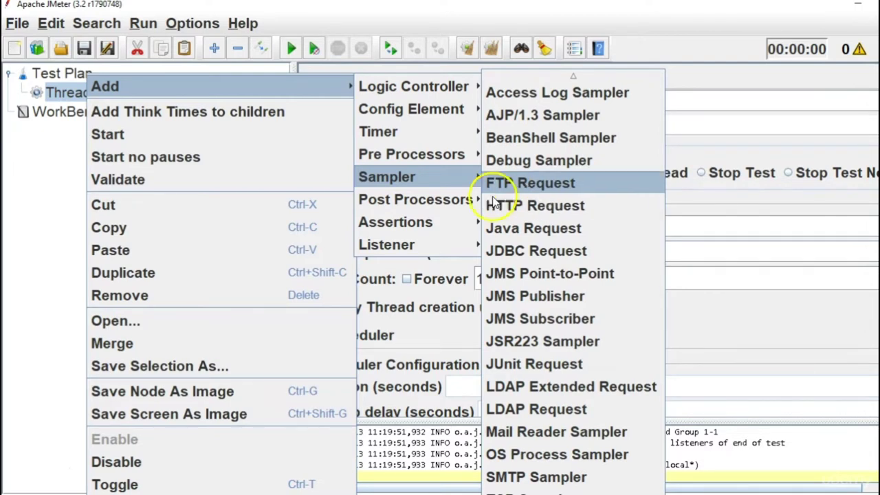
Show Post Processors such as JSON Extractor and Regular Expression Extractor.
{"action": "mouse_move", "coordinate": [459, 200]}
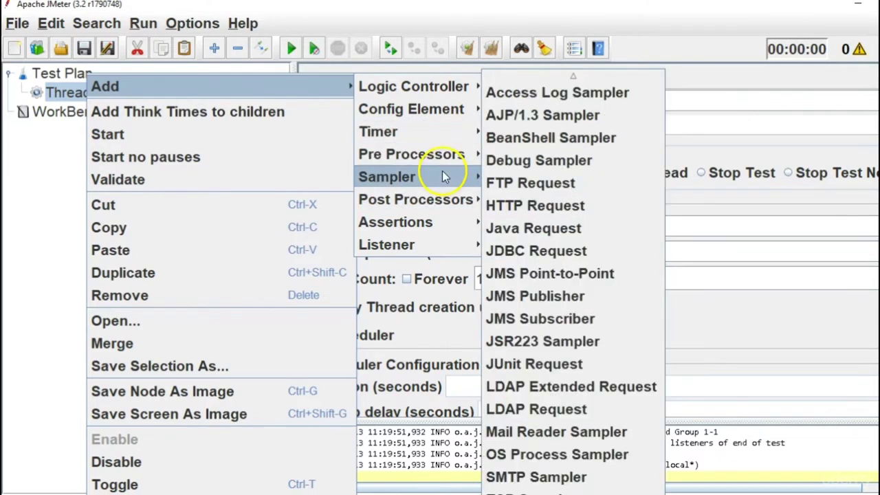
{"action": "mouse_move", "coordinate": [453, 158]}
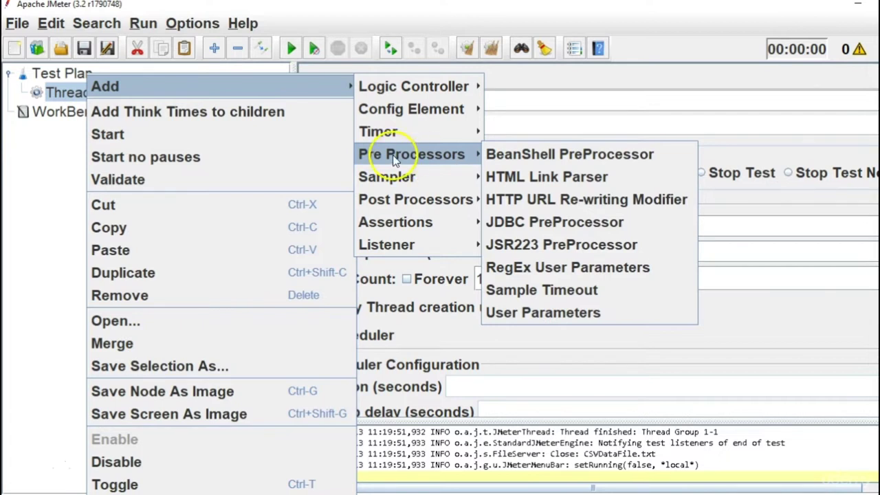
{"action": "left_click", "coordinate": [416, 156]}
{"action": "left_click", "coordinate": [431, 204]}
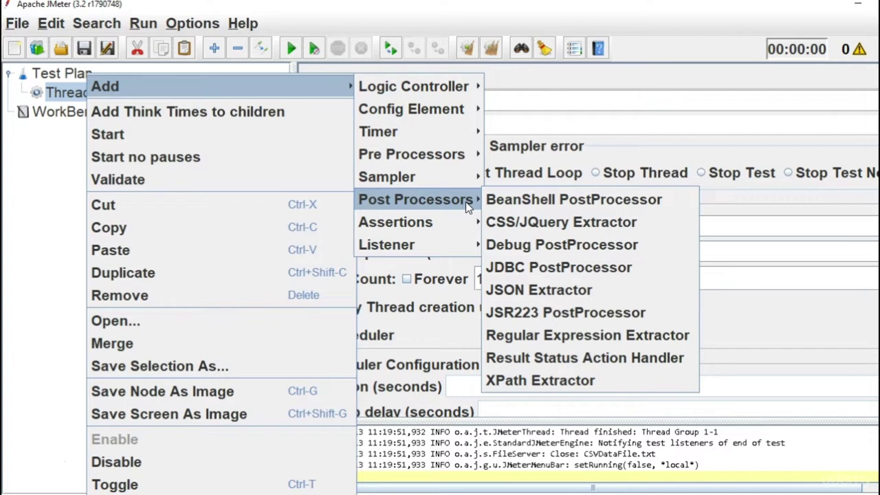
List the Assertions submenu, including Response, Duration and XPath Assertion.
{"action": "mouse_move", "coordinate": [463, 216]}
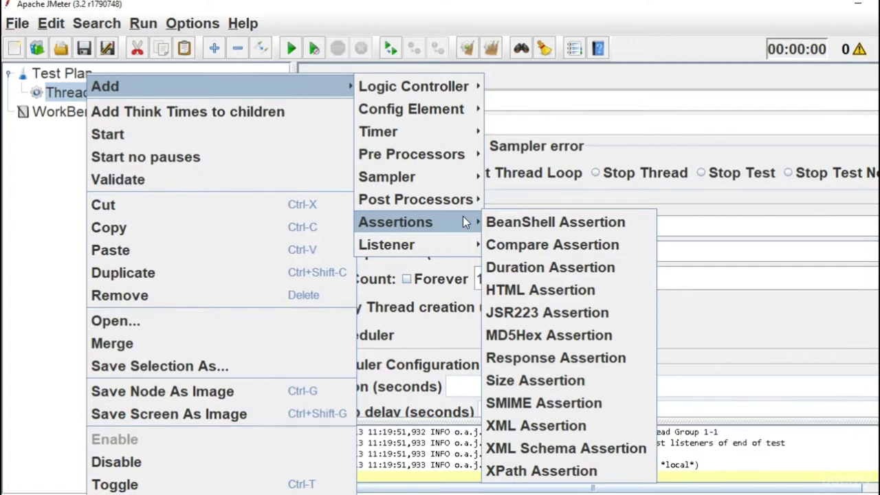
{"action": "left_click", "coordinate": [403, 233]}
{"action": "mouse_move", "coordinate": [424, 237]}
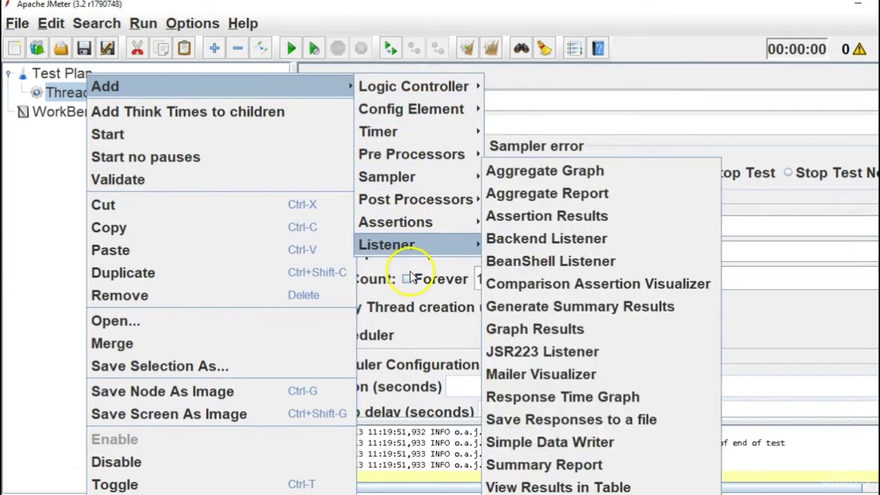
{"action": "mouse_move", "coordinate": [424, 230]}
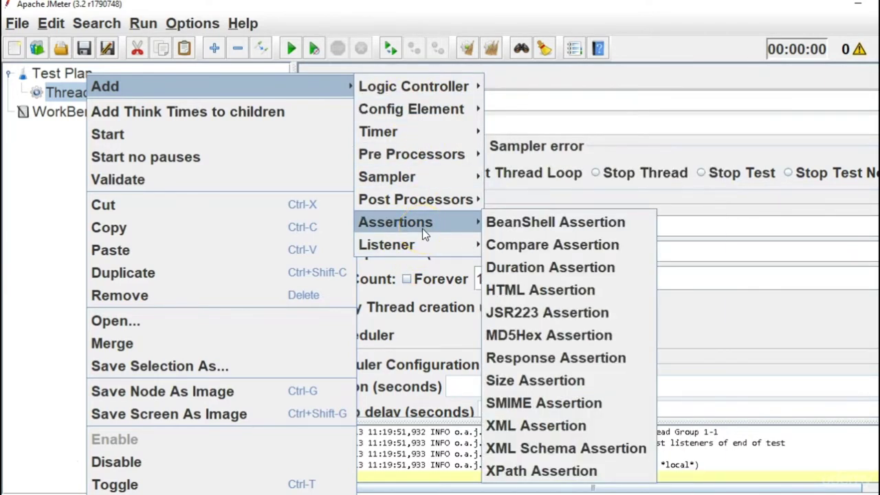
{"action": "mouse_move", "coordinate": [424, 245]}
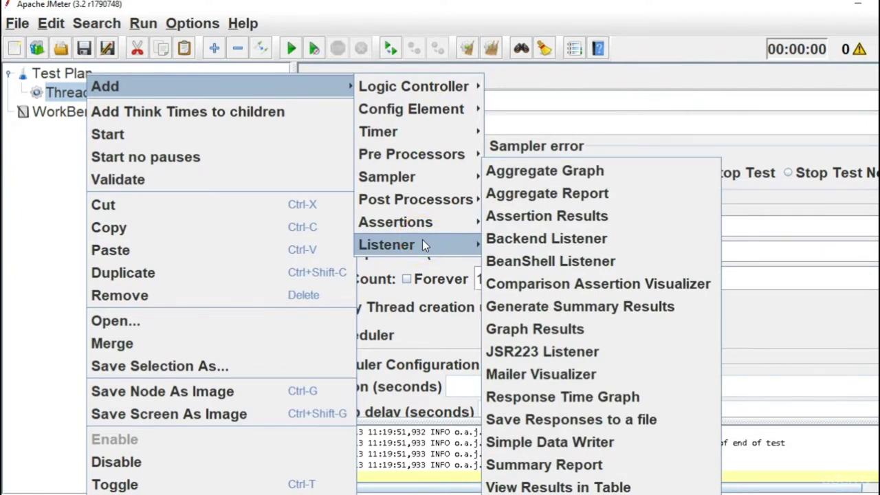
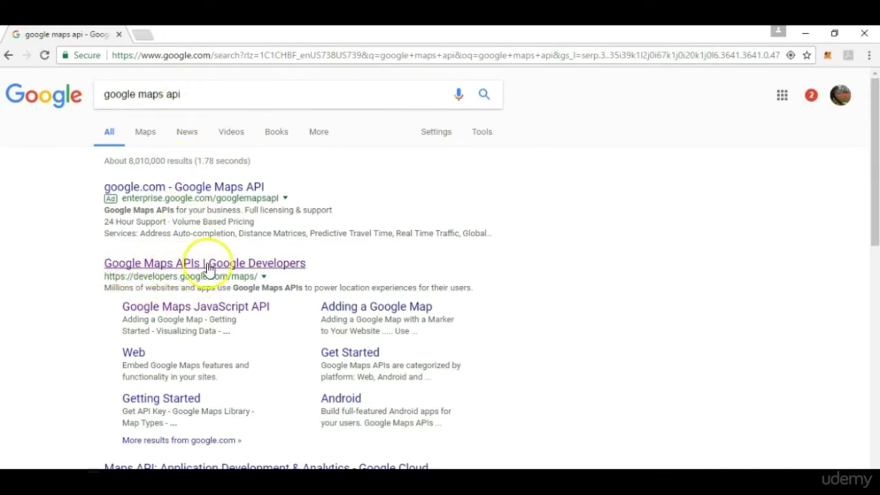
Go from the Google Maps APIs developer site to the Google Places API Web Service page.
{"action": "left_click", "coordinate": [275, 267]}
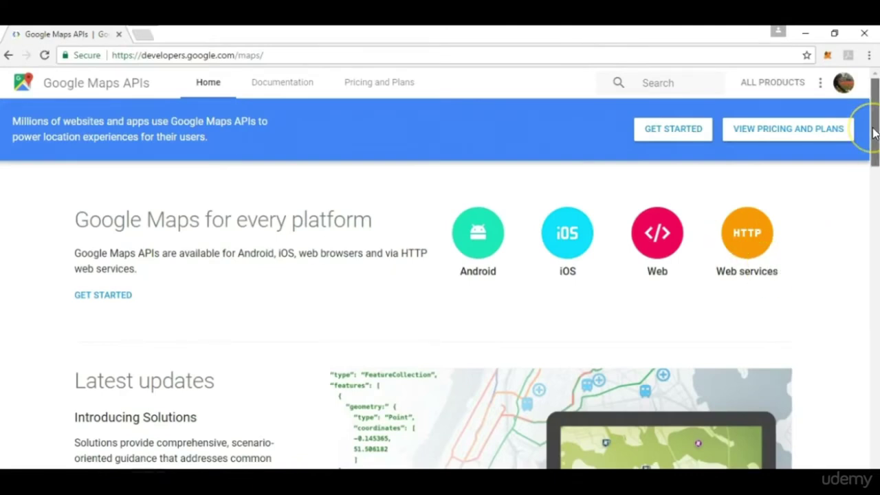
{"action": "left_click_drag", "start_coordinate": [875, 133], "coordinate": [877, 279]}
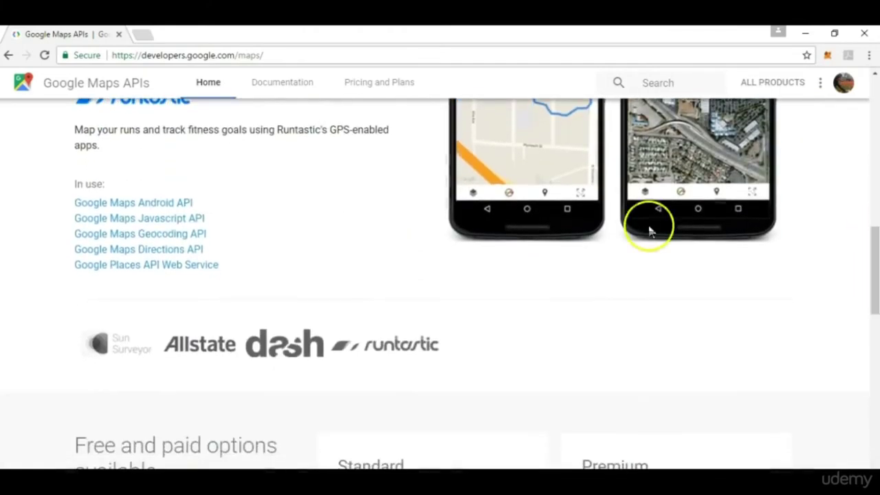
{"action": "left_click", "coordinate": [102, 268]}
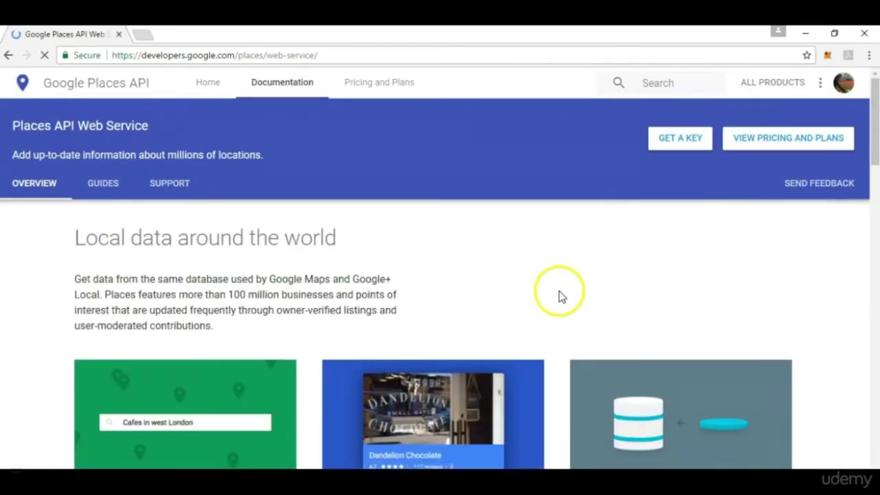
Scroll to the Place Search demo and browse its sample request URL and 'cruise' JSON response.
{"action": "left_click_drag", "start_coordinate": [871, 138], "coordinate": [871, 206]}
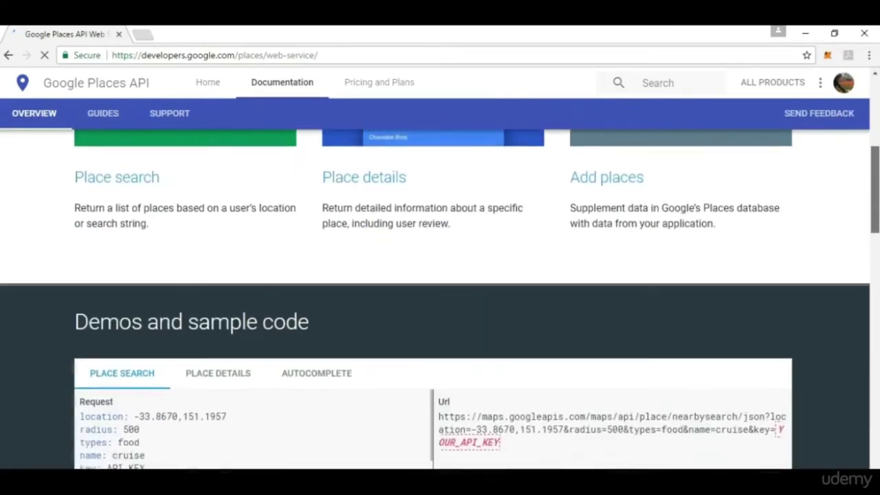
{"action": "scroll", "coordinate": [662, 262], "scroll_direction": "down", "scroll_amount": 5}
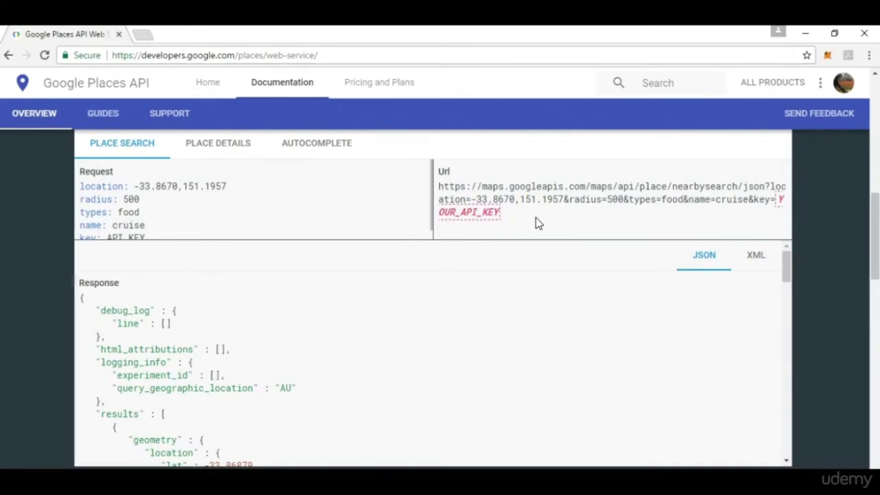
{"action": "scroll", "coordinate": [874, 234], "scroll_direction": "down", "scroll_amount": 1}
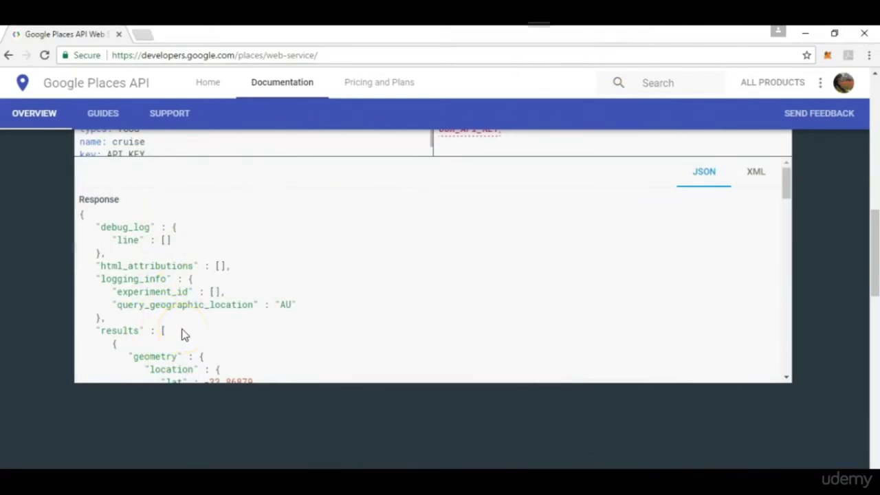
{"action": "left_click_drag", "start_coordinate": [787, 181], "coordinate": [791, 216]}
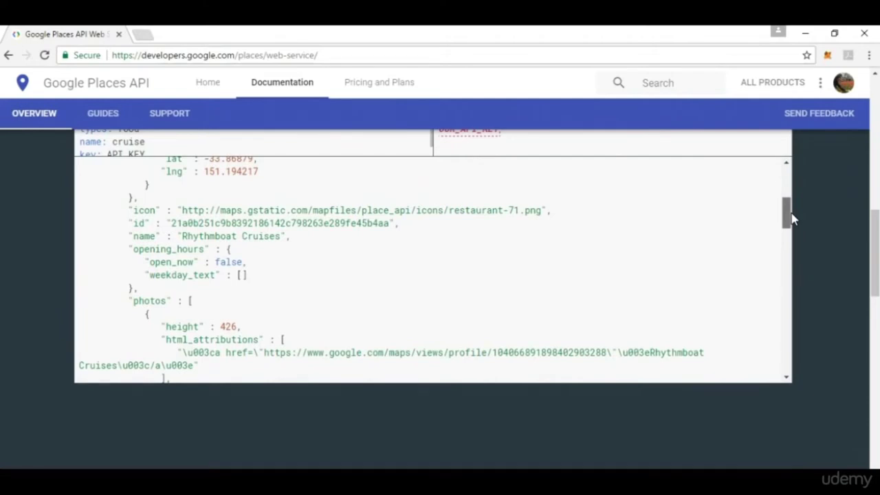
{"action": "left_click_drag", "start_coordinate": [791, 219], "coordinate": [791, 191]}
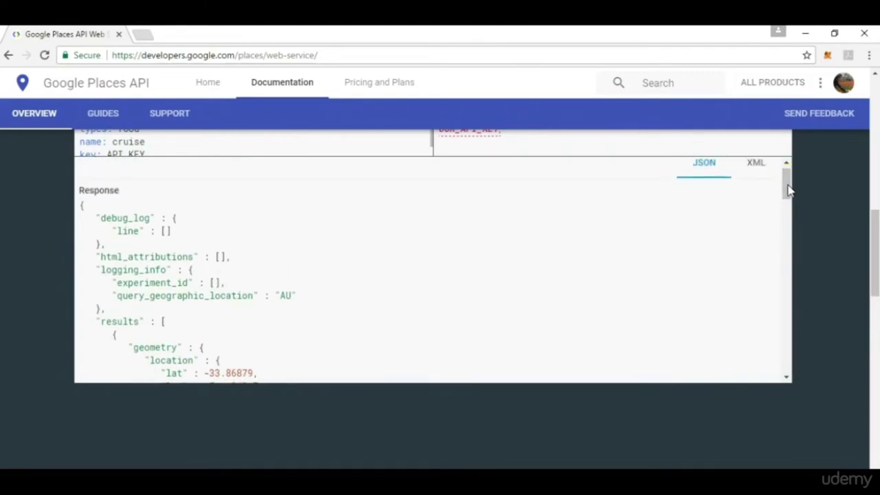
{"action": "left_click", "coordinate": [809, 185]}
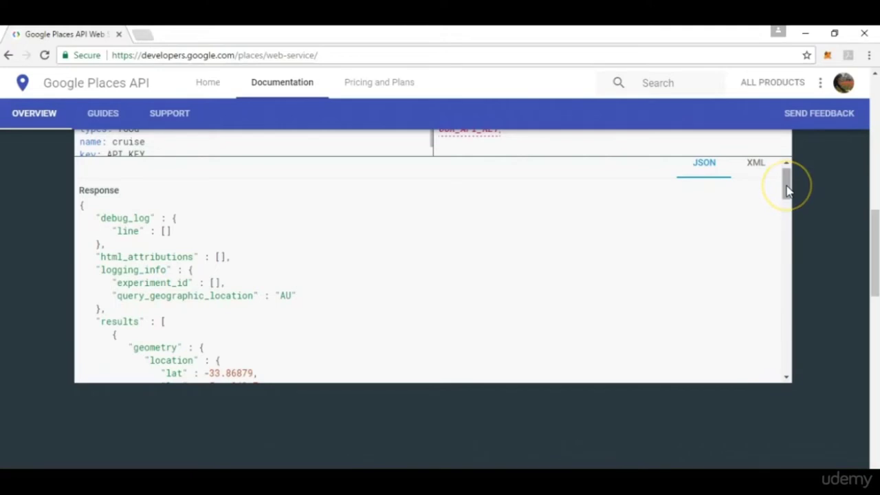
{"action": "left_click_drag", "start_coordinate": [787, 191], "coordinate": [794, 252]}
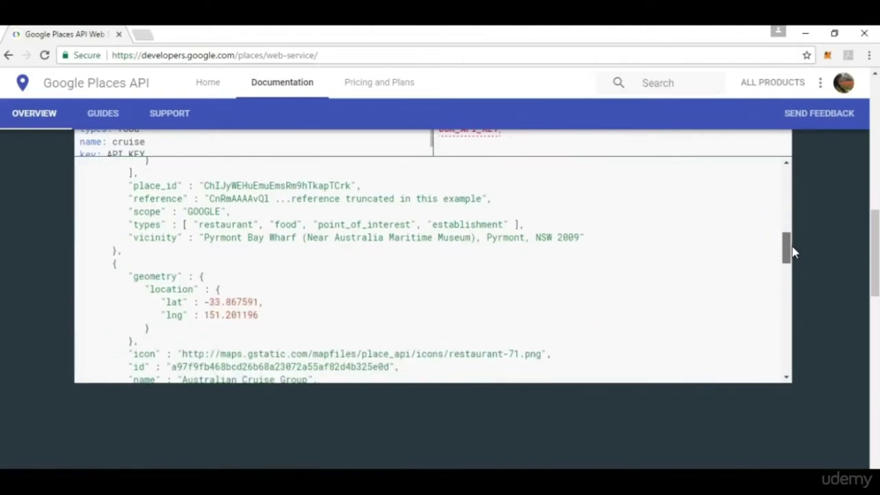
{"action": "left_click", "coordinate": [337, 289]}
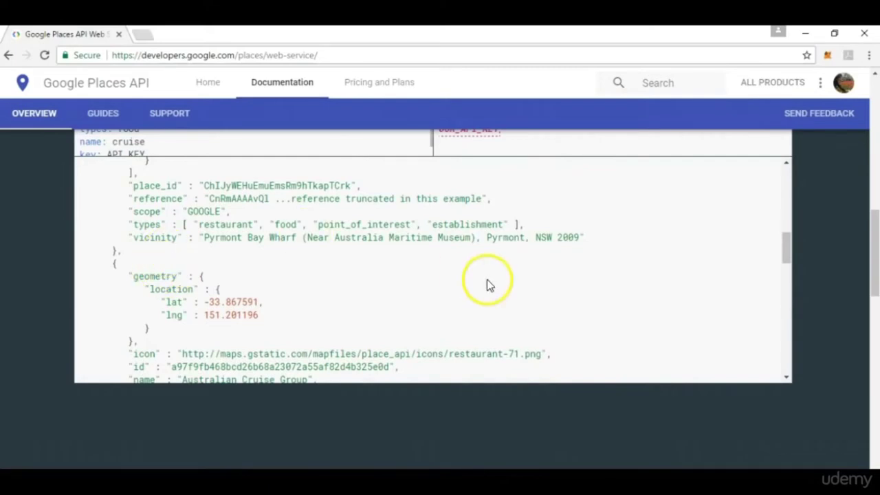
{"action": "left_click_drag", "start_coordinate": [786, 248], "coordinate": [788, 257]}
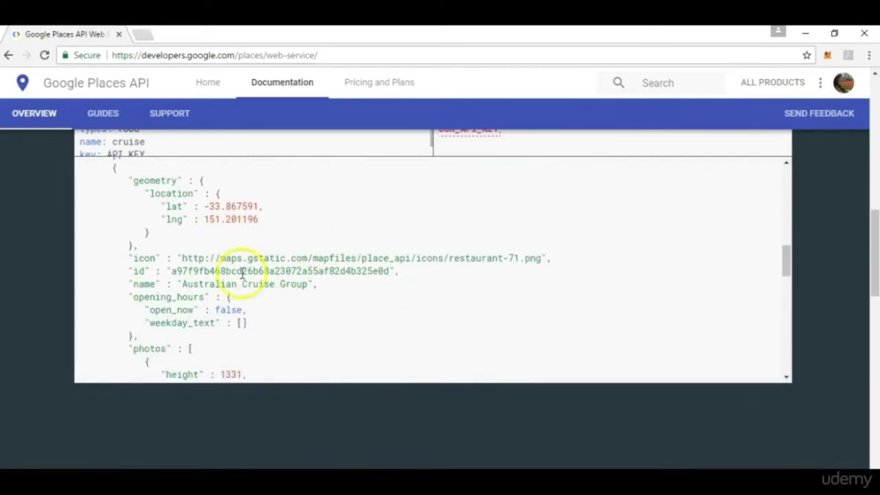
{"action": "left_click_drag", "start_coordinate": [786, 254], "coordinate": [798, 174]}
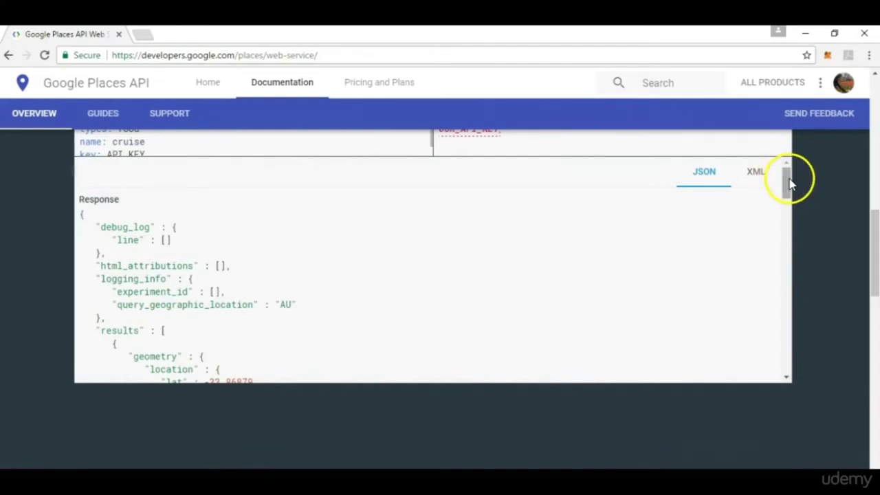
{"action": "scroll", "coordinate": [790, 181], "scroll_direction": "up", "scroll_amount": 3}
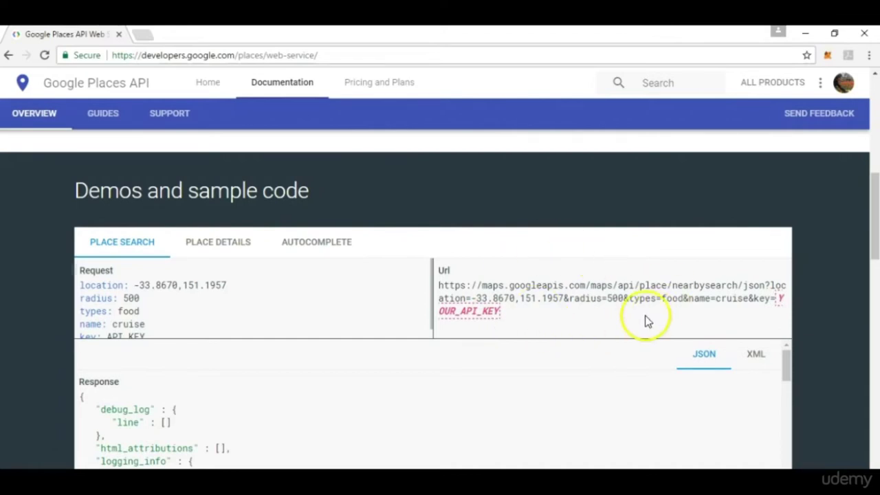
{"action": "left_click_drag", "start_coordinate": [875, 227], "coordinate": [871, 114]}
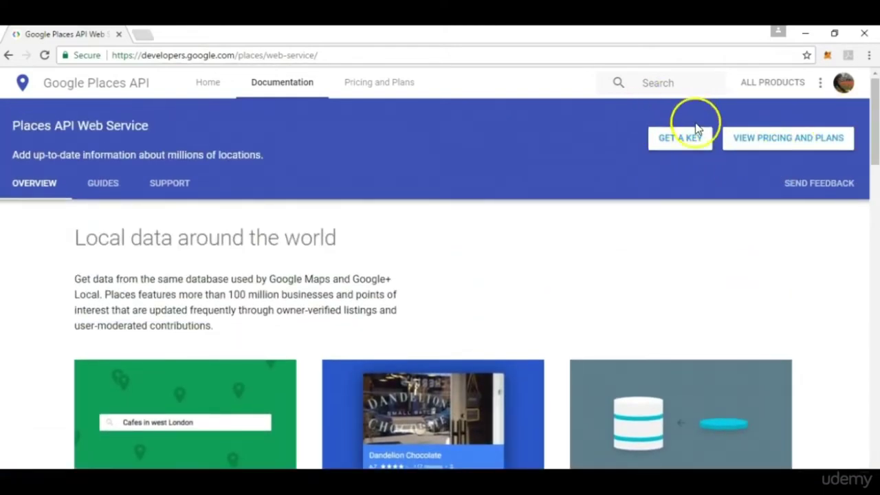
Create a new project named RESTAPIEX with the Places API Web Service enabled.
{"action": "left_click", "coordinate": [686, 145]}
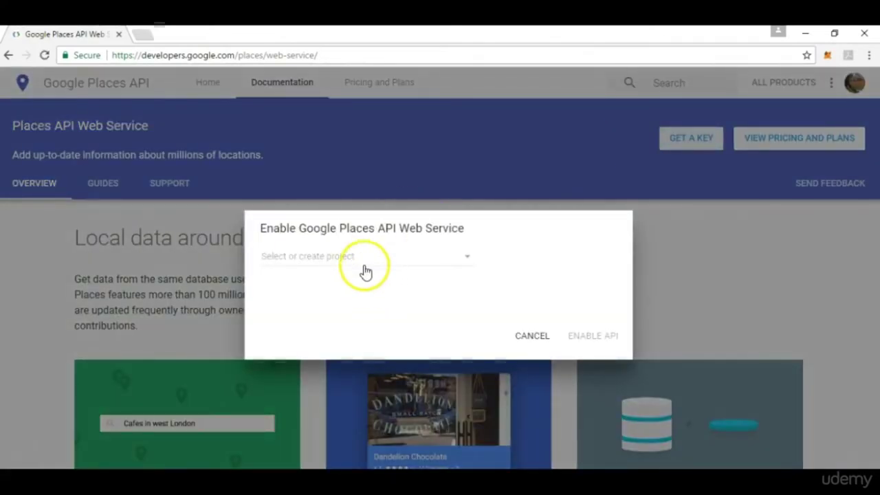
{"action": "left_click", "coordinate": [370, 264]}
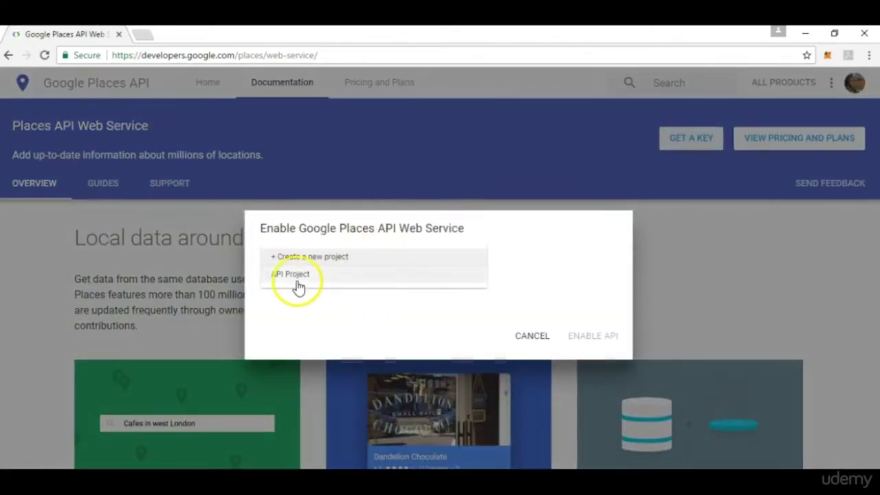
{"action": "left_click", "coordinate": [313, 265]}
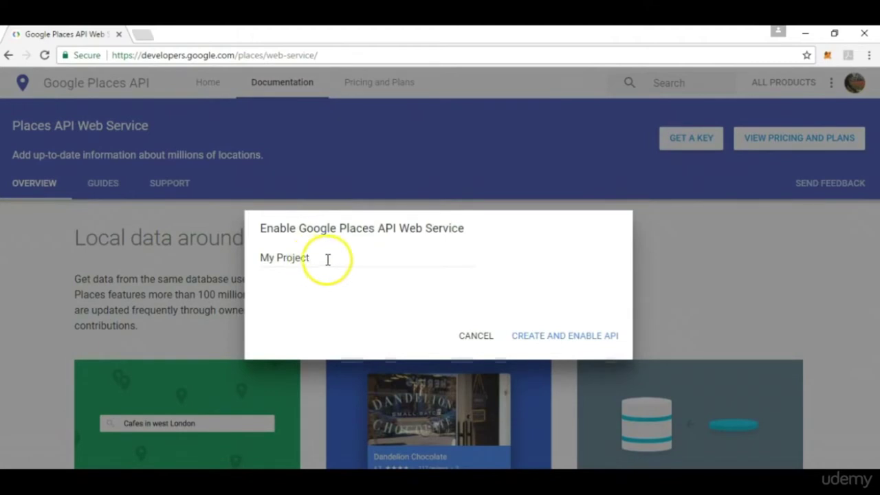
{"action": "left_click_drag", "start_coordinate": [340, 262], "coordinate": [260, 258]}
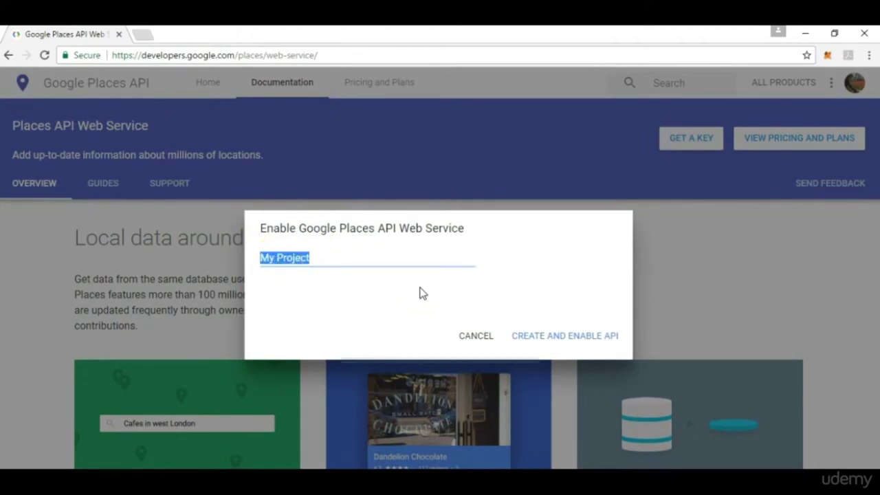
{"action": "type", "text": "RESTA"}
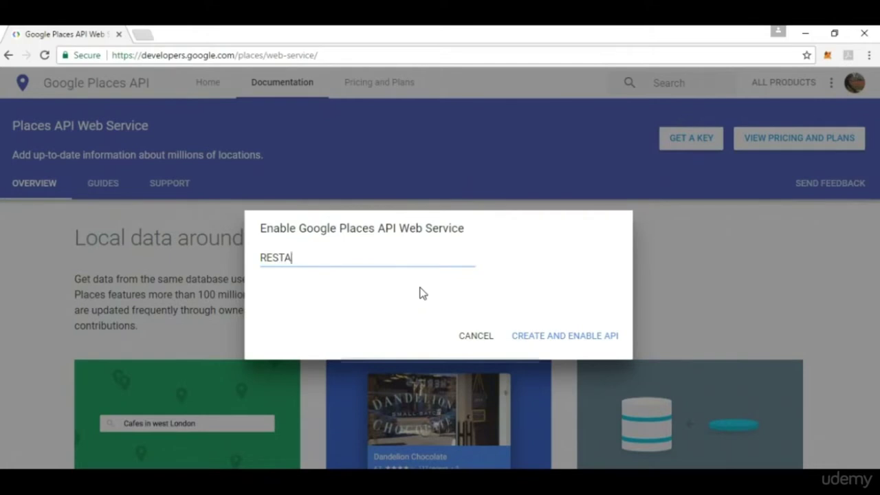
{"action": "type", "text": "PIEX"}
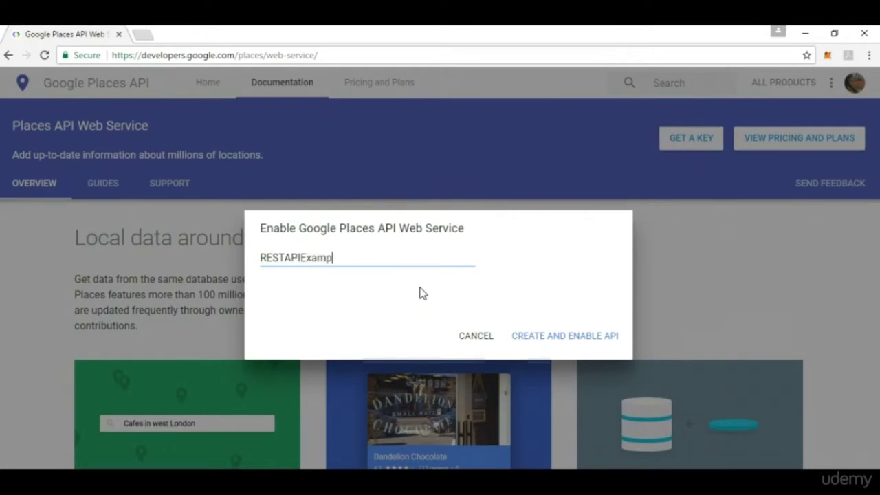
{"action": "left_click", "coordinate": [558, 336]}
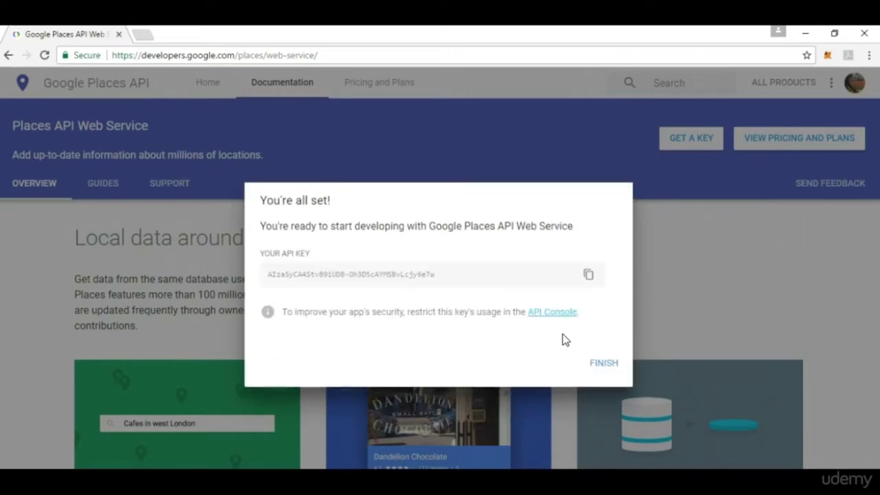
Select and copy the generated Places API key.
{"action": "left_click", "coordinate": [451, 284]}
{"action": "left_click_drag", "start_coordinate": [452, 283], "coordinate": [275, 275]}
{"action": "left_click", "coordinate": [269, 271]}
{"action": "triple_click", "coordinate": [266, 272]}
{"action": "left_click", "coordinate": [269, 281]}
{"action": "left_click_drag", "start_coordinate": [268, 273], "coordinate": [463, 267]}
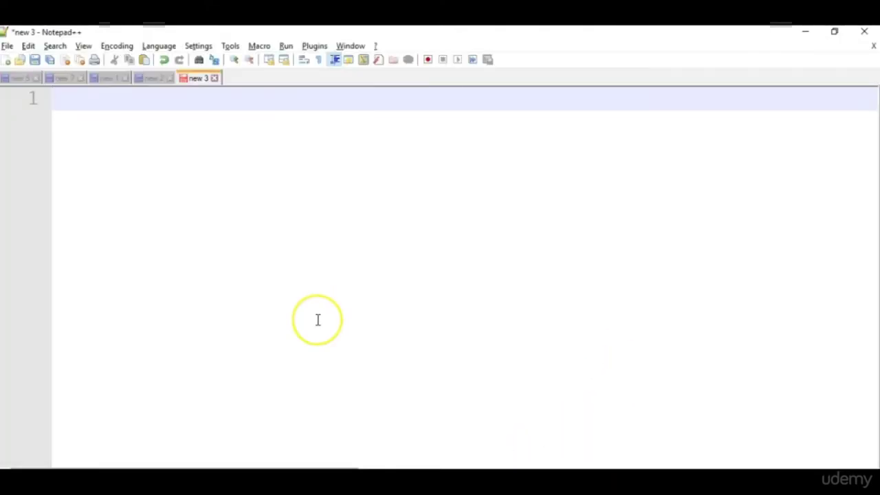
Paste the API key on line 1 and the sample nearby-search request URL on line 3.
{"action": "key", "text": "ctrl+v"}
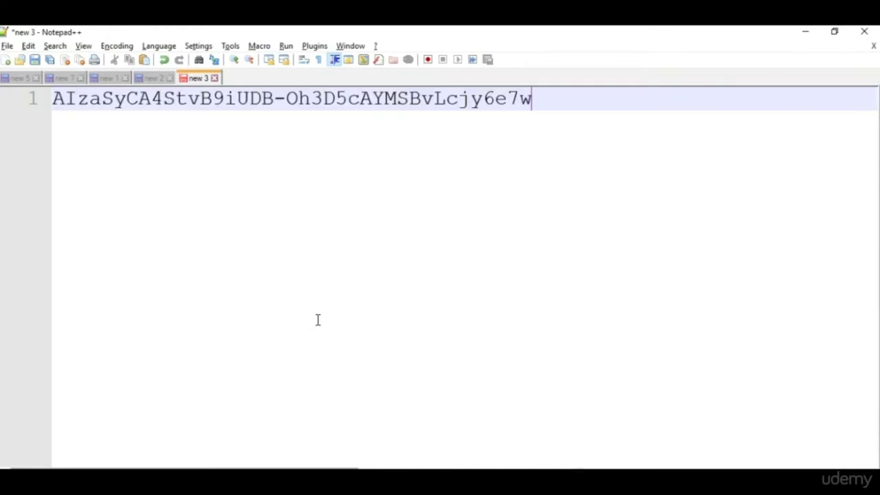
{"action": "left_click", "coordinate": [532, 161]}
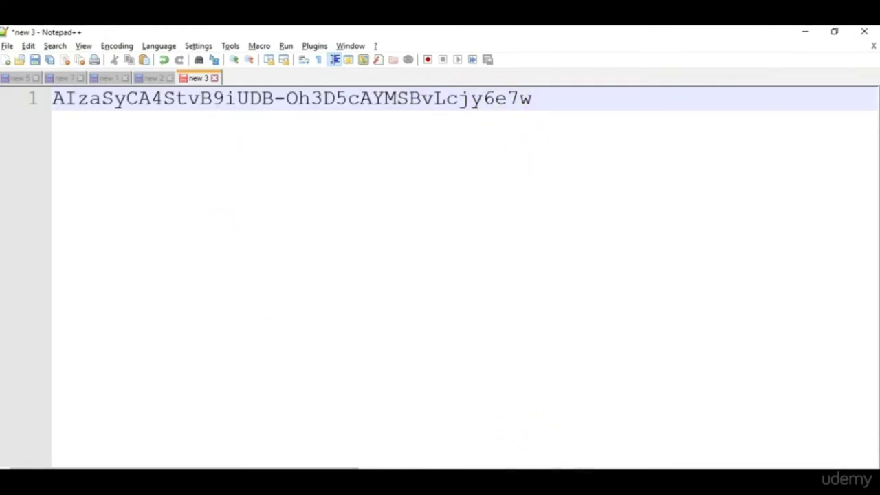
{"action": "left_click", "coordinate": [581, 482]}
{"action": "left_click", "coordinate": [719, 443]}
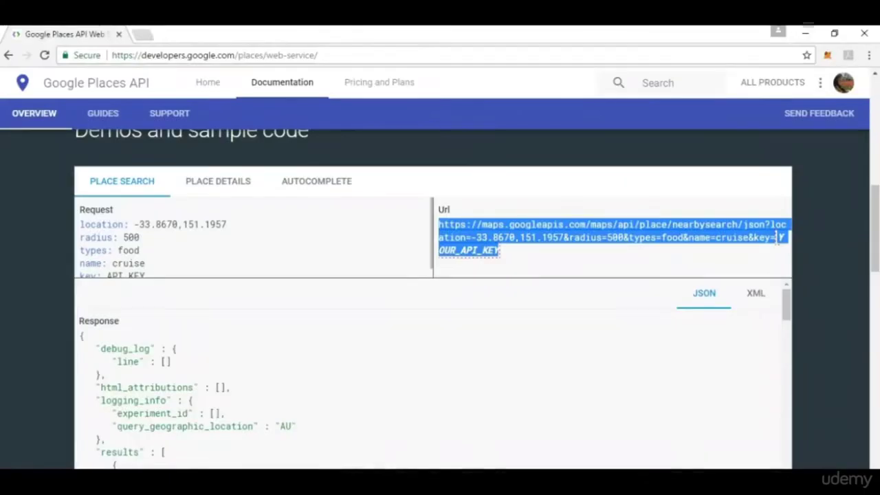
{"action": "left_click", "coordinate": [527, 298]}
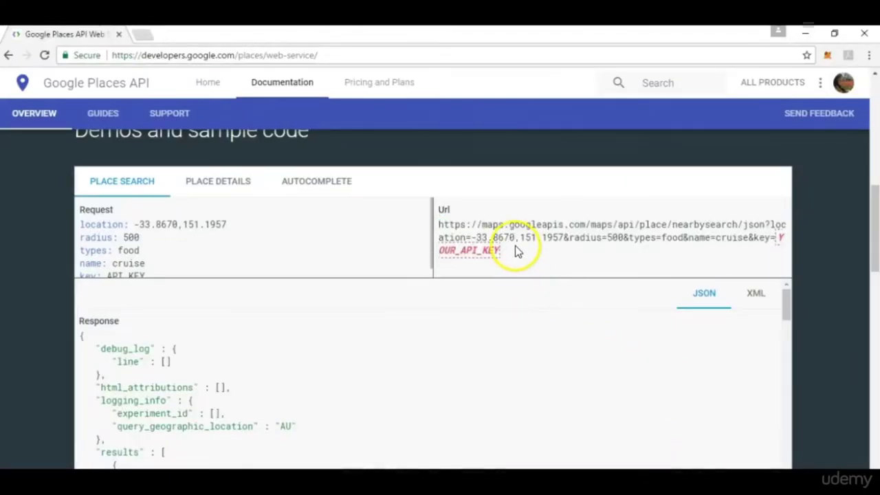
{"action": "left_click_drag", "start_coordinate": [511, 247], "coordinate": [437, 227]}
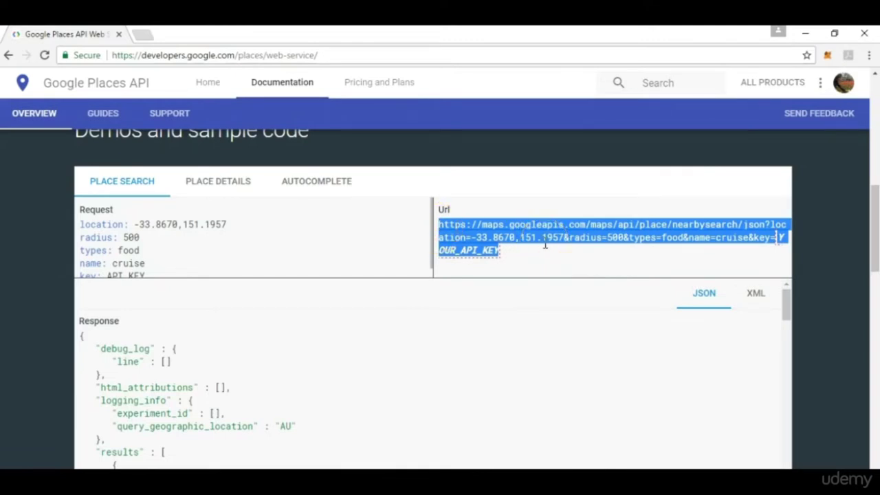
{"action": "key", "text": "alt+Tab"}
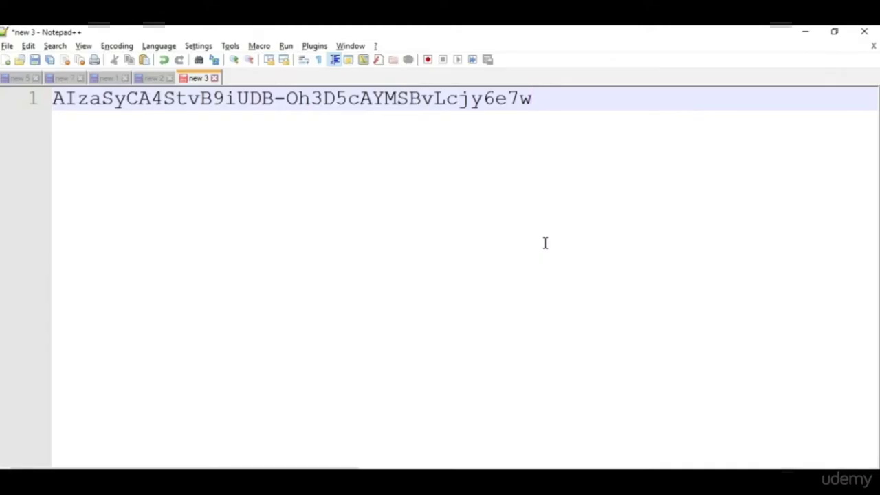
{"action": "key", "text": "Return"}
{"action": "key", "text": "Return"}
{"action": "key", "text": "ctrl+v"}
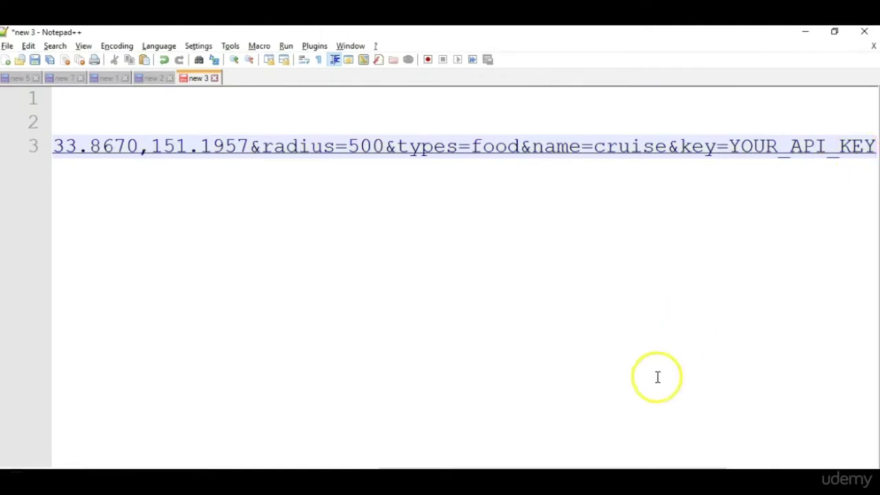
Replace YOUR_API_KEY in the line 3 URL with the copied key and select the line.
{"action": "left_click_drag", "start_coordinate": [482, 464], "coordinate": [95, 456]}
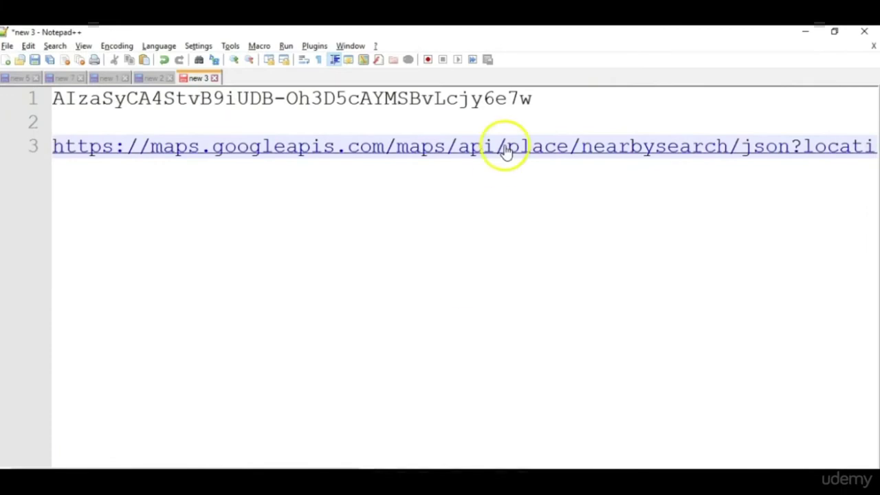
{"action": "left_click_drag", "start_coordinate": [550, 96], "coordinate": [49, 98]}
{"action": "key", "text": "ctrl+c"}
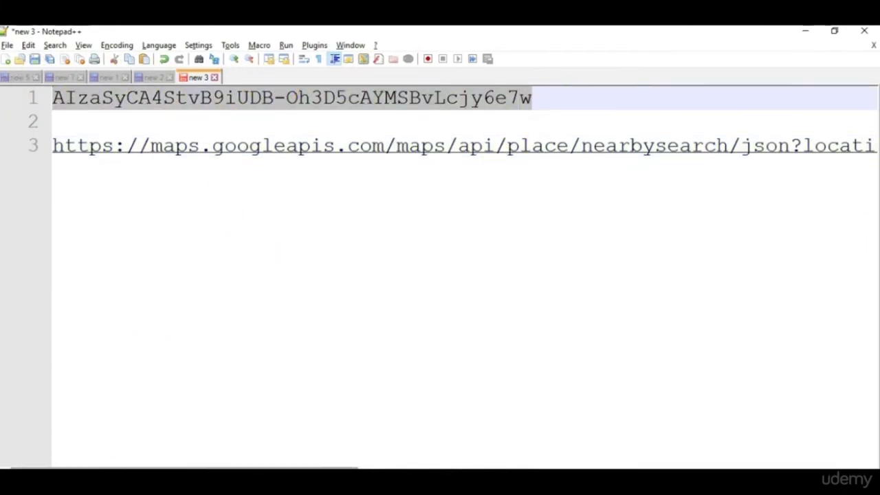
{"action": "left_click_drag", "start_coordinate": [338, 466], "coordinate": [776, 459]}
{"action": "left_click", "coordinate": [722, 142]}
{"action": "key", "text": "BackSpace"}
{"action": "key", "text": "BackSpace"}
{"action": "key", "text": "BackSpace"}
{"action": "key", "text": "BackSpace"}
{"action": "key", "text": "BackSpace"}
{"action": "key", "text": "BackSpace"}
{"action": "key", "text": "BackSpace"}
{"action": "key", "text": "BackSpace"}
{"action": "key", "text": "BackSpace"}
{"action": "key", "text": "BackSpace"}
{"action": "key", "text": "BackSpace"}
{"action": "key", "text": "BackSpace"}
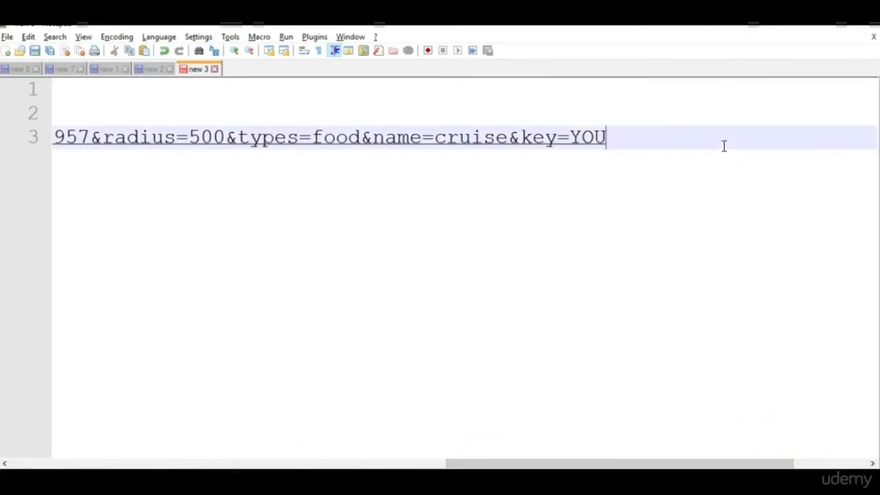
{"action": "key", "text": "ctrl+v"}
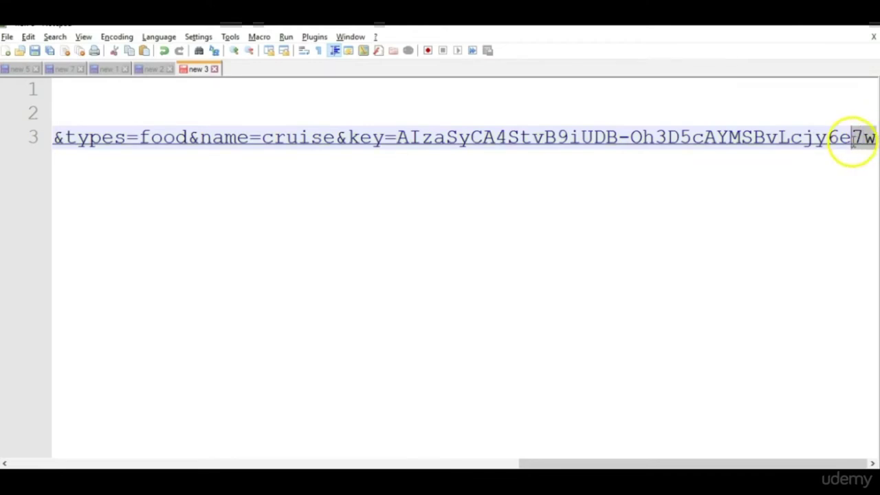
{"action": "left_click", "coordinate": [15, 138]}
{"action": "key", "text": "ctrl+c"}
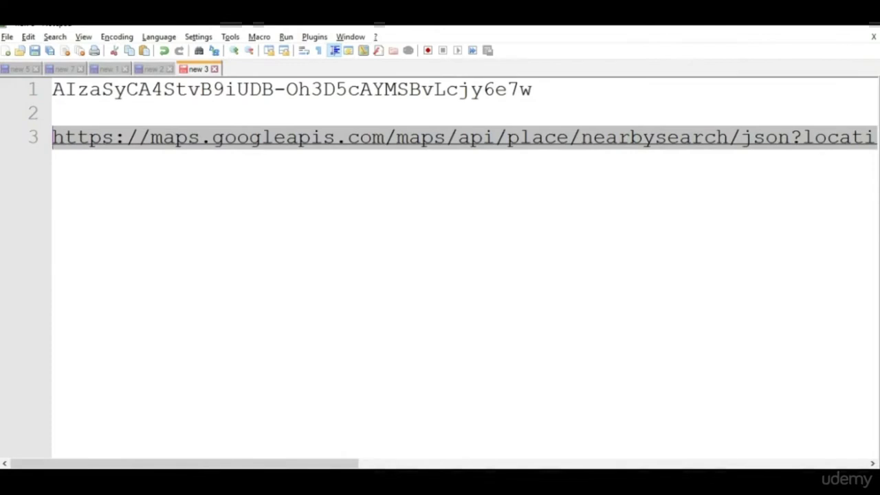
{"action": "mouse_move", "coordinate": [581, 481]}
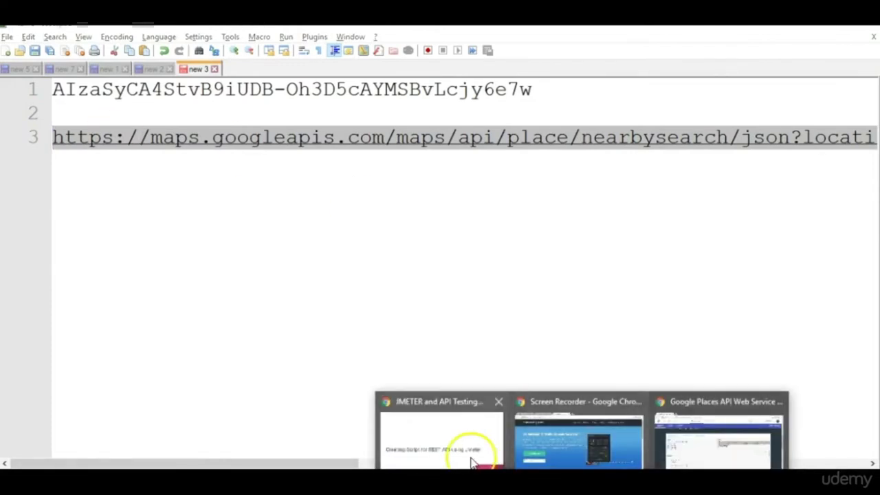
Load the key-bearing nearby-search URL in a new Chrome tab and review its JSON results.
{"action": "left_click", "coordinate": [715, 444]}
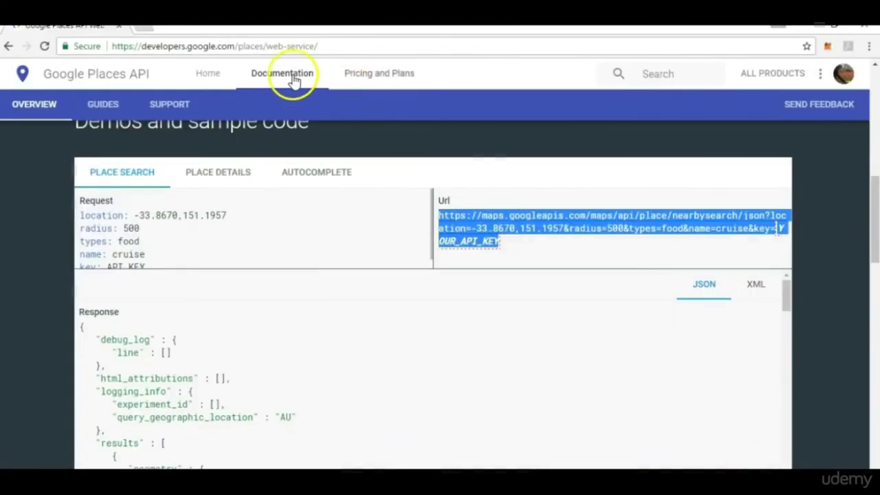
{"action": "left_click", "coordinate": [145, 28]}
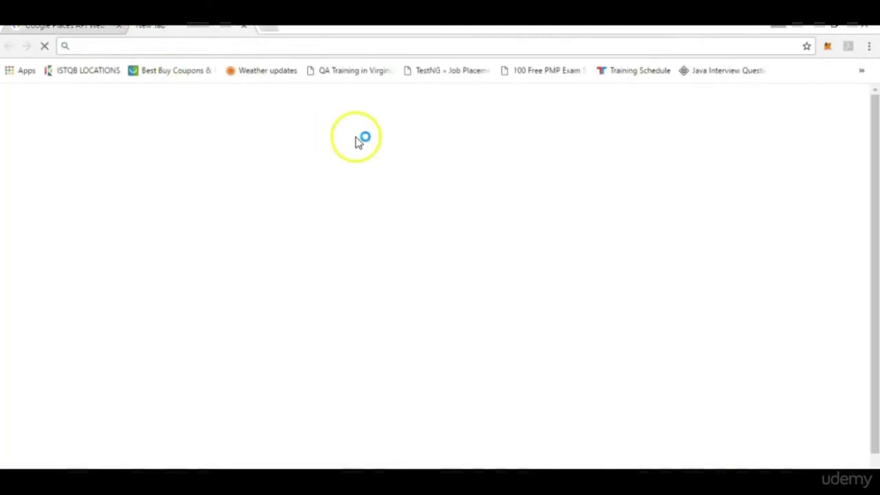
{"action": "key", "text": "ctrl+v"}
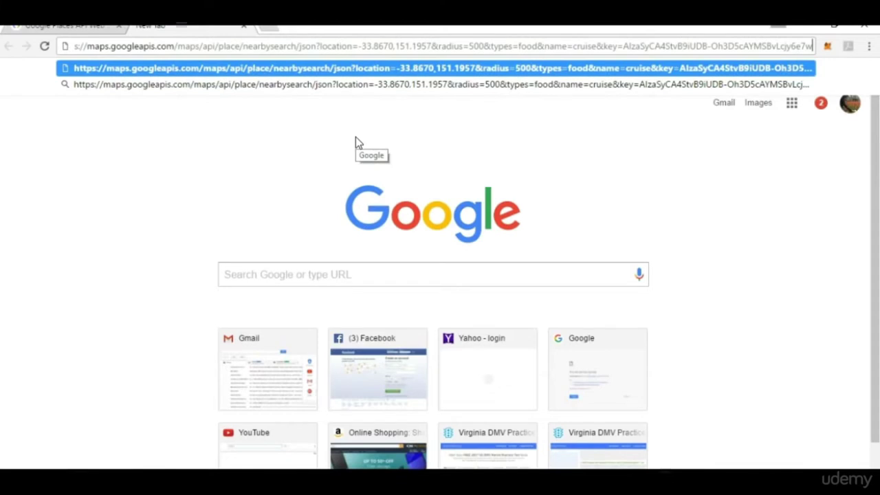
{"action": "key", "text": "Return"}
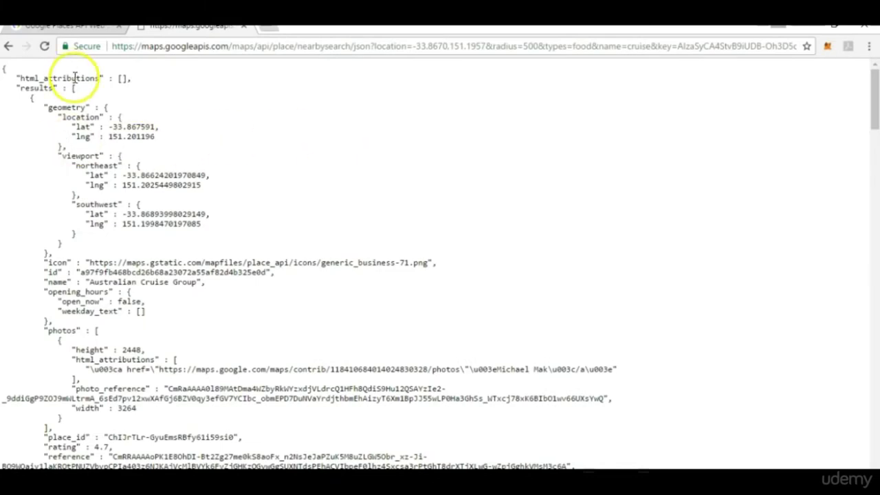
{"action": "left_click_drag", "start_coordinate": [876, 118], "coordinate": [864, 89]}
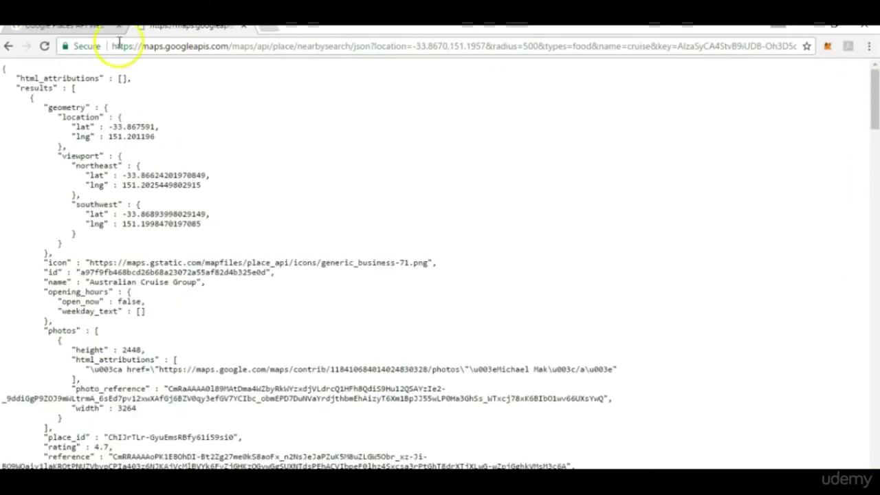
{"action": "left_click", "coordinate": [82, 28]}
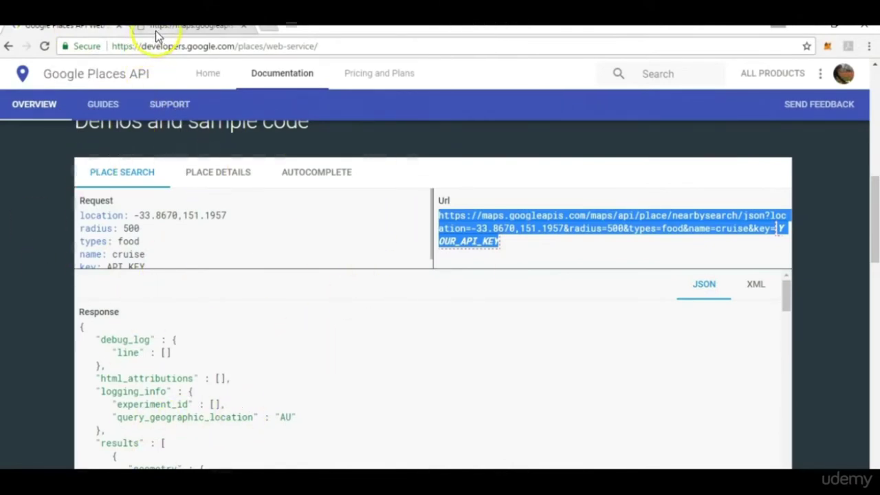
{"action": "left_click", "coordinate": [190, 31]}
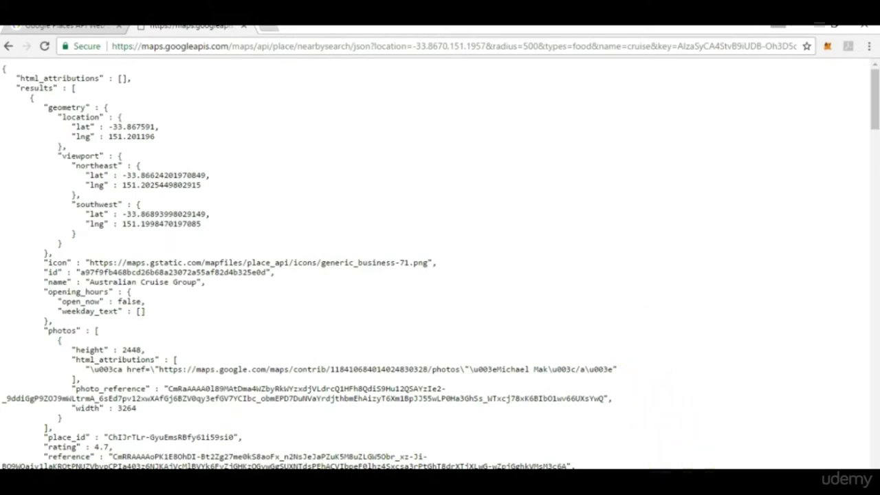
{"action": "left_click", "coordinate": [698, 429]}
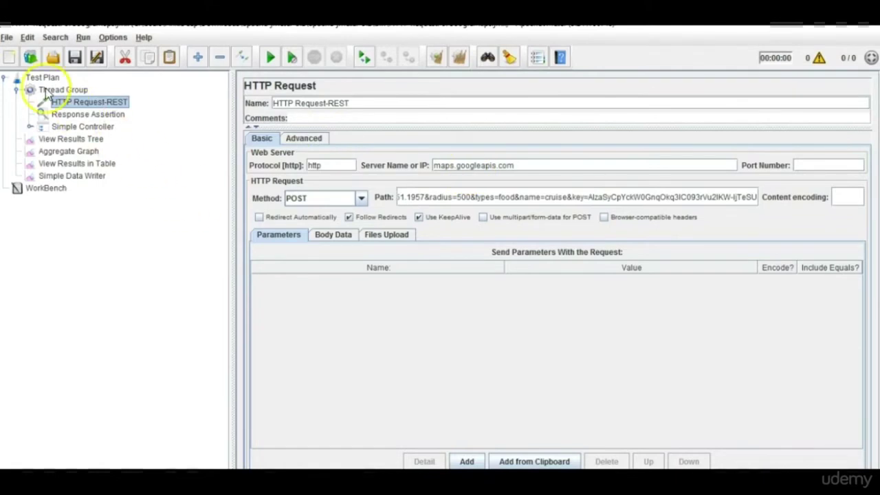
Start a new test plan and add a Thread Group to it.
{"action": "left_click", "coordinate": [7, 38]}
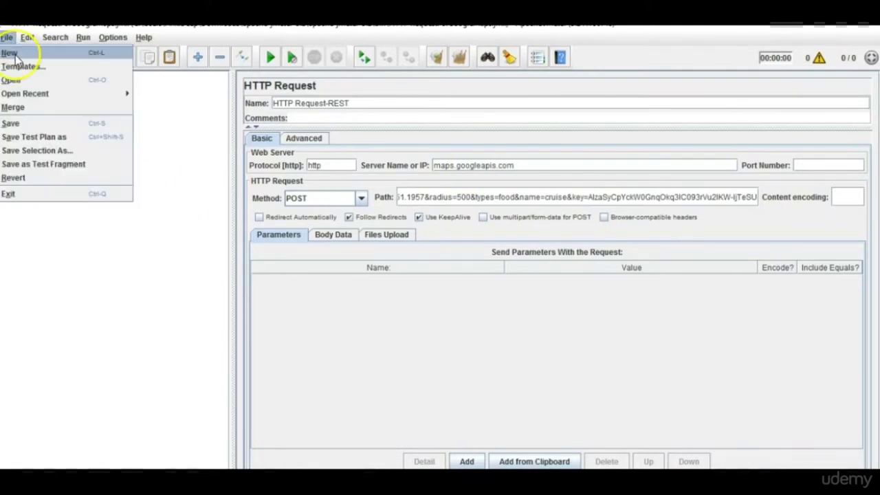
{"action": "left_click", "coordinate": [14, 55]}
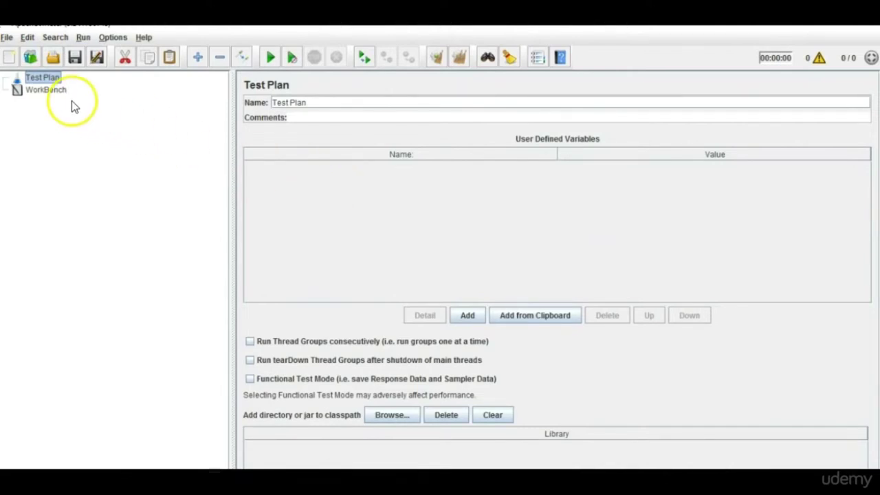
{"action": "right_click", "coordinate": [56, 82]}
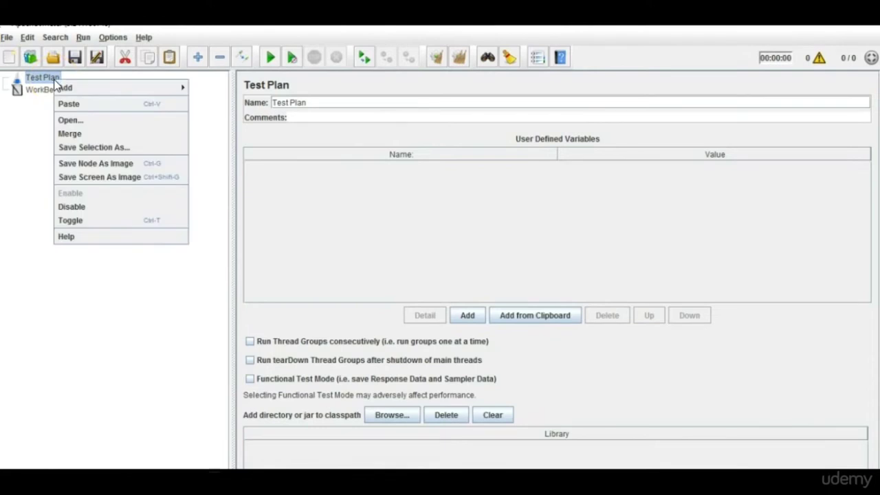
{"action": "mouse_move", "coordinate": [78, 87]}
{"action": "mouse_move", "coordinate": [230, 89]}
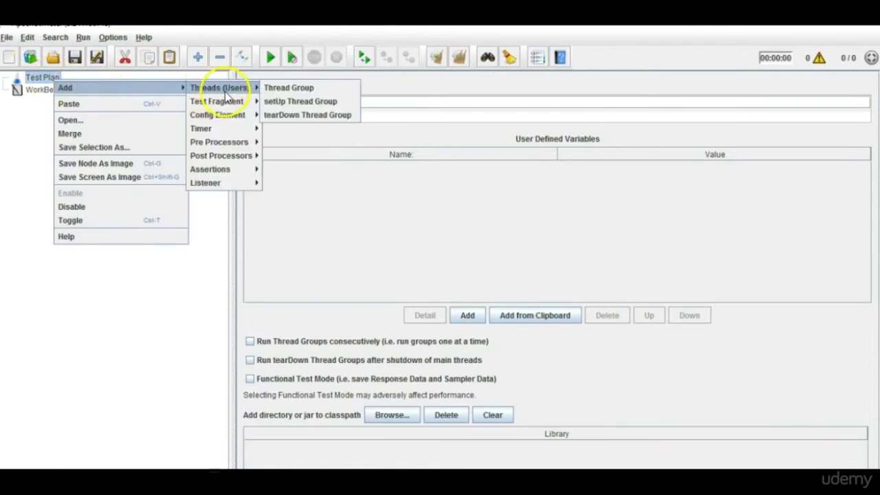
{"action": "left_click", "coordinate": [297, 93]}
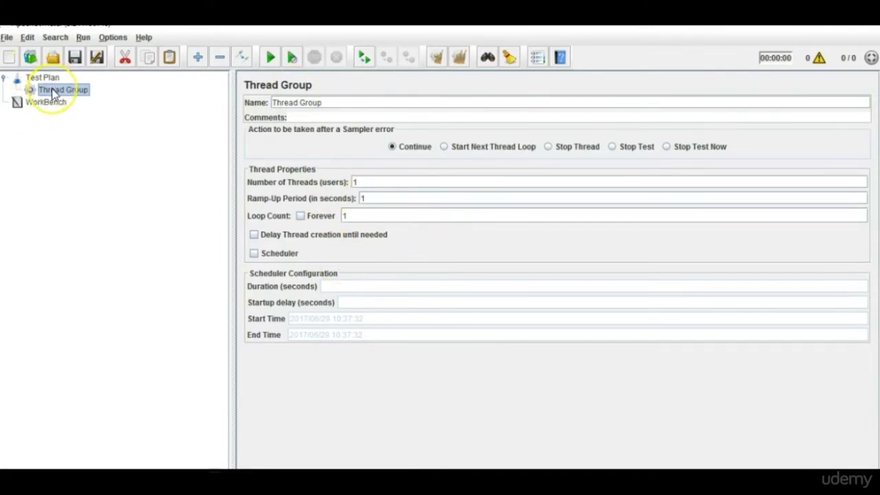
Add an HTTP Request sampler under the Thread Group.
{"action": "right_click", "coordinate": [54, 93]}
{"action": "mouse_move", "coordinate": [102, 98]}
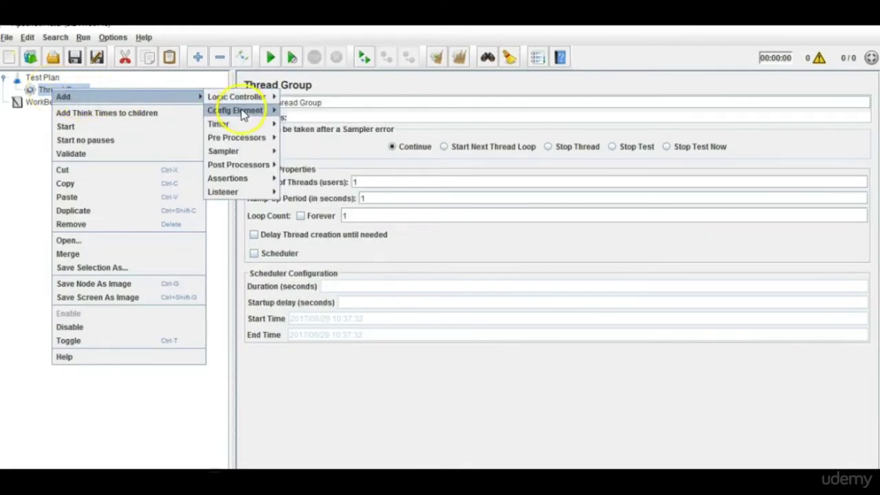
{"action": "mouse_move", "coordinate": [230, 151]}
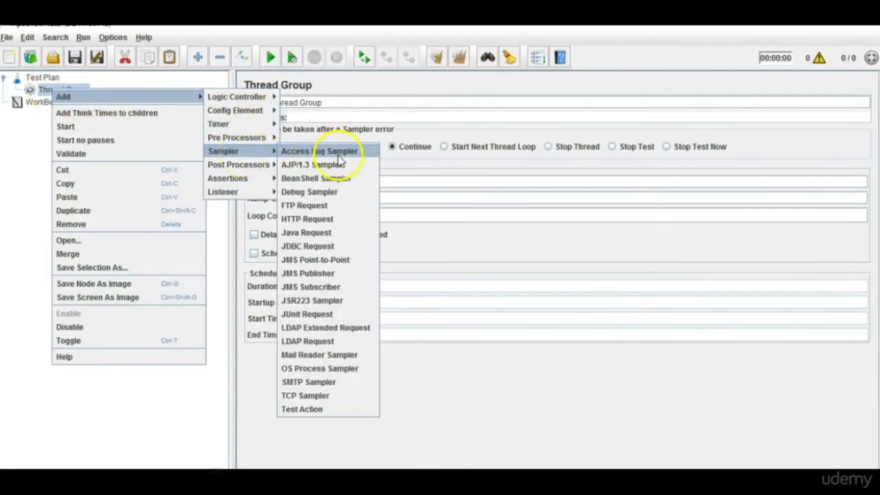
{"action": "left_click", "coordinate": [337, 219]}
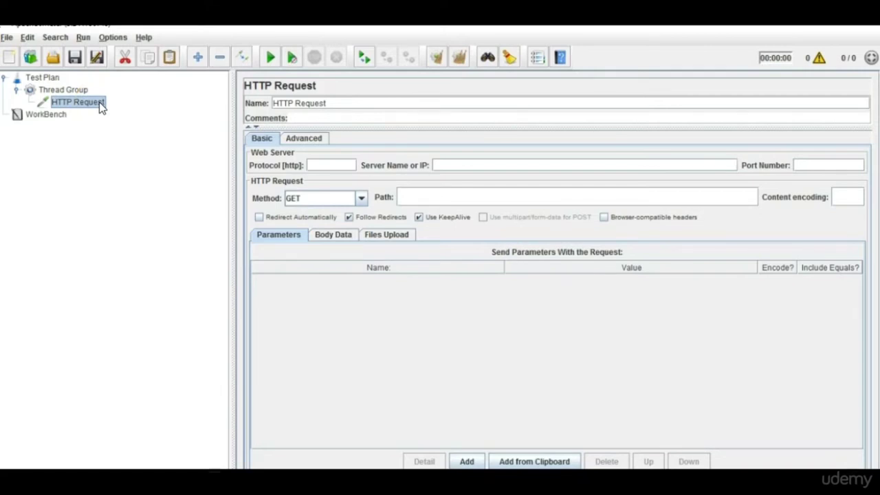
{"action": "left_click", "coordinate": [422, 195]}
Set the HTTP Request protocol to https, as in the Chrome results URL.
{"action": "left_click", "coordinate": [319, 166]}
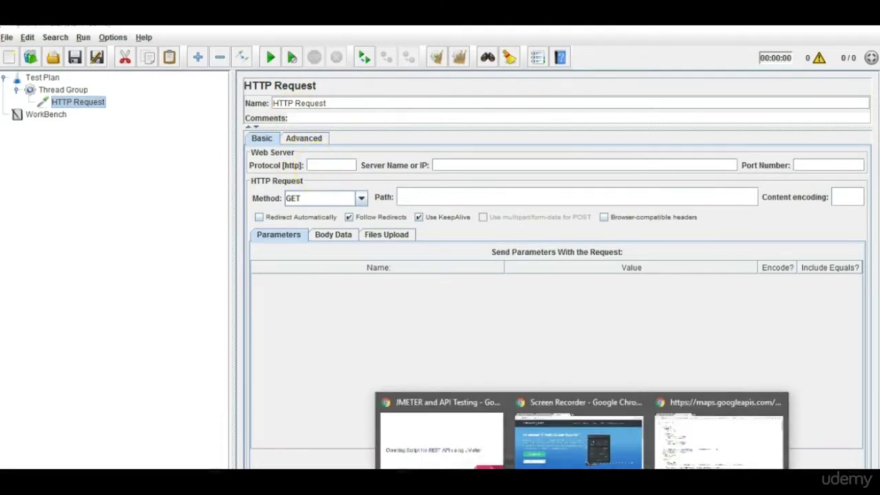
{"action": "left_click", "coordinate": [705, 447]}
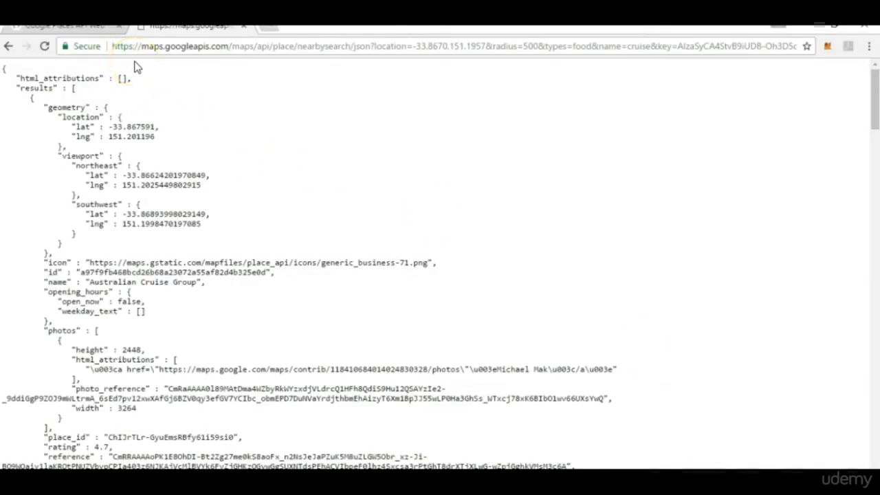
{"action": "left_click_drag", "start_coordinate": [130, 47], "coordinate": [110, 48]}
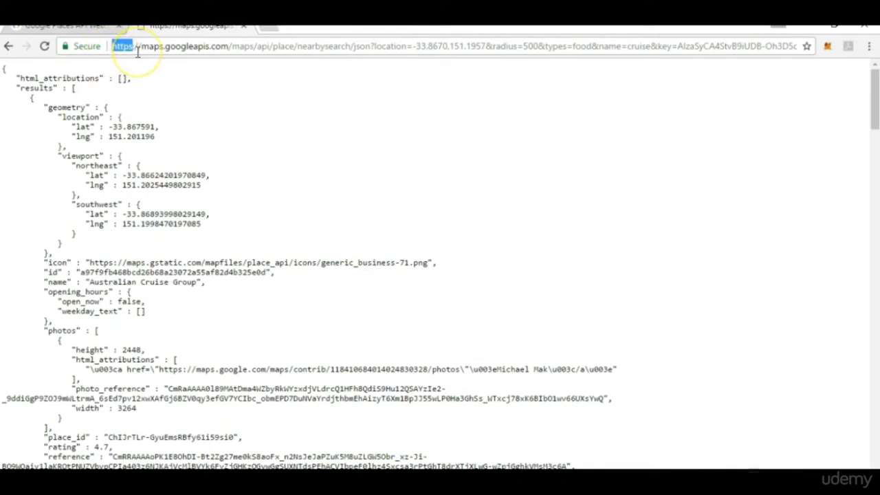
{"action": "key", "text": "alt+Tab"}
{"action": "left_click", "coordinate": [333, 168]}
{"action": "type", "text": "https"}
{"action": "key", "text": "BackSpace"}
{"action": "key", "text": "BackSpace"}
{"action": "key", "text": "BackSpace"}
{"action": "type", "text": "tps"}
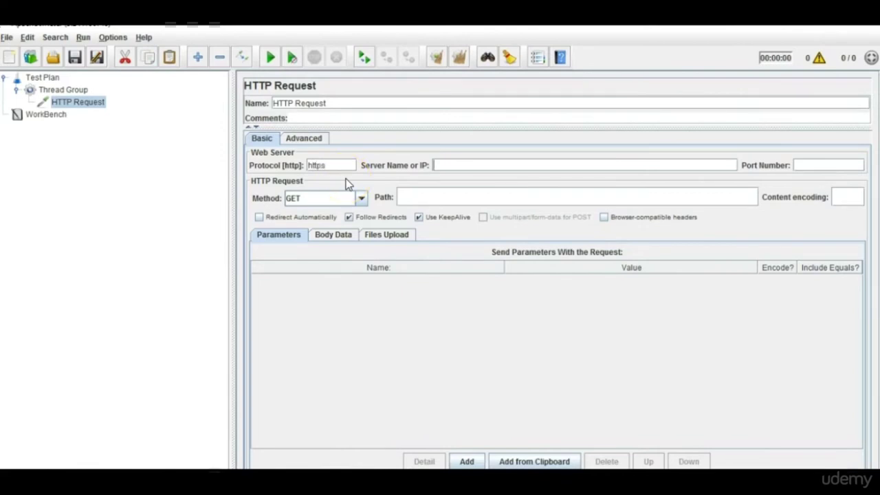
Set the server name to maps.googleapis.com and select the nearbysearch path in Chrome's URL.
{"action": "key", "text": "alt+Tab"}
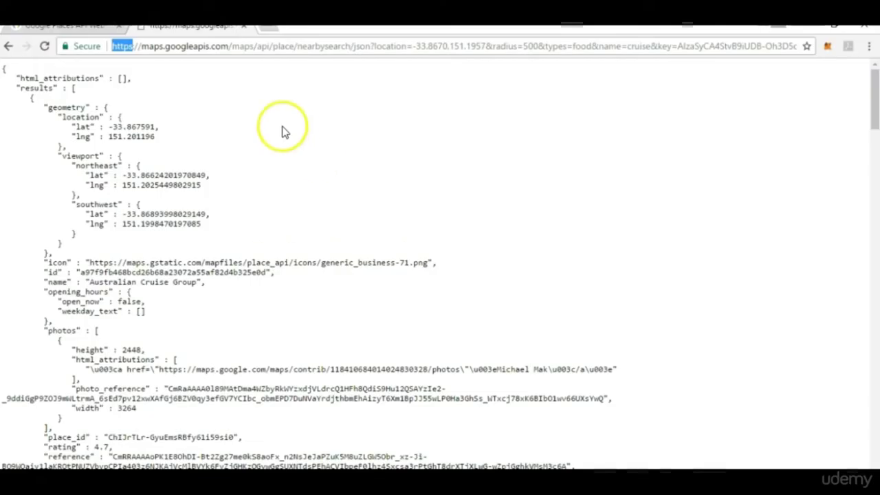
{"action": "left_click", "coordinate": [229, 46]}
{"action": "left_click_drag", "start_coordinate": [229, 46], "coordinate": [143, 48]}
{"action": "key", "text": "ctrl+c"}
{"action": "key", "text": "alt+Tab"}
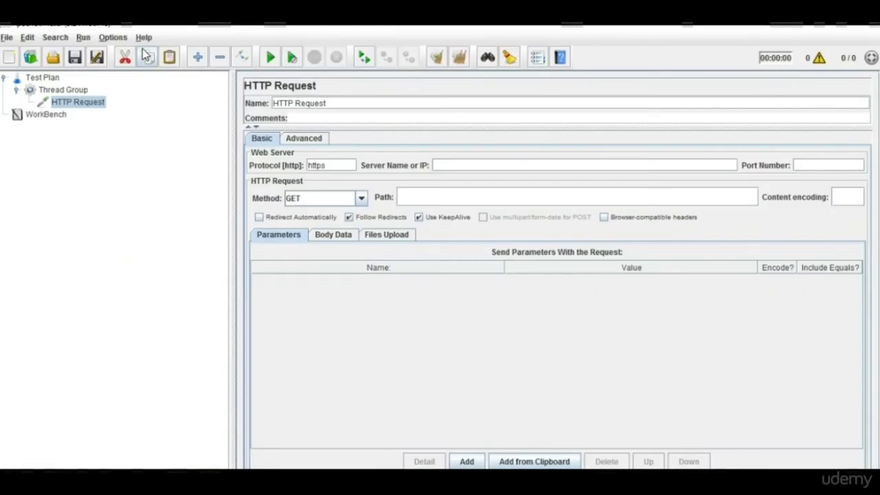
{"action": "key", "text": "ctrl+v"}
{"action": "left_click", "coordinate": [573, 198]}
{"action": "key", "text": "alt+Tab"}
{"action": "left_click", "coordinate": [227, 46]}
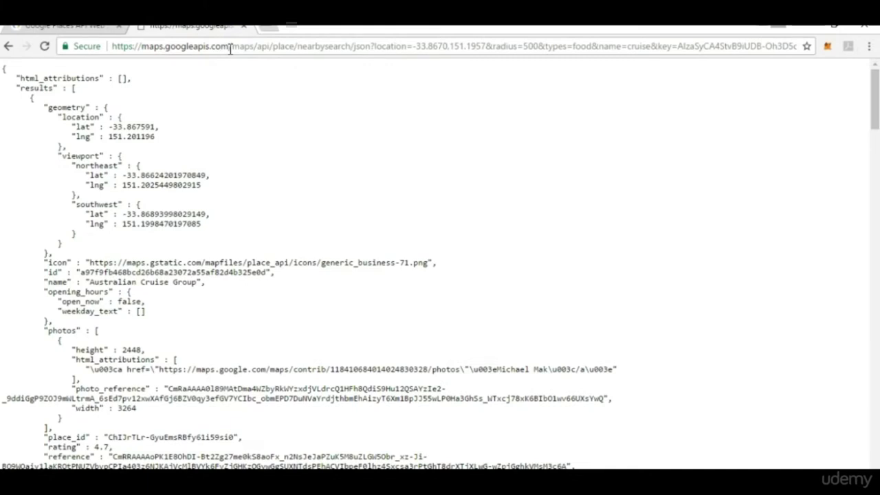
{"action": "key", "text": "shift+End"}
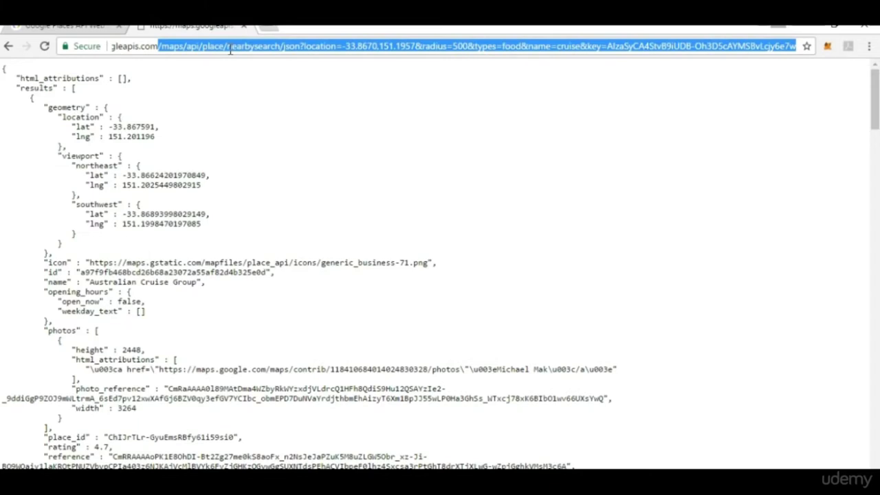
{"action": "key", "text": "alt+Tab"}
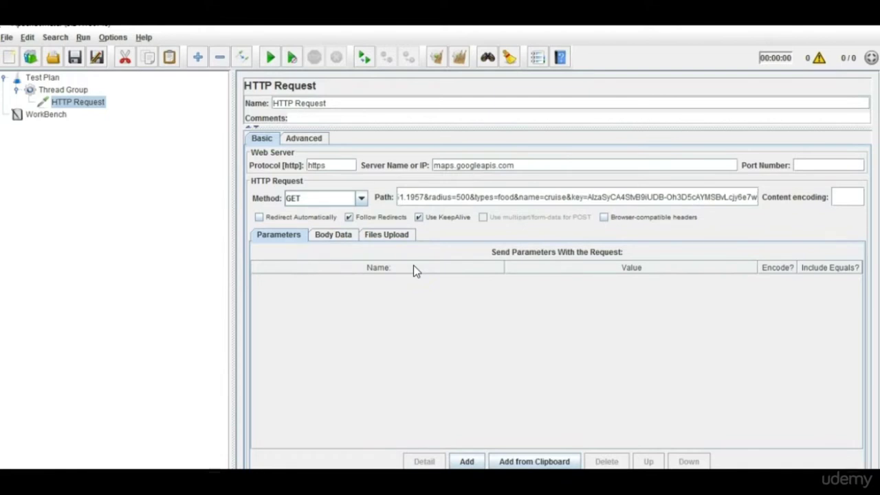
Review the HTTP Request's body, parameters and path fields.
{"action": "left_click", "coordinate": [352, 238]}
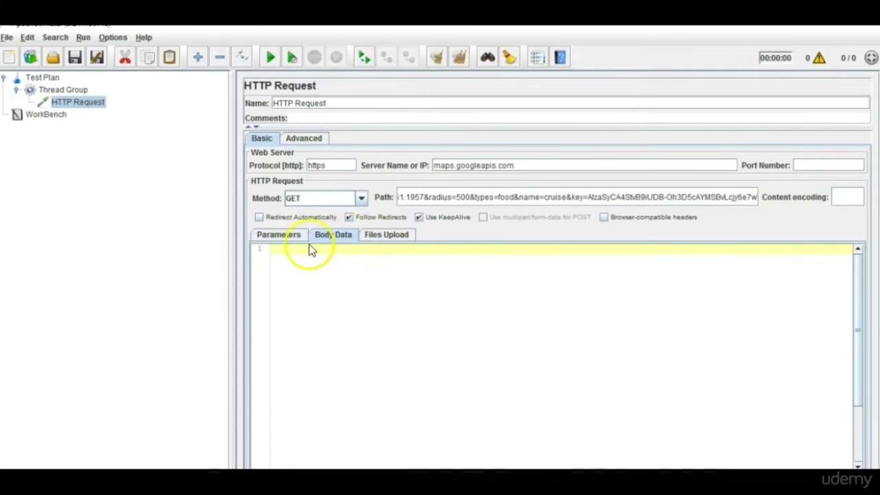
{"action": "left_click", "coordinate": [278, 236]}
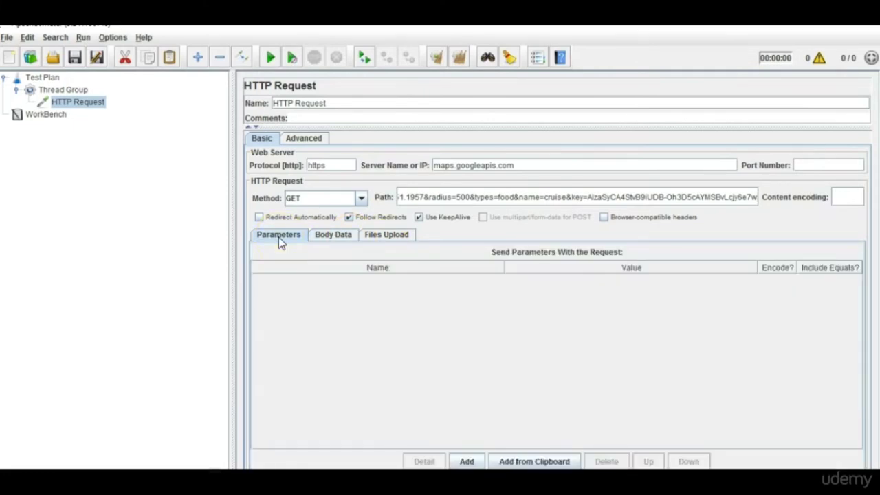
{"action": "left_click", "coordinate": [609, 198]}
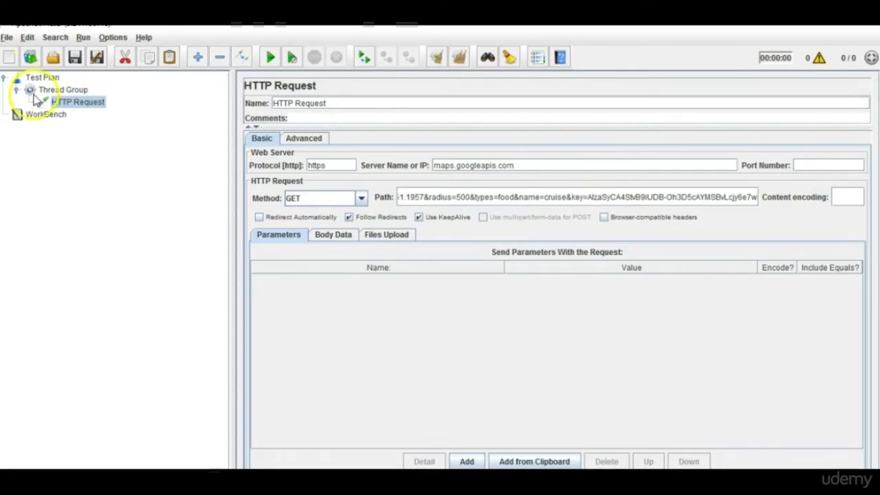
{"action": "left_click", "coordinate": [96, 127]}
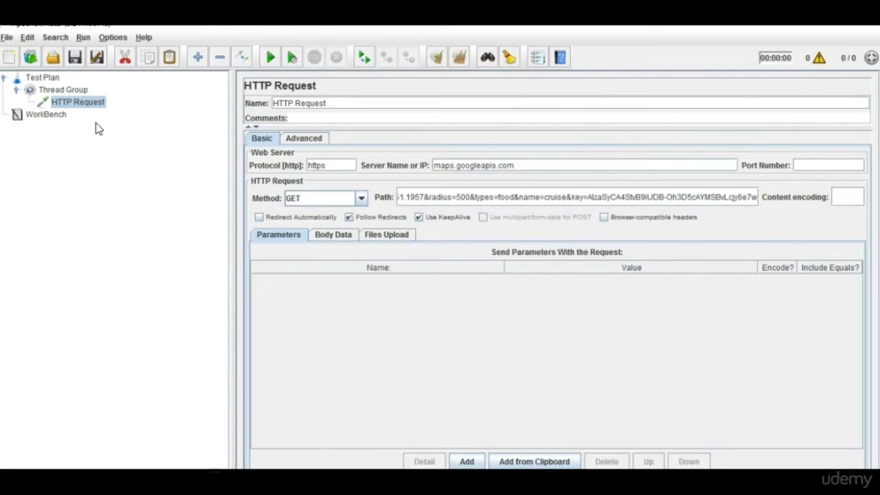
{"action": "left_click", "coordinate": [59, 93]}
Add a View Results Tree listener and drag it up toward Test Plan level.
{"action": "right_click", "coordinate": [60, 95]}
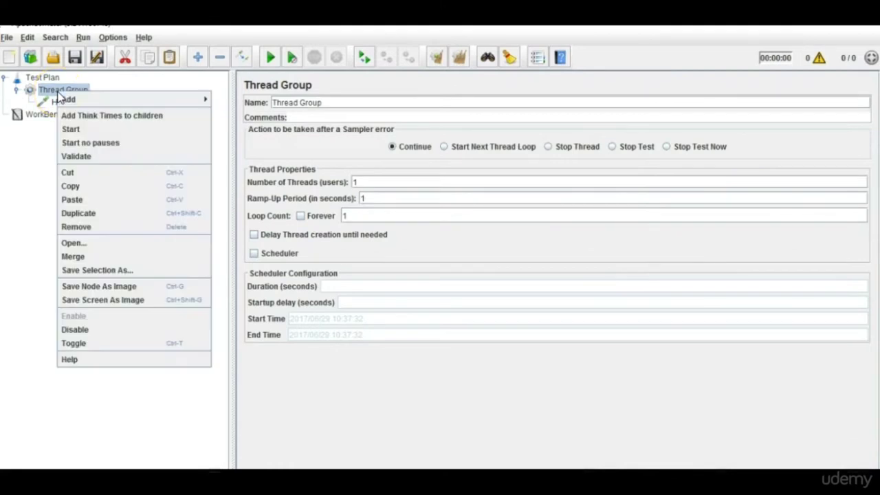
{"action": "mouse_move", "coordinate": [187, 107]}
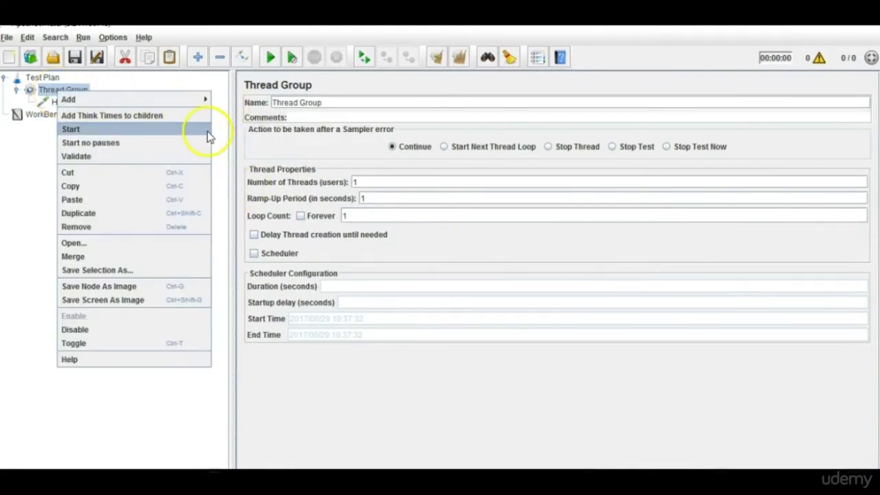
{"action": "mouse_move", "coordinate": [246, 203]}
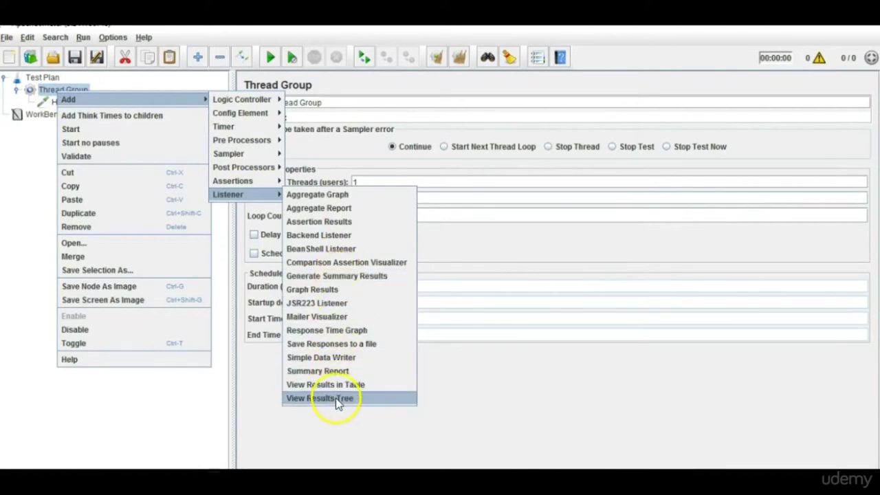
{"action": "left_click", "coordinate": [335, 398]}
{"action": "left_click", "coordinate": [93, 118]}
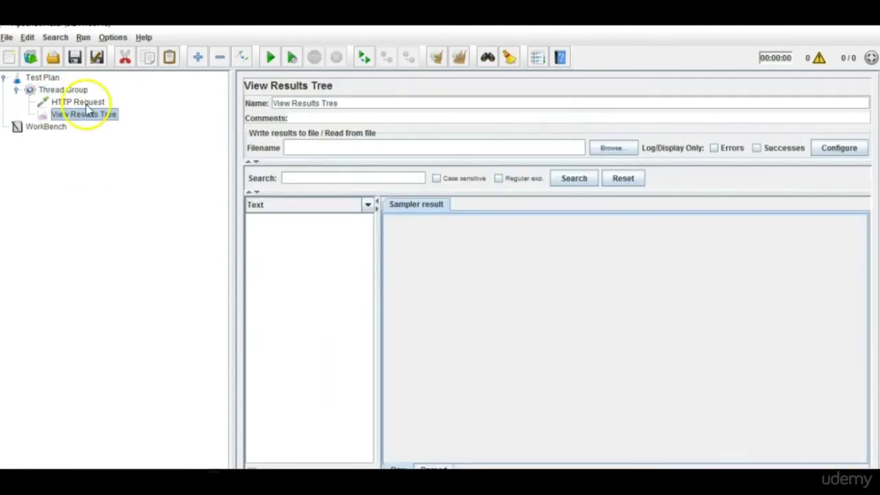
{"action": "left_click", "coordinate": [81, 103]}
{"action": "left_click", "coordinate": [86, 116]}
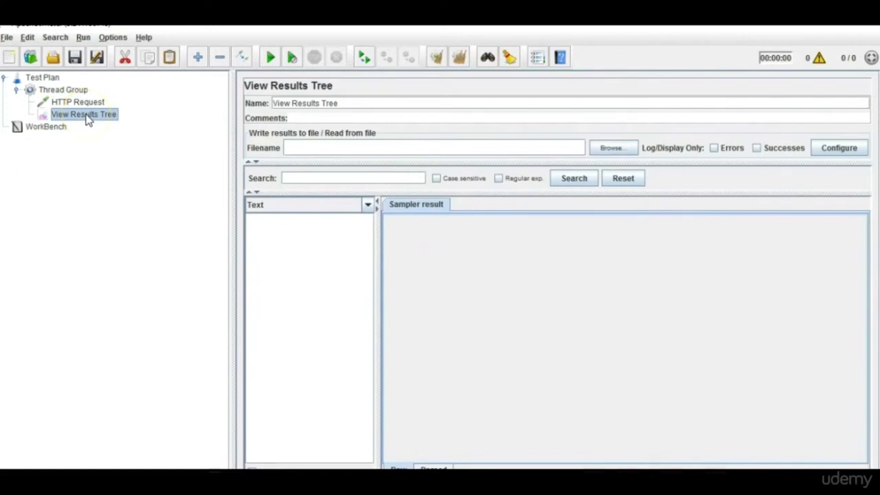
{"action": "left_click_drag", "start_coordinate": [86, 117], "coordinate": [50, 83]}
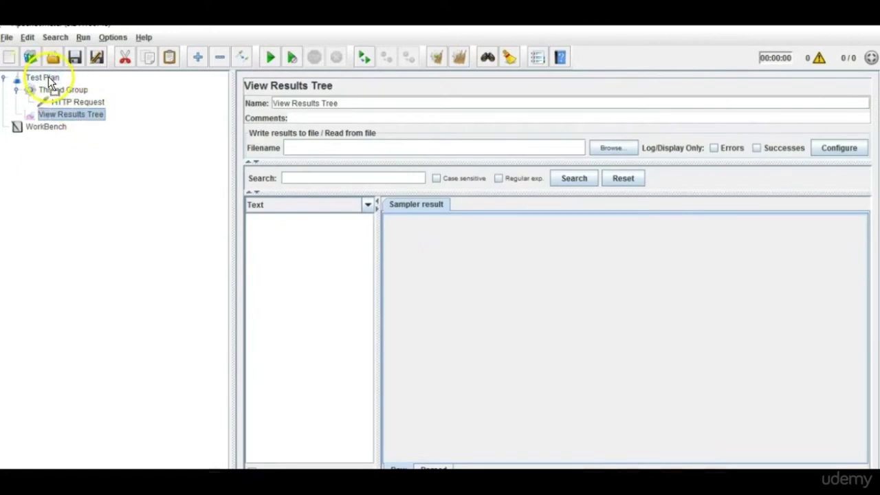
Check the HTTP Request, Thread Group and View Results Tree nodes, then start the test.
{"action": "left_click_drag", "start_coordinate": [88, 114], "coordinate": [204, 101]}
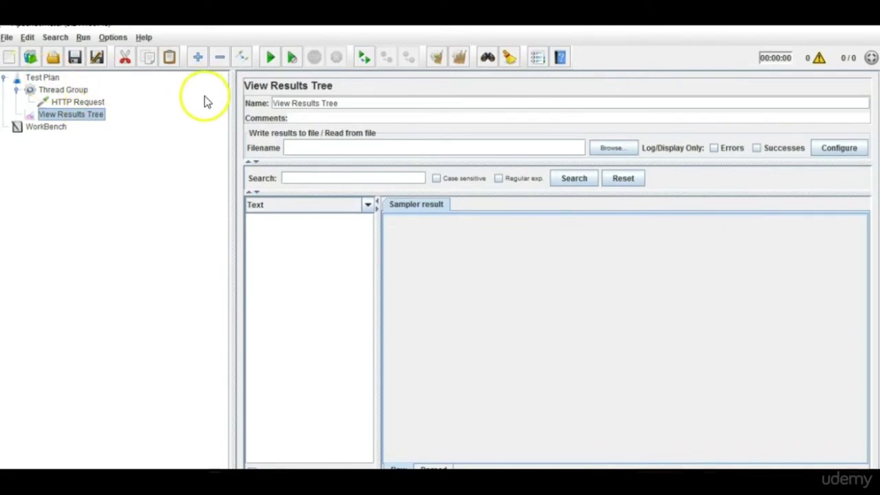
{"action": "left_click", "coordinate": [86, 101]}
{"action": "left_click", "coordinate": [75, 93]}
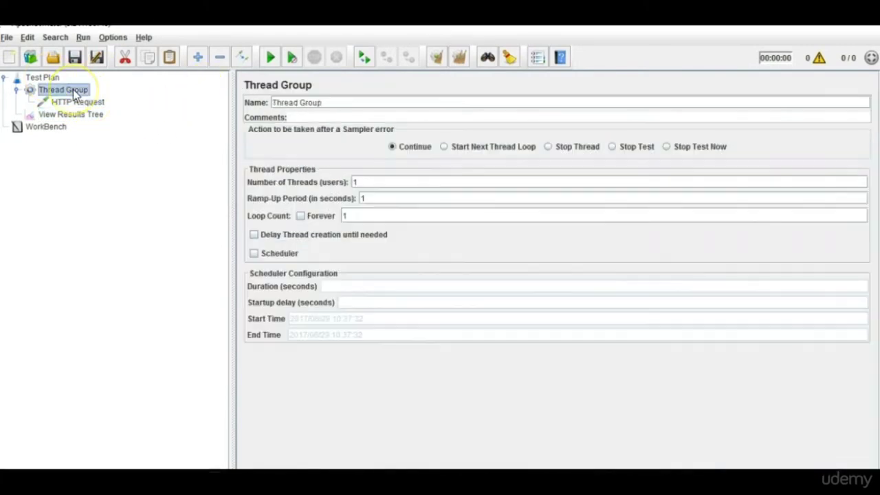
{"action": "left_click", "coordinate": [81, 115]}
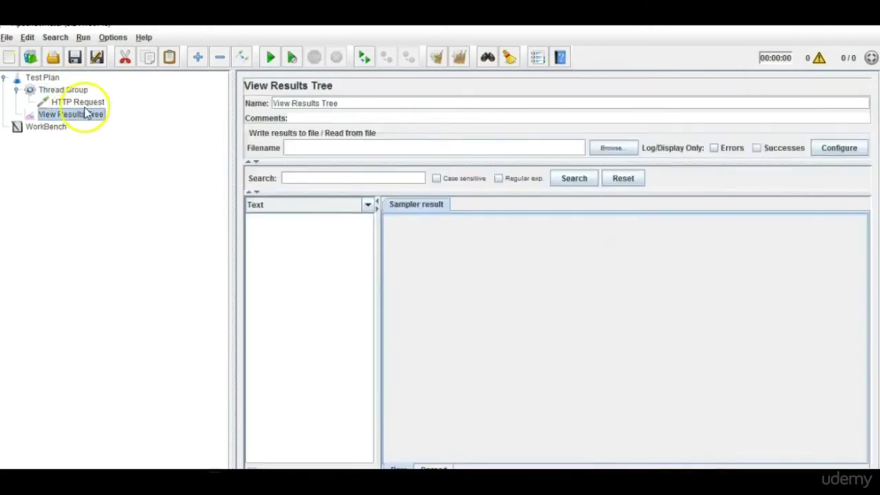
{"action": "left_click", "coordinate": [86, 103]}
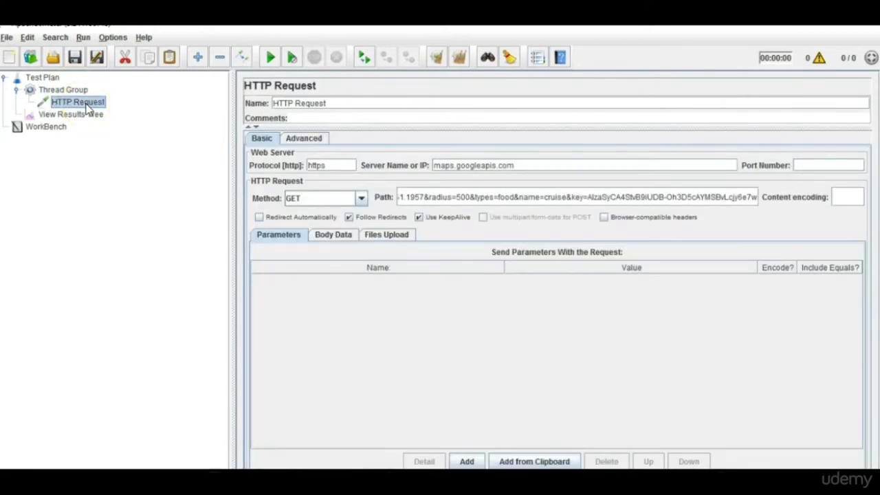
{"action": "left_click", "coordinate": [83, 115]}
{"action": "left_click", "coordinate": [273, 59]}
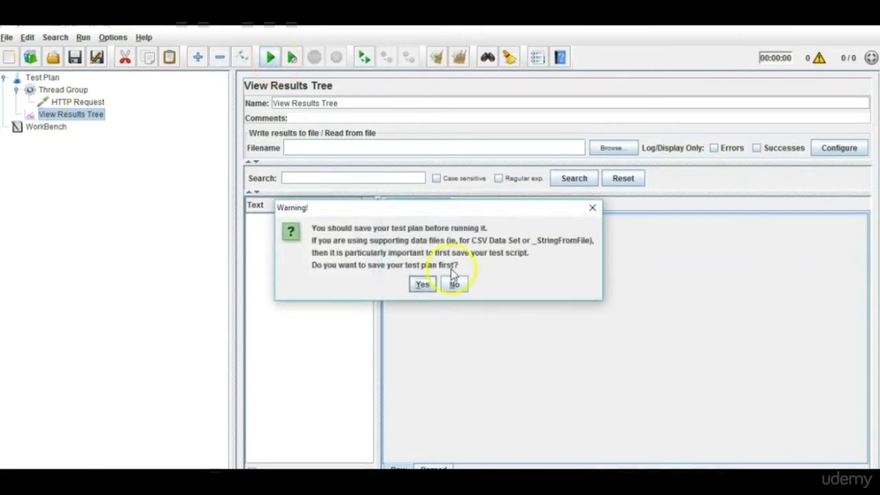
Save the test plan as RestAPIExample.
{"action": "left_click", "coordinate": [425, 284]}
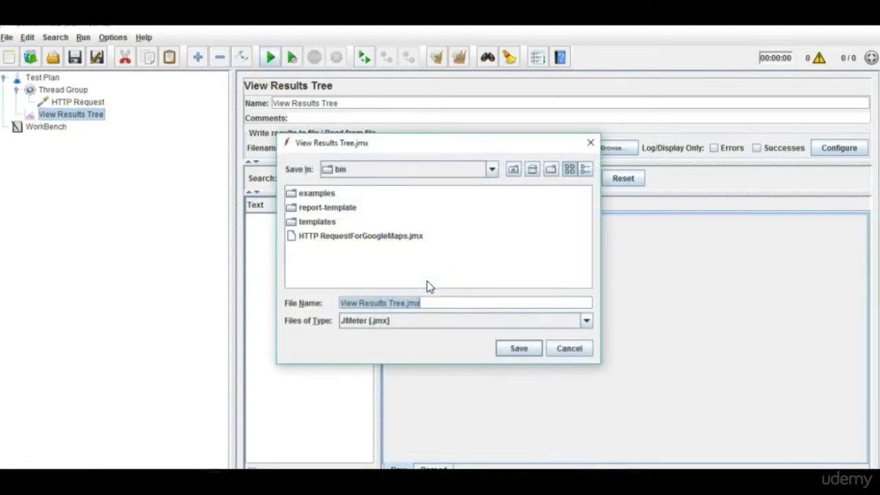
{"action": "type", "text": "RestAPIExample"}
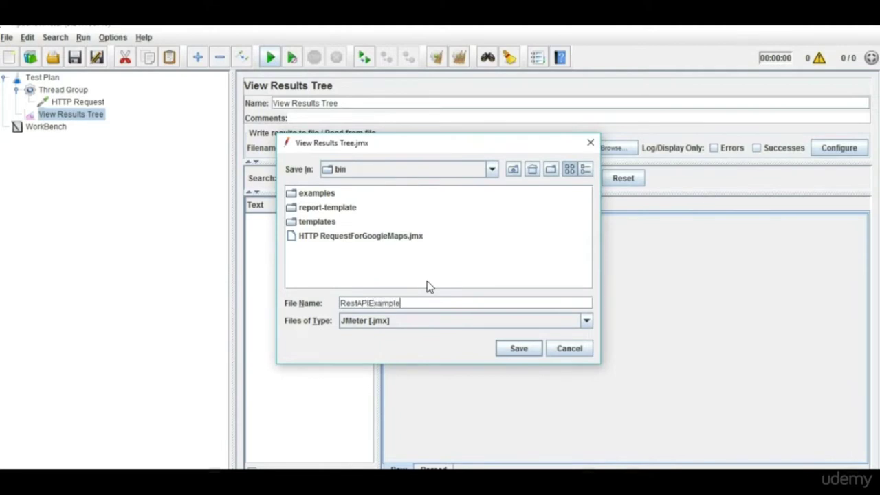
{"action": "left_click", "coordinate": [524, 352]}
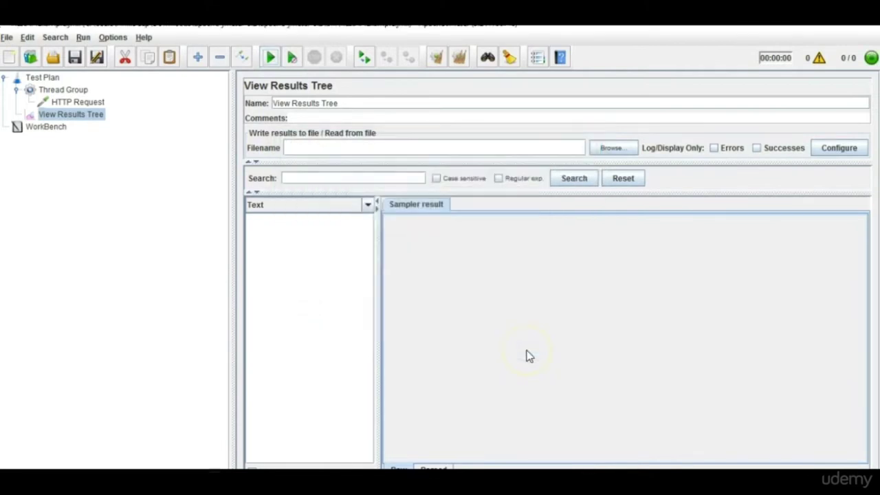
Run and stop the test, dismiss the error, and view the failed request's response data.
{"action": "left_click", "coordinate": [273, 61]}
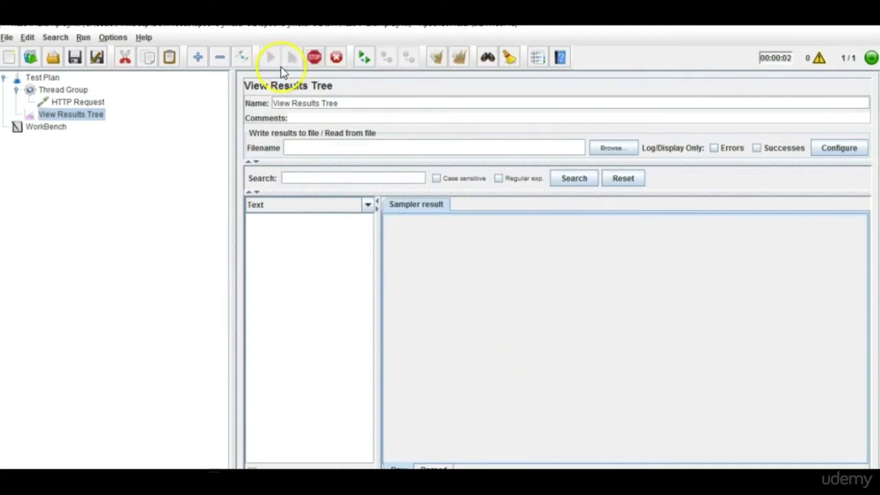
{"action": "left_click", "coordinate": [82, 104]}
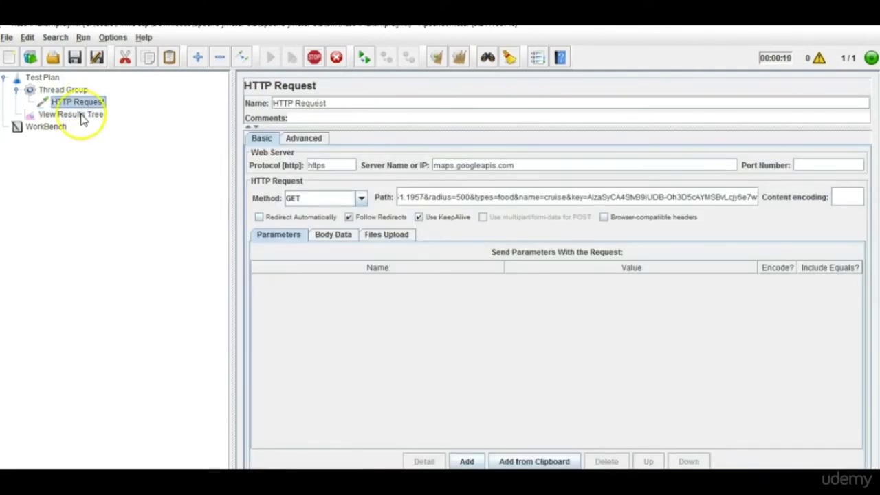
{"action": "left_click", "coordinate": [83, 116]}
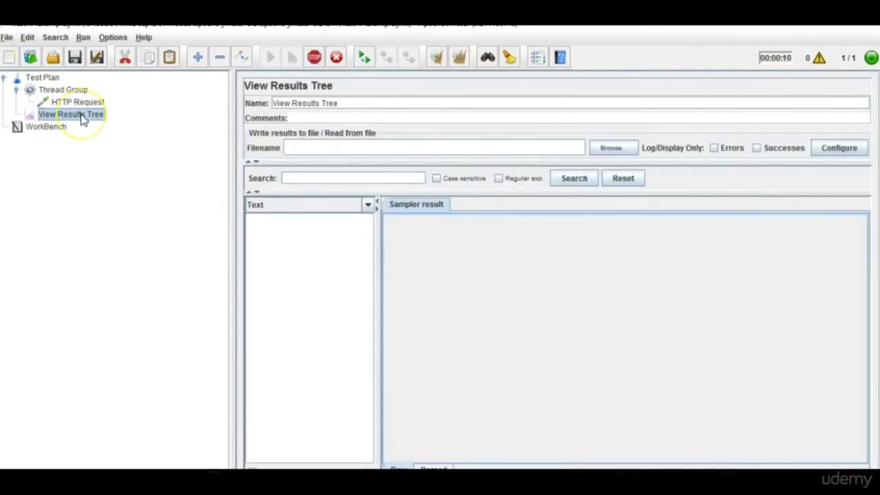
{"action": "left_click", "coordinate": [314, 58]}
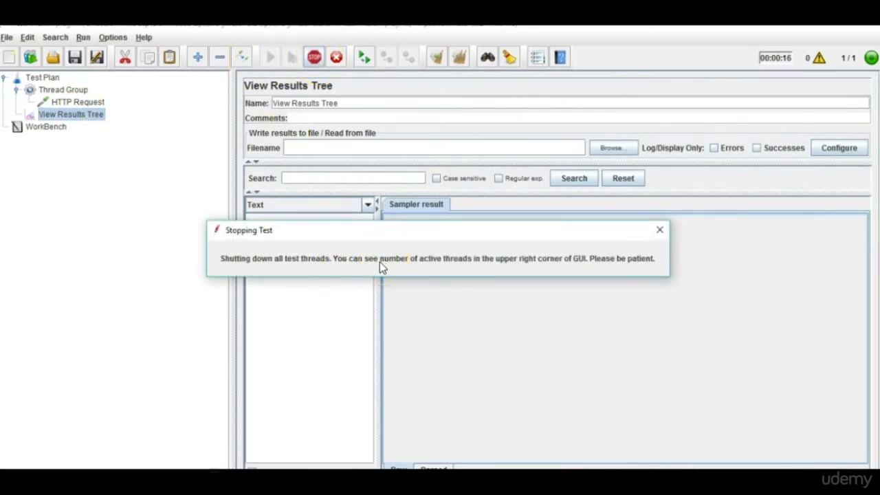
{"action": "left_click", "coordinate": [507, 269]}
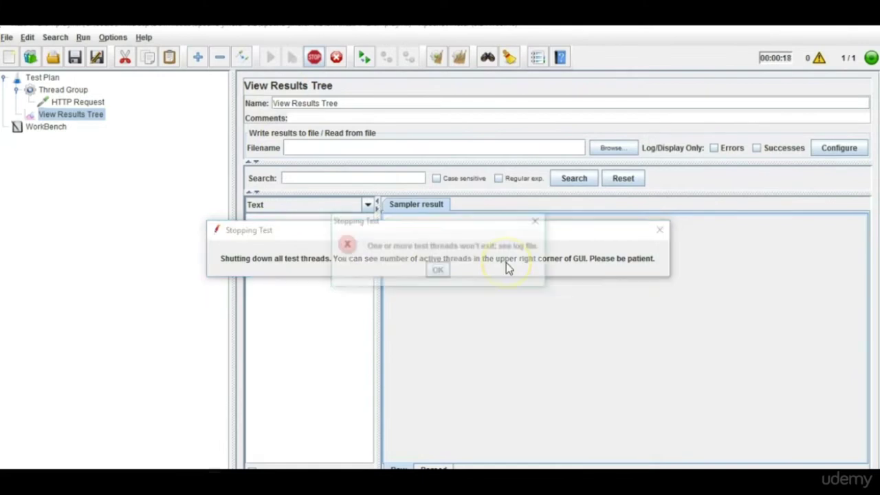
{"action": "left_click", "coordinate": [439, 270]}
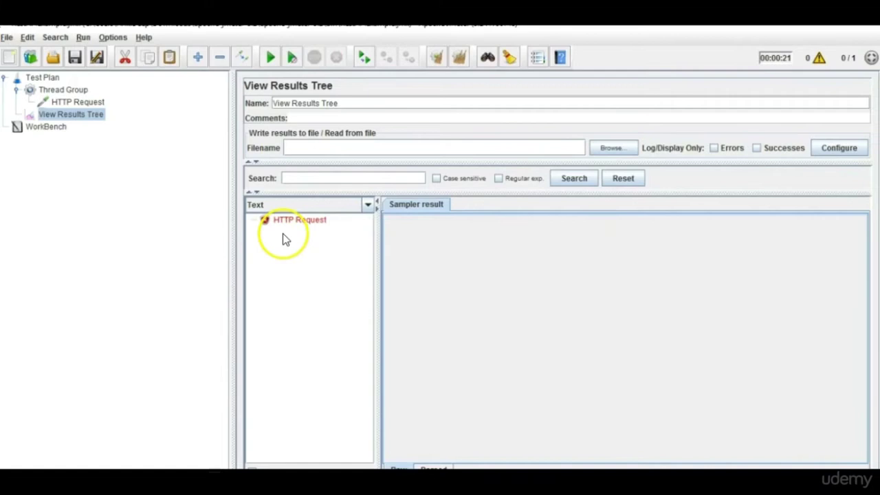
{"action": "left_click", "coordinate": [291, 231]}
{"action": "left_click", "coordinate": [516, 209]}
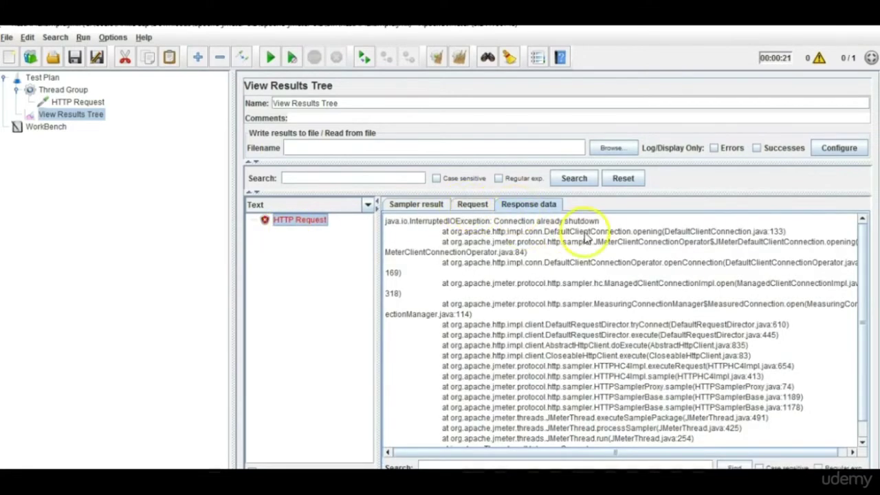
Clear results, rerun, and inspect the successful sampler result and its GET nearbysearch request with radius=500.
{"action": "left_click", "coordinate": [460, 59]}
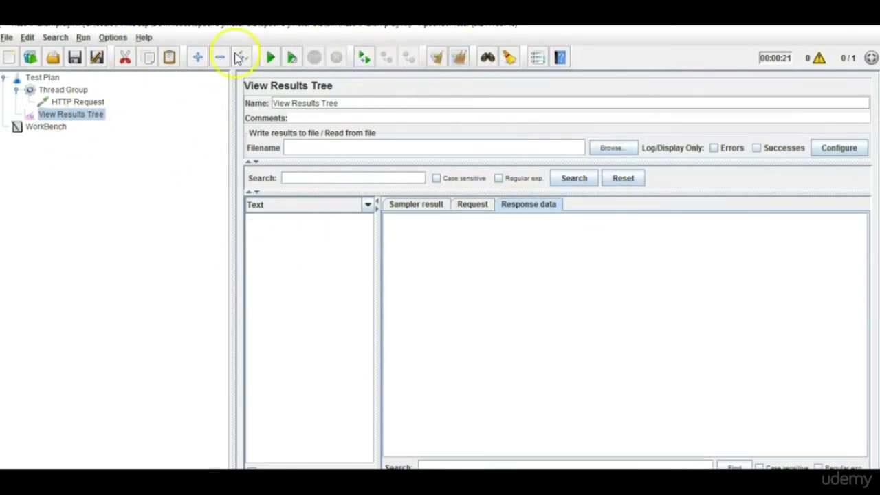
{"action": "left_click", "coordinate": [267, 58]}
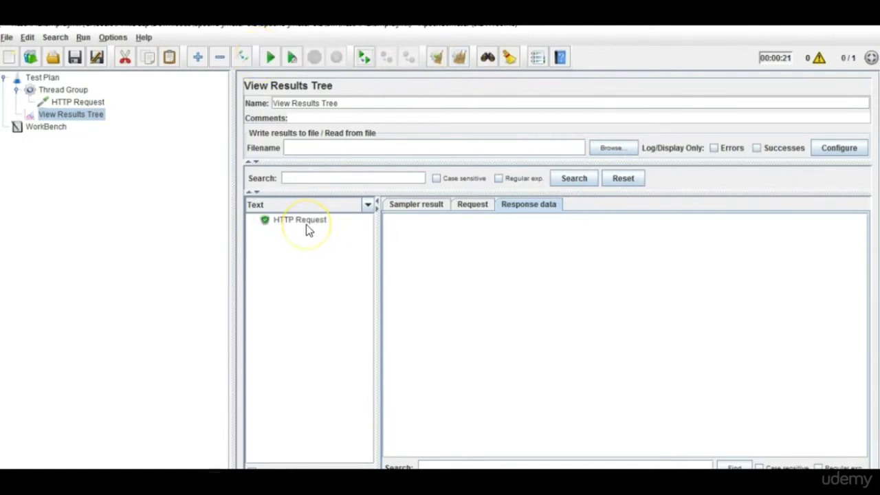
{"action": "left_click", "coordinate": [305, 224]}
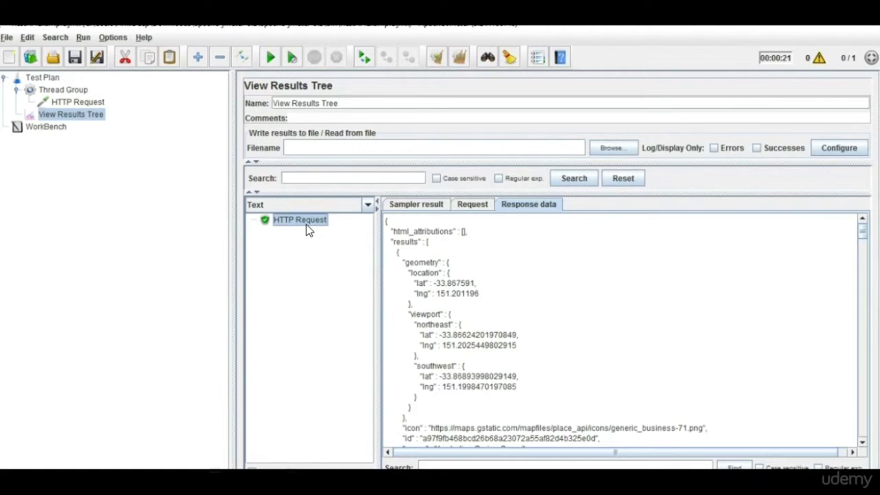
{"action": "left_click", "coordinate": [476, 206]}
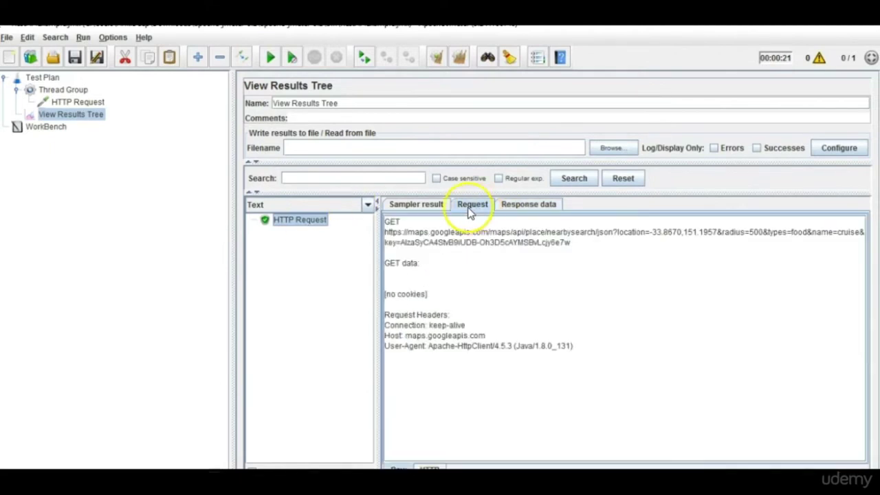
{"action": "left_click", "coordinate": [420, 207]}
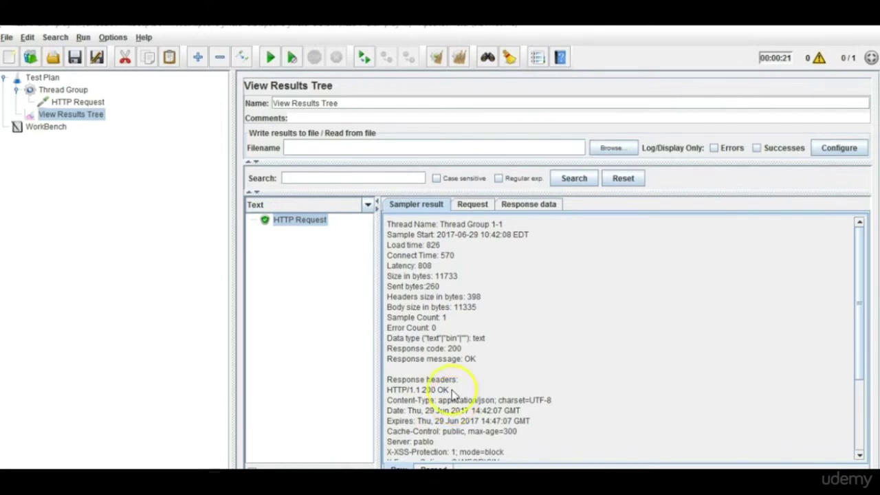
{"action": "left_click", "coordinate": [486, 209]}
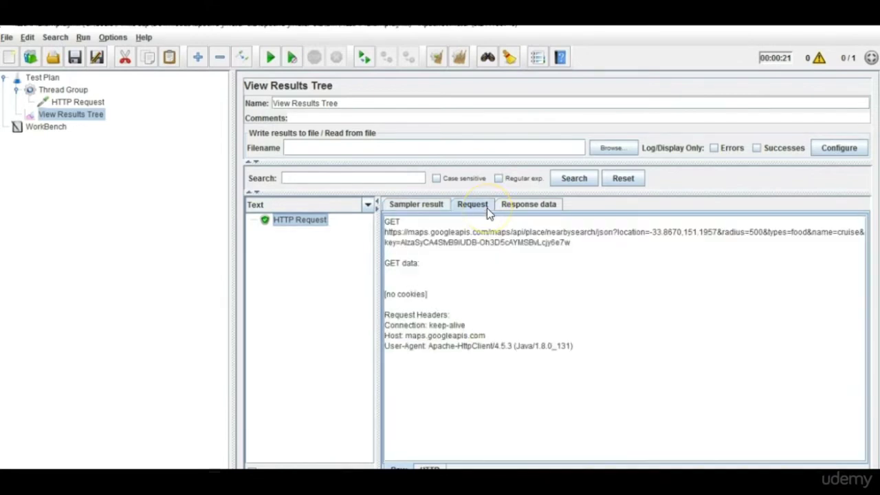
{"action": "left_click_drag", "start_coordinate": [584, 250], "coordinate": [373, 235]}
{"action": "left_click", "coordinate": [373, 231]}
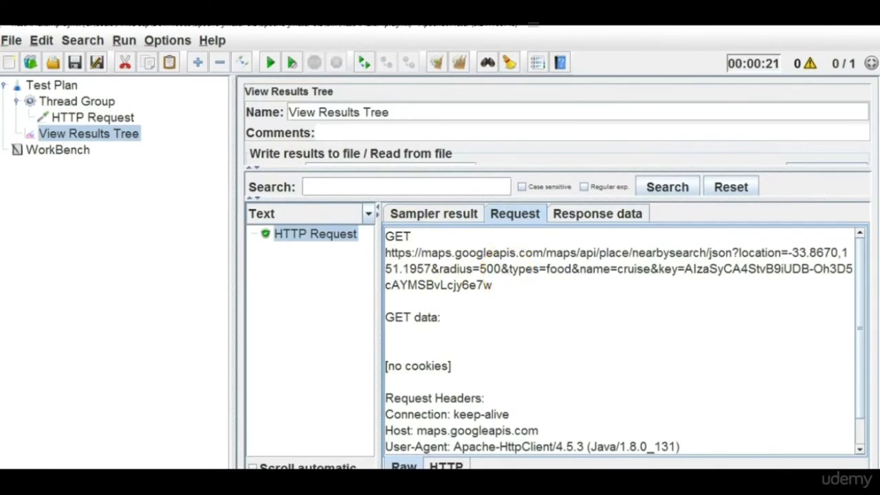
{"action": "left_click", "coordinate": [715, 450]}
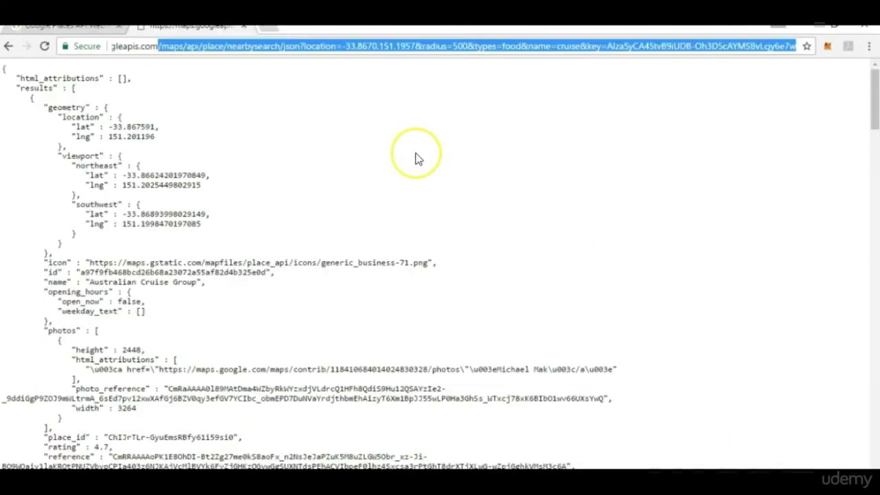
{"action": "key", "text": "ctrl+plus"}
{"action": "key", "text": "ctrl+plus"}
{"action": "key", "text": "ctrl+plus"}
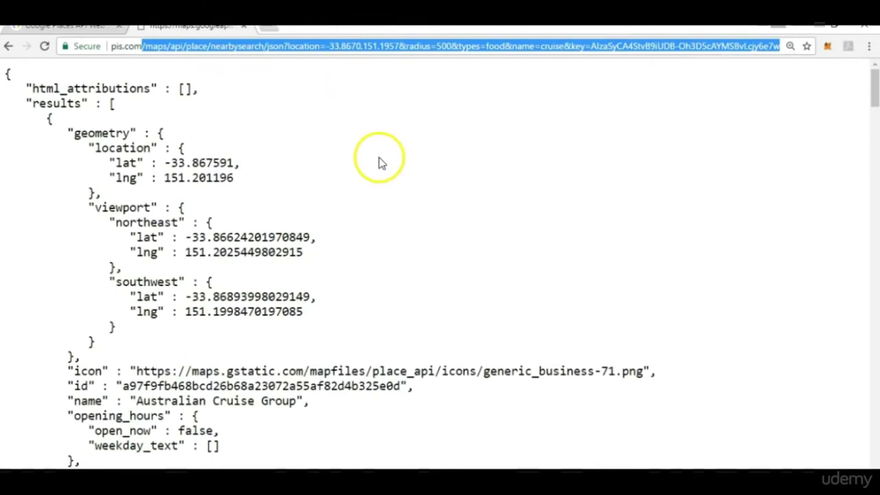
{"action": "key", "text": "alt+Tab"}
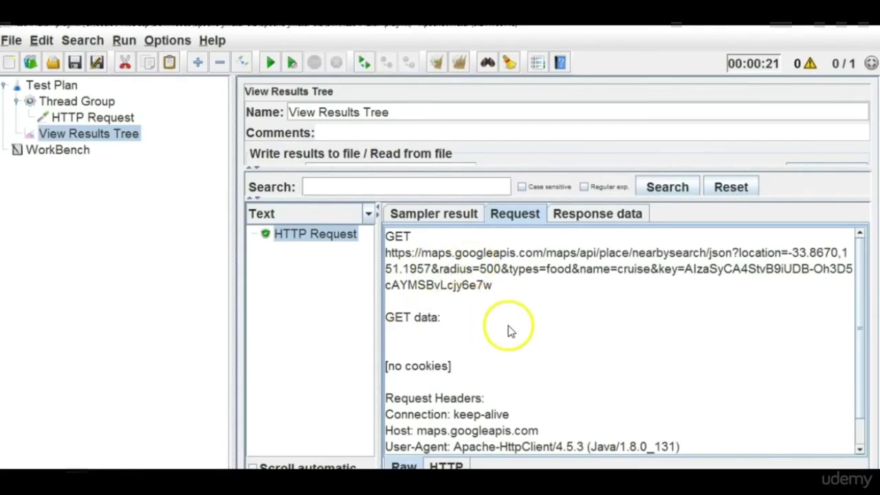
{"action": "left_click", "coordinate": [622, 214]}
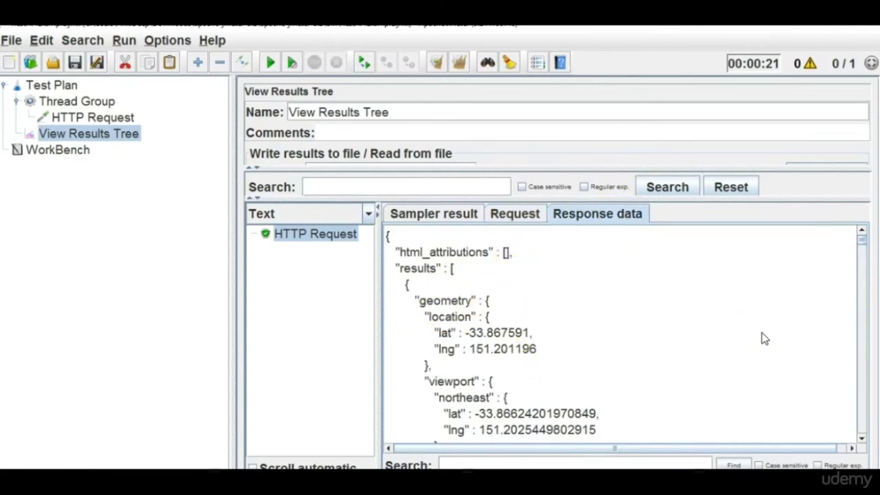
{"action": "key", "text": "alt+Tab"}
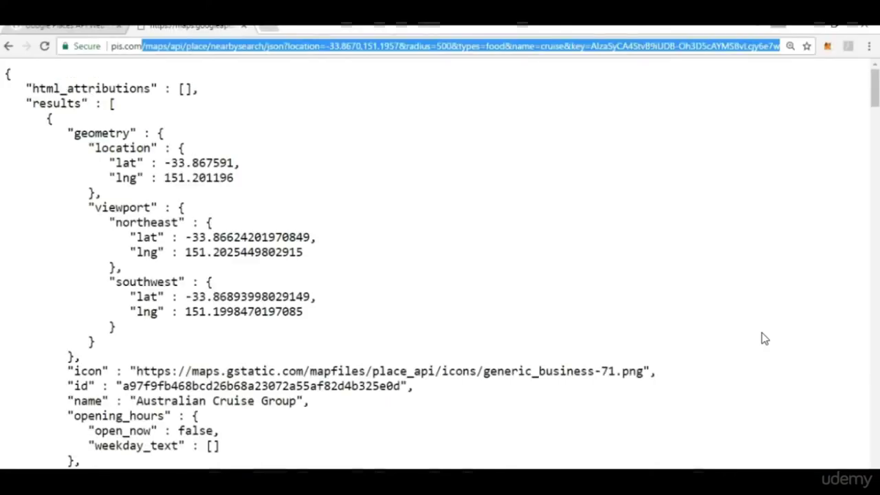
{"action": "key", "text": "alt+Tab"}
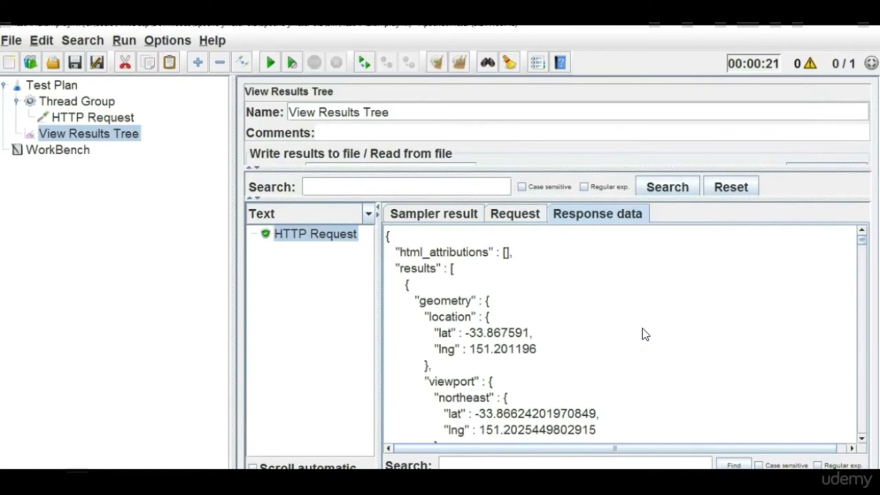
{"action": "left_click_drag", "start_coordinate": [642, 334], "coordinate": [600, 413]}
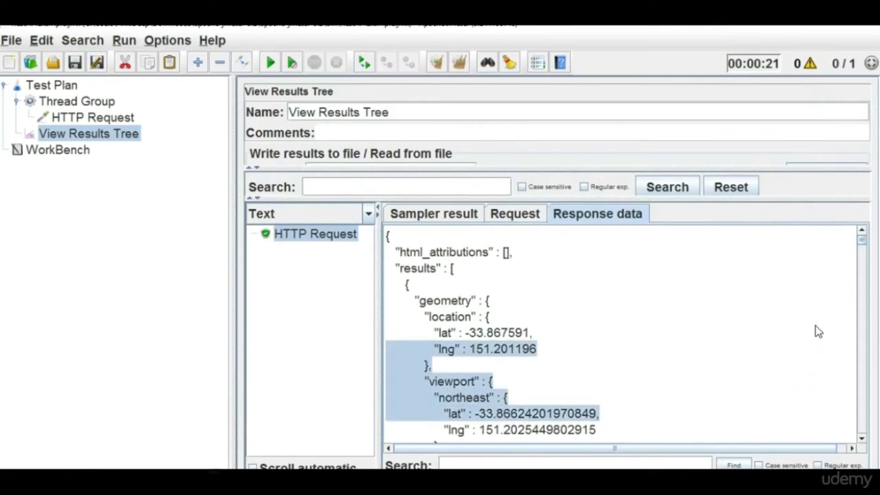
{"action": "left_click", "coordinate": [713, 337]}
{"action": "key", "text": "alt+Tab"}
{"action": "key", "text": "alt+Tab"}
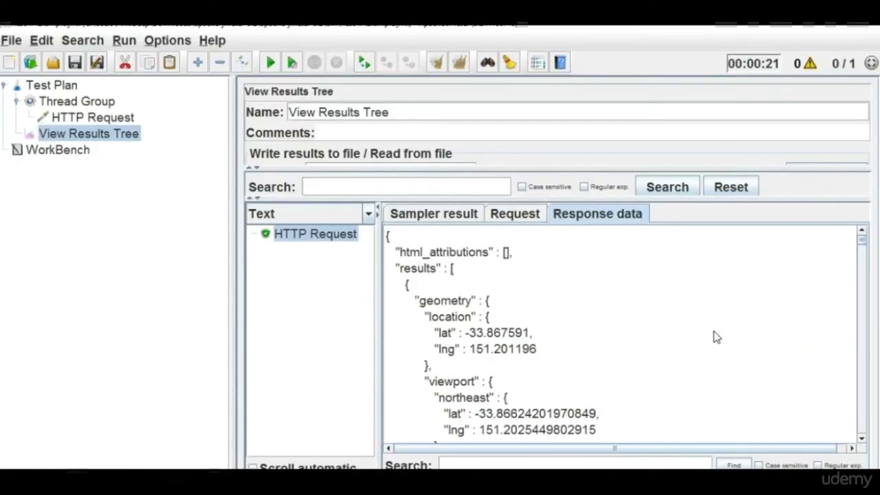
{"action": "left_click", "coordinate": [701, 360]}
{"action": "left_click", "coordinate": [677, 341]}
{"action": "left_click", "coordinate": [524, 215]}
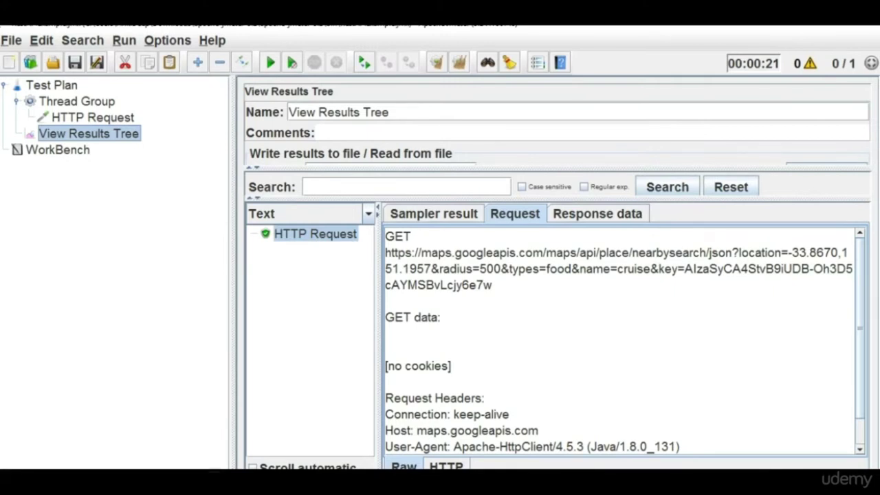
Add a Simple Controller to the Thread Group from the Logic Controller menu.
{"action": "right_click", "coordinate": [78, 110]}
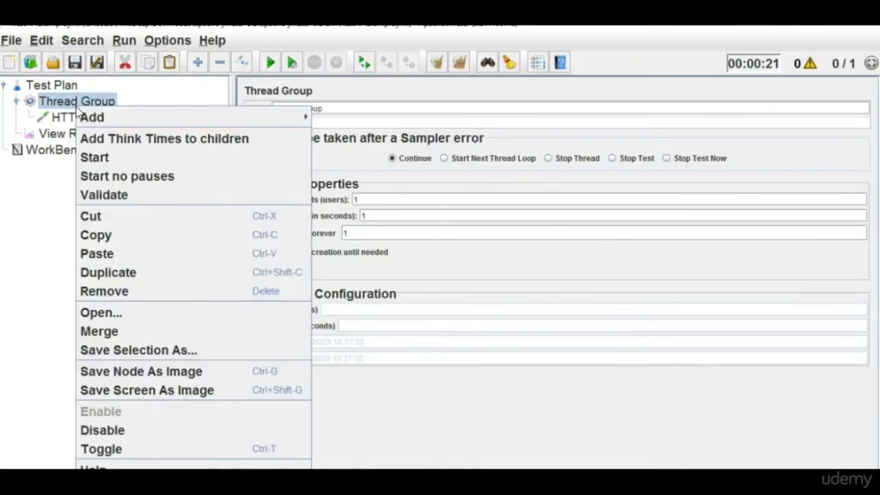
{"action": "mouse_move", "coordinate": [108, 118]}
{"action": "mouse_move", "coordinate": [352, 118]}
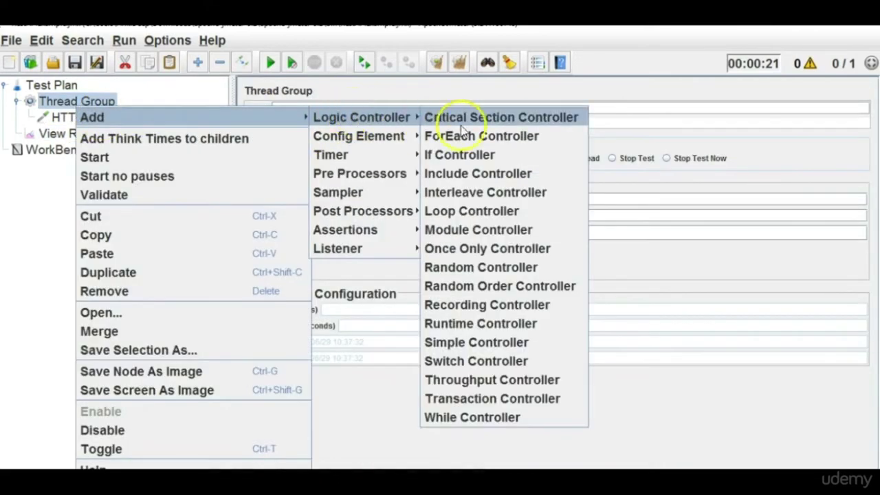
{"action": "left_click", "coordinate": [486, 341]}
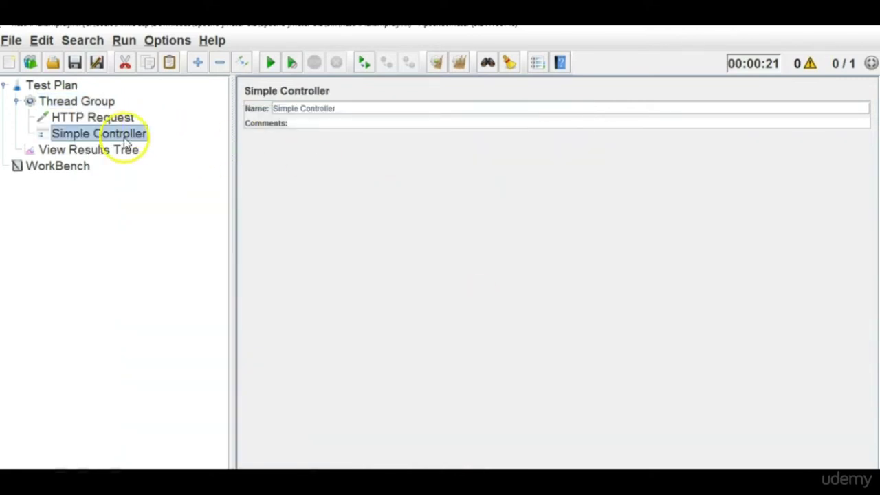
Move the Simple Controller above the HTTP Request and nest the request inside it.
{"action": "left_click_drag", "start_coordinate": [125, 142], "coordinate": [99, 108]}
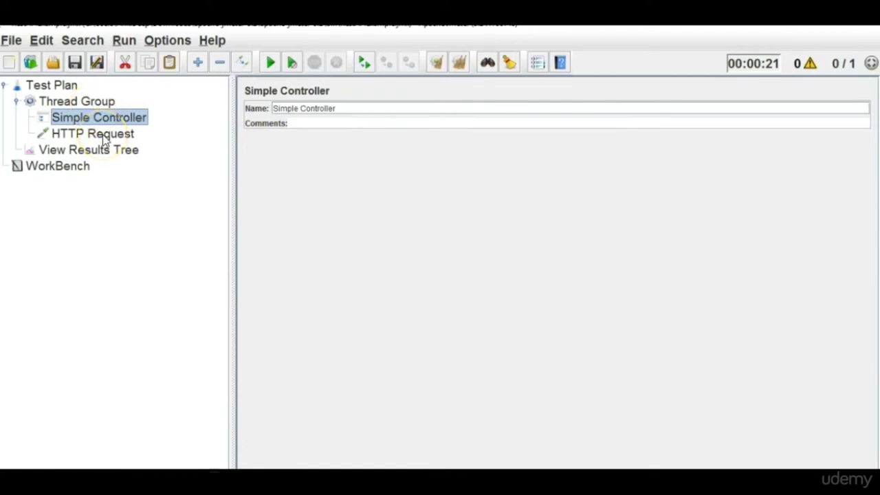
{"action": "left_click", "coordinate": [103, 136]}
{"action": "left_click_drag", "start_coordinate": [105, 137], "coordinate": [105, 119]}
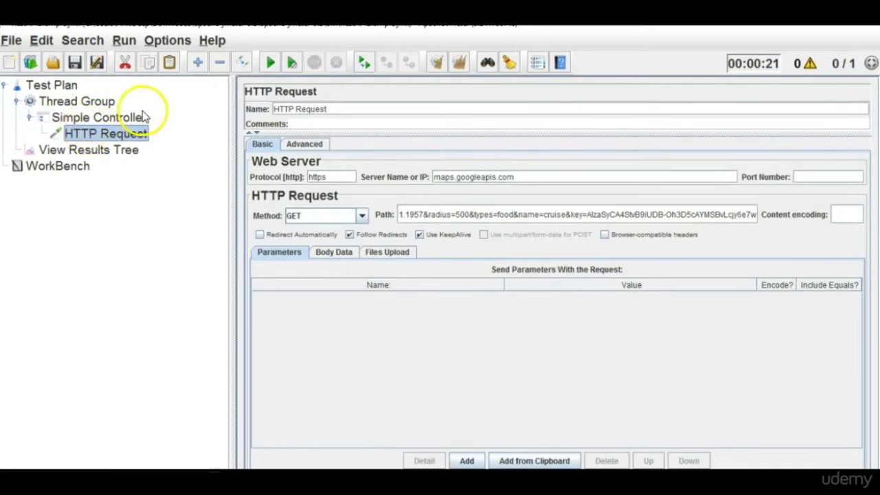
Delete and restore the Simple Controller branch, then review the controller, request and Test Plan settings.
{"action": "left_click", "coordinate": [29, 120]}
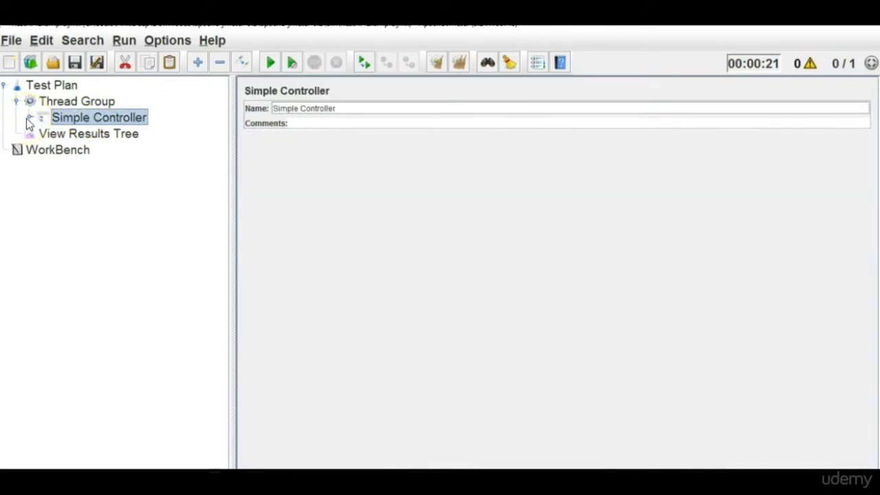
{"action": "key", "text": "Delete"}
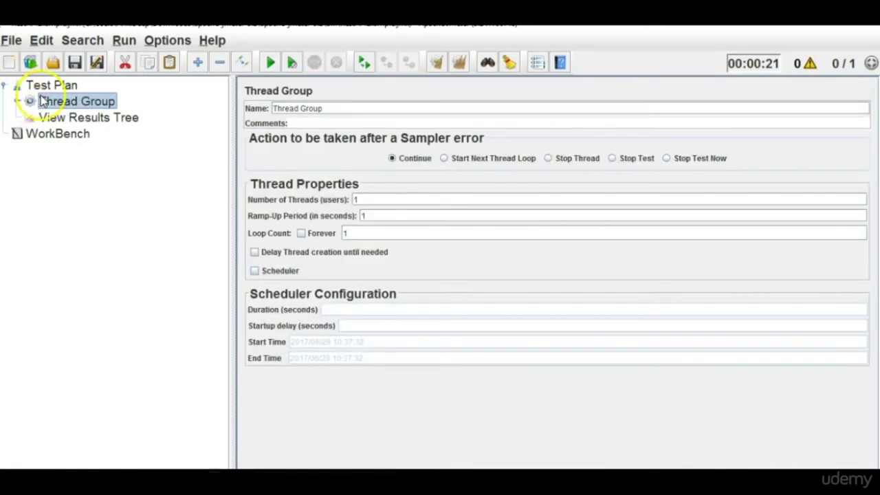
{"action": "key", "text": "ctrl+z"}
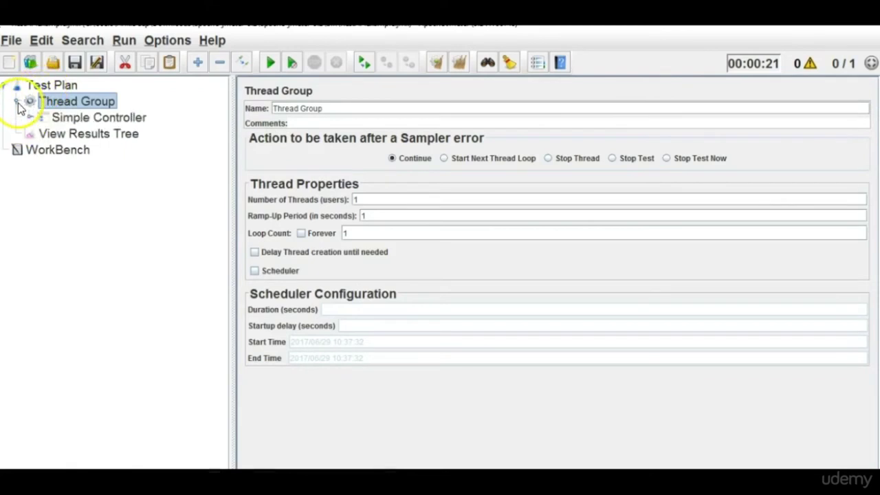
{"action": "left_click", "coordinate": [30, 117]}
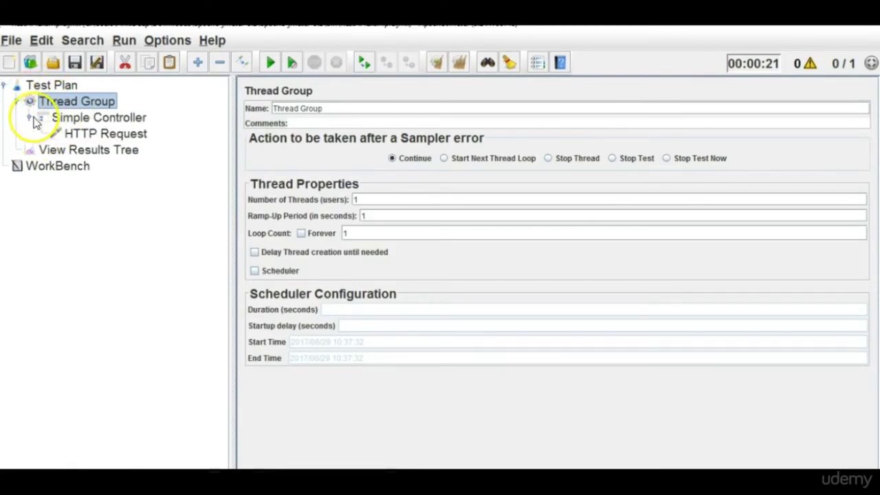
{"action": "left_click", "coordinate": [99, 119]}
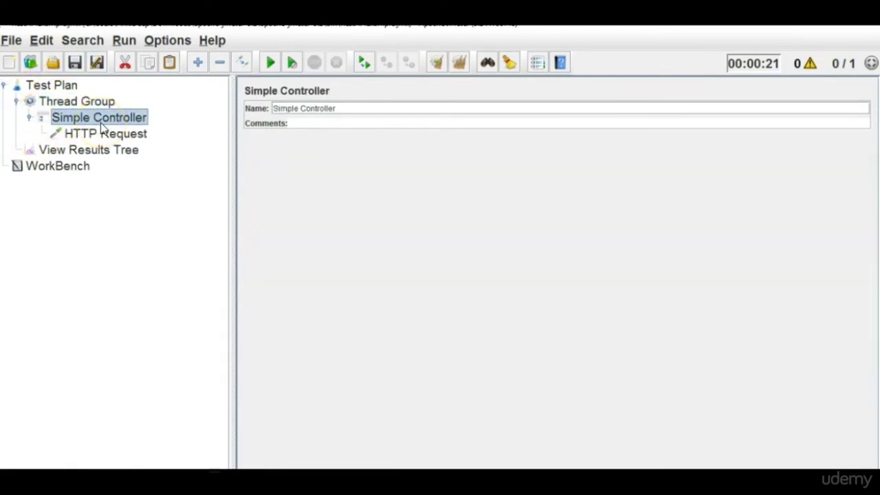
{"action": "left_click", "coordinate": [106, 138]}
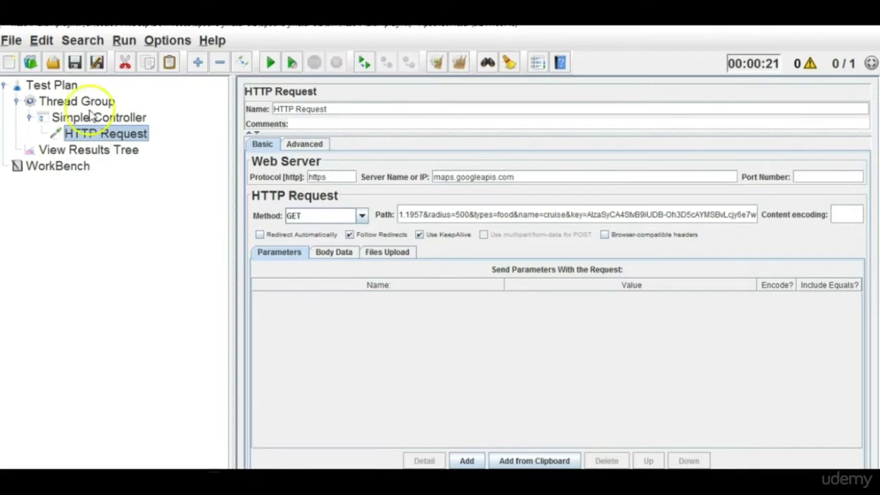
{"action": "left_click", "coordinate": [61, 86]}
Rename the Test Plan to MapsAPI.
{"action": "left_click", "coordinate": [337, 108]}
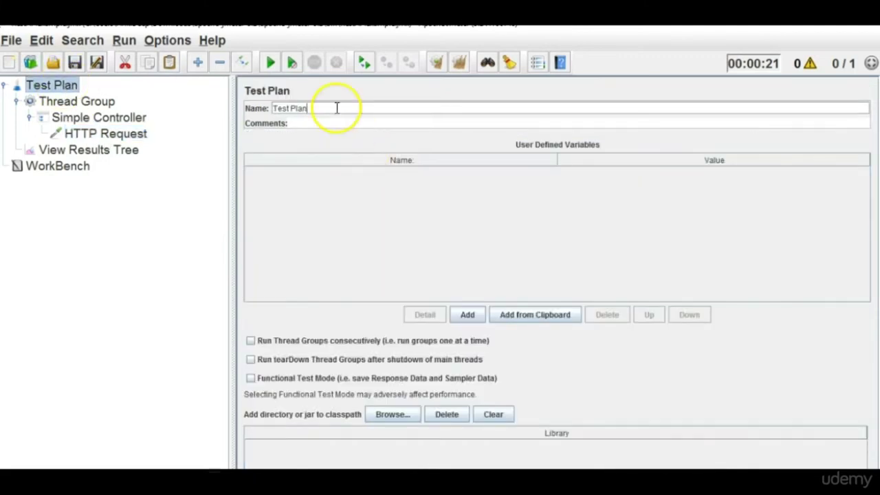
{"action": "left_click_drag", "start_coordinate": [337, 107], "coordinate": [250, 108]}
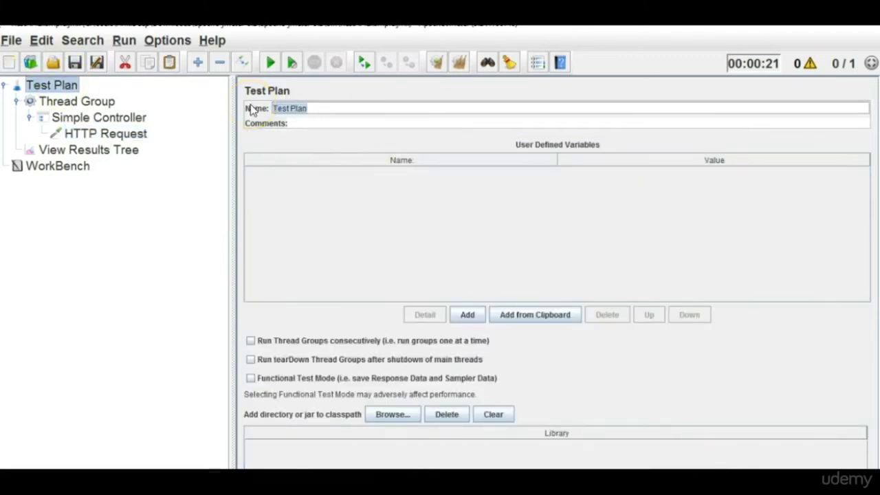
{"action": "type", "text": "G"}
{"action": "key", "text": "BackSpace"}
{"action": "type", "text": "MapsAPI"}
Rename the Thread Group to MapsAPI-ThreadGroup.
{"action": "left_click", "coordinate": [96, 106]}
{"action": "left_click", "coordinate": [314, 108]}
{"action": "key", "text": "ctrl+a"}
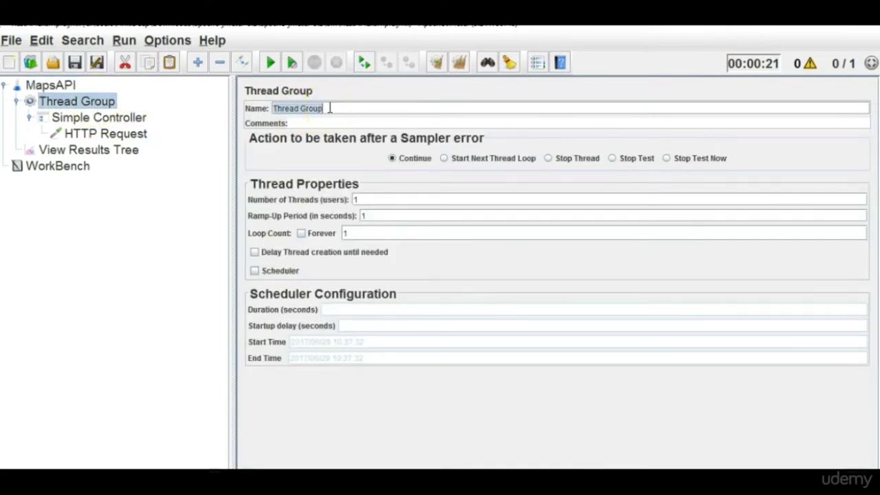
{"action": "type", "text": "Ma"}
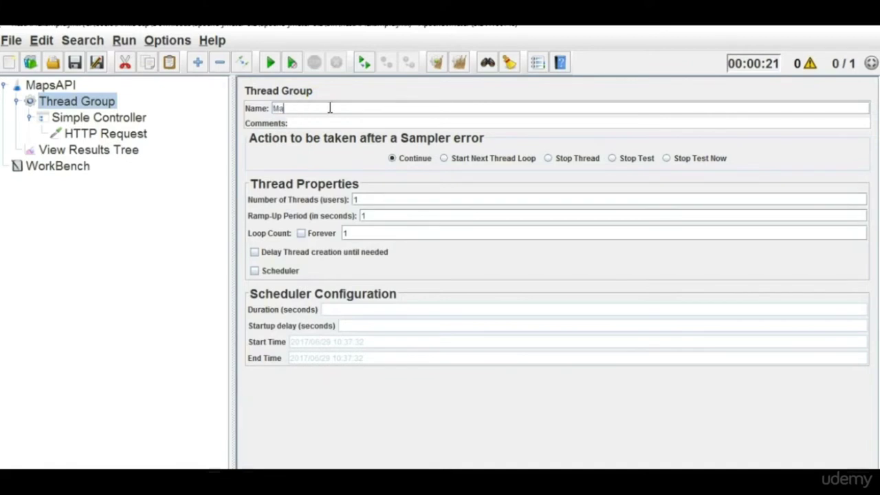
{"action": "type", "text": "psAPI-ThreadGroup"}
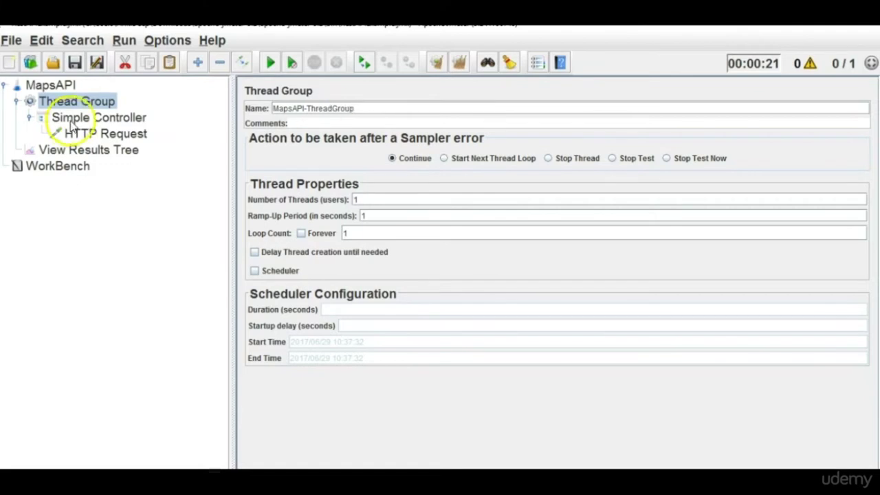
Rename the Simple Controller to MapsAPI-Simple Controller.
{"action": "left_click", "coordinate": [79, 119]}
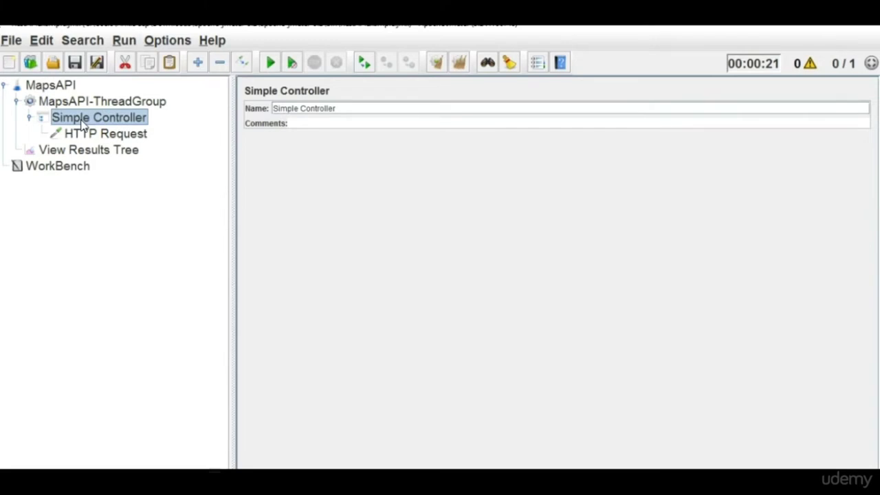
{"action": "left_click", "coordinate": [274, 110]}
{"action": "type", "text": "MapsAPI"}
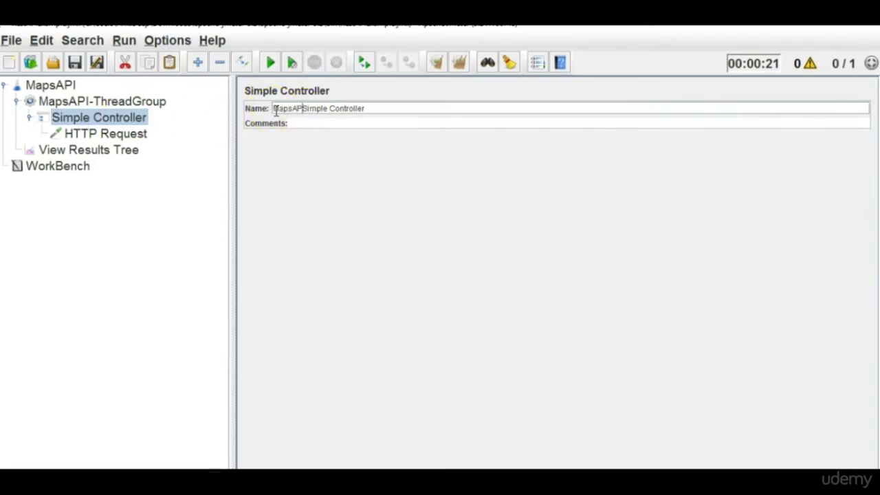
{"action": "type", "text": "-"}
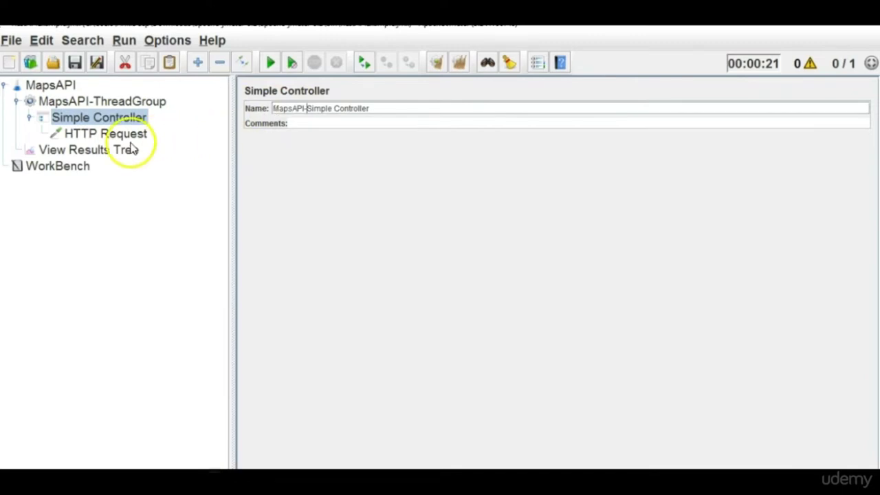
Rename the HTTP Request to GetRequestForMapsAPI.
{"action": "left_click", "coordinate": [130, 150]}
{"action": "left_click", "coordinate": [120, 135]}
{"action": "left_click", "coordinate": [339, 109]}
{"action": "key", "text": "ctrl+a"}
{"action": "key", "text": "BackSpace"}
{"action": "type", "text": "G"}
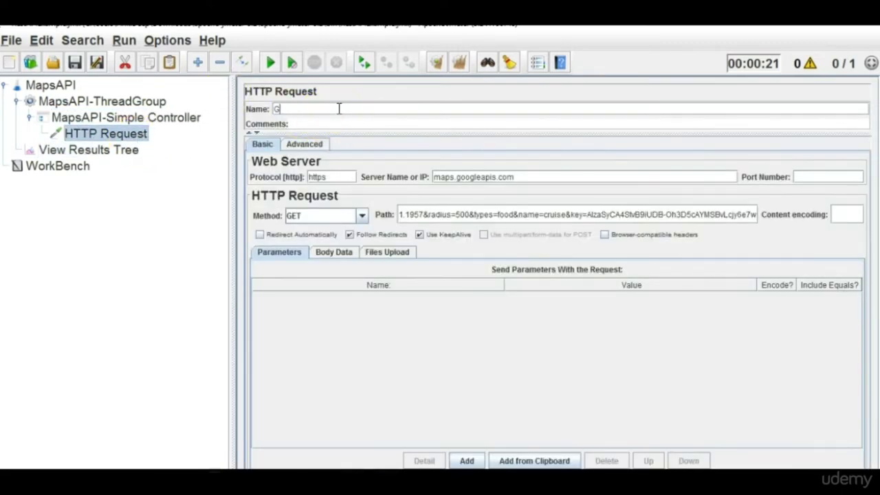
{"action": "type", "text": "etRequestForMapsAPI"}
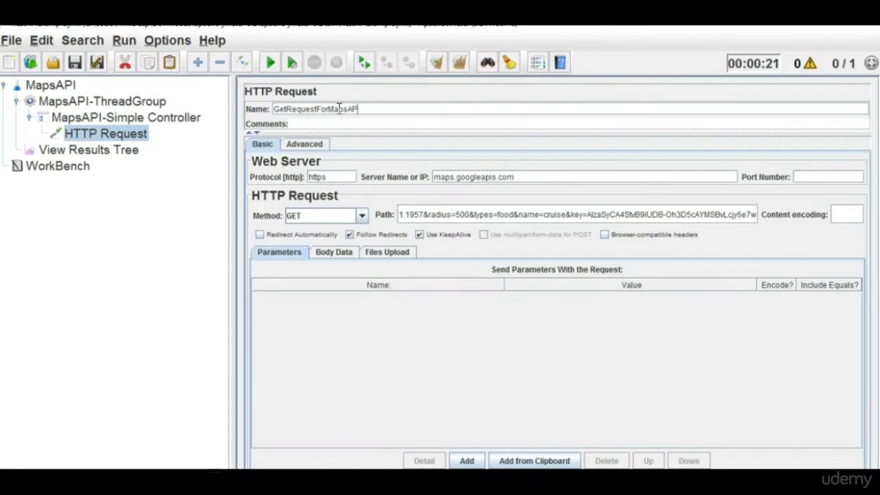
{"action": "left_click", "coordinate": [76, 165]}
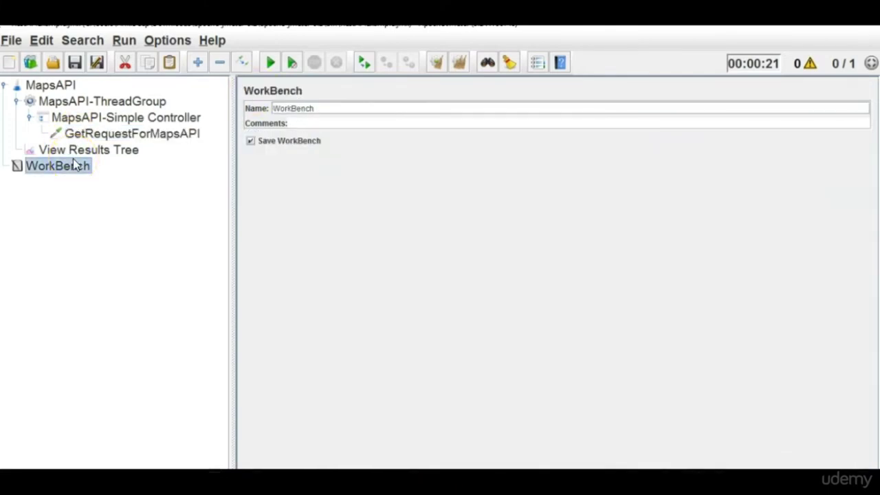
Add an HTTP Request sampler under MapsAPI-Simple Controller named PostRequestForMapsAPI.
{"action": "left_click", "coordinate": [122, 121]}
{"action": "right_click", "coordinate": [123, 123]}
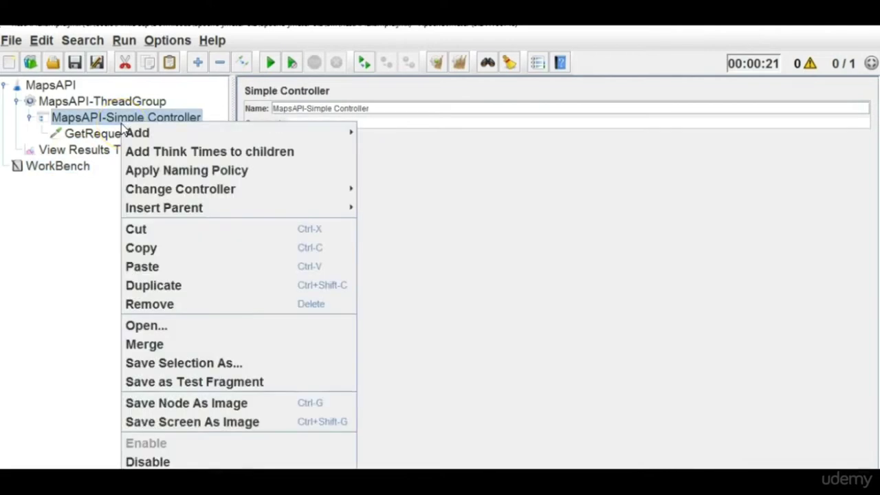
{"action": "mouse_move", "coordinate": [175, 141]}
{"action": "mouse_move", "coordinate": [416, 134]}
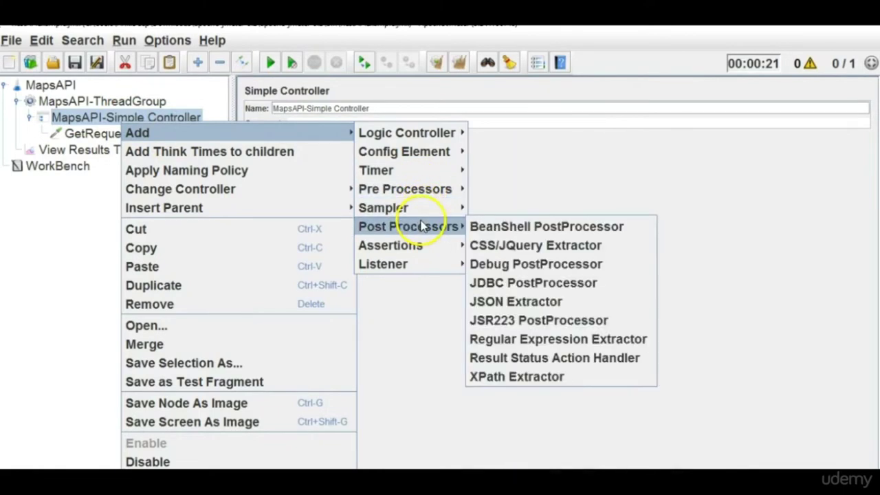
{"action": "mouse_move", "coordinate": [427, 207]}
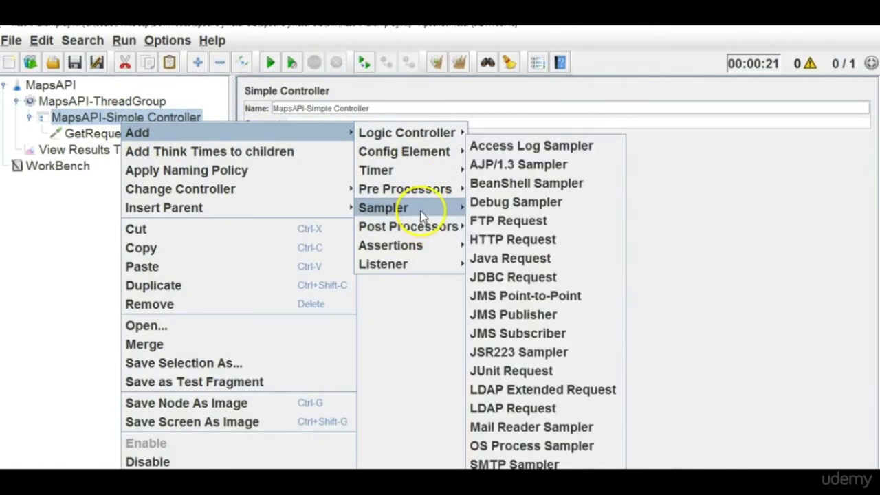
{"action": "left_click", "coordinate": [528, 245]}
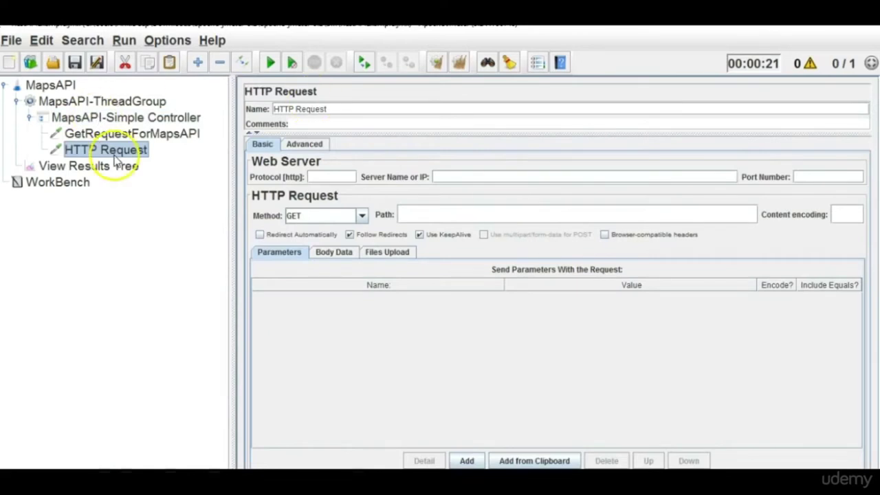
{"action": "triple_click", "coordinate": [337, 110]}
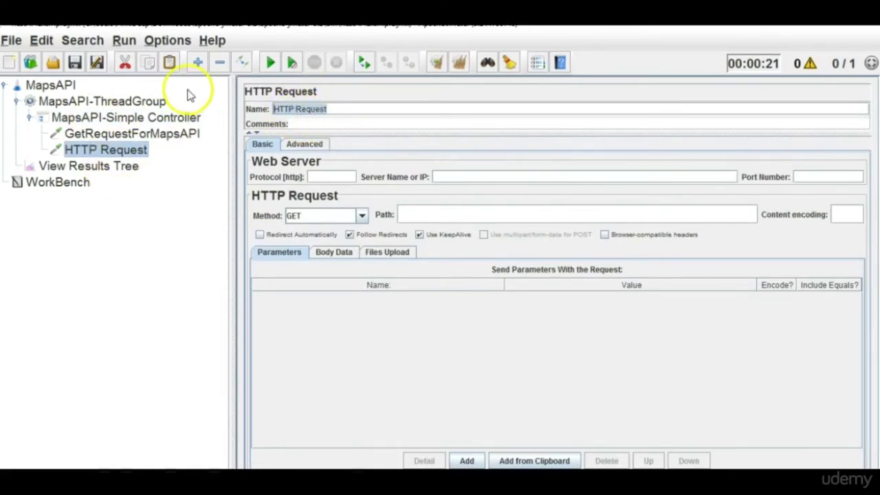
{"action": "type", "text": "Post"}
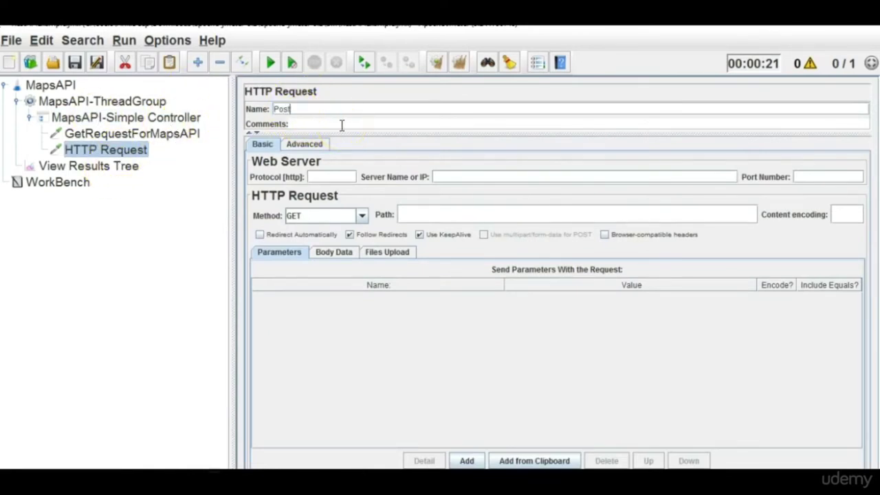
{"action": "type", "text": "RequestForMaps"}
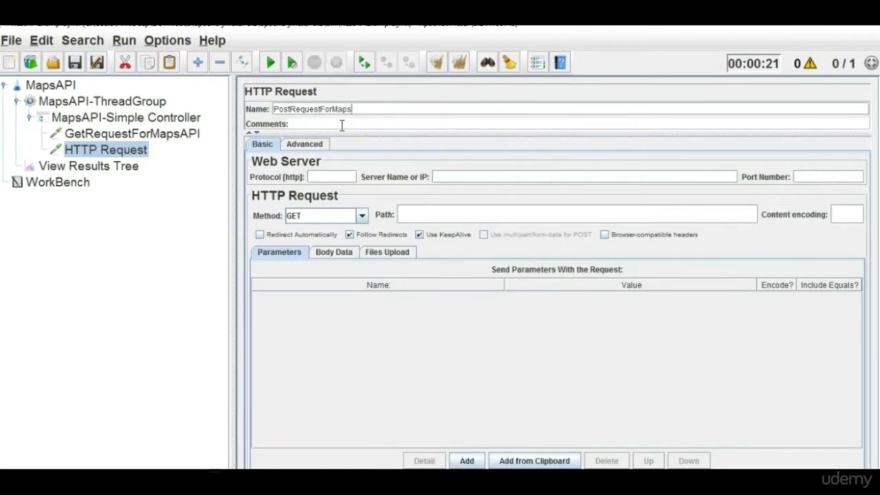
{"action": "type", "text": "API"}
Review the results tree and both requests, then collapse the MapsAPI-ThreadGroup branch.
{"action": "left_click", "coordinate": [128, 167]}
{"action": "left_click", "coordinate": [145, 156]}
{"action": "left_click", "coordinate": [146, 136]}
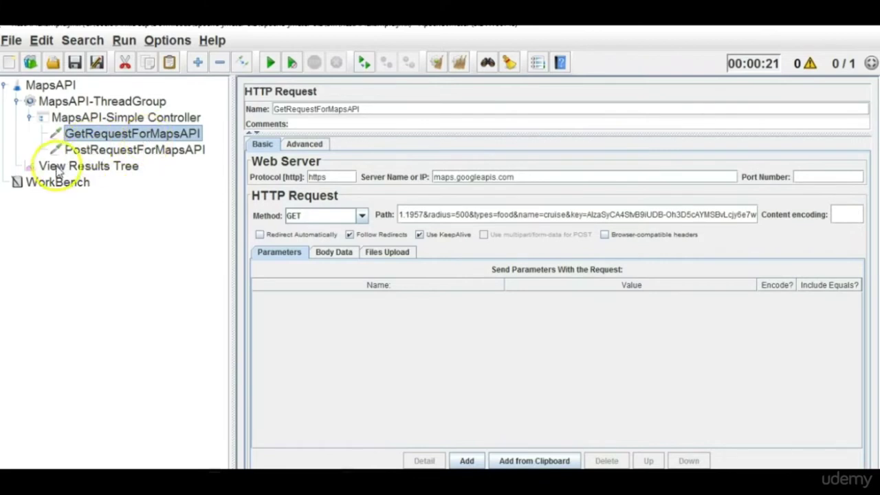
{"action": "left_click", "coordinate": [123, 168]}
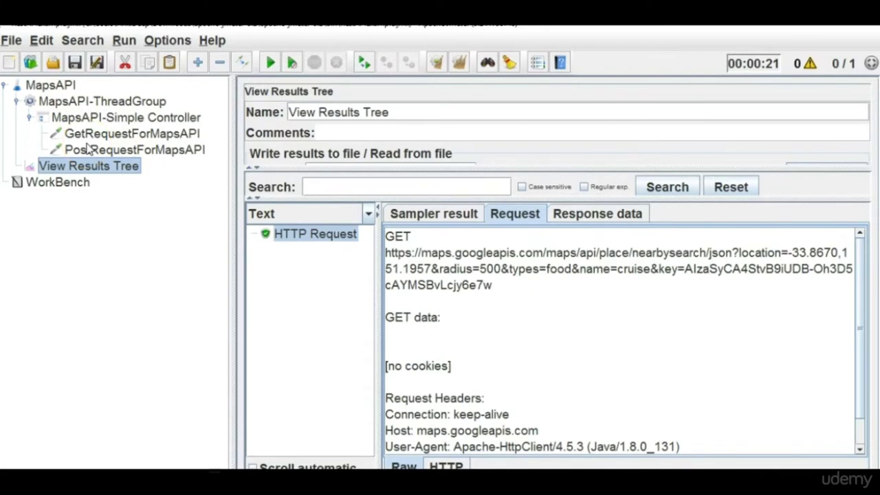
{"action": "left_click", "coordinate": [16, 101]}
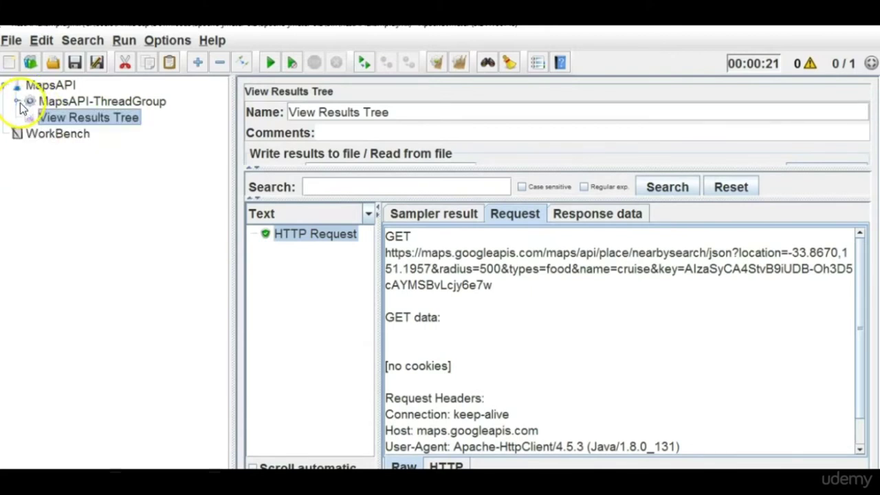
Expand MapsAPI-ThreadGroup and step through MapsAPI-Simple Controller to GetRequestForMapsAPI's settings.
{"action": "left_click", "coordinate": [66, 87]}
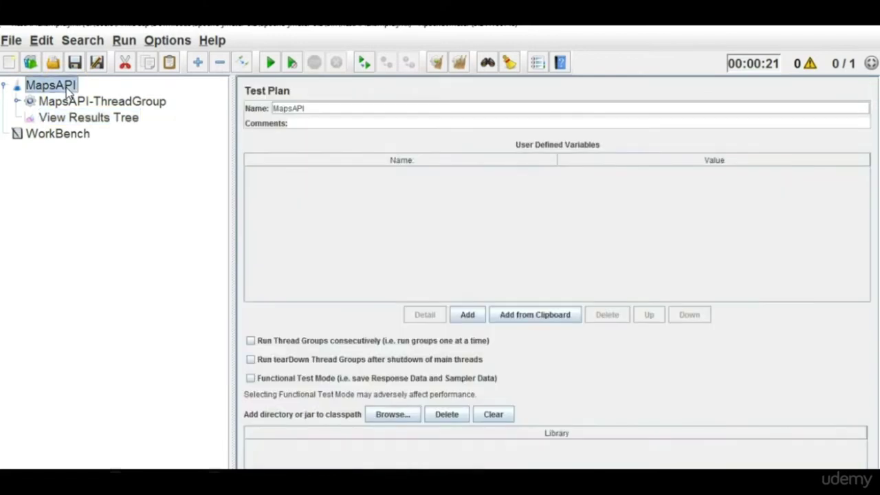
{"action": "left_click", "coordinate": [16, 101]}
{"action": "left_click", "coordinate": [100, 102]}
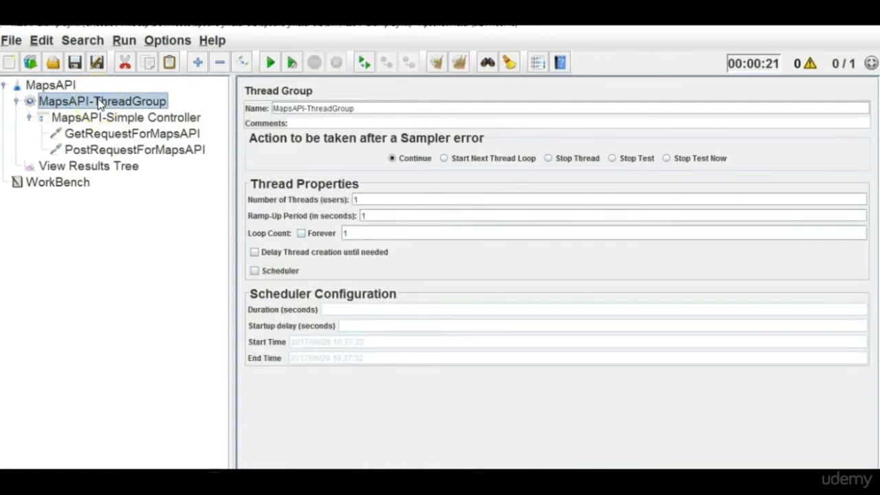
{"action": "left_click", "coordinate": [103, 120]}
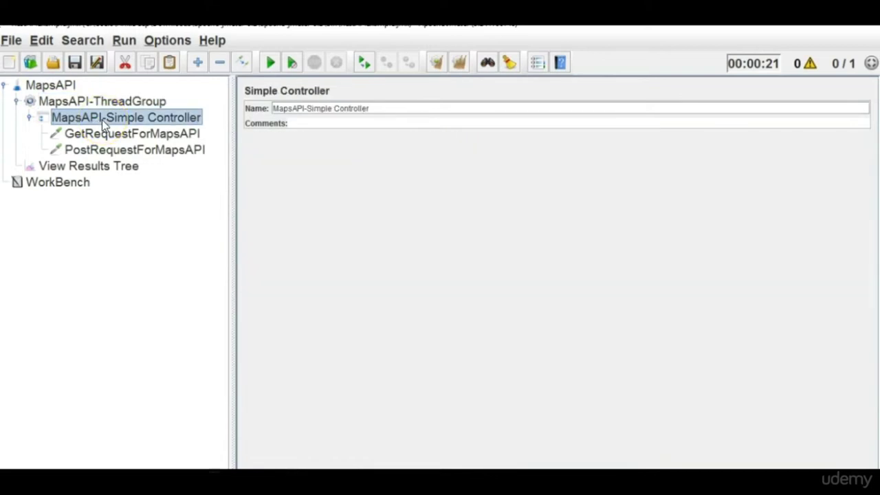
{"action": "left_click", "coordinate": [105, 136]}
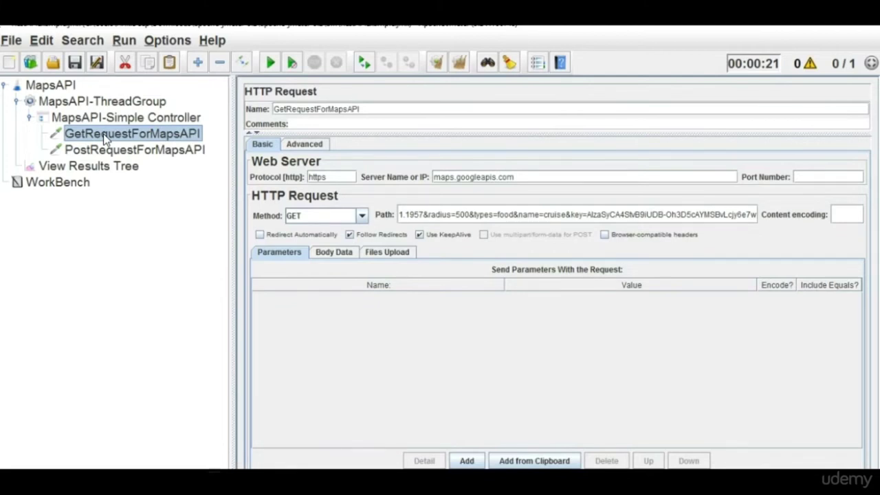
Set MapsAPI-ThreadGroup's Number of Threads to 10.
{"action": "left_click", "coordinate": [88, 167]}
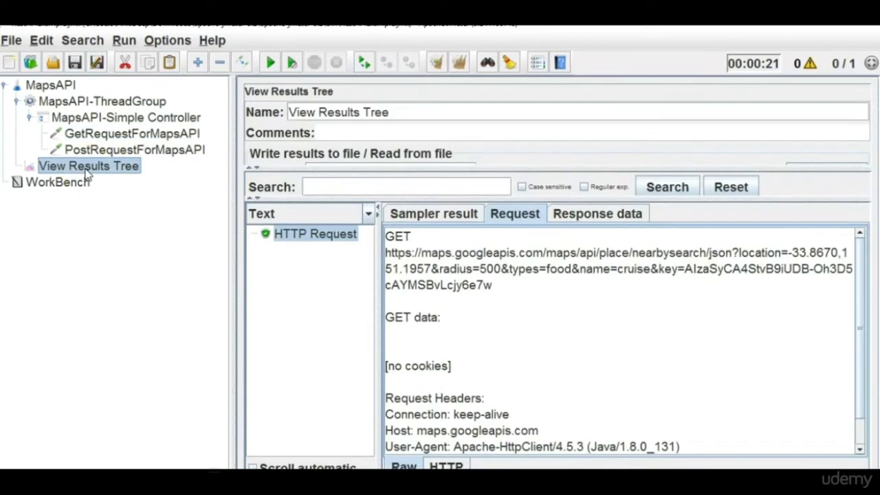
{"action": "left_click", "coordinate": [93, 102]}
{"action": "left_click", "coordinate": [363, 199]}
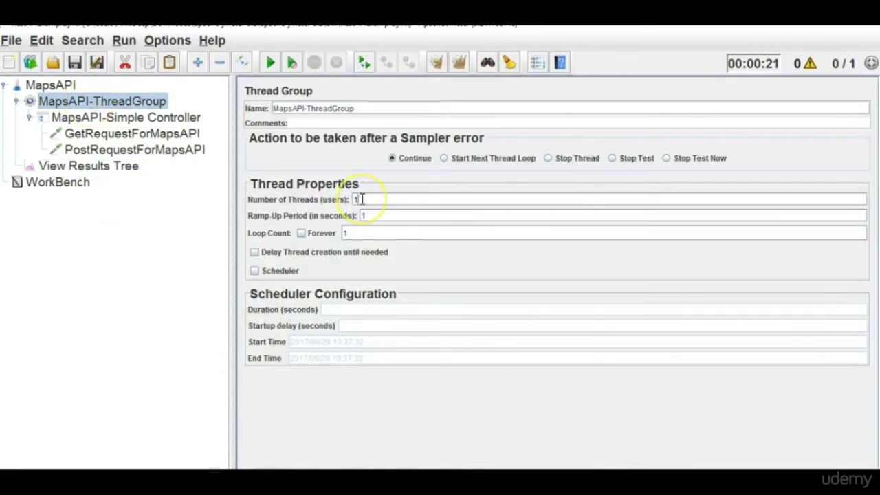
{"action": "type", "text": "0"}
Clear old results, start the run, and widen the View Results Tree list.
{"action": "left_click", "coordinate": [103, 167]}
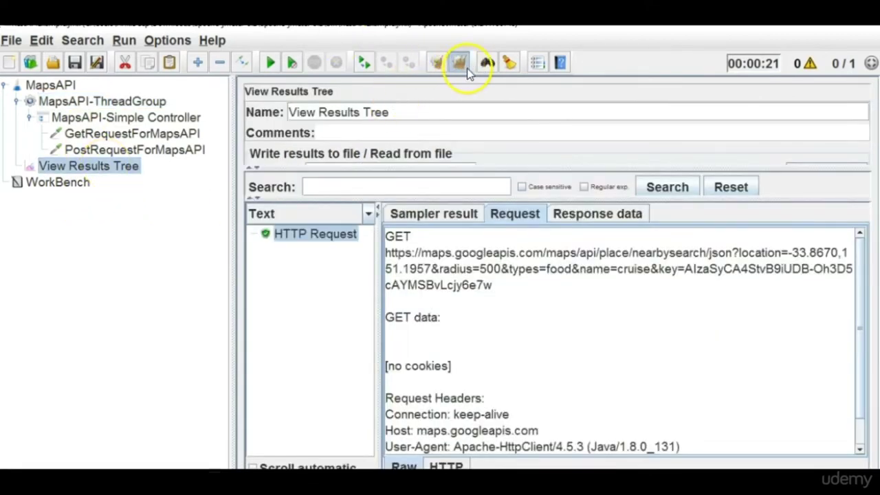
{"action": "left_click", "coordinate": [461, 64]}
{"action": "left_click", "coordinate": [271, 62]}
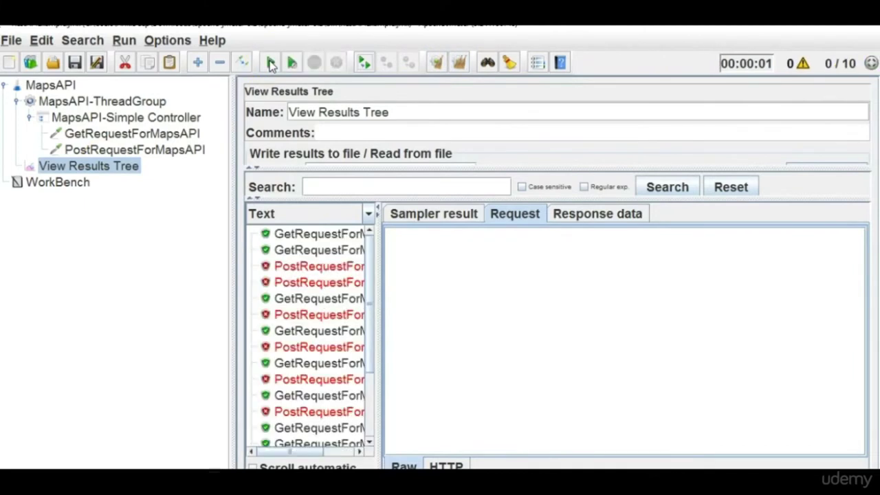
{"action": "left_click_drag", "start_coordinate": [379, 334], "coordinate": [469, 349]}
{"action": "scroll", "coordinate": [459, 331], "scroll_direction": "down", "scroll_amount": 4}
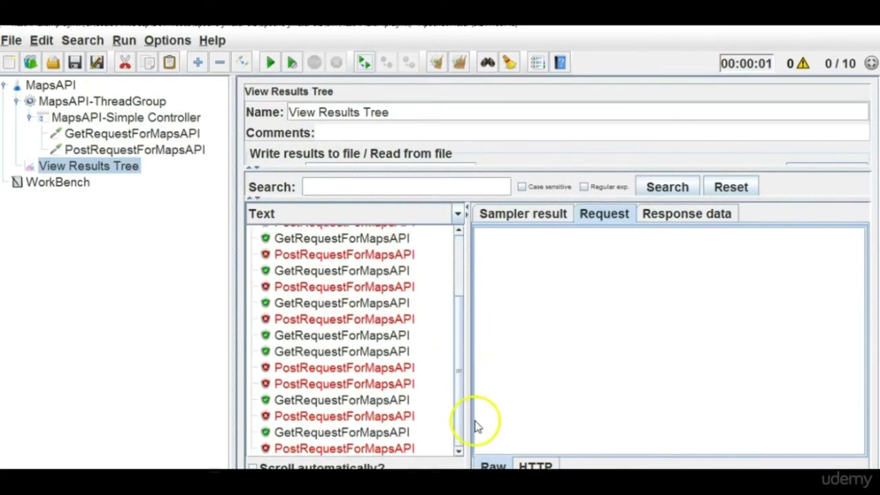
{"action": "scroll", "coordinate": [464, 296], "scroll_direction": "up", "scroll_amount": 3}
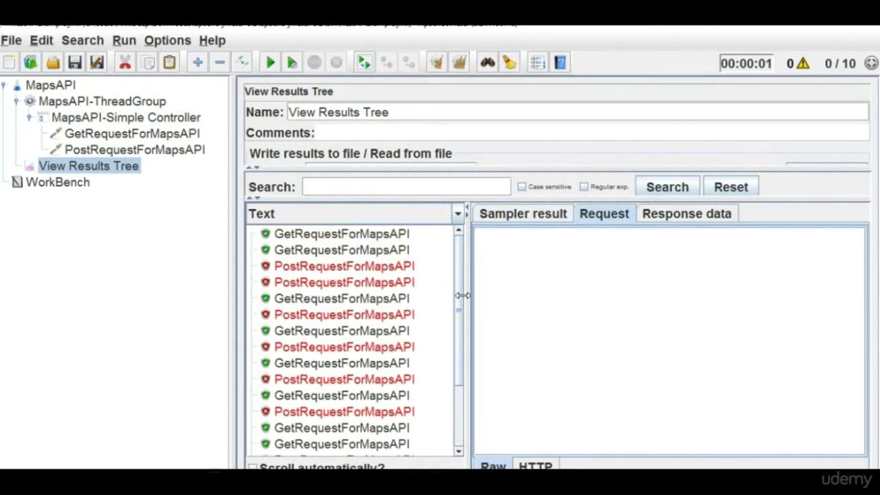
{"action": "left_click_drag", "start_coordinate": [460, 296], "coordinate": [460, 318]}
{"action": "left_click", "coordinate": [175, 153]}
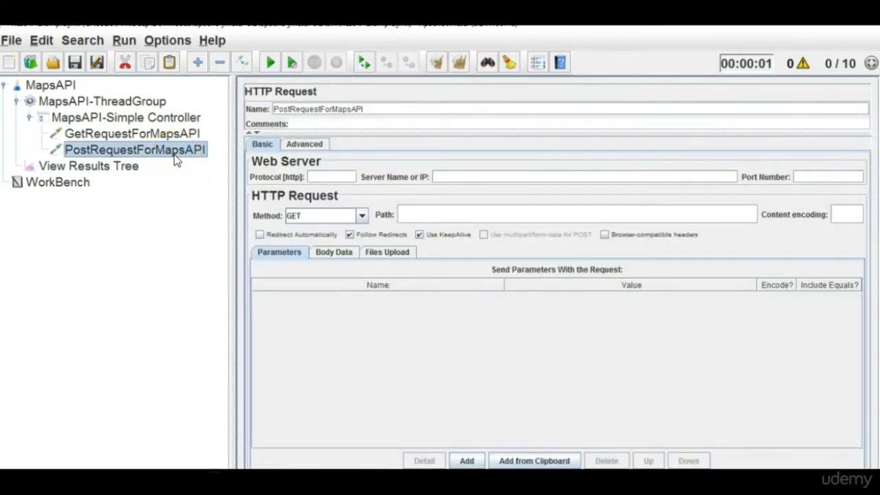
Disable PostRequestForMapsAPI, clear the results and rerun the test.
{"action": "right_click", "coordinate": [175, 158]}
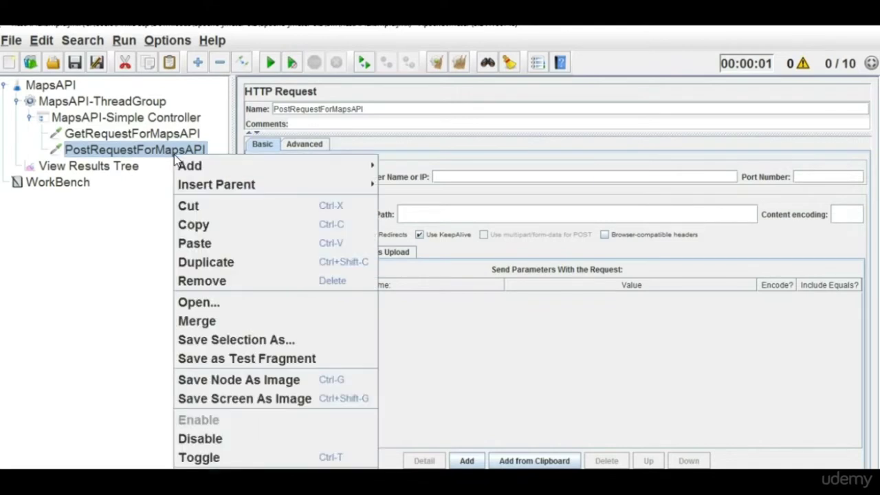
{"action": "left_click", "coordinate": [200, 439]}
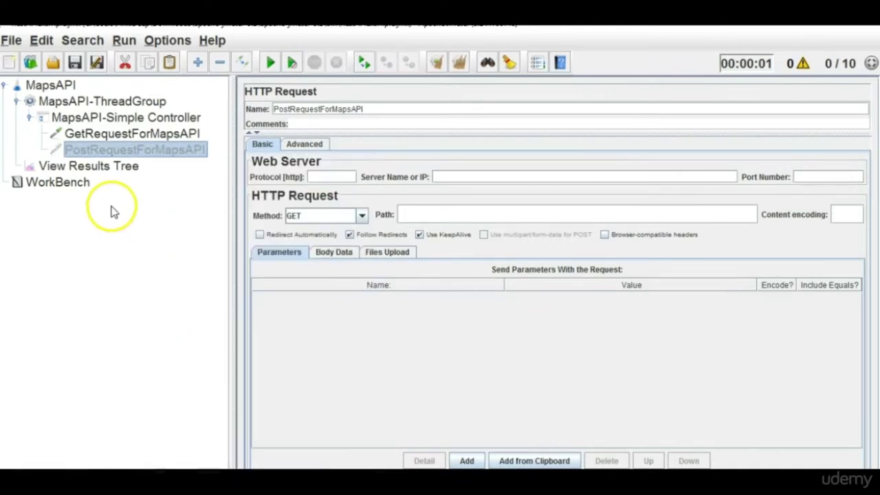
{"action": "left_click", "coordinate": [103, 166]}
{"action": "left_click", "coordinate": [459, 63]}
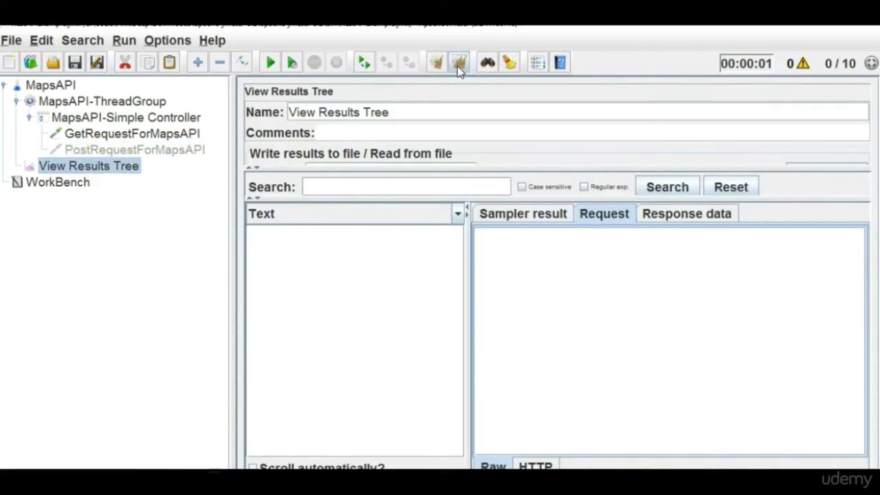
{"action": "left_click", "coordinate": [271, 63]}
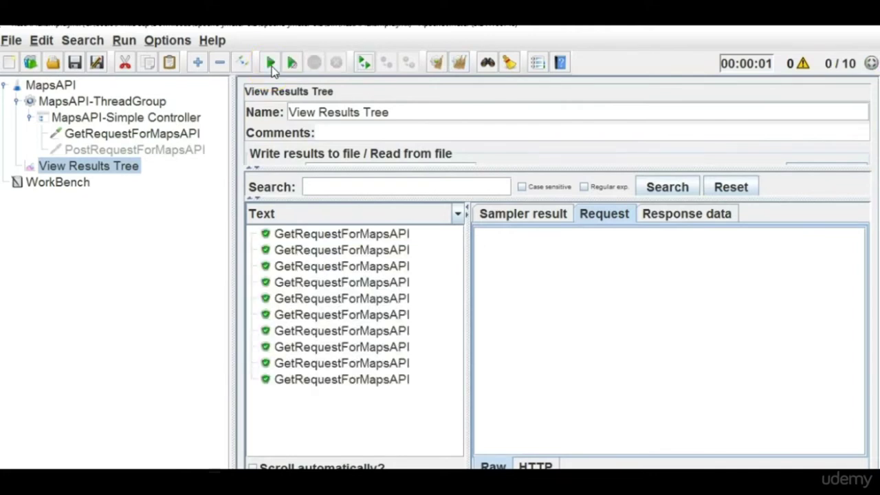
Select the thread group, toggle the Simple Controller node, and show MapsAPI-Simple Controller's settings.
{"action": "left_click", "coordinate": [49, 101]}
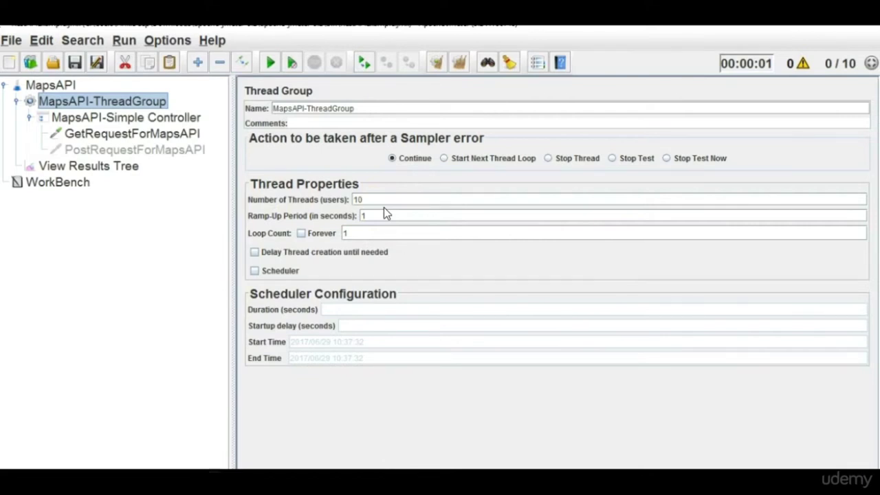
{"action": "left_click", "coordinate": [30, 119]}
{"action": "left_click", "coordinate": [30, 119]}
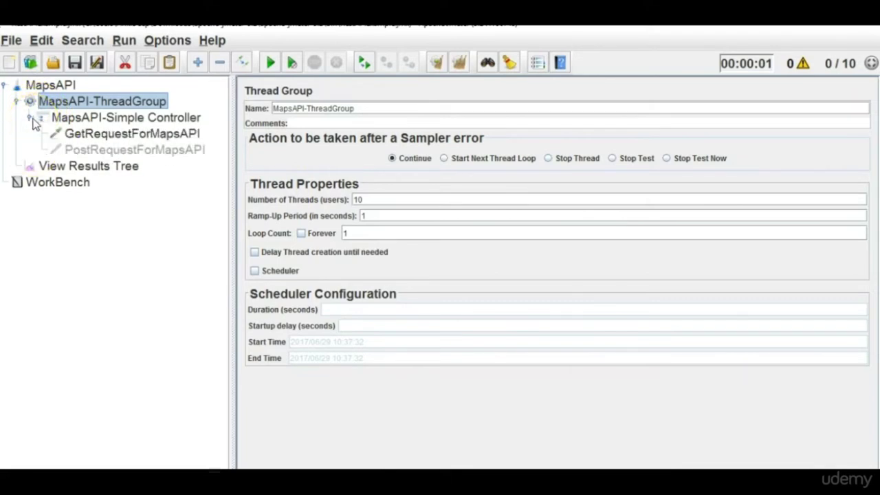
{"action": "left_click", "coordinate": [137, 118]}
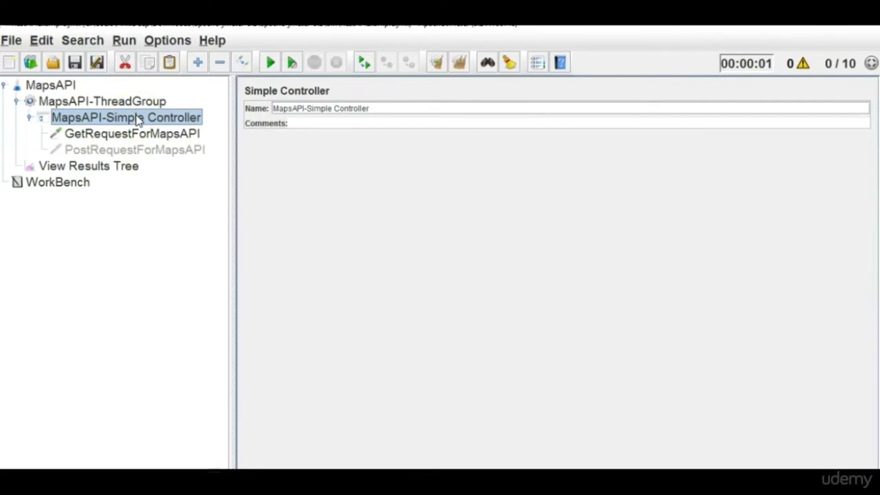
Add a Response Assertion under MapsAPI-Simple Controller using Contains matching, then return to View Results Tree.
{"action": "right_click", "coordinate": [137, 119]}
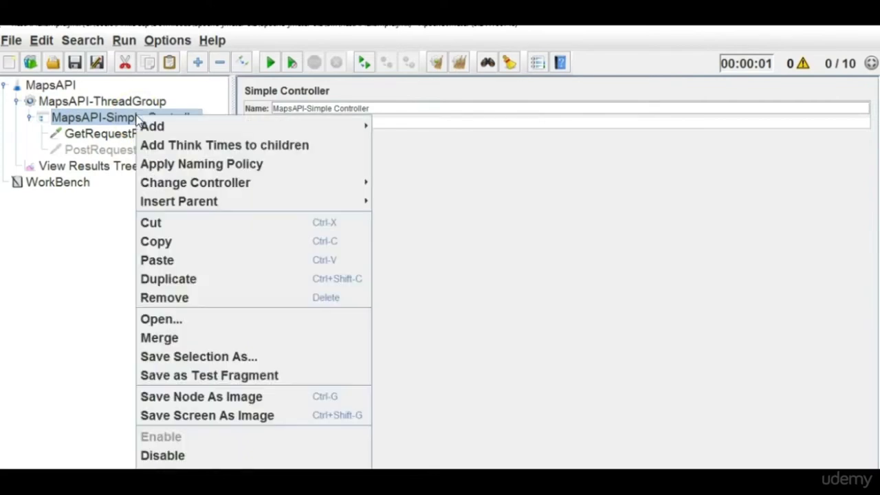
{"action": "mouse_move", "coordinate": [193, 127]}
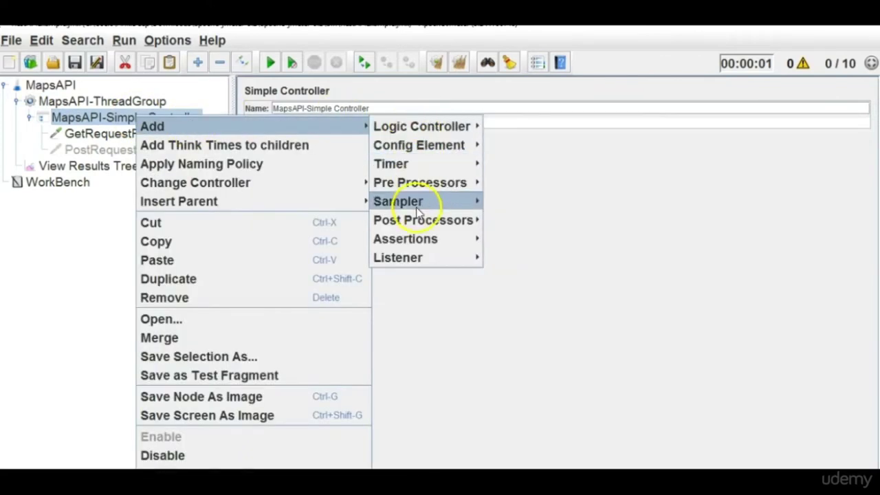
{"action": "mouse_move", "coordinate": [426, 240]}
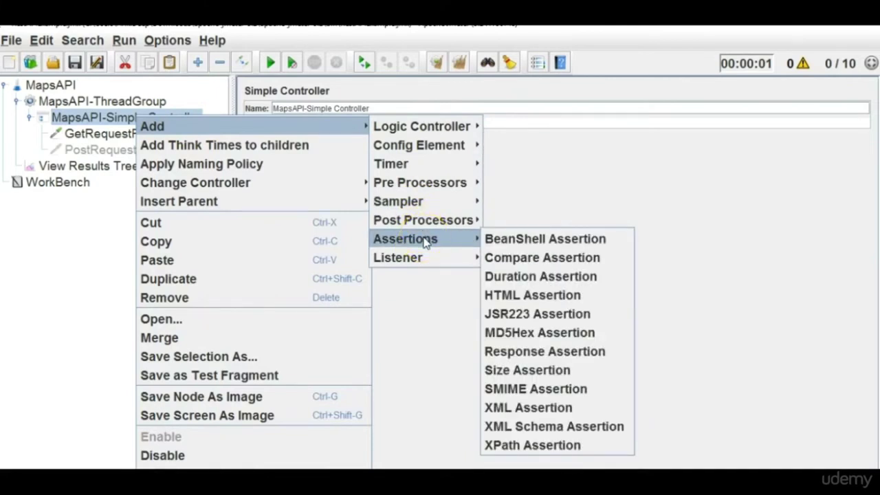
{"action": "left_click", "coordinate": [553, 354]}
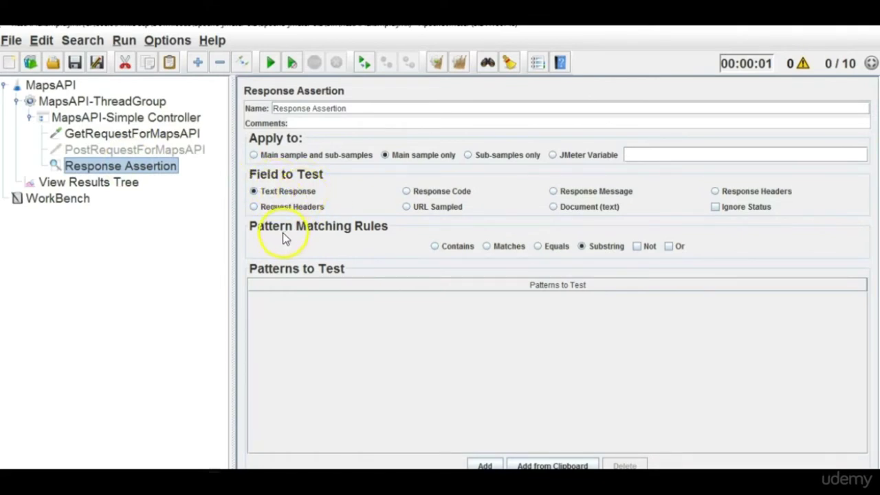
{"action": "left_click", "coordinate": [434, 247]}
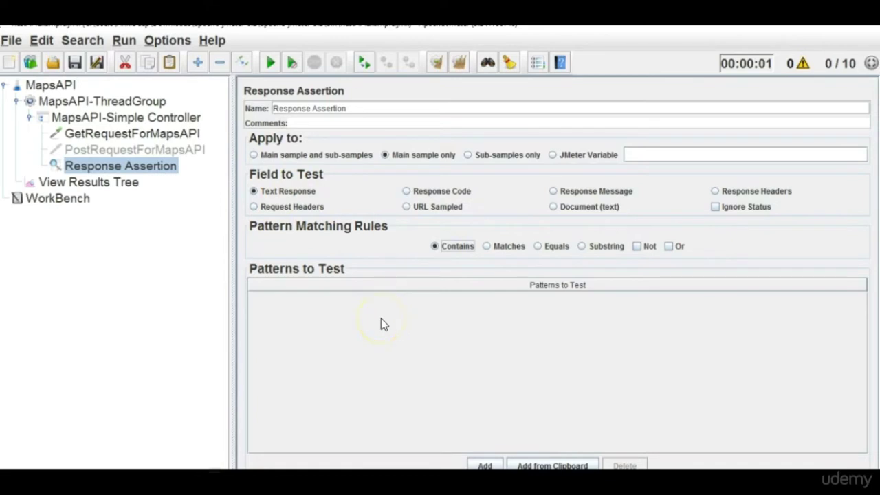
{"action": "left_click", "coordinate": [120, 182]}
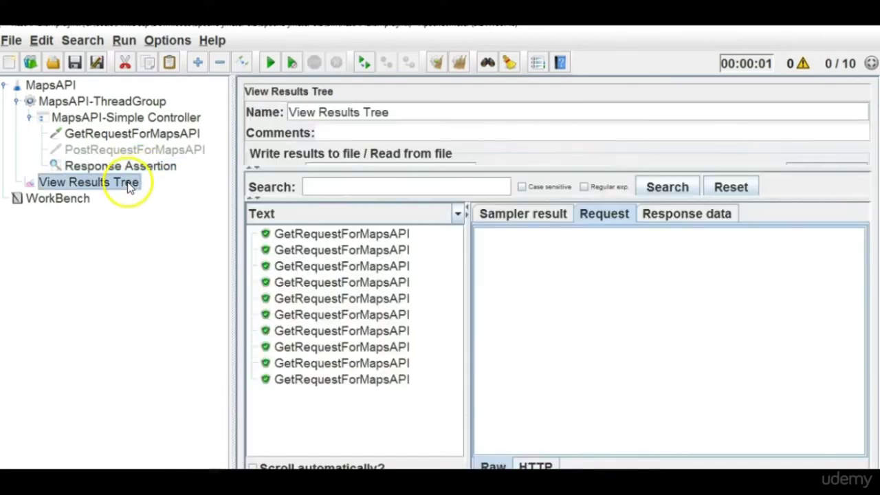
Open the first GetRequestForMapsAPI result's JSON response and copy the "name" : "Australian Cruise Group" line.
{"action": "left_click", "coordinate": [398, 237]}
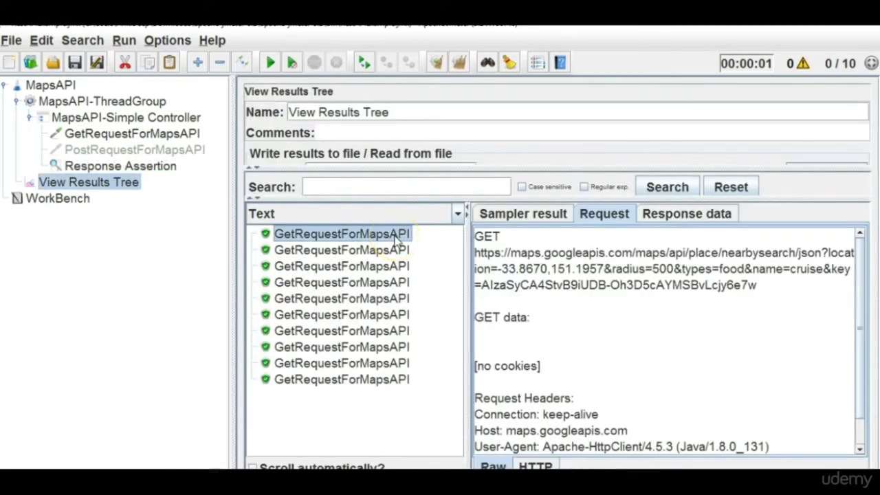
{"action": "left_click", "coordinate": [715, 218]}
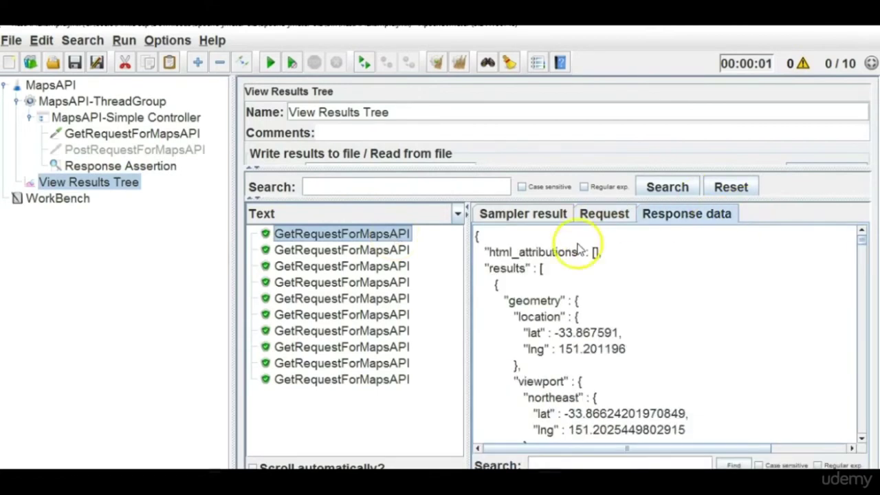
{"action": "left_click", "coordinate": [861, 438]}
{"action": "left_click", "coordinate": [862, 438]}
{"action": "left_click", "coordinate": [862, 439]}
{"action": "left_click", "coordinate": [862, 438]}
{"action": "left_click", "coordinate": [863, 438]}
{"action": "left_click", "coordinate": [862, 439]}
{"action": "left_click", "coordinate": [862, 439]}
{"action": "left_click_drag", "start_coordinate": [500, 351], "coordinate": [698, 352]}
{"action": "key", "text": "ctrl+c"}
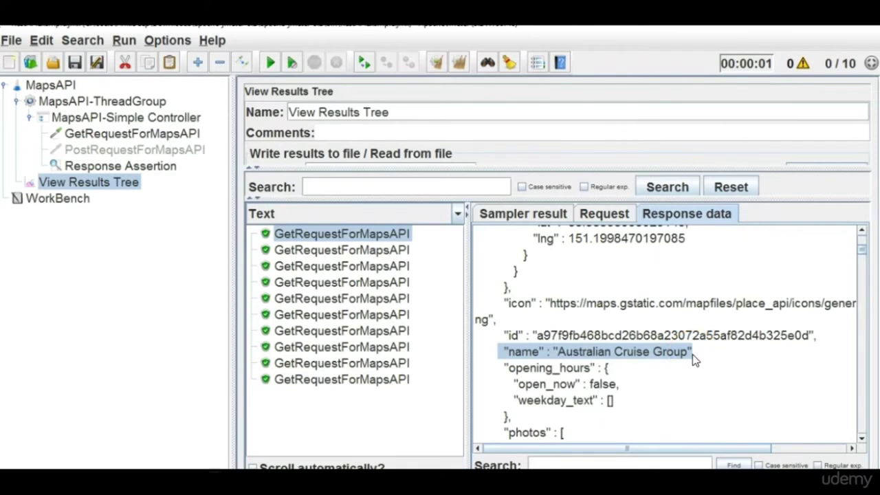
Add "name" : "Australian Cruise Group" as a pattern to test in the Response Assertion.
{"action": "left_click", "coordinate": [116, 167]}
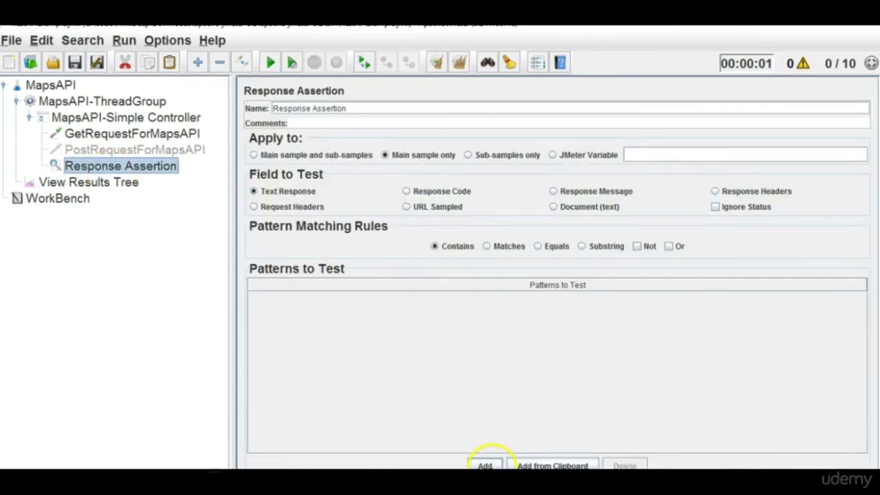
{"action": "left_click", "coordinate": [485, 465]}
{"action": "left_click", "coordinate": [341, 307]}
{"action": "key", "text": "ctrl+v"}
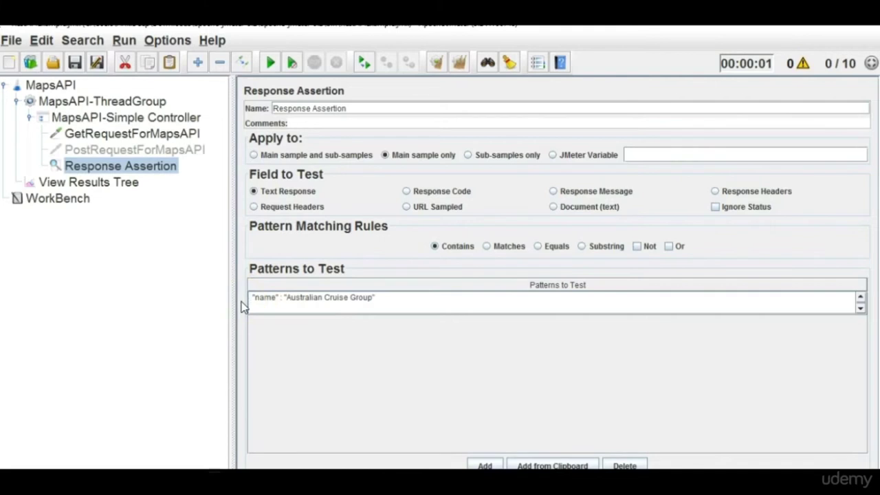
{"action": "key", "text": "Delete"}
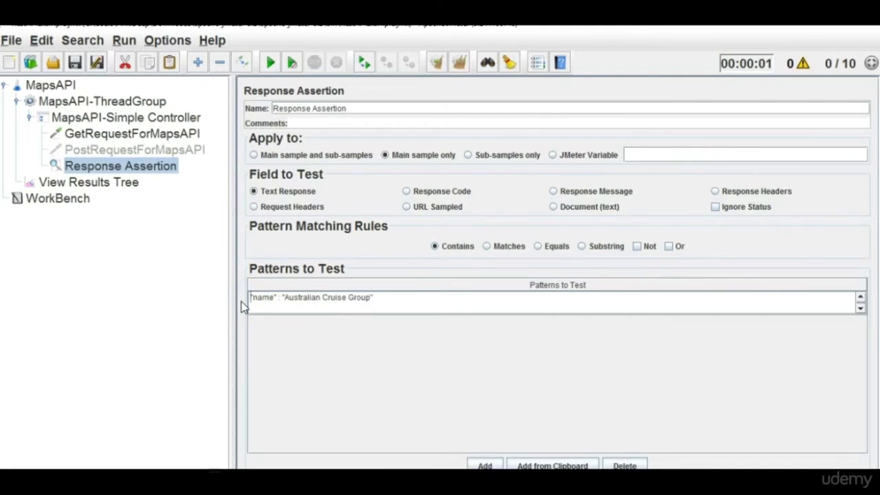
Clear old results and rename the assertion GetRequestForMapsAPI-Response Assertion.
{"action": "left_click", "coordinate": [121, 183]}
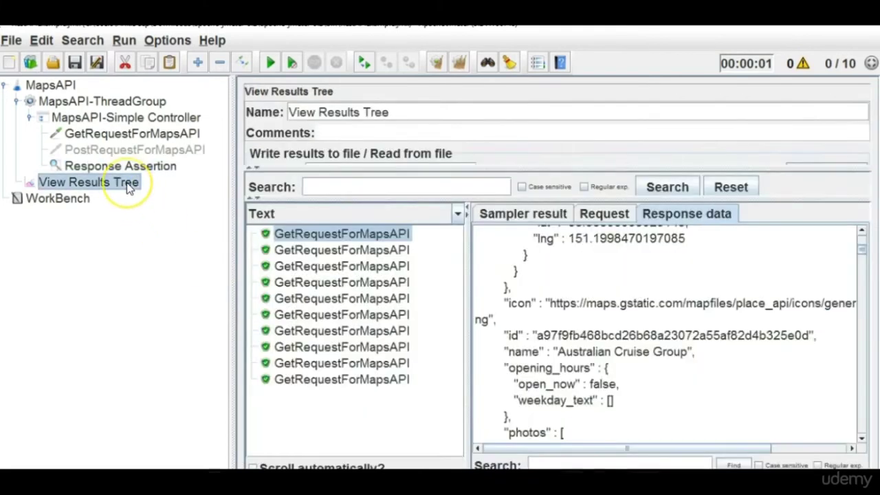
{"action": "left_click", "coordinate": [457, 69]}
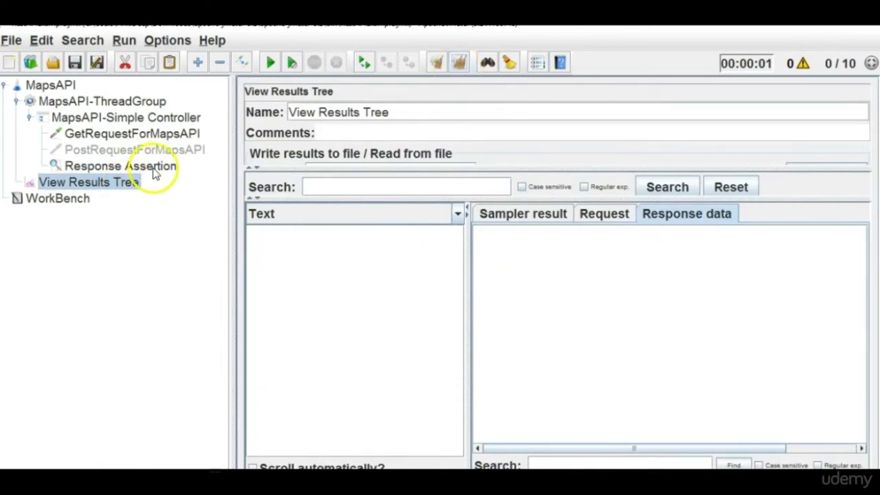
{"action": "left_click", "coordinate": [154, 170]}
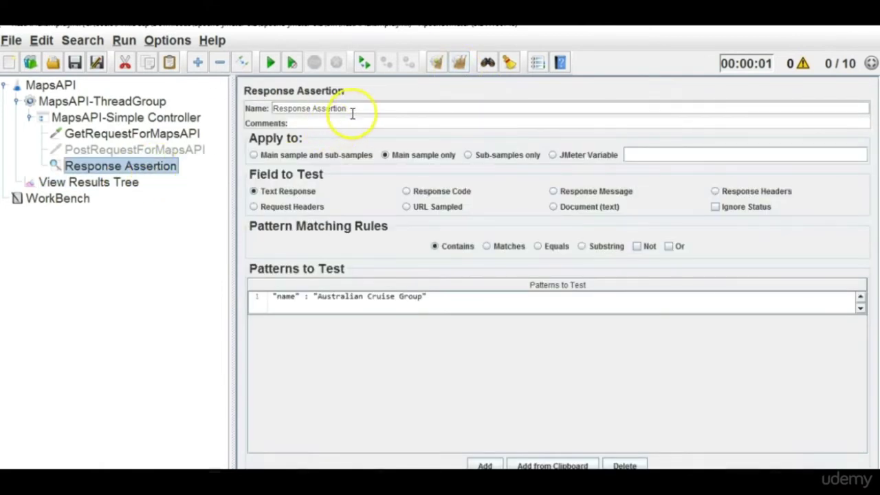
{"action": "left_click", "coordinate": [274, 108]}
{"action": "type", "text": "GetRequestForMapsAPI-"}
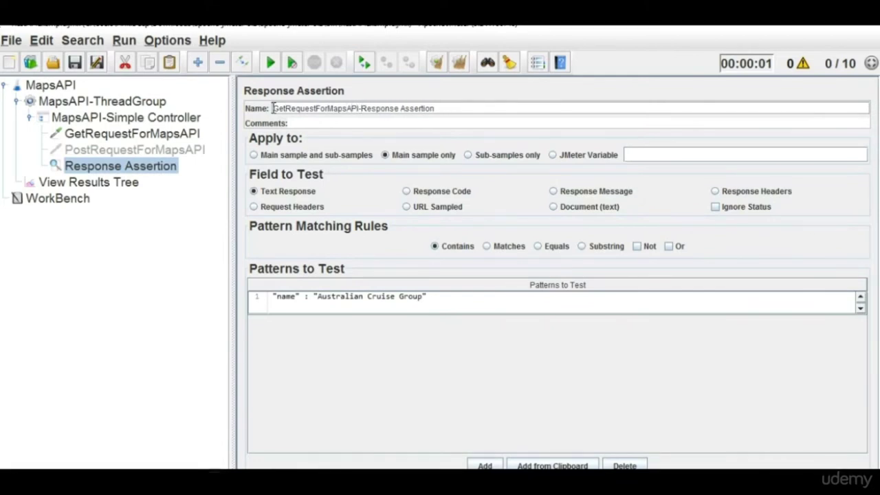
{"action": "left_click", "coordinate": [69, 182]}
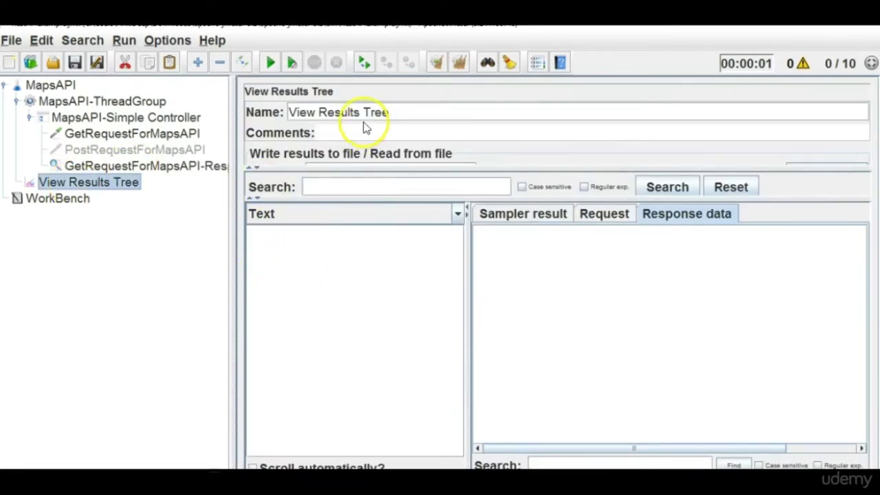
Run the test, check the first GetRequestForMapsAPI response, and reopen the renamed assertion.
{"action": "left_click", "coordinate": [269, 63]}
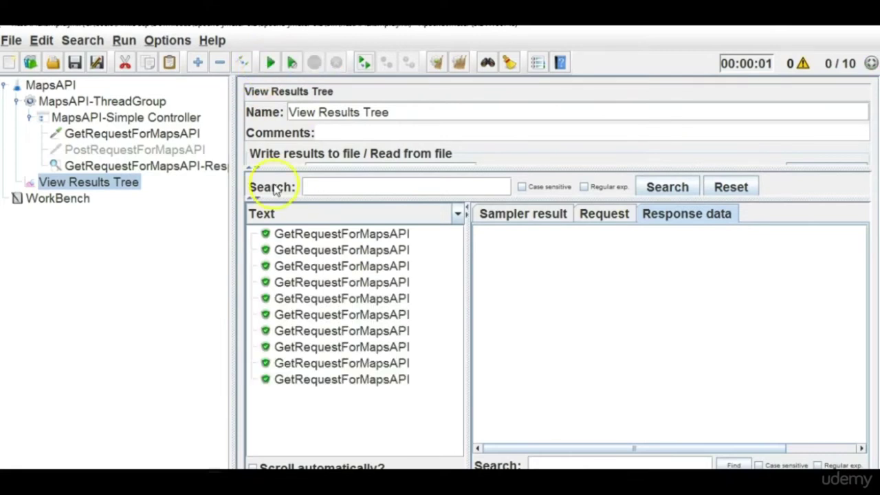
{"action": "left_click", "coordinate": [369, 238]}
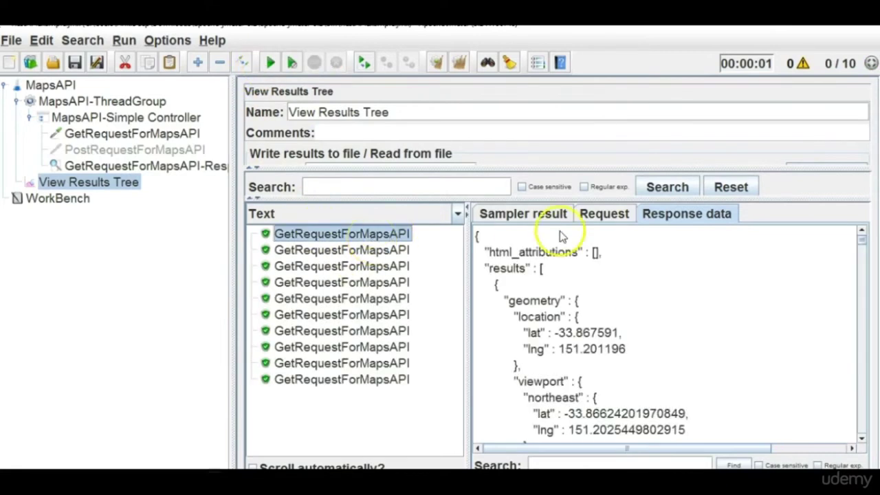
{"action": "left_click", "coordinate": [179, 171]}
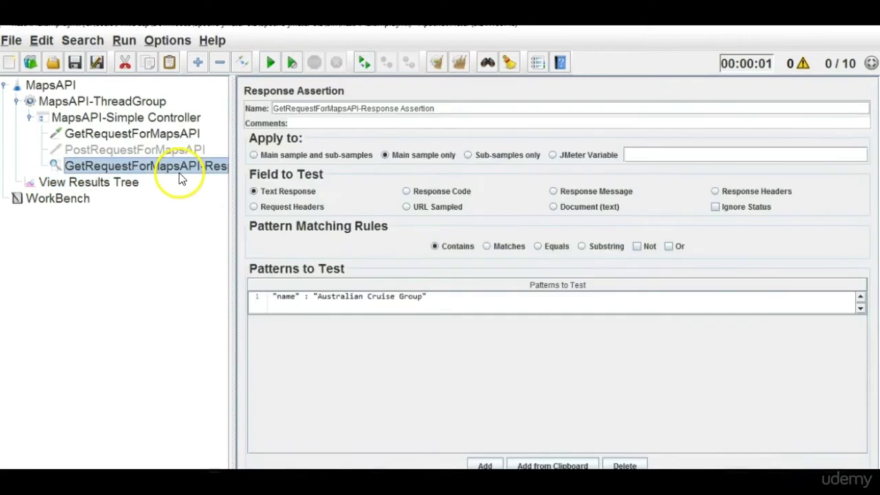
Replace the assertion's pattern with different text so responses no longer match.
{"action": "double_click", "coordinate": [438, 300]}
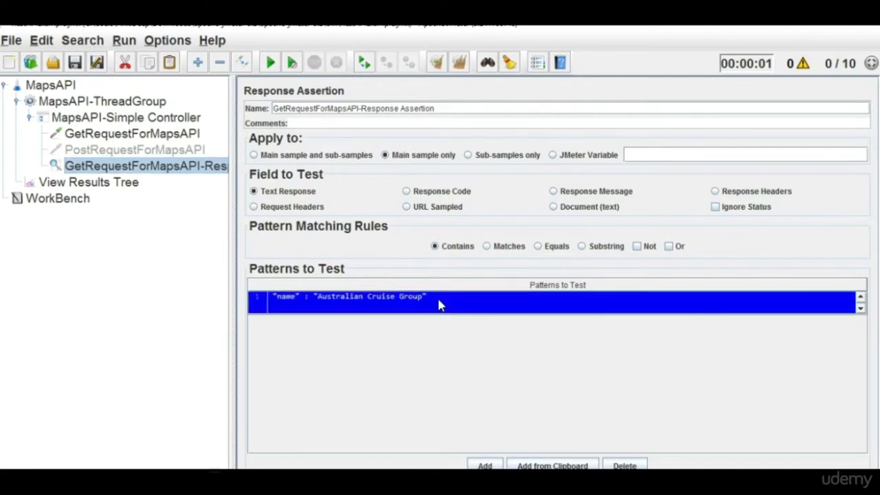
{"action": "left_click", "coordinate": [339, 300]}
{"action": "left_click_drag", "start_coordinate": [393, 307], "coordinate": [206, 294]}
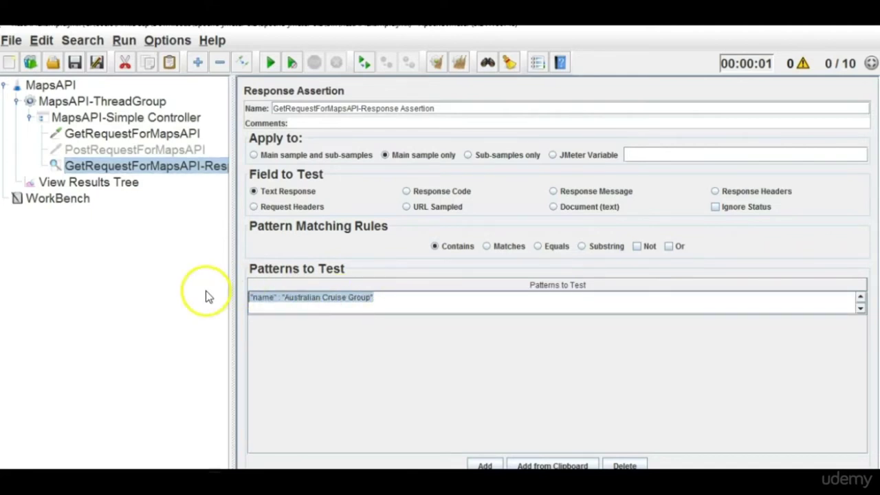
{"action": "type", "text": "Ankitra"}
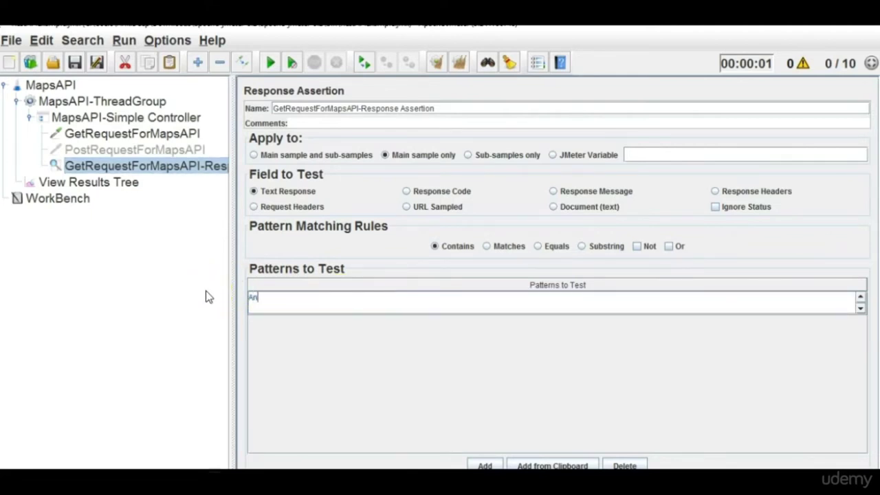
{"action": "key", "text": "BackSpace"}
{"action": "key", "text": "BackSpace"}
{"action": "key", "text": "BackSpace"}
{"action": "type", "text": "ta"}
{"action": "left_click", "coordinate": [121, 218]}
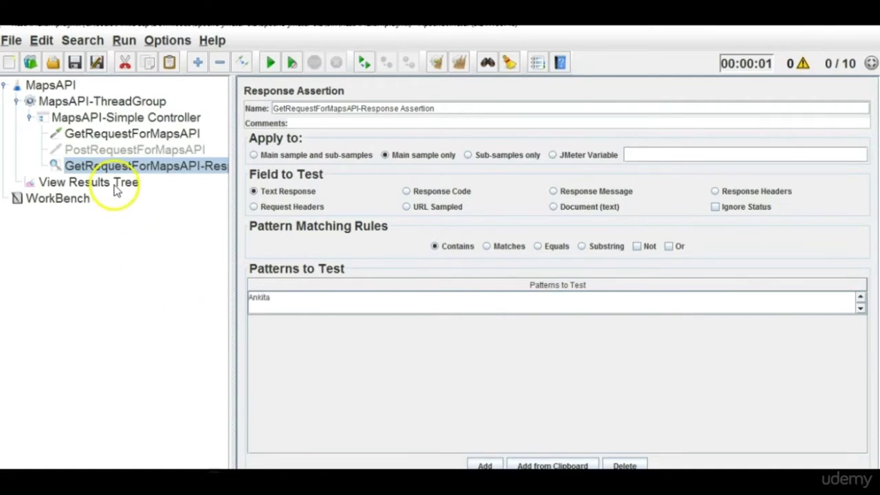
Clear old results, rerun the test, and view the first result's JSON response.
{"action": "left_click", "coordinate": [114, 189]}
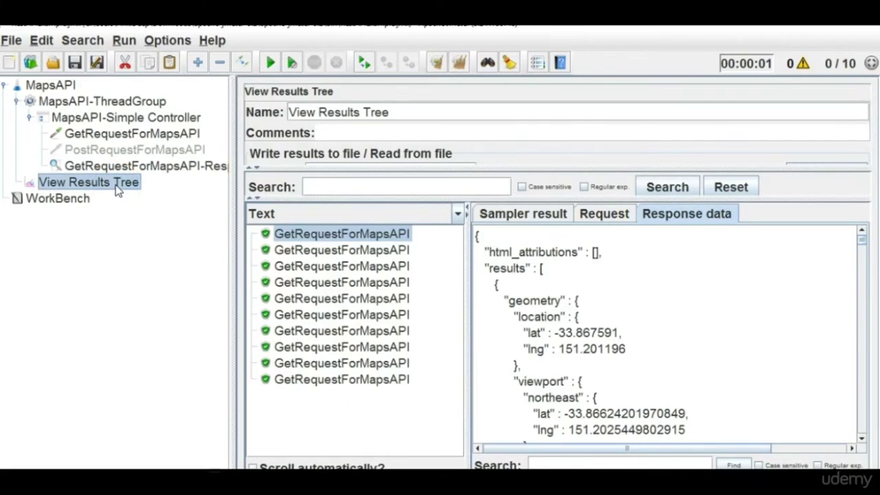
{"action": "left_click", "coordinate": [461, 61]}
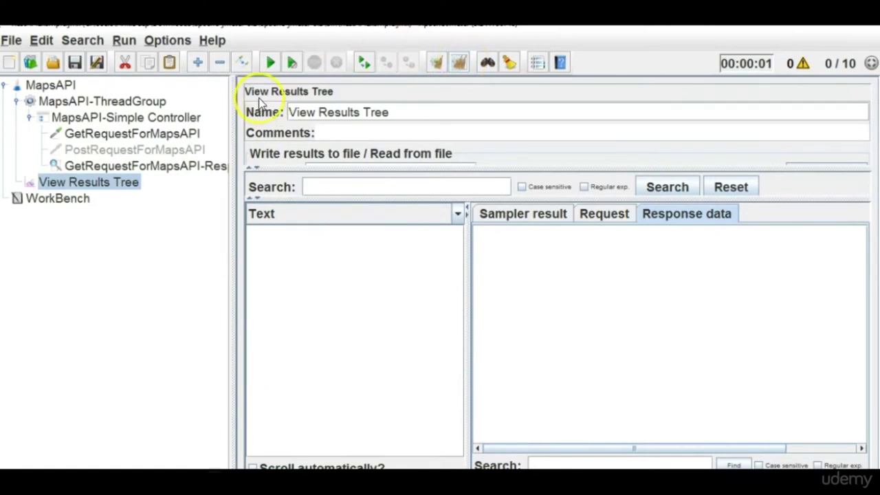
{"action": "left_click", "coordinate": [272, 64]}
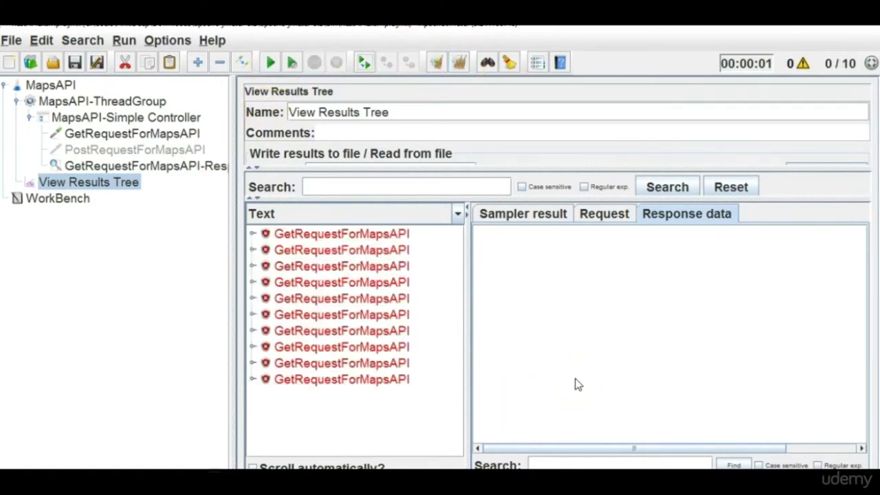
{"action": "left_click", "coordinate": [387, 233]}
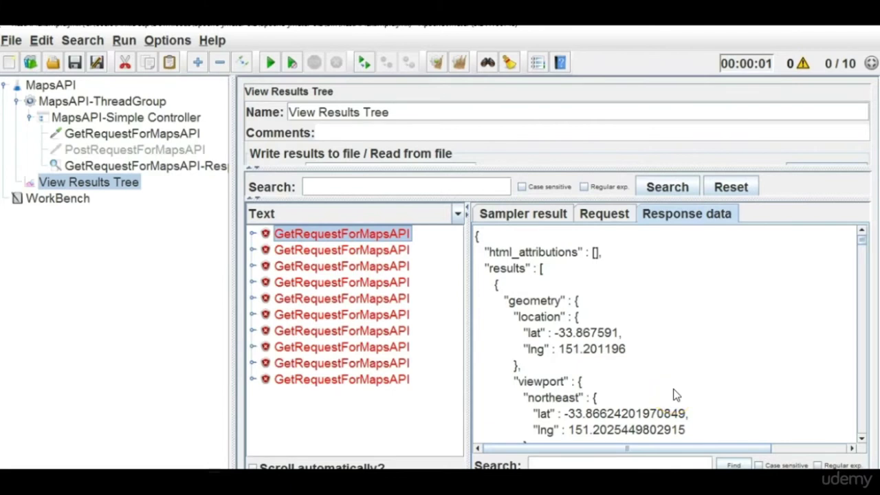
Compare the assertion with several failed results' responses, ending on GetRequestForMapsAPI's HTTP settings.
{"action": "left_click", "coordinate": [140, 168]}
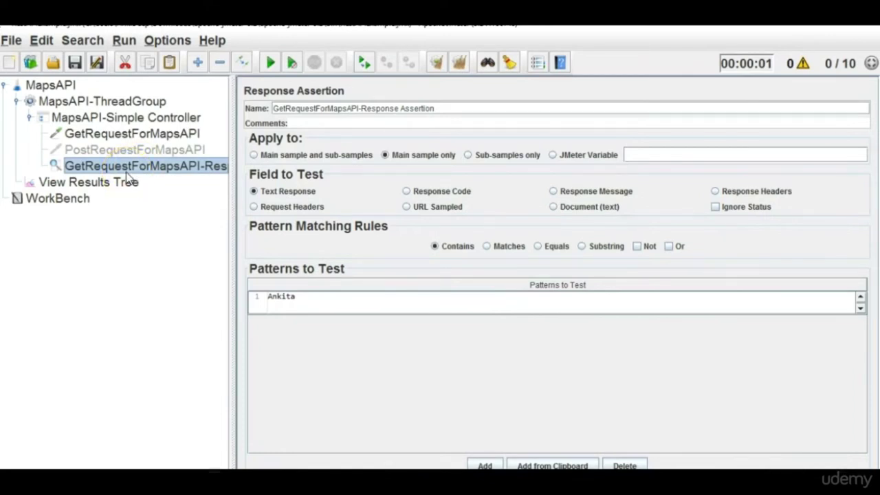
{"action": "left_click", "coordinate": [118, 183]}
{"action": "left_click", "coordinate": [342, 266]}
{"action": "left_click", "coordinate": [358, 300]}
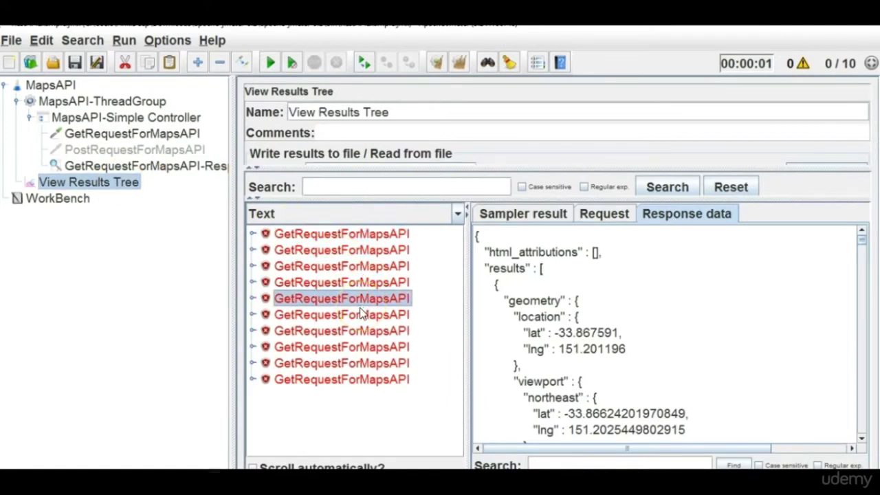
{"action": "left_click", "coordinate": [364, 308]}
{"action": "left_click", "coordinate": [365, 314]}
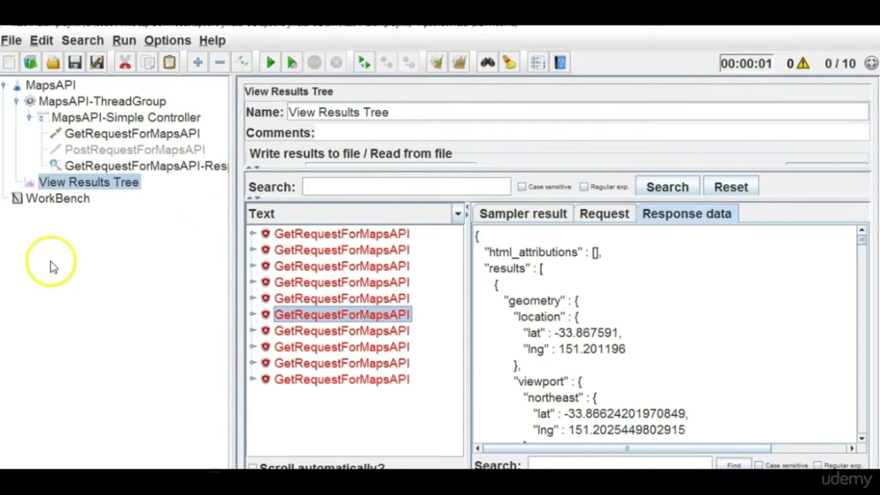
{"action": "left_click", "coordinate": [123, 124]}
{"action": "left_click", "coordinate": [122, 134]}
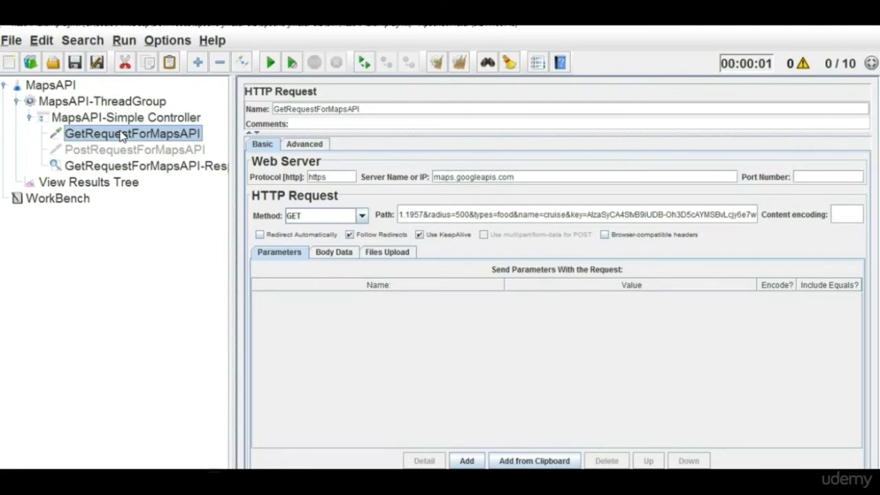
Inspect each MapsAPI element: test plan, thread group, controller, POST and GET requests, assertion, View Results Tree.
{"action": "left_click", "coordinate": [135, 120]}
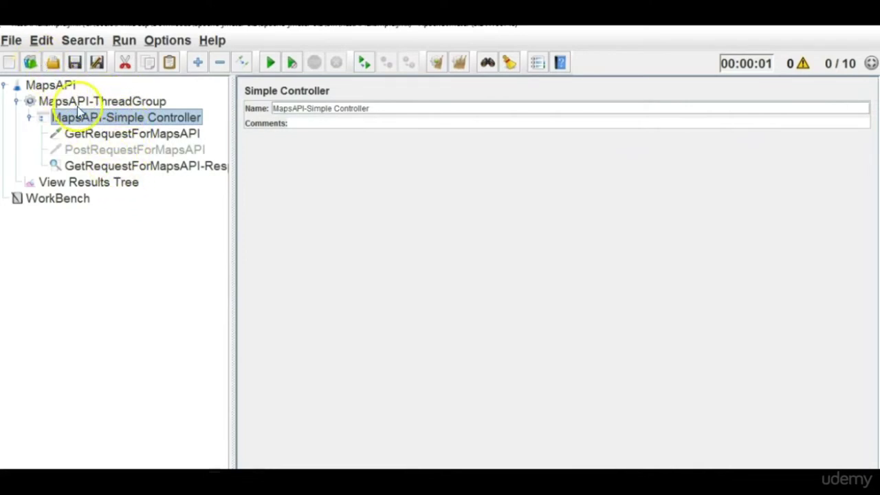
{"action": "left_click", "coordinate": [69, 86]}
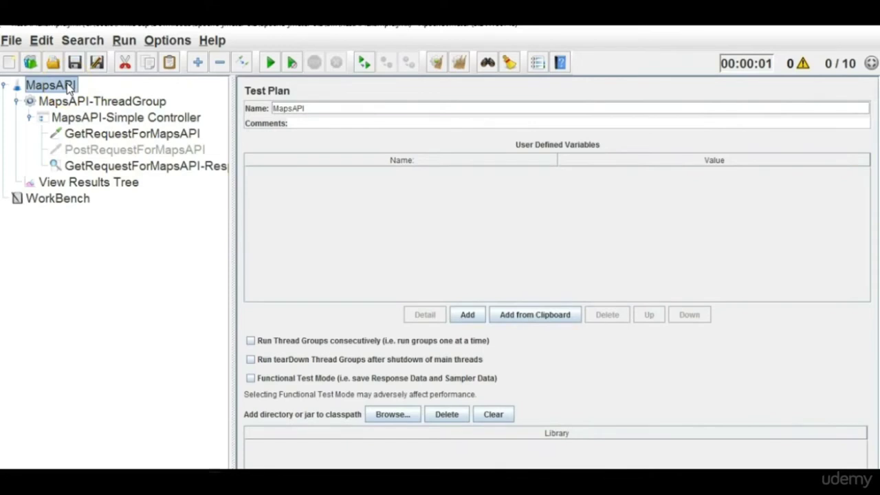
{"action": "left_click", "coordinate": [113, 104]}
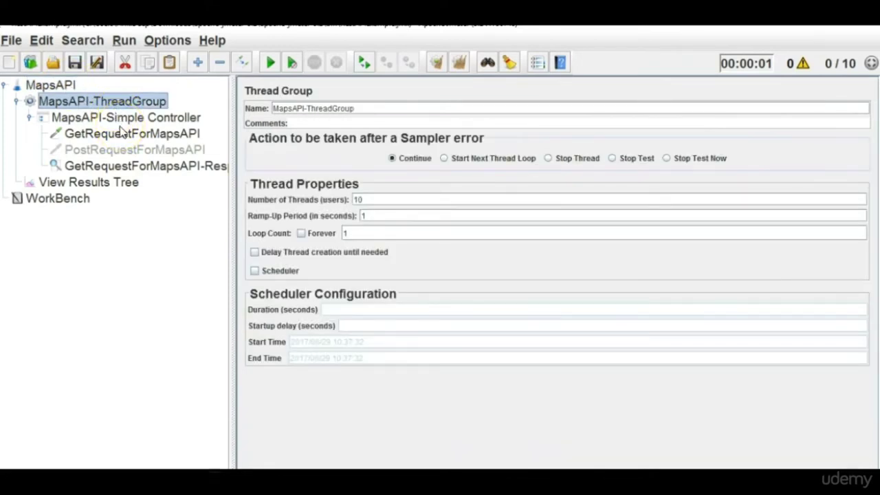
{"action": "left_click", "coordinate": [123, 119]}
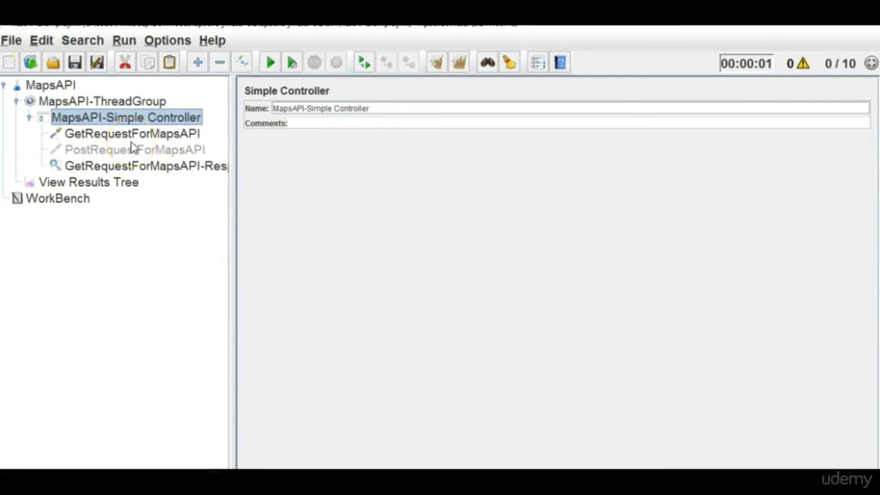
{"action": "left_click", "coordinate": [133, 149]}
{"action": "left_click", "coordinate": [132, 135]}
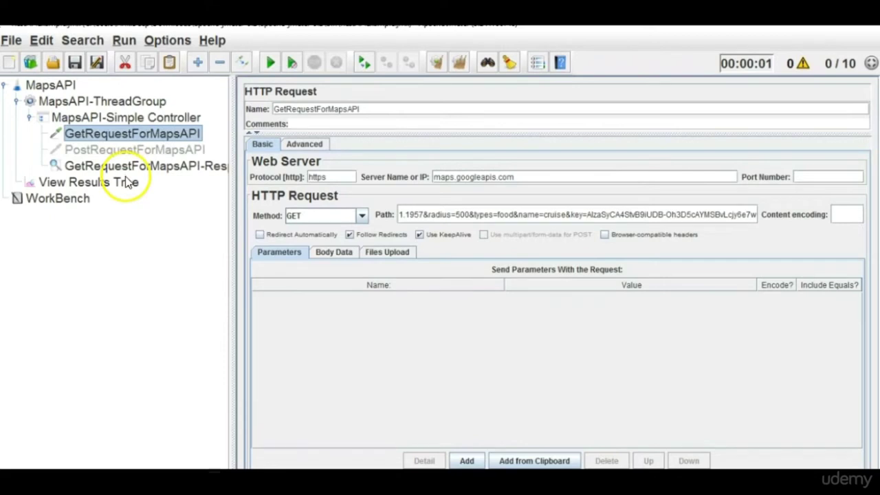
{"action": "left_click", "coordinate": [127, 168]}
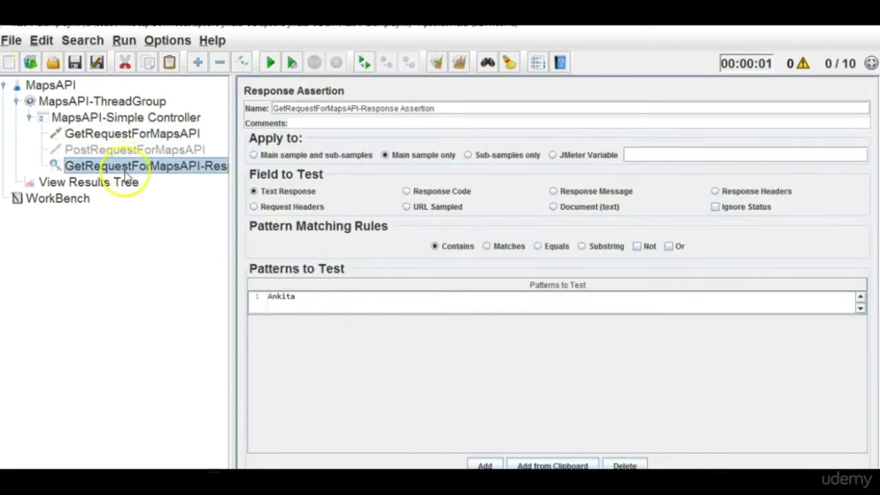
{"action": "left_click", "coordinate": [125, 185]}
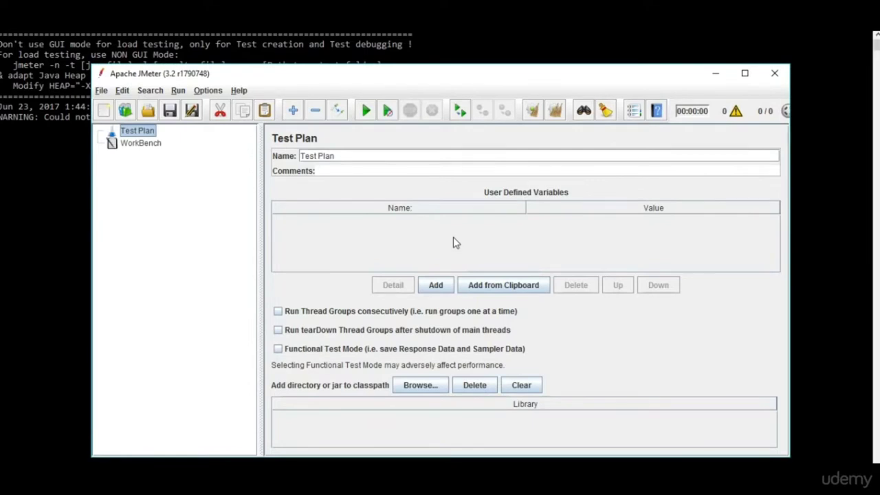
Maximize the new JMeter window and show an enlarged log panel.
{"action": "double_click", "coordinate": [471, 74]}
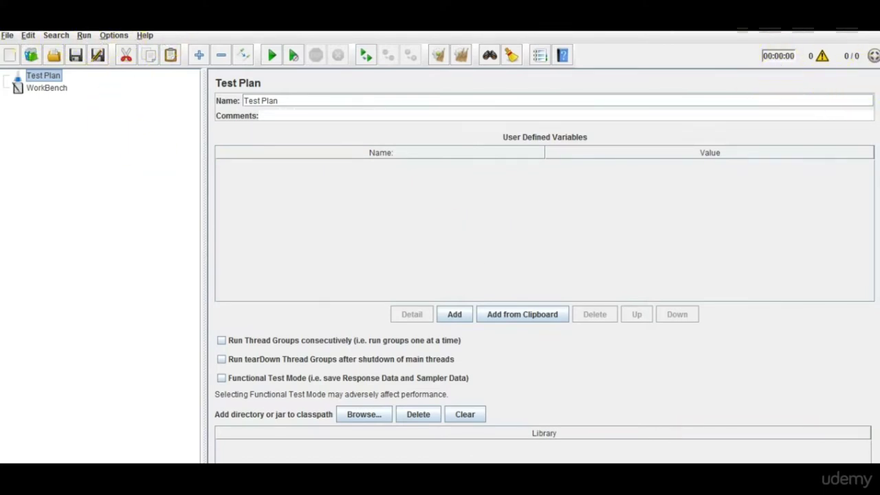
{"action": "left_click", "coordinate": [823, 57]}
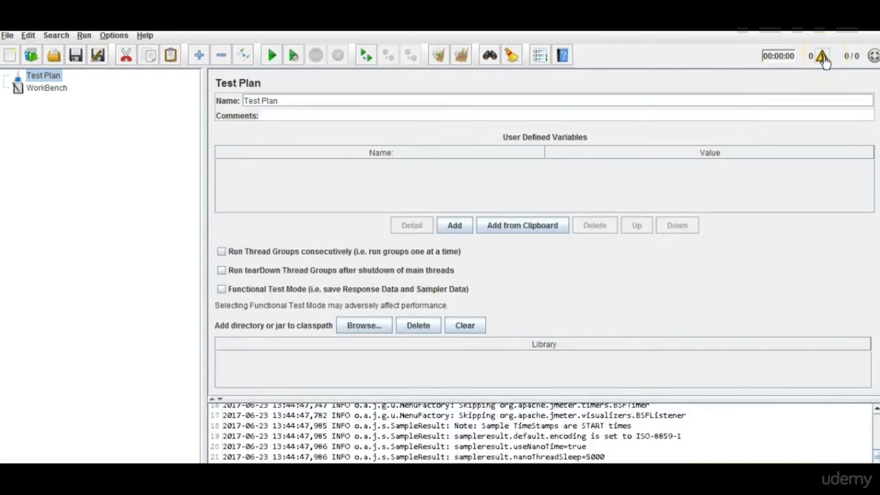
{"action": "left_click_drag", "start_coordinate": [648, 397], "coordinate": [636, 385]}
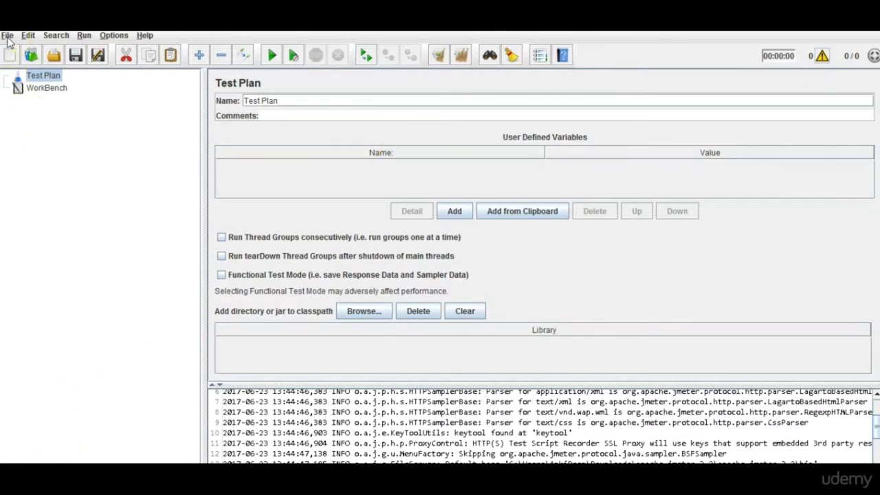
Create a new plan from the 'Building a SOAP WebService Test Plan' template.
{"action": "left_click", "coordinate": [6, 35]}
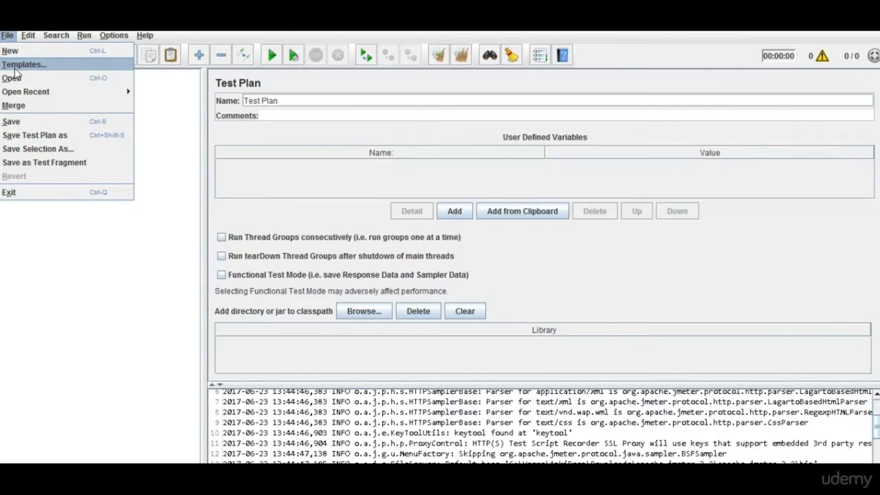
{"action": "left_click", "coordinate": [15, 65]}
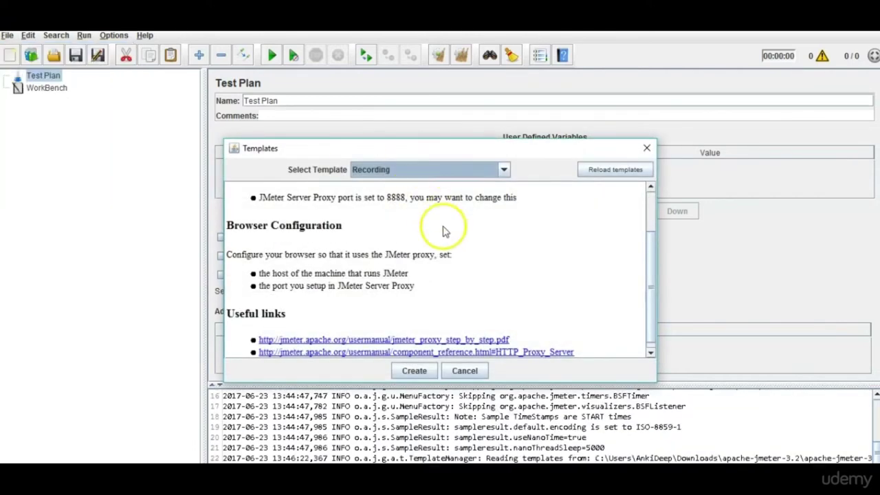
{"action": "left_click", "coordinate": [505, 170]}
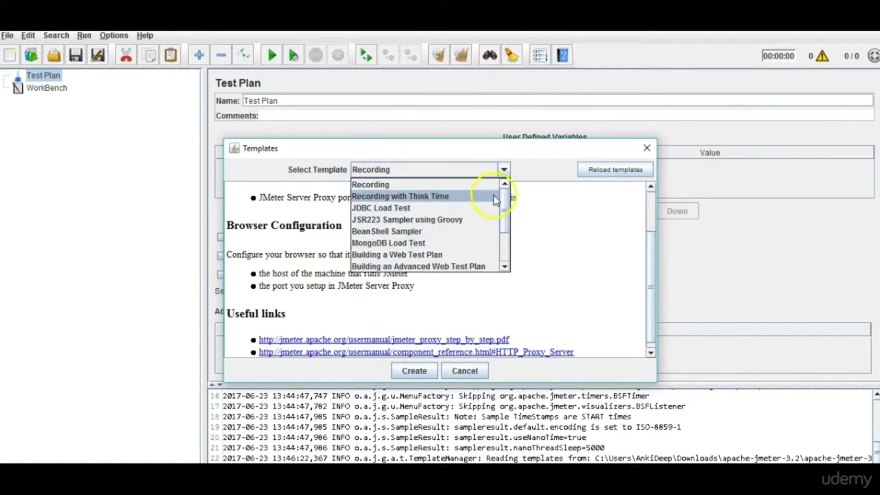
{"action": "left_click_drag", "start_coordinate": [505, 210], "coordinate": [505, 247]}
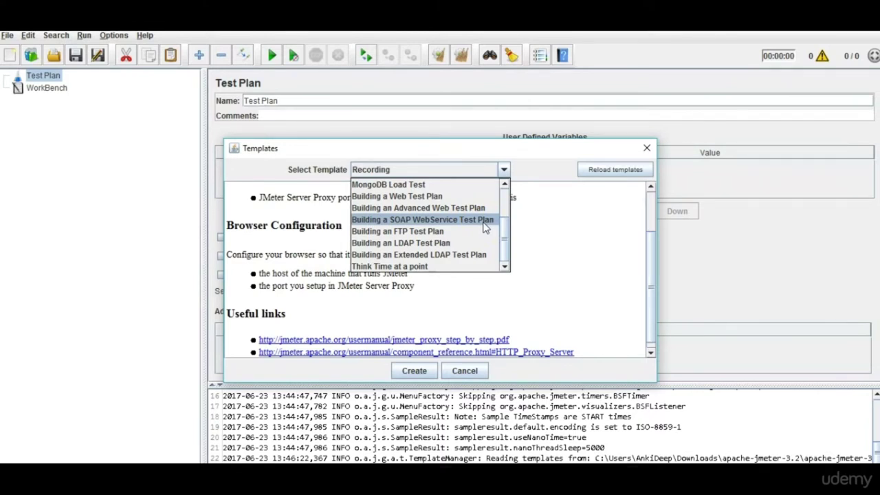
{"action": "left_click", "coordinate": [482, 227]}
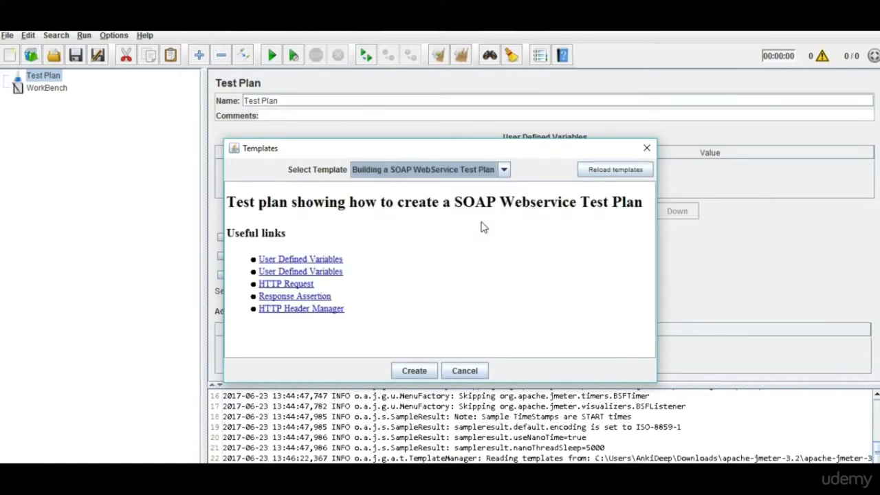
{"action": "left_click", "coordinate": [417, 375]}
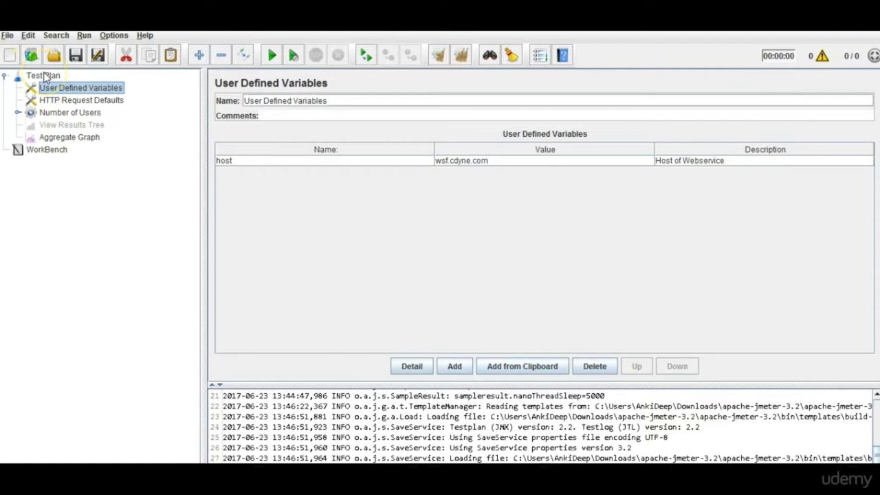
Select the root Test Plan and erase its 'Test Plan' name.
{"action": "left_click", "coordinate": [43, 75]}
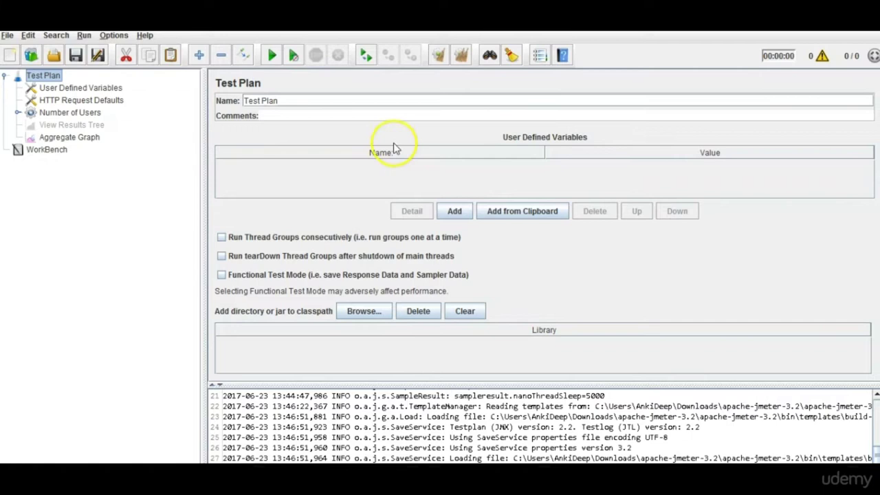
{"action": "left_click", "coordinate": [304, 96]}
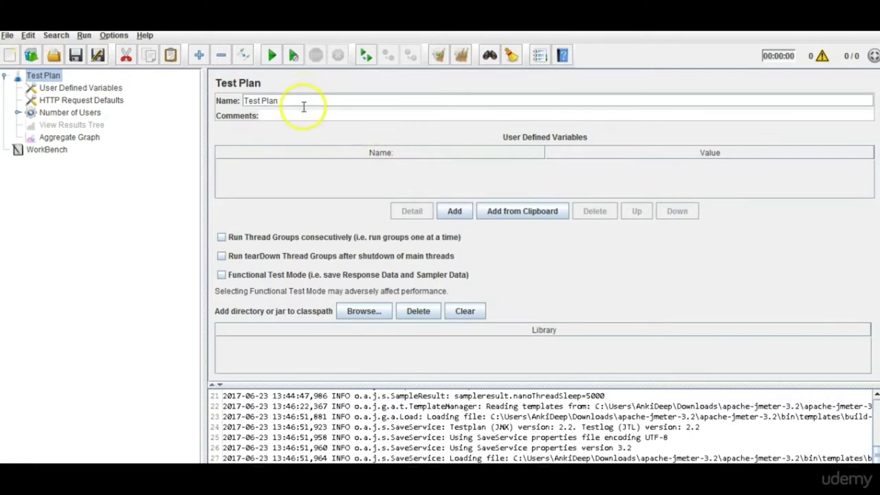
{"action": "left_click", "coordinate": [305, 113]}
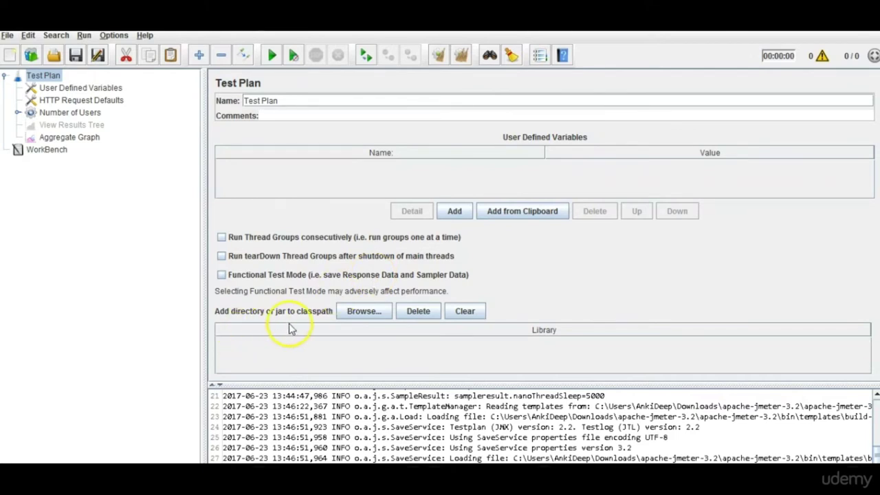
{"action": "left_click", "coordinate": [279, 100]}
{"action": "left_click_drag", "start_coordinate": [278, 100], "coordinate": [233, 105]}
{"action": "left_click", "coordinate": [237, 104]}
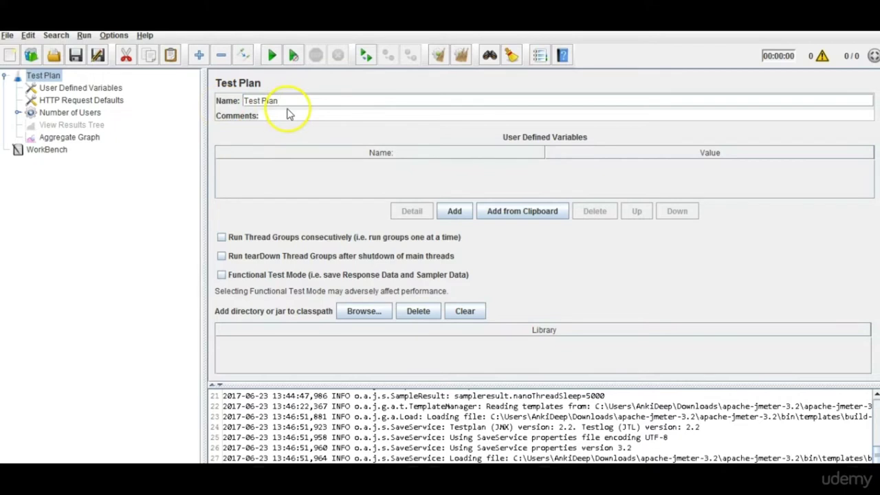
{"action": "key", "text": "BackSpace"}
{"action": "key", "text": "BackSpace"}
{"action": "key", "text": "BackSpace"}
{"action": "key", "text": "BackSpace"}
{"action": "key", "text": "BackSpace"}
{"action": "key", "text": "BackSpace"}
{"action": "key", "text": "BackSpace"}
{"action": "key", "text": "BackSpace"}
{"action": "key", "text": "BackSpace"}
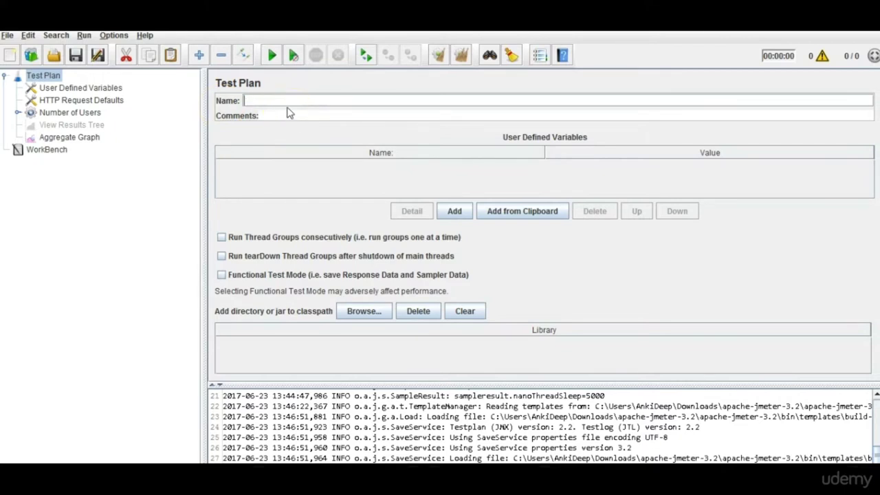
Name the plan 'Webservice testplan for SOAP/REST' and view the template's User Defined Variables.
{"action": "type", "text": "Web"}
{"action": "type", "text": "service testplan"}
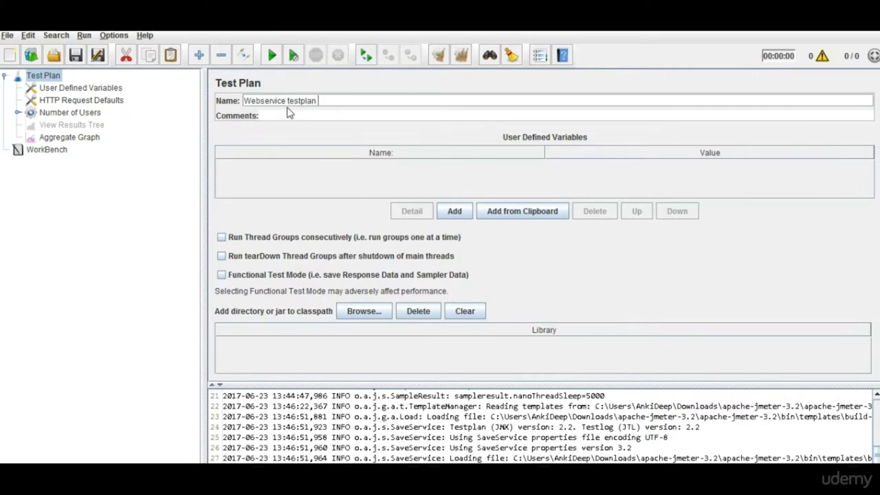
{"action": "type", "text": " for SOAP/REST"}
{"action": "left_click", "coordinate": [289, 115]}
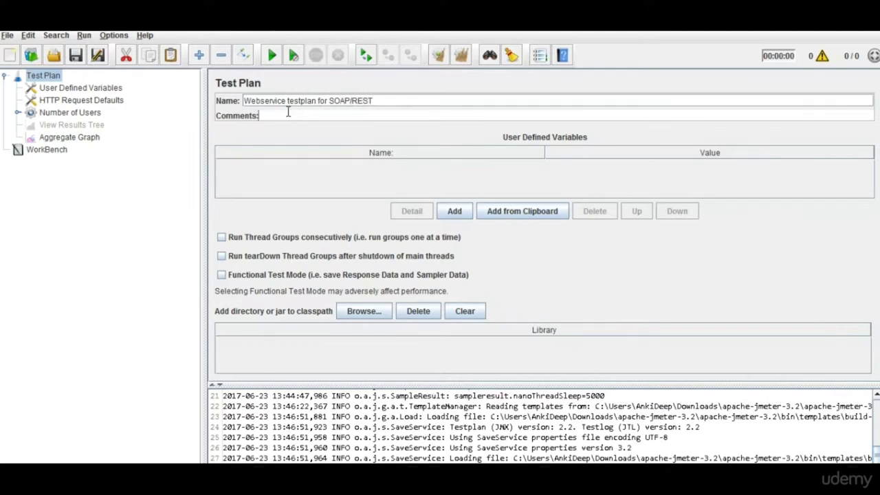
{"action": "left_click", "coordinate": [96, 90]}
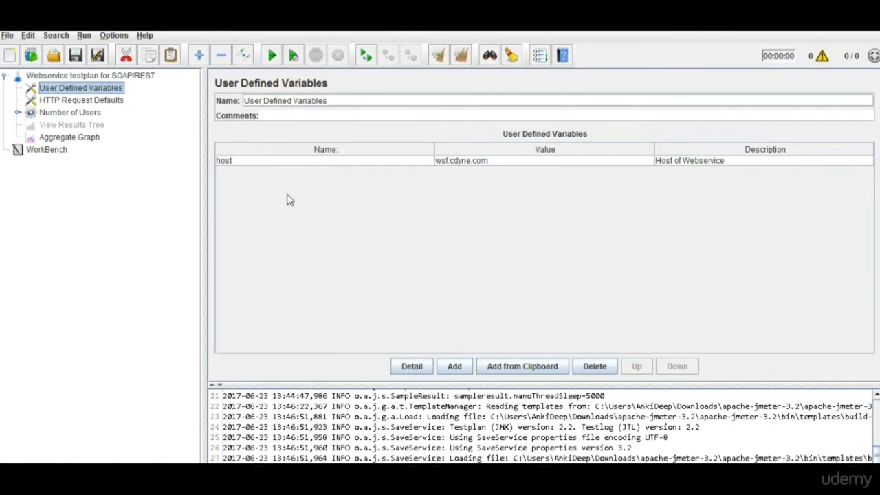
Rename the host user-defined variable to url.
{"action": "left_click", "coordinate": [256, 162]}
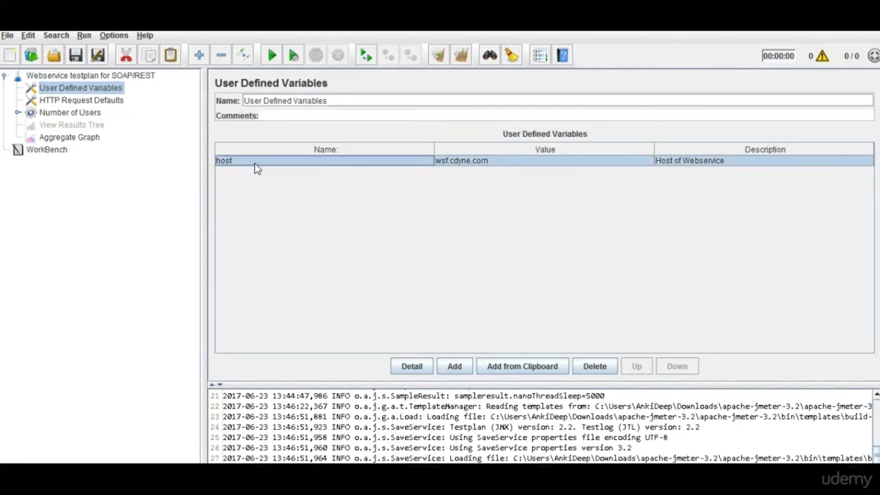
{"action": "left_click", "coordinate": [71, 112]}
{"action": "left_click", "coordinate": [79, 89]}
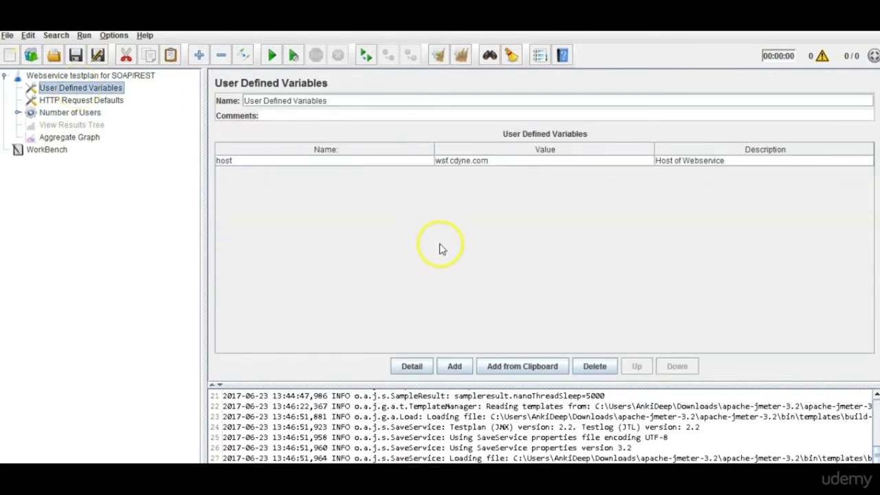
{"action": "double_click", "coordinate": [236, 170]}
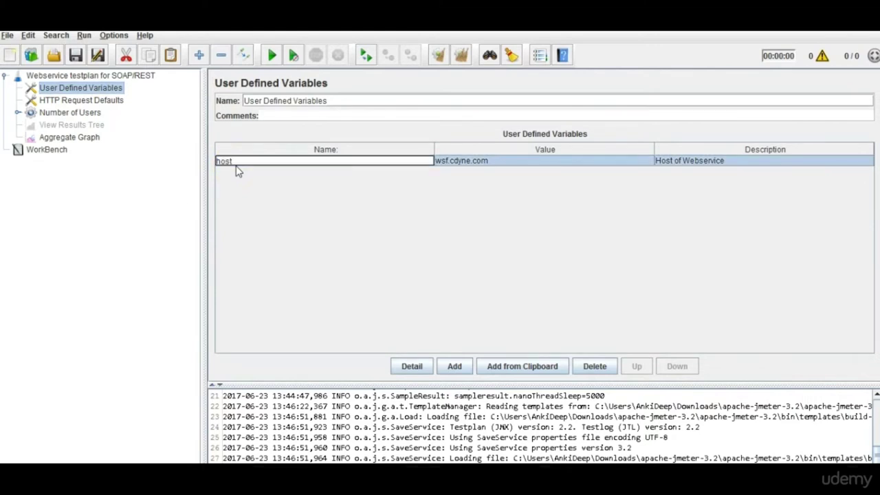
{"action": "key", "text": "BackSpace"}
{"action": "key", "text": "BackSpace"}
{"action": "key", "text": "BackSpace"}
{"action": "key", "text": "BackSpace"}
{"action": "type", "text": "a"}
{"action": "key", "text": "Return"}
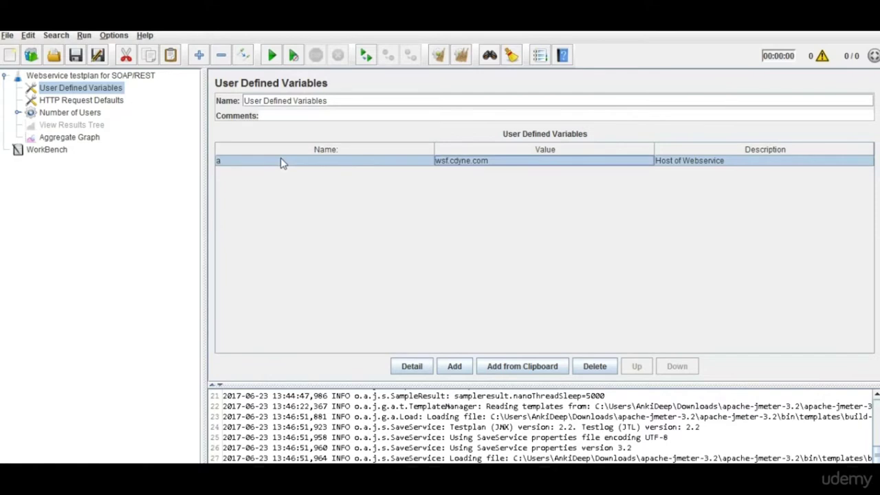
{"action": "double_click", "coordinate": [280, 163]}
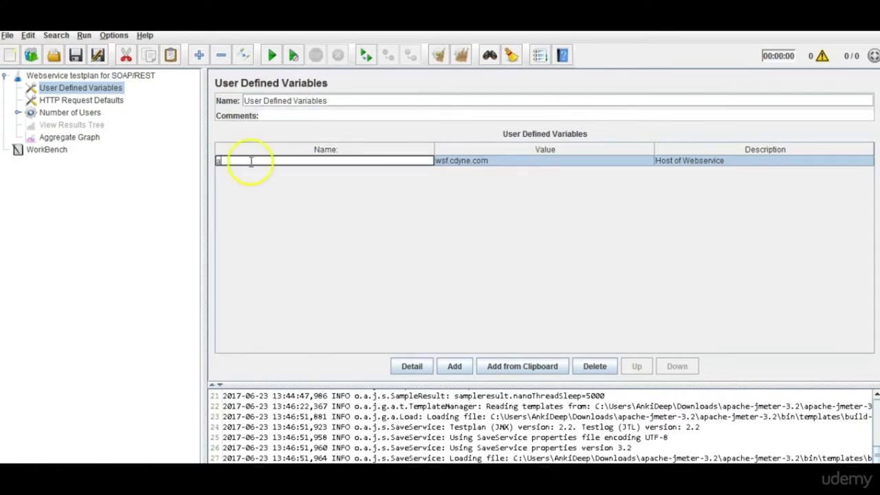
{"action": "key", "text": "BackSpace"}
{"action": "type", "text": "url"}
{"action": "key", "text": "Return"}
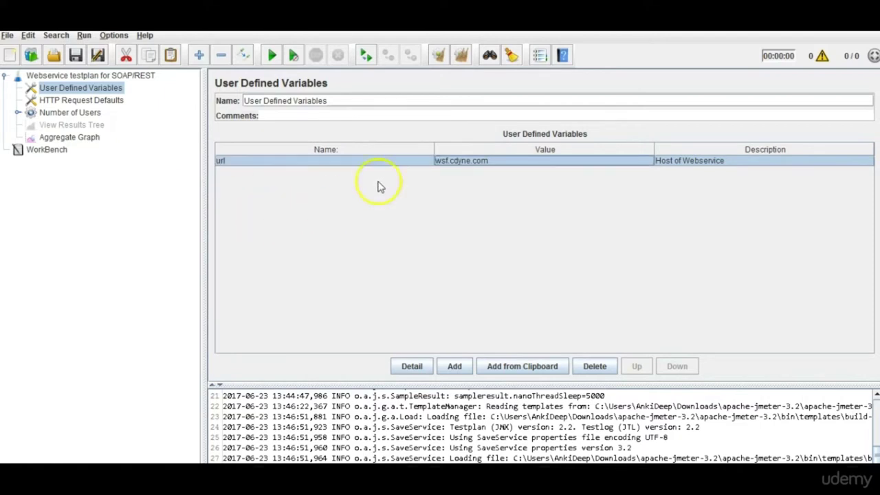
Change the url variable's value from wsf.cdyne.com to maps.google.com.
{"action": "double_click", "coordinate": [490, 161]}
{"action": "left_click_drag", "start_coordinate": [498, 158], "coordinate": [415, 163]}
{"action": "key", "text": "BackSpace"}
{"action": "type", "text": "maps.go"}
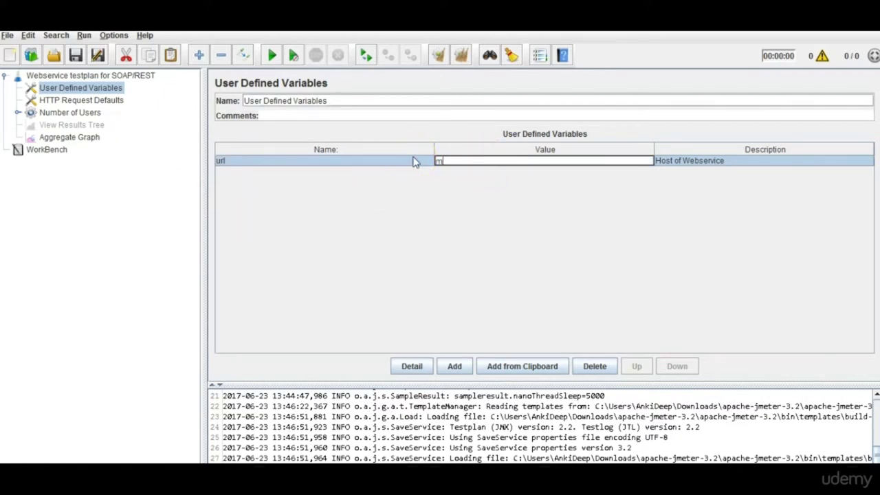
{"action": "type", "text": "ogle.com"}
{"action": "key", "text": "Return"}
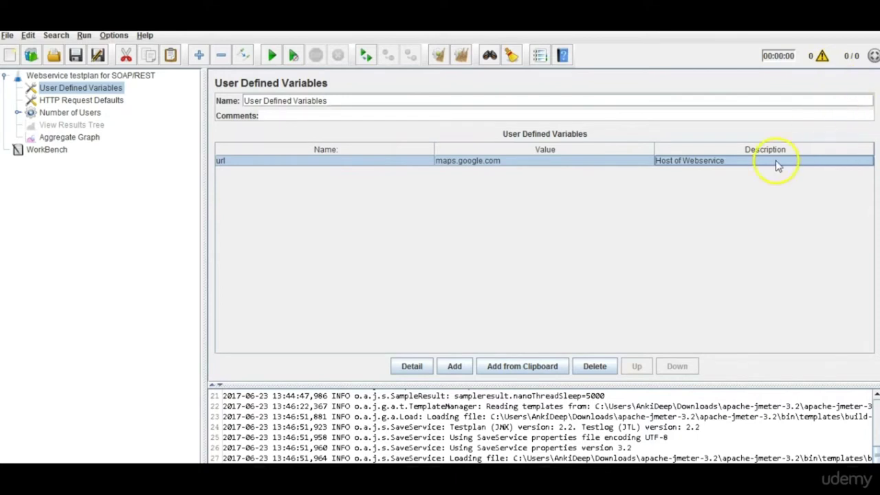
{"action": "double_click", "coordinate": [776, 164]}
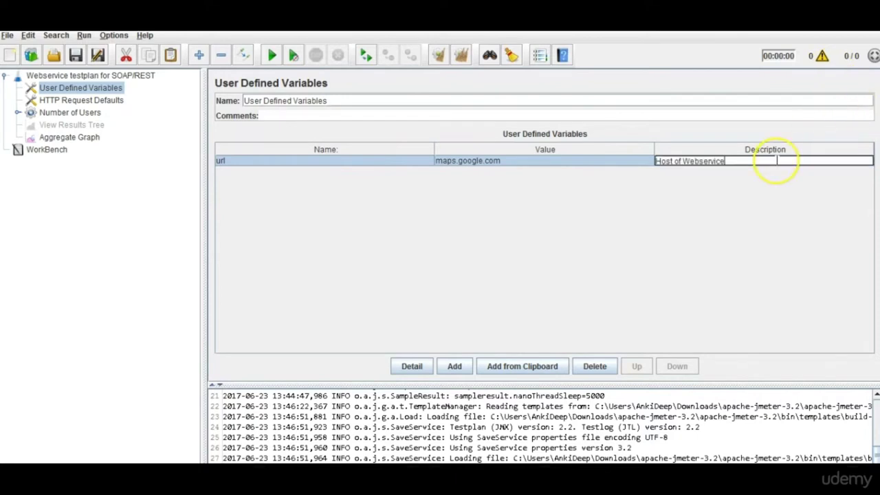
Add variable url2 with value google.com and description Host.
{"action": "left_click", "coordinate": [455, 367]}
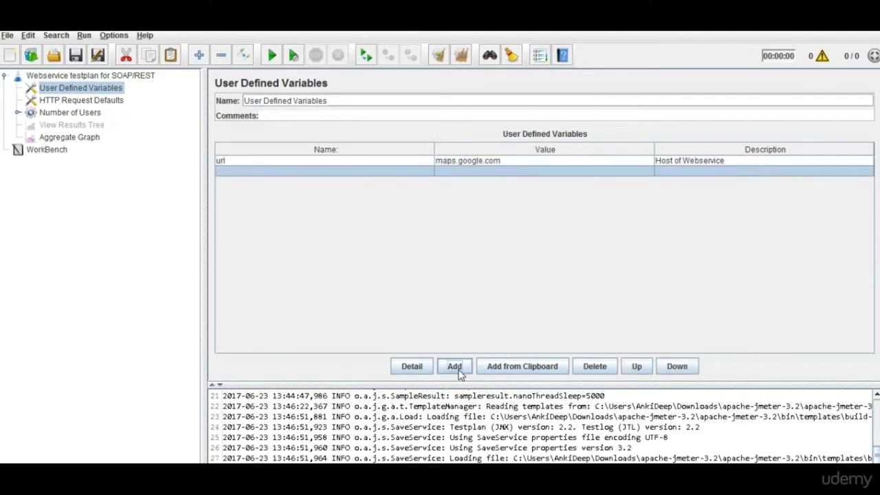
{"action": "double_click", "coordinate": [348, 170]}
{"action": "type", "text": "url2"}
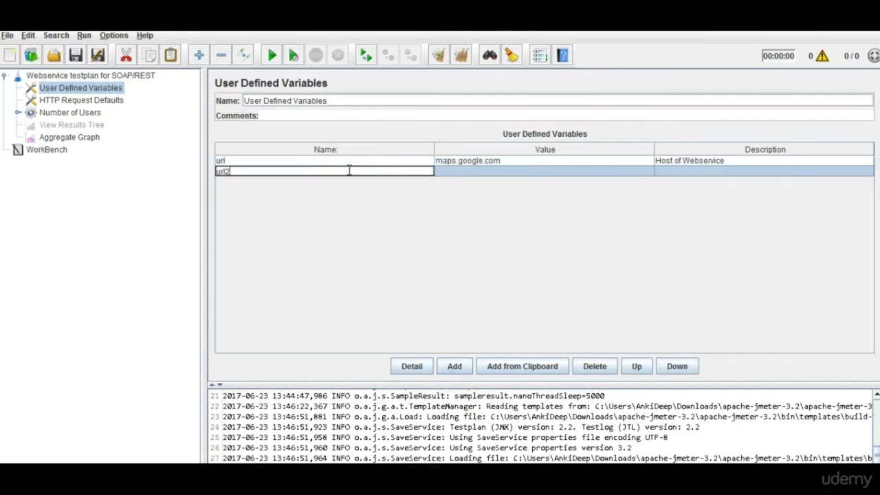
{"action": "key", "text": "Tab"}
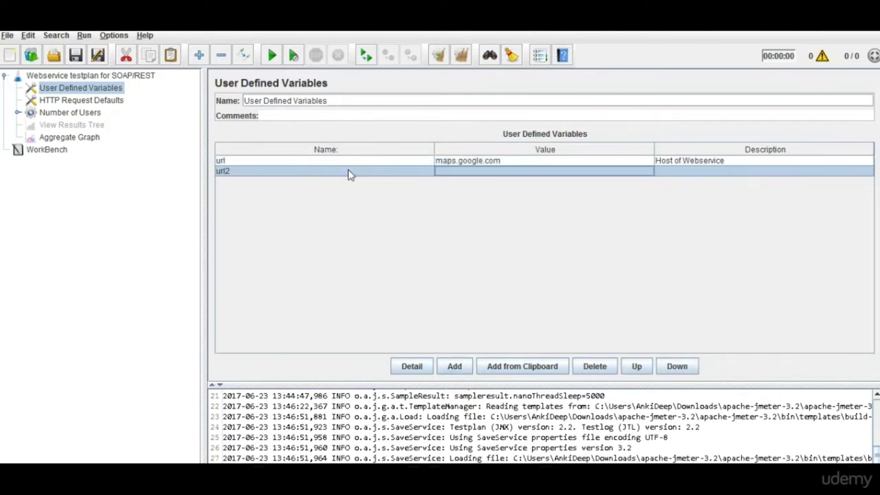
{"action": "type", "text": "googl"}
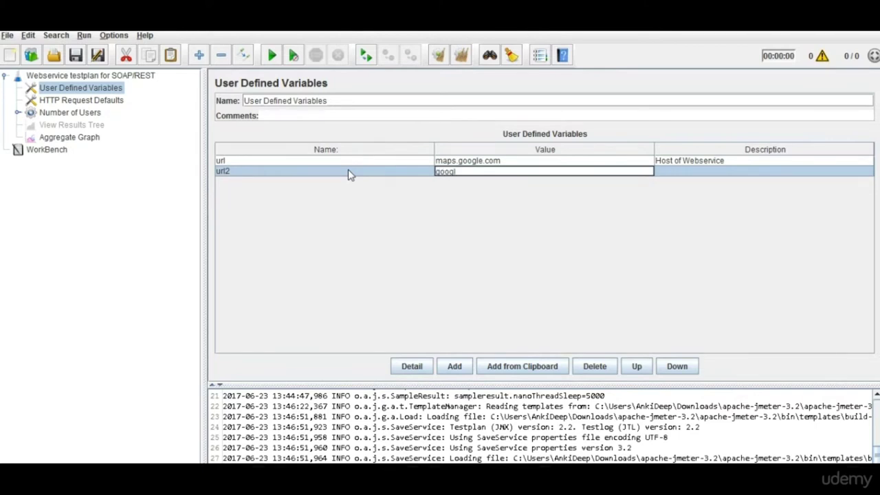
{"action": "type", "text": "e.com"}
{"action": "key", "text": "Tab"}
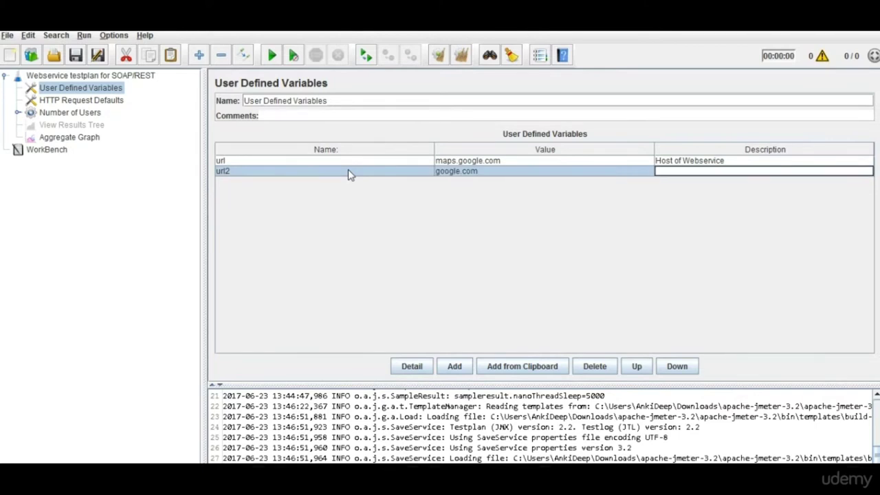
{"action": "type", "text": "Host"}
{"action": "left_click", "coordinate": [455, 369]}
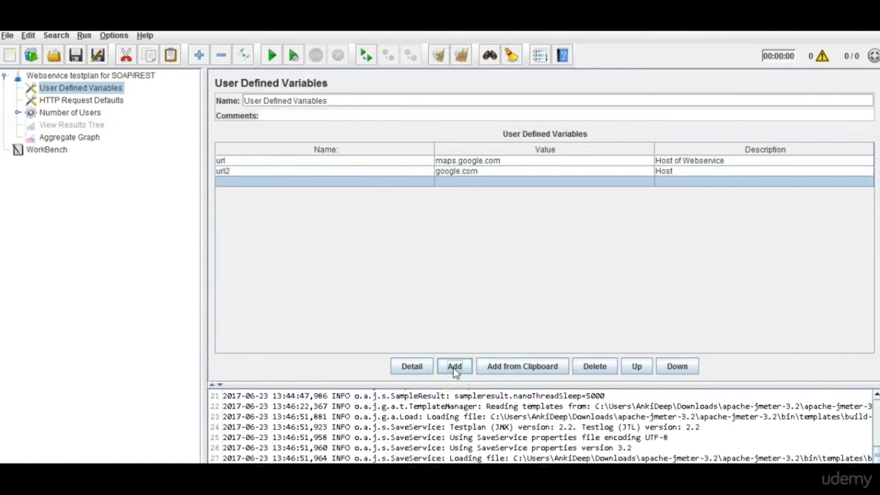
Open HTTP Request Defaults and select the ${host} server name value.
{"action": "left_click", "coordinate": [121, 102]}
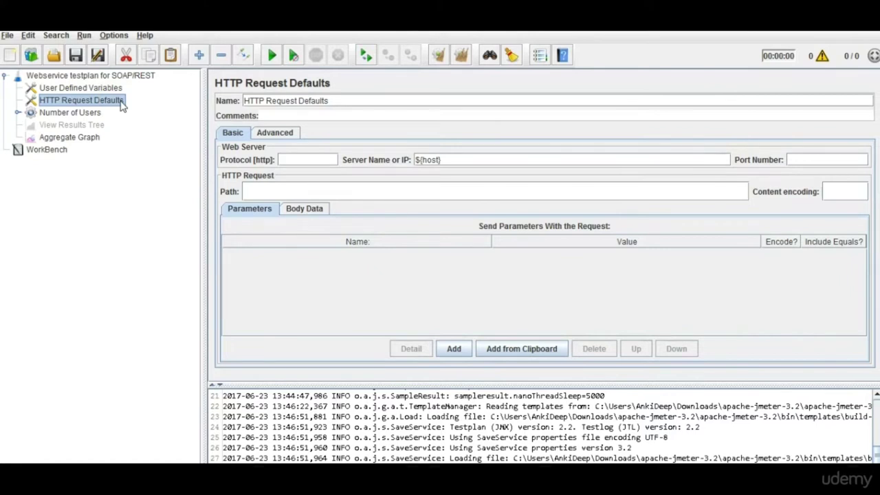
{"action": "left_click", "coordinate": [289, 157]}
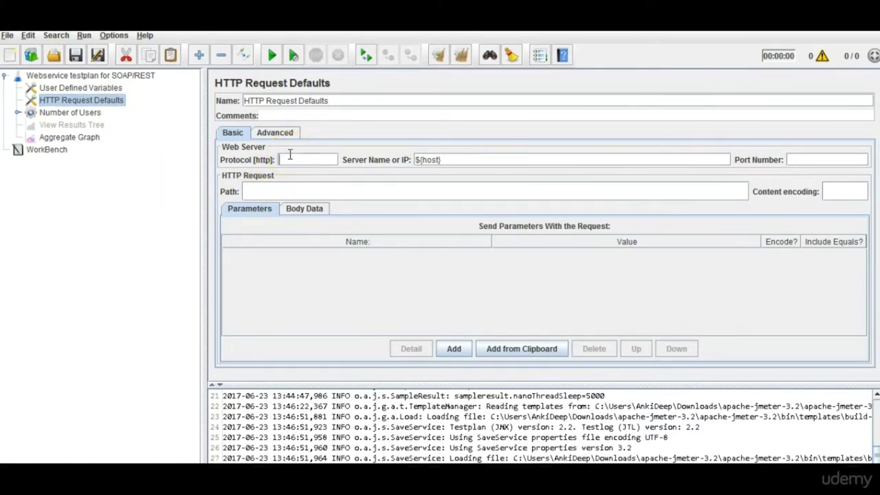
{"action": "left_click", "coordinate": [451, 160]}
{"action": "left_click_drag", "start_coordinate": [450, 160], "coordinate": [414, 158]}
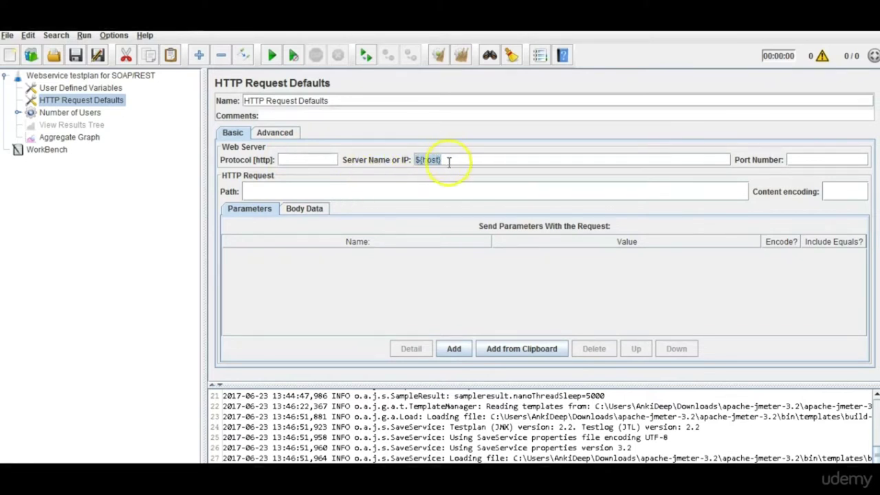
{"action": "left_click", "coordinate": [429, 161]}
{"action": "left_click_drag", "start_coordinate": [432, 160], "coordinate": [445, 161]}
{"action": "left_click", "coordinate": [448, 162]}
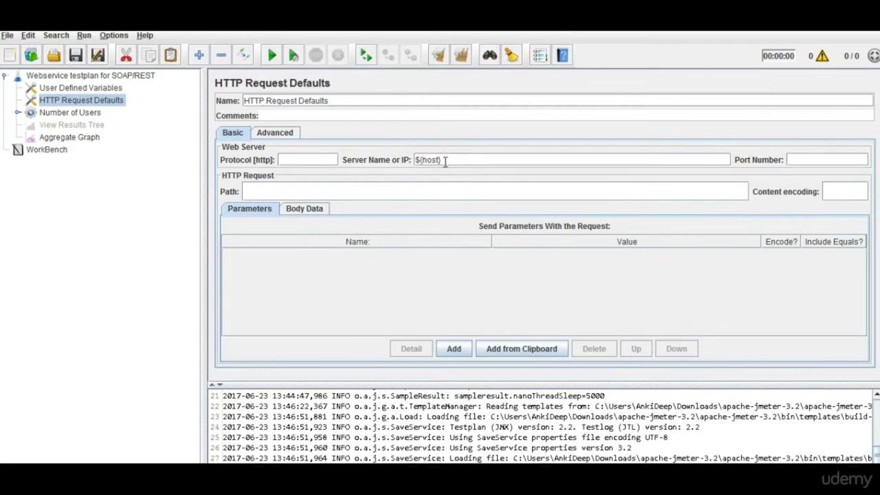
{"action": "left_click_drag", "start_coordinate": [445, 161], "coordinate": [411, 160]}
Recheck the url variable's exact name and value in User Defined Variables.
{"action": "left_click", "coordinate": [88, 105]}
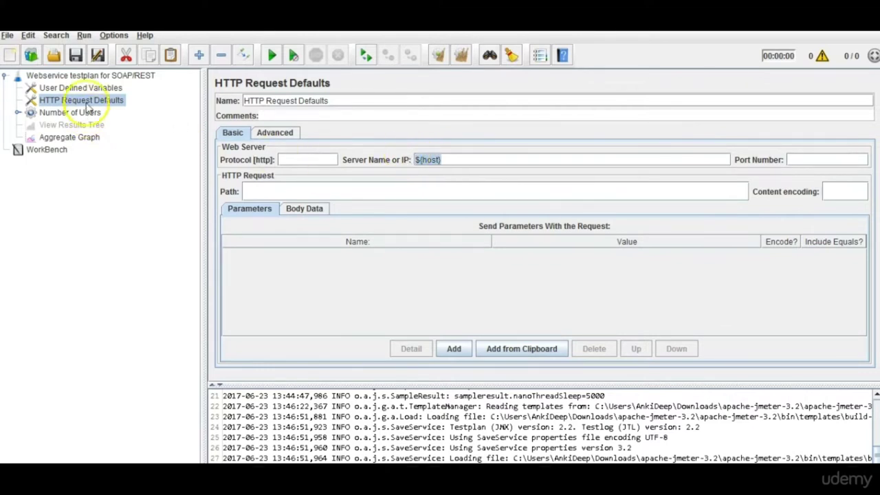
{"action": "left_click", "coordinate": [81, 88]}
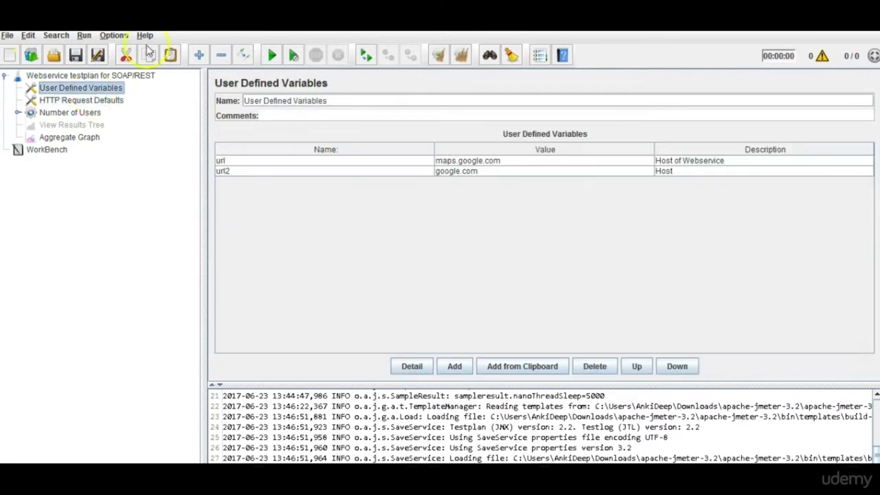
{"action": "double_click", "coordinate": [518, 164]}
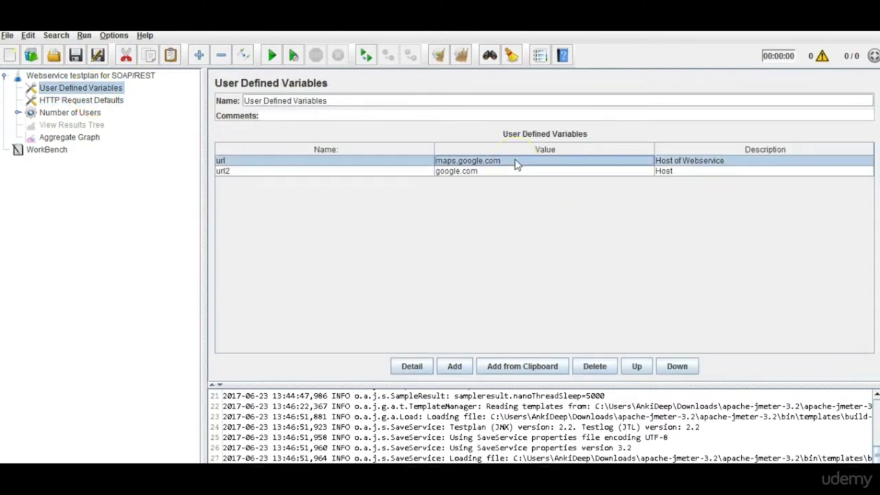
{"action": "double_click", "coordinate": [312, 162]}
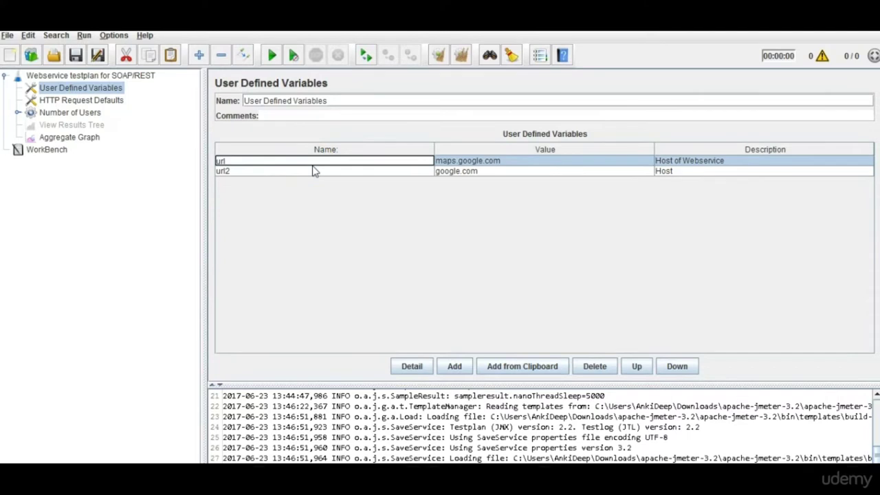
{"action": "left_click", "coordinate": [103, 100]}
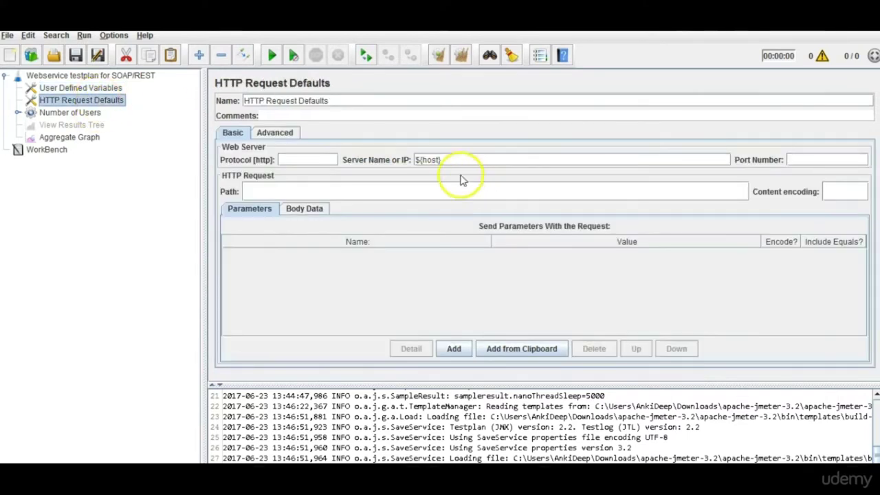
Change Server Name or IP to ${url} and leave Port Number blank.
{"action": "double_click", "coordinate": [424, 161]}
{"action": "type", "text": "url"}
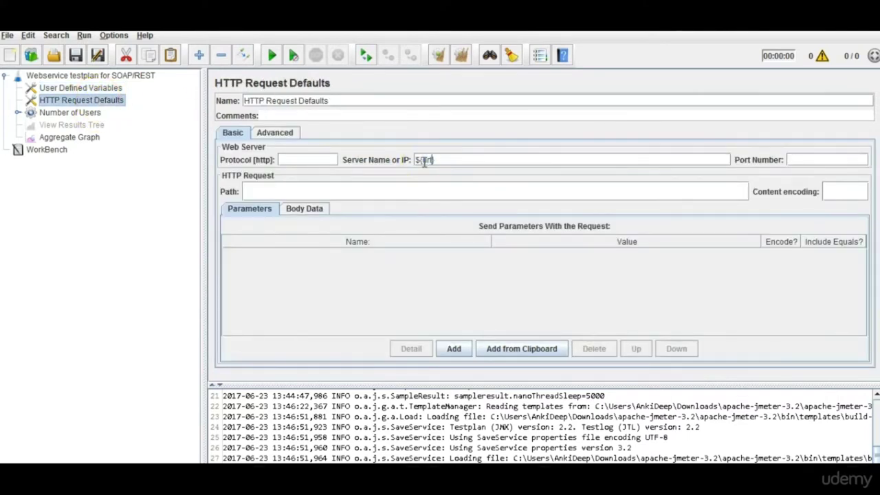
{"action": "left_click_drag", "start_coordinate": [413, 159], "coordinate": [447, 165]}
{"action": "left_click", "coordinate": [803, 158]}
{"action": "type", "text": "8080"}
{"action": "key", "text": "BackSpace"}
{"action": "key", "text": "BackSpace"}
{"action": "key", "text": "BackSpace"}
{"action": "type", "text": "181"}
{"action": "key", "text": "BackSpace"}
{"action": "key", "text": "BackSpace"}
{"action": "key", "text": "BackSpace"}
{"action": "key", "text": "BackSpace"}
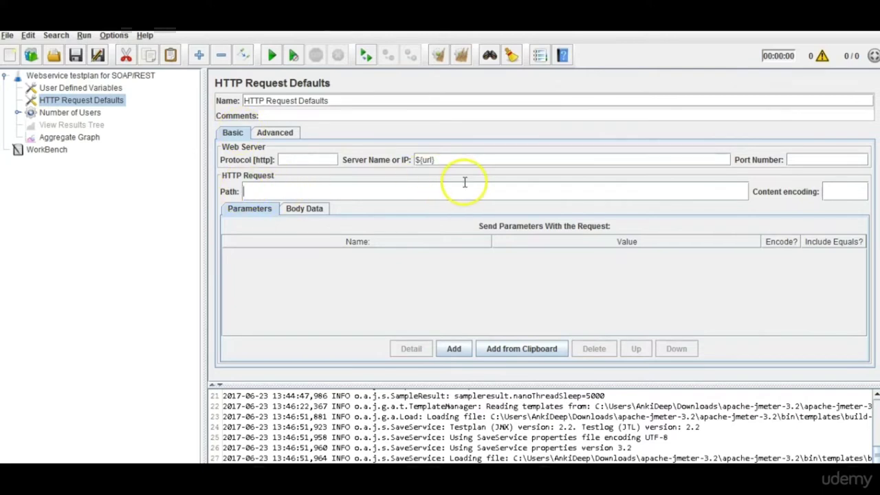
Bring up the saved Places API request URL in Notepad++ and locate its https scheme.
{"action": "left_click", "coordinate": [485, 440]}
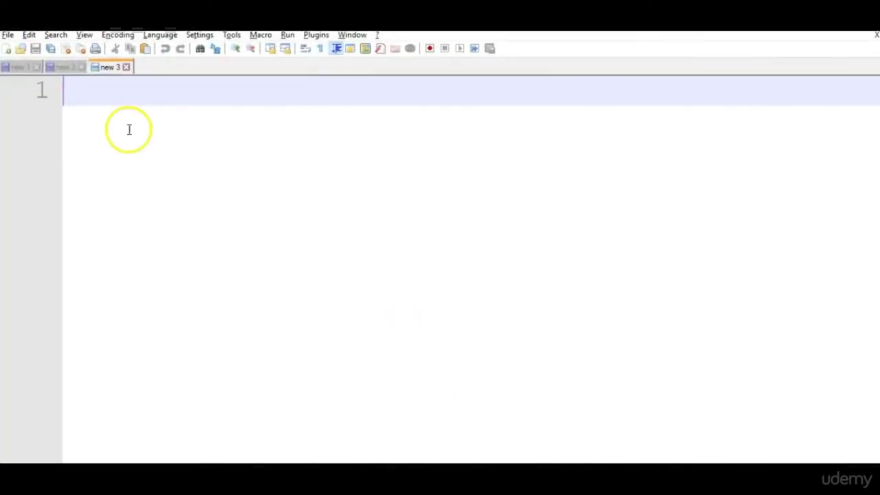
{"action": "left_click", "coordinate": [63, 67]}
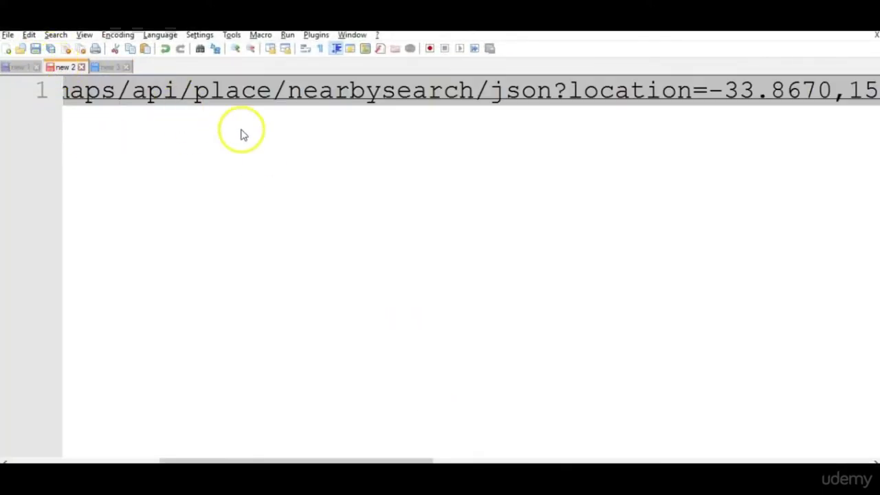
{"action": "left_click", "coordinate": [289, 98]}
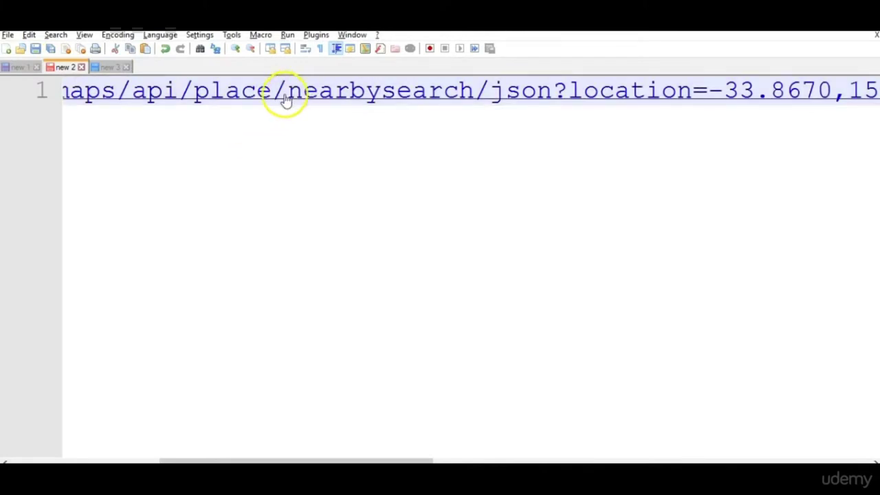
{"action": "key", "text": "Left"}
{"action": "key", "text": "Left"}
{"action": "key", "text": "Left"}
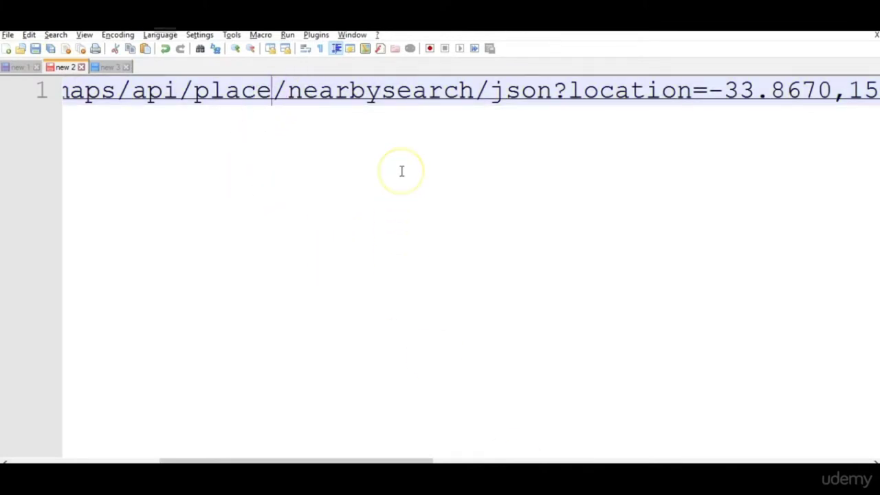
{"action": "key", "text": "Left"}
{"action": "key", "text": "Left"}
{"action": "key", "text": "Left"}
{"action": "key", "text": "Left"}
{"action": "key", "text": "Left"}
{"action": "key", "text": "Left"}
{"action": "key", "text": "Left"}
{"action": "key", "text": "Left"}
{"action": "key", "text": "Left"}
{"action": "key", "text": "Left"}
{"action": "key", "text": "Left"}
{"action": "key", "text": "Left"}
{"action": "key", "text": "Left"}
{"action": "key", "text": "Left"}
{"action": "key", "text": "Left"}
{"action": "key", "text": "Left"}
{"action": "key", "text": "Left"}
{"action": "key", "text": "Left"}
{"action": "key", "text": "Left"}
{"action": "key", "text": "Left"}
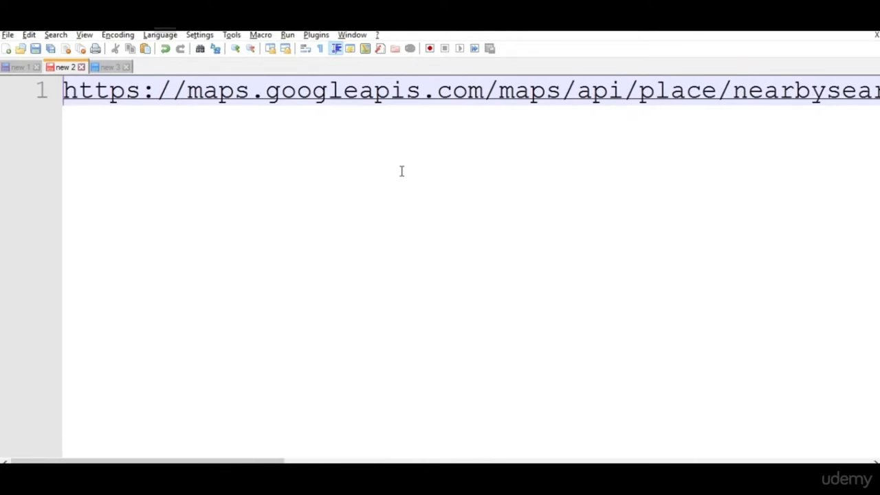
{"action": "key", "text": "Right"}
{"action": "key", "text": "Right"}
{"action": "key", "text": "Right"}
{"action": "key", "text": "Right"}
{"action": "key", "text": "Right"}
{"action": "key", "text": "Left"}
{"action": "key", "text": "shift+Left"}
{"action": "key", "text": "shift+Left"}
{"action": "key", "text": "shift+Left"}
{"action": "key", "text": "shift+Left"}
{"action": "key", "text": "shift+Left"}
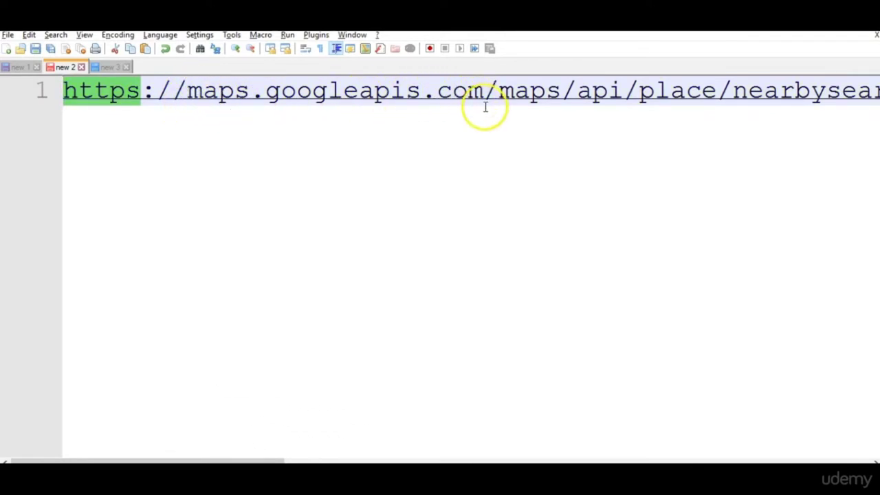
Select the URL from the /maps/api/ path to its end, then return to JMeter.
{"action": "key", "text": "Right"}
{"action": "key", "text": "Right"}
{"action": "key", "text": "Right"}
{"action": "key", "text": "Right"}
{"action": "key", "text": "Right"}
{"action": "key", "text": "Right"}
{"action": "key", "text": "Right"}
{"action": "key", "text": "Right"}
{"action": "key", "text": "Right"}
{"action": "key", "text": "Right"}
{"action": "key", "text": "Right"}
{"action": "key", "text": "Right"}
{"action": "key", "text": "Right"}
{"action": "key", "text": "Right"}
{"action": "key", "text": "Right"}
{"action": "key", "text": "Right"}
{"action": "key", "text": "Right"}
{"action": "key", "text": "Right"}
{"action": "key", "text": "Right"}
{"action": "key", "text": "Right"}
{"action": "key", "text": "Right"}
{"action": "key", "text": "Right"}
{"action": "key", "text": "Right"}
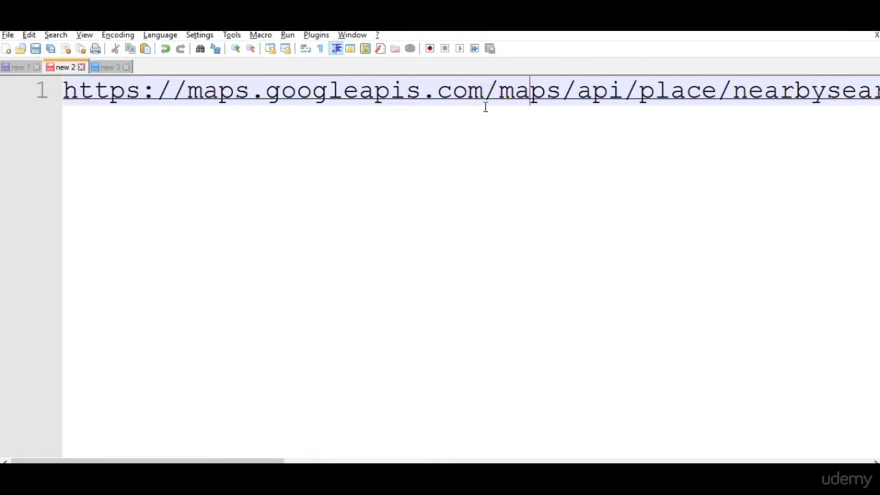
{"action": "key", "text": "Left"}
{"action": "key", "text": "Left"}
{"action": "key", "text": "Left"}
{"action": "key", "text": "shift+Right"}
{"action": "key", "text": "shift+Right"}
{"action": "key", "text": "shift+Right"}
{"action": "key", "text": "shift+Right"}
{"action": "key", "text": "shift+Right"}
{"action": "key", "text": "shift+Right"}
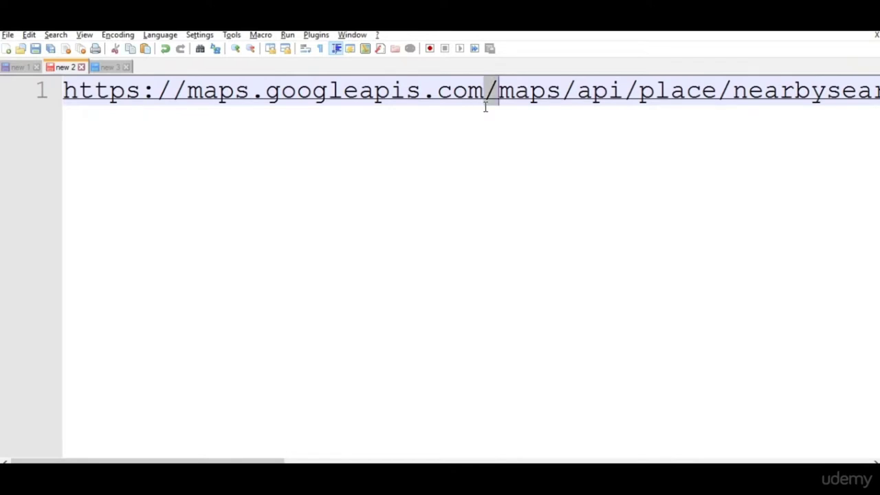
{"action": "key", "text": "shift+Right"}
{"action": "key", "text": "shift+Right"}
{"action": "key", "text": "shift+Right"}
{"action": "key", "text": "shift+Right"}
{"action": "key", "text": "shift+Right"}
{"action": "key", "text": "shift+Right"}
{"action": "key", "text": "shift+Right"}
{"action": "key", "text": "shift+Right"}
{"action": "key", "text": "shift+Right"}
{"action": "key", "text": "shift+Right"}
{"action": "key", "text": "shift+Right"}
{"action": "key", "text": "shift+Right"}
{"action": "key", "text": "shift+Right"}
{"action": "key", "text": "shift+Right"}
{"action": "key", "text": "shift+Right"}
{"action": "key", "text": "shift+Right"}
{"action": "key", "text": "shift+Right"}
{"action": "key", "text": "shift+Right"}
{"action": "key", "text": "shift+Right"}
{"action": "key", "text": "shift+Right"}
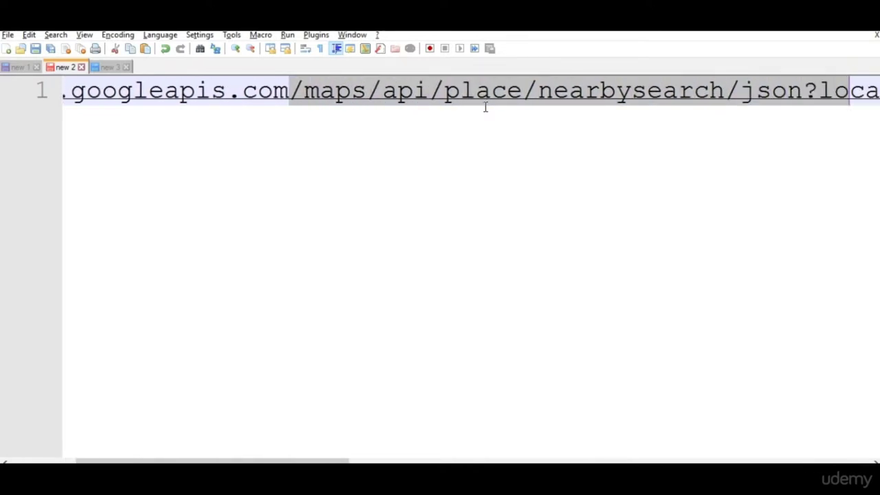
{"action": "key", "text": "shift+Right"}
{"action": "key", "text": "shift+Right"}
{"action": "key", "text": "shift+Right"}
{"action": "key", "text": "shift+Right"}
{"action": "key", "text": "shift+Right"}
{"action": "key", "text": "shift+Right"}
{"action": "key", "text": "shift+Right"}
{"action": "key", "text": "shift+Right"}
{"action": "key", "text": "shift+End"}
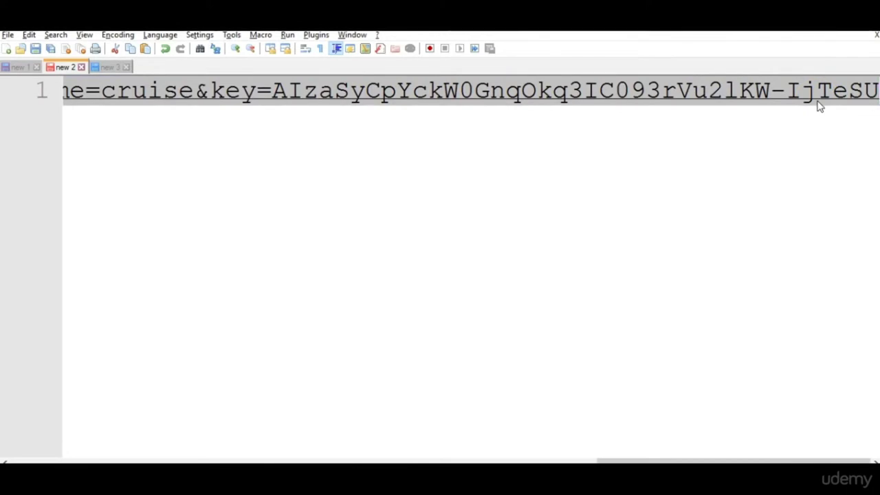
{"action": "key", "text": "alt+Tab"}
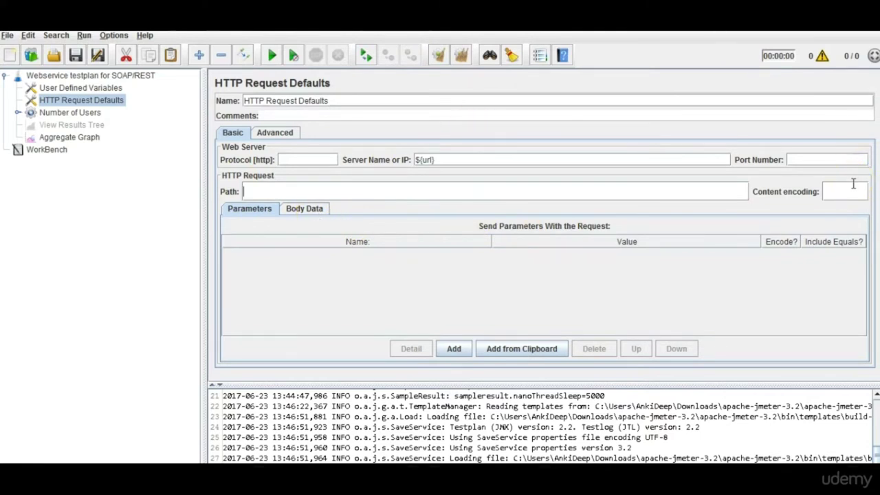
{"action": "type", "text": "utf-8"}
{"action": "key", "text": "BackSpace"}
{"action": "key", "text": "BackSpace"}
{"action": "key", "text": "BackSpace"}
{"action": "key", "text": "BackSpace"}
{"action": "key", "text": "BackSpace"}
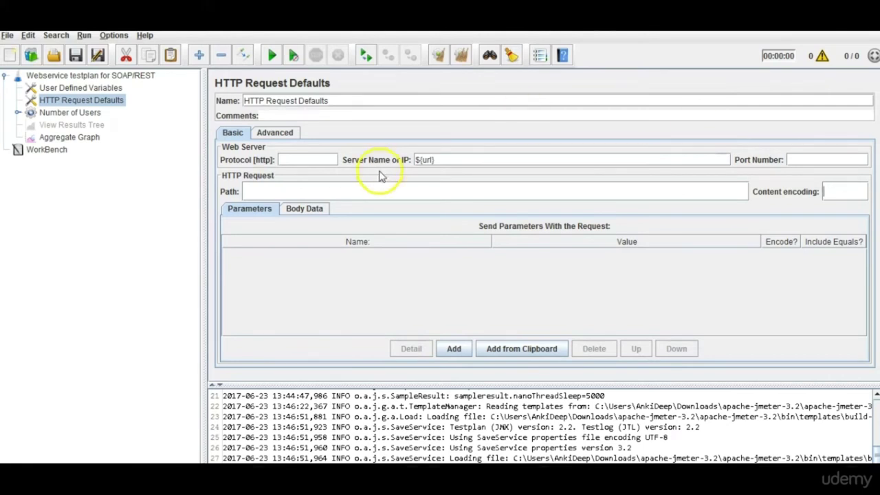
{"action": "left_click", "coordinate": [300, 212]}
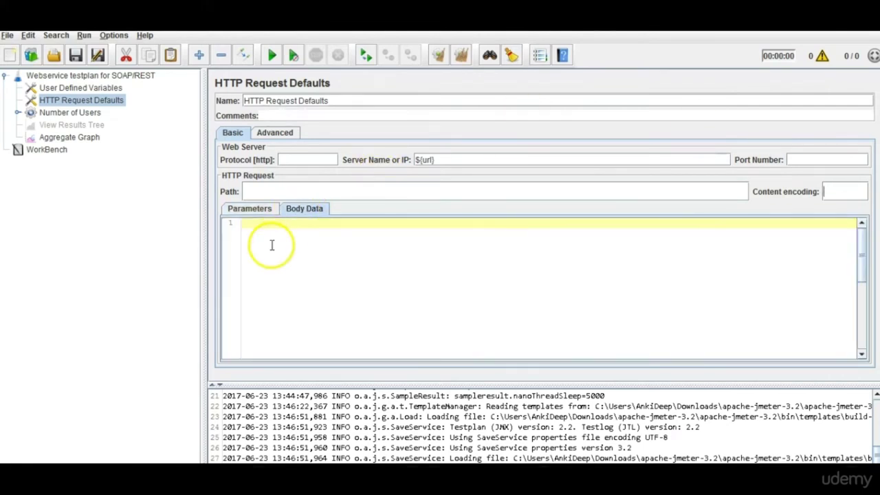
{"action": "left_click", "coordinate": [249, 210]}
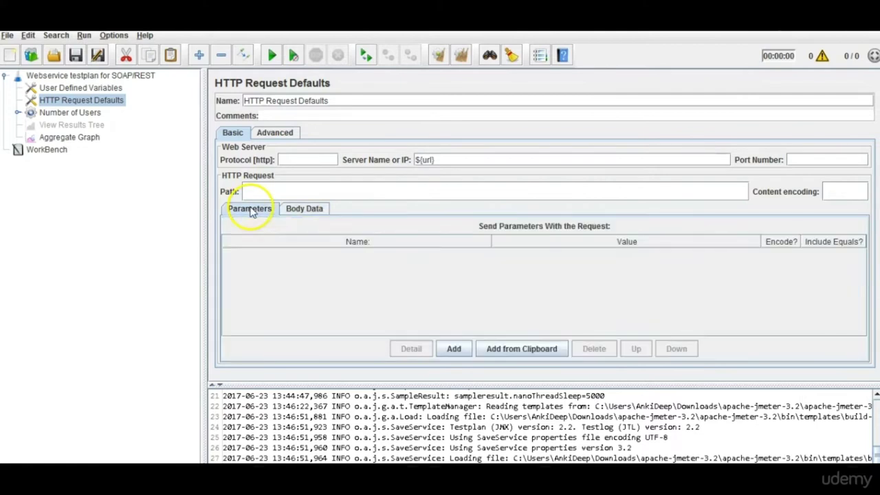
{"action": "left_click", "coordinate": [303, 210]}
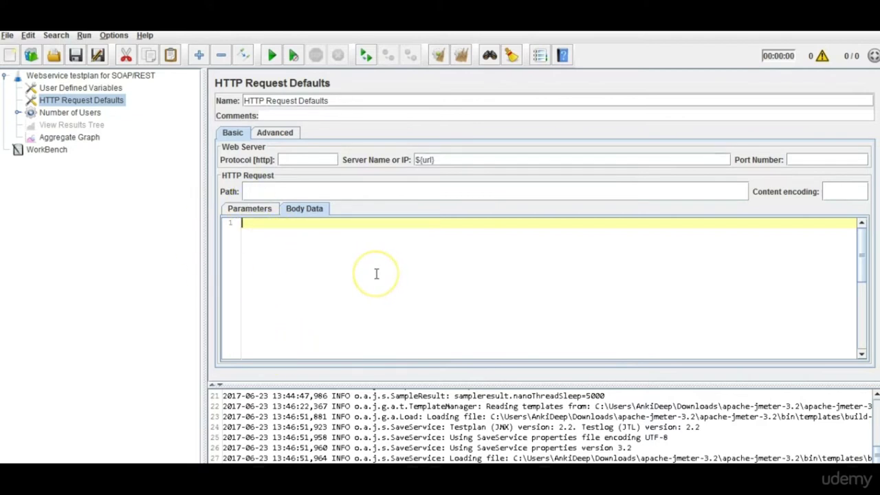
{"action": "left_click", "coordinate": [251, 208]}
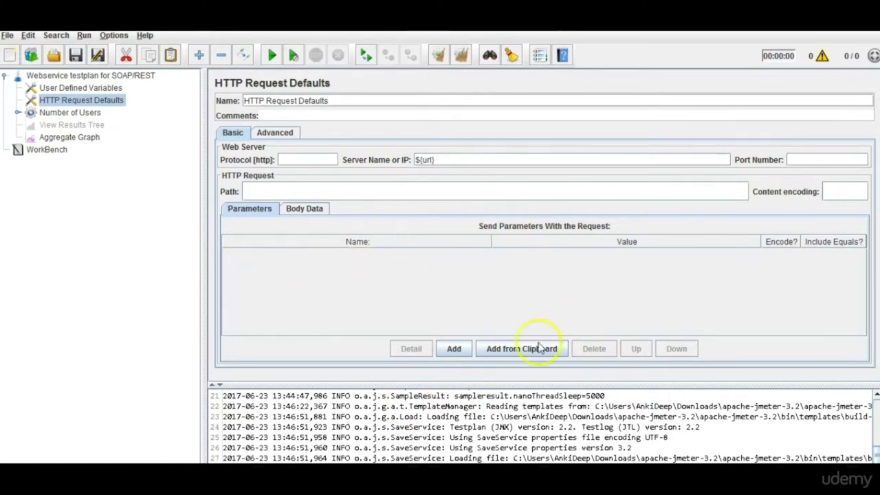
Add request parameter q with value abc, leaving Encode? unchecked.
{"action": "left_click", "coordinate": [454, 350]}
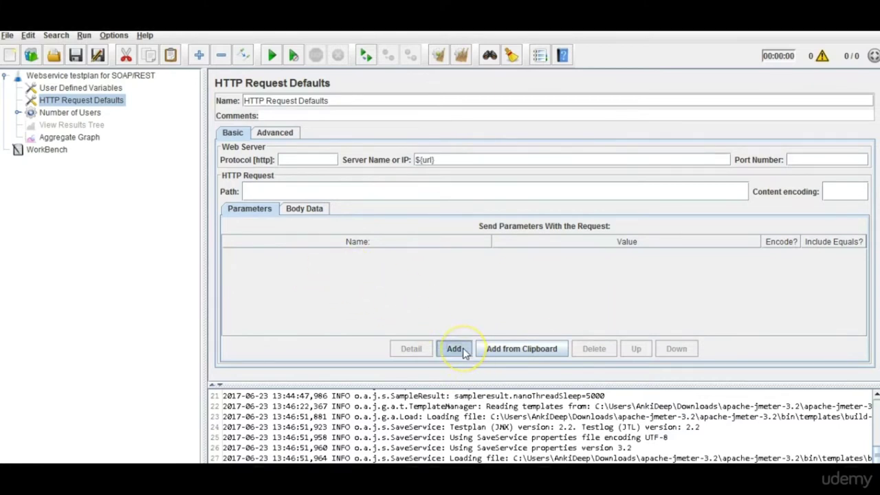
{"action": "double_click", "coordinate": [427, 254]}
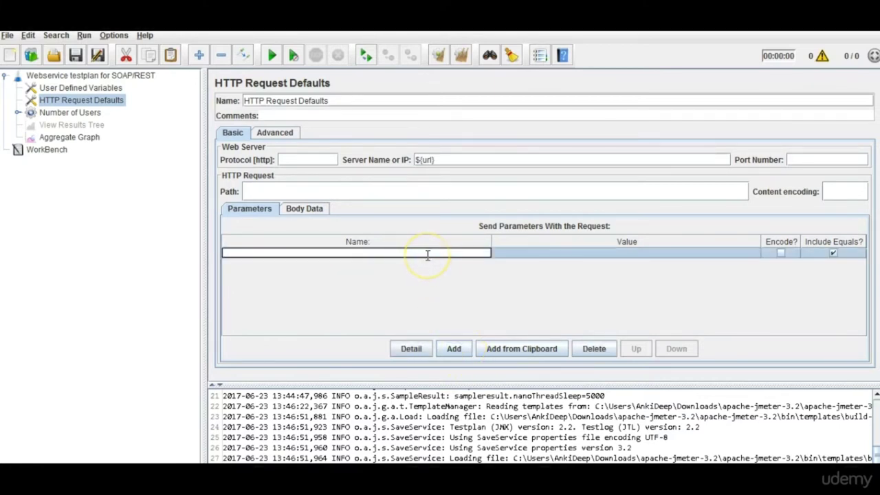
{"action": "type", "text": "g"}
{"action": "key", "text": "Tab"}
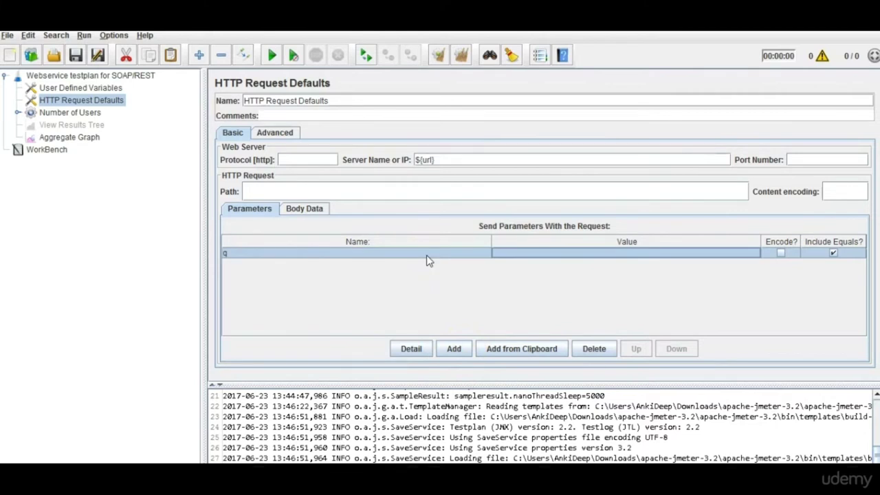
{"action": "double_click", "coordinate": [637, 254]}
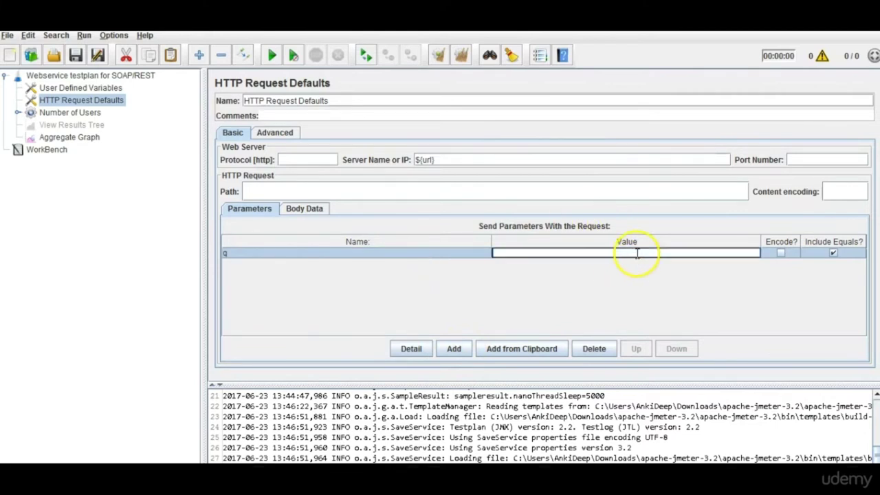
{"action": "type", "text": "abc"}
{"action": "left_click", "coordinate": [782, 253]}
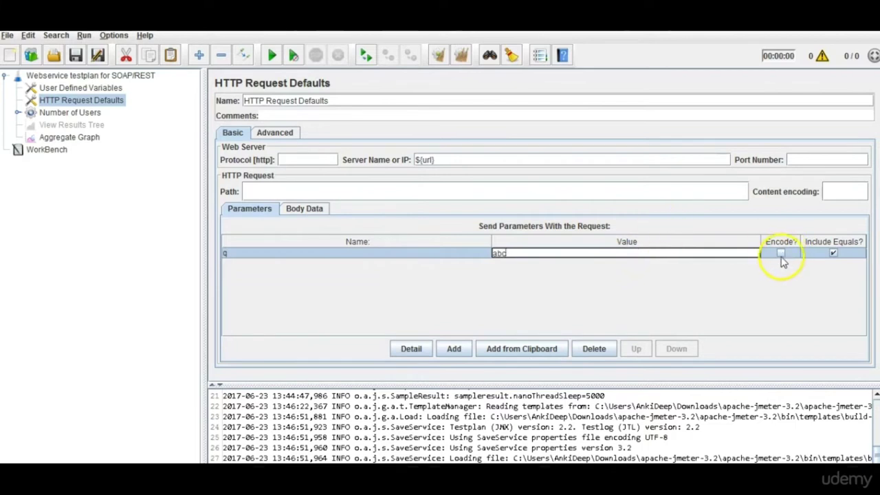
{"action": "left_click", "coordinate": [782, 254]}
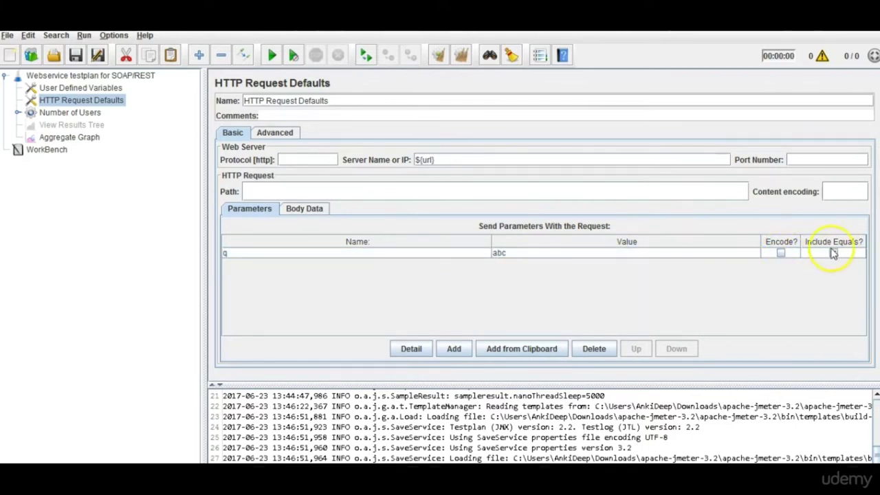
Add a second parameter named q1 and view the Number of Users thread group.
{"action": "left_click", "coordinate": [454, 349]}
{"action": "double_click", "coordinate": [363, 268]}
{"action": "type", "text": "q1"}
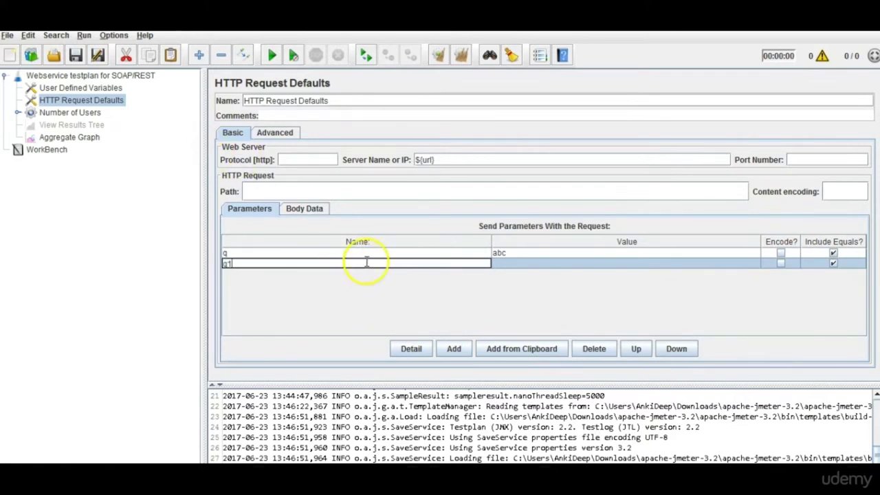
{"action": "left_click", "coordinate": [94, 116]}
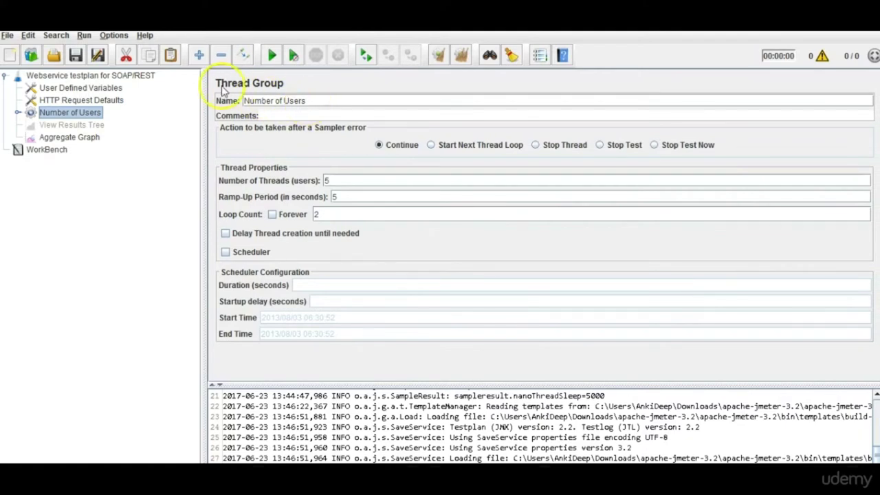
Replace the thread group name 'Number of Users' with MyThreadGroup.
{"action": "left_click", "coordinate": [296, 93]}
{"action": "left_click_drag", "start_coordinate": [330, 103], "coordinate": [225, 101]}
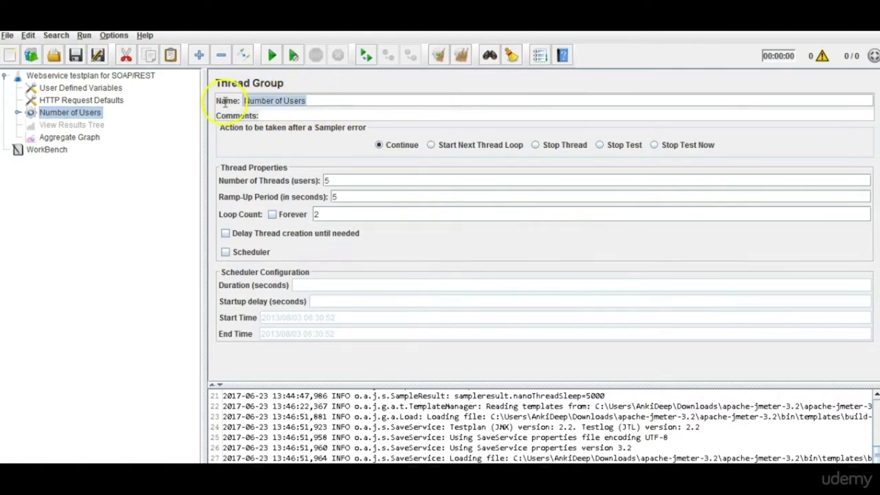
{"action": "left_click", "coordinate": [275, 110]}
{"action": "type", "text": "MyThreadGroup"}
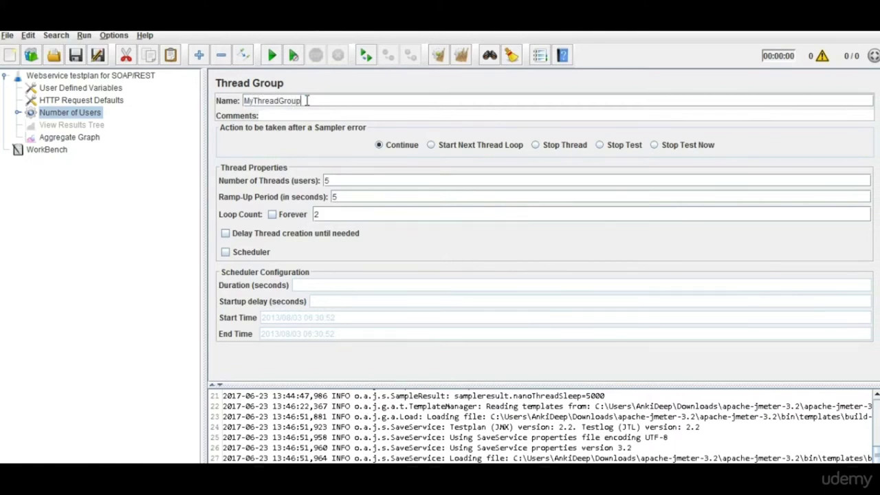
{"action": "left_click", "coordinate": [307, 117]}
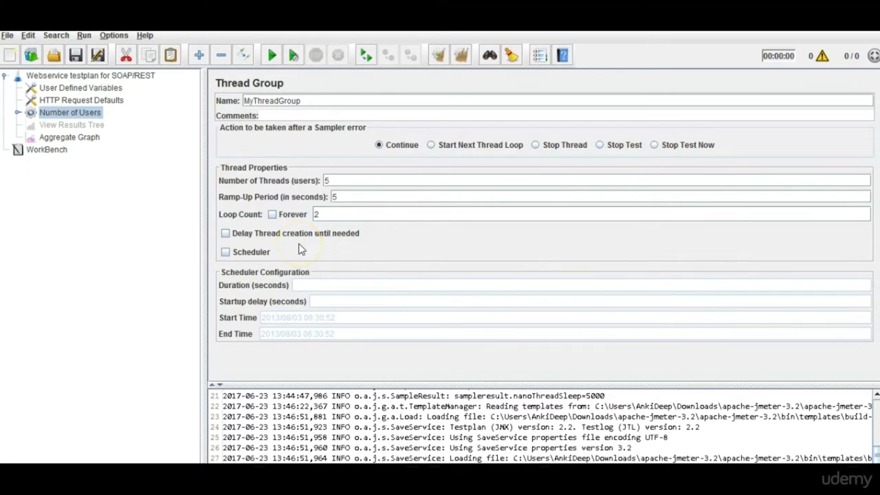
Open the Soap Request sampler under the thread group and select its SOAP envelope body text.
{"action": "left_click", "coordinate": [17, 113]}
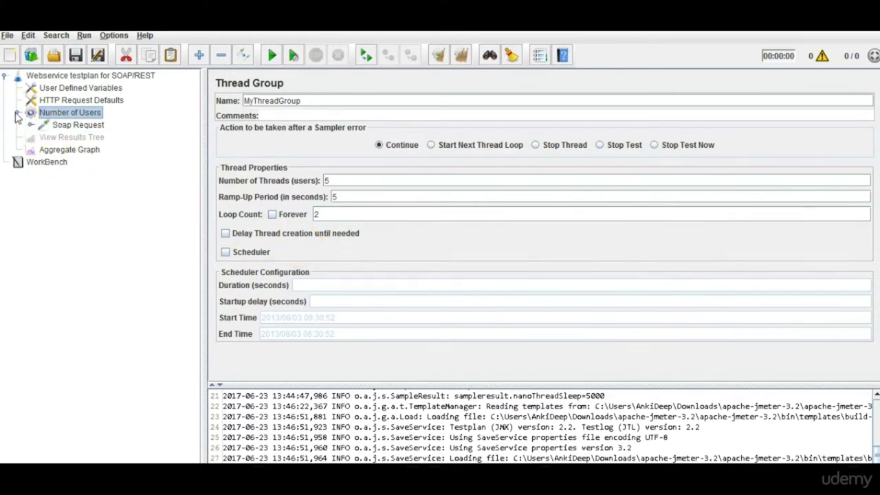
{"action": "left_click", "coordinate": [59, 127]}
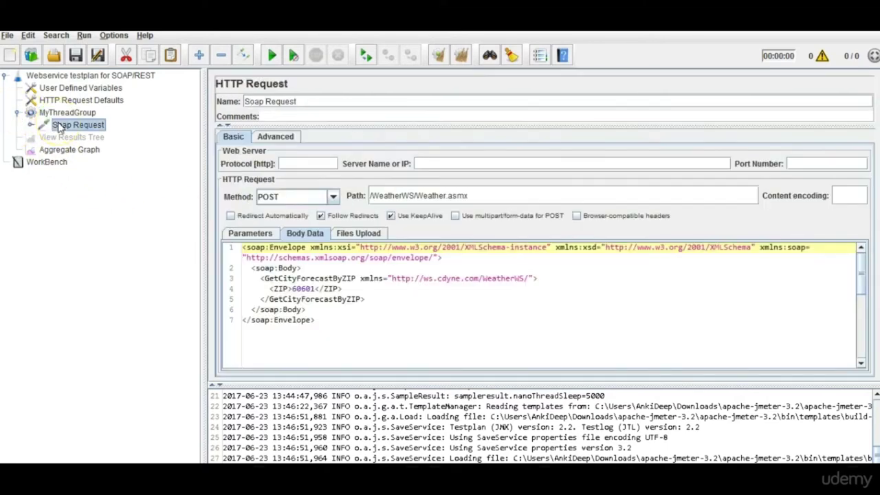
{"action": "left_click", "coordinate": [332, 341]}
{"action": "left_click_drag", "start_coordinate": [332, 341], "coordinate": [217, 247]}
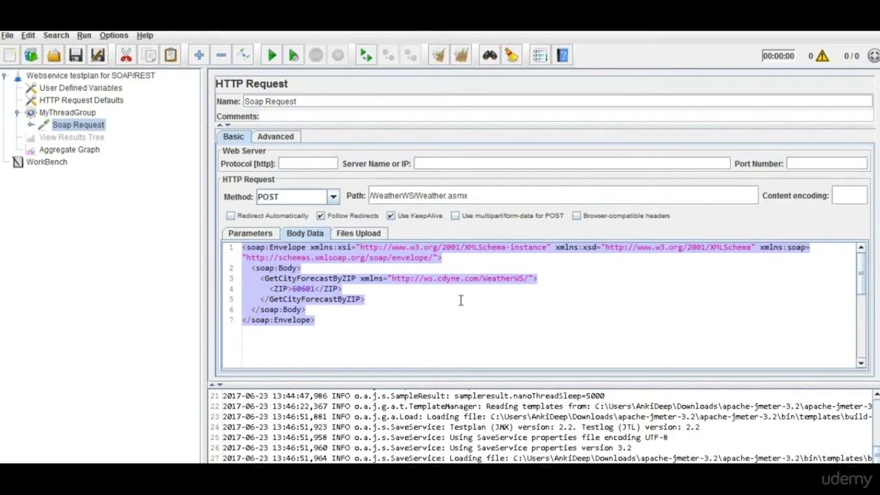
Try the Files Upload and Parameters tabs, dismissing each cannot-switch warning.
{"action": "left_click", "coordinate": [361, 234]}
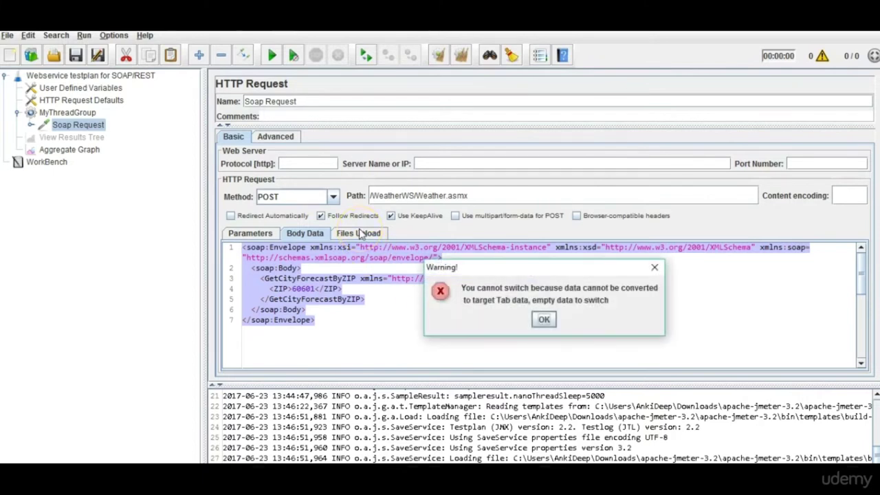
{"action": "left_click", "coordinate": [654, 267]}
{"action": "left_click", "coordinate": [267, 236]}
{"action": "left_click", "coordinate": [544, 322]}
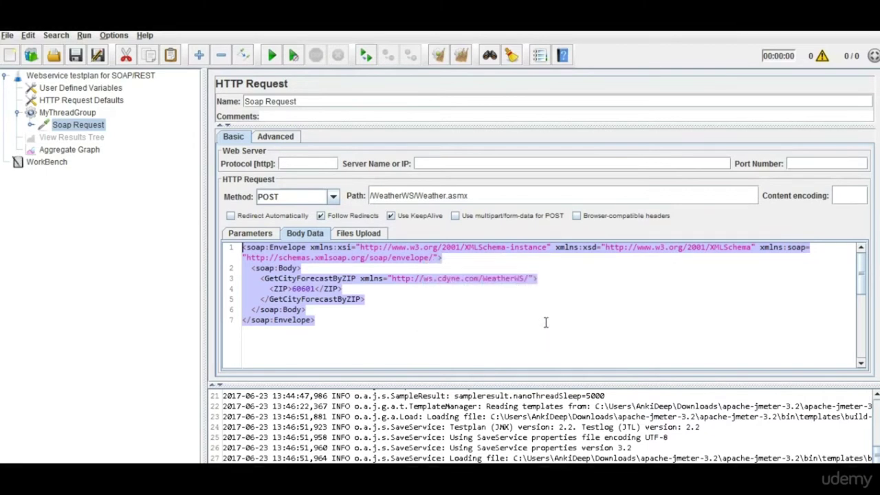
Delete the entire SOAP envelope from the Soap Request's Body Data.
{"action": "left_click", "coordinate": [354, 316]}
{"action": "left_click_drag", "start_coordinate": [344, 325], "coordinate": [217, 236]}
{"action": "key", "text": "ctrl+c"}
{"action": "key", "text": "Delete"}
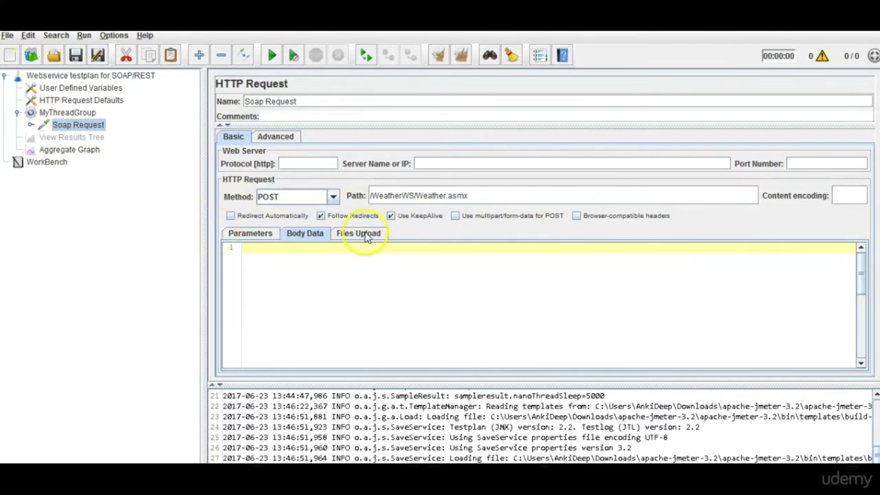
Check the Files Upload and Parameters tabs, paste the envelope back, then view the Aggregate Graph.
{"action": "left_click", "coordinate": [364, 235]}
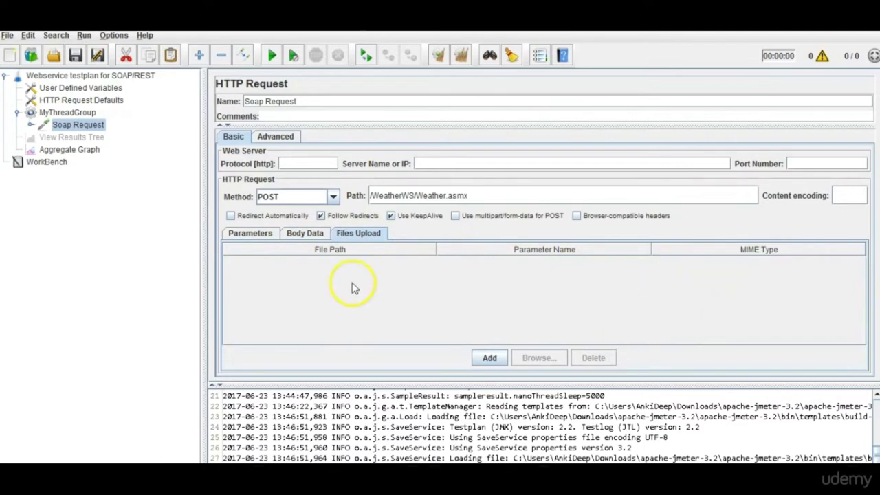
{"action": "left_click", "coordinate": [250, 235]}
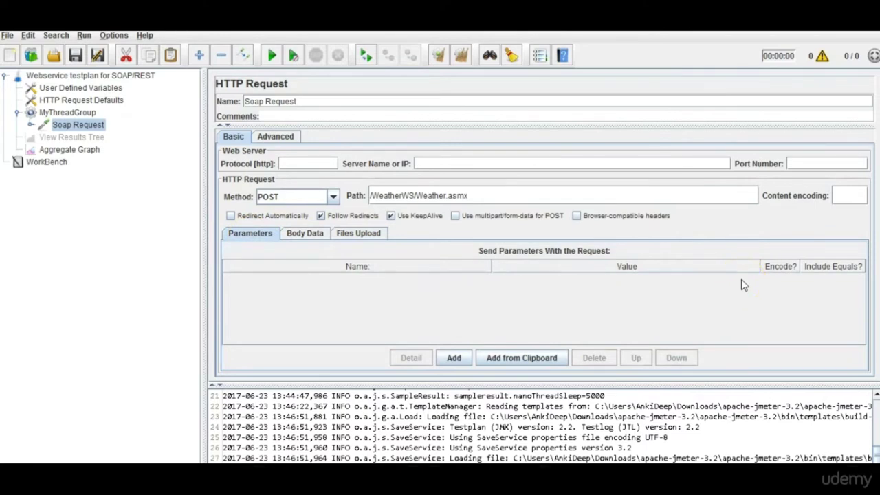
{"action": "left_click", "coordinate": [306, 235]}
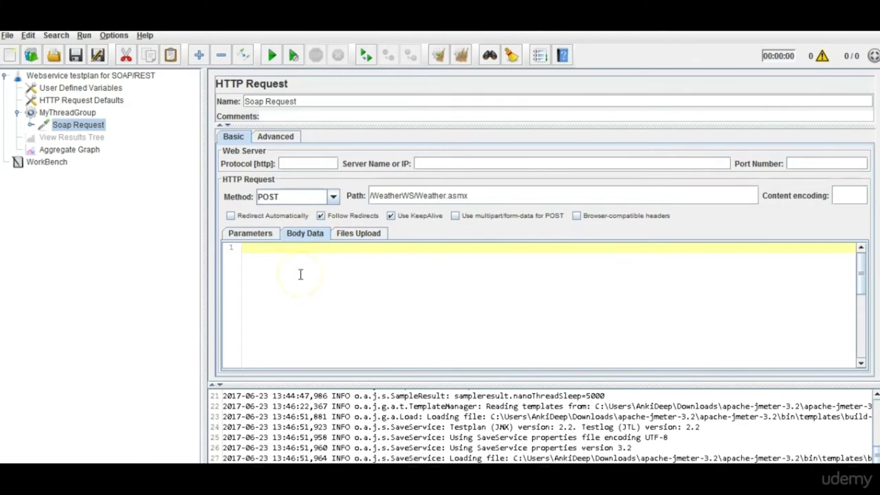
{"action": "key", "text": "ctrl+v"}
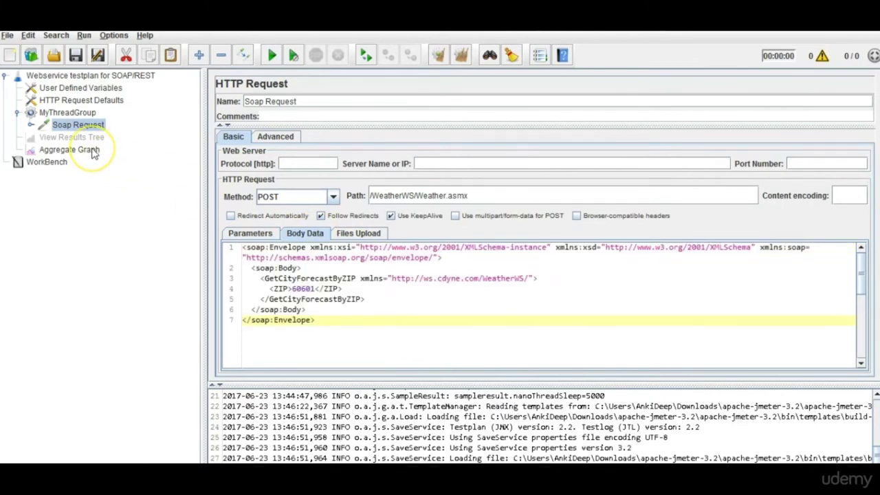
{"action": "left_click", "coordinate": [92, 151]}
{"action": "left_click_drag", "start_coordinate": [94, 153], "coordinate": [69, 153]}
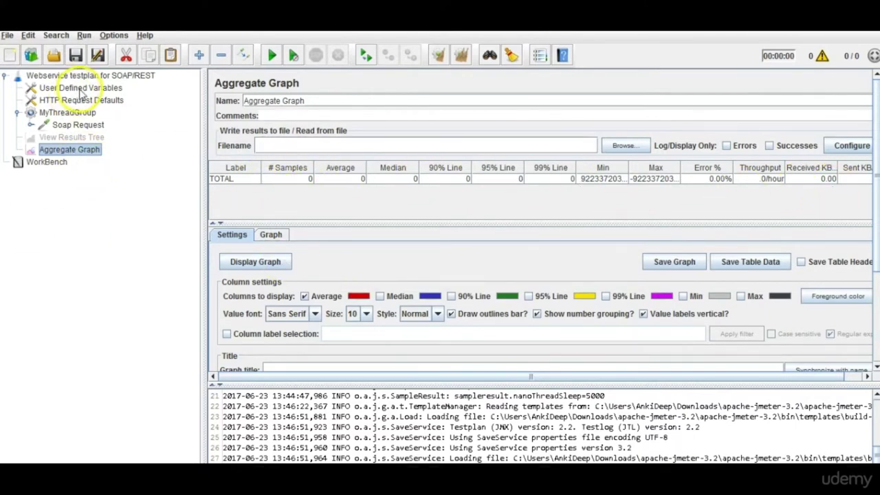
Browse the Soap Request, User Defined Variables, HTTP Request Defaults and Aggregate Graph nodes.
{"action": "left_click", "coordinate": [78, 124]}
{"action": "left_click", "coordinate": [80, 88]}
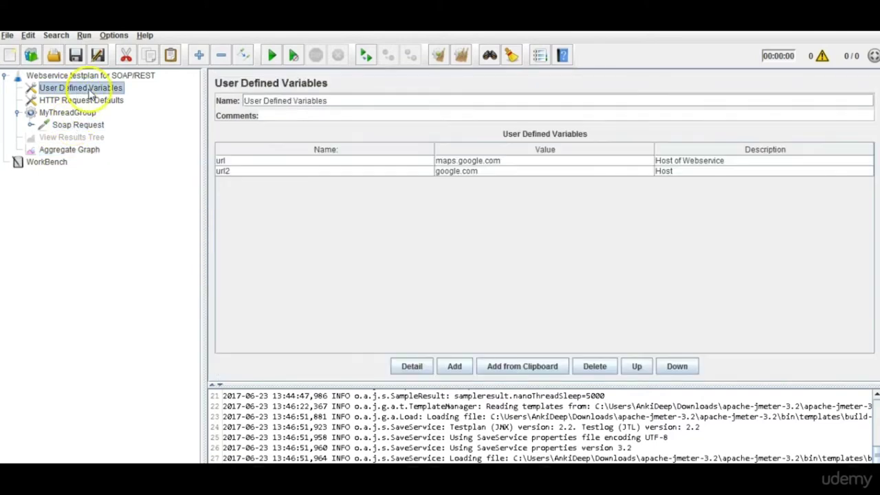
{"action": "left_click", "coordinate": [79, 126]}
{"action": "left_click", "coordinate": [81, 100]}
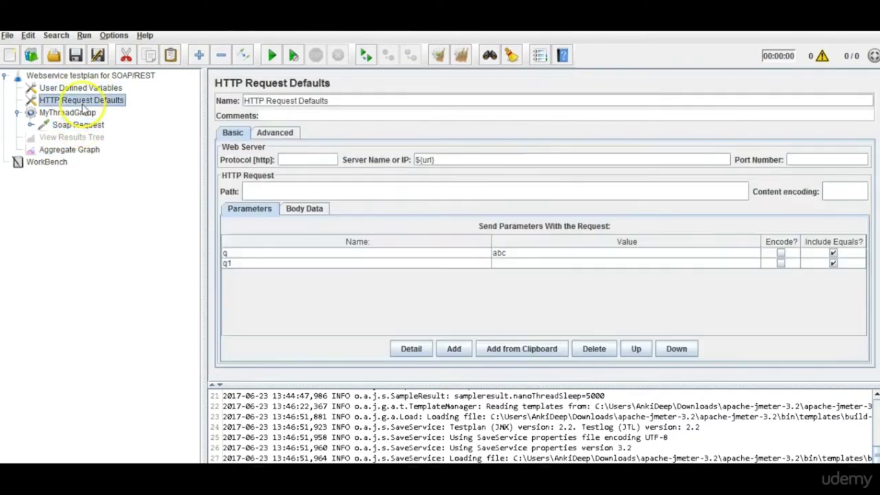
{"action": "left_click", "coordinate": [83, 90]}
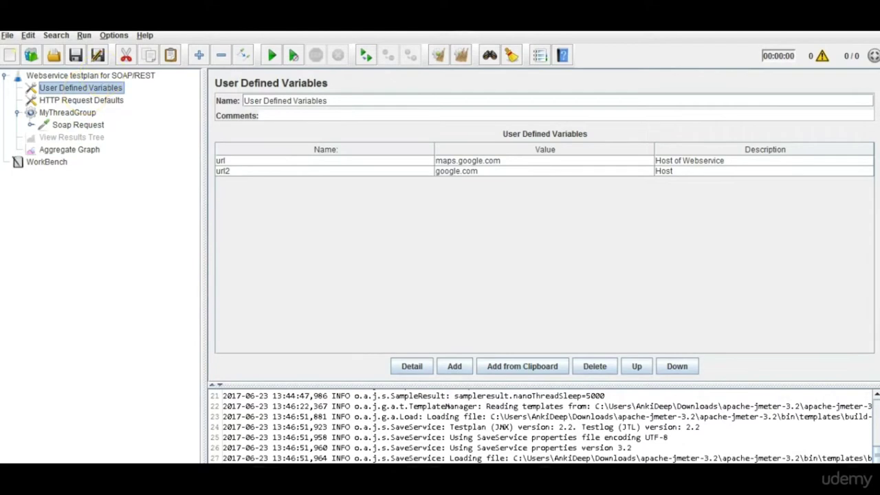
{"action": "left_click", "coordinate": [91, 149]}
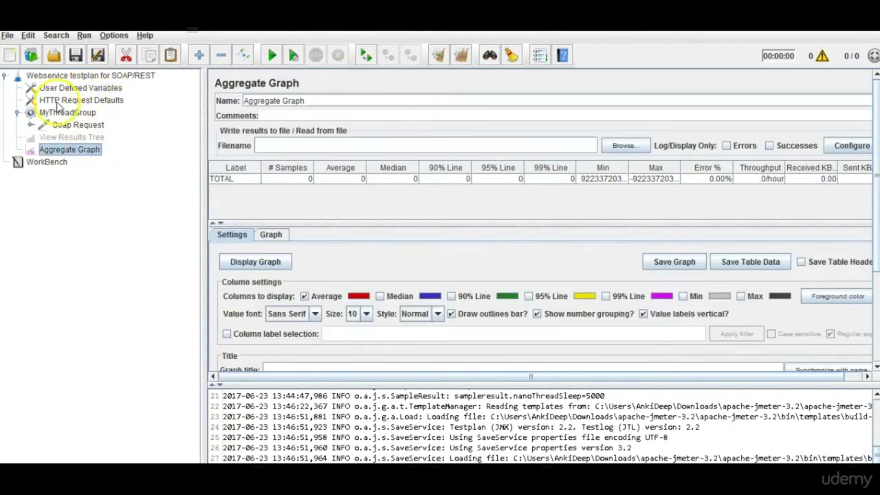
Give MyThreadGroup 1 thread, 1-second ramp-up and loop count 1, then return to Aggregate Graph.
{"action": "left_click", "coordinate": [67, 113]}
{"action": "double_click", "coordinate": [328, 181]}
{"action": "type", "text": "1"}
{"action": "double_click", "coordinate": [360, 198]}
{"action": "type", "text": "1"}
{"action": "double_click", "coordinate": [327, 214]}
{"action": "type", "text": "1"}
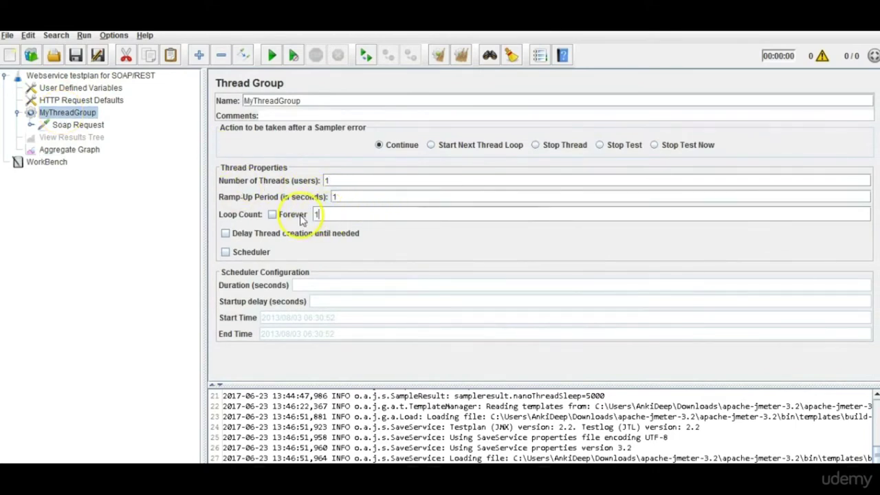
{"action": "left_click", "coordinate": [50, 154]}
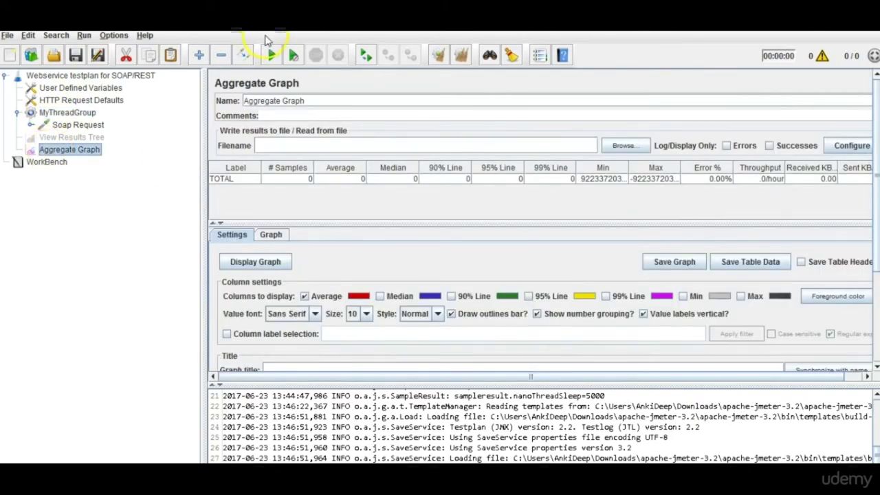
Start the test, saving the plan first as MyFirstTestPlan.jmx, and let it run.
{"action": "left_click", "coordinate": [272, 56]}
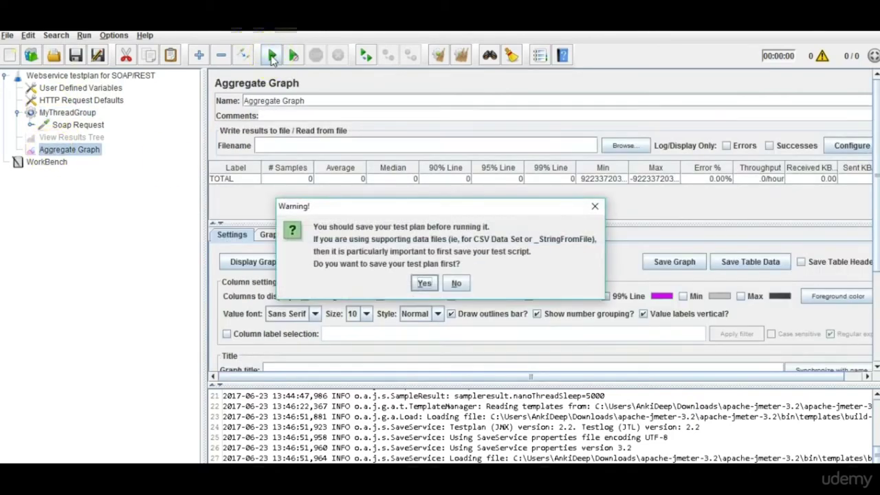
{"action": "left_click", "coordinate": [424, 283]}
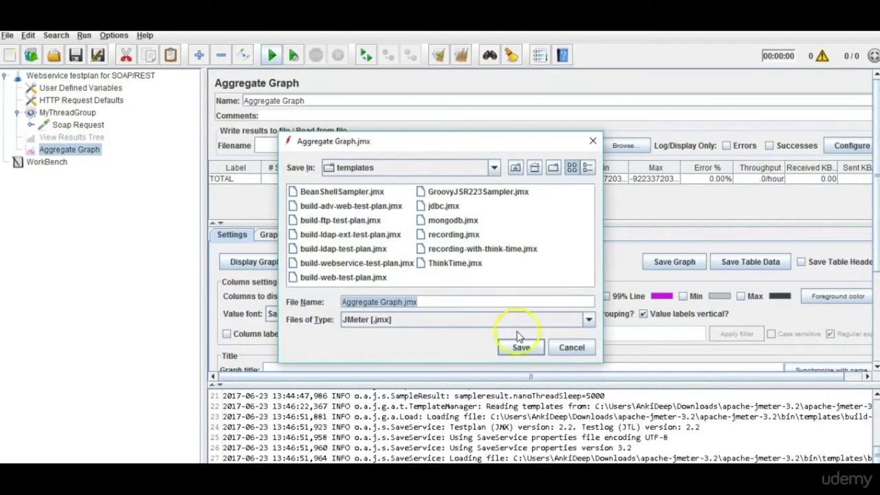
{"action": "left_click", "coordinate": [403, 302]}
{"action": "key", "text": "BackSpace"}
{"action": "key", "text": "BackSpace"}
{"action": "key", "text": "BackSpace"}
{"action": "key", "text": "BackSpace"}
{"action": "key", "text": "BackSpace"}
{"action": "key", "text": "BackSpace"}
{"action": "key", "text": "BackSpace"}
{"action": "key", "text": "BackSpace"}
{"action": "key", "text": "BackSpace"}
{"action": "key", "text": "BackSpace"}
{"action": "key", "text": "BackSpace"}
{"action": "key", "text": "BackSpace"}
{"action": "key", "text": "BackSpace"}
{"action": "key", "text": "BackSpace"}
{"action": "key", "text": "BackSpace"}
{"action": "type", "text": "My"}
{"action": "type", "text": "FirstT"}
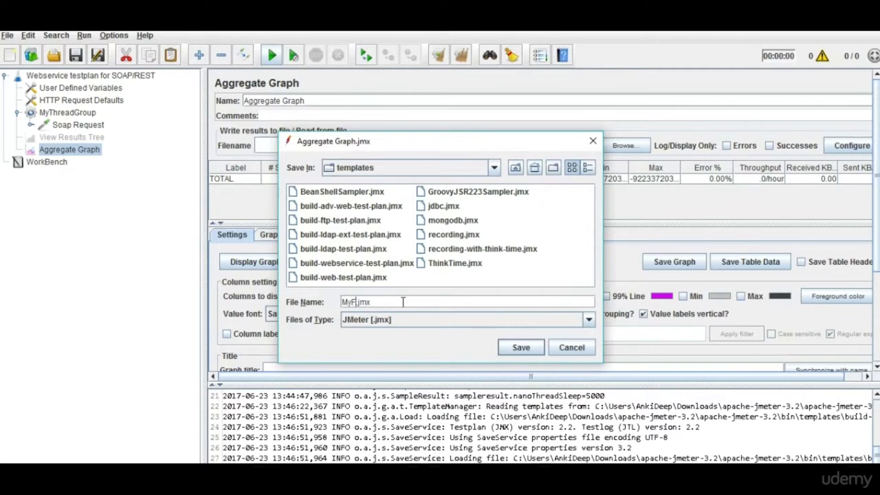
{"action": "type", "text": "estPlan"}
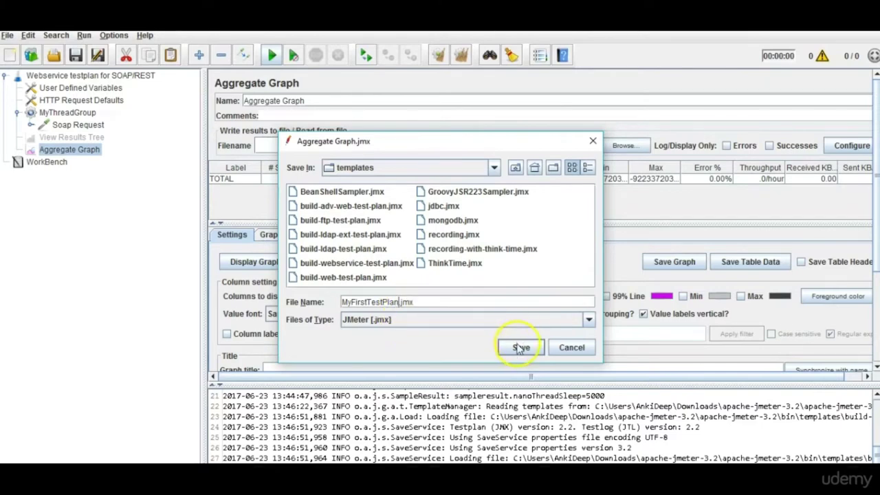
{"action": "left_click", "coordinate": [520, 347]}
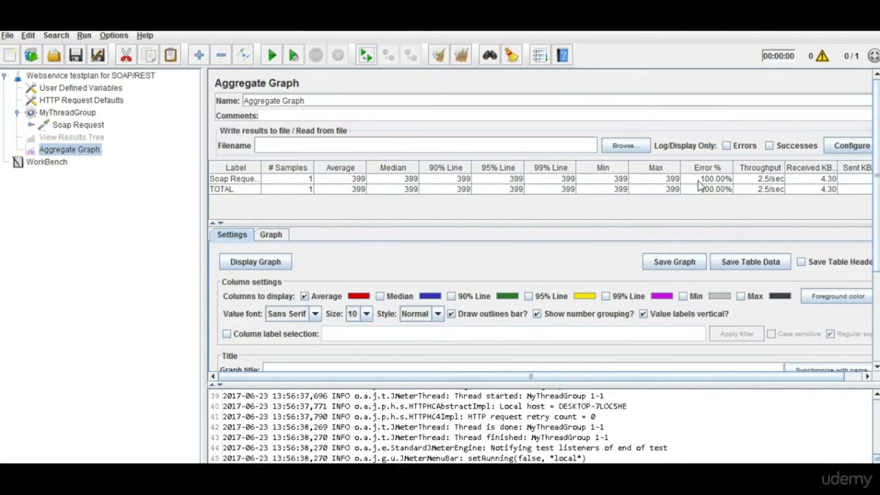
{"action": "left_click", "coordinate": [76, 124]}
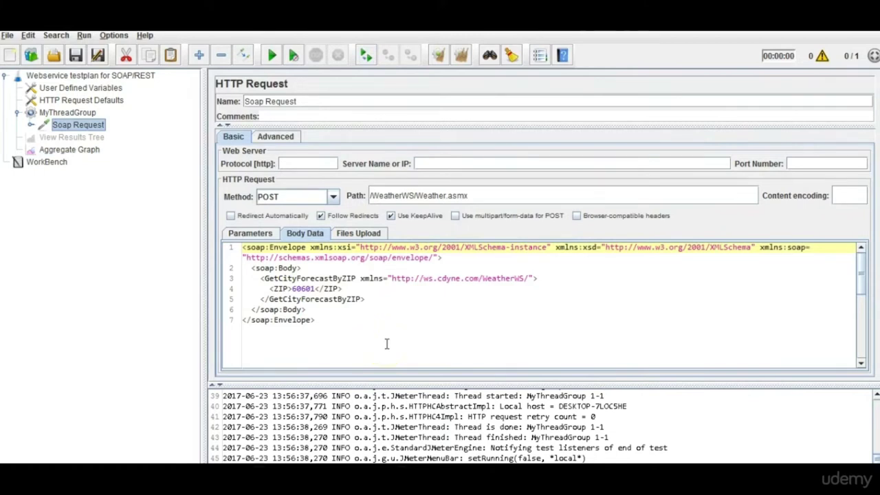
Show the Aggregate Graph's chart, enlarging the area to reveal the Soap Request's red average bar.
{"action": "left_click", "coordinate": [85, 151]}
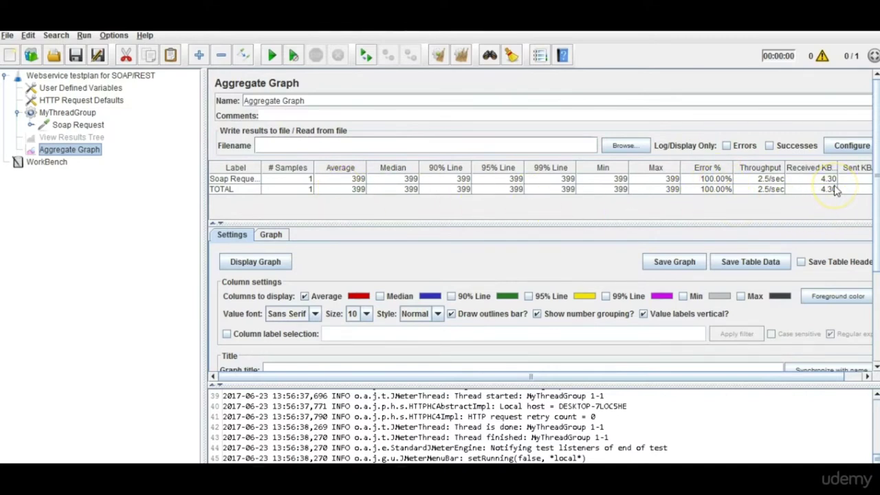
{"action": "left_click", "coordinate": [279, 238]}
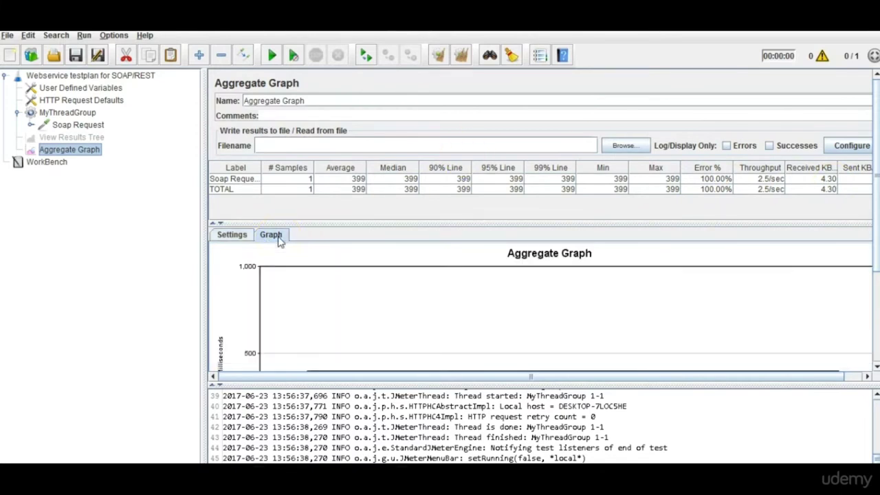
{"action": "left_click_drag", "start_coordinate": [482, 380], "coordinate": [482, 414]}
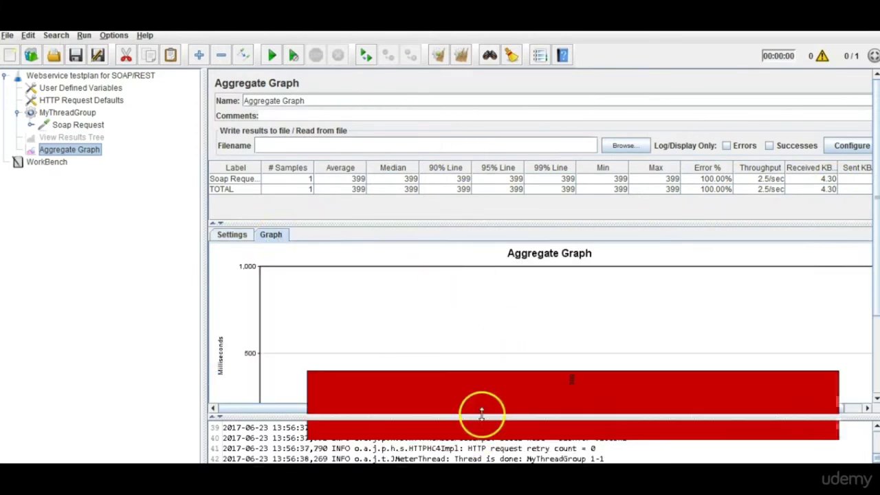
{"action": "left_click_drag", "start_coordinate": [875, 265], "coordinate": [866, 349]}
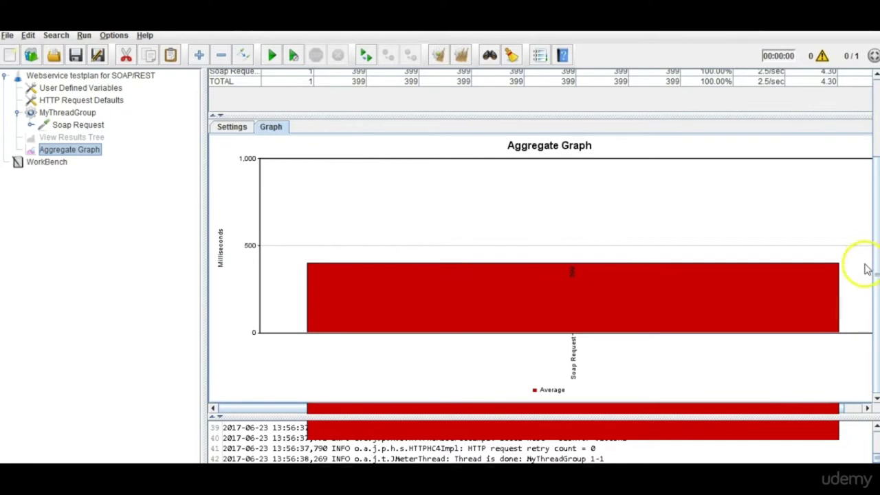
{"action": "scroll", "coordinate": [875, 230], "scroll_direction": "up", "scroll_amount": 3}
{"action": "left_click_drag", "start_coordinate": [876, 231], "coordinate": [877, 195]}
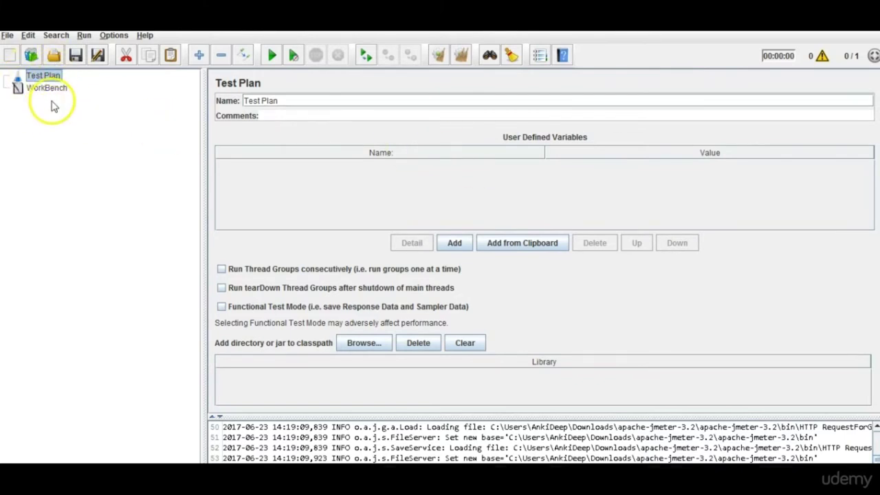
Add a Thread Group under the Test Plan via Threads (Users).
{"action": "left_click", "coordinate": [55, 93]}
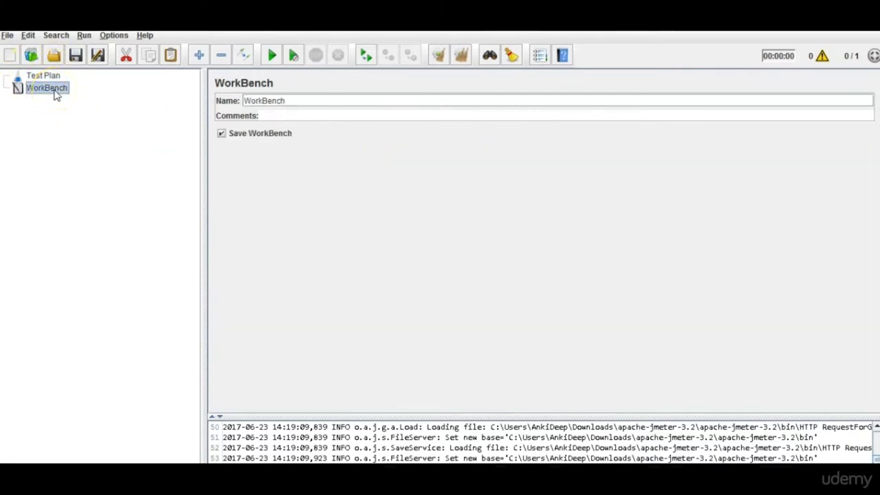
{"action": "left_click", "coordinate": [48, 77]}
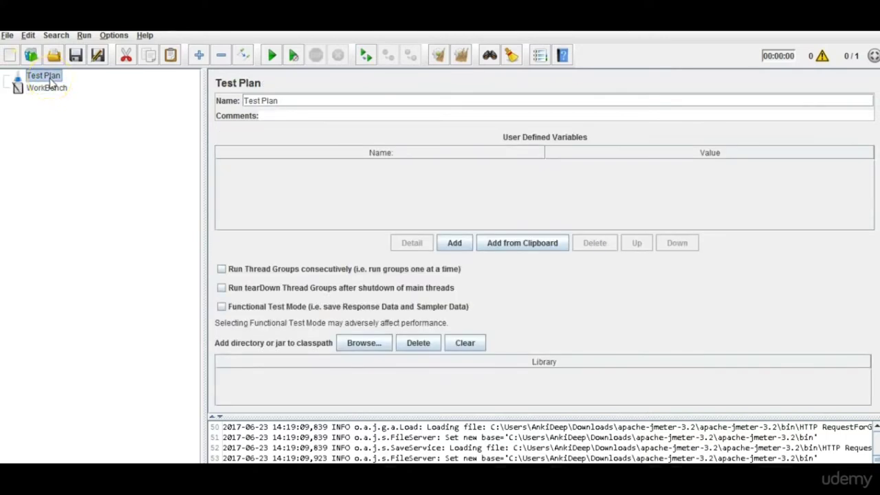
{"action": "right_click", "coordinate": [51, 82]}
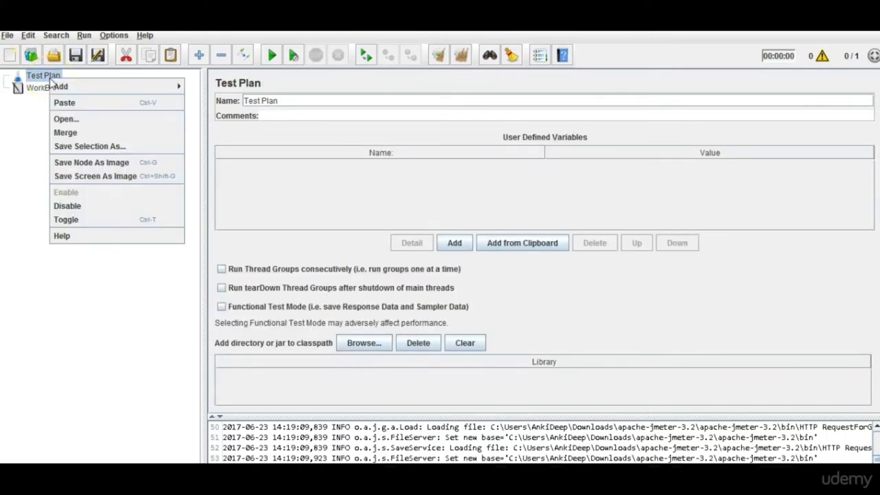
{"action": "mouse_move", "coordinate": [81, 86]}
{"action": "mouse_move", "coordinate": [220, 93]}
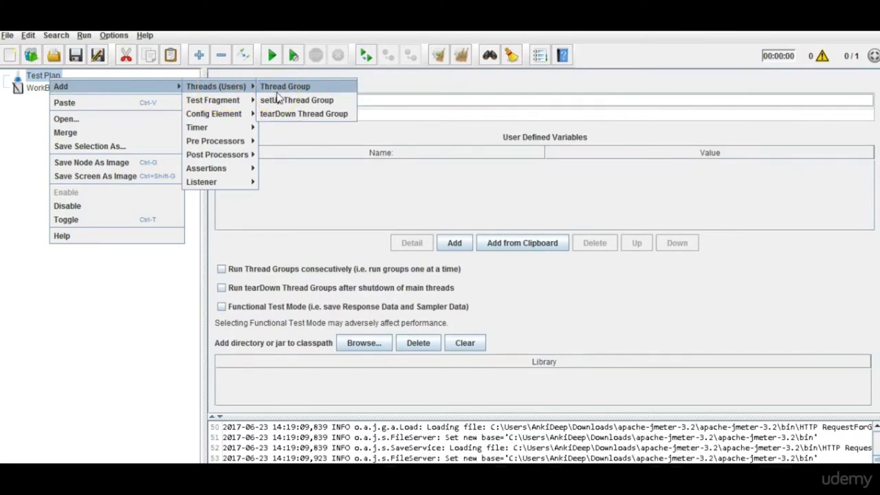
{"action": "left_click", "coordinate": [278, 93]}
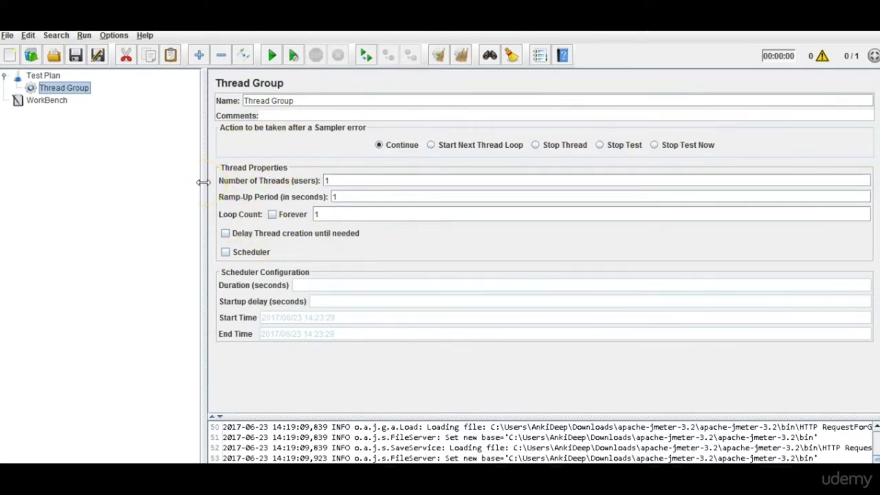
Add an HTTP Request sampler inside the Thread Group.
{"action": "right_click", "coordinate": [75, 92]}
{"action": "mouse_move", "coordinate": [87, 100]}
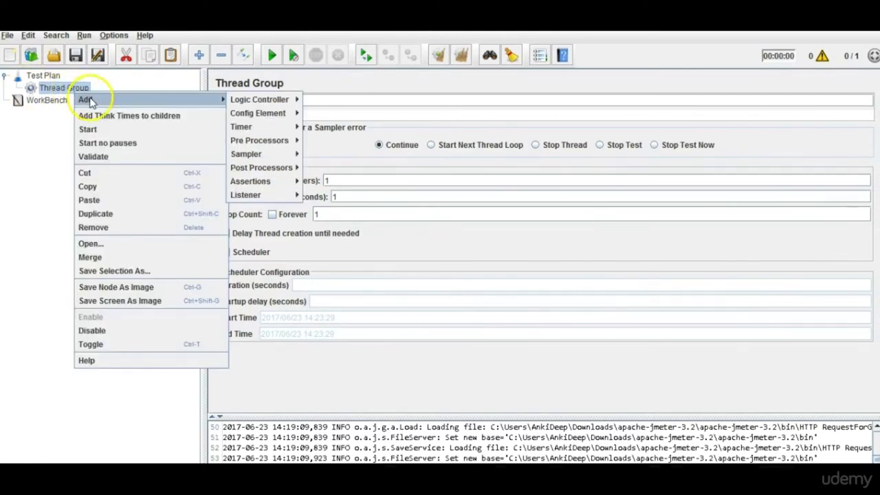
{"action": "mouse_move", "coordinate": [247, 154]}
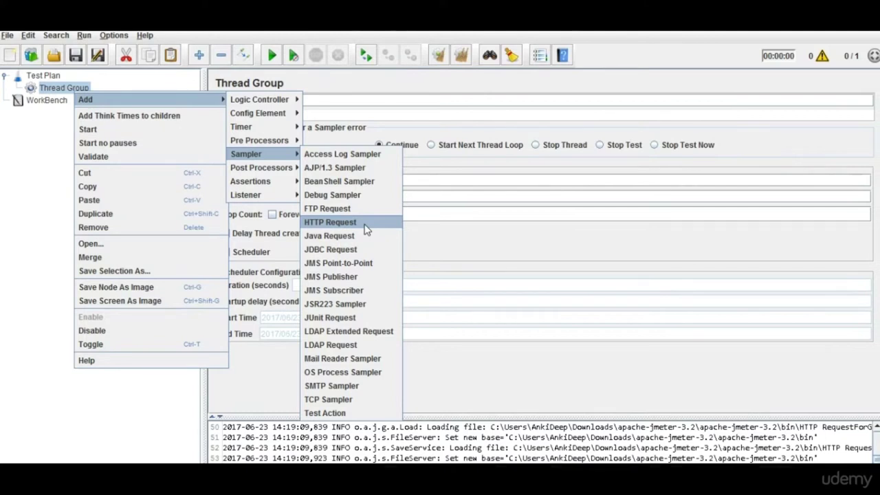
{"action": "left_click", "coordinate": [366, 229]}
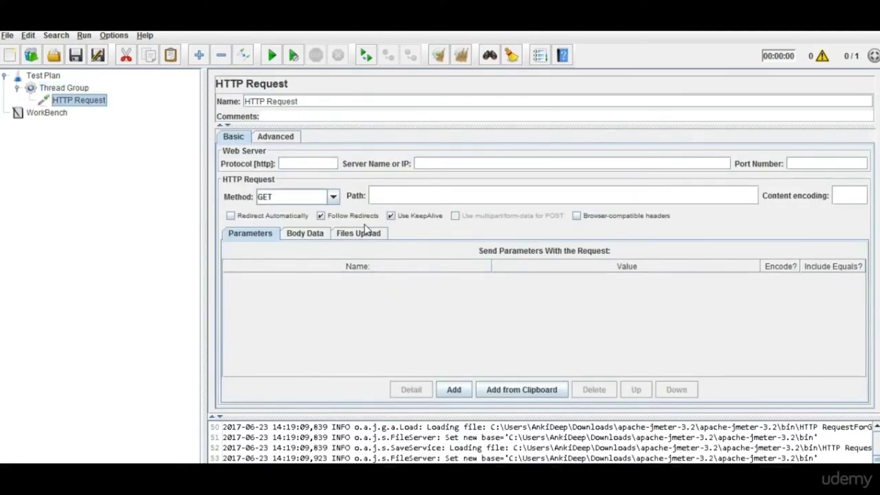
{"action": "left_click", "coordinate": [100, 107]}
{"action": "left_click", "coordinate": [333, 197]}
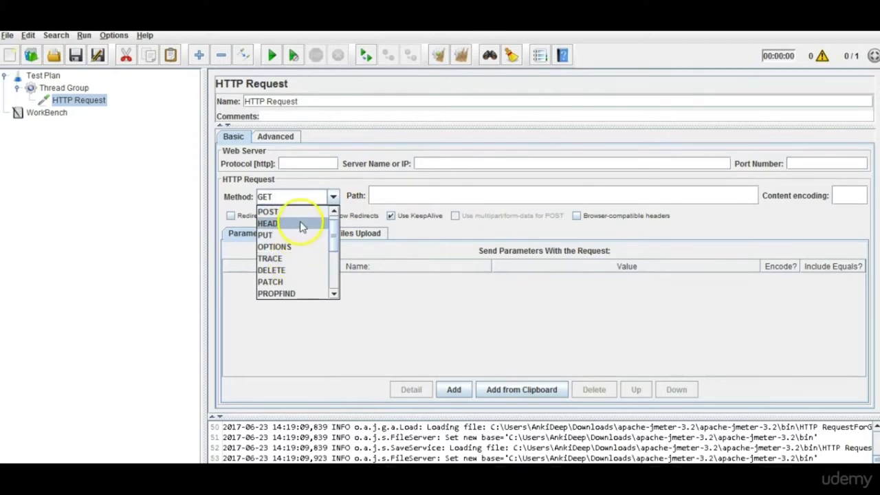
{"action": "mouse_move", "coordinate": [331, 236]}
{"action": "left_mouse_down"}
{"action": "mouse_move", "coordinate": [336, 286]}
{"action": "mouse_move", "coordinate": [337, 223]}
{"action": "left_mouse_up"}
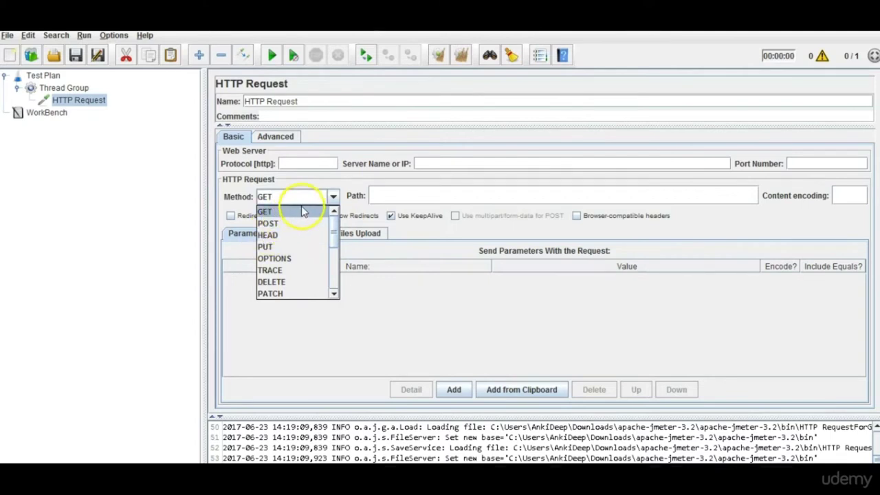
{"action": "left_click", "coordinate": [331, 198]}
{"action": "left_click", "coordinate": [478, 328]}
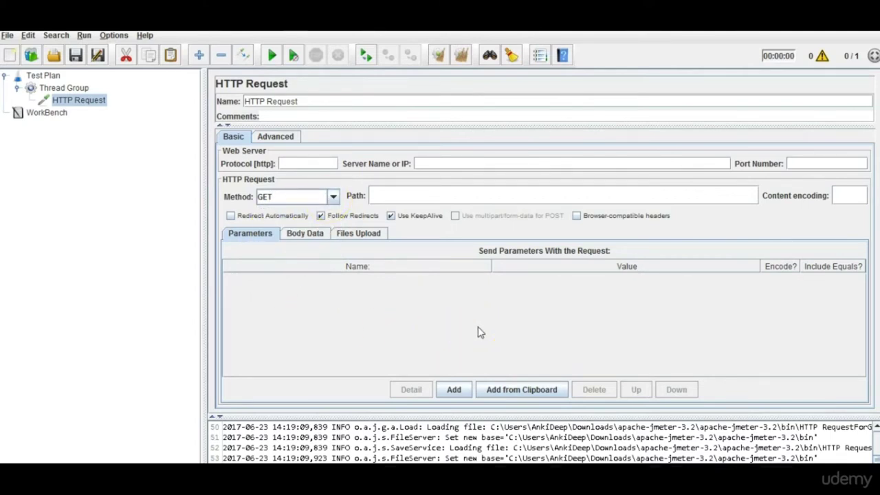
{"action": "left_click", "coordinate": [61, 169]}
{"action": "left_click", "coordinate": [88, 103]}
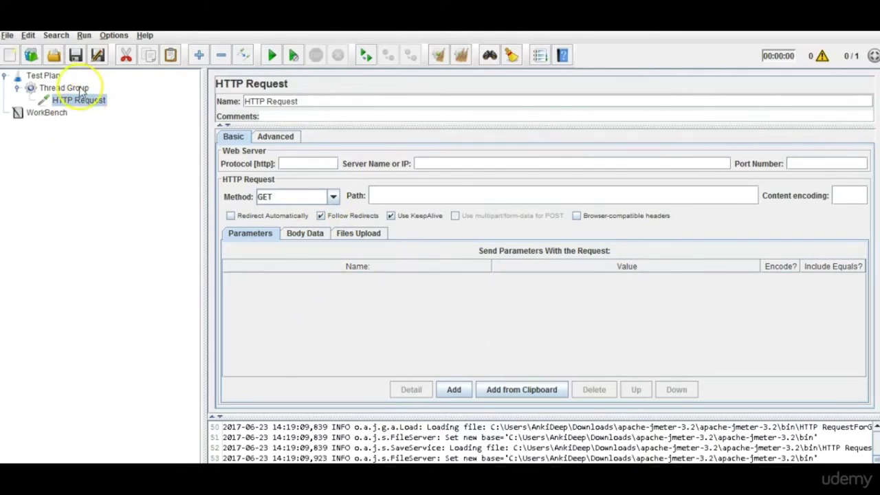
Add a View Results Tree listener to the Thread Group.
{"action": "left_click", "coordinate": [81, 90]}
{"action": "right_click", "coordinate": [80, 89]}
{"action": "mouse_move", "coordinate": [121, 98]}
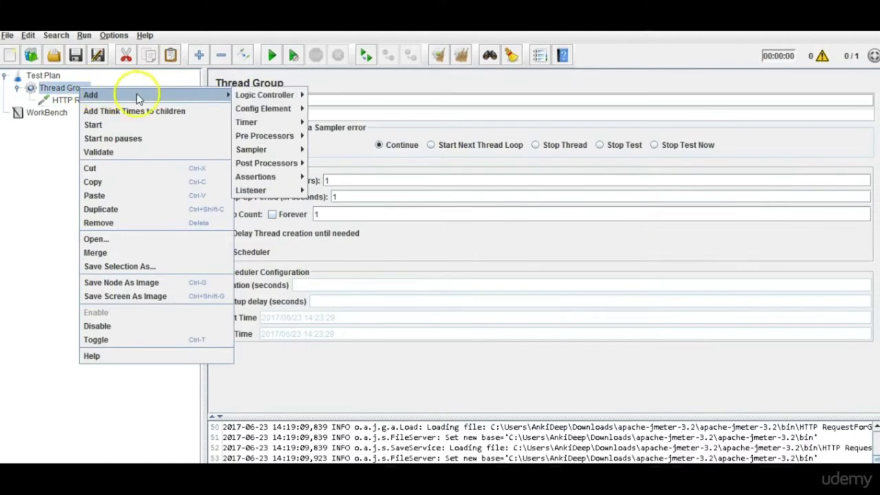
{"action": "mouse_move", "coordinate": [272, 193]}
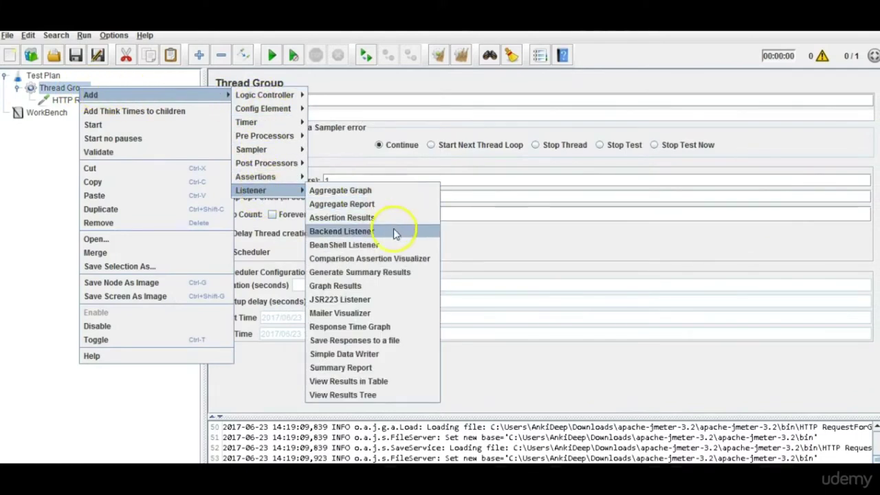
{"action": "left_click", "coordinate": [393, 395]}
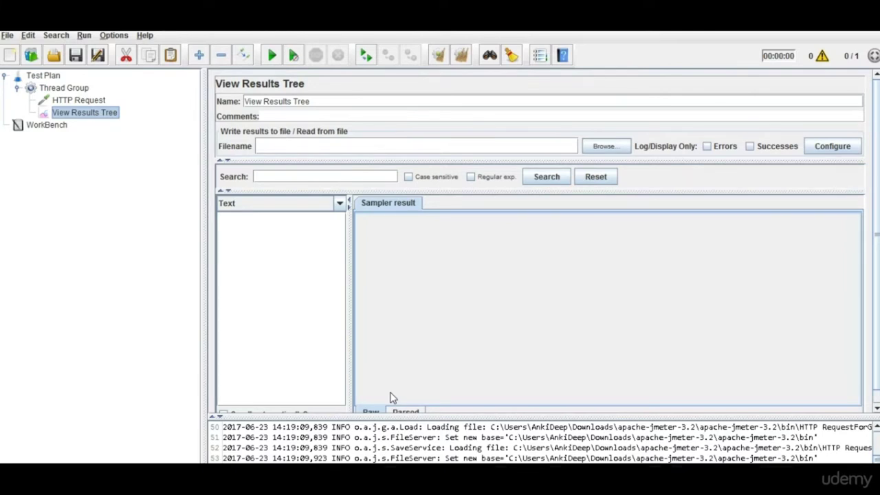
Review the Test Plan, Thread Group and View Results Tree settings.
{"action": "left_click", "coordinate": [45, 77]}
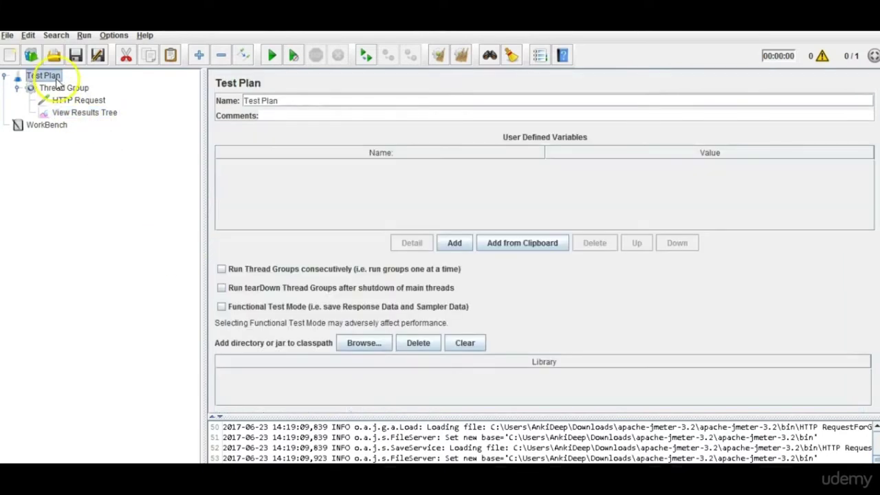
{"action": "left_click", "coordinate": [61, 88]}
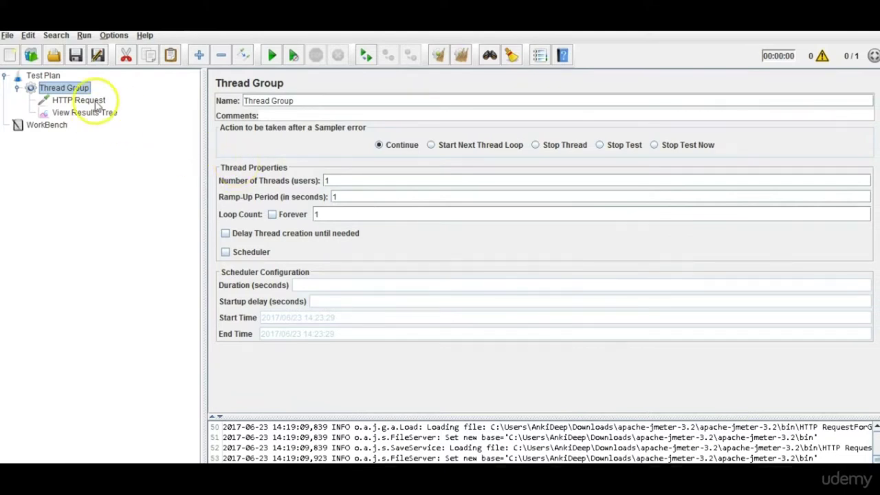
{"action": "left_click", "coordinate": [92, 114]}
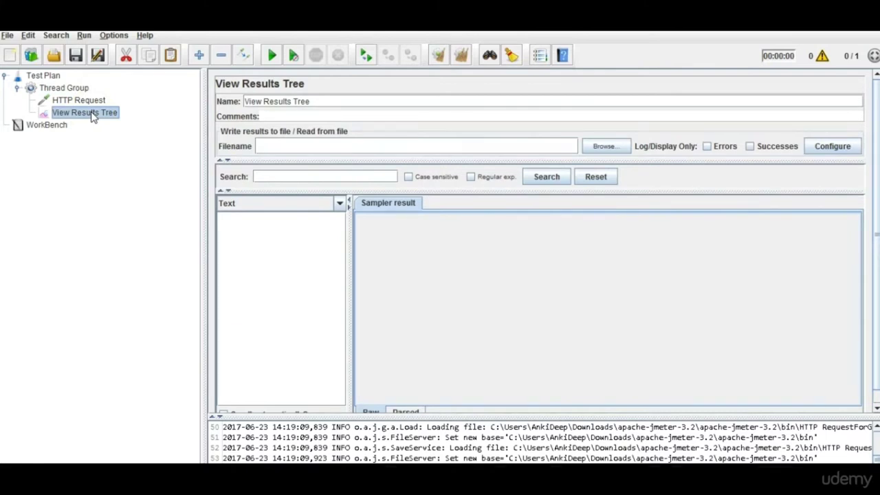
{"action": "left_click", "coordinate": [65, 89]}
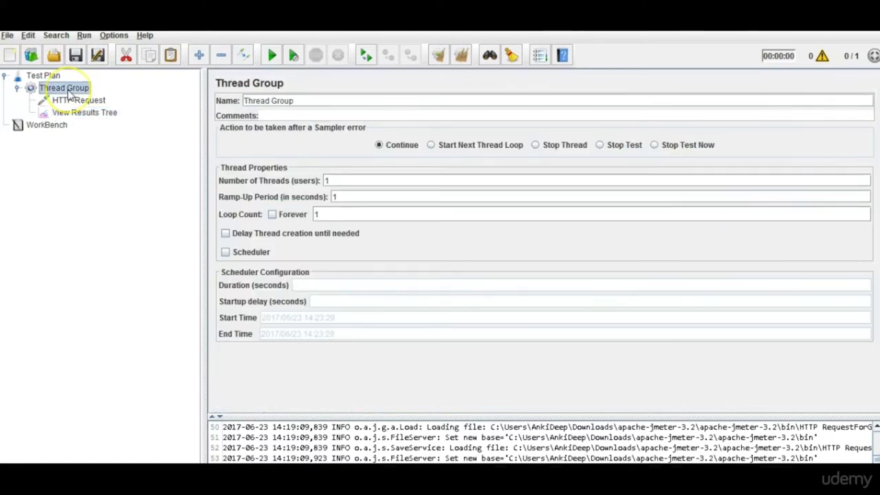
Add a View Results in Table listener to the Thread Group.
{"action": "right_click", "coordinate": [67, 91]}
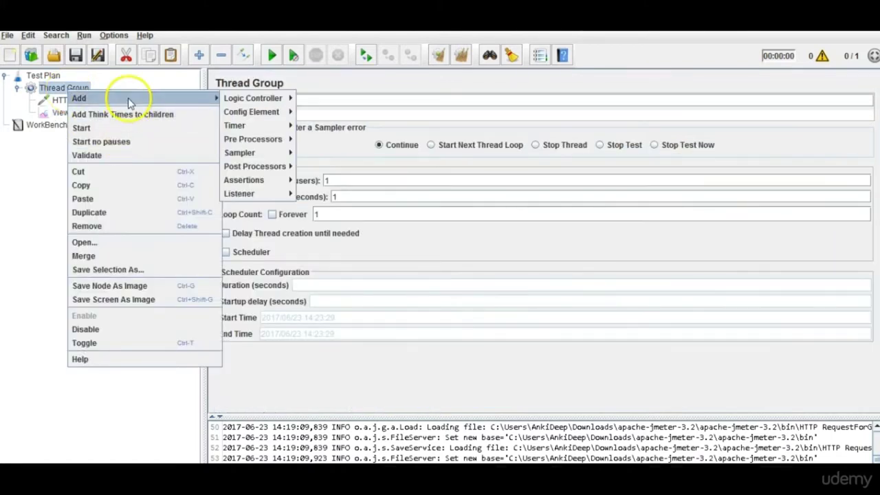
{"action": "mouse_move", "coordinate": [213, 103]}
{"action": "mouse_move", "coordinate": [255, 193]}
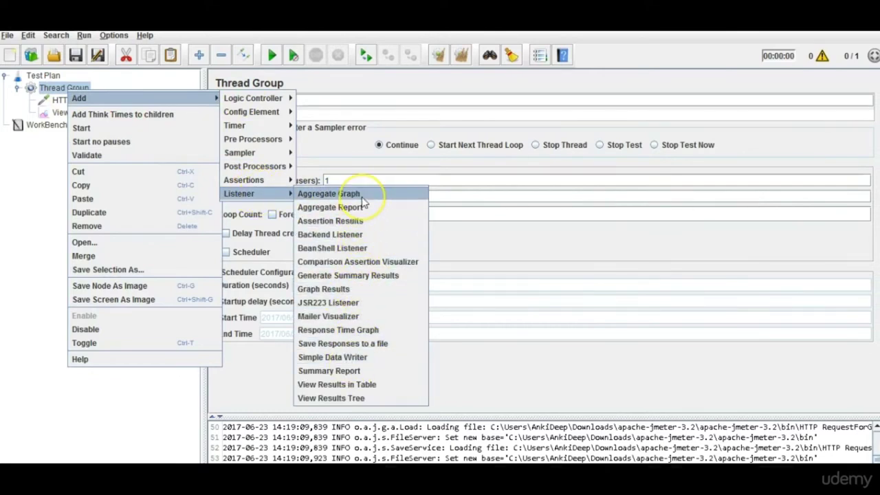
{"action": "left_click", "coordinate": [365, 385]}
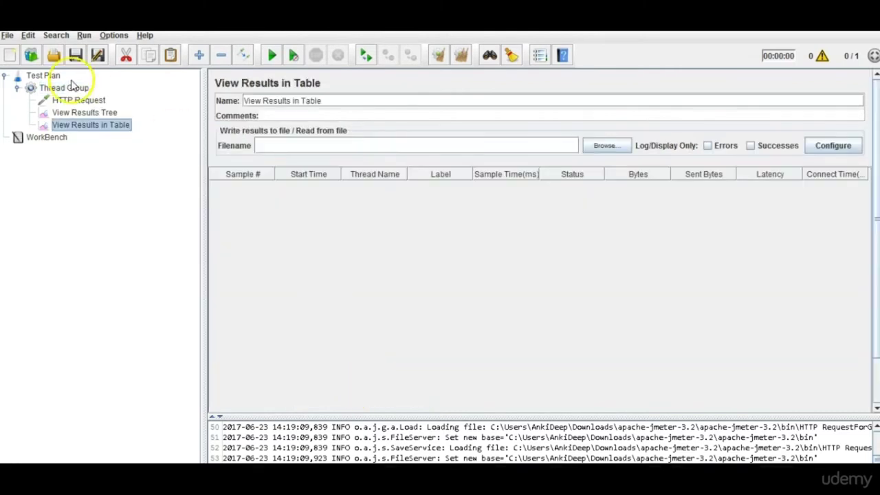
Add an Aggregate Graph listener to the Thread Group.
{"action": "left_click", "coordinate": [65, 89]}
{"action": "right_click", "coordinate": [68, 91]}
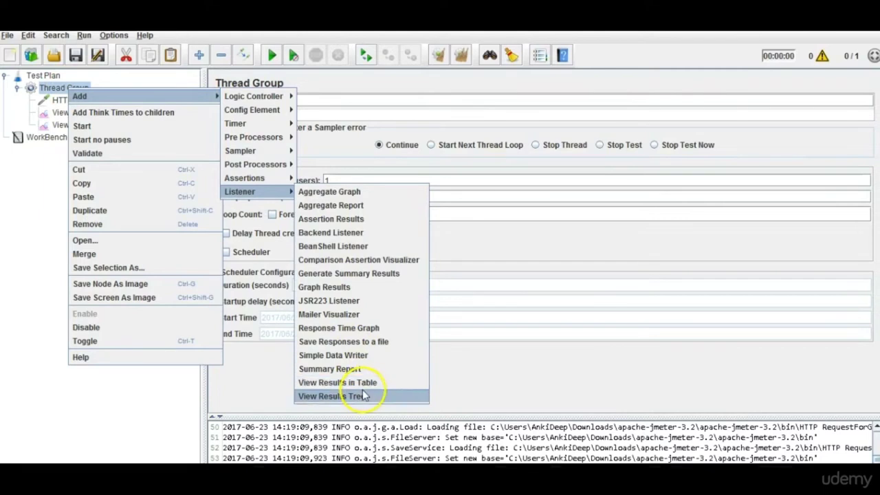
{"action": "left_click", "coordinate": [365, 192]}
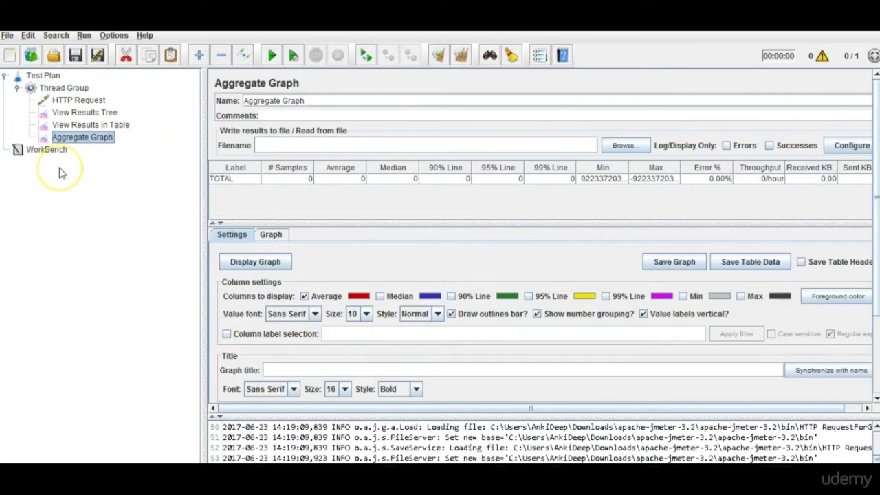
{"action": "left_click", "coordinate": [44, 76]}
Rename the Test Plan to MySecondTestPlan.
{"action": "left_click", "coordinate": [293, 103]}
{"action": "left_click_drag", "start_coordinate": [293, 104], "coordinate": [199, 98]}
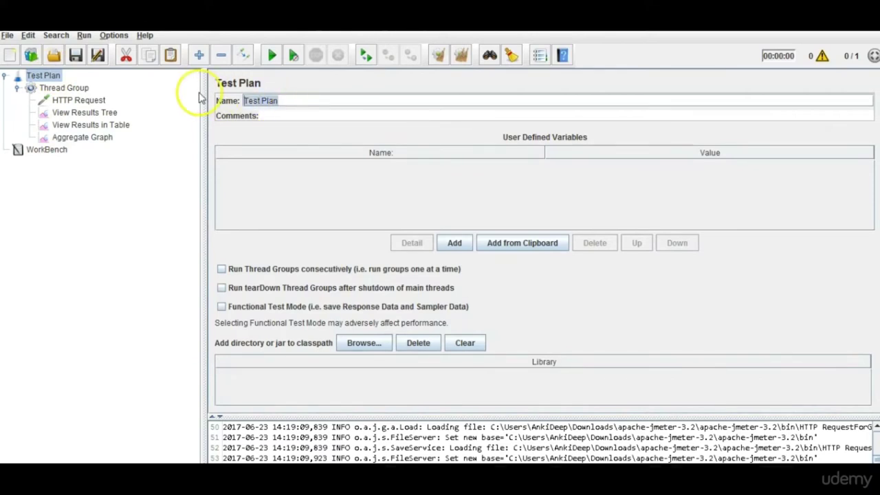
{"action": "type", "text": "My"}
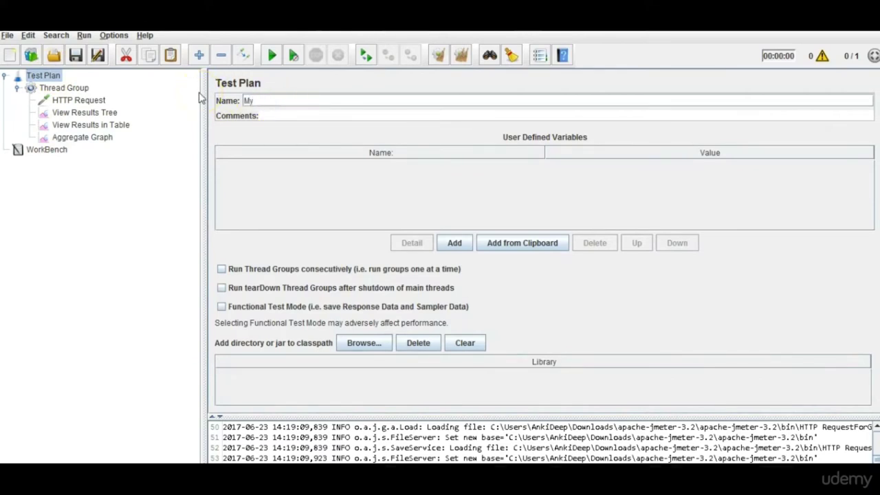
{"action": "type", "text": "SecondTestPlan"}
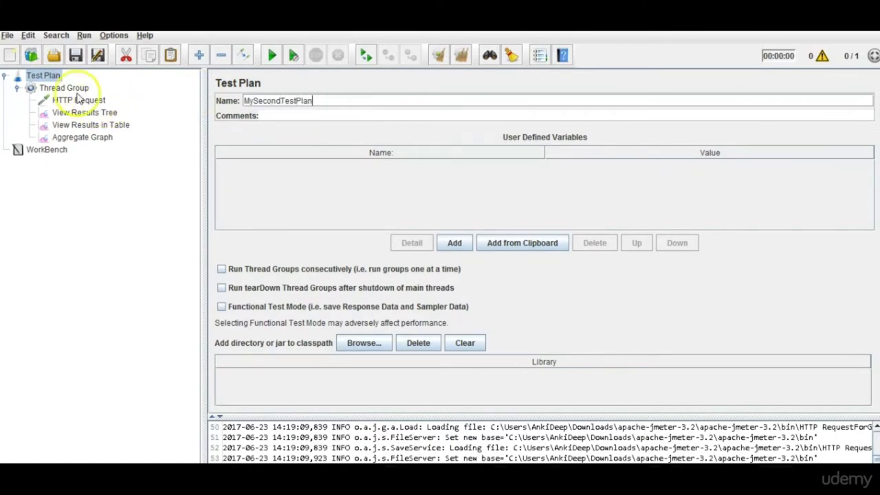
Rename the Thread Group to MyTG.
{"action": "left_click", "coordinate": [69, 88]}
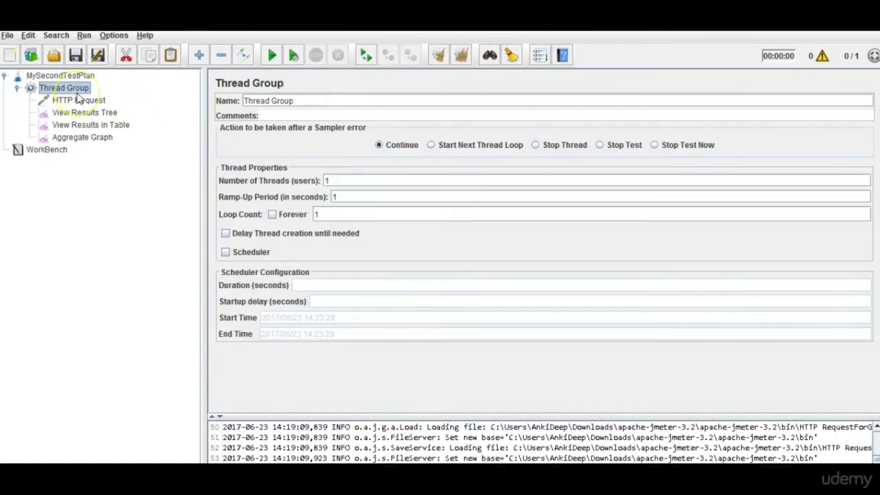
{"action": "triple_click", "coordinate": [308, 100]}
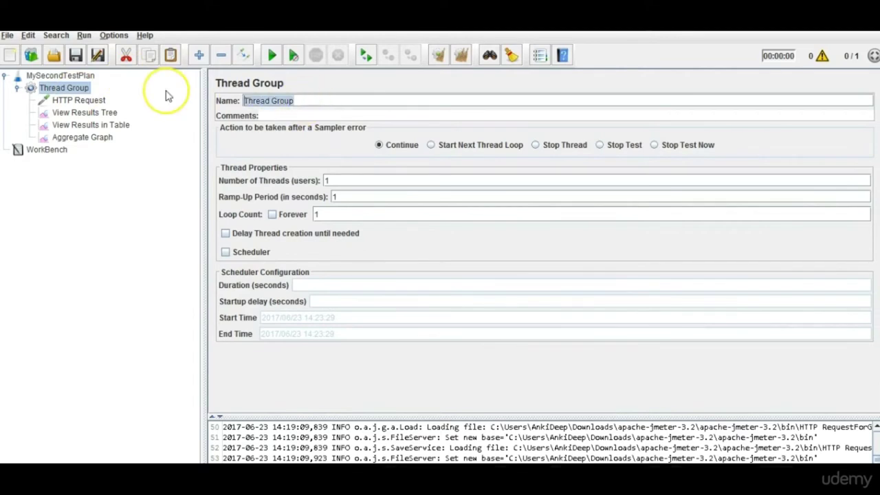
{"action": "type", "text": "MyTG"}
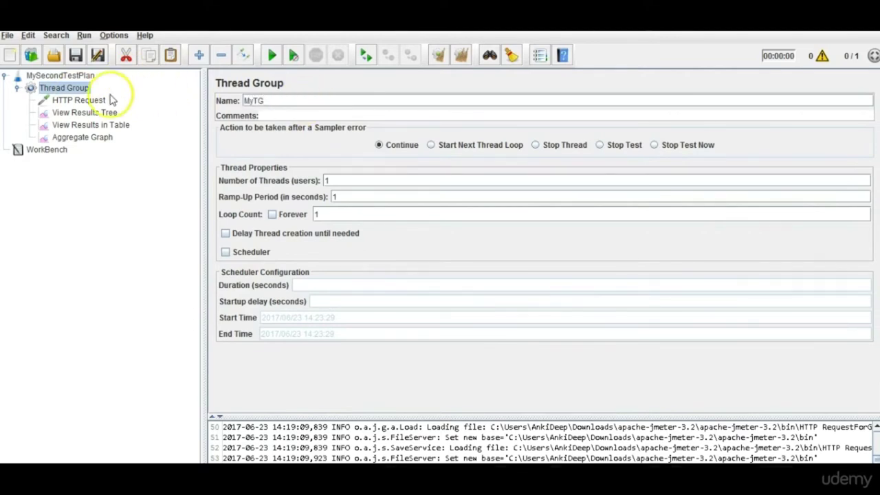
{"action": "left_click", "coordinate": [78, 100]}
Rename the HTTP Request sampler to Request.
{"action": "left_click", "coordinate": [320, 103]}
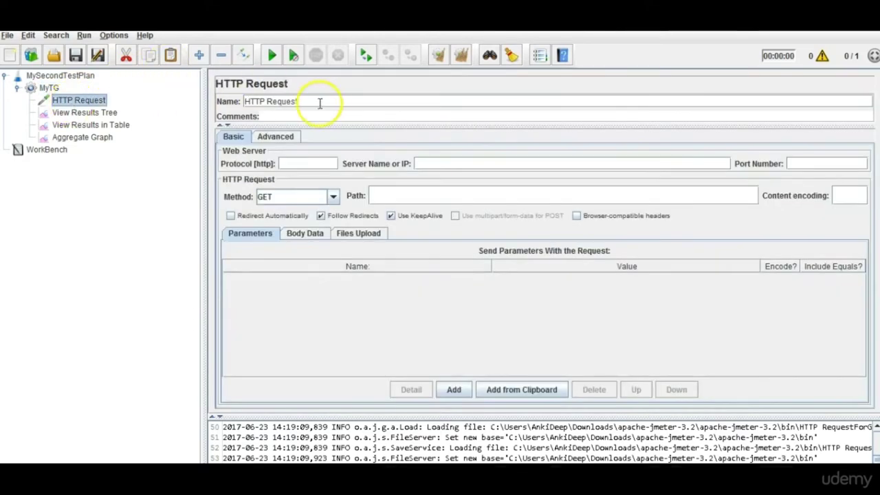
{"action": "triple_click", "coordinate": [328, 104]}
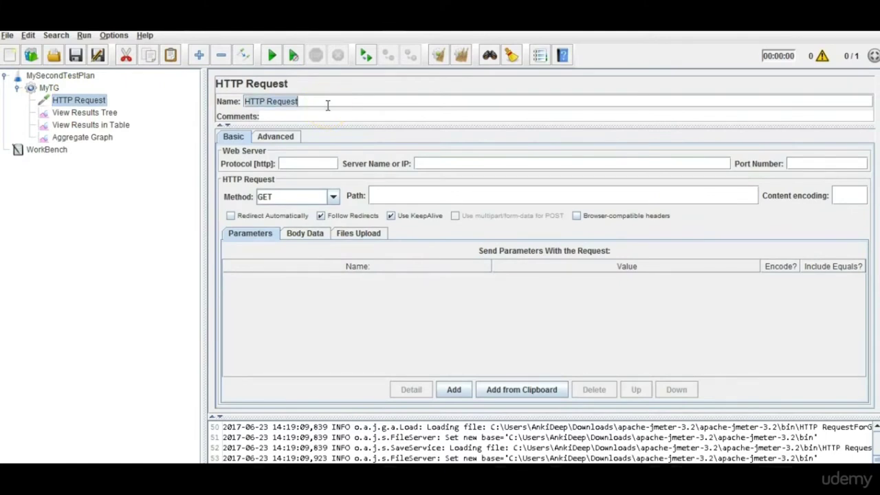
{"action": "type", "text": "Request"}
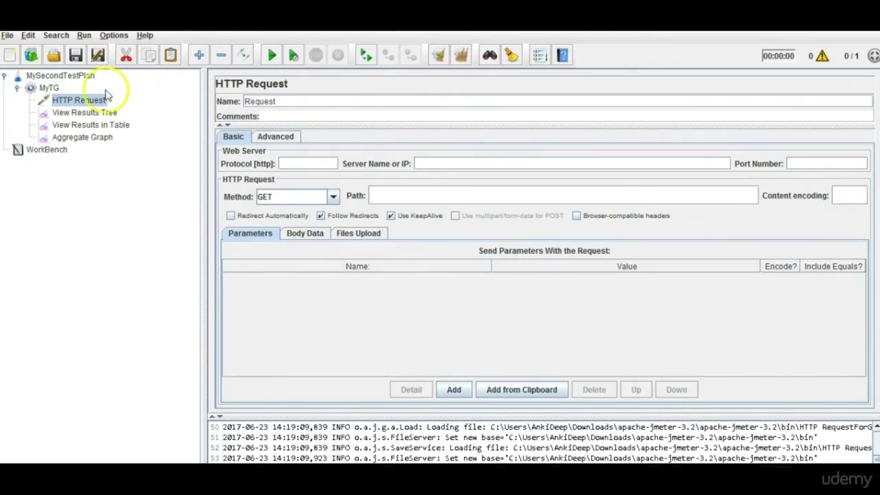
{"action": "left_click", "coordinate": [81, 112]}
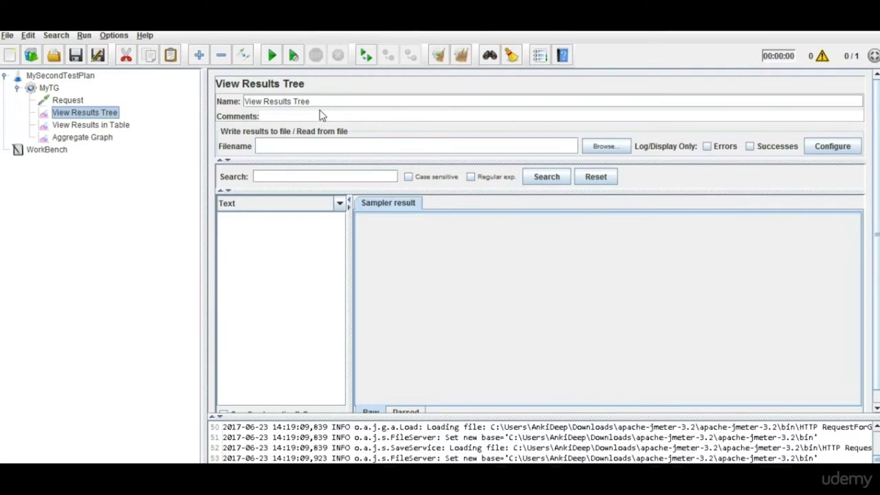
Add a new empty Thread Group to MySecondTestPlan.
{"action": "left_click", "coordinate": [17, 88]}
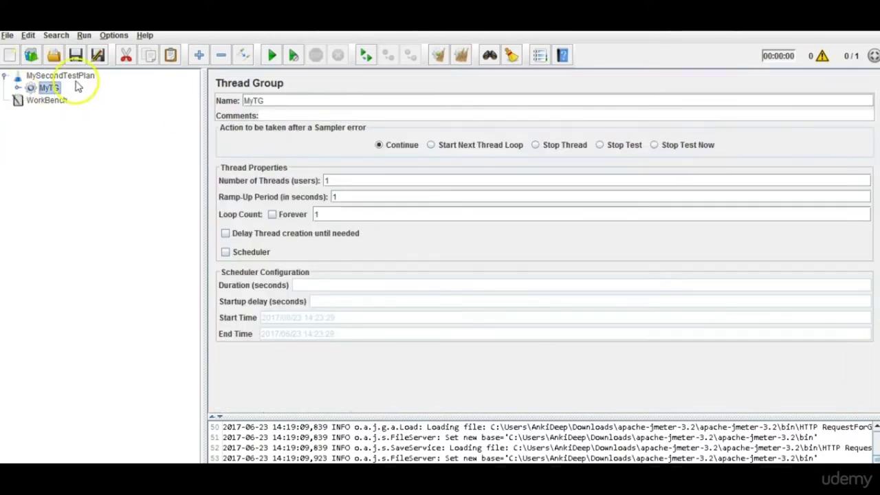
{"action": "left_click", "coordinate": [62, 76]}
{"action": "right_click", "coordinate": [75, 79]}
{"action": "mouse_move", "coordinate": [93, 89]}
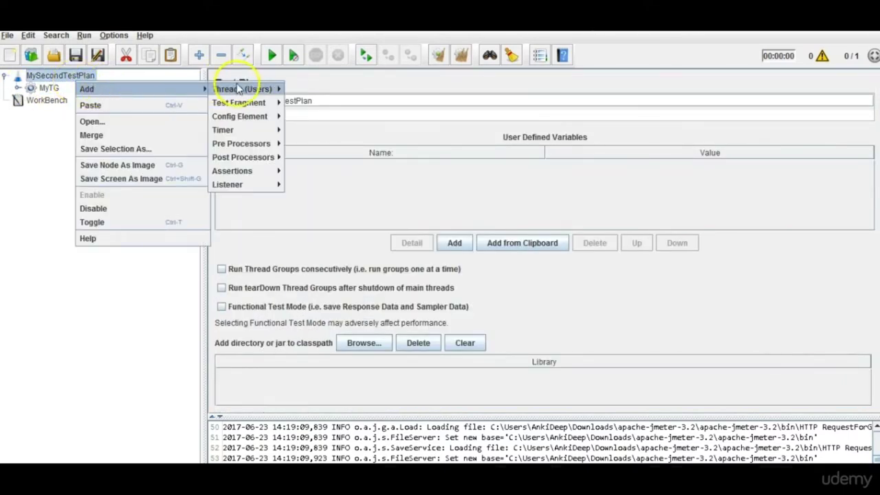
{"action": "mouse_move", "coordinate": [255, 89]}
{"action": "left_click", "coordinate": [314, 88]}
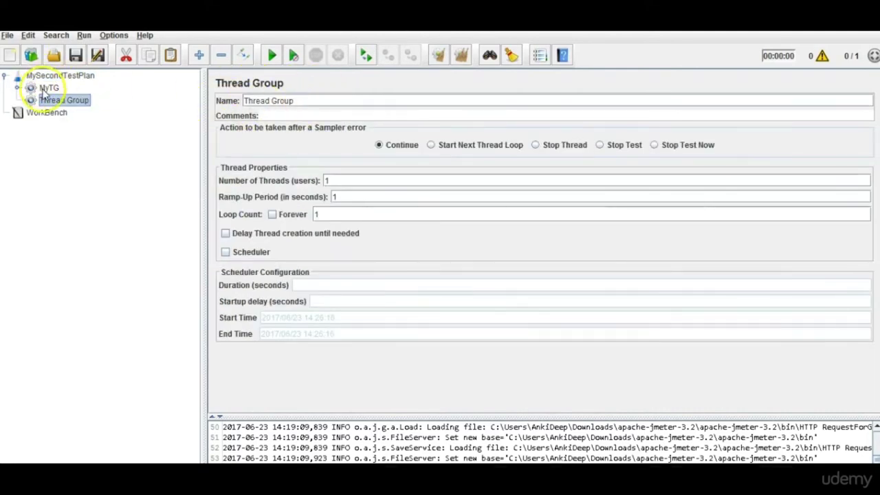
Paste a copy of MyTG into the test plan and delete the empty Thread Group.
{"action": "left_click", "coordinate": [46, 89]}
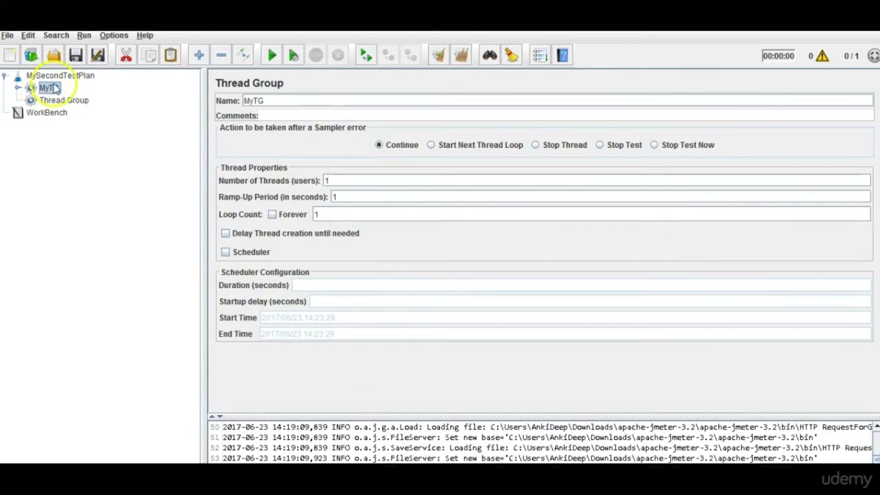
{"action": "left_click", "coordinate": [59, 78]}
{"action": "key", "text": "ctrl+v"}
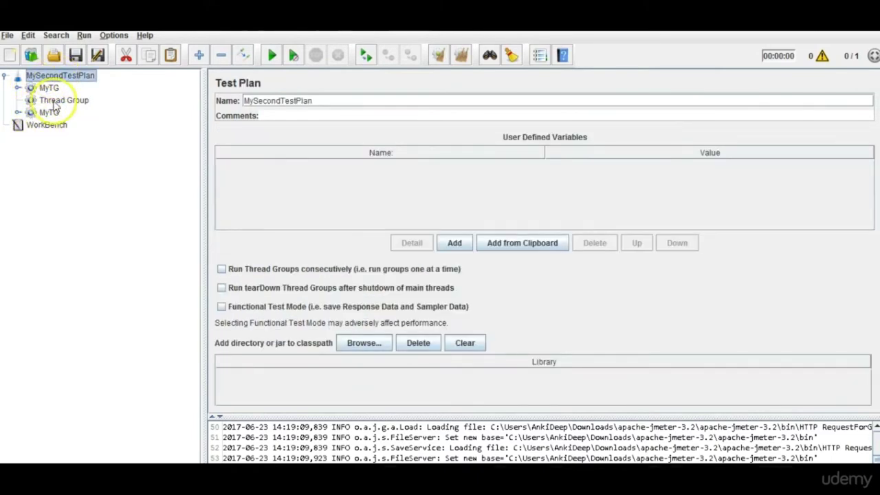
{"action": "left_click", "coordinate": [56, 102]}
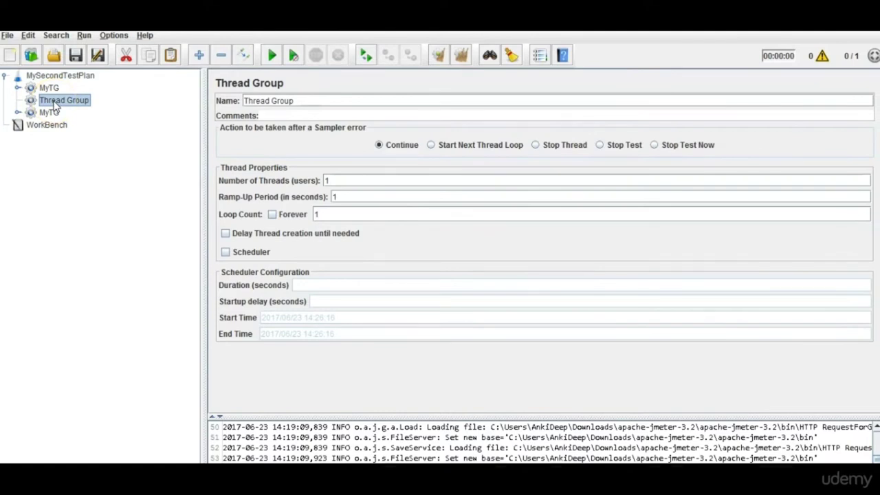
{"action": "key", "text": "Delete"}
{"action": "key", "text": "Return"}
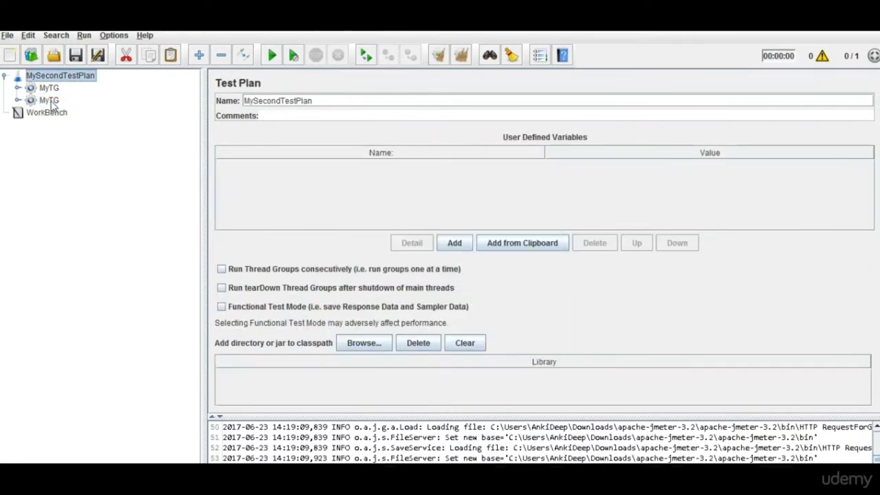
Expand both MyTG groups to compare them, then disable the original MyTG.
{"action": "left_click", "coordinate": [18, 100]}
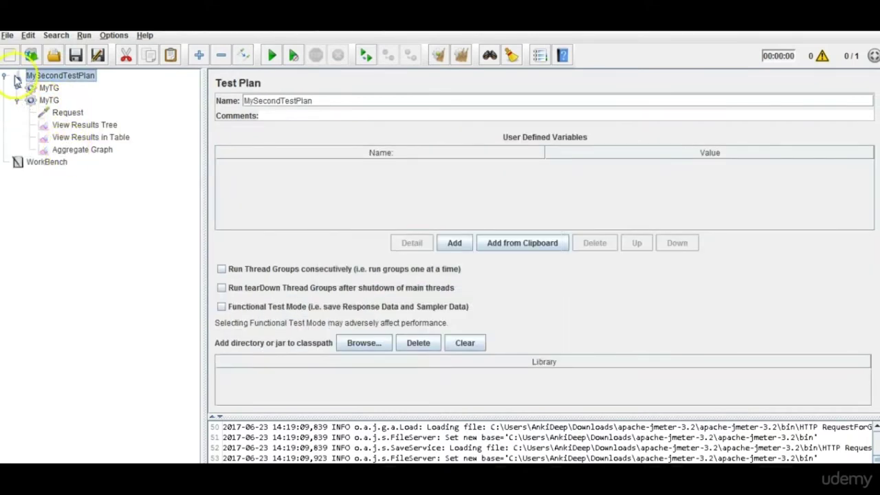
{"action": "left_click", "coordinate": [17, 89]}
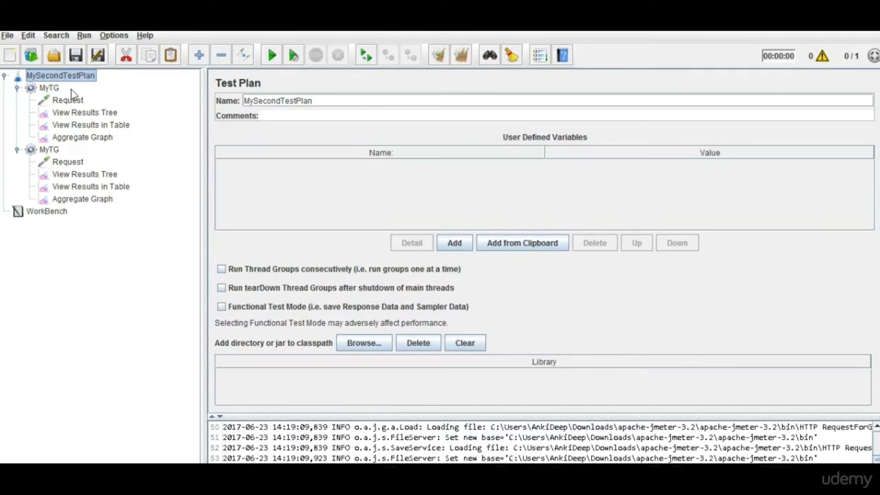
{"action": "left_click", "coordinate": [49, 150]}
{"action": "left_click", "coordinate": [17, 150]}
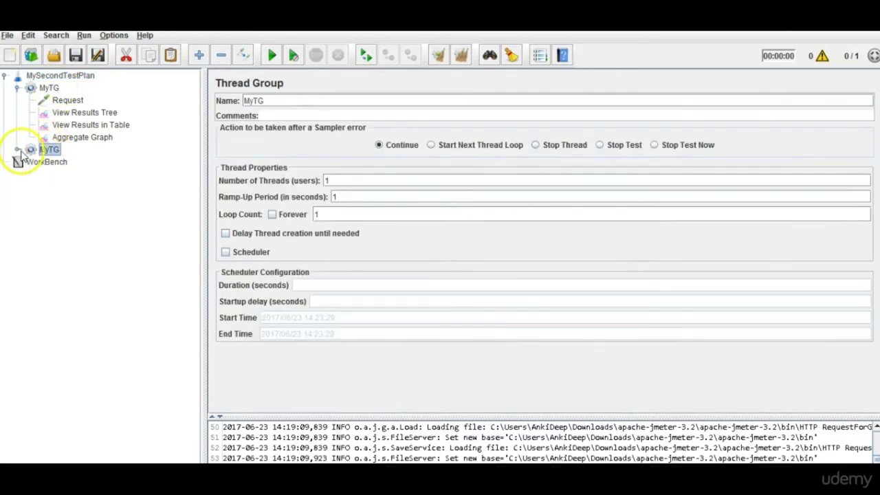
{"action": "left_click", "coordinate": [51, 89]}
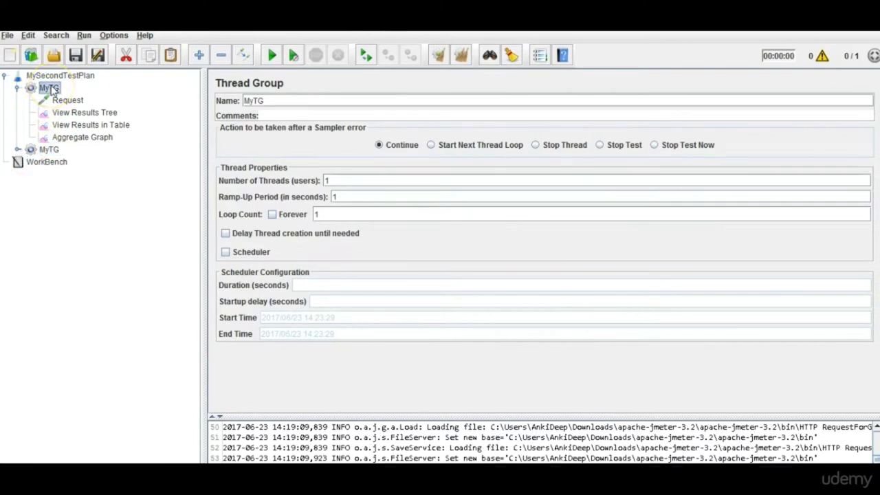
{"action": "right_click", "coordinate": [52, 92]}
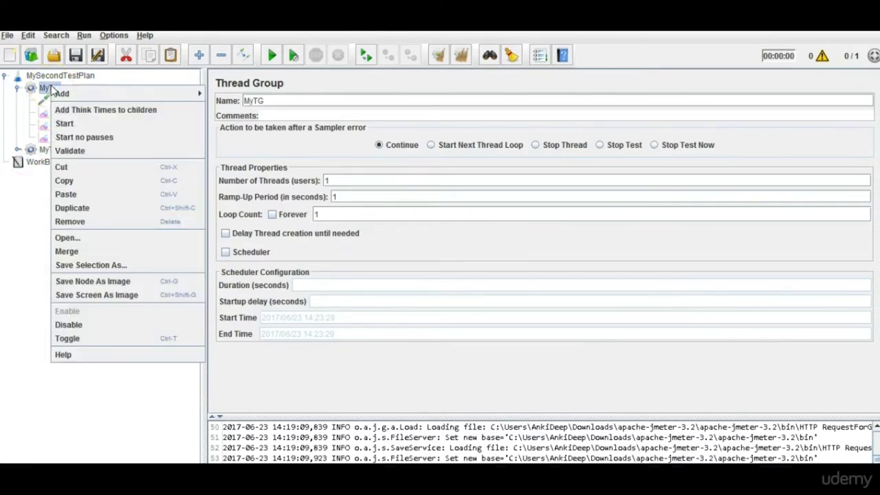
{"action": "left_click", "coordinate": [85, 329]}
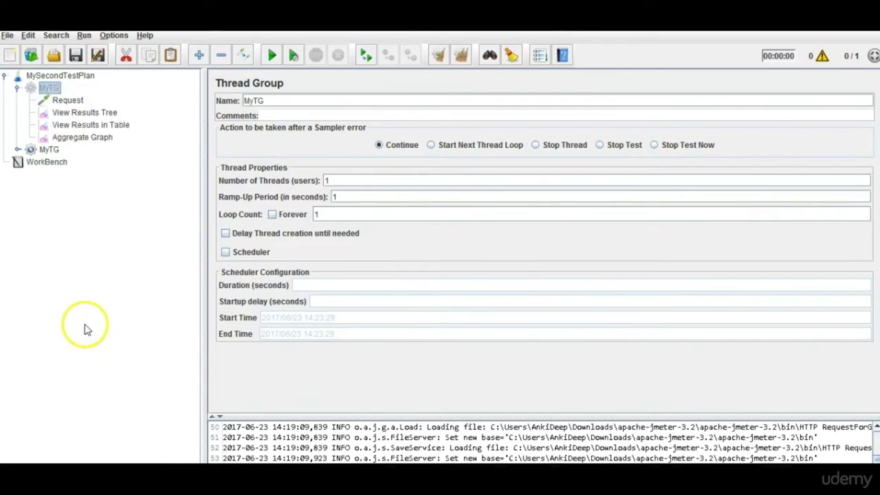
Rename the disabled thread group to MyTG1.
{"action": "left_click", "coordinate": [17, 88]}
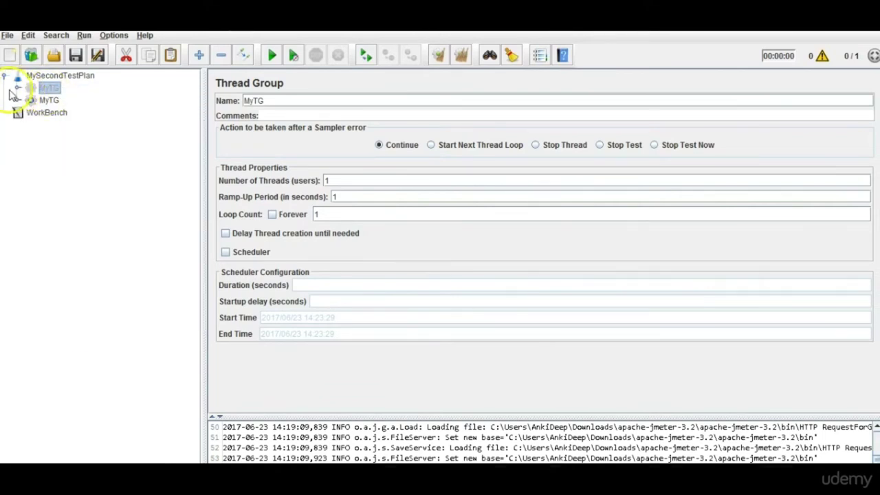
{"action": "left_click", "coordinate": [18, 88]}
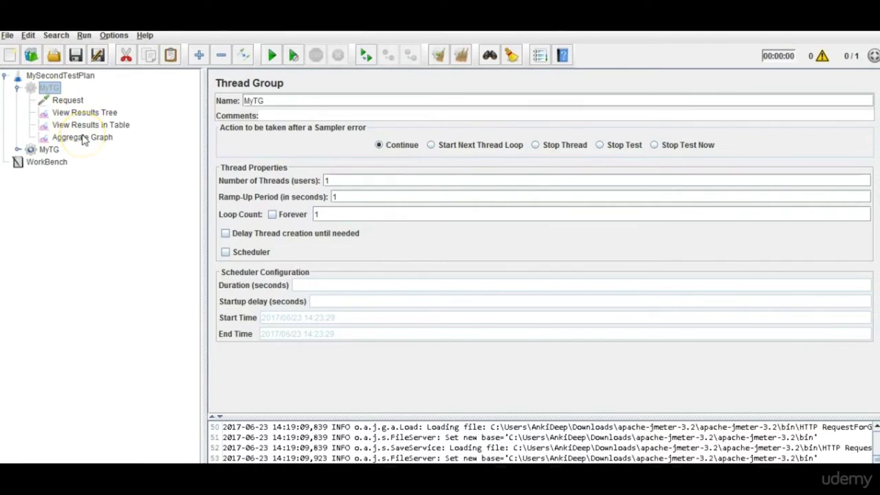
{"action": "left_click", "coordinate": [17, 88]}
{"action": "left_click", "coordinate": [43, 101]}
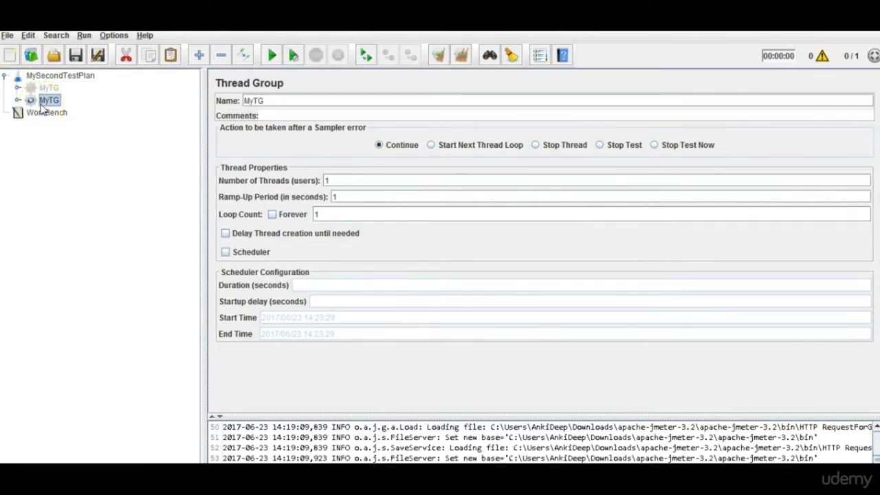
{"action": "left_click", "coordinate": [48, 88]}
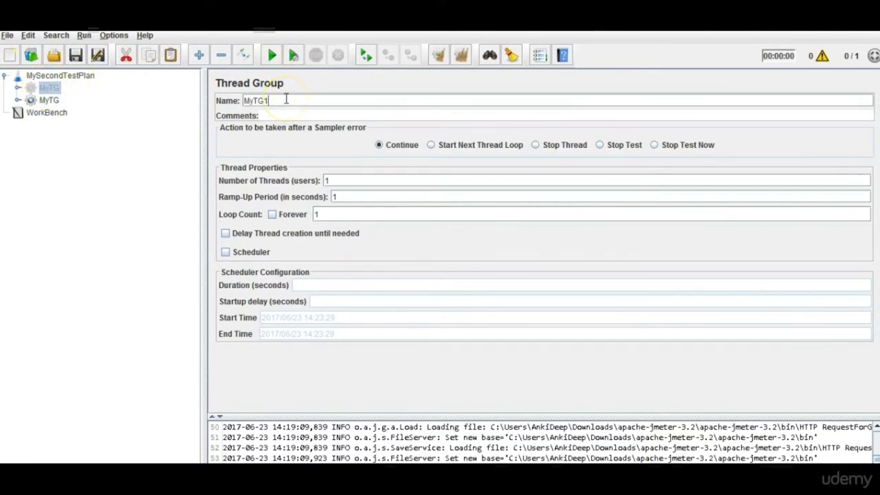
{"action": "left_click", "coordinate": [48, 100]}
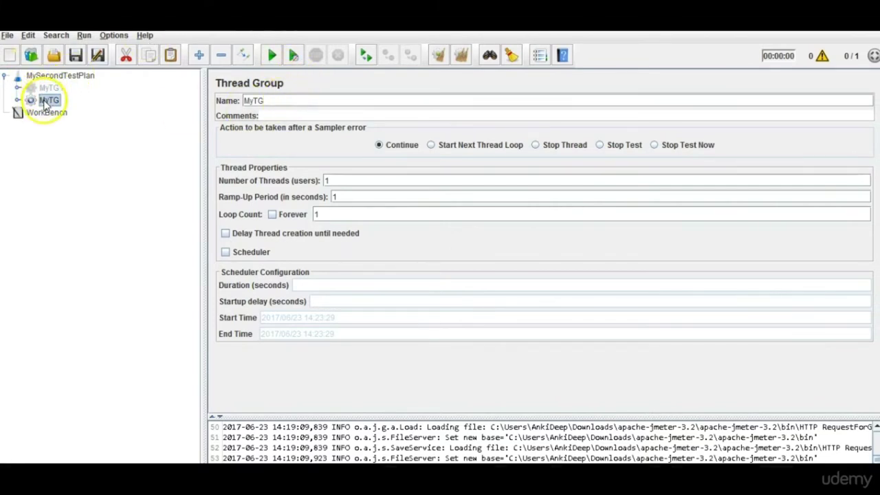
Rename the active copy to MyTG2, expand it and open its Request sampler.
{"action": "left_click", "coordinate": [270, 101]}
{"action": "type", "text": "2"}
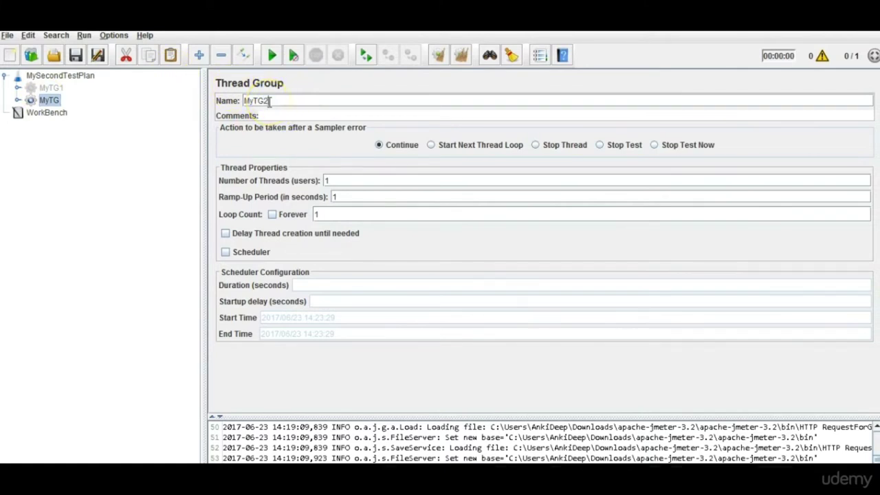
{"action": "left_click", "coordinate": [46, 112]}
{"action": "left_click", "coordinate": [18, 101]}
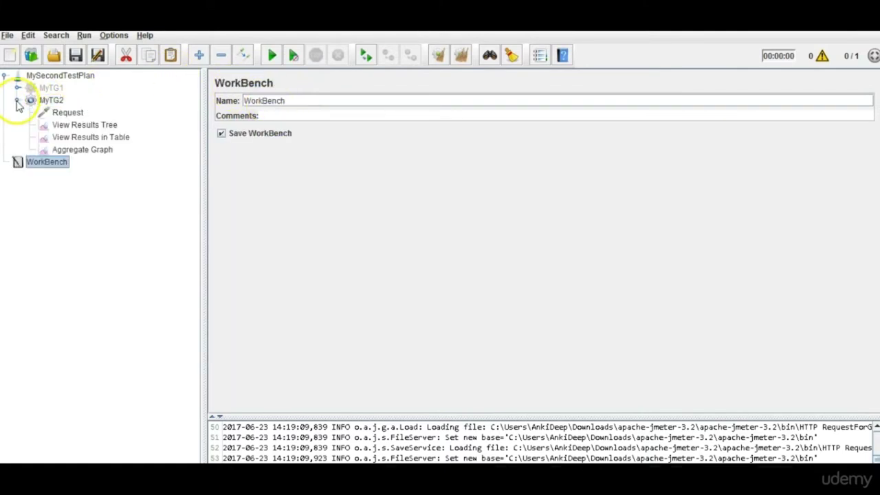
{"action": "left_click", "coordinate": [103, 150]}
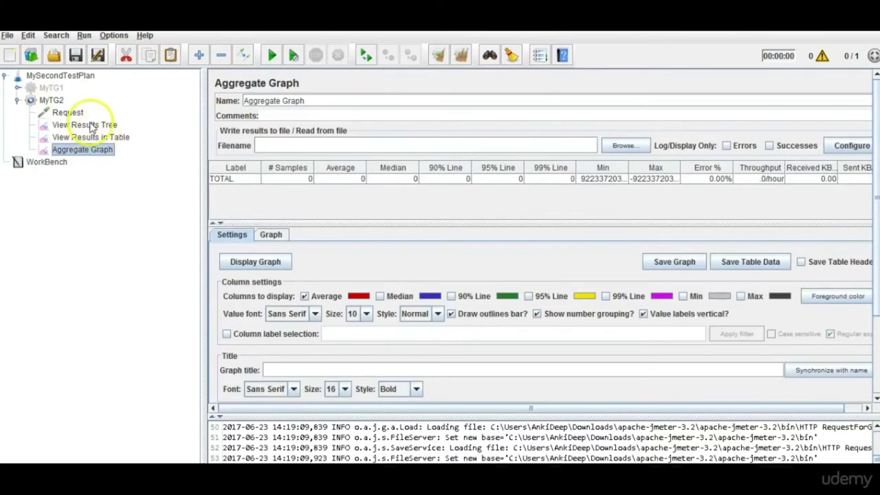
{"action": "left_click", "coordinate": [67, 112]}
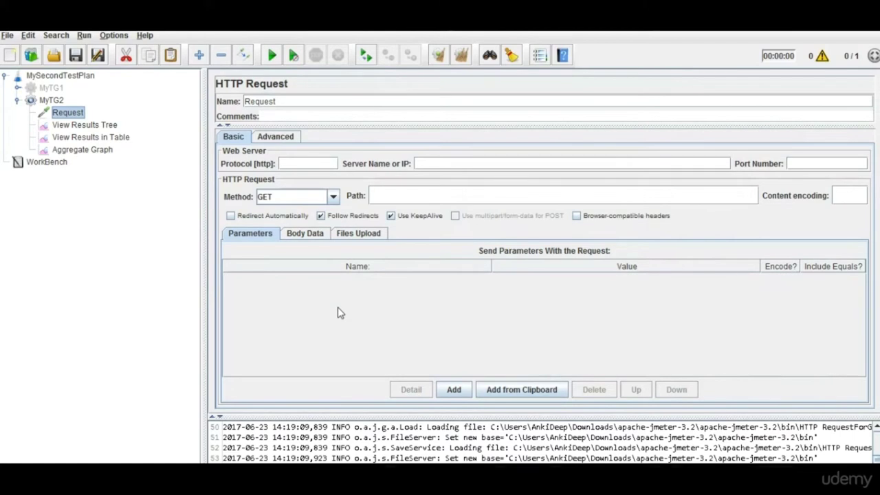
{"action": "left_click", "coordinate": [521, 448]}
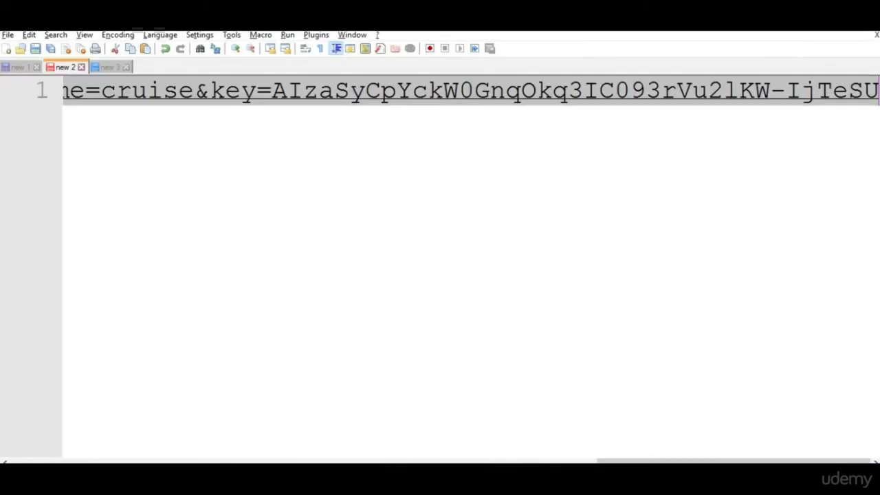
{"action": "left_click", "coordinate": [432, 275]}
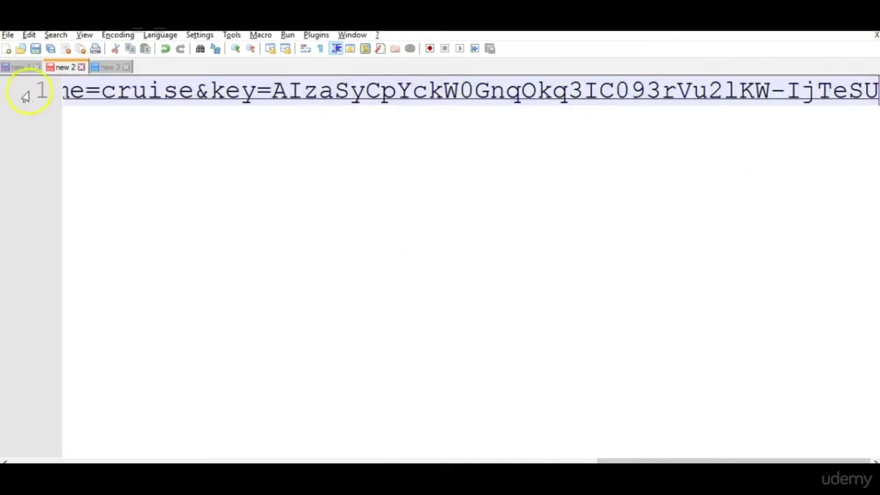
In the empty new 3 document, write '1. Create the request' and '2. Send it to the server'.
{"action": "left_click", "coordinate": [107, 66]}
{"action": "left_click", "coordinate": [100, 130]}
{"action": "type", "text": "1"}
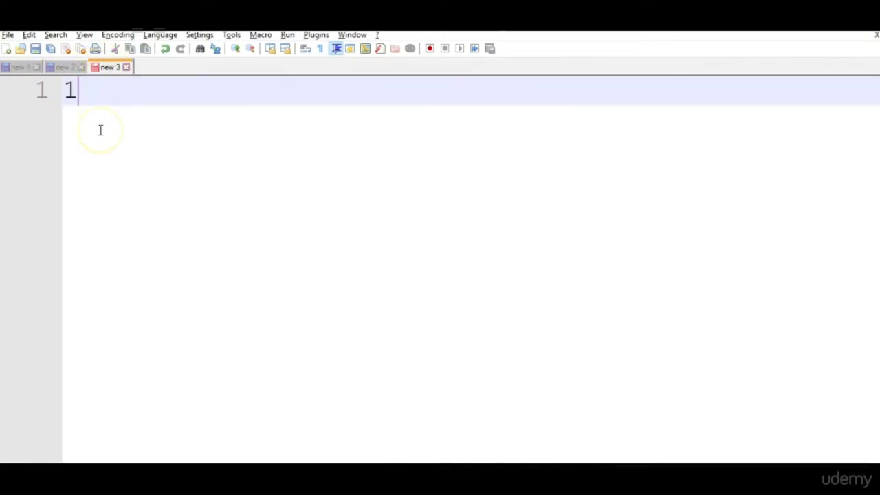
{"action": "type", "text": ". Cr"}
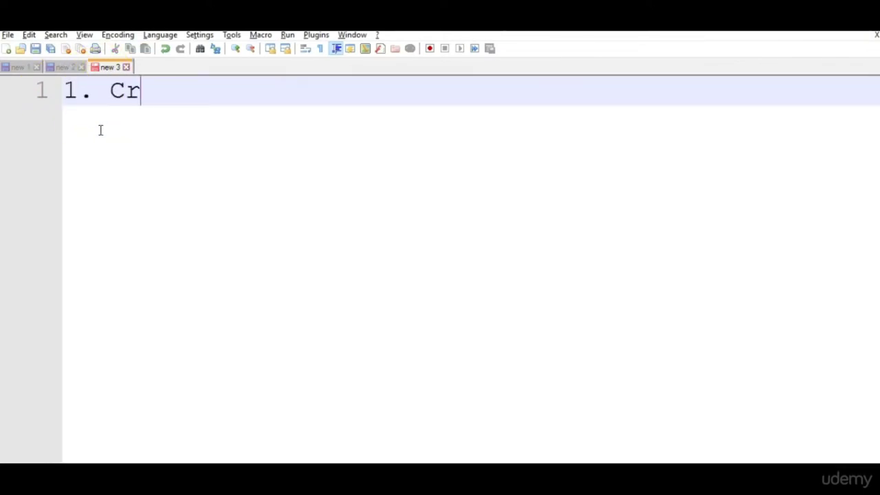
{"action": "type", "text": "eate the request"}
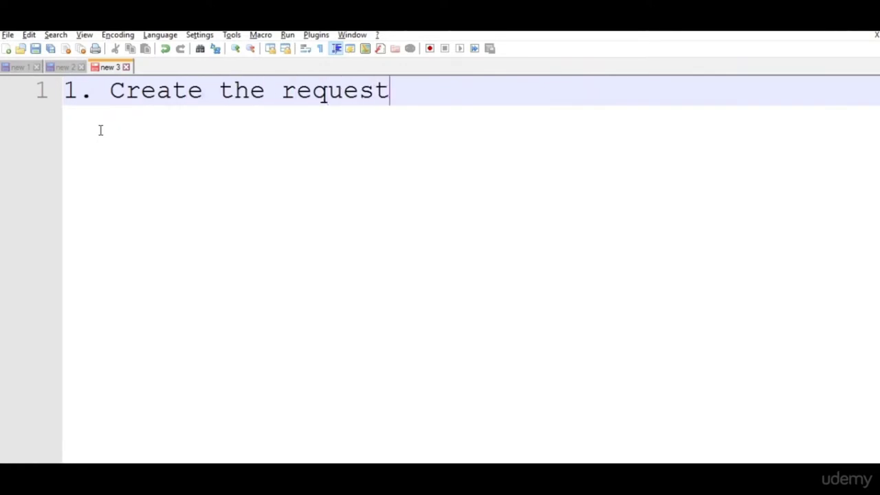
{"action": "left_click", "coordinate": [86, 130]}
{"action": "left_click", "coordinate": [266, 118]}
{"action": "left_click", "coordinate": [295, 122]}
{"action": "key", "text": "Return"}
{"action": "type", "text": "2."}
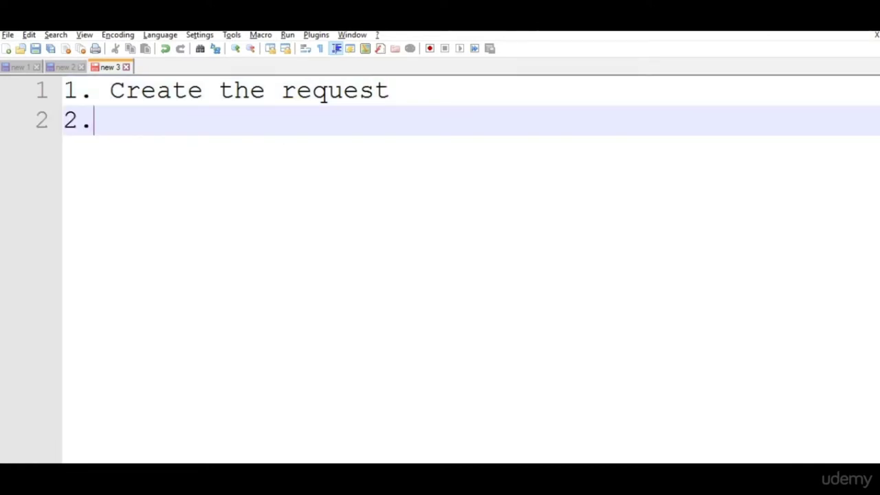
{"action": "type", "text": " Send"}
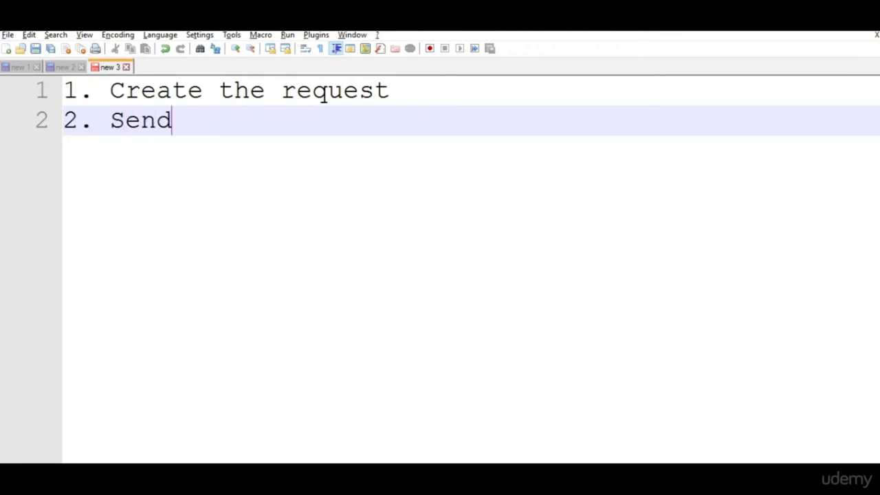
{"action": "type", "text": " it to "}
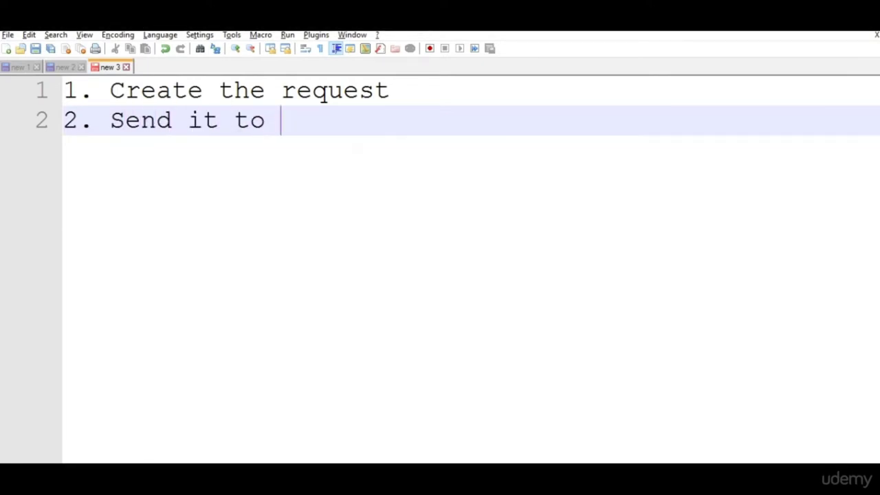
{"action": "type", "text": "the server"}
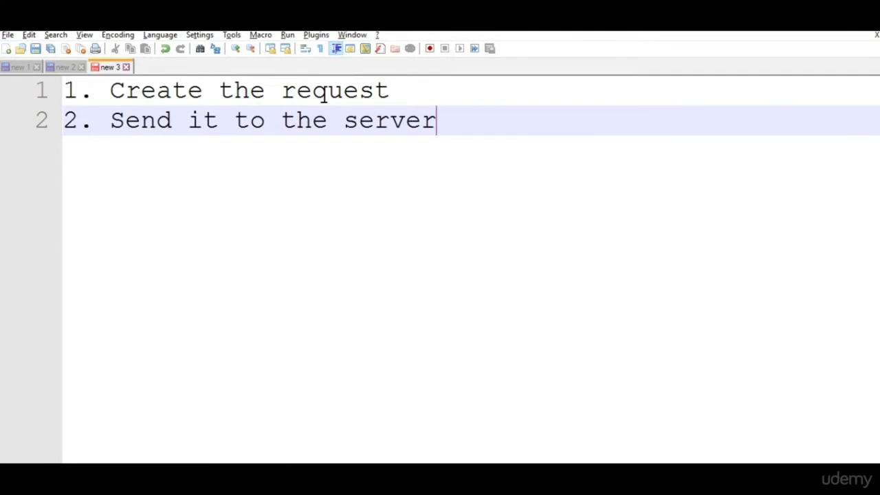
{"action": "key", "text": "Return"}
Add step 3 'All the responses are saved' and step 4 'Information is collected'.
{"action": "type", "text": "3. "}
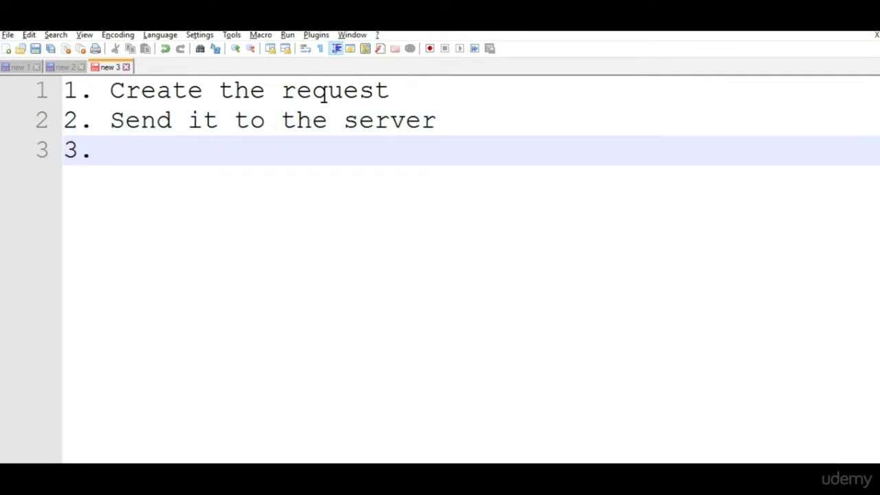
{"action": "type", "text": "All the resp"}
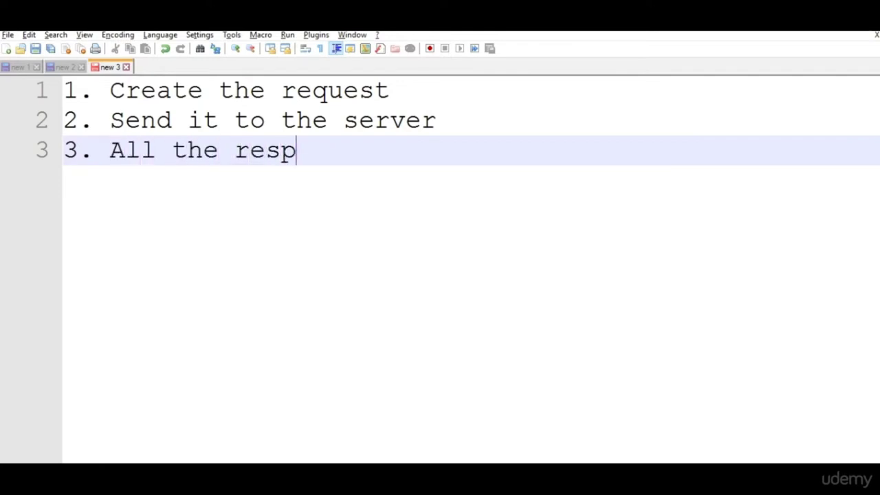
{"action": "type", "text": "onses are s"}
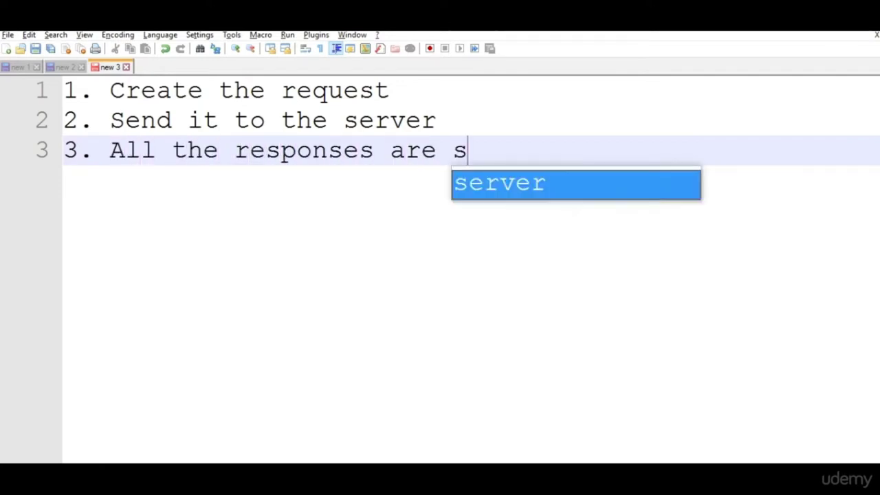
{"action": "type", "text": "aved"}
{"action": "key", "text": "Return"}
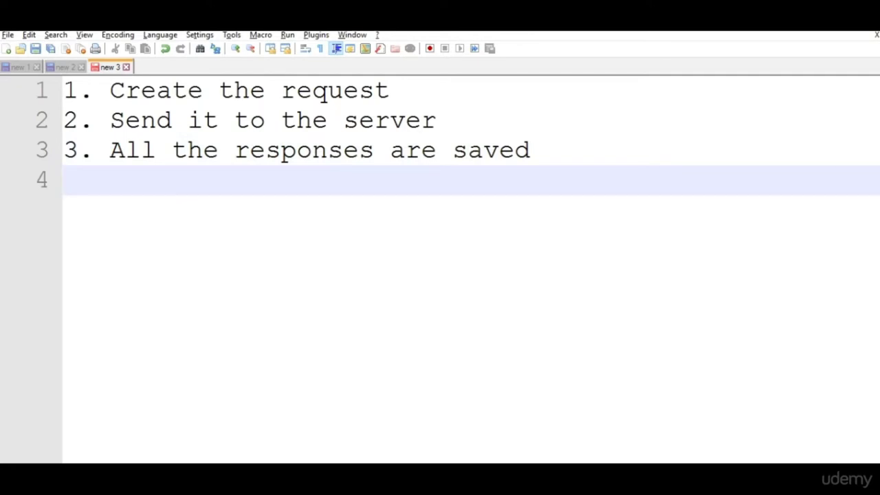
{"action": "type", "text": "4. Informatuo"}
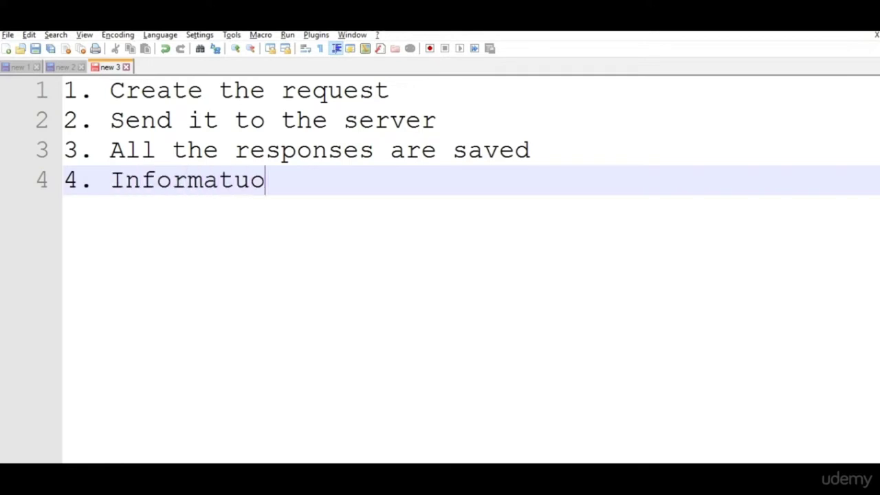
{"action": "key", "text": "BackSpace"}
{"action": "key", "text": "BackSpace"}
{"action": "type", "text": "in"}
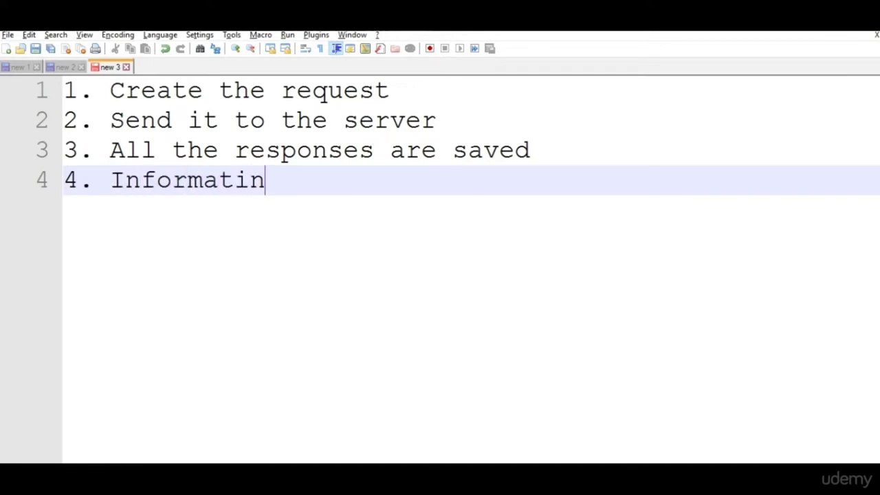
{"action": "key", "text": "BackSpace"}
{"action": "type", "text": "on is "}
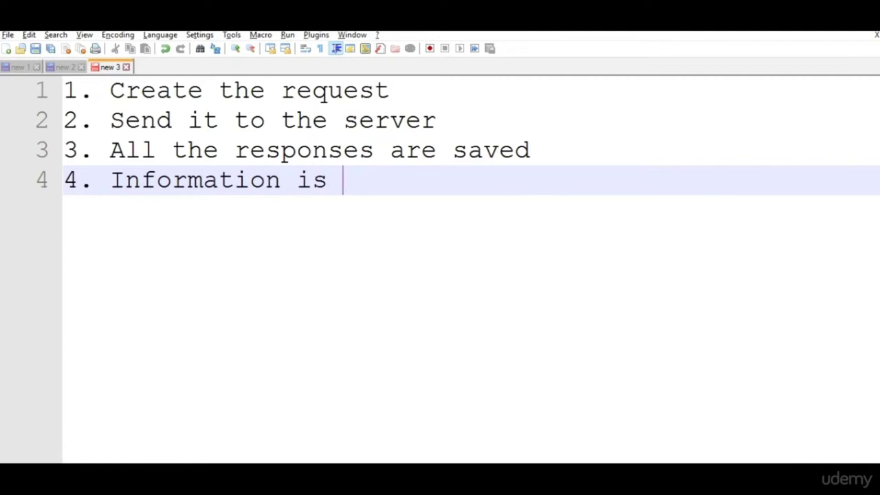
{"action": "type", "text": "collected"}
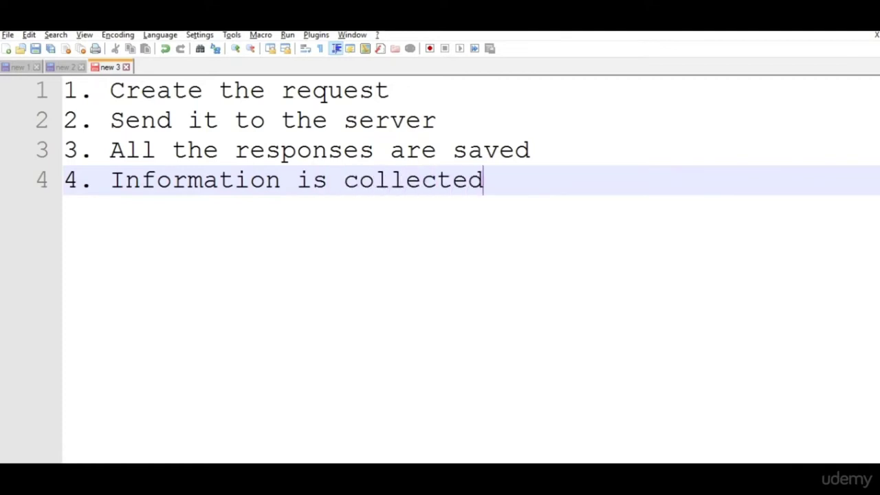
{"action": "type", "text": "]"}
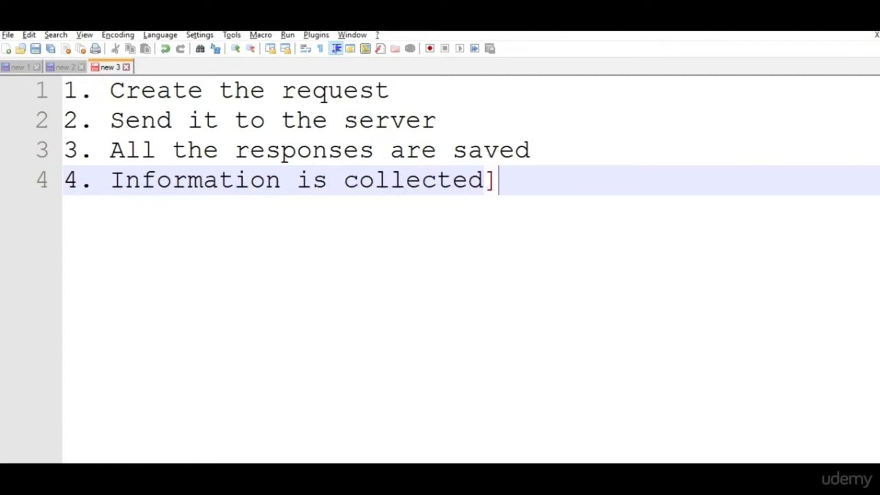
{"action": "key", "text": "BackSpace"}
Add step 5 'Response is returned (Listener)'.
{"action": "key", "text": "Return"}
{"action": "type", "text": "5"}
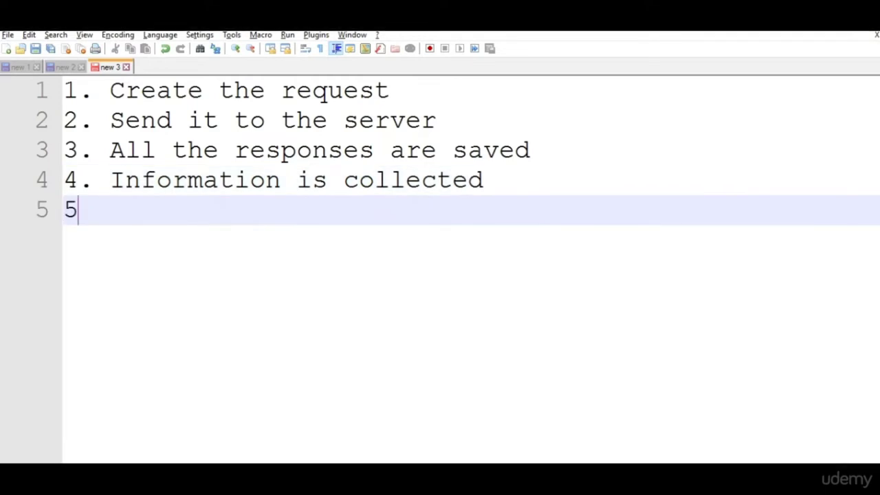
{"action": "type", "text": ". Respos"}
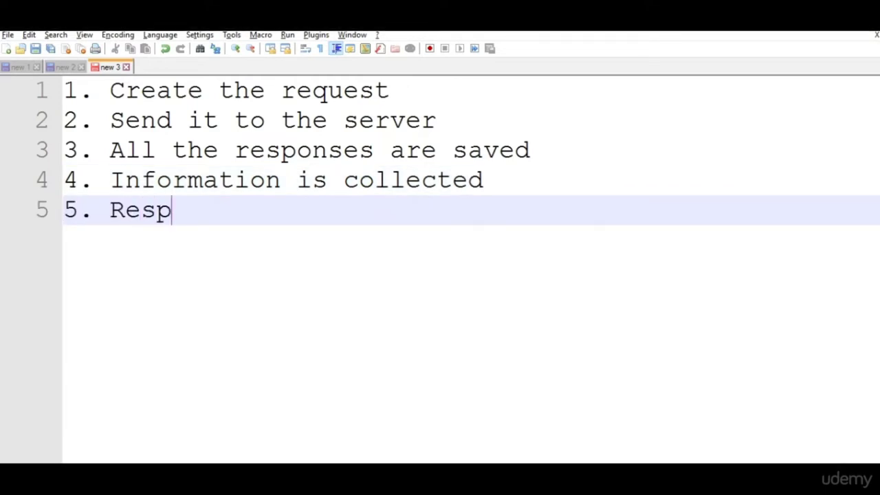
{"action": "key", "text": "BackSpace"}
{"action": "type", "text": "ns e"}
{"action": "key", "text": "BackSpace"}
{"action": "key", "text": "BackSpace"}
{"action": "type", "text": "e"}
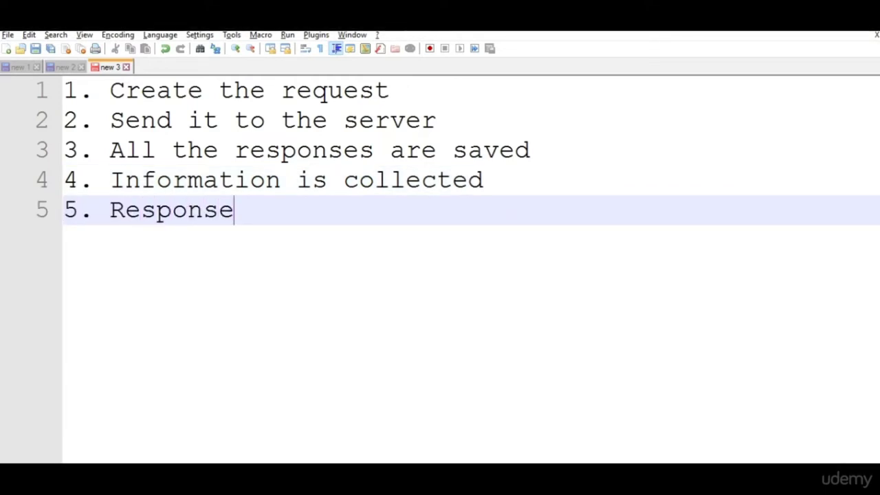
{"action": "type", "text": " is returned"}
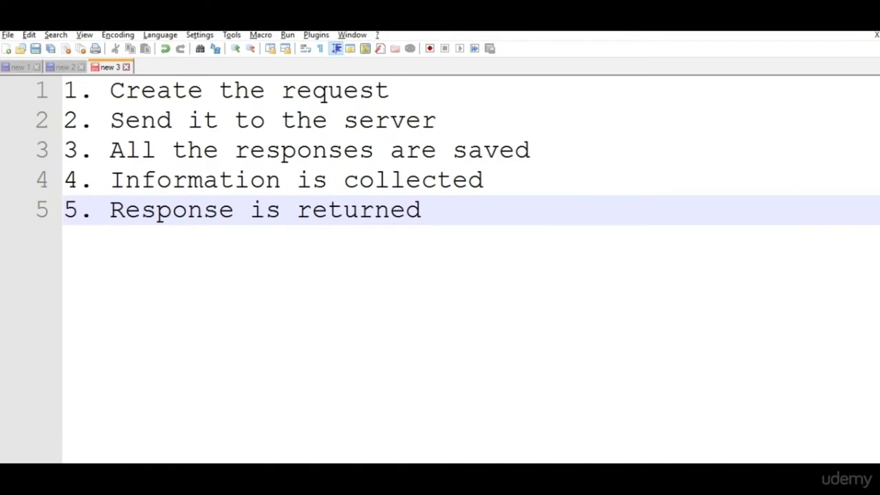
{"action": "type", "text": " ()"}
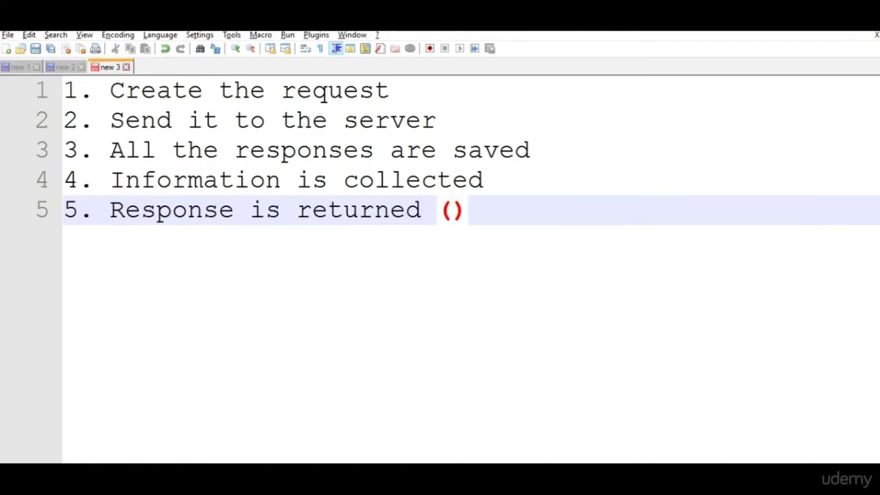
{"action": "type", "text": "Listene"}
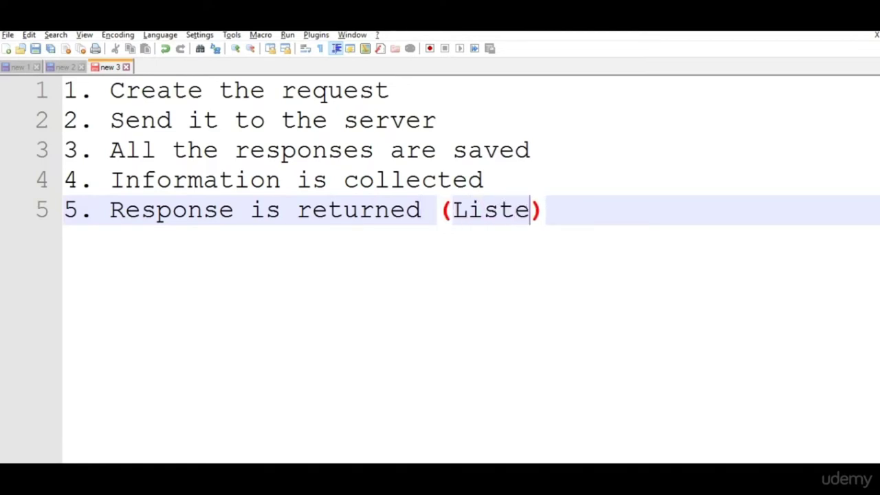
{"action": "type", "text": "re"}
{"action": "key", "text": "BackSpace"}
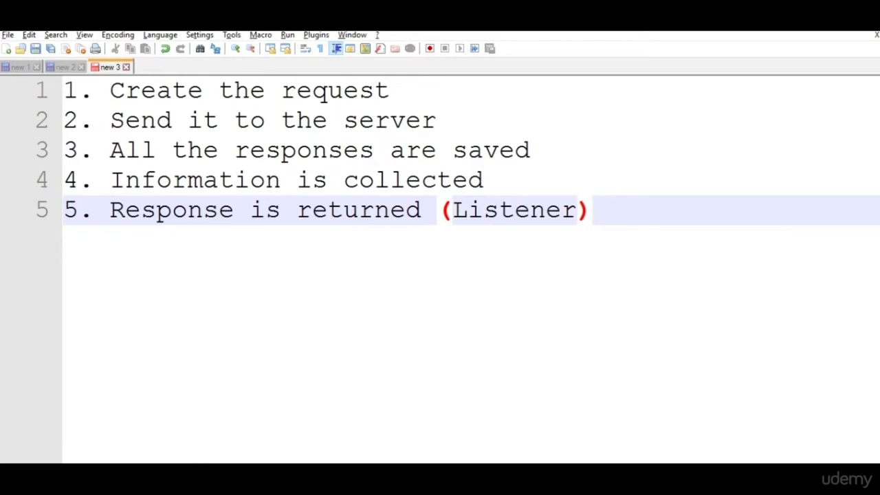
Tag step 1 with '(Test Plan > Thread group > Sampler : HTTP request)'.
{"action": "key", "text": "Up"}
{"action": "key", "text": "Up"}
{"action": "key", "text": "Up"}
{"action": "key", "text": "Up"}
{"action": "type", "text": "()Test "}
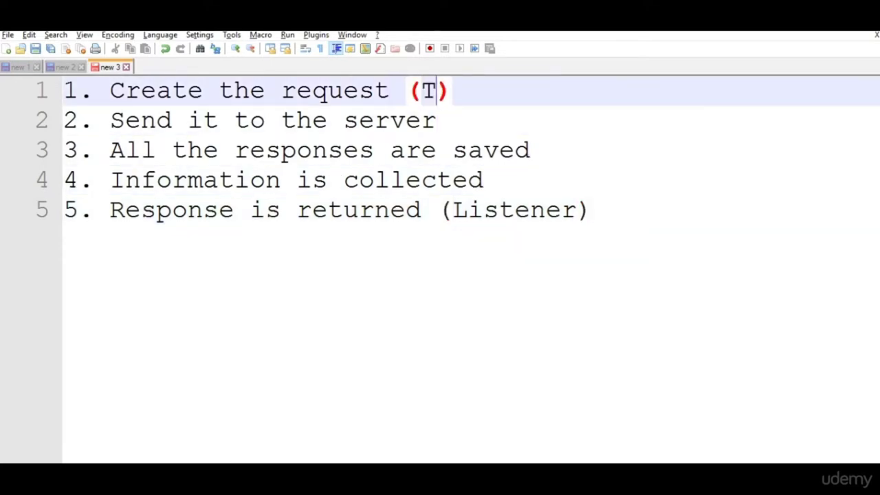
{"action": "type", "text": "Plan "}
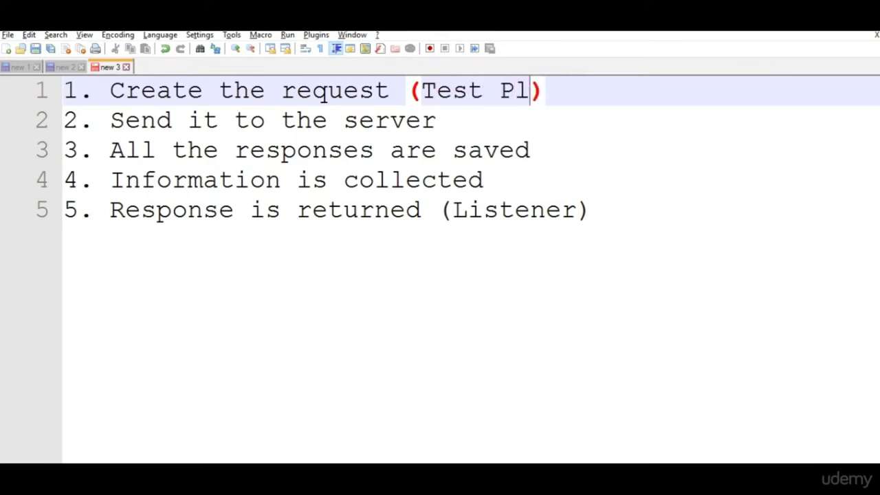
{"action": "type", "text": "> Thre"}
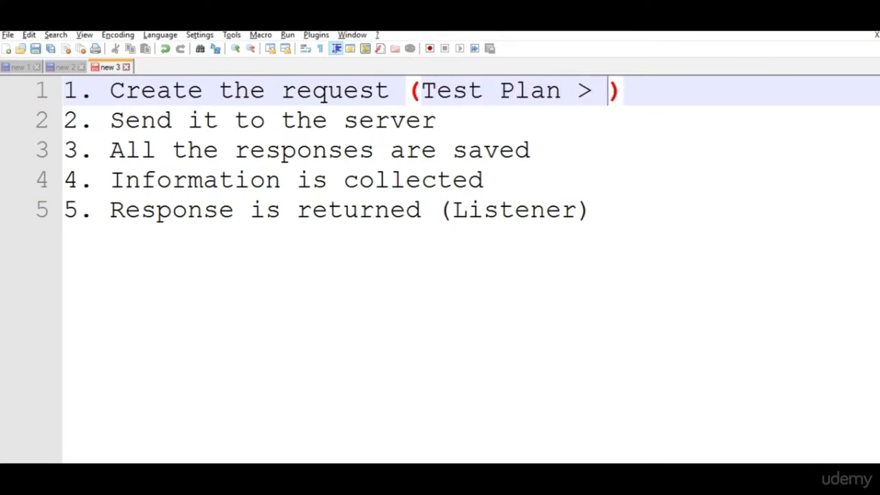
{"action": "type", "text": "ad grou"}
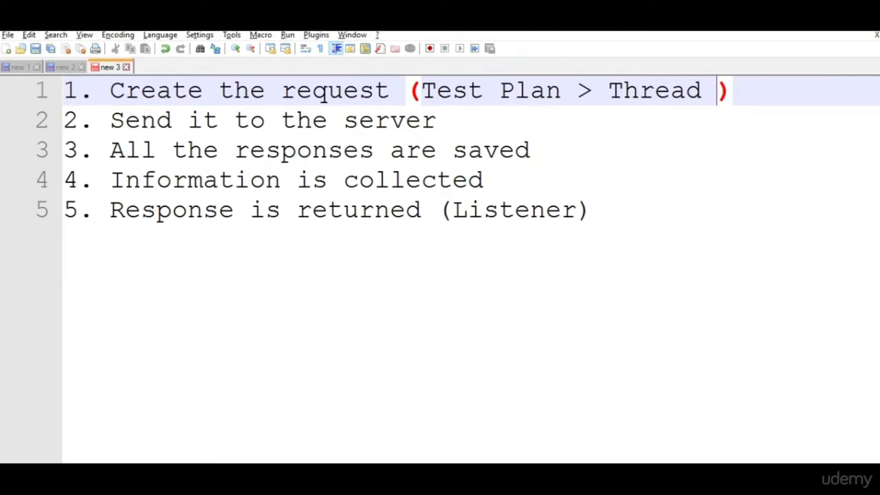
{"action": "type", "text": "p > Sam"}
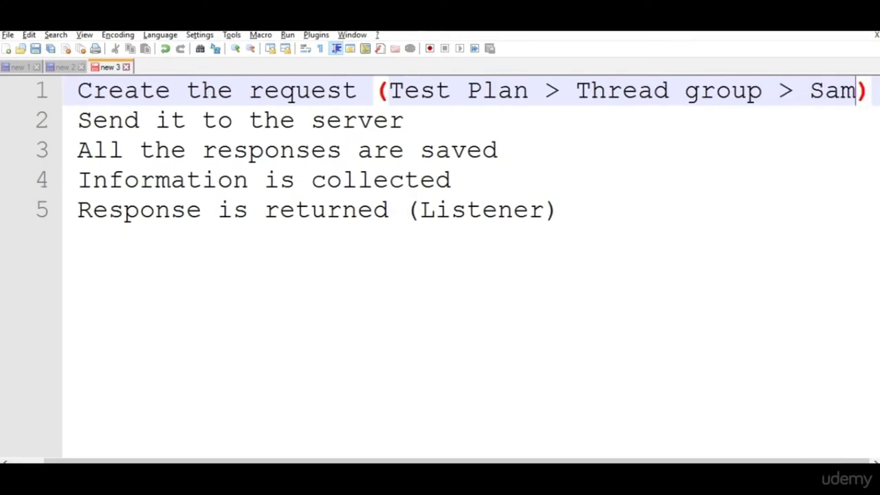
{"action": "type", "text": "pler"}
{"action": "type", "text": ": HTT"}
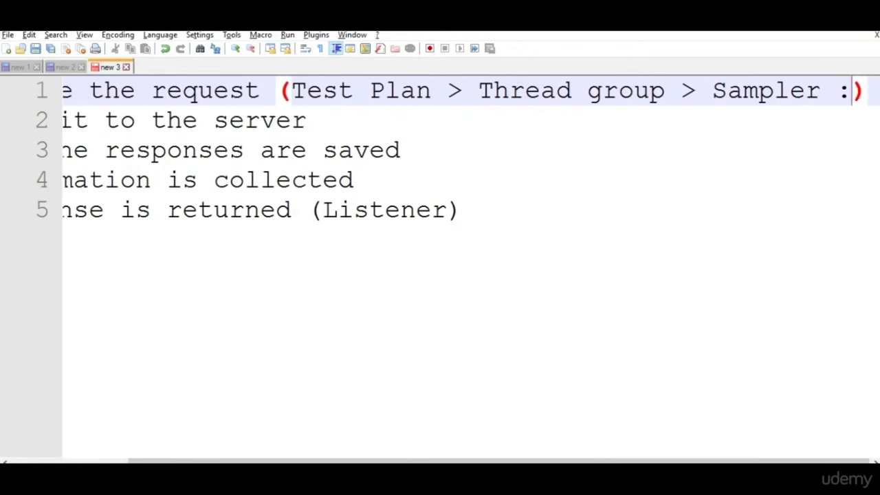
{"action": "type", "text": "P re"}
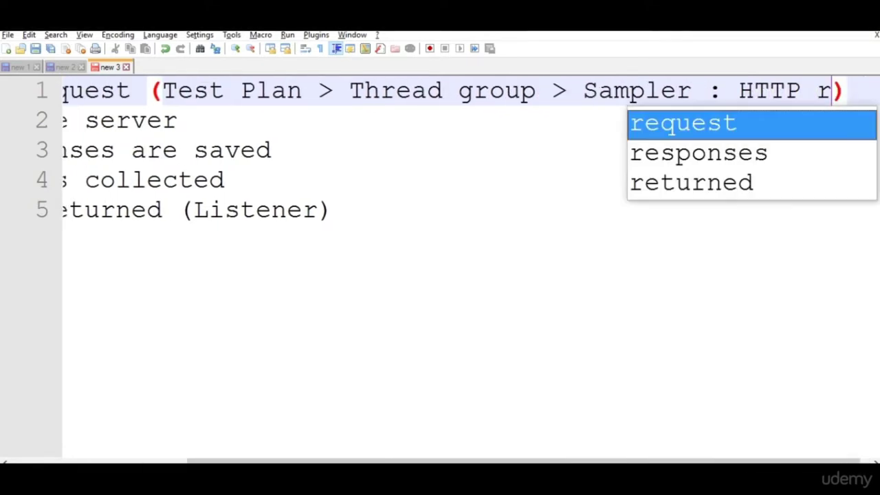
{"action": "key", "text": "Return"}
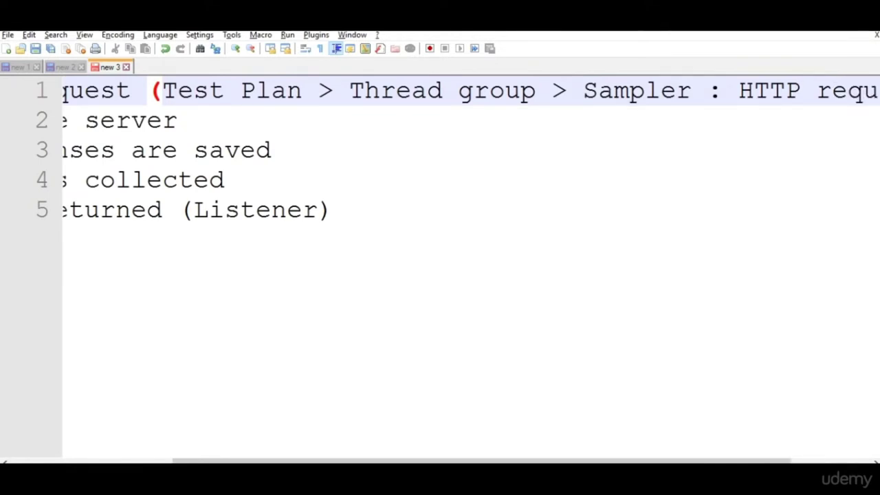
{"action": "left_click", "coordinate": [180, 180]}
{"action": "key", "text": "Left"}
{"action": "key", "text": "Left"}
{"action": "key", "text": "Left"}
{"action": "key", "text": "Left"}
{"action": "key", "text": "Home"}
{"action": "key", "text": "Up"}
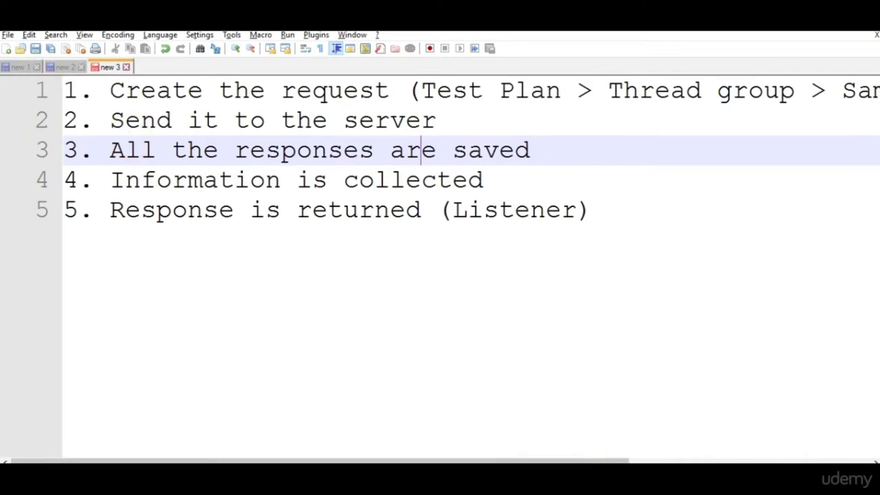
{"action": "key", "text": "alt+Tab"}
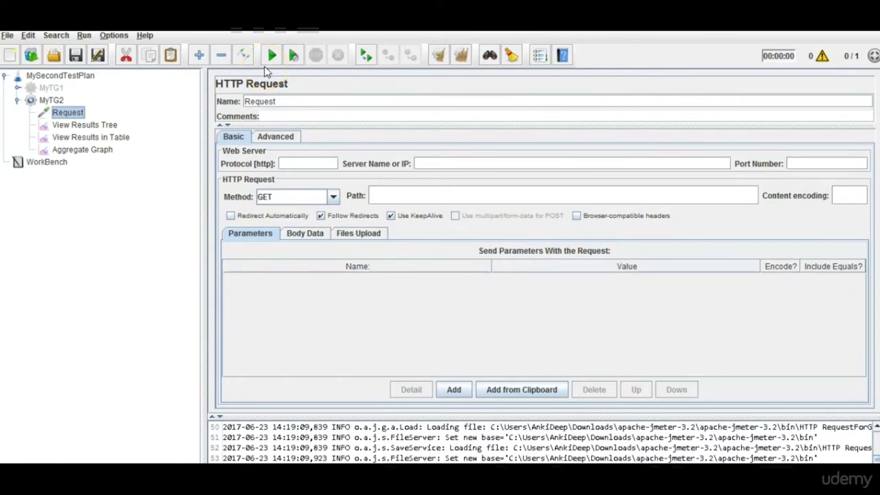
Highlight steps 2 to 4 in the Notepad++ notes, then return to JMeter.
{"action": "key", "text": "alt+Tab"}
{"action": "left_click_drag", "start_coordinate": [114, 117], "coordinate": [540, 178]}
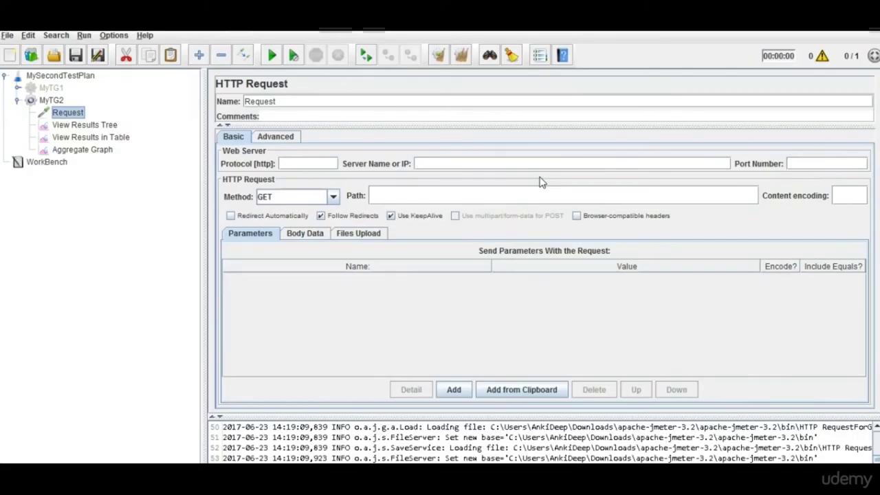
{"action": "left_click", "coordinate": [265, 124]}
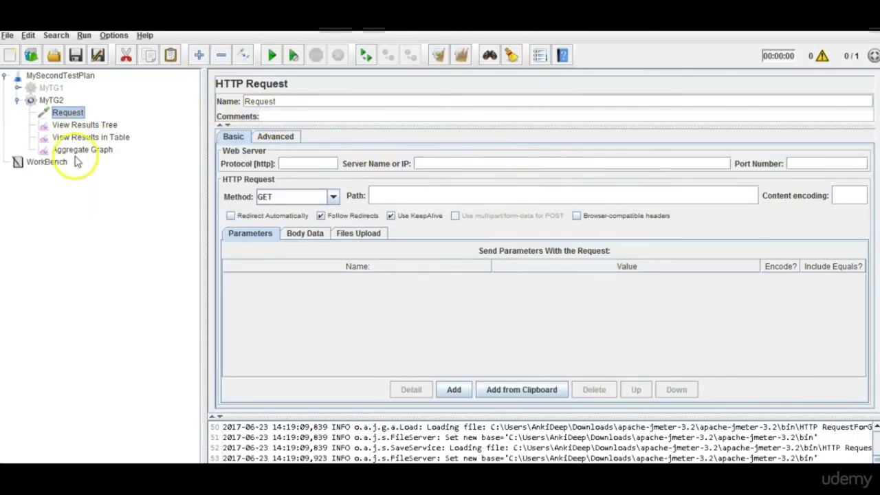
Browse the Request sampler's Add > Listener menu without adding anything, then collapse MySecondTestPlan.
{"action": "right_click", "coordinate": [70, 117]}
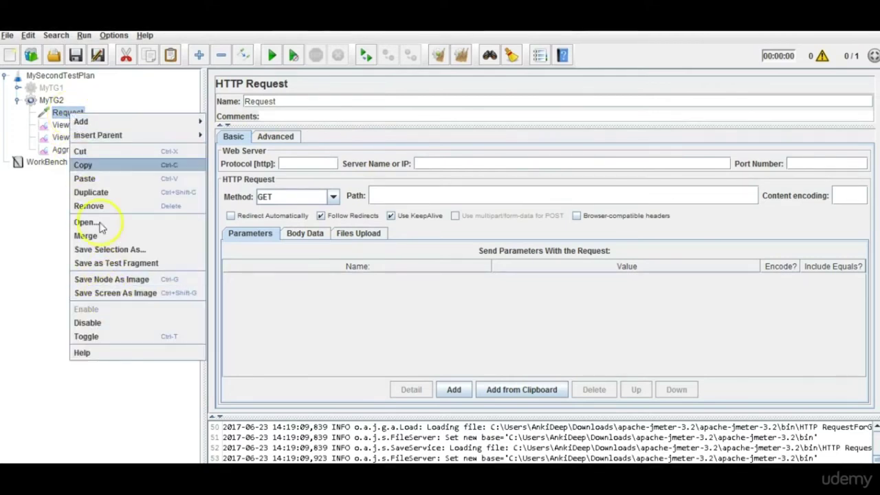
{"action": "mouse_move", "coordinate": [104, 124]}
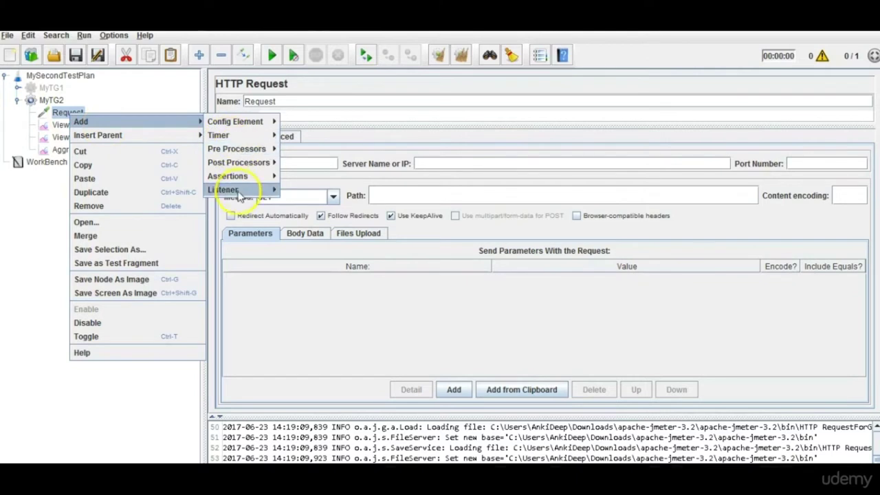
{"action": "mouse_move", "coordinate": [241, 199]}
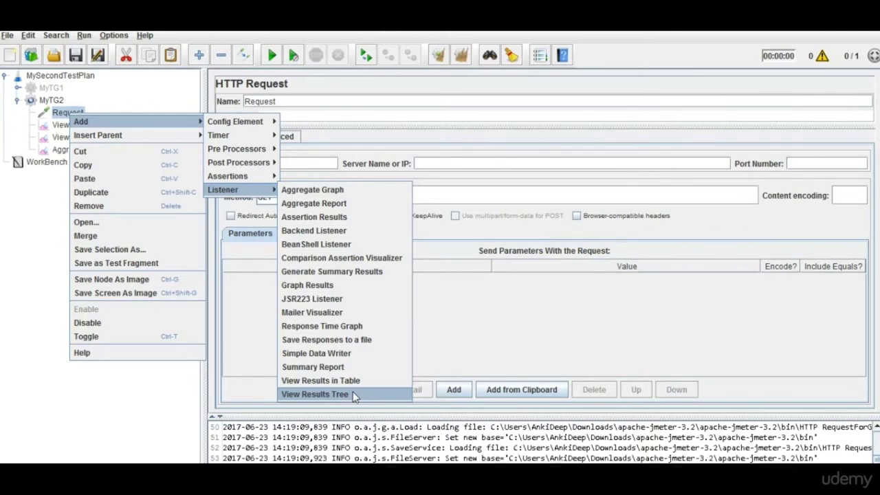
{"action": "left_click", "coordinate": [27, 183]}
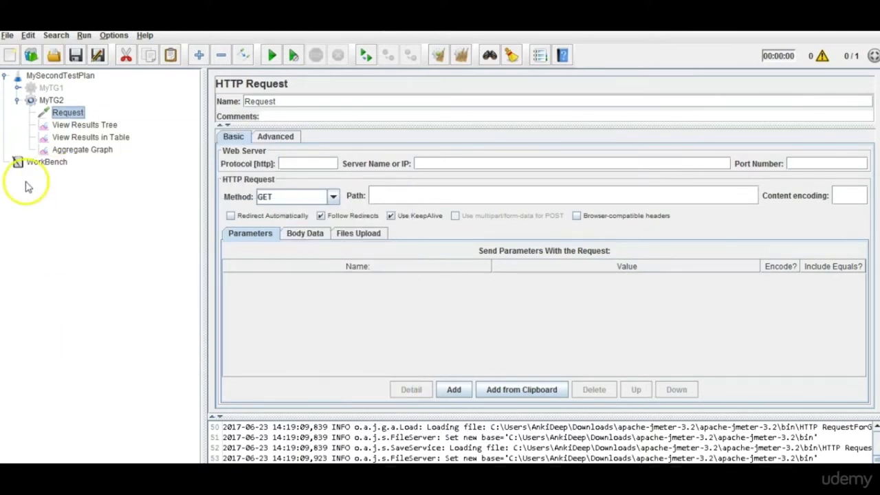
{"action": "double_click", "coordinate": [21, 75]}
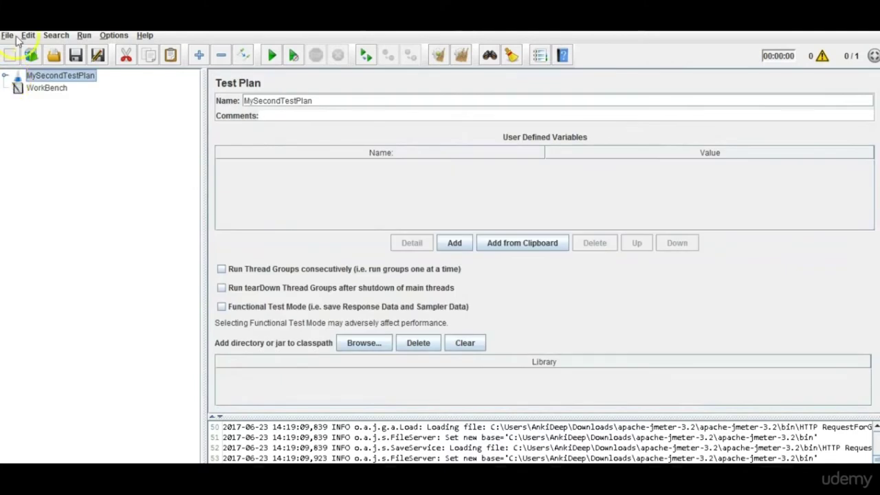
{"action": "left_click", "coordinate": [8, 35]}
{"action": "left_click", "coordinate": [22, 63]}
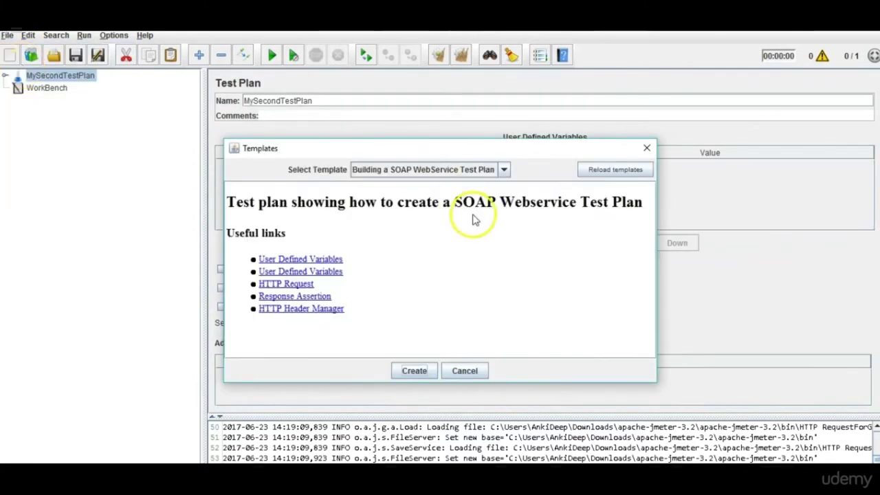
{"action": "left_click", "coordinate": [505, 169]}
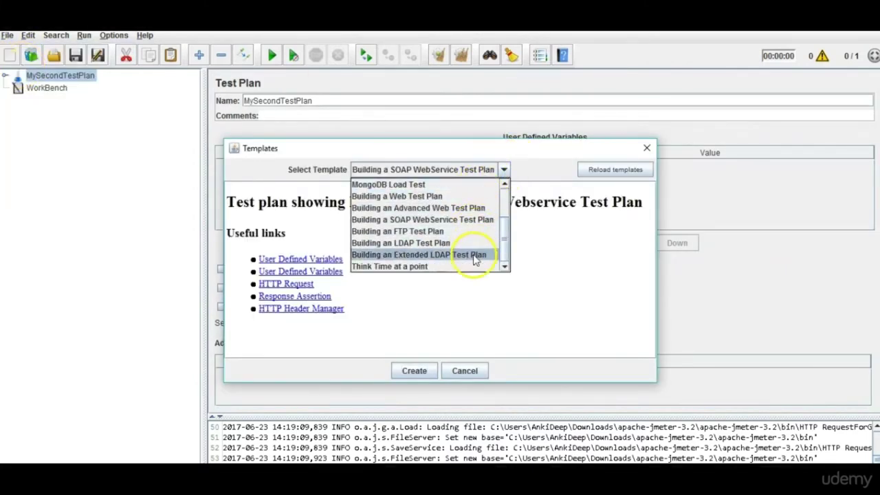
{"action": "left_click_drag", "start_coordinate": [505, 238], "coordinate": [501, 190]}
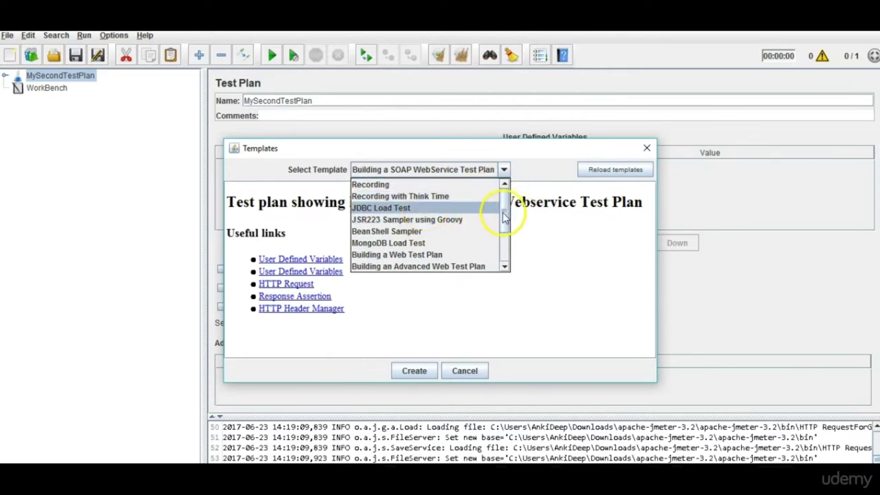
{"action": "left_click_drag", "start_coordinate": [507, 214], "coordinate": [511, 248]}
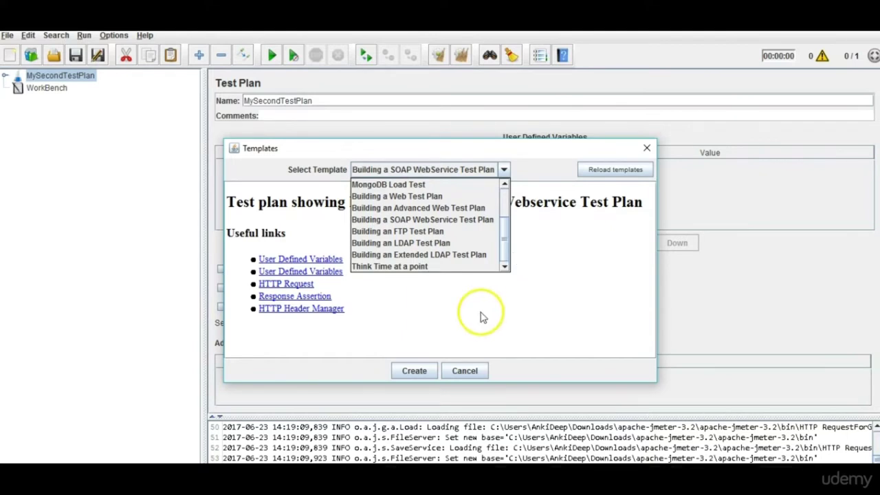
{"action": "left_click", "coordinate": [466, 371]}
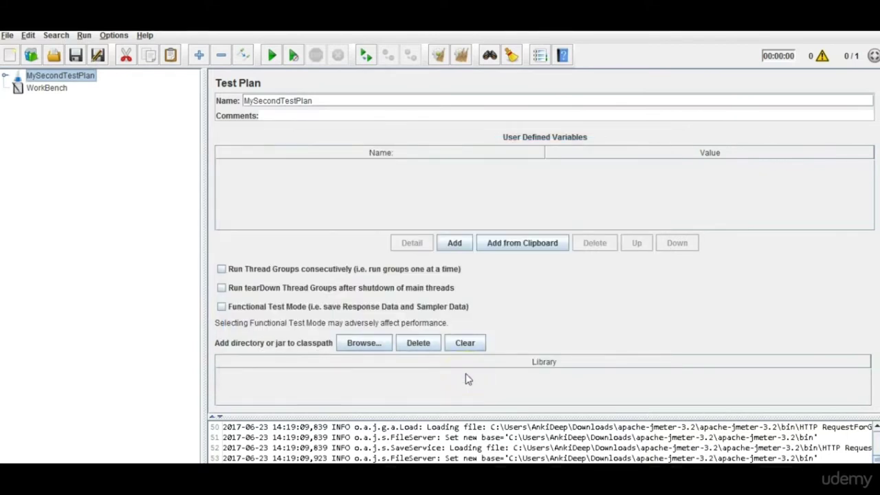
Expand MySecondTestPlan and view MyTG2, Request, then the WorkBench settings.
{"action": "left_click", "coordinate": [5, 76]}
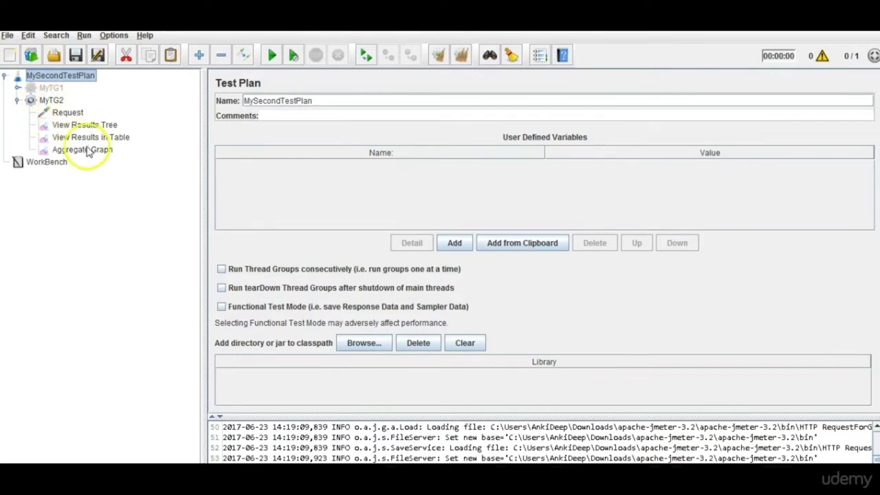
{"action": "left_click", "coordinate": [51, 101]}
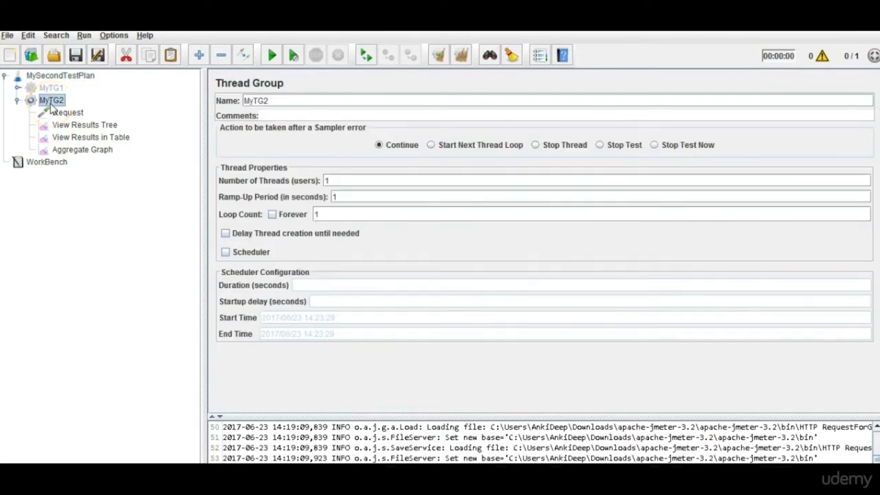
{"action": "left_click", "coordinate": [64, 114]}
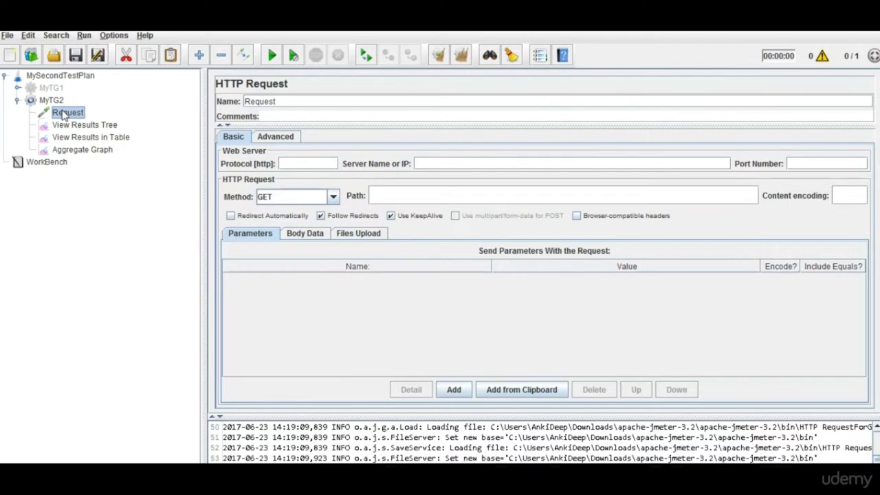
{"action": "left_click", "coordinate": [43, 165]}
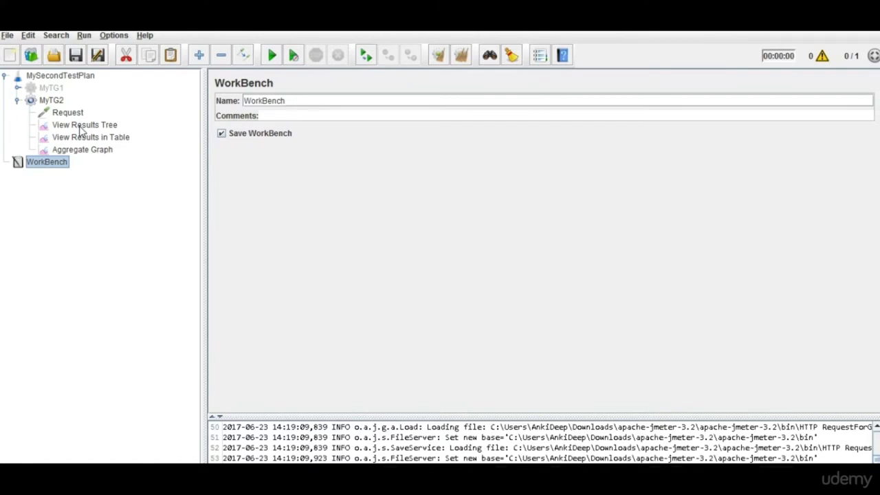
View Request and WorkBench, then open MyTG2's Thread Group panel (1 thread, 1 s ramp-up).
{"action": "left_click", "coordinate": [61, 112]}
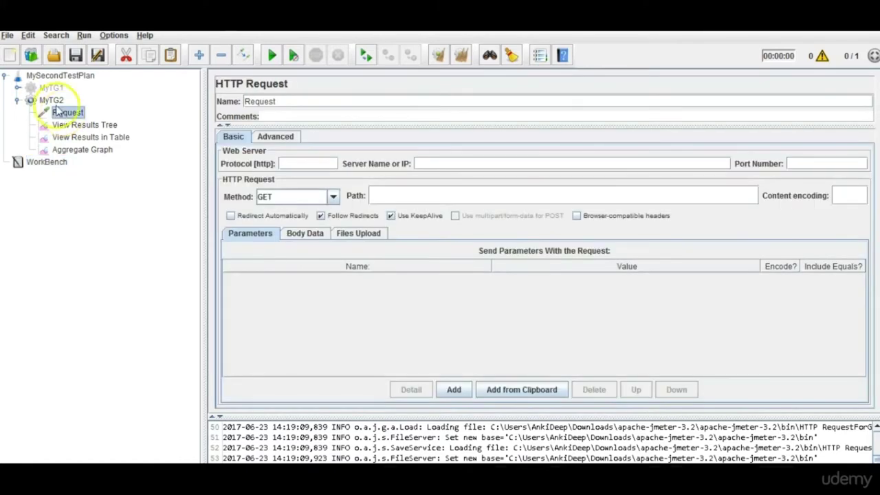
{"action": "left_click", "coordinate": [48, 162]}
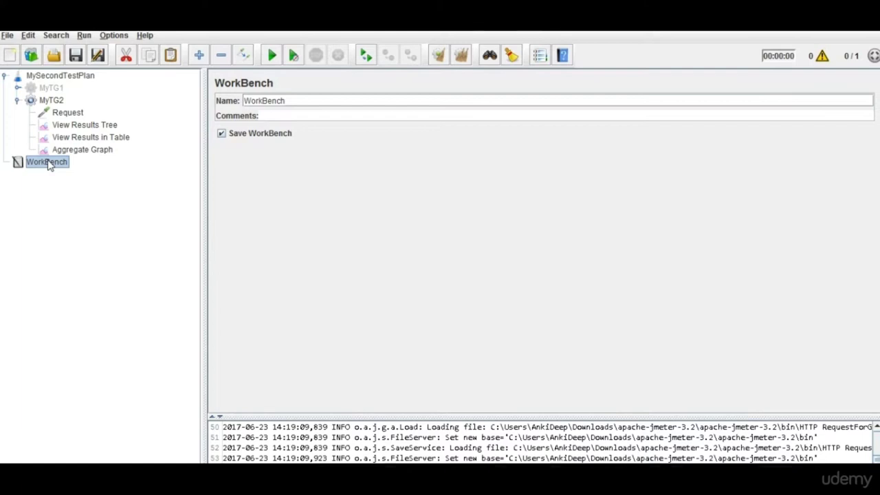
{"action": "left_click", "coordinate": [64, 114]}
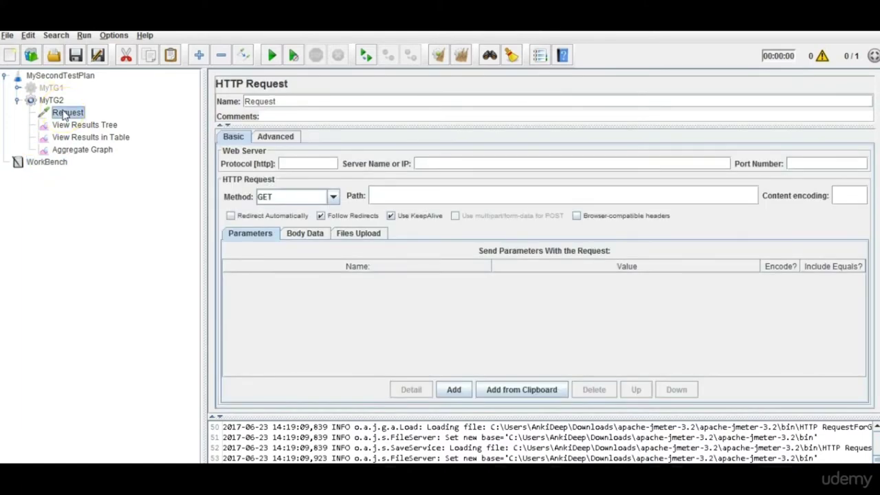
{"action": "left_click", "coordinate": [59, 103]}
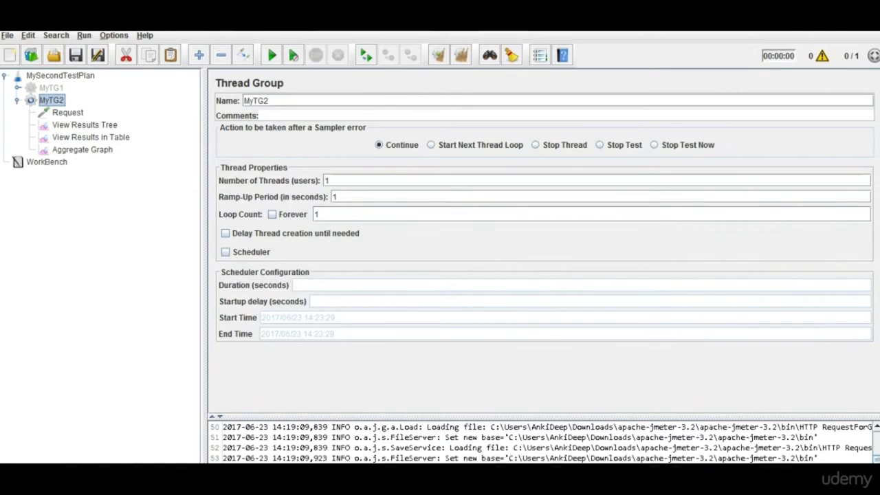
Collapse MyTG2 with the Left arrow so MySecondTestPlan is selected.
{"action": "key", "text": "Left"}
{"action": "key", "text": "Left"}
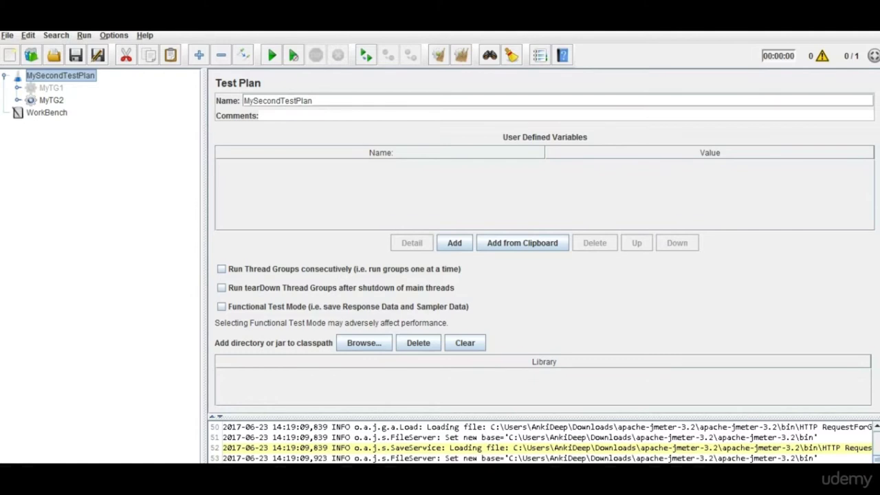
Look over MyTG2 and its children, then select MySecondTestPlan to show its settings.
{"action": "left_click", "coordinate": [46, 101]}
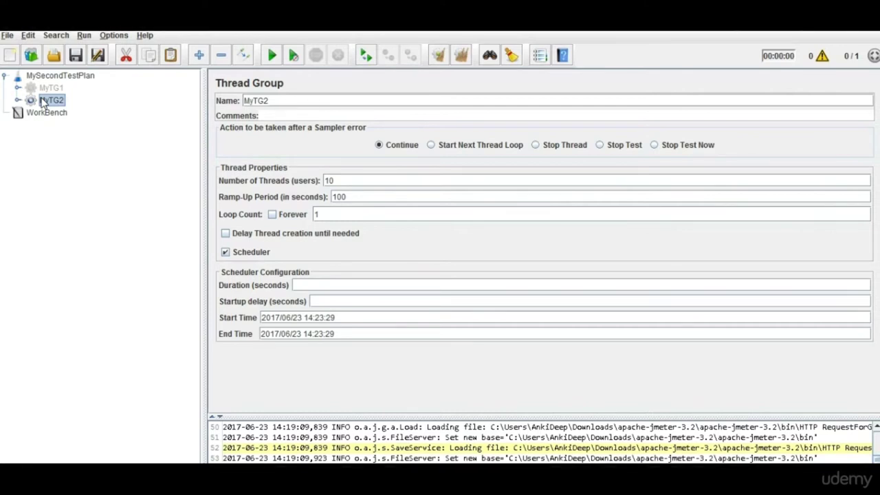
{"action": "left_click", "coordinate": [18, 100]}
{"action": "left_click", "coordinate": [18, 100]}
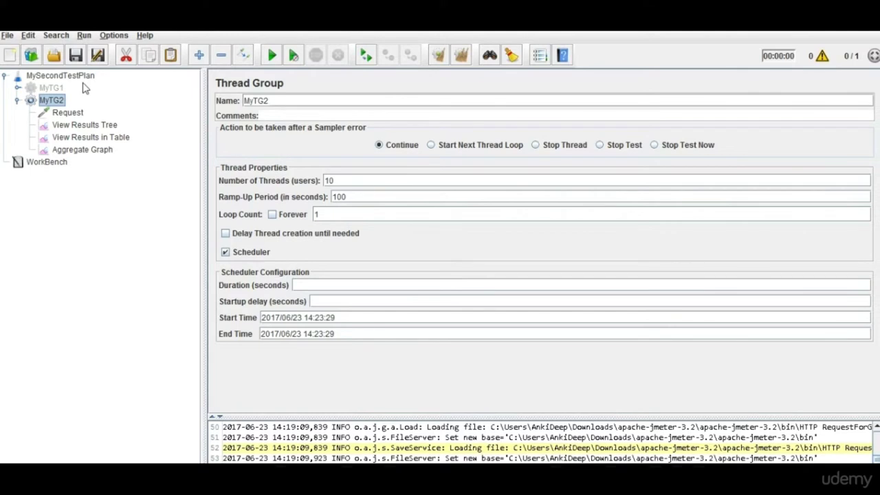
{"action": "left_click", "coordinate": [61, 103]}
{"action": "left_click_drag", "start_coordinate": [61, 103], "coordinate": [60, 80]}
{"action": "left_click", "coordinate": [61, 78]}
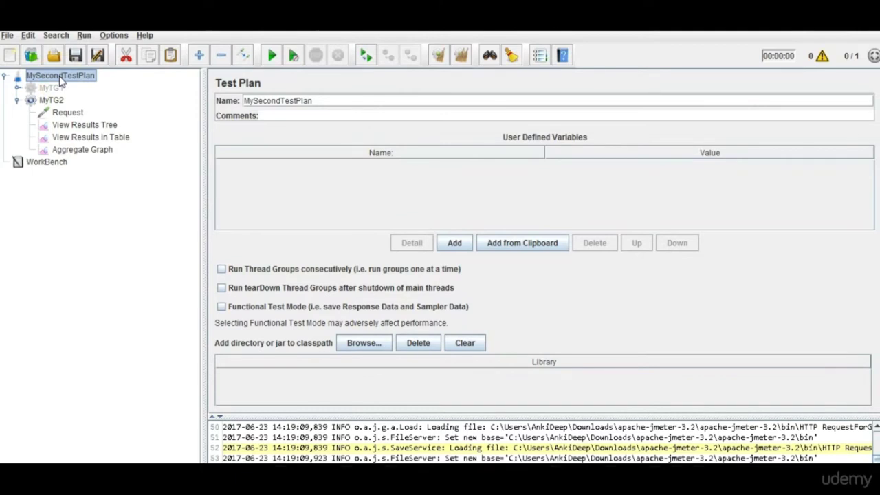
Add a Backend Listener to the test plan, delete it again, and select MyTG2.
{"action": "right_click", "coordinate": [61, 77]}
{"action": "mouse_move", "coordinate": [86, 86]}
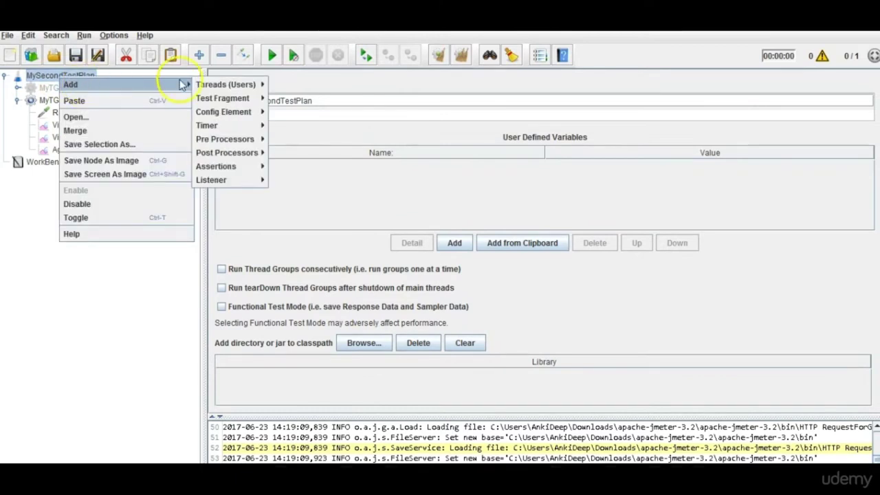
{"action": "mouse_move", "coordinate": [234, 179]}
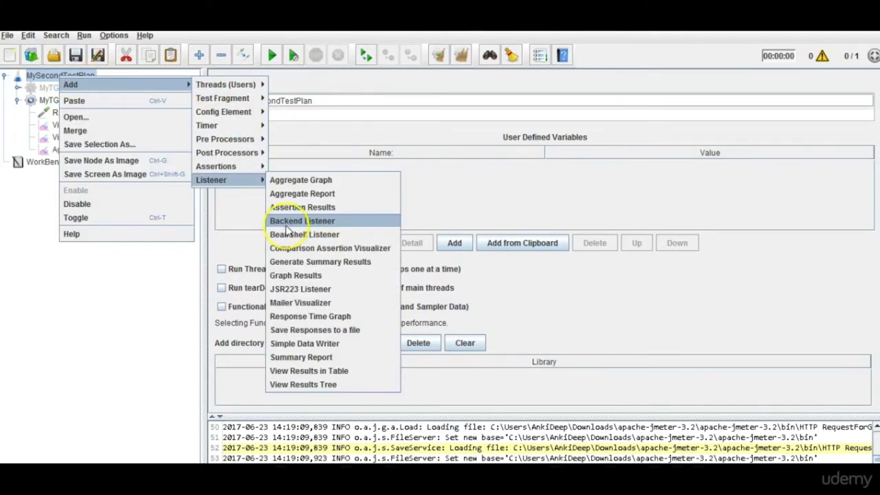
{"action": "left_click", "coordinate": [303, 218]}
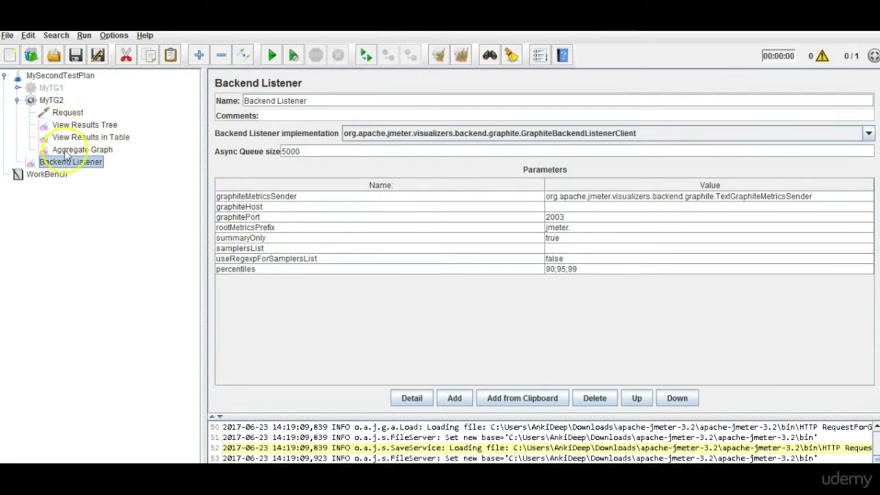
{"action": "key", "text": "Delete"}
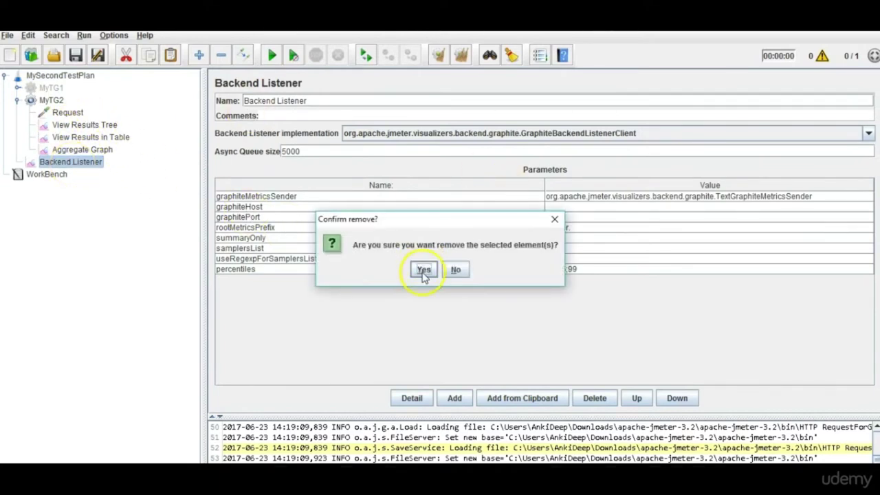
{"action": "left_click", "coordinate": [424, 270]}
{"action": "left_click", "coordinate": [51, 101]}
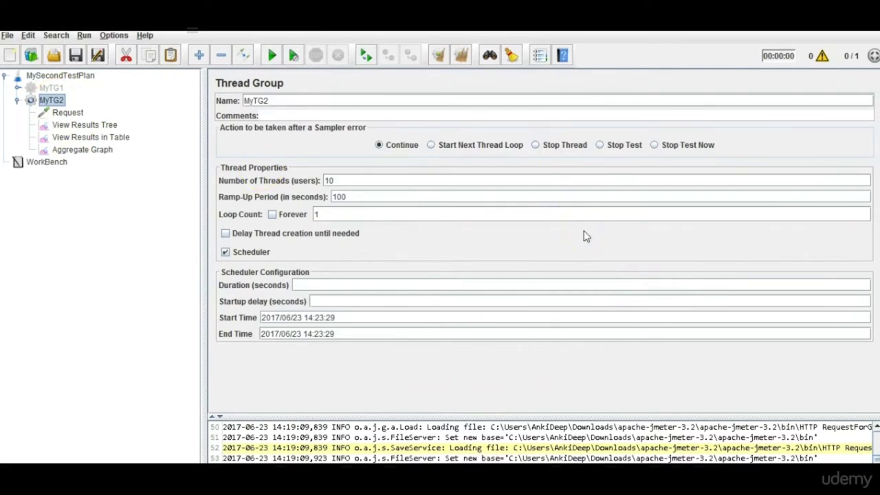
Set MyTG2's Number of Threads to 20 and Ramp-Up Period to 100 seconds.
{"action": "left_click", "coordinate": [254, 101]}
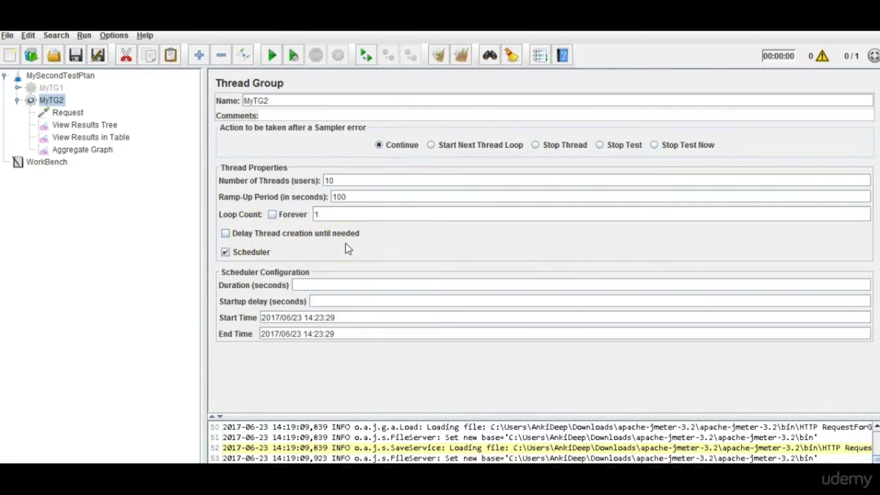
{"action": "left_click", "coordinate": [334, 181]}
{"action": "double_click", "coordinate": [328, 181]}
{"action": "type", "text": "1"}
{"action": "double_click", "coordinate": [337, 196]}
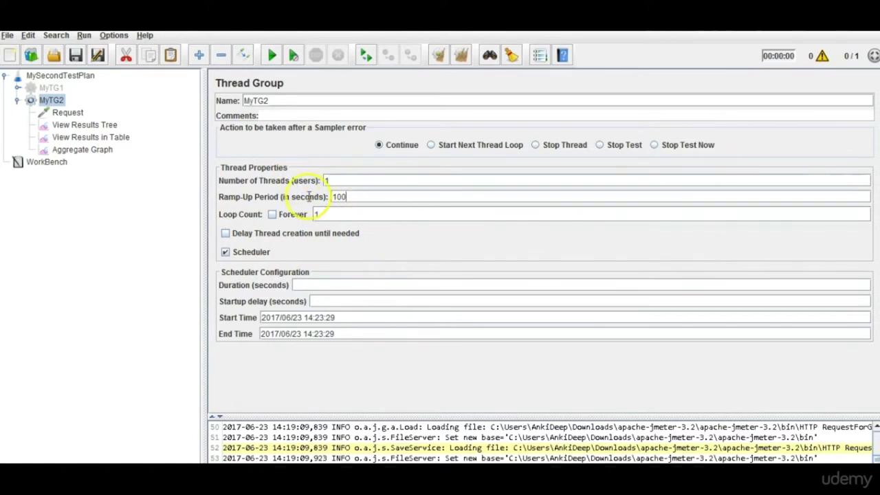
{"action": "type", "text": "1"}
{"action": "left_click", "coordinate": [340, 180]}
{"action": "key", "text": "BackSpace"}
{"action": "type", "text": "20"}
{"action": "left_click", "coordinate": [335, 197]}
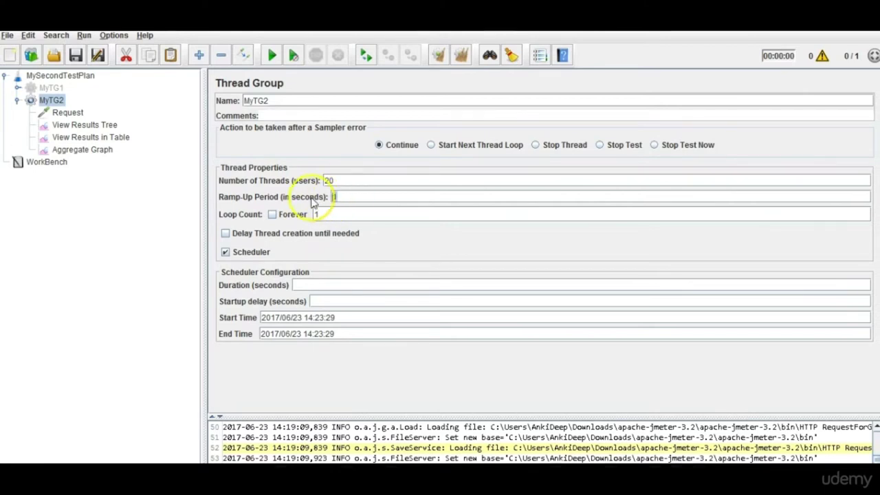
{"action": "key", "text": "ctrl+a"}
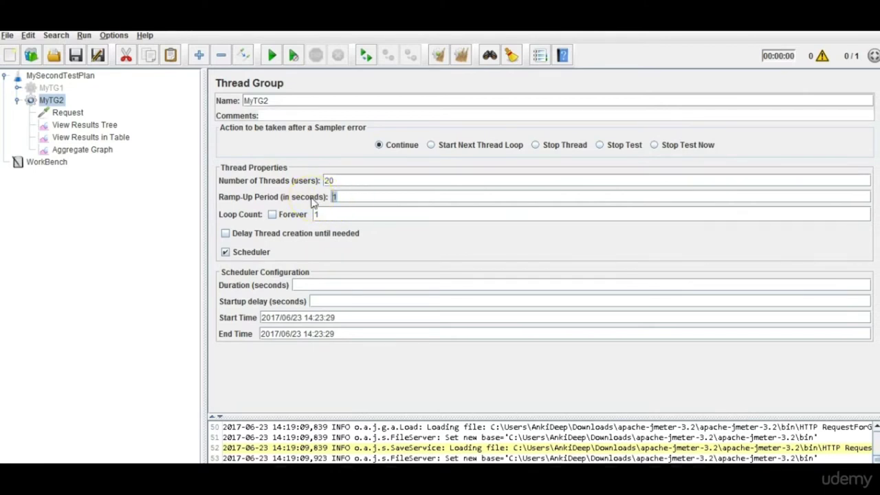
{"action": "type", "text": "q"}
{"action": "key", "text": "BackSpace"}
{"action": "type", "text": "100"}
Highlight the thread count of 20 and the ramp-up period of 100.
{"action": "left_click", "coordinate": [335, 180]}
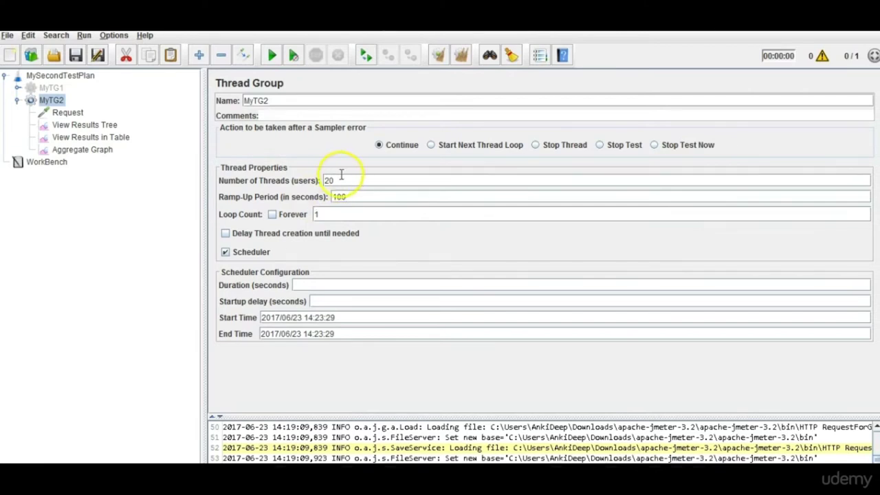
{"action": "left_click_drag", "start_coordinate": [335, 181], "coordinate": [317, 186]}
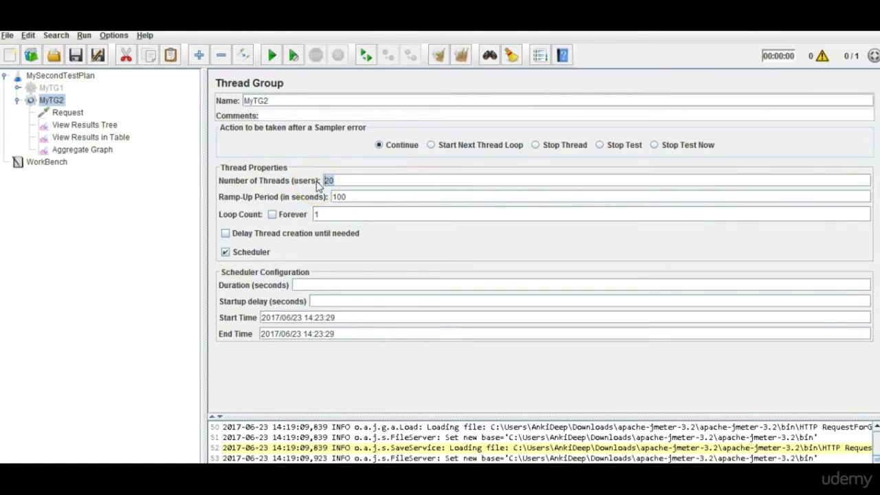
{"action": "left_click_drag", "start_coordinate": [333, 198], "coordinate": [348, 197]}
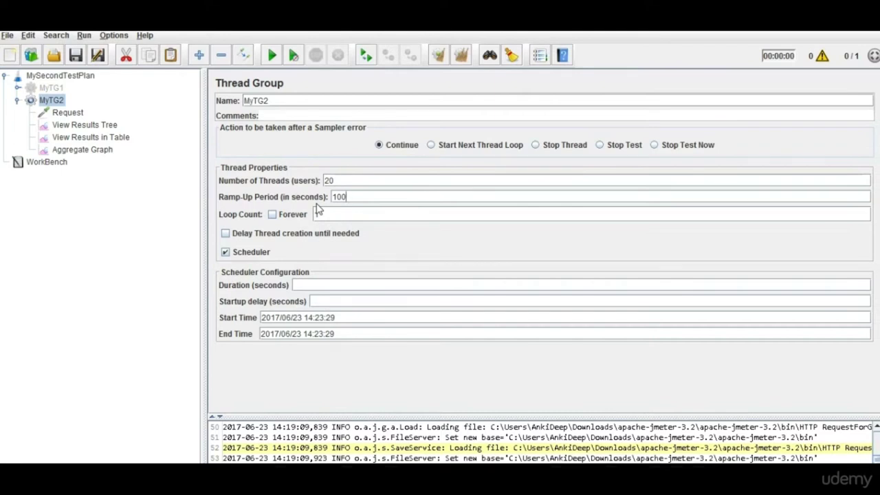
{"action": "left_click", "coordinate": [331, 181]}
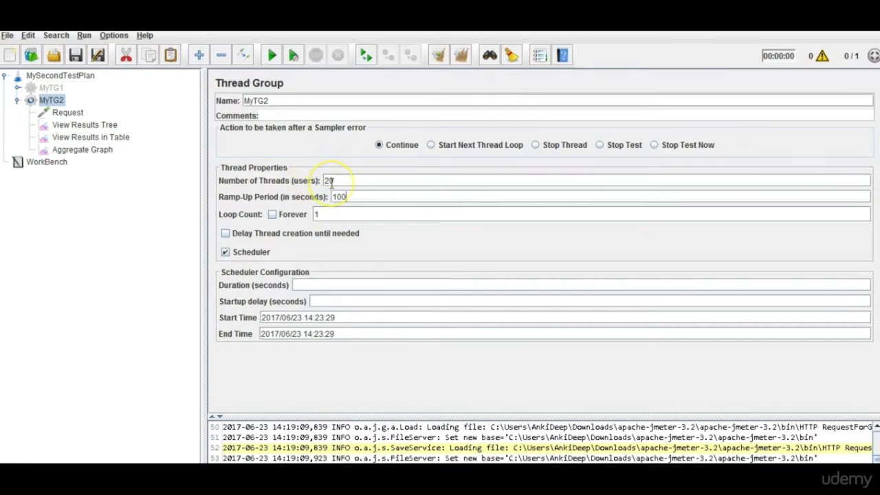
{"action": "left_click", "coordinate": [356, 194]}
Switch over to the Notepad++ notes.
{"action": "left_click", "coordinate": [495, 437]}
Write line 1 of new 4: 't(number of user) = 20'.
{"action": "left_click", "coordinate": [337, 216]}
{"action": "type", "text": "Nume"}
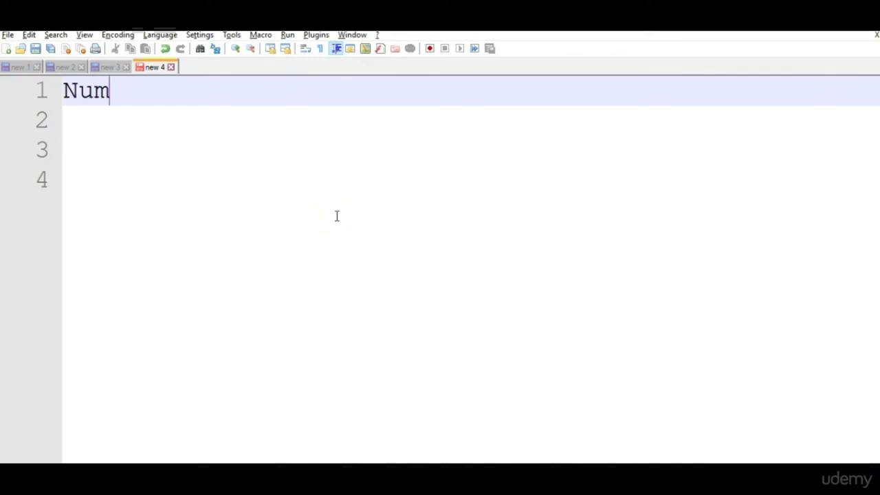
{"action": "key", "text": "BackSpace"}
{"action": "key", "text": "BackSpace"}
{"action": "key", "text": "BackSpace"}
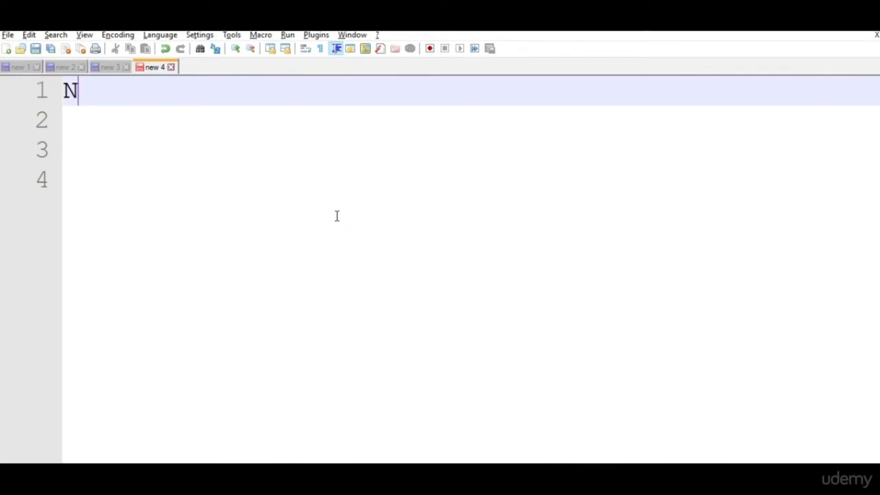
{"action": "key", "text": "alt+Tab"}
{"action": "key", "text": "alt+Tab"}
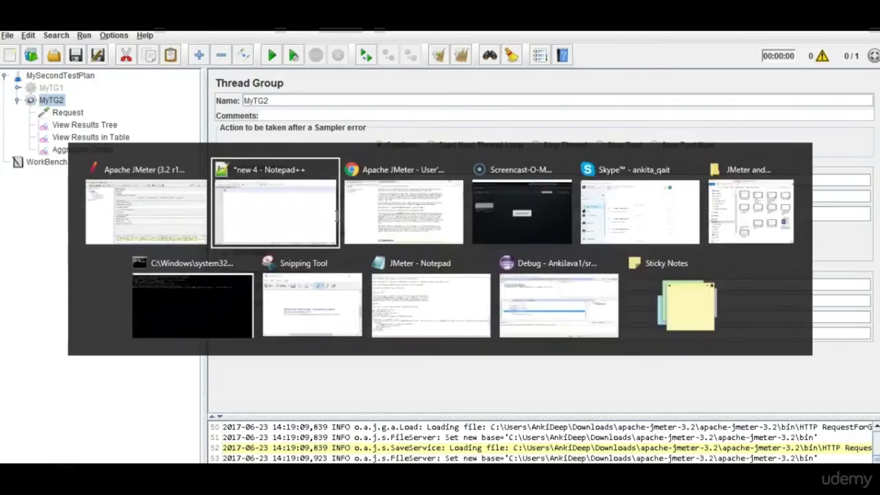
{"action": "key", "text": "BackSpace"}
{"action": "type", "text": "t"}
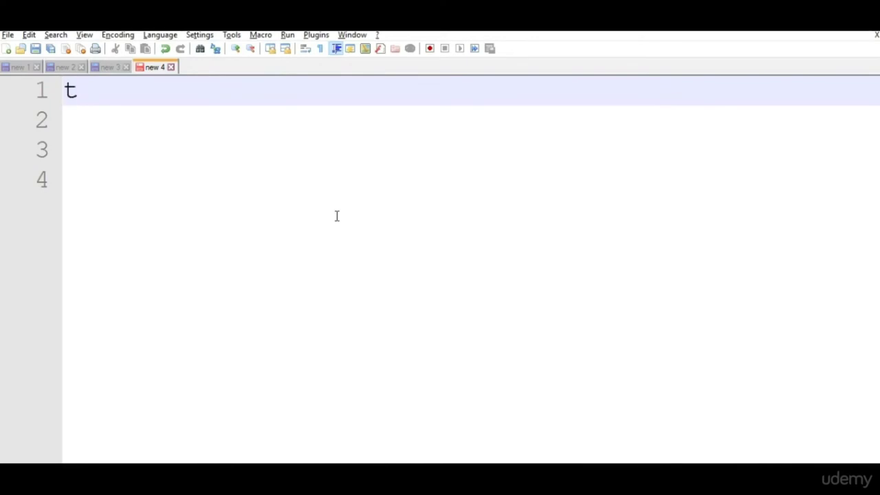
{"action": "type", "text": "(num)"}
{"action": "key", "text": "Left"}
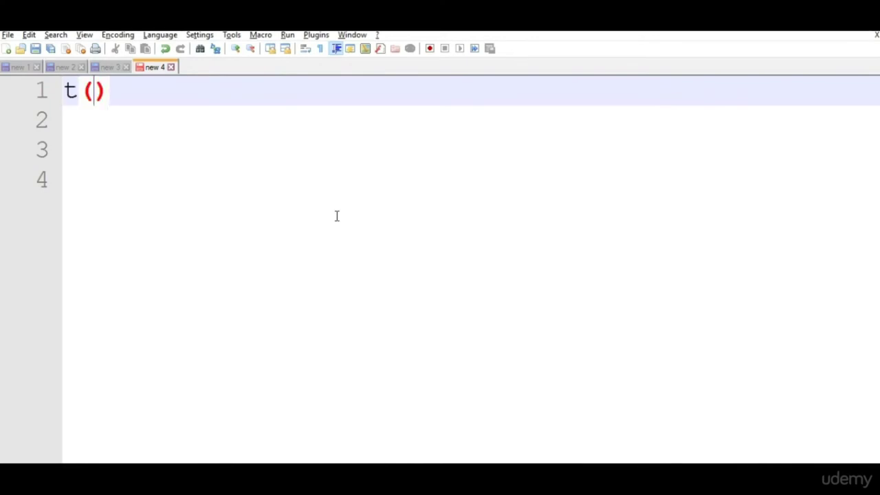
{"action": "type", "text": "number f"}
{"action": "key", "text": "BackSpace"}
{"action": "key", "text": "BackSpace"}
{"action": "type", "text": "of user"}
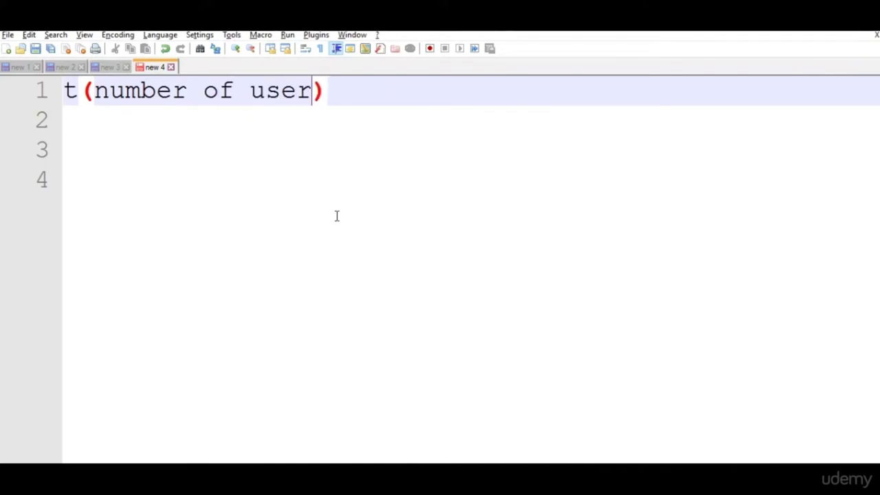
{"action": "key", "text": "BackSpace"}
{"action": "key", "text": "Right"}
{"action": "type", "text": "= "}
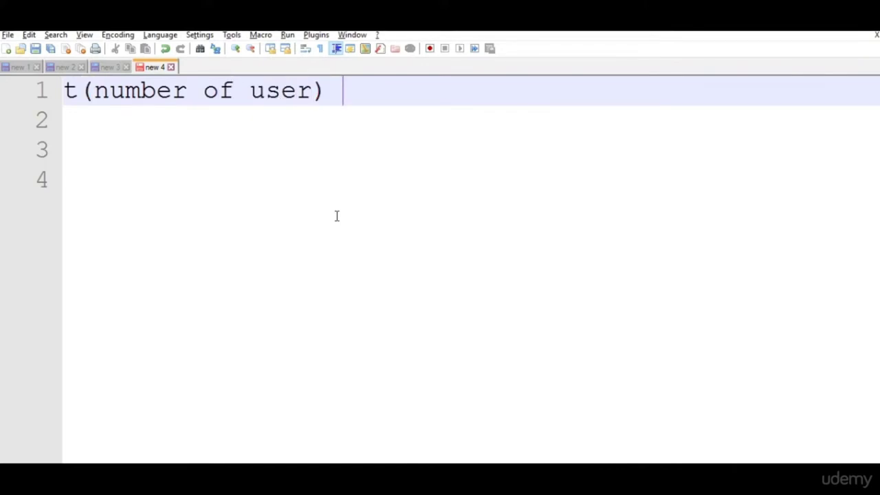
{"action": "type", "text": "20"}
Add line 2: 'r(ramp up period) = 100'.
{"action": "key", "text": "Return"}
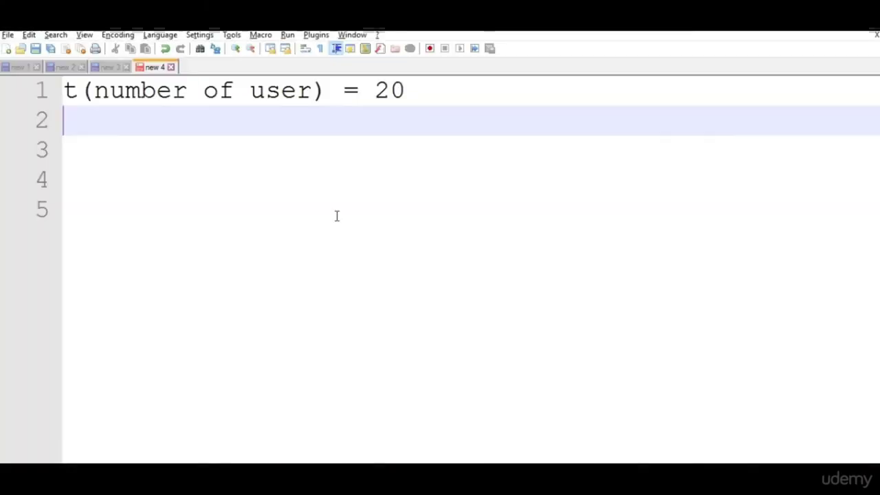
{"action": "type", "text": "ram"}
{"action": "key", "text": "BackSpace"}
{"action": "key", "text": "BackSpace"}
{"action": "key", "text": "BackSpace"}
{"action": "type", "text": "r)"}
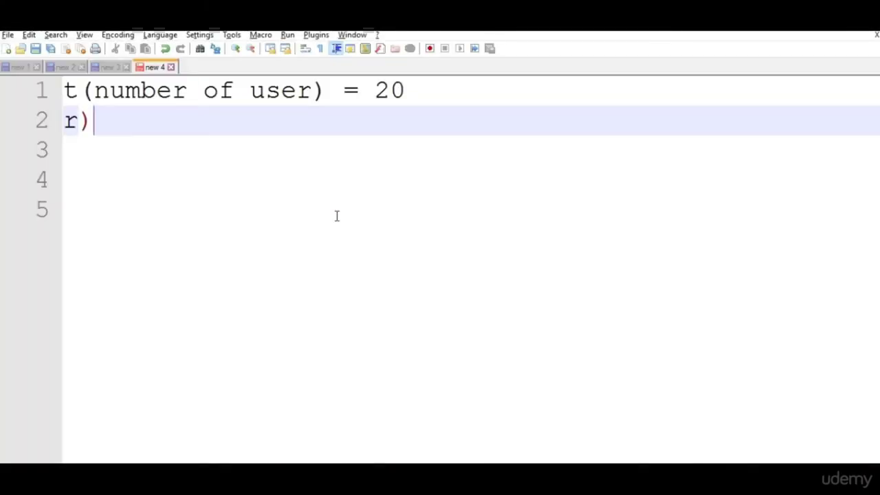
{"action": "key", "text": "BackSpace"}
{"action": "type", "text": "(ramp up"}
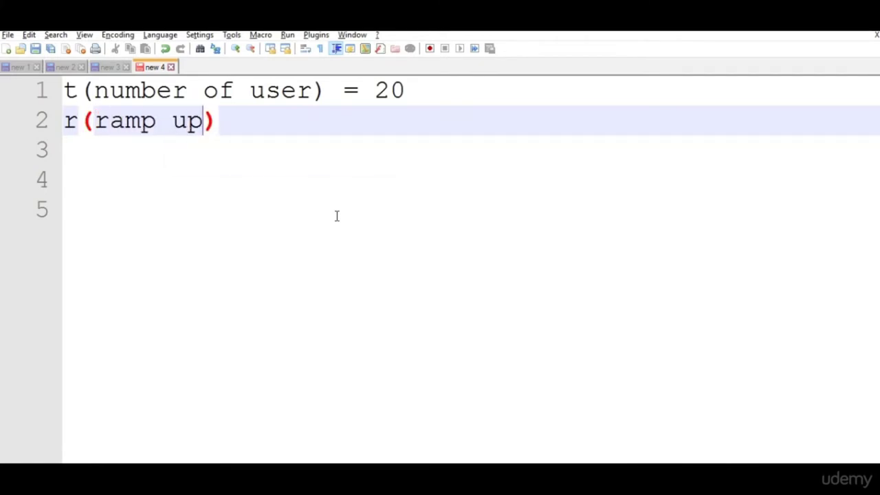
{"action": "type", "text": " period"}
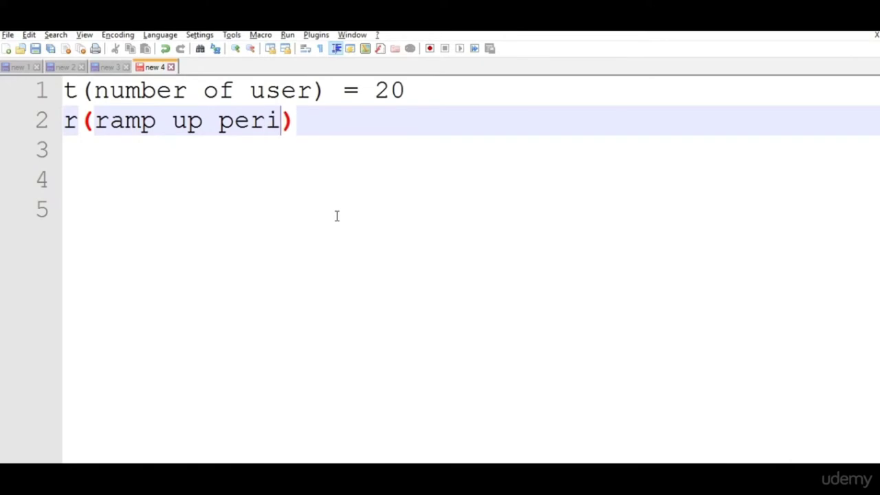
{"action": "key", "text": "End"}
{"action": "type", "text": "= "}
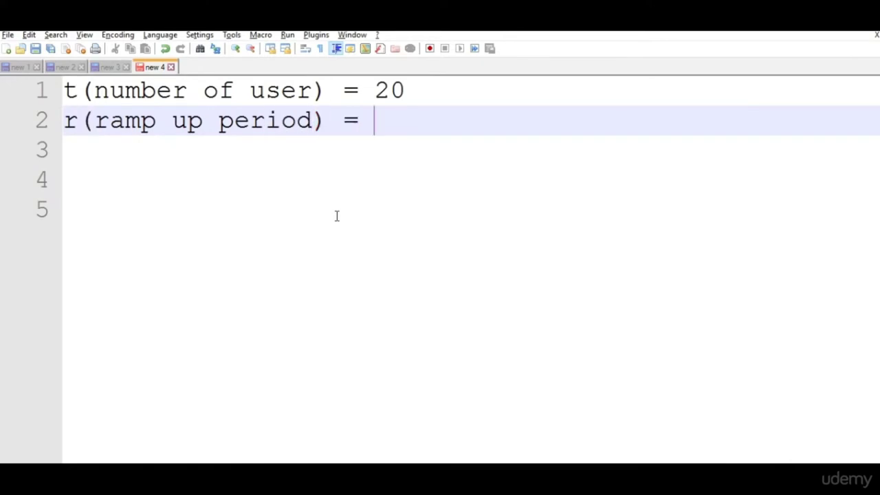
{"action": "type", "text": "100"}
Add line 3: 'u (1 user)'.
{"action": "key", "text": "Return"}
{"action": "key", "text": "Return"}
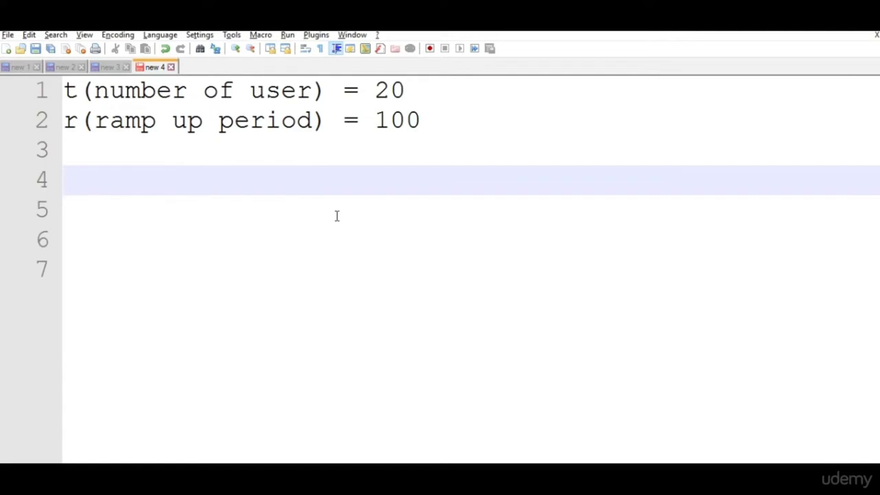
{"action": "key", "text": "Up"}
{"action": "type", "text": "u"}
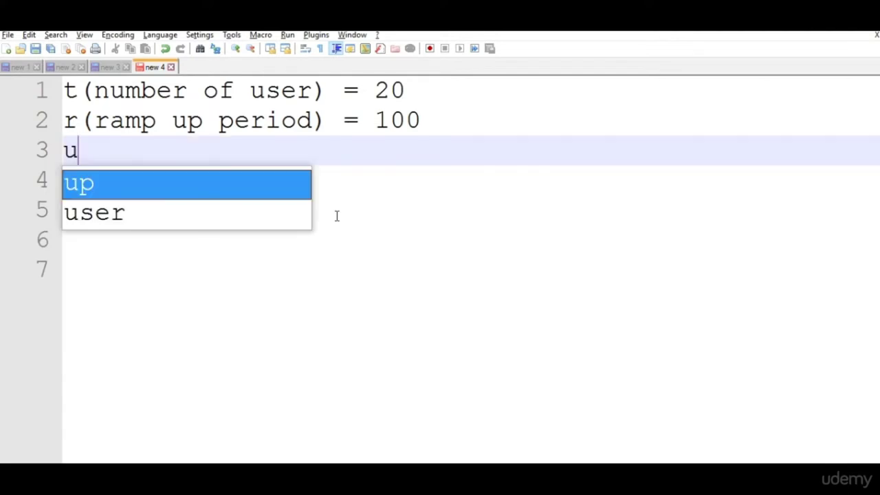
{"action": "type", "text": " ()1 user"}
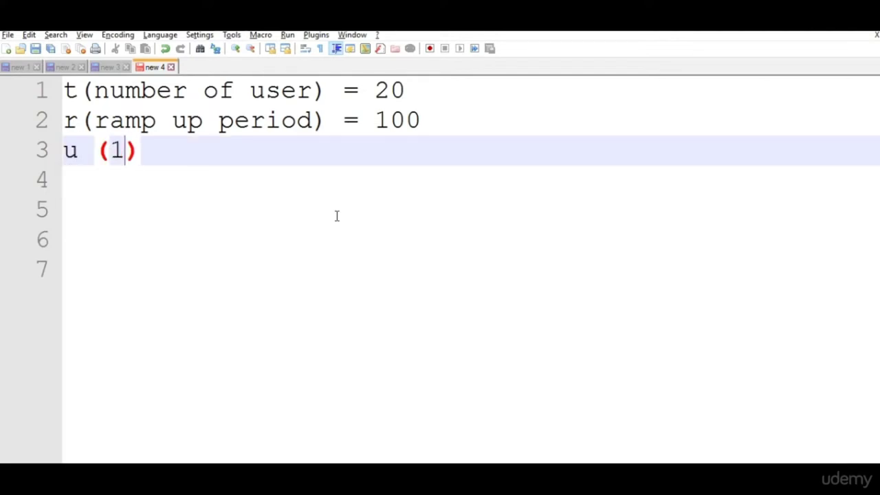
{"action": "key", "text": "End"}
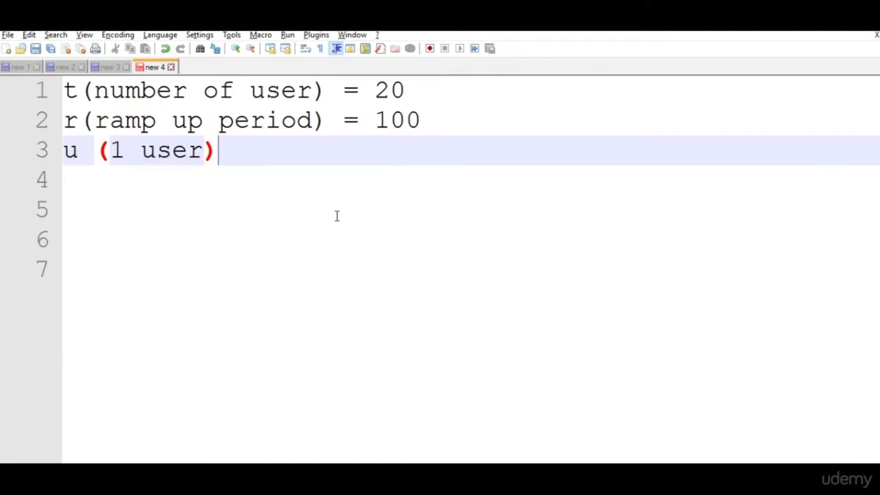
{"action": "key", "text": "Return"}
{"action": "key", "text": "Return"}
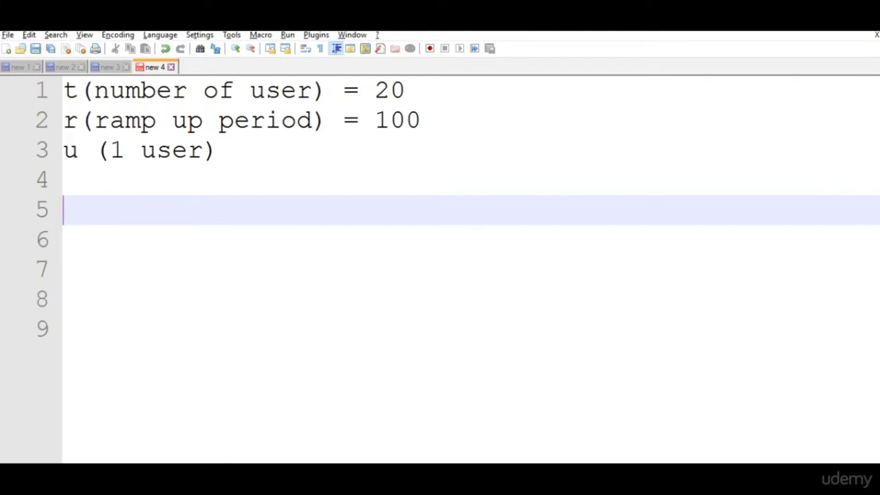
Write the formula r/u = t and work out u=100/20 = 5seconds.
{"action": "type", "text": "r/u = "}
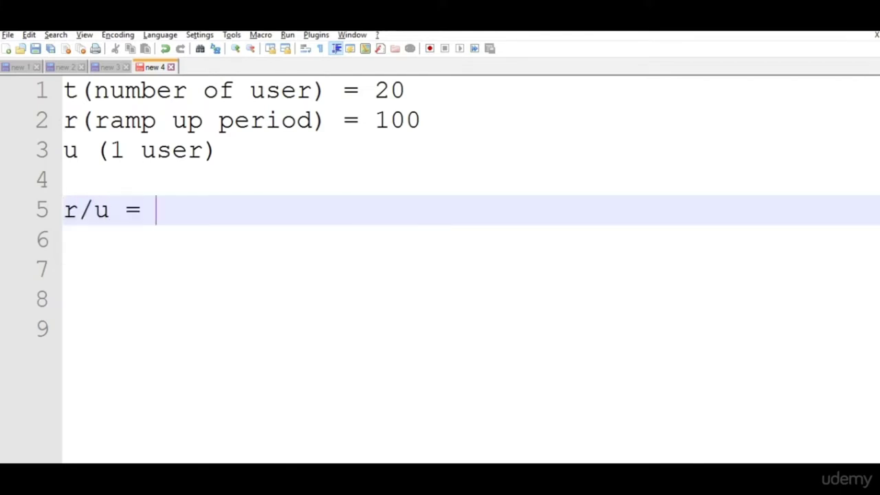
{"action": "type", "text": "t"}
{"action": "key", "text": "Return"}
{"action": "key", "text": "Return"}
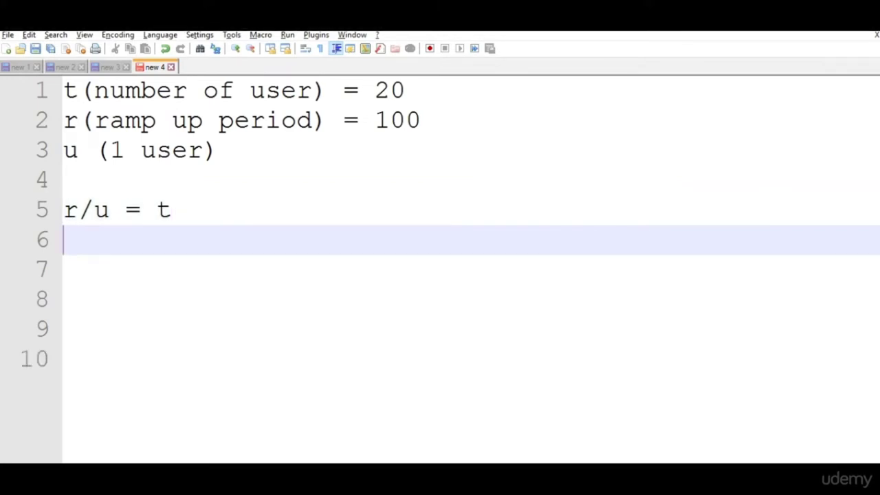
{"action": "type", "text": "100/u"}
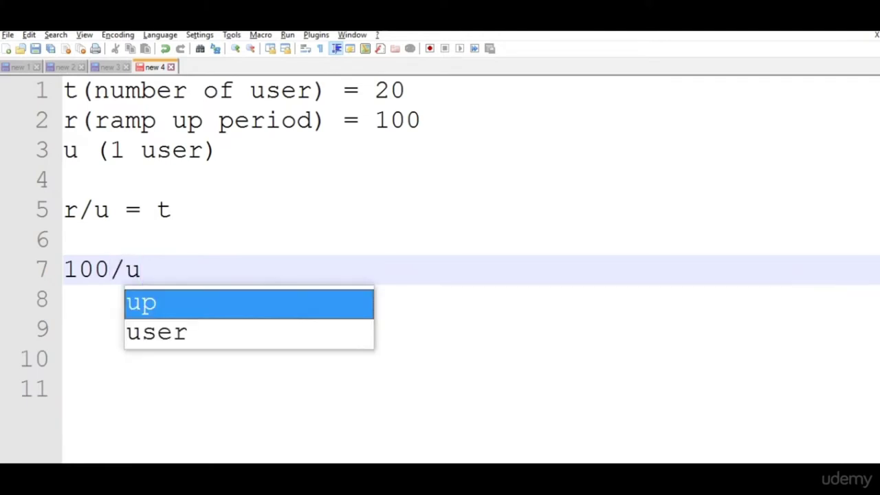
{"action": "type", "text": "=20"}
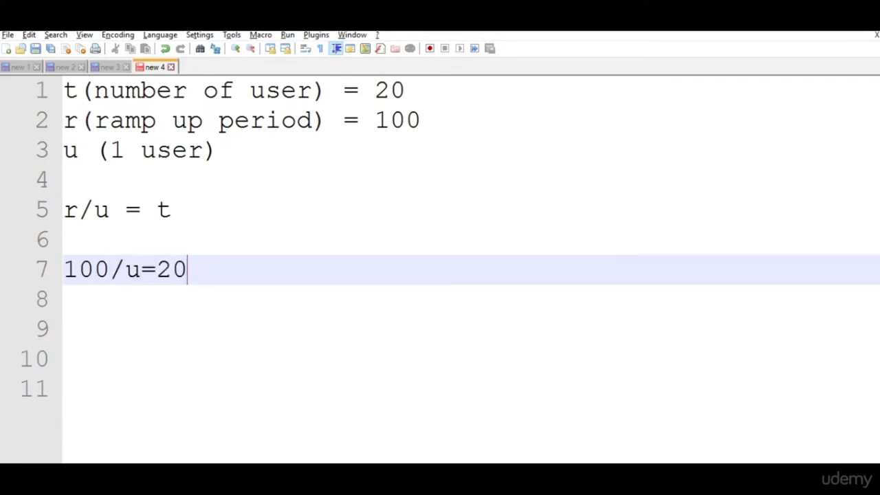
{"action": "key", "text": "Return"}
{"action": "key", "text": "Return"}
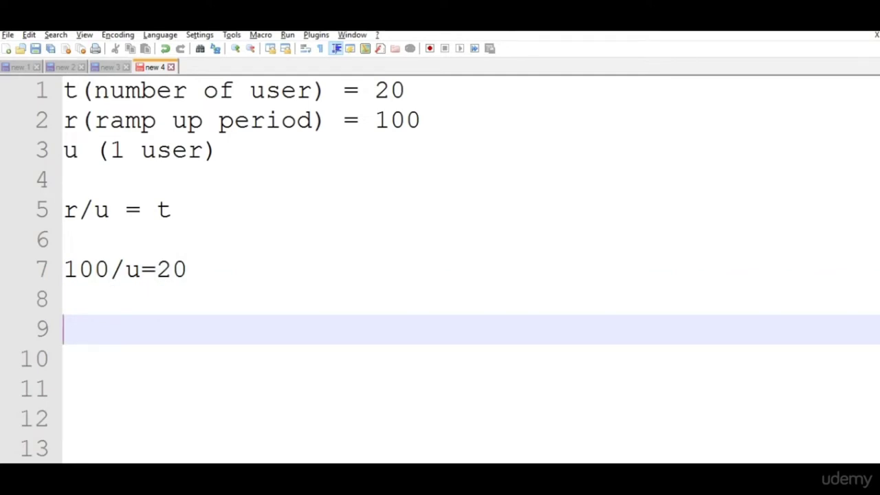
{"action": "type", "text": "u=100/20 = "}
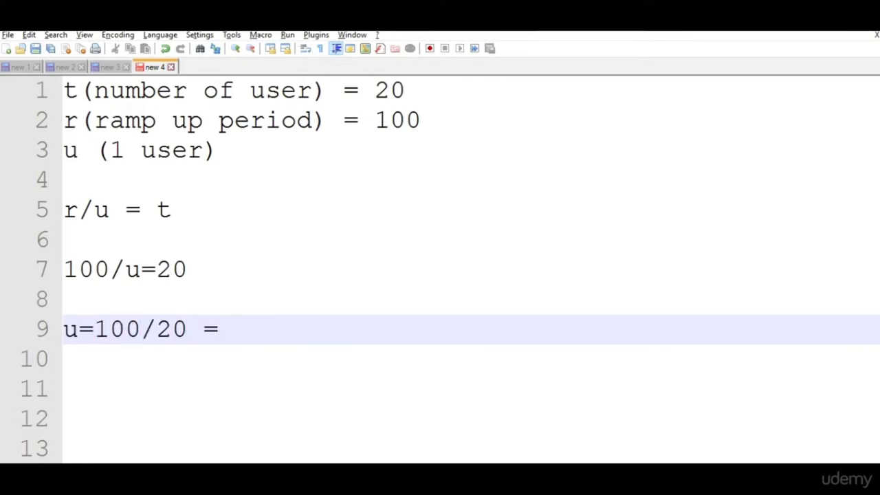
{"action": "type", "text": "5seconds"}
{"action": "key", "text": "Return"}
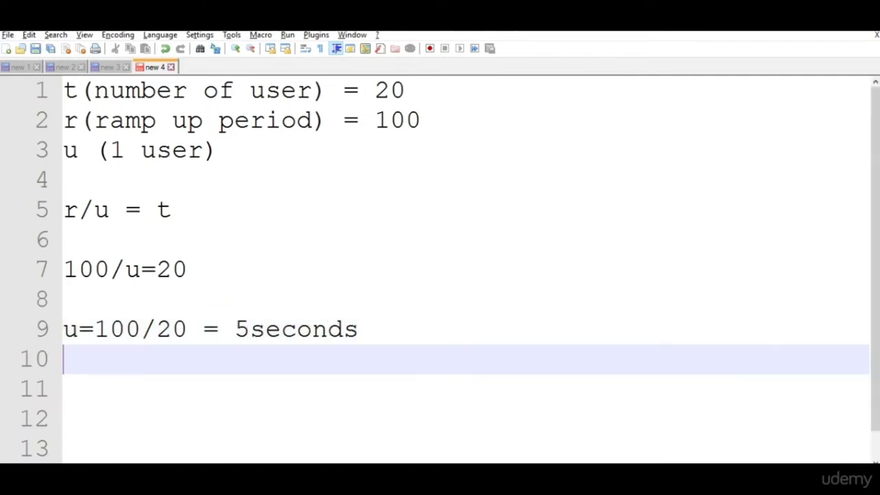
Note that 1 user takes 5 seconds and 20 users take 100 seconds.
{"action": "key", "text": "Return"}
{"action": "type", "text": "for 1 user t"}
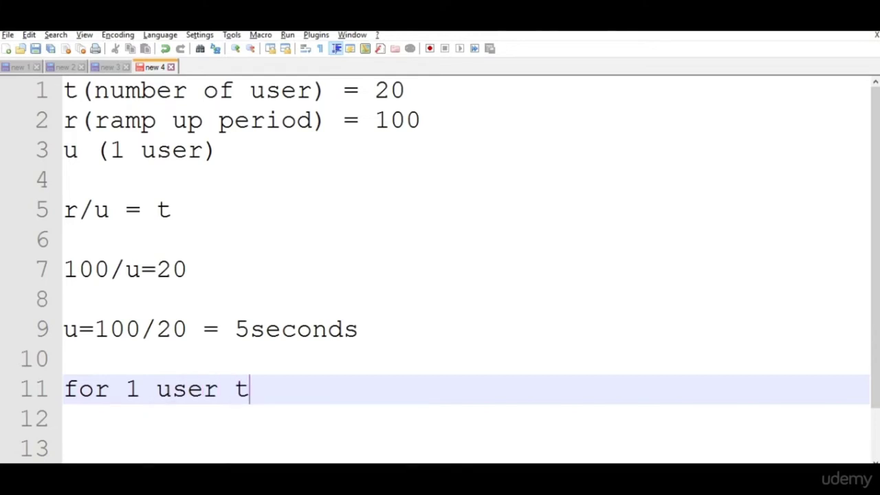
{"action": "key", "text": "BackSpace"}
{"action": "type", "text": "= 5 seconds"}
{"action": "key", "text": "Return"}
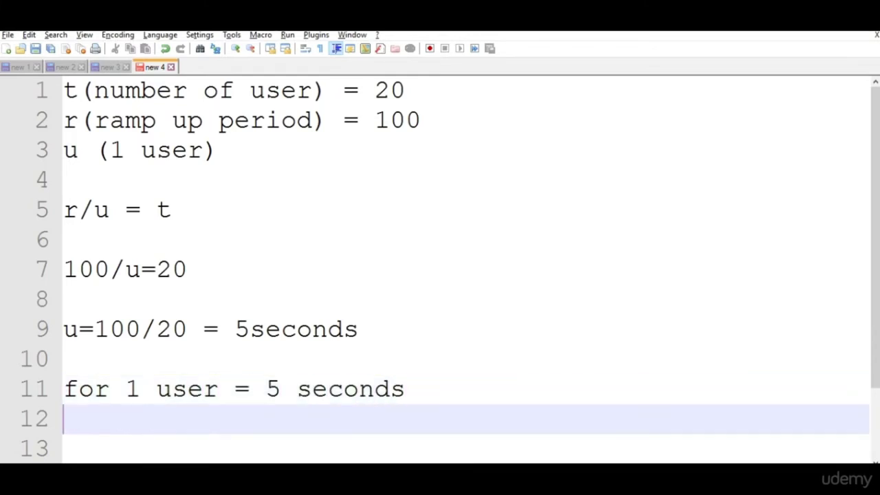
{"action": "type", "text": "for 20 "}
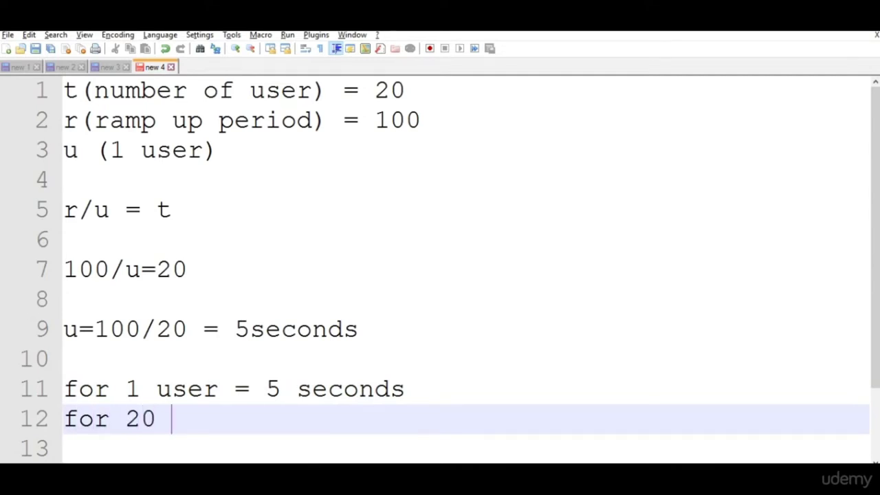
{"action": "type", "text": "users = "}
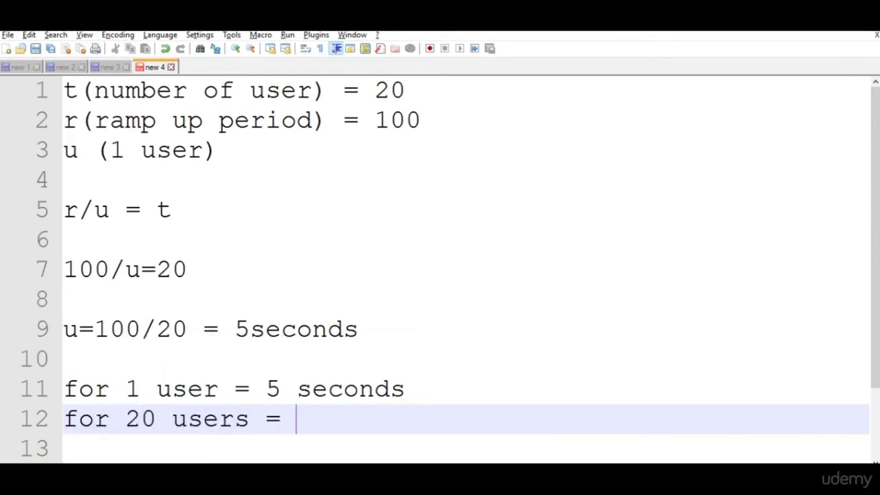
{"action": "type", "text": "100 "}
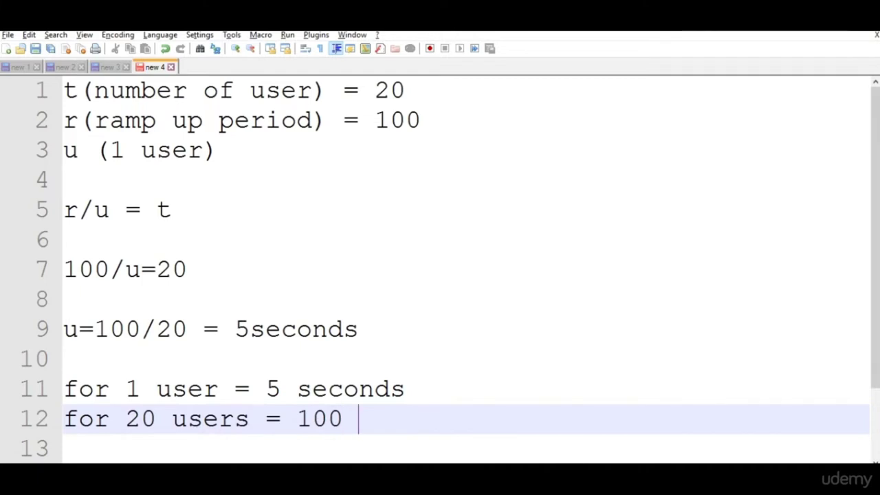
{"action": "type", "text": "seconds"}
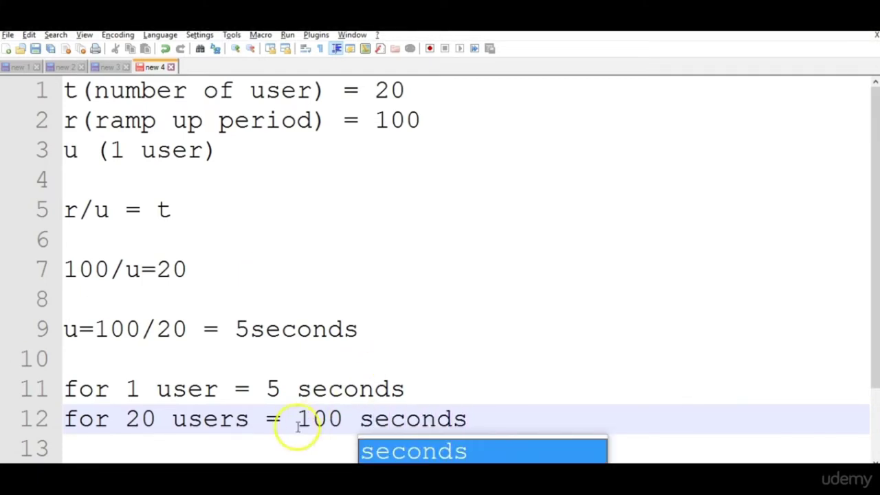
Highlight the 5 seconds result and the r/u = t formula, then return to JMeter.
{"action": "left_click_drag", "start_coordinate": [266, 388], "coordinate": [419, 396]}
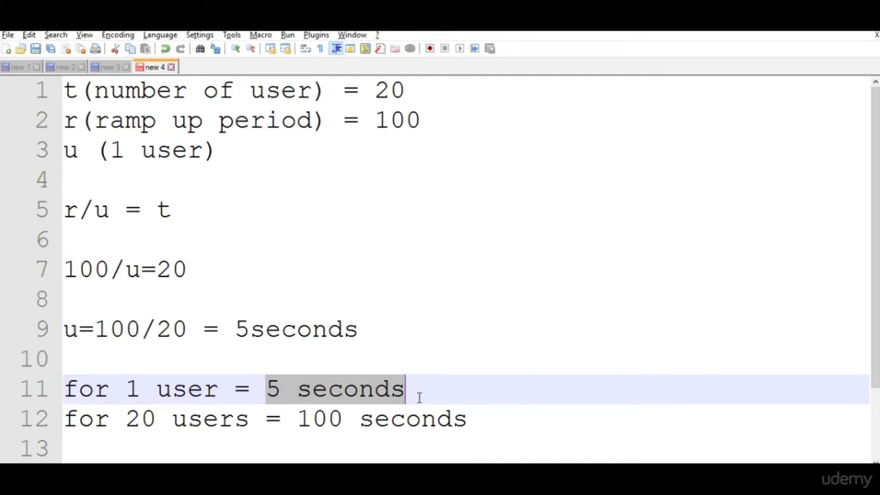
{"action": "left_click", "coordinate": [533, 400]}
{"action": "left_click_drag", "start_coordinate": [533, 400], "coordinate": [59, 220]}
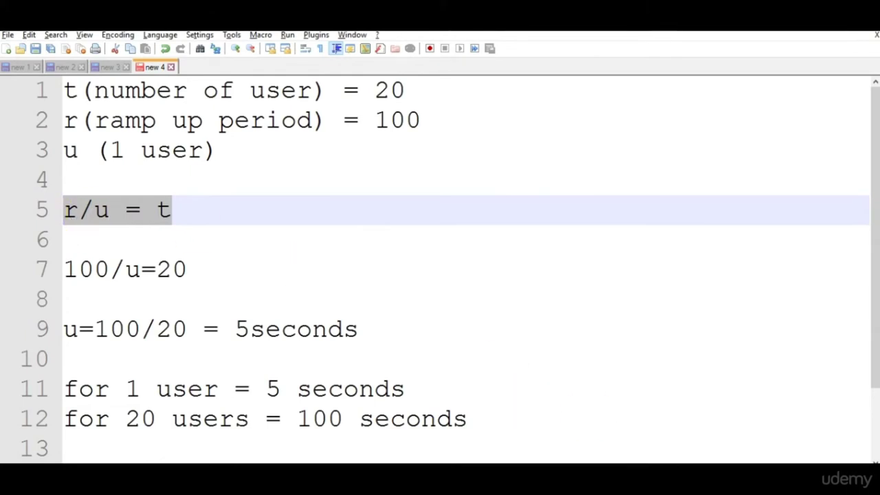
{"action": "key", "text": "alt+Tab"}
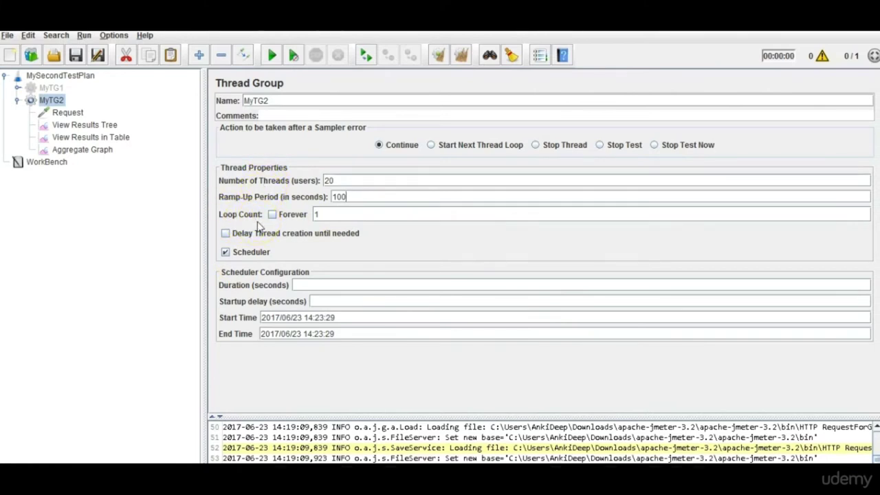
Set MyTG2's loop count to 2, keeping 20 threads and a 100-second ramp-up.
{"action": "left_click", "coordinate": [348, 198]}
{"action": "left_click_drag", "start_coordinate": [344, 216], "coordinate": [303, 218]}
{"action": "left_click", "coordinate": [339, 181]}
{"action": "left_click_drag", "start_coordinate": [339, 180], "coordinate": [324, 180]}
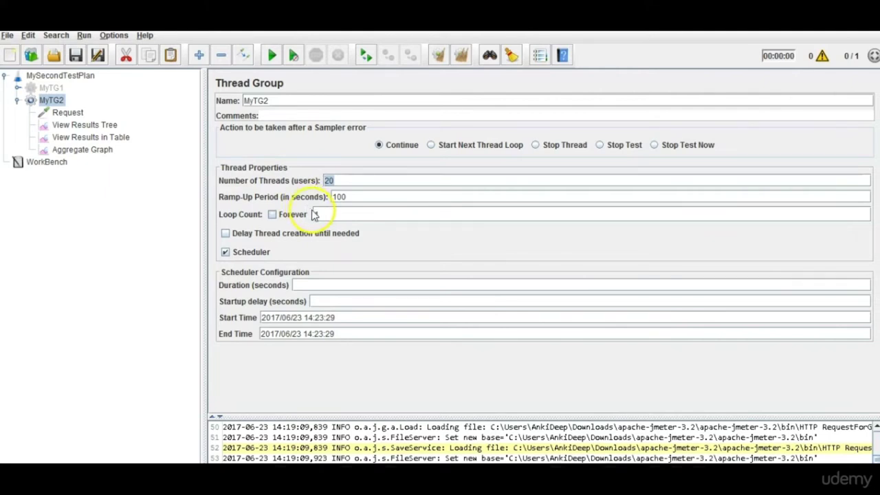
{"action": "left_click_drag", "start_coordinate": [328, 214], "coordinate": [299, 214]}
{"action": "double_click", "coordinate": [330, 180]}
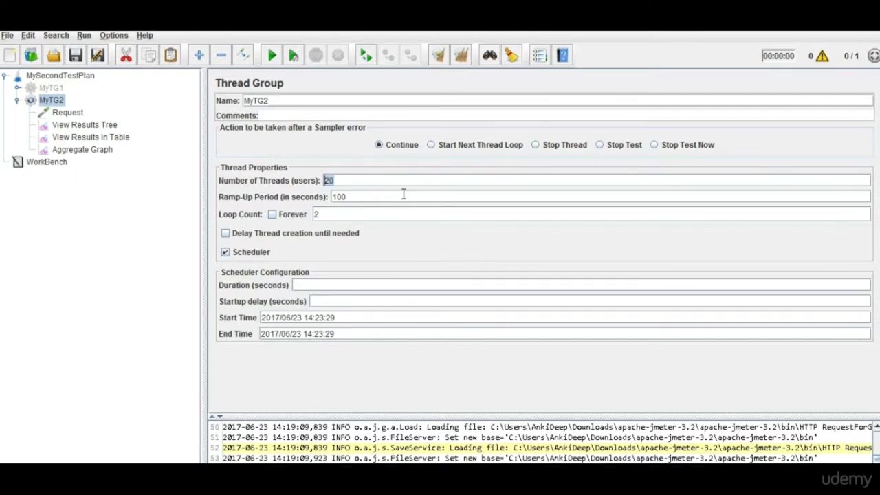
{"action": "key", "text": "alt+Tab"}
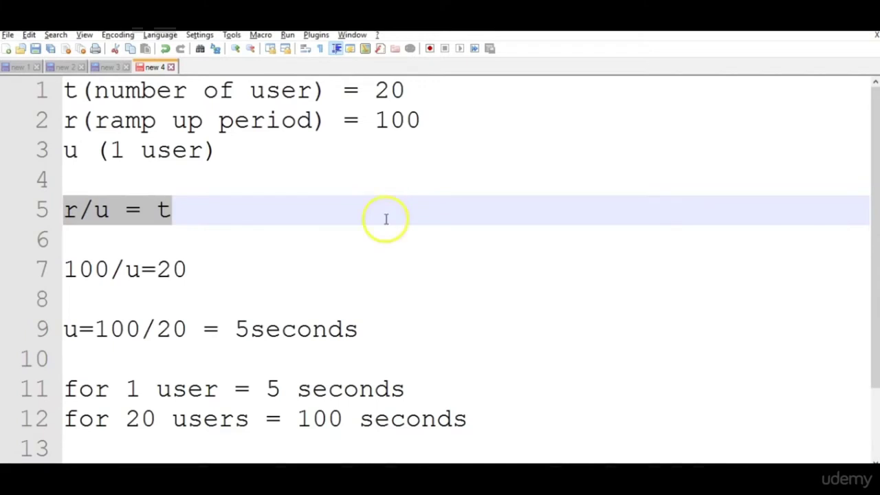
Add a 'Loop count' heading and a 'Test case :' line below the calculations.
{"action": "left_click", "coordinate": [506, 429]}
{"action": "key", "text": "Return"}
{"action": "key", "text": "Return"}
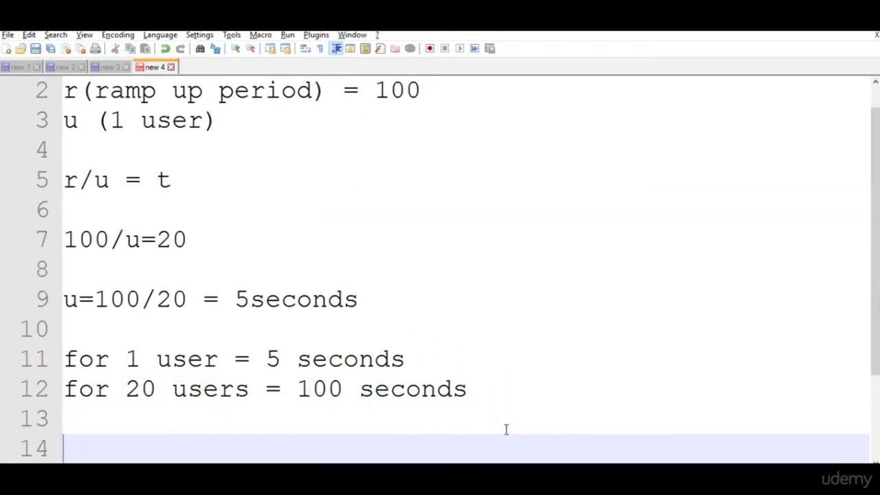
{"action": "type", "text": "Loop c"}
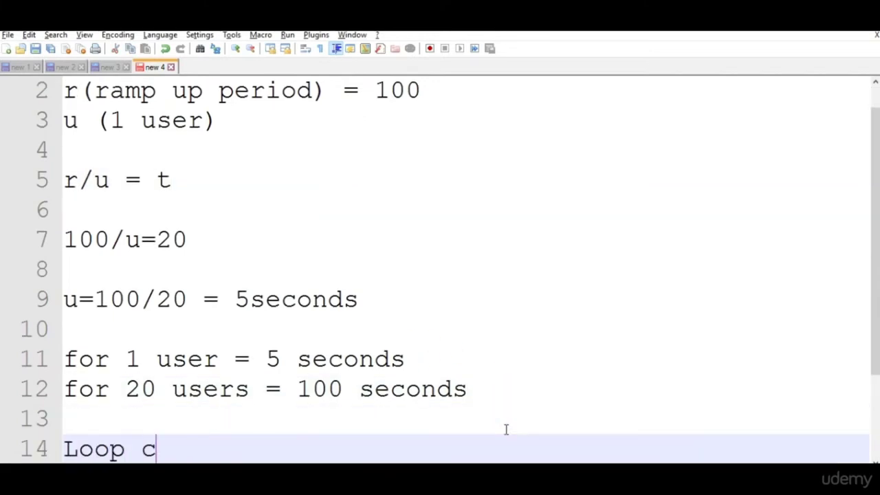
{"action": "type", "text": "ount"}
{"action": "key", "text": "Return"}
{"action": "key", "text": "Return"}
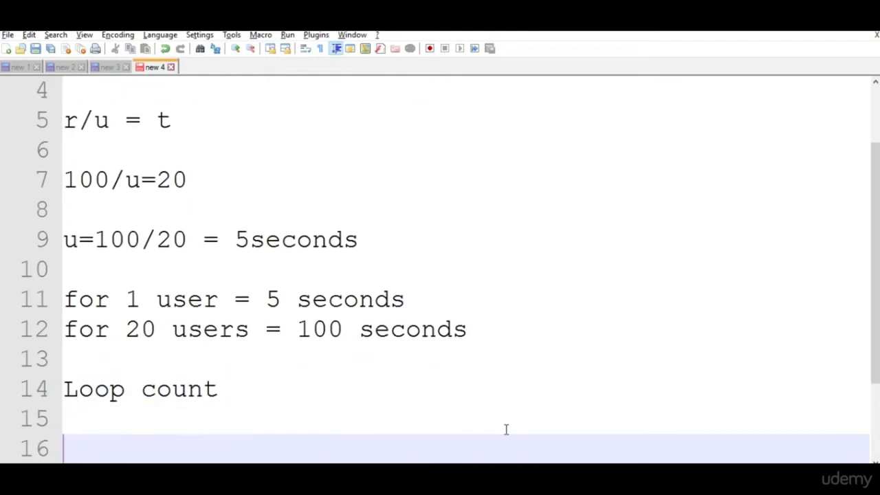
{"action": "type", "text": "Test ca"}
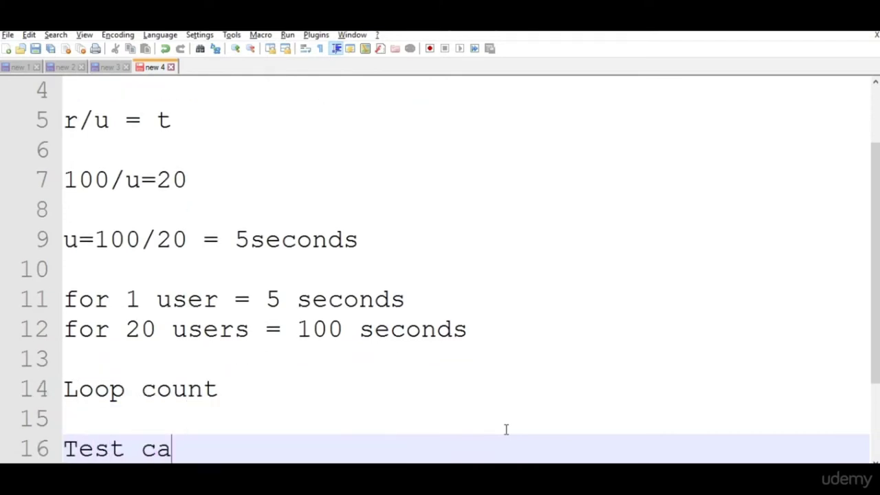
{"action": "type", "text": "se :"}
{"action": "key", "text": "Return"}
{"action": "key", "text": "Return"}
List the test steps 1) Login to facebook, 2) enter status, 3) logout.
{"action": "type", "text": "1"}
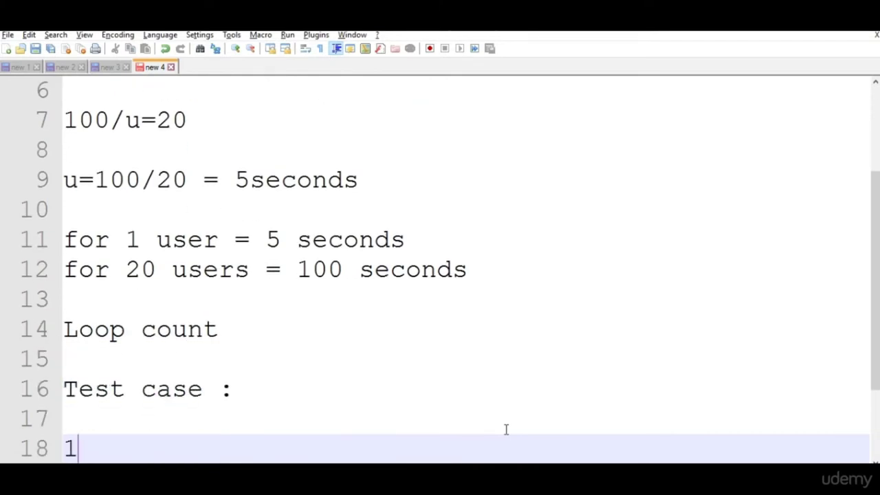
{"action": "type", "text": ") Log"}
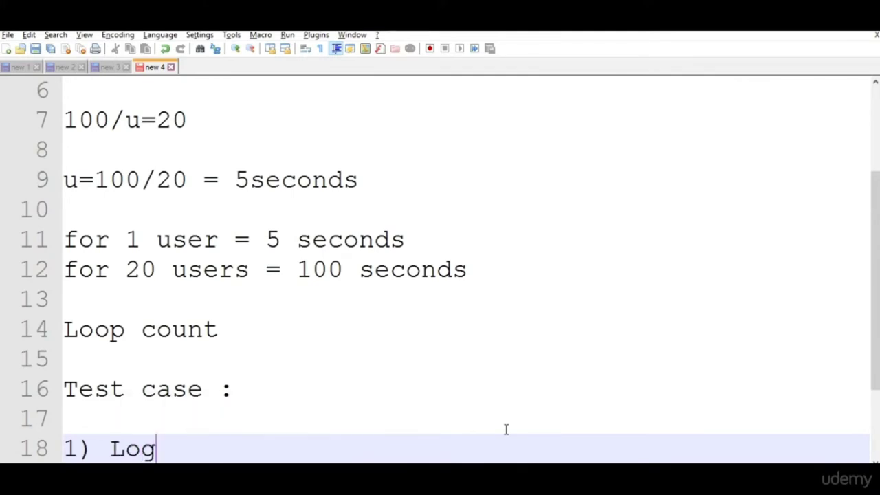
{"action": "type", "text": "in to f"}
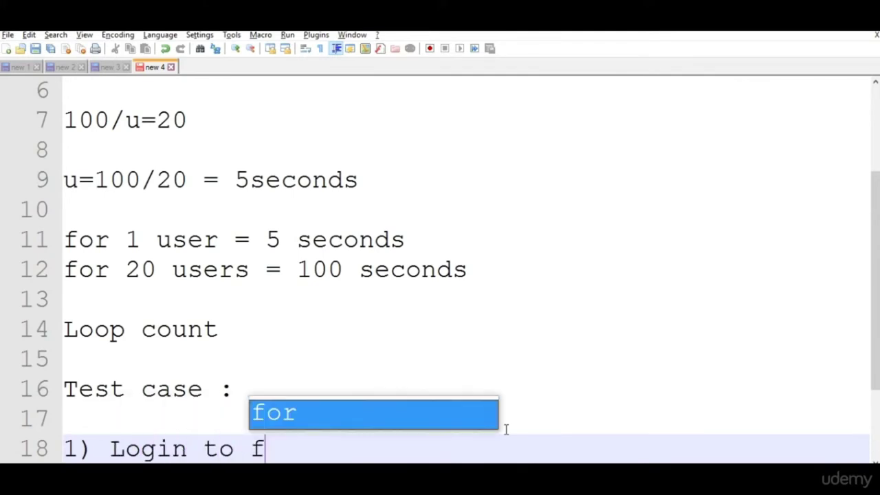
{"action": "type", "text": "acebook"}
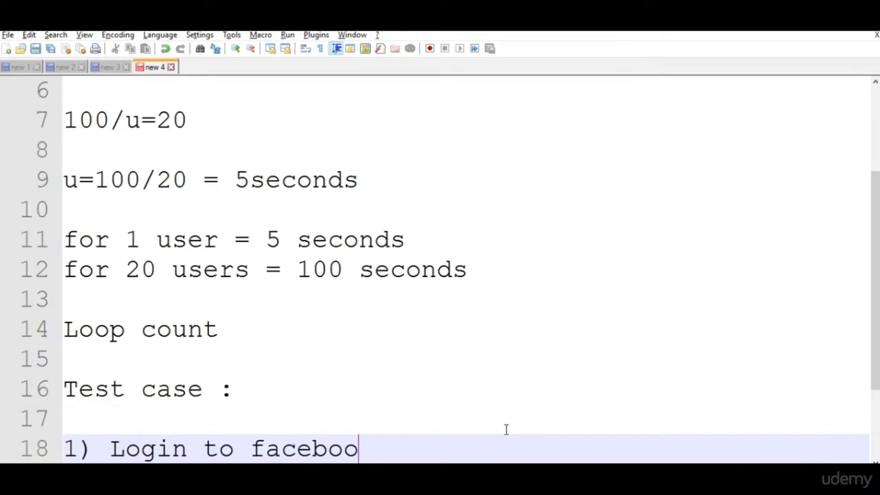
{"action": "key", "text": "Return"}
{"action": "type", "text": "2) "}
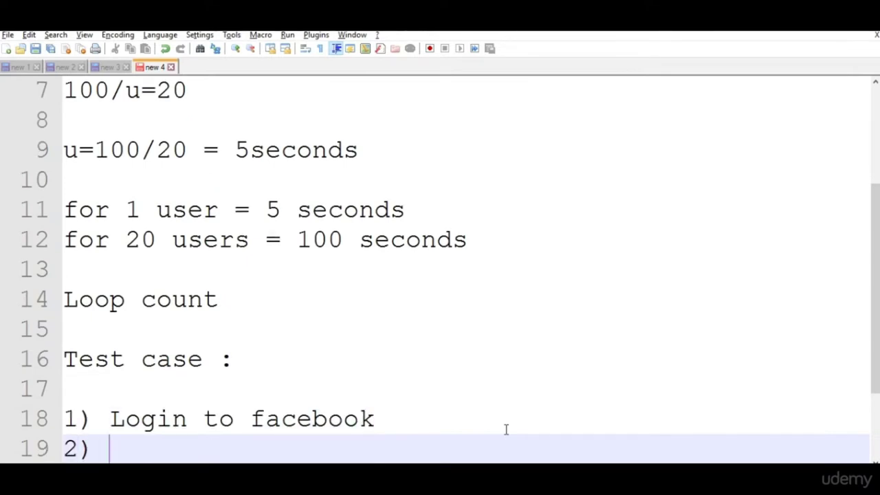
{"action": "type", "text": "enter status"}
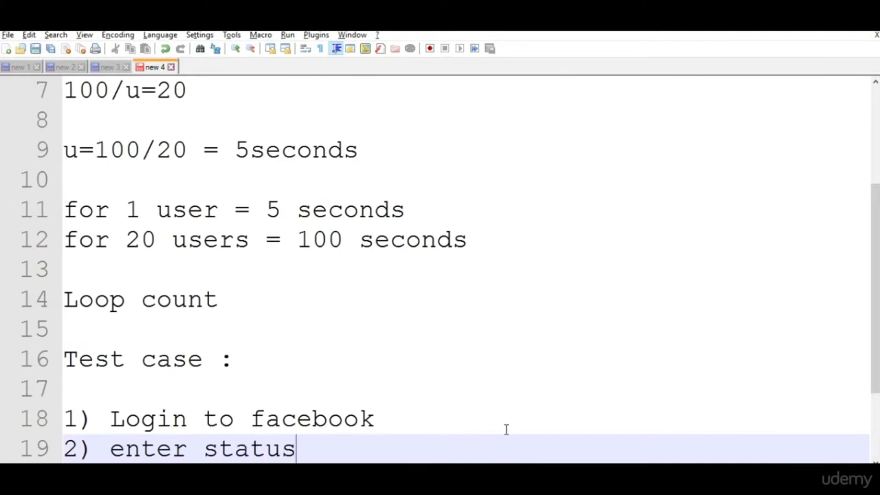
{"action": "key", "text": "Return"}
{"action": "type", "text": "3) logout"}
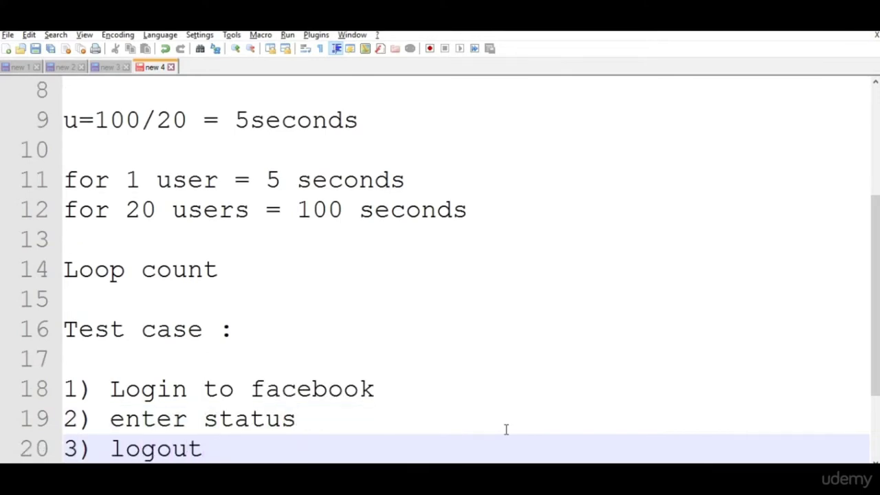
Complete the heading as 'Test case : 20 users' and add space below the steps.
{"action": "left_click", "coordinate": [346, 328]}
{"action": "type", "text": "2"}
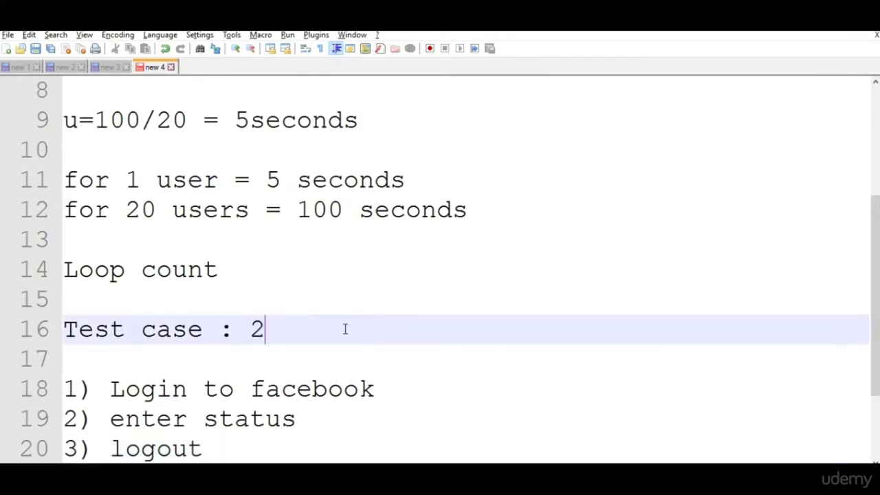
{"action": "type", "text": "0 users"}
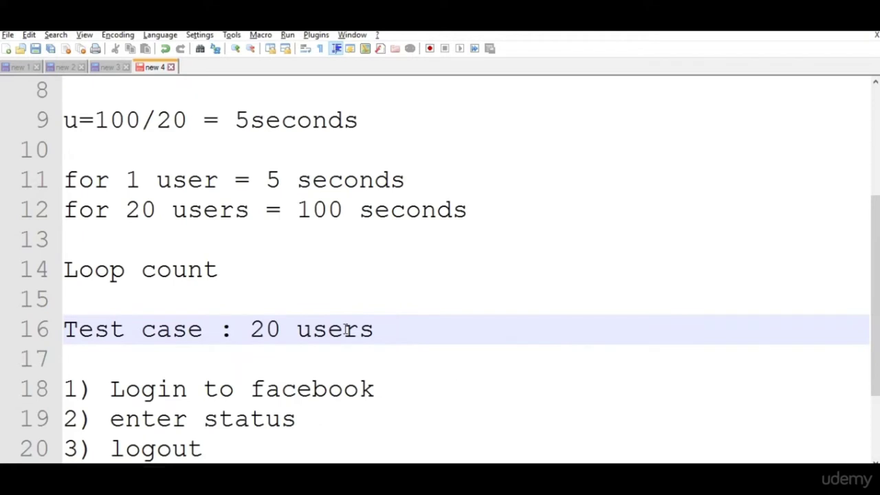
{"action": "left_click", "coordinate": [272, 333]}
{"action": "left_click", "coordinate": [214, 448]}
{"action": "key", "text": "Return"}
{"action": "key", "text": "Return"}
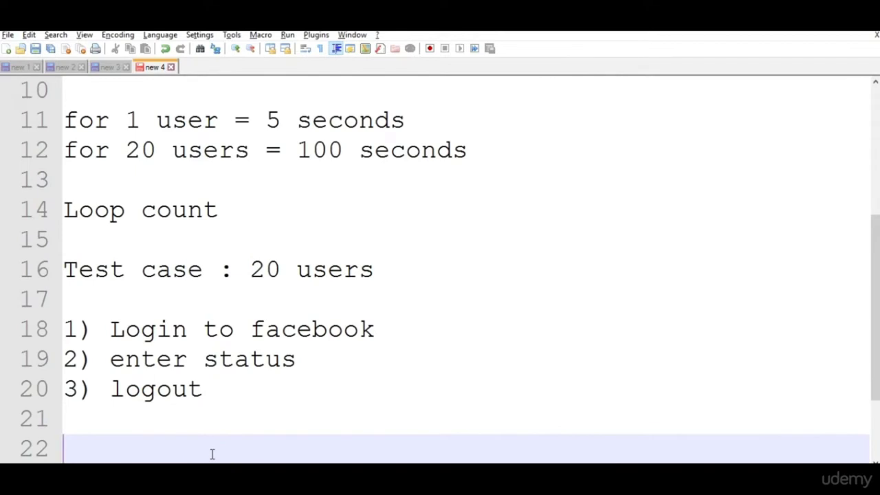
Add a 'user 1 :' heading and paste its steps again as a 'user 2' block.
{"action": "left_click", "coordinate": [383, 333]}
{"action": "left_click", "coordinate": [238, 303]}
{"action": "key", "text": "Return"}
{"action": "type", "text": "user 1 :"}
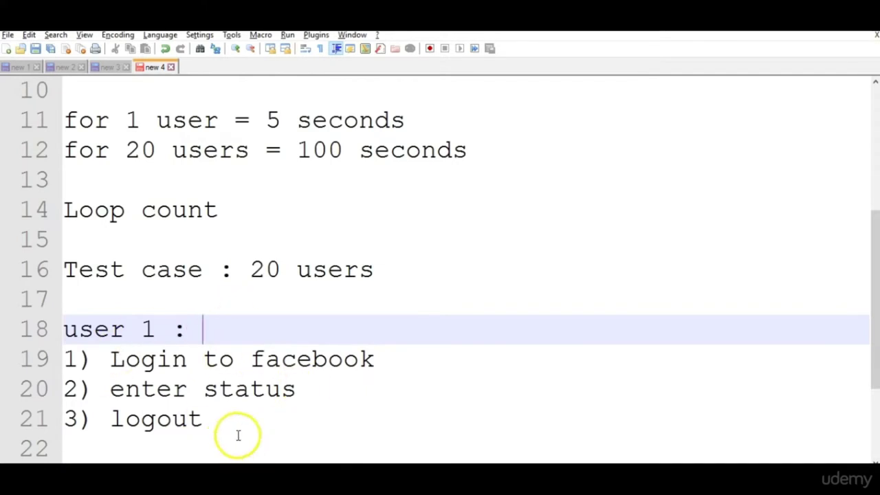
{"action": "left_click_drag", "start_coordinate": [228, 419], "coordinate": [29, 337]}
{"action": "key", "text": "ctrl+c"}
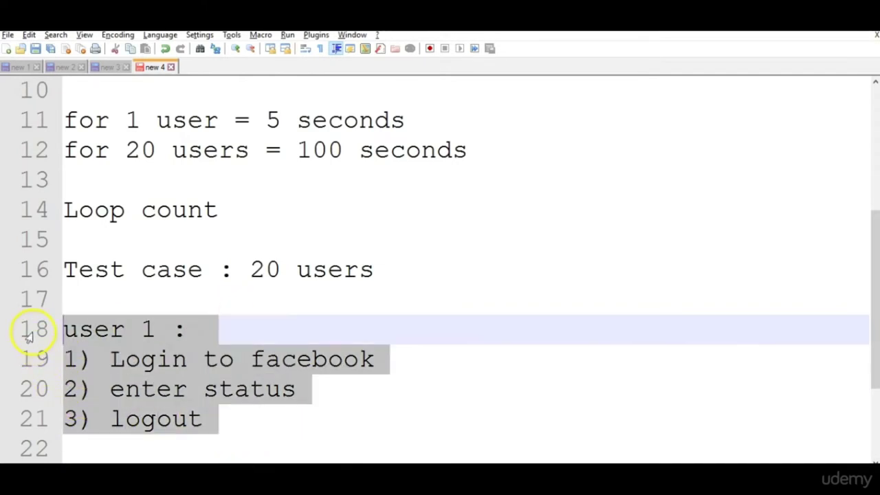
{"action": "left_click", "coordinate": [236, 421]}
{"action": "key", "text": "Return"}
{"action": "key", "text": "Return"}
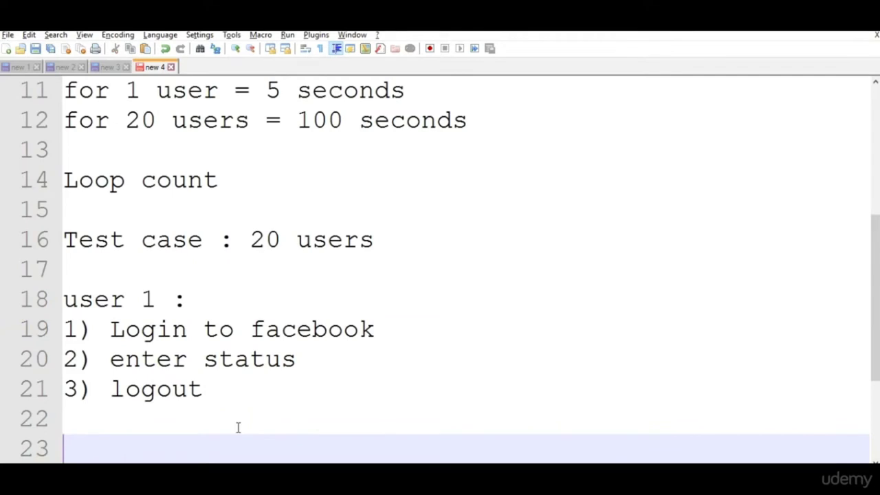
{"action": "key", "text": "ctrl+v"}
{"action": "double_click", "coordinate": [147, 359]}
{"action": "type", "text": "2"}
Add a '....' separator and paste another copy of the block relabelled 'user 20'.
{"action": "left_click", "coordinate": [218, 446]}
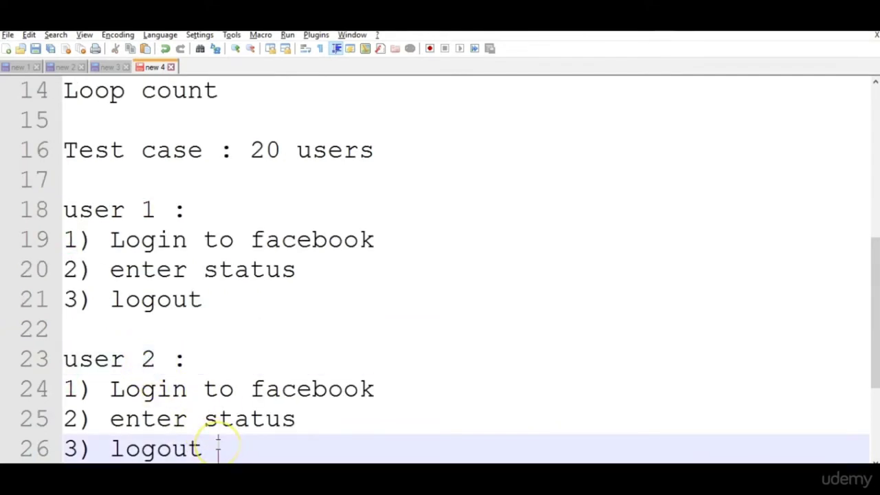
{"action": "key", "text": "Return"}
{"action": "type", "text": "...."}
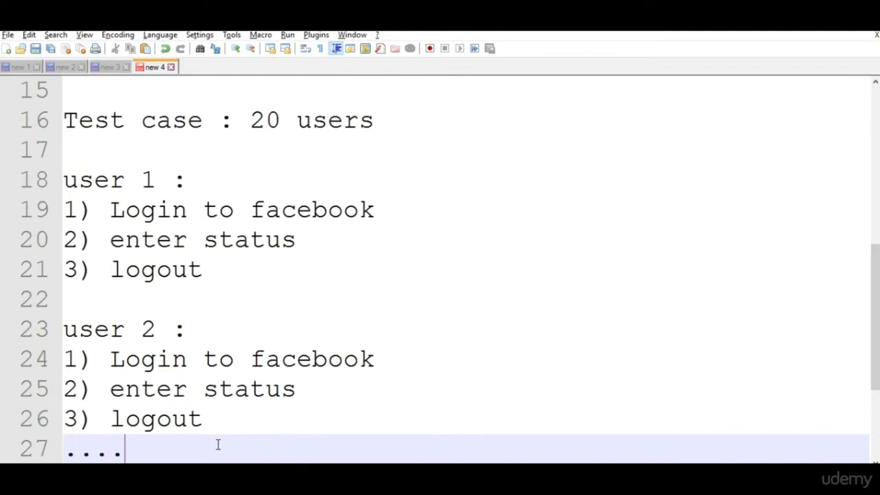
{"action": "key", "text": "Return"}
{"action": "key", "text": "Return"}
{"action": "left_click_drag", "start_coordinate": [206, 360], "coordinate": [72, 275]}
{"action": "key", "text": "ctrl+c"}
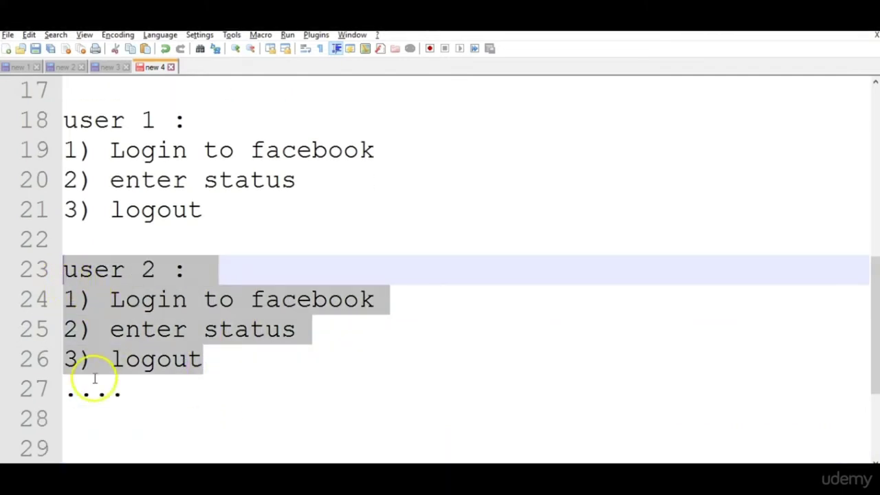
{"action": "left_click", "coordinate": [108, 422]}
{"action": "key", "text": "ctrl+v"}
{"action": "left_click", "coordinate": [155, 359]}
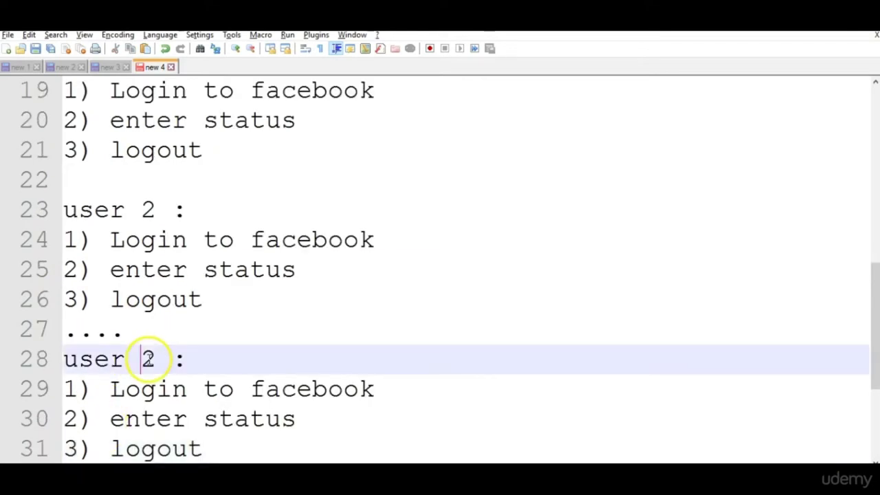
{"action": "type", "text": "0"}
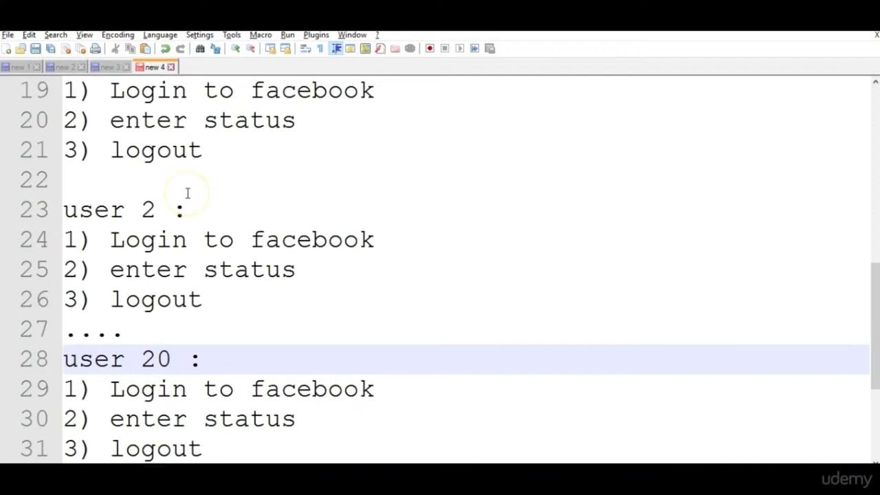
Note start times of 10:00am for user 1 and 10:05am for user 2.
{"action": "left_click_drag", "start_coordinate": [874, 334], "coordinate": [863, 223]}
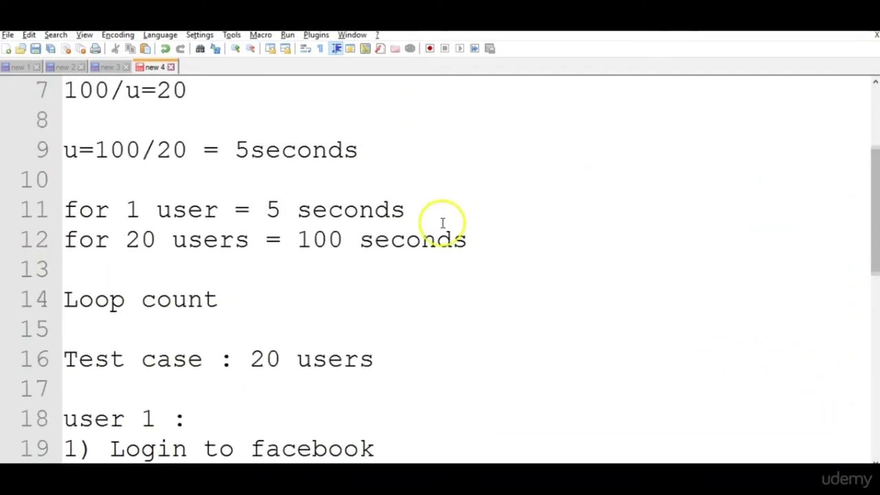
{"action": "left_click_drag", "start_coordinate": [266, 206], "coordinate": [411, 210]}
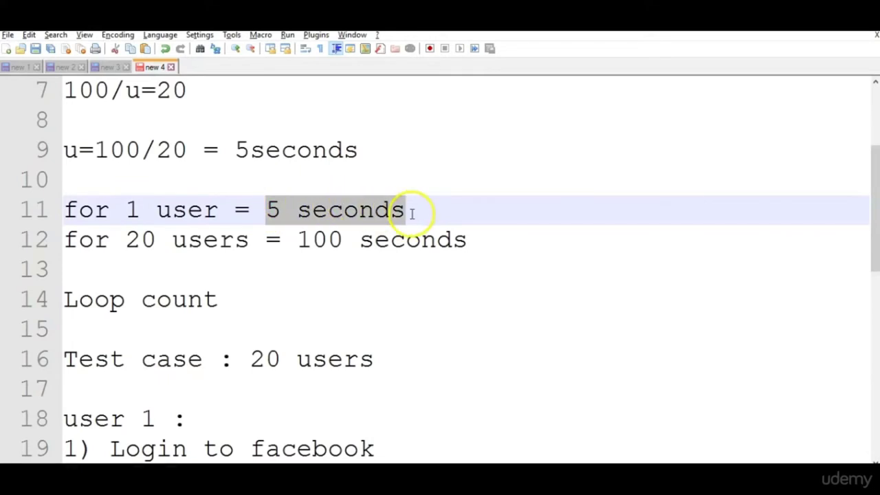
{"action": "left_click_drag", "start_coordinate": [872, 202], "coordinate": [867, 290]}
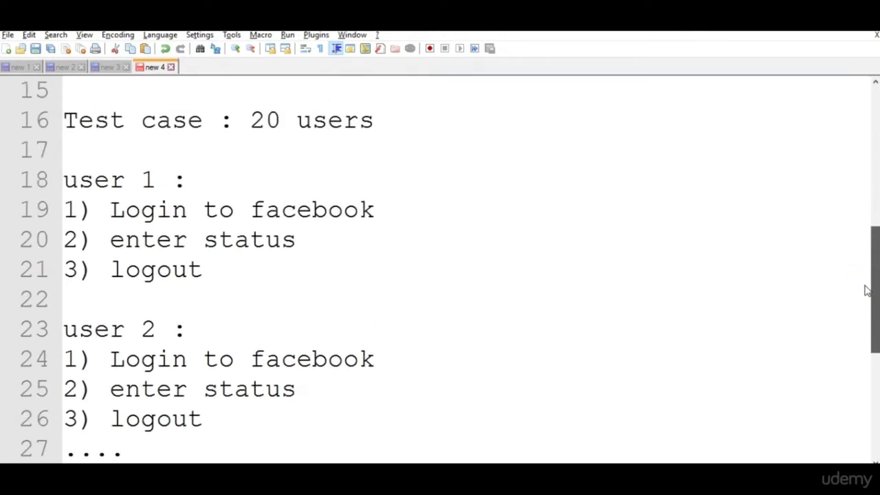
{"action": "left_click", "coordinate": [263, 172]}
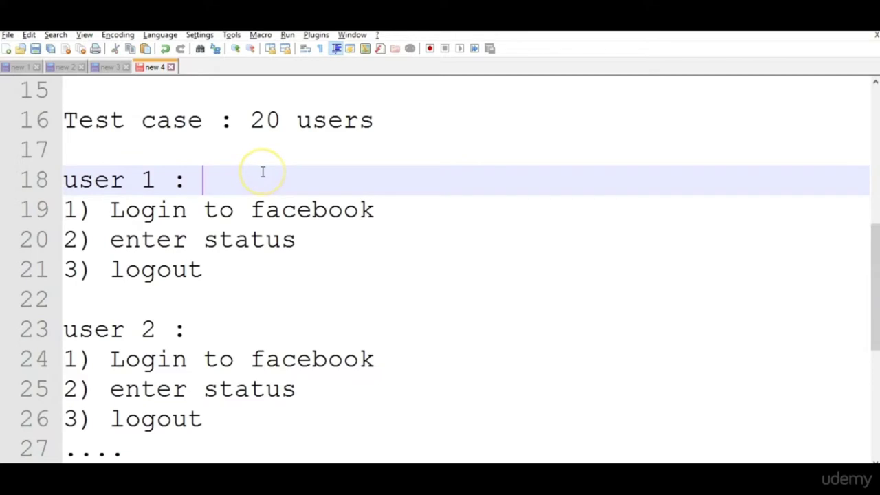
{"action": "type", "text": "10:00am"}
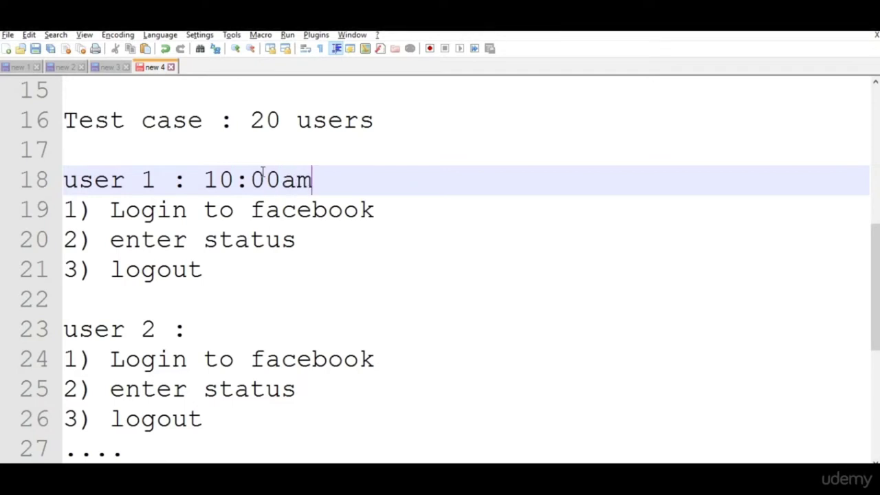
{"action": "left_click", "coordinate": [233, 328]}
{"action": "type", "text": "10:05"}
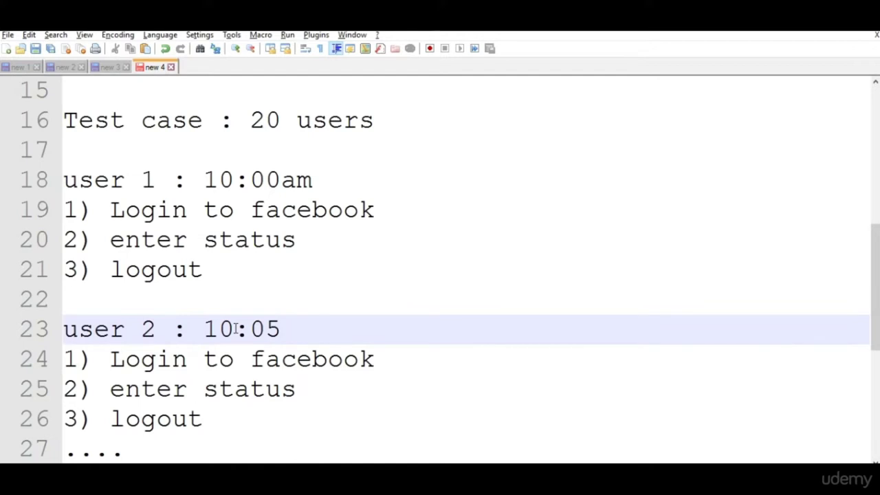
{"action": "type", "text": "am"}
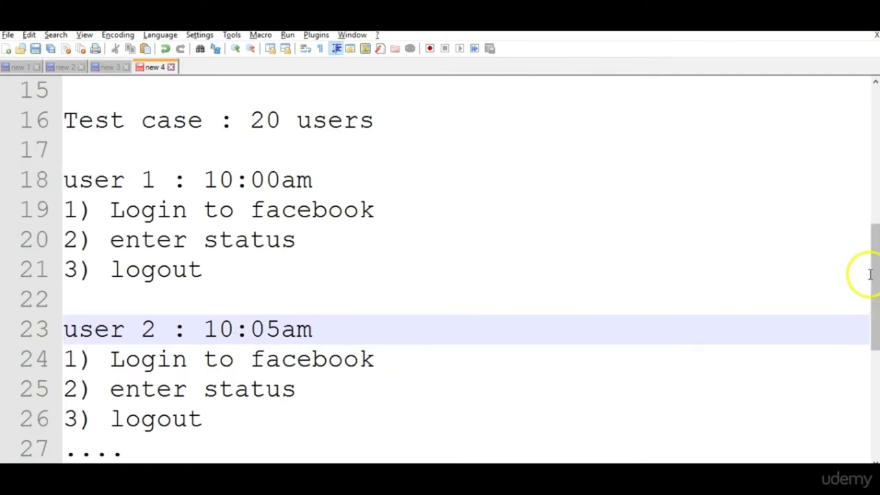
Mark Loop count as 2 and add new lines below the user 20 block.
{"action": "left_click_drag", "start_coordinate": [872, 281], "coordinate": [866, 250]}
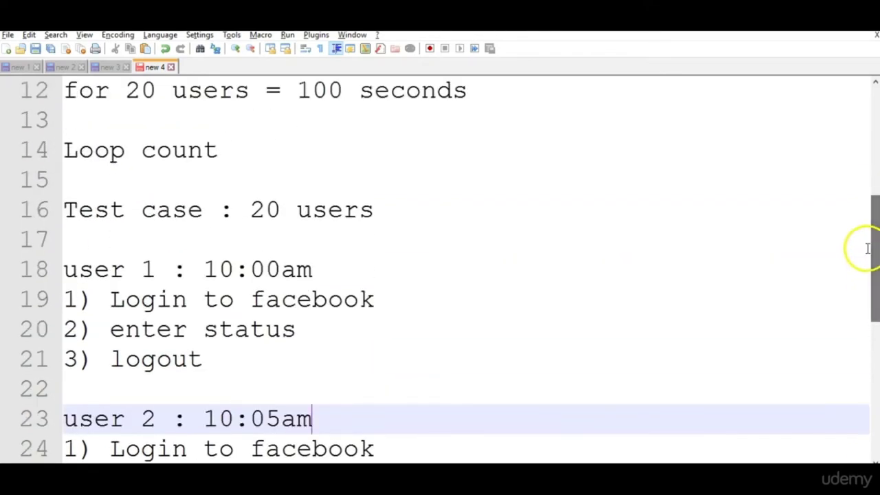
{"action": "left_click", "coordinate": [296, 141]}
{"action": "type", "text": "2"}
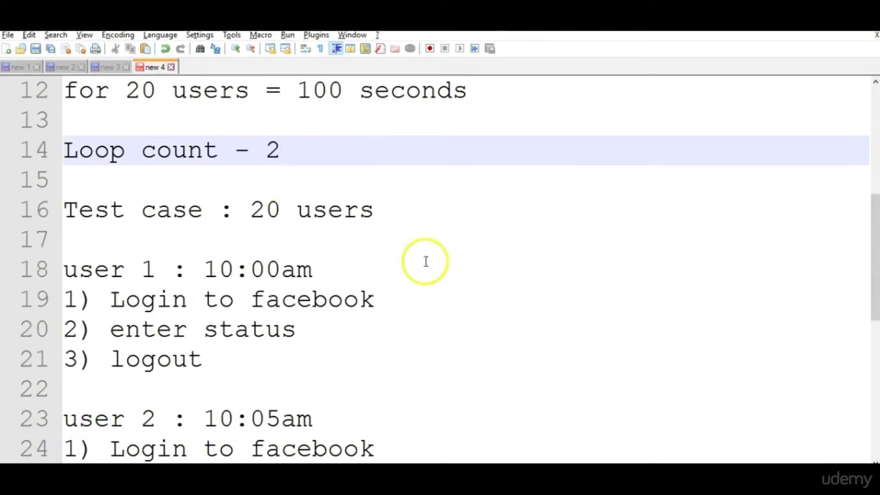
{"action": "left_click_drag", "start_coordinate": [871, 258], "coordinate": [871, 343]}
{"action": "left_click_drag", "start_coordinate": [260, 407], "coordinate": [64, 178]}
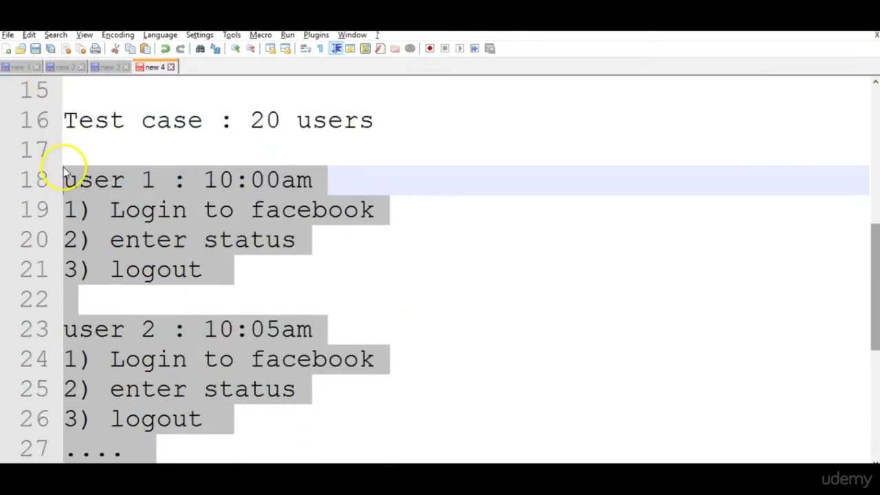
{"action": "left_click", "coordinate": [728, 318]}
{"action": "left_click_drag", "start_coordinate": [61, 177], "coordinate": [326, 181]}
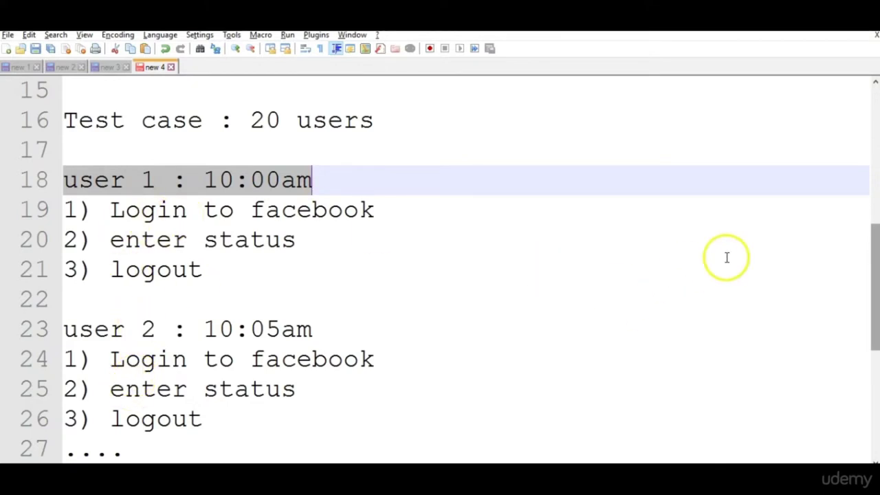
{"action": "scroll", "coordinate": [871, 283], "scroll_direction": "down", "scroll_amount": 2}
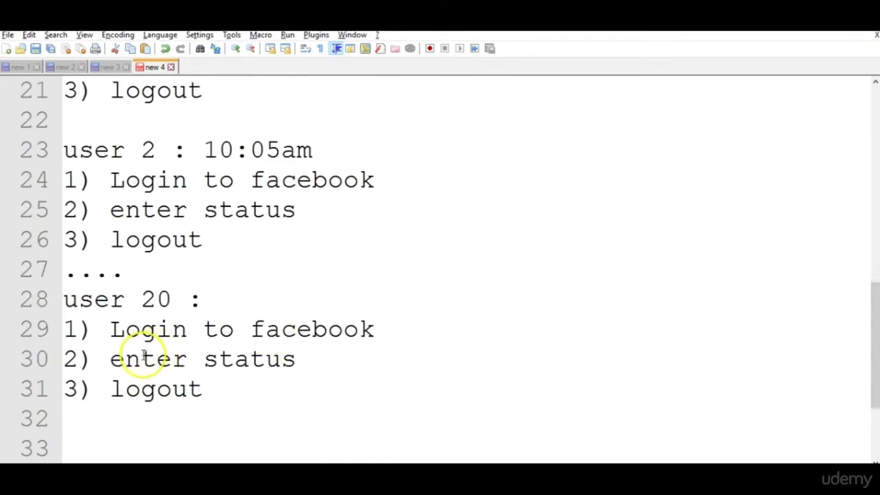
{"action": "left_click", "coordinate": [272, 389]}
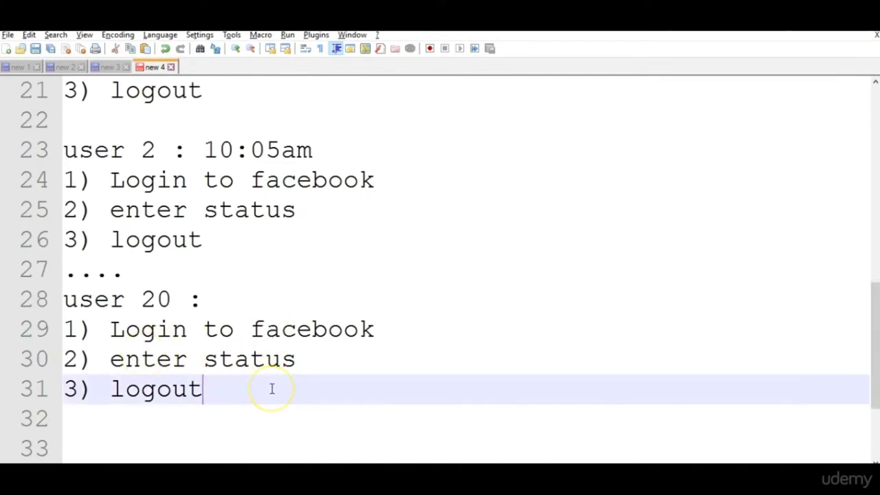
{"action": "key", "text": "Return"}
{"action": "key", "text": "Return"}
Note '2 batches of 20 users each - loopcount - 2' and '2*20 = 40 users', then return to JMeter.
{"action": "type", "text": "2 batch"}
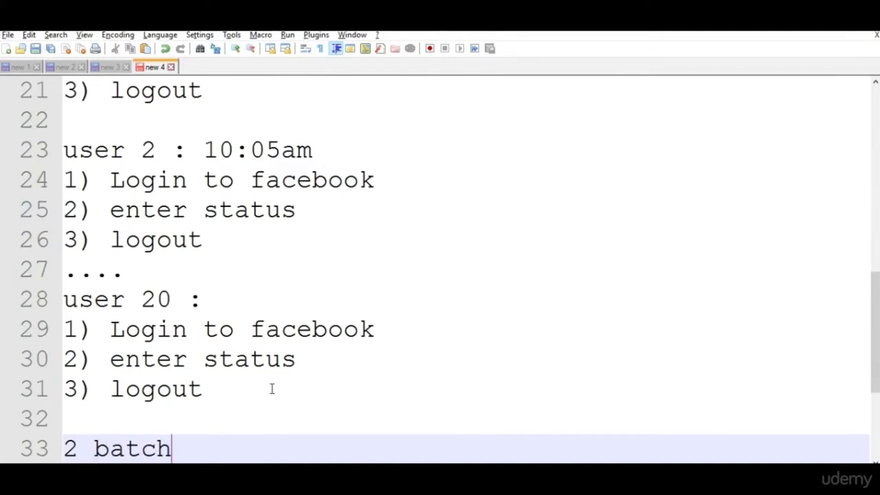
{"action": "type", "text": "es of 20 u"}
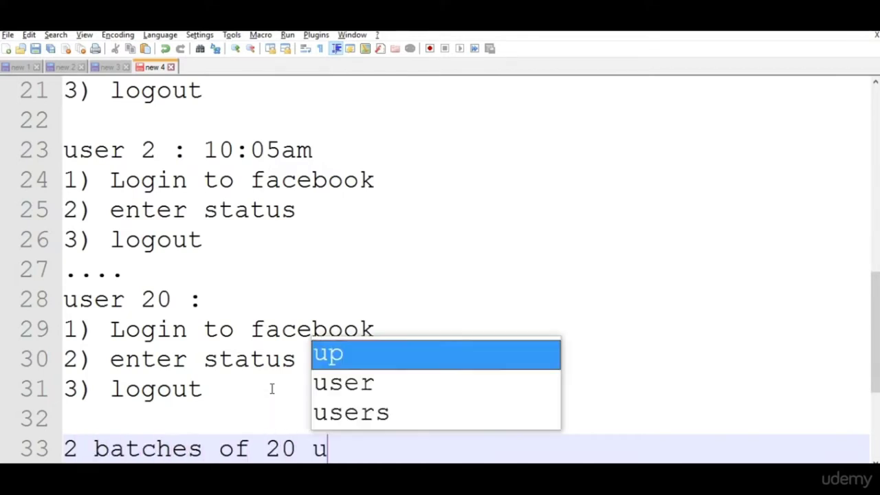
{"action": "type", "text": "sers each"}
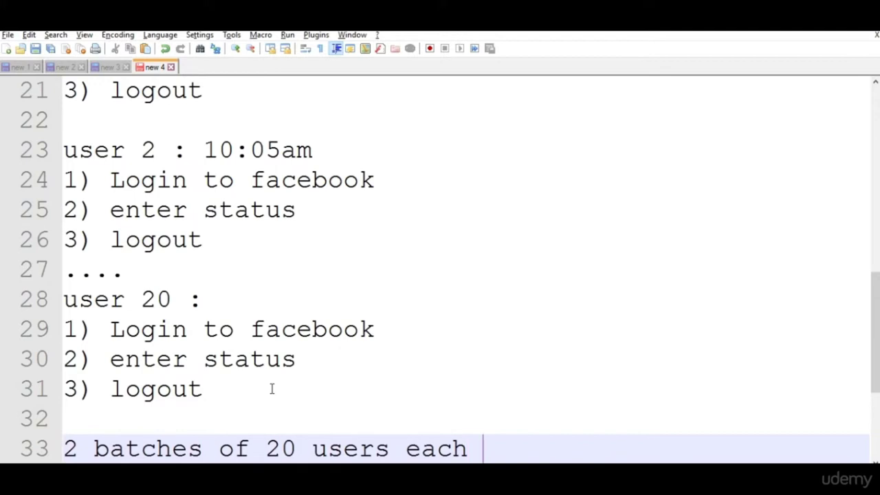
{"action": "type", "text": "- loopcount - 2"}
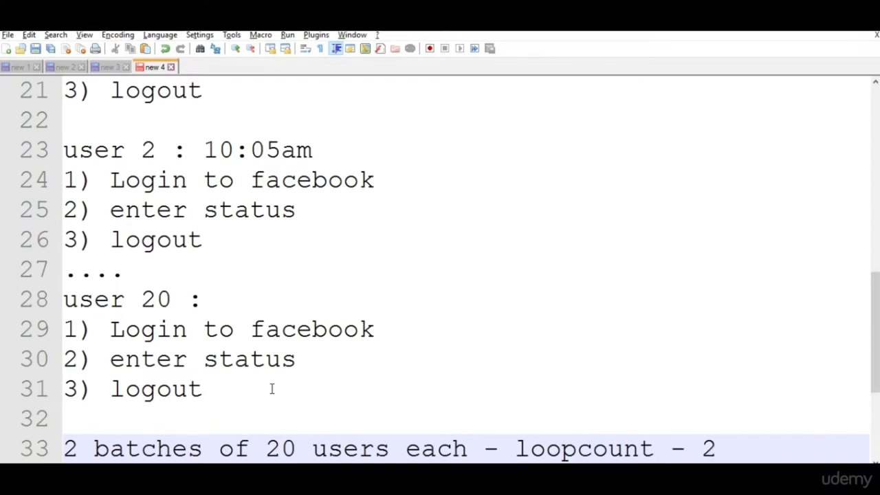
{"action": "key", "text": "Return"}
{"action": "key", "text": "Return"}
{"action": "type", "text": "2"}
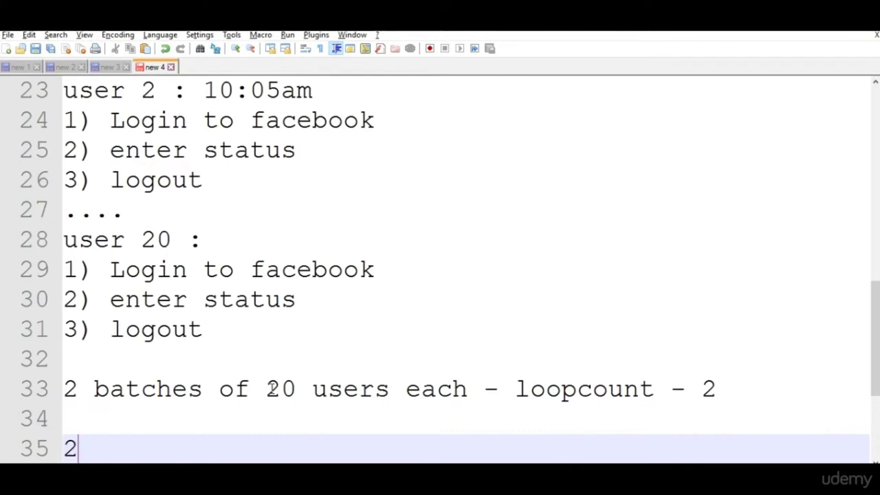
{"action": "type", "text": "*20 "}
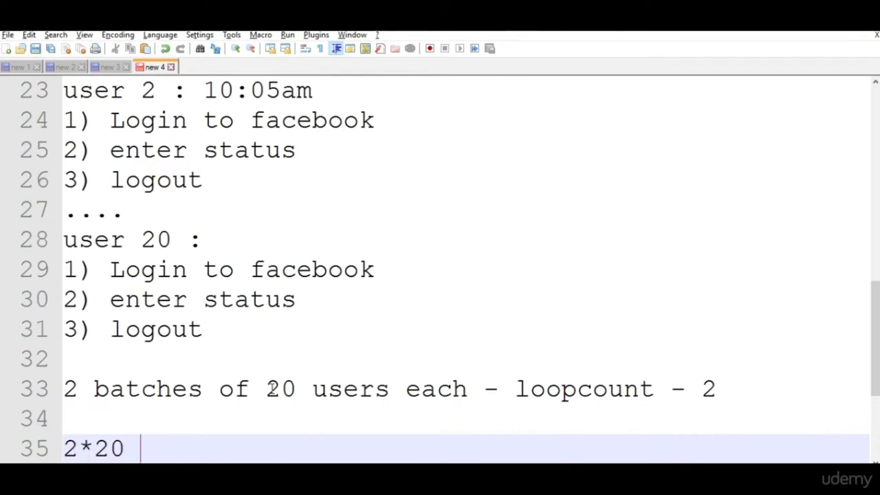
{"action": "type", "text": "= 40 users"}
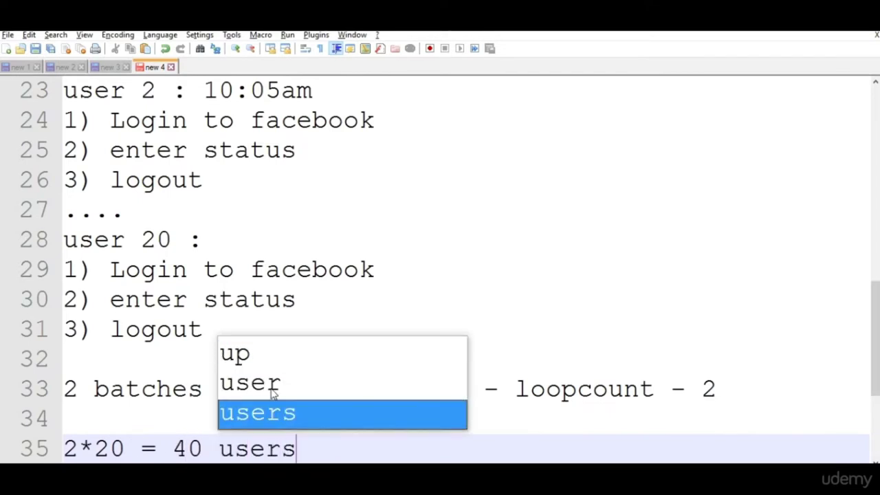
{"action": "key", "text": "Return"}
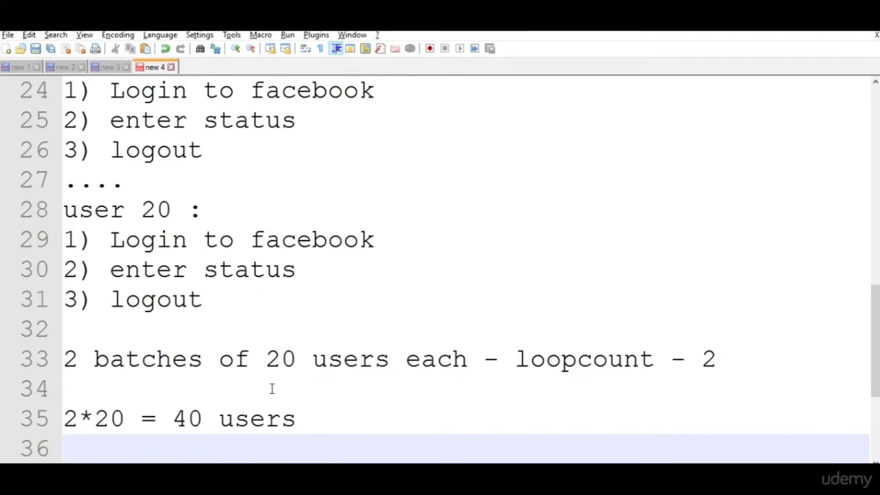
{"action": "key", "text": "alt+Tab"}
{"action": "double_click", "coordinate": [328, 181]}
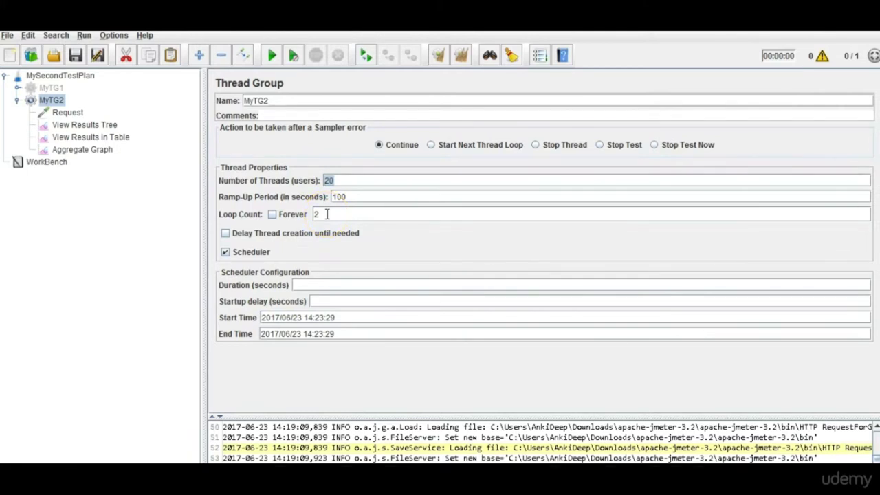
Compare against the notes, then switch MyTG2's Scheduler off and back on.
{"action": "key", "text": "alt+Tab"}
{"action": "left_click_drag", "start_coordinate": [876, 355], "coordinate": [866, 269]}
{"action": "key", "text": "alt+Tab"}
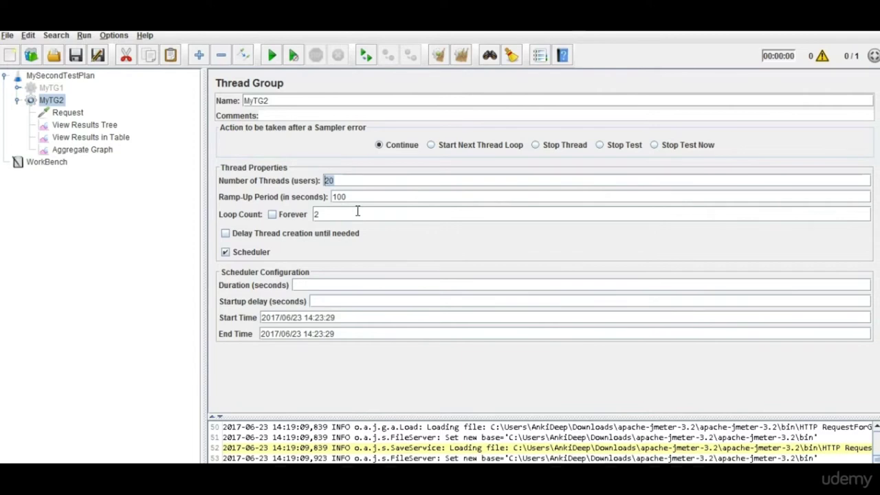
{"action": "key", "text": "alt+Tab"}
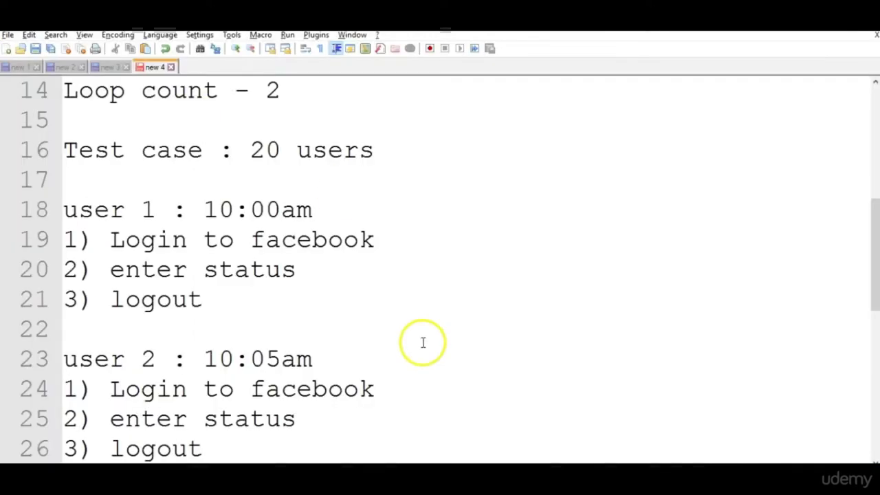
{"action": "key", "text": "alt+Tab"}
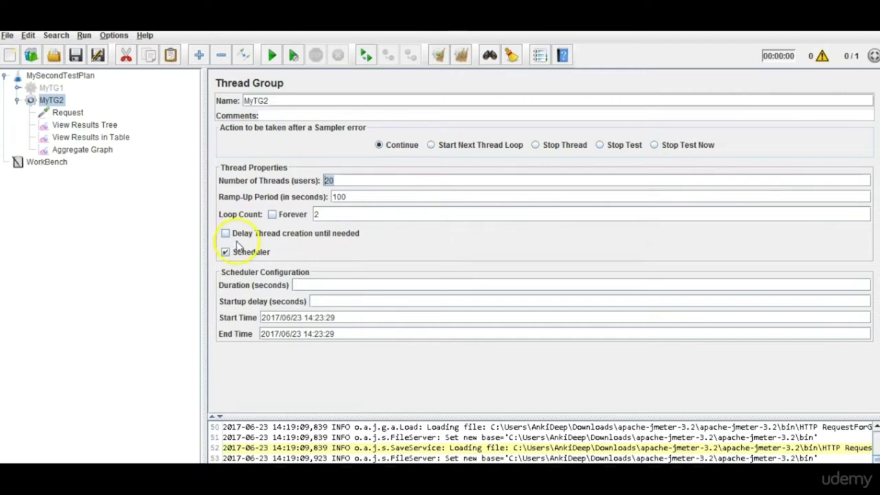
{"action": "left_click", "coordinate": [226, 253]}
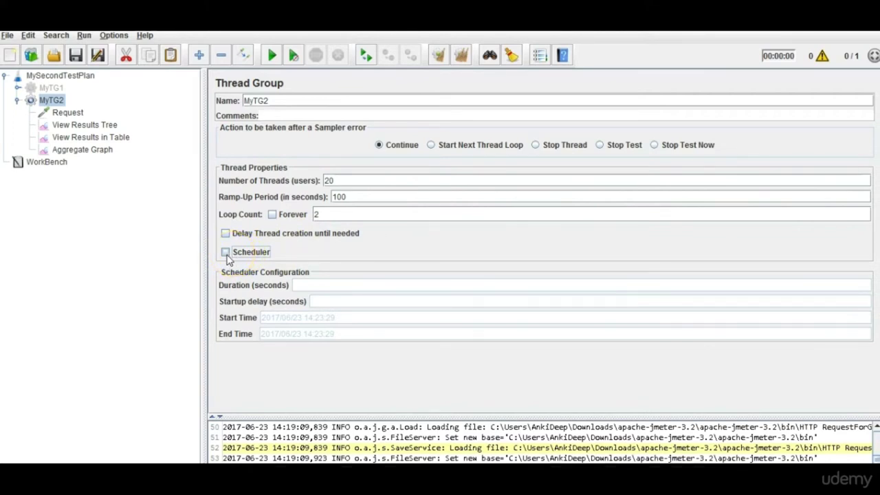
{"action": "left_click", "coordinate": [226, 252]}
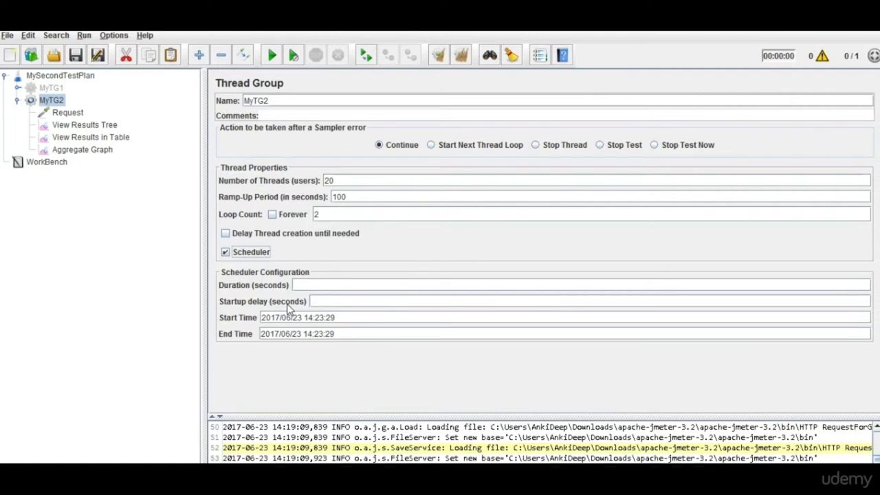
{"action": "key", "text": "alt+Tab"}
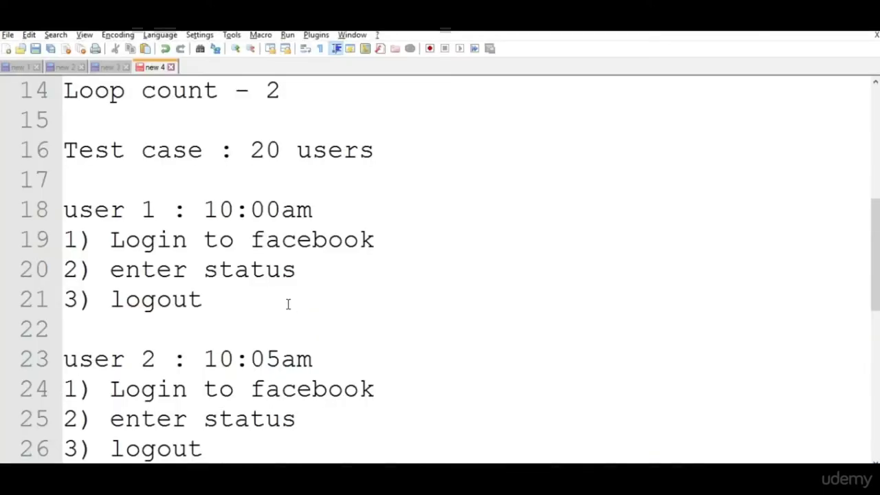
Review the notes ending at 40 users, then enter a 180-second scheduler duration in MyTG2.
{"action": "left_click_drag", "start_coordinate": [874, 296], "coordinate": [866, 240]}
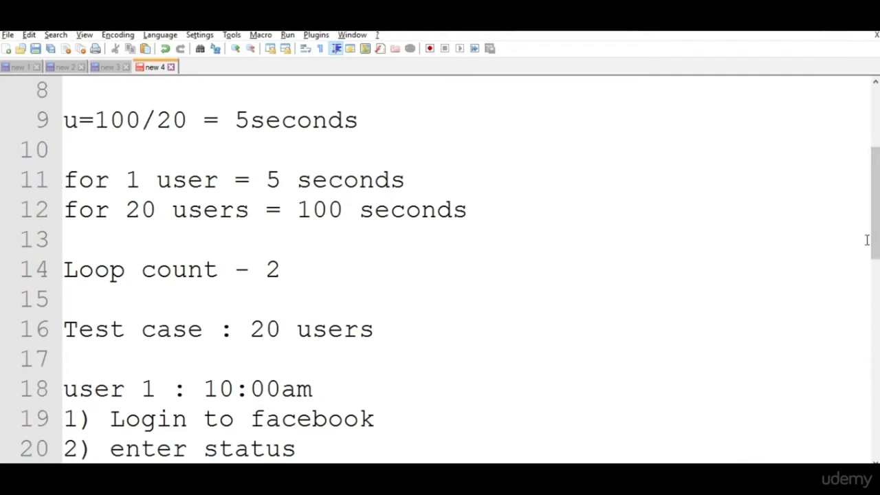
{"action": "left_click_drag", "start_coordinate": [867, 240], "coordinate": [874, 398]}
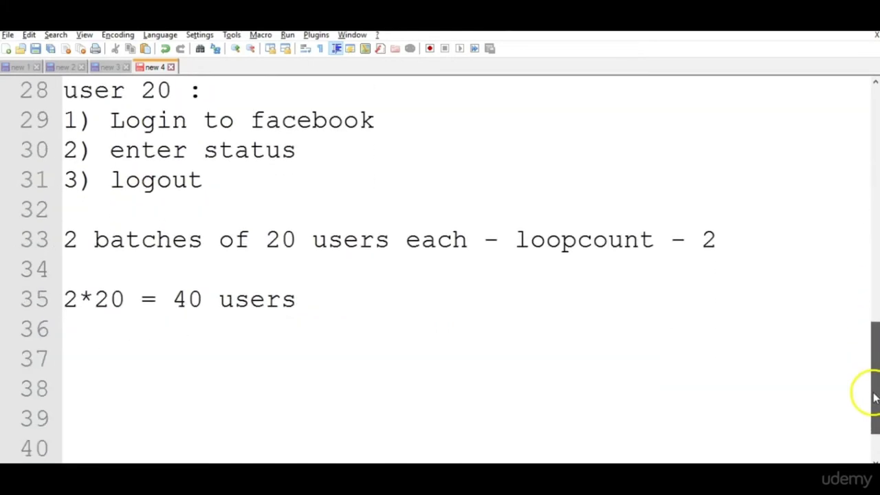
{"action": "left_click_drag", "start_coordinate": [315, 303], "coordinate": [188, 300]}
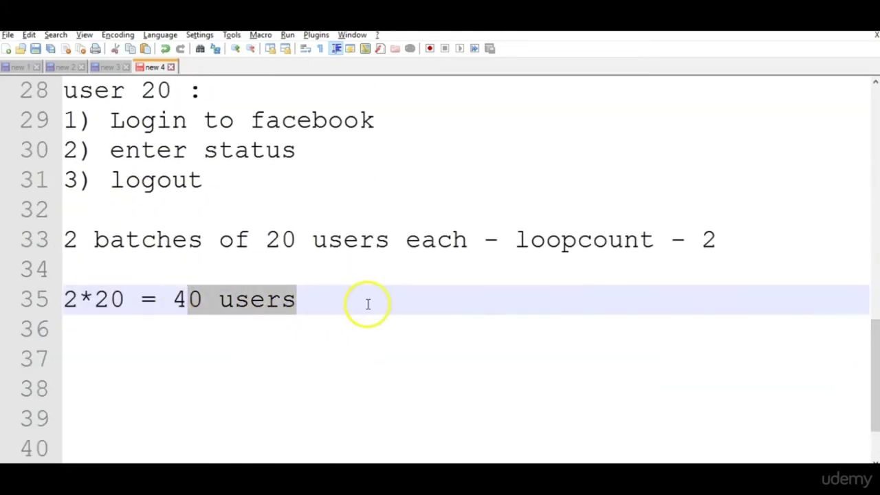
{"action": "key", "text": "alt+Tab"}
{"action": "type", "text": "180"}
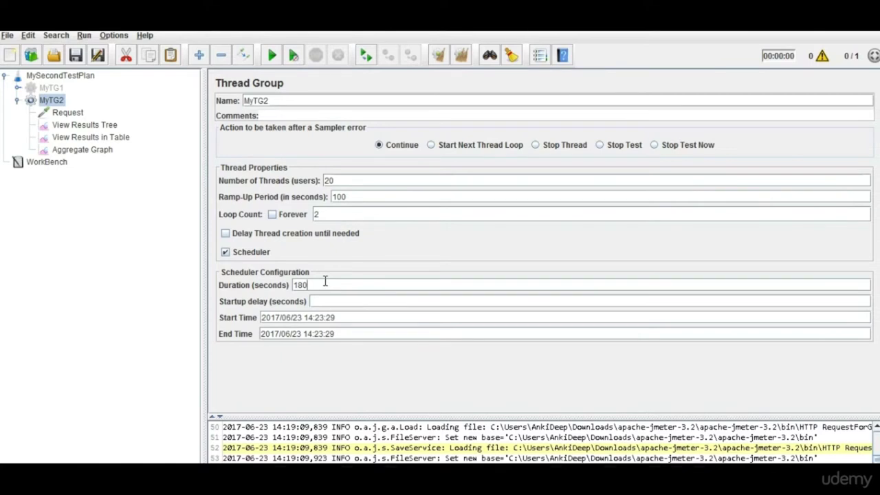
Delete the 180-second value from the scheduler Duration field.
{"action": "left_click", "coordinate": [324, 301]}
{"action": "left_click", "coordinate": [313, 286]}
{"action": "left_click_drag", "start_coordinate": [317, 286], "coordinate": [294, 285]}
{"action": "left_click", "coordinate": [294, 285]}
{"action": "left_click_drag", "start_coordinate": [330, 284], "coordinate": [296, 285]}
{"action": "key", "text": "BackSpace"}
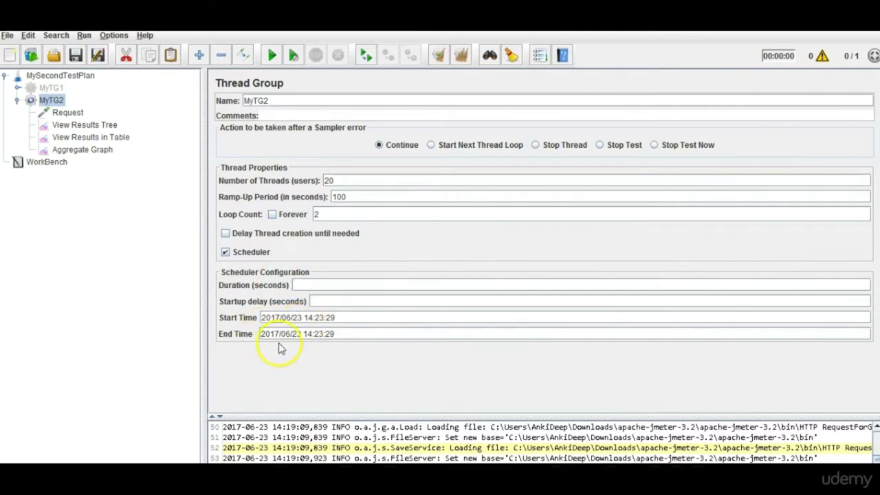
Select the scheduler's Start Time and End Time values.
{"action": "left_click", "coordinate": [281, 318]}
{"action": "triple_click", "coordinate": [280, 318]}
{"action": "left_click", "coordinate": [281, 317]}
{"action": "triple_click", "coordinate": [358, 320]}
{"action": "left_click_drag", "start_coordinate": [262, 335], "coordinate": [340, 334]}
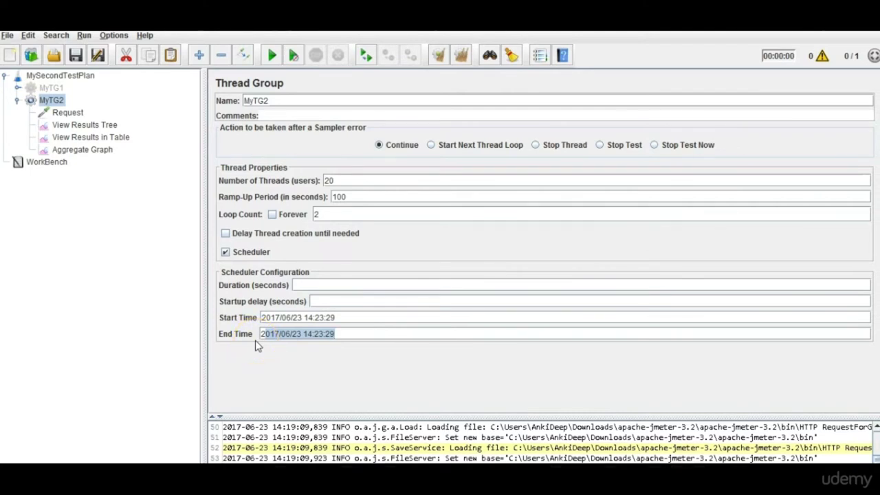
{"action": "left_click", "coordinate": [347, 347]}
Turn the Scheduler off for MyTG2.
{"action": "left_click", "coordinate": [230, 253]}
{"action": "left_click", "coordinate": [227, 253]}
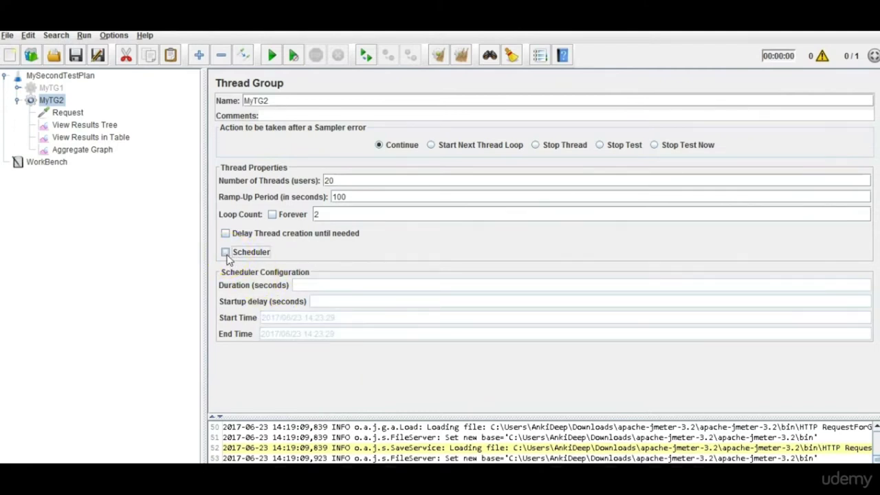
{"action": "left_click", "coordinate": [313, 215]}
{"action": "left_click", "coordinate": [224, 276]}
{"action": "left_click", "coordinate": [289, 285]}
{"action": "left_click", "coordinate": [281, 349]}
{"action": "left_click", "coordinate": [281, 346]}
{"action": "key", "text": "alt+Tab"}
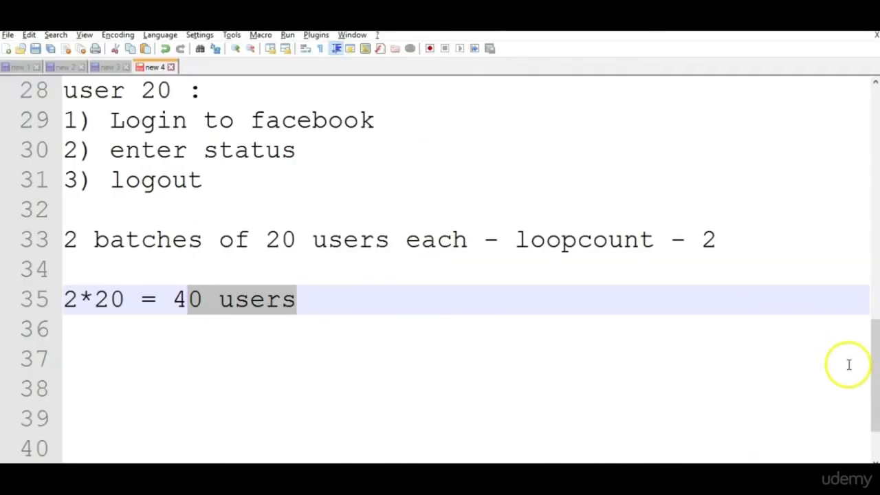
{"action": "left_click_drag", "start_coordinate": [874, 392], "coordinate": [854, 285]}
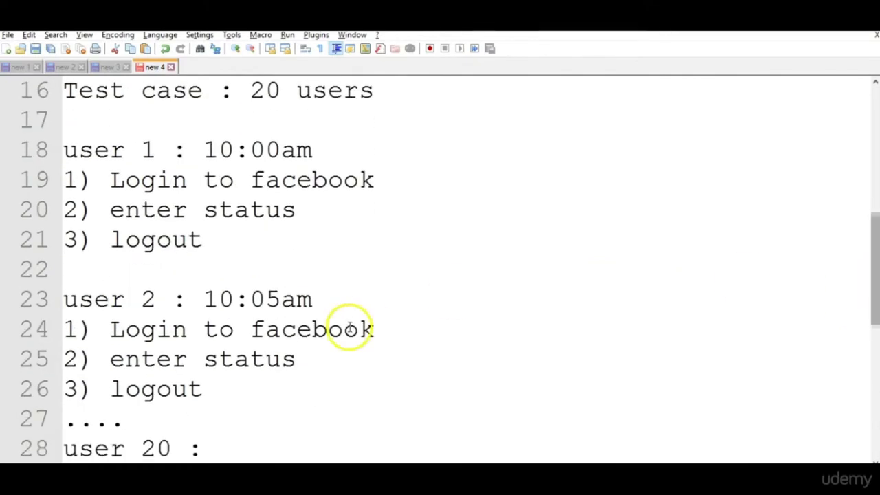
{"action": "left_click_drag", "start_coordinate": [323, 300], "coordinate": [78, 281]}
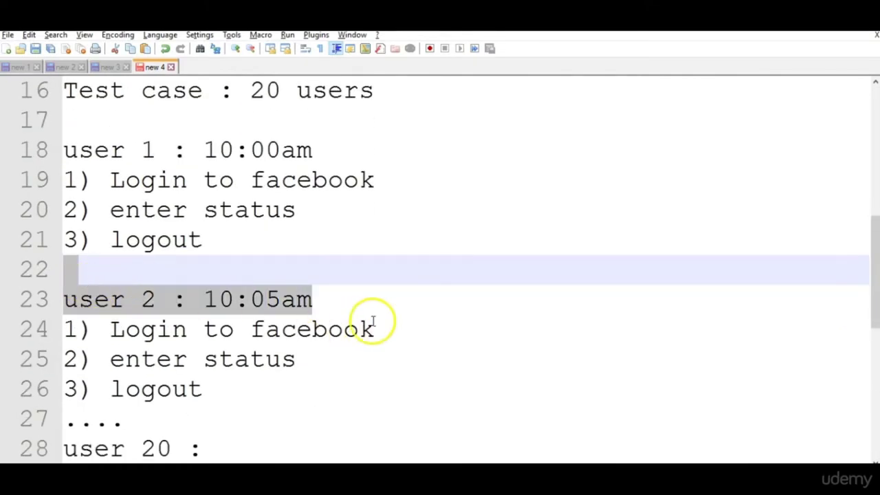
{"action": "left_click_drag", "start_coordinate": [389, 335], "coordinate": [110, 323]}
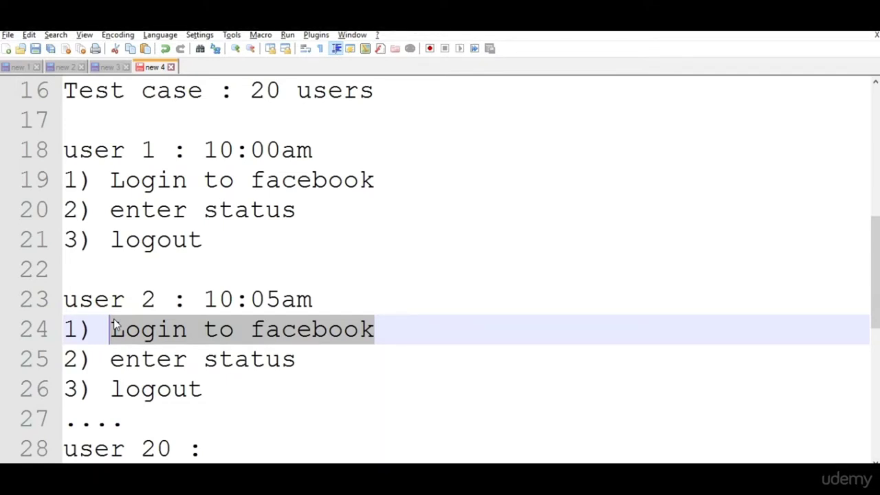
{"action": "key", "text": "alt+Tab"}
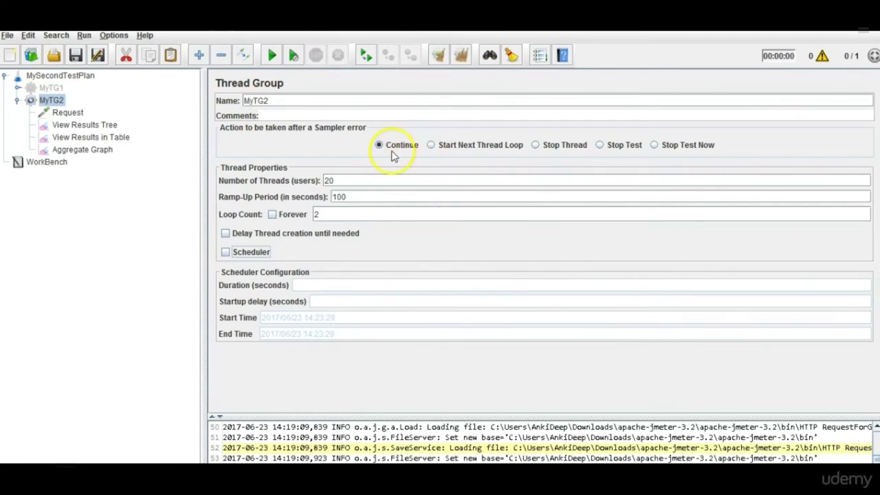
Choose Stop Thread as MyTG2's action after a sampler error.
{"action": "left_click", "coordinate": [429, 147]}
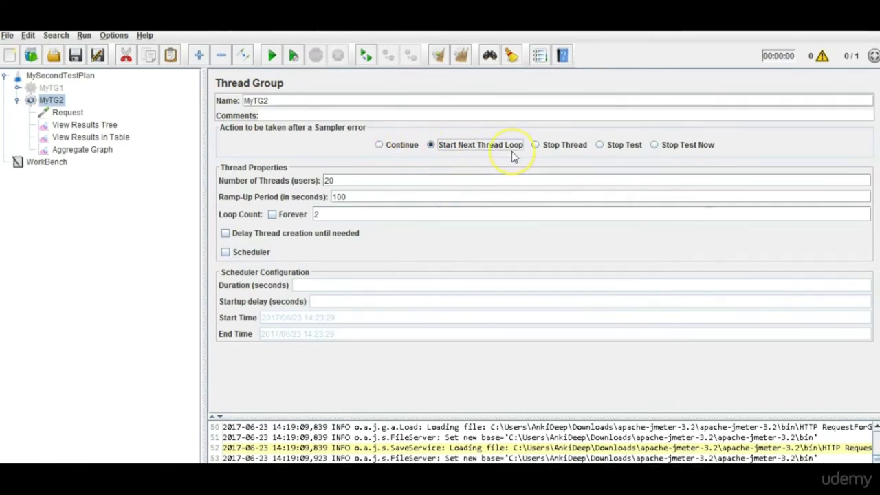
{"action": "left_click", "coordinate": [539, 149]}
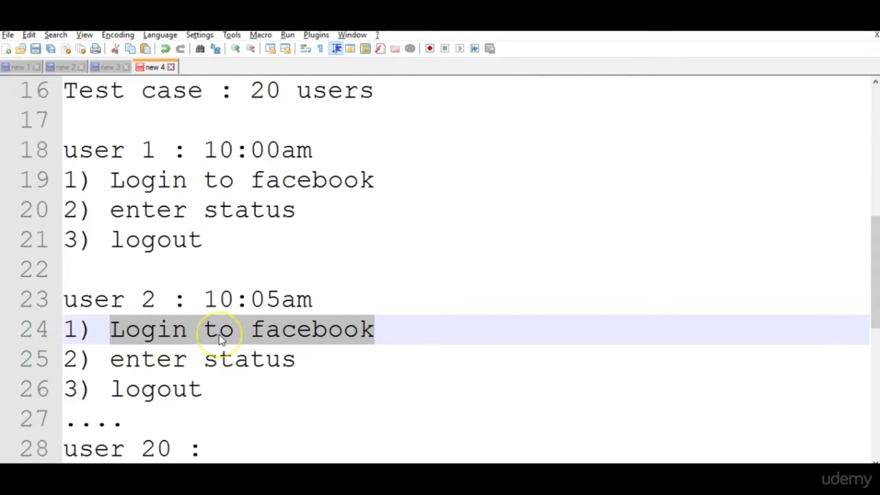
{"action": "key", "text": "alt+Tab"}
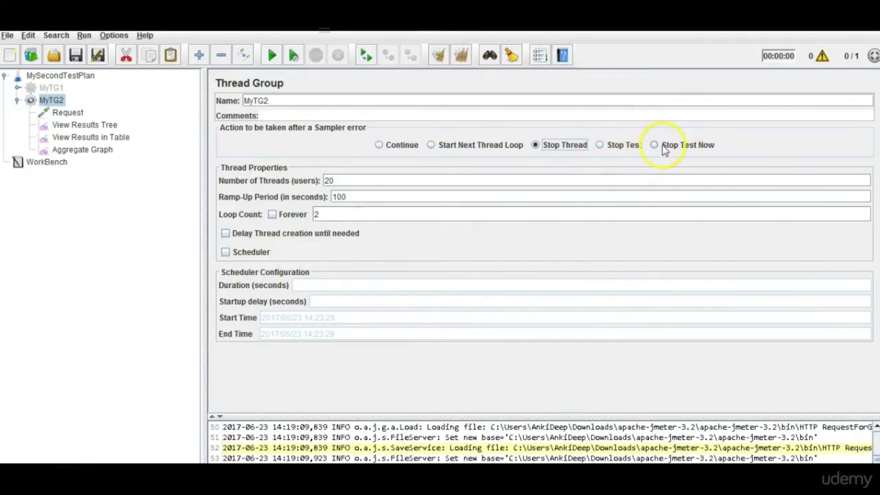
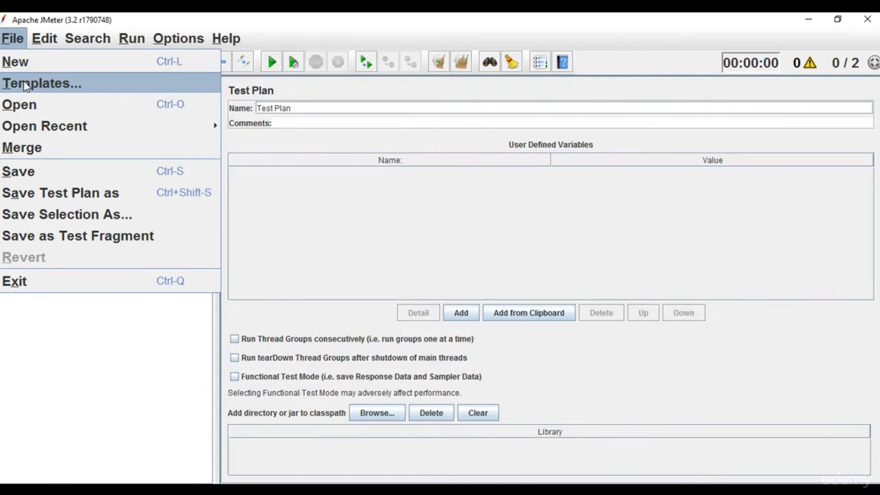
Start a new plan from the SOAP Webservice Test Plan template via File > Templates.
{"action": "left_click", "coordinate": [25, 84]}
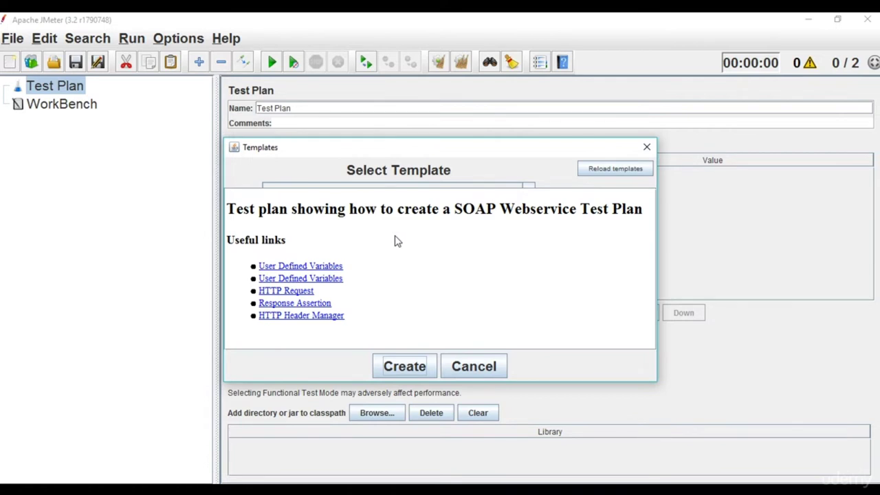
{"action": "triple_click", "coordinate": [383, 240]}
{"action": "left_click", "coordinate": [364, 243]}
{"action": "triple_click", "coordinate": [377, 239]}
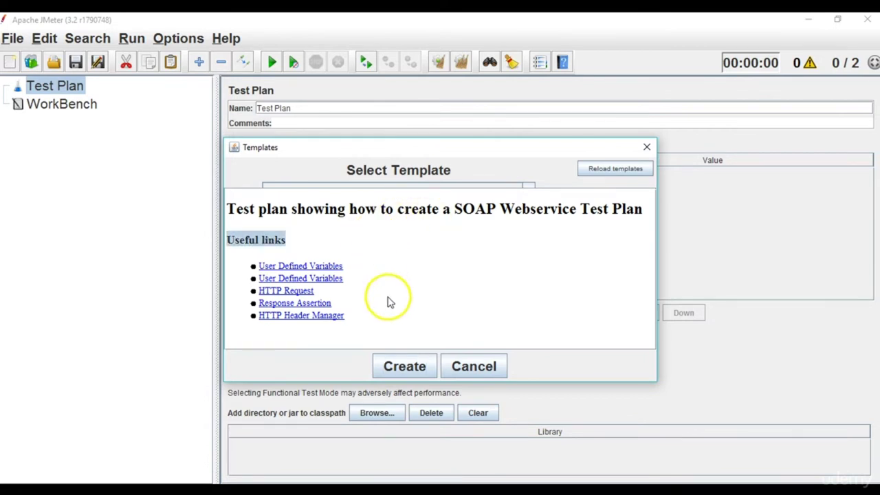
{"action": "left_click", "coordinate": [405, 365]}
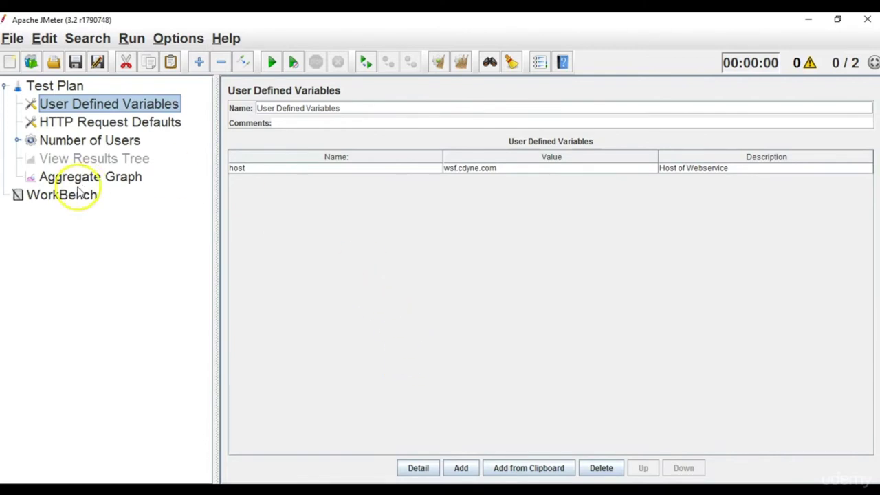
Inspect the Number of Users thread group, its Soap Request sampler and the Test Plan settings.
{"action": "left_click", "coordinate": [78, 143]}
{"action": "double_click", "coordinate": [79, 143]}
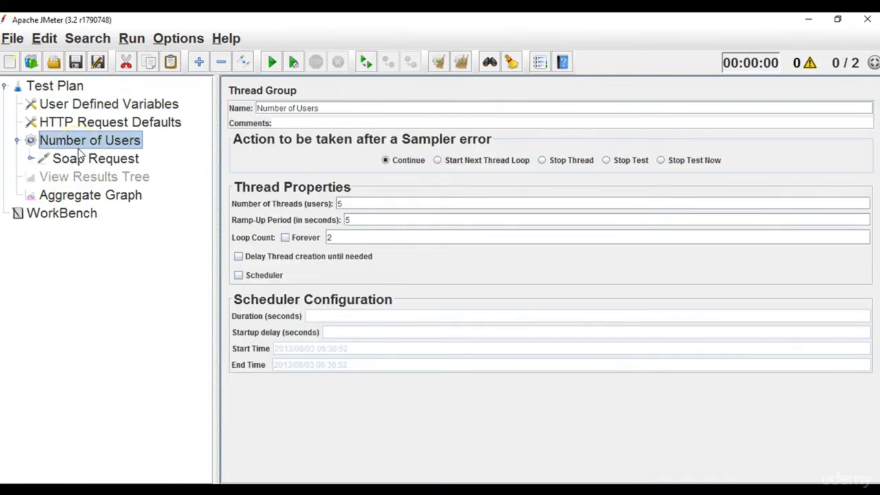
{"action": "left_click", "coordinate": [81, 159]}
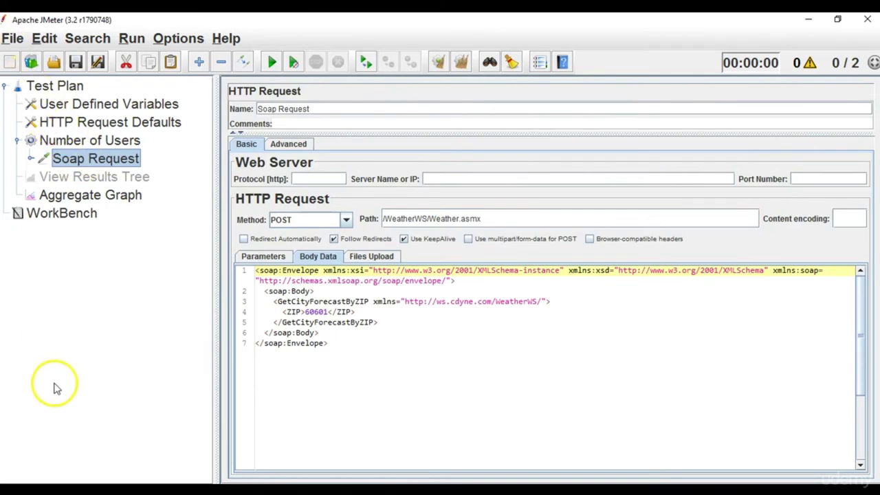
{"action": "left_click", "coordinate": [96, 143]}
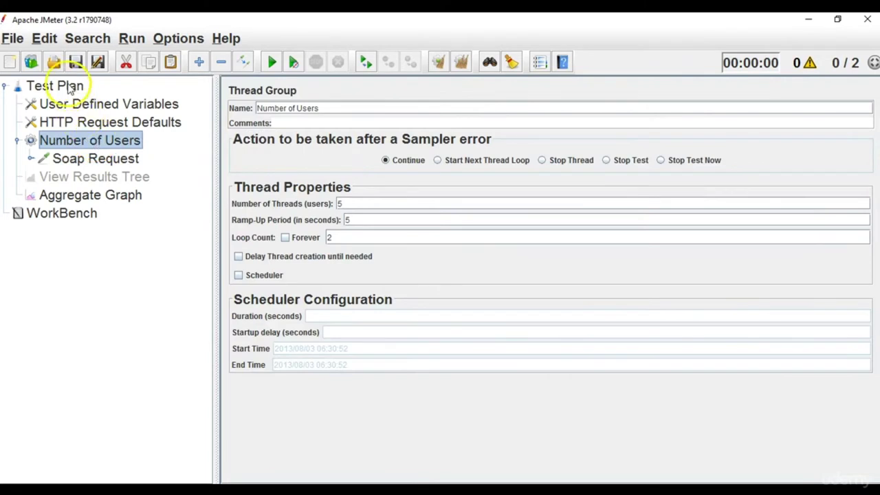
{"action": "left_click", "coordinate": [56, 86]}
{"action": "left_click", "coordinate": [17, 141]}
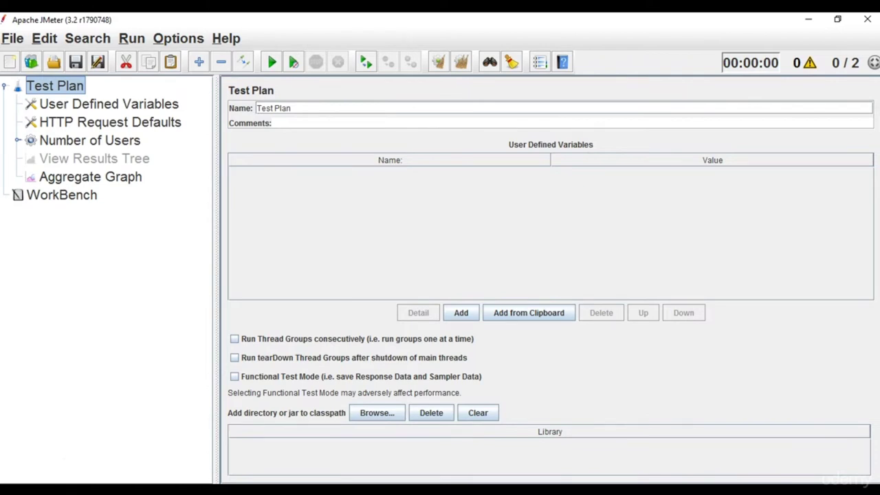
Review Soap Request, Aggregate Graph and View Results Tree, ending on Number of Users (5 threads, 5 s ramp-up, 2 loops).
{"action": "left_click", "coordinate": [99, 140]}
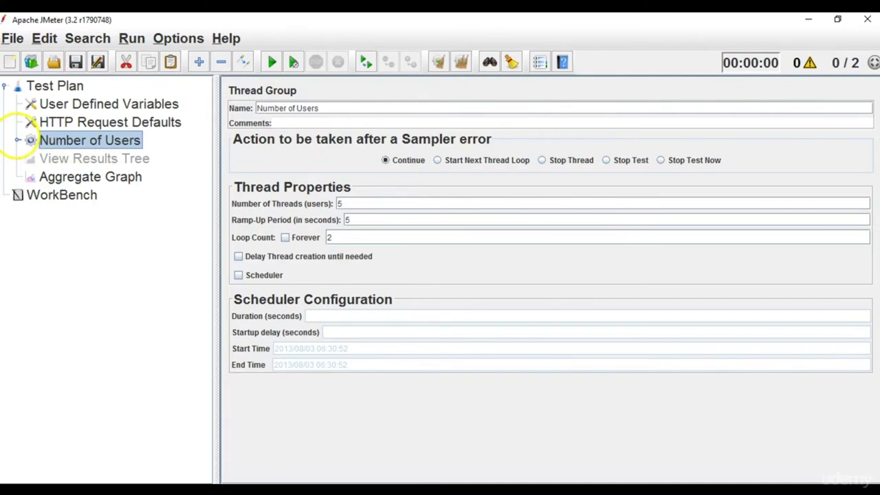
{"action": "left_click", "coordinate": [18, 140]}
{"action": "left_click", "coordinate": [39, 156]}
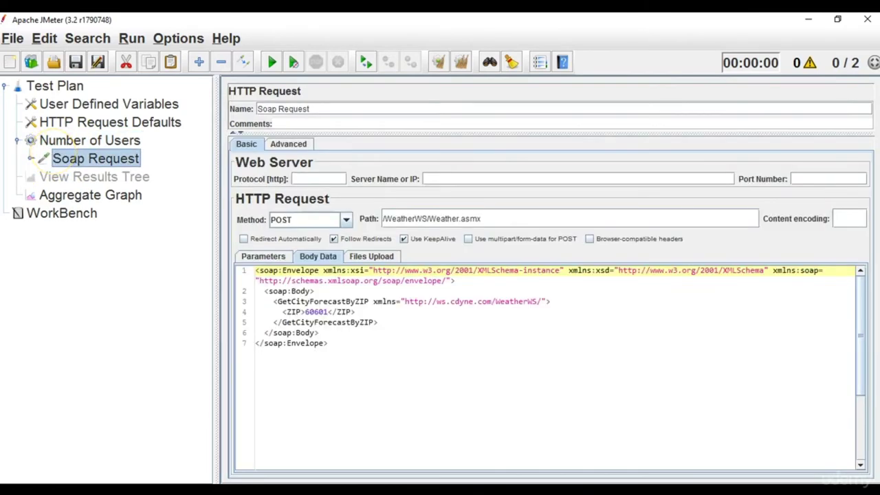
{"action": "left_click", "coordinate": [76, 194]}
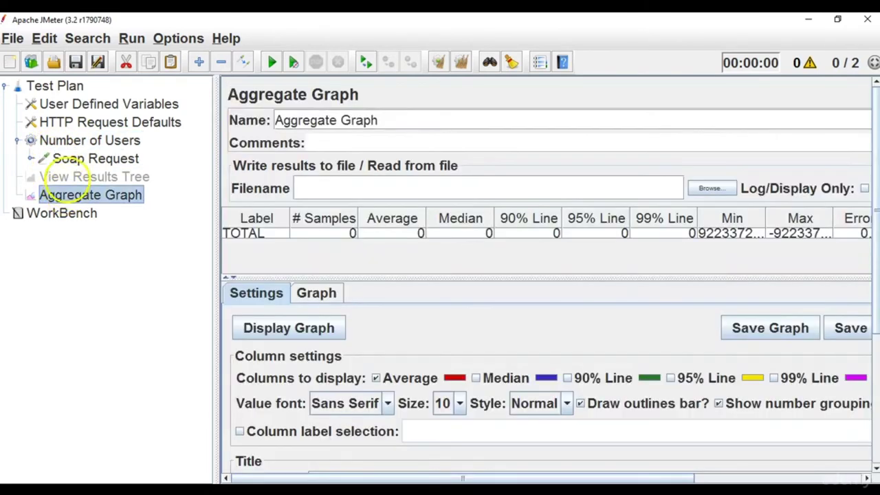
{"action": "left_click", "coordinate": [76, 177]}
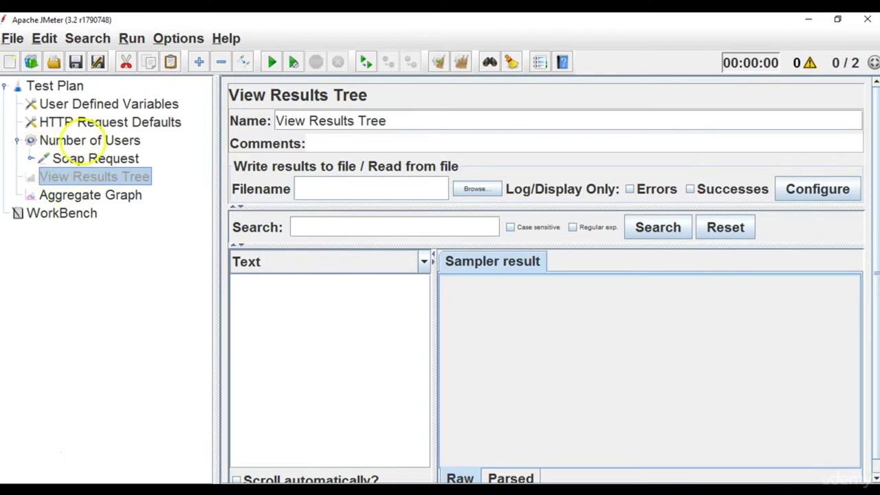
{"action": "left_click", "coordinate": [90, 140]}
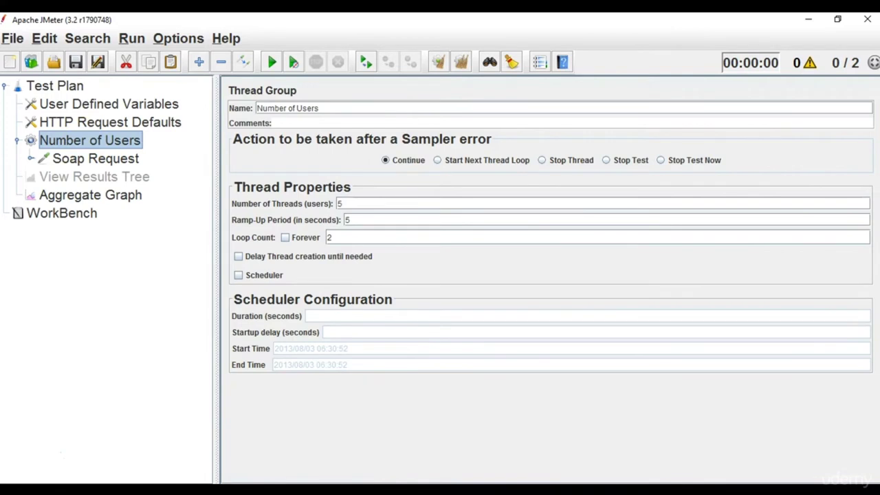
{"action": "left_click", "coordinate": [97, 158]}
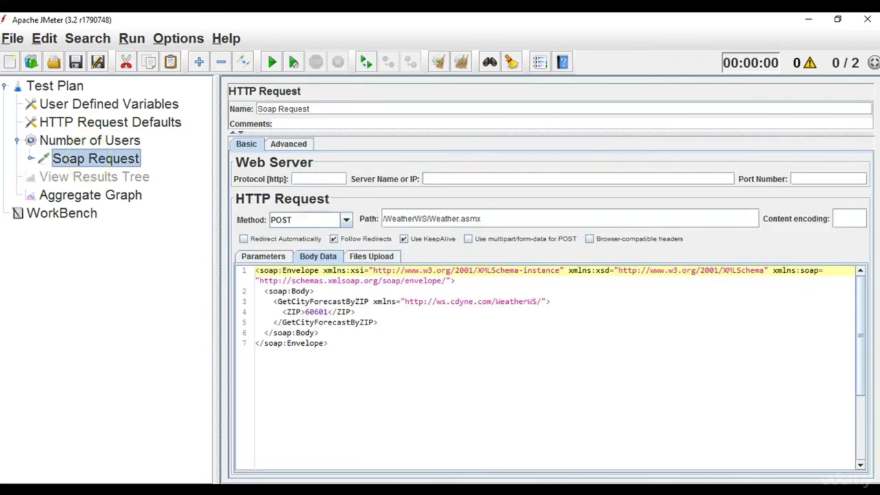
{"action": "left_click", "coordinate": [82, 141]}
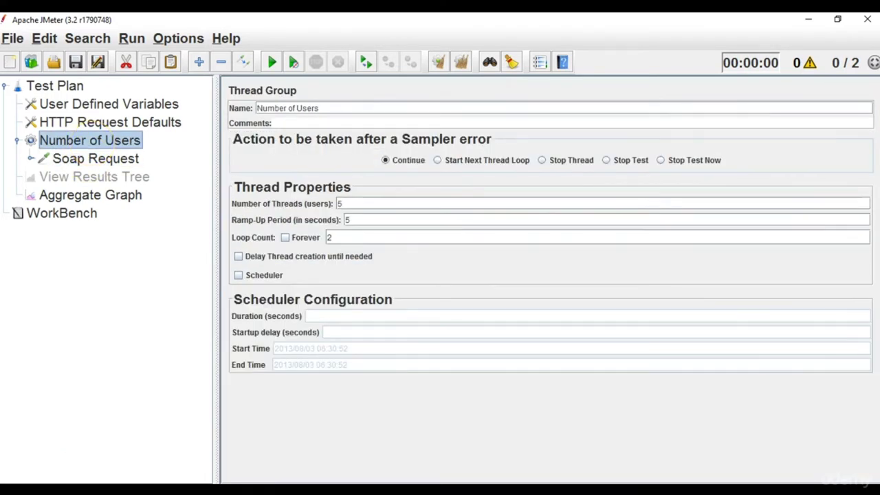
Add a Once Only Controller to Number of Users from the Logic Controller menu.
{"action": "right_click", "coordinate": [92, 140]}
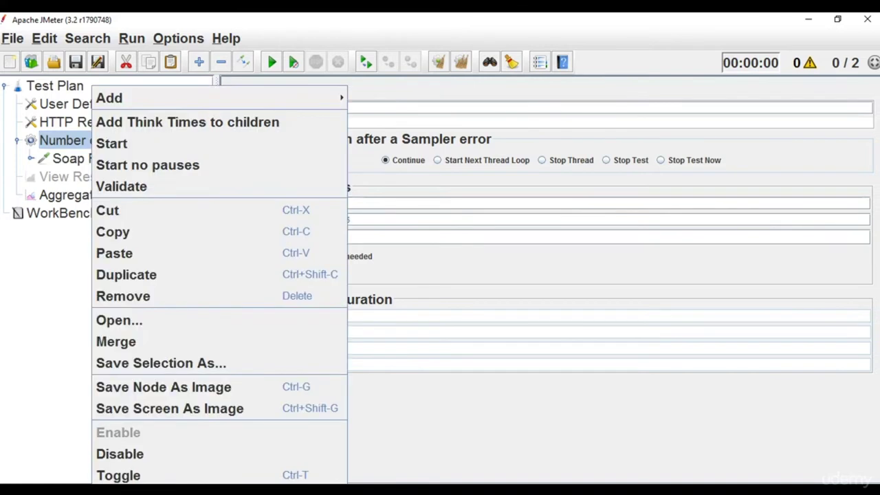
{"action": "mouse_move", "coordinate": [109, 99]}
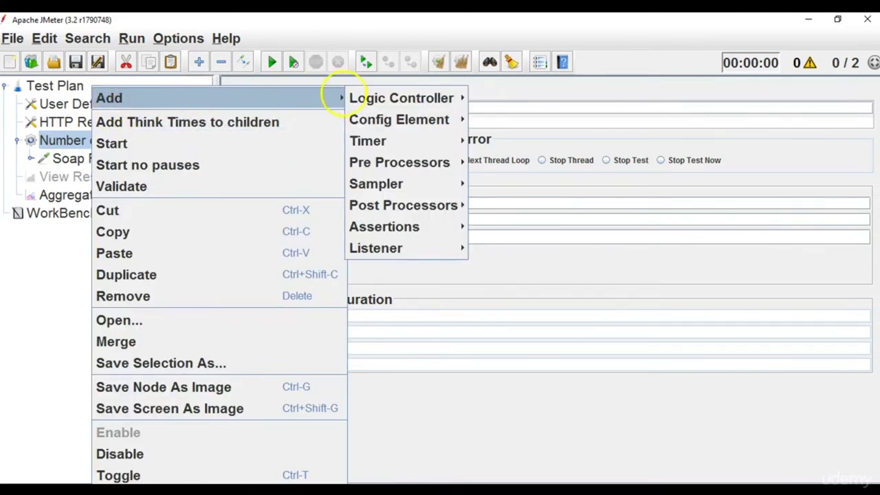
{"action": "mouse_move", "coordinate": [371, 96]}
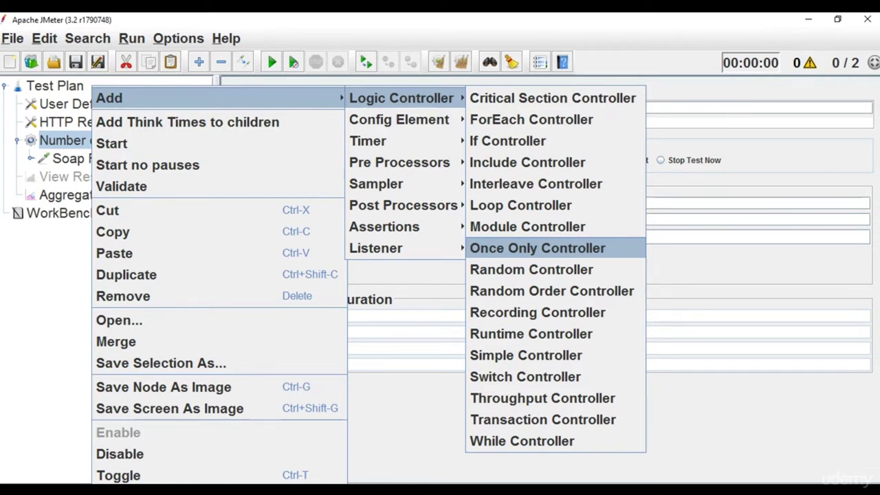
{"action": "key", "text": "Return"}
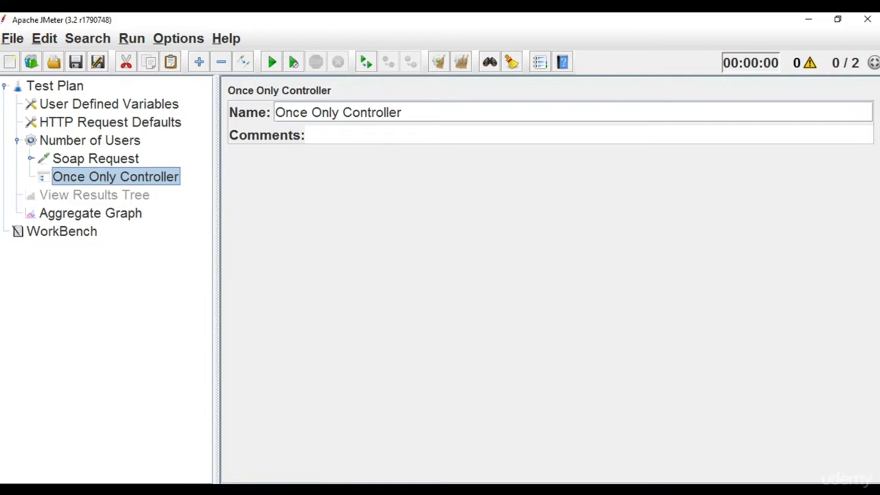
Drag the Soap Request sampler into the Once Only Controller.
{"action": "left_click", "coordinate": [87, 137]}
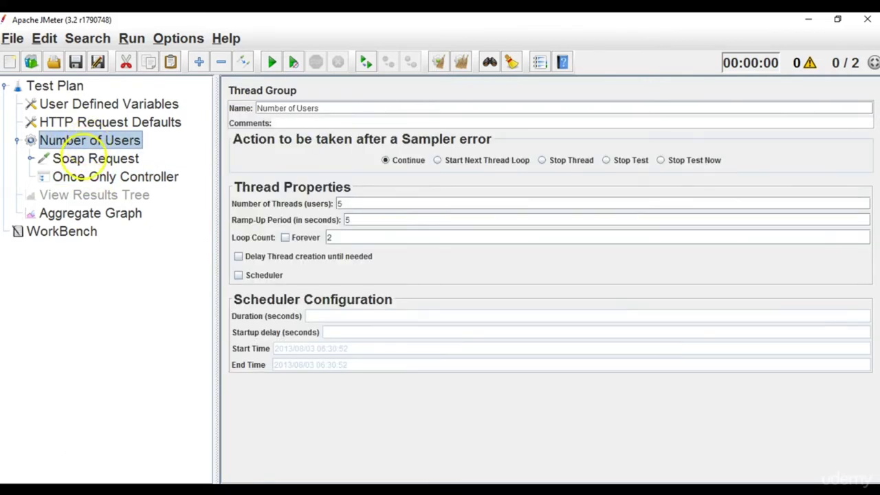
{"action": "left_click", "coordinate": [86, 157]}
{"action": "left_click", "coordinate": [84, 176]}
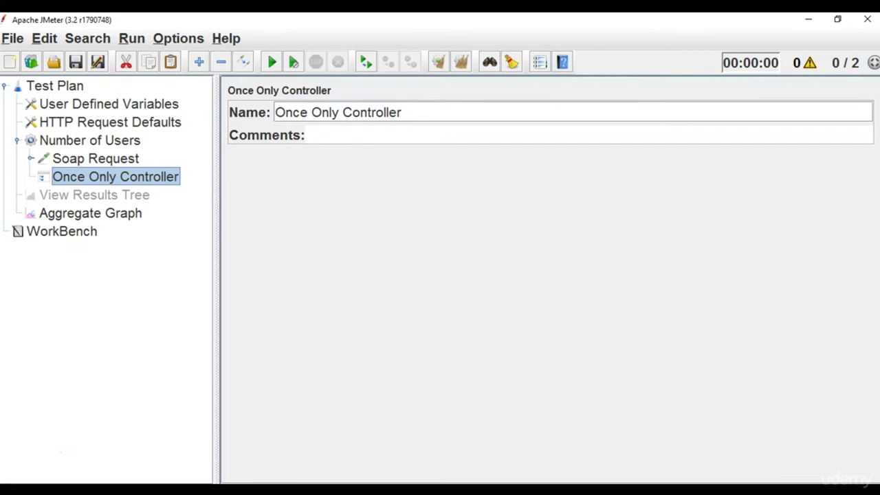
{"action": "left_click_drag", "start_coordinate": [158, 176], "coordinate": [110, 162]}
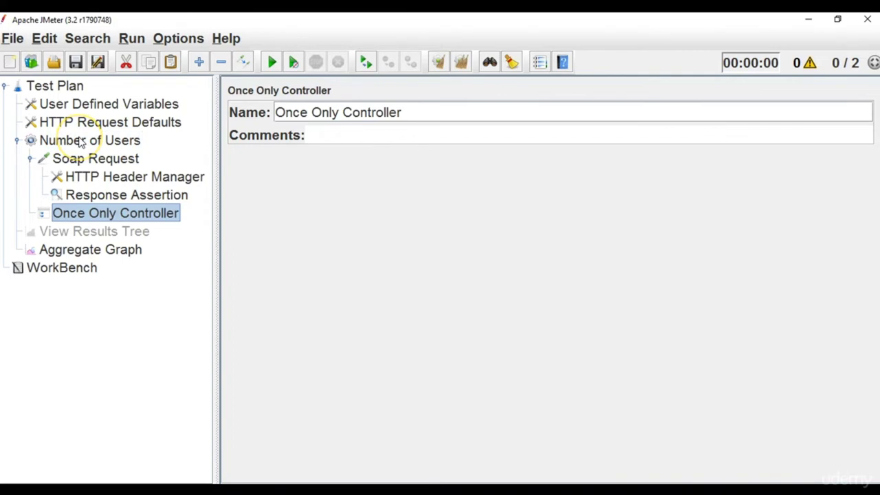
{"action": "left_click_drag", "start_coordinate": [76, 215], "coordinate": [74, 160]}
{"action": "left_click", "coordinate": [30, 158]}
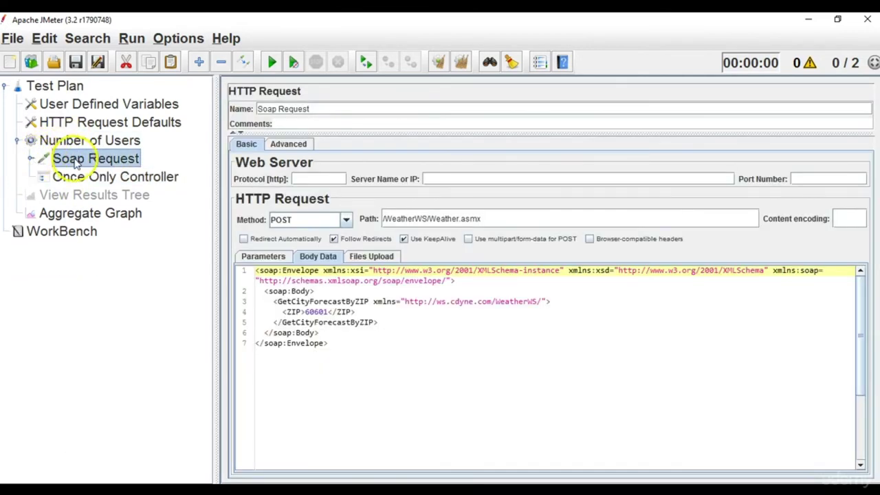
{"action": "left_click_drag", "start_coordinate": [75, 159], "coordinate": [105, 179]}
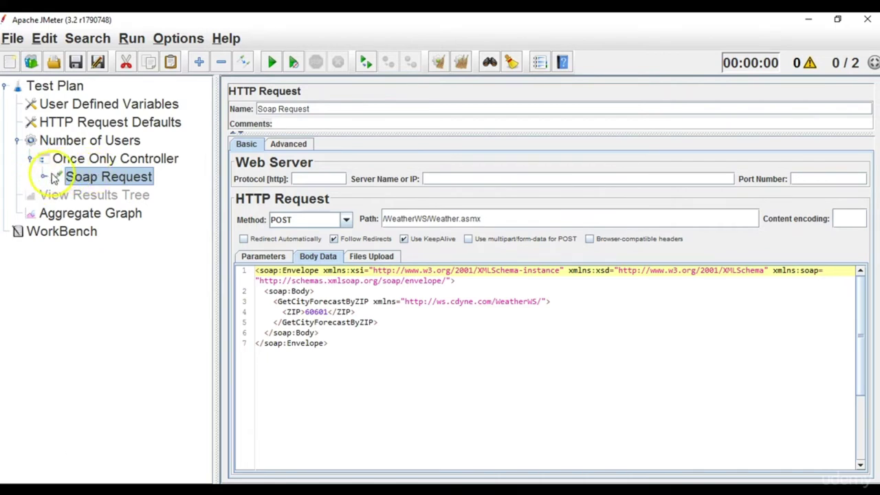
Check the Soap Request's header manager and assertion, then collapse it under the controller.
{"action": "left_click", "coordinate": [44, 176]}
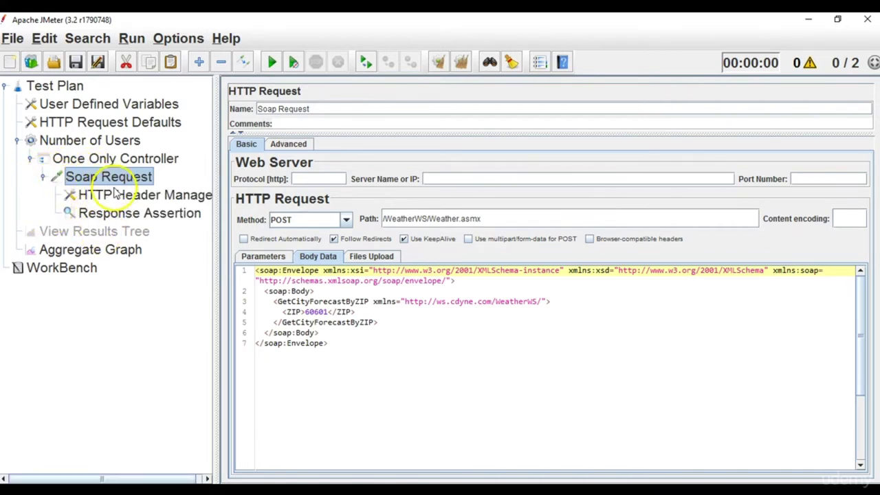
{"action": "left_click", "coordinate": [150, 176]}
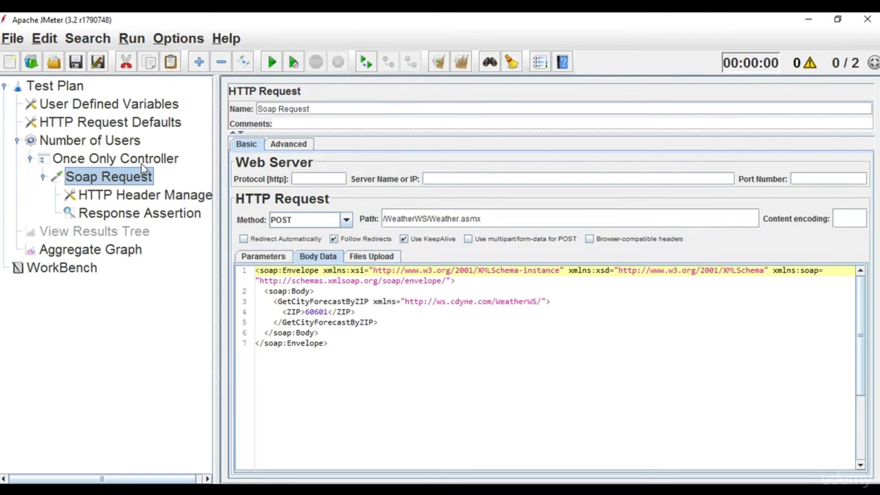
{"action": "left_click", "coordinate": [80, 141]}
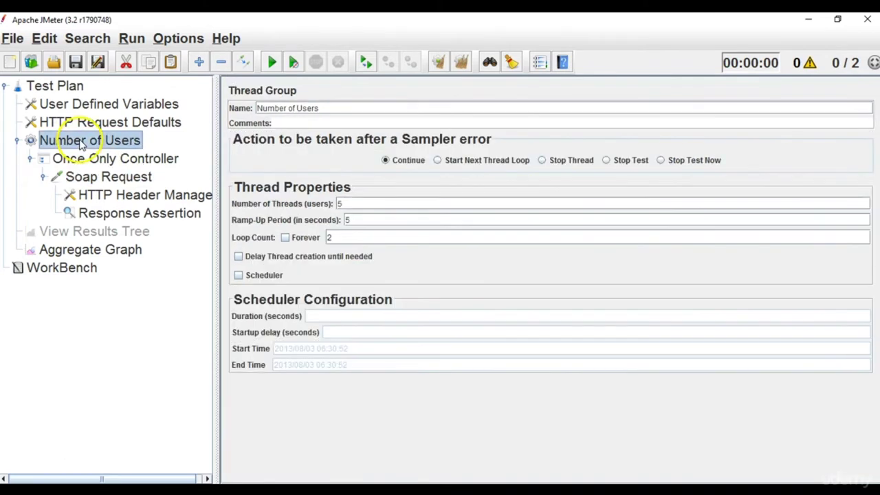
{"action": "left_click", "coordinate": [80, 160]}
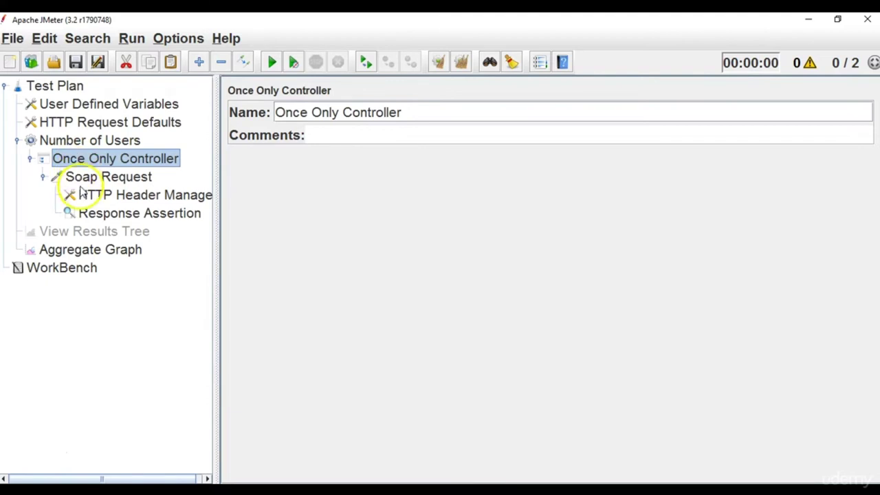
{"action": "left_click", "coordinate": [65, 177]}
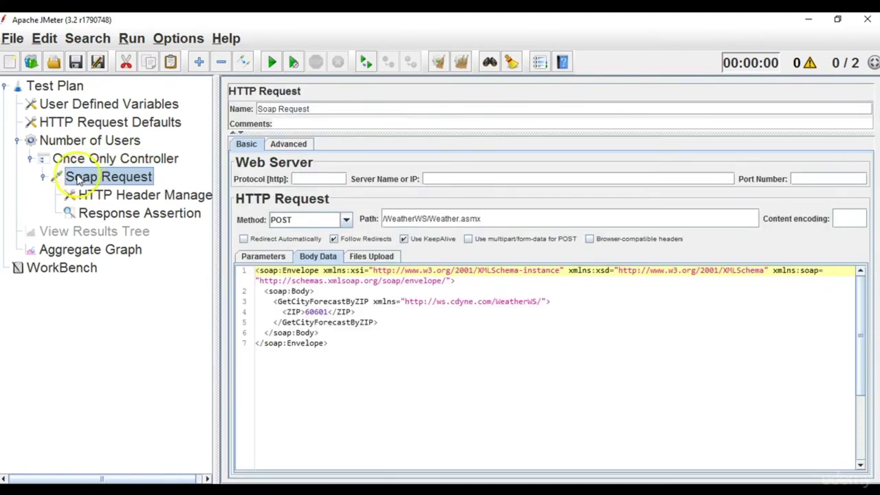
{"action": "left_click", "coordinate": [43, 177]}
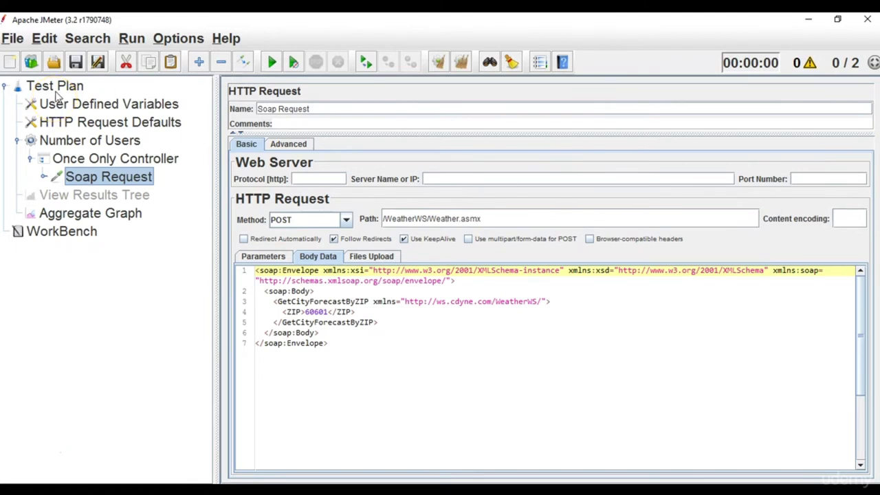
Review Test Plan, HTTP Request Defaults, User Defined Variables, Number of Users and Soap Request, ending on Once Only Controller.
{"action": "left_click", "coordinate": [58, 92]}
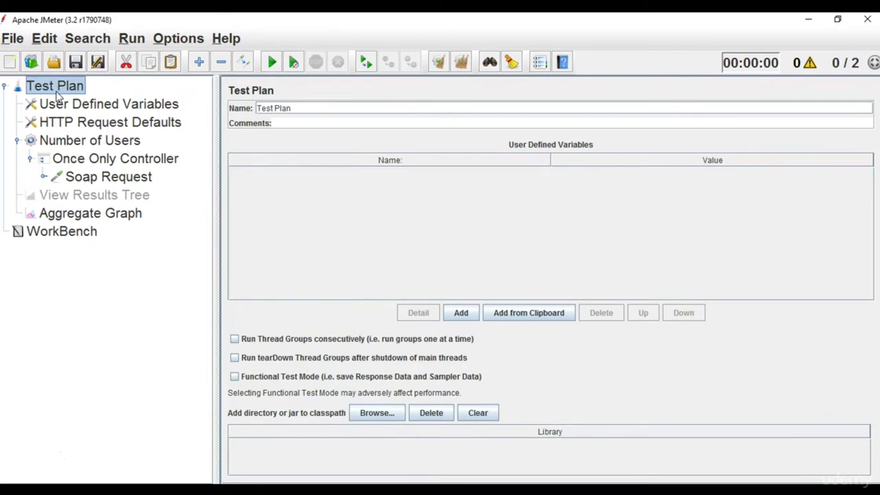
{"action": "left_click", "coordinate": [77, 122]}
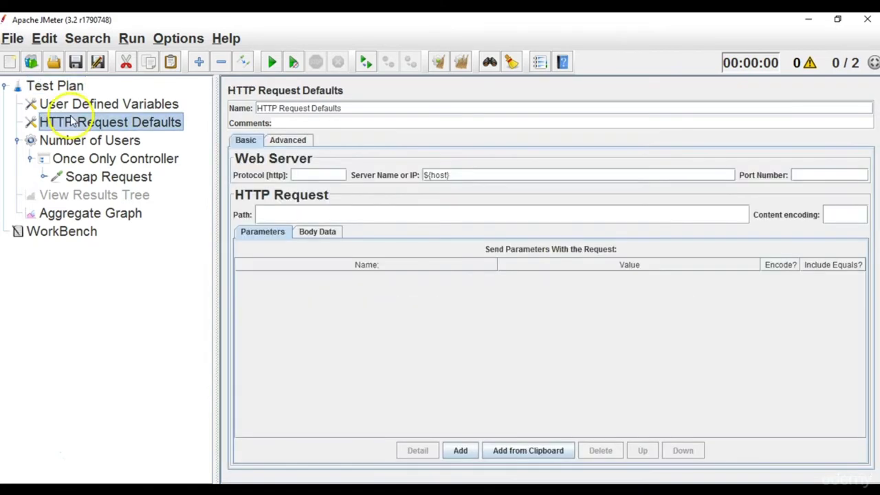
{"action": "left_click", "coordinate": [72, 107]}
{"action": "left_click", "coordinate": [74, 122]}
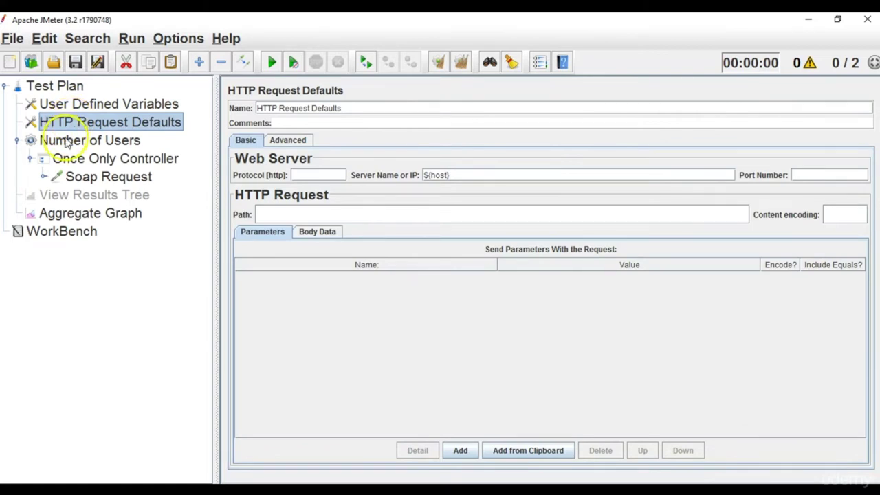
{"action": "left_click", "coordinate": [71, 143]}
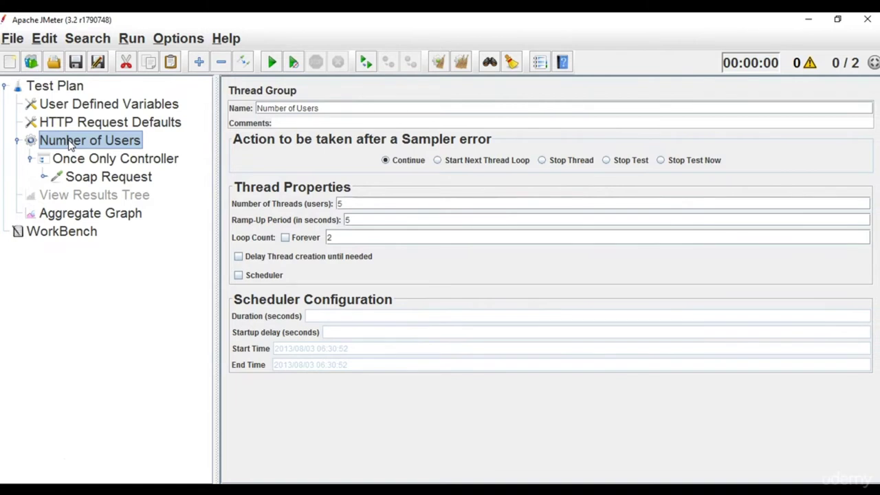
{"action": "left_click", "coordinate": [96, 164]}
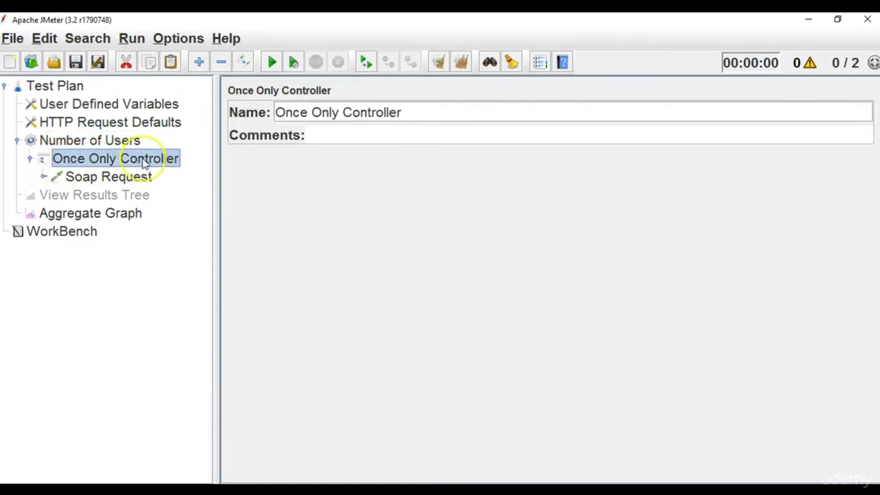
{"action": "left_click", "coordinate": [102, 177]}
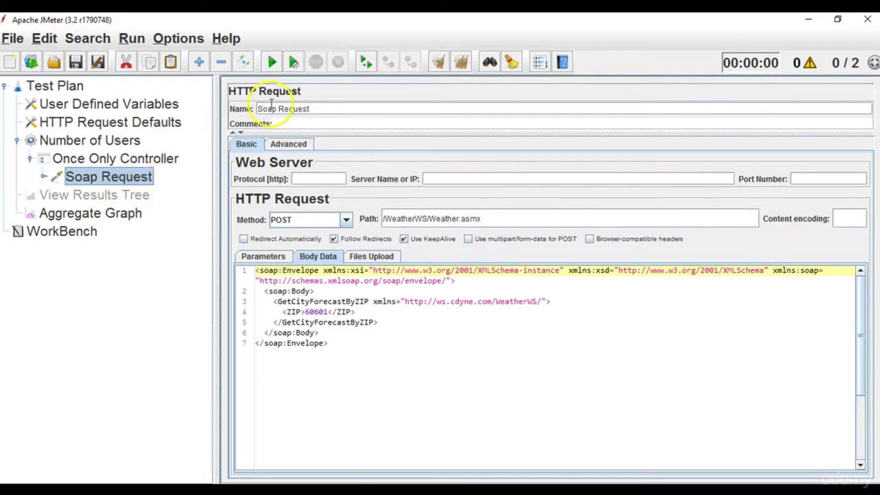
{"action": "left_click", "coordinate": [146, 163]}
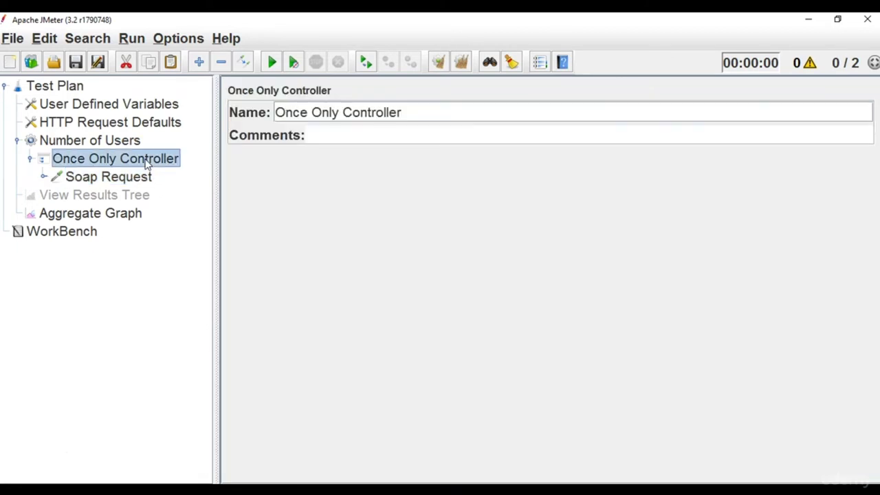
{"action": "right_click", "coordinate": [146, 164]}
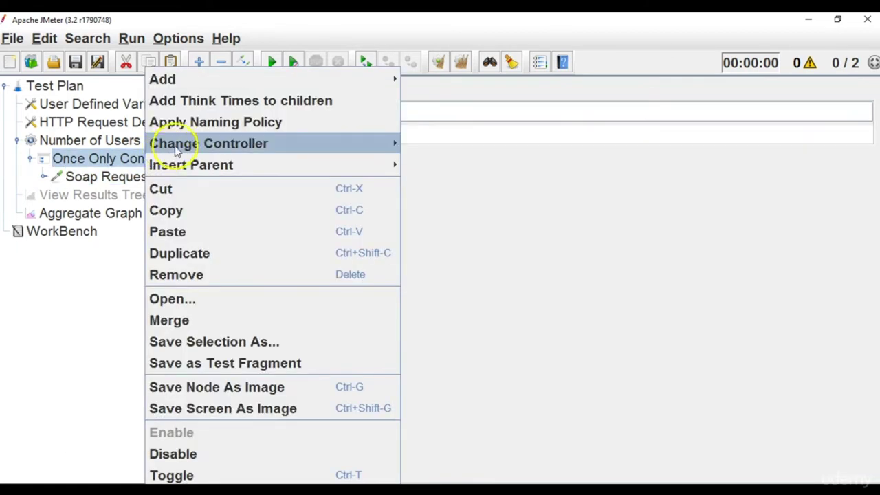
{"action": "mouse_move", "coordinate": [197, 86]}
{"action": "mouse_move", "coordinate": [455, 122]}
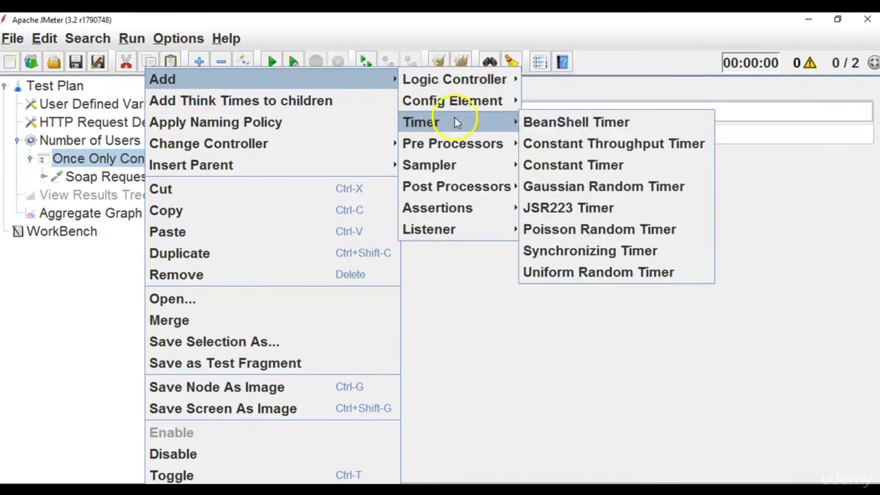
{"action": "mouse_move", "coordinate": [457, 165]}
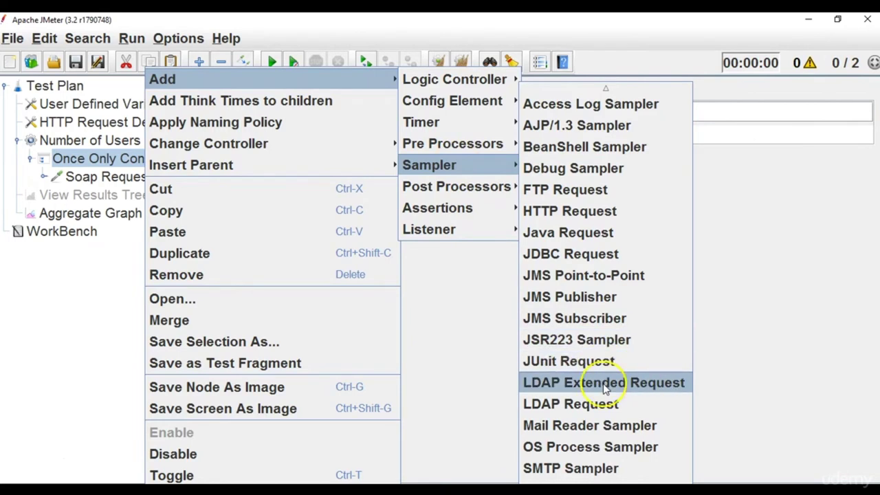
{"action": "mouse_move", "coordinate": [606, 480]}
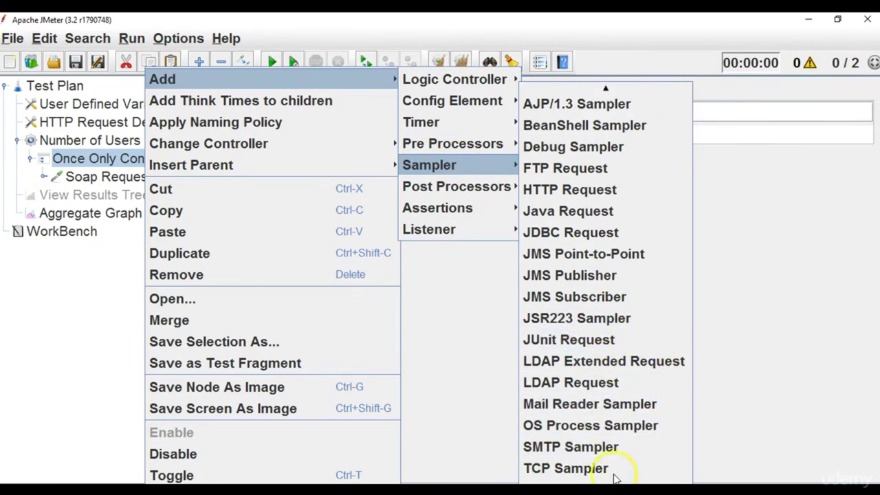
{"action": "left_click", "coordinate": [613, 199]}
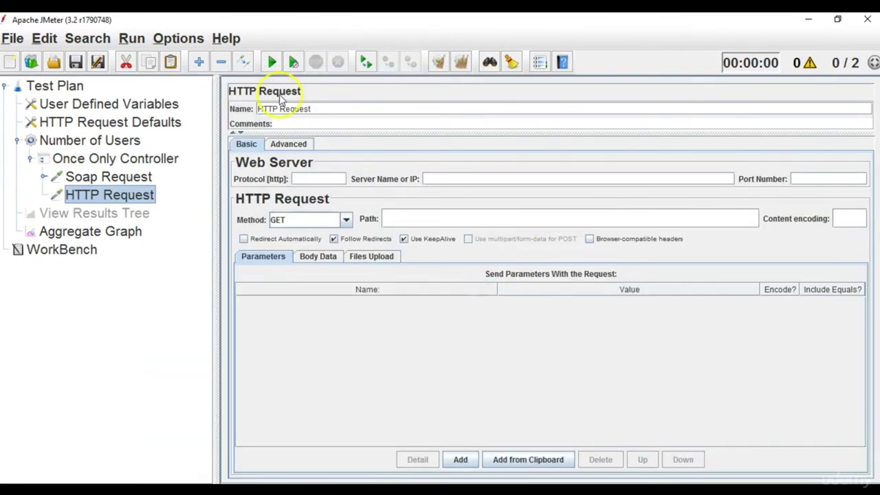
{"action": "left_click", "coordinate": [142, 178]}
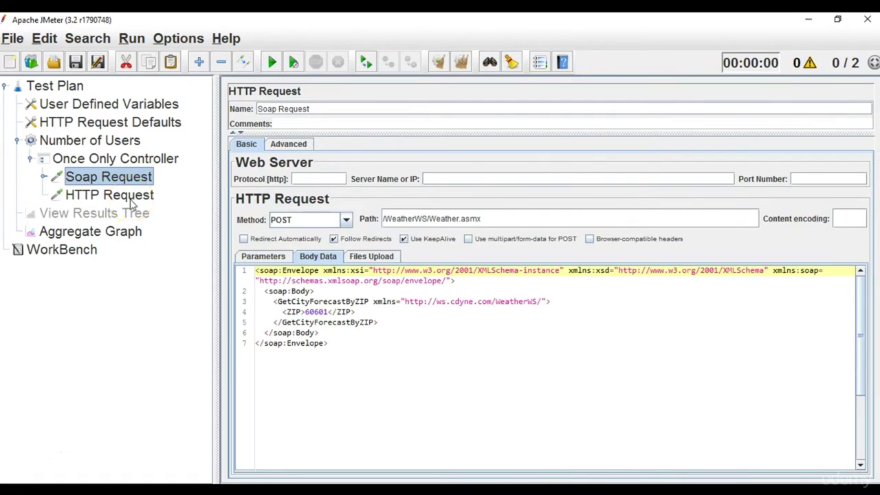
{"action": "left_click", "coordinate": [131, 198]}
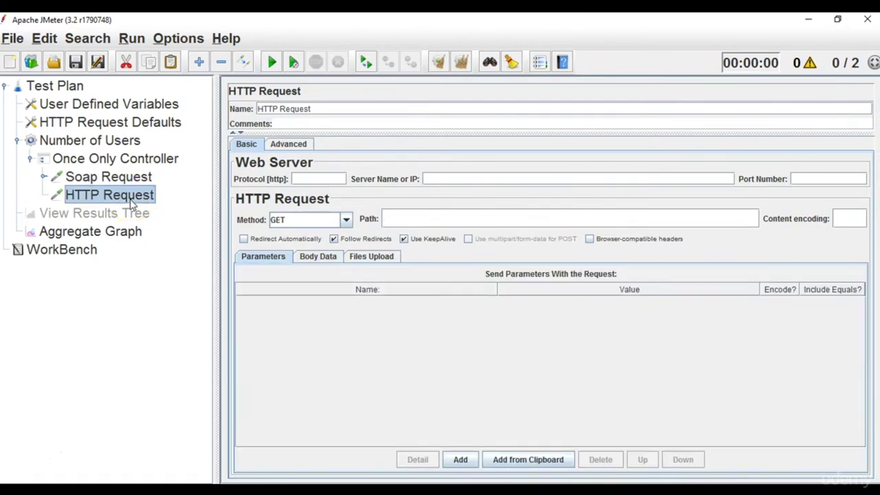
{"action": "key", "text": "Delete"}
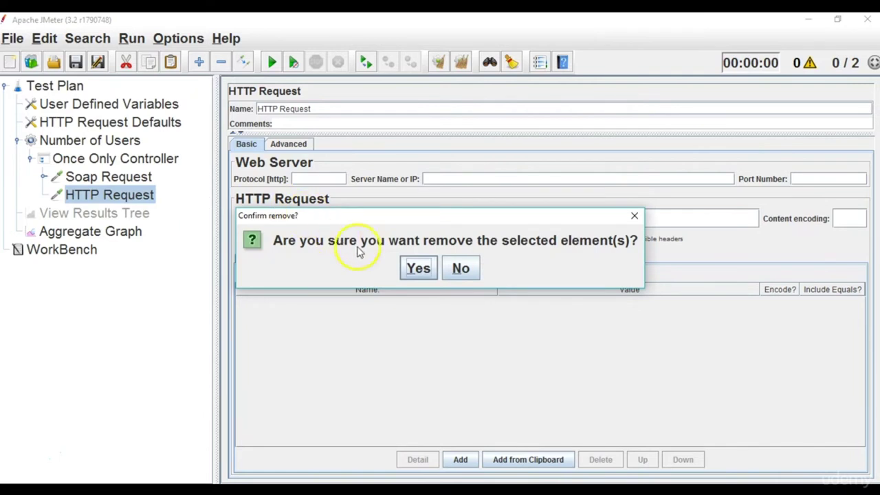
{"action": "left_click", "coordinate": [417, 268]}
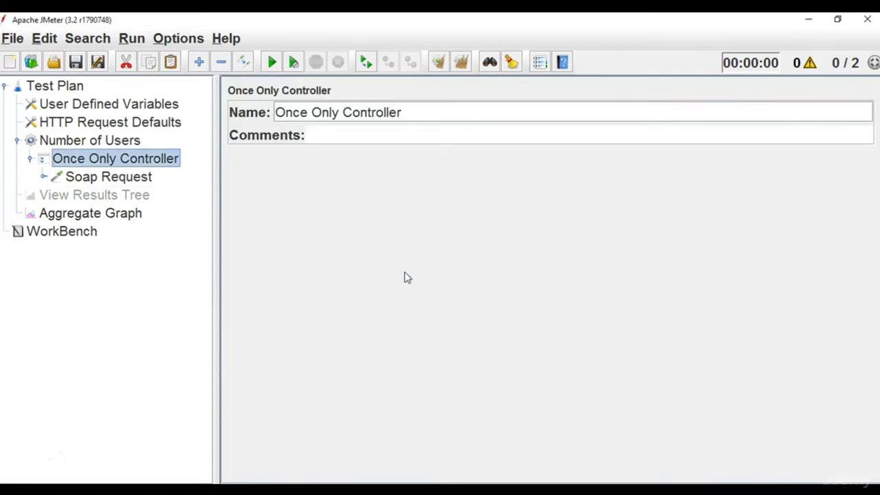
Give Number of Users 2 threads and a 1-second ramp-up, leaving loop count at 2.
{"action": "left_click", "coordinate": [132, 176]}
{"action": "left_click", "coordinate": [136, 157]}
{"action": "left_click", "coordinate": [135, 181]}
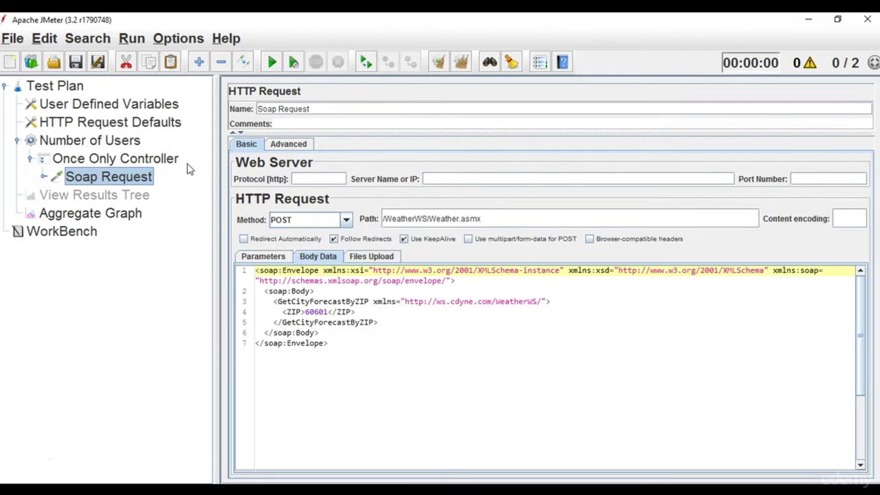
{"action": "left_click", "coordinate": [133, 141]}
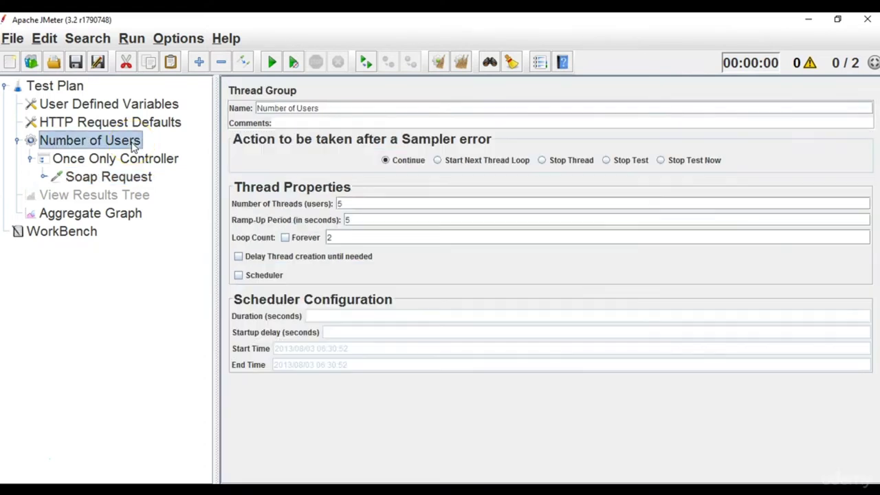
{"action": "left_click", "coordinate": [355, 203]}
{"action": "key", "text": "BackSpace"}
{"action": "type", "text": "2"}
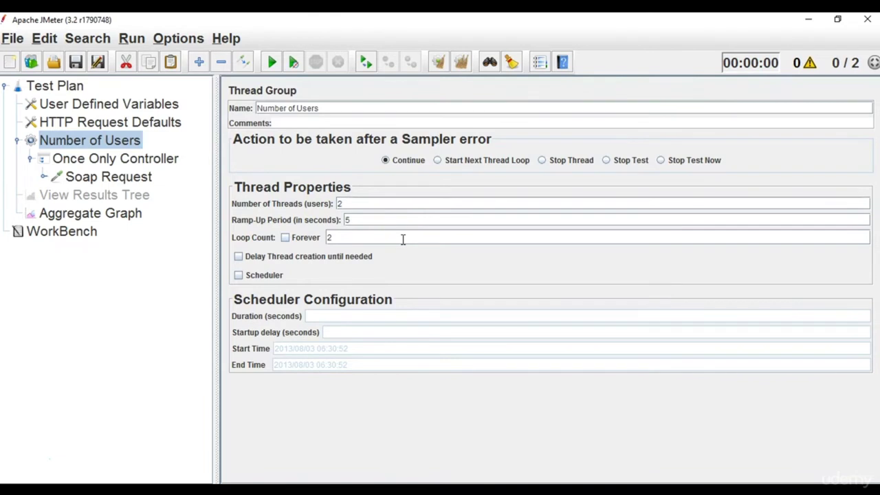
{"action": "double_click", "coordinate": [363, 219]}
{"action": "type", "text": "1"}
{"action": "double_click", "coordinate": [331, 238]}
Disable the Aggregate Graph listener.
{"action": "left_click", "coordinate": [124, 214]}
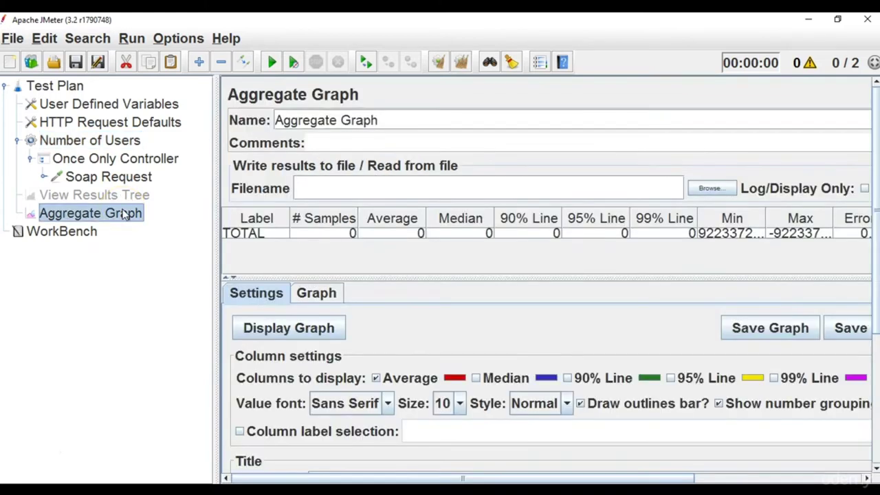
{"action": "right_click", "coordinate": [124, 214]}
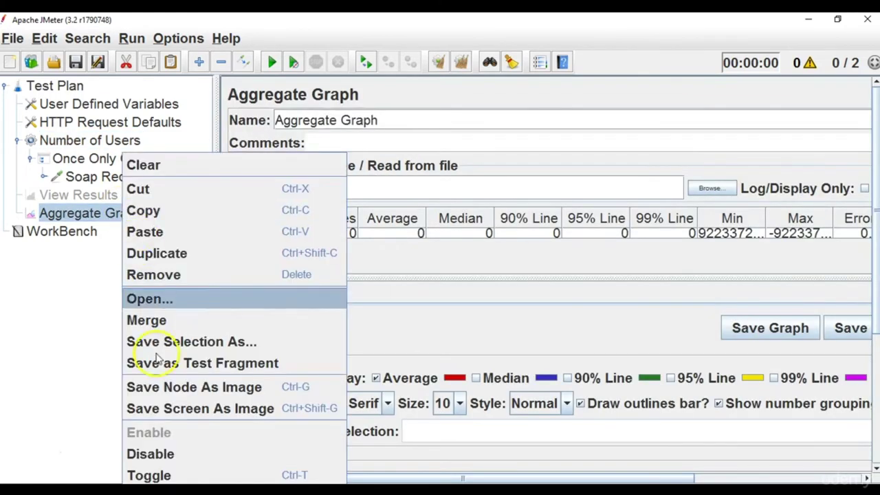
{"action": "left_click", "coordinate": [152, 460]}
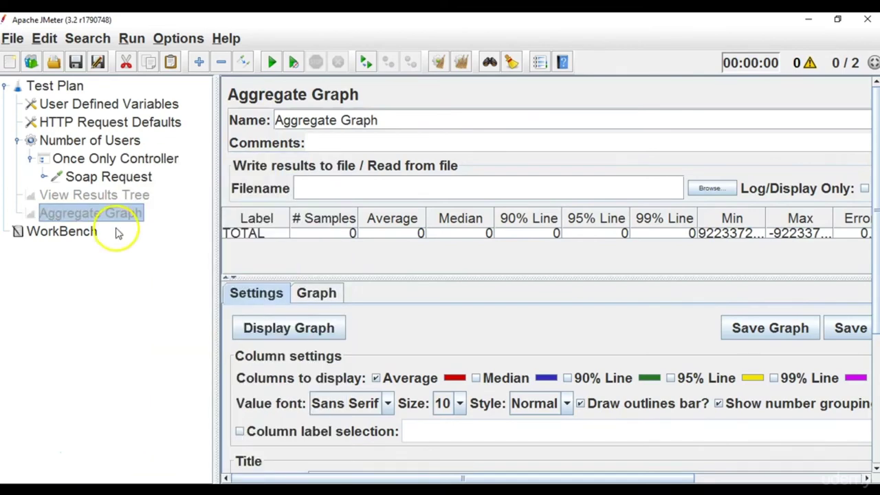
Re-enable the View Results Tree listener, returning to it after a look at Soap Request.
{"action": "left_click", "coordinate": [123, 201]}
{"action": "right_click", "coordinate": [123, 201]}
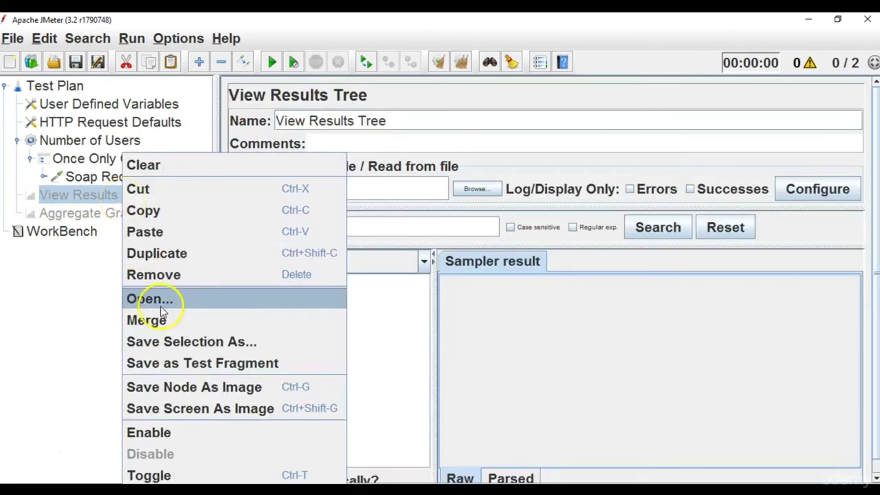
{"action": "left_click", "coordinate": [165, 433]}
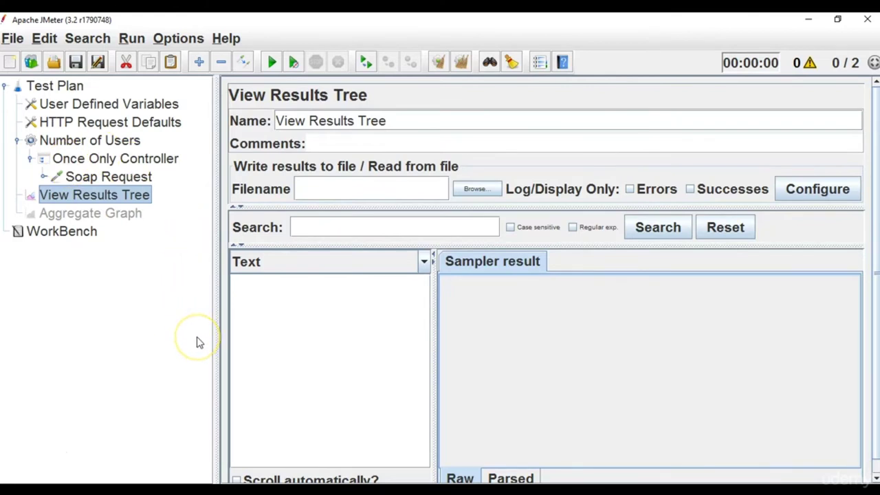
{"action": "left_click", "coordinate": [131, 177]}
{"action": "left_click", "coordinate": [116, 195]}
Start the test and save the plan as ControllerRequest.jmx when prompted.
{"action": "left_click", "coordinate": [274, 63]}
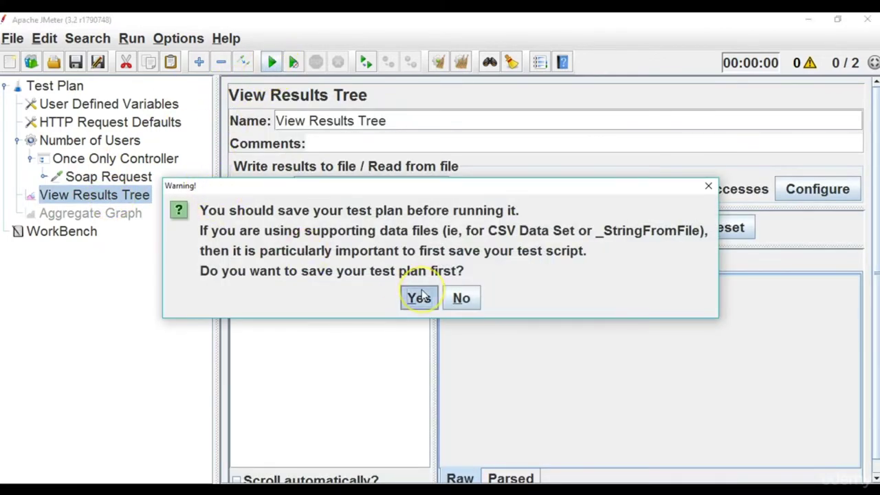
{"action": "left_click", "coordinate": [419, 297]}
{"action": "left_click", "coordinate": [406, 301]}
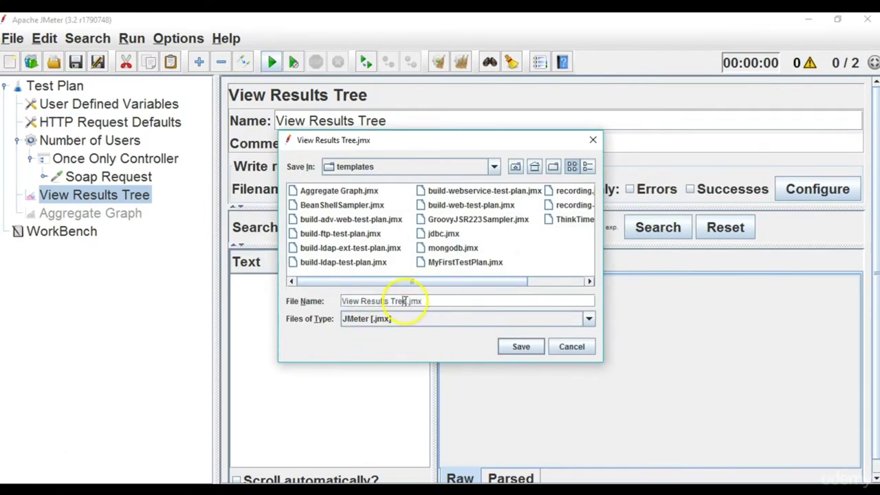
{"action": "key", "text": "BackSpace"}
{"action": "key", "text": "BackSpace"}
{"action": "key", "text": "BackSpace"}
{"action": "key", "text": "BackSpace"}
{"action": "key", "text": "BackSpace"}
{"action": "key", "text": "BackSpace"}
{"action": "key", "text": "BackSpace"}
{"action": "key", "text": "BackSpace"}
{"action": "key", "text": "BackSpace"}
{"action": "key", "text": "BackSpace"}
{"action": "key", "text": "BackSpace"}
{"action": "key", "text": "BackSpace"}
{"action": "key", "text": "BackSpace"}
{"action": "key", "text": "BackSpace"}
{"action": "key", "text": "BackSpace"}
{"action": "key", "text": "BackSpace"}
{"action": "key", "text": "BackSpace"}
{"action": "type", "text": "Contr"}
{"action": "type", "text": "olle"}
{"action": "type", "text": "r"}
{"action": "type", "text": "Request"}
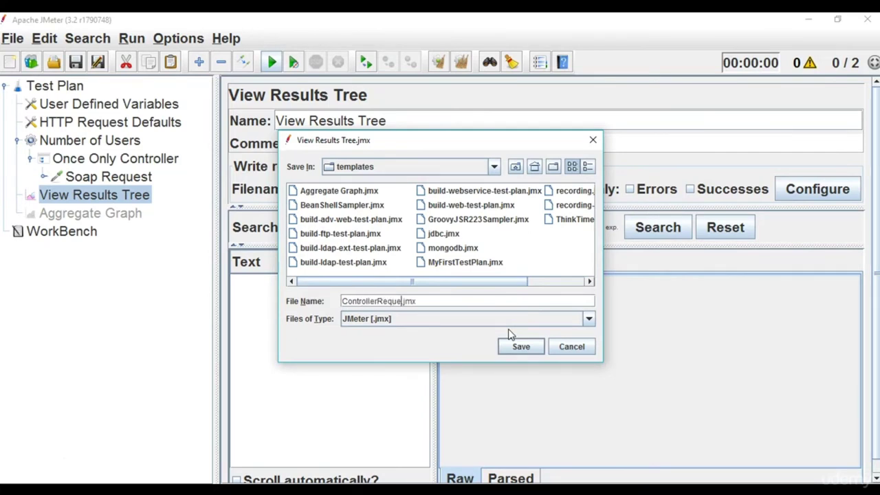
{"action": "left_click", "coordinate": [535, 346]}
{"action": "left_click", "coordinate": [523, 350]}
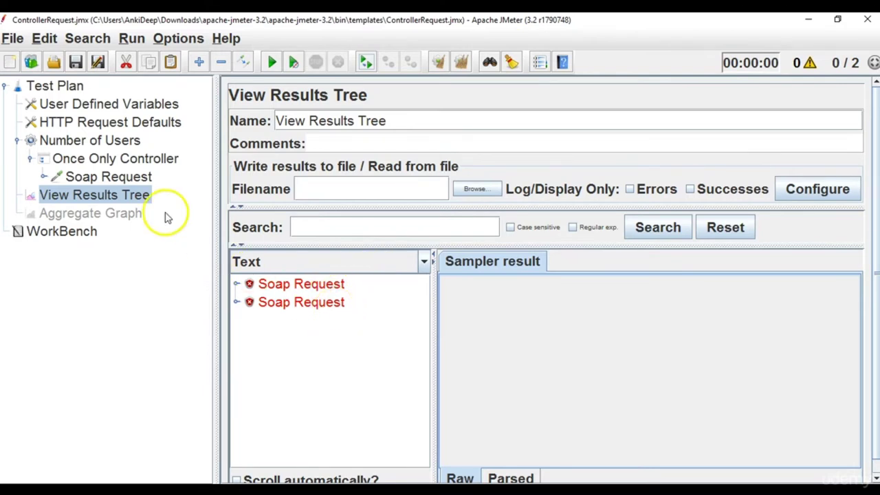
Enter 10 in the Number of Users Loop Count field, then return to View Results Tree.
{"action": "left_click", "coordinate": [140, 162]}
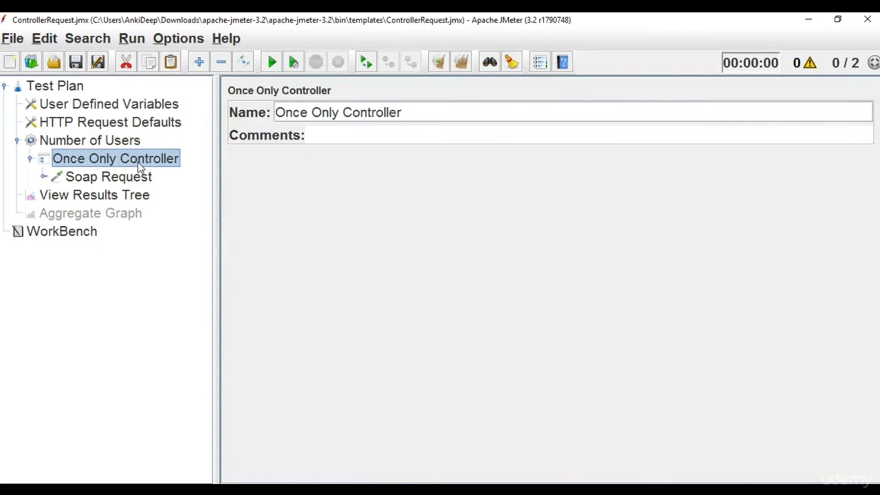
{"action": "left_click", "coordinate": [120, 141]}
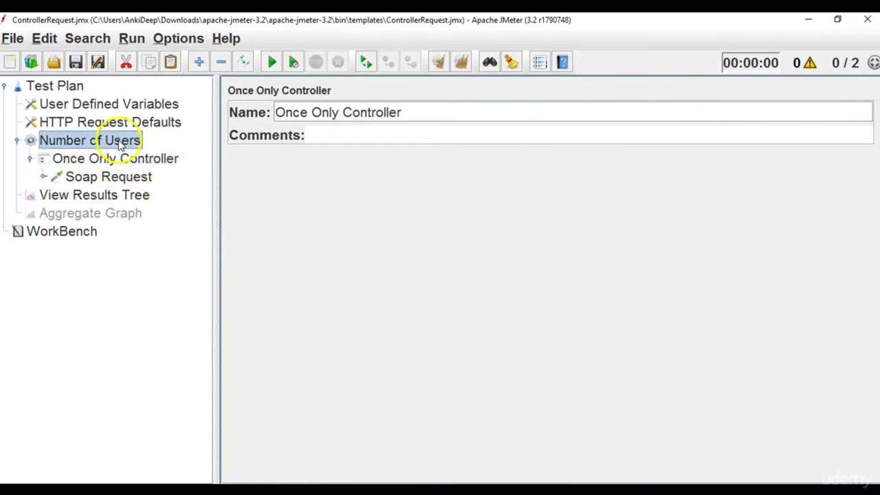
{"action": "left_click", "coordinate": [355, 204]}
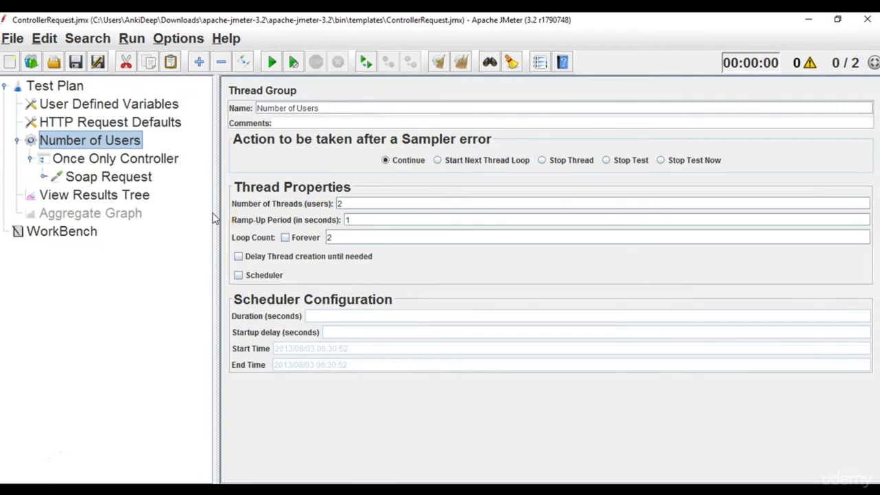
{"action": "double_click", "coordinate": [330, 237]}
{"action": "type", "text": "10"}
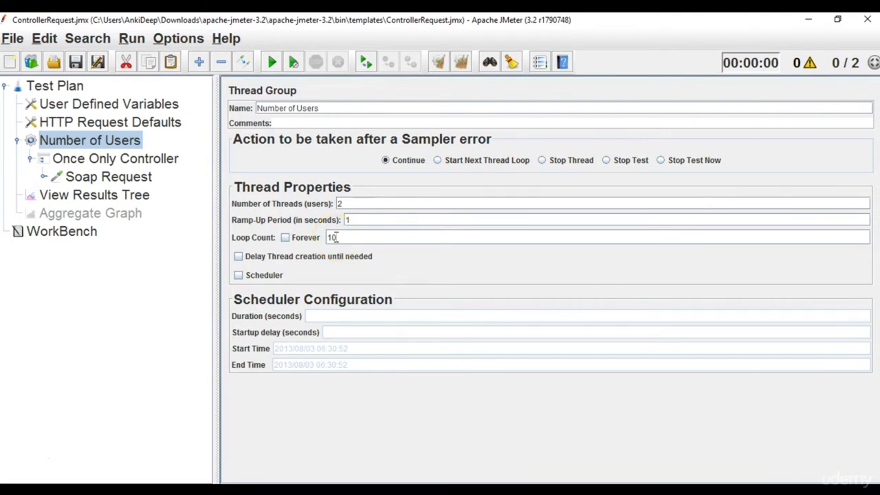
{"action": "left_click", "coordinate": [121, 196]}
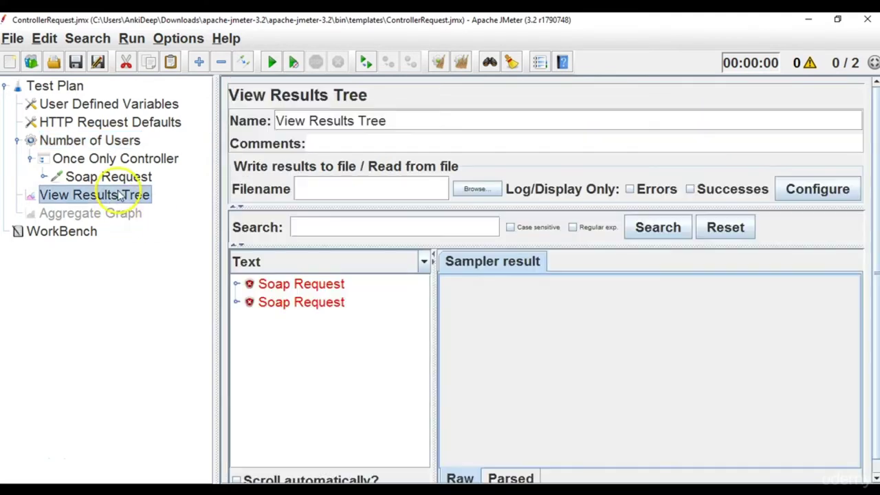
Clear all results and rerun the test, then review the thread group, controller, sampler and listeners.
{"action": "left_click", "coordinate": [462, 62]}
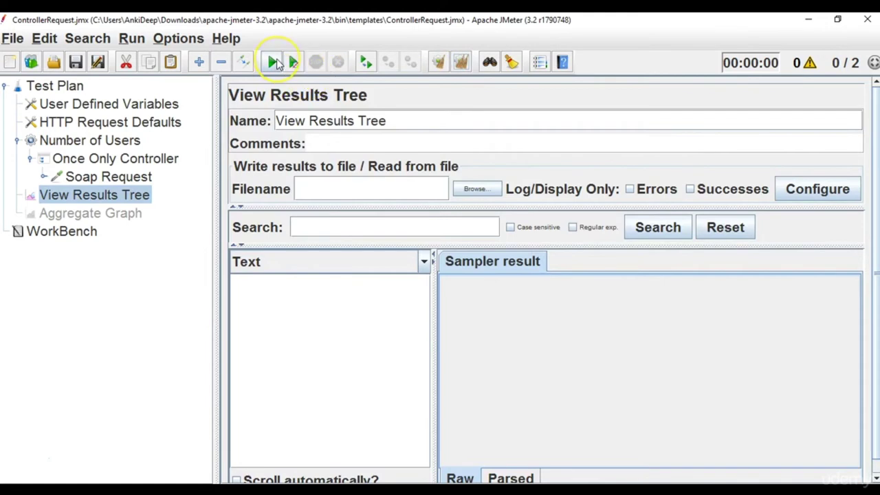
{"action": "left_click", "coordinate": [273, 62]}
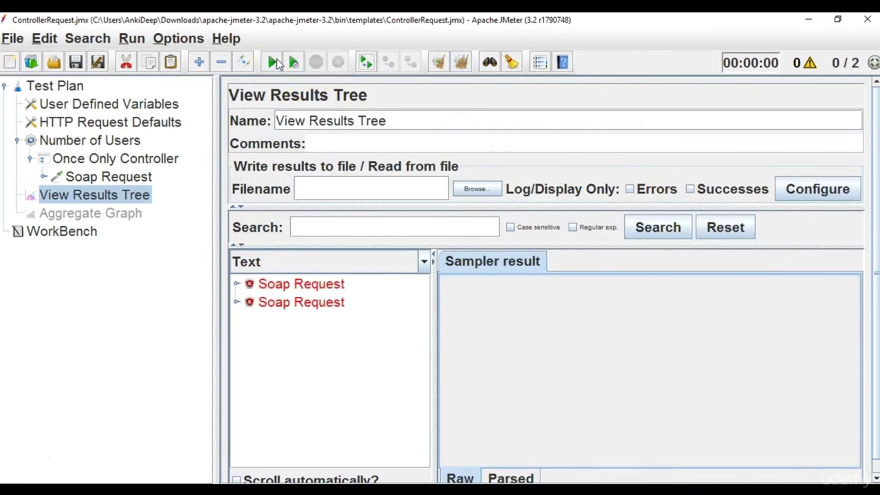
{"action": "left_click", "coordinate": [127, 141]}
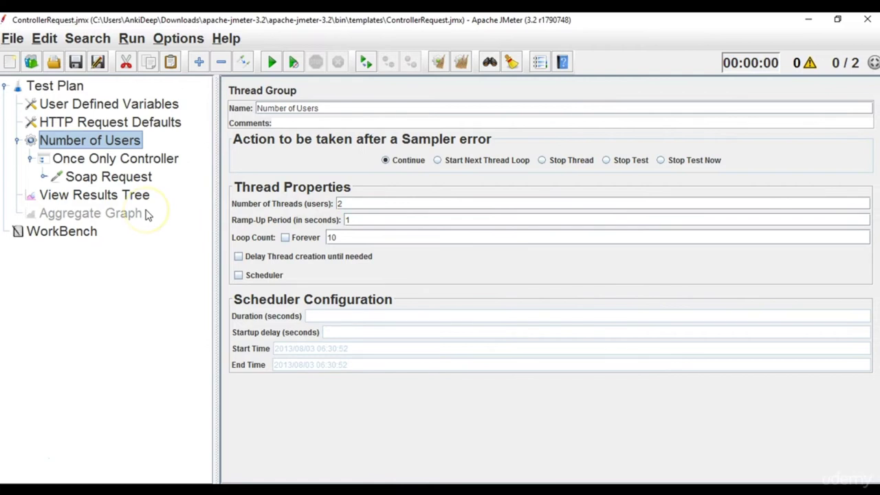
{"action": "left_click", "coordinate": [138, 162]}
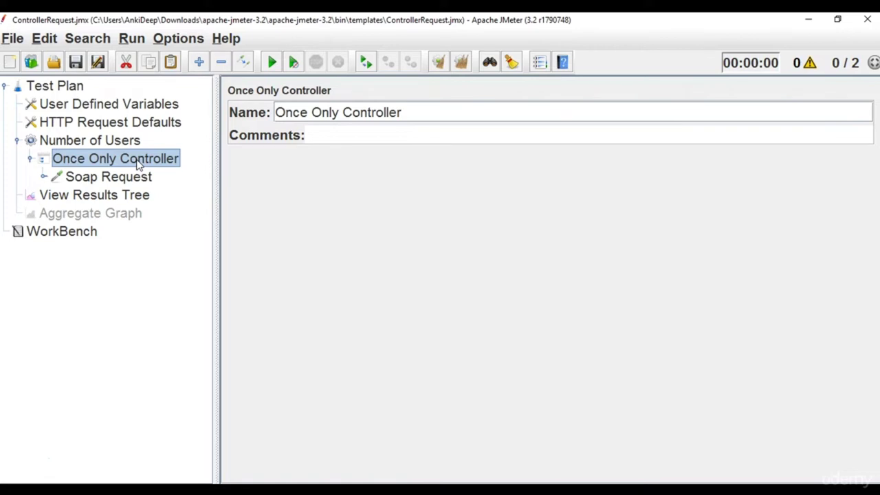
{"action": "left_click", "coordinate": [134, 178]}
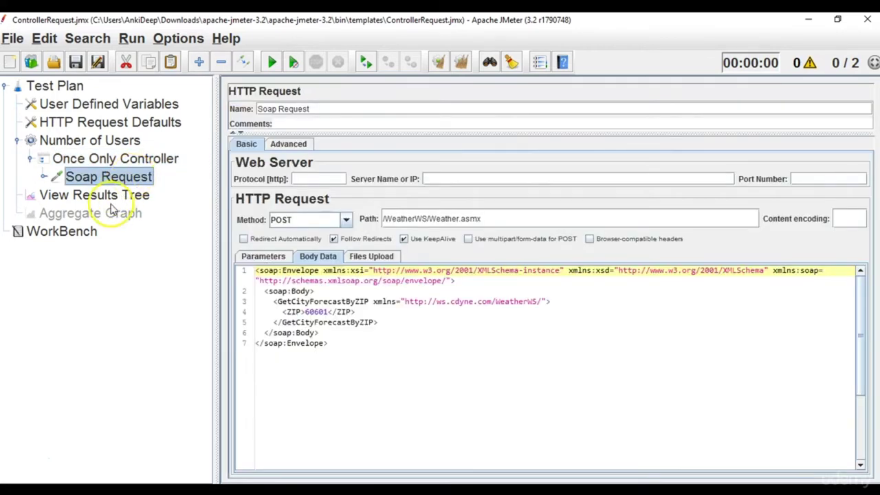
{"action": "left_click", "coordinate": [110, 212]}
{"action": "left_click", "coordinate": [112, 198]}
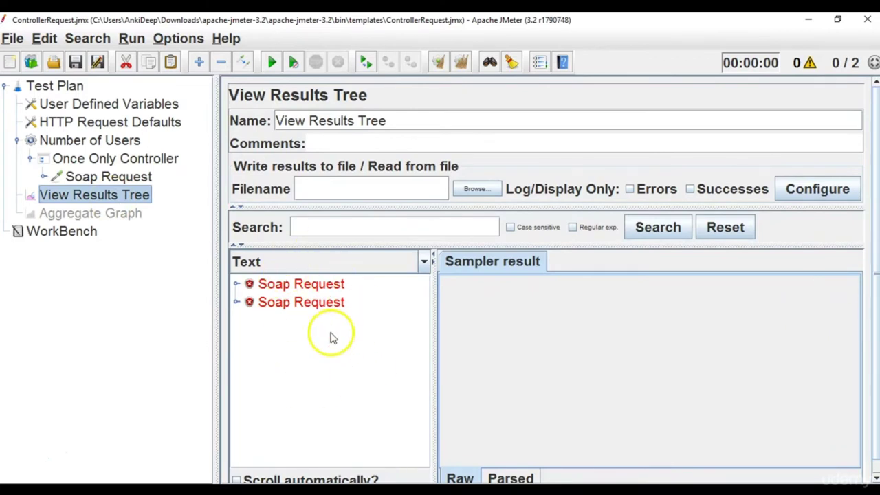
Recheck Number of Users, Soap Request and the run results, ending on the Once Only Controller.
{"action": "left_click", "coordinate": [114, 140]}
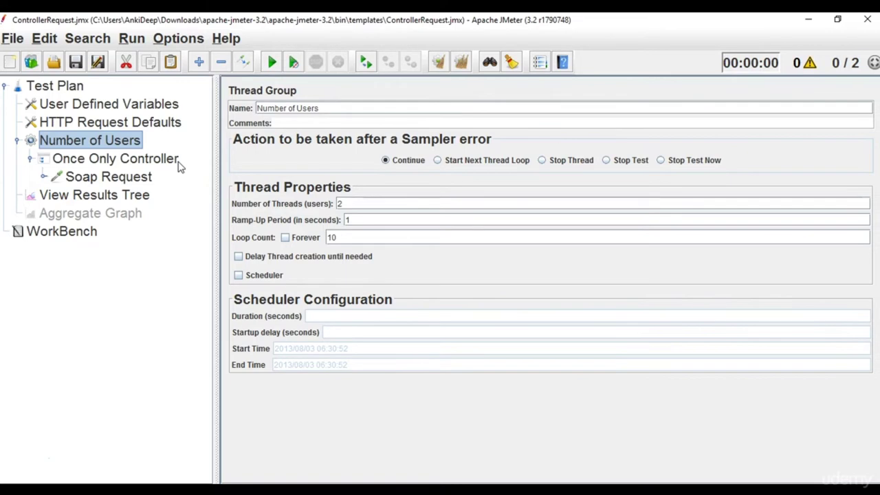
{"action": "left_click", "coordinate": [137, 176]}
{"action": "left_click", "coordinate": [129, 200]}
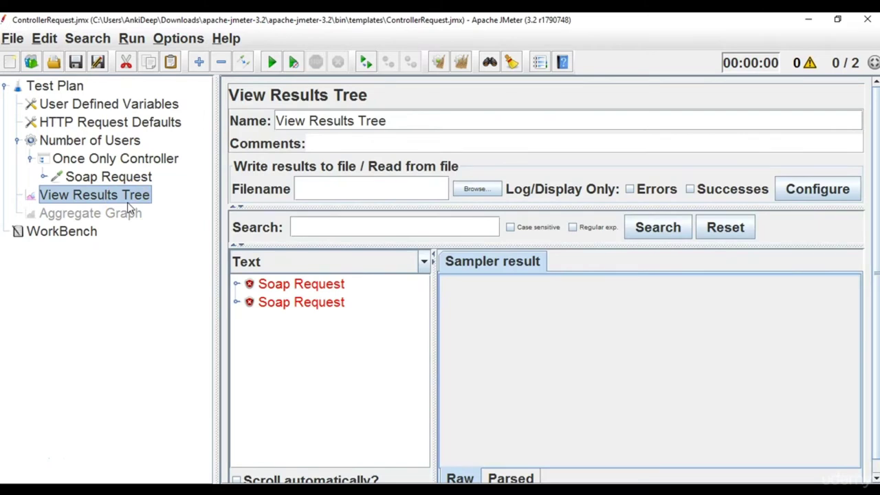
{"action": "left_click", "coordinate": [129, 159]}
{"action": "left_click", "coordinate": [124, 140]}
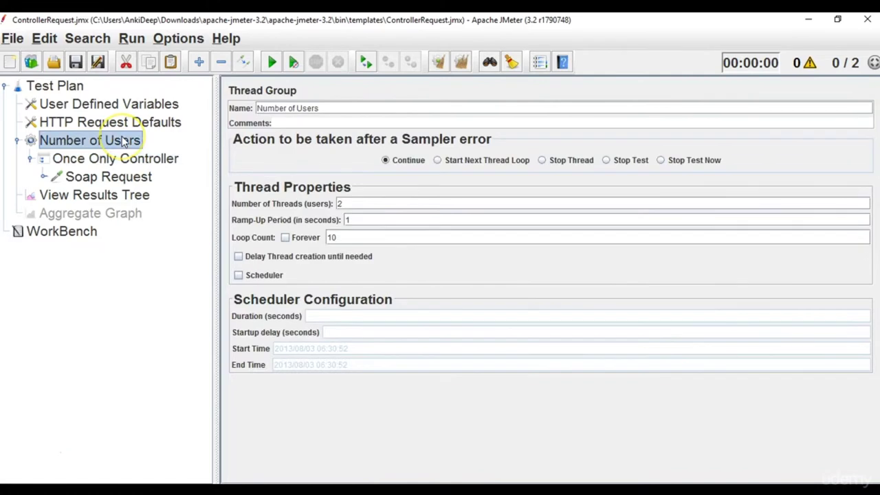
{"action": "right_click", "coordinate": [124, 141]}
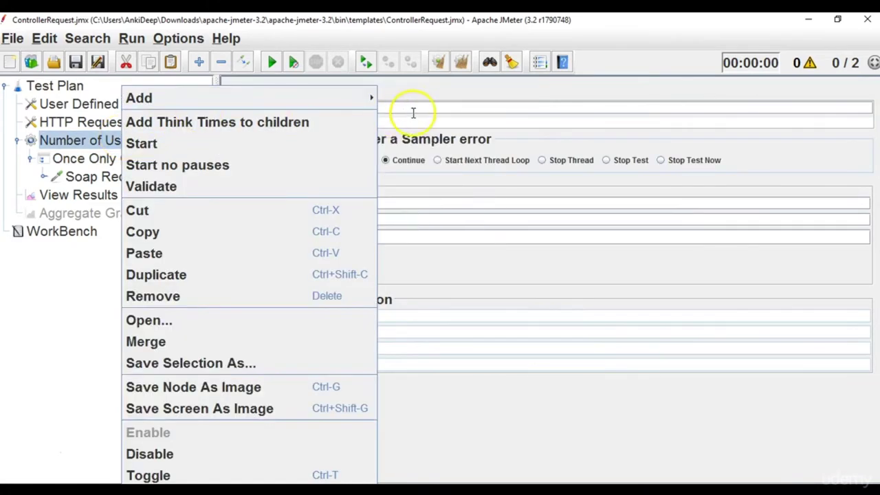
{"action": "mouse_move", "coordinate": [358, 99]}
{"action": "mouse_move", "coordinate": [433, 98]}
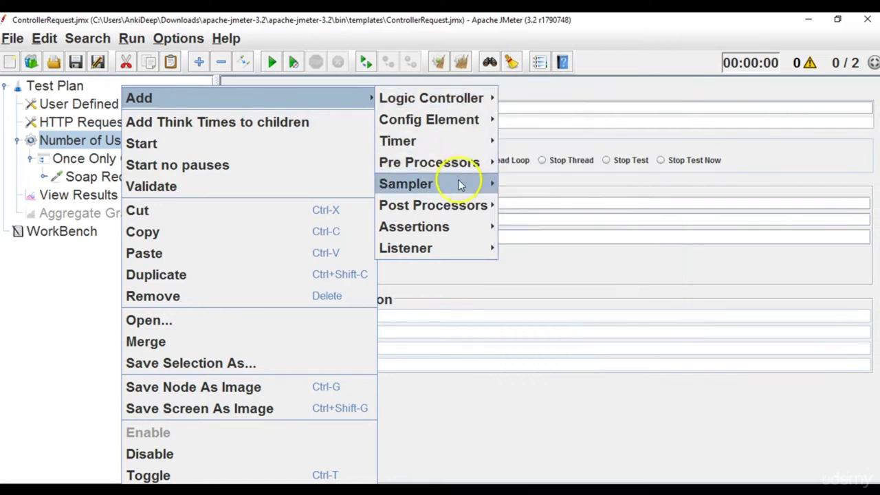
{"action": "mouse_move", "coordinate": [462, 183]}
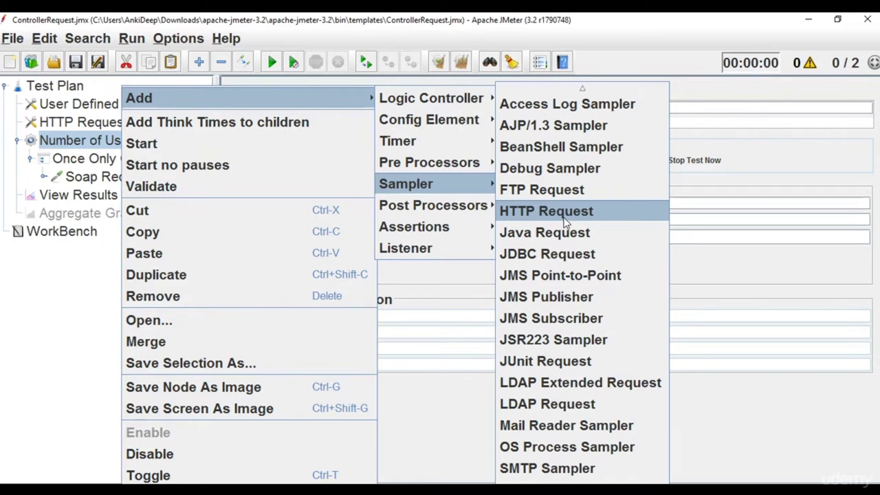
{"action": "left_click", "coordinate": [567, 237]}
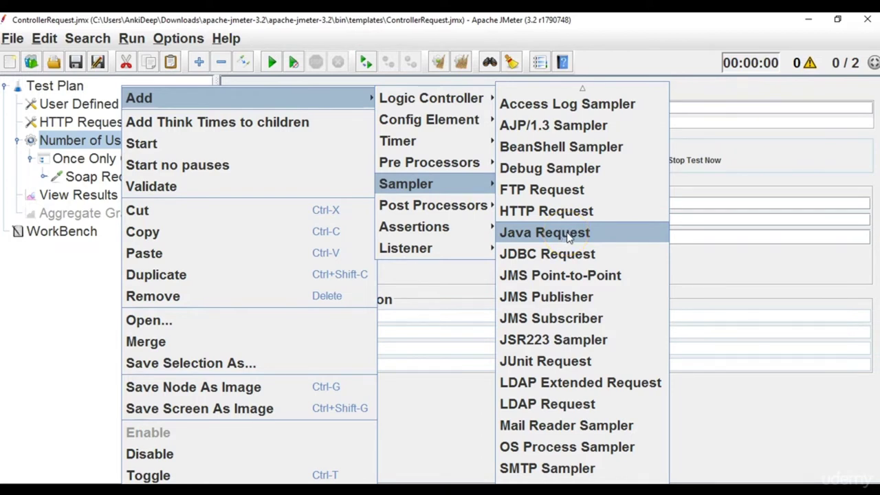
{"action": "key", "text": "Escape"}
{"action": "key", "text": "Escape"}
{"action": "key", "text": "Escape"}
{"action": "left_click", "coordinate": [25, 454]}
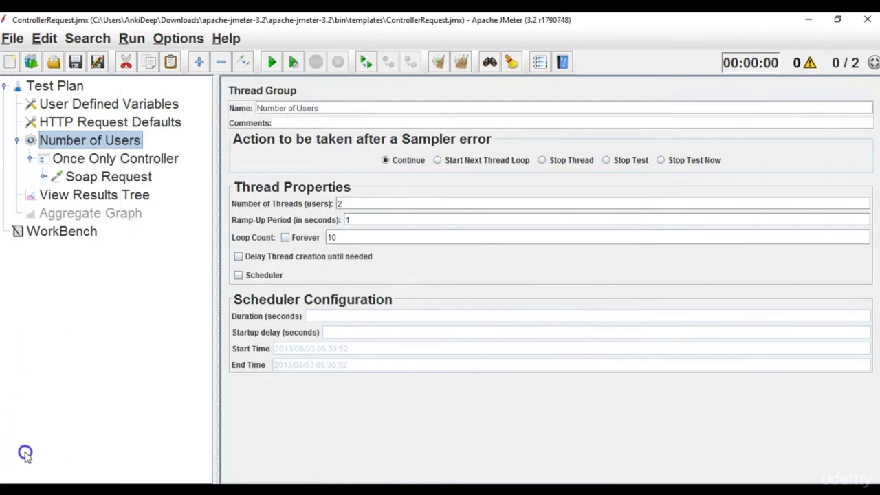
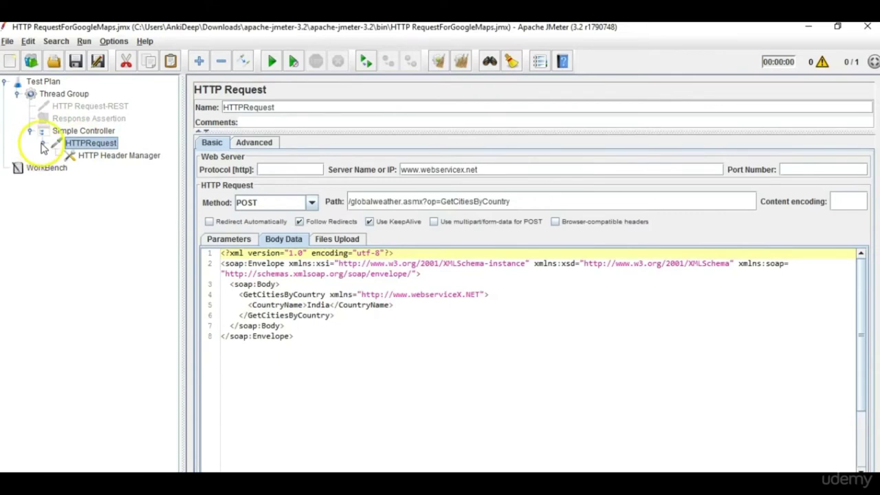
Look at the Simple Controller, then show the Test Plan settings with its empty User Defined Variables table.
{"action": "left_click", "coordinate": [96, 132]}
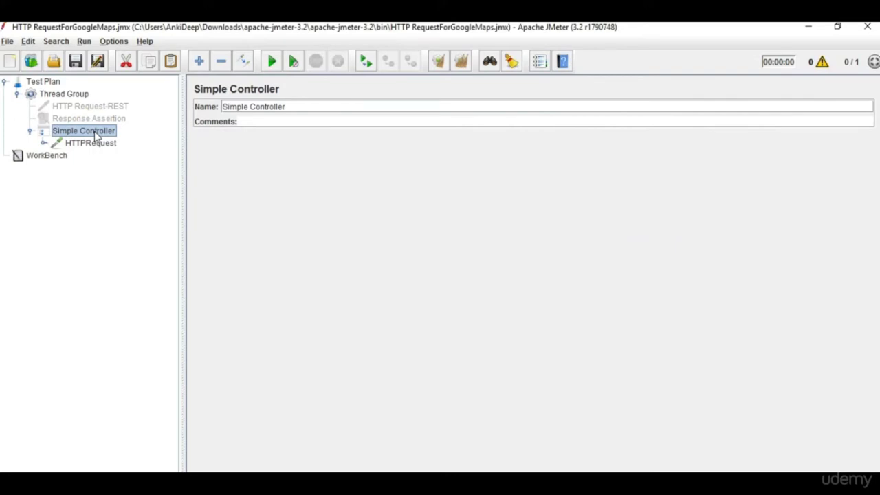
{"action": "left_click", "coordinate": [68, 136]}
{"action": "left_click", "coordinate": [45, 81]}
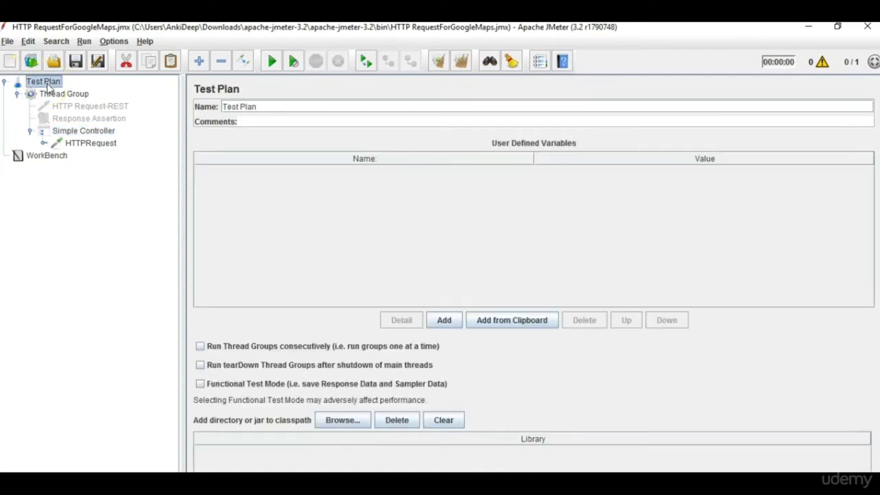
Add a View Results Tree listener to the Test Plan.
{"action": "right_click", "coordinate": [48, 87]}
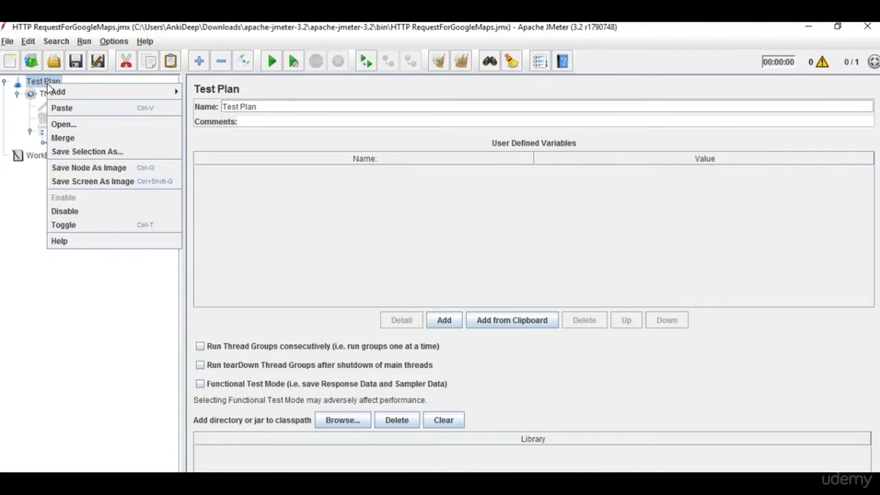
{"action": "mouse_move", "coordinate": [55, 91]}
{"action": "mouse_move", "coordinate": [229, 190]}
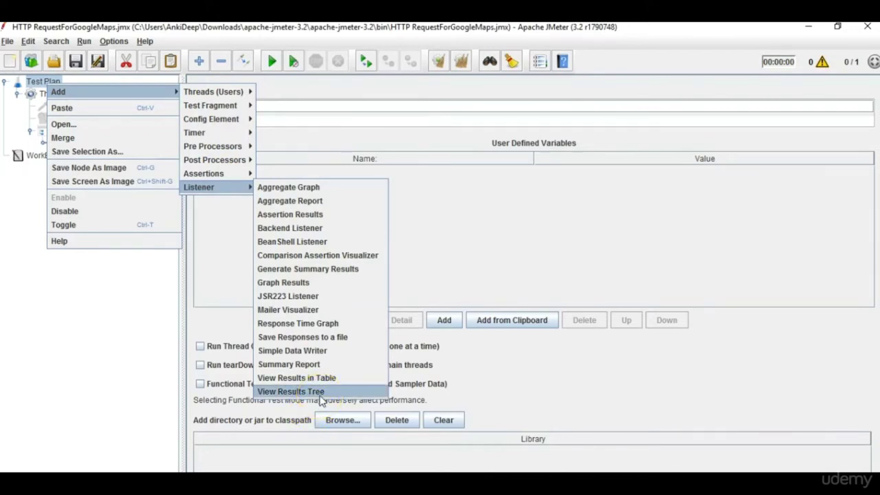
{"action": "left_click", "coordinate": [321, 394]}
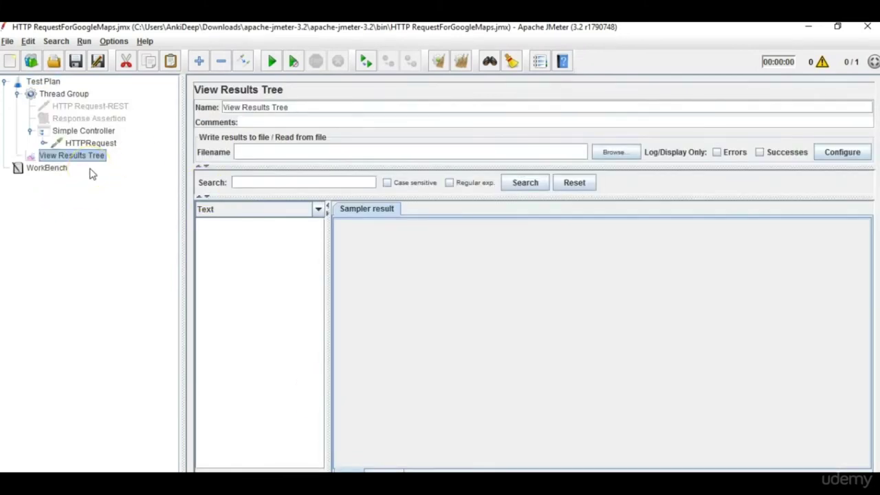
Move View Results Tree so it sits directly under Test Plan after the Thread Group.
{"action": "left_click", "coordinate": [17, 94]}
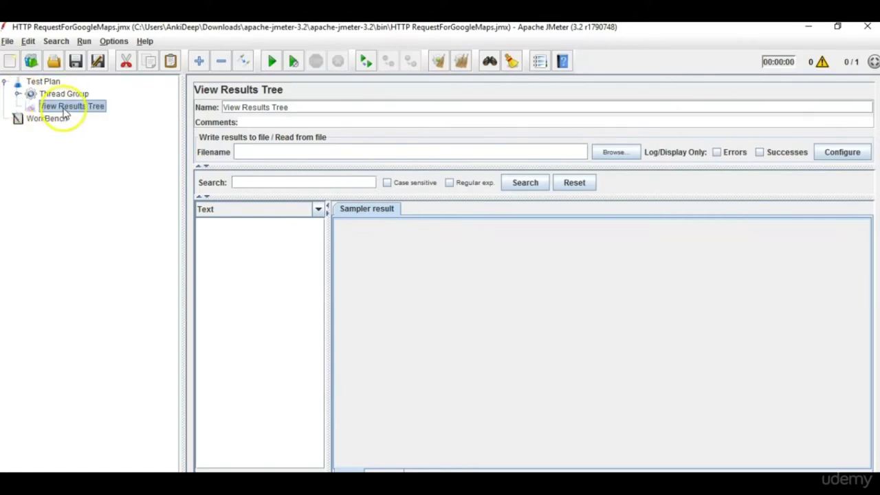
{"action": "left_click", "coordinate": [18, 93]}
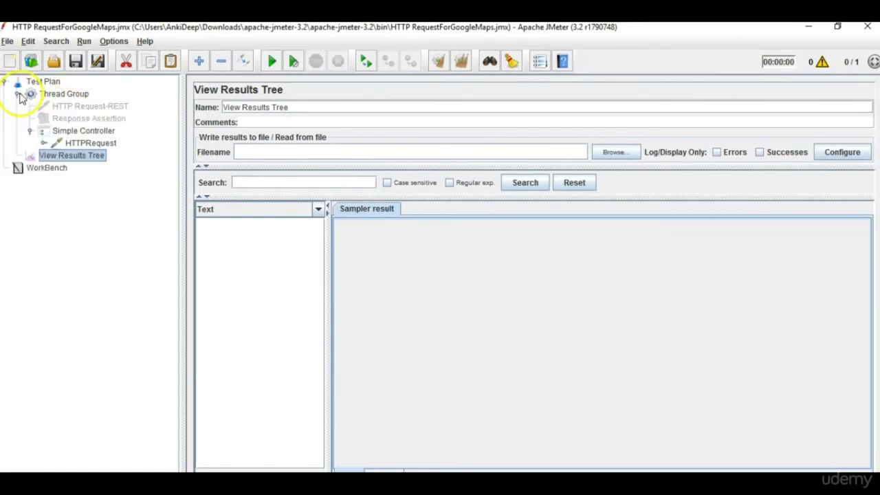
{"action": "left_click", "coordinate": [30, 131]}
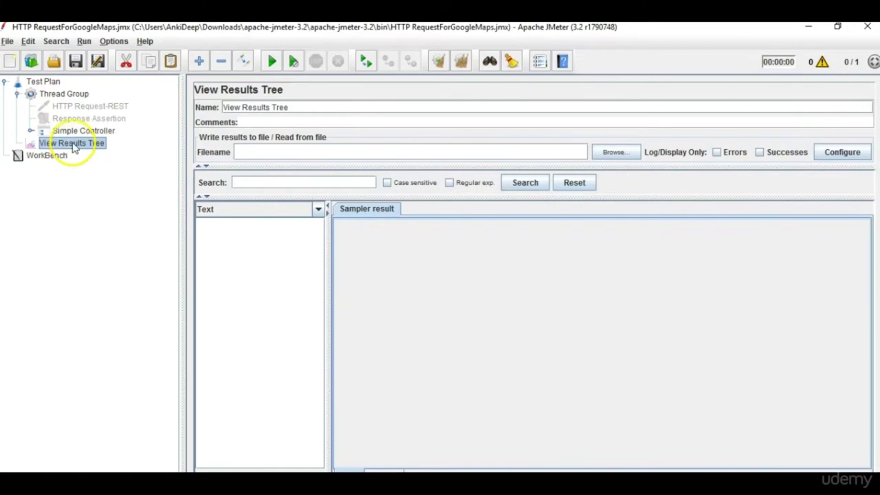
{"action": "left_click_drag", "start_coordinate": [72, 98], "coordinate": [72, 99]}
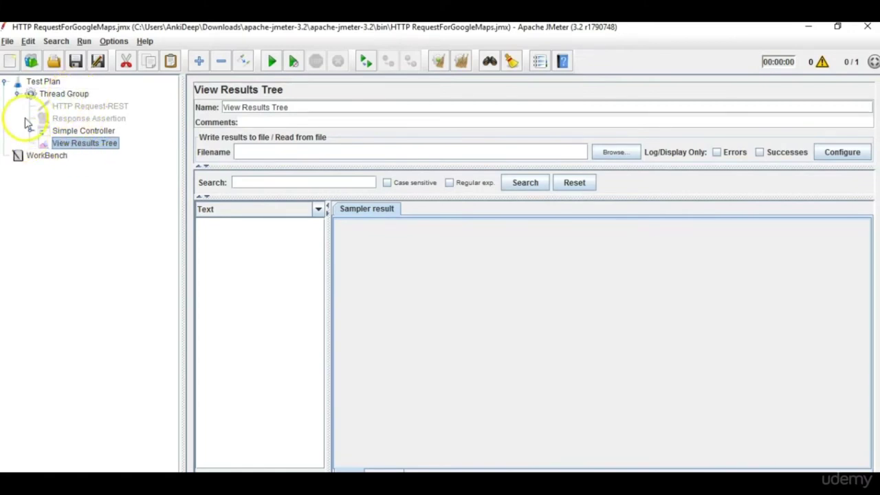
{"action": "left_click", "coordinate": [16, 93]}
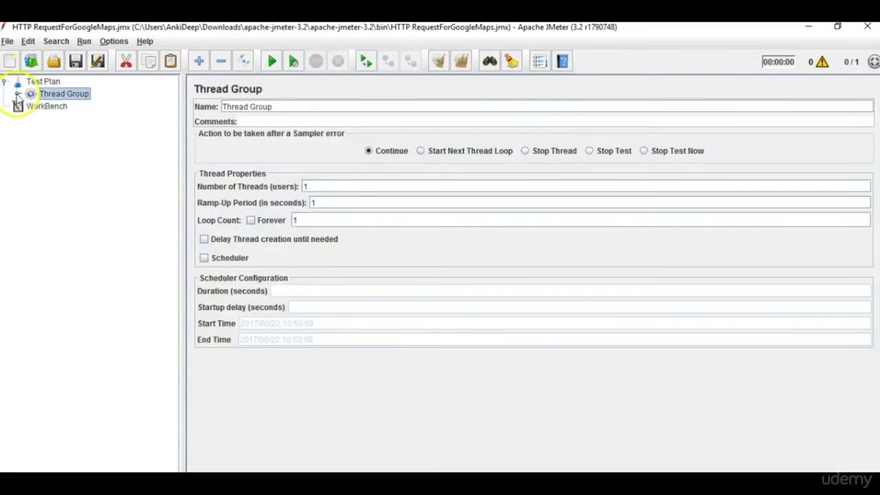
{"action": "left_click", "coordinate": [17, 94]}
{"action": "left_click", "coordinate": [104, 143]}
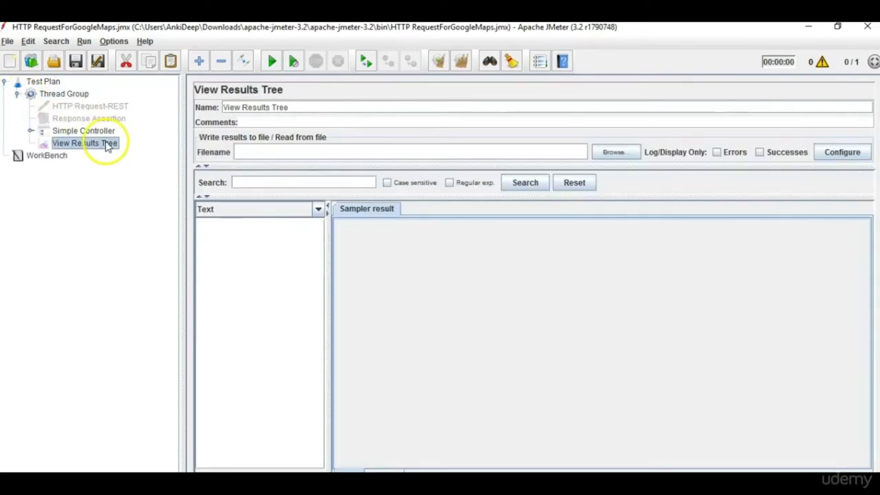
{"action": "left_click_drag", "start_coordinate": [84, 143], "coordinate": [48, 86]}
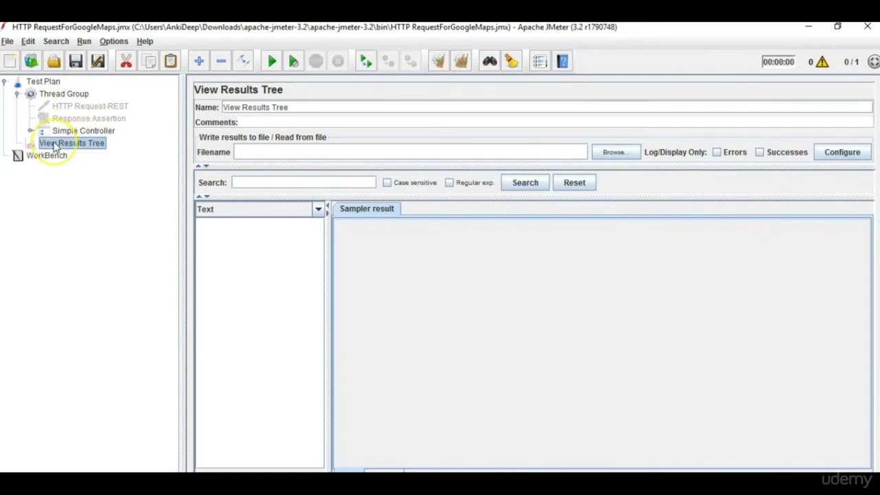
{"action": "left_click", "coordinate": [60, 94]}
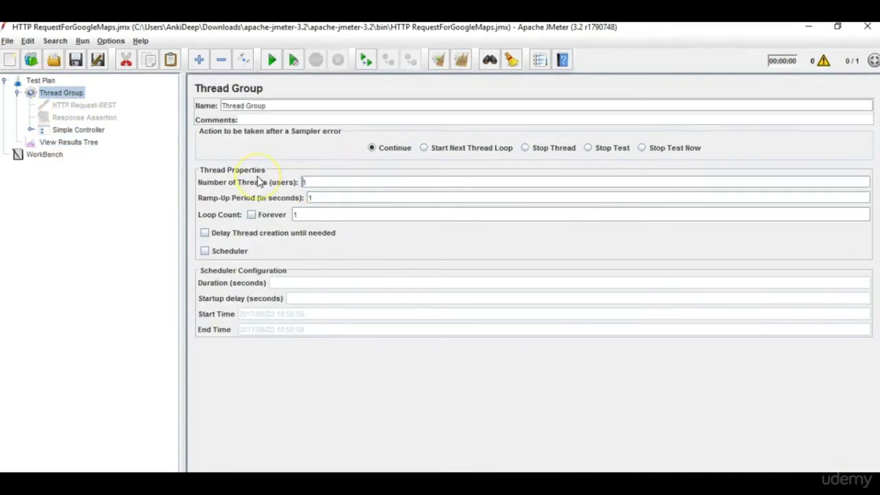
Set the Thread Group to 5 threads and run the test, watching View Results Tree.
{"action": "type", "text": "5"}
{"action": "left_click", "coordinate": [313, 196]}
{"action": "left_click", "coordinate": [313, 198]}
{"action": "left_click", "coordinate": [314, 214]}
{"action": "left_click", "coordinate": [65, 145]}
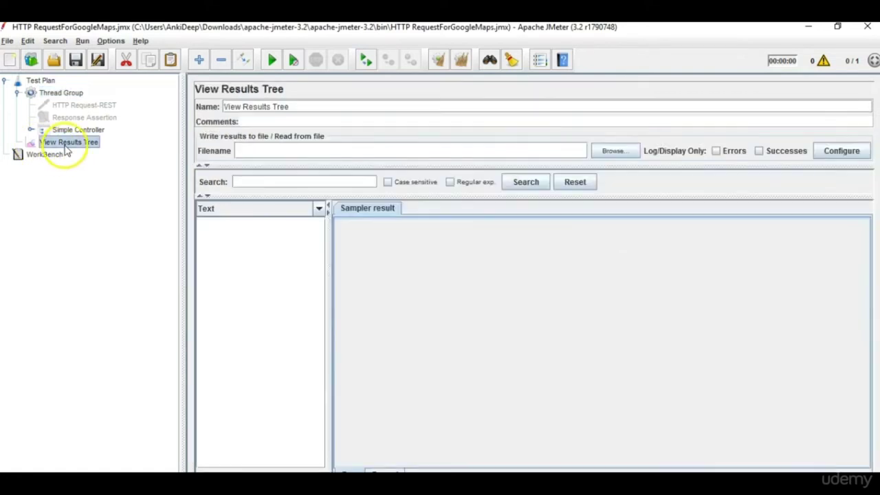
{"action": "left_click", "coordinate": [272, 62]}
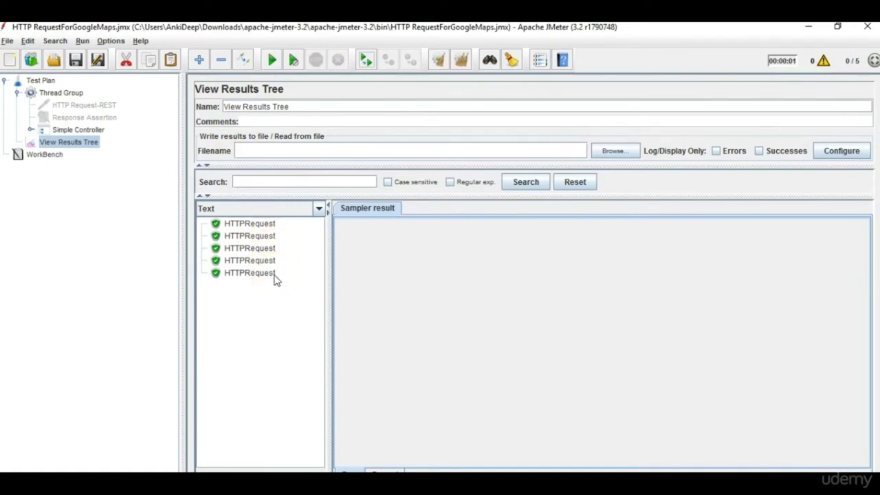
Inspect the first HTTPRequest sample's SOAP request and its response listing India's cities.
{"action": "left_click", "coordinate": [262, 227]}
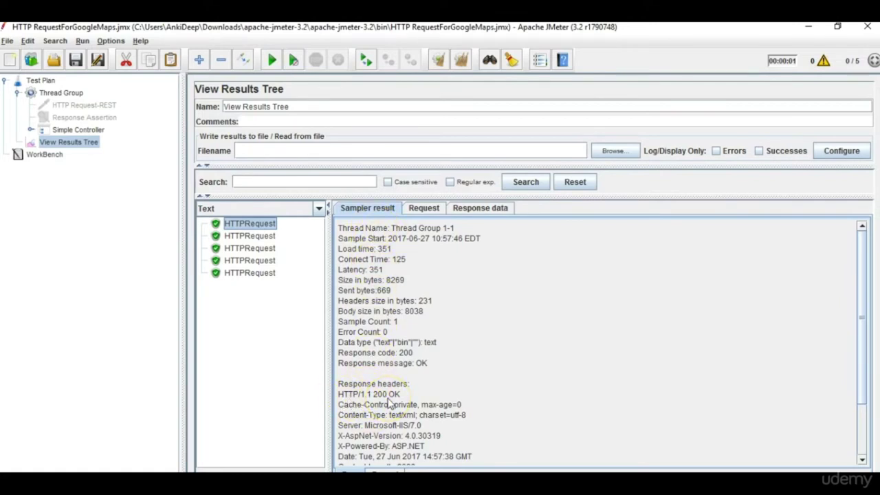
{"action": "left_click", "coordinate": [421, 207]}
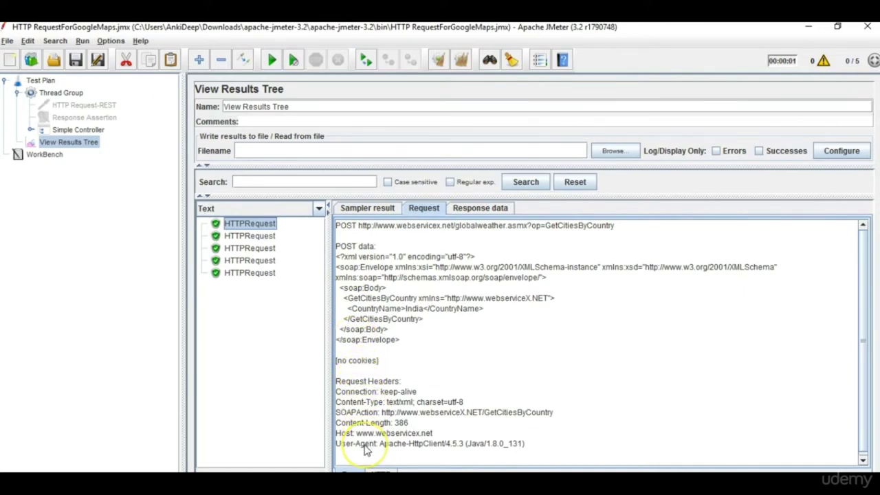
{"action": "left_click", "coordinate": [476, 213]}
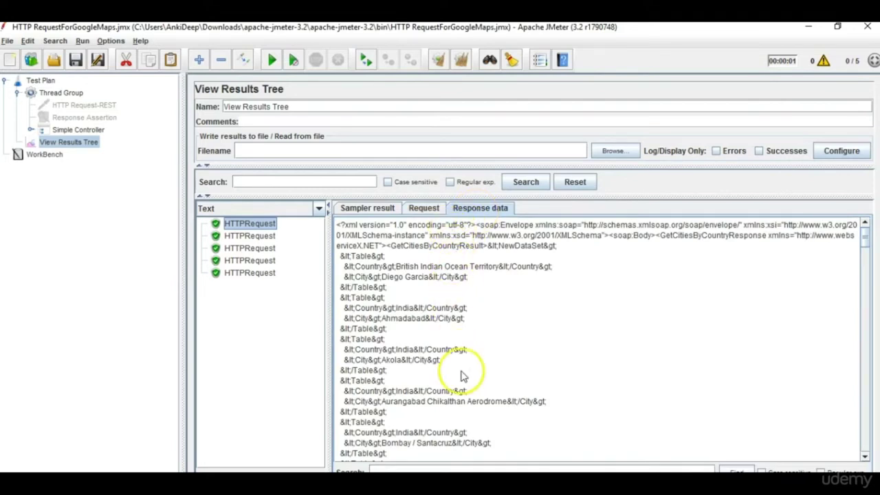
{"action": "left_click_drag", "start_coordinate": [865, 239], "coordinate": [859, 235]}
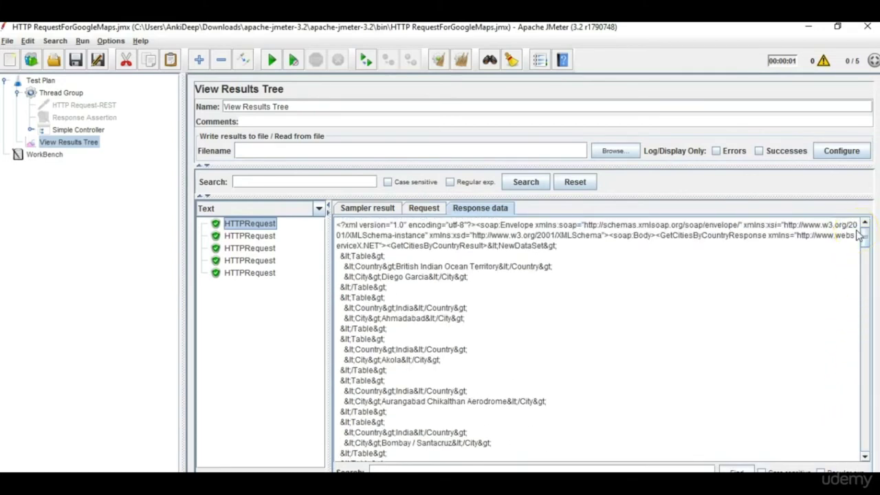
Review the second, third and fourth HTTPRequest samples, then begin setting a results file name.
{"action": "left_click", "coordinate": [247, 227]}
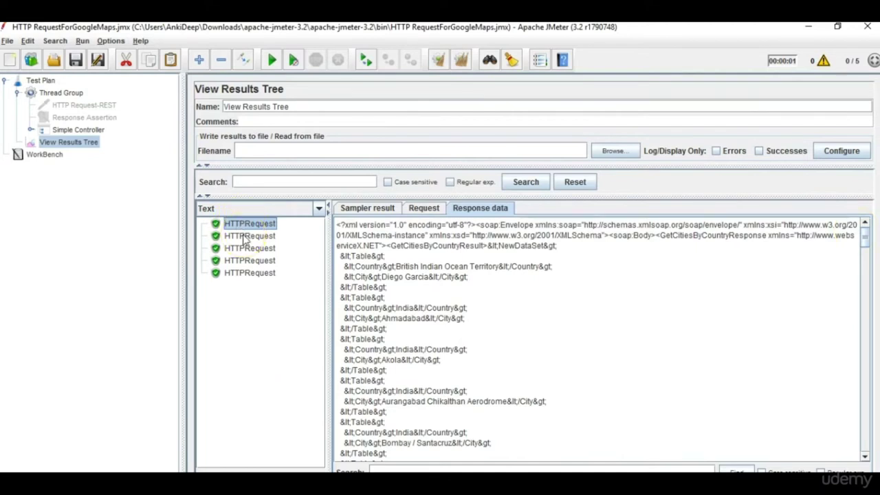
{"action": "left_click", "coordinate": [262, 110]}
{"action": "left_click", "coordinate": [252, 238]}
{"action": "left_click", "coordinate": [253, 249]}
{"action": "left_click", "coordinate": [253, 260]}
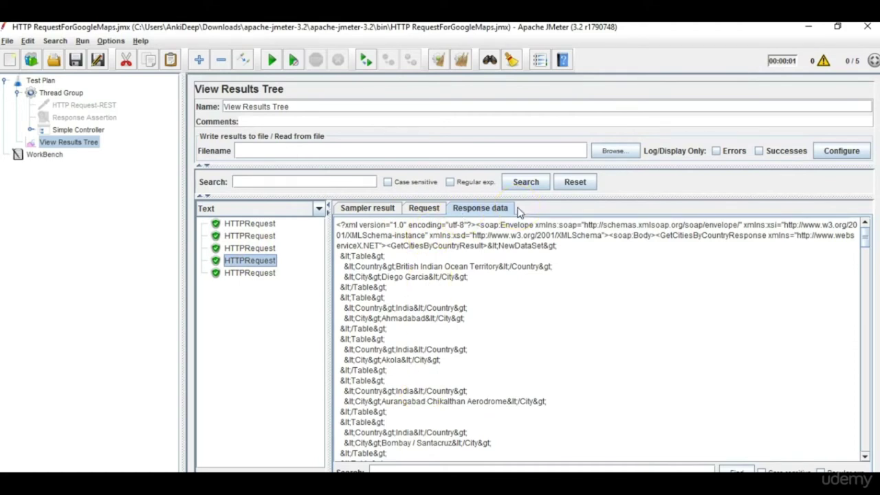
{"action": "left_click", "coordinate": [581, 147]}
{"action": "left_click", "coordinate": [237, 156]}
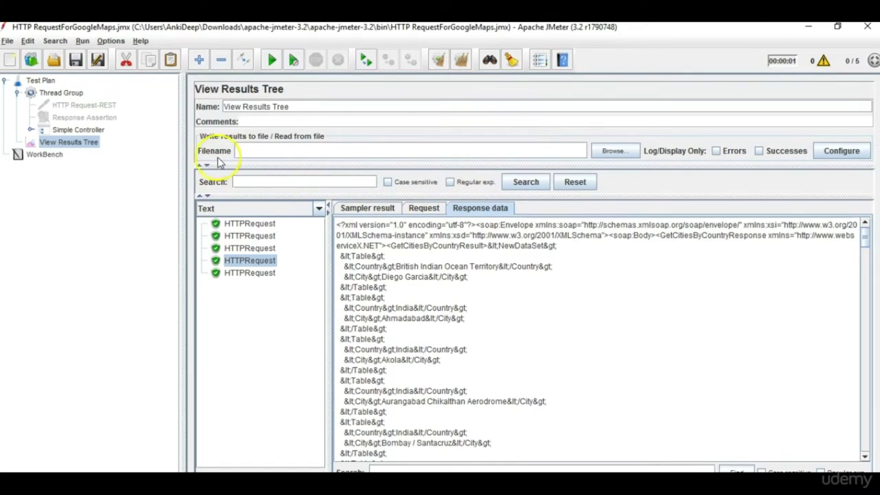
Set the View Results Tree results file to AnkitaResults.csv, dismissing the file-loading error.
{"action": "left_click", "coordinate": [630, 151]}
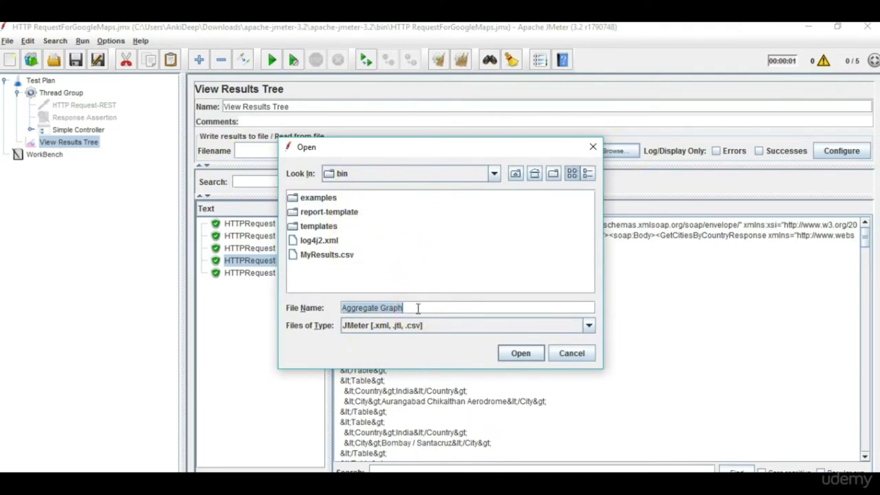
{"action": "type", "text": "An"}
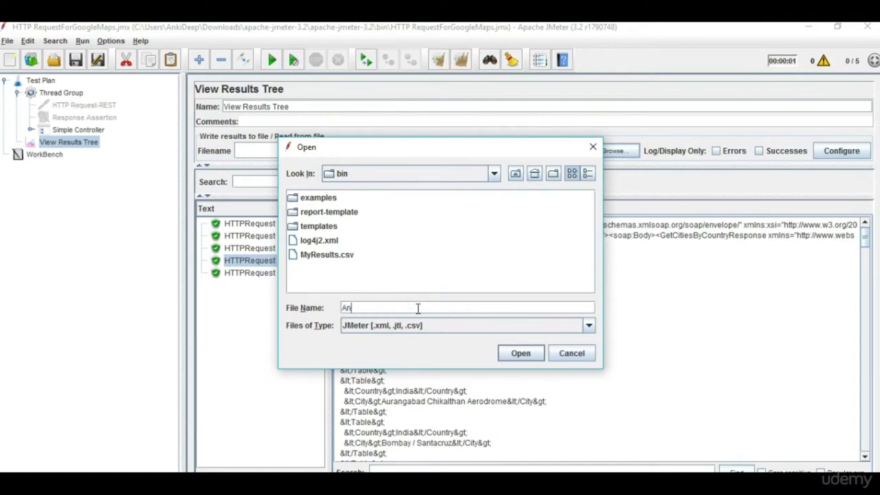
{"action": "type", "text": "kitaResults.csv"}
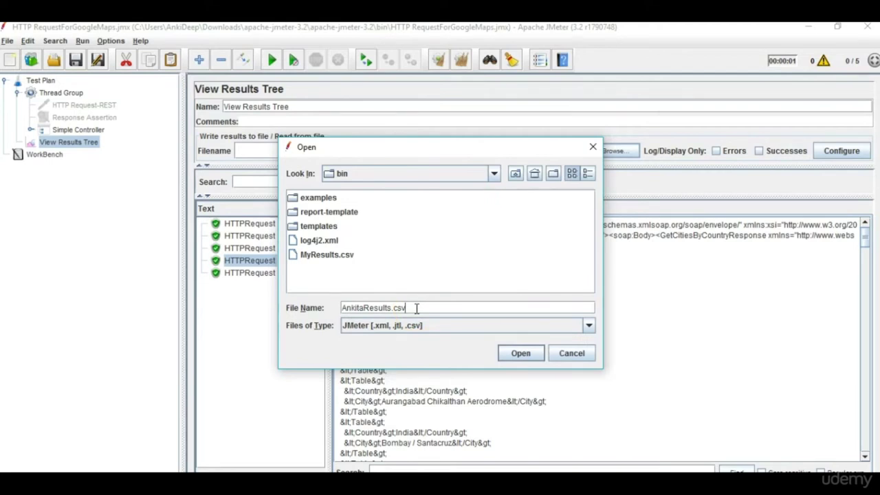
{"action": "left_click", "coordinate": [527, 354]}
{"action": "left_click", "coordinate": [443, 281]}
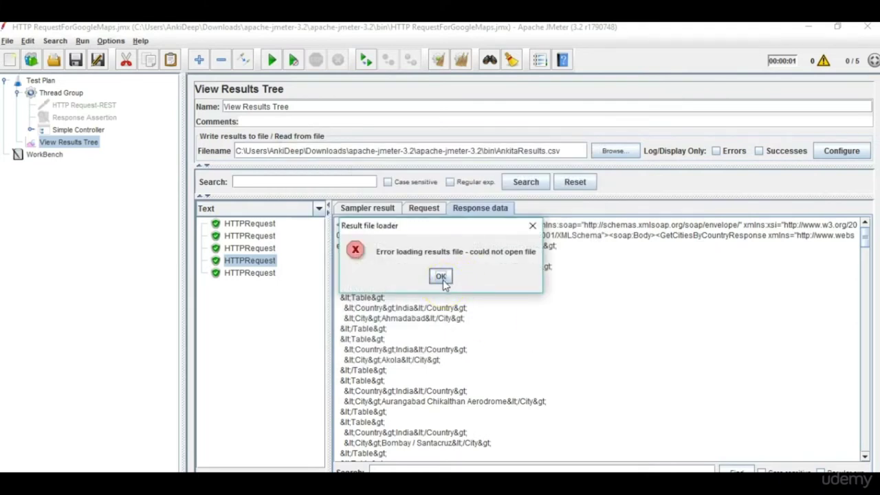
{"action": "left_click", "coordinate": [441, 276]}
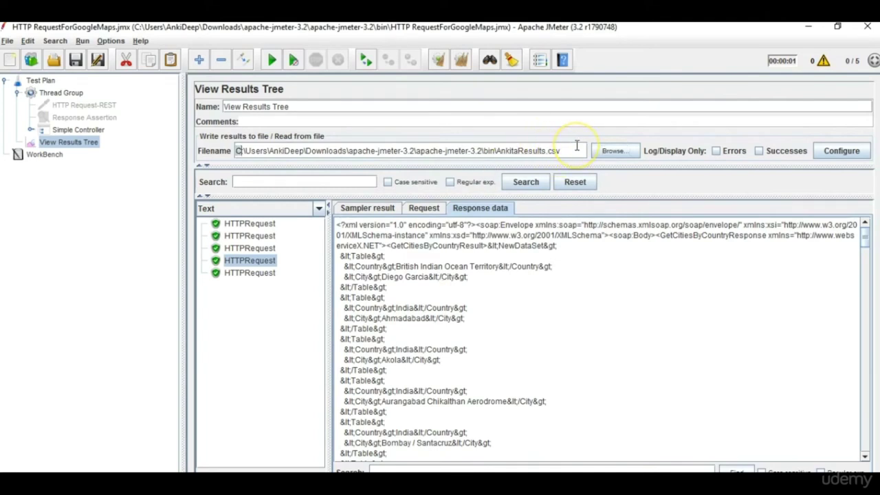
{"action": "triple_click", "coordinate": [500, 146]}
Clear old results, rerun the test for five successful samples, and bring up the bin folder.
{"action": "left_click", "coordinate": [461, 59]}
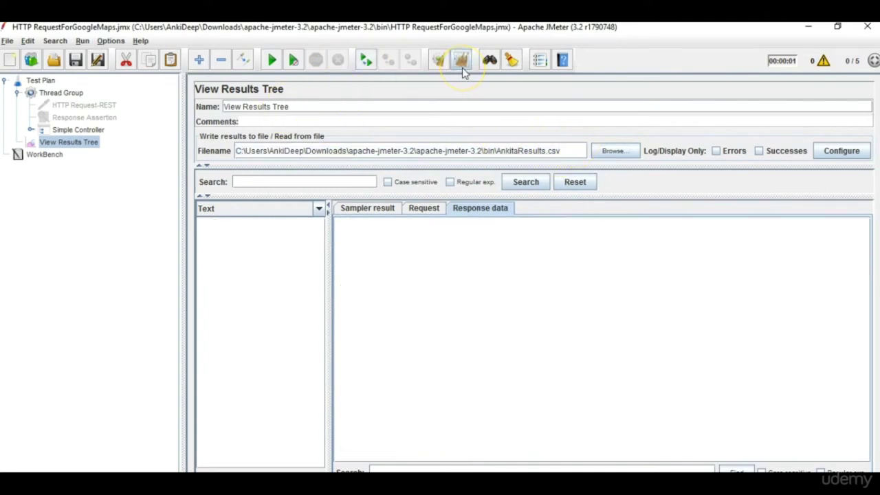
{"action": "left_click", "coordinate": [272, 60]}
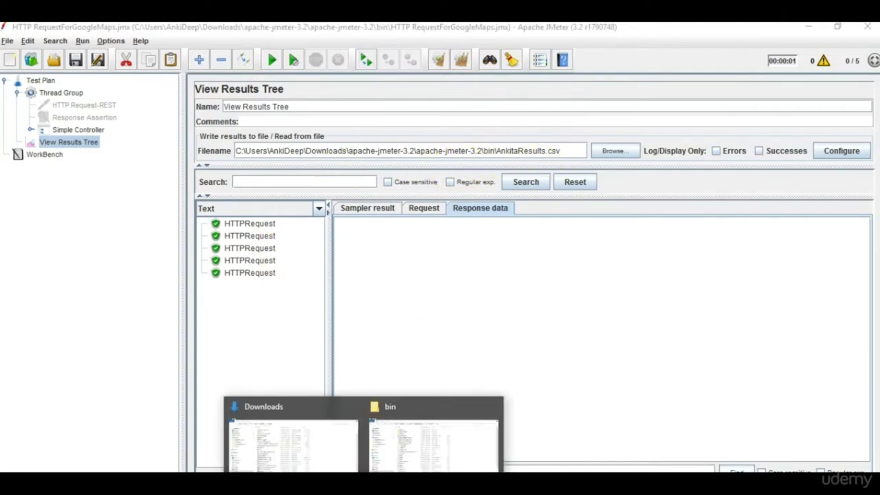
{"action": "left_click", "coordinate": [436, 452]}
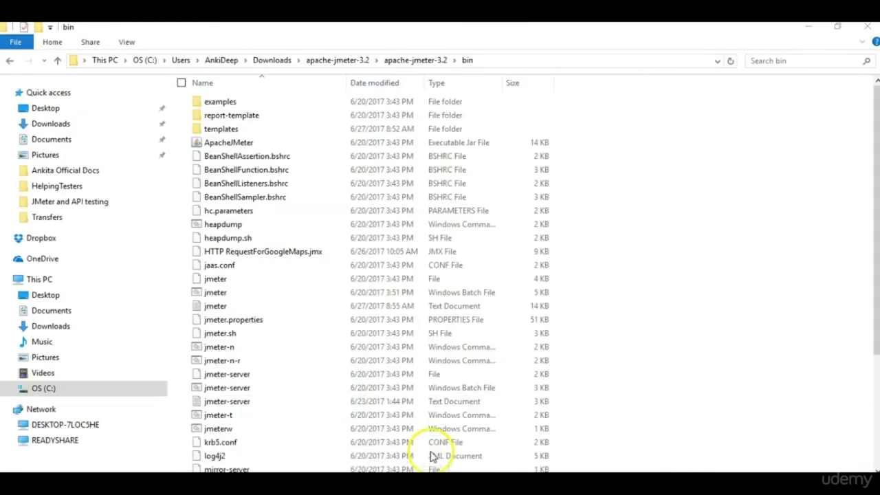
{"action": "right_click", "coordinate": [641, 191]}
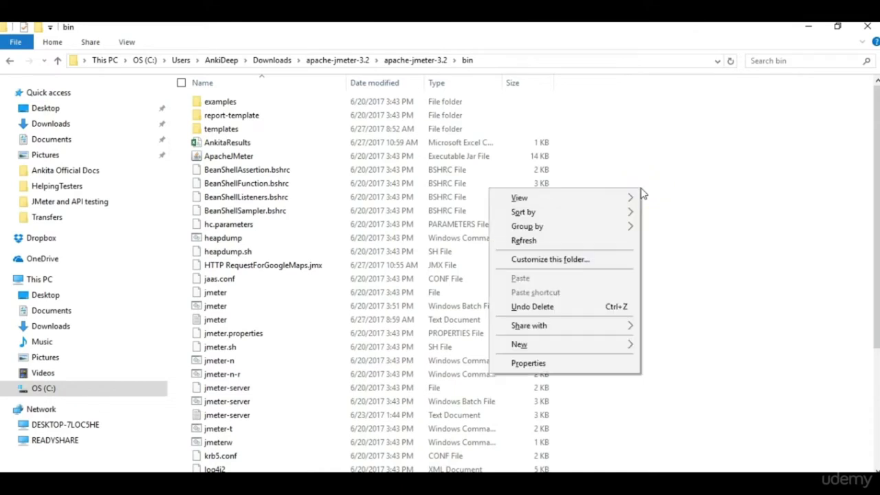
{"action": "left_click", "coordinate": [588, 244]}
{"action": "left_click_drag", "start_coordinate": [587, 252], "coordinate": [288, 173]}
{"action": "left_click", "coordinate": [288, 172]}
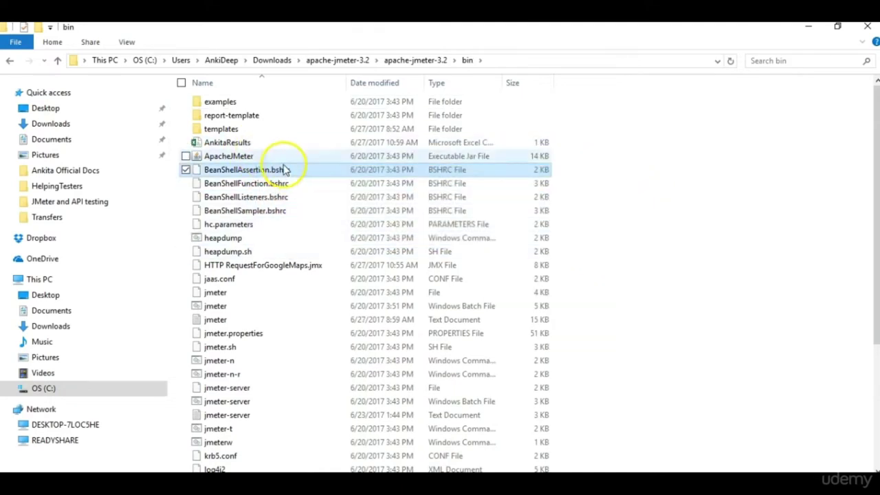
{"action": "left_click", "coordinate": [274, 145]}
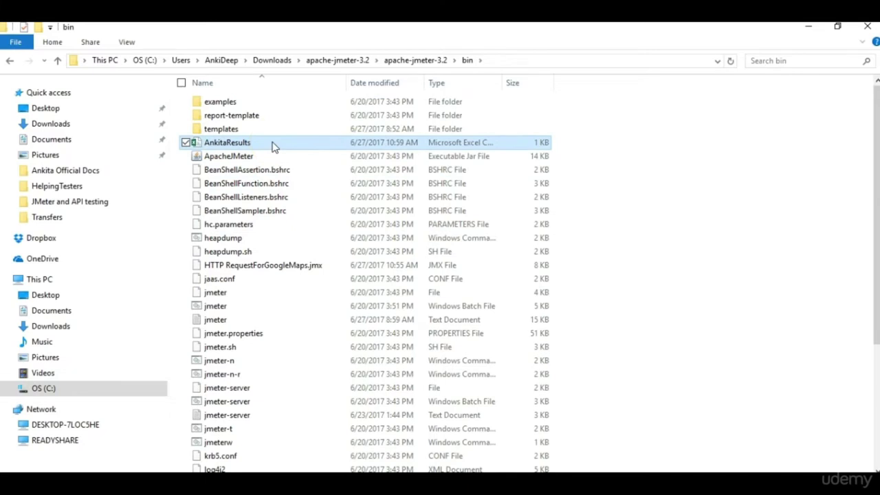
{"action": "left_click", "coordinate": [543, 146]}
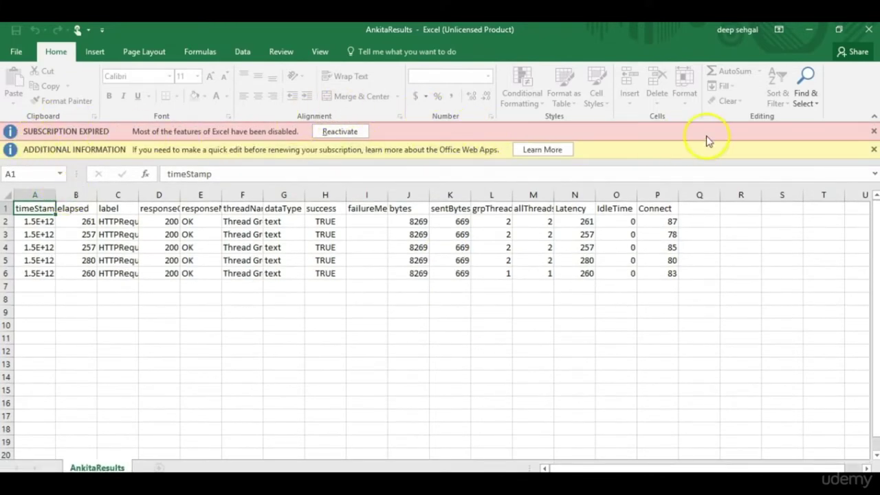
Close both Excel subscription notices and review columns A, D, E, F and J of AnkitaResults.
{"action": "left_click", "coordinate": [873, 131]}
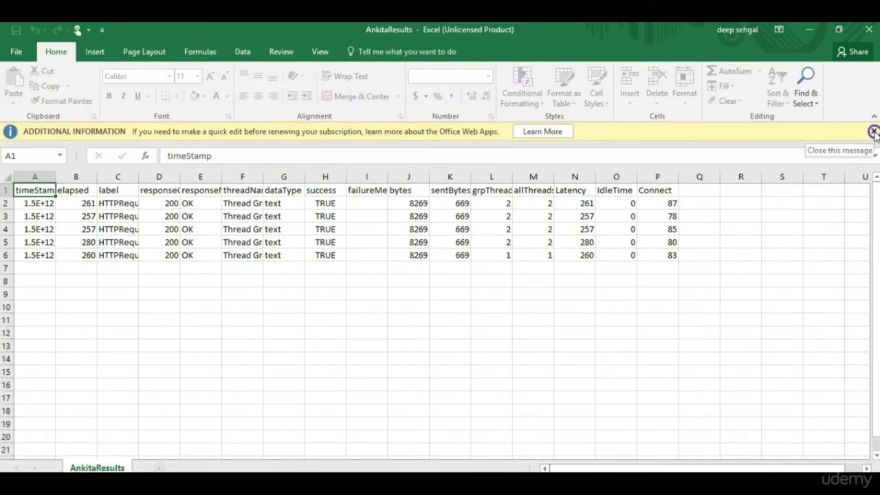
{"action": "left_click", "coordinate": [874, 131]}
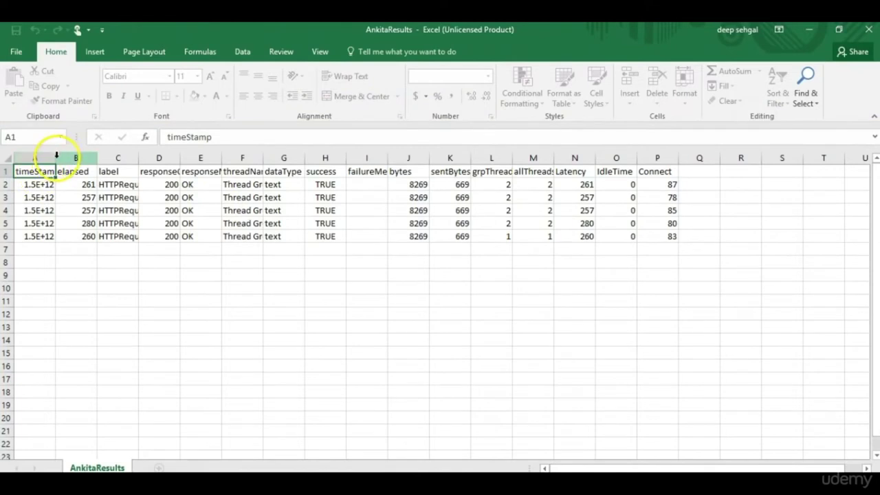
{"action": "left_click", "coordinate": [55, 157]}
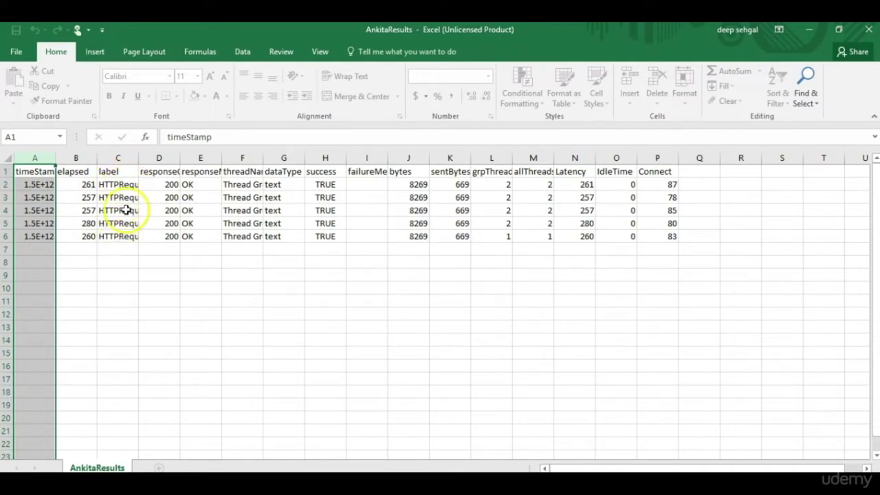
{"action": "left_click", "coordinate": [165, 153]}
{"action": "left_click", "coordinate": [203, 155]}
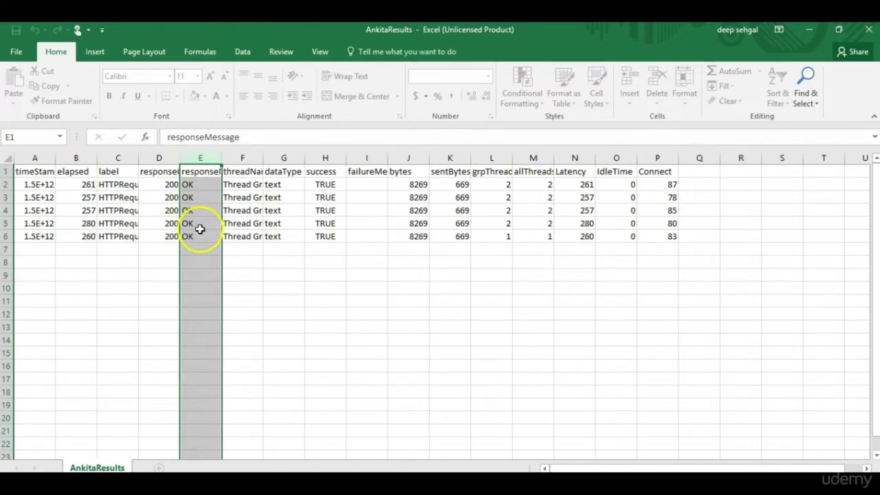
{"action": "left_click", "coordinate": [253, 162]}
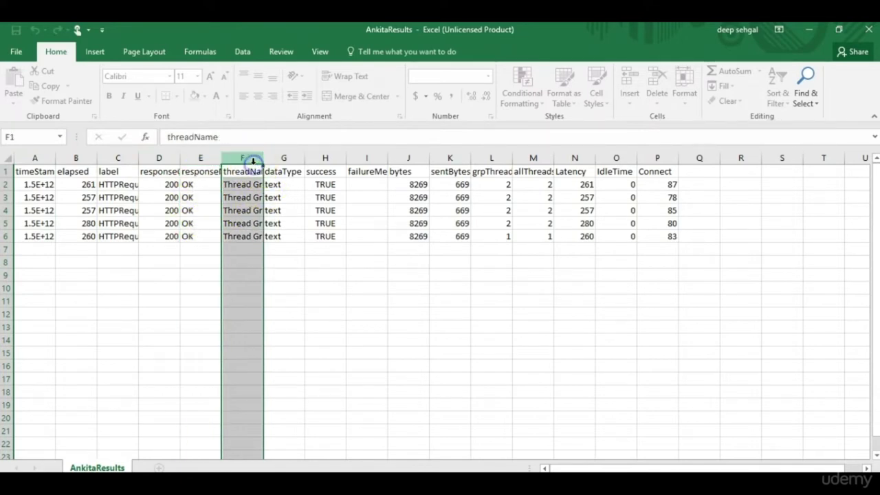
{"action": "left_click", "coordinate": [410, 158]}
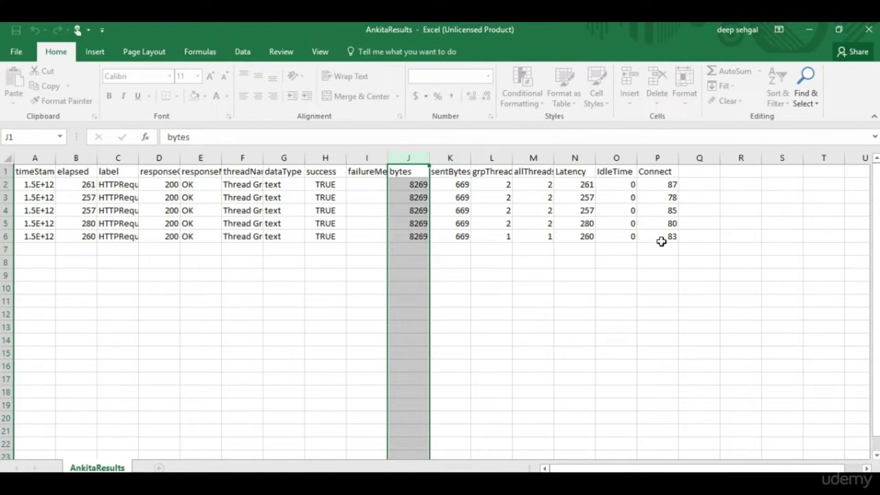
Compare the bytes (J) and Latency (N) columns, check A2's full timestamp, then close Excel.
{"action": "left_click", "coordinate": [575, 157]}
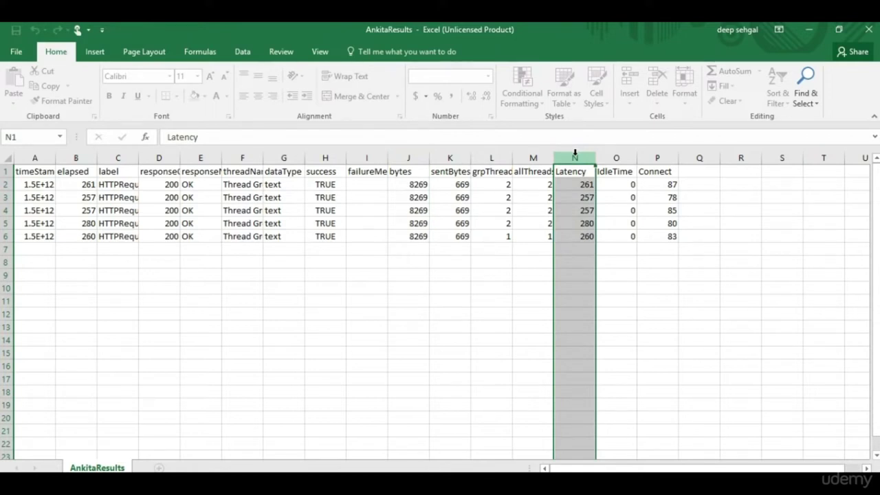
{"action": "left_click", "coordinate": [417, 157]}
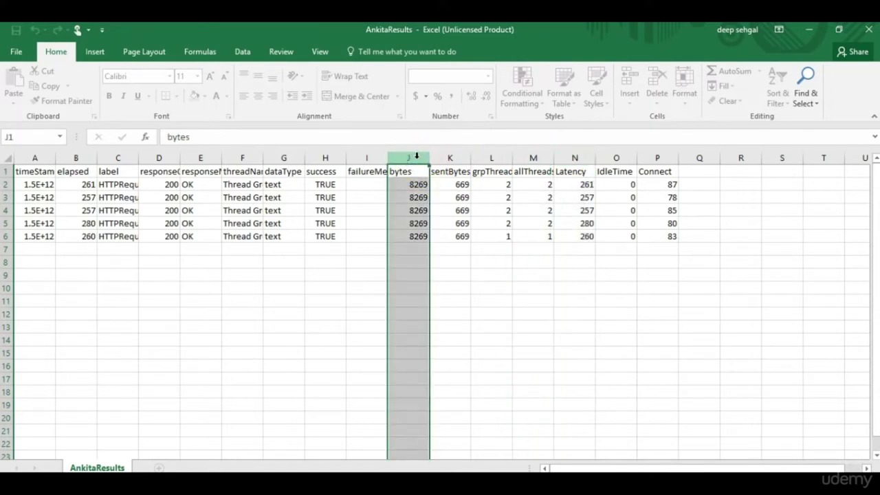
{"action": "left_click", "coordinate": [578, 157]}
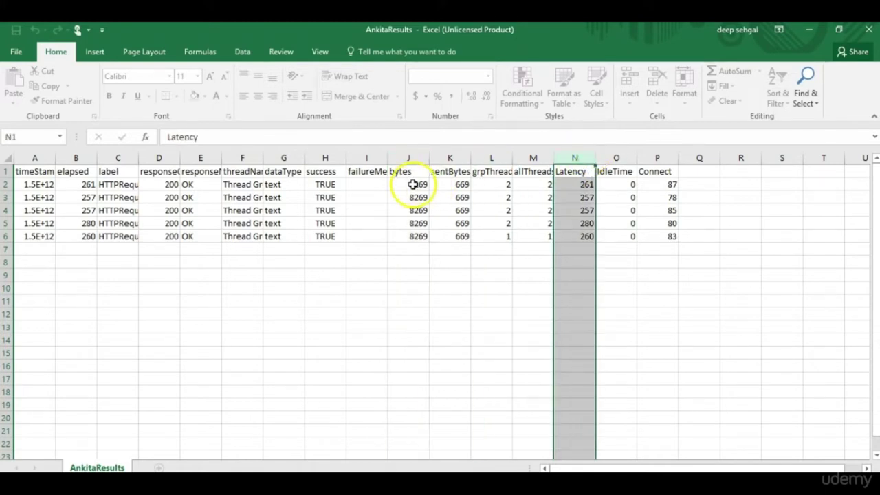
{"action": "left_click", "coordinate": [413, 156]}
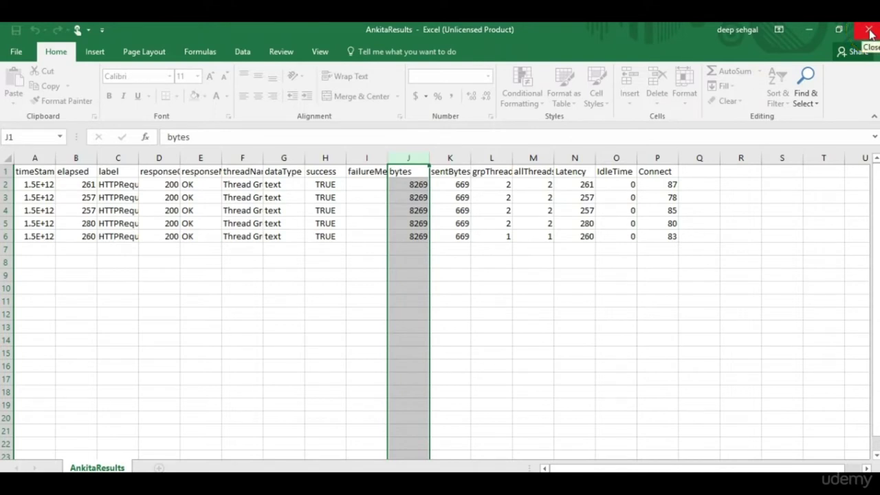
{"action": "left_click", "coordinate": [33, 183]}
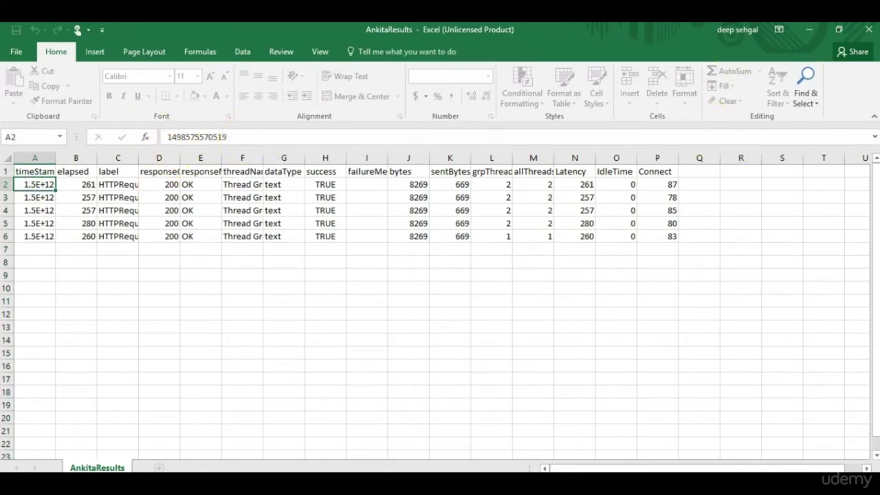
{"action": "left_click", "coordinate": [869, 30]}
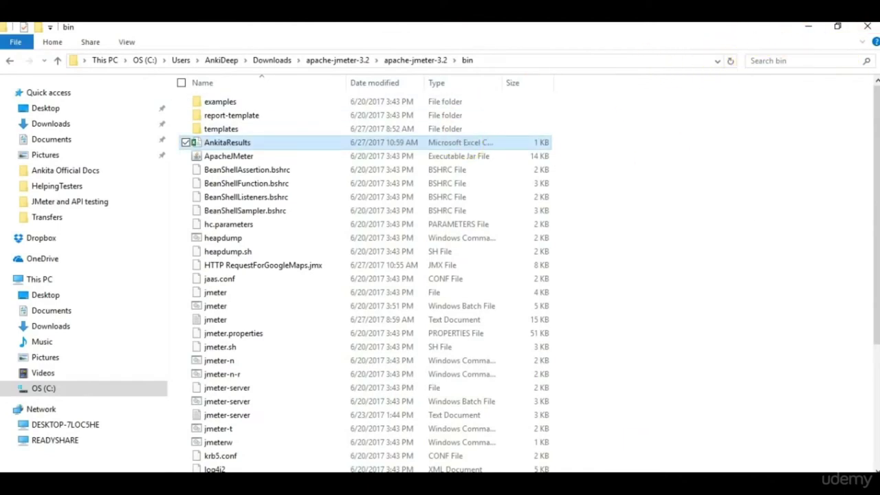
Return to the JMeter window showing View Results Tree with its five HTTPRequest samples.
{"action": "left_click", "coordinate": [680, 433]}
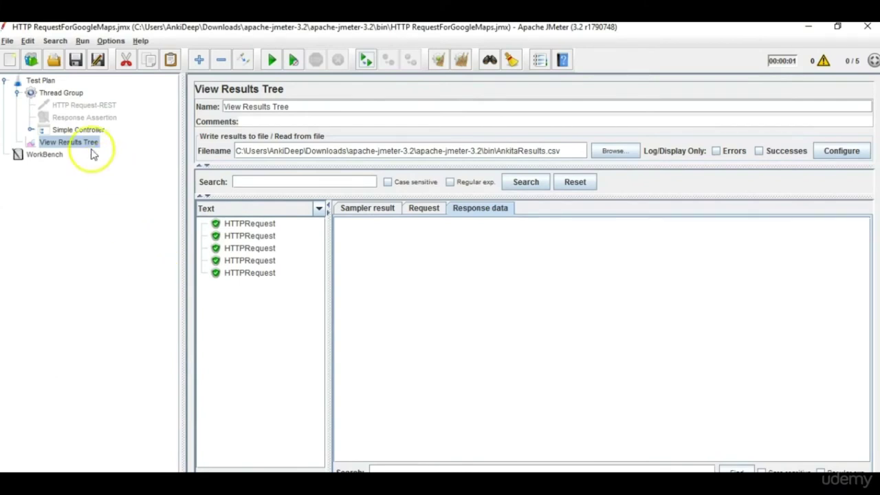
Add a View Results in Table listener to the Test Plan and start a new run.
{"action": "left_click", "coordinate": [52, 92]}
{"action": "left_click", "coordinate": [46, 81]}
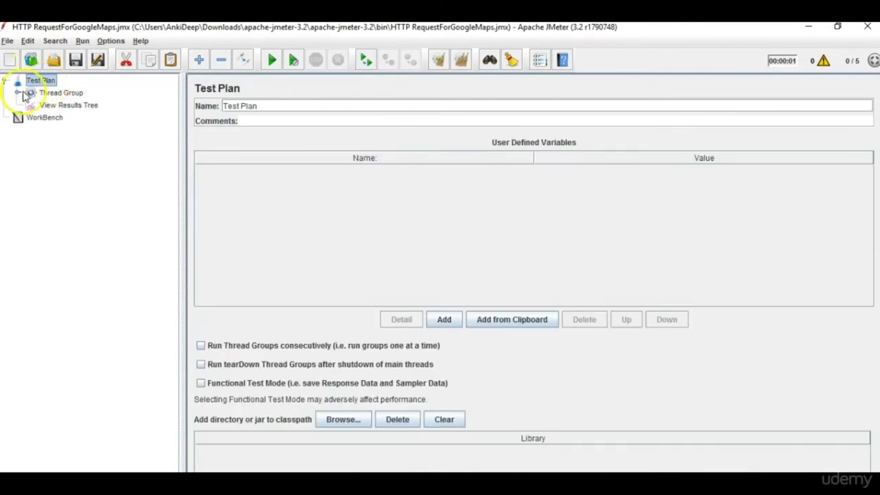
{"action": "left_click", "coordinate": [19, 92]}
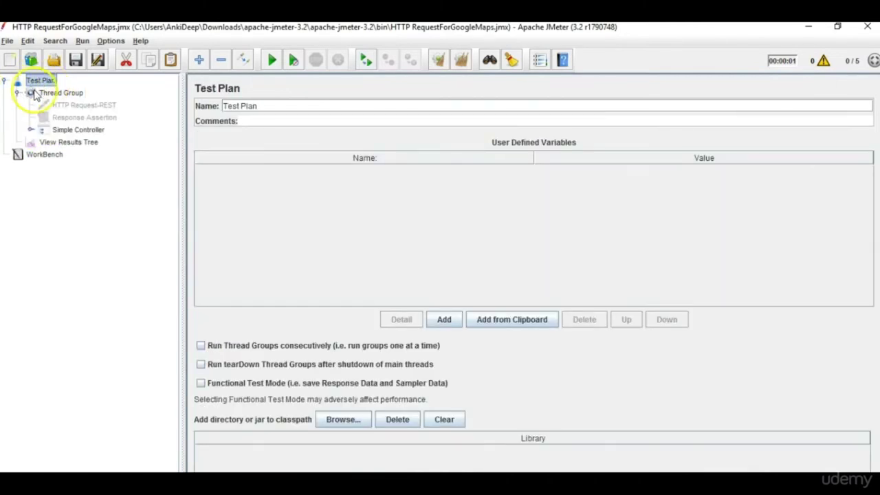
{"action": "right_click", "coordinate": [51, 84]}
{"action": "mouse_move", "coordinate": [60, 91]}
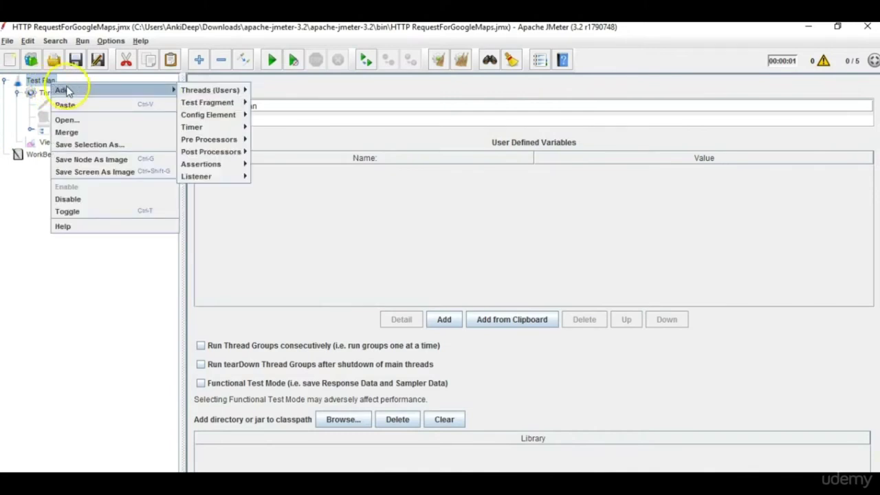
{"action": "mouse_move", "coordinate": [222, 178]}
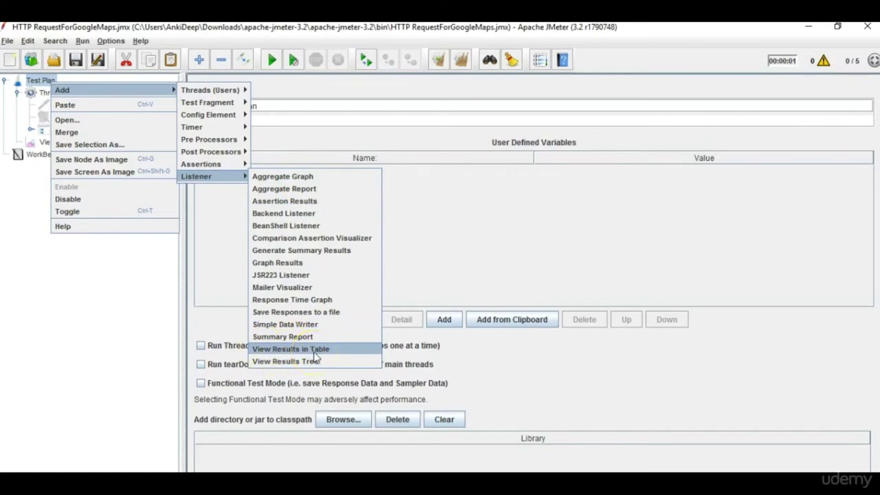
{"action": "left_click", "coordinate": [295, 349]}
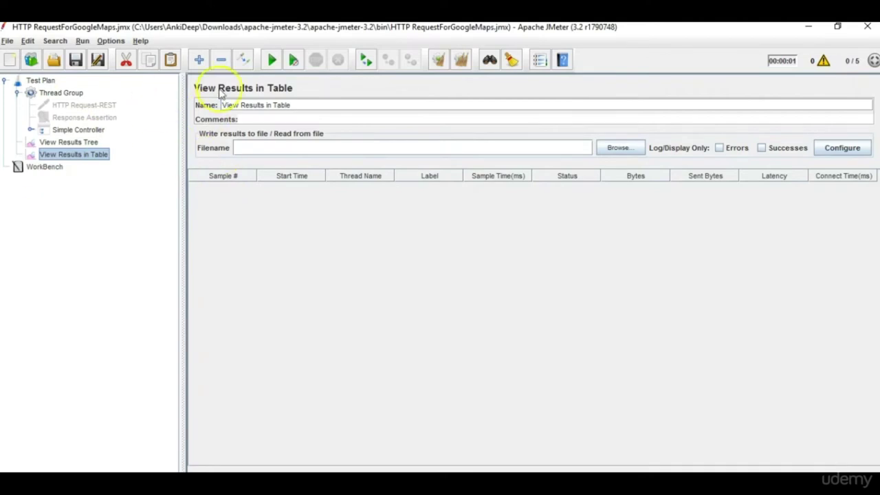
{"action": "left_click", "coordinate": [273, 61]}
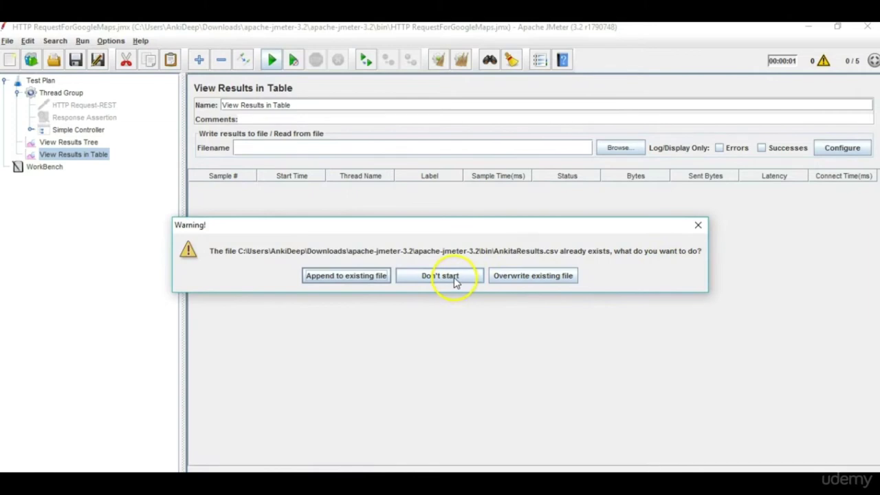
Dismiss the existing-file warning and clear the results file path in View Results Tree.
{"action": "left_click", "coordinate": [698, 225]}
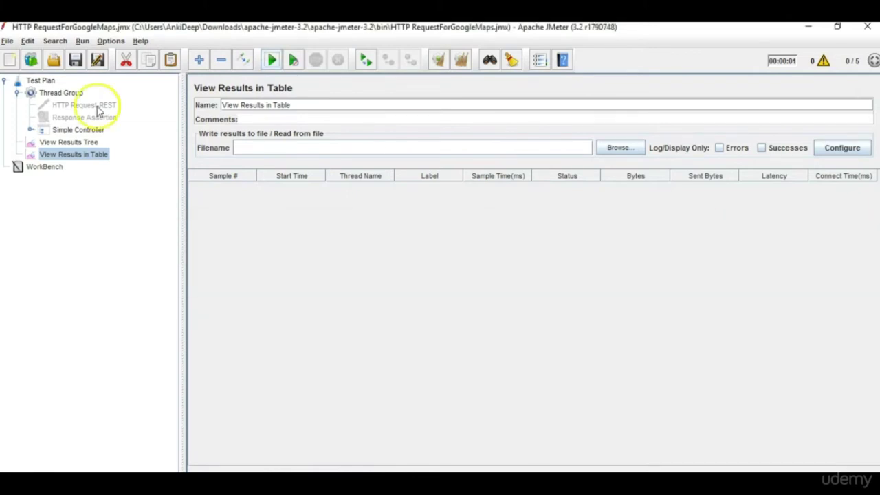
{"action": "left_click", "coordinate": [69, 142]}
{"action": "left_click_drag", "start_coordinate": [348, 150], "coordinate": [399, 152]}
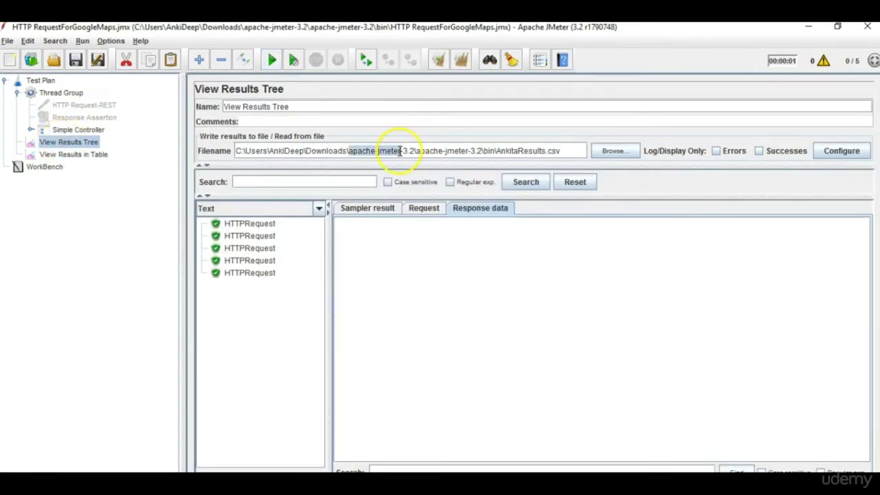
{"action": "triple_click", "coordinate": [425, 151]}
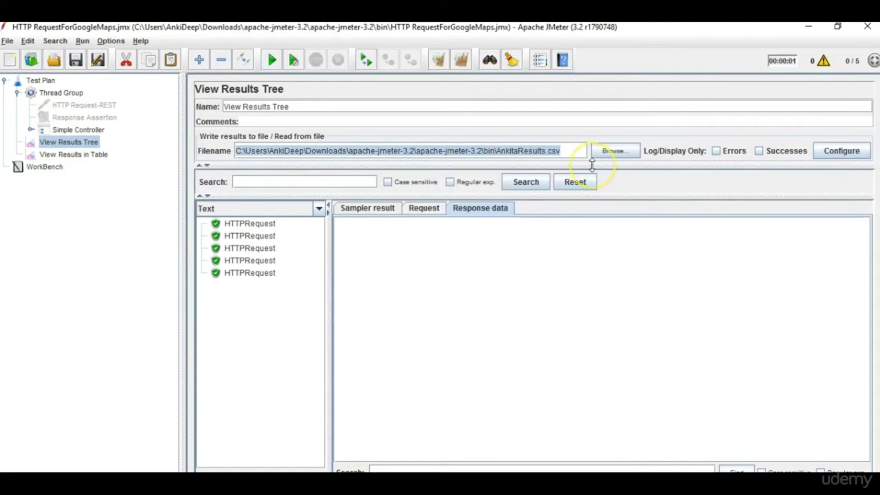
{"action": "key", "text": "Delete"}
Start a fresh test run with View Results in Table showing.
{"action": "left_click", "coordinate": [70, 158]}
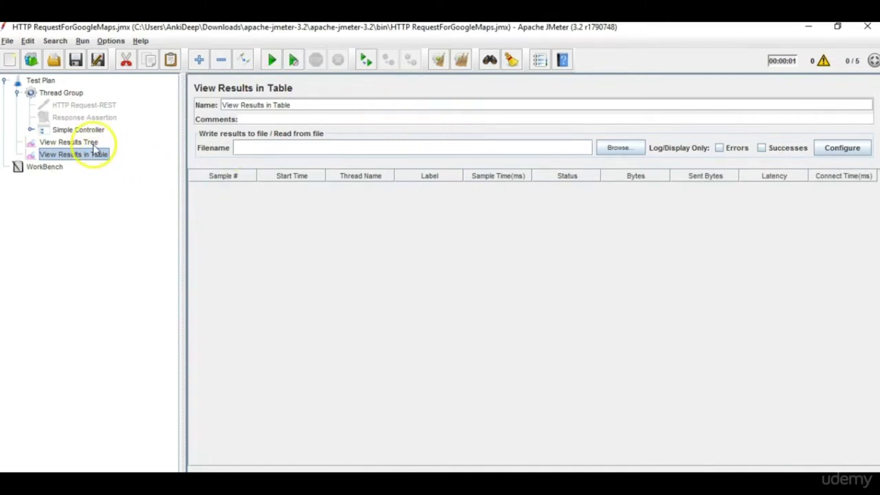
{"action": "left_click", "coordinate": [91, 143]}
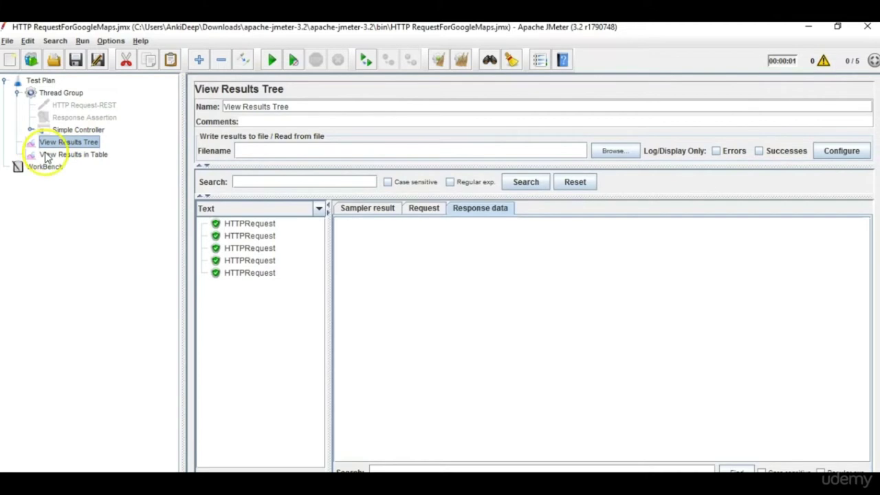
{"action": "left_click", "coordinate": [48, 155]}
{"action": "left_click", "coordinate": [271, 60]}
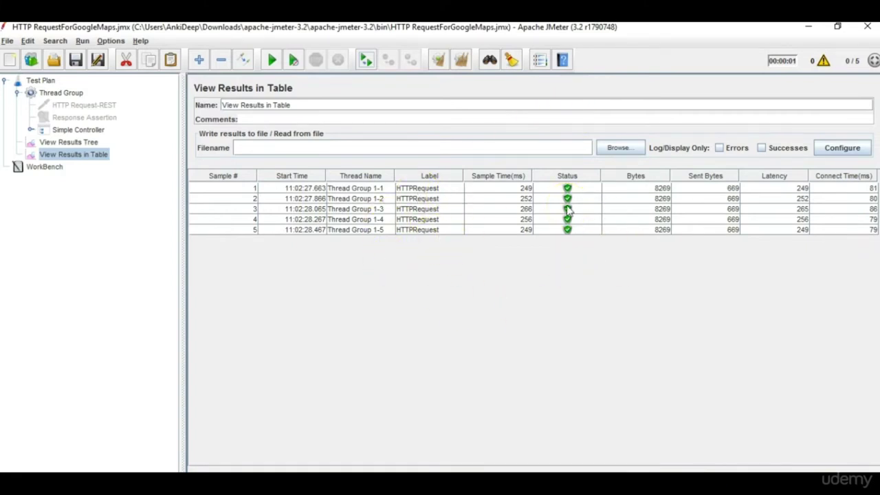
Add a Response Assertion under the HTTPRequest sampler in Simple Controller.
{"action": "left_click", "coordinate": [30, 130]}
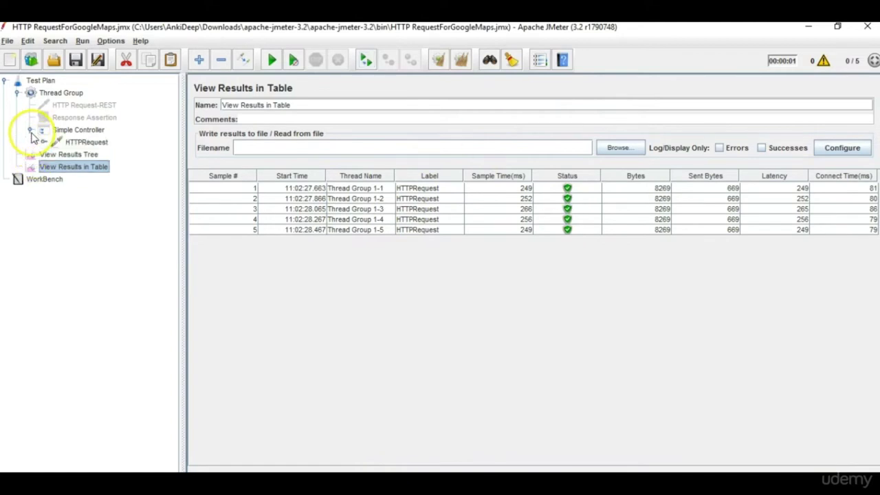
{"action": "left_click", "coordinate": [90, 142]}
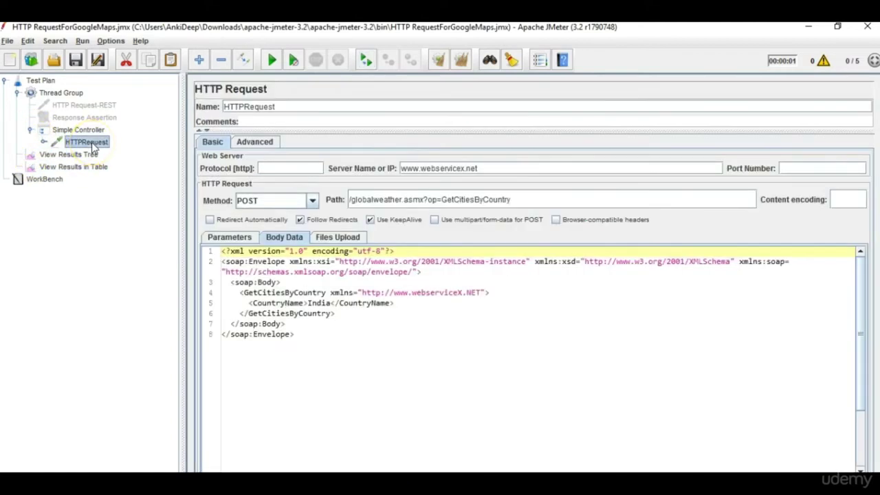
{"action": "left_click", "coordinate": [84, 130]}
{"action": "left_click", "coordinate": [91, 142]}
{"action": "right_click", "coordinate": [91, 145]}
{"action": "mouse_move", "coordinate": [100, 148]}
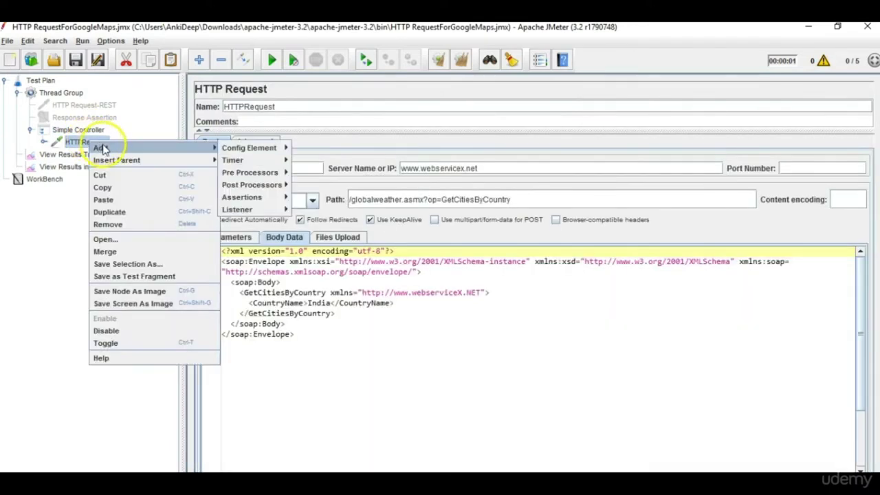
{"action": "mouse_move", "coordinate": [265, 201]}
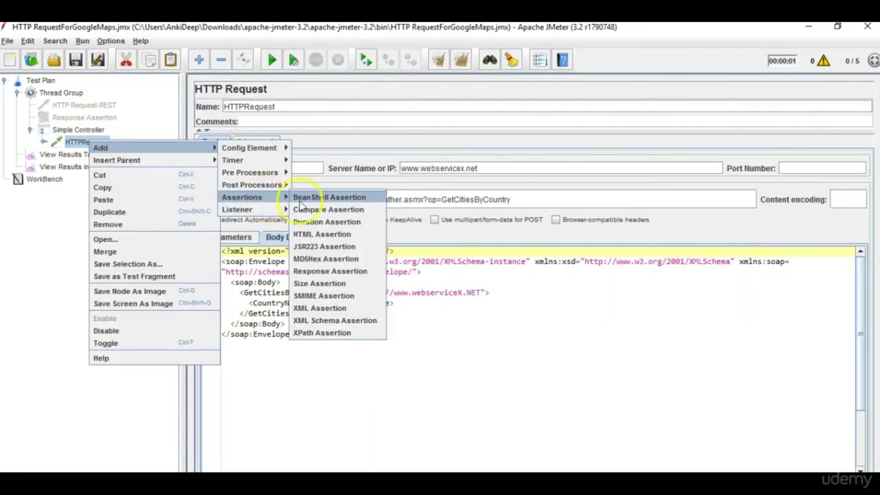
{"action": "left_click", "coordinate": [340, 271]}
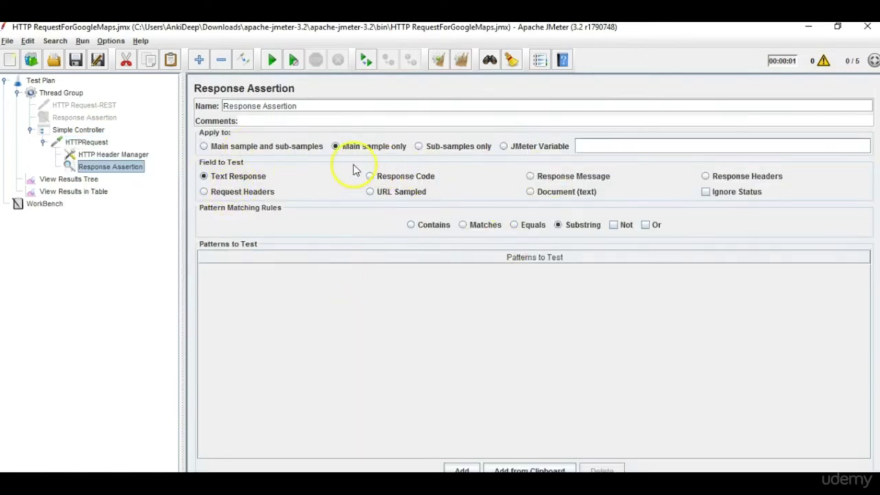
Set the assertion to Contains on Text Response, after confirming 'British' appears in the response data.
{"action": "left_click", "coordinate": [411, 225]}
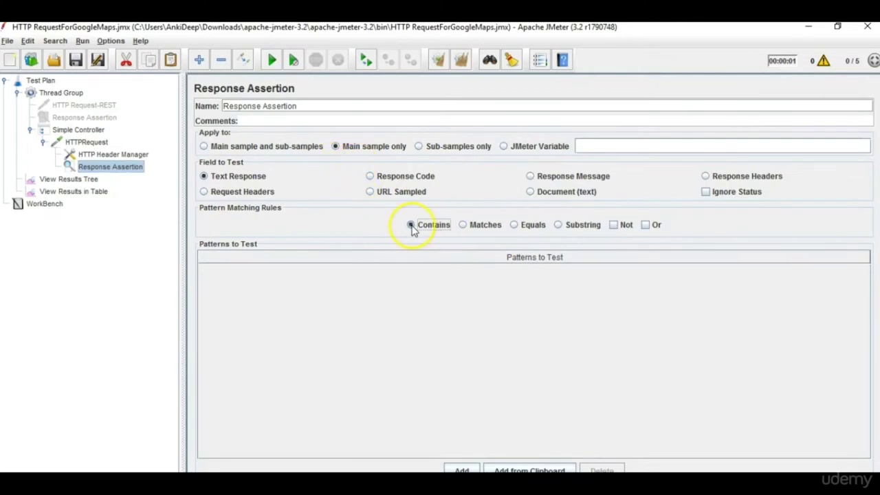
{"action": "left_click", "coordinate": [95, 192]}
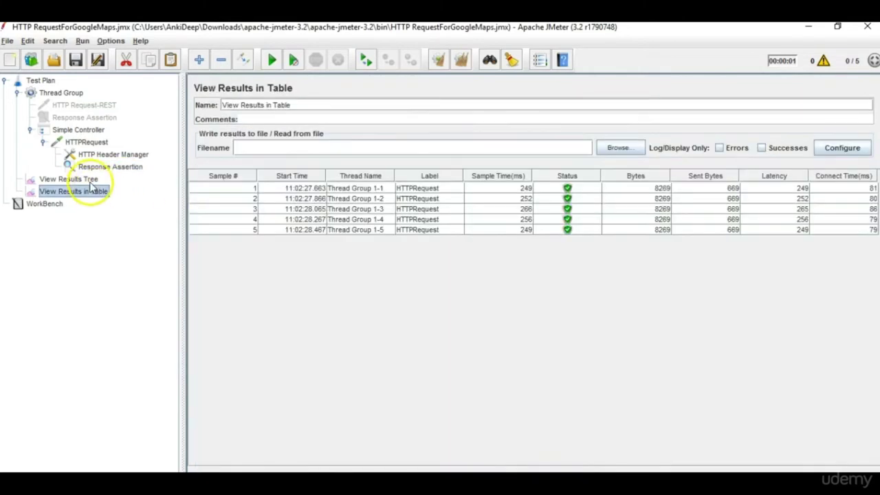
{"action": "left_click", "coordinate": [88, 180]}
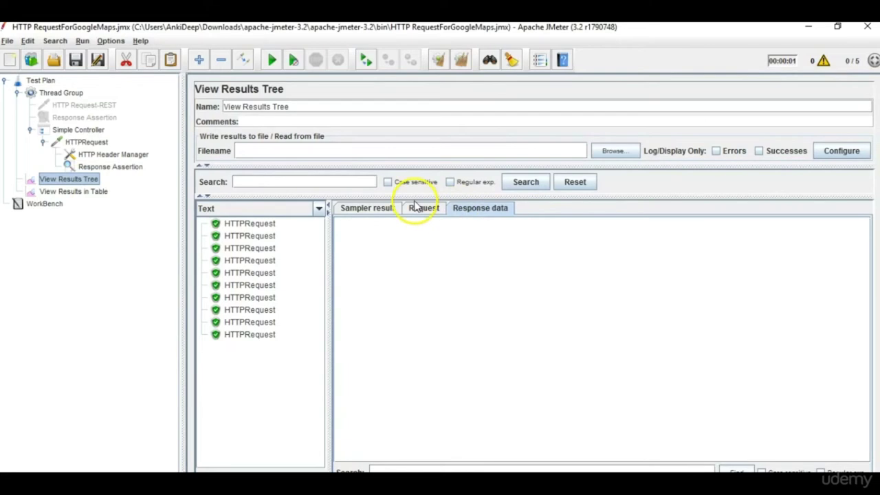
{"action": "left_click", "coordinate": [254, 224]}
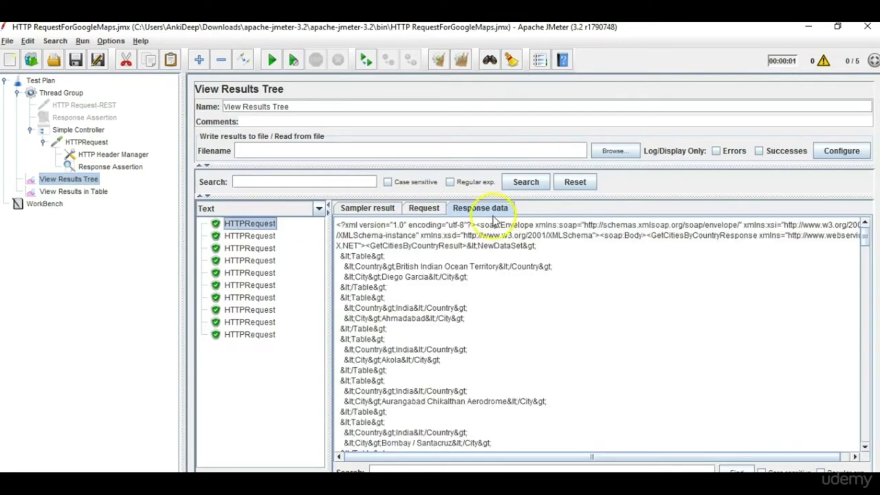
{"action": "double_click", "coordinate": [409, 267]}
{"action": "left_click", "coordinate": [118, 167]}
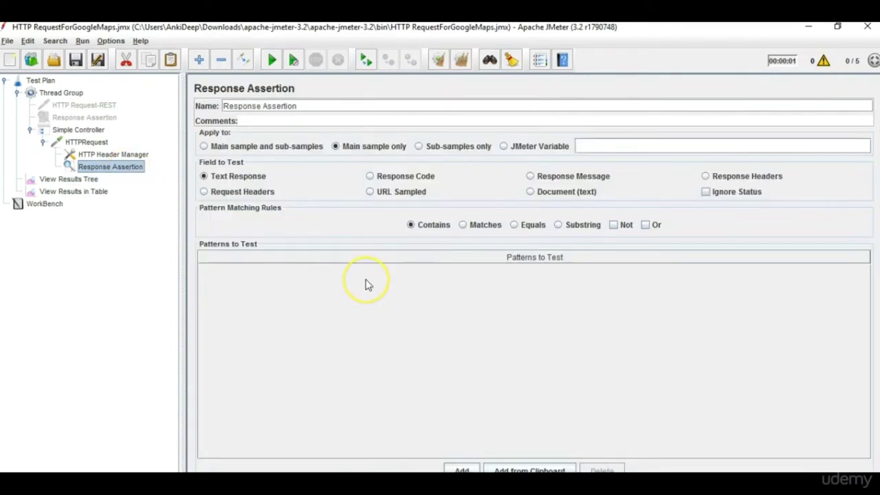
{"action": "left_click", "coordinate": [370, 176]}
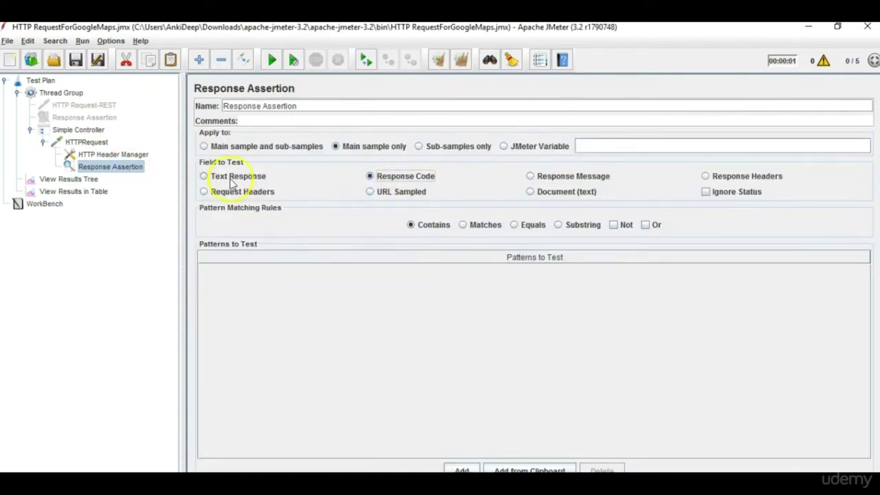
{"action": "left_click", "coordinate": [205, 176]}
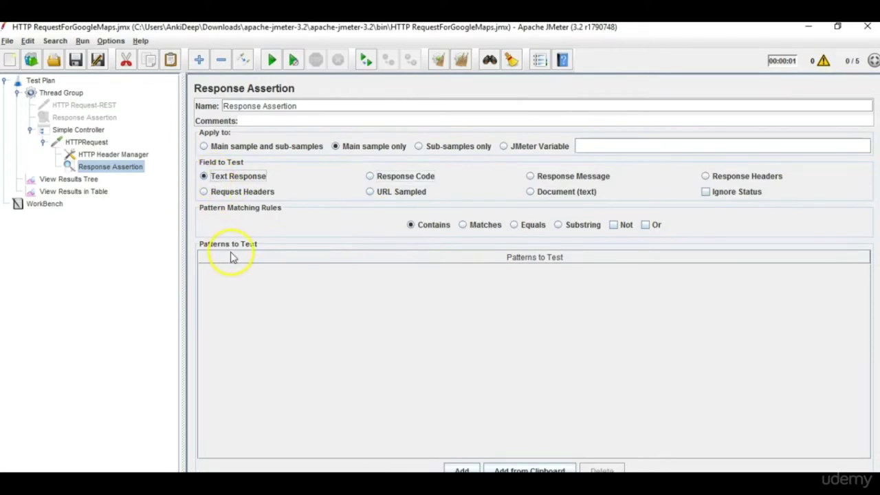
Enter 'British' as the single pattern in Patterns to Test.
{"action": "left_click", "coordinate": [459, 469]}
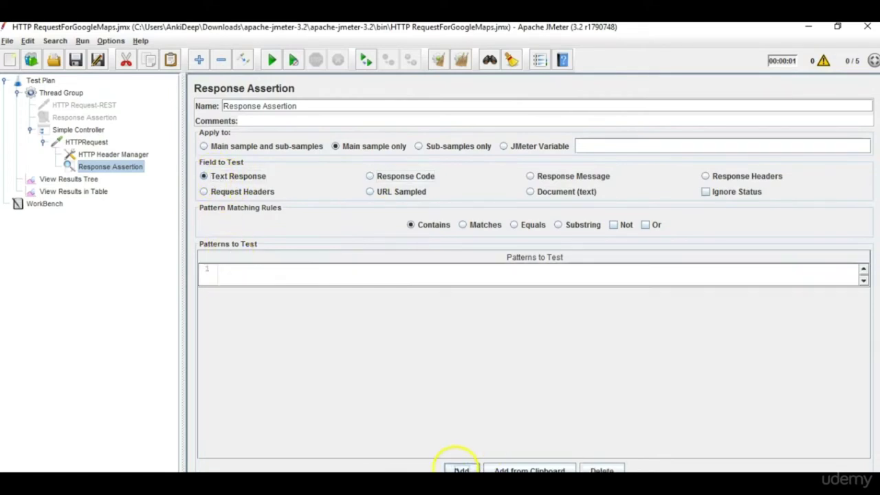
{"action": "left_click", "coordinate": [242, 275]}
{"action": "type", "text": "British"}
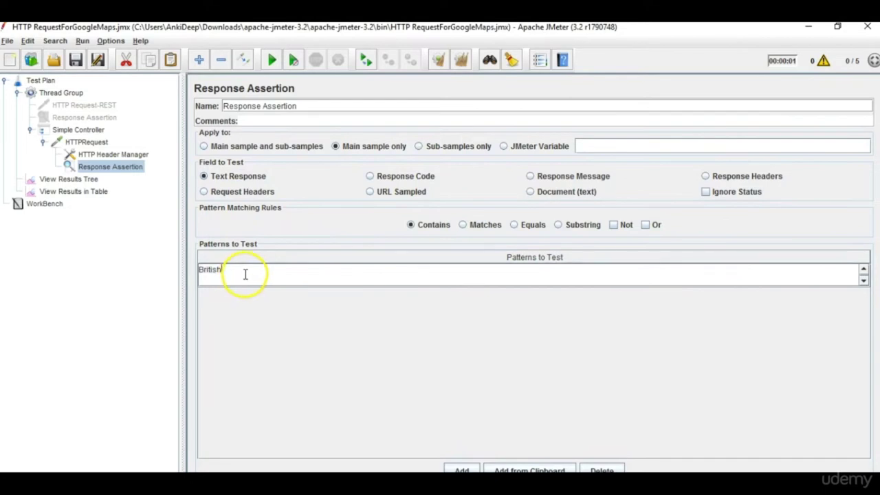
{"action": "left_click", "coordinate": [456, 388]}
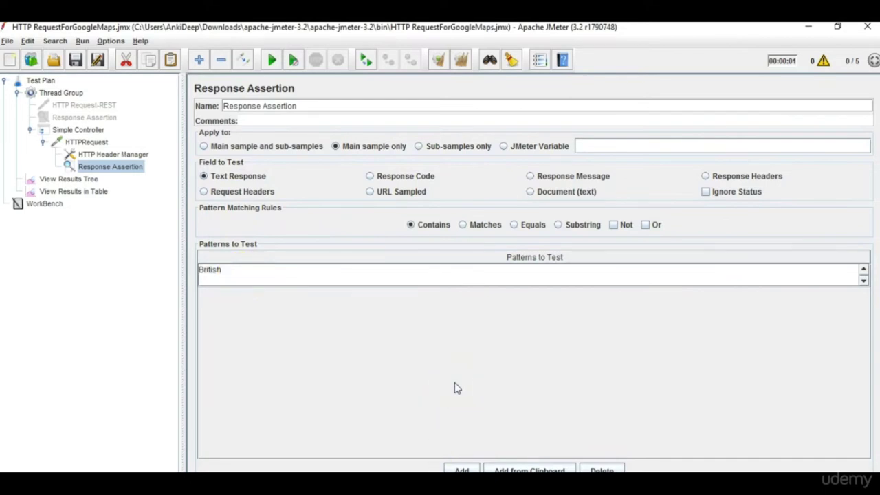
{"action": "left_click", "coordinate": [92, 181]}
{"action": "left_click", "coordinate": [95, 168]}
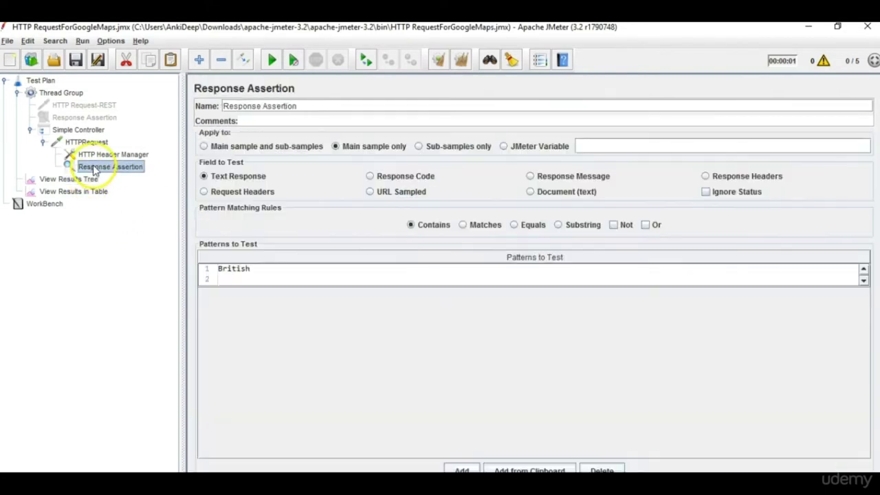
{"action": "left_click", "coordinate": [463, 471]}
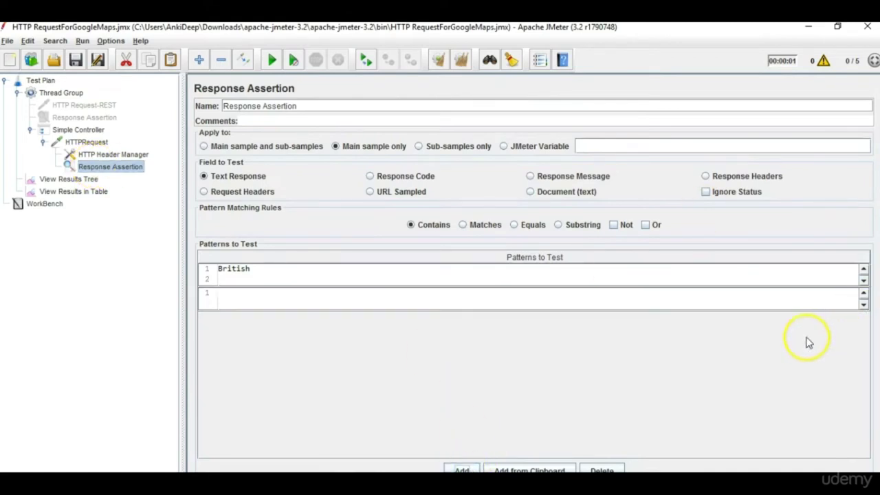
{"action": "left_click", "coordinate": [605, 470]}
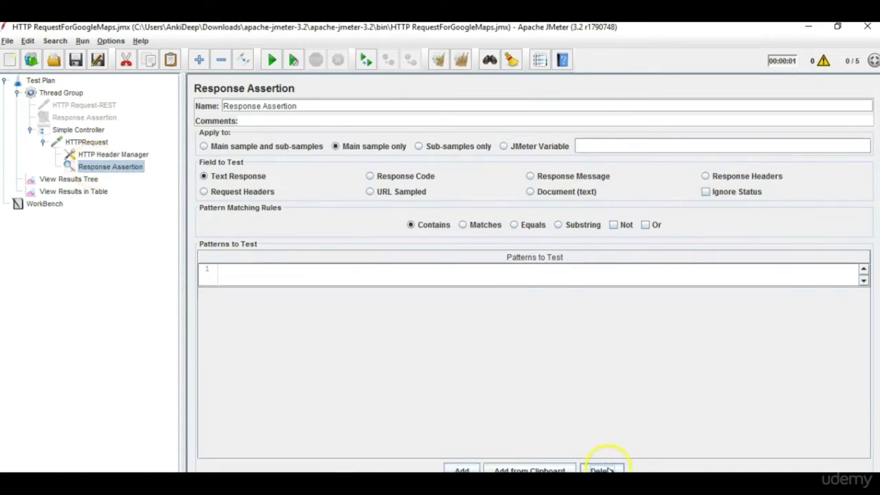
{"action": "left_click", "coordinate": [311, 283]}
{"action": "double_click", "coordinate": [311, 281]}
{"action": "type", "text": "British"}
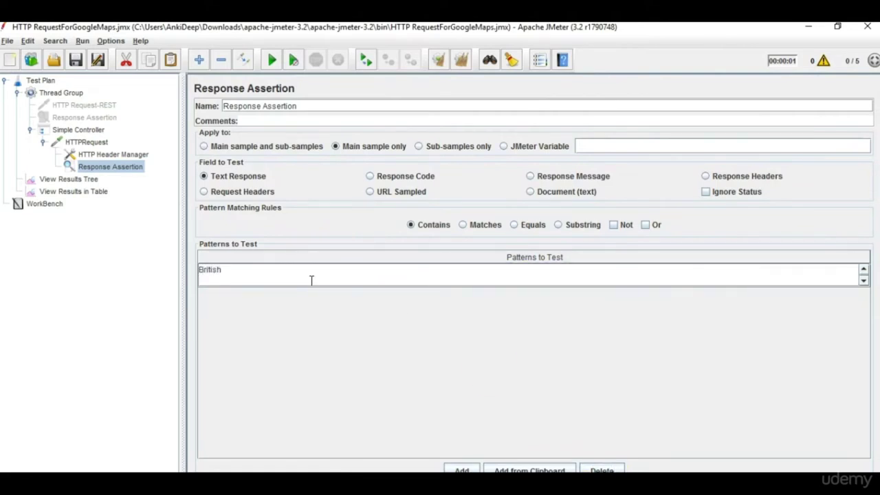
{"action": "left_click", "coordinate": [94, 193]}
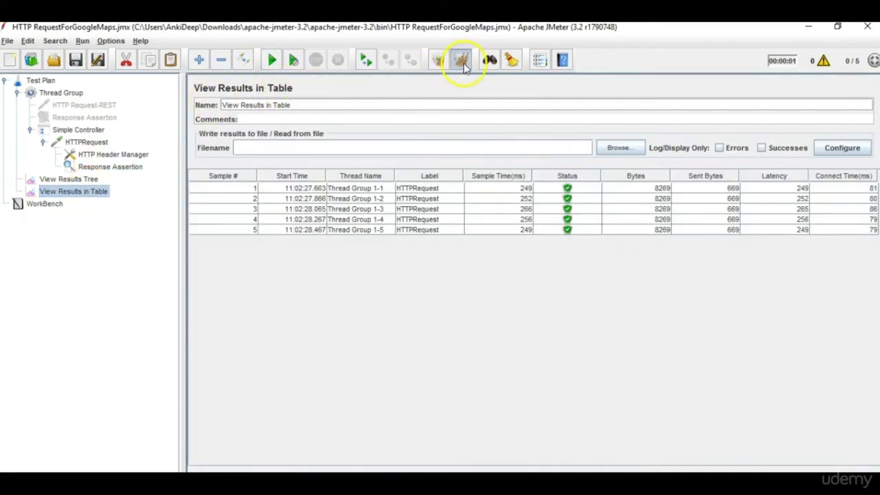
Clear all results and rerun for five passing samples, then select the British pattern for editing.
{"action": "left_click", "coordinate": [461, 60]}
{"action": "left_click", "coordinate": [270, 61]}
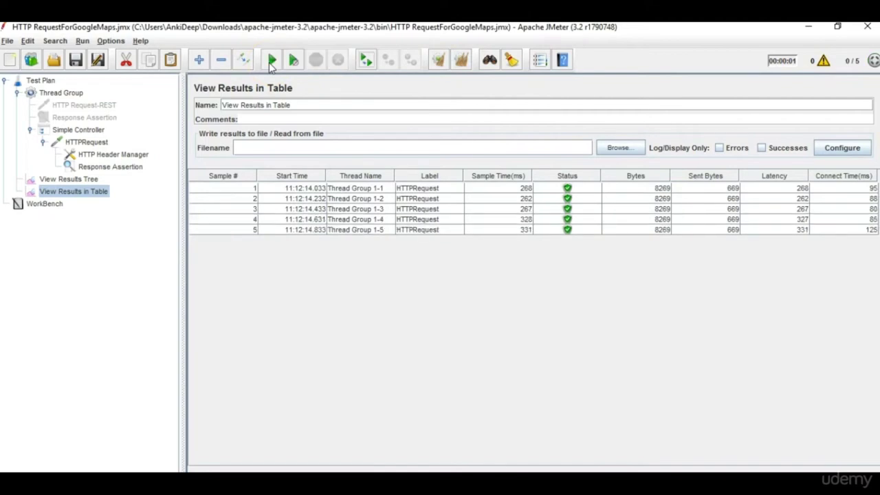
{"action": "left_click", "coordinate": [81, 166]}
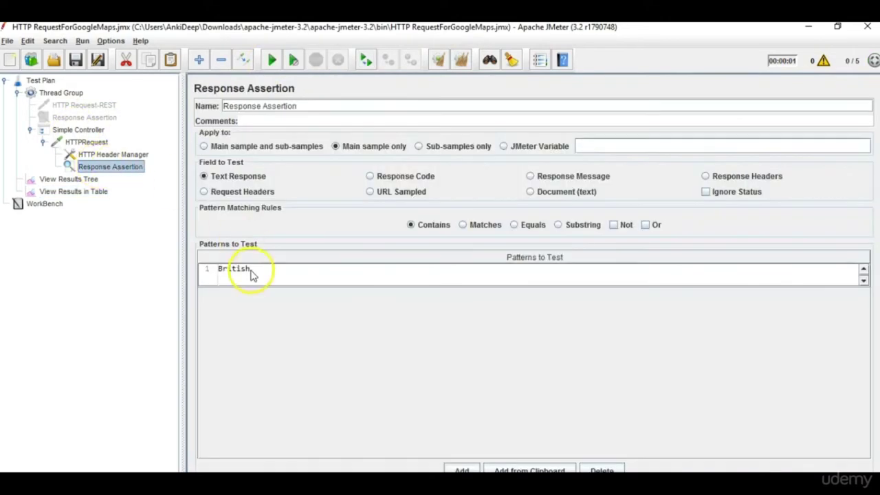
{"action": "left_click", "coordinate": [58, 192]}
{"action": "left_click", "coordinate": [92, 168]}
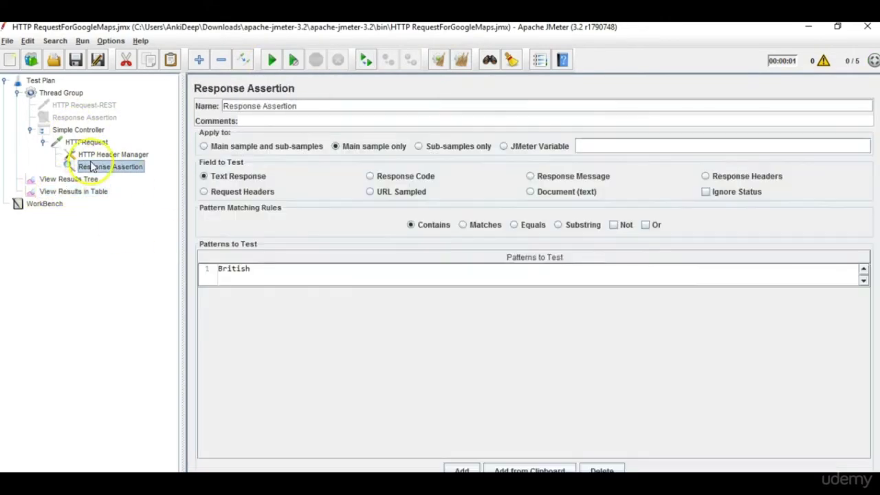
{"action": "double_click", "coordinate": [262, 269]}
{"action": "left_click_drag", "start_coordinate": [261, 269], "coordinate": [145, 272]}
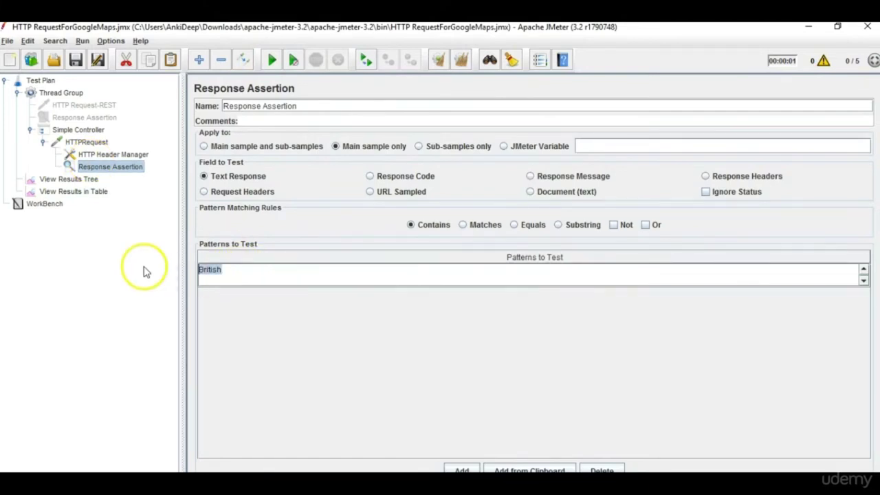
Replace the assertion pattern with a different word, clear old results and rerun the test.
{"action": "type", "text": "Ankita"}
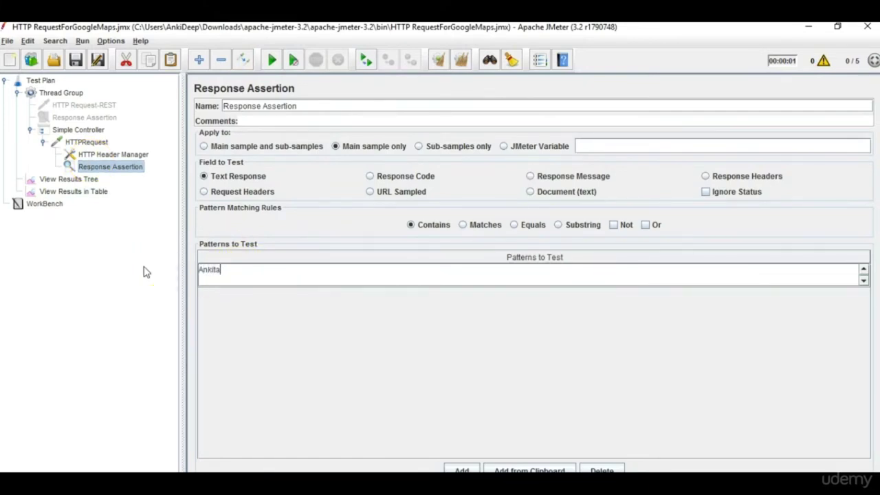
{"action": "left_click", "coordinate": [104, 192]}
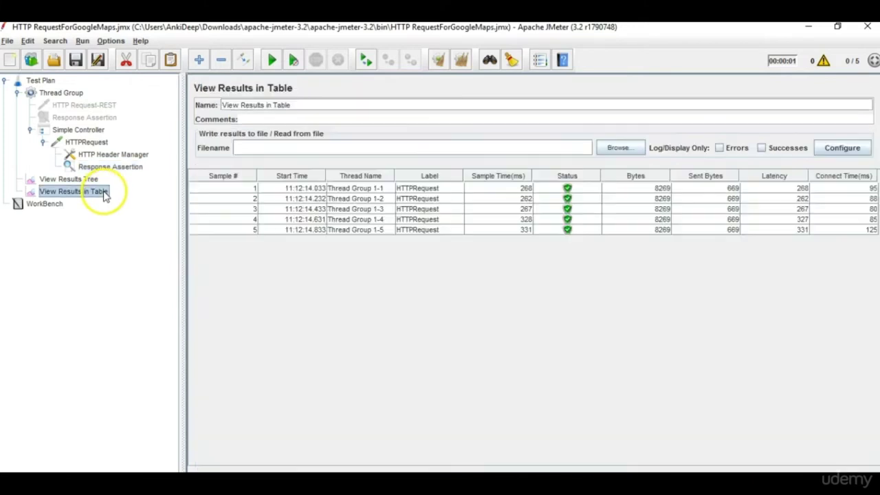
{"action": "left_click", "coordinate": [465, 69]}
{"action": "left_click", "coordinate": [272, 60]}
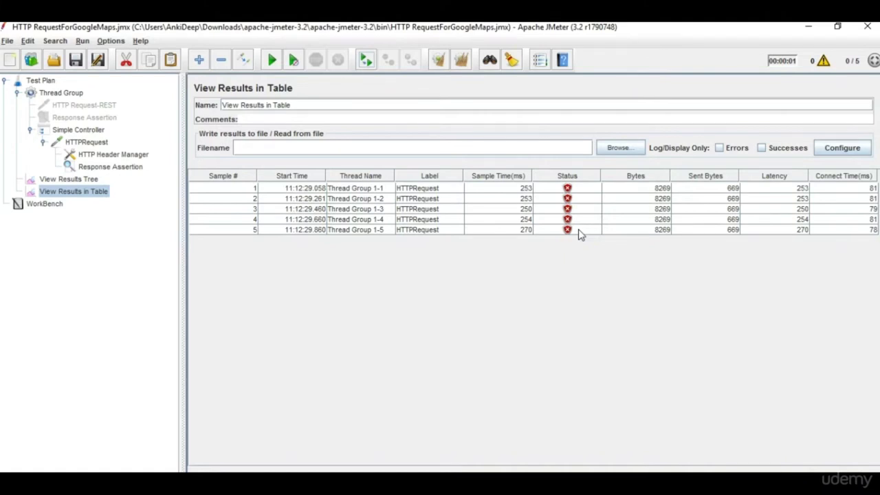
Compare the five failed samples in the results tree and table, inspecting the XML response.
{"action": "left_click", "coordinate": [105, 231]}
{"action": "left_click", "coordinate": [88, 180]}
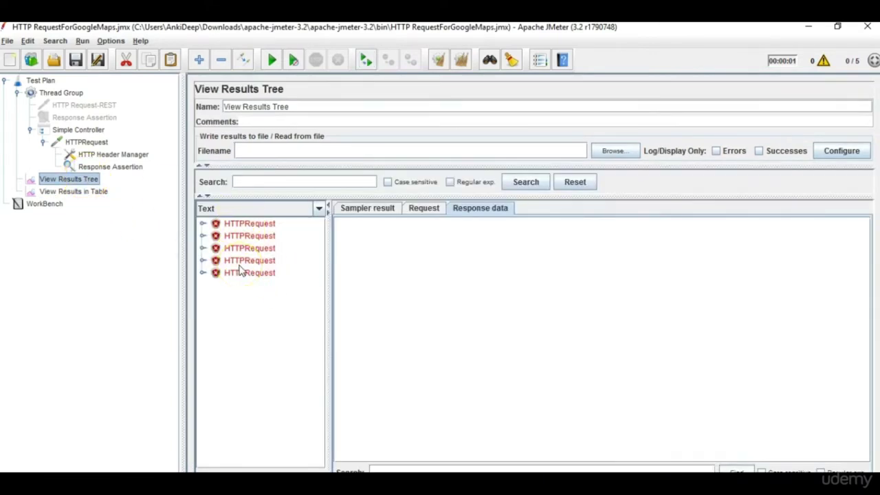
{"action": "left_click", "coordinate": [249, 225]}
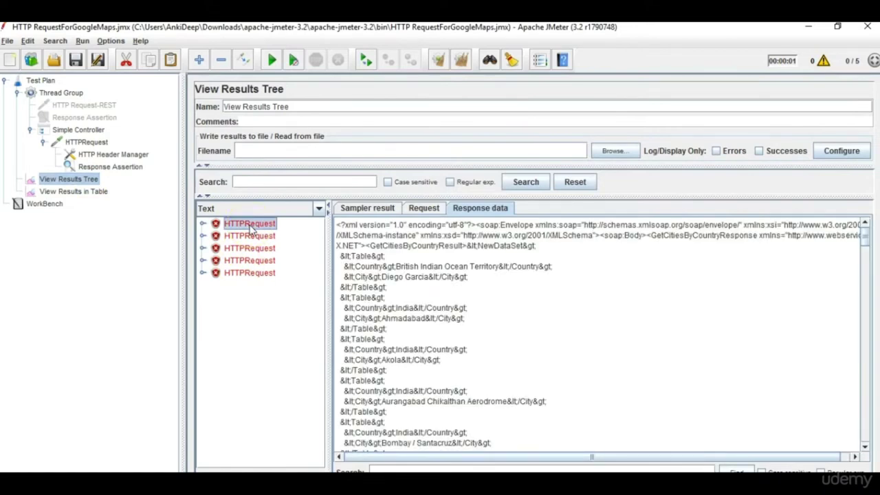
{"action": "left_click", "coordinate": [92, 195]}
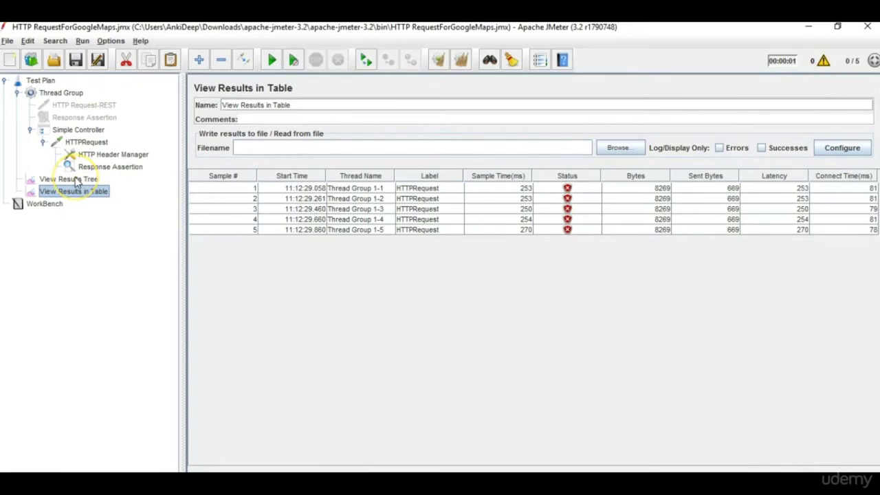
{"action": "left_click", "coordinate": [77, 181]}
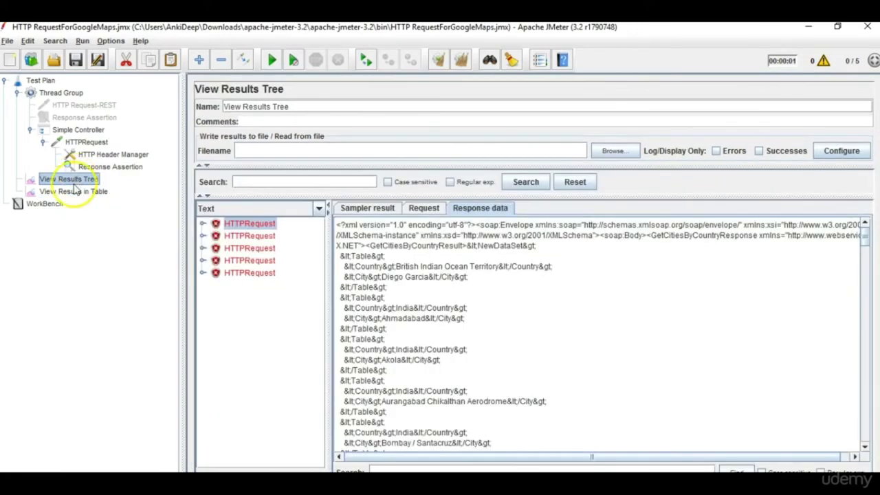
{"action": "left_click", "coordinate": [76, 191]}
{"action": "left_click", "coordinate": [69, 181]}
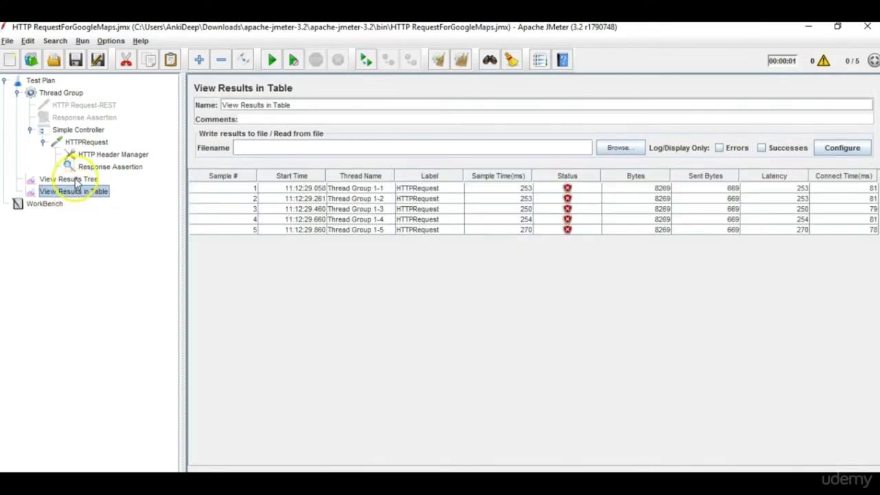
{"action": "left_click", "coordinate": [77, 193]}
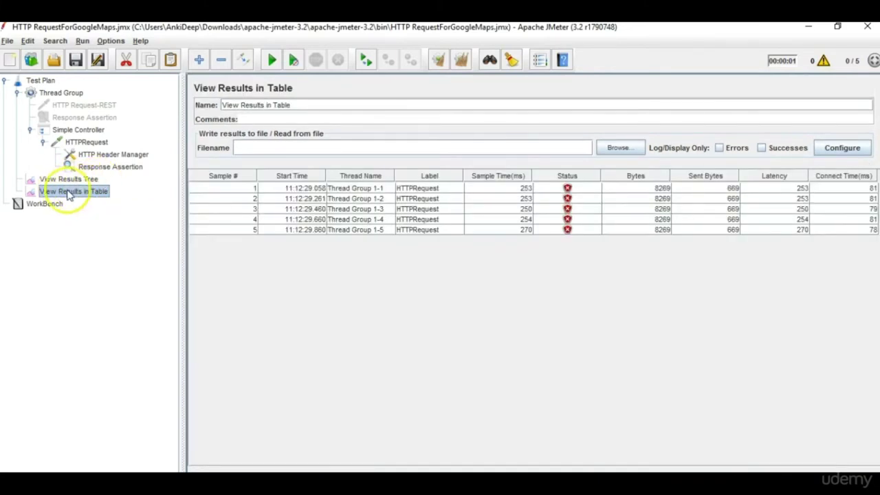
{"action": "left_click", "coordinate": [81, 180]}
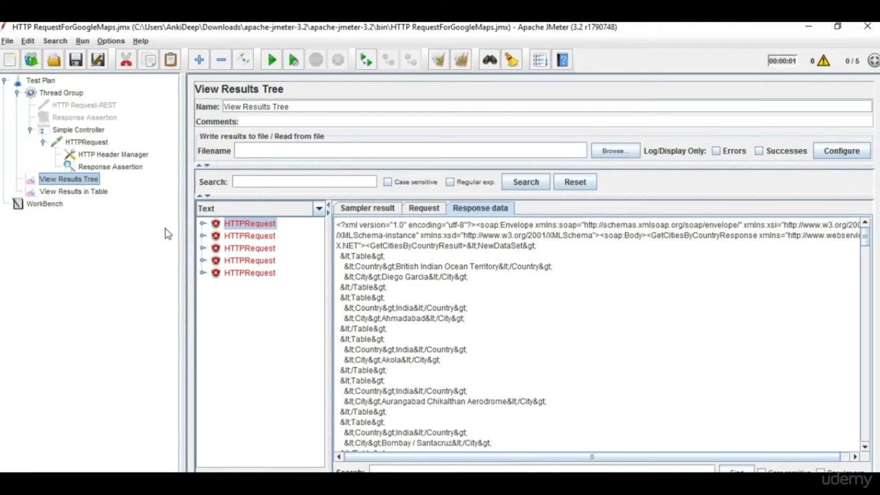
Add an Aggregate Graph listener under the Test Plan through Add > Listener.
{"action": "left_click", "coordinate": [42, 82]}
{"action": "right_click", "coordinate": [42, 82]}
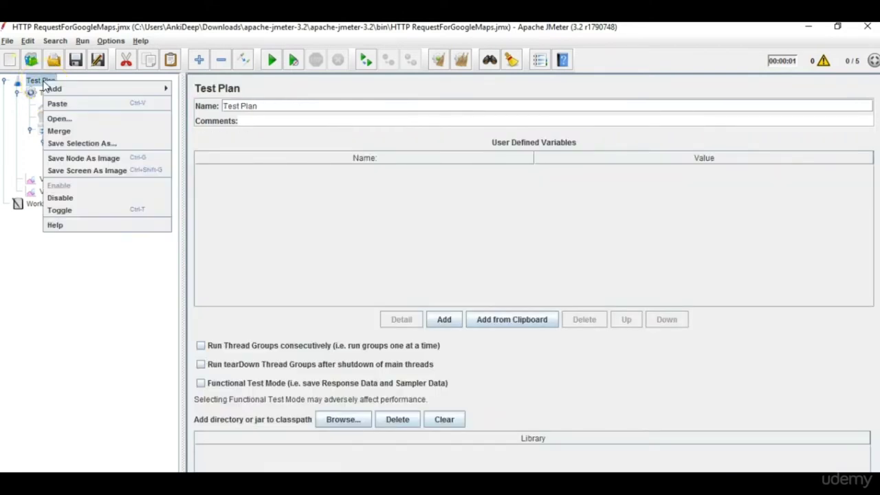
{"action": "mouse_move", "coordinate": [133, 88]}
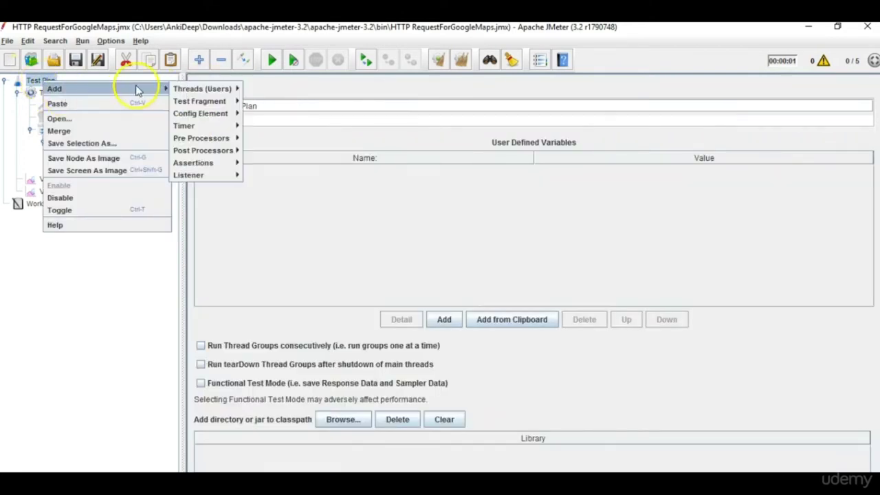
{"action": "mouse_move", "coordinate": [214, 177]}
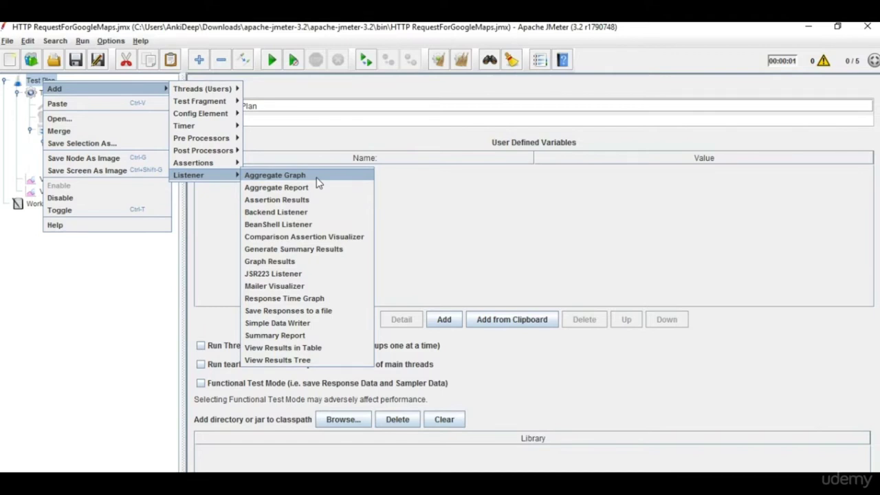
{"action": "left_click", "coordinate": [317, 178]}
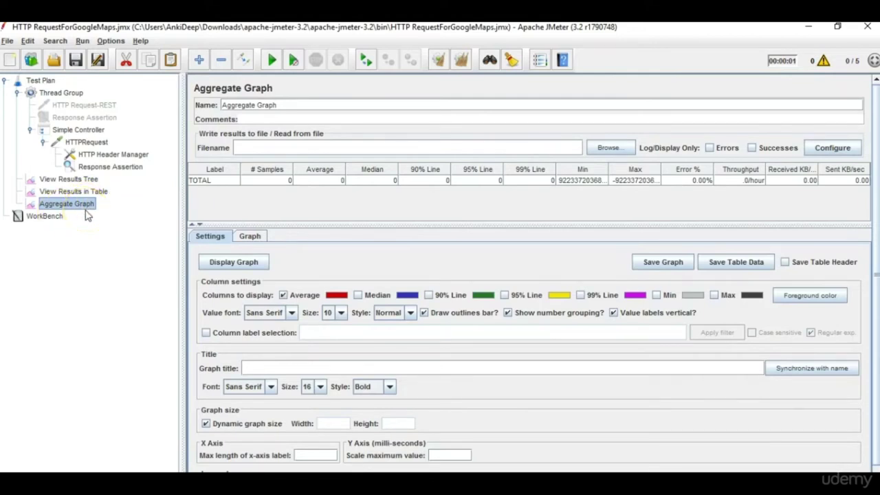
Change the assertion pattern back to 'British' and rerun with the Aggregate Graph showing.
{"action": "left_click", "coordinate": [110, 167]}
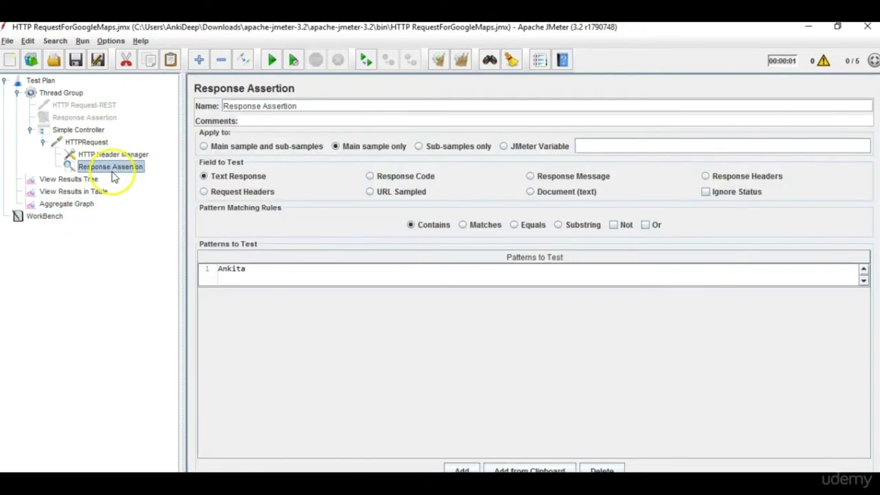
{"action": "double_click", "coordinate": [255, 274]}
{"action": "key", "text": "ctrl+a"}
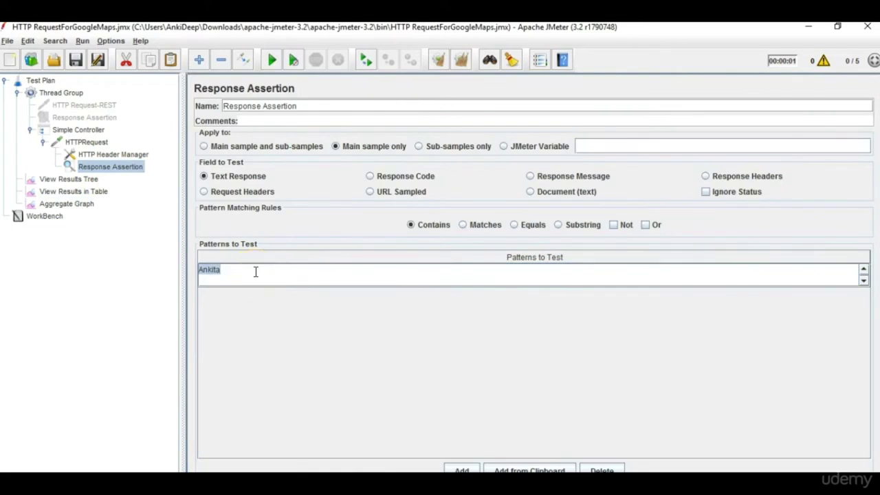
{"action": "type", "text": "British"}
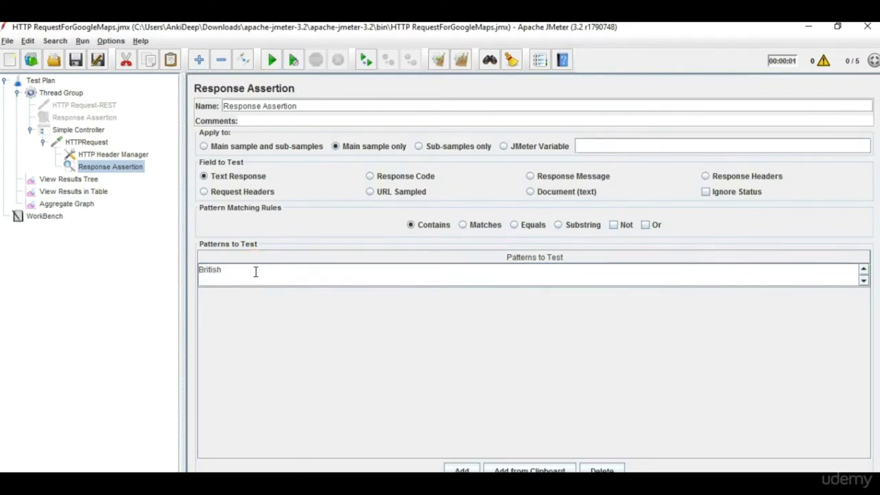
{"action": "left_click", "coordinate": [55, 204]}
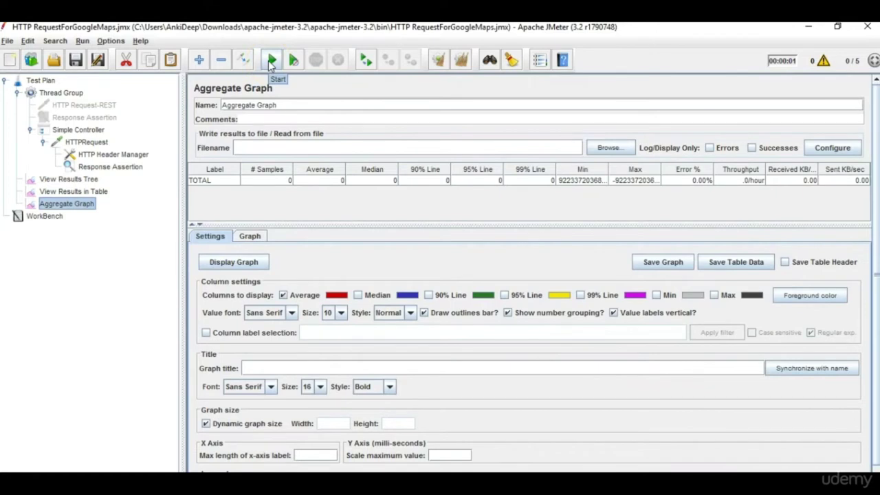
{"action": "left_click", "coordinate": [272, 62]}
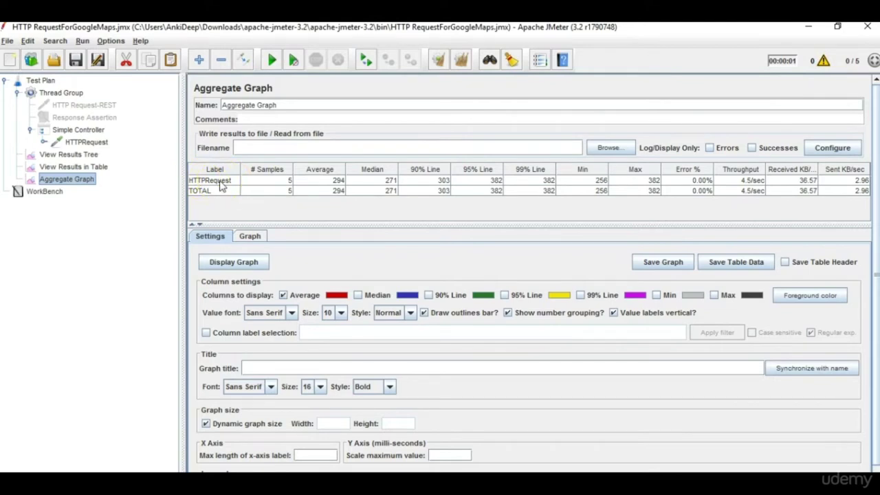
Review the HTTPRequest and Thread Group settings, then the ten samples in the results table.
{"action": "left_click", "coordinate": [92, 143]}
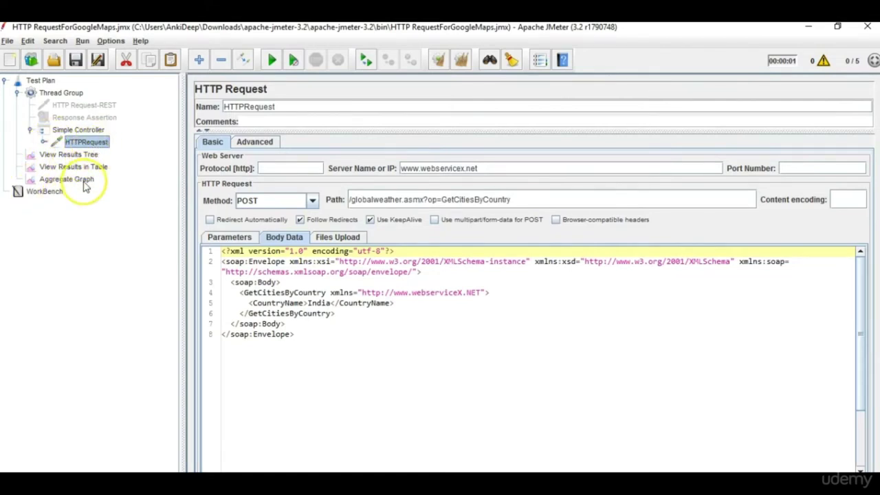
{"action": "left_click", "coordinate": [82, 181]}
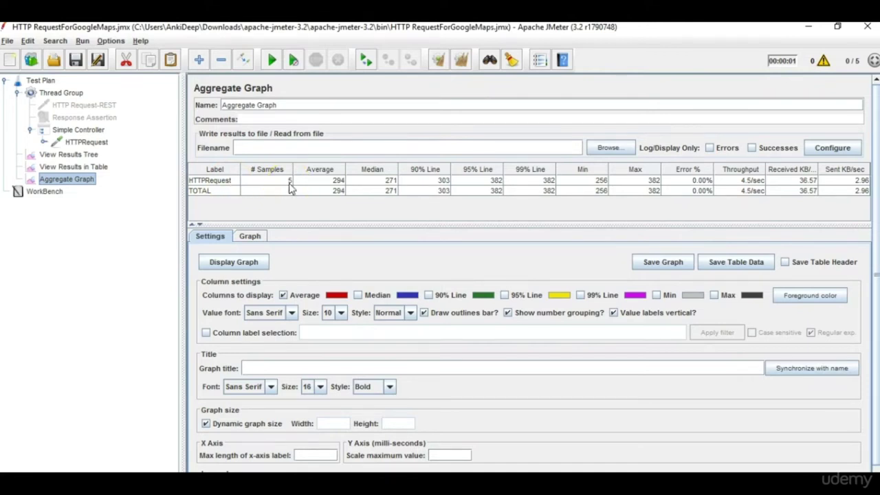
{"action": "left_click", "coordinate": [61, 93]}
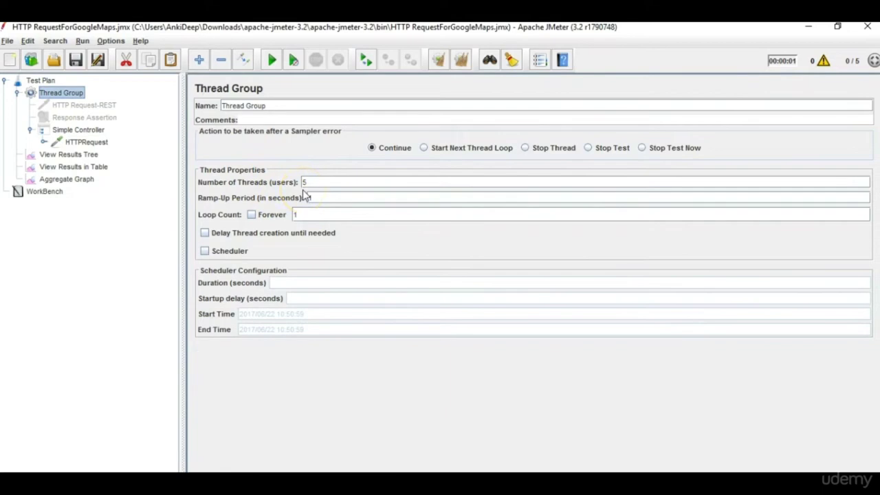
{"action": "left_click", "coordinate": [54, 167]}
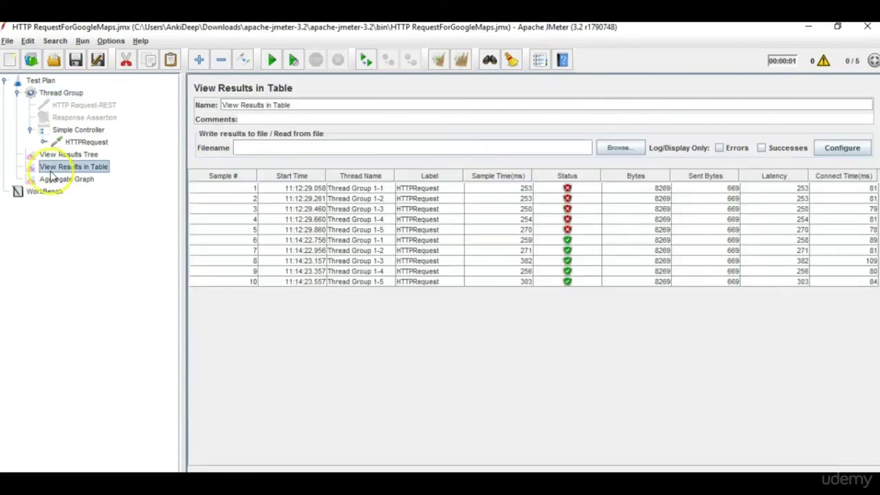
Show the Aggregate Graph table: 5 samples, average 294 ms, median 271, 0.00% errors.
{"action": "left_click", "coordinate": [54, 180]}
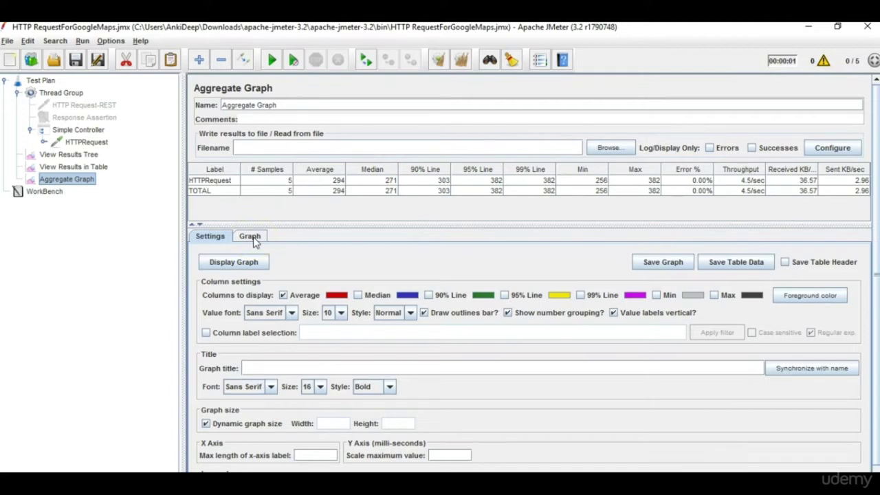
Check the bar chart, then untick Average so no columns are selected for charting.
{"action": "left_click", "coordinate": [252, 237]}
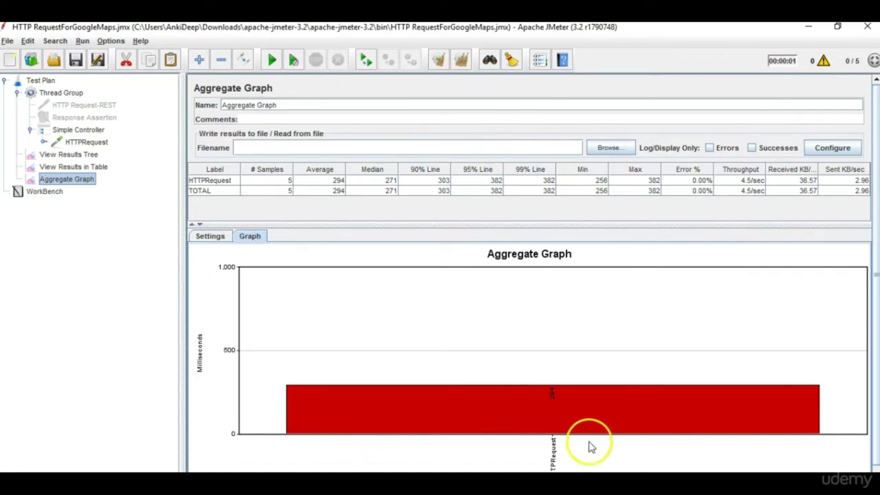
{"action": "left_click", "coordinate": [212, 236]}
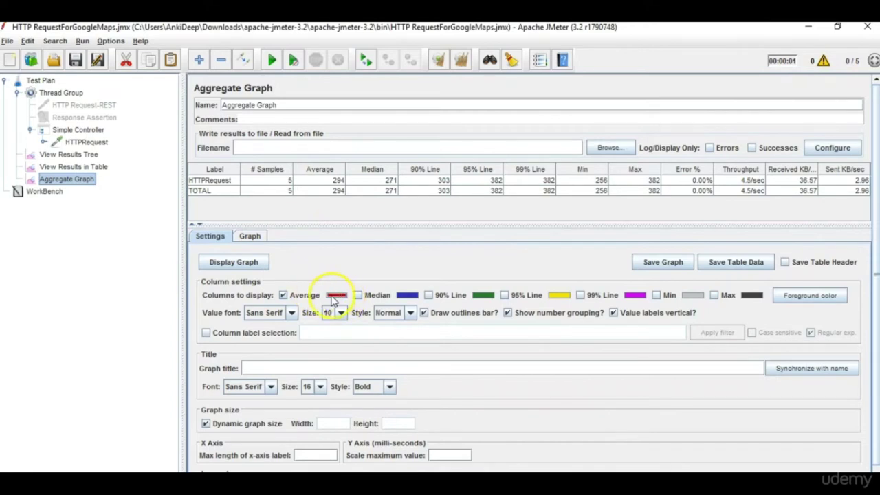
{"action": "left_click", "coordinate": [251, 235]}
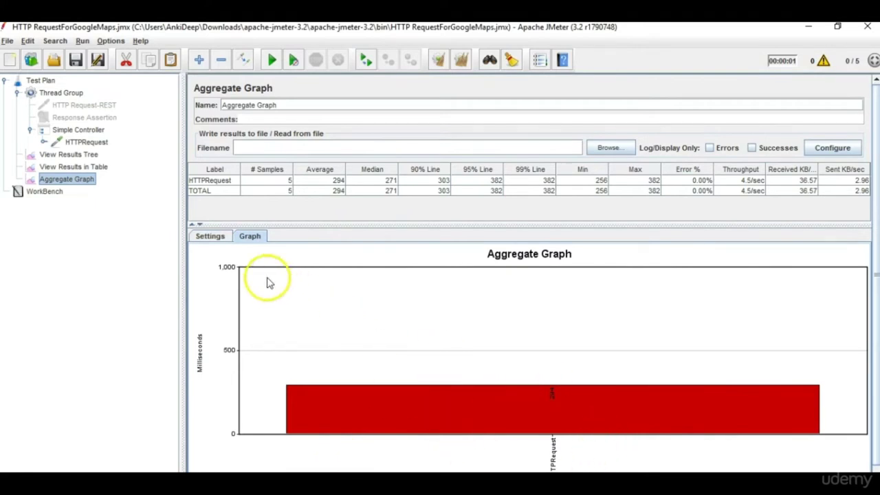
{"action": "left_click", "coordinate": [216, 238]}
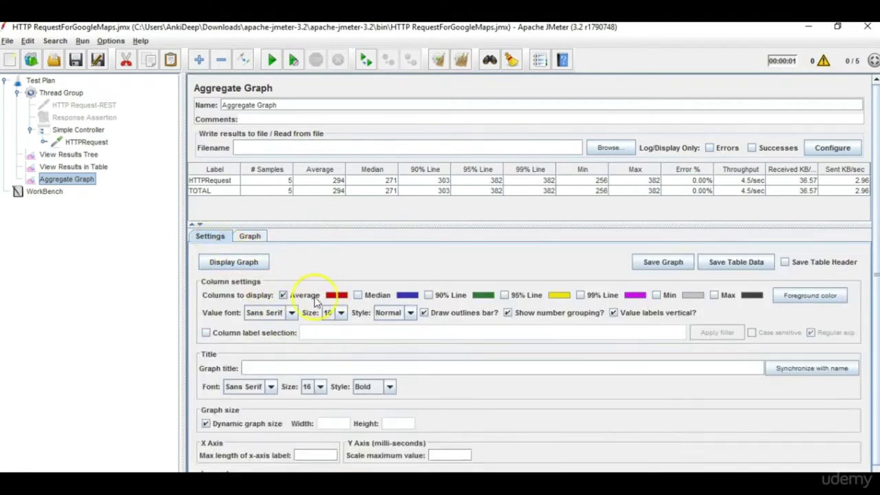
{"action": "left_click", "coordinate": [285, 297]}
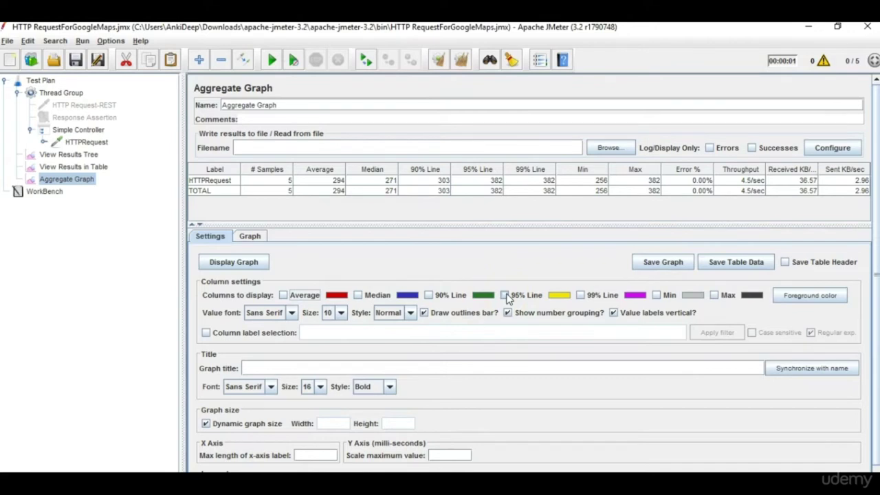
Chart only the 95% Line, then clear and rerun, giving 255 ms for HTTPRequest.
{"action": "left_click", "coordinate": [506, 296]}
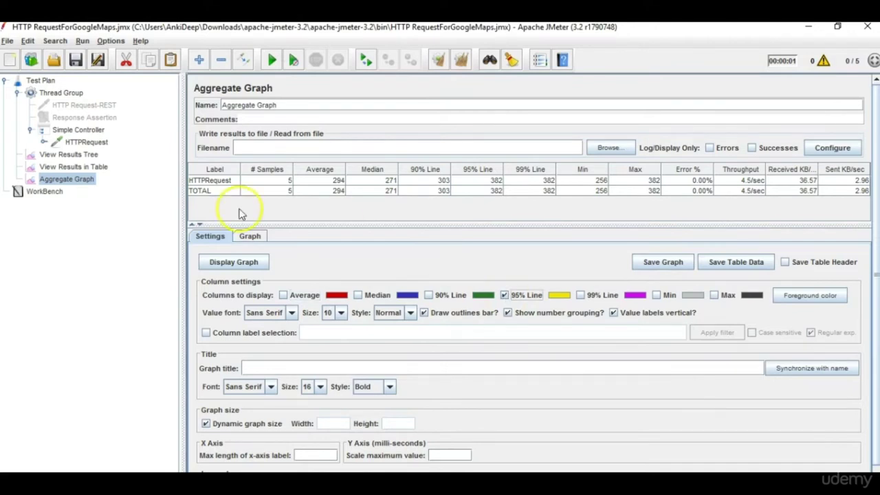
{"action": "left_click", "coordinate": [460, 61]}
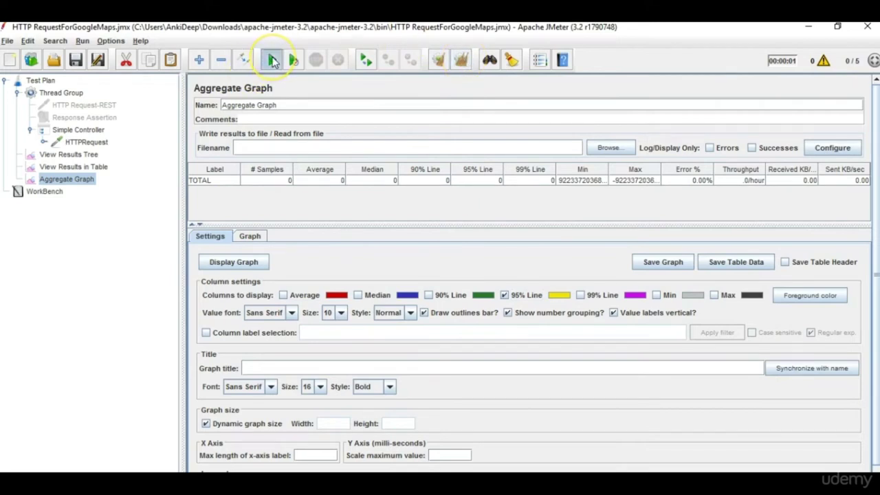
{"action": "left_click", "coordinate": [272, 61]}
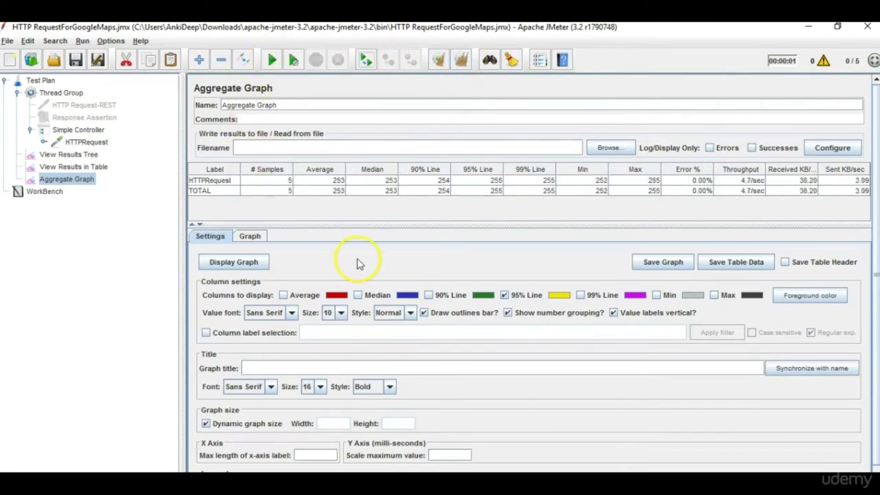
{"action": "left_click", "coordinate": [253, 237]}
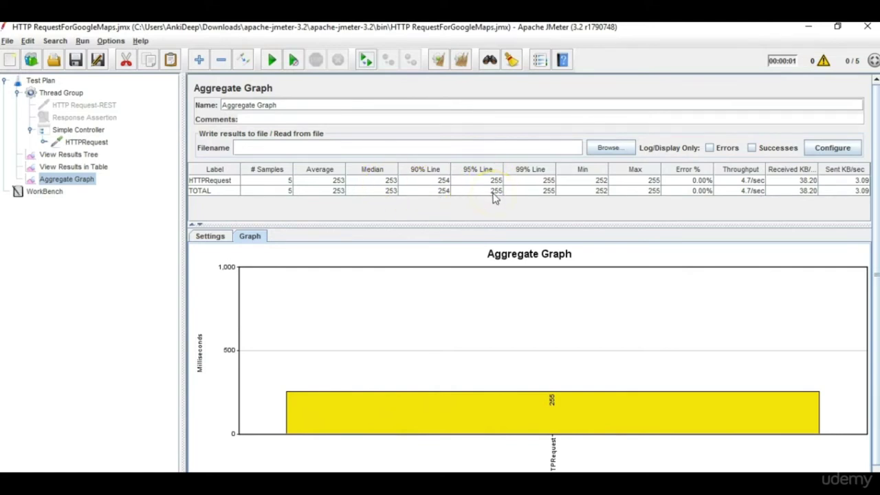
{"action": "left_click", "coordinate": [211, 236]}
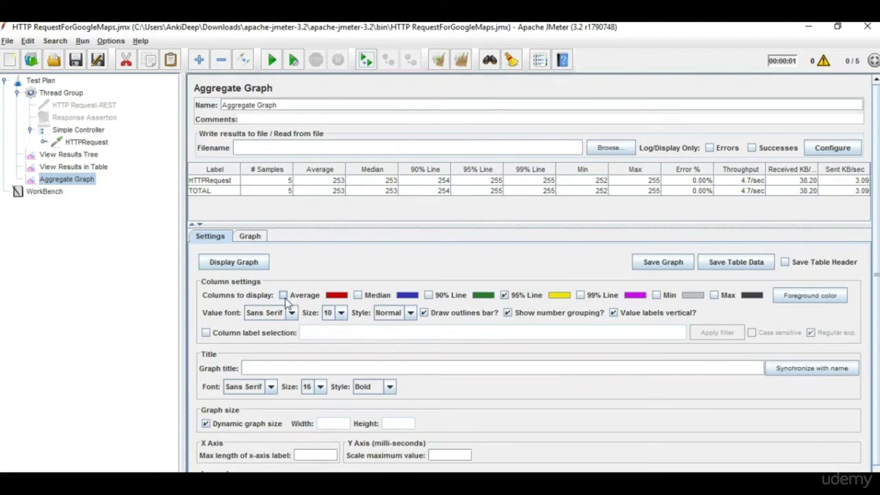
Tick Average and 99% Line, then view three bars at about 253, 255 and 255 ms.
{"action": "left_click", "coordinate": [283, 295]}
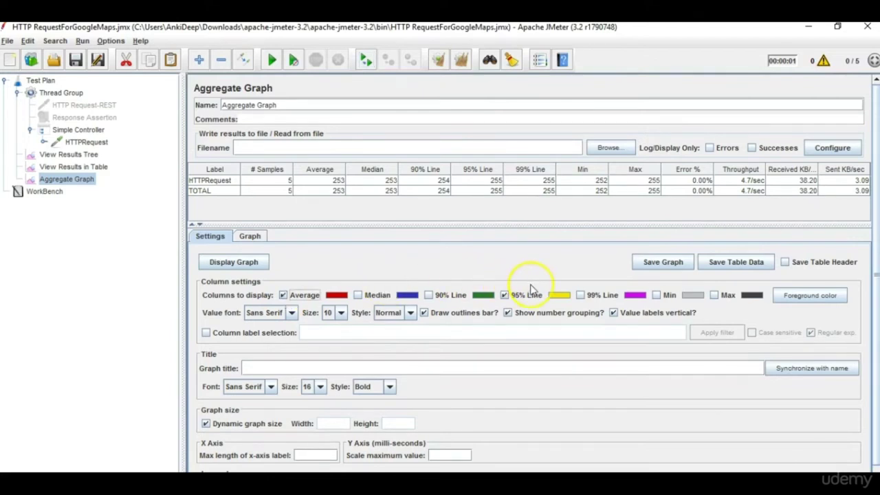
{"action": "left_click", "coordinate": [581, 295]}
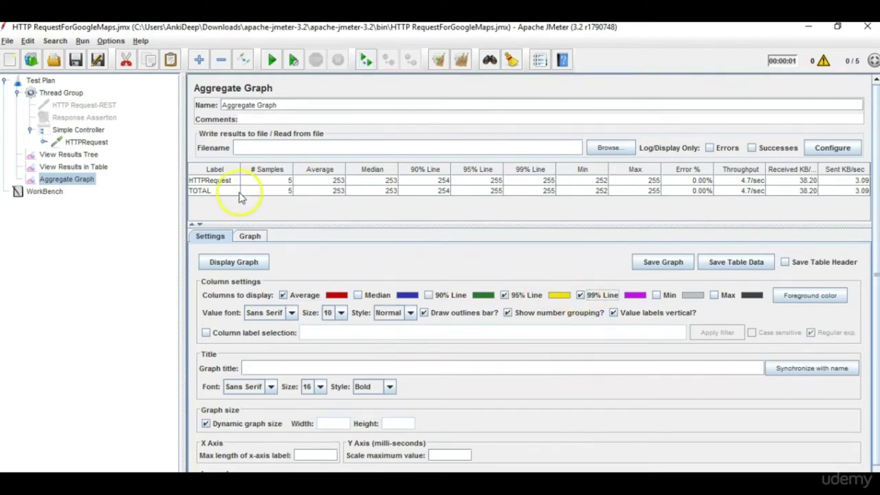
{"action": "left_click", "coordinate": [250, 237]}
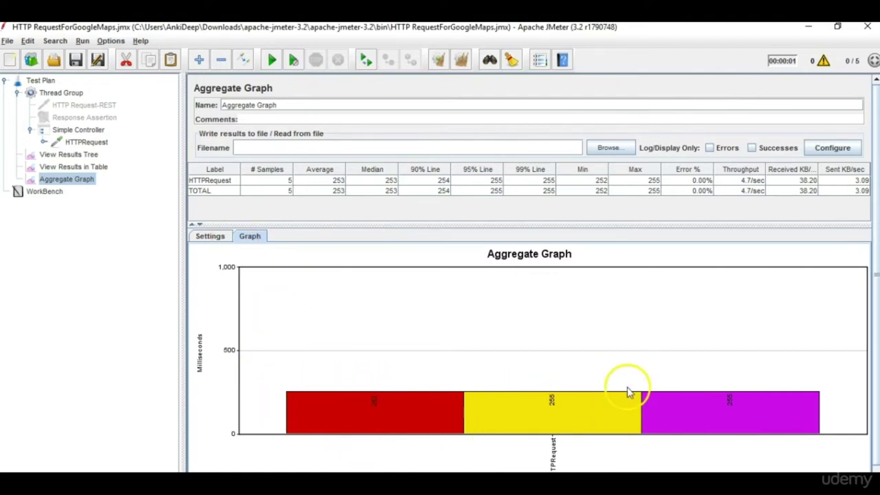
{"action": "left_click", "coordinate": [211, 236]}
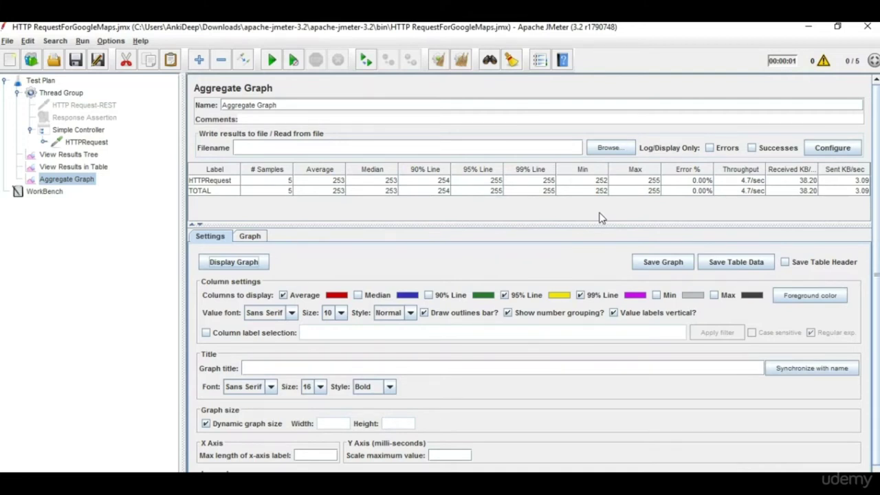
{"action": "left_click", "coordinate": [252, 236]}
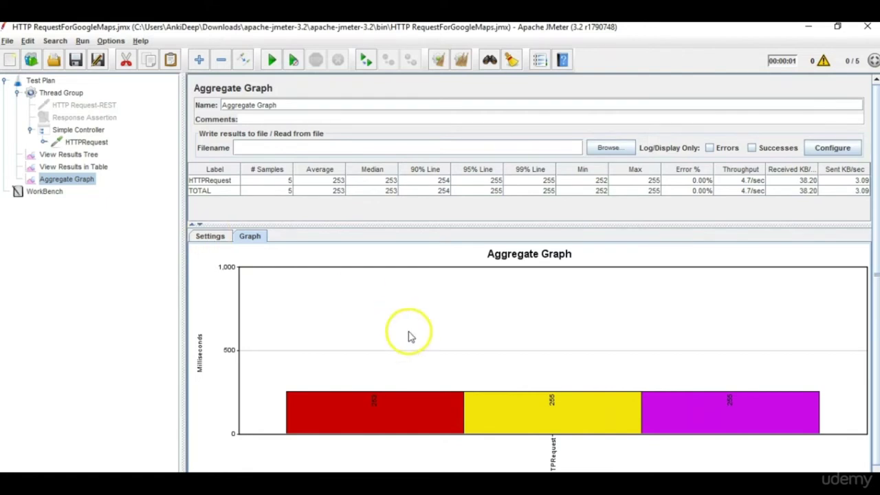
{"action": "left_click", "coordinate": [319, 148]}
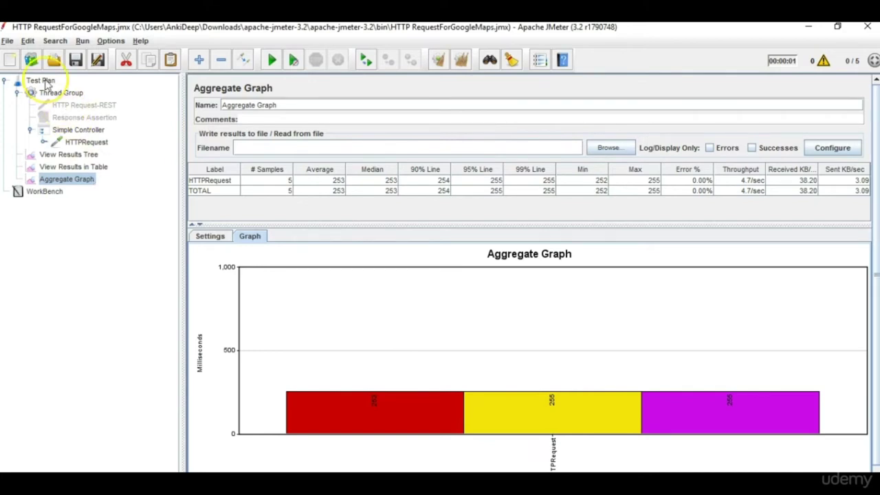
Add a Simple Data Writer listener under the Test Plan, after the Aggregate Graph.
{"action": "right_click", "coordinate": [45, 82]}
{"action": "mouse_move", "coordinate": [83, 88]}
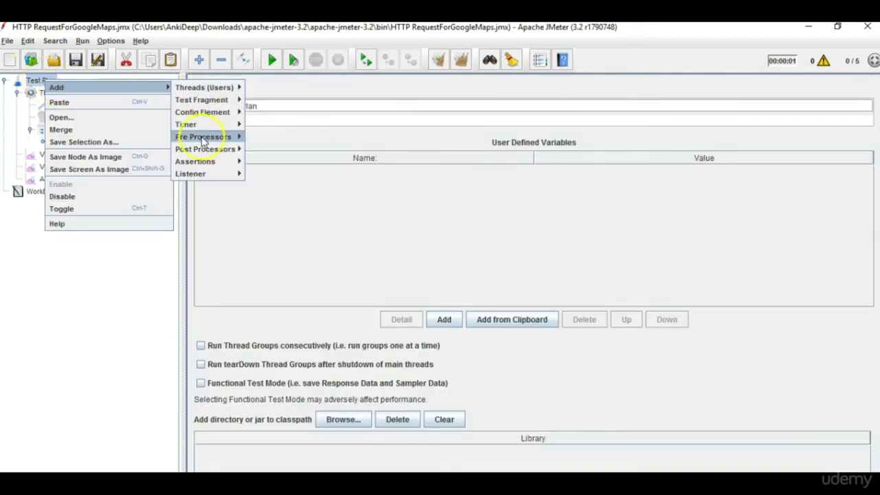
{"action": "mouse_move", "coordinate": [210, 176]}
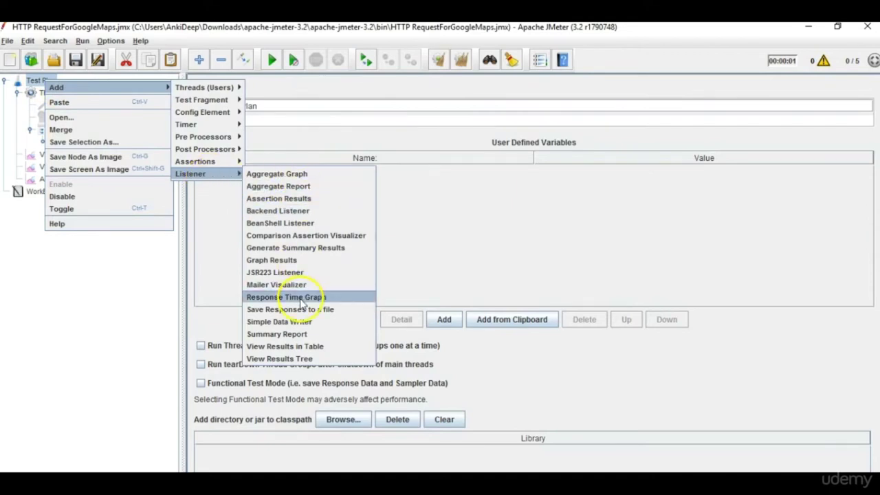
{"action": "left_click", "coordinate": [301, 323]}
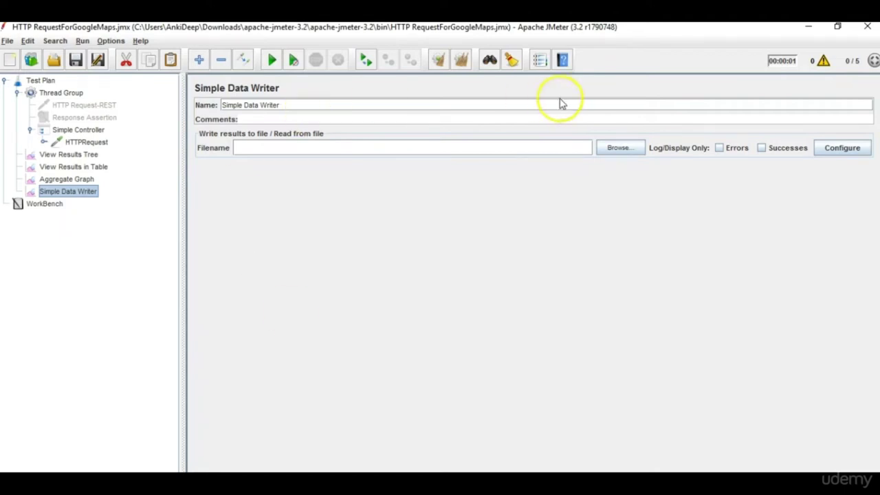
Point the Simple Data Writer at AnkitaResults.csv, then run the test, overwriting the existing file.
{"action": "left_click", "coordinate": [603, 145]}
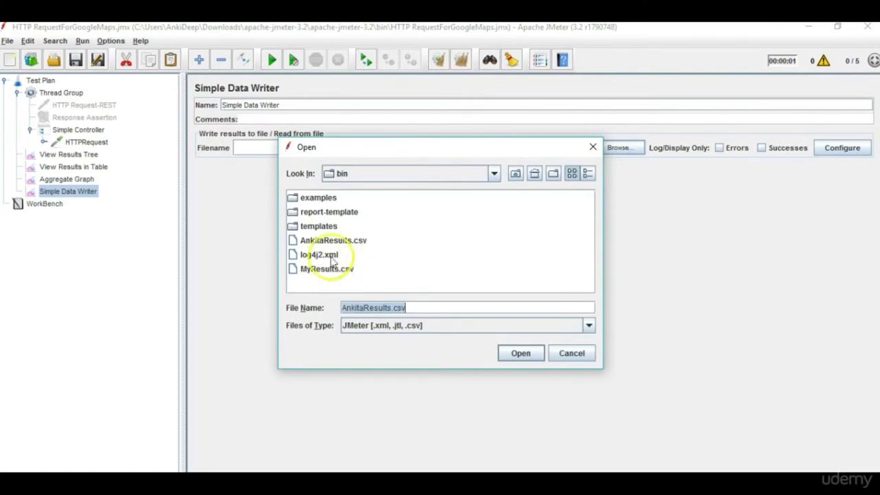
{"action": "left_click", "coordinate": [354, 240]}
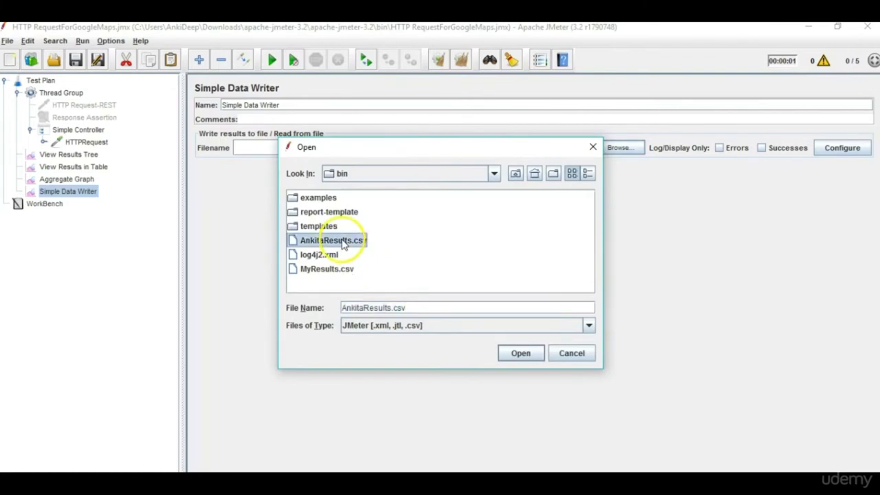
{"action": "left_click", "coordinate": [520, 352]}
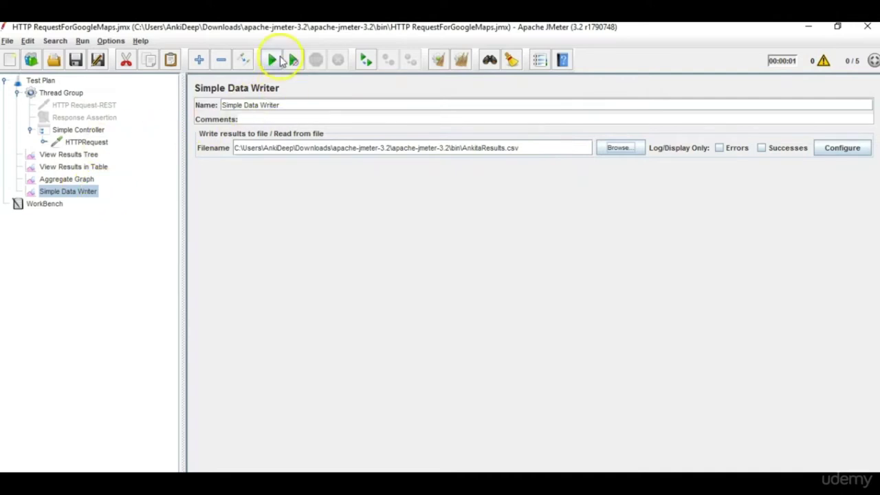
{"action": "left_click", "coordinate": [272, 60]}
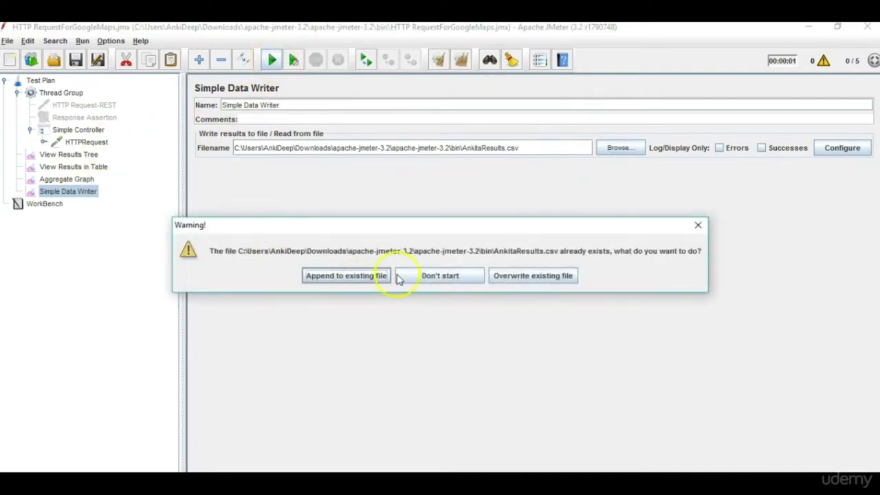
{"action": "left_click", "coordinate": [530, 282]}
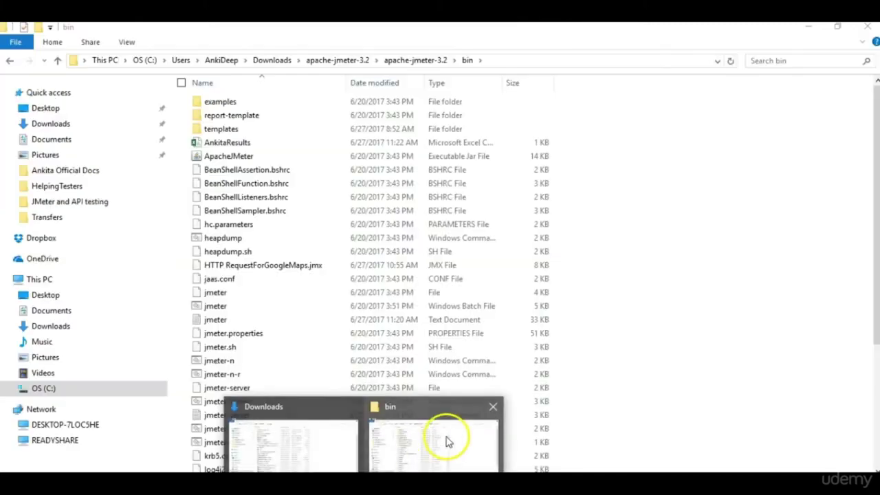
{"action": "left_click", "coordinate": [447, 442]}
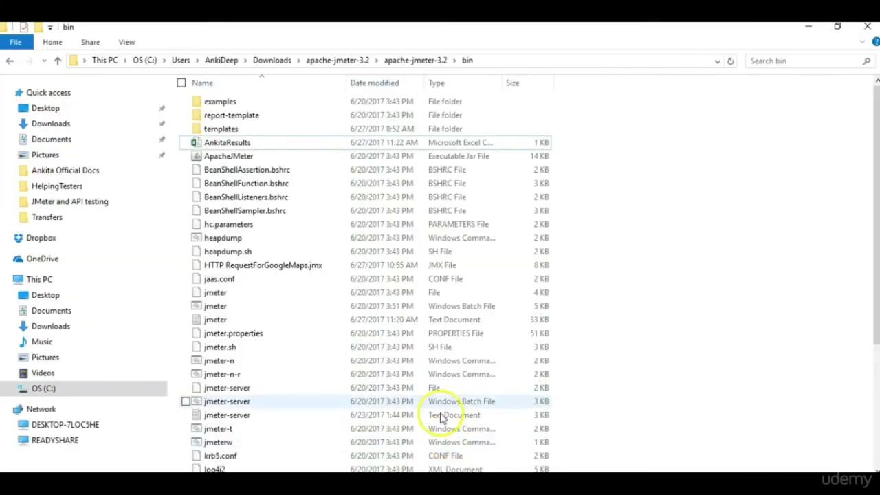
{"action": "double_click", "coordinate": [289, 144]}
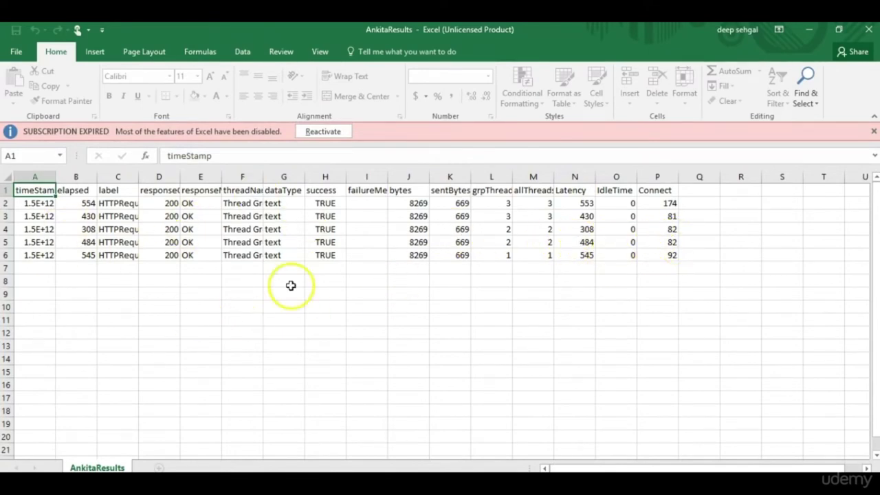
{"action": "left_click", "coordinate": [809, 30]}
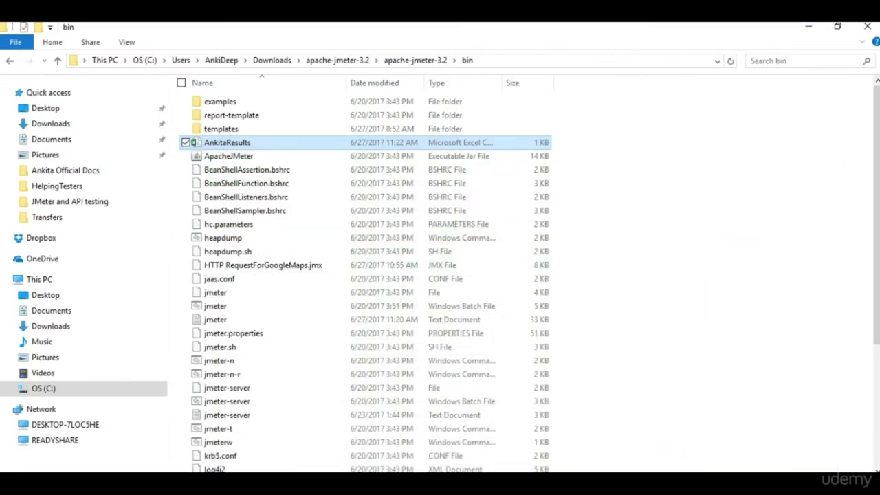
{"action": "key", "text": "alt+Tab"}
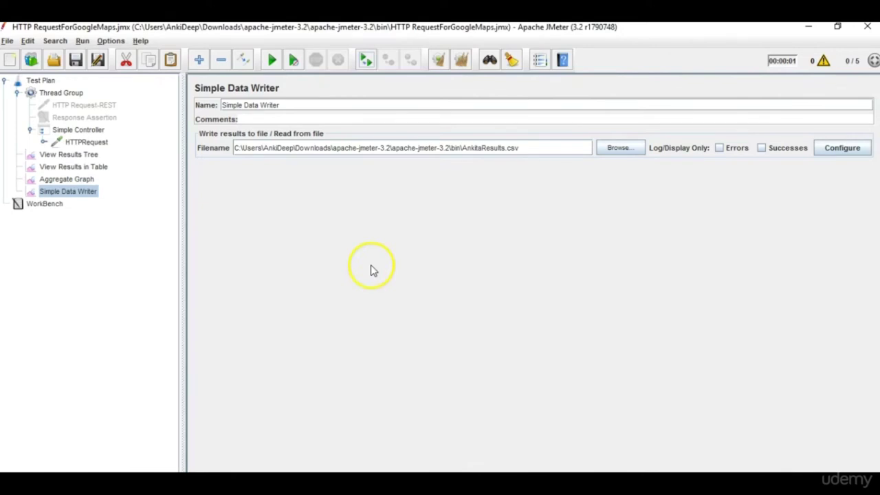
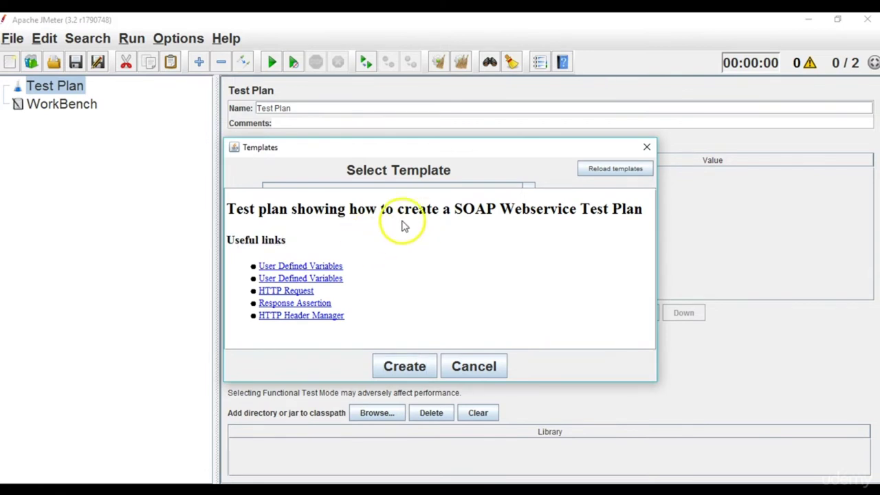
Create a test plan from the SOAP Webservice template and inspect its Number of Users group and Soap Request.
{"action": "triple_click", "coordinate": [376, 240]}
{"action": "left_click", "coordinate": [405, 366]}
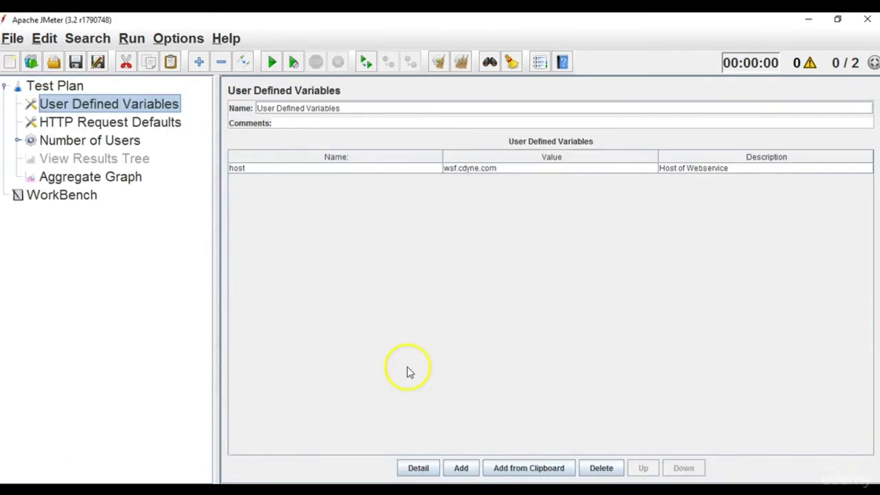
{"action": "double_click", "coordinate": [79, 141]}
{"action": "left_click", "coordinate": [81, 159]}
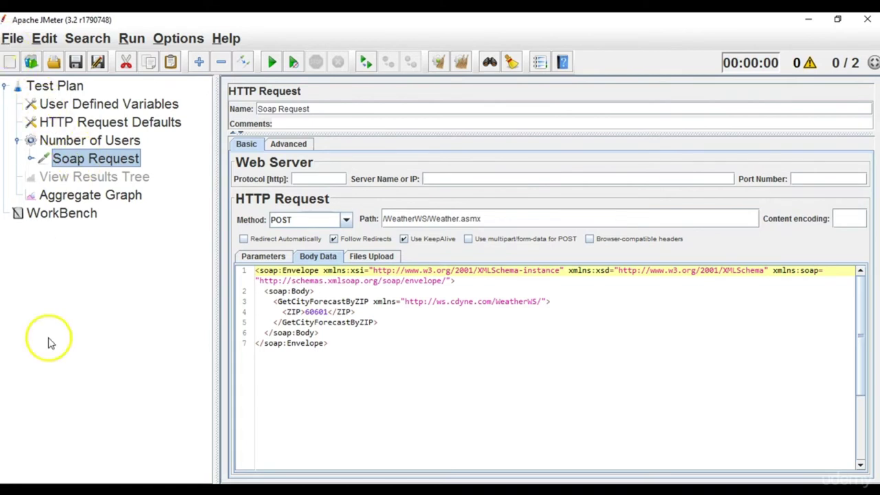
{"action": "left_click", "coordinate": [97, 141]}
{"action": "left_click", "coordinate": [69, 86]}
{"action": "left_click", "coordinate": [17, 140]}
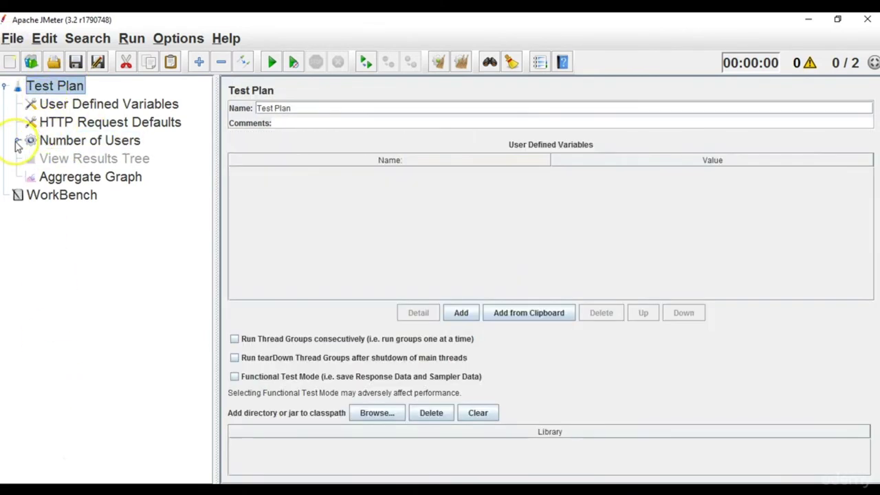
{"action": "left_click", "coordinate": [54, 88]}
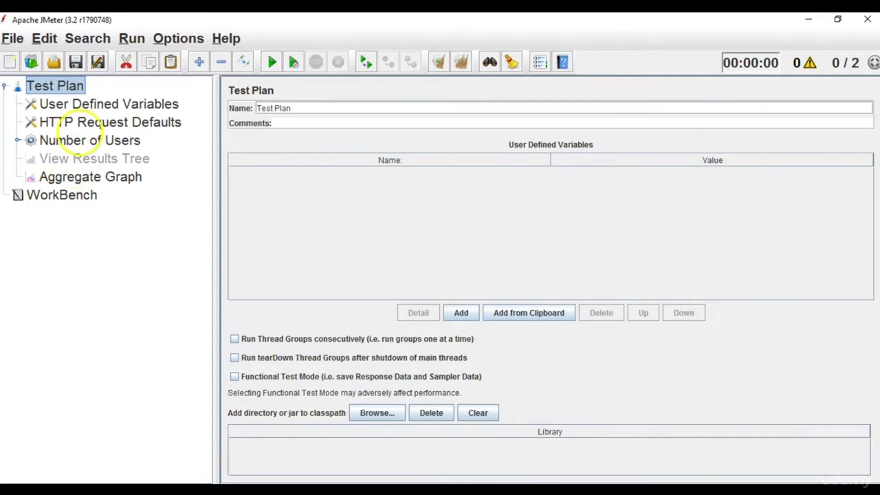
Review the Soap Request, Aggregate Graph and View Results Tree nodes, ending on Number of Users.
{"action": "left_click", "coordinate": [96, 141]}
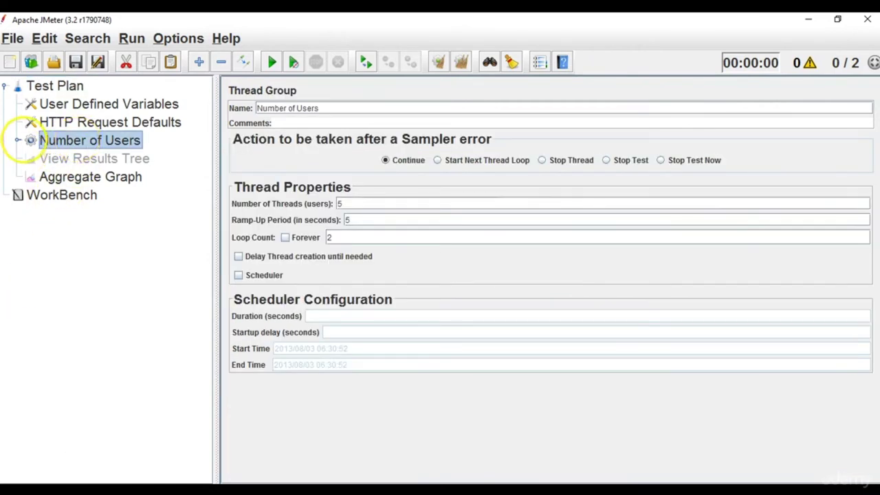
{"action": "left_click", "coordinate": [17, 140]}
{"action": "left_click", "coordinate": [62, 157]}
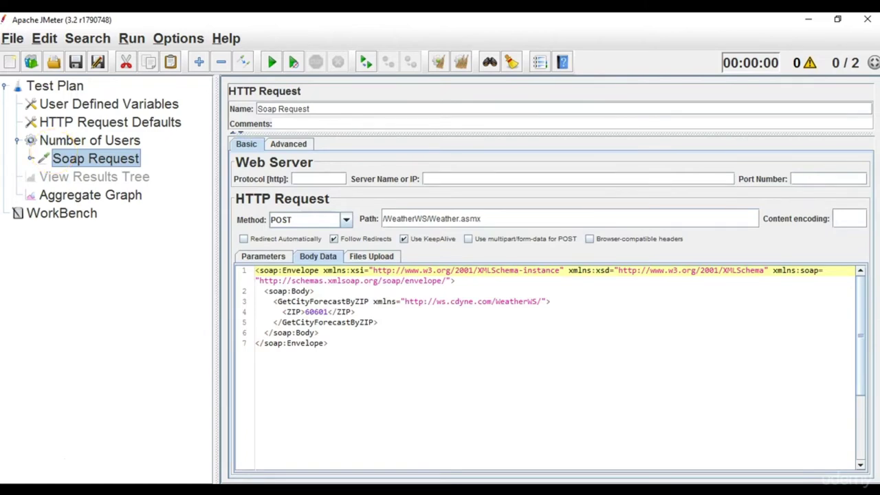
{"action": "left_click", "coordinate": [75, 194]}
{"action": "left_click", "coordinate": [75, 177]}
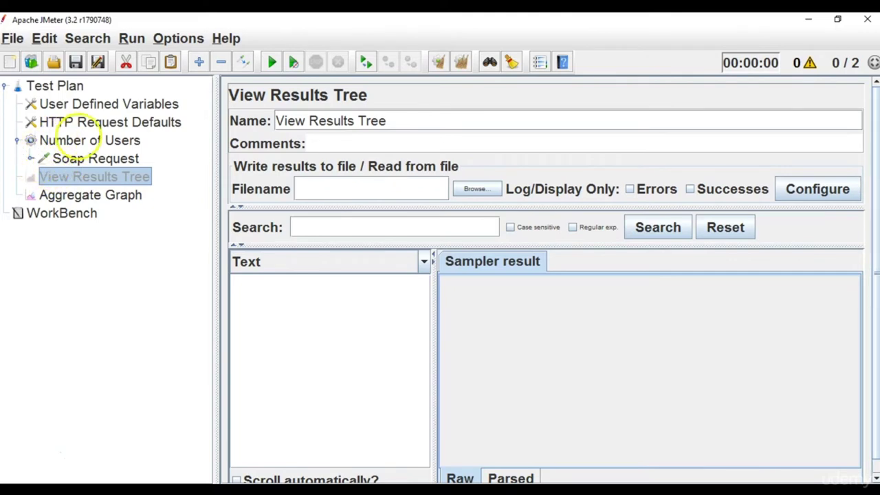
{"action": "left_click", "coordinate": [103, 140]}
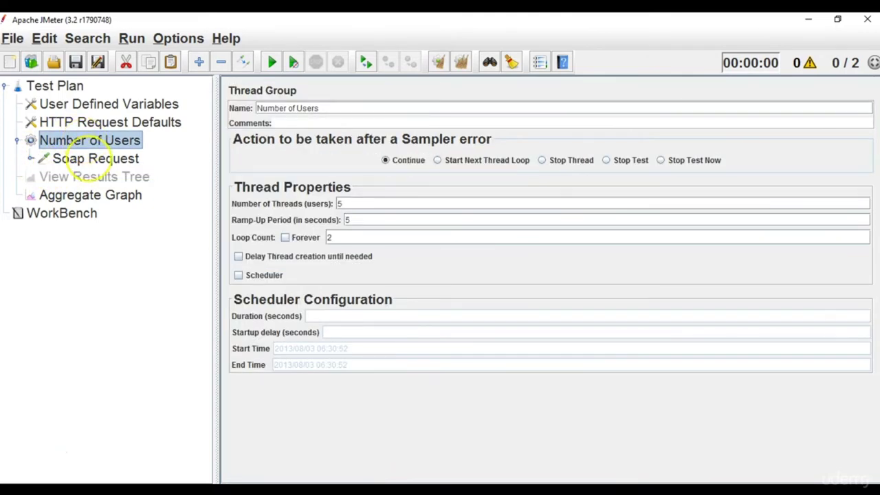
{"action": "left_click", "coordinate": [103, 159]}
{"action": "left_click", "coordinate": [96, 140]}
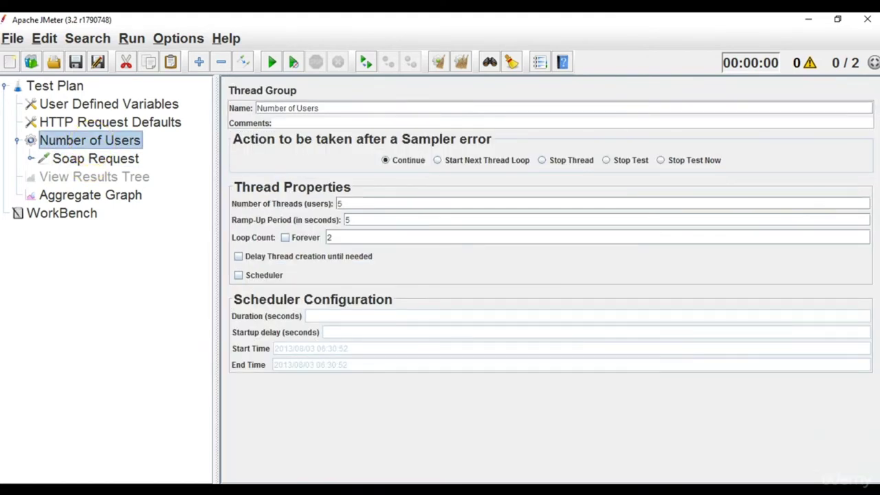
Add a Logic Controller > Once Only Controller to the Number of Users thread group.
{"action": "right_click", "coordinate": [92, 141]}
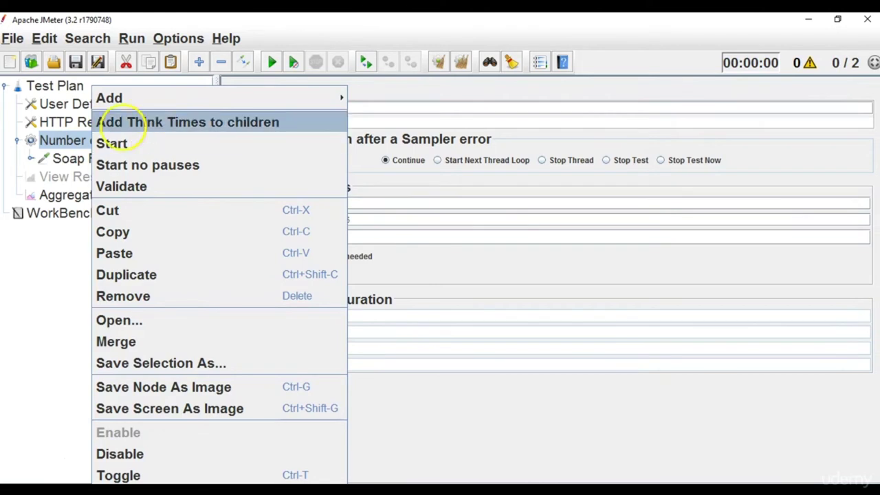
{"action": "mouse_move", "coordinate": [122, 96]}
{"action": "mouse_move", "coordinate": [371, 96]}
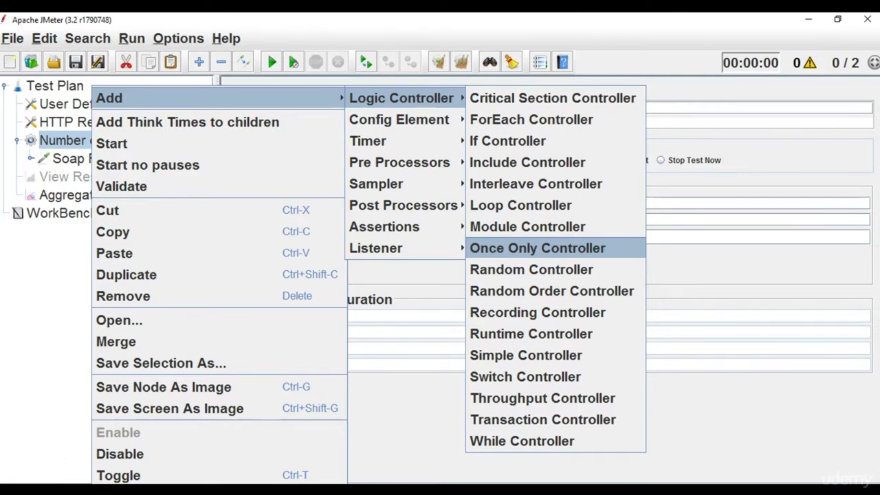
{"action": "left_click", "coordinate": [537, 249]}
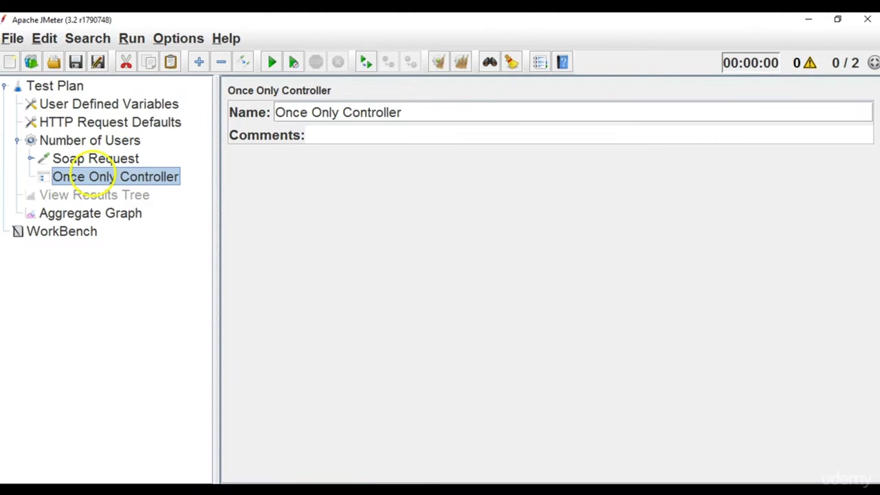
{"action": "left_click", "coordinate": [90, 141]}
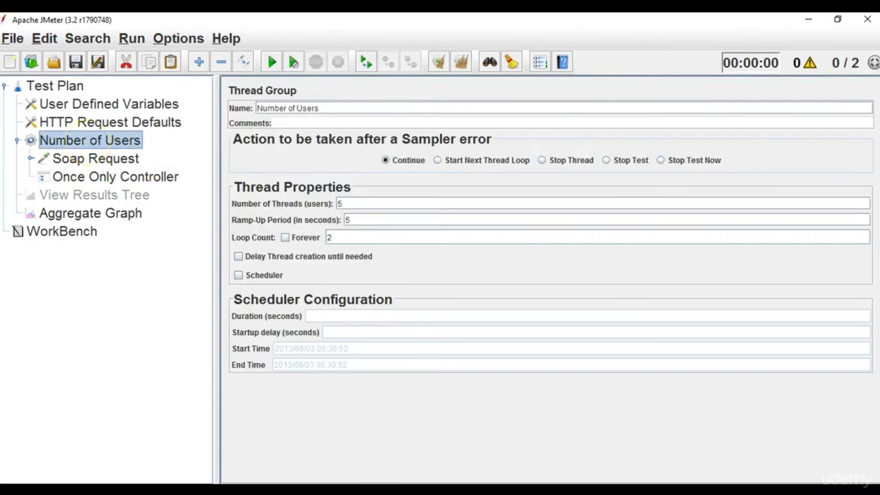
Drag the Soap Request, with its header manager and assertion, into the Once Only Controller.
{"action": "left_click", "coordinate": [91, 157]}
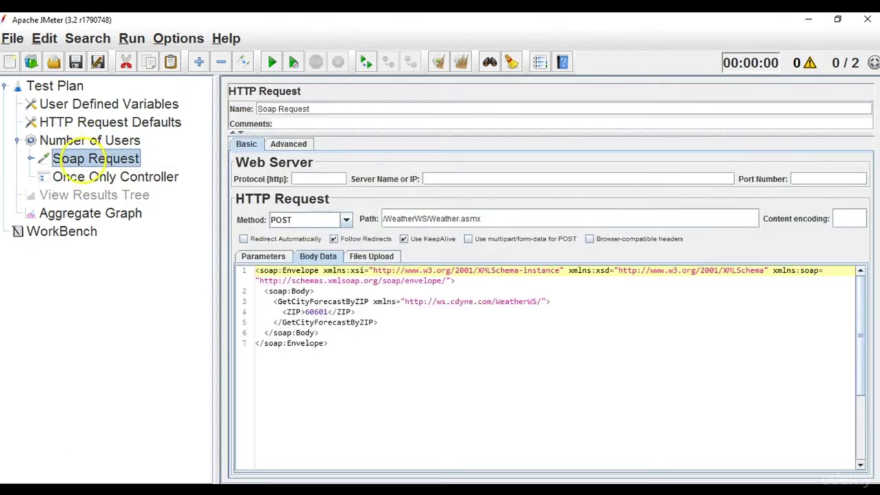
{"action": "left_click", "coordinate": [82, 177]}
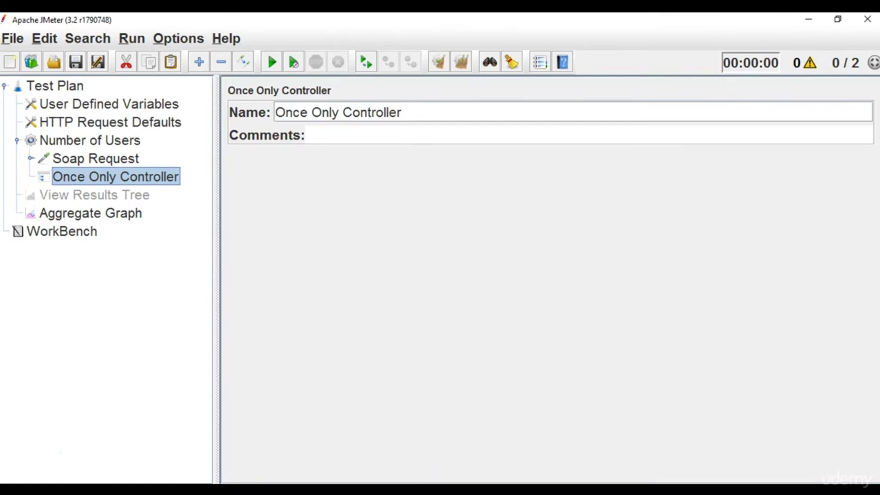
{"action": "left_click_drag", "start_coordinate": [153, 174], "coordinate": [110, 162]}
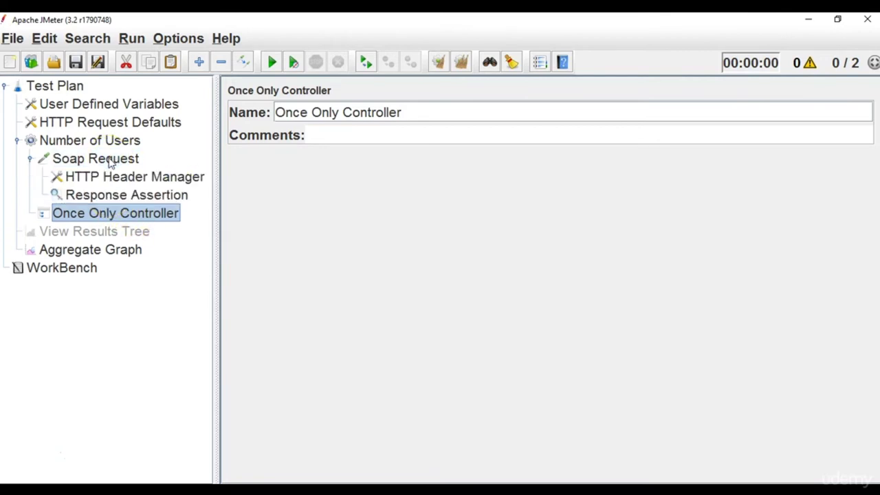
{"action": "left_click_drag", "start_coordinate": [113, 210], "coordinate": [74, 161]}
{"action": "left_click", "coordinate": [75, 161]}
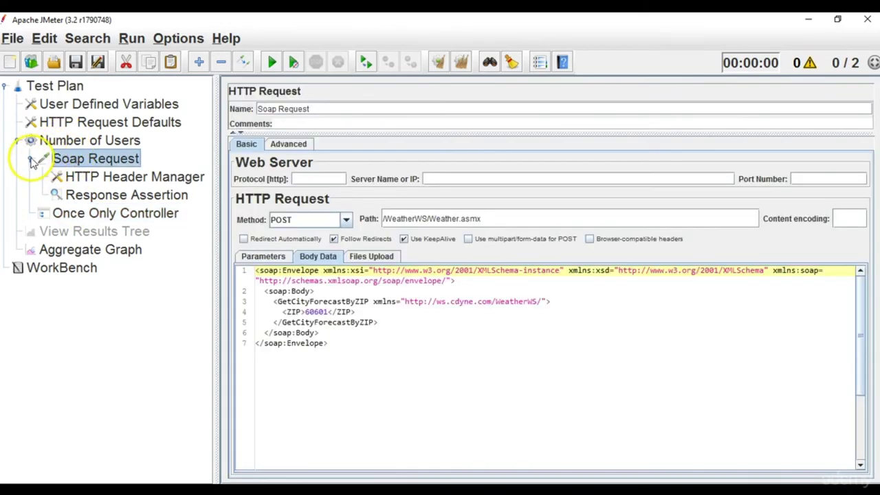
{"action": "left_click", "coordinate": [30, 158]}
{"action": "left_click_drag", "start_coordinate": [76, 161], "coordinate": [103, 179]}
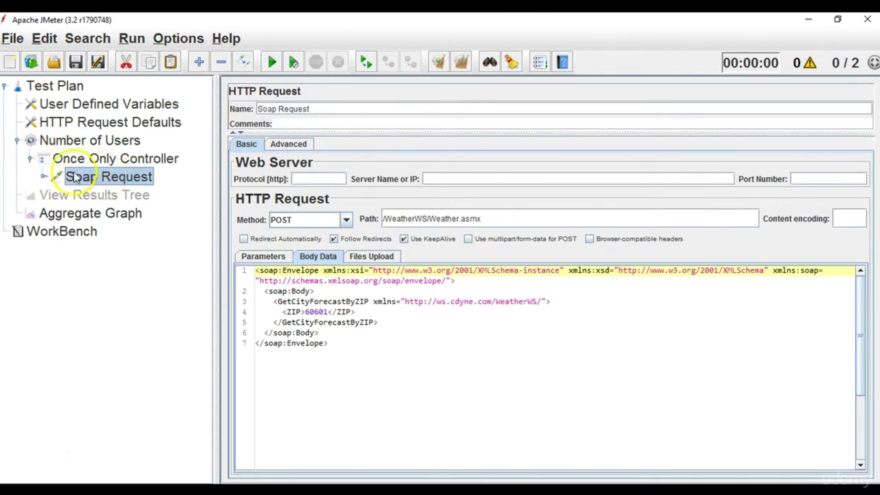
{"action": "left_click", "coordinate": [43, 177]}
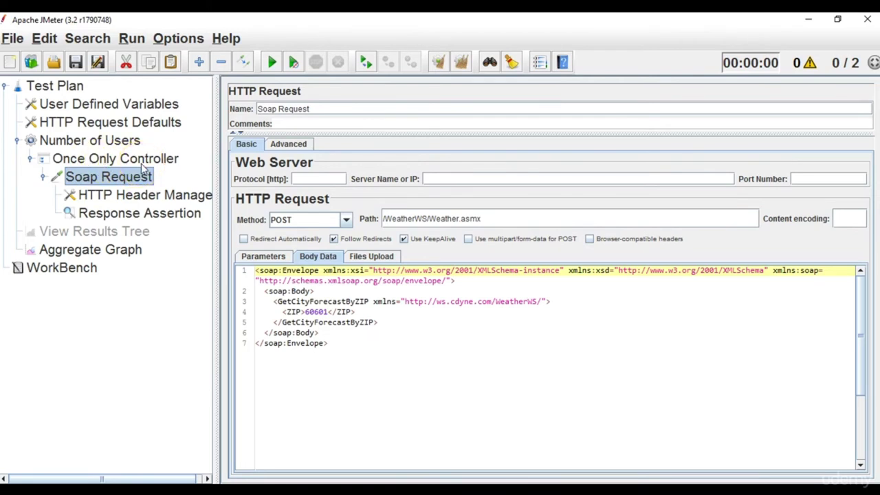
Check the Number of Users group, Once Only Controller and Soap Request settings.
{"action": "left_click", "coordinate": [81, 142]}
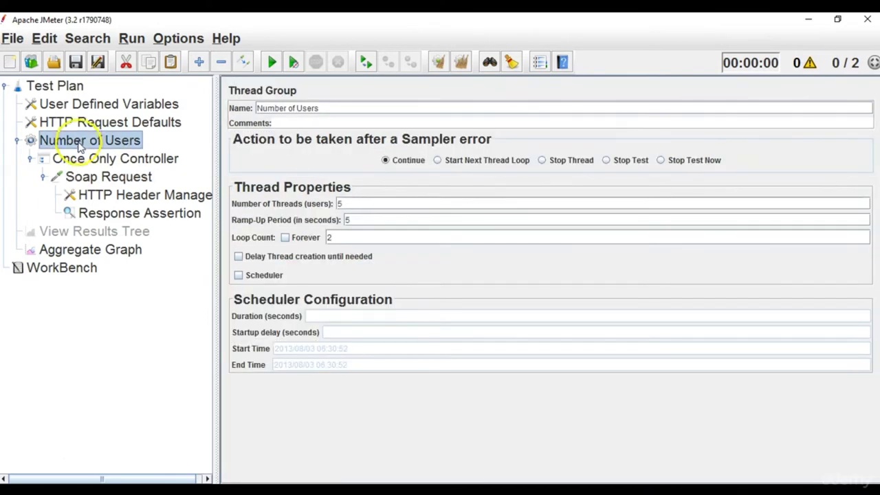
{"action": "left_click", "coordinate": [81, 161]}
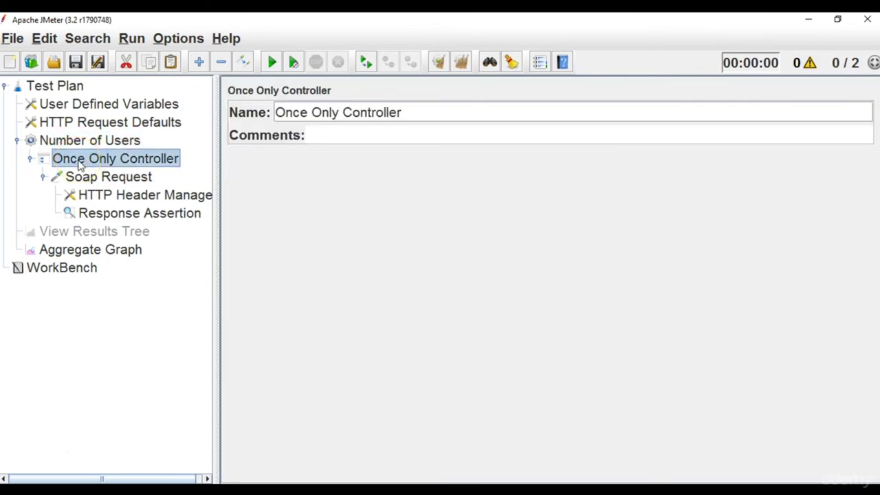
{"action": "left_click", "coordinate": [77, 177]}
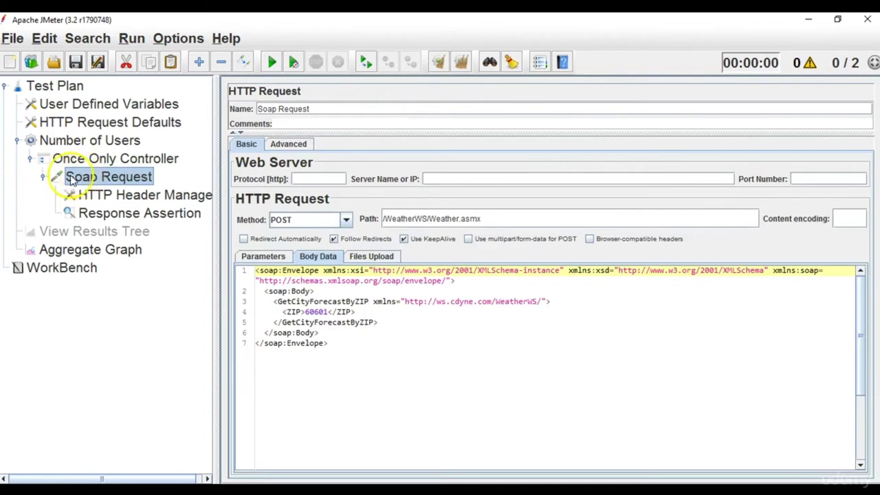
{"action": "left_click", "coordinate": [43, 177]}
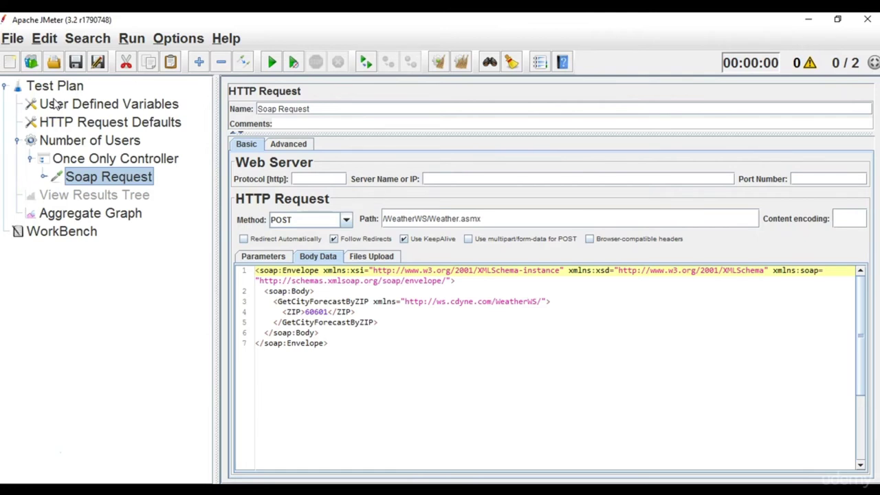
Review the User Defined Variables and HTTP Request Defaults, then the Soap Request's /WeatherWS/Weather.asmx body.
{"action": "left_click", "coordinate": [58, 91]}
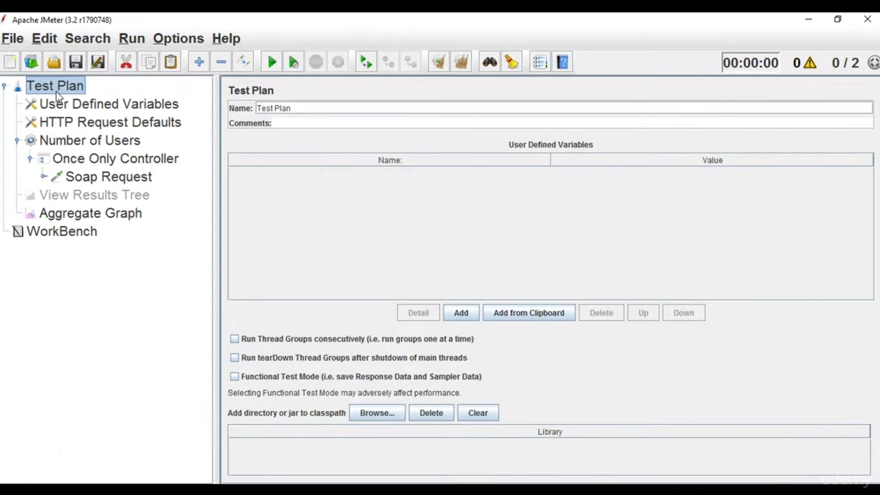
{"action": "left_click", "coordinate": [72, 122]}
{"action": "left_click", "coordinate": [73, 110]}
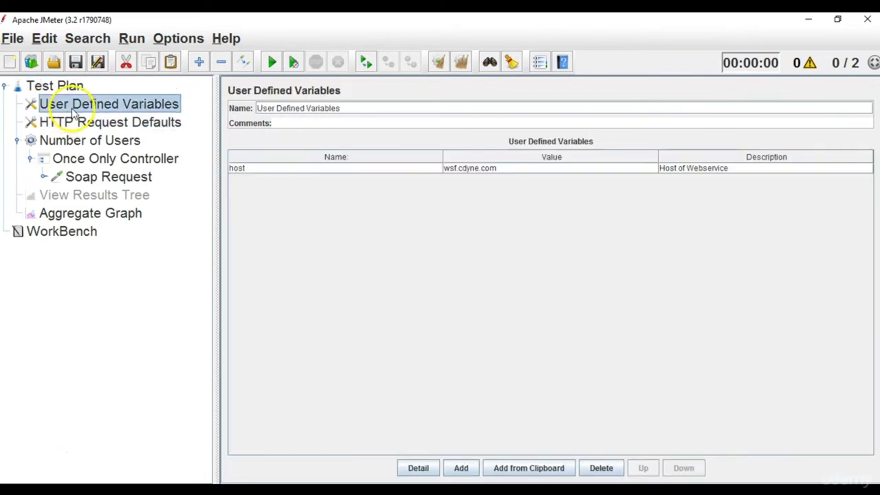
{"action": "left_click", "coordinate": [73, 122]}
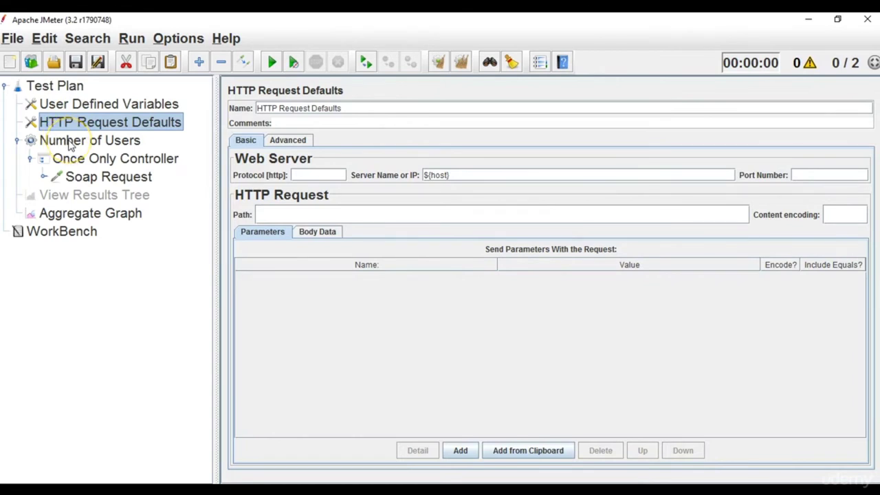
{"action": "left_click", "coordinate": [71, 143]}
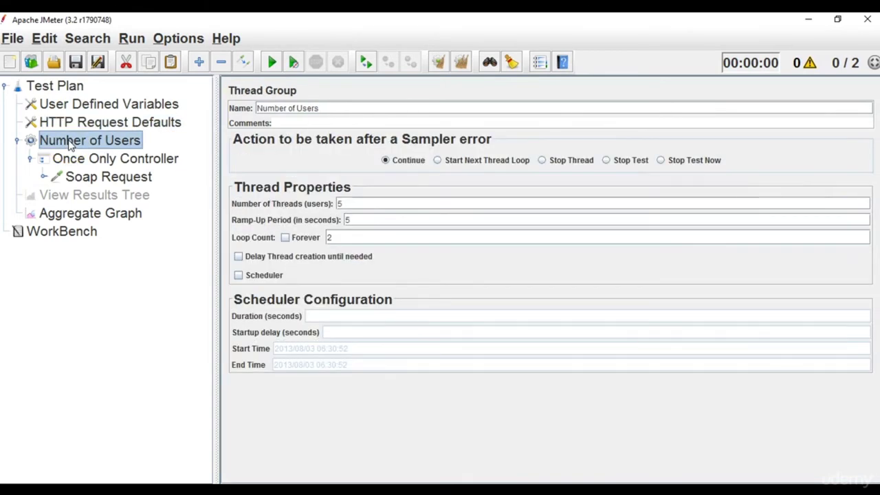
{"action": "left_click", "coordinate": [90, 160]}
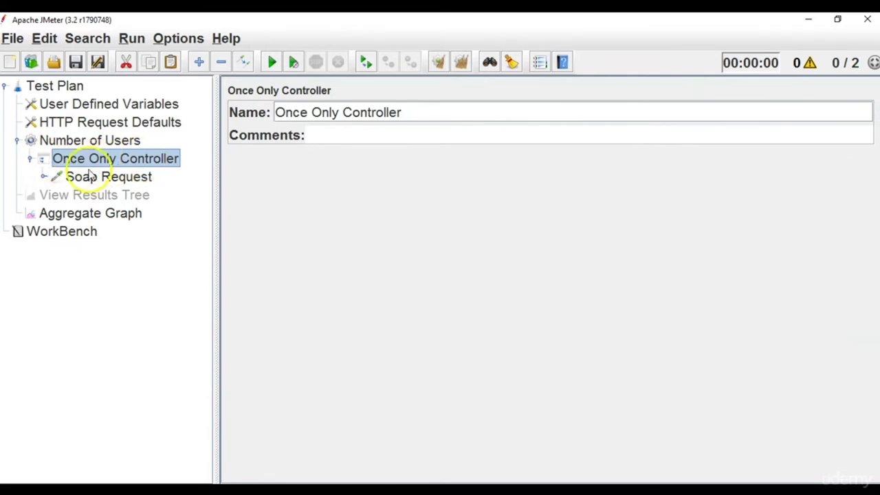
{"action": "left_click", "coordinate": [100, 178]}
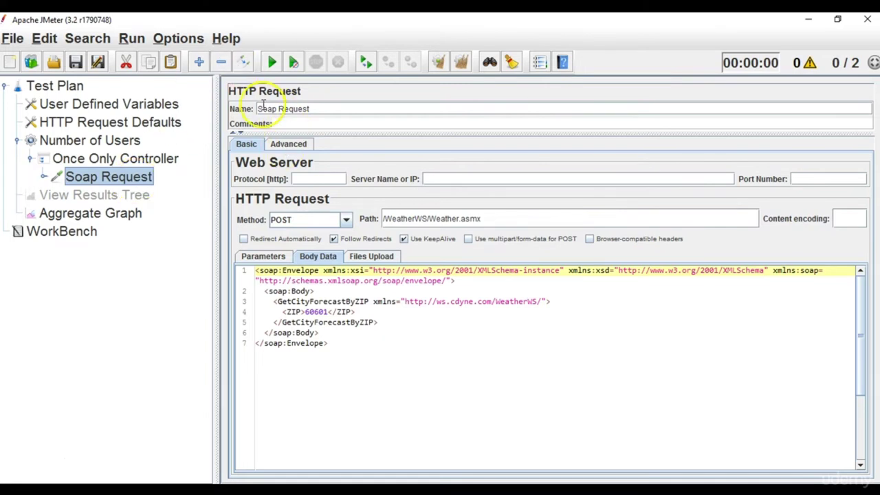
Add an HTTP Request sampler under the Once Only Controller.
{"action": "left_click", "coordinate": [146, 163]}
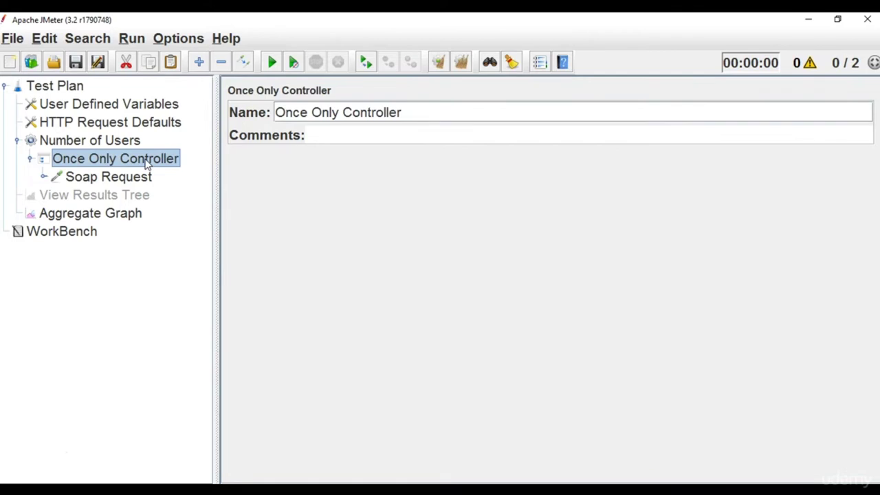
{"action": "right_click", "coordinate": [147, 162]}
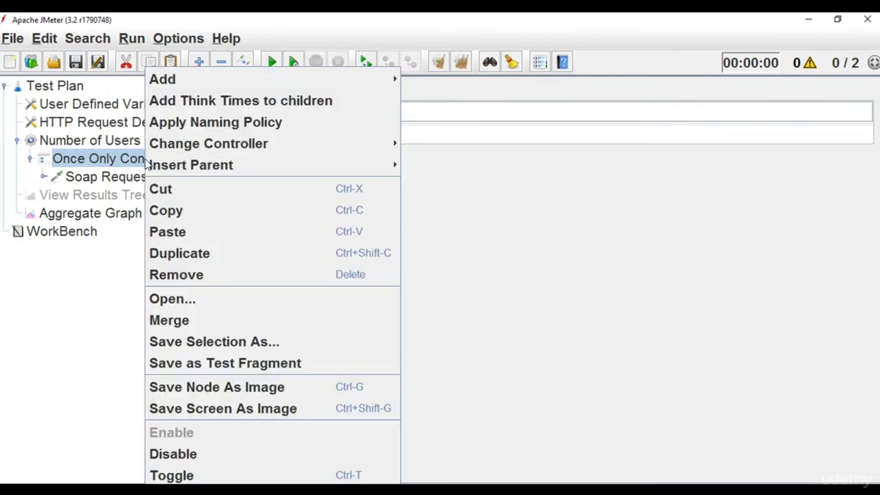
{"action": "mouse_move", "coordinate": [220, 83]}
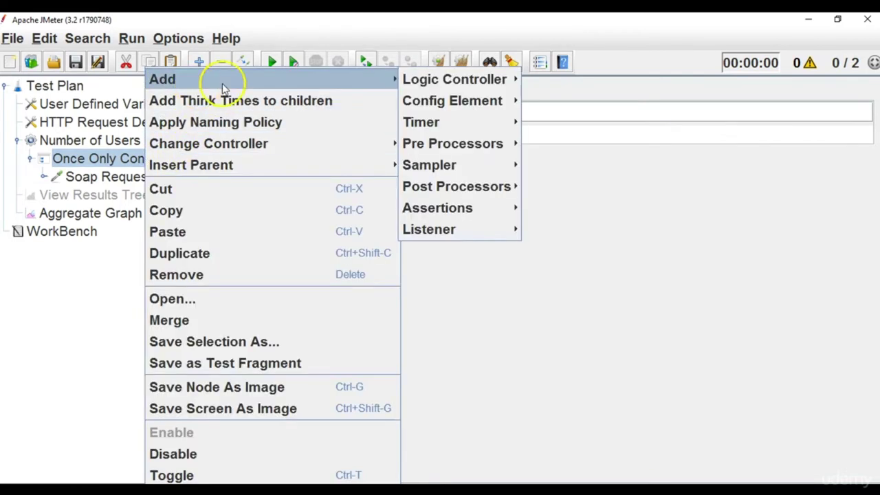
{"action": "mouse_move", "coordinate": [453, 91]}
{"action": "mouse_move", "coordinate": [457, 122]}
{"action": "mouse_move", "coordinate": [457, 167]}
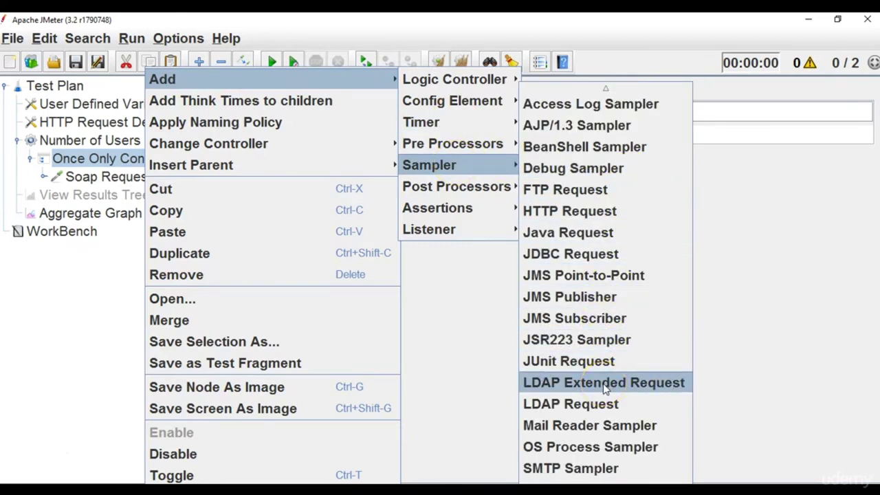
{"action": "mouse_move", "coordinate": [605, 480]}
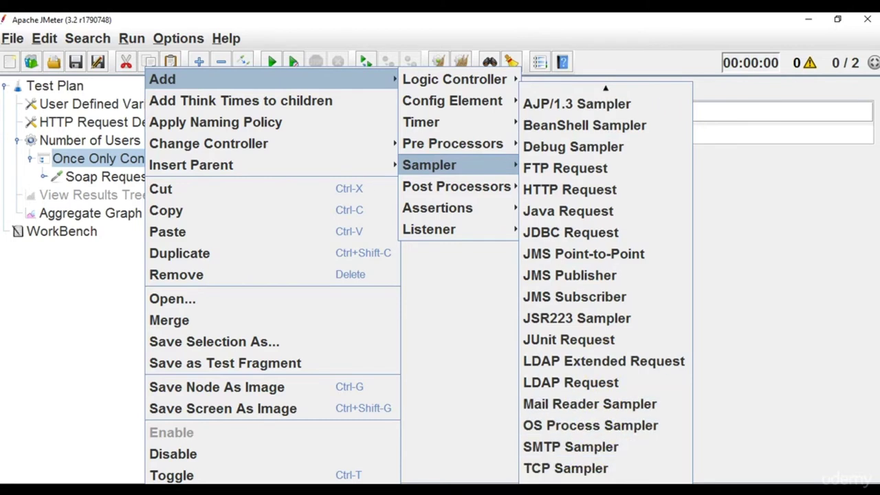
{"action": "left_click", "coordinate": [613, 199]}
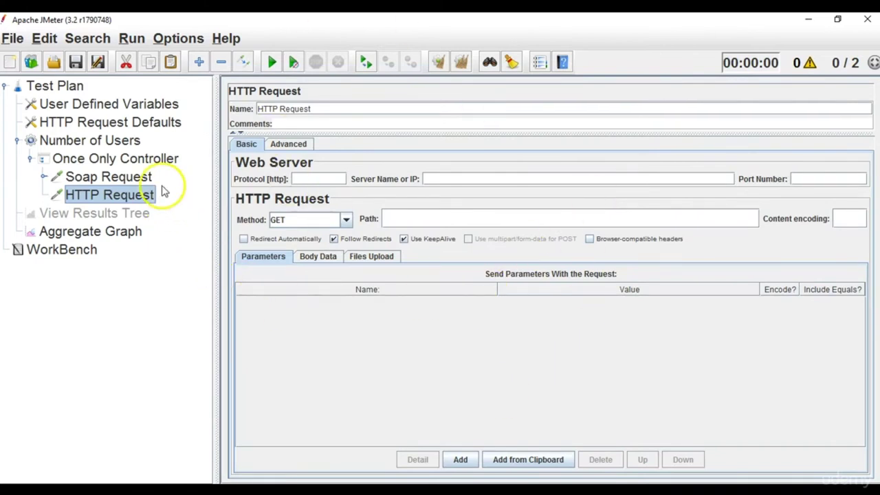
Delete the new HTTP Request sampler and confirm its removal.
{"action": "left_click", "coordinate": [143, 178]}
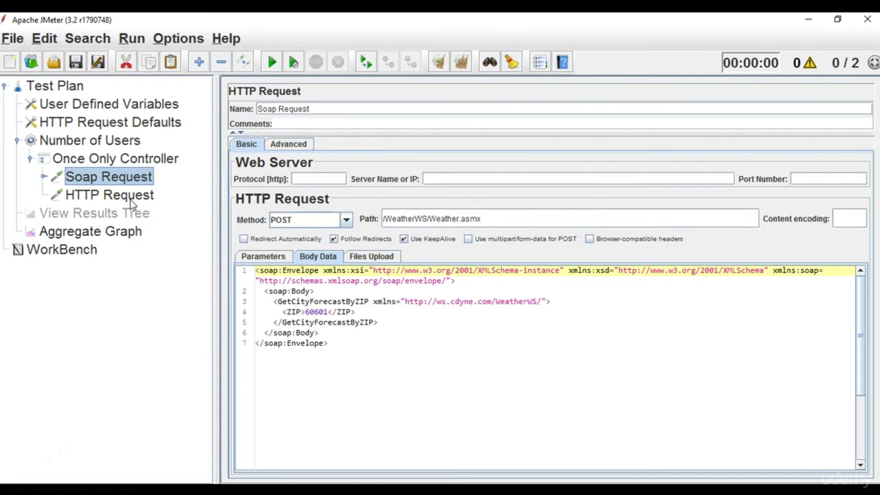
{"action": "left_click", "coordinate": [133, 200]}
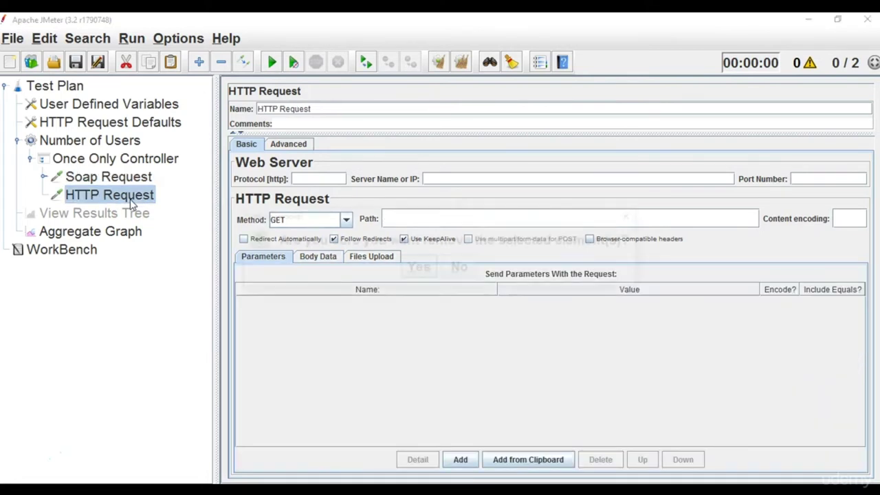
{"action": "key", "text": "Delete"}
{"action": "left_click", "coordinate": [408, 275]}
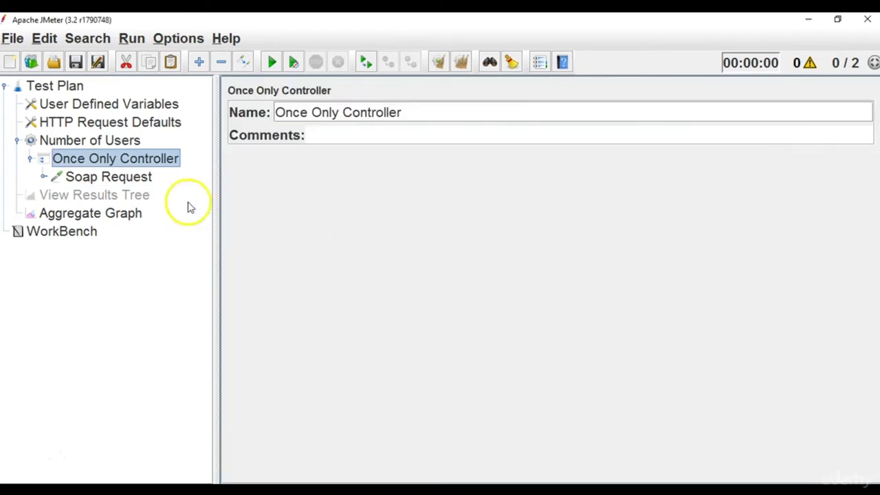
Confirm the Once Only Controller holds only Soap Request, then show Number of Users settings.
{"action": "left_click", "coordinate": [138, 176]}
{"action": "left_click", "coordinate": [138, 157]}
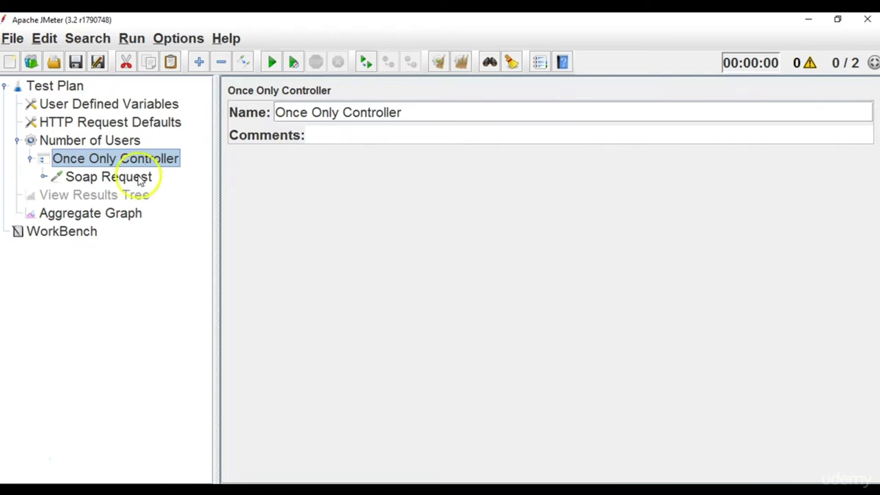
{"action": "left_click", "coordinate": [136, 180]}
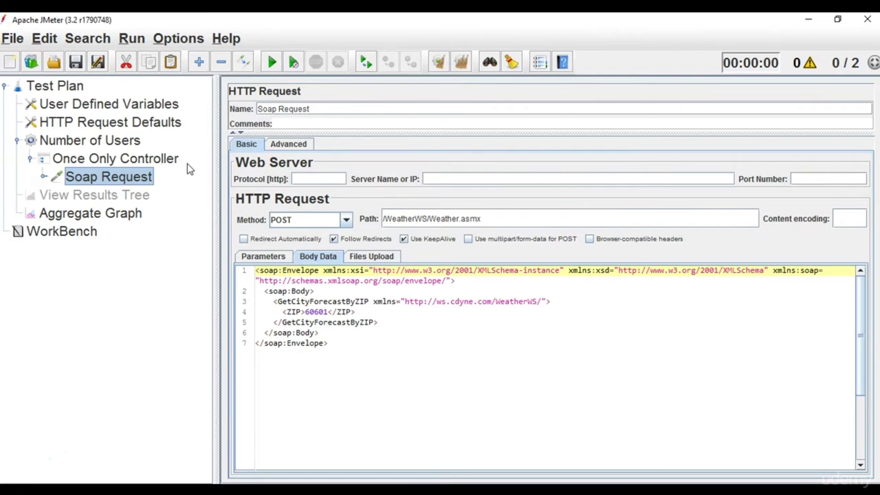
{"action": "left_click", "coordinate": [133, 144]}
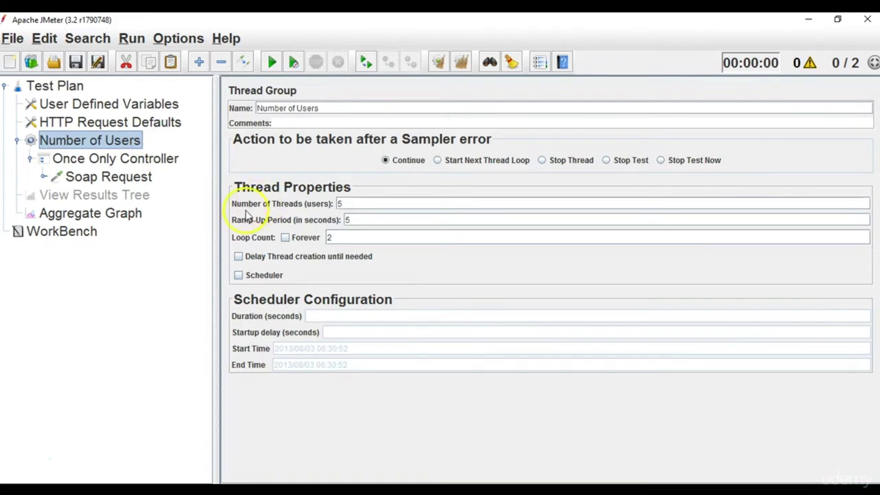
Set Number of Users to 2 threads with a 1-second ramp-up, keeping loop count 2.
{"action": "double_click", "coordinate": [354, 204]}
{"action": "type", "text": "2"}
{"action": "double_click", "coordinate": [363, 219]}
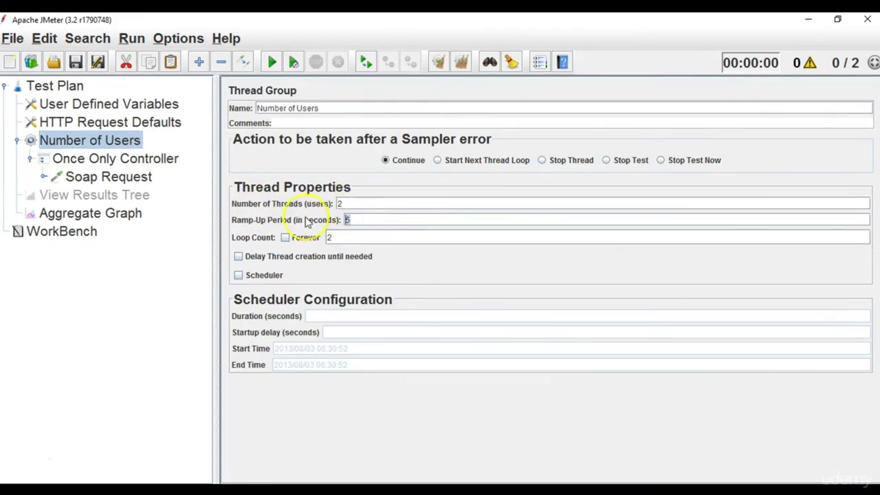
{"action": "type", "text": "1"}
{"action": "double_click", "coordinate": [332, 237]}
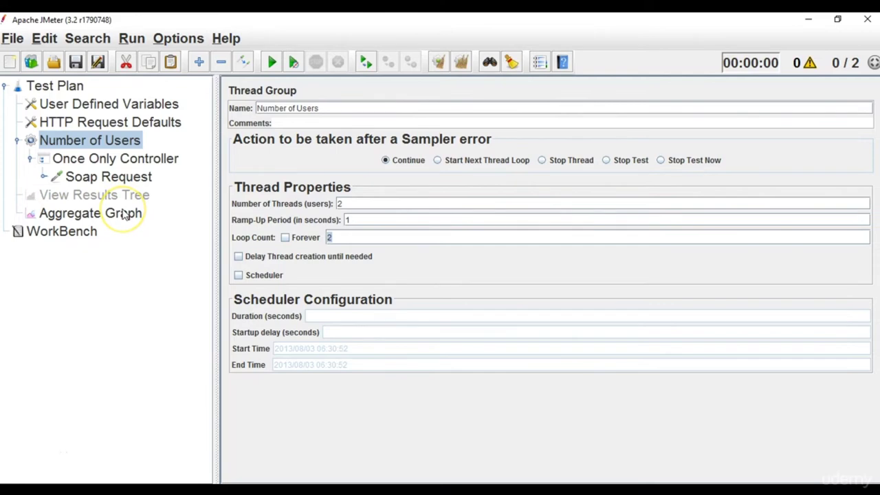
{"action": "left_click", "coordinate": [124, 215]}
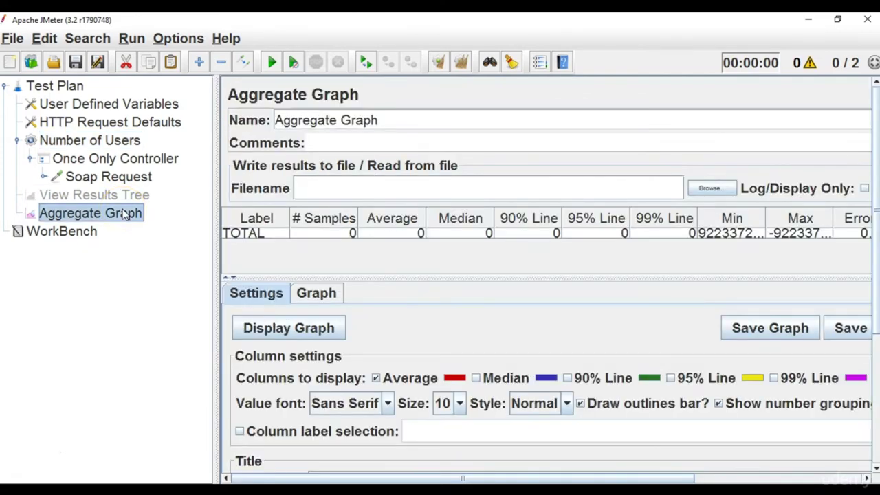
Disable the Aggregate Graph listener and enable View Results Tree.
{"action": "right_click", "coordinate": [124, 215]}
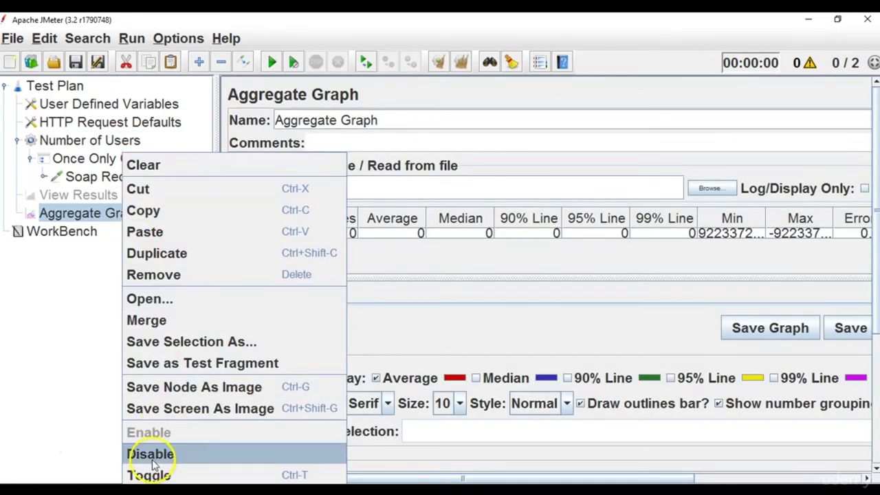
{"action": "left_click", "coordinate": [152, 465]}
{"action": "left_click", "coordinate": [124, 201]}
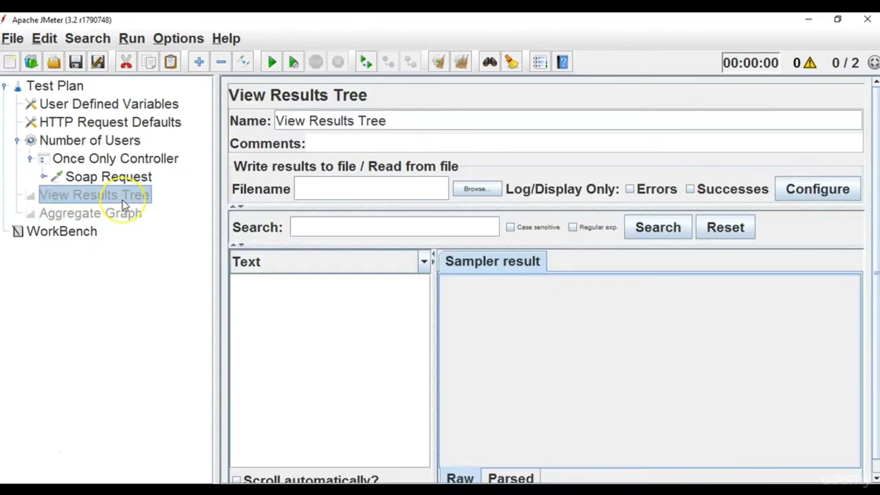
{"action": "right_click", "coordinate": [123, 203]}
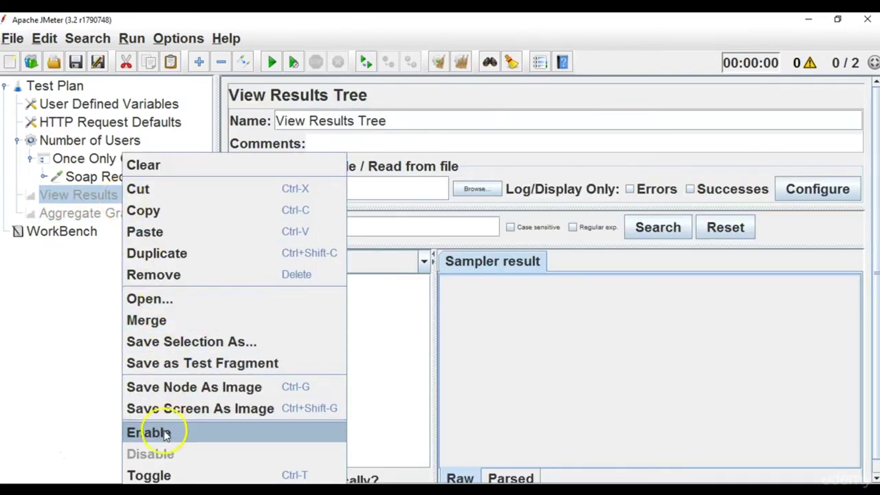
{"action": "left_click", "coordinate": [165, 435]}
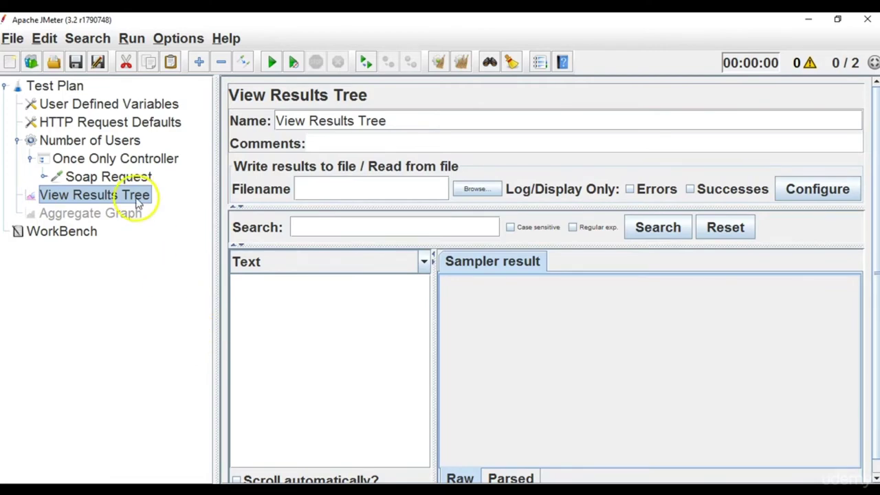
{"action": "left_click", "coordinate": [130, 178]}
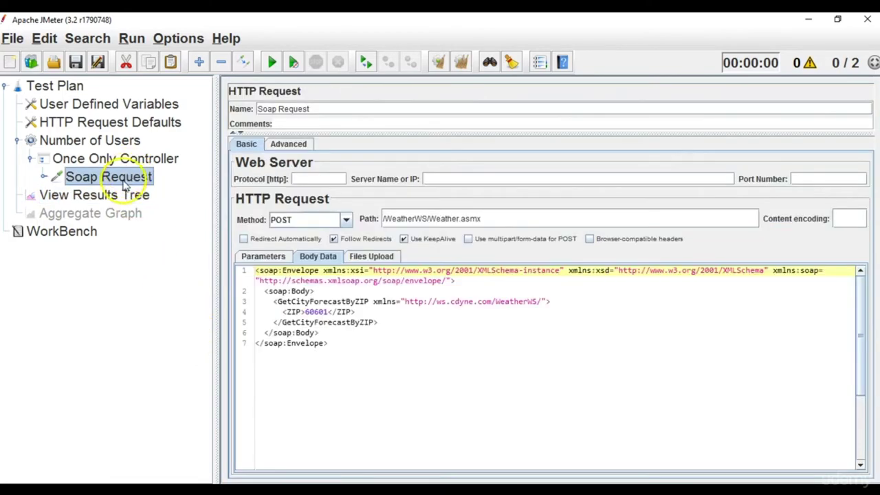
{"action": "left_click", "coordinate": [112, 200]}
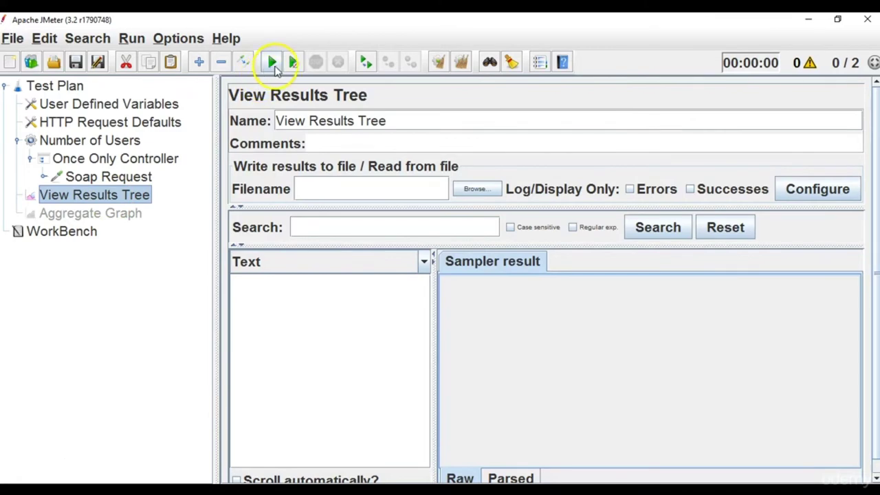
Run the test plan, saving it first as ControllerRequest.jmx.
{"action": "left_click", "coordinate": [274, 64]}
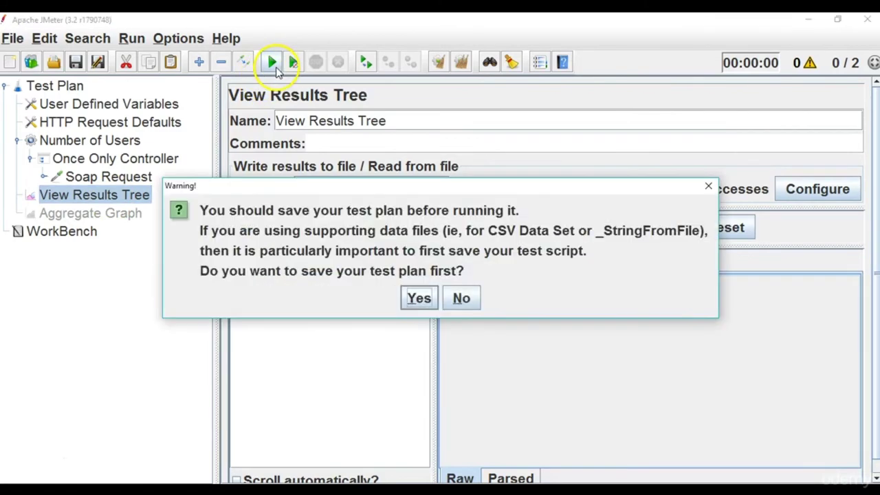
{"action": "left_click", "coordinate": [420, 297]}
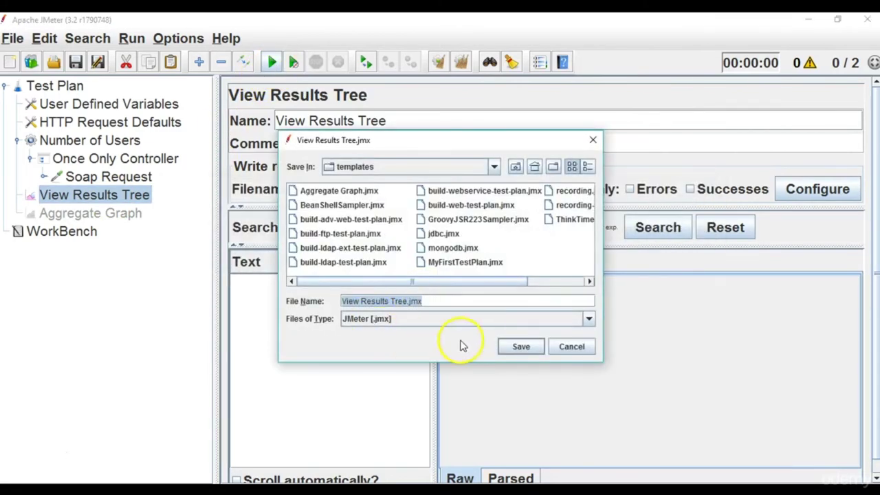
{"action": "left_click", "coordinate": [405, 301]}
{"action": "key", "text": "BackSpace"}
{"action": "key", "text": "BackSpace"}
{"action": "key", "text": "BackSpace"}
{"action": "key", "text": "BackSpace"}
{"action": "key", "text": "BackSpace"}
{"action": "key", "text": "BackSpace"}
{"action": "key", "text": "BackSpace"}
{"action": "key", "text": "BackSpace"}
{"action": "key", "text": "BackSpace"}
{"action": "key", "text": "BackSpace"}
{"action": "key", "text": "BackSpace"}
{"action": "key", "text": "BackSpace"}
{"action": "key", "text": "BackSpace"}
{"action": "key", "text": "BackSpace"}
{"action": "key", "text": "BackSpace"}
{"action": "key", "text": "BackSpace"}
{"action": "key", "text": "BackSpace"}
{"action": "type", "text": "Contr"}
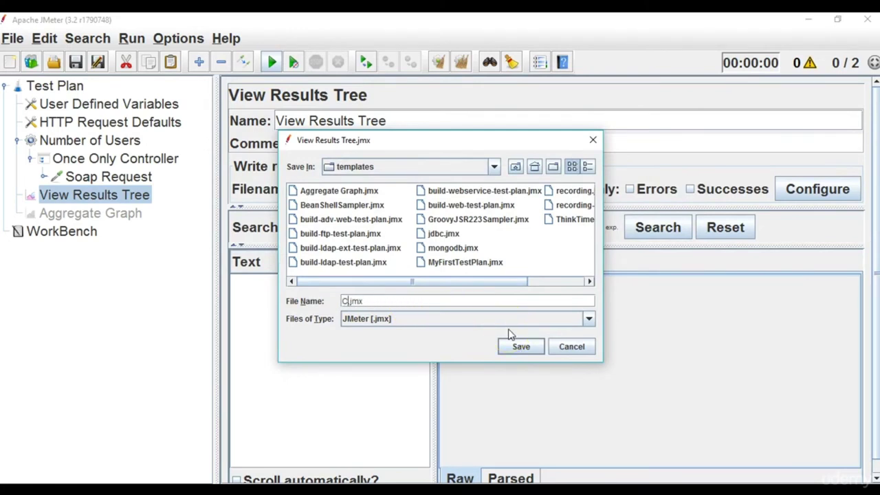
{"action": "type", "text": "ollerRequest"}
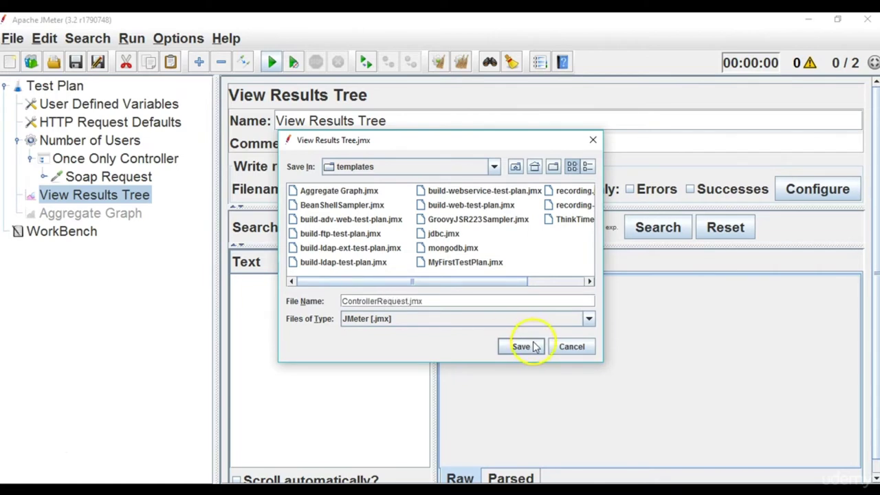
{"action": "left_click", "coordinate": [522, 350]}
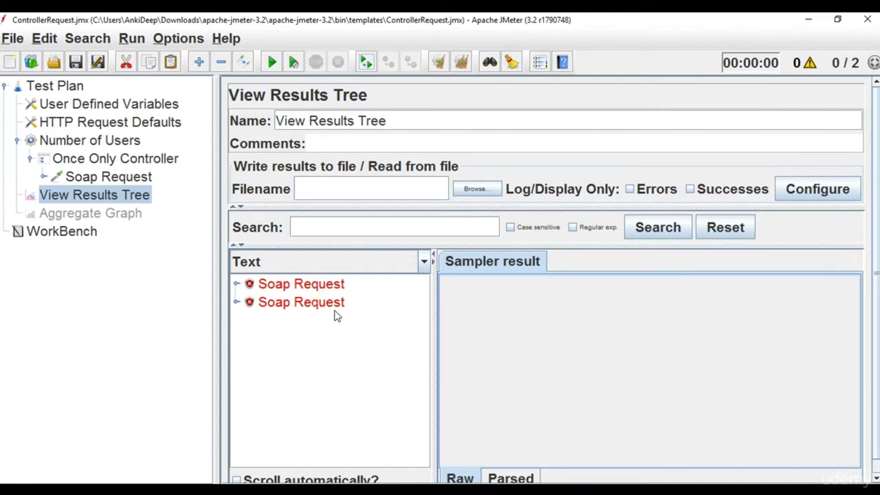
Change the Number of Users thread group's Loop Count from 2 to 10.
{"action": "left_click", "coordinate": [140, 165]}
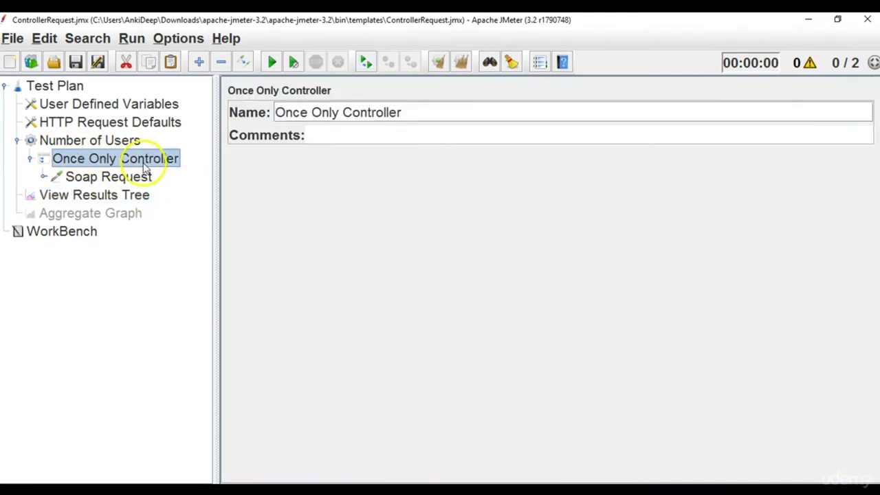
{"action": "left_click", "coordinate": [121, 142]}
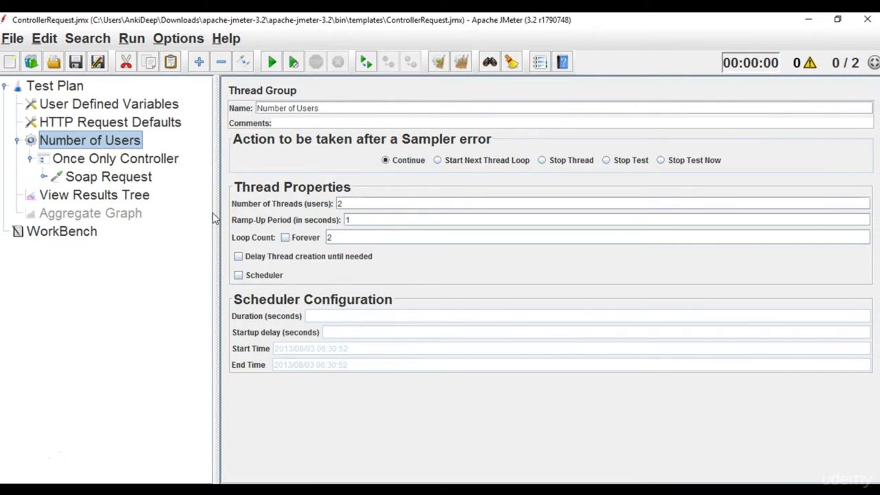
{"action": "left_click_drag", "start_coordinate": [352, 237], "coordinate": [284, 237]}
{"action": "type", "text": "10"}
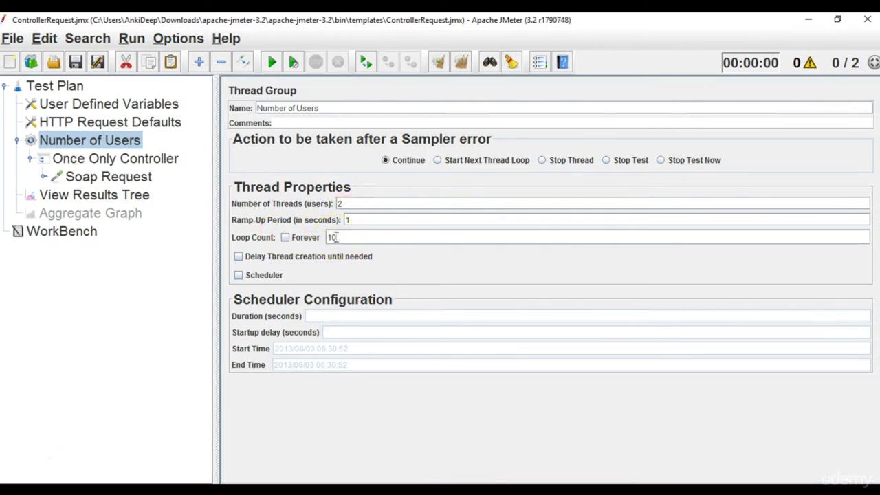
Clear the View Results Tree results and rerun the test with the 10-loop setting.
{"action": "left_click", "coordinate": [121, 195]}
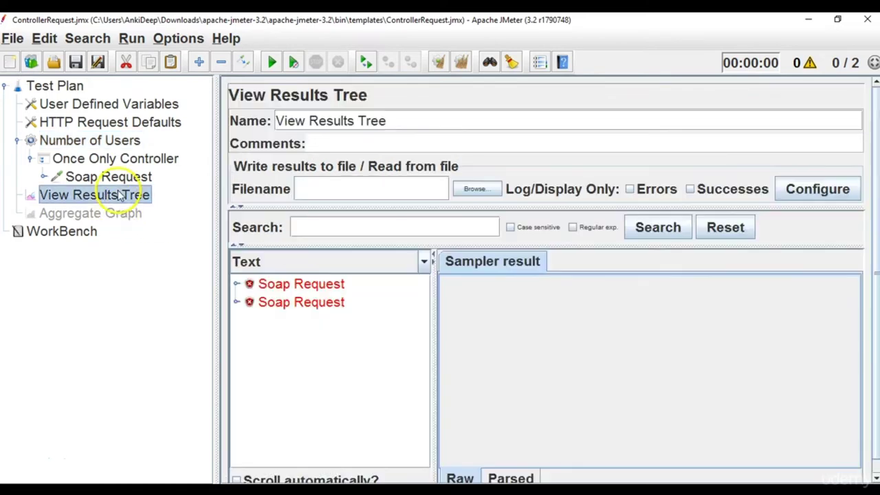
{"action": "left_click", "coordinate": [462, 61]}
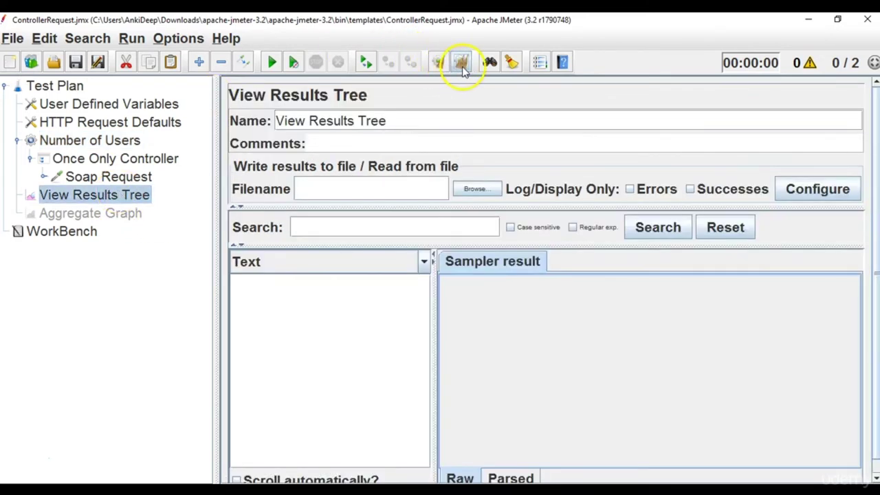
{"action": "left_click", "coordinate": [277, 58]}
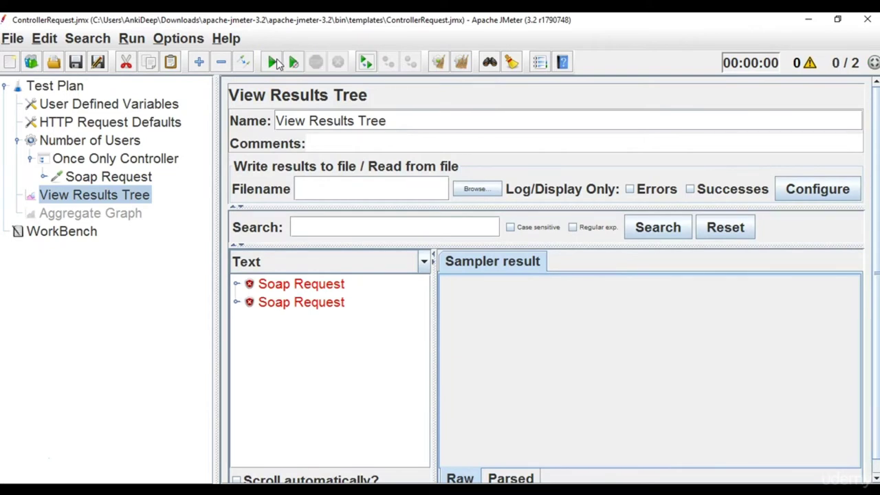
{"action": "left_click", "coordinate": [122, 139]}
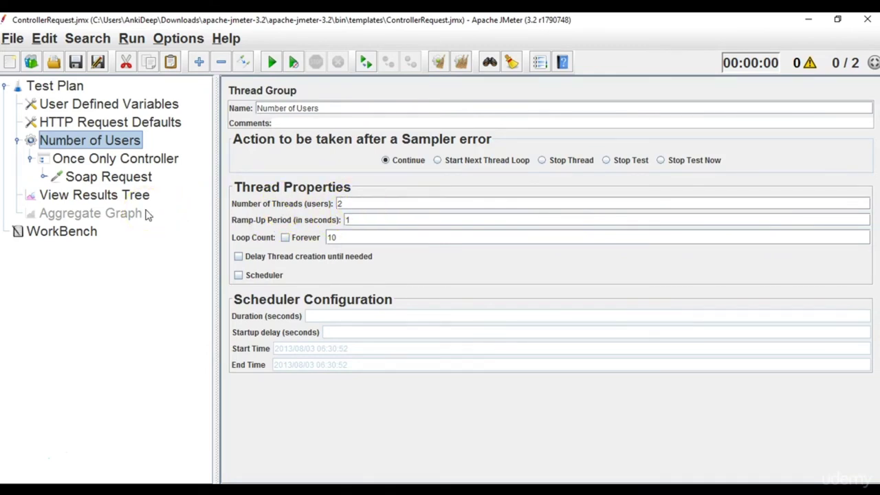
{"action": "left_click", "coordinate": [138, 161]}
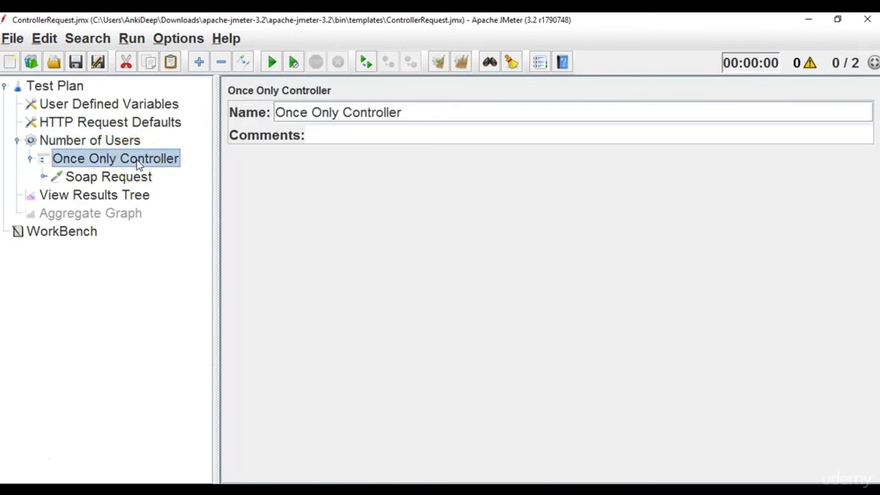
{"action": "left_click", "coordinate": [135, 178]}
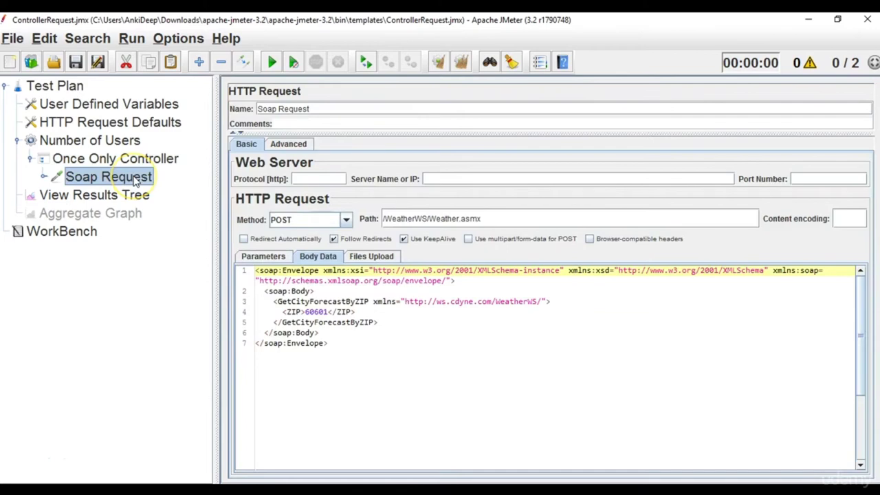
{"action": "left_click", "coordinate": [116, 212]}
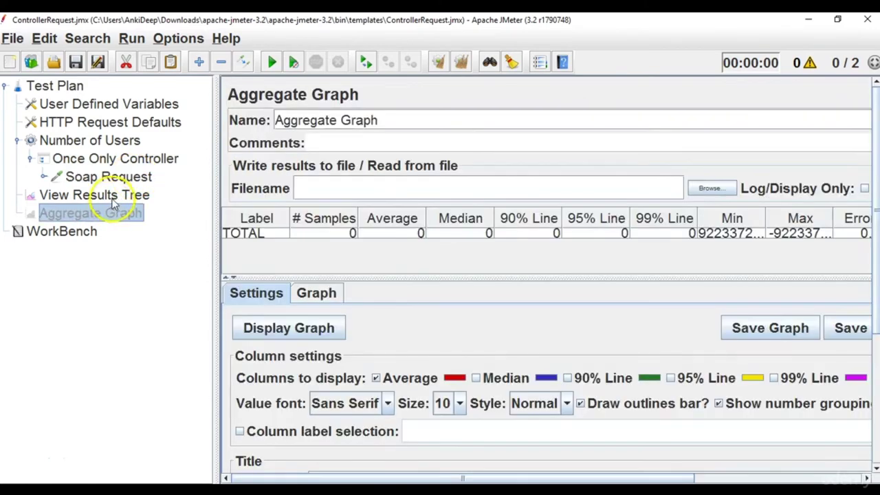
{"action": "left_click", "coordinate": [112, 200]}
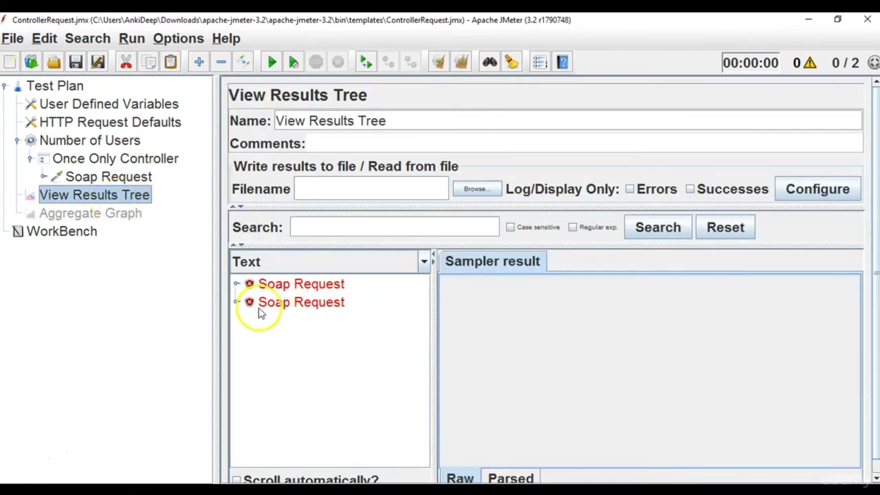
{"action": "left_click", "coordinate": [117, 140]}
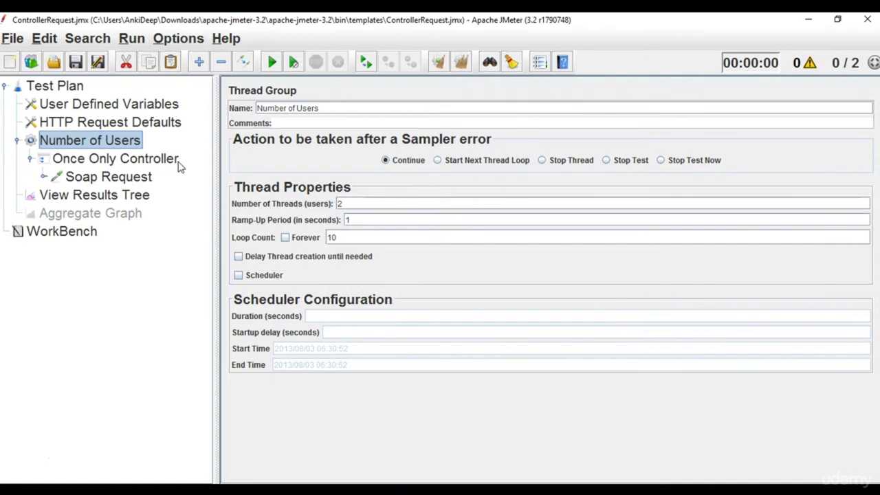
{"action": "left_click", "coordinate": [146, 176]}
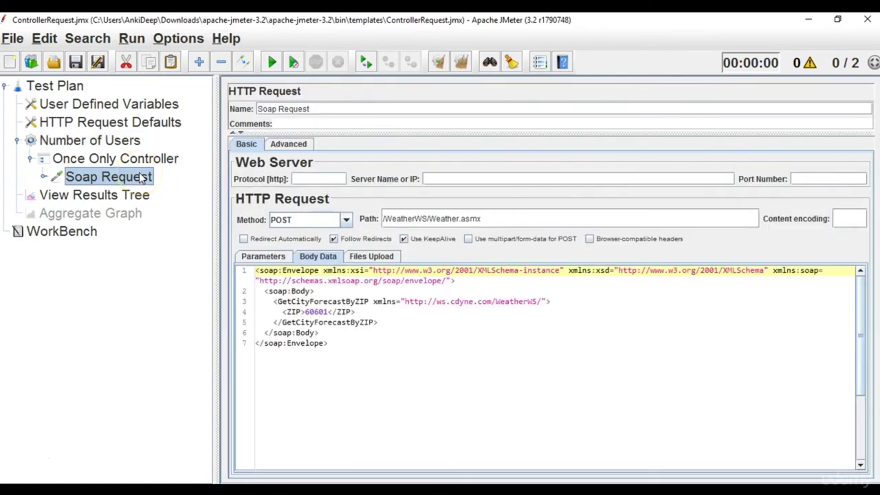
{"action": "left_click", "coordinate": [128, 196]}
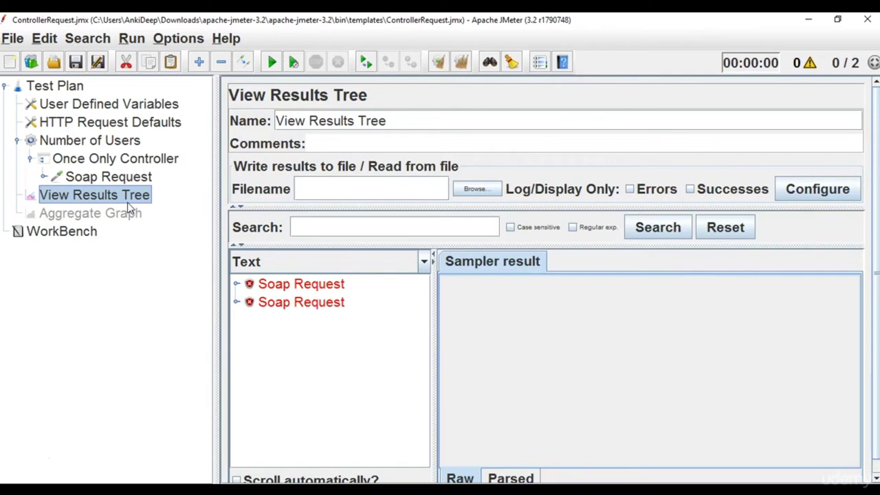
{"action": "left_click", "coordinate": [127, 159]}
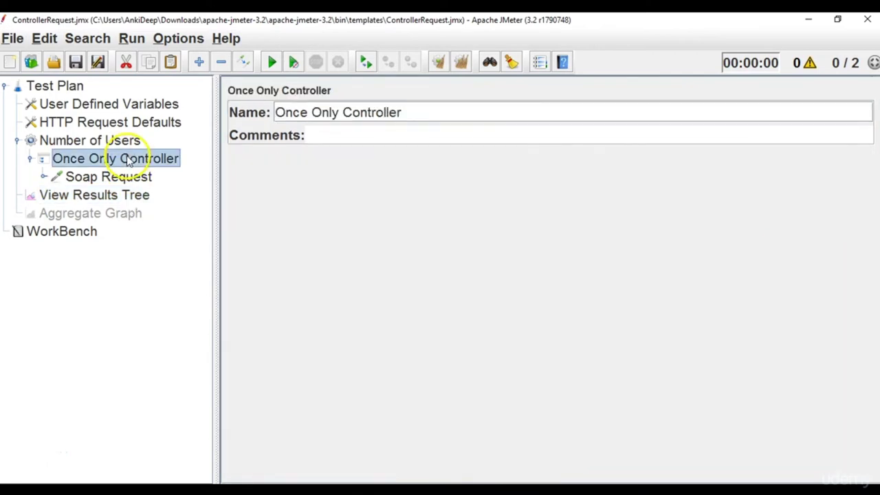
{"action": "left_click", "coordinate": [123, 140]}
{"action": "right_click", "coordinate": [124, 140]}
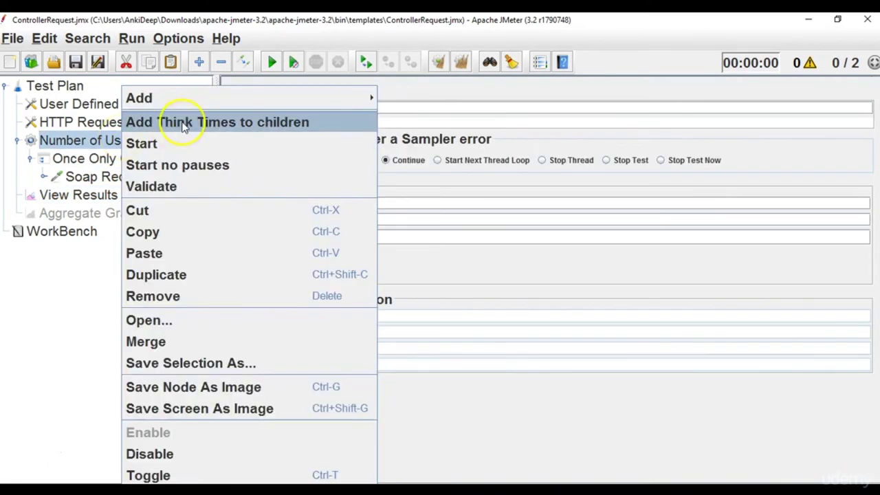
{"action": "mouse_move", "coordinate": [352, 101]}
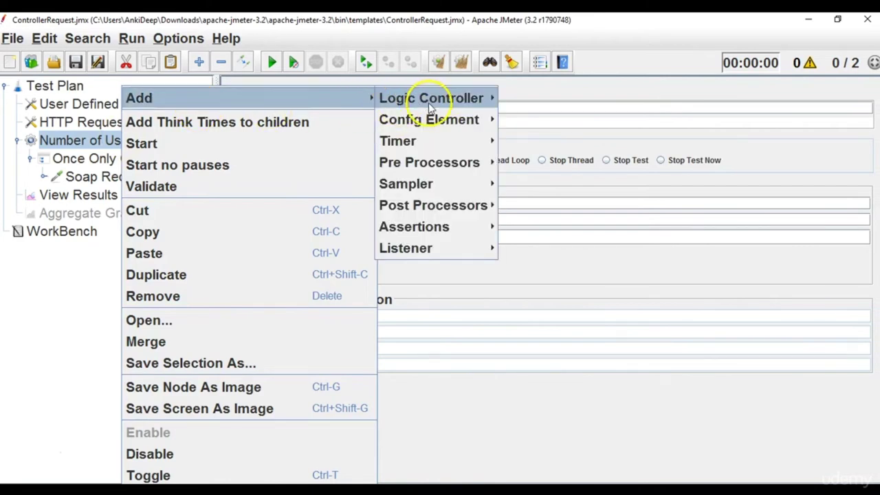
{"action": "mouse_move", "coordinate": [432, 98]}
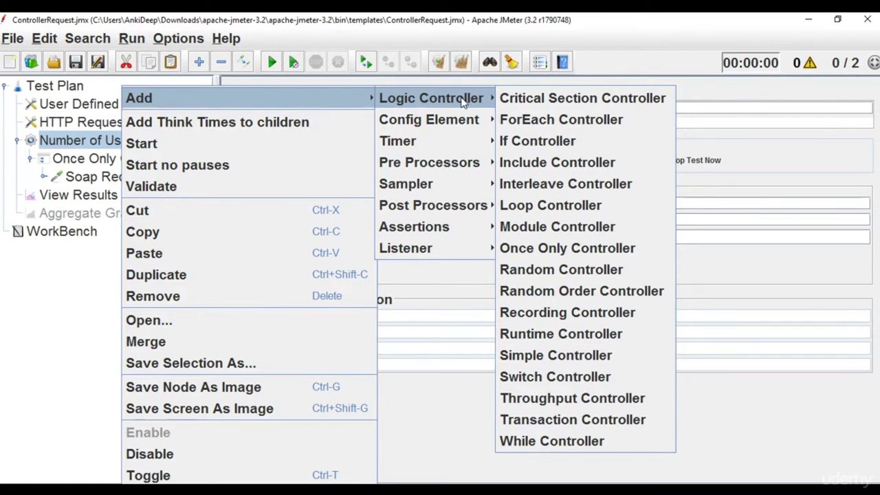
{"action": "mouse_move", "coordinate": [457, 183]}
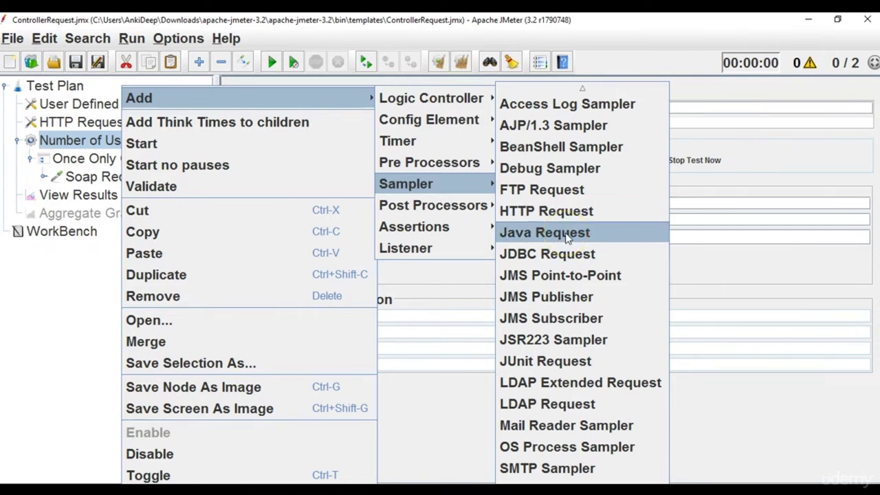
{"action": "left_click", "coordinate": [46, 314]}
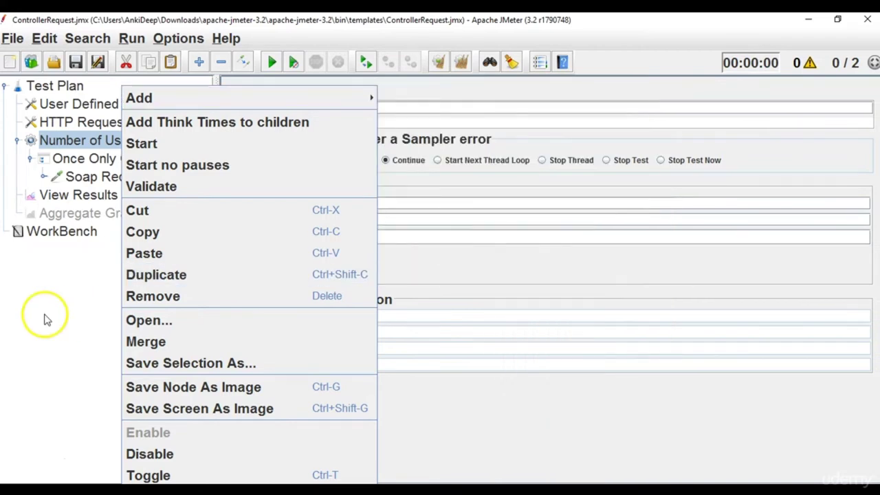
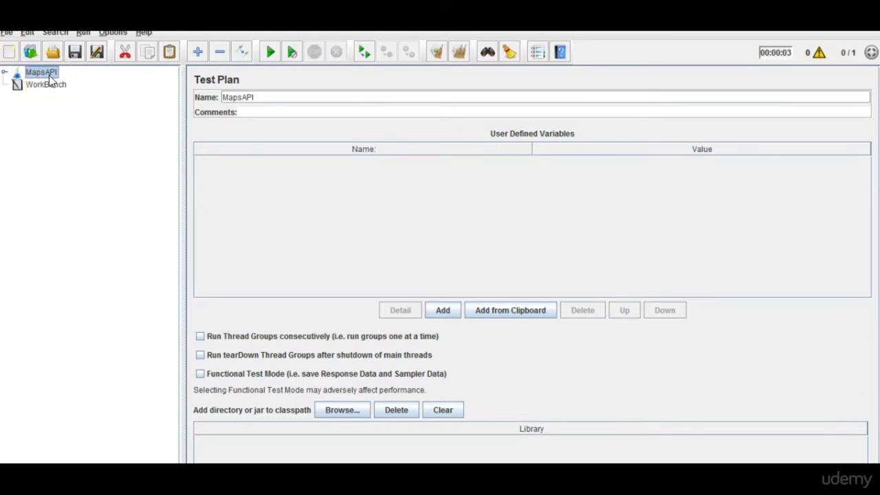
Expand MapsAPI, MapsAPI-ThreadGroup and the Simple Controller, and review GetRequestForMapsAPI.
{"action": "left_click", "coordinate": [5, 72]}
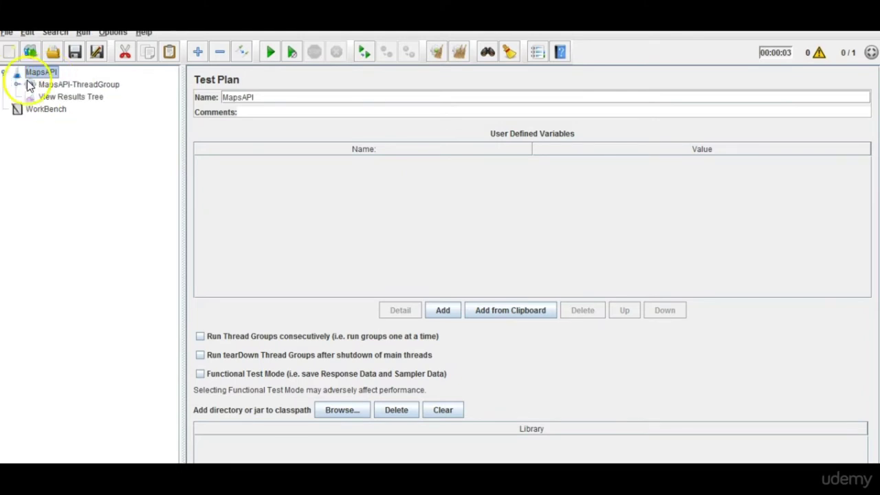
{"action": "left_click", "coordinate": [62, 84]}
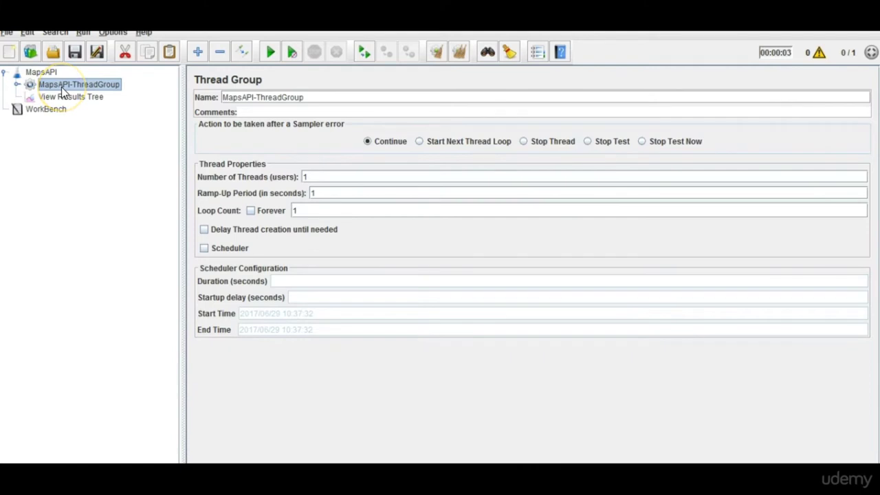
{"action": "left_click", "coordinate": [16, 84]}
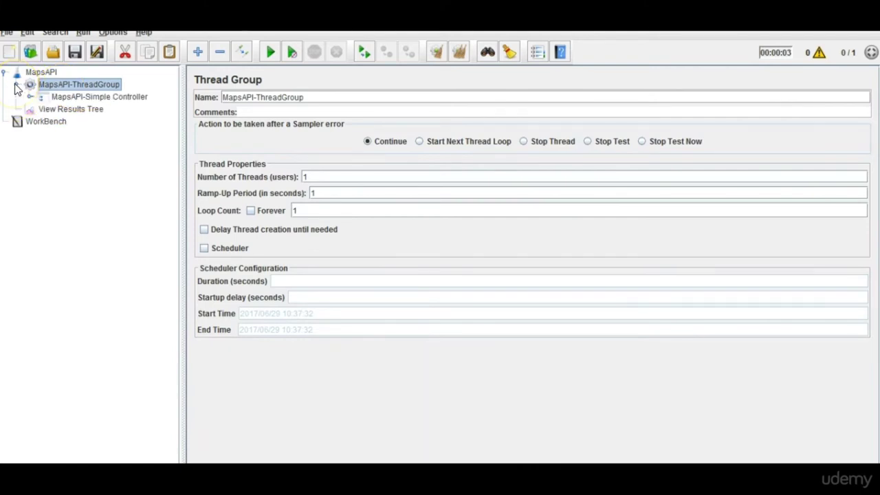
{"action": "left_click", "coordinate": [68, 99]}
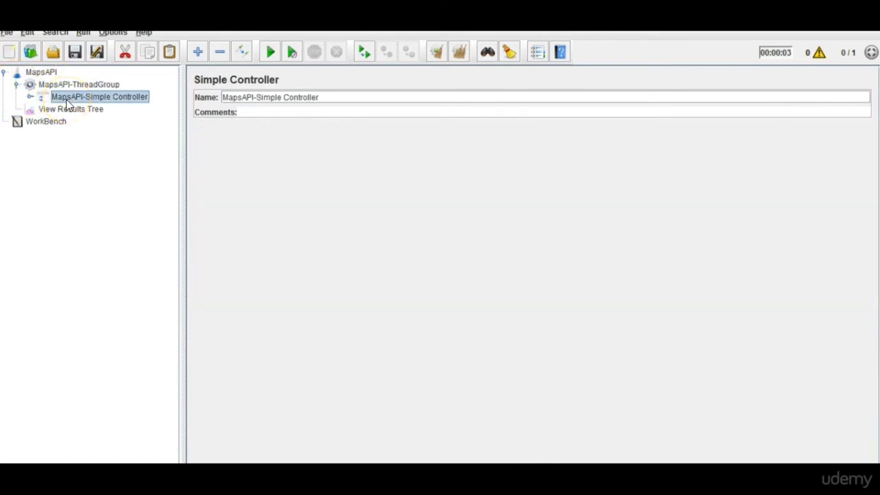
{"action": "left_click", "coordinate": [30, 97]}
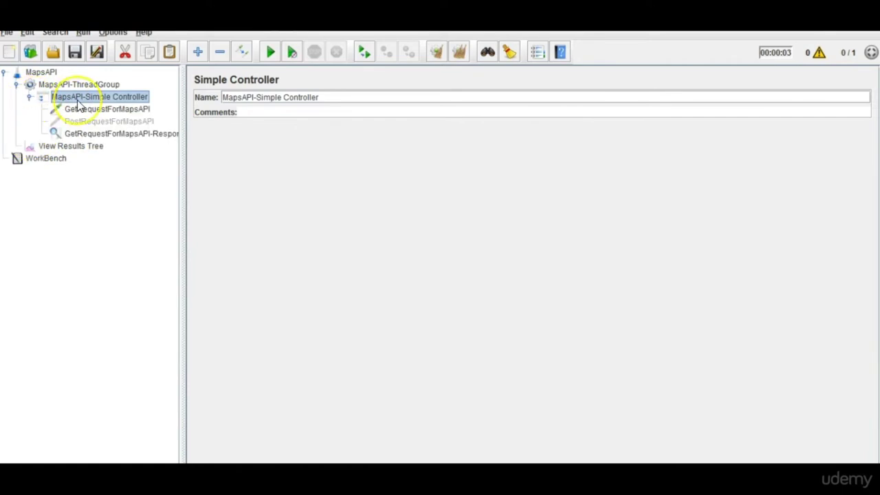
{"action": "left_click", "coordinate": [84, 111]}
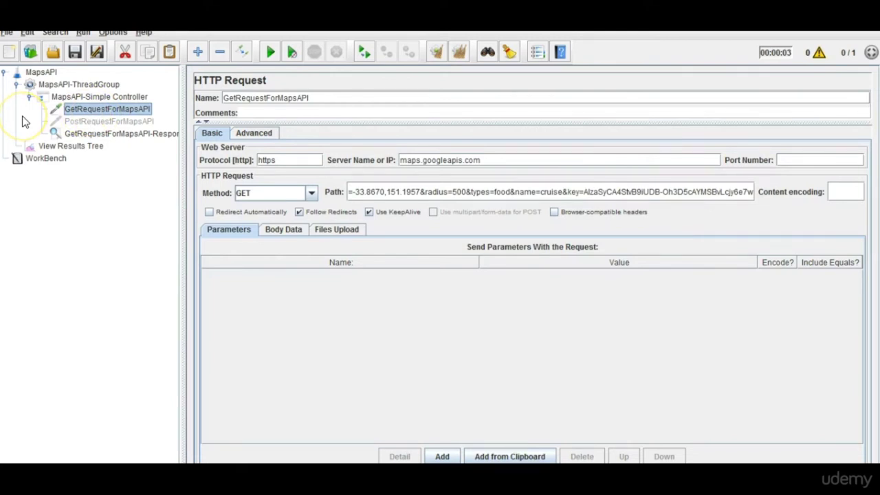
{"action": "left_click", "coordinate": [98, 100]}
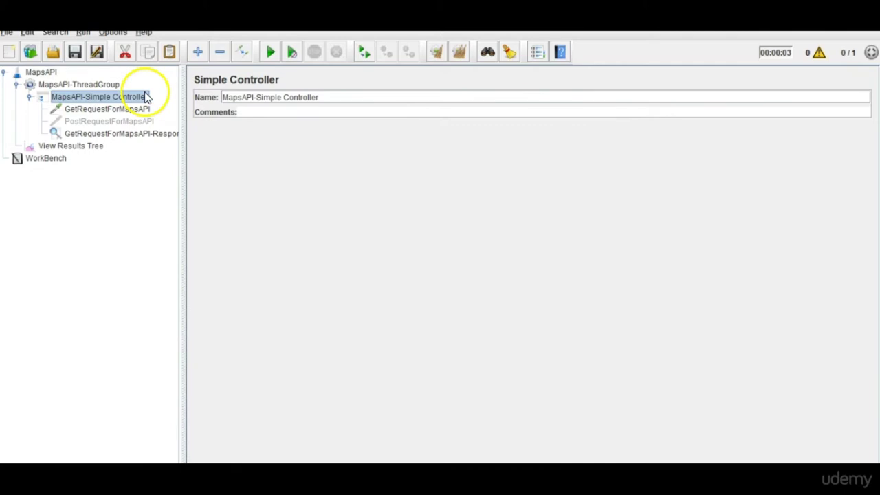
Recheck GetRequestForMapsAPI and its Response Assertion, then collapse the Simple Controller.
{"action": "left_click", "coordinate": [116, 111]}
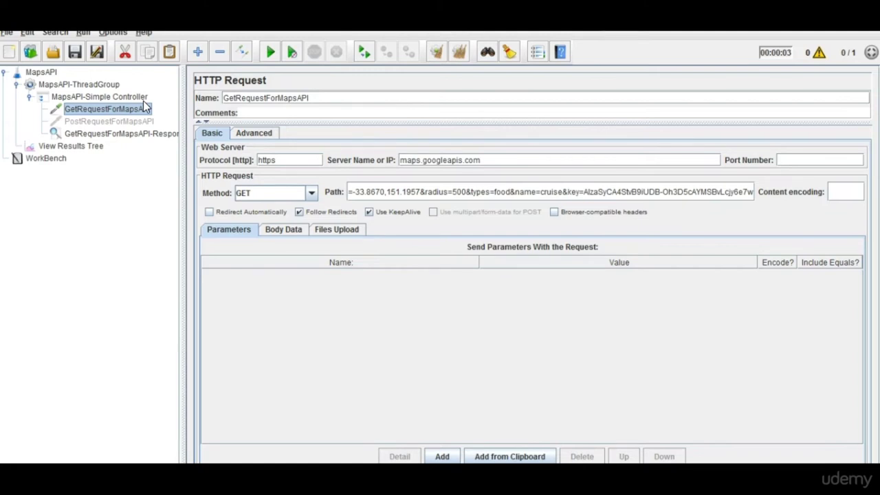
{"action": "left_click", "coordinate": [143, 101]}
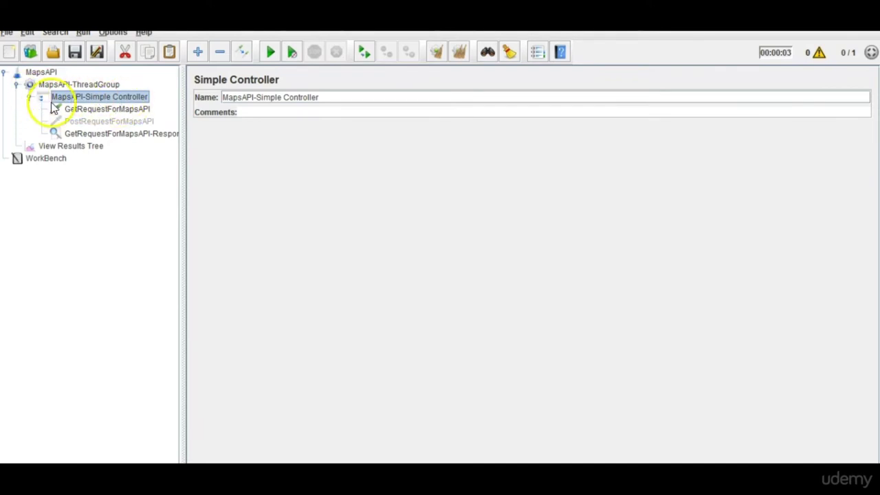
{"action": "left_click", "coordinate": [110, 110]}
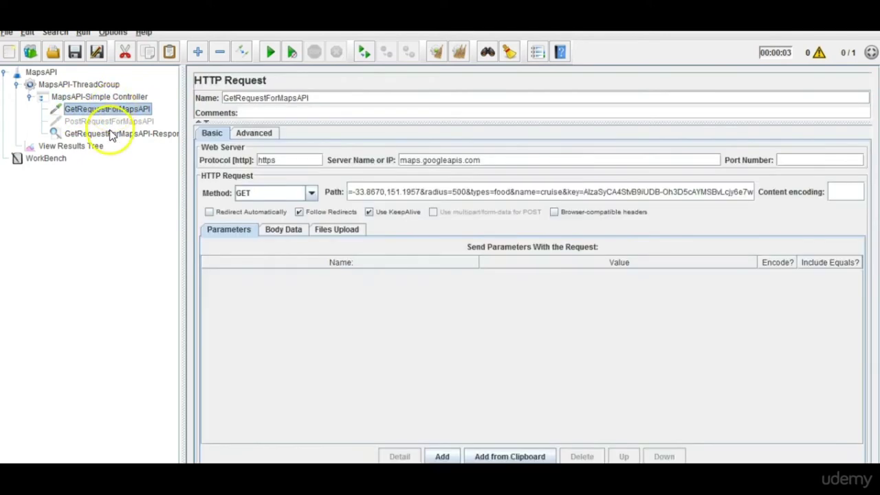
{"action": "left_click", "coordinate": [112, 134]}
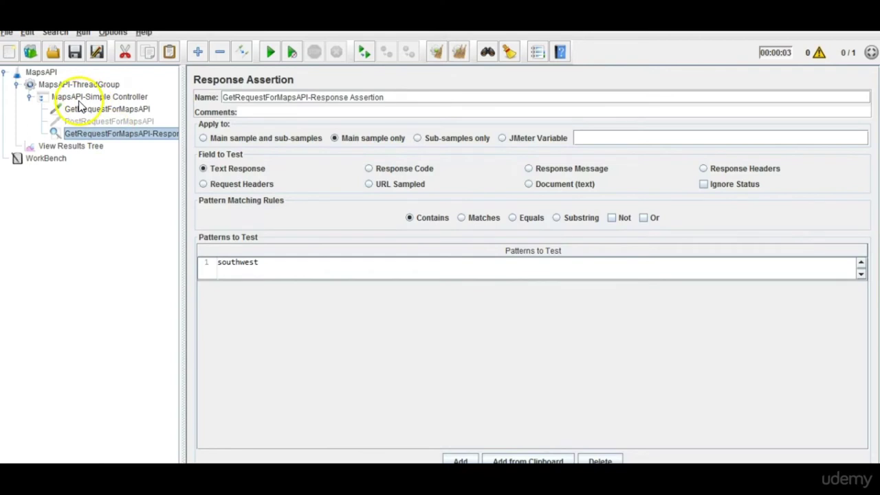
{"action": "left_click", "coordinate": [30, 99]}
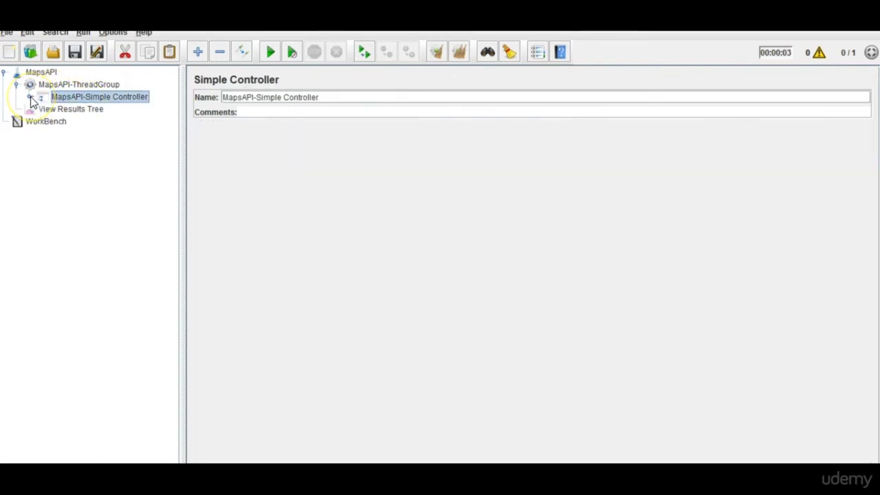
{"action": "left_click", "coordinate": [82, 85]}
Add a Once Only Controller to MapsAPI-ThreadGroup.
{"action": "right_click", "coordinate": [82, 86]}
{"action": "mouse_move", "coordinate": [111, 91]}
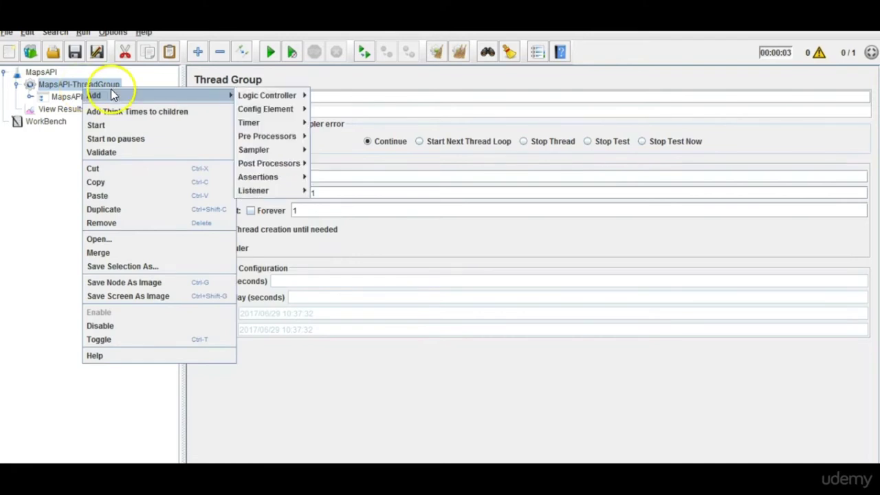
{"action": "mouse_move", "coordinate": [269, 95]}
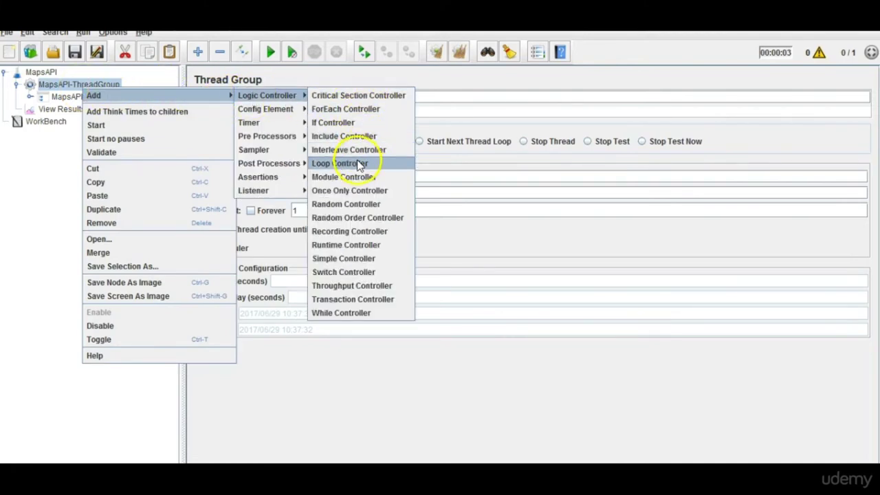
{"action": "left_click", "coordinate": [350, 190]}
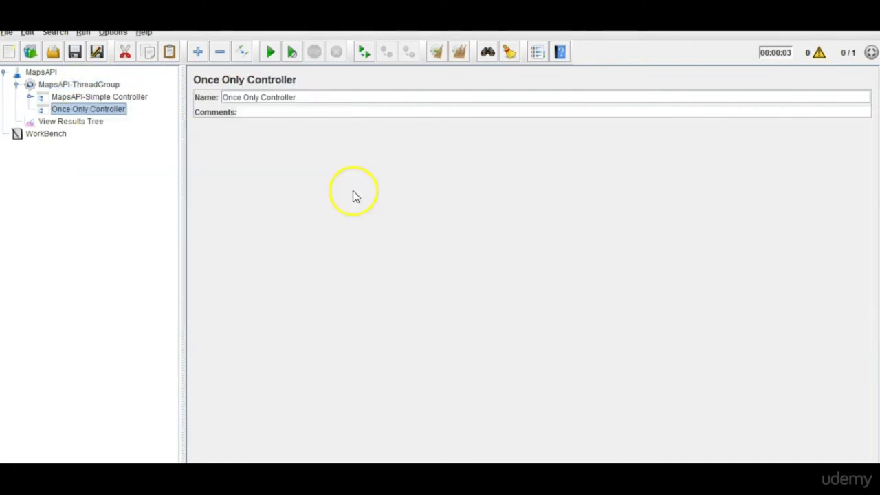
Move PostRequestForMapsAPI out of the Simple Controller into the Once Only Controller.
{"action": "left_click", "coordinate": [100, 97]}
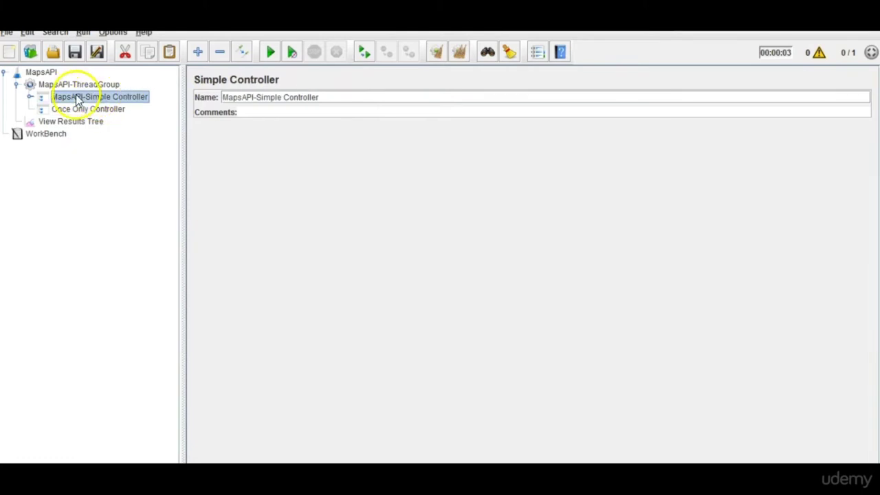
{"action": "double_click", "coordinate": [78, 100]}
{"action": "left_click", "coordinate": [116, 136]}
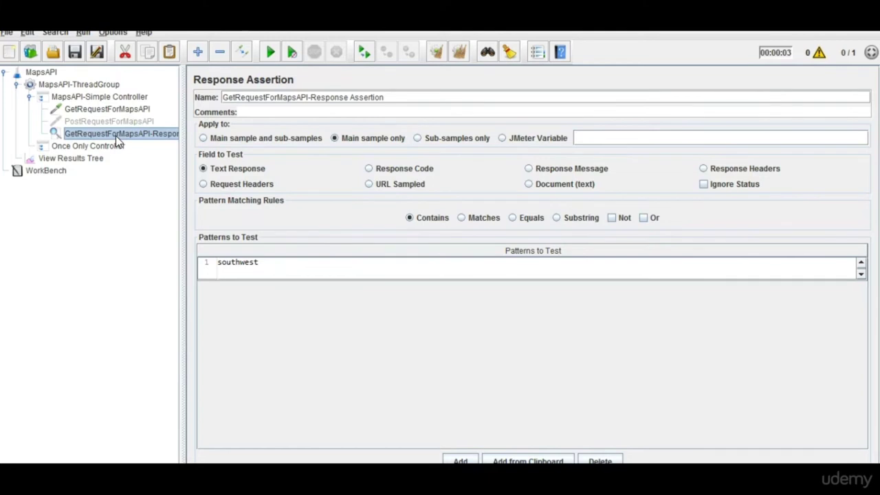
{"action": "left_click", "coordinate": [117, 124]}
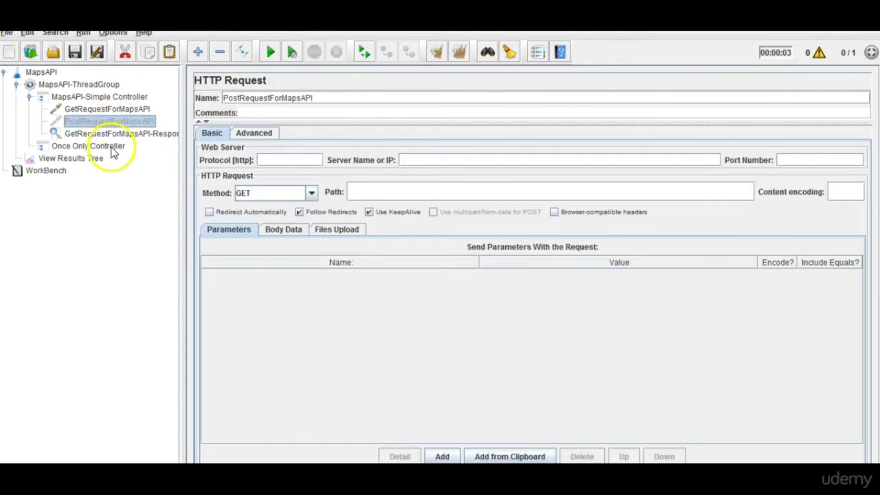
{"action": "left_click", "coordinate": [116, 137]}
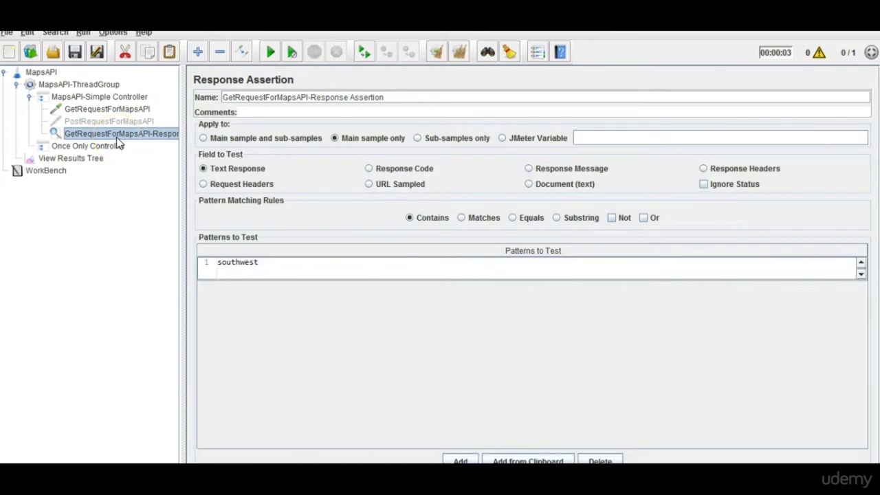
{"action": "left_click", "coordinate": [112, 124]}
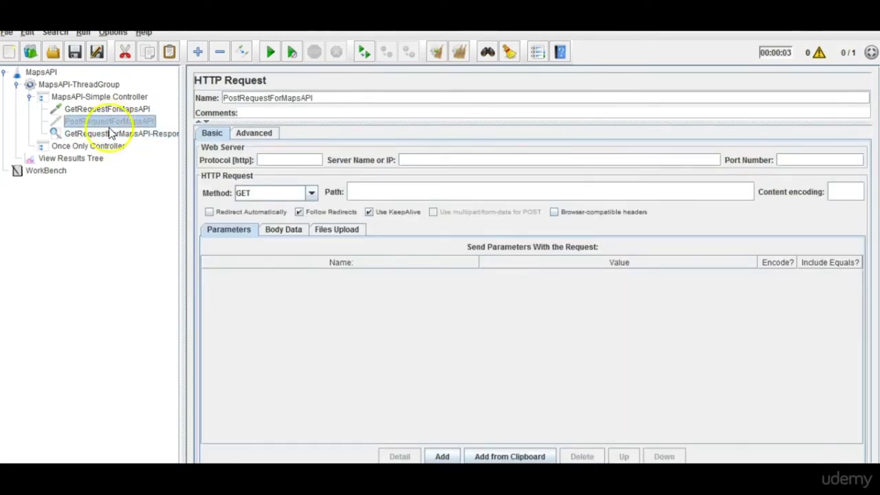
{"action": "left_click_drag", "start_coordinate": [109, 122], "coordinate": [30, 101]}
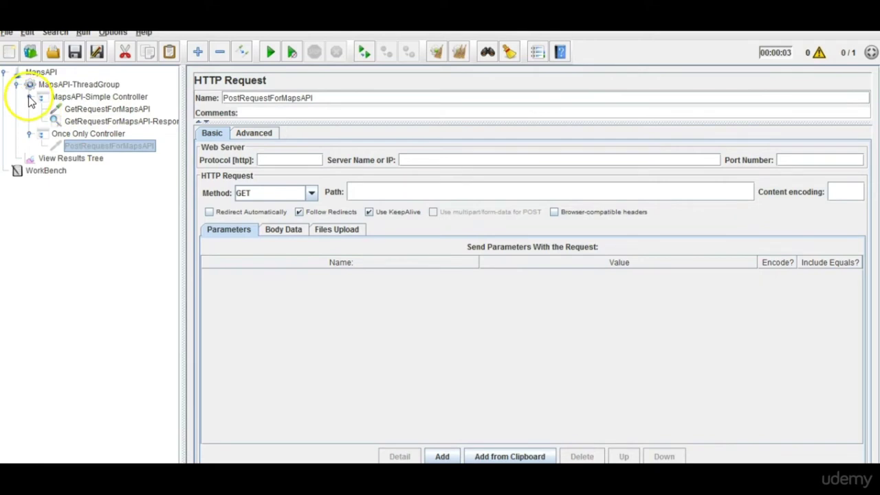
{"action": "left_click", "coordinate": [30, 98]}
Review the Simple and Once Only Controllers, including the blank PostRequestForMapsAPI sampler.
{"action": "left_click", "coordinate": [30, 110]}
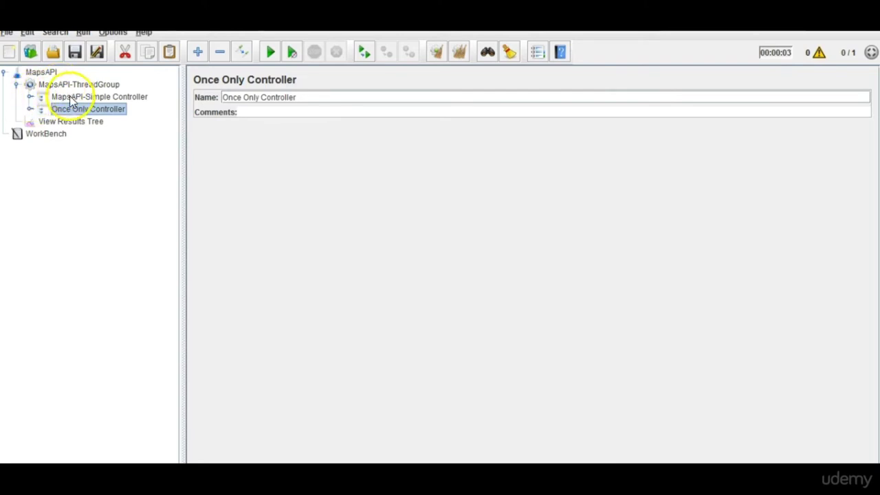
{"action": "left_click", "coordinate": [72, 98]}
{"action": "left_click", "coordinate": [29, 97]}
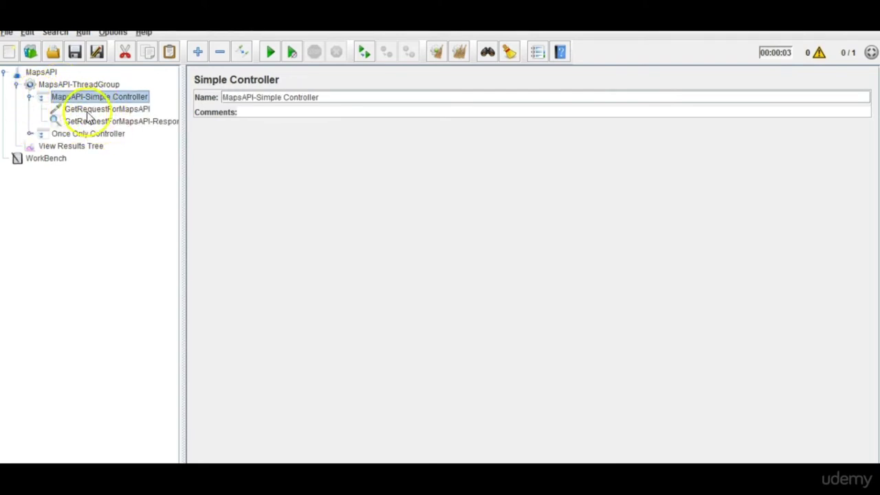
{"action": "left_click", "coordinate": [137, 115]}
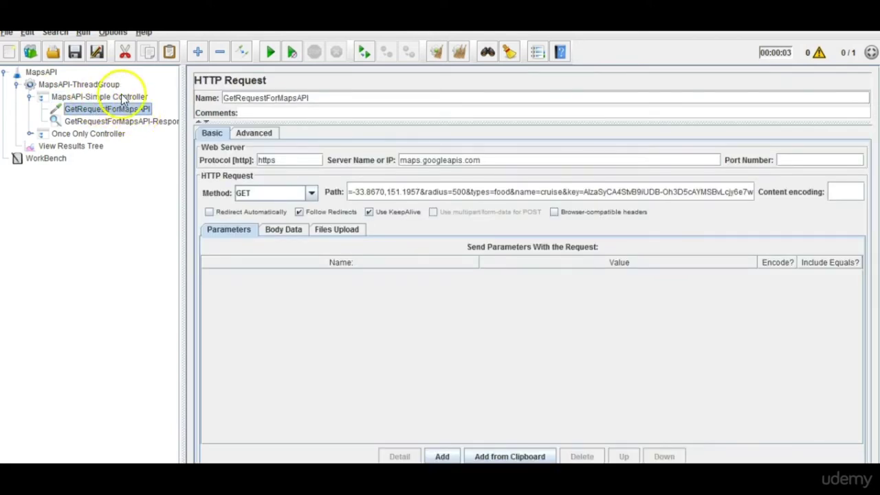
{"action": "left_click", "coordinate": [90, 84]}
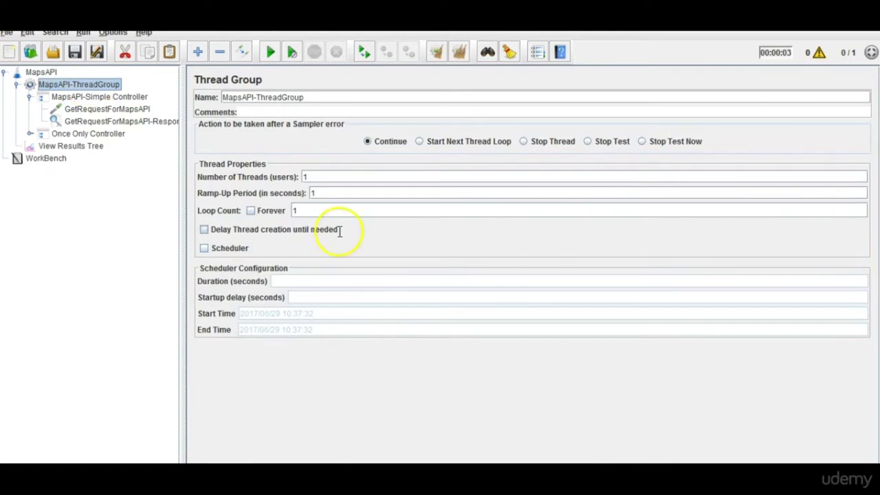
{"action": "left_click", "coordinate": [81, 147]}
{"action": "left_click", "coordinate": [82, 135]}
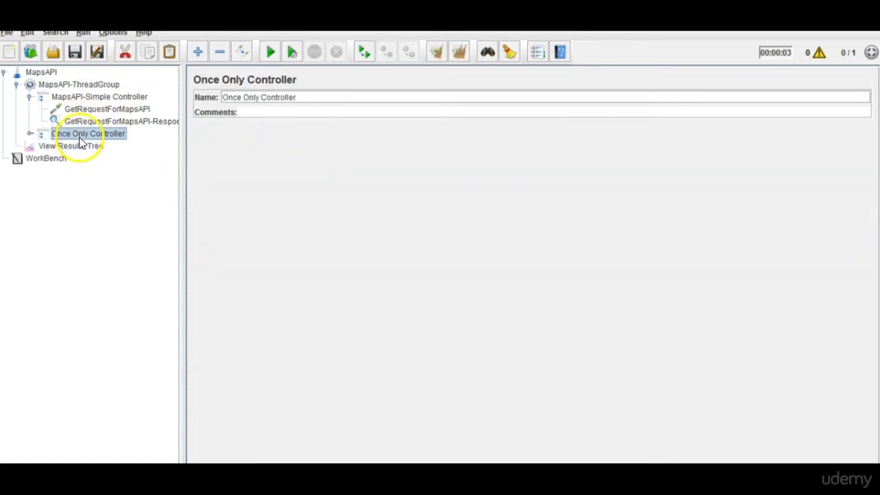
{"action": "left_click", "coordinate": [29, 135]}
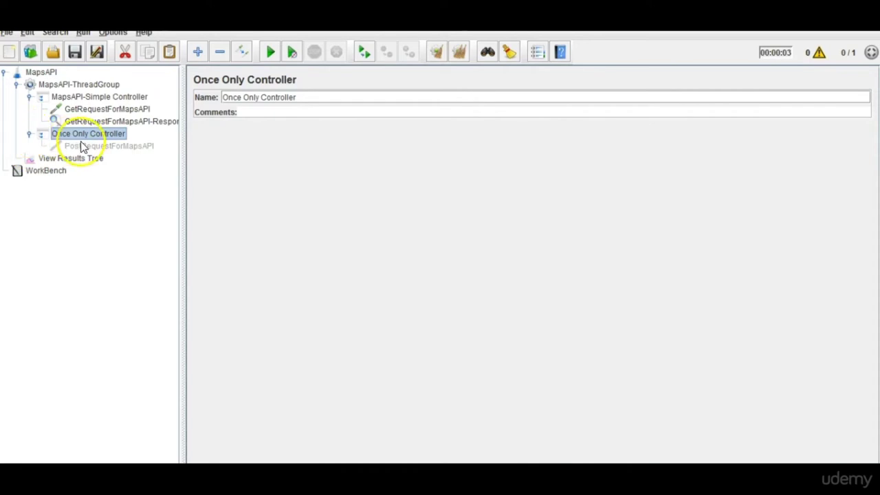
{"action": "left_click", "coordinate": [81, 148]}
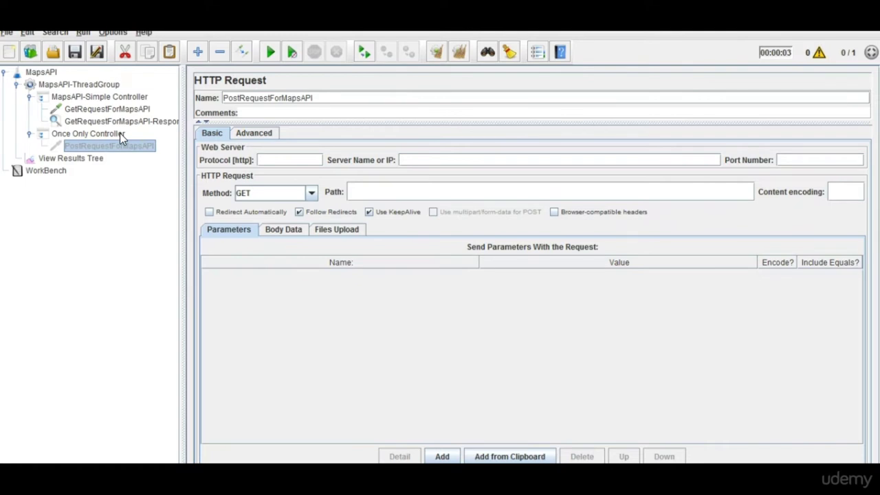
{"action": "left_click", "coordinate": [116, 111]}
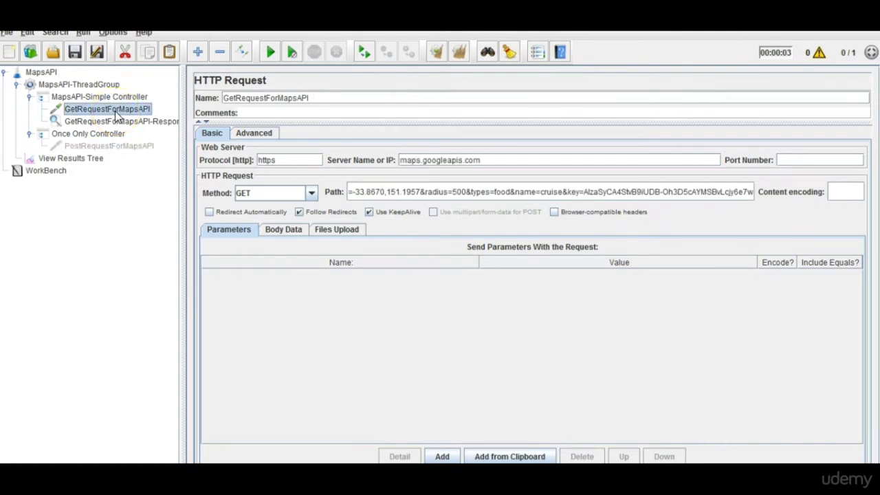
Delete the empty PostRequestForMapsAPI and show the GetRequestForMapsAPI copy under Once Only Controller.
{"action": "left_click", "coordinate": [117, 148]}
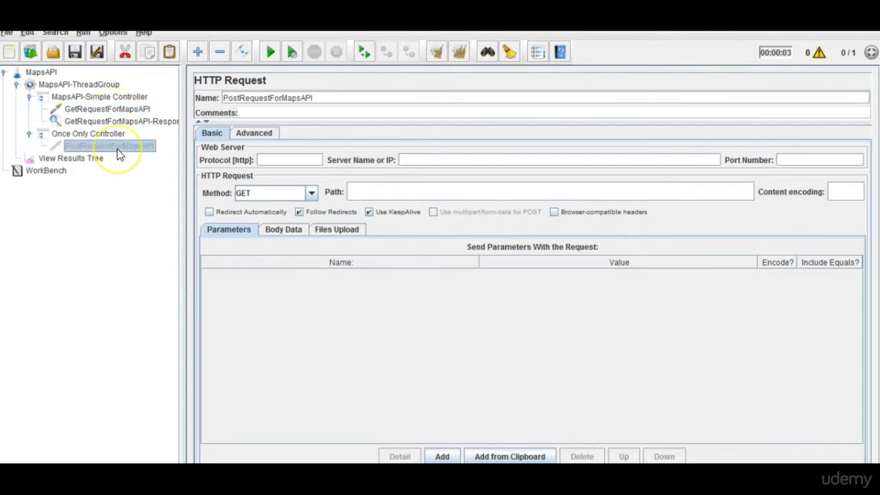
{"action": "key", "text": "Delete"}
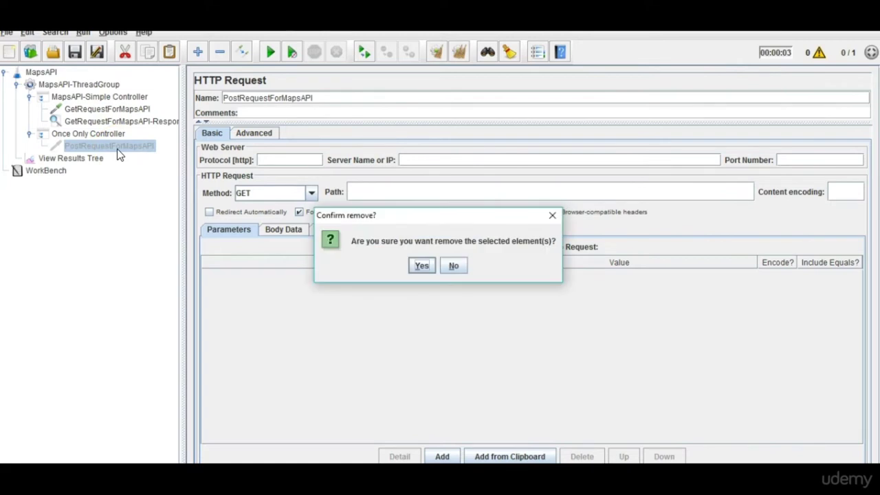
{"action": "key", "text": "Return"}
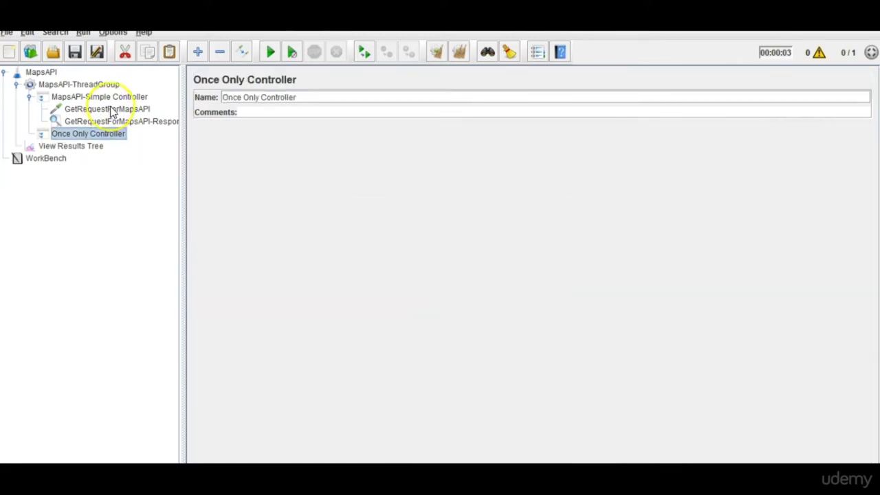
{"action": "left_click", "coordinate": [111, 110]}
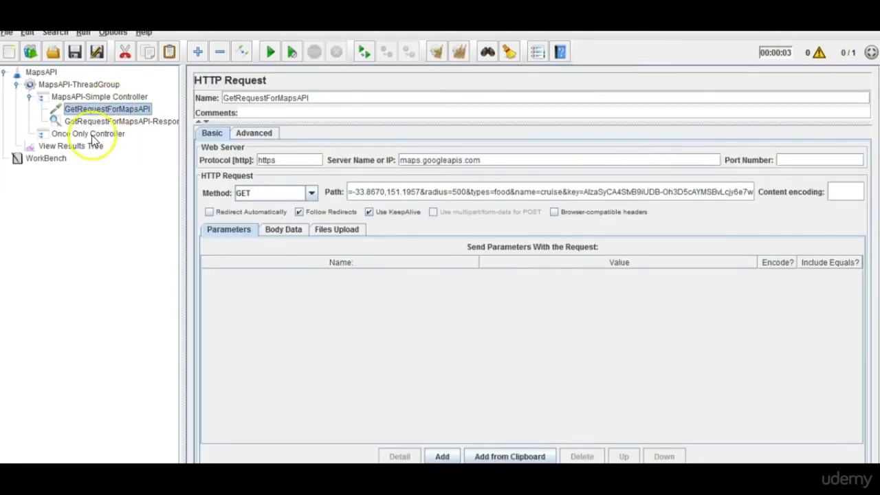
{"action": "left_click", "coordinate": [91, 135]}
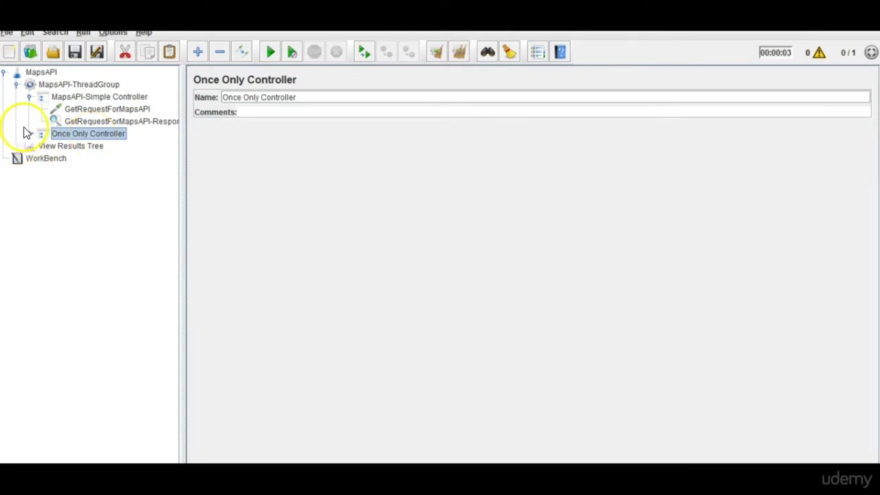
{"action": "left_click", "coordinate": [29, 134]}
{"action": "left_click", "coordinate": [89, 158]}
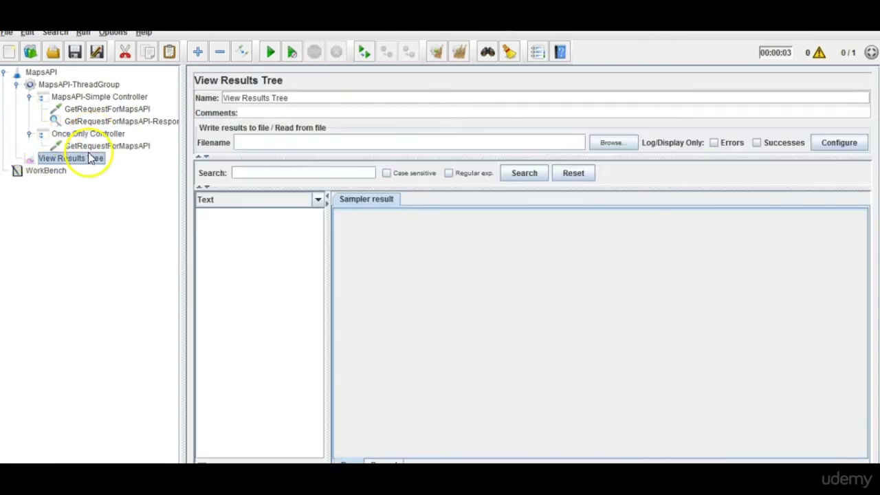
{"action": "left_click", "coordinate": [90, 146]}
Append '-OnceOnly' and '-Simple' to the two GetRequestForMapsAPI sampler names and widen the tree.
{"action": "left_click", "coordinate": [318, 98]}
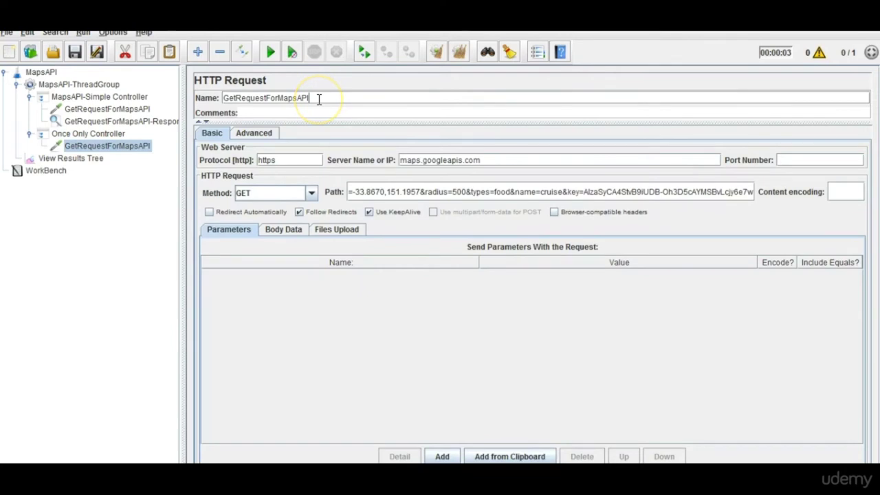
{"action": "type", "text": "-OnceOnly"}
{"action": "left_click", "coordinate": [138, 108]}
{"action": "left_click", "coordinate": [337, 92]}
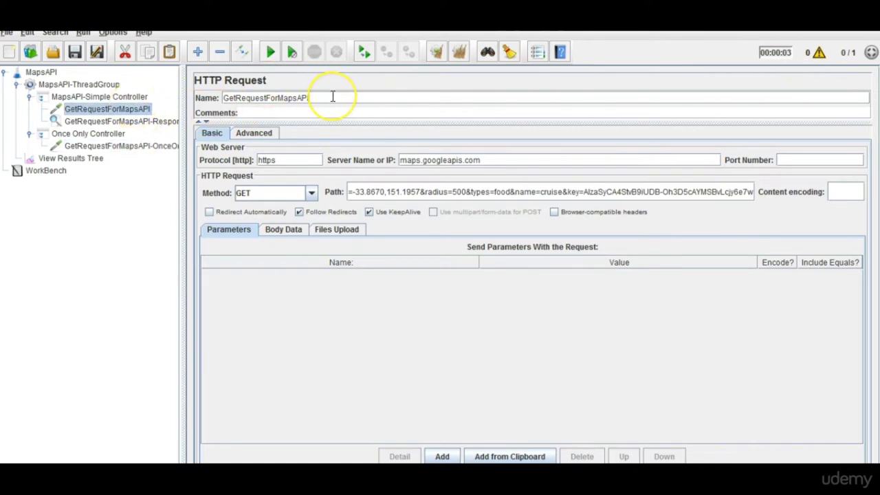
{"action": "type", "text": "-Simple"}
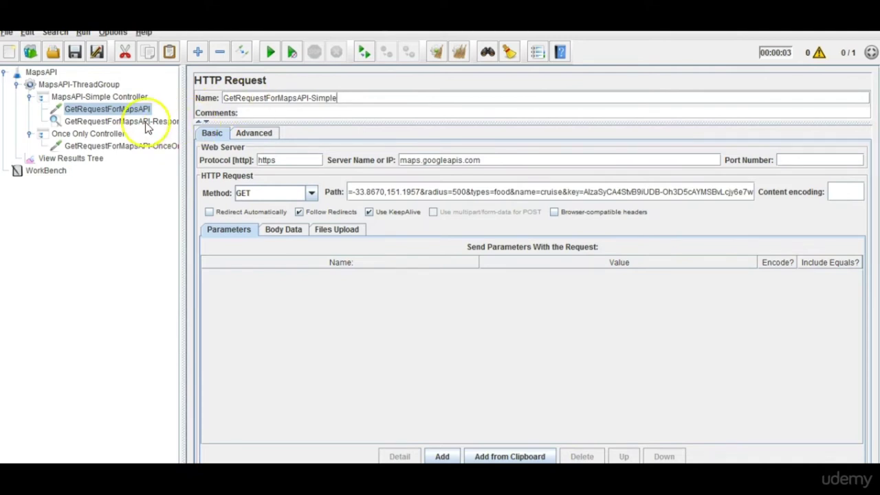
{"action": "left_click", "coordinate": [139, 145]}
{"action": "left_click_drag", "start_coordinate": [182, 172], "coordinate": [228, 178]}
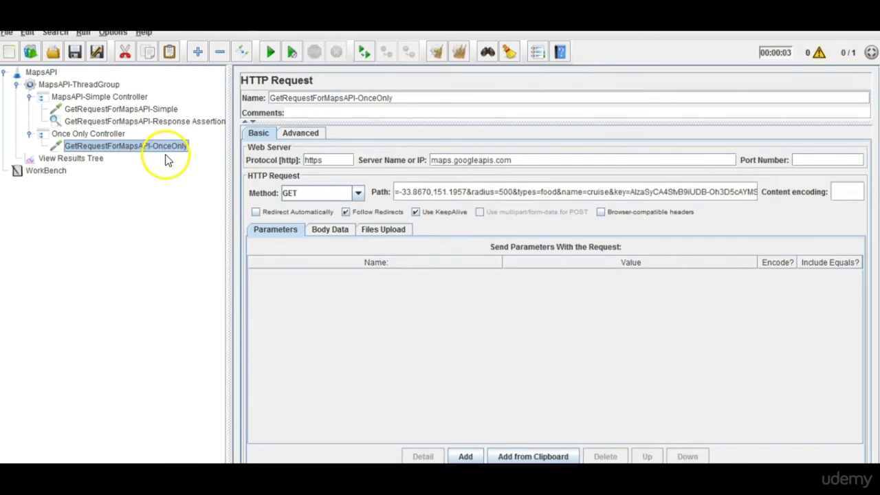
{"action": "left_click", "coordinate": [149, 123]}
Disable GetRequestForMapsAPI-Response Assertion, collapse both controllers and show MapsAPI-ThreadGroup settings.
{"action": "right_click", "coordinate": [149, 125]}
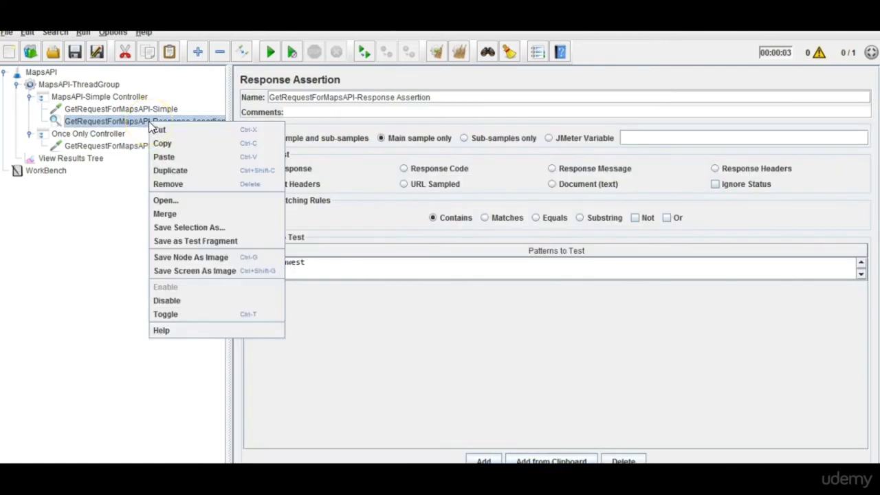
{"action": "left_click", "coordinate": [185, 301]}
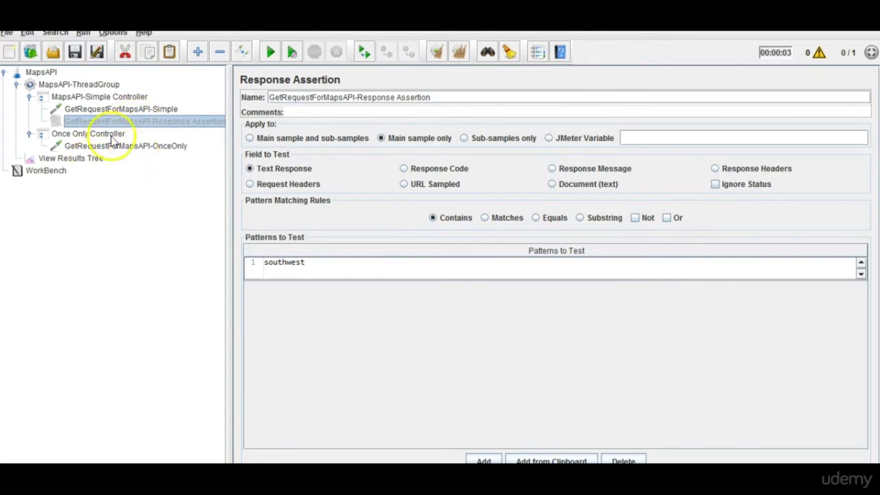
{"action": "left_click", "coordinate": [31, 97]}
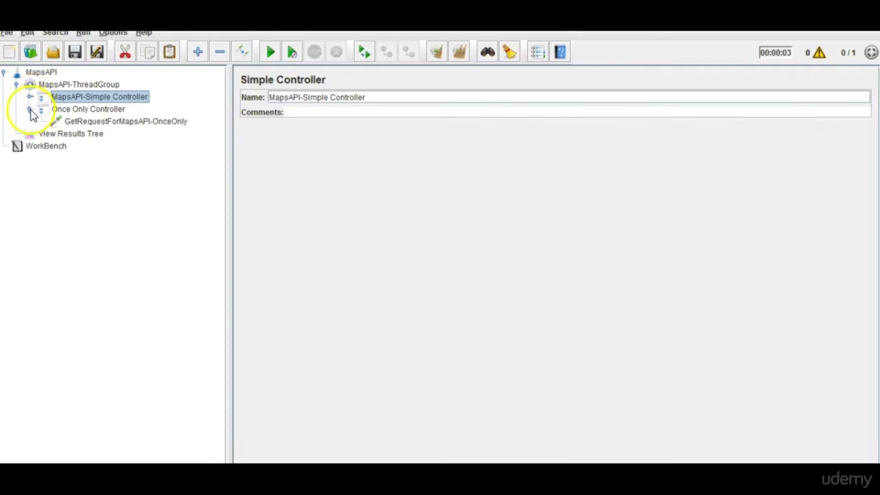
{"action": "left_click", "coordinate": [30, 109]}
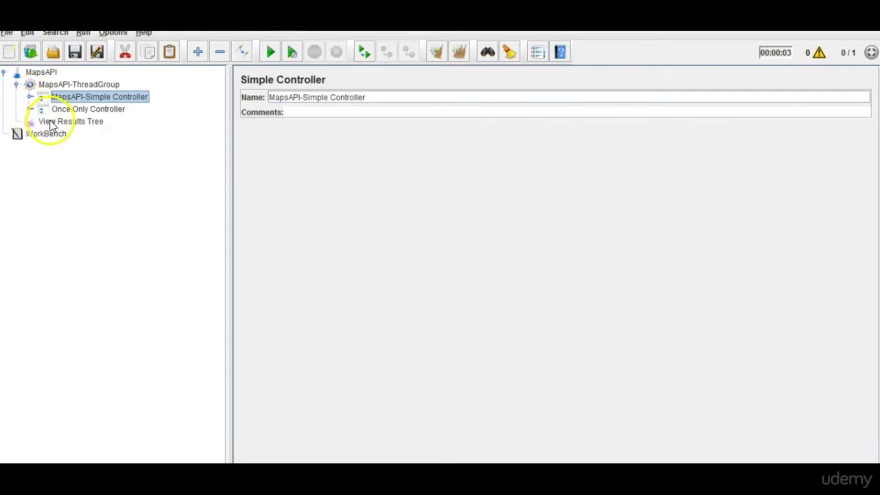
{"action": "left_click", "coordinate": [52, 123]}
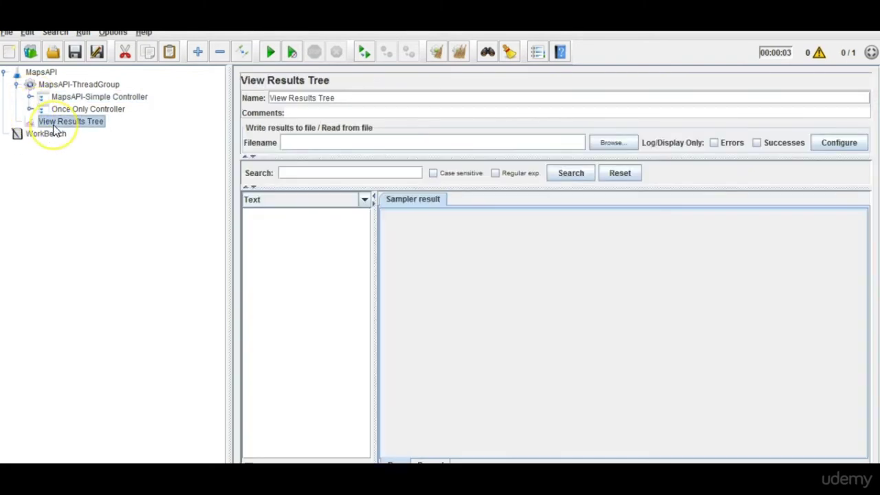
{"action": "left_click", "coordinate": [77, 97]}
{"action": "left_click", "coordinate": [78, 85]}
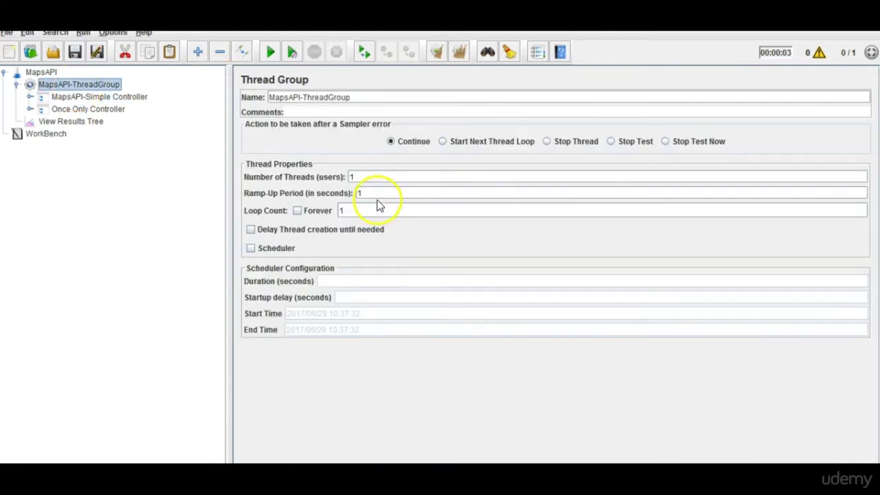
Set 5 threads and loop count 2, then start the run with View Results Tree showing.
{"action": "double_click", "coordinate": [368, 177]}
{"action": "type", "text": "5"}
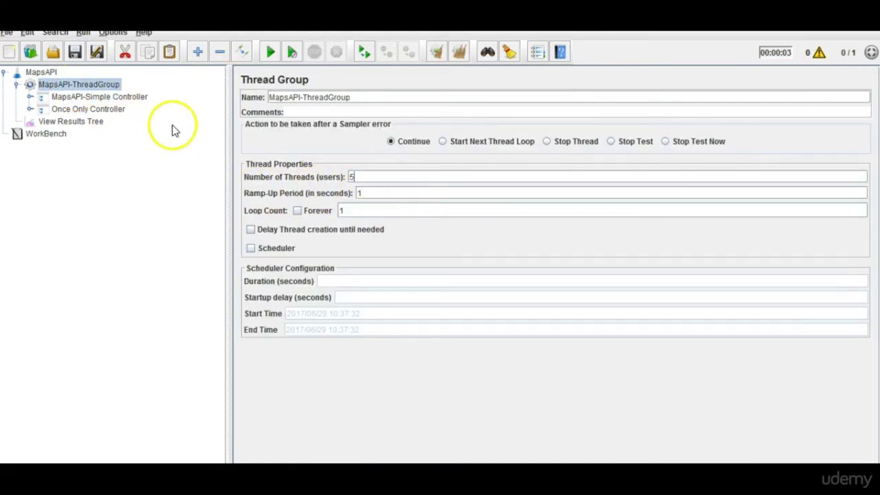
{"action": "double_click", "coordinate": [342, 210]}
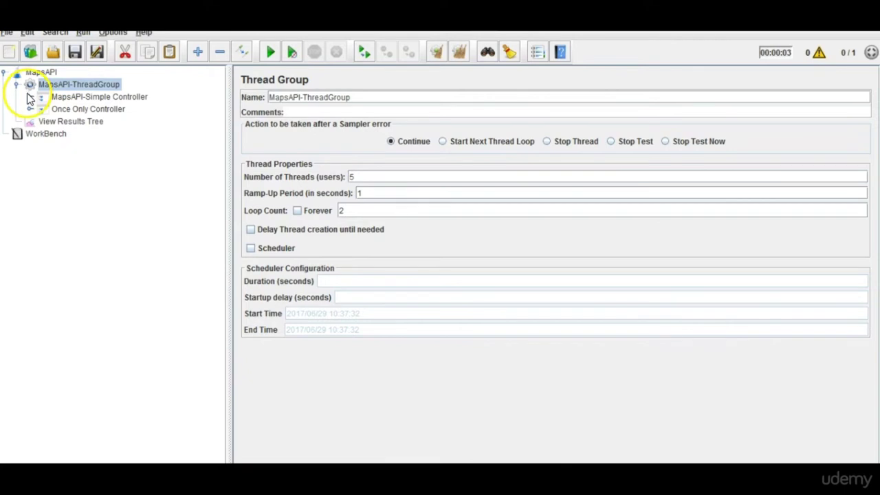
{"action": "left_click", "coordinate": [67, 122]}
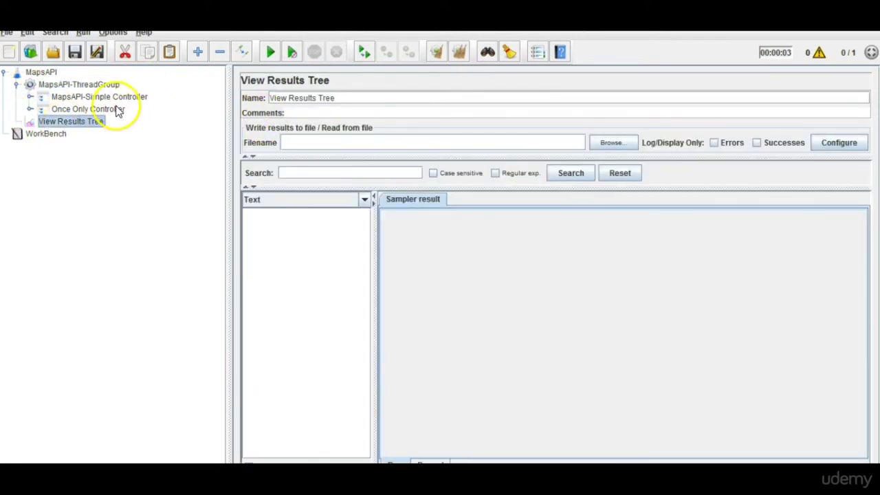
{"action": "left_click", "coordinate": [269, 55]}
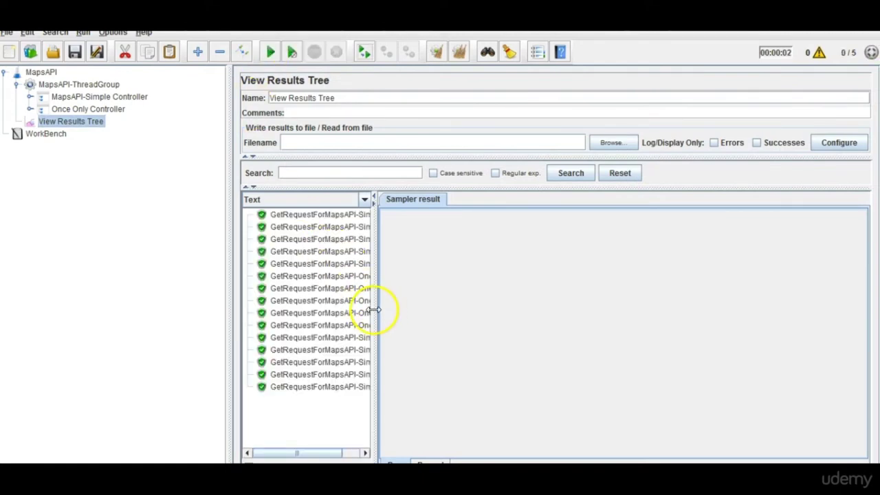
Inspect the GetRequestForMapsAPI-Simple results against the 5 threads and loop count 2.
{"action": "left_click_drag", "start_coordinate": [374, 309], "coordinate": [478, 322]}
{"action": "left_click", "coordinate": [463, 358]}
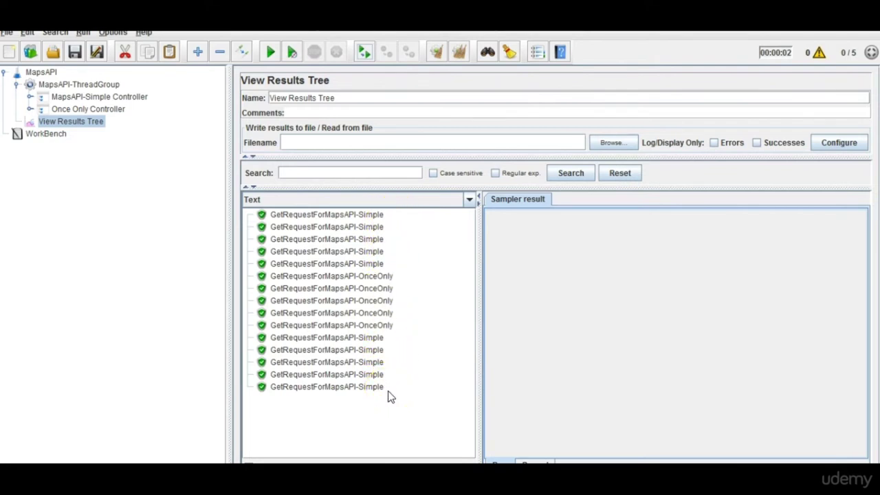
{"action": "left_click", "coordinate": [359, 219]}
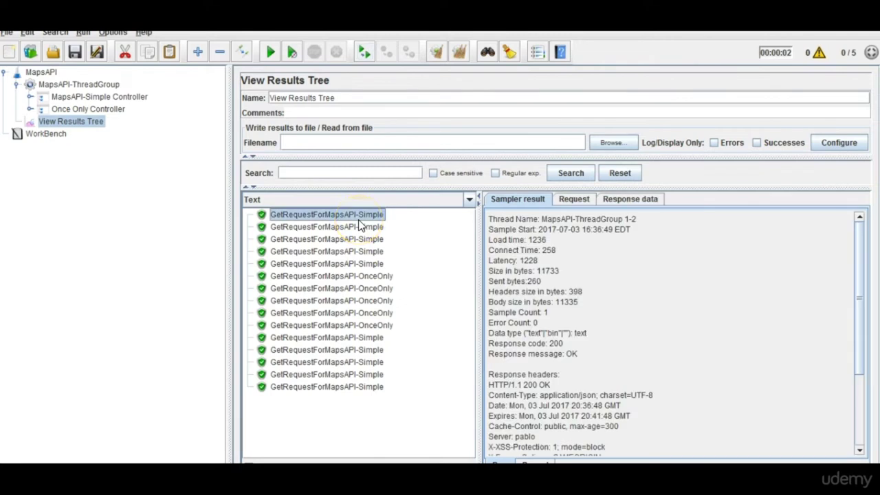
{"action": "left_click", "coordinate": [359, 227]}
{"action": "left_click", "coordinate": [103, 85]}
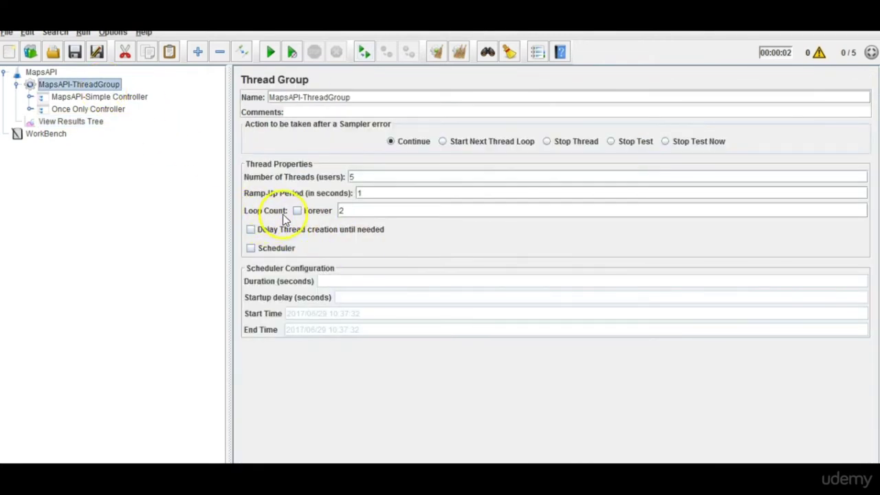
{"action": "double_click", "coordinate": [358, 212]}
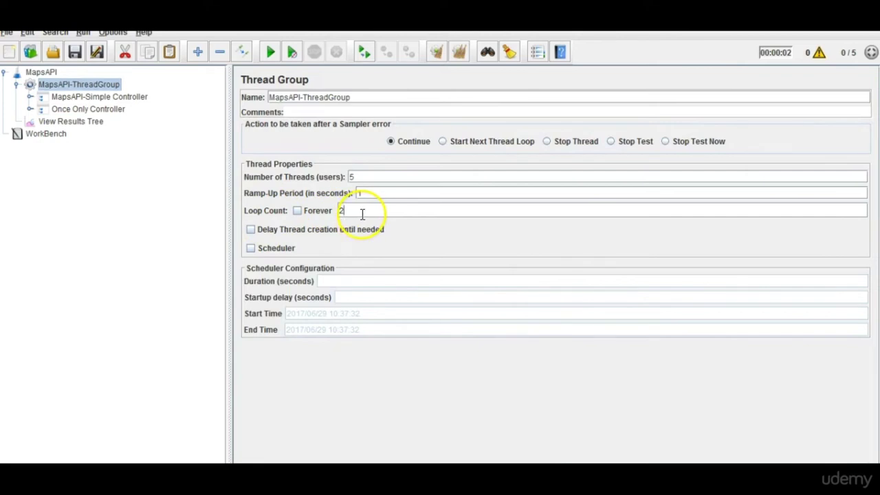
{"action": "double_click", "coordinate": [349, 177]}
{"action": "left_click", "coordinate": [360, 177]}
{"action": "left_click", "coordinate": [343, 211]}
Compare the Once Only Controller with the results, then expand MapsAPI-Simple Controller.
{"action": "left_click", "coordinate": [110, 111]}
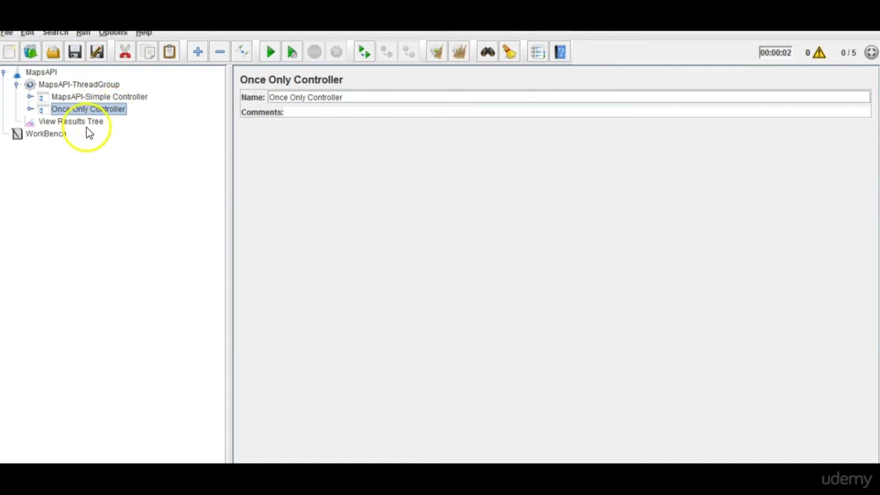
{"action": "left_click", "coordinate": [87, 126]}
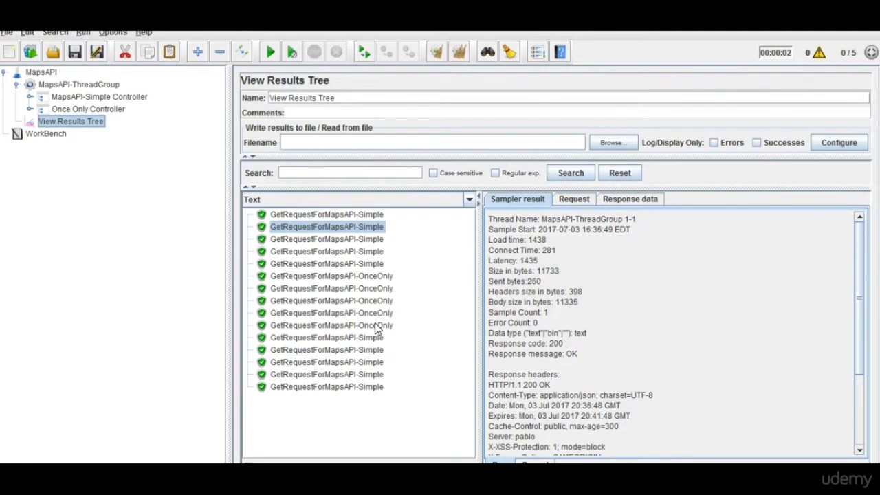
{"action": "left_click", "coordinate": [66, 86]}
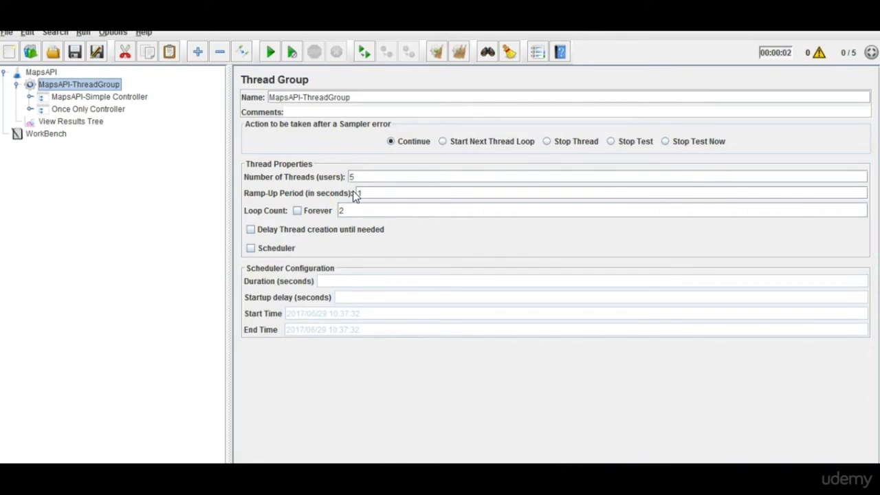
{"action": "left_click", "coordinate": [89, 110]}
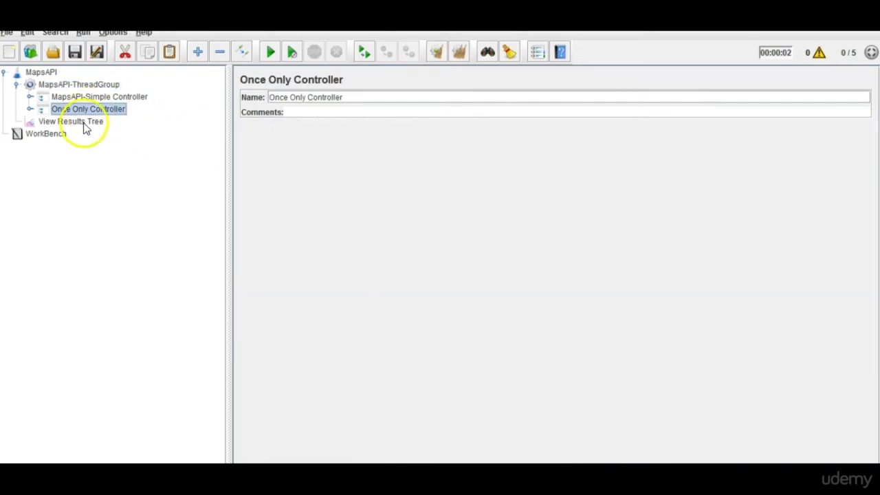
{"action": "left_click", "coordinate": [83, 124]}
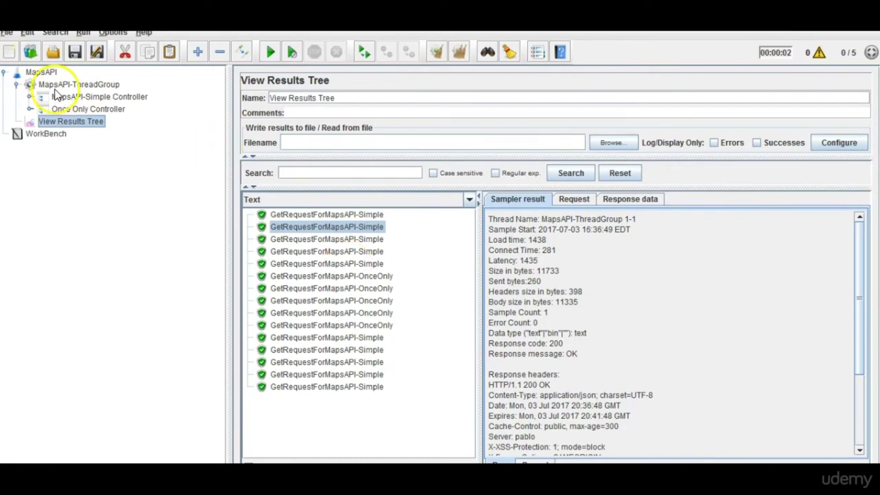
{"action": "left_click", "coordinate": [87, 100]}
{"action": "left_click", "coordinate": [87, 108]}
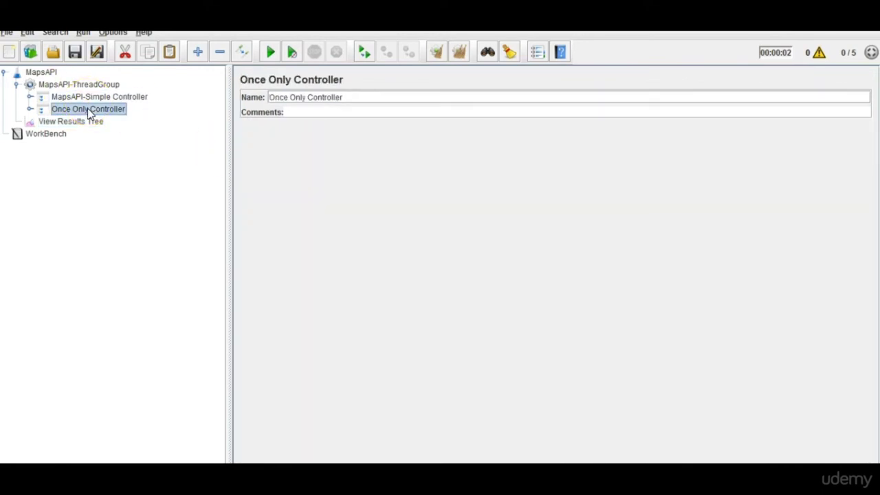
{"action": "double_click", "coordinate": [87, 100]}
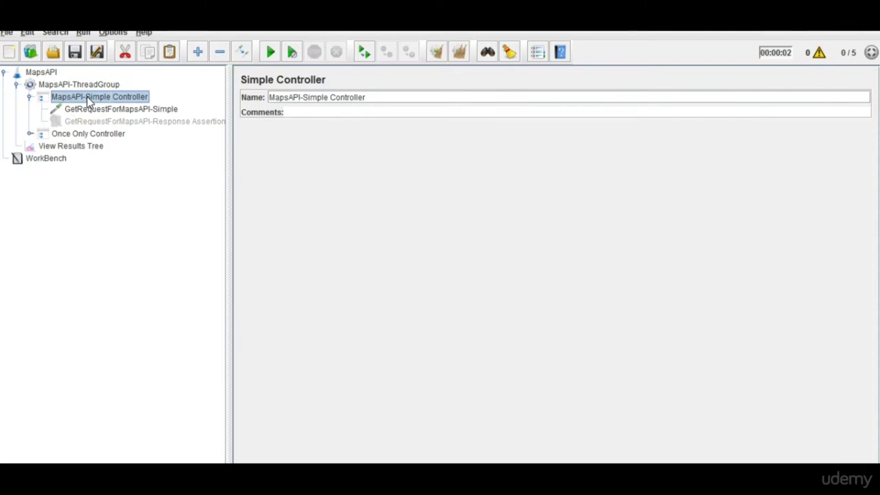
Re-expand the Simple Controller and view GetRequestForMapsAPI-Simple: GET over https to maps.googleapis.com.
{"action": "double_click", "coordinate": [93, 134]}
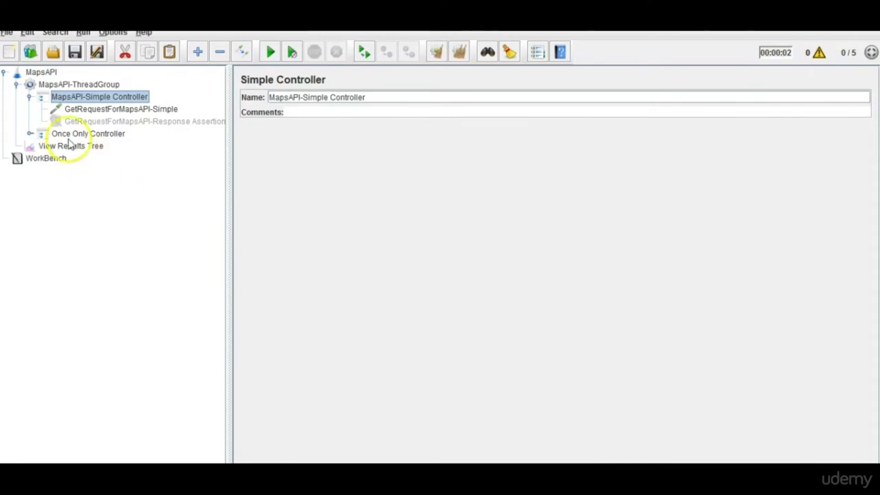
{"action": "left_click", "coordinate": [30, 97]}
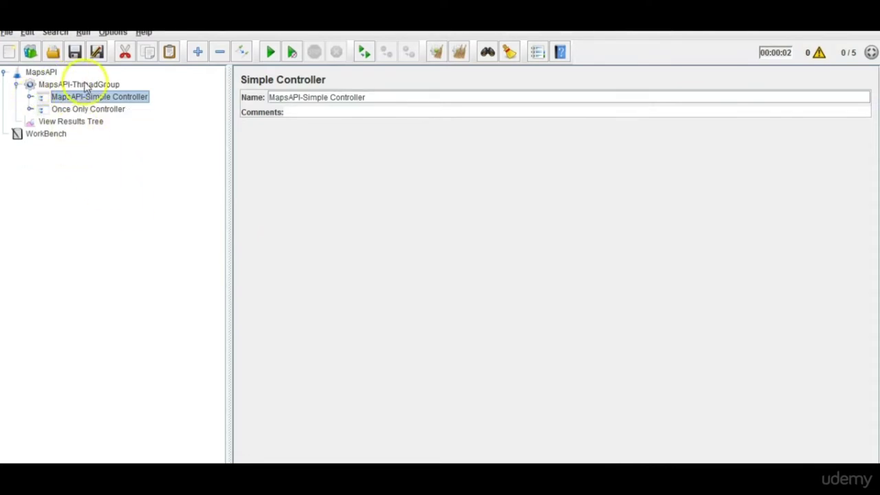
{"action": "left_click", "coordinate": [30, 98]}
{"action": "left_click", "coordinate": [94, 111]}
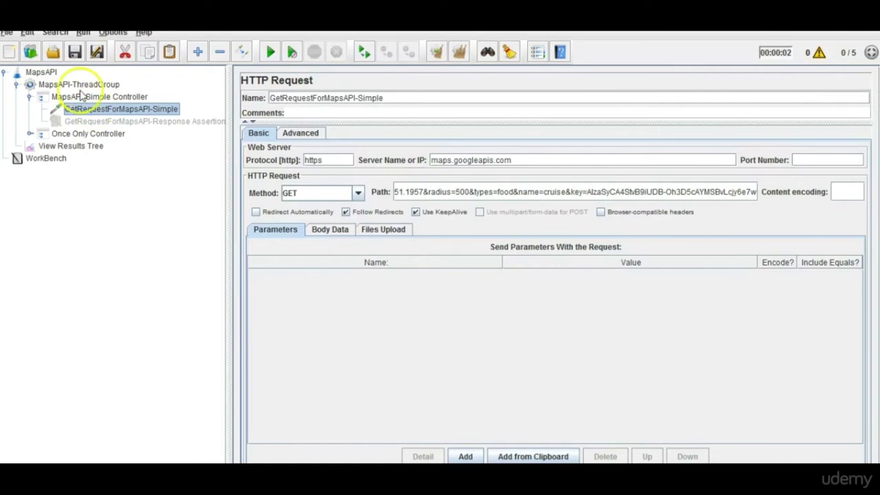
Copy GetRequestForMapsAPI-Simple and paste it into MapsAPI-ThreadGroup.
{"action": "left_click", "coordinate": [79, 85]}
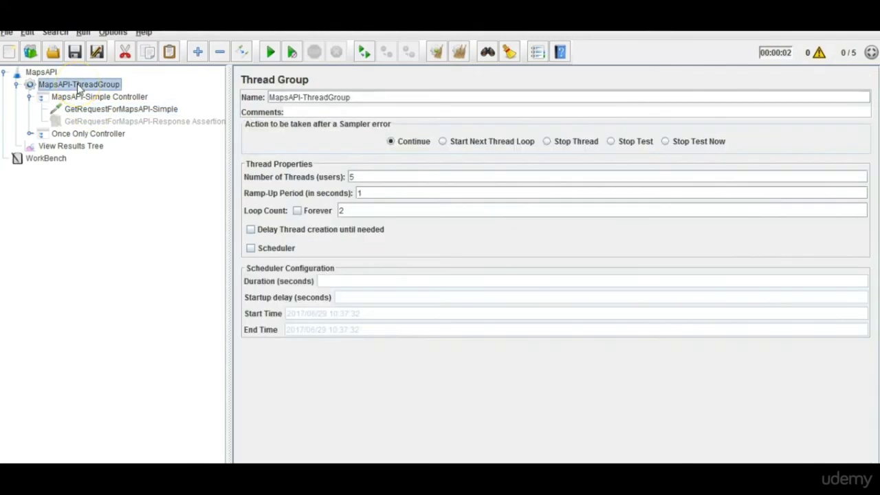
{"action": "right_click", "coordinate": [79, 87]}
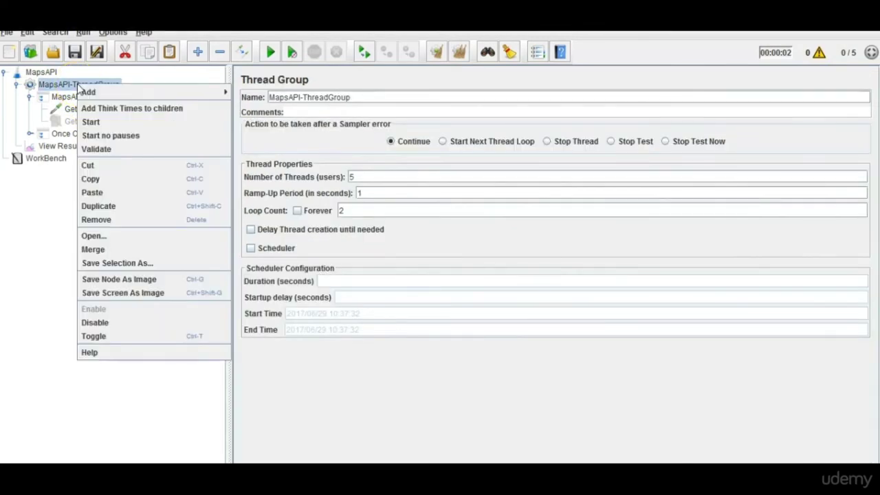
{"action": "left_click", "coordinate": [48, 204]}
{"action": "right_click", "coordinate": [121, 113]}
{"action": "left_click", "coordinate": [138, 165]}
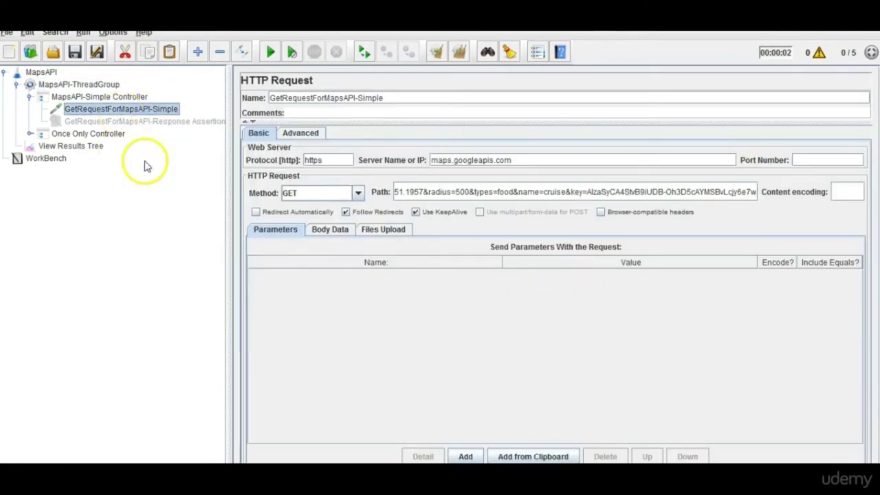
{"action": "left_click", "coordinate": [100, 86]}
{"action": "right_click", "coordinate": [100, 86]}
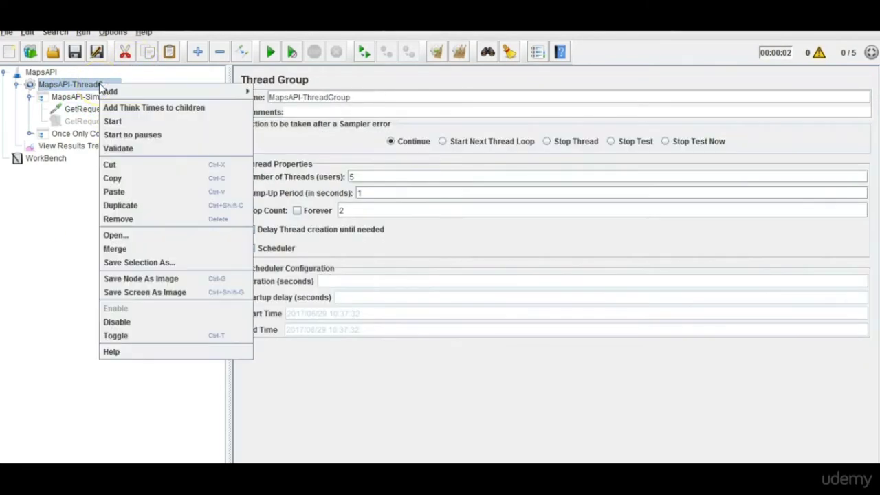
{"action": "left_click", "coordinate": [115, 192]}
{"action": "left_click", "coordinate": [90, 146]}
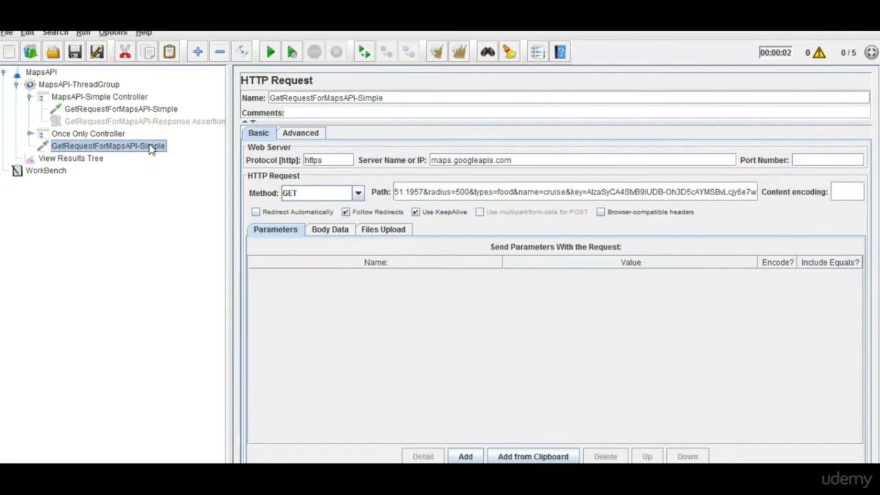
Add a Loop Controller to MapsAPI-ThreadGroup.
{"action": "left_click", "coordinate": [88, 86]}
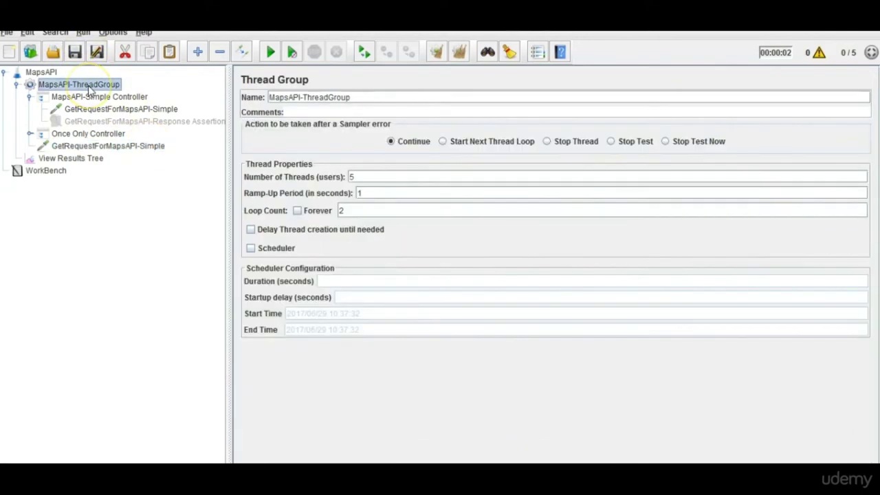
{"action": "right_click", "coordinate": [88, 86]}
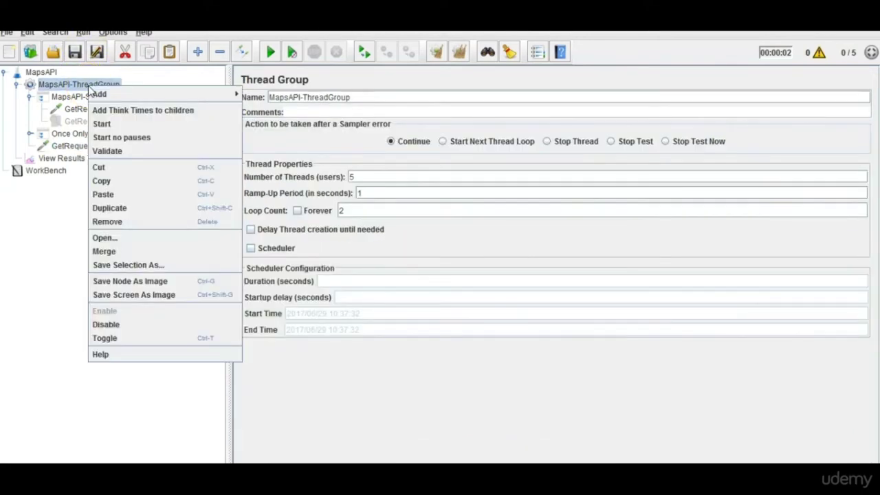
{"action": "left_click", "coordinate": [128, 94]}
{"action": "left_click", "coordinate": [289, 94]}
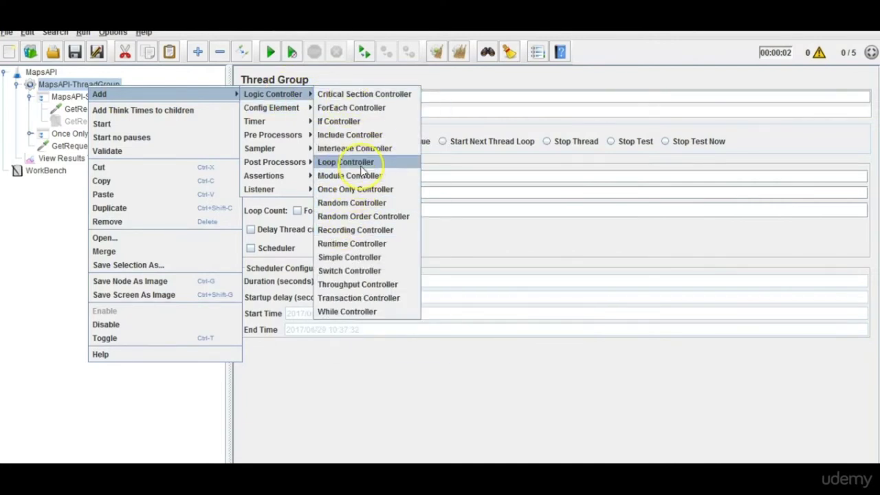
{"action": "left_click", "coordinate": [350, 162]}
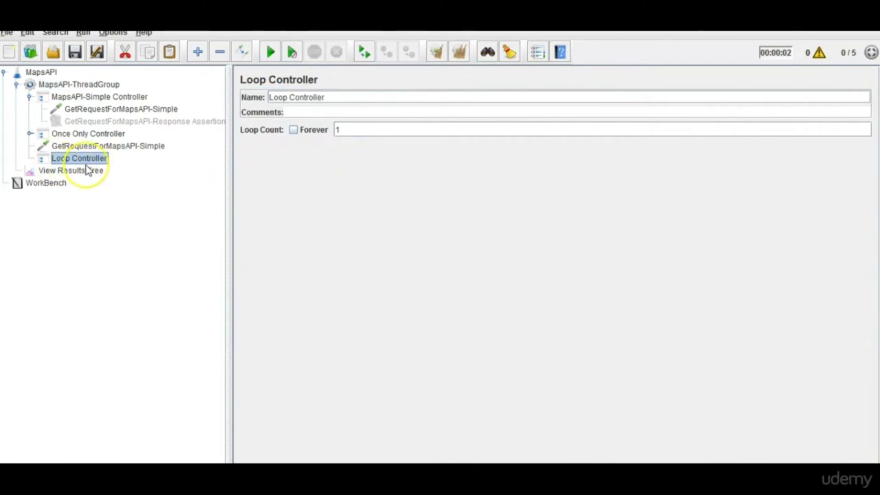
Move the pasted GetRequestForMapsAPI-Simple copy into the Loop Controller, loop count 1.
{"action": "left_click", "coordinate": [117, 148]}
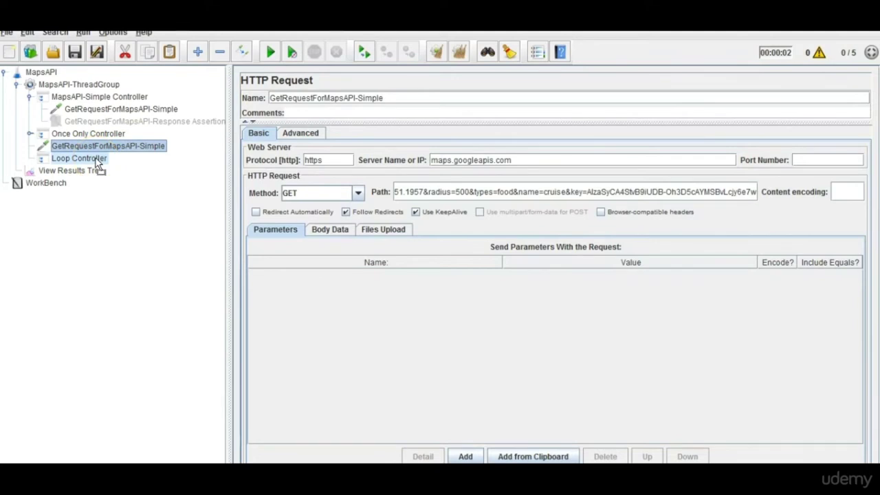
{"action": "left_click_drag", "start_coordinate": [108, 146], "coordinate": [96, 161]}
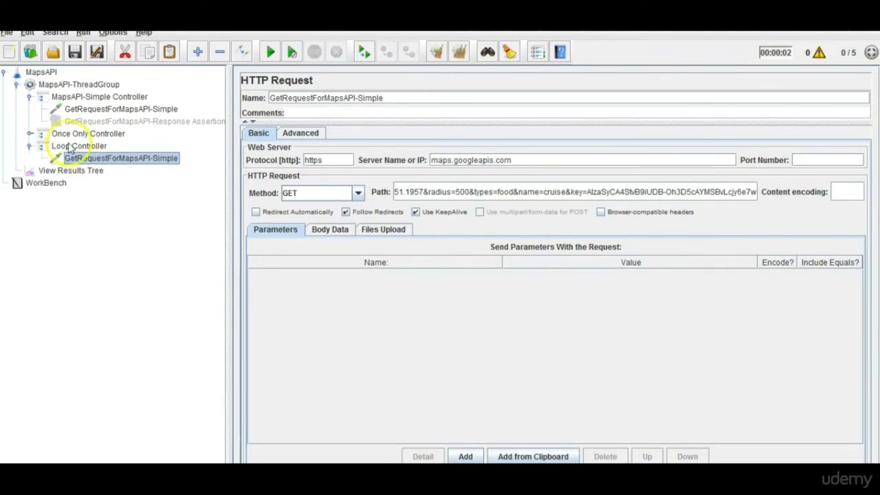
{"action": "left_click", "coordinate": [29, 96]}
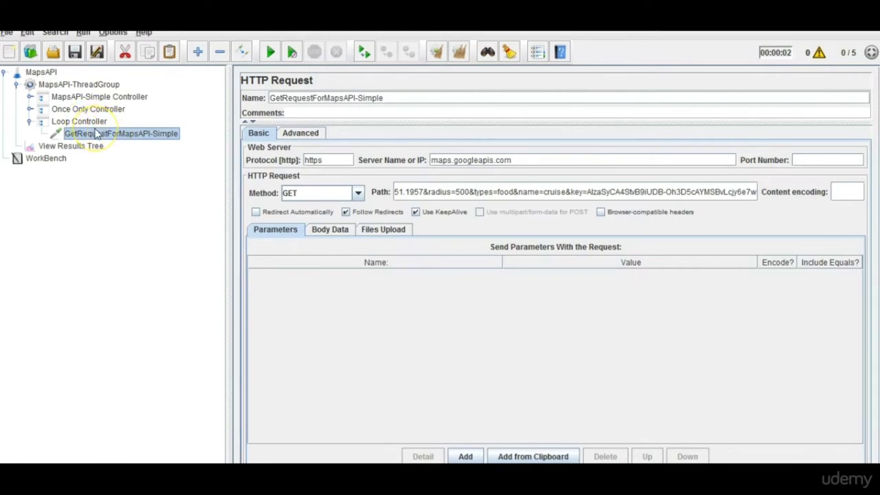
{"action": "left_click", "coordinate": [97, 121]}
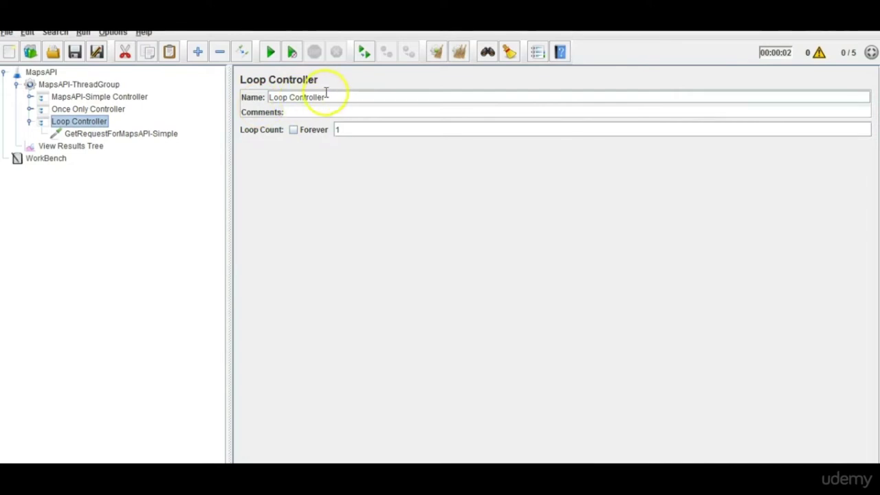
Prefix the Loop Controller name with 'Maps API-' and change its Loop Count from 1 to 5.
{"action": "left_click", "coordinate": [269, 97]}
{"action": "type", "text": "Maps"}
{"action": "type", "text": " API"}
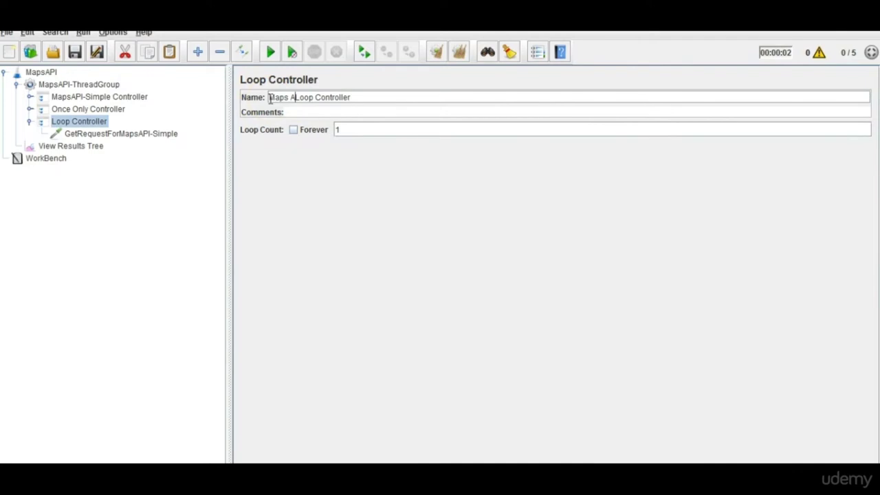
{"action": "type", "text": "-"}
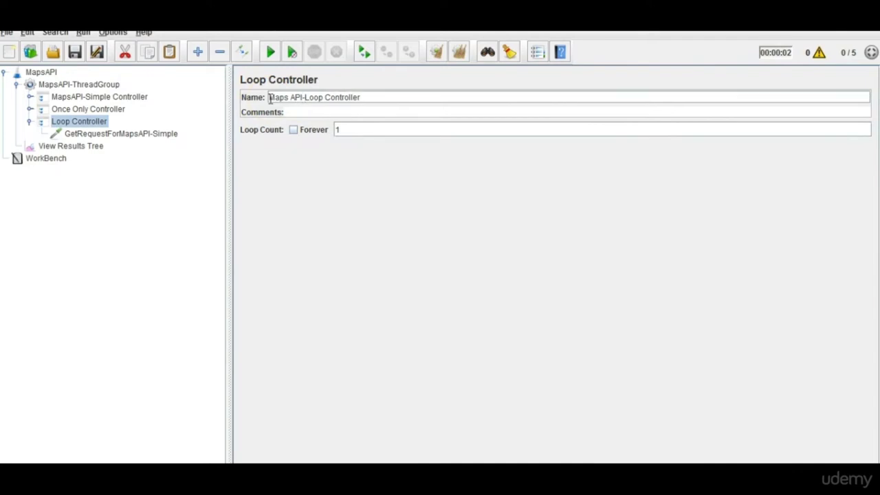
{"action": "left_click", "coordinate": [360, 130]}
{"action": "double_click", "coordinate": [336, 129]}
{"action": "type", "text": "5"}
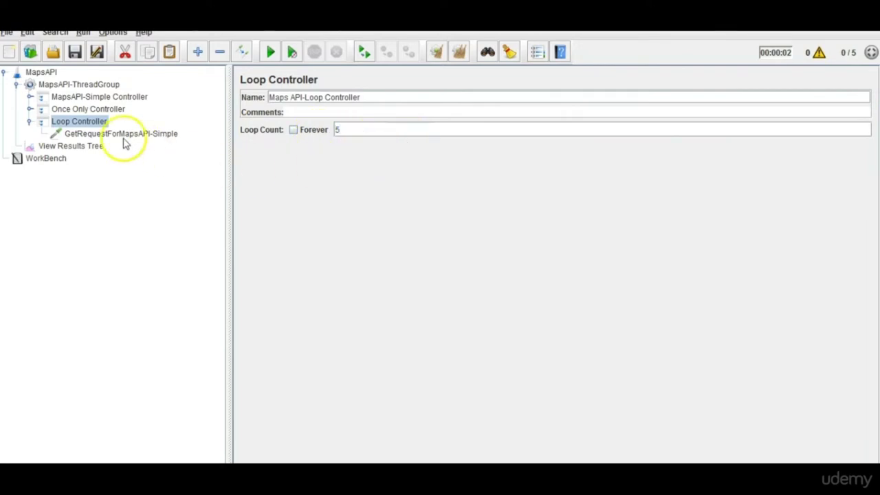
Compare MapsAPI-ThreadGroup's loop count of 2 with the Maps API-Loop Controller's count of 5.
{"action": "left_click", "coordinate": [97, 86]}
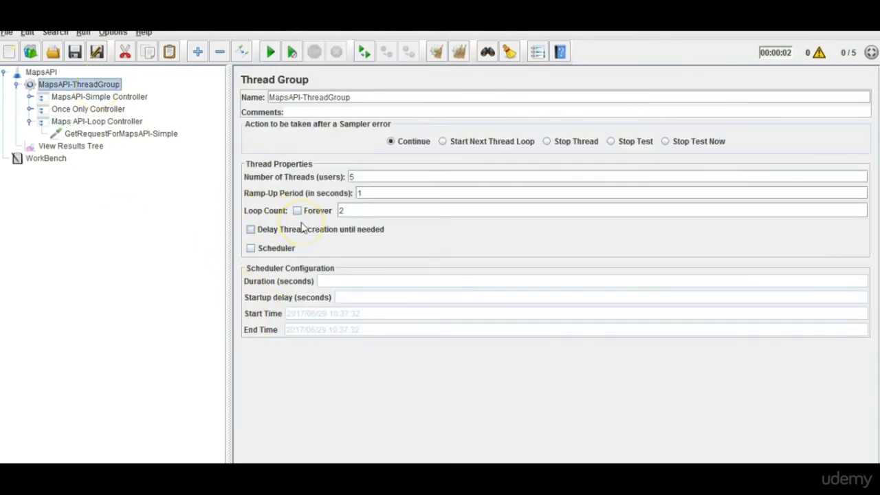
{"action": "double_click", "coordinate": [343, 210]}
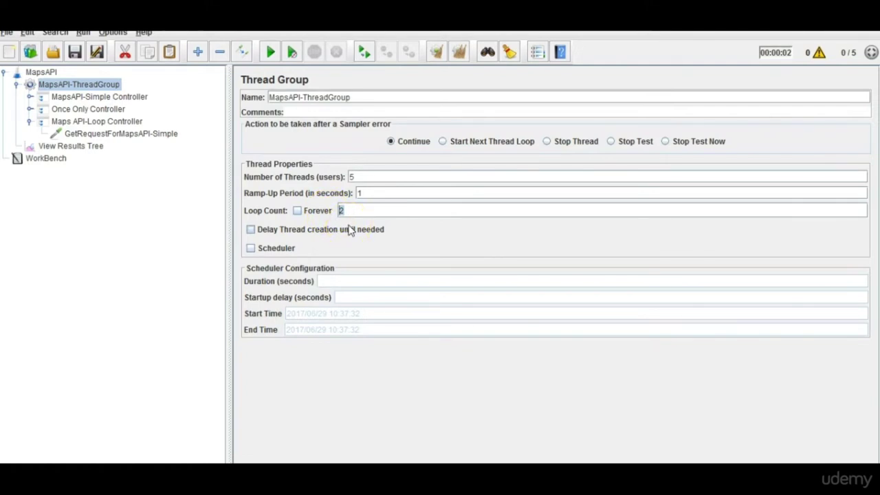
{"action": "left_click", "coordinate": [101, 123]}
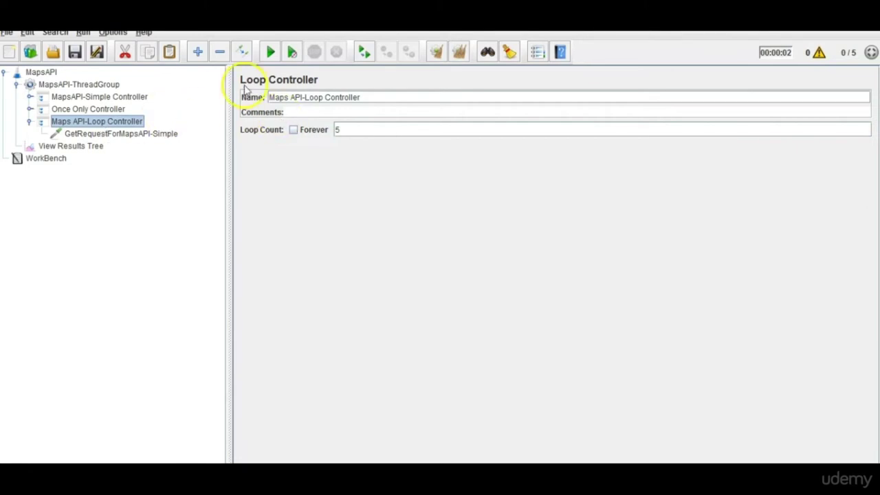
{"action": "left_click", "coordinate": [77, 84]}
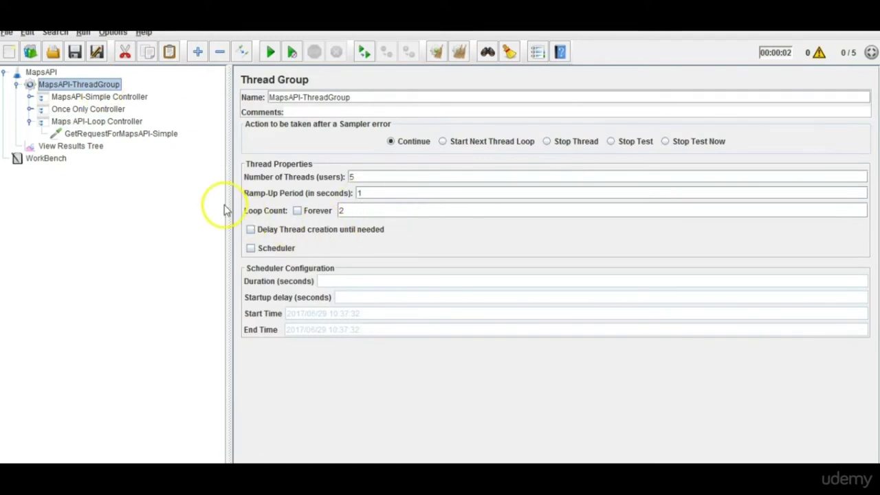
{"action": "left_click", "coordinate": [134, 126]}
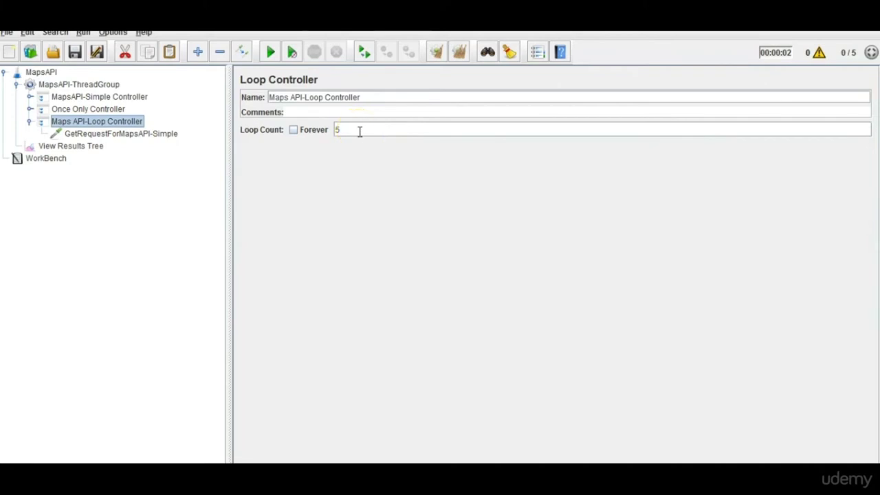
{"action": "left_click", "coordinate": [92, 84]}
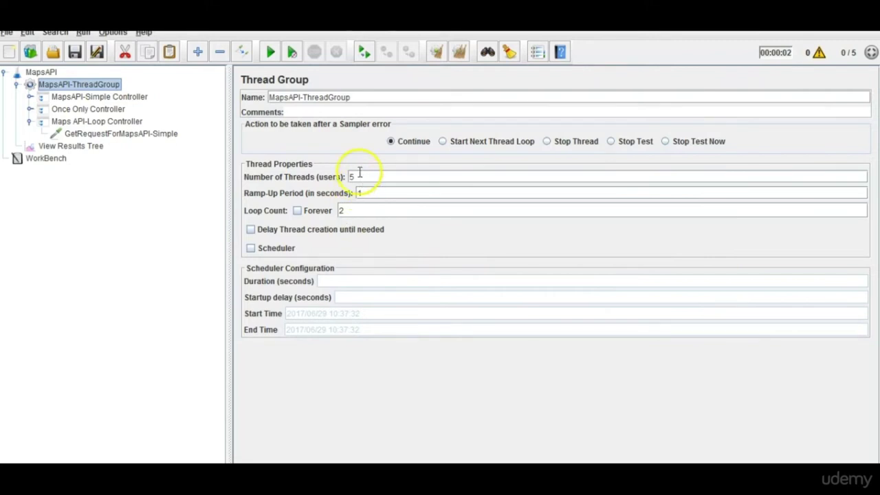
Set the thread group to 1 thread and disable the MapsAPI-Simple and Once Only controllers.
{"action": "left_click_drag", "start_coordinate": [350, 177], "coordinate": [401, 178]}
{"action": "type", "text": "1"}
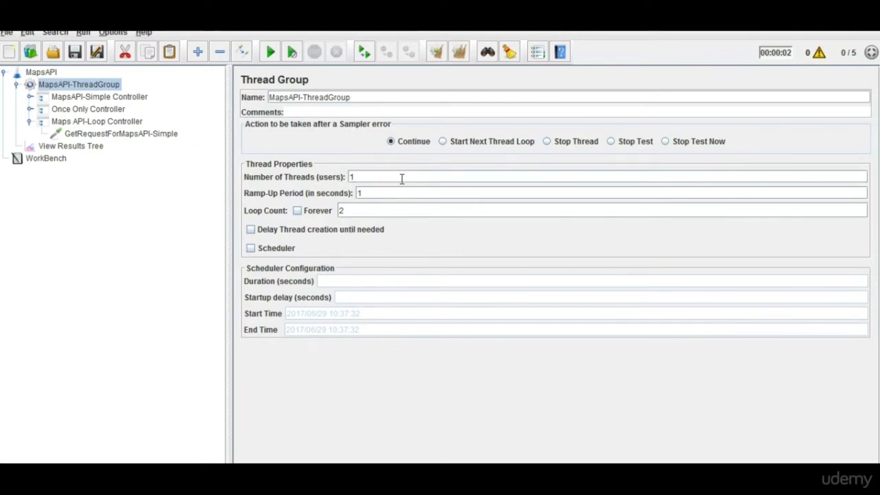
{"action": "left_click", "coordinate": [101, 98]}
{"action": "left_click", "coordinate": [102, 110], "text": "ctrl"}
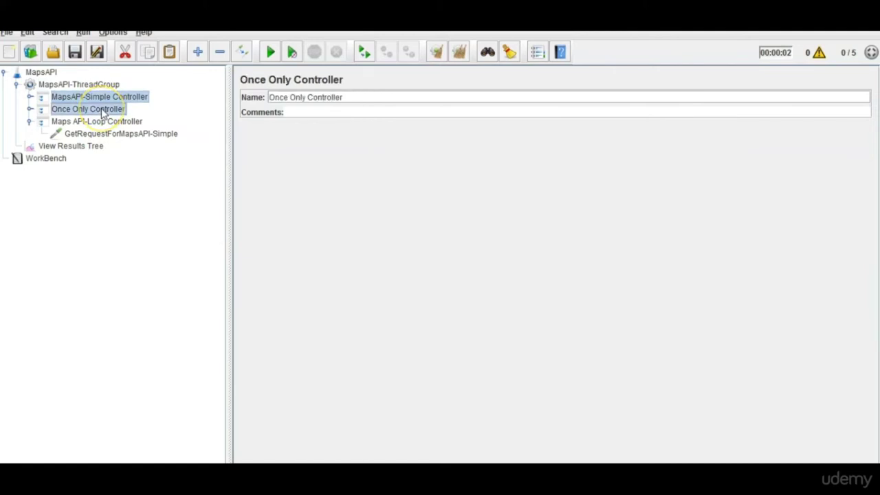
{"action": "right_click", "coordinate": [101, 113]}
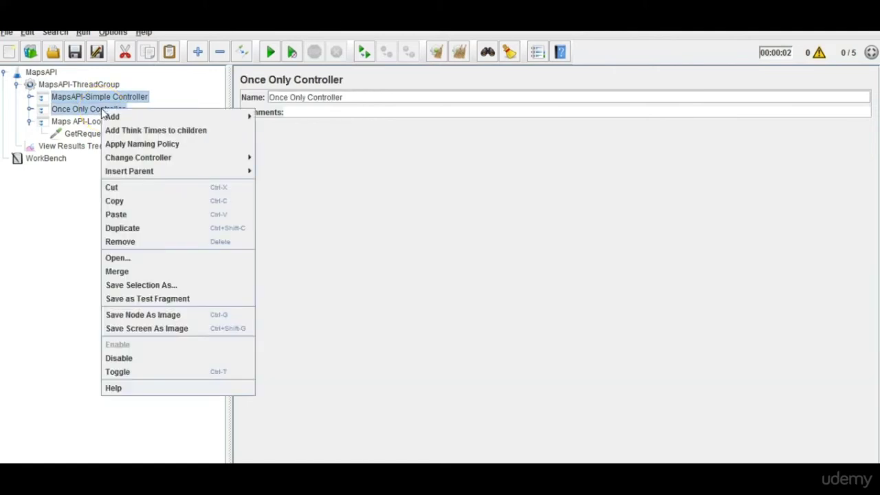
{"action": "left_click", "coordinate": [111, 359]}
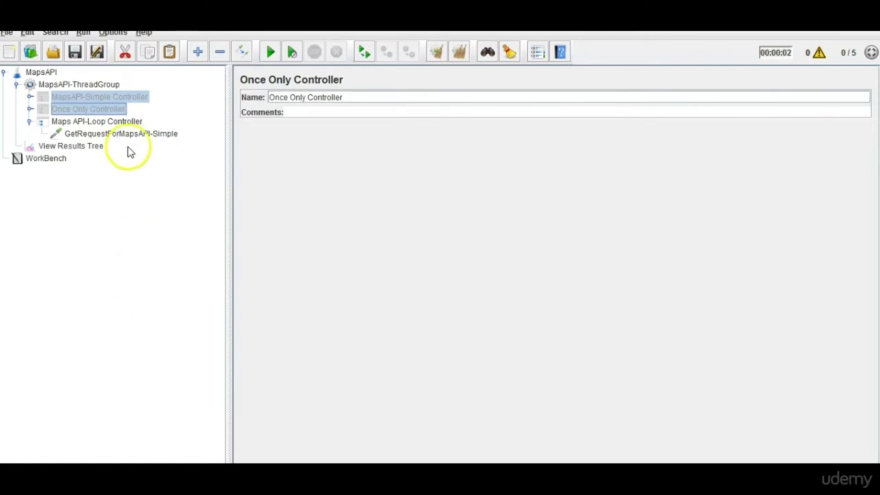
{"action": "left_click", "coordinate": [119, 124]}
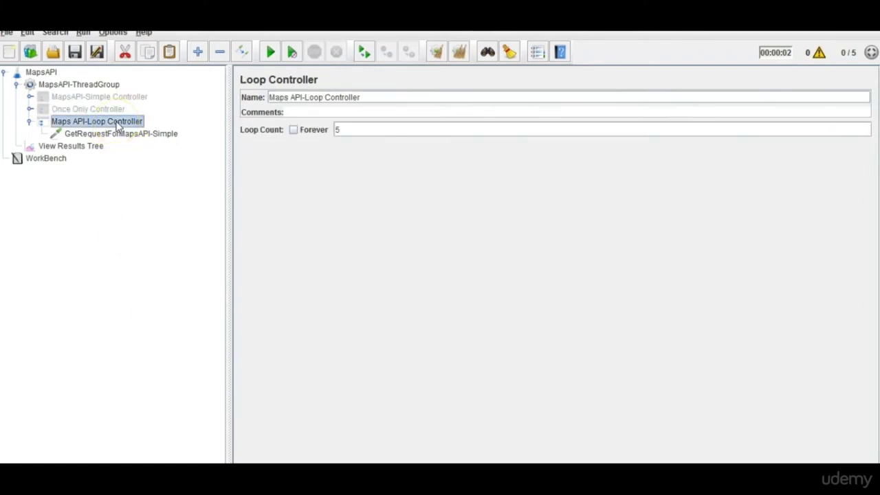
Clear View Results Tree, run the plan, and step through the ten GetRequestForMapsAPI-Simple results.
{"action": "left_click", "coordinate": [128, 136]}
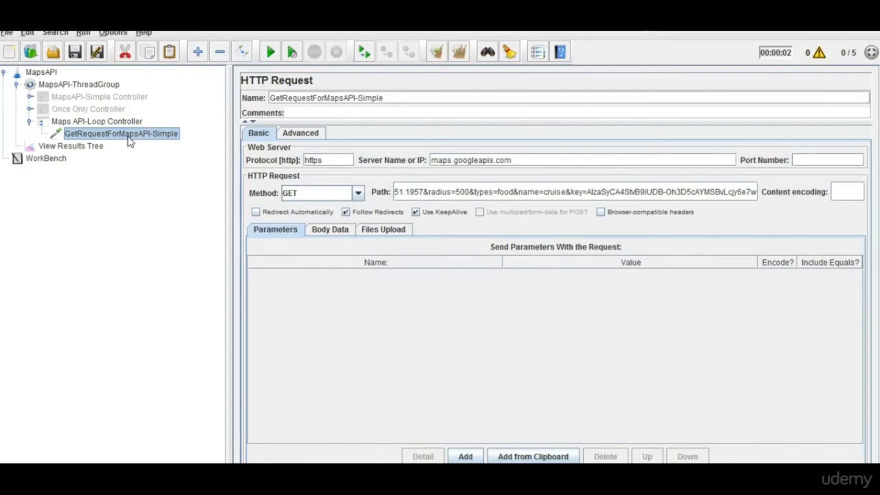
{"action": "left_click", "coordinate": [129, 123]}
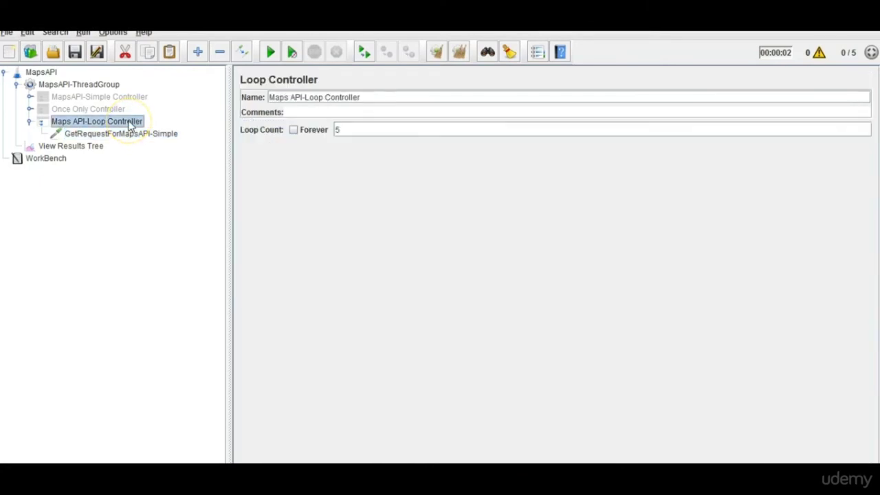
{"action": "left_click", "coordinate": [69, 146]}
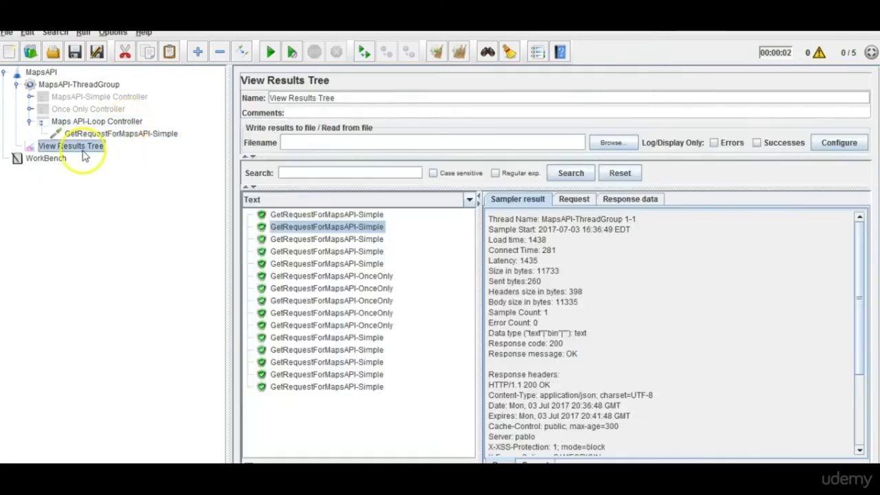
{"action": "left_click", "coordinate": [460, 52]}
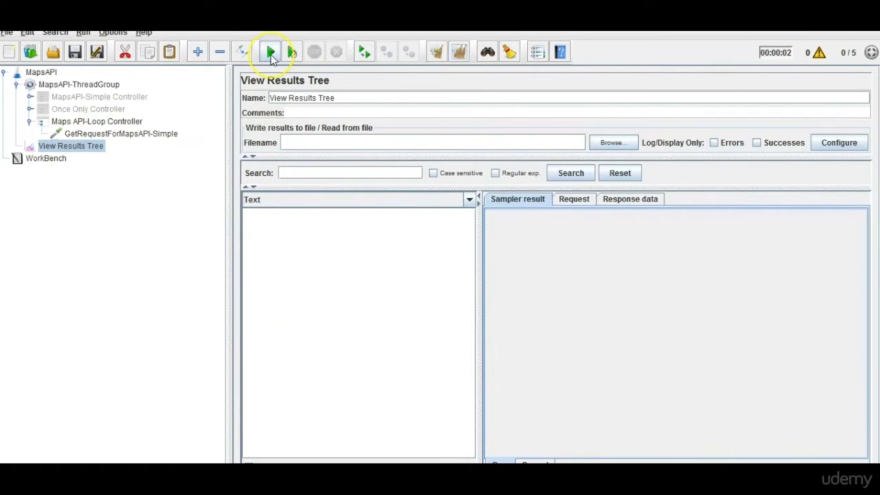
{"action": "left_click", "coordinate": [271, 54]}
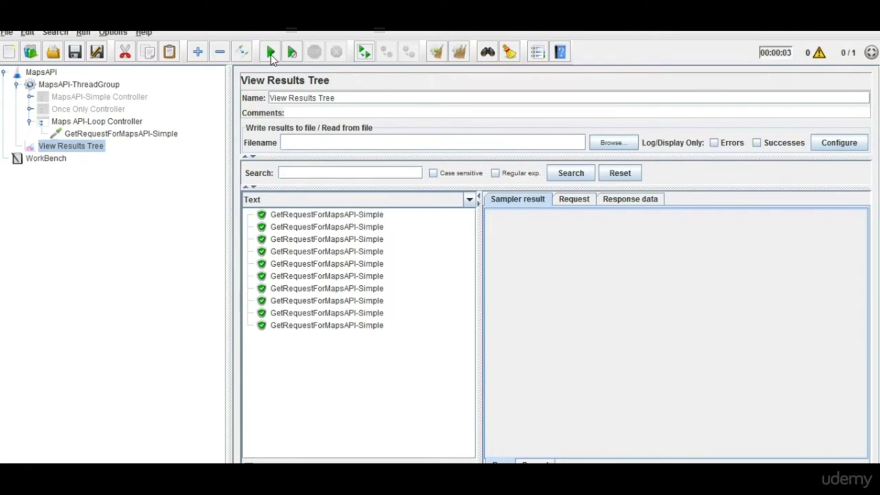
{"action": "left_click", "coordinate": [291, 215]}
{"action": "key", "text": "Down"}
{"action": "key", "text": "Down"}
{"action": "key", "text": "Down"}
{"action": "key", "text": "Down"}
{"action": "key", "text": "Down"}
{"action": "key", "text": "Down"}
{"action": "key", "text": "Down"}
{"action": "key", "text": "Down"}
{"action": "key", "text": "Down"}
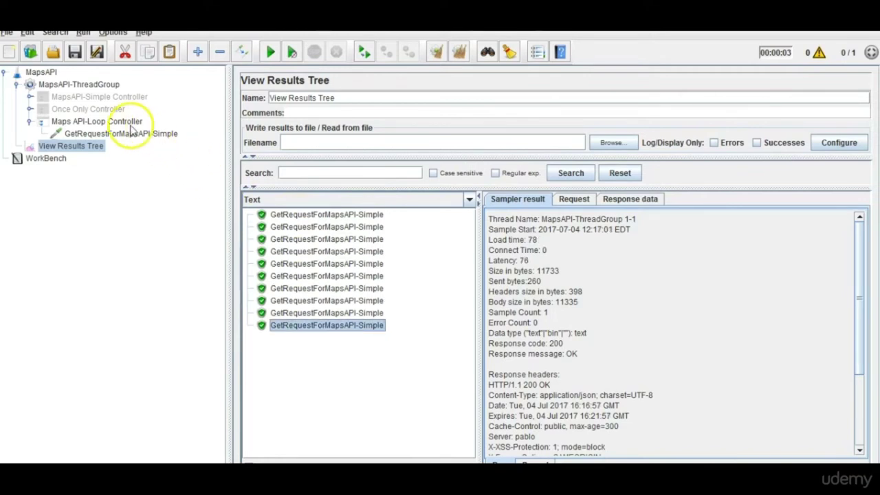
Review the thread group's loop count of 2 and the Loop Controller, then expand MapsAPI-Simple Controller.
{"action": "left_click", "coordinate": [129, 124]}
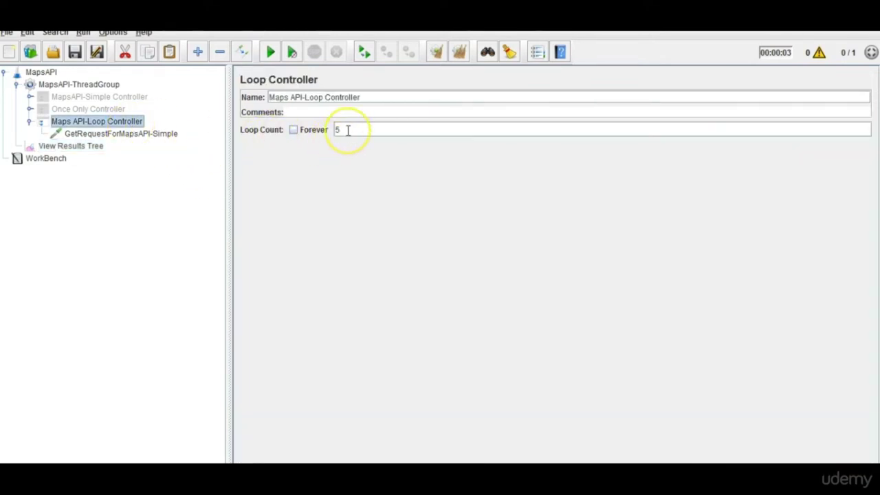
{"action": "left_click", "coordinate": [78, 84]}
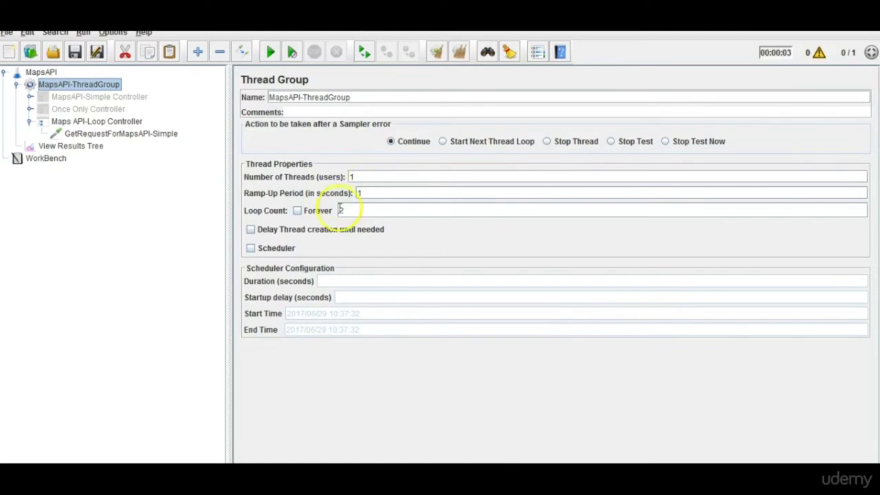
{"action": "left_click_drag", "start_coordinate": [354, 213], "coordinate": [302, 211]}
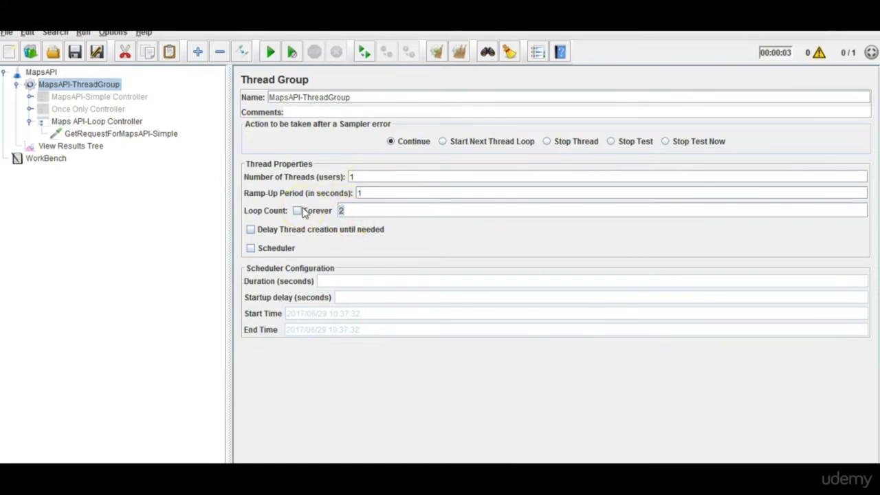
{"action": "left_click", "coordinate": [90, 84]}
{"action": "left_click", "coordinate": [117, 89]}
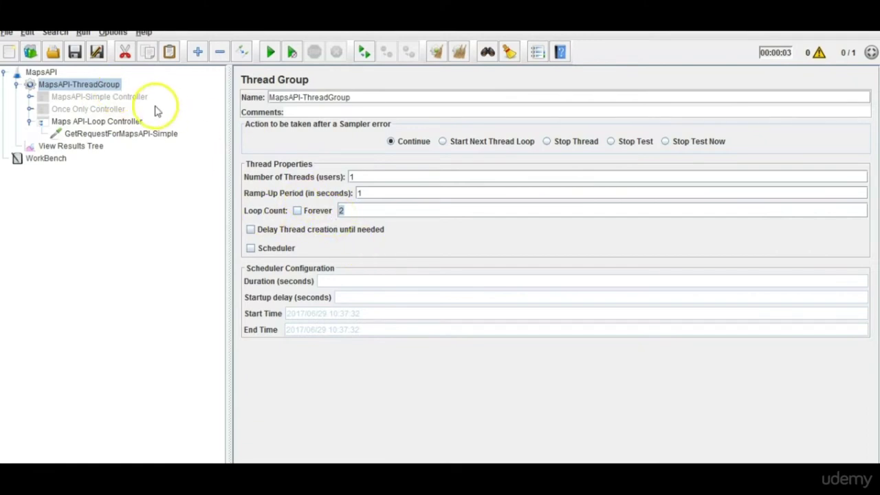
{"action": "left_click", "coordinate": [126, 122]}
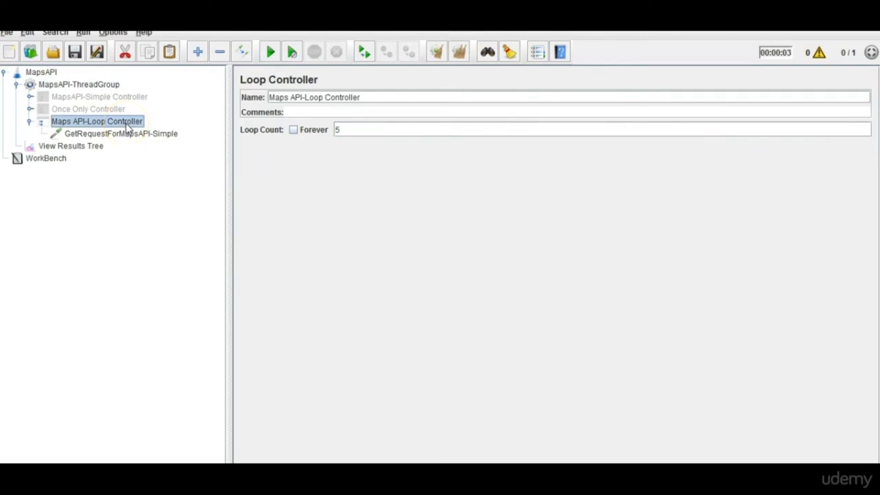
{"action": "left_click", "coordinate": [129, 141]}
{"action": "left_click", "coordinate": [166, 176]}
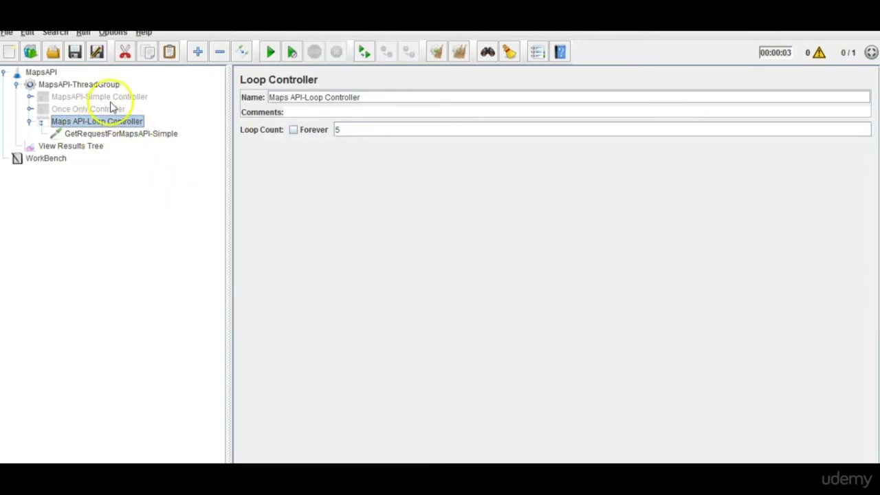
{"action": "double_click", "coordinate": [100, 96]}
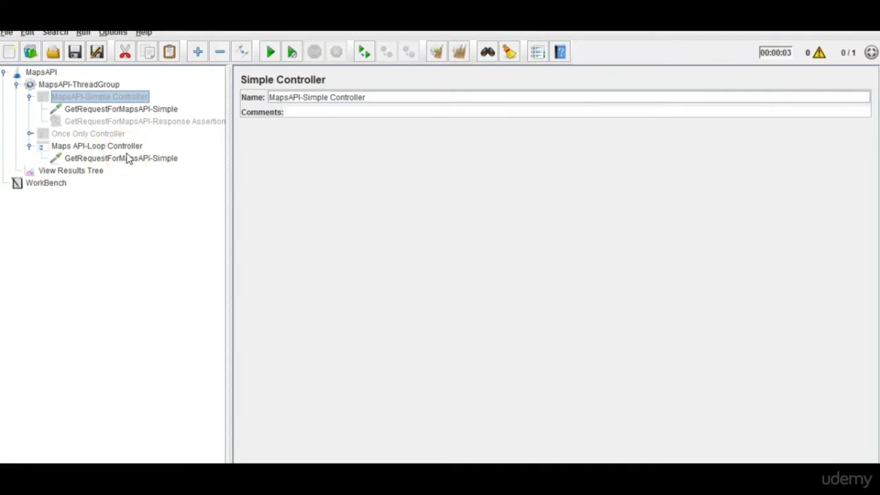
Re-enable MapsAPI-Simple Controller and review the thread group loop count 2 and Loop Controller count 5.
{"action": "right_click", "coordinate": [106, 98]}
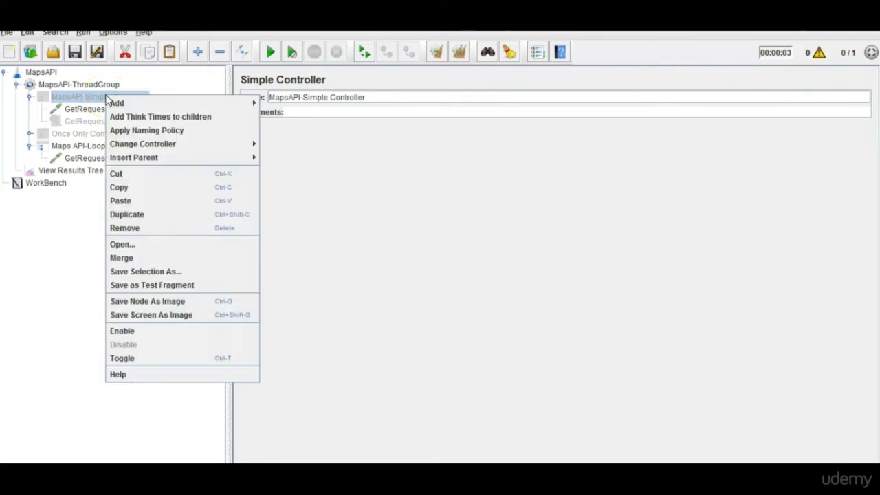
{"action": "left_click", "coordinate": [137, 334]}
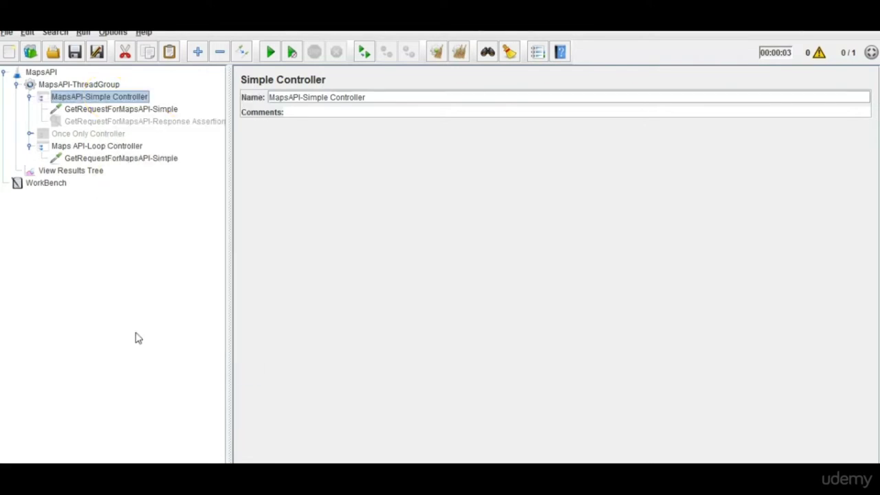
{"action": "left_click", "coordinate": [121, 110]}
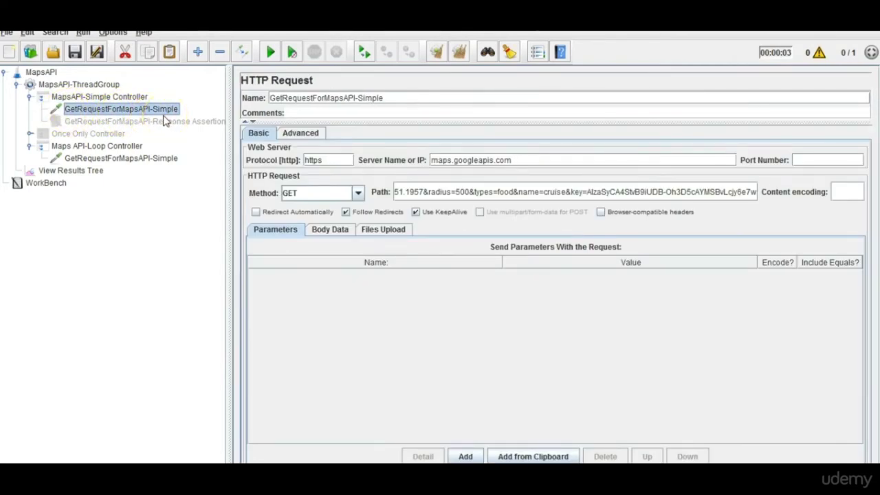
{"action": "left_click", "coordinate": [107, 84]}
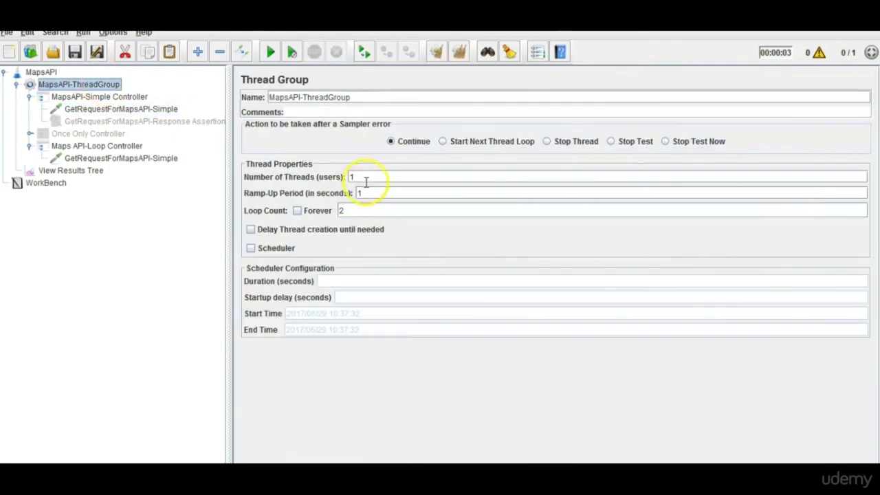
{"action": "double_click", "coordinate": [342, 211]}
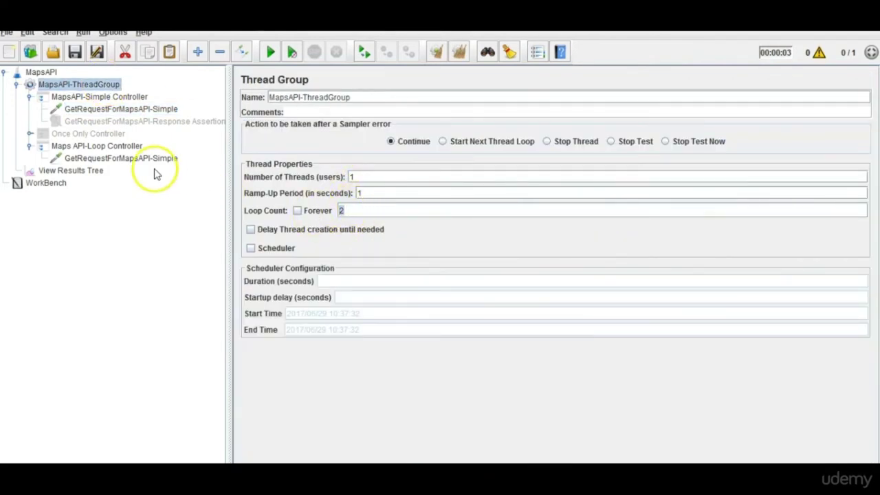
{"action": "left_click", "coordinate": [121, 147]}
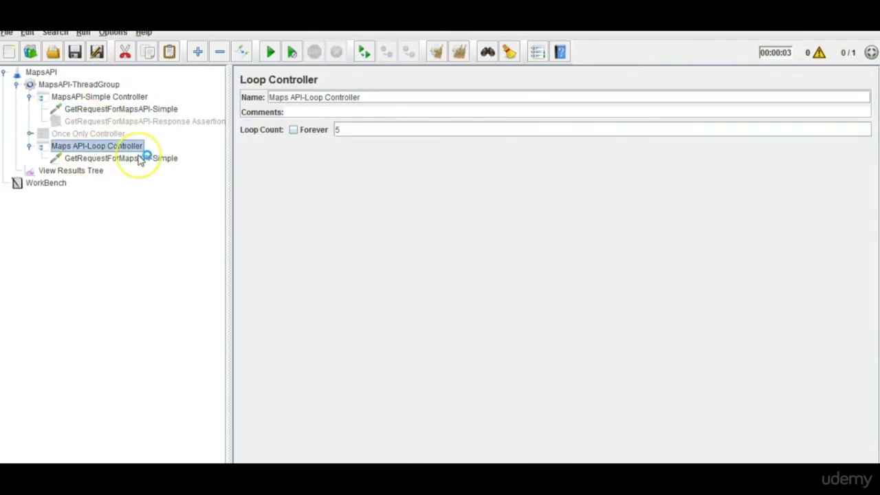
{"action": "left_click", "coordinate": [140, 159]}
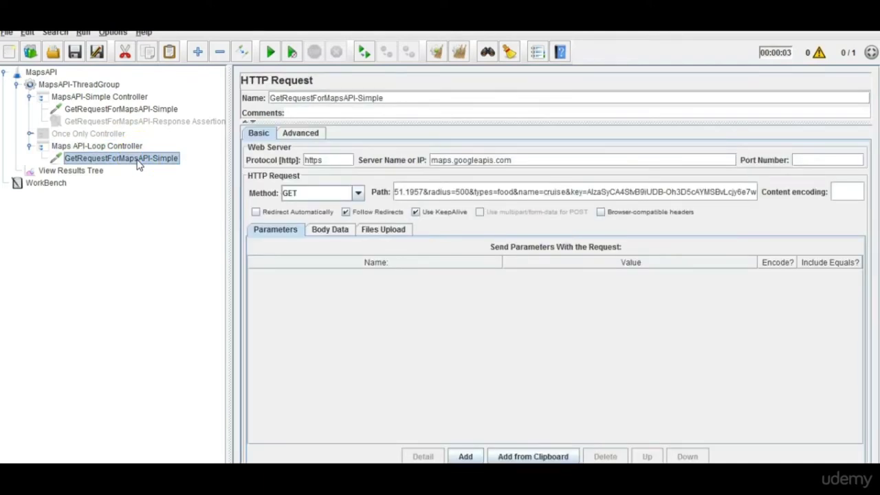
Clear View Results Tree and rerun the plan for twelve GetRequestForMapsAPI-Simple results.
{"action": "left_click", "coordinate": [94, 171]}
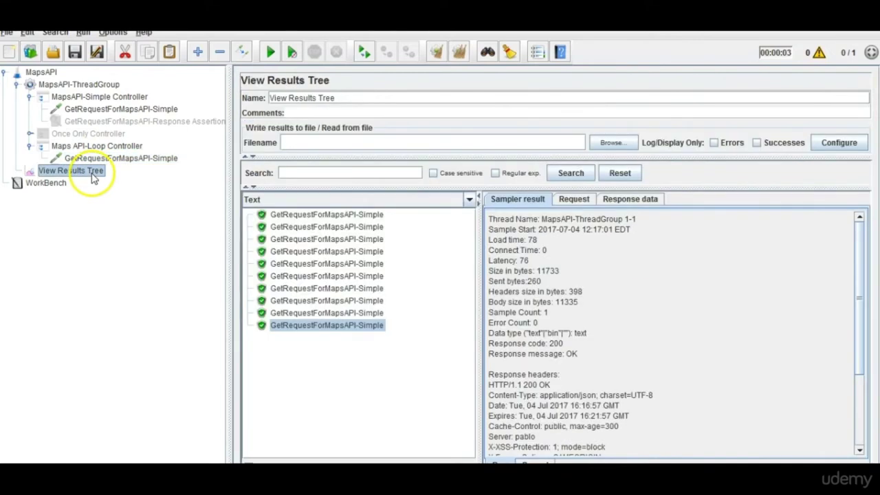
{"action": "left_click", "coordinate": [459, 54]}
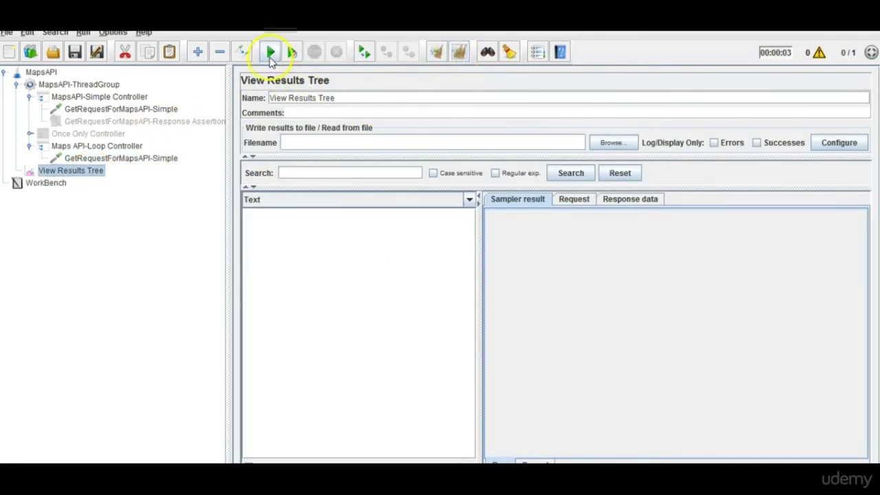
{"action": "left_click", "coordinate": [269, 57]}
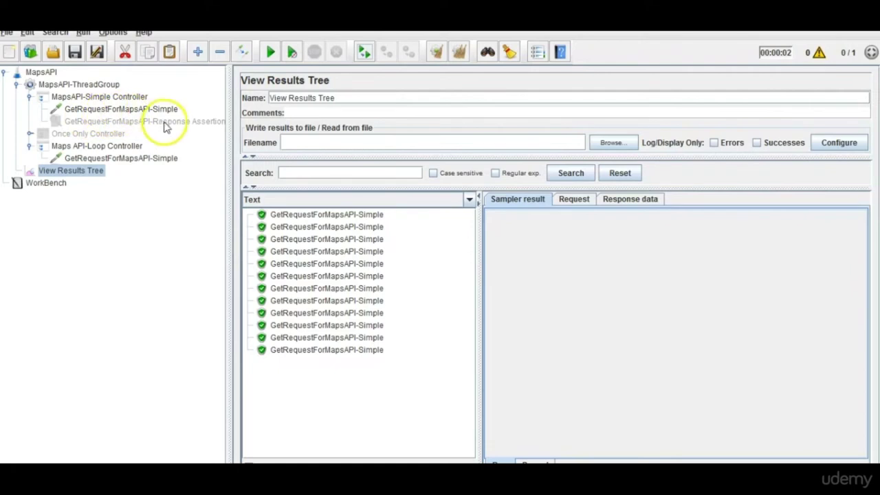
Rename the Loop Controller's HTTP request from GetRequestForMapsAPI-Simple to GetRequestForMapsAPI-Loop.
{"action": "left_click", "coordinate": [89, 161]}
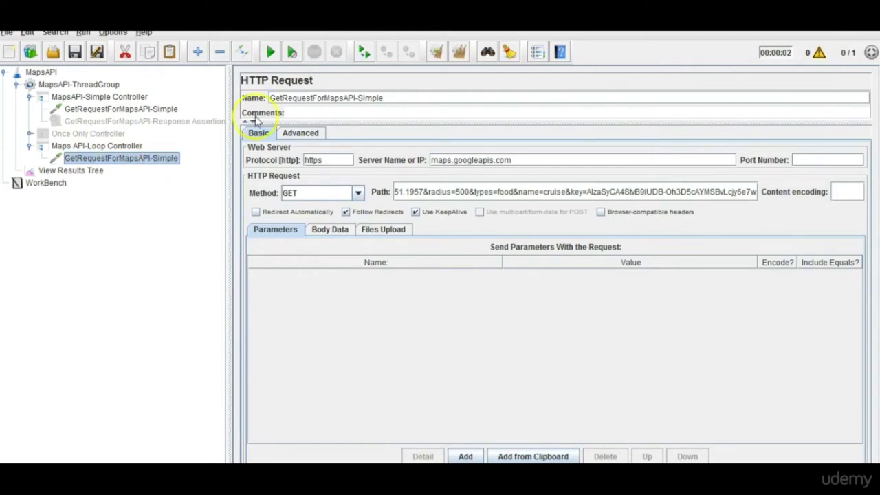
{"action": "triple_click", "coordinate": [370, 100]}
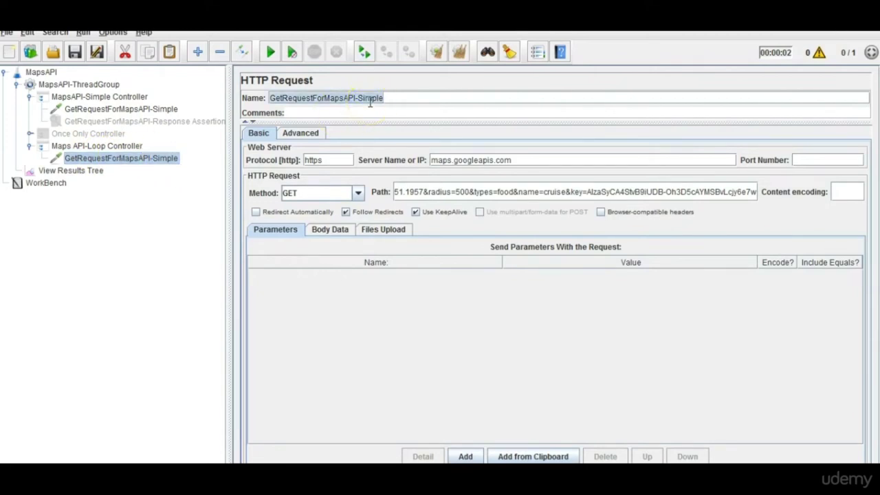
{"action": "left_click", "coordinate": [360, 99]}
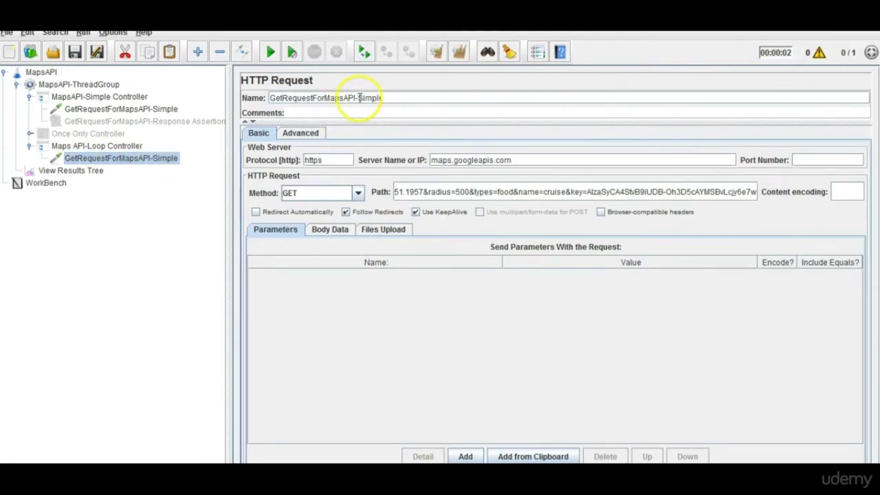
{"action": "key", "text": "shift+Home"}
{"action": "left_click", "coordinate": [403, 99]}
{"action": "key", "text": "BackSpace"}
{"action": "key", "text": "BackSpace"}
{"action": "key", "text": "BackSpace"}
{"action": "key", "text": "BackSpace"}
{"action": "key", "text": "BackSpace"}
{"action": "key", "text": "BackSpace"}
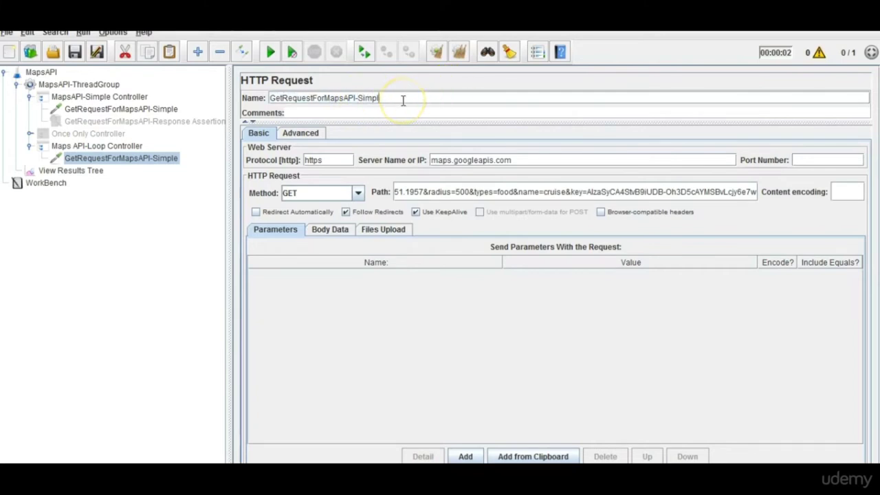
{"action": "type", "text": "Loop"}
Clear View Results Tree and run the test plan again.
{"action": "left_click", "coordinate": [69, 170]}
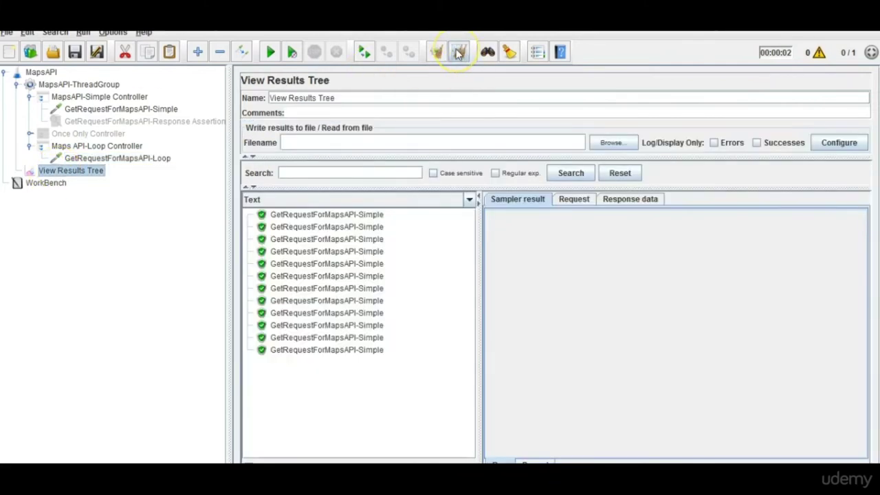
{"action": "left_click", "coordinate": [460, 52]}
{"action": "left_click", "coordinate": [269, 58]}
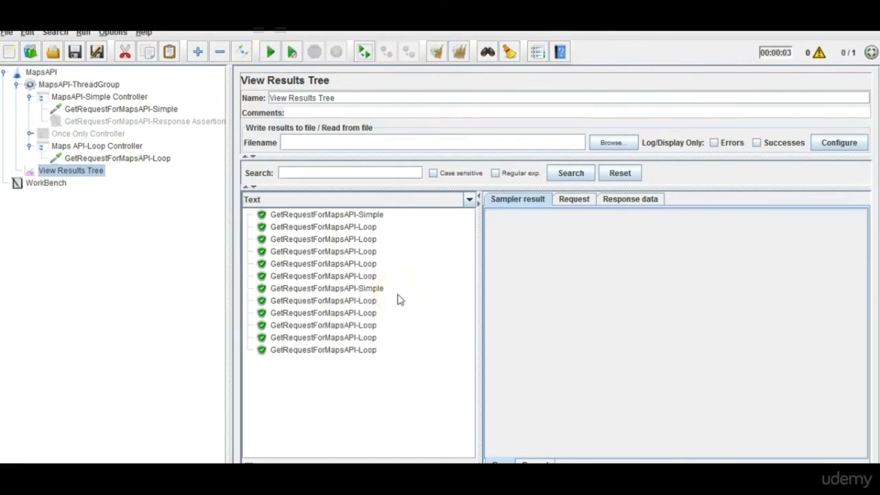
Inspect the two Simple samples and the Response Assertion, then move View Results Tree under Maps API-Loop Controller.
{"action": "left_click", "coordinate": [380, 217]}
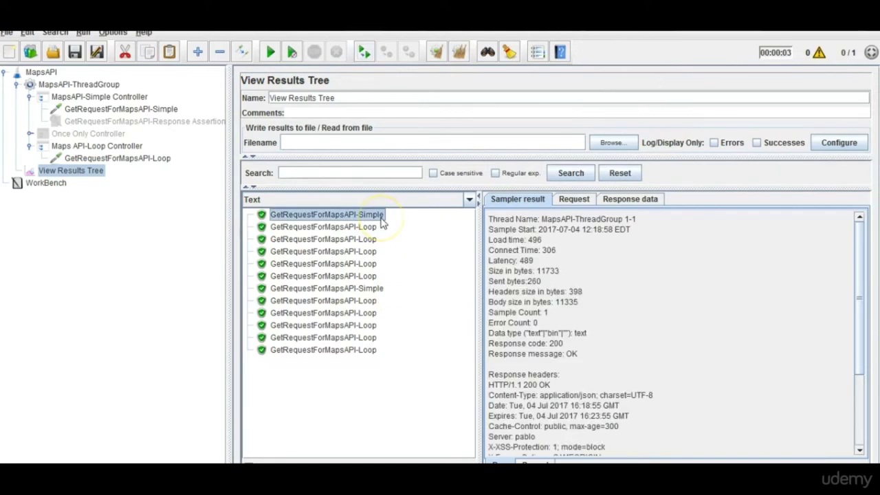
{"action": "left_click", "coordinate": [378, 288]}
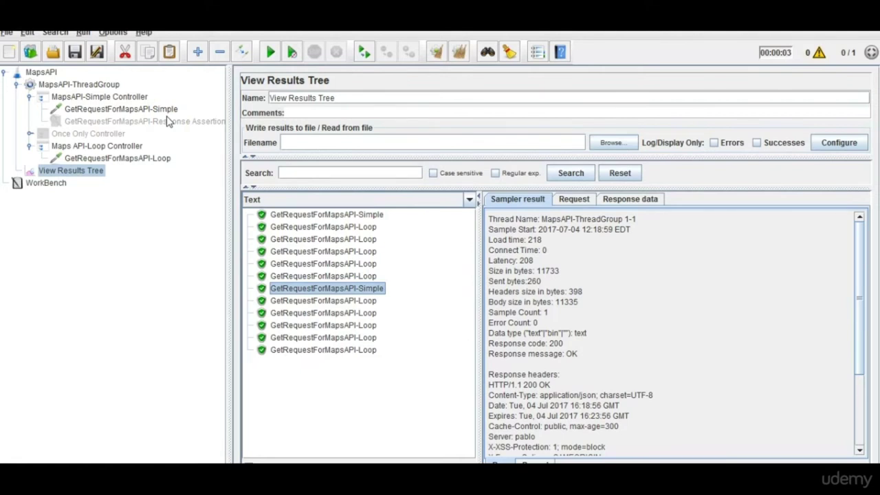
{"action": "left_click", "coordinate": [167, 121]}
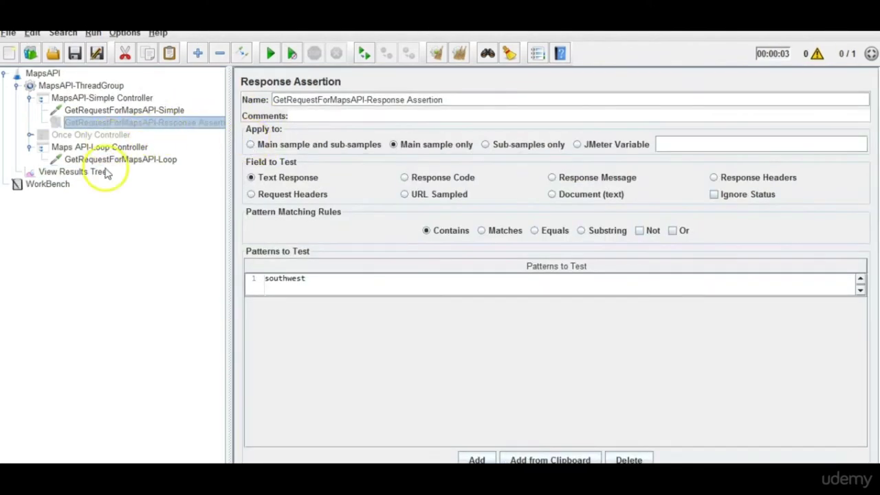
{"action": "left_click", "coordinate": [102, 174]}
{"action": "left_click_drag", "start_coordinate": [102, 173], "coordinate": [143, 147]}
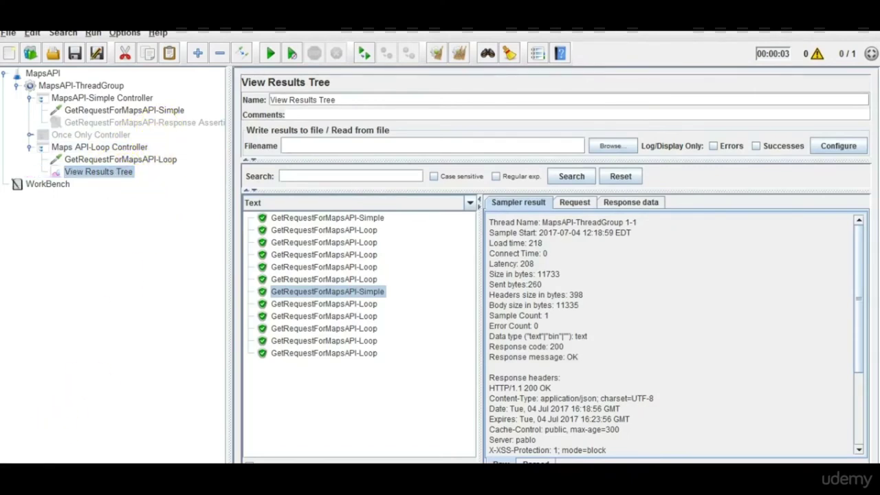
Enlarge the interface fonts with Ctrl+Shift+= and widen the tree and result-sample panes.
{"action": "key", "text": "ctrl+shift+plus"}
{"action": "left_click_drag", "start_coordinate": [226, 305], "coordinate": [308, 284]}
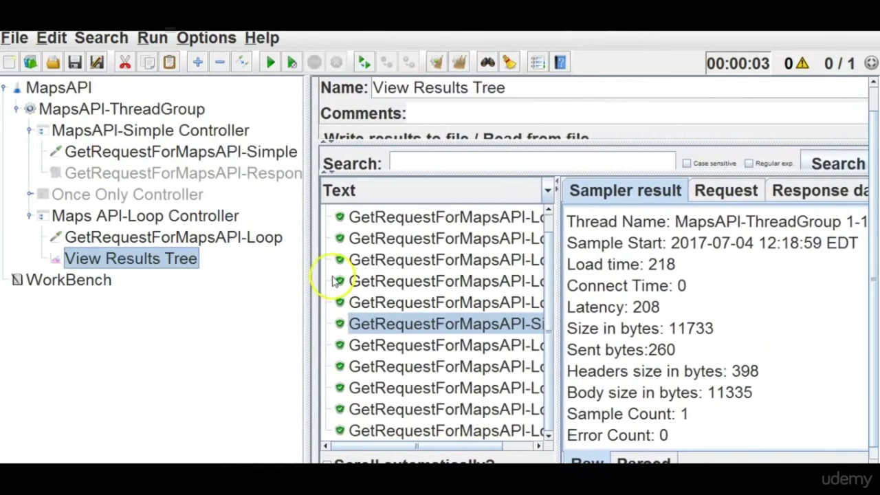
{"action": "left_click_drag", "start_coordinate": [554, 330], "coordinate": [670, 321]}
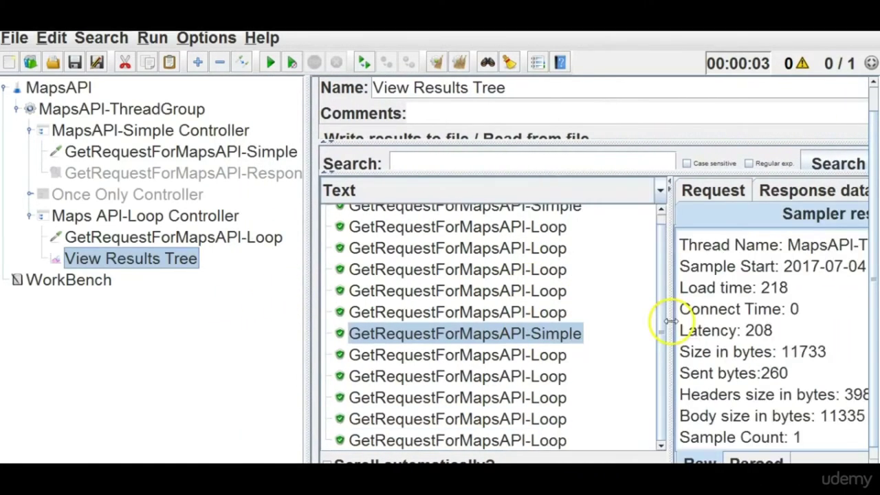
{"action": "scroll", "coordinate": [664, 296], "scroll_direction": "up", "scroll_amount": 1}
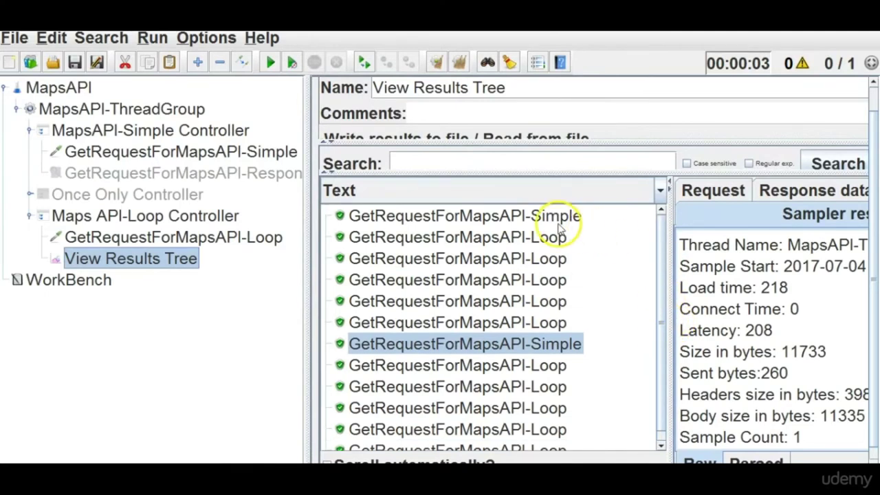
Review the Simple and Loop requests and the thread group and Loop Controller loop counts against the results.
{"action": "left_click", "coordinate": [227, 152]}
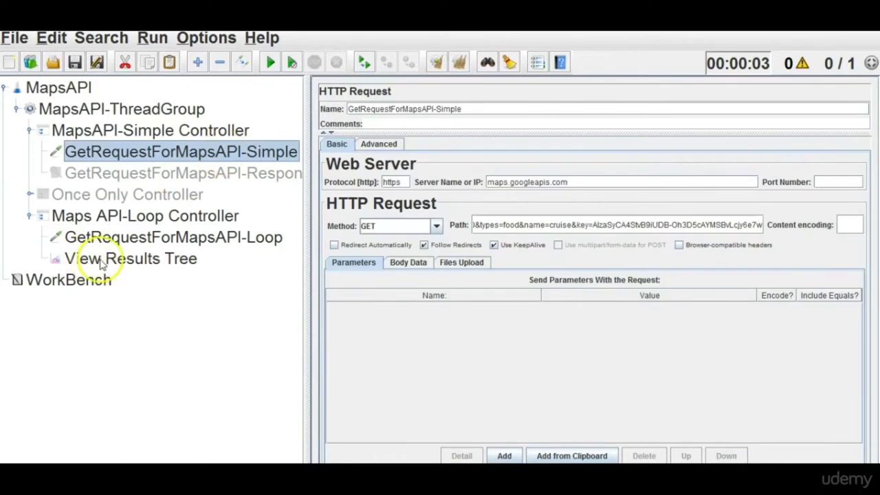
{"action": "left_click", "coordinate": [93, 260]}
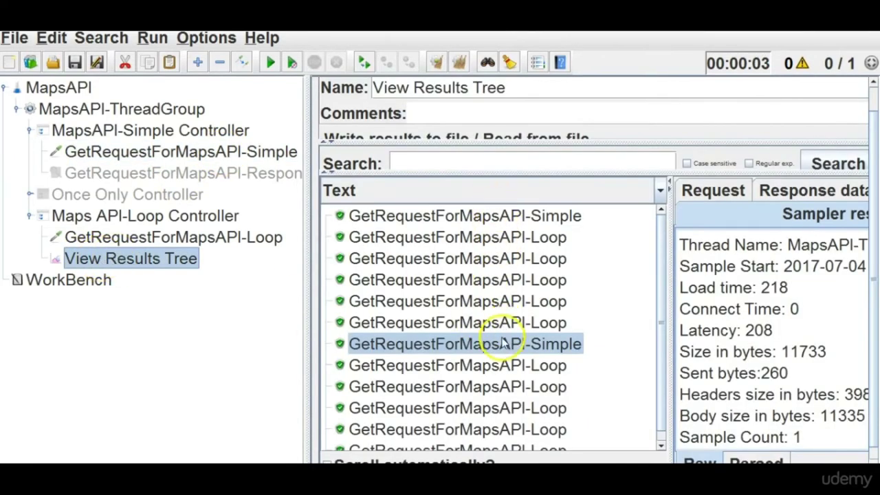
{"action": "left_click", "coordinate": [172, 108]}
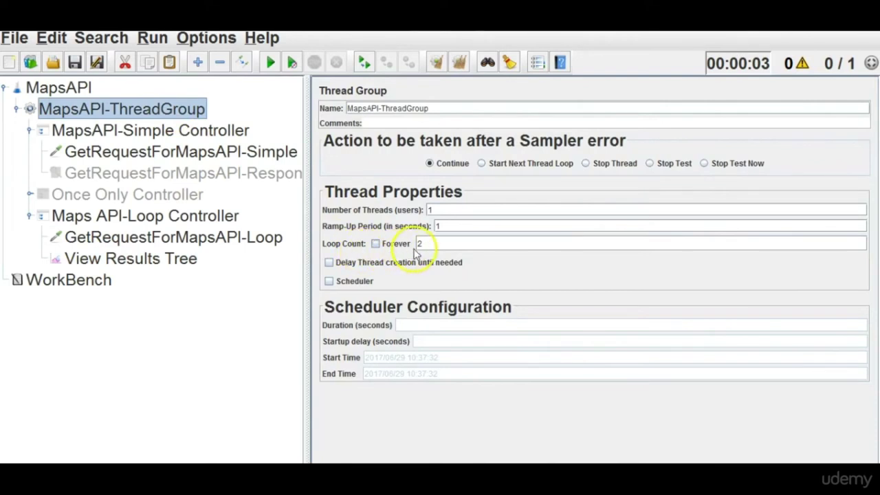
{"action": "left_click", "coordinate": [148, 237]}
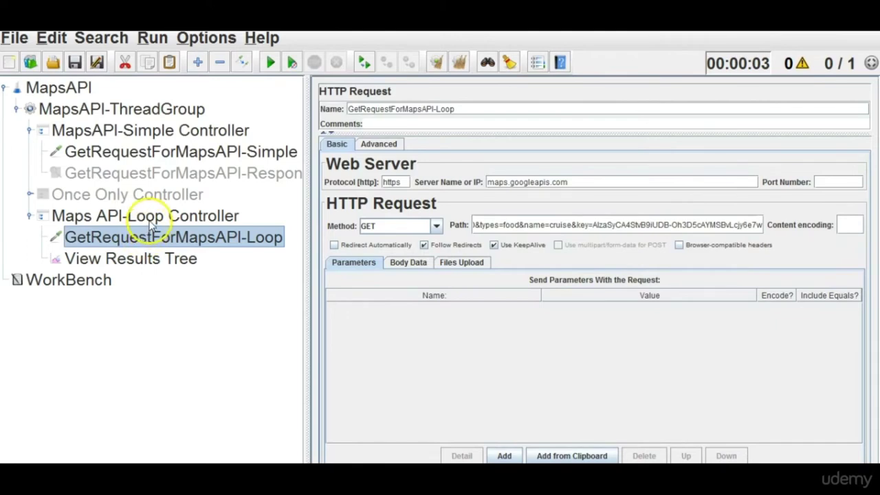
{"action": "left_click", "coordinate": [148, 217]}
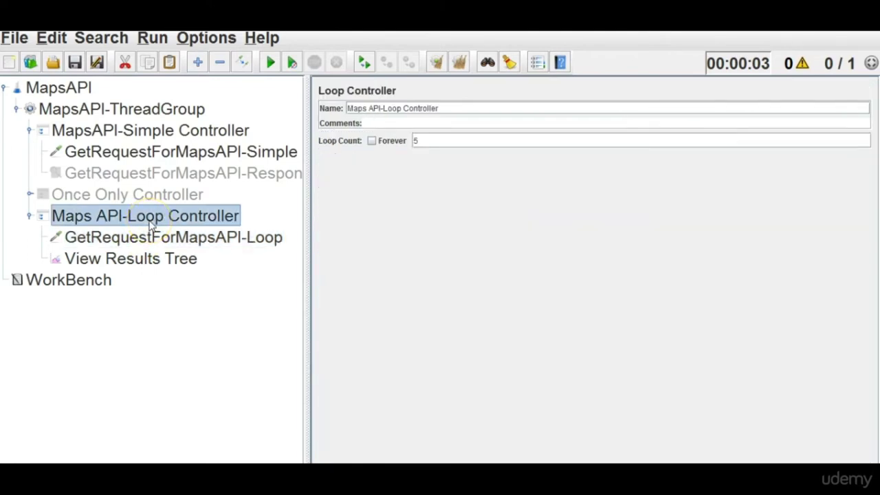
{"action": "left_click", "coordinate": [124, 114]}
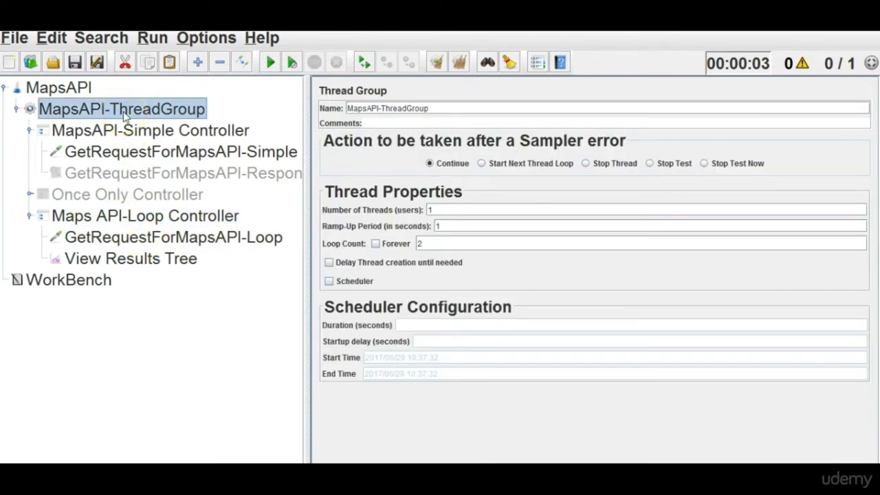
{"action": "left_click", "coordinate": [144, 261]}
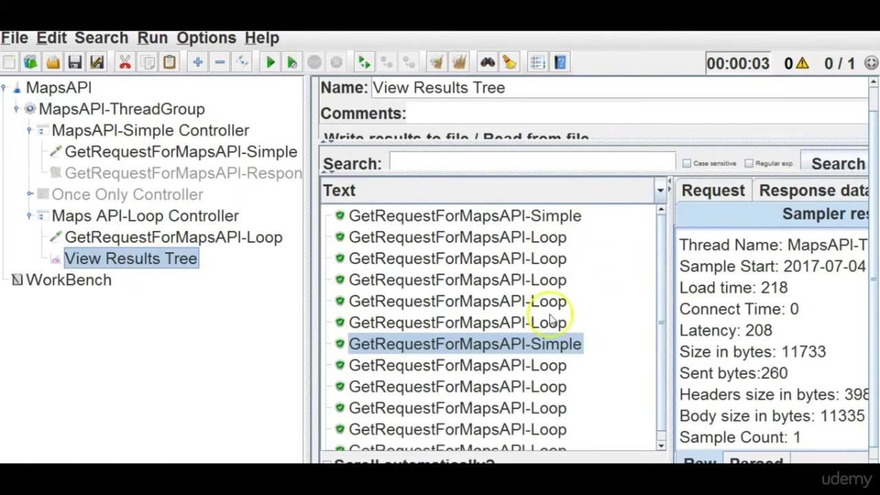
{"action": "left_click_drag", "start_coordinate": [654, 320], "coordinate": [655, 377]}
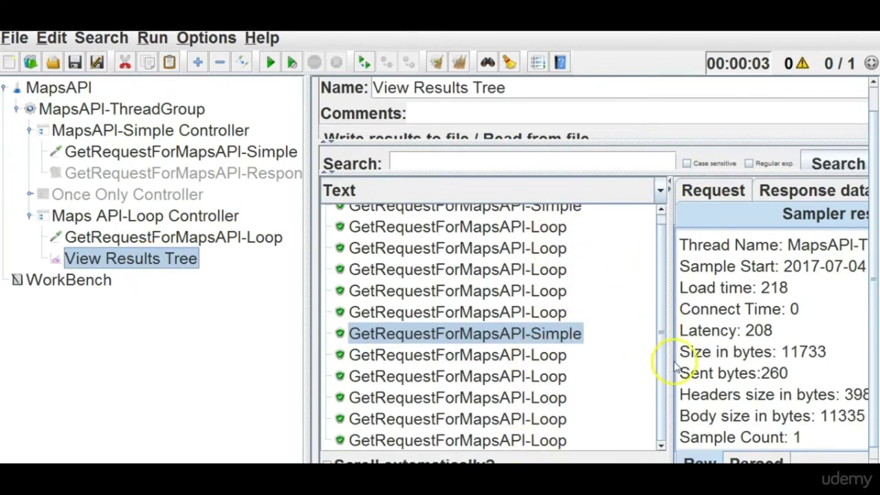
{"action": "scroll", "coordinate": [664, 348], "scroll_direction": "up", "scroll_amount": 1}
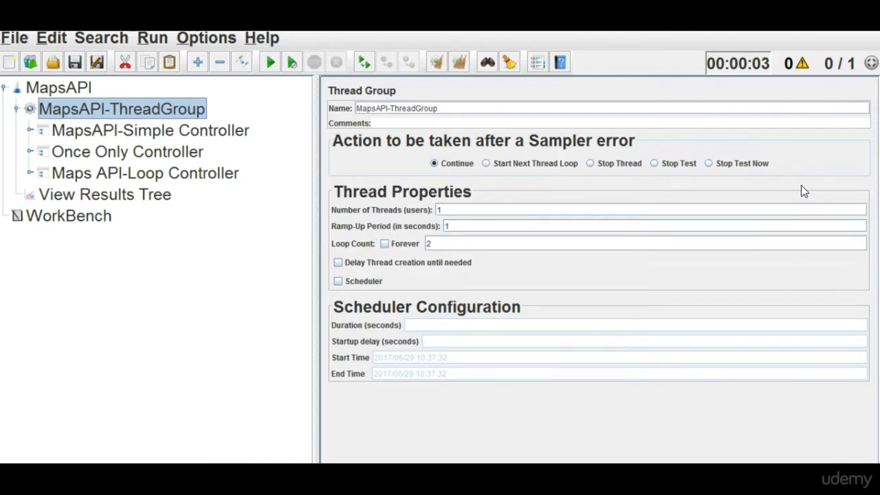
Add an Interleave Controller to MapsAPI-ThreadGroup and move View Results Tree directly under the thread group.
{"action": "right_click", "coordinate": [166, 120]}
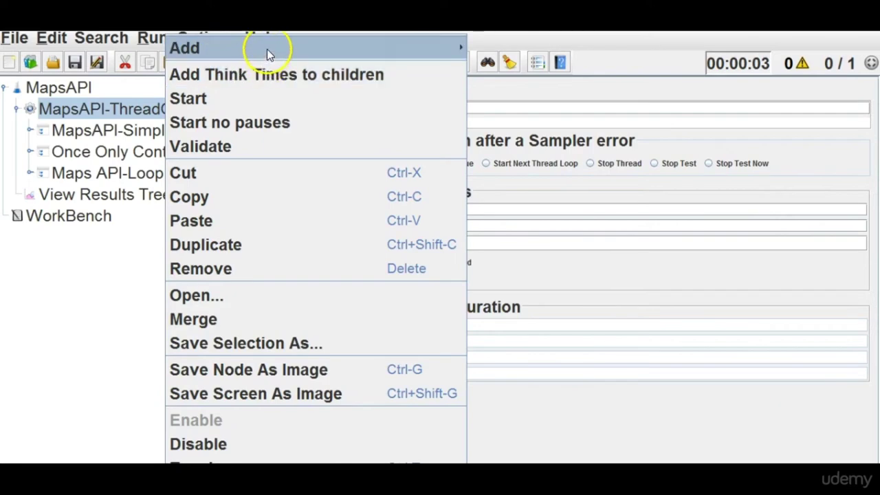
{"action": "mouse_move", "coordinate": [267, 49]}
{"action": "mouse_move", "coordinate": [500, 53]}
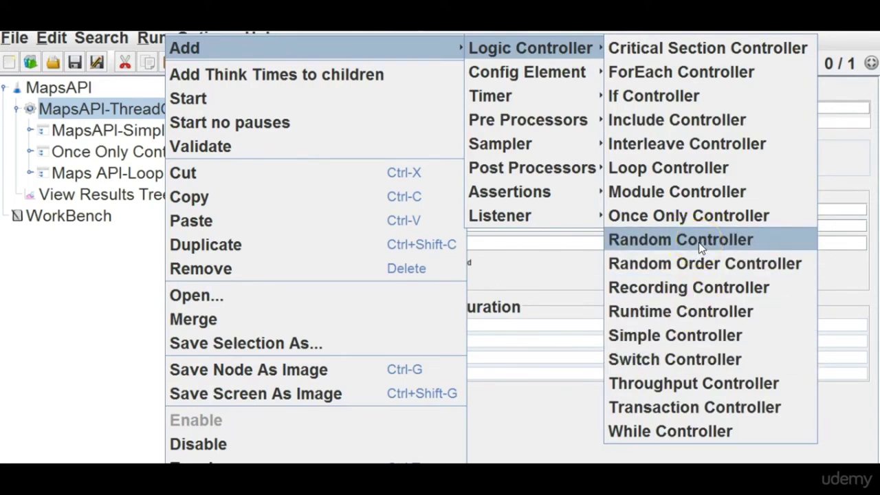
{"action": "left_click", "coordinate": [724, 246]}
{"action": "left_click", "coordinate": [708, 145]}
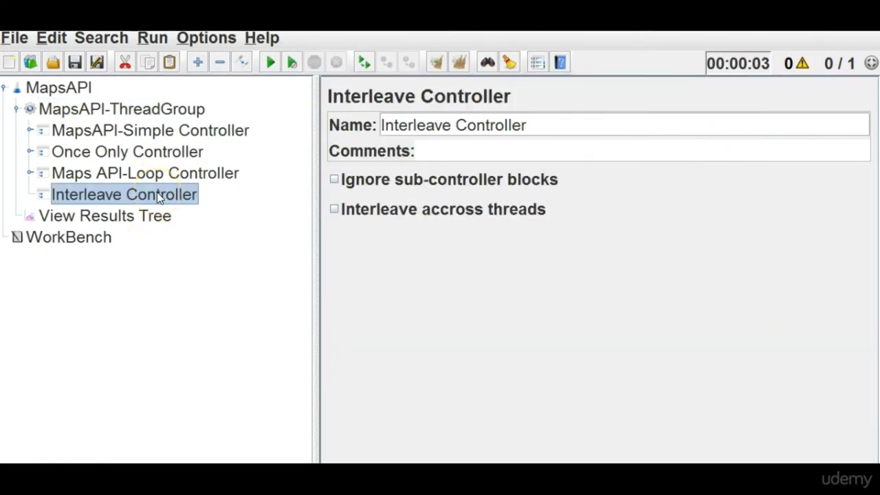
{"action": "left_click_drag", "start_coordinate": [117, 194], "coordinate": [86, 195]}
{"action": "left_click", "coordinate": [170, 196]}
{"action": "left_click", "coordinate": [31, 177]}
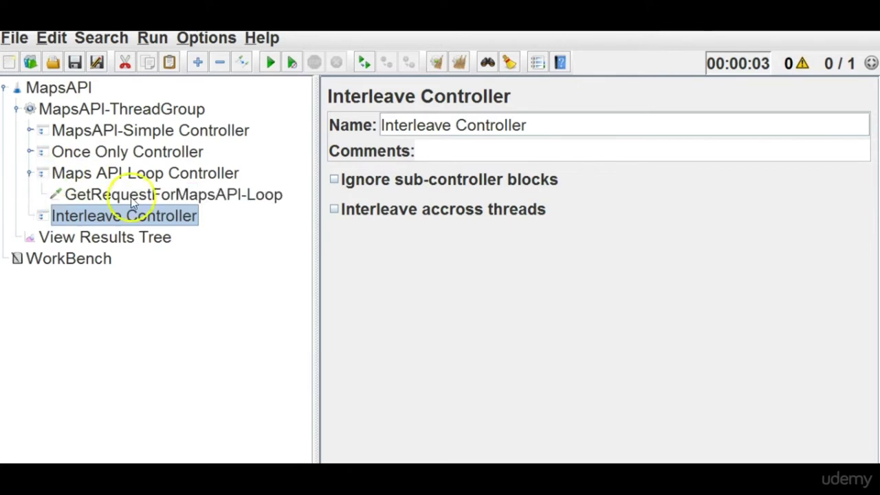
Copy the GetRequestForMapsAPI-Loop request and paste two copies into the Interleave Controller.
{"action": "left_click", "coordinate": [160, 196]}
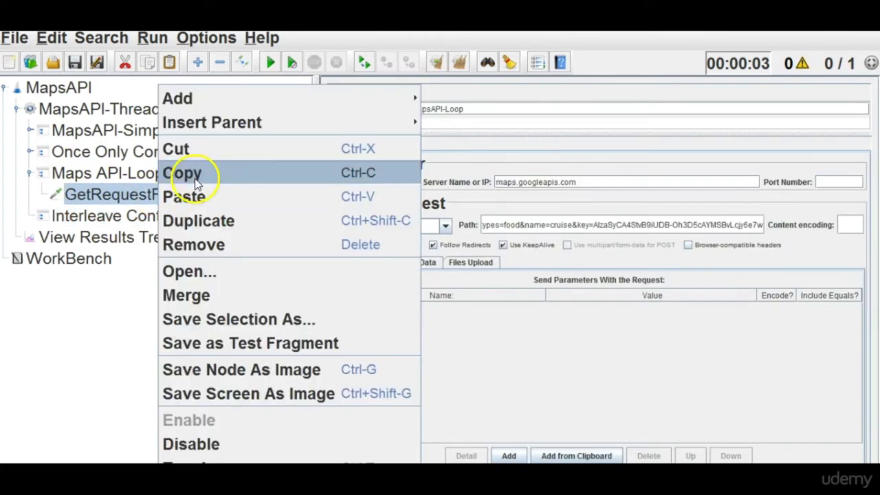
{"action": "left_click", "coordinate": [195, 175]}
{"action": "left_click", "coordinate": [156, 222]}
{"action": "right_click", "coordinate": [156, 221]}
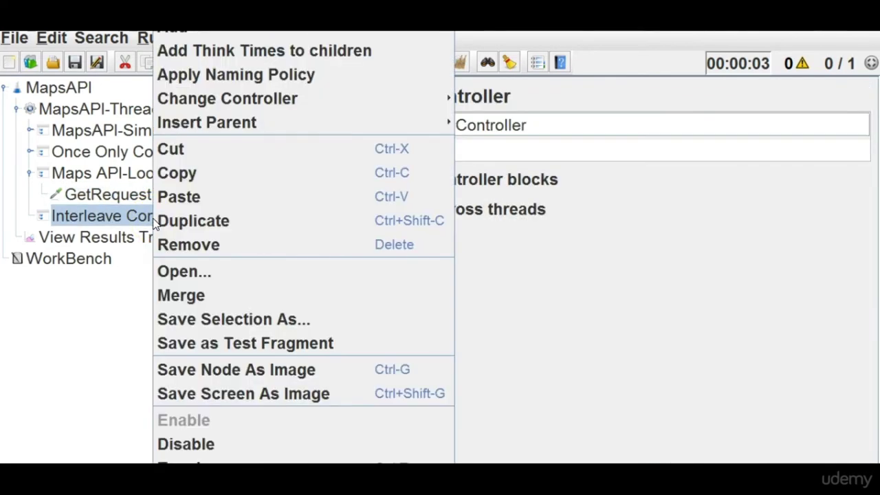
{"action": "left_click", "coordinate": [196, 197]}
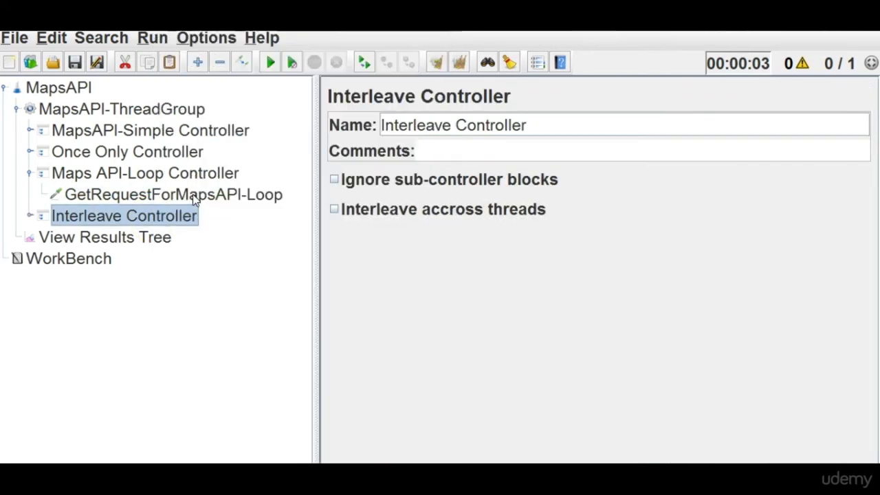
{"action": "right_click", "coordinate": [137, 227]}
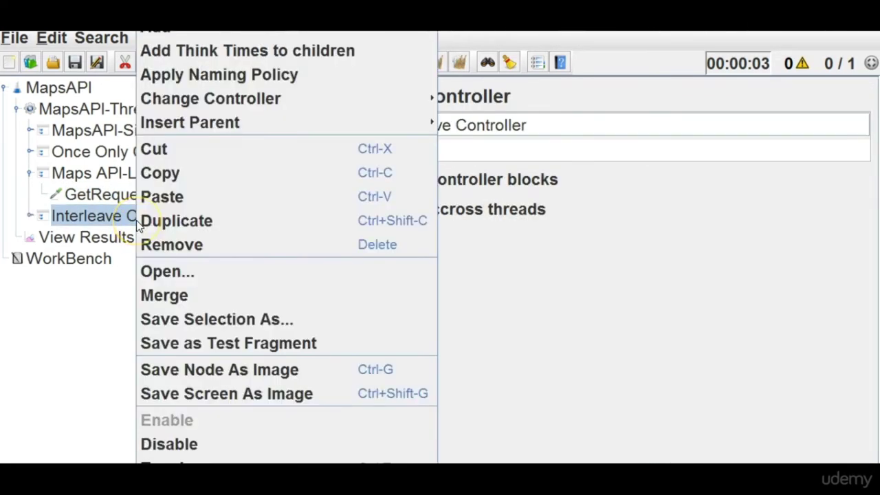
{"action": "left_click", "coordinate": [194, 196]}
{"action": "left_click", "coordinate": [29, 217]}
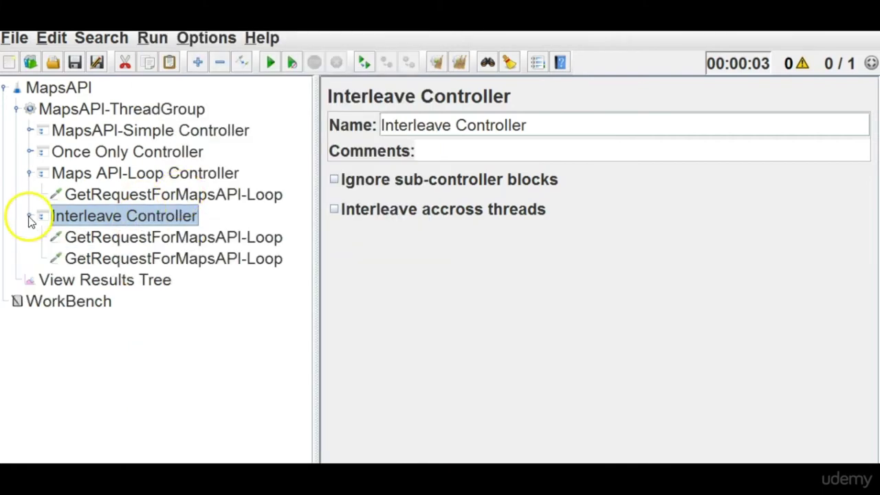
Rename the first pasted request to GetRequestForMapsAPI-InterleaveController1.
{"action": "left_click", "coordinate": [168, 239]}
{"action": "triple_click", "coordinate": [447, 109]}
{"action": "left_click", "coordinate": [445, 108]}
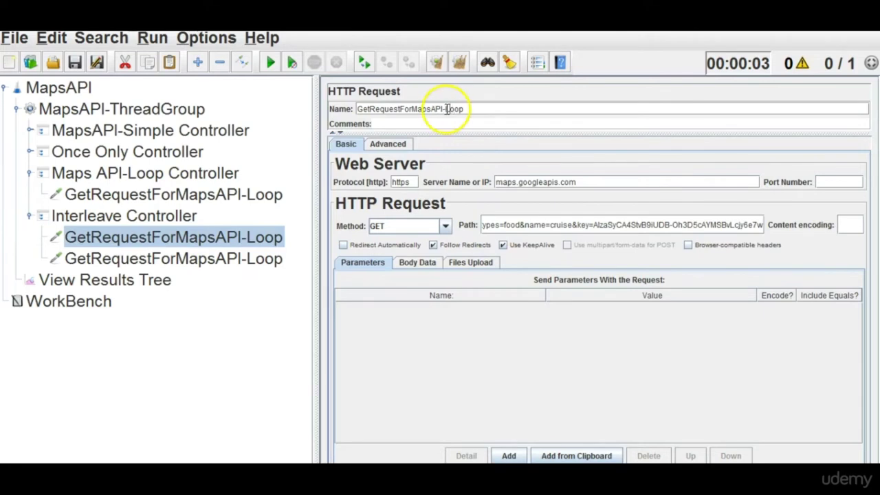
{"action": "key", "text": "shift+Home"}
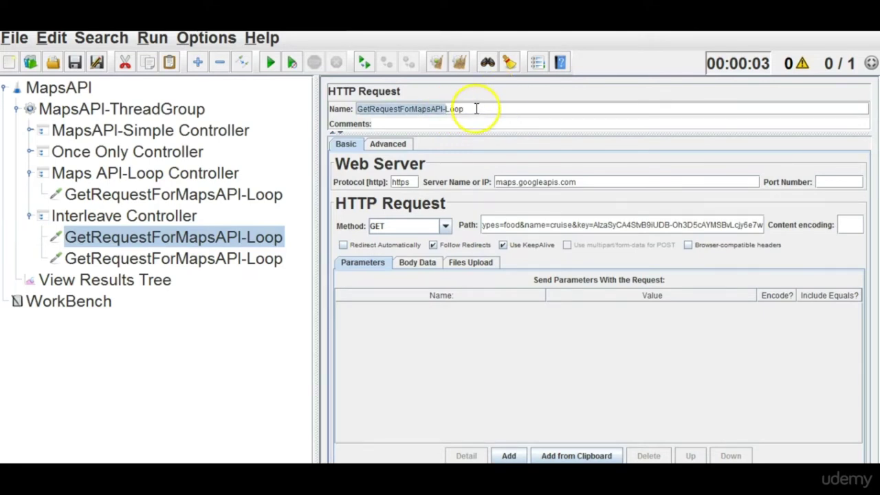
{"action": "left_click", "coordinate": [474, 109]}
{"action": "key", "text": "BackSpace"}
{"action": "key", "text": "BackSpace"}
{"action": "key", "text": "BackSpace"}
{"action": "key", "text": "BackSpace"}
{"action": "type", "text": "Interleave Controller"}
{"action": "left_click", "coordinate": [223, 258]}
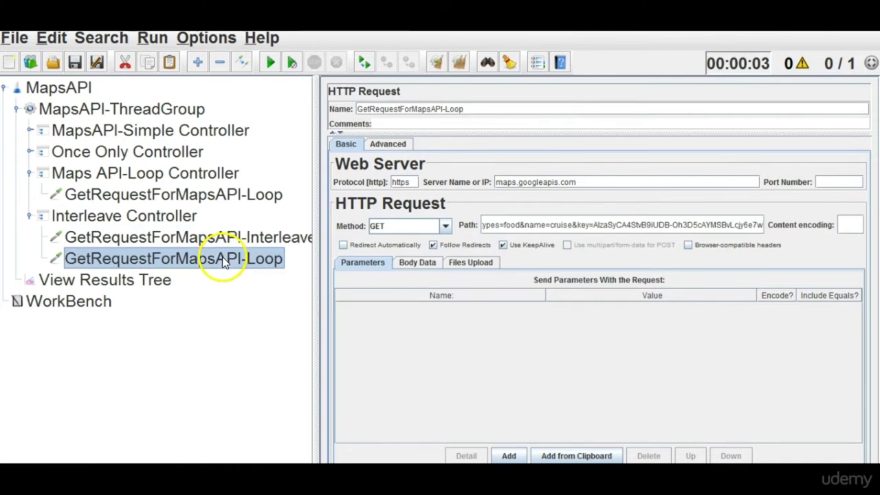
Rename the second pasted request to GetRequestForMapsAPI-InterleaveController2.
{"action": "left_click", "coordinate": [233, 241]}
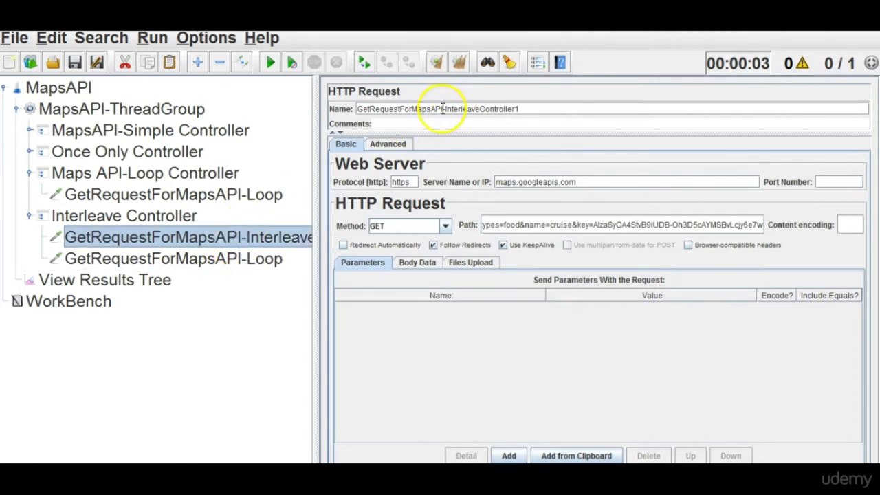
{"action": "left_click_drag", "start_coordinate": [444, 108], "coordinate": [527, 110]}
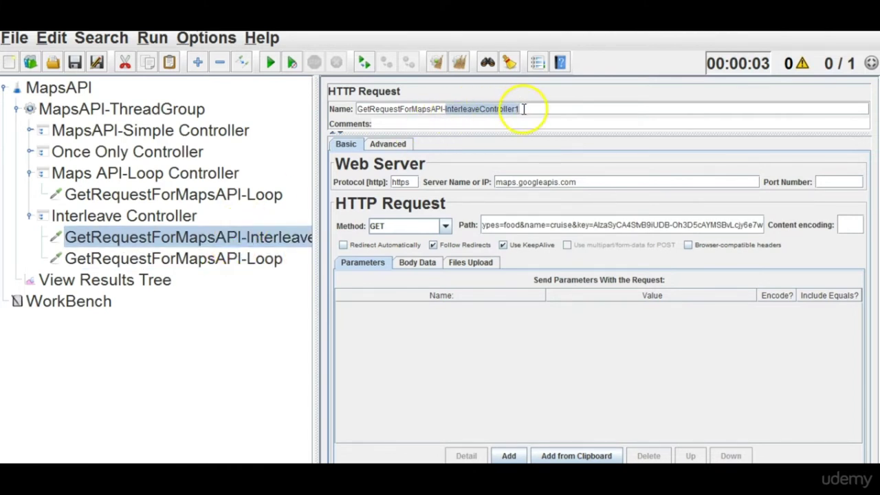
{"action": "left_click", "coordinate": [231, 257]}
{"action": "left_click_drag", "start_coordinate": [445, 108], "coordinate": [464, 109]}
{"action": "key", "text": "ctrl+v"}
{"action": "key", "text": "BackSpace"}
{"action": "type", "text": "2"}
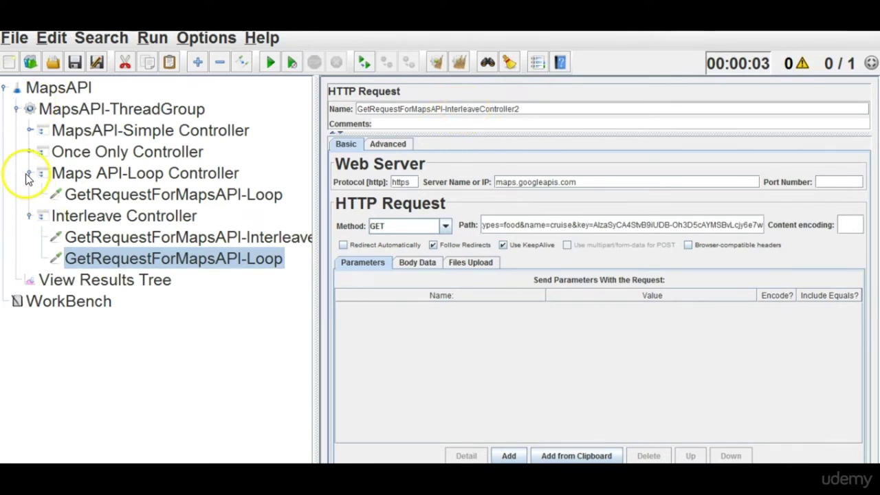
{"action": "left_click", "coordinate": [29, 173]}
{"action": "left_click", "coordinate": [137, 132]}
Disable the Simple, Once Only and Loop controllers together.
{"action": "left_click", "coordinate": [139, 151], "text": "ctrl"}
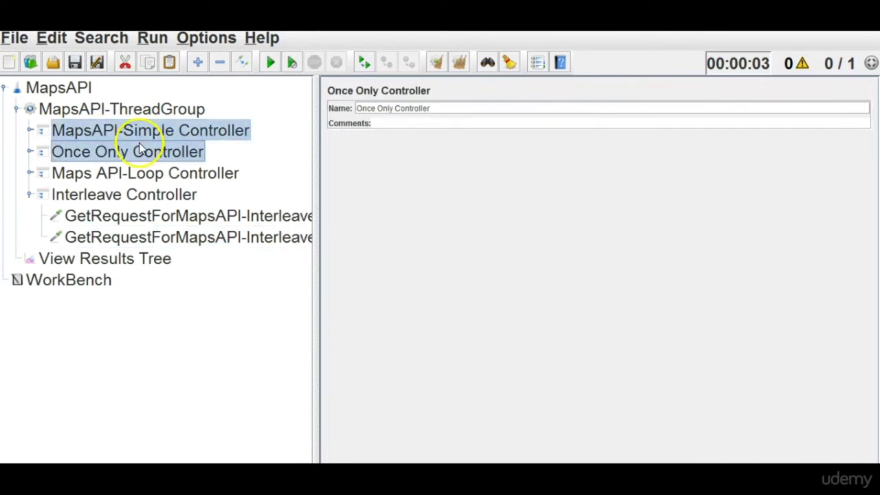
{"action": "left_click", "coordinate": [144, 177], "text": "ctrl"}
{"action": "right_click", "coordinate": [144, 178]}
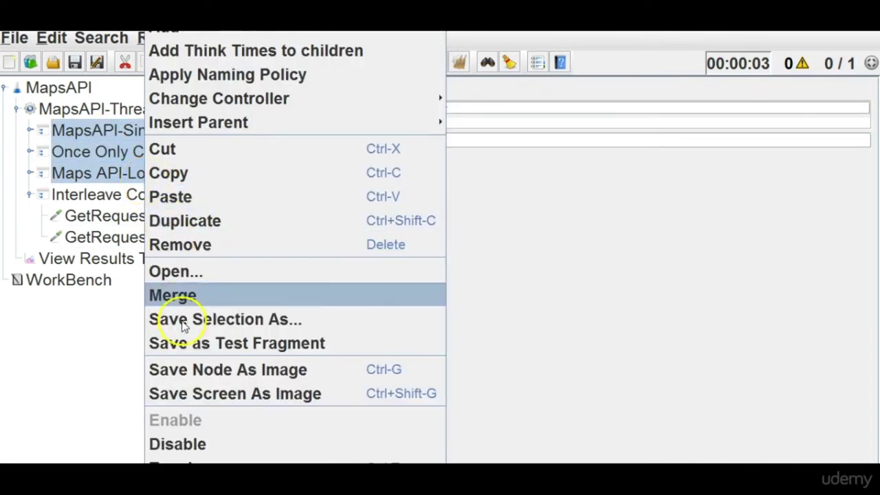
{"action": "left_click", "coordinate": [180, 444]}
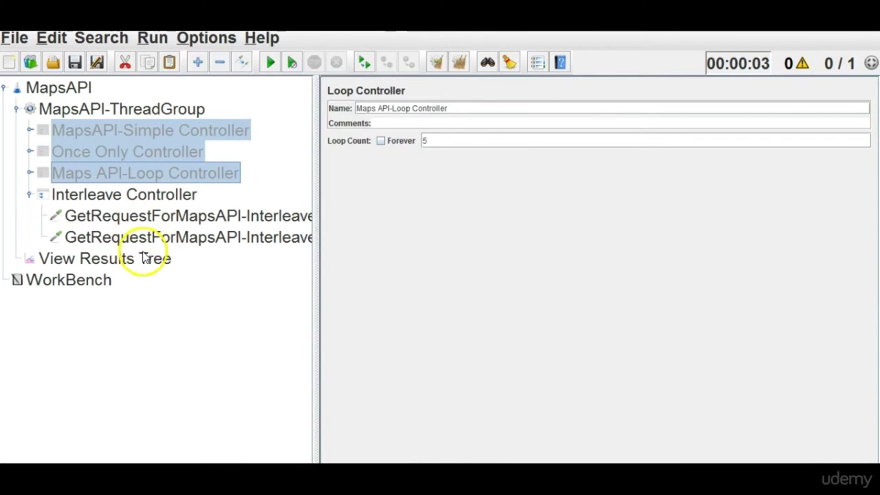
Clear the previous results from the View Results Tree.
{"action": "left_click", "coordinate": [143, 258]}
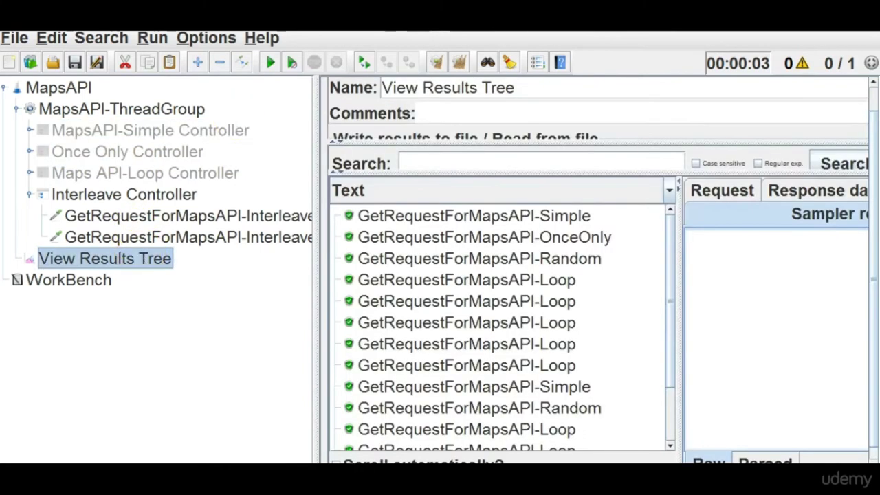
{"action": "left_click", "coordinate": [459, 64]}
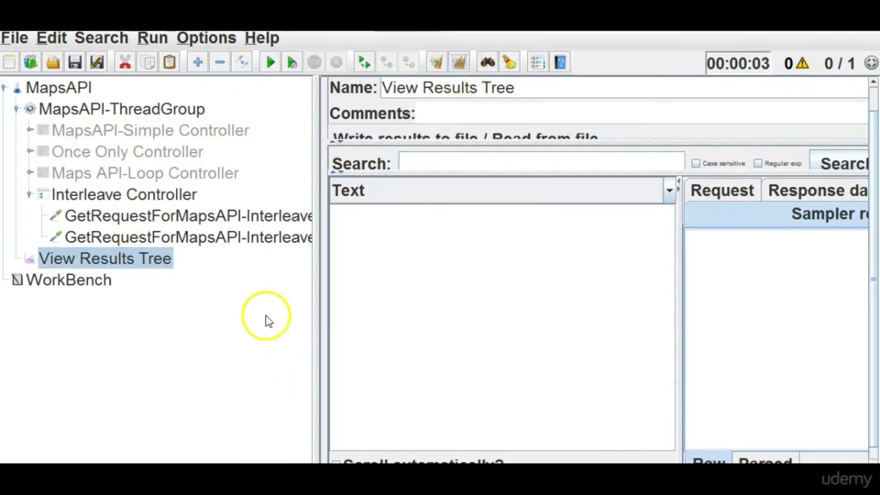
{"action": "left_click_drag", "start_coordinate": [314, 259], "coordinate": [406, 295]}
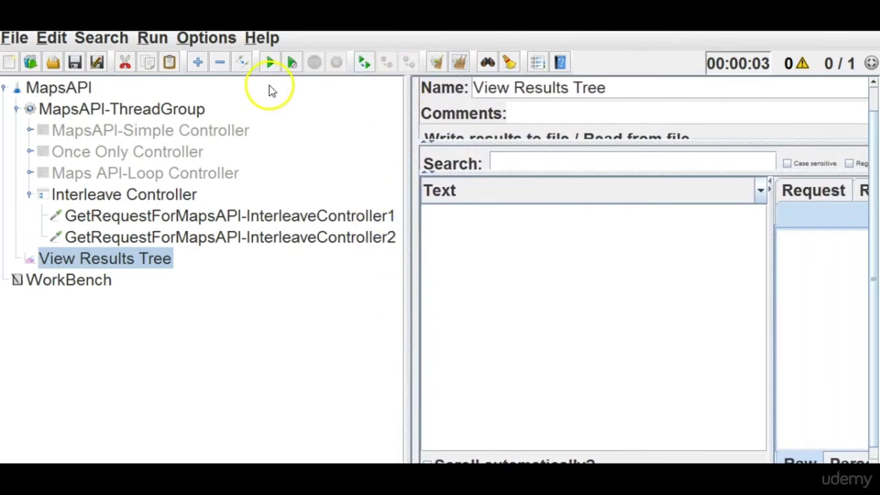
Set the thread group to 4 threads with a loop count of 1.
{"action": "left_click", "coordinate": [182, 116]}
{"action": "left_click_drag", "start_coordinate": [558, 208], "coordinate": [466, 209]}
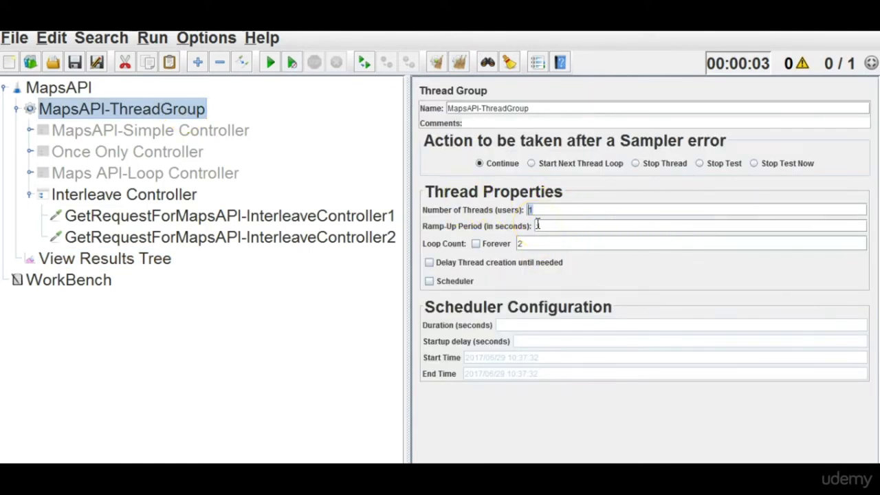
{"action": "type", "text": "4"}
{"action": "double_click", "coordinate": [520, 243]}
{"action": "type", "text": "1"}
Run the test and widen the results tree to read the full sampler names.
{"action": "left_click", "coordinate": [117, 268]}
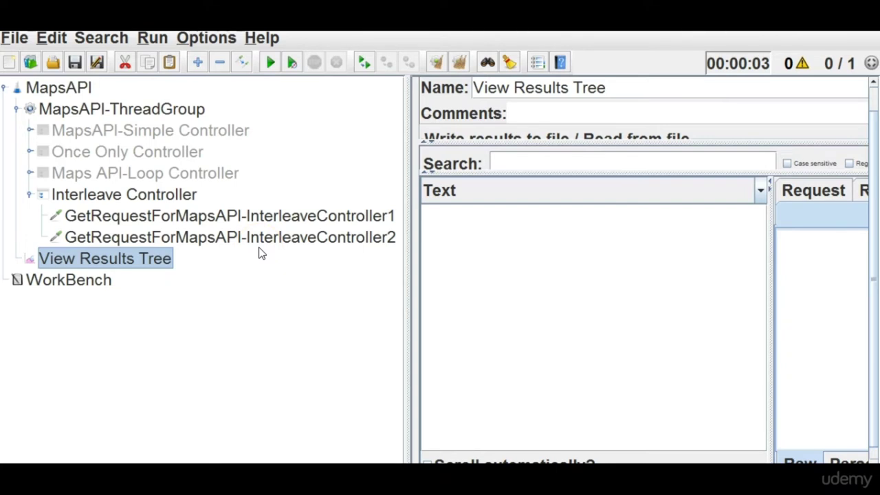
{"action": "left_click", "coordinate": [277, 61]}
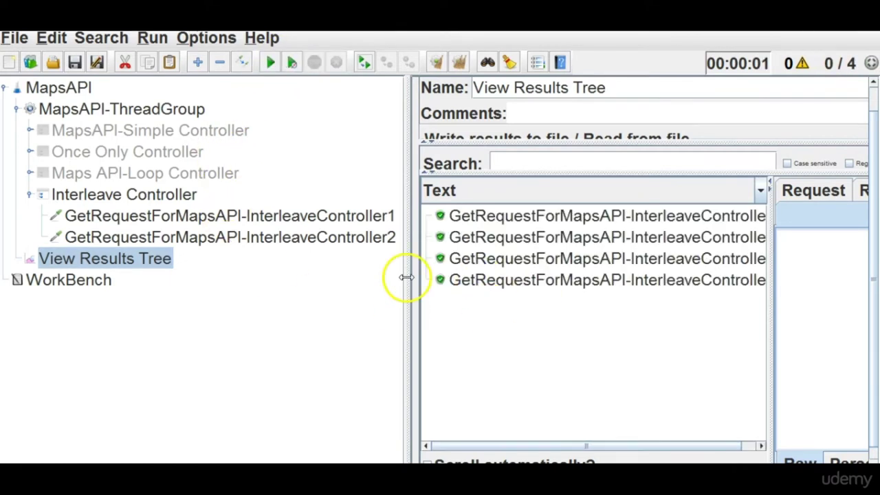
{"action": "left_click_drag", "start_coordinate": [407, 277], "coordinate": [208, 255]}
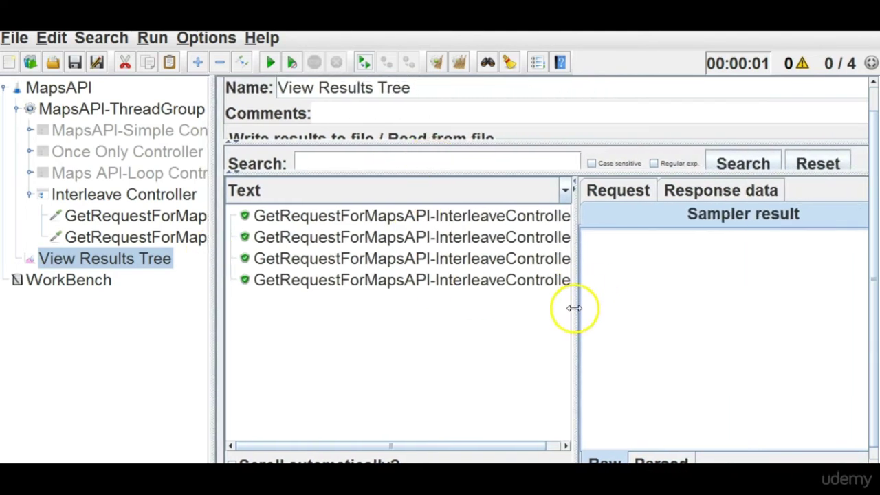
{"action": "left_click_drag", "start_coordinate": [574, 306], "coordinate": [722, 323]}
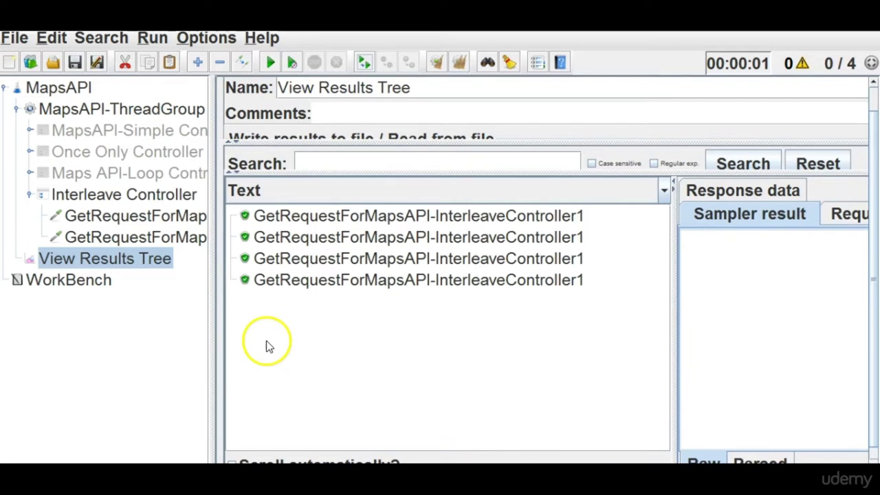
{"action": "left_click_drag", "start_coordinate": [212, 337], "coordinate": [412, 382]}
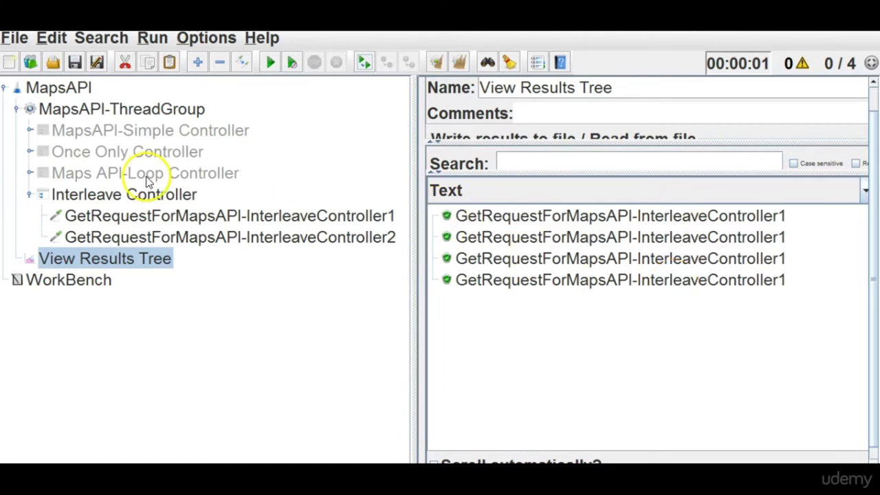
Change the thread group's loop count to 2.
{"action": "left_click", "coordinate": [145, 110]}
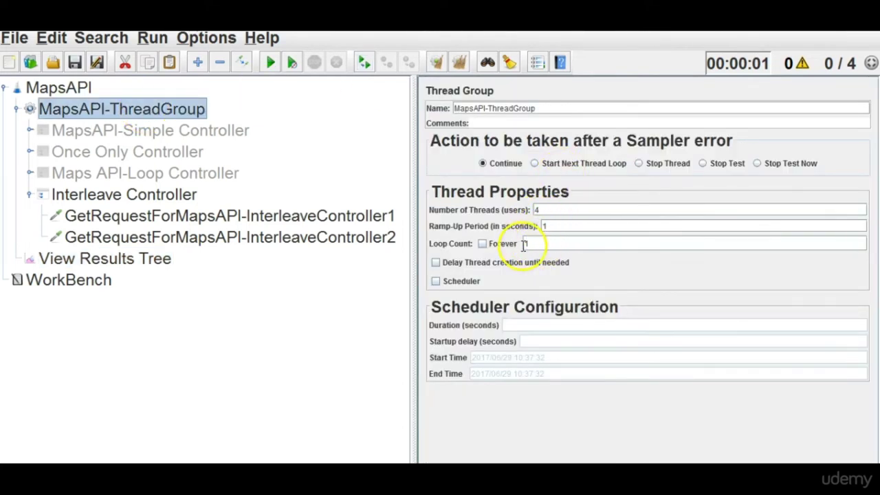
{"action": "left_click", "coordinate": [543, 246]}
{"action": "key", "text": "BackSpace"}
{"action": "type", "text": "2"}
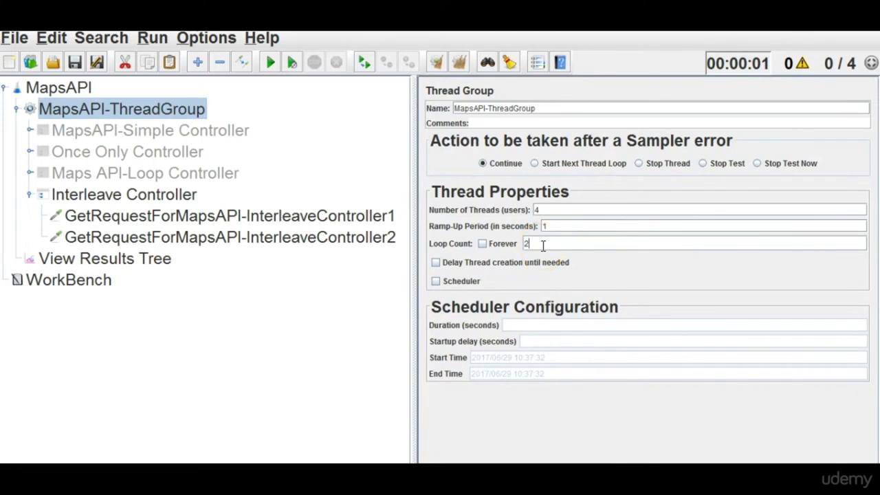
Clear the old results, rerun the test, and inspect the first interleaved result.
{"action": "left_click", "coordinate": [77, 265]}
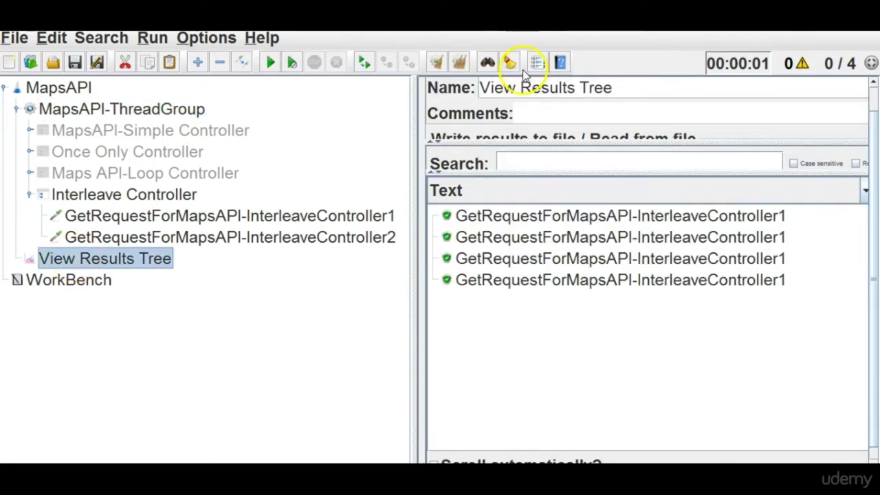
{"action": "left_click", "coordinate": [460, 68]}
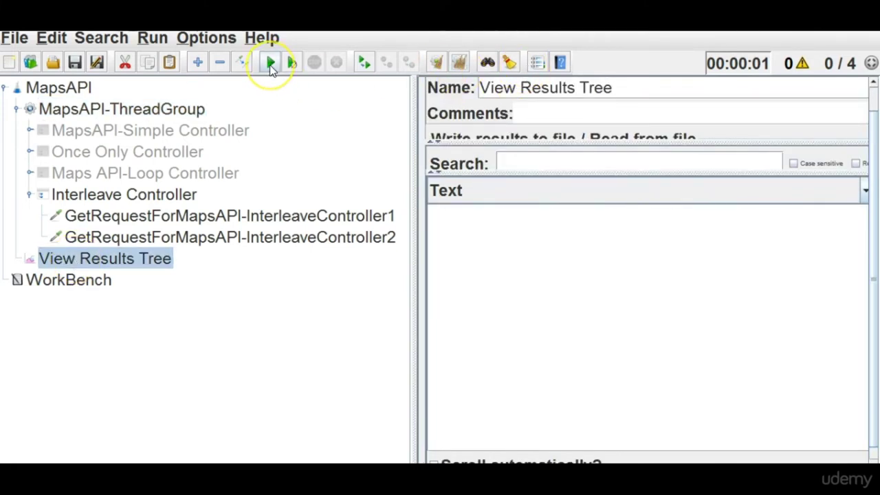
{"action": "left_click", "coordinate": [270, 63]}
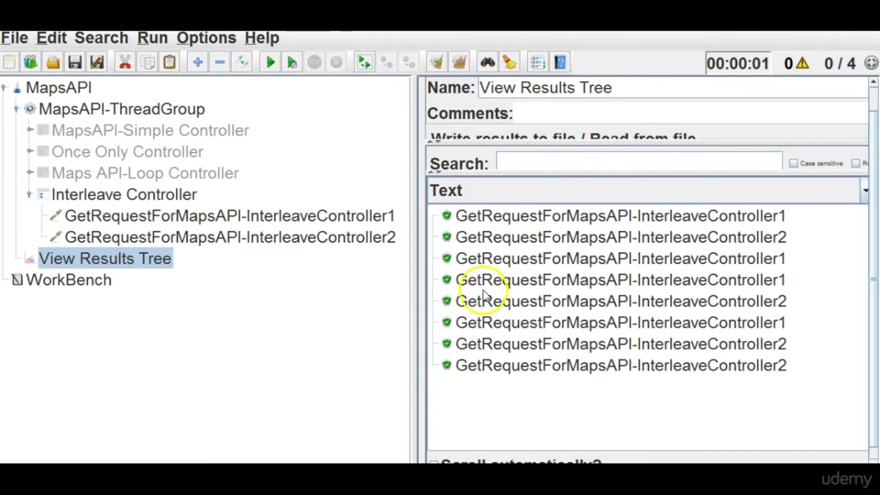
{"action": "left_click", "coordinate": [119, 116]}
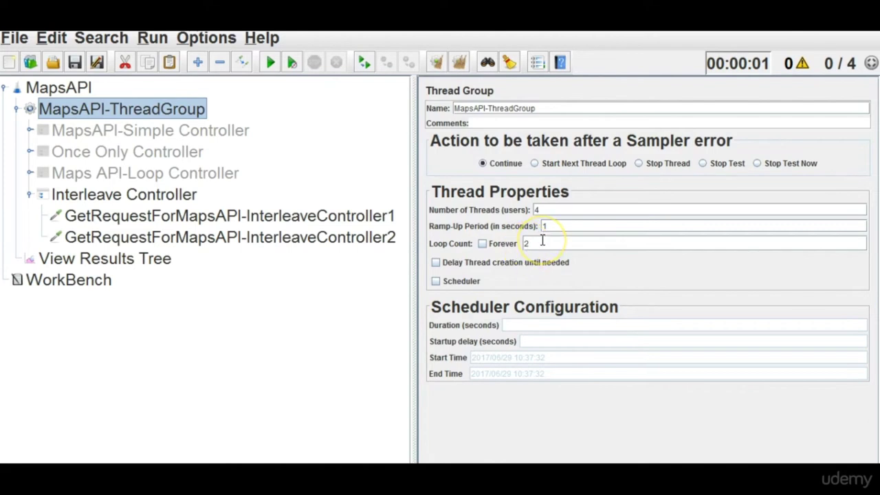
{"action": "left_click", "coordinate": [133, 262]}
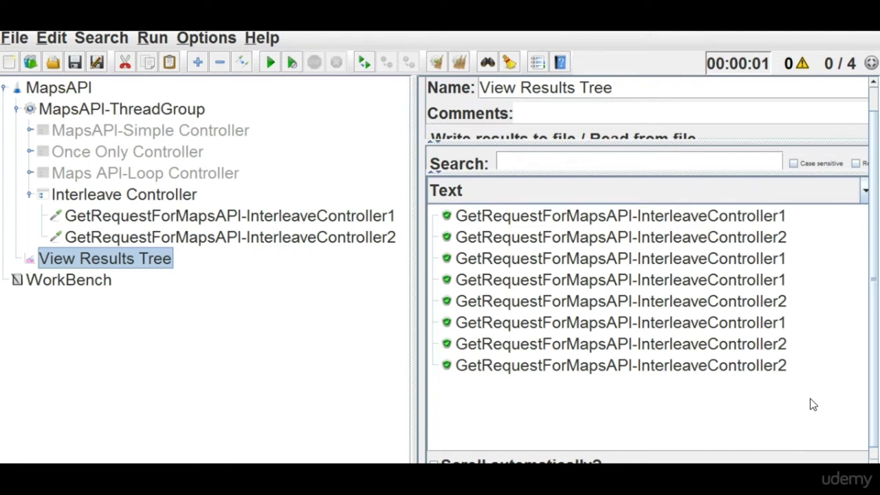
{"action": "left_click", "coordinate": [318, 218]}
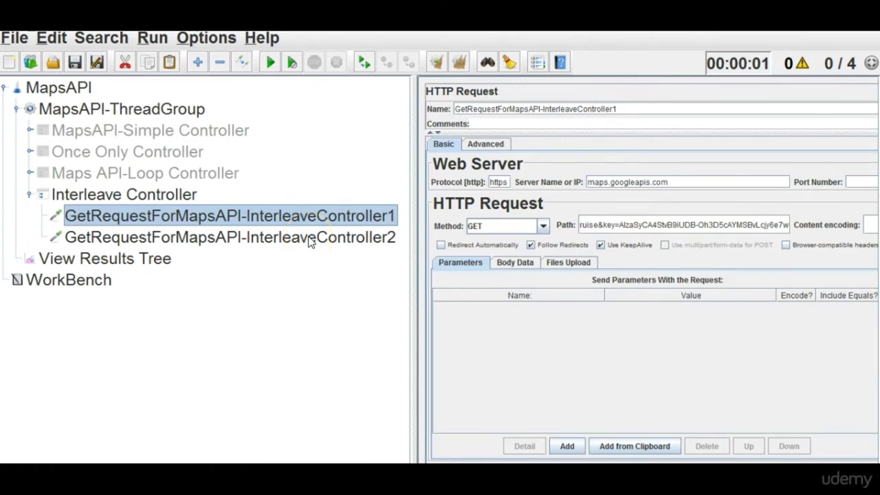
Inspect the second interleaved result and recheck the thread group settings.
{"action": "left_click", "coordinate": [311, 241]}
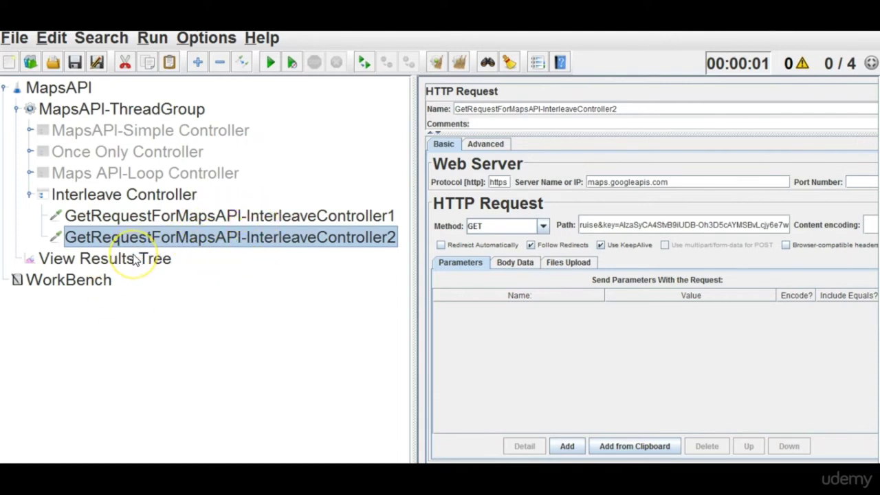
{"action": "left_click", "coordinate": [153, 116]}
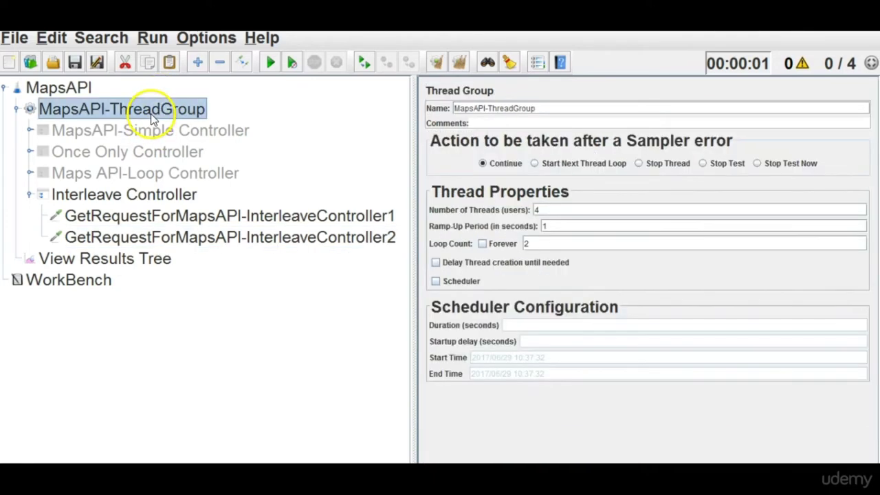
{"action": "left_click", "coordinate": [129, 259]}
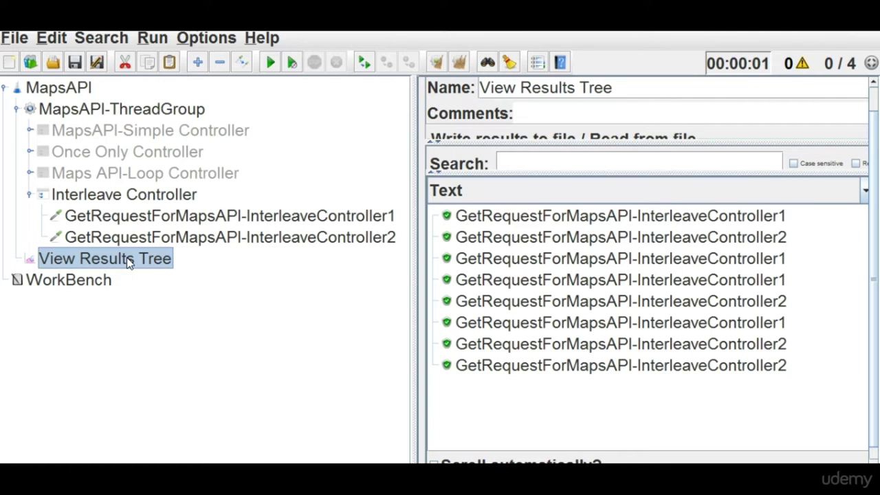
Compare the two Interleave Controller GET requests, then show the Interleave Controller's settings.
{"action": "left_click", "coordinate": [121, 219]}
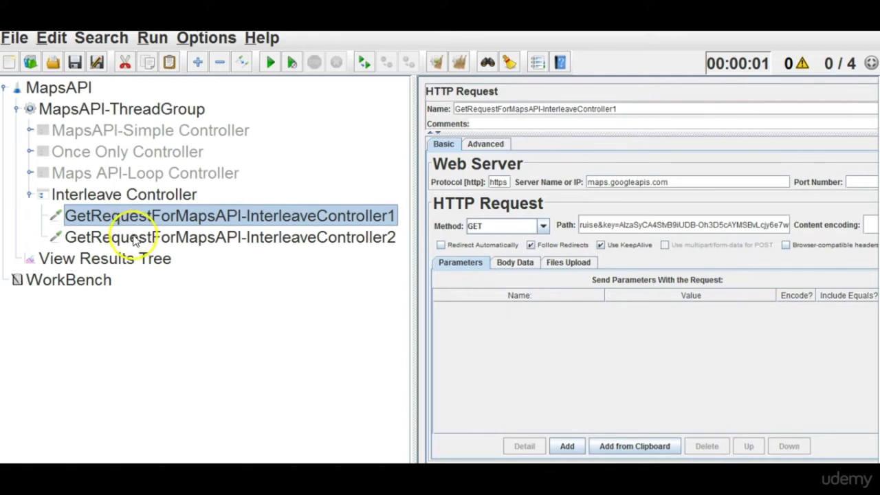
{"action": "left_click", "coordinate": [137, 239]}
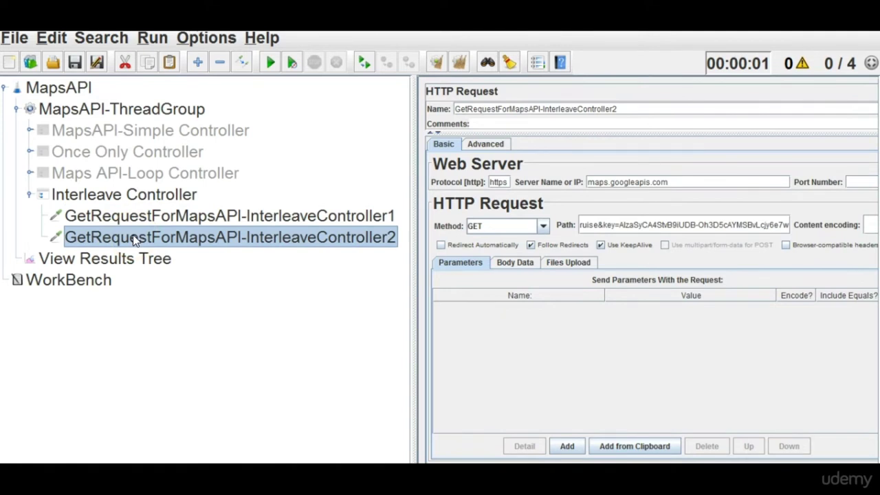
{"action": "left_click", "coordinate": [145, 214]}
{"action": "left_click", "coordinate": [141, 239]}
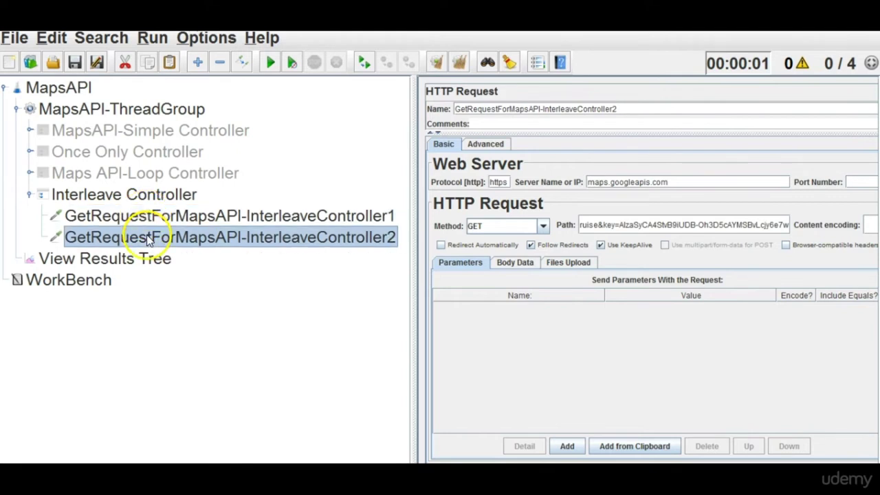
{"action": "left_click", "coordinate": [145, 220]}
{"action": "left_click", "coordinate": [146, 241]}
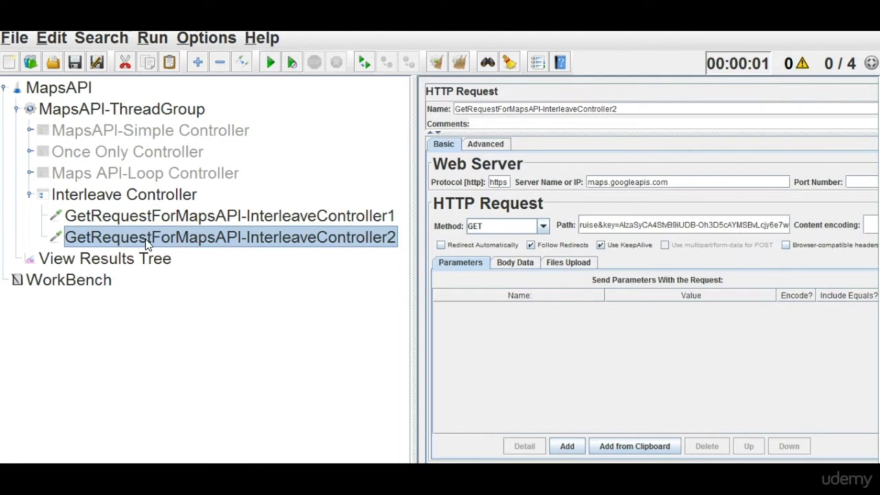
{"action": "left_click", "coordinate": [151, 220]}
{"action": "left_click", "coordinate": [157, 195]}
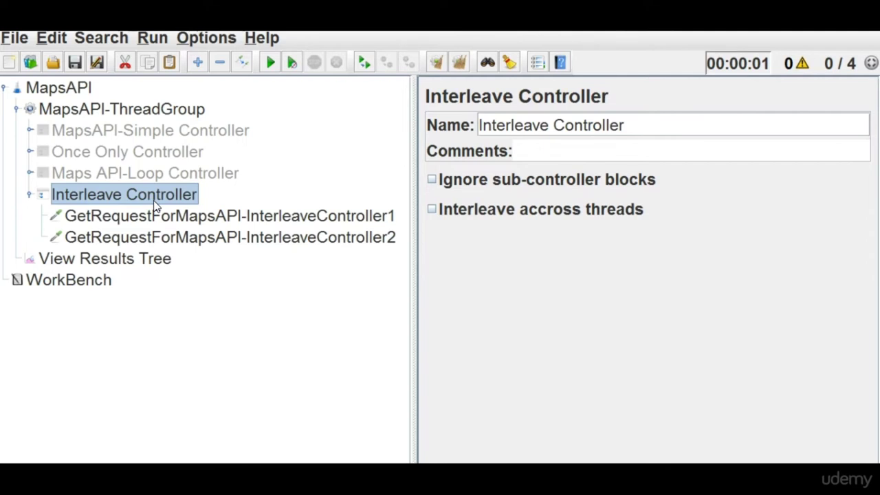
Add a Random Controller logic controller to the thread group.
{"action": "left_click", "coordinate": [30, 194]}
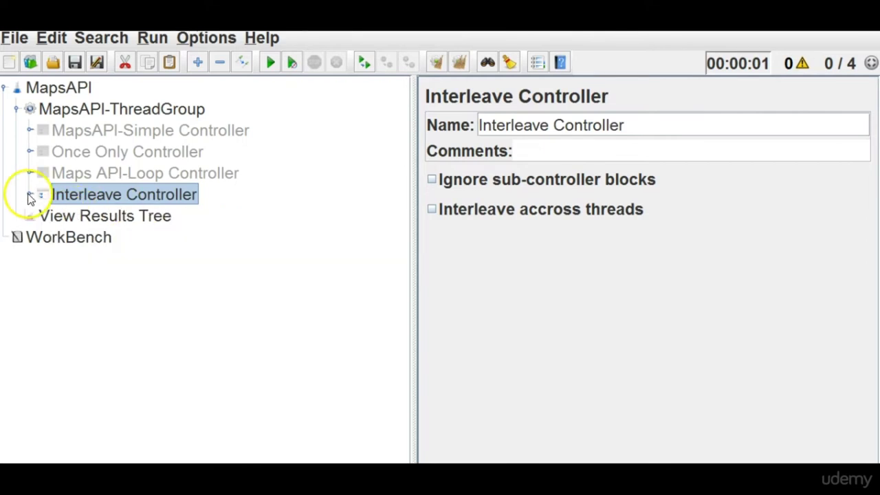
{"action": "right_click", "coordinate": [141, 108]}
{"action": "mouse_move", "coordinate": [225, 47]}
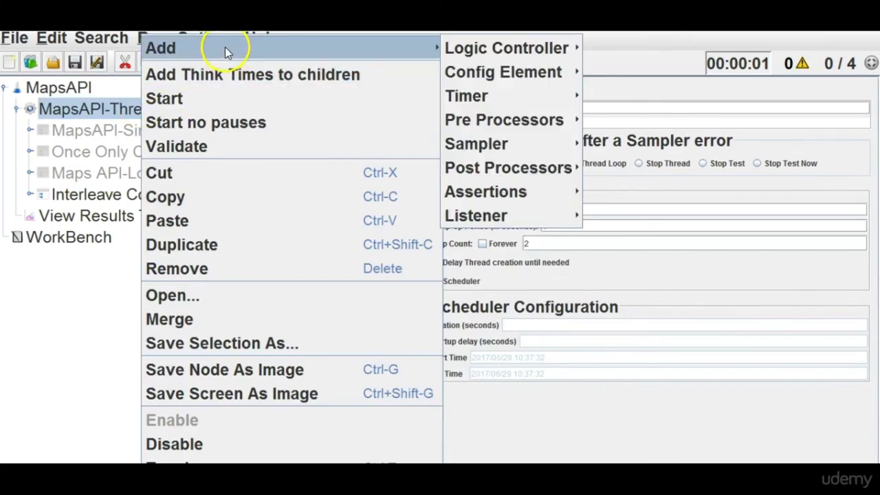
{"action": "mouse_move", "coordinate": [504, 48]}
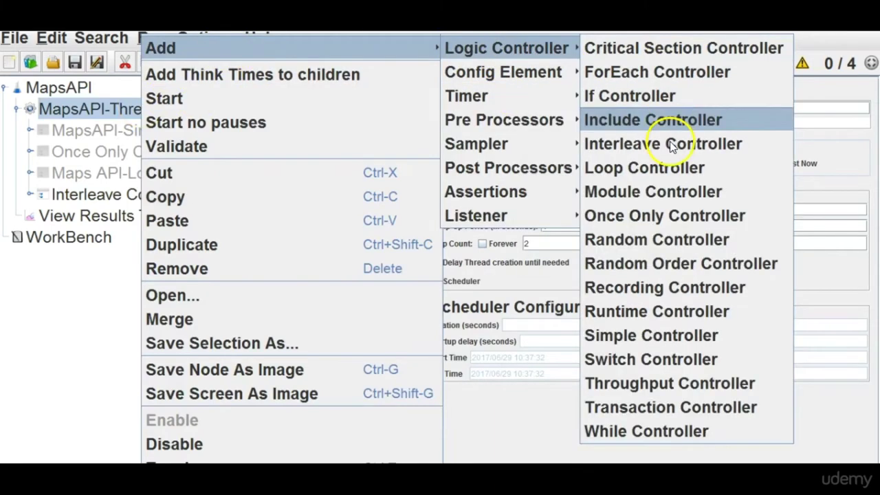
{"action": "left_click", "coordinate": [673, 249]}
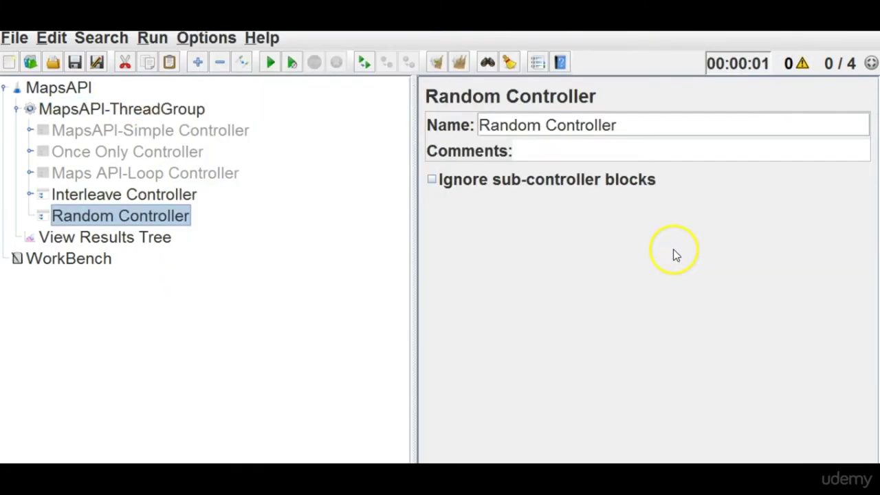
Copy both Interleave Controller GET requests into the Random Controller.
{"action": "left_click", "coordinate": [156, 199]}
{"action": "double_click", "coordinate": [156, 199]}
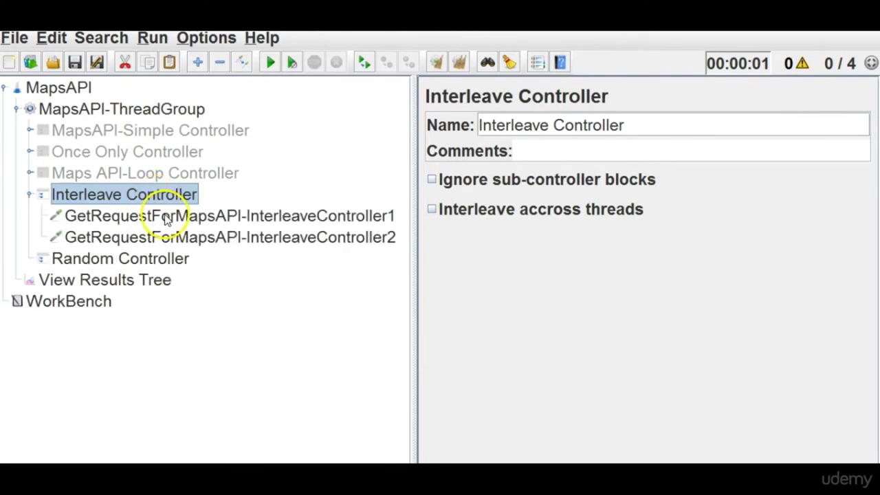
{"action": "left_click", "coordinate": [167, 216]}
{"action": "left_click", "coordinate": [171, 238], "text": "shift"}
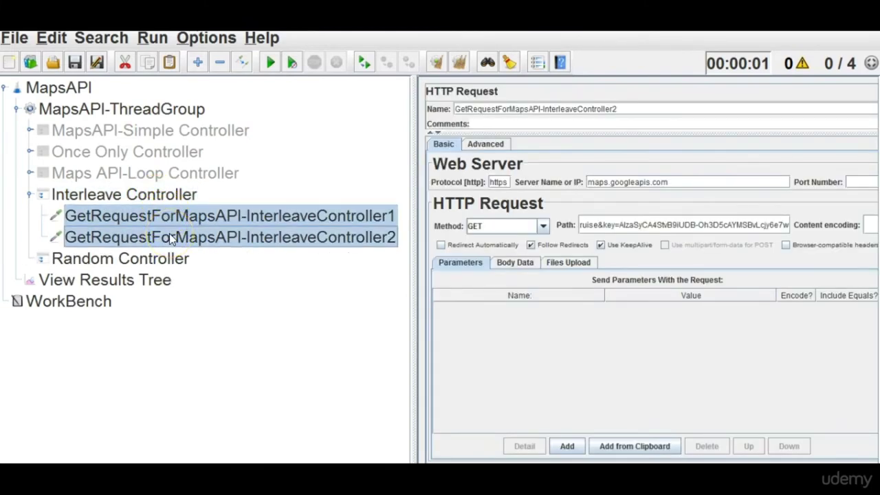
{"action": "left_click", "coordinate": [167, 257]}
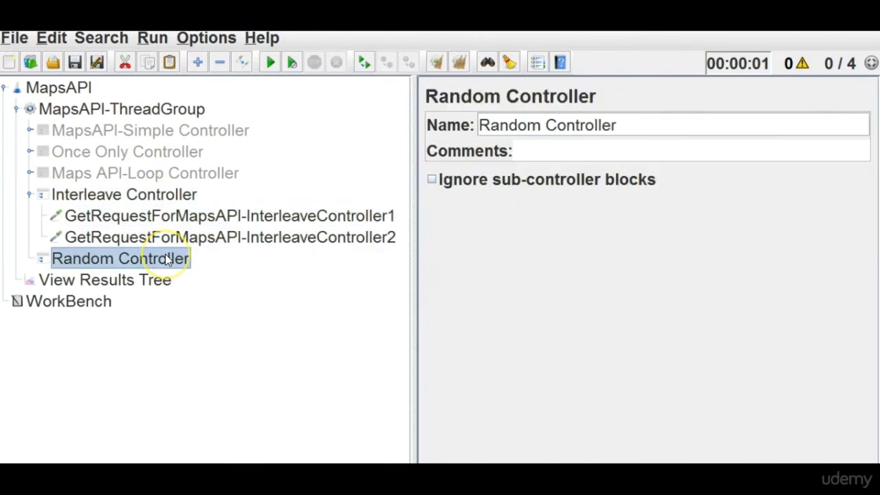
{"action": "left_click", "coordinate": [30, 259]}
{"action": "left_click", "coordinate": [199, 300]}
Rename the copies to GetRequestForMapsAPI-RandomController1 and GetRequestForMapsAPI-RandomController2.
{"action": "left_click", "coordinate": [238, 277]}
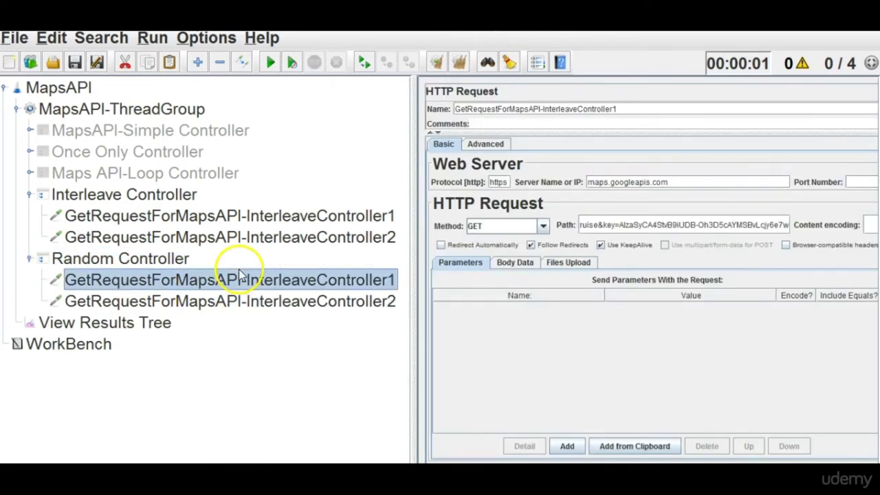
{"action": "left_click", "coordinate": [581, 109]}
{"action": "key", "text": "BackSpace"}
{"action": "key", "text": "BackSpace"}
{"action": "key", "text": "BackSpace"}
{"action": "key", "text": "BackSpace"}
{"action": "key", "text": "BackSpace"}
{"action": "key", "text": "BackSpace"}
{"action": "key", "text": "BackSpace"}
{"action": "key", "text": "BackSpace"}
{"action": "key", "text": "BackSpace"}
{"action": "key", "text": "BackSpace"}
{"action": "type", "text": "Random"}
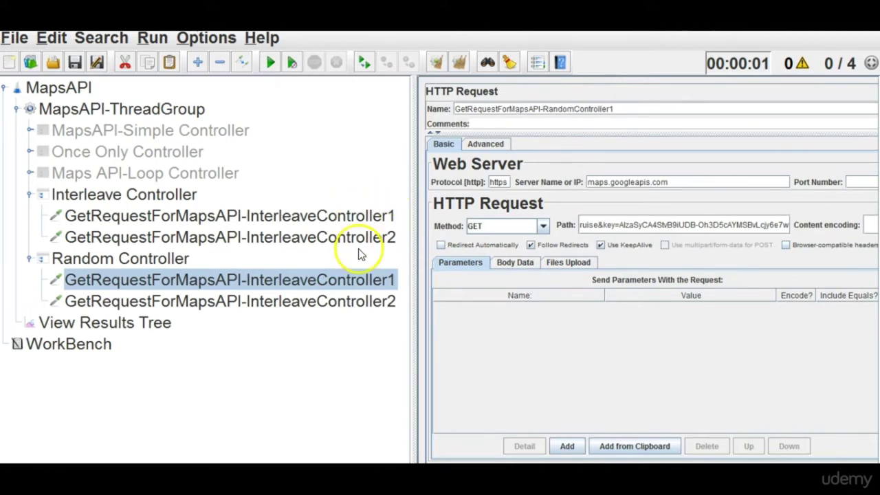
{"action": "left_click", "coordinate": [345, 304]}
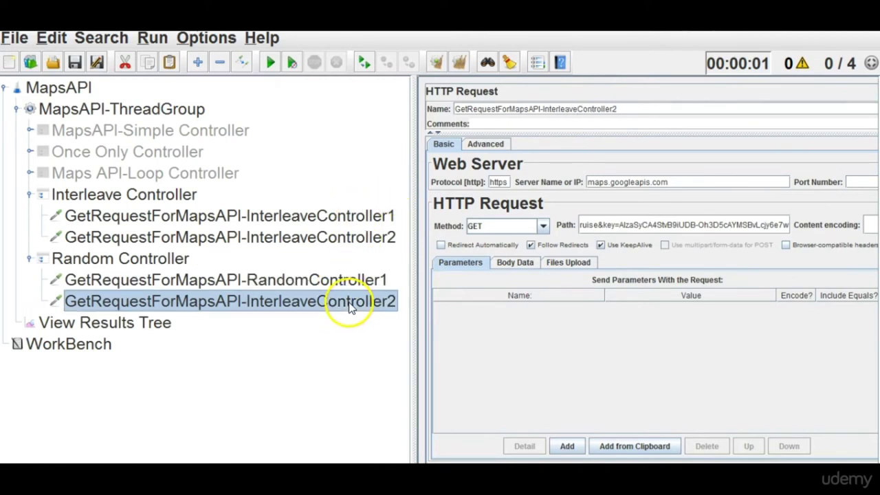
{"action": "left_click", "coordinate": [577, 109]}
{"action": "key", "text": "BackSpace"}
{"action": "key", "text": "BackSpace"}
{"action": "key", "text": "BackSpace"}
{"action": "key", "text": "BackSpace"}
{"action": "key", "text": "BackSpace"}
{"action": "key", "text": "BackSpace"}
{"action": "key", "text": "BackSpace"}
{"action": "key", "text": "BackSpace"}
{"action": "key", "text": "BackSpace"}
{"action": "key", "text": "BackSpace"}
{"action": "type", "text": "Random"}
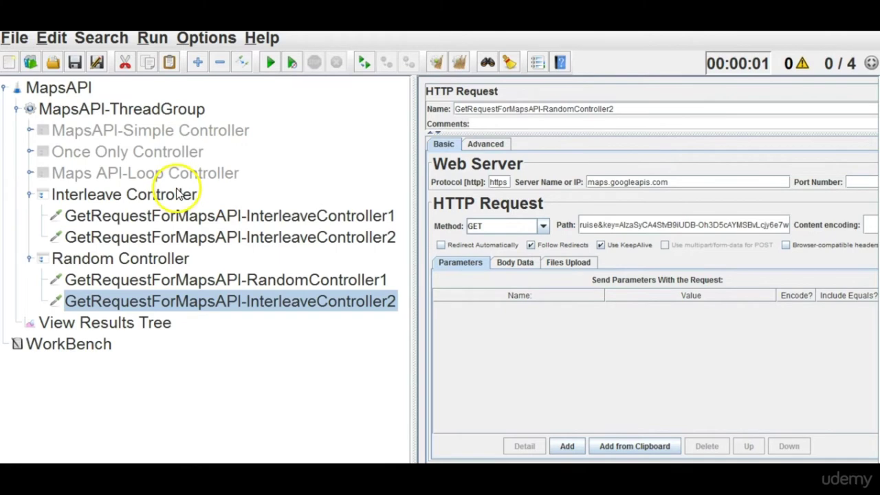
{"action": "right_click", "coordinate": [177, 195]}
Disable the Interleave Controller and clear the previous results.
{"action": "left_click", "coordinate": [241, 443]}
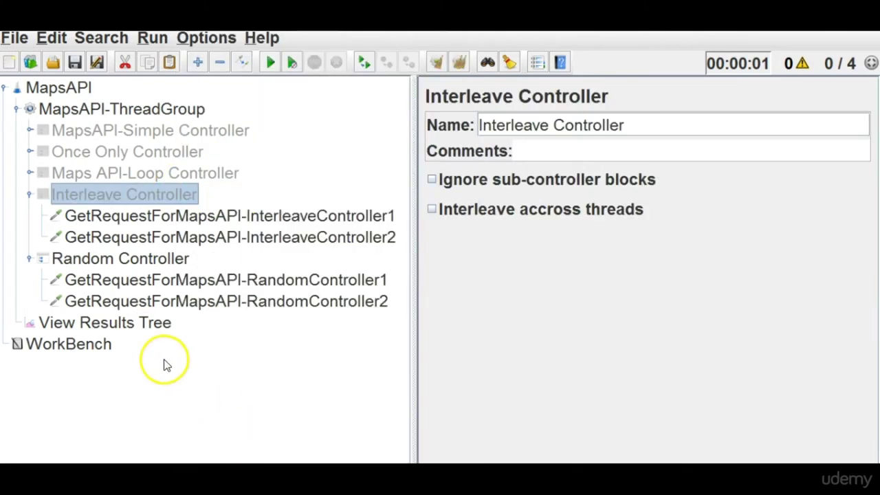
{"action": "left_click", "coordinate": [152, 330]}
{"action": "left_click", "coordinate": [459, 63]}
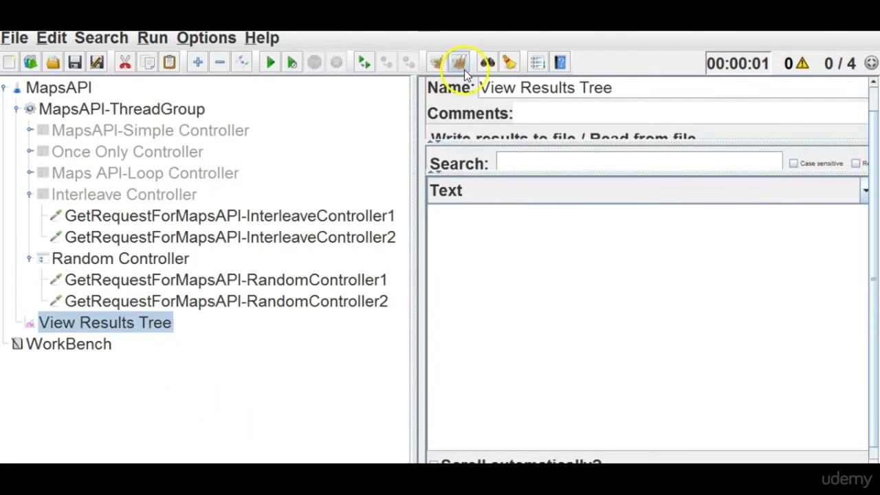
Confirm 4 threads with loop count 2, then start the test run.
{"action": "left_click", "coordinate": [134, 112]}
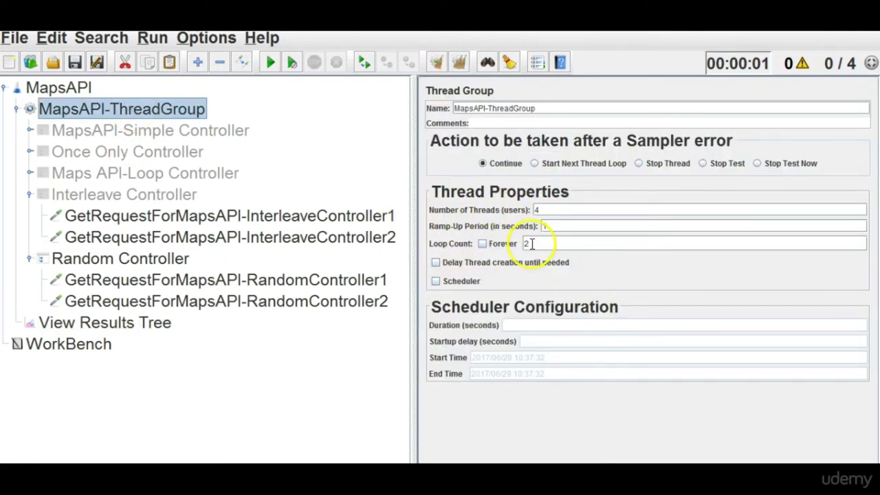
{"action": "left_click", "coordinate": [69, 343]}
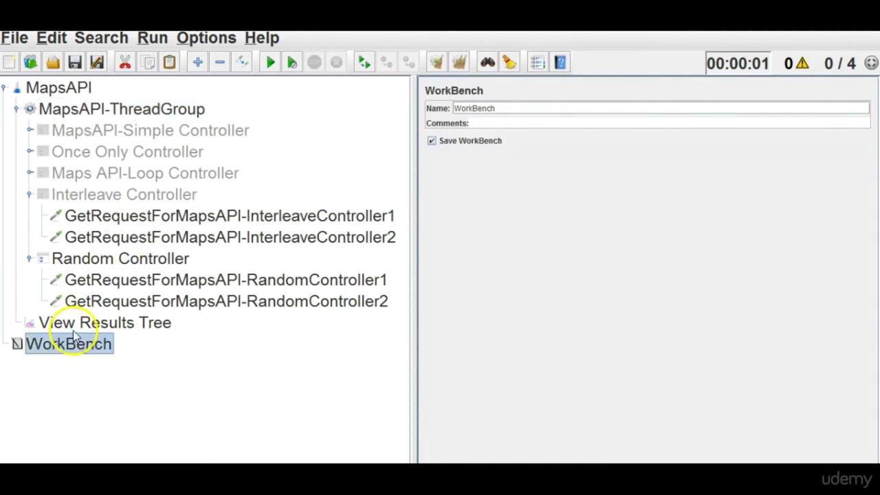
{"action": "left_click", "coordinate": [81, 323]}
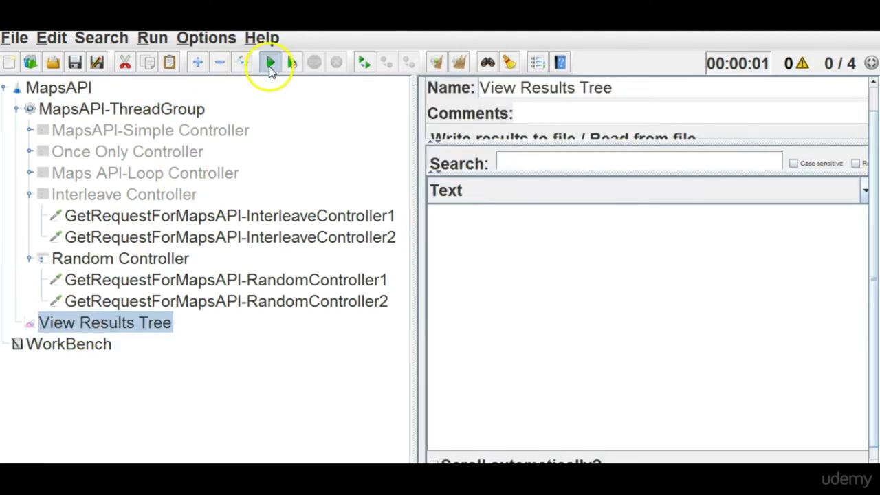
{"action": "left_click", "coordinate": [270, 62]}
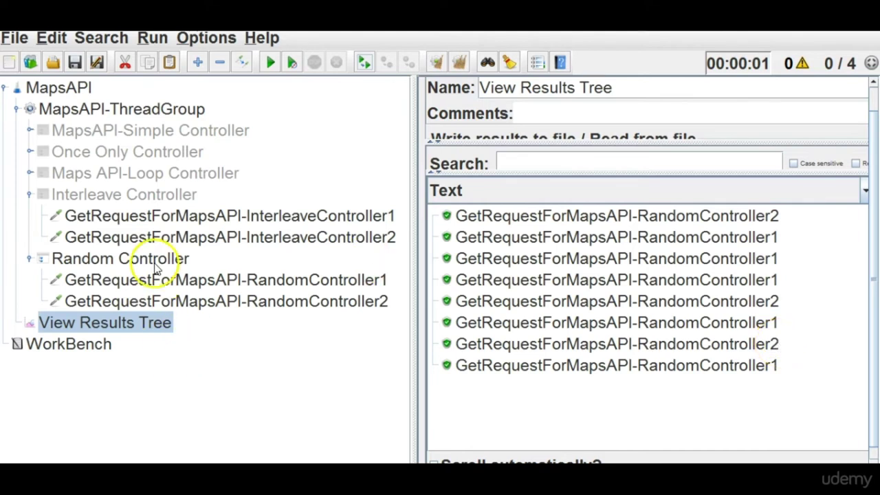
Fold the Interleave and Random Controller request branches, review results, and open the Random Controller panel.
{"action": "left_click", "coordinate": [28, 195]}
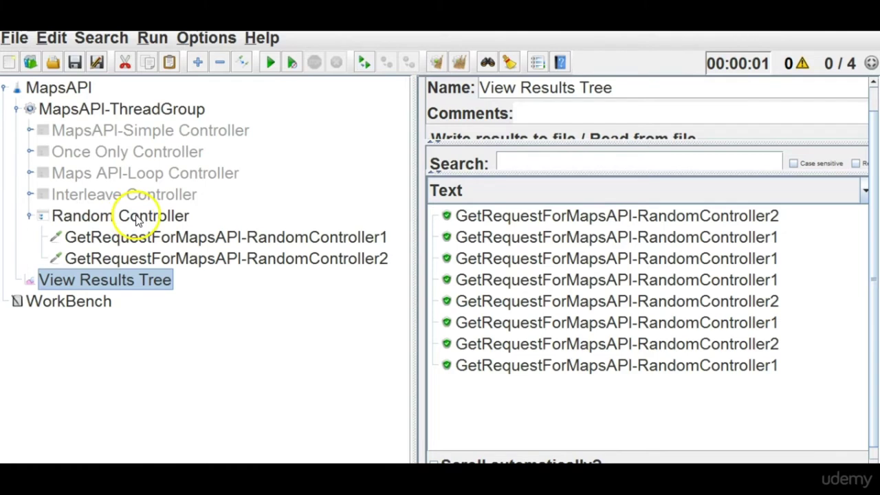
{"action": "left_click", "coordinate": [121, 216]}
{"action": "left_click", "coordinate": [127, 283]}
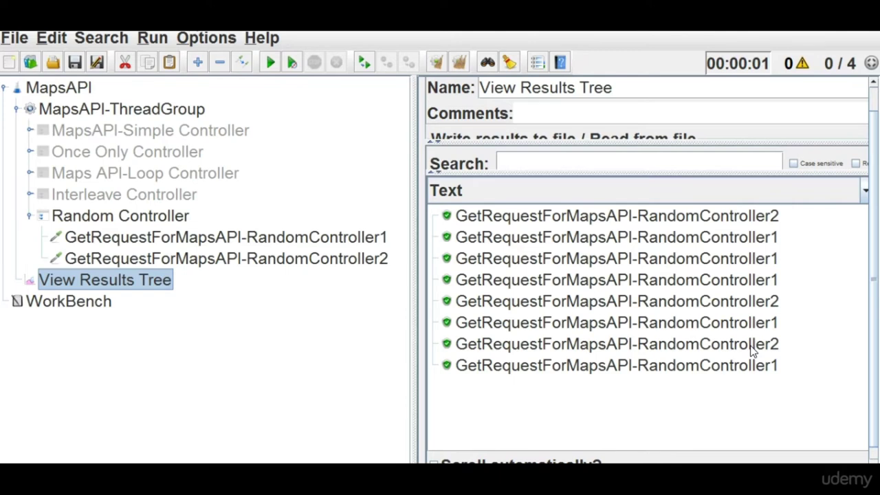
{"action": "double_click", "coordinate": [120, 216]}
{"action": "left_click", "coordinate": [103, 237]}
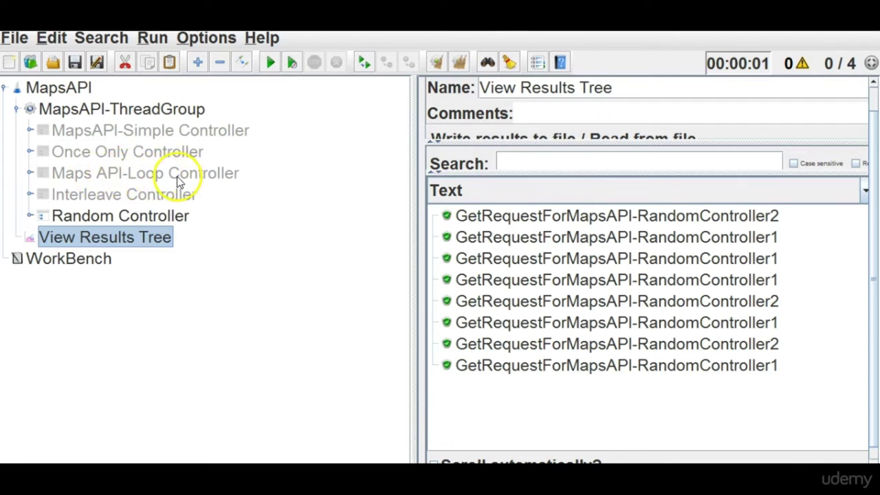
{"action": "left_click", "coordinate": [148, 218]}
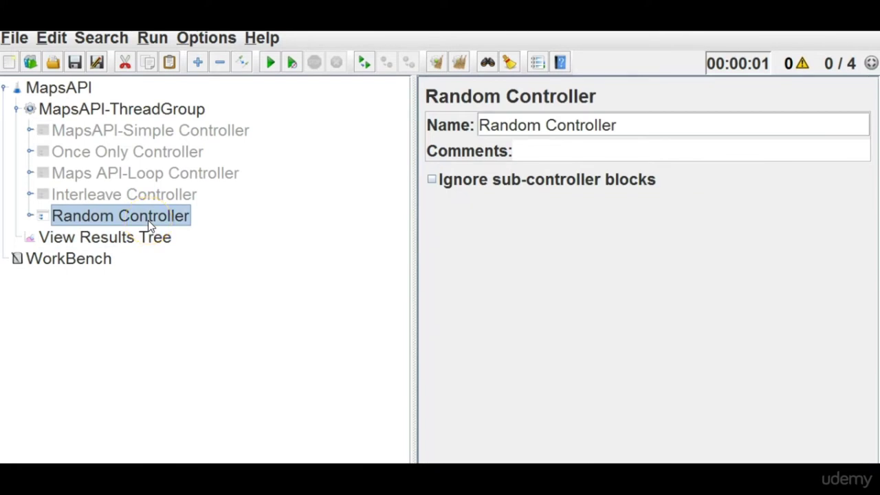
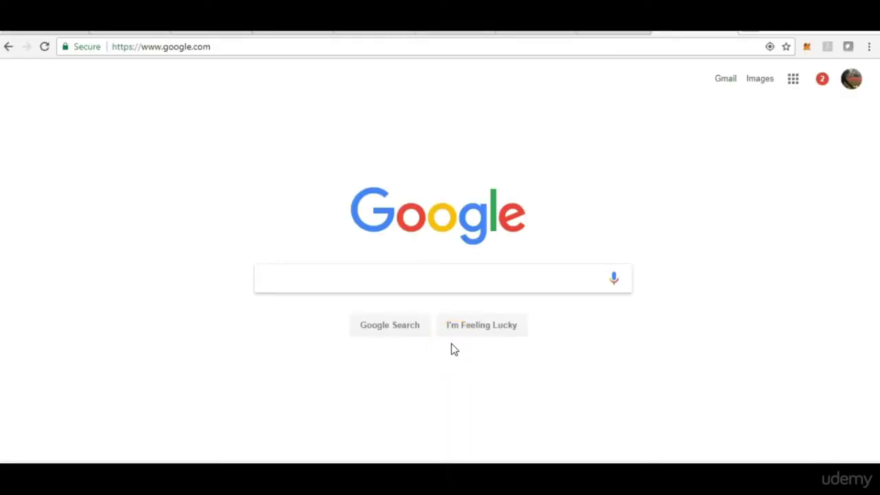
Load helpingtesters.com in Chrome.
{"action": "left_click", "coordinate": [278, 47]}
{"action": "type", "text": "helpingtesters.com"}
{"action": "key", "text": "Return"}
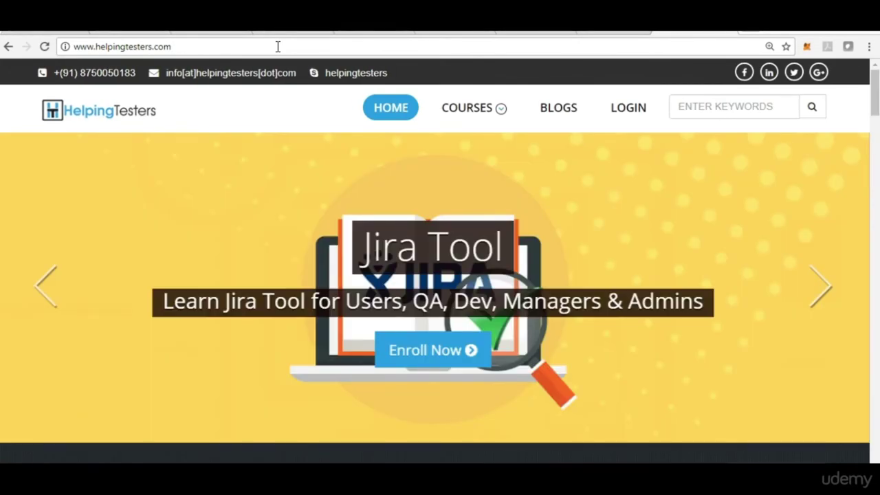
Inspect the banner image and switch the developer tools to the Network panel.
{"action": "right_click", "coordinate": [215, 182]}
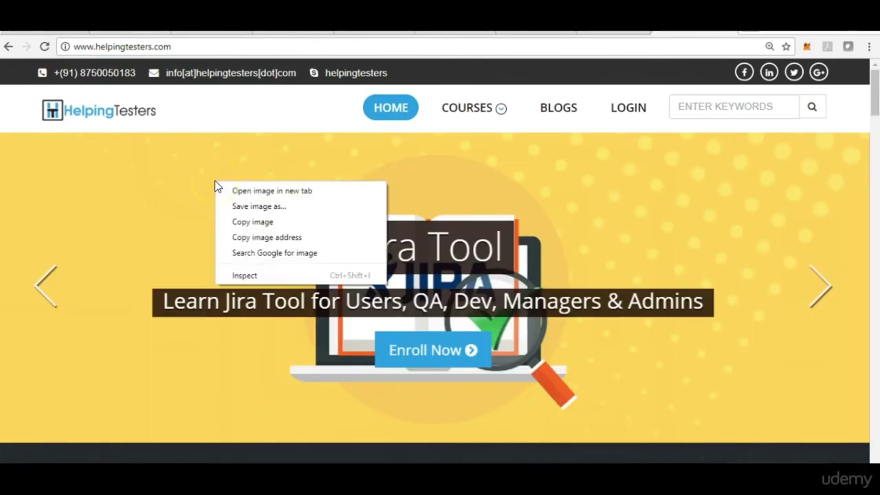
{"action": "left_click", "coordinate": [255, 279]}
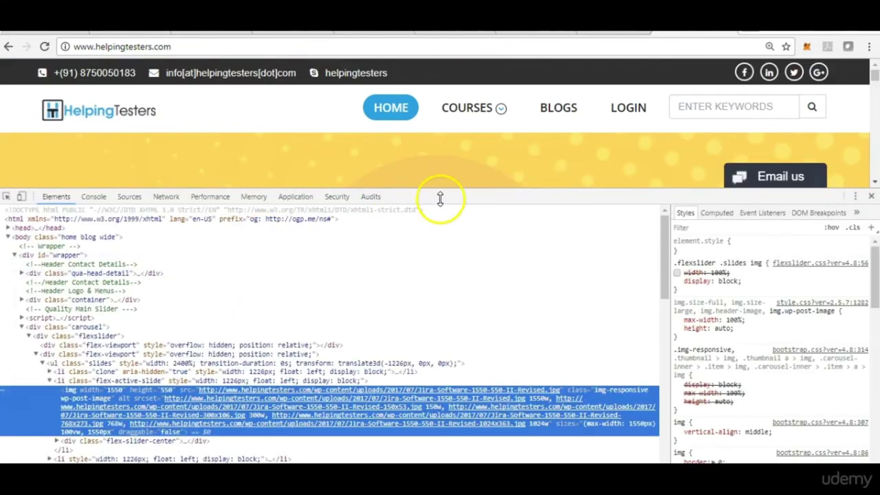
{"action": "left_click_drag", "start_coordinate": [461, 191], "coordinate": [462, 239]}
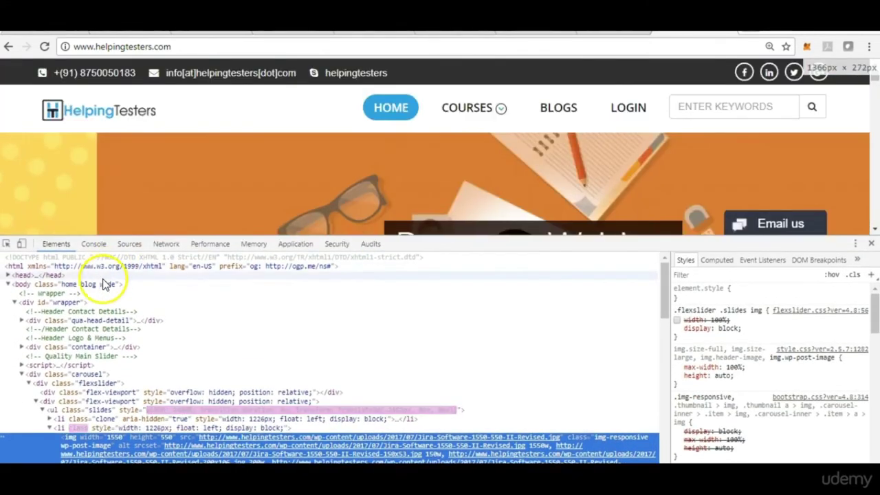
{"action": "left_click", "coordinate": [167, 245]}
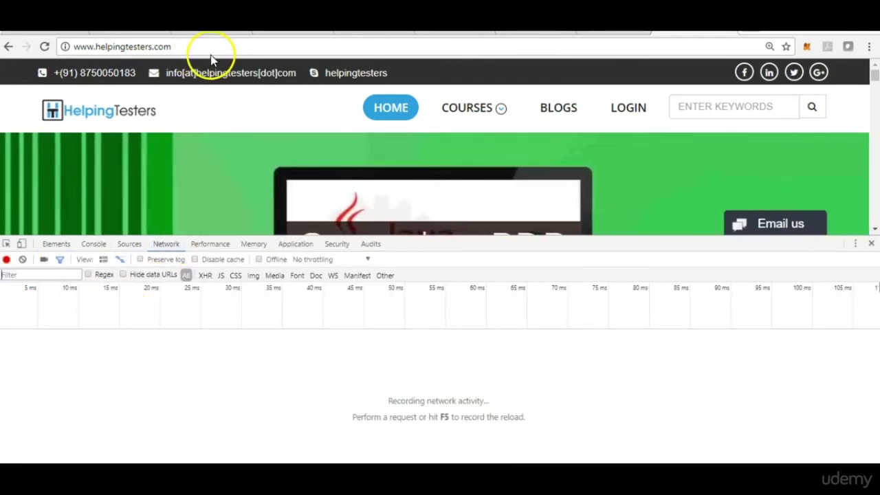
Reload the page to capture its requests and show the ytprefs.min.js?ver=4.8 request headers.
{"action": "left_click", "coordinate": [212, 49]}
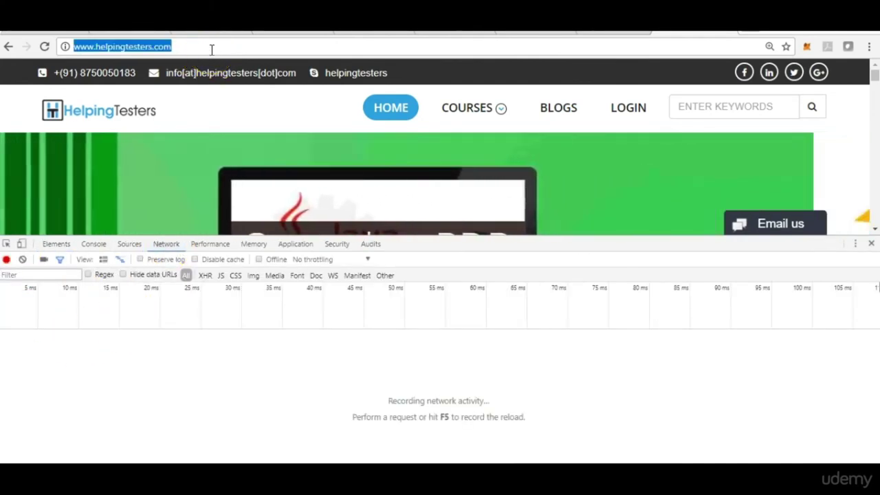
{"action": "key", "text": "Return"}
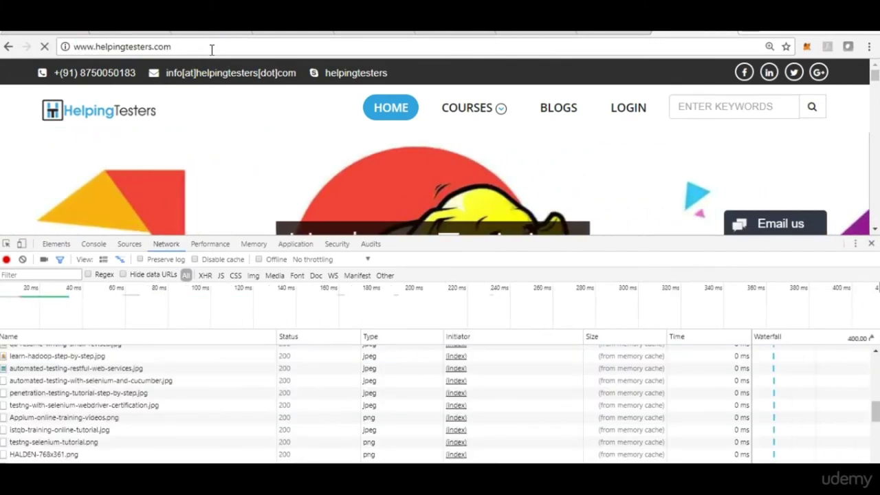
{"action": "left_click", "coordinate": [67, 327]}
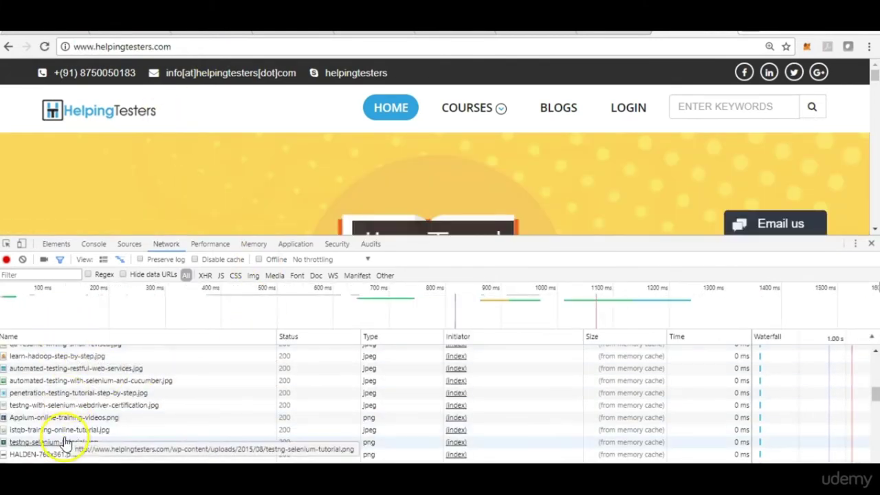
{"action": "left_click_drag", "start_coordinate": [442, 240], "coordinate": [434, 206]}
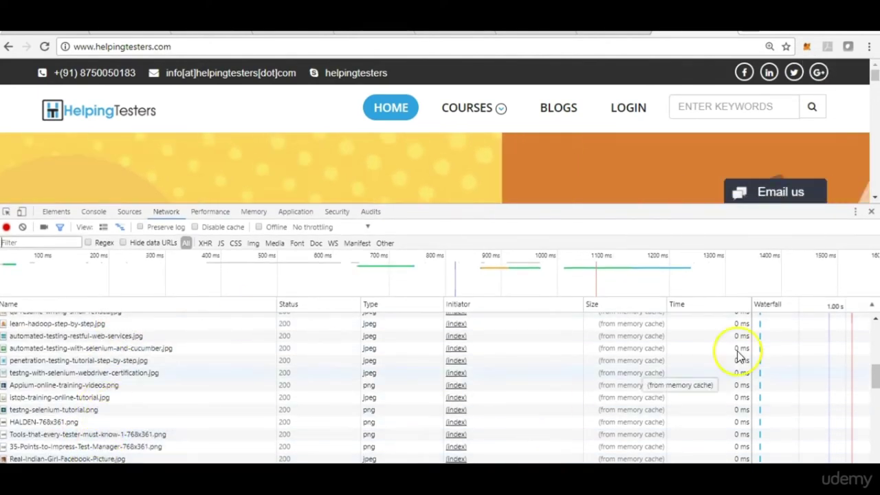
{"action": "left_click_drag", "start_coordinate": [874, 373], "coordinate": [876, 436]}
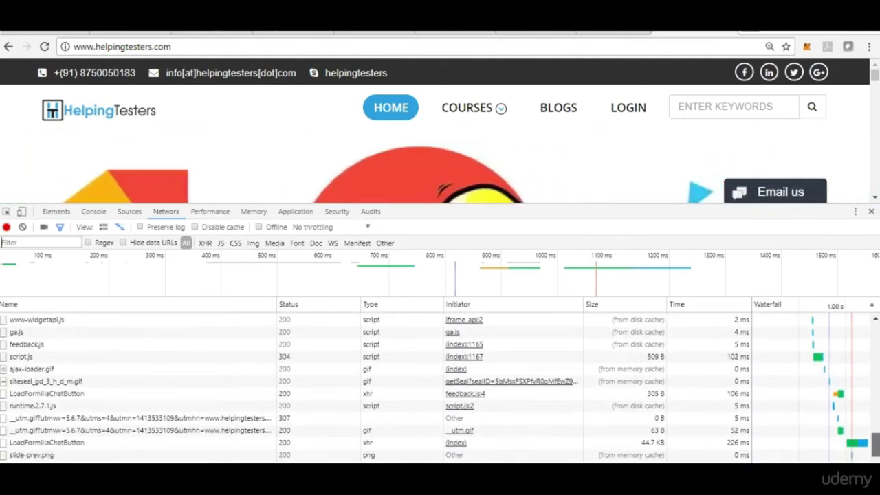
{"action": "left_click_drag", "start_coordinate": [876, 446], "coordinate": [872, 332]}
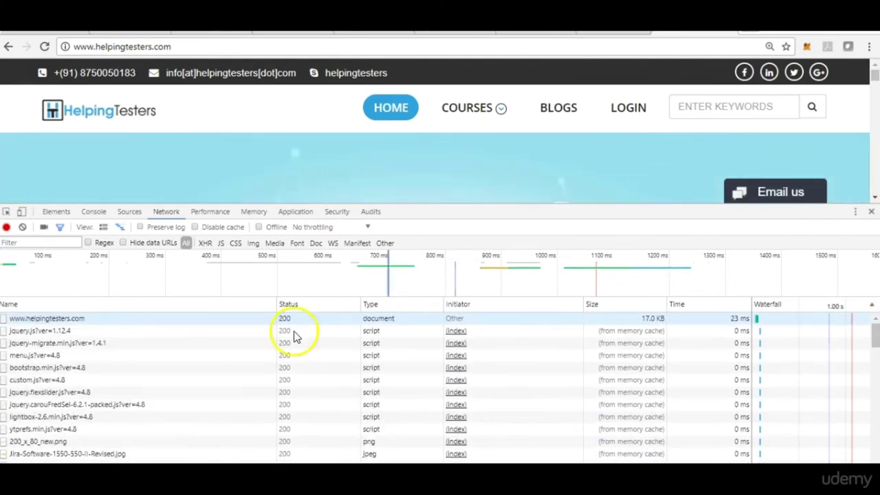
{"action": "left_click", "coordinate": [47, 430]}
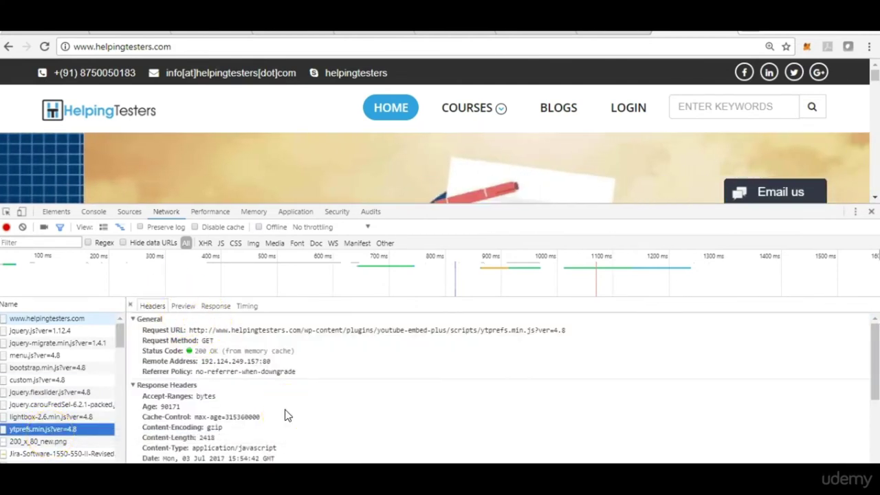
{"action": "left_click", "coordinate": [40, 441]}
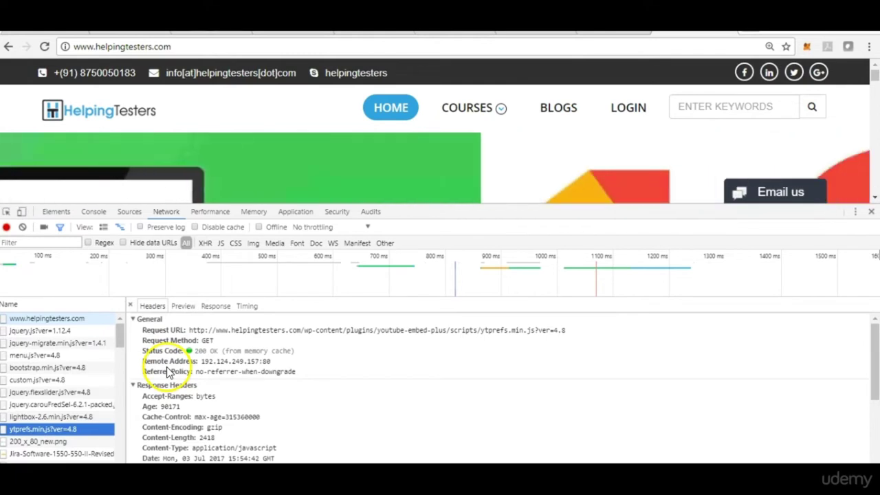
{"action": "left_click_drag", "start_coordinate": [868, 350], "coordinate": [872, 375]}
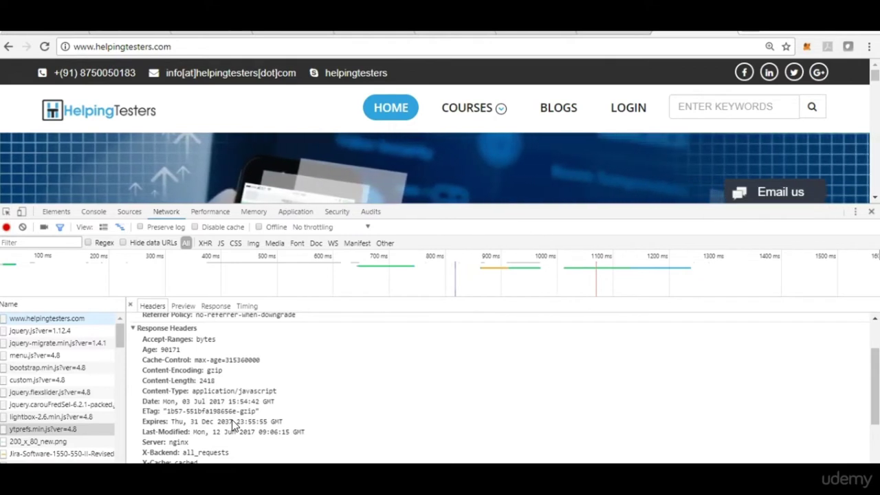
{"action": "left_click", "coordinate": [373, 422]}
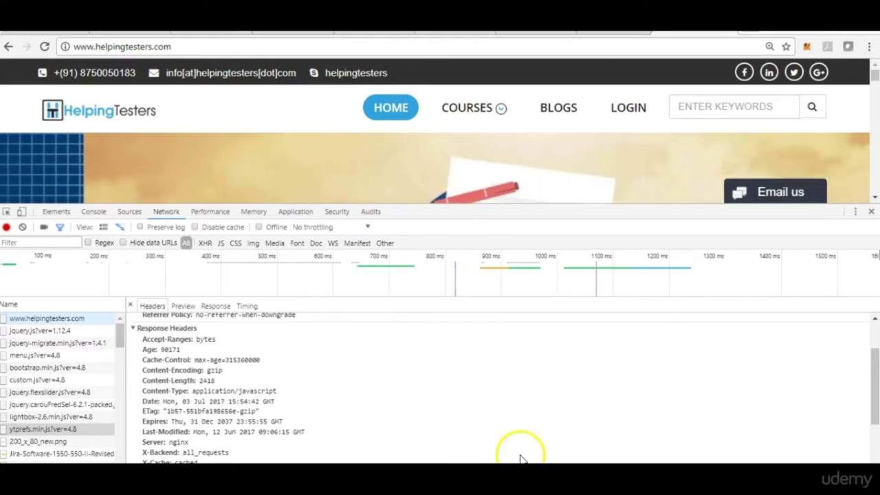
{"action": "mouse_move", "coordinate": [680, 462]}
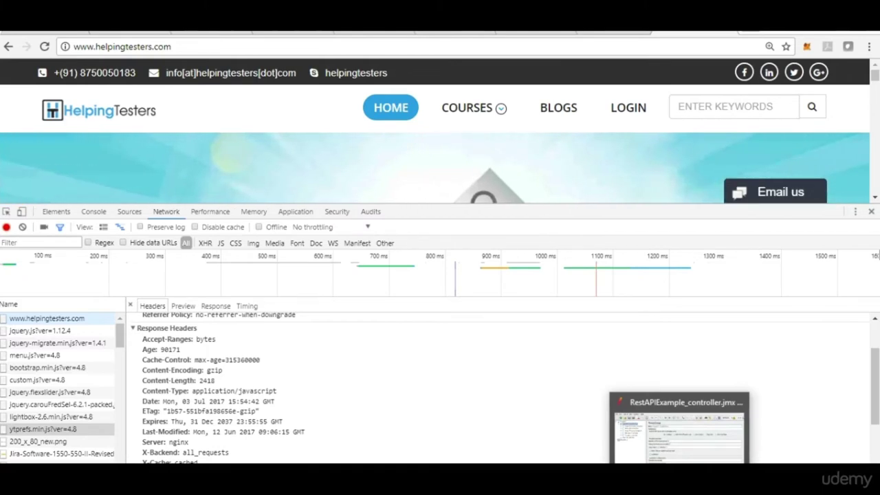
Bring JMeter forward, maximize it, enlarge the text twice and widen the tree panel.
{"action": "left_click", "coordinate": [679, 426]}
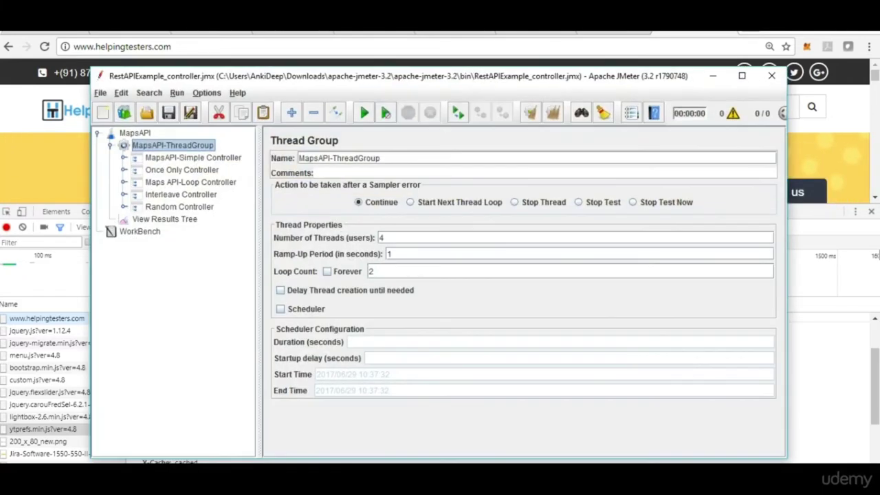
{"action": "double_click", "coordinate": [585, 76]}
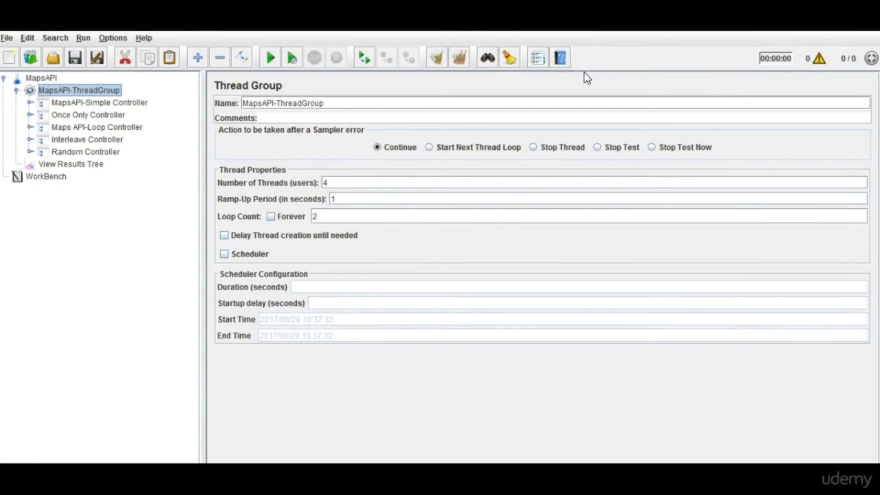
{"action": "key", "text": "ctrl+shift+equal"}
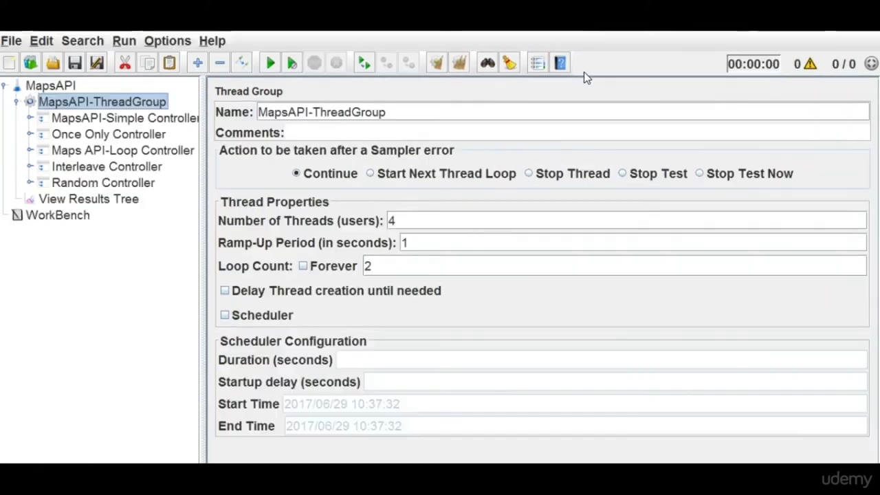
{"action": "key", "text": "ctrl+shift+equal"}
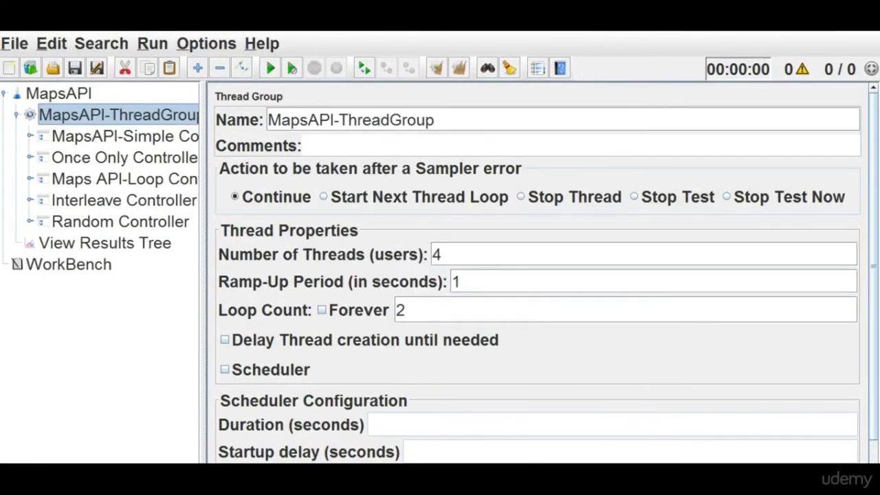
{"action": "left_click_drag", "start_coordinate": [199, 259], "coordinate": [272, 253]}
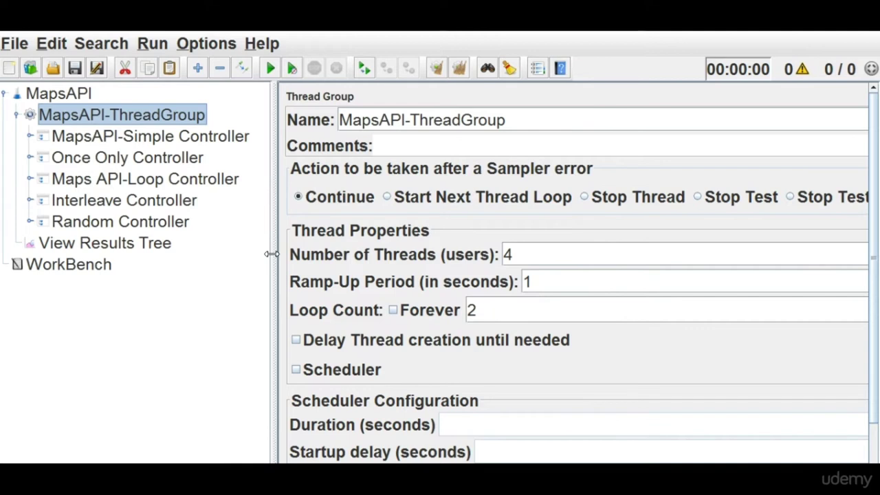
Expand MapsAPI-Simple Controller and review its GetRequestForMapsAPI-Simple GET request.
{"action": "left_click", "coordinate": [30, 136]}
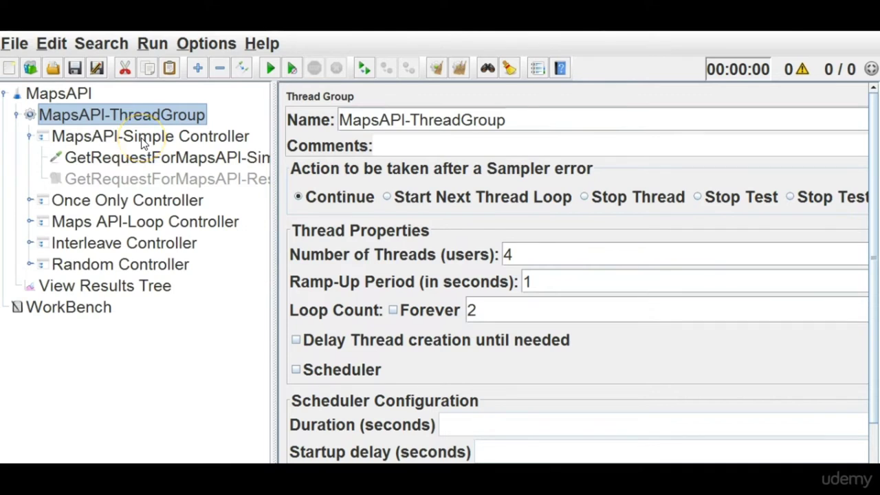
{"action": "left_click", "coordinate": [142, 139]}
{"action": "left_click_drag", "start_coordinate": [273, 242], "coordinate": [316, 236]}
{"action": "left_click", "coordinate": [150, 158]}
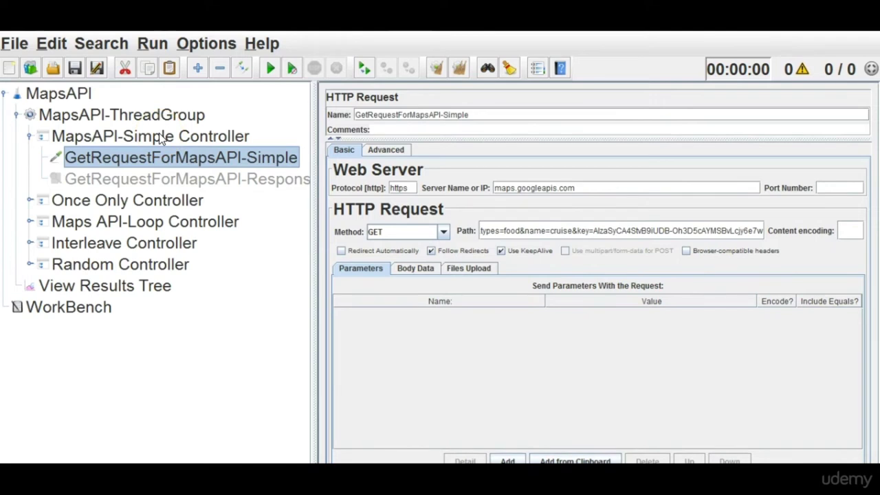
{"action": "left_click", "coordinate": [159, 137]}
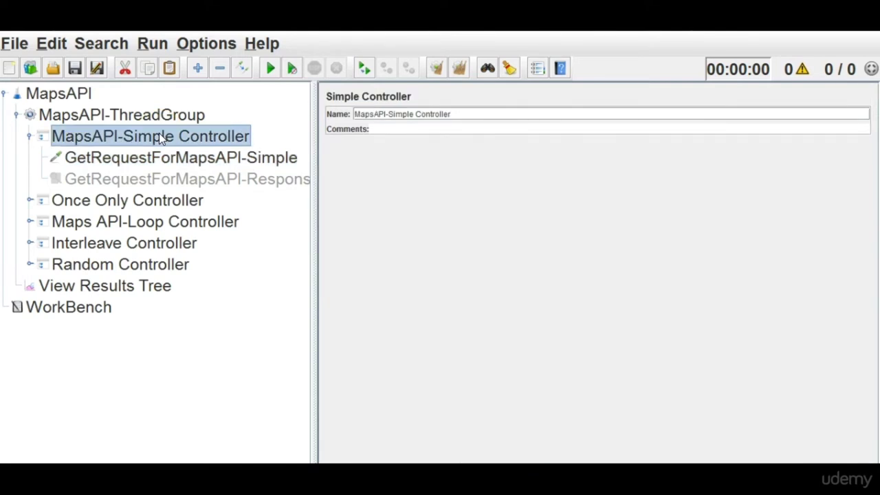
Add an HTTP Header Manager config element under MapsAPI-Simple Controller.
{"action": "right_click", "coordinate": [159, 133]}
{"action": "mouse_move", "coordinate": [209, 32]}
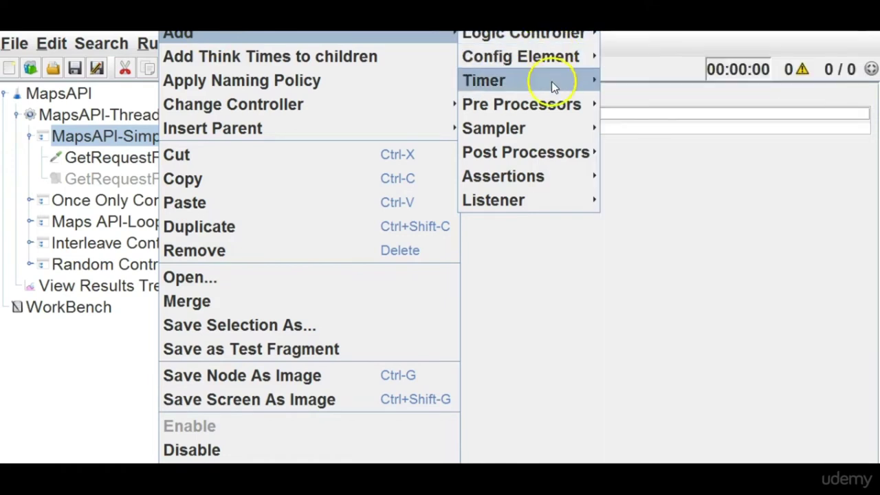
{"action": "mouse_move", "coordinate": [558, 112]}
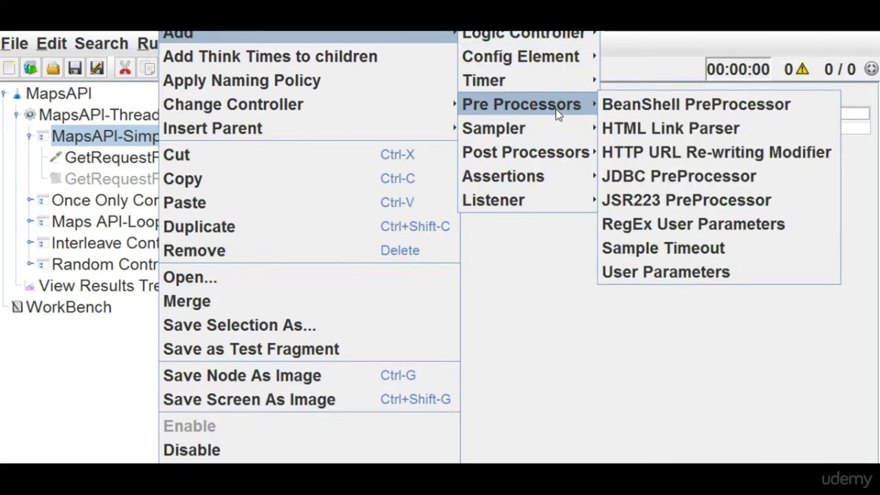
{"action": "left_click", "coordinate": [562, 66]}
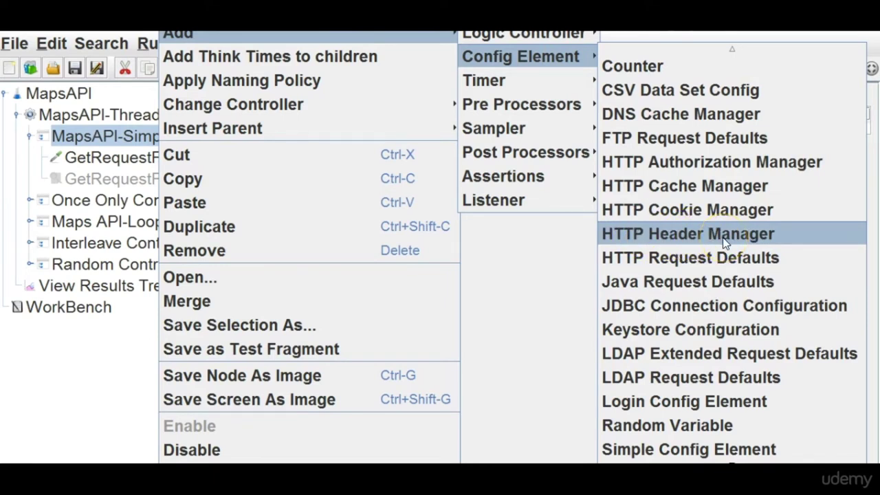
{"action": "left_click", "coordinate": [726, 241]}
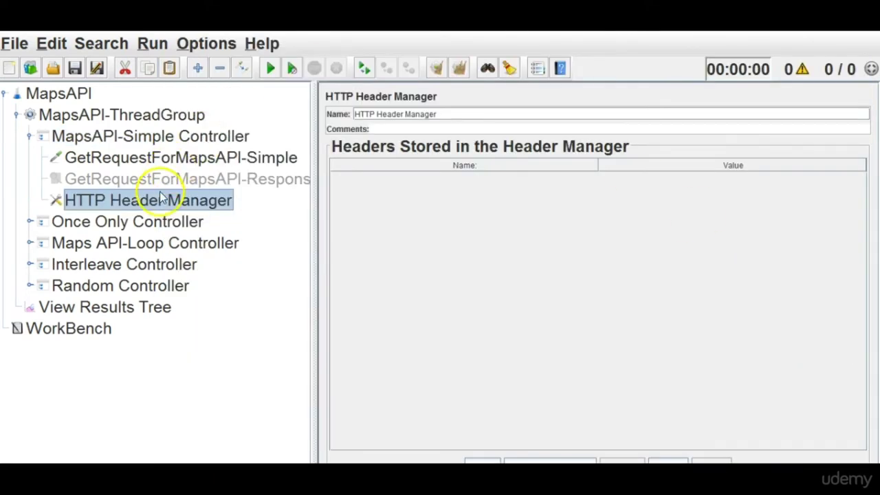
{"action": "left_click_drag", "start_coordinate": [160, 165], "coordinate": [108, 140]}
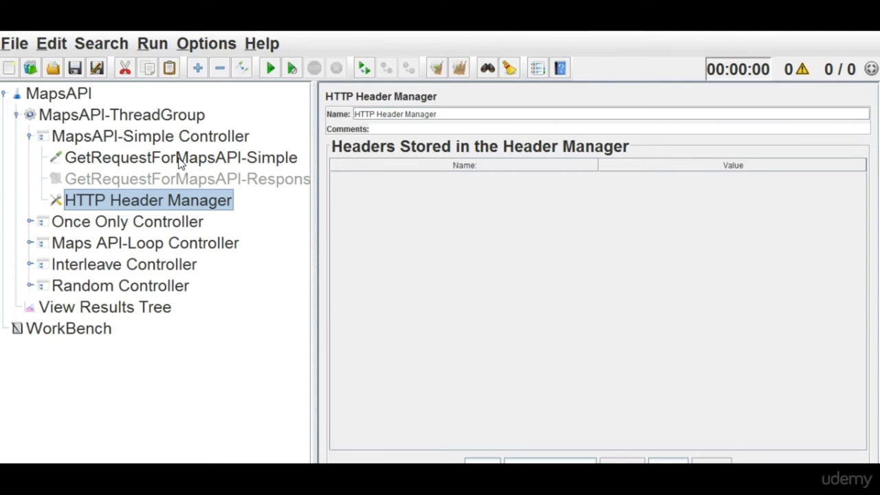
Delete the GetRequestForMapsAPI-Simple request and the disabled response assertion.
{"action": "left_click", "coordinate": [180, 159]}
{"action": "key", "text": "Delete"}
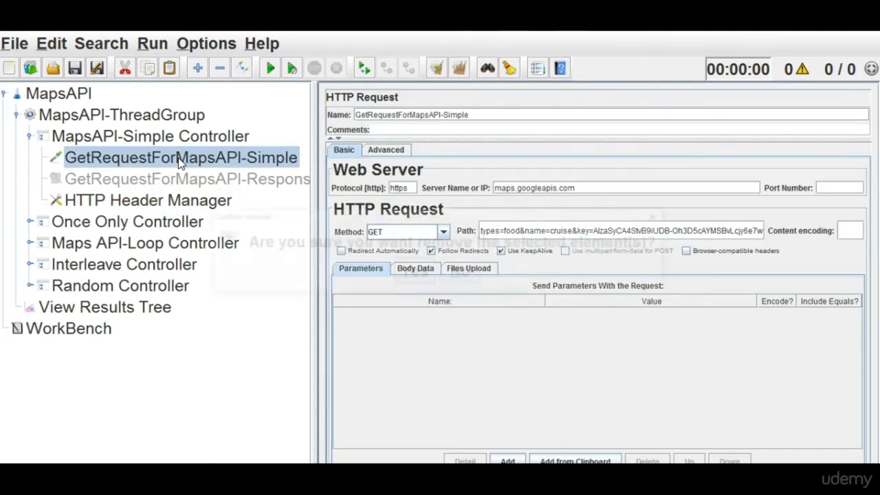
{"action": "key", "text": "Return"}
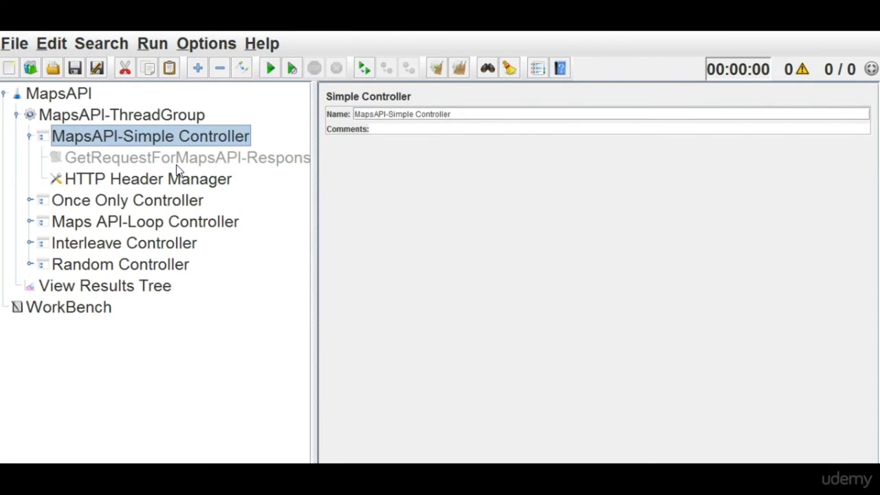
{"action": "left_click", "coordinate": [178, 165]}
{"action": "key", "text": "Delete"}
{"action": "key", "text": "Return"}
{"action": "key", "text": "Down"}
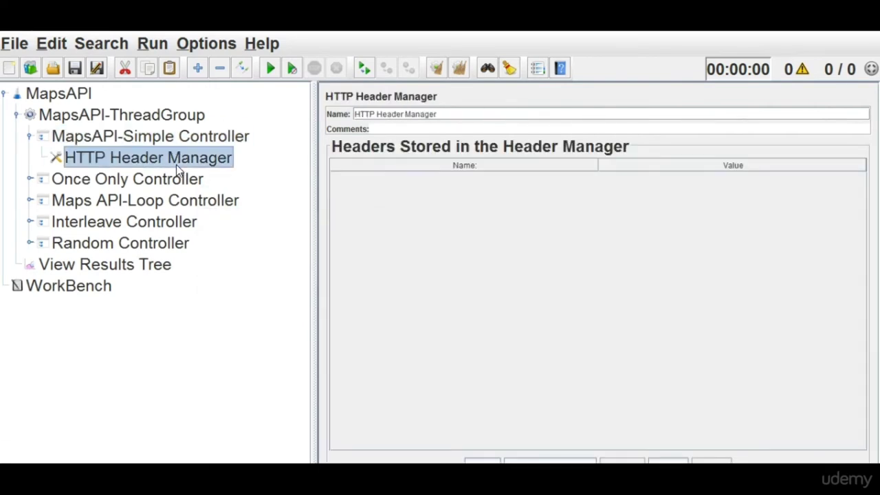
Move the GetRequestForMapsAPI-OnceOnly request from Once Only Controller into MapsAPI-Simple Controller.
{"action": "left_click", "coordinate": [167, 182]}
{"action": "key", "text": "ctrl+v"}
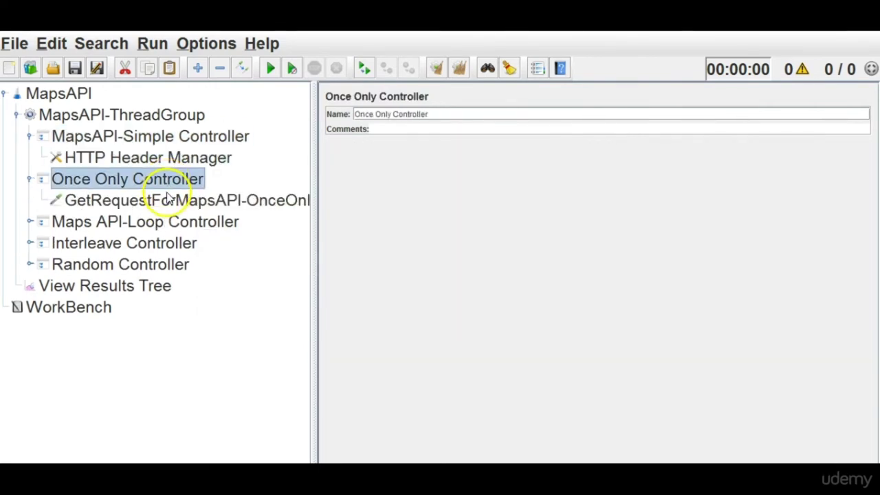
{"action": "left_click", "coordinate": [169, 199]}
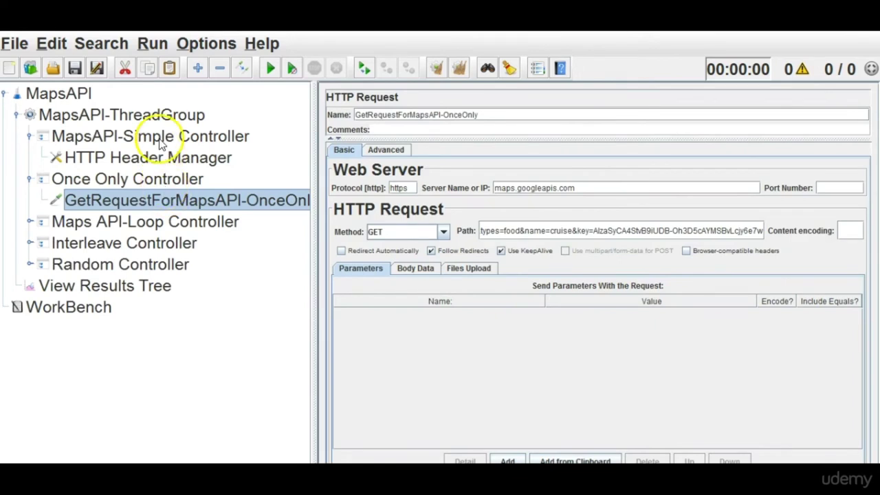
{"action": "right_click", "coordinate": [161, 201]}
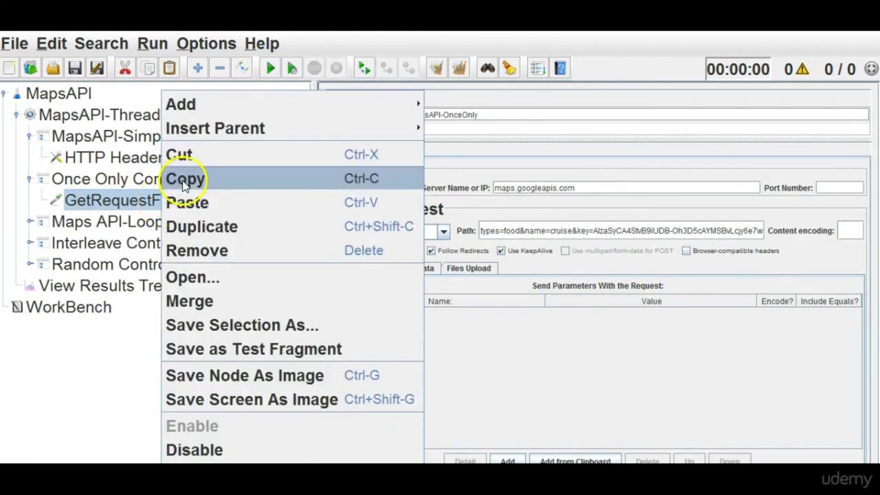
{"action": "left_click", "coordinate": [189, 157]}
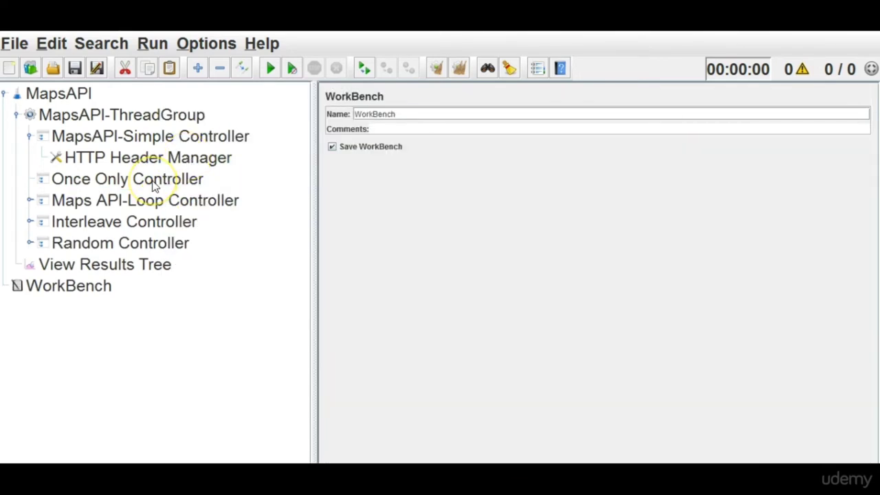
{"action": "left_click", "coordinate": [147, 137]}
{"action": "right_click", "coordinate": [148, 137]}
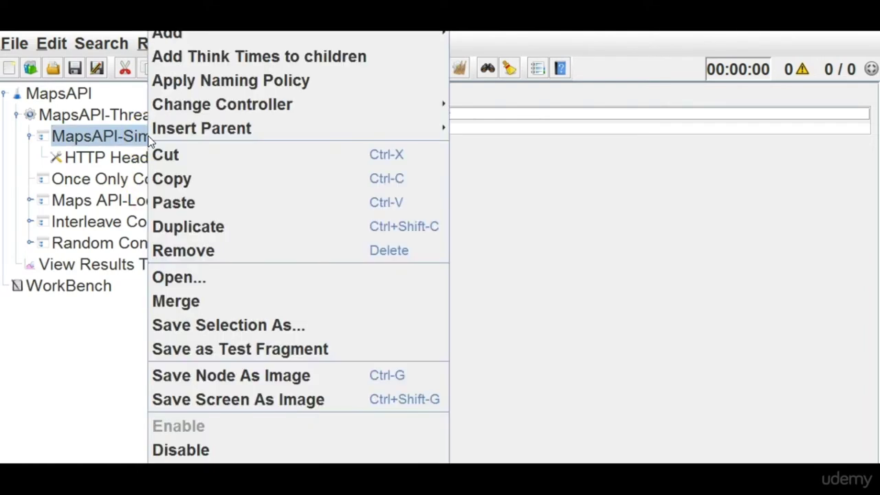
{"action": "left_click", "coordinate": [175, 202]}
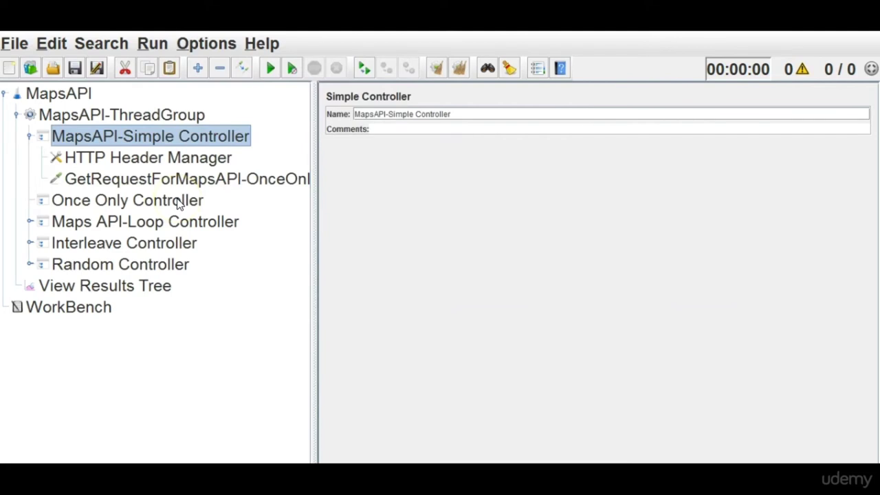
Rename the pasted request to GetRequestForMapsAPI-SimpleController.
{"action": "left_click", "coordinate": [164, 180]}
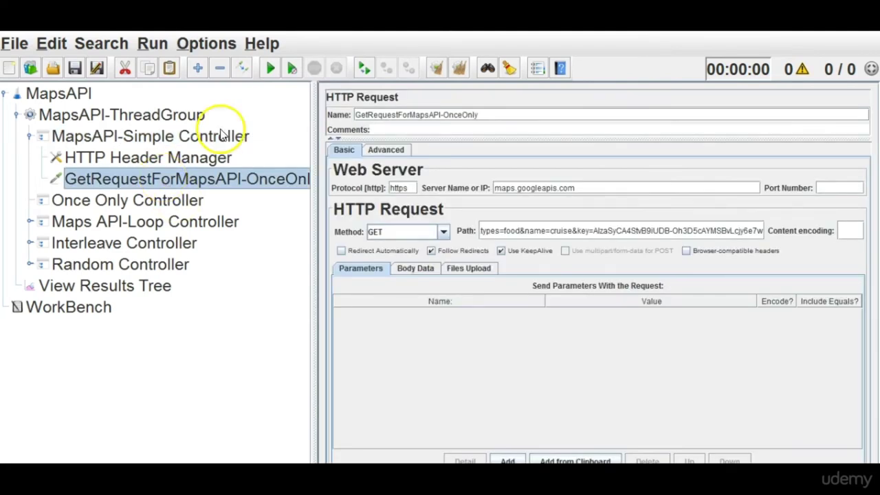
{"action": "left_click", "coordinate": [443, 115]}
{"action": "left_click_drag", "start_coordinate": [445, 119], "coordinate": [491, 119]}
{"action": "type", "text": "SimpleController"}
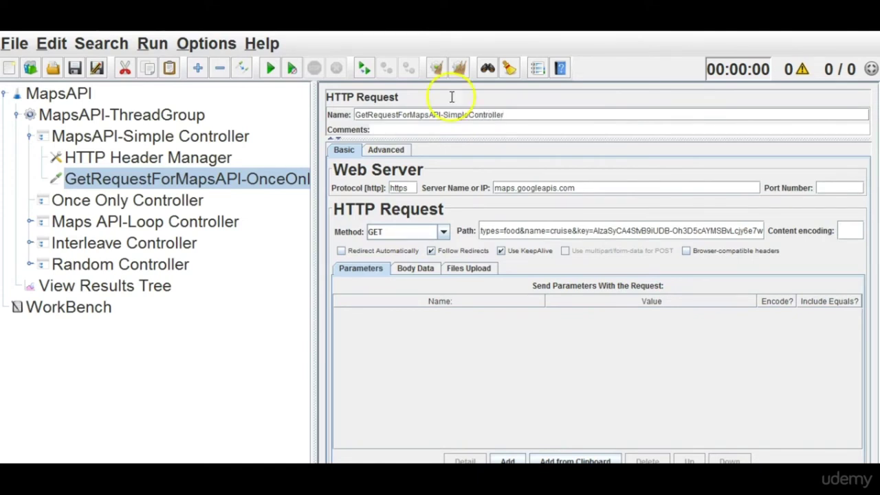
{"action": "left_click", "coordinate": [152, 159]}
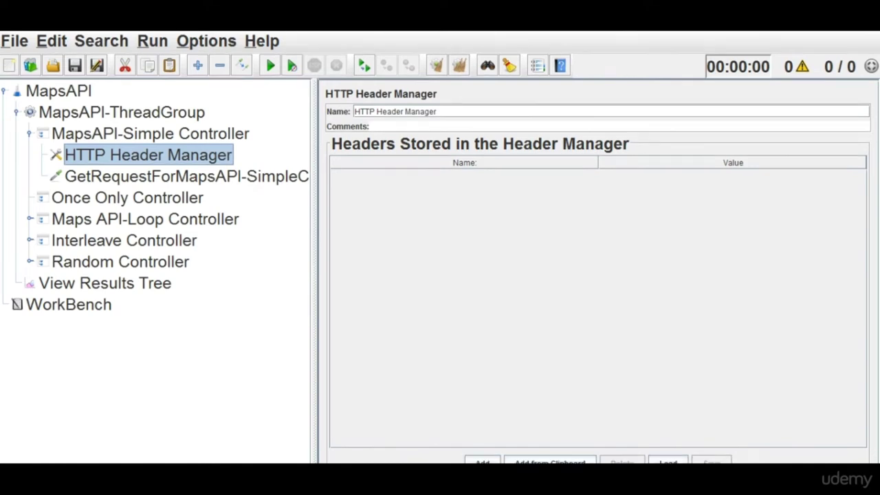
Add a header named content-type with application/javascript pasted from the notes as its value.
{"action": "left_click", "coordinate": [484, 457]}
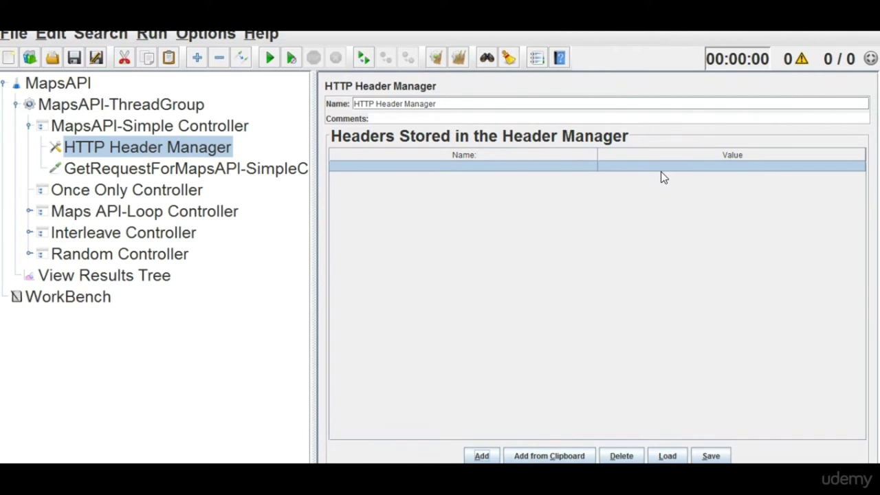
{"action": "double_click", "coordinate": [533, 168]}
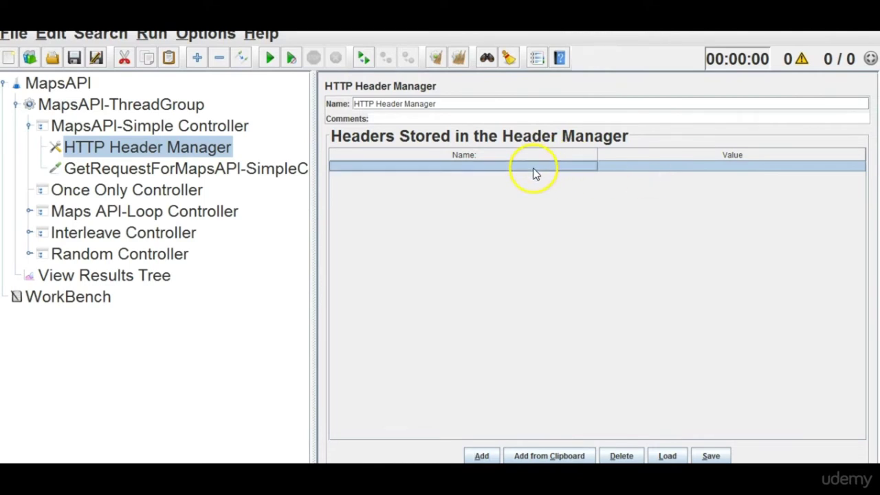
{"action": "type", "text": "content-type"}
{"action": "key", "text": "Return"}
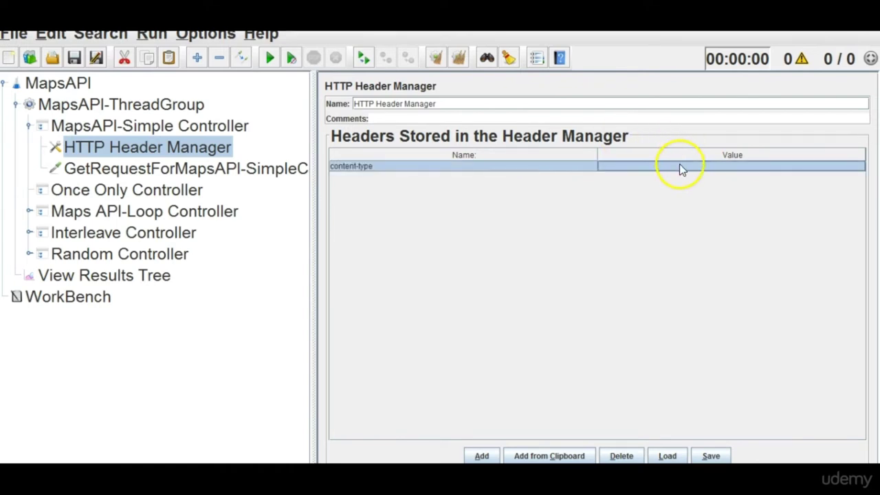
{"action": "double_click", "coordinate": [680, 166]}
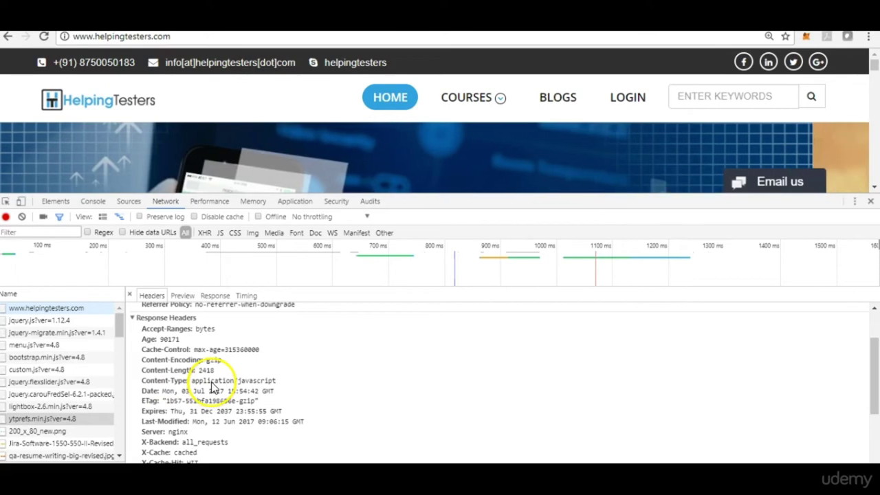
{"action": "left_click_drag", "start_coordinate": [191, 380], "coordinate": [296, 386]}
{"action": "key", "text": "ctrl+c"}
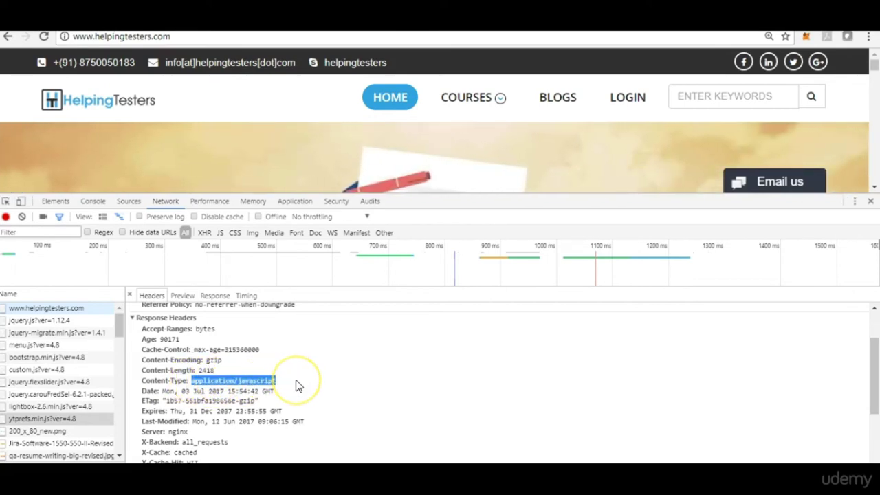
{"action": "key", "text": "alt+Tab"}
{"action": "left_click", "coordinate": [658, 166]}
{"action": "key", "text": "ctrl+v"}
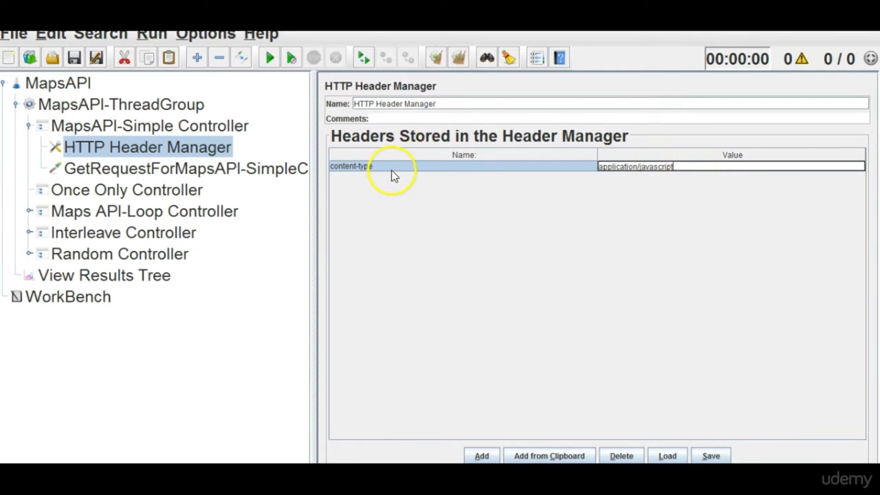
{"action": "key", "text": "alt+Tab"}
{"action": "key", "text": "alt+Tab"}
Correct the header name's capitalization to Content-Type.
{"action": "double_click", "coordinate": [388, 165]}
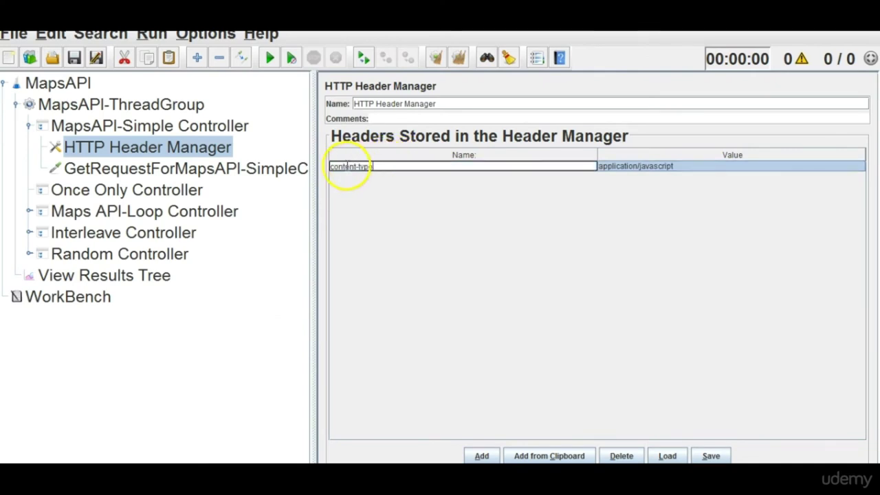
{"action": "key", "text": "Home"}
{"action": "key", "text": "Delete"}
{"action": "type", "text": "C"}
{"action": "left_click", "coordinate": [362, 166]}
{"action": "key", "text": "Delete"}
{"action": "type", "text": "T"}
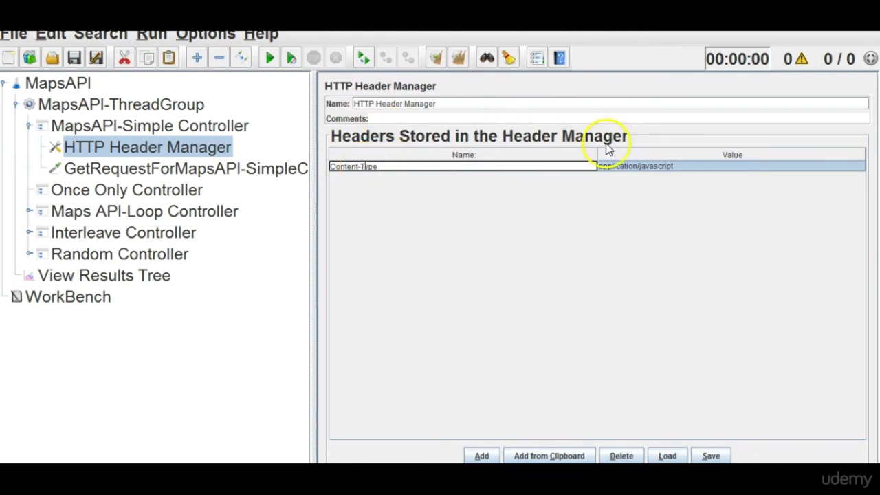
{"action": "left_click", "coordinate": [636, 167]}
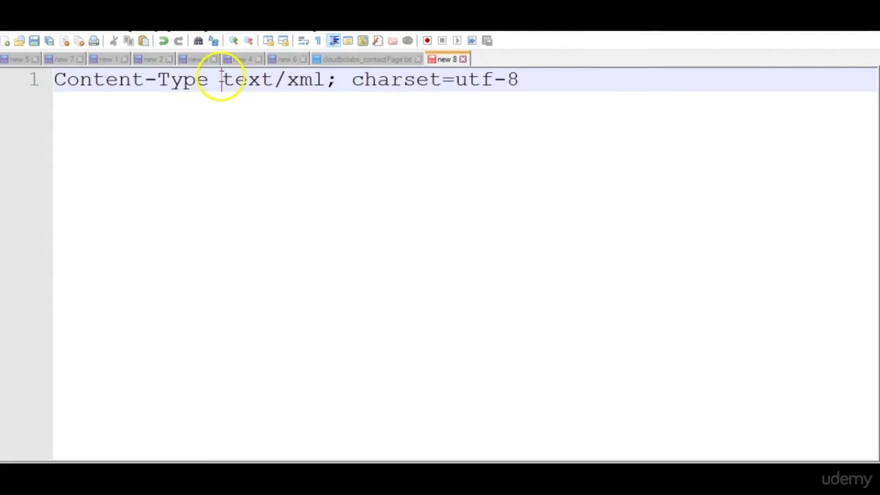
Replace the header value with text/xml; charset=utf-8 copied from the notes.
{"action": "left_click_drag", "start_coordinate": [221, 77], "coordinate": [548, 75]}
{"action": "key", "text": "ctrl+c"}
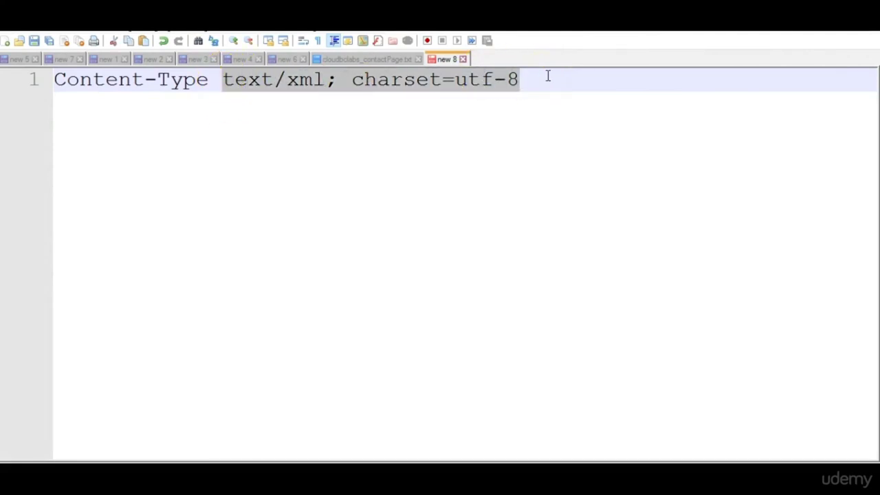
{"action": "key", "text": "alt+Tab"}
{"action": "double_click", "coordinate": [630, 167]}
{"action": "left_click_drag", "start_coordinate": [681, 166], "coordinate": [570, 163]}
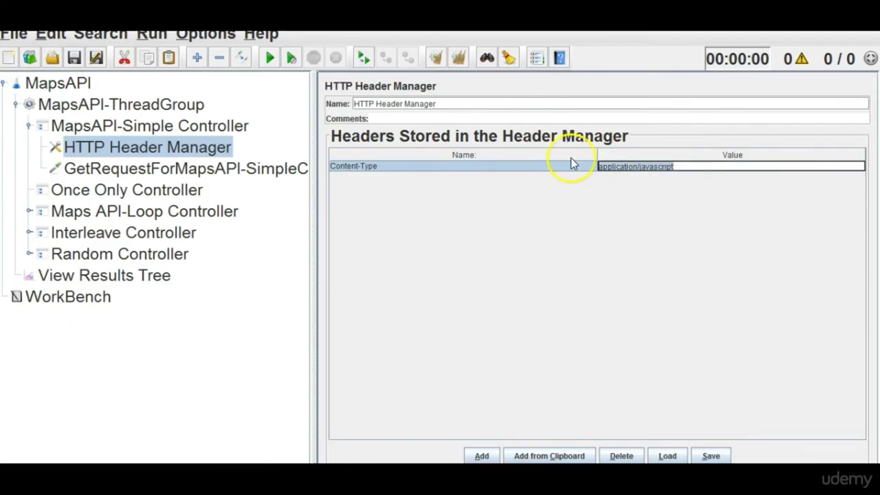
{"action": "key", "text": "ctrl+v"}
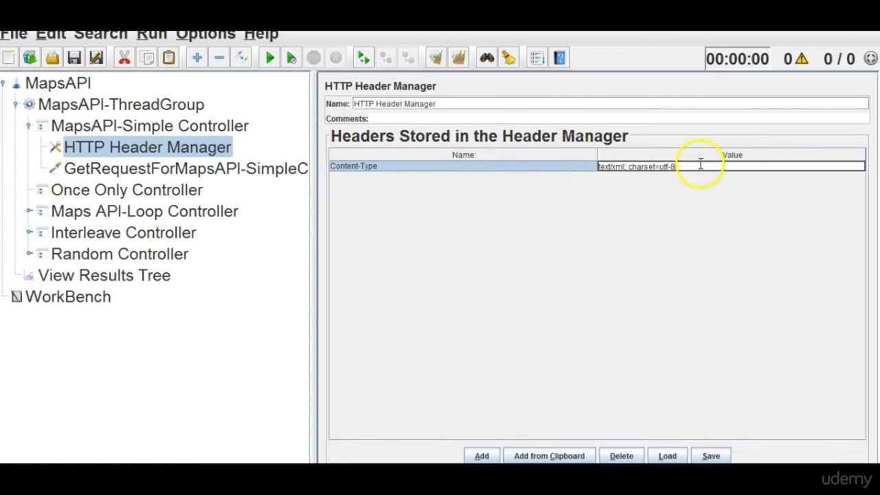
{"action": "left_click", "coordinate": [117, 171]}
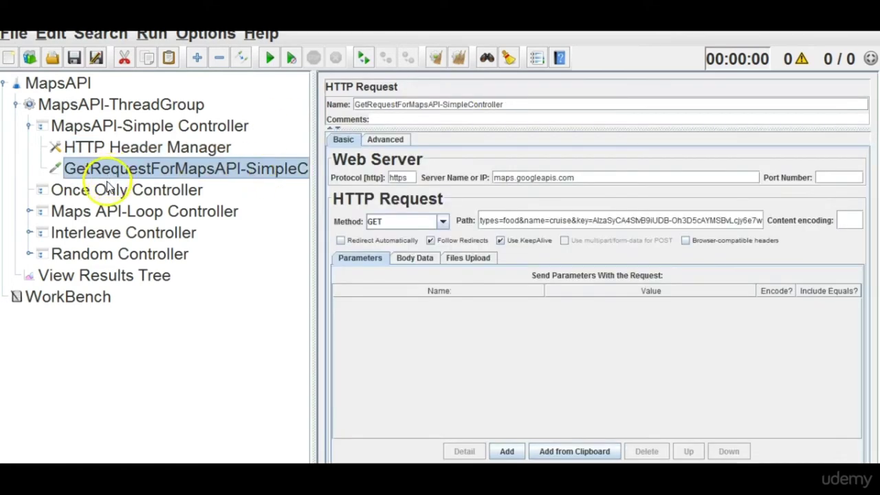
Disable the Once Only, Loop, Interleave and Random controllers.
{"action": "left_click", "coordinate": [114, 190]}
{"action": "left_click", "coordinate": [114, 213], "text": "shift"}
{"action": "left_click", "coordinate": [114, 233], "text": "shift"}
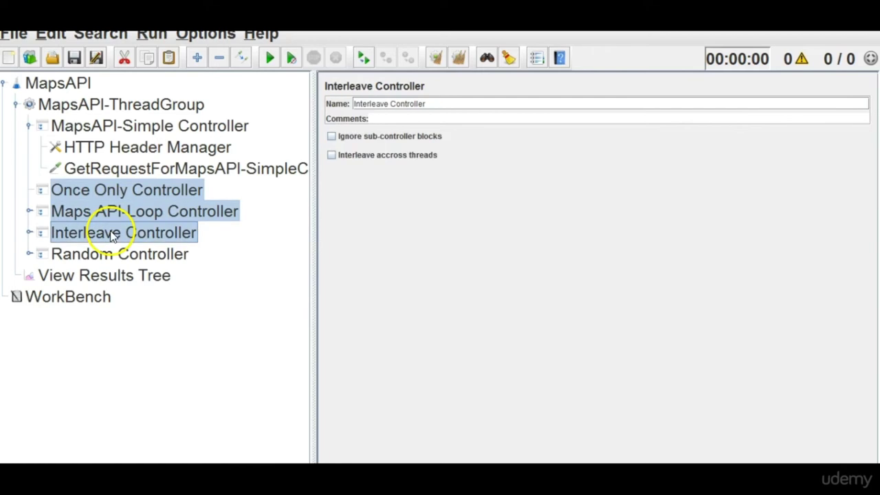
{"action": "left_click", "coordinate": [110, 255], "text": "shift"}
{"action": "right_click", "coordinate": [107, 258]}
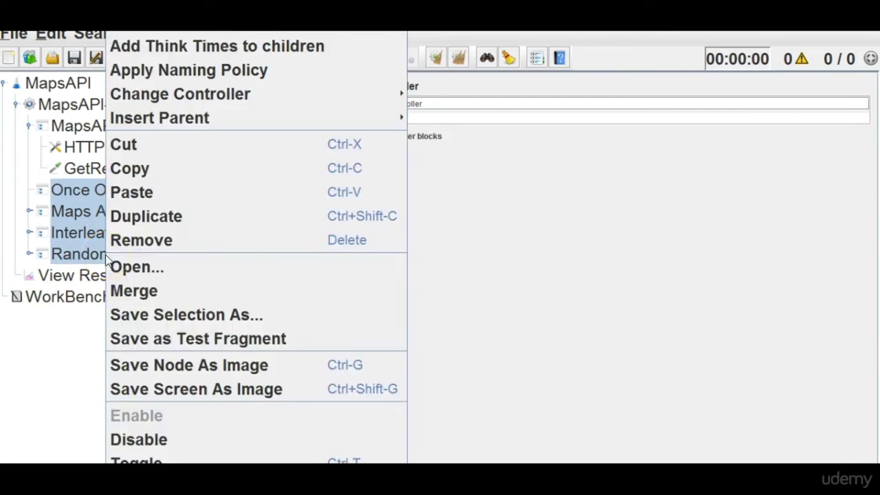
{"action": "left_click", "coordinate": [142, 438]}
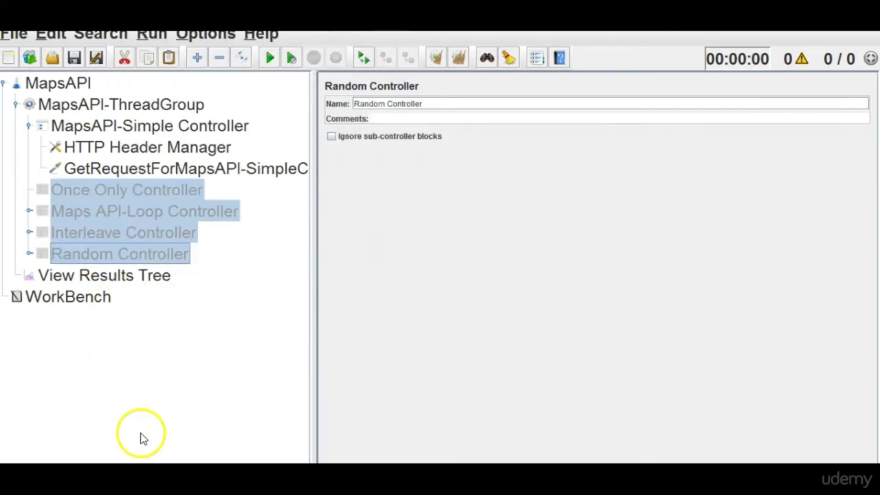
Set the thread group to 1 thread and 1 loop, then run the test.
{"action": "left_click", "coordinate": [118, 276]}
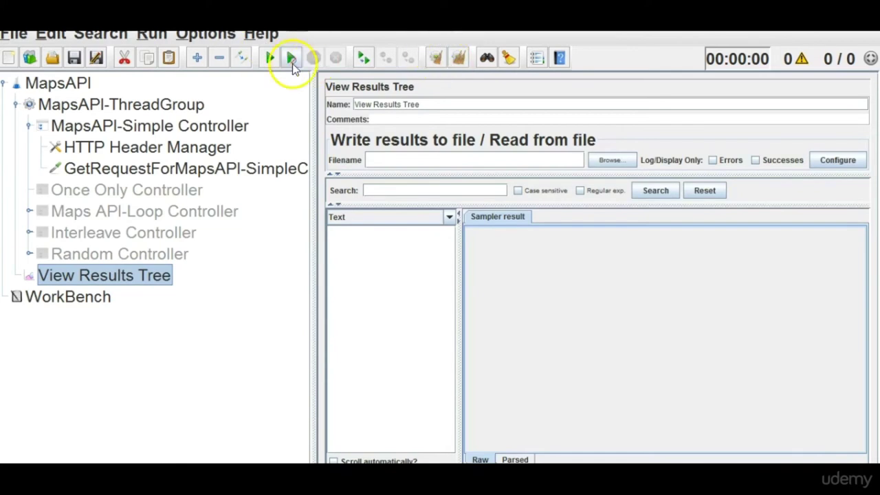
{"action": "left_click", "coordinate": [167, 105]}
{"action": "double_click", "coordinate": [588, 244]}
{"action": "type", "text": "1"}
{"action": "double_click", "coordinate": [538, 302]}
{"action": "type", "text": "1"}
{"action": "left_click", "coordinate": [138, 276]}
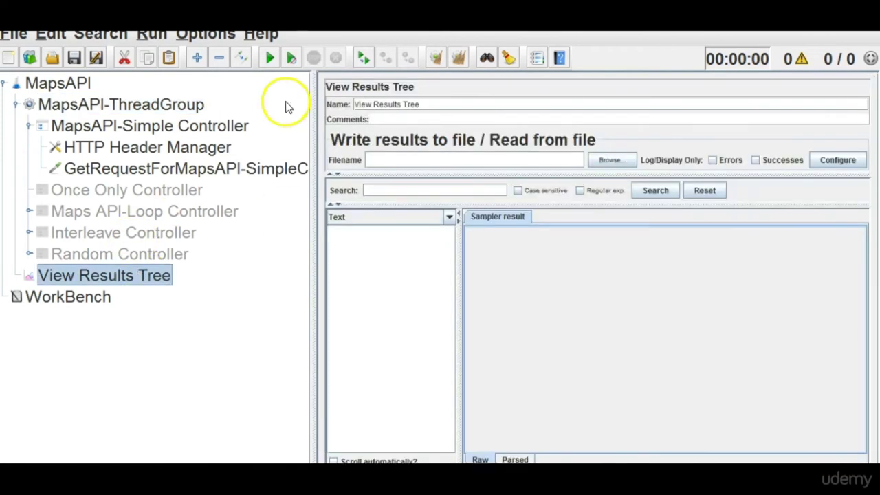
{"action": "left_click", "coordinate": [268, 59]}
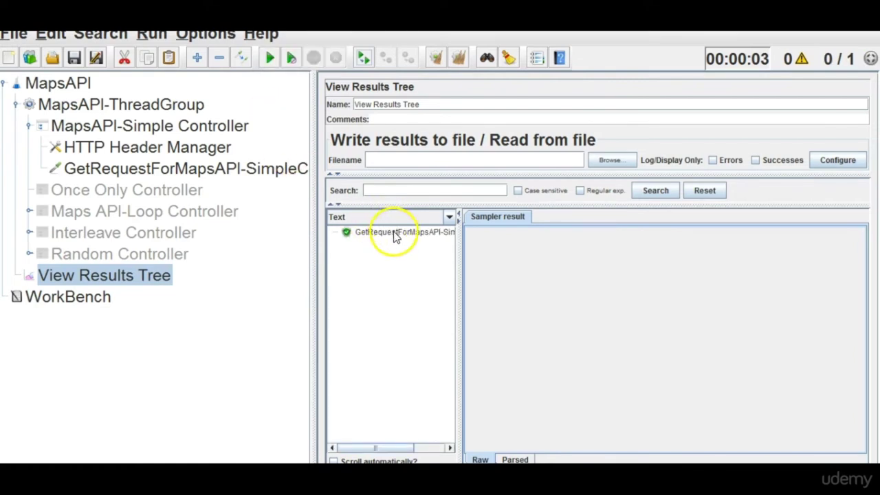
Show the GET result's sent request and highlight its Content-Type: text/xml; charset=utf-8 header.
{"action": "left_click", "coordinate": [393, 232]}
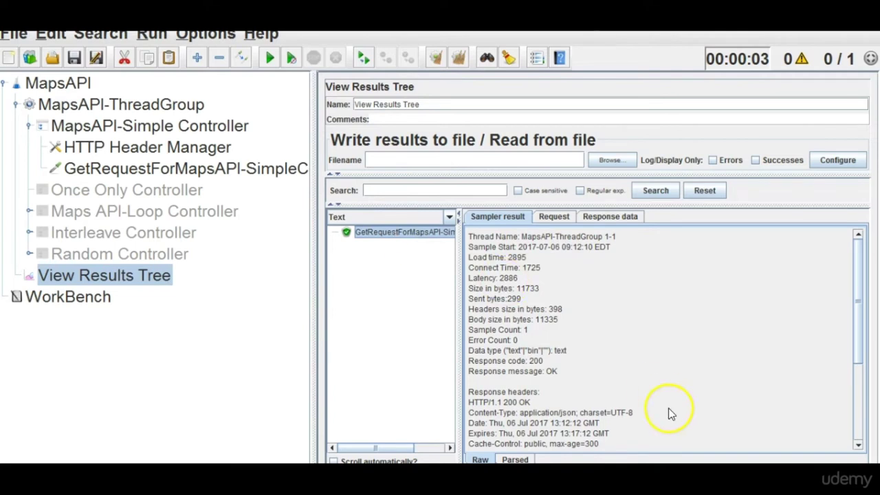
{"action": "left_click_drag", "start_coordinate": [857, 336], "coordinate": [858, 301]}
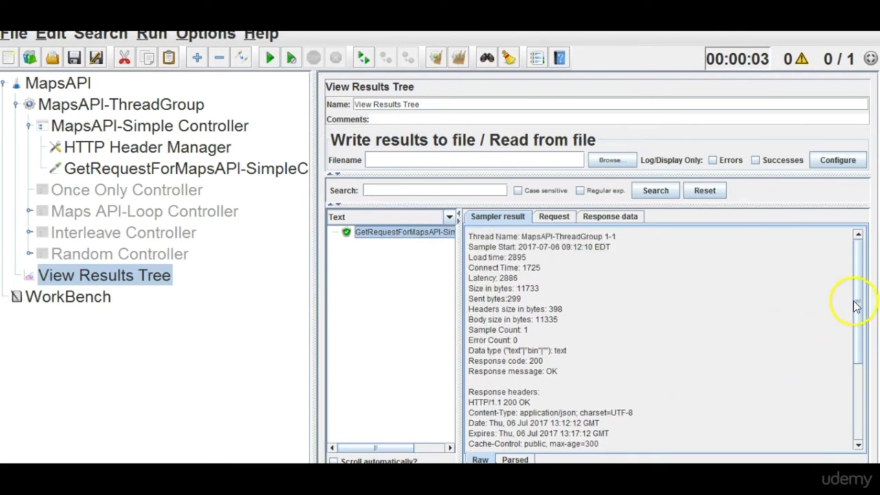
{"action": "left_click", "coordinate": [563, 216]}
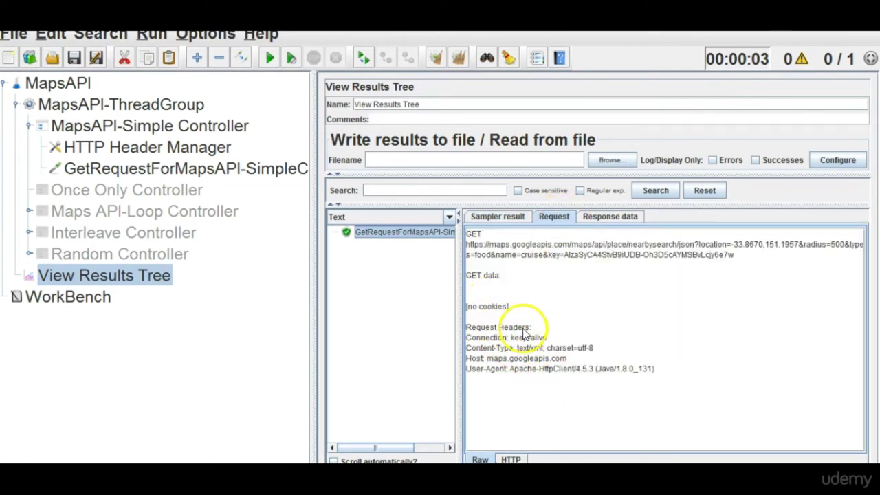
{"action": "left_click_drag", "start_coordinate": [467, 349], "coordinate": [601, 352]}
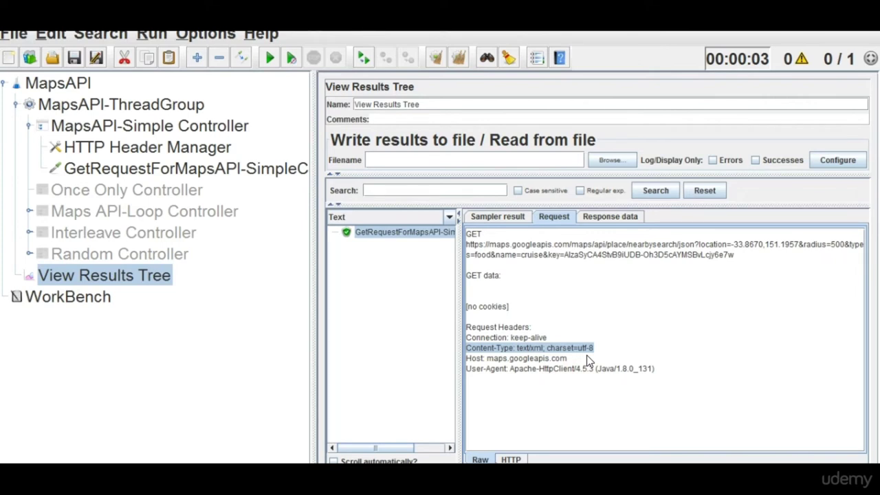
{"action": "left_click", "coordinate": [586, 355]}
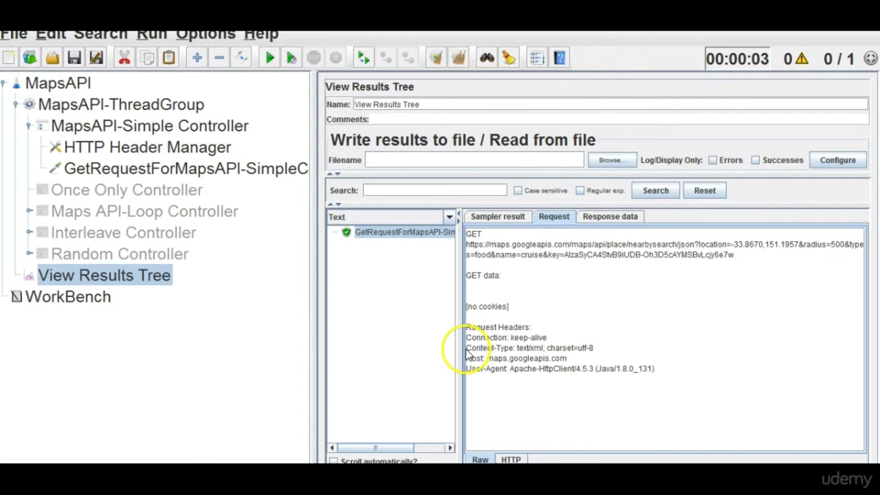
{"action": "left_click_drag", "start_coordinate": [595, 348], "coordinate": [455, 351]}
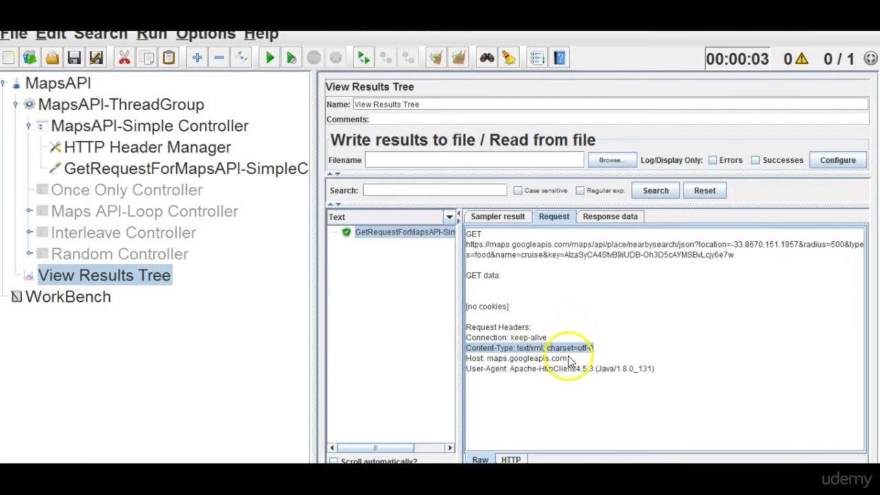
{"action": "left_click", "coordinate": [526, 358]}
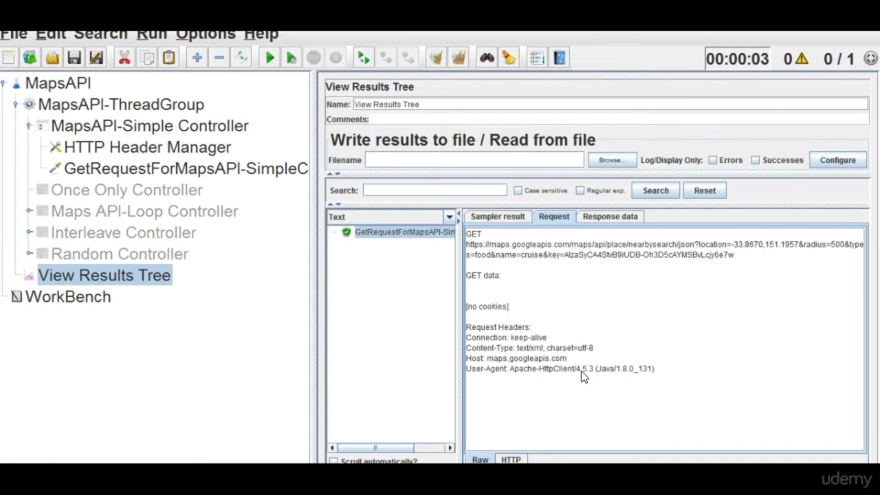
{"action": "left_click_drag", "start_coordinate": [595, 349], "coordinate": [468, 352]}
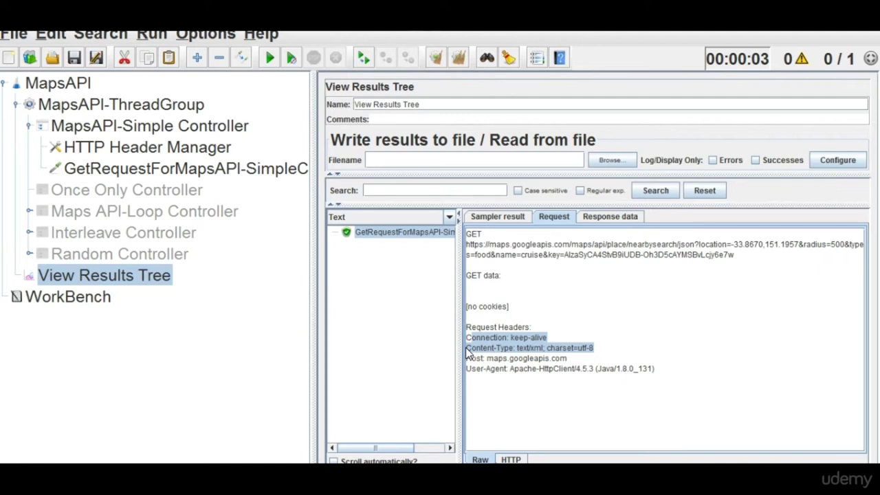
{"action": "left_click", "coordinate": [180, 153]}
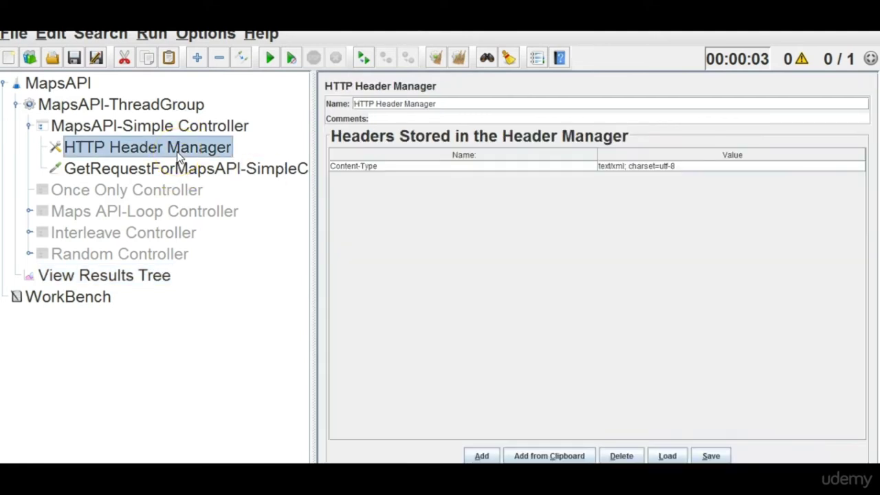
Compare the stored Content-Type header with the run's request headers and JSON response data.
{"action": "left_click", "coordinate": [515, 331]}
{"action": "left_click", "coordinate": [100, 276]}
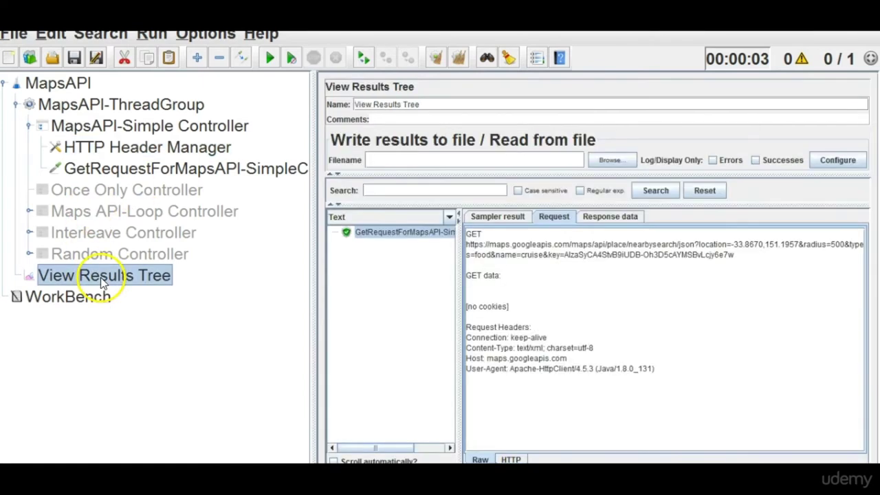
{"action": "left_click", "coordinate": [632, 223]}
{"action": "left_click", "coordinate": [553, 220]}
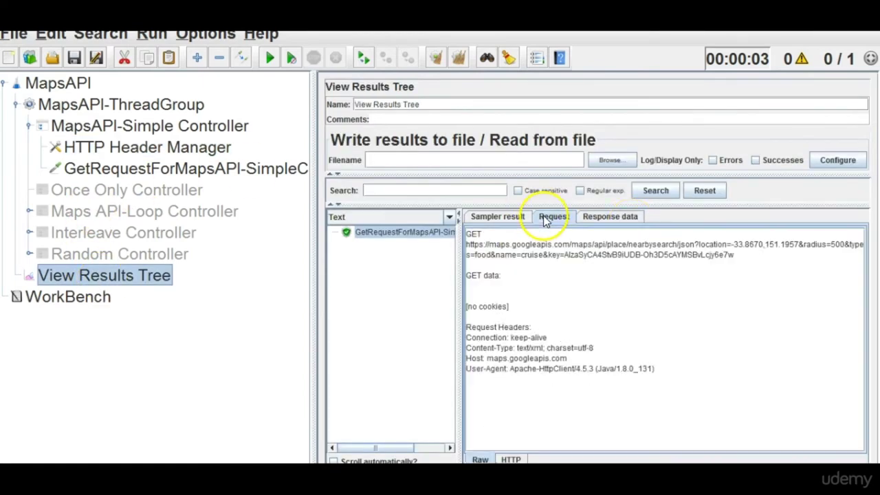
{"action": "left_click", "coordinate": [223, 155]}
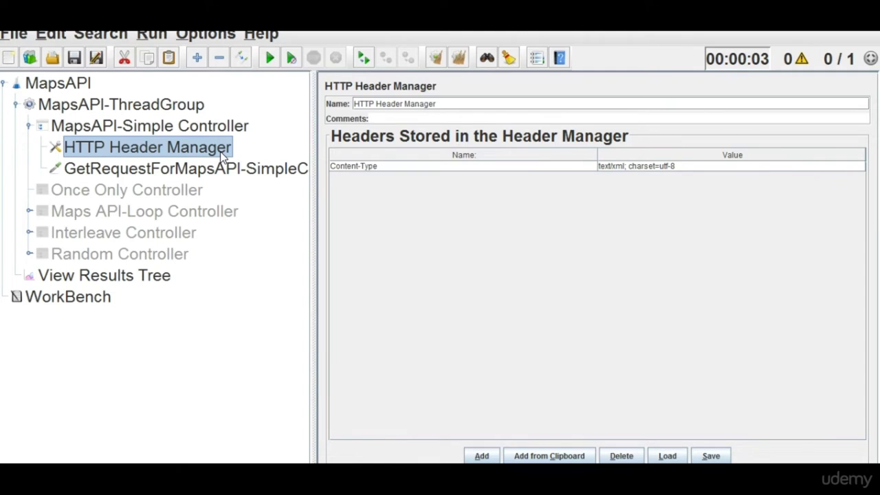
Add a second header row named soap-action and start editing its value.
{"action": "left_click", "coordinate": [481, 456]}
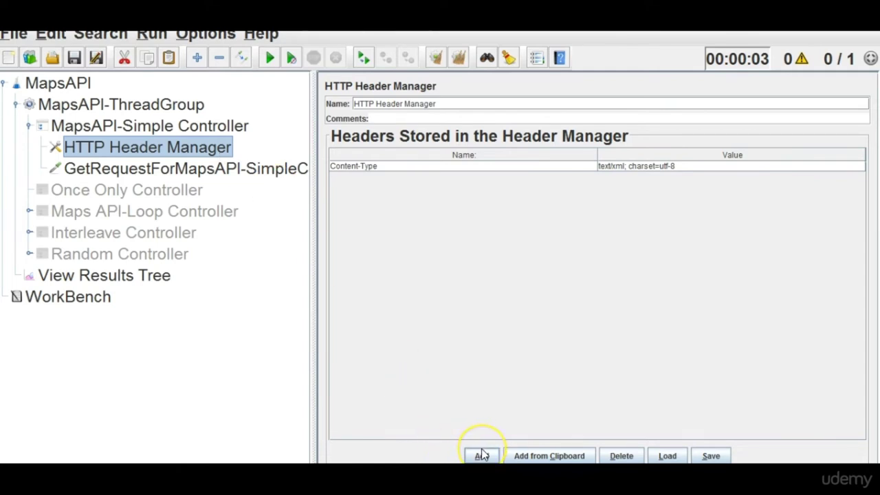
{"action": "double_click", "coordinate": [391, 173]}
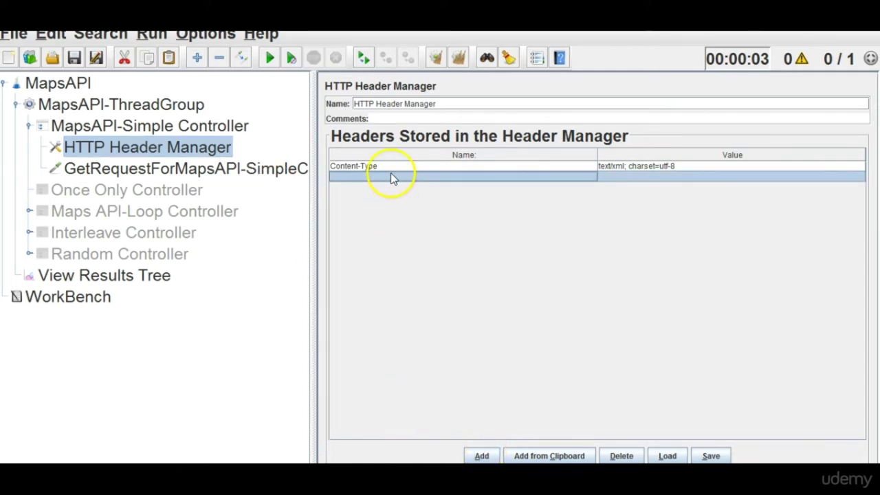
{"action": "type", "text": "soap"}
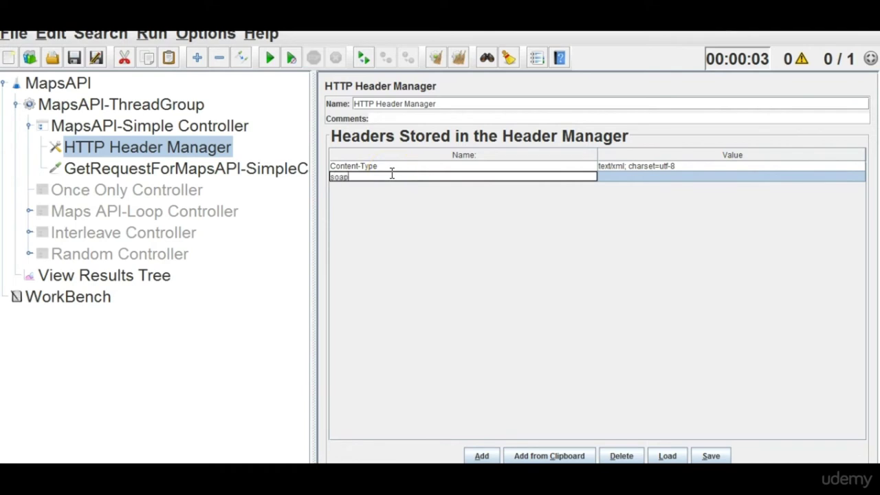
{"action": "type", "text": "-action"}
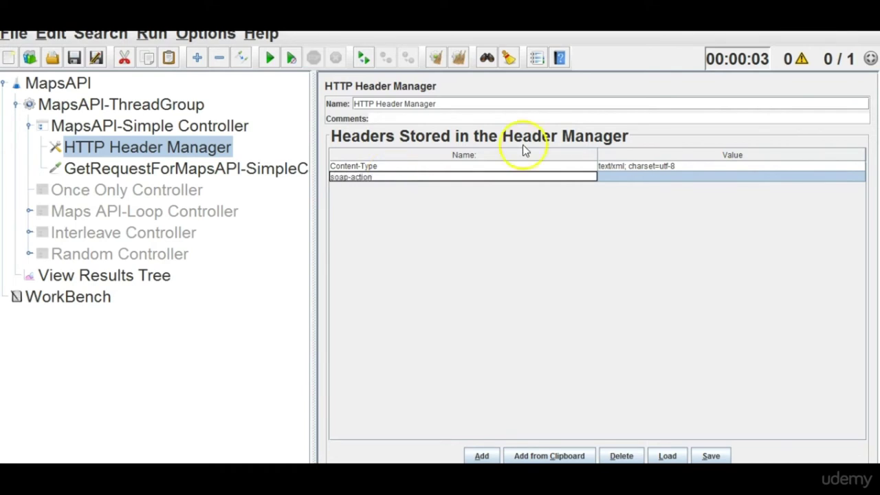
{"action": "double_click", "coordinate": [705, 176]}
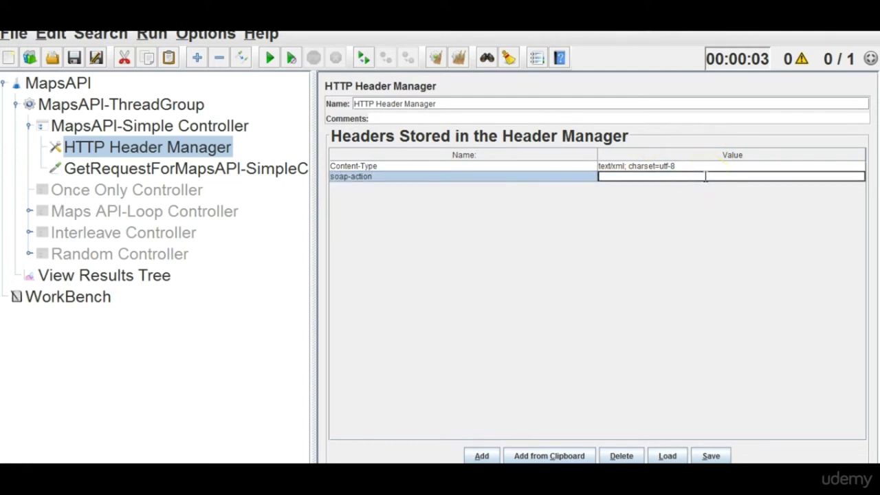
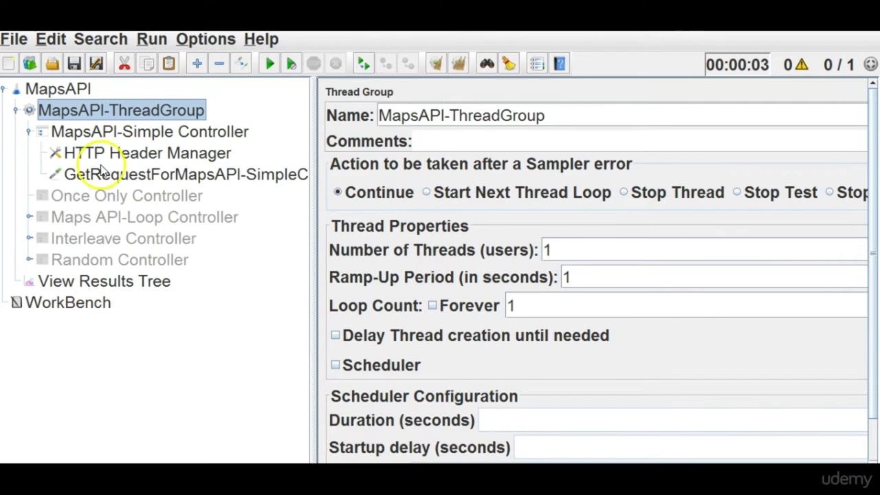
Select the Simple Controller's GET request and copy its entire Path field.
{"action": "left_click", "coordinate": [156, 136]}
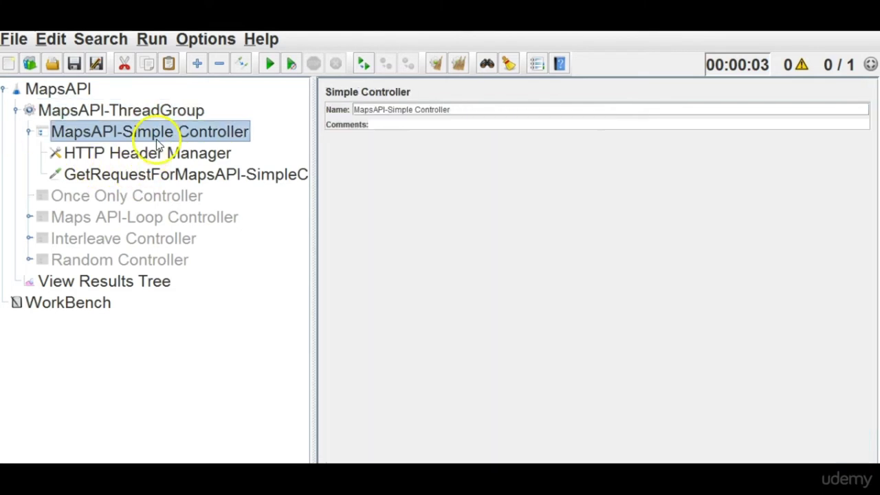
{"action": "left_click", "coordinate": [166, 178]}
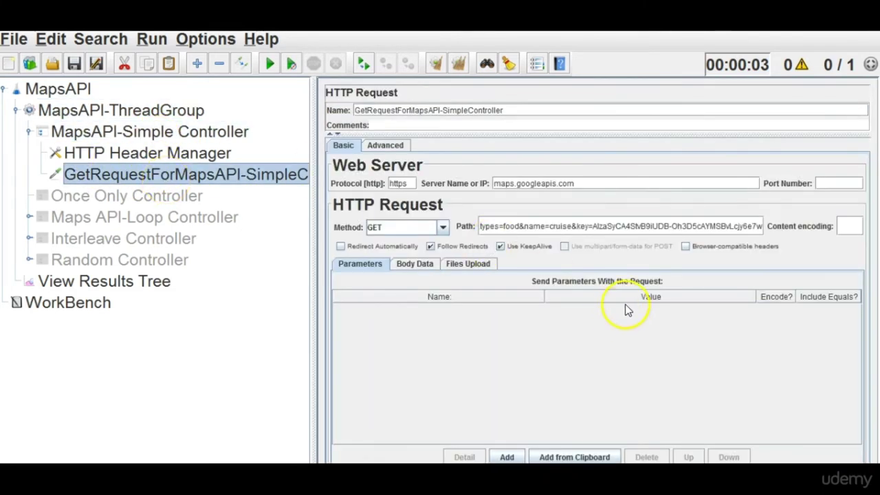
{"action": "left_click", "coordinate": [593, 227]}
{"action": "key", "text": "shift+End"}
{"action": "key", "text": "ctrl+a"}
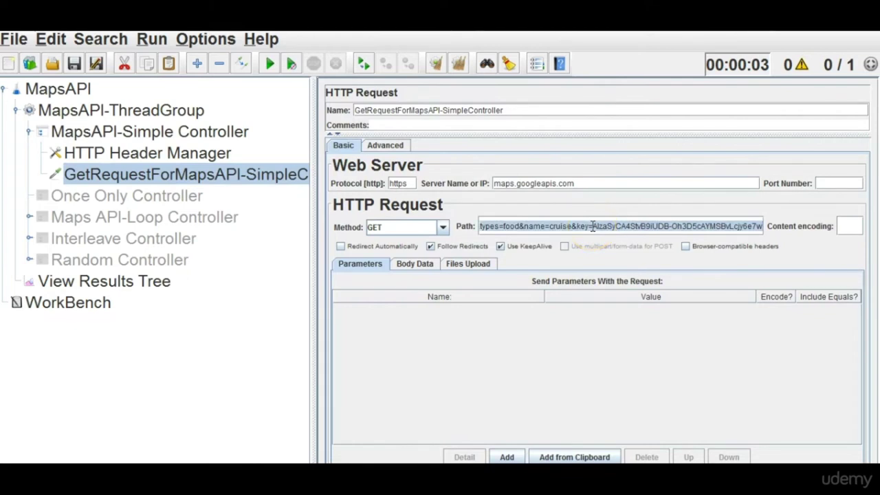
{"action": "left_click", "coordinate": [548, 217]}
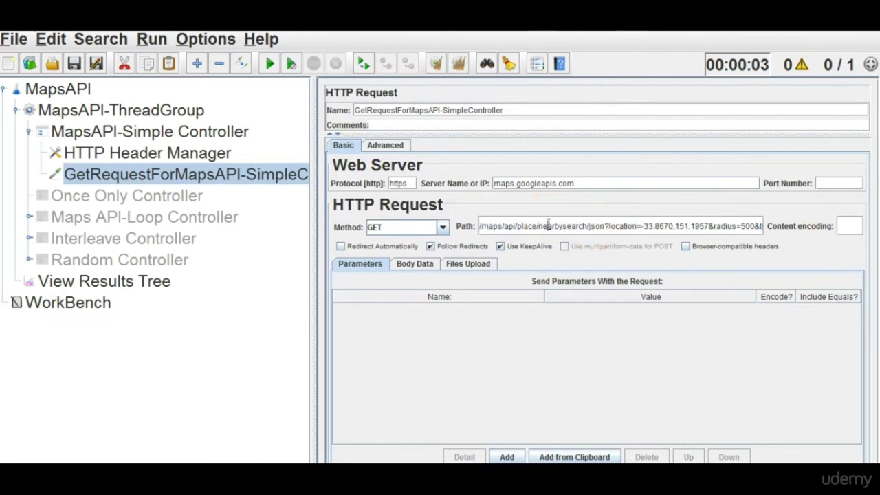
{"action": "key", "text": "ctrl+a"}
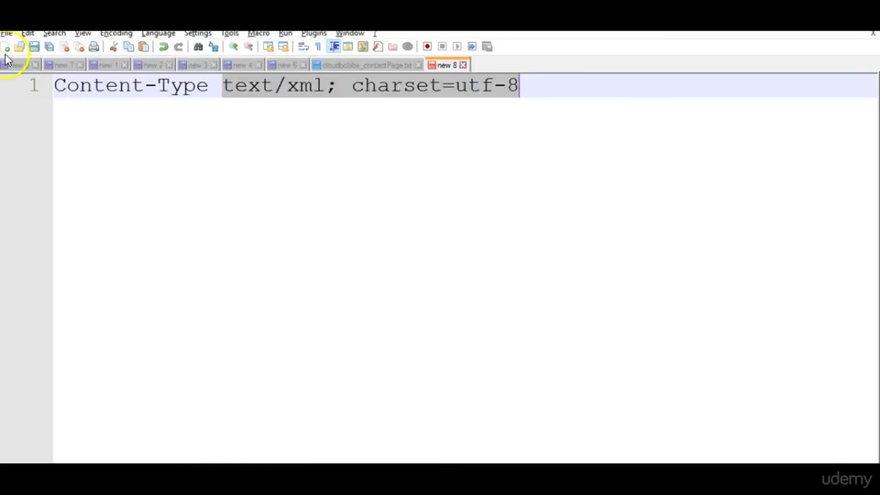
Paste the copied request path into a new Notepad++ tab, new 9.
{"action": "left_click", "coordinate": [6, 47]}
{"action": "key", "text": "ctrl+v"}
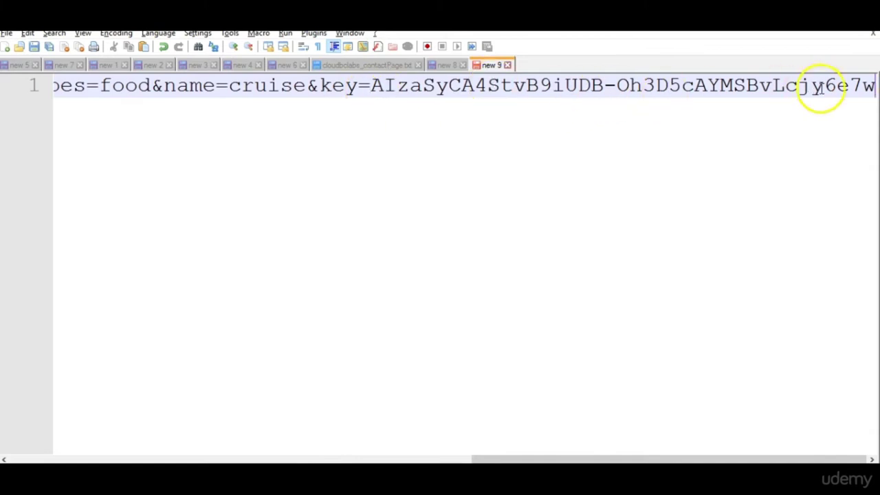
{"action": "left_click", "coordinate": [352, 88]}
{"action": "left_click_drag", "start_coordinate": [352, 88], "coordinate": [319, 87]}
{"action": "left_click", "coordinate": [214, 88]}
{"action": "double_click", "coordinate": [191, 87]}
{"action": "double_click", "coordinate": [222, 87]}
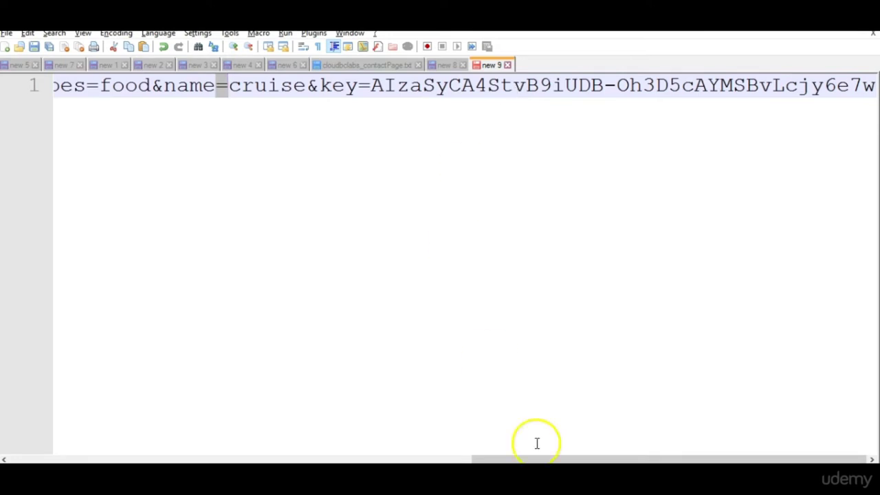
Copy just the API key value that follows key= in the pasted URL.
{"action": "left_click_drag", "start_coordinate": [551, 462], "coordinate": [350, 462]}
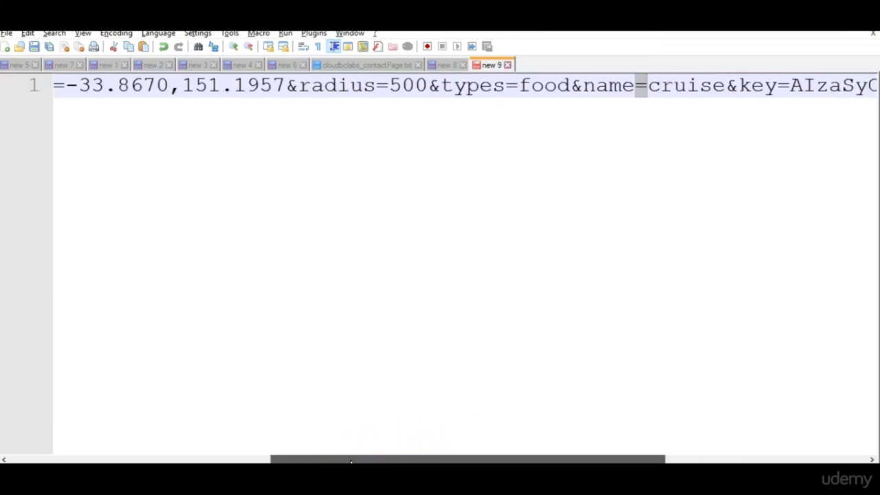
{"action": "left_click_drag", "start_coordinate": [350, 462], "coordinate": [300, 454]}
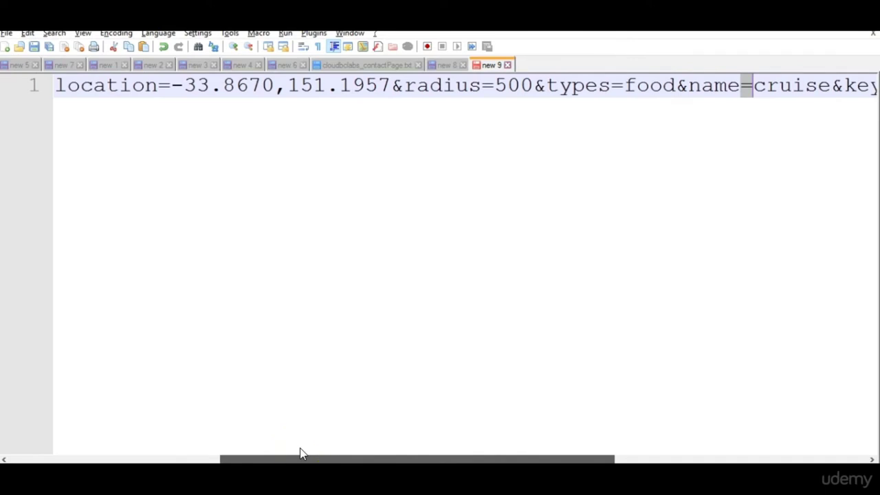
{"action": "left_click_drag", "start_coordinate": [301, 454], "coordinate": [592, 450]}
{"action": "left_click_drag", "start_coordinate": [368, 90], "coordinate": [876, 90]}
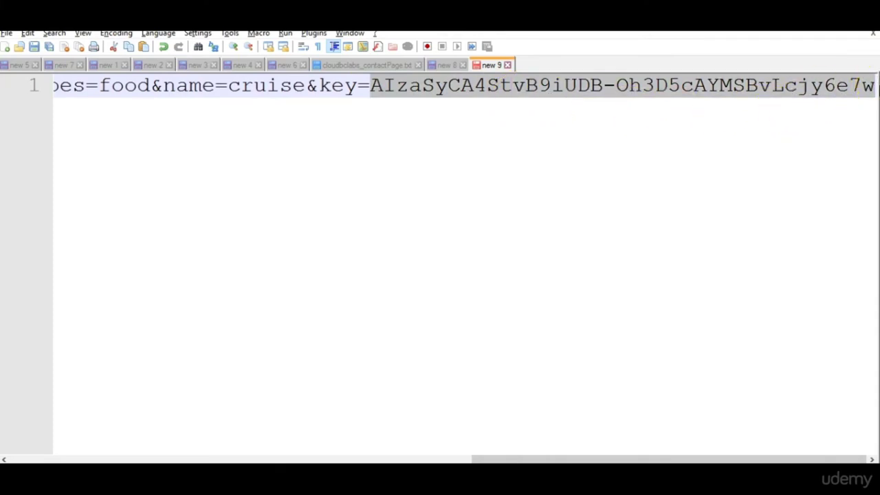
{"action": "right_click", "coordinate": [642, 84]}
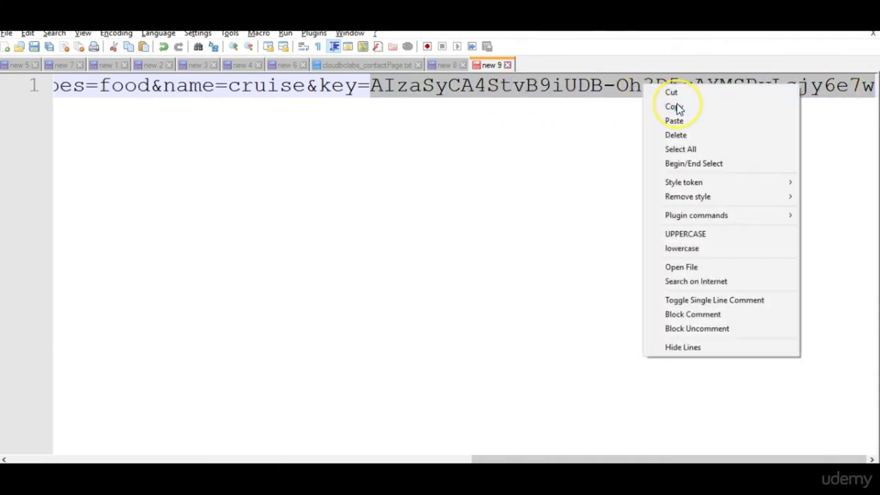
{"action": "left_click", "coordinate": [675, 107]}
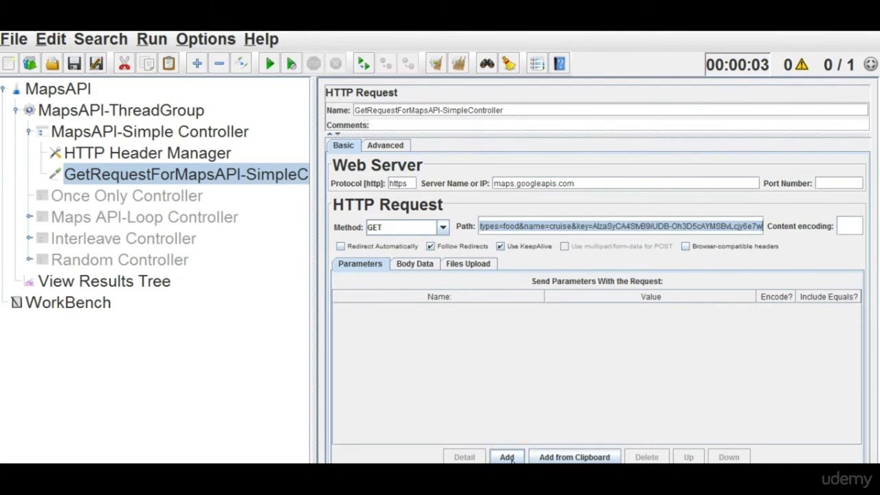
Add a request parameter named key whose value is the pasted API key.
{"action": "left_click", "coordinate": [509, 458]}
{"action": "double_click", "coordinate": [466, 309]}
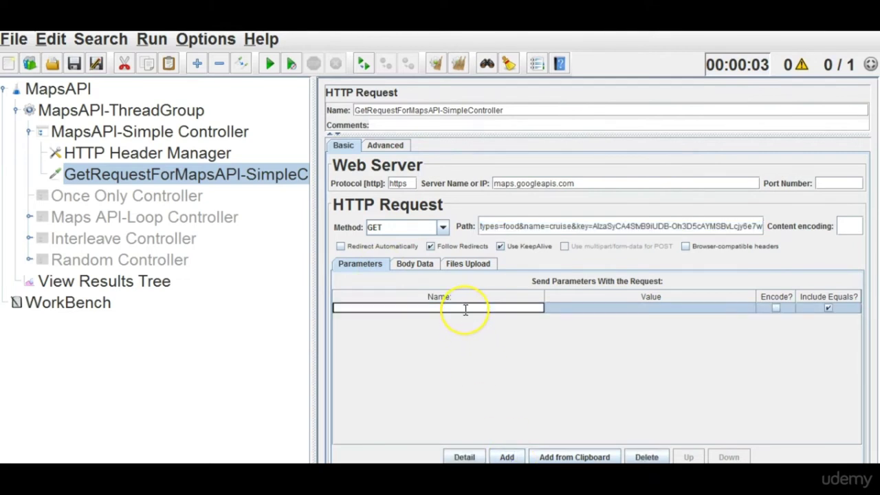
{"action": "type", "text": "key"}
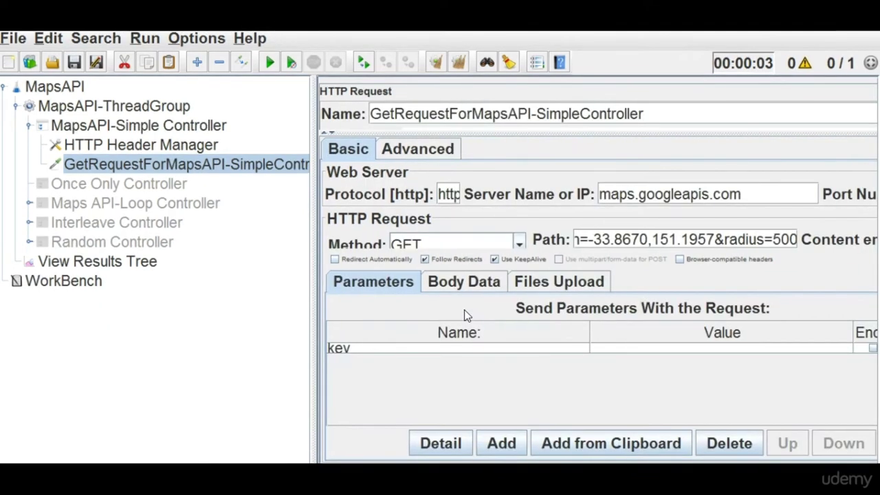
{"action": "left_click", "coordinate": [654, 347]}
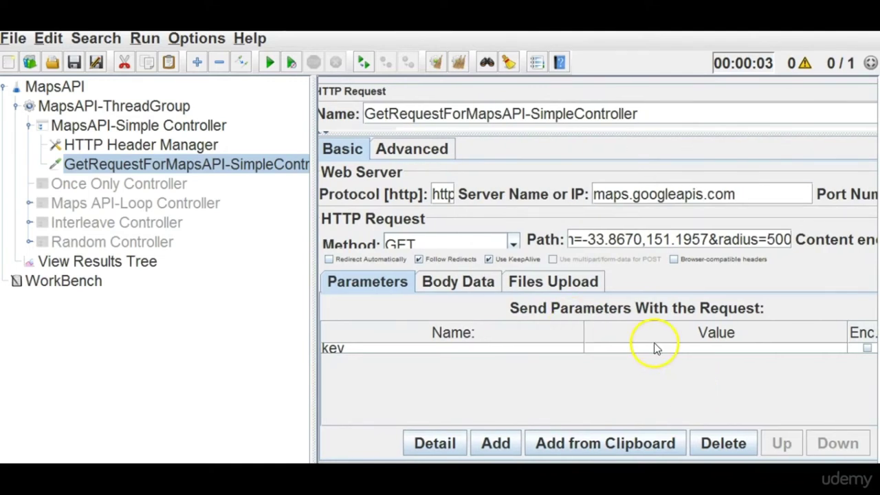
{"action": "left_click", "coordinate": [652, 348]}
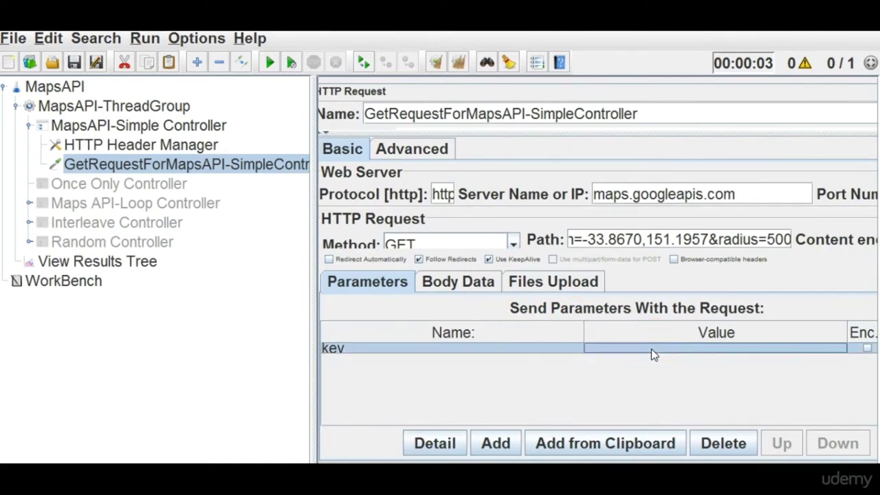
{"action": "left_click", "coordinate": [652, 349]}
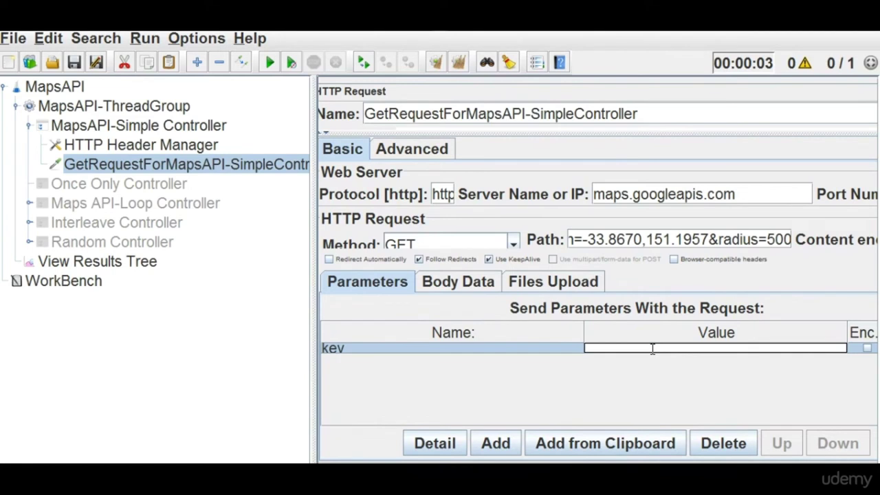
{"action": "key", "text": "ctrl+v"}
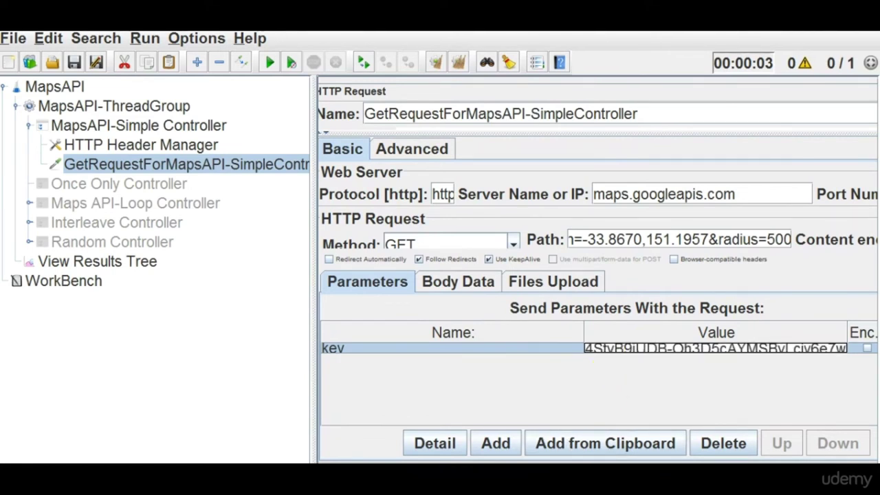
{"action": "scroll", "coordinate": [654, 351], "scroll_direction": "right", "scroll_amount": 3}
{"action": "scroll", "coordinate": [654, 352], "scroll_direction": "left", "scroll_amount": 3}
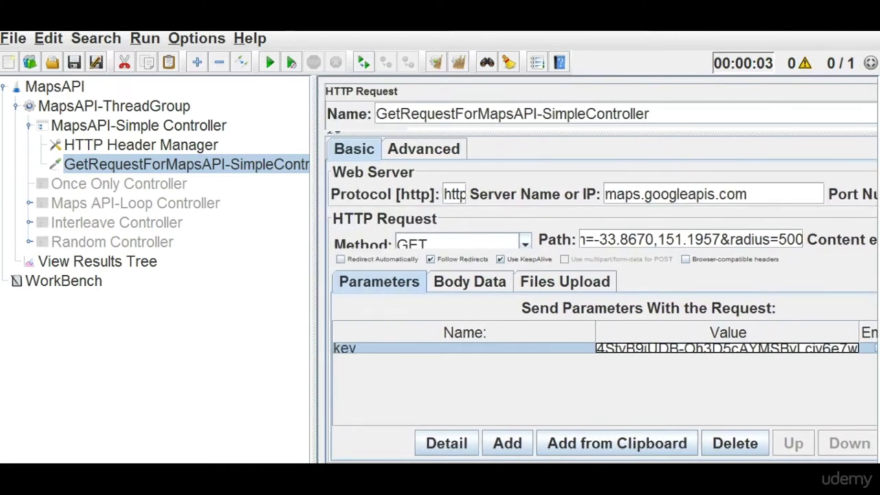
Delete the trailing &key=… text so the Path ends at name=cruise.
{"action": "left_click", "coordinate": [644, 240]}
{"action": "key", "text": "Right"}
{"action": "key", "text": "Right"}
{"action": "key", "text": "Right"}
{"action": "key", "text": "Right"}
{"action": "key", "text": "Right"}
{"action": "key", "text": "Right"}
{"action": "key", "text": "Right"}
{"action": "key", "text": "Right"}
{"action": "key", "text": "Right"}
{"action": "key", "text": "Right"}
{"action": "key", "text": "Right"}
{"action": "key", "text": "Right"}
{"action": "key", "text": "Right"}
{"action": "key", "text": "Right"}
{"action": "key", "text": "Right"}
{"action": "key", "text": "Right"}
{"action": "key", "text": "Right"}
{"action": "key", "text": "Right"}
{"action": "key", "text": "Right"}
{"action": "key", "text": "Right"}
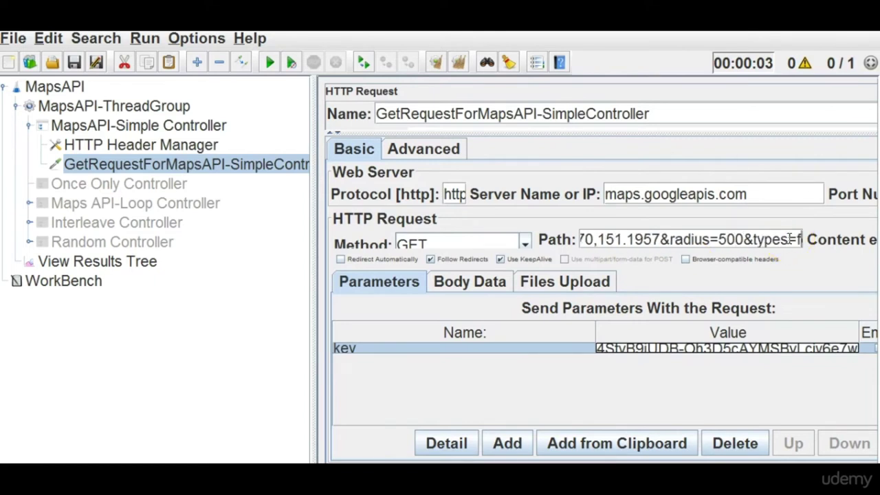
{"action": "key", "text": "Right"}
{"action": "key", "text": "Right"}
{"action": "key", "text": "Right"}
{"action": "key", "text": "Right"}
{"action": "key", "text": "Right"}
{"action": "key", "text": "Right"}
{"action": "key", "text": "Right"}
{"action": "key", "text": "Right"}
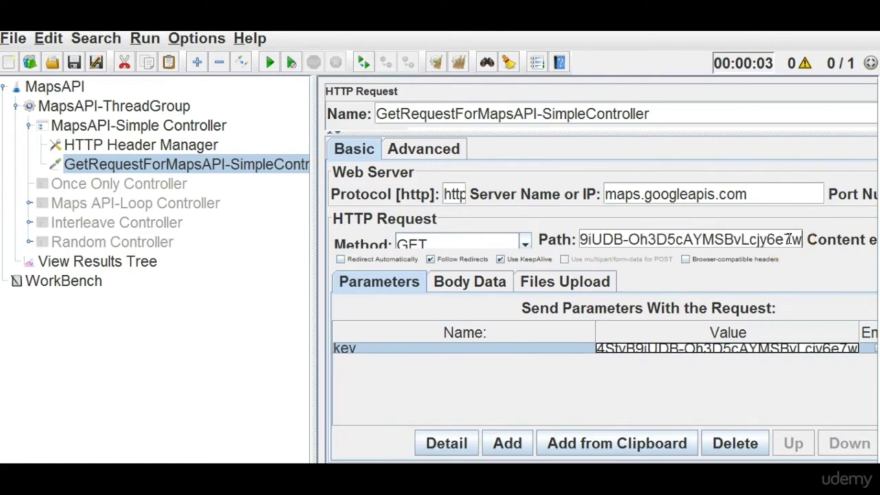
{"action": "key", "text": "Left"}
{"action": "key", "text": "Left"}
{"action": "key", "text": "Left"}
{"action": "key", "text": "Left"}
{"action": "key", "text": "Left"}
{"action": "key", "text": "Left"}
{"action": "key", "text": "Left"}
{"action": "key", "text": "Left"}
{"action": "key", "text": "Left"}
{"action": "key", "text": "Left"}
{"action": "key", "text": "Left"}
{"action": "key", "text": "Left"}
{"action": "key", "text": "Left"}
{"action": "key", "text": "Left"}
{"action": "key", "text": "Left"}
{"action": "key", "text": "Left"}
{"action": "key", "text": "Left"}
{"action": "key", "text": "Left"}
{"action": "key", "text": "Left"}
{"action": "key", "text": "Left"}
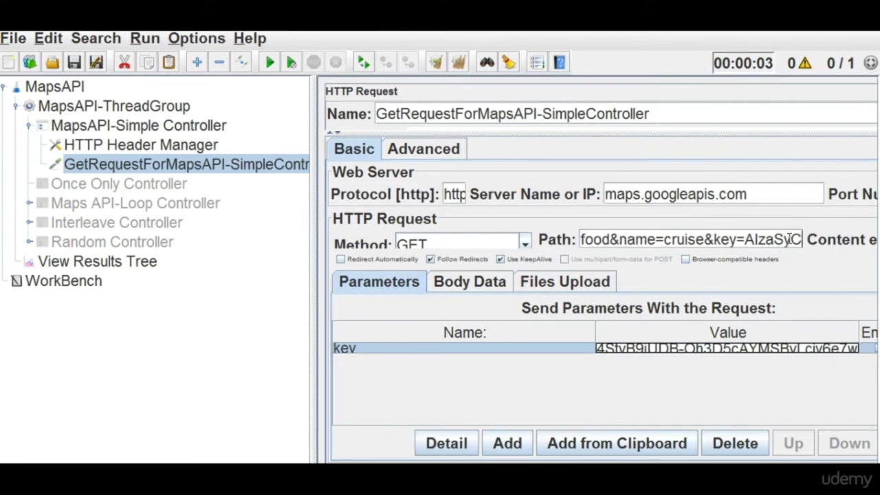
{"action": "left_click", "coordinate": [793, 239]}
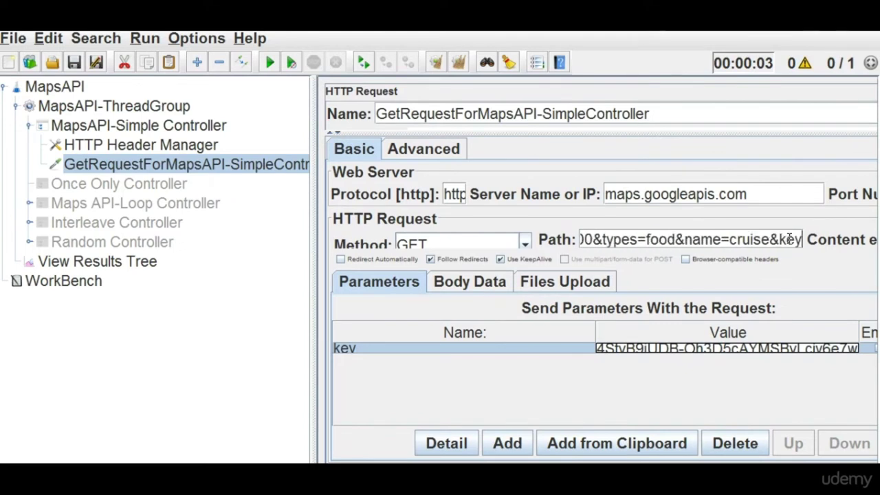
{"action": "key", "text": "Right"}
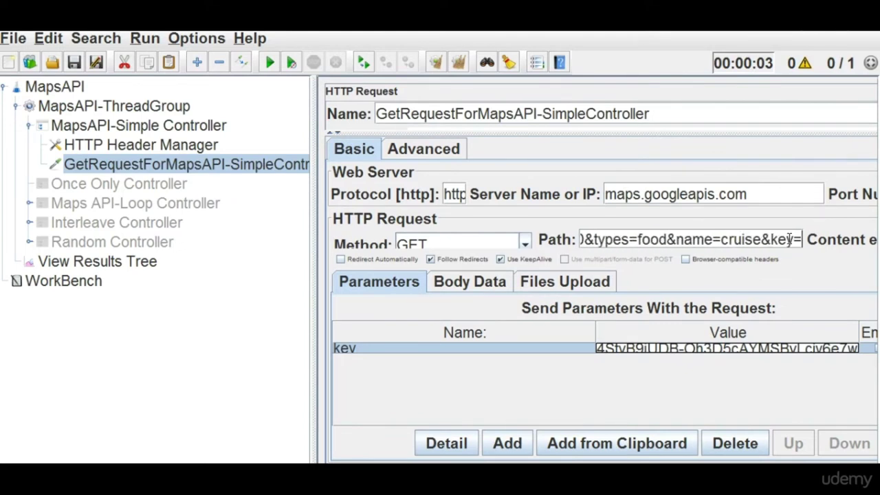
{"action": "key", "text": "ctrl+v"}
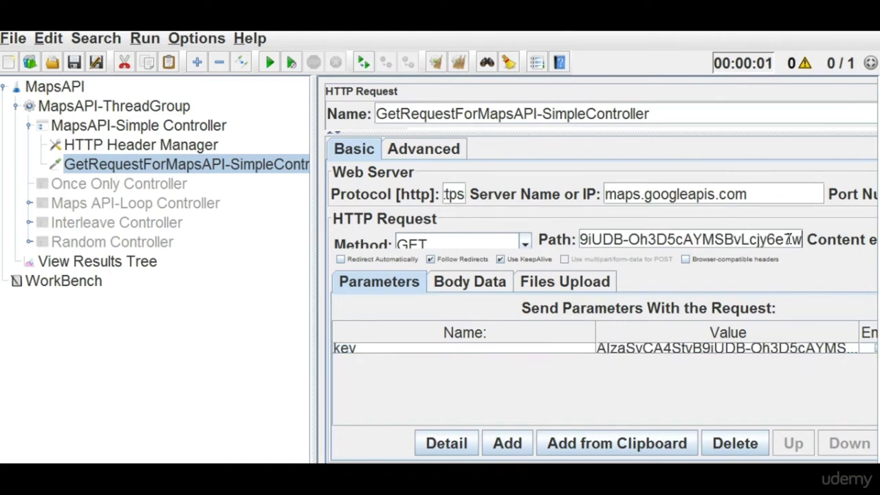
{"action": "key", "text": "BackSpace"}
{"action": "key", "text": "BackSpace"}
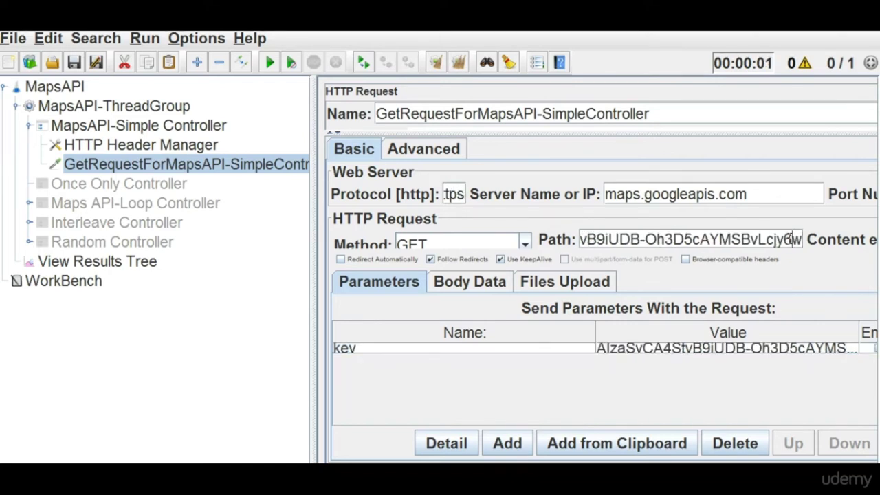
{"action": "key", "text": "Left"}
{"action": "key", "text": "Left"}
{"action": "key", "text": "Left"}
{"action": "key", "text": "Left"}
{"action": "key", "text": "Left"}
{"action": "key", "text": "Left"}
{"action": "key", "text": "Left"}
{"action": "key", "text": "Left"}
{"action": "key", "text": "Left"}
{"action": "key", "text": "Left"}
{"action": "key", "text": "Left"}
{"action": "key", "text": "Left"}
{"action": "key", "text": "Left"}
{"action": "key", "text": "Left"}
{"action": "key", "text": "Left"}
{"action": "key", "text": "Left"}
{"action": "key", "text": "Left"}
{"action": "key", "text": "Left"}
{"action": "key", "text": "Left"}
{"action": "key", "text": "Left"}
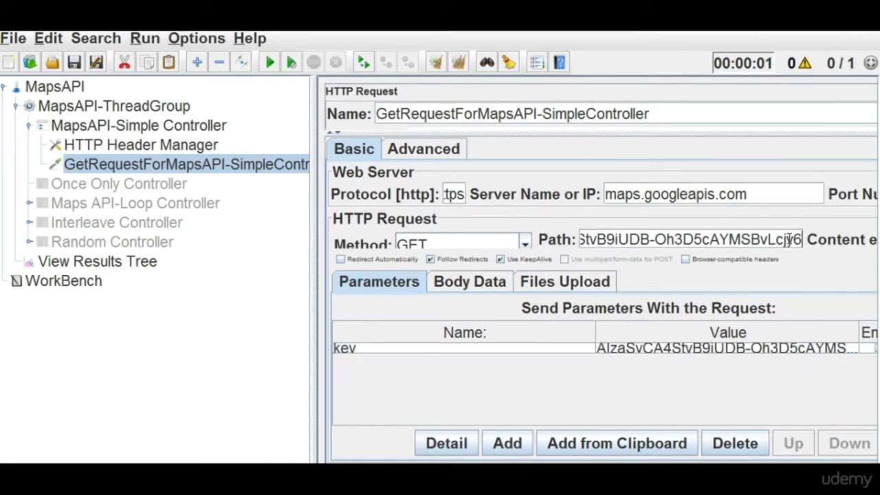
{"action": "key", "text": "Left"}
{"action": "key", "text": "Left"}
{"action": "key", "text": "Left"}
{"action": "key", "text": "Left"}
{"action": "key", "text": "Left"}
{"action": "key", "text": "Left"}
{"action": "key", "text": "Left"}
{"action": "key", "text": "Left"}
{"action": "key", "text": "Left"}
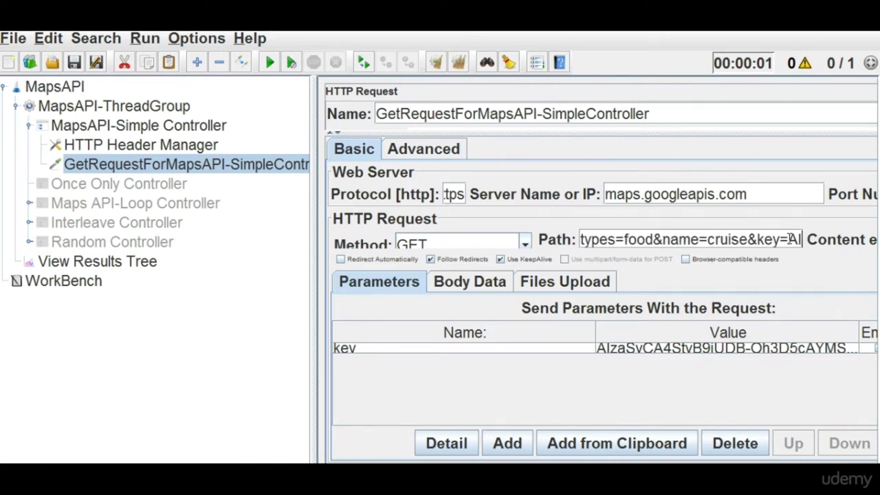
{"action": "key", "text": "BackSpace"}
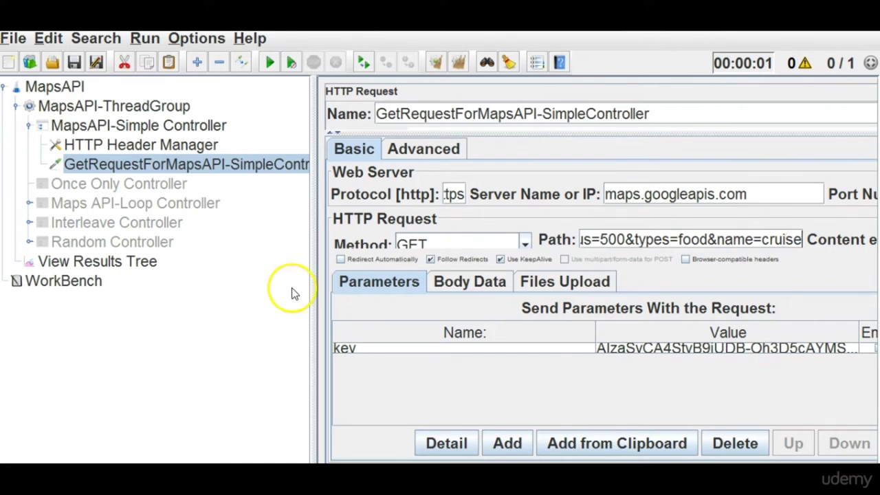
Clear View Results Tree, then select the GET request's whole key-less Path.
{"action": "left_click", "coordinate": [89, 262]}
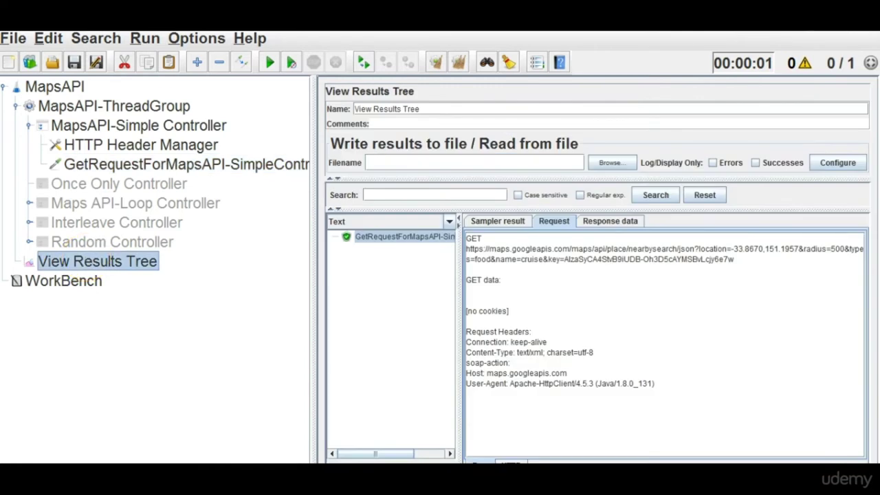
{"action": "left_click", "coordinate": [459, 62]}
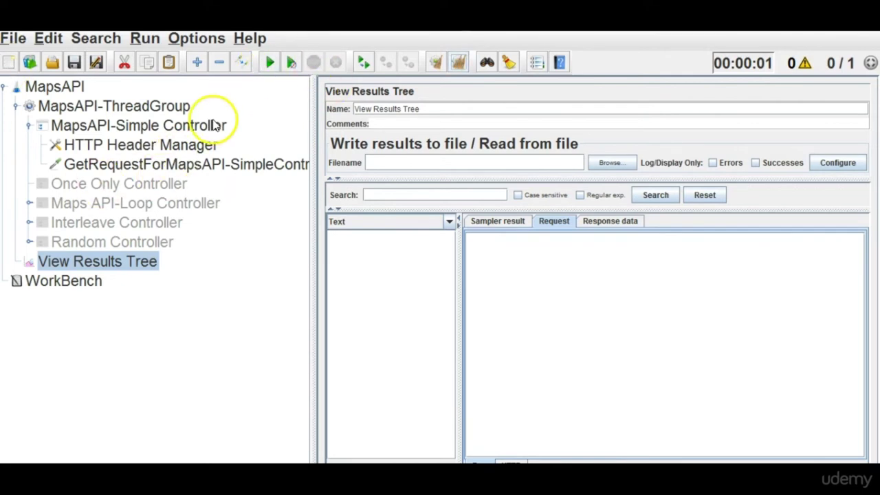
{"action": "left_click", "coordinate": [180, 165]}
{"action": "double_click", "coordinate": [649, 239]}
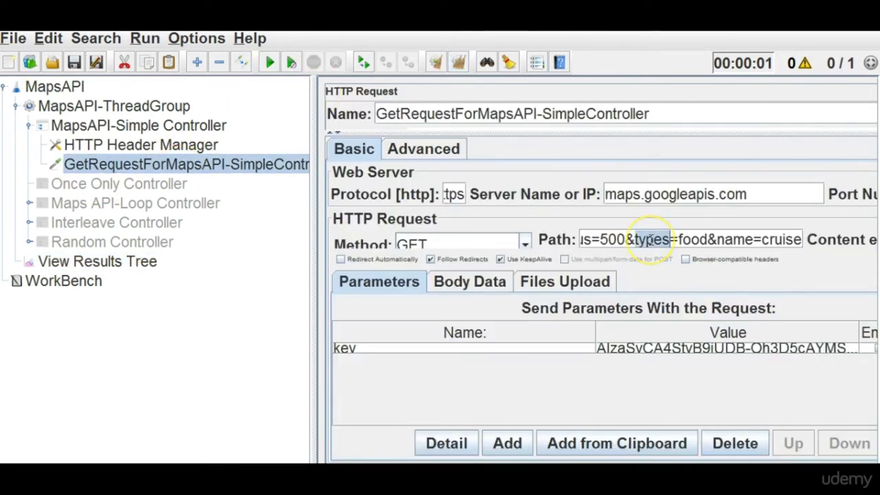
{"action": "triple_click", "coordinate": [650, 239]}
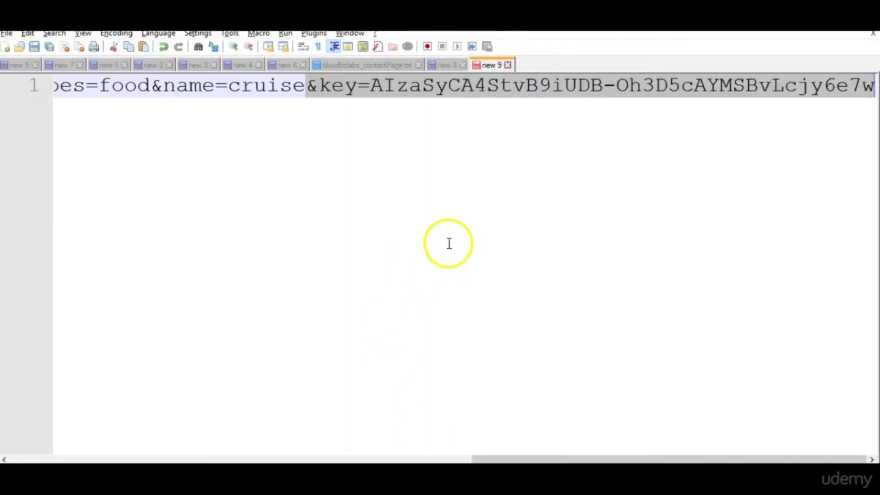
{"action": "left_click", "coordinate": [448, 244]}
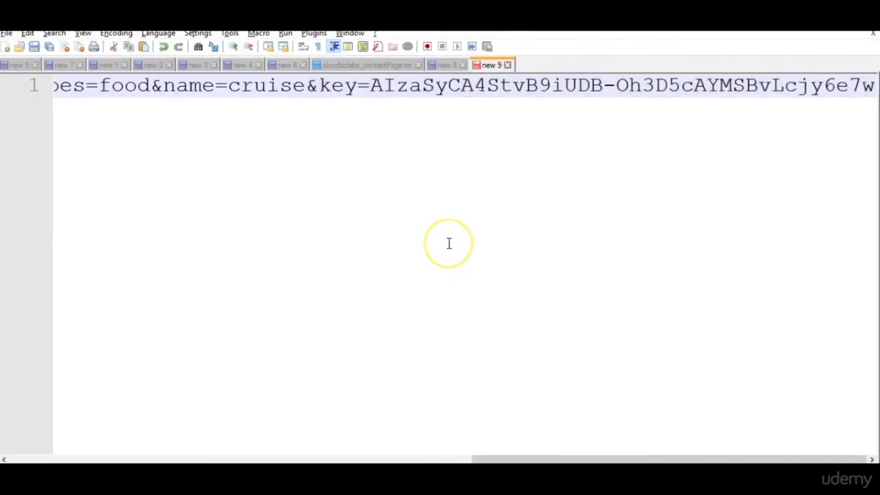
Paste the key-less path on a new line below the original URL in Notepad++.
{"action": "key", "text": "Return"}
{"action": "key", "text": "ctrl+v"}
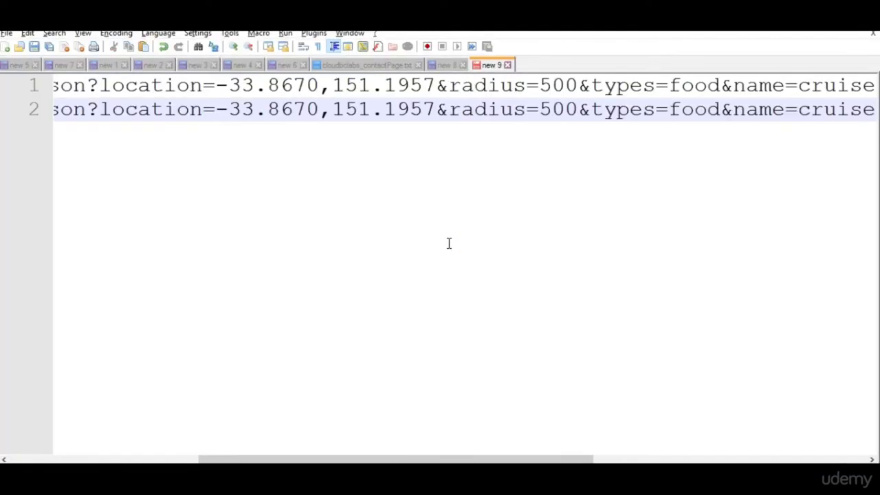
{"action": "left_click_drag", "start_coordinate": [296, 459], "coordinate": [577, 458]}
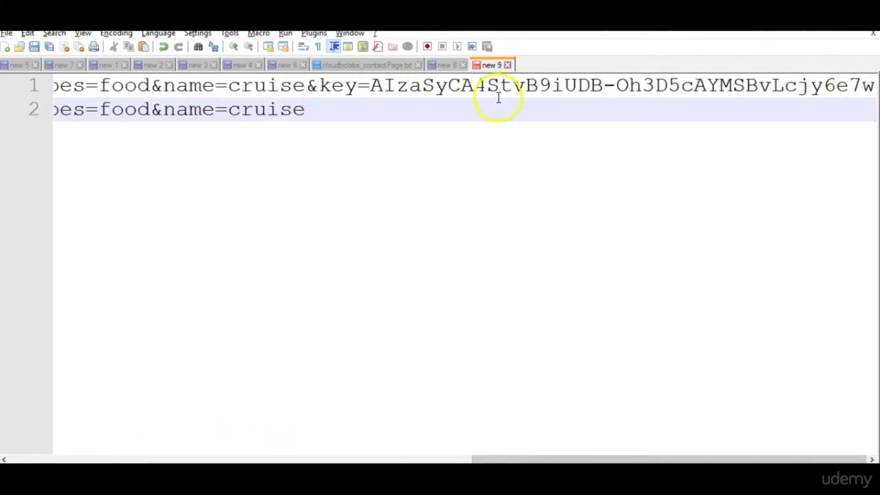
{"action": "key", "text": "alt+Tab"}
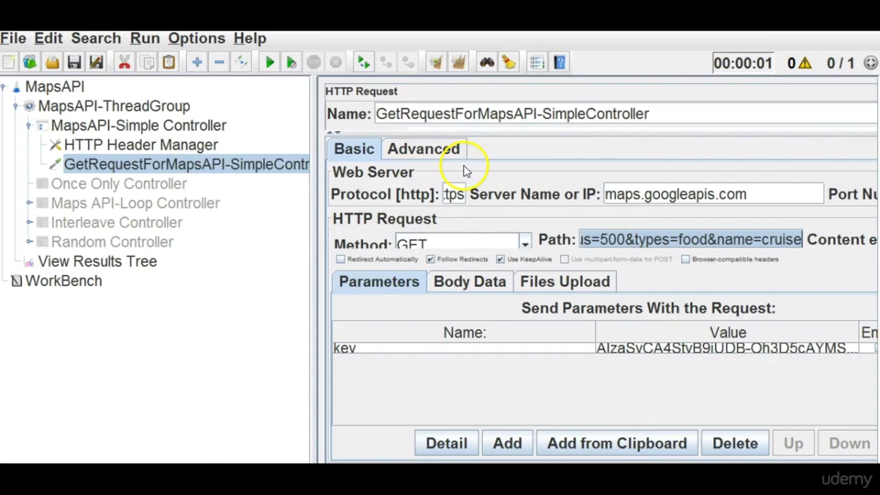
Run the test plan and check that the sent GET request includes the key parameter.
{"action": "left_click", "coordinate": [75, 265]}
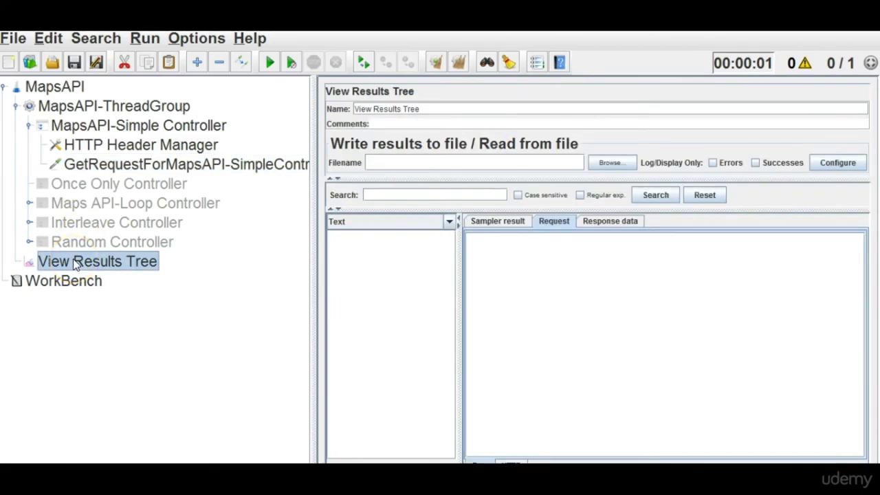
{"action": "left_click", "coordinate": [266, 66]}
{"action": "left_click", "coordinate": [428, 237]}
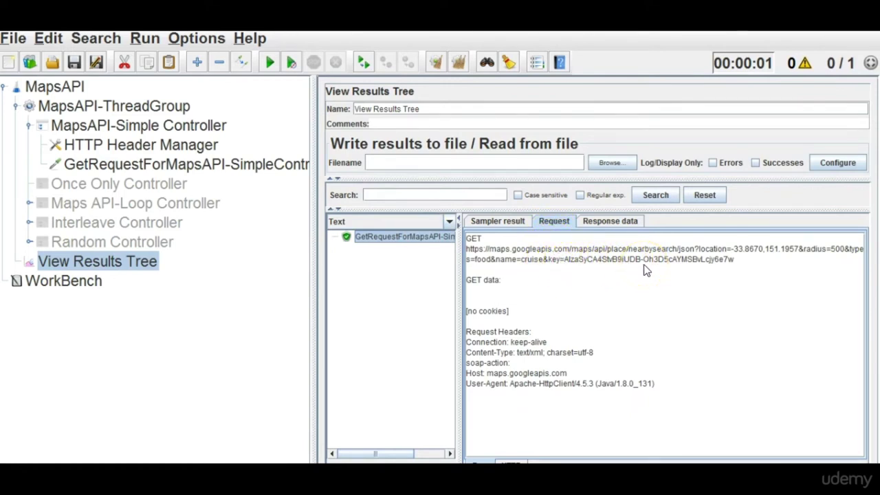
{"action": "left_click", "coordinate": [213, 165]}
{"action": "left_click", "coordinate": [404, 330]}
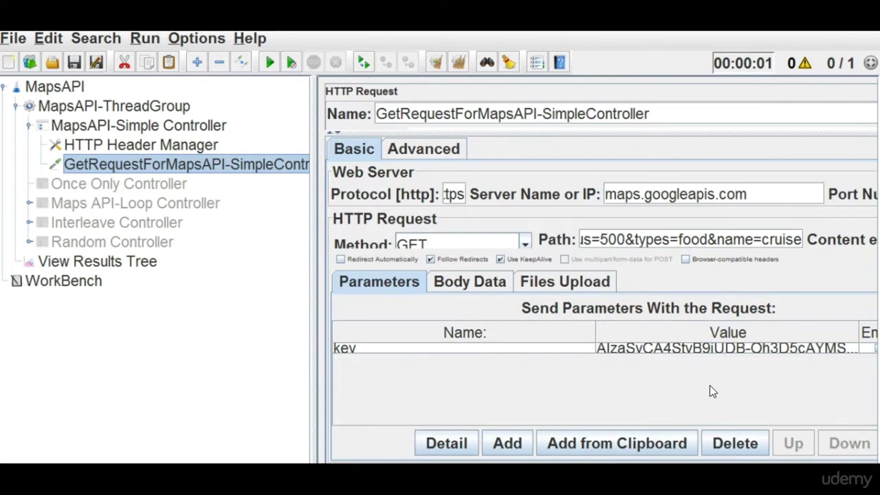
{"action": "left_click", "coordinate": [96, 261]}
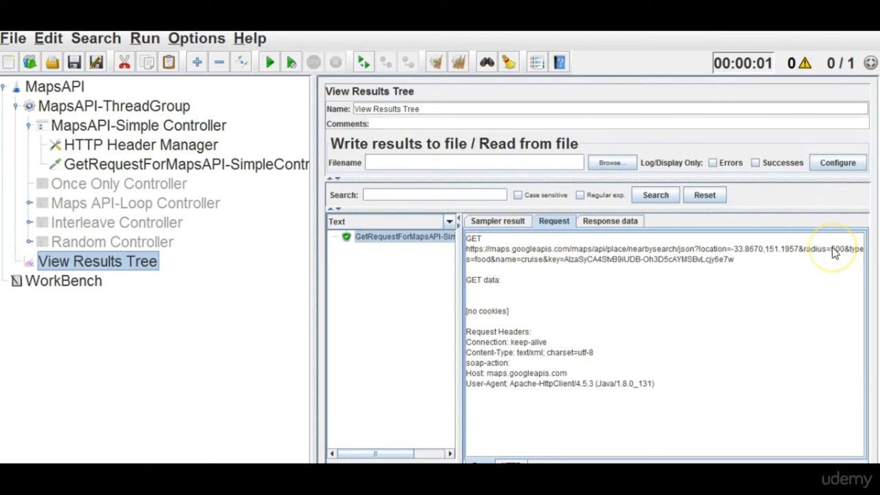
Reopen the GET request with a widened panel, then select the MapsAPI test plan.
{"action": "left_click", "coordinate": [259, 170]}
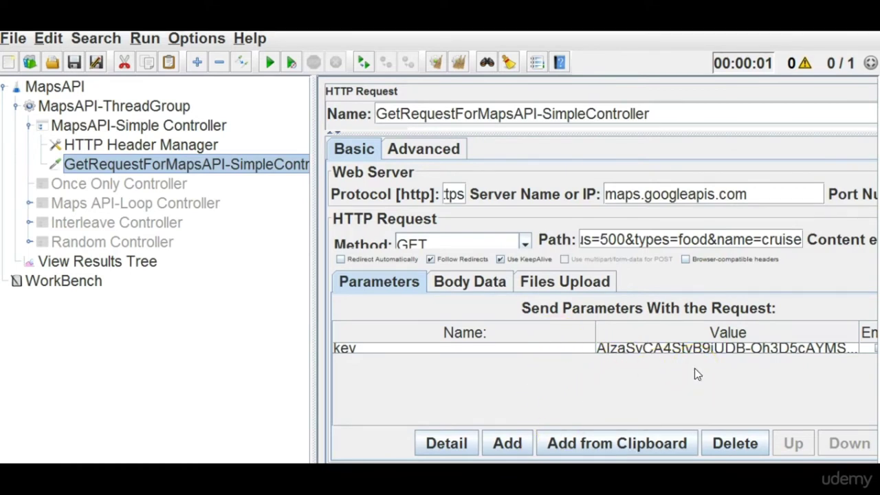
{"action": "left_click_drag", "start_coordinate": [314, 275], "coordinate": [237, 275]}
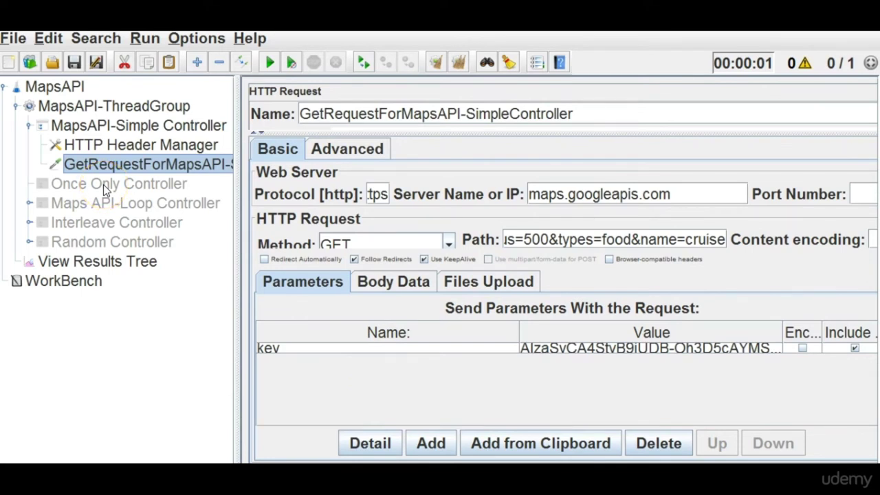
{"action": "left_click", "coordinate": [208, 337]}
{"action": "left_click", "coordinate": [61, 92]}
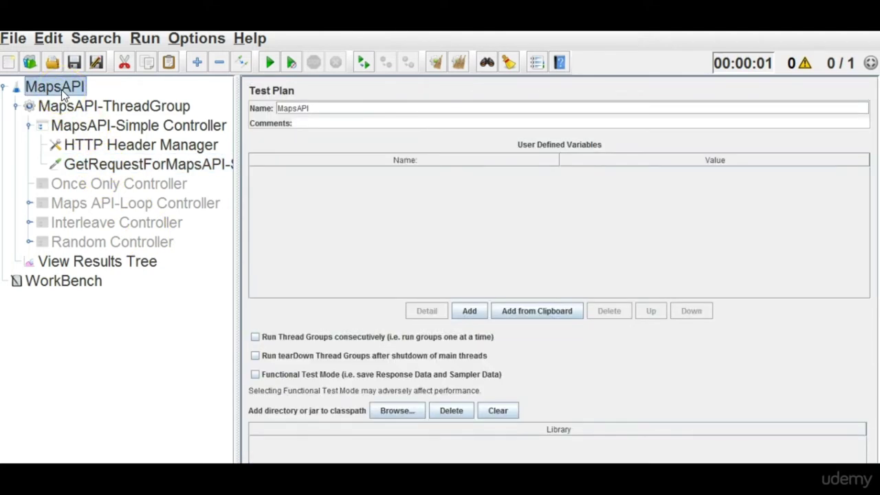
Add a User Defined Variables config element to MapsAPI and drag it above the thread group.
{"action": "right_click", "coordinate": [61, 90]}
{"action": "mouse_move", "coordinate": [96, 99]}
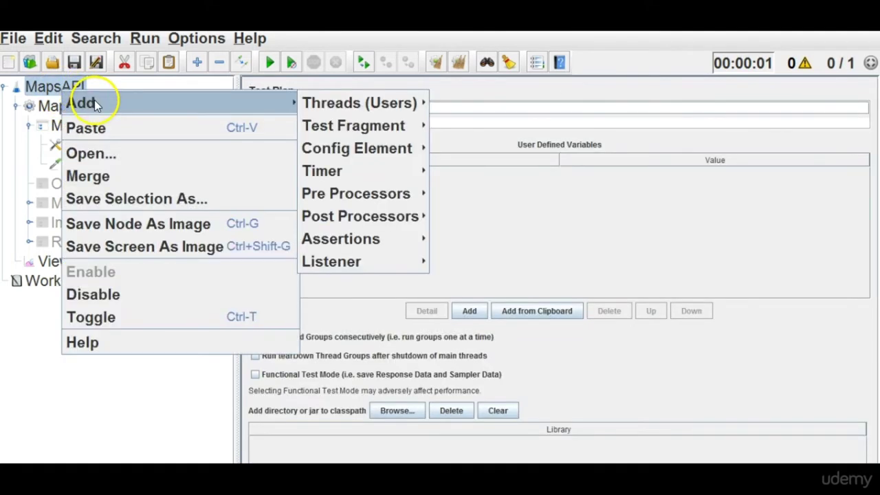
{"action": "mouse_move", "coordinate": [353, 157]}
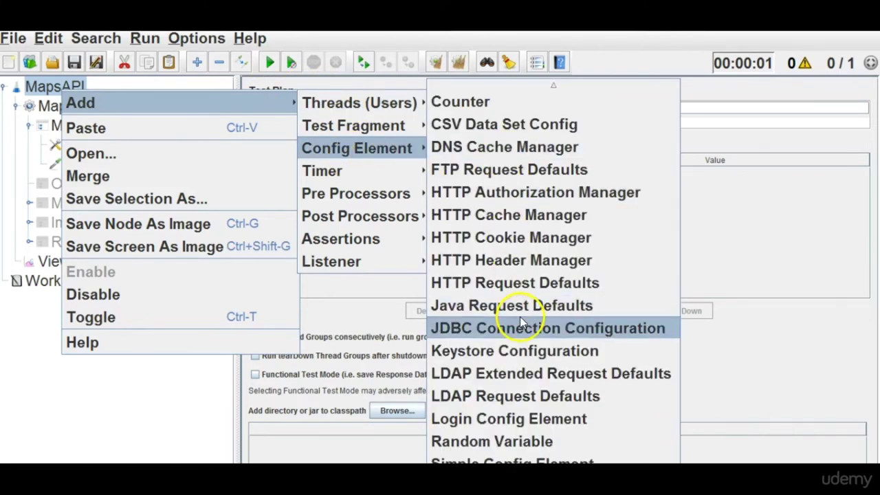
{"action": "mouse_move", "coordinate": [553, 474]}
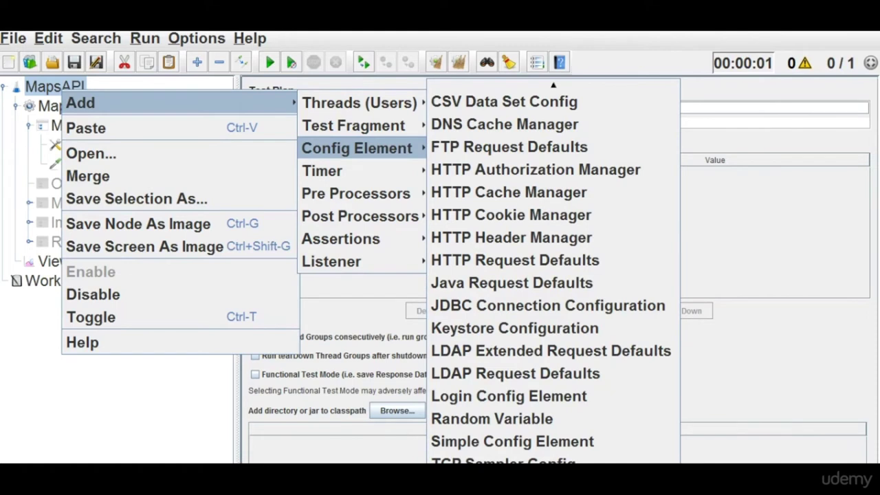
{"action": "left_click", "coordinate": [513, 441]}
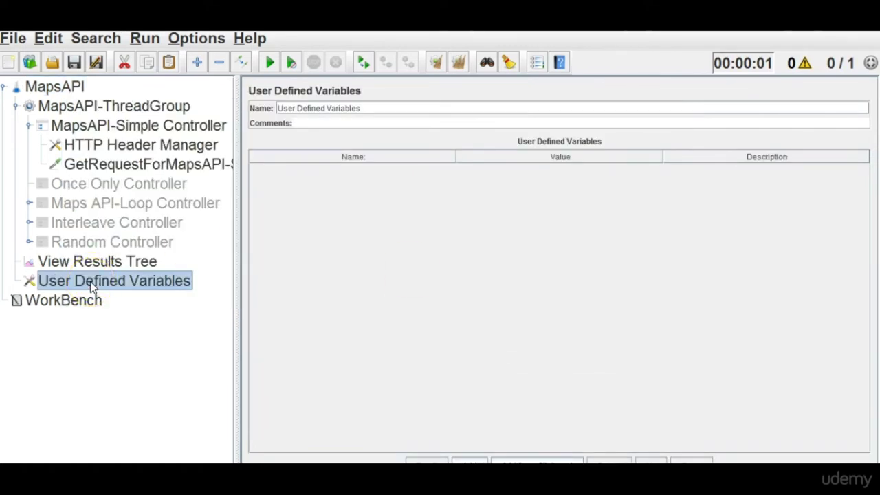
{"action": "left_click", "coordinate": [16, 106]}
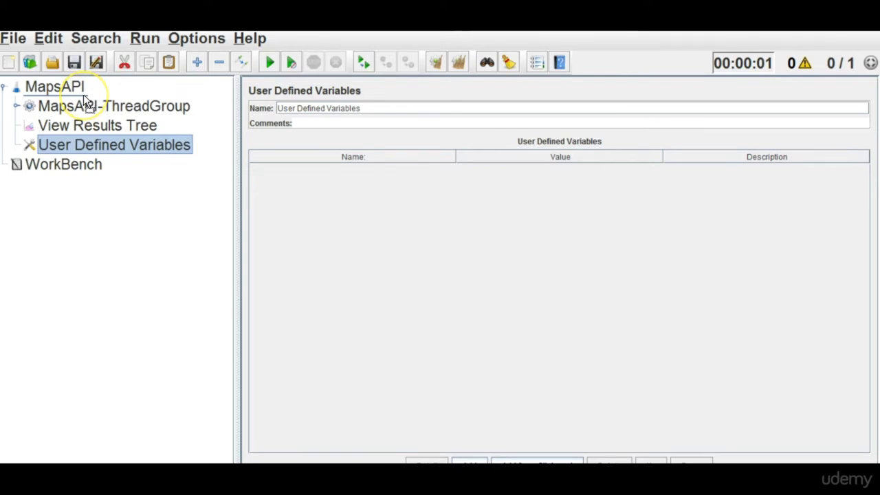
{"action": "left_click_drag", "start_coordinate": [85, 99], "coordinate": [85, 100]}
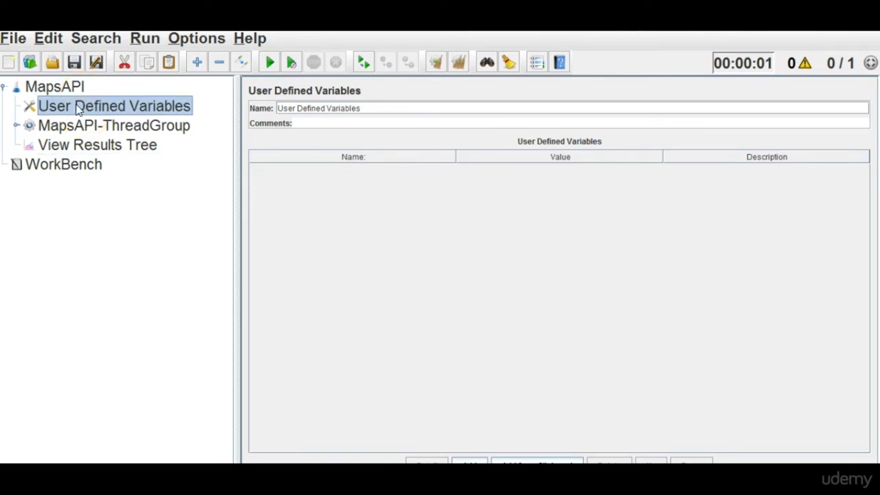
{"action": "left_click", "coordinate": [17, 126]}
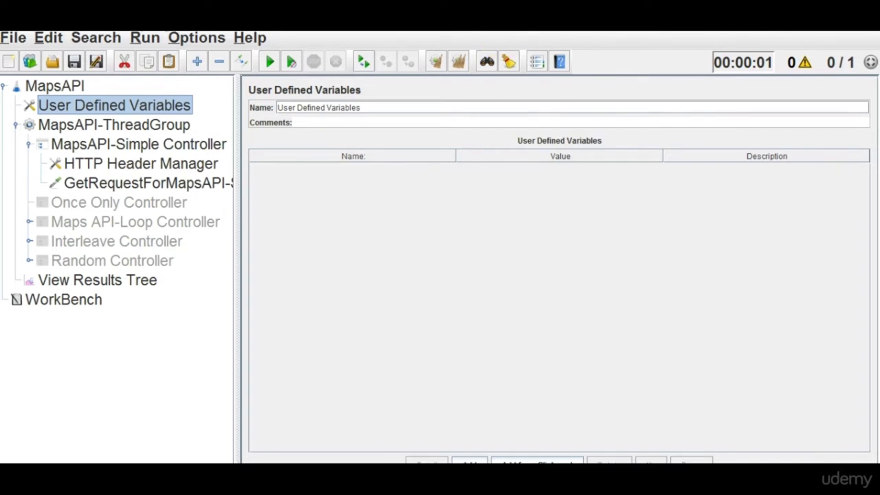
Add a new variable named key to User Defined Variables.
{"action": "left_click", "coordinate": [469, 458]}
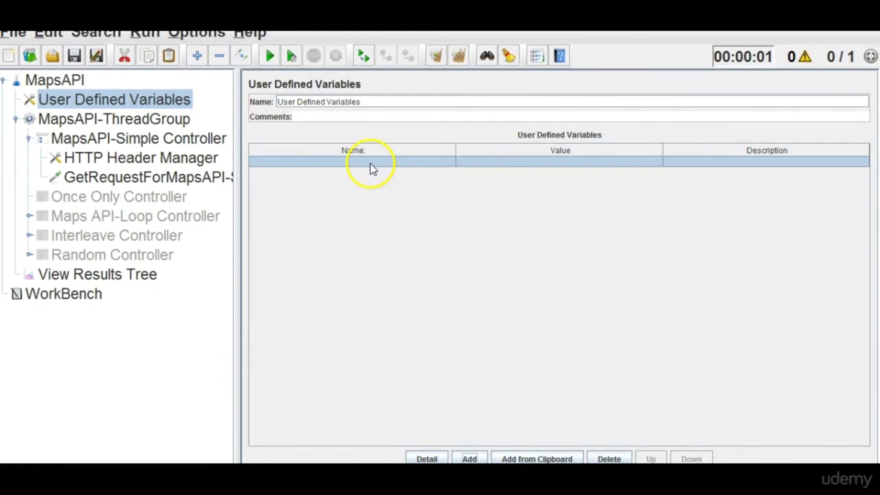
{"action": "double_click", "coordinate": [370, 162]}
{"action": "type", "text": "key"}
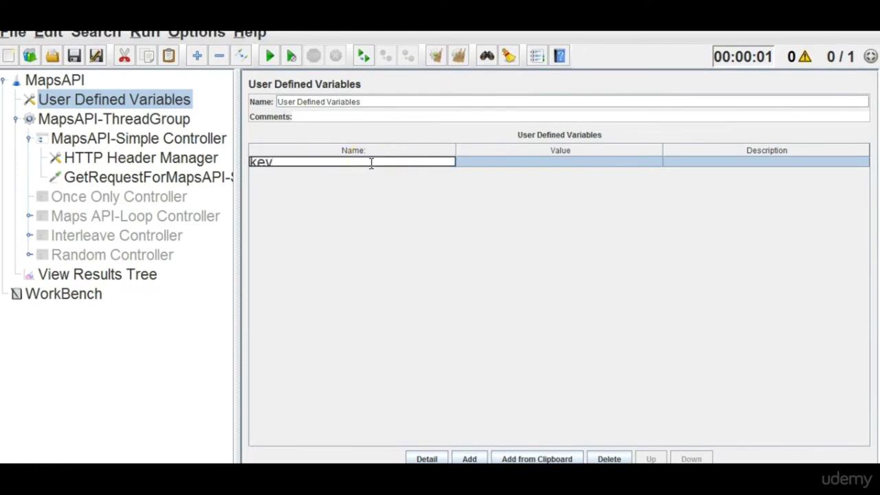
{"action": "double_click", "coordinate": [522, 163]}
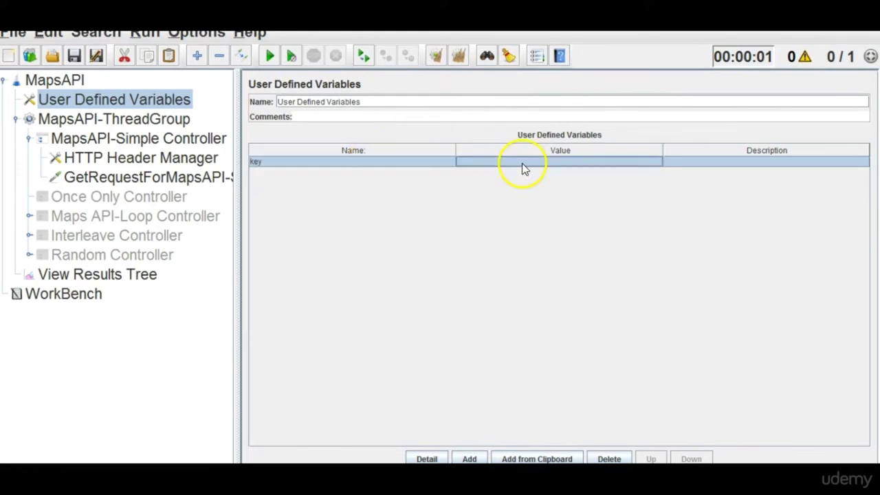
Copy the API key from the GET request's key parameter into the key variable's Value.
{"action": "left_click", "coordinate": [157, 179]}
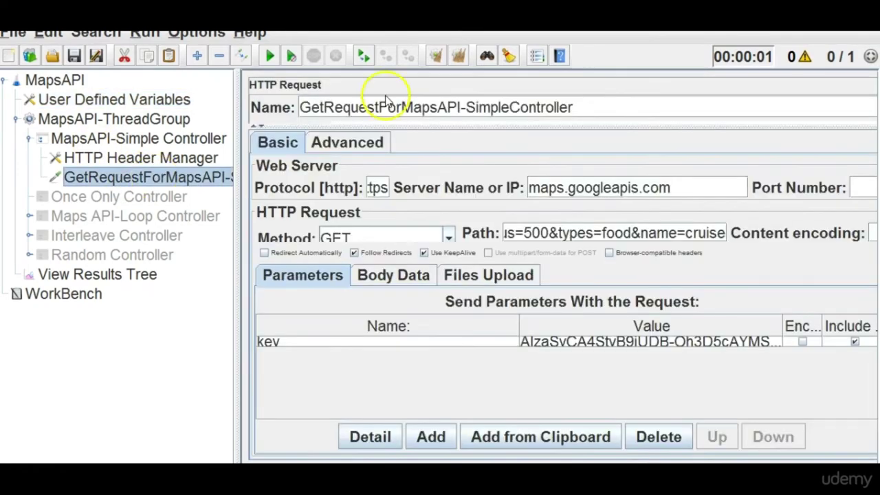
{"action": "double_click", "coordinate": [599, 342]}
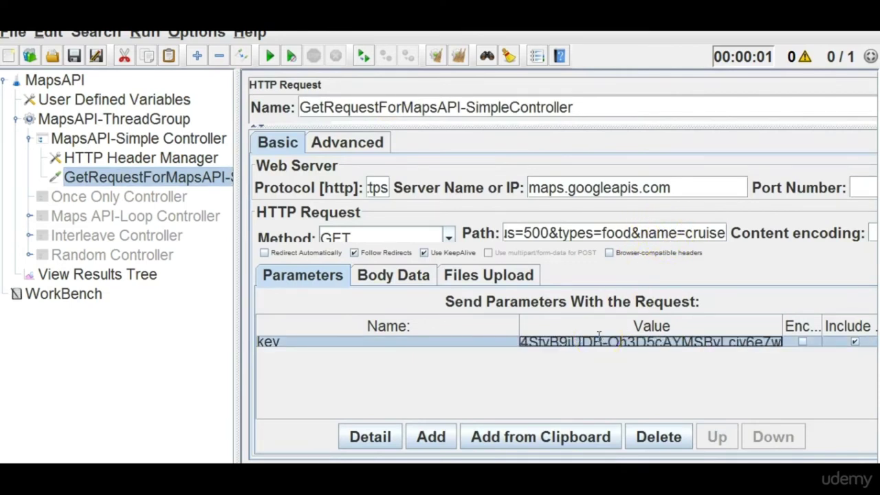
{"action": "left_click", "coordinate": [172, 102]}
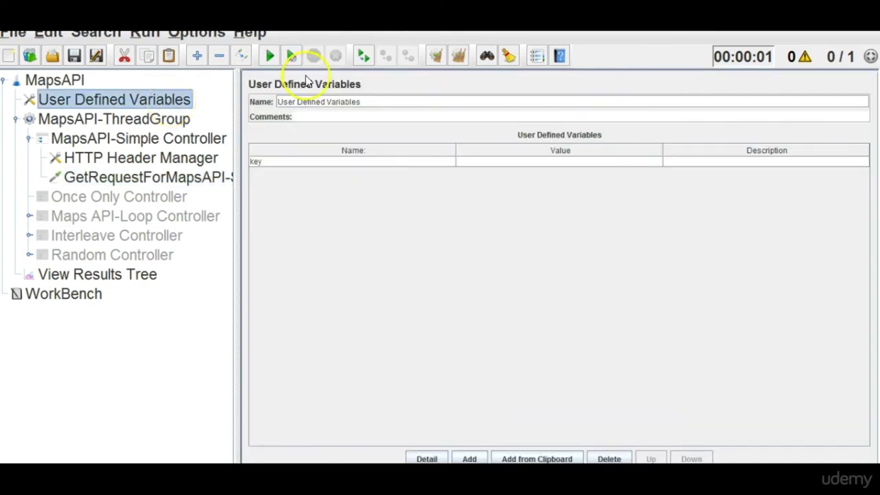
{"action": "double_click", "coordinate": [529, 164]}
{"action": "key", "text": "ctrl+v"}
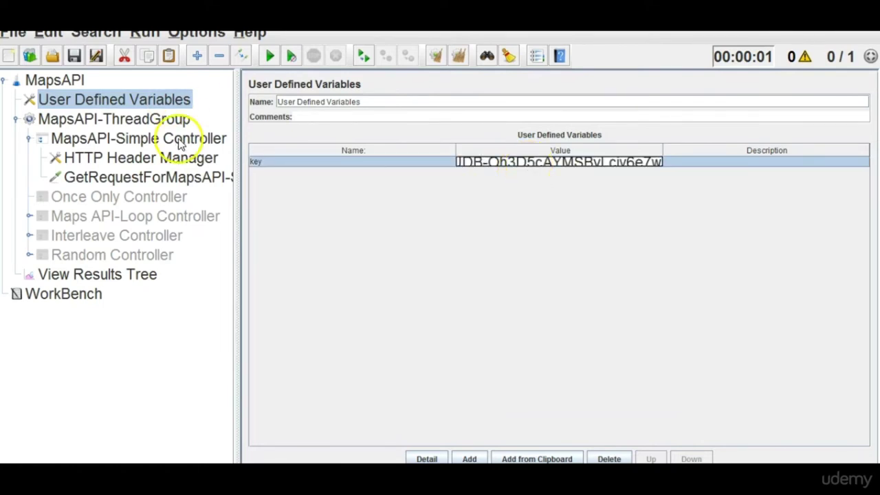
{"action": "left_click", "coordinate": [172, 178]}
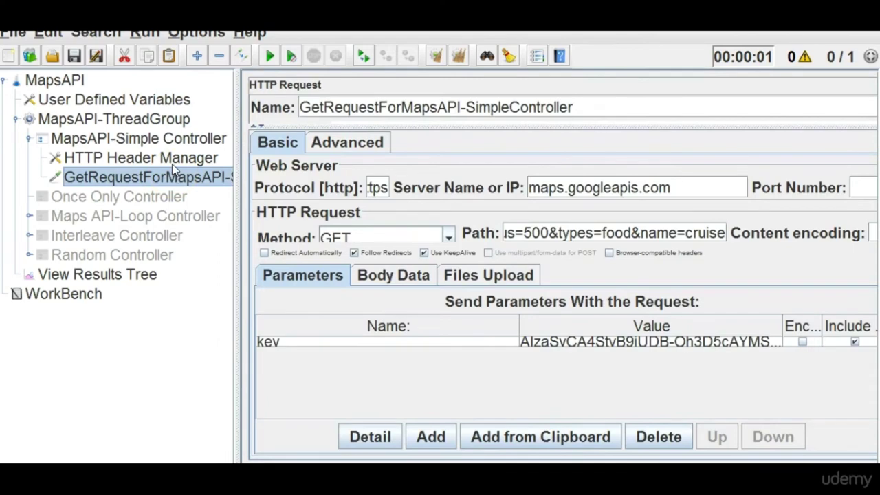
{"action": "left_click", "coordinate": [155, 217]}
{"action": "double_click", "coordinate": [154, 216]}
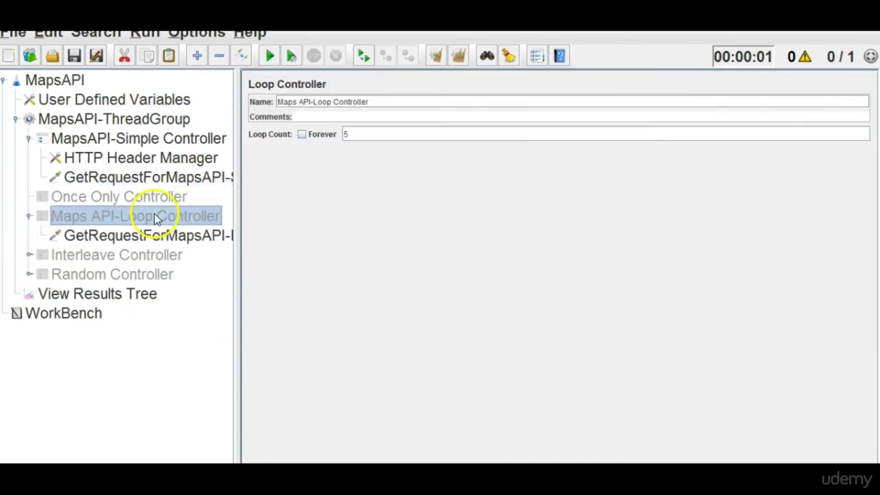
Return the accidentally moved Loop request to Maps API-Loop Controller.
{"action": "left_click", "coordinate": [154, 237]}
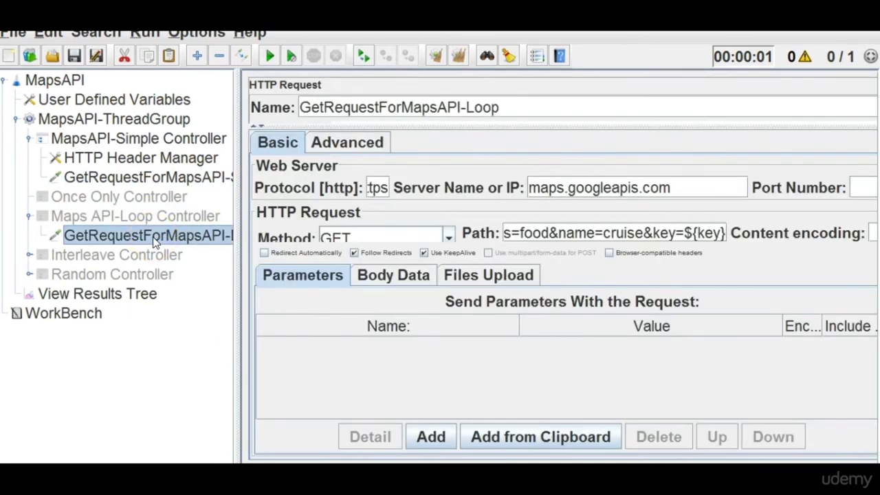
{"action": "left_click_drag", "start_coordinate": [155, 242], "coordinate": [144, 200]}
{"action": "left_click", "coordinate": [29, 199]}
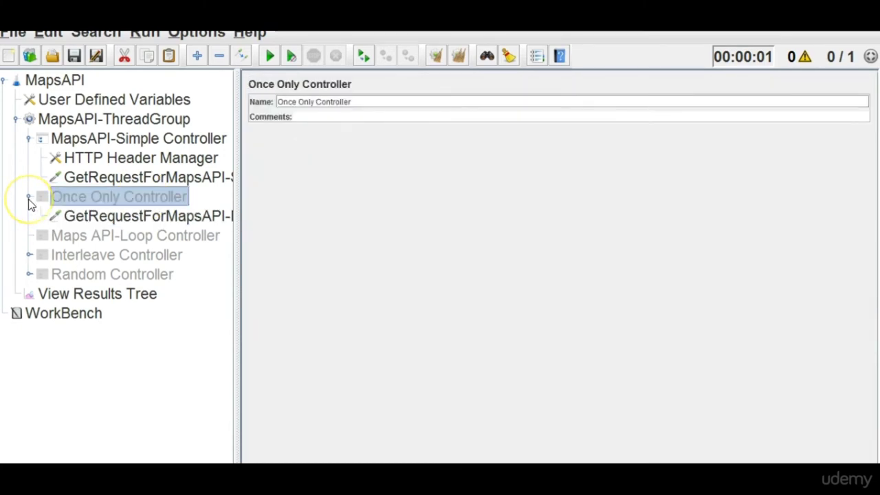
{"action": "left_click", "coordinate": [29, 198]}
{"action": "double_click", "coordinate": [104, 197]}
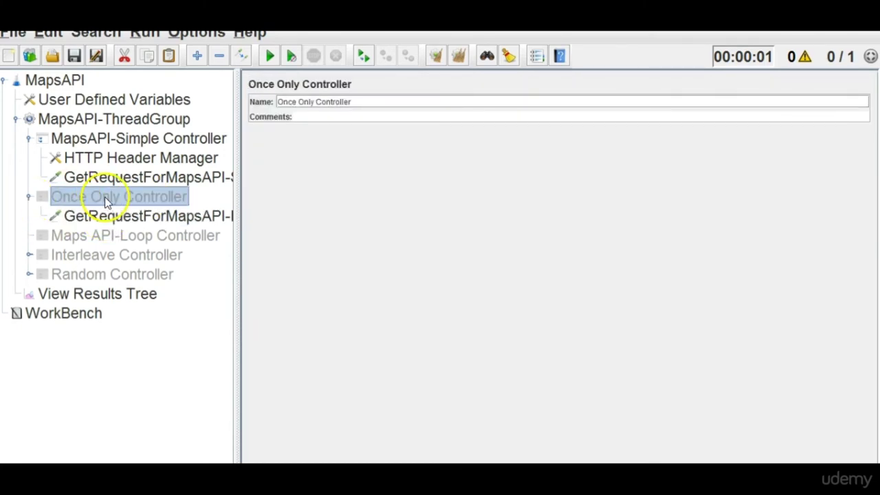
{"action": "left_click", "coordinate": [118, 217]}
{"action": "left_click_drag", "start_coordinate": [119, 218], "coordinate": [115, 236]}
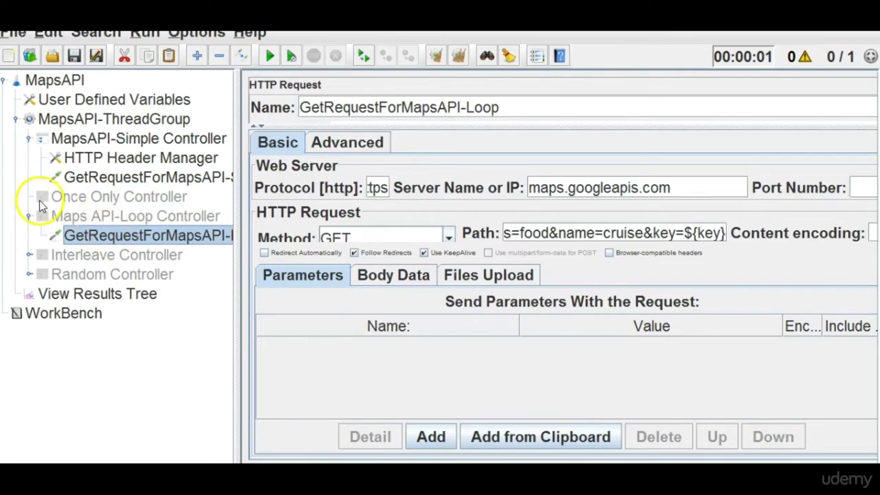
{"action": "left_click", "coordinate": [29, 218]}
{"action": "left_click", "coordinate": [29, 236]}
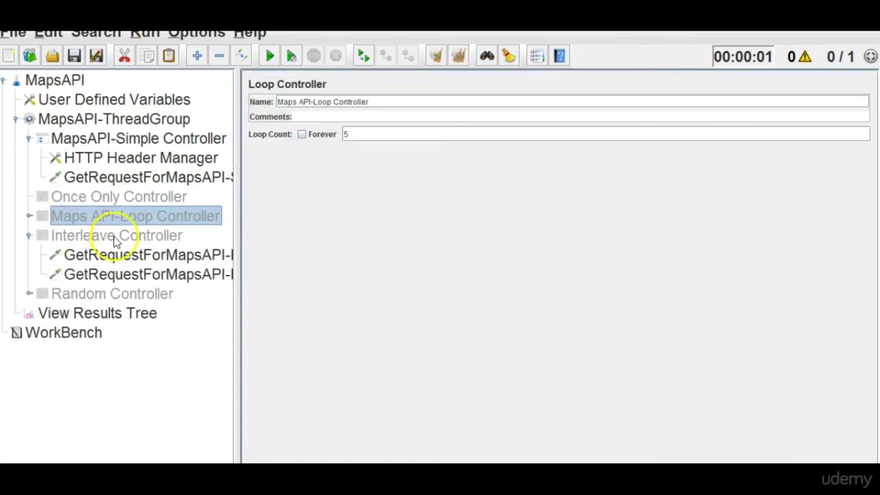
Copy the first Interleave Controller GET request and paste it into MapsAPI-Simple Controller.
{"action": "left_click", "coordinate": [133, 258]}
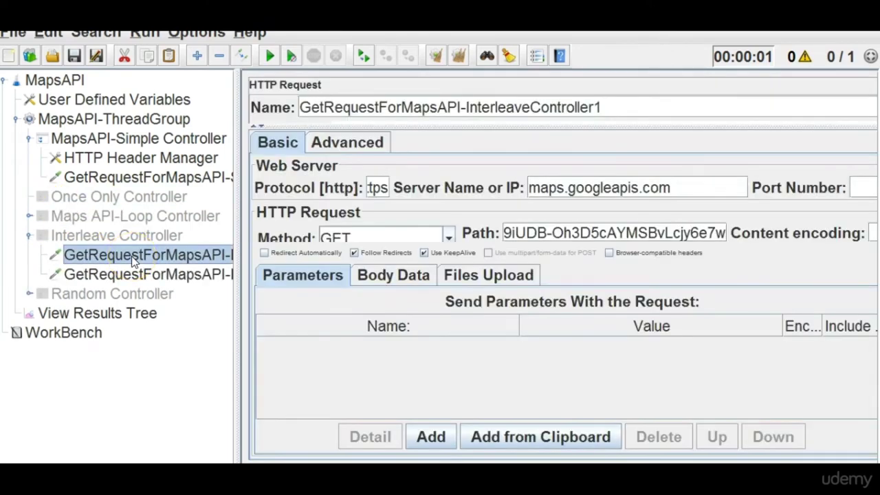
{"action": "right_click", "coordinate": [132, 255]}
{"action": "left_click", "coordinate": [162, 185]}
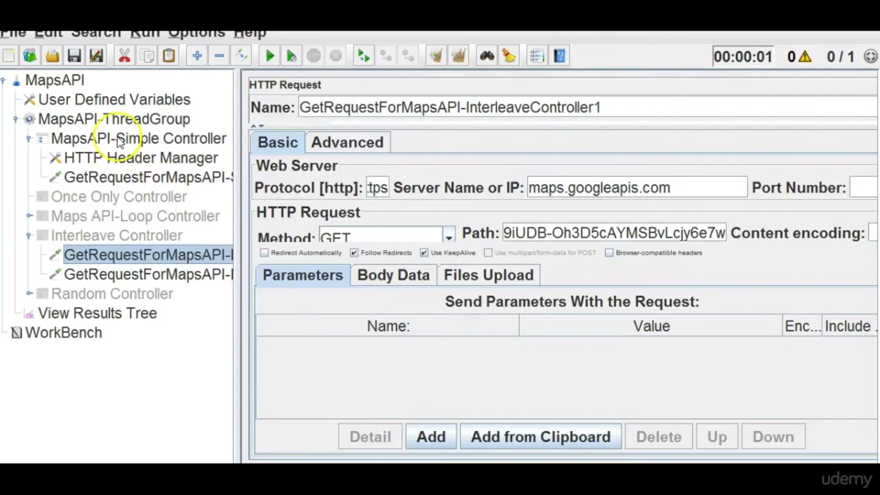
{"action": "left_click", "coordinate": [114, 138]}
{"action": "right_click", "coordinate": [118, 140]}
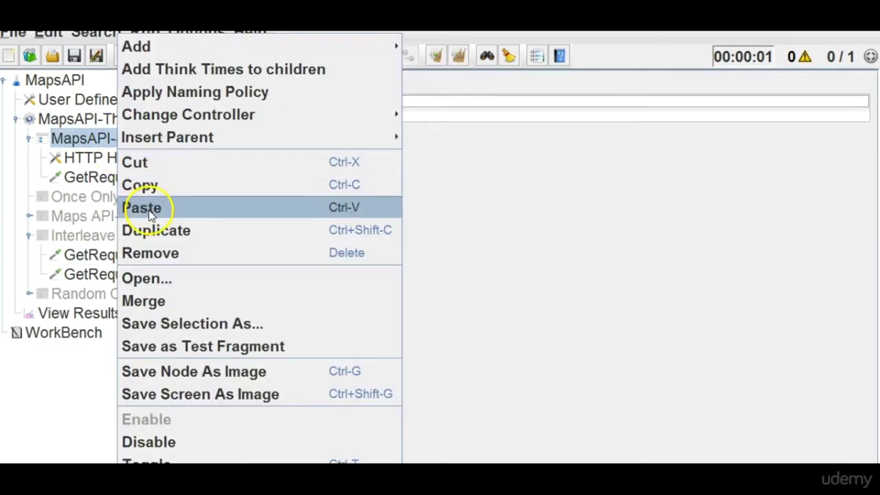
{"action": "left_click", "coordinate": [144, 207]}
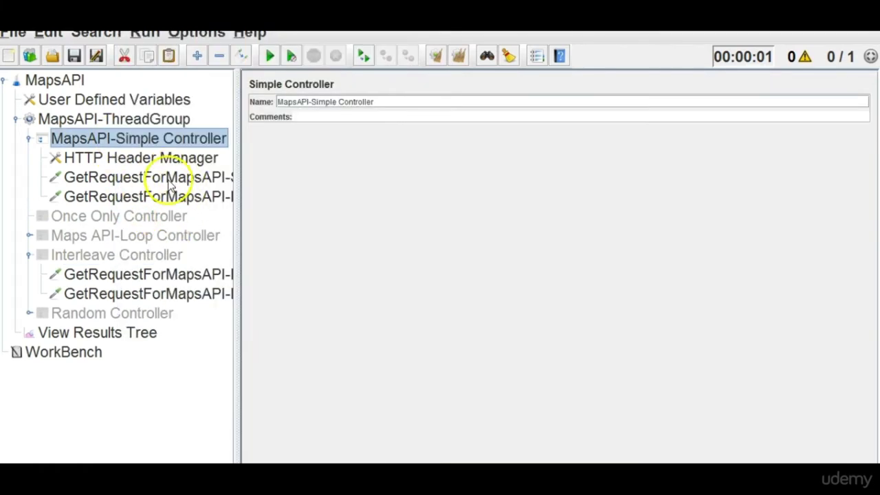
{"action": "left_click", "coordinate": [172, 176]}
{"action": "left_click_drag", "start_coordinate": [239, 231], "coordinate": [359, 234]}
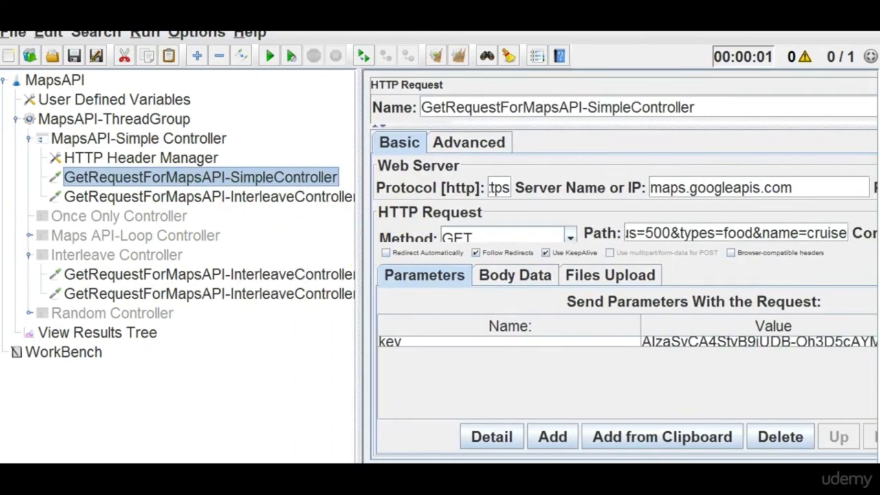
{"action": "left_click", "coordinate": [28, 255]}
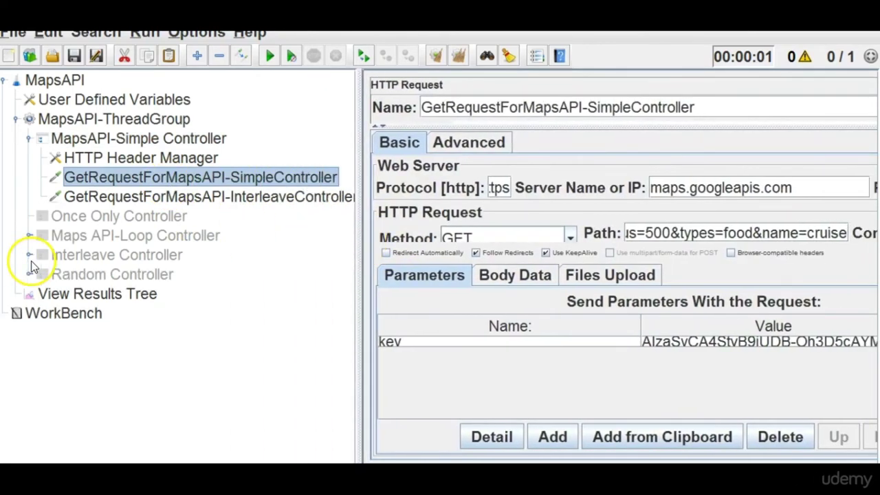
Place the caret after key= in the pasted InterleaveController1 request's Path.
{"action": "left_click", "coordinate": [272, 196]}
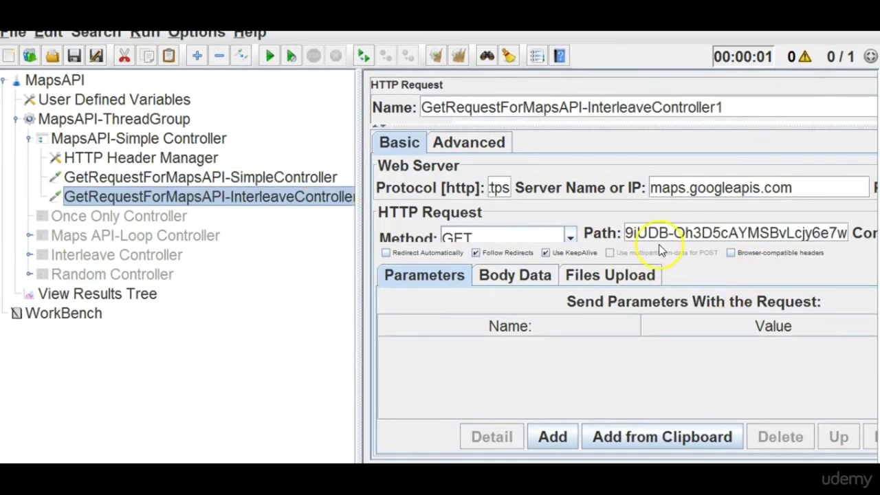
{"action": "left_click", "coordinate": [701, 234]}
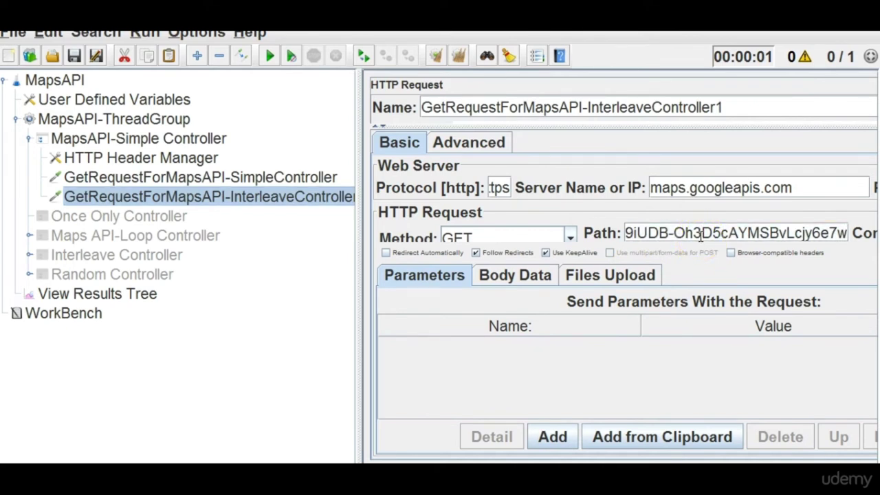
{"action": "key", "text": "Left"}
{"action": "key", "text": "Left"}
{"action": "key", "text": "Left"}
{"action": "key", "text": "Left"}
{"action": "key", "text": "Left"}
{"action": "key", "text": "Left"}
{"action": "key", "text": "Left"}
{"action": "key", "text": "Left"}
{"action": "key", "text": "Left"}
{"action": "key", "text": "Left"}
{"action": "key", "text": "Left"}
{"action": "key", "text": "Left"}
{"action": "key", "text": "Left"}
{"action": "key", "text": "Left"}
{"action": "key", "text": "Left"}
{"action": "key", "text": "Left"}
{"action": "key", "text": "Left"}
{"action": "key", "text": "Left"}
{"action": "key", "text": "Left"}
{"action": "key", "text": "Left"}
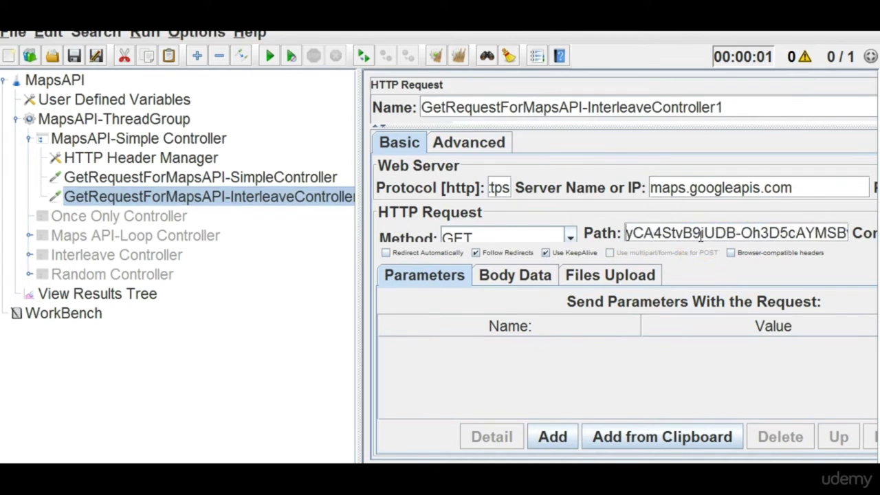
{"action": "key", "text": "Right"}
{"action": "key", "text": "Right"}
{"action": "key", "text": "Right"}
{"action": "key", "text": "Right"}
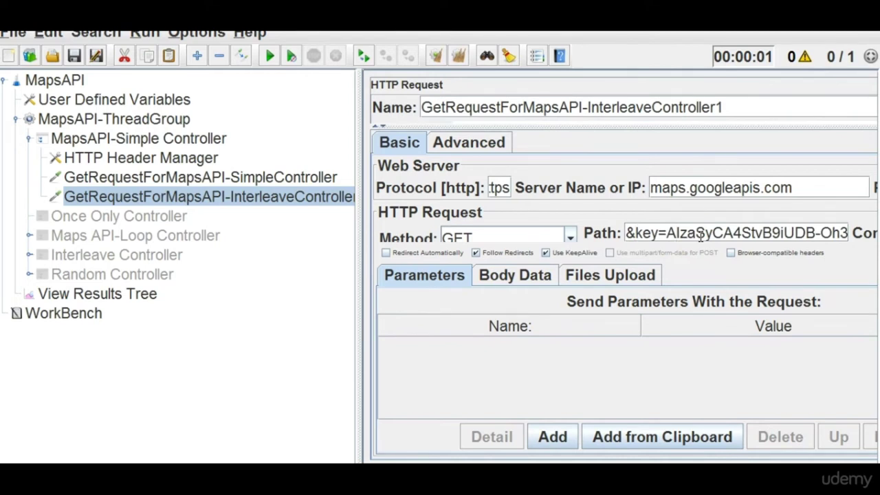
{"action": "key", "text": "alt+Tab"}
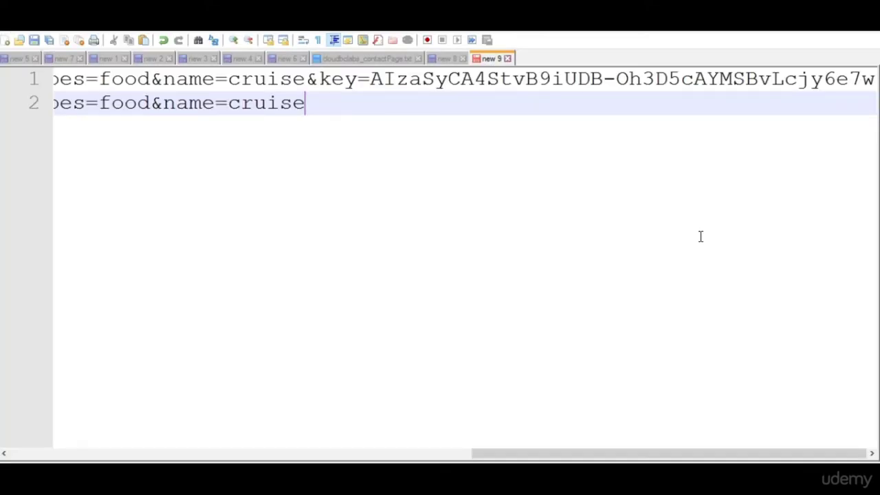
{"action": "left_click_drag", "start_coordinate": [371, 82], "coordinate": [561, 93]}
{"action": "key", "text": "alt+Tab"}
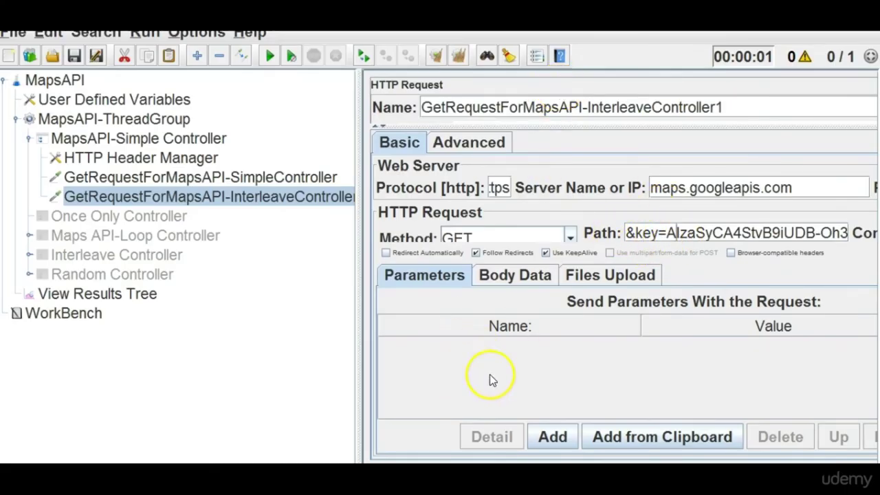
Replace the hard-coded API key after key= in InterleaveController1's Path with ${}.
{"action": "left_click_drag", "start_coordinate": [665, 234], "coordinate": [819, 252]}
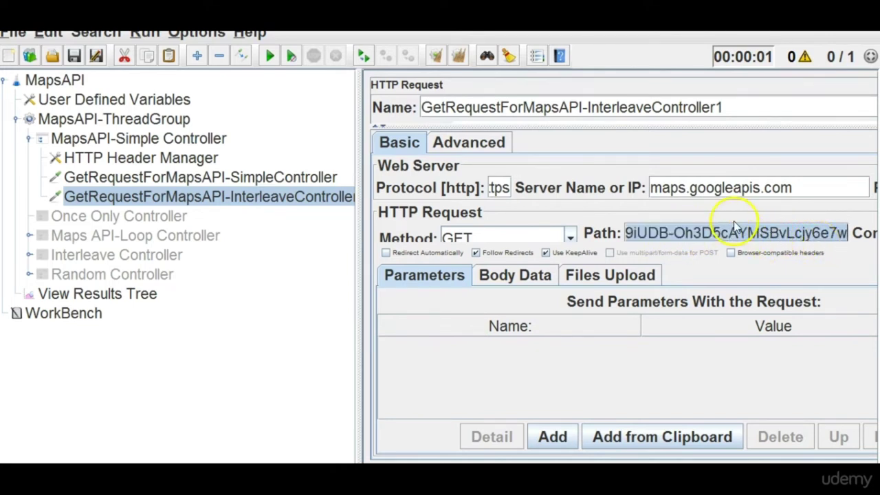
{"action": "left_click", "coordinate": [146, 99]}
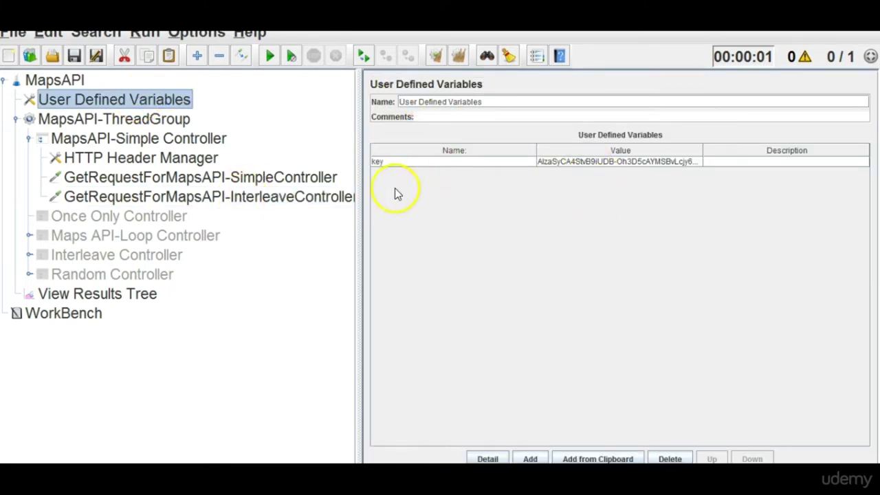
{"action": "left_click", "coordinate": [248, 197]}
{"action": "triple_click", "coordinate": [643, 232]}
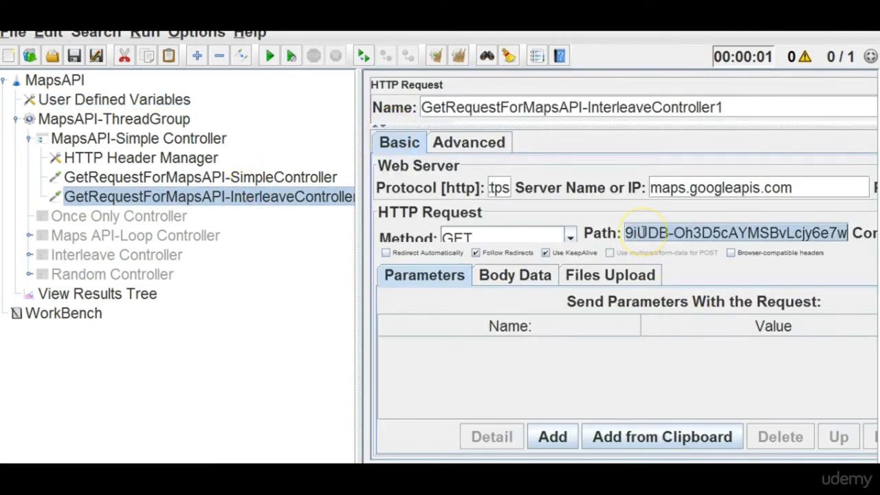
{"action": "key", "text": "Left"}
{"action": "key", "text": "Left"}
{"action": "key", "text": "Left"}
{"action": "key", "text": "Left"}
{"action": "key", "text": "Left"}
{"action": "key", "text": "Left"}
{"action": "key", "text": "Left"}
{"action": "key", "text": "Left"}
{"action": "key", "text": "Left"}
{"action": "key", "text": "Left"}
{"action": "key", "text": "Left"}
{"action": "key", "text": "Left"}
{"action": "key", "text": "Left"}
{"action": "key", "text": "Left"}
{"action": "key", "text": "Left"}
{"action": "key", "text": "Left"}
{"action": "key", "text": "Left"}
{"action": "key", "text": "Left"}
{"action": "key", "text": "Left"}
{"action": "key", "text": "Left"}
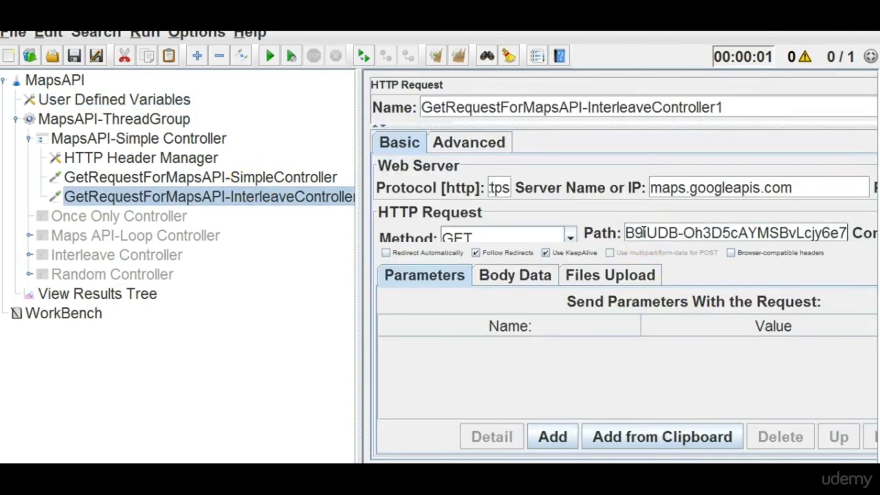
{"action": "key", "text": "Left"}
{"action": "key", "text": "Left"}
{"action": "key", "text": "Left"}
{"action": "key", "text": "Left"}
{"action": "key", "text": "Left"}
{"action": "key", "text": "Left"}
{"action": "key", "text": "Left"}
{"action": "key", "text": "Left"}
{"action": "key", "text": "Left"}
{"action": "key", "text": "Left"}
{"action": "key", "text": "Left"}
{"action": "key", "text": "Left"}
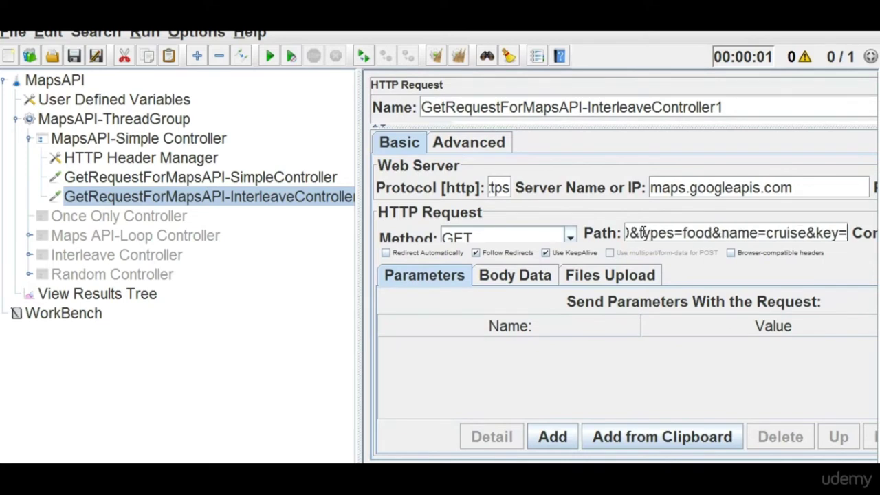
{"action": "left_click", "coordinate": [827, 232]}
{"action": "type", "text": "${}"}
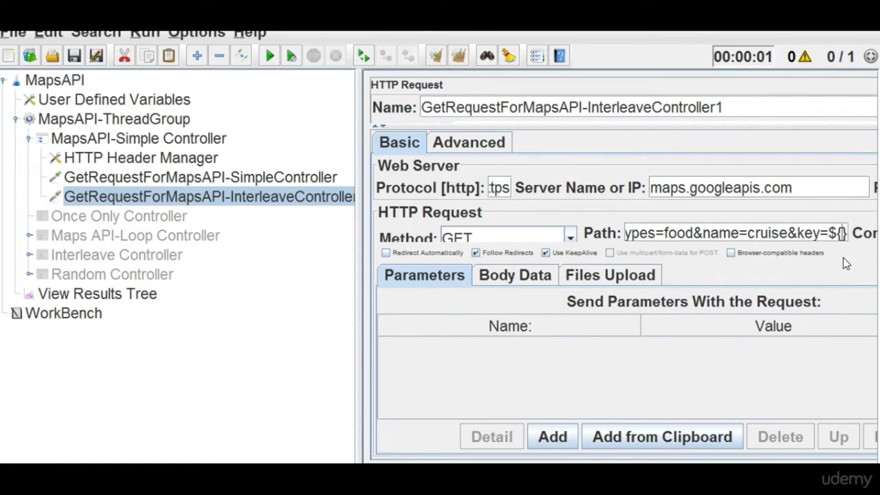
Rename the User Defined Variables entry 'key' to 'ankita', keeping its API-key value.
{"action": "left_click", "coordinate": [174, 110]}
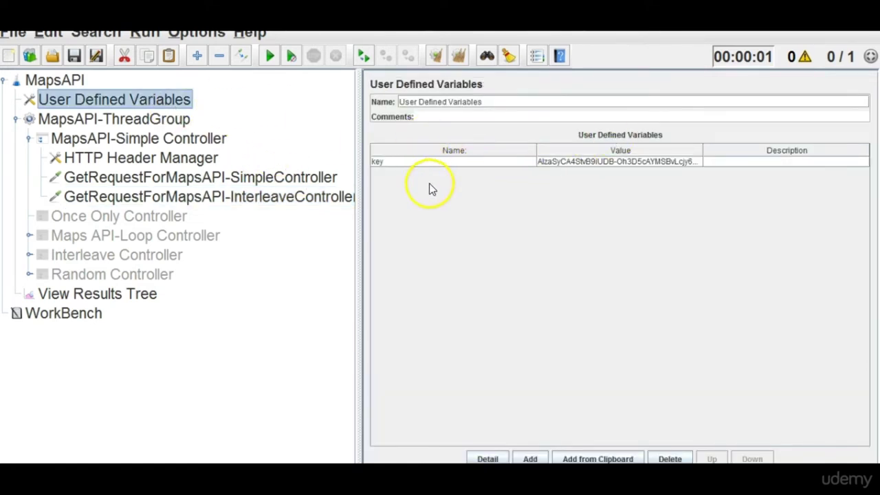
{"action": "left_click", "coordinate": [380, 169]}
{"action": "double_click", "coordinate": [470, 164]}
{"action": "key", "text": "BackSpace"}
{"action": "key", "text": "BackSpace"}
{"action": "key", "text": "BackSpace"}
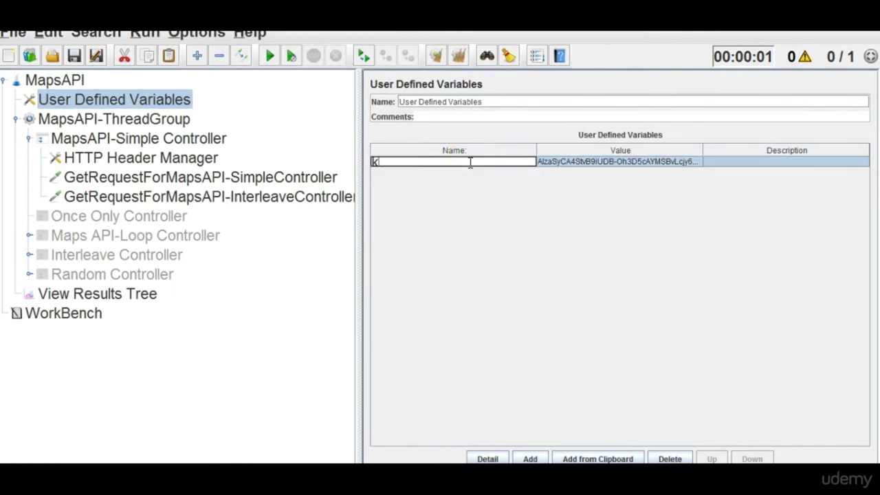
{"action": "type", "text": "ankita"}
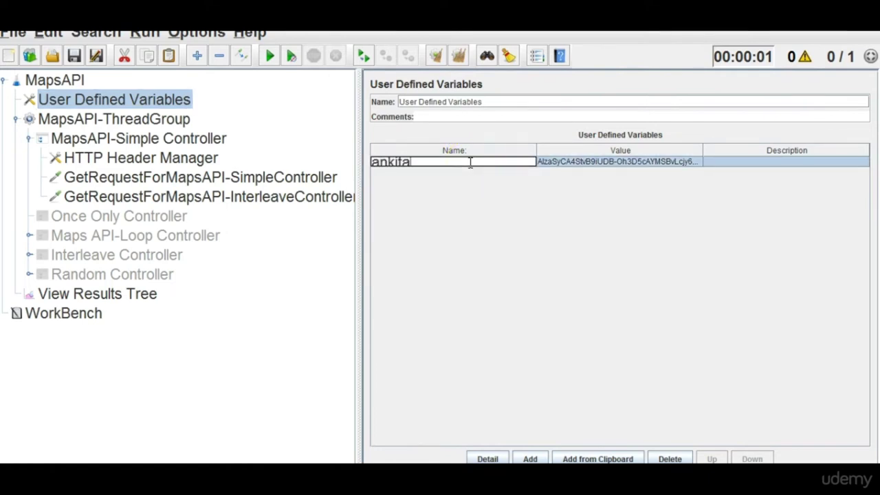
{"action": "left_click", "coordinate": [557, 165]}
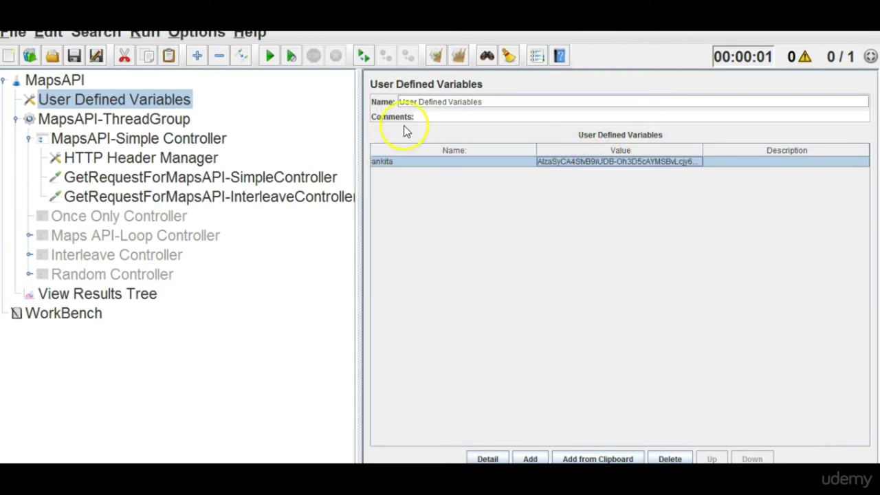
Make the Interleave controller's GET request path end with key=${ankita}.
{"action": "left_click", "coordinate": [260, 199]}
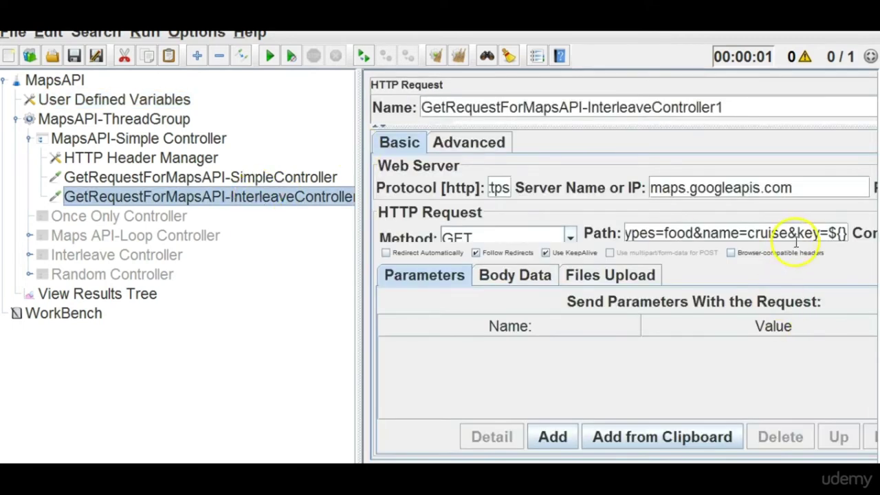
{"action": "left_click", "coordinate": [840, 233]}
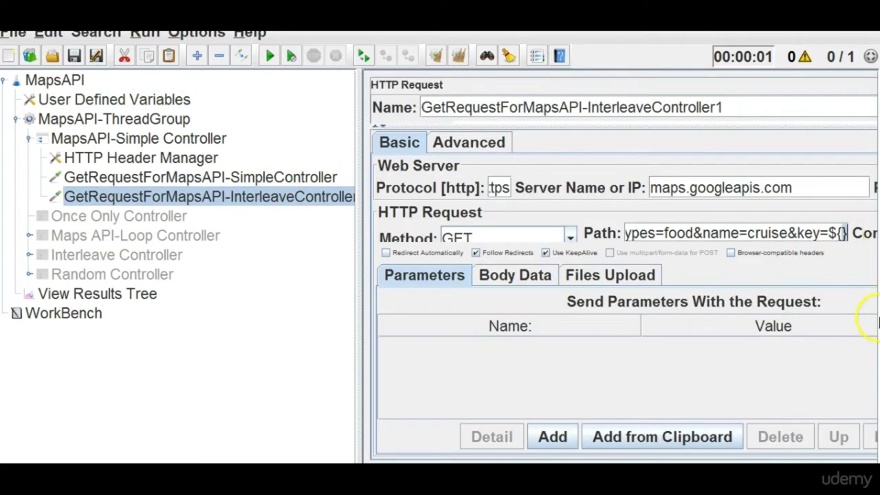
{"action": "type", "text": "ankita"}
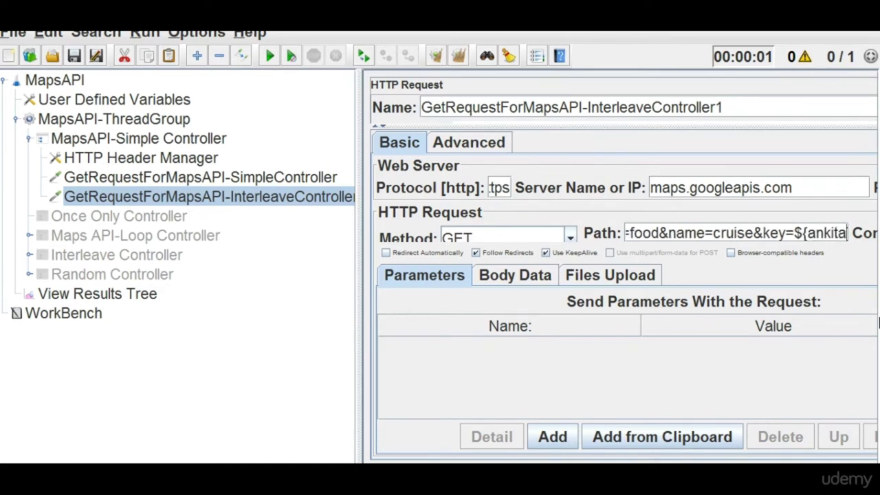
{"action": "key", "text": "Right"}
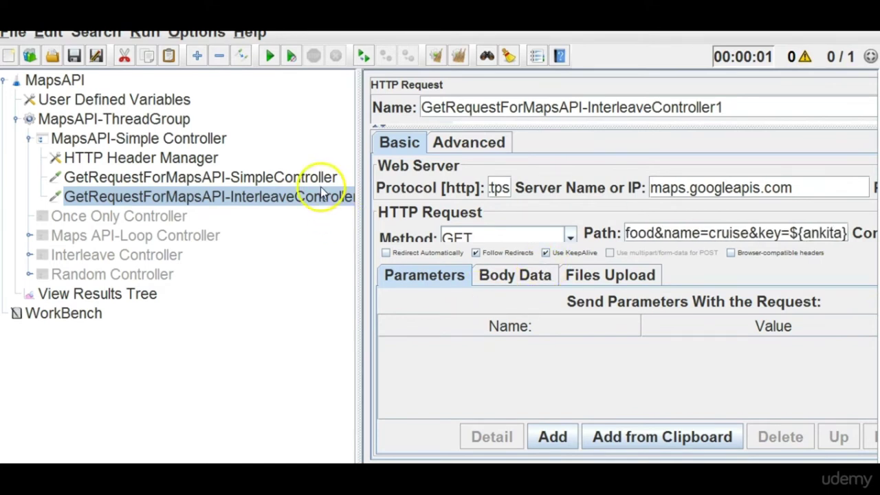
{"action": "left_click", "coordinate": [319, 181]}
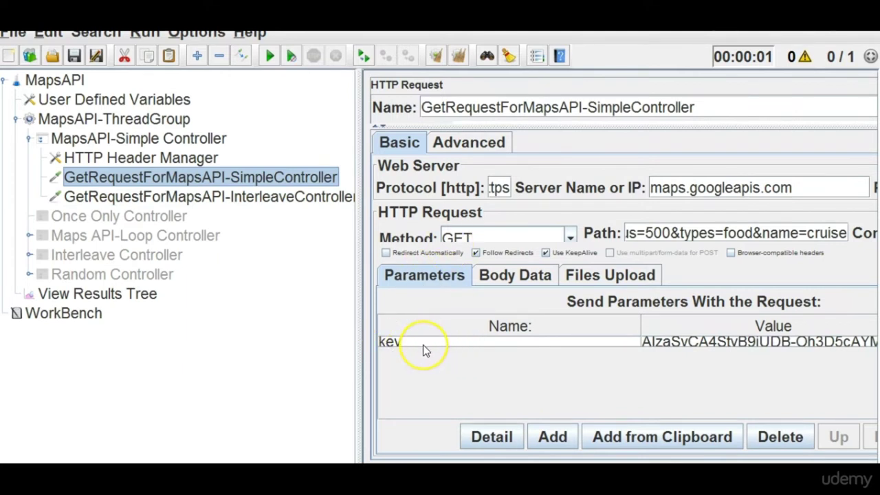
Compare the Simple request's key with the key in the saved URL in Notepad++.
{"action": "left_click", "coordinate": [390, 352]}
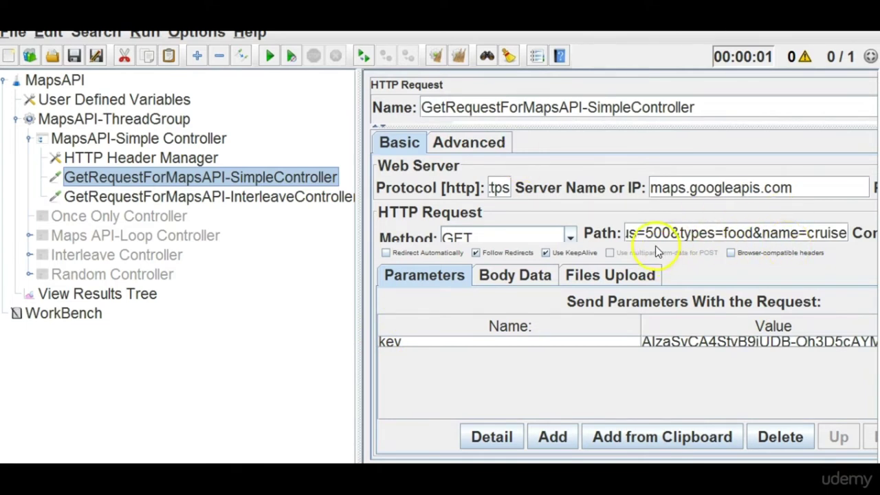
{"action": "key", "text": "alt+Tab"}
{"action": "left_click_drag", "start_coordinate": [308, 79], "coordinate": [868, 79]}
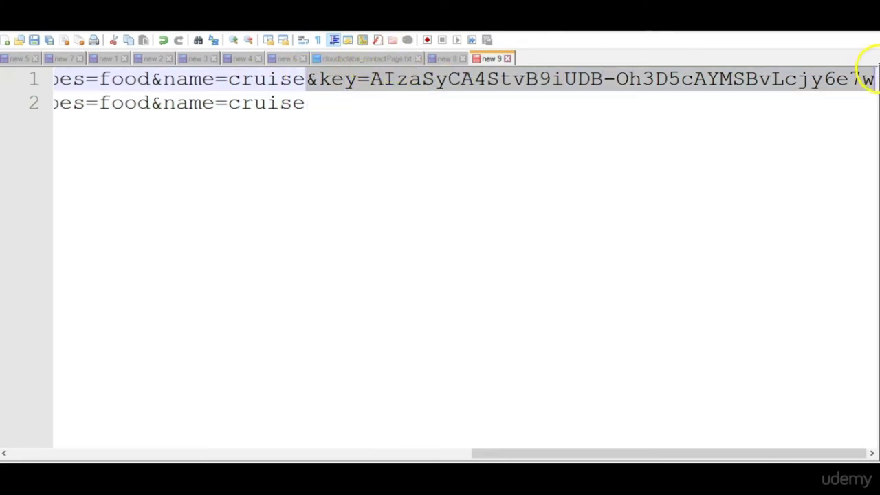
{"action": "key", "text": "alt+Tab"}
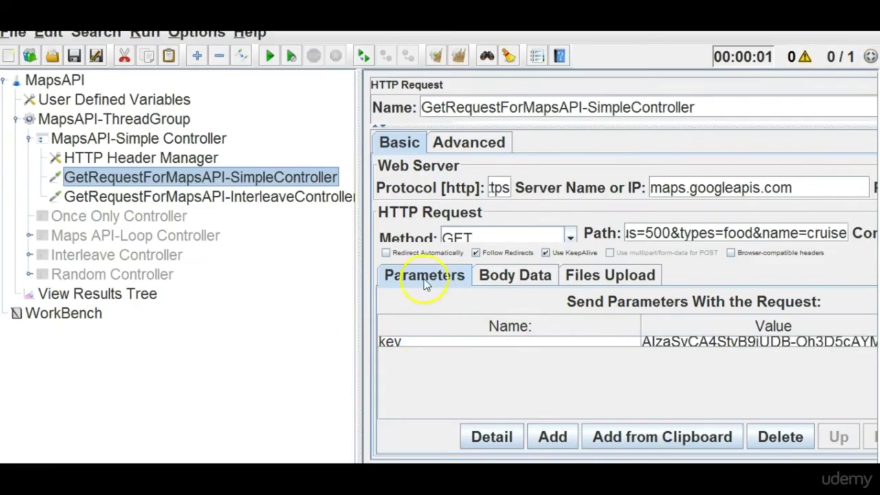
{"action": "key", "text": "alt+Tab"}
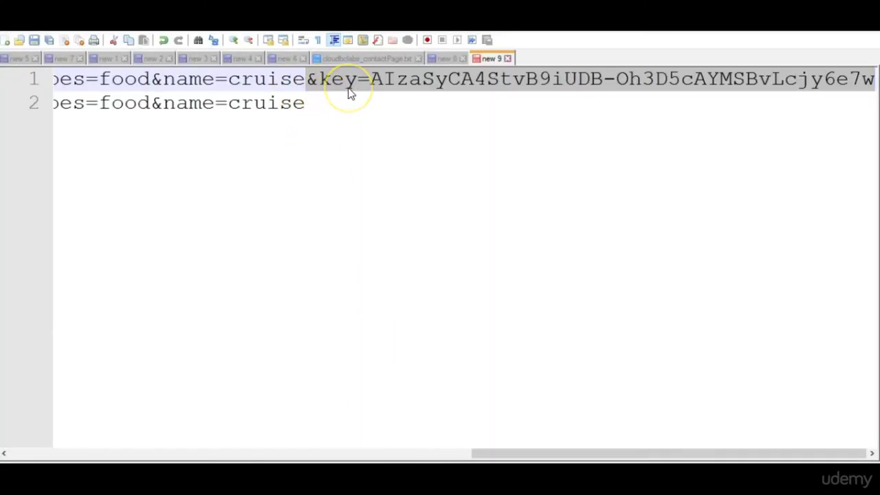
{"action": "key", "text": "alt+Tab"}
{"action": "key", "text": "alt+Tab"}
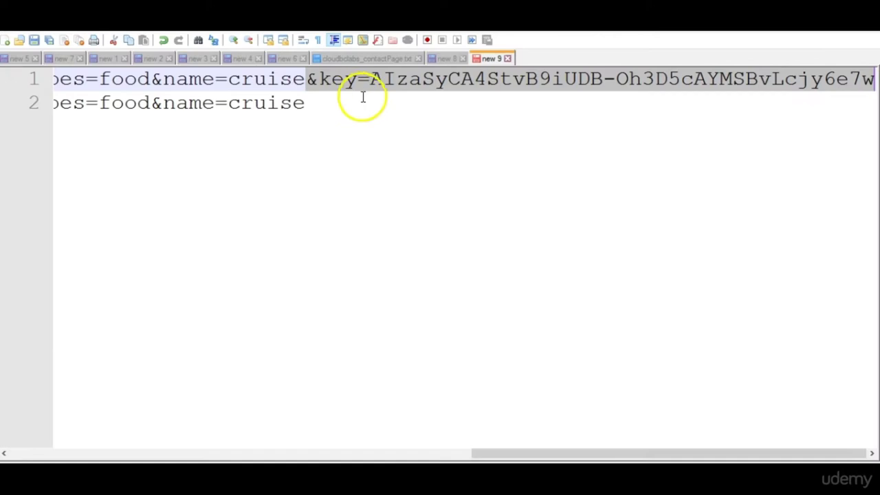
{"action": "key", "text": "alt+Tab"}
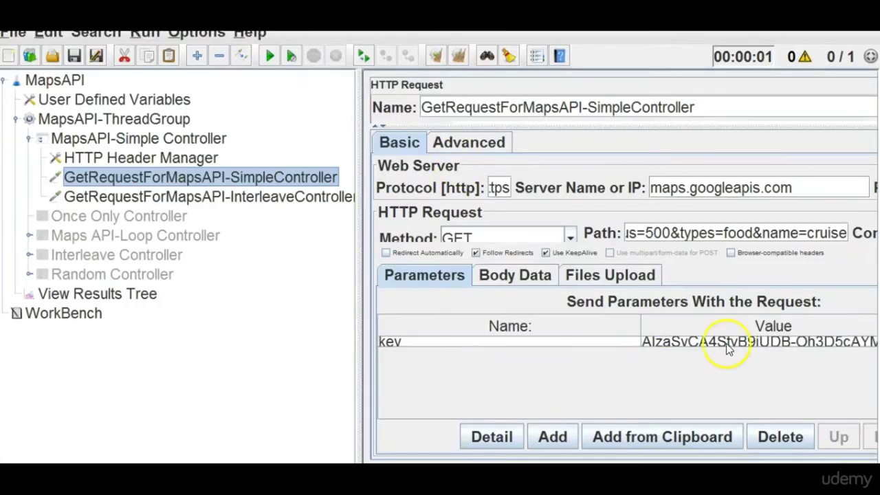
Check the ankita variable's value and the key= part of the Interleave request path.
{"action": "left_click", "coordinate": [258, 199]}
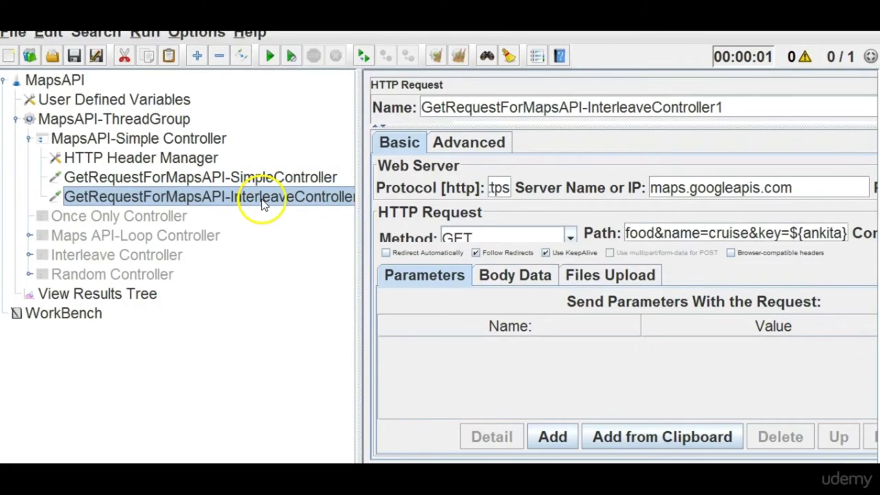
{"action": "left_click", "coordinate": [137, 102]}
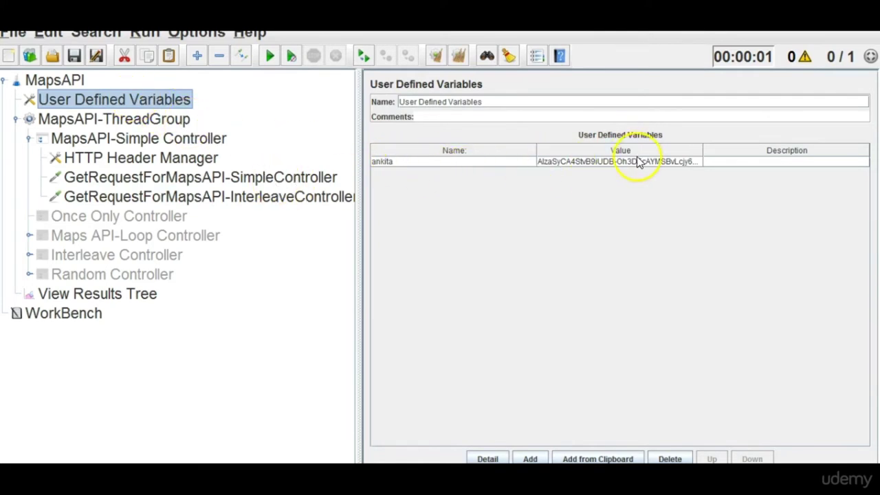
{"action": "left_click", "coordinate": [275, 197]}
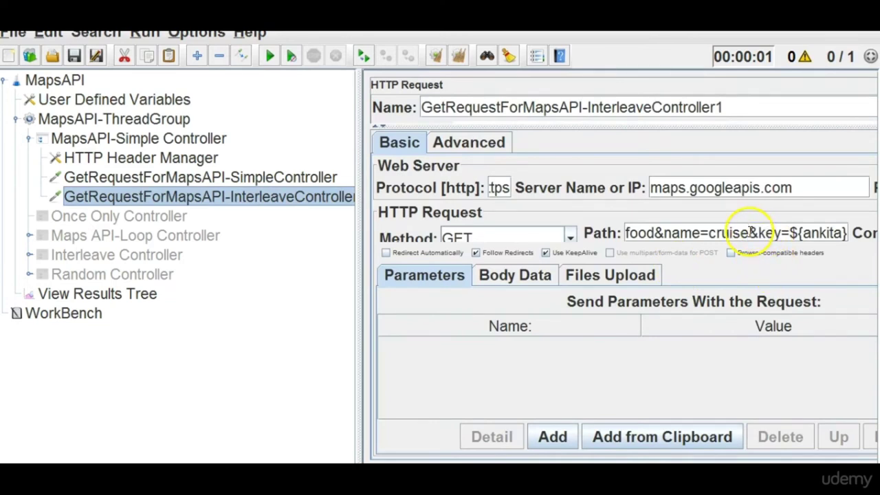
{"action": "left_click_drag", "start_coordinate": [750, 233], "coordinate": [789, 237]}
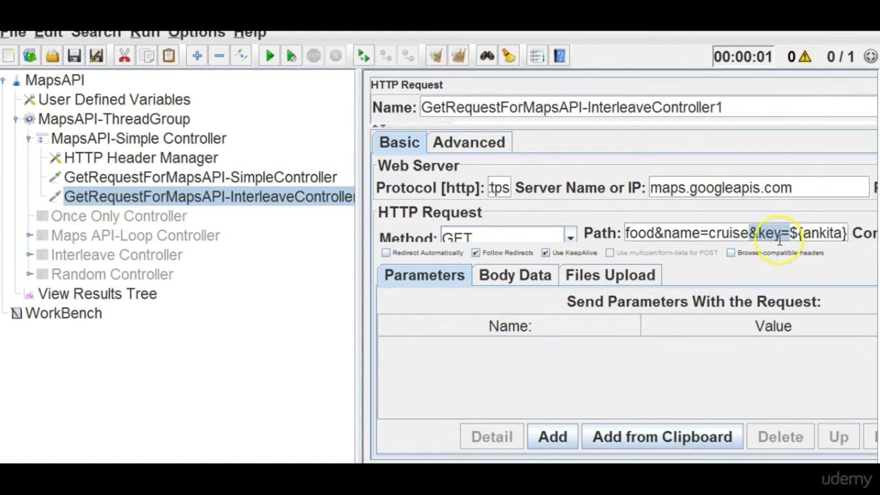
{"action": "left_click", "coordinate": [95, 311]}
Run the test plan from View Results Tree.
{"action": "left_click", "coordinate": [108, 299]}
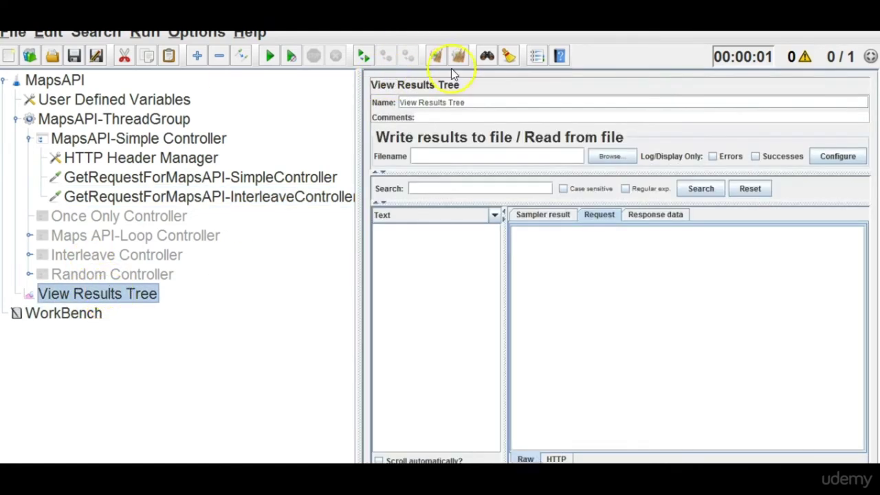
{"action": "left_click", "coordinate": [169, 119]}
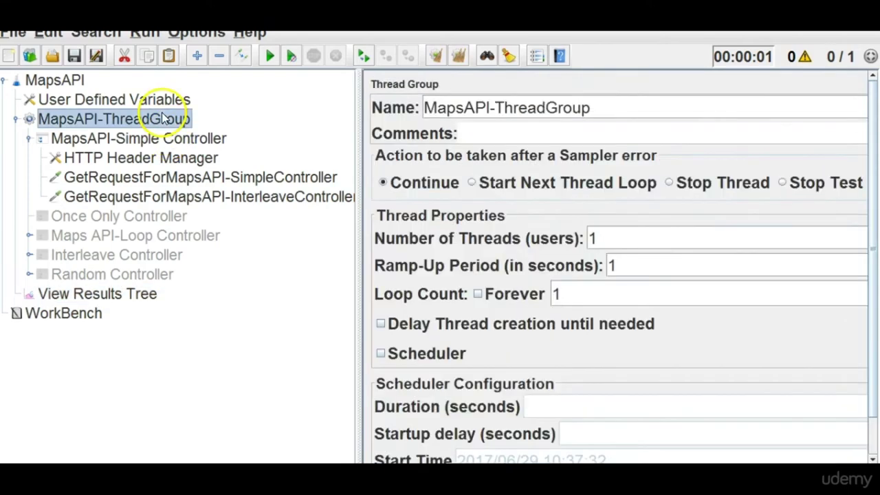
{"action": "left_click", "coordinate": [180, 176]}
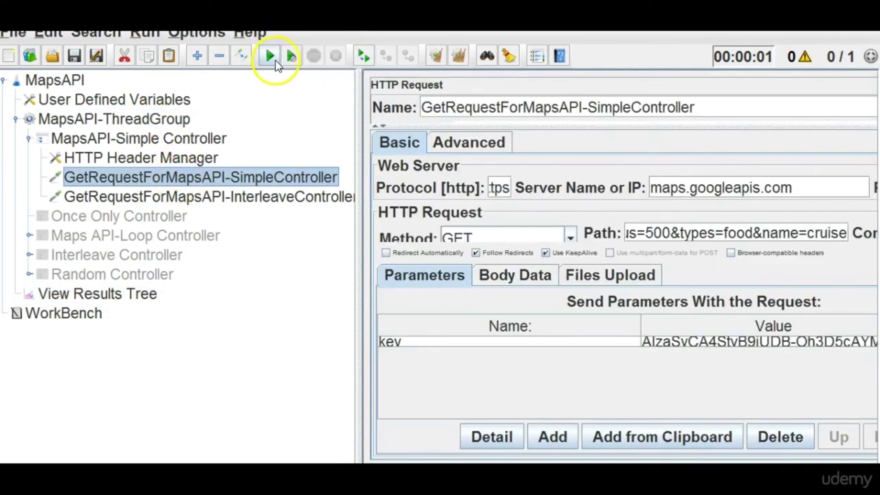
{"action": "left_click", "coordinate": [265, 61]}
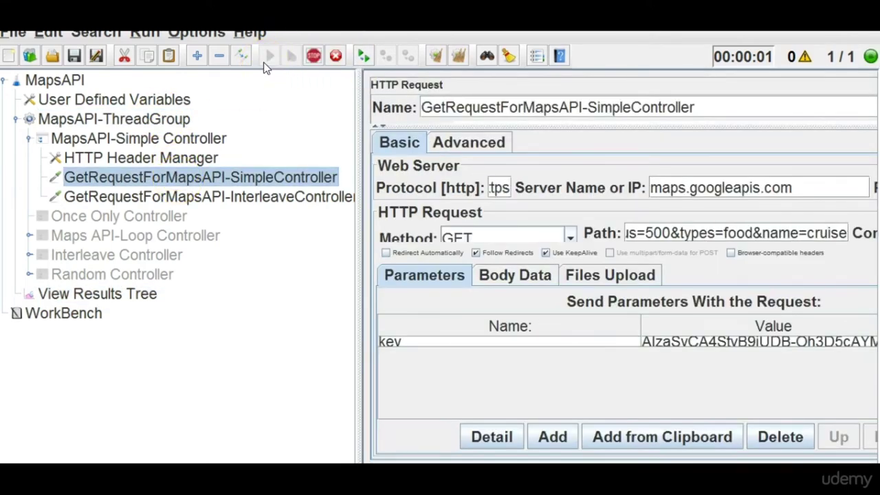
Compare the API key in the Simple and InterleaveController1 request URLs in the results.
{"action": "left_click", "coordinate": [77, 294]}
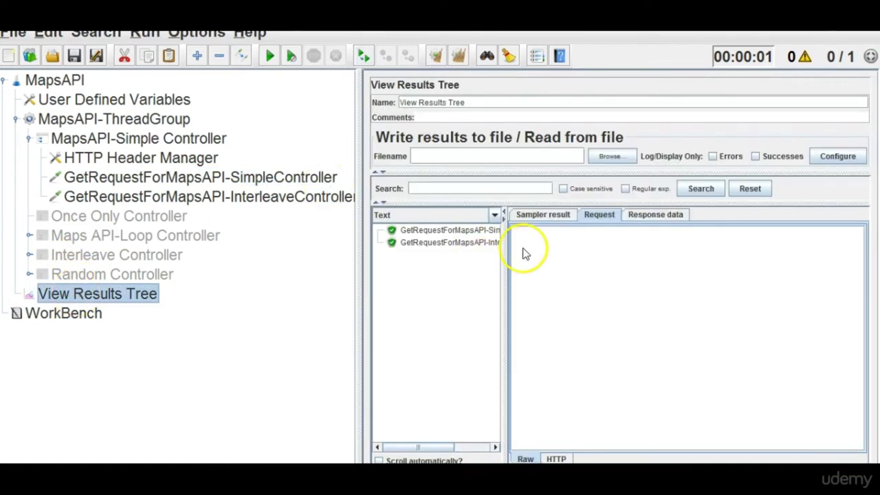
{"action": "left_click_drag", "start_coordinate": [506, 275], "coordinate": [574, 279]}
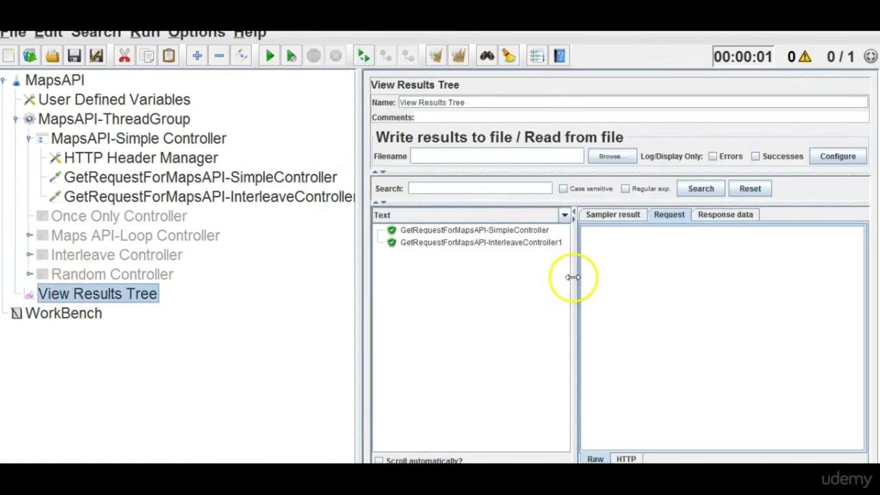
{"action": "left_click_drag", "start_coordinate": [356, 291], "coordinate": [289, 281]}
{"action": "left_click", "coordinate": [422, 231]}
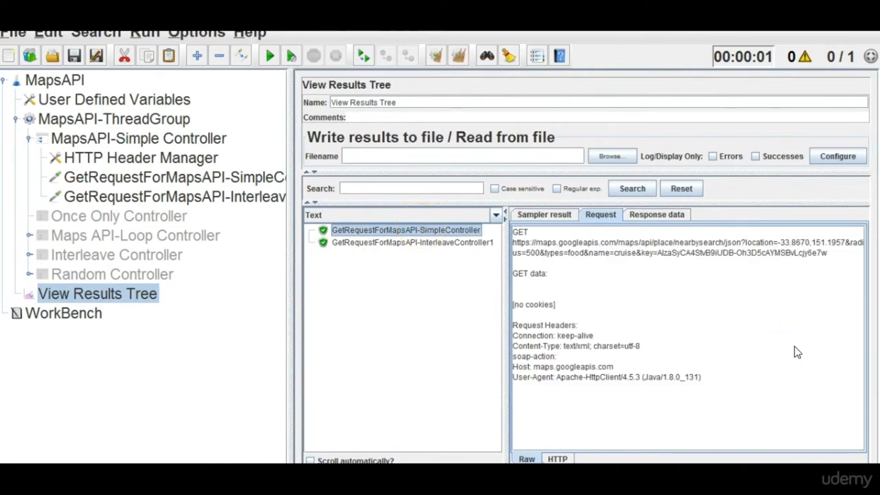
{"action": "left_click_drag", "start_coordinate": [636, 253], "coordinate": [698, 245]}
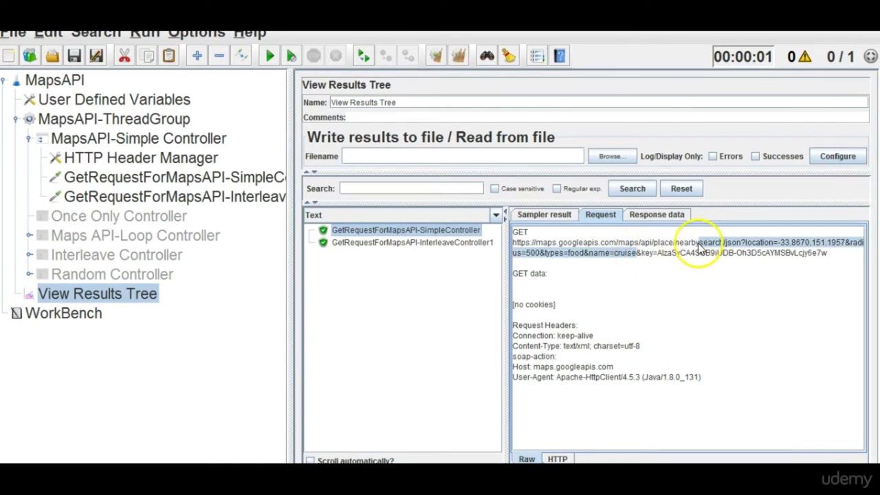
{"action": "left_click_drag", "start_coordinate": [636, 253], "coordinate": [834, 261]}
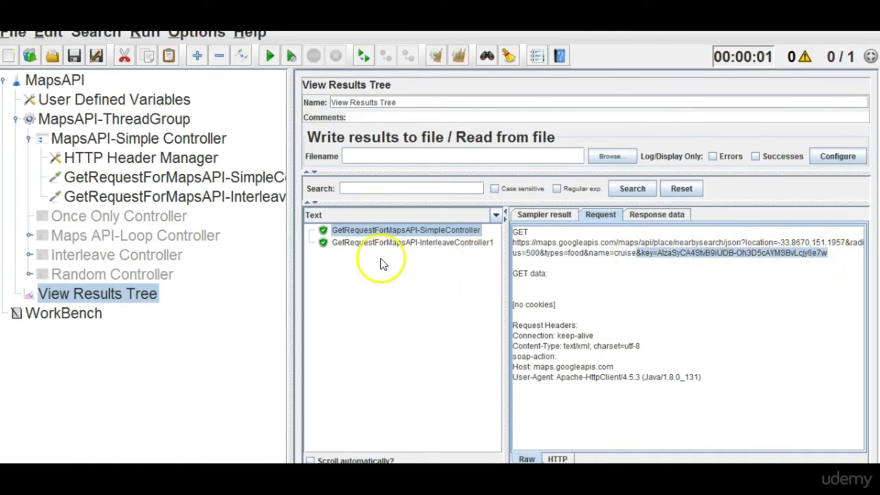
{"action": "left_click", "coordinate": [466, 244]}
{"action": "left_click_drag", "start_coordinate": [637, 253], "coordinate": [830, 258]}
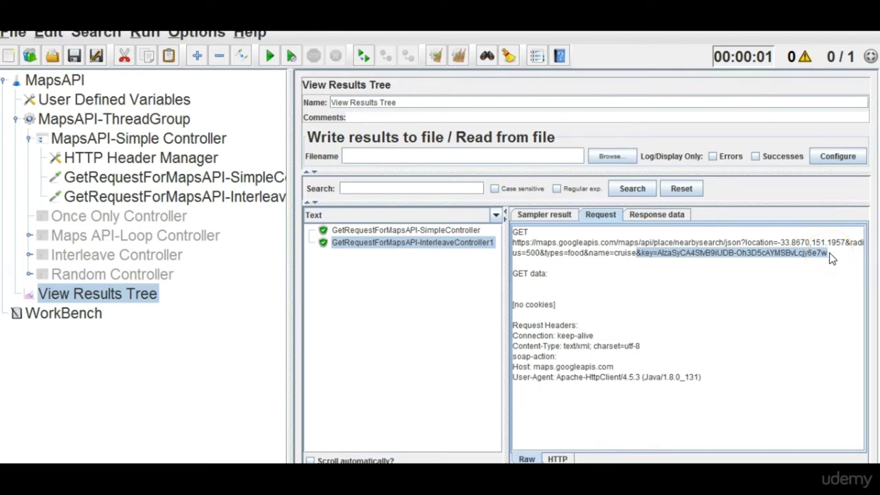
{"action": "left_click", "coordinate": [217, 208]}
{"action": "left_click", "coordinate": [219, 197]}
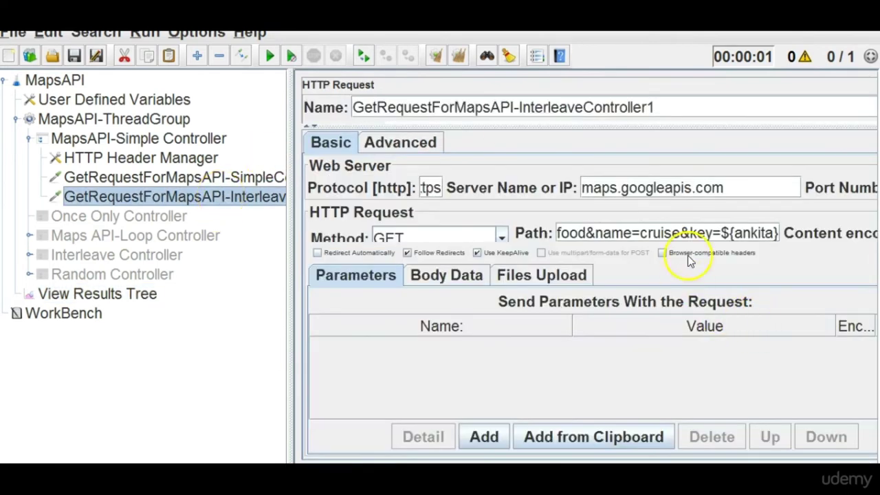
Confirm the Interleave path's ${ankita} reference matches the API key in User Defined Variables.
{"action": "double_click", "coordinate": [764, 238]}
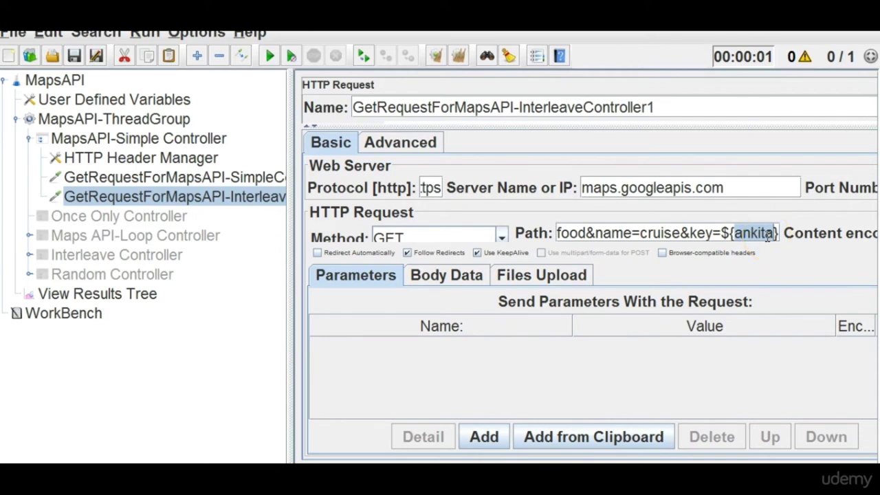
{"action": "left_click_drag", "start_coordinate": [721, 235], "coordinate": [780, 241]}
{"action": "left_click", "coordinate": [135, 103]}
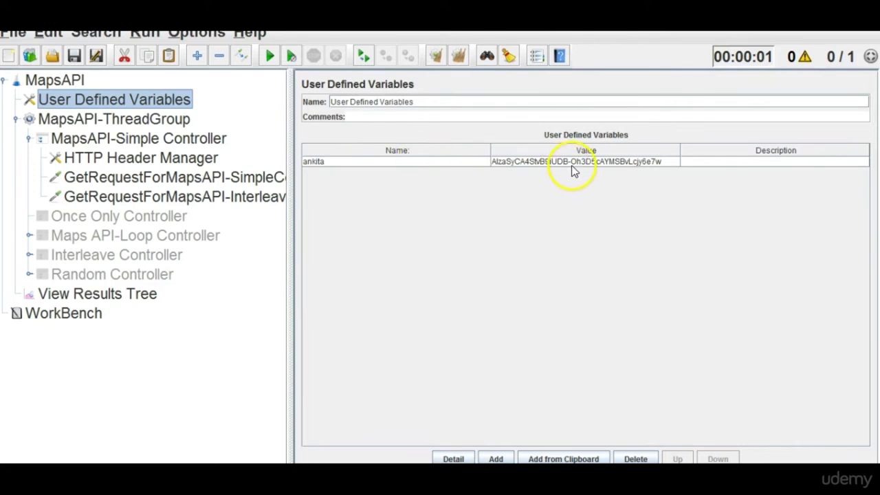
{"action": "left_click", "coordinate": [275, 198]}
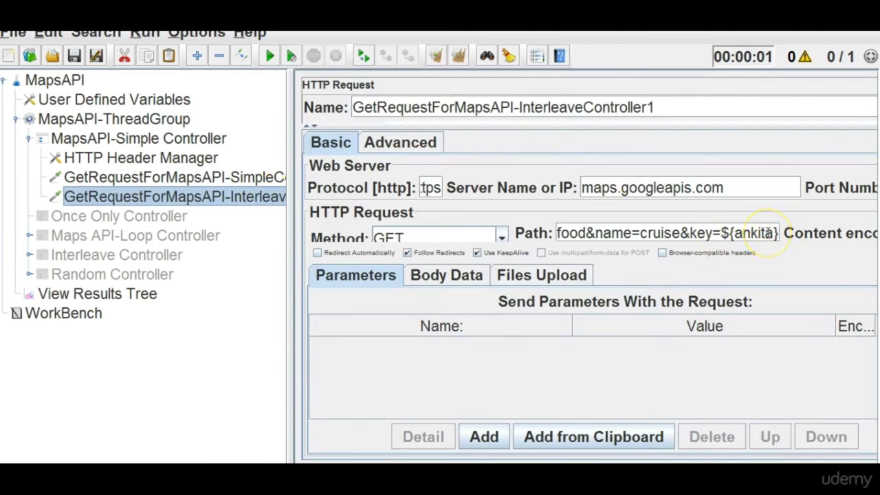
{"action": "left_click", "coordinate": [234, 177]}
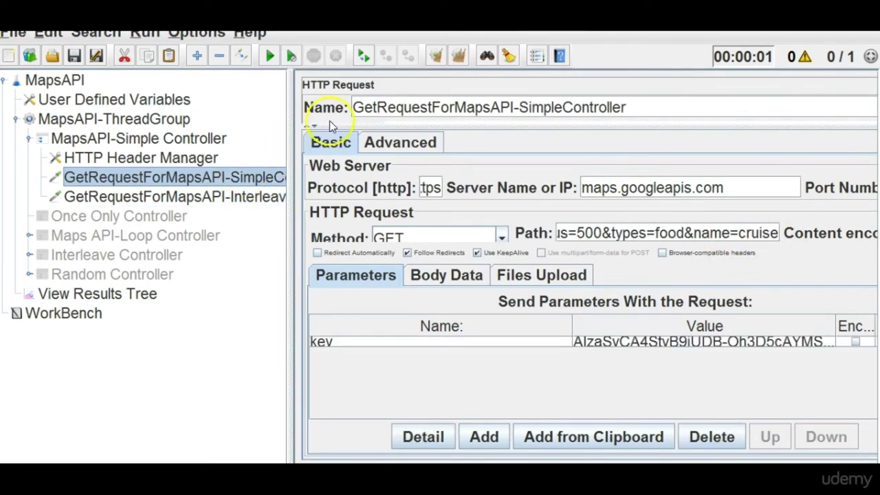
Delete &name=cruise from the end of the SimpleController request path.
{"action": "left_click", "coordinate": [775, 238]}
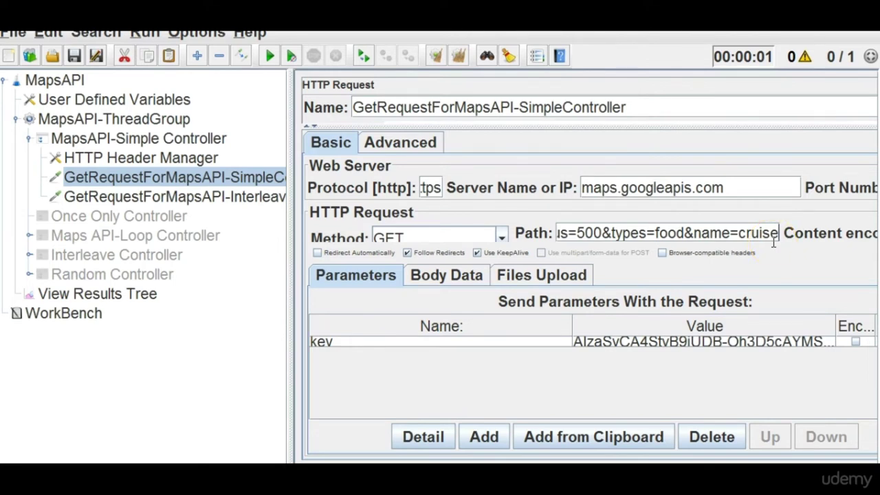
{"action": "left_click_drag", "start_coordinate": [684, 233], "coordinate": [788, 232]}
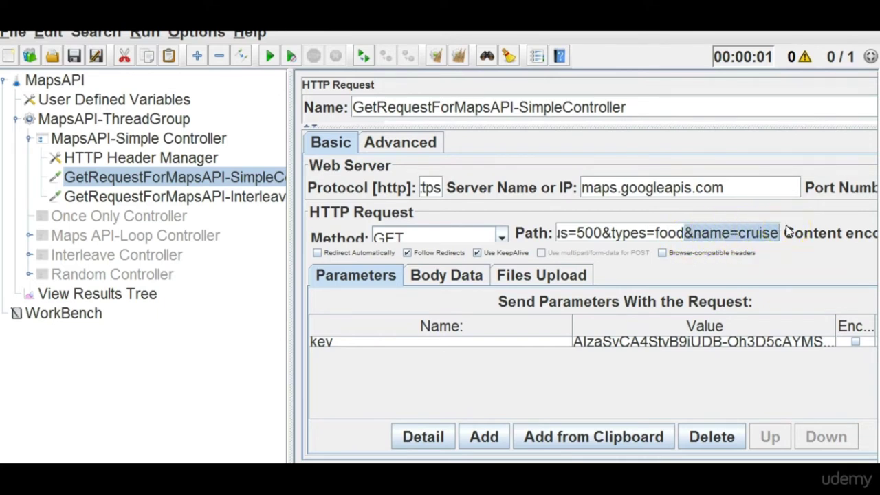
{"action": "key", "text": "BackSpace"}
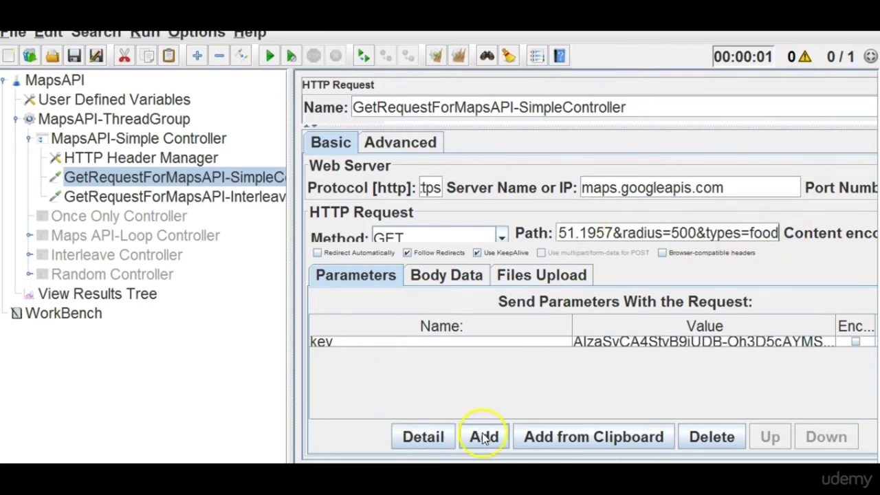
Add a parameter row with Name 'name' and Value 'cruise'.
{"action": "left_click", "coordinate": [490, 435]}
{"action": "type", "text": "a"}
{"action": "key", "text": "BackSpace"}
{"action": "type", "text": "name"}
{"action": "key", "text": "Tab"}
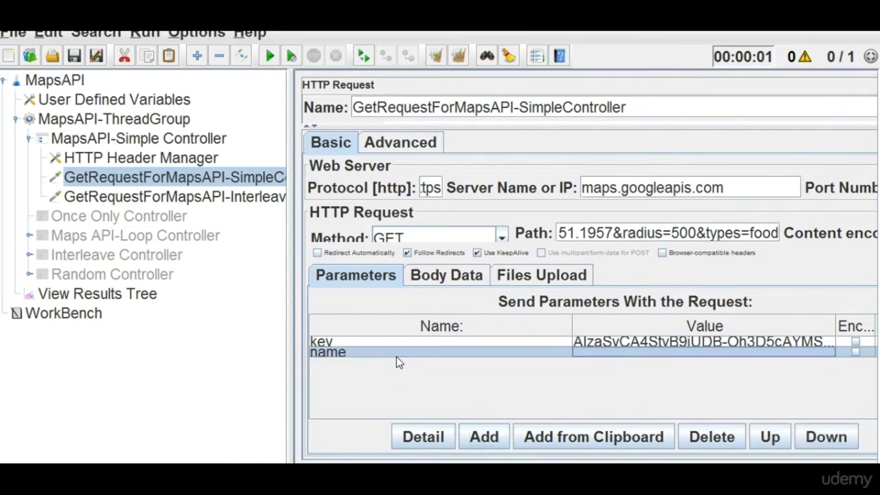
{"action": "left_click", "coordinate": [617, 358]}
{"action": "left_click", "coordinate": [620, 352]}
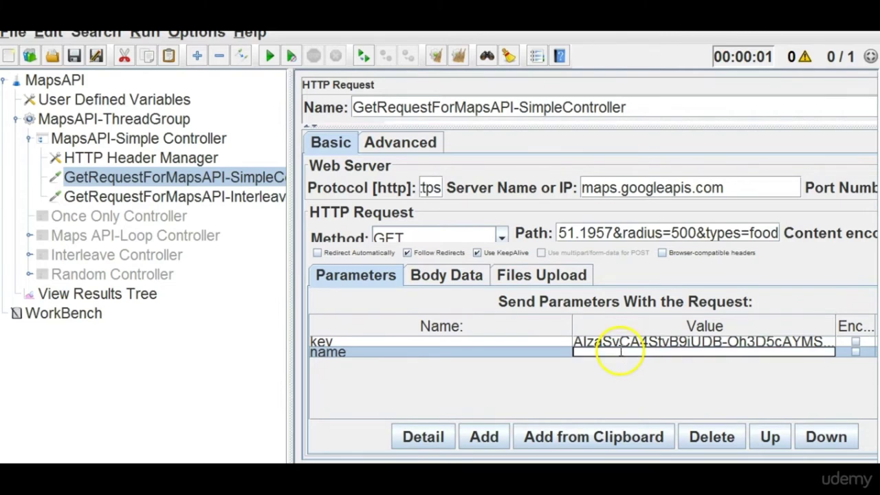
{"action": "type", "text": "cruise"}
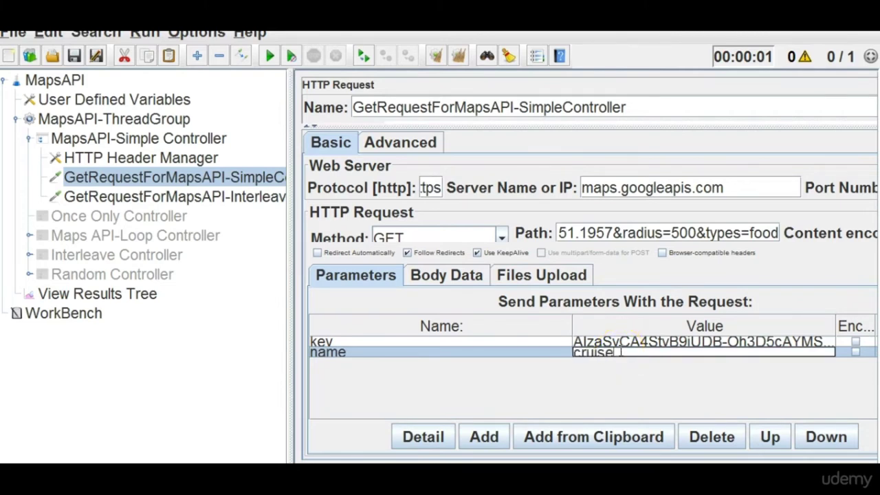
{"action": "left_click", "coordinate": [678, 392]}
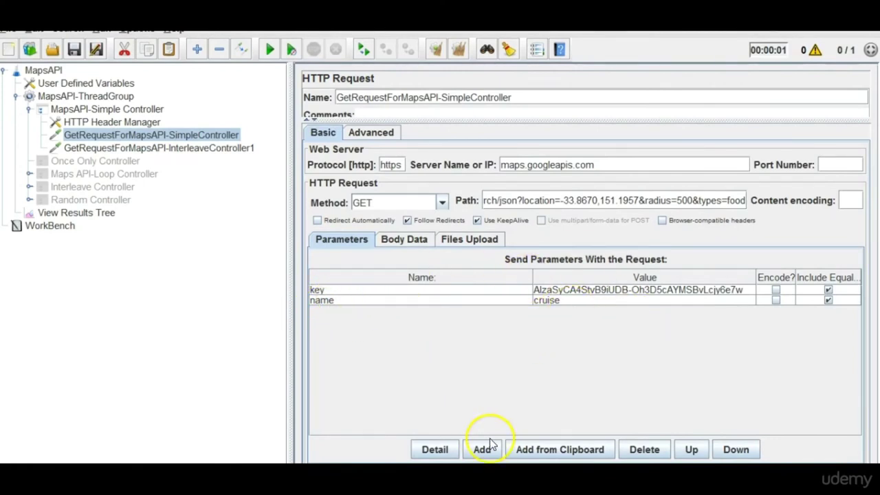
Clear all View Results Tree results and disable the InterleaveController1 request.
{"action": "left_click", "coordinate": [75, 216]}
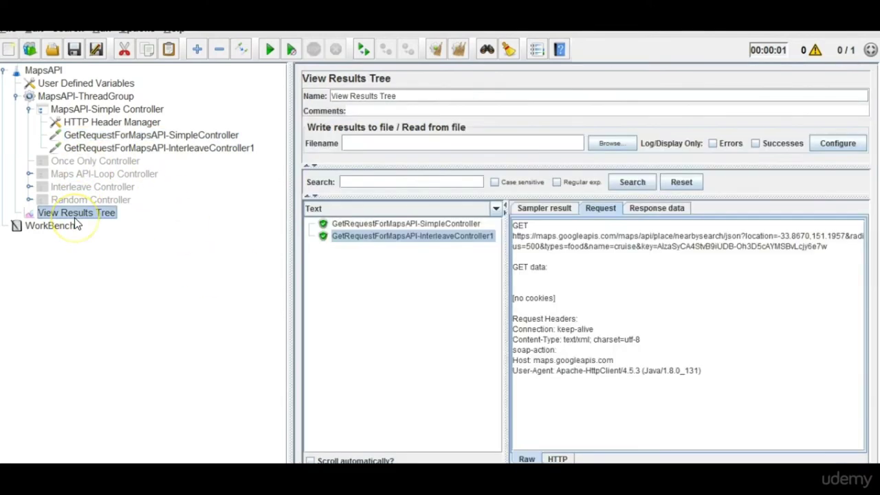
{"action": "left_click", "coordinate": [457, 52]}
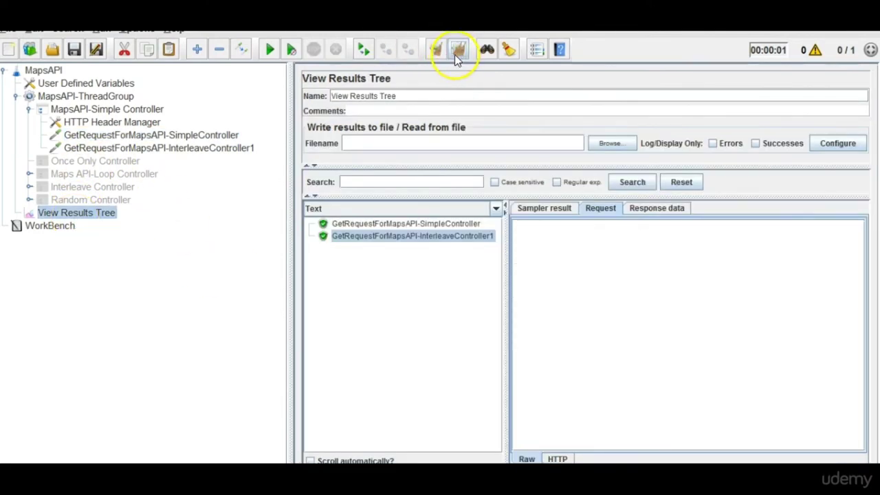
{"action": "left_click", "coordinate": [124, 150]}
{"action": "right_click", "coordinate": [123, 150]}
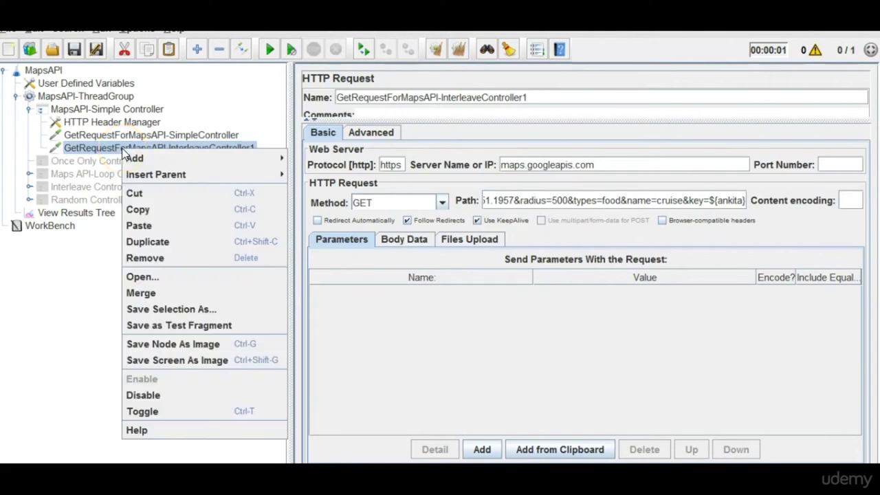
{"action": "left_click", "coordinate": [140, 395]}
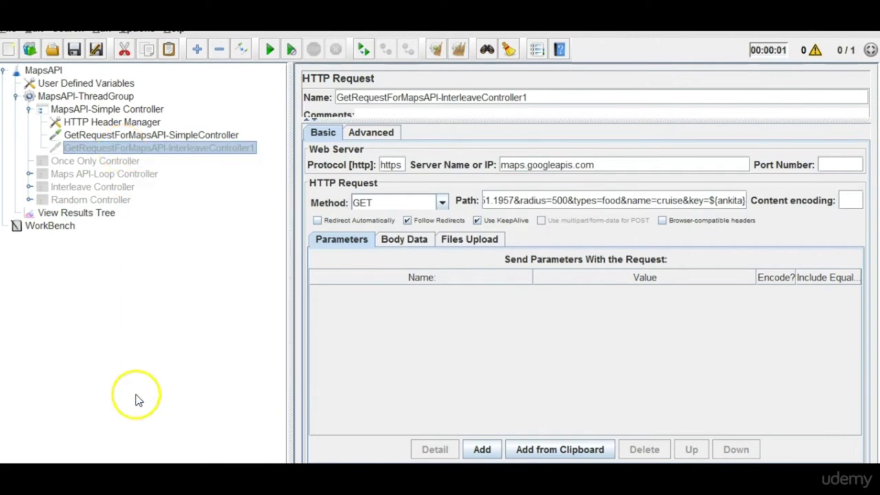
Select and copy the SimpleController request's full path.
{"action": "left_click", "coordinate": [203, 136]}
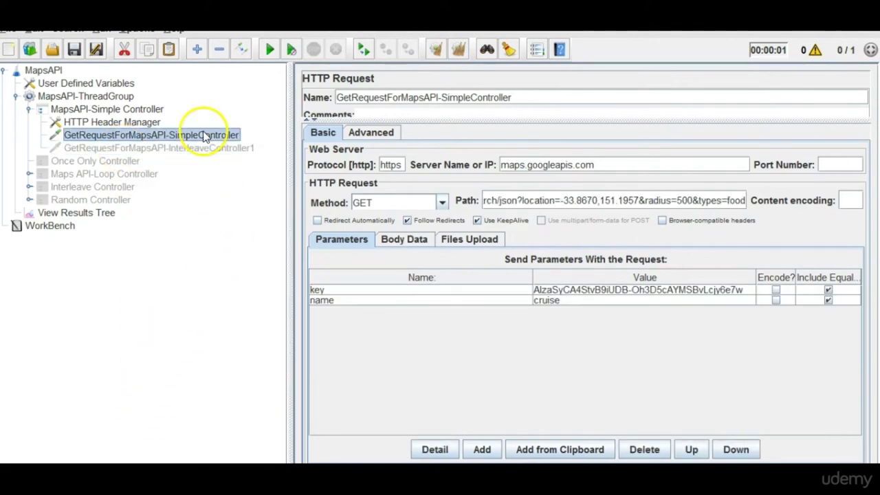
{"action": "triple_click", "coordinate": [639, 200]}
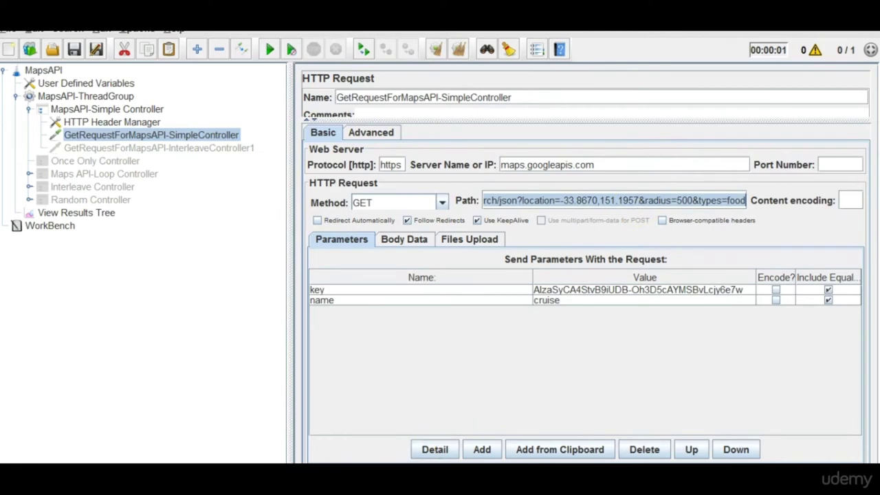
{"action": "key", "text": "alt+Tab"}
Paste the SimpleController path as a new third line in Notepad++.
{"action": "left_click", "coordinate": [481, 118]}
{"action": "key", "text": "Return"}
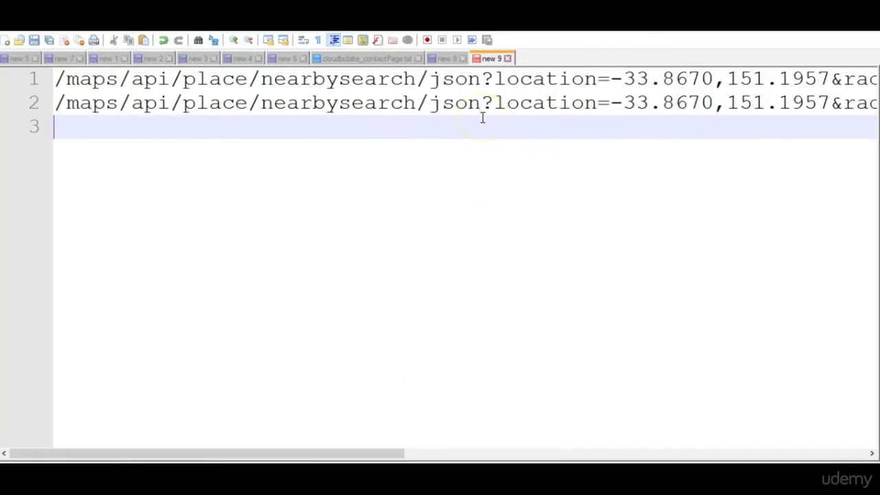
{"action": "type", "text": "/maps/api/place/nearbysearch/json?location=-33.8670,151.1957&radius=500&types=food"}
Compare the third line, ending radius=500&types=food, against the earlier URL variants.
{"action": "left_click_drag", "start_coordinate": [365, 453], "coordinate": [648, 448]}
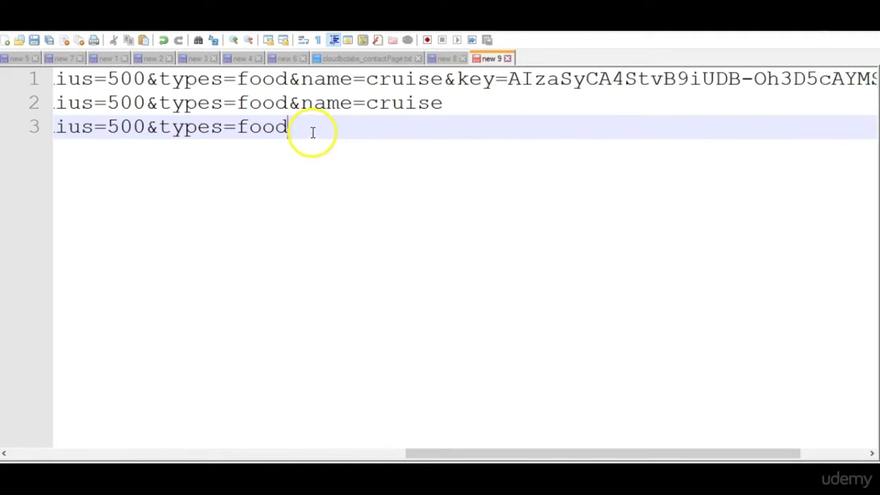
{"action": "left_click_drag", "start_coordinate": [289, 127], "coordinate": [16, 128]}
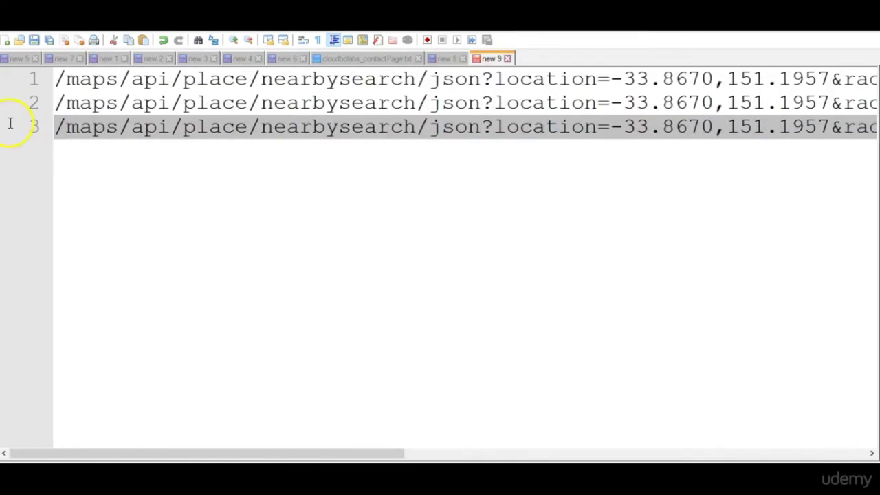
{"action": "key", "text": "alt+Tab"}
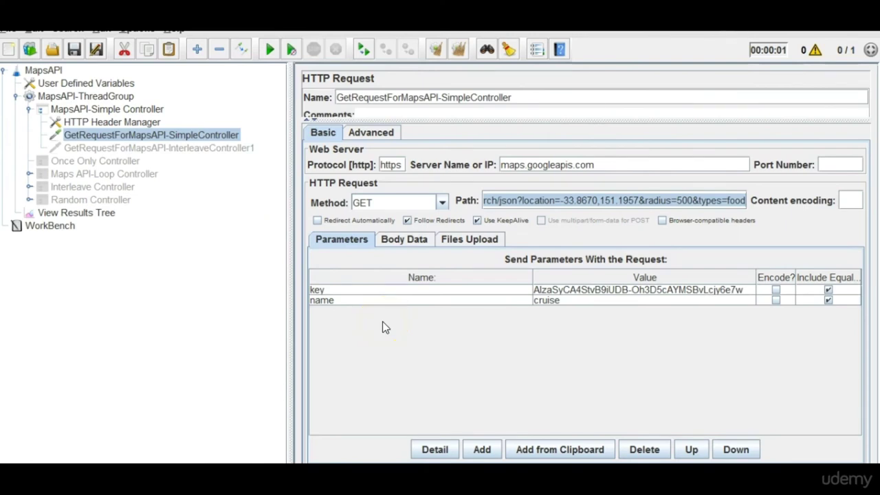
{"action": "key", "text": "alt+Tab"}
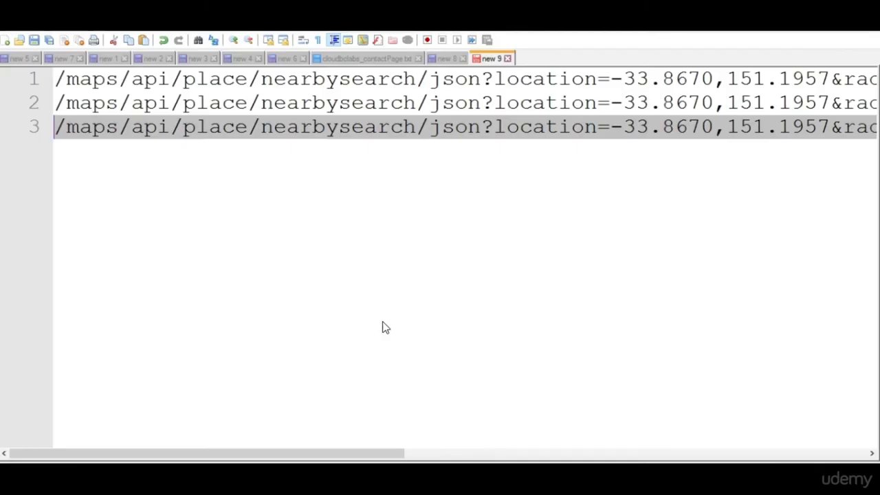
{"action": "left_click_drag", "start_coordinate": [374, 454], "coordinate": [638, 454]}
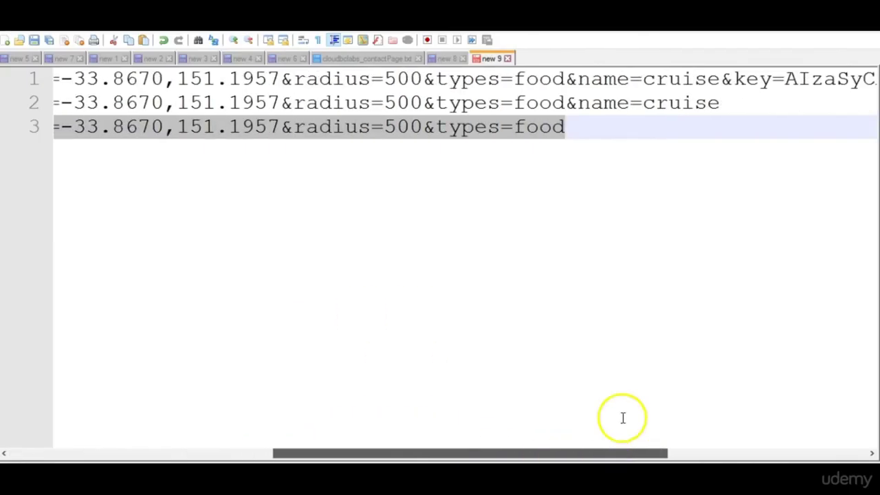
{"action": "left_click", "coordinate": [581, 134]}
{"action": "key", "text": "alt+Tab"}
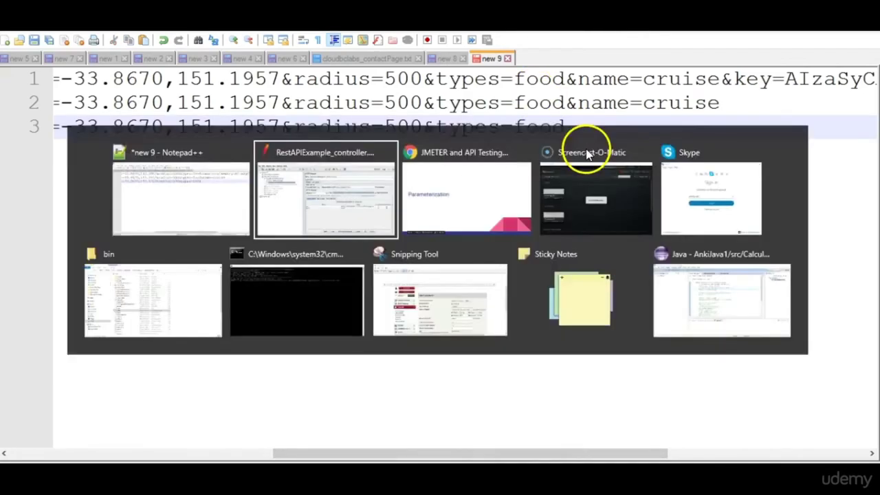
Run the test and confirm the Simple request URL ends types=food&key=…&name=cruise.
{"action": "left_click", "coordinate": [97, 201]}
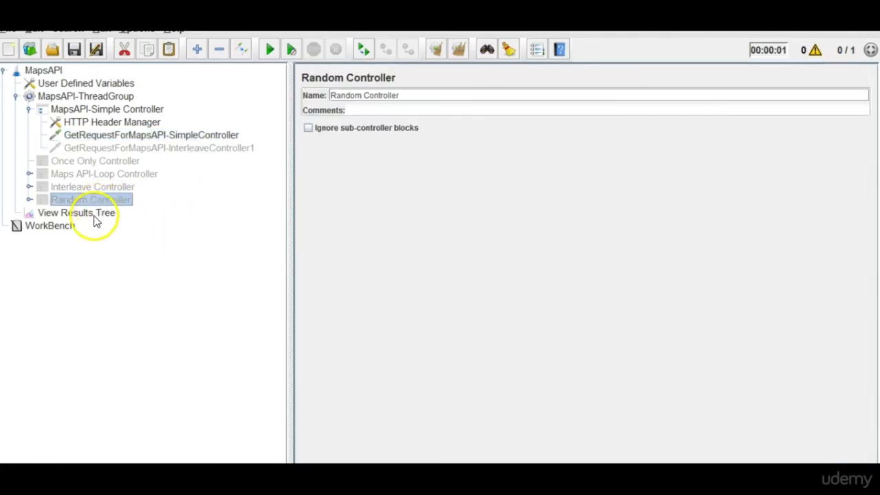
{"action": "left_click", "coordinate": [96, 214]}
{"action": "left_click", "coordinate": [270, 50]}
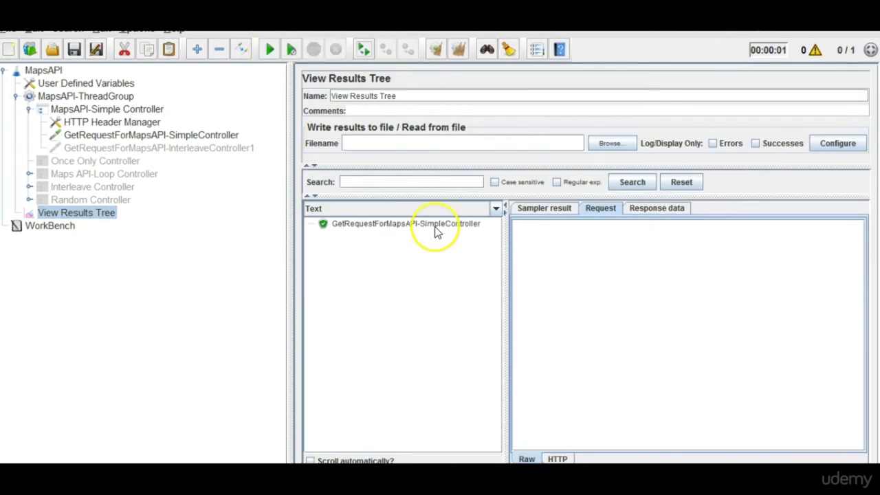
{"action": "left_click", "coordinate": [434, 229]}
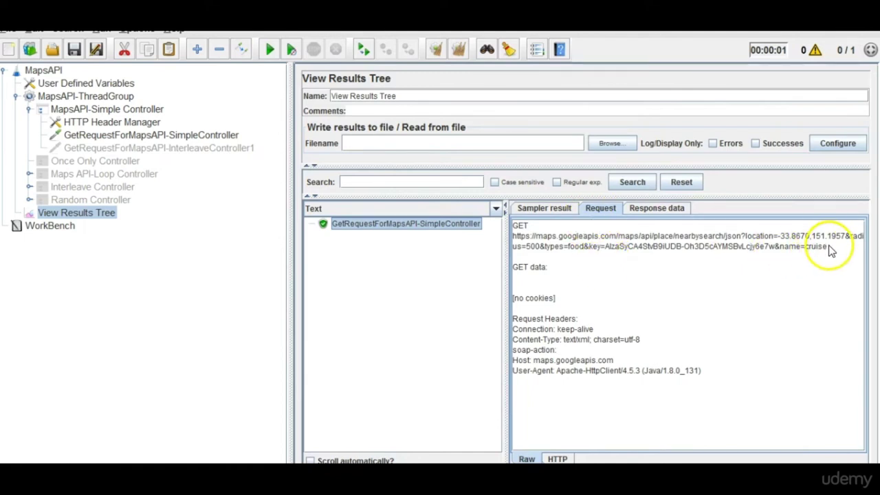
{"action": "left_click_drag", "start_coordinate": [830, 251], "coordinate": [590, 254]}
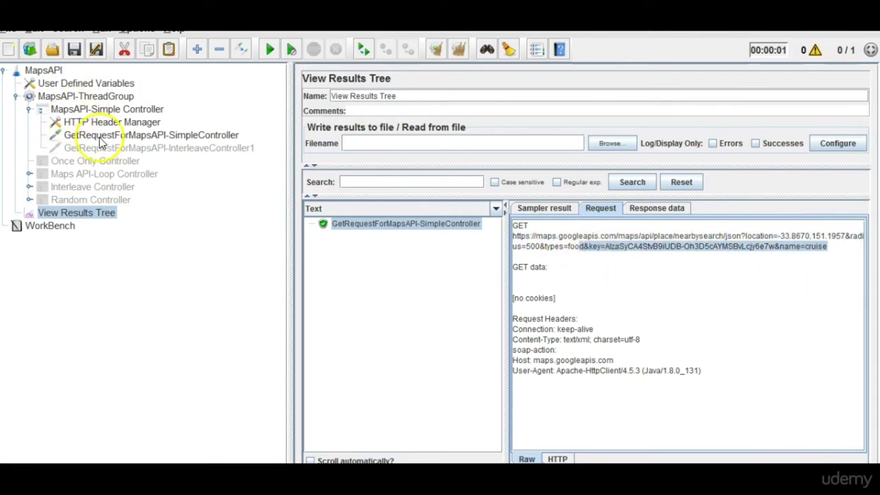
Correct the name value to 'cruise' and move the name parameter above key.
{"action": "left_click", "coordinate": [97, 138]}
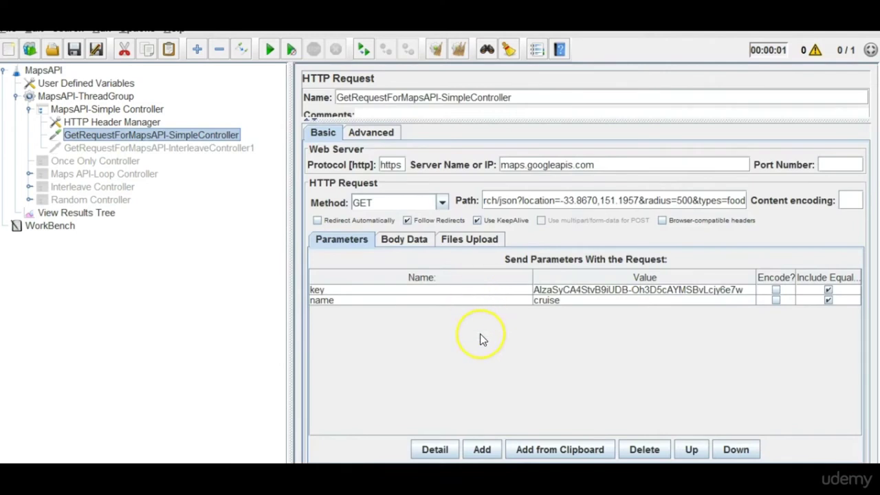
{"action": "type", "text": "se"}
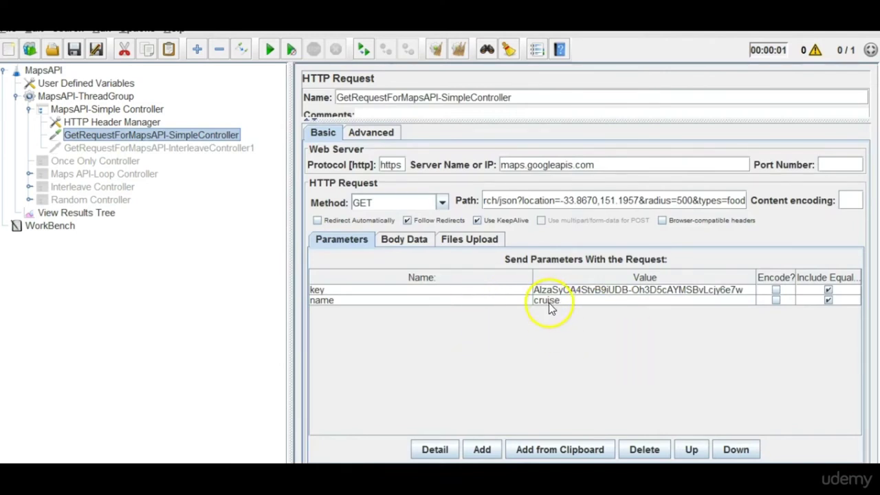
{"action": "left_click", "coordinate": [549, 306]}
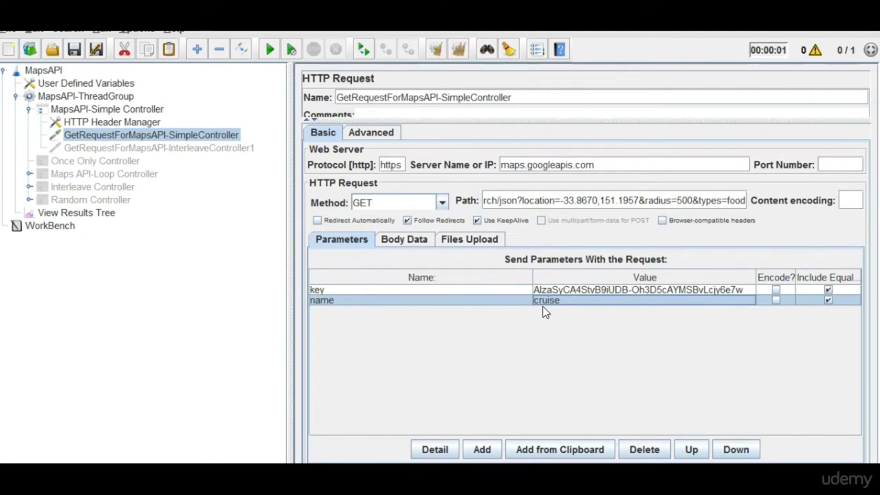
{"action": "left_click", "coordinate": [473, 298]}
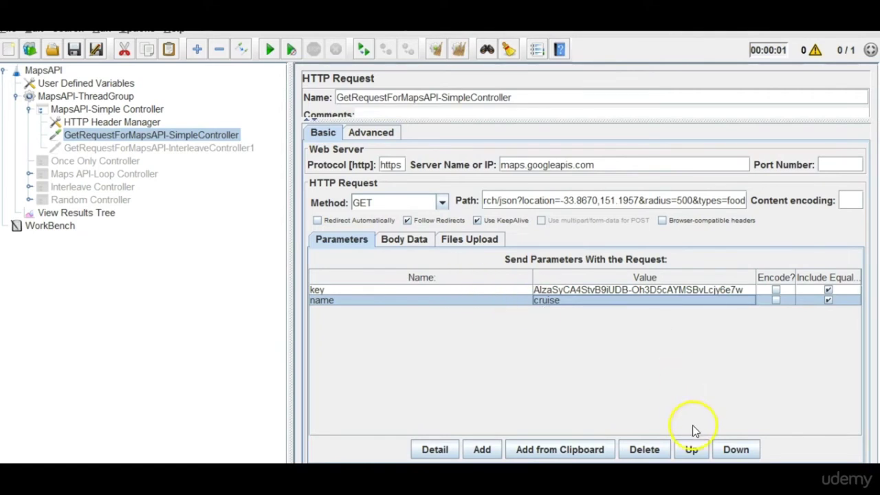
{"action": "left_click", "coordinate": [691, 449]}
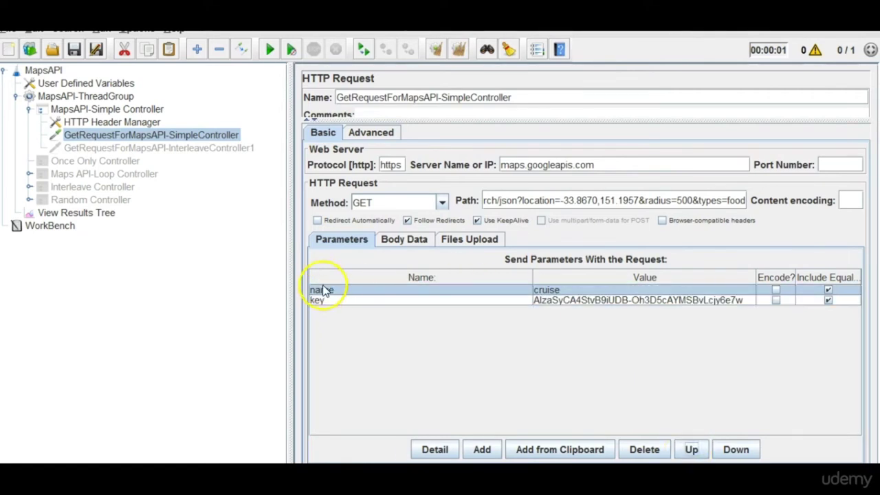
Rerun the test and compare the new URL, with name=cruise first, against the previous run.
{"action": "left_click", "coordinate": [110, 216]}
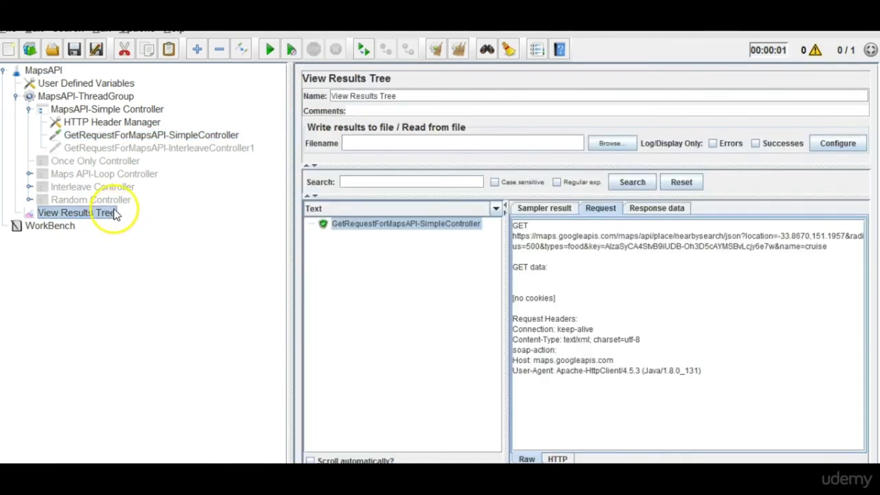
{"action": "left_click", "coordinate": [269, 49]}
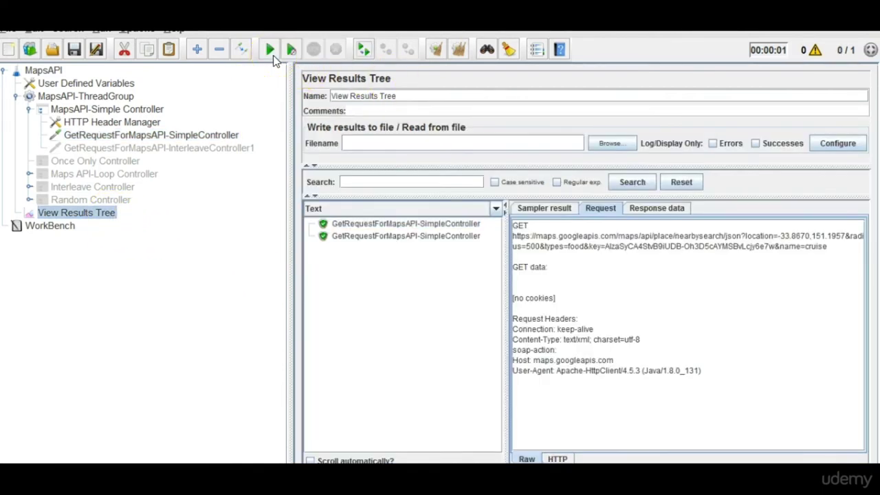
{"action": "left_click", "coordinate": [404, 237]}
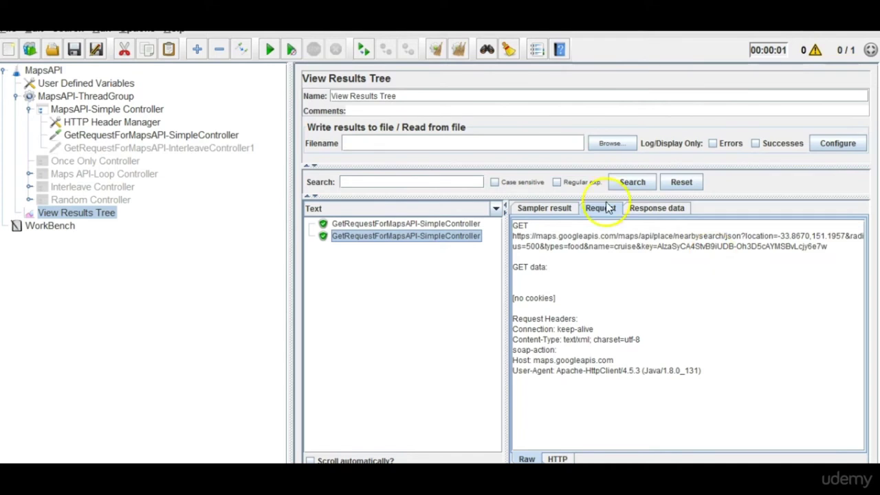
{"action": "left_click", "coordinate": [205, 137]}
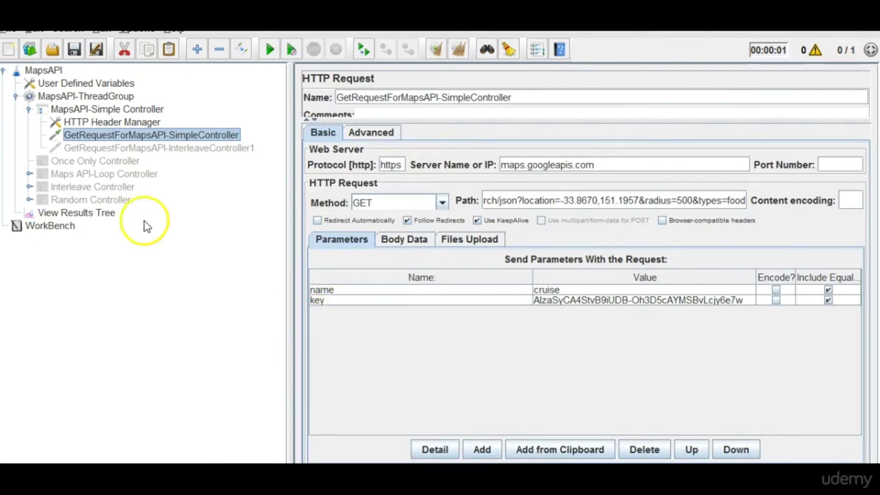
{"action": "left_click", "coordinate": [102, 213]}
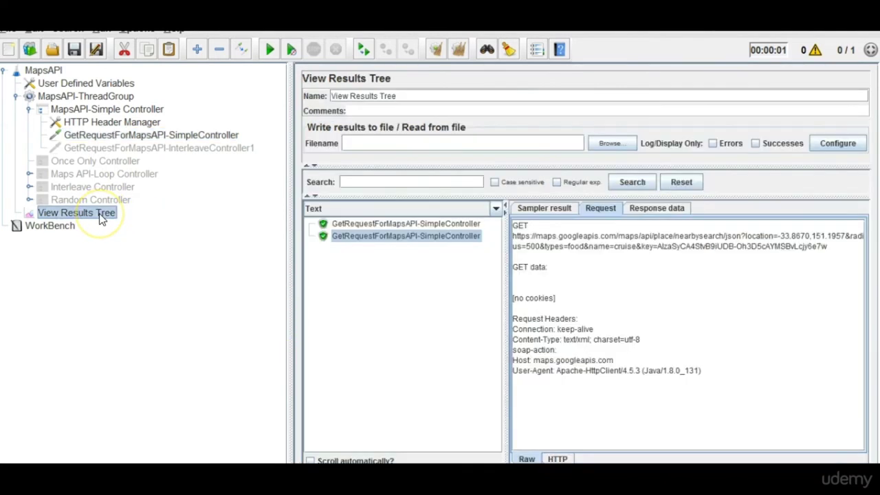
{"action": "left_click", "coordinate": [416, 223]}
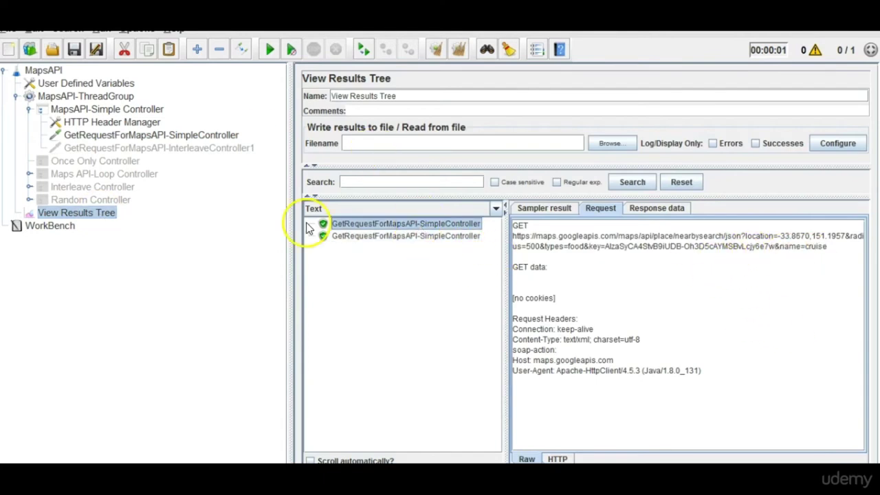
Enable the GetRequestForMapsAPI-InterleaveController1 request.
{"action": "left_click", "coordinate": [339, 240]}
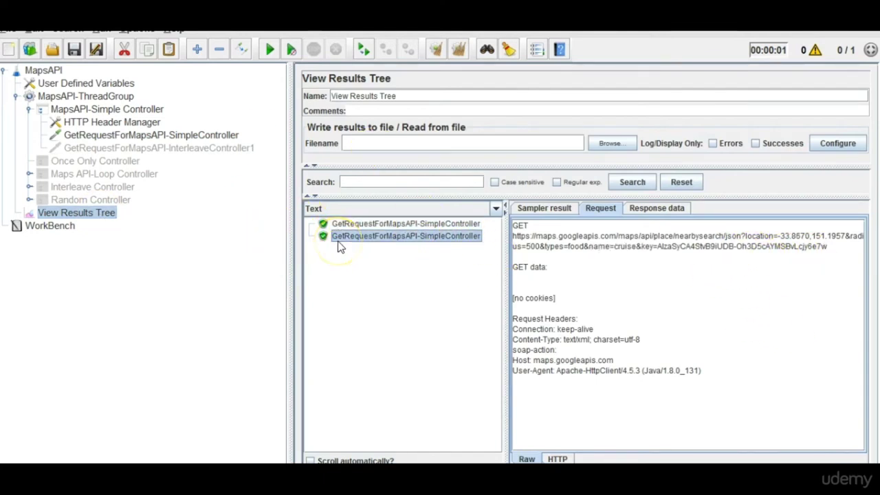
{"action": "left_click", "coordinate": [170, 150]}
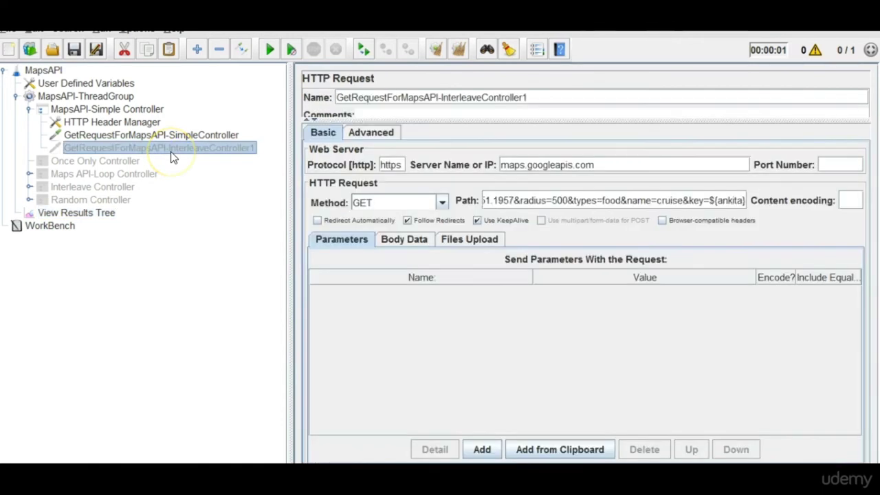
{"action": "right_click", "coordinate": [171, 152]}
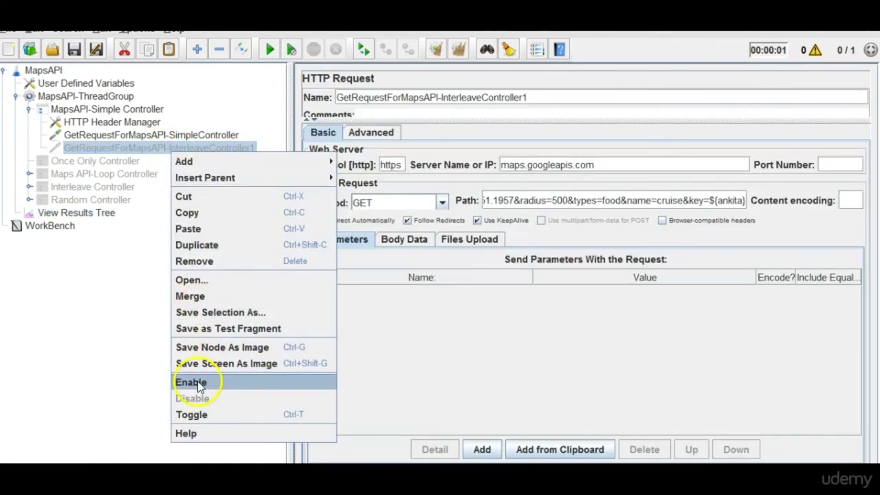
{"action": "left_click", "coordinate": [197, 381]}
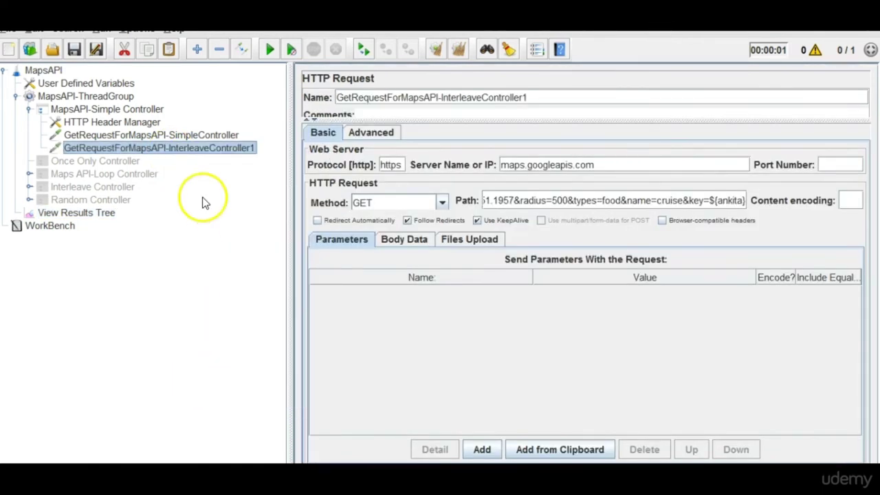
Check that the request path's ${ankita} matches the ankita variable in User Defined Variables.
{"action": "left_click", "coordinate": [72, 86]}
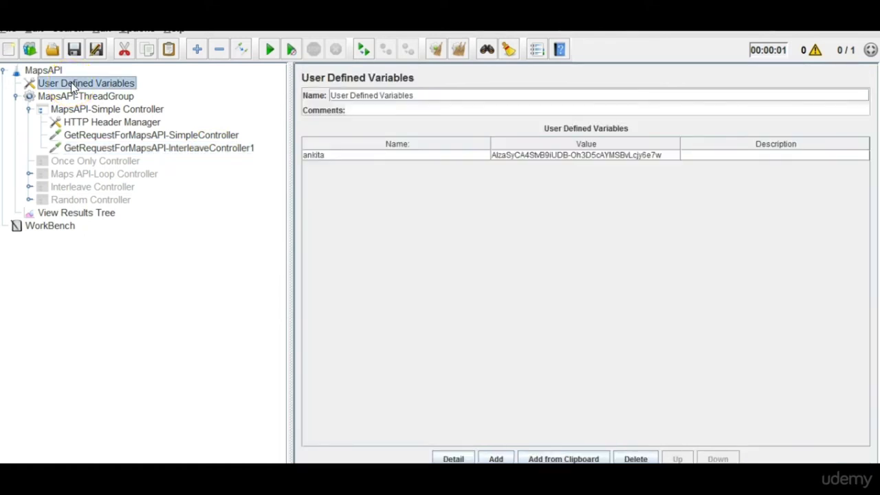
{"action": "double_click", "coordinate": [354, 156]}
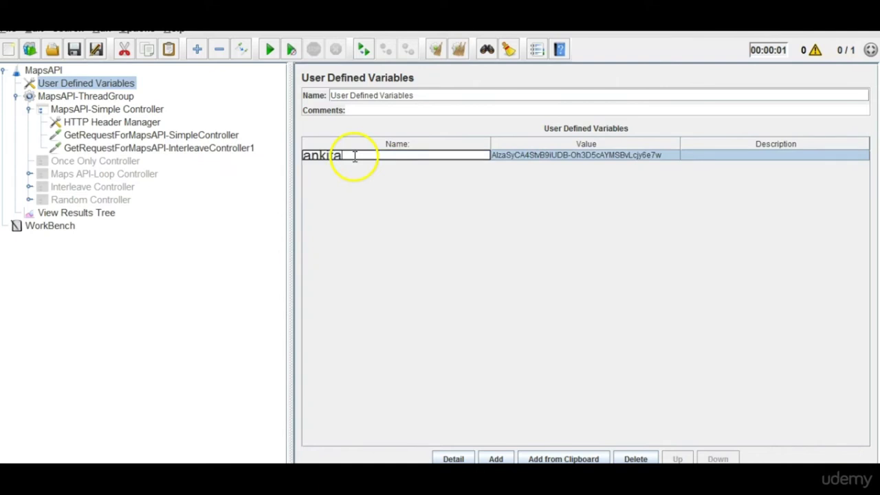
{"action": "left_click", "coordinate": [613, 155]}
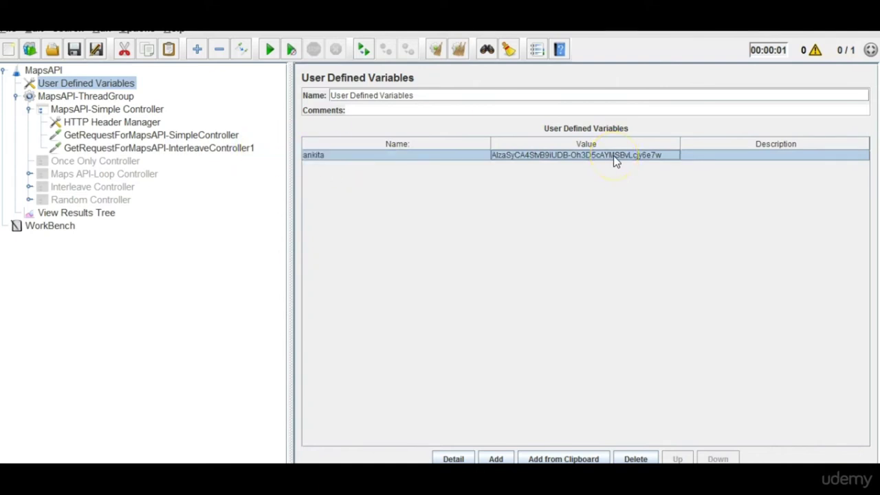
{"action": "left_click", "coordinate": [238, 150]}
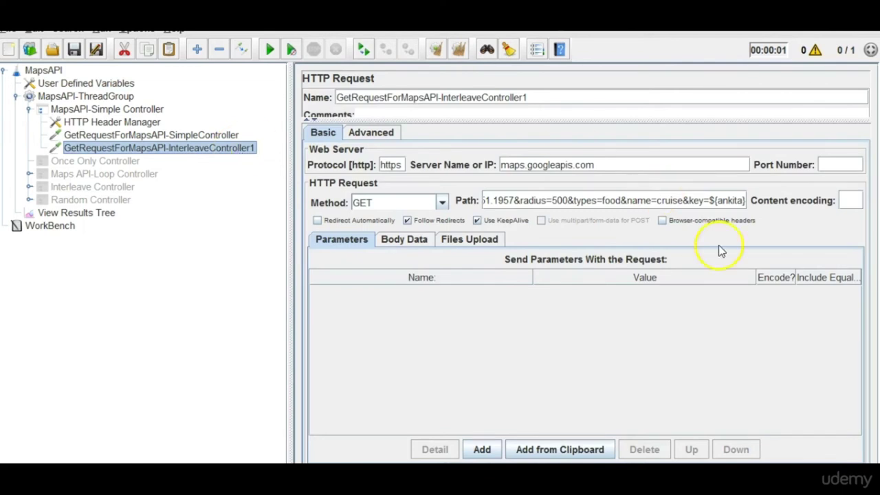
{"action": "double_click", "coordinate": [728, 201]}
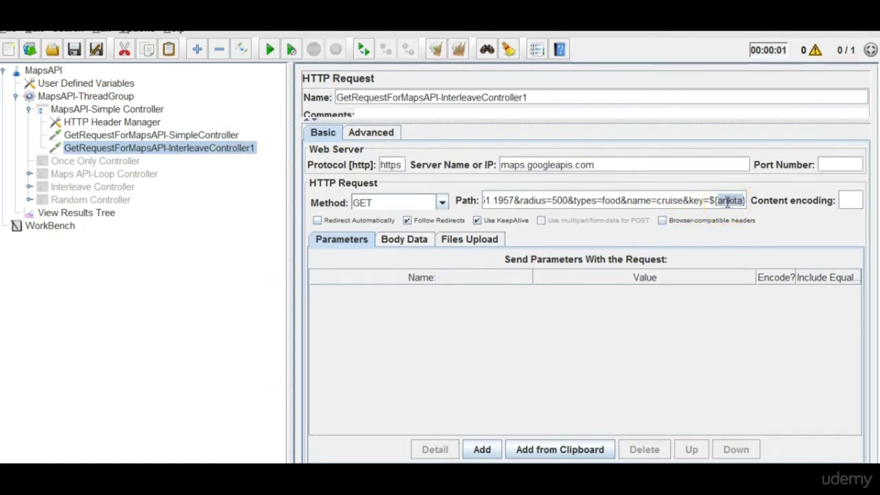
{"action": "left_click", "coordinate": [110, 84]}
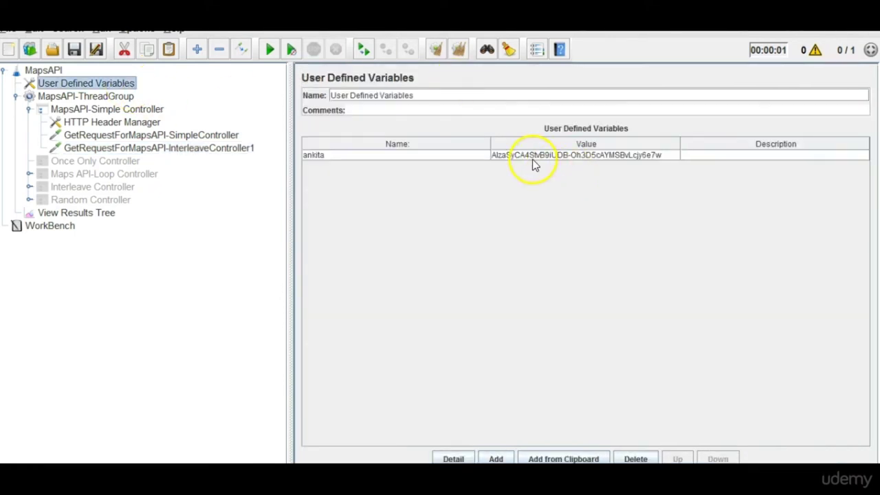
{"action": "double_click", "coordinate": [498, 156]}
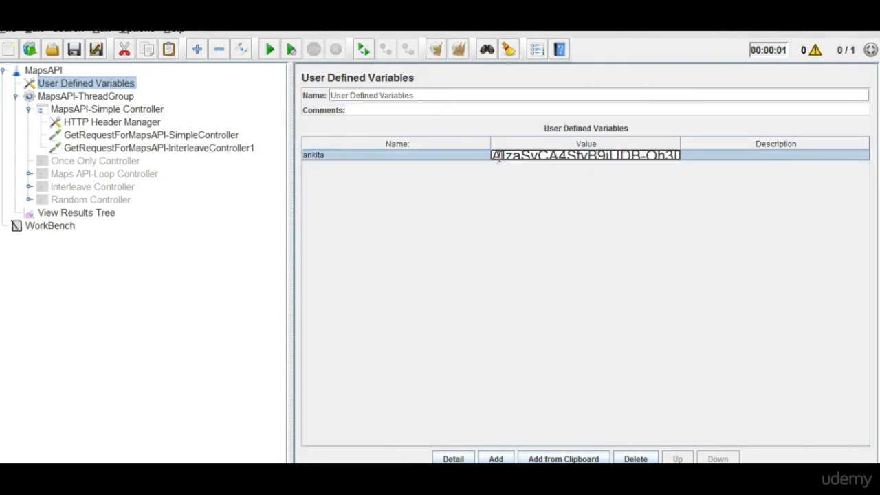
{"action": "left_click", "coordinate": [135, 162]}
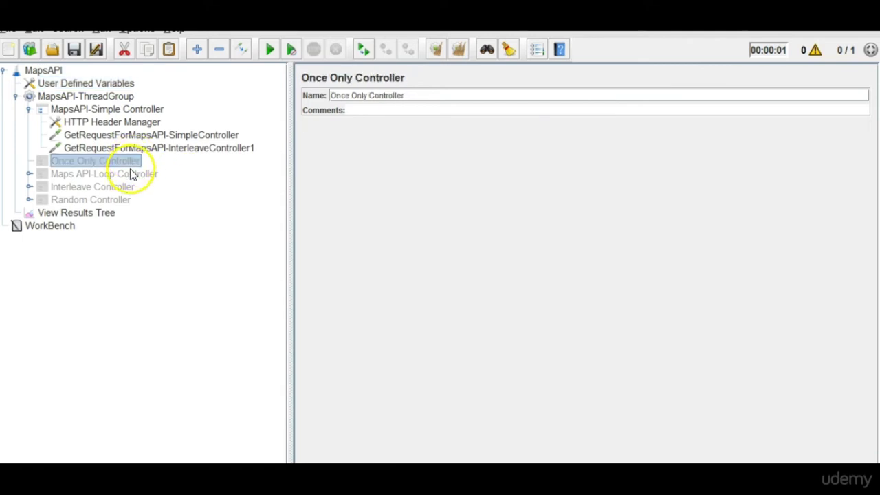
Replace the hard-coded API key in RandomController1's path with ${ankita}.
{"action": "left_click", "coordinate": [131, 172]}
{"action": "left_click", "coordinate": [122, 187]}
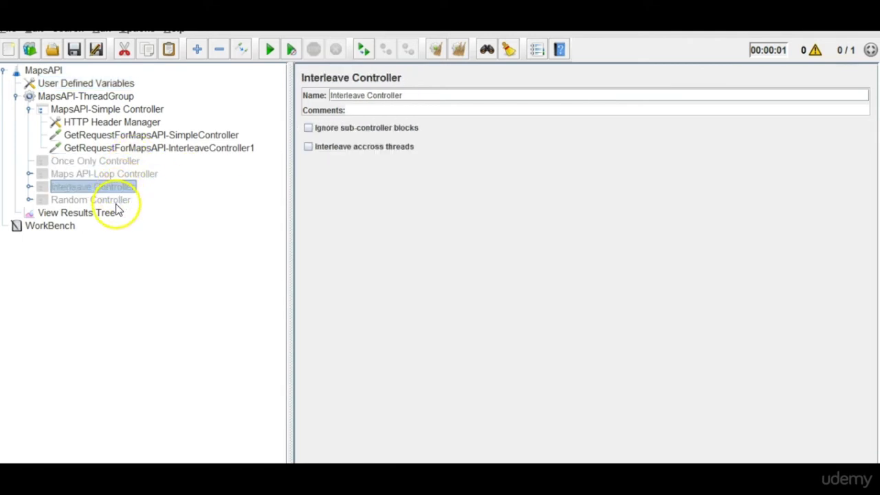
{"action": "left_click", "coordinate": [121, 202]}
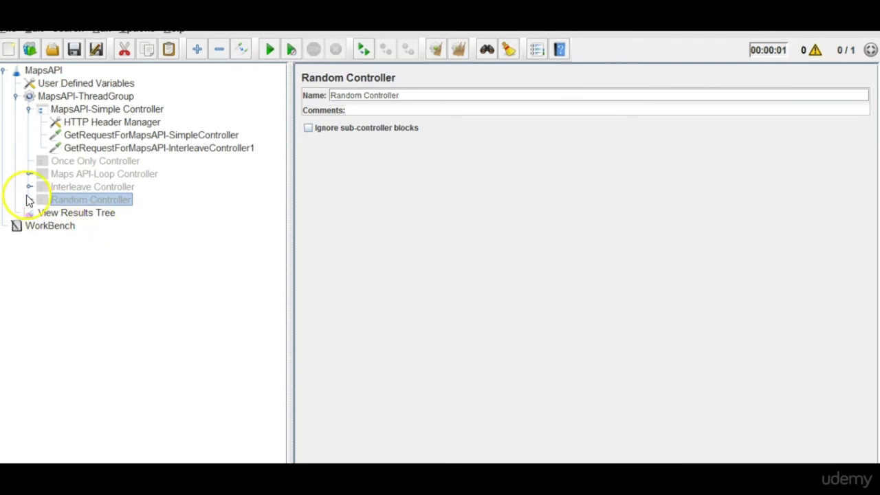
{"action": "left_click", "coordinate": [29, 200]}
{"action": "left_click", "coordinate": [123, 214]}
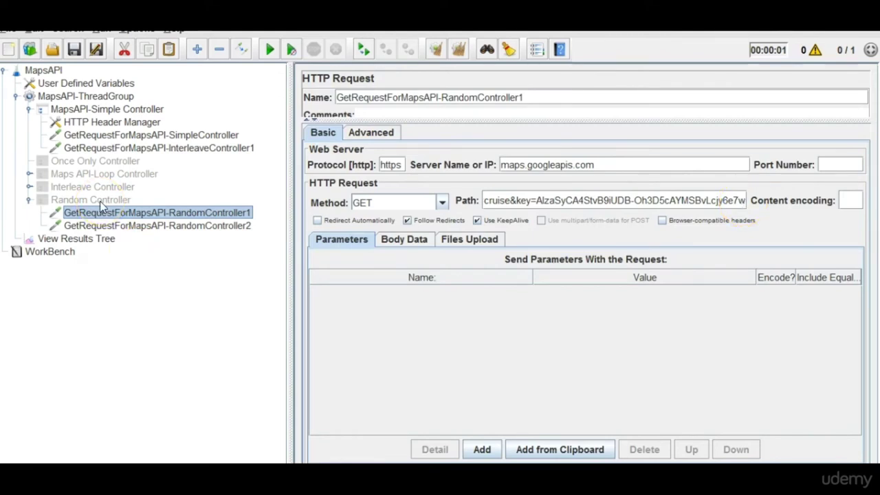
{"action": "left_click_drag", "start_coordinate": [536, 200], "coordinate": [710, 216]}
{"action": "key", "text": "BackSpace"}
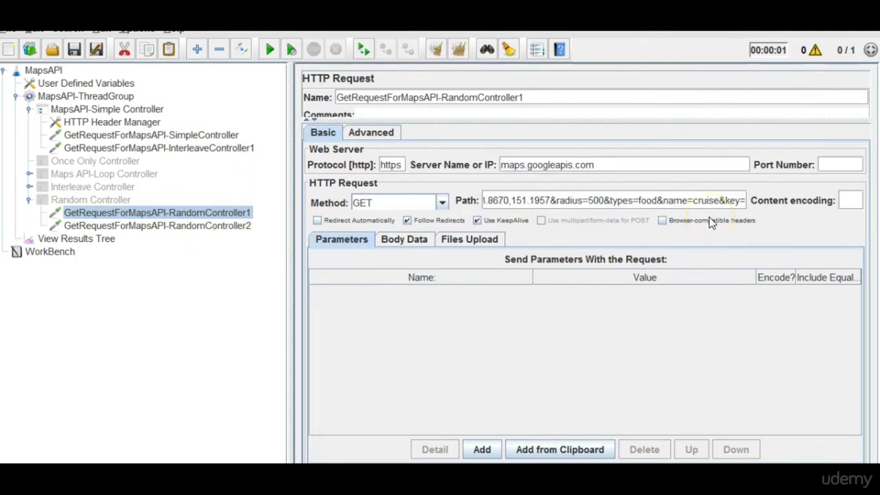
{"action": "type", "text": "${}"}
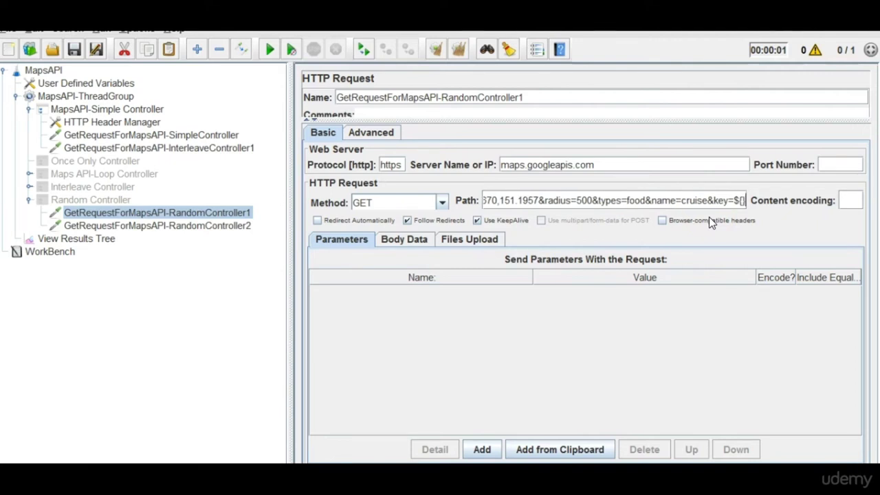
{"action": "key", "text": "Left"}
{"action": "type", "text": "ankita"}
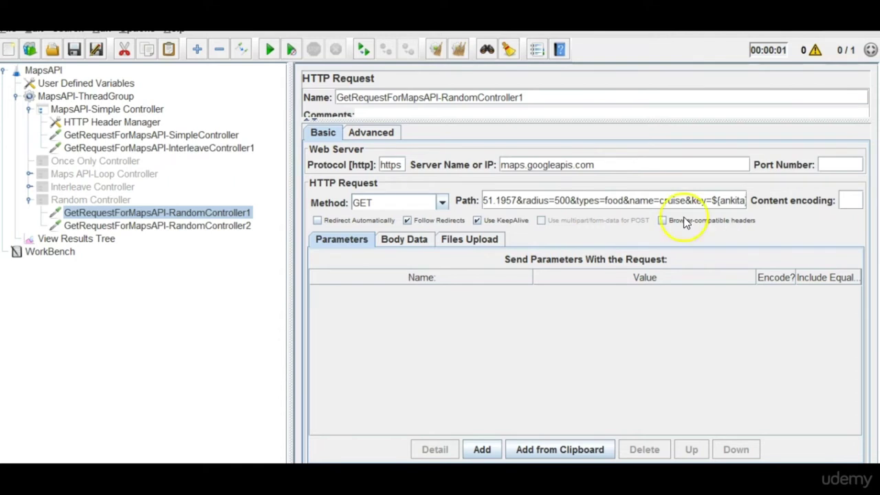
Enable the Random Controller and its requests.
{"action": "left_click", "coordinate": [88, 201]}
{"action": "right_click", "coordinate": [88, 201]}
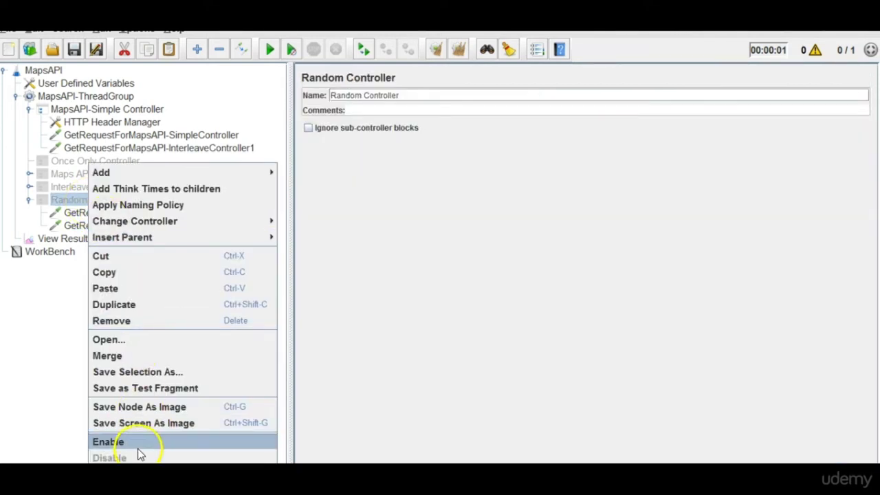
{"action": "left_click", "coordinate": [138, 448]}
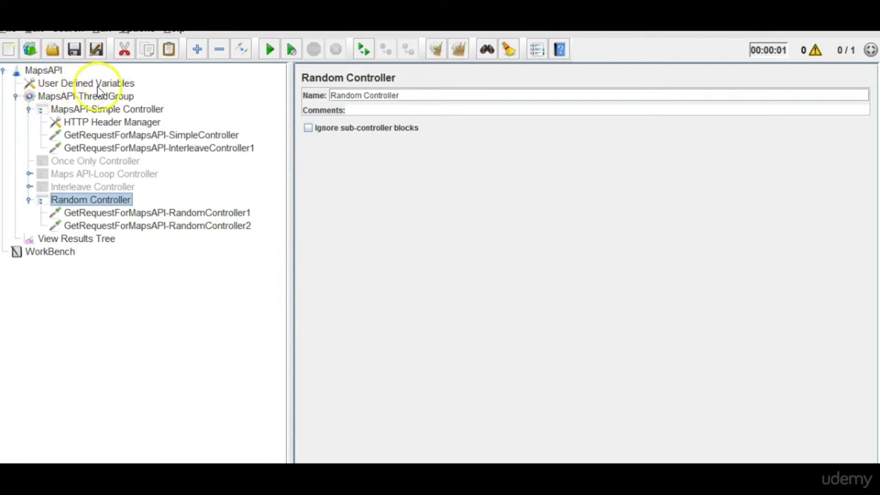
Review the ankita variable and the first Random Controller request's settings.
{"action": "left_click", "coordinate": [15, 97]}
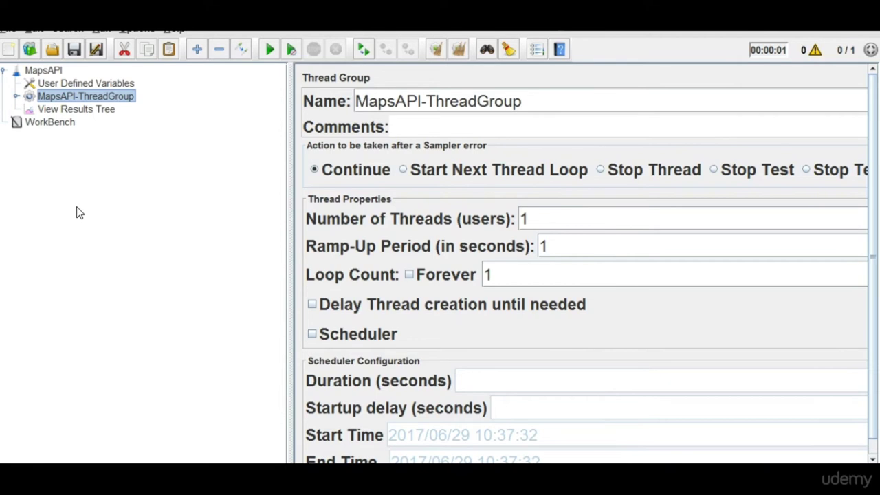
{"action": "left_click", "coordinate": [67, 85]}
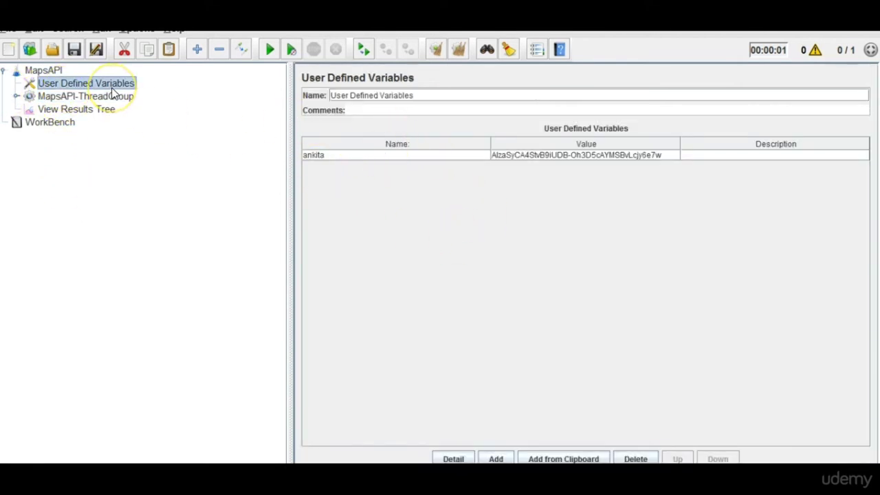
{"action": "left_click", "coordinate": [17, 97]}
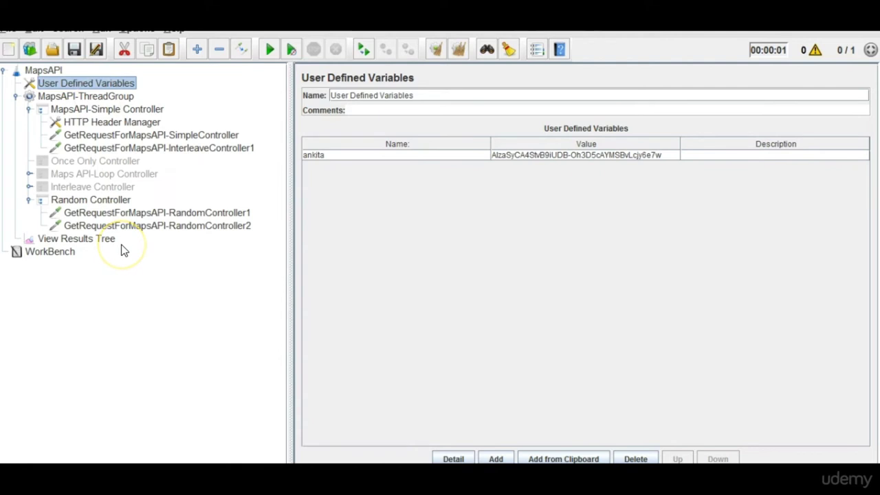
{"action": "left_click", "coordinate": [143, 212]}
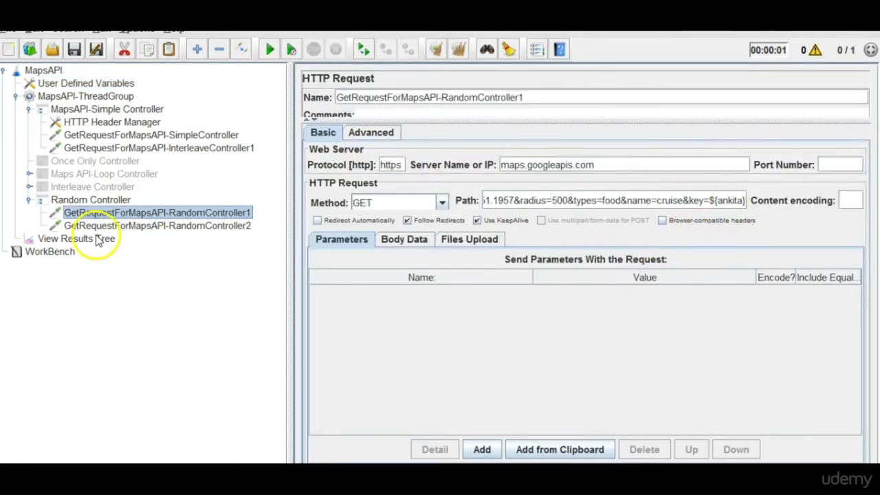
{"action": "double_click", "coordinate": [93, 201]}
{"action": "double_click", "coordinate": [93, 200]}
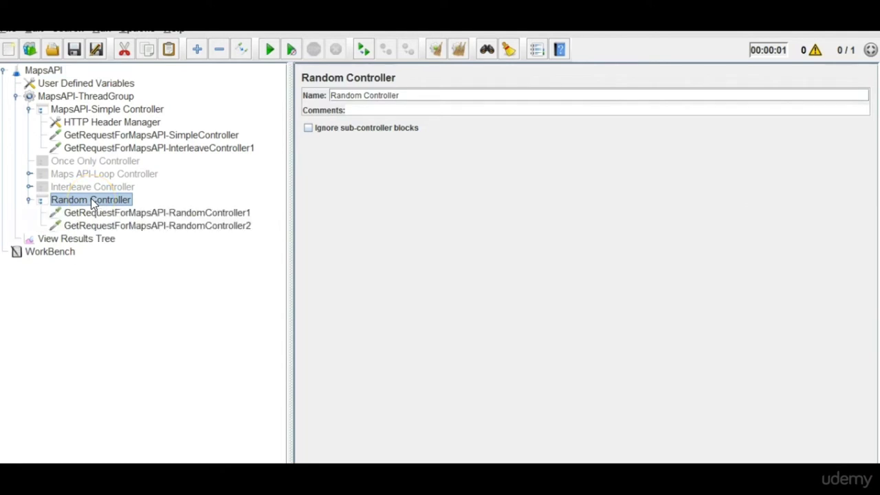
{"action": "left_click", "coordinate": [106, 213]}
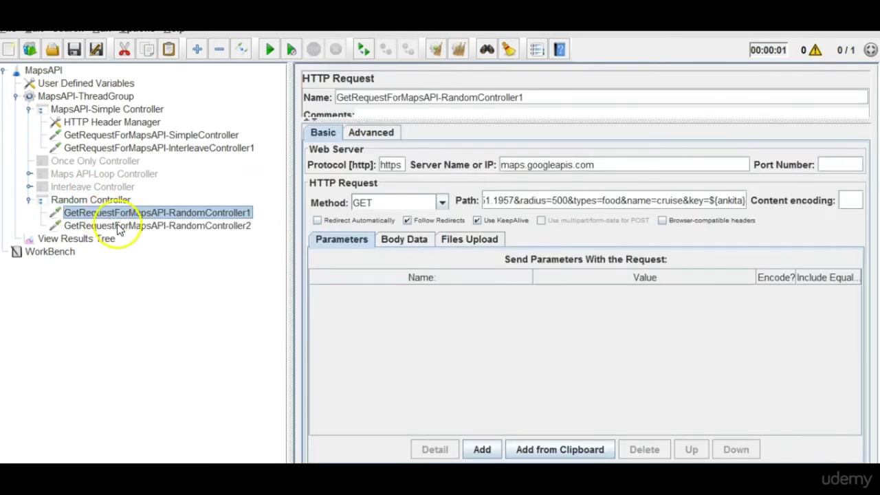
Disable GetRequestForMapsAPI-RandomController2 and switch to View Results Tree.
{"action": "left_click", "coordinate": [121, 229]}
{"action": "right_click", "coordinate": [120, 228]}
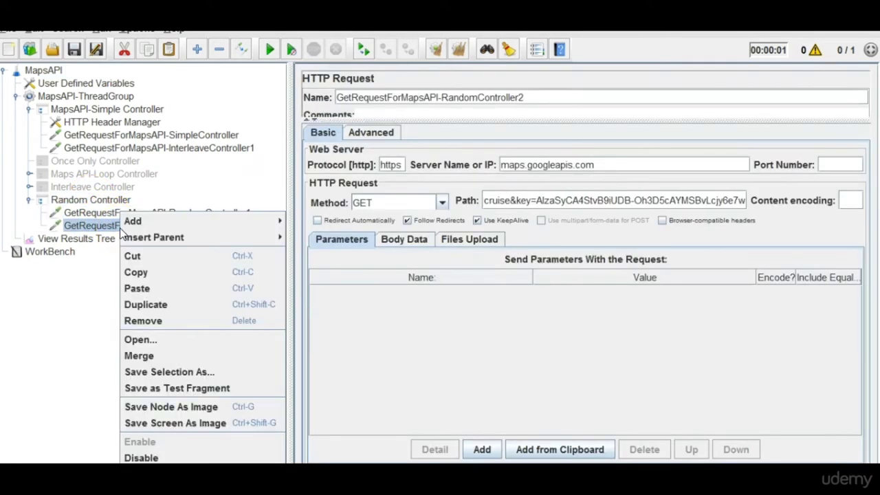
{"action": "left_click", "coordinate": [146, 457]}
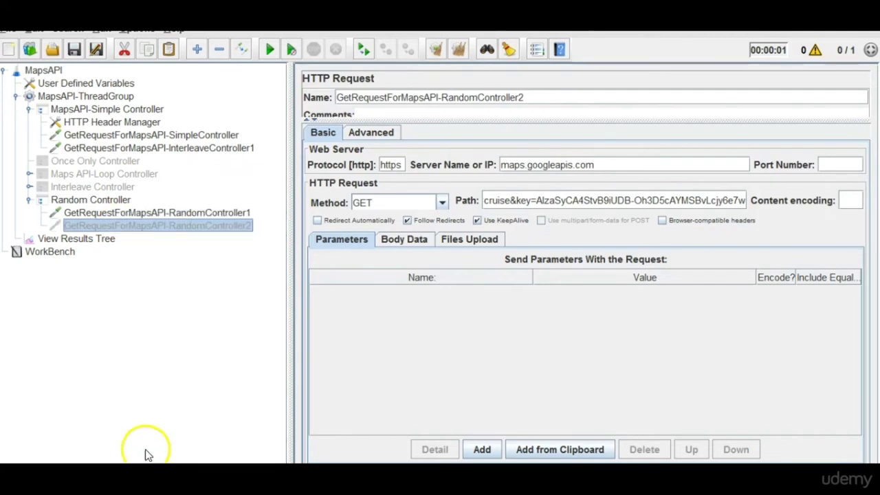
{"action": "left_click", "coordinate": [180, 215]}
{"action": "left_click", "coordinate": [96, 240]}
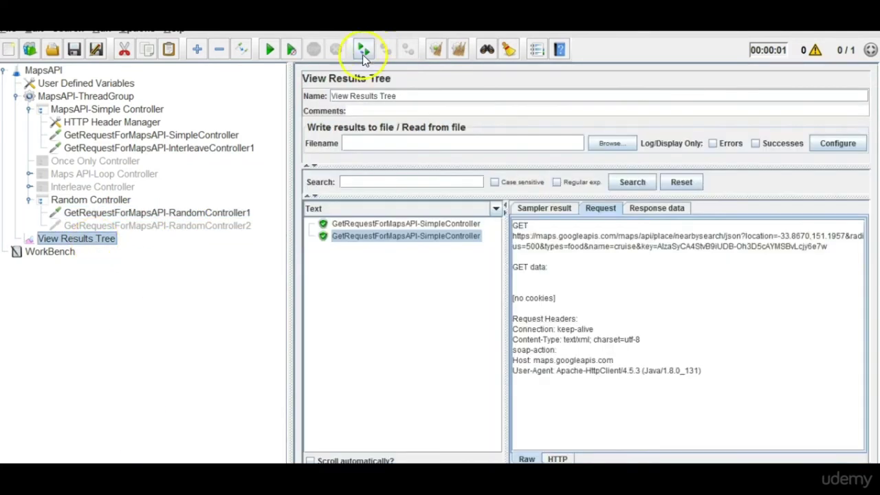
Clear old results, disable the Simple Controller request, and run the test plan.
{"action": "left_click", "coordinate": [456, 57]}
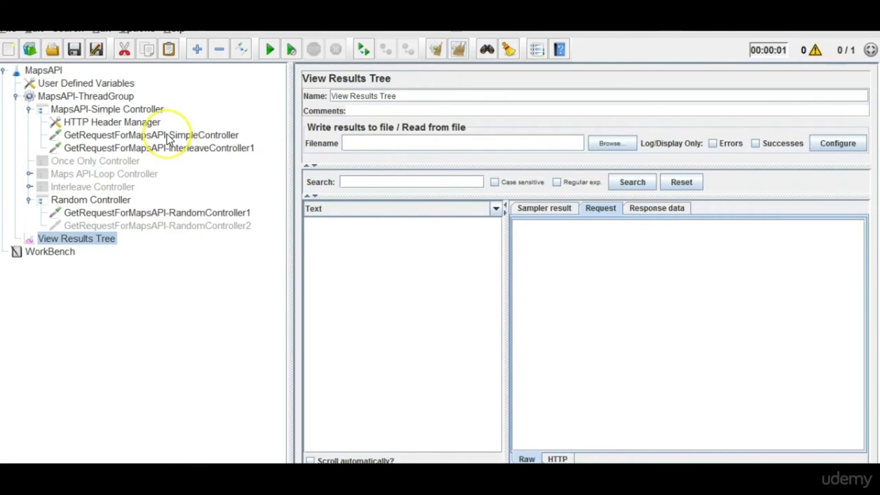
{"action": "right_click", "coordinate": [167, 136]}
{"action": "left_click", "coordinate": [187, 381]}
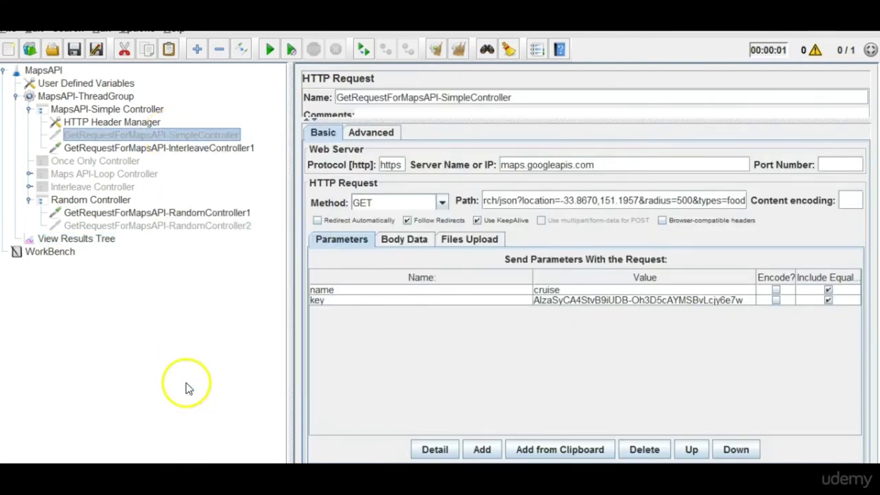
{"action": "left_click", "coordinate": [270, 51]}
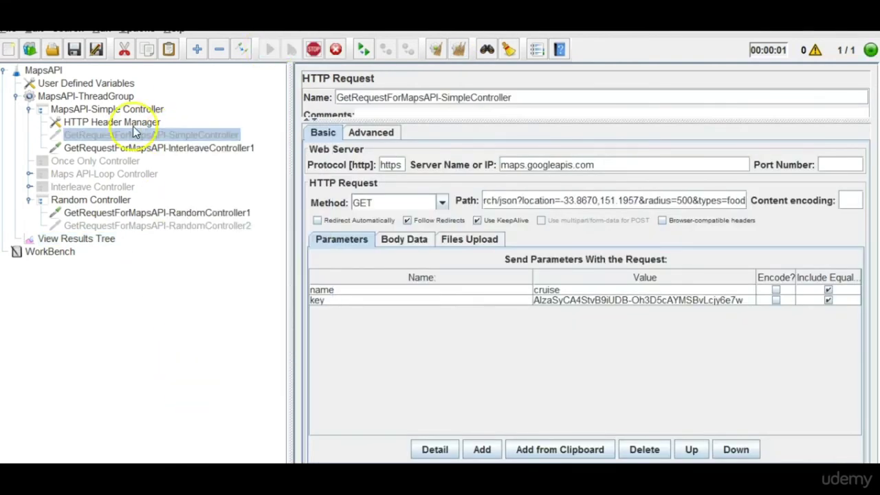
Inspect the sent requests in View Results Tree against the request settings and ankita variable.
{"action": "left_click", "coordinate": [77, 244]}
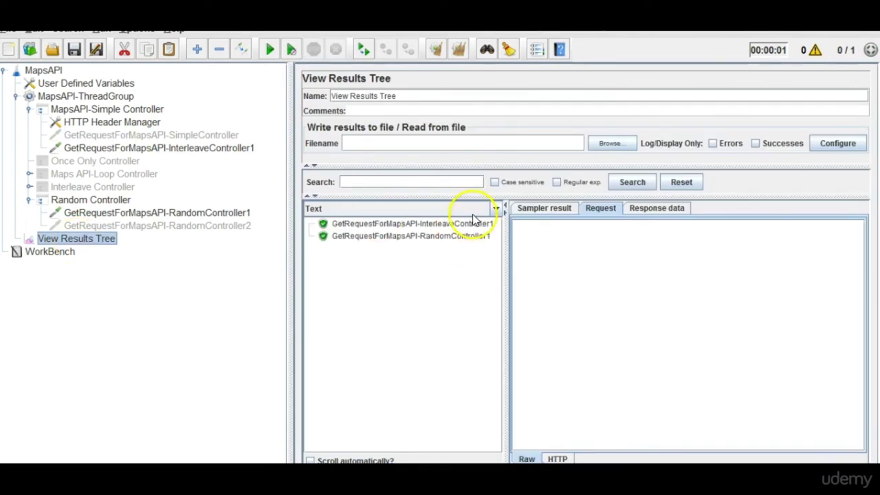
{"action": "left_click", "coordinate": [472, 237]}
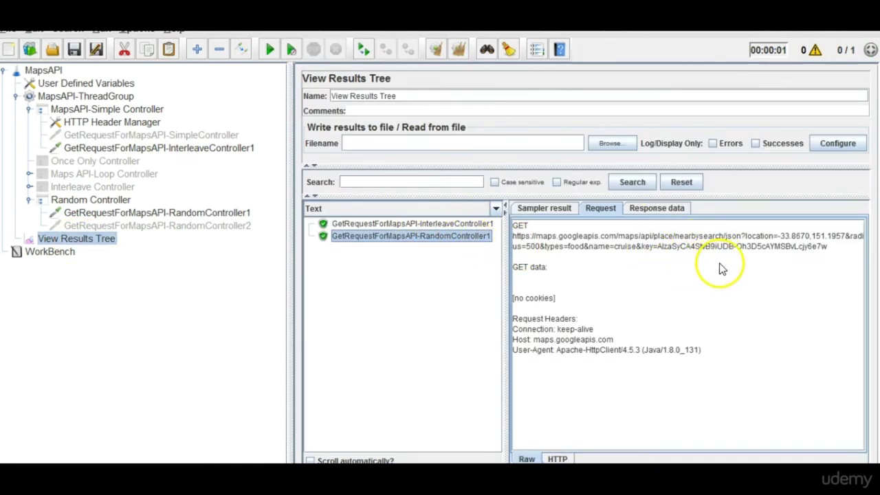
{"action": "left_click", "coordinate": [177, 148]}
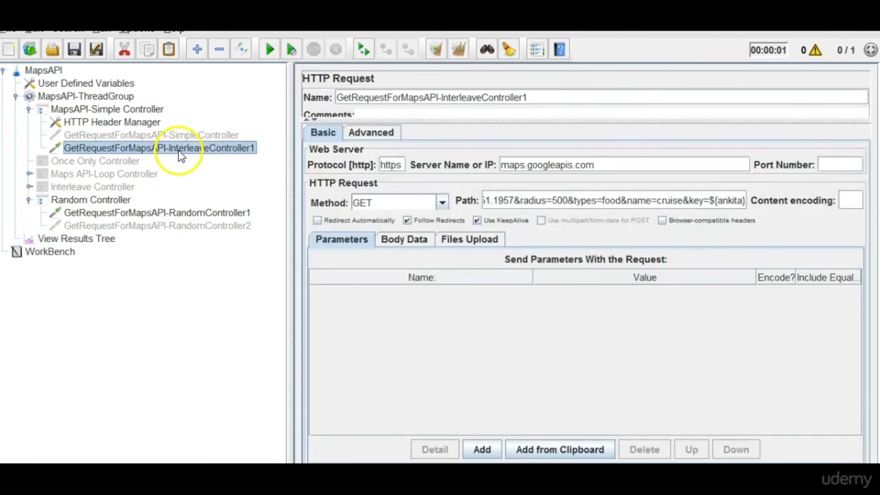
{"action": "left_click", "coordinate": [188, 213]}
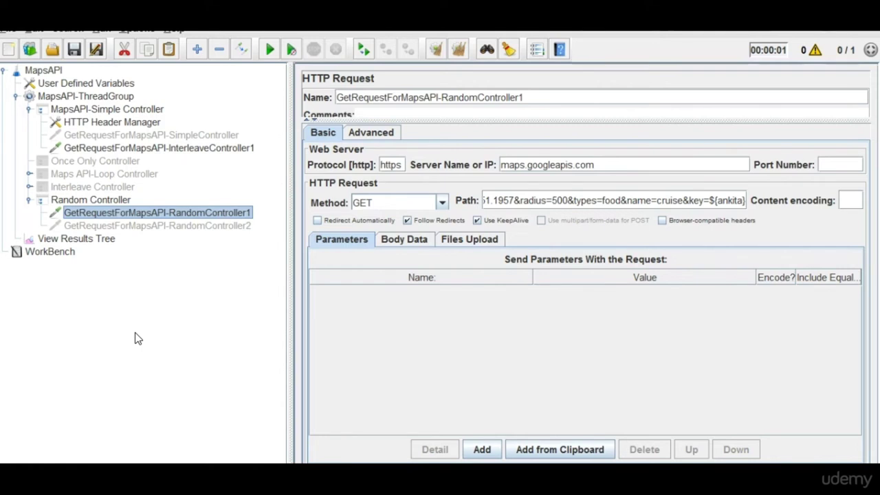
{"action": "left_click", "coordinate": [116, 126]}
{"action": "left_click", "coordinate": [119, 137]}
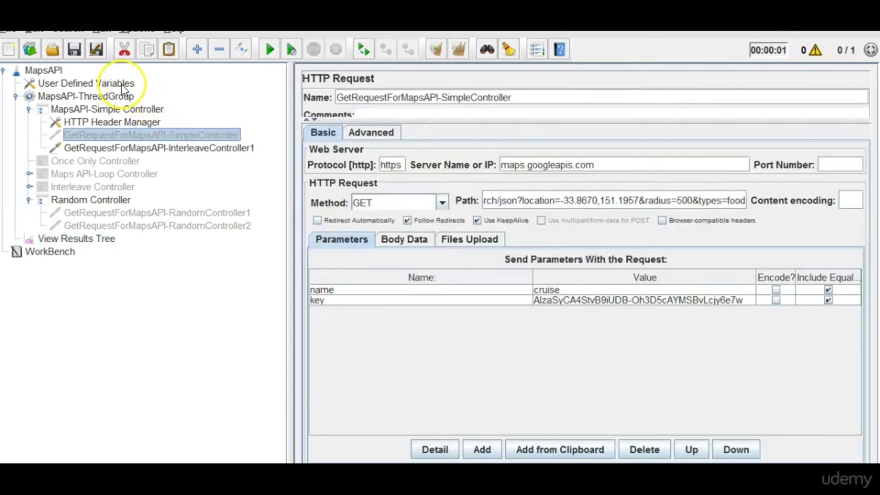
{"action": "left_click", "coordinate": [123, 85]}
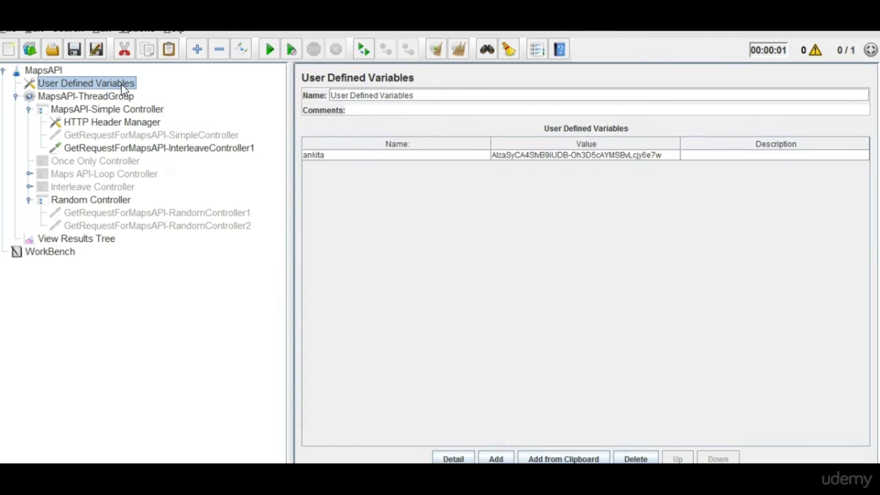
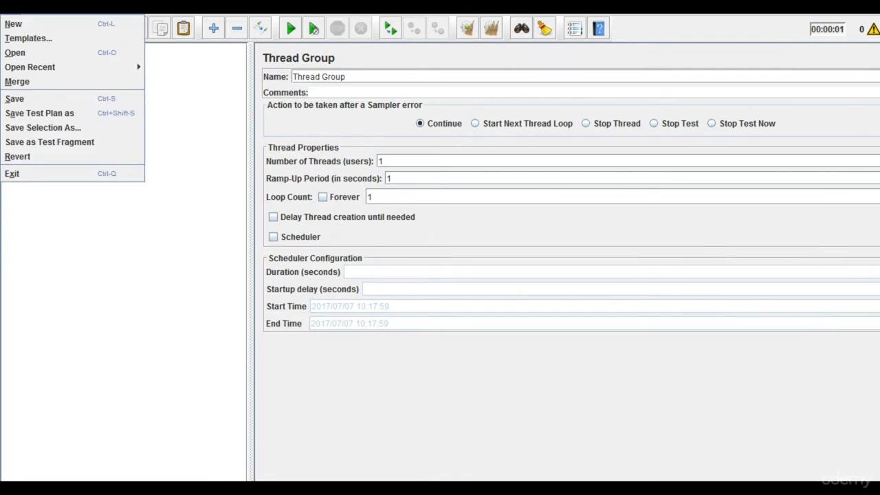
Start a new test plan, discarding the old one, and add a Thread Group under Test Plan.
{"action": "left_click", "coordinate": [20, 26]}
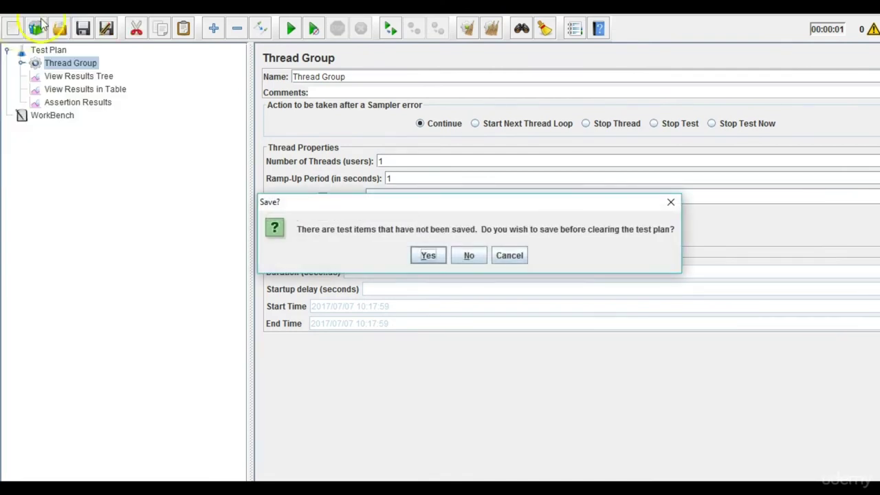
{"action": "left_click", "coordinate": [422, 258]}
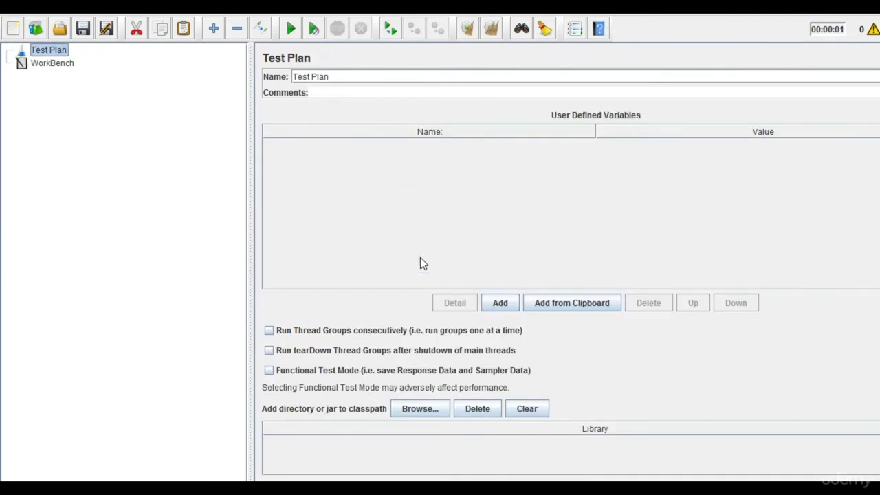
{"action": "right_click", "coordinate": [63, 52]}
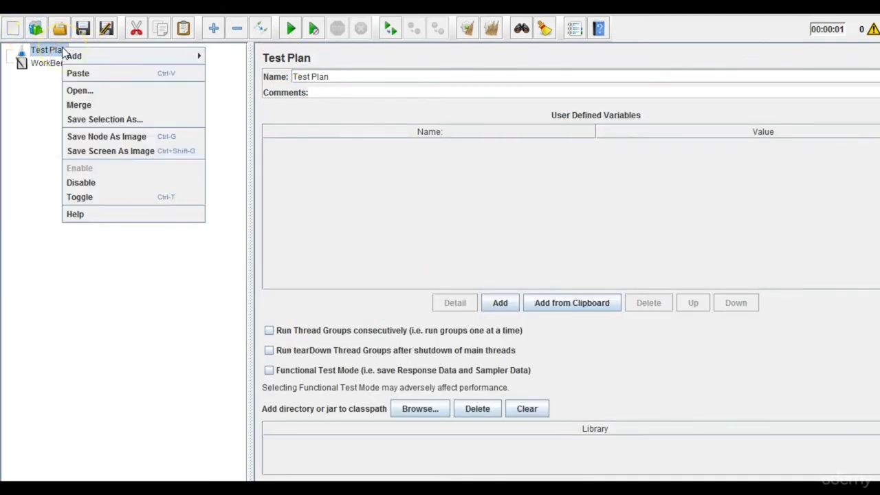
{"action": "mouse_move", "coordinate": [102, 55]}
{"action": "mouse_move", "coordinate": [262, 56]}
{"action": "left_click", "coordinate": [332, 57]}
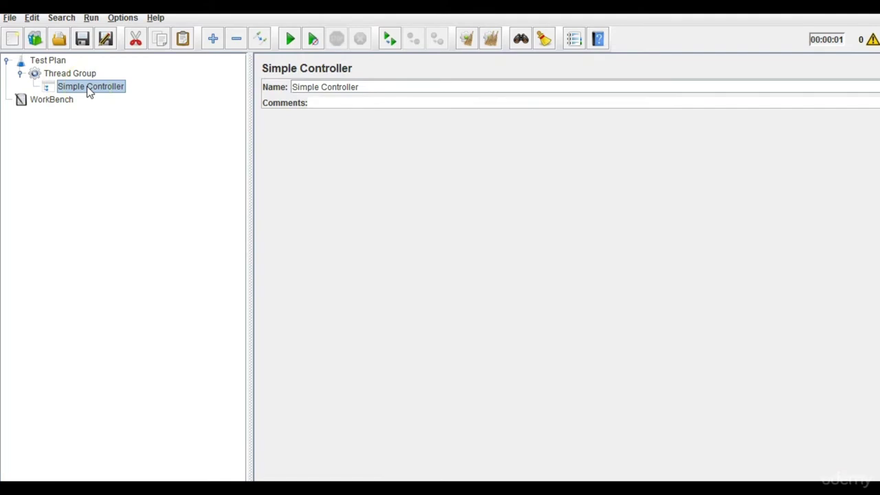
Add an HTTP Request sampler under the Simple Controller and select it.
{"action": "right_click", "coordinate": [87, 86]}
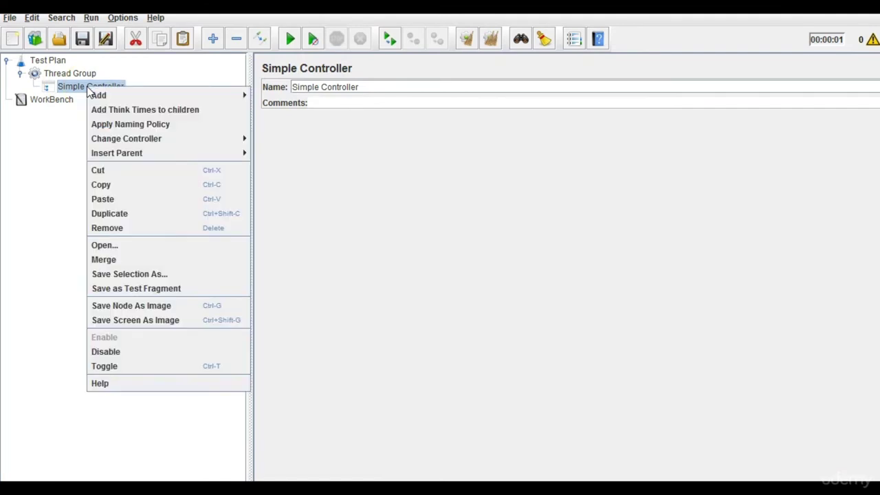
{"action": "mouse_move", "coordinate": [142, 94]}
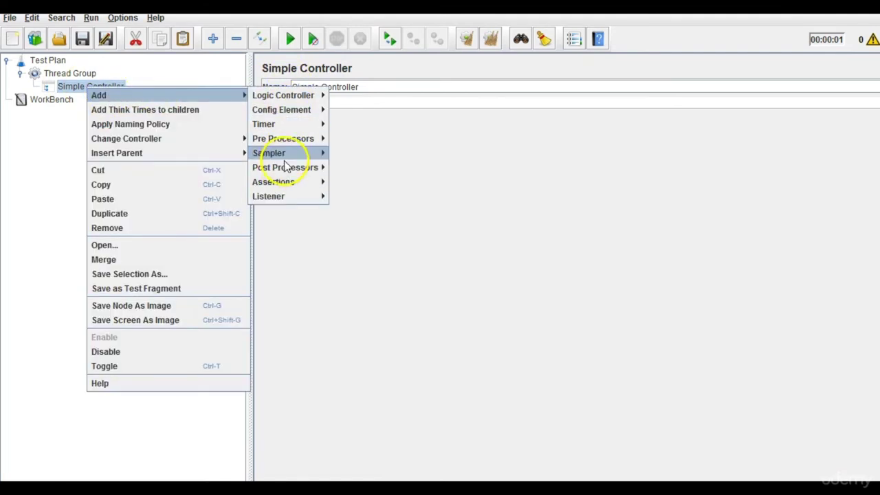
{"action": "mouse_move", "coordinate": [295, 154]}
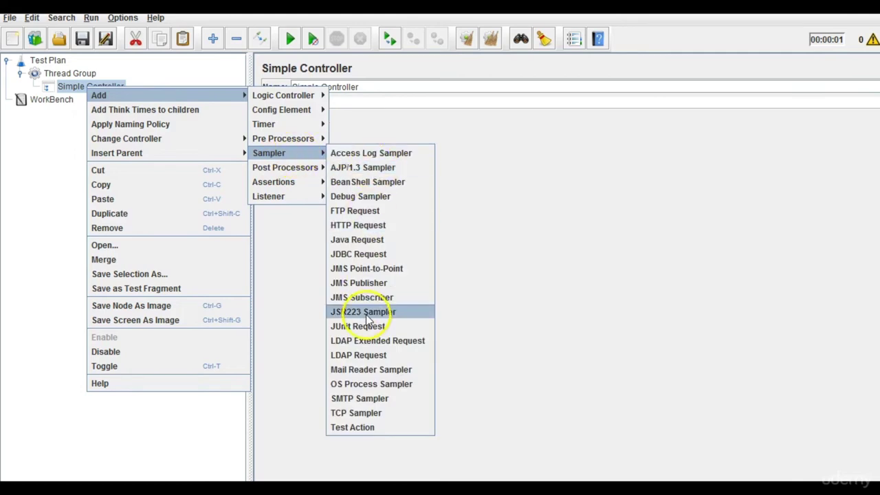
{"action": "left_click", "coordinate": [372, 227]}
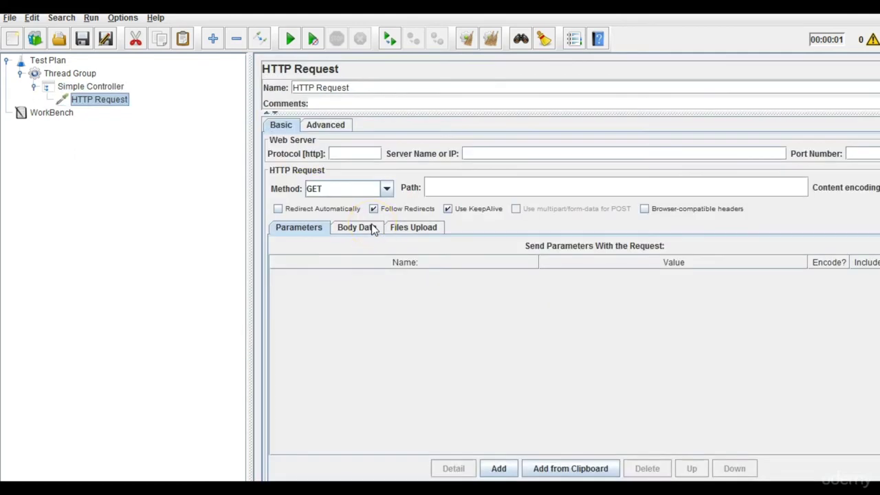
{"action": "left_click", "coordinate": [102, 103]}
Add an HTTP Header Manager above the HTTP Request, then type 'google driver' in the browser.
{"action": "left_click", "coordinate": [96, 88]}
{"action": "right_click", "coordinate": [94, 88]}
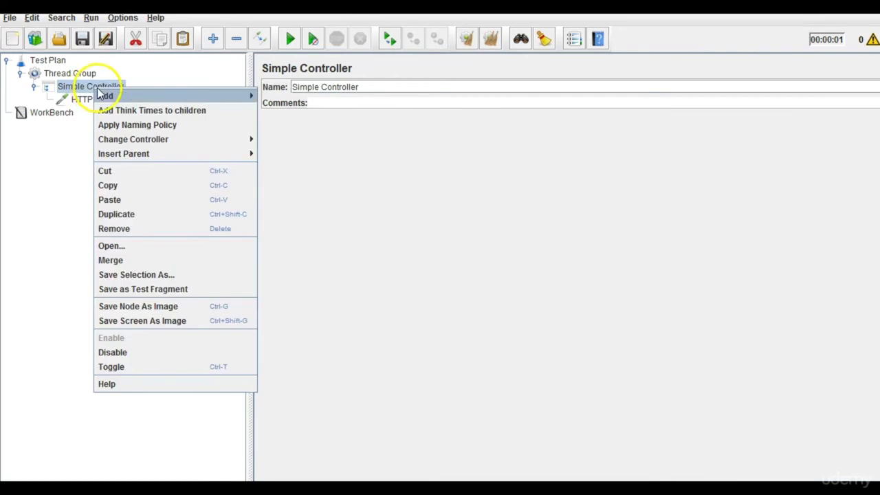
{"action": "mouse_move", "coordinate": [231, 98]}
{"action": "mouse_move", "coordinate": [287, 112]}
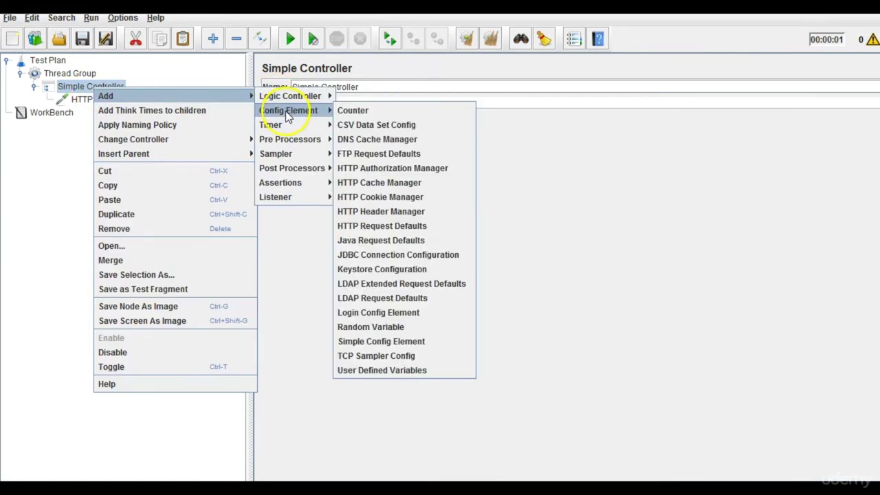
{"action": "left_click", "coordinate": [371, 211]}
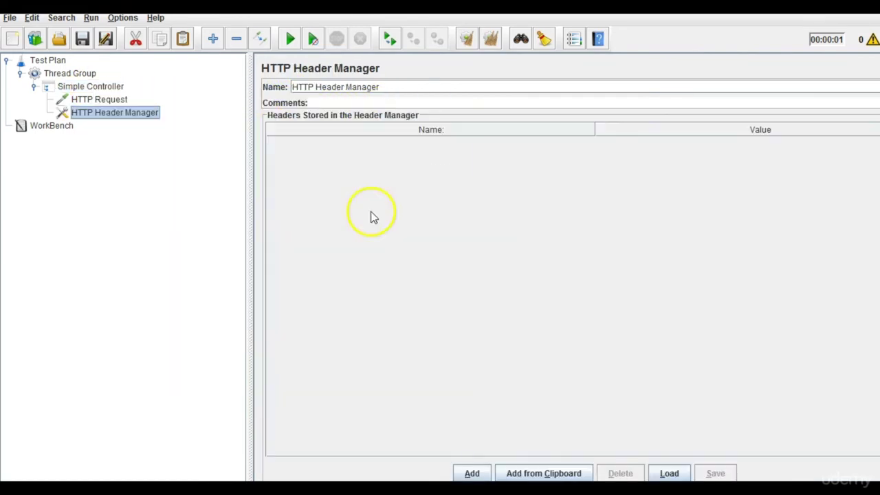
{"action": "left_click_drag", "start_coordinate": [104, 115], "coordinate": [89, 100]}
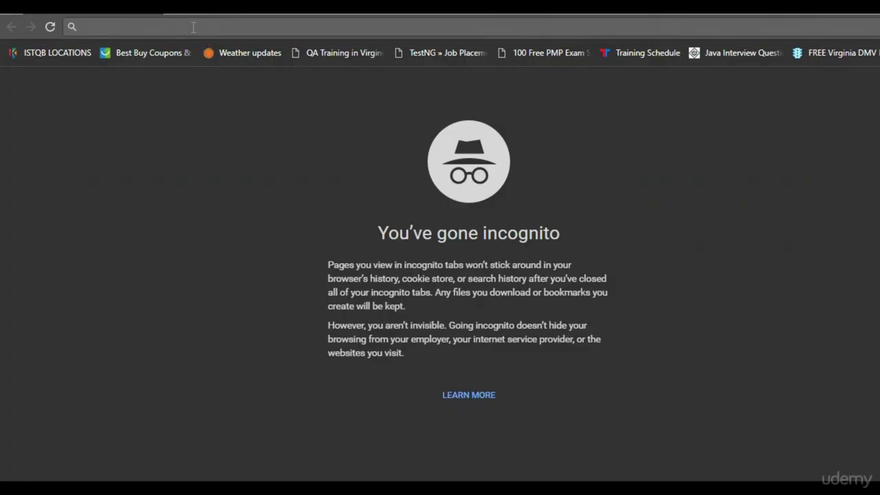
{"action": "type", "text": "go"}
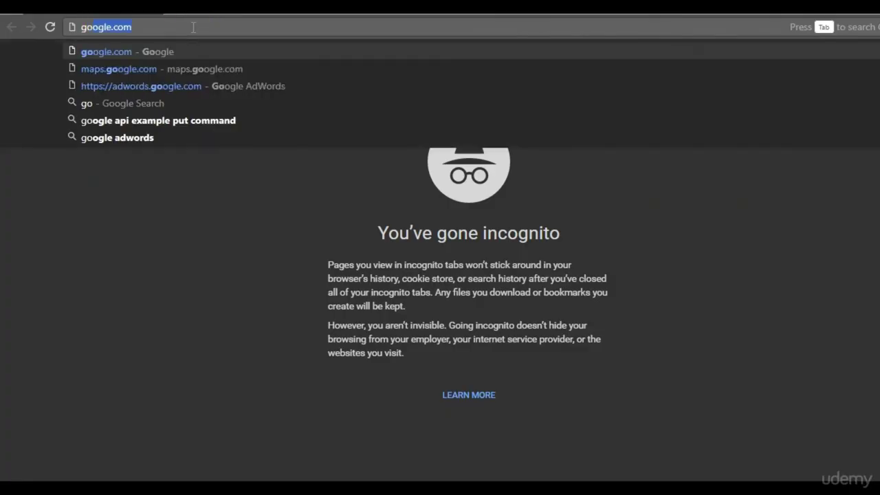
{"action": "type", "text": "ogle driver"}
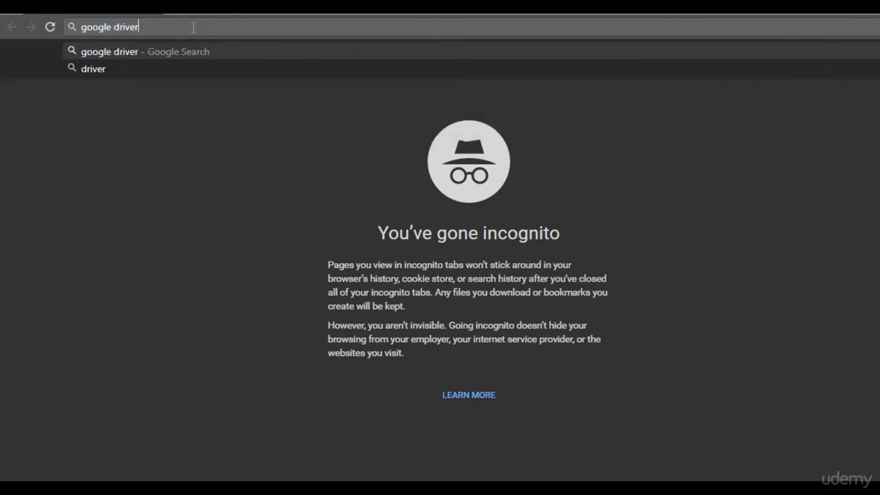
Search for 'google drive api' and open the Drive | Google Developers result.
{"action": "key", "text": "BackSpace"}
{"action": "type", "text": "api"}
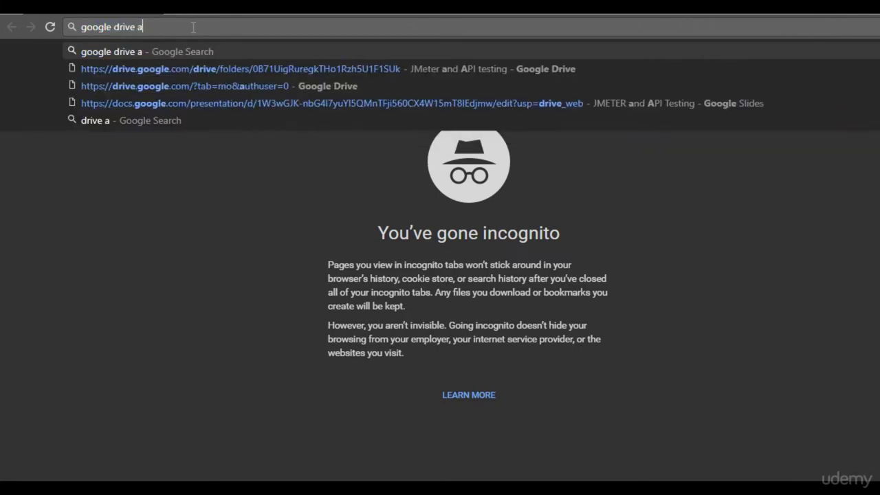
{"action": "key", "text": "Return"}
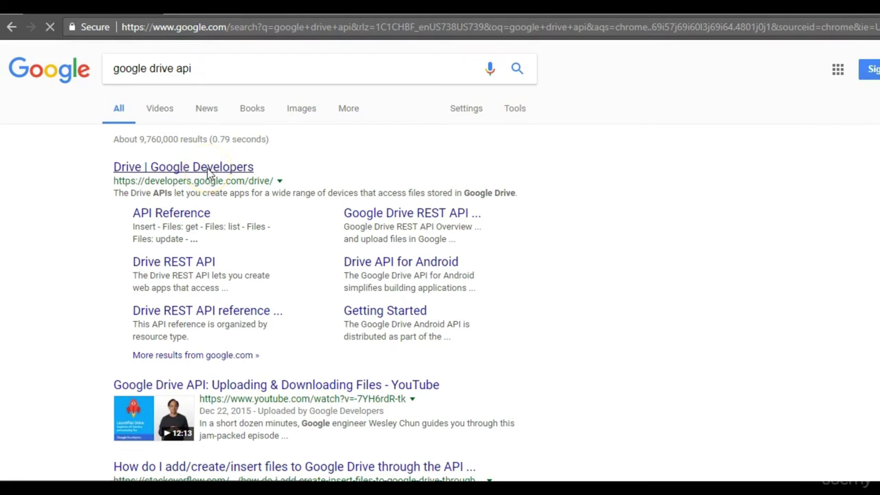
{"action": "left_click", "coordinate": [209, 170]}
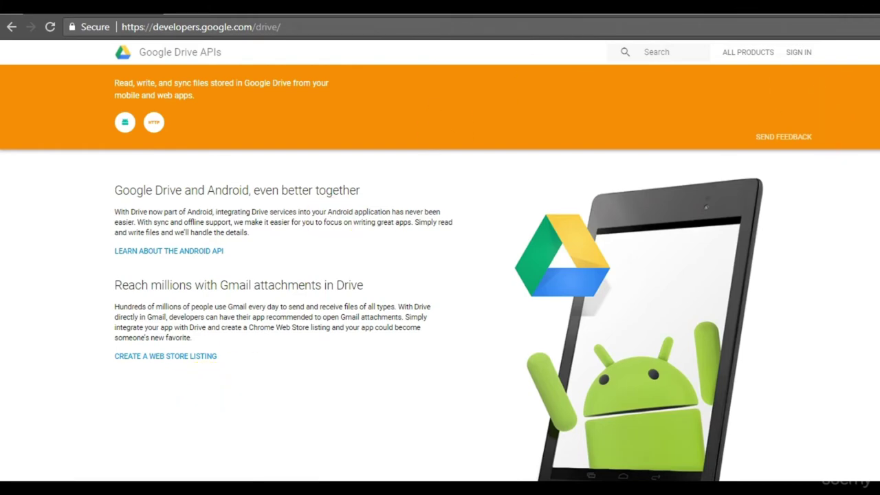
{"action": "scroll", "coordinate": [440, 275], "scroll_direction": "down", "scroll_amount": 10}
{"action": "scroll", "coordinate": [440, 275], "scroll_direction": "up", "scroll_amount": 6}
{"action": "scroll", "coordinate": [440, 275], "scroll_direction": "up", "scroll_amount": 6}
Sign in to Google Developers with the account e-mail and password.
{"action": "left_click", "coordinate": [800, 51]}
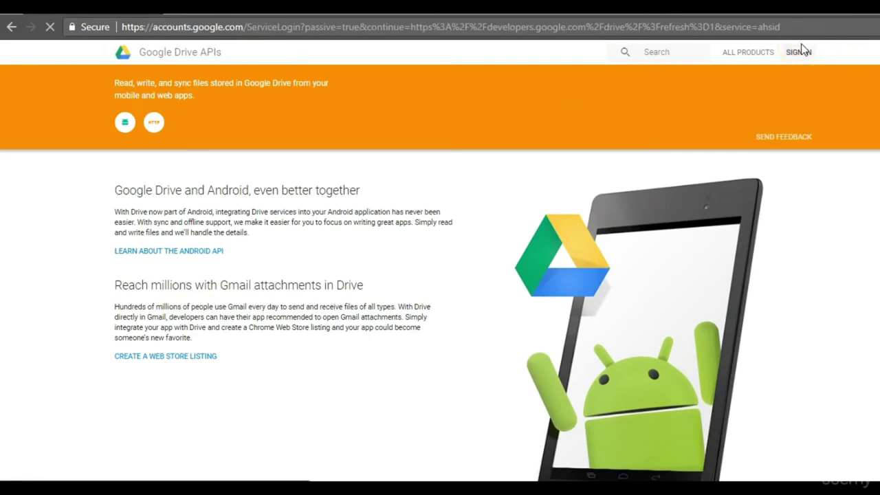
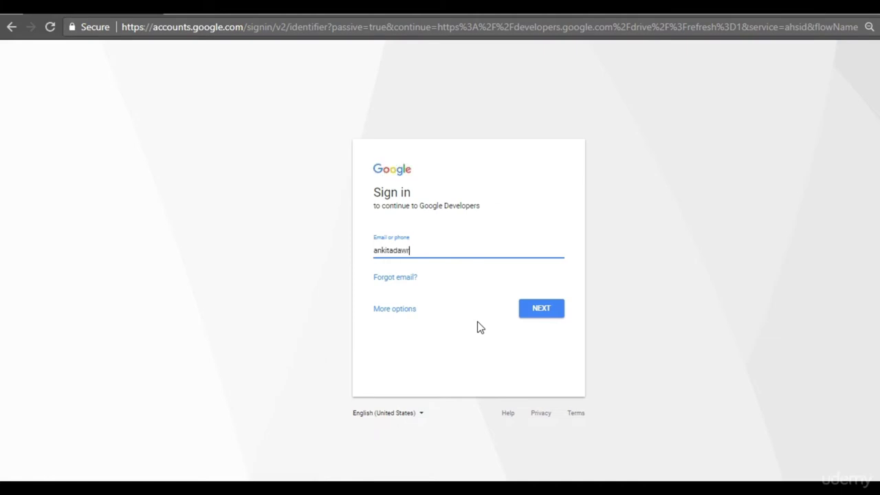
{"action": "left_click", "coordinate": [527, 308]}
{"action": "left_click", "coordinate": [448, 260]}
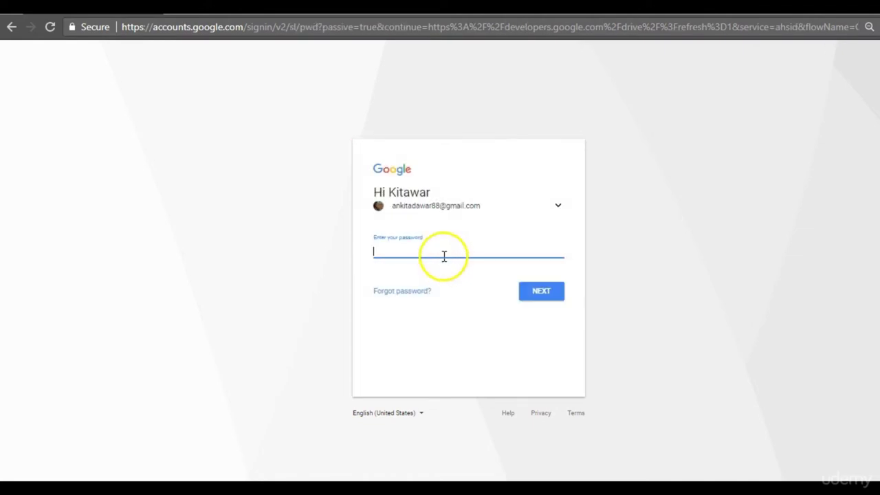
{"action": "type", "text": "•••••••••••••"}
{"action": "key", "text": "Return"}
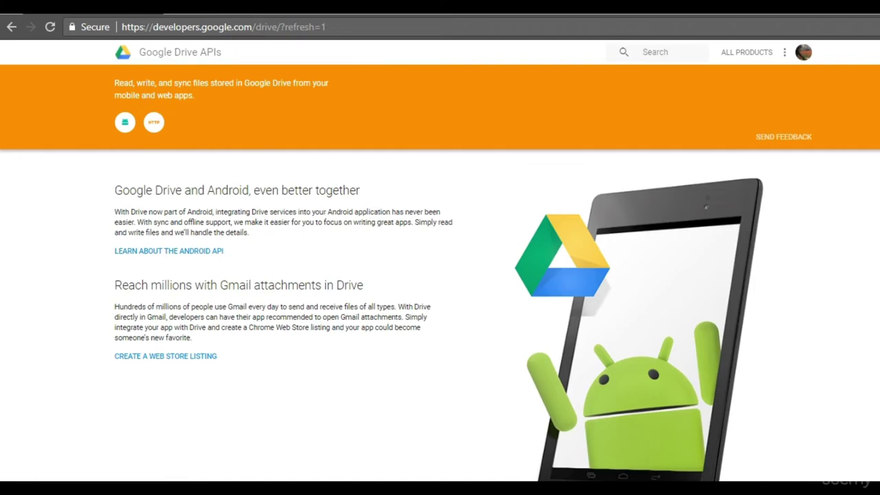
Scroll the Drive APIs page and open the Drive REST API overview.
{"action": "scroll", "coordinate": [440, 275], "scroll_direction": "down", "scroll_amount": 10}
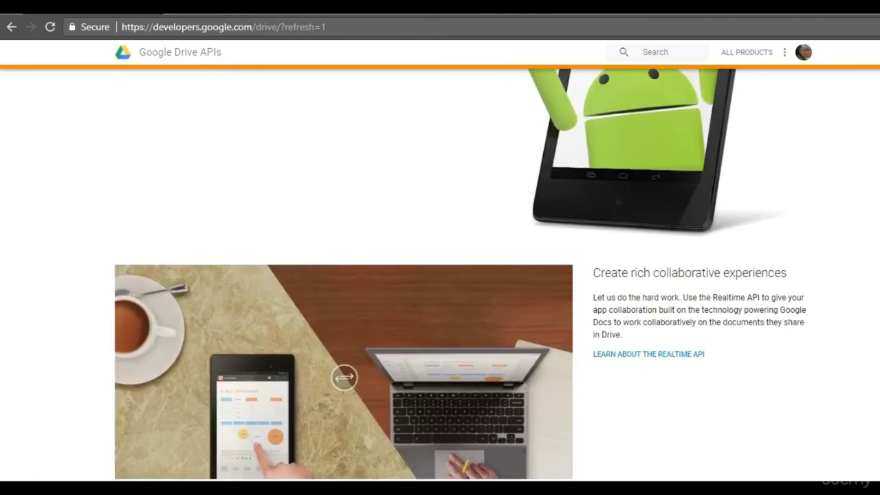
{"action": "scroll", "coordinate": [440, 275], "scroll_direction": "down", "scroll_amount": 2}
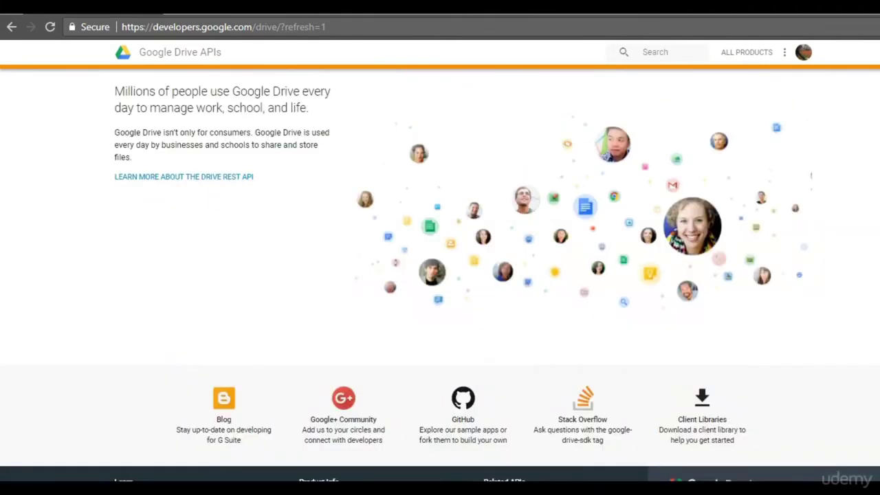
{"action": "scroll", "coordinate": [440, 275], "scroll_direction": "up", "scroll_amount": 3}
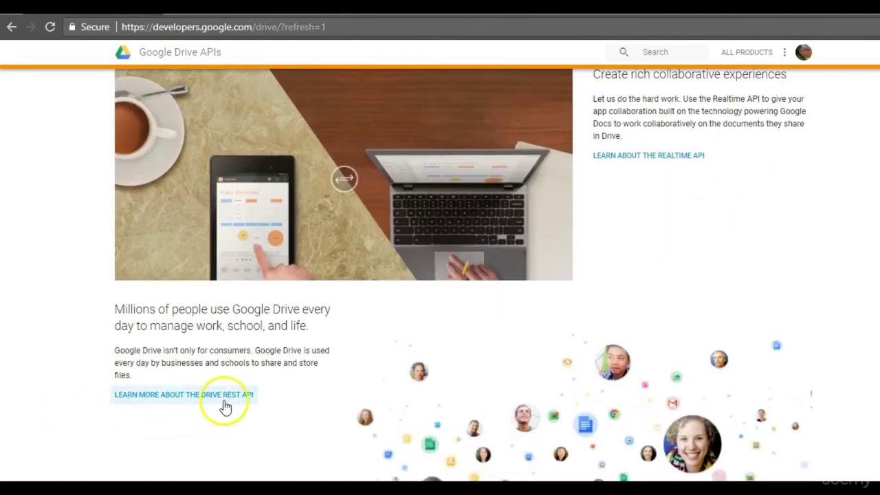
{"action": "left_click", "coordinate": [232, 395]}
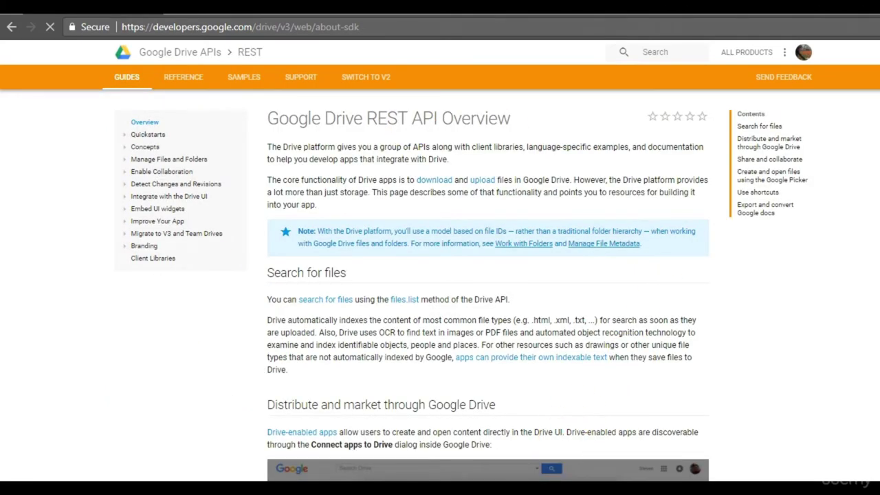
Read through the REST API overview and open the Uploading Files guide.
{"action": "scroll", "coordinate": [488, 285], "scroll_direction": "down", "scroll_amount": 5}
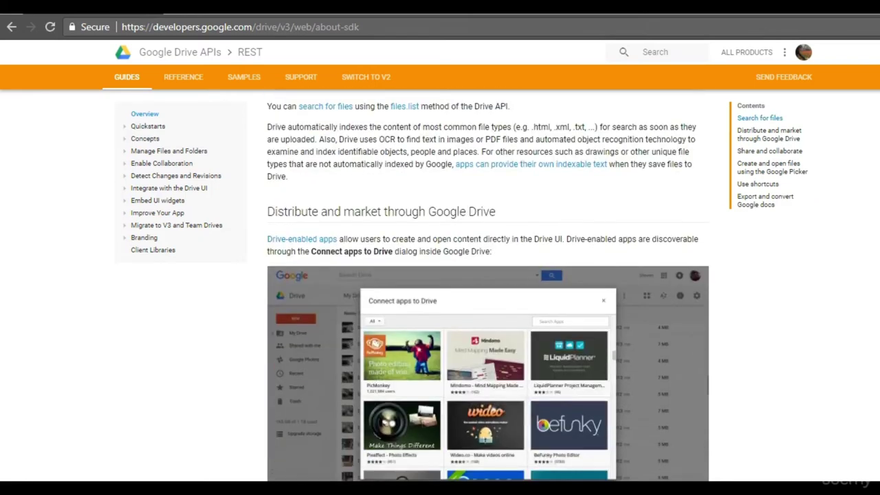
{"action": "scroll", "coordinate": [488, 285], "scroll_direction": "down", "scroll_amount": 7}
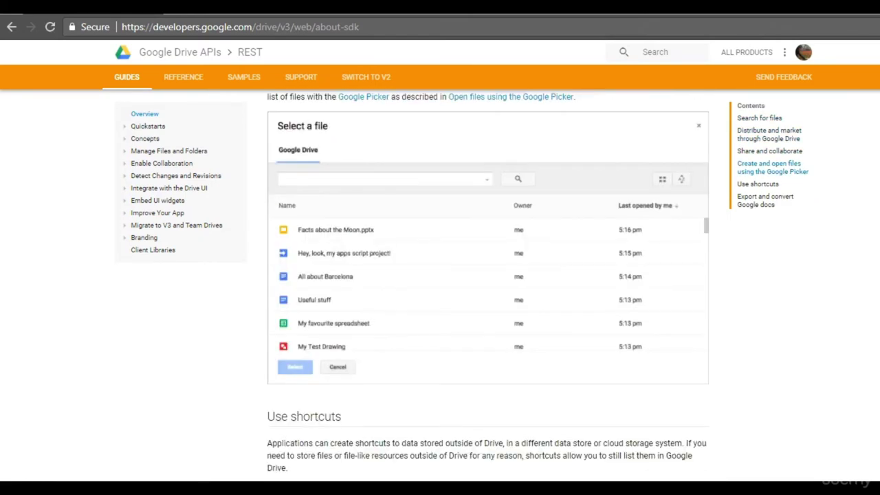
{"action": "scroll", "coordinate": [488, 285], "scroll_direction": "down", "scroll_amount": 8}
{"action": "scroll", "coordinate": [488, 285], "scroll_direction": "up", "scroll_amount": 5}
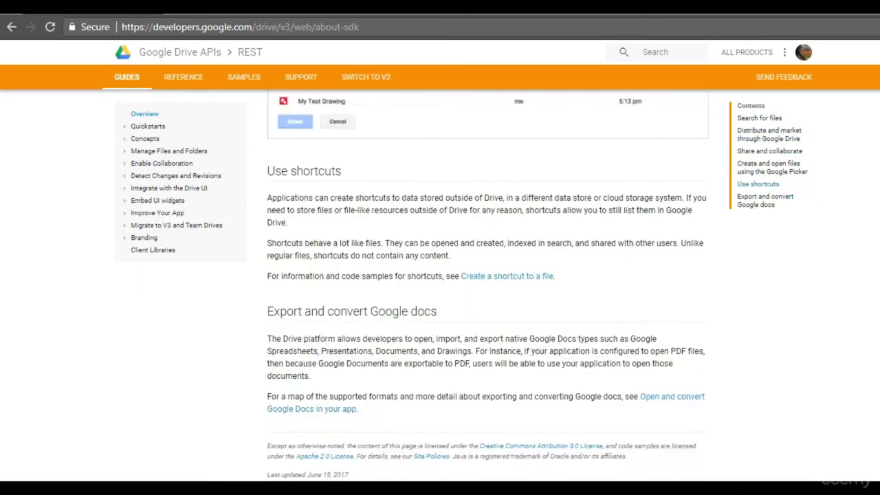
{"action": "scroll", "coordinate": [489, 285], "scroll_direction": "up", "scroll_amount": 10}
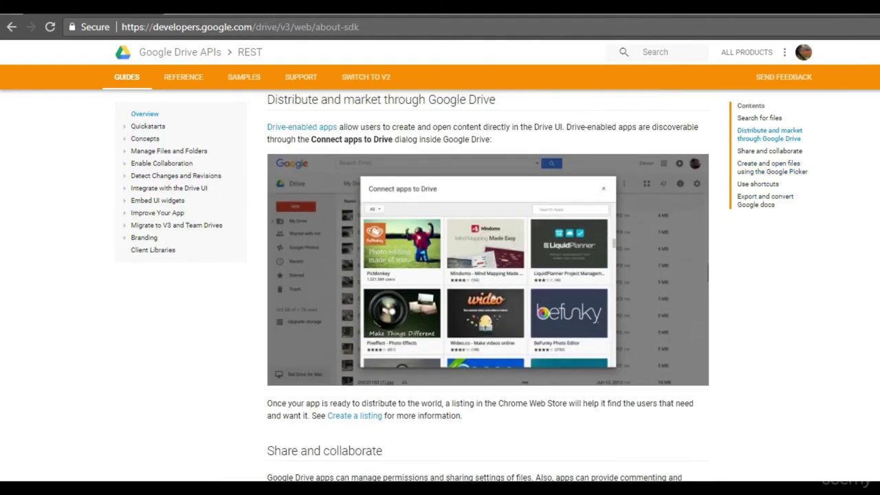
{"action": "scroll", "coordinate": [488, 285], "scroll_direction": "up", "scroll_amount": 3}
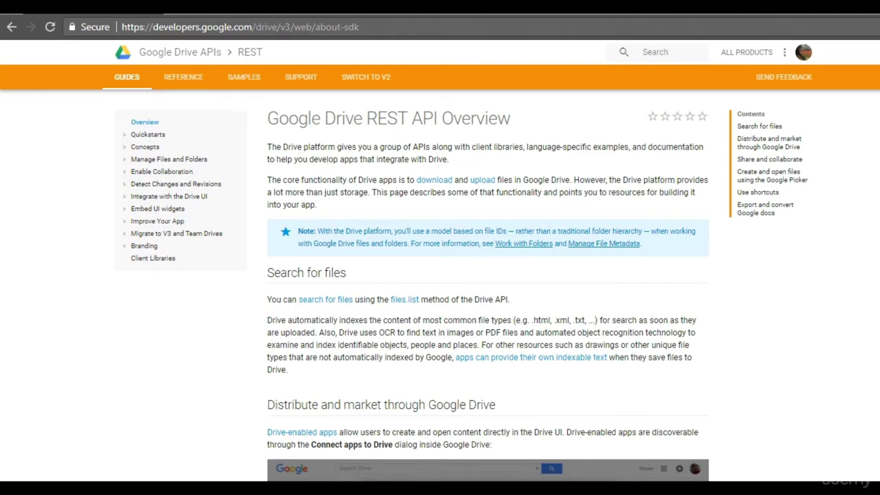
{"action": "scroll", "coordinate": [488, 275], "scroll_direction": "down", "scroll_amount": 8}
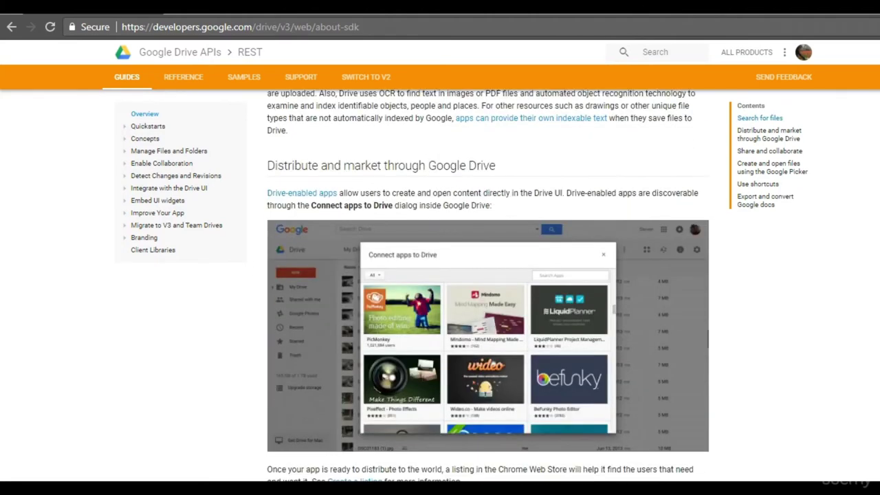
{"action": "scroll", "coordinate": [488, 282], "scroll_direction": "down", "scroll_amount": 2}
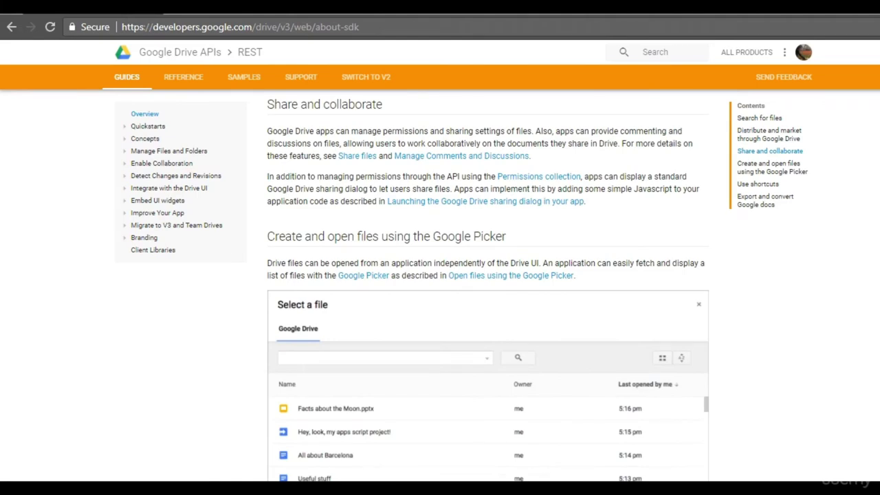
{"action": "scroll", "coordinate": [488, 289], "scroll_direction": "down", "scroll_amount": 3}
{"action": "scroll", "coordinate": [488, 288], "scroll_direction": "down", "scroll_amount": 4}
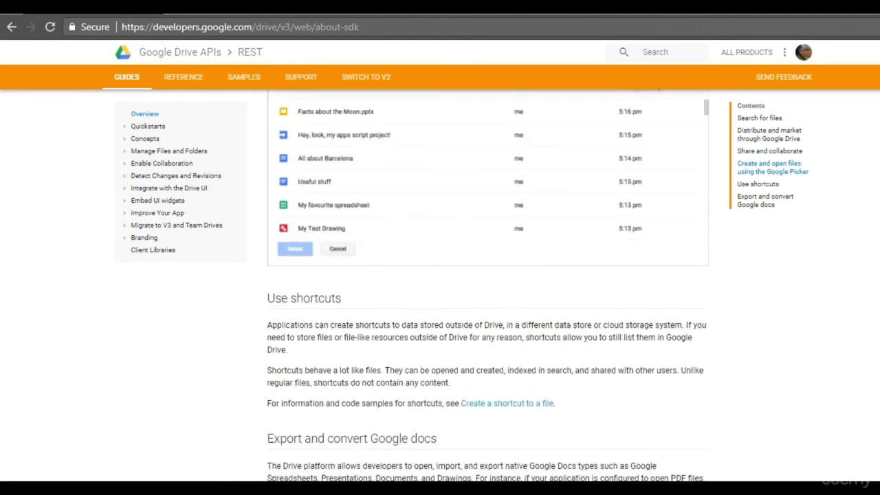
{"action": "scroll", "coordinate": [488, 289], "scroll_direction": "down", "scroll_amount": 2}
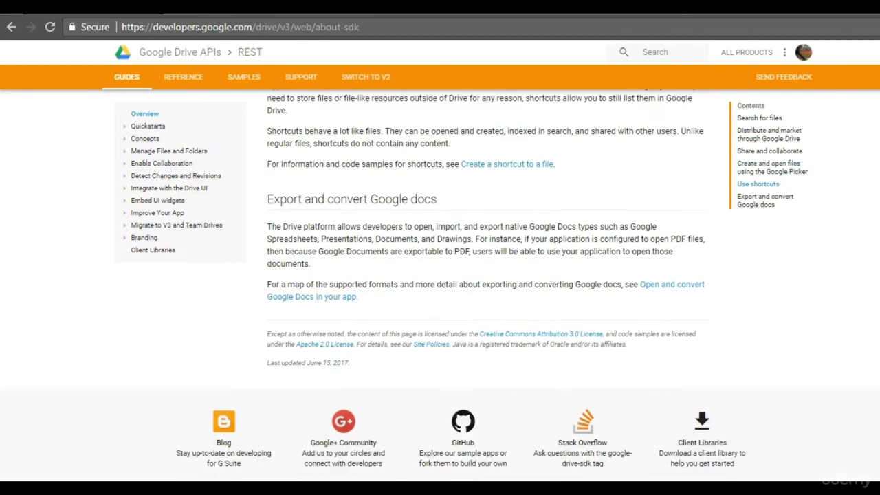
{"action": "scroll", "coordinate": [488, 289], "scroll_direction": "up", "scroll_amount": 3}
{"action": "scroll", "coordinate": [489, 289], "scroll_direction": "up", "scroll_amount": 5}
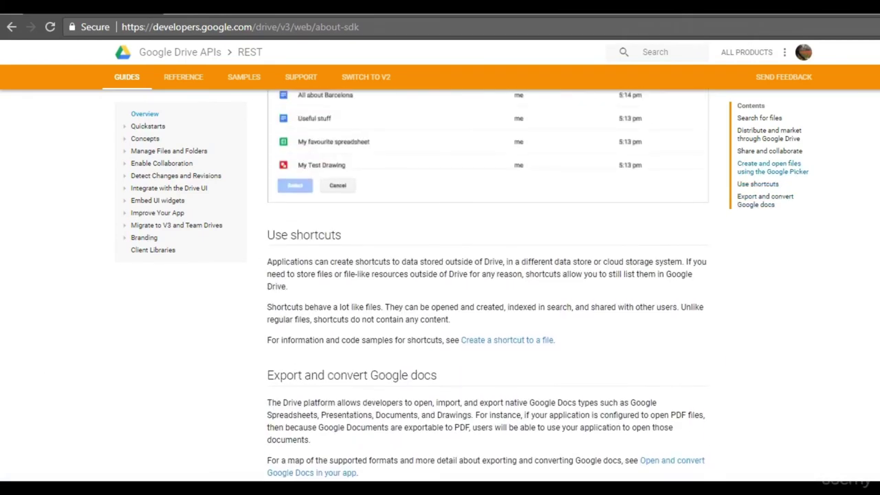
{"action": "scroll", "coordinate": [488, 285], "scroll_direction": "up", "scroll_amount": 4}
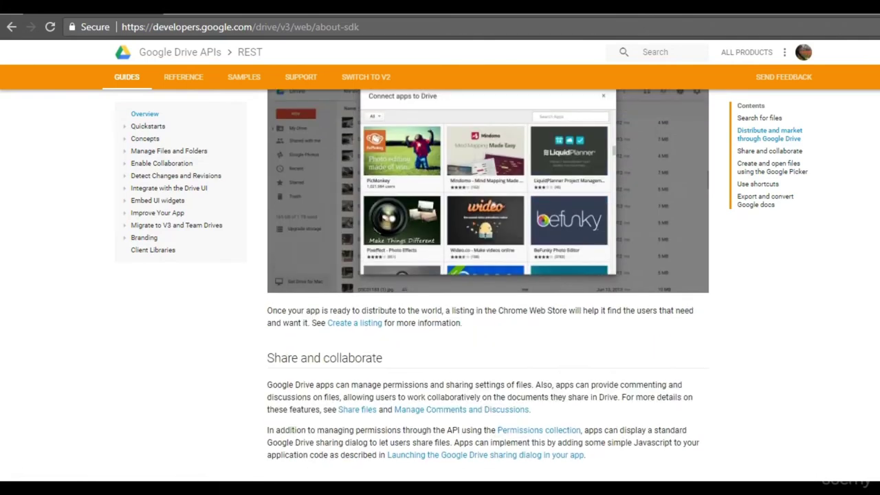
{"action": "scroll", "coordinate": [489, 285], "scroll_direction": "up", "scroll_amount": 2}
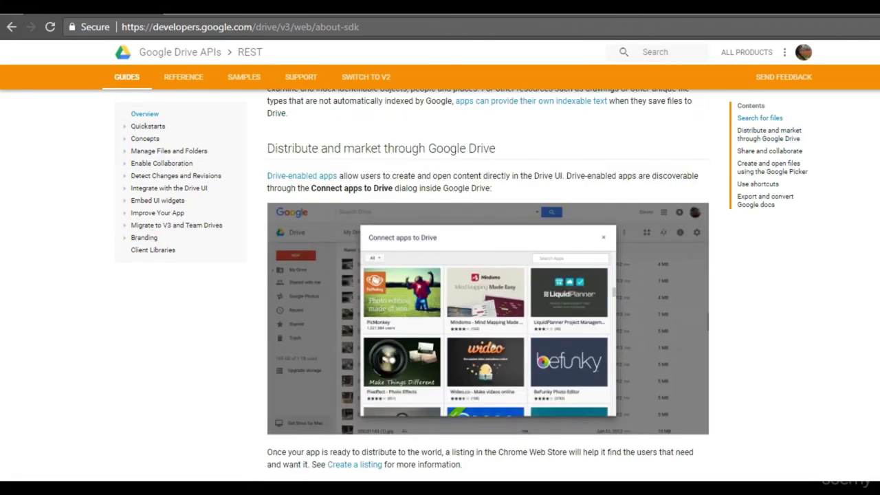
{"action": "scroll", "coordinate": [488, 285], "scroll_direction": "up", "scroll_amount": 4}
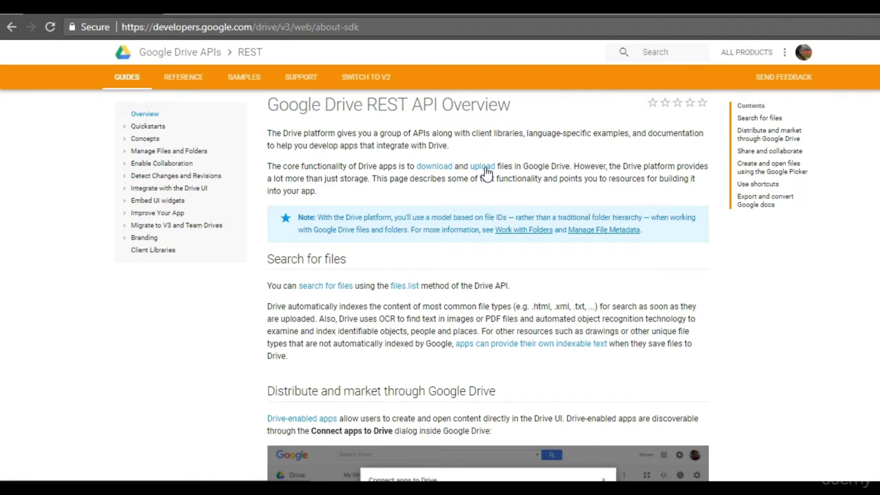
{"action": "left_click", "coordinate": [486, 172]}
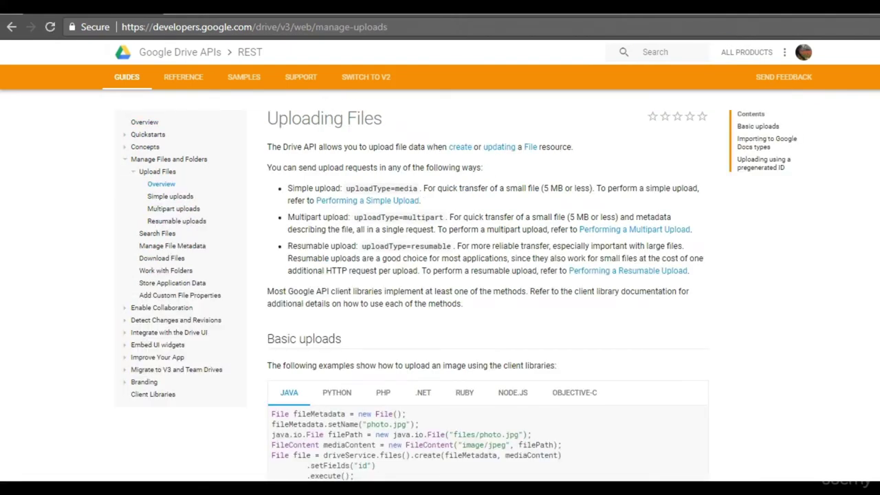
Skim the Uploading Files guide, then open the Files: create reference page.
{"action": "scroll", "coordinate": [488, 288], "scroll_direction": "down", "scroll_amount": 10}
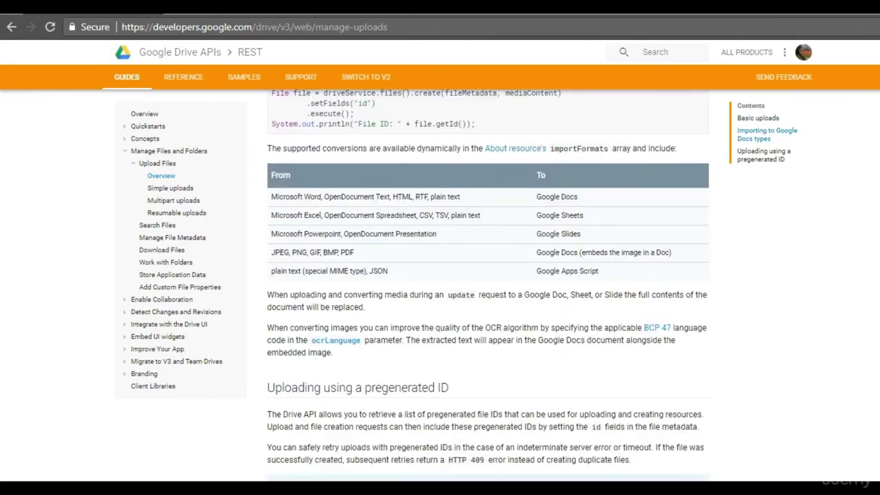
{"action": "scroll", "coordinate": [488, 289], "scroll_direction": "down", "scroll_amount": 3}
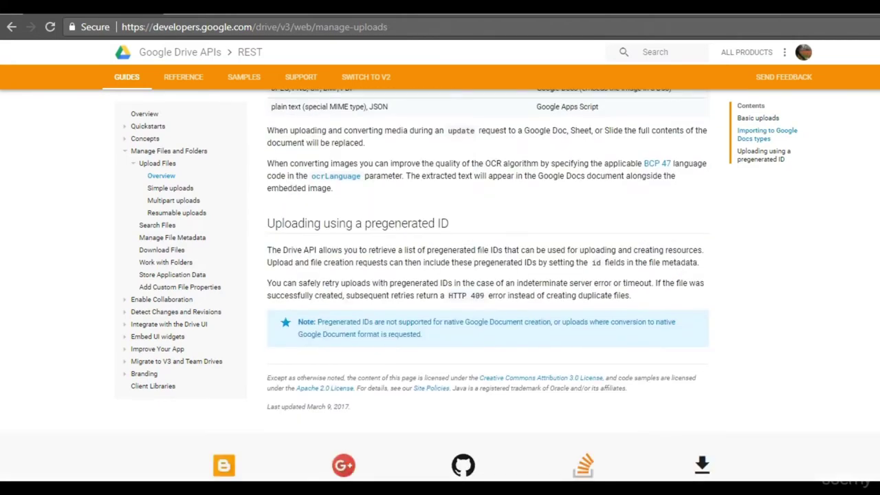
{"action": "scroll", "coordinate": [488, 288], "scroll_direction": "down", "scroll_amount": 2}
{"action": "scroll", "coordinate": [488, 288], "scroll_direction": "up", "scroll_amount": 6}
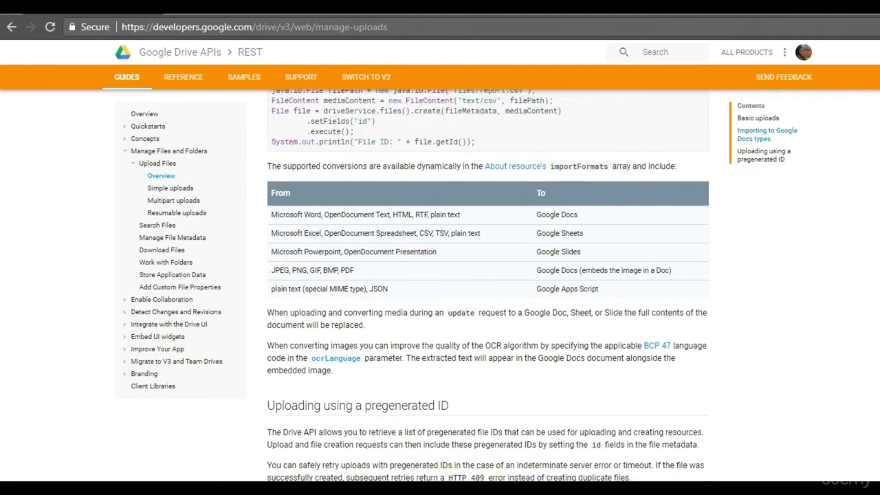
{"action": "scroll", "coordinate": [488, 288], "scroll_direction": "up", "scroll_amount": 4}
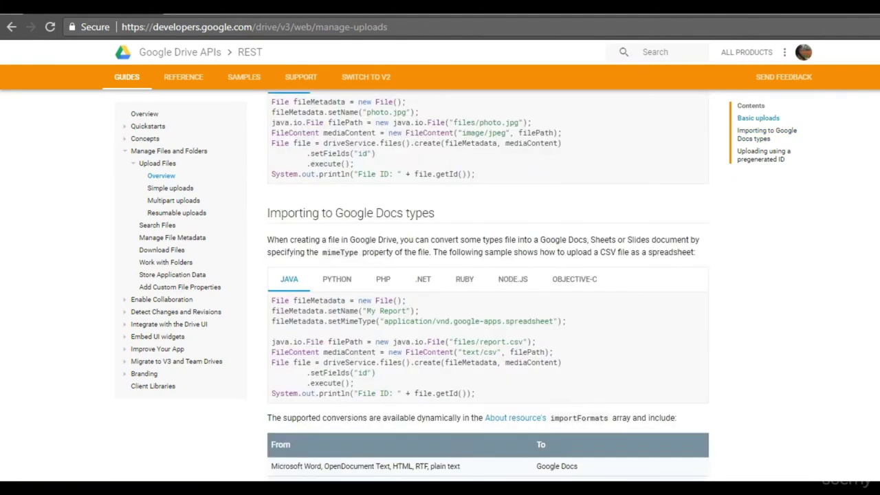
{"action": "scroll", "coordinate": [488, 289], "scroll_direction": "up", "scroll_amount": 2}
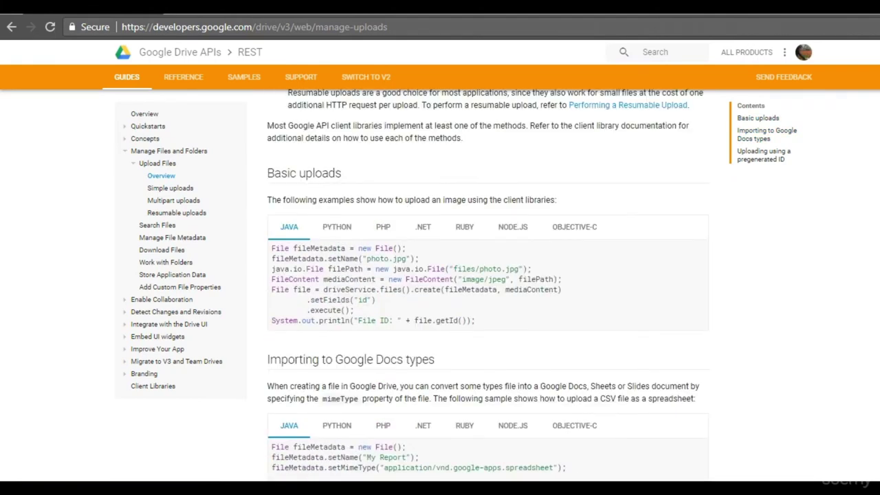
{"action": "scroll", "coordinate": [488, 288], "scroll_direction": "up", "scroll_amount": 3}
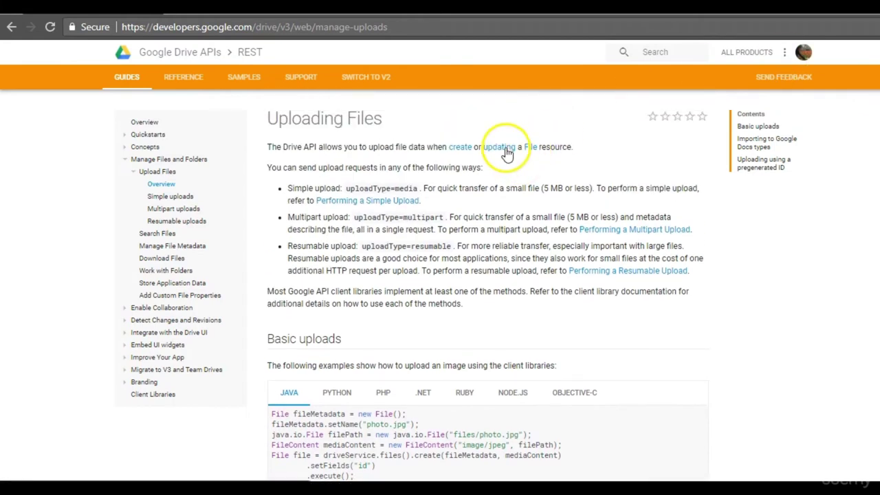
{"action": "left_click", "coordinate": [461, 147]}
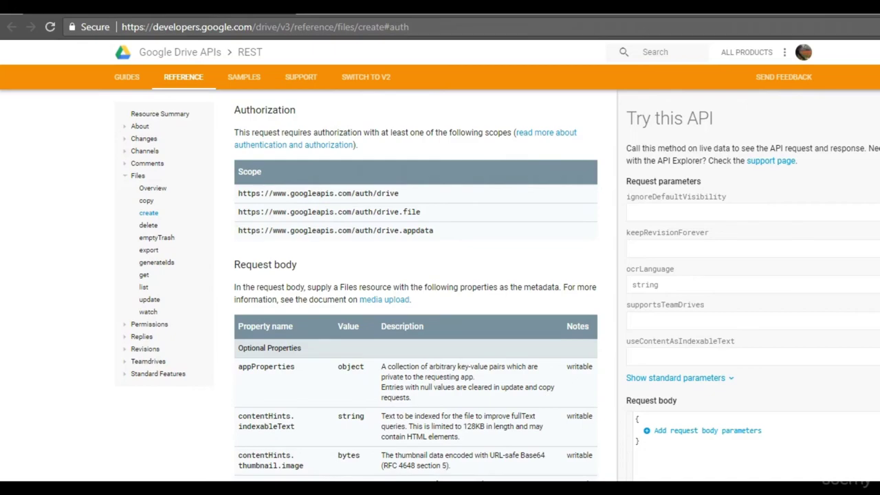
{"action": "scroll", "coordinate": [416, 284], "scroll_direction": "down", "scroll_amount": 15}
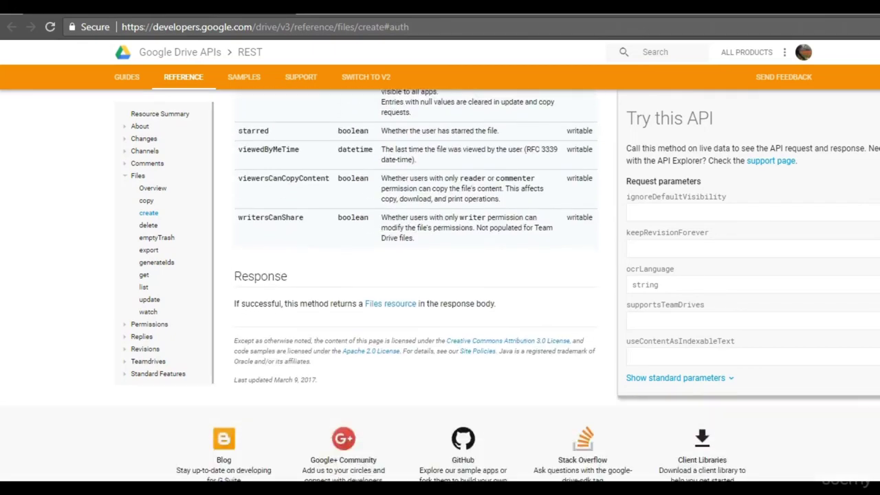
{"action": "scroll", "coordinate": [416, 285], "scroll_direction": "up", "scroll_amount": 15}
{"action": "scroll", "coordinate": [416, 285], "scroll_direction": "down", "scroll_amount": 5}
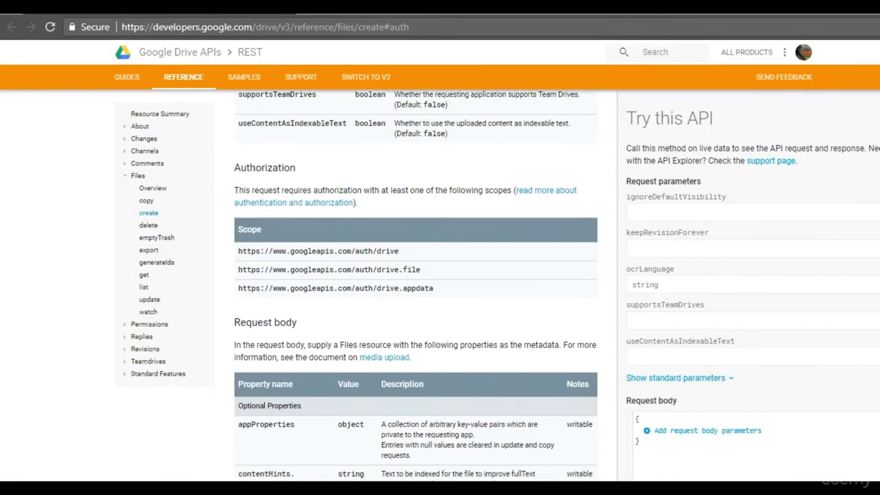
{"action": "scroll", "coordinate": [416, 285], "scroll_direction": "up", "scroll_amount": 10}
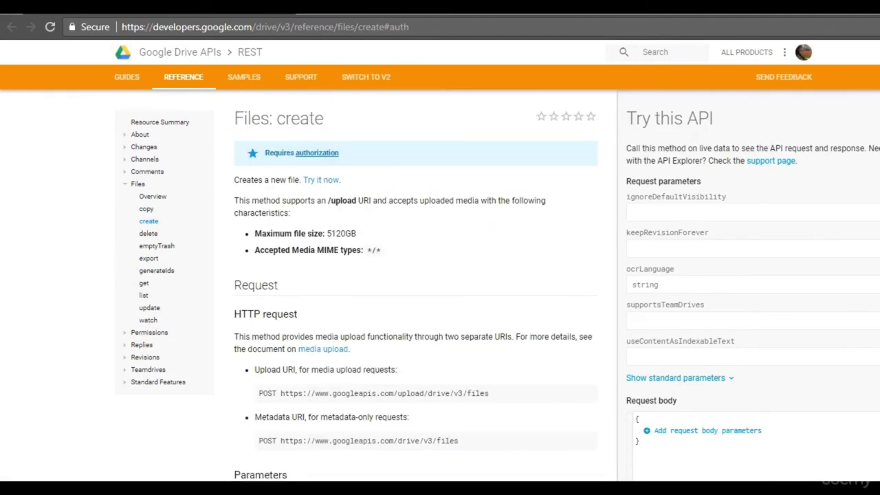
{"action": "scroll", "coordinate": [416, 285], "scroll_direction": "down", "scroll_amount": 10}
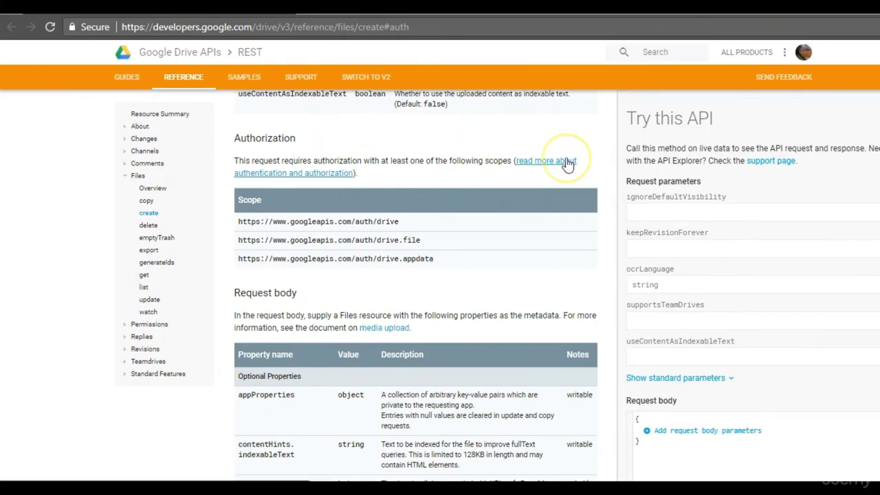
Open the Drive authorization guide, the OAuth 2.0 guide in a new tab, then RFC 6749.
{"action": "left_click", "coordinate": [546, 161]}
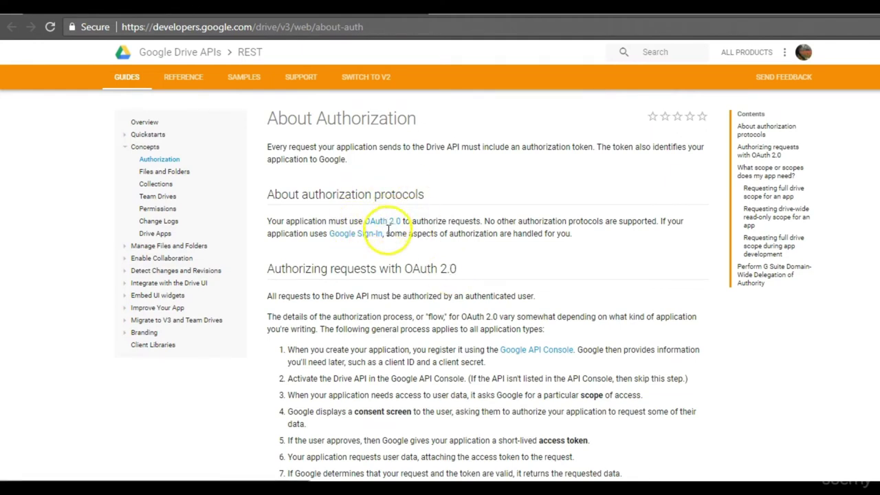
{"action": "middle_click", "coordinate": [385, 225]}
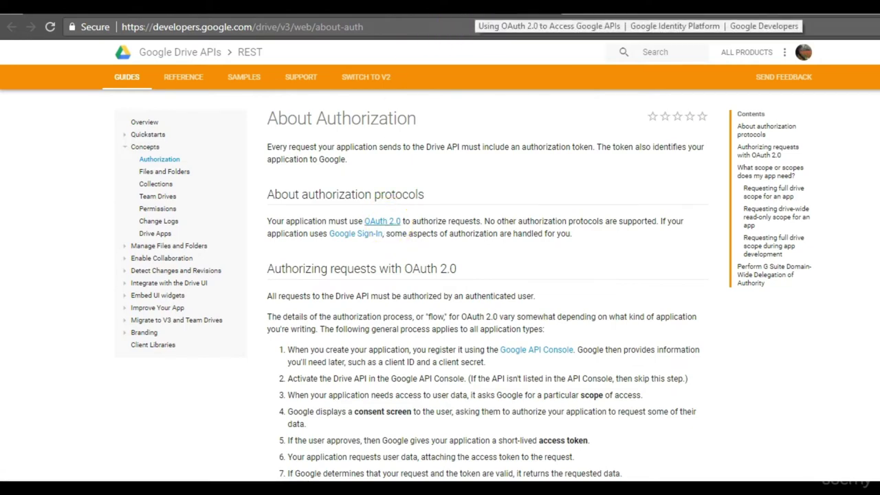
{"action": "key", "text": "ctrl+Tab"}
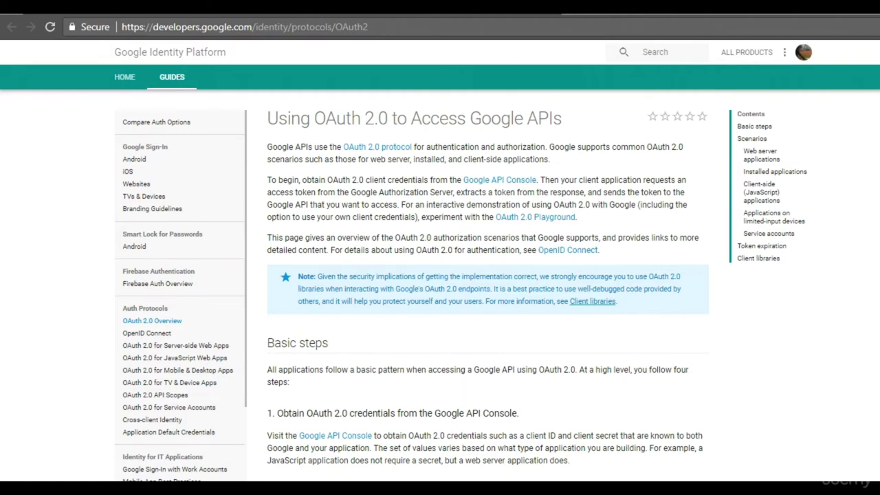
{"action": "scroll", "coordinate": [487, 285], "scroll_direction": "down", "scroll_amount": 3}
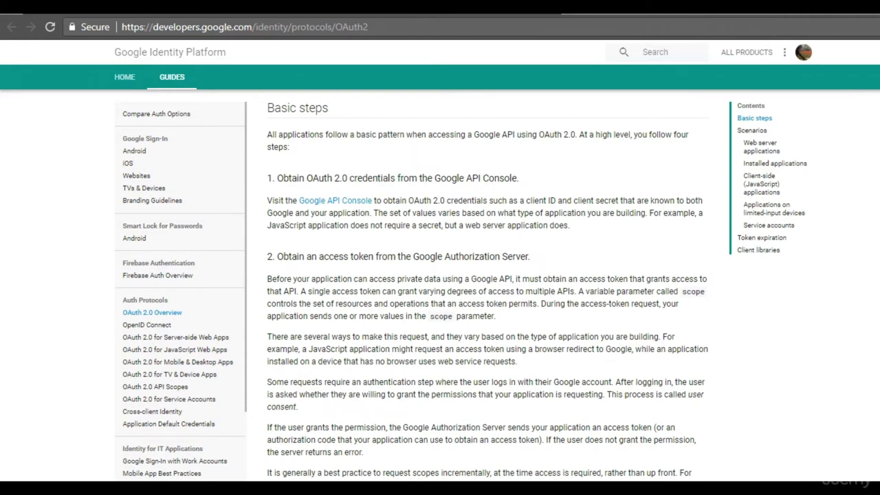
{"action": "scroll", "coordinate": [487, 285], "scroll_direction": "up", "scroll_amount": 3}
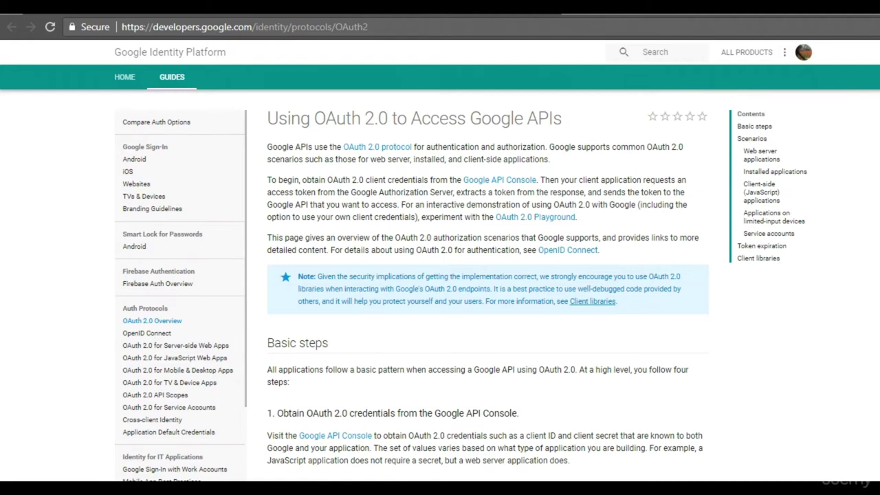
{"action": "left_click", "coordinate": [406, 148]}
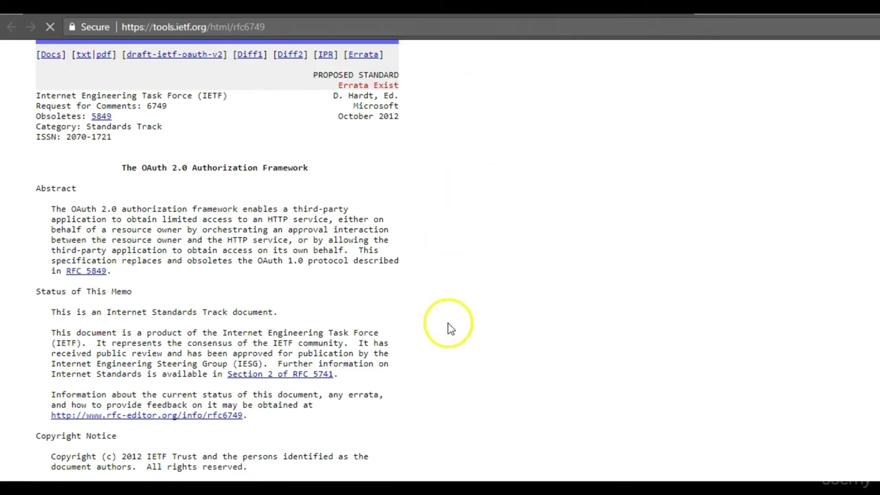
Scroll through RFC 6749's table of contents and grant-type sections.
{"action": "scroll", "coordinate": [453, 352], "scroll_direction": "down", "scroll_amount": 20}
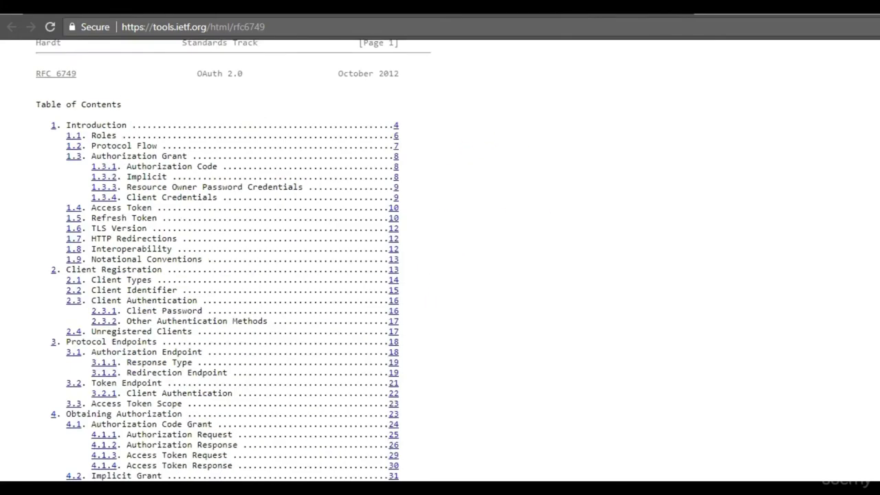
{"action": "scroll", "coordinate": [440, 275], "scroll_direction": "down", "scroll_amount": 20}
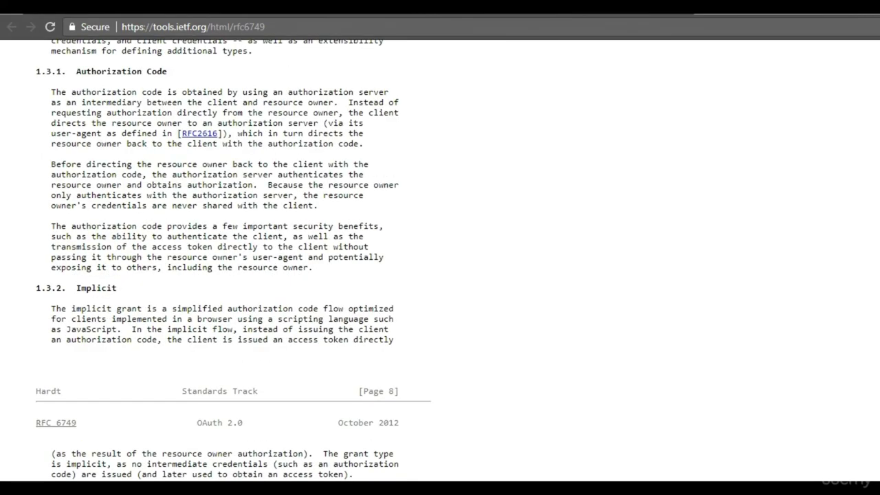
{"action": "scroll", "coordinate": [441, 275], "scroll_direction": "up", "scroll_amount": 6}
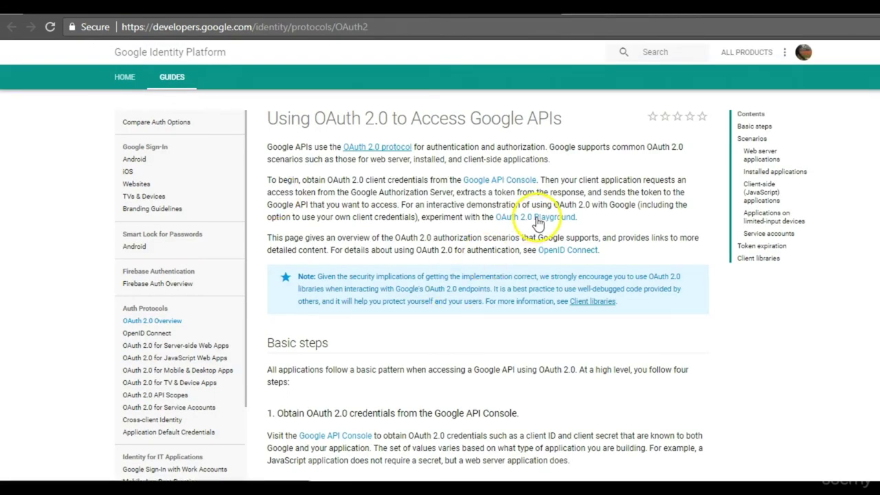
Highlight the OAuth 2.0 credentials heading, zoom in, and open the Google API Console dashboard.
{"action": "scroll", "coordinate": [488, 288], "scroll_direction": "down", "scroll_amount": 4}
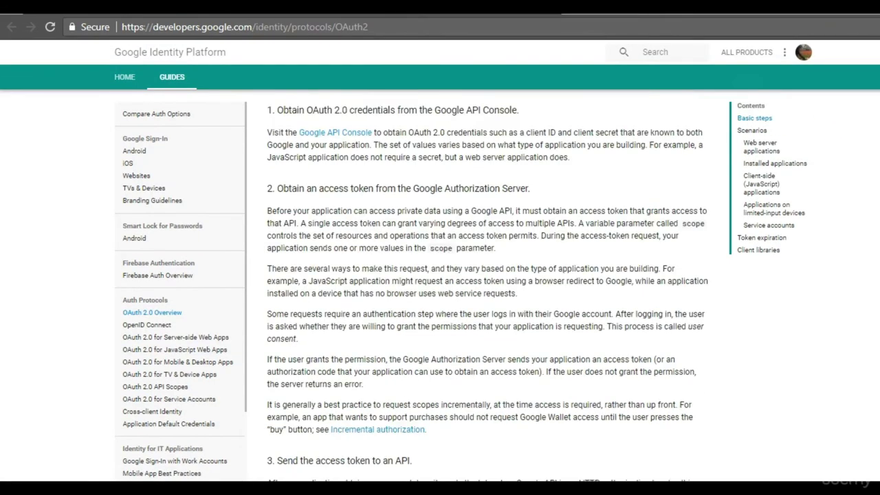
{"action": "scroll", "coordinate": [488, 289], "scroll_direction": "up", "scroll_amount": 4}
{"action": "scroll", "coordinate": [489, 289], "scroll_direction": "down", "scroll_amount": 3}
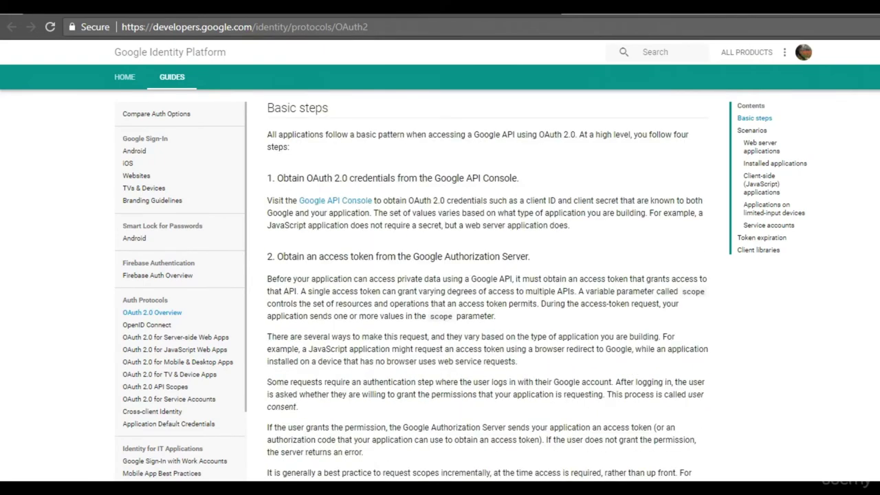
{"action": "left_click_drag", "start_coordinate": [276, 178], "coordinate": [525, 182]}
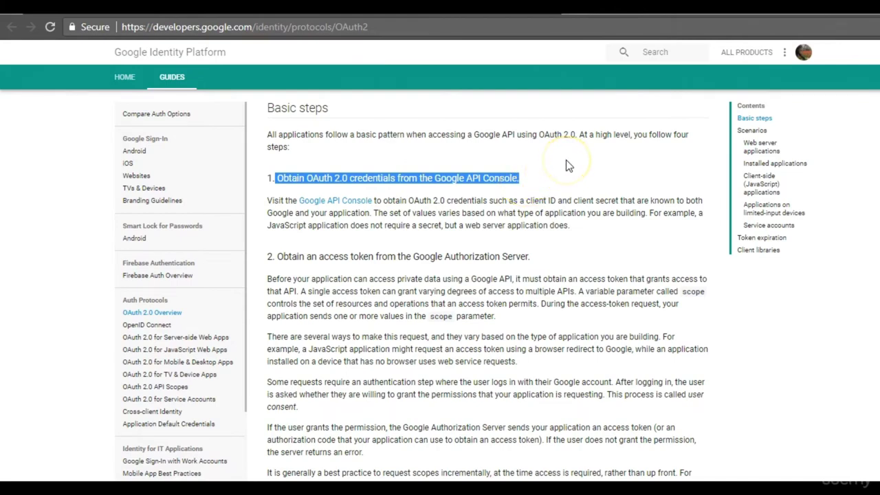
{"action": "key", "text": "ctrl+plus"}
{"action": "key", "text": "ctrl+plus"}
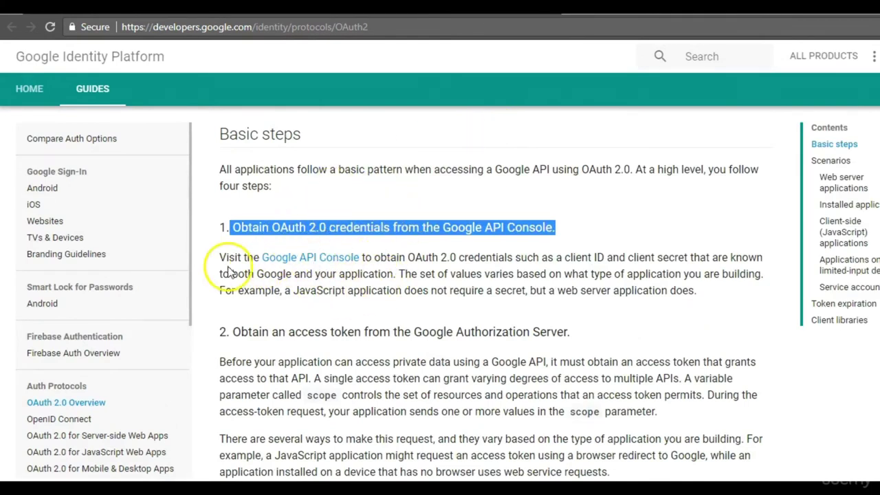
{"action": "left_click", "coordinate": [351, 265]}
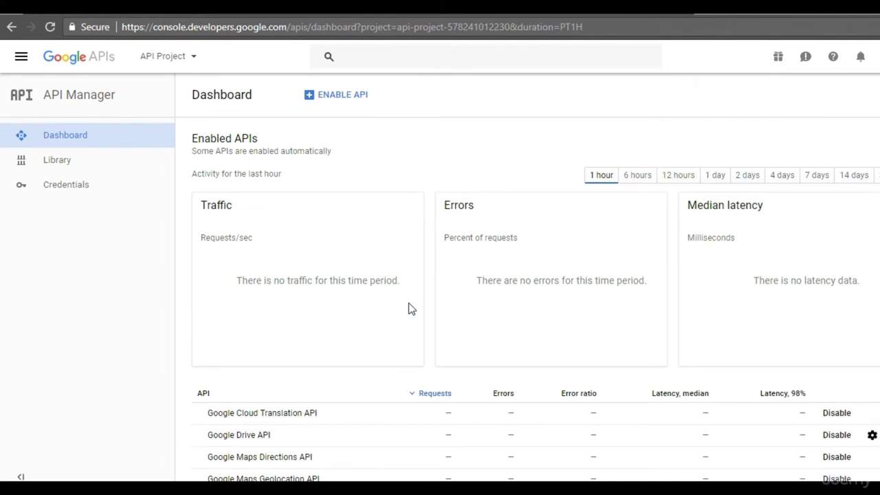
Start a new Notepad++ note '1) Google drive OAuth URL :' with the pasted API Console dashboard address, then begin '2)'.
{"action": "left_click", "coordinate": [631, 21]}
{"action": "key", "text": "alt+Tab"}
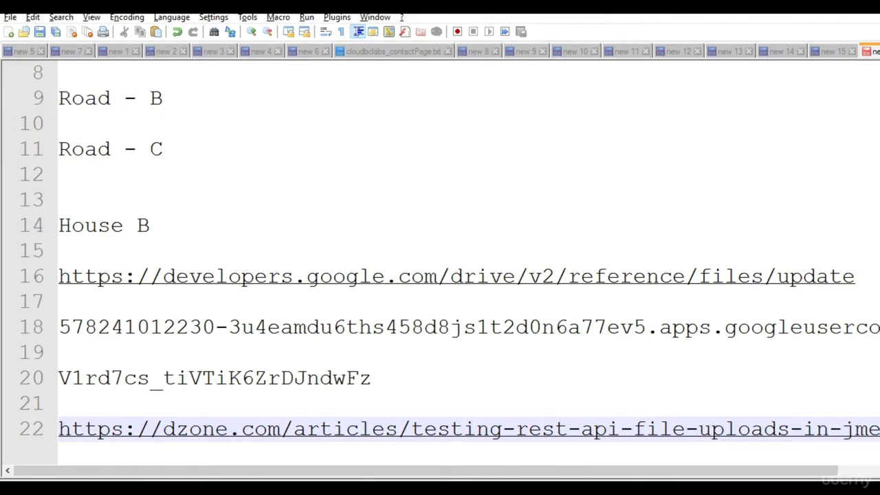
{"action": "left_click", "coordinate": [9, 32]}
{"action": "type", "text": "1) Google drive OAUTH"}
{"action": "key", "text": "BackSpace"}
{"action": "key", "text": "BackSpace"}
{"action": "key", "text": "BackSpace"}
{"action": "type", "text": "uth URL :"}
{"action": "key", "text": "ctrl+v"}
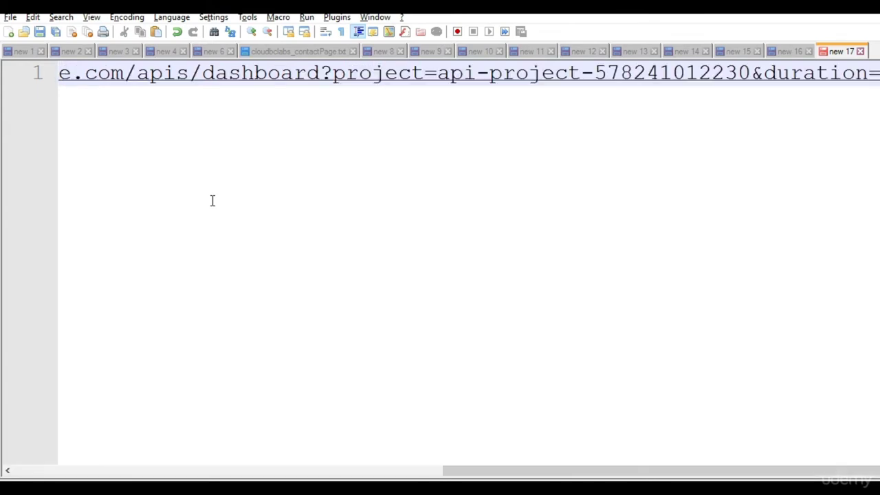
{"action": "key", "text": "Return"}
{"action": "key", "text": "Return"}
{"action": "type", "text": "2)"}
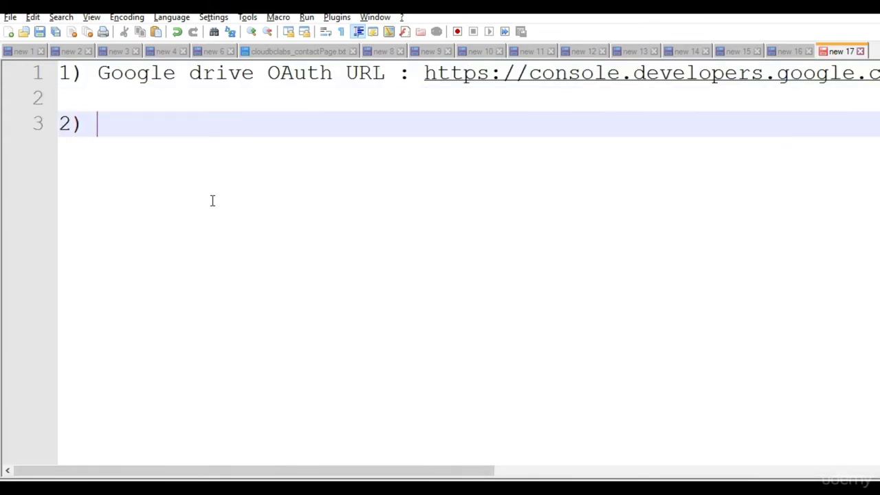
{"action": "key", "text": "alt+Tab"}
{"action": "key", "text": "alt+Tab"}
{"action": "key", "text": "alt+Tab"}
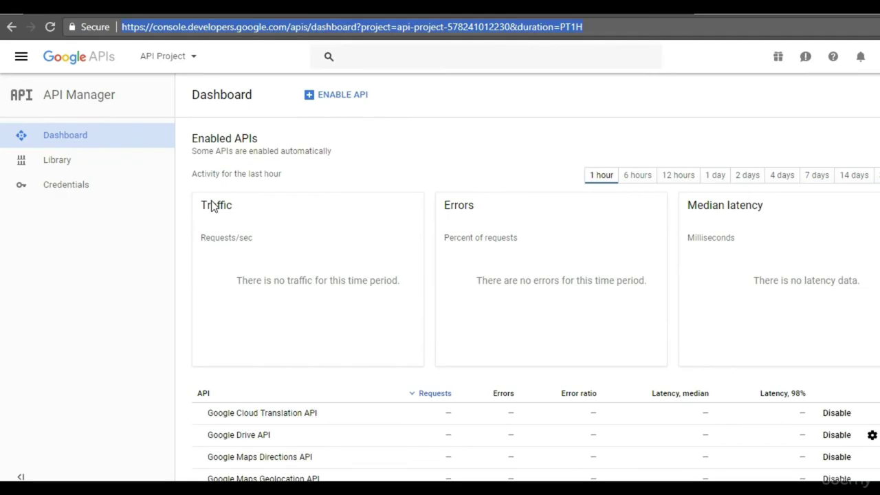
Insert a new line 1 holding the Drive Files: create page address, renumbering the OAuth URL item to 2.
{"action": "key", "text": "ctrl+Tab"}
{"action": "scroll", "coordinate": [398, 275], "scroll_direction": "up", "scroll_amount": 5}
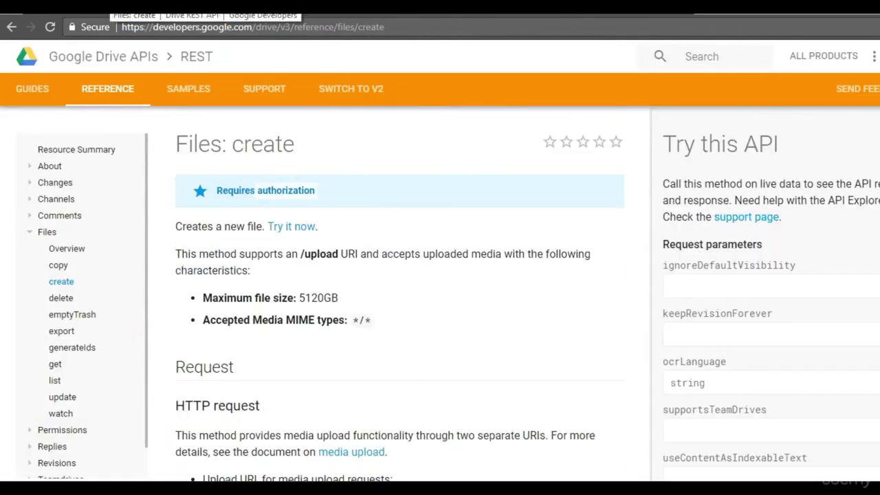
{"action": "left_click", "coordinate": [455, 27]}
{"action": "key", "text": "ctrl+c"}
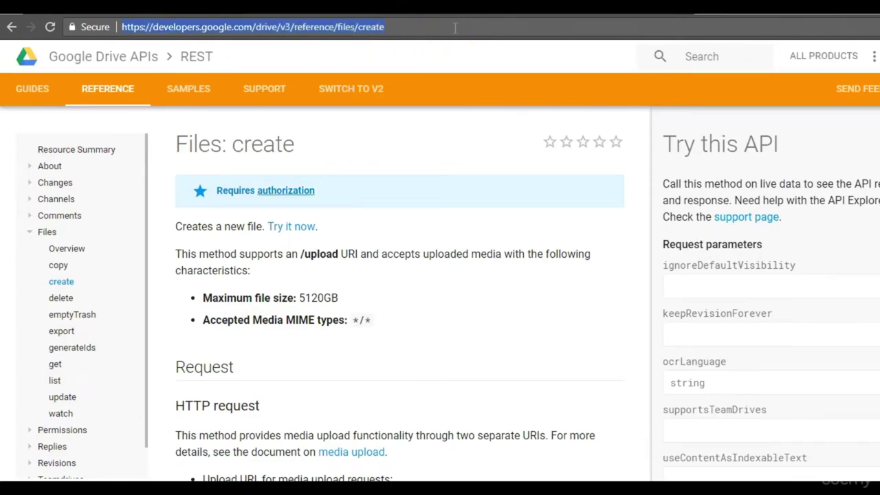
{"action": "key", "text": "alt+Tab"}
{"action": "double_click", "coordinate": [64, 72]}
{"action": "type", "text": "2"}
{"action": "left_click", "coordinate": [59, 72]}
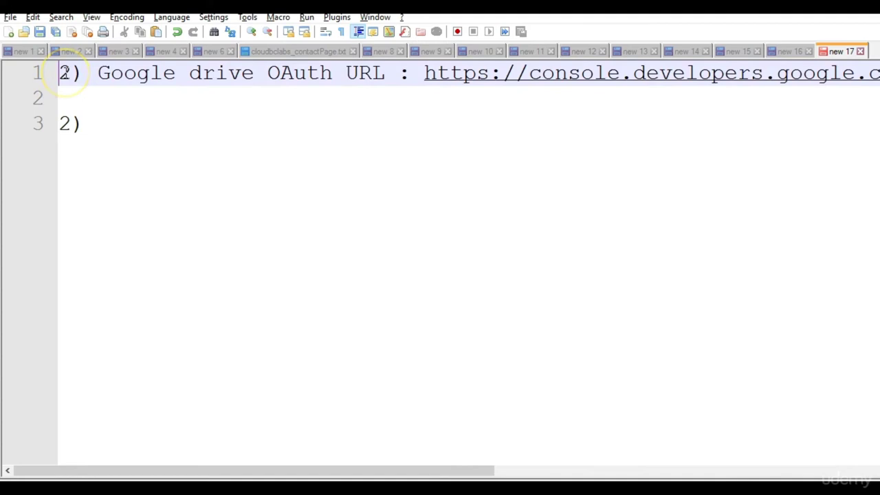
{"action": "key", "text": "Return"}
{"action": "key", "text": "Return"}
{"action": "key", "text": "Up"}
{"action": "key", "text": "Up"}
{"action": "type", "text": "1)"}
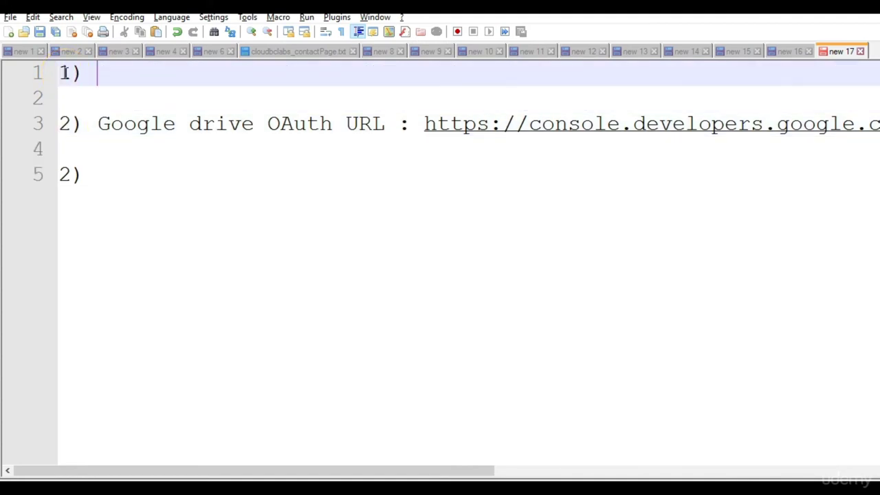
{"action": "key", "text": "ctrl+v"}
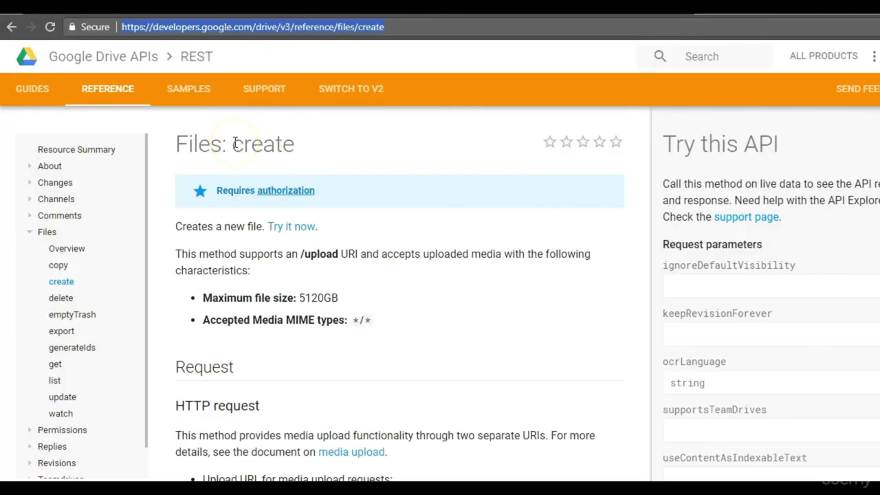
Prefix line 1 with 'Sign in and go to' and renumber the next item to 3).
{"action": "key", "text": "alt+Tab"}
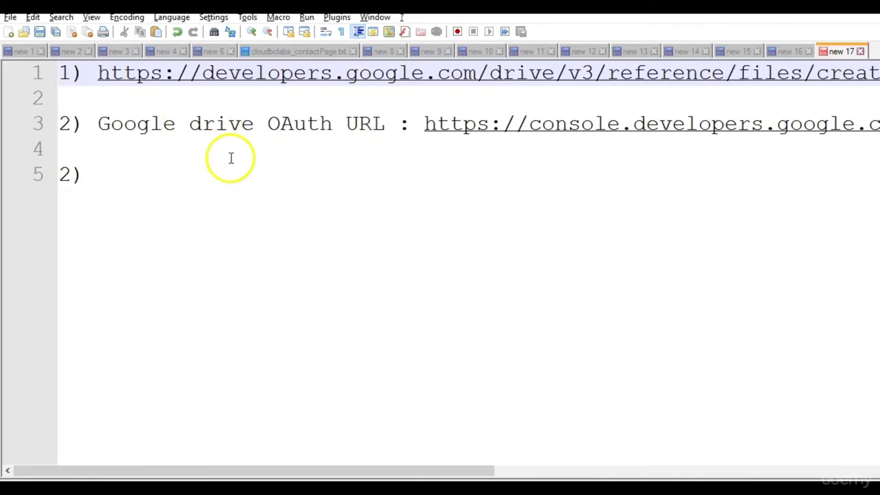
{"action": "key", "text": "alt+Tab"}
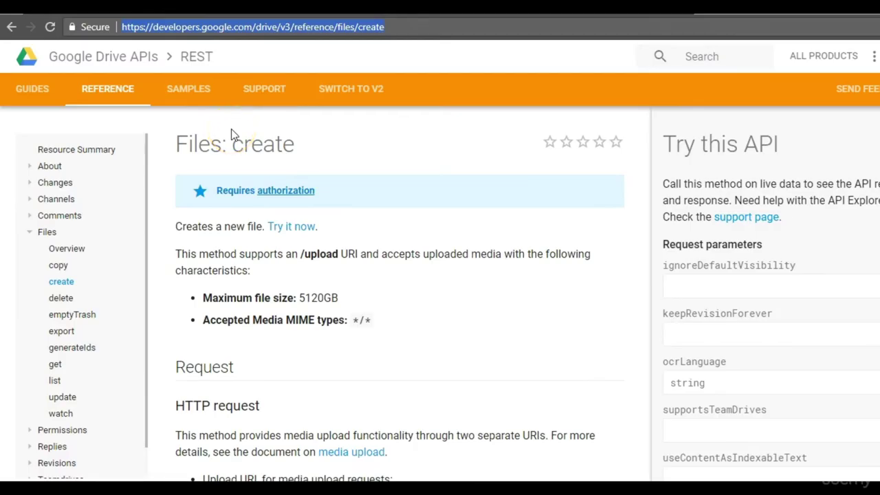
{"action": "key", "text": "alt+Tab"}
{"action": "left_click", "coordinate": [88, 76]}
{"action": "type", "text": "s"}
{"action": "key", "text": "BackSpace"}
{"action": "type", "text": "Sign in and go to https://developers.google.com/drive/v3/ref"}
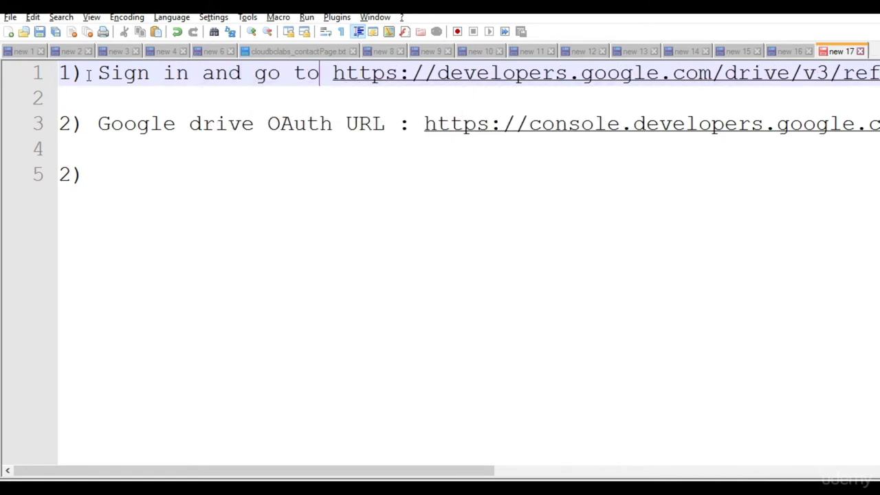
{"action": "left_click", "coordinate": [135, 184]}
{"action": "key", "text": "Left"}
{"action": "key", "text": "Left"}
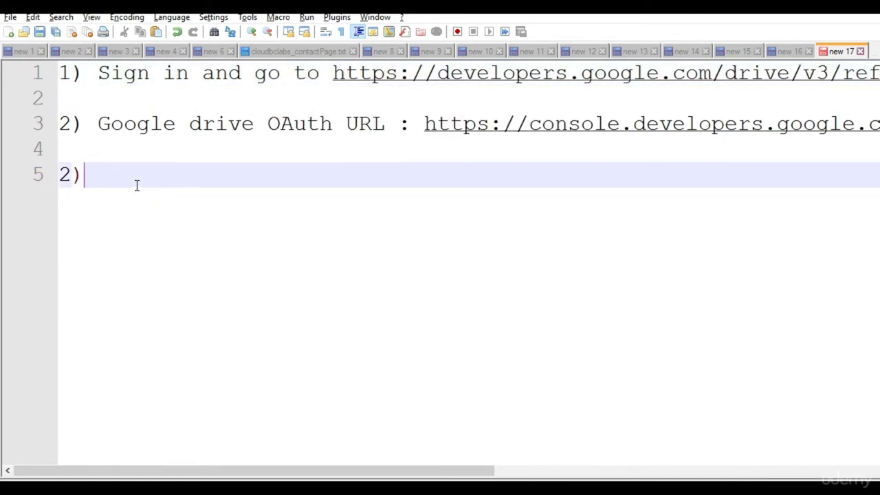
{"action": "key", "text": "BackSpace"}
{"action": "type", "text": "3"}
{"action": "key", "text": "alt+Tab"}
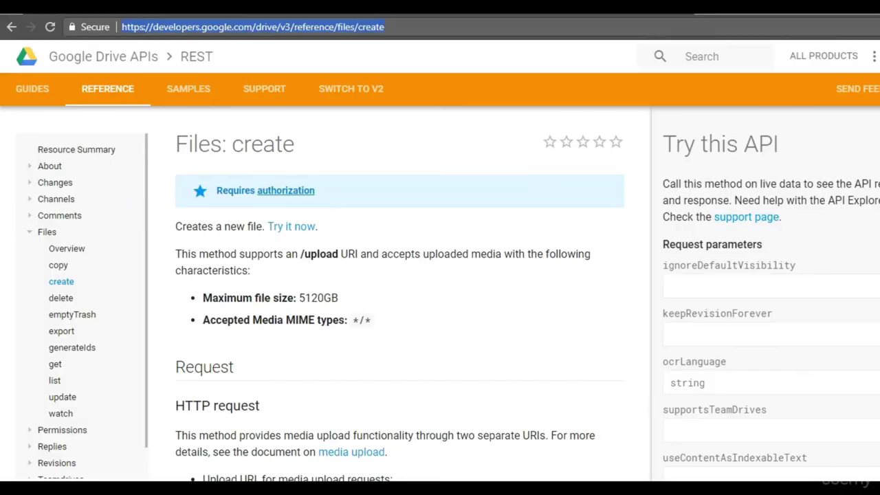
{"action": "key", "text": "ctrl+Tab"}
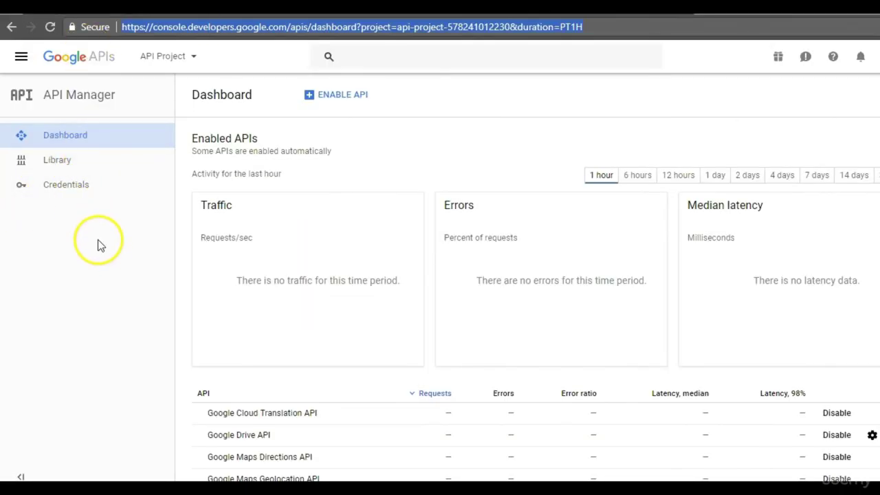
Open the Credentials page and note '3) Go to Credentiols' in Notepad++.
{"action": "left_click", "coordinate": [69, 196]}
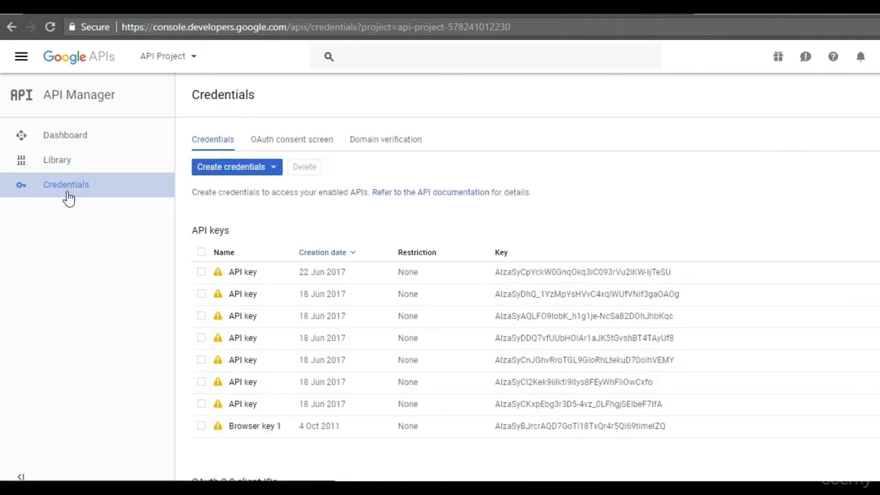
{"action": "key", "text": "alt+Tab"}
{"action": "left_click", "coordinate": [149, 172]}
{"action": "type", "text": "Go to C"}
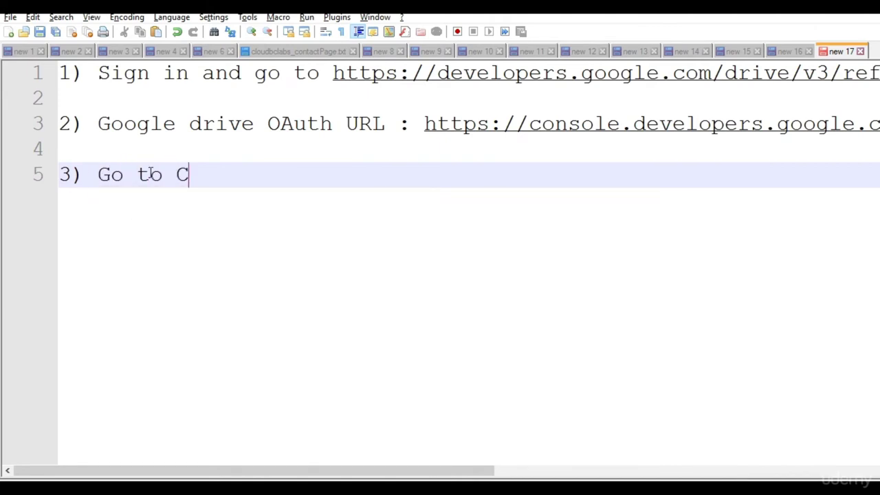
{"action": "type", "text": "redentio"}
{"action": "type", "text": "ls"}
Create a new OAuth client ID of application type Other.
{"action": "key", "text": "alt+Tab"}
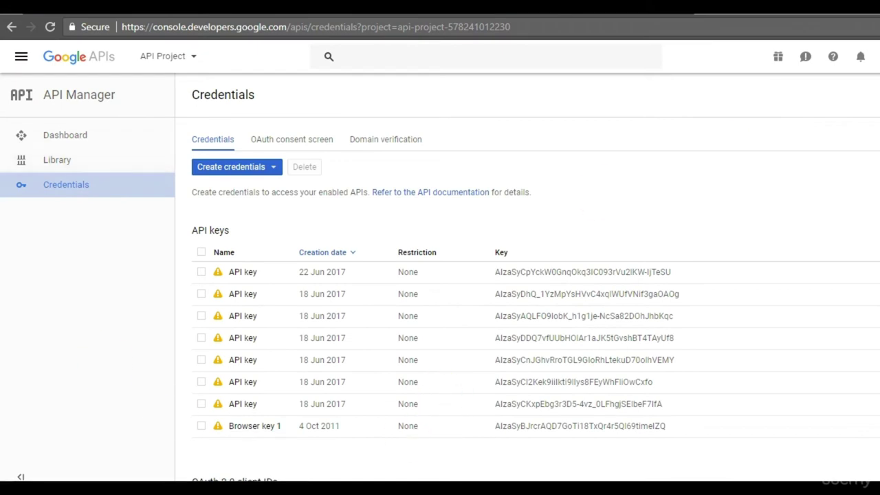
{"action": "scroll", "coordinate": [536, 299], "scroll_direction": "down", "scroll_amount": 1}
{"action": "scroll", "coordinate": [537, 299], "scroll_direction": "up", "scroll_amount": 1}
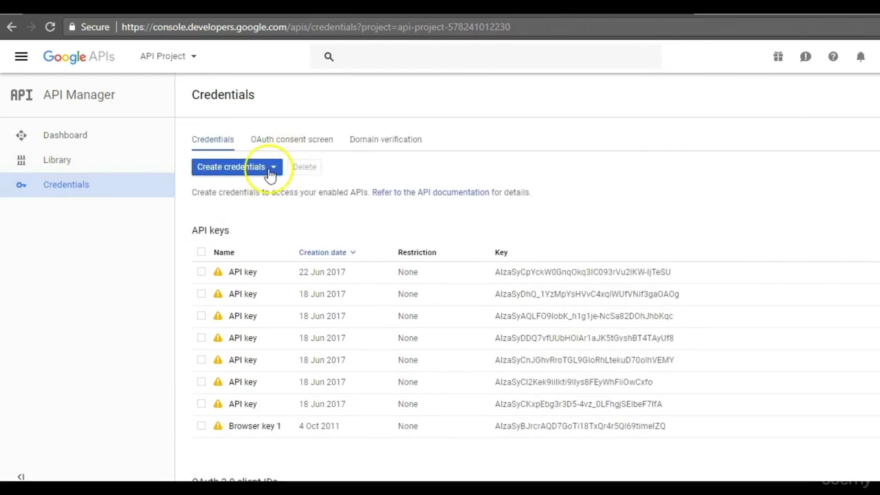
{"action": "left_click", "coordinate": [270, 173]}
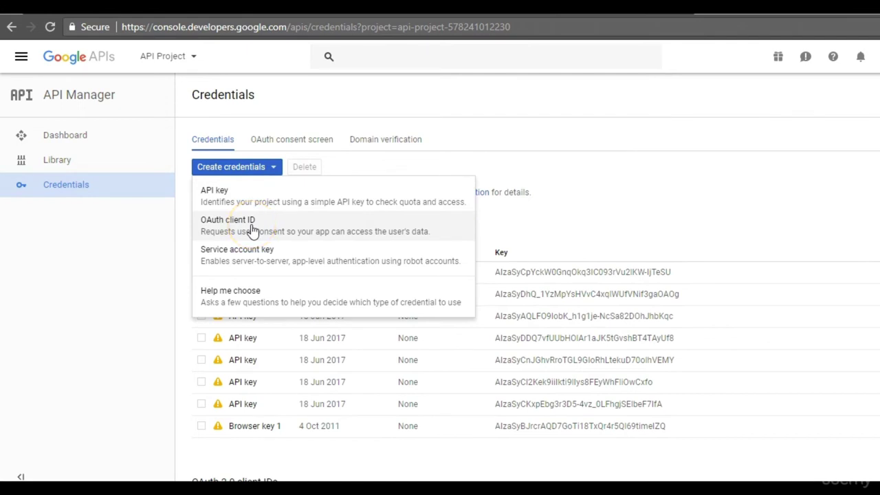
{"action": "left_click", "coordinate": [251, 230]}
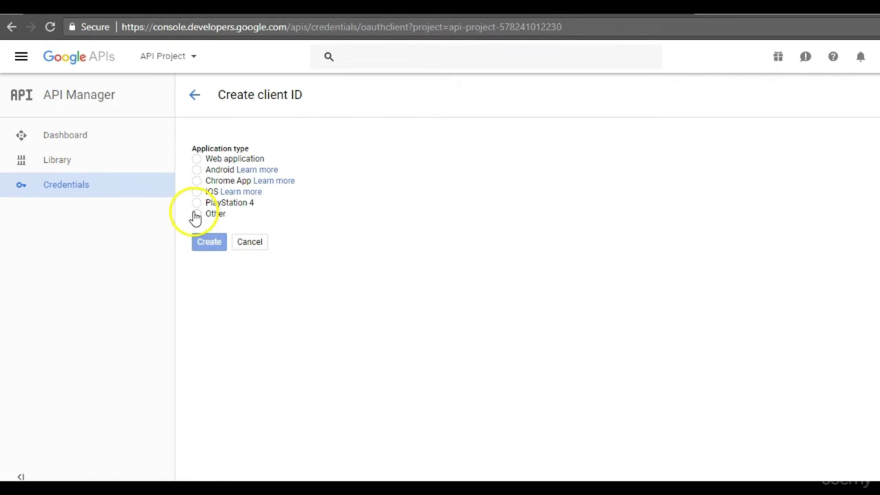
{"action": "left_click", "coordinate": [196, 215]}
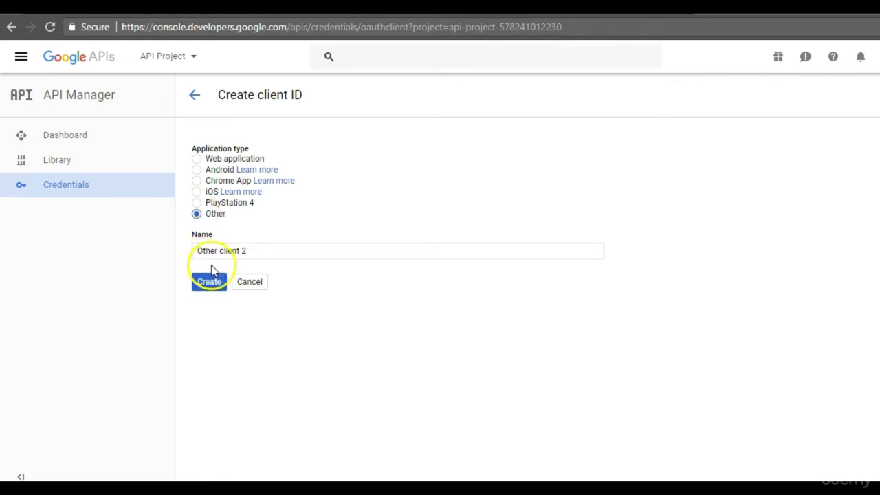
{"action": "left_click", "coordinate": [217, 289]}
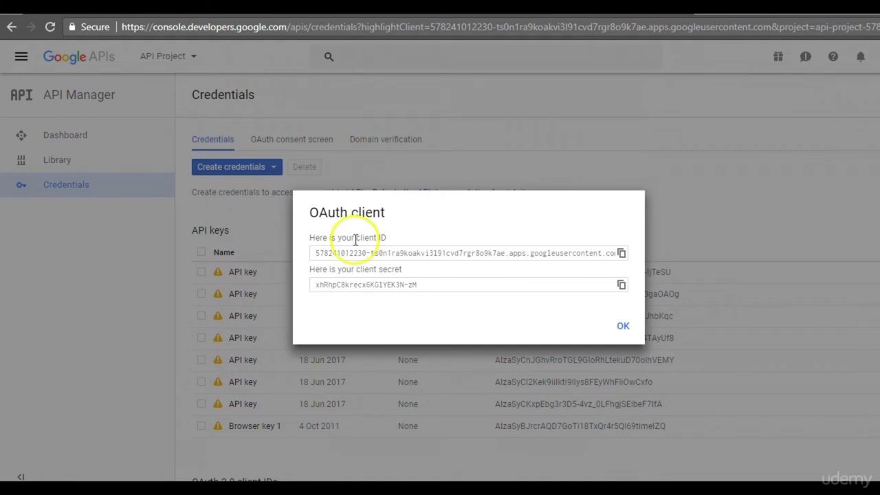
Complete note 3 as 'Go to Credentials > Create Credentials', add '4) Other option', and begin '5)'.
{"action": "key", "text": "alt+Tab"}
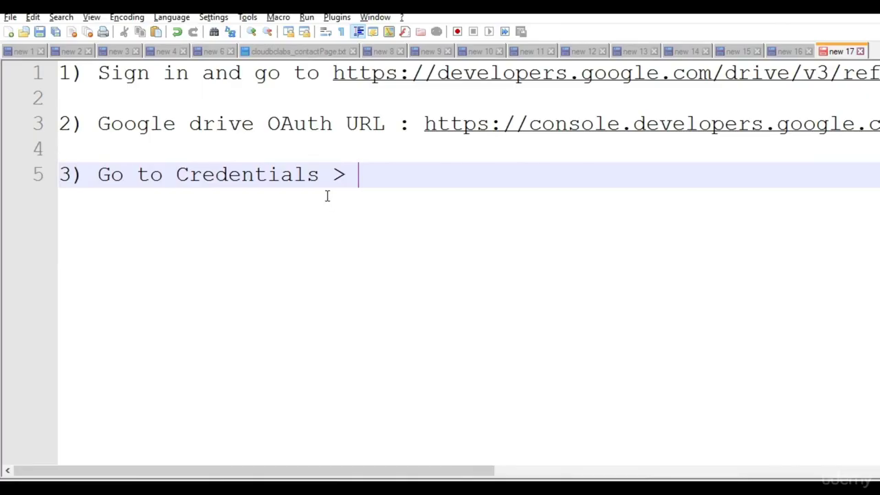
{"action": "type", "text": "Create"}
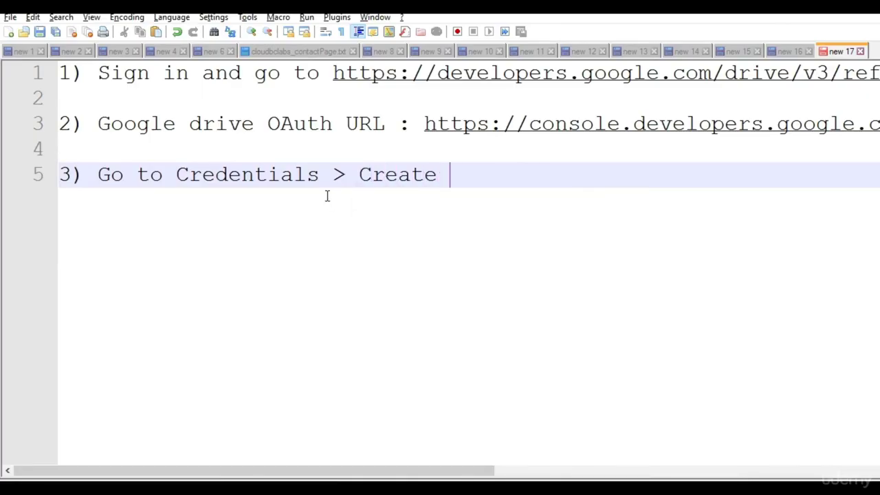
{"action": "type", "text": " Credentio"}
{"action": "key", "text": "BackSpace"}
{"action": "type", "text": "als"}
{"action": "key", "text": "Return"}
{"action": "key", "text": "Return"}
{"action": "key", "text": "Return"}
{"action": "type", "text": "4"}
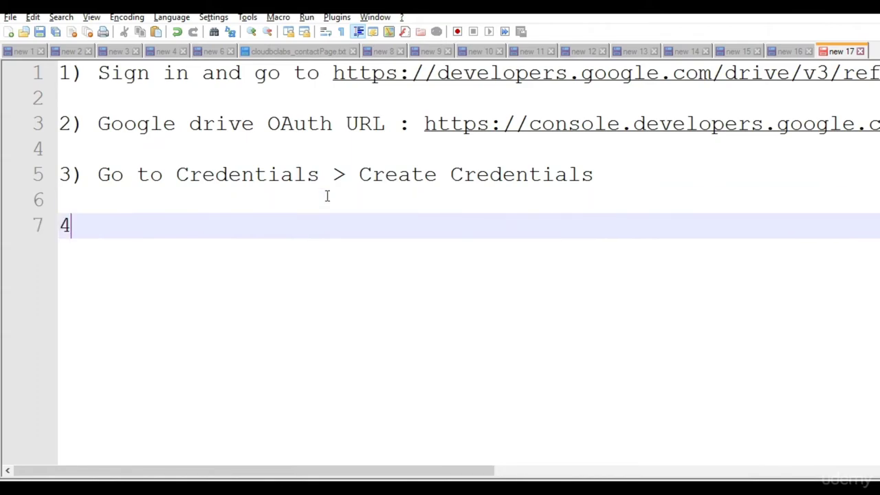
{"action": "key", "text": "alt+Tab"}
{"action": "key", "text": "alt+Tab"}
{"action": "type", "text": "Other option"}
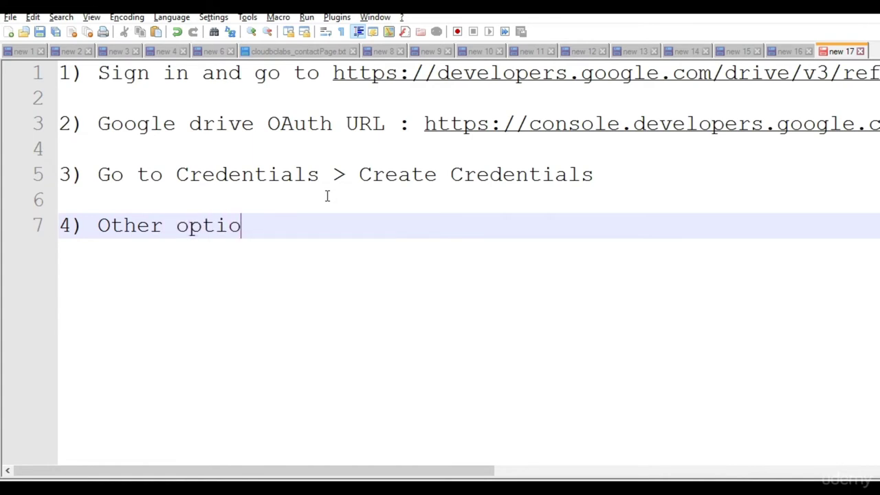
{"action": "key", "text": "Return"}
{"action": "key", "text": "Return"}
{"action": "type", "text": "5"}
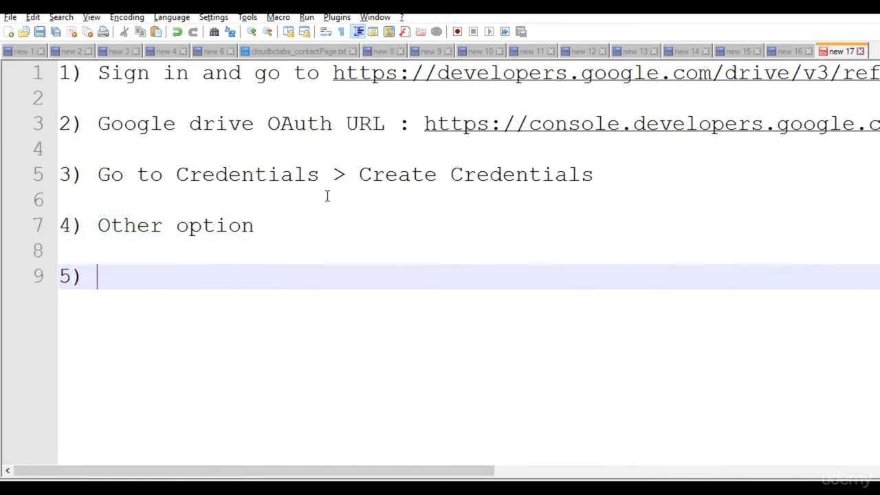
{"action": "key", "text": "alt+Tab"}
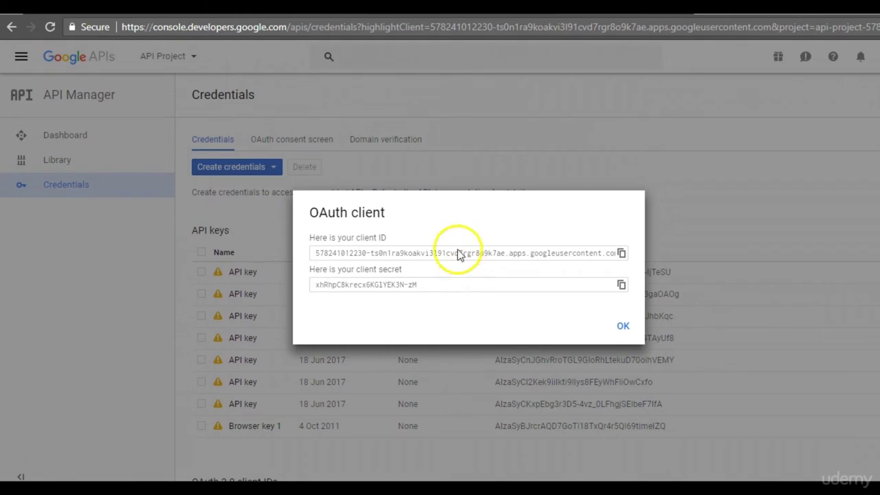
Paste the new client ID under step 5 with the label 'Client id :'.
{"action": "left_click", "coordinate": [459, 259]}
{"action": "key", "text": "ctrl+c"}
{"action": "key", "text": "alt+Tab"}
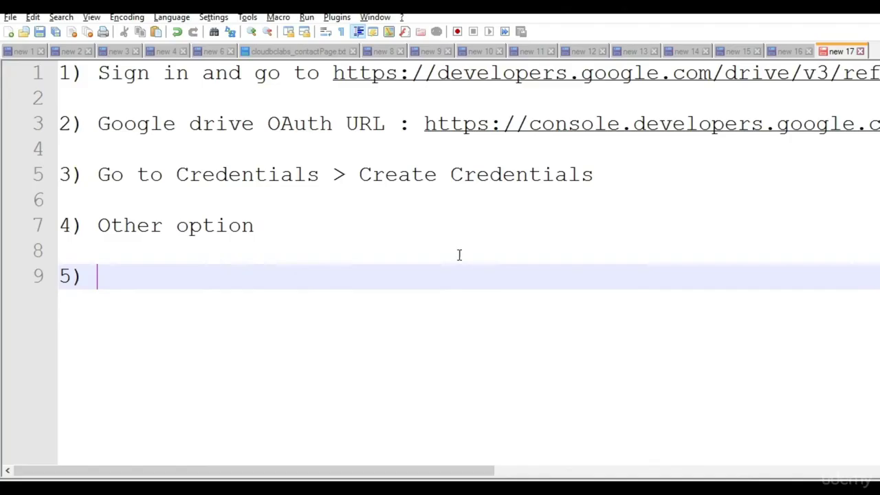
{"action": "key", "text": "ctrl+v"}
{"action": "key", "text": "Return"}
{"action": "key", "text": "Return"}
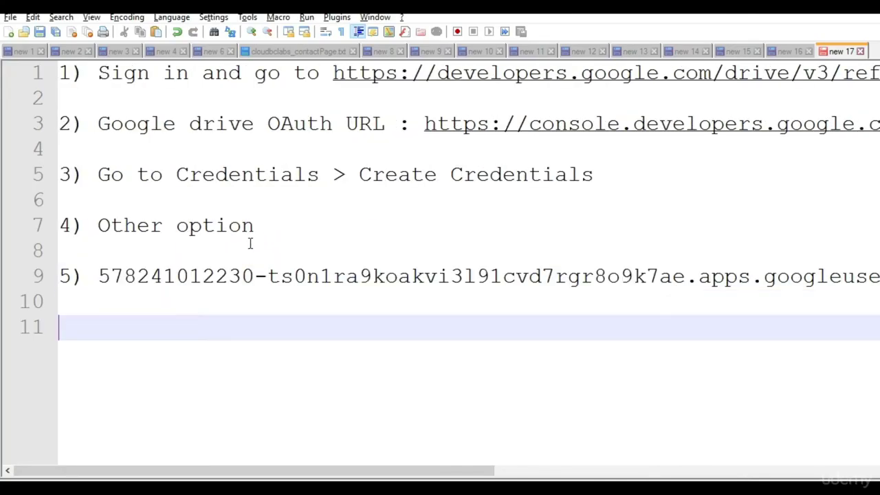
{"action": "left_click", "coordinate": [97, 276]}
{"action": "type", "text": "Clien"}
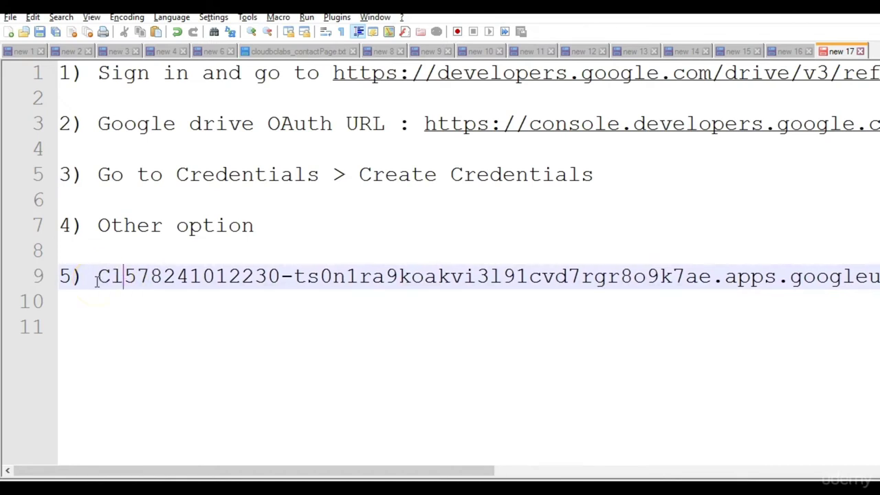
{"action": "type", "text": "t id :"}
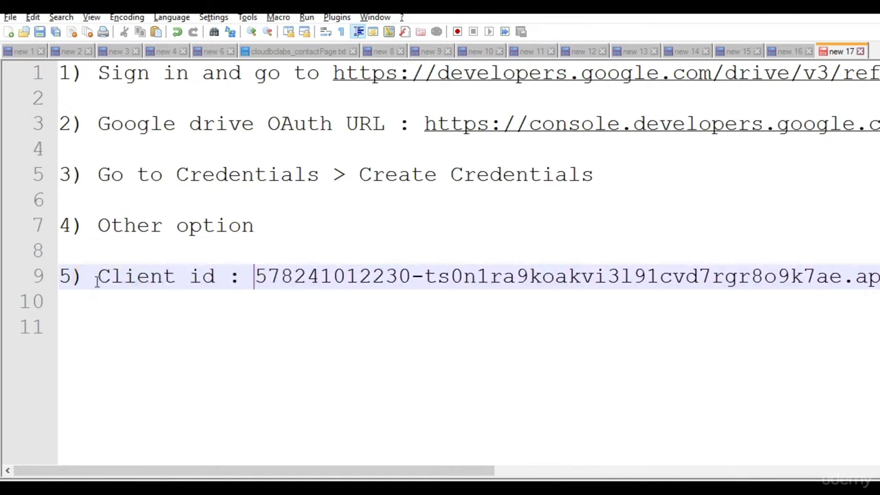
Add a 'Client secret :' line with the copied secret, then close the OAuth client dialog.
{"action": "key", "text": "alt+Tab"}
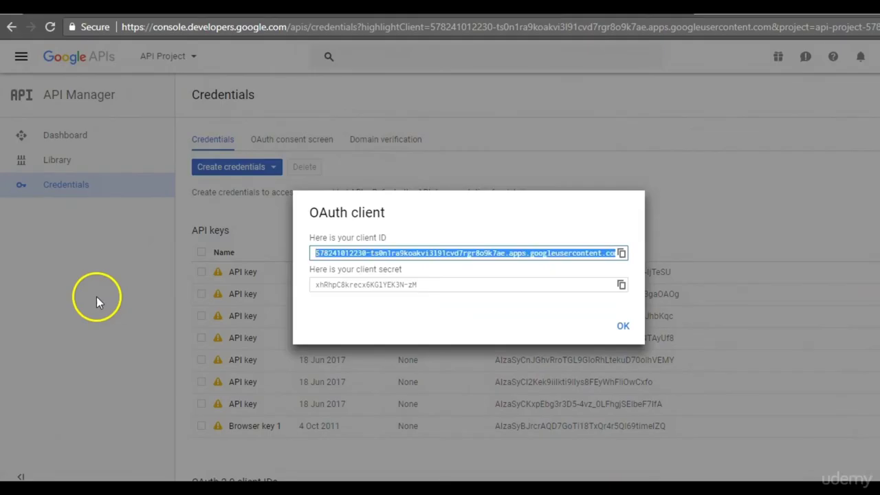
{"action": "key", "text": "alt+Tab"}
{"action": "type", "text": "ient secret :"}
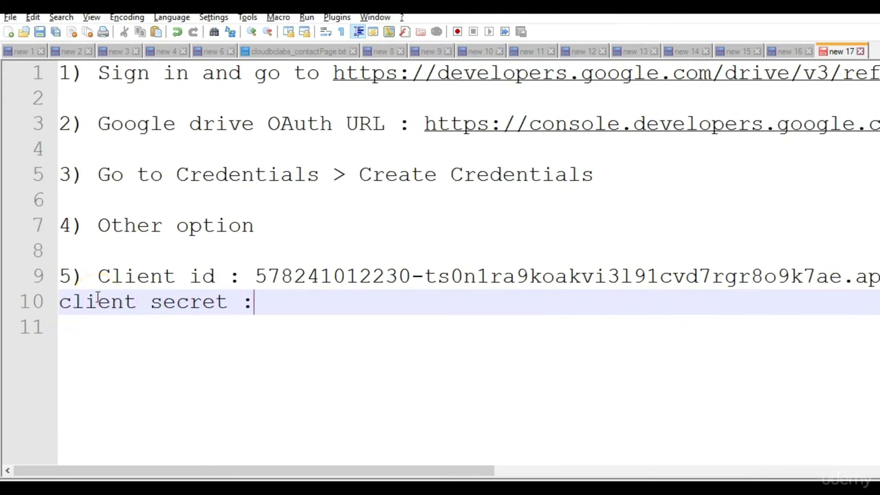
{"action": "key", "text": "alt+Tab"}
{"action": "left_click", "coordinate": [395, 288]}
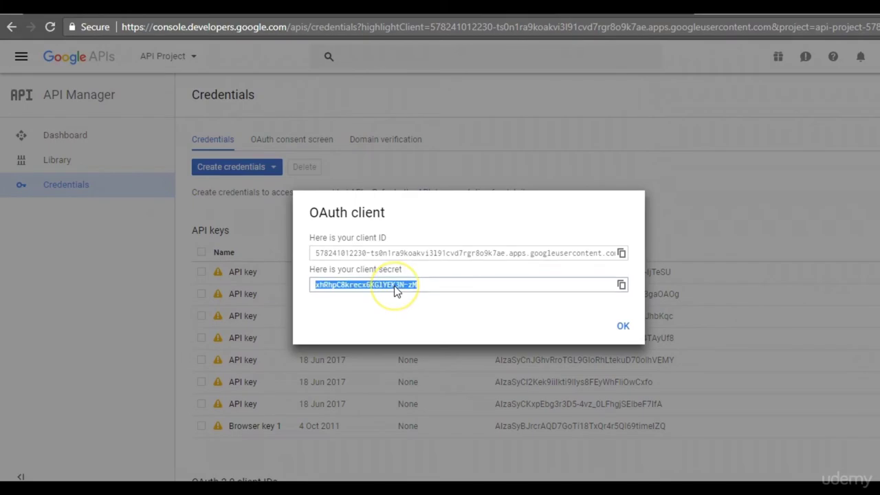
{"action": "key", "text": "ctrl+c"}
{"action": "key", "text": "alt+Tab"}
{"action": "key", "text": "ctrl+v"}
{"action": "key", "text": "Return"}
{"action": "key", "text": "Return"}
{"action": "key", "text": "alt+Tab"}
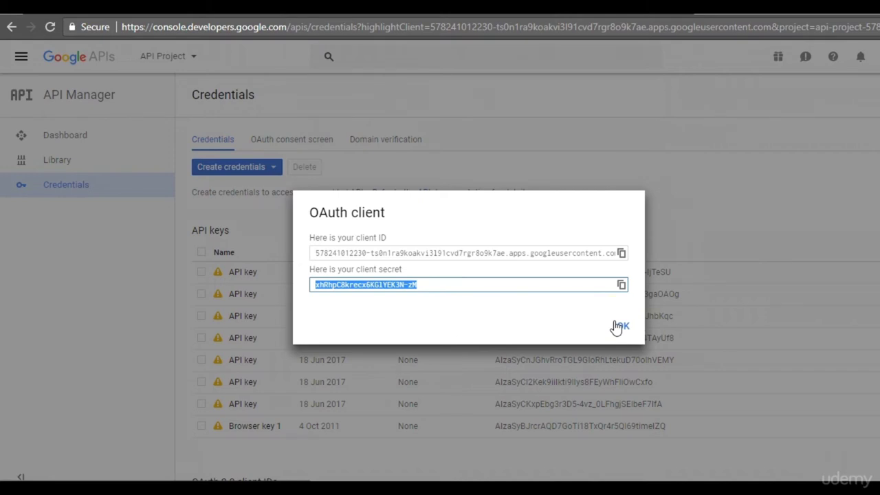
{"action": "left_click", "coordinate": [619, 326]}
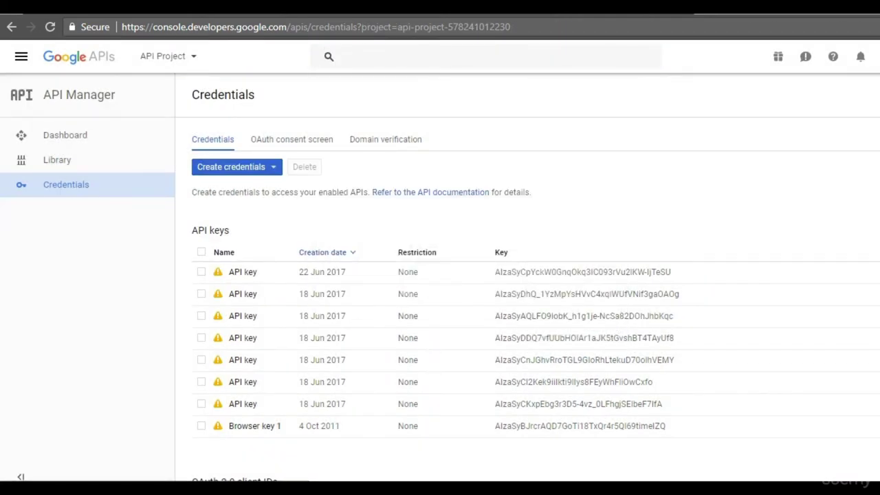
Open the API Manager dashboard, then return to the top of the Using OAuth 2.0 guide.
{"action": "scroll", "coordinate": [617, 326], "scroll_direction": "down", "scroll_amount": 3}
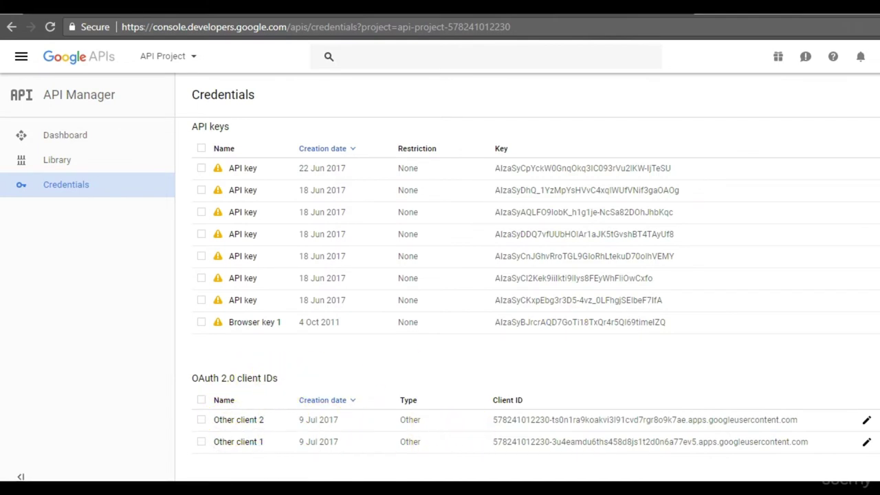
{"action": "scroll", "coordinate": [536, 303], "scroll_direction": "up", "scroll_amount": 3}
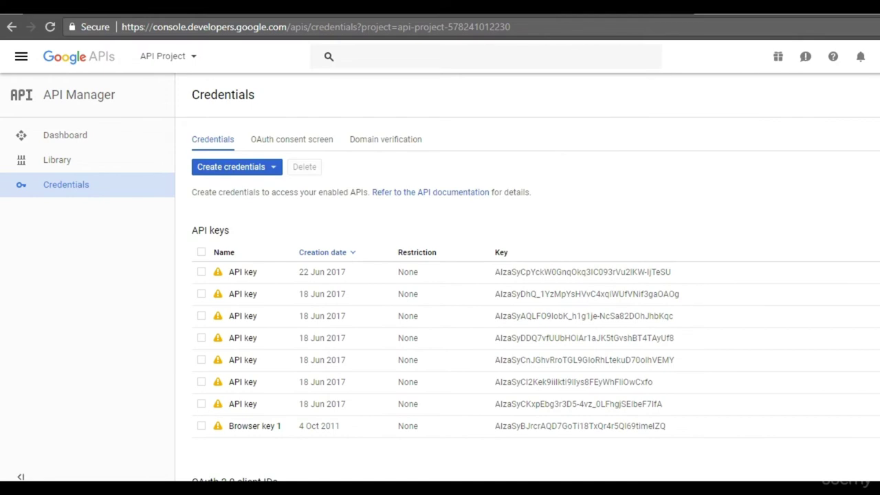
{"action": "left_click", "coordinate": [84, 147]}
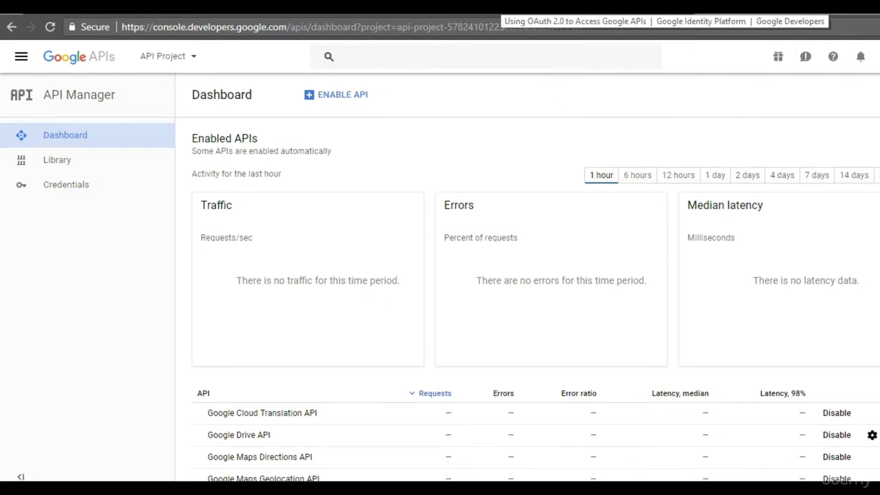
{"action": "left_click", "coordinate": [504, 7]}
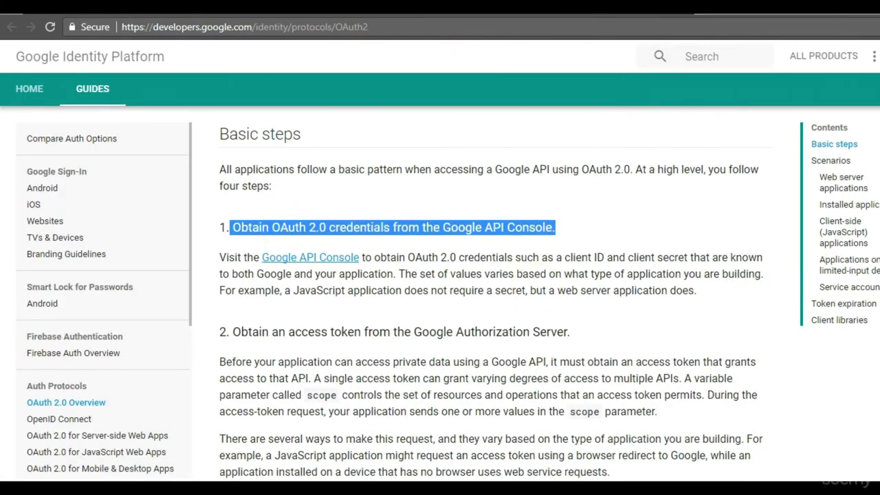
{"action": "scroll", "coordinate": [495, 293], "scroll_direction": "up", "scroll_amount": 5}
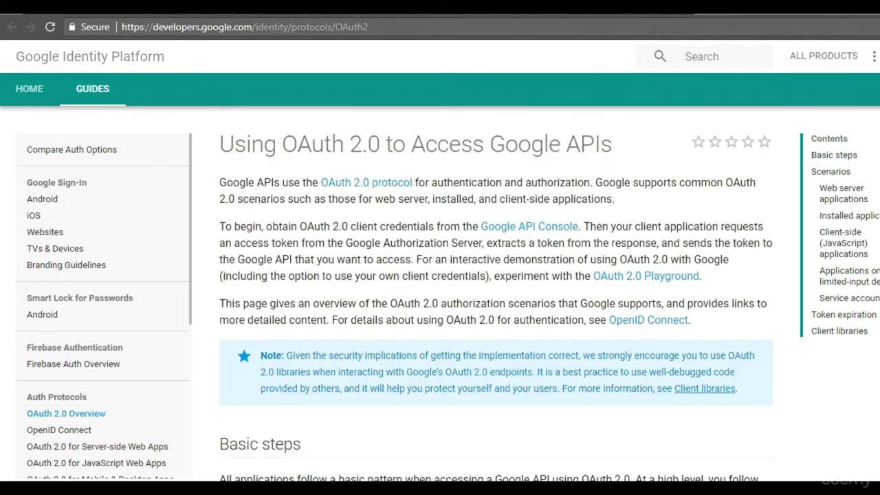
Open the OAuth 2.0 Playground and note '6) Go to OAuth Playground'.
{"action": "left_click", "coordinate": [644, 278]}
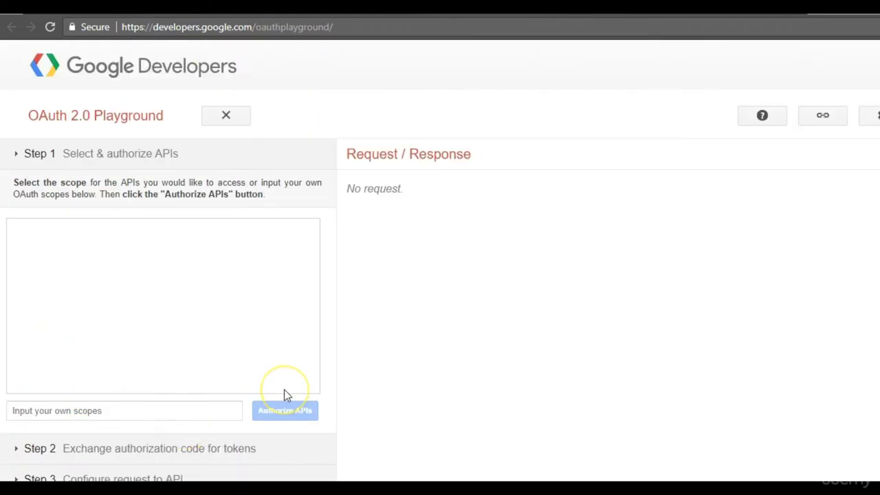
{"action": "key", "text": "alt+Tab"}
{"action": "type", "text": "6) Go to Ou"}
{"action": "key", "text": "BackSpace"}
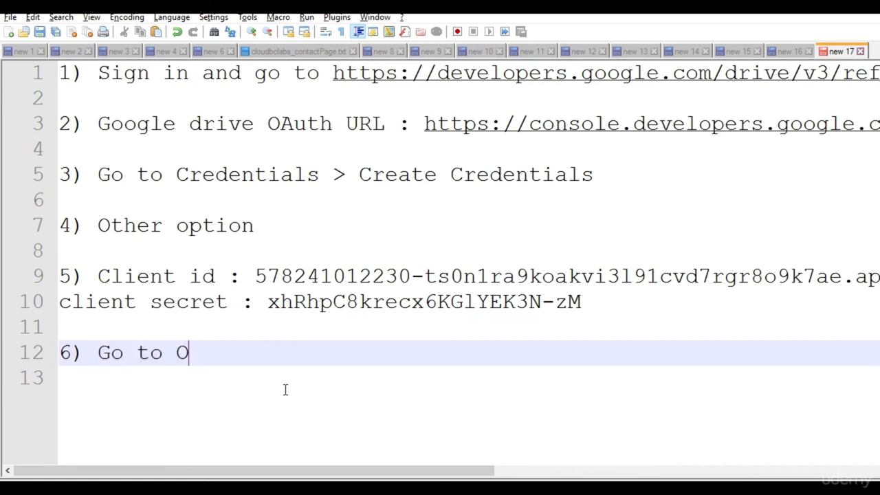
{"action": "type", "text": "Auth Playg"}
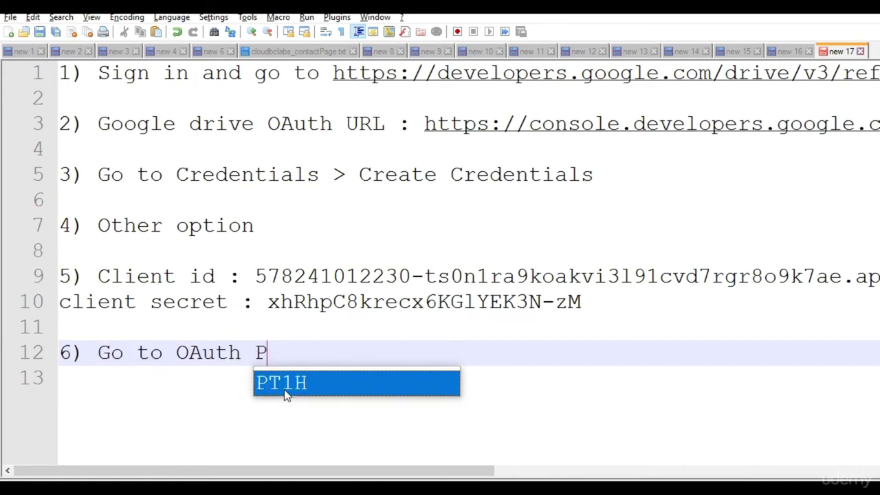
{"action": "type", "text": "roud"}
{"action": "key", "text": "BackSpace"}
{"action": "type", "text": "nd"}
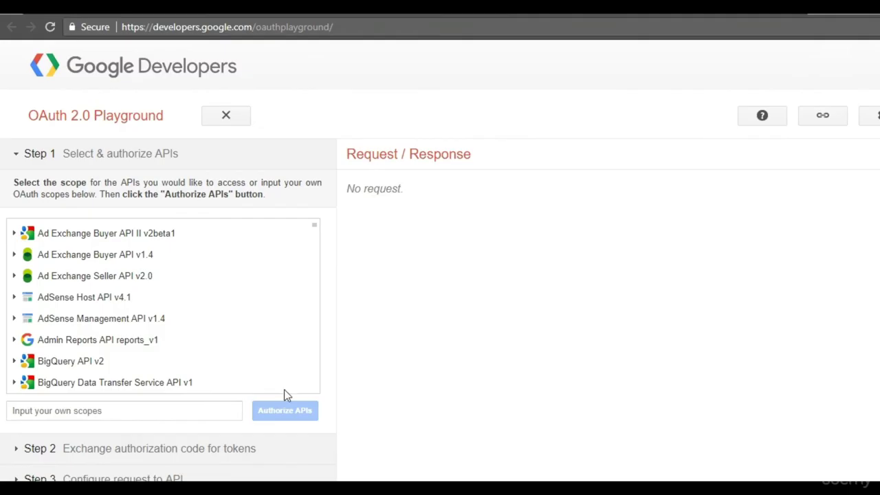
Search the Playground page for 'drive' and scroll the Step 1 list to Drive API v3.
{"action": "key", "text": "ctrl+f"}
{"action": "type", "text": "drive"}
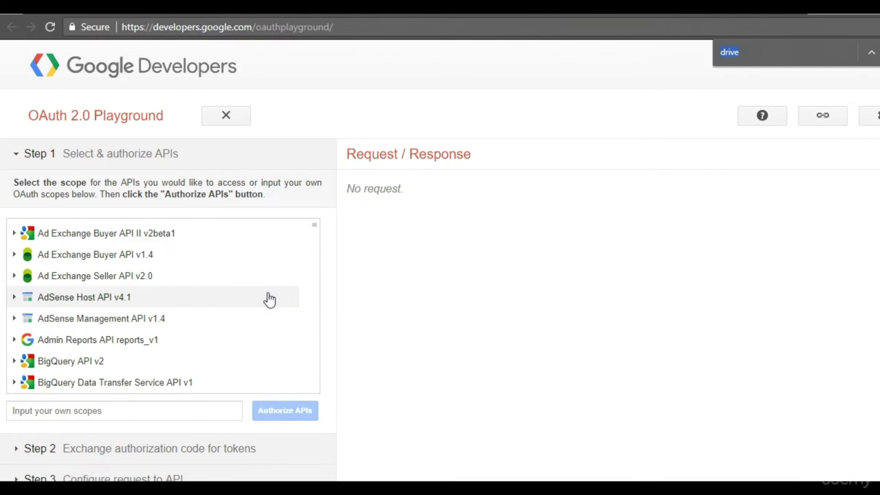
{"action": "type", "text": "r"}
{"action": "key", "text": "Return"}
{"action": "key", "text": "Return"}
{"action": "key", "text": "Return"}
{"action": "key", "text": "Return"}
{"action": "key", "text": "Return"}
{"action": "key", "text": "Return"}
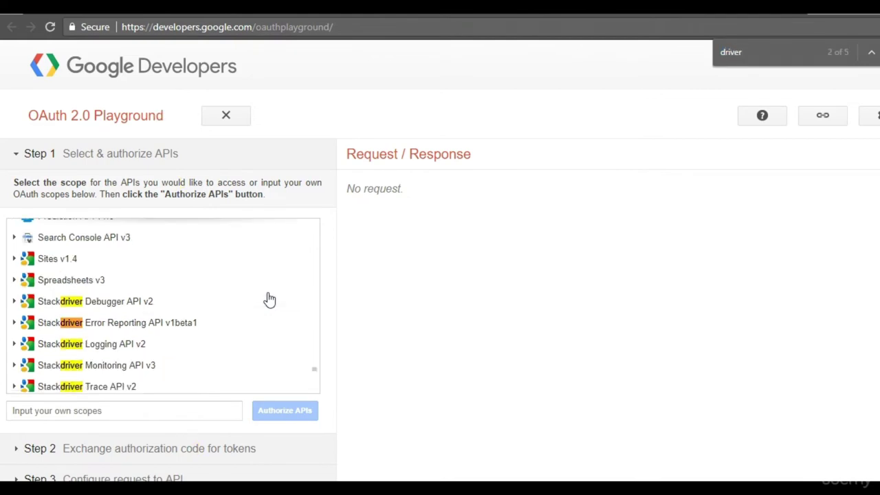
{"action": "key", "text": "BackSpace"}
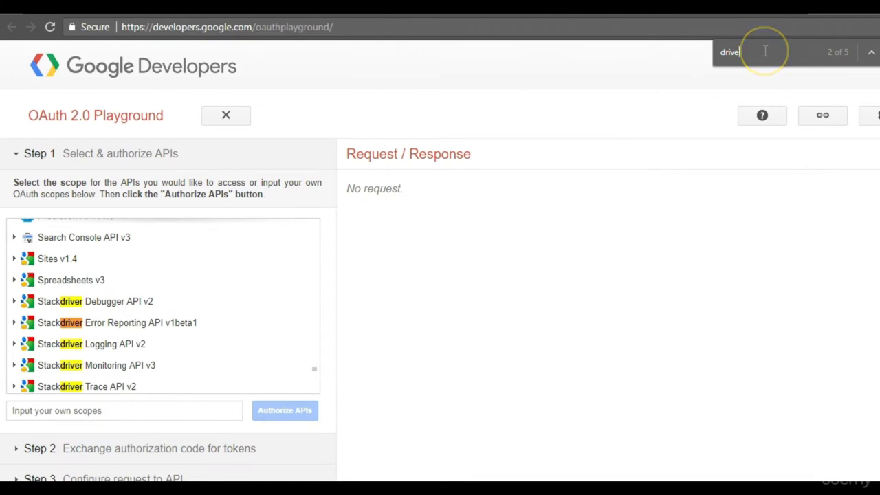
{"action": "key", "text": "Return"}
{"action": "key", "text": "Return"}
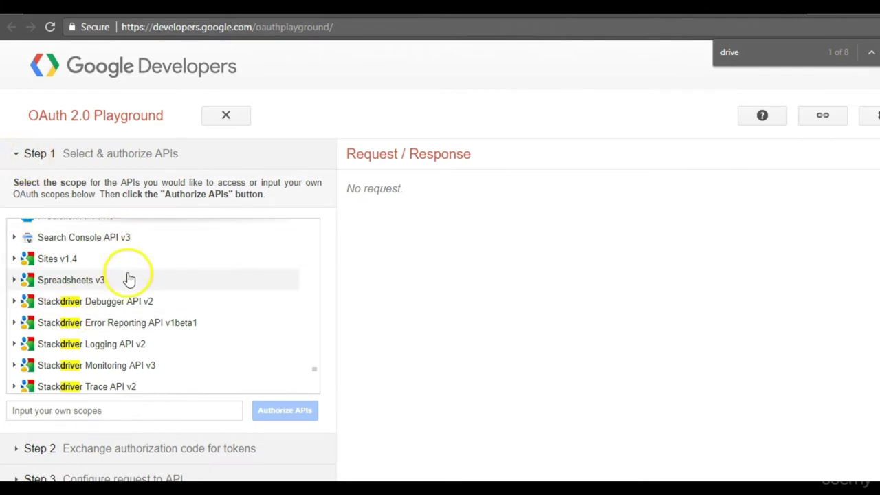
{"action": "scroll", "coordinate": [222, 369], "scroll_direction": "up", "scroll_amount": 5}
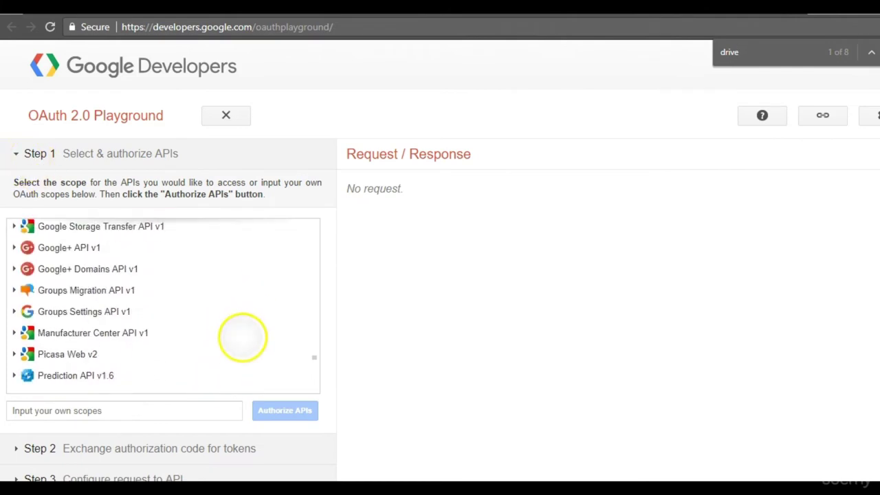
{"action": "scroll", "coordinate": [242, 337], "scroll_direction": "up", "scroll_amount": 8}
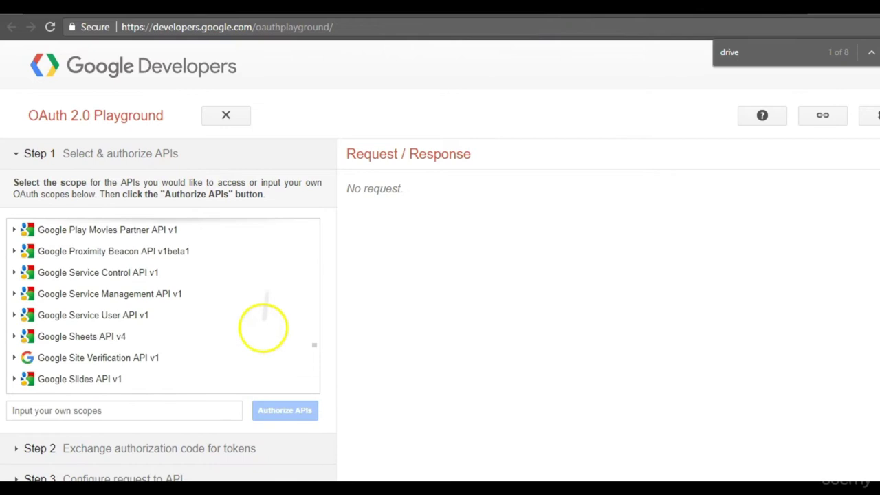
{"action": "scroll", "coordinate": [268, 303], "scroll_direction": "up", "scroll_amount": 7}
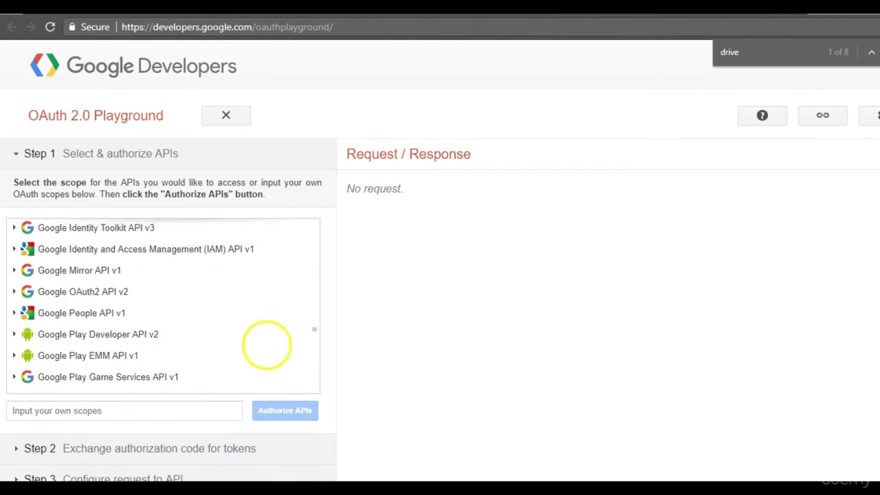
{"action": "scroll", "coordinate": [280, 328], "scroll_direction": "up", "scroll_amount": 3}
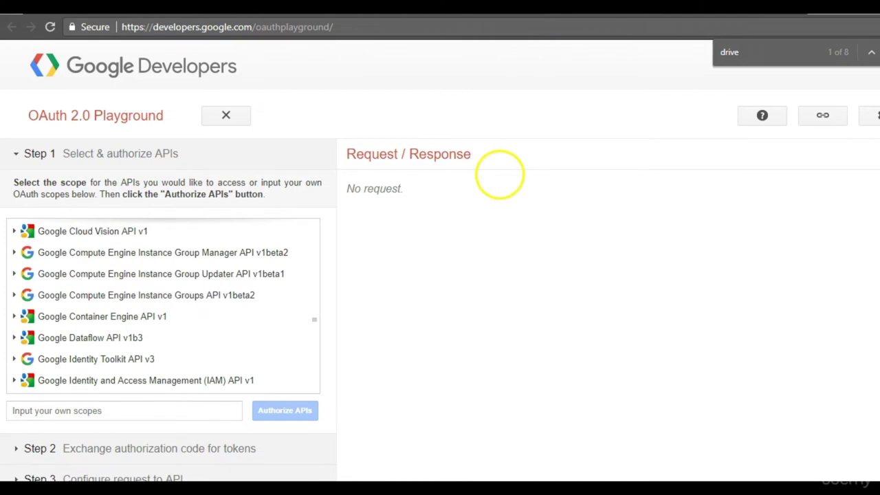
{"action": "scroll", "coordinate": [267, 357], "scroll_direction": "up", "scroll_amount": 8}
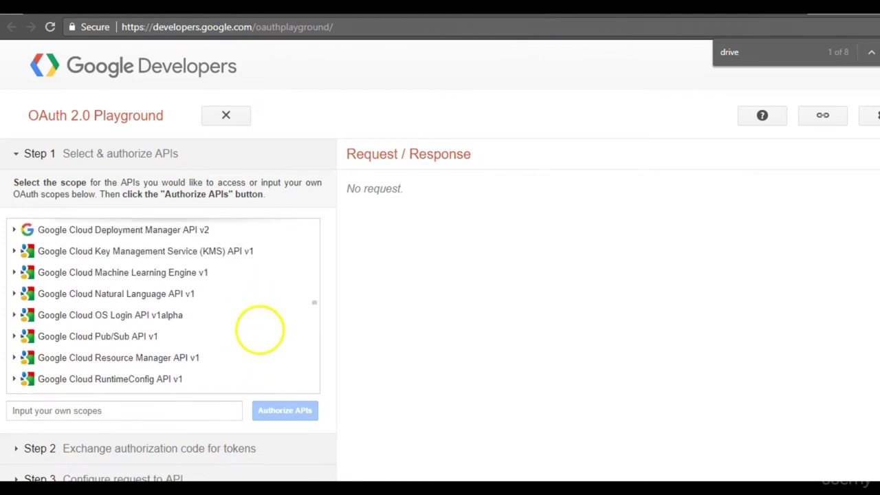
{"action": "scroll", "coordinate": [260, 329], "scroll_direction": "up", "scroll_amount": 10}
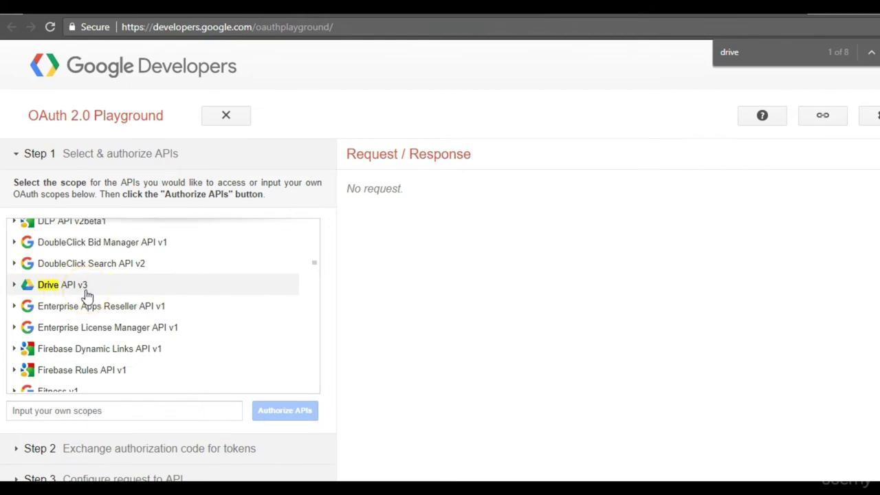
Write note '7) Drive API v3', removing the autocompleted reference path, and begin '8)' below.
{"action": "key", "text": "alt+Tab"}
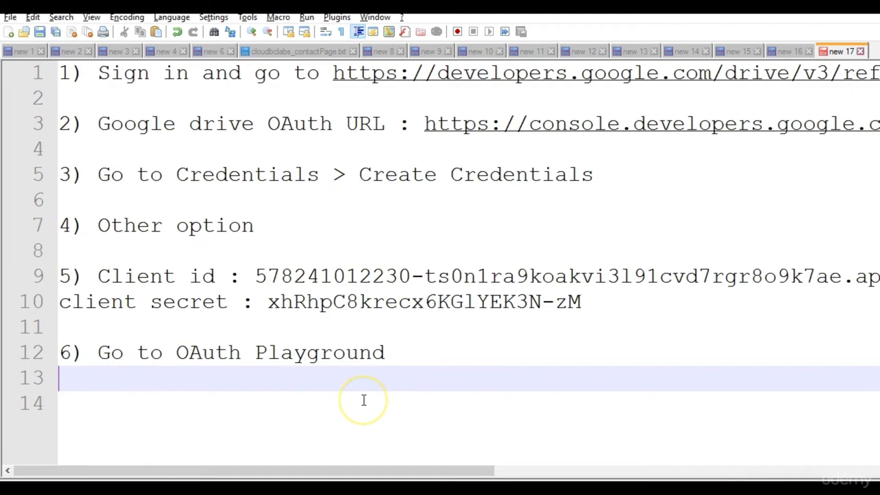
{"action": "type", "text": ")"}
{"action": "key", "text": "alt+Tab"}
{"action": "key", "text": "alt+Tab"}
{"action": "type", "text": "Driver A"}
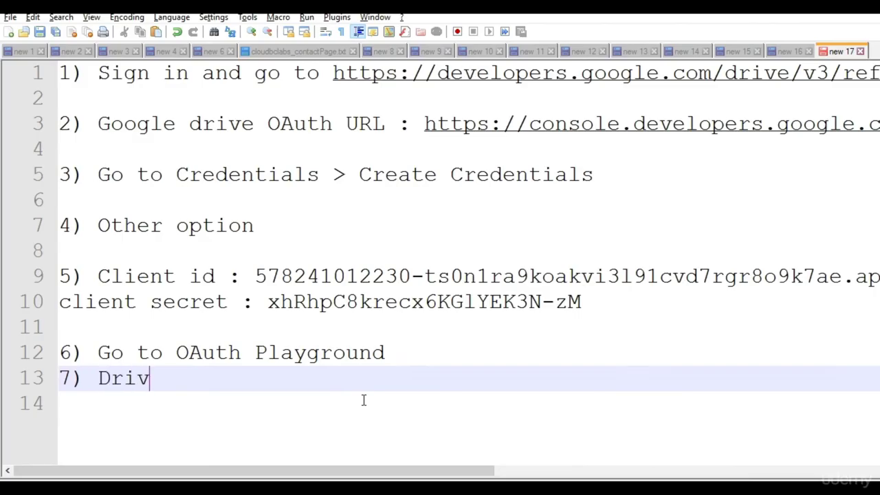
{"action": "key", "text": "BackSpace"}
{"action": "key", "text": "BackSpace"}
{"action": "key", "text": "BackSpace"}
{"action": "type", "text": "API v3/reference/files/create"}
{"action": "key", "text": "Return"}
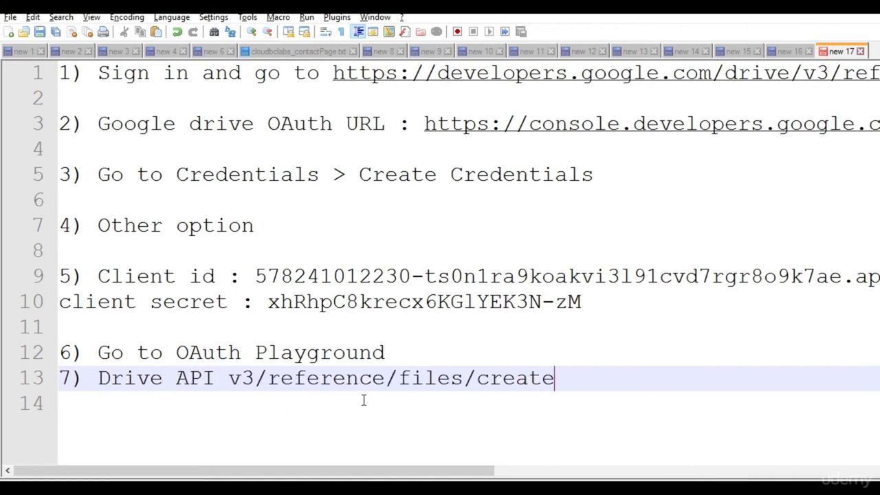
{"action": "key", "text": "Return"}
{"action": "left_click_drag", "start_coordinate": [242, 377], "coordinate": [558, 380]}
{"action": "key", "text": "BackSpace"}
{"action": "key", "text": "BackSpace"}
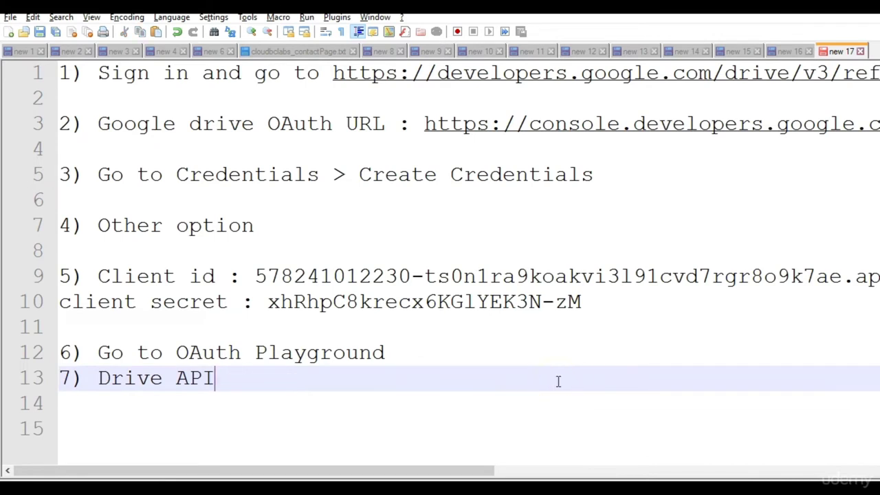
{"action": "type", "text": "v3"}
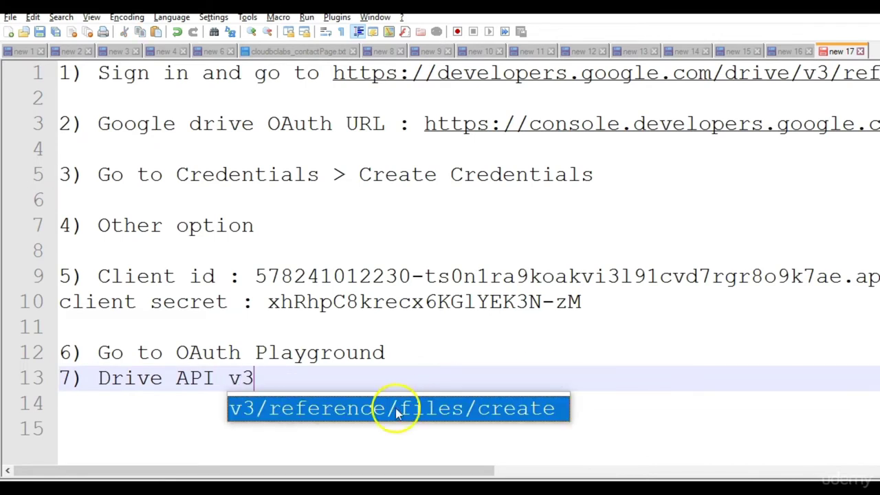
{"action": "left_click", "coordinate": [134, 422]}
{"action": "type", "text": "8)"}
{"action": "key", "text": "alt+Tab"}
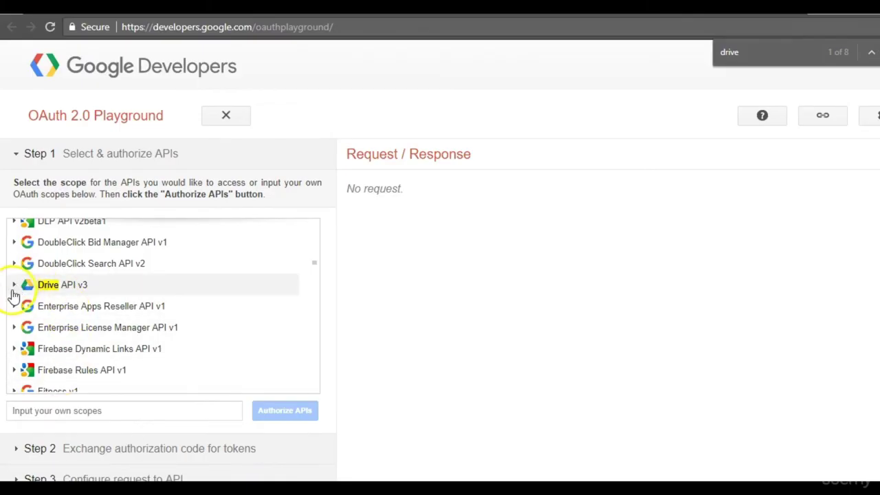
Authorize the Drive API v3 full-drive scope with the Google account, receiving an authorization code.
{"action": "left_click", "coordinate": [88, 288]}
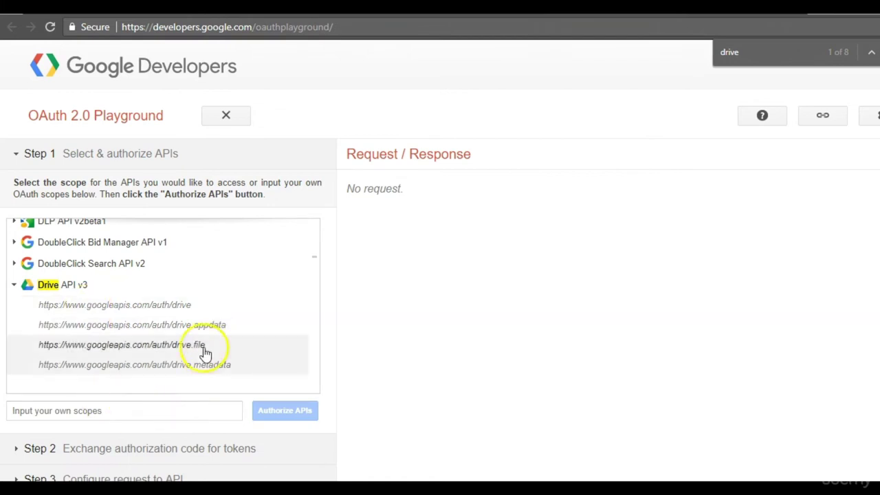
{"action": "left_click", "coordinate": [180, 314]}
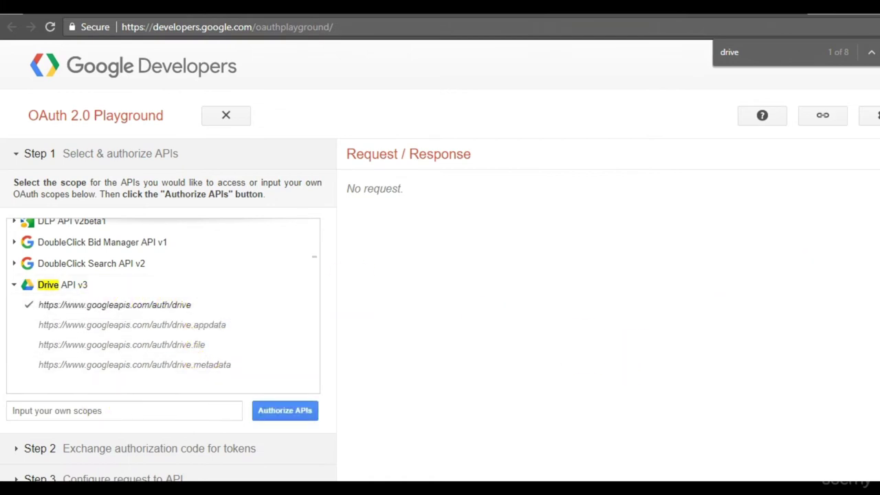
{"action": "left_click", "coordinate": [301, 413]}
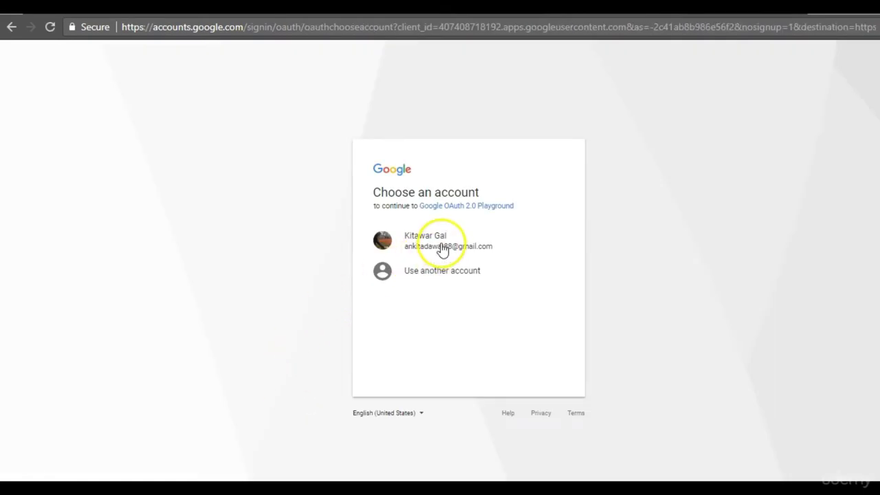
{"action": "left_click", "coordinate": [442, 249]}
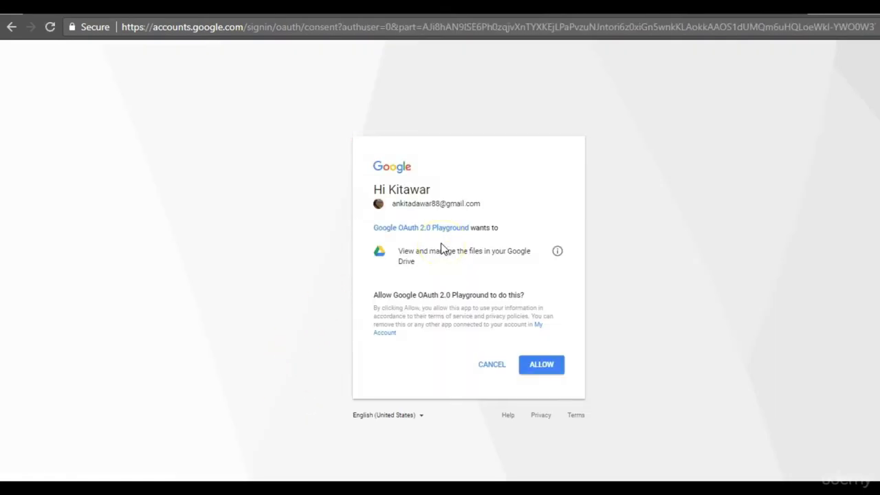
{"action": "left_click", "coordinate": [548, 371]}
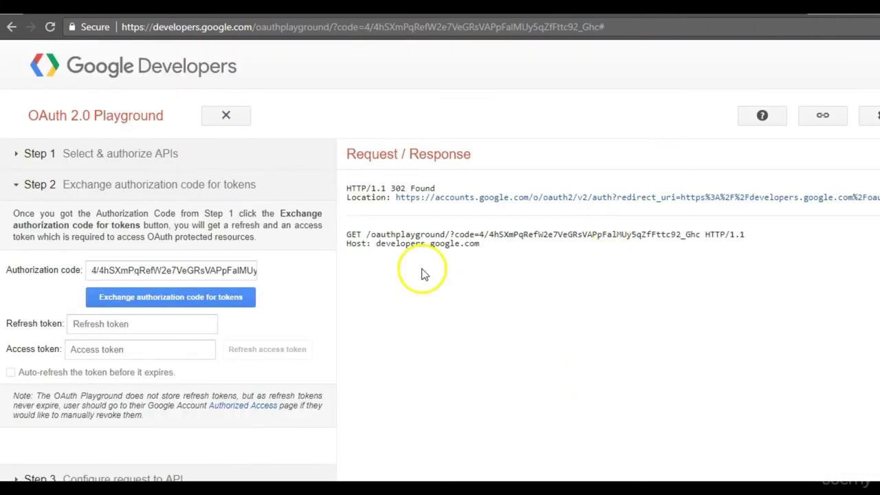
{"action": "left_click", "coordinate": [121, 271]}
{"action": "key", "text": "ctrl+a"}
{"action": "key", "text": "Left"}
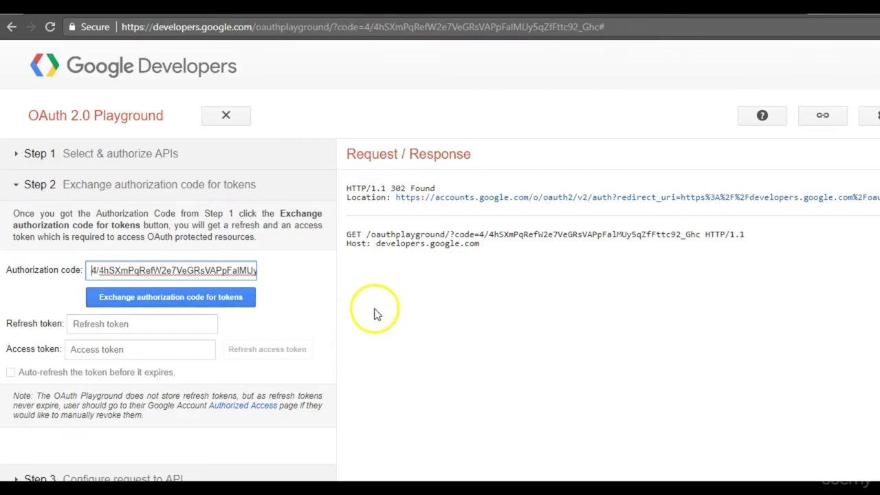
{"action": "key", "text": "alt+Tab"}
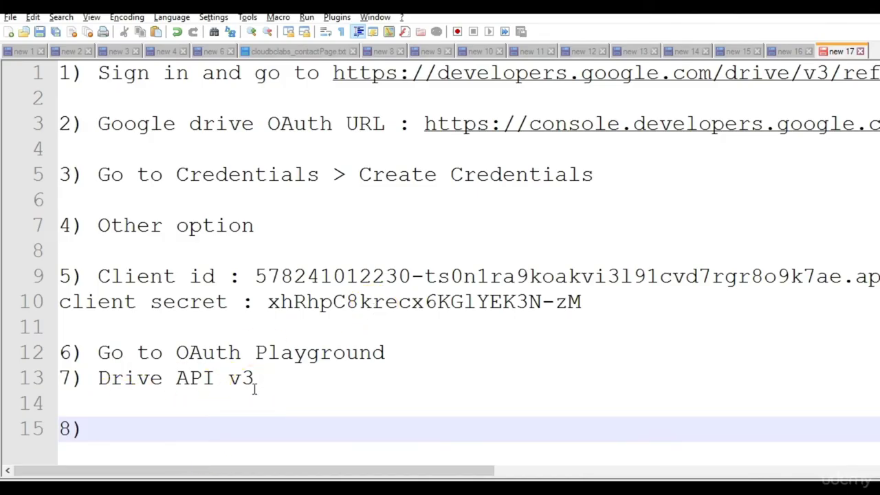
Write step 8 'Select option for drive (1st option). click authorize apis.' and begin '9)'.
{"action": "type", "text": "Select option for "}
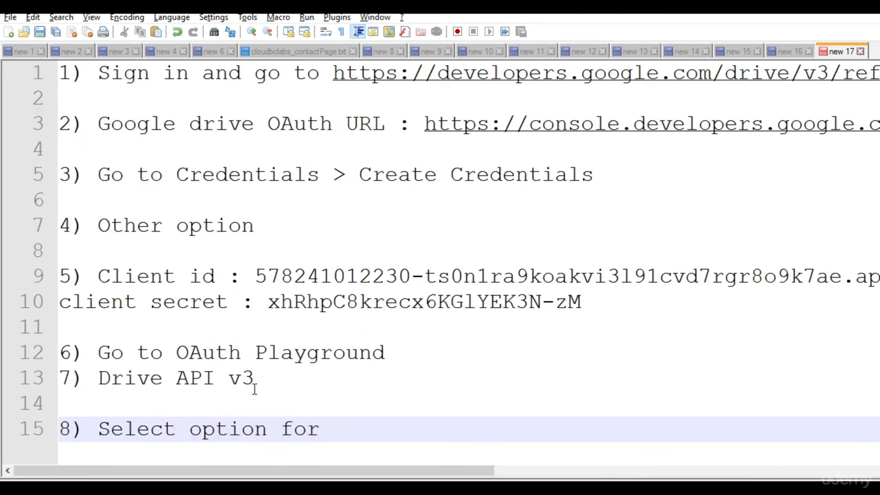
{"action": "type", "text": "driver"}
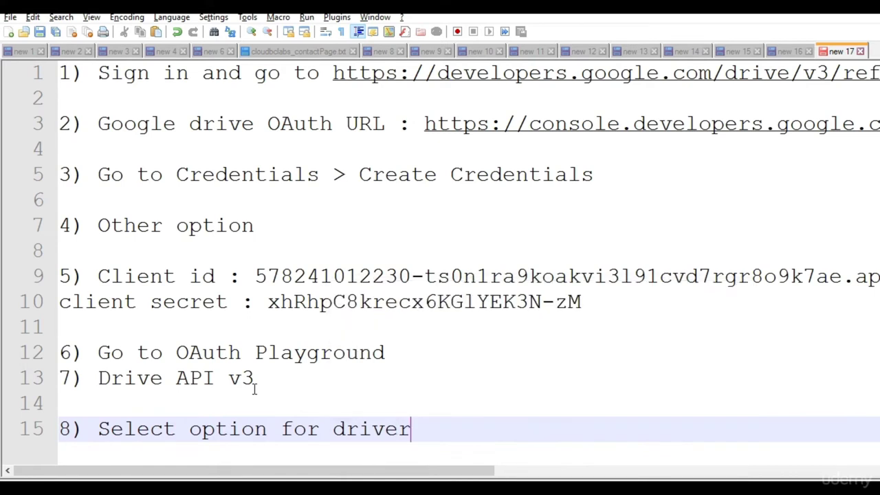
{"action": "type", "text": "(1st op"}
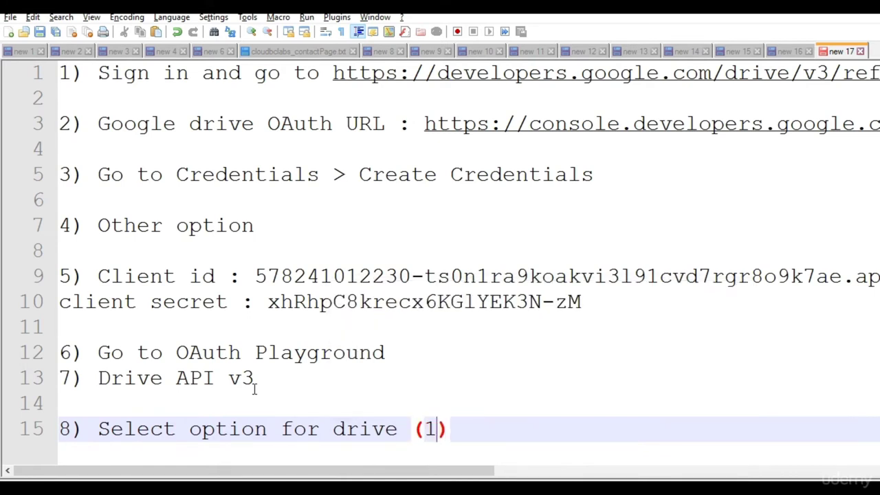
{"action": "type", "text": "tion)"}
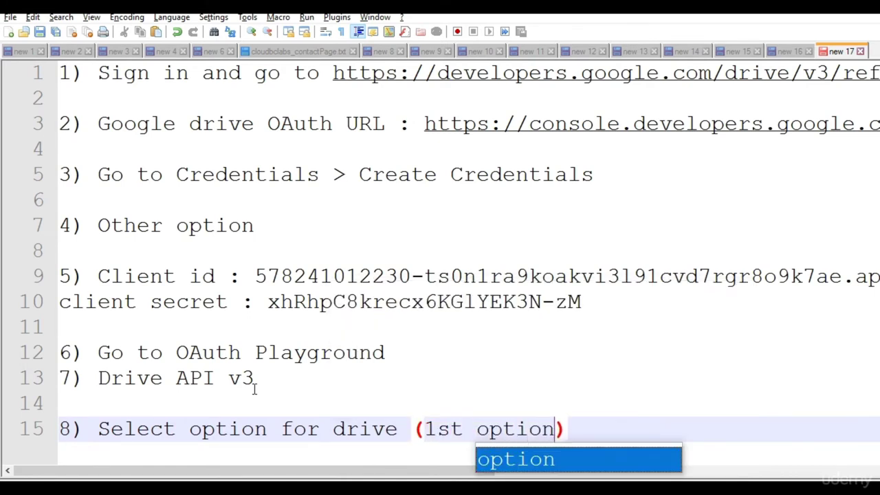
{"action": "key", "text": "alt+Tab"}
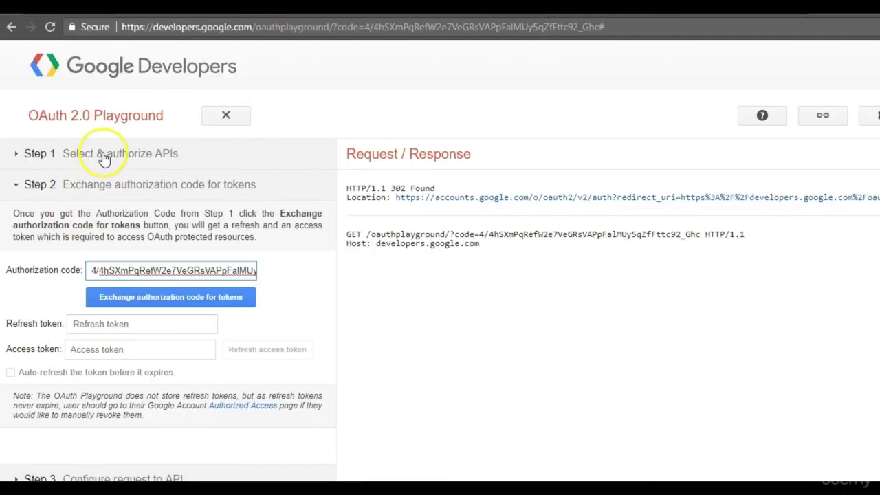
{"action": "left_click", "coordinate": [103, 155]}
{"action": "left_click", "coordinate": [173, 160]}
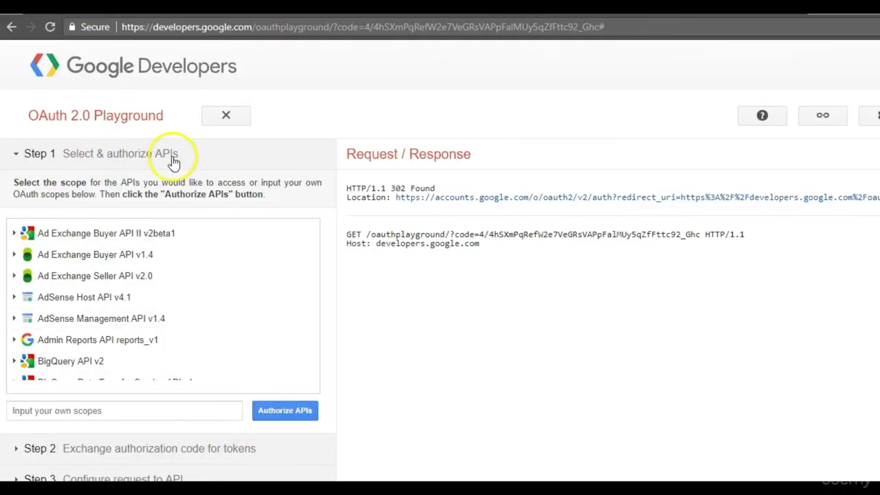
{"action": "key", "text": "alt+Tab"}
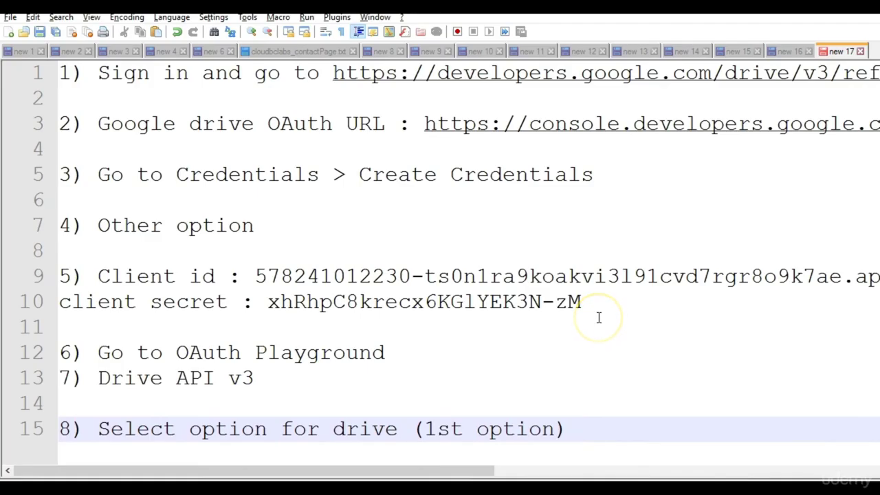
{"action": "key", "text": "BackSpace"}
{"action": "type", "text": ". cl"}
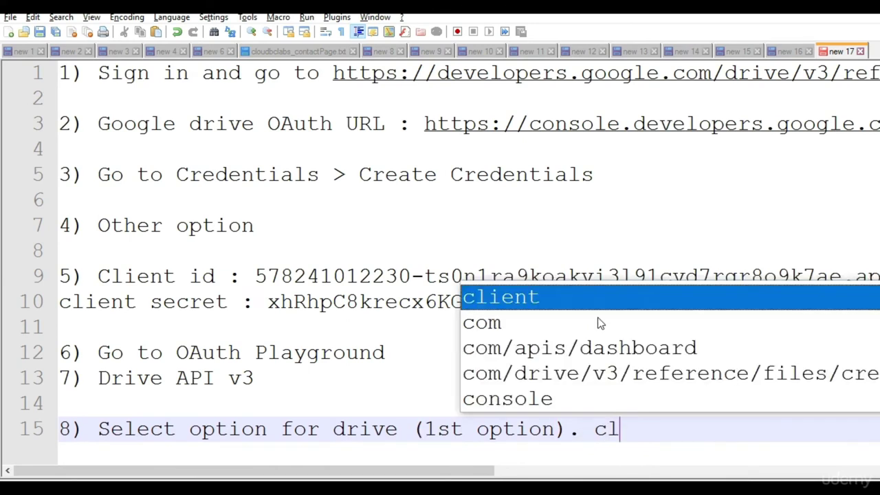
{"action": "type", "text": "ick authori"}
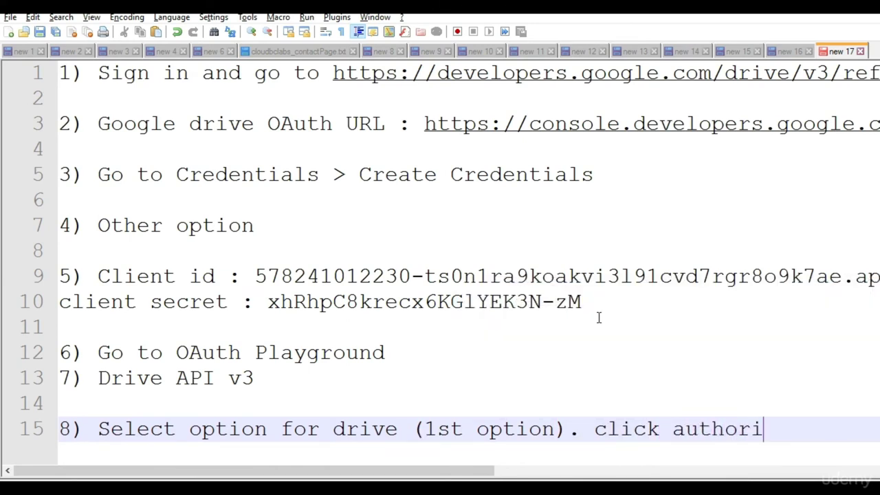
{"action": "type", "text": "ze apis"}
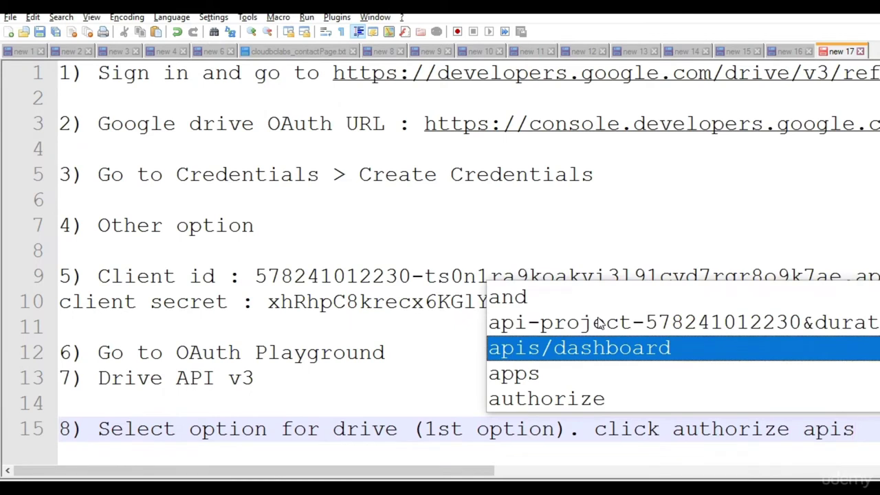
{"action": "type", "text": "."}
{"action": "key", "text": "Return"}
{"action": "key", "text": "Return"}
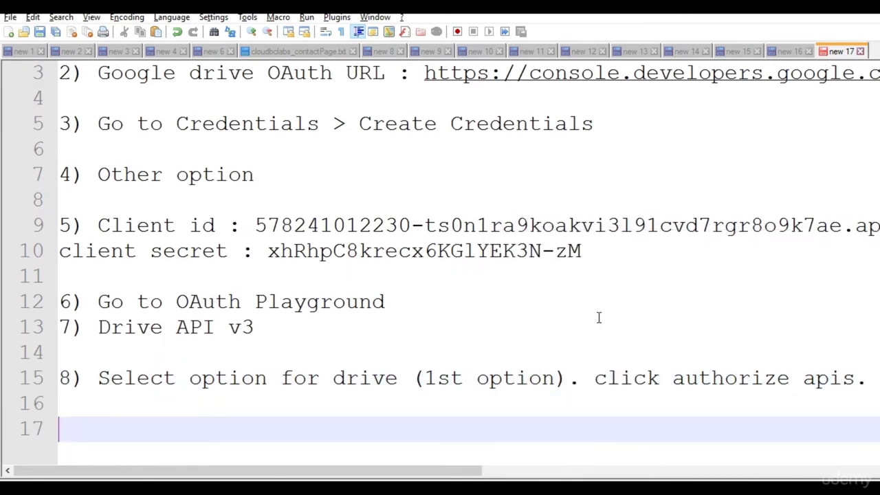
{"action": "type", "text": "9)"}
Add step 9 'Got authorization code' and step 10 'exchange for tokens'.
{"action": "key", "text": "alt+Tab"}
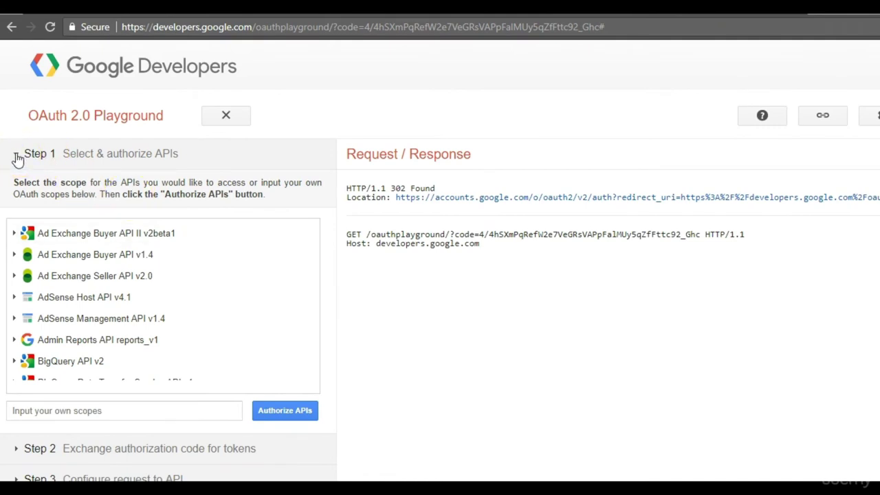
{"action": "left_click", "coordinate": [222, 449]}
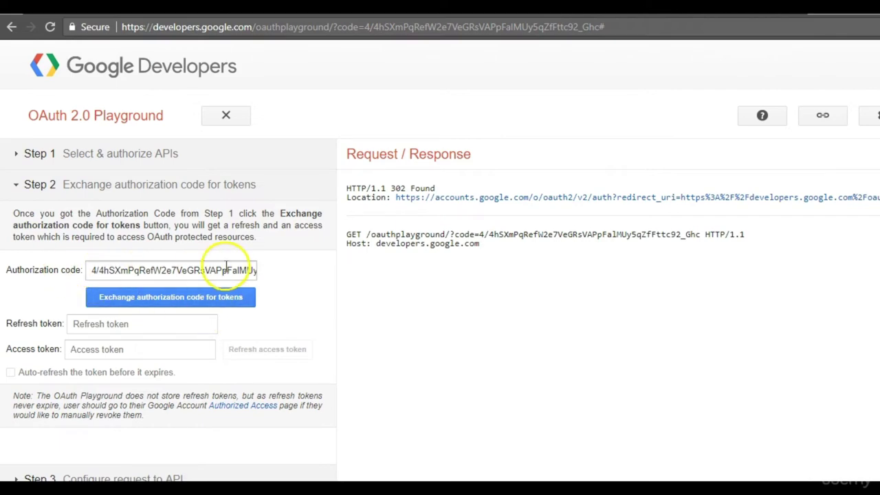
{"action": "key", "text": "alt+Tab"}
{"action": "type", "text": "Got "}
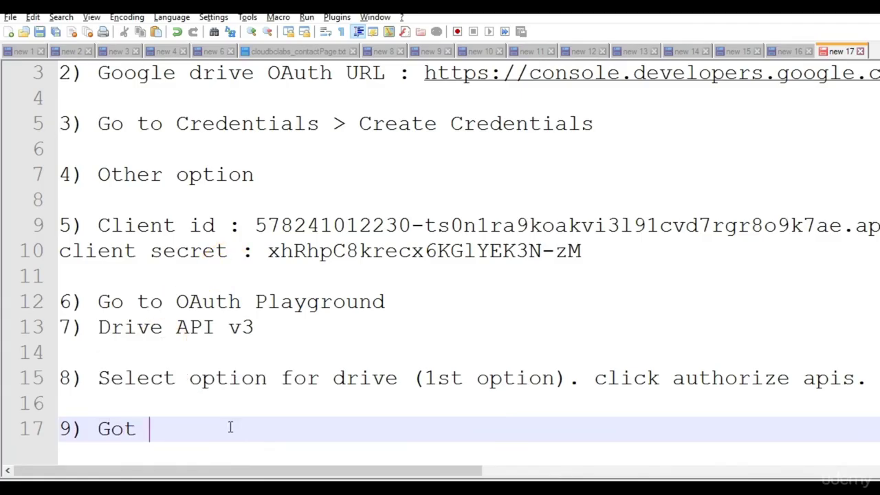
{"action": "type", "text": "authoriz"}
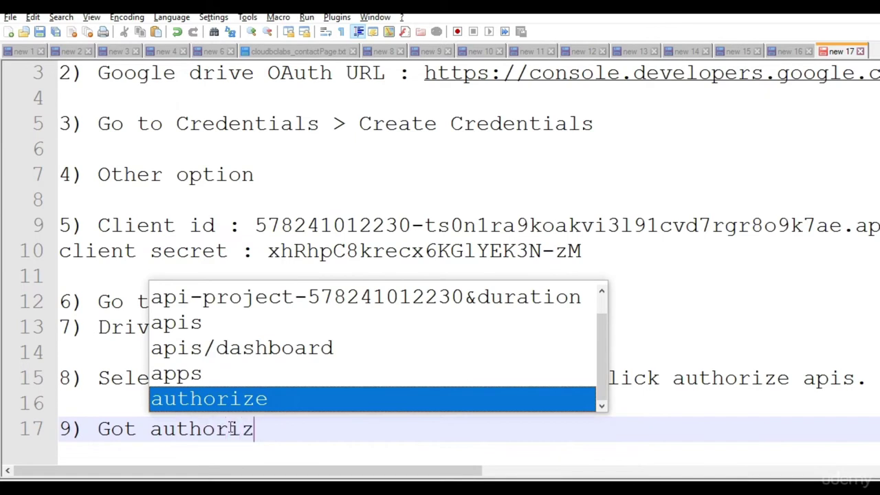
{"action": "type", "text": "ation code"}
{"action": "key", "text": "Return"}
{"action": "key", "text": "Return"}
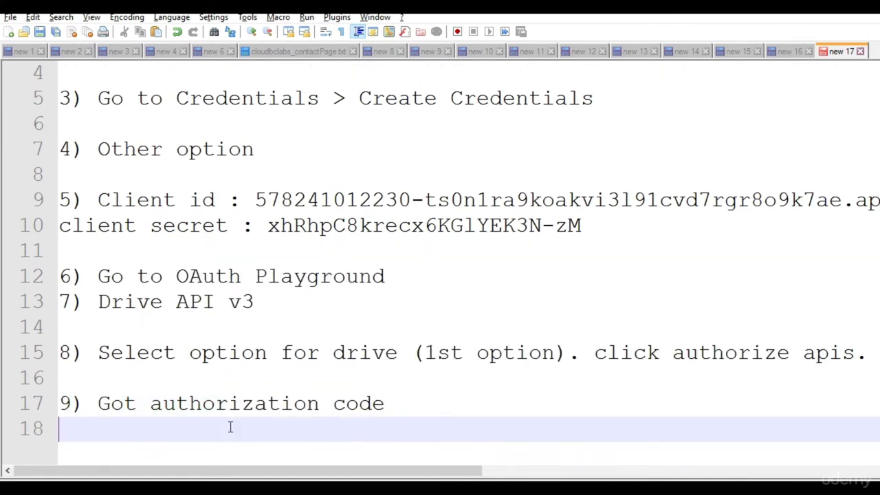
{"action": "type", "text": "10 ) "}
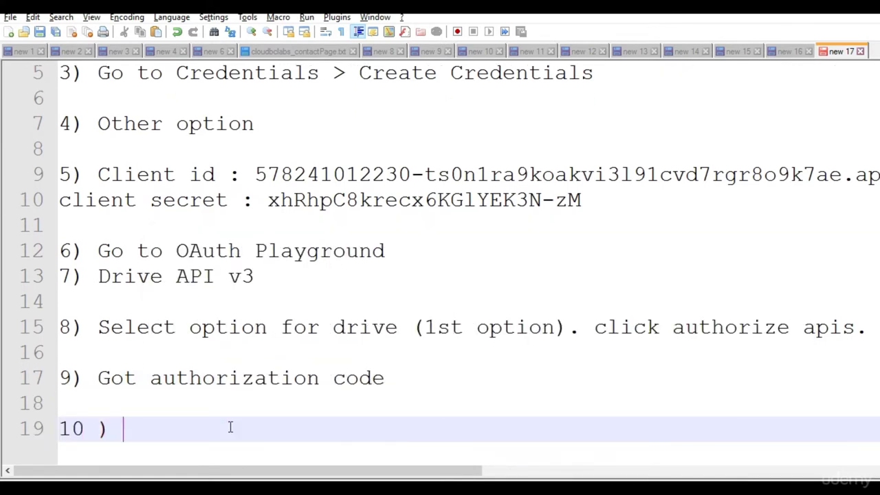
{"action": "type", "text": "exchange "}
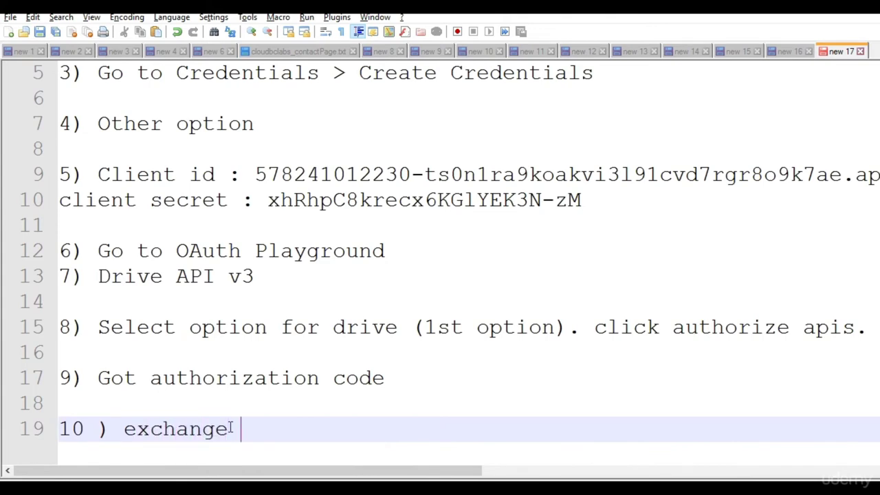
{"action": "type", "text": "for tokens"}
{"action": "key", "text": "alt+Tab"}
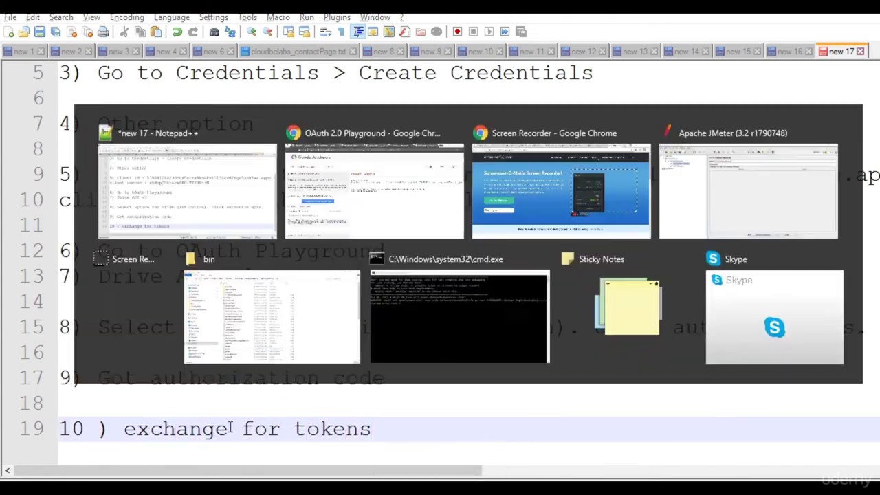
Exchange the authorization code for tokens and copy the issued access token for JMeter.
{"action": "left_click", "coordinate": [195, 295]}
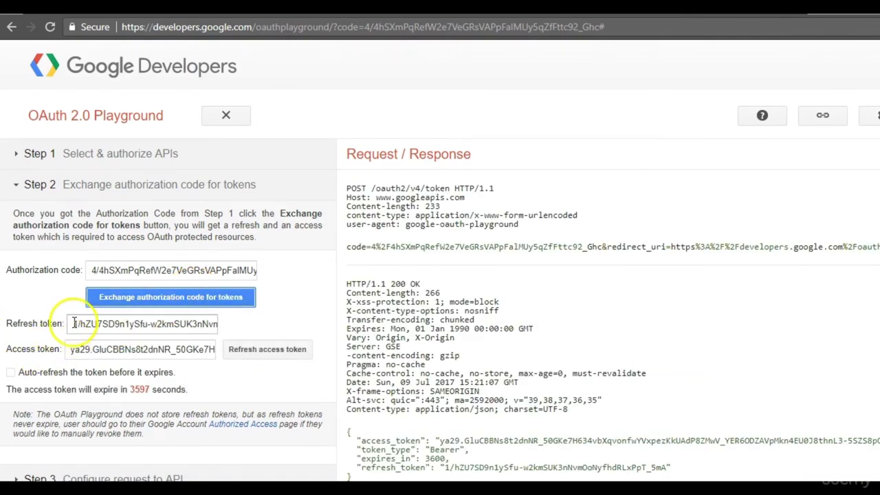
{"action": "left_click", "coordinate": [184, 197]}
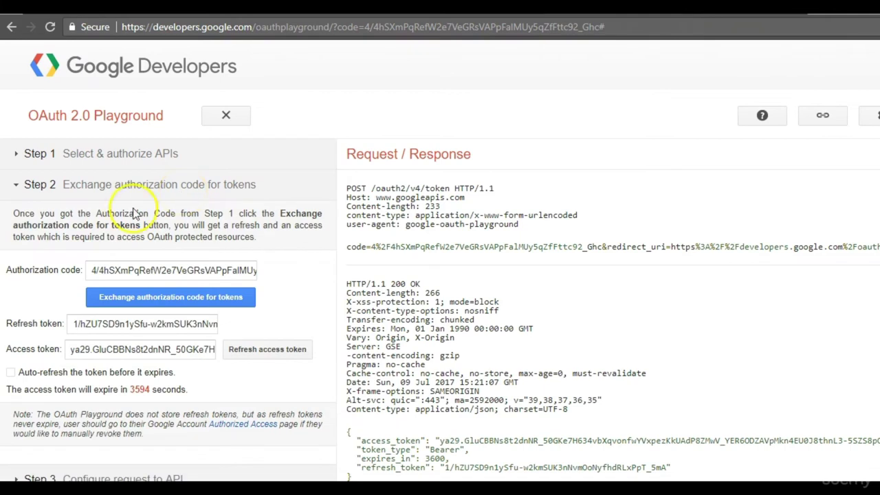
{"action": "left_click", "coordinate": [128, 354]}
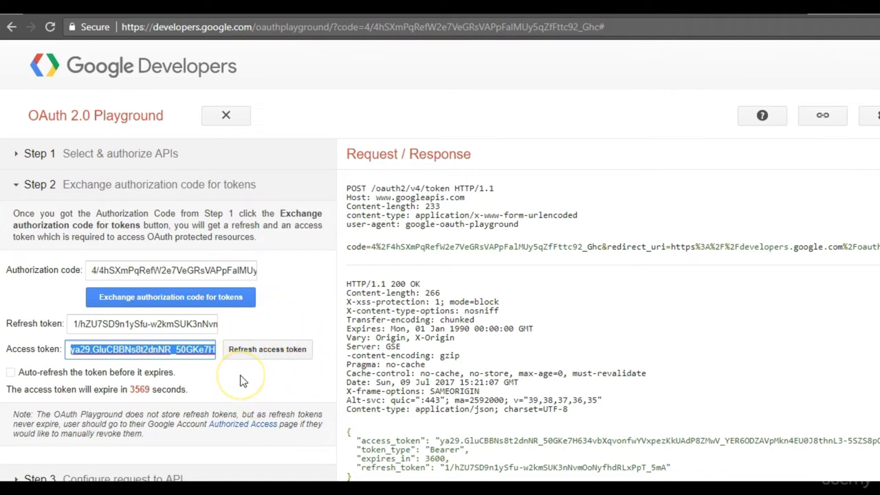
{"action": "left_click", "coordinate": [657, 411]}
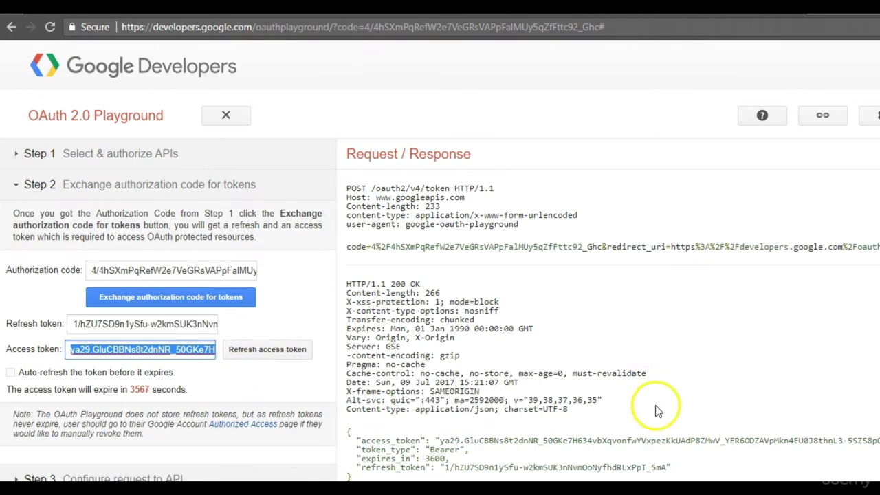
{"action": "key", "text": "alt+Tab"}
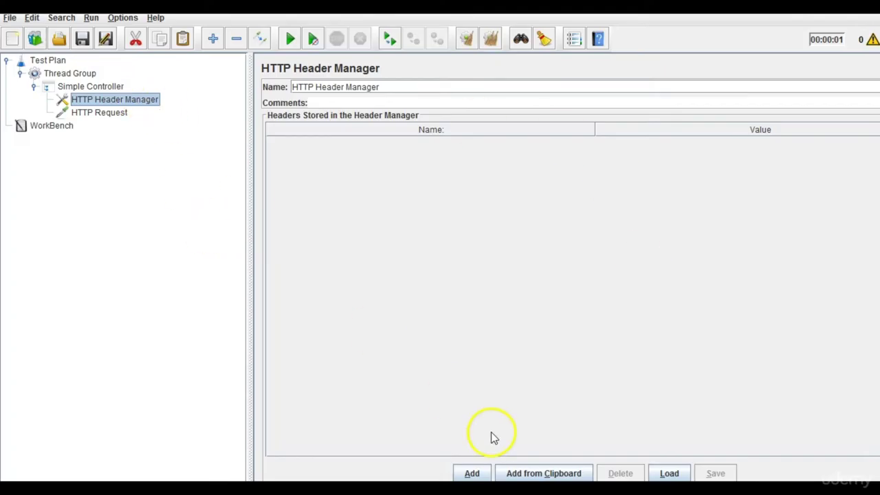
Add a header row to the HTTP Header Manager named Authorization.
{"action": "left_click", "coordinate": [472, 475]}
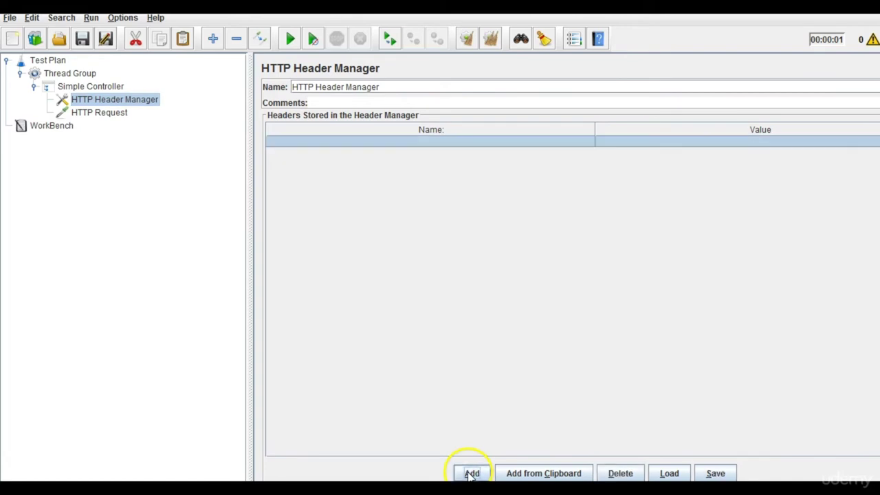
{"action": "double_click", "coordinate": [435, 142]}
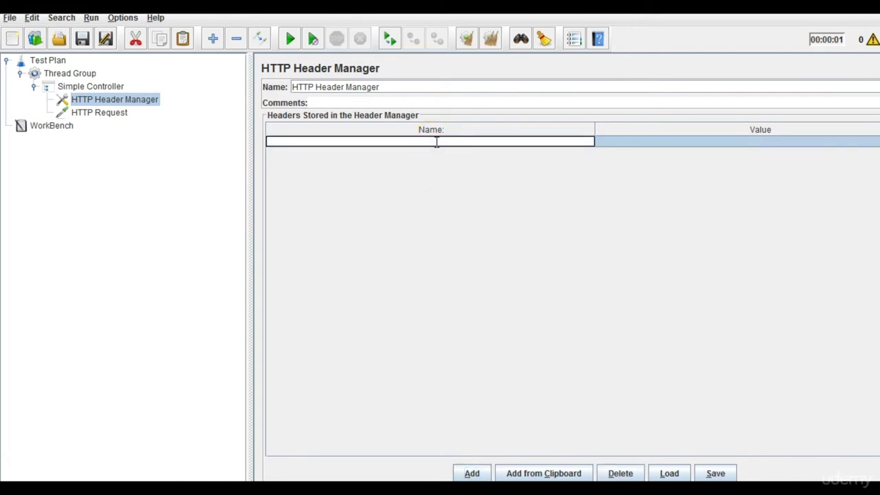
{"action": "type", "text": "Authorization"}
{"action": "key", "text": "Return"}
{"action": "left_click", "coordinate": [599, 141]}
Set the Authorization value to Bearer followed by the copied OAuth access token.
{"action": "key", "text": "alt+Tab"}
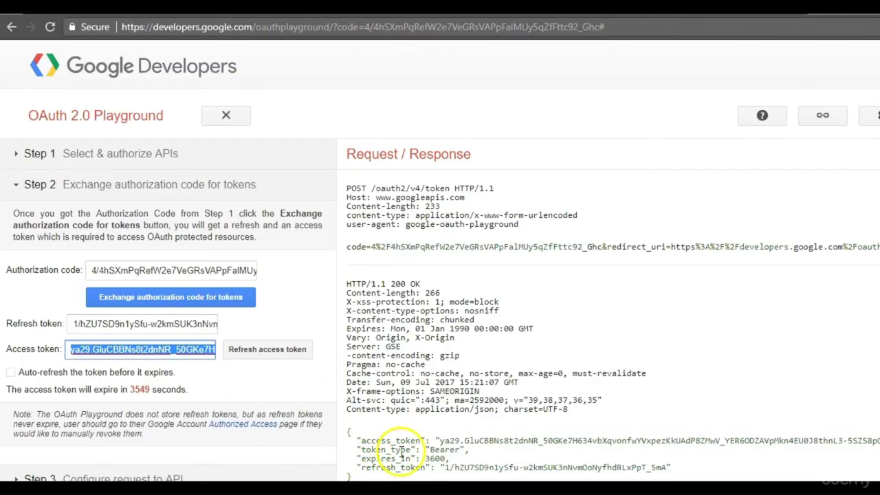
{"action": "double_click", "coordinate": [444, 450]}
{"action": "key", "text": "ctrl+c"}
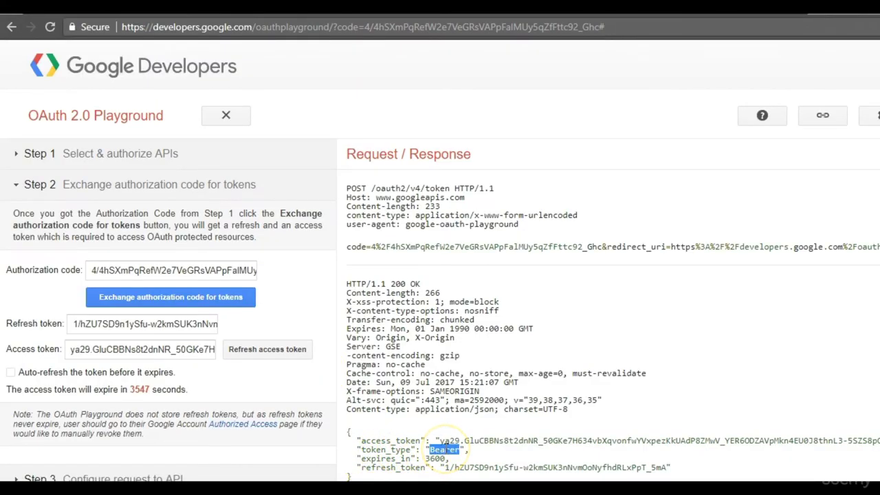
{"action": "key", "text": "alt+Tab"}
{"action": "left_click", "coordinate": [690, 139]}
{"action": "key", "text": "ctrl+v"}
{"action": "key", "text": "alt+Tab"}
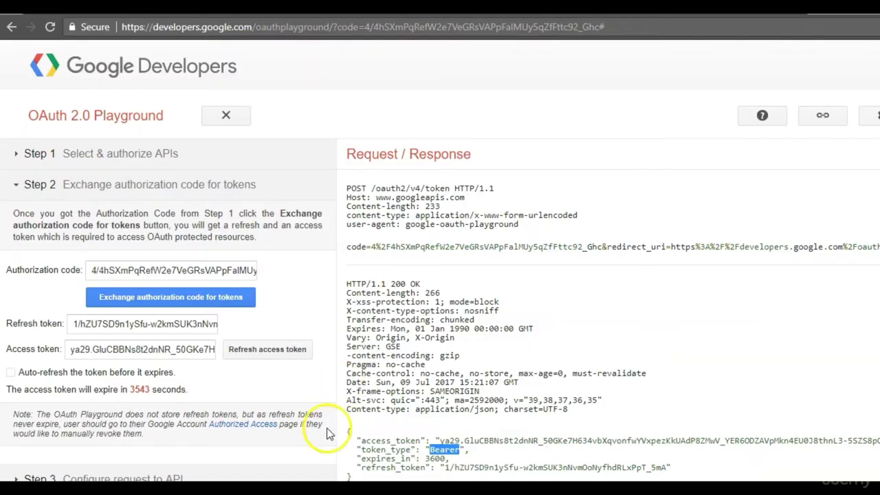
{"action": "left_click", "coordinate": [146, 350]}
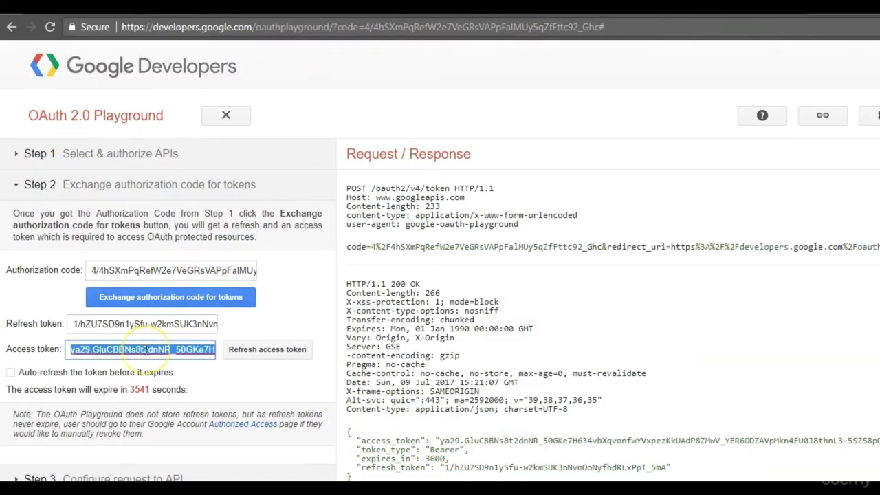
{"action": "key", "text": "ctrl+c"}
{"action": "key", "text": "alt+Tab"}
{"action": "key", "text": "ctrl+v"}
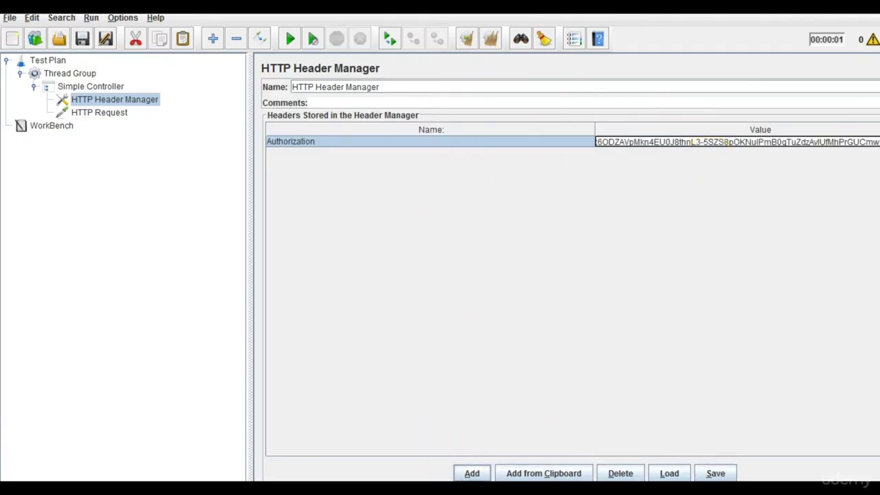
{"action": "left_click", "coordinate": [471, 473]}
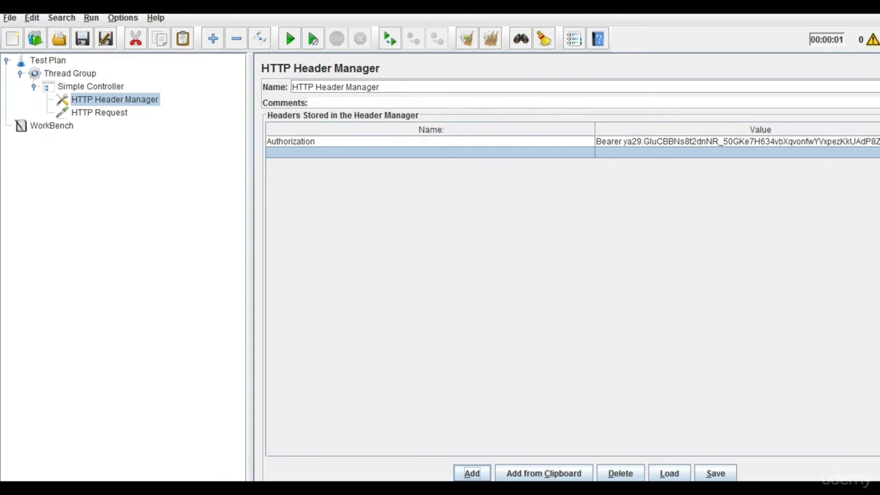
{"action": "left_click", "coordinate": [480, 178]}
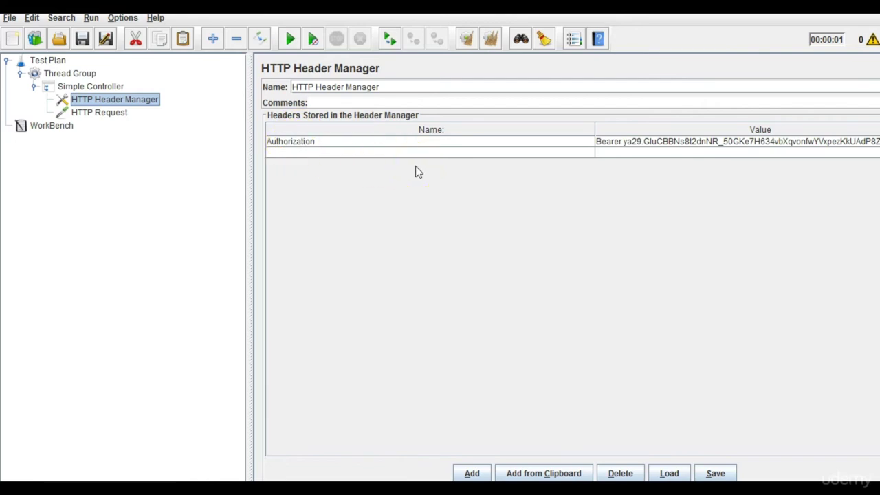
{"action": "key", "text": "ctrl+shift+plus"}
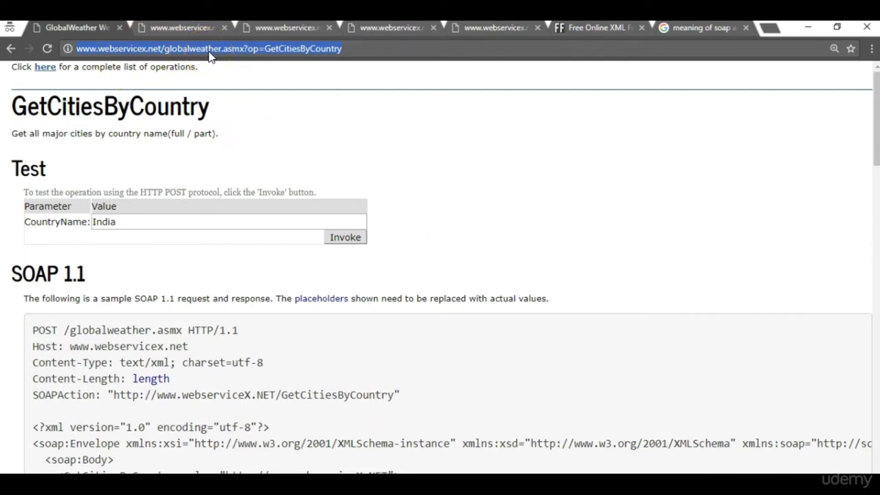
Reopen the GetCitiesByCountry test page from the GlobalWeather operations list.
{"action": "left_click", "coordinate": [358, 49]}
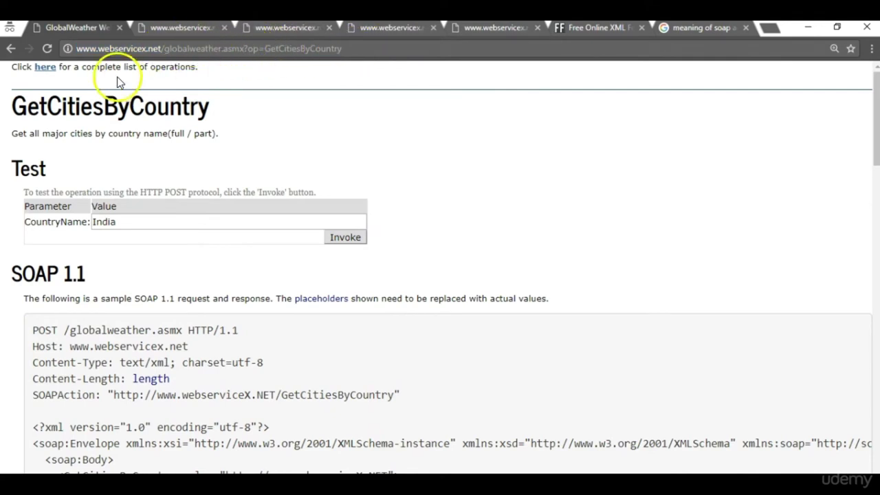
{"action": "left_click", "coordinate": [45, 67]}
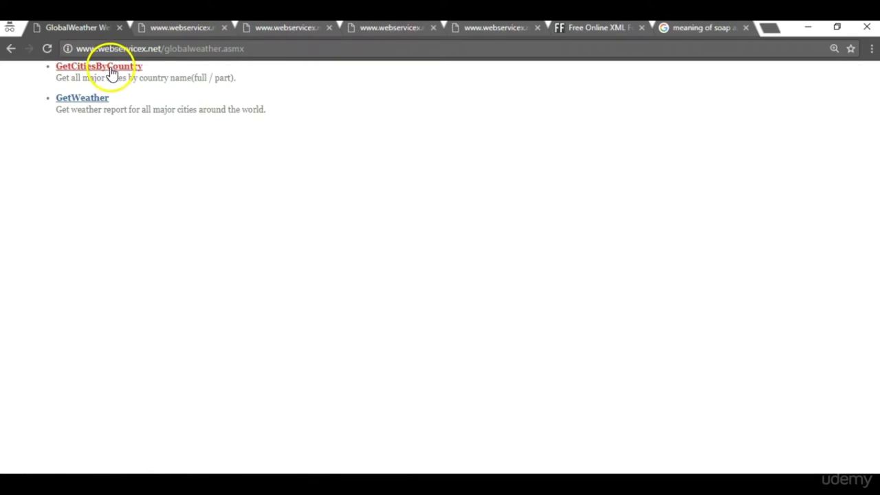
{"action": "left_click", "coordinate": [111, 68]}
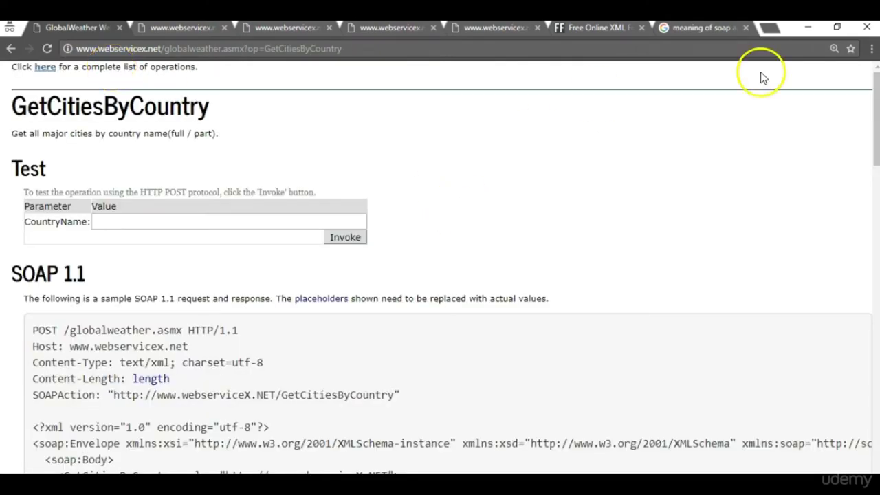
Scroll to the HTTP POST sample and select its CountryName=string body line.
{"action": "left_click_drag", "start_coordinate": [876, 81], "coordinate": [877, 137]}
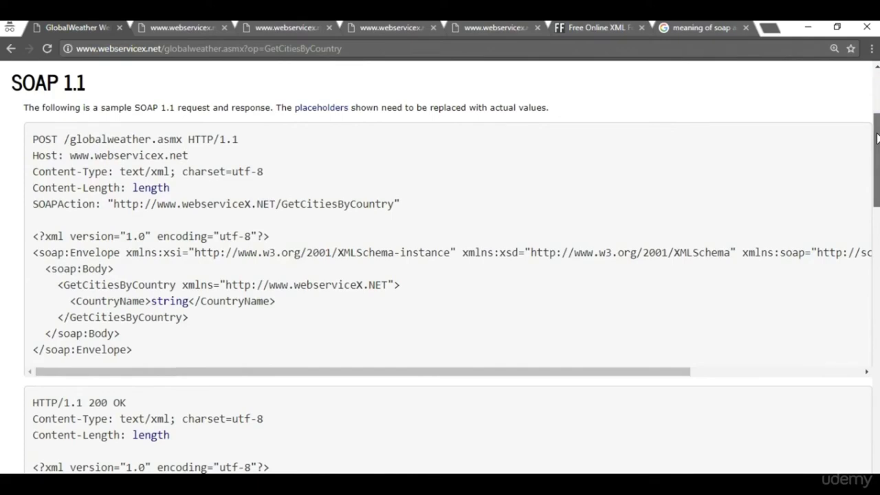
{"action": "left_click_drag", "start_coordinate": [877, 138], "coordinate": [859, 358]}
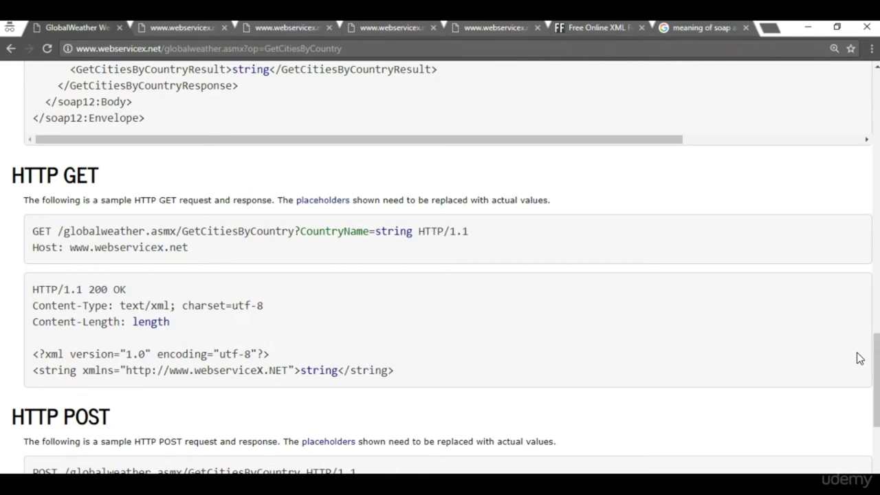
{"action": "left_click_drag", "start_coordinate": [871, 355], "coordinate": [878, 426]}
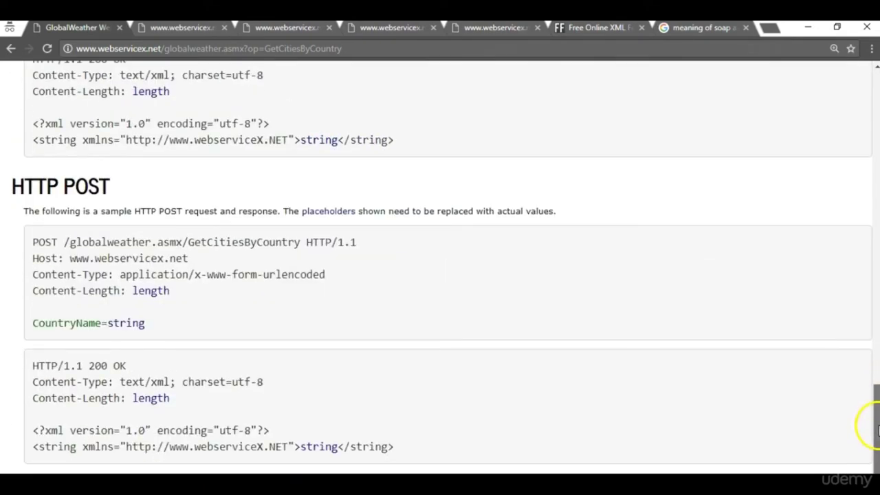
{"action": "left_click_drag", "start_coordinate": [8, 186], "coordinate": [113, 183]}
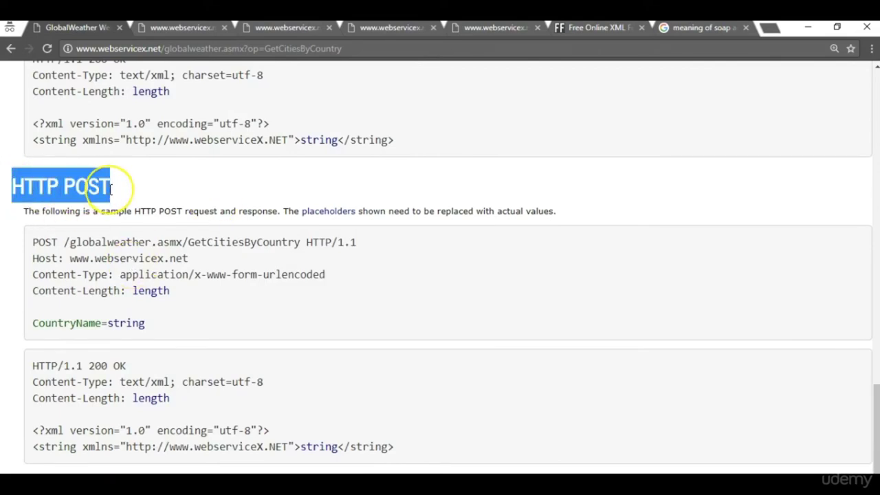
{"action": "left_click", "coordinate": [187, 300]}
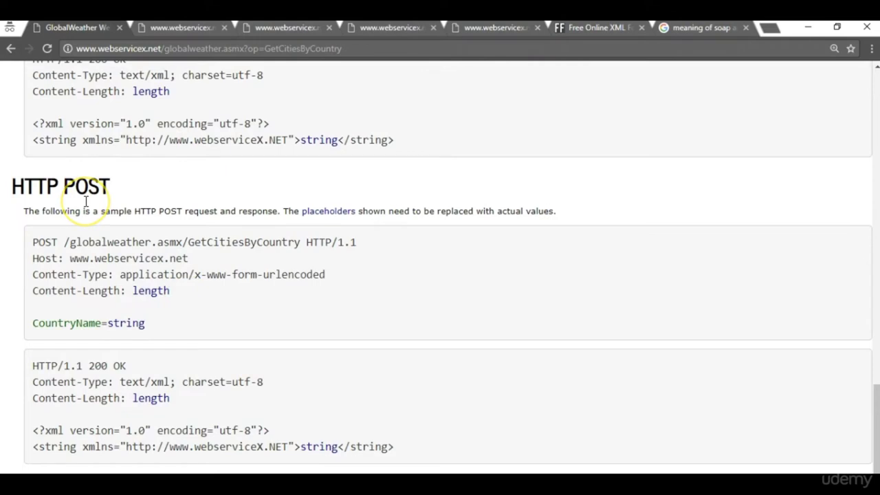
{"action": "left_click_drag", "start_coordinate": [20, 322], "coordinate": [147, 324]}
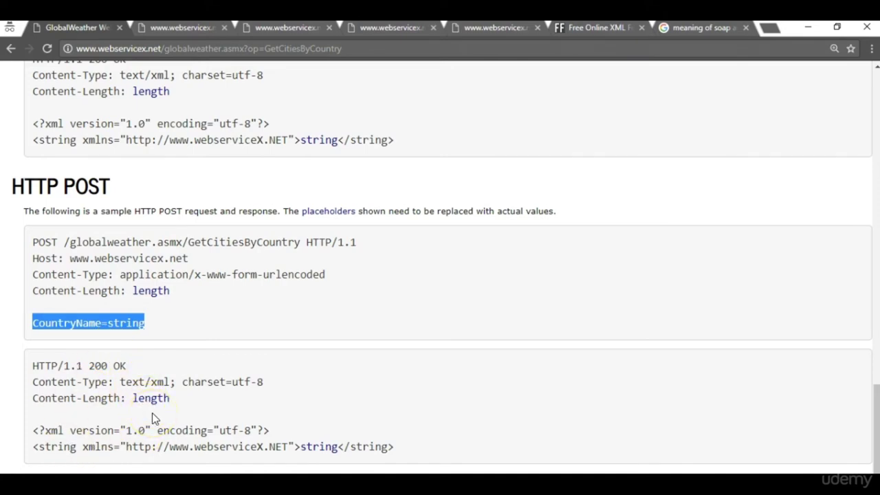
Start a new test plan and add a Thread Group to it.
{"action": "left_click", "coordinate": [12, 42]}
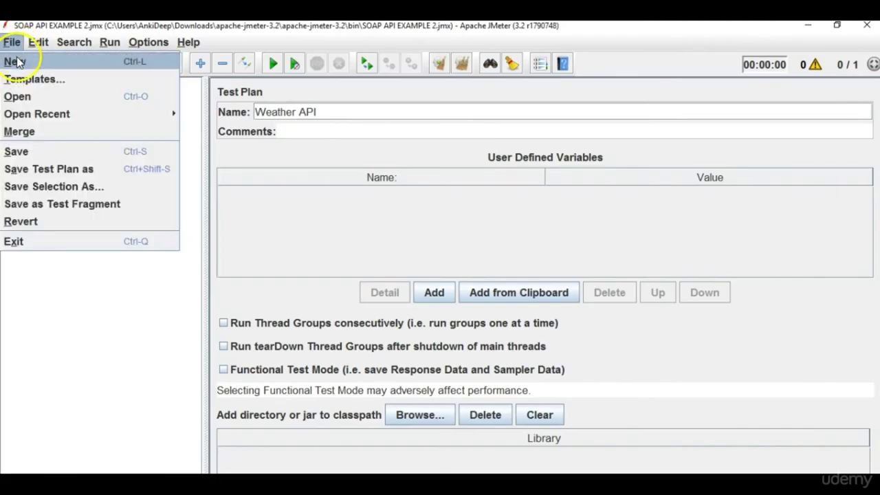
{"action": "left_click", "coordinate": [18, 62]}
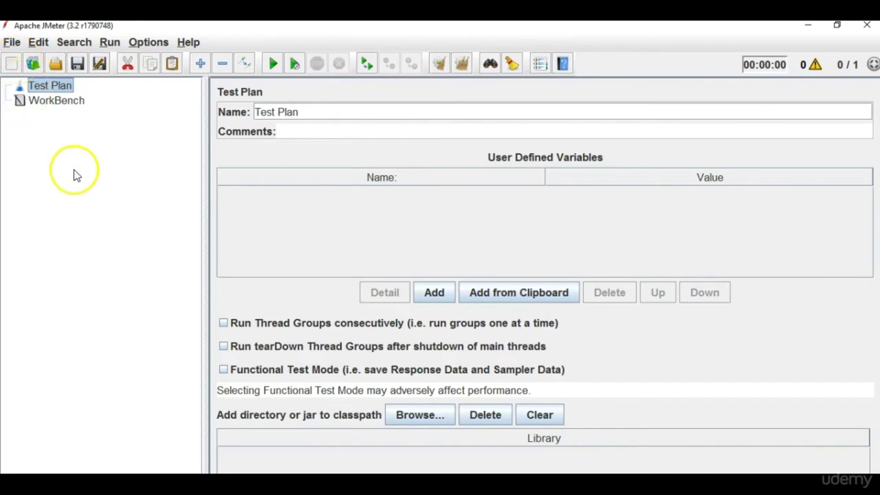
{"action": "right_click", "coordinate": [53, 89]}
{"action": "mouse_move", "coordinate": [213, 98]}
{"action": "mouse_move", "coordinate": [307, 99]}
{"action": "left_click", "coordinate": [363, 99]}
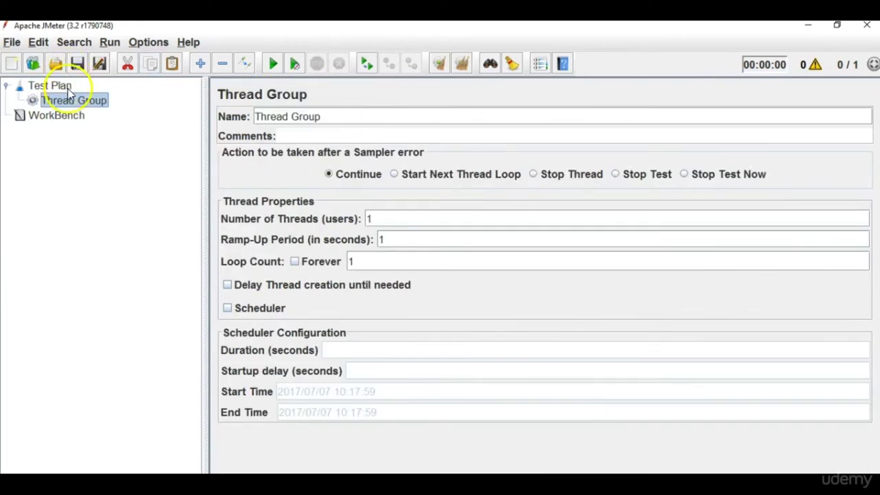
Add a Simple Controller to the Thread Group, with an HTTP Request sampler inside.
{"action": "right_click", "coordinate": [70, 101]}
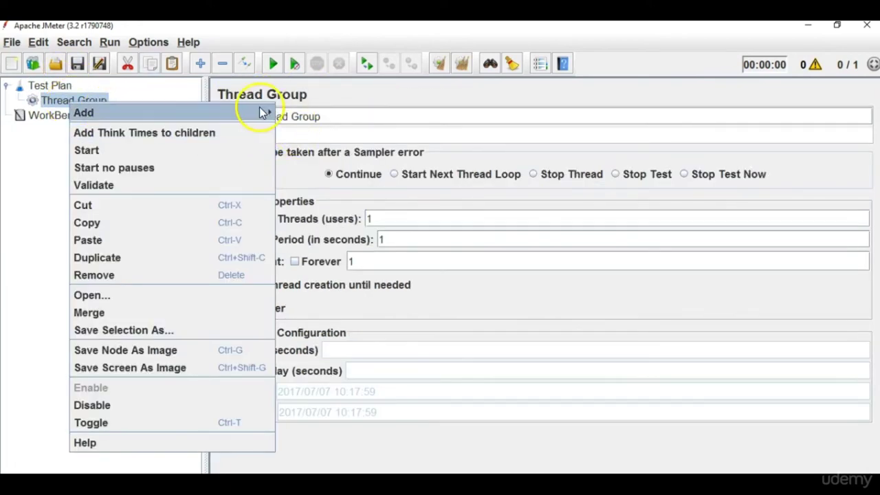
{"action": "mouse_move", "coordinate": [261, 113]}
{"action": "mouse_move", "coordinate": [320, 113]}
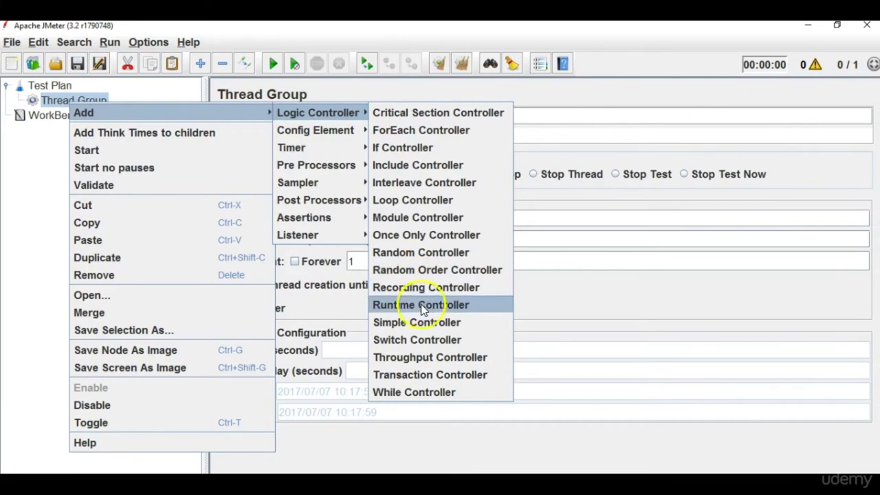
{"action": "left_click", "coordinate": [417, 322]}
{"action": "right_click", "coordinate": [99, 114]}
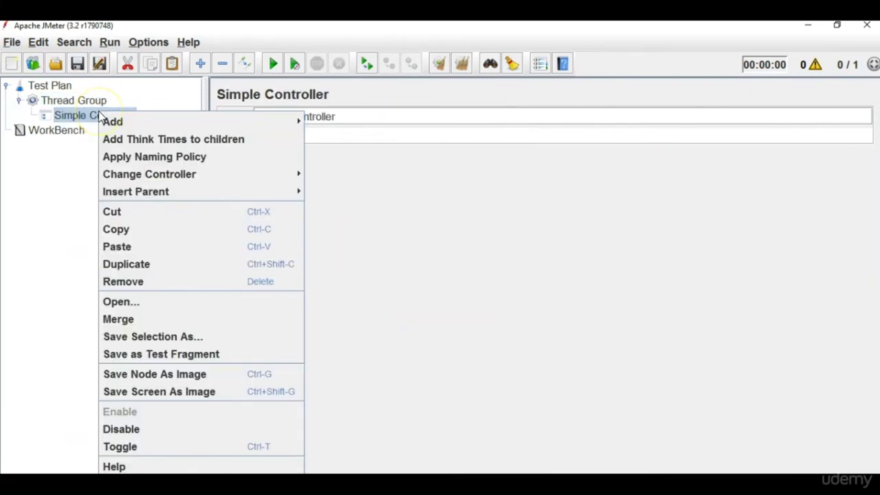
{"action": "mouse_move", "coordinate": [304, 121]}
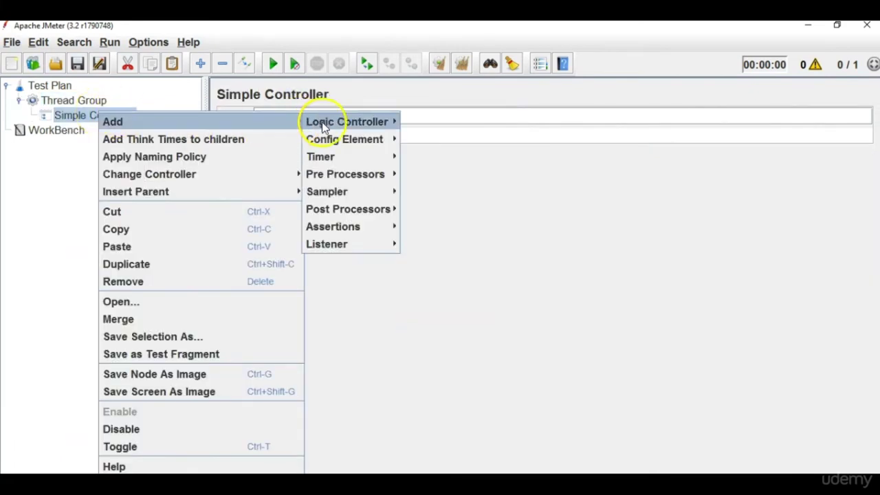
{"action": "mouse_move", "coordinate": [351, 209]}
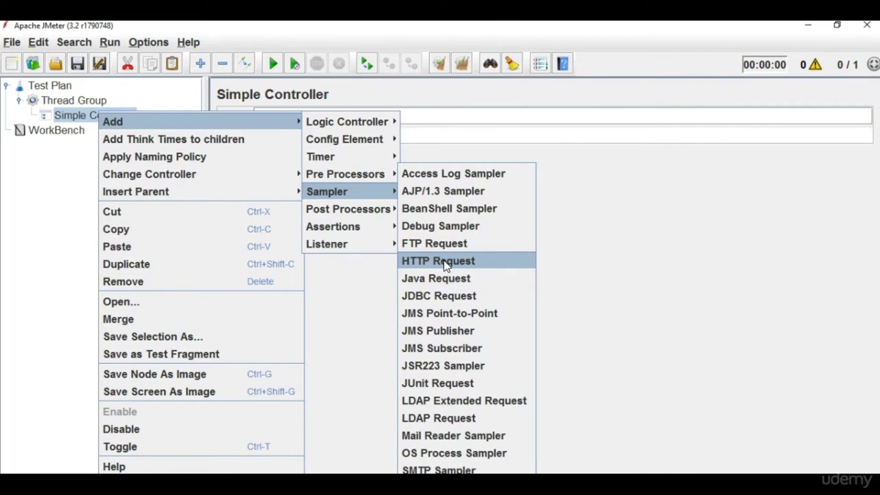
{"action": "left_click", "coordinate": [444, 261]}
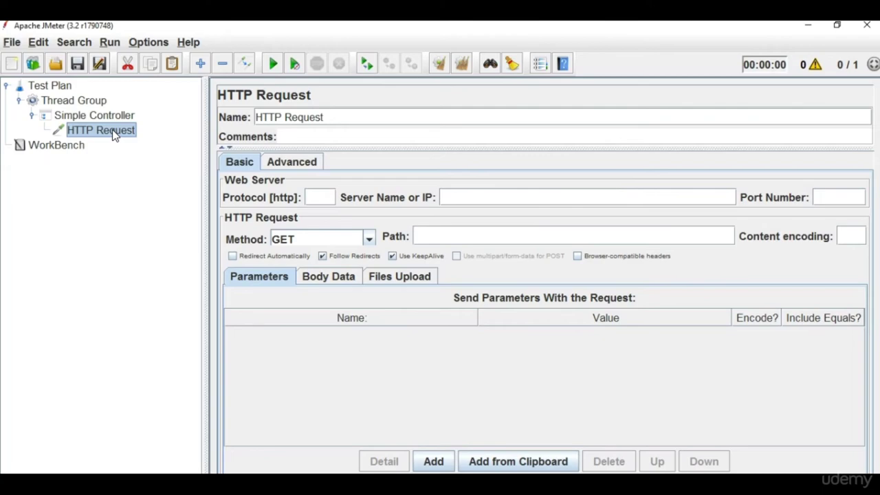
Copy the CountryName=string line from the browser's HTTP POST sample request.
{"action": "key", "text": "alt+Tab"}
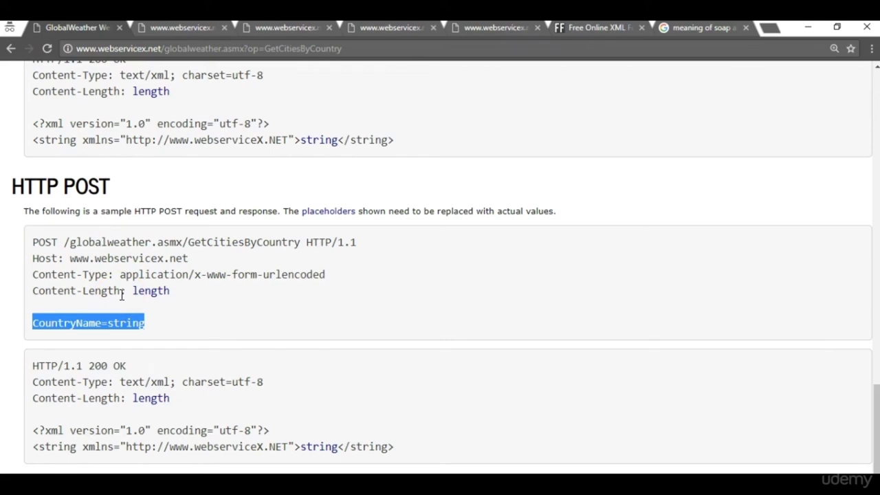
{"action": "left_click_drag", "start_coordinate": [94, 275], "coordinate": [41, 245]}
{"action": "double_click", "coordinate": [43, 242]}
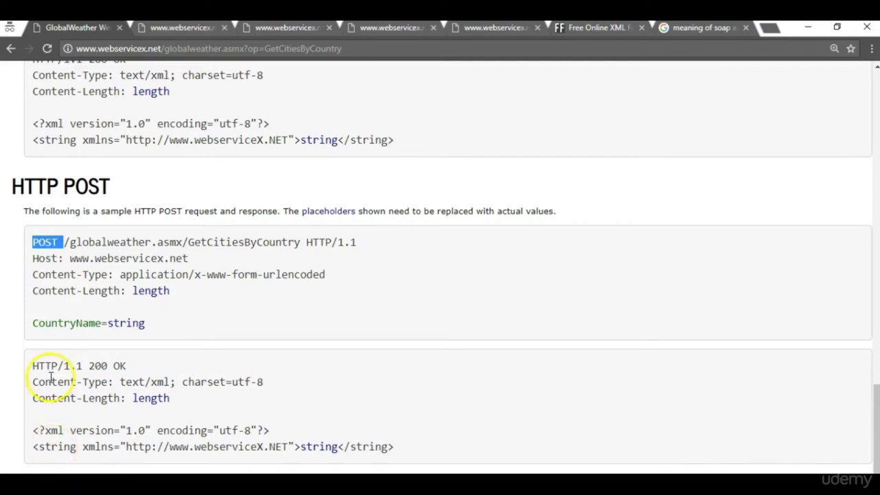
{"action": "left_click", "coordinate": [187, 313]}
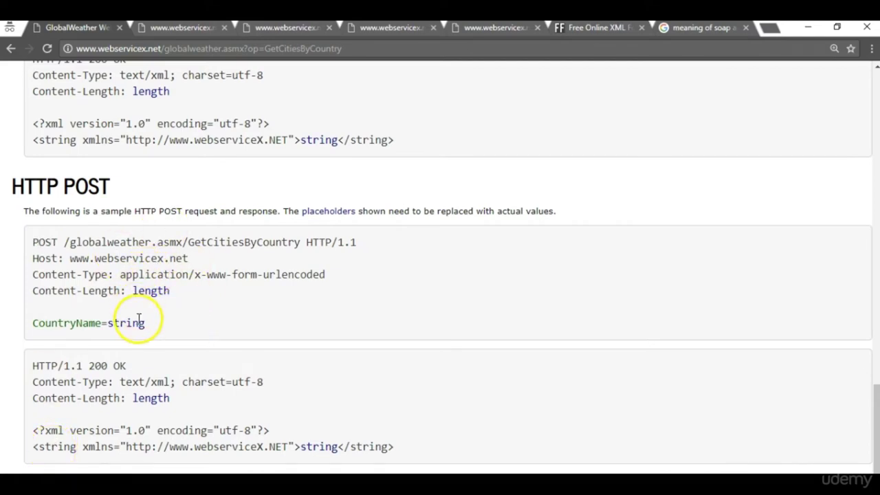
{"action": "left_click_drag", "start_coordinate": [148, 324], "coordinate": [34, 324]}
{"action": "key", "text": "ctrl+c"}
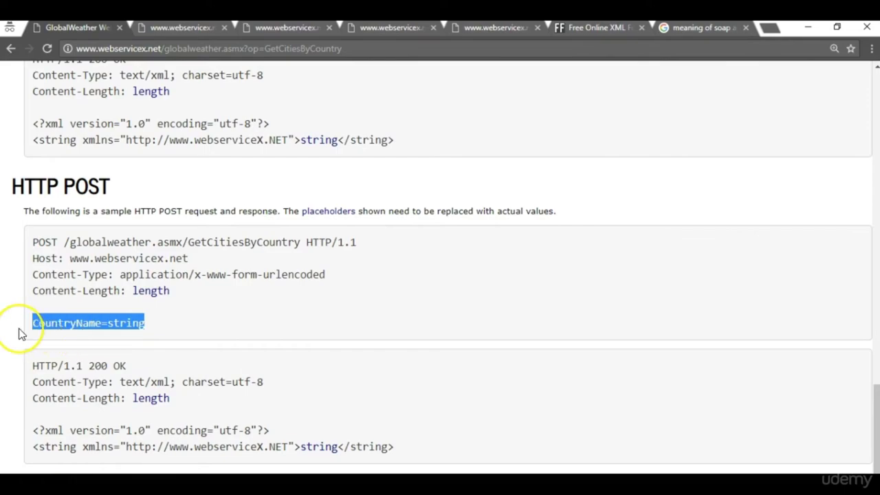
{"action": "key", "text": "alt+Tab"}
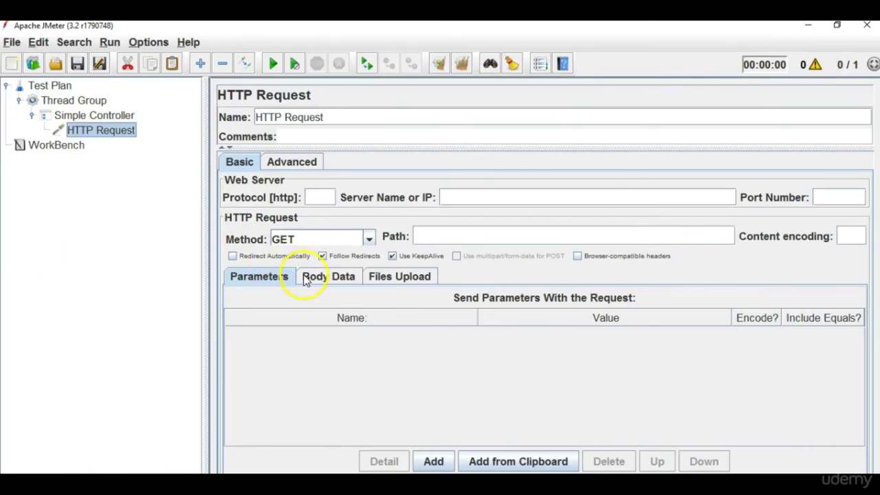
Add an HTTP Request parameter named CountryName with the value India.
{"action": "left_click", "coordinate": [433, 461]}
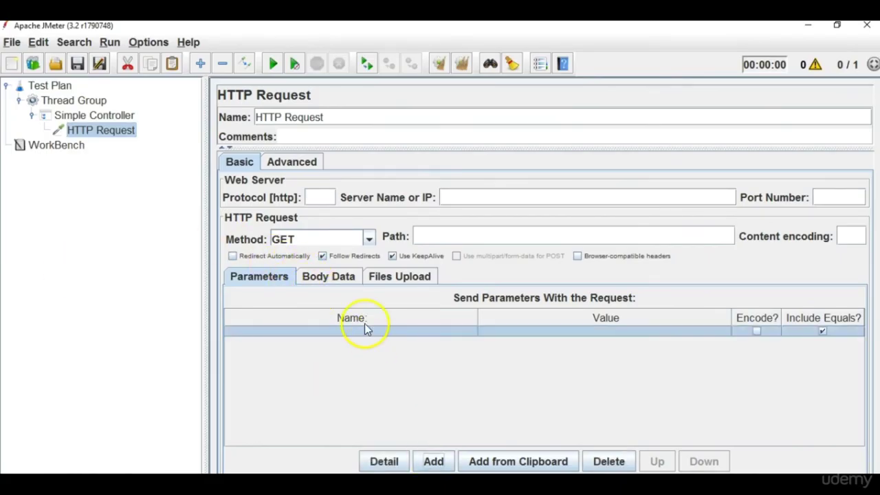
{"action": "double_click", "coordinate": [366, 332]}
{"action": "key", "text": "ctrl+v"}
{"action": "double_click", "coordinate": [310, 333]}
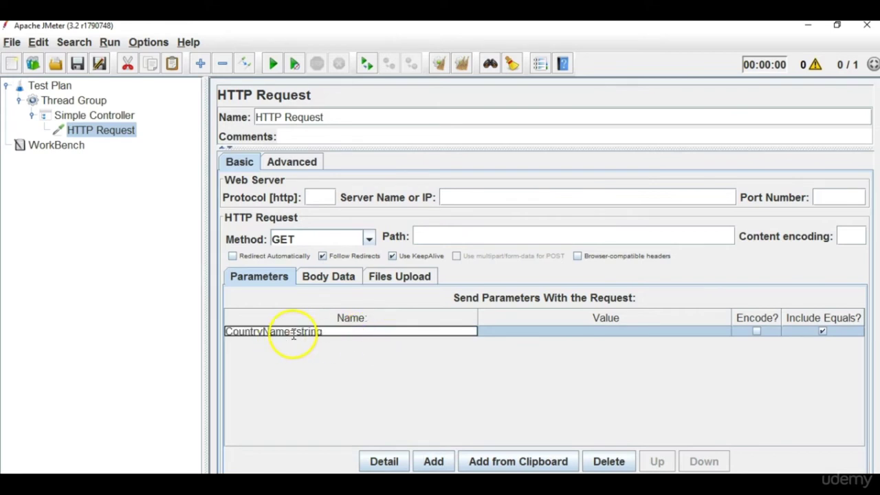
{"action": "key", "text": "BackSpace"}
{"action": "key", "text": "BackSpace"}
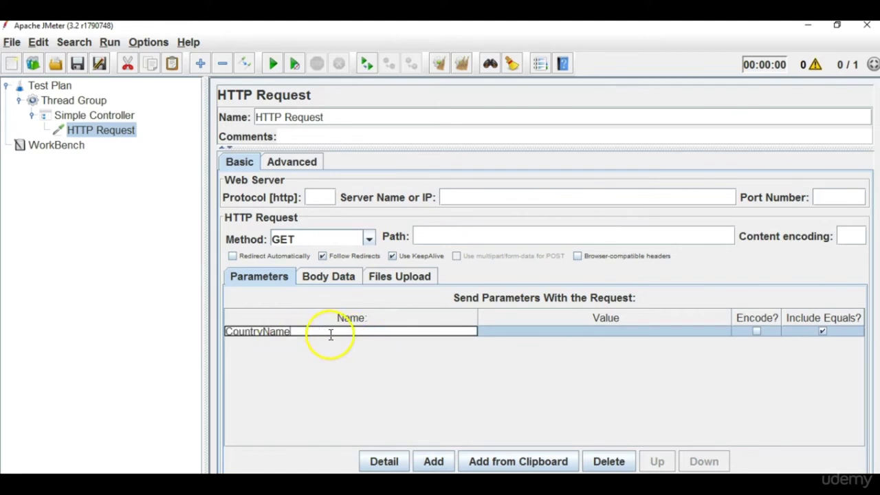
{"action": "double_click", "coordinate": [534, 334]}
{"action": "type", "text": "India"}
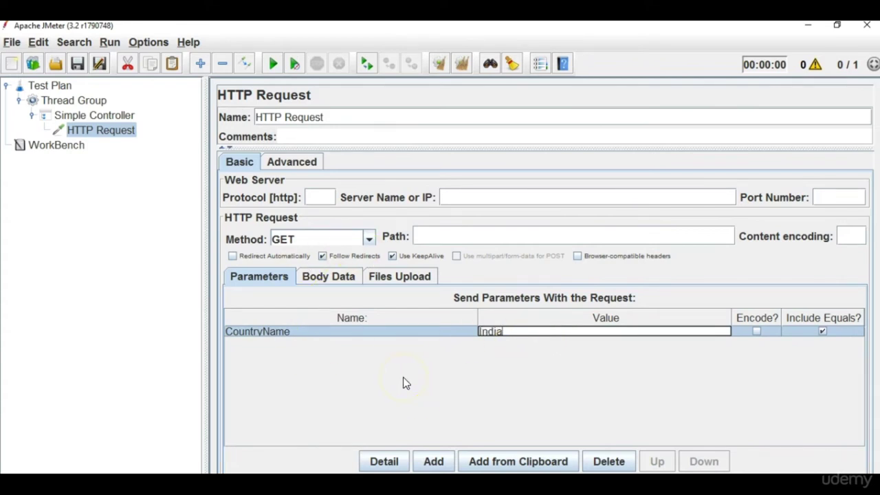
{"action": "key", "text": "alt+Tab"}
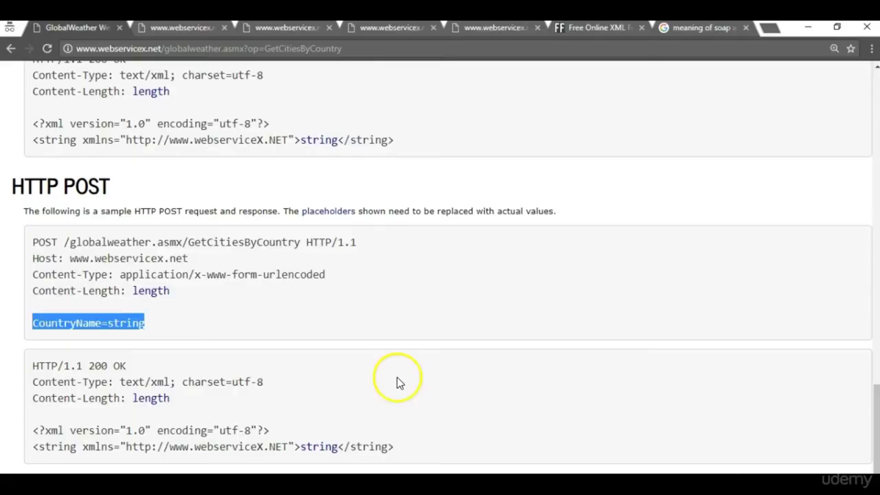
{"action": "left_click", "coordinate": [232, 324]}
{"action": "key", "text": "alt+Tab"}
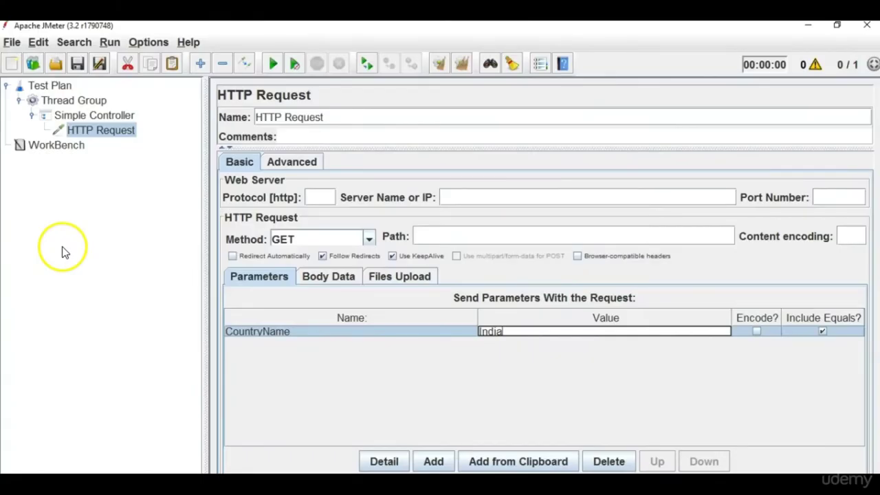
{"action": "key", "text": "alt+Tab"}
{"action": "left_click_drag", "start_coordinate": [68, 258], "coordinate": [200, 257]}
{"action": "key", "text": "ctrl+c"}
{"action": "key", "text": "alt+Tab"}
{"action": "left_click", "coordinate": [511, 199]}
{"action": "key", "text": "ctrl+v"}
{"action": "key", "text": "alt+Tab"}
{"action": "key", "text": "alt+Tab"}
{"action": "left_click", "coordinate": [446, 197]}
{"action": "key", "text": "BackSpace"}
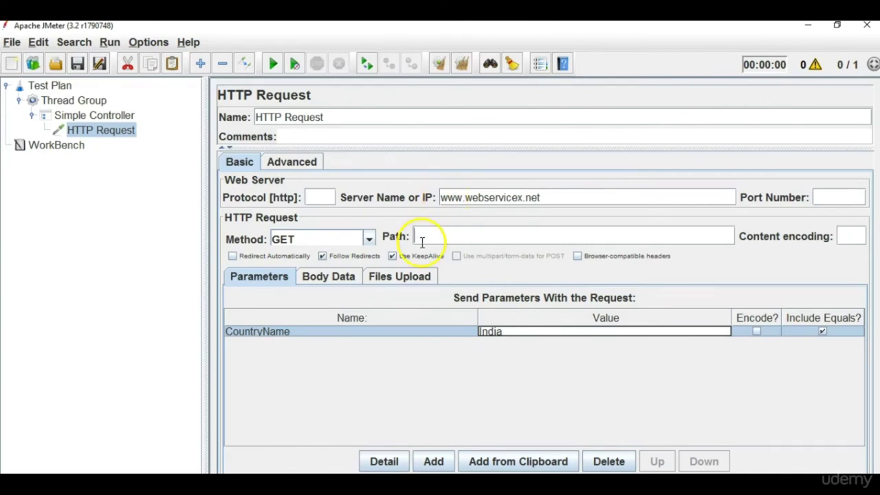
Set the request path to /globalweather.asmx/GetCitiesByCountry.
{"action": "key", "text": "alt+Tab"}
{"action": "left_click_drag", "start_coordinate": [64, 242], "coordinate": [300, 243]}
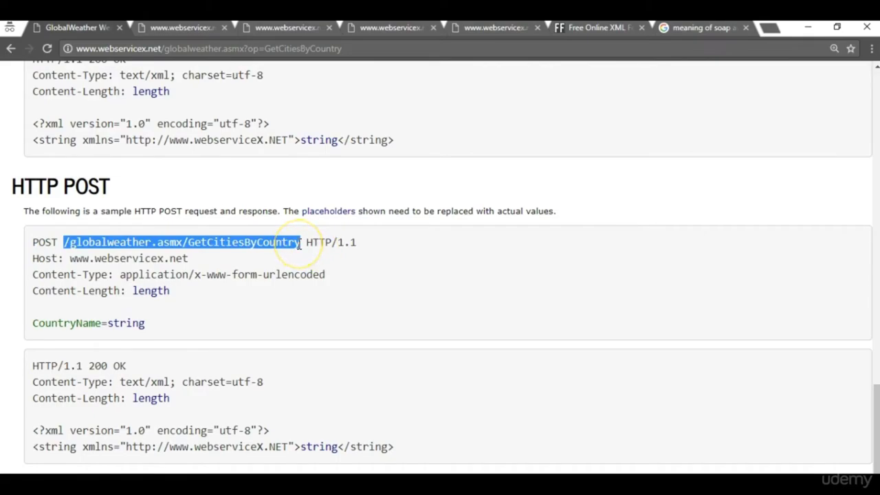
{"action": "key", "text": "ctrl+c"}
{"action": "key", "text": "alt+Tab"}
{"action": "left_click", "coordinate": [474, 232]}
{"action": "key", "text": "ctrl+v"}
{"action": "key", "text": "alt+Tab"}
{"action": "key", "text": "alt+Tab"}
Enter http as the request protocol.
{"action": "left_click", "coordinate": [313, 198]}
{"action": "type", "text": "http"}
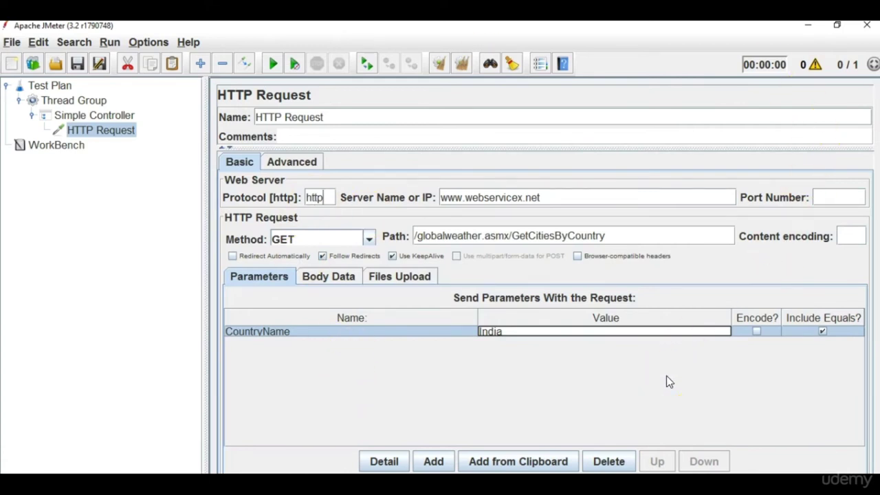
{"action": "key", "text": "alt+Tab"}
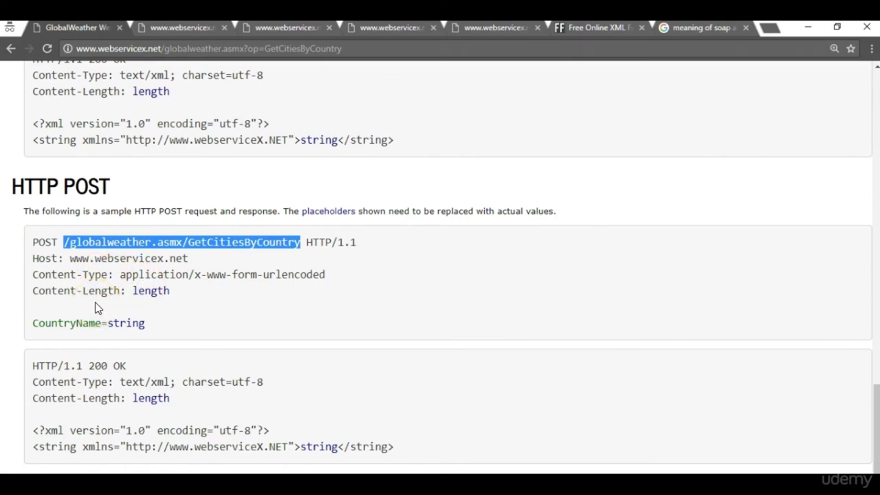
{"action": "key", "text": "alt+Tab"}
Add an HTTP Header Manager to the Simple Controller, placed above HTTP Request.
{"action": "left_click", "coordinate": [94, 115]}
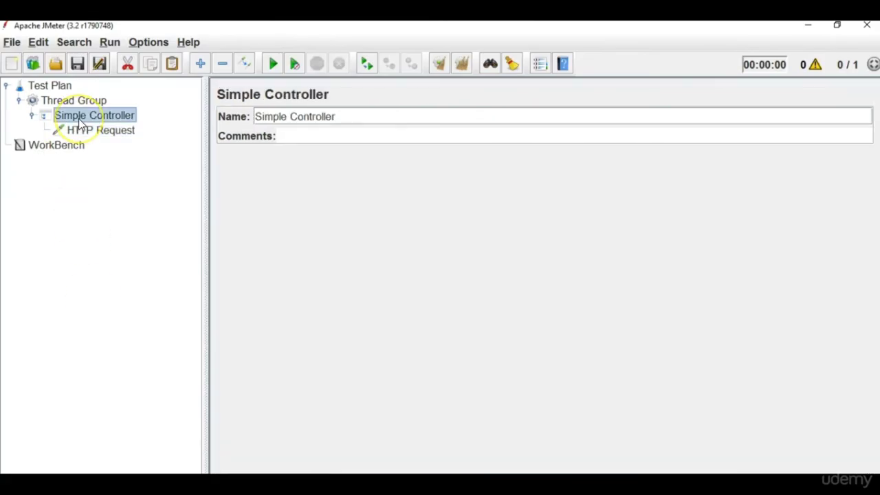
{"action": "right_click", "coordinate": [79, 118]}
{"action": "mouse_move", "coordinate": [114, 130]}
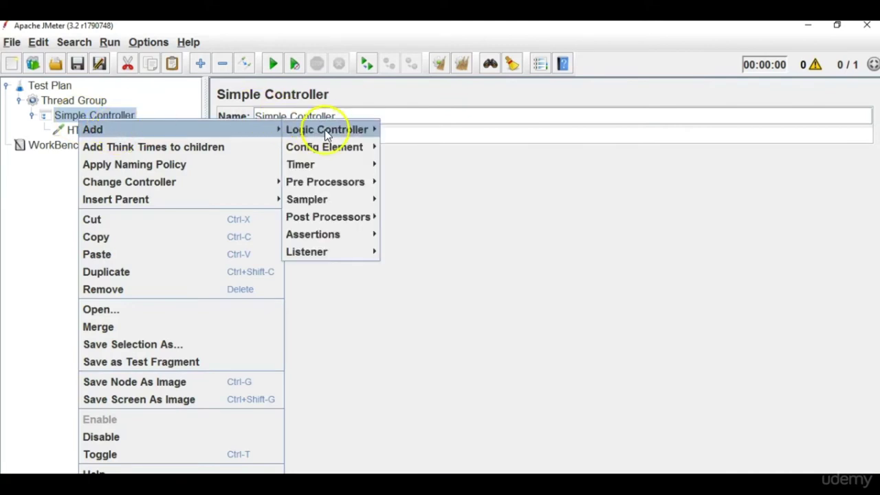
{"action": "left_click", "coordinate": [322, 199]}
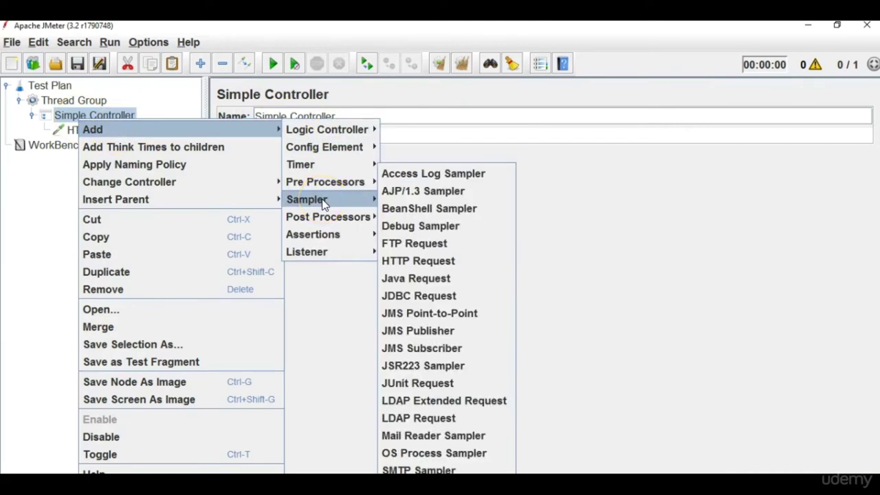
{"action": "mouse_move", "coordinate": [328, 146]}
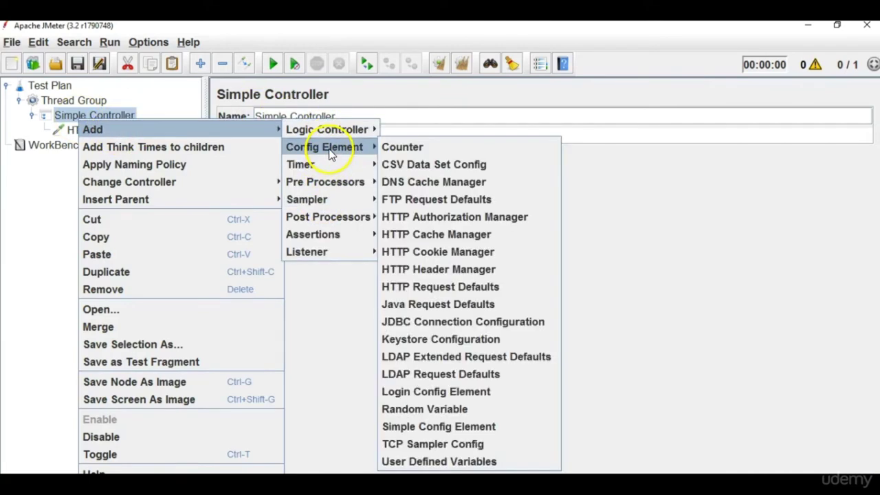
{"action": "left_click", "coordinate": [461, 275]}
{"action": "left_click_drag", "start_coordinate": [102, 150], "coordinate": [103, 127]}
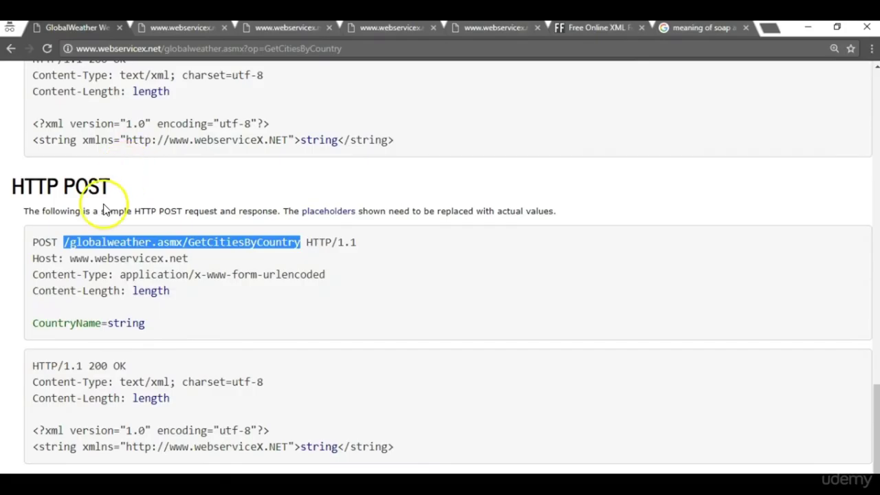
Add a Content-Type header with value application/x-www-form-urlencoded.
{"action": "left_click_drag", "start_coordinate": [32, 274], "coordinate": [107, 275]}
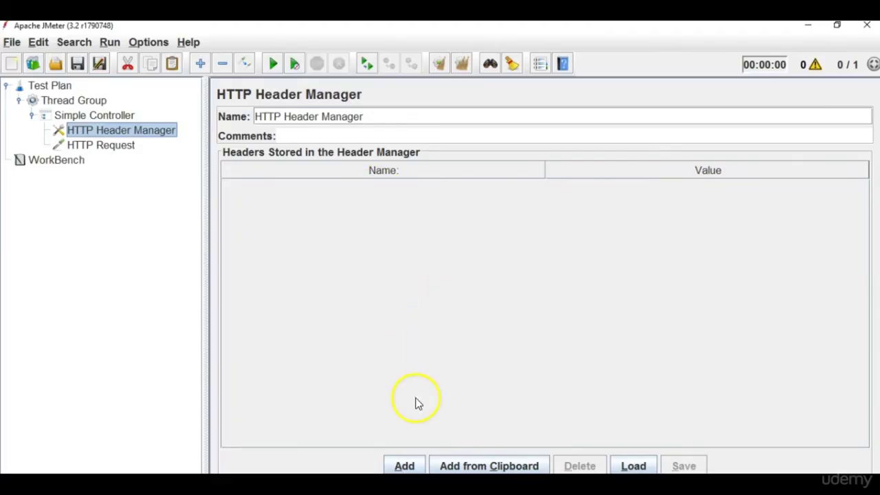
{"action": "left_click", "coordinate": [404, 466]}
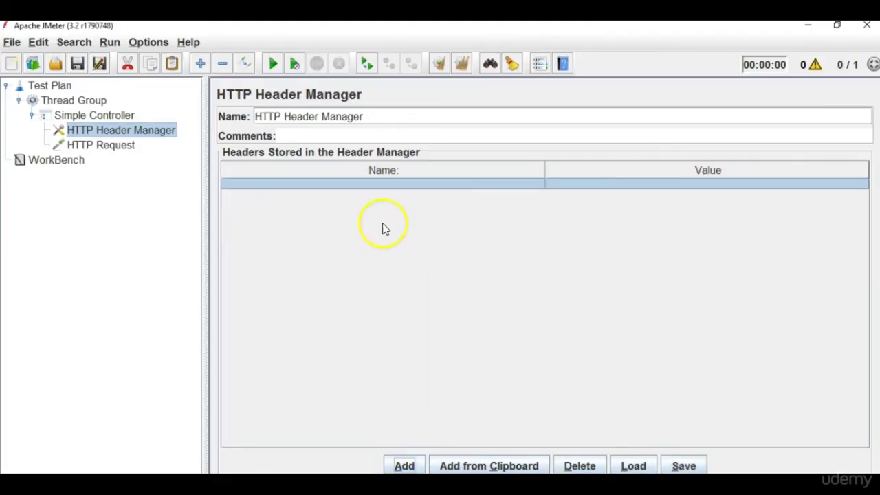
{"action": "double_click", "coordinate": [382, 184]}
{"action": "key", "text": "ctrl+v"}
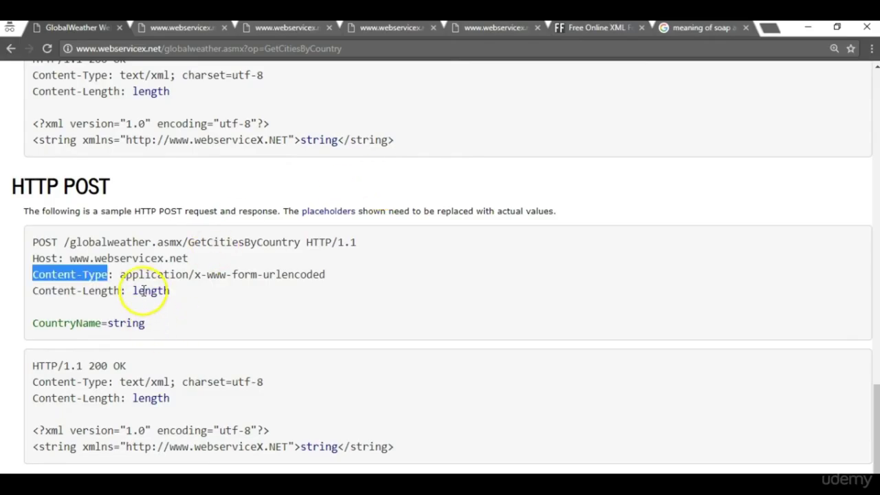
{"action": "left_click_drag", "start_coordinate": [120, 275], "coordinate": [348, 276]}
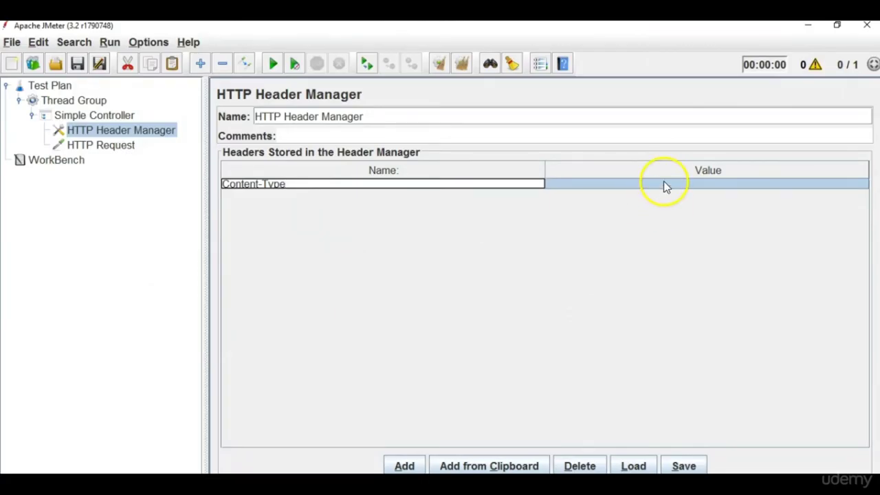
{"action": "double_click", "coordinate": [664, 182]}
{"action": "key", "text": "ctrl+v"}
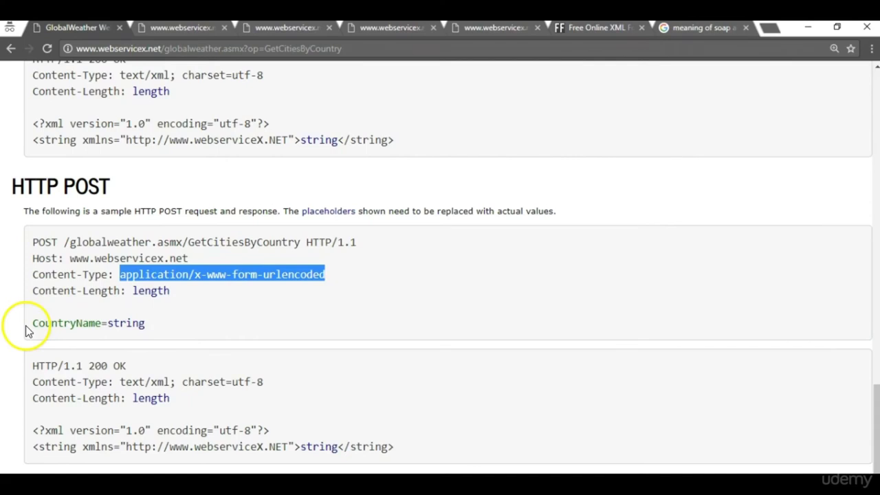
Add a Content-Length header with value 1000000.
{"action": "triple_click", "coordinate": [50, 295]}
{"action": "left_click_drag", "start_coordinate": [33, 291], "coordinate": [121, 293]}
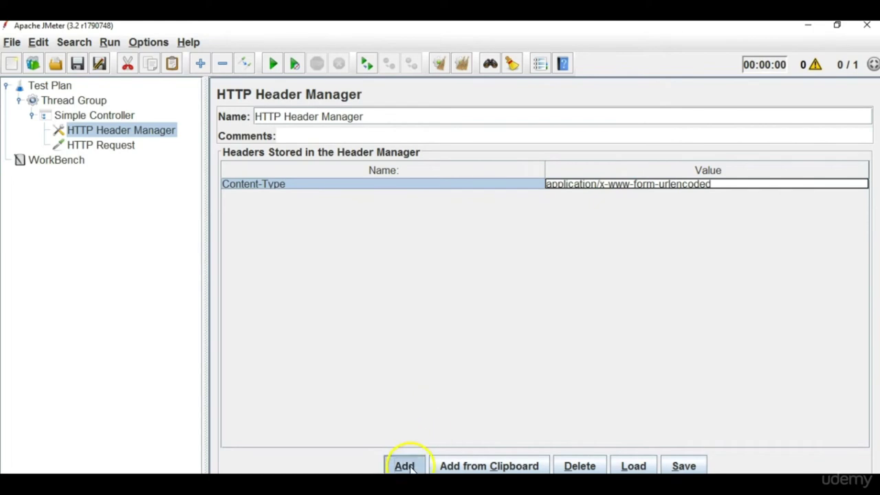
{"action": "left_click", "coordinate": [406, 466]}
{"action": "double_click", "coordinate": [342, 194]}
{"action": "key", "text": "ctrl+v"}
{"action": "key", "text": "alt+Tab"}
{"action": "key", "text": "alt+Tab"}
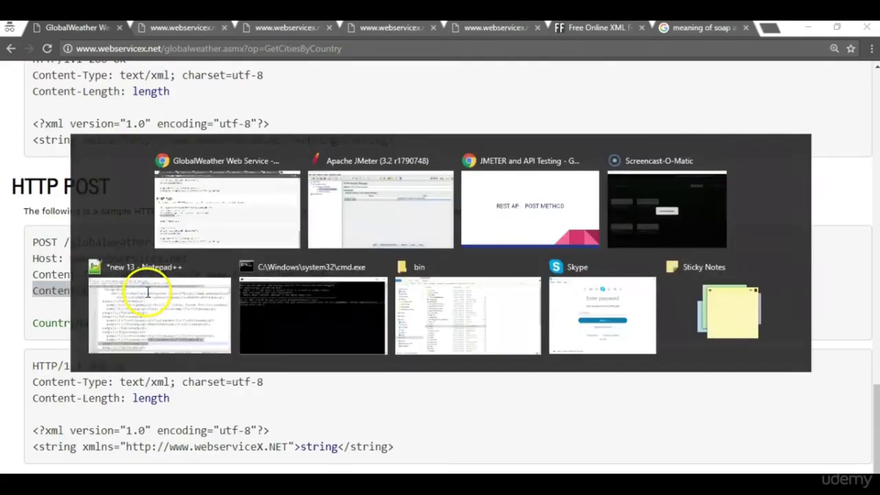
{"action": "double_click", "coordinate": [606, 196]}
{"action": "type", "text": "1000000"}
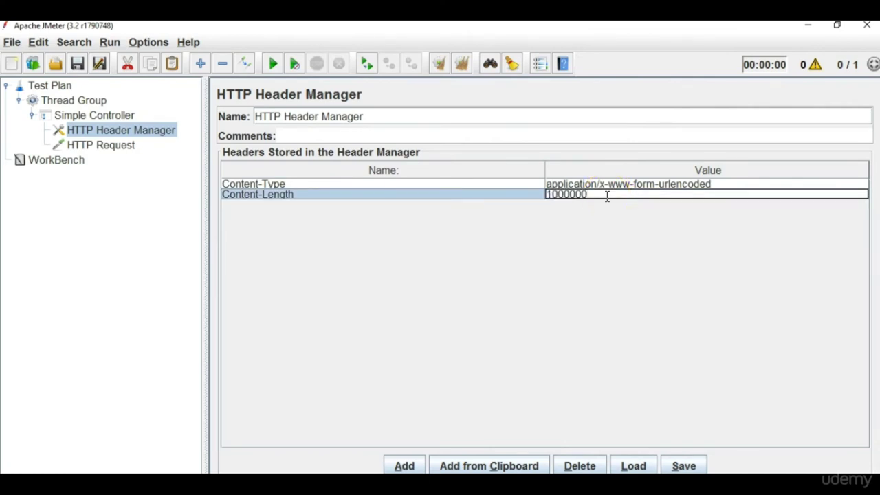
{"action": "left_click", "coordinate": [98, 148]}
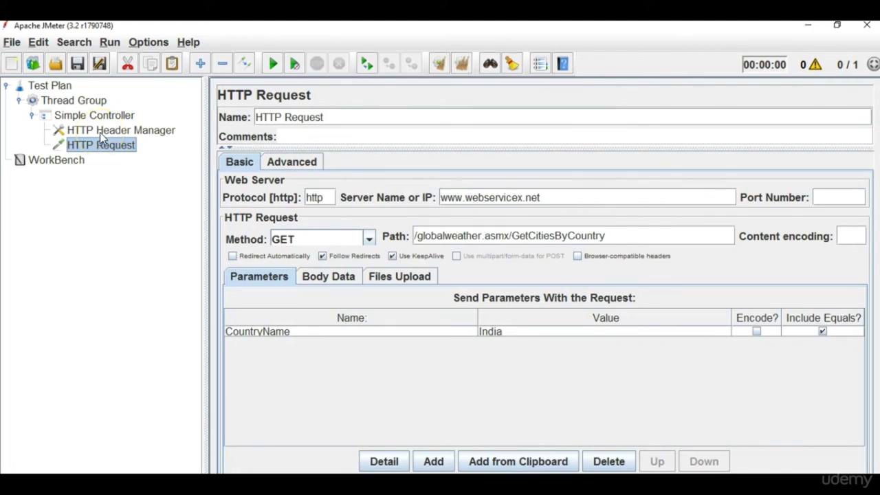
Add a View Results in Table listener by mistake and delete it again.
{"action": "left_click", "coordinate": [19, 101]}
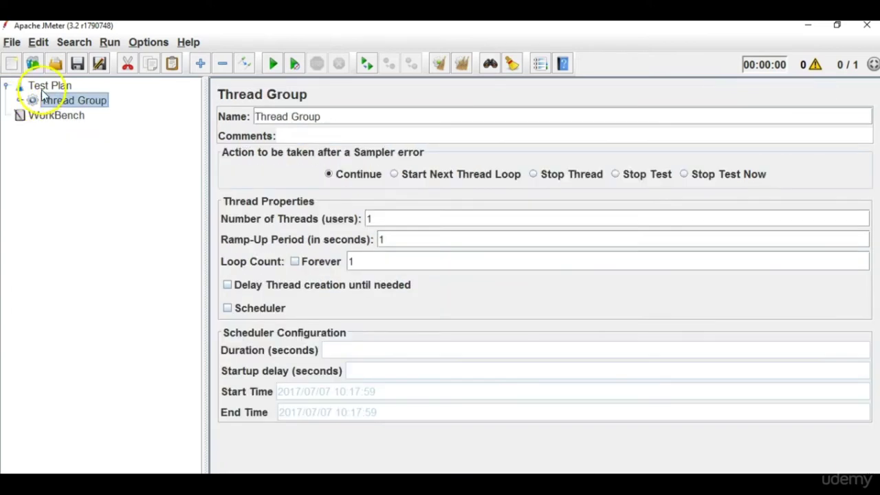
{"action": "right_click", "coordinate": [43, 89]}
{"action": "mouse_move", "coordinate": [153, 107]}
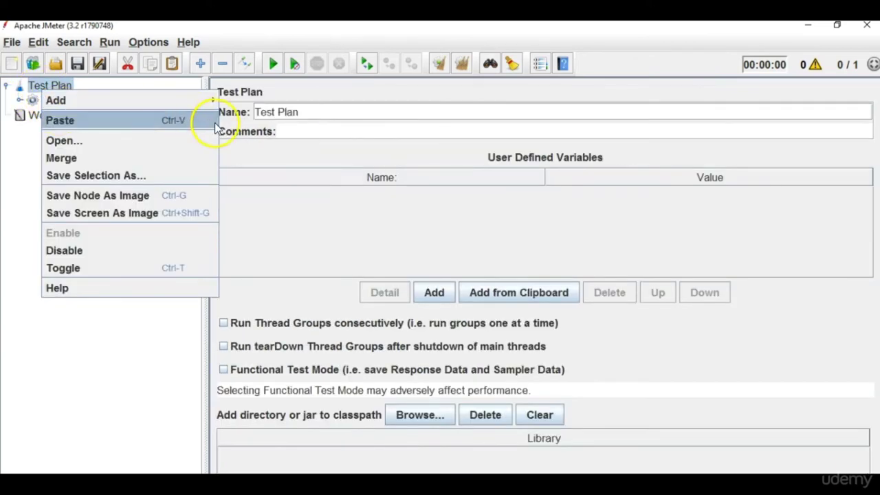
{"action": "mouse_move", "coordinate": [254, 227]}
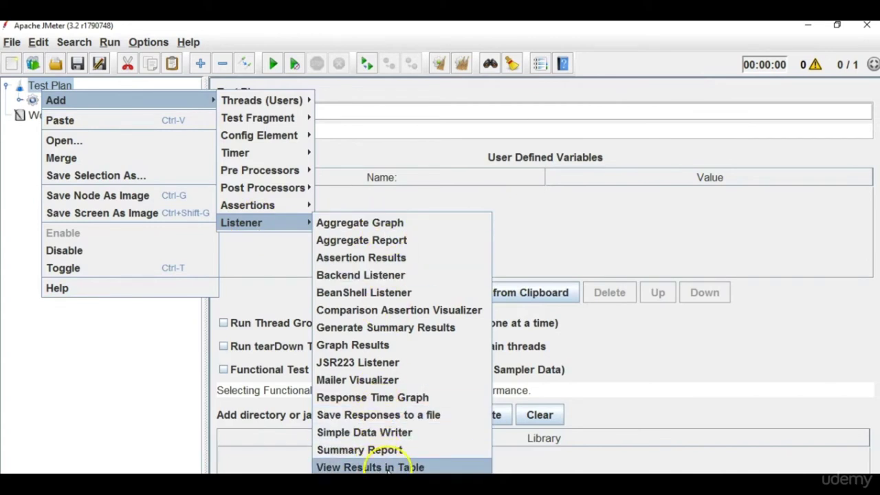
{"action": "left_click", "coordinate": [370, 466]}
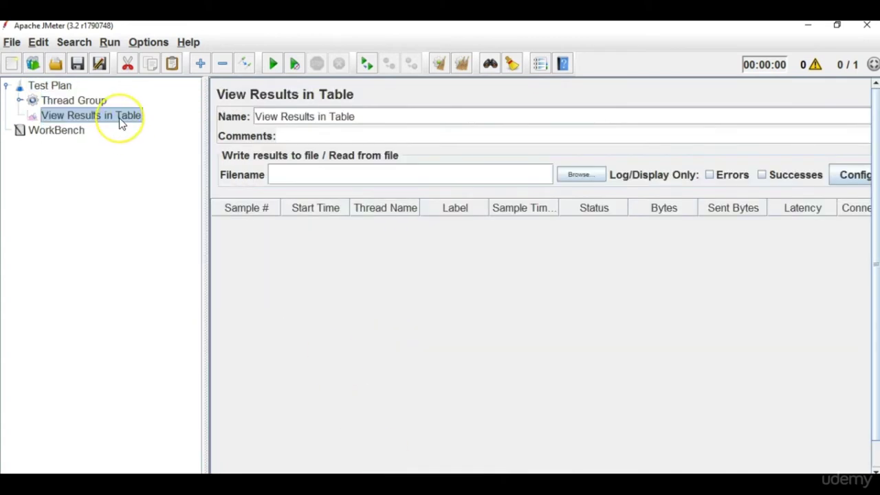
{"action": "key", "text": "Delete"}
{"action": "key", "text": "Return"}
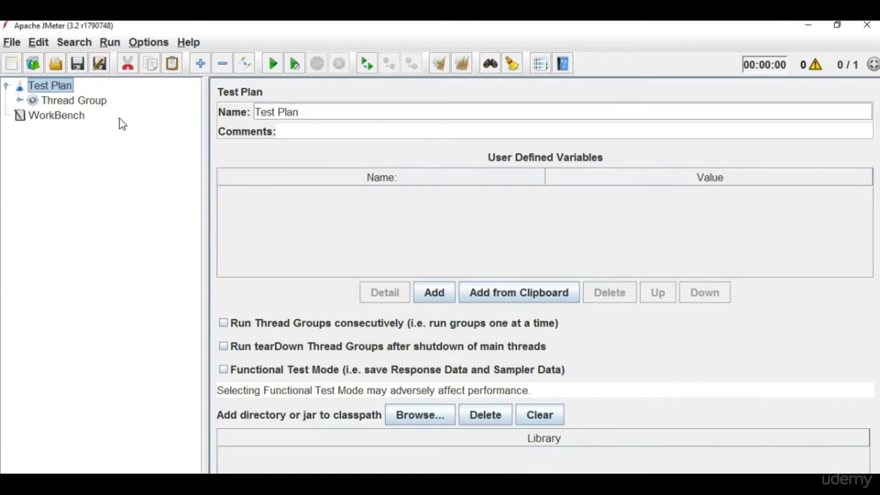
Add a View Results Tree listener to the Test Plan and expand the Thread Group.
{"action": "right_click", "coordinate": [49, 85]}
{"action": "mouse_move", "coordinate": [215, 99]}
{"action": "mouse_move", "coordinate": [284, 220]}
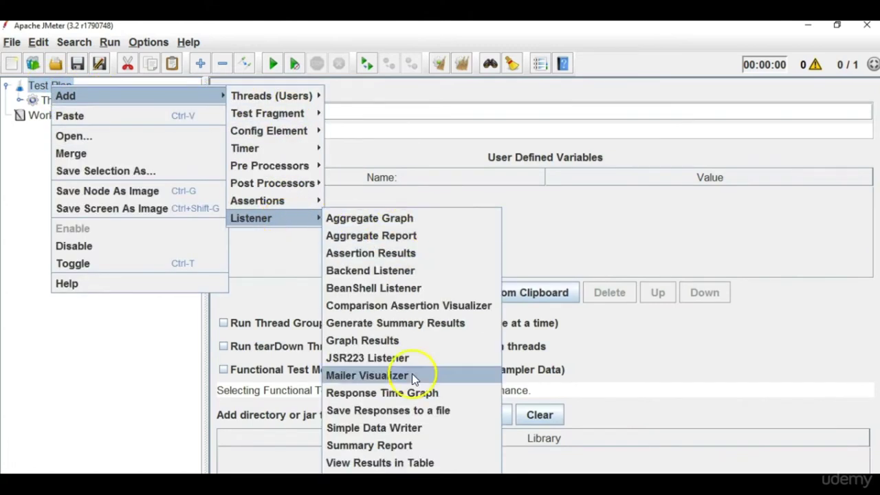
{"action": "left_click", "coordinate": [412, 480]}
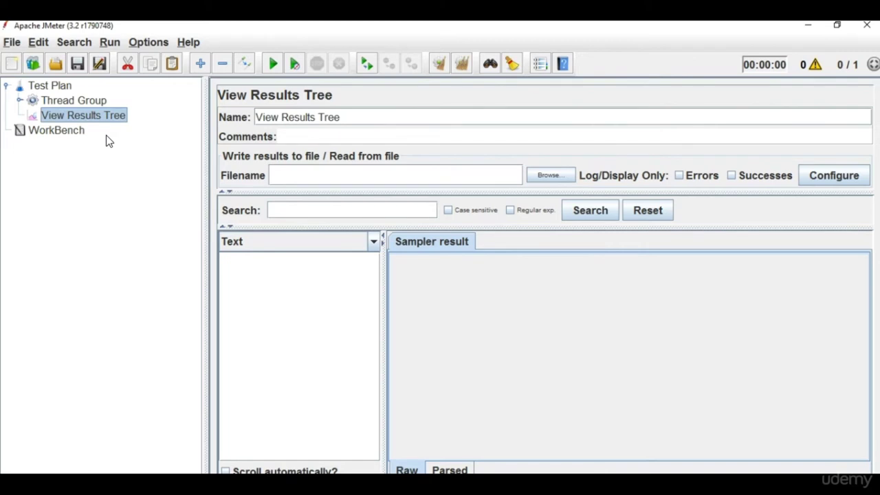
{"action": "double_click", "coordinate": [82, 101]}
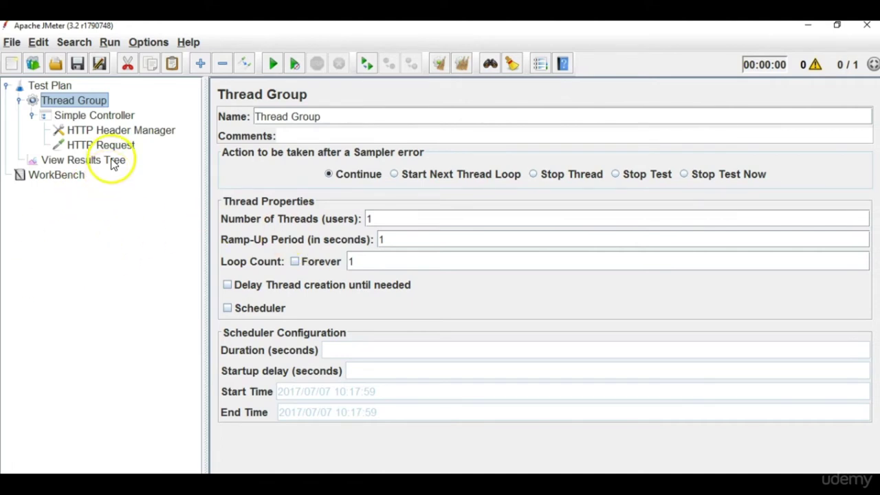
Run the test plan, saving it first as RestAPIPostExample.jmx.
{"action": "left_click", "coordinate": [111, 159]}
{"action": "left_click", "coordinate": [273, 63]}
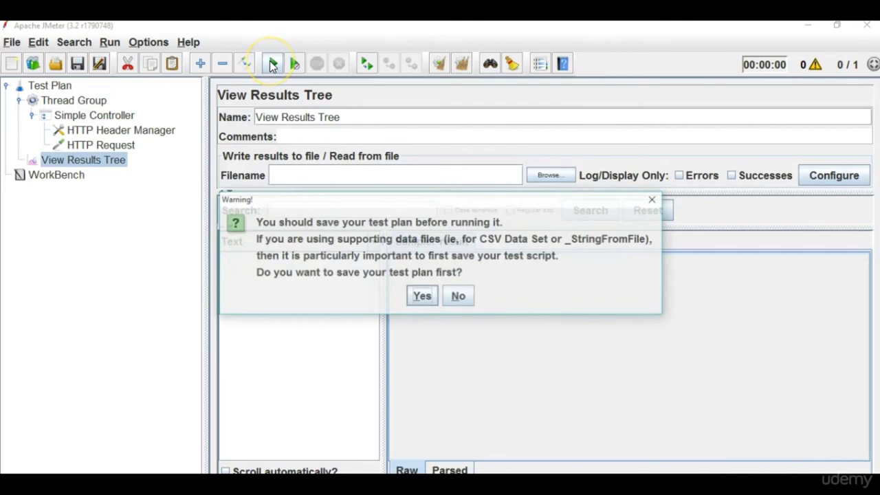
{"action": "left_click", "coordinate": [431, 292]}
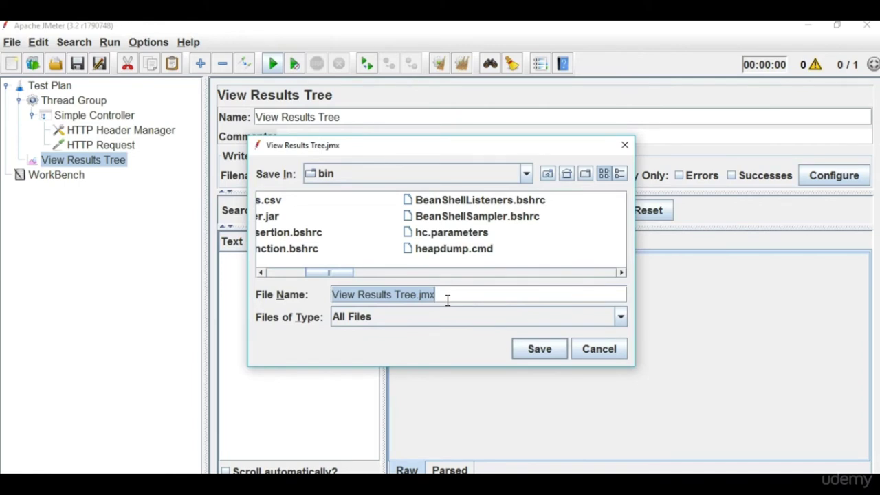
{"action": "type", "text": "Y"}
{"action": "key", "text": "BackSpace"}
{"action": "type", "text": "RestAPI"}
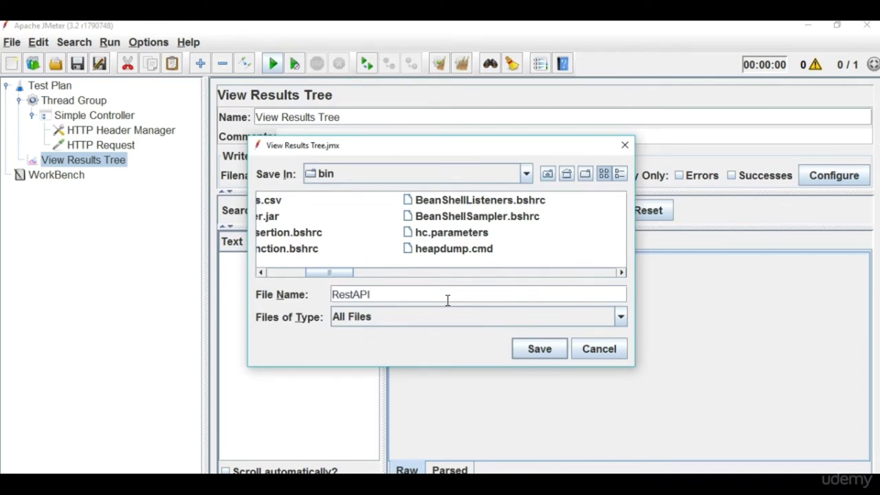
{"action": "type", "text": "PostExample"}
{"action": "key", "text": "Return"}
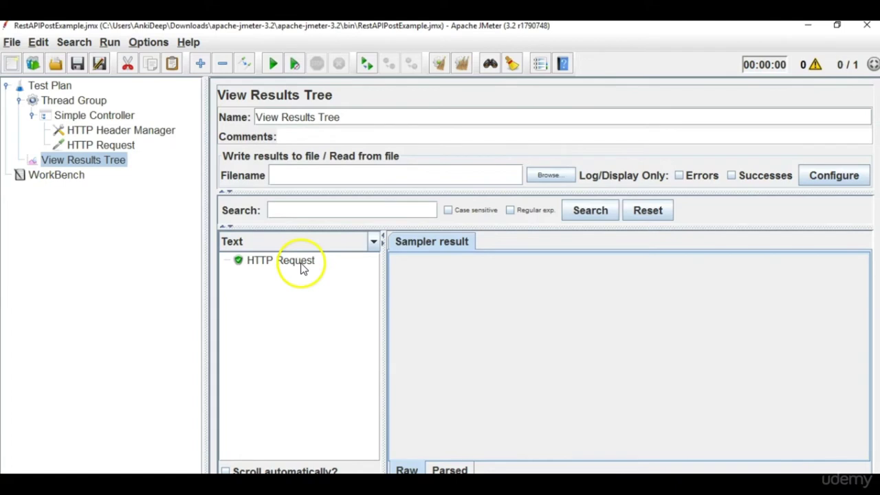
Inspect the HTTP Request result's sent request, then select the HTTP Request sampler.
{"action": "left_click", "coordinate": [302, 266]}
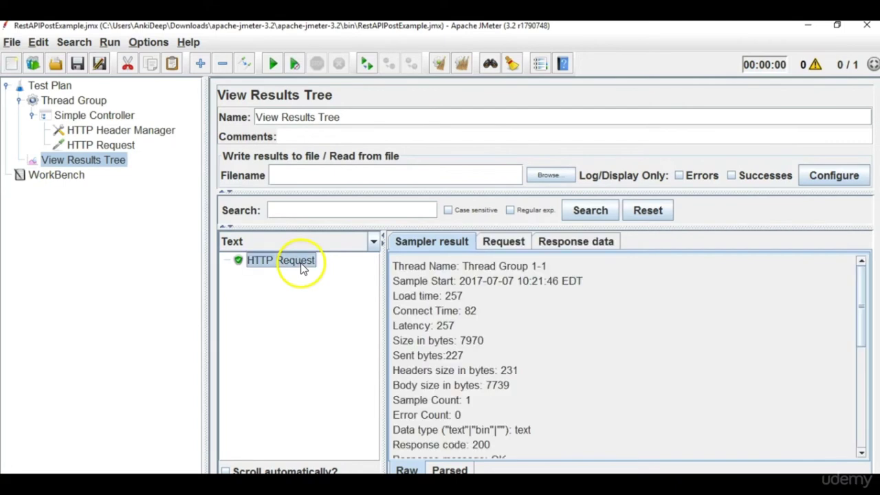
{"action": "left_click", "coordinate": [506, 238]}
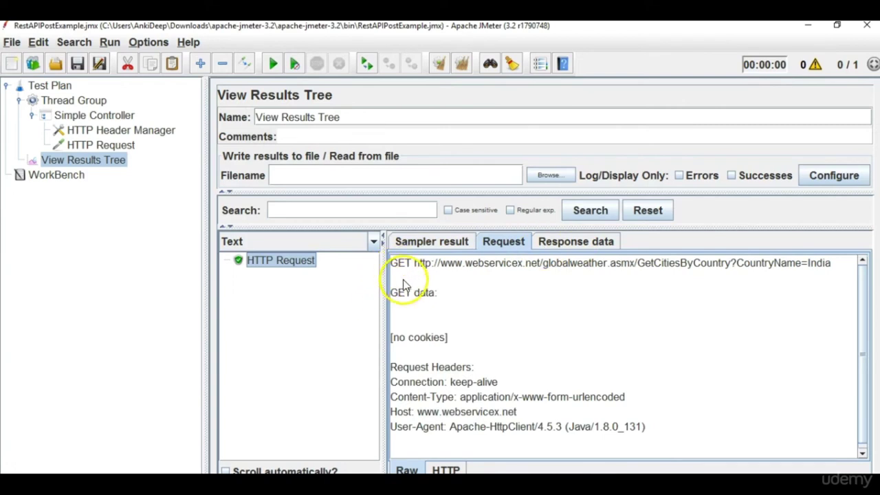
{"action": "left_click", "coordinate": [116, 144]}
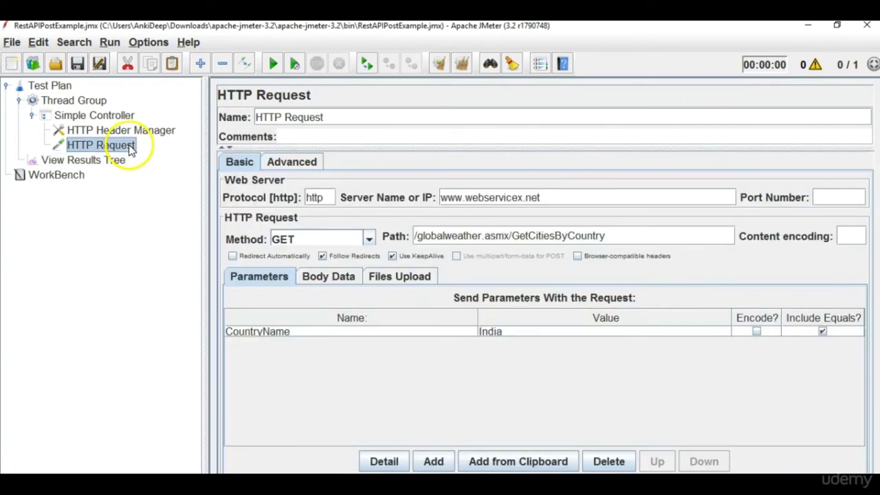
Switch the HTTP Request method to POST, clear View Results Tree, and rerun the test.
{"action": "left_click", "coordinate": [369, 238]}
{"action": "left_click", "coordinate": [333, 274]}
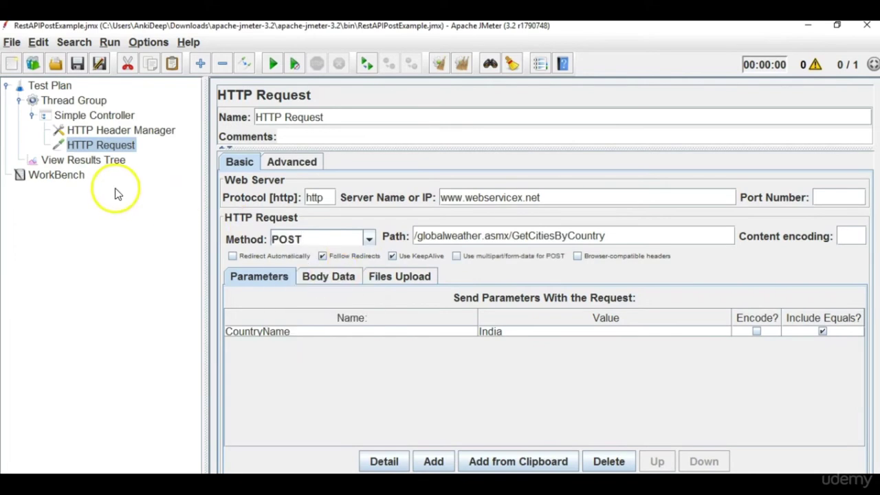
{"action": "left_click", "coordinate": [96, 161]}
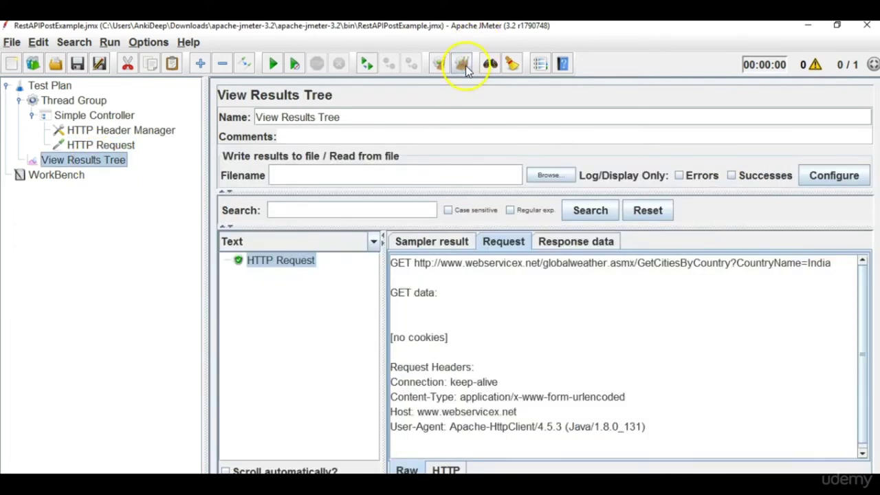
{"action": "left_click", "coordinate": [463, 65]}
{"action": "left_click", "coordinate": [276, 68]}
Inspect the new HTTP Request result's XML response listing Indian cities such as Ahmadabad.
{"action": "left_click", "coordinate": [282, 262]}
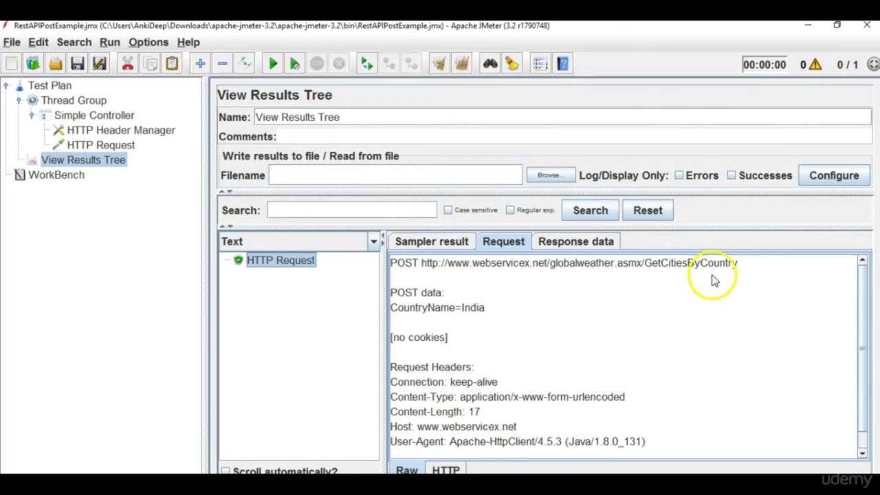
{"action": "left_click", "coordinate": [586, 242]}
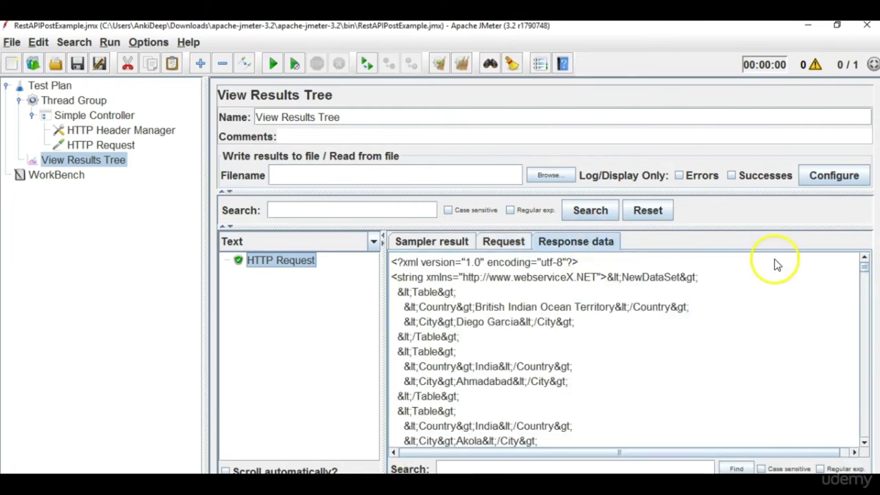
{"action": "left_click_drag", "start_coordinate": [864, 275], "coordinate": [867, 292]}
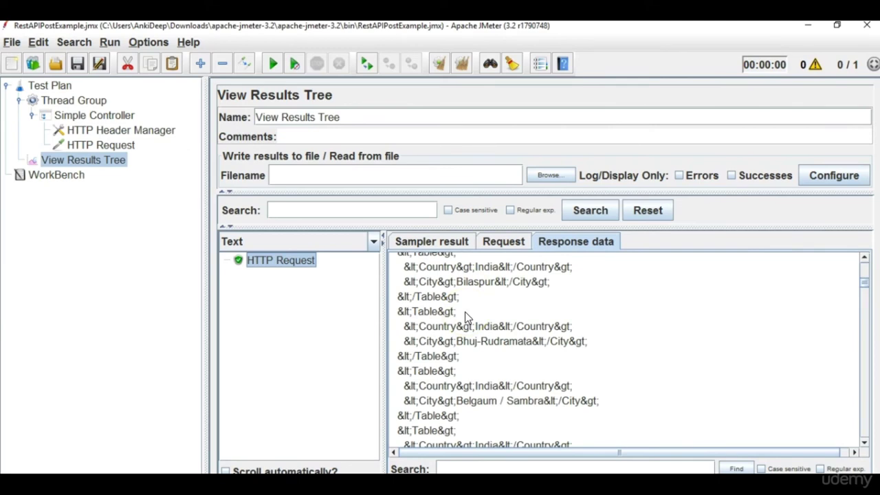
{"action": "key", "text": "alt+Tab"}
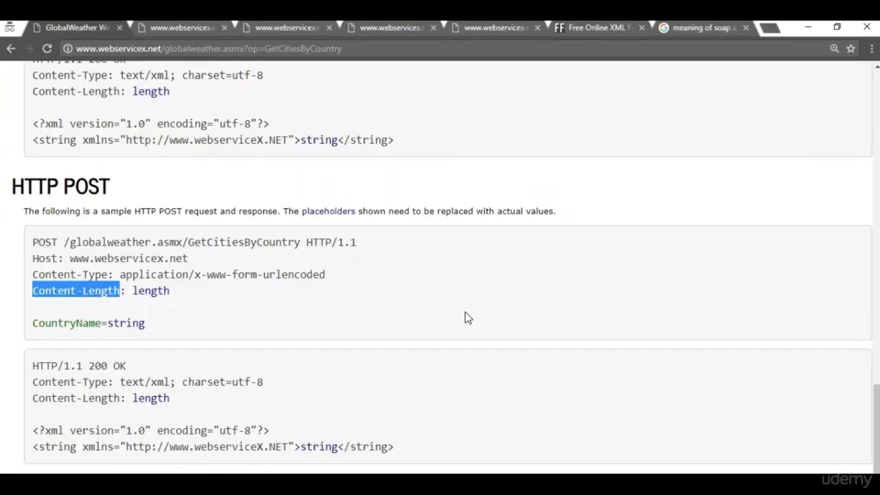
Invoke the webservicex GetCitiesByCountry test form with CountryName 'India' in the browser.
{"action": "left_click_drag", "start_coordinate": [872, 428], "coordinate": [868, 88]}
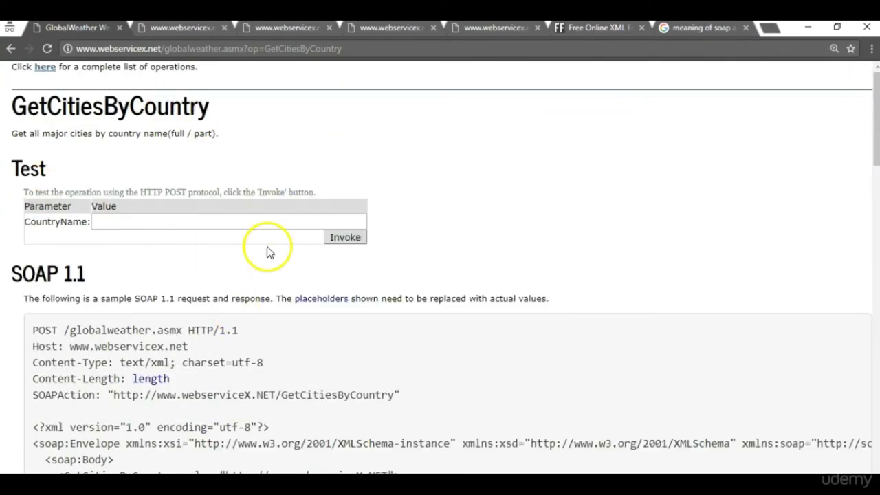
{"action": "left_click", "coordinate": [217, 223]}
{"action": "type", "text": "India"}
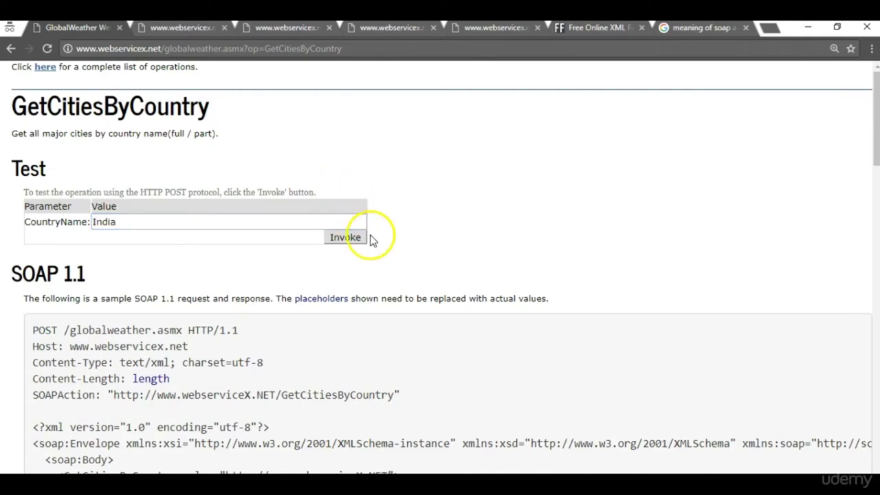
{"action": "left_click", "coordinate": [346, 239]}
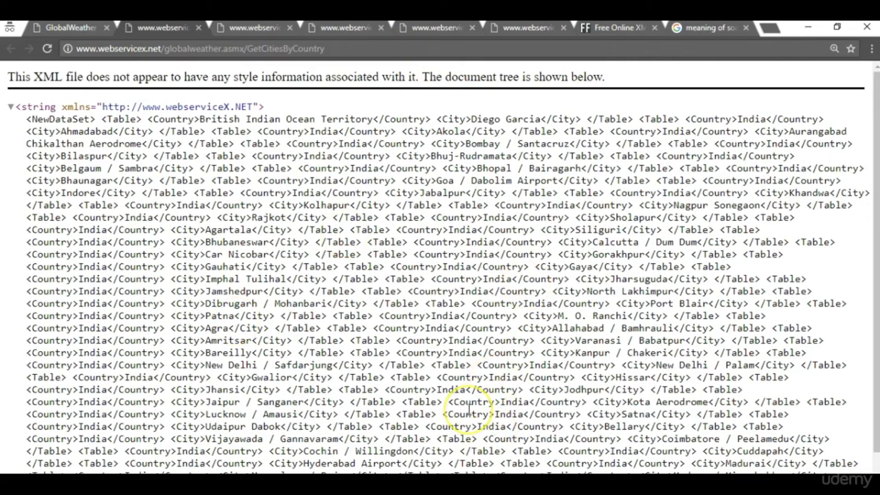
{"action": "key", "text": "alt+Tab"}
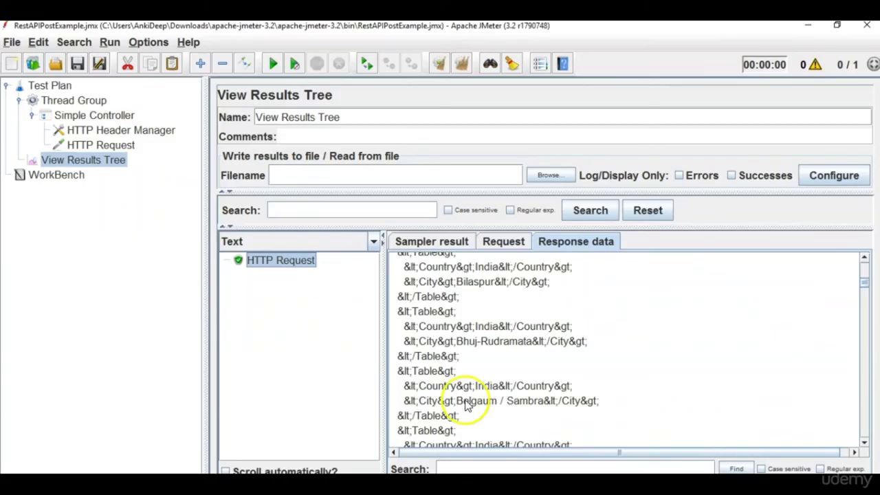
Compare the closing Table tags in JMeter's response with the browser's XML result.
{"action": "left_click_drag", "start_coordinate": [397, 296], "coordinate": [459, 296]}
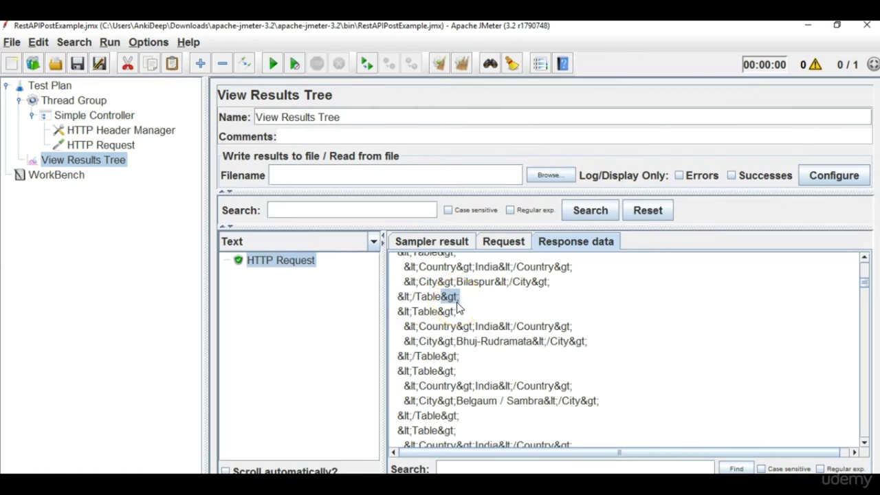
{"action": "key", "text": "alt+Tab"}
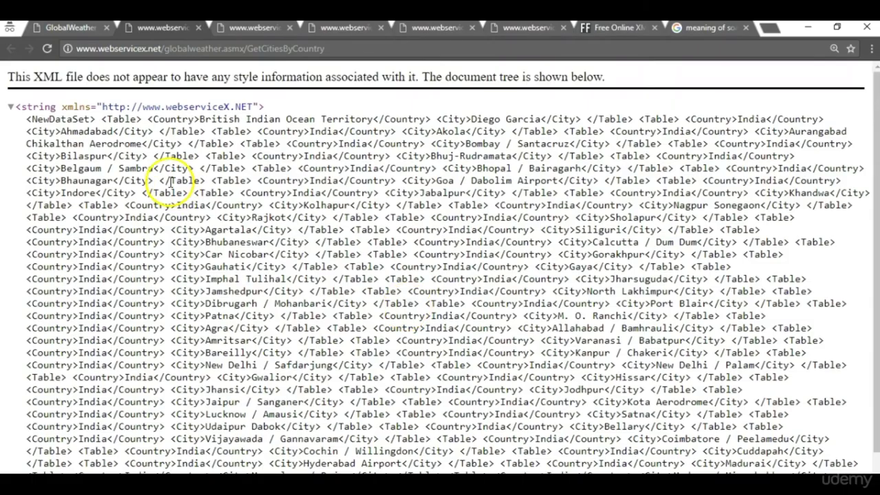
{"action": "left_click_drag", "start_coordinate": [199, 181], "coordinate": [205, 181]}
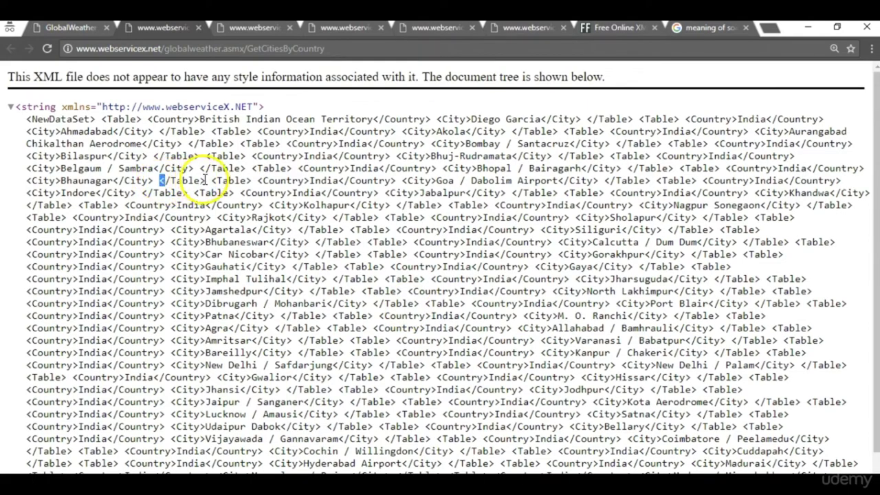
{"action": "key", "text": "alt+Tab"}
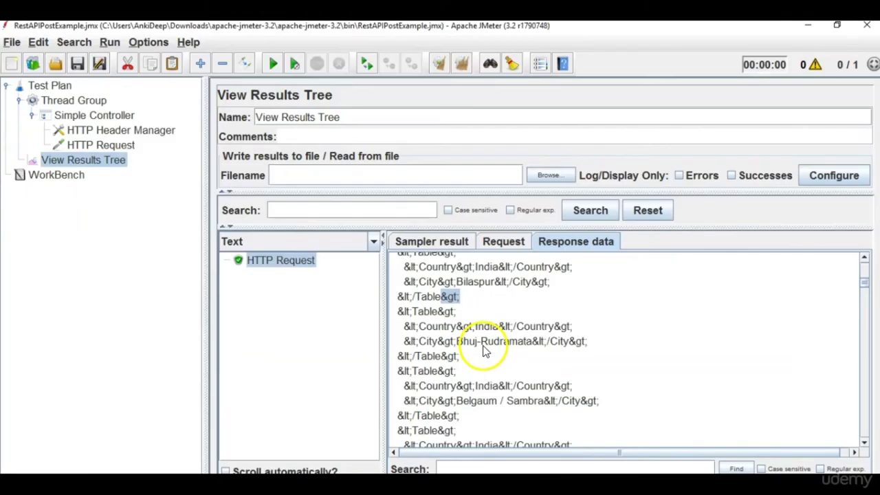
{"action": "scroll", "coordinate": [426, 347], "scroll_direction": "up", "scroll_amount": 2}
{"action": "left_click_drag", "start_coordinate": [864, 281], "coordinate": [865, 264]}
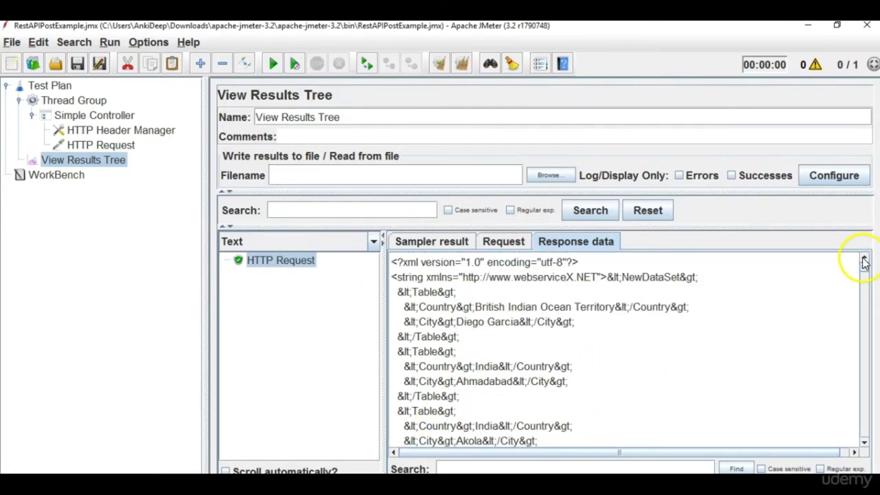
Review the POST request and XML response, then show the HTTP Request sampler settings.
{"action": "left_click", "coordinate": [522, 242]}
{"action": "left_click", "coordinate": [581, 242]}
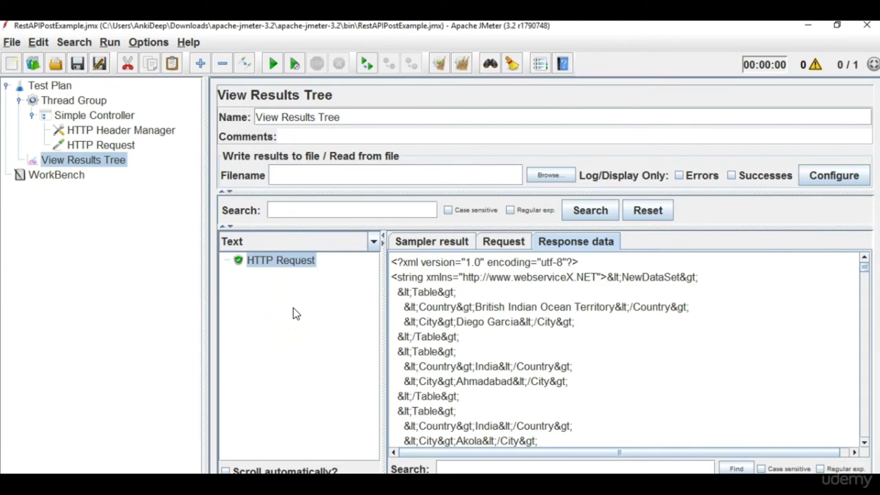
{"action": "left_click", "coordinate": [118, 147]}
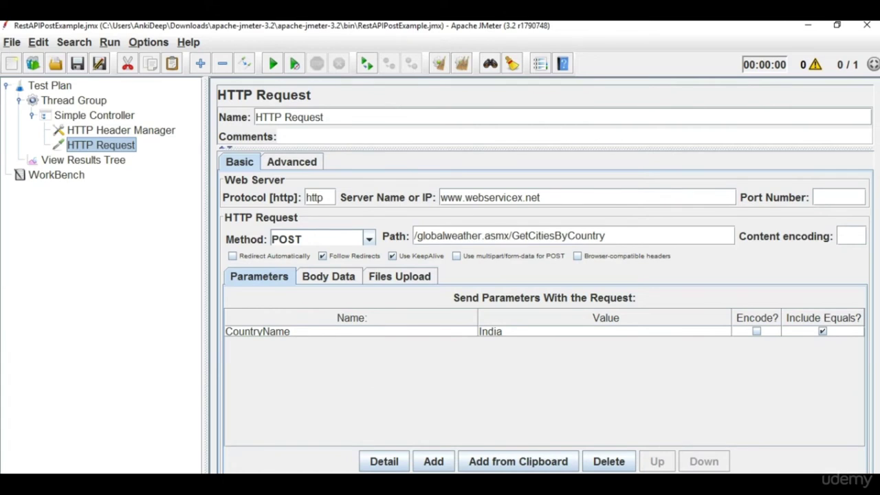
Switch from JMeter to Notepad++ and put the cursor in the empty new 4 note.
{"action": "left_click", "coordinate": [251, 210]}
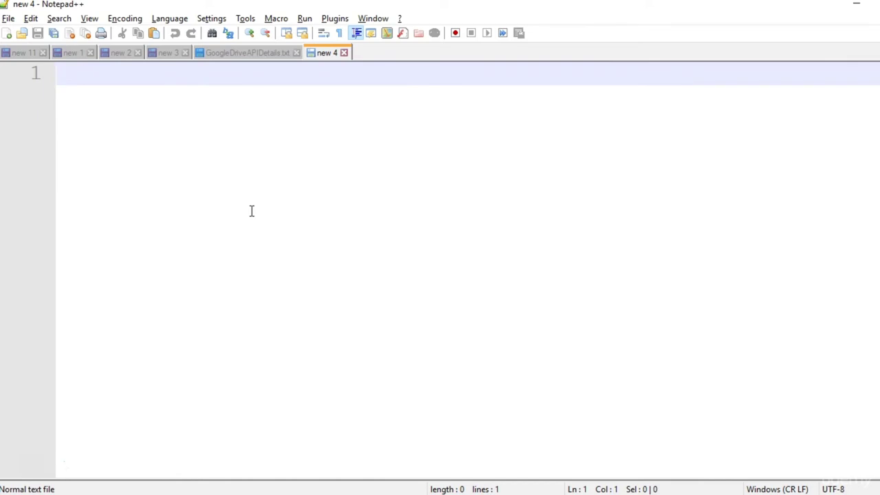
Type 'POST, PUT , DELETE', the heading 'Google Drive API' and step '1) POST A FILE ON GOOGLE DRIVE.'.
{"action": "type", "text": "POST, PUT ,"}
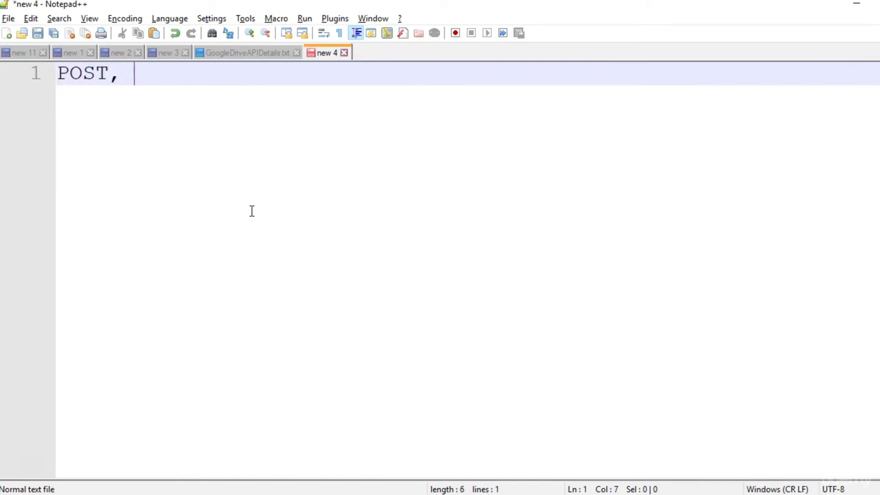
{"action": "type", "text": " DELETE"}
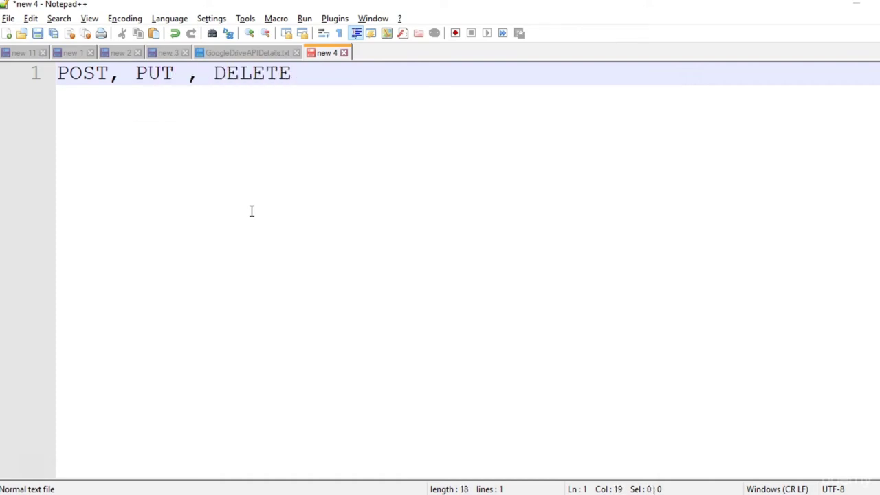
{"action": "key", "text": "Return"}
{"action": "key", "text": "Return"}
{"action": "type", "text": "Go"}
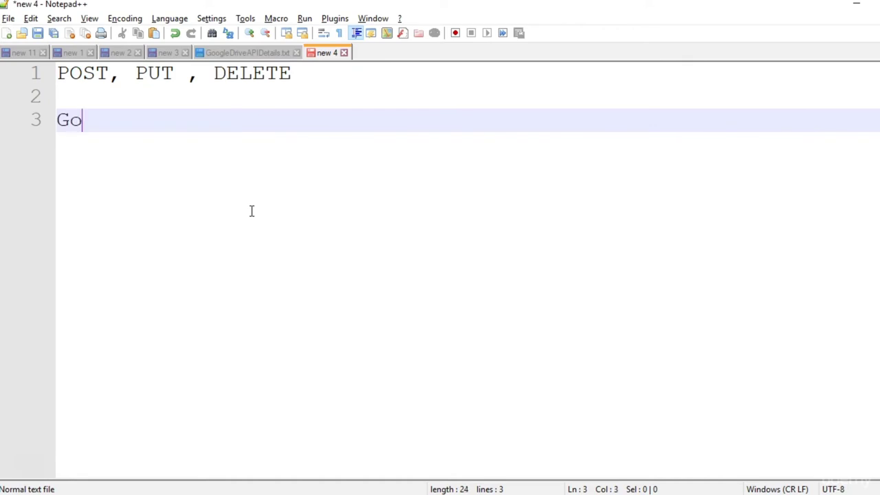
{"action": "type", "text": "ogle Drive"}
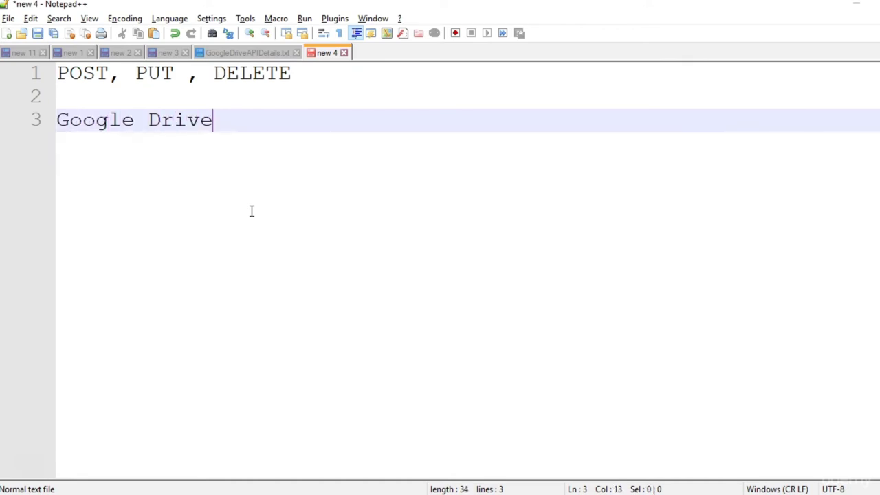
{"action": "type", "text": " API"}
{"action": "key", "text": "Return"}
{"action": "key", "text": "Return"}
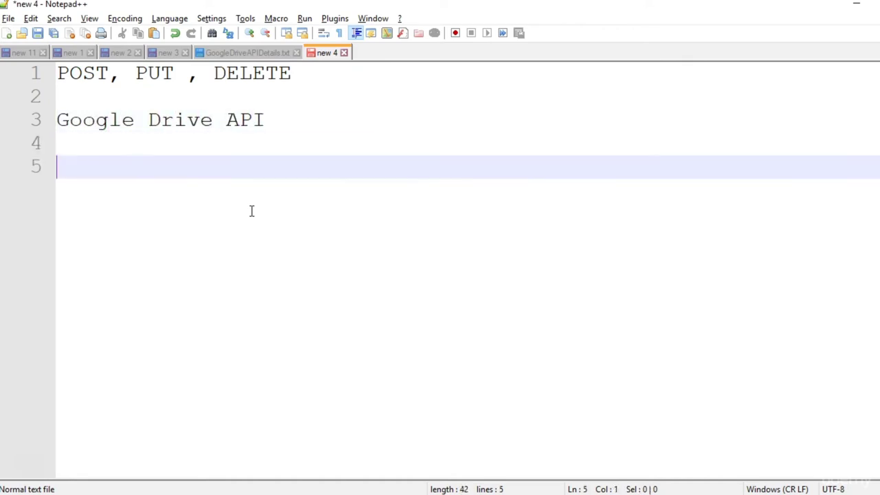
{"action": "type", "text": "1) POST "}
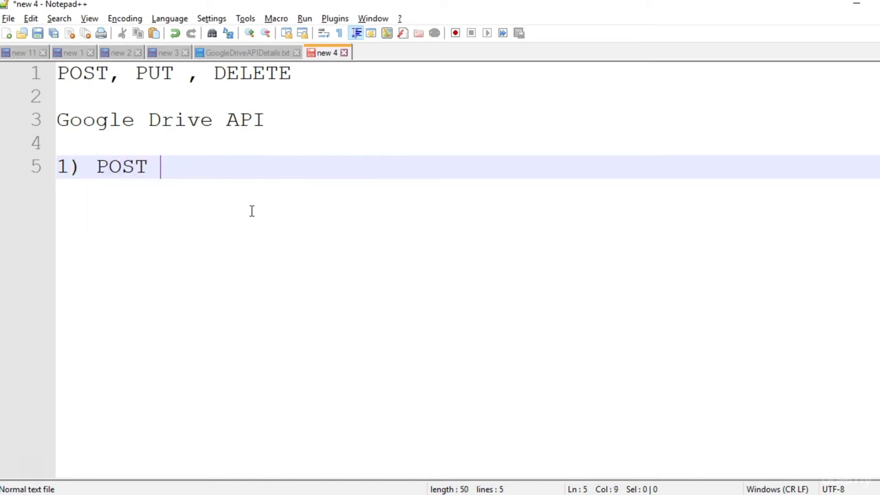
{"action": "type", "text": "A FILE "}
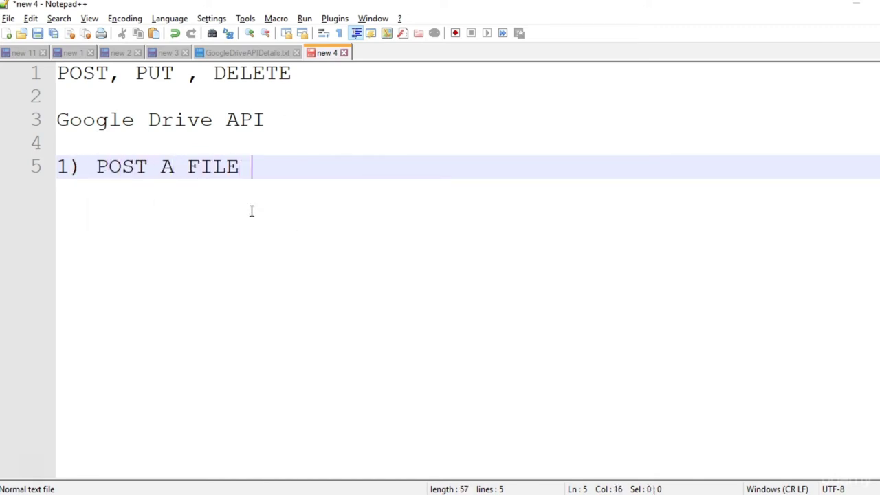
{"action": "type", "text": "ON GOO"}
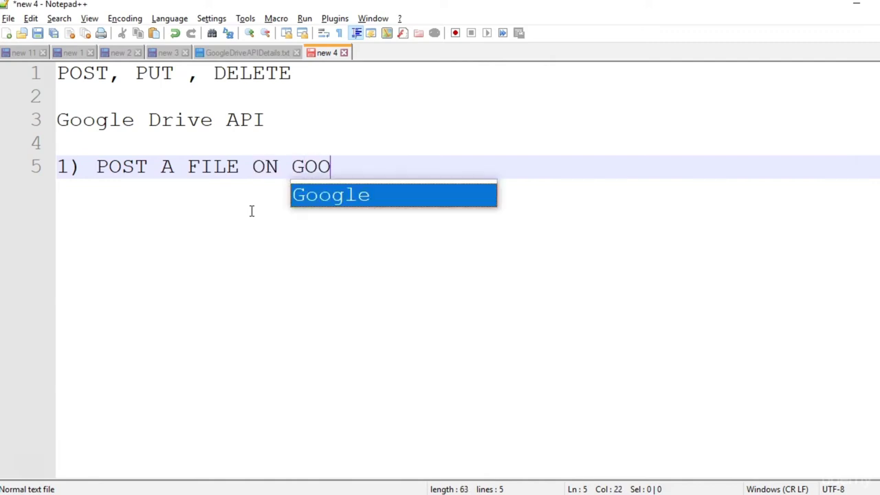
{"action": "type", "text": "GLE DRIVE"}
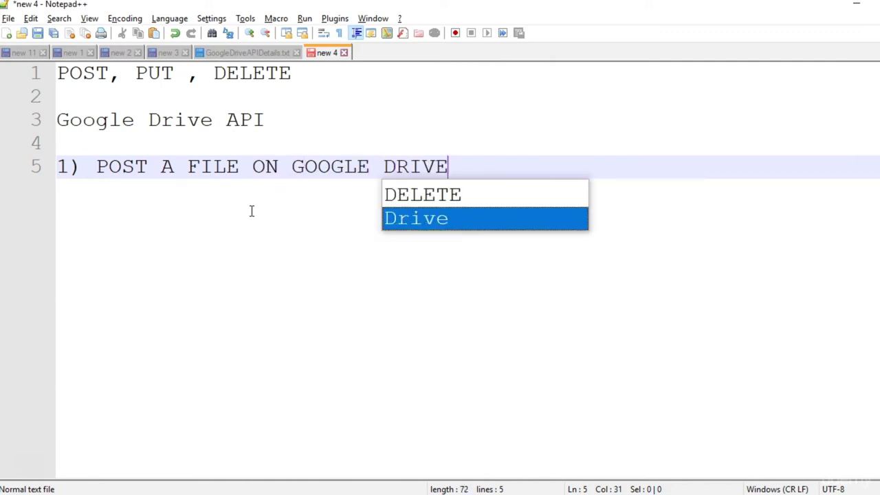
{"action": "type", "text": "."}
{"action": "key", "text": "Return"}
Write step 2 as 'UPDATE FILE ON DRIVE (FILE USED IN STEP 1).'.
{"action": "type", "text": "2"}
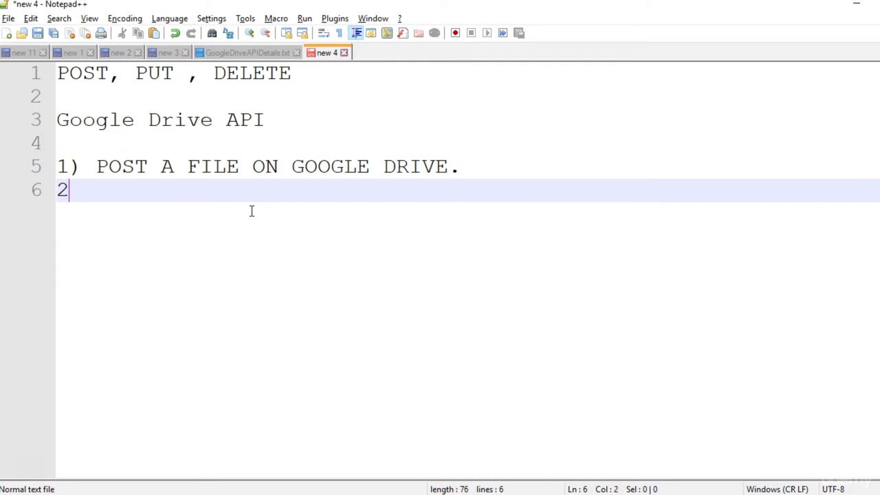
{"action": "type", "text": ") PUT"}
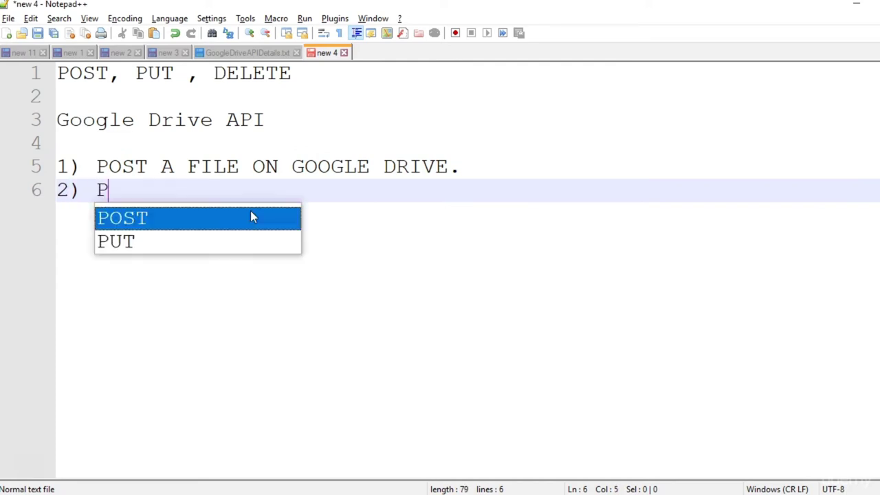
{"action": "key", "text": "BackSpace"}
{"action": "key", "text": "BackSpace"}
{"action": "key", "text": "BackSpace"}
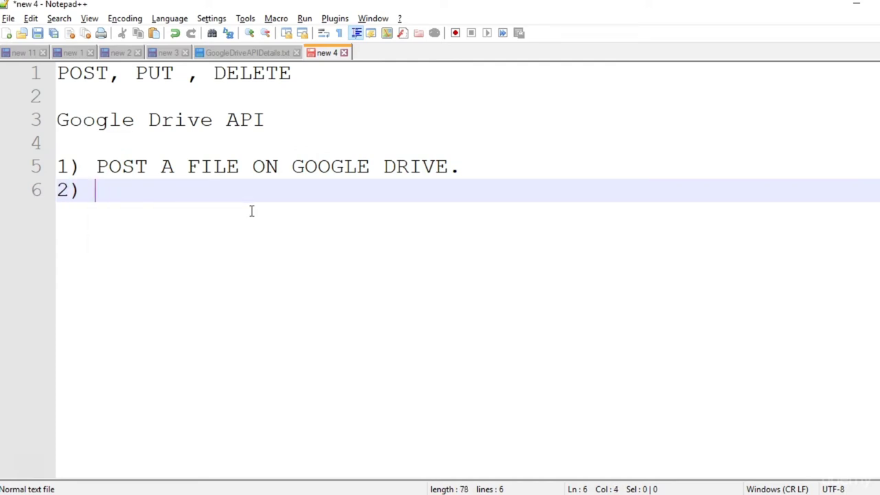
{"action": "type", "text": "UPDATE "}
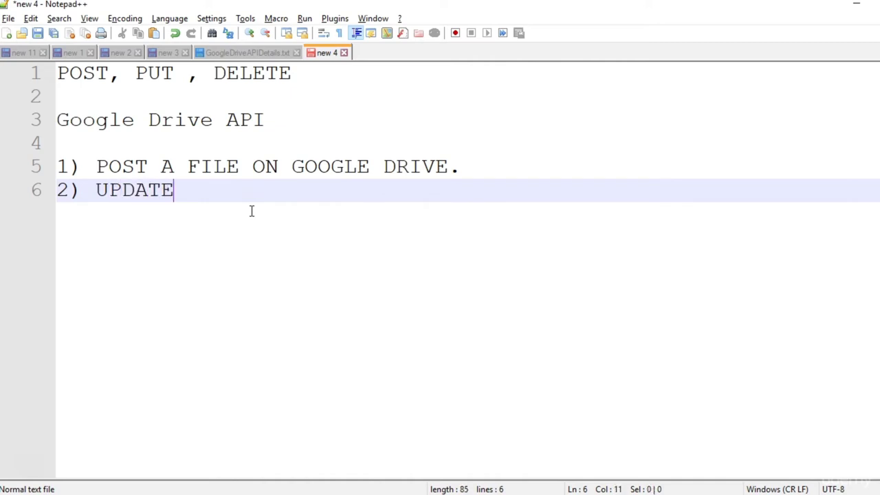
{"action": "type", "text": "FILE ON "}
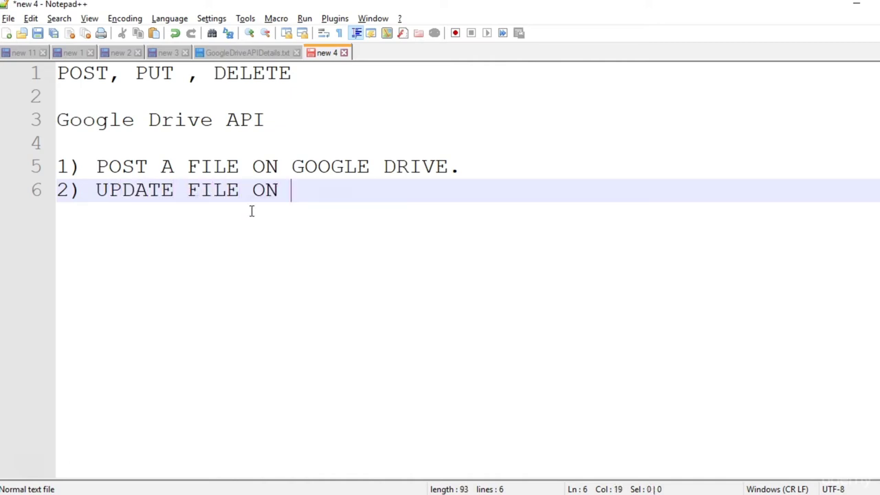
{"action": "type", "text": "DRIVE (1)"}
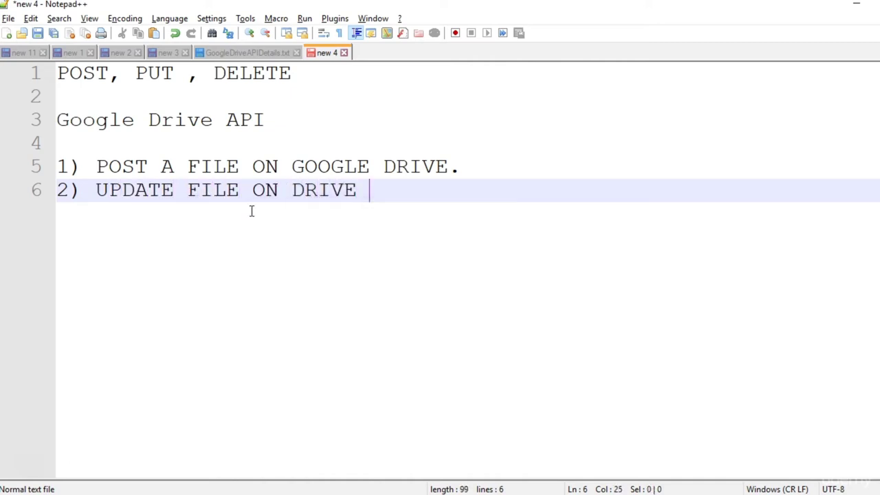
{"action": "key", "text": "Left"}
{"action": "type", "text": "1"}
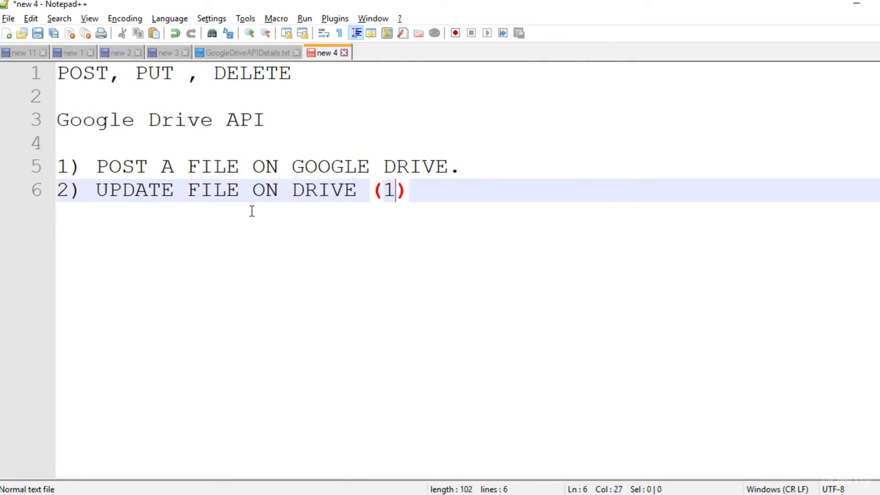
{"action": "key", "text": "Left"}
{"action": "type", "text": "FILE "}
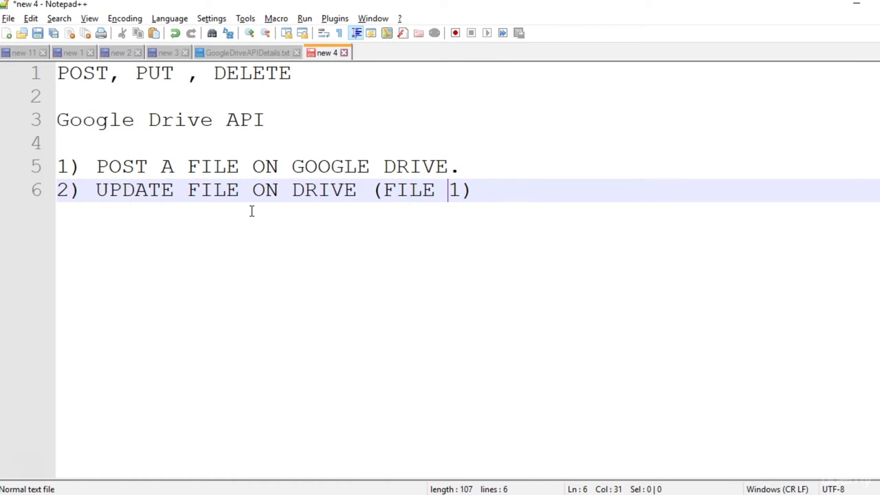
{"action": "type", "text": "USED IN STEP"}
{"action": "key", "text": "Right"}
{"action": "key", "text": "Right"}
{"action": "type", "text": "."}
Add step 3 reading 'DELETE FILE'.
{"action": "key", "text": "Return"}
{"action": "type", "text": "3) del"}
{"action": "key", "text": "BackSpace"}
{"action": "key", "text": "BackSpace"}
{"action": "key", "text": "BackSpace"}
{"action": "type", "text": "DELETE FILE"}
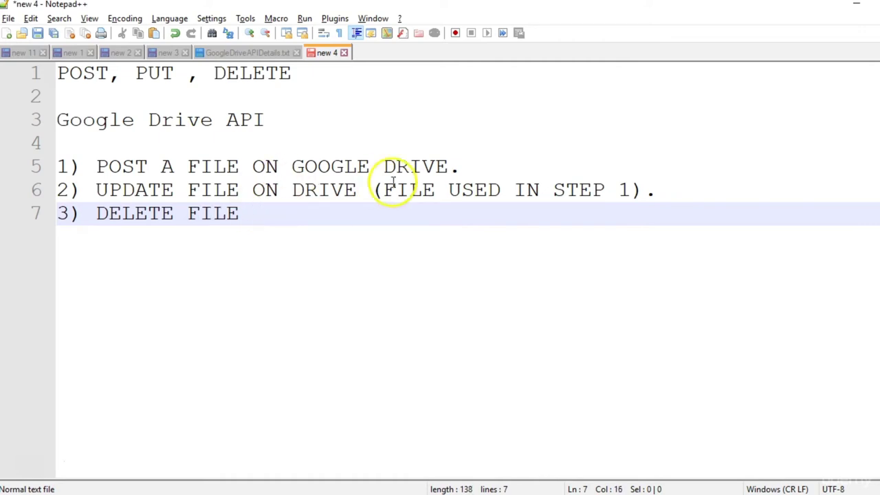
Complete step 3 as 'DELETE FILE (FILE USED IN STEP 1,2).' by reusing line 6's bracketed note.
{"action": "left_click_drag", "start_coordinate": [371, 191], "coordinate": [639, 197]}
{"action": "key", "text": "ctrl+c"}
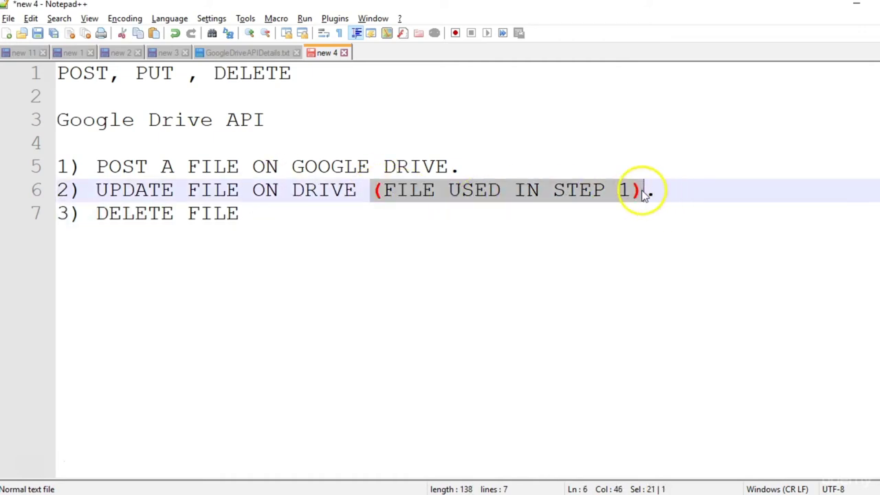
{"action": "left_click", "coordinate": [326, 215]}
{"action": "key", "text": "ctrl+v"}
{"action": "key", "text": "Left"}
{"action": "type", "text": ",2"}
{"action": "key", "text": "Right"}
{"action": "type", "text": "."}
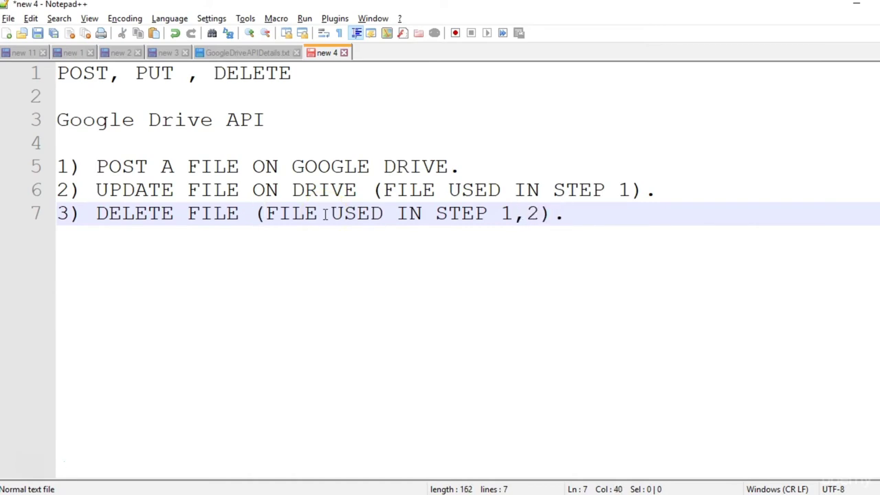
Highlight the Google Drive references in the notes, then bring up the Drive 'Performing a Simple Upload' docs.
{"action": "left_click_drag", "start_coordinate": [265, 120], "coordinate": [36, 118]}
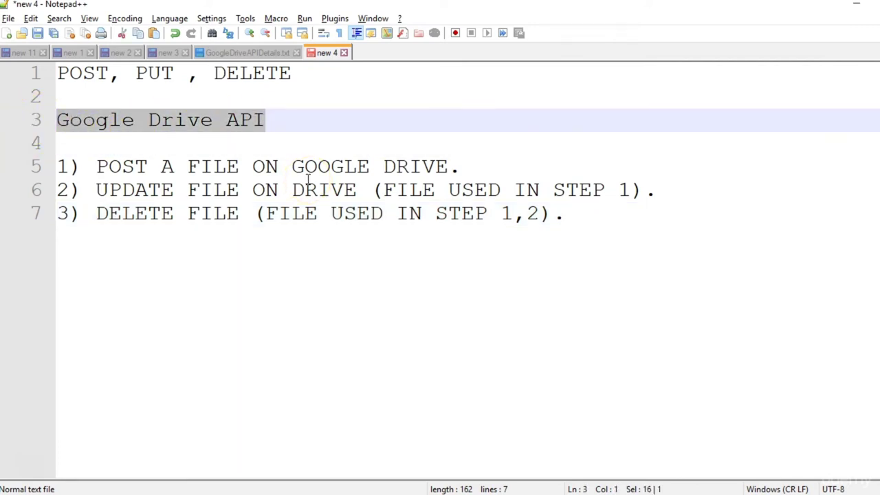
{"action": "left_click", "coordinate": [612, 219]}
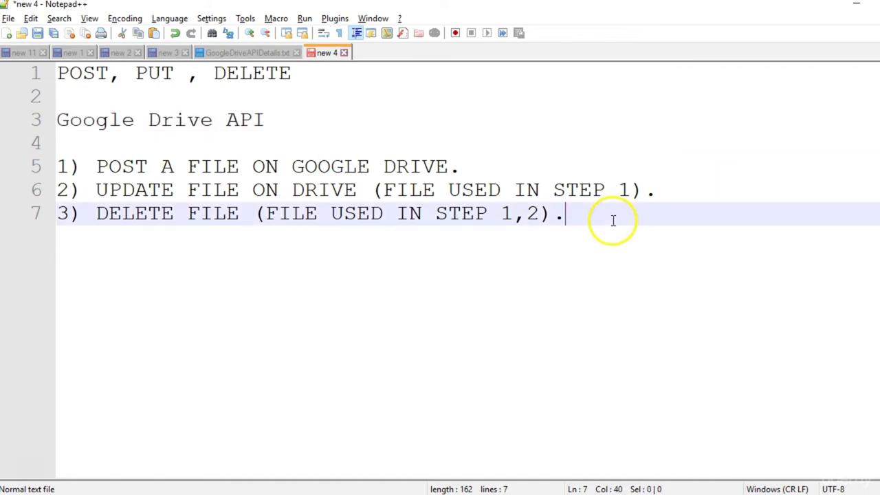
{"action": "left_click_drag", "start_coordinate": [460, 167], "coordinate": [33, 167]}
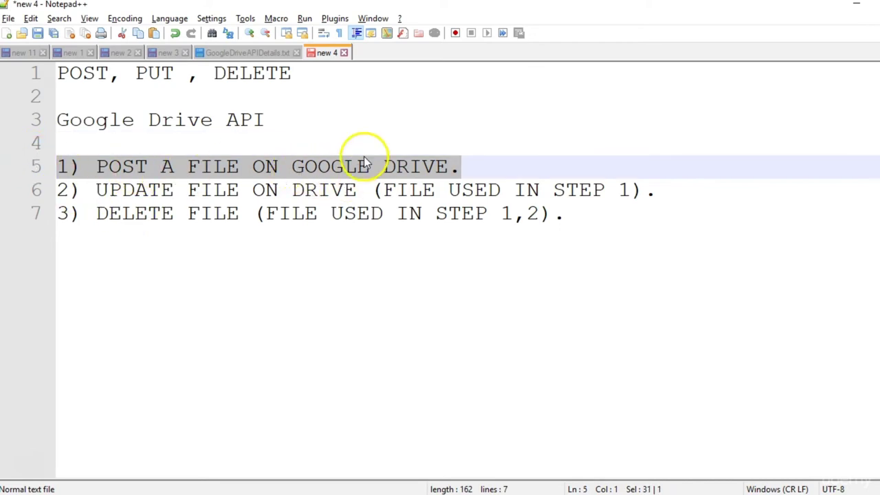
{"action": "key", "text": "alt+Tab"}
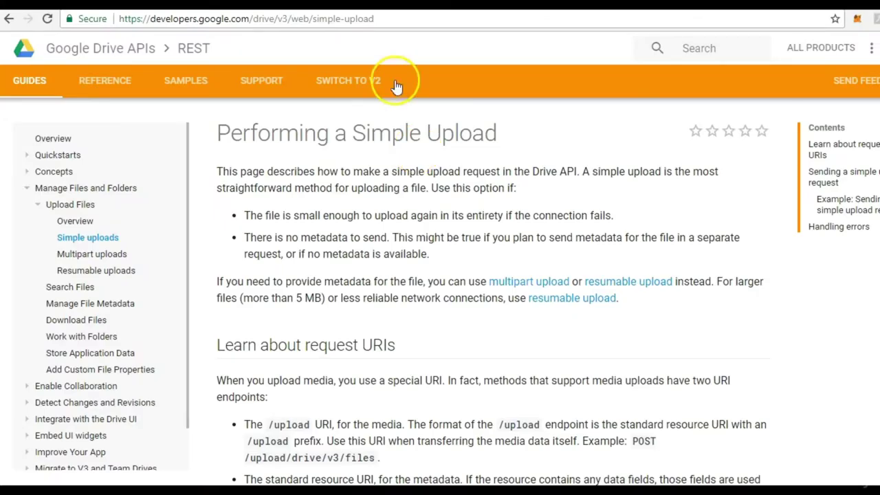
{"action": "left_click", "coordinate": [379, 22]}
{"action": "key", "text": "ctrl+c"}
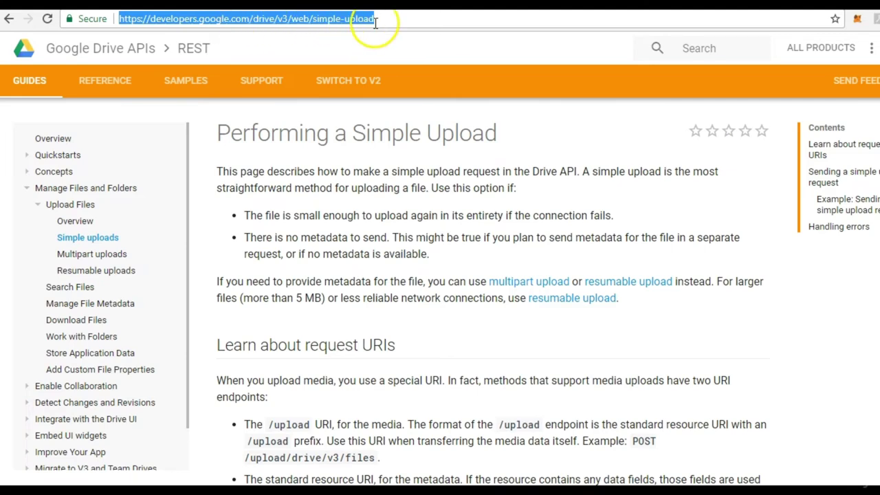
{"action": "key", "text": "alt+Tab"}
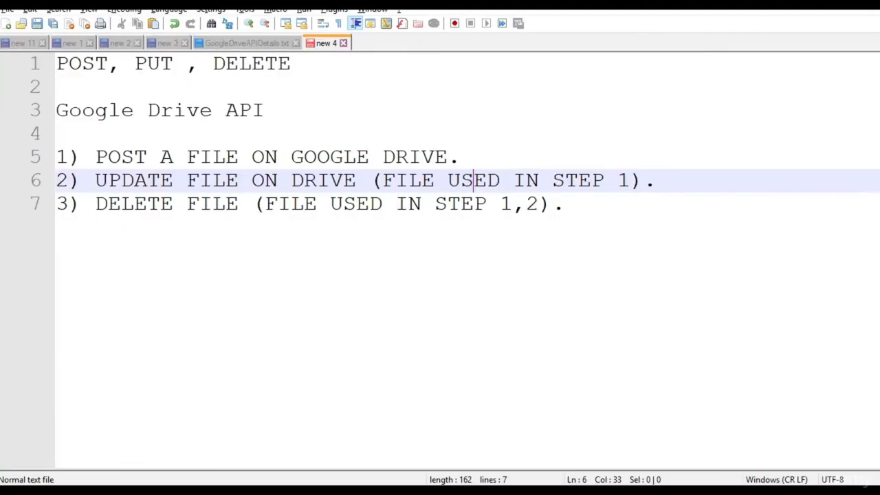
{"action": "left_click", "coordinate": [463, 159]}
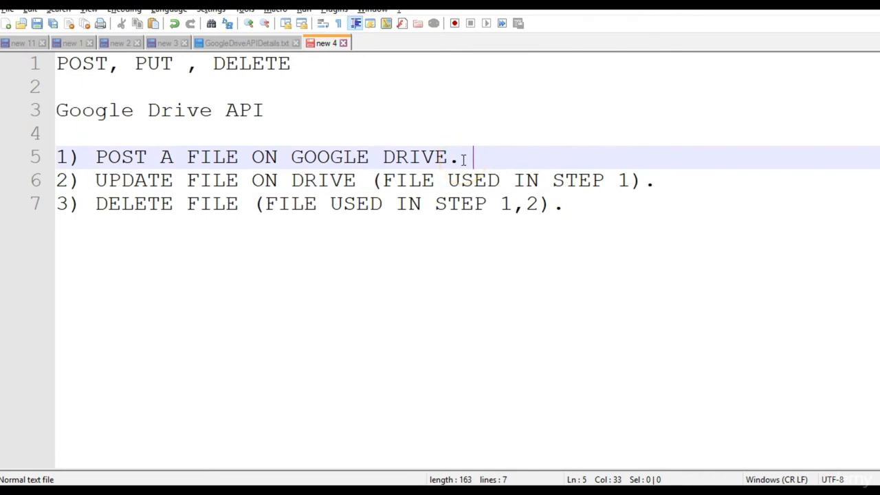
{"action": "key", "text": "Return"}
{"action": "key", "text": "ctrl+v"}
{"action": "key", "text": "Return"}
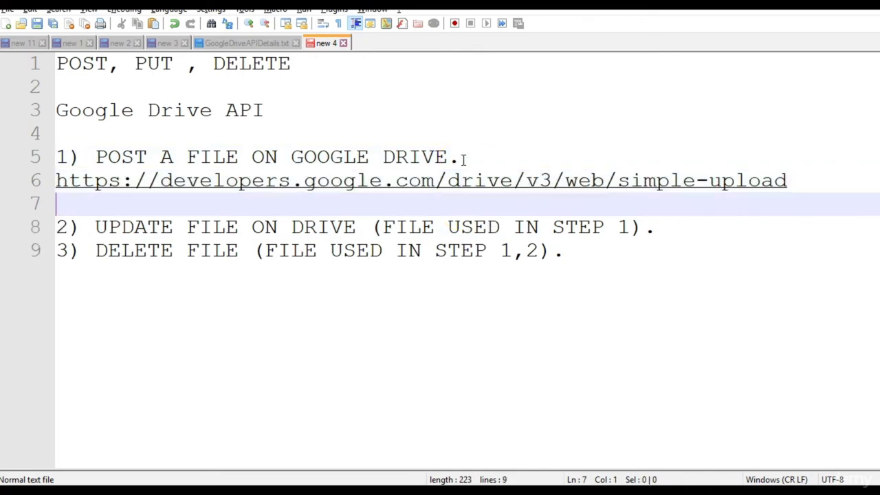
{"action": "key", "text": "alt+Tab"}
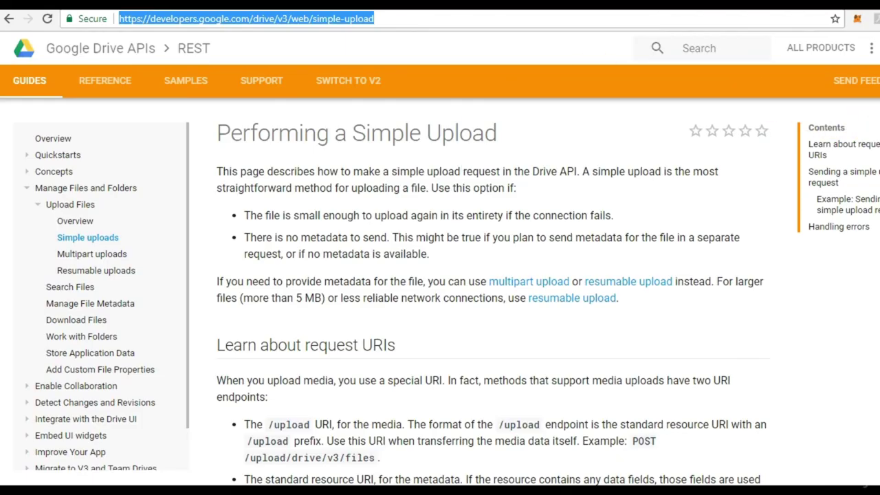
{"action": "left_click", "coordinate": [463, 165]}
{"action": "scroll", "coordinate": [463, 165], "scroll_direction": "down", "scroll_amount": 1}
{"action": "scroll", "coordinate": [493, 288], "scroll_direction": "down", "scroll_amount": 1}
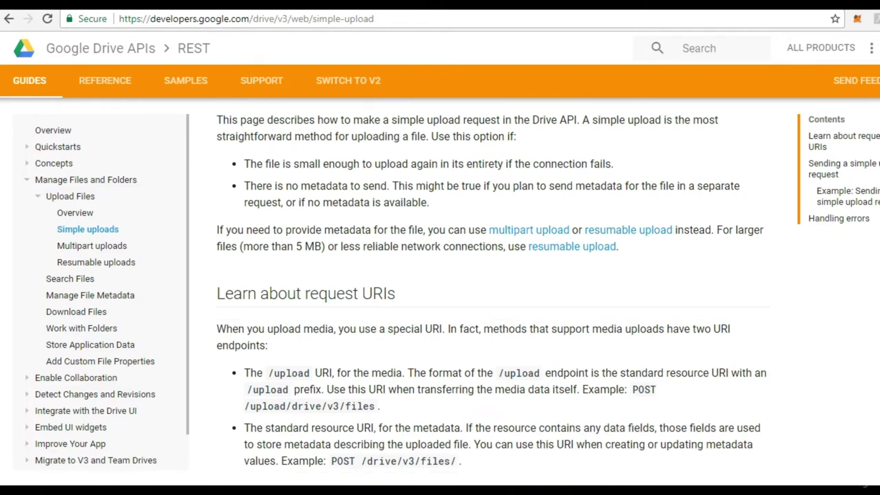
{"action": "scroll", "coordinate": [493, 292], "scroll_direction": "up", "scroll_amount": 1}
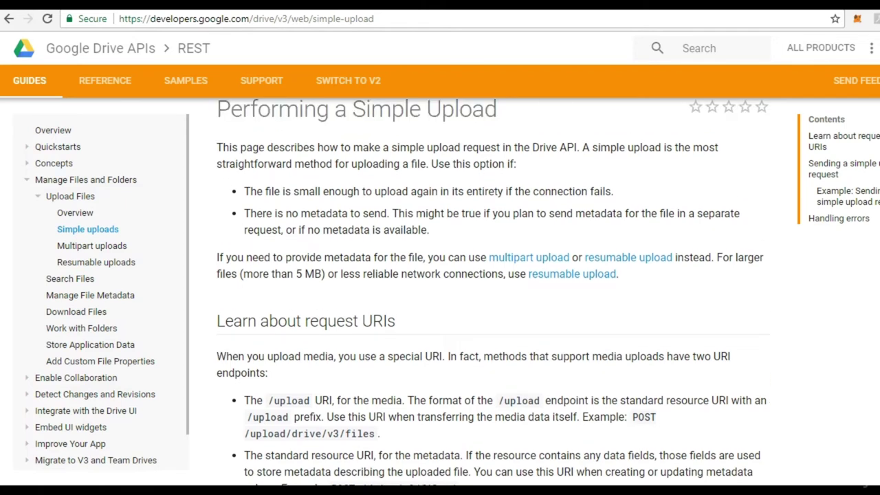
{"action": "scroll", "coordinate": [493, 292], "scroll_direction": "up", "scroll_amount": 1}
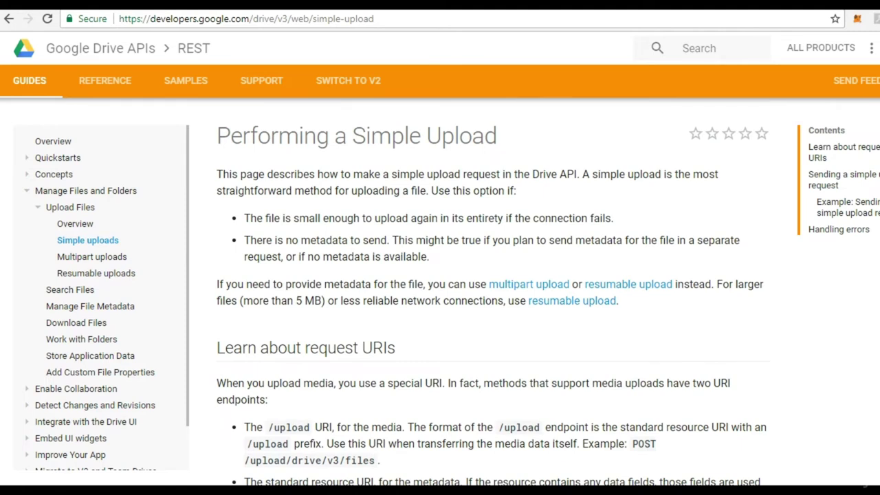
{"action": "scroll", "coordinate": [493, 292], "scroll_direction": "down", "scroll_amount": 4}
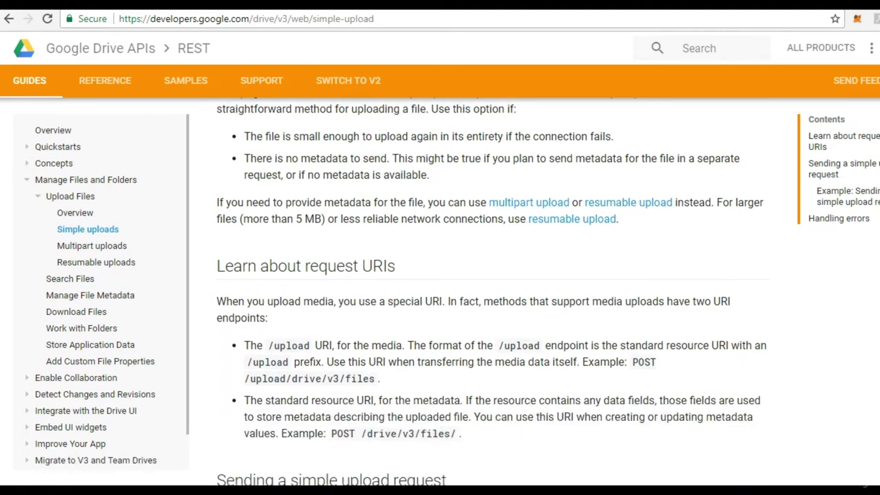
{"action": "scroll", "coordinate": [493, 292], "scroll_direction": "down", "scroll_amount": 1}
{"action": "scroll", "coordinate": [493, 291], "scroll_direction": "up", "scroll_amount": 4}
{"action": "scroll", "coordinate": [493, 291], "scroll_direction": "down", "scroll_amount": 3}
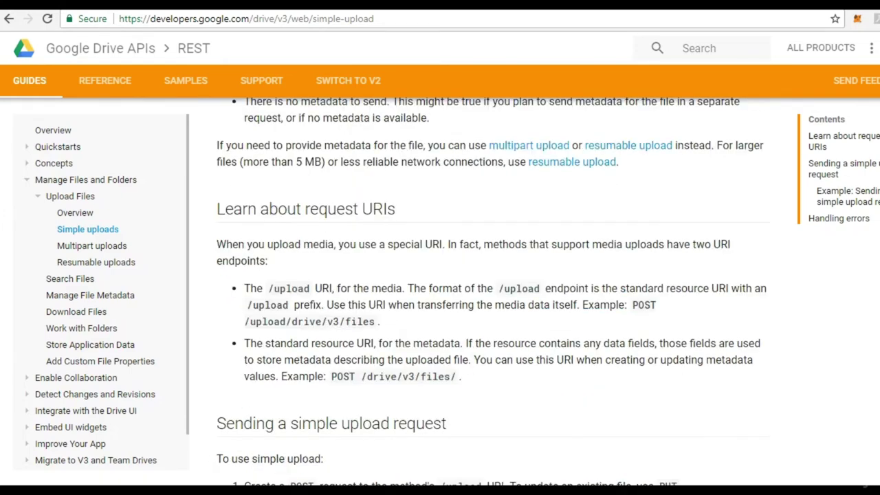
{"action": "scroll", "coordinate": [493, 292], "scroll_direction": "up", "scroll_amount": 4}
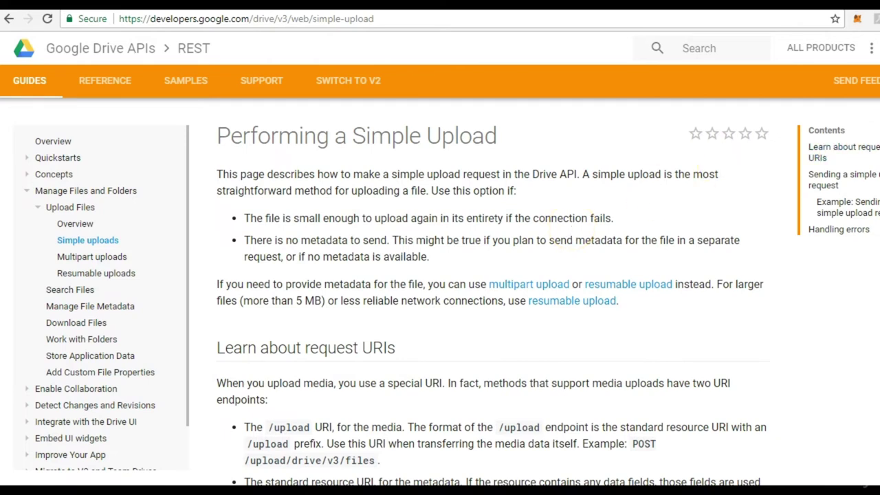
{"action": "scroll", "coordinate": [458, 302], "scroll_direction": "down", "scroll_amount": 1}
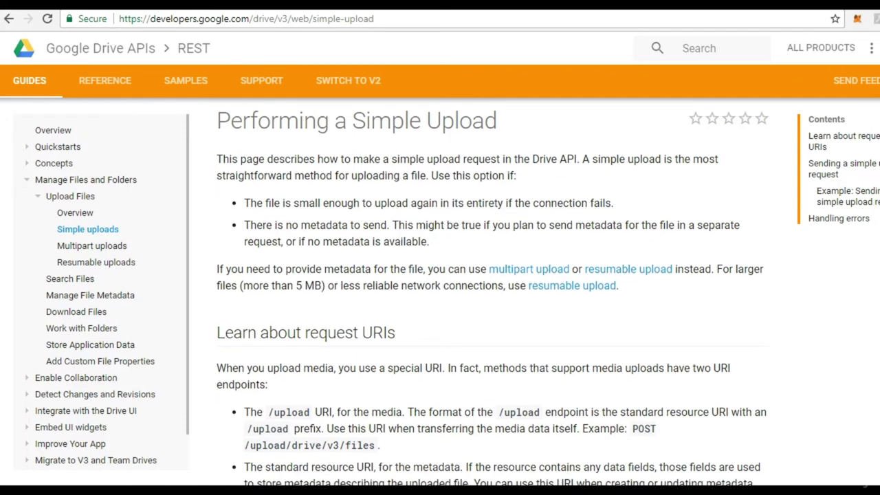
{"action": "scroll", "coordinate": [493, 292], "scroll_direction": "down", "scroll_amount": 2}
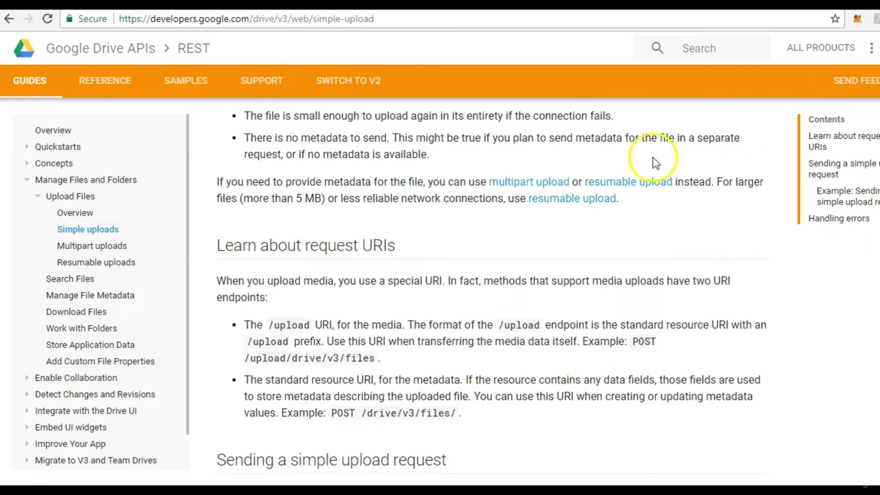
Open the Drive multipart upload guide and scroll through its content.
{"action": "left_click", "coordinate": [534, 183]}
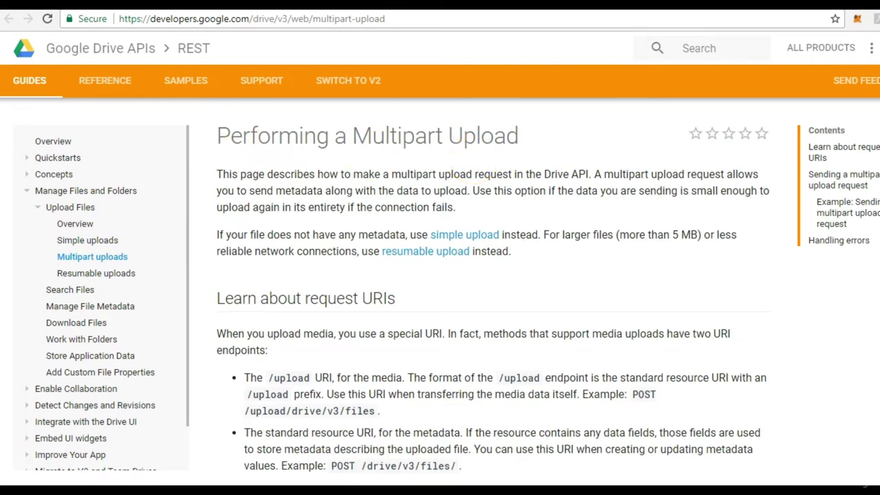
{"action": "scroll", "coordinate": [492, 293], "scroll_direction": "down", "scroll_amount": 5}
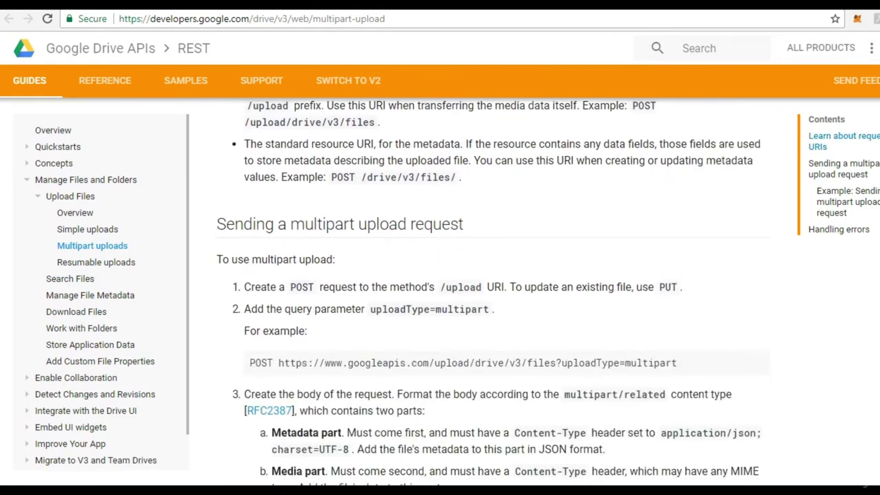
{"action": "scroll", "coordinate": [492, 293], "scroll_direction": "down", "scroll_amount": 9}
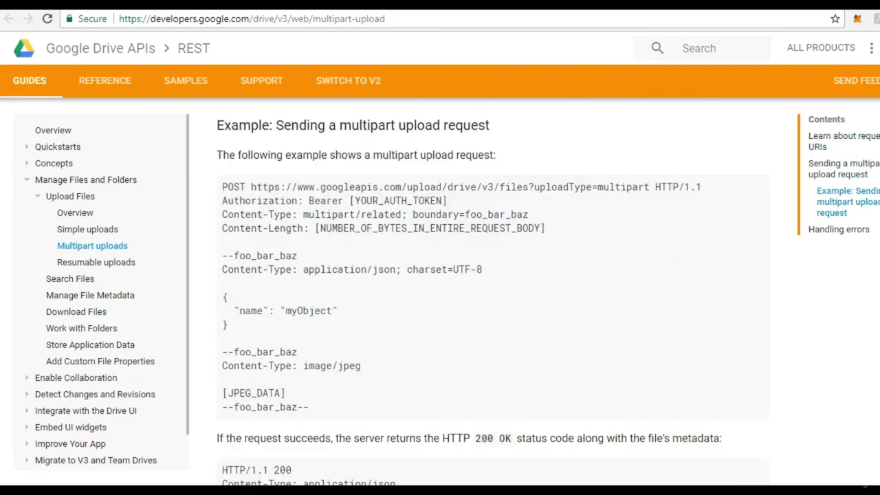
{"action": "scroll", "coordinate": [492, 293], "scroll_direction": "down", "scroll_amount": 1}
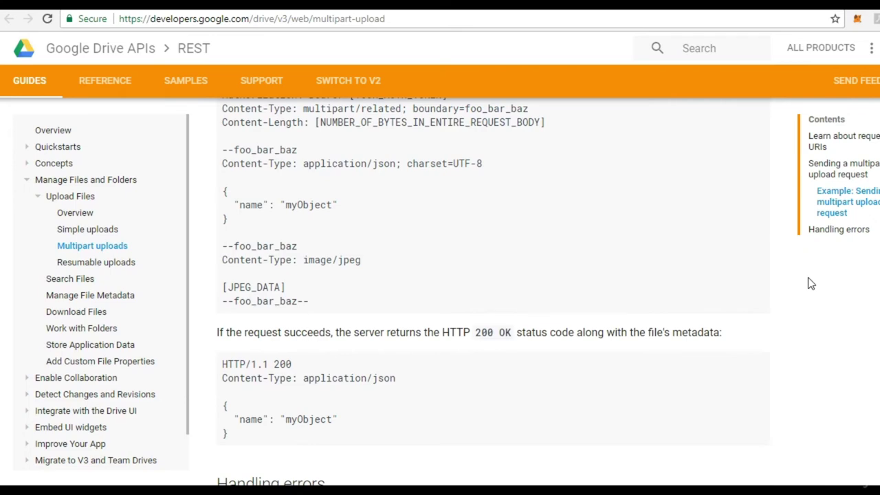
{"action": "scroll", "coordinate": [492, 292], "scroll_direction": "up", "scroll_amount": 10}
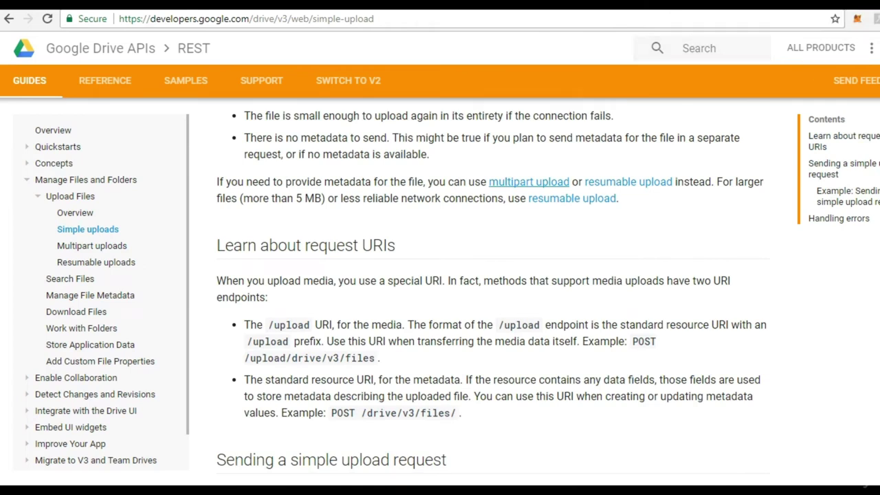
{"action": "scroll", "coordinate": [493, 287], "scroll_direction": "down", "scroll_amount": 3}
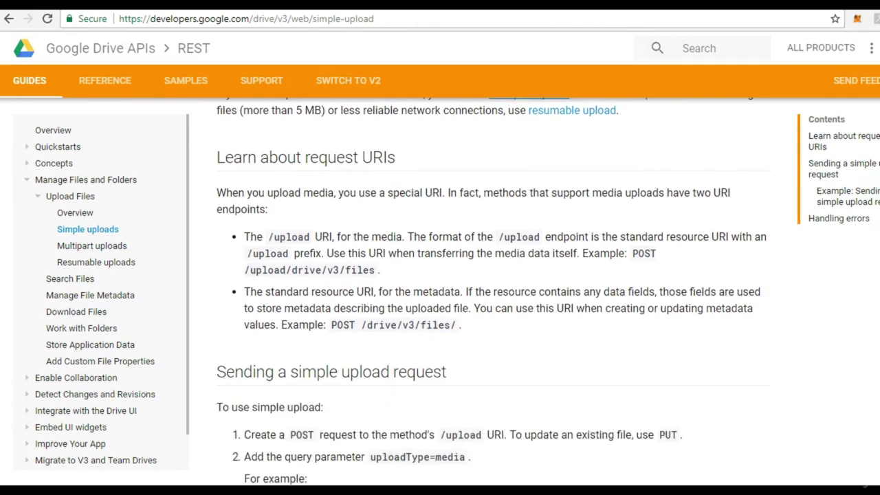
{"action": "scroll", "coordinate": [492, 287], "scroll_direction": "down", "scroll_amount": 1}
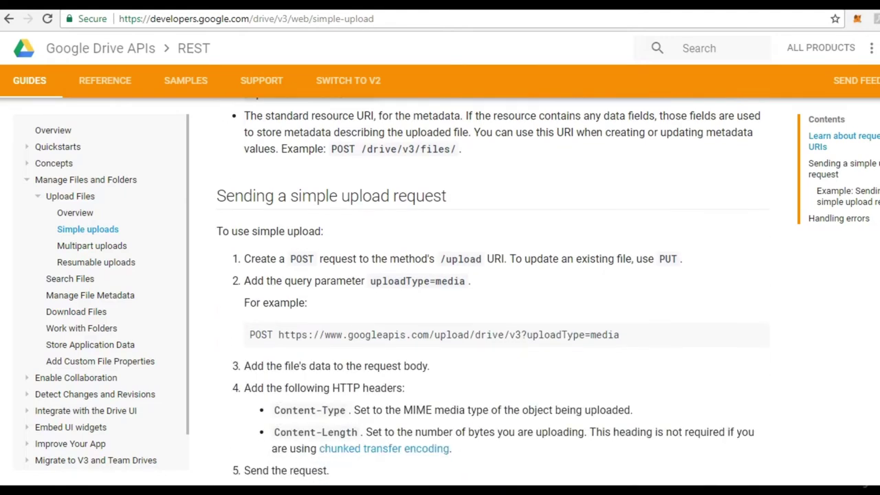
{"action": "scroll", "coordinate": [492, 288], "scroll_direction": "down", "scroll_amount": 2}
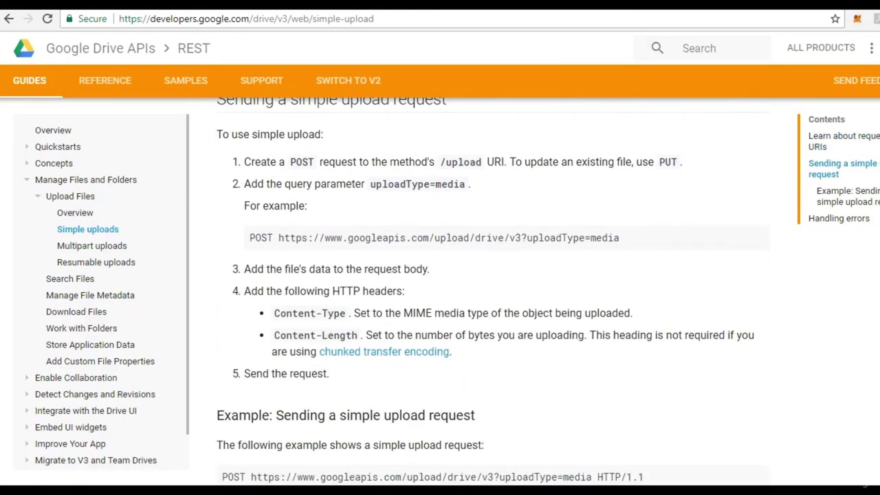
{"action": "scroll", "coordinate": [492, 288], "scroll_direction": "down", "scroll_amount": 1}
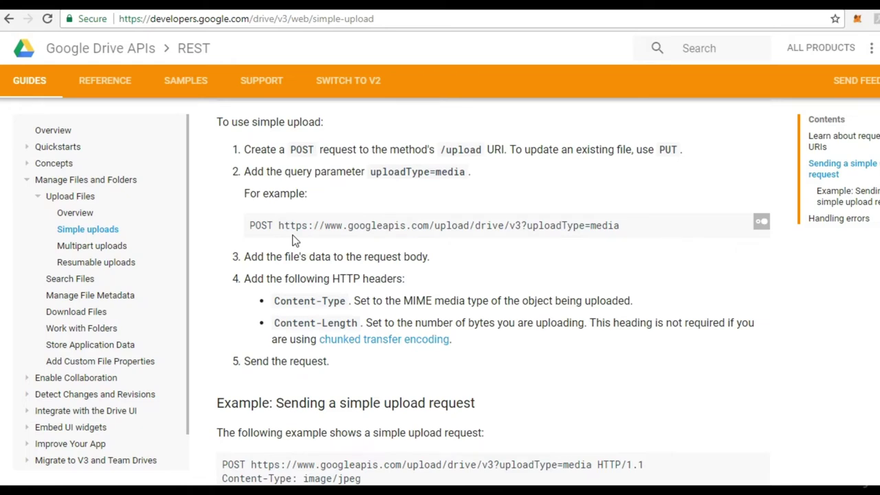
{"action": "scroll", "coordinate": [292, 239], "scroll_direction": "up", "scroll_amount": 4}
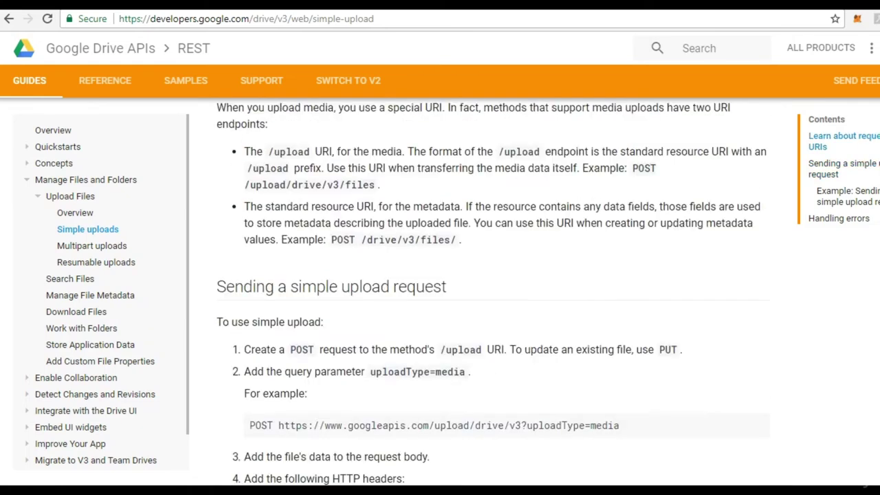
{"action": "scroll", "coordinate": [491, 291], "scroll_direction": "up", "scroll_amount": 2}
{"action": "scroll", "coordinate": [492, 292], "scroll_direction": "down", "scroll_amount": 6}
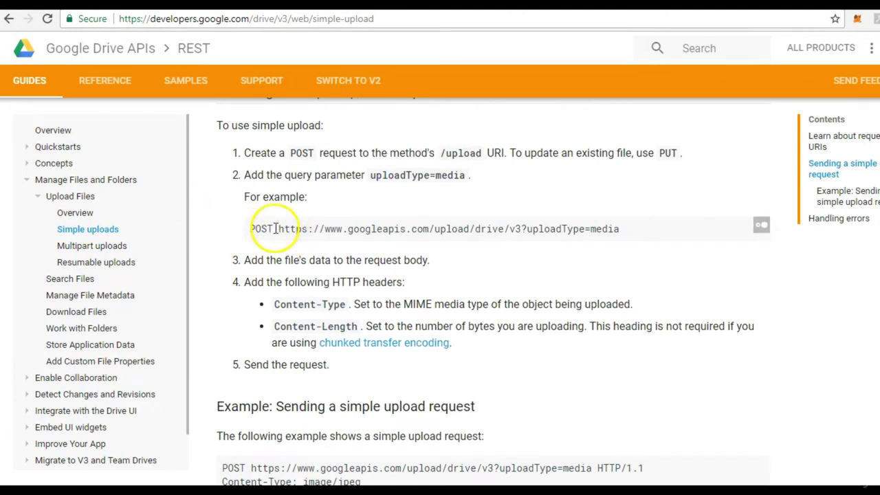
Select the example POST upload URL and read further down to the multipart upload request steps.
{"action": "left_click_drag", "start_coordinate": [276, 229], "coordinate": [621, 242]}
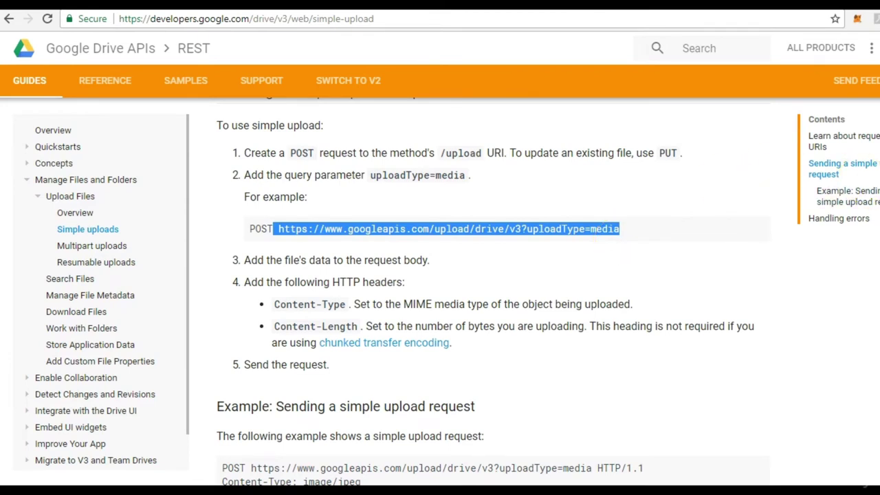
{"action": "scroll", "coordinate": [493, 288], "scroll_direction": "down", "scroll_amount": 4}
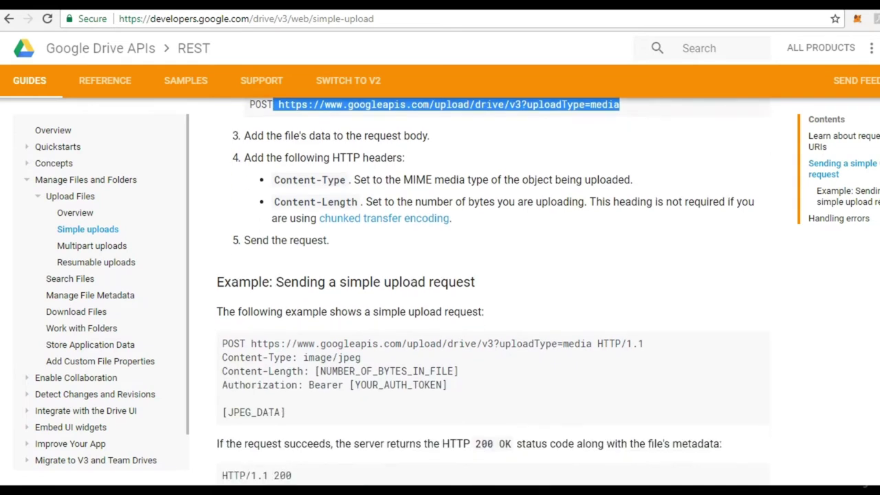
{"action": "scroll", "coordinate": [492, 289], "scroll_direction": "down", "scroll_amount": 1}
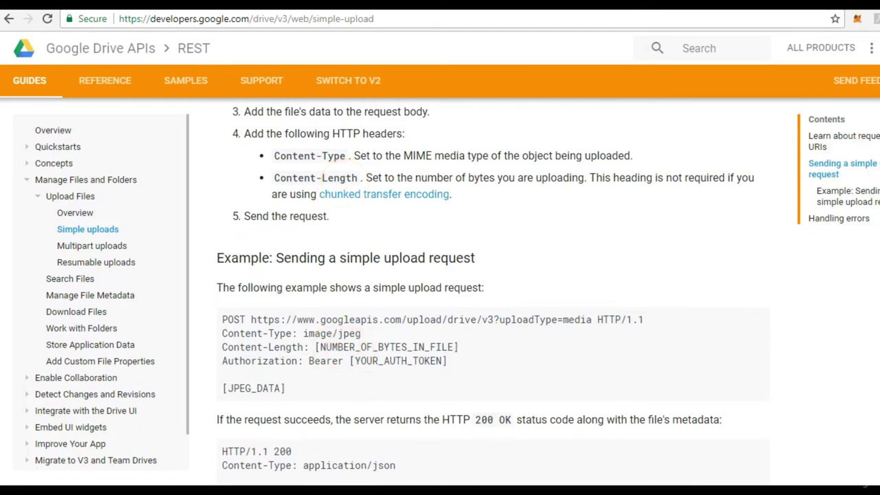
{"action": "scroll", "coordinate": [493, 289], "scroll_direction": "down", "scroll_amount": 2}
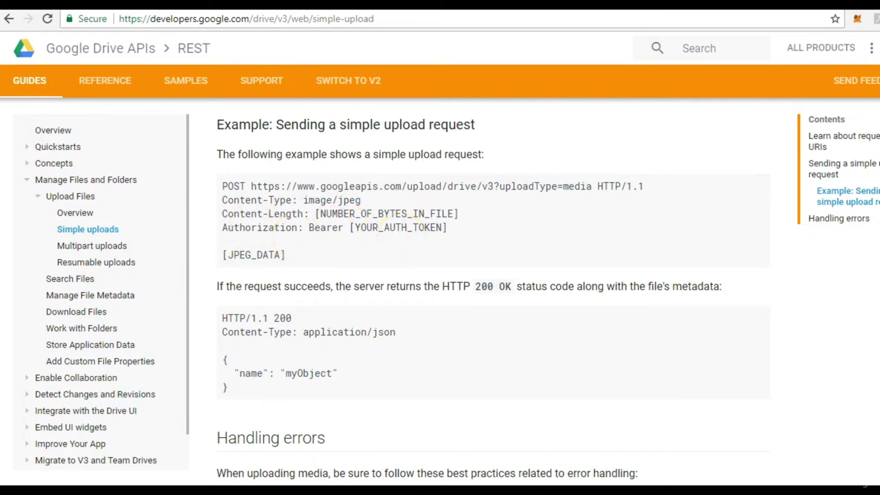
{"action": "scroll", "coordinate": [481, 289], "scroll_direction": "down", "scroll_amount": 2}
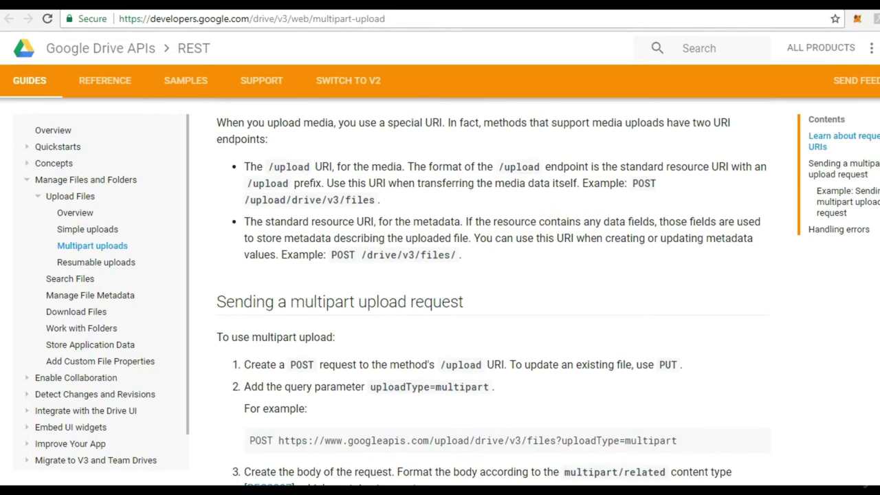
{"action": "scroll", "coordinate": [492, 294], "scroll_direction": "down", "scroll_amount": 4}
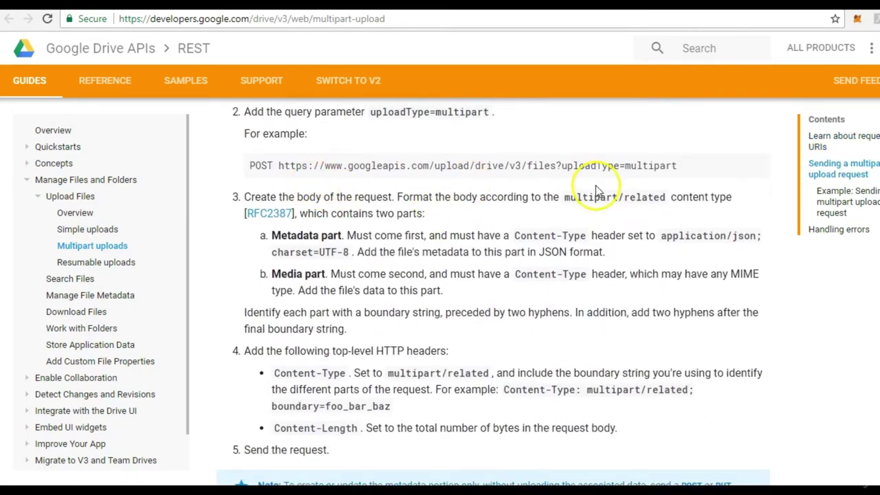
{"action": "left_click_drag", "start_coordinate": [677, 166], "coordinate": [280, 171]}
{"action": "key", "text": "ctrl+c"}
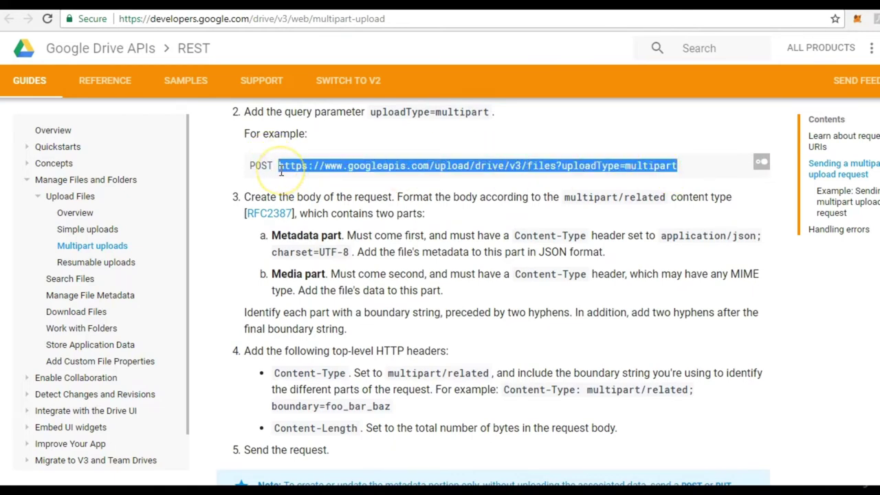
{"action": "key", "text": "alt+Tab"}
{"action": "left_click", "coordinate": [802, 182]}
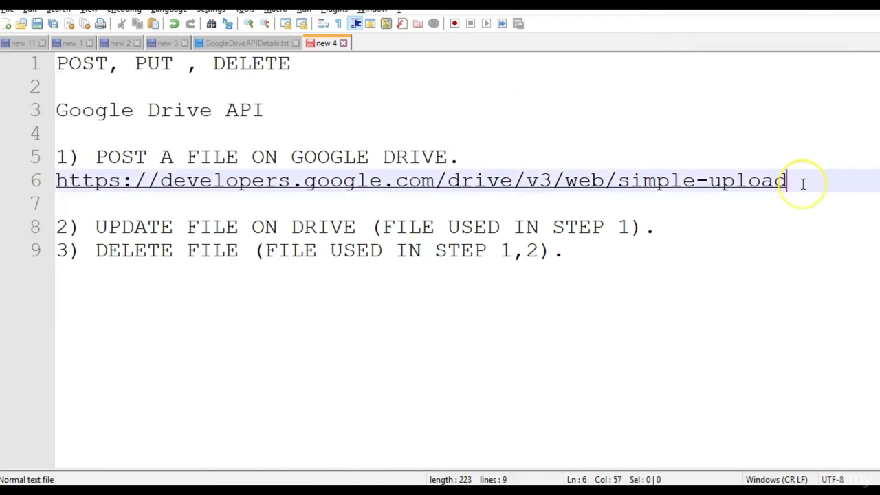
{"action": "key", "text": "Return"}
{"action": "key", "text": "Return"}
{"action": "key", "text": "ctrl+v"}
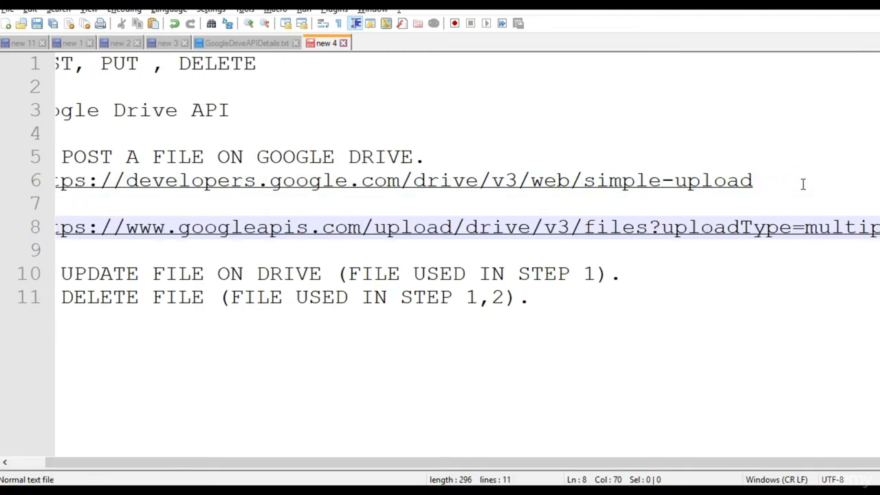
{"action": "key", "text": "Return"}
{"action": "key", "text": "Return"}
{"action": "key", "text": "alt+Tab"}
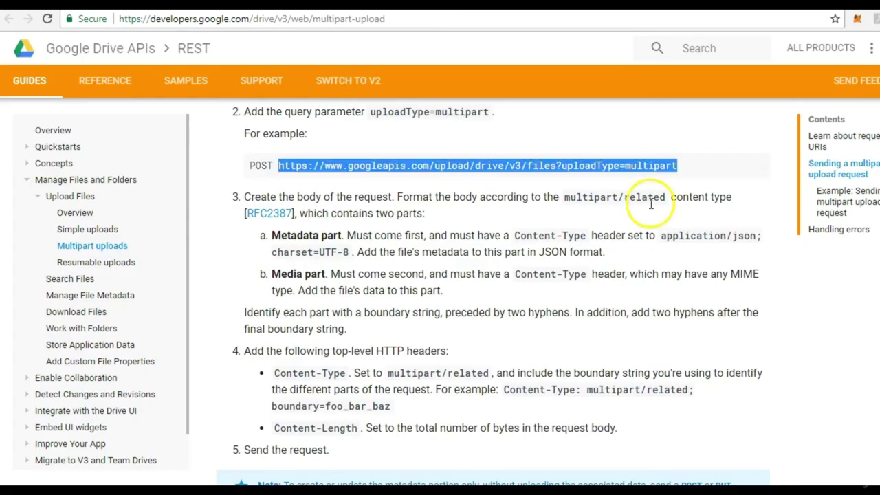
{"action": "scroll", "coordinate": [495, 289], "scroll_direction": "down", "scroll_amount": 1}
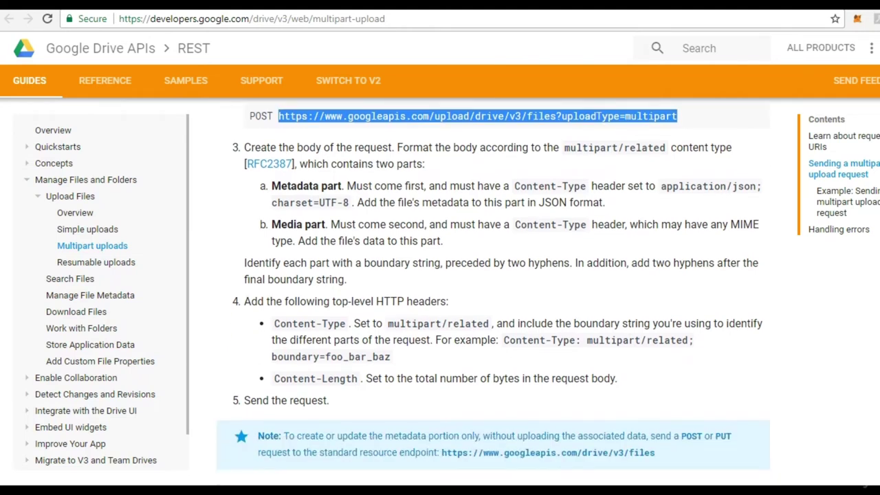
Scroll to the full example multipart request with Bearer authorization and foo_bar_baz boundary.
{"action": "scroll", "coordinate": [496, 288], "scroll_direction": "down", "scroll_amount": 1}
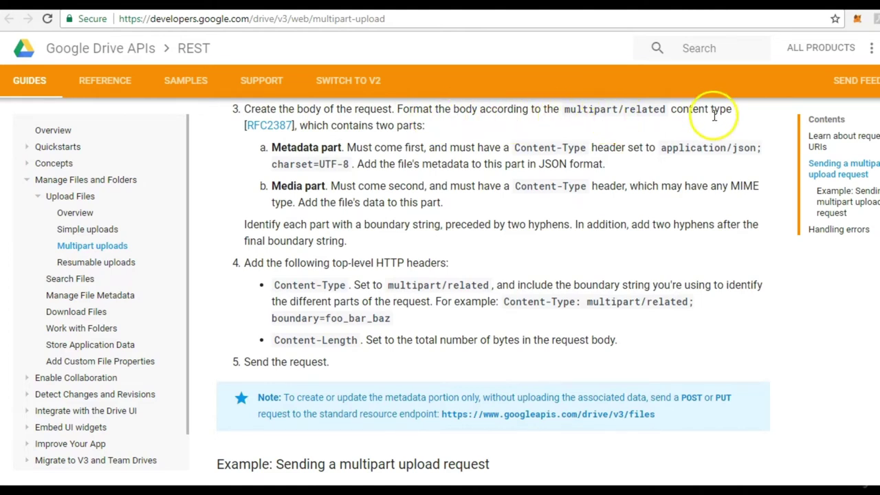
{"action": "scroll", "coordinate": [493, 293], "scroll_direction": "down", "scroll_amount": 1}
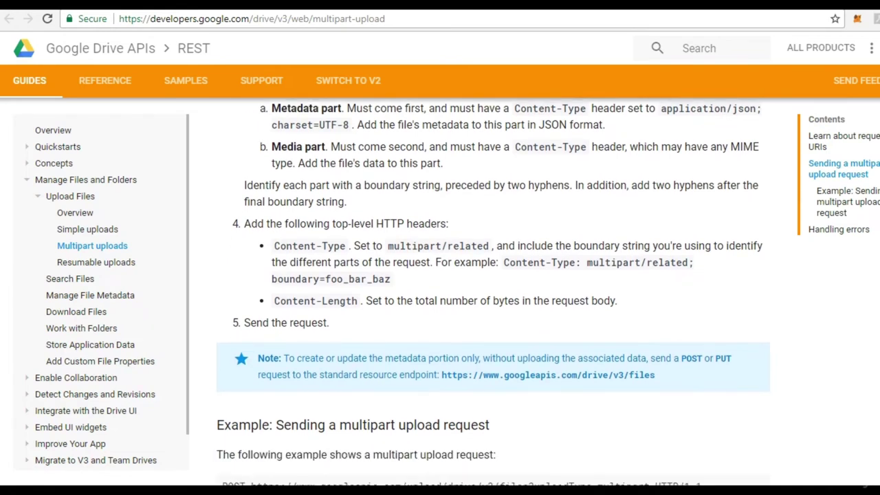
{"action": "scroll", "coordinate": [494, 292], "scroll_direction": "up", "scroll_amount": 1}
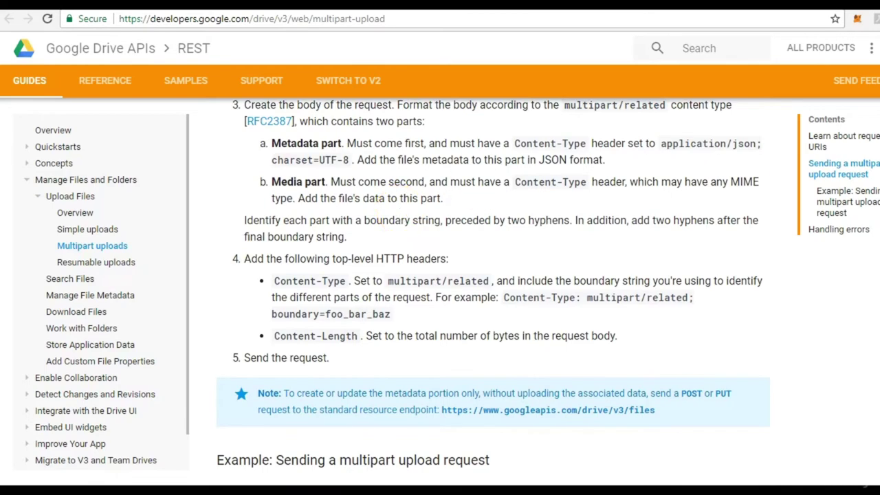
{"action": "scroll", "coordinate": [493, 292], "scroll_direction": "down", "scroll_amount": 2}
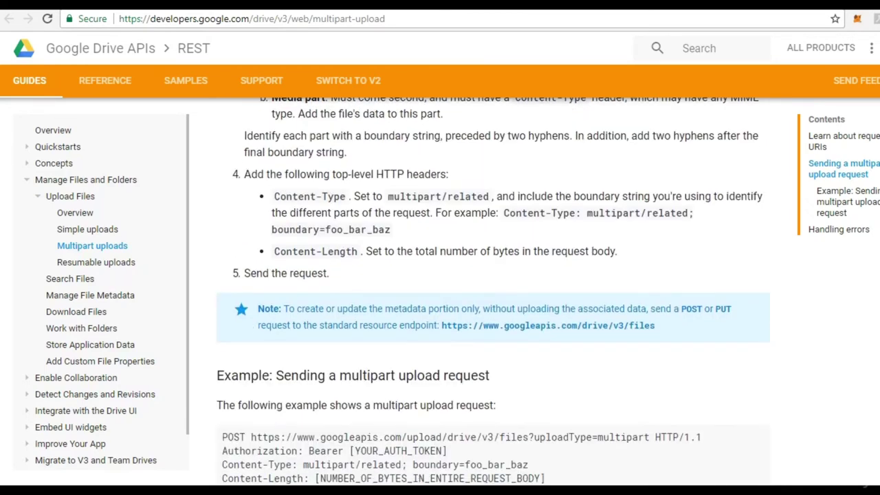
{"action": "scroll", "coordinate": [305, 347], "scroll_direction": "down", "scroll_amount": 5}
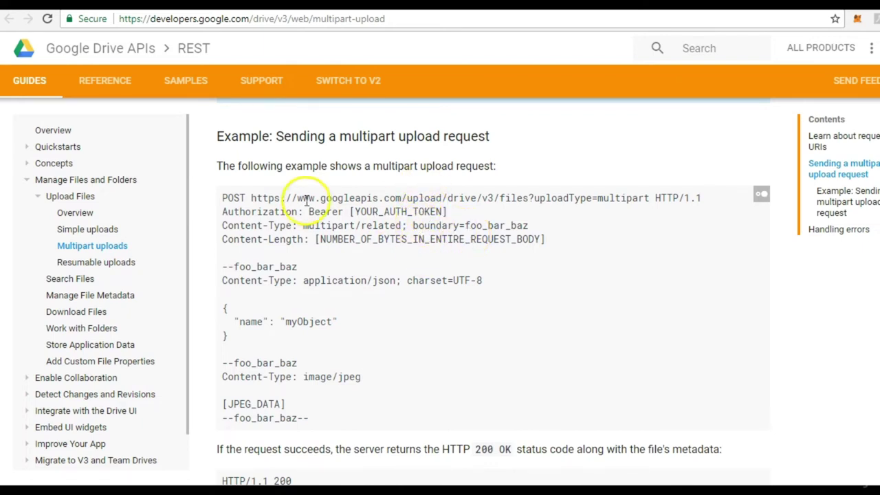
{"action": "left_click_drag", "start_coordinate": [295, 198], "coordinate": [650, 200]}
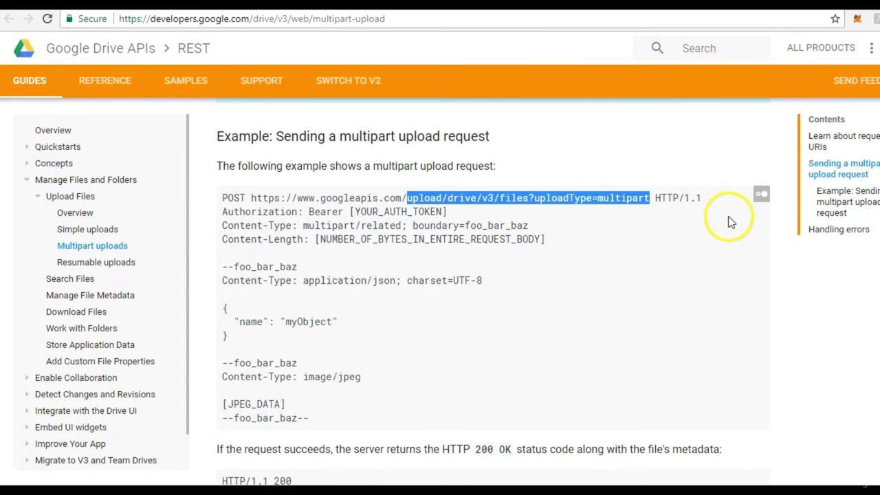
{"action": "scroll", "coordinate": [731, 220], "scroll_direction": "down", "scroll_amount": 1}
{"action": "scroll", "coordinate": [488, 289], "scroll_direction": "down", "scroll_amount": 2}
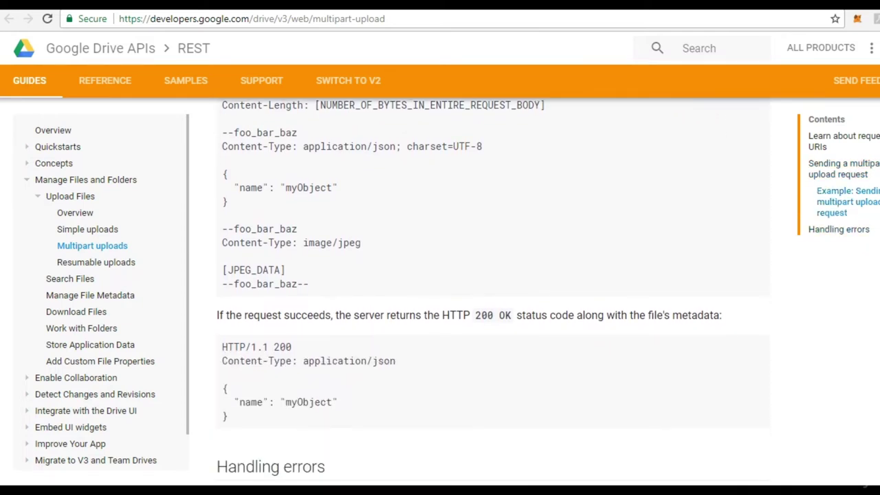
{"action": "left_click_drag", "start_coordinate": [222, 132], "coordinate": [315, 289]}
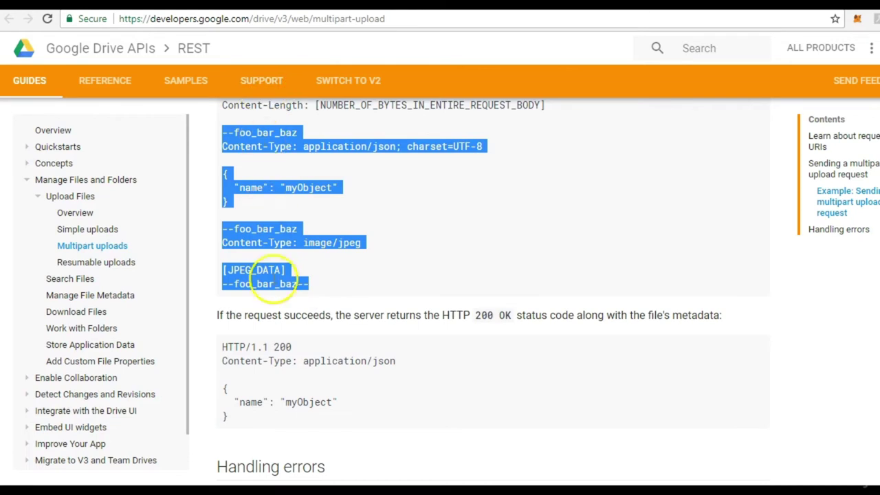
{"action": "left_click", "coordinate": [239, 153]}
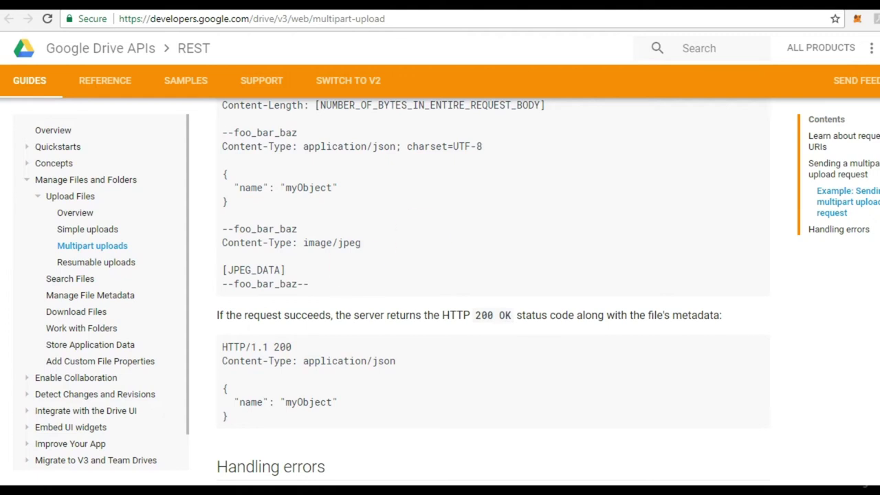
{"action": "scroll", "coordinate": [493, 289], "scroll_direction": "down", "scroll_amount": 3}
{"action": "scroll", "coordinate": [481, 289], "scroll_direction": "down", "scroll_amount": 1}
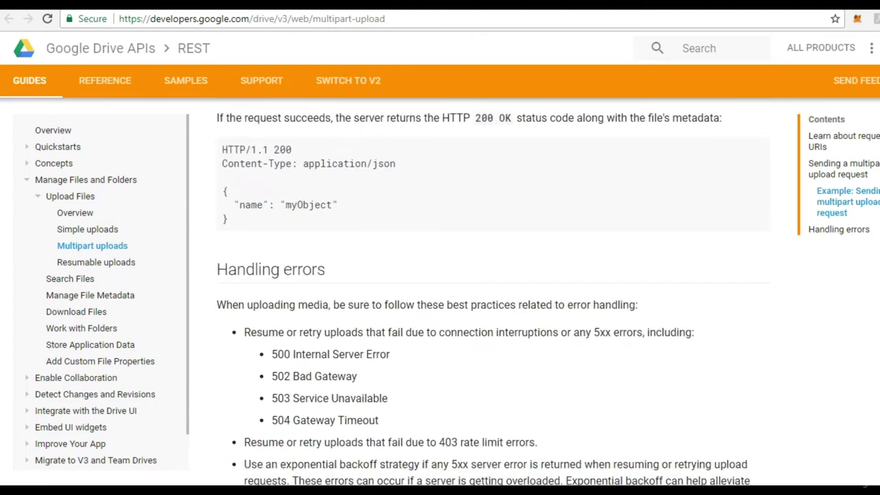
{"action": "scroll", "coordinate": [481, 289], "scroll_direction": "up", "scroll_amount": 2}
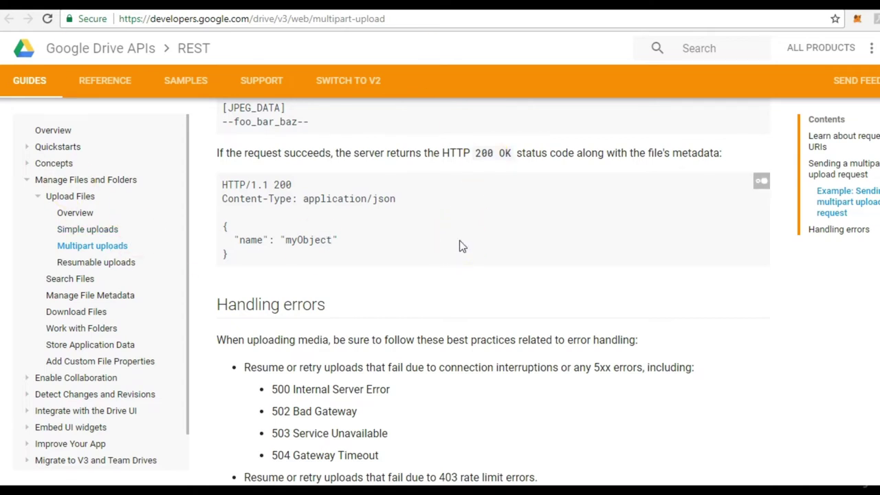
{"action": "scroll", "coordinate": [493, 296], "scroll_direction": "up", "scroll_amount": 10}
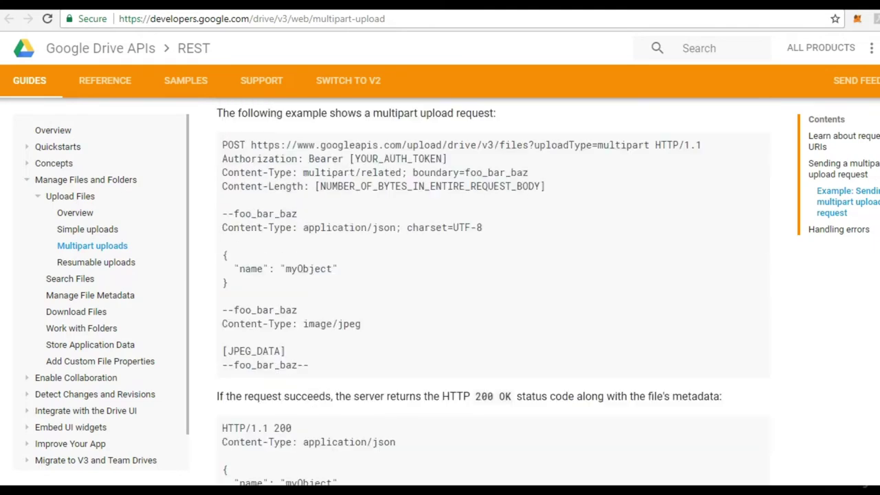
{"action": "scroll", "coordinate": [493, 296], "scroll_direction": "up", "scroll_amount": 8}
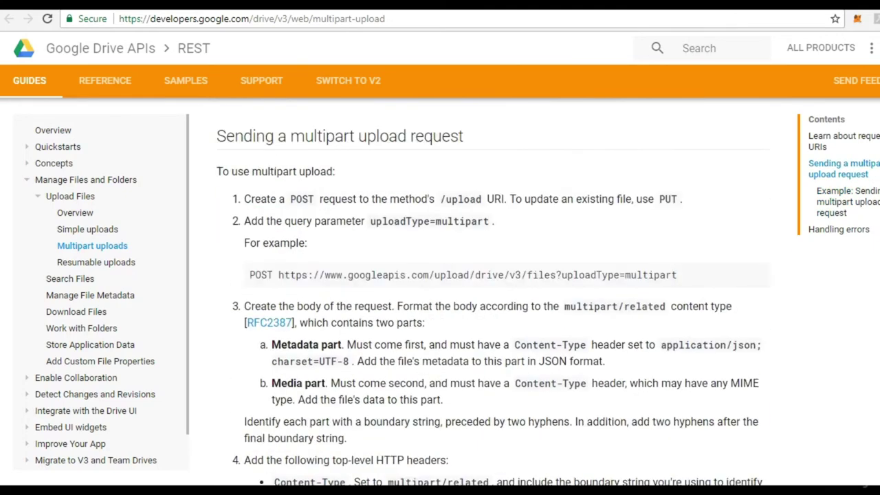
{"action": "scroll", "coordinate": [493, 295], "scroll_direction": "up", "scroll_amount": 3}
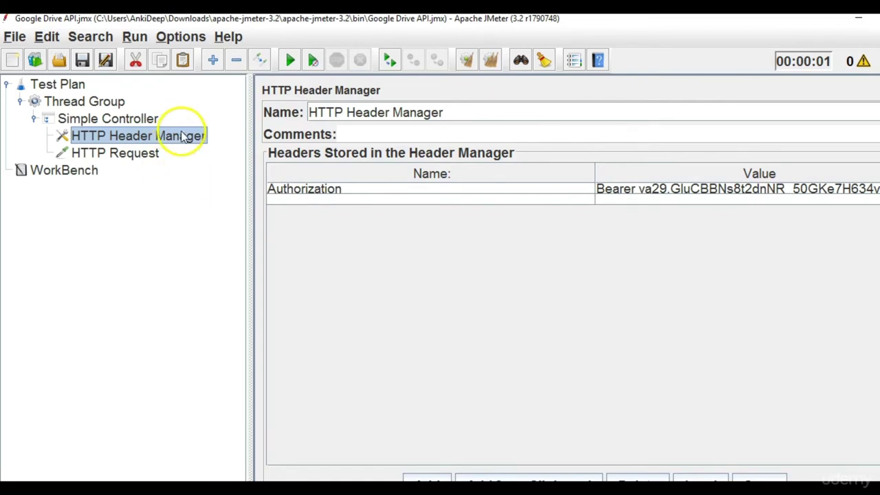
Paste the prepared two-part abc_abc_abc multipart body into the HTTP Request's body data.
{"action": "left_click", "coordinate": [141, 155]}
{"action": "left_click", "coordinate": [392, 338]}
{"action": "key", "text": "alt+Tab"}
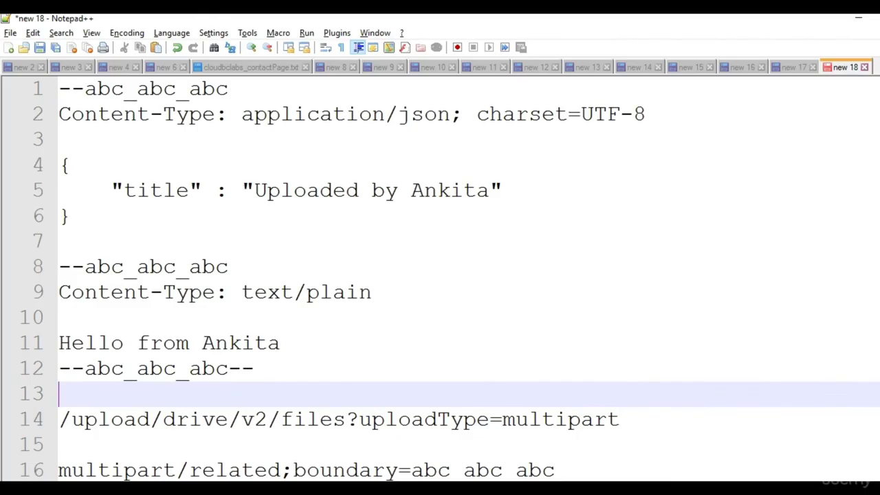
{"action": "left_click", "coordinate": [365, 309]}
{"action": "left_click_drag", "start_coordinate": [281, 367], "coordinate": [20, 87]}
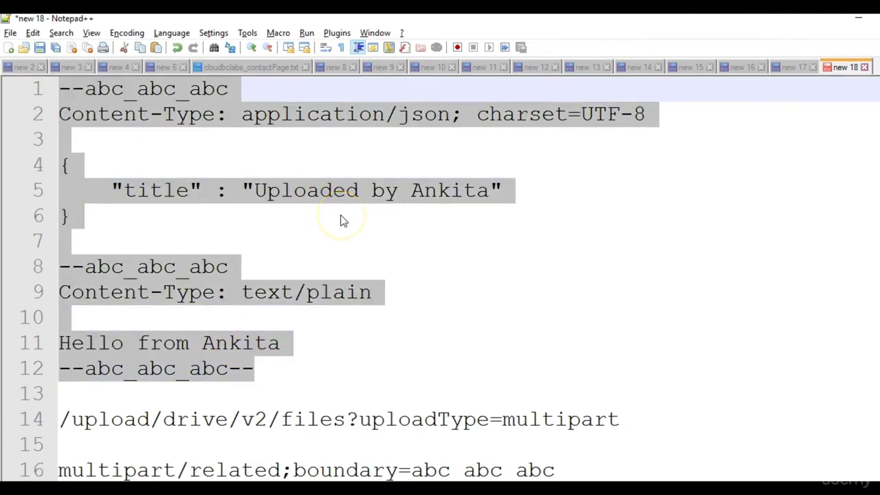
{"action": "key", "text": "ctrl+c"}
{"action": "key", "text": "alt+Tab"}
{"action": "left_click", "coordinate": [448, 412]}
{"action": "key", "text": "ctrl+v"}
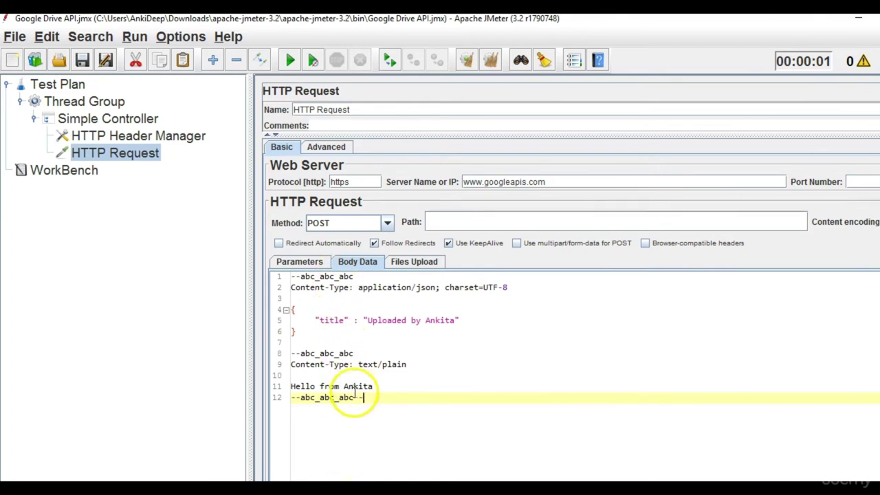
Review the pasted body's boundary lines, JSON metadata Content-Type and plain-text content line.
{"action": "left_click_drag", "start_coordinate": [316, 321], "coordinate": [504, 319]}
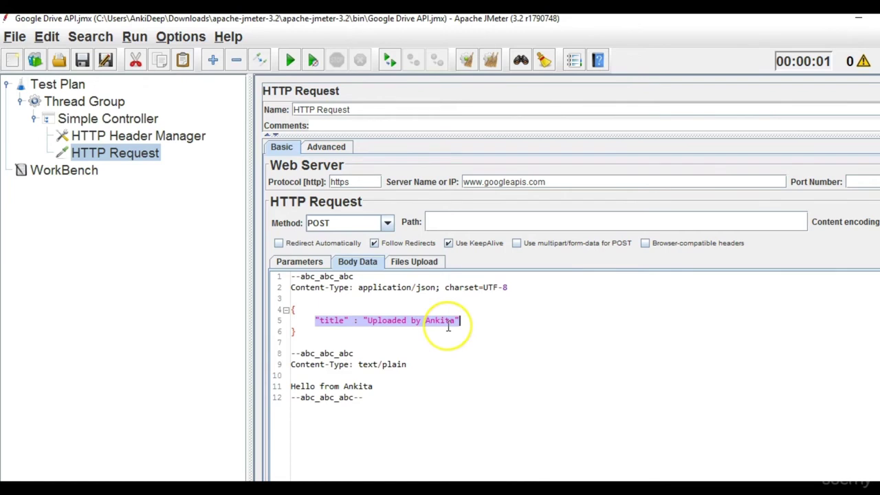
{"action": "left_click", "coordinate": [355, 352]}
{"action": "left_click_drag", "start_coordinate": [356, 353], "coordinate": [293, 342]}
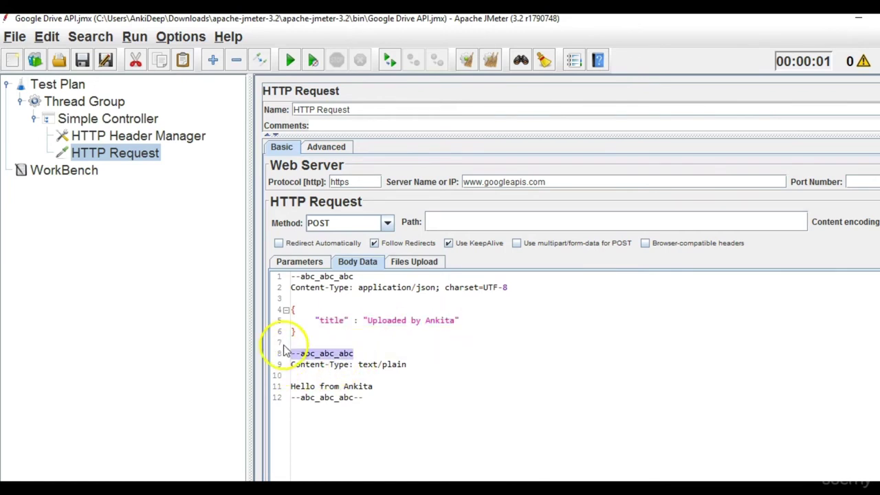
{"action": "left_click_drag", "start_coordinate": [357, 276], "coordinate": [256, 282]}
{"action": "left_click", "coordinate": [255, 282]}
{"action": "left_click", "coordinate": [358, 276]}
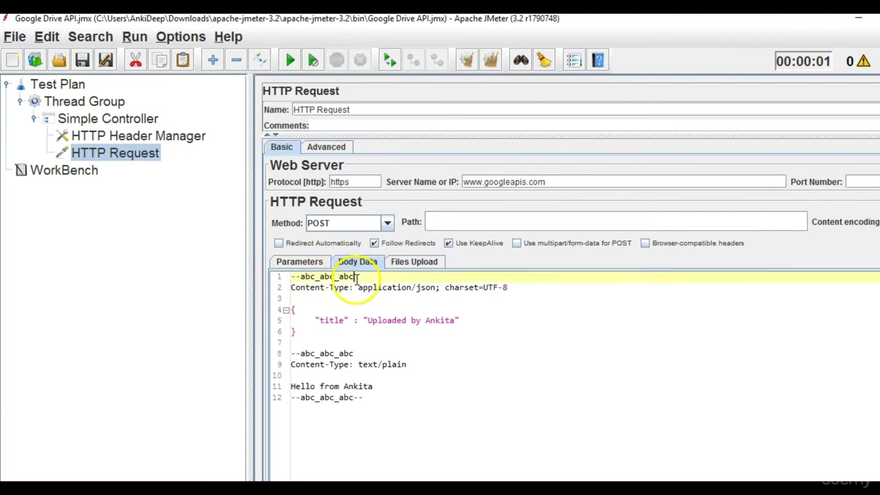
{"action": "left_click", "coordinate": [291, 288]}
{"action": "left_click_drag", "start_coordinate": [291, 288], "coordinate": [512, 287]}
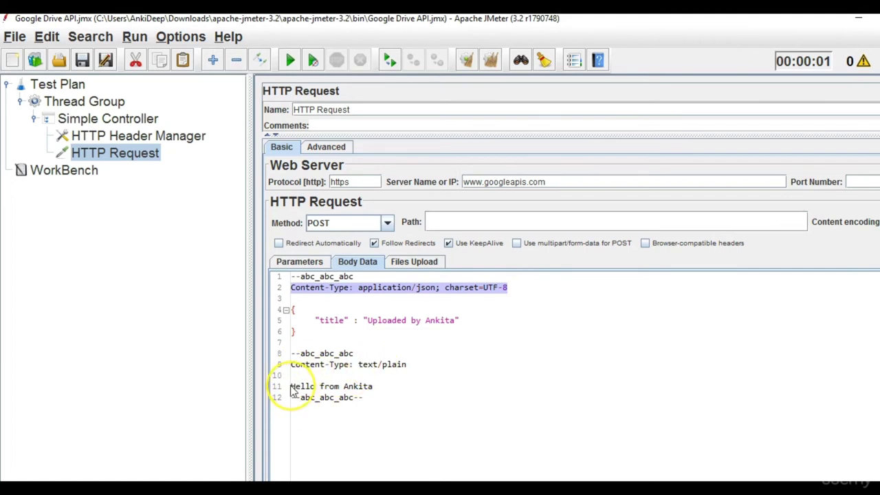
{"action": "left_click_drag", "start_coordinate": [291, 390], "coordinate": [387, 391]}
{"action": "left_click_drag", "start_coordinate": [452, 375], "coordinate": [273, 266]}
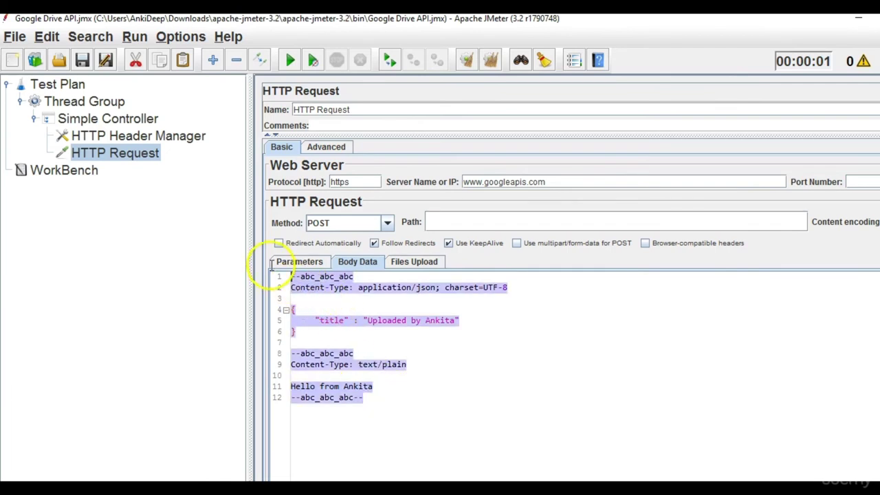
{"action": "left_click", "coordinate": [488, 309]}
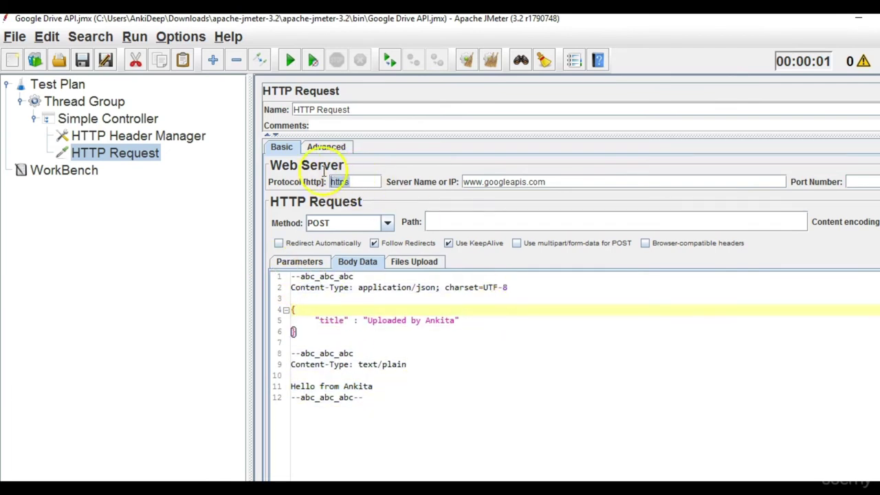
Set the request path to /upload/drive/v2/files?uploadType=multipart, copied from the notes.
{"action": "double_click", "coordinate": [355, 182]}
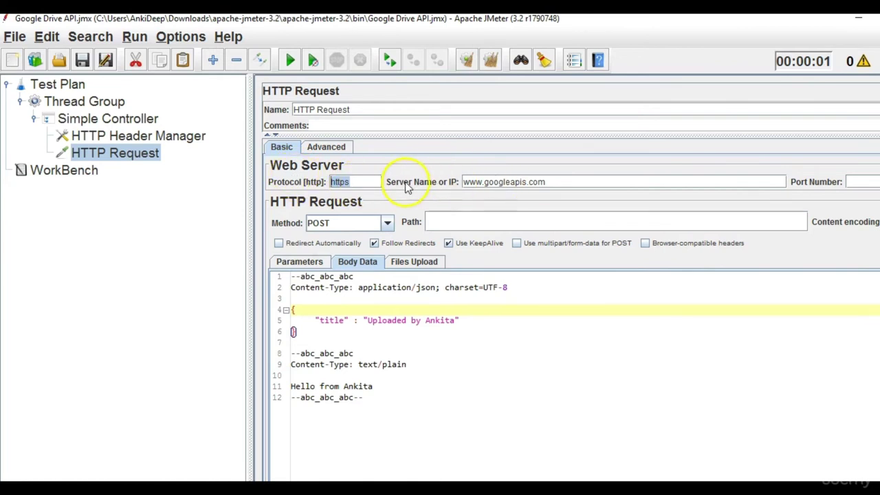
{"action": "left_click_drag", "start_coordinate": [547, 182], "coordinate": [403, 172]}
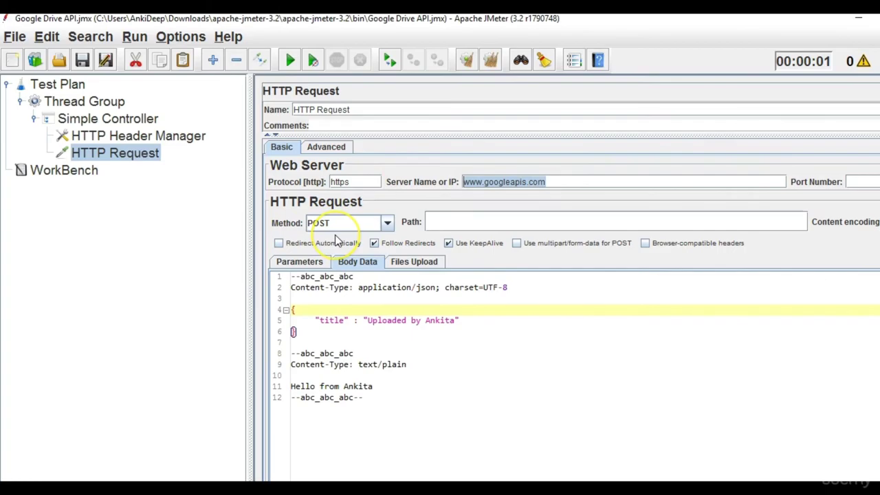
{"action": "key", "text": "alt+Tab"}
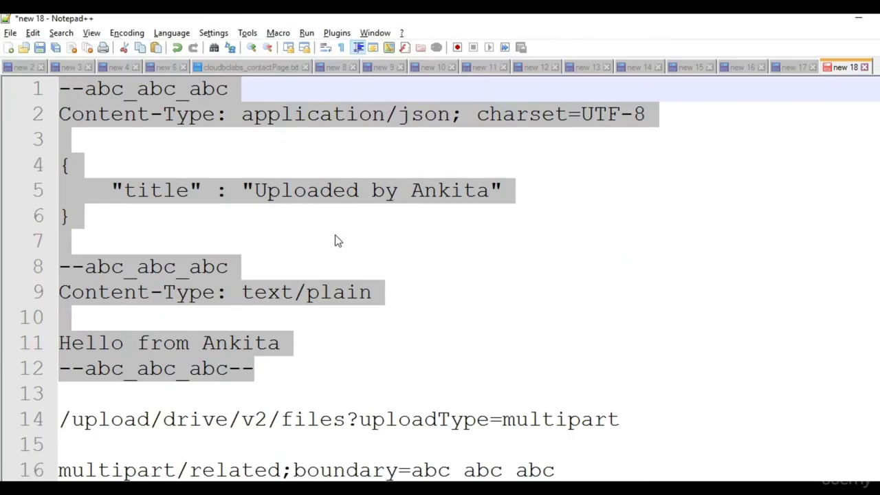
{"action": "left_click", "coordinate": [337, 241]}
{"action": "left_click_drag", "start_coordinate": [622, 421], "coordinate": [59, 405]}
{"action": "key", "text": "alt+Tab"}
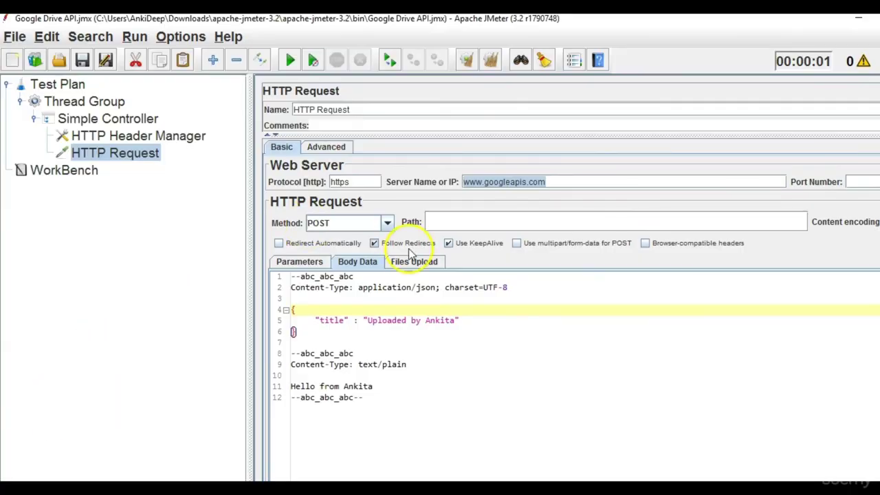
{"action": "left_click", "coordinate": [444, 220]}
{"action": "key", "text": "ctrl+v"}
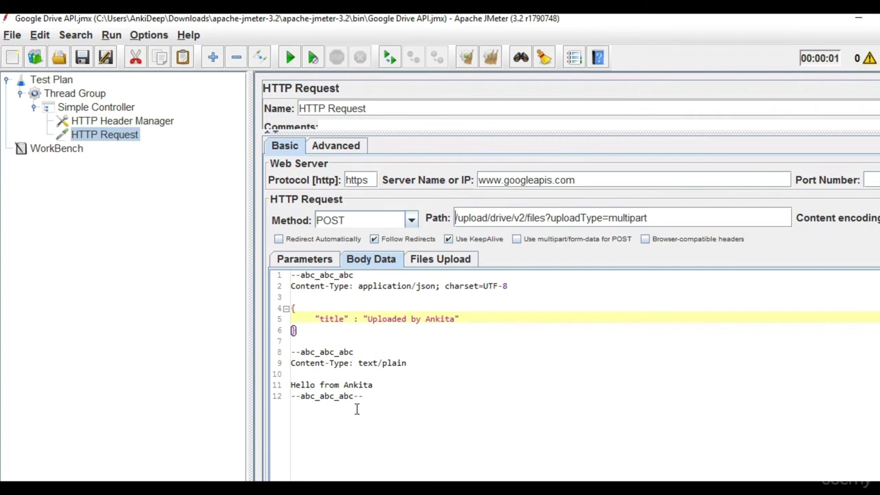
Add a Content-type header with value multipart/related;boundary=abc_abc_abc in the HTTP Header Manager.
{"action": "left_click", "coordinate": [117, 123]}
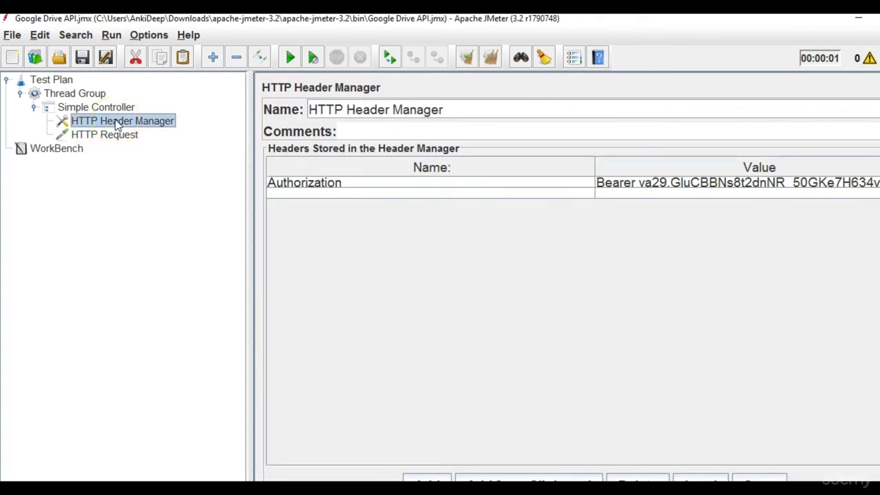
{"action": "left_click", "coordinate": [338, 193]}
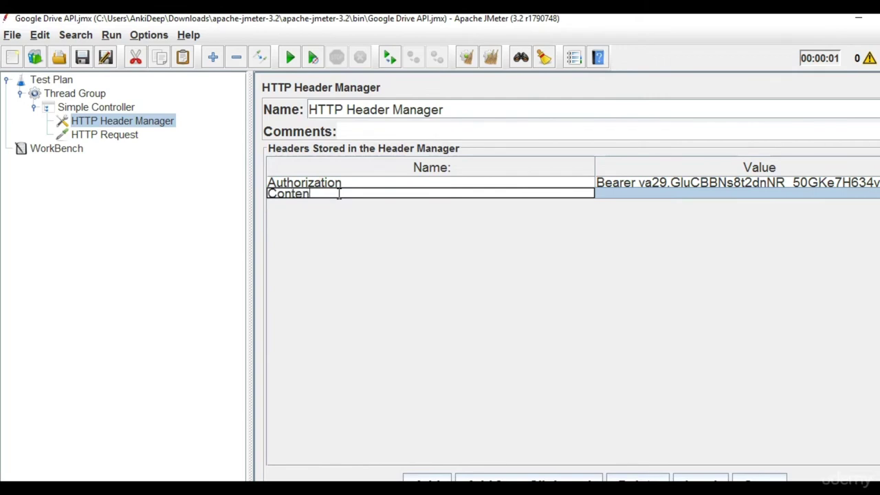
{"action": "type", "text": "Content-type"}
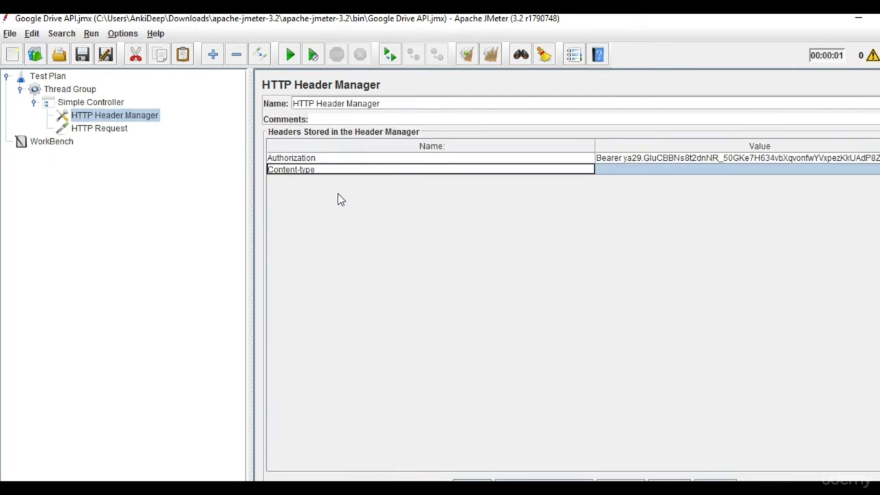
{"action": "left_click", "coordinate": [622, 170]}
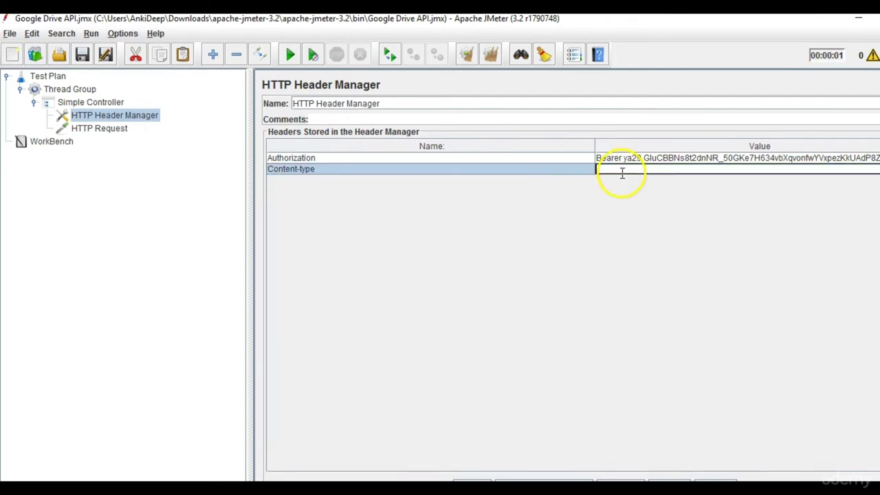
{"action": "key", "text": "alt+Tab"}
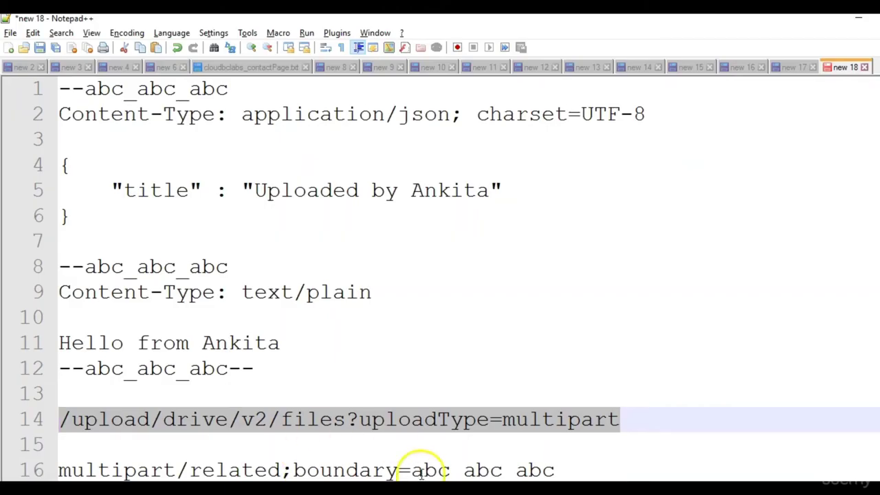
{"action": "left_click_drag", "start_coordinate": [557, 470], "coordinate": [58, 469]}
{"action": "key", "text": "alt+Tab"}
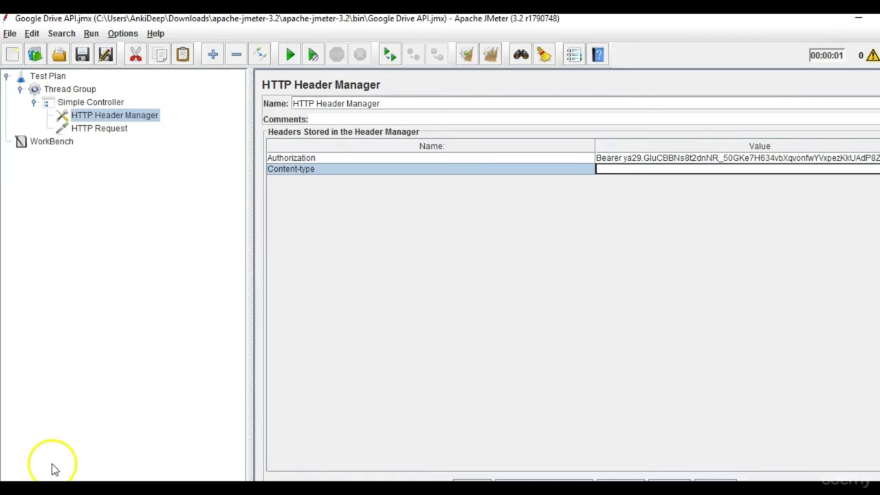
{"action": "left_click", "coordinate": [629, 169]}
{"action": "key", "text": "ctrl+v"}
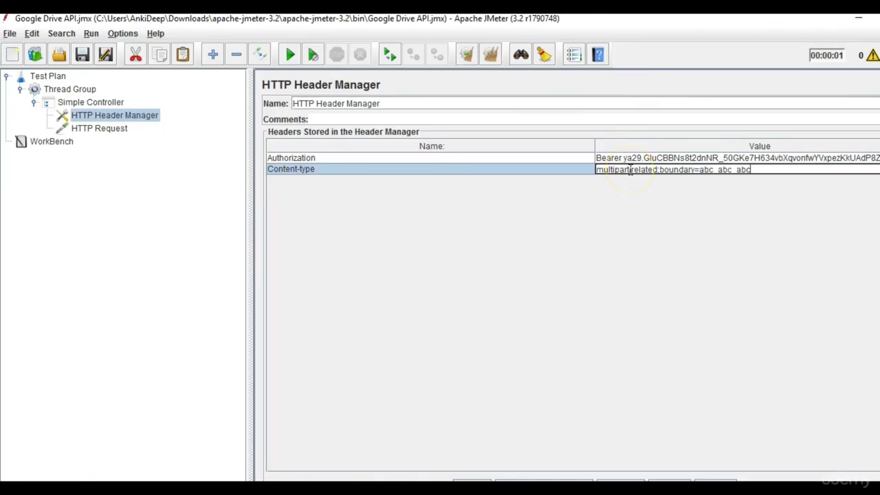
Check that the body's opening and closing boundary lines match the header's abc_abc_abc boundary.
{"action": "left_click", "coordinate": [100, 128]}
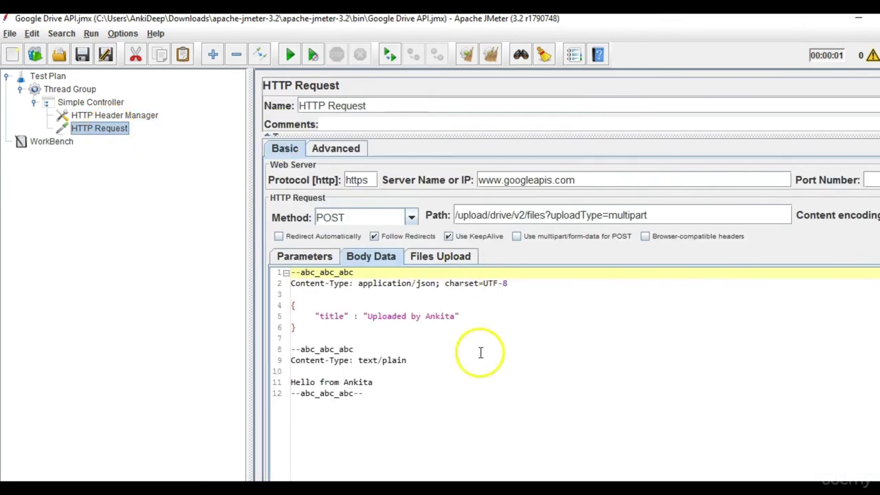
{"action": "left_click_drag", "start_coordinate": [354, 272], "coordinate": [255, 272]}
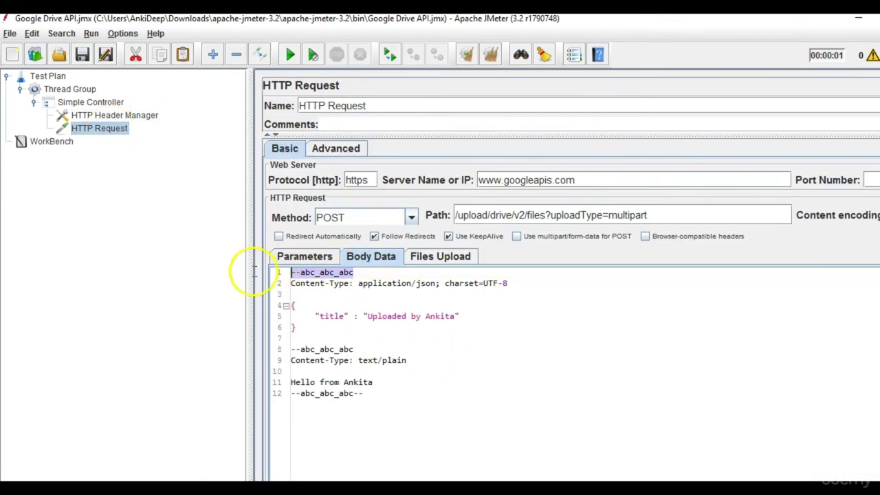
{"action": "left_click", "coordinate": [368, 398]}
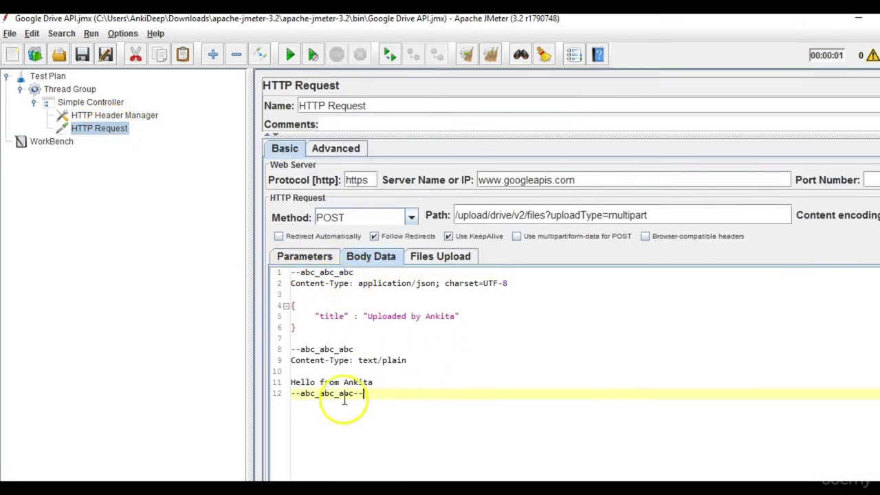
{"action": "left_click_drag", "start_coordinate": [368, 398], "coordinate": [281, 401]}
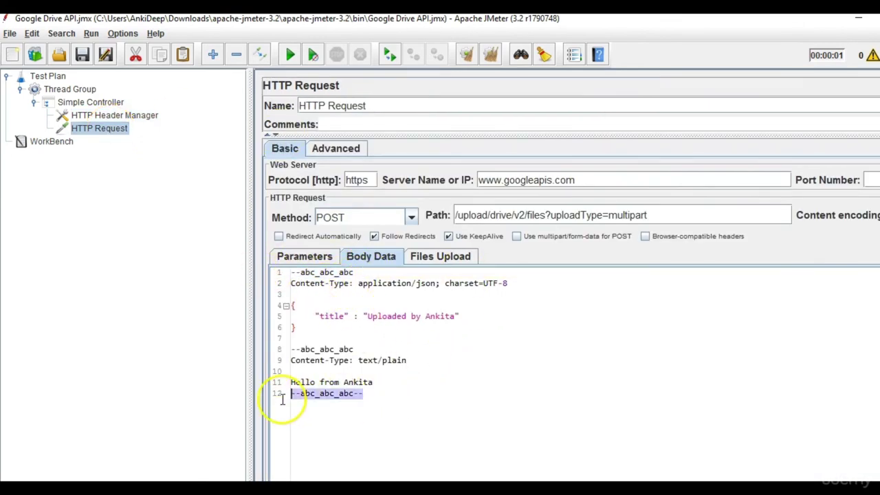
{"action": "left_click", "coordinate": [114, 116]}
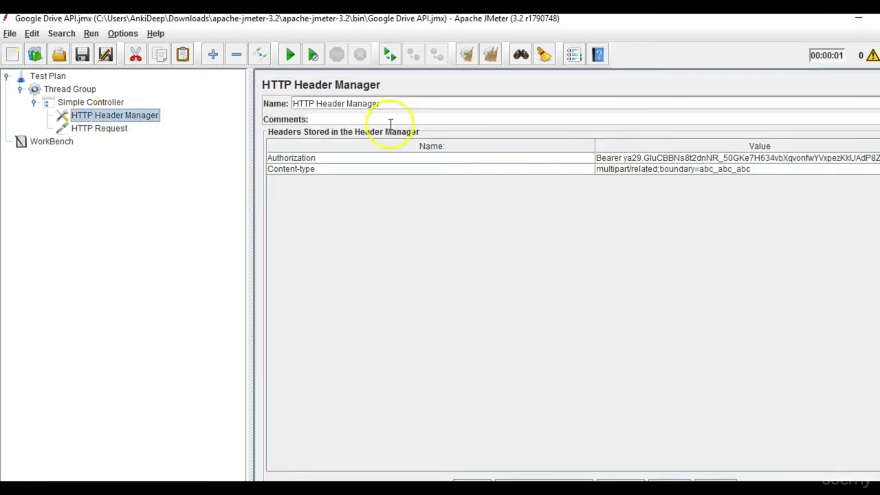
{"action": "left_click", "coordinate": [656, 172]}
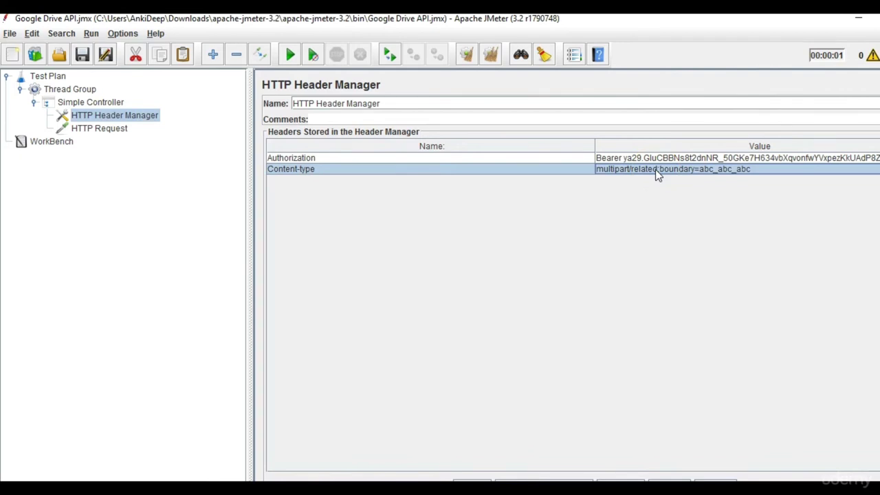
Add a View Results Tree listener under Thread Group and run the test plan.
{"action": "left_click", "coordinate": [86, 93]}
{"action": "right_click", "coordinate": [86, 93]}
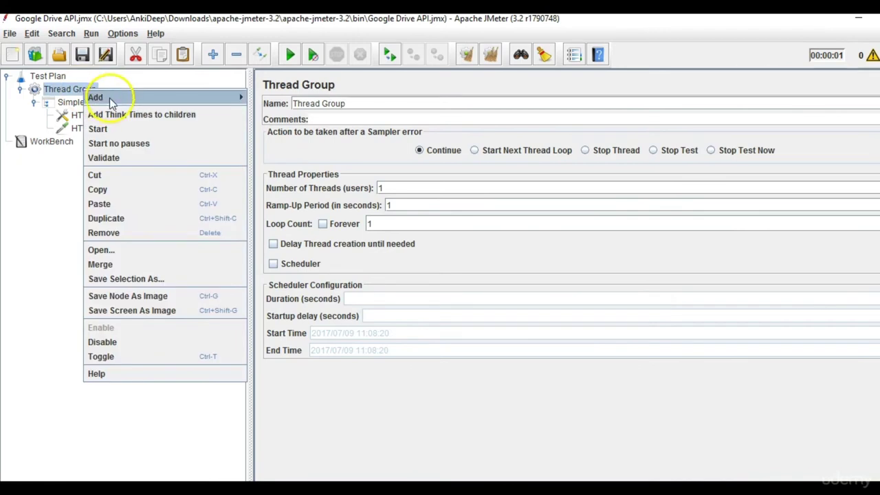
{"action": "mouse_move", "coordinate": [112, 99]}
{"action": "mouse_move", "coordinate": [282, 198]}
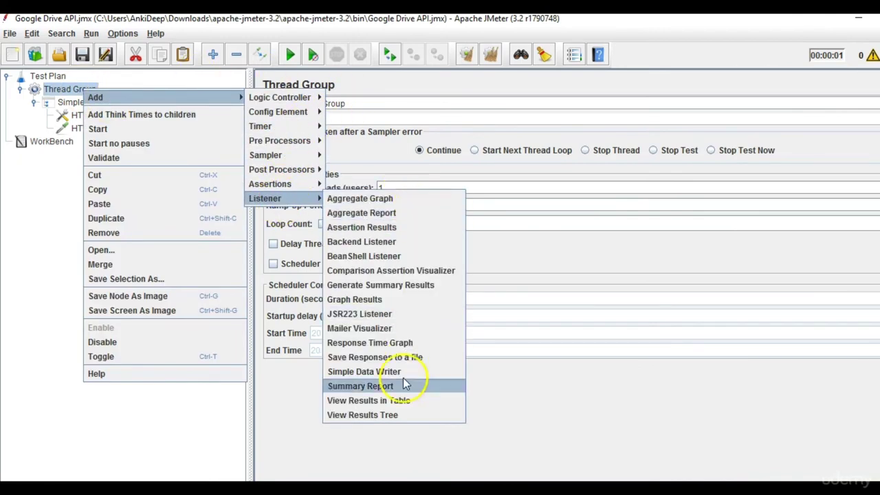
{"action": "left_click", "coordinate": [403, 415]}
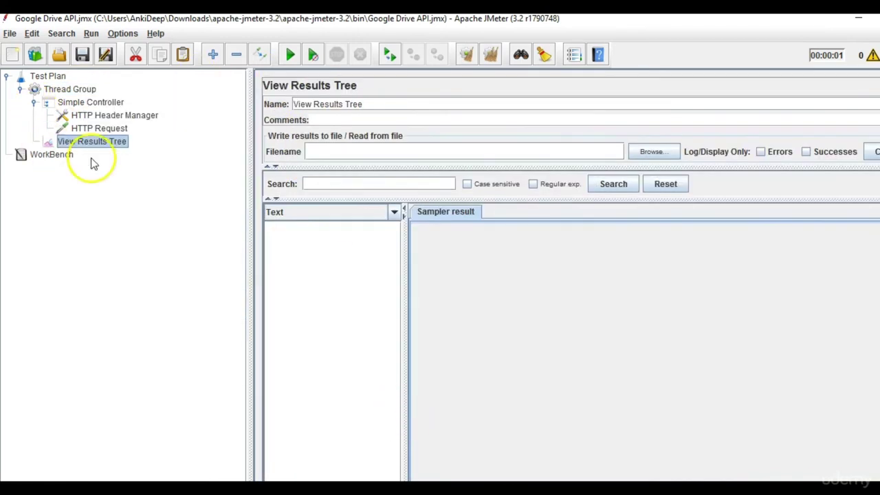
{"action": "left_click", "coordinate": [106, 129]}
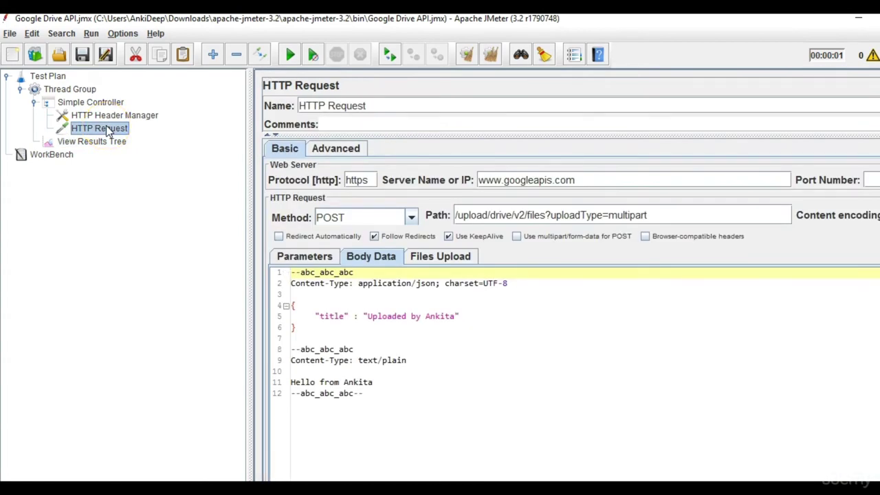
{"action": "left_click", "coordinate": [106, 143]}
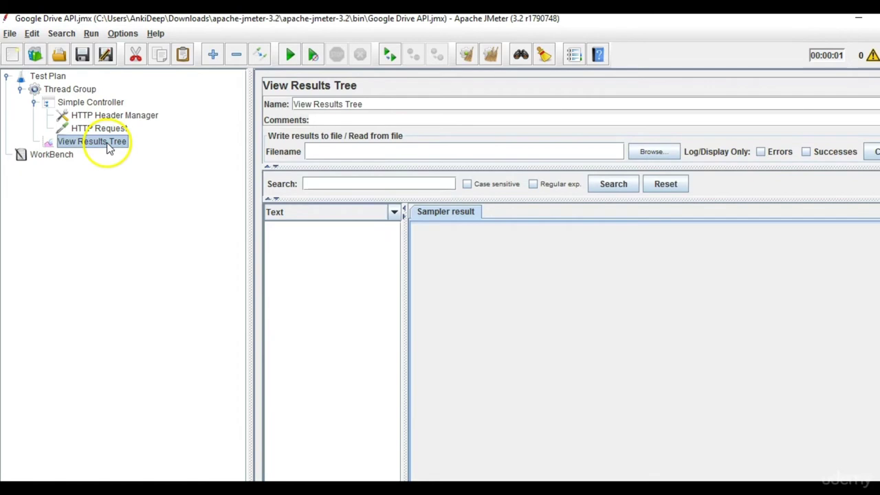
{"action": "left_click", "coordinate": [295, 58]}
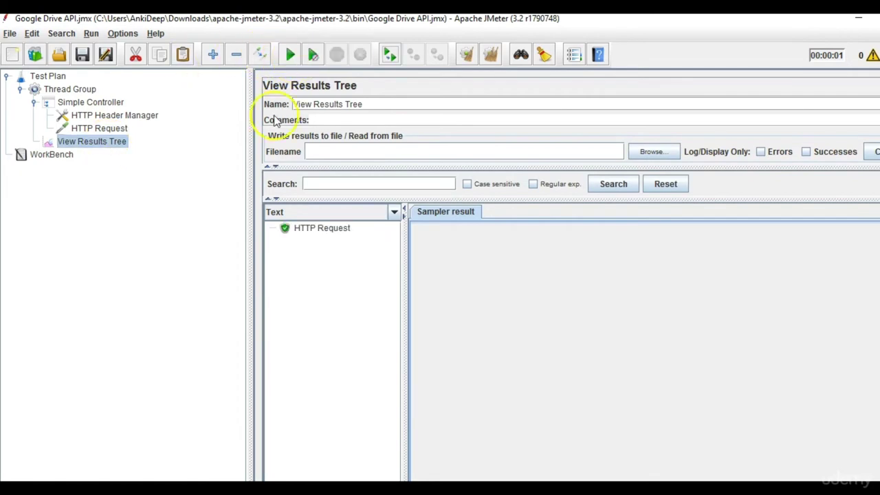
Inspect the sampler result, request data and drive#file JSON response showing 200 OK.
{"action": "left_click", "coordinate": [343, 237]}
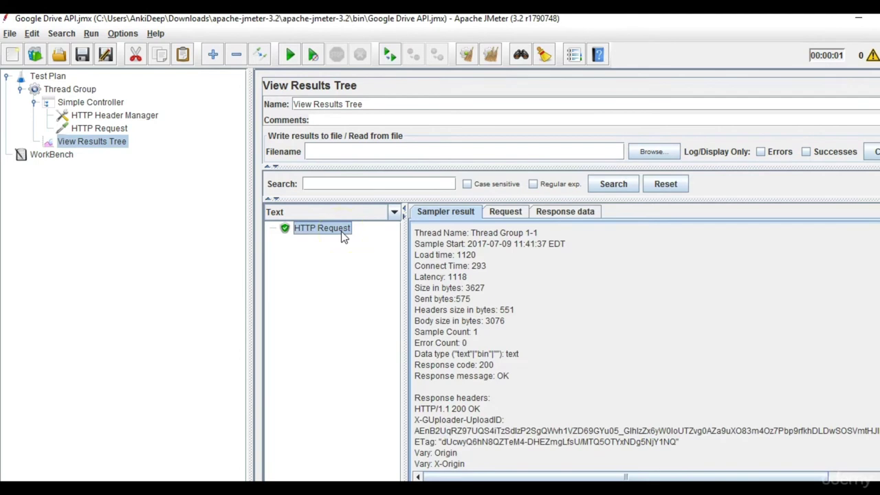
{"action": "left_click", "coordinate": [506, 212]}
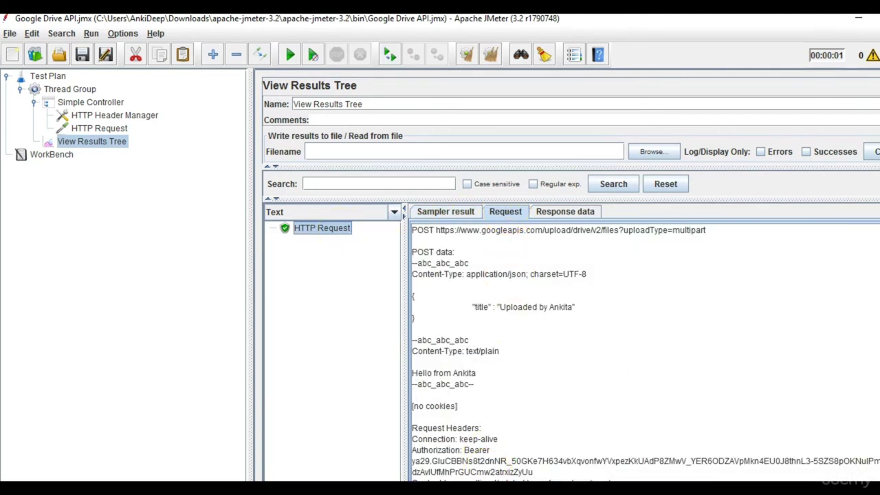
{"action": "scroll", "coordinate": [731, 262], "scroll_direction": "down", "scroll_amount": 3}
{"action": "scroll", "coordinate": [731, 261], "scroll_direction": "up", "scroll_amount": 3}
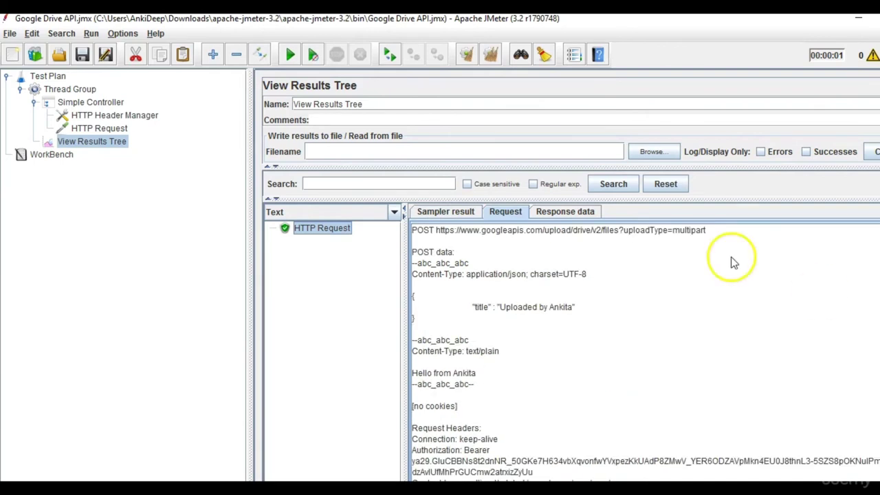
{"action": "left_click", "coordinate": [545, 216]}
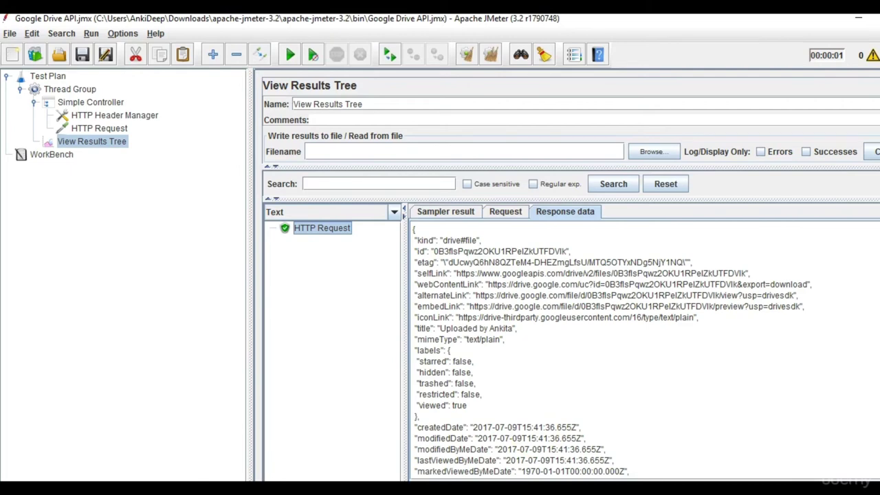
{"action": "scroll", "coordinate": [550, 365], "scroll_direction": "down", "scroll_amount": 5}
{"action": "scroll", "coordinate": [550, 366], "scroll_direction": "up", "scroll_amount": 5}
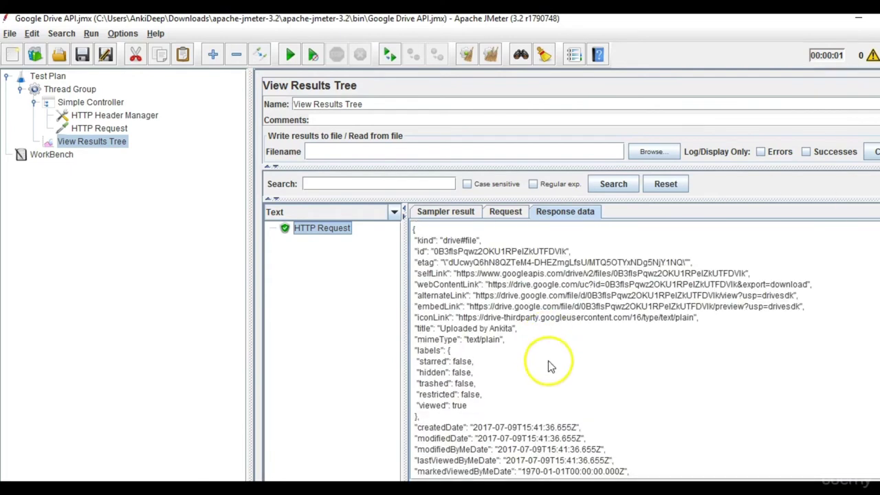
{"action": "left_click", "coordinate": [444, 213]}
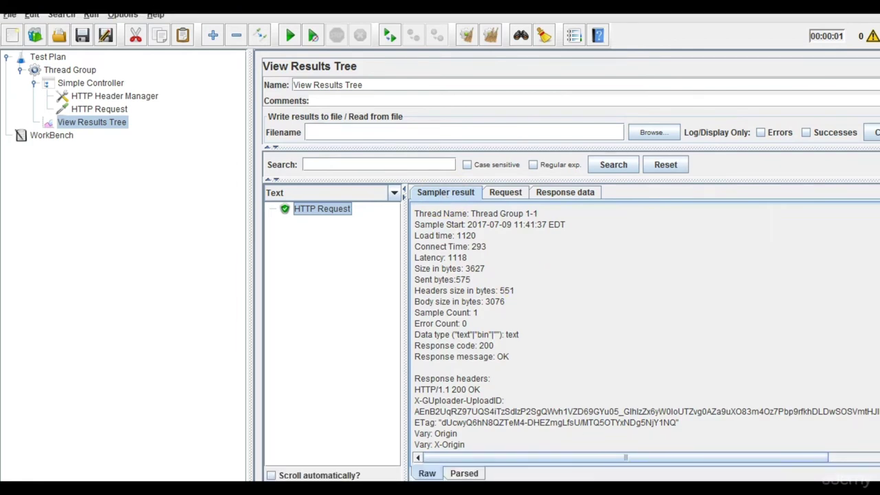
{"action": "mouse_move", "coordinate": [625, 490]}
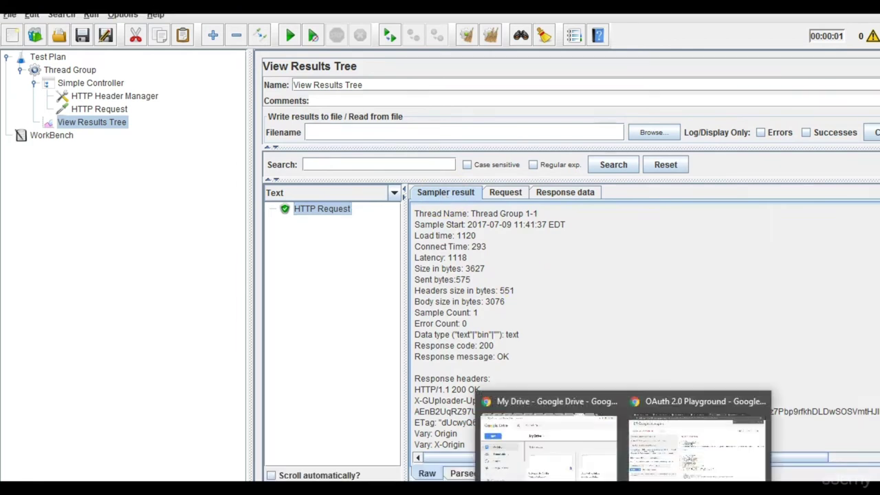
{"action": "left_click", "coordinate": [595, 462]}
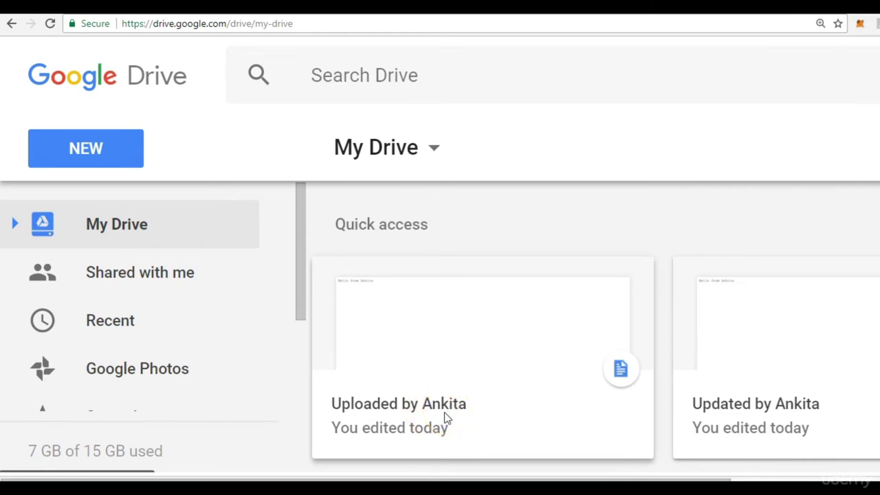
{"action": "double_click", "coordinate": [464, 423]}
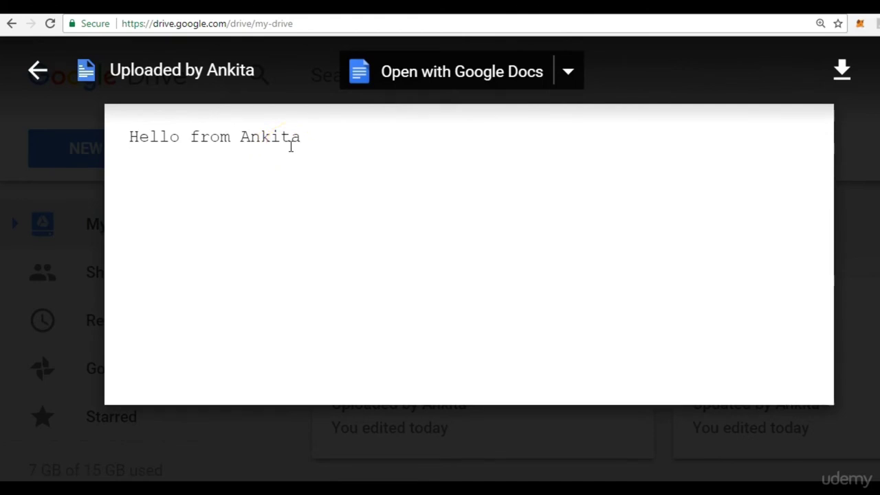
{"action": "left_click_drag", "start_coordinate": [302, 141], "coordinate": [110, 142]}
{"action": "left_click", "coordinate": [309, 174]}
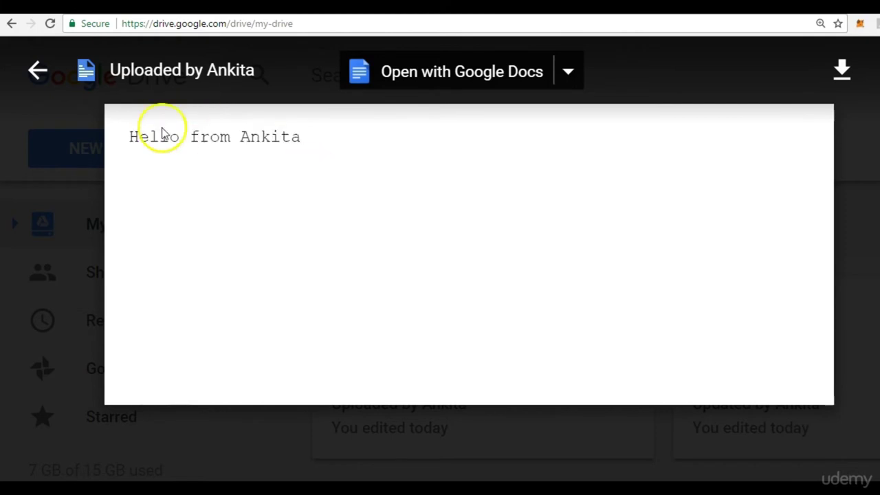
{"action": "left_click", "coordinate": [42, 84]}
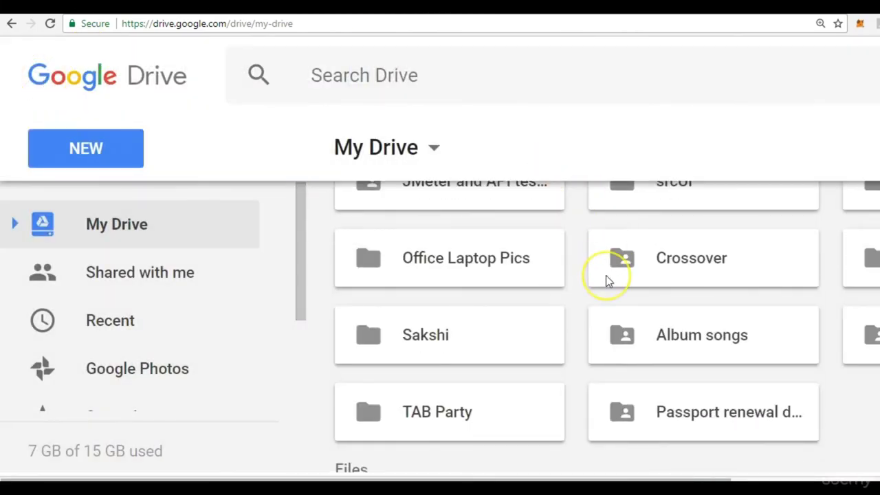
{"action": "scroll", "coordinate": [776, 338], "scroll_direction": "up", "scroll_amount": 5}
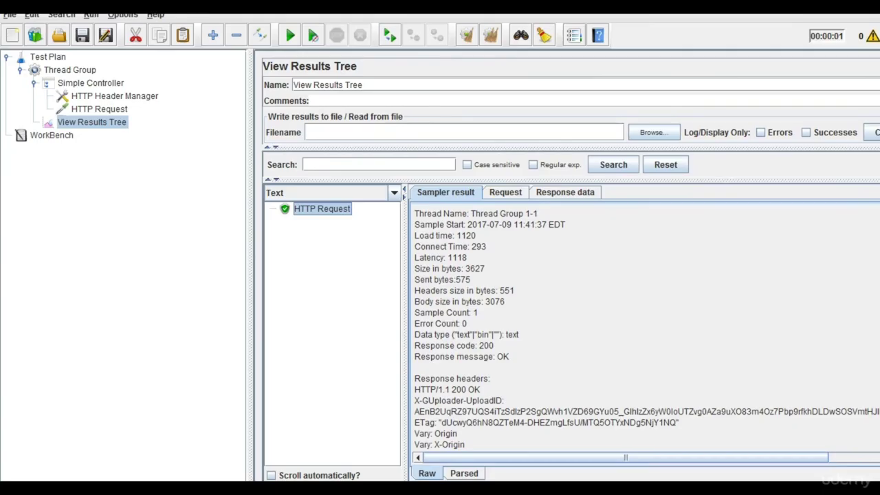
Change the upload request body's title to 'JMeter Session' and its text to 'Jmeter classes'.
{"action": "left_click", "coordinate": [100, 110]}
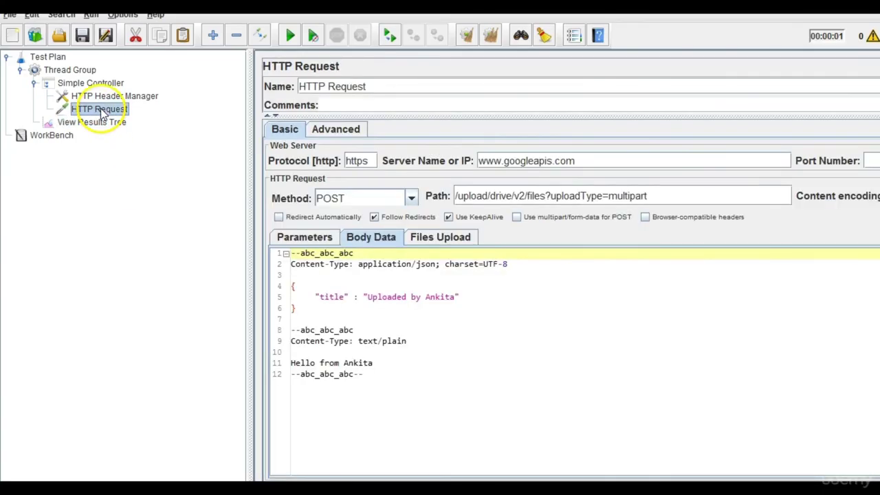
{"action": "left_click", "coordinate": [456, 307]}
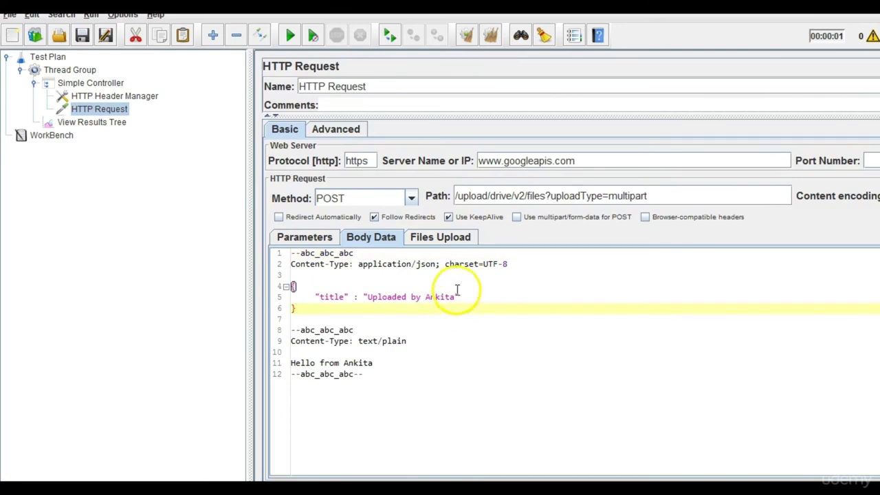
{"action": "left_click", "coordinate": [456, 297]}
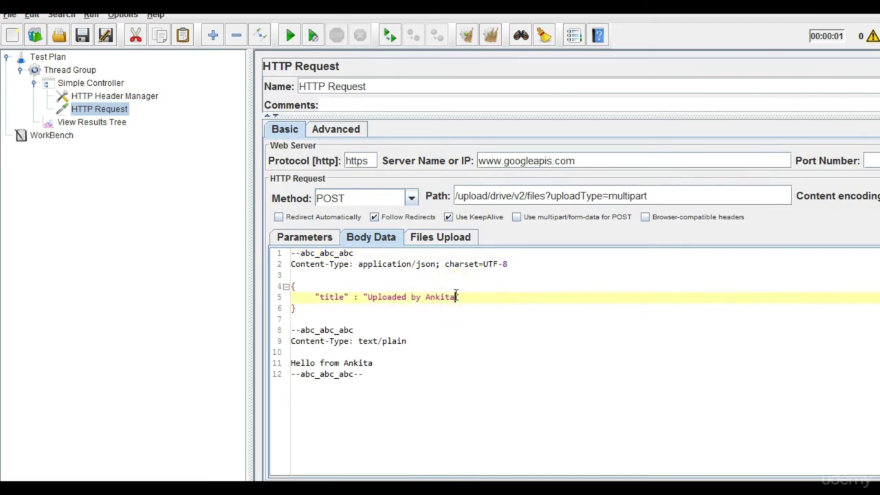
{"action": "key", "text": "BackSpace"}
{"action": "key", "text": "BackSpace"}
{"action": "key", "text": "BackSpace"}
{"action": "key", "text": "BackSpace"}
{"action": "key", "text": "BackSpace"}
{"action": "key", "text": "BackSpace"}
{"action": "key", "text": "BackSpace"}
{"action": "key", "text": "BackSpace"}
{"action": "key", "text": "BackSpace"}
{"action": "key", "text": "BackSpace"}
{"action": "key", "text": "BackSpace"}
{"action": "key", "text": "BackSpace"}
{"action": "key", "text": "BackSpace"}
{"action": "key", "text": "BackSpace"}
{"action": "key", "text": "BackSpace"}
{"action": "key", "text": "BackSpace"}
{"action": "key", "text": "BackSpace"}
{"action": "key", "text": "BackSpace"}
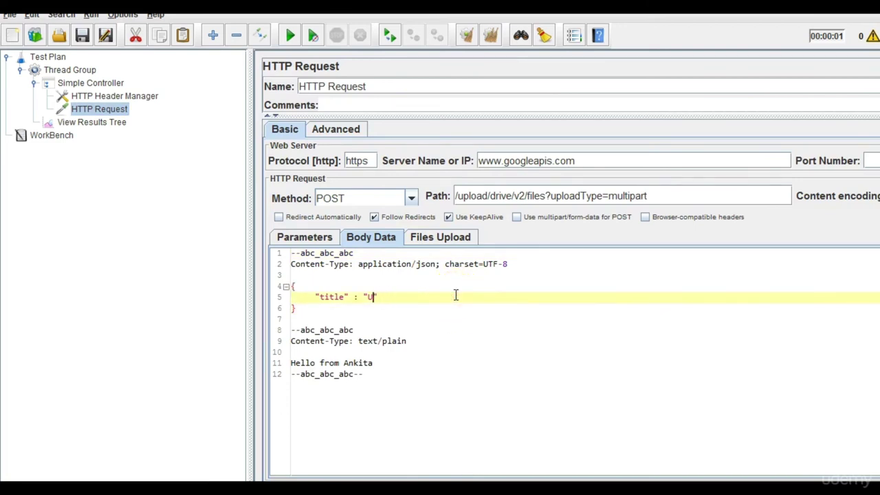
{"action": "type", "text": "JMeter Session"}
{"action": "left_click_drag", "start_coordinate": [375, 363], "coordinate": [273, 368]}
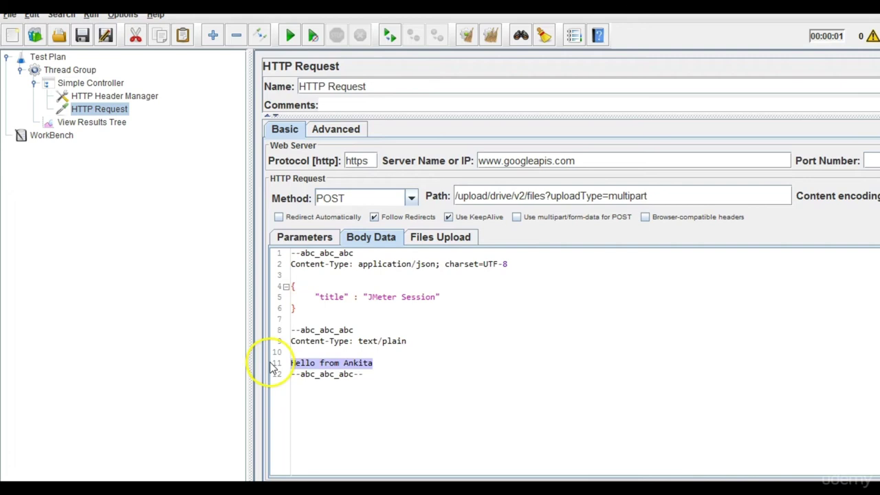
{"action": "type", "text": "Jmeter"}
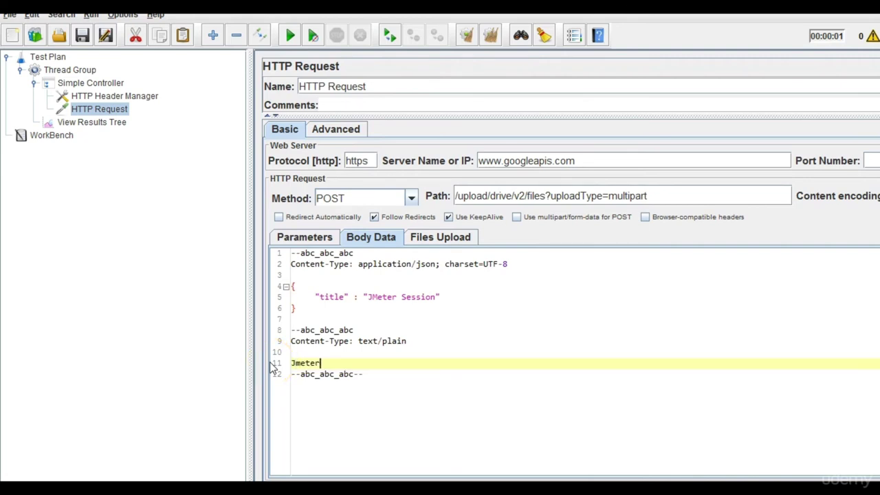
{"action": "type", "text": " classes"}
Clear the old results, rerun the test plan, and view the new request's JSON response.
{"action": "left_click", "coordinate": [114, 122]}
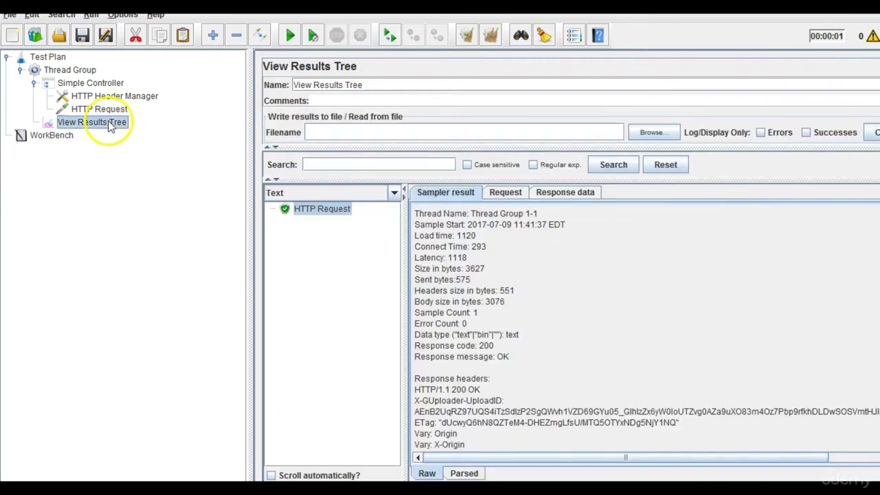
{"action": "left_click", "coordinate": [490, 38]}
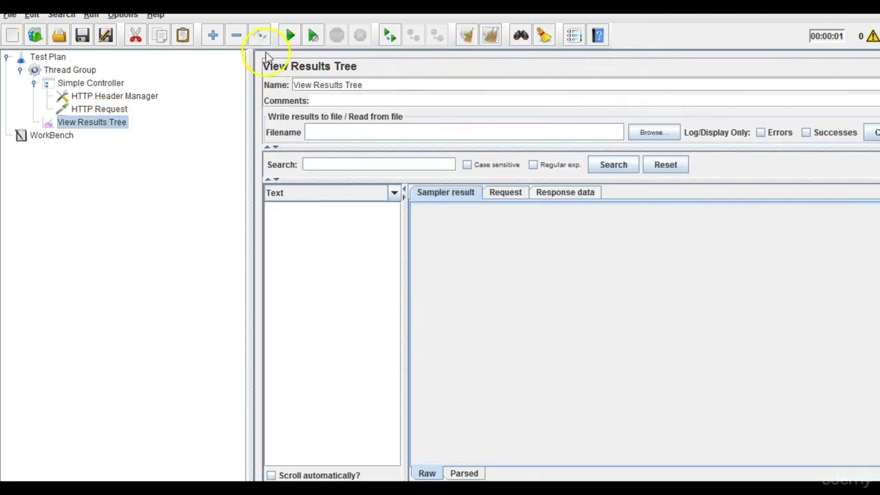
{"action": "left_click", "coordinate": [291, 37]}
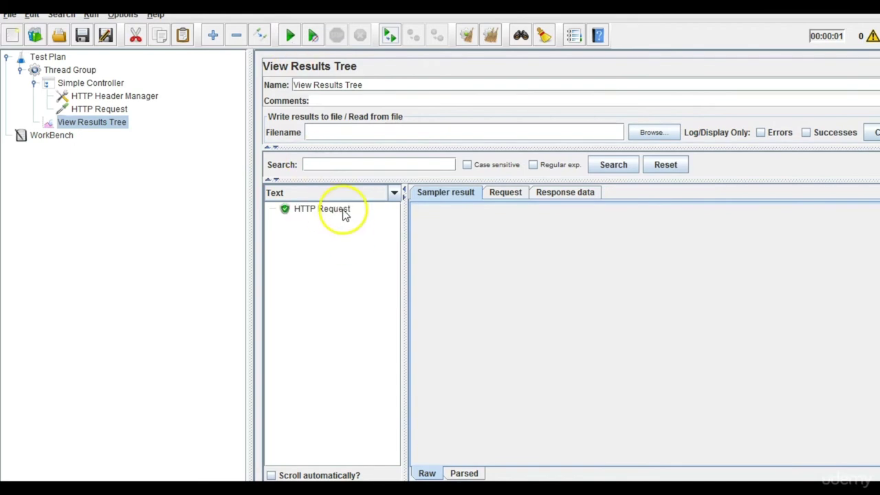
{"action": "left_click", "coordinate": [345, 214]}
{"action": "left_click", "coordinate": [570, 194]}
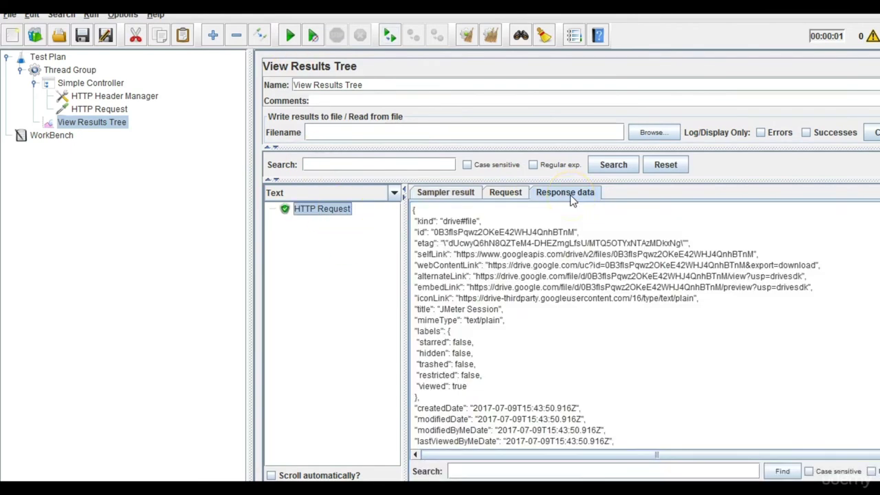
{"action": "mouse_move", "coordinate": [622, 490]}
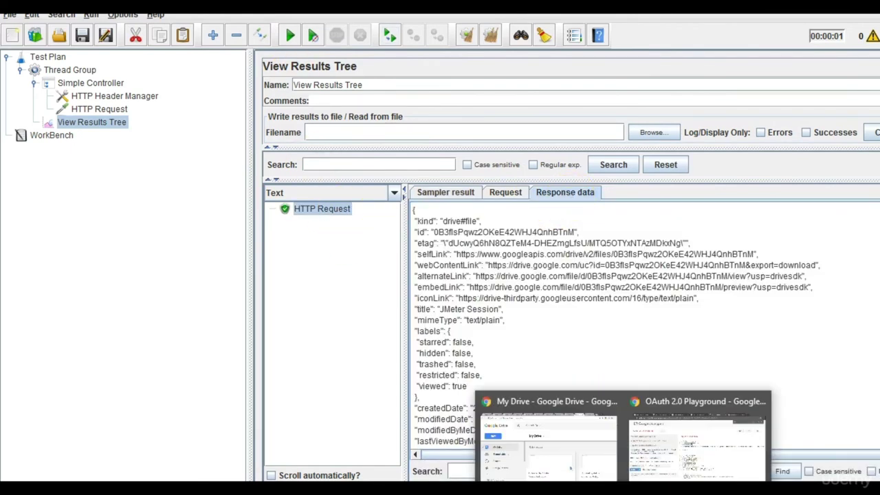
{"action": "left_click", "coordinate": [563, 440]}
Reload My Drive and preview the uploaded JMeter Session file, which reads 'Jmeter classes'.
{"action": "key", "text": "Return"}
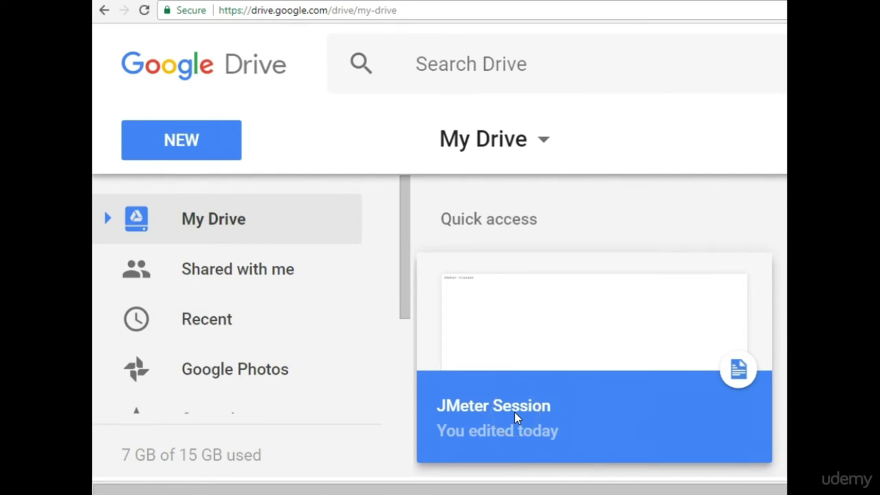
{"action": "left_click", "coordinate": [515, 415]}
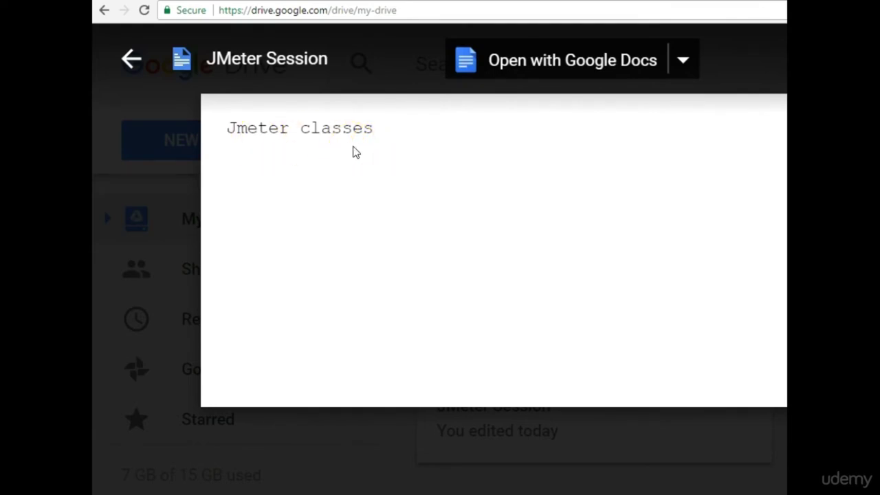
{"action": "left_click", "coordinate": [136, 75]}
{"action": "scroll", "coordinate": [568, 311], "scroll_direction": "up", "scroll_amount": 5}
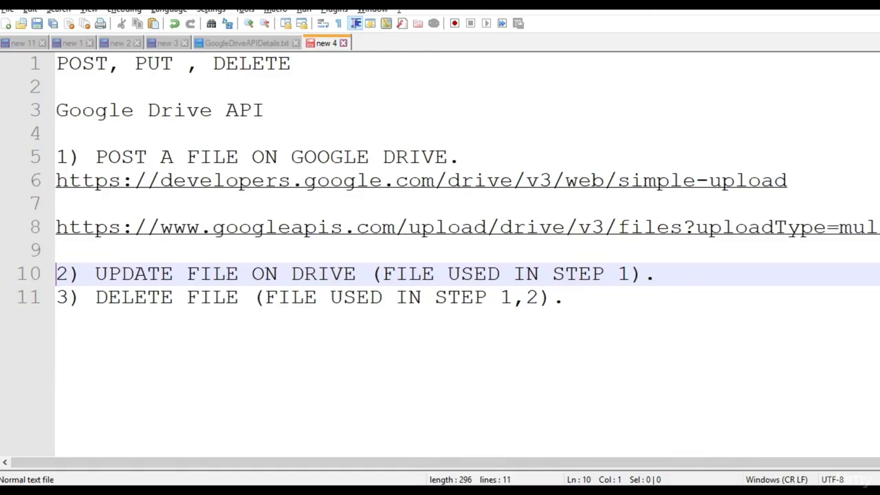
Replace the trailing ')' and '.' on line 10 with blank lines before the delete step.
{"action": "left_click_drag", "start_coordinate": [95, 273], "coordinate": [356, 275]}
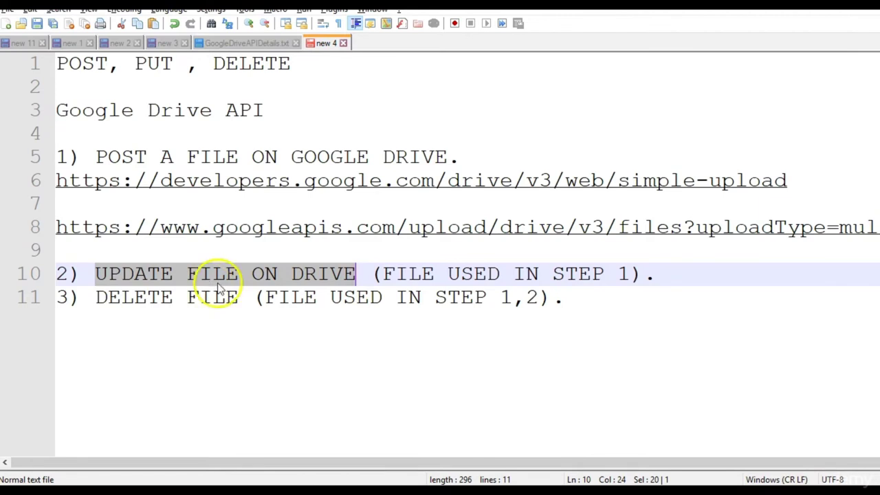
{"action": "double_click", "coordinate": [669, 276]}
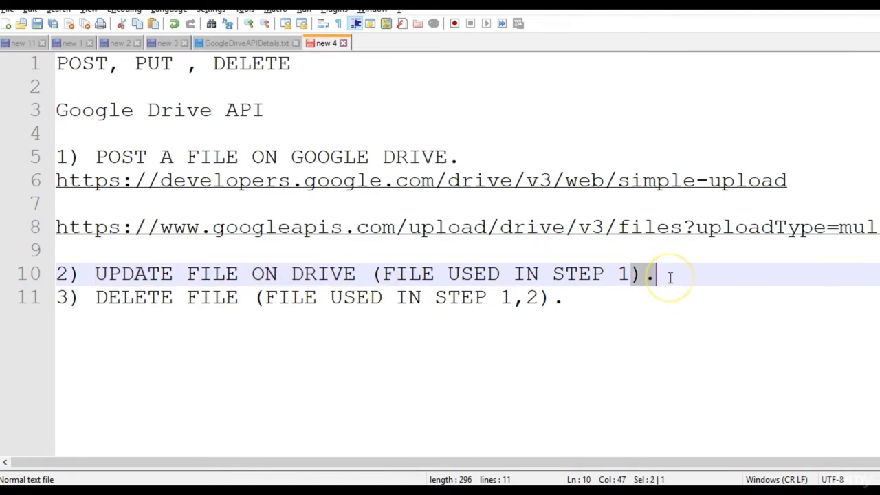
{"action": "key", "text": "Return"}
{"action": "key", "text": "Return"}
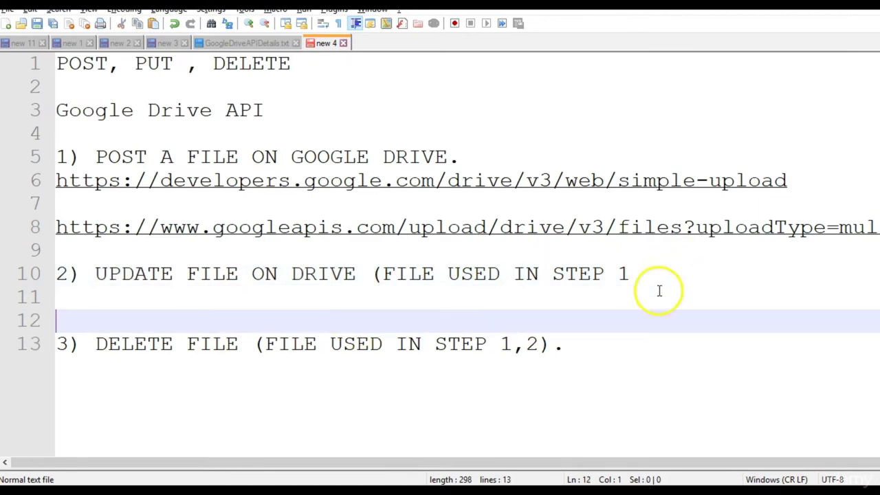
{"action": "mouse_move", "coordinate": [543, 492]}
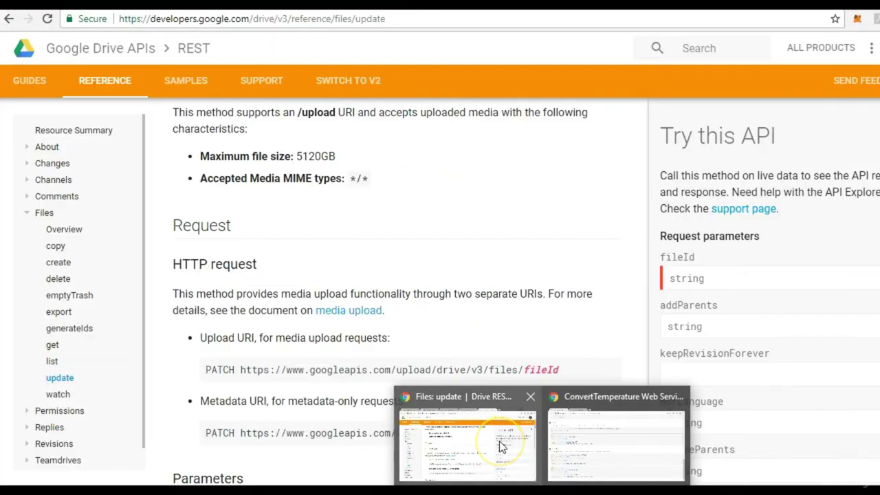
{"action": "left_click", "coordinate": [501, 446]}
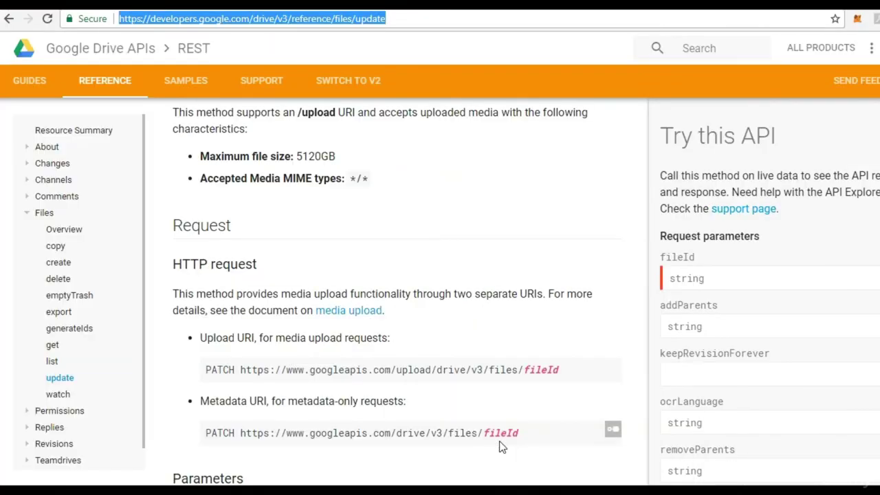
Copy the Files: update page URL into the notes on line 12.
{"action": "left_click", "coordinate": [406, 17]}
{"action": "triple_click", "coordinate": [404, 18]}
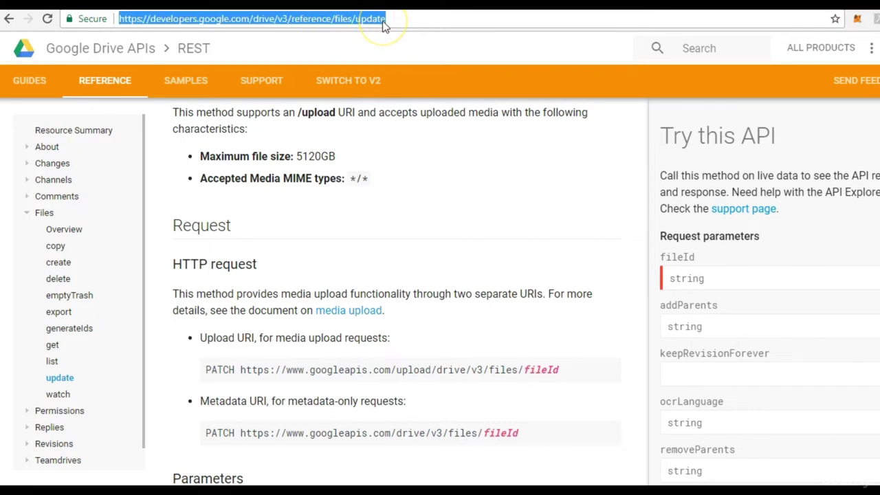
{"action": "key", "text": "ctrl+c"}
{"action": "key", "text": "alt+Tab"}
{"action": "key", "text": "ctrl+v"}
{"action": "key", "text": "Return"}
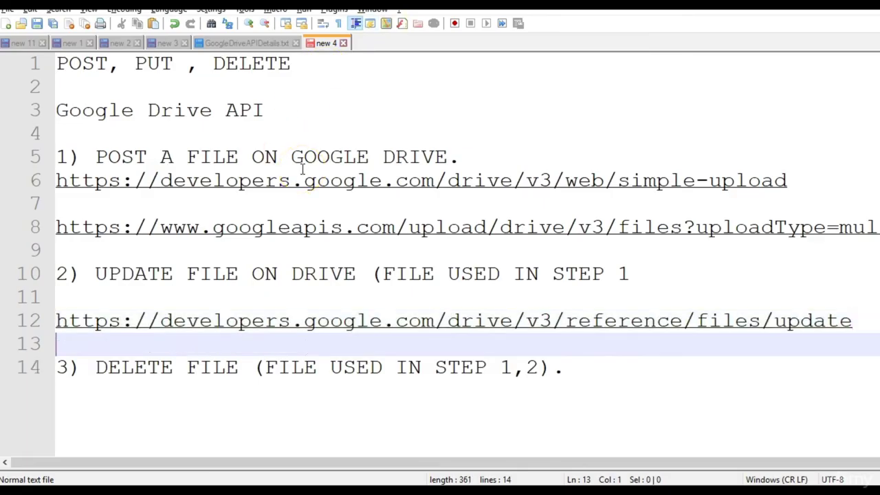
{"action": "key", "text": "Return"}
Copy the PATCH upload URI from the Drive API update reference.
{"action": "key", "text": "alt+Tab"}
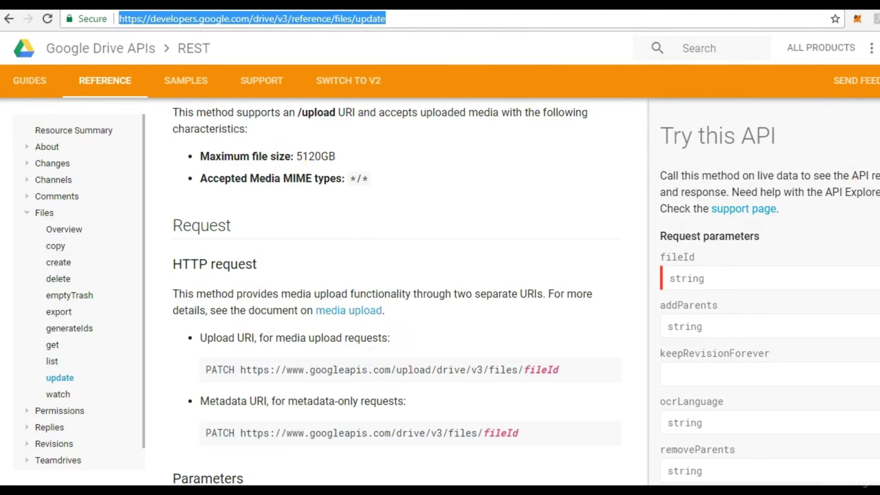
{"action": "scroll", "coordinate": [397, 291], "scroll_direction": "up", "scroll_amount": 1}
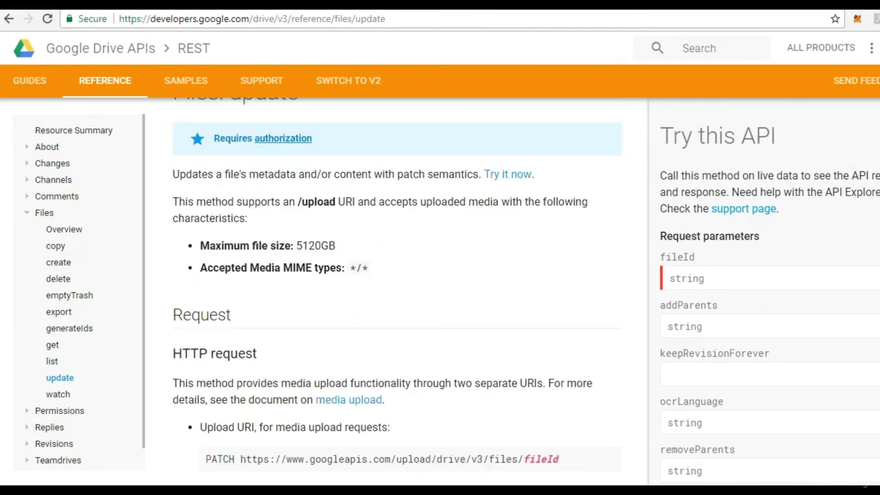
{"action": "scroll", "coordinate": [397, 291], "scroll_direction": "down", "scroll_amount": 3}
{"action": "scroll", "coordinate": [397, 291], "scroll_direction": "down", "scroll_amount": 1}
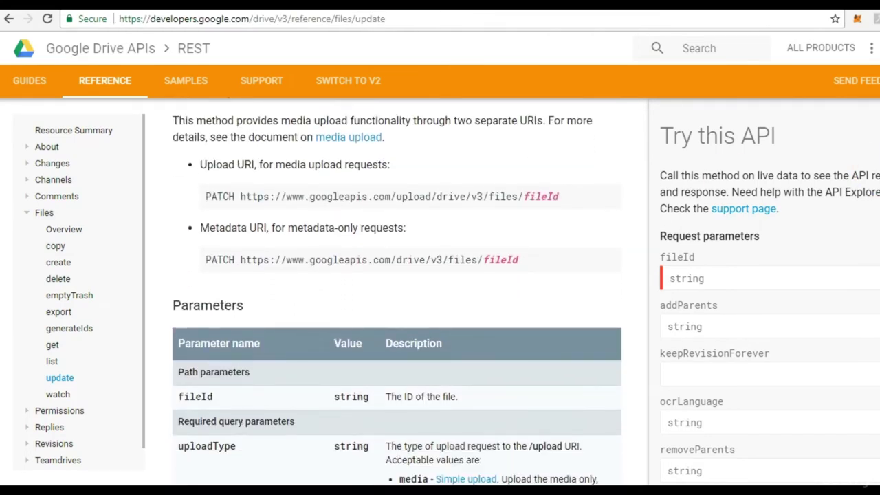
{"action": "left_click", "coordinate": [570, 234]}
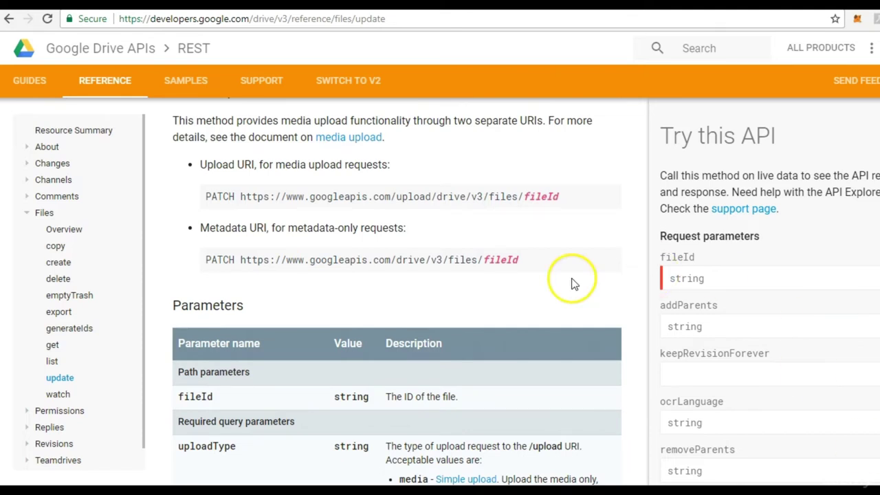
{"action": "left_click_drag", "start_coordinate": [563, 201], "coordinate": [241, 200]}
{"action": "key", "text": "alt+Tab"}
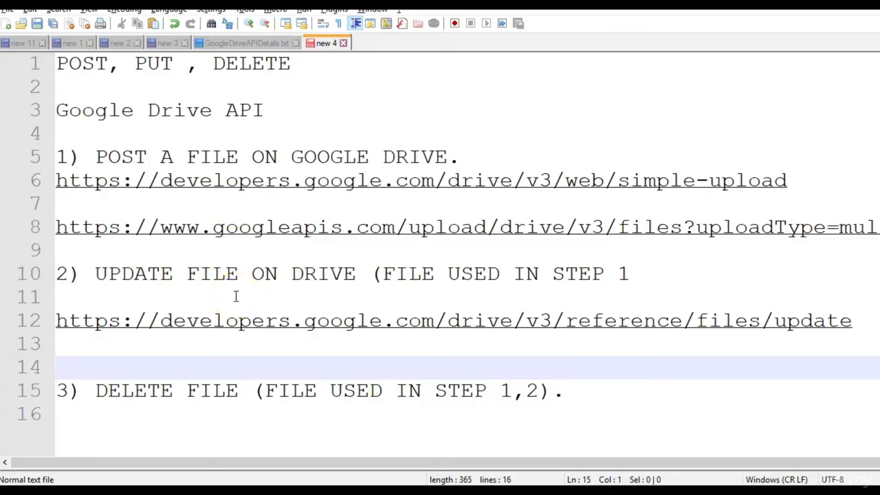
{"action": "key", "text": "Return"}
{"action": "key", "text": "ctrl+v"}
{"action": "key", "text": "Up"}
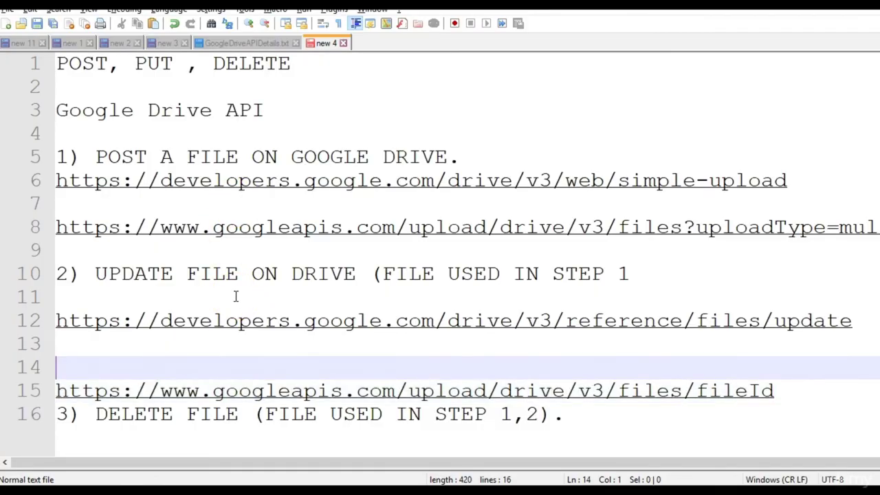
{"action": "key", "text": "Delete"}
{"action": "left_click_drag", "start_coordinate": [784, 367], "coordinate": [698, 371]}
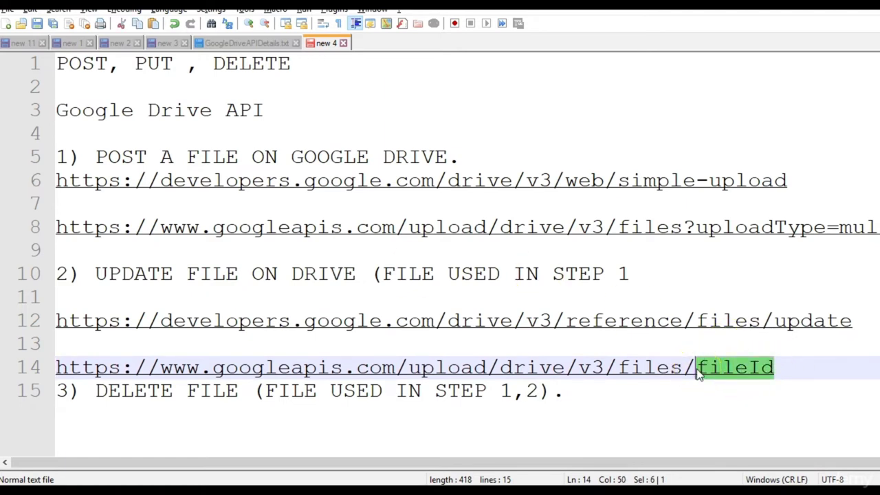
{"action": "left_click", "coordinate": [808, 367]}
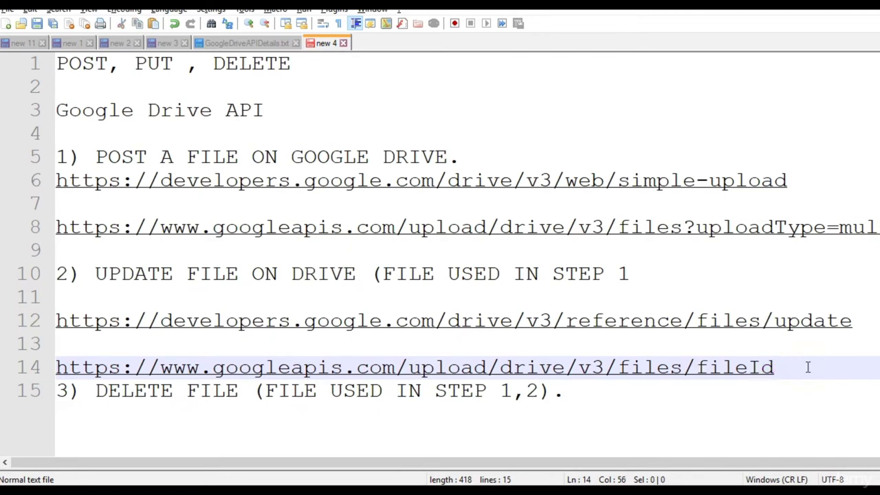
{"action": "key", "text": "Return"}
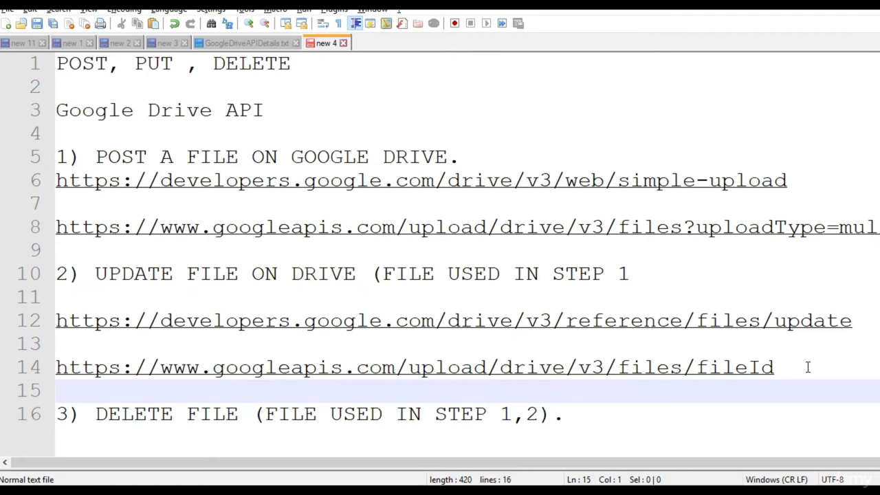
{"action": "key", "text": "alt+Tab"}
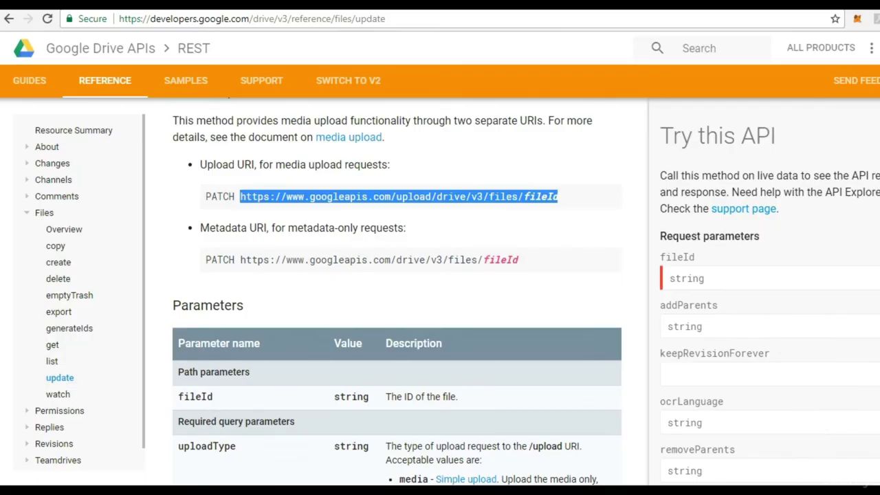
{"action": "scroll", "coordinate": [397, 295], "scroll_direction": "up", "scroll_amount": 5}
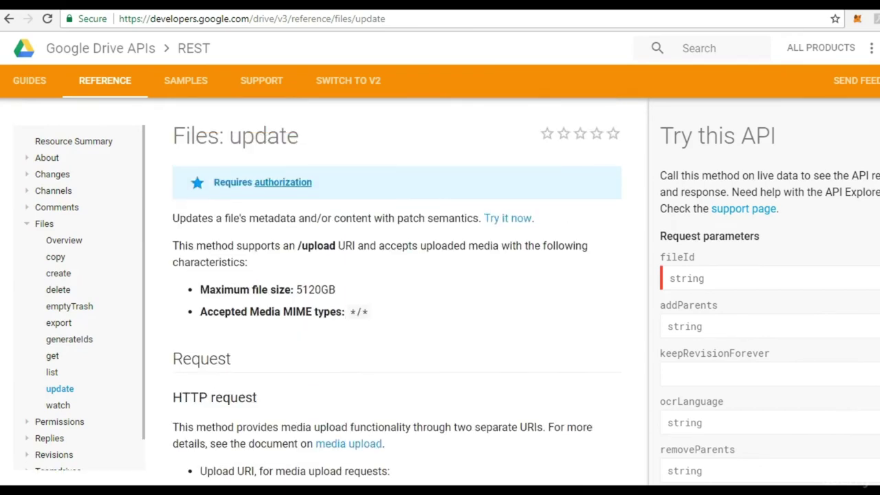
{"action": "scroll", "coordinate": [397, 295], "scroll_direction": "down", "scroll_amount": 1}
{"action": "scroll", "coordinate": [397, 295], "scroll_direction": "up", "scroll_amount": 1}
{"action": "left_click_drag", "start_coordinate": [315, 130], "coordinate": [177, 153]}
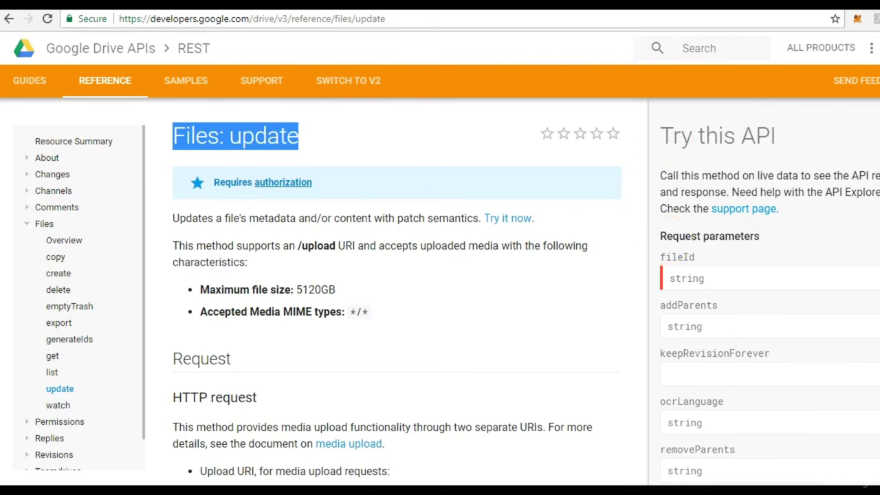
{"action": "scroll", "coordinate": [397, 296], "scroll_direction": "down", "scroll_amount": 2}
{"action": "scroll", "coordinate": [396, 295], "scroll_direction": "up", "scroll_amount": 2}
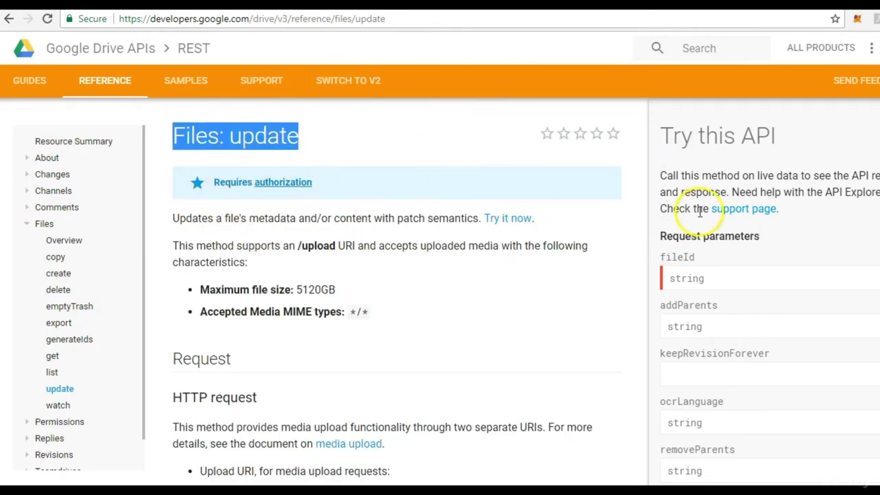
{"action": "scroll", "coordinate": [396, 296], "scroll_direction": "down", "scroll_amount": 4}
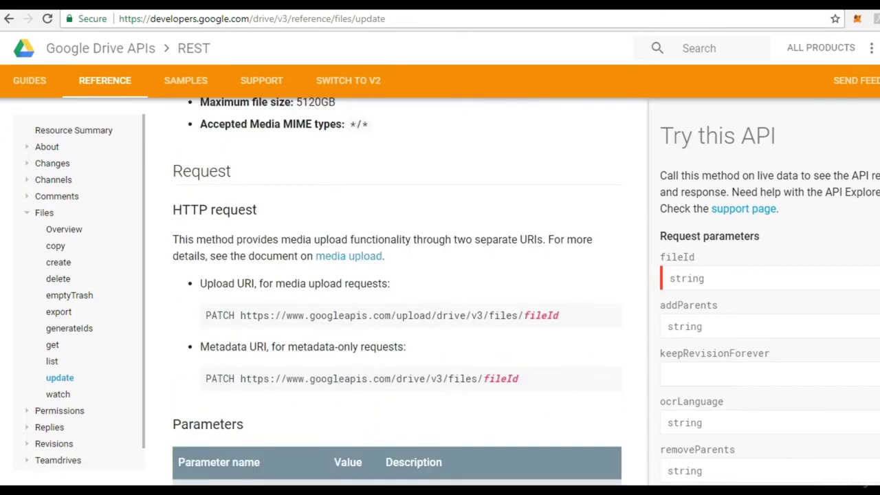
{"action": "scroll", "coordinate": [397, 295], "scroll_direction": "down", "scroll_amount": 4}
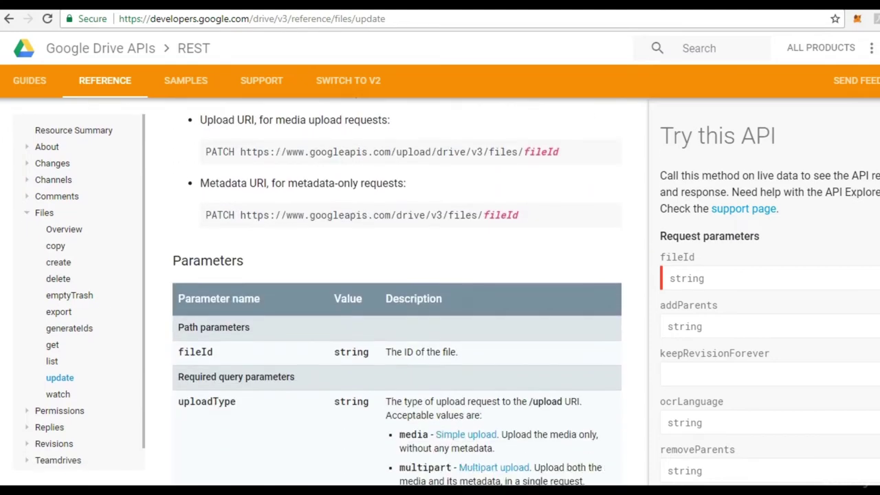
{"action": "scroll", "coordinate": [397, 296], "scroll_direction": "down", "scroll_amount": 10}
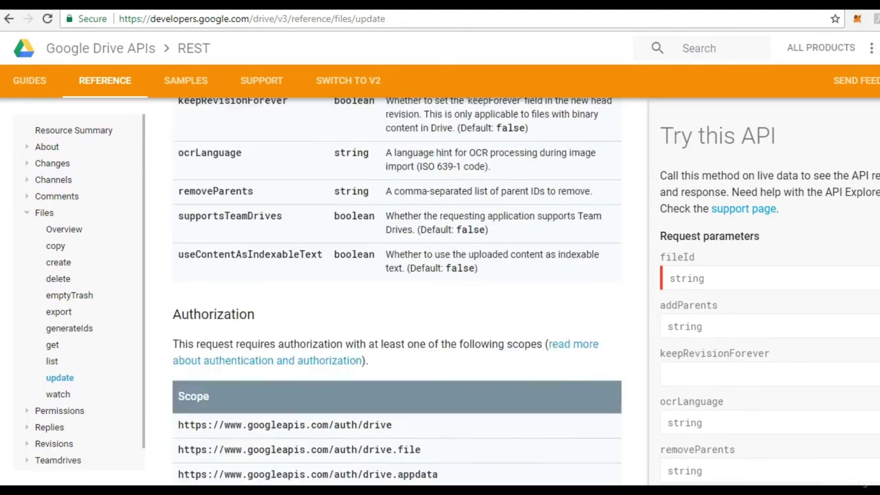
{"action": "scroll", "coordinate": [397, 296], "scroll_direction": "down", "scroll_amount": 15}
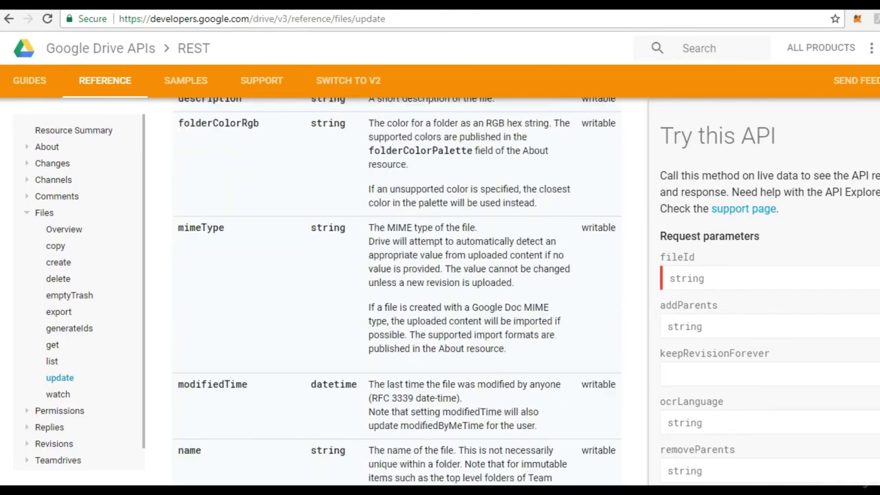
{"action": "scroll", "coordinate": [397, 289], "scroll_direction": "down", "scroll_amount": 3}
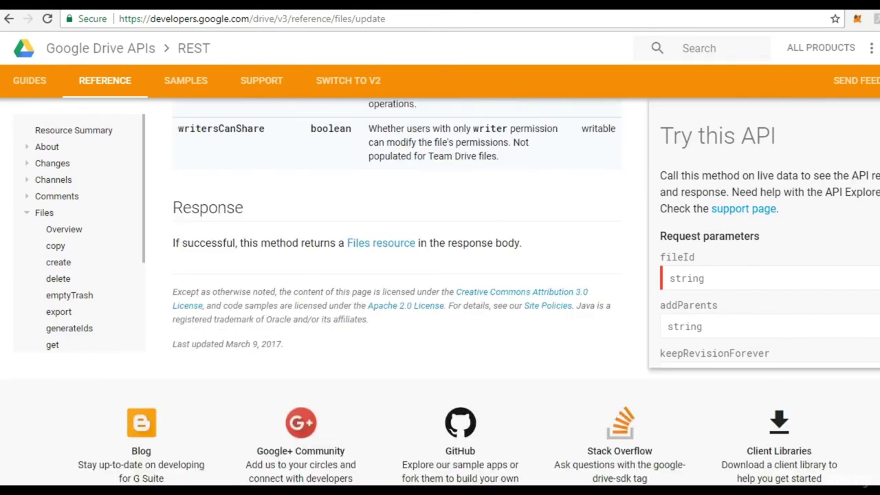
{"action": "scroll", "coordinate": [397, 289], "scroll_direction": "up", "scroll_amount": 10}
{"action": "scroll", "coordinate": [397, 289], "scroll_direction": "up", "scroll_amount": 10}
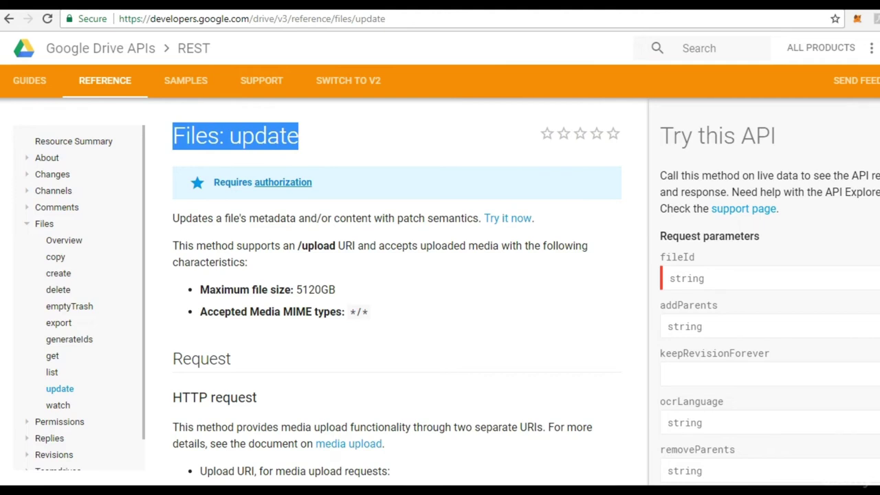
Add '(abcd)' after FILE on line 5 for the POST step.
{"action": "key", "text": "alt+Tab"}
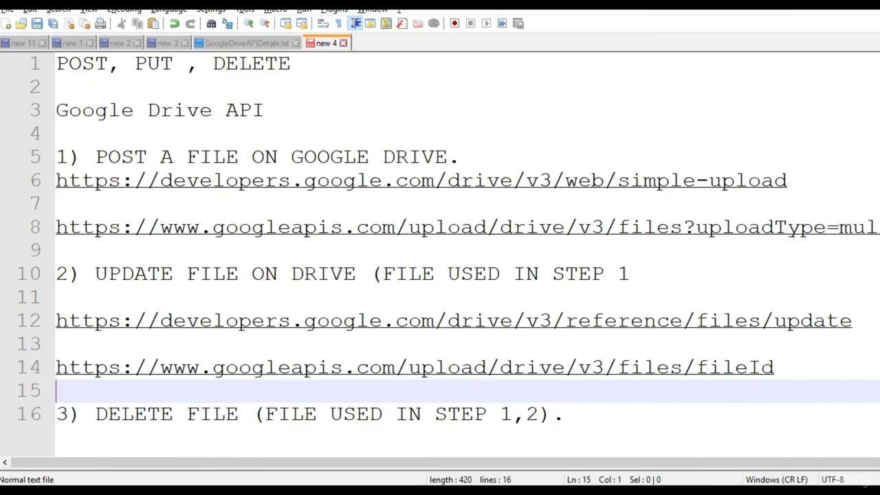
{"action": "left_click", "coordinate": [239, 155]}
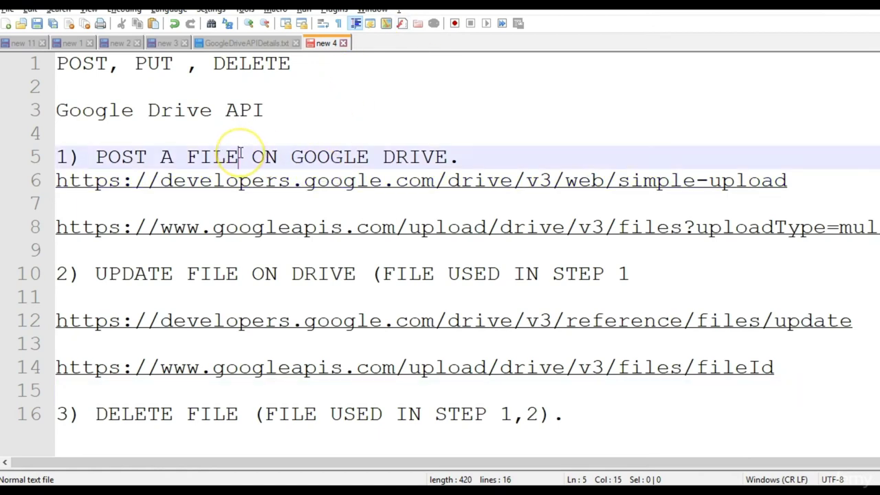
{"action": "type", "text": "()"}
{"action": "key", "text": "Left"}
{"action": "type", "text": "abcd"}
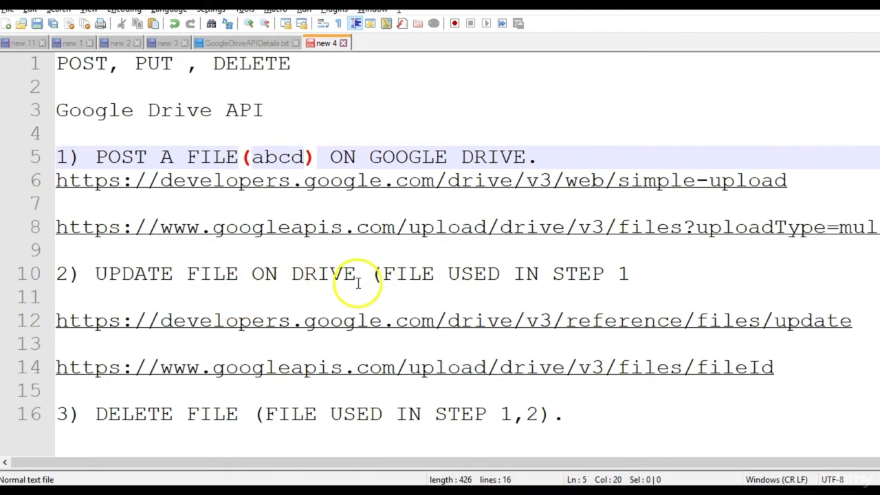
Add '(abcde)' after FILE on line 10 for the update step.
{"action": "left_click", "coordinate": [219, 275]}
{"action": "left_click", "coordinate": [240, 275]}
{"action": "type", "text": "()"}
{"action": "key", "text": "Left"}
{"action": "type", "text": "abcde"}
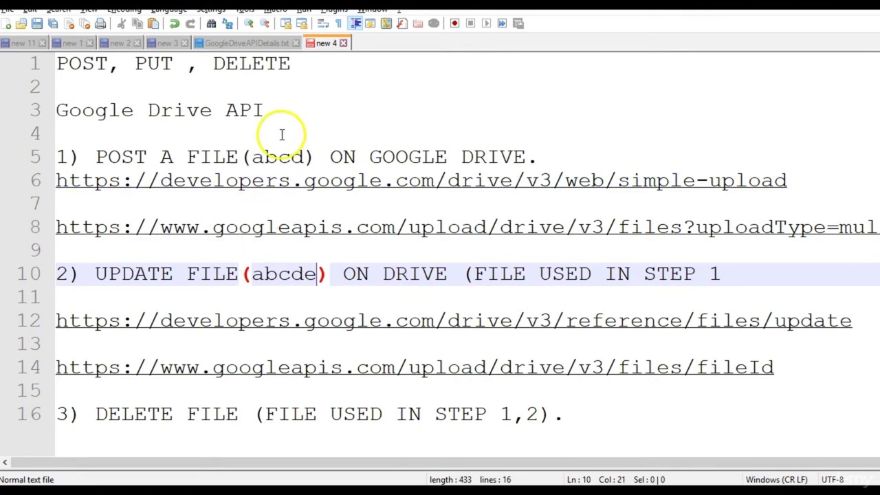
{"action": "double_click", "coordinate": [275, 275]}
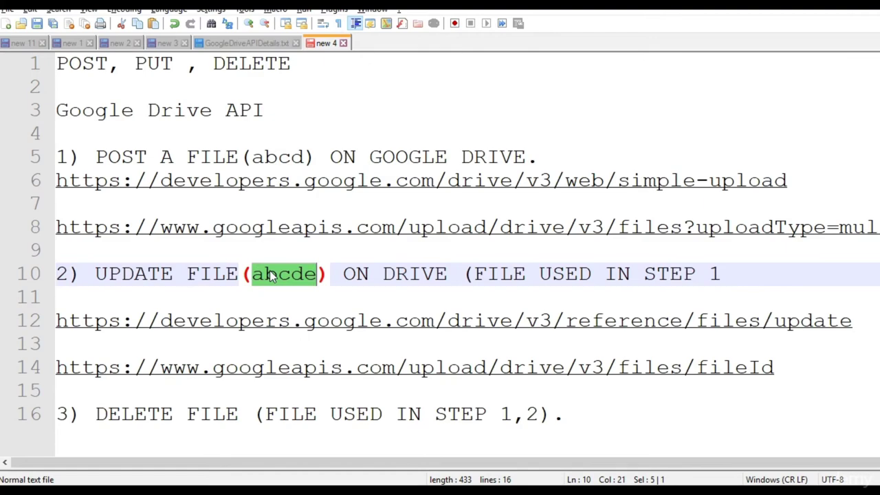
{"action": "key", "text": "alt+Tab"}
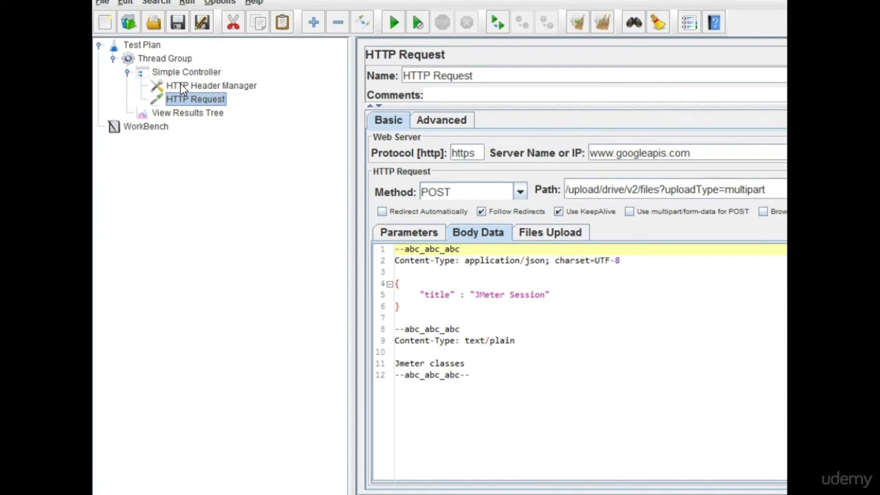
Run the test plan and select the HTTP Request result in View Results Tree.
{"action": "left_click", "coordinate": [460, 414]}
{"action": "left_click", "coordinate": [209, 114]}
{"action": "left_click", "coordinate": [400, 30]}
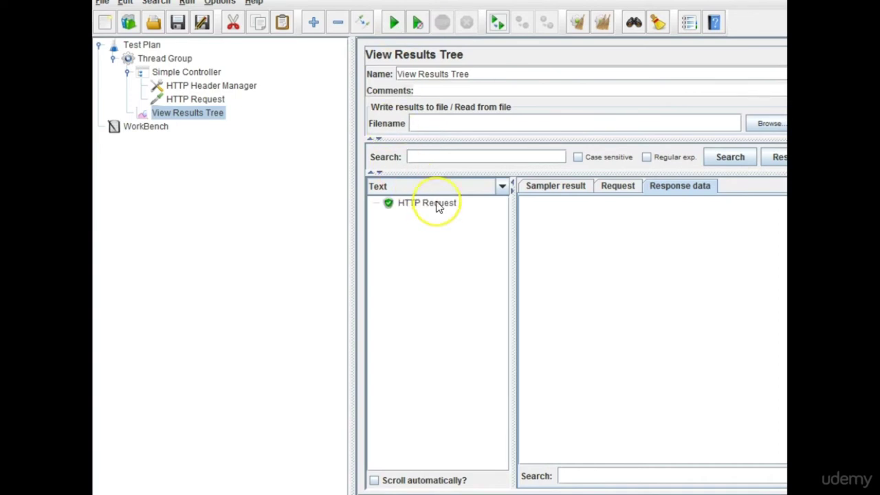
{"action": "left_click", "coordinate": [435, 203]}
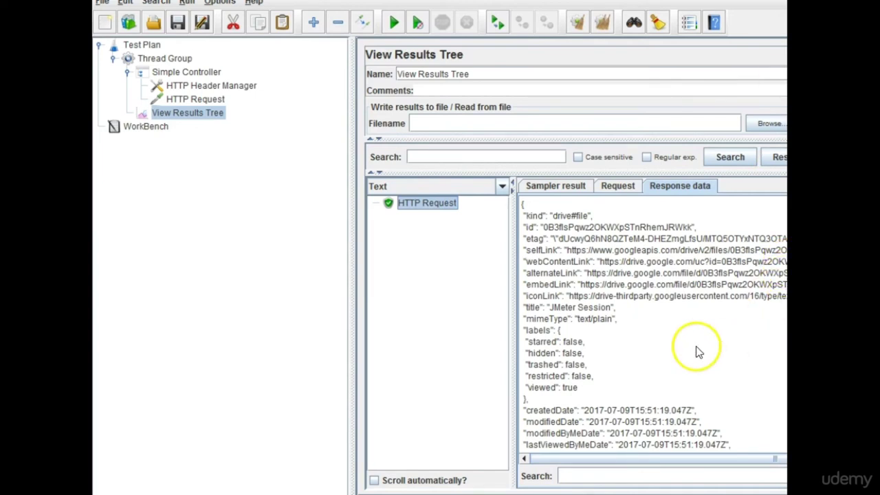
Enlarge the text and review the JSON response's userPermission fields and parent folder id.
{"action": "scroll", "coordinate": [653, 323], "scroll_direction": "down", "scroll_amount": 4}
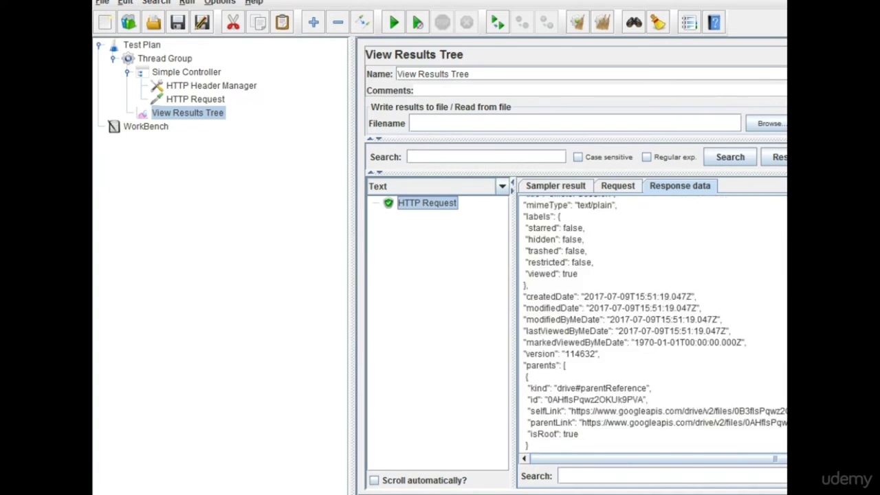
{"action": "scroll", "coordinate": [653, 323], "scroll_direction": "down", "scroll_amount": 3}
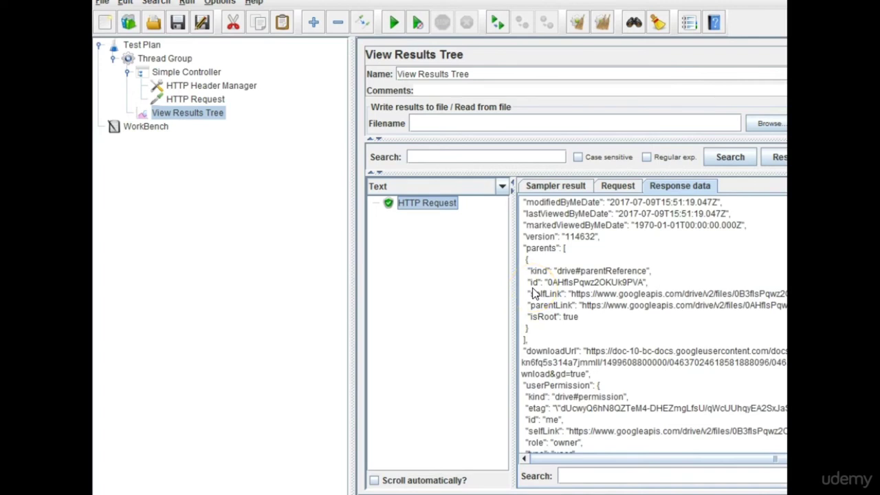
{"action": "scroll", "coordinate": [535, 294], "scroll_direction": "up", "scroll_amount": 4}
{"action": "scroll", "coordinate": [535, 294], "scroll_direction": "up", "scroll_amount": 3}
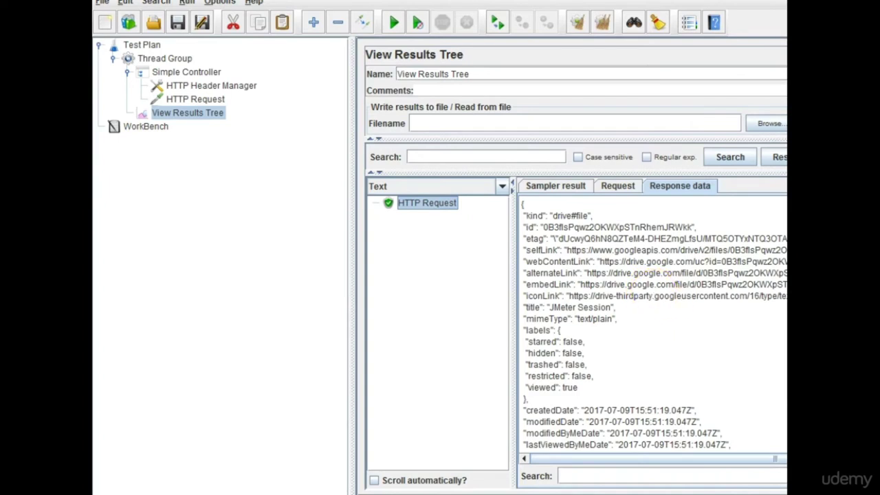
{"action": "scroll", "coordinate": [653, 323], "scroll_direction": "down", "scroll_amount": 6}
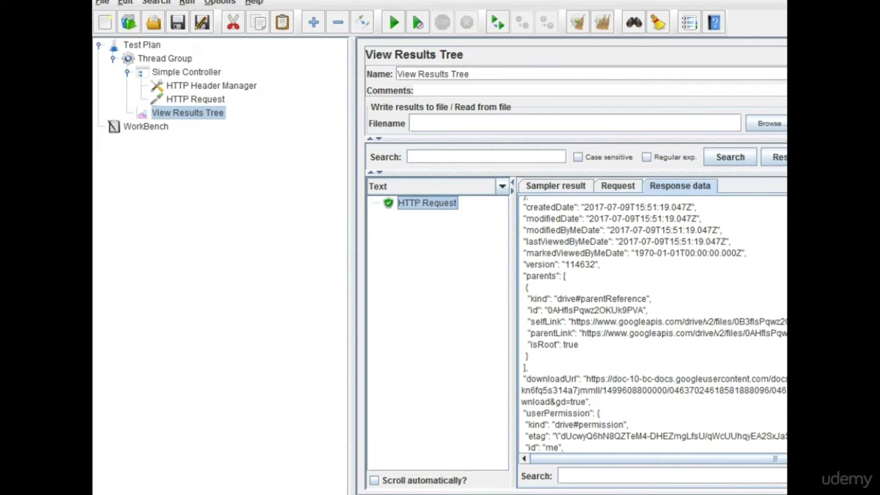
{"action": "scroll", "coordinate": [653, 323], "scroll_direction": "up", "scroll_amount": 3}
{"action": "key", "text": "ctrl+shift+plus"}
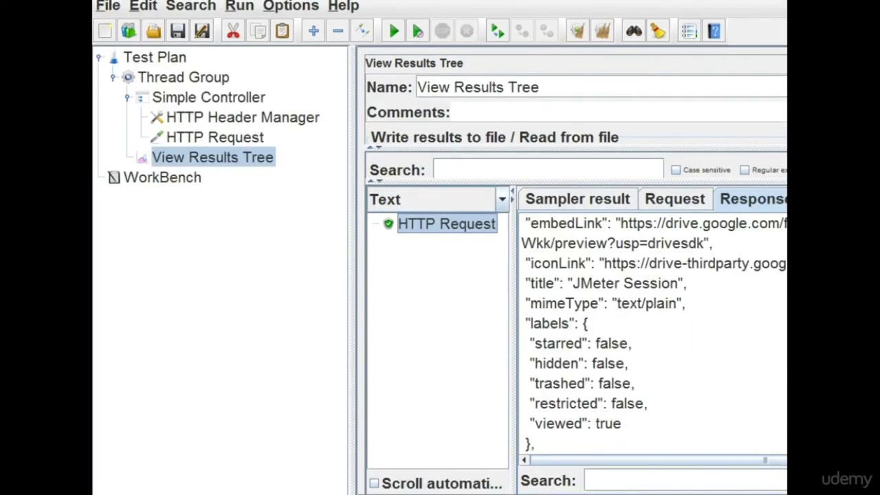
{"action": "scroll", "coordinate": [653, 337], "scroll_direction": "down", "scroll_amount": 8}
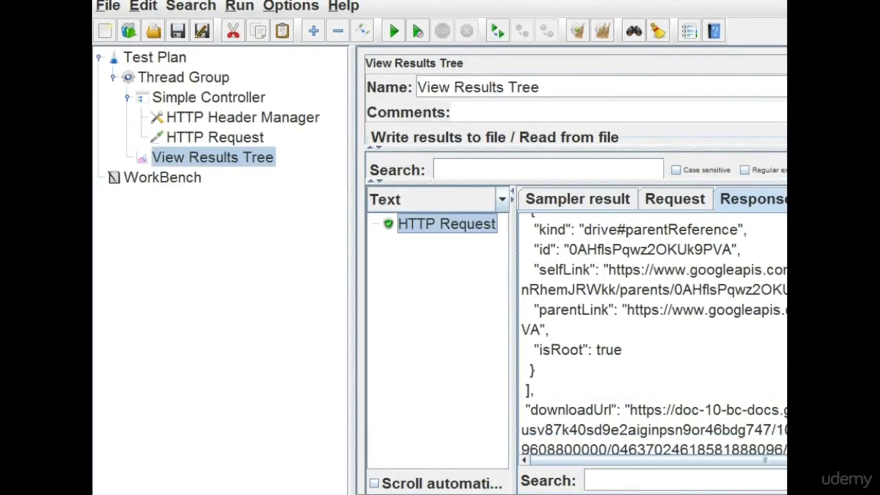
{"action": "scroll", "coordinate": [654, 337], "scroll_direction": "down", "scroll_amount": 1}
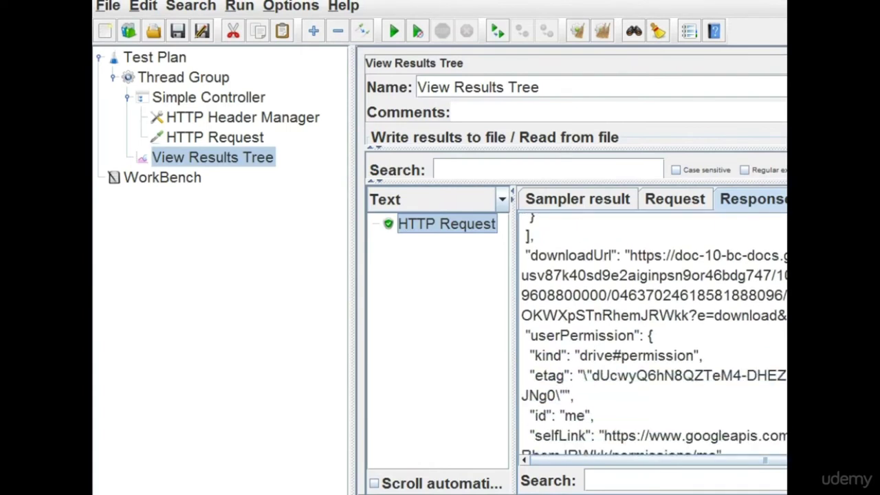
{"action": "left_click_drag", "start_coordinate": [521, 315], "coordinate": [593, 415]}
{"action": "left_click_drag", "start_coordinate": [528, 355], "coordinate": [703, 356]}
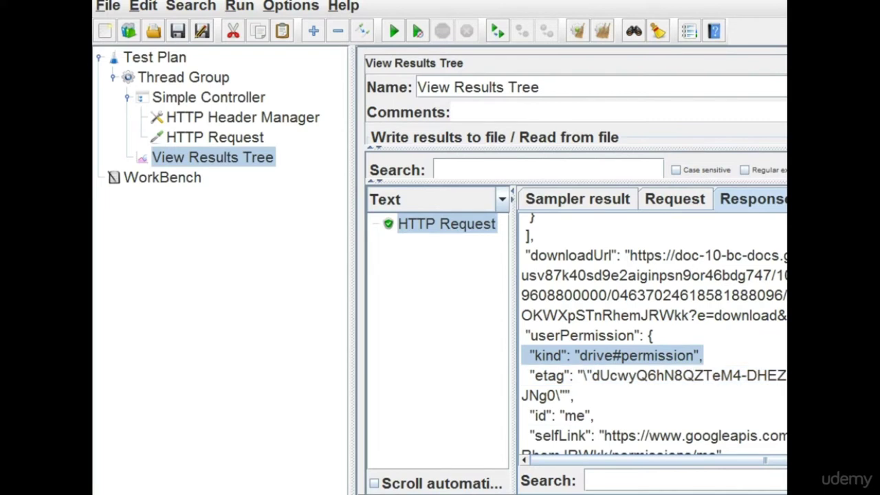
{"action": "scroll", "coordinate": [654, 337], "scroll_direction": "up", "scroll_amount": 4}
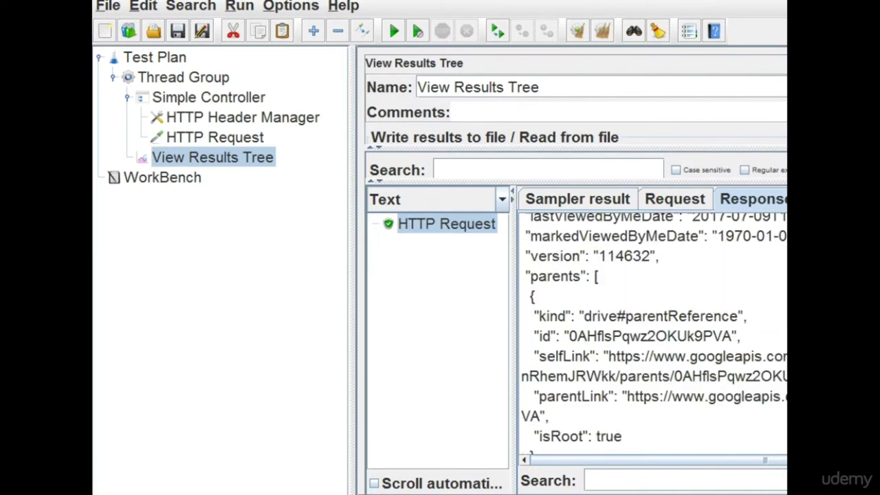
{"action": "double_click", "coordinate": [612, 337]}
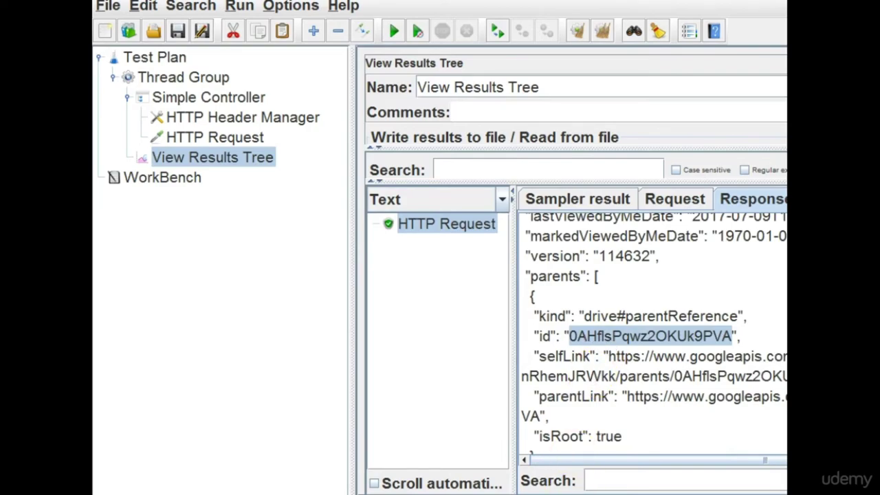
{"action": "key", "text": "alt+Tab"}
Add the note 'Copy id from post request' on a new line below line 16.
{"action": "left_click", "coordinate": [691, 458]}
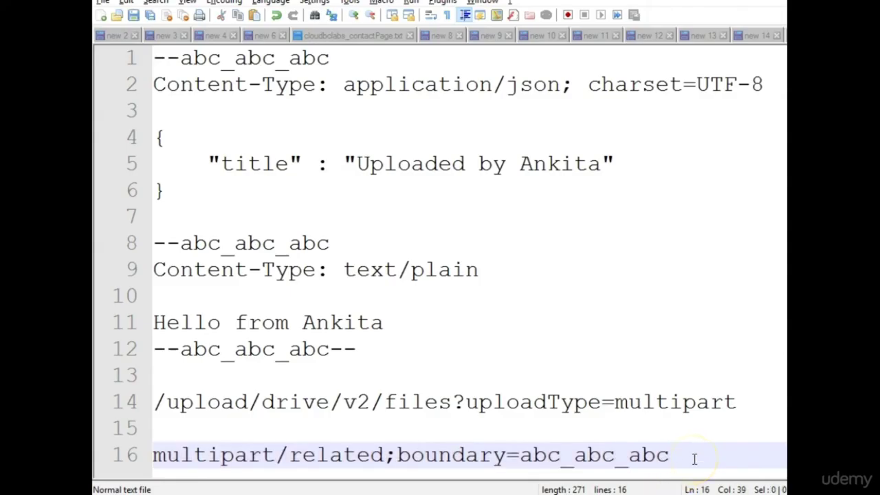
{"action": "key", "text": "Return"}
{"action": "key", "text": "Return"}
{"action": "type", "text": "Copt"}
{"action": "key", "text": "BackSpace"}
{"action": "key", "text": "BackSpace"}
{"action": "type", "text": "y idf"}
{"action": "key", "text": "BackSpace"}
{"action": "key", "text": "BackSpace"}
{"action": "type", "text": "from post request"}
{"action": "key", "text": "Return"}
{"action": "key", "text": "Return"}
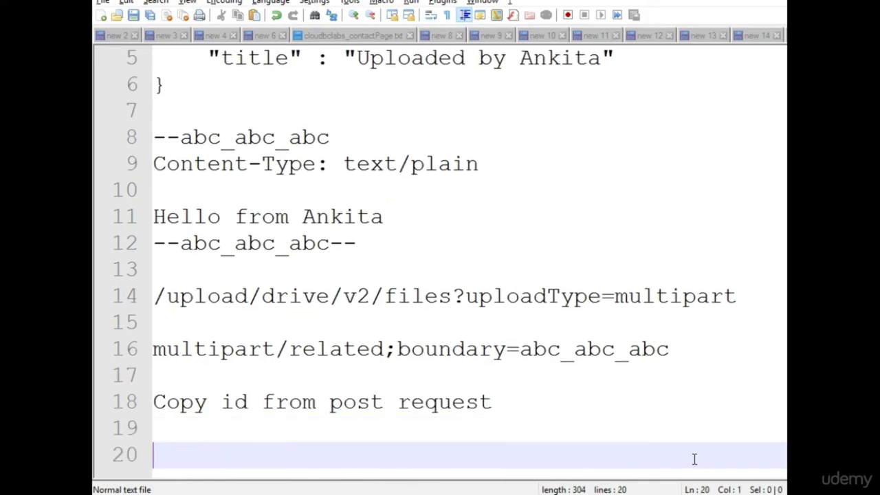
{"action": "key", "text": "alt+Tab"}
Rename the HTTP Request sampler to 'POST Request'.
{"action": "double_click", "coordinate": [650, 317]}
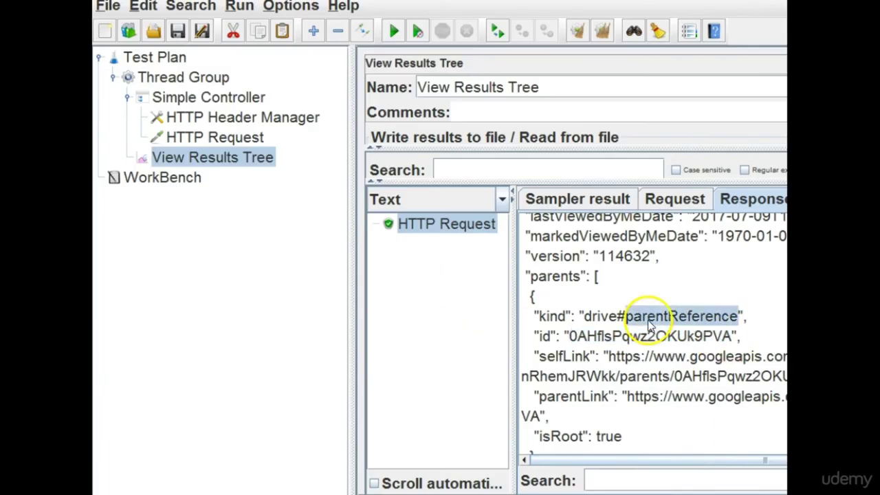
{"action": "double_click", "coordinate": [637, 337]}
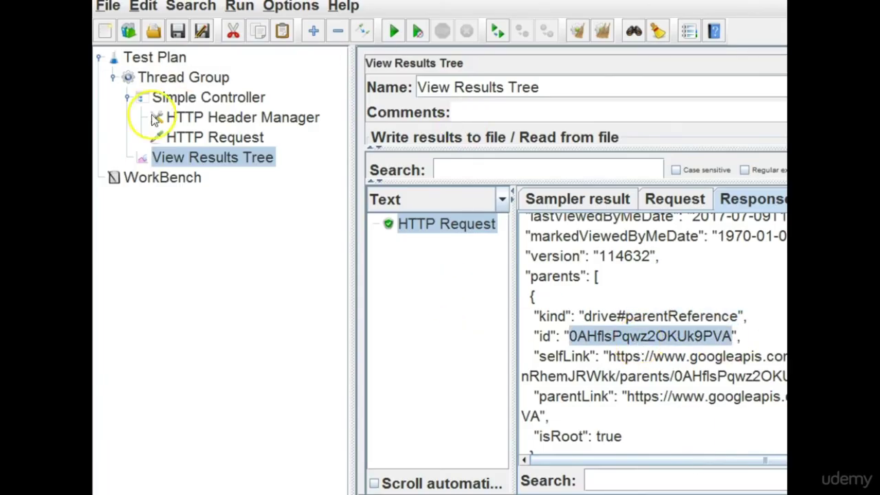
{"action": "left_click", "coordinate": [203, 137]}
{"action": "double_click", "coordinate": [416, 84]}
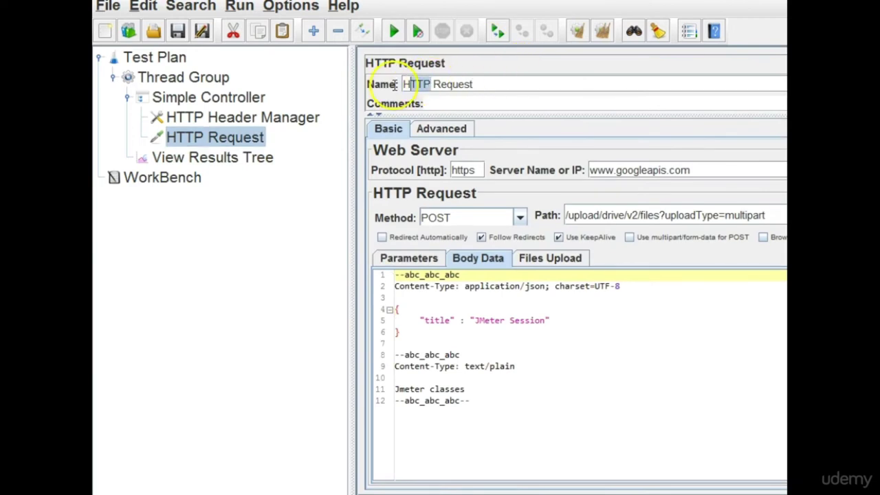
{"action": "type", "text": "POST"}
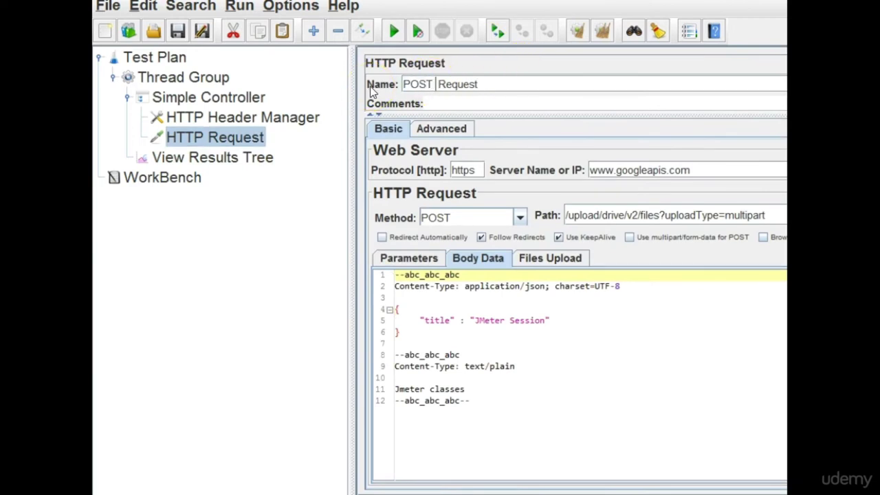
Add a new HTTP Request sampler under the Simple Controller named 'PUT Request'.
{"action": "left_click", "coordinate": [197, 97]}
{"action": "right_click", "coordinate": [196, 97]}
{"action": "mouse_move", "coordinate": [295, 47]}
{"action": "mouse_move", "coordinate": [540, 140]}
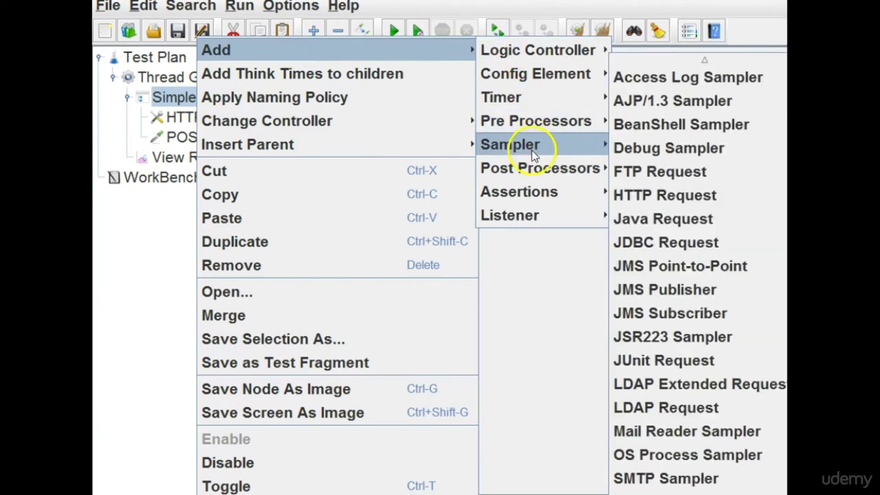
{"action": "left_click", "coordinate": [691, 198]}
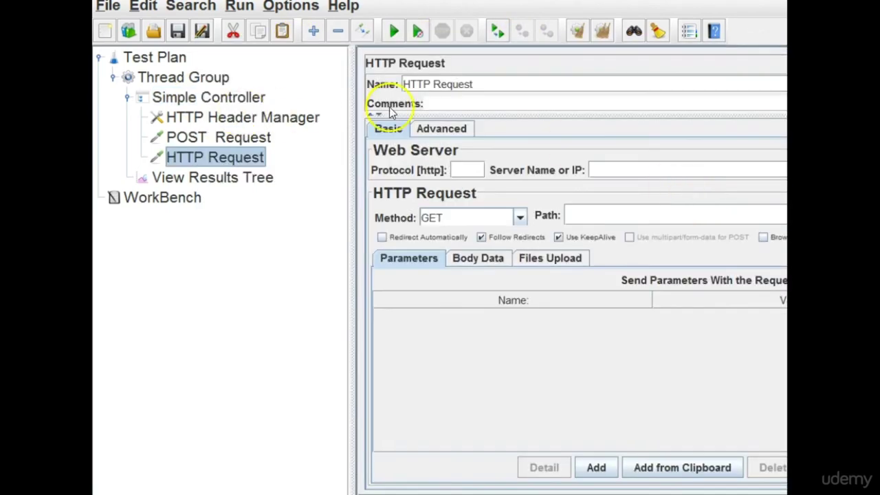
{"action": "double_click", "coordinate": [432, 85]}
{"action": "type", "text": "PUT"}
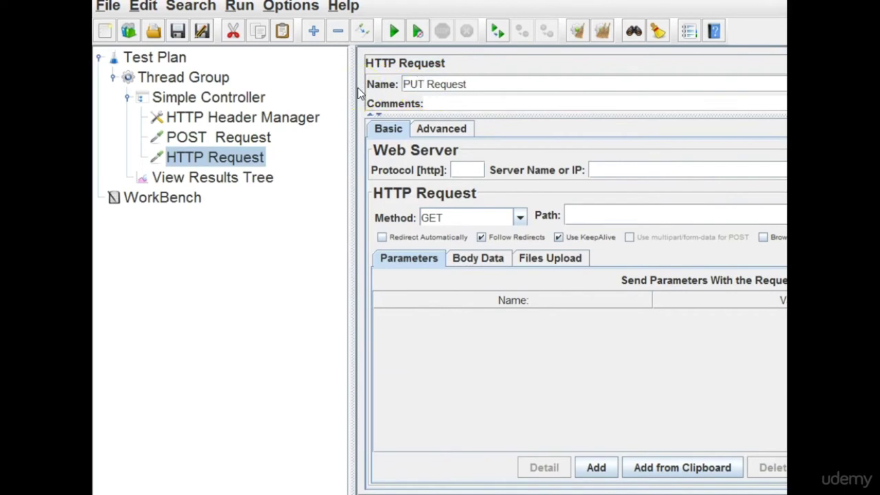
{"action": "left_click", "coordinate": [246, 178]}
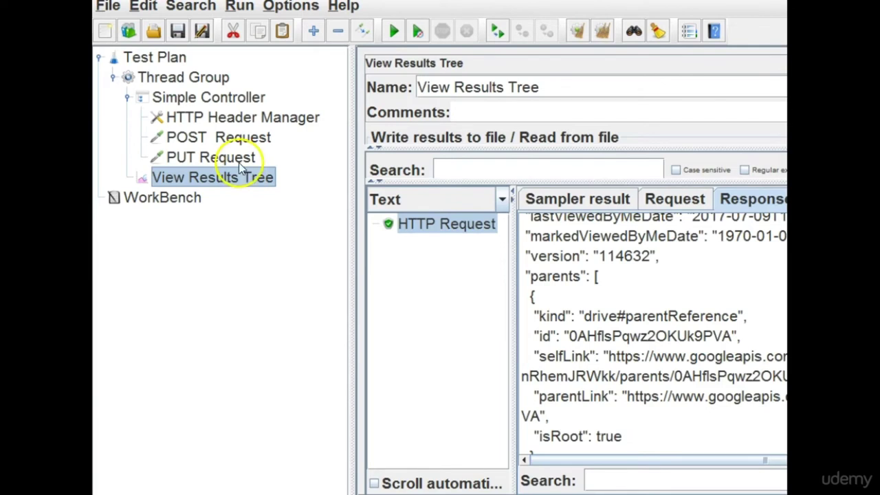
{"action": "left_click", "coordinate": [240, 165]}
{"action": "left_click", "coordinate": [468, 177]}
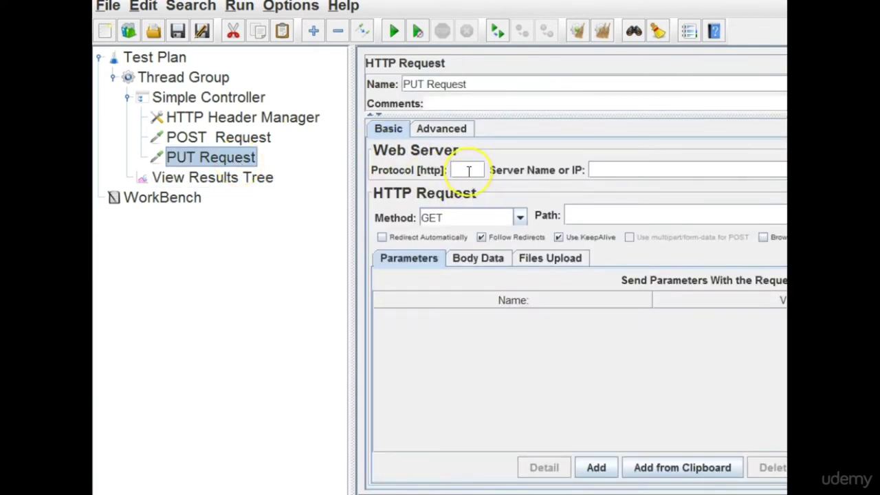
{"action": "type", "text": "https"}
{"action": "left_click", "coordinate": [267, 135]}
{"action": "left_click_drag", "start_coordinate": [711, 170], "coordinate": [585, 157]}
{"action": "key", "text": "ctrl+c"}
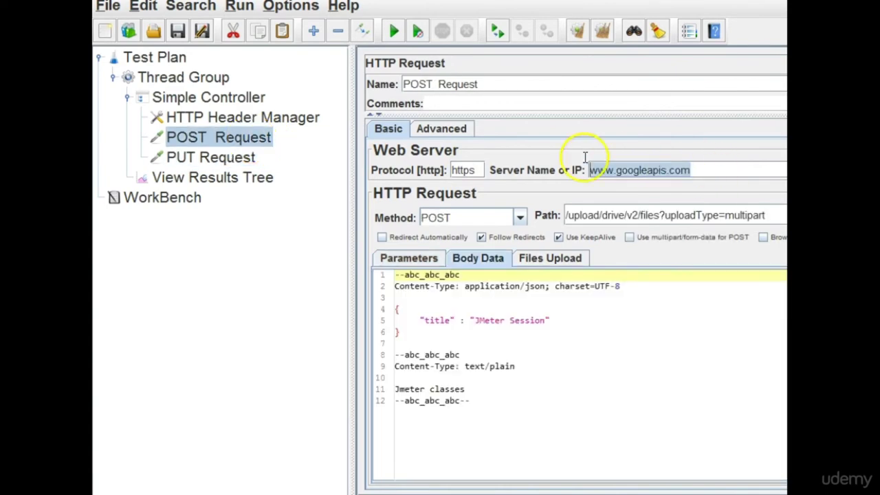
{"action": "key", "text": "alt+Tab"}
{"action": "key", "text": "alt+Tab"}
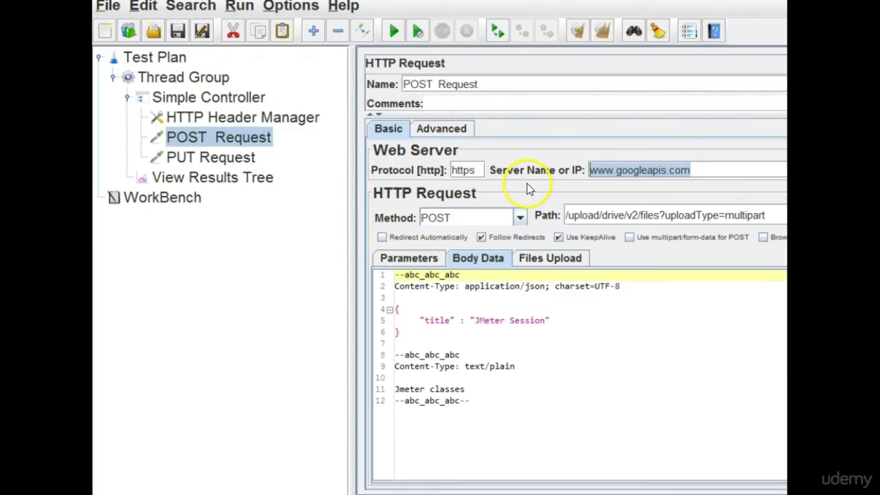
{"action": "left_click", "coordinate": [232, 162]}
{"action": "left_click", "coordinate": [610, 174]}
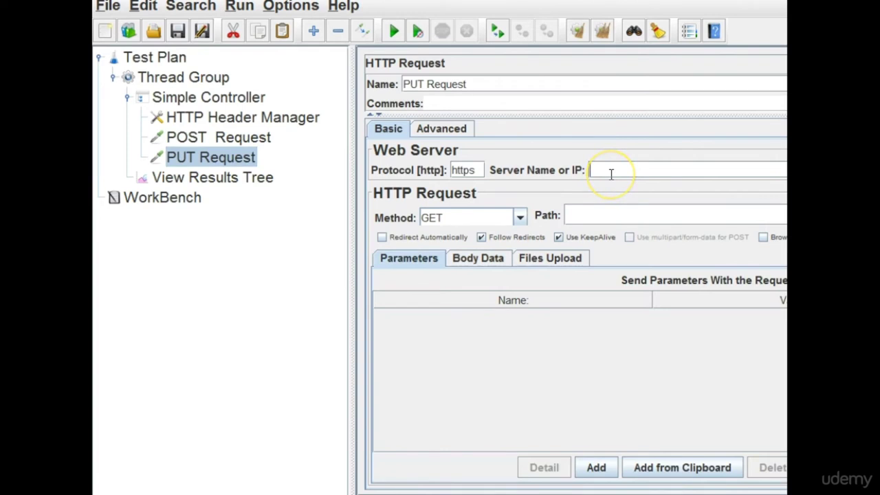
{"action": "key", "text": "ctrl+v"}
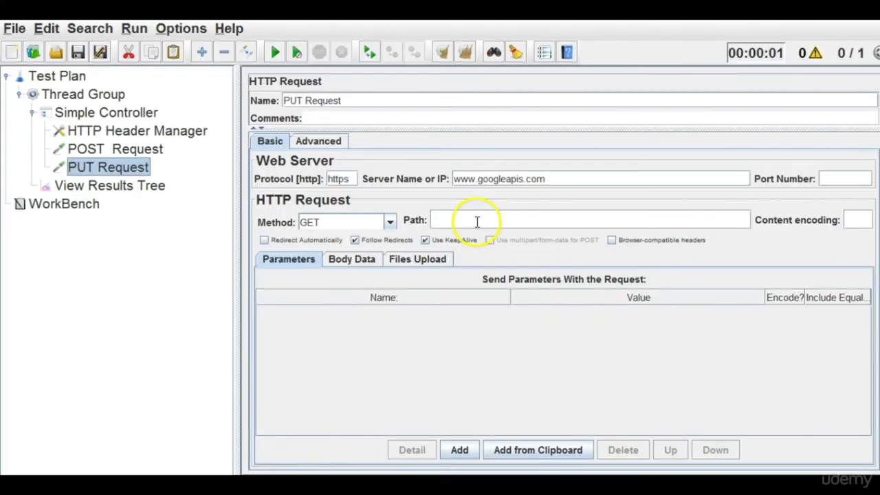
{"action": "left_click", "coordinate": [593, 218]}
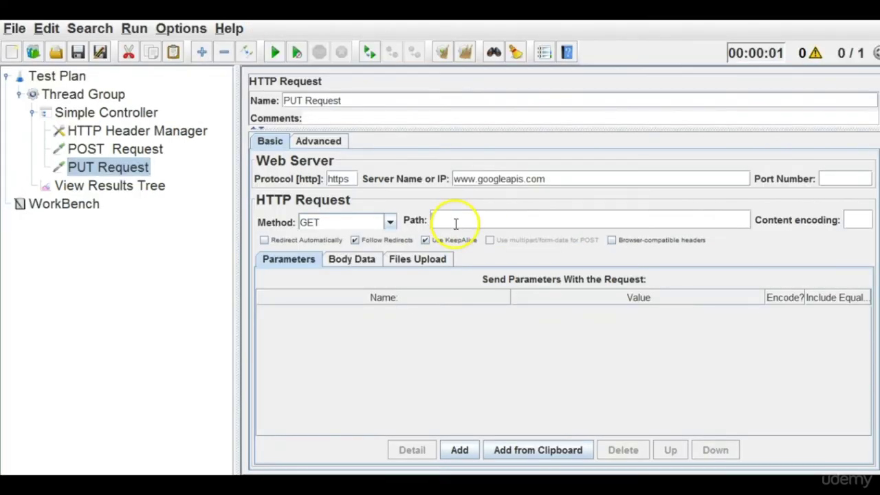
Paste /upload/drive/v2/files/ from the notes into PUT Request's path.
{"action": "left_click", "coordinate": [502, 485]}
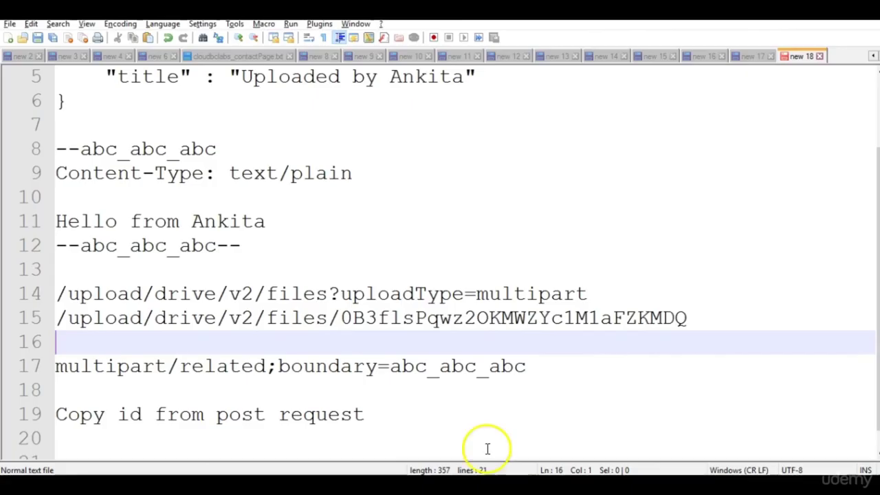
{"action": "left_click_drag", "start_coordinate": [341, 316], "coordinate": [16, 326]}
{"action": "key", "text": "ctrl+c"}
{"action": "key", "text": "alt+Tab"}
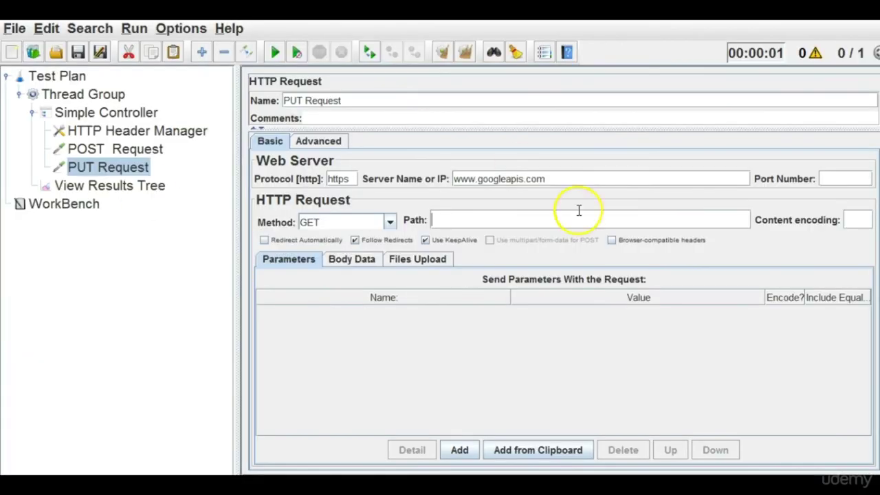
{"action": "key", "text": "ctrl+v"}
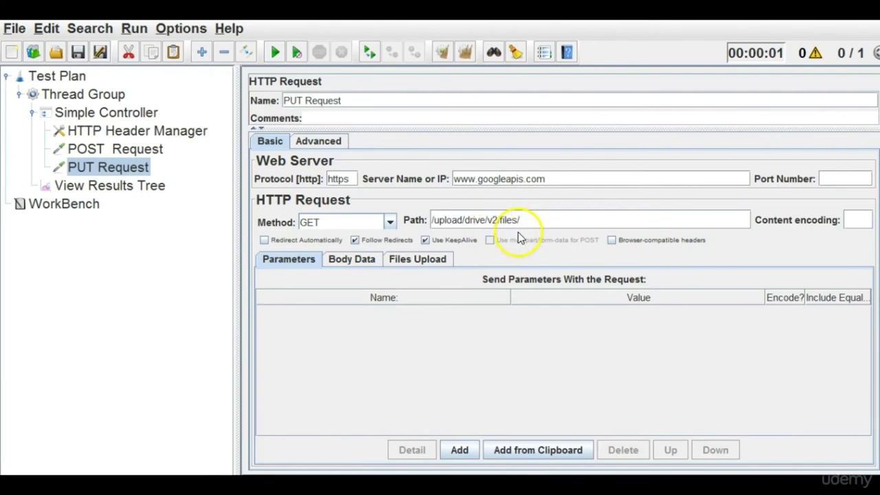
{"action": "key", "text": "alt+Tab"}
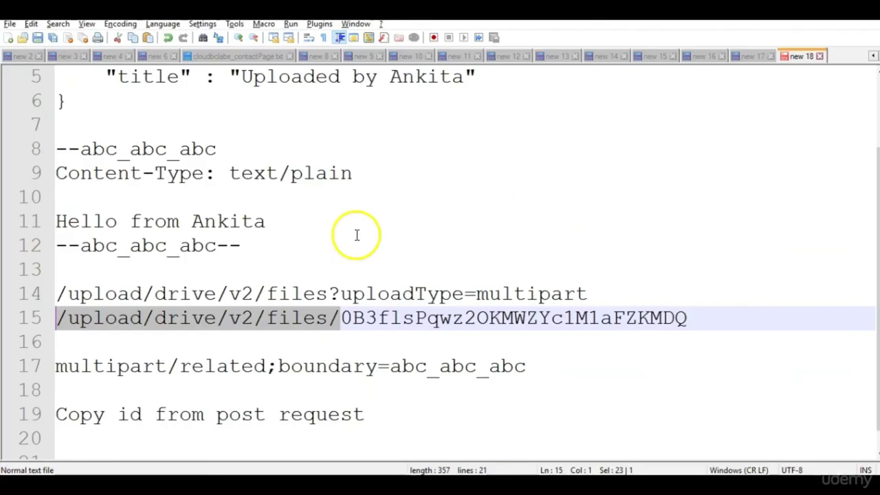
{"action": "scroll", "coordinate": [804, 319], "scroll_direction": "down", "scroll_amount": 1}
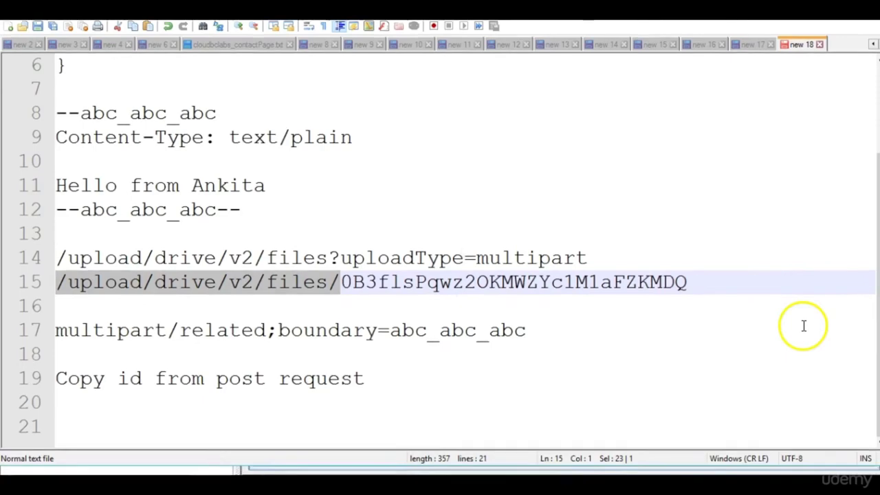
{"action": "key", "text": "alt+Tab"}
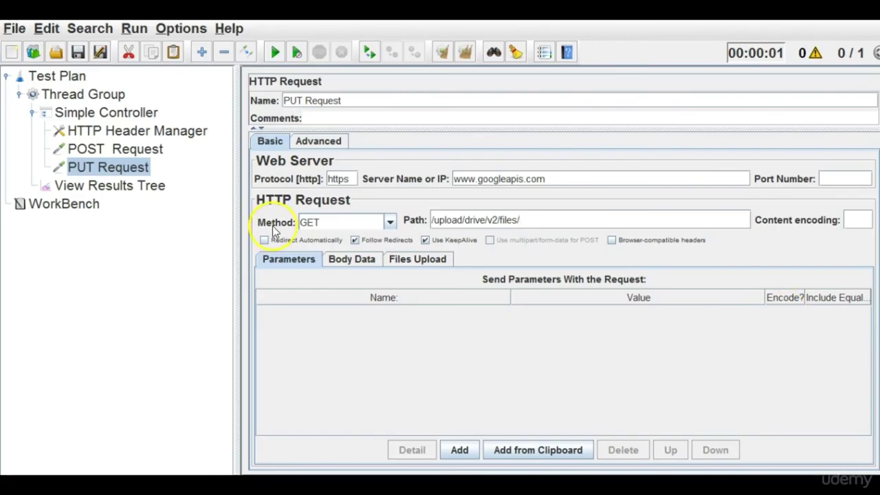
Run the plan and select the new file id in POST Request's JSON response.
{"action": "left_click", "coordinate": [150, 183]}
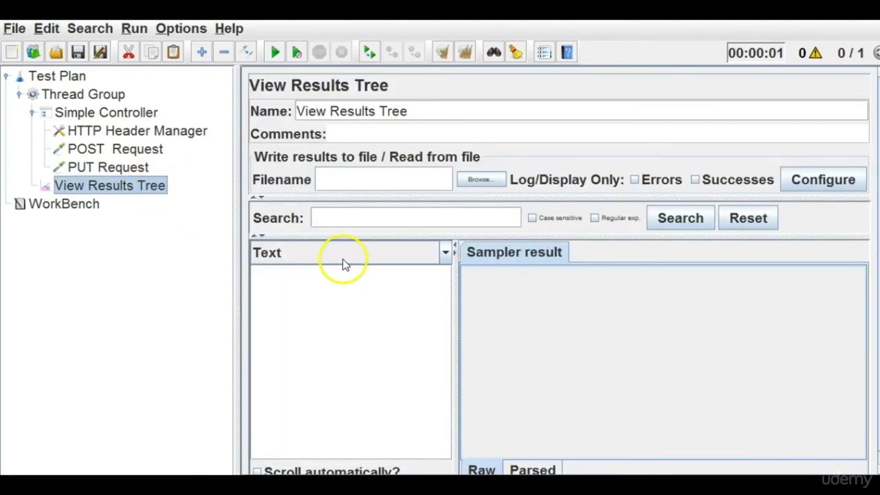
{"action": "key", "text": "alt+Tab"}
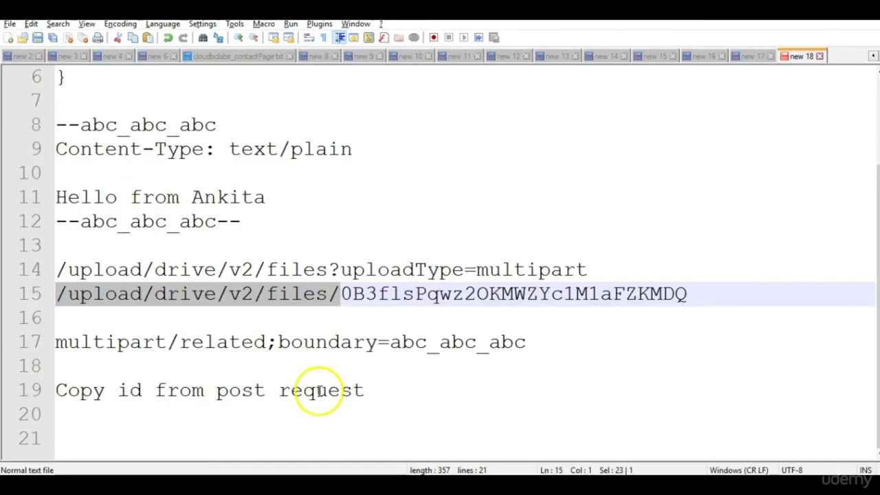
{"action": "scroll", "coordinate": [319, 390], "scroll_direction": "up", "scroll_amount": 2}
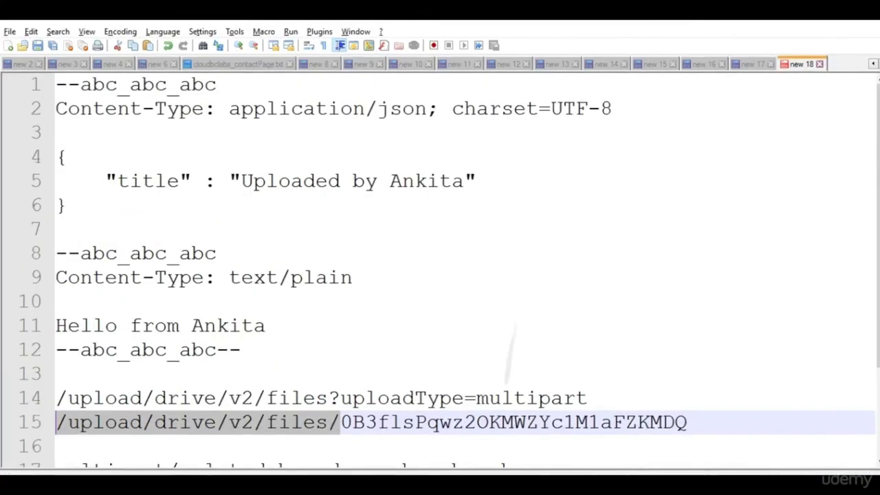
{"action": "key", "text": "alt+Tab"}
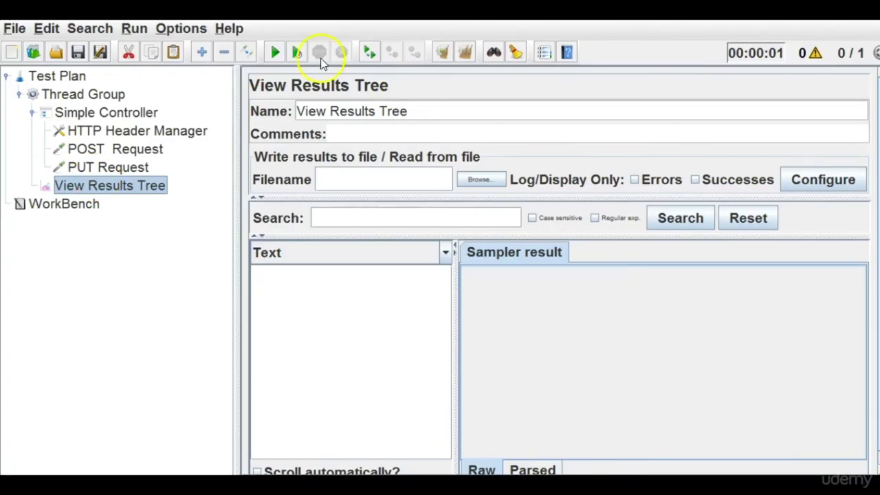
{"action": "left_click", "coordinate": [273, 59]}
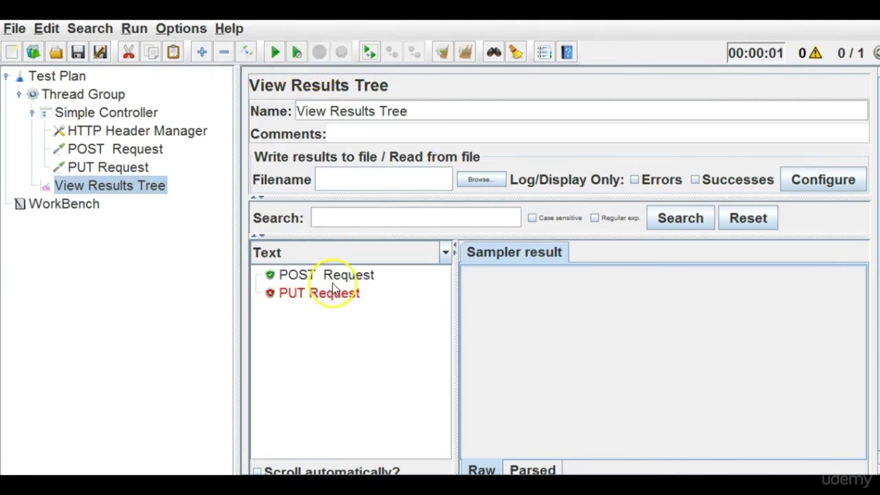
{"action": "left_click", "coordinate": [332, 282]}
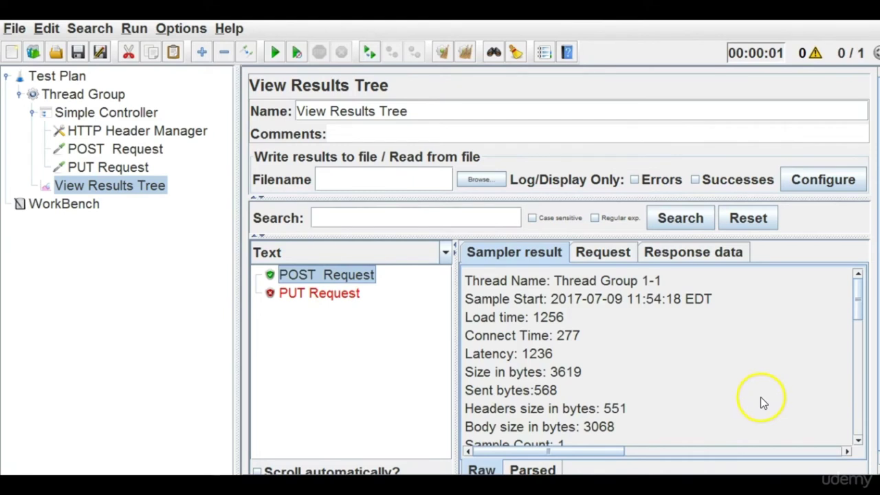
{"action": "left_click_drag", "start_coordinate": [857, 315], "coordinate": [851, 409]}
{"action": "left_click", "coordinate": [684, 256]}
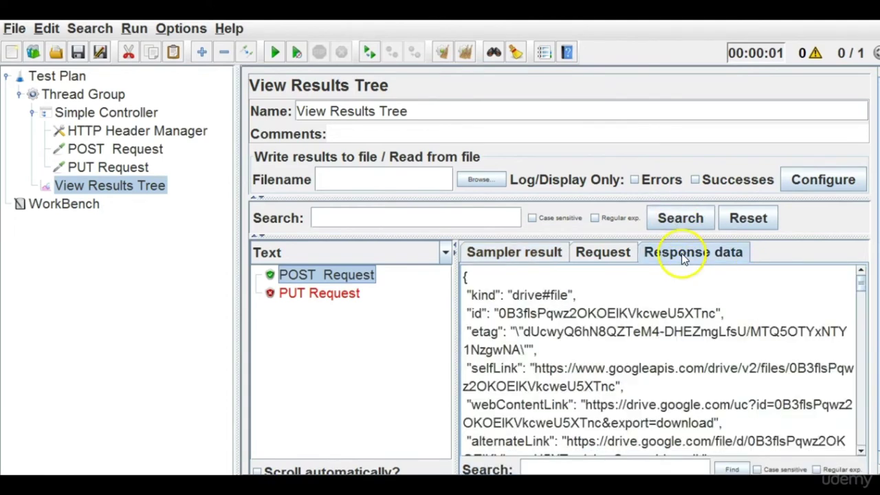
{"action": "double_click", "coordinate": [650, 313]}
{"action": "key", "text": "ctrl+c"}
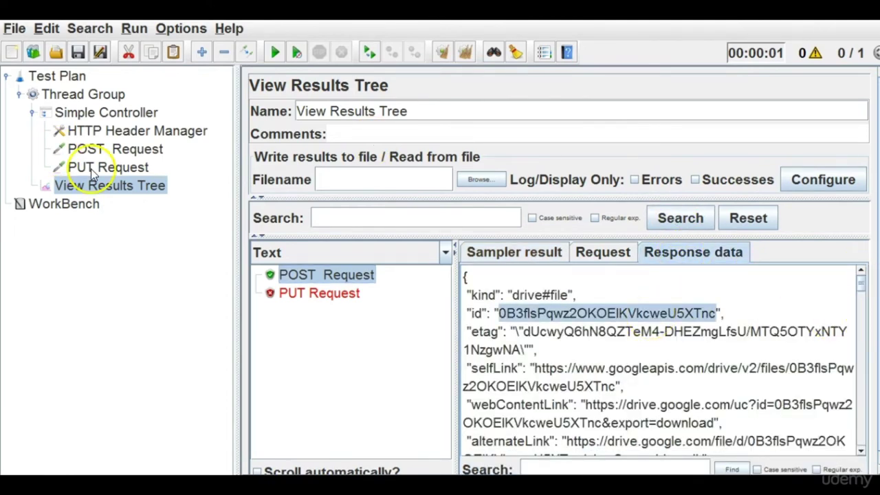
Append the copied file id to the PUT Request path and set its method to PUT.
{"action": "left_click", "coordinate": [91, 167]}
{"action": "left_click", "coordinate": [538, 220]}
{"action": "key", "text": "ctrl+v"}
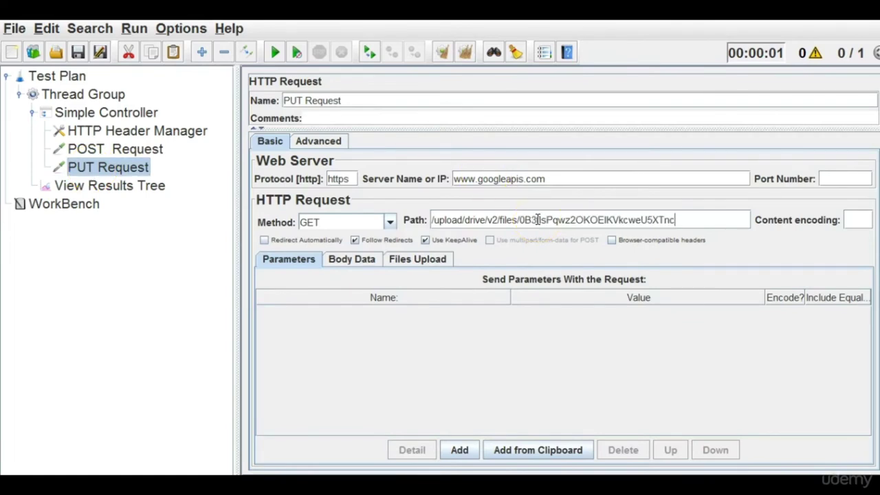
{"action": "left_click", "coordinate": [389, 223]}
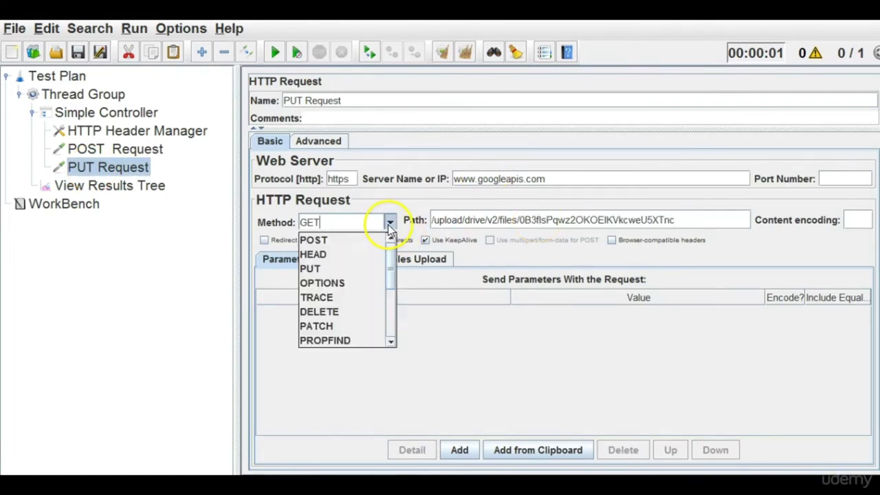
{"action": "left_click", "coordinate": [329, 268]}
{"action": "left_click", "coordinate": [351, 265]}
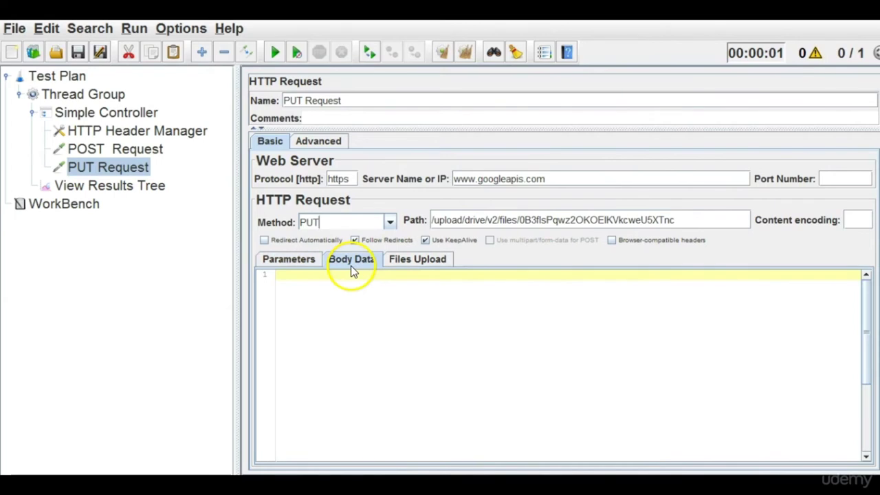
Copy the POST Request's multipart body into the empty PUT Request body.
{"action": "left_click", "coordinate": [126, 149]}
{"action": "left_click_drag", "start_coordinate": [364, 409], "coordinate": [240, 266]}
{"action": "key", "text": "ctrl+c"}
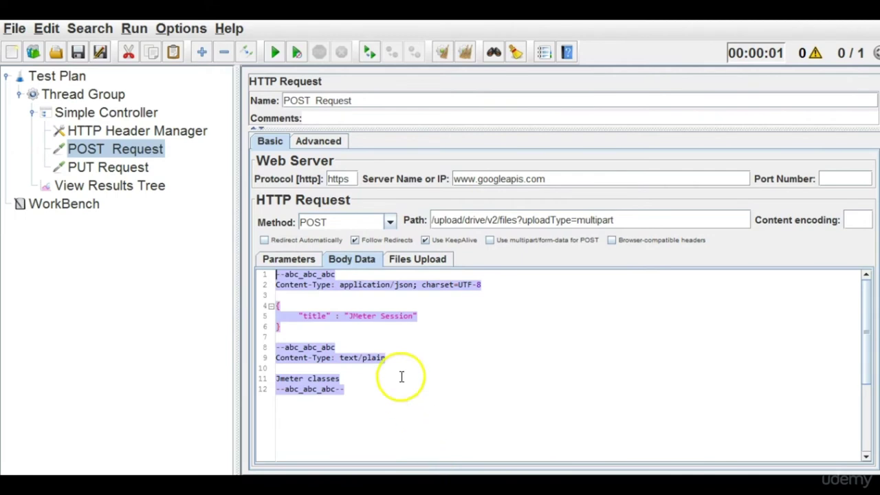
{"action": "left_click", "coordinate": [135, 169]}
{"action": "left_click", "coordinate": [386, 307]}
{"action": "key", "text": "ctrl+v"}
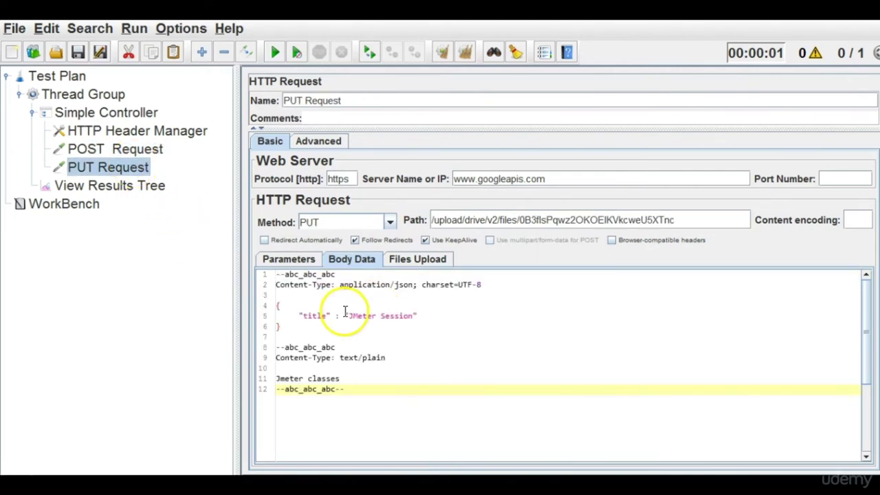
Change the body title to 'JMeter Session Updated' and the text to 'Jmeter classes Updated'.
{"action": "left_click", "coordinate": [415, 316]}
{"action": "type", "text": "Update"}
{"action": "key", "text": "BackSpace"}
{"action": "type", "text": "d"}
{"action": "left_click", "coordinate": [354, 380]}
{"action": "type", "text": "Updated"}
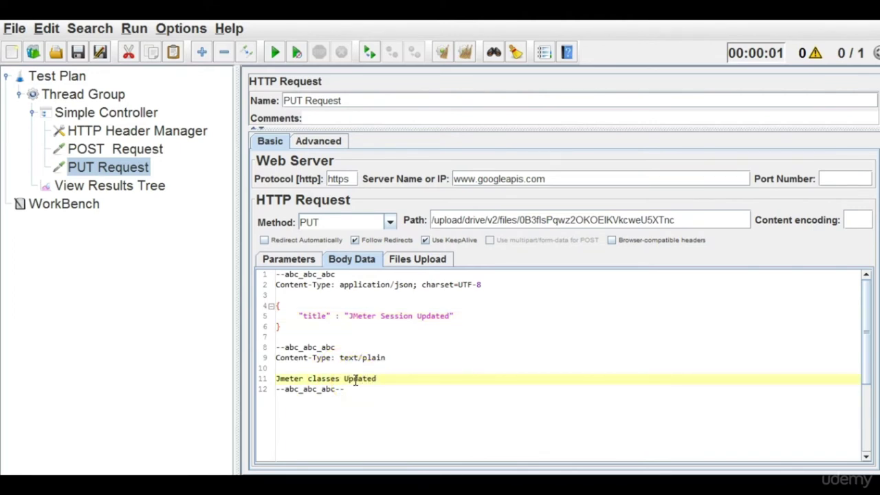
{"action": "left_click", "coordinate": [481, 369]}
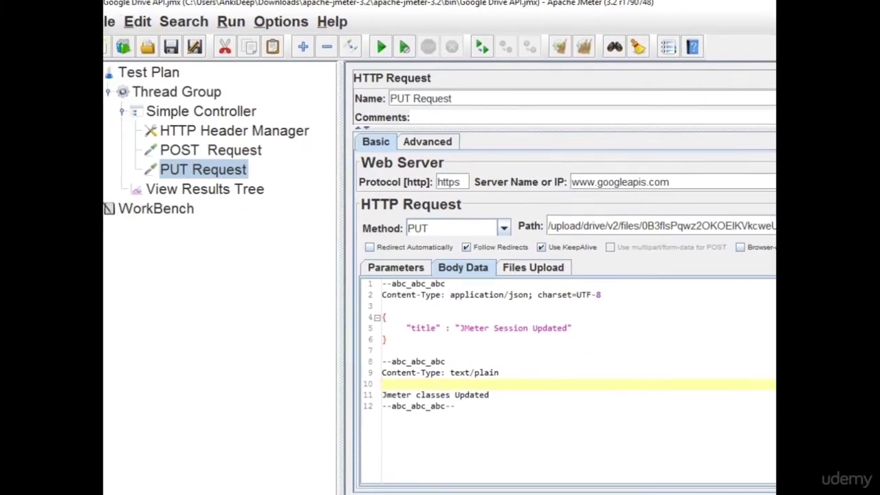
Review the updated PUT body and the shared headers, then bring up the POST Request's options.
{"action": "left_click_drag", "start_coordinate": [477, 412], "coordinate": [370, 280]}
{"action": "left_click", "coordinate": [491, 350]}
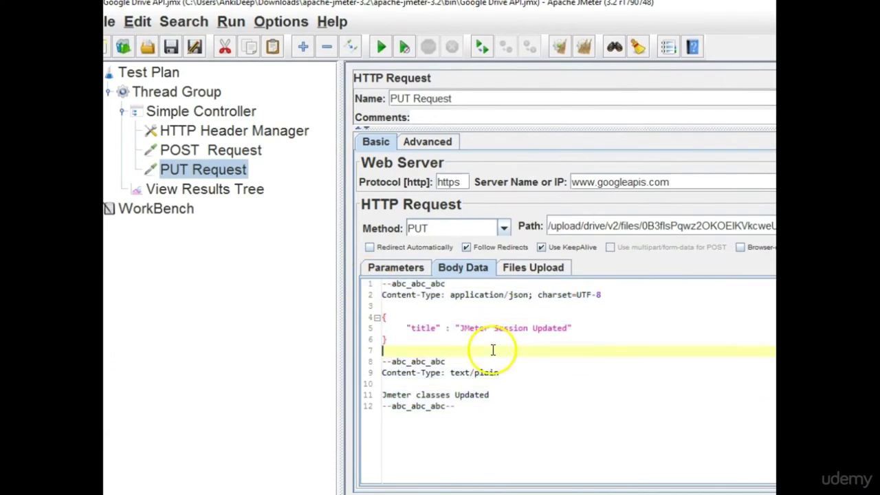
{"action": "left_click", "coordinate": [234, 134]}
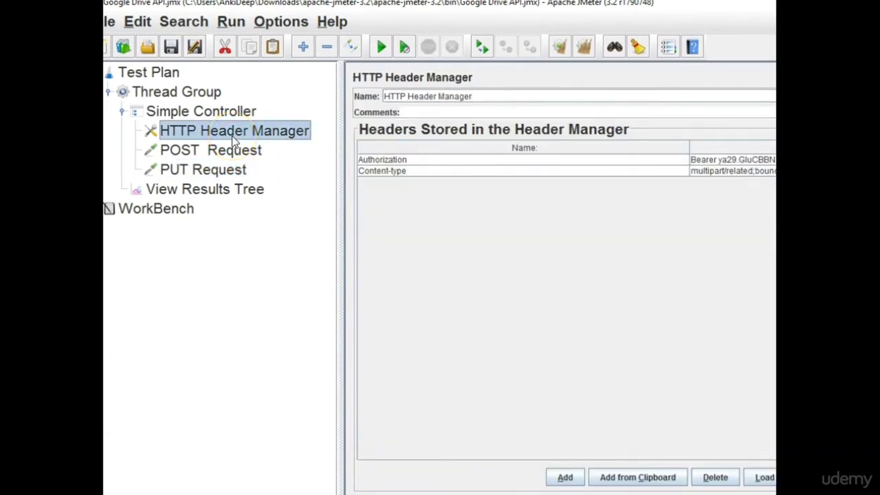
{"action": "left_click", "coordinate": [215, 168]}
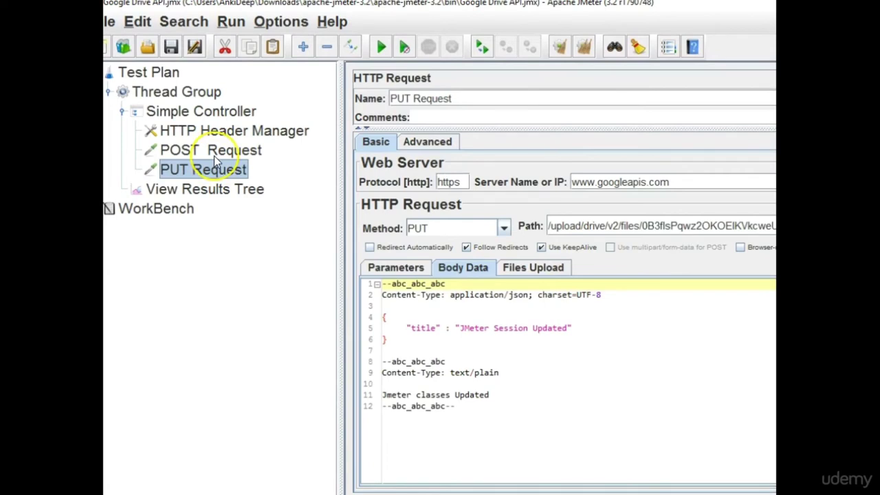
{"action": "left_click", "coordinate": [214, 155]}
{"action": "right_click", "coordinate": [214, 155]}
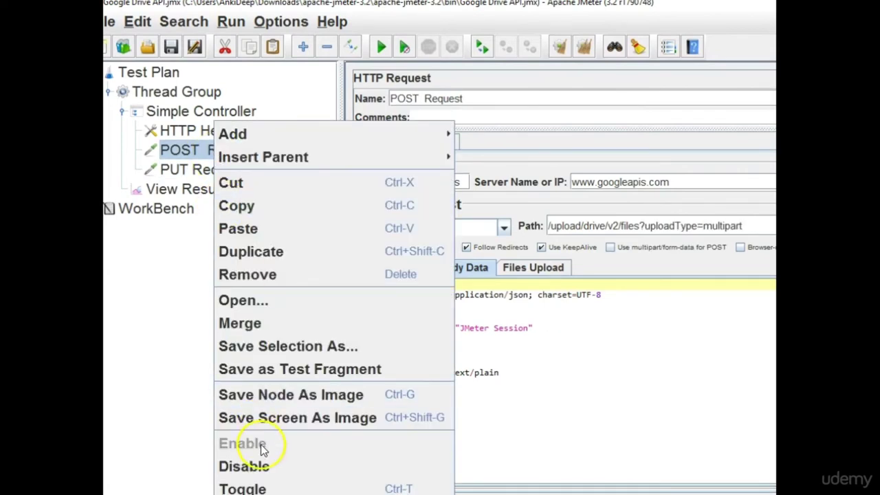
Disable the POST Request, clear the View Results Tree, and start a new run.
{"action": "left_click", "coordinate": [265, 466]}
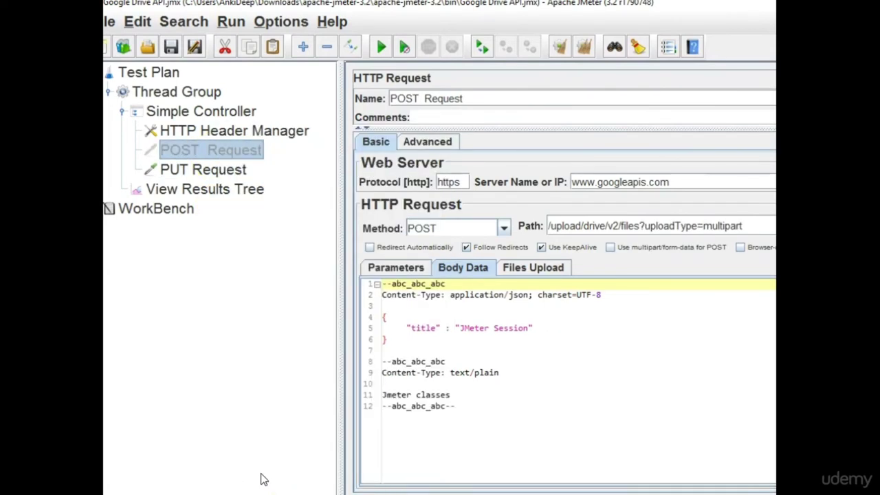
{"action": "left_click", "coordinate": [225, 187]}
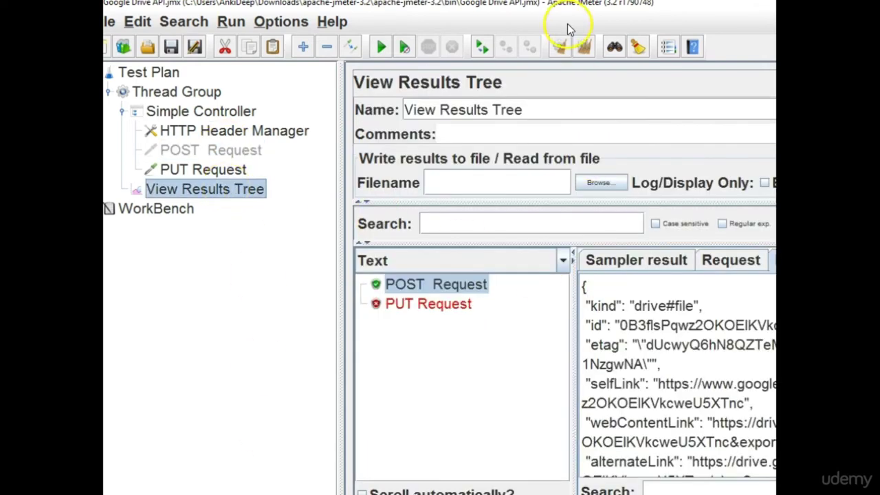
{"action": "left_click", "coordinate": [583, 48]}
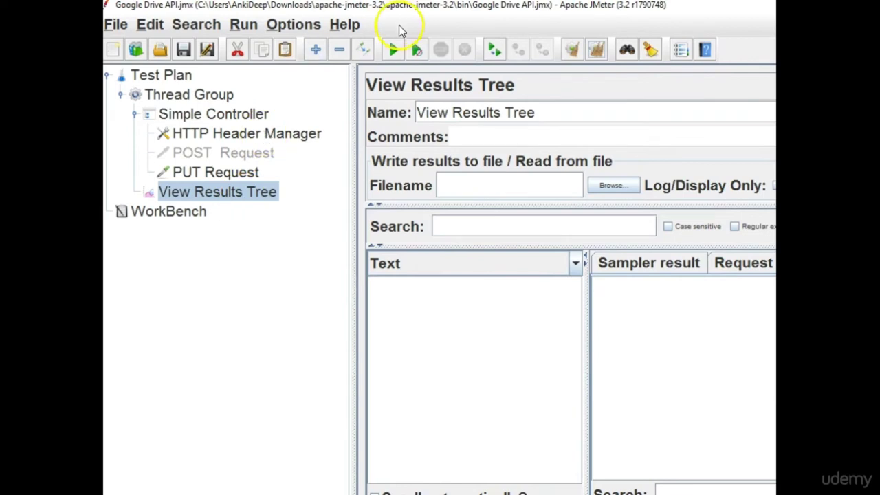
{"action": "left_click", "coordinate": [394, 51]}
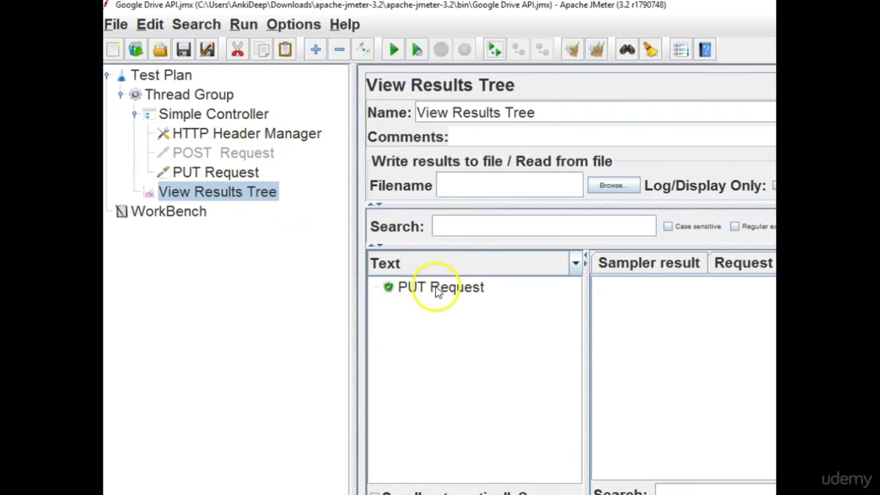
Inspect the PUT sampler's response, request and sampler result showing 200 OK.
{"action": "left_click", "coordinate": [437, 290]}
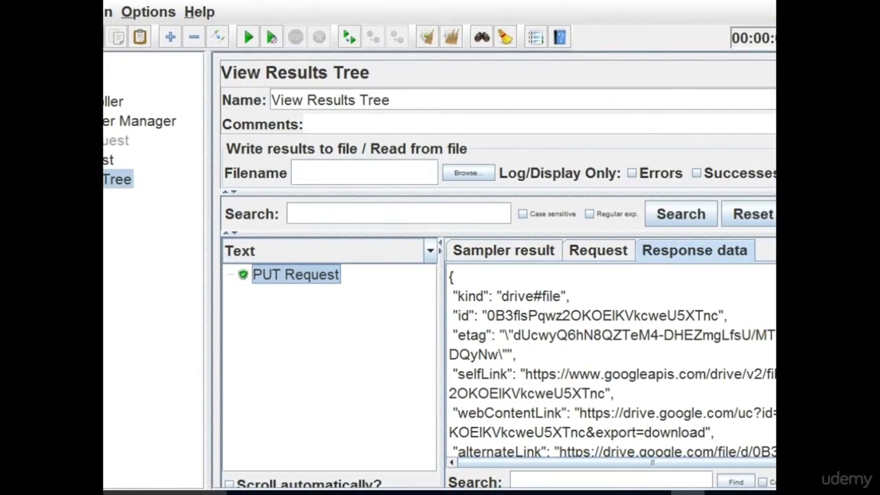
{"action": "scroll", "coordinate": [612, 365], "scroll_direction": "down", "scroll_amount": 10}
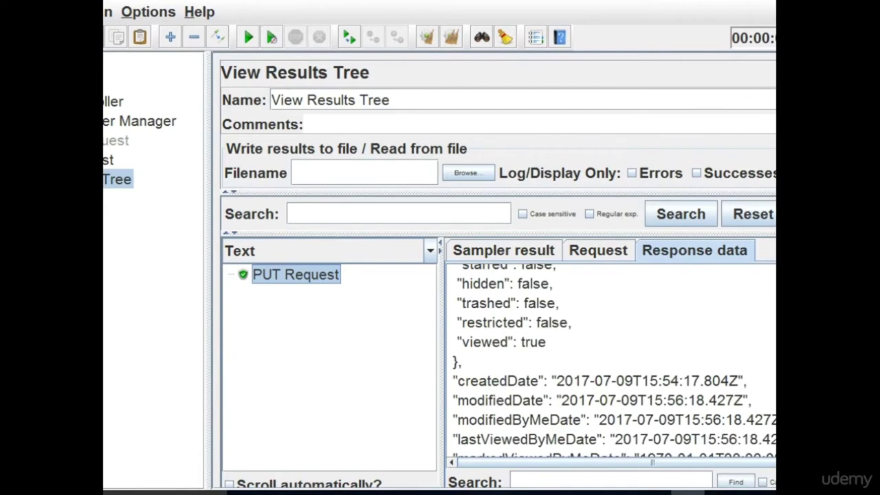
{"action": "scroll", "coordinate": [612, 361], "scroll_direction": "down", "scroll_amount": 3}
{"action": "scroll", "coordinate": [612, 361], "scroll_direction": "down", "scroll_amount": 2}
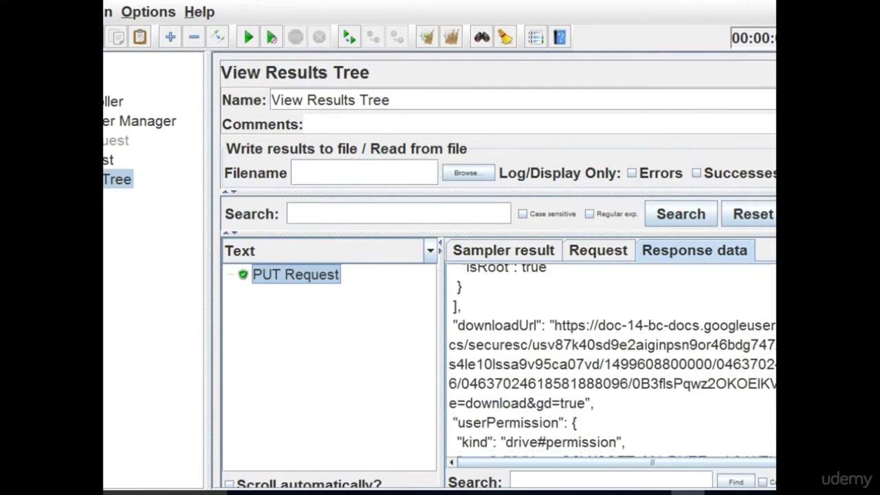
{"action": "scroll", "coordinate": [611, 361], "scroll_direction": "down", "scroll_amount": 2}
{"action": "scroll", "coordinate": [612, 361], "scroll_direction": "up", "scroll_amount": 12}
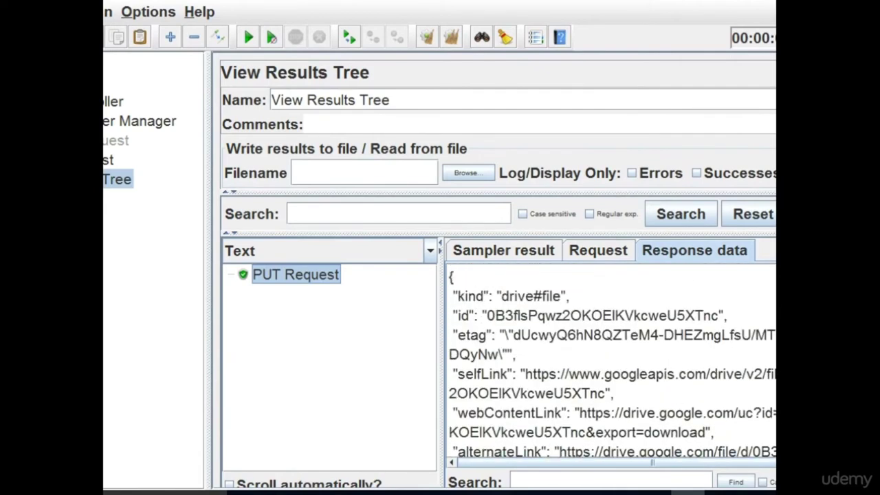
{"action": "left_click", "coordinate": [598, 251]}
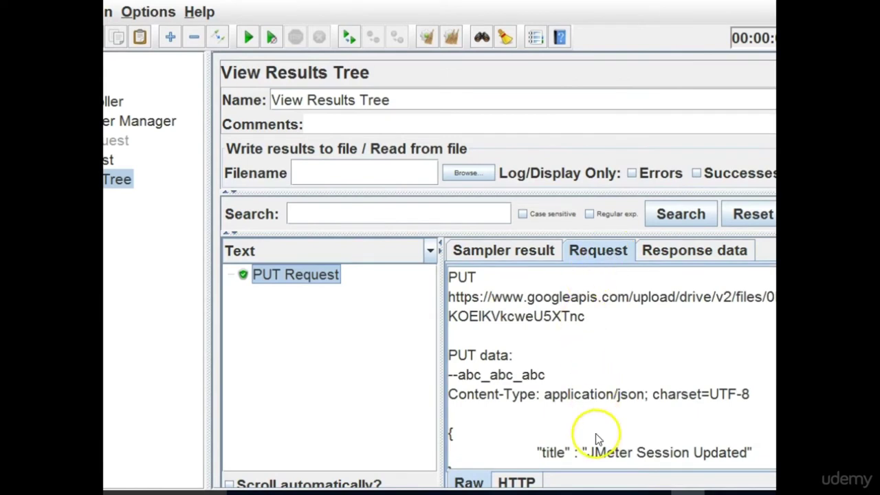
{"action": "left_click", "coordinate": [512, 253]}
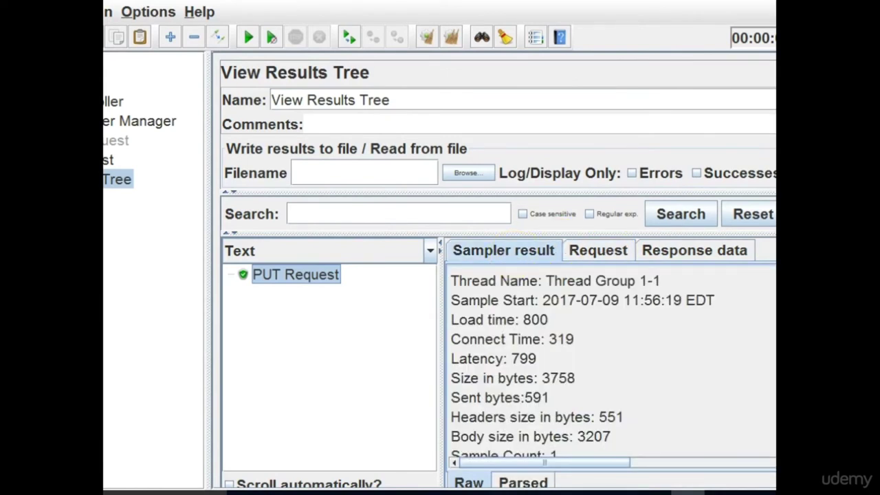
{"action": "scroll", "coordinate": [612, 361], "scroll_direction": "down", "scroll_amount": 8}
{"action": "scroll", "coordinate": [612, 361], "scroll_direction": "up", "scroll_amount": 5}
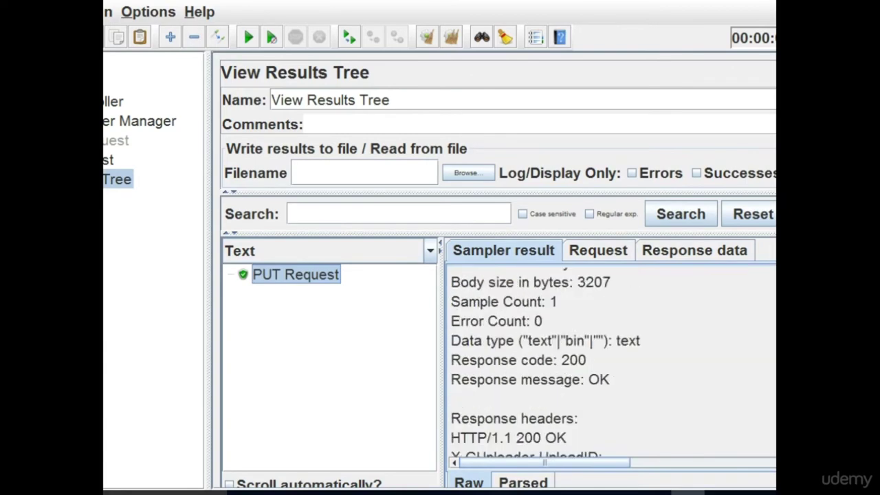
{"action": "scroll", "coordinate": [612, 361], "scroll_direction": "up", "scroll_amount": 3}
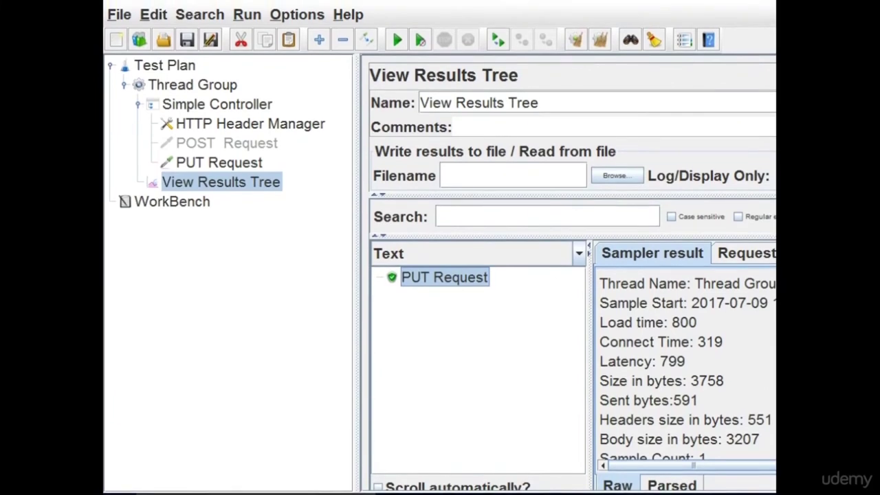
{"action": "left_click", "coordinate": [516, 328]}
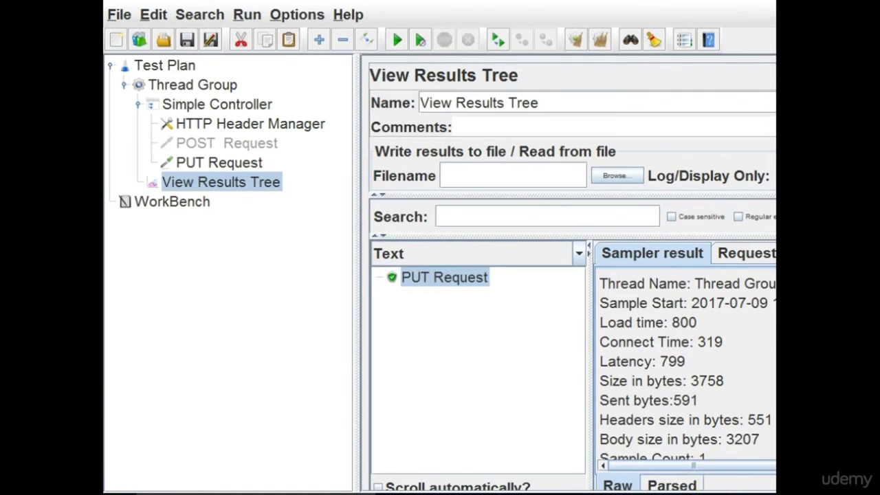
{"action": "mouse_move", "coordinate": [660, 493]}
{"action": "left_click", "coordinate": [669, 462]}
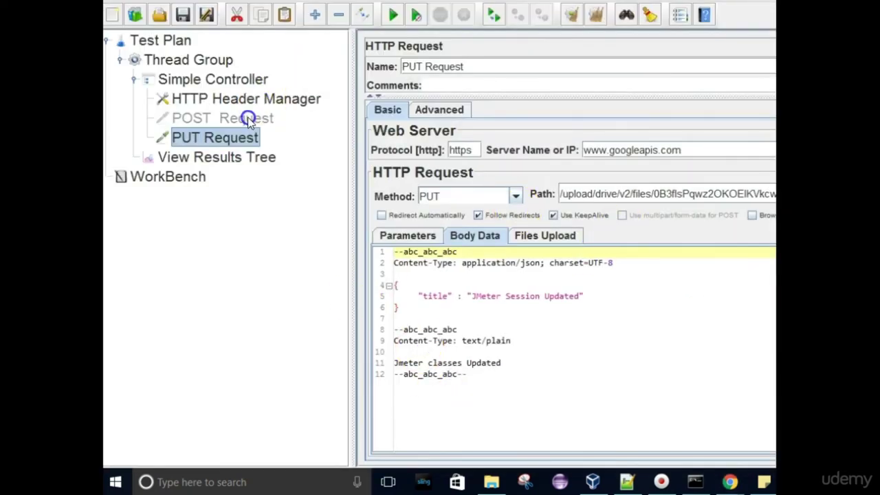
{"action": "left_click", "coordinate": [245, 120]}
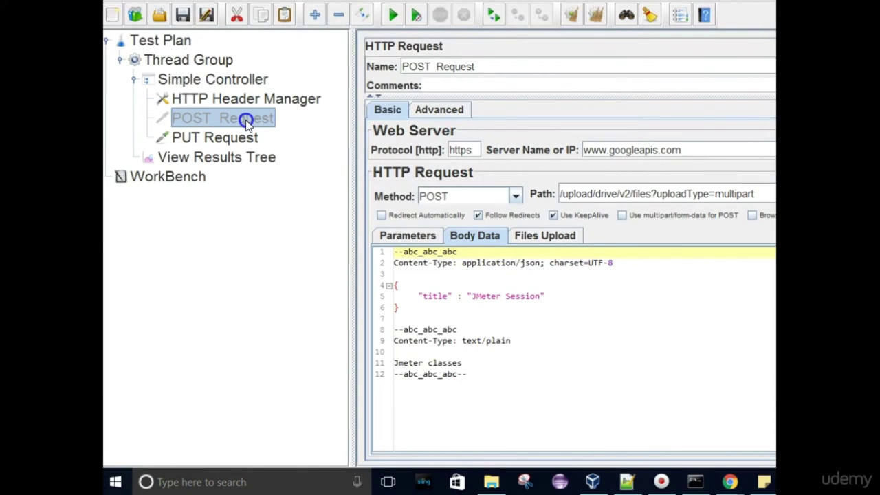
{"action": "left_click", "coordinate": [232, 142]}
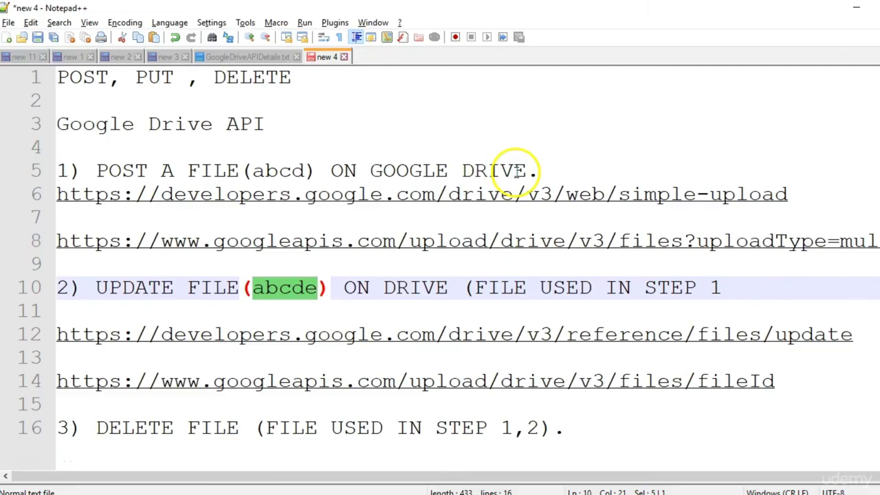
Add two blank lines after the 'DELETE FILE' step 3 line in the notes.
{"action": "left_click", "coordinate": [417, 304]}
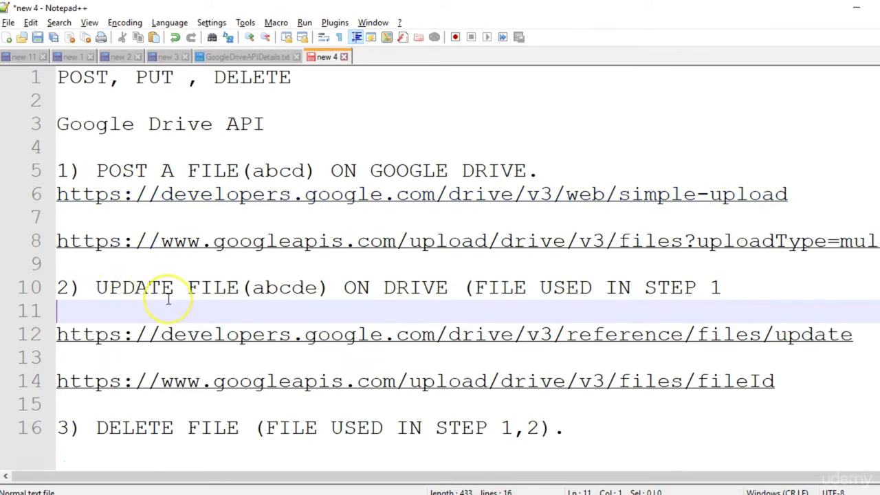
{"action": "double_click", "coordinate": [118, 426]}
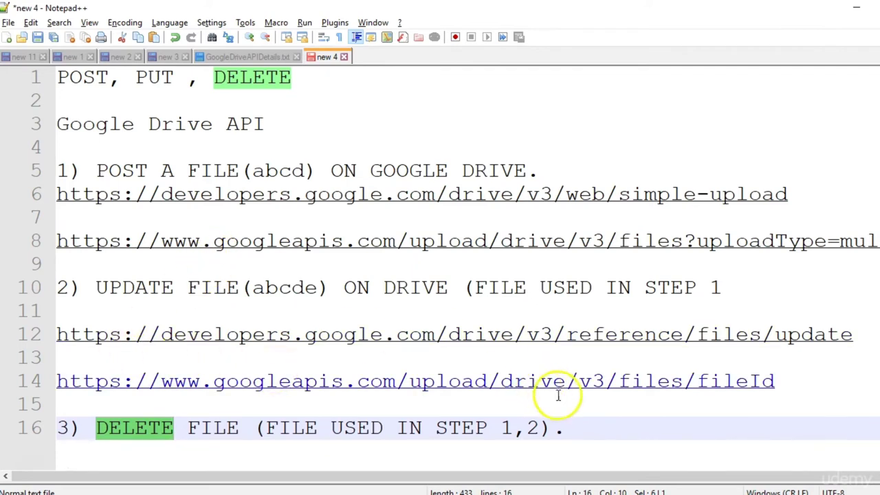
{"action": "left_click", "coordinate": [570, 426]}
{"action": "key", "text": "Return"}
{"action": "key", "text": "Return"}
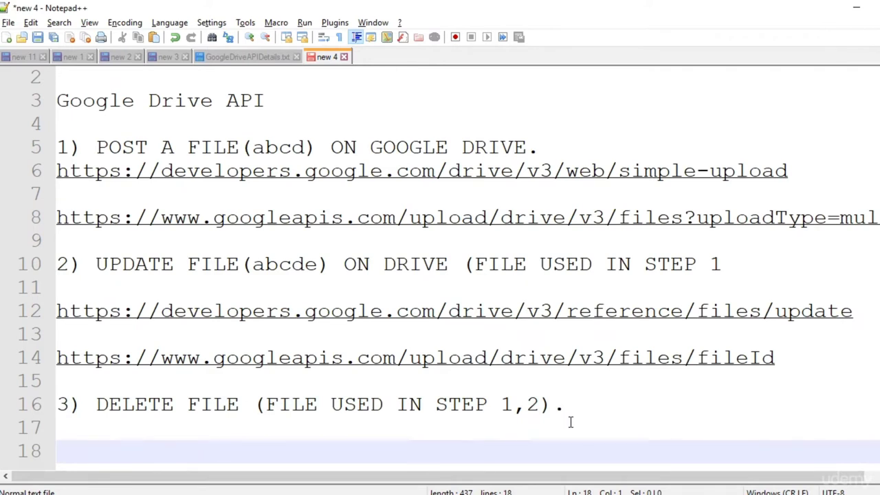
{"action": "left_click", "coordinate": [101, 457]}
{"action": "left_click", "coordinate": [586, 475]}
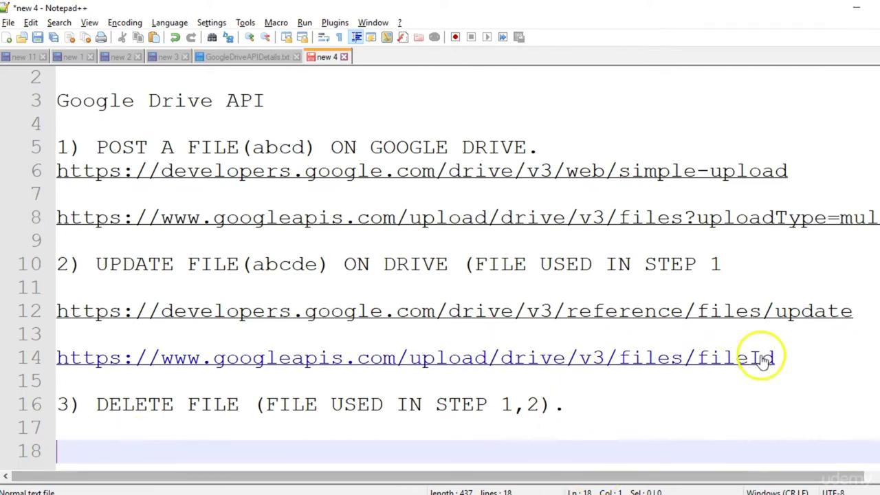
{"action": "left_click_drag", "start_coordinate": [780, 358], "coordinate": [59, 358]}
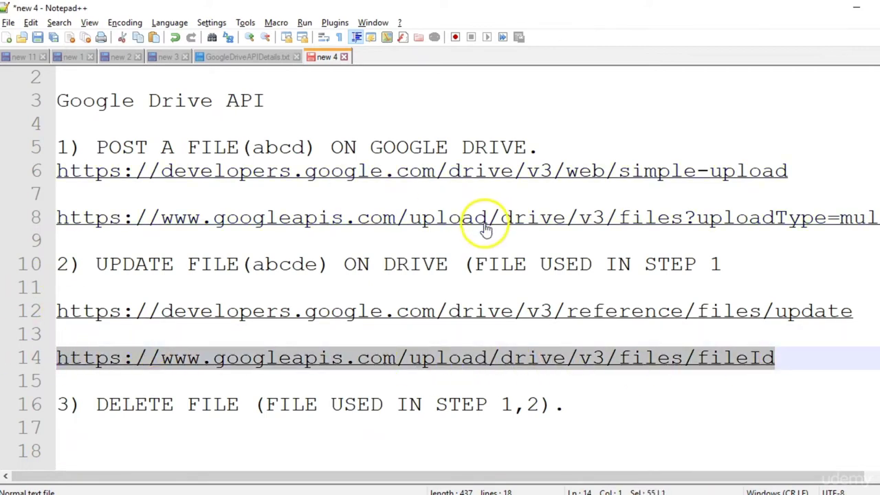
{"action": "left_click", "coordinate": [444, 441]}
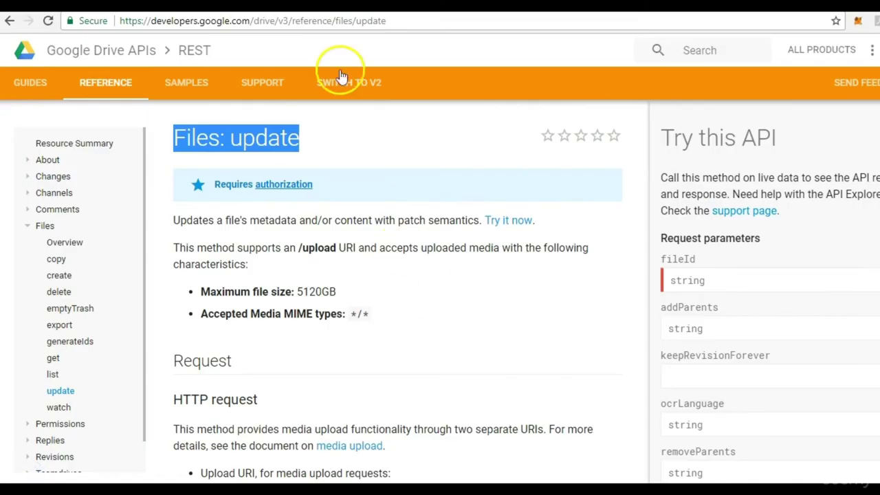
Go from the Files: update reference to the Files: delete reference page.
{"action": "double_click", "coordinate": [378, 22]}
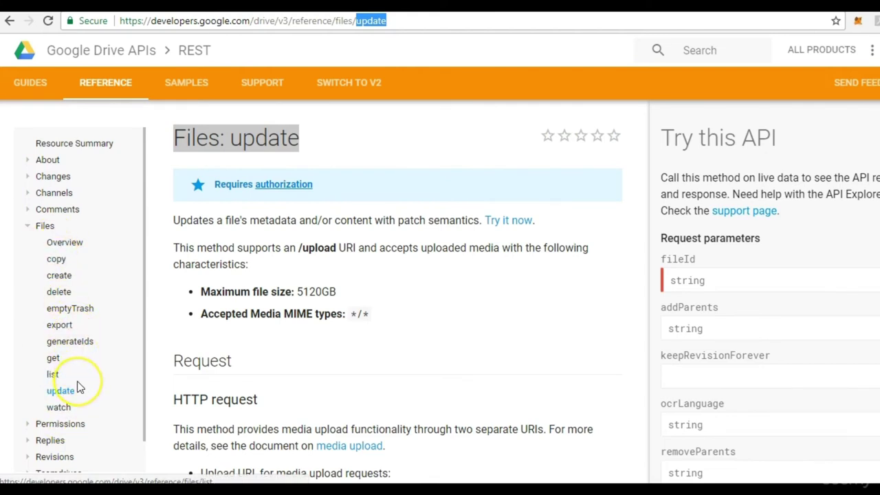
{"action": "left_click", "coordinate": [144, 172]}
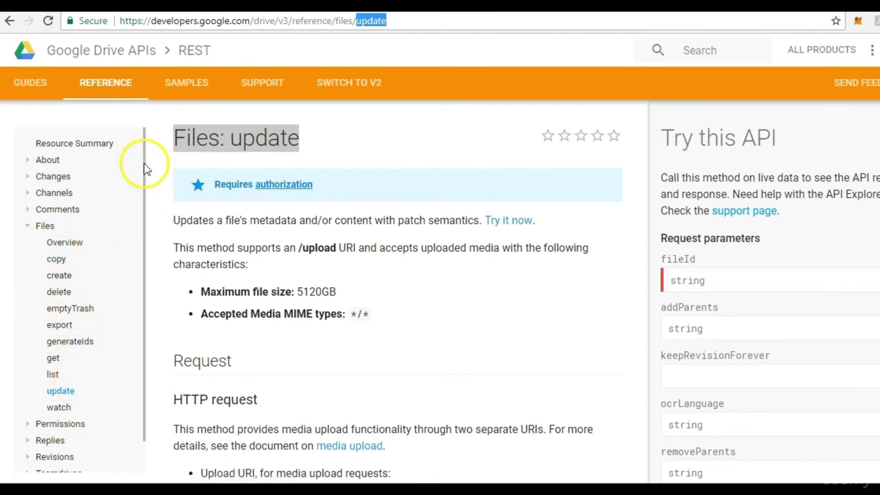
{"action": "left_click", "coordinate": [69, 297]}
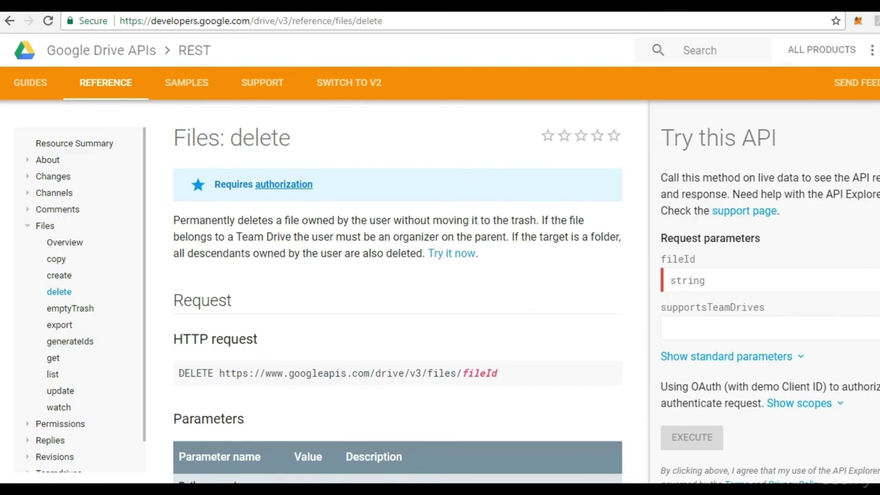
{"action": "scroll", "coordinate": [397, 292], "scroll_direction": "down", "scroll_amount": 1}
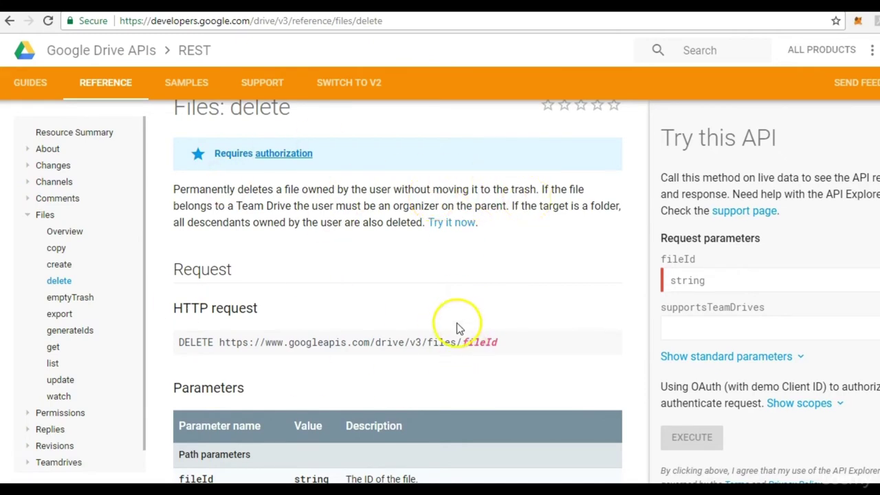
Copy the DELETE request URL into the notes on line 18.
{"action": "left_click_drag", "start_coordinate": [502, 346], "coordinate": [219, 346]}
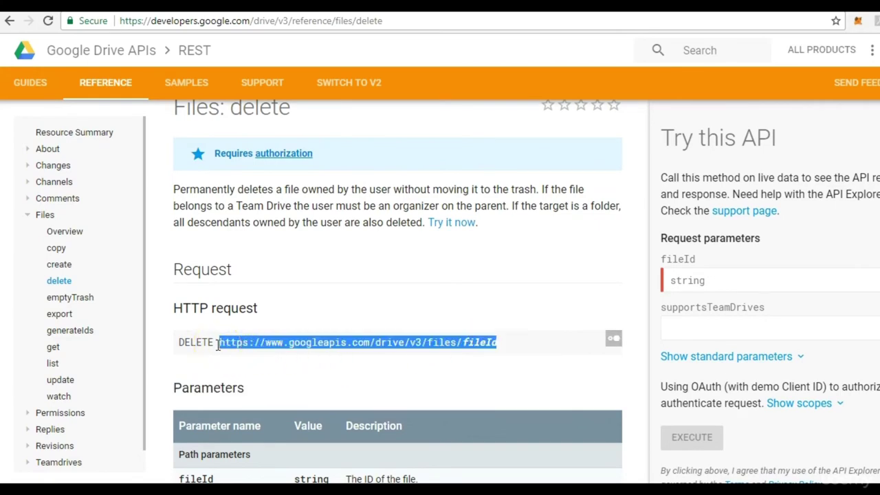
{"action": "key", "text": "ctrl+c"}
{"action": "key", "text": "alt+Tab"}
{"action": "key", "text": "ctrl+v"}
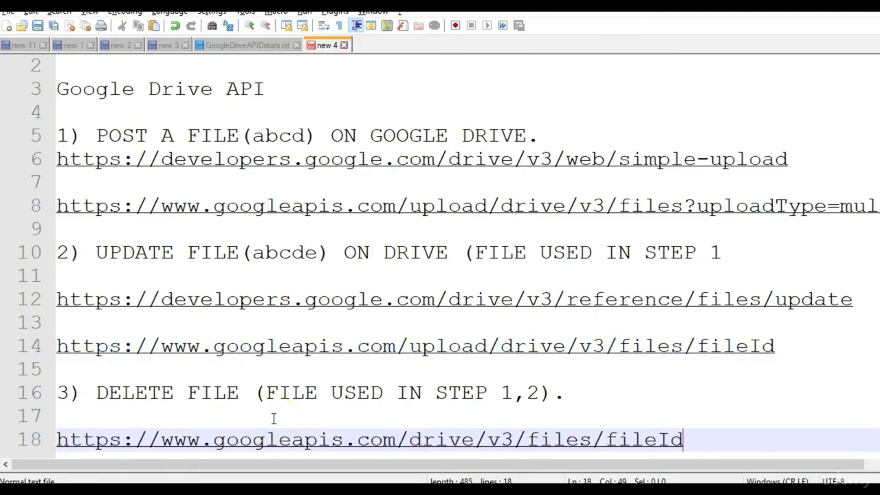
{"action": "key", "text": "alt+Tab"}
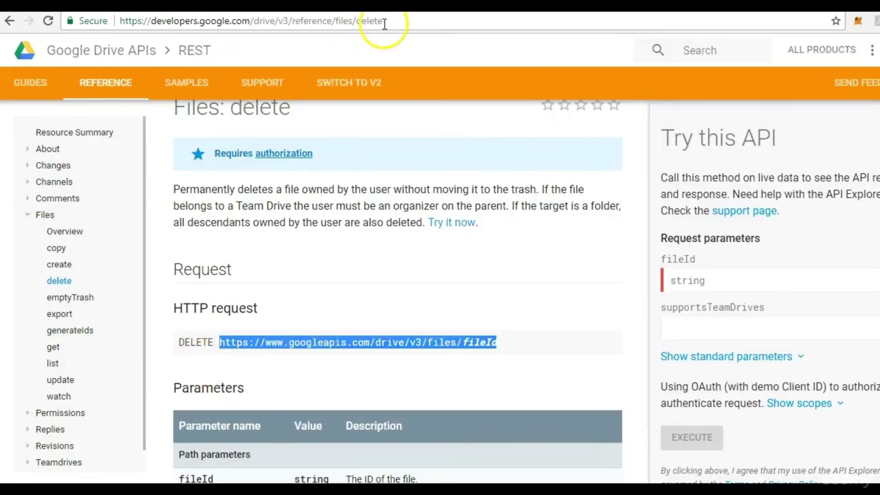
Paste the Files: delete page link under the step 3 heading on line 17.
{"action": "left_click", "coordinate": [384, 22]}
{"action": "key", "text": "alt+Tab"}
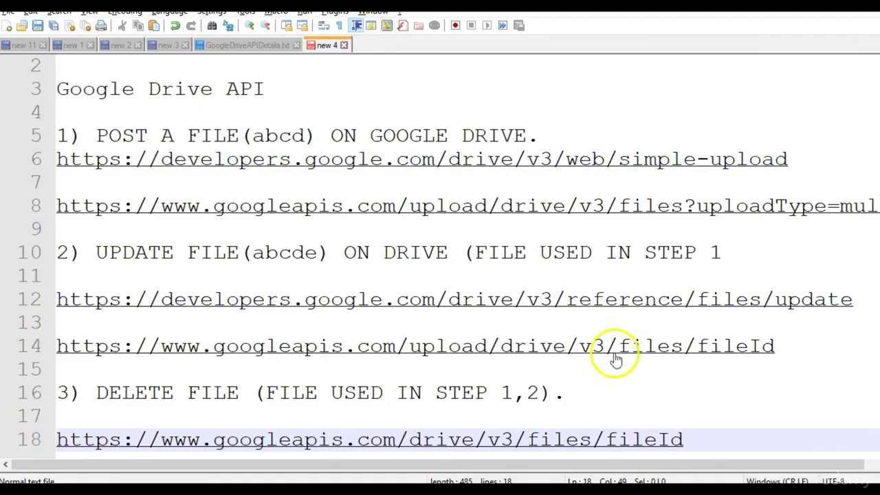
{"action": "left_click", "coordinate": [574, 396]}
{"action": "key", "text": "Return"}
{"action": "key", "text": "Return"}
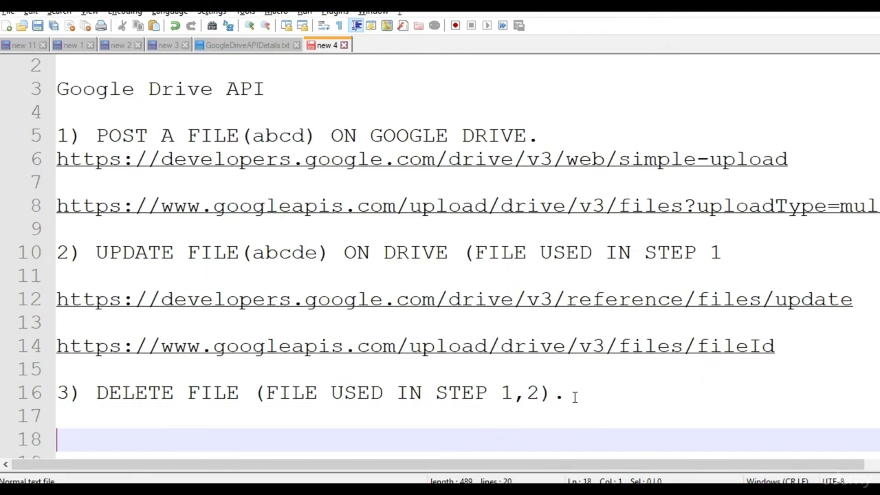
{"action": "key", "text": "BackSpace"}
{"action": "key", "text": "ctrl+v"}
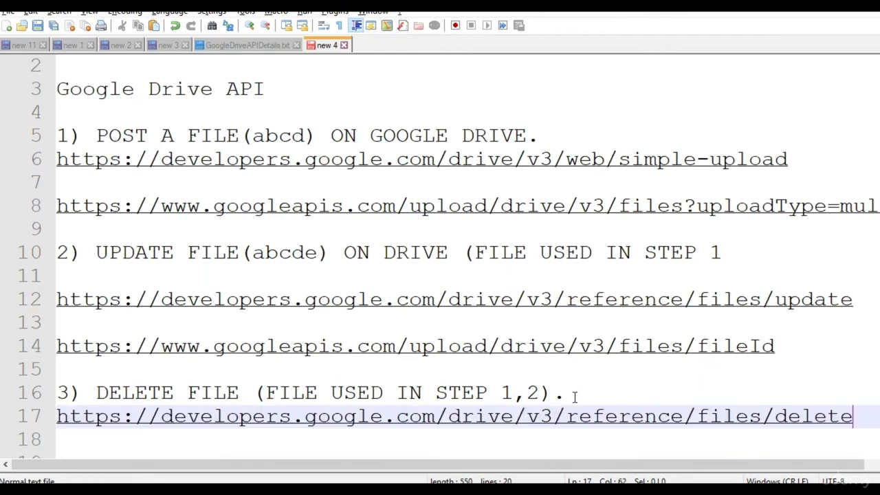
{"action": "key", "text": "alt+Tab"}
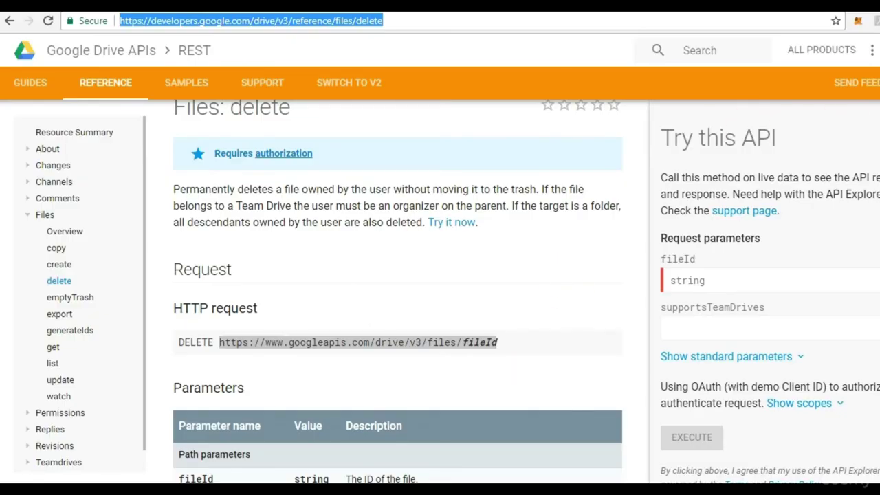
Read the Files: delete page down to its empty-body Response section, then return to Notepad++.
{"action": "left_click_drag", "start_coordinate": [220, 342], "coordinate": [496, 342]}
{"action": "scroll", "coordinate": [398, 302], "scroll_direction": "down", "scroll_amount": 4}
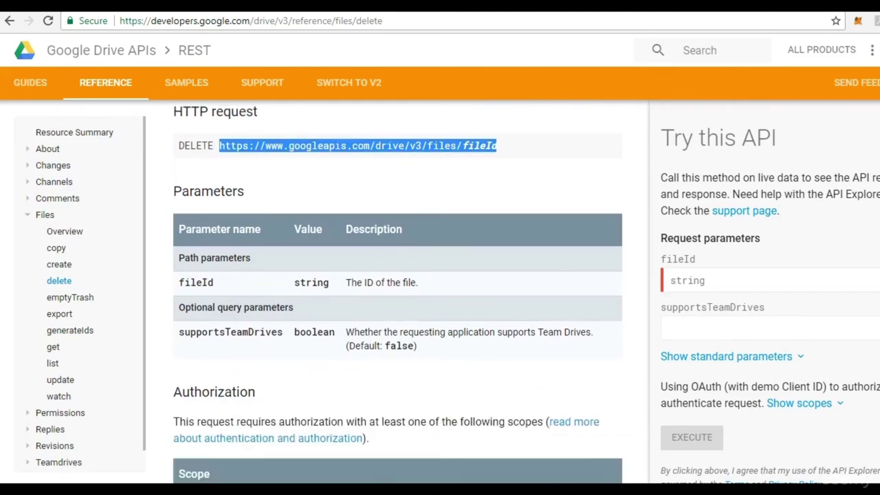
{"action": "scroll", "coordinate": [397, 303], "scroll_direction": "down", "scroll_amount": 1}
{"action": "scroll", "coordinate": [397, 303], "scroll_direction": "down", "scroll_amount": 1}
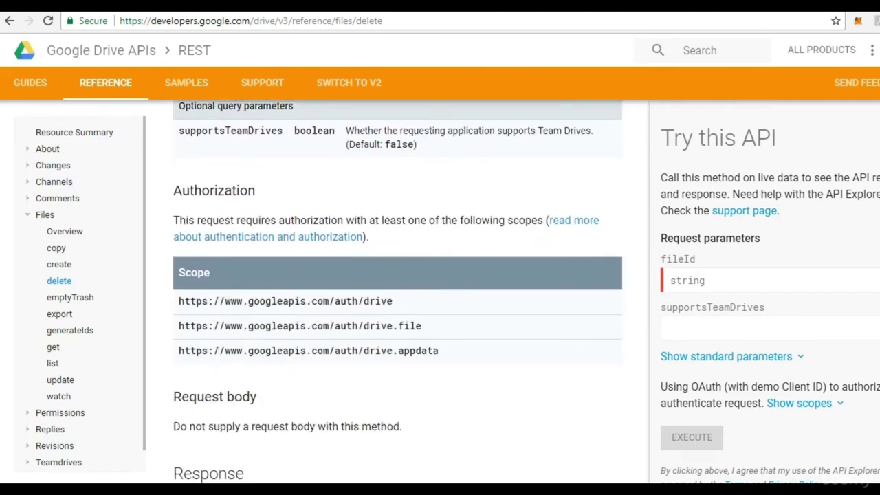
{"action": "scroll", "coordinate": [397, 302], "scroll_direction": "down", "scroll_amount": 1}
{"action": "scroll", "coordinate": [397, 303], "scroll_direction": "down", "scroll_amount": 1}
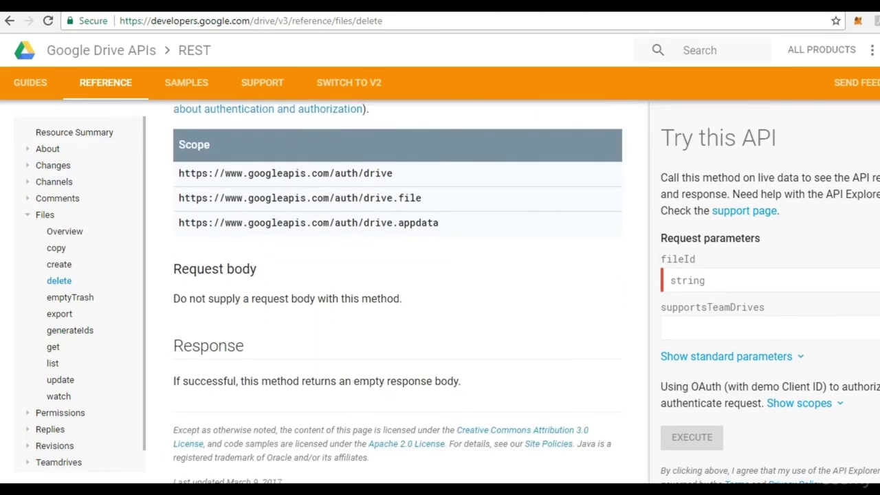
{"action": "scroll", "coordinate": [398, 303], "scroll_direction": "down", "scroll_amount": 1}
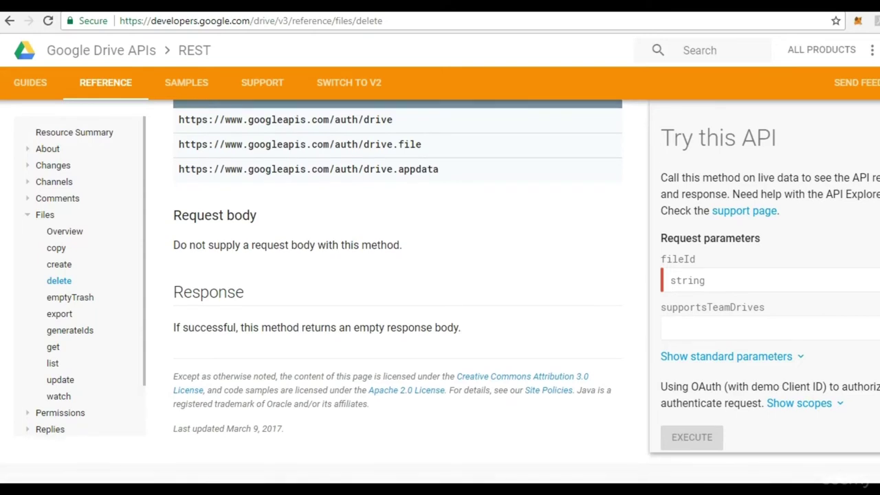
{"action": "scroll", "coordinate": [397, 303], "scroll_direction": "down", "scroll_amount": 1}
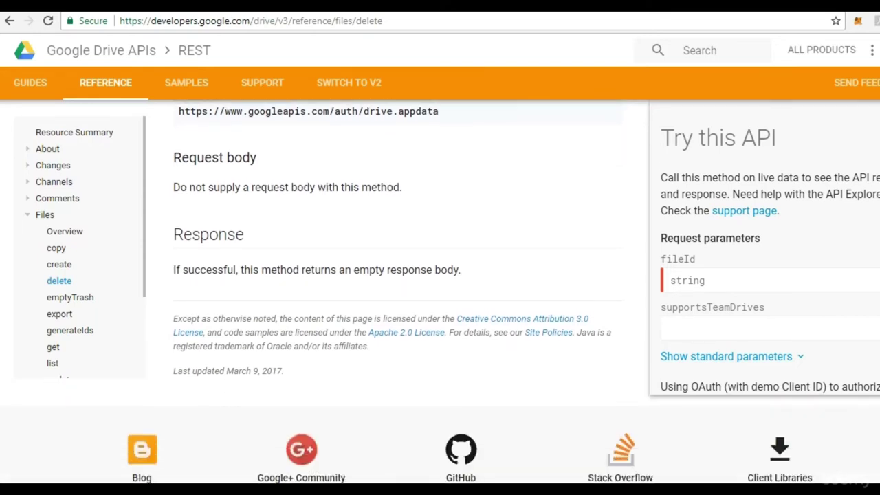
{"action": "scroll", "coordinate": [398, 303], "scroll_direction": "down", "scroll_amount": 1}
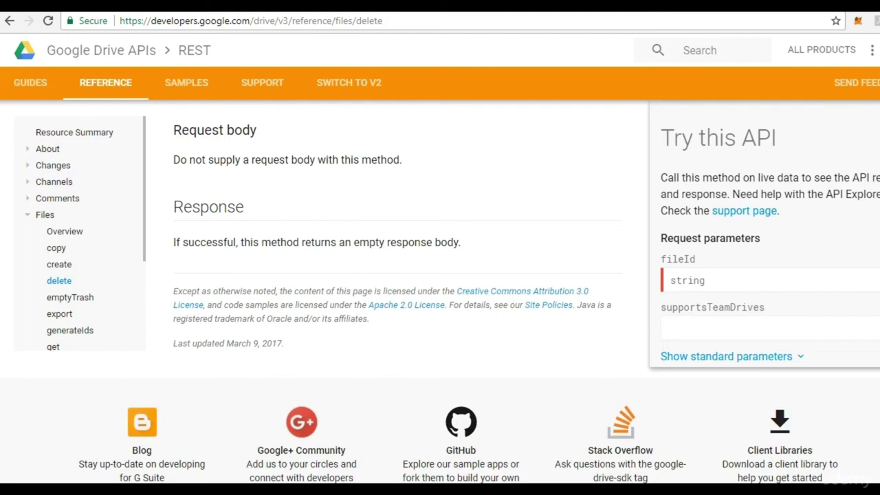
{"action": "scroll", "coordinate": [398, 303], "scroll_direction": "down", "scroll_amount": 1}
{"action": "scroll", "coordinate": [397, 302], "scroll_direction": "down", "scroll_amount": 1}
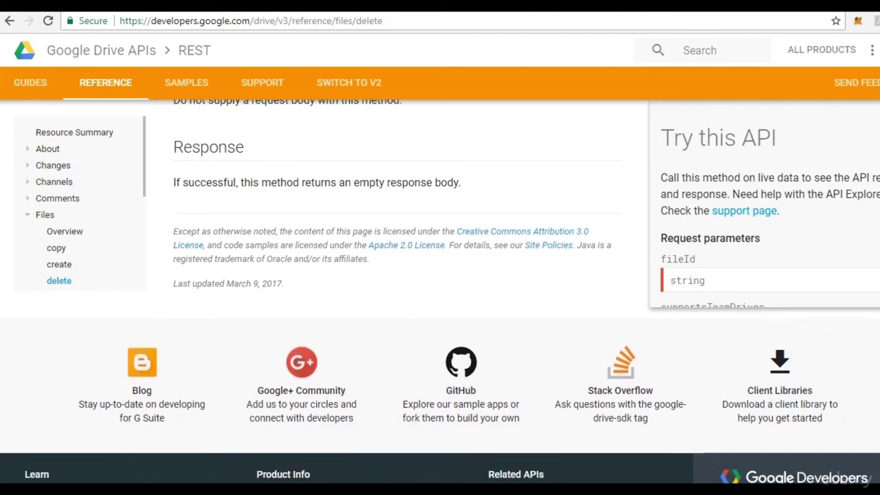
{"action": "scroll", "coordinate": [314, 317], "scroll_direction": "down", "scroll_amount": 1}
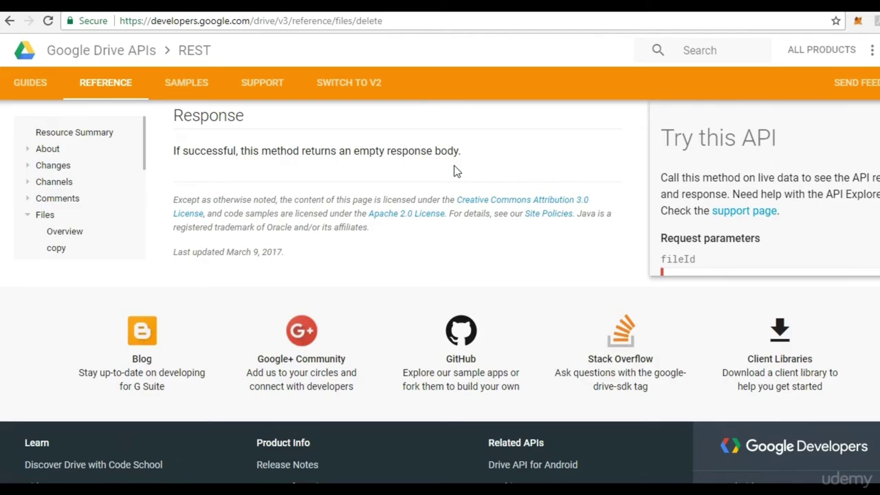
{"action": "key", "text": "alt+Tab"}
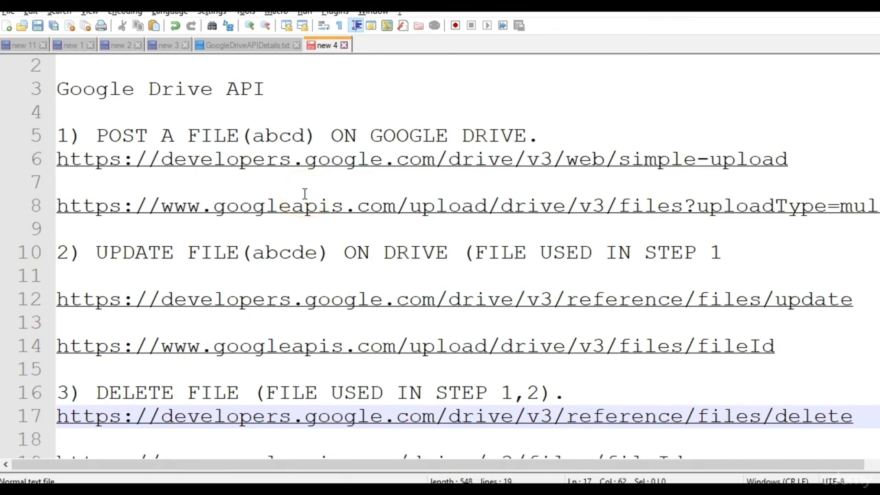
{"action": "scroll", "coordinate": [440, 259], "scroll_direction": "down", "scroll_amount": 1}
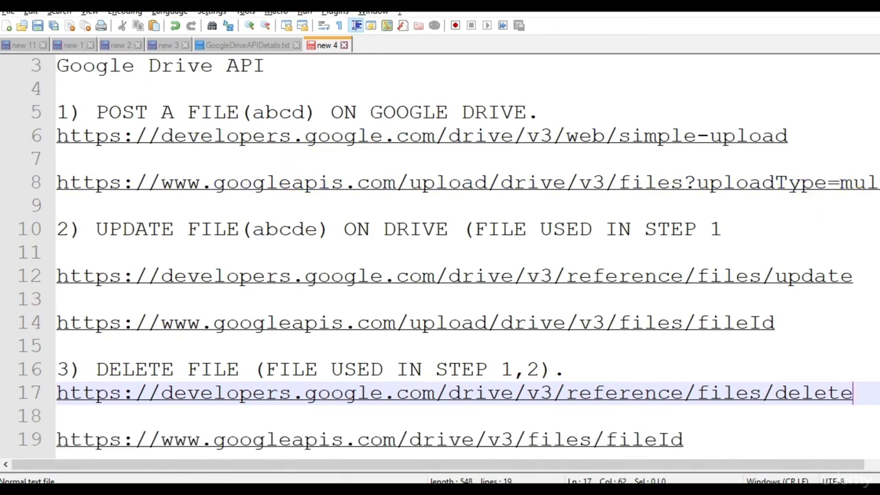
{"action": "scroll", "coordinate": [440, 258], "scroll_direction": "up", "scroll_amount": 1}
{"action": "scroll", "coordinate": [440, 259], "scroll_direction": "down", "scroll_amount": 1}
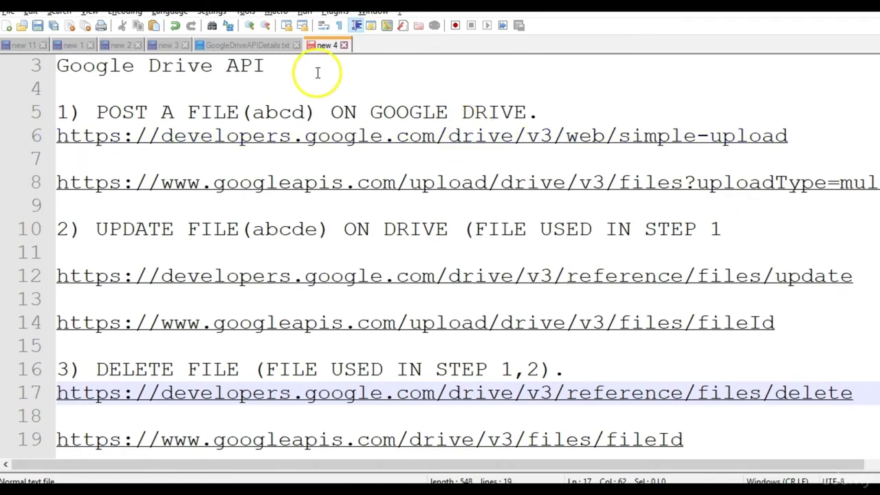
{"action": "left_click_drag", "start_coordinate": [298, 67], "coordinate": [16, 62]}
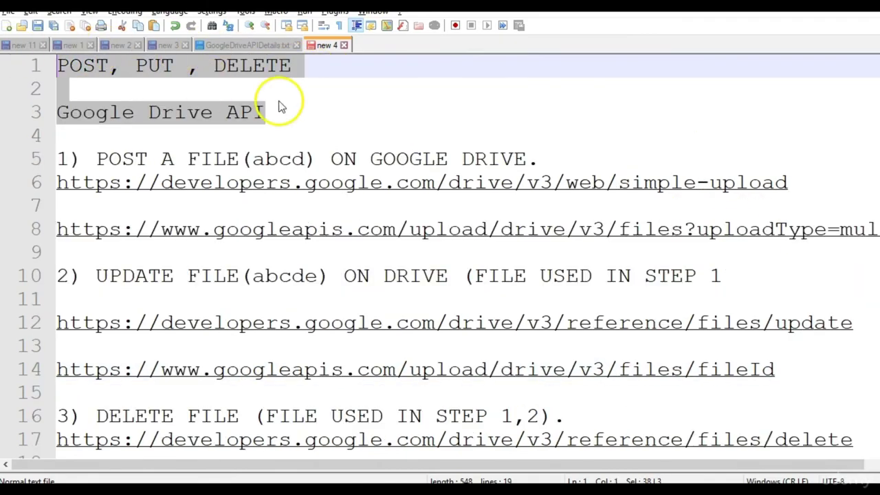
{"action": "left_click", "coordinate": [280, 102]}
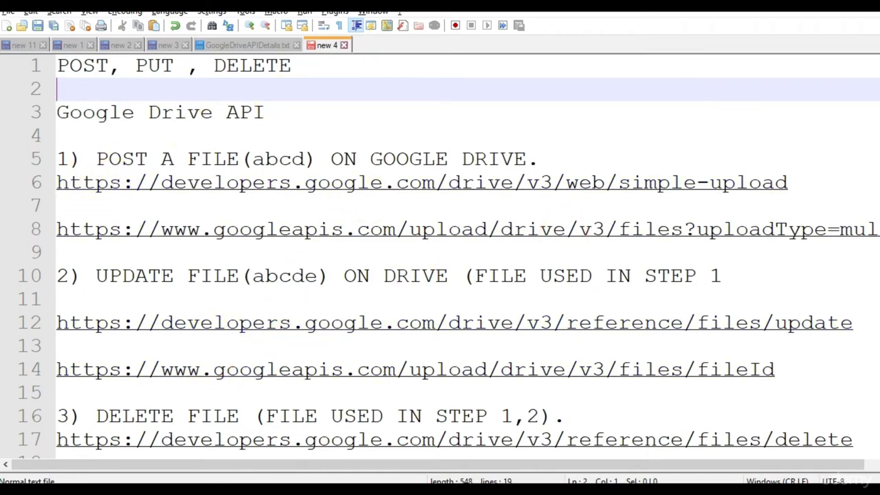
{"action": "scroll", "coordinate": [449, 256], "scroll_direction": "down", "scroll_amount": 1}
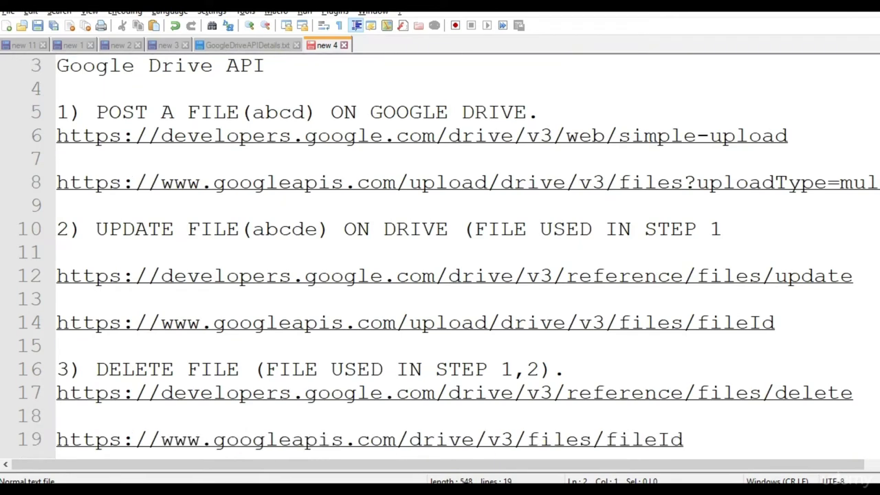
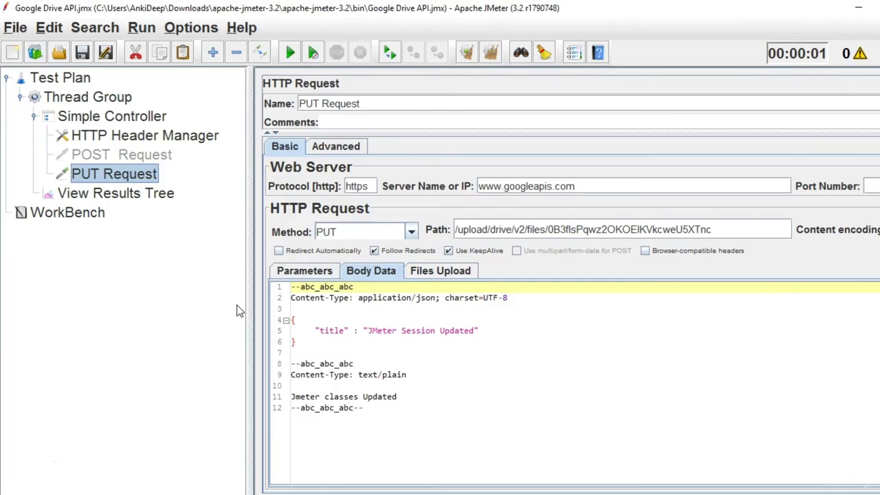
Disable the PUT Request and add a blank HTTP Request sampler under the Simple Controller.
{"action": "right_click", "coordinate": [130, 185]}
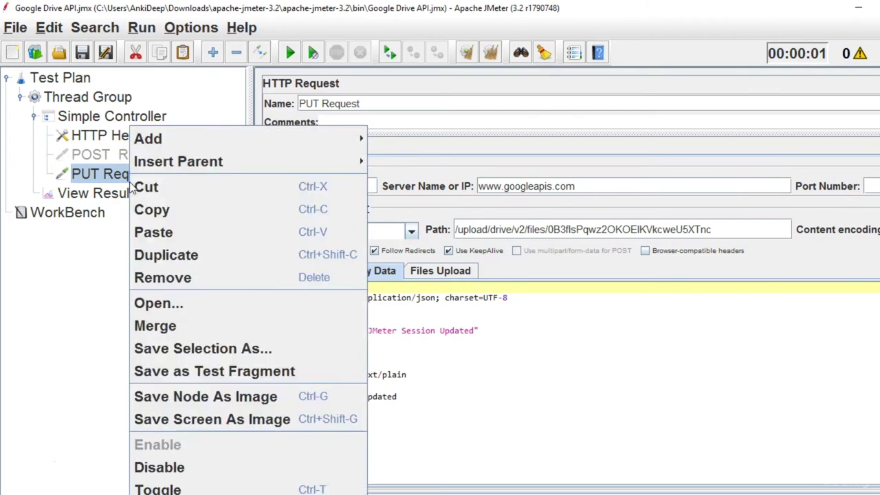
{"action": "left_click", "coordinate": [202, 467]}
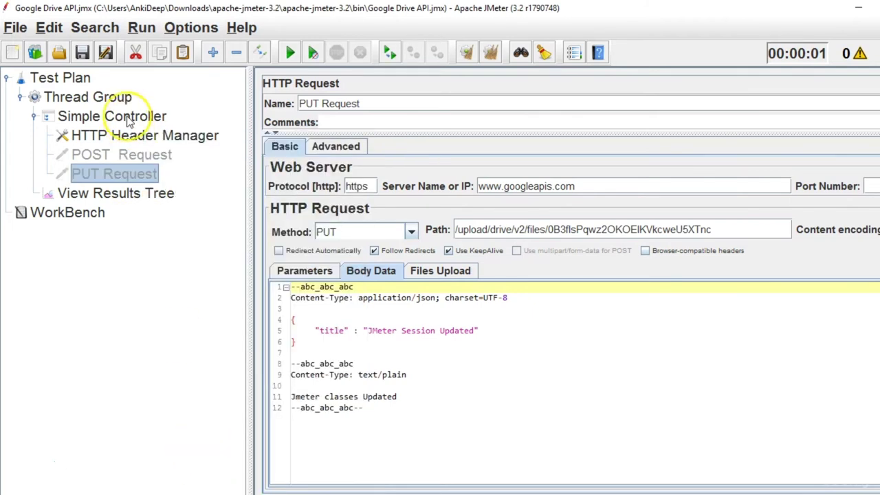
{"action": "left_click", "coordinate": [129, 115]}
{"action": "right_click", "coordinate": [128, 115]}
{"action": "mouse_move", "coordinate": [174, 71]}
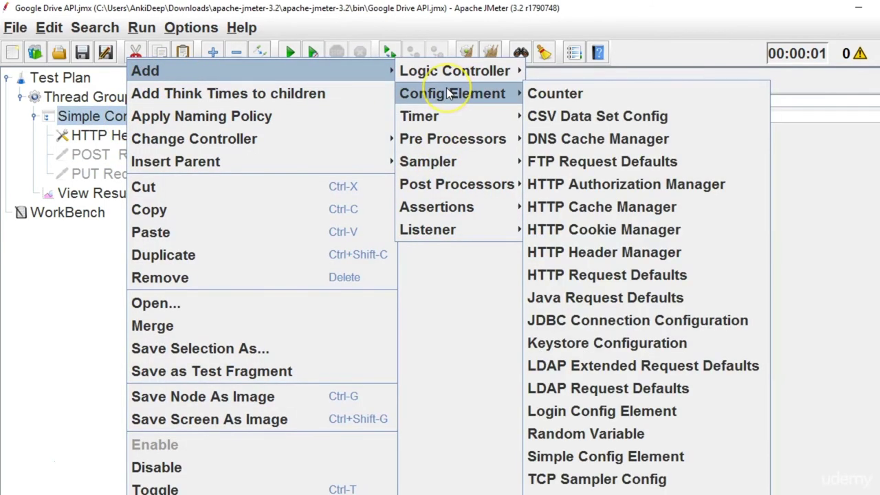
{"action": "mouse_move", "coordinate": [460, 165]}
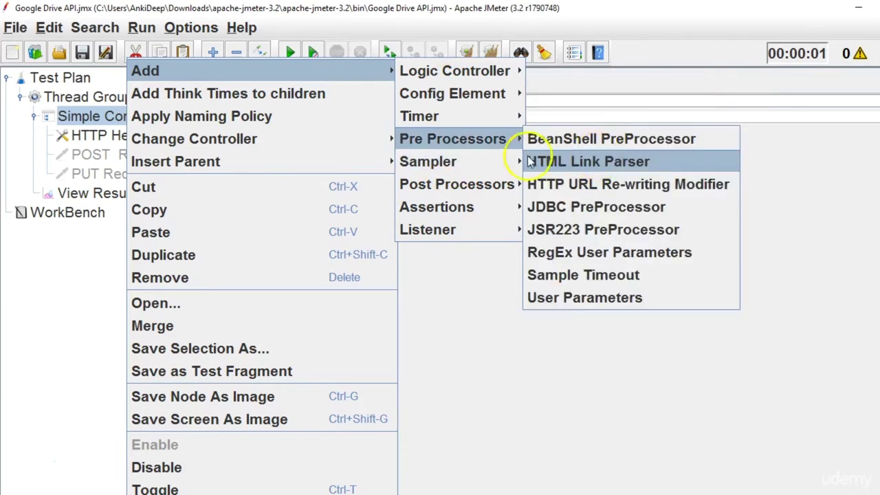
{"action": "left_click", "coordinate": [578, 210]}
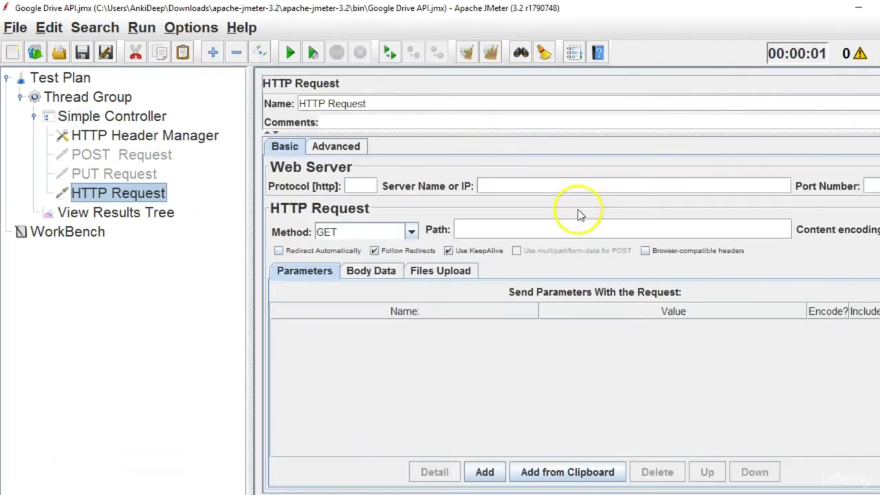
Rename the sampler to 'Delete Request' and set its protocol to https.
{"action": "left_click_drag", "start_coordinate": [383, 103], "coordinate": [235, 100]}
{"action": "type", "text": "D"}
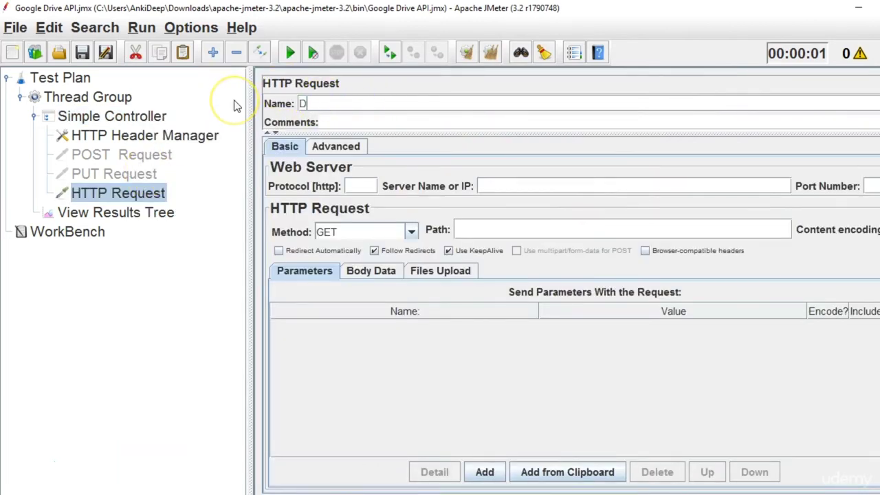
{"action": "type", "text": "elete Request"}
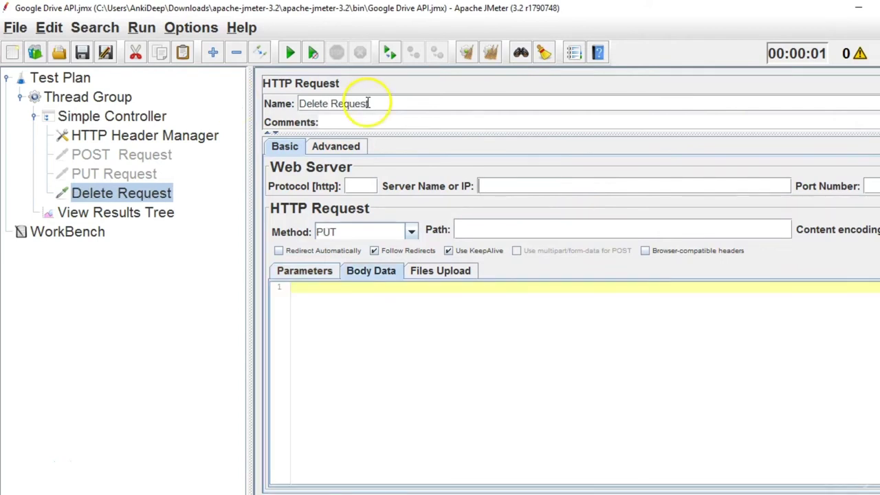
{"action": "left_click", "coordinate": [363, 187]}
{"action": "type", "text": "htpps"}
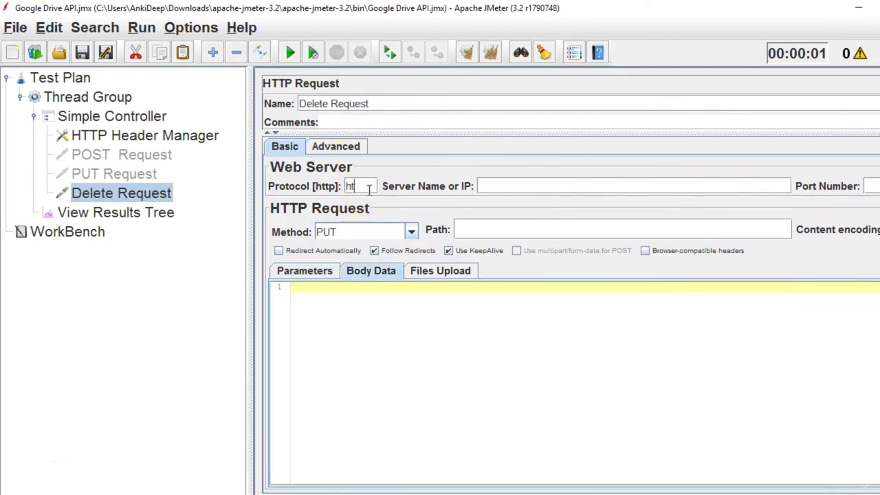
{"action": "key", "text": "BackSpace"}
{"action": "key", "text": "BackSpace"}
{"action": "key", "text": "BackSpace"}
{"action": "type", "text": "tps"}
{"action": "left_click", "coordinate": [484, 186]}
{"action": "type", "text": "www.goo"}
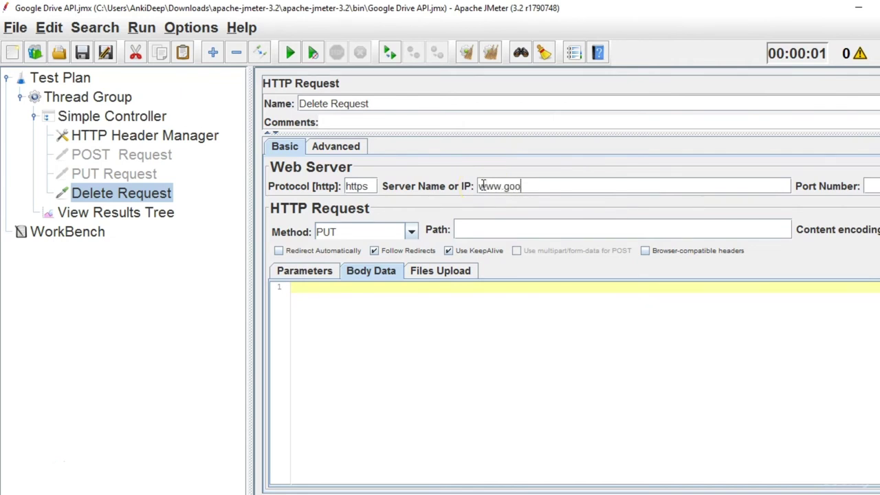
{"action": "type", "text": "gleapis.com"}
{"action": "left_click", "coordinate": [412, 232]}
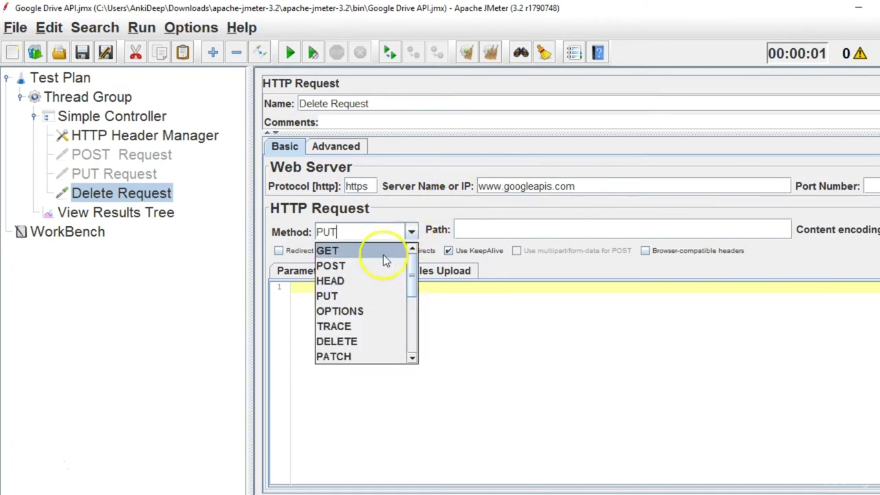
{"action": "left_click", "coordinate": [359, 339]}
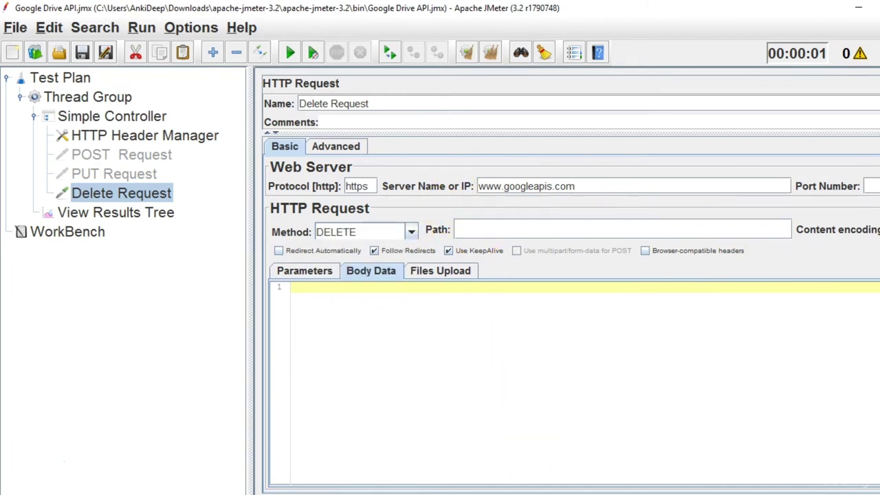
{"action": "key", "text": "alt+Tab"}
{"action": "left_click", "coordinate": [333, 383]}
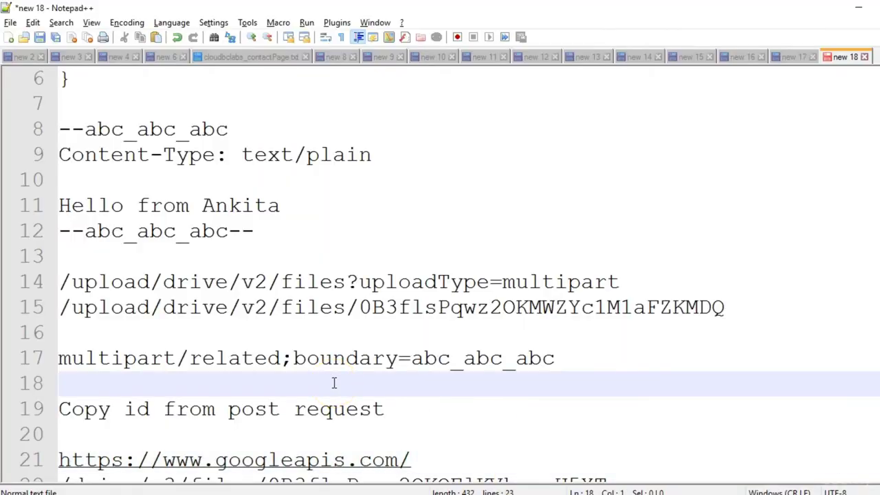
Copy /drive/v3/files/ from line 22 of the notes into the Delete Request's Path.
{"action": "scroll", "coordinate": [638, 348], "scroll_direction": "down", "scroll_amount": 1}
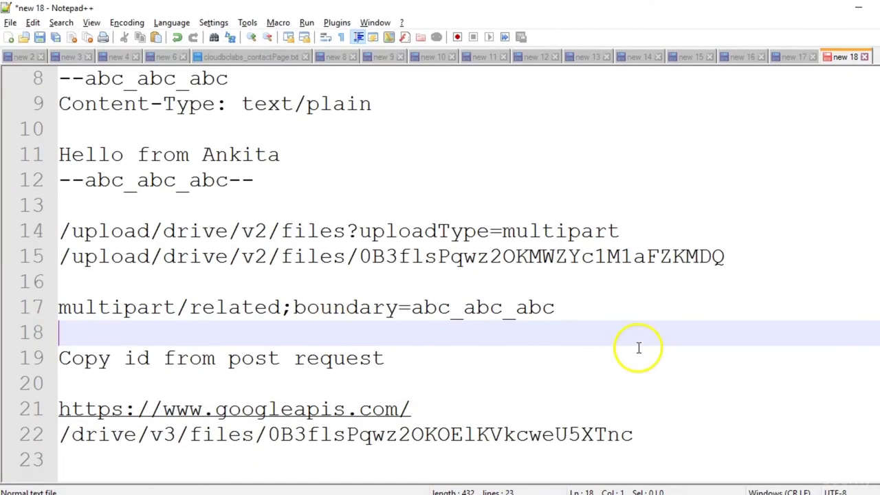
{"action": "left_click_drag", "start_coordinate": [59, 435], "coordinate": [265, 436]}
{"action": "key", "text": "ctrl+c"}
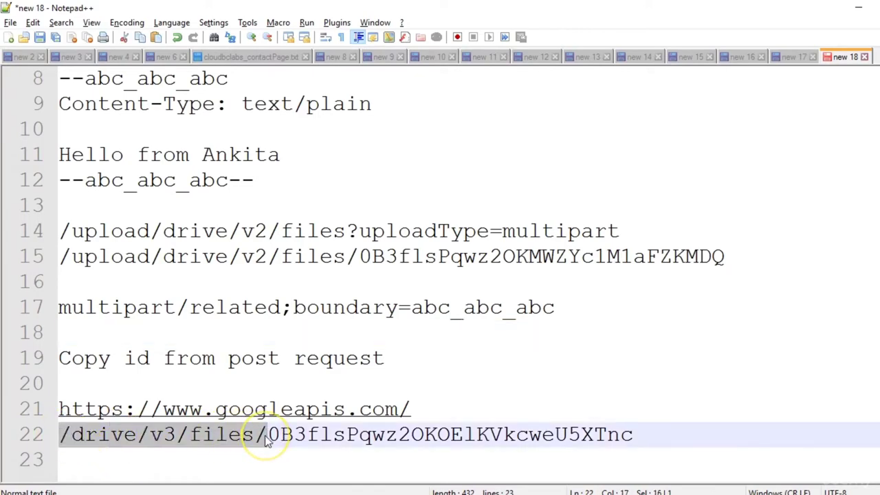
{"action": "key", "text": "alt+Tab"}
{"action": "left_click", "coordinate": [552, 234]}
{"action": "key", "text": "ctrl+v"}
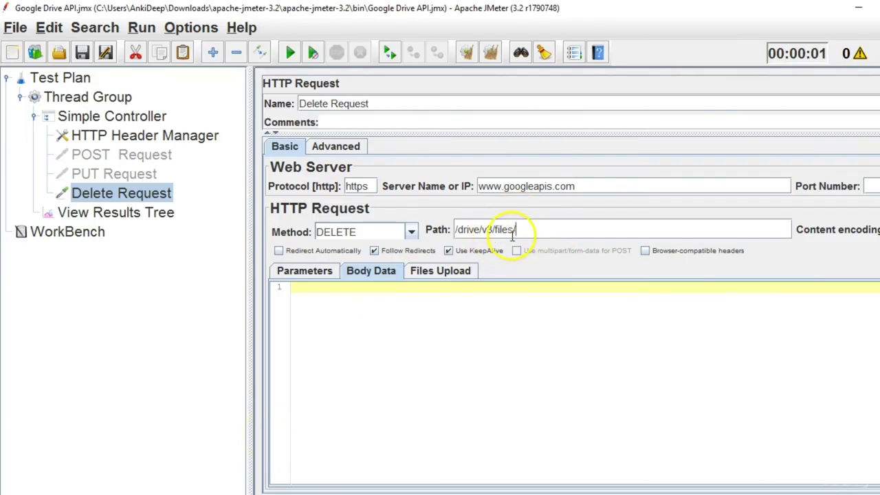
Append the PUT Request's Drive file ID to the end of the Delete Request path.
{"action": "left_click", "coordinate": [114, 174]}
{"action": "left_click_drag", "start_coordinate": [548, 230], "coordinate": [722, 230]}
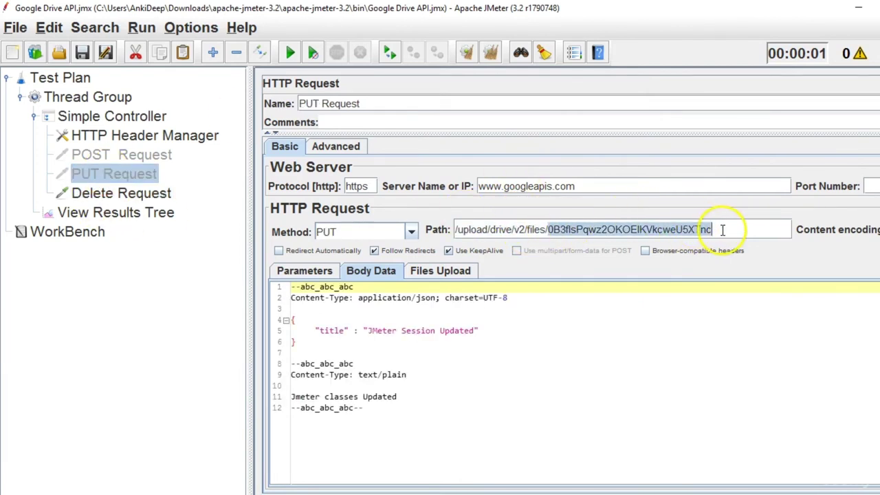
{"action": "left_click", "coordinate": [118, 194]}
{"action": "left_click", "coordinate": [571, 234]}
{"action": "key", "text": "ctrl+v"}
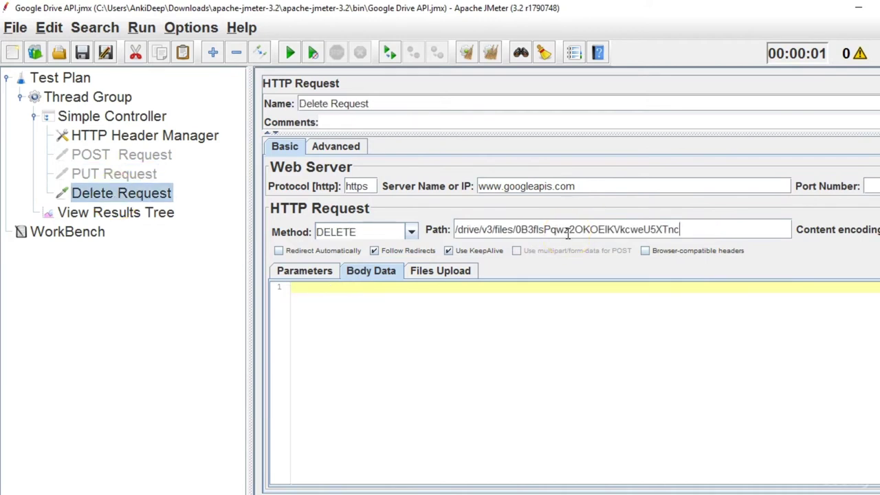
{"action": "left_click", "coordinate": [342, 305]}
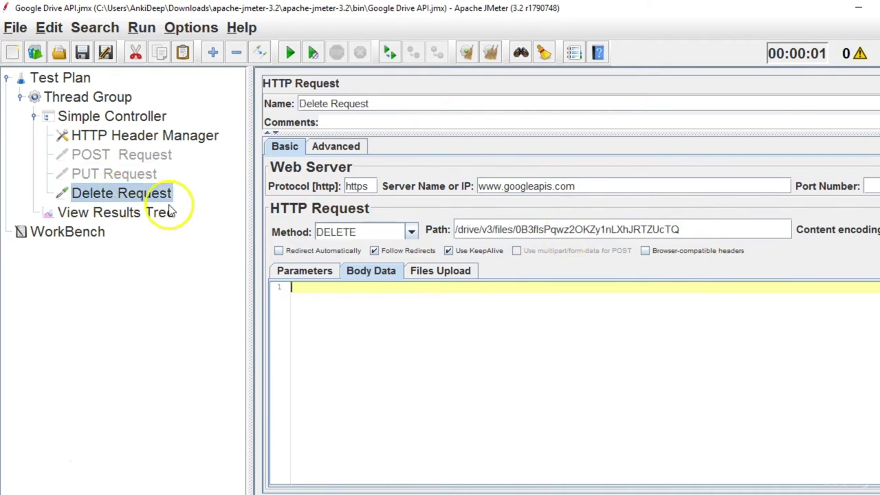
Add the closing -- to the POST Request's multipart body and select all of it.
{"action": "left_click", "coordinate": [120, 174]}
{"action": "left_click_drag", "start_coordinate": [394, 412], "coordinate": [255, 292]}
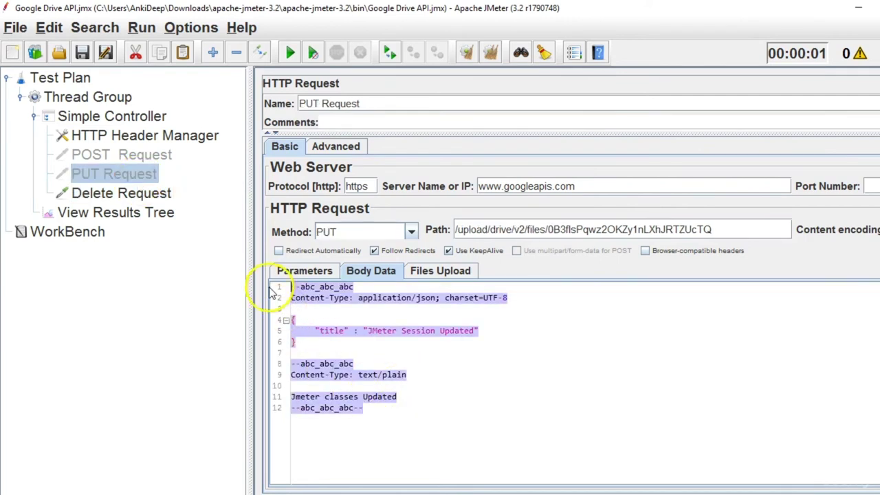
{"action": "left_click", "coordinate": [357, 364]}
{"action": "left_click", "coordinate": [161, 156]}
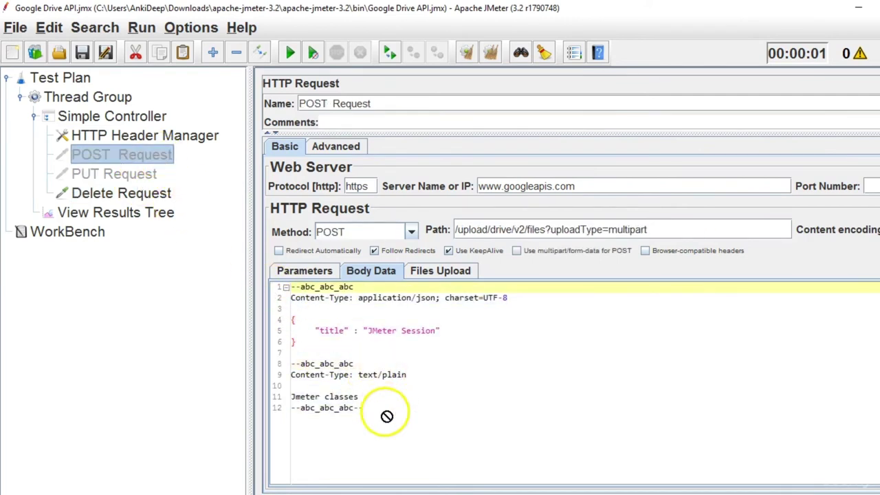
{"action": "left_click", "coordinate": [365, 386]}
{"action": "left_click", "coordinate": [378, 416]}
{"action": "type", "text": "--"}
{"action": "left_click_drag", "start_coordinate": [379, 417], "coordinate": [281, 275]}
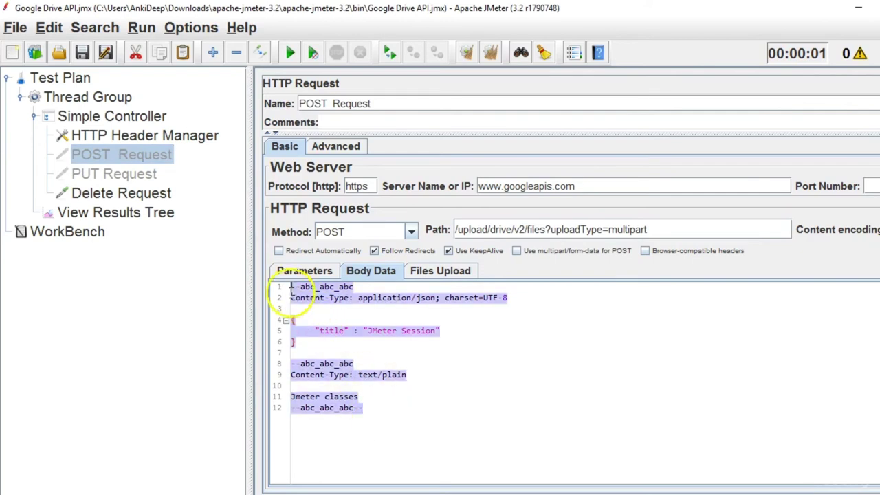
Paste the multipart body into the Delete Request's Body Data.
{"action": "left_click", "coordinate": [115, 174]}
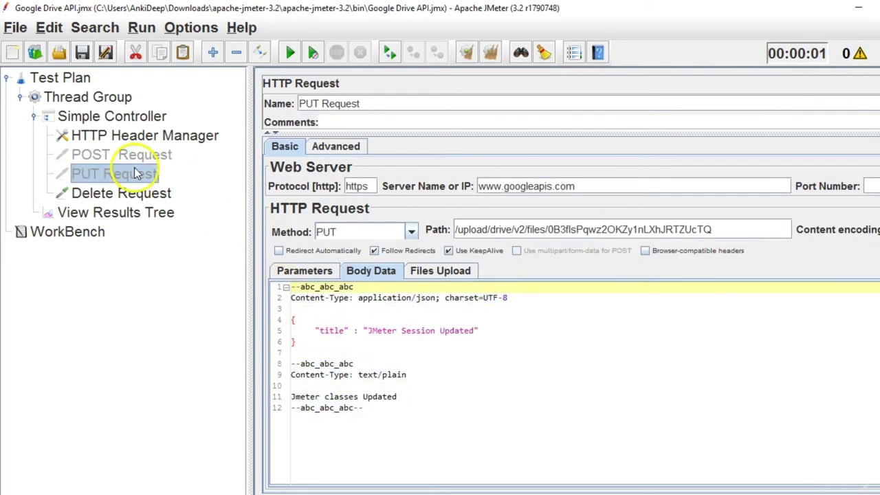
{"action": "left_click", "coordinate": [121, 195]}
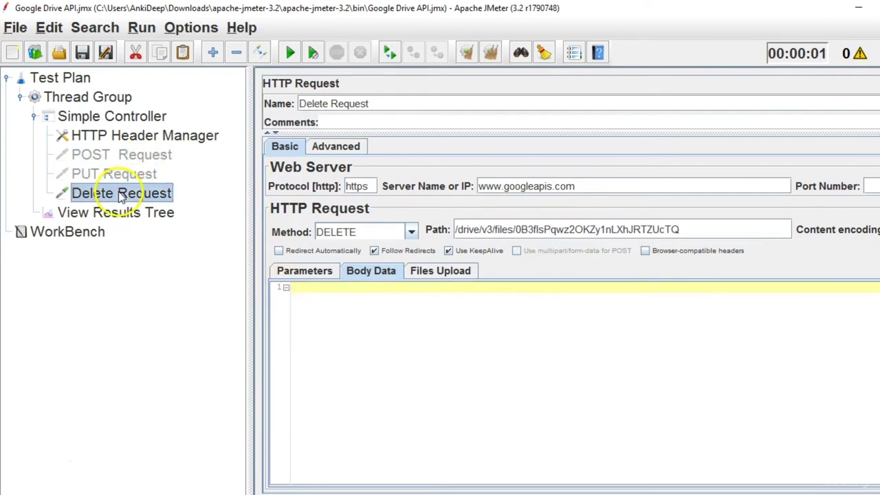
{"action": "left_click", "coordinate": [350, 316]}
{"action": "key", "text": "ctrl+v"}
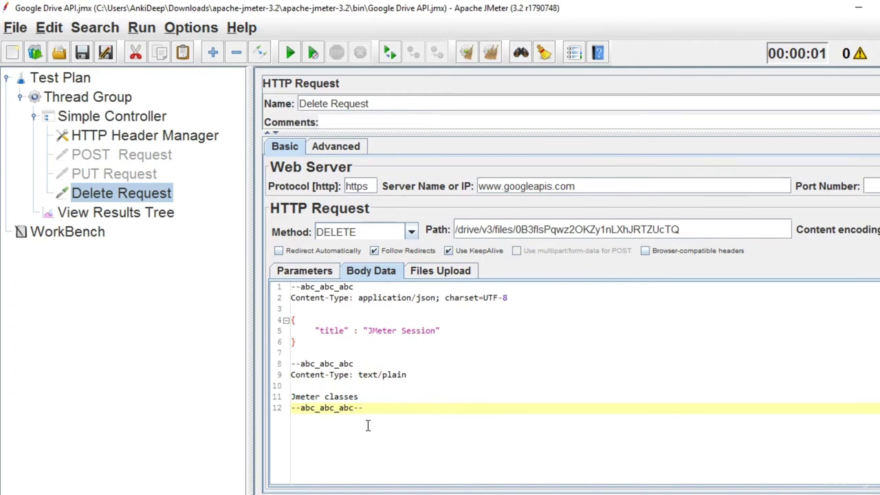
Clear the old results in View Results Tree and run the test plan.
{"action": "left_click", "coordinate": [146, 216]}
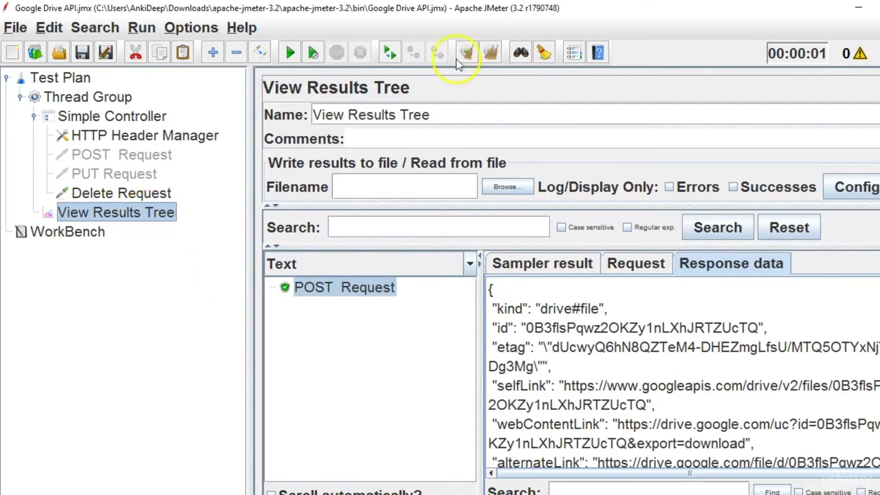
{"action": "left_click", "coordinate": [489, 57]}
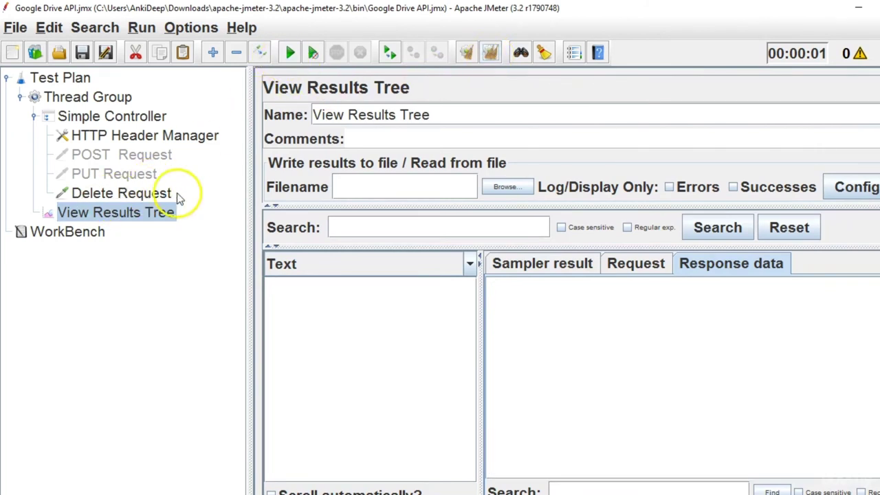
{"action": "left_click", "coordinate": [290, 54]}
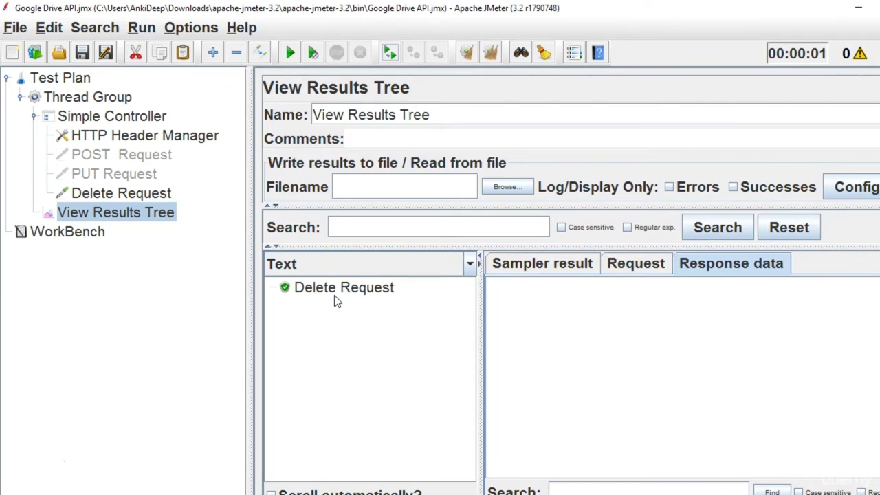
Inspect the successful Delete Request result's DELETE URL and sent data in the Request tab.
{"action": "left_click", "coordinate": [337, 300]}
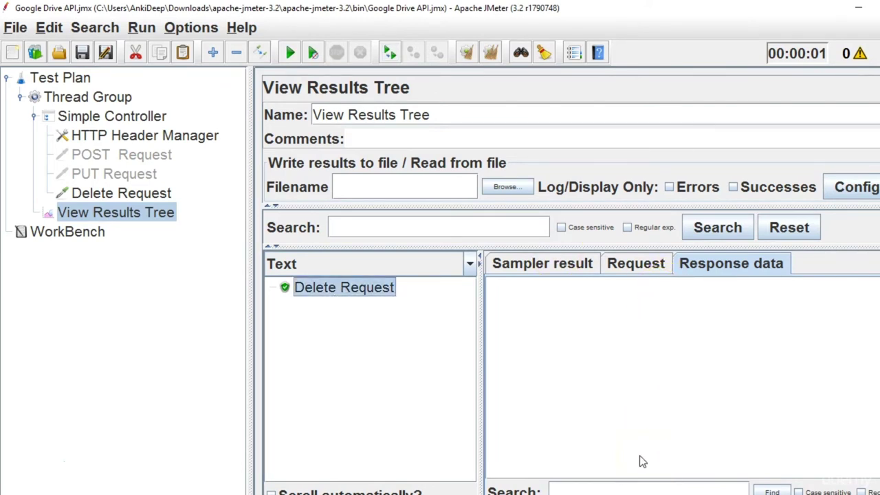
{"action": "left_click", "coordinate": [638, 265]}
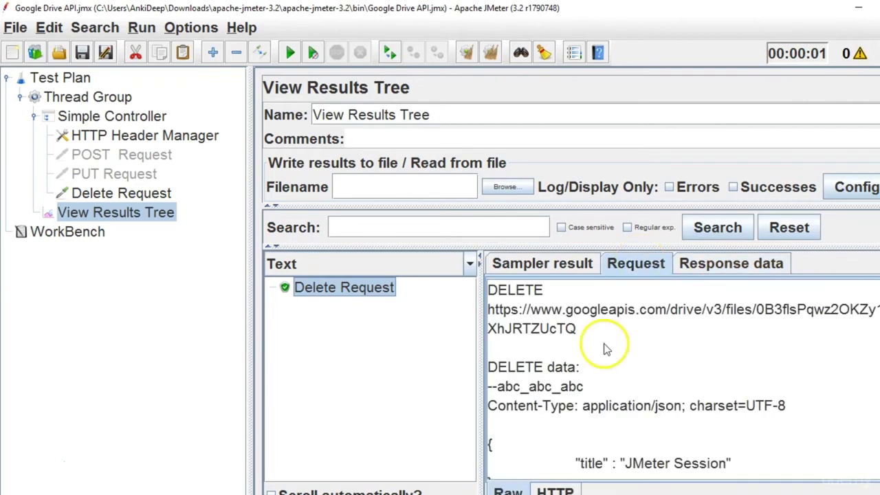
{"action": "scroll", "coordinate": [680, 382], "scroll_direction": "down", "scroll_amount": 10}
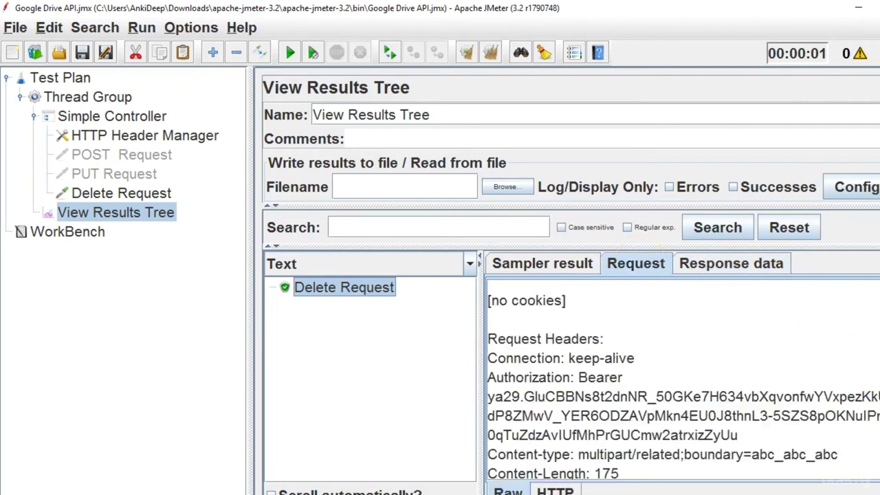
{"action": "scroll", "coordinate": [681, 382], "scroll_direction": "up", "scroll_amount": 8}
{"action": "scroll", "coordinate": [681, 382], "scroll_direction": "up", "scroll_amount": 3}
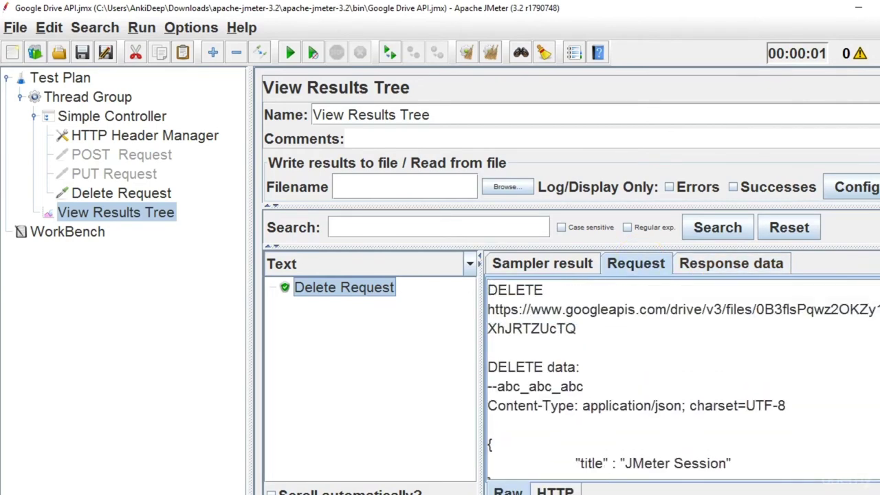
{"action": "scroll", "coordinate": [705, 344], "scroll_direction": "down", "scroll_amount": 3}
{"action": "scroll", "coordinate": [705, 344], "scroll_direction": "up", "scroll_amount": 1}
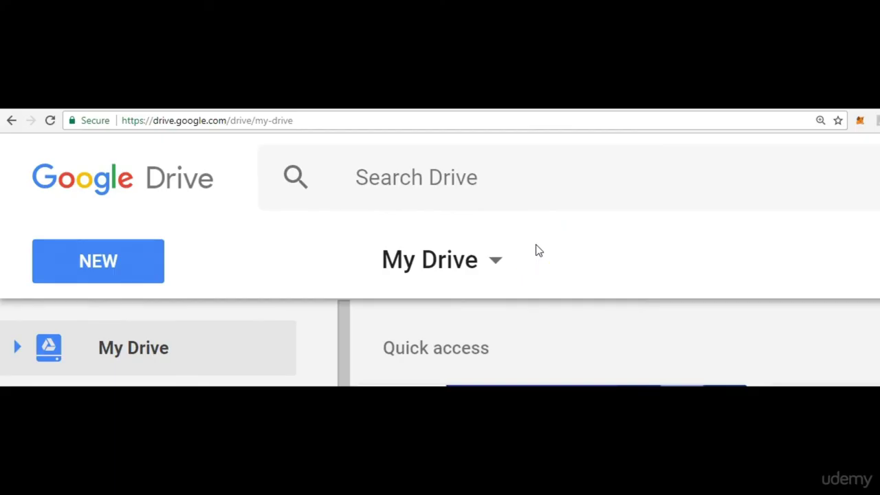
Search Google Drive for 'jmeter session' and rerun the query.
{"action": "left_click", "coordinate": [497, 181]}
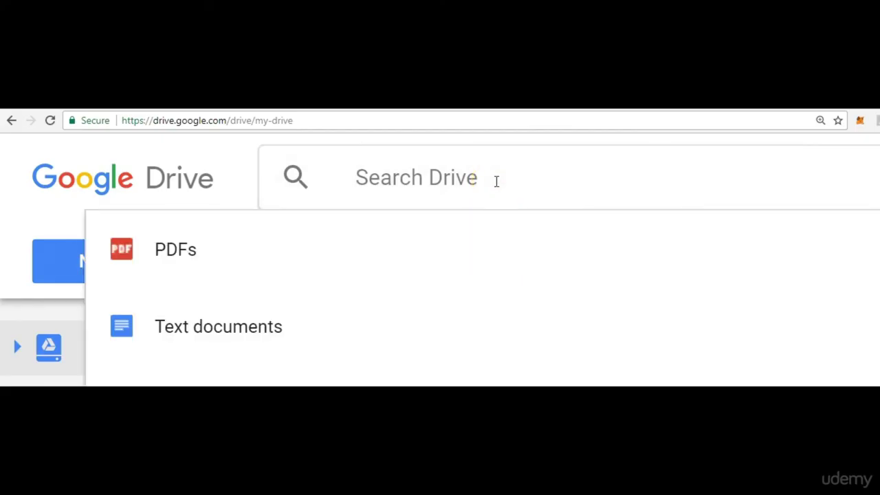
{"action": "type", "text": "JMETER"}
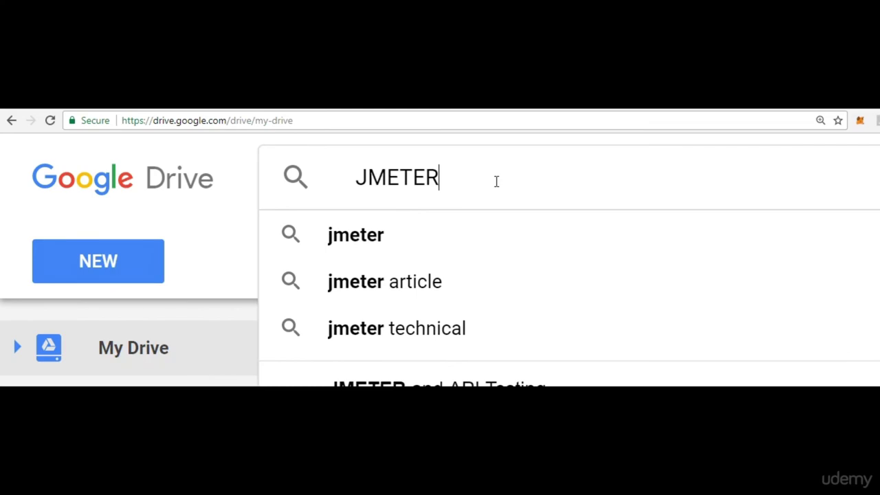
{"action": "type", "text": " SESSION"}
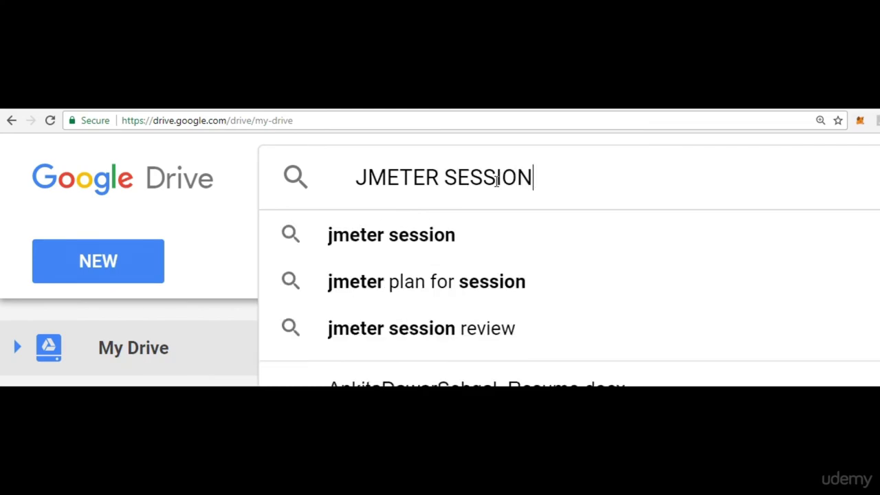
{"action": "left_click", "coordinate": [429, 237]}
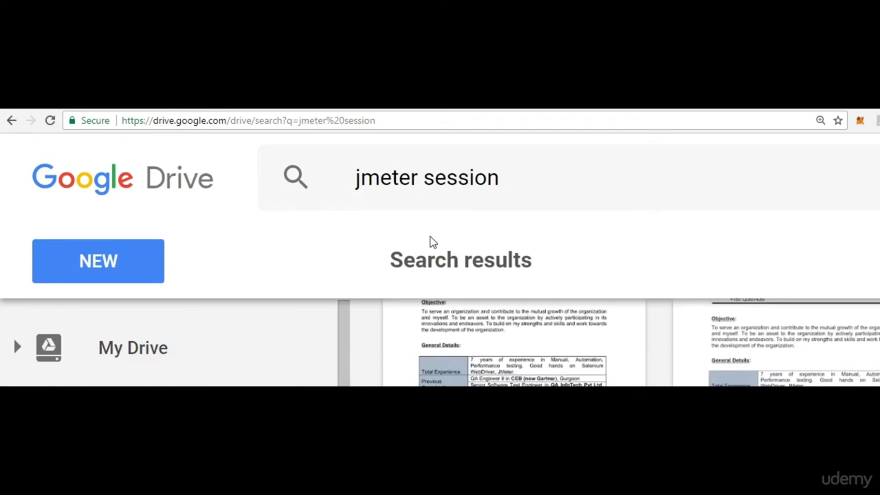
{"action": "left_click", "coordinate": [444, 238]}
{"action": "left_click", "coordinate": [511, 185]}
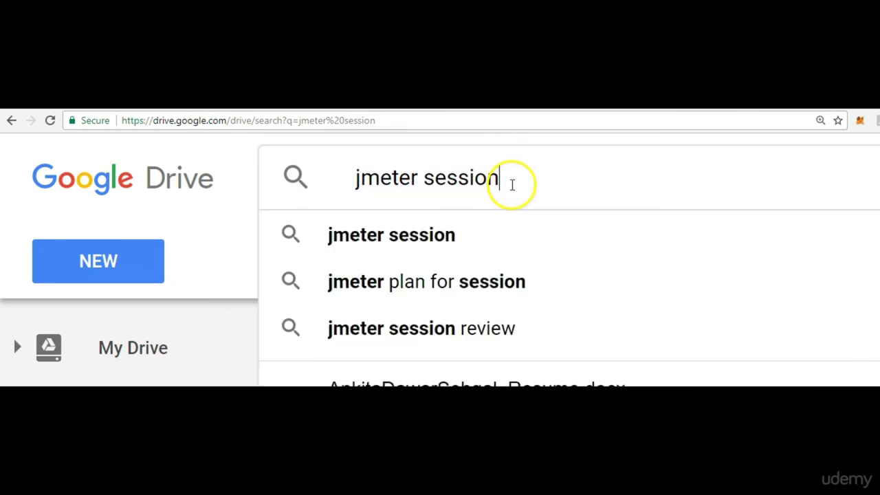
{"action": "left_click_drag", "start_coordinate": [511, 185], "coordinate": [345, 182]}
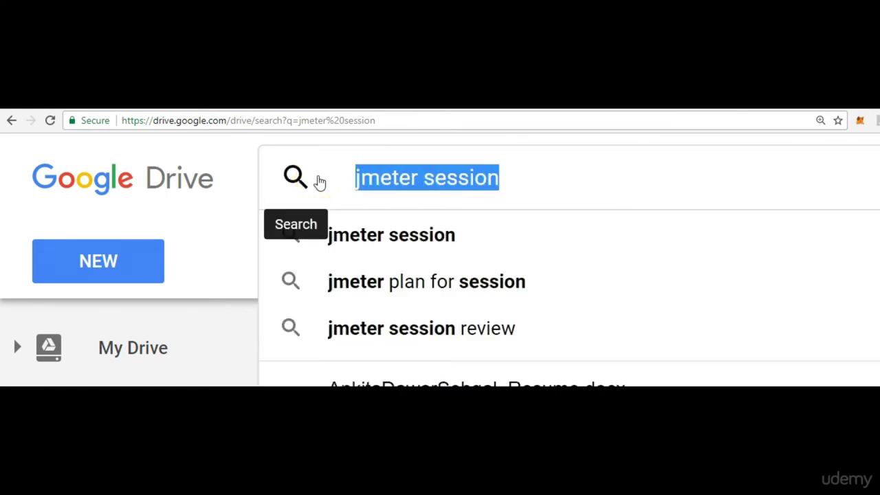
{"action": "key", "text": "Return"}
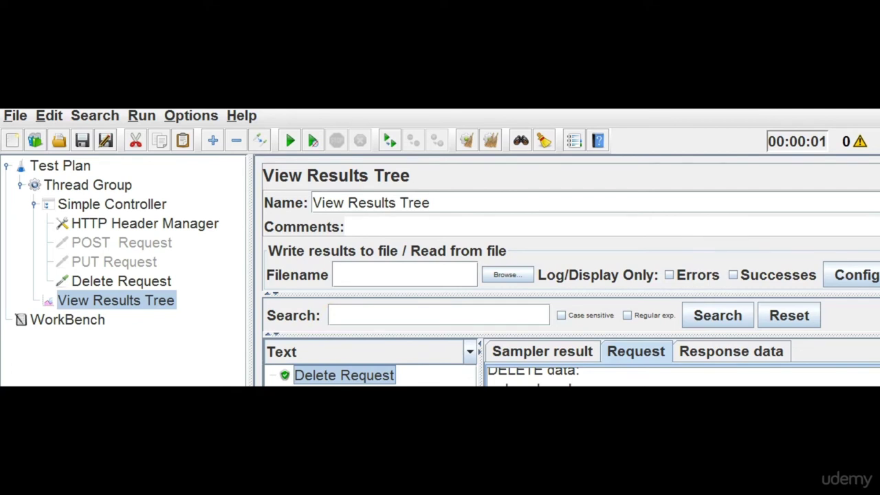
Re-enable the disabled POST Request and PUT Request together.
{"action": "left_click", "coordinate": [136, 279]}
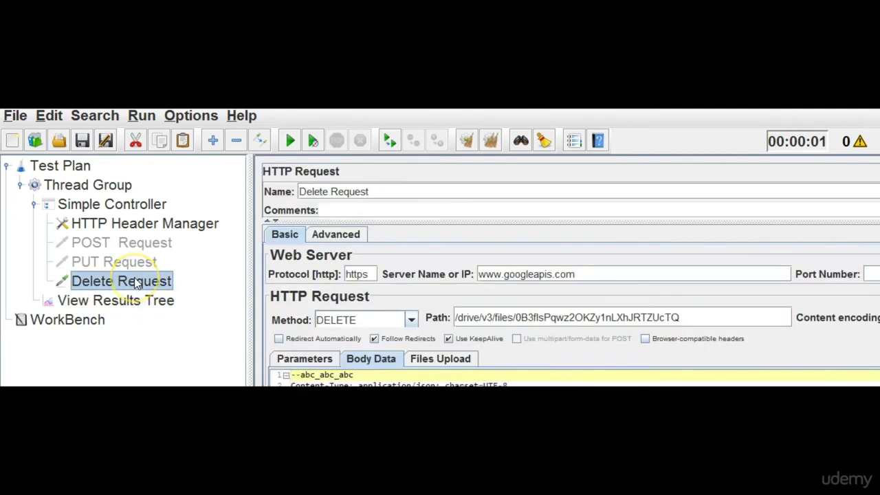
{"action": "right_click", "coordinate": [137, 283]}
{"action": "left_click", "coordinate": [103, 242]}
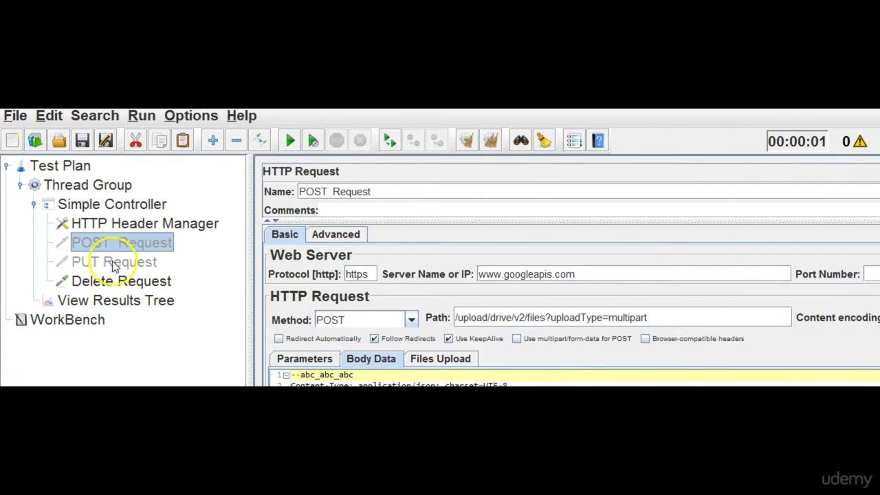
{"action": "left_click", "coordinate": [112, 261], "text": "ctrl"}
{"action": "right_click", "coordinate": [112, 261]}
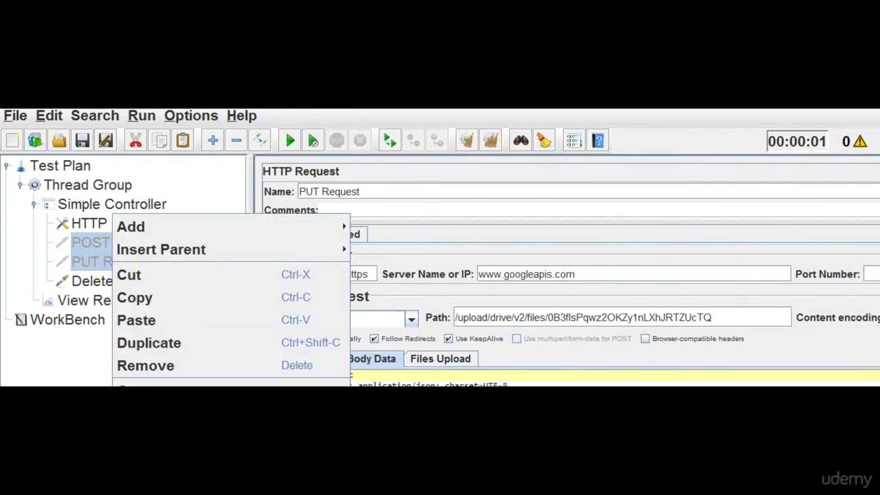
{"action": "key", "text": "Escape"}
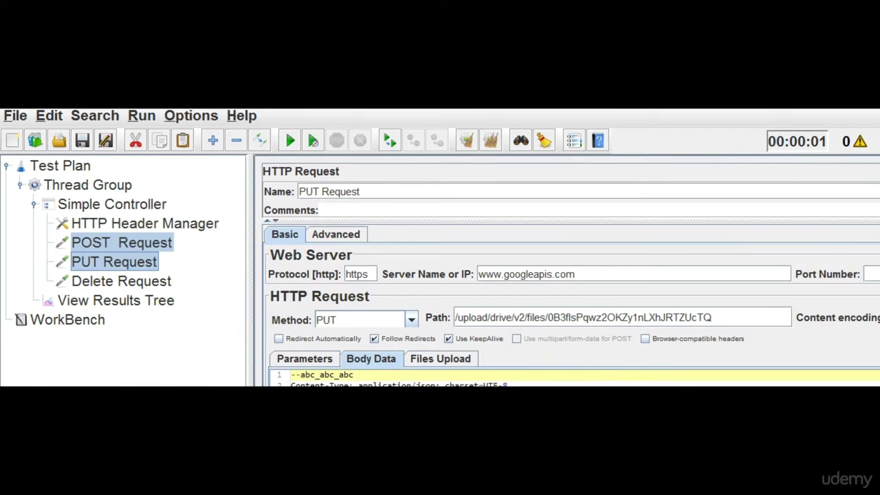
Review the POST Request, the stored headers, and the Thread Group's 1 thread, 1 s ramp-up, 1 loop.
{"action": "left_click", "coordinate": [138, 242]}
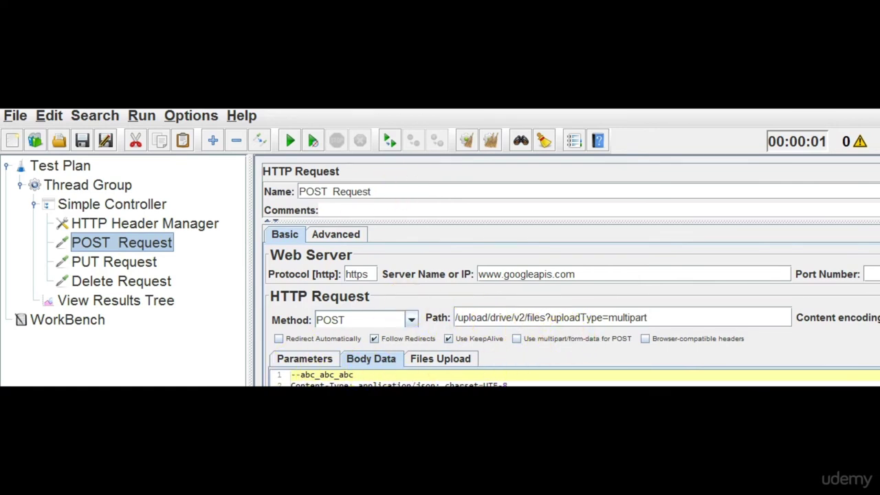
{"action": "left_click", "coordinate": [110, 226]}
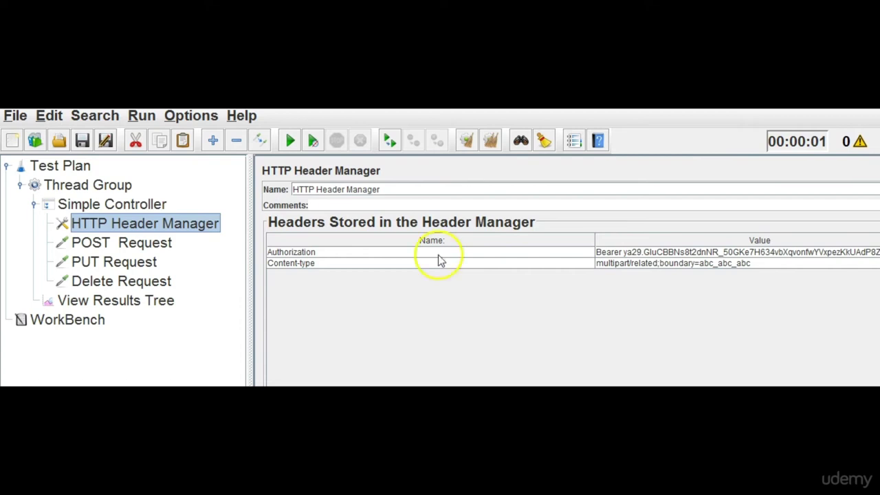
{"action": "left_click", "coordinate": [103, 185]}
{"action": "left_click", "coordinate": [385, 290]}
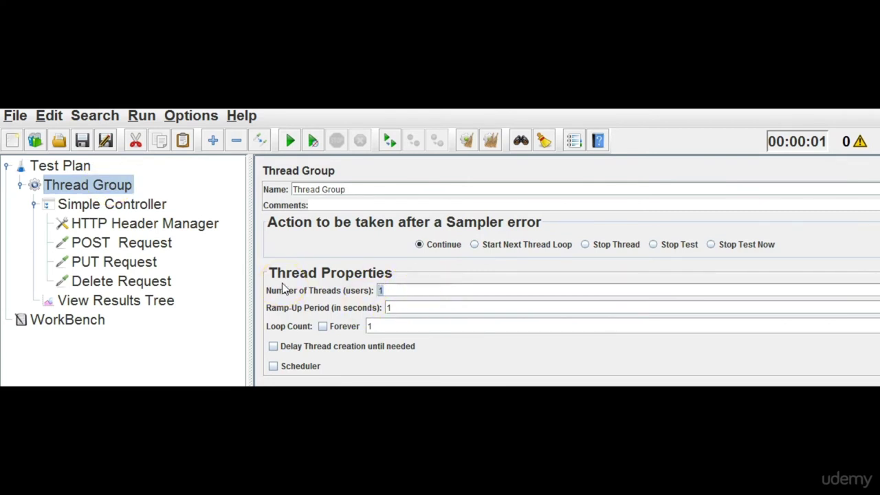
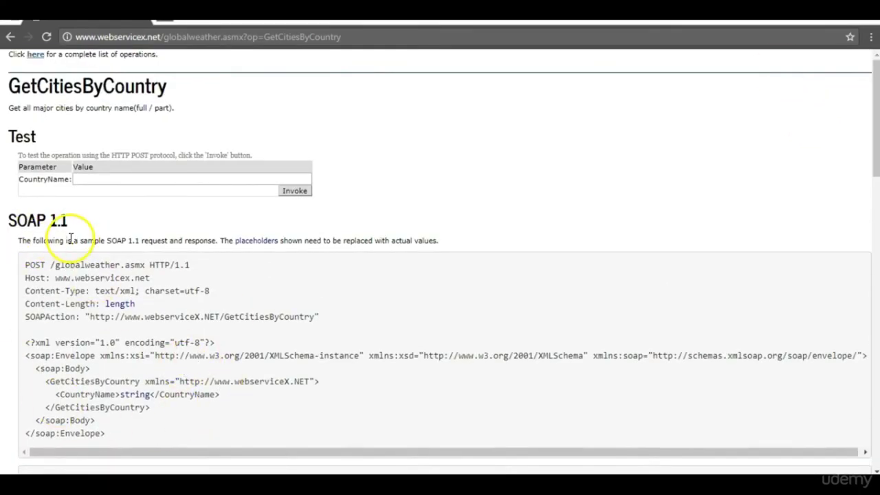
Highlight the XML declaration and soap:Envelope parts of the GetCitiesByCountry SOAP request sample.
{"action": "left_click_drag", "start_coordinate": [120, 435], "coordinate": [20, 348]}
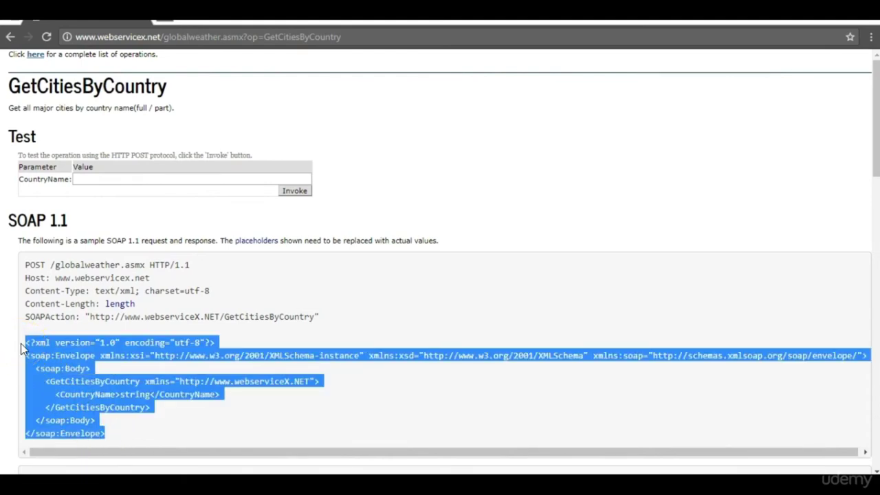
{"action": "left_click", "coordinate": [33, 348]}
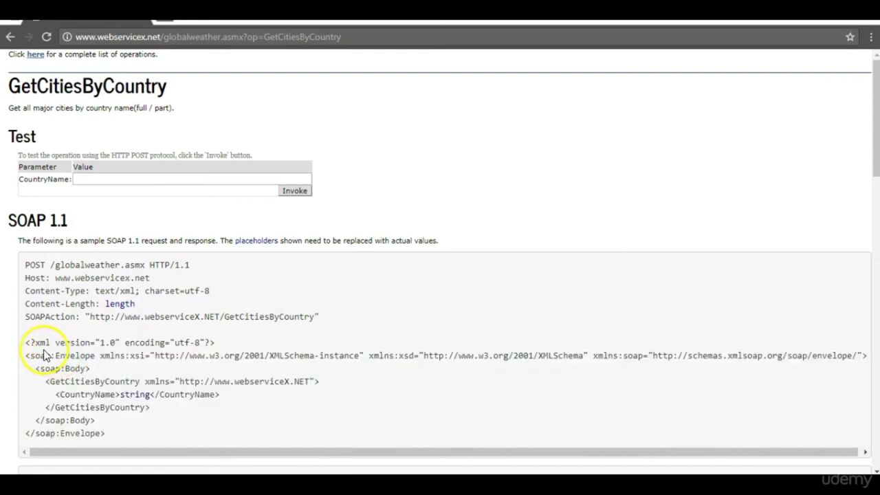
{"action": "left_click_drag", "start_coordinate": [35, 345], "coordinate": [51, 341]}
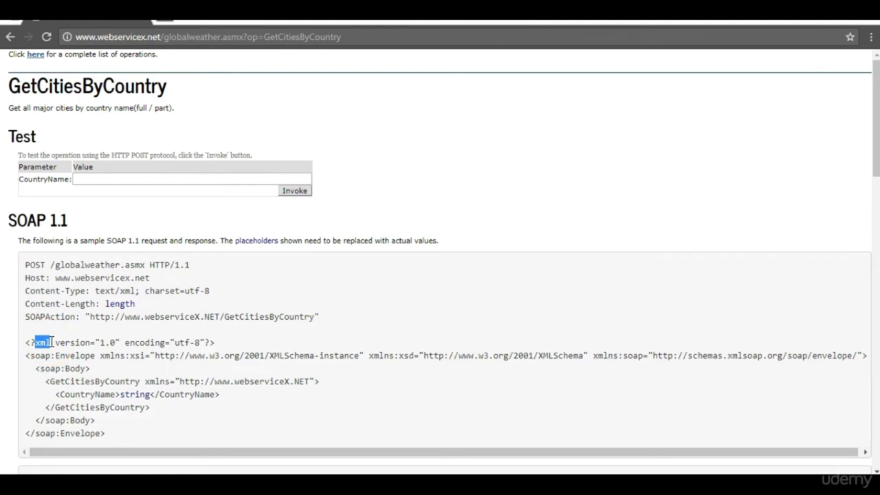
{"action": "left_click_drag", "start_coordinate": [217, 342], "coordinate": [18, 347]}
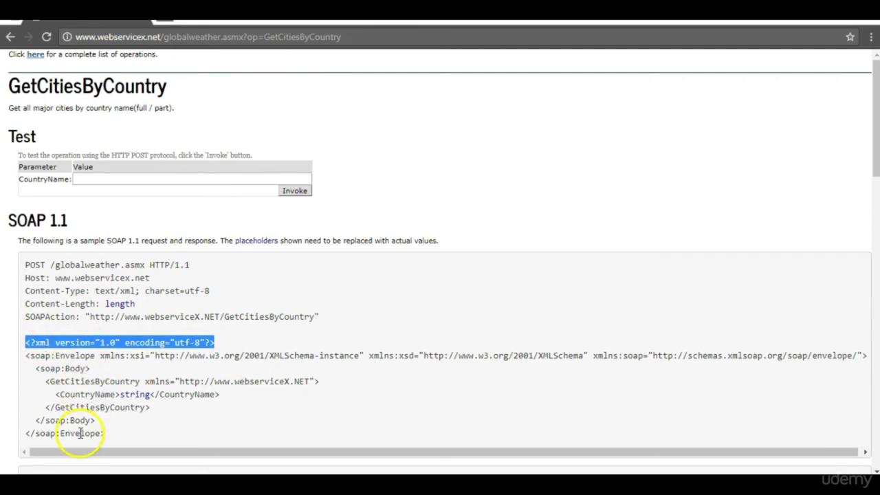
{"action": "left_click_drag", "start_coordinate": [15, 354], "coordinate": [35, 368]}
{"action": "left_click", "coordinate": [108, 435]}
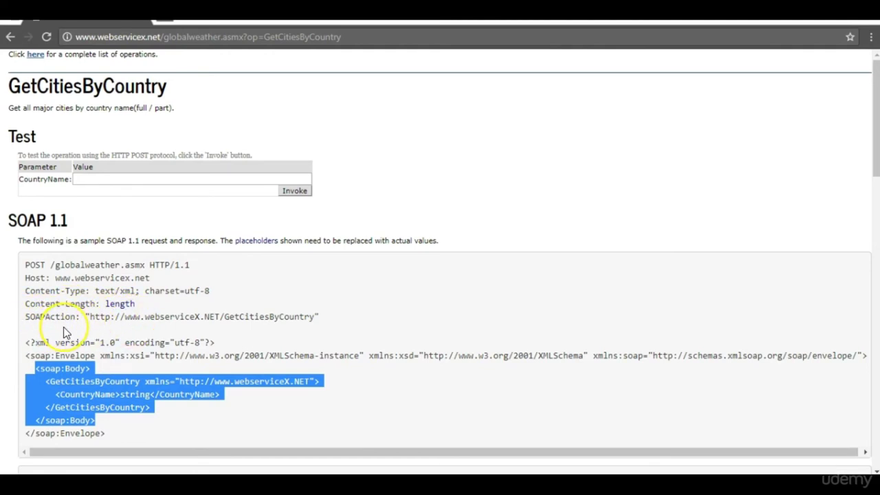
{"action": "left_click", "coordinate": [65, 333]}
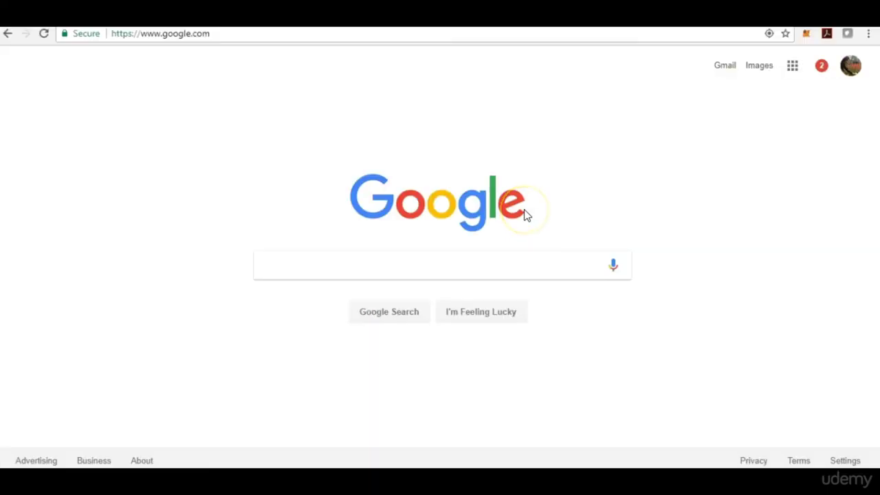
Search Google for 'google maps api' and open the Google Maps APIs developer site.
{"action": "left_click", "coordinate": [292, 260]}
{"action": "type", "text": "google"}
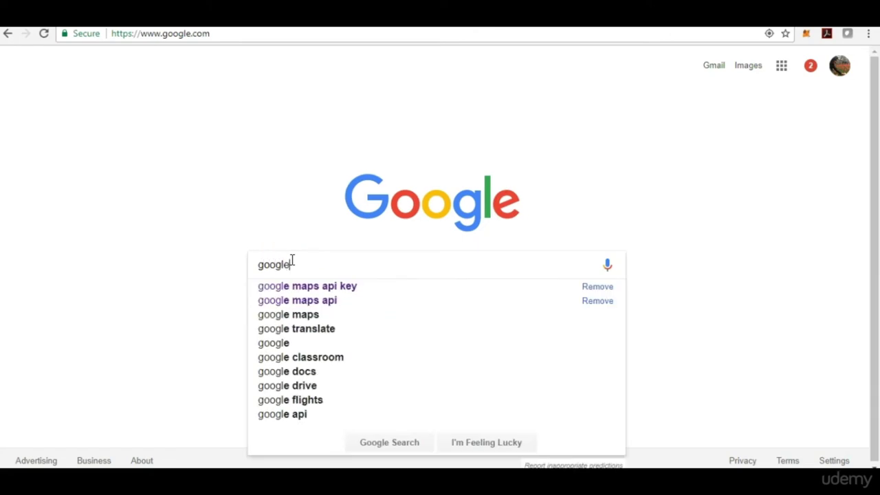
{"action": "key", "text": "Down"}
{"action": "key", "text": "BackSpace"}
{"action": "key", "text": "BackSpace"}
{"action": "key", "text": "BackSpace"}
{"action": "key", "text": "BackSpace"}
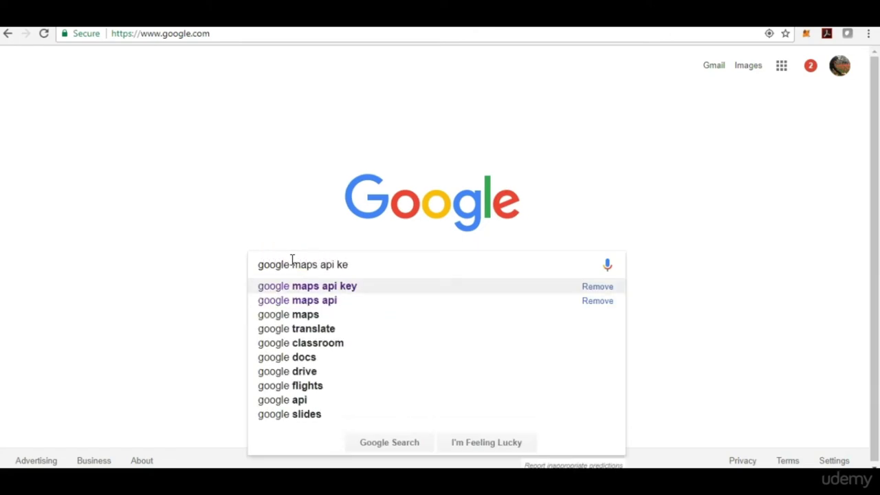
{"action": "key", "text": "Return"}
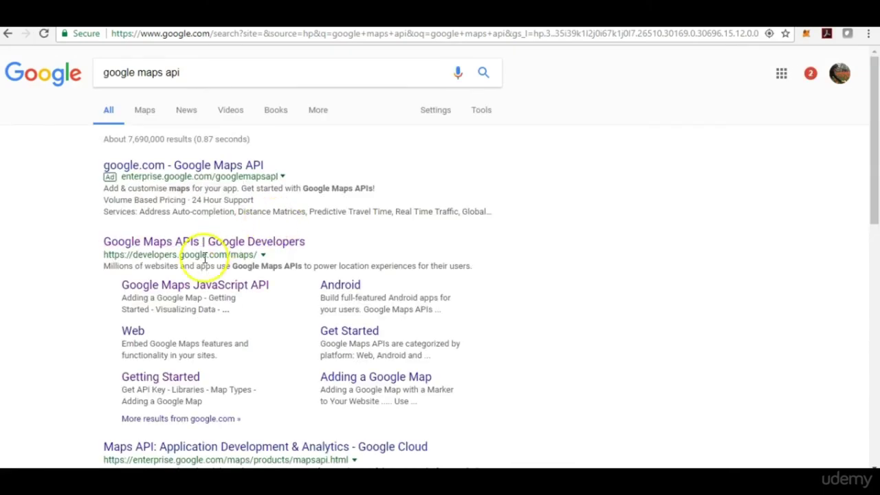
{"action": "left_click", "coordinate": [268, 248]}
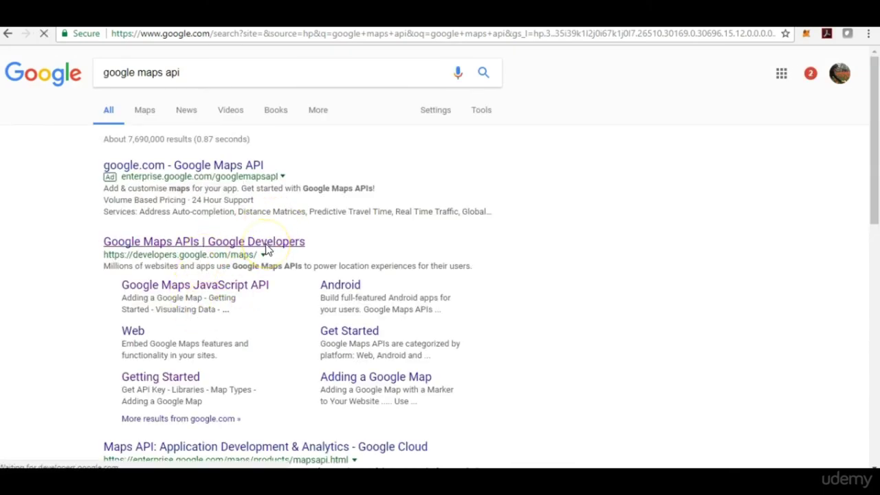
{"action": "left_click_drag", "start_coordinate": [873, 112], "coordinate": [871, 261]}
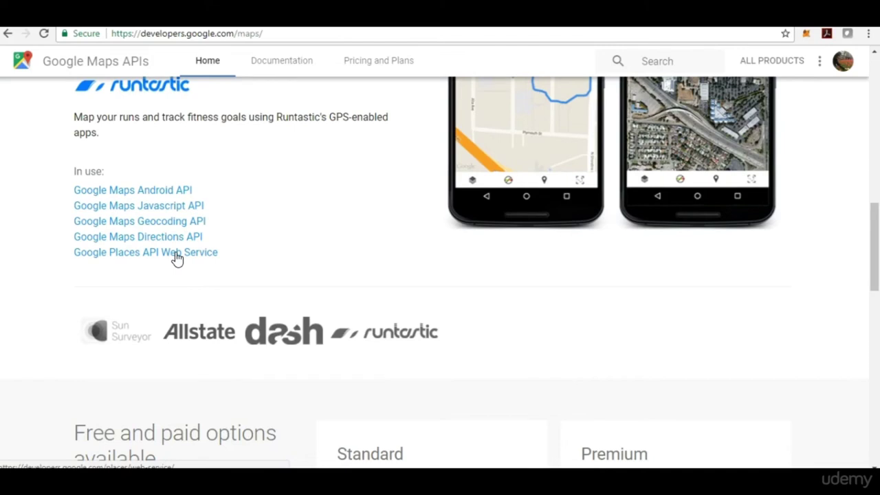
Open the Directions API documentation and select the driving demo's sample request URL.
{"action": "left_click", "coordinate": [157, 239]}
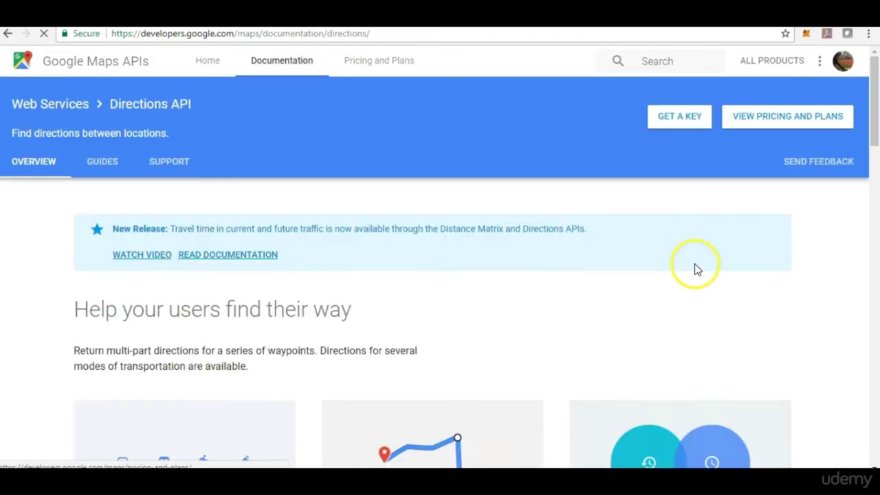
{"action": "left_click_drag", "start_coordinate": [874, 90], "coordinate": [878, 83]}
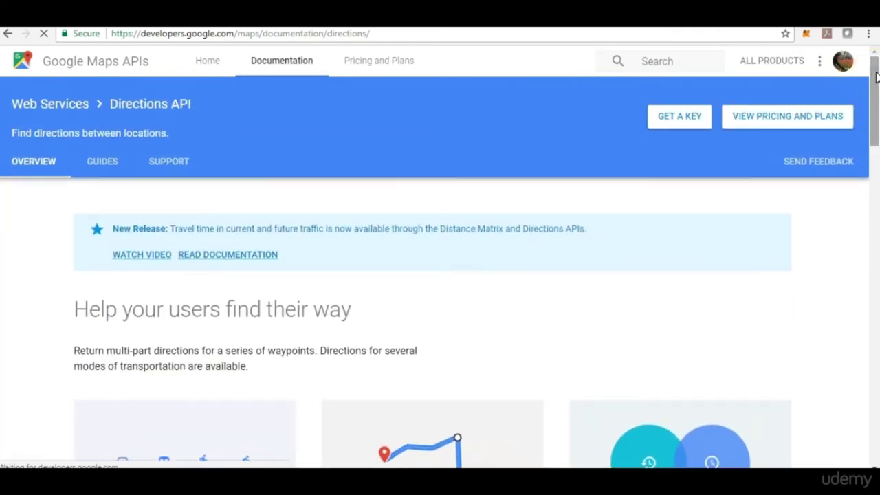
{"action": "left_click_drag", "start_coordinate": [876, 75], "coordinate": [872, 217]}
{"action": "left_click_drag", "start_coordinate": [438, 222], "coordinate": [712, 272]}
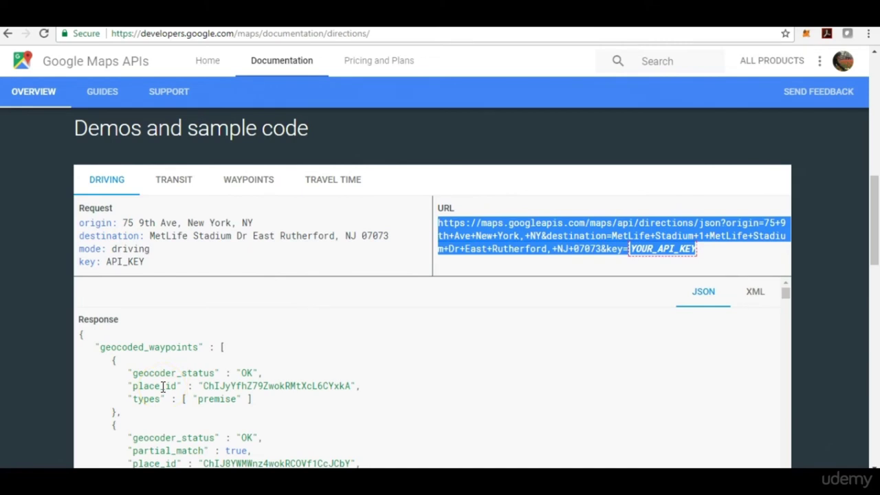
Highlight the API key portion of the sample directions request URL.
{"action": "left_click", "coordinate": [608, 271]}
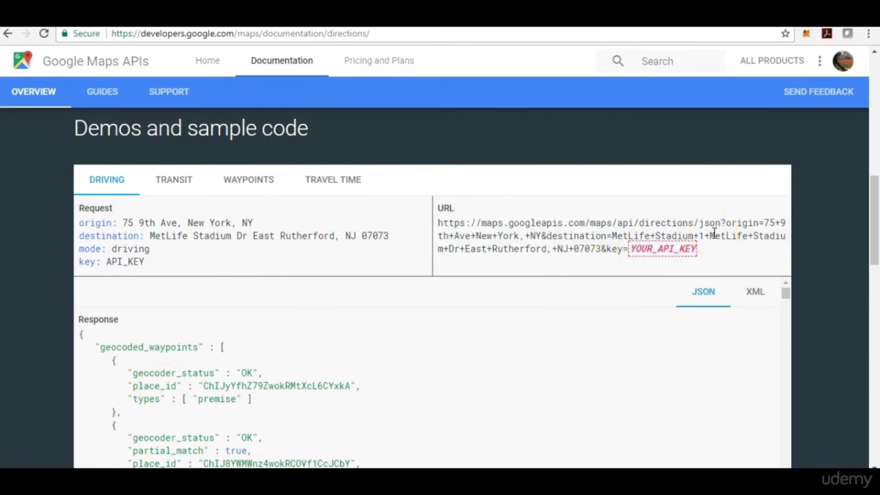
{"action": "left_click_drag", "start_coordinate": [698, 249], "coordinate": [426, 222]}
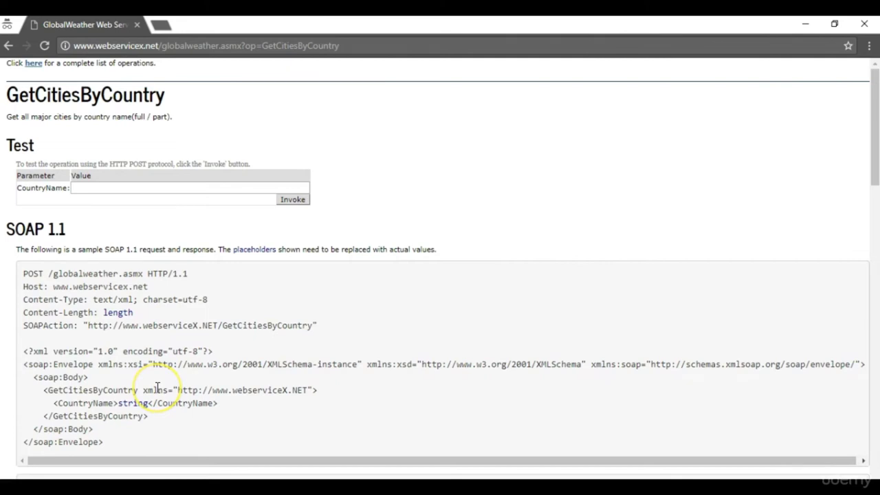
Select the SOAP 1.1 envelope from <?xml to </soap:Envelope> and switch to JMeter.
{"action": "left_click_drag", "start_coordinate": [874, 141], "coordinate": [874, 149]}
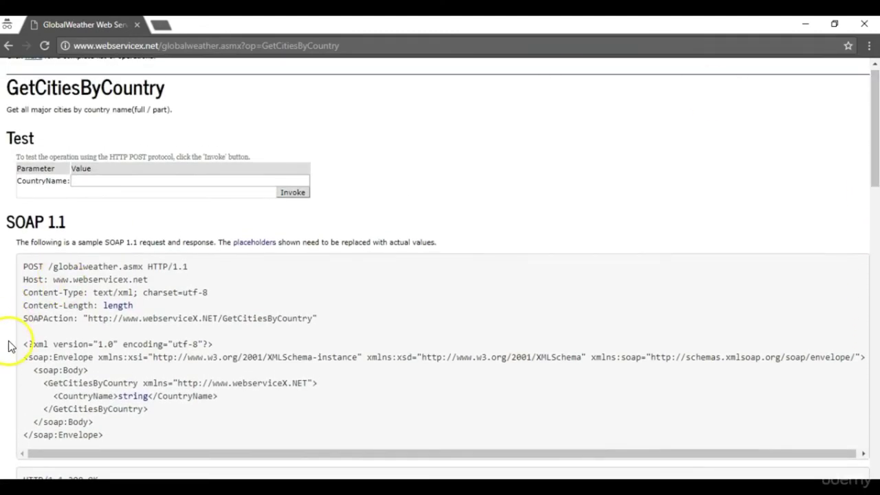
{"action": "left_click_drag", "start_coordinate": [24, 344], "coordinate": [107, 441]}
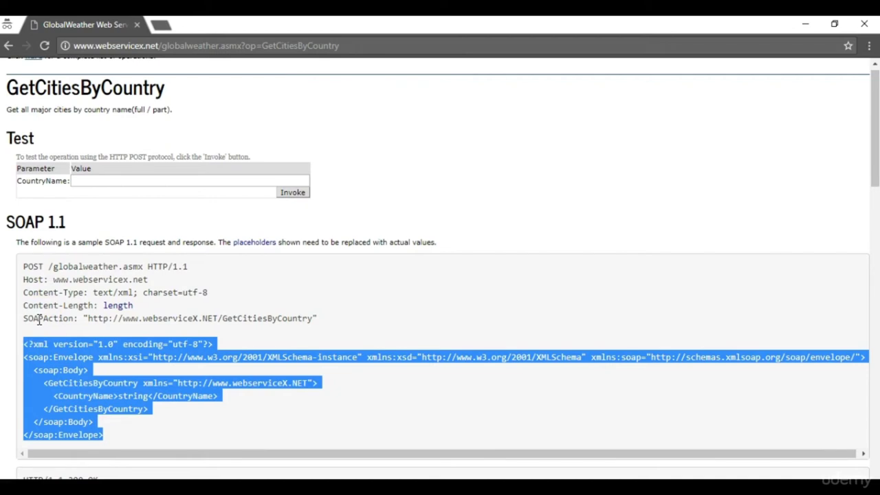
{"action": "left_click_drag", "start_coordinate": [108, 447], "coordinate": [21, 344]}
{"action": "key", "text": "alt+Tab"}
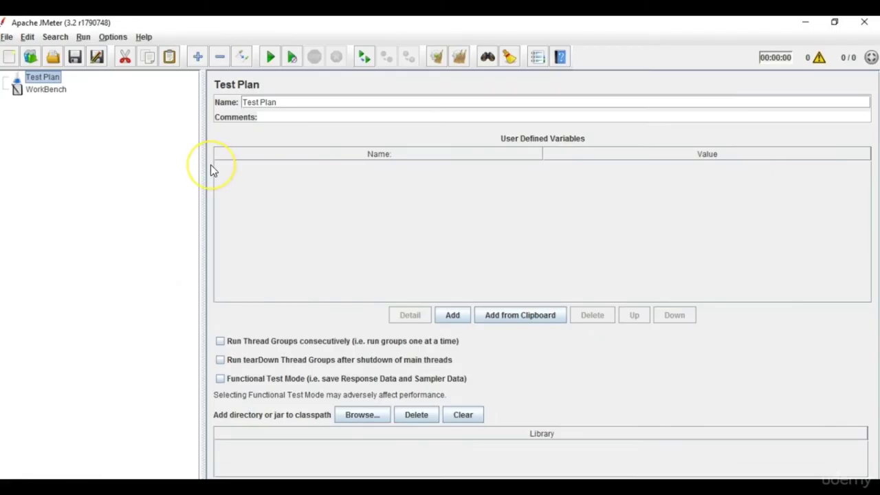
Enlarge JMeter's interface text and add a Thread Group to the Test Plan.
{"action": "key", "text": "ctrl+shift+plus"}
{"action": "key", "text": "ctrl+shift+plus"}
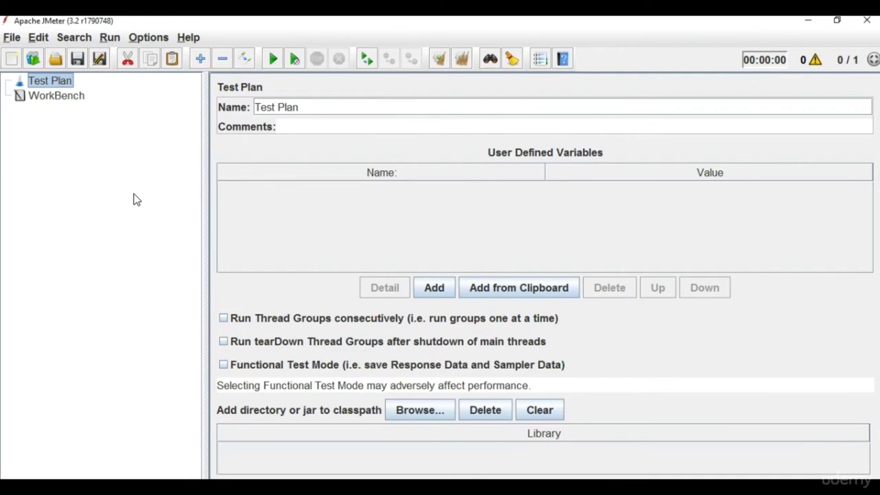
{"action": "right_click", "coordinate": [61, 86]}
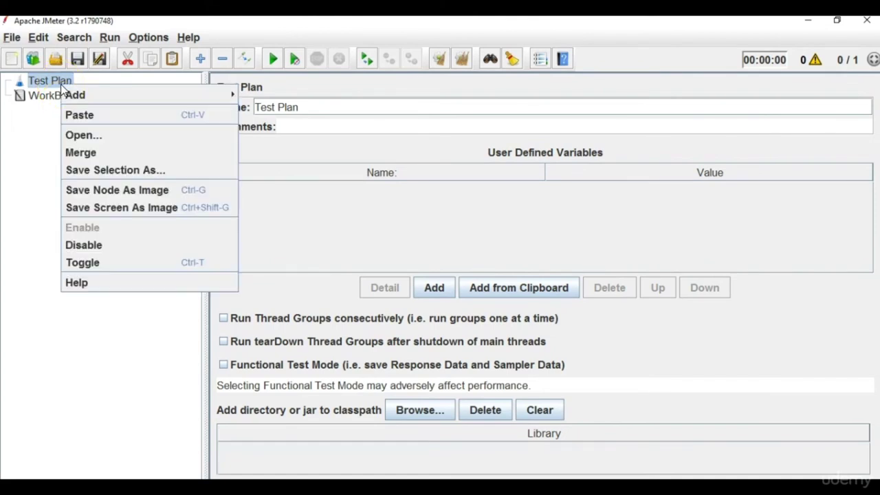
{"action": "mouse_move", "coordinate": [80, 94]}
{"action": "mouse_move", "coordinate": [297, 99]}
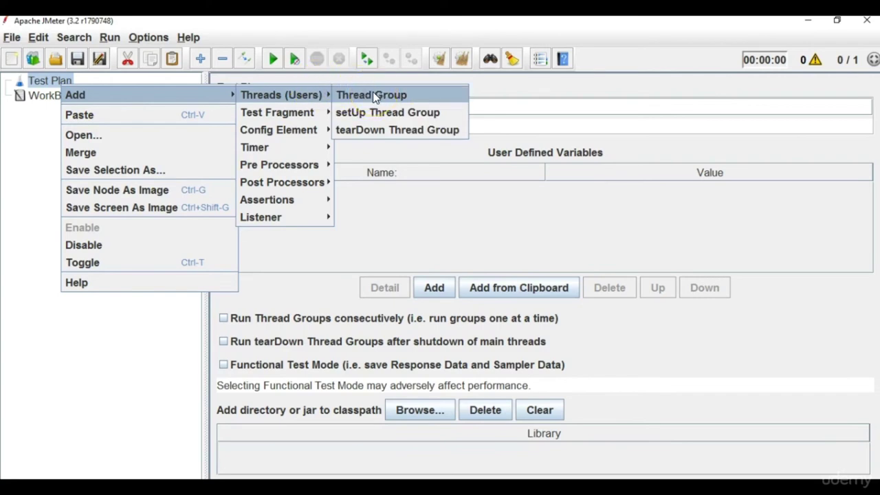
{"action": "left_click", "coordinate": [373, 91]}
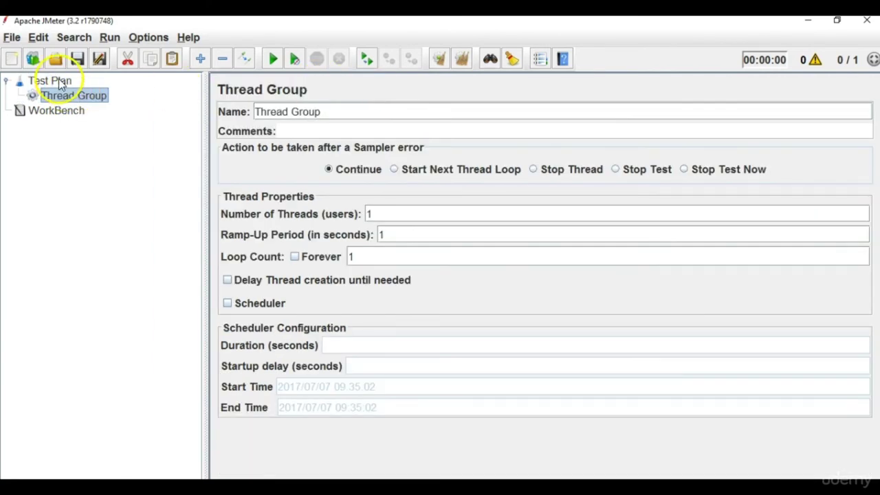
Add a Simple Controller under the Thread Group.
{"action": "right_click", "coordinate": [69, 101]}
{"action": "mouse_move", "coordinate": [124, 110]}
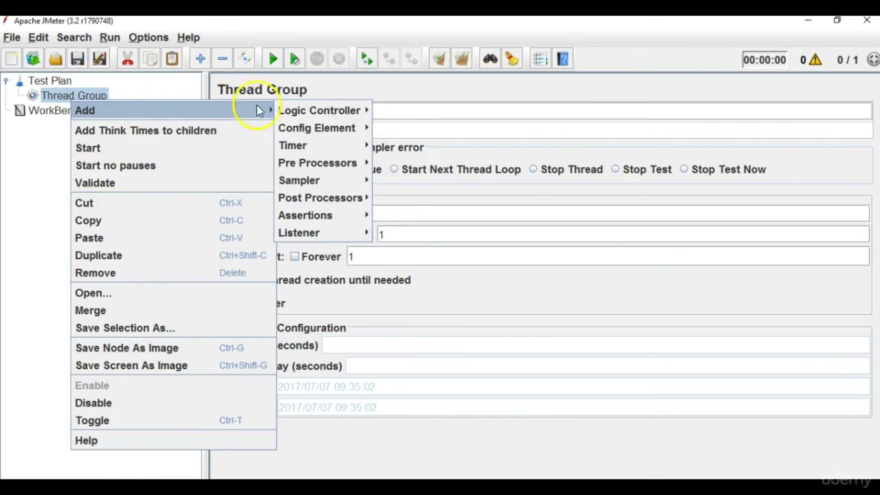
{"action": "mouse_move", "coordinate": [313, 111]}
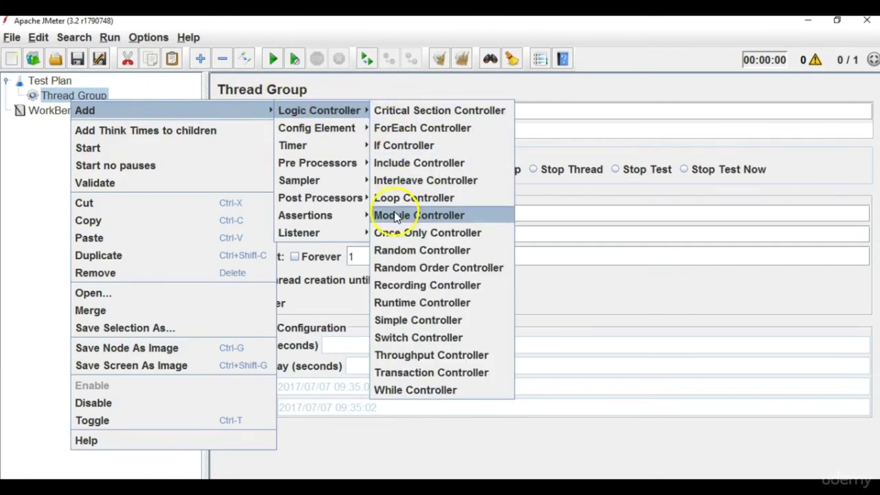
{"action": "left_click", "coordinate": [393, 320]}
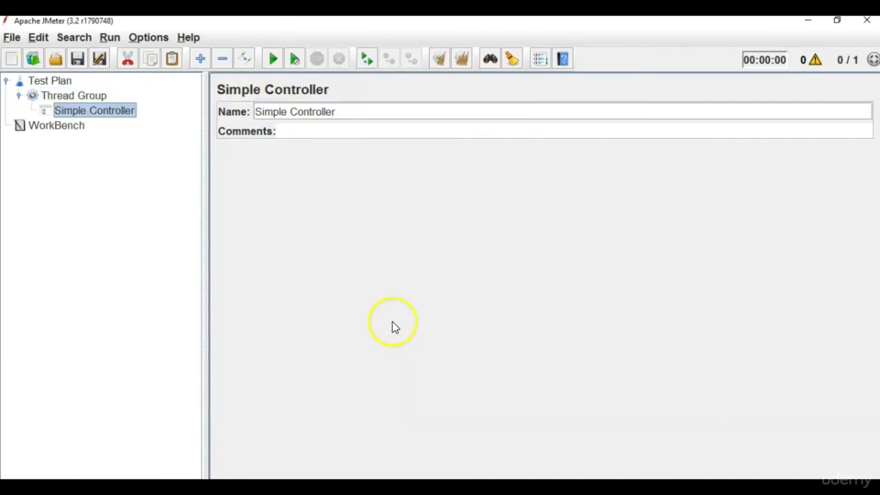
Add an HTTP Request sampler inside the Simple Controller.
{"action": "right_click", "coordinate": [127, 117]}
{"action": "mouse_move", "coordinate": [142, 123]}
{"action": "mouse_move", "coordinate": [379, 127]}
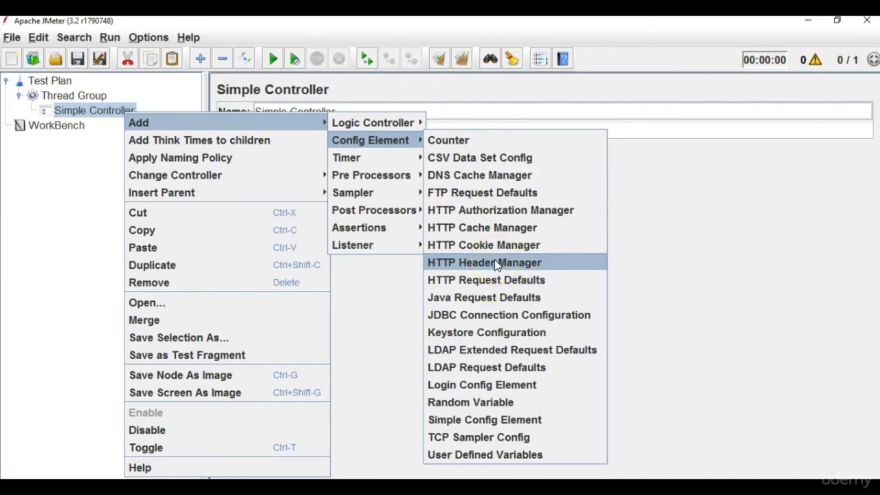
{"action": "mouse_move", "coordinate": [403, 192]}
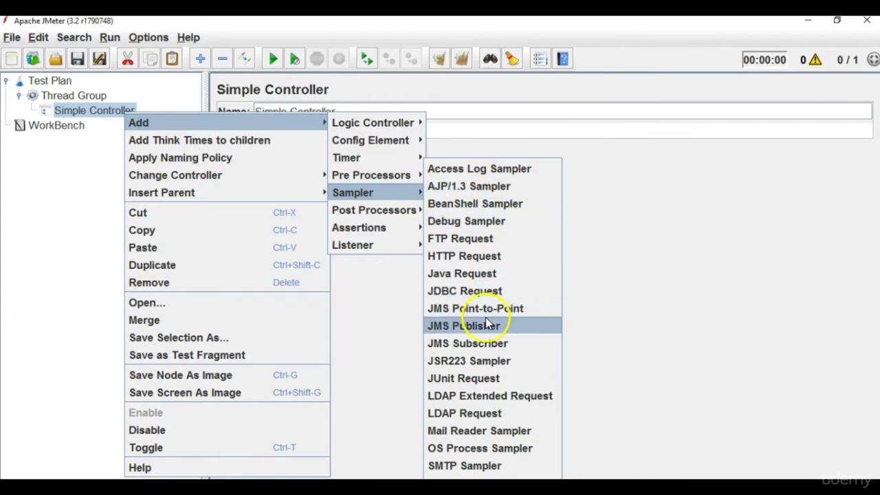
{"action": "left_click", "coordinate": [478, 255]}
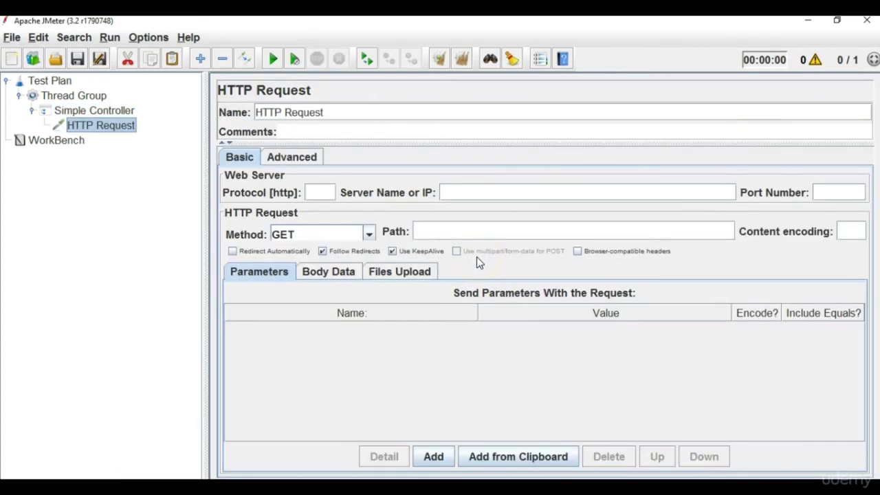
{"action": "left_click", "coordinate": [115, 115]}
Add an HTTP Header Manager to Simple Controller and move it above HTTP Request.
{"action": "right_click", "coordinate": [116, 118]}
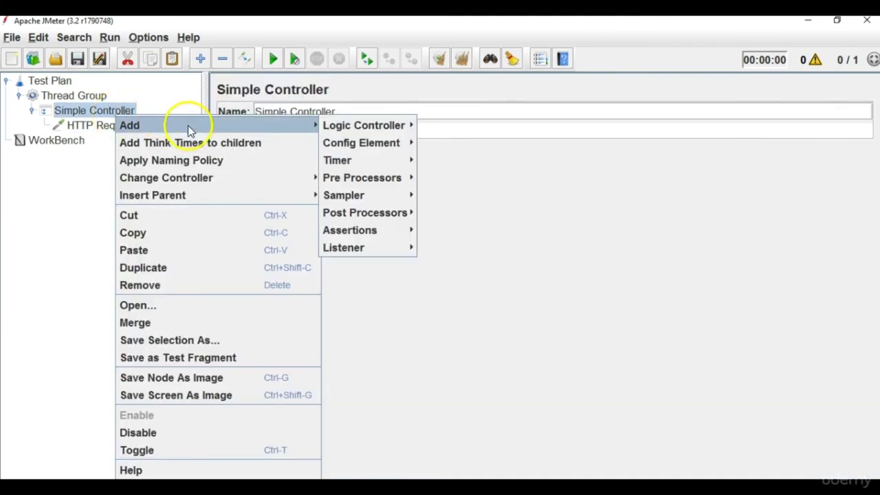
{"action": "mouse_move", "coordinate": [297, 124]}
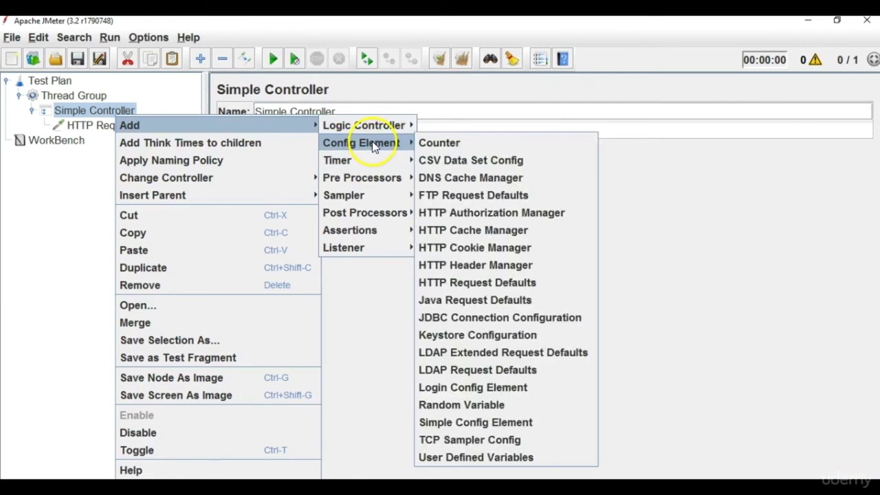
{"action": "left_click", "coordinate": [500, 268]}
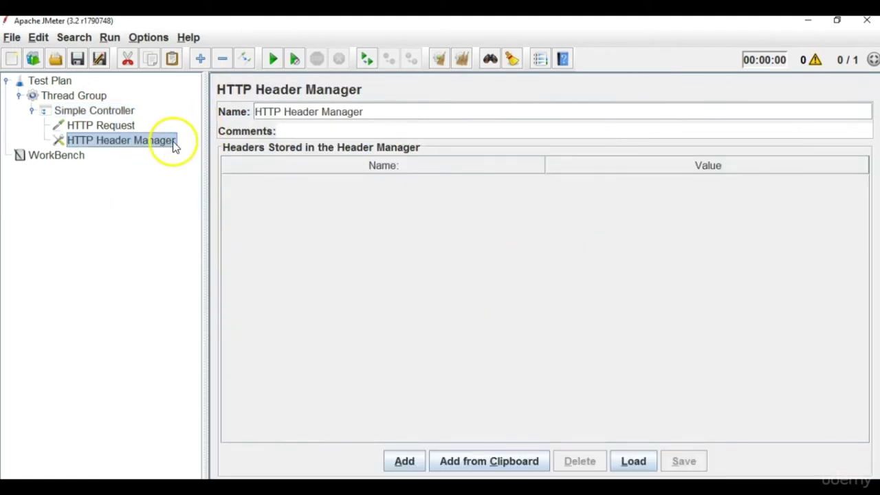
{"action": "left_click_drag", "start_coordinate": [114, 130], "coordinate": [115, 124]}
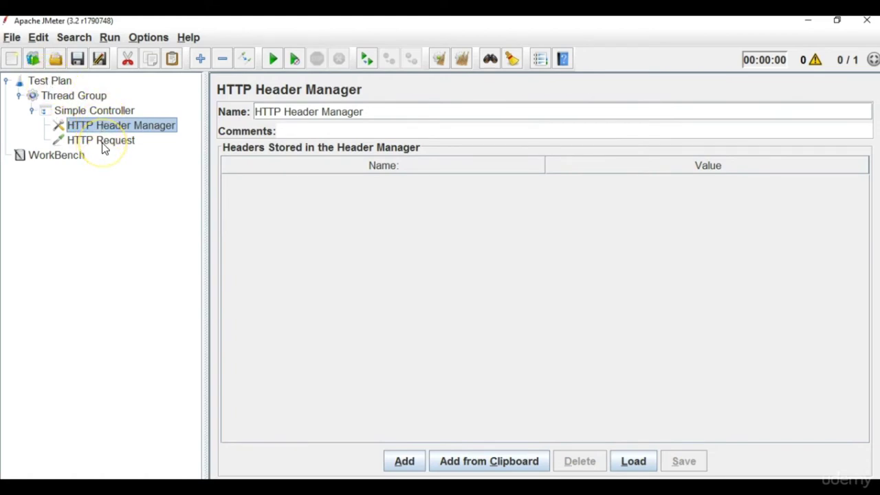
{"action": "left_click", "coordinate": [102, 142]}
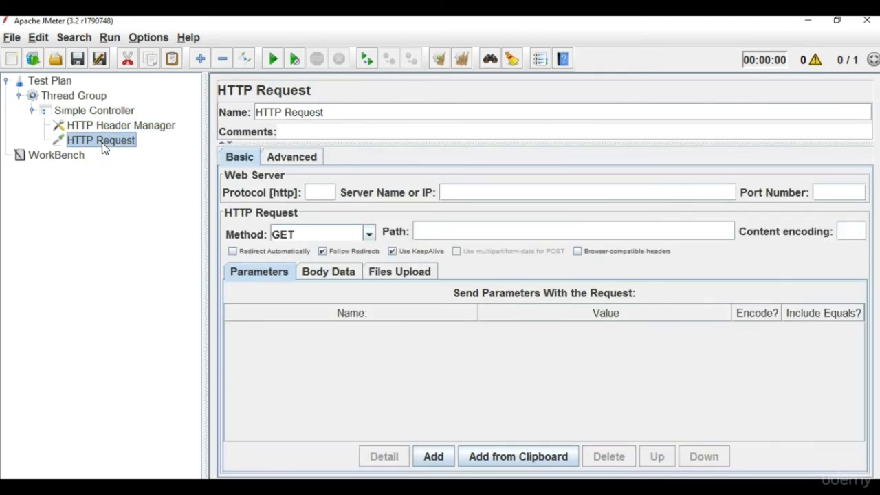
{"action": "key", "text": "Up"}
{"action": "key", "text": "Up"}
{"action": "key", "text": "Up"}
{"action": "key", "text": "Up"}
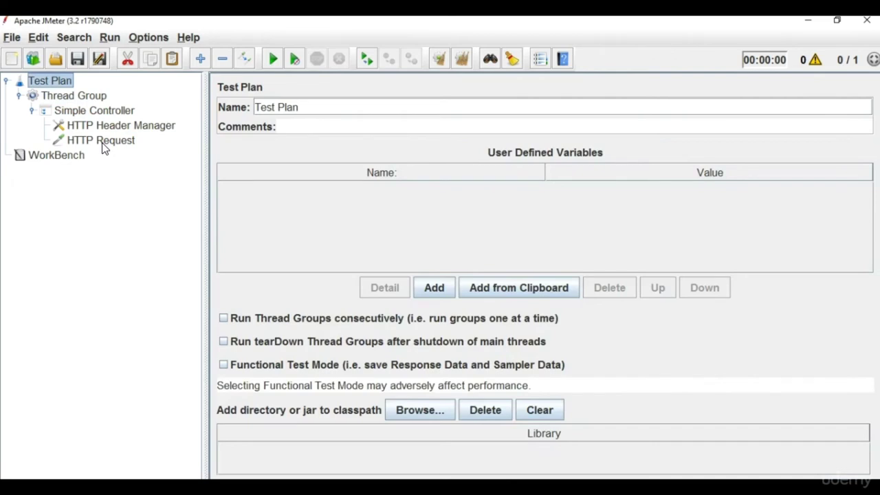
{"action": "key", "text": "Down"}
{"action": "key", "text": "Down"}
{"action": "key", "text": "Down"}
{"action": "key", "text": "Down"}
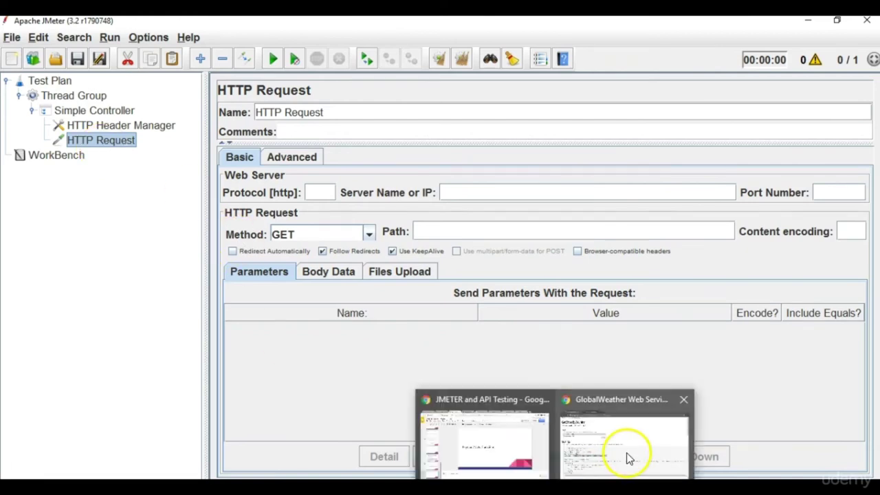
Copy the sample SOAP envelope into the HTTP Request's Body Data.
{"action": "left_click", "coordinate": [626, 458]}
{"action": "left_click_drag", "start_coordinate": [26, 349], "coordinate": [115, 443]}
{"action": "key", "text": "ctrl+c"}
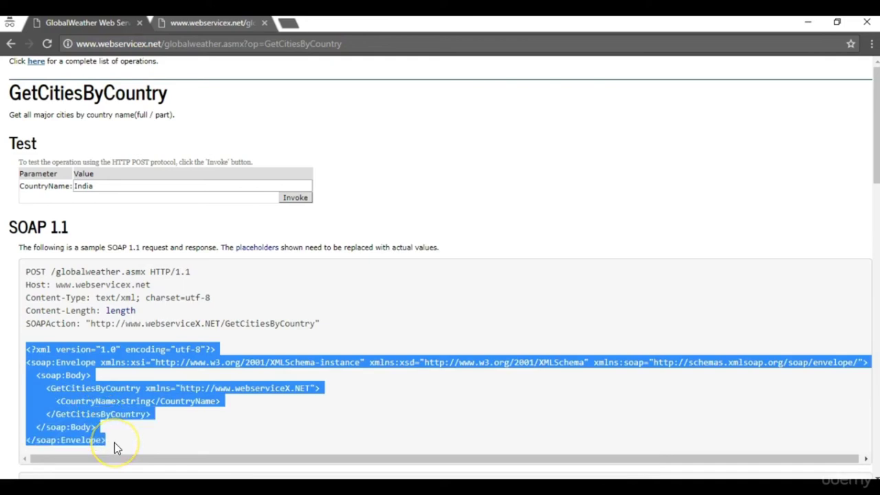
{"action": "key", "text": "alt+Tab"}
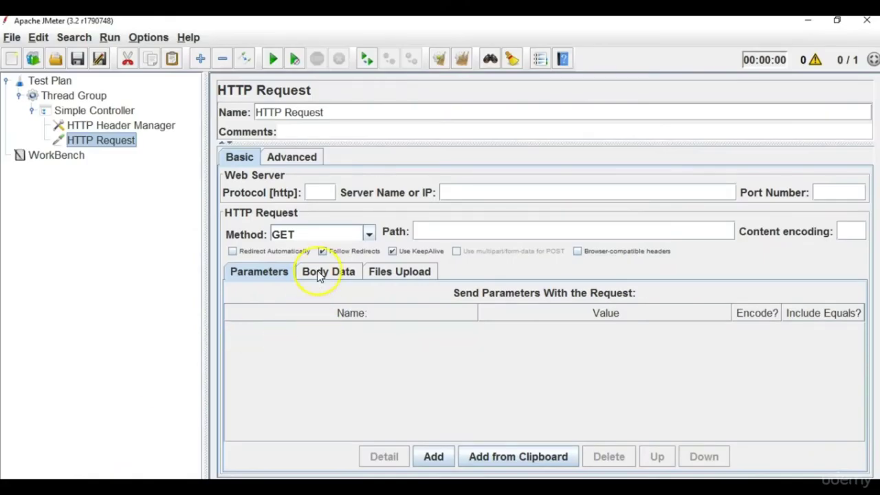
{"action": "left_click", "coordinate": [318, 274]}
{"action": "left_click", "coordinate": [300, 309]}
{"action": "key", "text": "ctrl+v"}
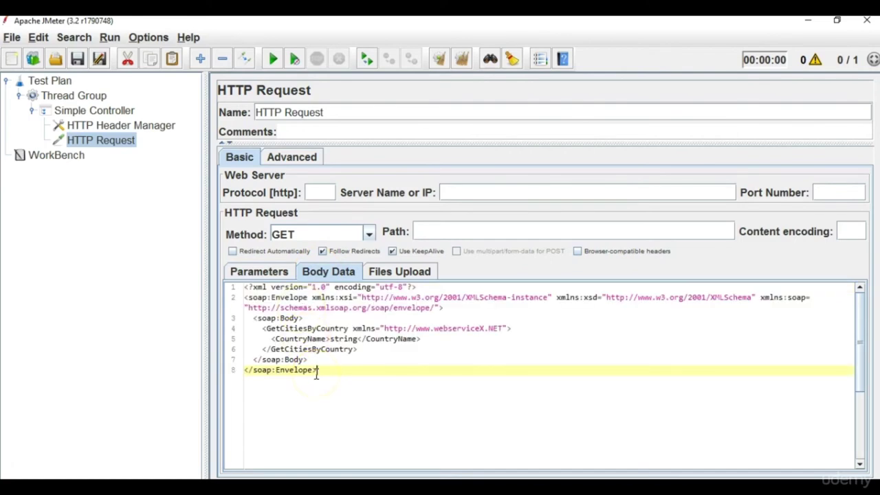
{"action": "key", "text": "alt+Tab"}
{"action": "key", "text": "alt+Tab"}
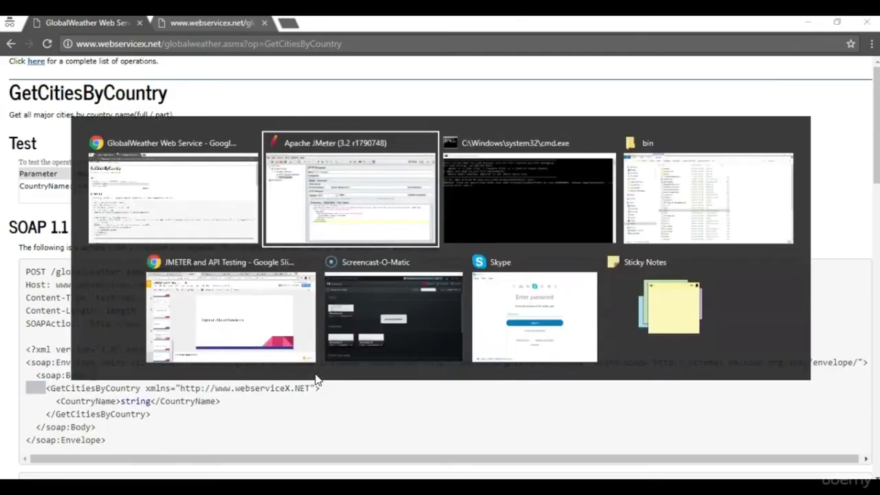
{"action": "key", "text": "alt+Tab"}
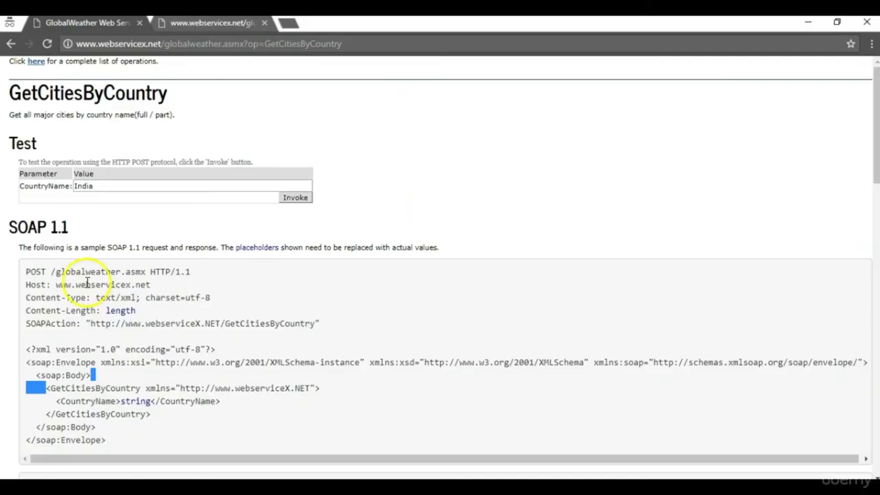
{"action": "left_click_drag", "start_coordinate": [55, 284], "coordinate": [152, 287]}
{"action": "key", "text": "ctrl+c"}
{"action": "key", "text": "alt+Tab"}
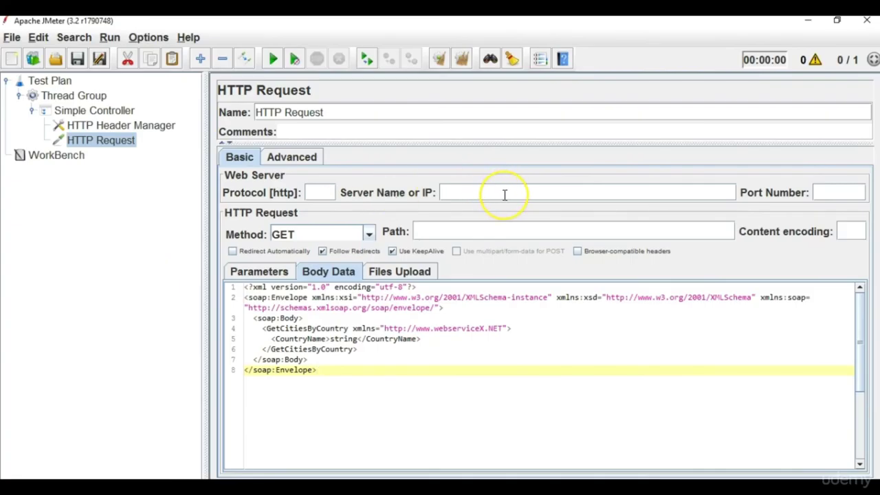
{"action": "left_click", "coordinate": [505, 193]}
{"action": "key", "text": "ctrl+v"}
{"action": "key", "text": "alt+Tab"}
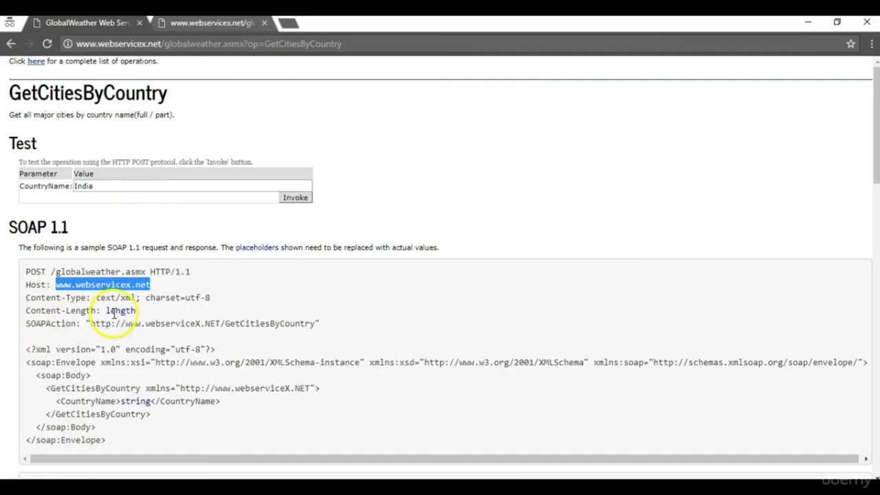
{"action": "key", "text": "alt+Tab"}
Set the request Path to /globalweather.asmx?op=GetCitiesByCountry from the browser address.
{"action": "key", "text": "alt+Tab"}
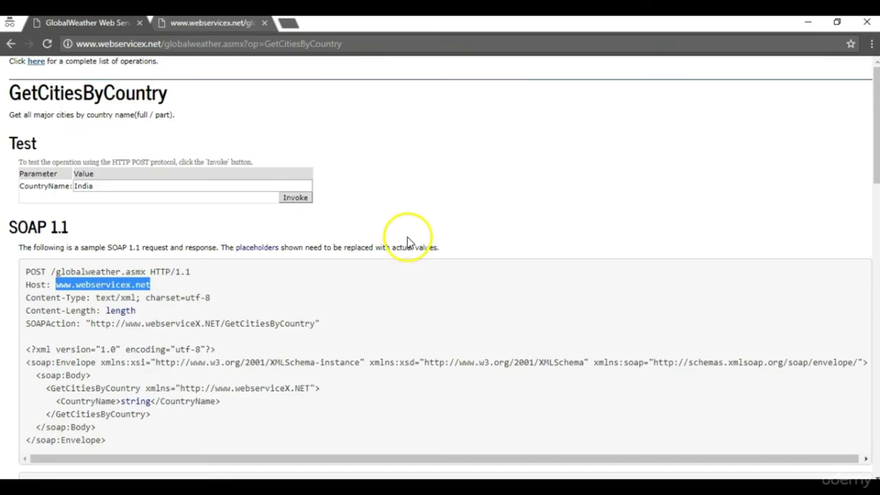
{"action": "left_click_drag", "start_coordinate": [164, 43], "coordinate": [373, 43]}
{"action": "key", "text": "ctrl+c"}
{"action": "key", "text": "alt+Tab"}
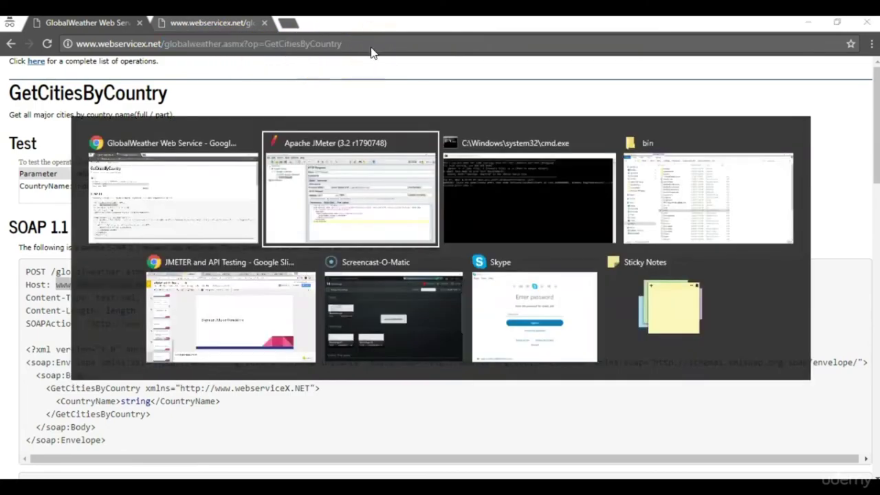
{"action": "left_click", "coordinate": [432, 230]}
{"action": "key", "text": "ctrl+v"}
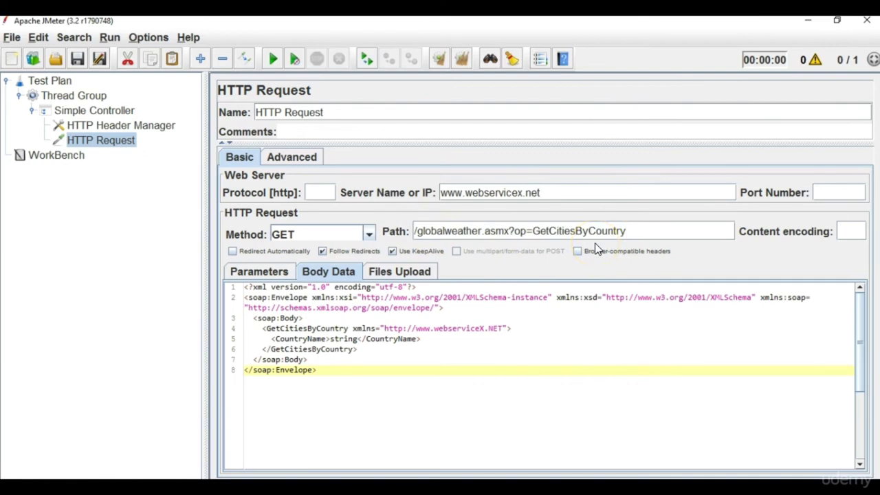
{"action": "left_click", "coordinate": [324, 336]}
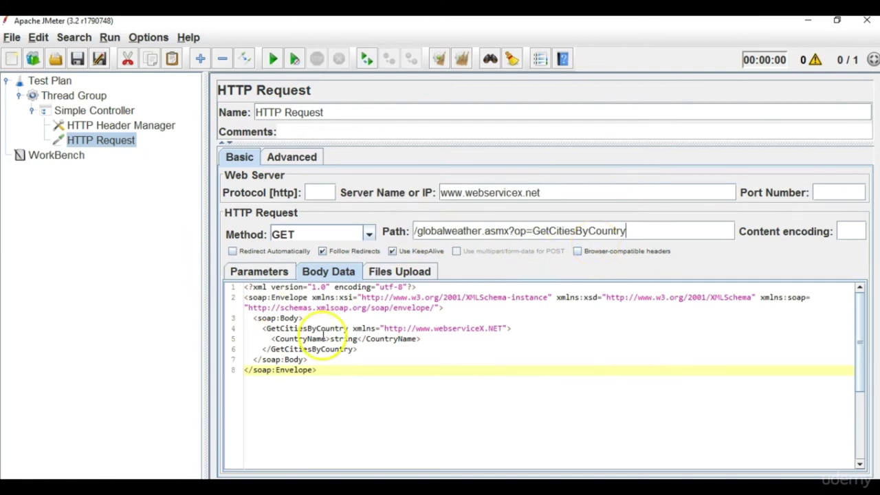
Show the HTTP Header Manager, zoom the service page to 125%, and select Content-Type.
{"action": "left_click", "coordinate": [110, 126]}
{"action": "key", "text": "alt+Tab"}
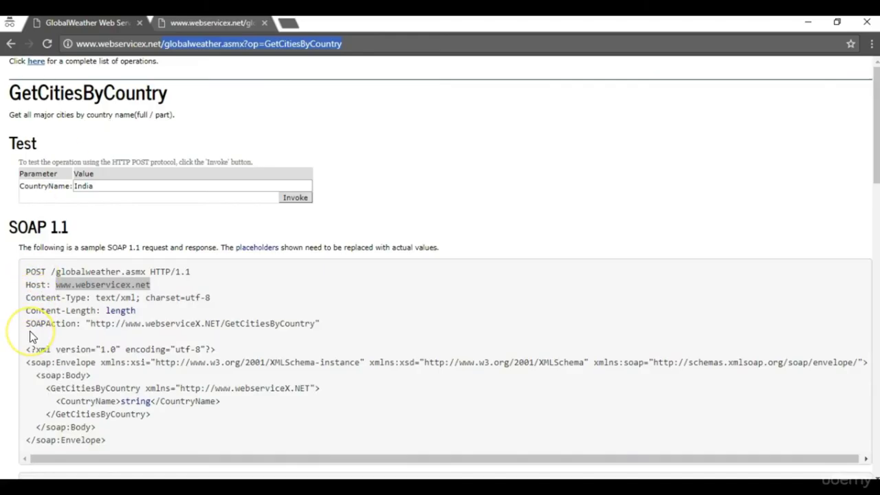
{"action": "key", "text": "ctrl+plus"}
{"action": "key", "text": "ctrl+plus"}
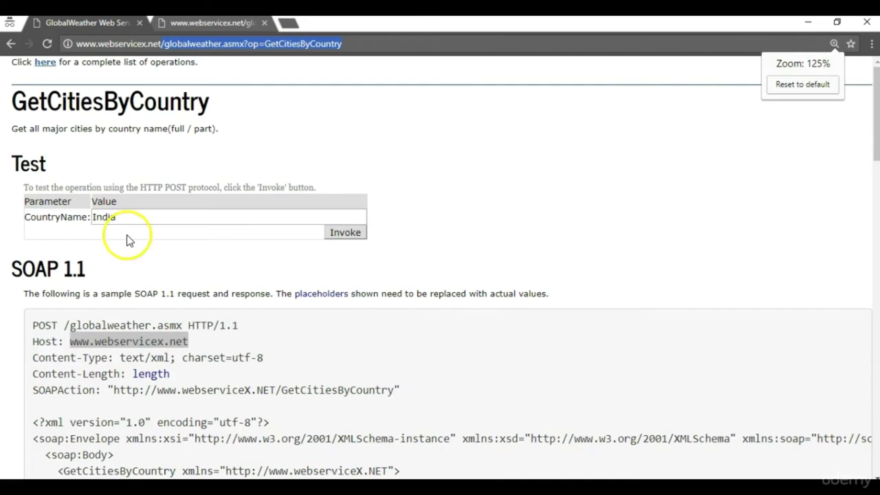
{"action": "left_click_drag", "start_coordinate": [871, 118], "coordinate": [874, 153]}
{"action": "left_click", "coordinate": [153, 362]}
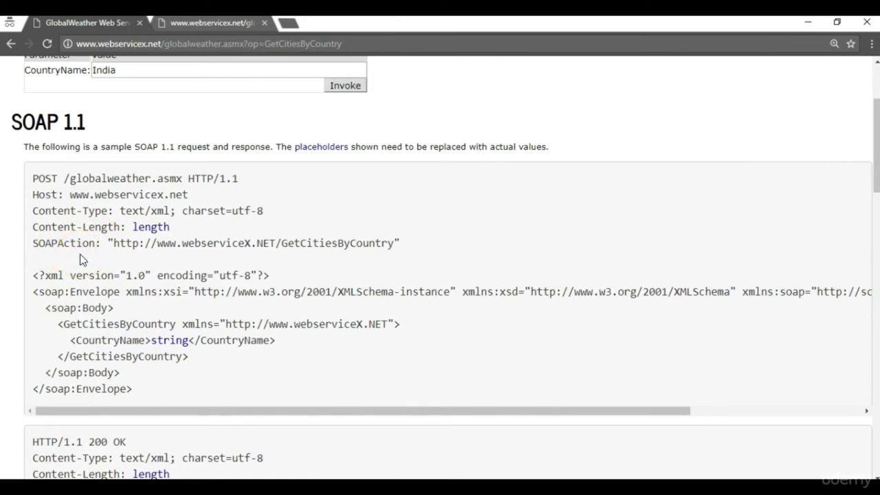
{"action": "left_click_drag", "start_coordinate": [108, 212], "coordinate": [33, 210]}
Add a Content-Type header with value text/xml; charset=utf-8.
{"action": "key", "text": "alt+Tab"}
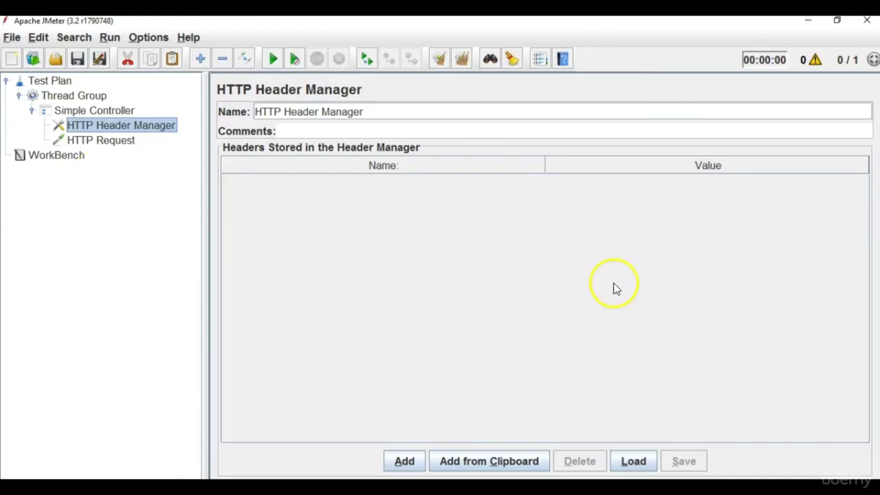
{"action": "left_click", "coordinate": [401, 466]}
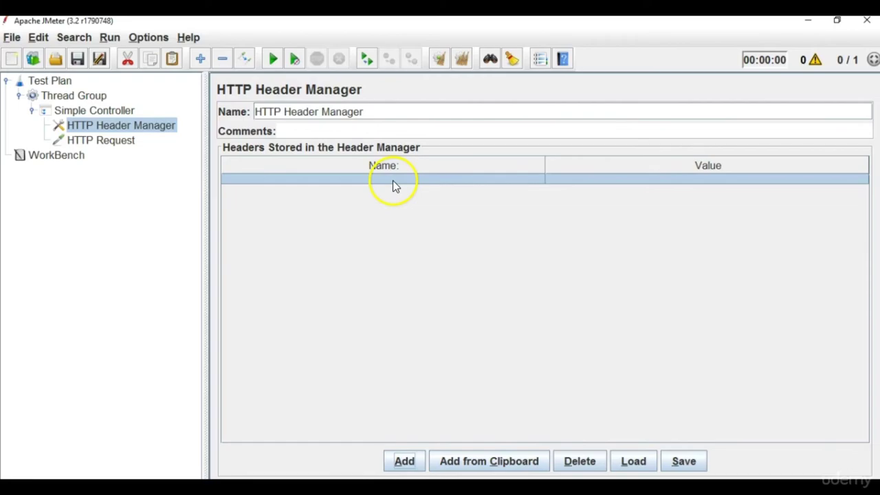
{"action": "double_click", "coordinate": [392, 180]}
{"action": "type", "text": "Content-Type"}
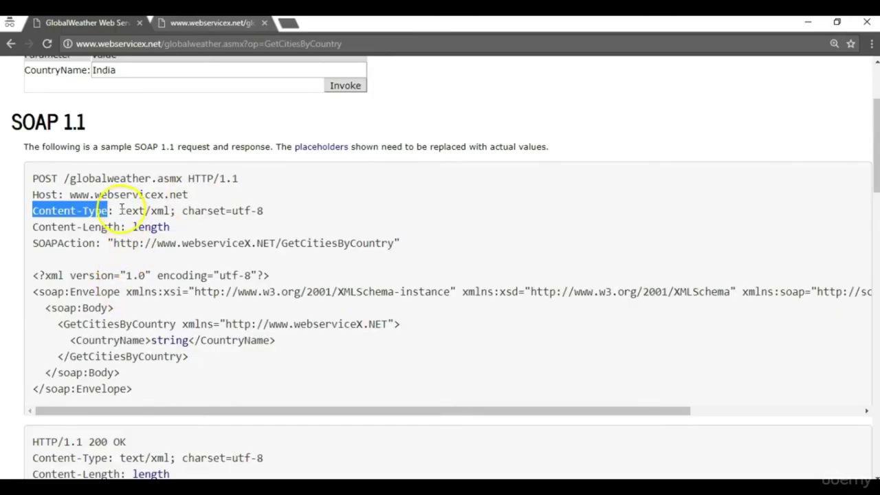
{"action": "left_click_drag", "start_coordinate": [120, 210], "coordinate": [298, 212]}
{"action": "key", "text": "ctrl+c"}
{"action": "key", "text": "alt+Tab"}
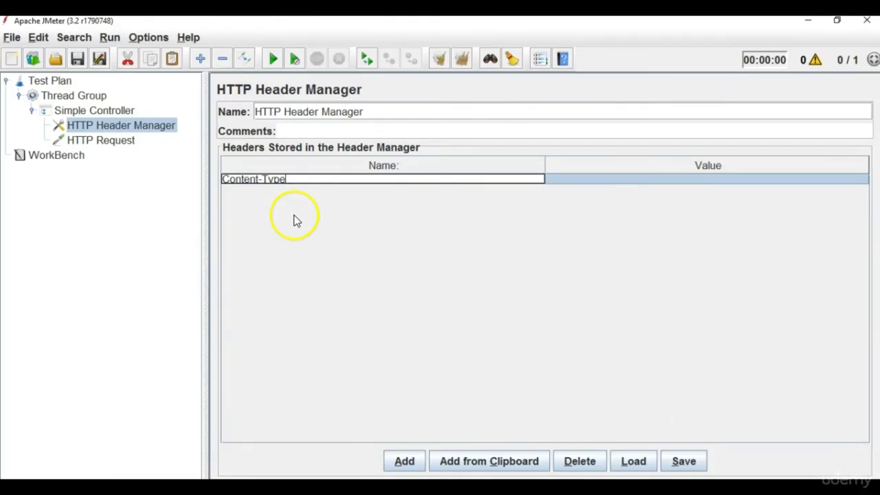
{"action": "left_click", "coordinate": [612, 180]}
{"action": "double_click", "coordinate": [612, 179]}
{"action": "key", "text": "ctrl+v"}
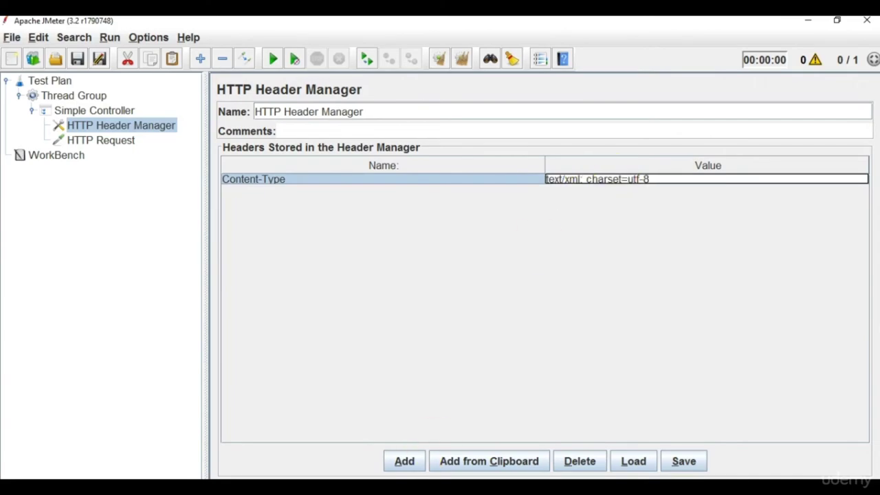
{"action": "left_click", "coordinate": [406, 462]}
Add a Content-Length header with value 1000000.
{"action": "key", "text": "alt+Tab"}
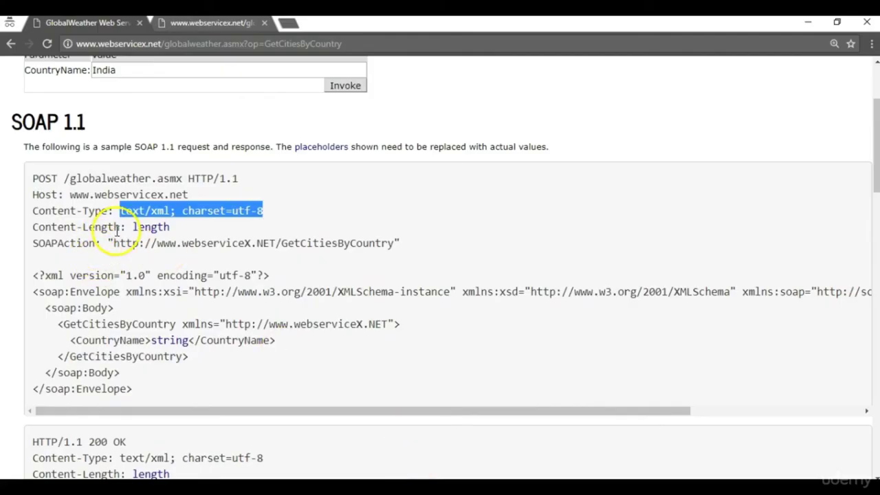
{"action": "left_click", "coordinate": [123, 230]}
{"action": "left_click_drag", "start_coordinate": [123, 229], "coordinate": [28, 230]}
{"action": "key", "text": "ctrl+c"}
{"action": "key", "text": "alt+Tab"}
{"action": "double_click", "coordinate": [416, 191]}
{"action": "key", "text": "ctrl+v"}
{"action": "key", "text": "alt+Tab"}
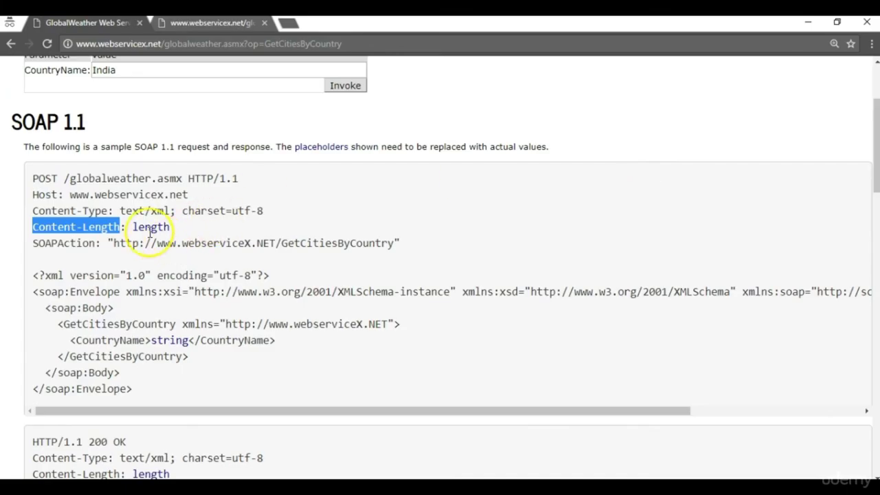
{"action": "double_click", "coordinate": [150, 228]}
{"action": "key", "text": "alt+Tab"}
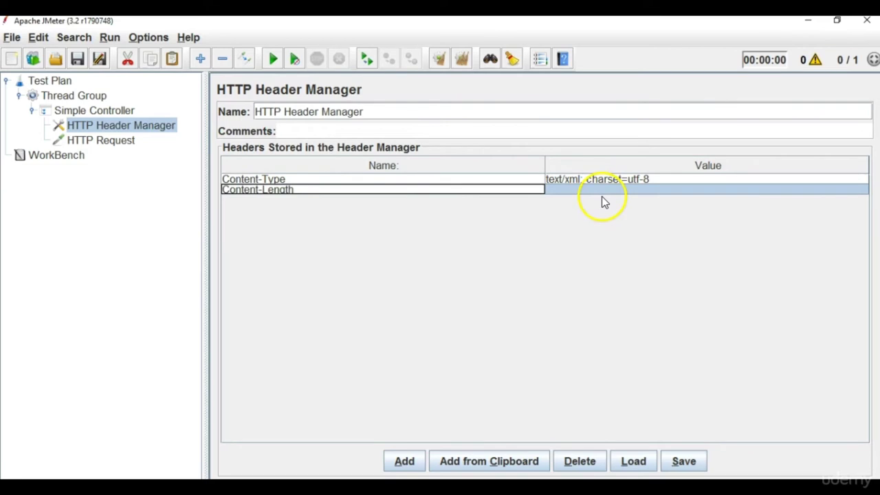
{"action": "left_click", "coordinate": [602, 193]}
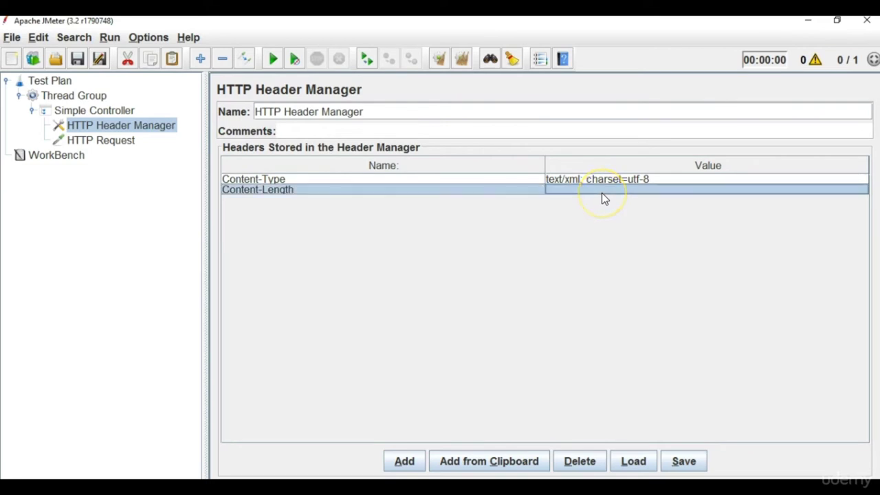
{"action": "double_click", "coordinate": [602, 193]}
{"action": "key", "text": "alt+Tab"}
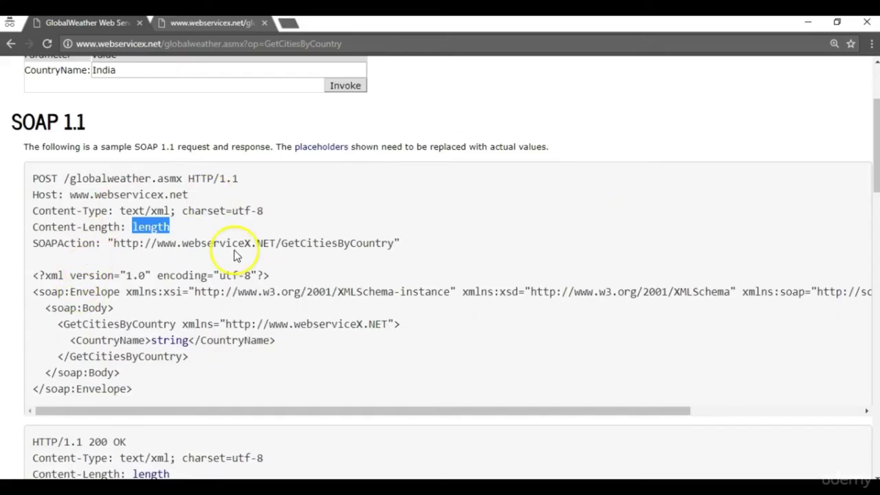
{"action": "key", "text": "alt+Tab"}
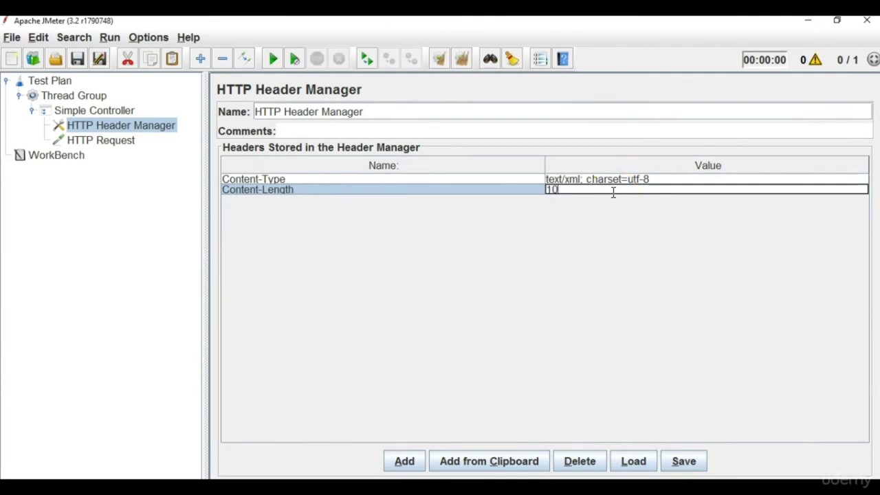
{"action": "key", "text": "alt+Tab"}
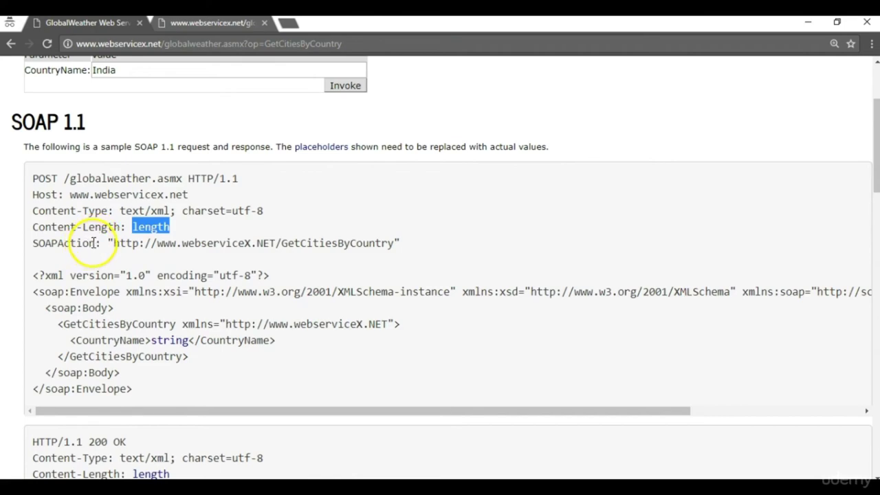
{"action": "left_click_drag", "start_coordinate": [95, 244], "coordinate": [18, 246]}
{"action": "key", "text": "ctrl+c"}
{"action": "key", "text": "alt+Tab"}
{"action": "left_click", "coordinate": [405, 461]}
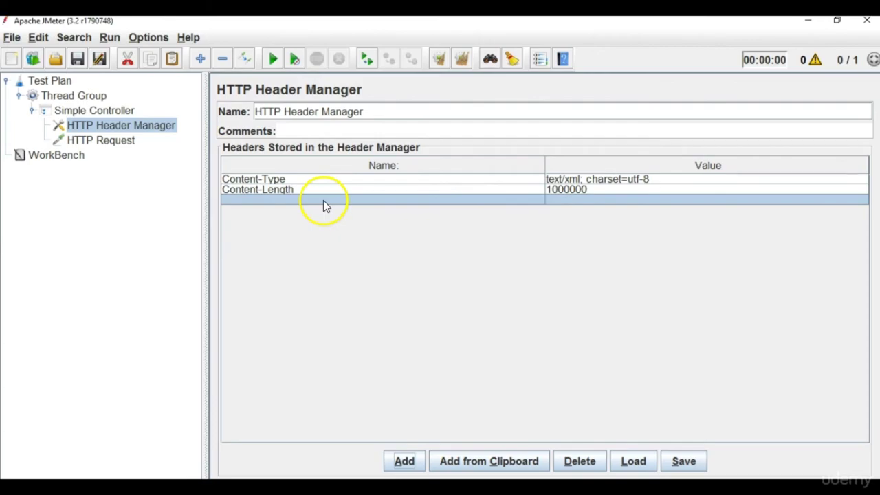
{"action": "double_click", "coordinate": [323, 200]}
{"action": "key", "text": "ctrl+v"}
{"action": "key", "text": "alt+Tab"}
{"action": "left_click_drag", "start_coordinate": [113, 244], "coordinate": [114, 243]}
{"action": "key", "text": "ctrl+c"}
{"action": "key", "text": "alt+Tab"}
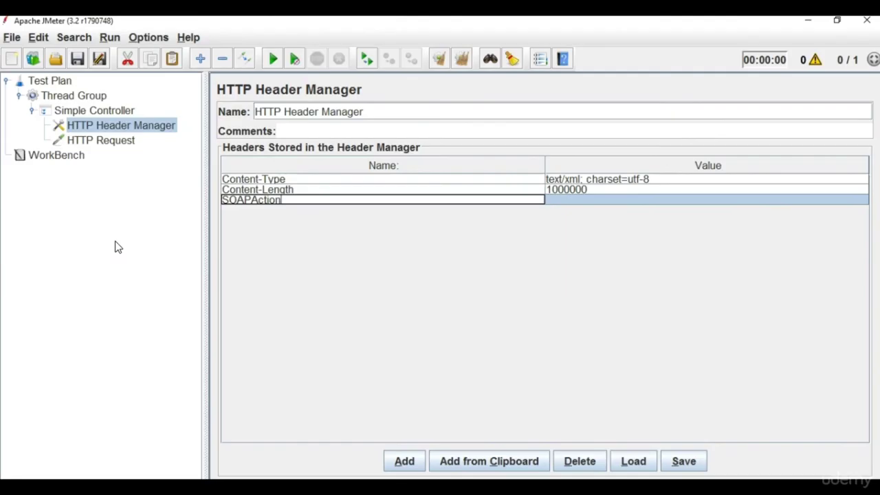
{"action": "left_click", "coordinate": [640, 197]}
{"action": "left_click", "coordinate": [640, 198]}
{"action": "key", "text": "ctrl+v"}
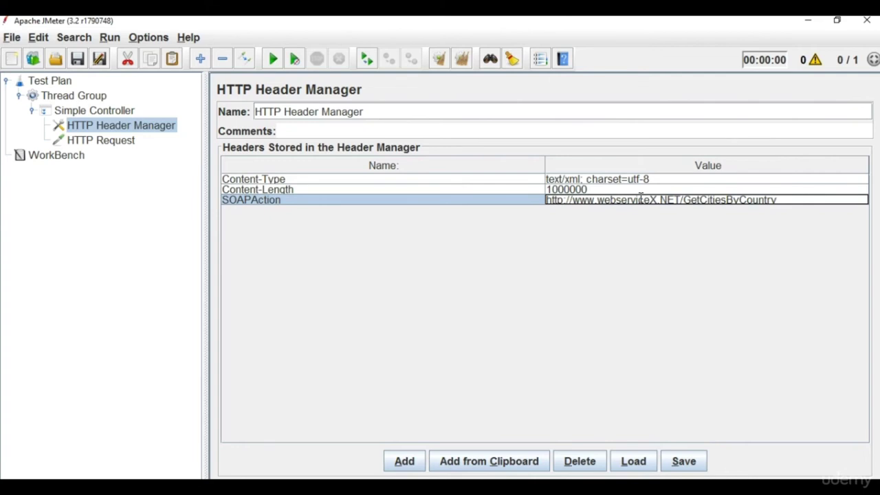
Review the HTTP Request's basic and advanced settings, then collapse the Thread Group.
{"action": "left_click", "coordinate": [130, 145]}
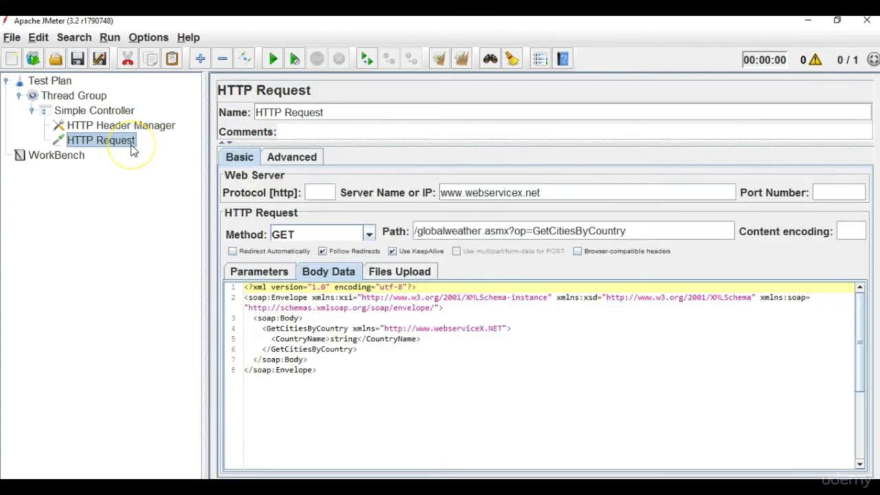
{"action": "left_click", "coordinate": [316, 156]}
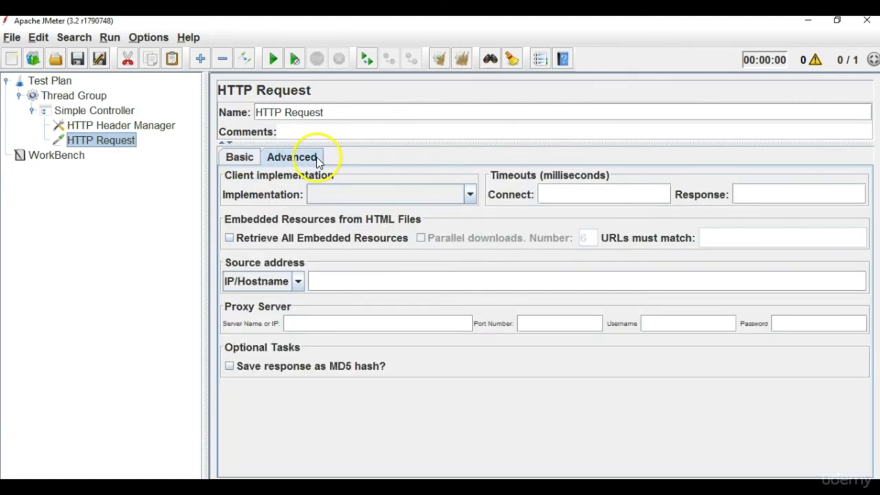
{"action": "left_click", "coordinate": [239, 158]}
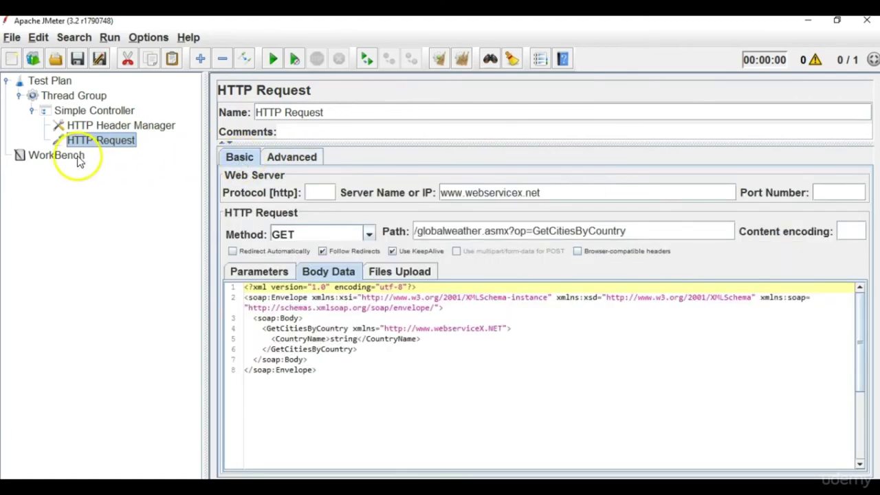
{"action": "left_click", "coordinate": [19, 95]}
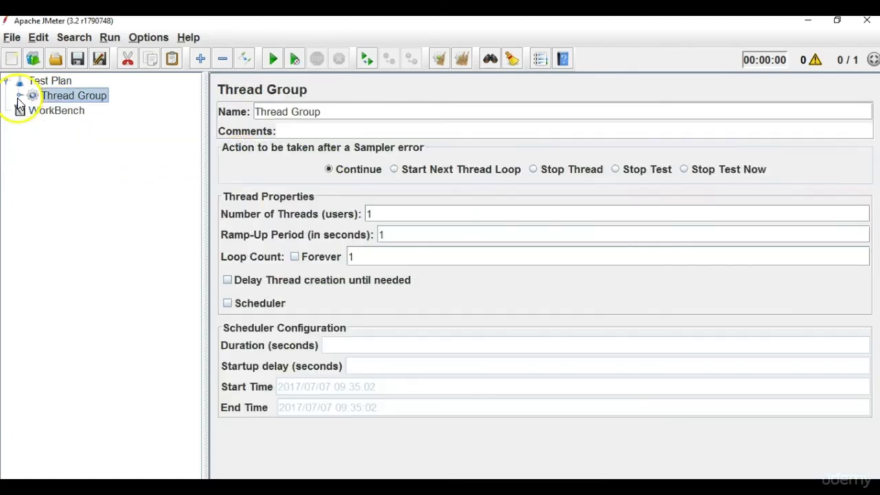
Add a View Results Tree listener to the Test Plan.
{"action": "left_click", "coordinate": [49, 81]}
{"action": "right_click", "coordinate": [50, 81]}
{"action": "mouse_move", "coordinate": [65, 86]}
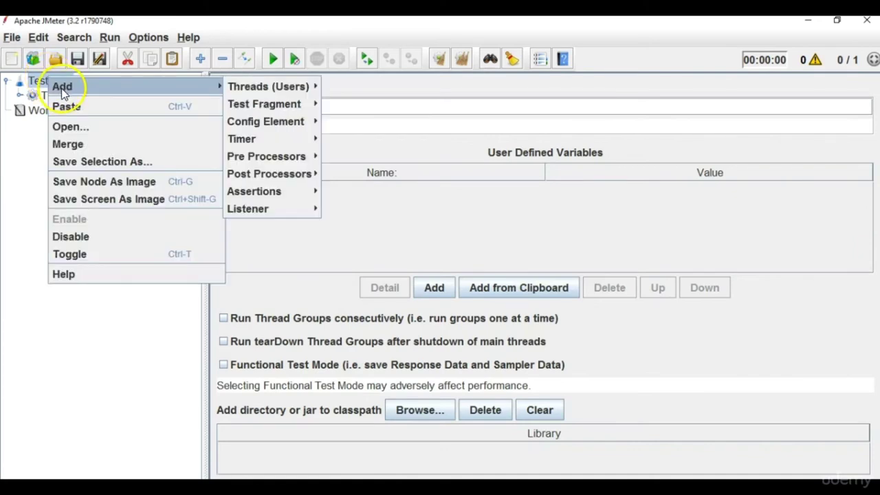
{"action": "mouse_move", "coordinate": [247, 209]}
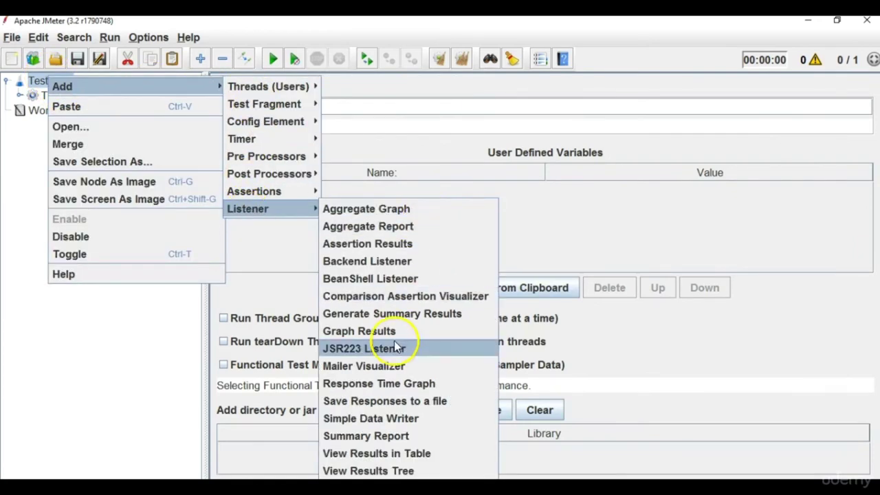
{"action": "left_click", "coordinate": [395, 471]}
Check the Thread Group's ramp-up setting alongside the new View Results Tree listener.
{"action": "double_click", "coordinate": [74, 98]}
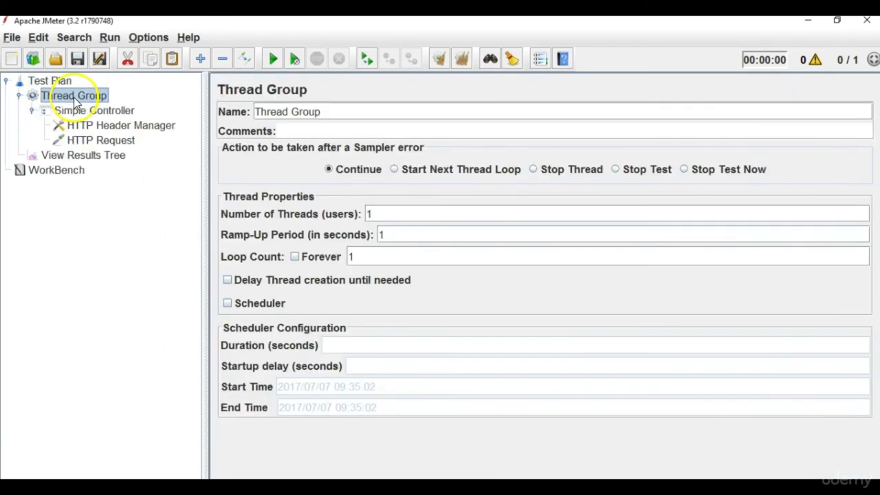
{"action": "left_click", "coordinate": [82, 158]}
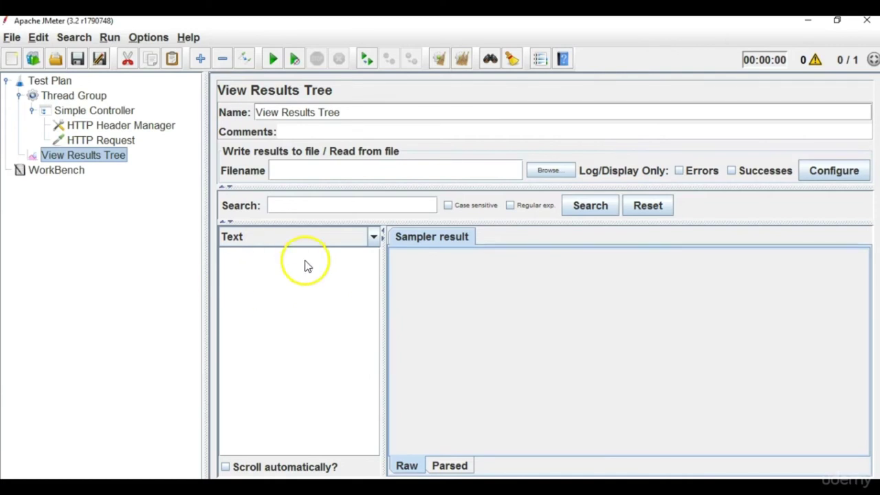
{"action": "left_click", "coordinate": [97, 96]}
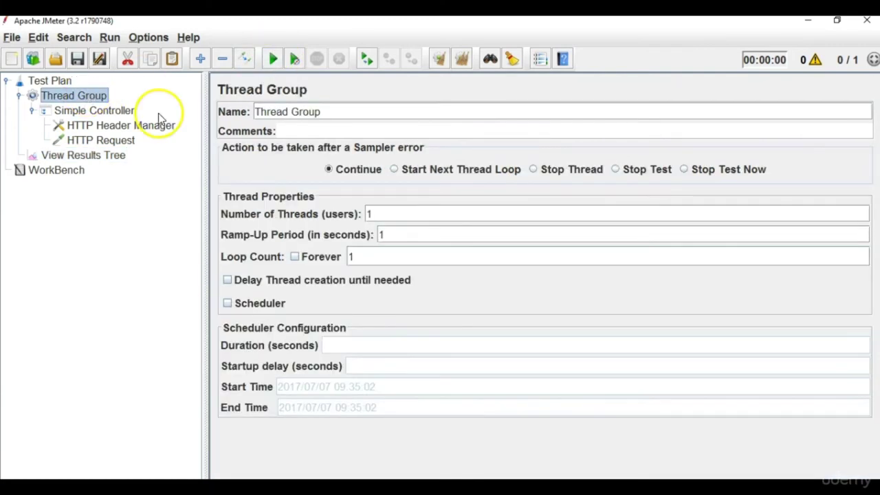
{"action": "left_click", "coordinate": [384, 236]}
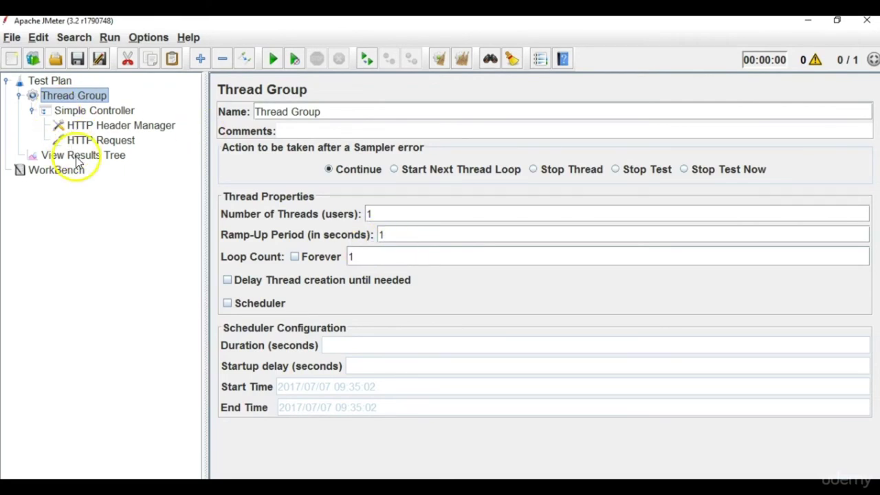
{"action": "left_click", "coordinate": [69, 155]}
Start the test and save the plan as SOAP API EXAMPLE.jmx, overwriting the existing file.
{"action": "left_click", "coordinate": [278, 64]}
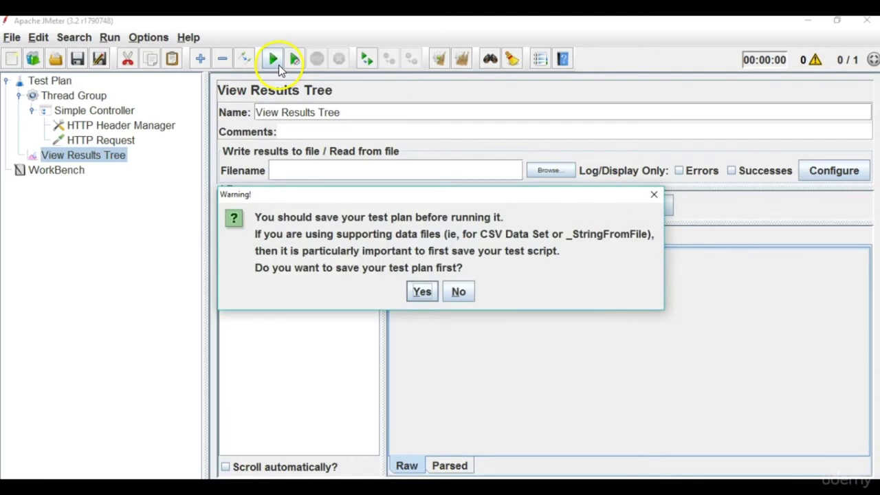
{"action": "left_click", "coordinate": [422, 292]}
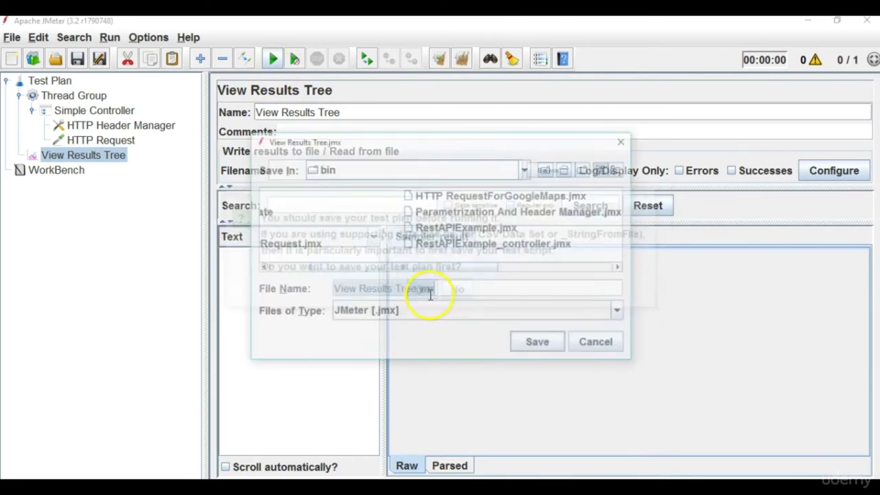
{"action": "left_click", "coordinate": [410, 292]}
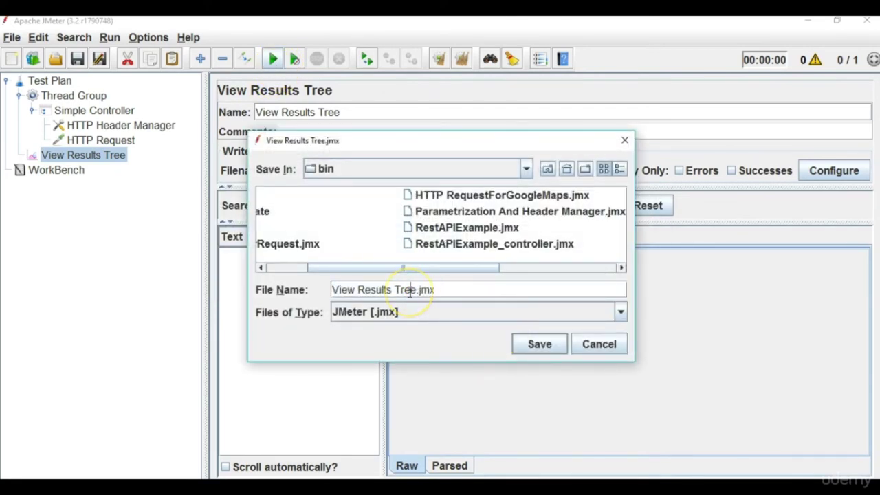
{"action": "key", "text": "BackSpace"}
{"action": "key", "text": "BackSpace"}
{"action": "key", "text": "BackSpace"}
{"action": "key", "text": "BackSpace"}
{"action": "key", "text": "BackSpace"}
{"action": "key", "text": "BackSpace"}
{"action": "key", "text": "BackSpace"}
{"action": "key", "text": "BackSpace"}
{"action": "key", "text": "BackSpace"}
{"action": "key", "text": "BackSpace"}
{"action": "key", "text": "BackSpace"}
{"action": "key", "text": "BackSpace"}
{"action": "key", "text": "BackSpace"}
{"action": "key", "text": "BackSpace"}
{"action": "key", "text": "BackSpace"}
{"action": "key", "text": "BackSpace"}
{"action": "key", "text": "BackSpace"}
{"action": "type", "text": "SOA"}
{"action": "key", "text": "BackSpace"}
{"action": "type", "text": "OAP API"}
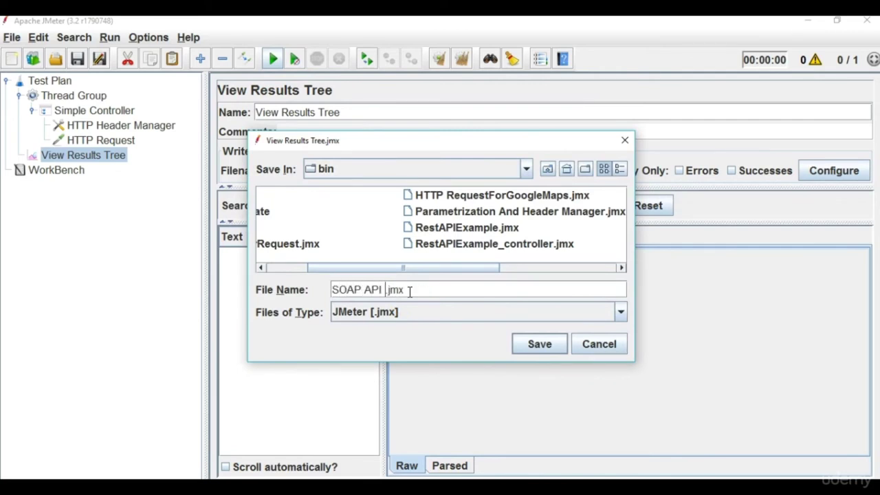
{"action": "type", "text": " EXAMPLE"}
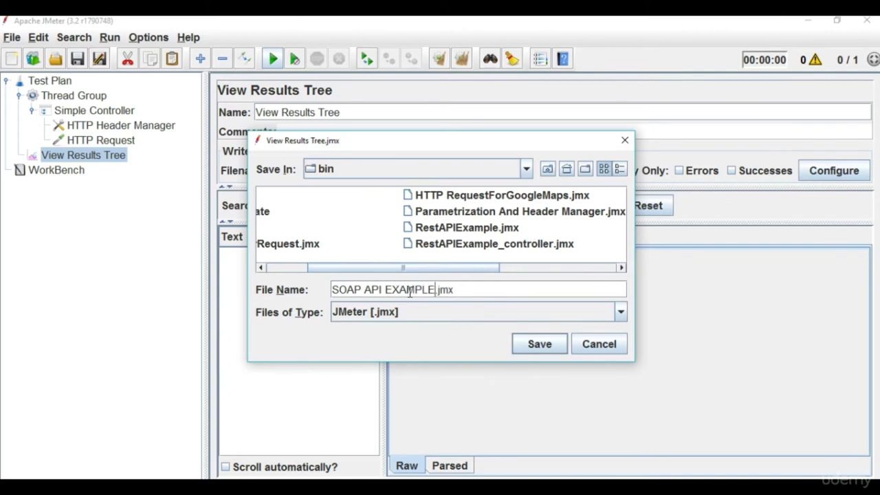
{"action": "left_click", "coordinate": [551, 350]}
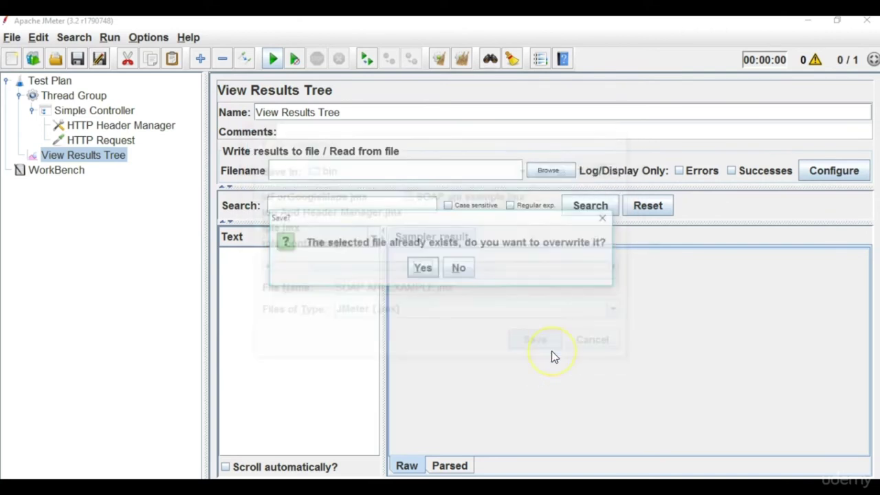
{"action": "left_click", "coordinate": [444, 272]}
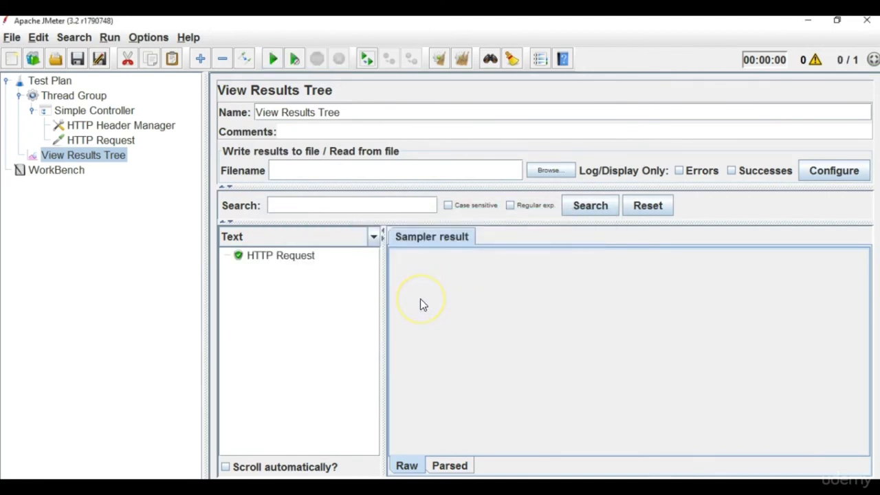
Inspect the HTTP Request result's sent GET request and returned HTML response data.
{"action": "left_click", "coordinate": [280, 255]}
{"action": "left_click", "coordinate": [506, 237]}
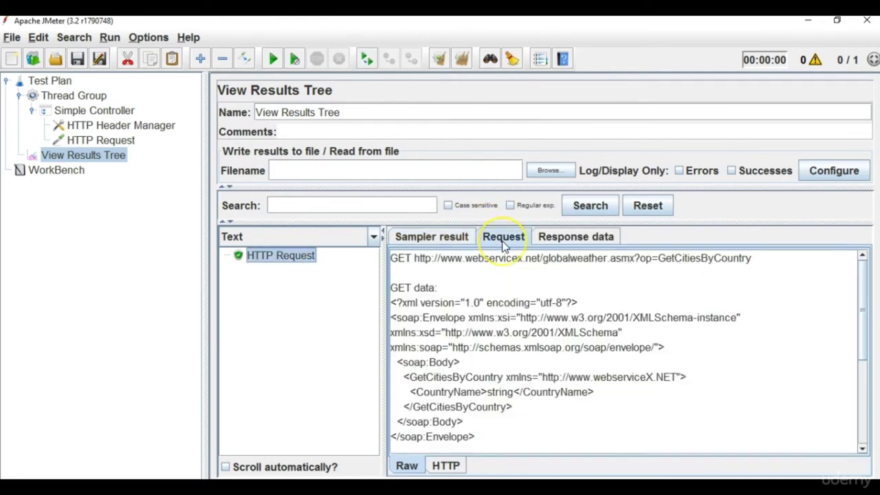
{"action": "left_click", "coordinate": [574, 241]}
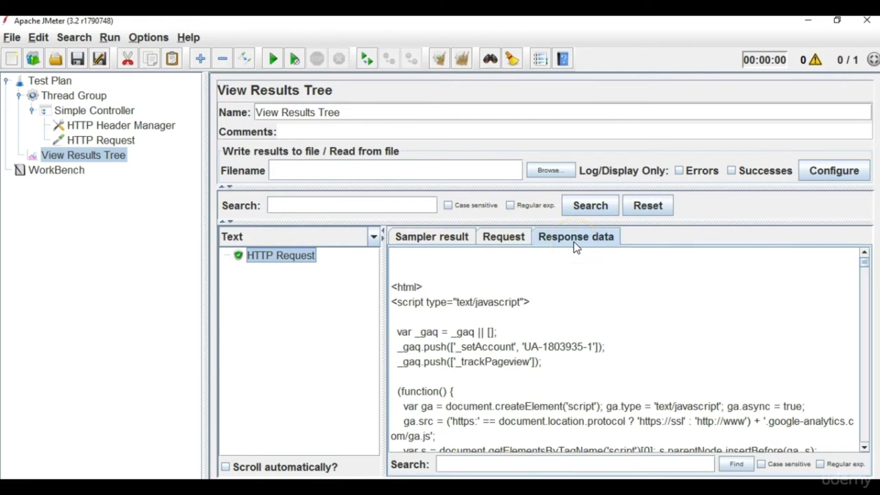
{"action": "left_click", "coordinate": [140, 174]}
Change the HTTP Request method from GET to POST.
{"action": "left_click", "coordinate": [113, 140]}
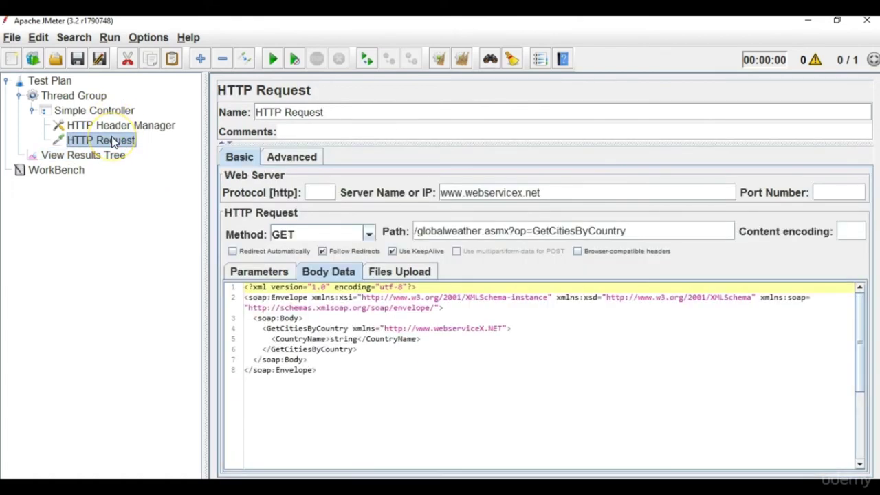
{"action": "left_click", "coordinate": [369, 234]}
{"action": "left_click", "coordinate": [318, 271]}
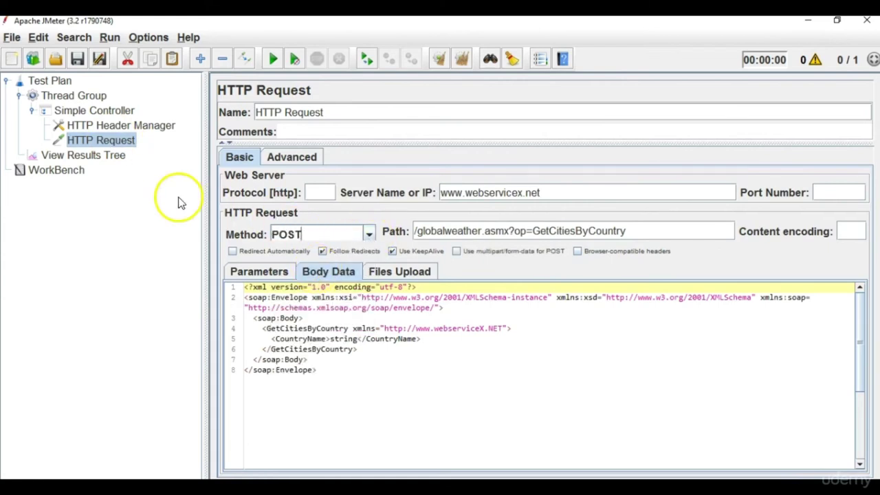
Rerun the test plan from View Results Tree, agreeing to save first.
{"action": "left_click", "coordinate": [111, 154]}
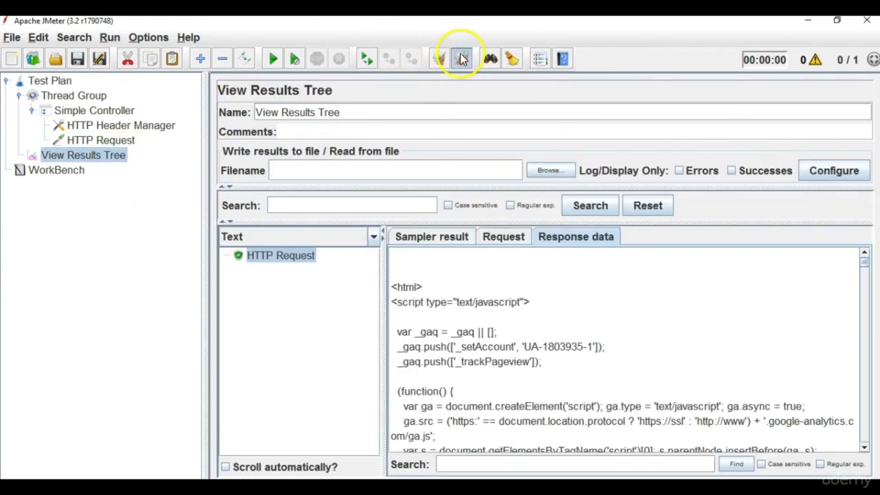
{"action": "left_click", "coordinate": [273, 60]}
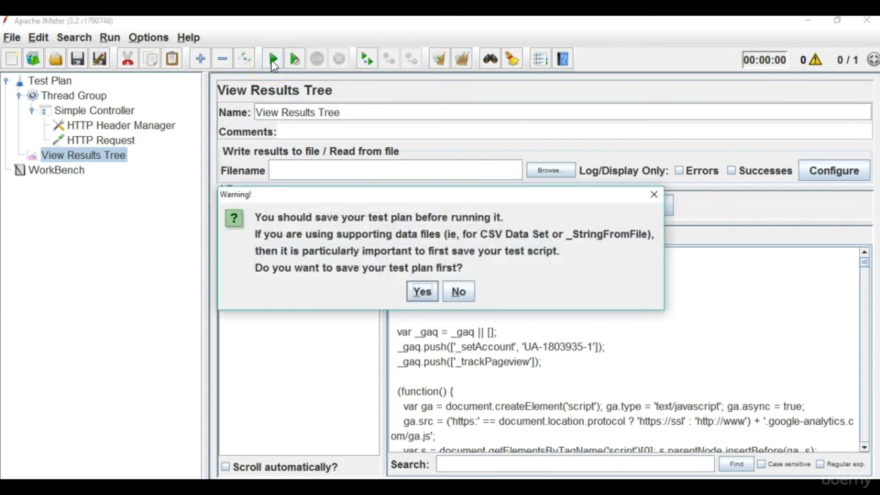
{"action": "left_click", "coordinate": [422, 292]}
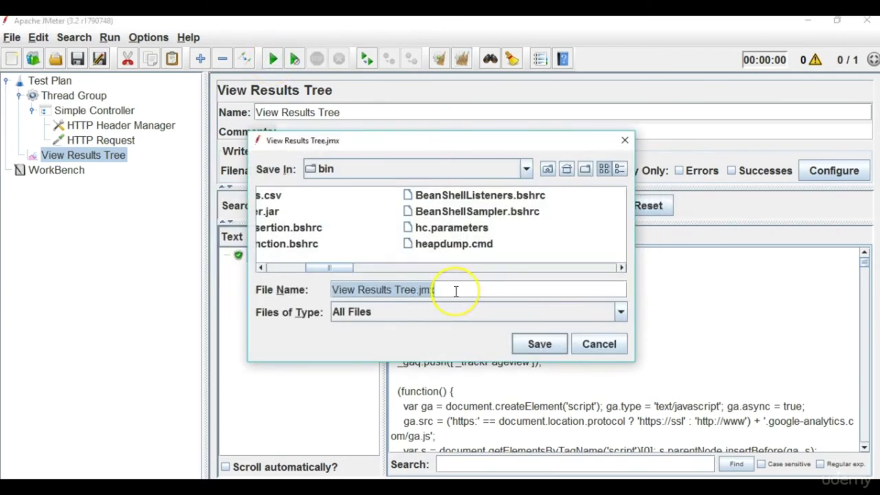
Save the plan under the name SOAP API EXAMPLE so the rerun proceeds.
{"action": "left_click", "coordinate": [456, 291]}
{"action": "key", "text": "BackSpace"}
{"action": "key", "text": "BackSpace"}
{"action": "key", "text": "BackSpace"}
{"action": "key", "text": "BackSpace"}
{"action": "key", "text": "BackSpace"}
{"action": "key", "text": "BackSpace"}
{"action": "key", "text": "BackSpace"}
{"action": "key", "text": "BackSpace"}
{"action": "key", "text": "BackSpace"}
{"action": "key", "text": "BackSpace"}
{"action": "key", "text": "BackSpace"}
{"action": "key", "text": "BackSpace"}
{"action": "key", "text": "BackSpace"}
{"action": "key", "text": "BackSpace"}
{"action": "key", "text": "BackSpace"}
{"action": "key", "text": "BackSpace"}
{"action": "type", "text": "SOAP API EXAMPLE 2"}
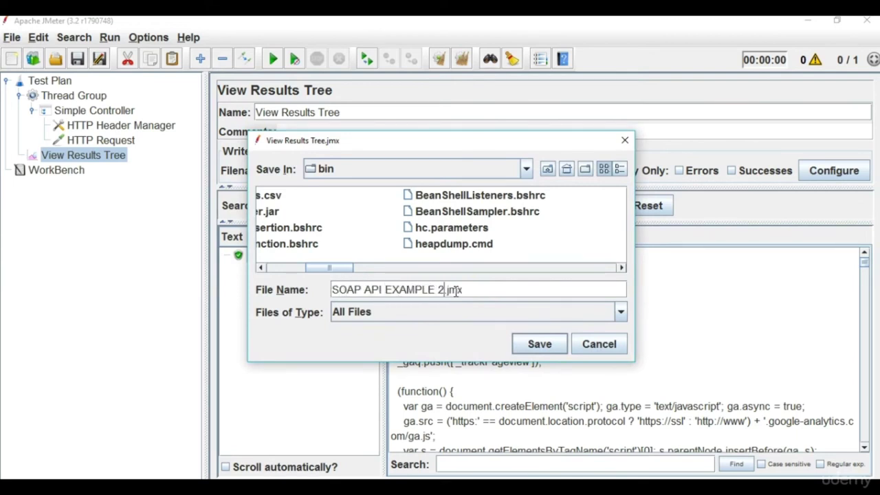
{"action": "key", "text": "Return"}
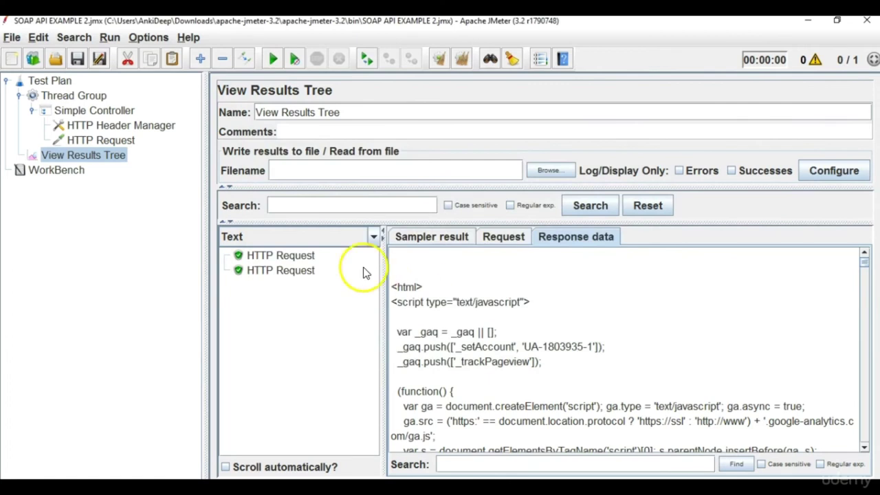
Compare the sent request details of the POST and GET HTTP Request samples.
{"action": "left_click", "coordinate": [300, 275]}
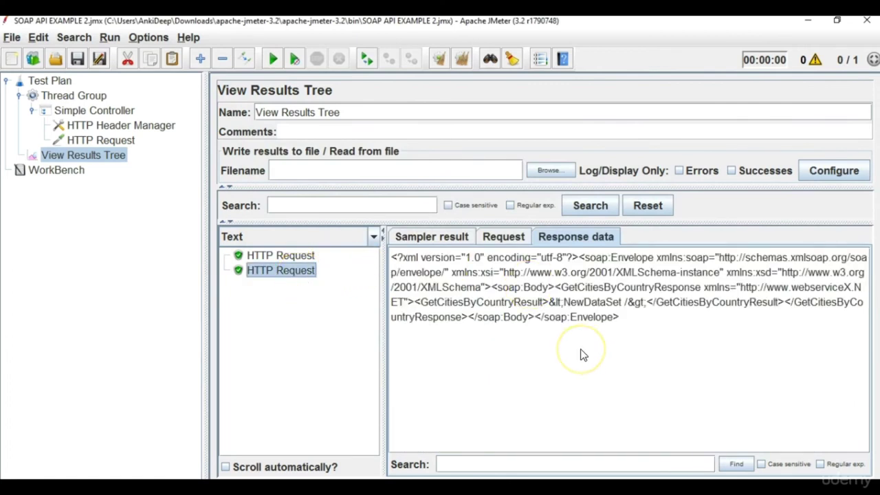
{"action": "left_click", "coordinate": [513, 238]}
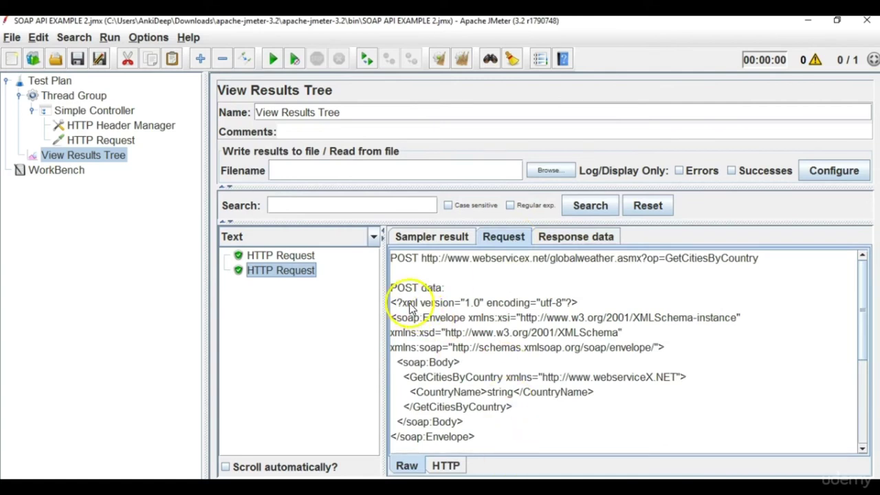
{"action": "triple_click", "coordinate": [410, 266]}
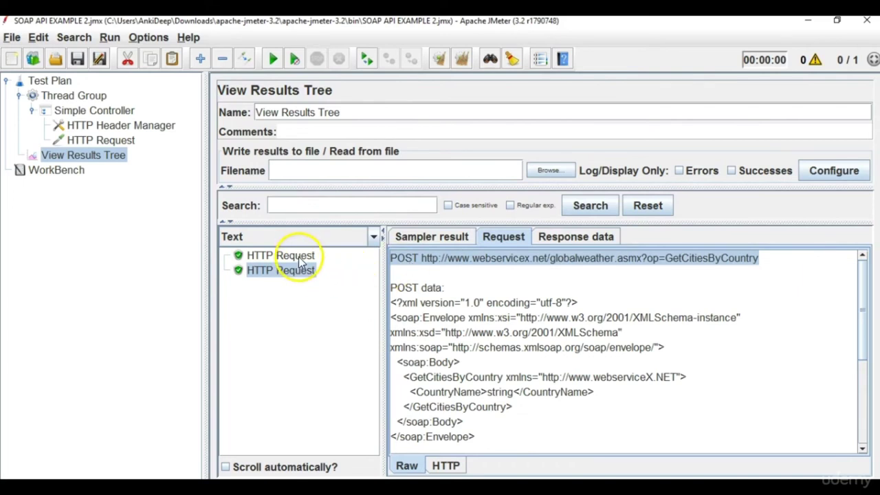
{"action": "left_click", "coordinate": [315, 256]}
{"action": "left_click", "coordinate": [404, 270]}
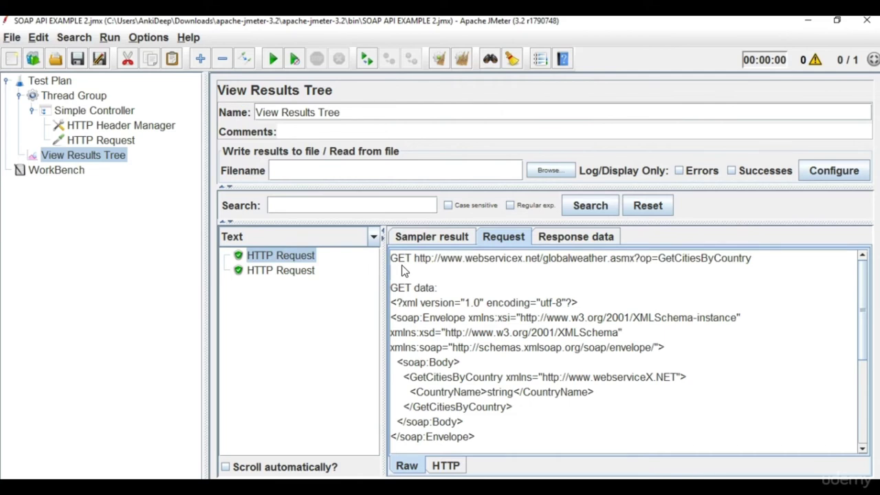
{"action": "left_click", "coordinate": [305, 270]}
{"action": "left_click", "coordinate": [450, 266]}
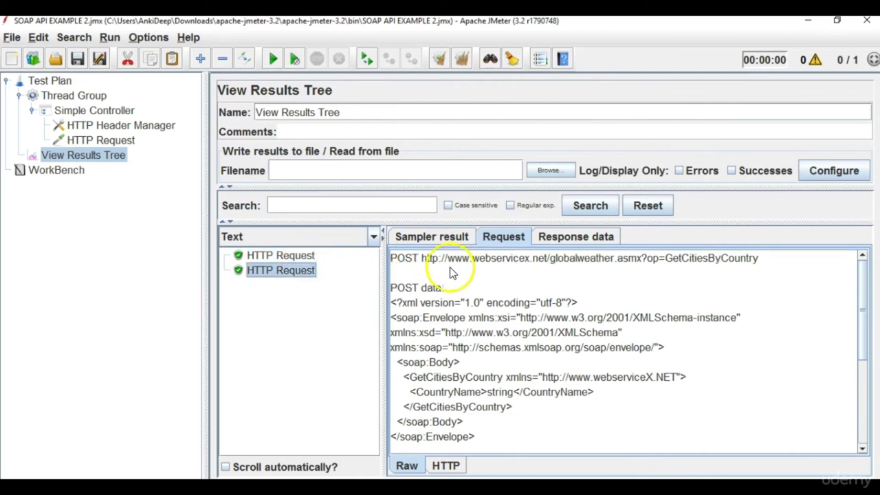
Open the POST sample's response data and select the whole SOAP response XML.
{"action": "left_click", "coordinate": [429, 271]}
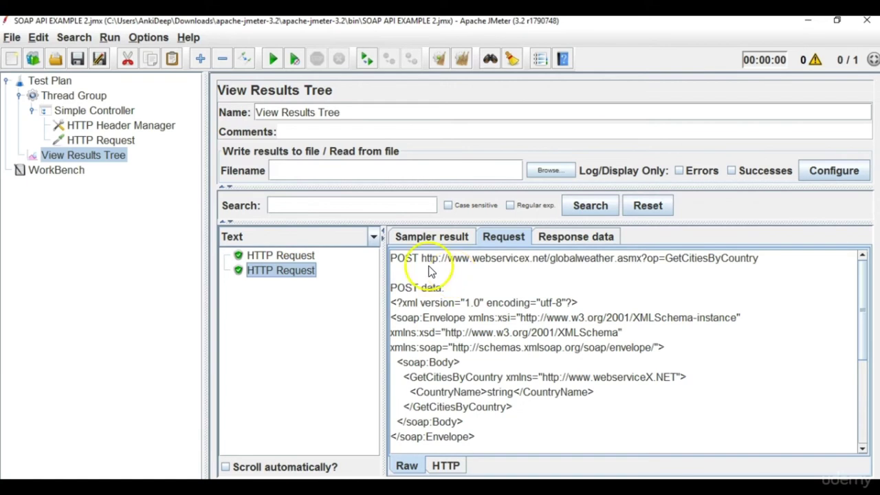
{"action": "left_click_drag", "start_coordinate": [858, 337], "coordinate": [856, 459]}
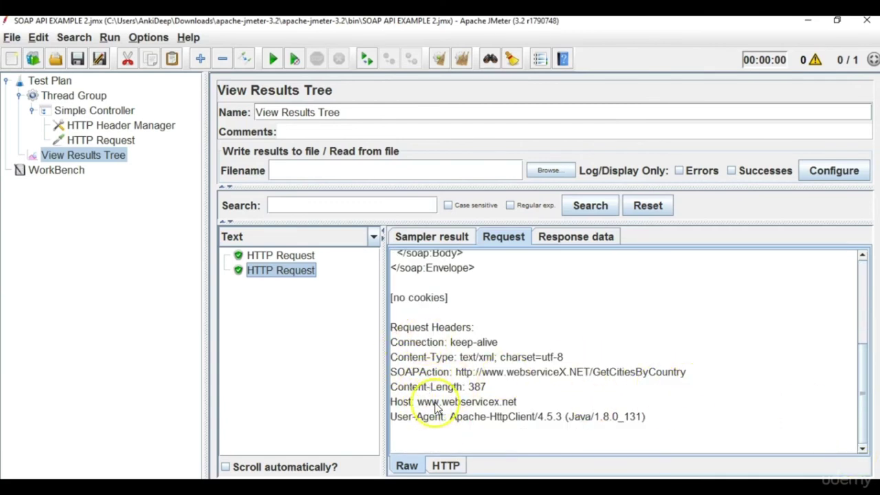
{"action": "left_click", "coordinate": [560, 238]}
{"action": "left_click_drag", "start_coordinate": [633, 335], "coordinate": [415, 268]}
{"action": "key", "text": "ctrl+c"}
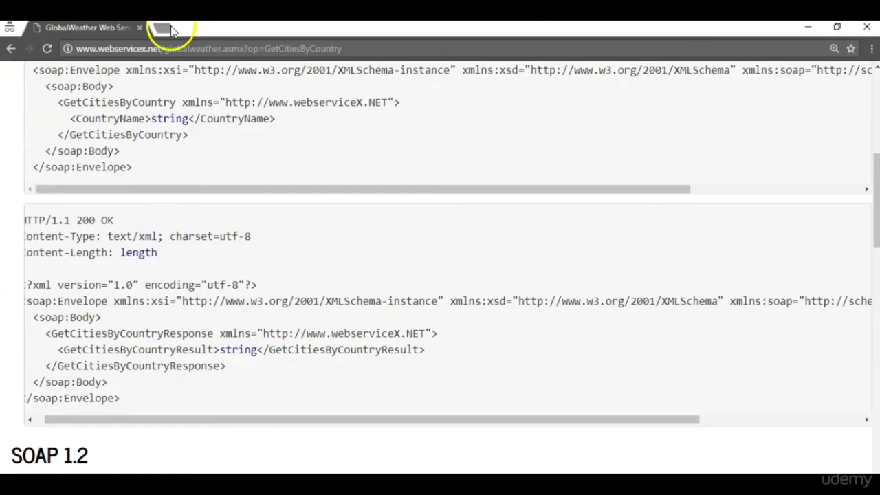
Search Google for 'xml formatter' in a new tab and open FreeFormatter.com.
{"action": "left_click", "coordinate": [165, 27]}
{"action": "type", "text": "xml editor"}
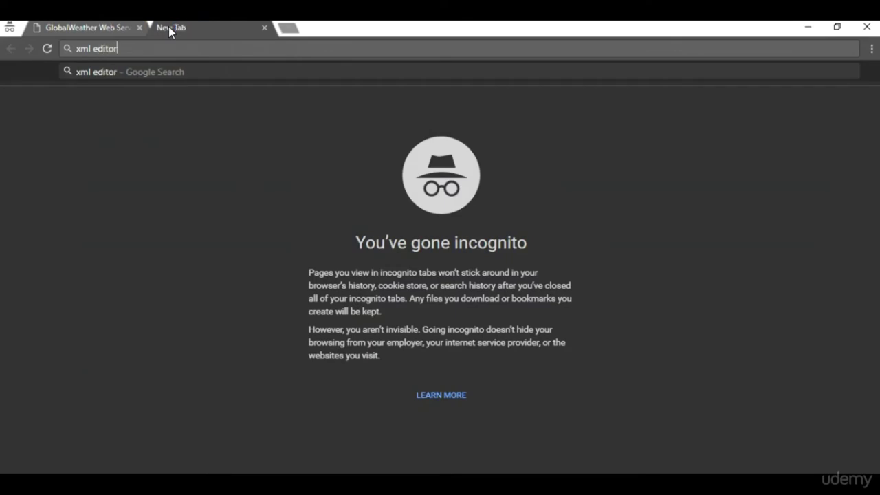
{"action": "key", "text": "Return"}
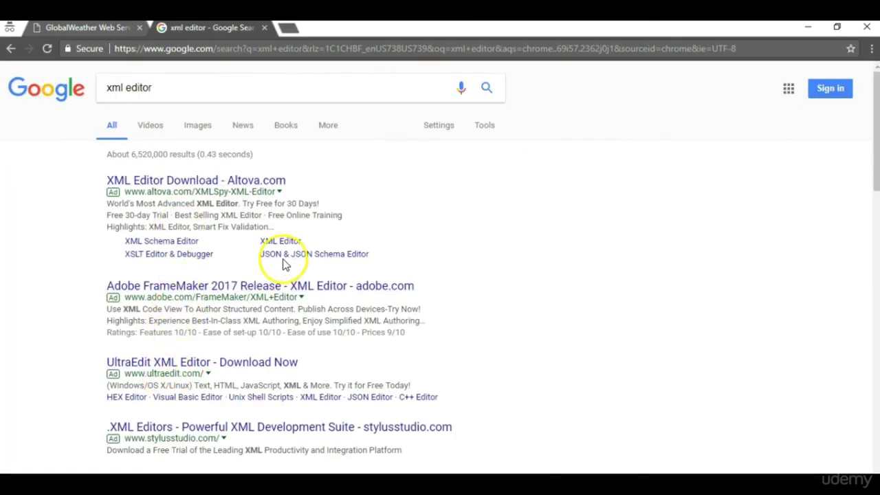
{"action": "double_click", "coordinate": [173, 85]}
{"action": "type", "text": "formatter"}
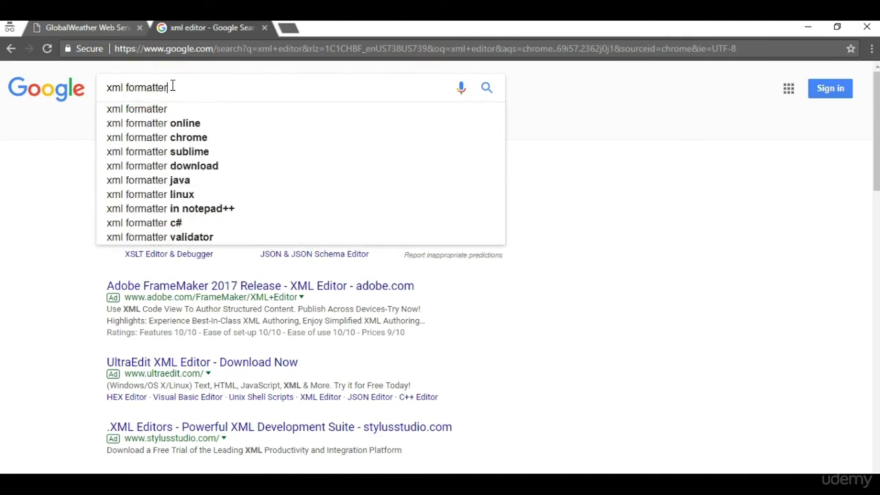
{"action": "key", "text": "Return"}
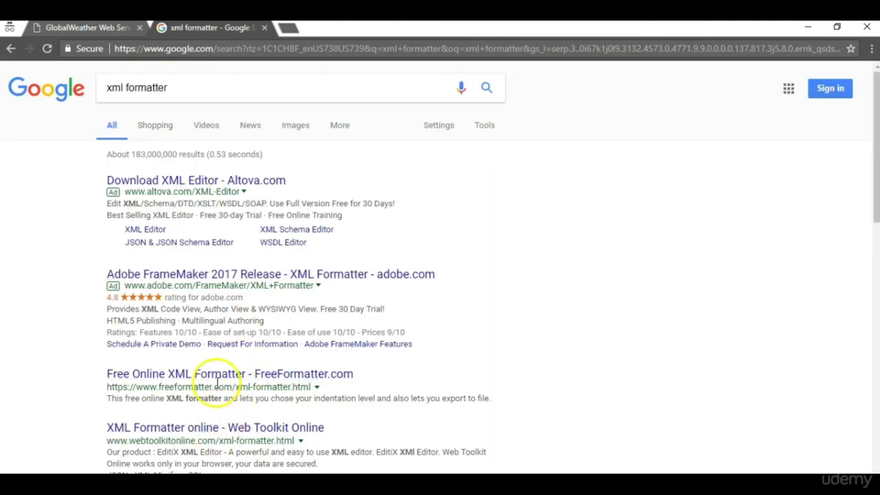
{"action": "left_click", "coordinate": [219, 376]}
Paste the SOAP response XML, format it, and select the indented output.
{"action": "left_click", "coordinate": [359, 257]}
{"action": "key", "text": "ctrl+v"}
{"action": "left_click", "coordinate": [307, 399]}
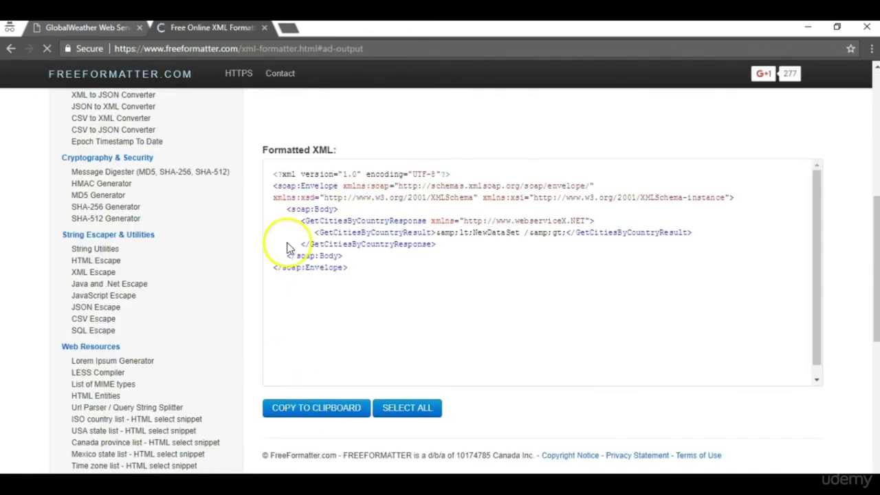
{"action": "left_click_drag", "start_coordinate": [378, 277], "coordinate": [265, 167]}
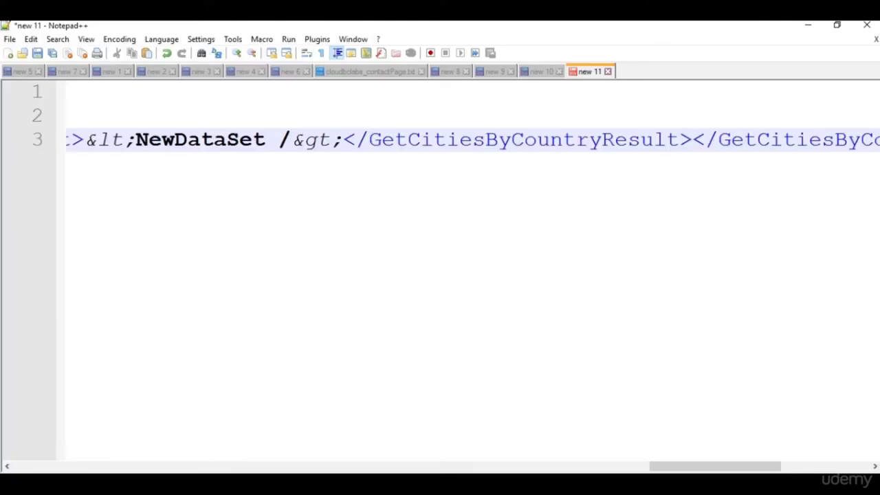
{"action": "left_click", "coordinate": [379, 270]}
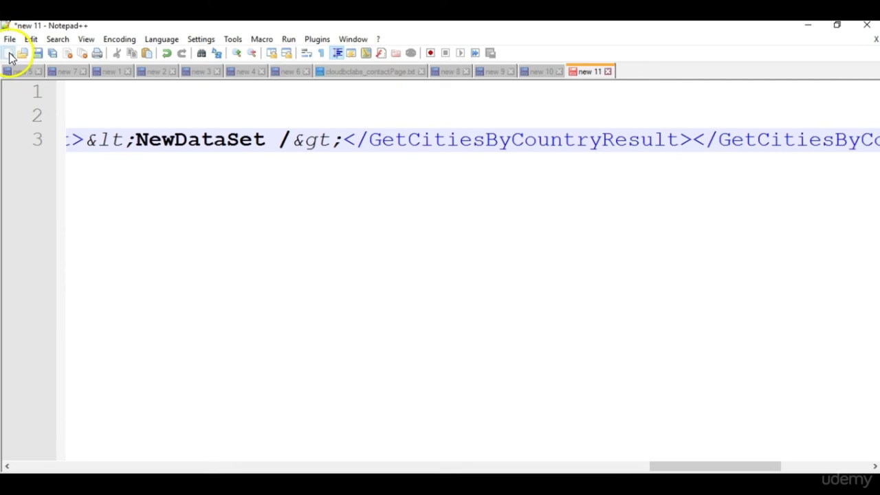
Paste the formatted XML into a new Notepad++ document and select the GetCitiesByCountryResult value.
{"action": "left_click", "coordinate": [8, 53]}
{"action": "left_click", "coordinate": [365, 302]}
{"action": "key", "text": "ctrl+v"}
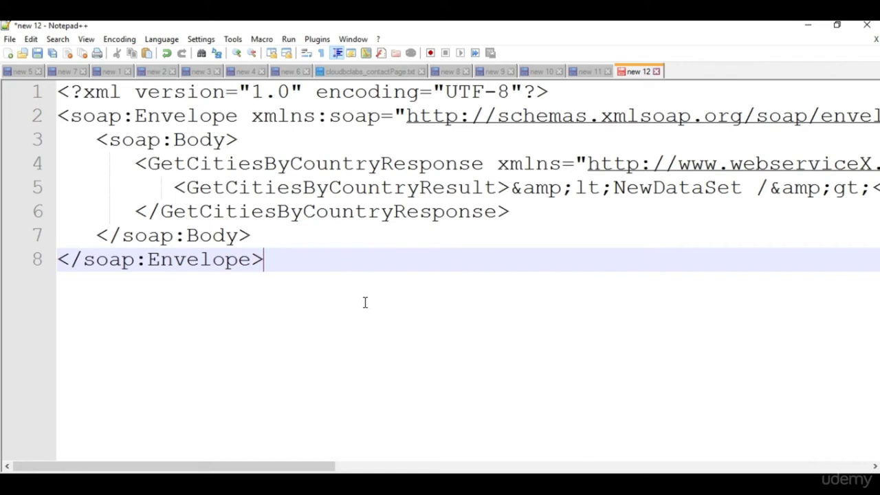
{"action": "left_click_drag", "start_coordinate": [216, 465], "coordinate": [172, 466]}
{"action": "double_click", "coordinate": [305, 194]}
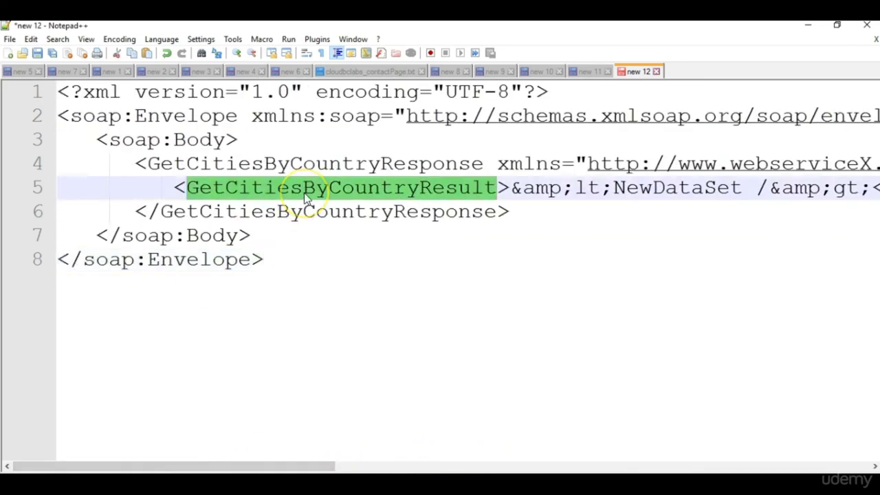
{"action": "left_click_drag", "start_coordinate": [511, 189], "coordinate": [282, 192]}
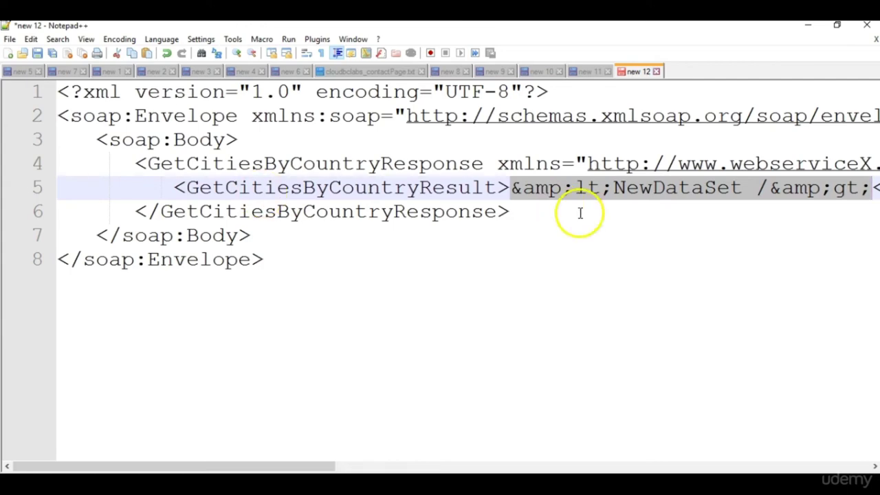
{"action": "left_click_drag", "start_coordinate": [204, 466], "coordinate": [92, 448]}
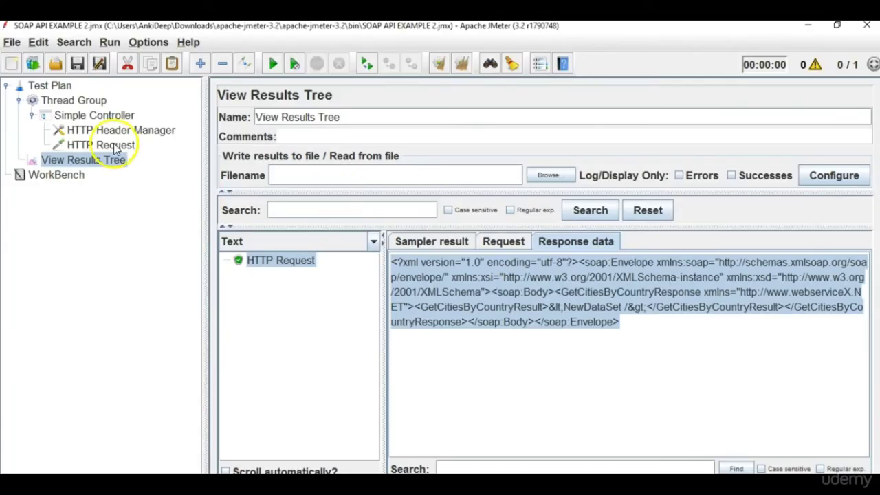
Check the POST request sent in JMeter's Request tab, then return to the Chrome formatter page.
{"action": "left_click", "coordinate": [506, 242]}
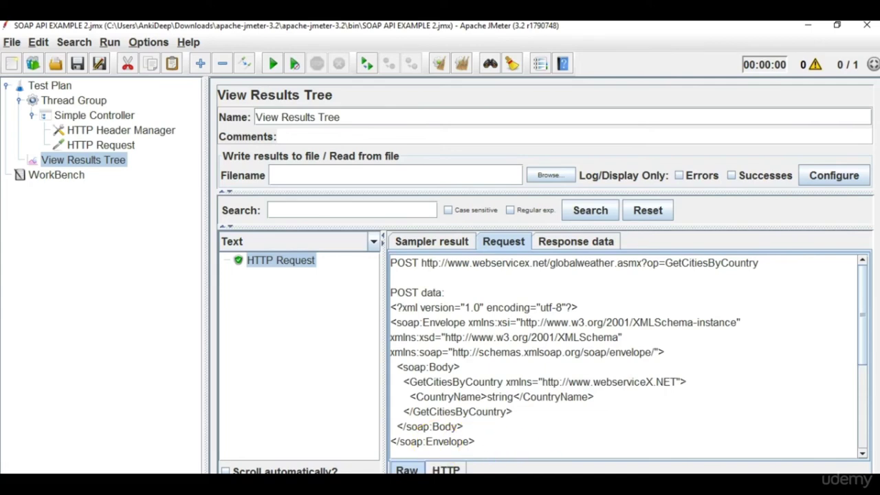
{"action": "mouse_move", "coordinate": [560, 481]}
{"action": "left_click", "coordinate": [605, 452]}
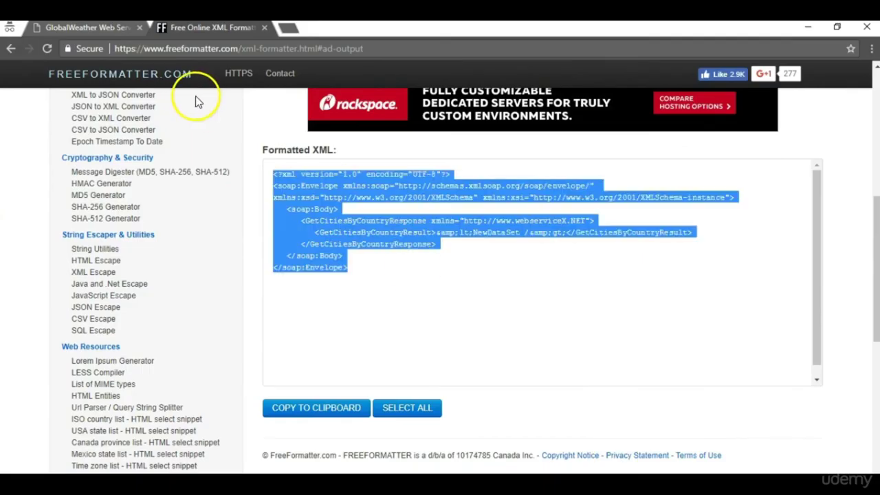
Switch to the GlobalWeather tab and scroll up to the GetCitiesByCountry form showing India.
{"action": "left_click", "coordinate": [81, 27]}
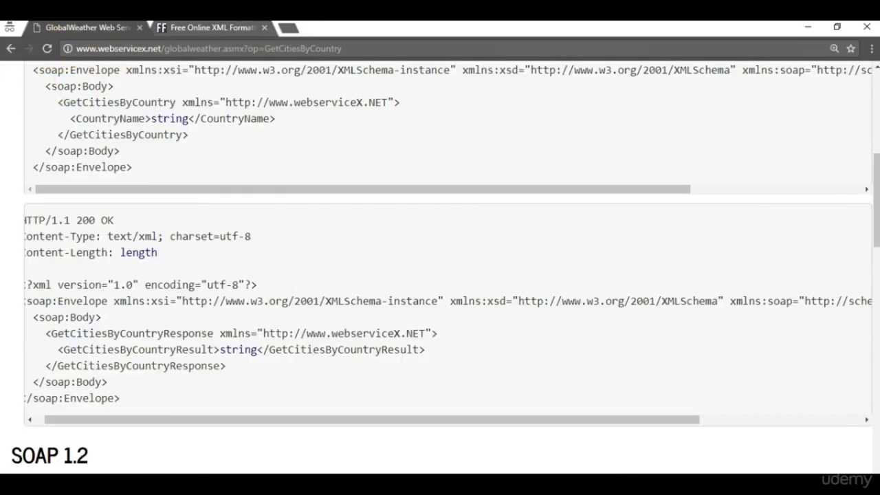
{"action": "left_click_drag", "start_coordinate": [872, 197], "coordinate": [872, 173]}
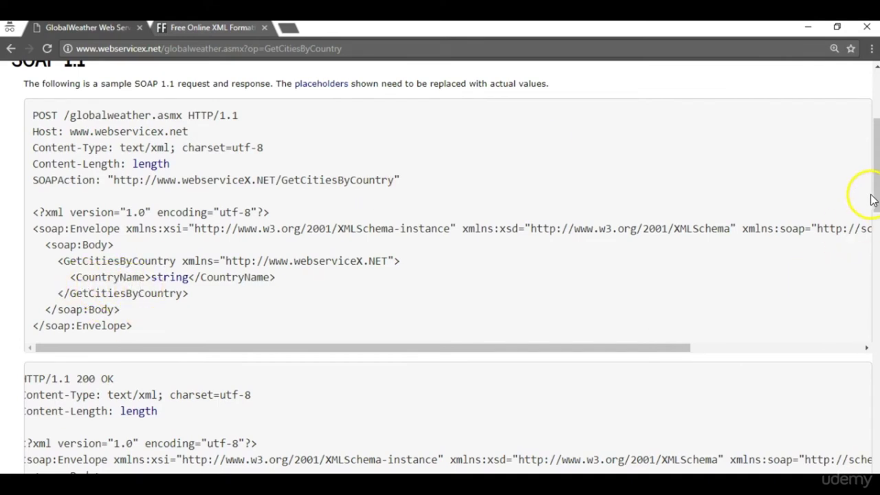
{"action": "scroll", "coordinate": [877, 203], "scroll_direction": "up", "scroll_amount": 1}
{"action": "scroll", "coordinate": [877, 203], "scroll_direction": "up", "scroll_amount": 2}
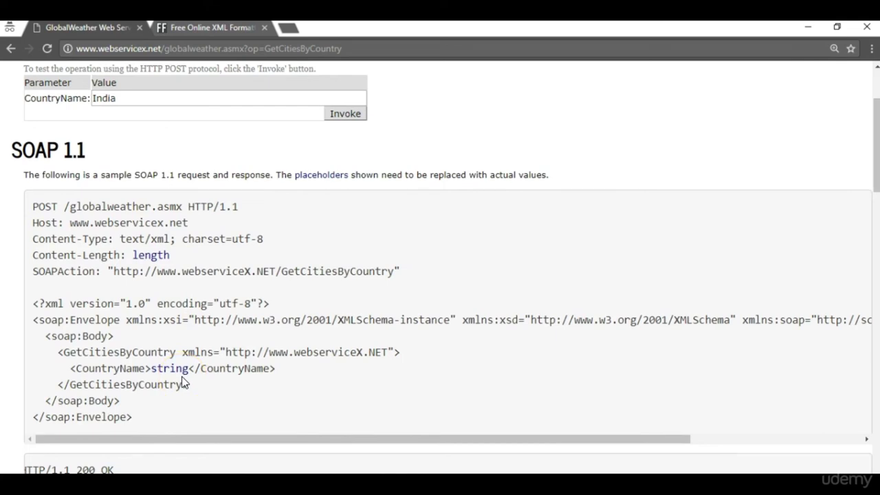
{"action": "left_click_drag", "start_coordinate": [876, 187], "coordinate": [877, 153]}
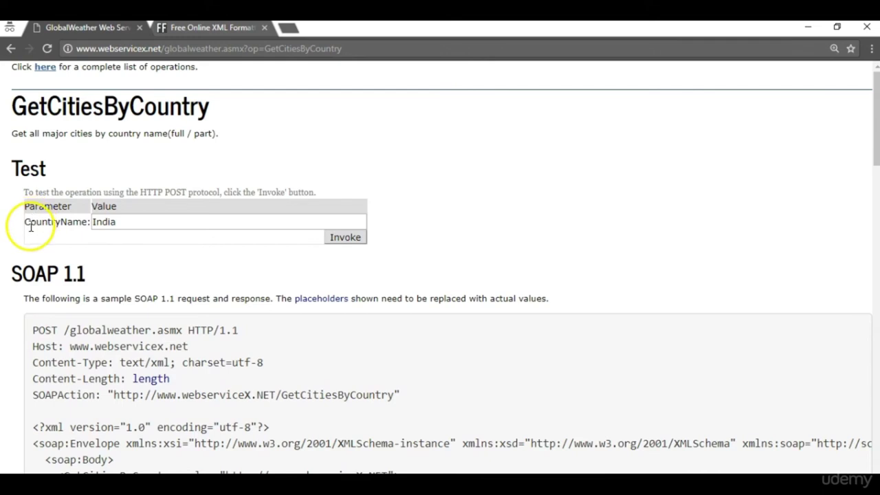
Invoke GetCitiesByCountry with USA, then again with 'United states of America'.
{"action": "double_click", "coordinate": [131, 224]}
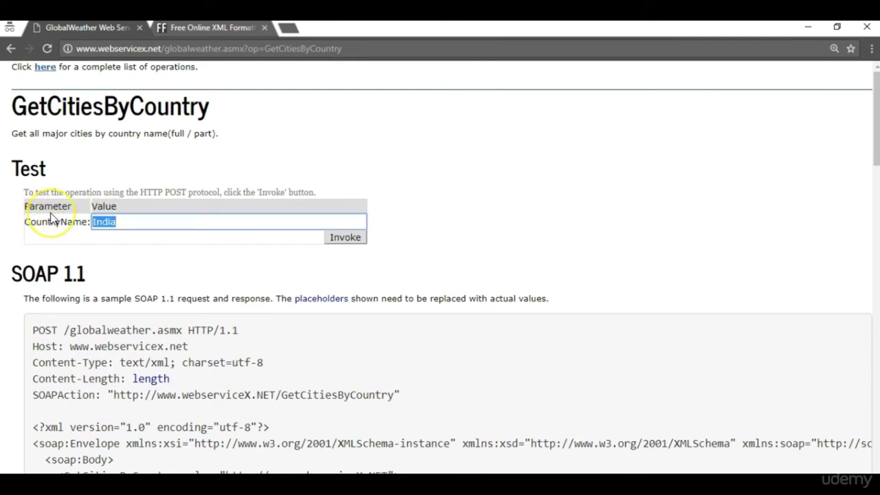
{"action": "type", "text": "USA"}
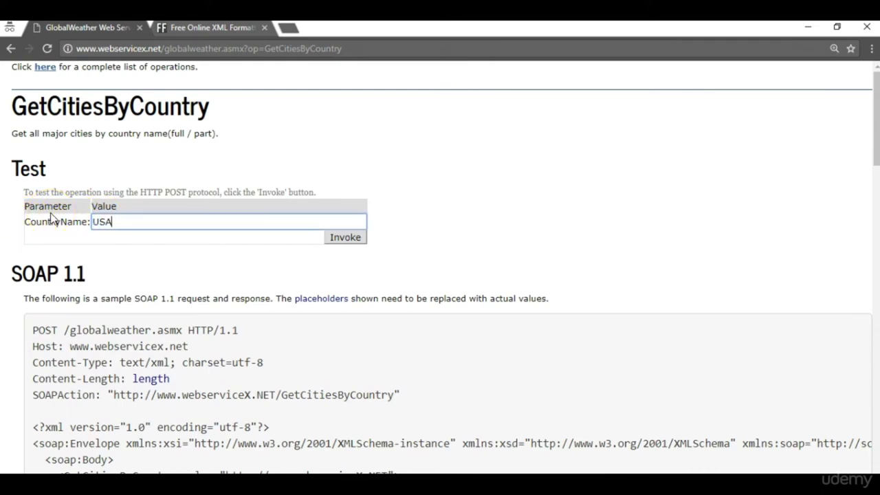
{"action": "left_click", "coordinate": [348, 238]}
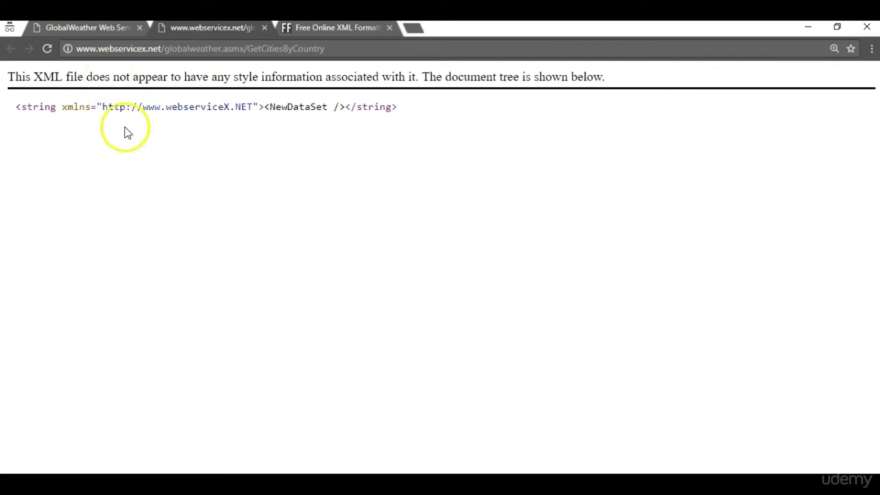
{"action": "left_click", "coordinate": [83, 29]}
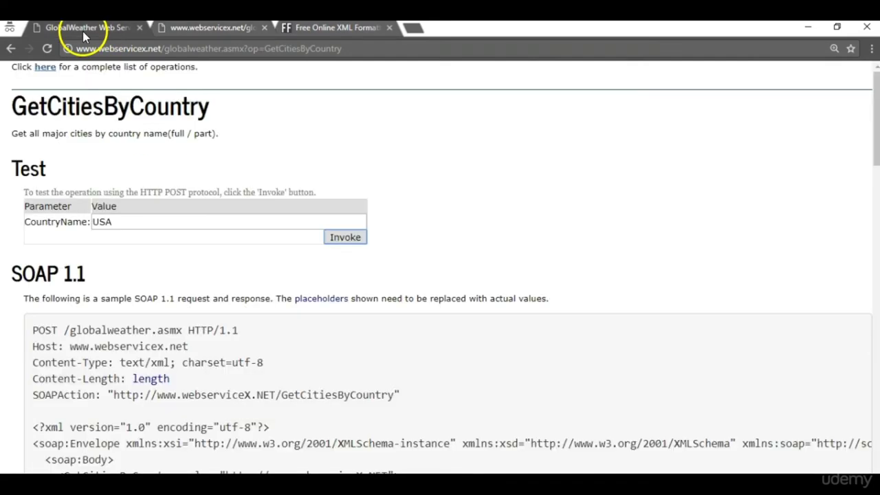
{"action": "left_click", "coordinate": [104, 222]}
{"action": "double_click", "coordinate": [107, 223]}
{"action": "type", "text": "Un"}
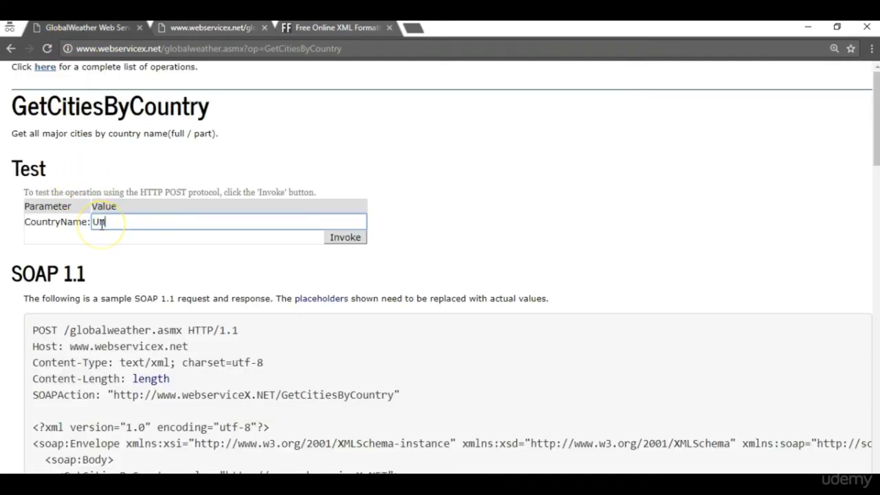
{"action": "type", "text": "ited states of A"}
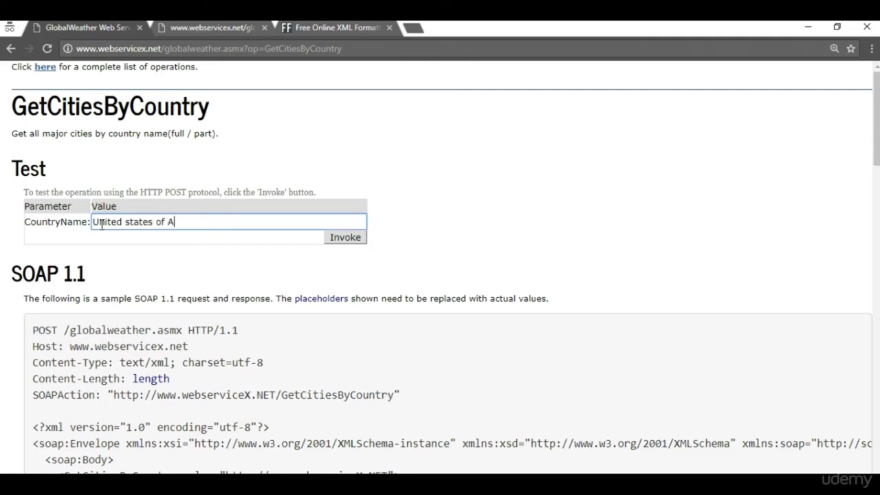
{"action": "type", "text": "merica"}
{"action": "left_click", "coordinate": [349, 238]}
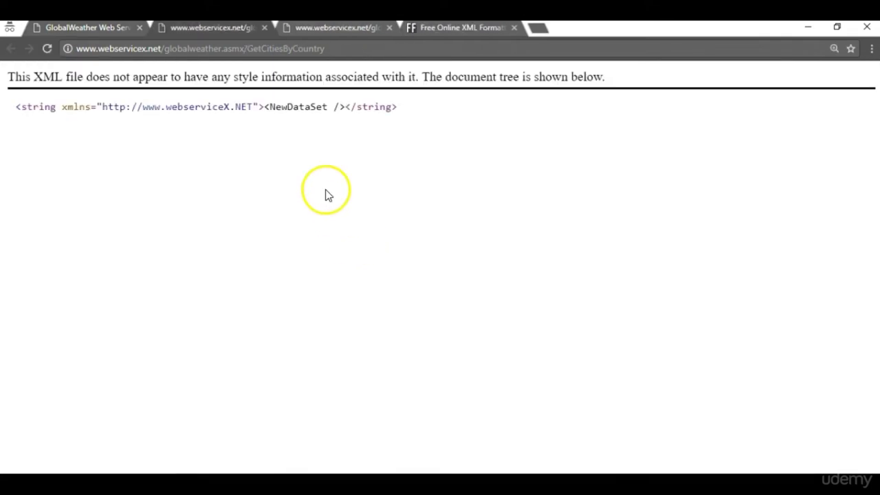
Close the empty XML result and rerun the lookup with the country typed as 'Afrocica'.
{"action": "left_click", "coordinate": [264, 28]}
{"action": "left_click", "coordinate": [247, 219]}
{"action": "left_click_drag", "start_coordinate": [248, 219], "coordinate": [23, 228]}
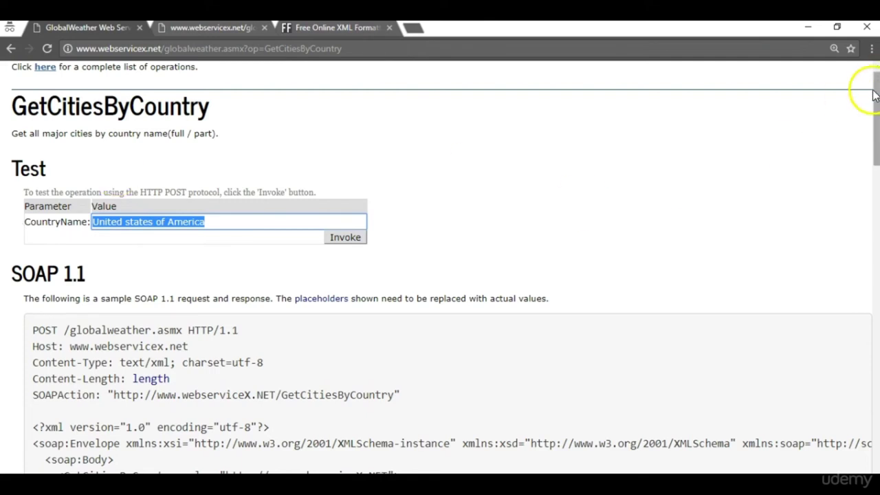
{"action": "left_click_drag", "start_coordinate": [875, 89], "coordinate": [833, 87]}
{"action": "left_click_drag", "start_coordinate": [222, 220], "coordinate": [27, 200]}
{"action": "type", "text": "Afroc"}
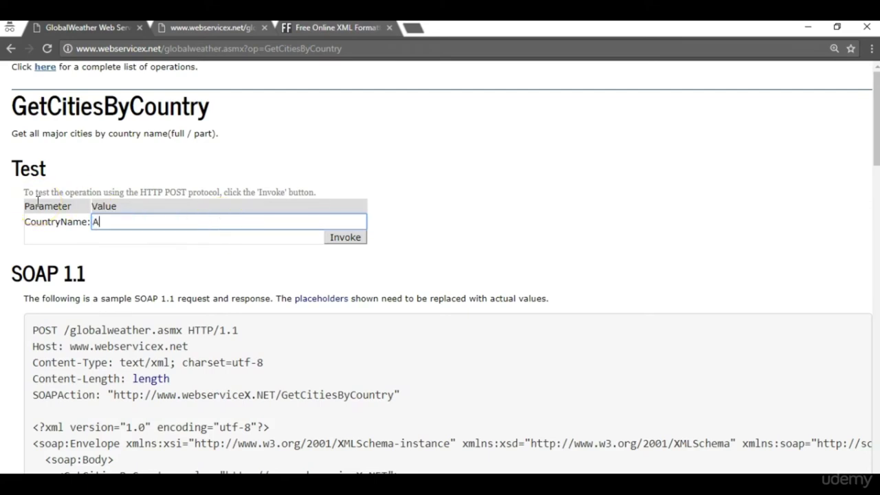
{"action": "type", "text": "ica"}
{"action": "left_click", "coordinate": [331, 241]}
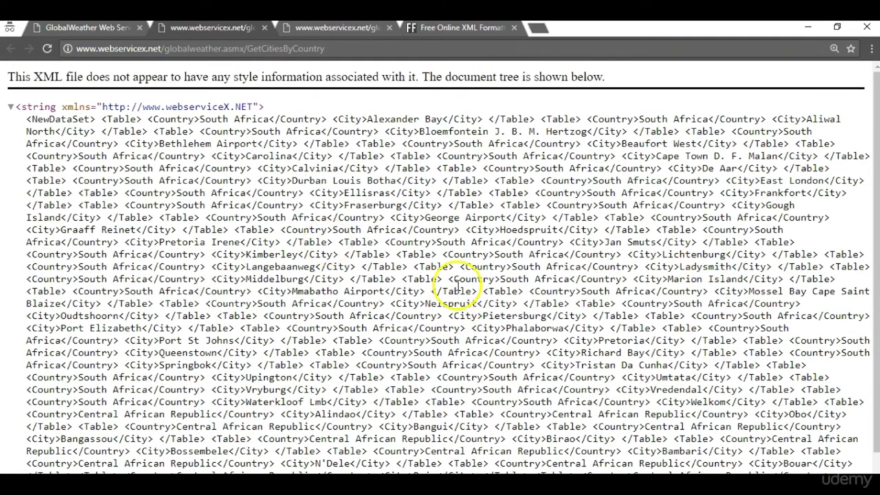
{"action": "scroll", "coordinate": [875, 179], "scroll_direction": "down", "scroll_amount": 1}
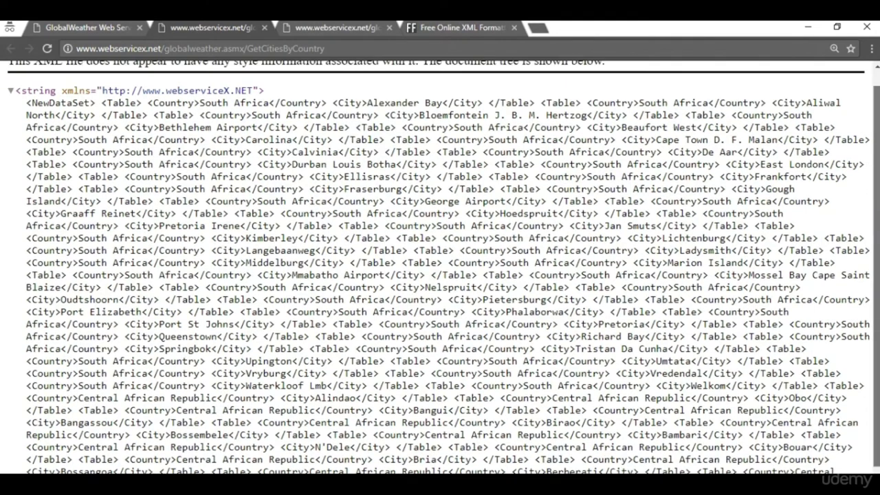
Replace Africa with India in CountryName and invoke GetCitiesByCountry.
{"action": "left_click", "coordinate": [87, 31]}
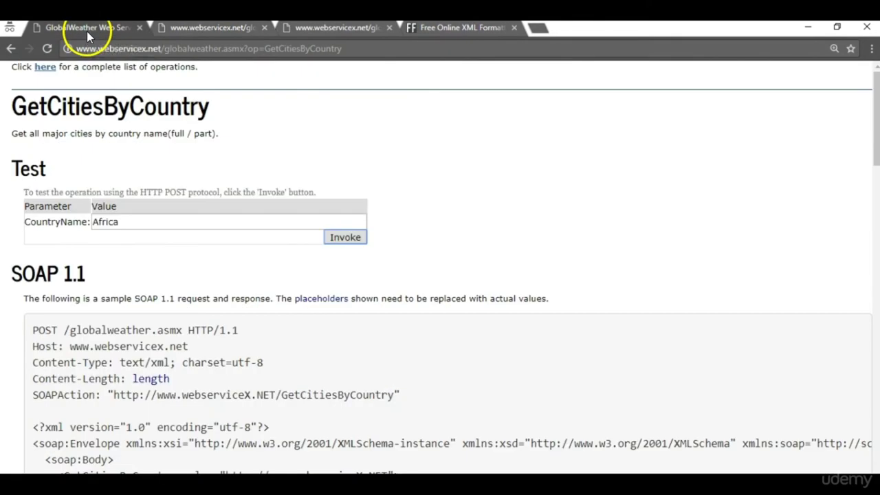
{"action": "left_click_drag", "start_coordinate": [127, 224], "coordinate": [81, 225]}
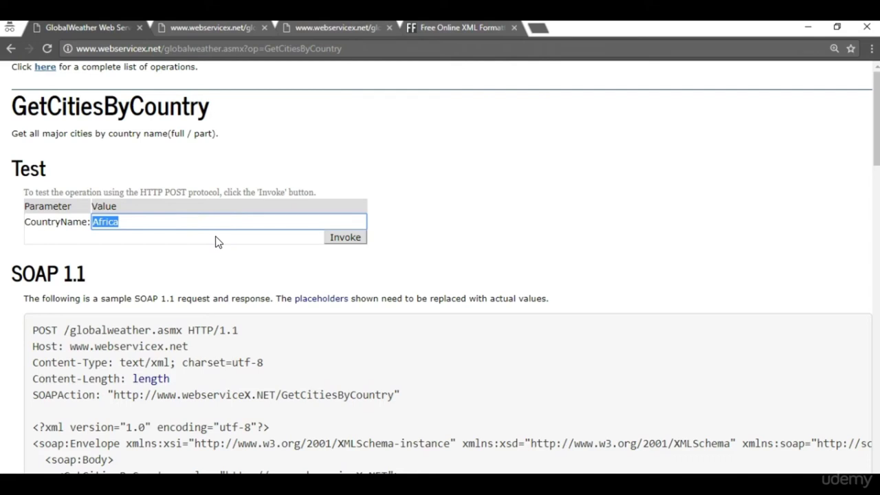
{"action": "double_click", "coordinate": [110, 222]}
{"action": "type", "text": "India"}
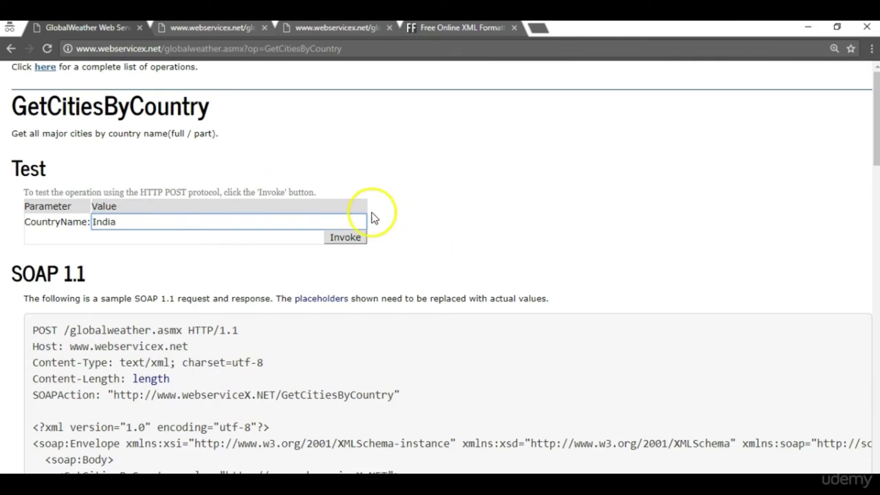
{"action": "left_click", "coordinate": [345, 237]}
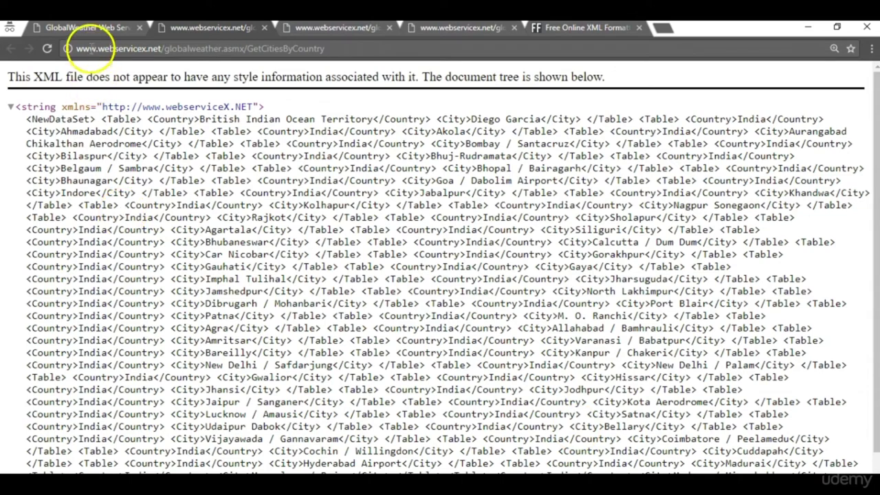
Change CountryName to America and invoke the city lookup.
{"action": "left_click", "coordinate": [93, 31]}
{"action": "left_click_drag", "start_coordinate": [118, 221], "coordinate": [35, 206]}
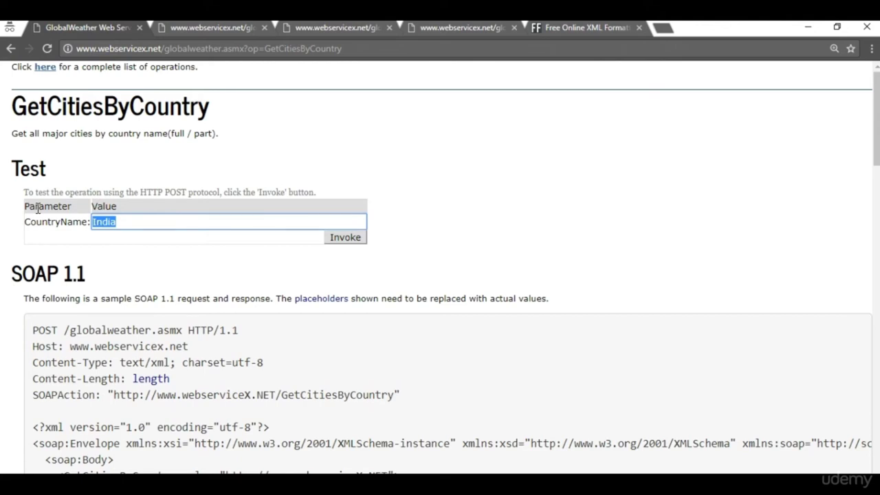
{"action": "type", "text": "d"}
{"action": "key", "text": "BackSpace"}
{"action": "type", "text": "America"}
{"action": "left_click", "coordinate": [345, 238]}
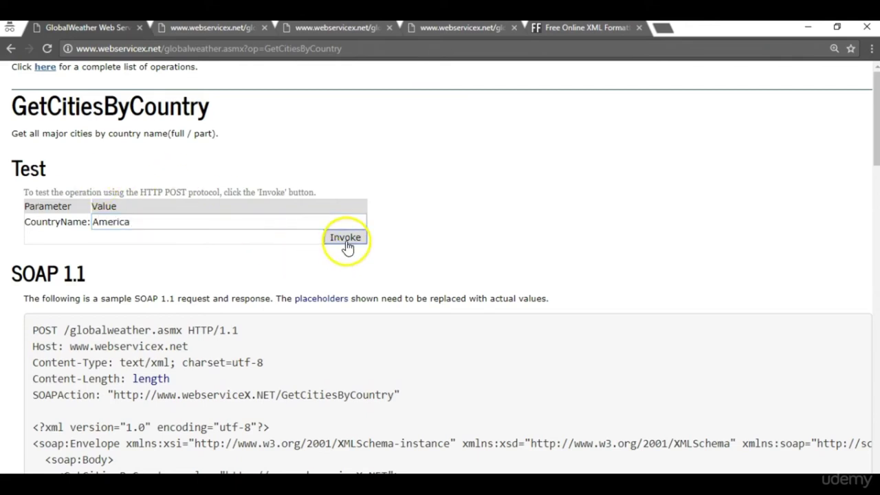
Close the empty XML result, enter Africa as CountryName, and close the extra operations page.
{"action": "left_click", "coordinate": [259, 28]}
{"action": "left_click", "coordinate": [141, 222]}
{"action": "key", "text": "ctrl+a"}
{"action": "key", "text": "BackSpace"}
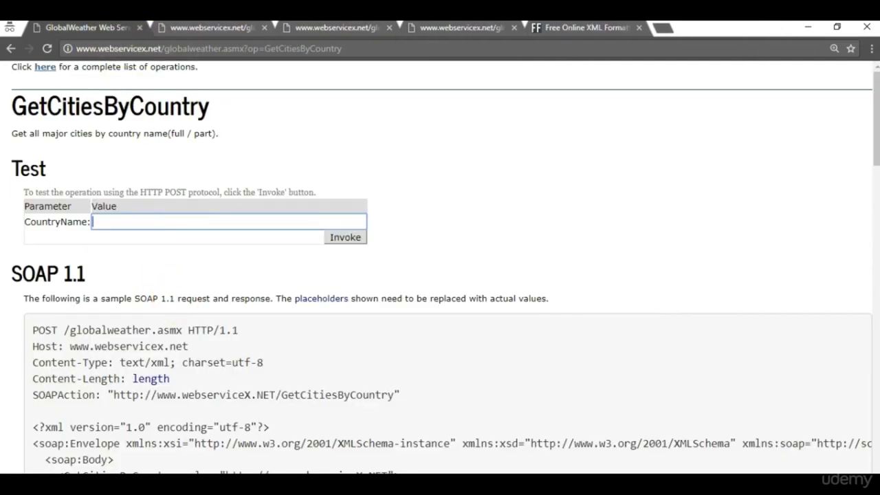
{"action": "type", "text": "Africa"}
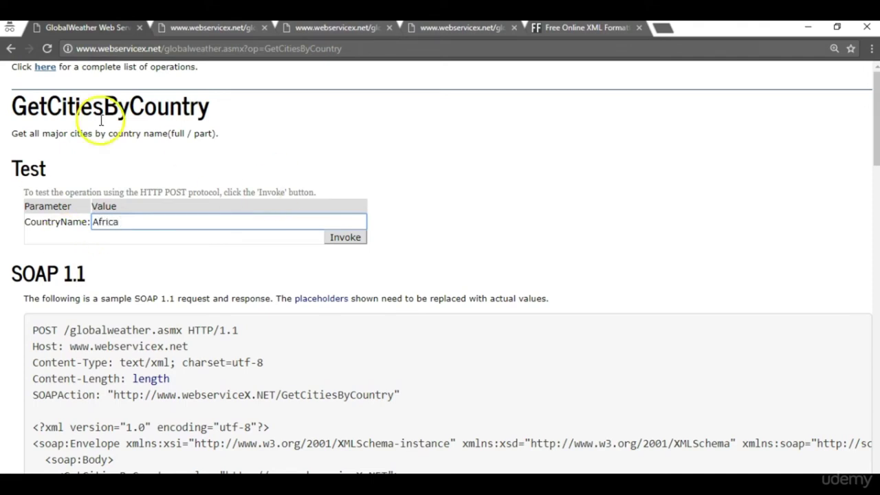
{"action": "left_click", "coordinate": [197, 31]}
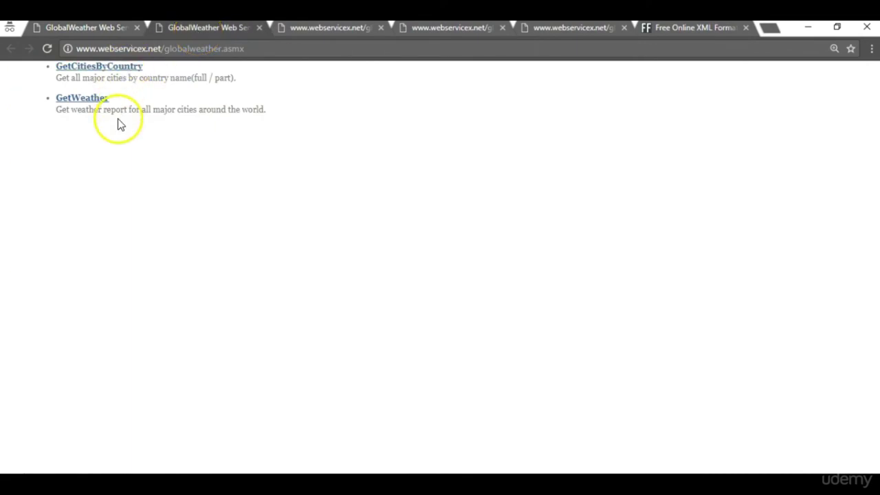
{"action": "left_click", "coordinate": [259, 29]}
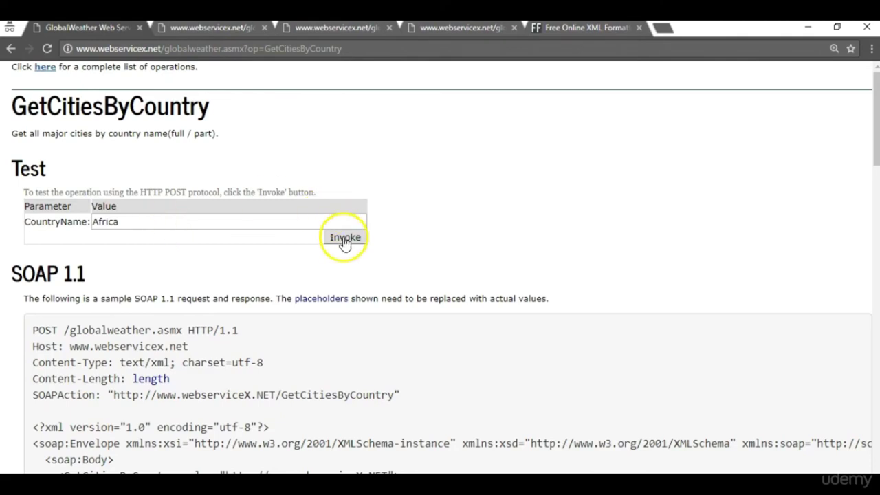
Enter India again and submit to get the XML list of Indian cities.
{"action": "double_click", "coordinate": [193, 214]}
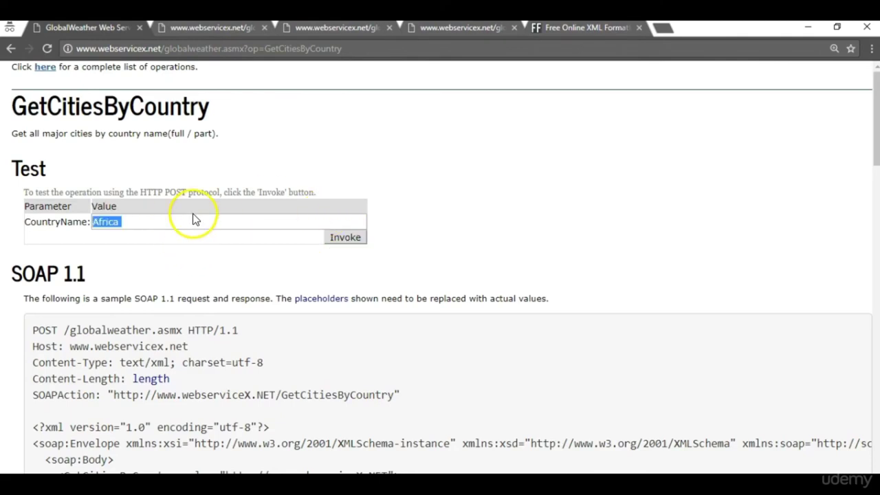
{"action": "left_click", "coordinate": [179, 229]}
{"action": "type", "text": "India"}
{"action": "key", "text": "Return"}
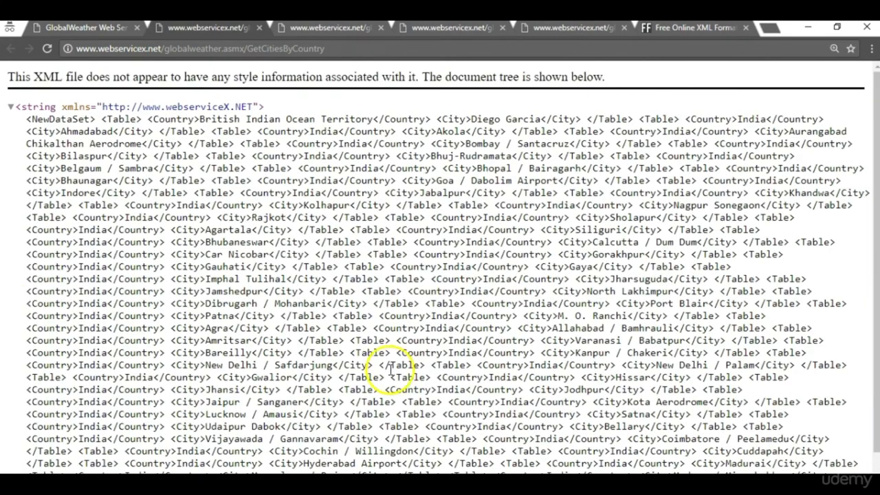
{"action": "left_click", "coordinate": [636, 342]}
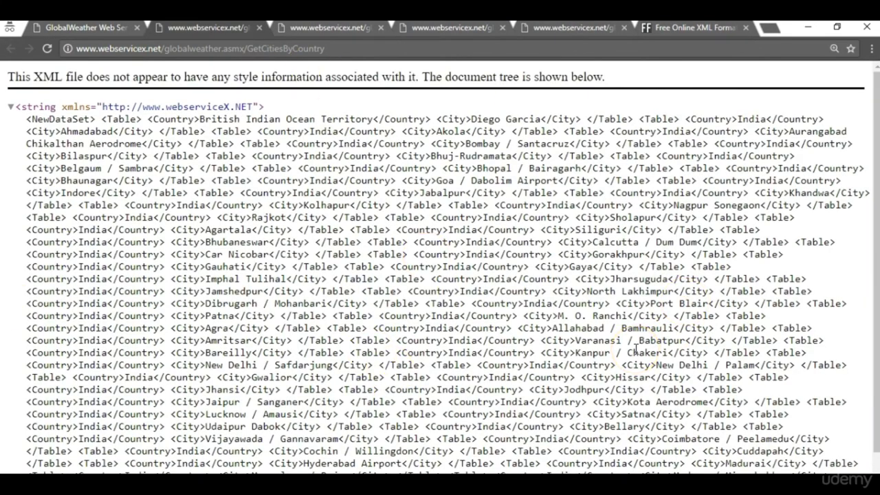
{"action": "left_click", "coordinate": [676, 425]}
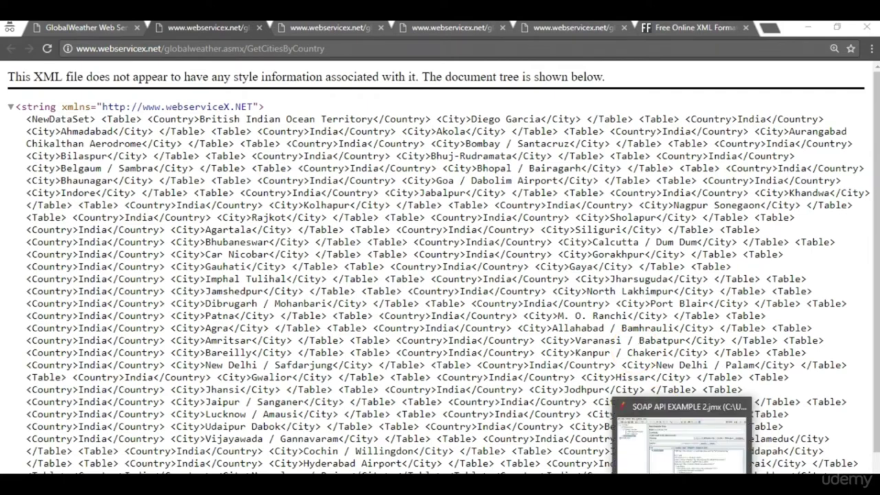
{"action": "left_click", "coordinate": [684, 440]}
Replace the placeholder country in the HTTP Request body with India.
{"action": "left_click", "coordinate": [128, 146]}
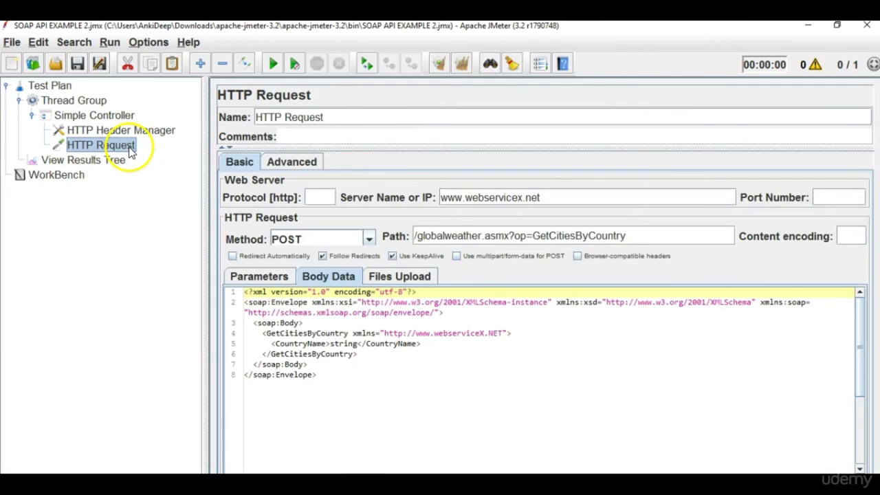
{"action": "double_click", "coordinate": [344, 343]}
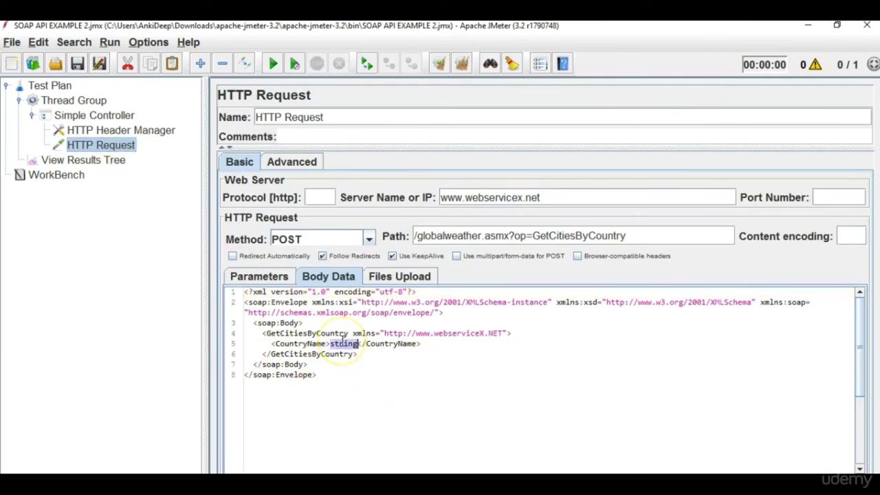
{"action": "key", "text": "BackSpace"}
{"action": "type", "text": "India"}
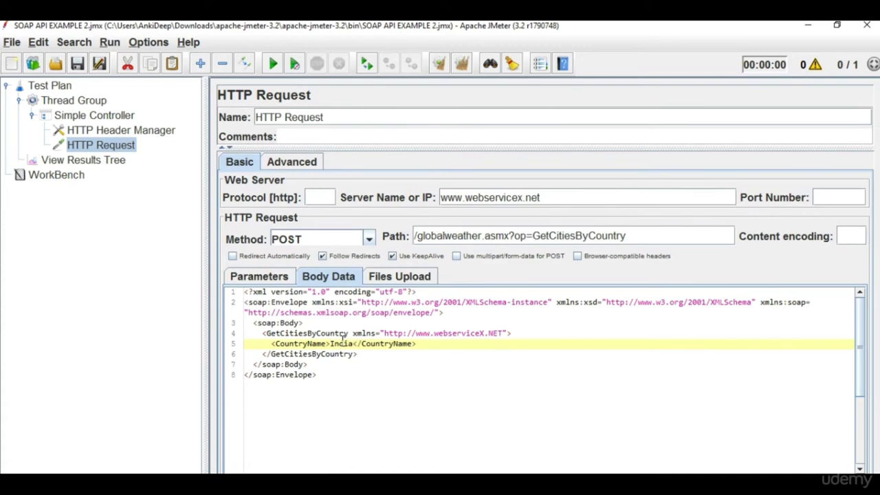
Clear old results, run the test plan, and view the HTTP Request's SOAP response.
{"action": "left_click", "coordinate": [61, 162]}
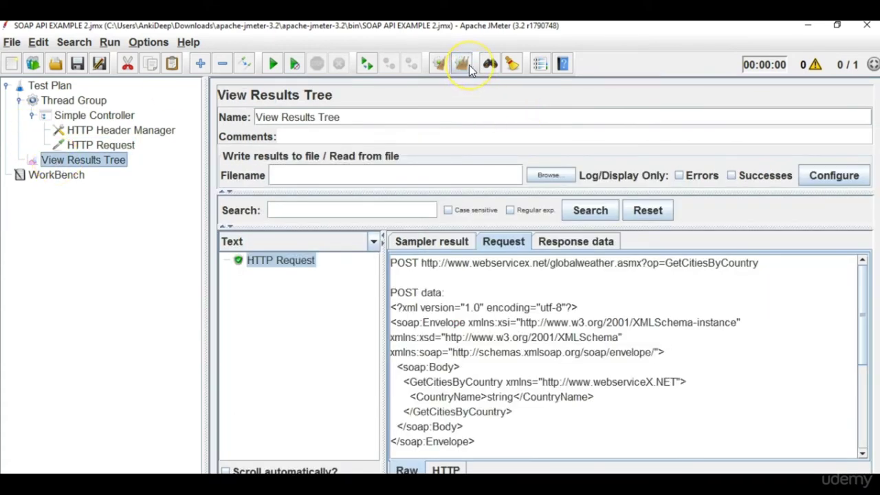
{"action": "left_click", "coordinate": [470, 69]}
{"action": "left_click", "coordinate": [274, 69]}
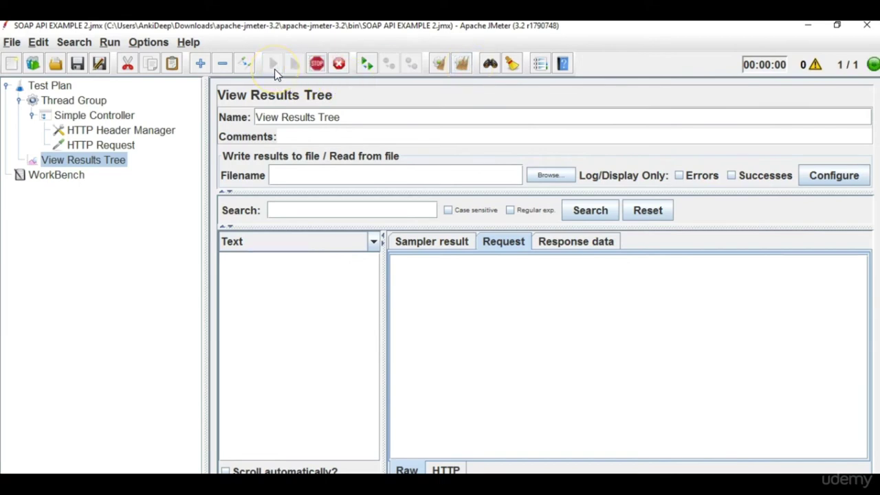
{"action": "left_click", "coordinate": [299, 262]}
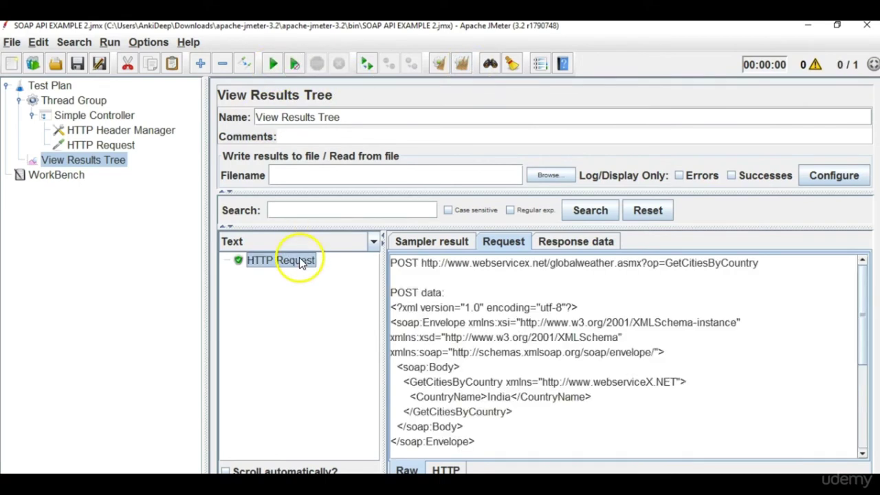
{"action": "left_click", "coordinate": [574, 241]}
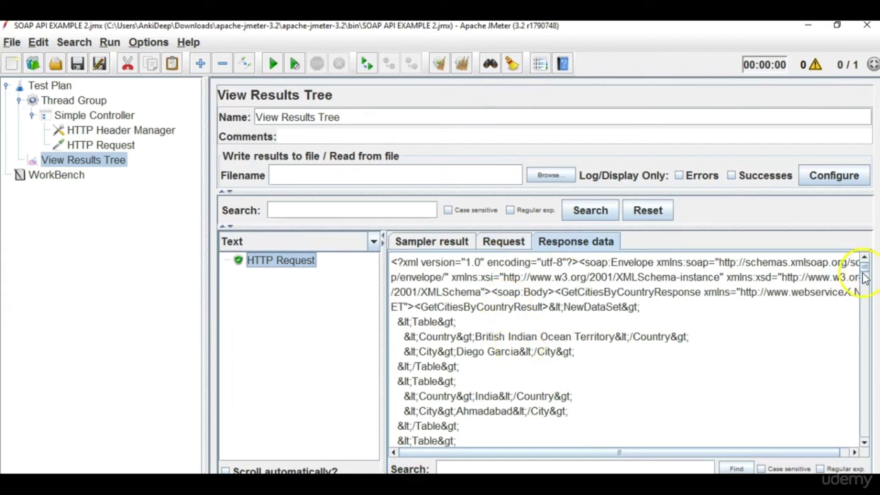
Scroll through the Indian-cities response data and select all of its text.
{"action": "left_click", "coordinate": [864, 443]}
{"action": "left_click", "coordinate": [864, 443]}
{"action": "left_click", "coordinate": [864, 444]}
{"action": "left_click", "coordinate": [864, 444]}
{"action": "left_click", "coordinate": [864, 444]}
{"action": "left_click", "coordinate": [864, 443]}
{"action": "left_click", "coordinate": [865, 444]}
{"action": "left_click", "coordinate": [864, 444]}
{"action": "left_click", "coordinate": [864, 444]}
{"action": "left_click", "coordinate": [864, 444]}
{"action": "left_click", "coordinate": [865, 444]}
{"action": "left_click", "coordinate": [864, 444]}
{"action": "left_click", "coordinate": [865, 443]}
{"action": "left_click", "coordinate": [864, 443]}
{"action": "left_click", "coordinate": [864, 443]}
{"action": "left_click", "coordinate": [864, 443]}
{"action": "left_click", "coordinate": [864, 443]}
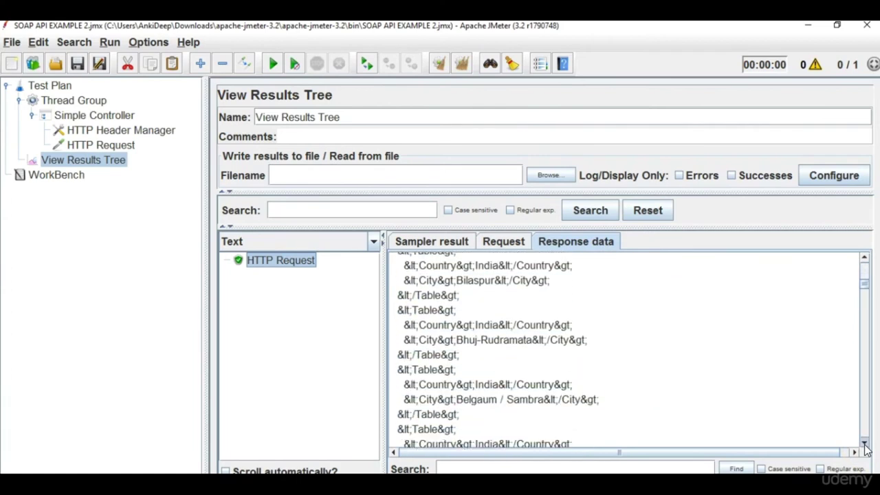
{"action": "left_click", "coordinate": [865, 443]}
{"action": "left_click", "coordinate": [865, 443]}
{"action": "left_click", "coordinate": [864, 444]}
{"action": "left_click", "coordinate": [865, 443]}
{"action": "left_click", "coordinate": [864, 444]}
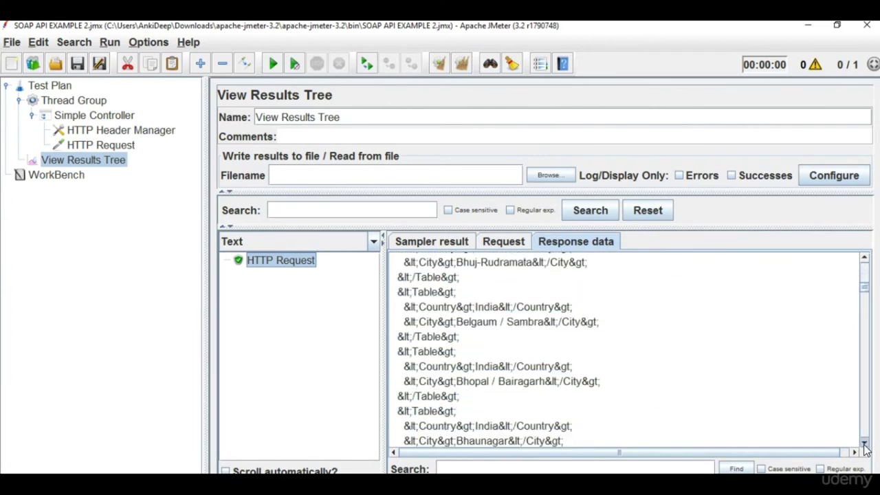
{"action": "left_click", "coordinate": [864, 444]}
{"action": "left_click", "coordinate": [864, 443]}
{"action": "left_click", "coordinate": [865, 444]}
{"action": "left_click", "coordinate": [865, 443]}
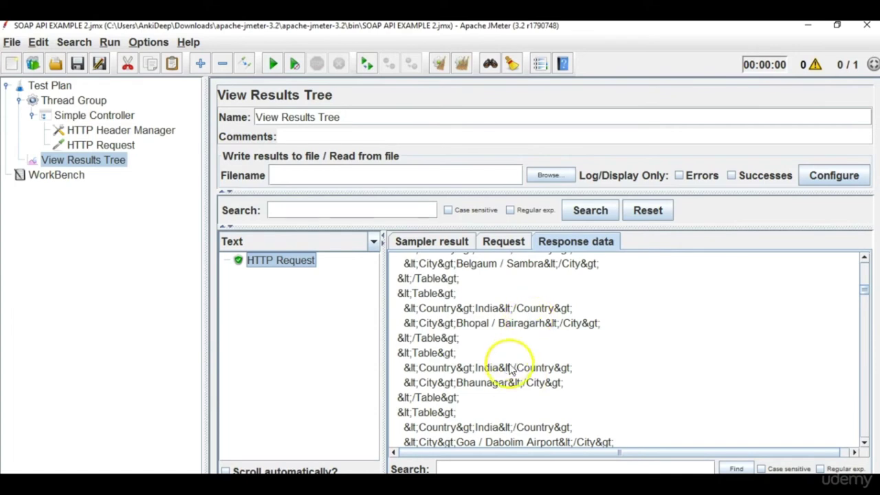
{"action": "triple_click", "coordinate": [522, 323]}
{"action": "key", "text": "ctrl+a"}
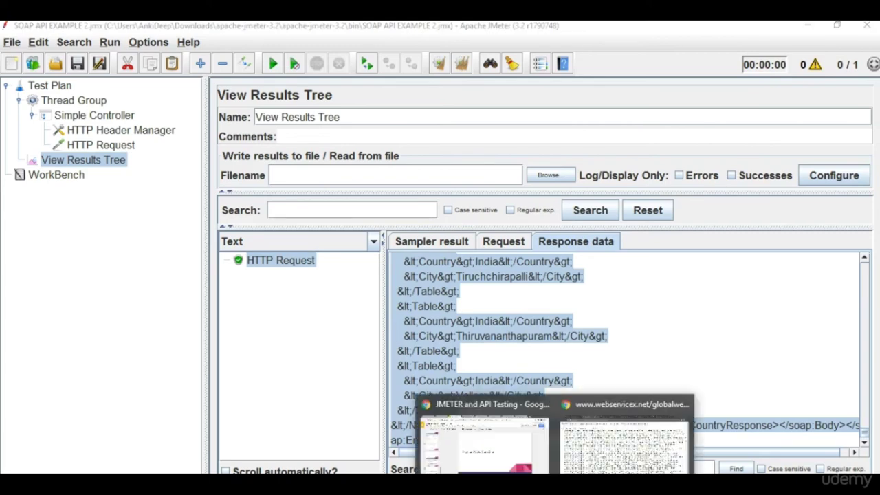
Paste the JMeter response XML into FreeFormatter's input, replacing the previous XML.
{"action": "left_click", "coordinate": [523, 453]}
{"action": "left_click", "coordinate": [622, 444]}
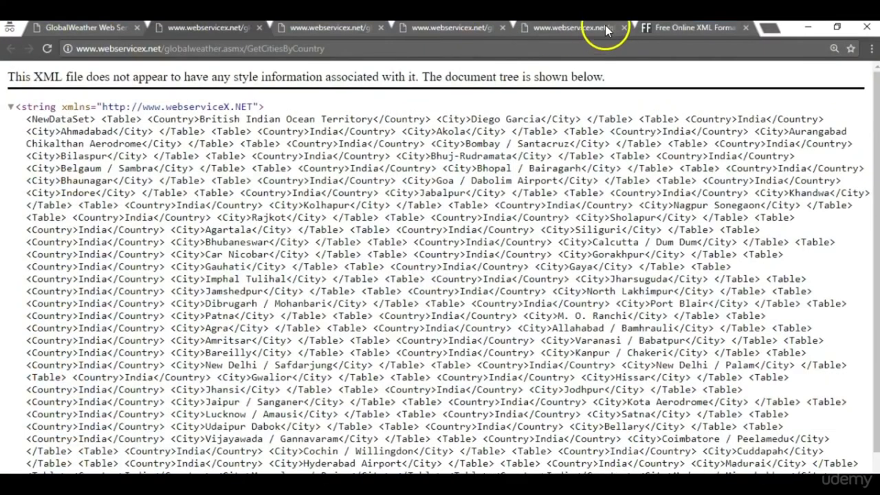
{"action": "left_click", "coordinate": [662, 37]}
{"action": "left_click", "coordinate": [438, 298]}
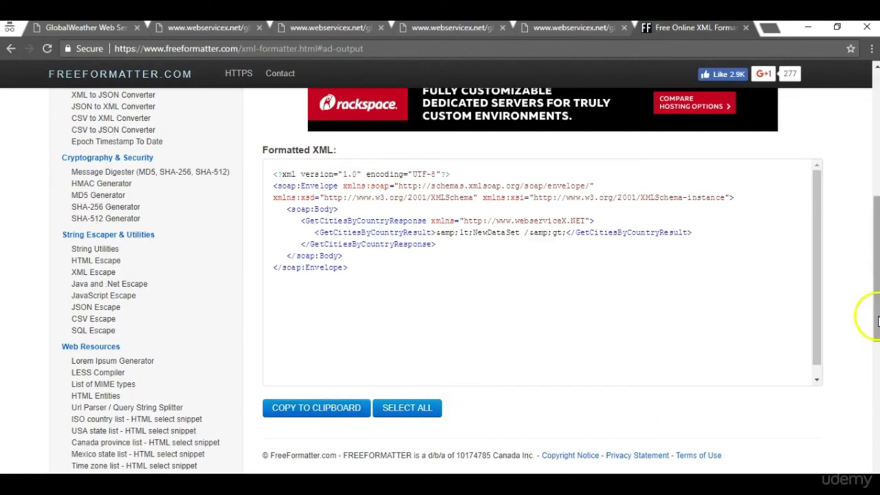
{"action": "left_click_drag", "start_coordinate": [876, 320], "coordinate": [874, 196]}
{"action": "left_click_drag", "start_coordinate": [697, 247], "coordinate": [401, 194]}
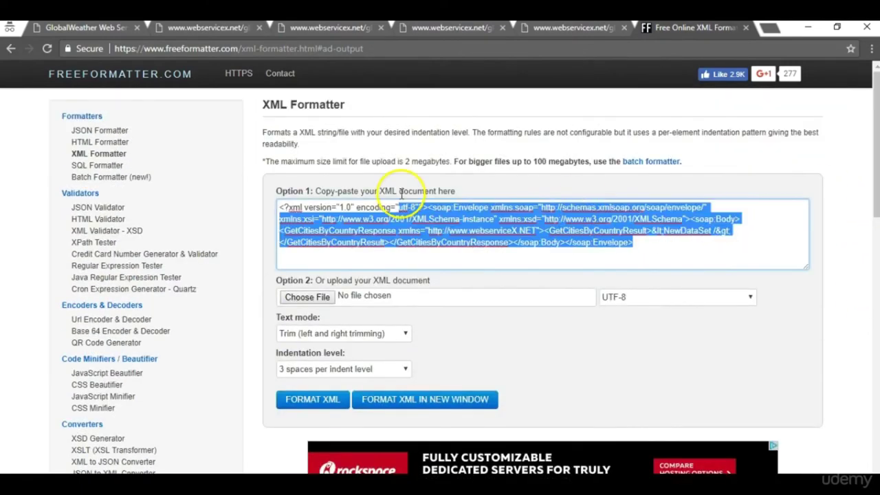
{"action": "key", "text": "ctrl+v"}
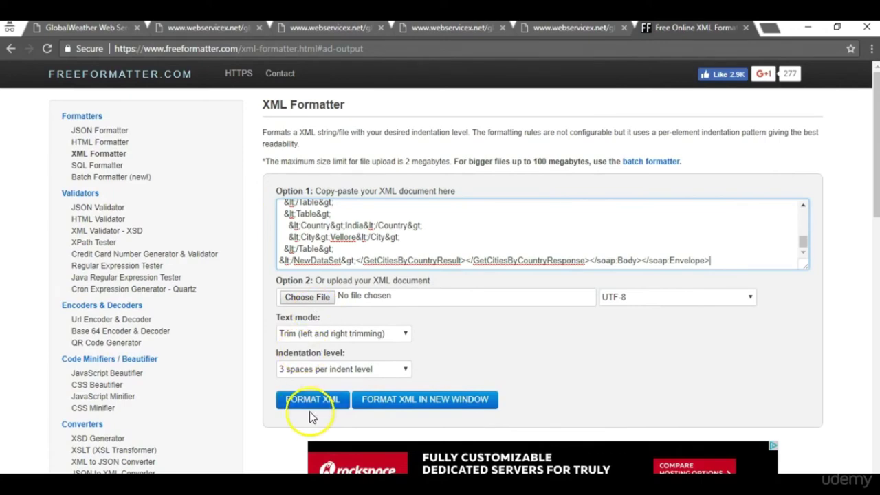
Format the XML and copy the whole formatted output.
{"action": "left_click", "coordinate": [310, 409]}
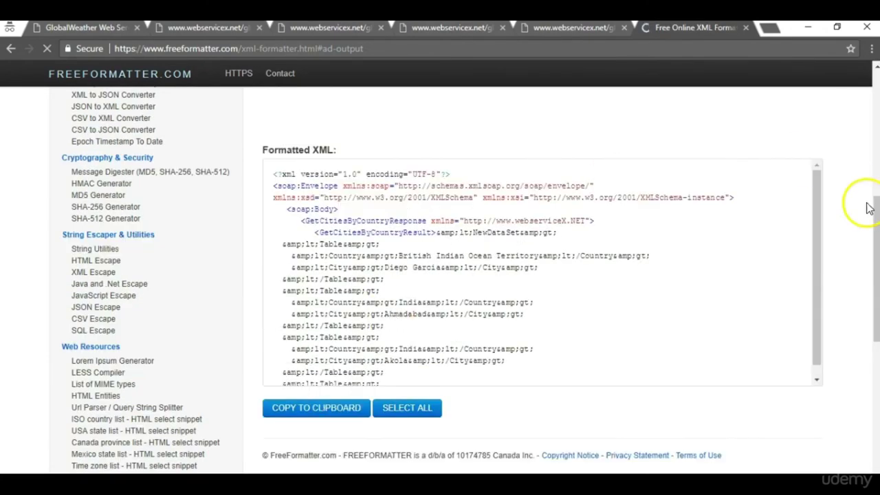
{"action": "key", "text": "ctrl+a"}
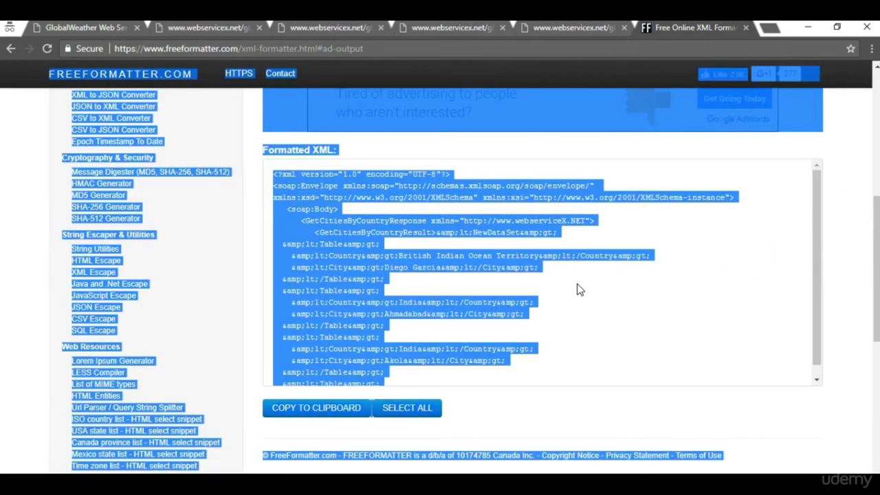
{"action": "left_click_drag", "start_coordinate": [578, 285], "coordinate": [362, 213]}
{"action": "left_click", "coordinate": [337, 217]}
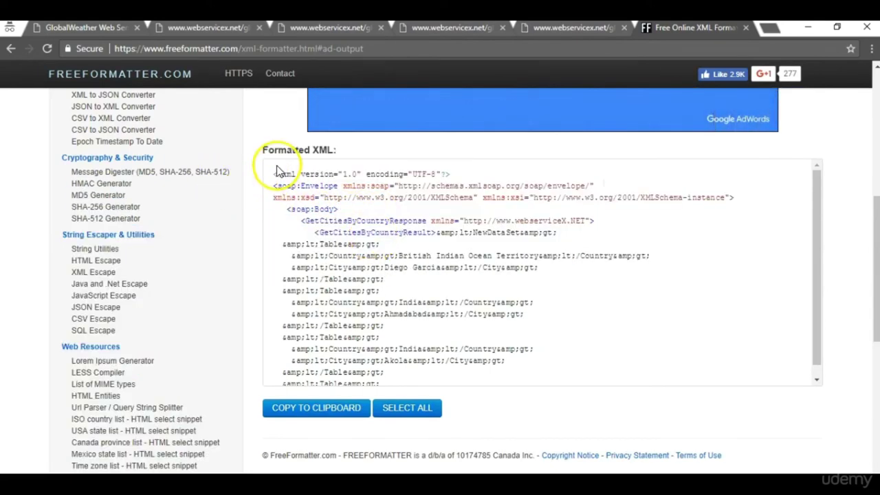
{"action": "left_click_drag", "start_coordinate": [273, 174], "coordinate": [466, 436]}
{"action": "scroll", "coordinate": [465, 436], "scroll_direction": "down", "scroll_amount": 5}
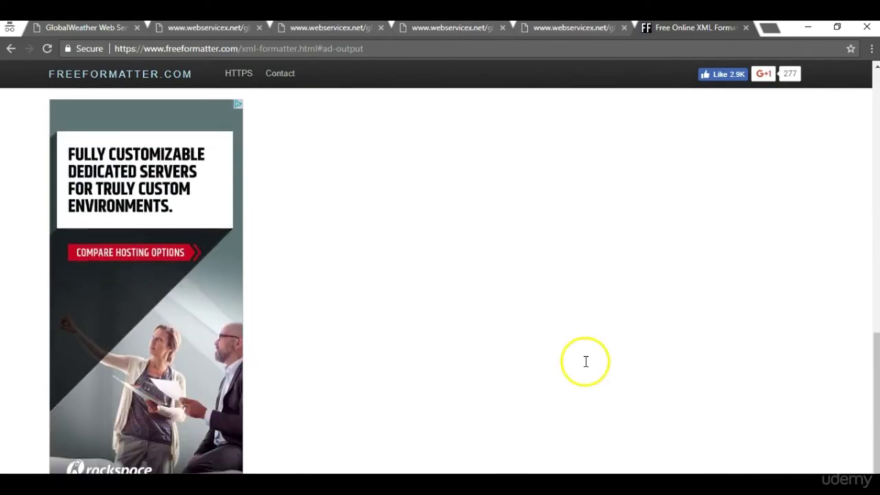
{"action": "scroll", "coordinate": [590, 262], "scroll_direction": "up", "scroll_amount": 5}
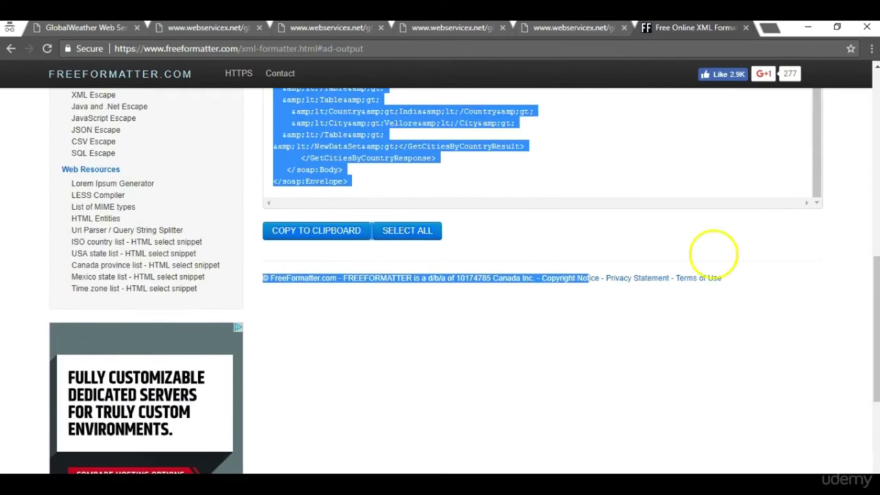
{"action": "scroll", "coordinate": [707, 342], "scroll_direction": "up", "scroll_amount": 1}
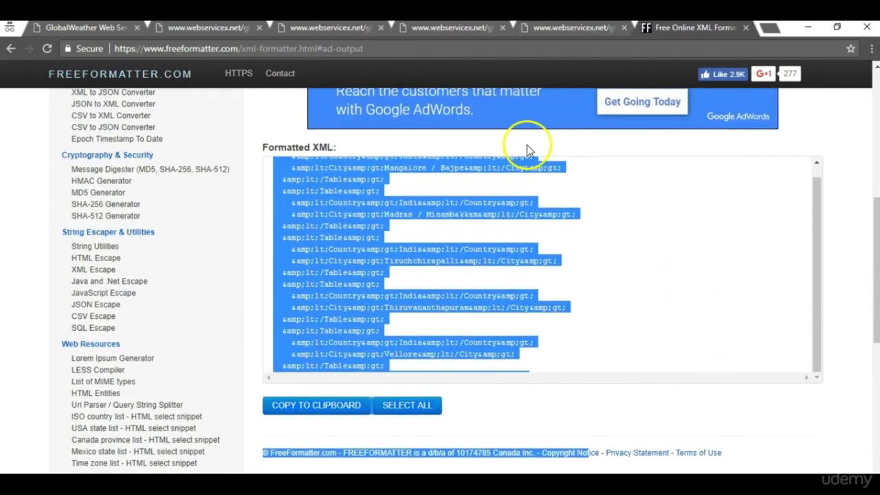
{"action": "key", "text": "alt+Tab"}
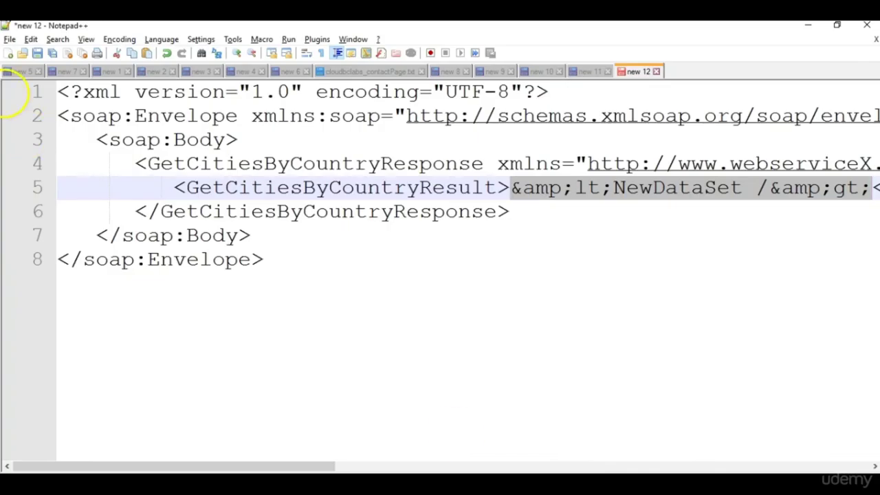
Paste the formatted XML into a new Notepad++ document.
{"action": "left_click", "coordinate": [9, 53]}
{"action": "key", "text": "ctrl+v"}
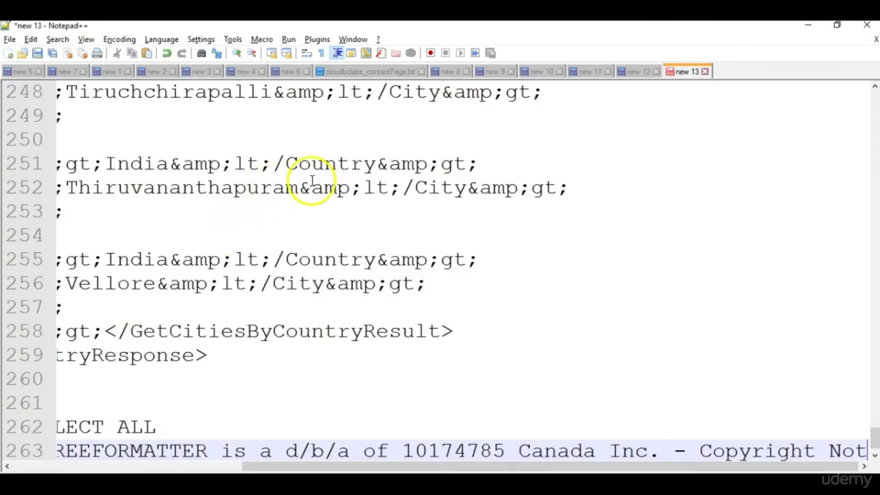
{"action": "left_click_drag", "start_coordinate": [471, 468], "coordinate": [141, 435]}
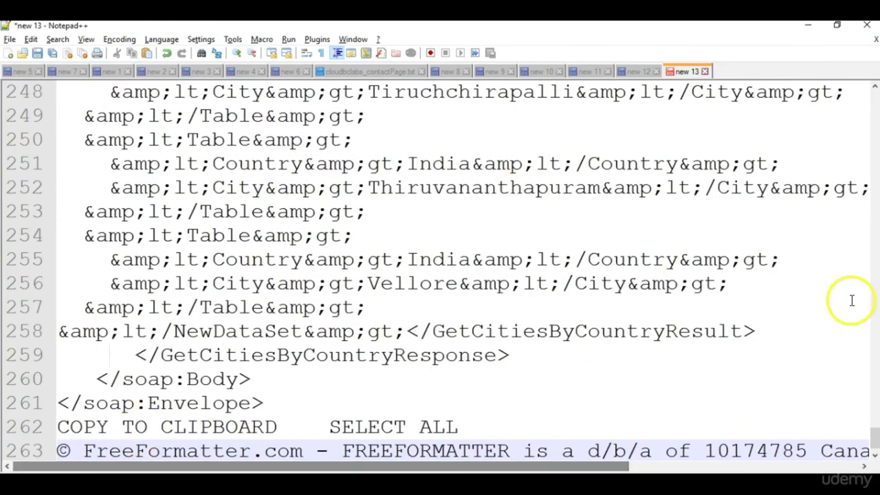
{"action": "left_click_drag", "start_coordinate": [872, 437], "coordinate": [839, 90]}
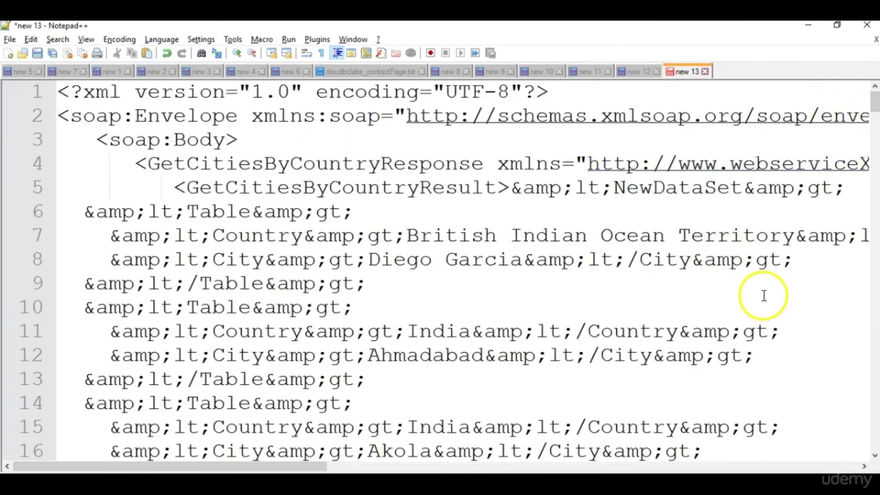
Inspect the India, Ahmadabad and Akola entries, then minimize Notepad++.
{"action": "double_click", "coordinate": [436, 333]}
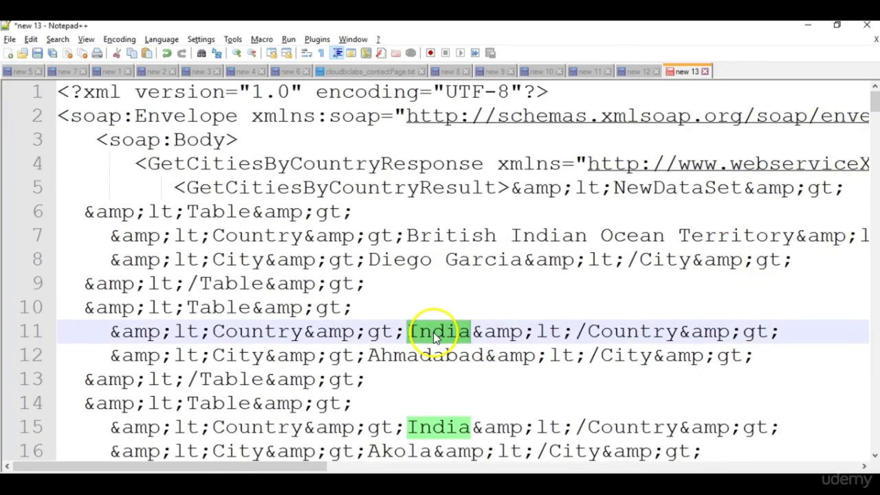
{"action": "double_click", "coordinate": [424, 354]}
{"action": "double_click", "coordinate": [421, 427]}
{"action": "double_click", "coordinate": [421, 452]}
{"action": "key", "text": "shift+Down"}
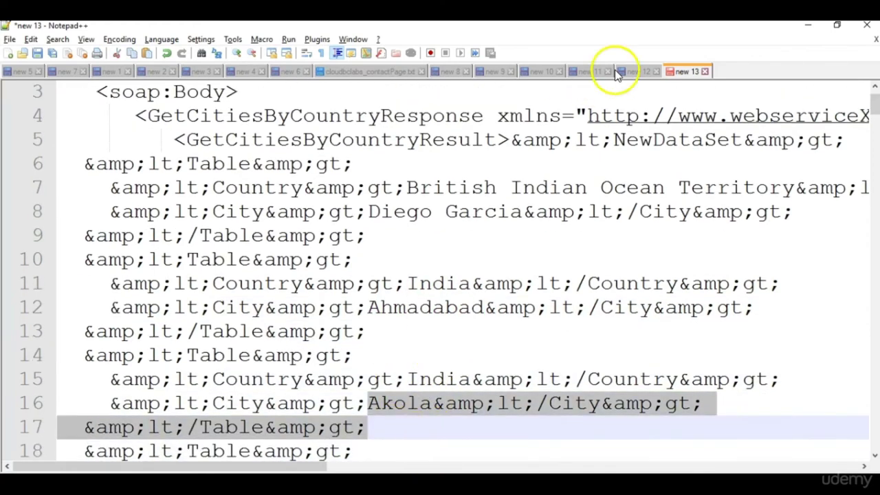
{"action": "left_click", "coordinate": [809, 31]}
{"action": "left_click", "coordinate": [515, 257]}
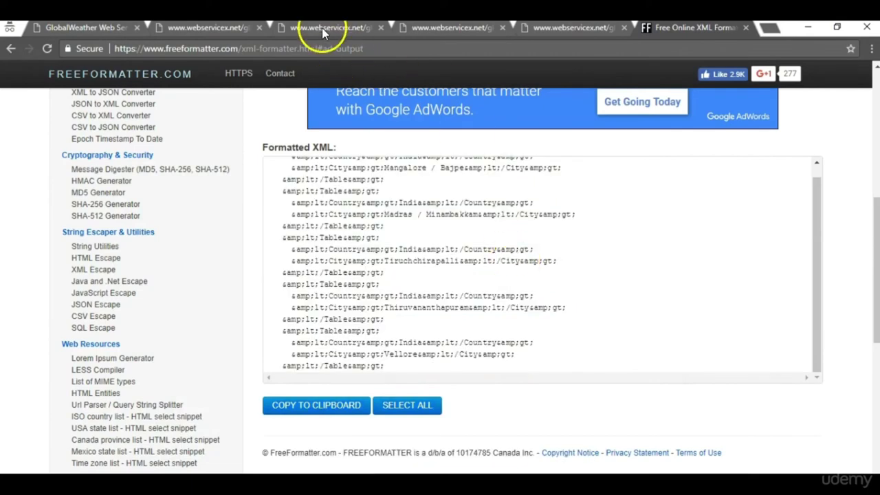
Review the raw city XML and the India GetCitiesByCountry form, then return to JMeter.
{"action": "left_click", "coordinate": [323, 29]}
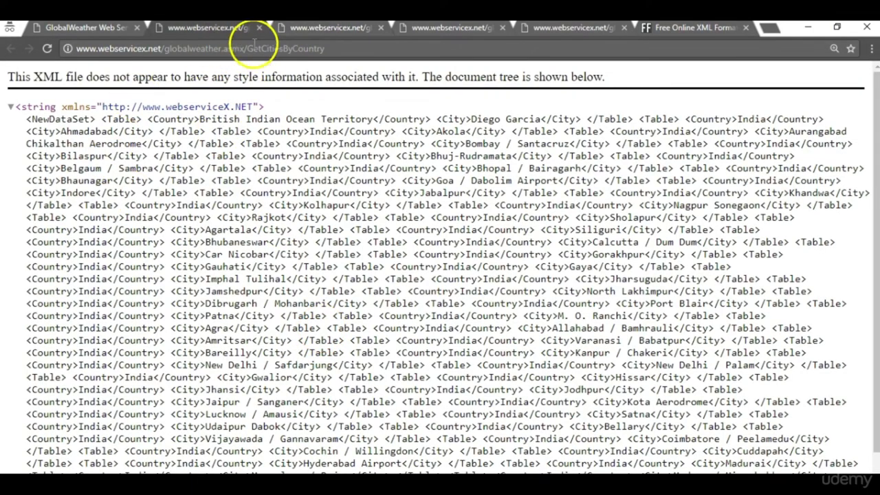
{"action": "left_click", "coordinate": [109, 30]}
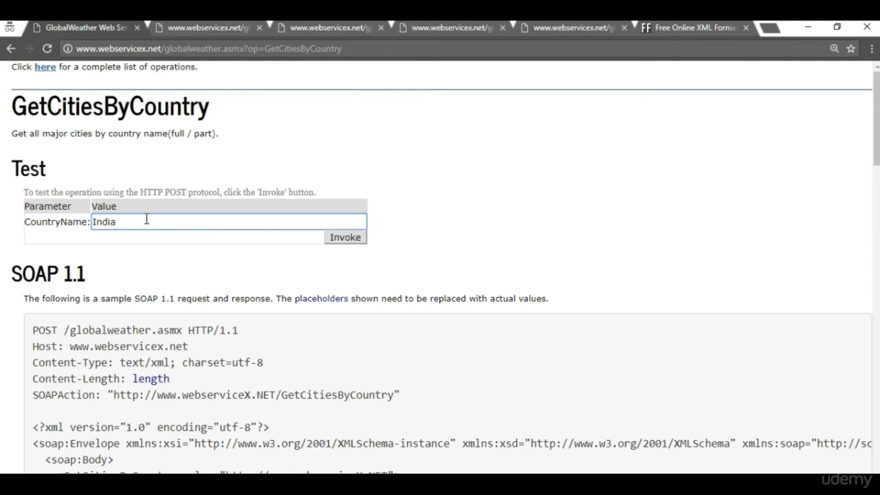
{"action": "mouse_move", "coordinate": [682, 485]}
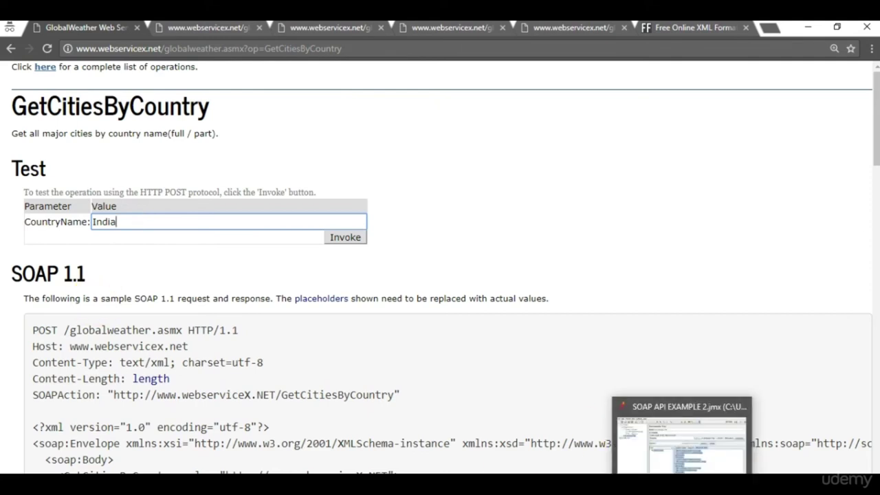
{"action": "left_click", "coordinate": [682, 485]}
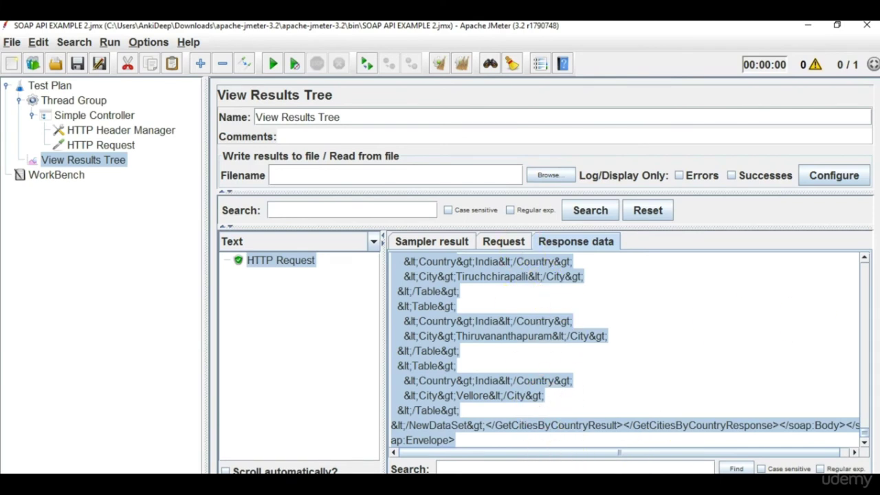
Add a Response Assertion under the Simple Controller with a new pattern row.
{"action": "left_click_drag", "start_coordinate": [864, 440], "coordinate": [859, 260]}
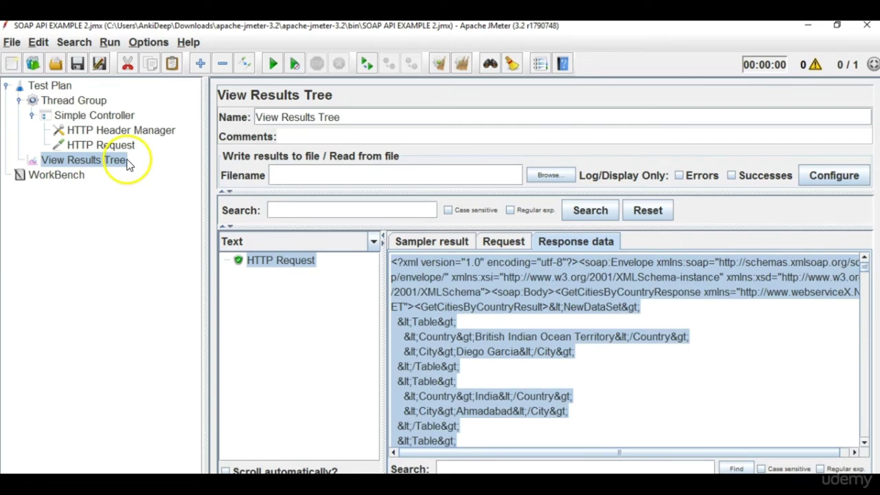
{"action": "left_click", "coordinate": [82, 116]}
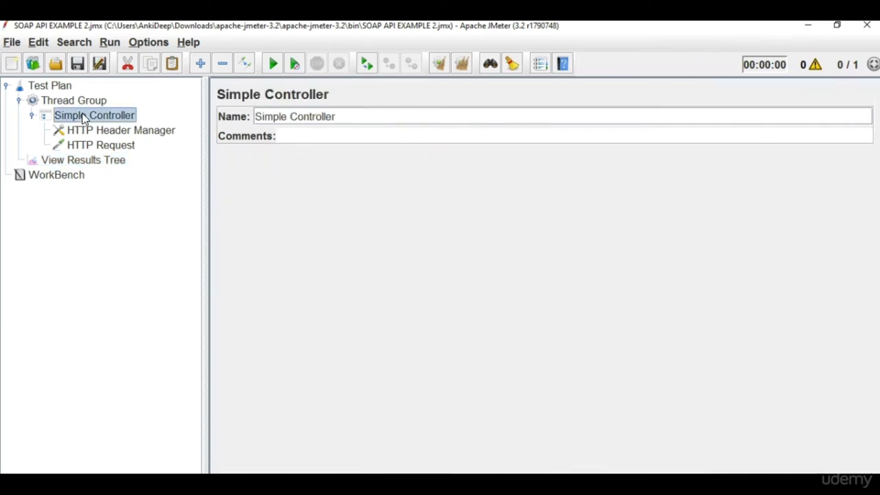
{"action": "right_click", "coordinate": [82, 114]}
{"action": "mouse_move", "coordinate": [110, 122]}
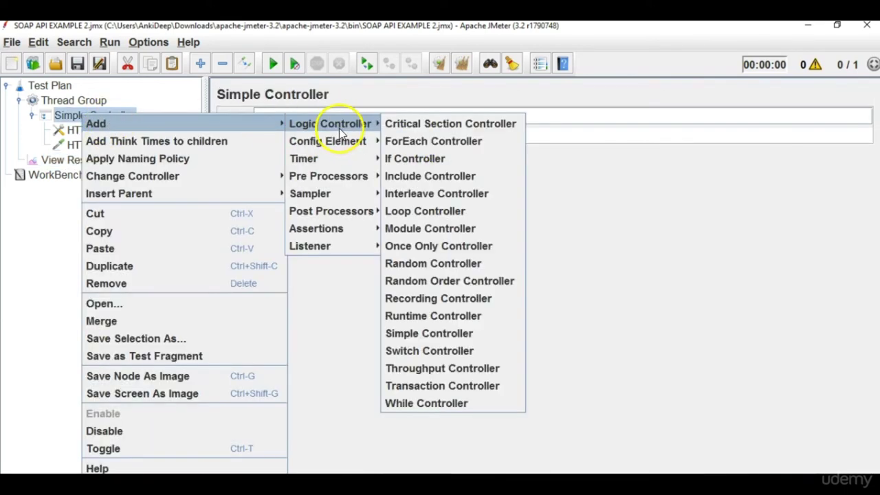
{"action": "mouse_move", "coordinate": [349, 227]}
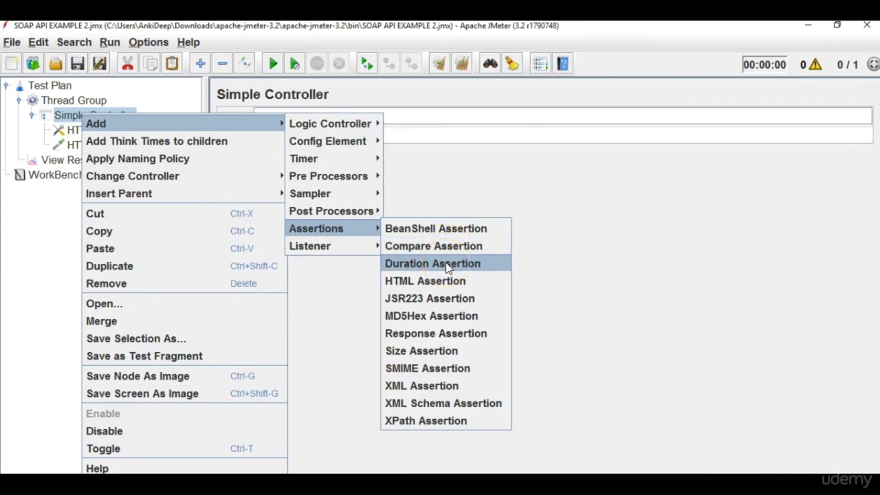
{"action": "left_click", "coordinate": [450, 333]}
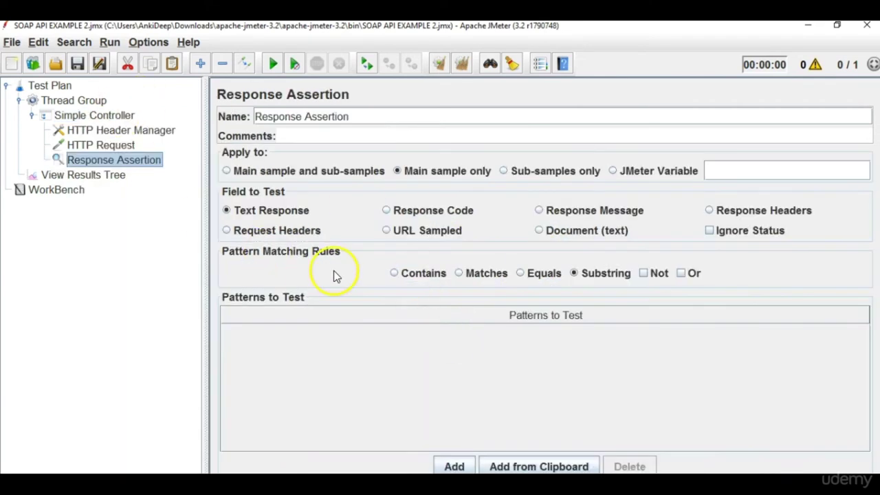
{"action": "left_click", "coordinate": [453, 466]}
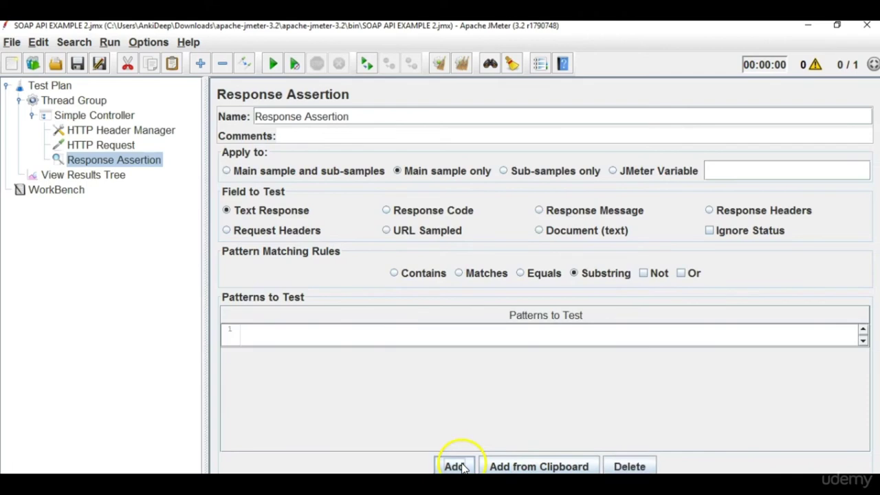
{"action": "left_click", "coordinate": [372, 335]}
{"action": "left_click", "coordinate": [356, 337]}
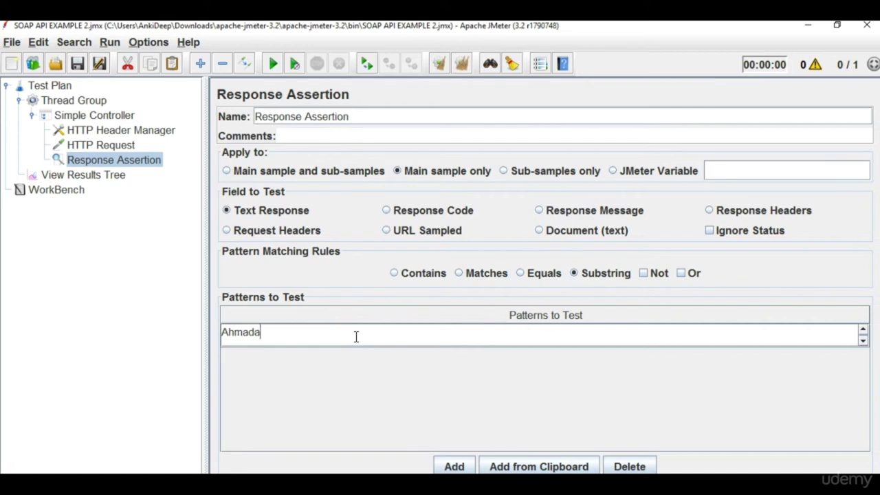
Copy Ahmadabad from the response and paste it as the assertion pattern.
{"action": "left_click", "coordinate": [102, 173]}
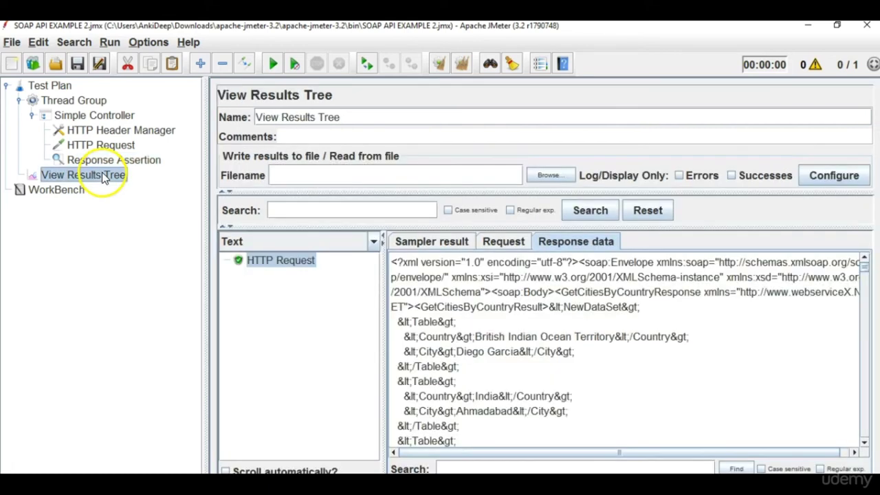
{"action": "double_click", "coordinate": [486, 416]}
{"action": "key", "text": "ctrl+c"}
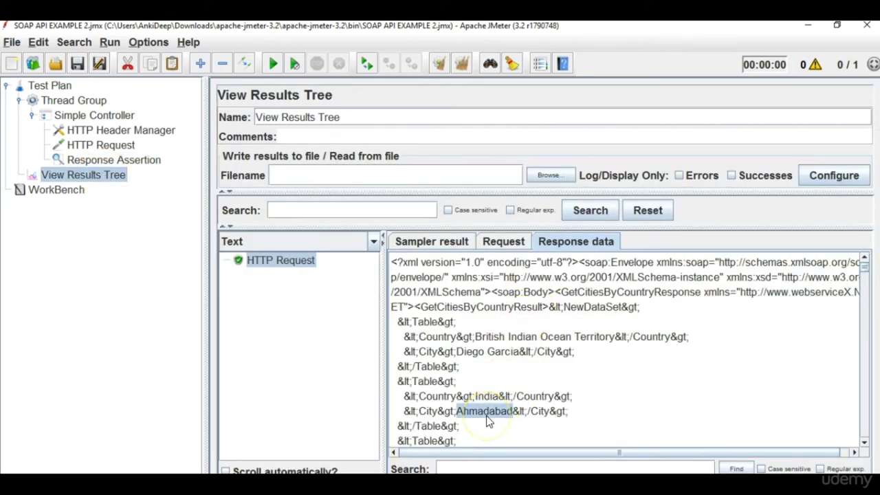
{"action": "left_click", "coordinate": [110, 159]}
{"action": "double_click", "coordinate": [310, 332]}
{"action": "key", "text": "ctrl+a"}
{"action": "key", "text": "ctrl+v"}
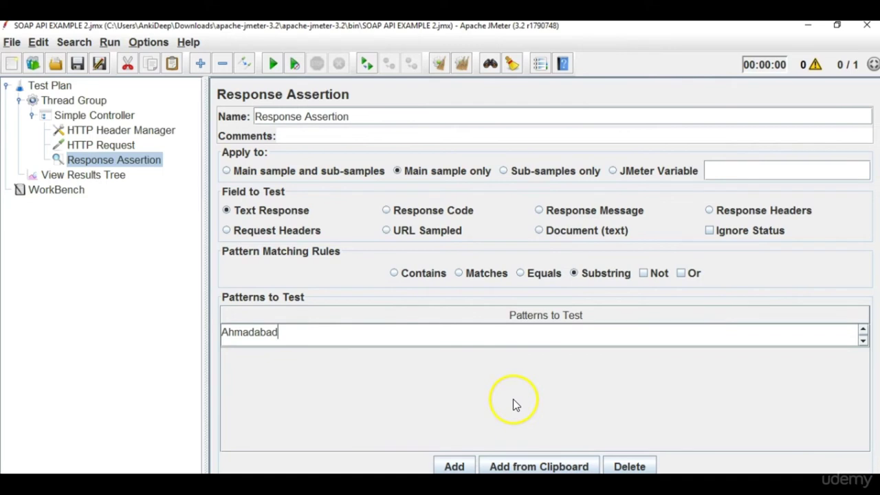
{"action": "left_click", "coordinate": [82, 175]}
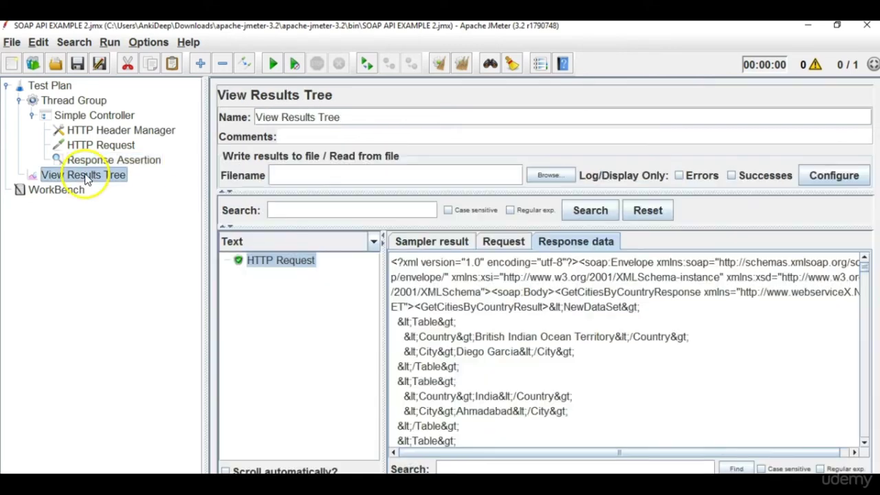
Clear results, check the passing response, then change the assertion pattern to 'A'.
{"action": "left_click", "coordinate": [464, 67]}
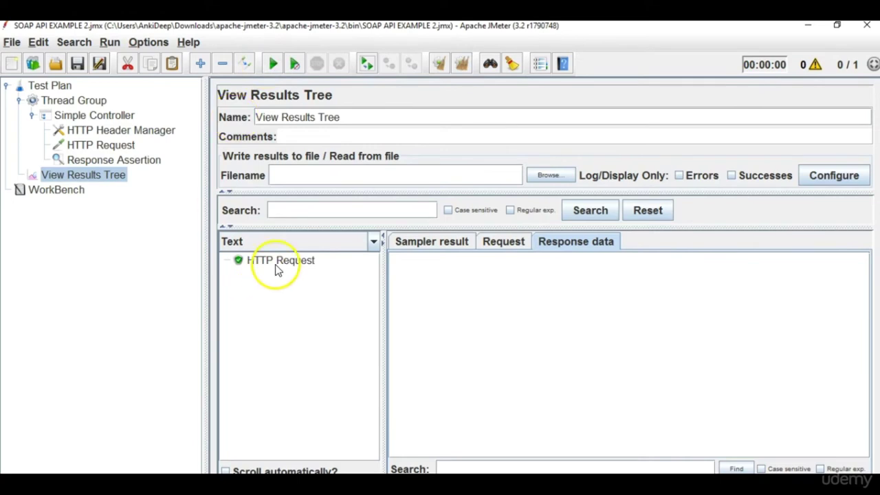
{"action": "left_click", "coordinate": [278, 262]}
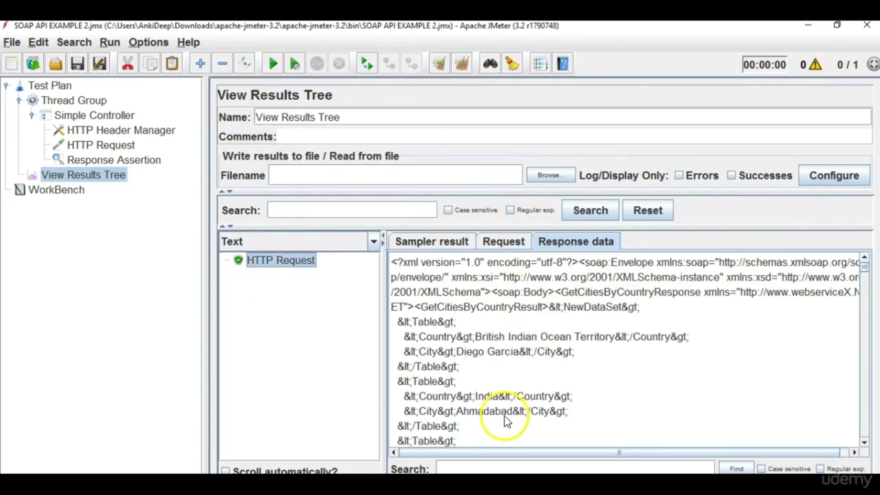
{"action": "left_click", "coordinate": [110, 160]}
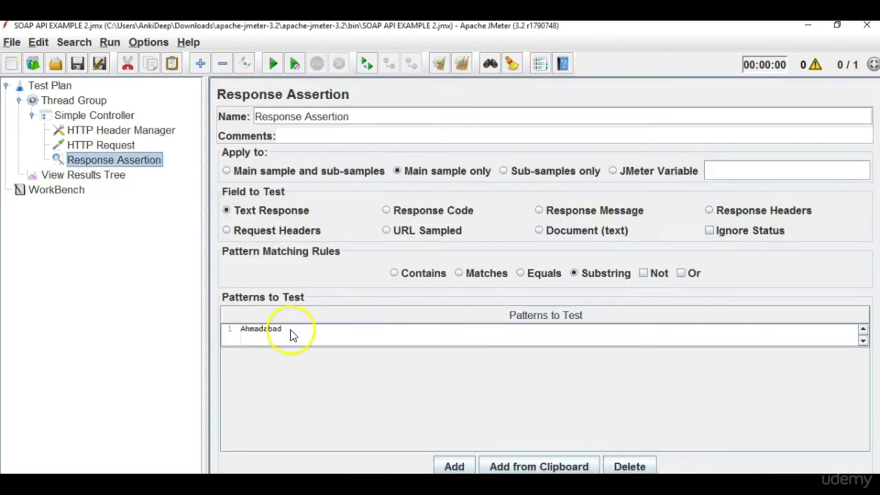
{"action": "double_click", "coordinate": [290, 334]}
{"action": "left_click_drag", "start_coordinate": [292, 330], "coordinate": [176, 320]}
{"action": "type", "text": "Ankita"}
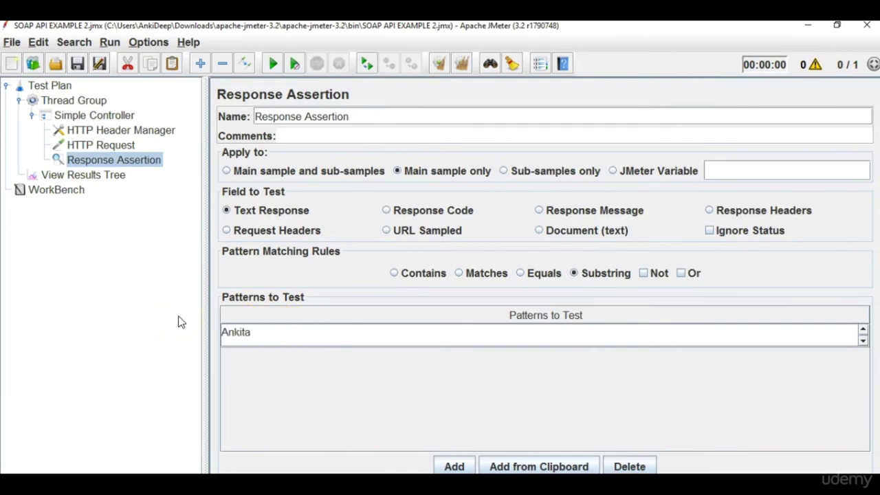
Rerun to see the failed request, then restore the pattern to Ahmadabad.
{"action": "left_click", "coordinate": [106, 175]}
{"action": "left_click", "coordinate": [273, 69]}
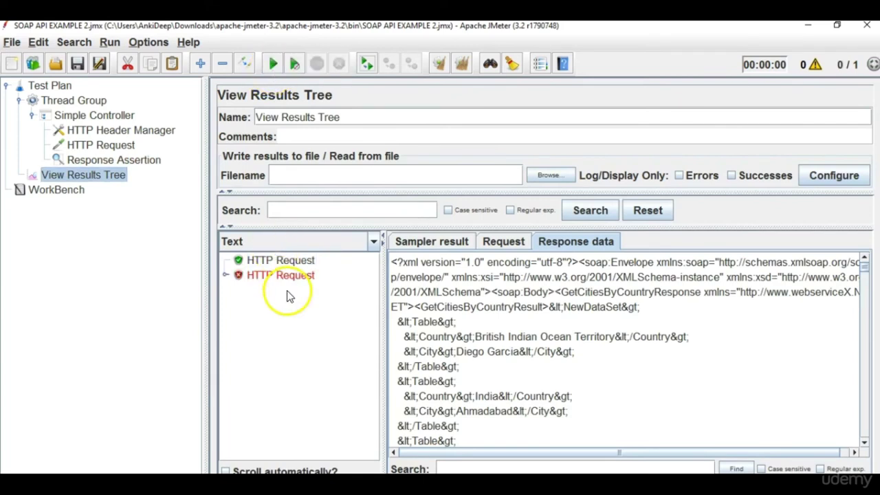
{"action": "left_click", "coordinate": [282, 275]}
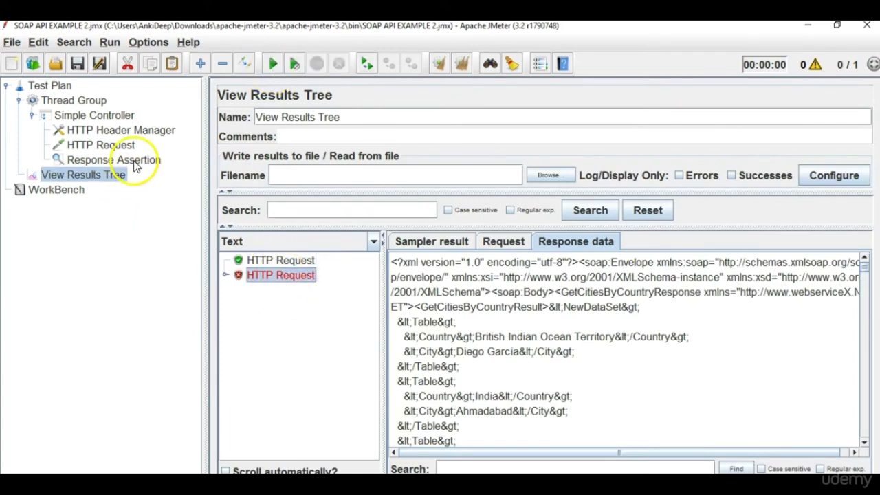
{"action": "left_click", "coordinate": [134, 163]}
{"action": "double_click", "coordinate": [288, 332]}
{"action": "key", "text": "ctrl+a"}
{"action": "type", "text": "Ahmadabad"}
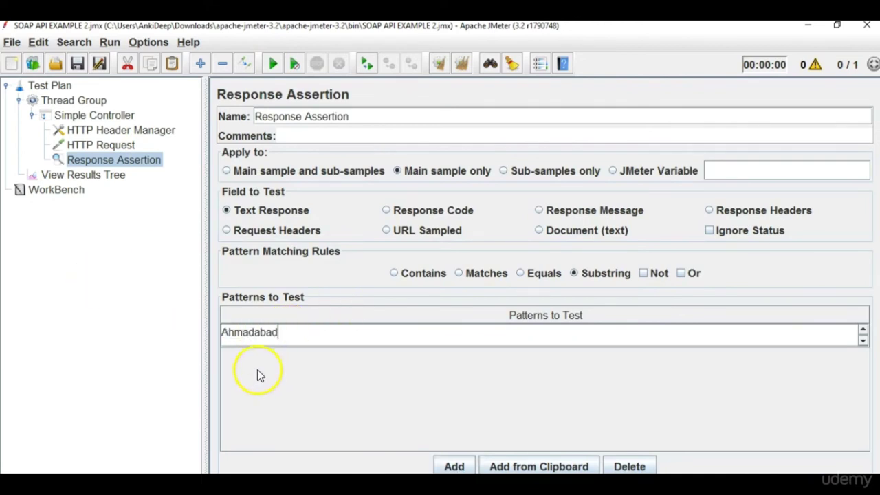
{"action": "left_click", "coordinate": [116, 178]}
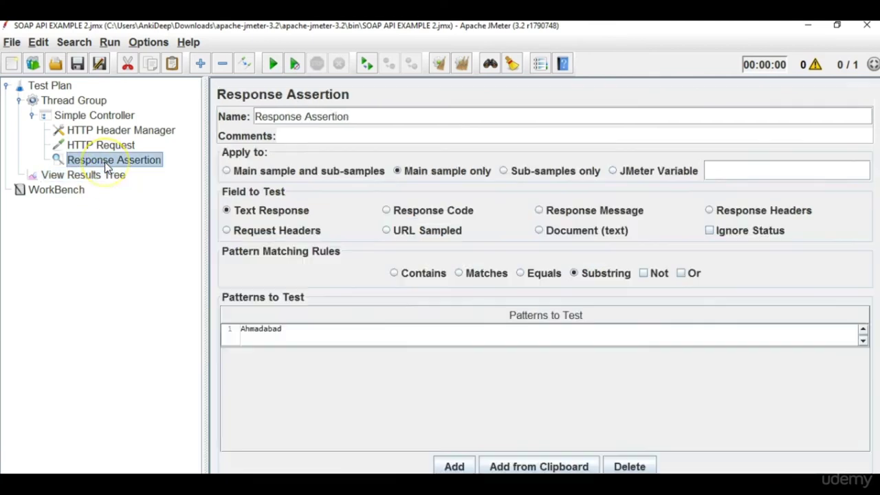
{"action": "left_click", "coordinate": [104, 160]}
{"action": "left_click", "coordinate": [106, 145]}
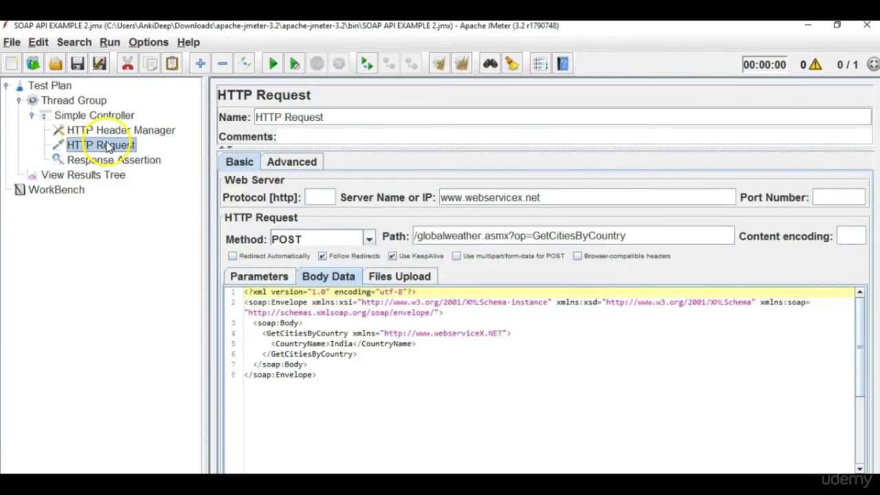
{"action": "double_click", "coordinate": [342, 344]}
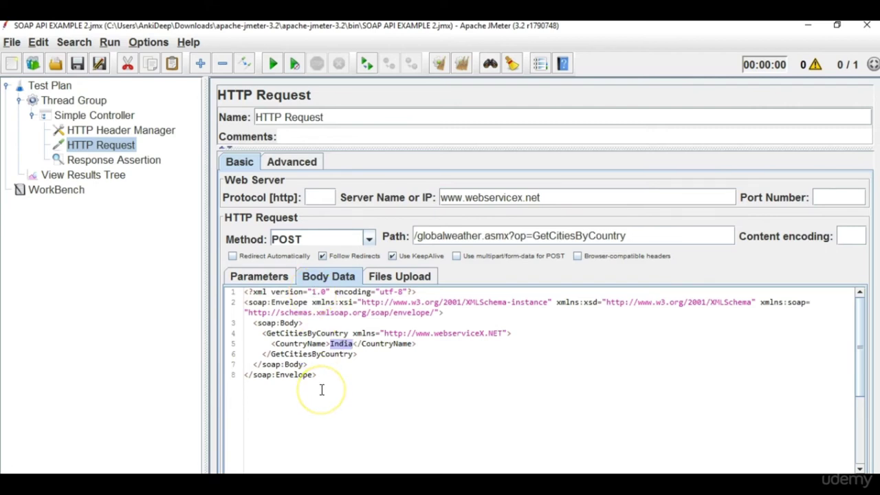
{"action": "left_click_drag", "start_coordinate": [321, 390], "coordinate": [171, 254]}
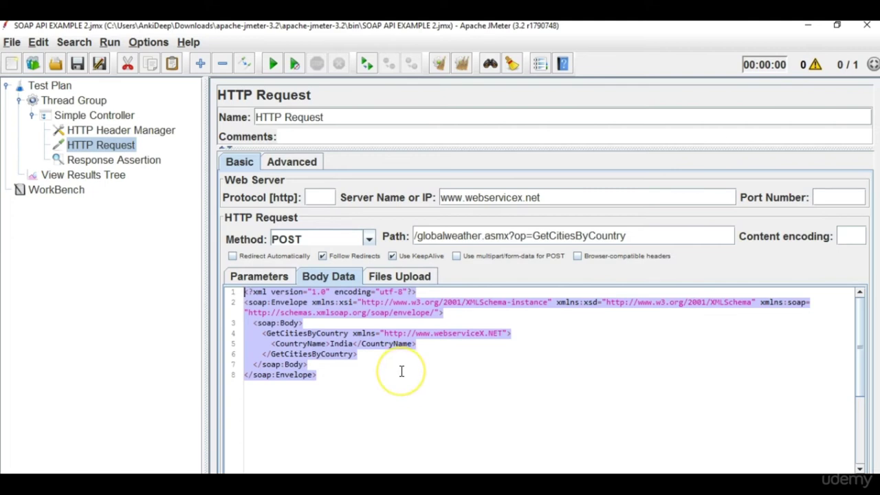
{"action": "left_click", "coordinate": [403, 369]}
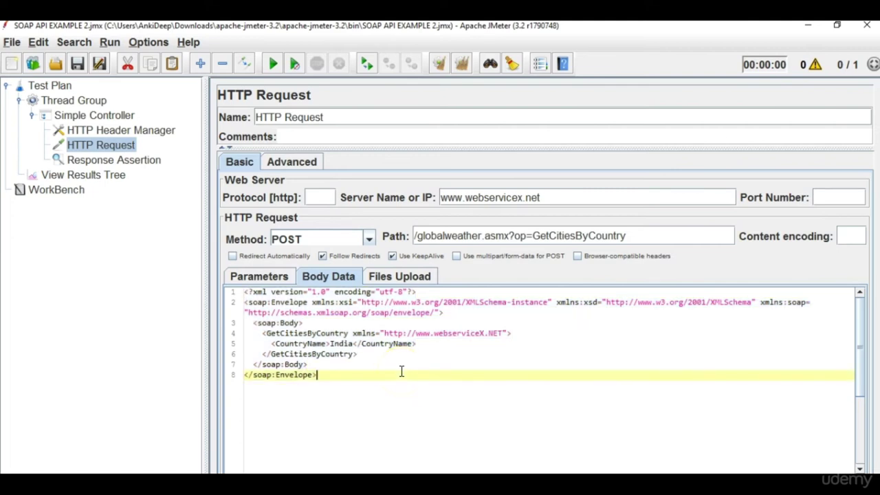
{"action": "double_click", "coordinate": [339, 335]}
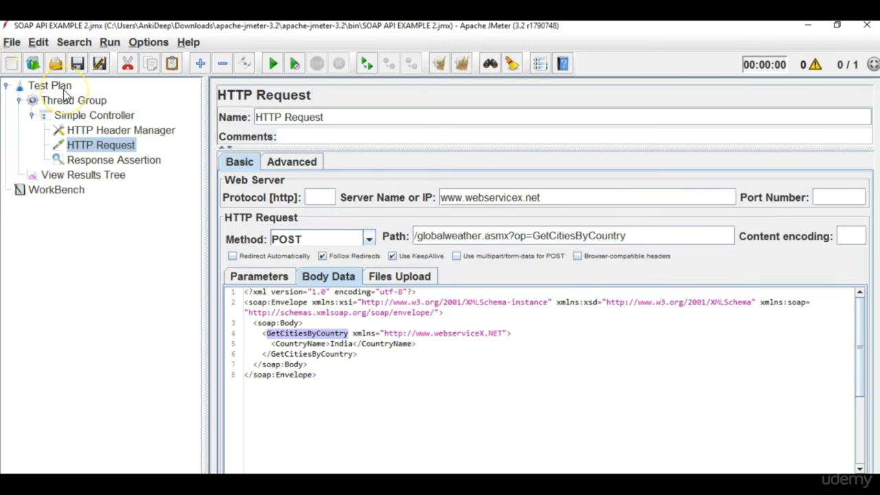
{"action": "left_click", "coordinate": [63, 90]}
Add a User Defined Variables element and move it above the Thread Group.
{"action": "right_click", "coordinate": [64, 90]}
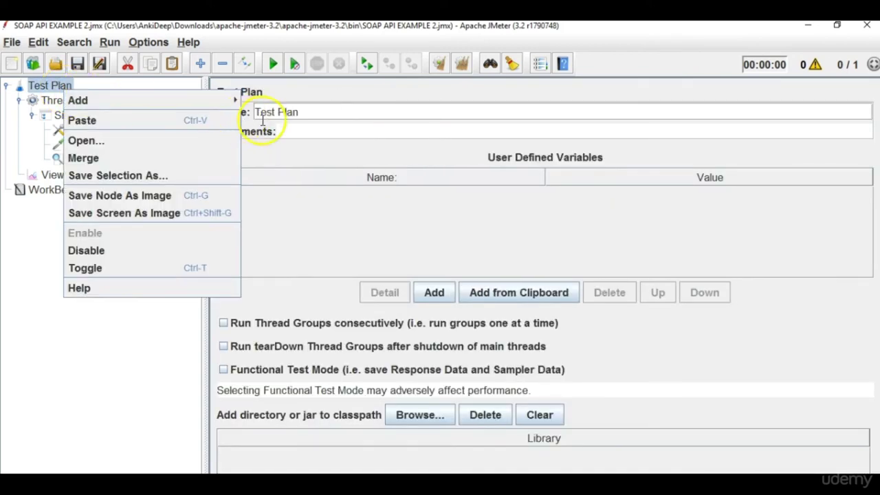
{"action": "mouse_move", "coordinate": [184, 101]}
{"action": "mouse_move", "coordinate": [280, 137]}
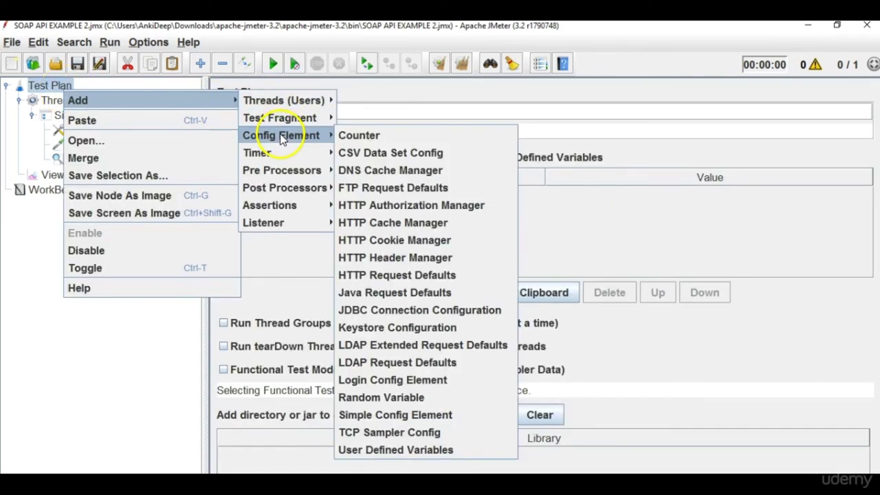
{"action": "left_click", "coordinate": [398, 449]}
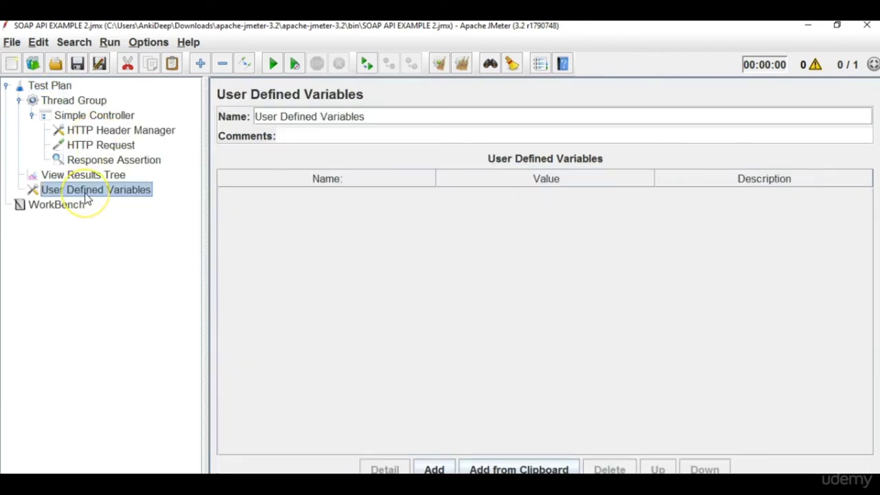
{"action": "left_click_drag", "start_coordinate": [86, 198], "coordinate": [67, 98]}
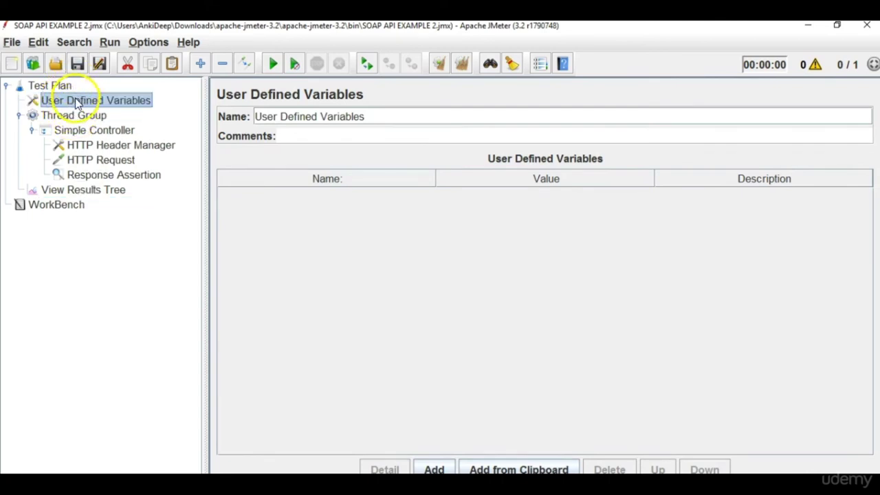
Define the variable countryname with value India.
{"action": "left_click", "coordinate": [434, 470]}
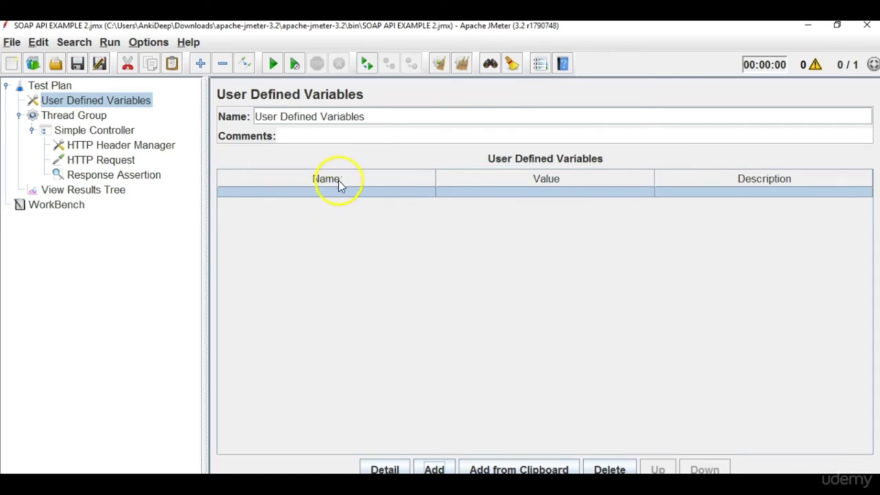
{"action": "double_click", "coordinate": [339, 192]}
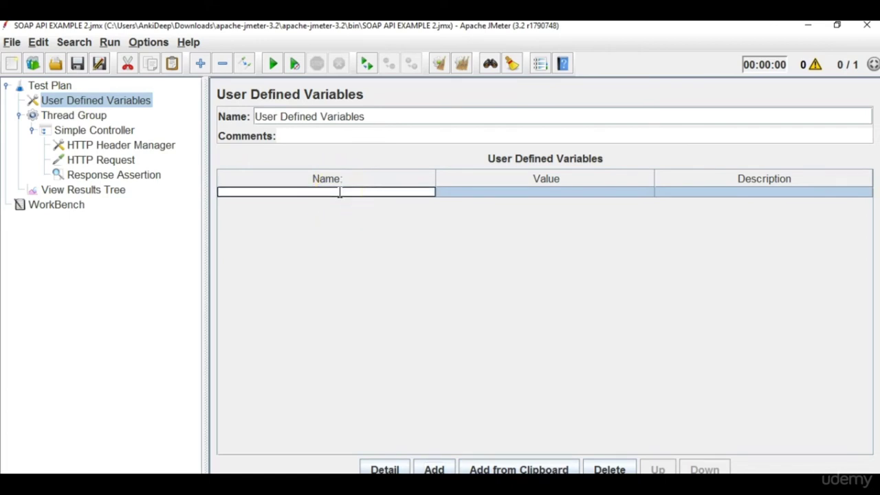
{"action": "type", "text": "countryname"}
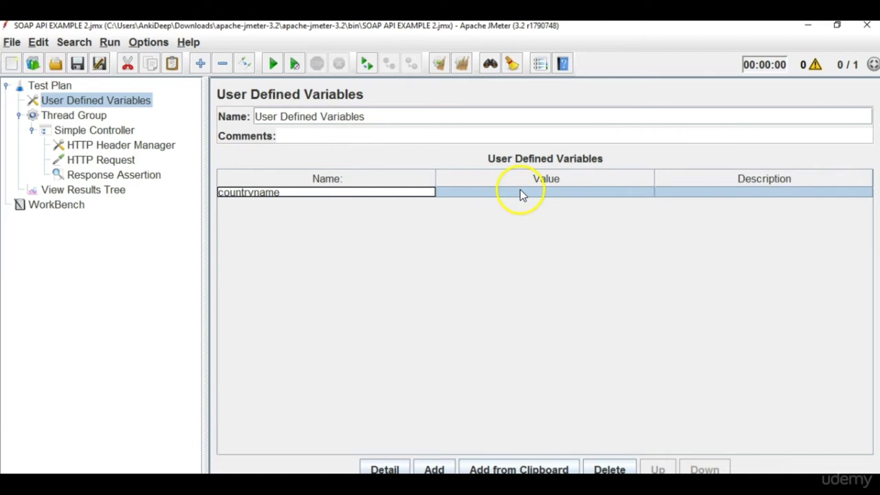
{"action": "left_click", "coordinate": [521, 191]}
{"action": "type", "text": "India"}
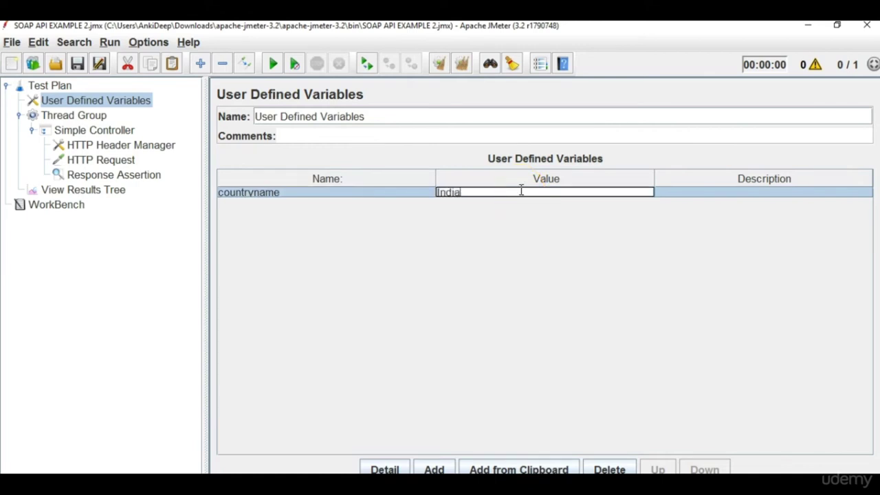
{"action": "left_click", "coordinate": [330, 195]}
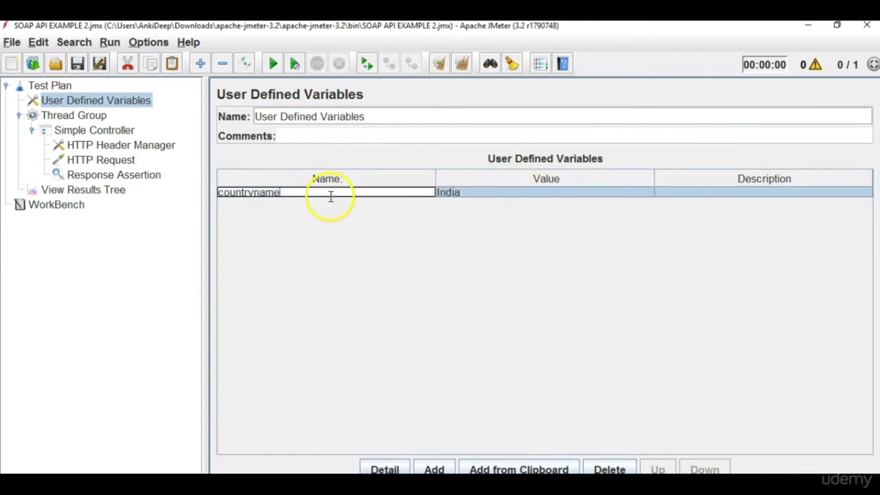
{"action": "left_click", "coordinate": [118, 161]}
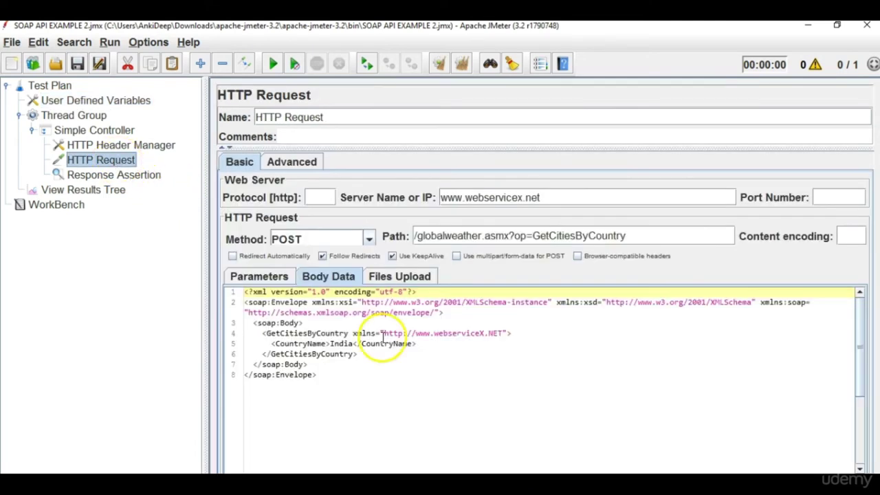
Replace hard-coded India in the CountryName body with ${countryname} and verify the variable definition.
{"action": "double_click", "coordinate": [339, 344]}
{"action": "key", "text": "BackSpace"}
{"action": "type", "text": "$"}
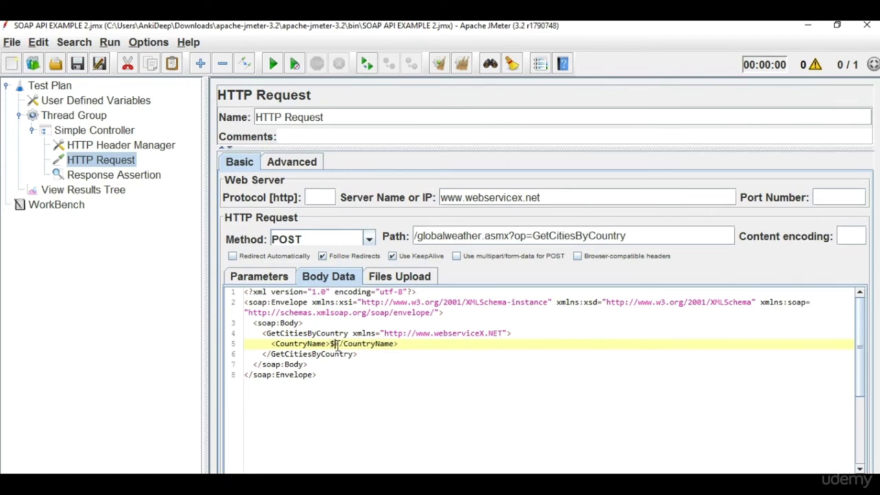
{"action": "type", "text": "{}"}
{"action": "key", "text": "Left"}
{"action": "type", "text": "countryname"}
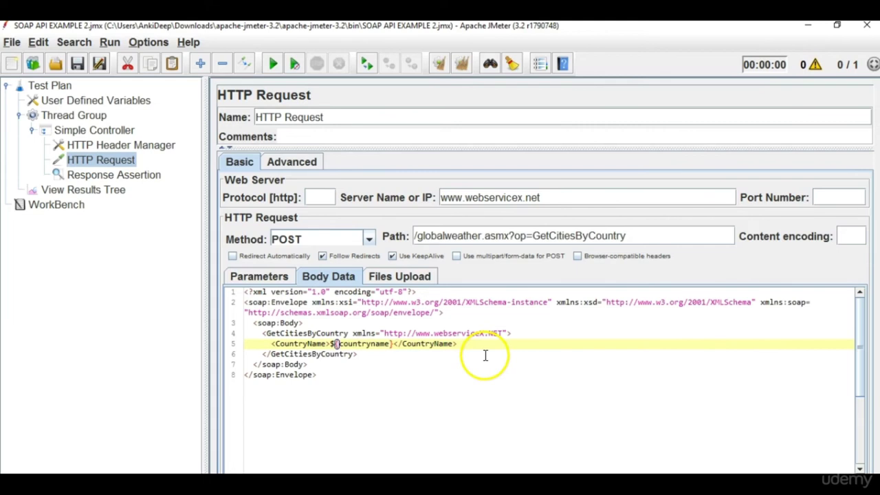
{"action": "left_click", "coordinate": [97, 101]}
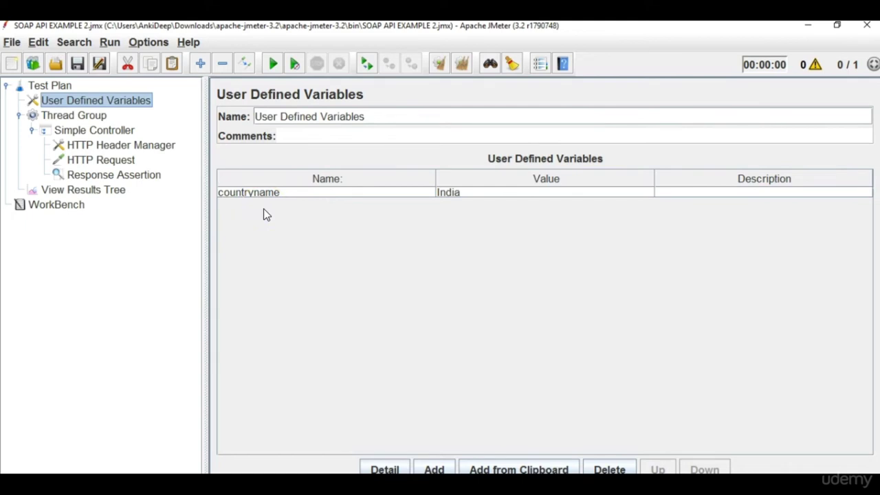
{"action": "left_click", "coordinate": [110, 190]}
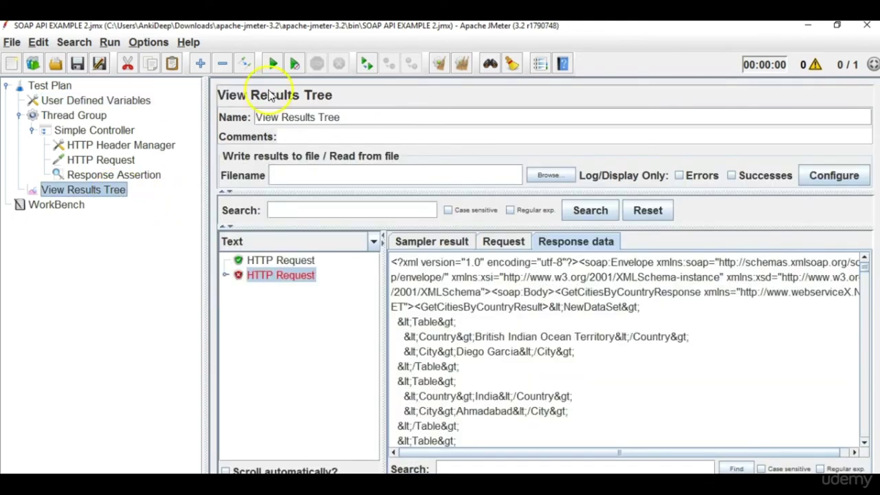
Clear the old results, rerun the test, and inspect the HTTP Request's sent request body.
{"action": "left_click", "coordinate": [462, 63]}
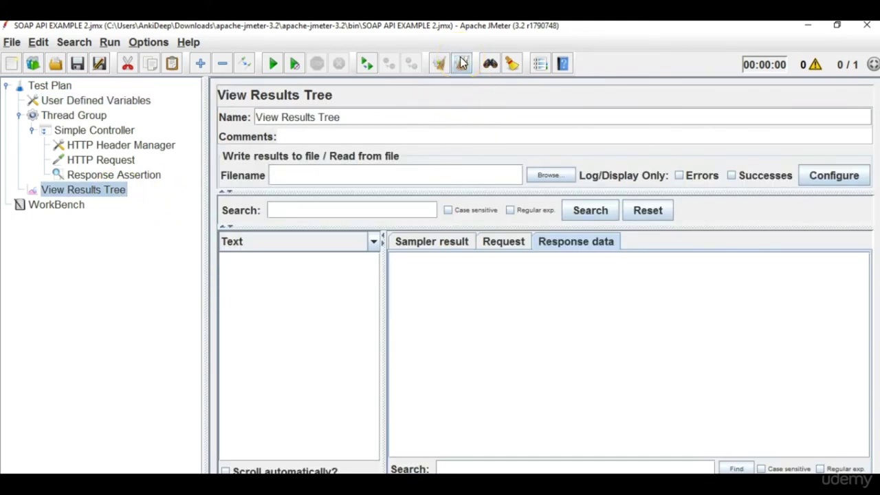
{"action": "left_click", "coordinate": [265, 65]}
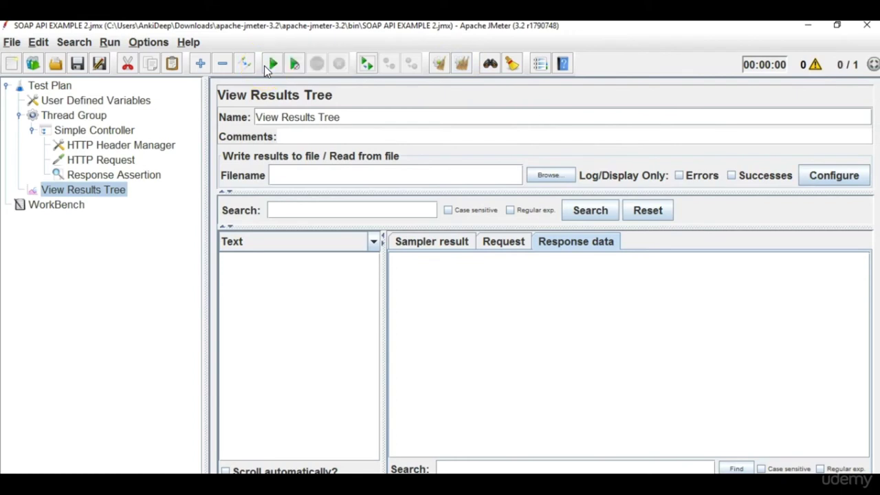
{"action": "left_click", "coordinate": [296, 268]}
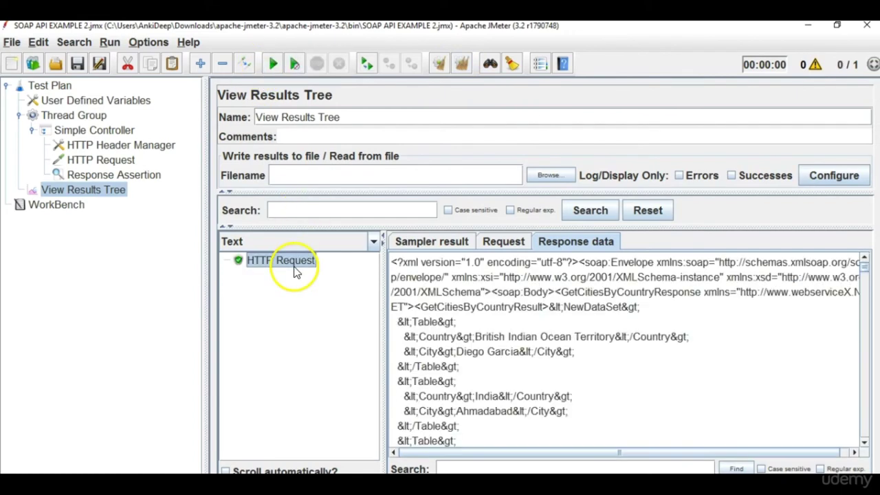
{"action": "left_click", "coordinate": [507, 244]}
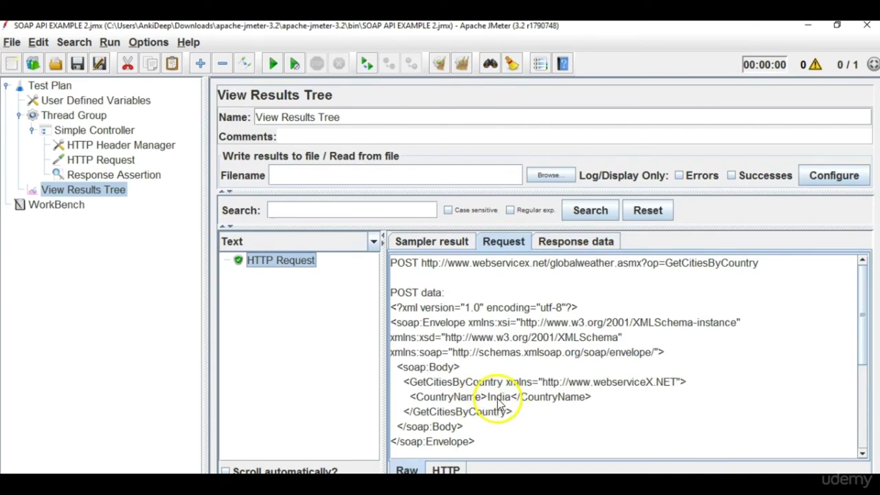
Change the countryname user-defined variable from India to Africa.
{"action": "left_click", "coordinate": [95, 101]}
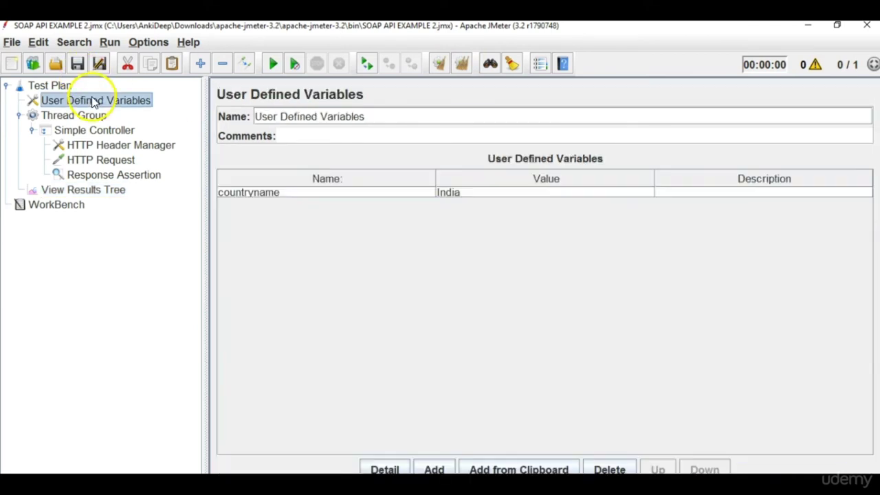
{"action": "double_click", "coordinate": [501, 193]}
{"action": "key", "text": "BackSpace"}
{"action": "key", "text": "BackSpace"}
{"action": "key", "text": "BackSpace"}
{"action": "key", "text": "BackSpace"}
{"action": "key", "text": "BackSpace"}
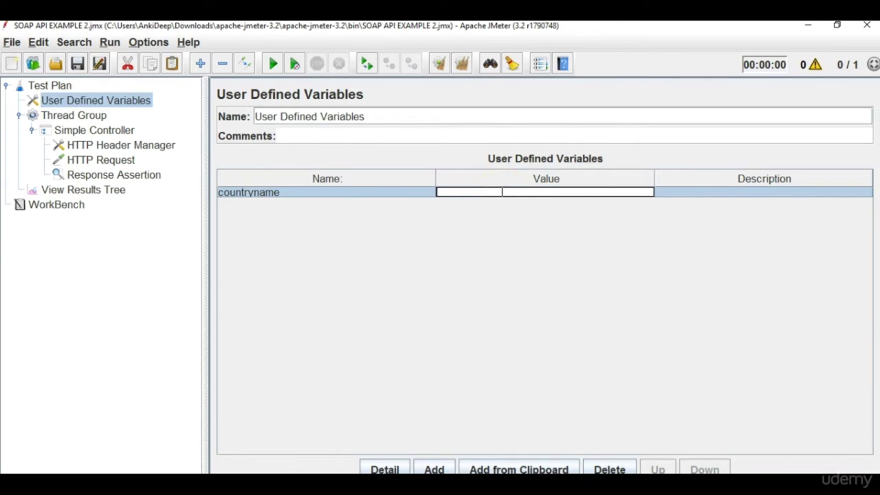
{"action": "type", "text": "Africa"}
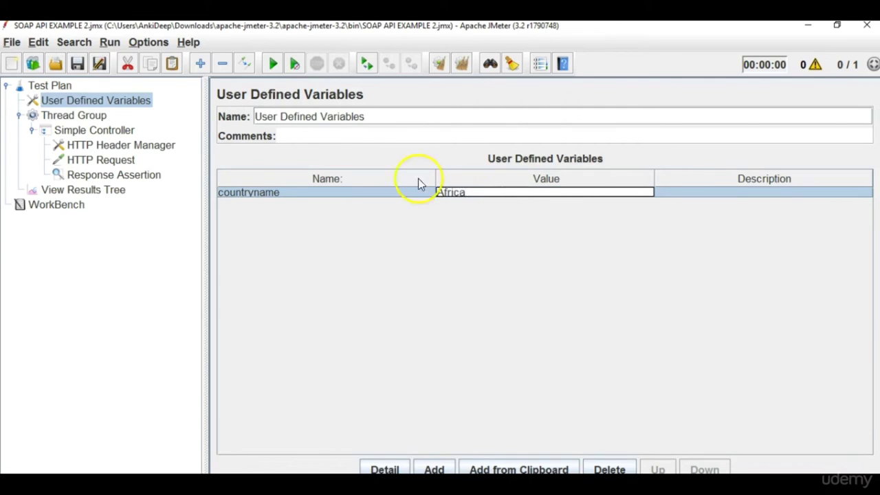
Clear results, rerun with Africa, and view the failed response listing South African cities.
{"action": "left_click", "coordinate": [120, 190]}
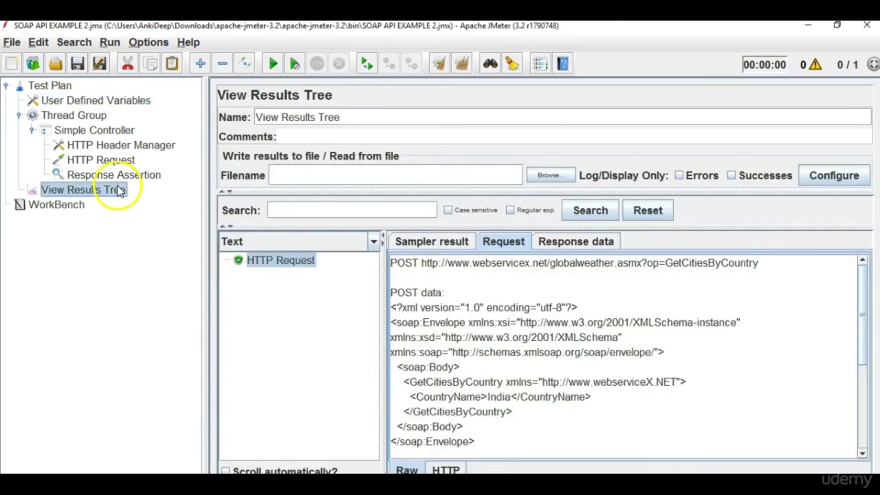
{"action": "left_click", "coordinate": [463, 64]}
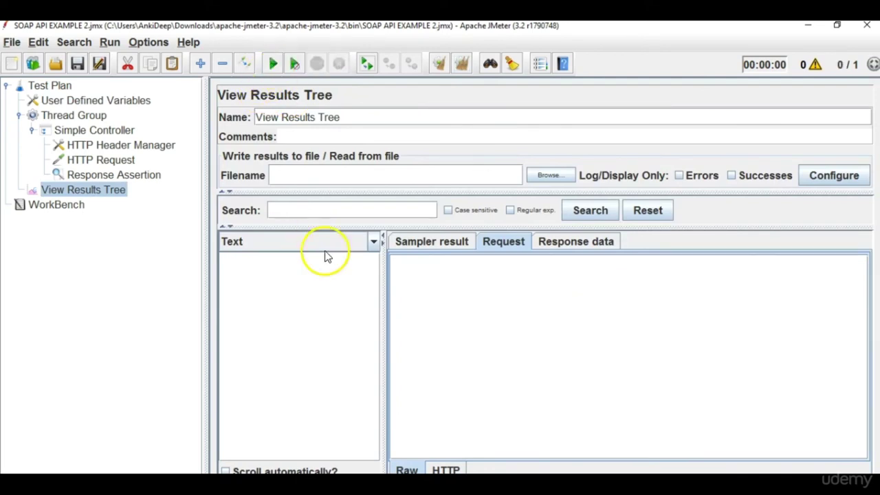
{"action": "left_click", "coordinate": [284, 265]}
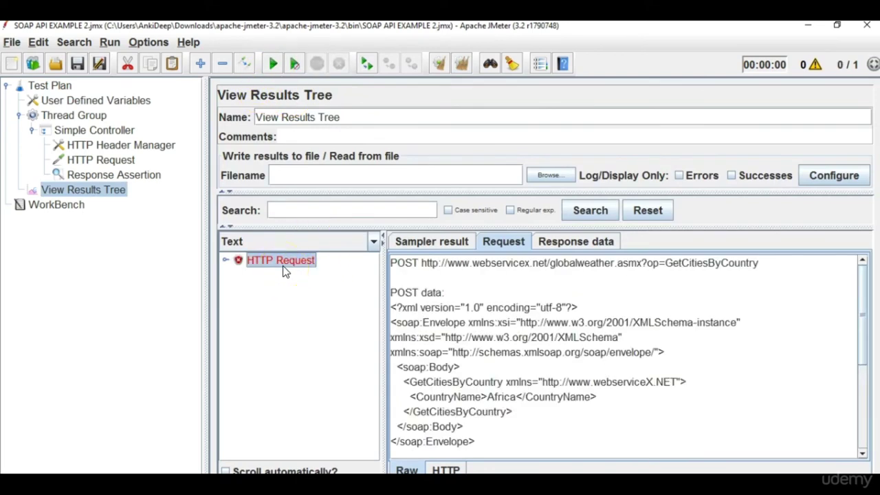
{"action": "left_click", "coordinate": [568, 248]}
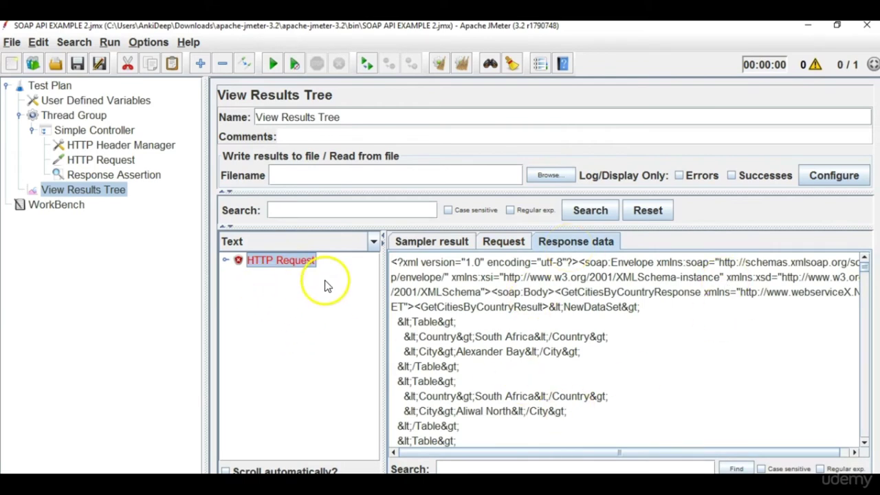
Replace the Response Assertion pattern Ahmadabad with 'City' copied from the response data.
{"action": "left_click", "coordinate": [119, 177]}
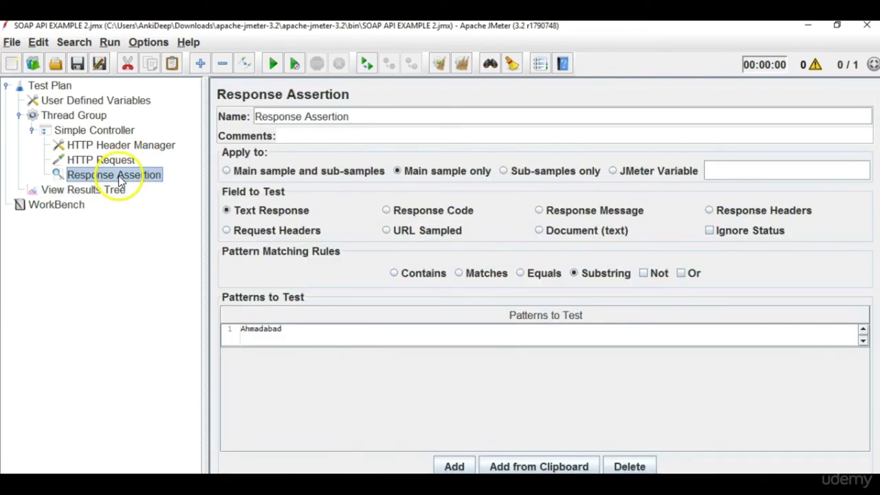
{"action": "double_click", "coordinate": [281, 336]}
{"action": "key", "text": "BackSpace"}
{"action": "key", "text": "BackSpace"}
{"action": "key", "text": "BackSpace"}
{"action": "key", "text": "BackSpace"}
{"action": "key", "text": "BackSpace"}
{"action": "key", "text": "BackSpace"}
{"action": "key", "text": "BackSpace"}
{"action": "key", "text": "BackSpace"}
{"action": "key", "text": "BackSpace"}
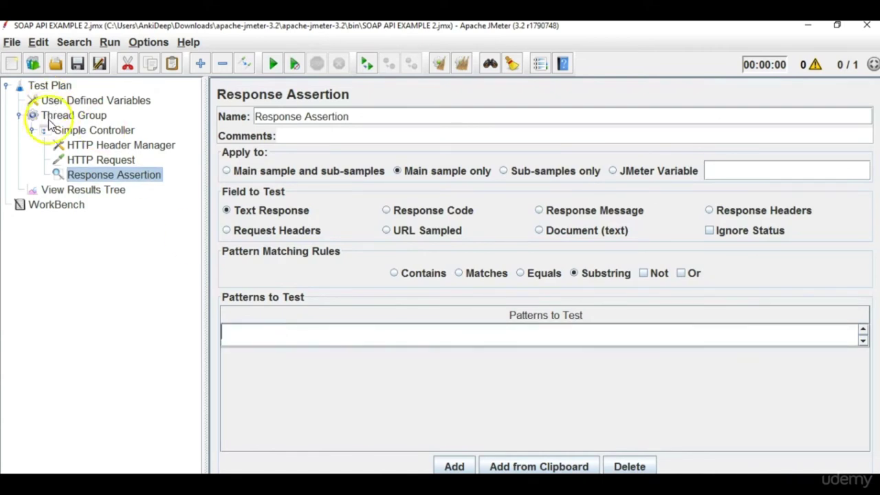
{"action": "left_click", "coordinate": [84, 191]}
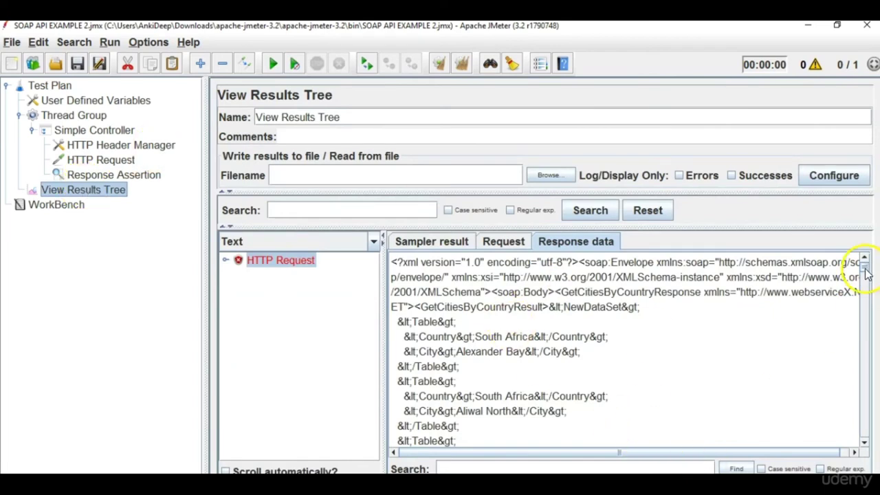
{"action": "left_click_drag", "start_coordinate": [866, 274], "coordinate": [867, 289]}
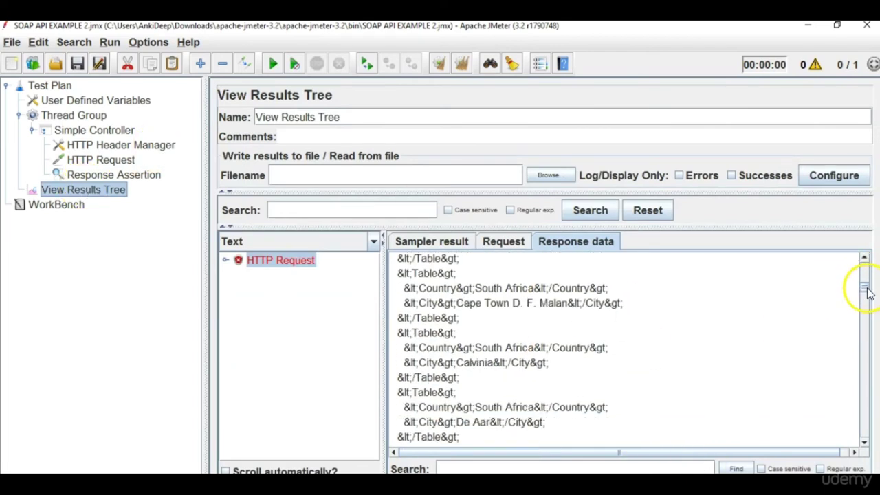
{"action": "double_click", "coordinate": [594, 303]}
{"action": "key", "text": "ctrl+c"}
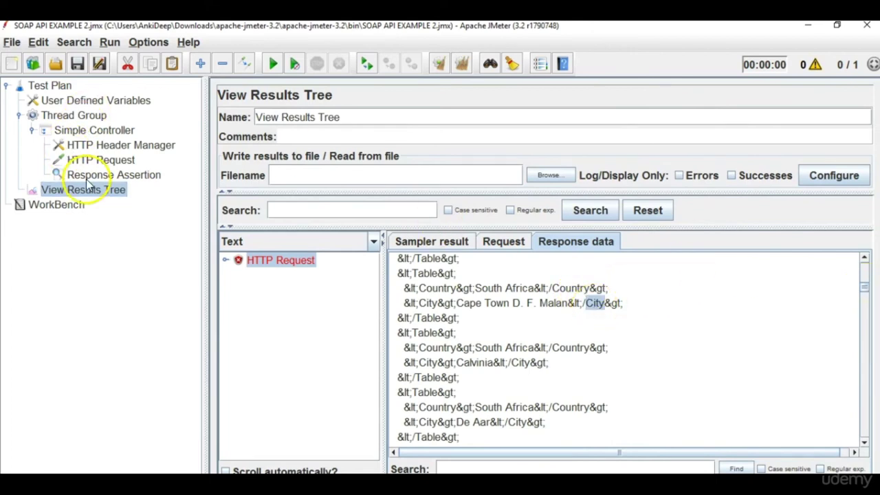
{"action": "left_click", "coordinate": [81, 175]}
{"action": "left_click", "coordinate": [260, 332]}
{"action": "key", "text": "ctrl+v"}
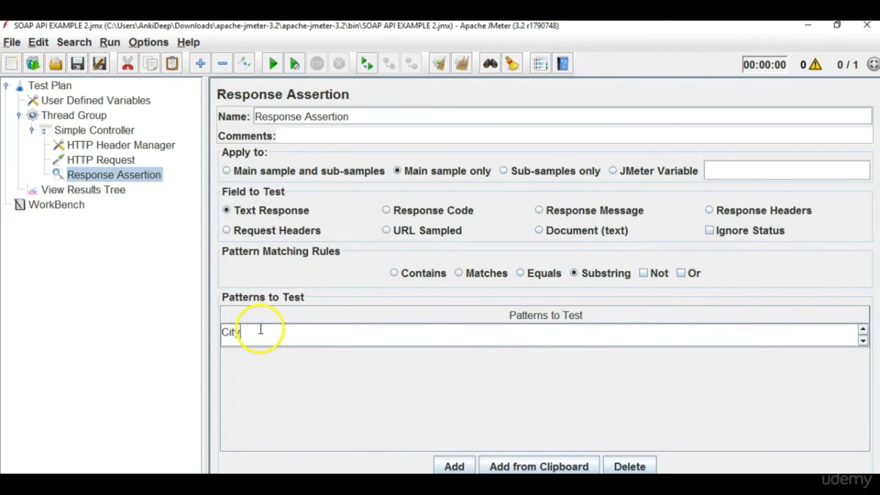
Rerun the test and inspect the newest result, which now passes.
{"action": "left_click", "coordinate": [83, 190]}
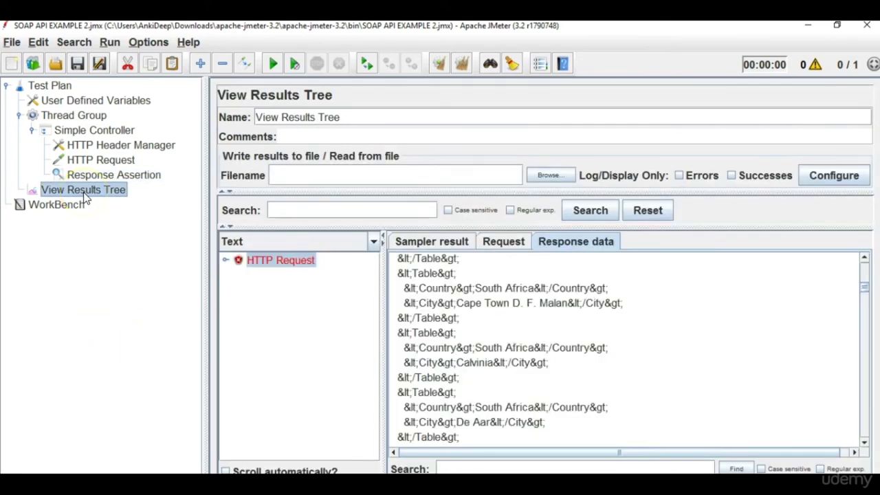
{"action": "left_click", "coordinate": [272, 69]}
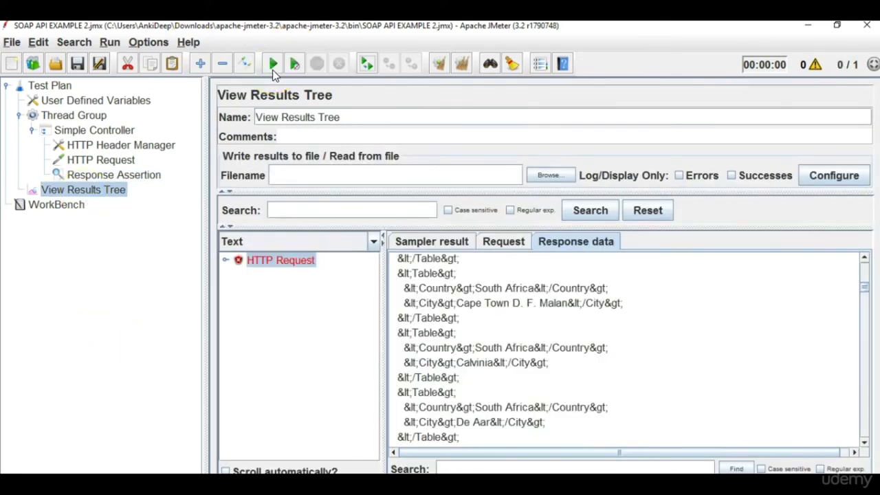
{"action": "left_click", "coordinate": [300, 276]}
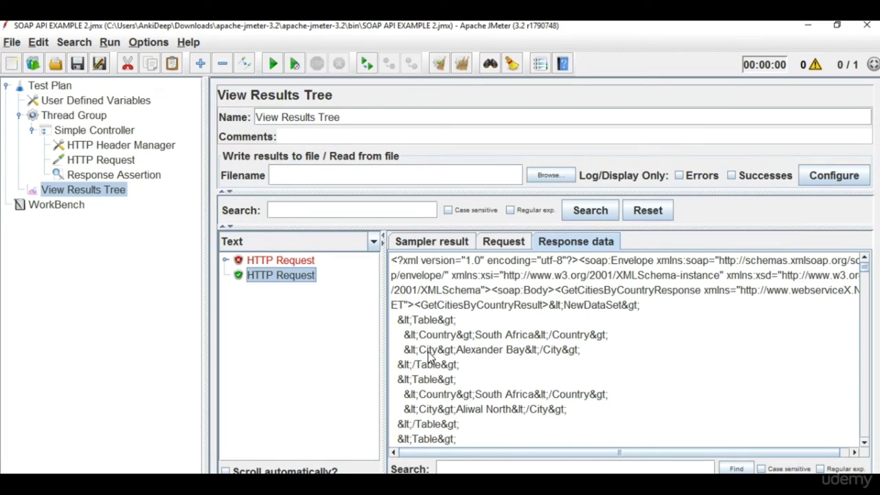
Review the HTTP Request's SOAP body that uses ${countryname}.
{"action": "left_click", "coordinate": [33, 132]}
{"action": "left_click", "coordinate": [32, 131]}
{"action": "left_click", "coordinate": [108, 160]}
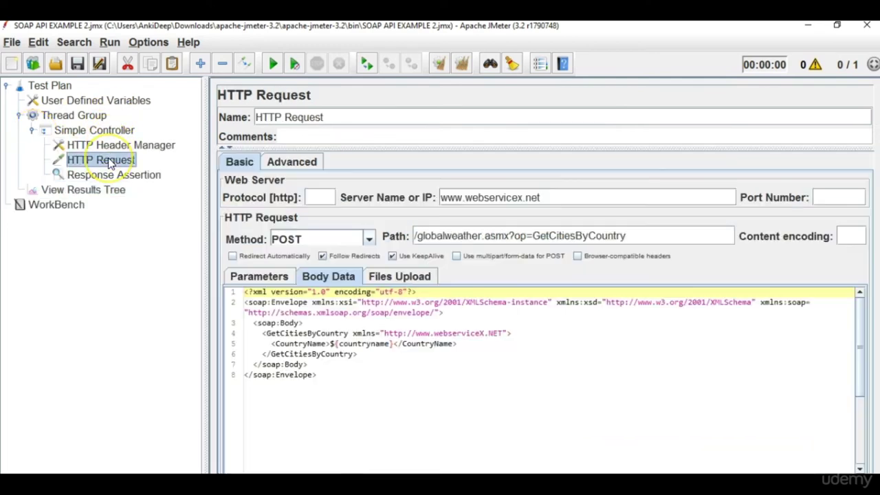
{"action": "left_click_drag", "start_coordinate": [339, 391], "coordinate": [197, 285]}
{"action": "left_click", "coordinate": [237, 314]}
{"action": "left_click", "coordinate": [389, 367]}
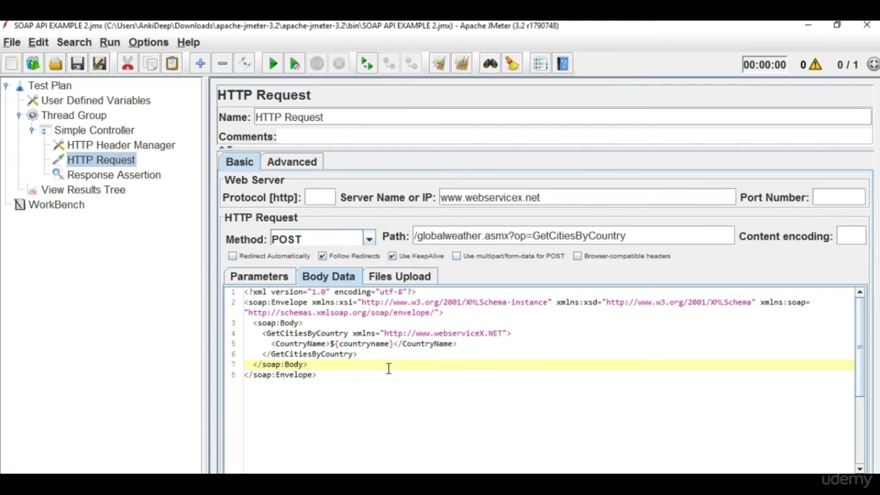
Look over the header manager, Response Assertion, results tree, Simple Controller and Thread Group.
{"action": "left_click", "coordinate": [160, 146]}
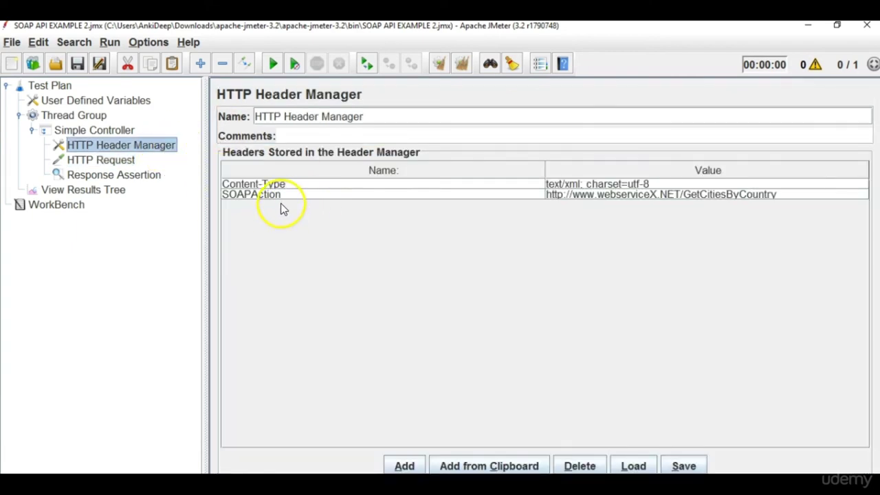
{"action": "left_click", "coordinate": [110, 160]}
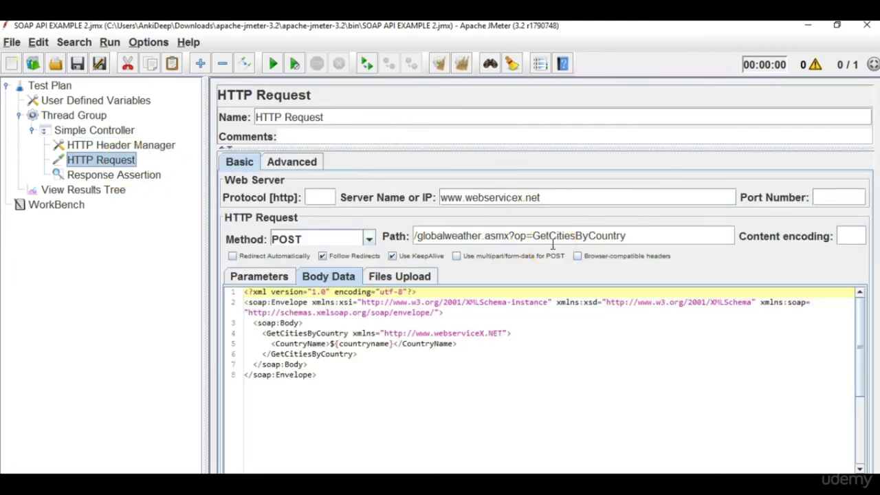
{"action": "left_click", "coordinate": [127, 161]}
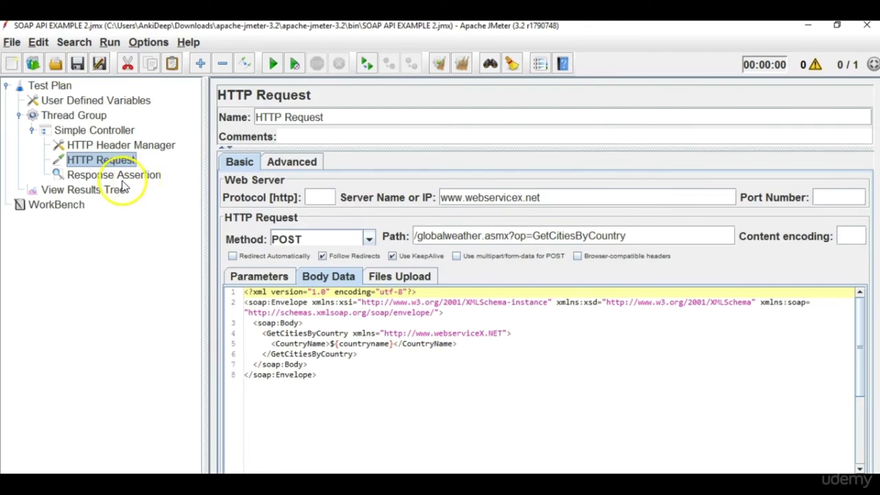
{"action": "left_click", "coordinate": [123, 179]}
{"action": "left_click", "coordinate": [105, 193]}
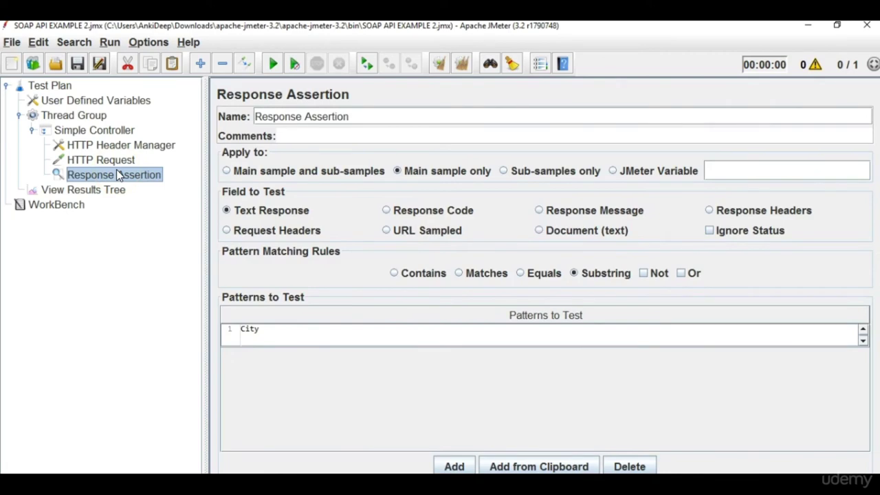
{"action": "left_click", "coordinate": [71, 191]}
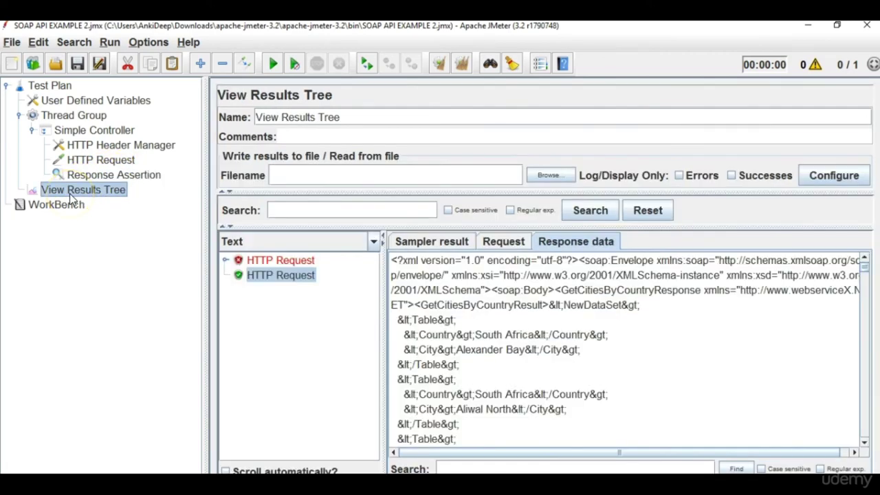
{"action": "left_click", "coordinate": [71, 132]}
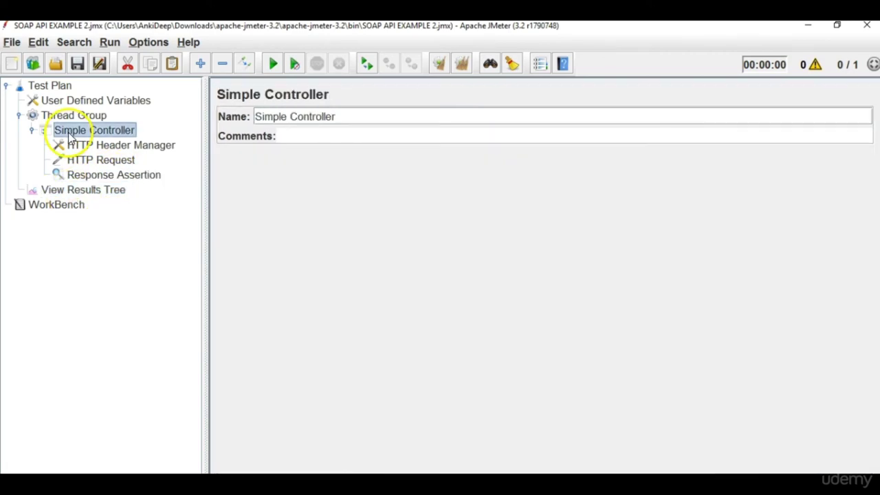
{"action": "left_click", "coordinate": [65, 113]}
Rename the test plan to 'Weather API'.
{"action": "left_click", "coordinate": [61, 102]}
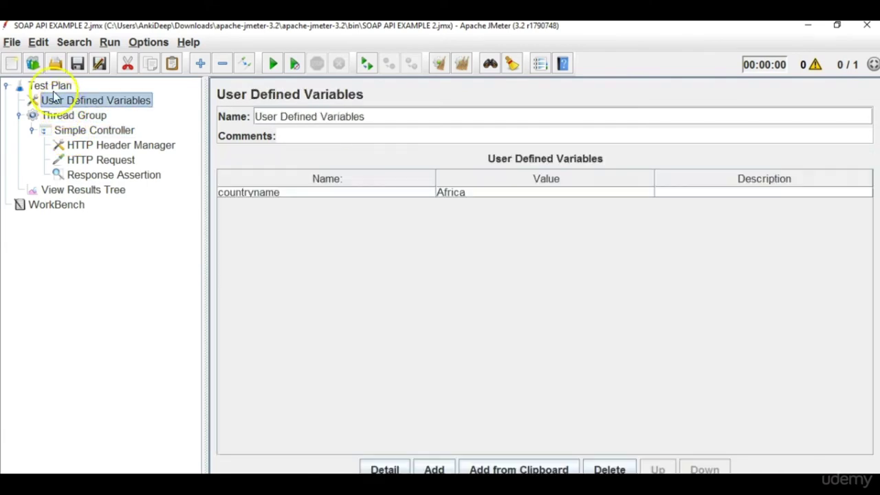
{"action": "left_click", "coordinate": [52, 87]}
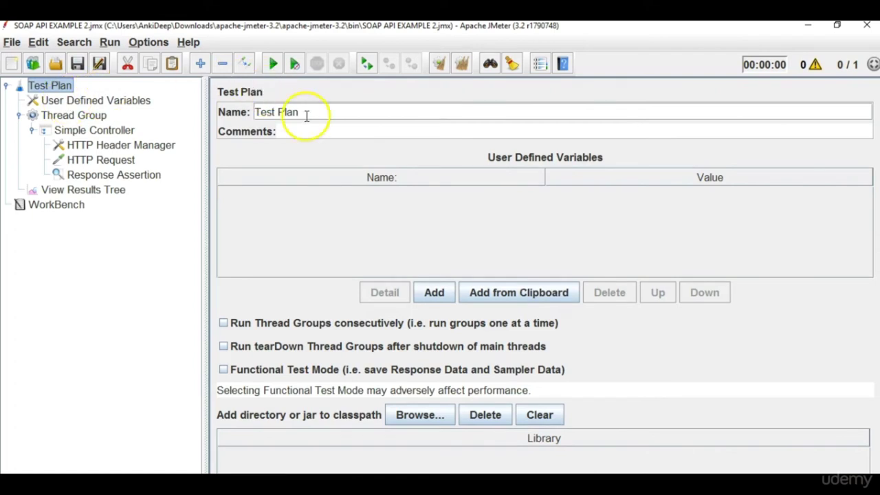
{"action": "left_click_drag", "start_coordinate": [309, 116], "coordinate": [178, 122]}
{"action": "type", "text": "SOAP"}
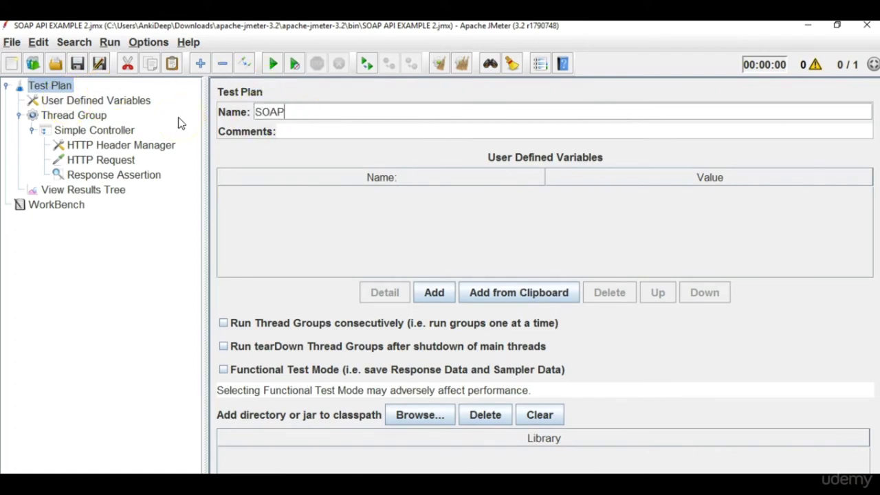
{"action": "type", "text": " API"}
{"action": "key", "text": "BackSpace"}
{"action": "key", "text": "BackSpace"}
{"action": "key", "text": "BackSpace"}
{"action": "key", "text": "BackSpace"}
{"action": "key", "text": "BackSpace"}
{"action": "key", "text": "BackSpace"}
{"action": "key", "text": "BackSpace"}
{"action": "key", "text": "BackSpace"}
{"action": "type", "text": "Weather API"}
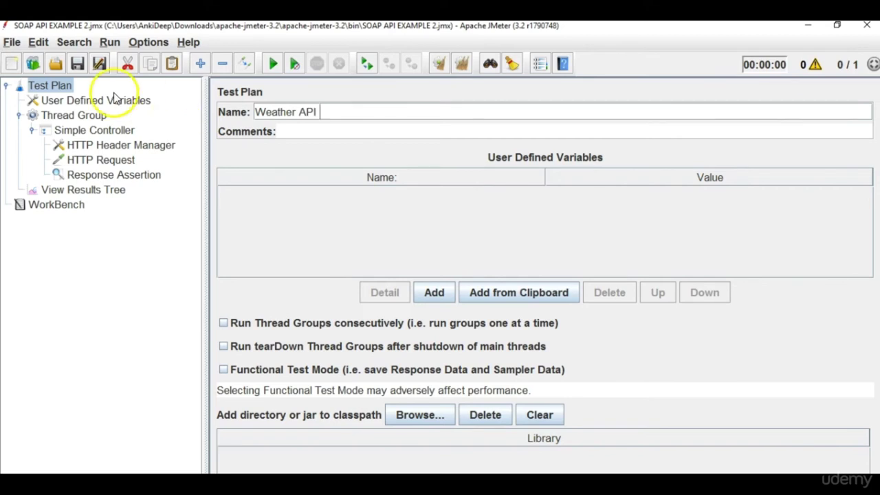
Rename the thread group to 'GetCitiesList'.
{"action": "left_click", "coordinate": [111, 96]}
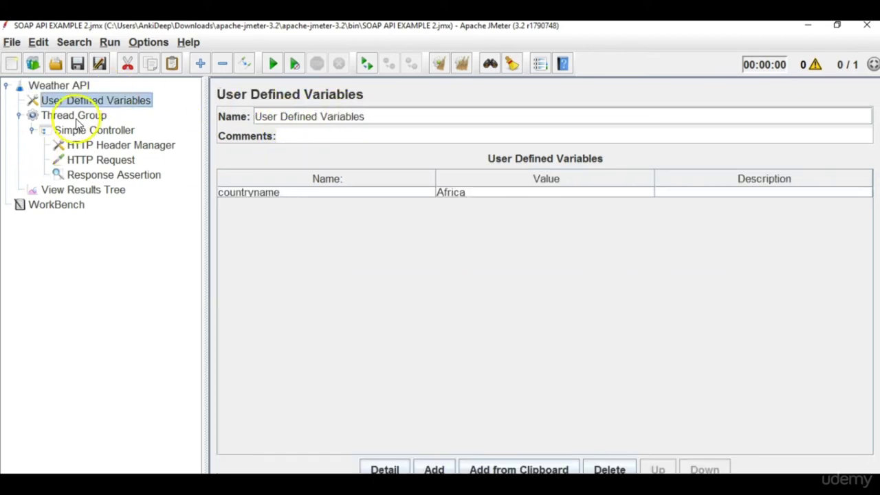
{"action": "left_click", "coordinate": [77, 118]}
{"action": "left_click_drag", "start_coordinate": [323, 115], "coordinate": [222, 94]}
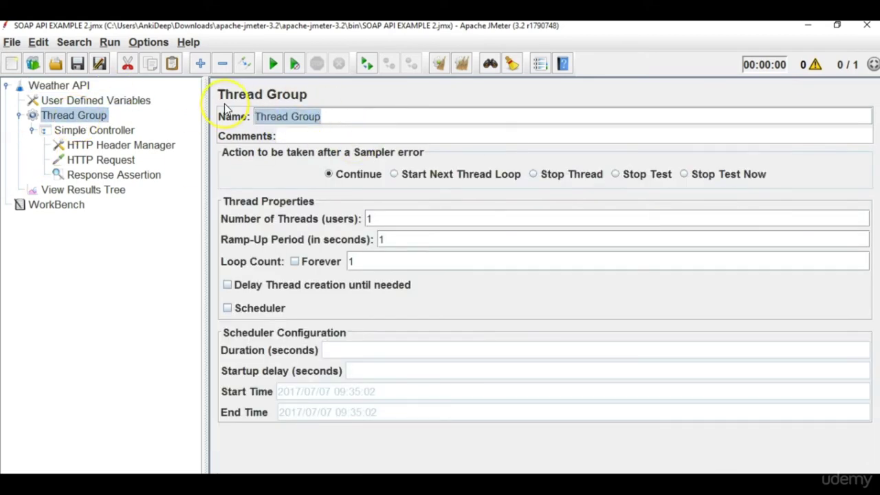
{"action": "type", "text": "GetC"}
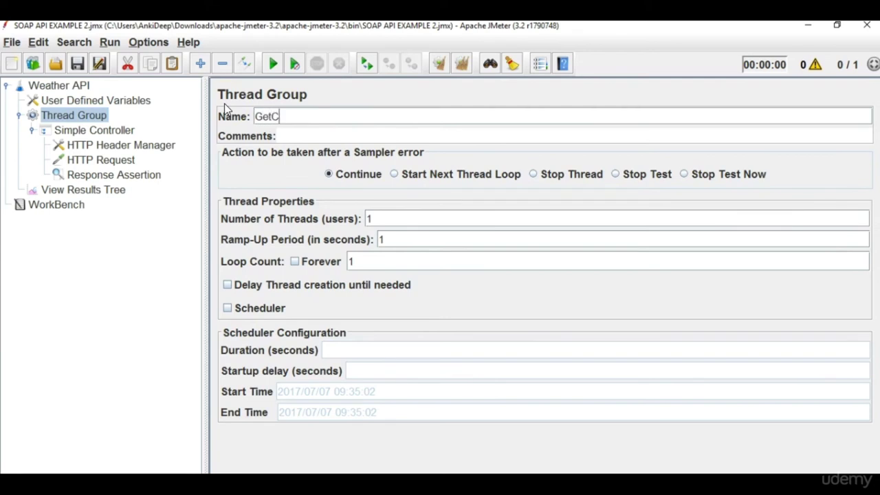
{"action": "type", "text": "itiesList"}
{"action": "left_click", "coordinate": [100, 108]}
Rename the HTTP Request sampler to 'GetCitiesUsingCountryName'.
{"action": "left_click", "coordinate": [107, 130]}
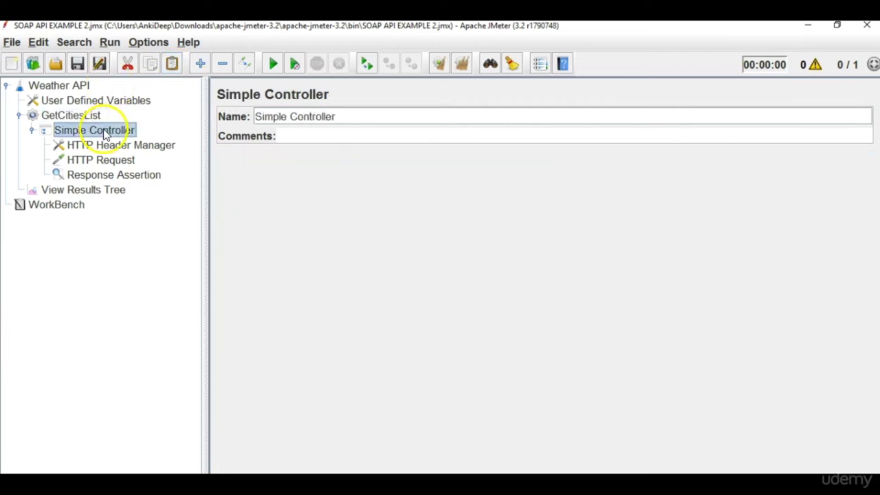
{"action": "triple_click", "coordinate": [357, 116]}
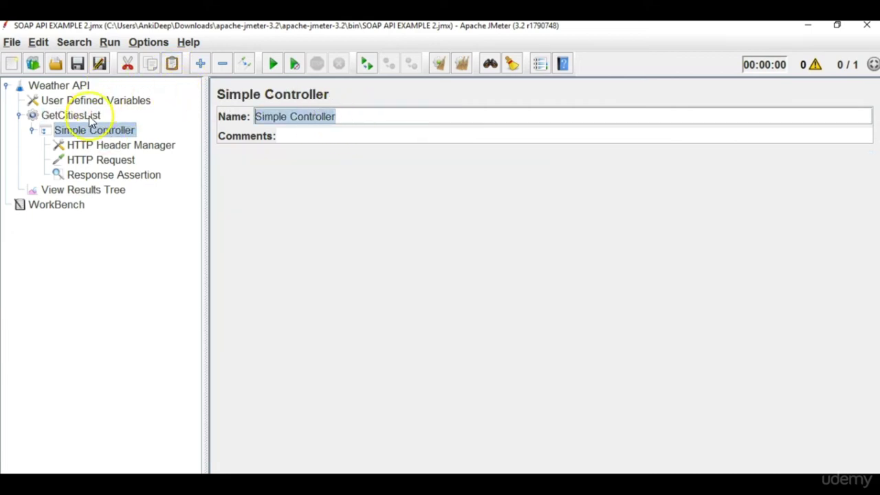
{"action": "left_click", "coordinate": [115, 164]}
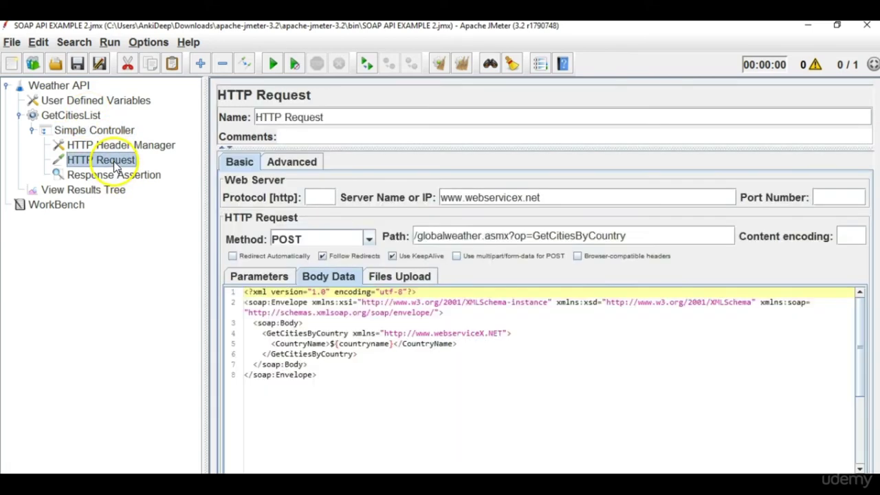
{"action": "triple_click", "coordinate": [344, 116]}
{"action": "type", "text": "get"}
{"action": "key", "text": "BackSpace"}
{"action": "key", "text": "BackSpace"}
{"action": "key", "text": "BackSpace"}
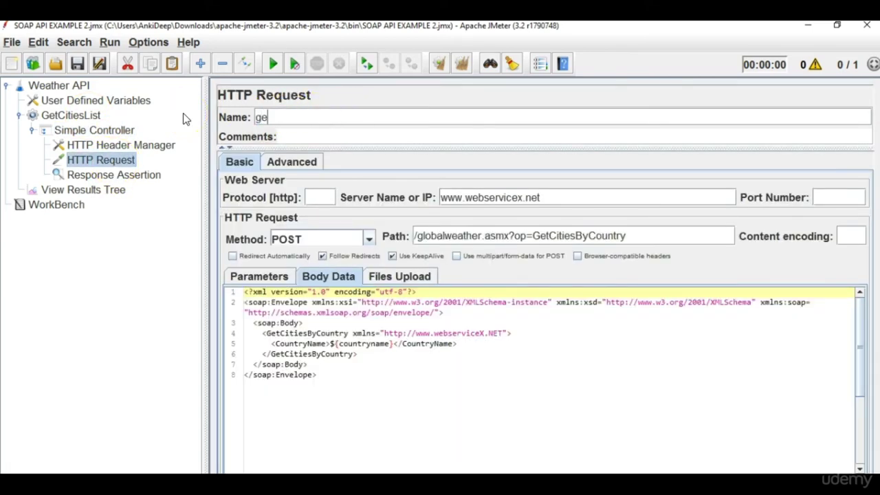
{"action": "type", "text": "GetCitiesUsing"}
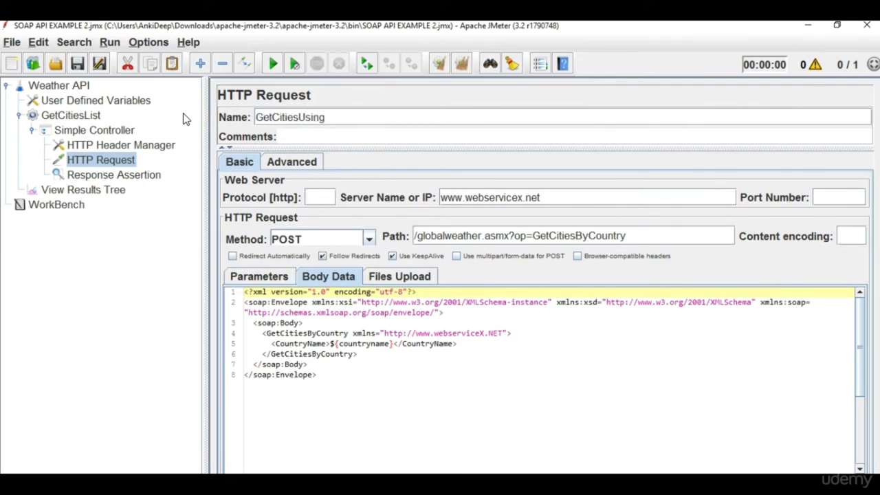
{"action": "type", "text": "CountryName"}
{"action": "left_click", "coordinate": [103, 175]}
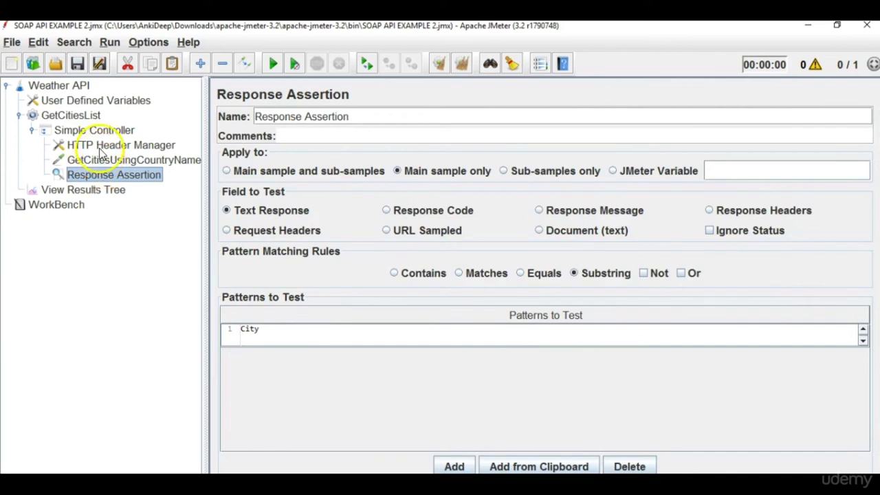
Move User Defined Variables into GetCitiesList, then back under the Weather API plan.
{"action": "left_click", "coordinate": [20, 115]}
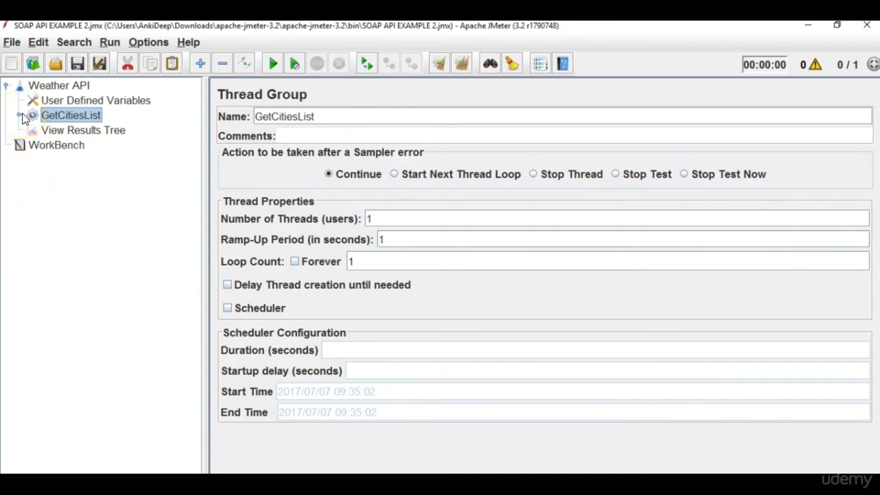
{"action": "left_click", "coordinate": [21, 115]}
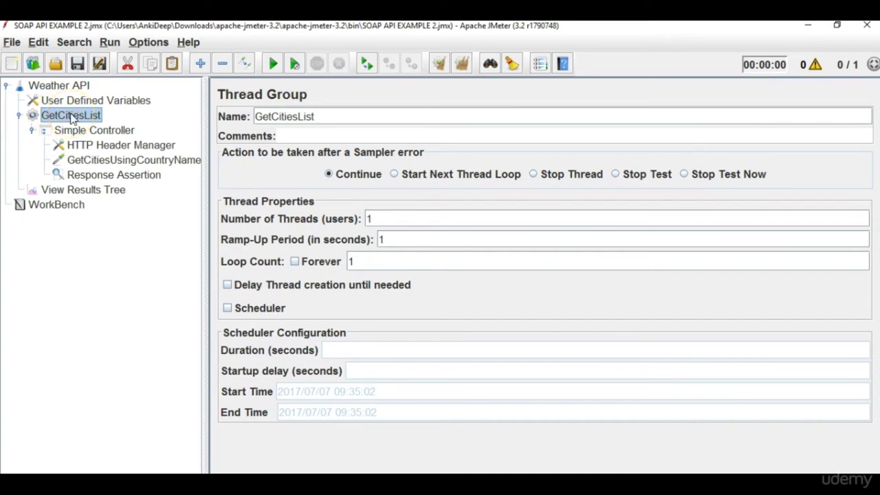
{"action": "left_click", "coordinate": [92, 101]}
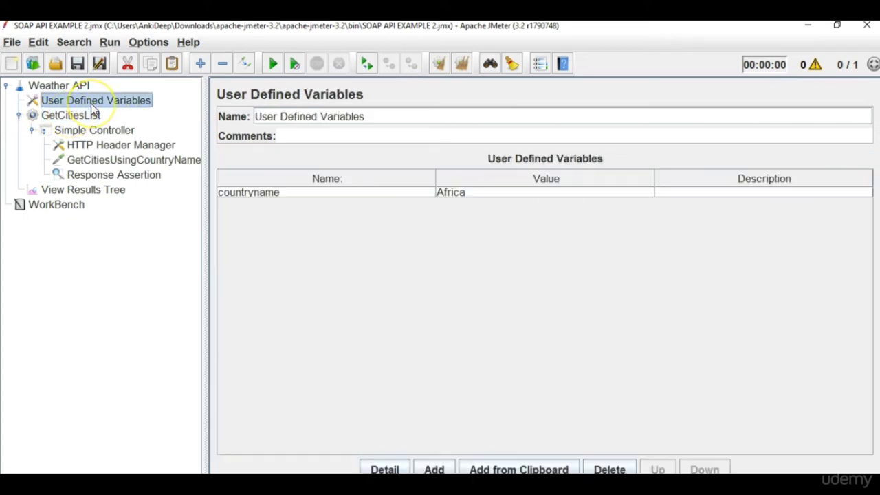
{"action": "left_click", "coordinate": [88, 121]}
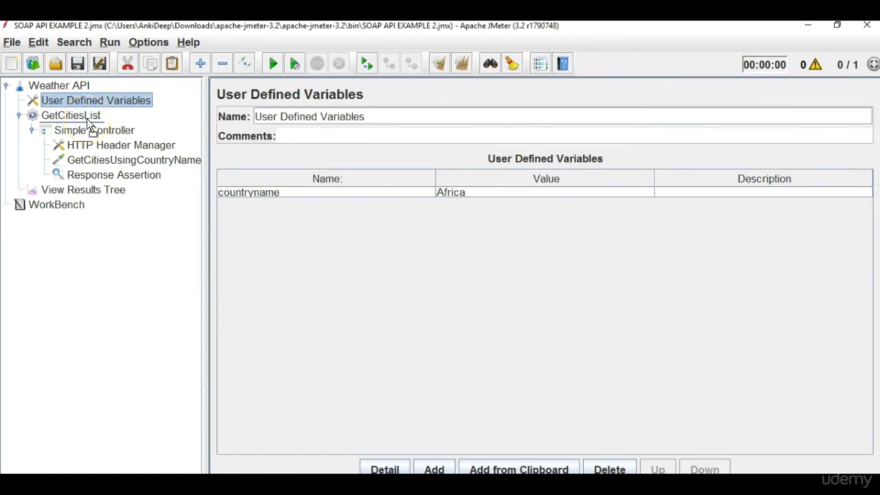
{"action": "left_click_drag", "start_coordinate": [88, 121], "coordinate": [86, 119]}
{"action": "left_click", "coordinate": [86, 101]}
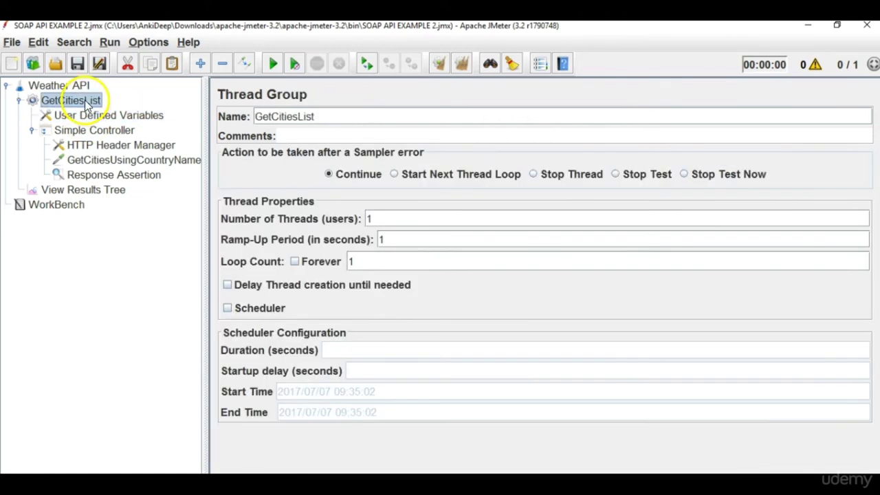
{"action": "left_click", "coordinate": [88, 116]}
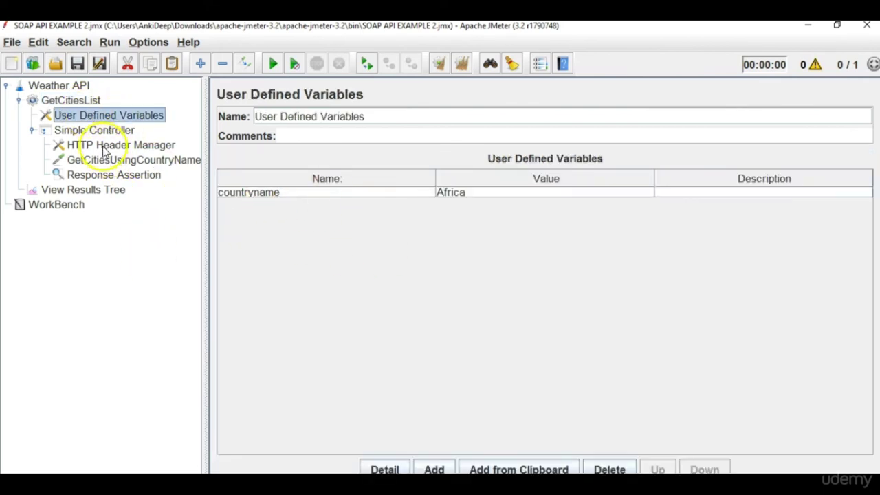
{"action": "left_click_drag", "start_coordinate": [109, 114], "coordinate": [88, 101]}
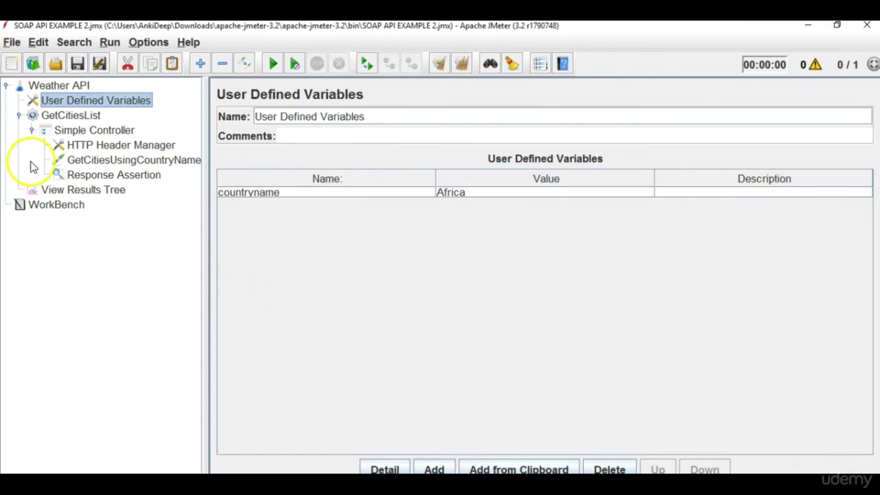
Collapse the GetCitiesList thread group and show its settings.
{"action": "left_click", "coordinate": [18, 115]}
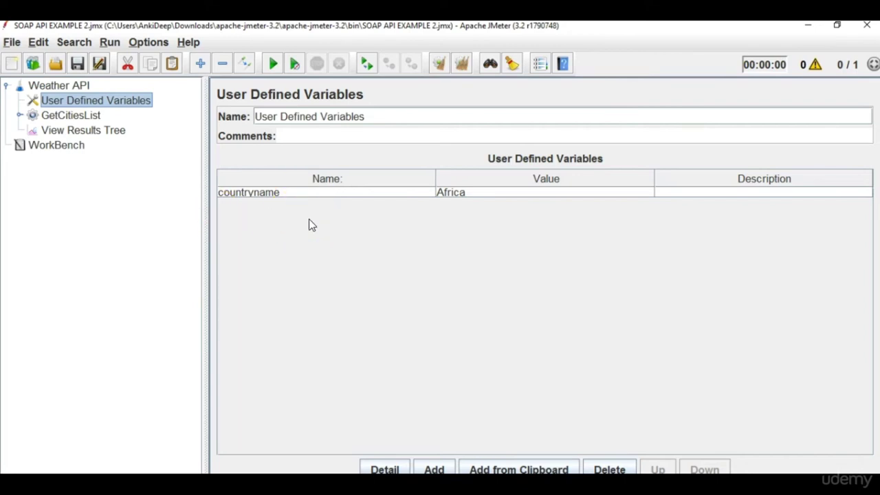
{"action": "left_click", "coordinate": [69, 115]}
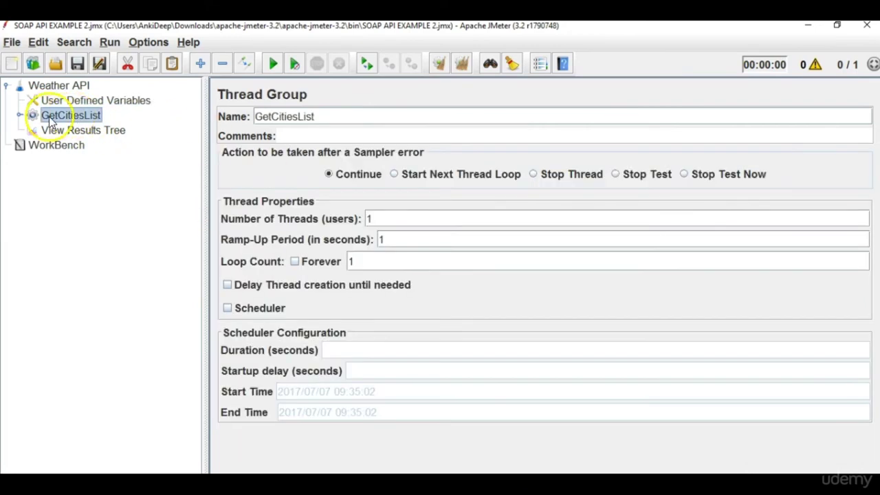
{"action": "left_click", "coordinate": [110, 130]}
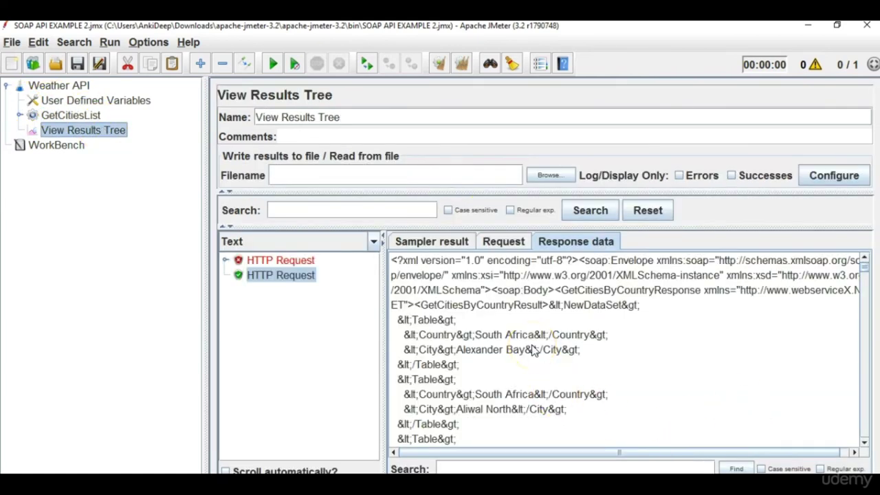
{"action": "left_click", "coordinate": [62, 121]}
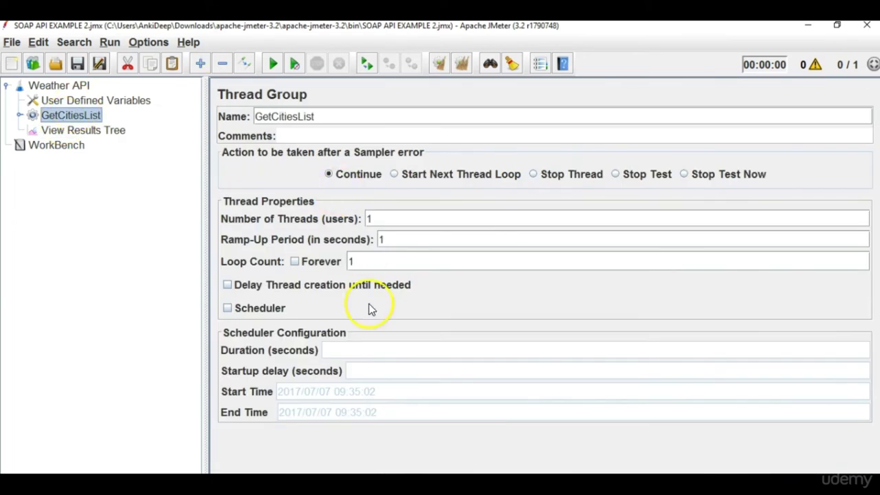
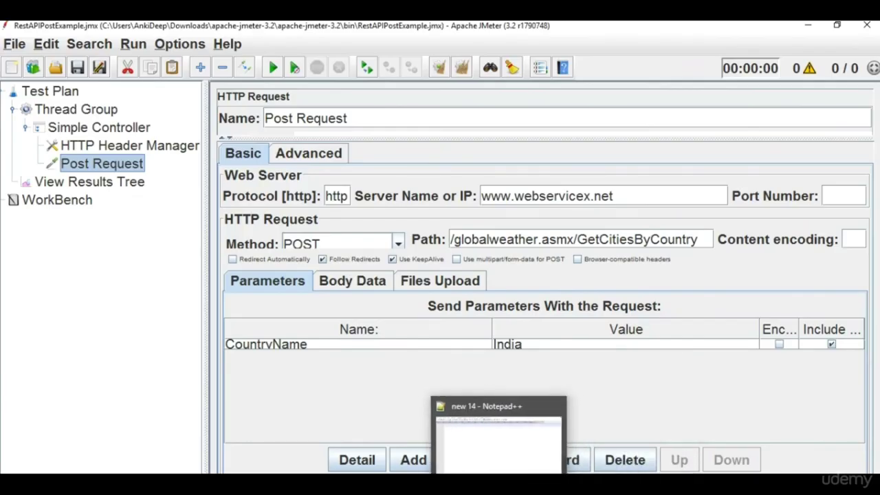
Note __threadNum in the Notepad++ new 14 tab, then return to the JMeter test plan.
{"action": "left_click", "coordinate": [485, 464]}
{"action": "key", "text": "Tab"}
{"action": "type", "text": "threa"}
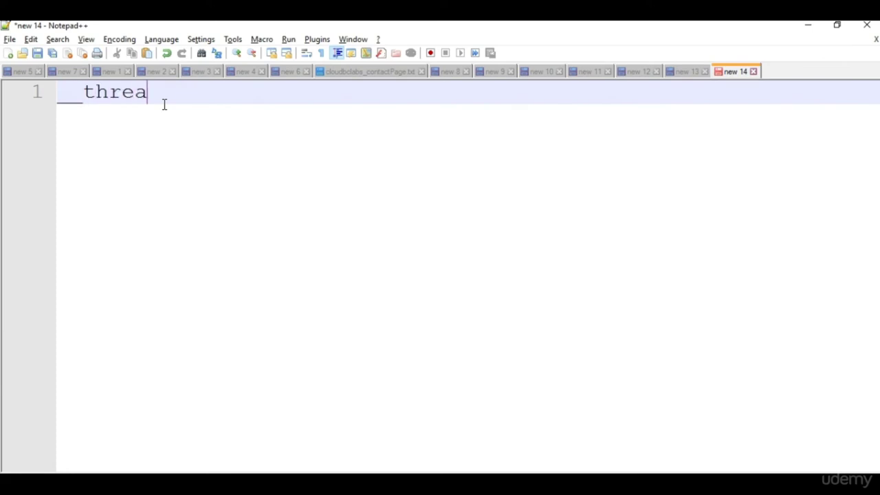
{"action": "type", "text": "dNum"}
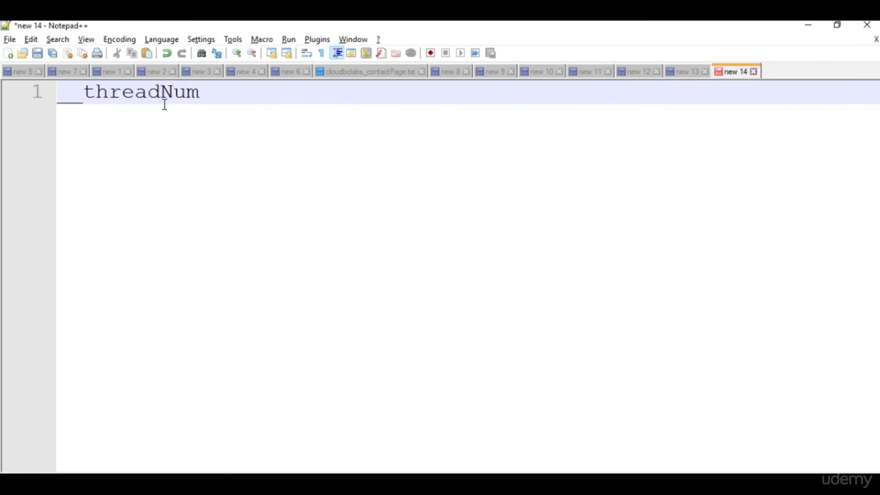
{"action": "key", "text": "alt+Tab"}
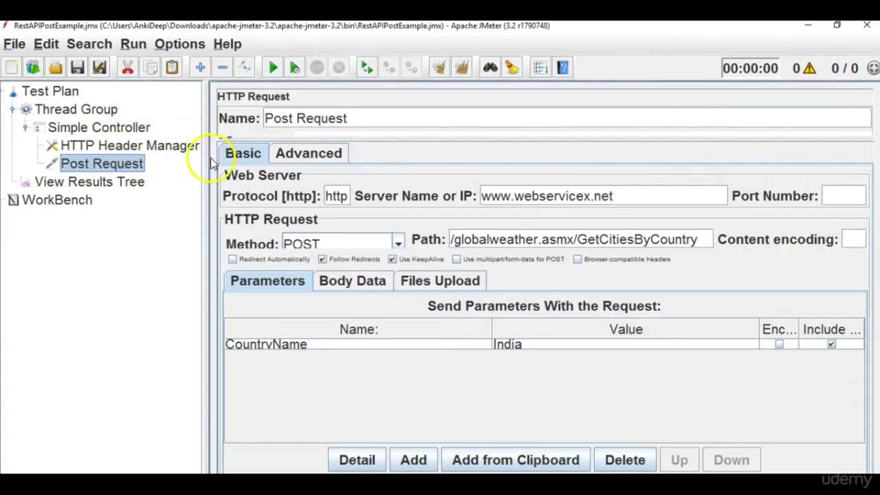
{"action": "left_click_drag", "start_coordinate": [204, 163], "coordinate": [223, 163]}
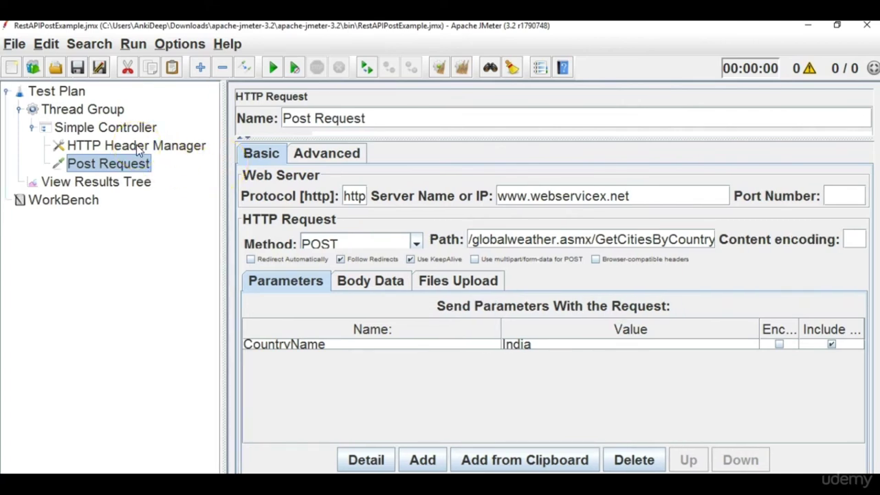
{"action": "left_click", "coordinate": [119, 110]}
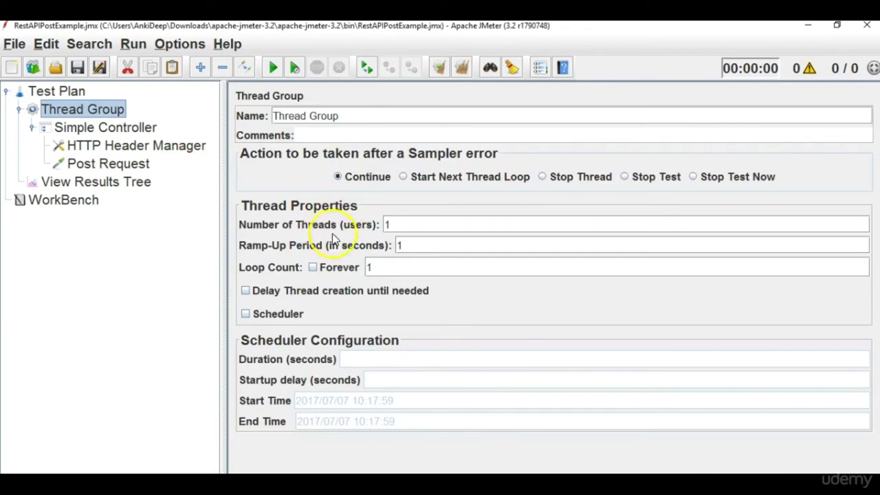
{"action": "left_click", "coordinate": [142, 152]}
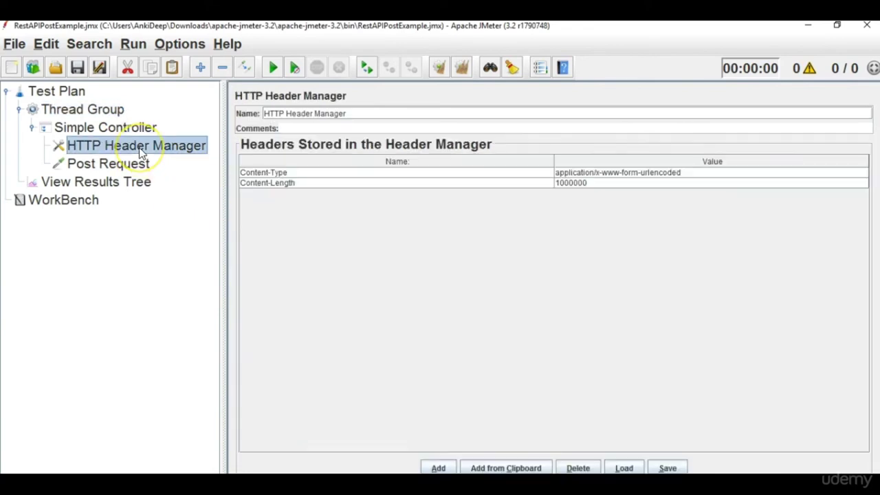
{"action": "left_click", "coordinate": [135, 165]}
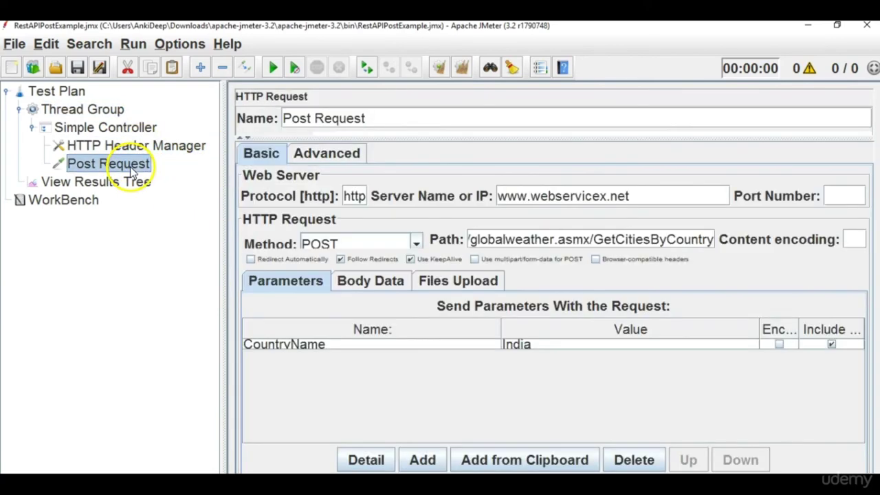
{"action": "left_click", "coordinate": [414, 123]}
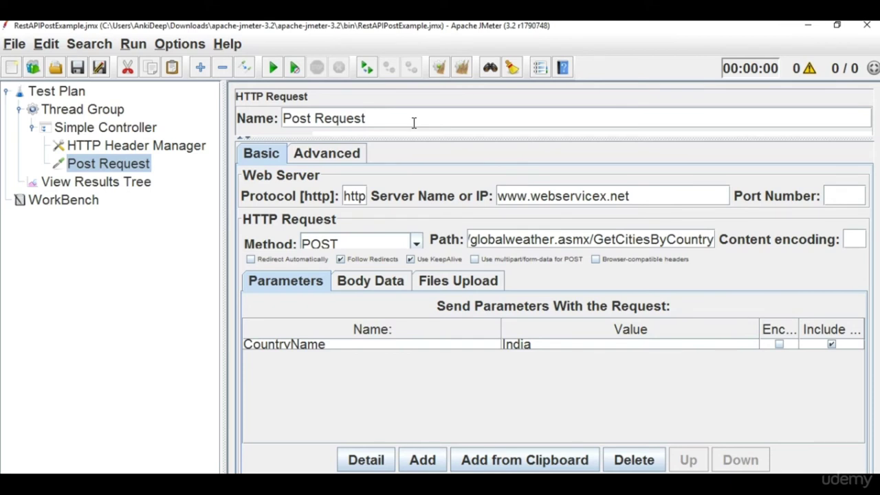
Rename the sampler to Post Request${__threadNum}.
{"action": "type", "text": "${}"}
{"action": "key", "text": "Left"}
{"action": "type", "text": "__thr"}
{"action": "type", "text": "eadNu"}
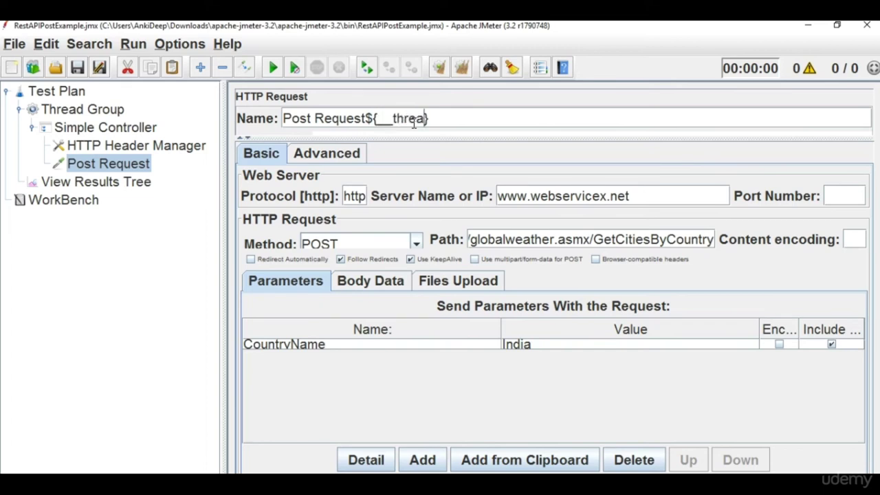
{"action": "type", "text": "m"}
Run the test, then enlarge the interface and results pane to see the Post Request1 result.
{"action": "left_click", "coordinate": [104, 181]}
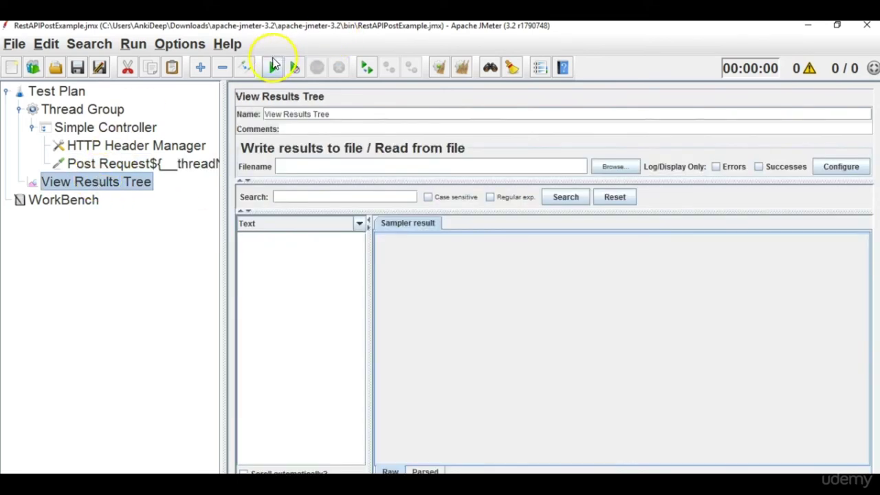
{"action": "left_click", "coordinate": [272, 67]}
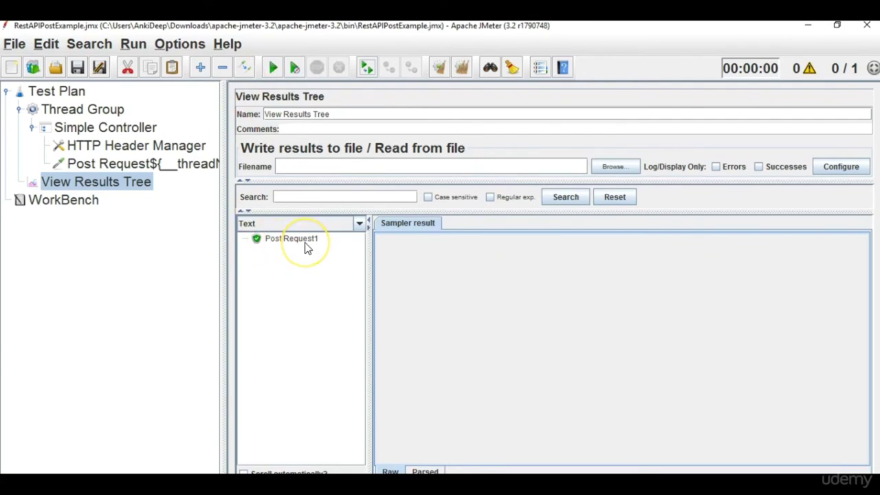
{"action": "key", "text": "ctrl+shift+plus"}
{"action": "left_click_drag", "start_coordinate": [367, 309], "coordinate": [436, 321]}
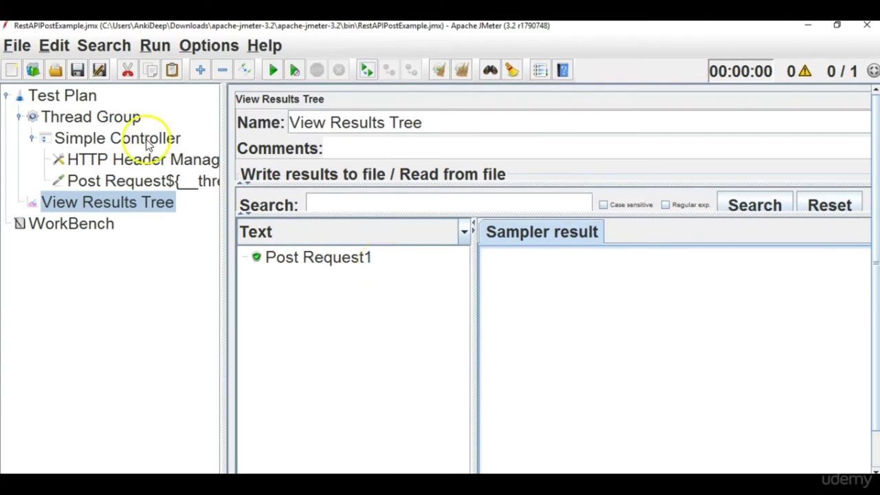
Set the Thread Group's Number of Threads to 5.
{"action": "left_click", "coordinate": [160, 187]}
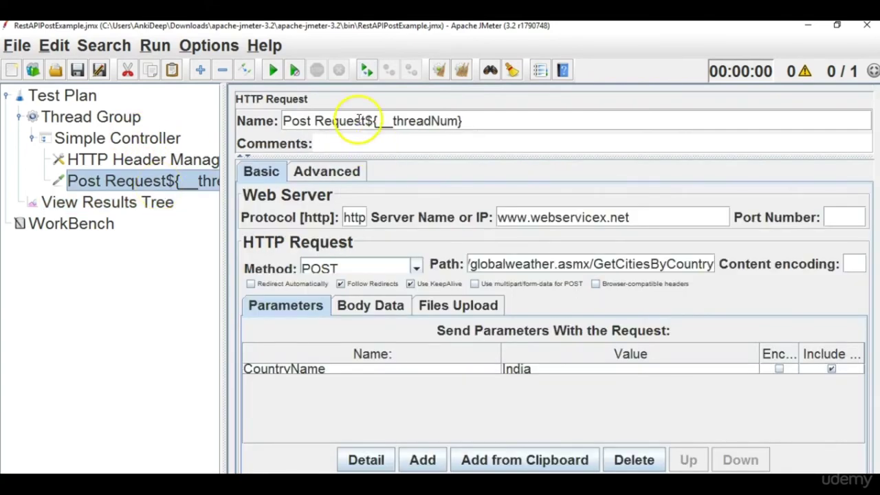
{"action": "left_click_drag", "start_coordinate": [367, 120], "coordinate": [480, 117]}
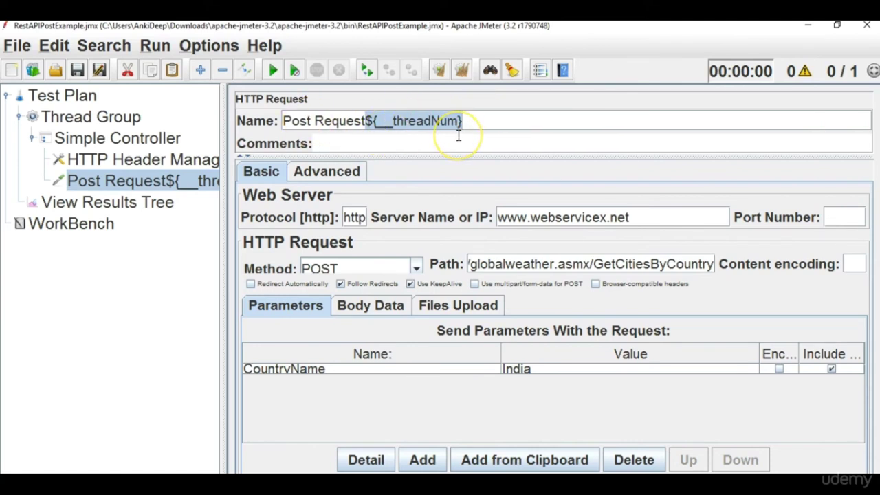
{"action": "left_click", "coordinate": [120, 118]}
{"action": "left_click", "coordinate": [404, 229]}
{"action": "key", "text": "BackSpace"}
{"action": "type", "text": "5"}
Clear View Results Tree and rerun, producing Post Request1 through Post Request5.
{"action": "left_click", "coordinate": [153, 202]}
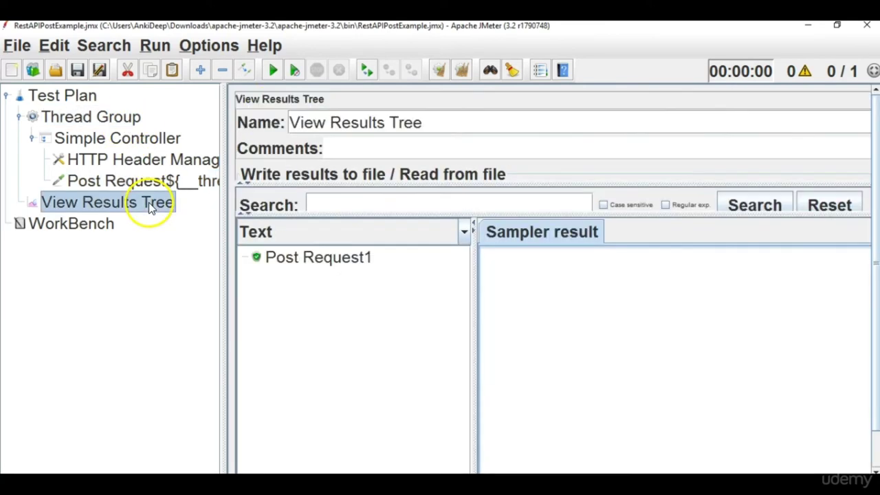
{"action": "left_click", "coordinate": [459, 70]}
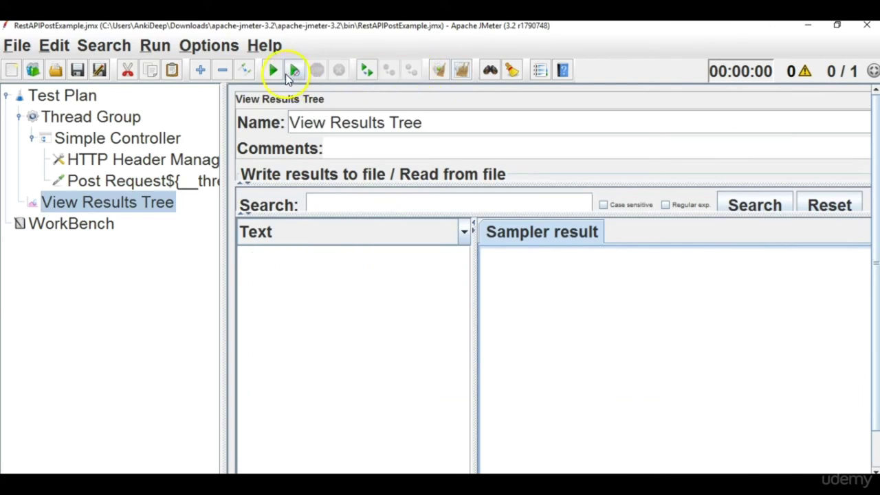
{"action": "left_click", "coordinate": [273, 71]}
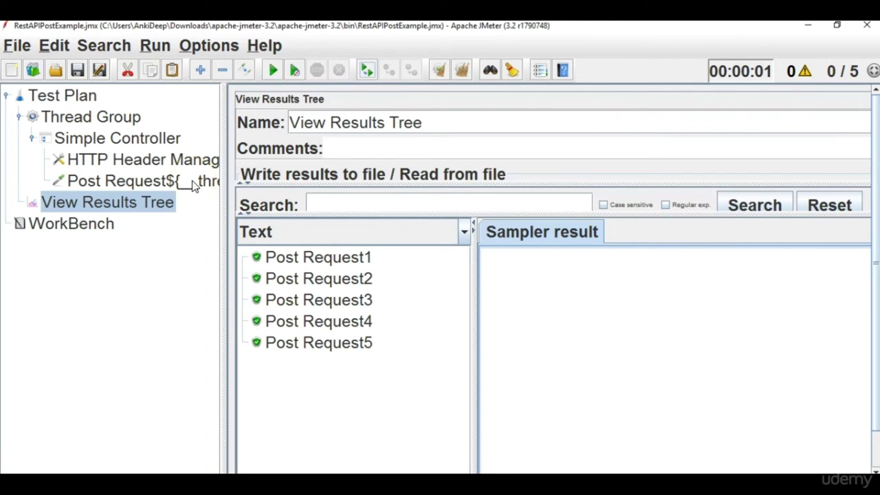
Paste a copy of Post Request under Simple Controller and rename it My Request${__threadNum}.
{"action": "left_click", "coordinate": [193, 184]}
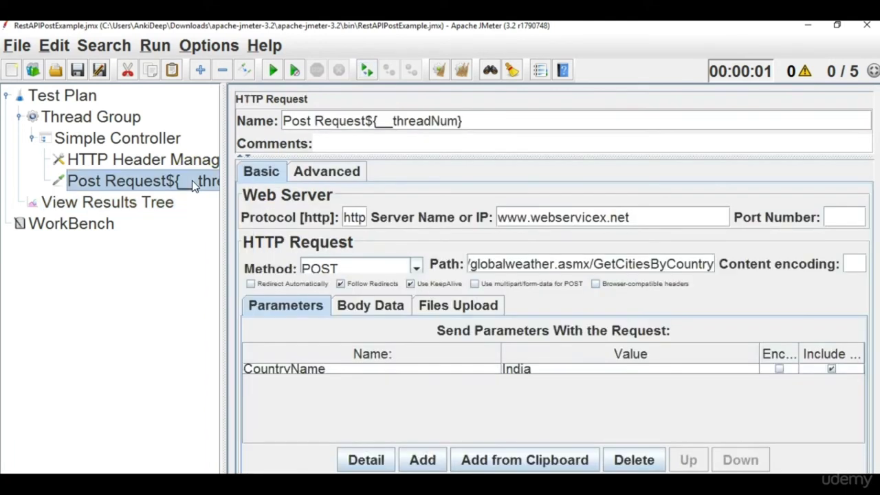
{"action": "left_click", "coordinate": [155, 138]}
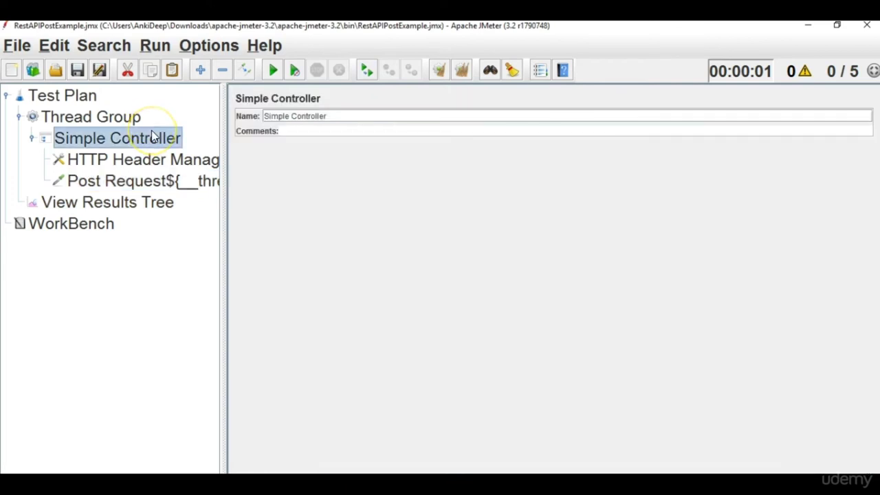
{"action": "key", "text": "ctrl+v"}
{"action": "left_click", "coordinate": [168, 206]}
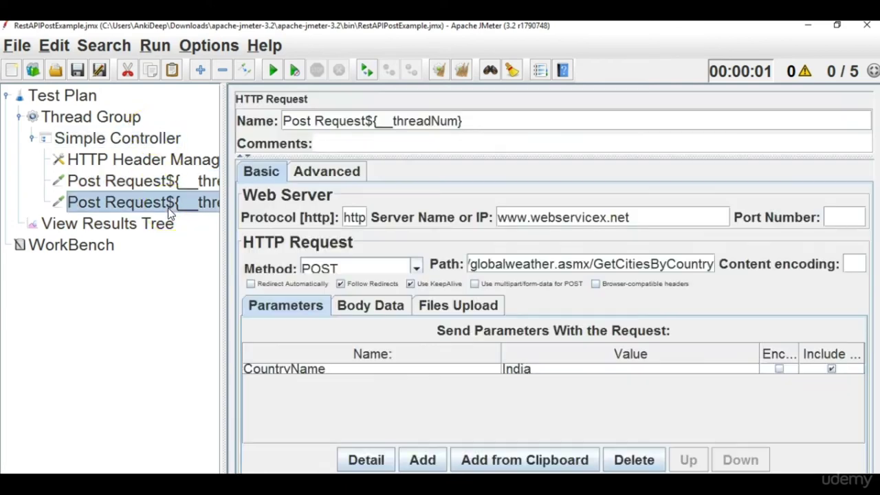
{"action": "left_click_drag", "start_coordinate": [367, 124], "coordinate": [284, 120]}
{"action": "left_click", "coordinate": [284, 120]}
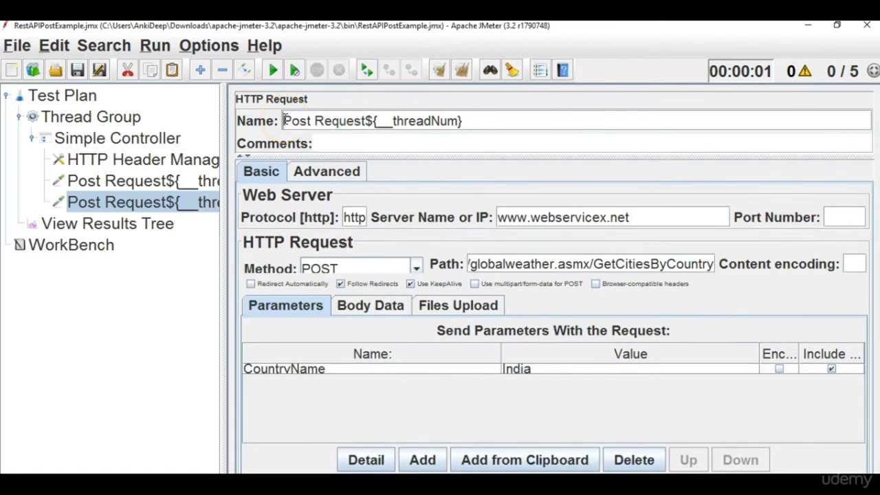
{"action": "key", "text": "Right"}
{"action": "key", "text": "Right"}
{"action": "key", "text": "Right"}
{"action": "key", "text": "Right"}
{"action": "key", "text": "BackSpace"}
{"action": "key", "text": "BackSpace"}
{"action": "key", "text": "BackSpace"}
{"action": "key", "text": "BackSpace"}
{"action": "type", "text": "My"}
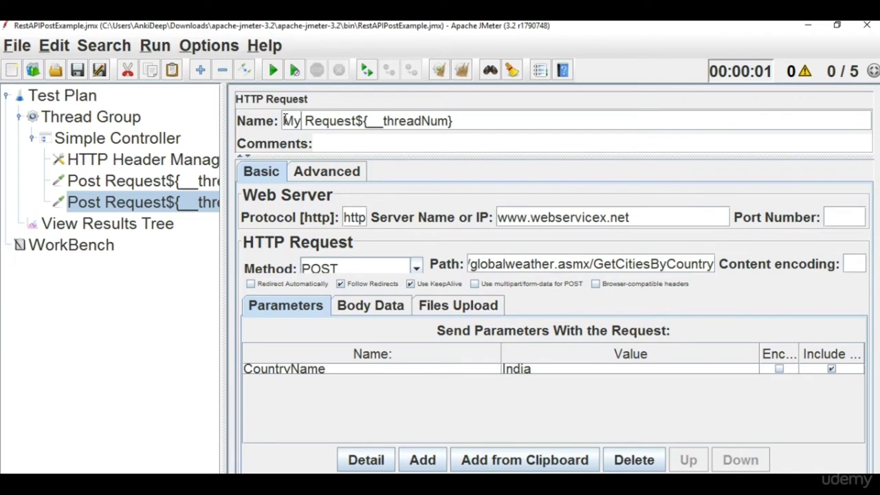
Check the renamed My Request sampler in the tree and clear View Results Tree.
{"action": "left_click", "coordinate": [155, 230]}
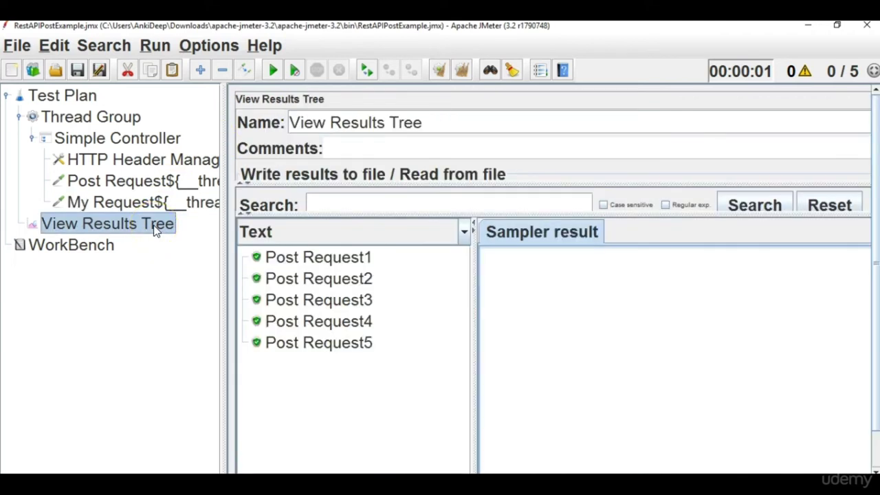
{"action": "left_click_drag", "start_coordinate": [155, 230], "coordinate": [150, 206]}
{"action": "left_click", "coordinate": [148, 205]}
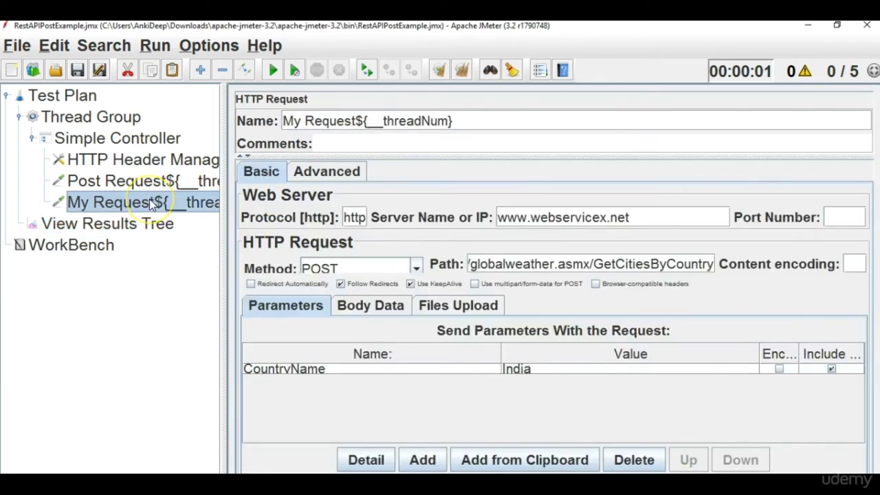
{"action": "left_click", "coordinate": [145, 239]}
{"action": "left_click", "coordinate": [153, 222]}
{"action": "left_click", "coordinate": [462, 70]}
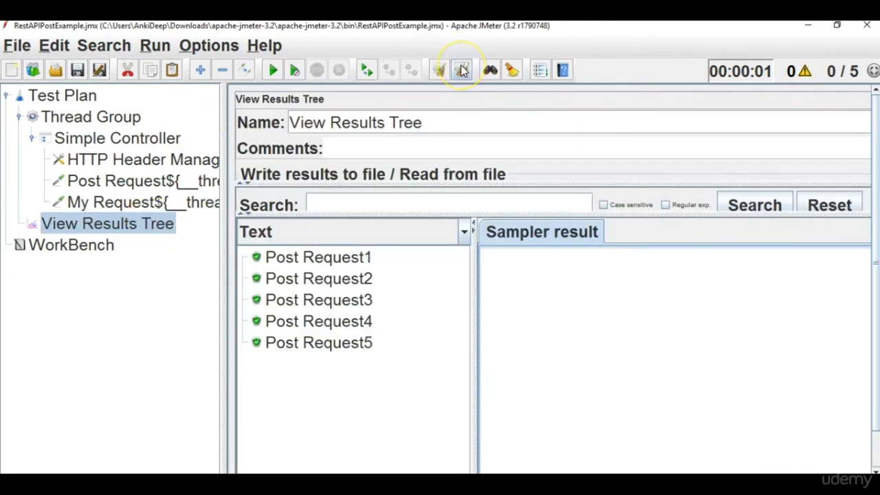
Rerun the test with both samplers, listing ten results in View Results Tree.
{"action": "left_click", "coordinate": [91, 127]}
{"action": "left_click", "coordinate": [395, 234]}
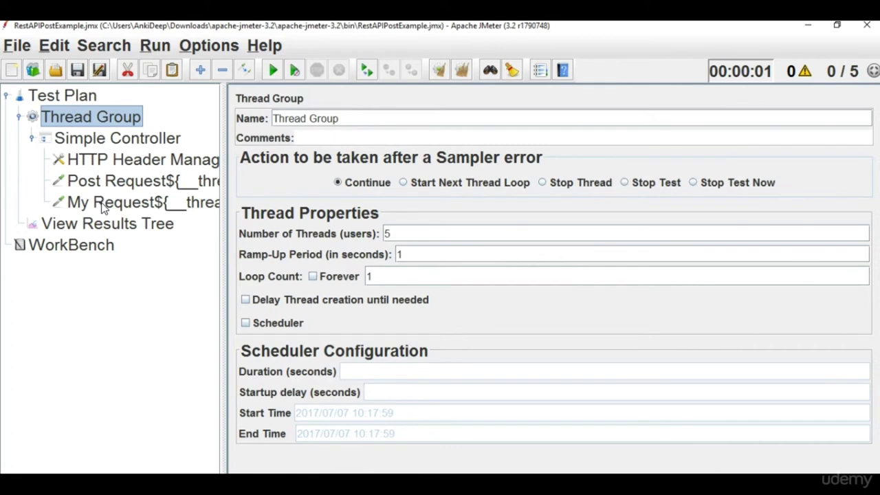
{"action": "left_click", "coordinate": [107, 223]}
{"action": "left_click", "coordinate": [273, 69]}
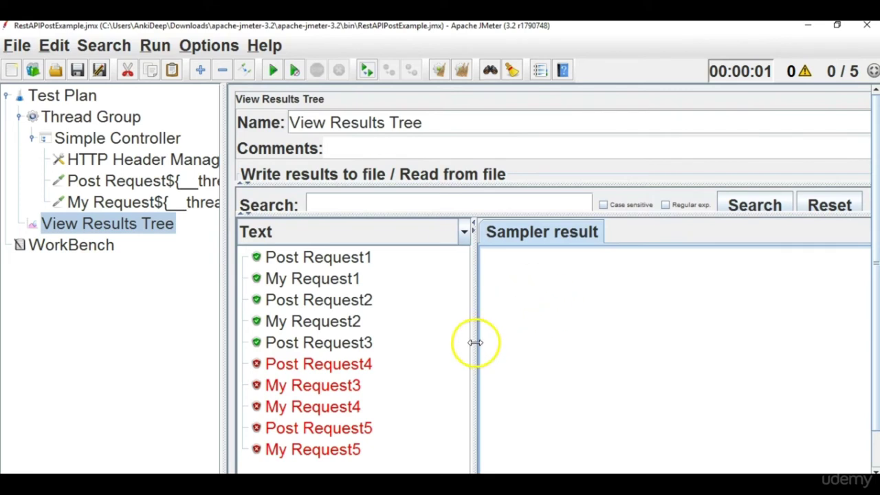
{"action": "left_click_drag", "start_coordinate": [476, 342], "coordinate": [487, 341]}
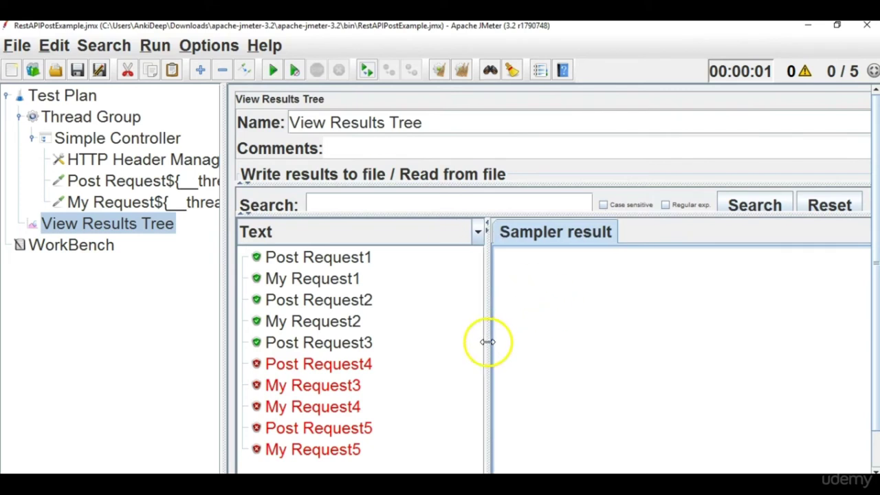
Compare failed Post Request4 and My Request3–4 response data with passing Post Request1, then widen the tree.
{"action": "left_click", "coordinate": [356, 368]}
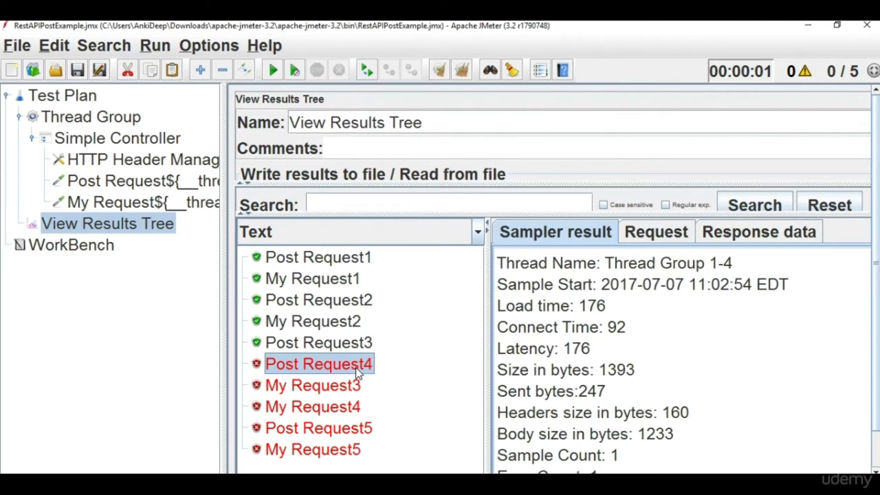
{"action": "left_click", "coordinate": [347, 408]}
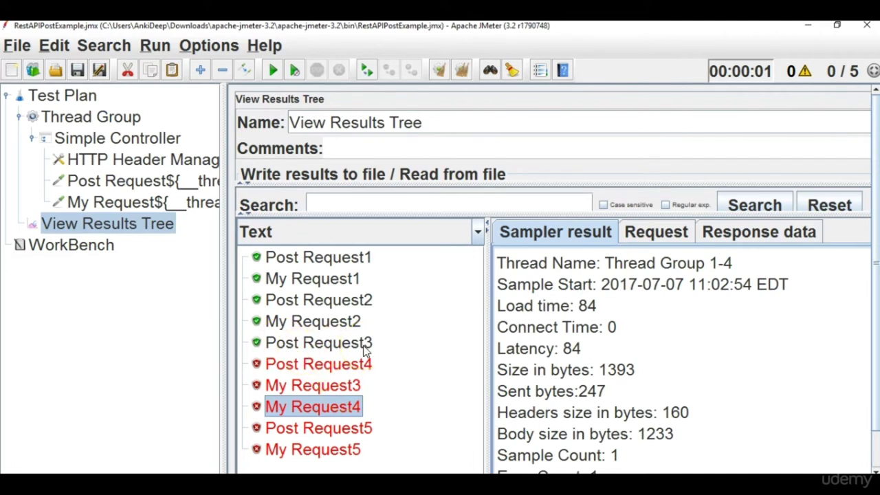
{"action": "left_click", "coordinate": [347, 391]}
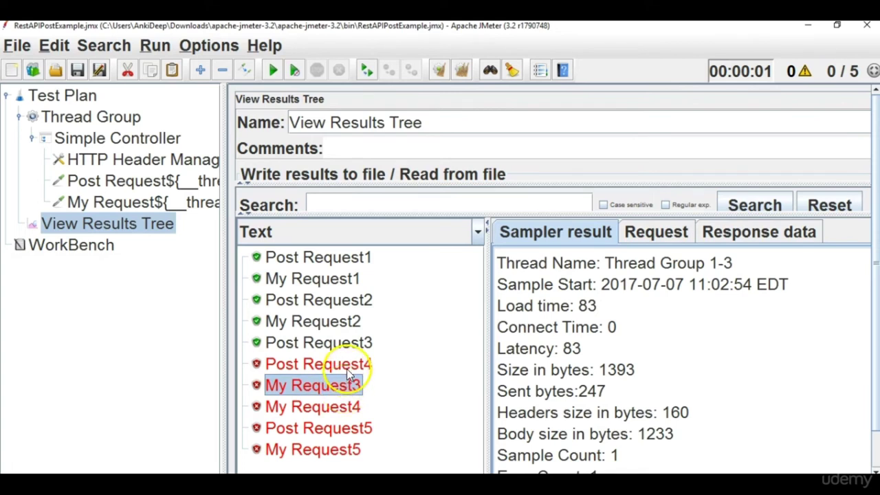
{"action": "left_click", "coordinate": [351, 364]}
{"action": "left_click", "coordinate": [356, 408]}
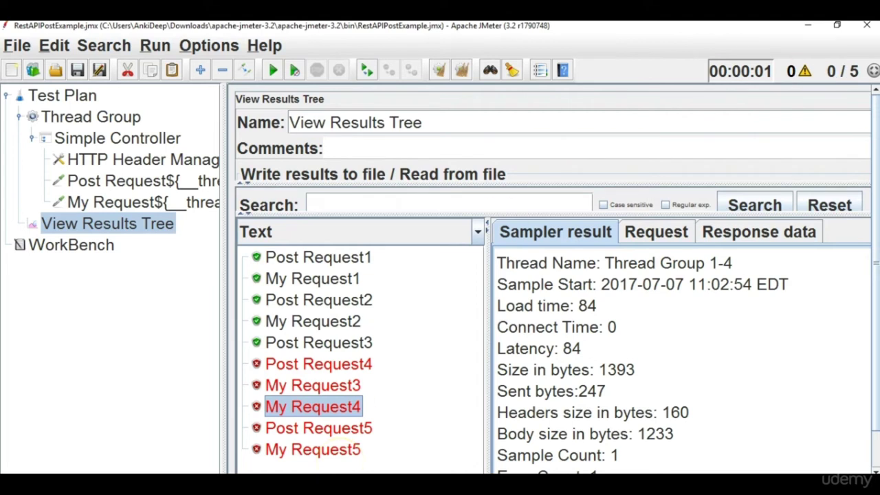
{"action": "left_click", "coordinate": [762, 233]}
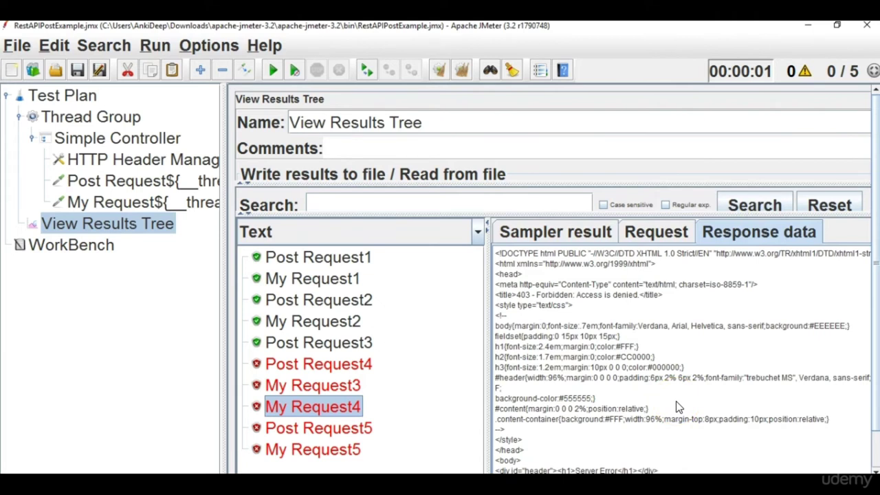
{"action": "left_click", "coordinate": [360, 259]}
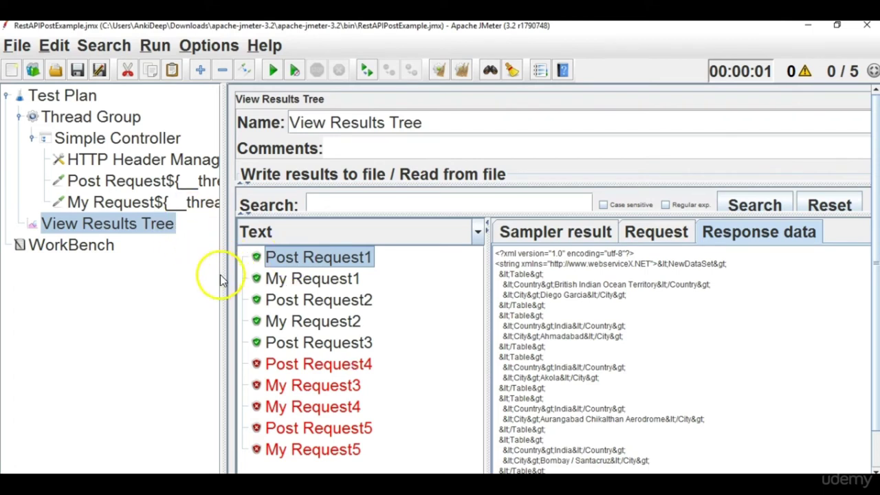
{"action": "left_click_drag", "start_coordinate": [220, 275], "coordinate": [290, 270]}
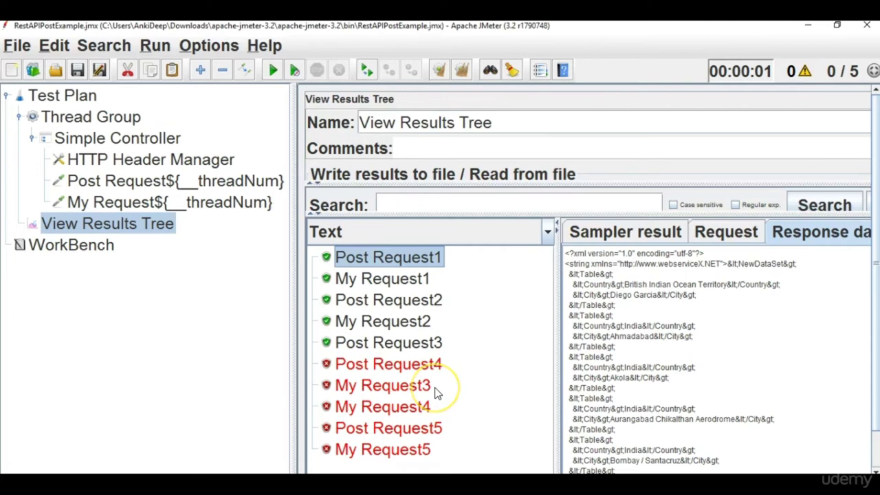
Remove ${__threadNum} from both names, leaving plain Post Request and My Request.
{"action": "left_click", "coordinate": [206, 181]}
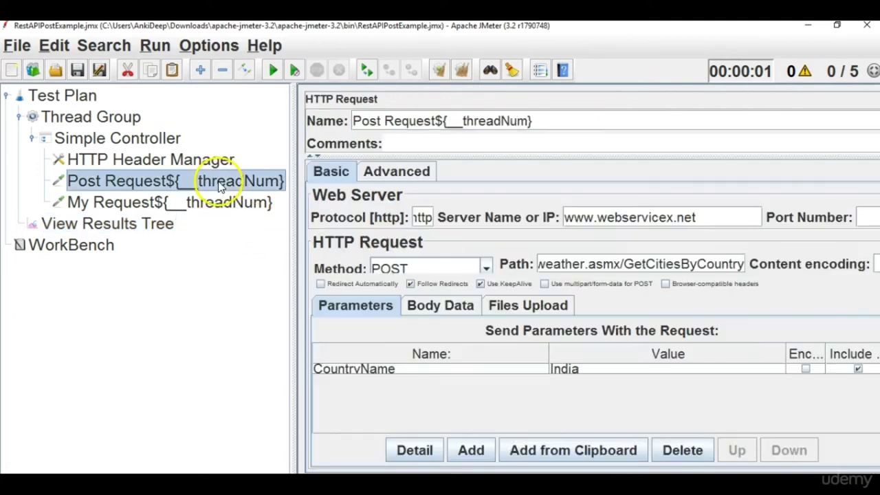
{"action": "left_click_drag", "start_coordinate": [439, 121], "coordinate": [557, 124]}
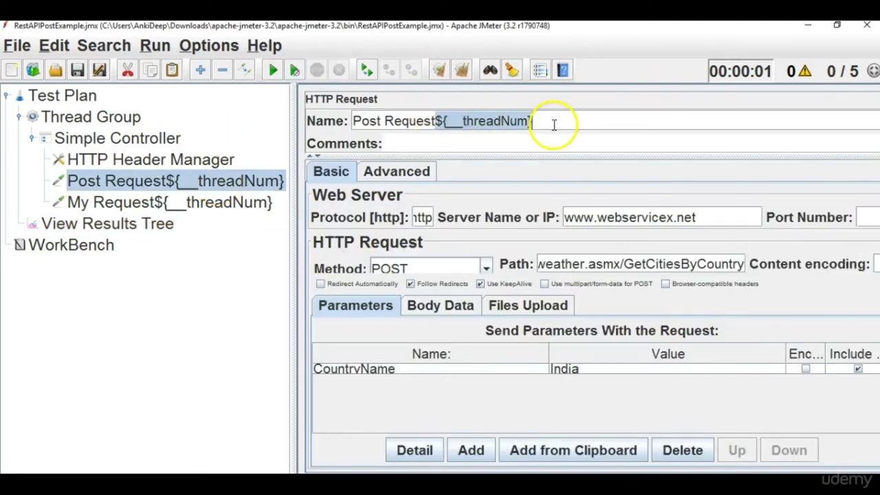
{"action": "key", "text": "BackSpace"}
{"action": "left_click", "coordinate": [199, 203]}
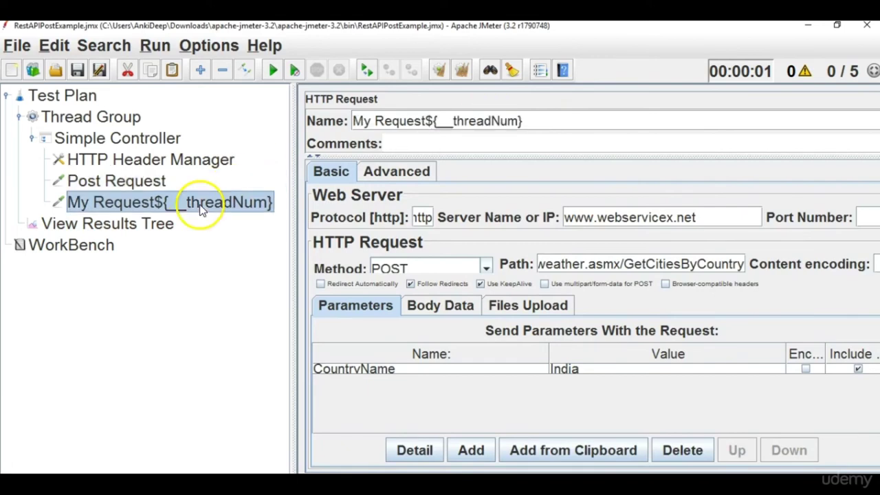
{"action": "left_click", "coordinate": [440, 119]}
{"action": "left_click_drag", "start_coordinate": [426, 122], "coordinate": [557, 116]}
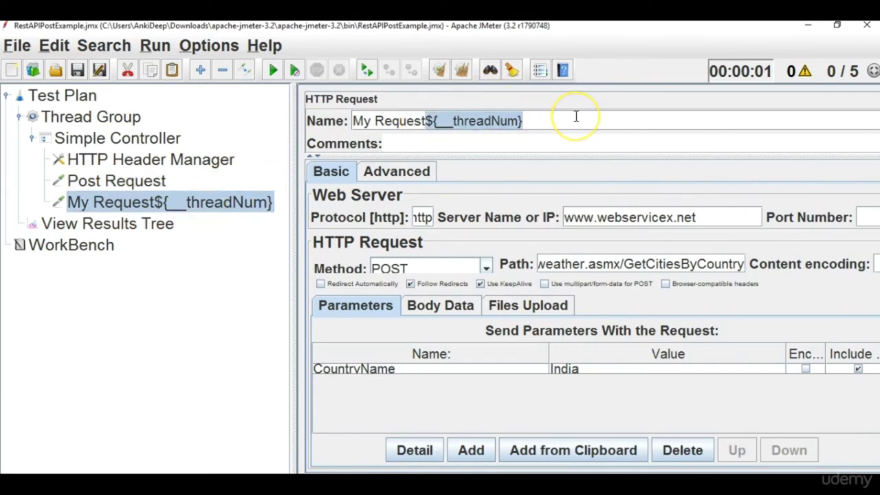
{"action": "key", "text": "BackSpace"}
Clear the results, rerun the test and check the last failing My Request response.
{"action": "left_click", "coordinate": [161, 223]}
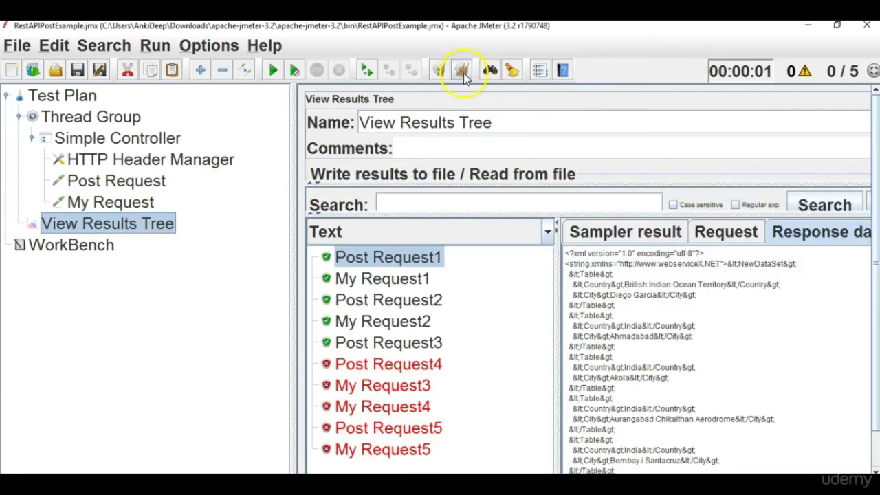
{"action": "left_click", "coordinate": [463, 71]}
{"action": "left_click", "coordinate": [277, 69]}
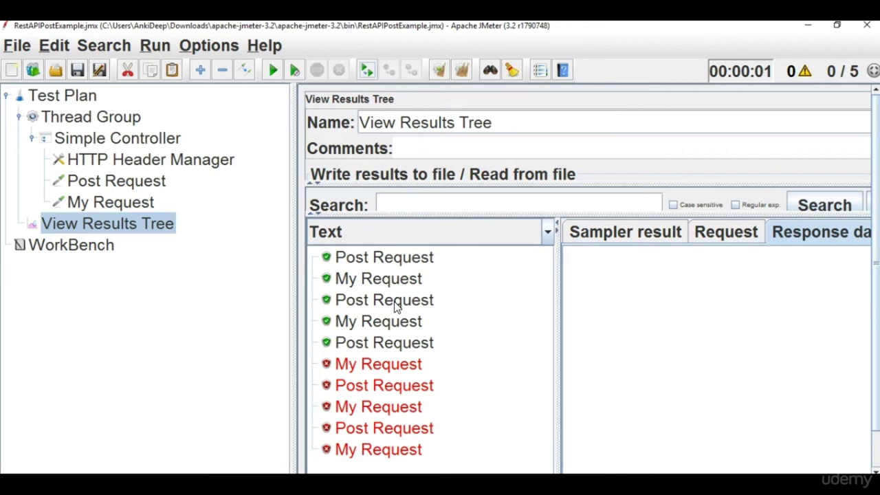
{"action": "left_click", "coordinate": [408, 452]}
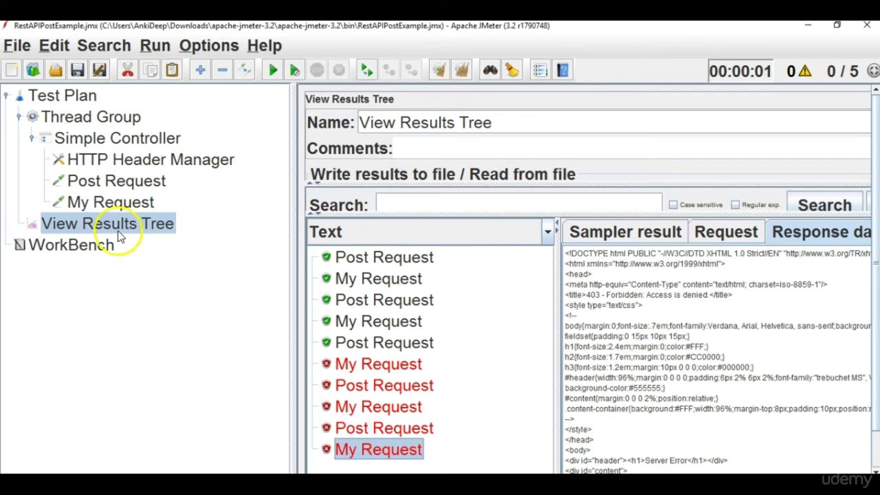
{"action": "left_click", "coordinate": [114, 184]}
Append ${__threadNum} to the Post Request sampler name.
{"action": "left_click", "coordinate": [453, 125]}
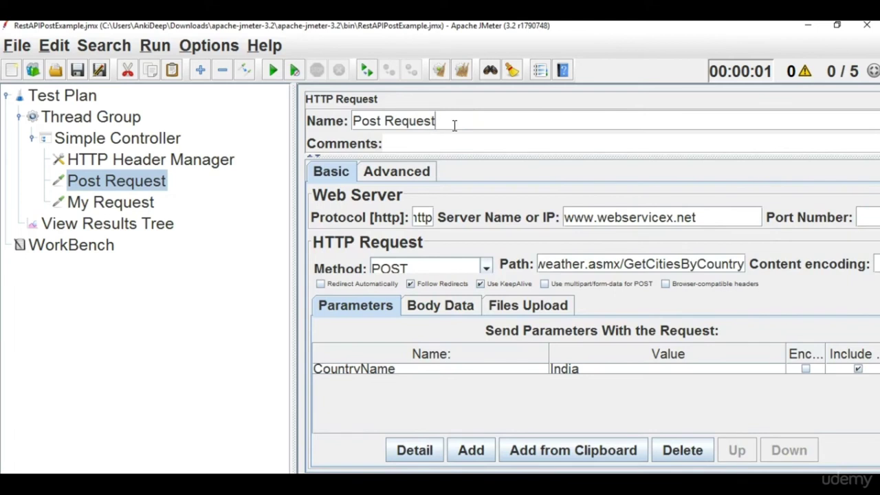
{"action": "type", "text": "${}"}
{"action": "key", "text": "Left"}
{"action": "type", "text": "__th"}
{"action": "type", "text": "readNUM"}
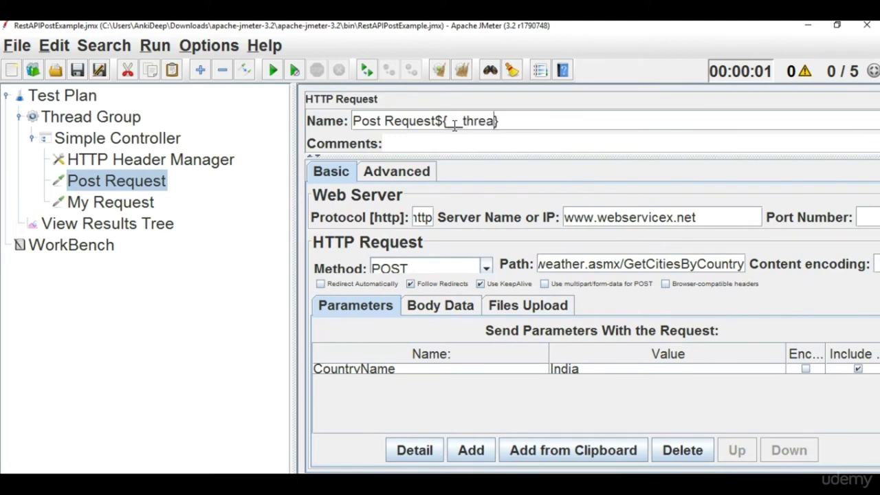
{"action": "key", "text": "BackSpace"}
{"action": "key", "text": "BackSpace"}
{"action": "type", "text": "u"}
{"action": "key", "text": "BackSpace"}
{"action": "type", "text": "um"}
{"action": "left_click_drag", "start_coordinate": [436, 121], "coordinate": [530, 124]}
{"action": "key", "text": "ctrl+c"}
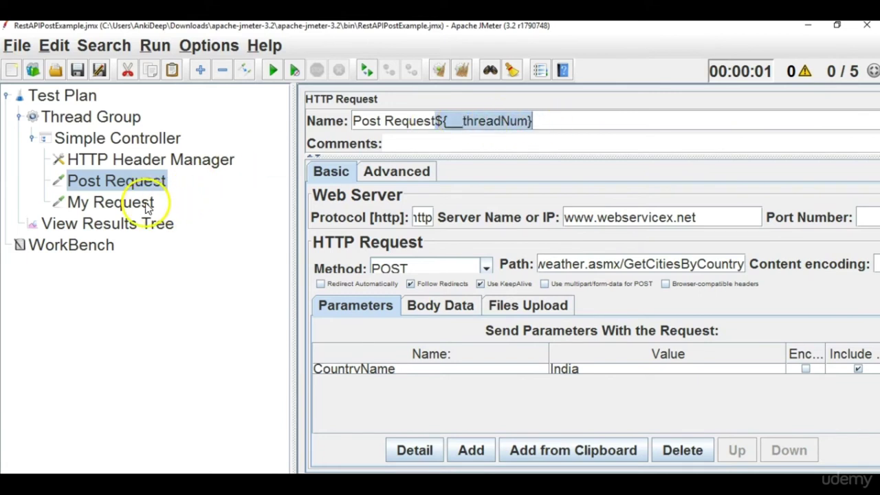
Paste ${__threadNum} onto the end of the My Request name.
{"action": "left_click", "coordinate": [146, 201]}
{"action": "left_click", "coordinate": [426, 123]}
{"action": "key", "text": "ctrl+v"}
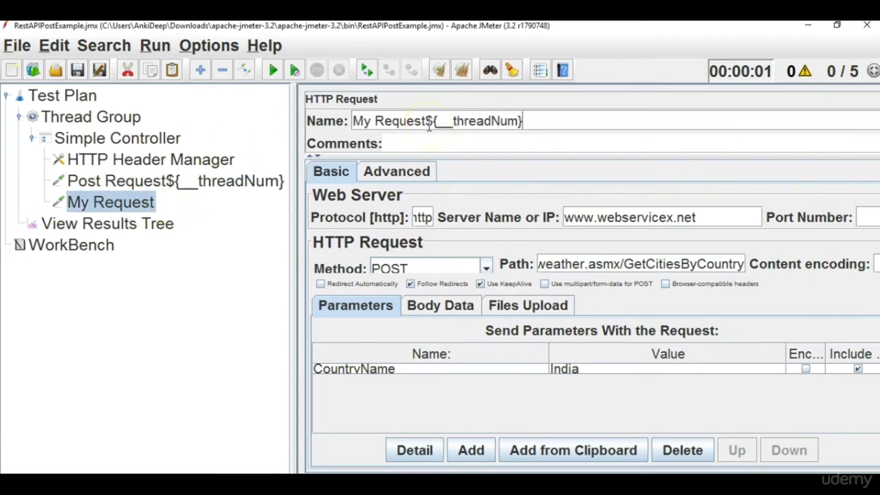
{"action": "left_click", "coordinate": [186, 158]}
Copy ${__threadNum} from Post Request onto line 3 of the Notepad++ note.
{"action": "left_click", "coordinate": [190, 182]}
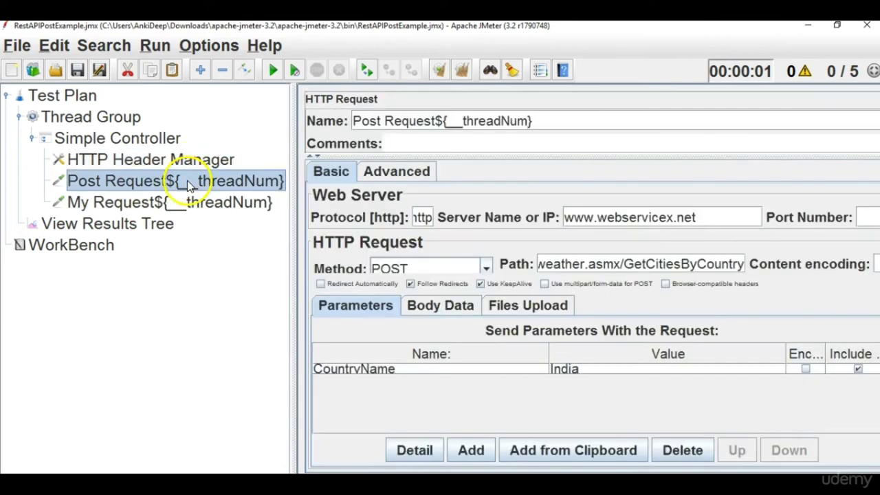
{"action": "left_click_drag", "start_coordinate": [537, 120], "coordinate": [436, 118]}
{"action": "key", "text": "ctrl+c"}
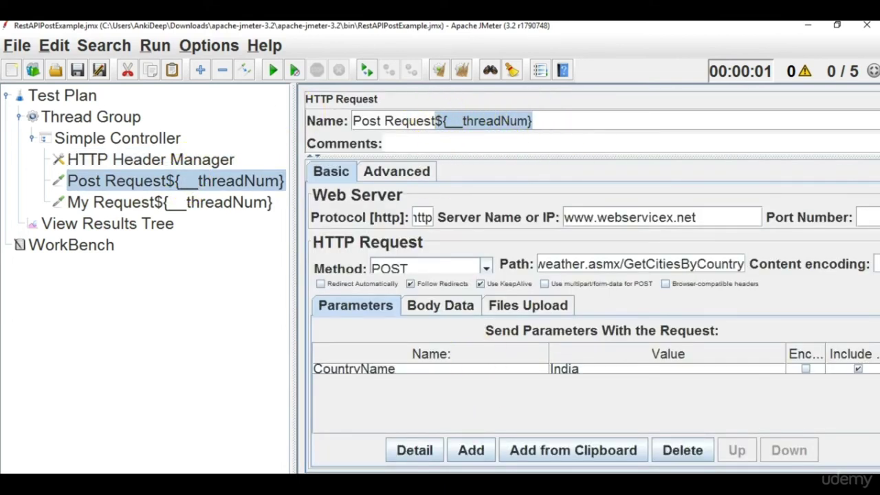
{"action": "key", "text": "alt+Tab"}
{"action": "key", "text": "Return"}
{"action": "key", "text": "Return"}
{"action": "key", "text": "ctrl+v"}
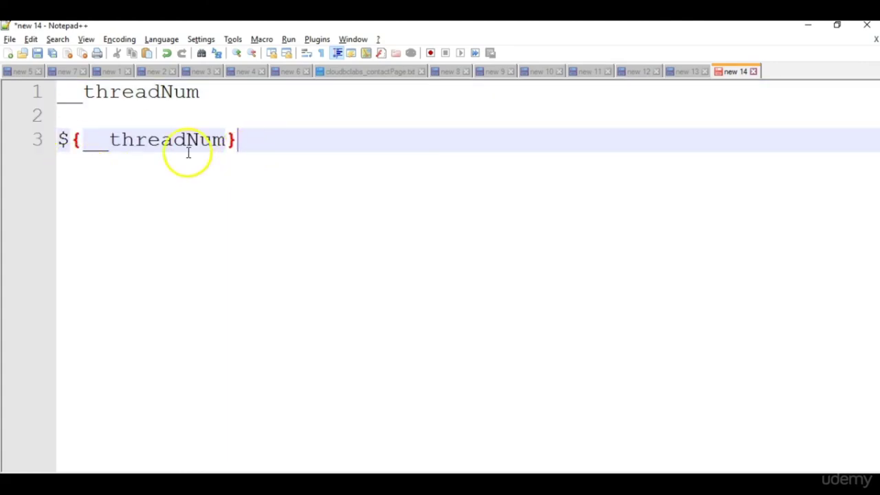
{"action": "key", "text": "alt+Tab"}
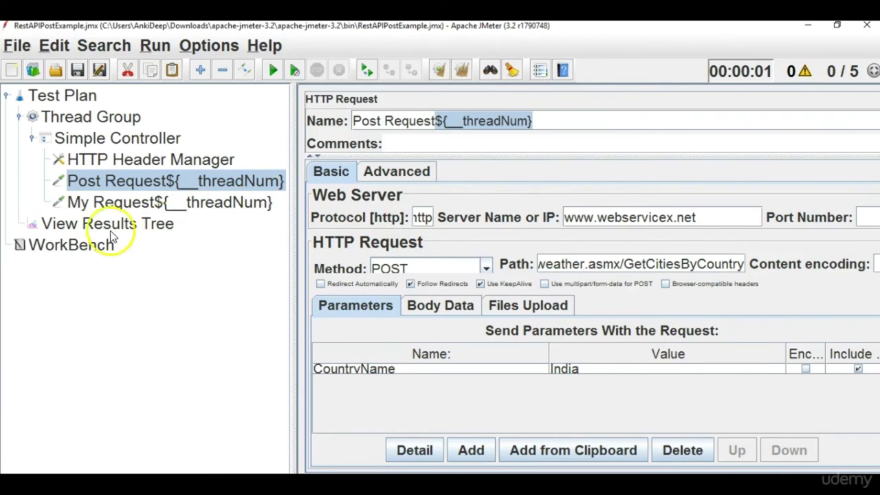
Clear View Results Tree and start a fresh test run.
{"action": "left_click", "coordinate": [103, 223]}
{"action": "left_click", "coordinate": [462, 70]}
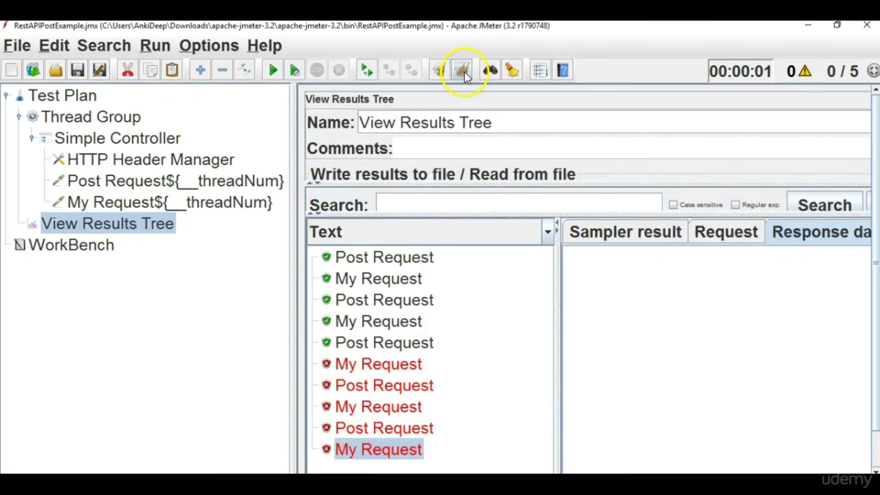
{"action": "left_click", "coordinate": [273, 71]}
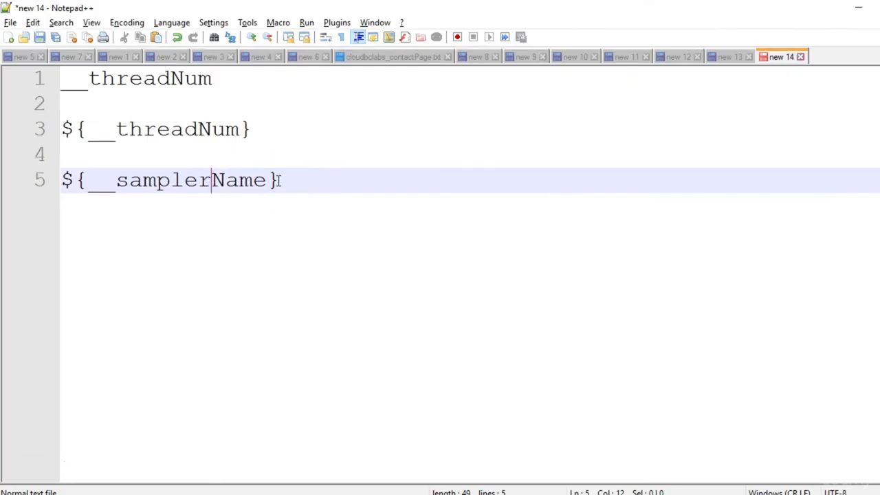
Highlight the ${__samplerName} entry on line 5, leaving the caret at its end.
{"action": "left_click_drag", "start_coordinate": [278, 181], "coordinate": [32, 181]}
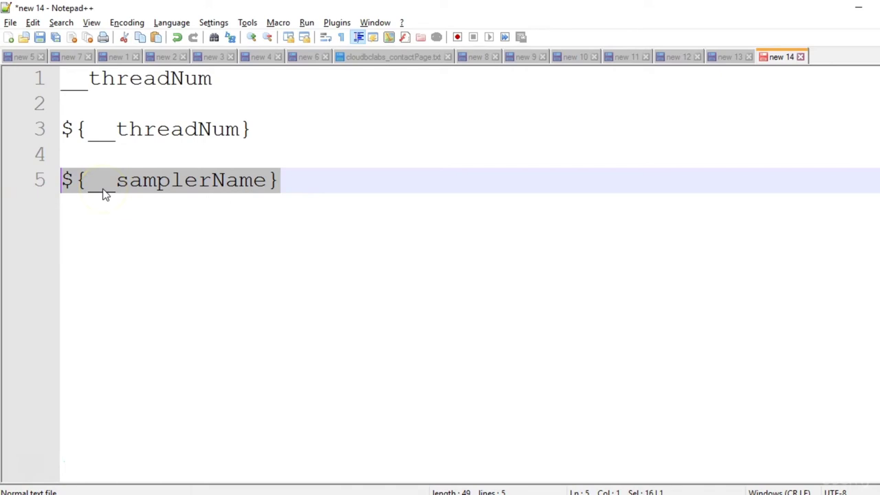
{"action": "left_click", "coordinate": [60, 180]}
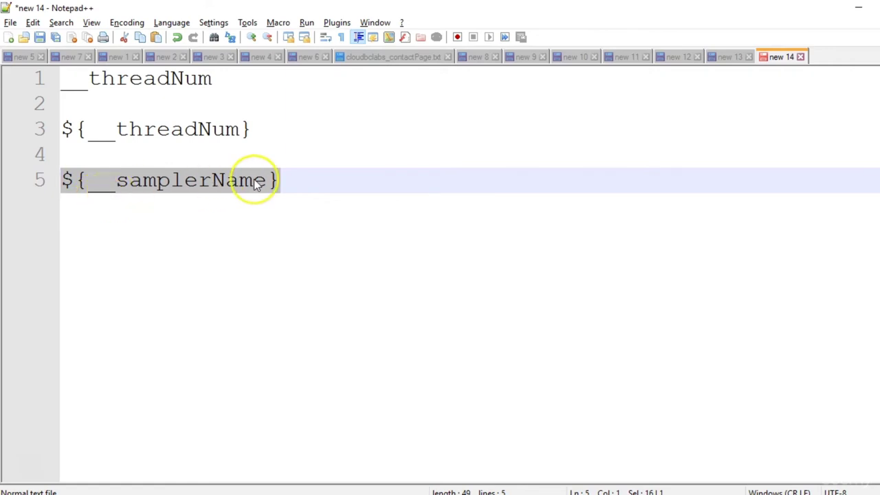
{"action": "left_click", "coordinate": [313, 180]}
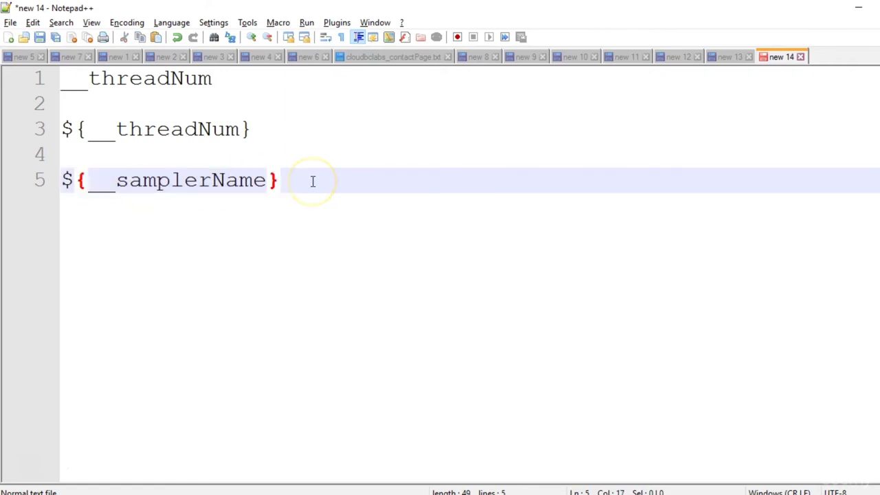
Write ${__functionName} on line 7 of the note, then reselect ${__samplerName} on line 5.
{"action": "key", "text": "Return"}
{"action": "key", "text": "Return"}
{"action": "type", "text": "$"}
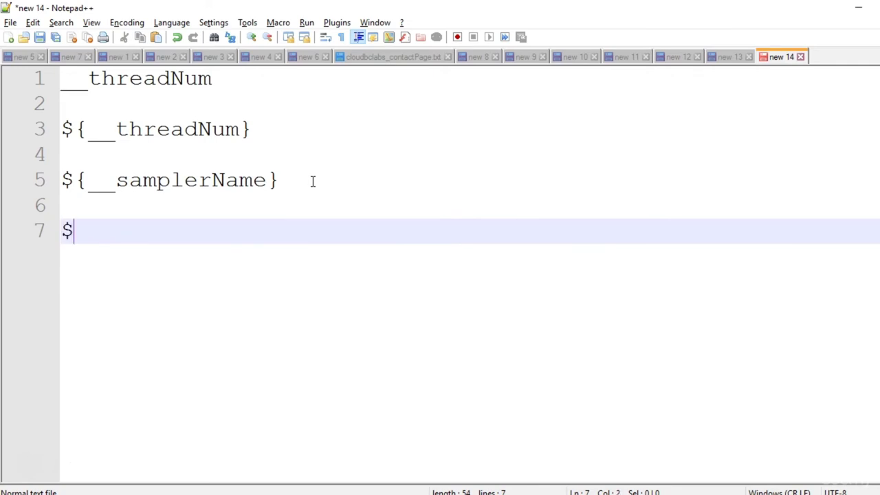
{"action": "type", "text": "{}"}
{"action": "key", "text": "Left"}
{"action": "type", "text": "__f"}
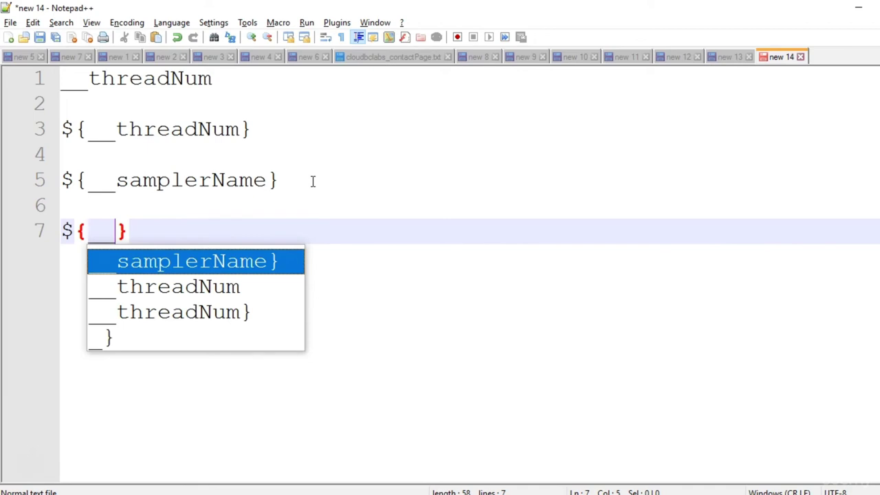
{"action": "type", "text": "unctiona"}
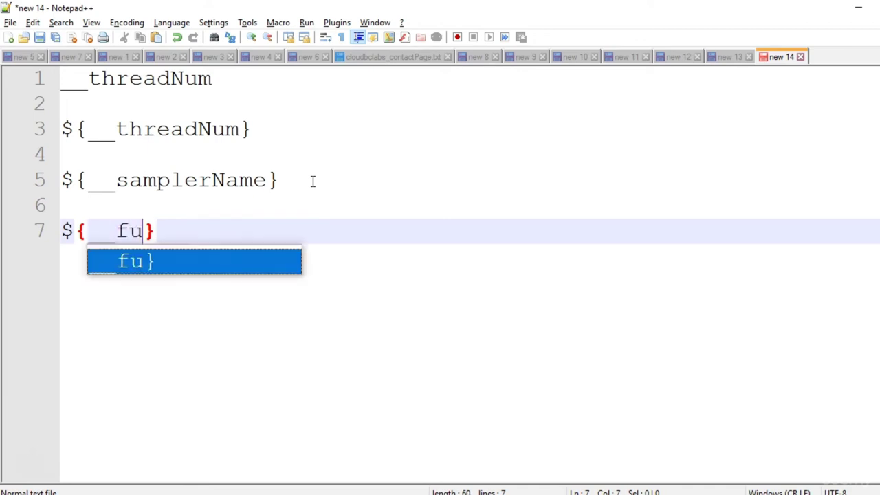
{"action": "key", "text": "BackSpace"}
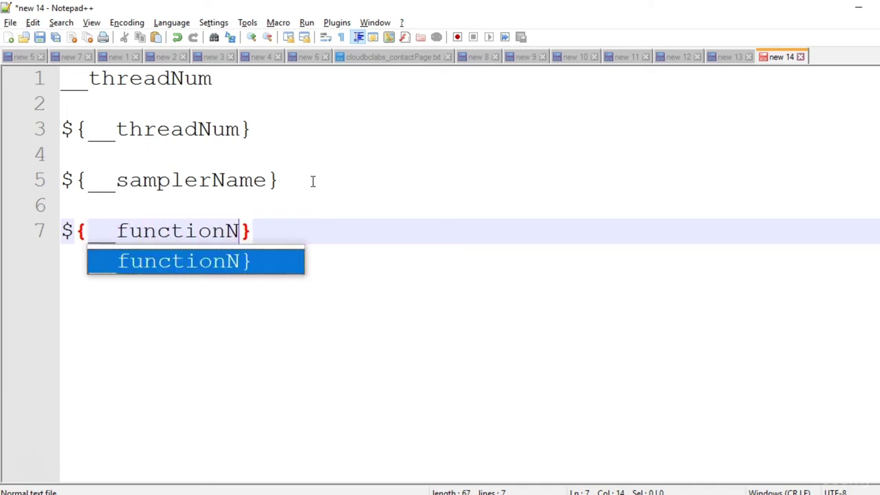
{"action": "type", "text": "Name"}
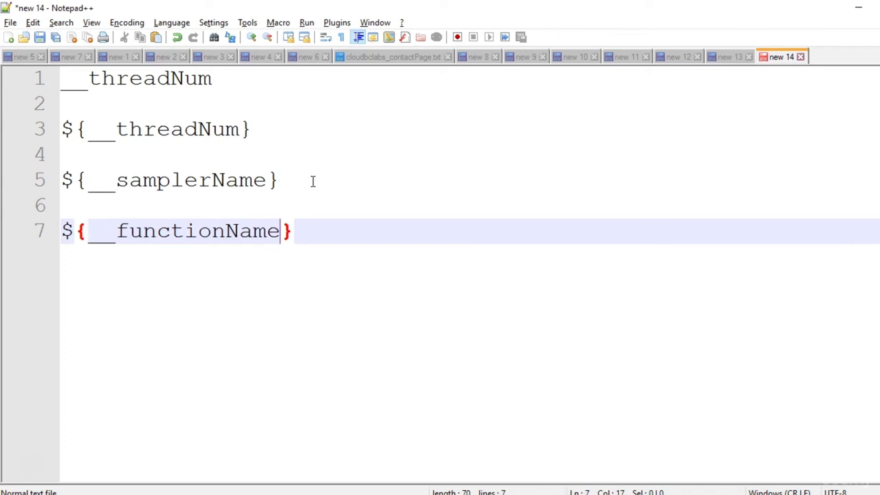
{"action": "left_click_drag", "start_coordinate": [312, 180], "coordinate": [63, 178]}
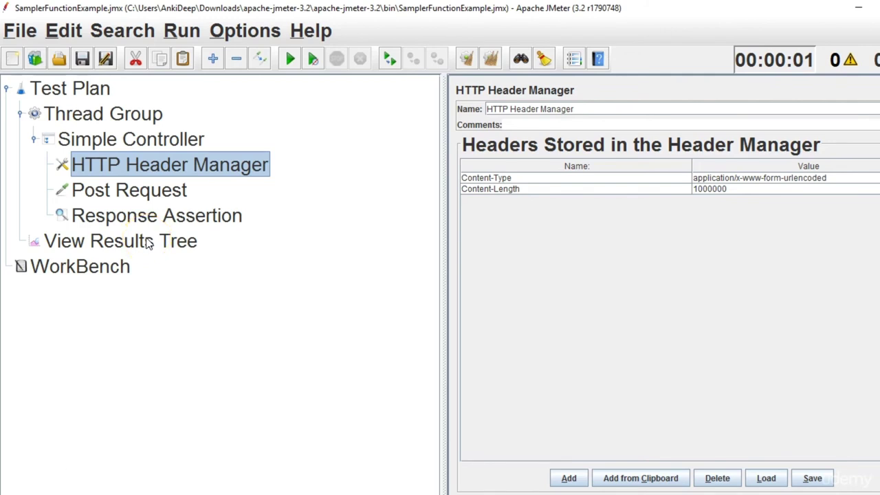
Review the Test Plan and Post Request settings, ending on the Response Assertion's settings.
{"action": "left_click", "coordinate": [70, 93]}
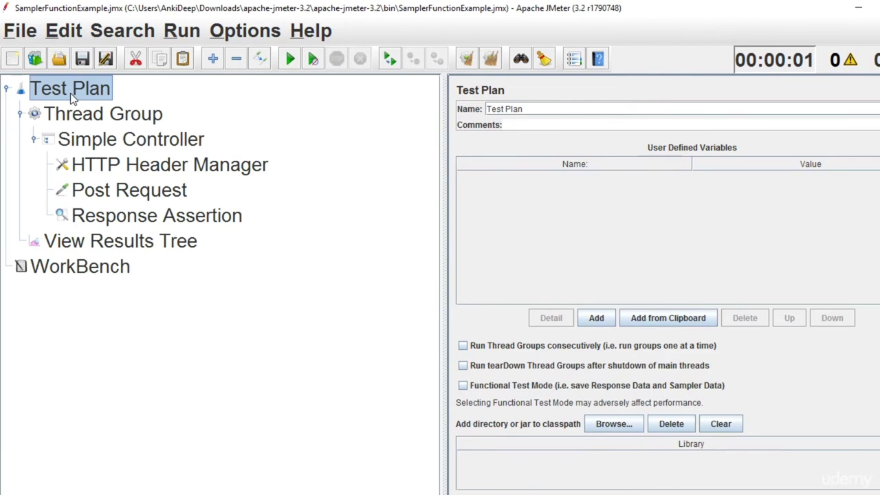
{"action": "left_click", "coordinate": [100, 111]}
{"action": "left_click", "coordinate": [127, 220]}
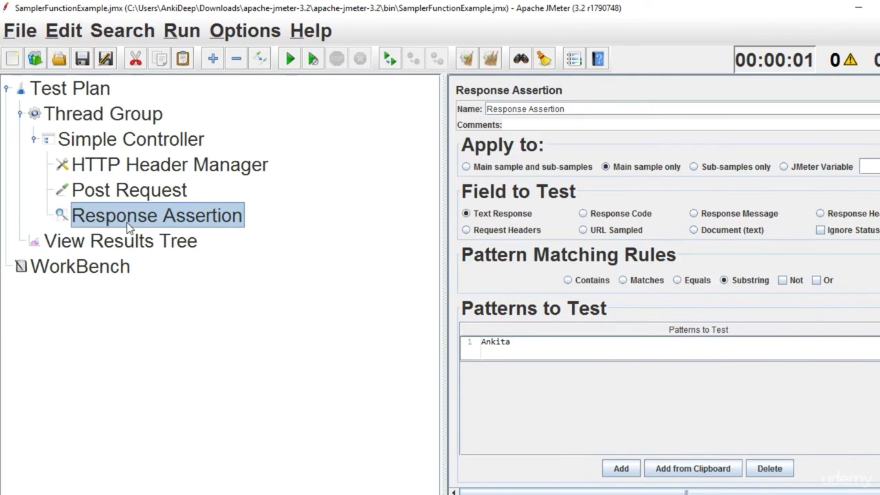
{"action": "left_click", "coordinate": [97, 192]}
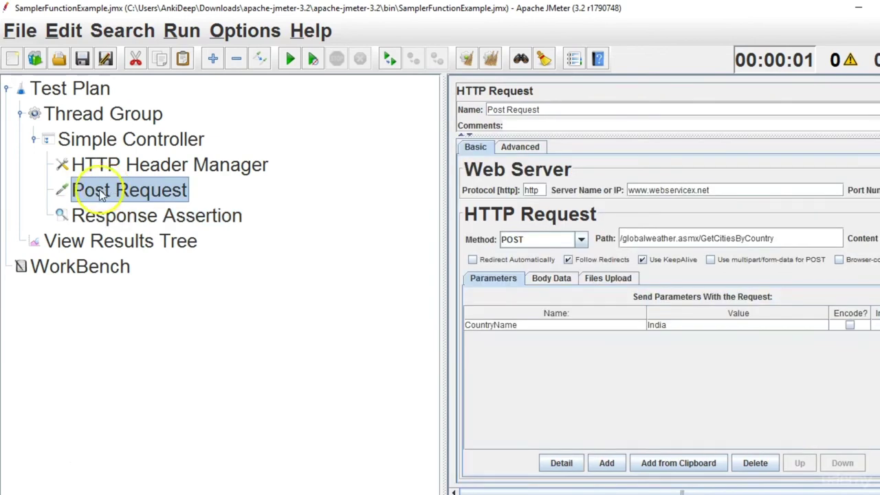
{"action": "left_click", "coordinate": [141, 194]}
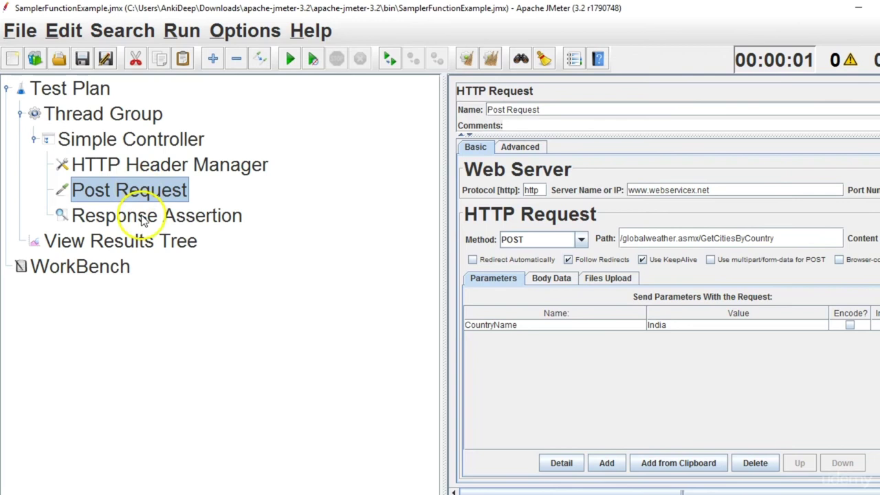
{"action": "left_click", "coordinate": [143, 217]}
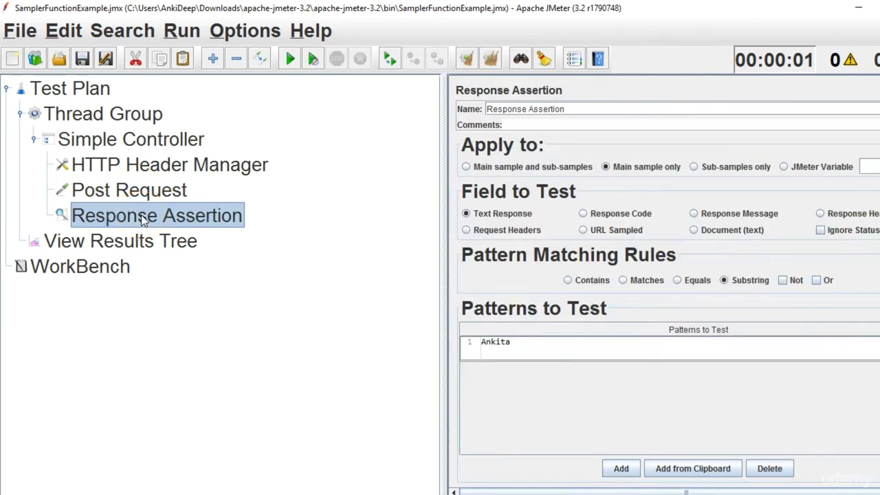
Append _${__samplerName} to the Response Assertion's name, making it Response Assertion_${__samplerName}.
{"action": "left_click", "coordinate": [575, 112]}
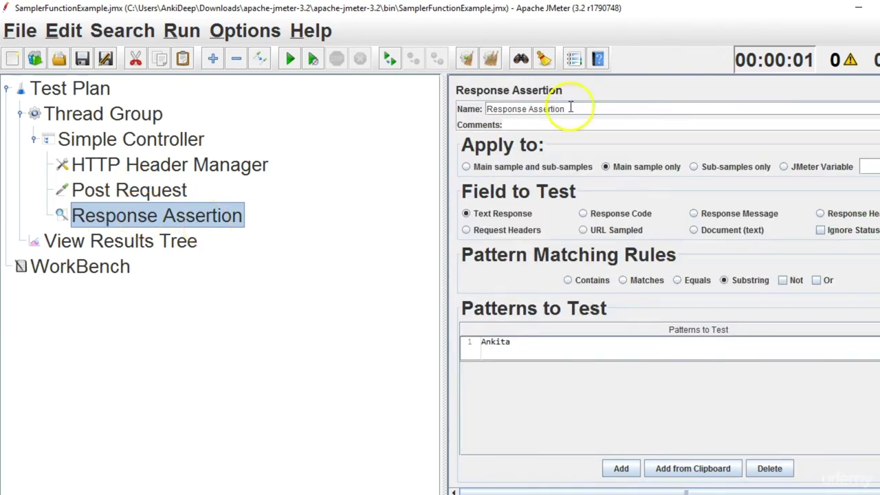
{"action": "type", "text": "_()"}
{"action": "key", "text": "Left"}
{"action": "type", "text": "${"}
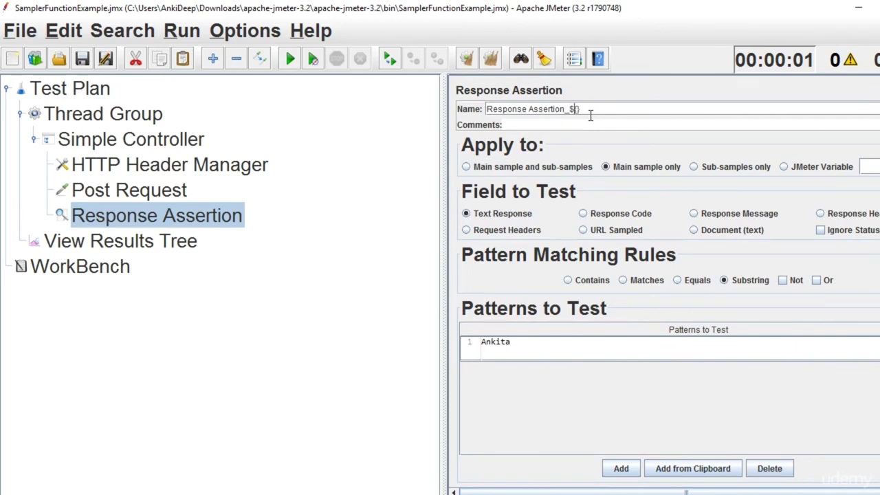
{"action": "type", "text": "__samplerName"}
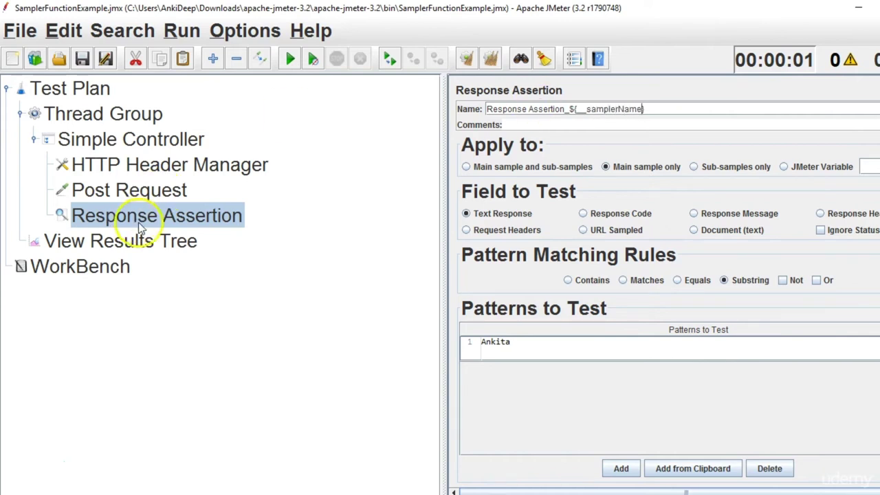
{"action": "left_click", "coordinate": [147, 241]}
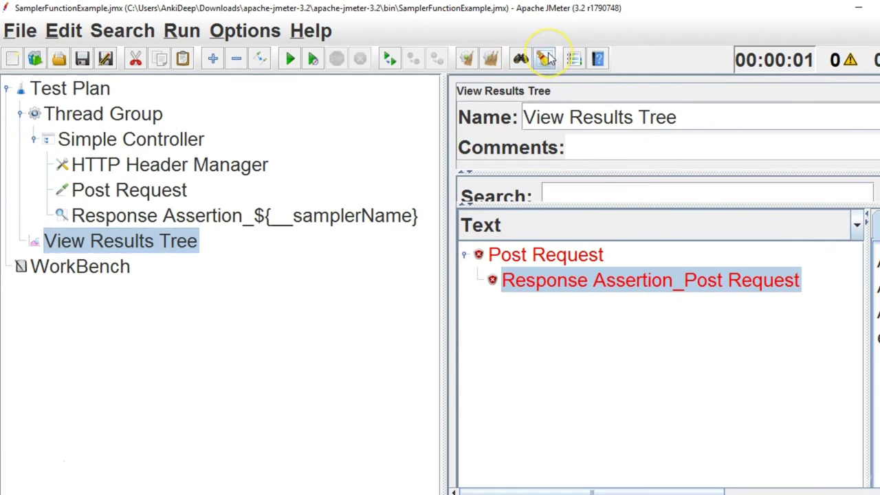
Clear old results, rerun, and expand the failed Post Request to show Response Assertion_Post Request.
{"action": "left_click", "coordinate": [491, 59]}
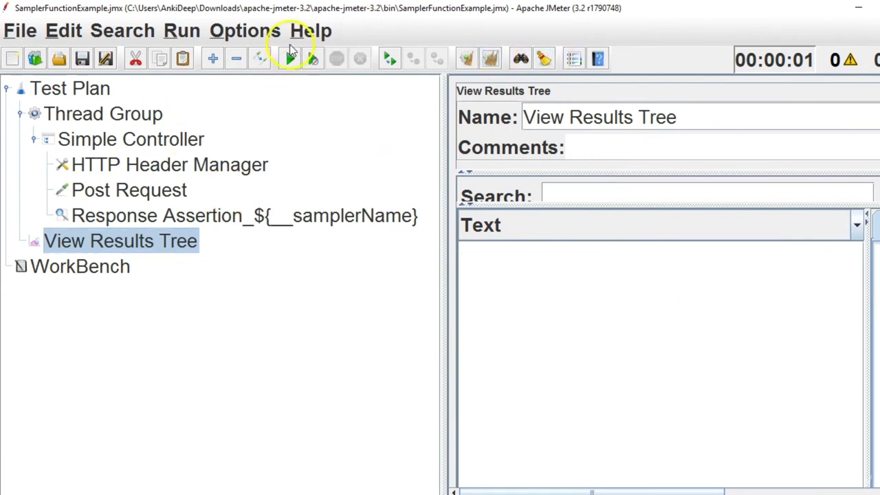
{"action": "left_click", "coordinate": [289, 59]}
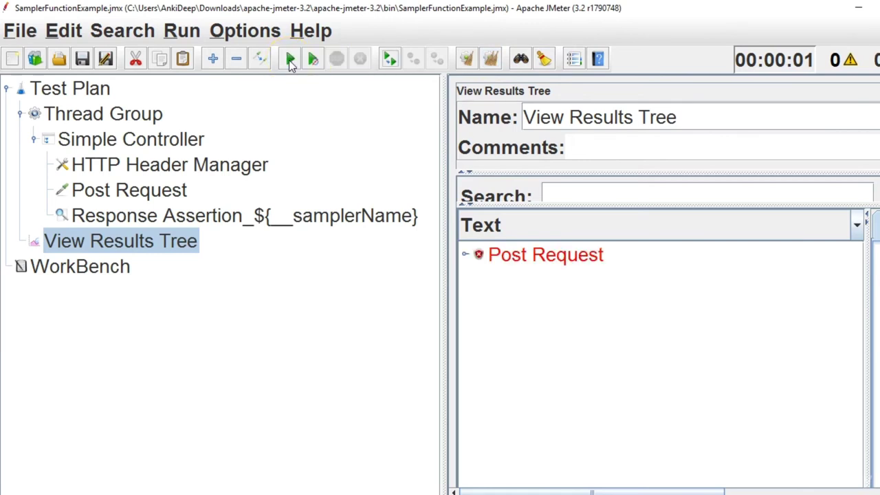
{"action": "left_click", "coordinate": [524, 260]}
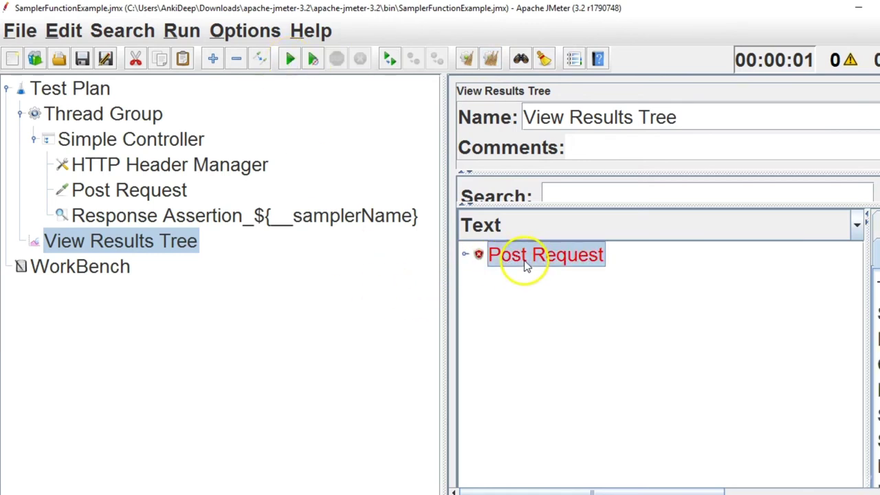
{"action": "left_click", "coordinate": [328, 215]}
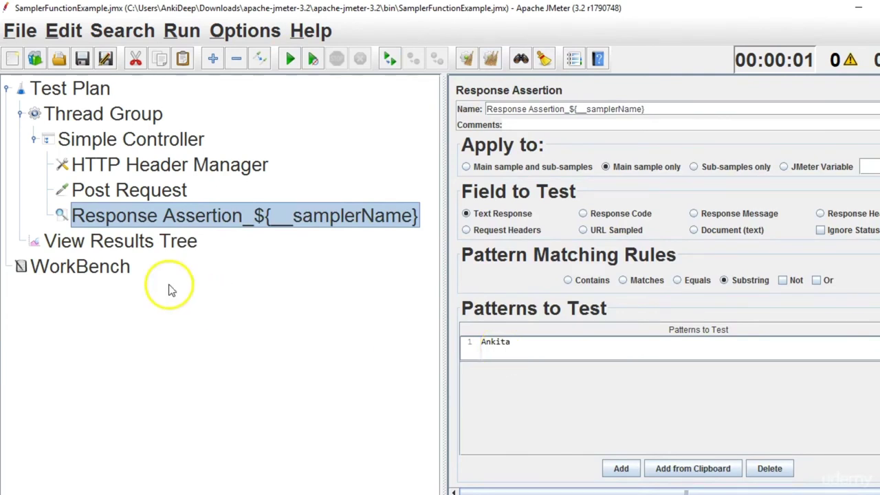
{"action": "left_click", "coordinate": [166, 246]}
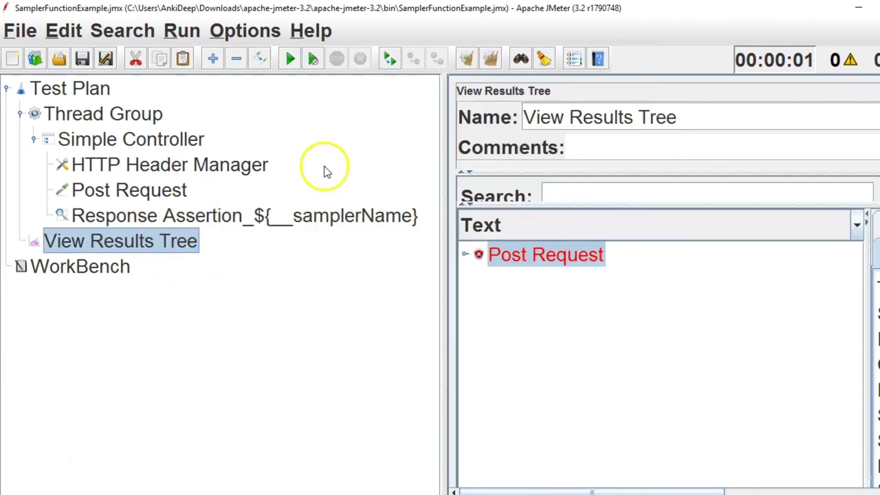
{"action": "left_click", "coordinate": [468, 254]}
{"action": "left_click", "coordinate": [537, 287]}
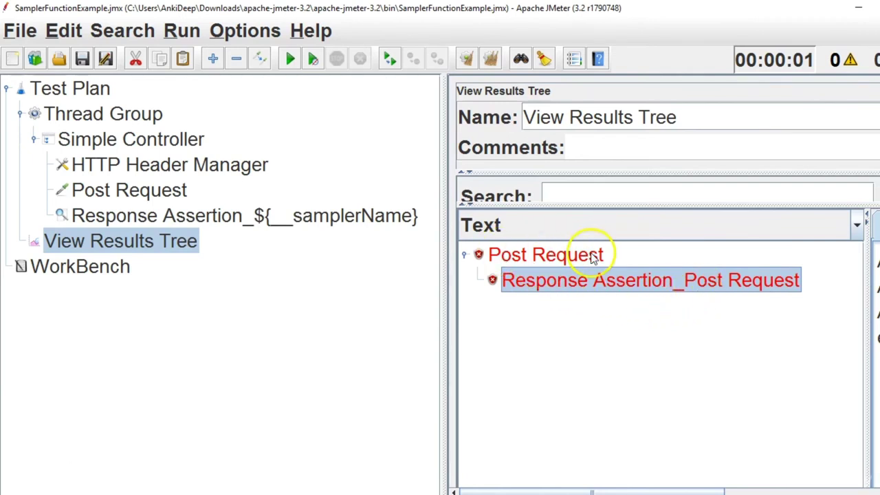
Replace the Post Request sampler's name with 'Sampler Name'.
{"action": "left_click", "coordinate": [143, 191]}
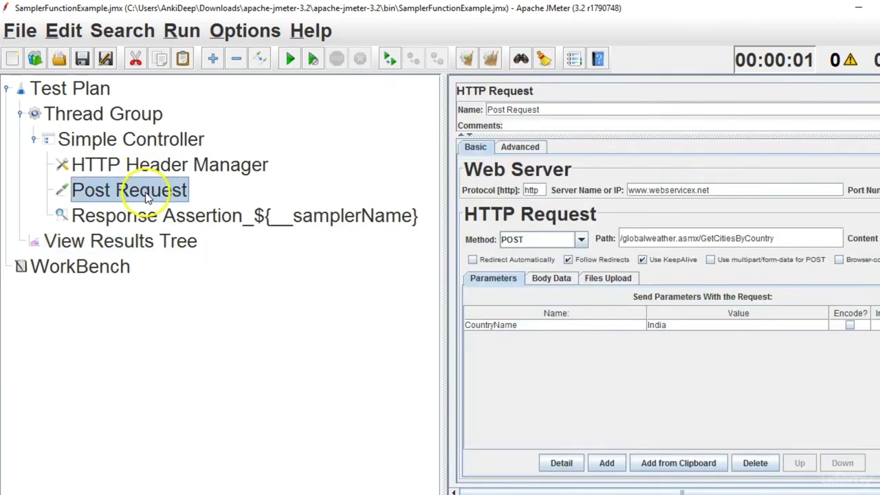
{"action": "left_click", "coordinate": [547, 110]}
{"action": "key", "text": "ctrl+a"}
{"action": "key", "text": "BackSpace"}
{"action": "type", "text": "Ank"}
{"action": "key", "text": "BackSpace"}
{"action": "key", "text": "BackSpace"}
{"action": "key", "text": "BackSpace"}
{"action": "type", "text": "S"}
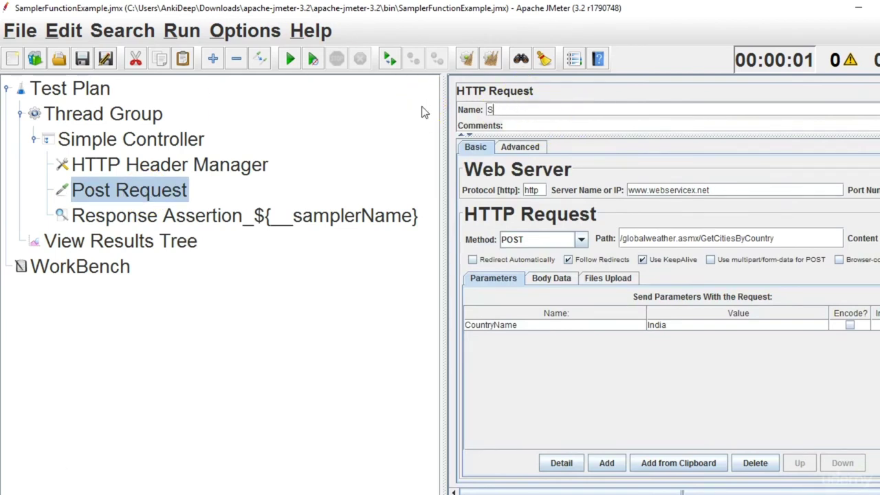
{"action": "type", "text": "ampler Name"}
Prefix the sampler name with 'My' so it reads 'My Sampler Name'.
{"action": "left_click", "coordinate": [240, 216]}
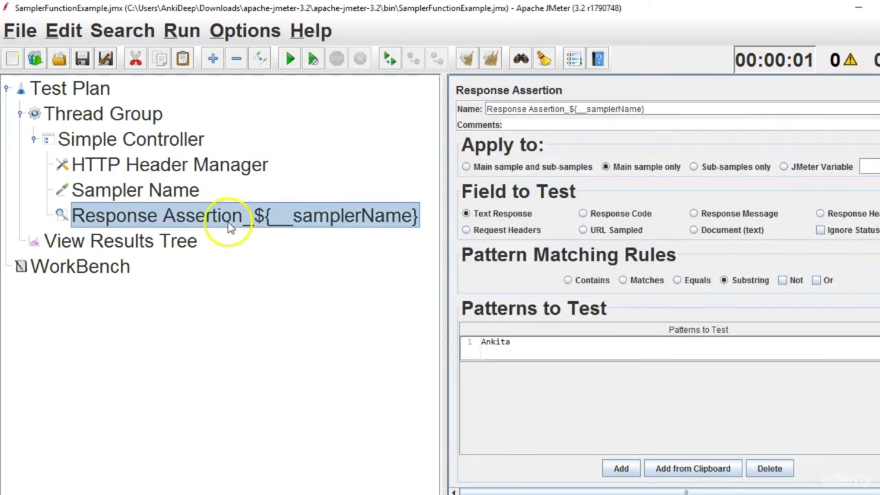
{"action": "left_click", "coordinate": [189, 190]}
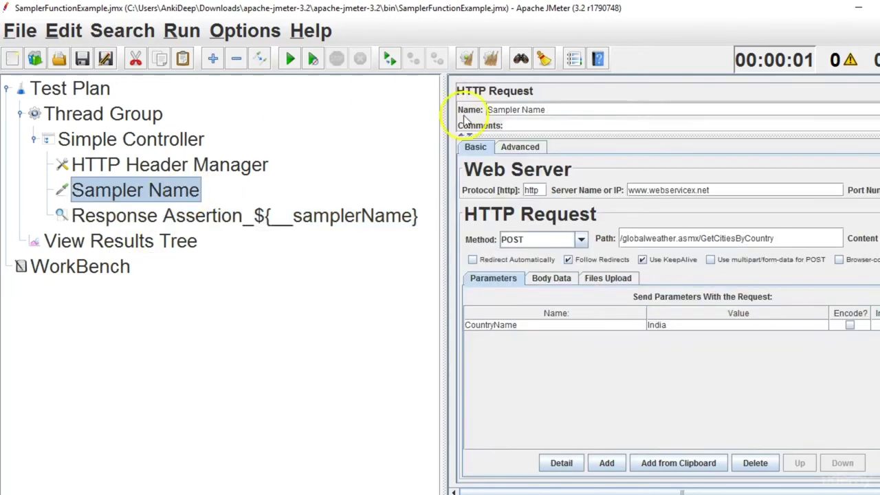
{"action": "left_click", "coordinate": [488, 110]}
{"action": "type", "text": "My"}
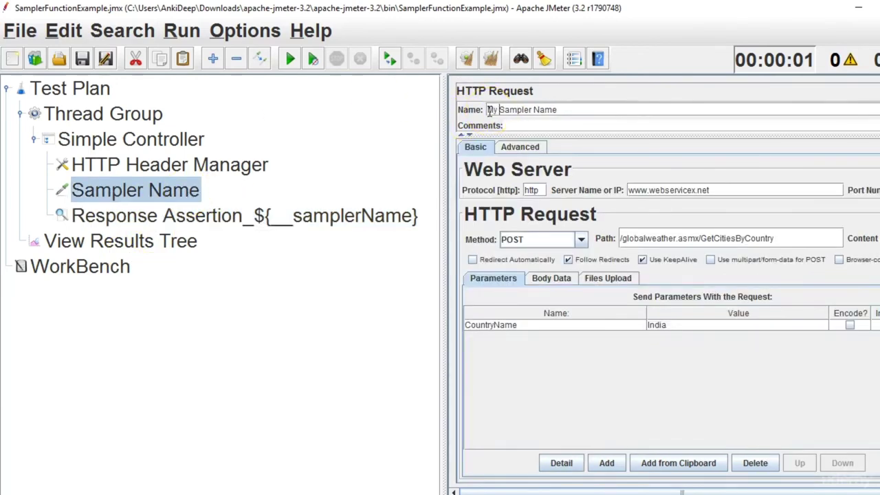
{"action": "left_click", "coordinate": [197, 240]}
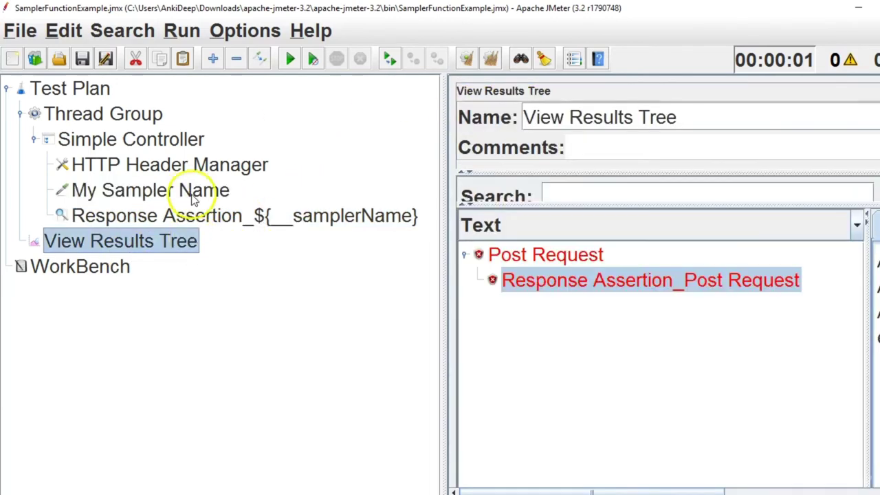
Clear results and rerun, expanding failed My Sampler Name to show Response Assertion_My Sampler Name.
{"action": "left_click", "coordinate": [194, 195]}
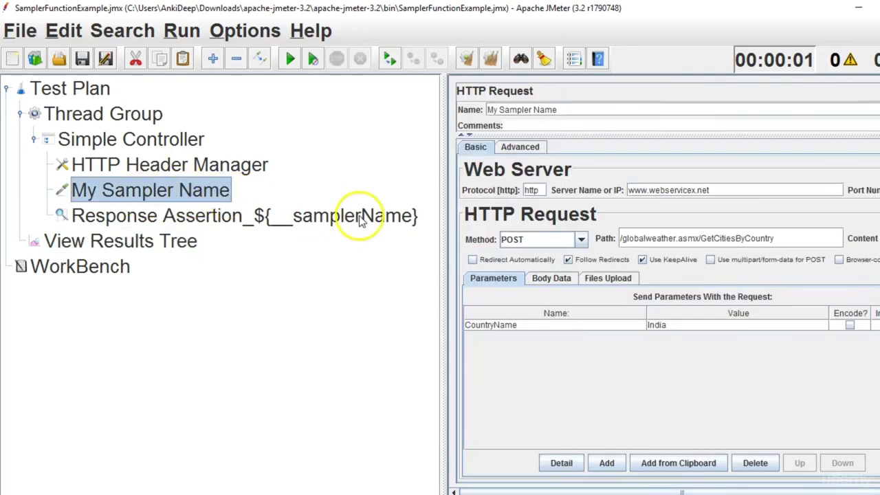
{"action": "left_click", "coordinate": [177, 244]}
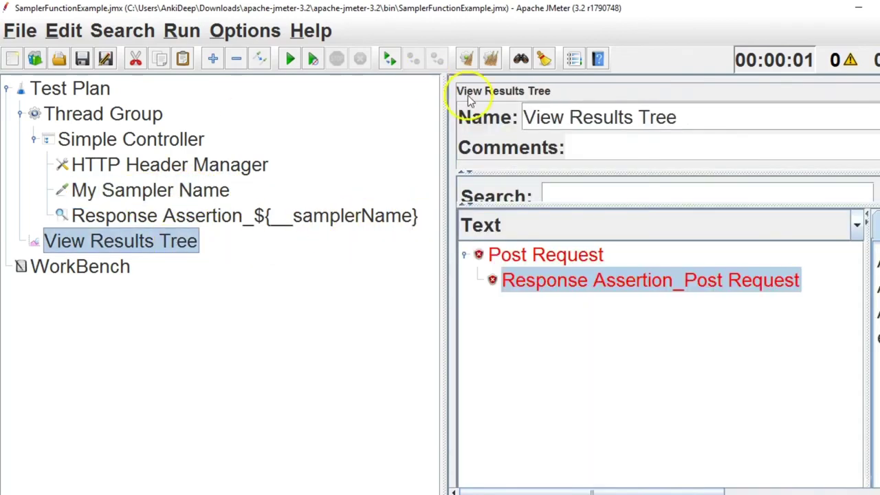
{"action": "left_click", "coordinate": [488, 60]}
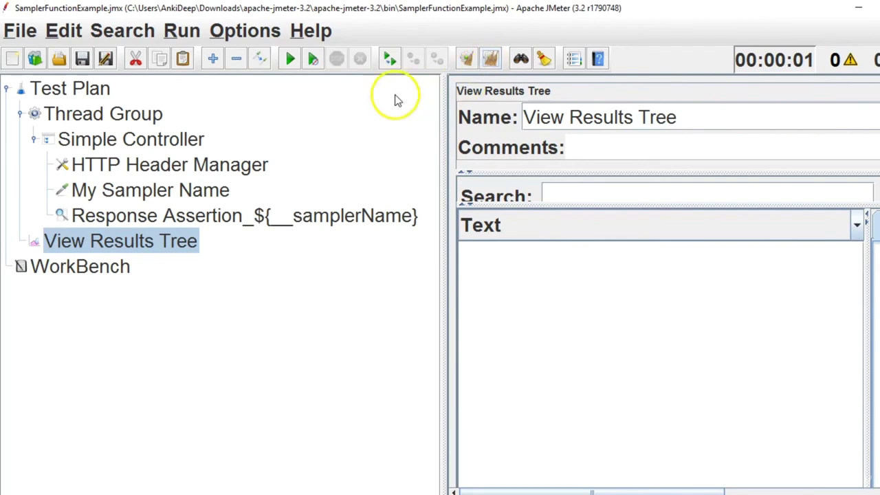
{"action": "left_click", "coordinate": [291, 58]}
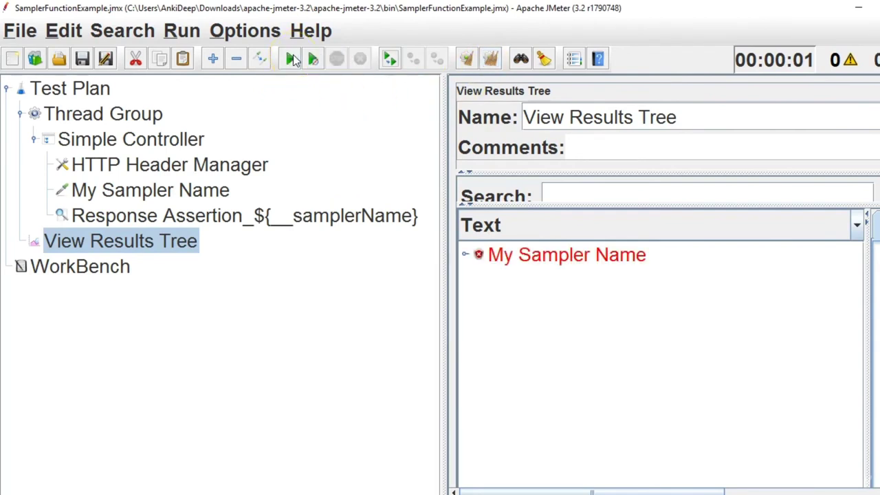
{"action": "left_click", "coordinate": [464, 257]}
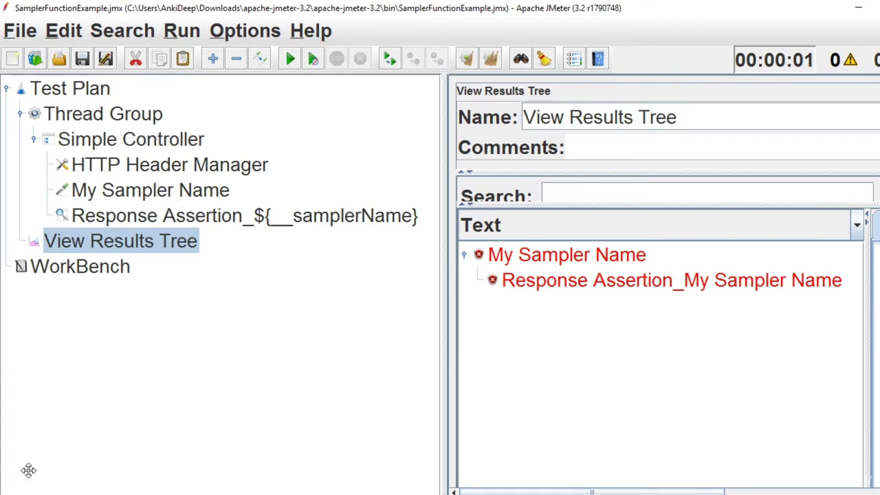
{"action": "left_click", "coordinate": [195, 204]}
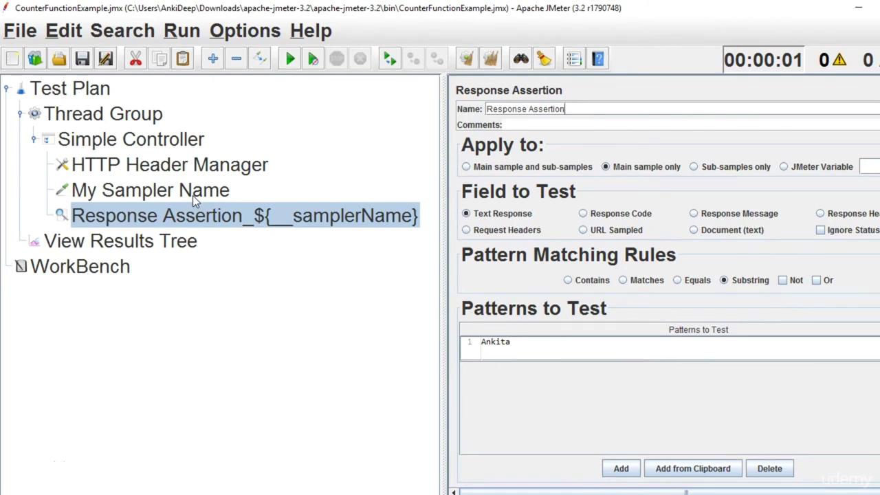
Start a new line 9 in the Notepad++ notes with ${__counter}.
{"action": "left_click", "coordinate": [193, 196]}
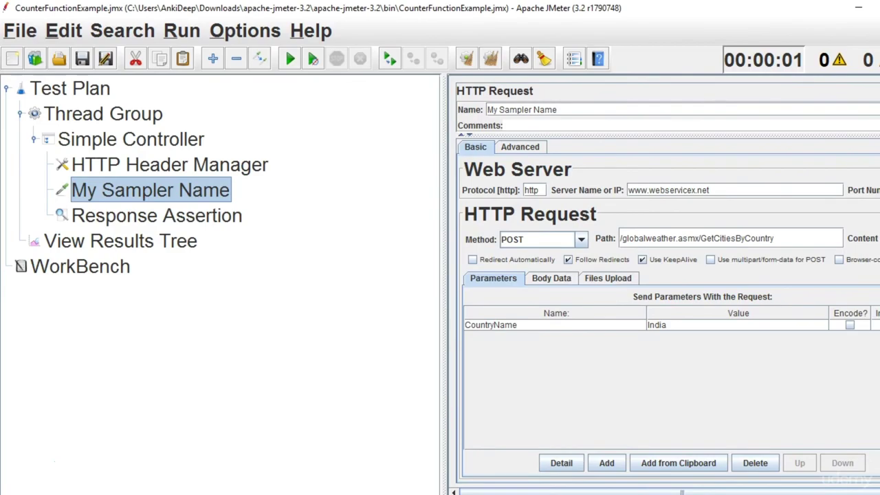
{"action": "key", "text": "alt+Tab"}
{"action": "left_click", "coordinate": [330, 246]}
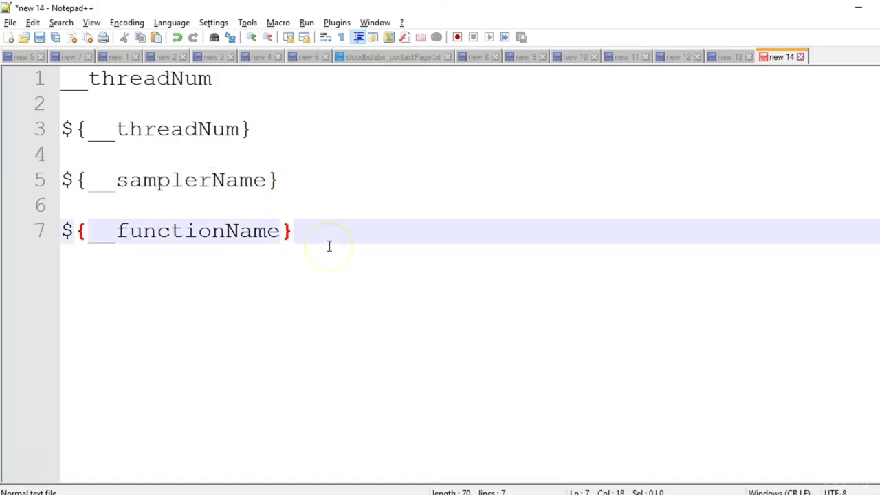
{"action": "key", "text": "Return"}
{"action": "key", "text": "Return"}
{"action": "type", "text": "$"}
{"action": "type", "text": "("}
{"action": "key", "text": "BackSpace"}
{"action": "type", "text": "{}"}
{"action": "key", "text": "Left"}
{"action": "type", "text": "__coun"}
{"action": "key", "text": "BackSpace"}
{"action": "type", "text": "un"}
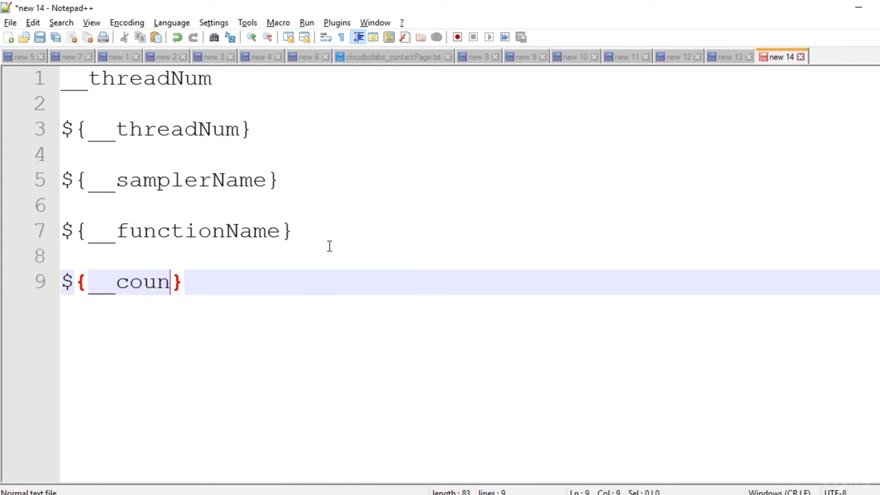
{"action": "type", "text": "ter"}
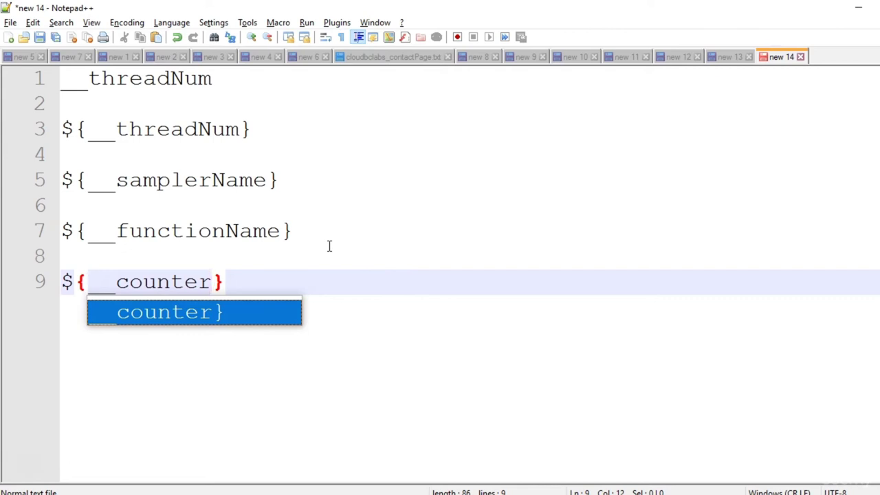
Complete the line as ${__counter(true,result)} and copy the expression.
{"action": "type", "text": "()"}
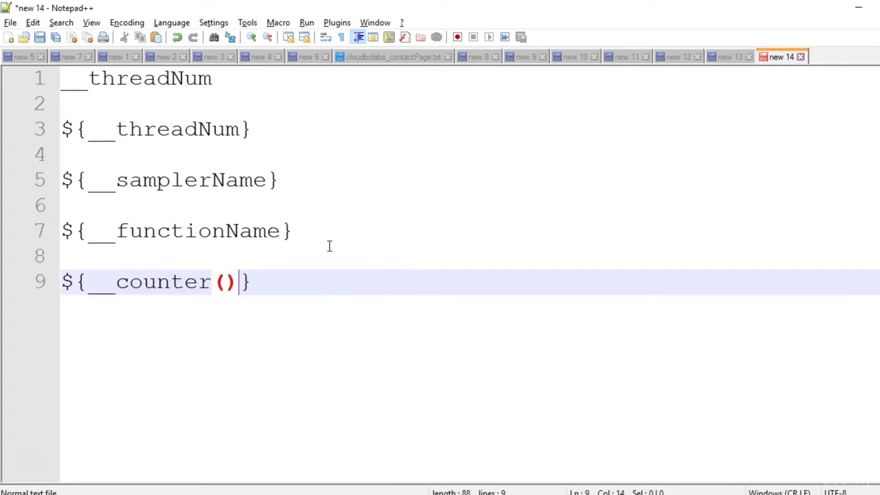
{"action": "key", "text": "Left"}
{"action": "type", "text": "true"}
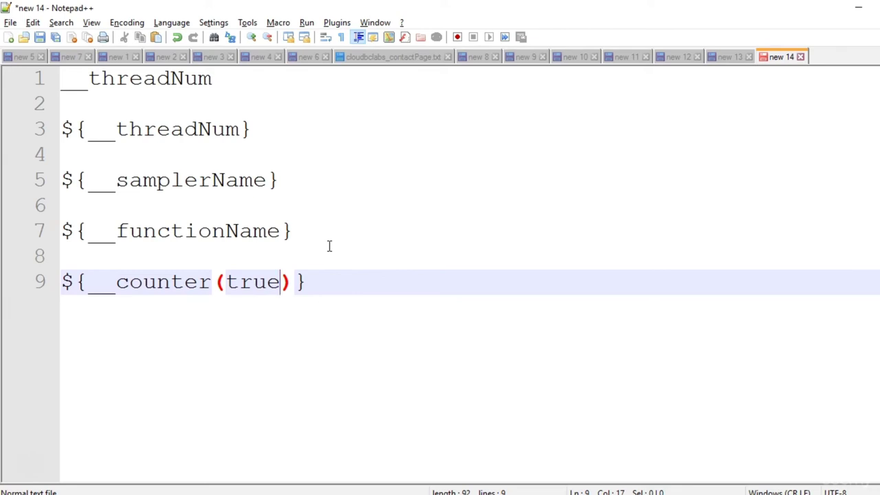
{"action": "type", "text": ","}
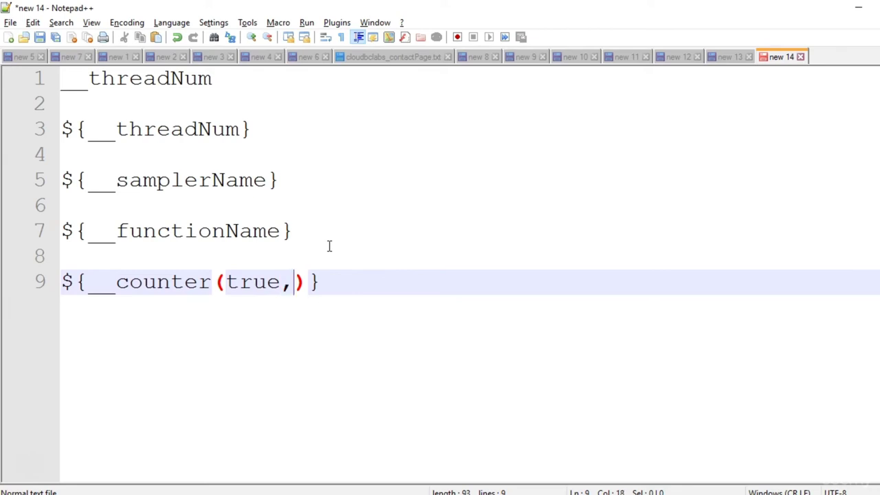
{"action": "type", "text": "res"}
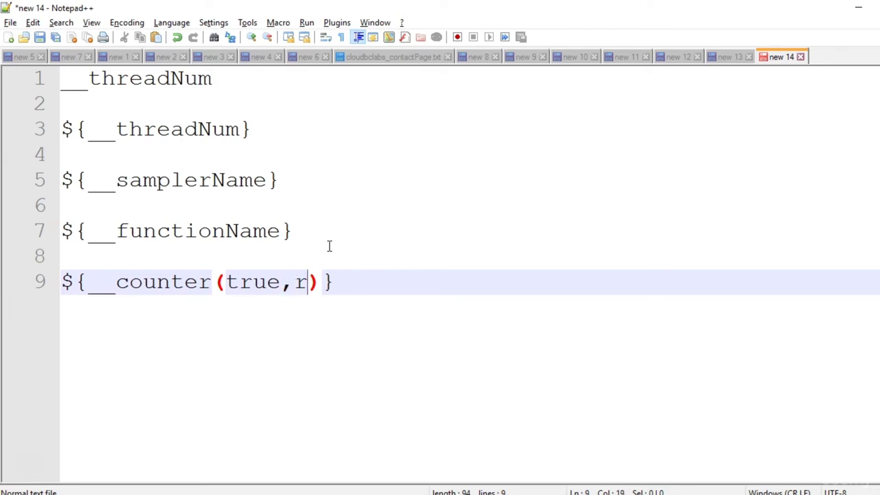
{"action": "type", "text": "ult"}
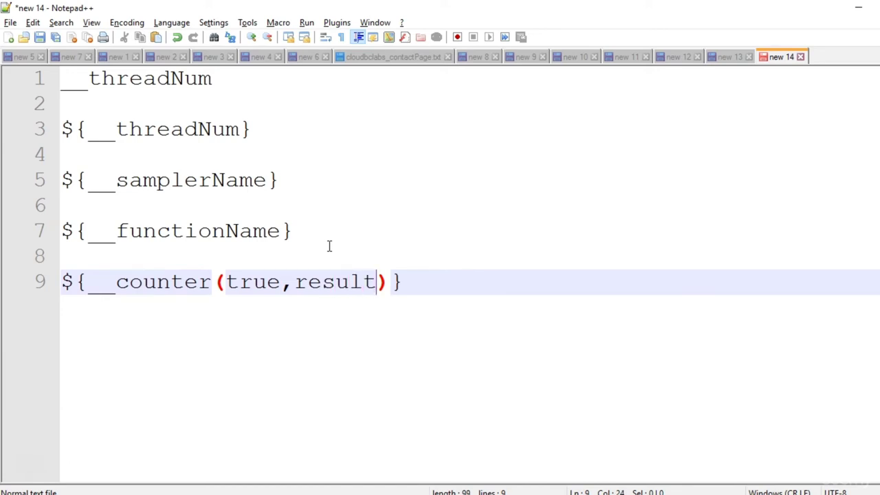
{"action": "left_click_drag", "start_coordinate": [419, 281], "coordinate": [35, 288]}
{"action": "key", "text": "ctrl+c"}
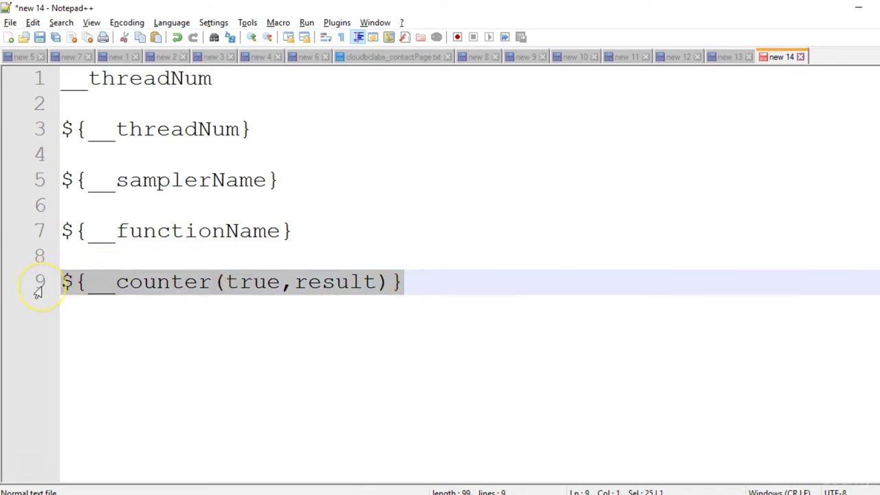
{"action": "key", "text": "alt+Tab"}
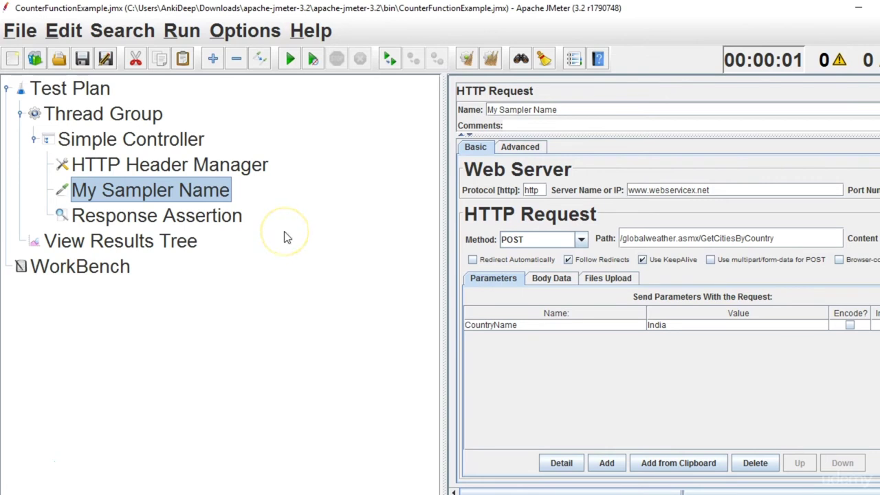
Append _${__counter(true,result)} to the sampler name, making it My Sampler Name_${__counter(true,result)}.
{"action": "left_click", "coordinate": [585, 109]}
{"action": "key", "text": "ctrl+v"}
{"action": "left_click", "coordinate": [558, 110]}
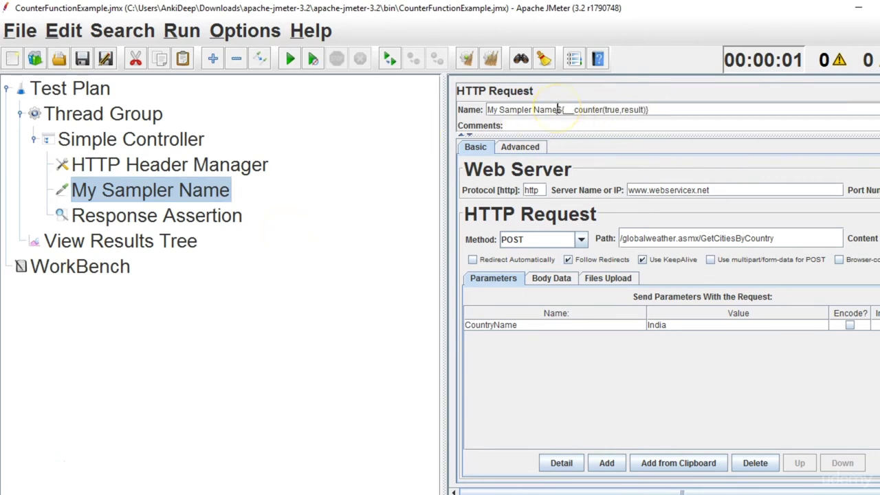
{"action": "type", "text": "_"}
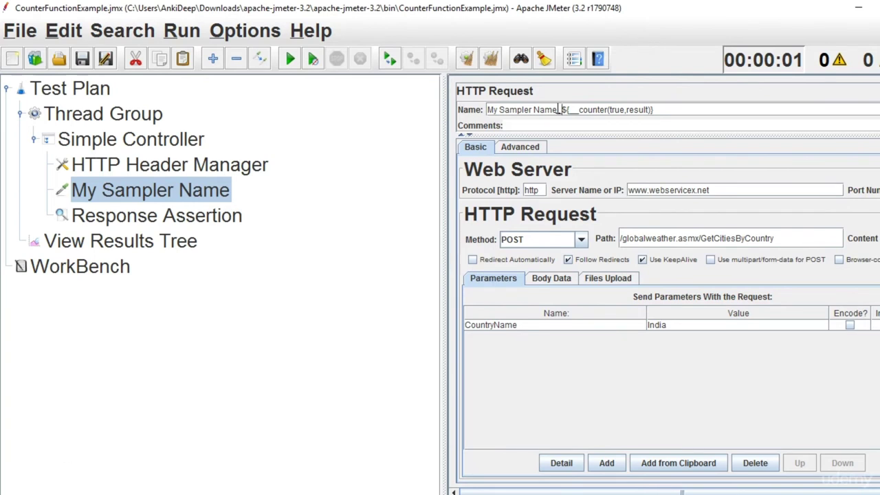
{"action": "double_click", "coordinate": [621, 112]}
Run the test, producing ten failing My Sampler Name_1 results.
{"action": "left_click", "coordinate": [118, 240]}
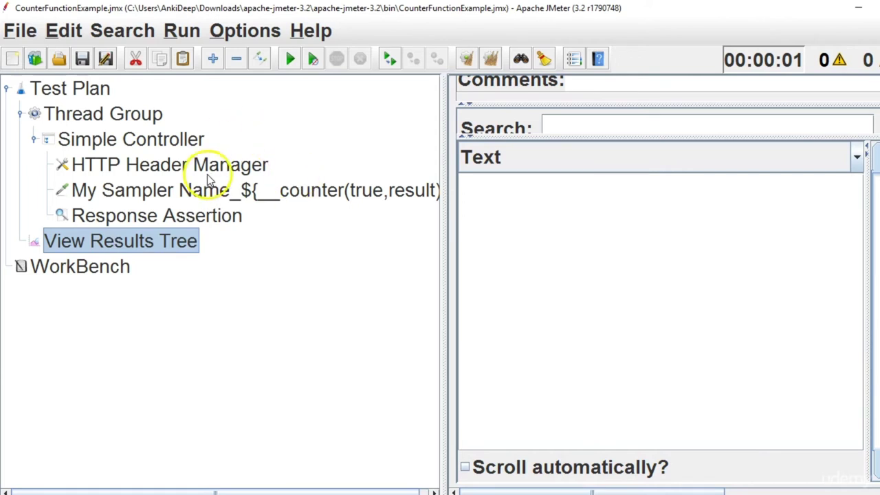
{"action": "left_click", "coordinate": [289, 64]}
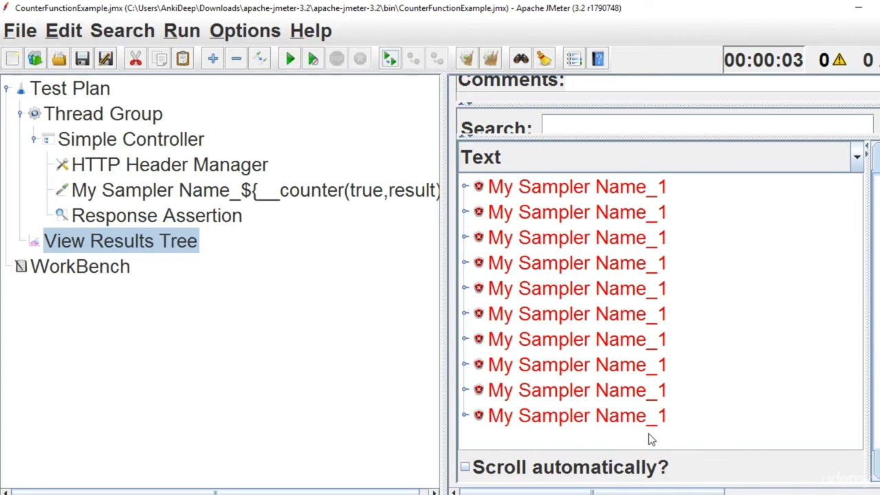
{"action": "left_click", "coordinate": [361, 190]}
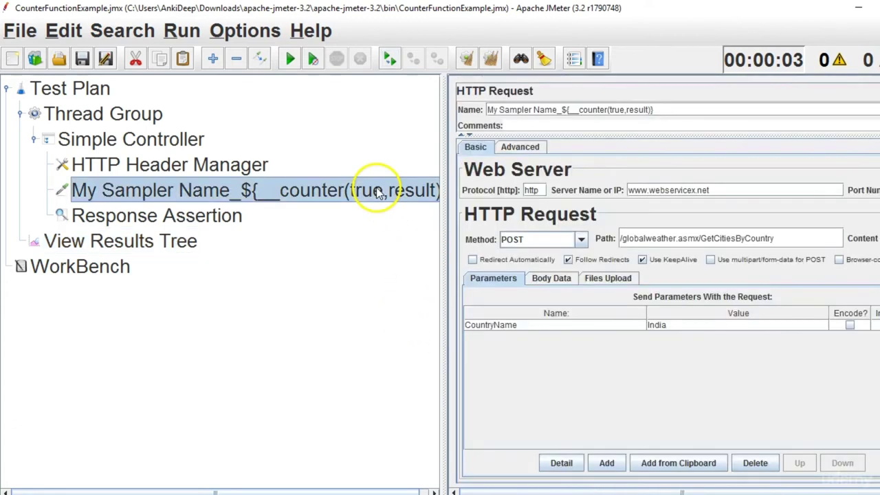
Duplicate the counter-named sampler and move the copy above Response Assertion.
{"action": "left_click", "coordinate": [137, 139]}
{"action": "key", "text": "ctrl+v"}
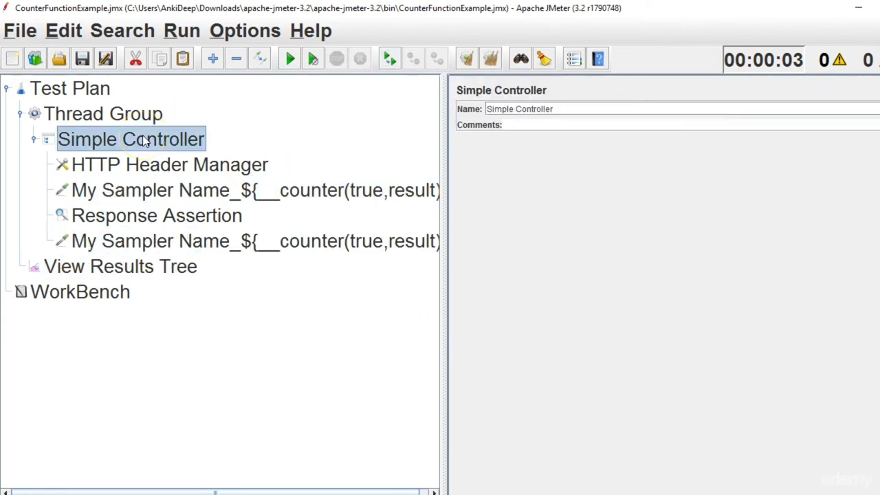
{"action": "left_click", "coordinate": [211, 242]}
{"action": "left_click_drag", "start_coordinate": [211, 242], "coordinate": [198, 218]}
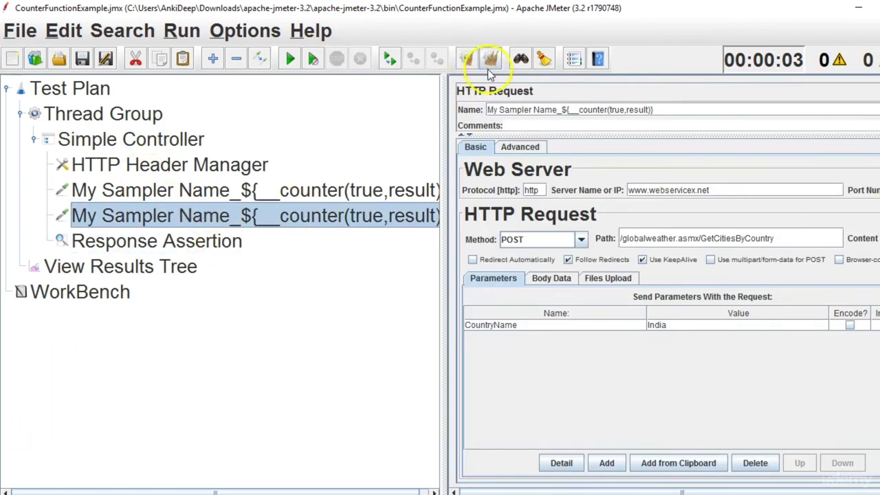
Rerun the test and review the results, all still My Sampler Name_1.
{"action": "left_click", "coordinate": [123, 267]}
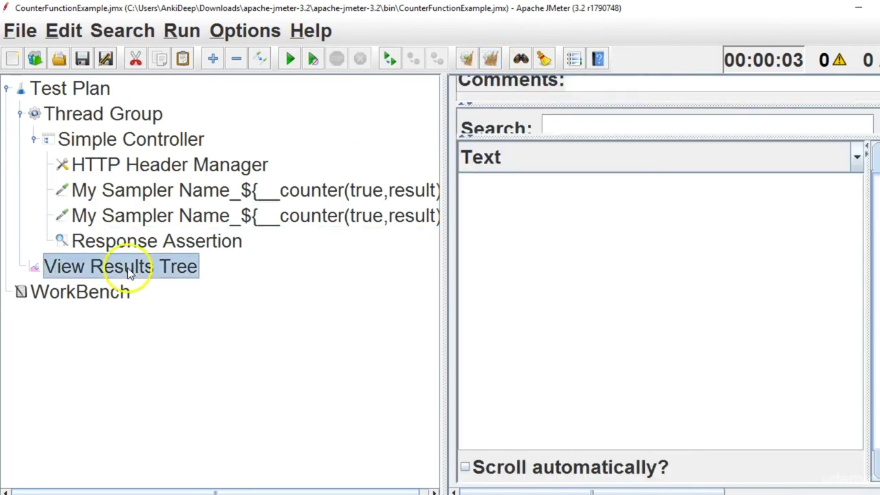
{"action": "left_click", "coordinate": [290, 59]}
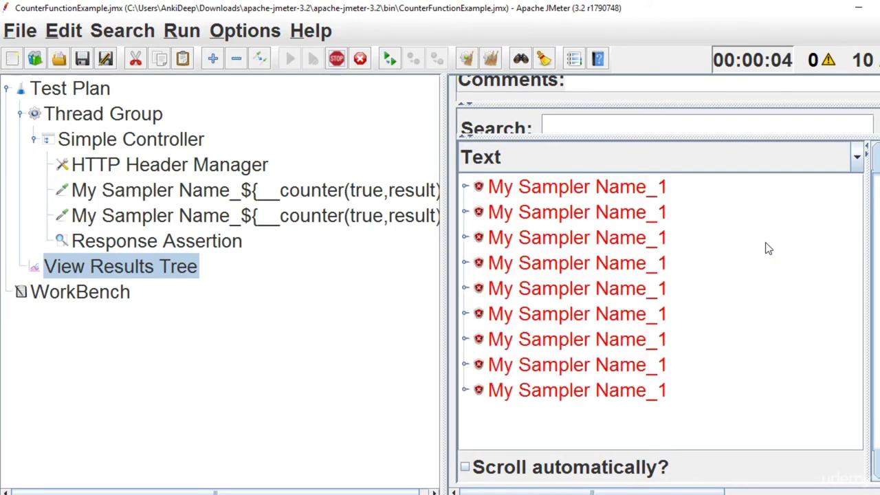
{"action": "left_click", "coordinate": [805, 207]}
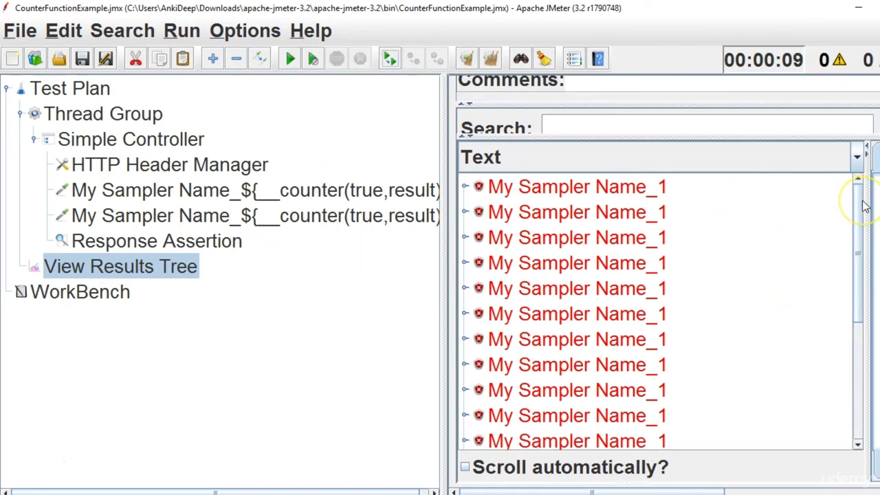
{"action": "left_click_drag", "start_coordinate": [864, 202], "coordinate": [857, 416]}
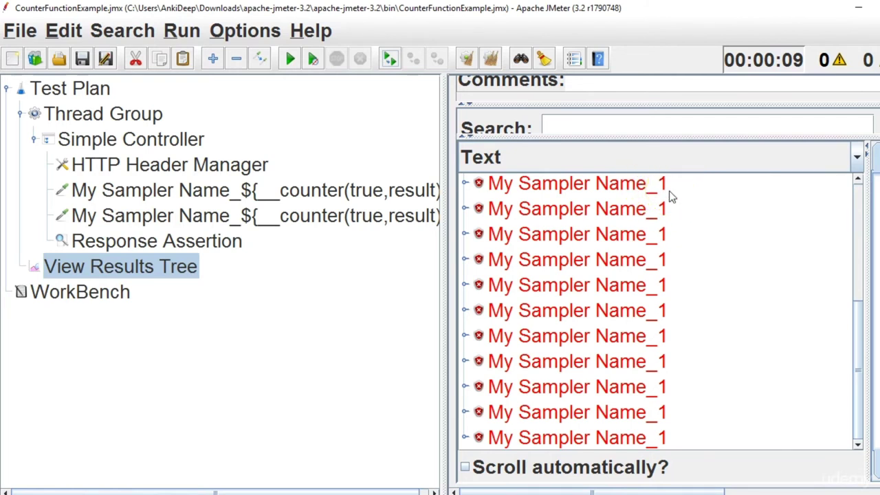
{"action": "left_click", "coordinate": [168, 140]}
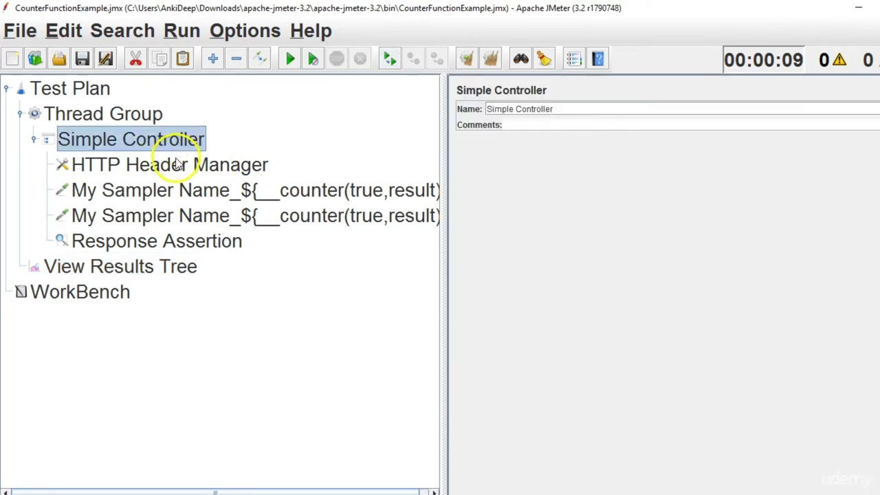
Change the first sampler's counter from true to false, then clear results and rerun.
{"action": "left_click", "coordinate": [172, 191]}
{"action": "double_click", "coordinate": [621, 110]}
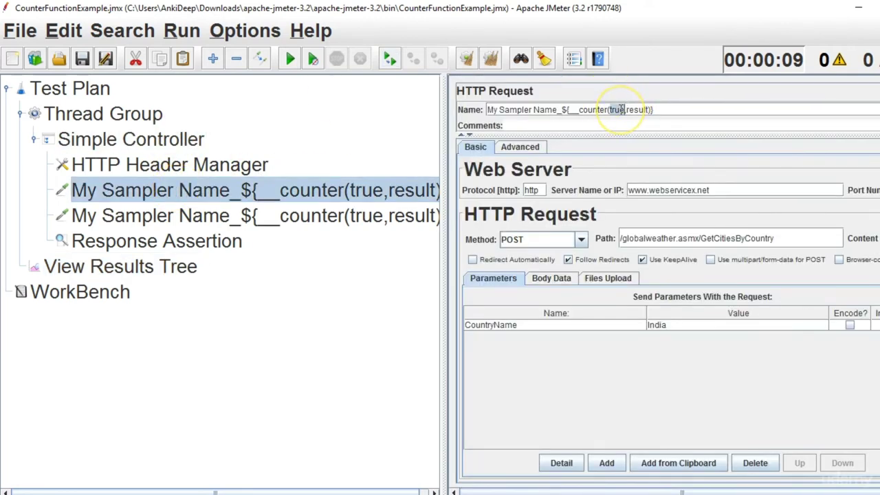
{"action": "type", "text": "false"}
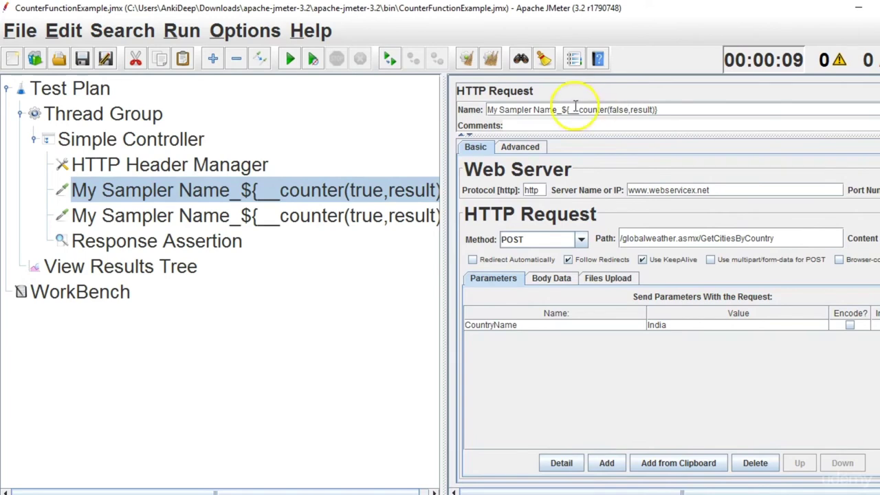
{"action": "left_click", "coordinate": [163, 268]}
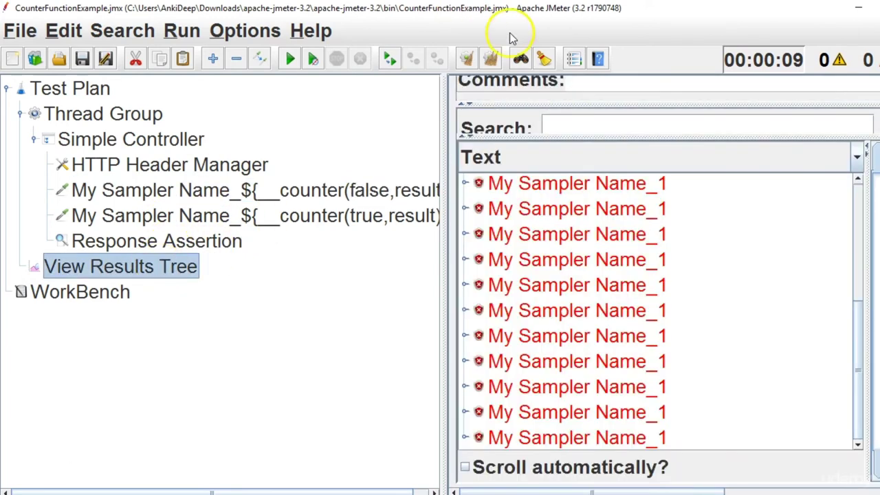
{"action": "left_click", "coordinate": [490, 58]}
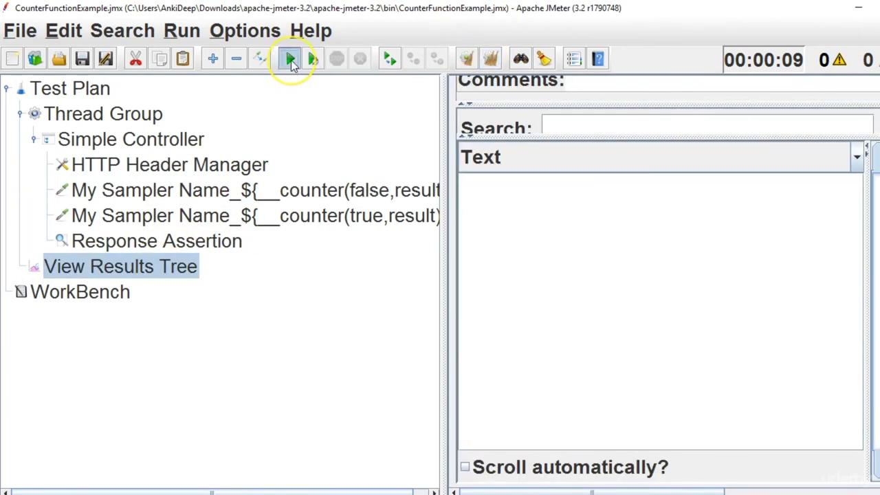
{"action": "left_click", "coordinate": [291, 59]}
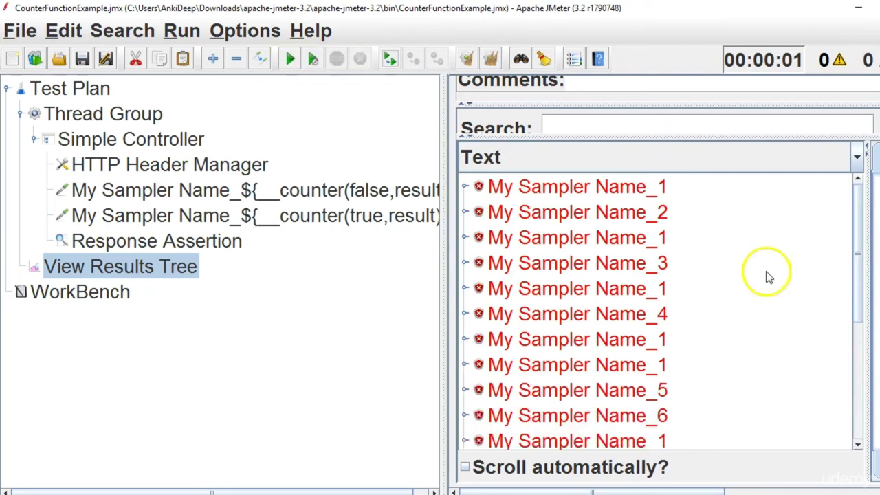
Review the interleaved _1 and _2–_7 results and delete the sampler still using counter true.
{"action": "left_click_drag", "start_coordinate": [860, 232], "coordinate": [865, 244]}
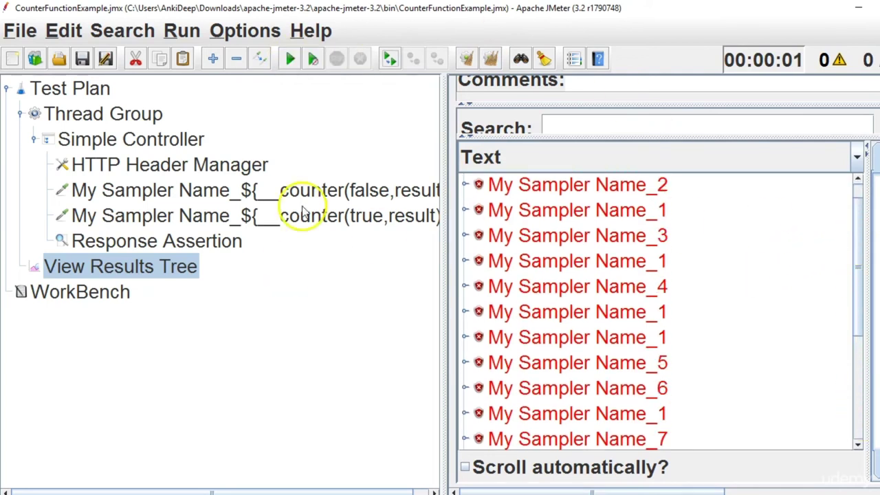
{"action": "left_click", "coordinate": [370, 219]}
{"action": "key", "text": "Delete"}
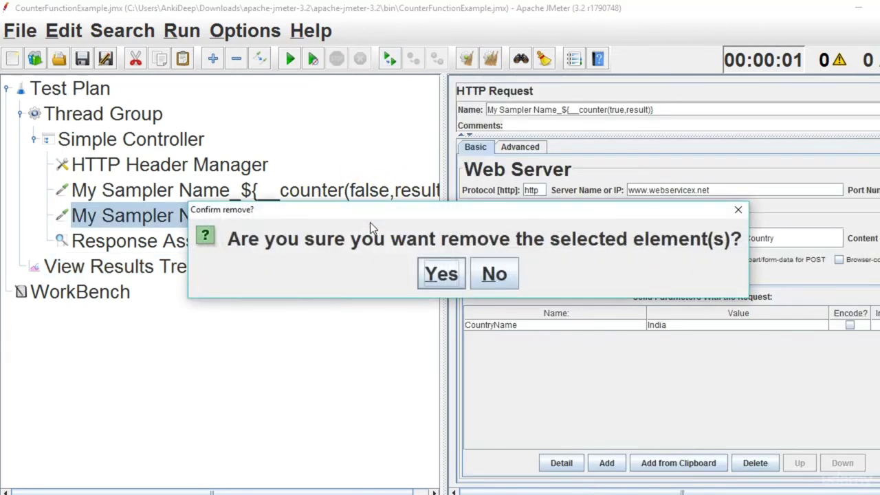
Confirm the deletion, then clear and rerun to get My Sampler Name_1 through My Sampler Name_10.
{"action": "key", "text": "Return"}
{"action": "left_click", "coordinate": [350, 191]}
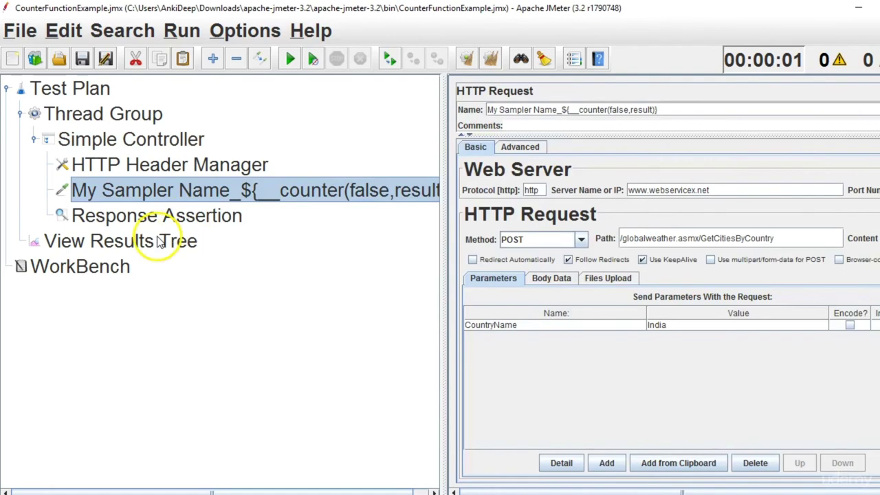
{"action": "left_click", "coordinate": [155, 241]}
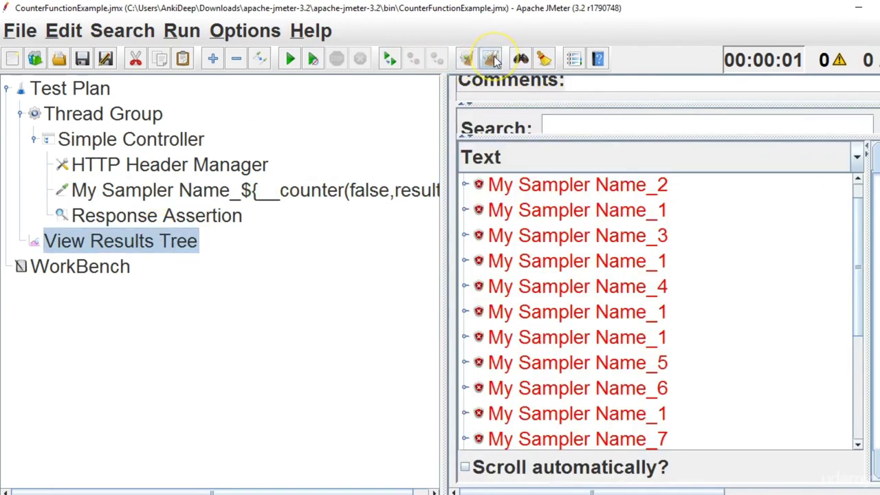
{"action": "left_click", "coordinate": [490, 59]}
{"action": "left_click", "coordinate": [292, 59]}
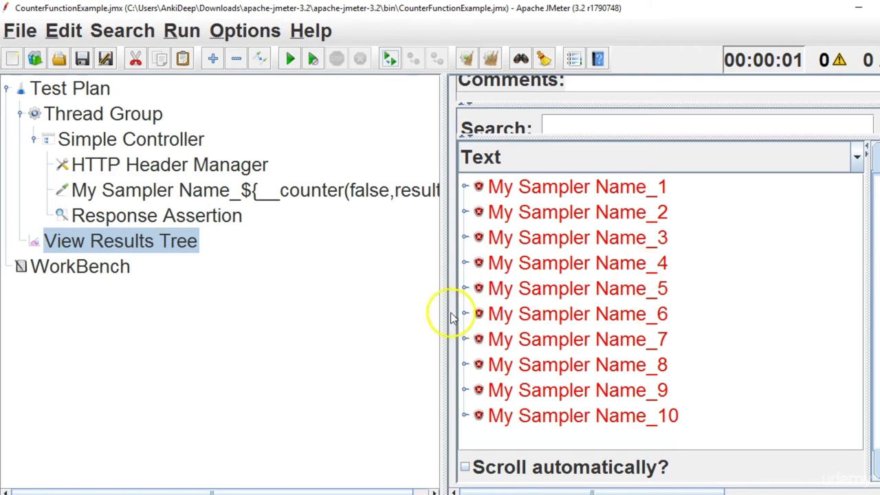
{"action": "left_click_drag", "start_coordinate": [447, 323], "coordinate": [475, 322]}
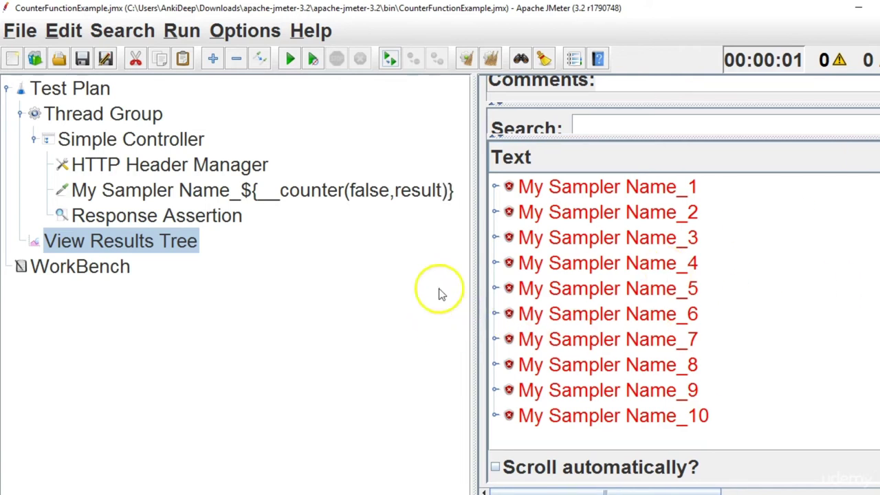
{"action": "left_click", "coordinate": [413, 198]}
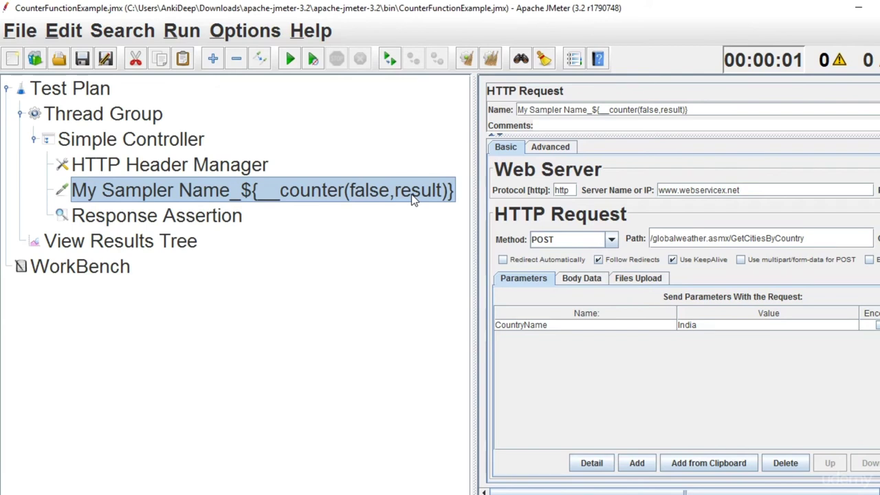
Append _${result} to the Response Assertion's name, making it Response Assertion_${result}.
{"action": "left_click", "coordinate": [183, 219]}
{"action": "left_click", "coordinate": [600, 107]}
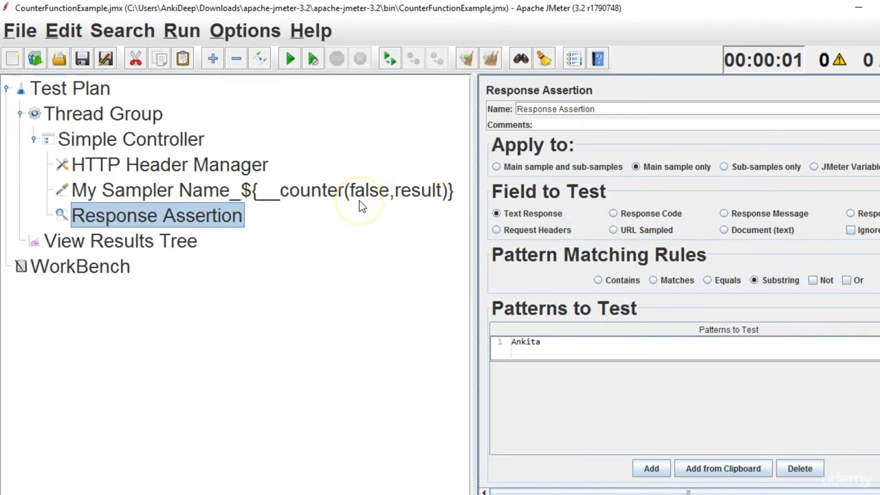
{"action": "left_click", "coordinate": [206, 196]}
{"action": "left_click", "coordinate": [186, 239]}
{"action": "left_click", "coordinate": [198, 220]}
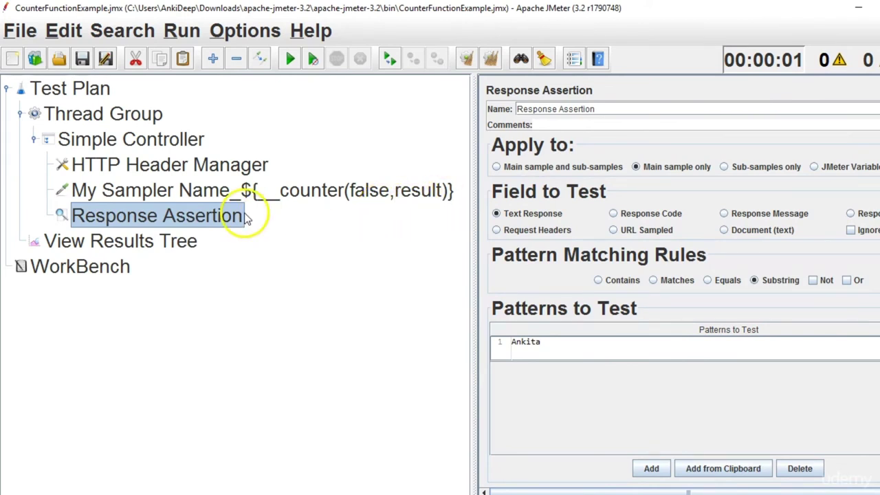
{"action": "left_click", "coordinate": [619, 112]}
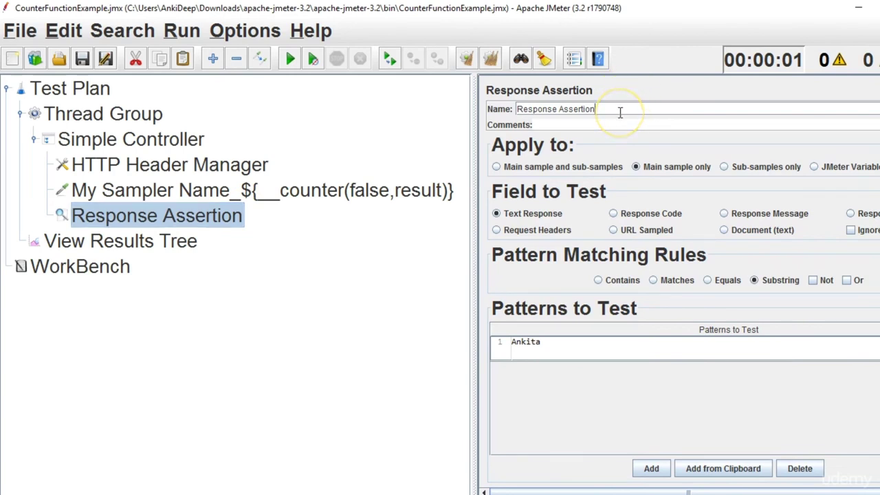
{"action": "type", "text": "_${}"}
{"action": "key", "text": "Left"}
{"action": "type", "text": "result"}
Select the _${result} suffix and switch to the Notepad++ notes.
{"action": "left_click", "coordinate": [632, 110]}
{"action": "key", "text": "shift+Left"}
{"action": "key", "text": "shift+Left"}
{"action": "key", "text": "shift+Left"}
{"action": "key", "text": "shift+Left"}
{"action": "key", "text": "shift+Left"}
{"action": "key", "text": "shift+Left"}
{"action": "key", "text": "shift+Left"}
{"action": "key", "text": "shift+Left"}
{"action": "key", "text": "shift+Left"}
{"action": "key", "text": "shift+Left"}
{"action": "key", "text": "ctrl+c"}
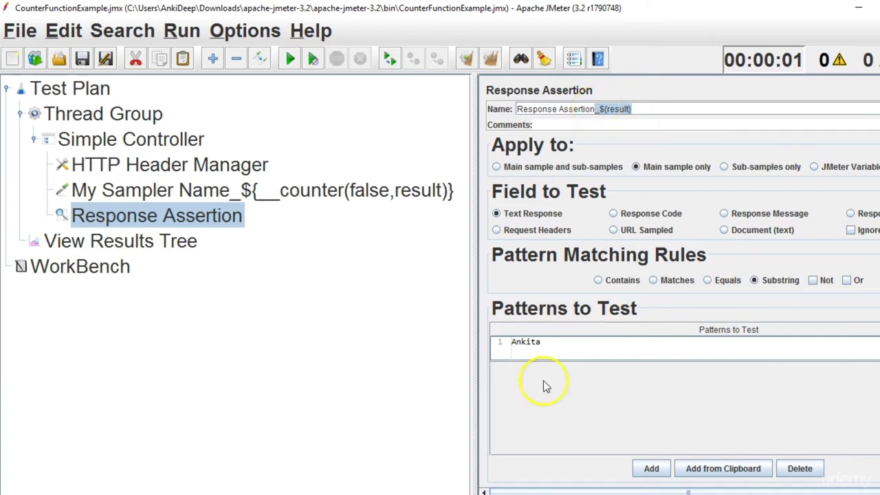
{"action": "key", "text": "alt+Tab"}
Add ${result} on line 11 of the notes by pasting _${result} and deleting the leading underscore.
{"action": "left_click", "coordinate": [449, 317]}
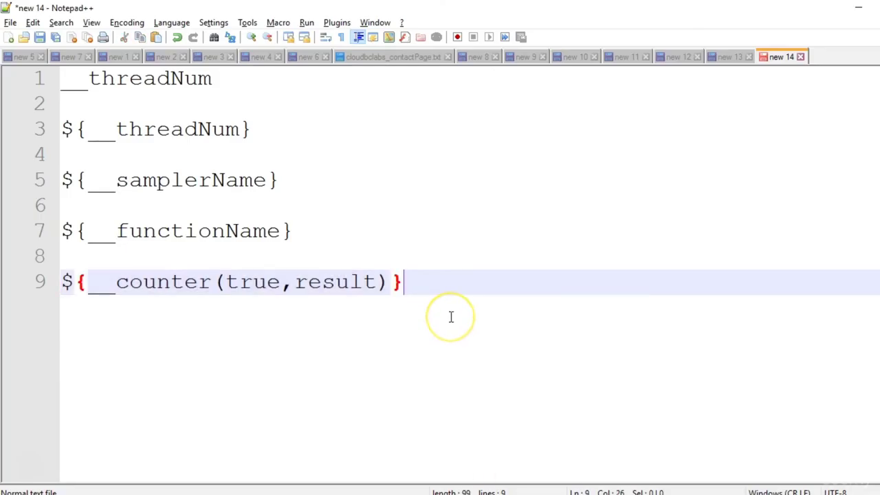
{"action": "key", "text": "Return"}
{"action": "key", "text": "Return"}
{"action": "key", "text": "ctrl+v"}
{"action": "key", "text": "shift+Left"}
{"action": "key", "text": "shift+Left"}
{"action": "key", "text": "shift+Left"}
{"action": "key", "text": "shift+Left"}
{"action": "key", "text": "shift+Left"}
{"action": "key", "text": "shift+Left"}
{"action": "key", "text": "shift+Left"}
{"action": "key", "text": "shift+Left"}
{"action": "key", "text": "shift+Left"}
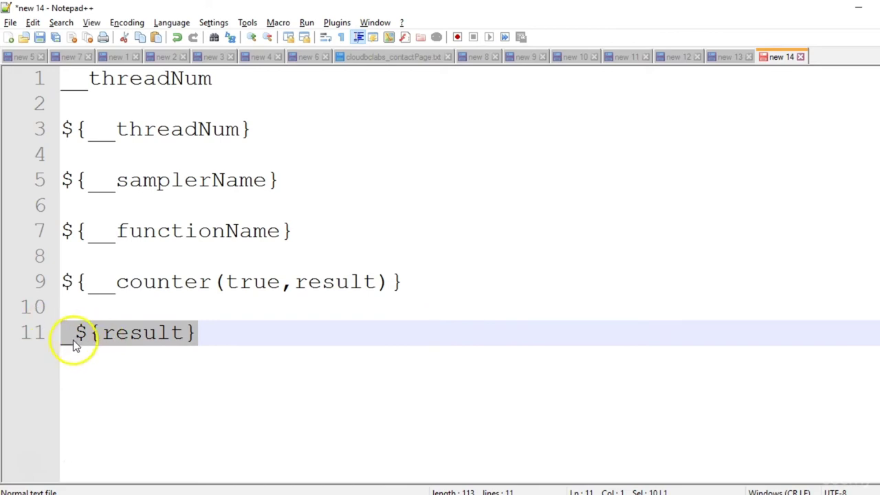
{"action": "left_click", "coordinate": [73, 337]}
{"action": "key", "text": "BackSpace"}
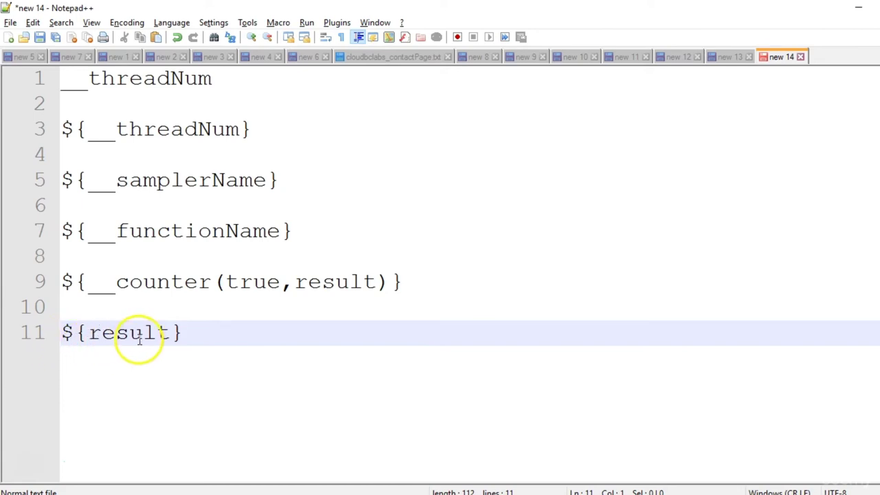
{"action": "double_click", "coordinate": [335, 283]}
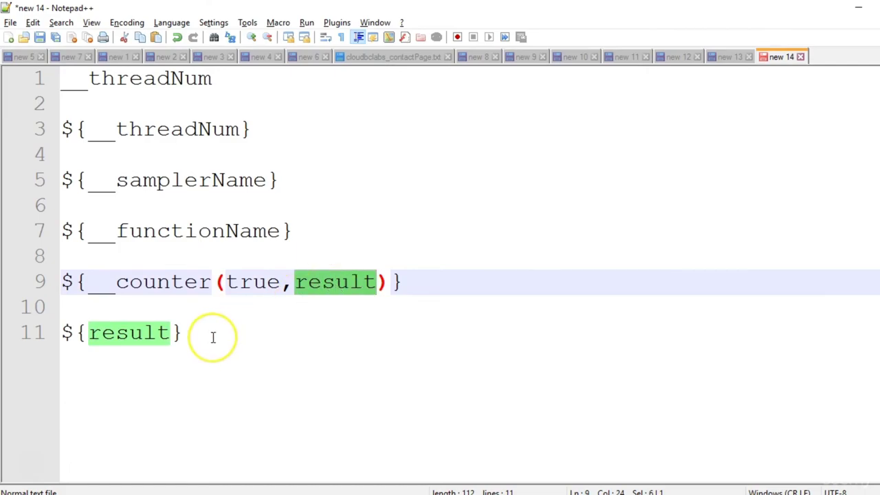
{"action": "left_click", "coordinate": [211, 336]}
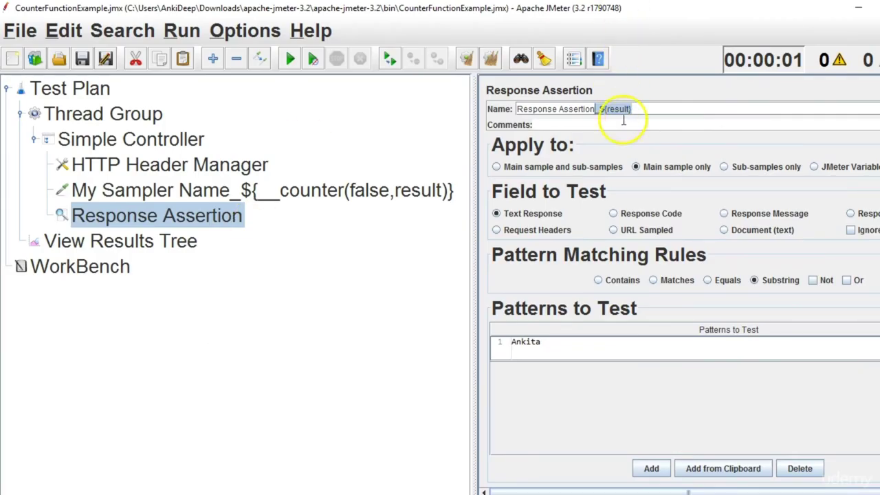
Run the test from View Results Tree and expand My Sampler Name_1 to show Response Assertion_1.
{"action": "left_click", "coordinate": [165, 244]}
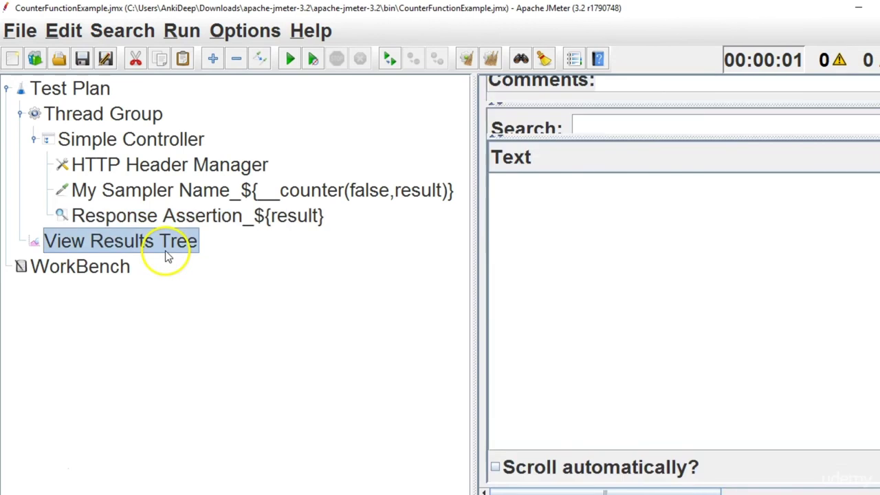
{"action": "left_click", "coordinate": [289, 59]}
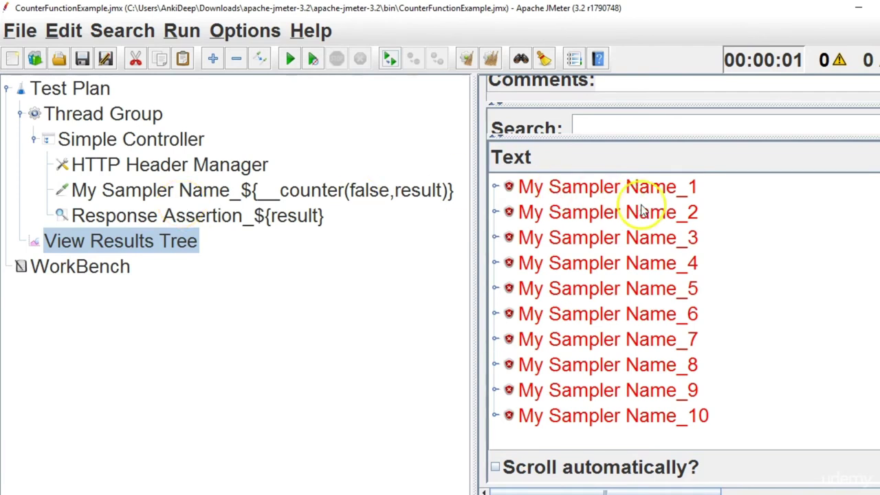
{"action": "left_click", "coordinate": [495, 186]}
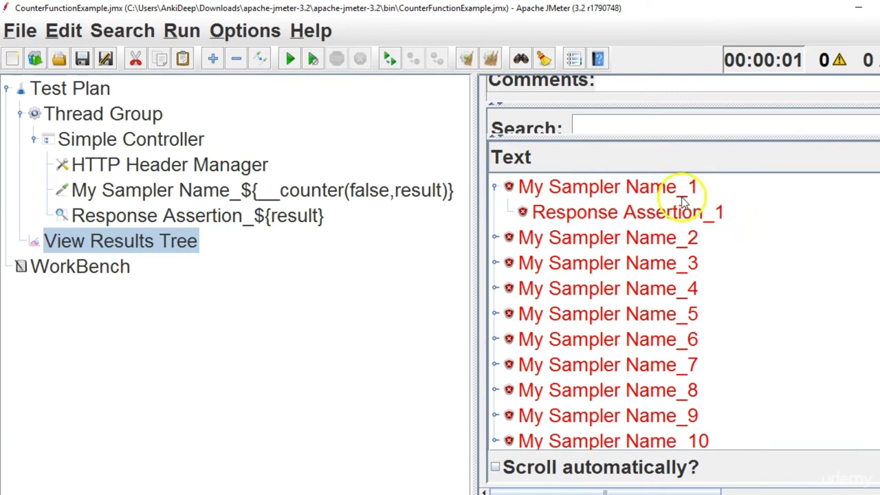
Copy ${result} from the assertion name and append it to the Ankita pattern, making Ankita${result}.
{"action": "left_click", "coordinate": [313, 216]}
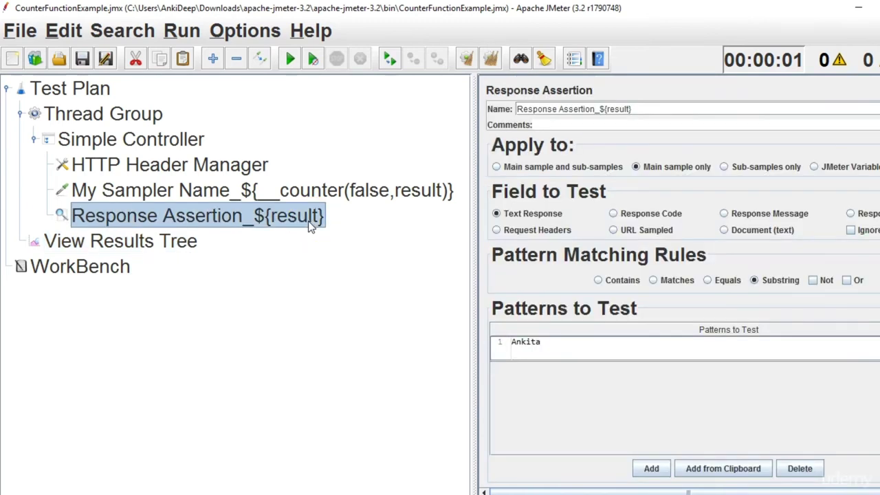
{"action": "left_click_drag", "start_coordinate": [600, 110], "coordinate": [647, 113]}
{"action": "key", "text": "ctrl+c"}
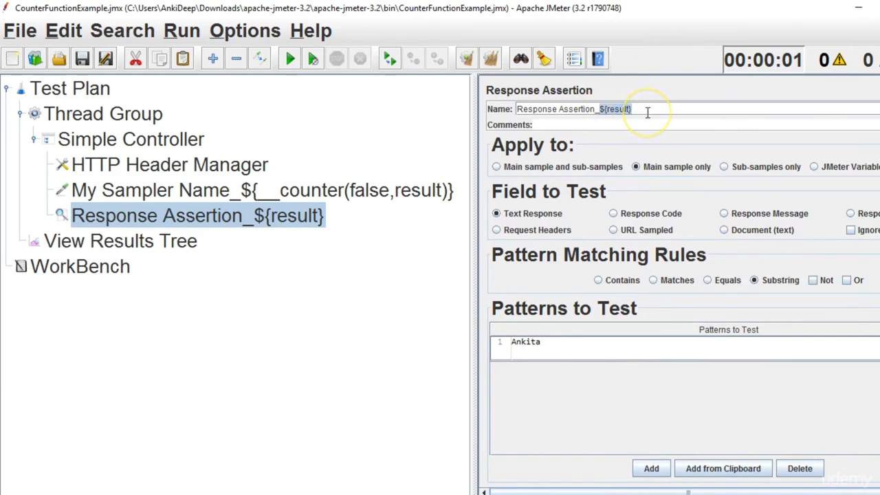
{"action": "double_click", "coordinate": [566, 342]}
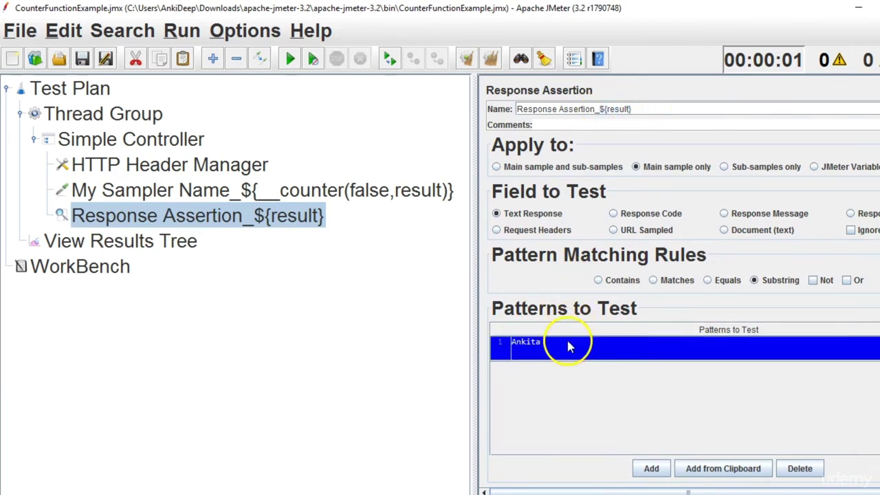
{"action": "key", "text": "ctrl+v"}
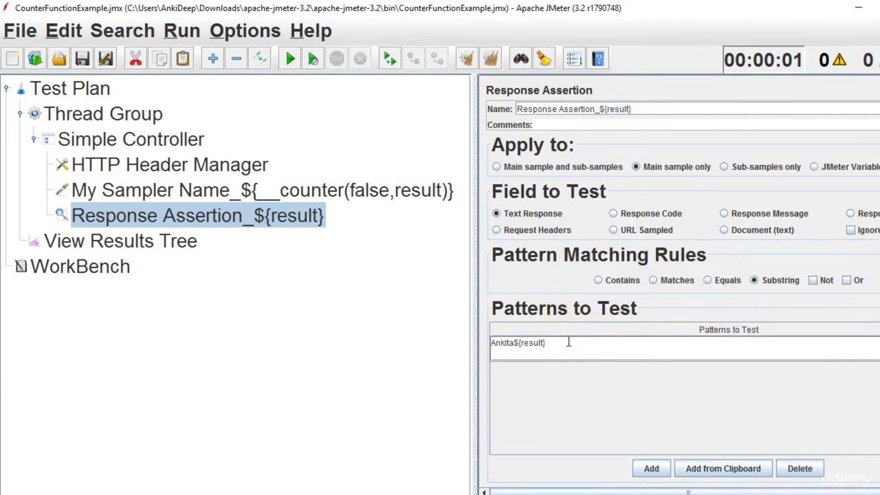
Read the failure message of Response Assertion_1 in View Results Tree.
{"action": "left_click", "coordinate": [155, 244]}
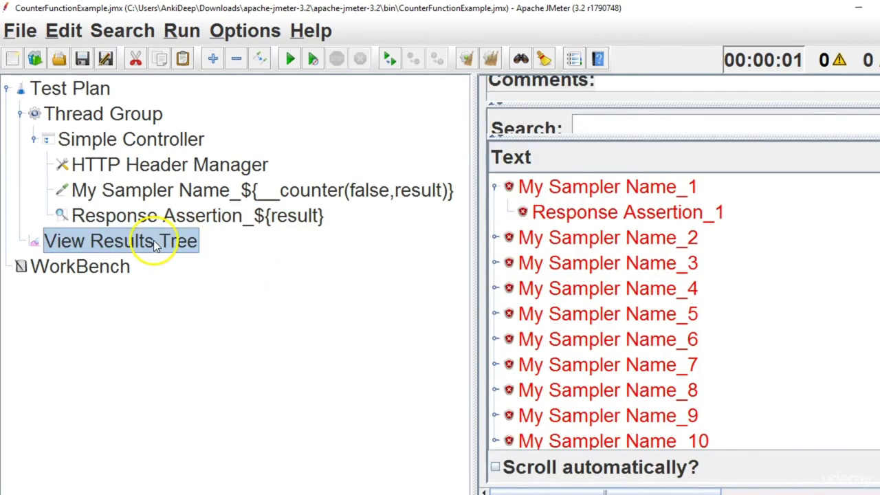
{"action": "left_click", "coordinate": [594, 220]}
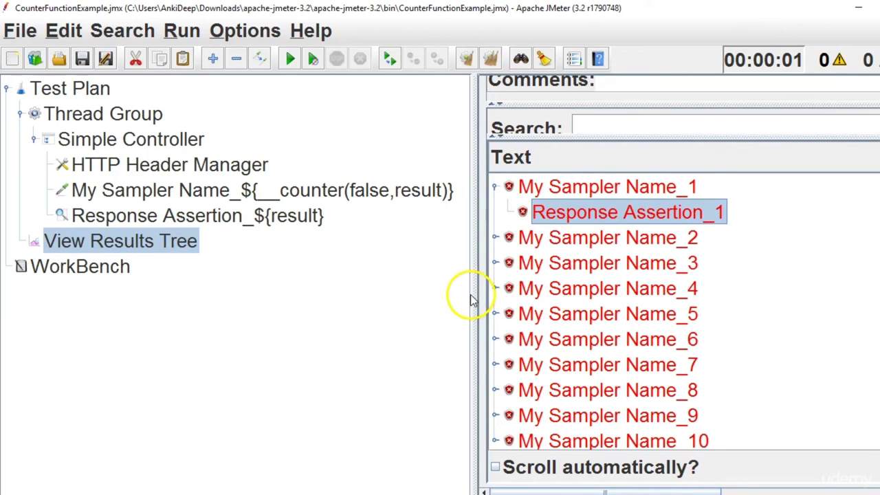
{"action": "left_click_drag", "start_coordinate": [470, 301], "coordinate": [55, 266]}
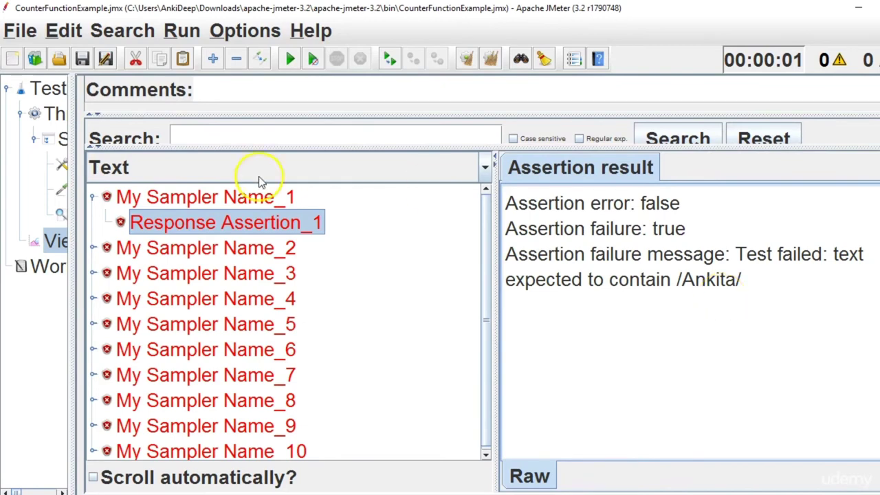
{"action": "left_click_drag", "start_coordinate": [69, 288], "coordinate": [377, 381]}
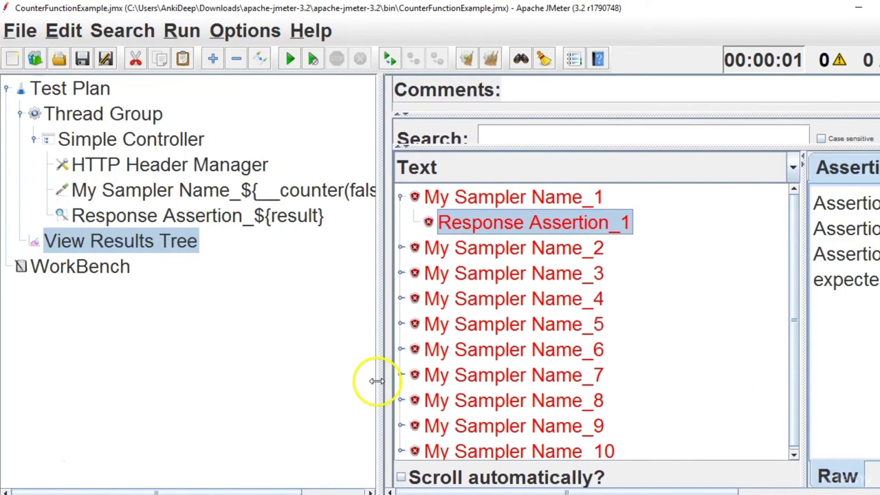
{"action": "left_click", "coordinate": [190, 224]}
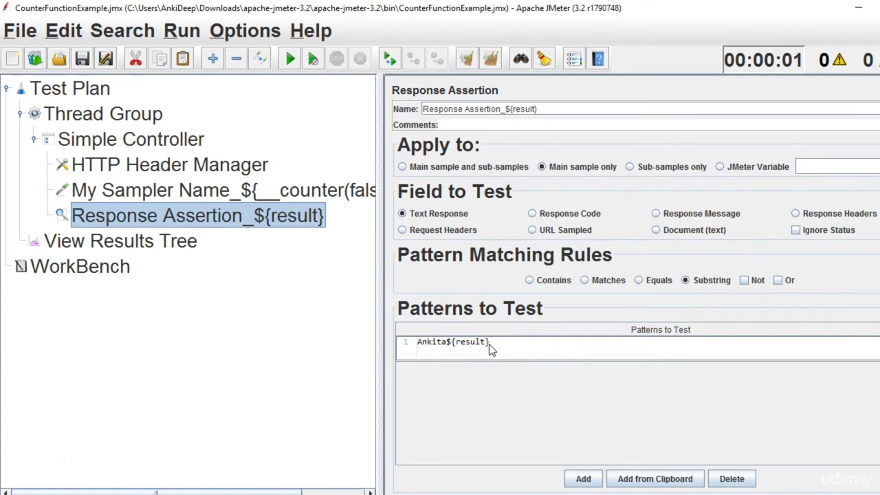
{"action": "left_click", "coordinate": [151, 240]}
Clear results, rerun, and confirm Response Assertion_1's failure message expects Ankita1.
{"action": "left_click", "coordinate": [491, 59]}
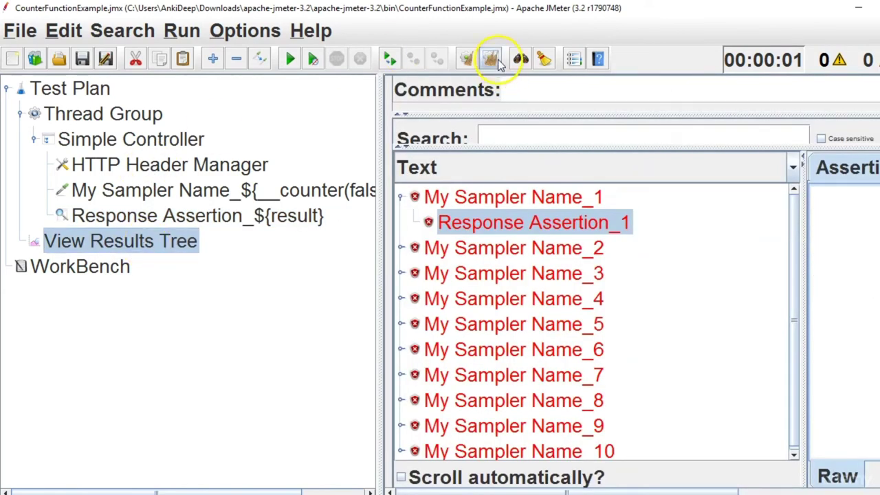
{"action": "left_click", "coordinate": [291, 61]}
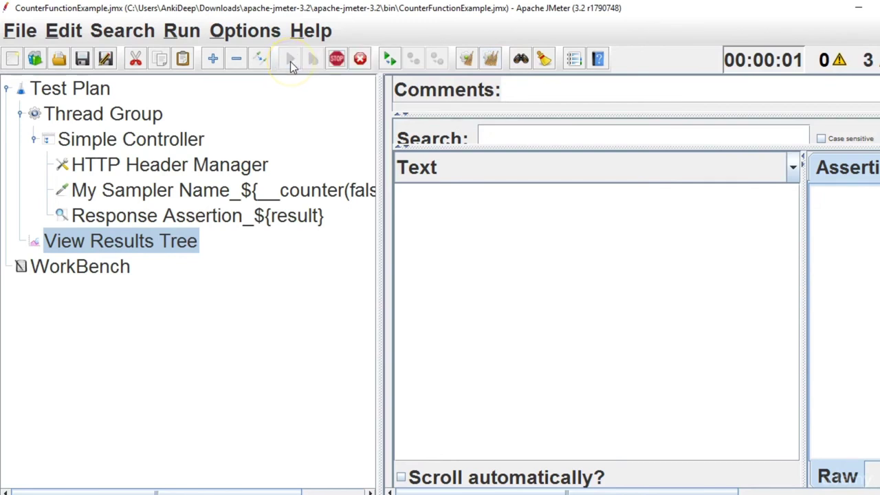
{"action": "left_click", "coordinate": [401, 197]}
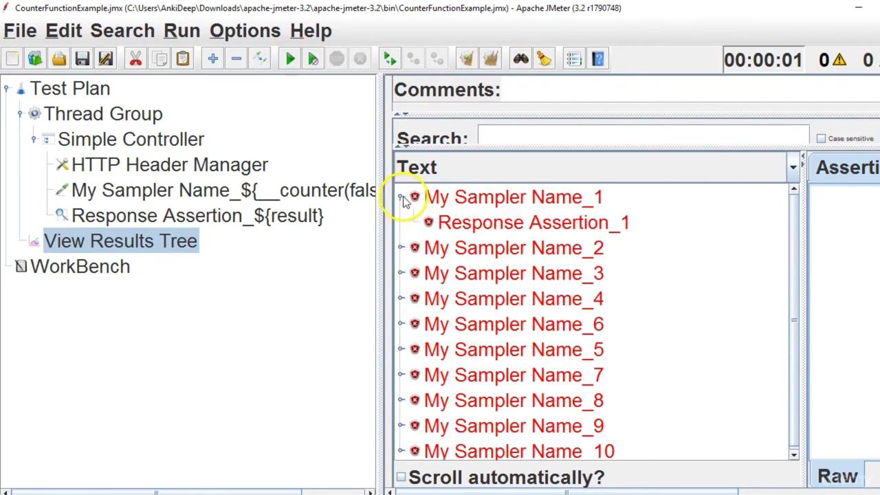
{"action": "left_click", "coordinate": [488, 224]}
{"action": "left_click_drag", "start_coordinate": [387, 265], "coordinate": [76, 289]}
{"action": "left_click_drag", "start_coordinate": [681, 282], "coordinate": [734, 289]}
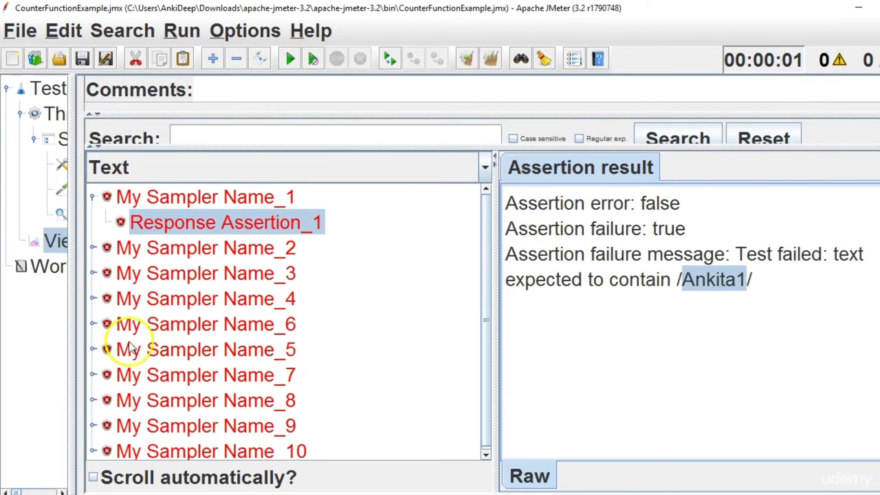
{"action": "left_click_drag", "start_coordinate": [71, 348], "coordinate": [350, 397]}
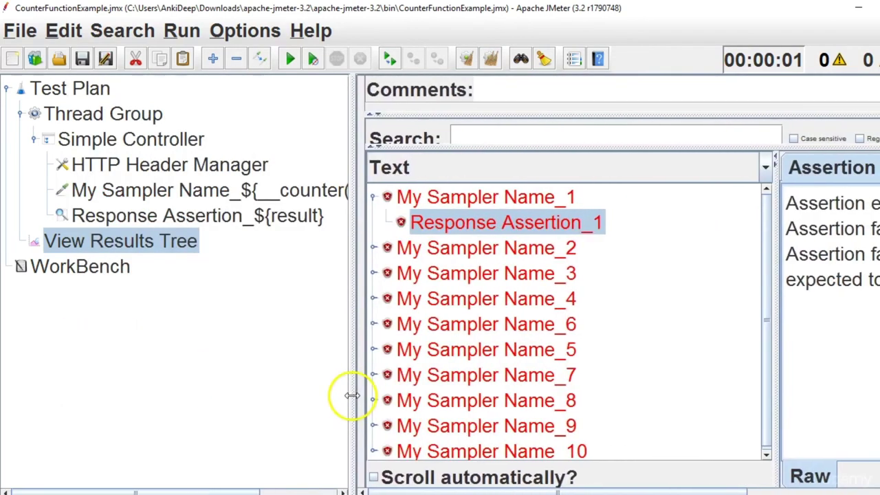
{"action": "left_click", "coordinate": [252, 215]}
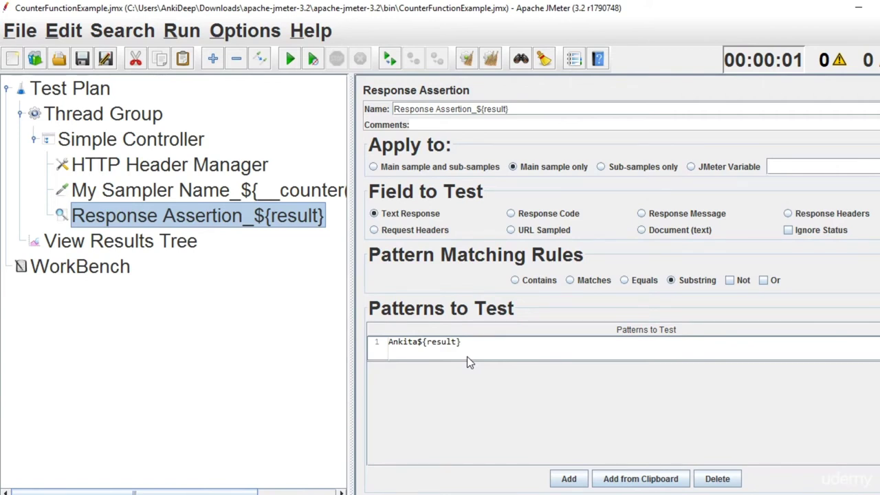
Replace the CountryName value India with ${__counter(false,result)} copied from the sampler name.
{"action": "left_click", "coordinate": [295, 194]}
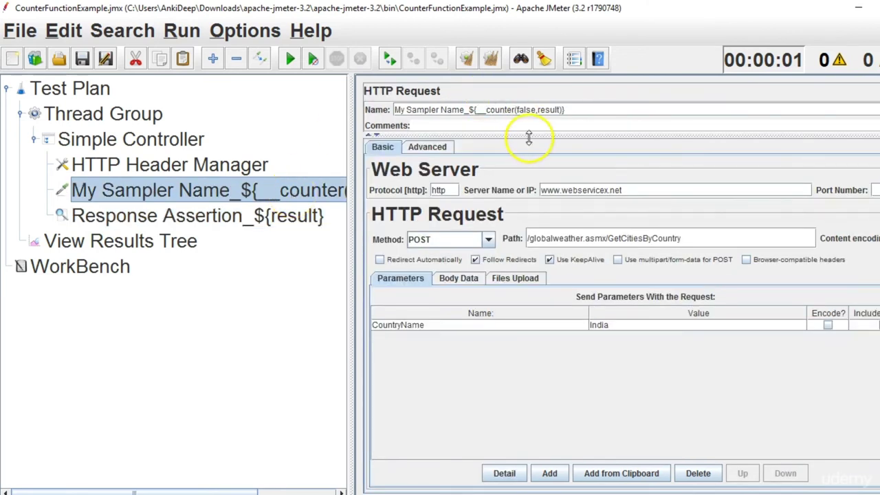
{"action": "left_click", "coordinate": [494, 111]}
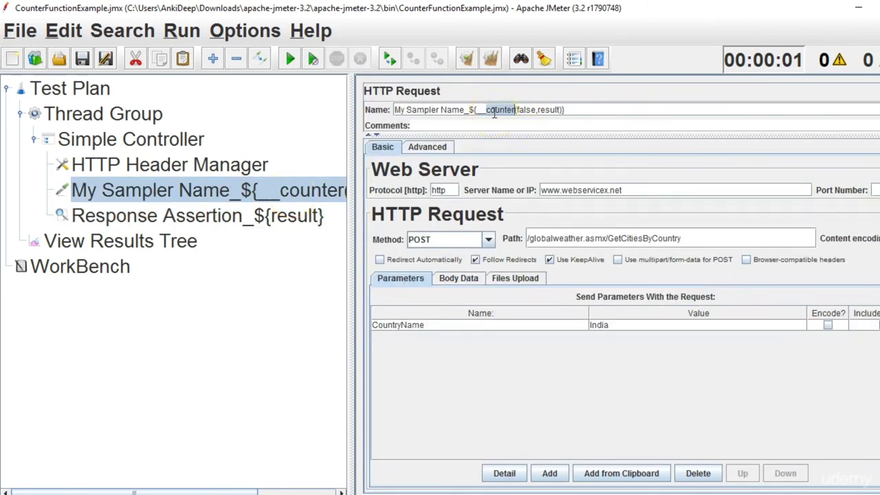
{"action": "left_click_drag", "start_coordinate": [469, 110], "coordinate": [559, 116]}
{"action": "key", "text": "ctrl+c"}
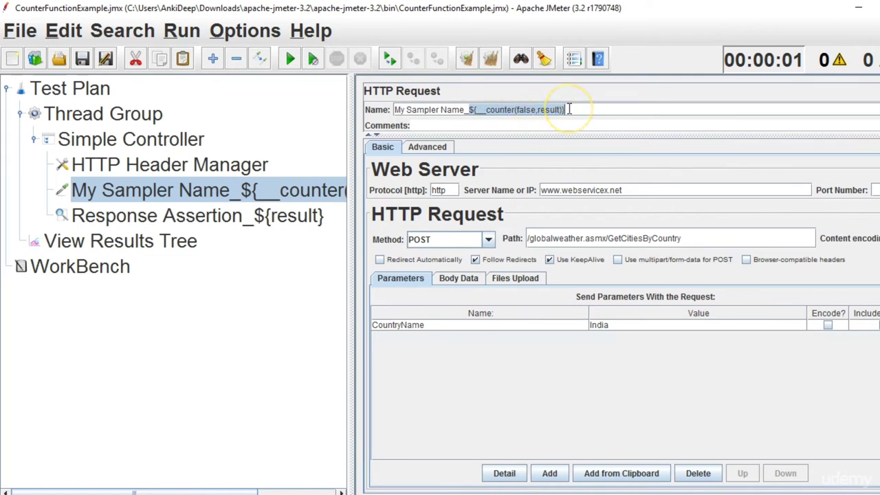
{"action": "double_click", "coordinate": [626, 330]}
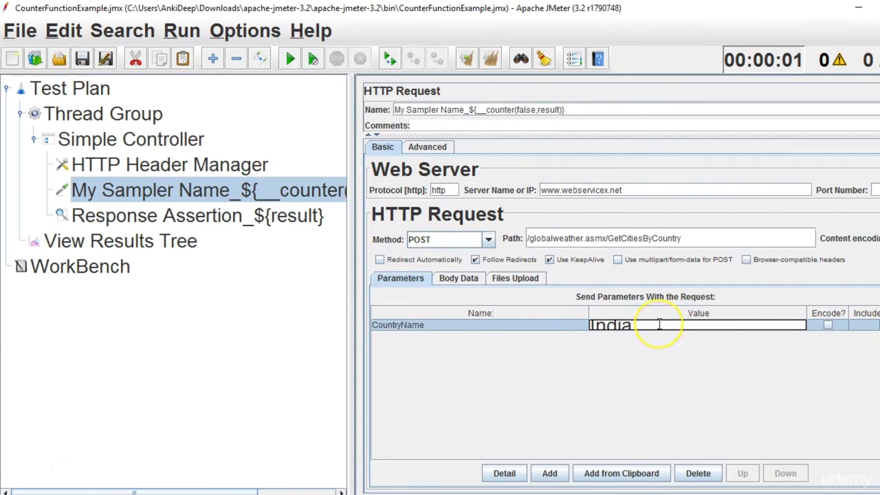
{"action": "key", "text": "ctrl+a"}
{"action": "key", "text": "ctrl+v"}
{"action": "left_click", "coordinate": [636, 325]}
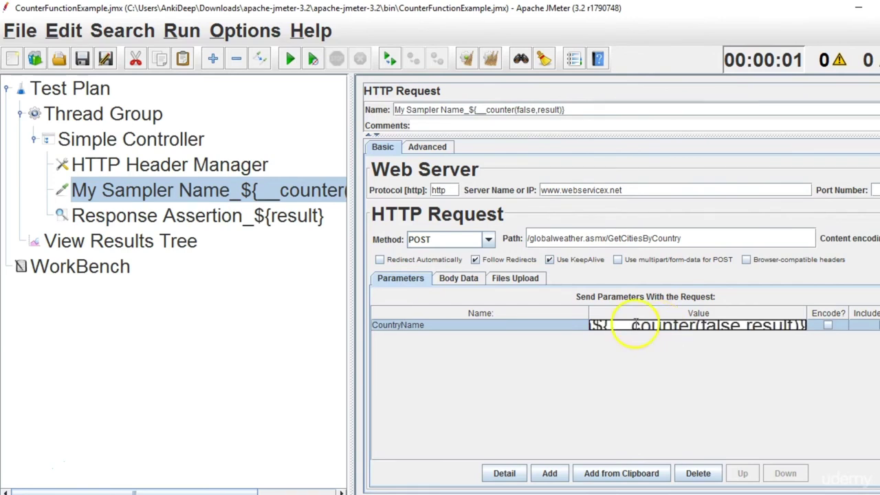
Inspect the request sent by the first sampler of the previous run.
{"action": "left_click", "coordinate": [191, 251]}
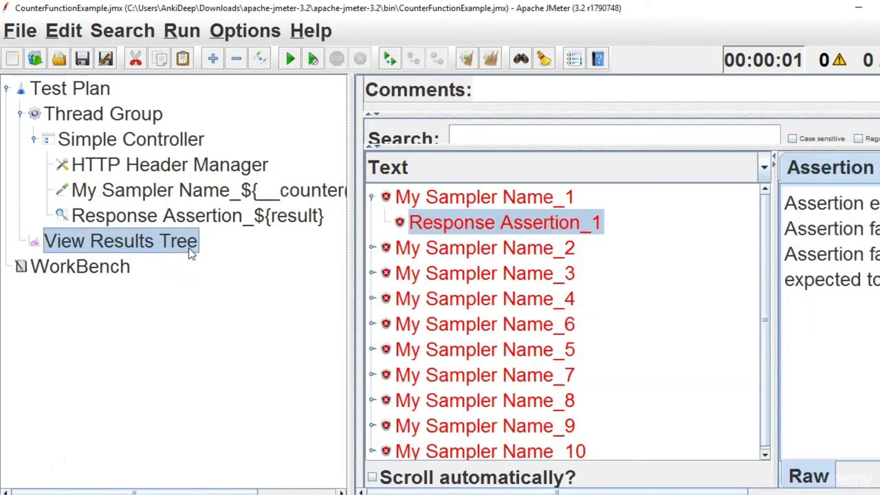
{"action": "left_click", "coordinate": [505, 197]}
{"action": "left_click_drag", "start_coordinate": [353, 232], "coordinate": [77, 208]}
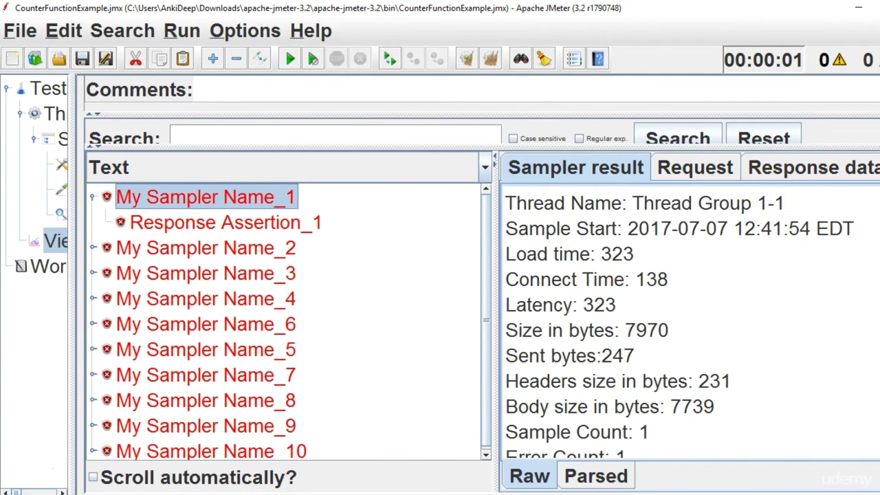
{"action": "left_click", "coordinate": [710, 172]}
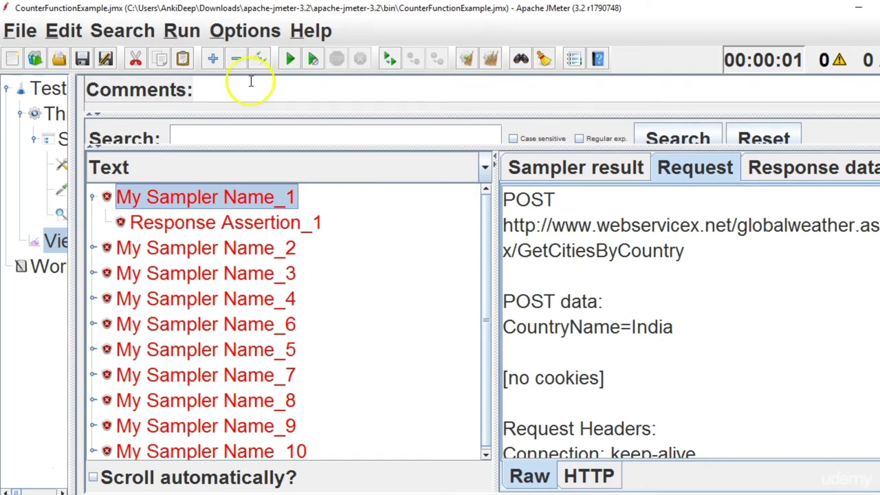
Clear the results and reduce the Thread Group's Number of Threads from 10 to 1.
{"action": "left_click", "coordinate": [486, 59]}
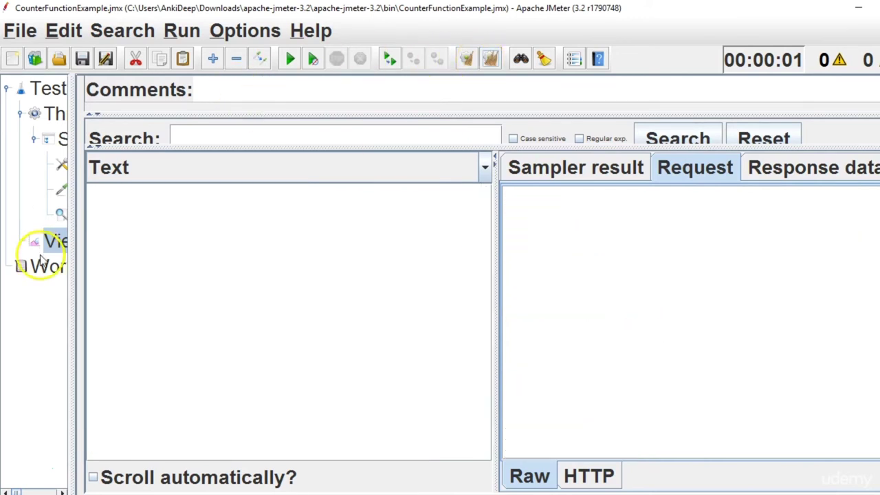
{"action": "left_click_drag", "start_coordinate": [74, 275], "coordinate": [183, 282]}
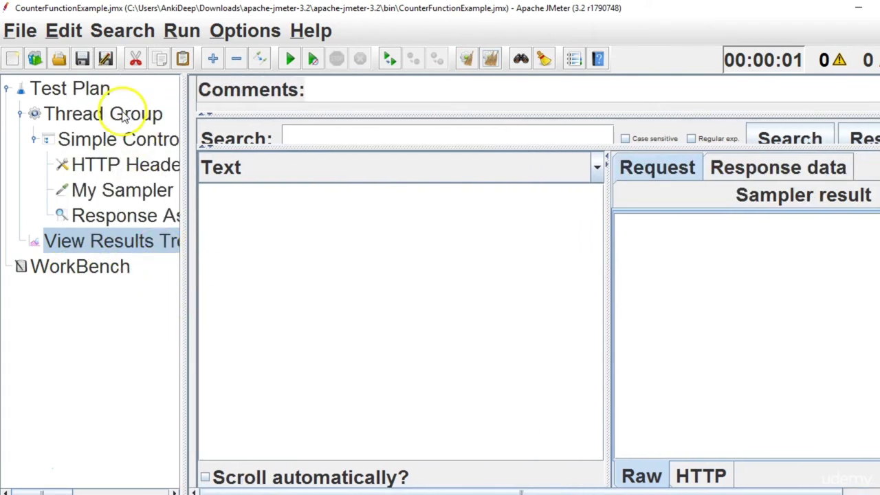
{"action": "left_click", "coordinate": [124, 114]}
{"action": "left_click", "coordinate": [326, 221]}
{"action": "key", "text": "BackSpace"}
Rerun and check that My Sampler Name_1 posts CountryName=India1.
{"action": "left_click", "coordinate": [78, 247]}
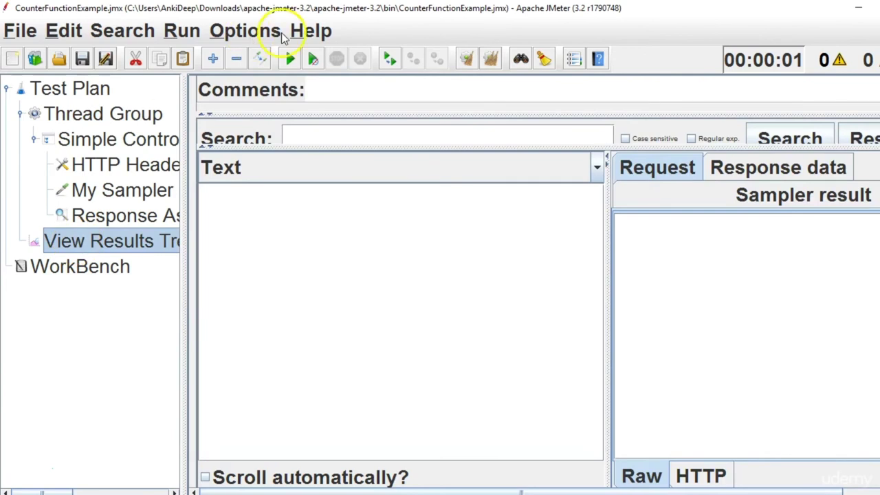
{"action": "left_click", "coordinate": [291, 58]}
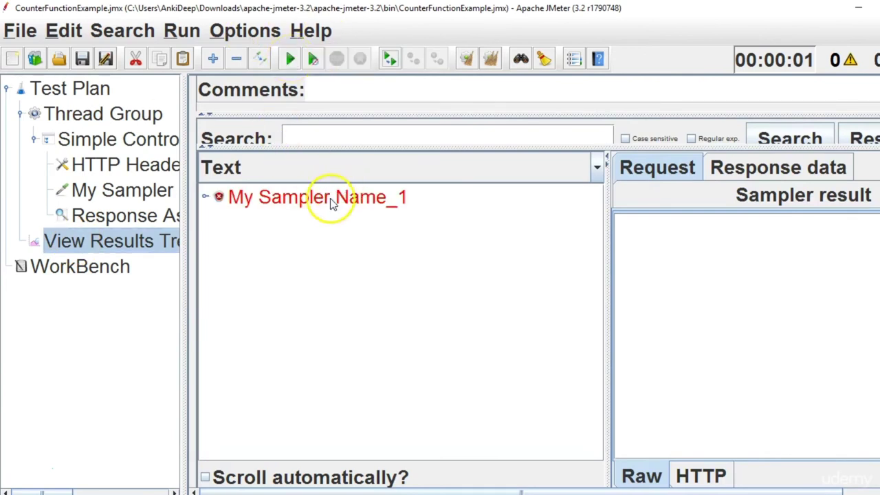
{"action": "left_click", "coordinate": [328, 199]}
{"action": "left_click_drag", "start_coordinate": [608, 293], "coordinate": [481, 285]}
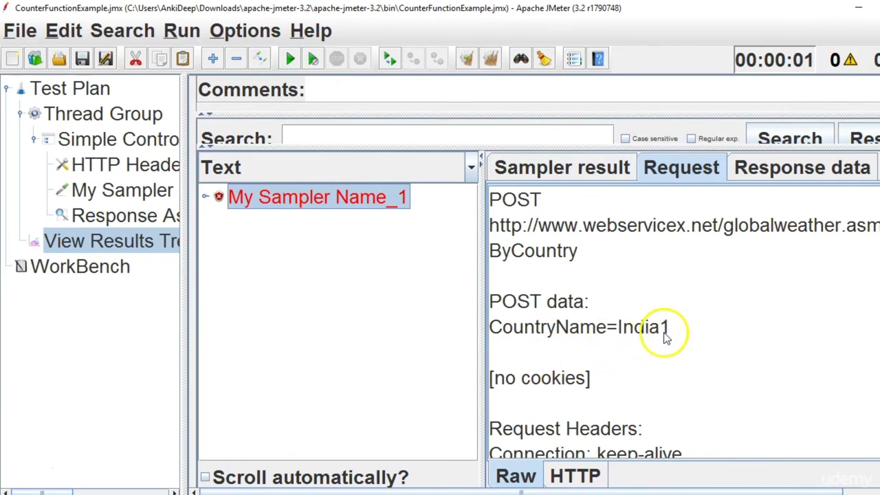
{"action": "left_click", "coordinate": [127, 215]}
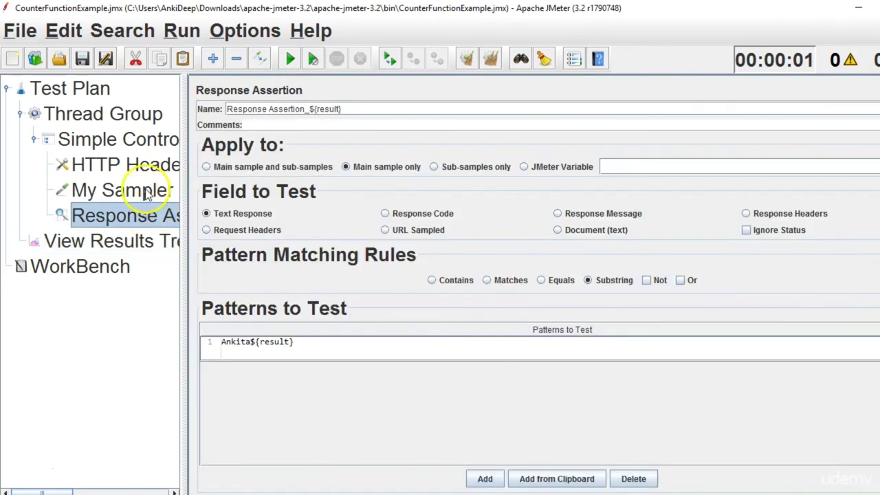
{"action": "left_click", "coordinate": [146, 194]}
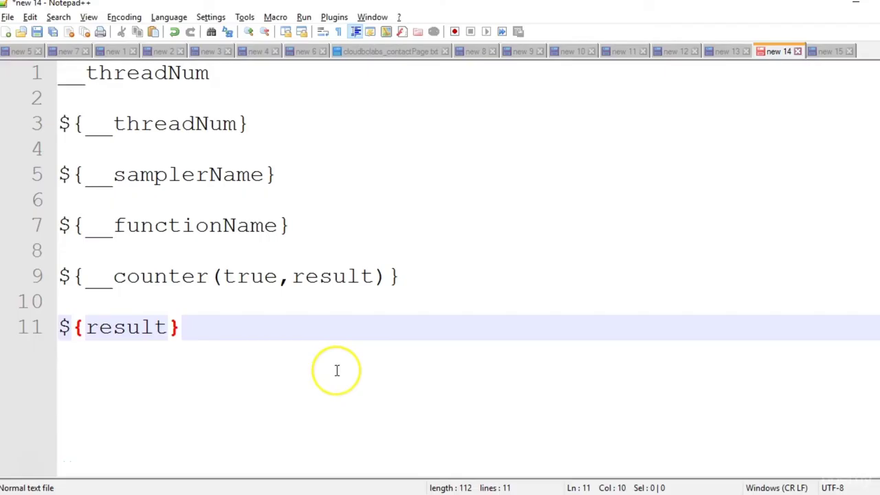
Write ${__time} on line 13 of the Notepad++ notes and select it.
{"action": "key", "text": "Return"}
{"action": "key", "text": "Return"}
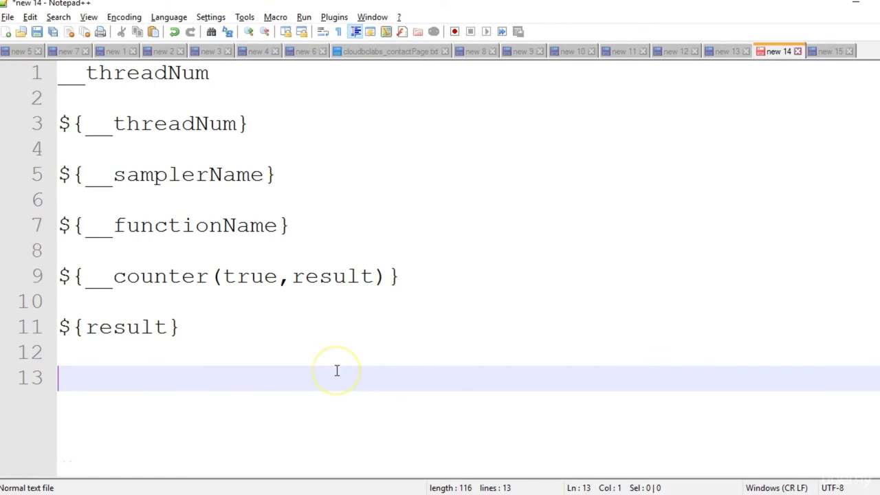
{"action": "type", "text": "${}"}
{"action": "key", "text": "Left"}
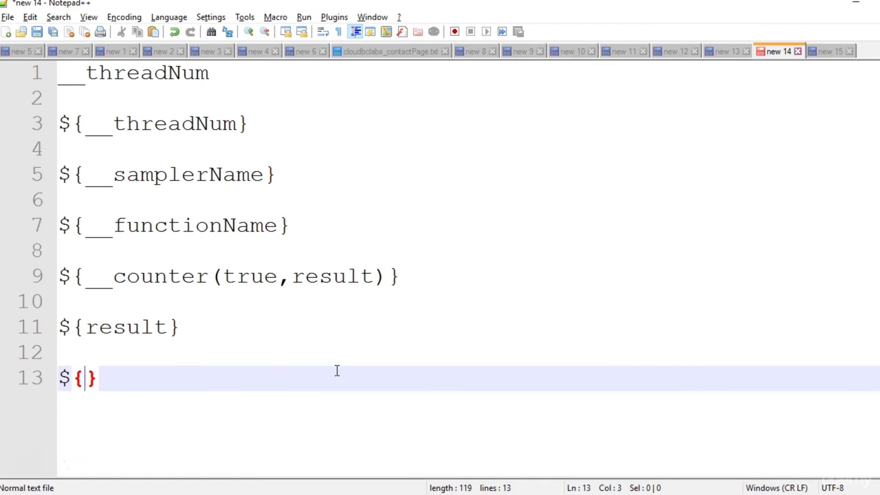
{"action": "type", "text": "__"}
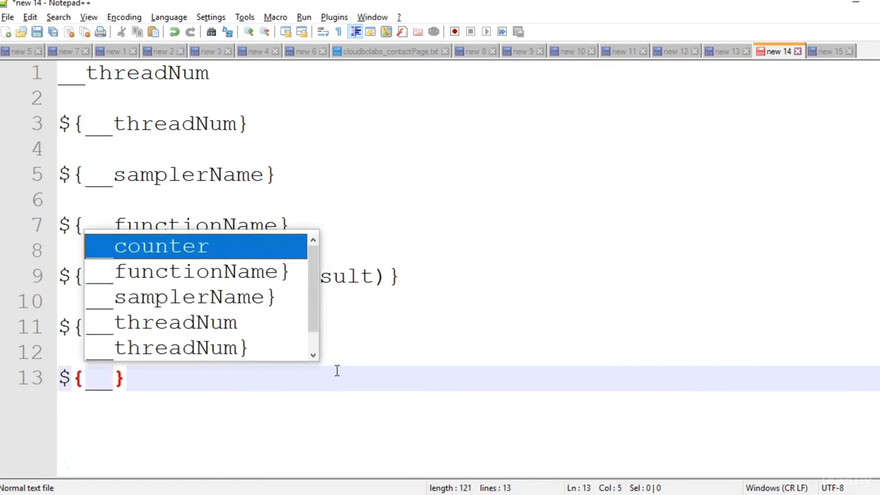
{"action": "type", "text": "time"}
{"action": "left_click_drag", "start_coordinate": [202, 378], "coordinate": [58, 378]}
{"action": "key", "text": "ctrl+c"}
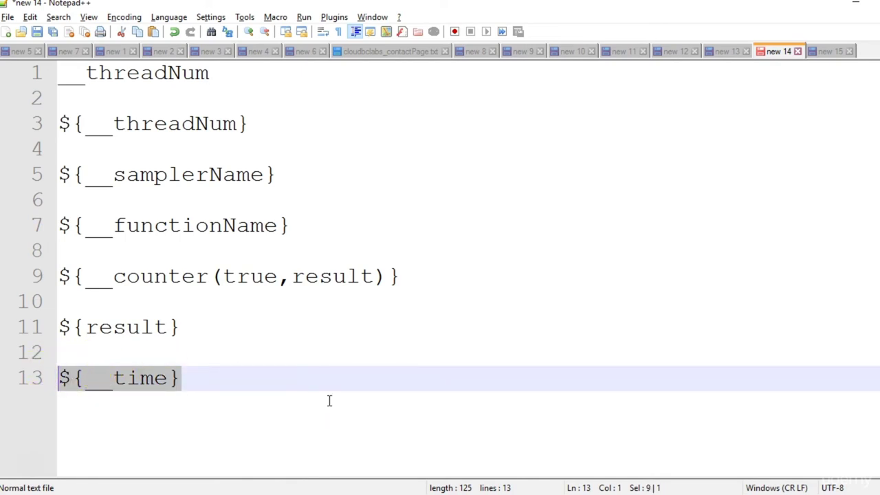
{"action": "left_click_drag", "start_coordinate": [171, 373], "coordinate": [195, 385]}
Back in JMeter, select the HTTP Header Manager element.
{"action": "key", "text": "alt+Tab"}
{"action": "left_click", "coordinate": [72, 120]}
{"action": "left_click", "coordinate": [165, 130]}
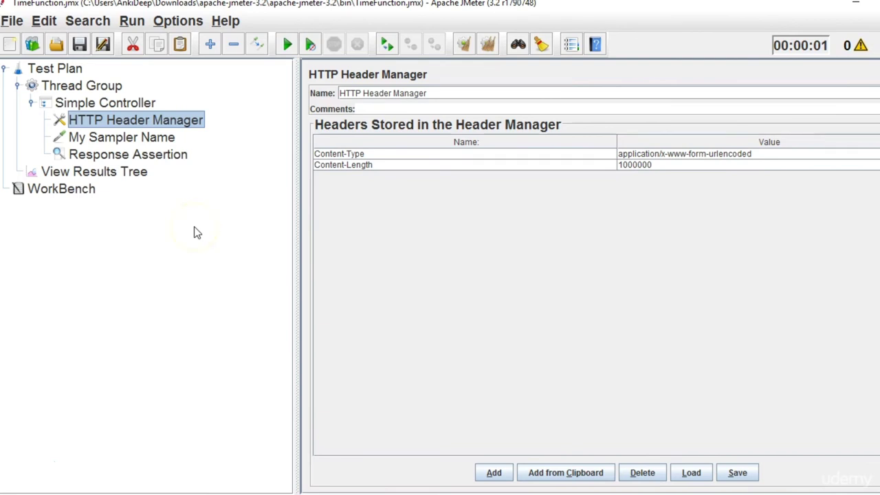
Append ${__time} to the HTTP Request sampler name.
{"action": "left_click", "coordinate": [146, 140]}
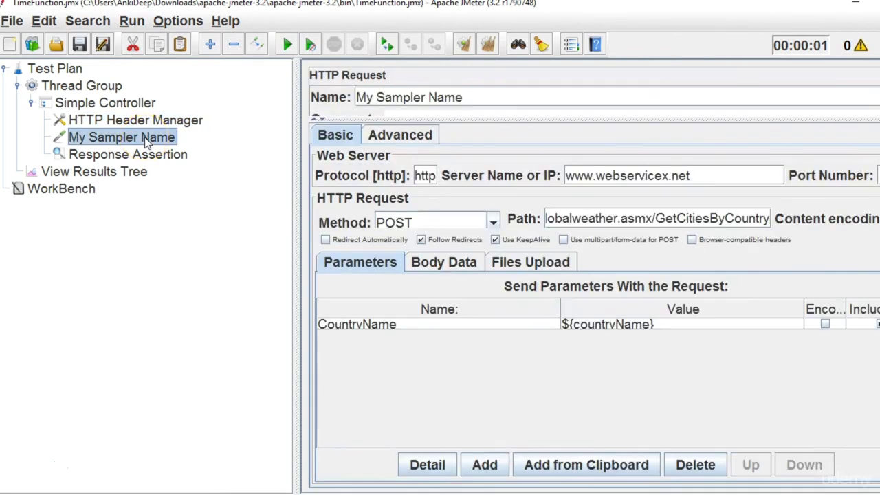
{"action": "left_click", "coordinate": [479, 104]}
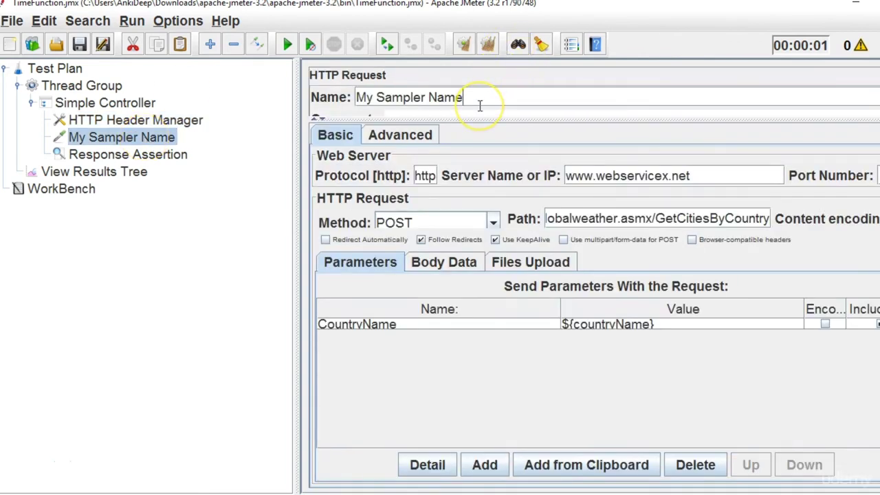
{"action": "key", "text": "alt+Tab"}
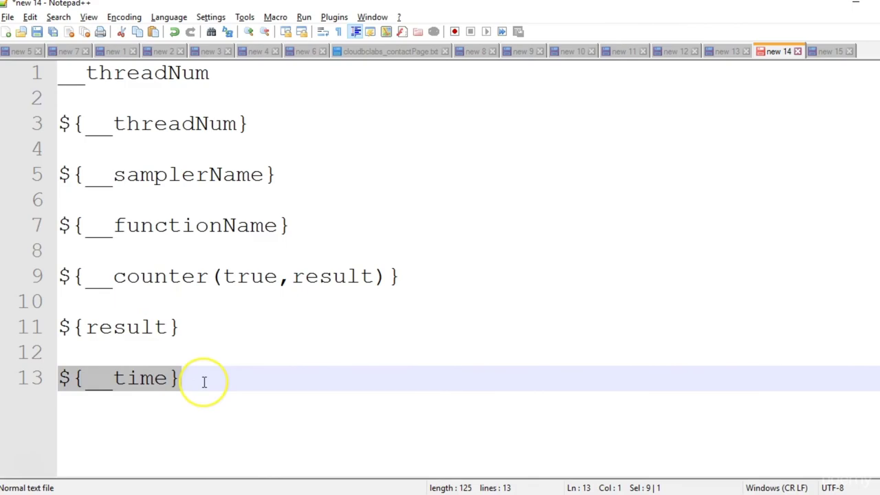
{"action": "key", "text": "alt+Tab"}
{"action": "key", "text": "ctrl+v"}
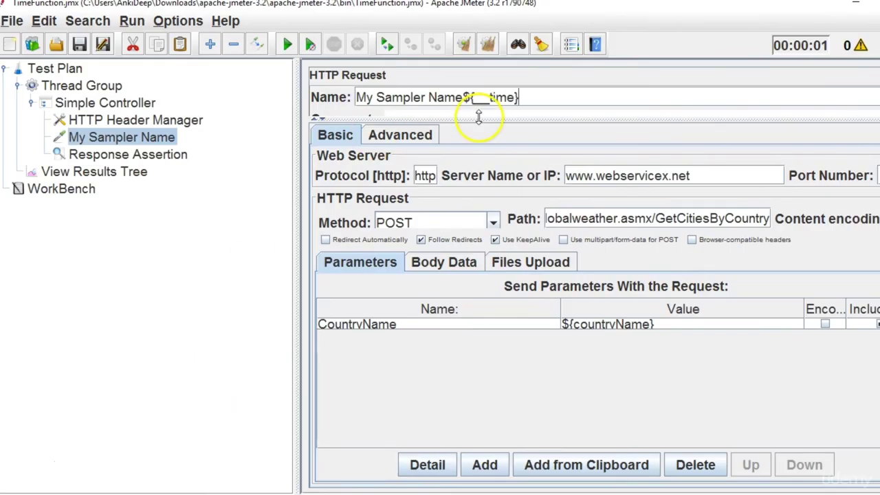
{"action": "left_click", "coordinate": [465, 97]}
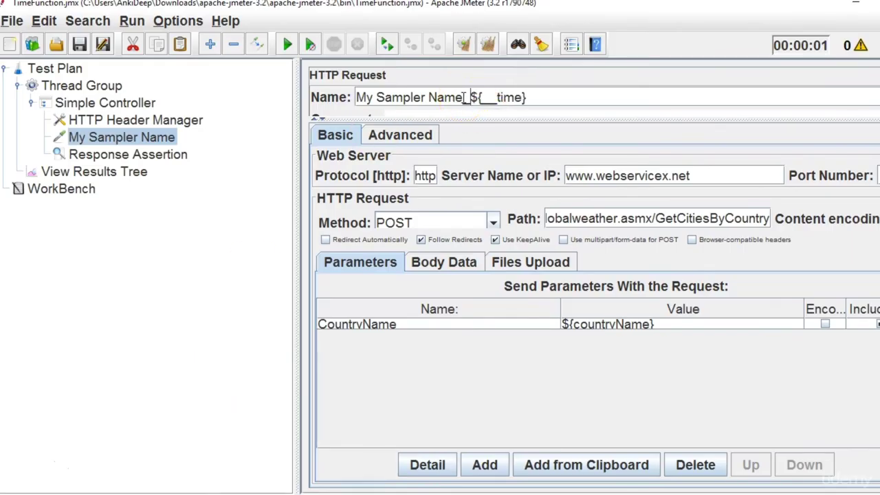
Run the test and inspect the timestamped My Sampler Name results.
{"action": "left_click", "coordinate": [124, 173]}
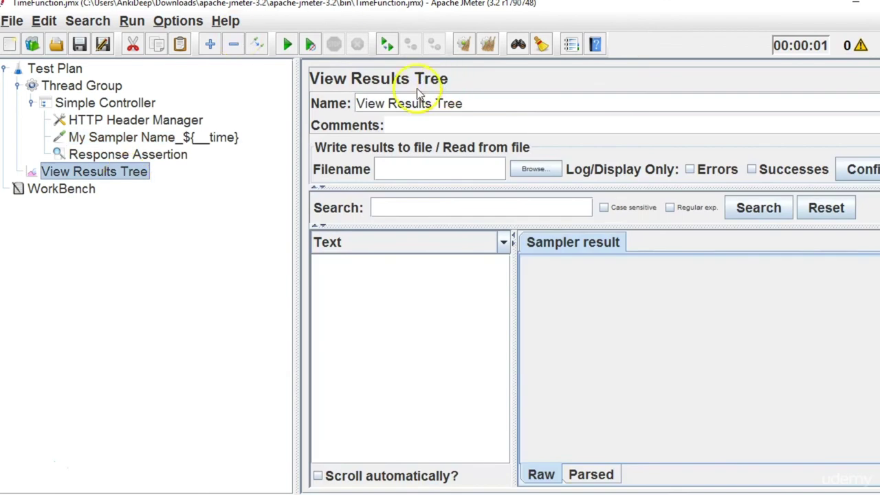
{"action": "left_click", "coordinate": [287, 45]}
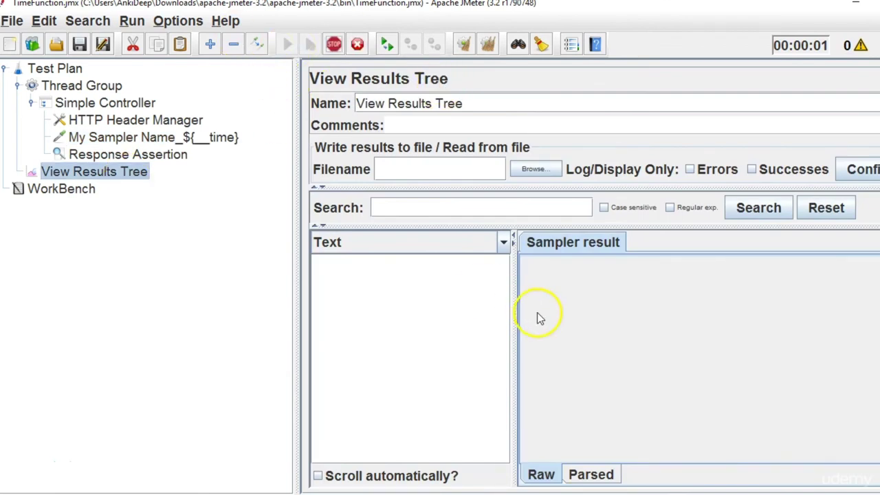
{"action": "left_click_drag", "start_coordinate": [515, 313], "coordinate": [645, 330]}
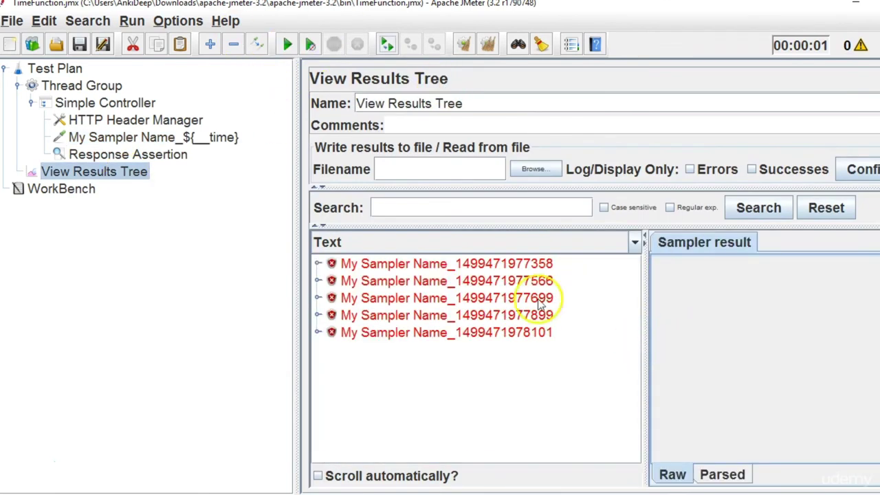
{"action": "left_click", "coordinate": [455, 266]}
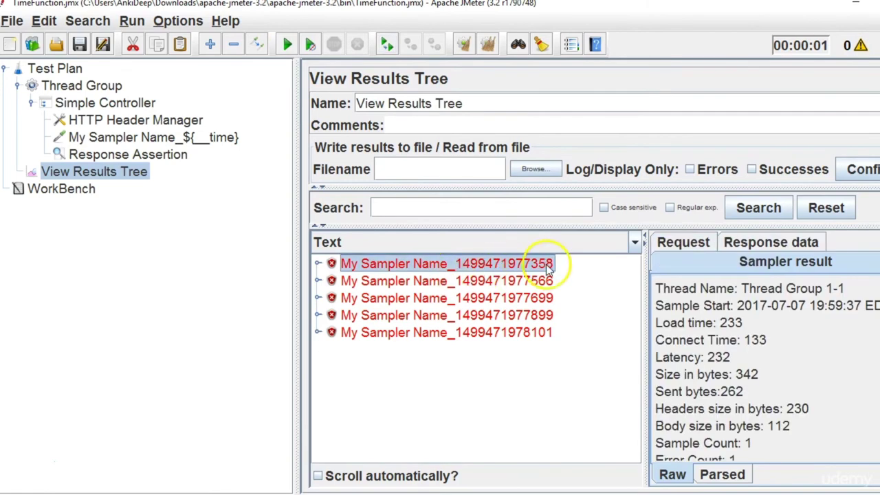
Erase the ${myName} pattern from the Response Assertion's Patterns to Test.
{"action": "left_click", "coordinate": [131, 155]}
{"action": "left_click", "coordinate": [383, 302]}
{"action": "left_click", "coordinate": [382, 296]}
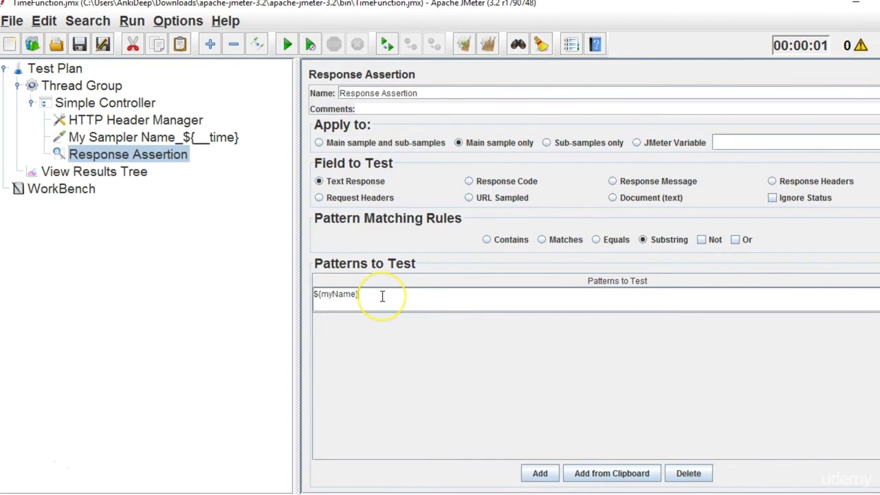
{"action": "key", "text": "BackSpace"}
{"action": "key", "text": "BackSpace"}
{"action": "key", "text": "BackSpace"}
{"action": "key", "text": "BackSpace"}
{"action": "key", "text": "BackSpace"}
{"action": "key", "text": "BackSpace"}
{"action": "key", "text": "BackSpace"}
{"action": "key", "text": "BackSpace"}
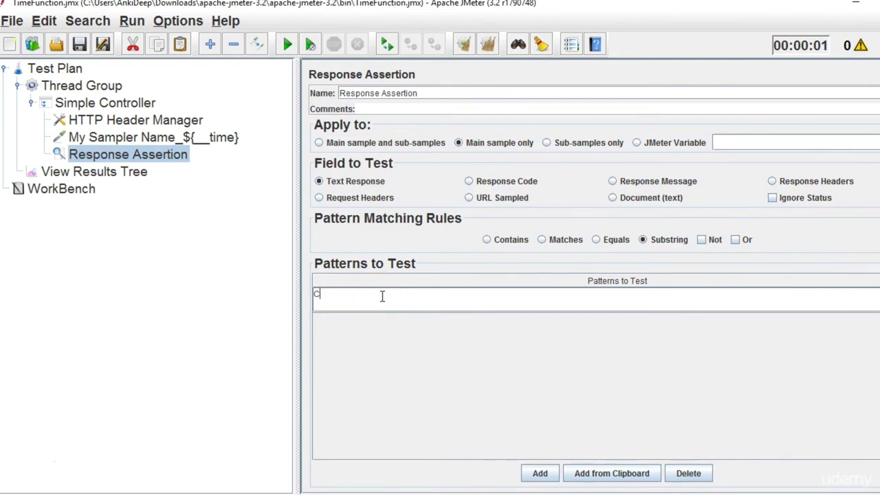
Clear results, set Number of Threads to 1, and rerun the test.
{"action": "left_click", "coordinate": [76, 171]}
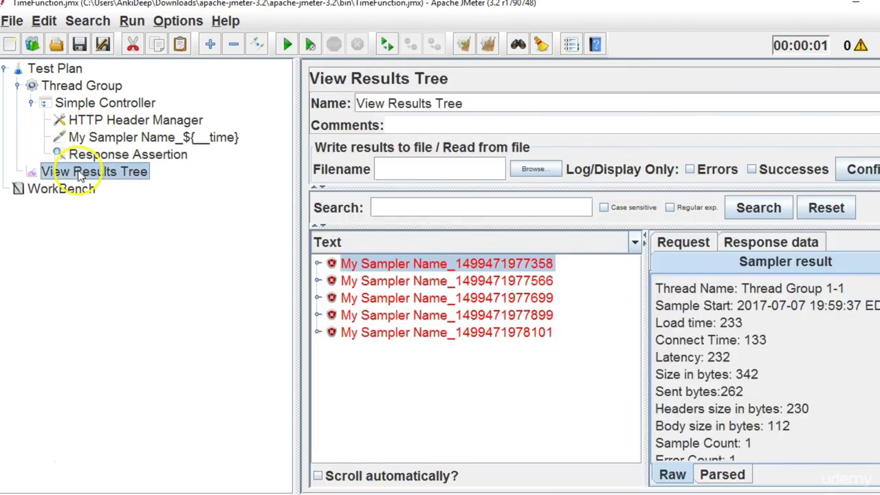
{"action": "left_click", "coordinate": [485, 45]}
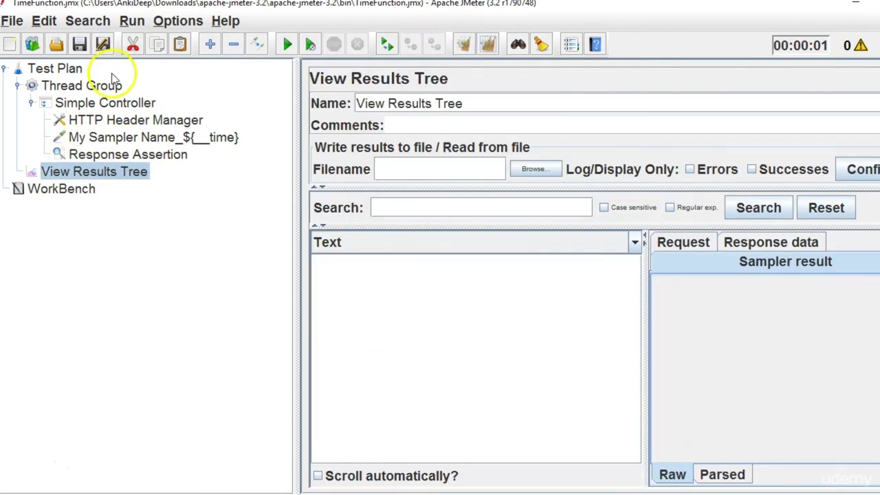
{"action": "left_click", "coordinate": [107, 88]}
{"action": "double_click", "coordinate": [442, 191]}
{"action": "type", "text": "1"}
{"action": "left_click", "coordinate": [108, 172]}
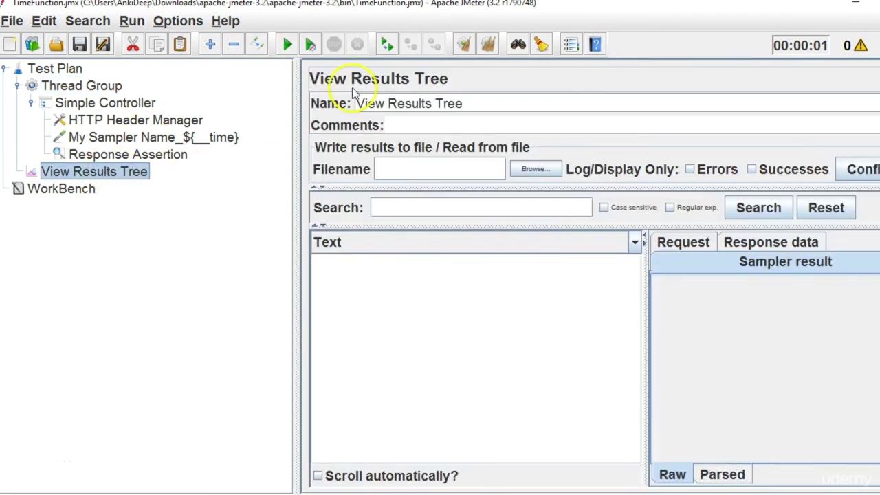
{"action": "left_click", "coordinate": [288, 45]}
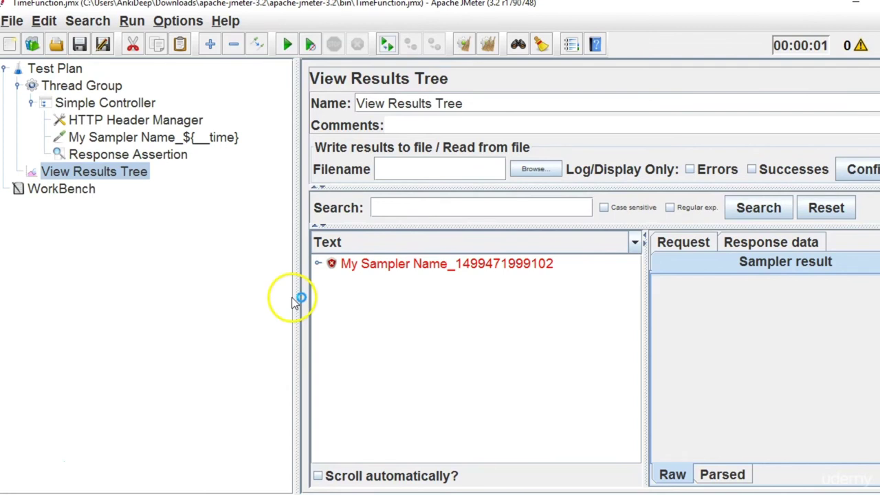
Inspect the failed sampler result's Response data.
{"action": "left_click_drag", "start_coordinate": [296, 297], "coordinate": [226, 291]}
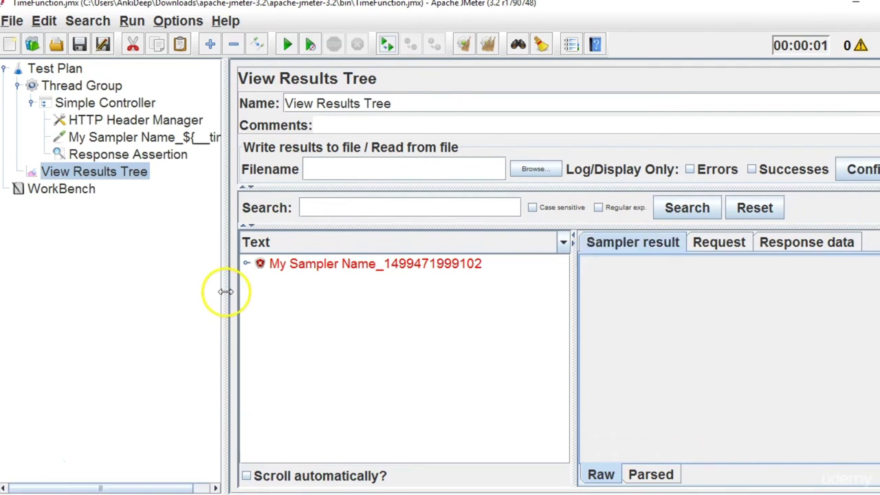
{"action": "left_click", "coordinate": [485, 262]}
{"action": "left_click", "coordinate": [770, 242]}
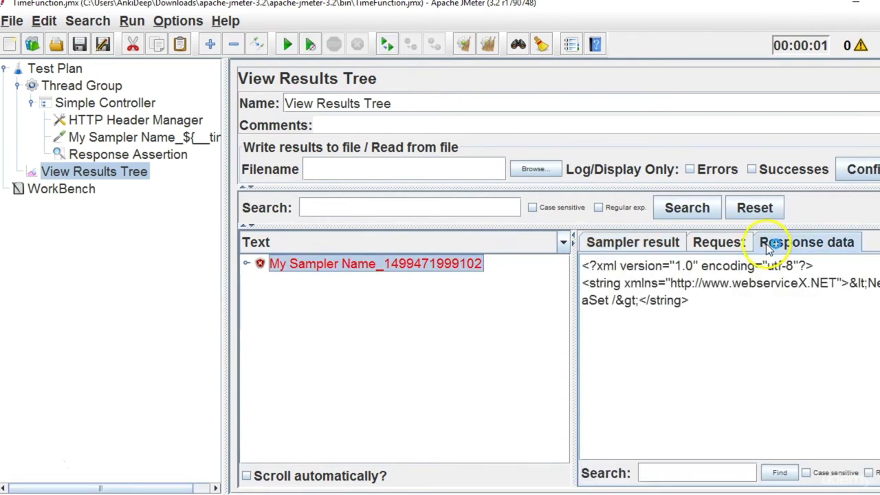
{"action": "left_click_drag", "start_coordinate": [573, 358], "coordinate": [517, 344]}
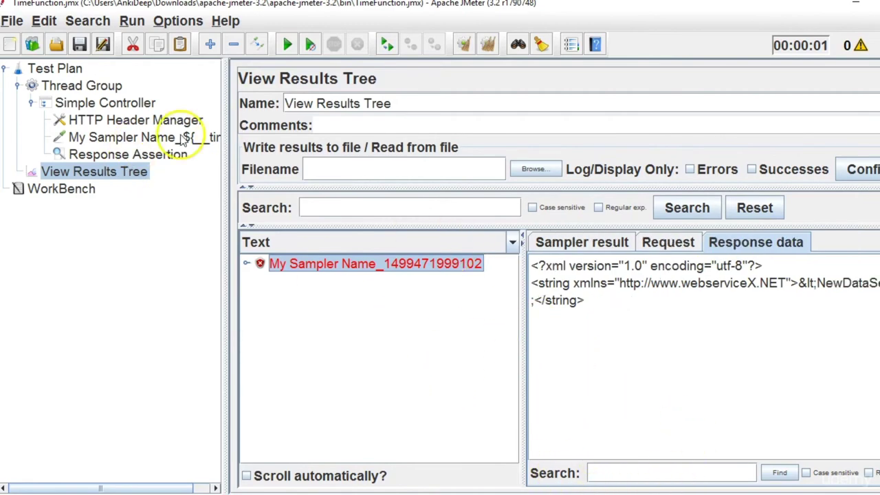
Check the HTTP Header Manager's Content-Type and Content-Length headers, then reselect the sampler.
{"action": "left_click", "coordinate": [104, 138]}
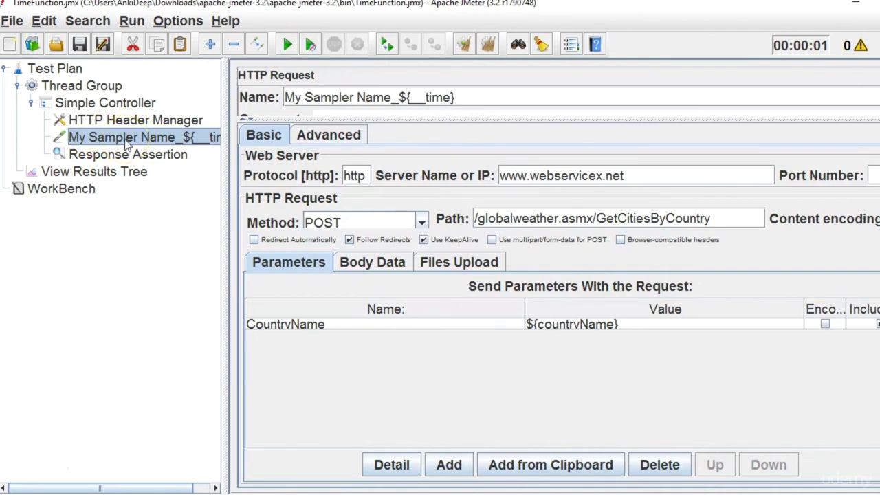
{"action": "left_click", "coordinate": [126, 140]}
{"action": "left_click", "coordinate": [147, 119]}
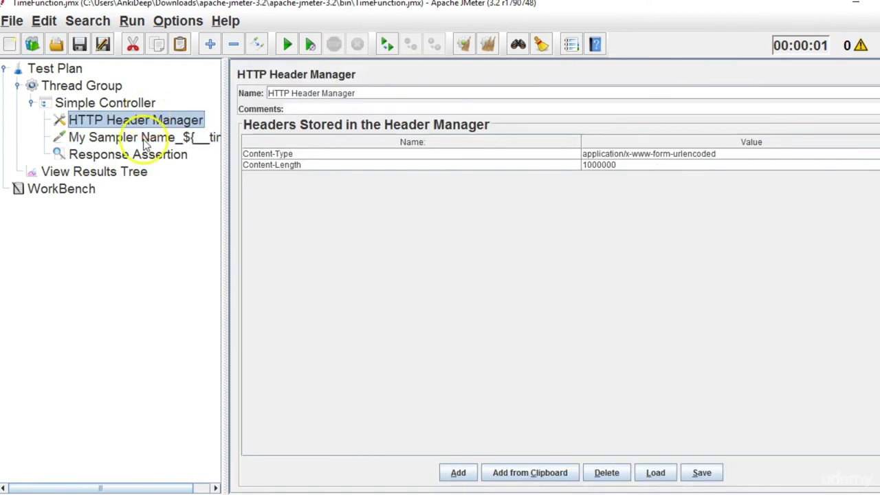
{"action": "left_click", "coordinate": [145, 138]}
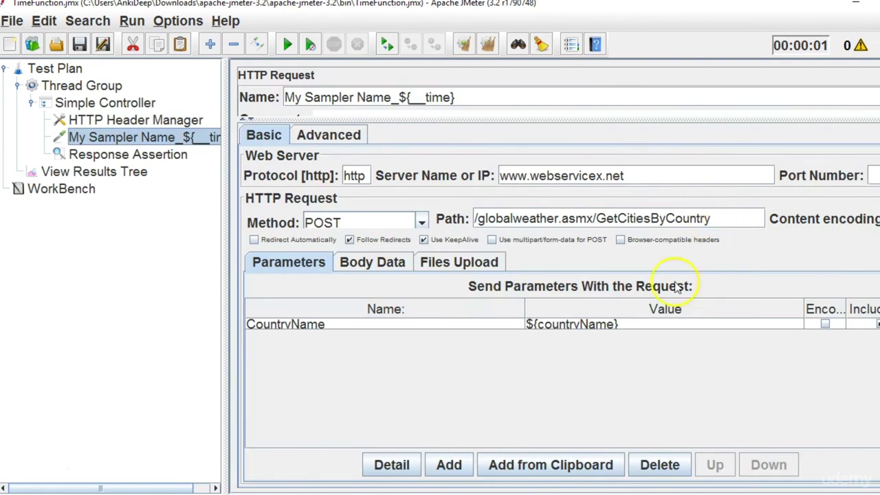
{"action": "double_click", "coordinate": [628, 324]}
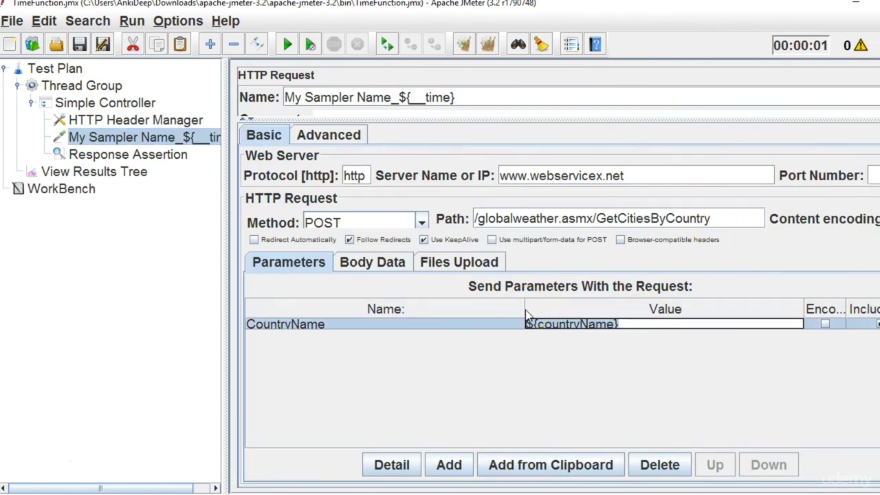
{"action": "key", "text": "ctrl+a"}
{"action": "type", "text": "Ind"}
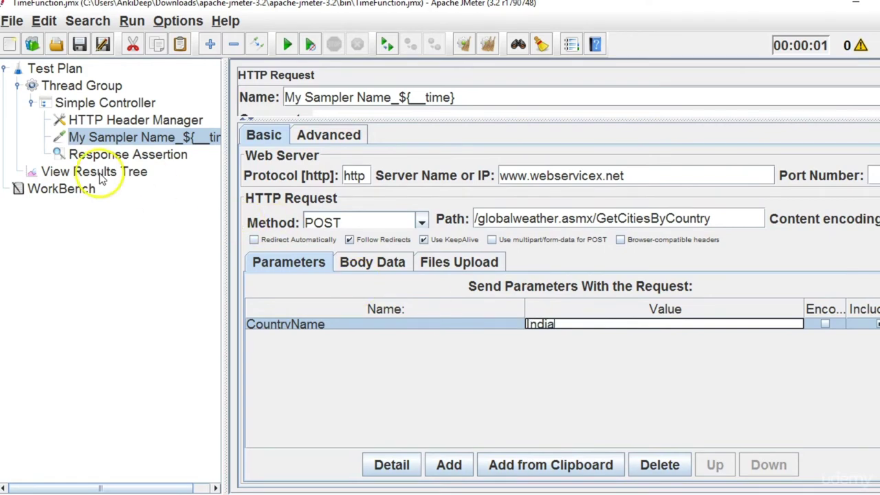
{"action": "left_click", "coordinate": [97, 172]}
{"action": "left_click", "coordinate": [488, 45]}
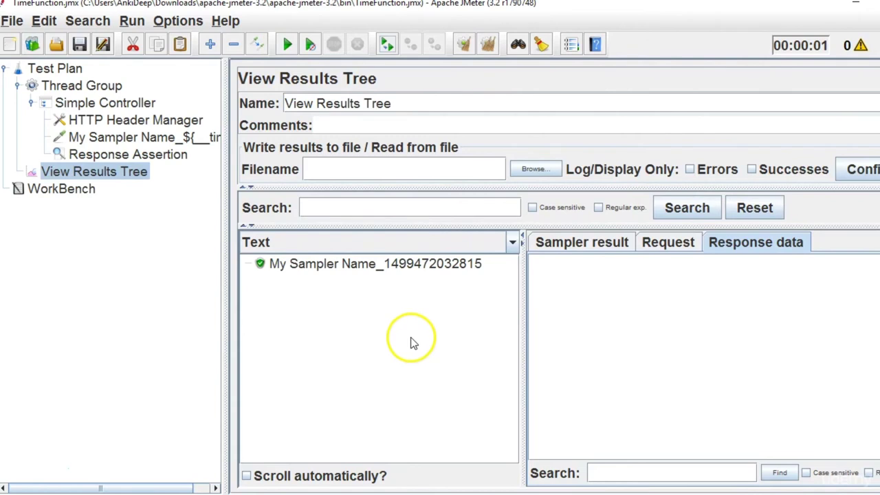
{"action": "left_click", "coordinate": [387, 269]}
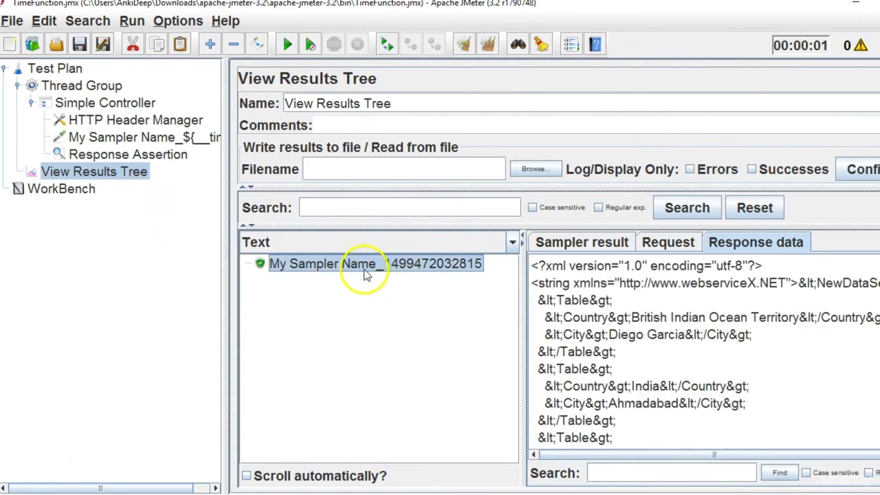
{"action": "left_click_drag", "start_coordinate": [226, 257], "coordinate": [243, 241]}
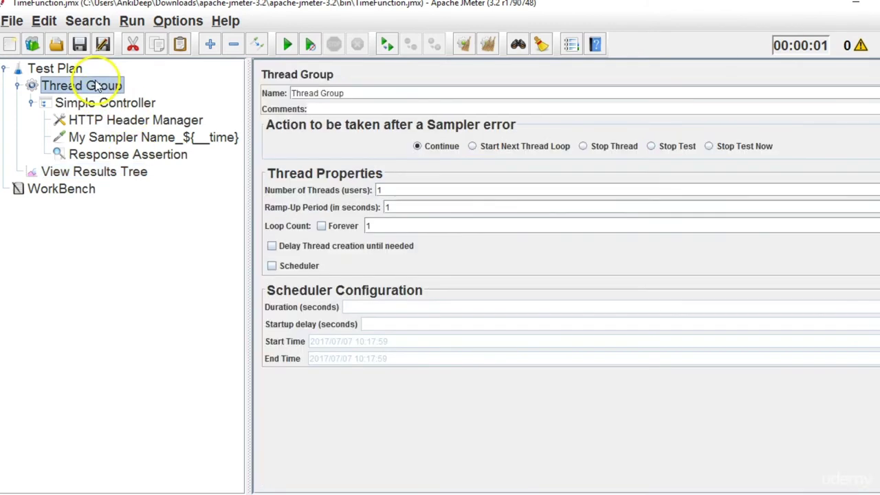
Set the Thread Group's Number of Threads to 2.
{"action": "left_click", "coordinate": [89, 86]}
{"action": "left_click", "coordinate": [416, 194]}
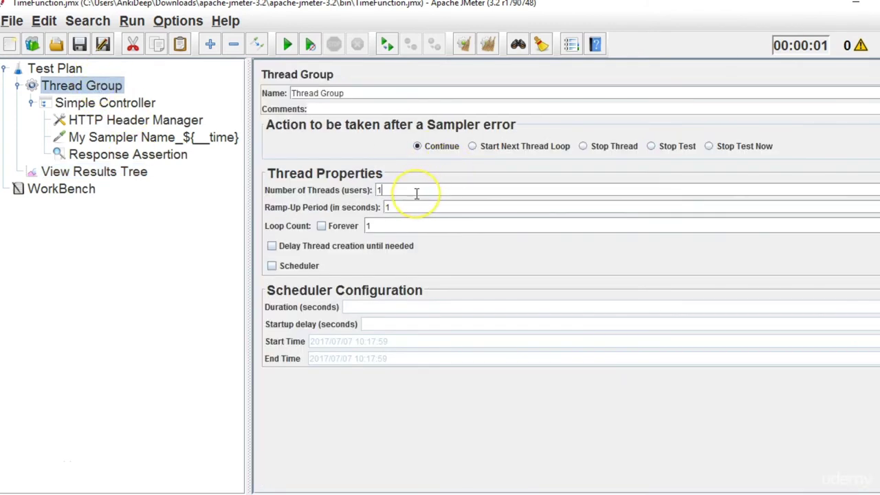
{"action": "type", "text": "2"}
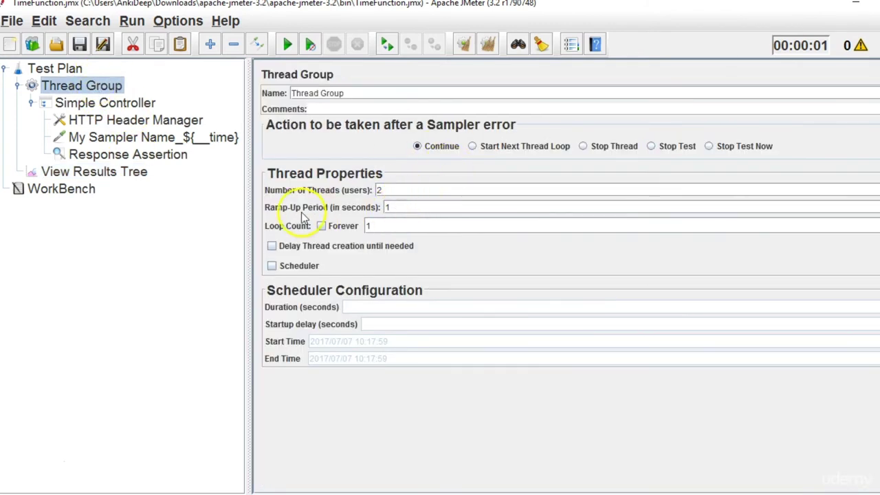
Clear View Results Tree and rerun, giving two passing samplers with different timestamps.
{"action": "left_click", "coordinate": [145, 172]}
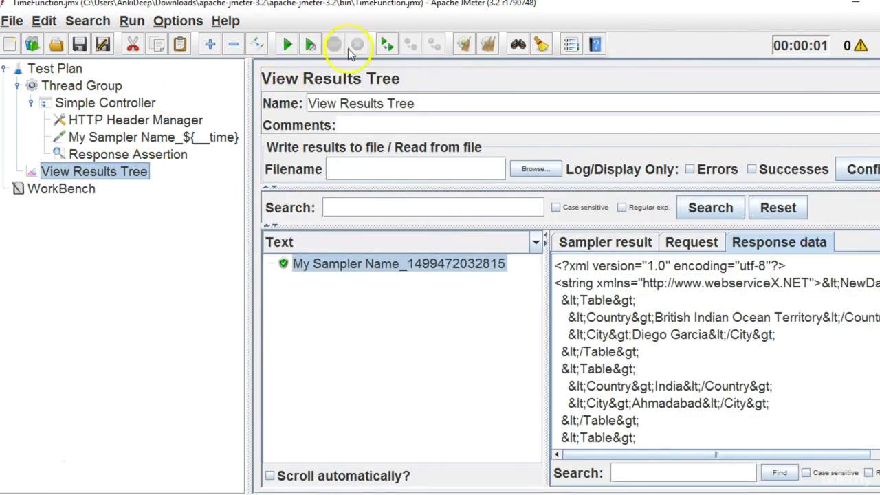
{"action": "left_click", "coordinate": [487, 44]}
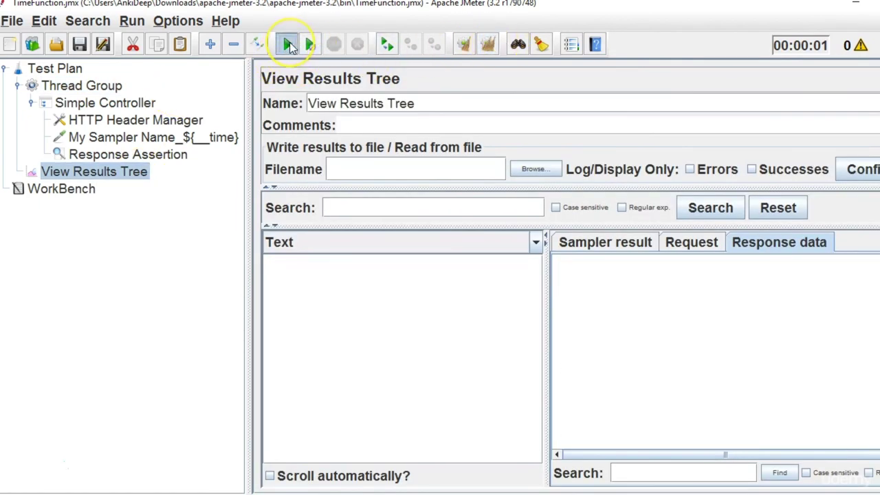
{"action": "left_click", "coordinate": [289, 44]}
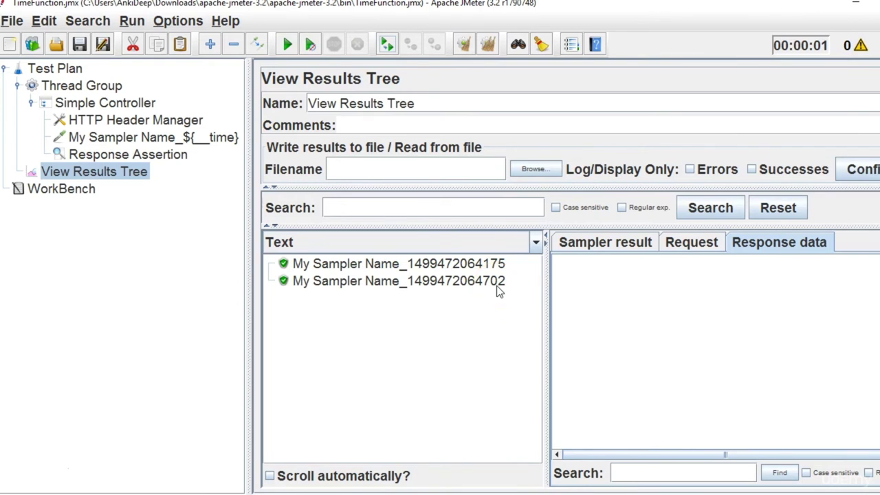
{"action": "left_click", "coordinate": [189, 141]}
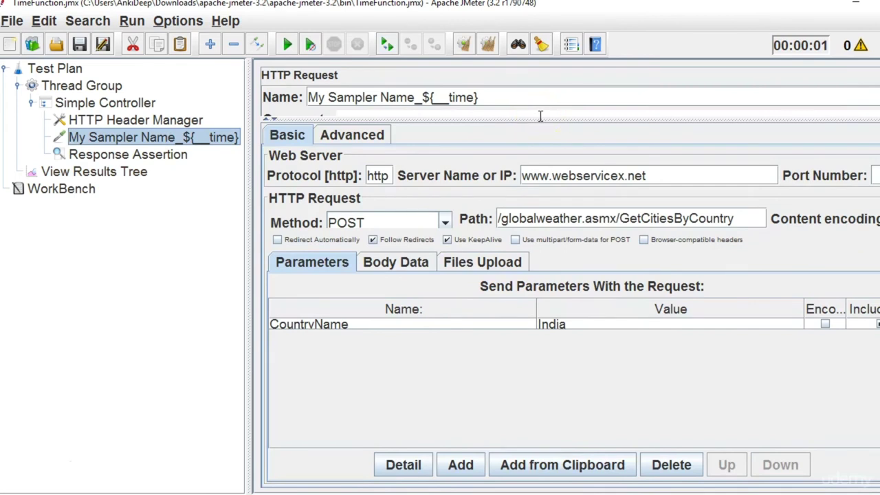
Add empty parentheses after __time in the sampler name, making it My Sampler Name_${__time()}.
{"action": "left_click", "coordinate": [475, 97]}
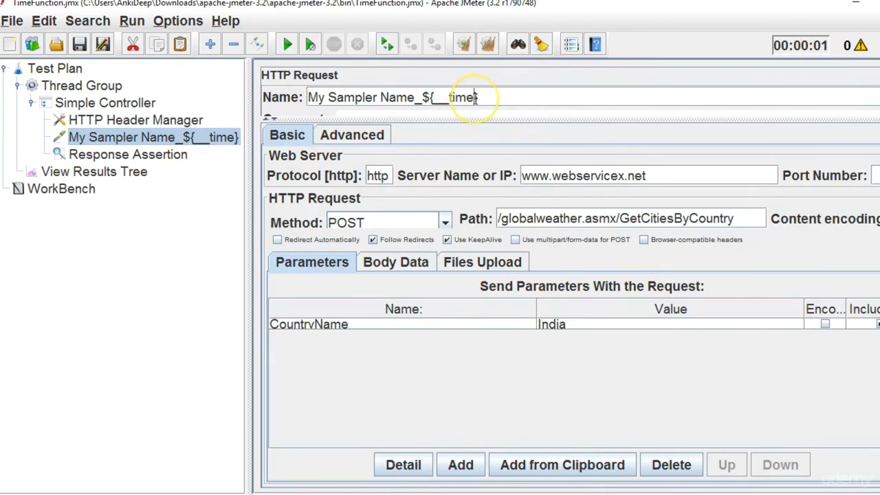
{"action": "type", "text": "()"}
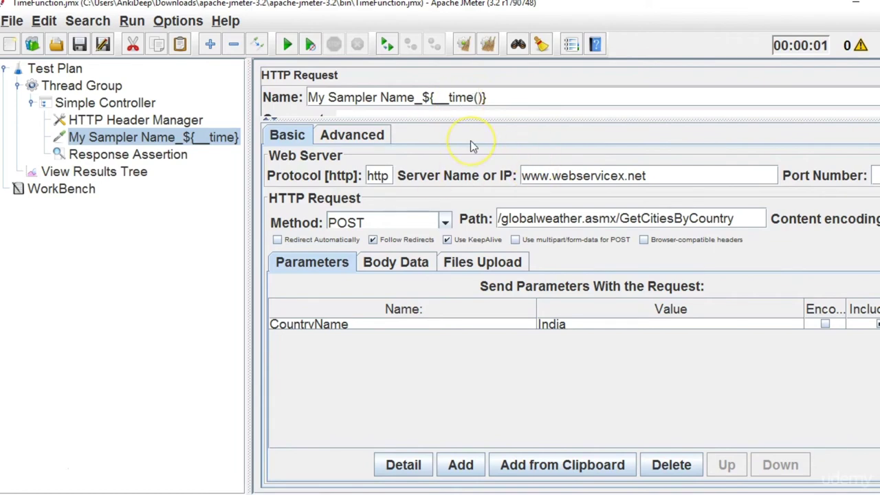
In Notepad++, duplicate the ${__time} note onto line 15 and insert () after __time.
{"action": "key", "text": "alt+Tab"}
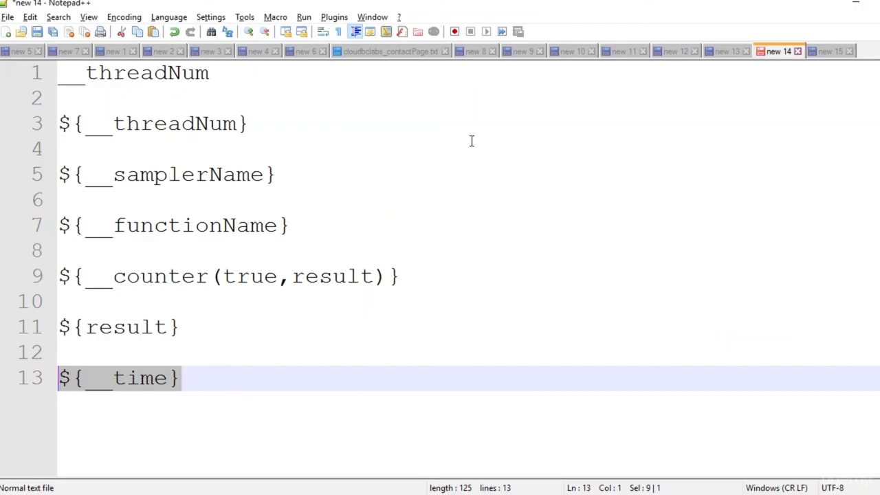
{"action": "left_click", "coordinate": [191, 381]}
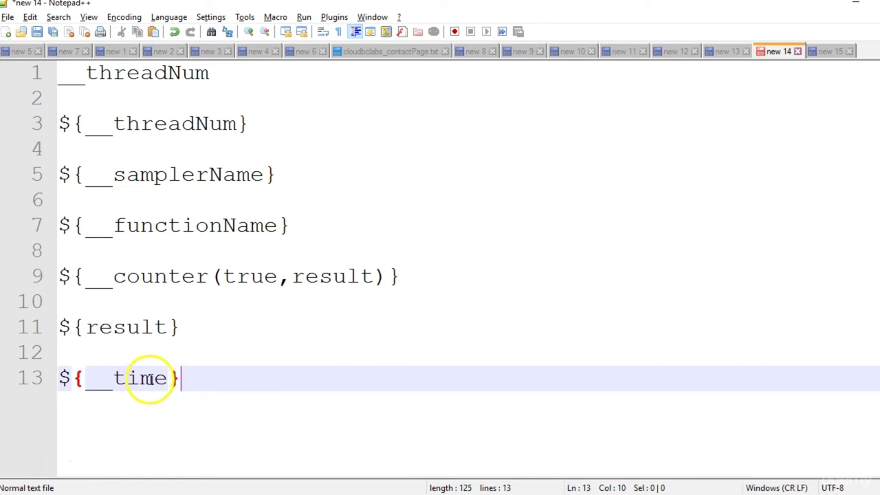
{"action": "left_click_drag", "start_coordinate": [191, 380], "coordinate": [16, 383]}
{"action": "key", "text": "ctrl+c"}
{"action": "left_click", "coordinate": [220, 383]}
{"action": "key", "text": "Return"}
{"action": "key", "text": "Return"}
{"action": "key", "text": "ctrl+v"}
{"action": "key", "text": "Left"}
{"action": "key", "text": "Left"}
{"action": "key", "text": "Right"}
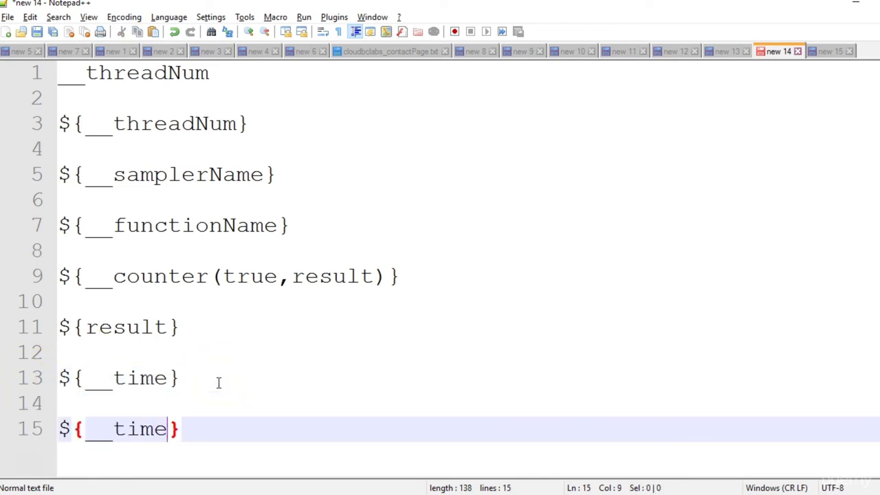
{"action": "type", "text": "()"}
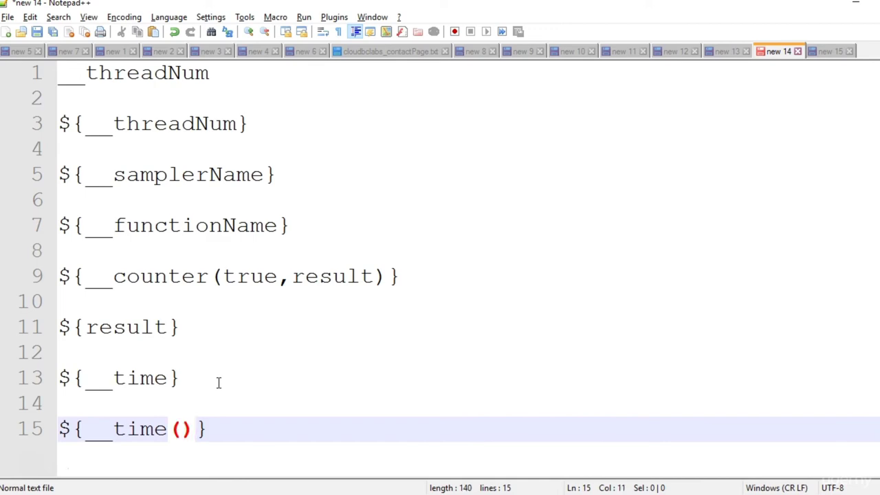
{"action": "key", "text": "Left"}
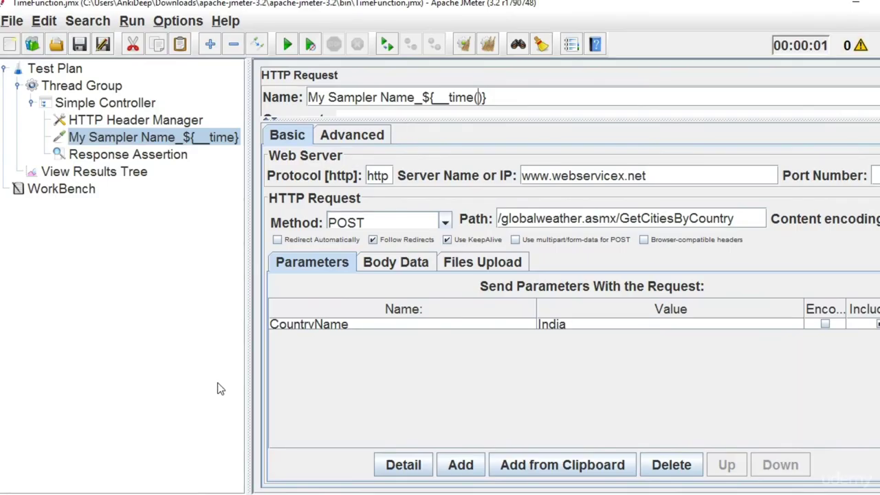
Open the Options > Function Helper Dialog, enlarge it, and choose the __time function.
{"action": "left_click", "coordinate": [177, 25]}
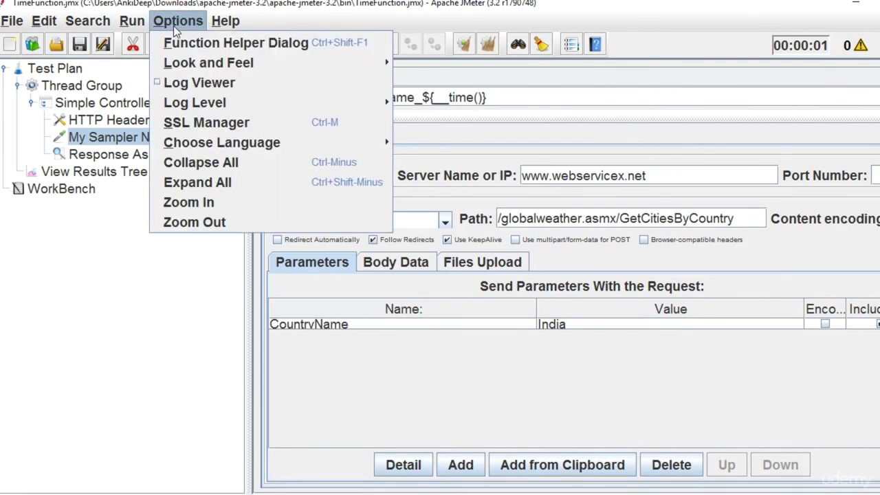
{"action": "left_click", "coordinate": [180, 44]}
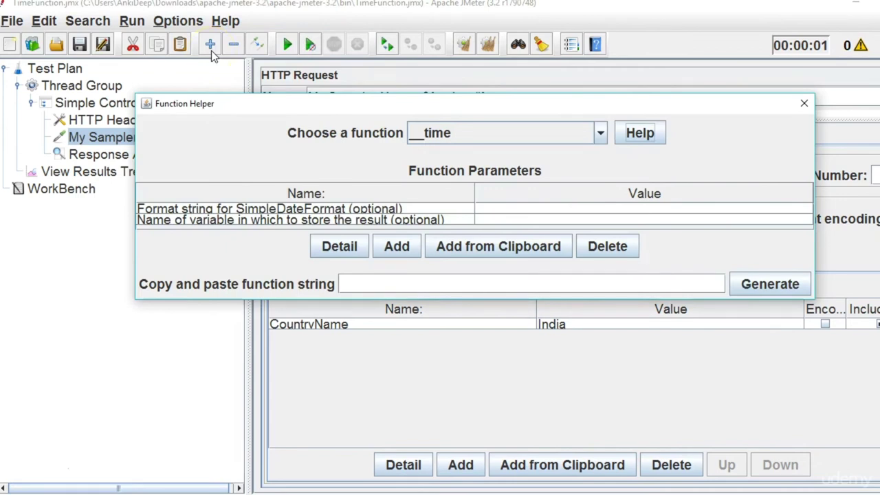
{"action": "left_click_drag", "start_coordinate": [475, 96], "coordinate": [493, 39]}
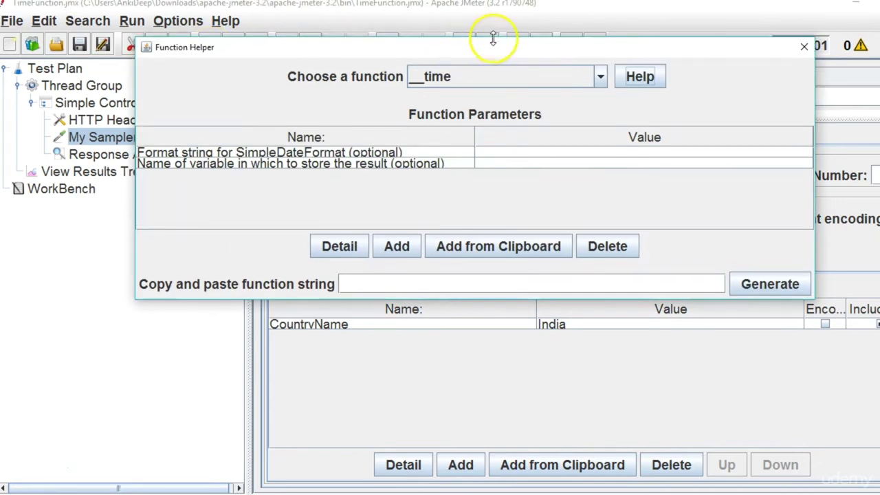
{"action": "left_click", "coordinate": [601, 76]}
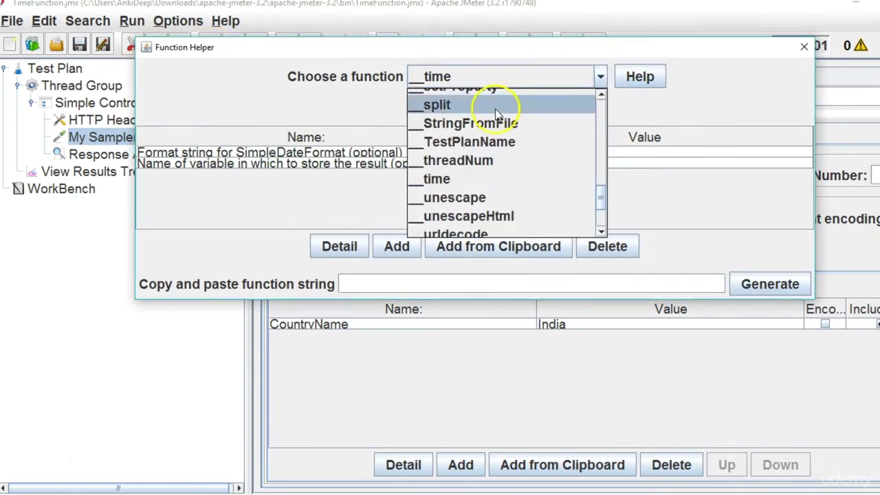
{"action": "left_click_drag", "start_coordinate": [601, 201], "coordinate": [591, 197]}
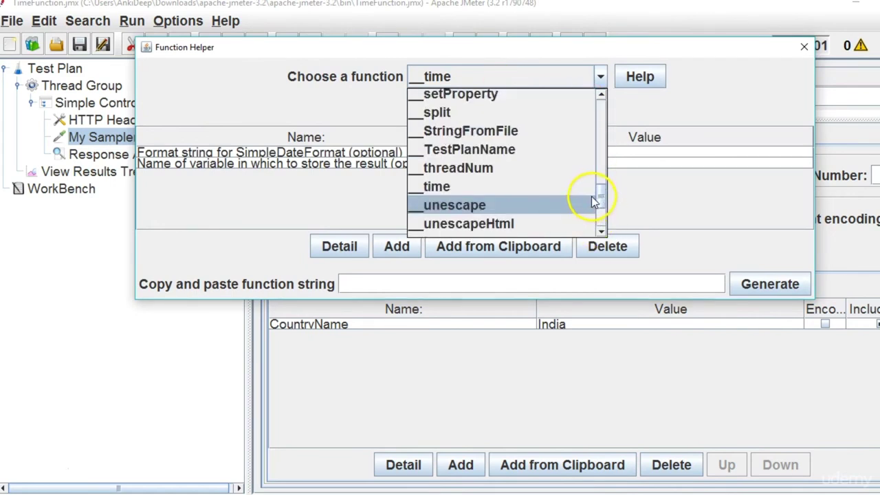
{"action": "left_click", "coordinate": [500, 185]}
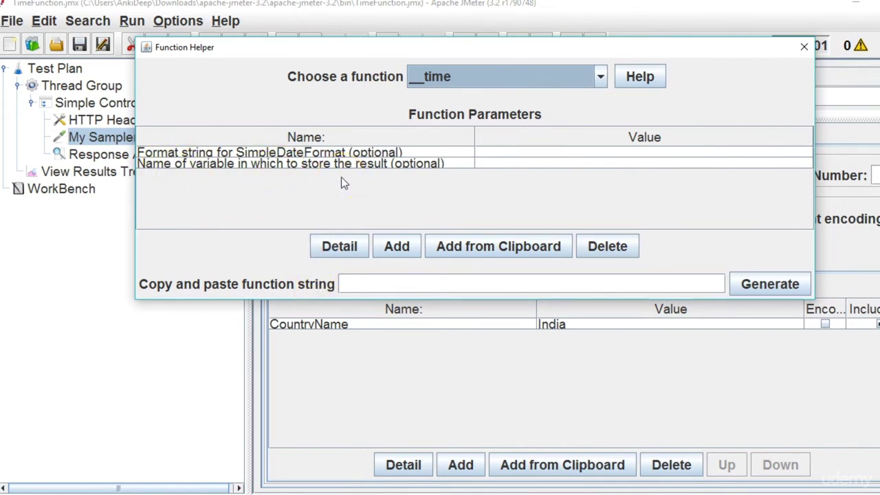
Open and widen the __time Help text, then copy its YMD date alias.
{"action": "left_click", "coordinate": [647, 83]}
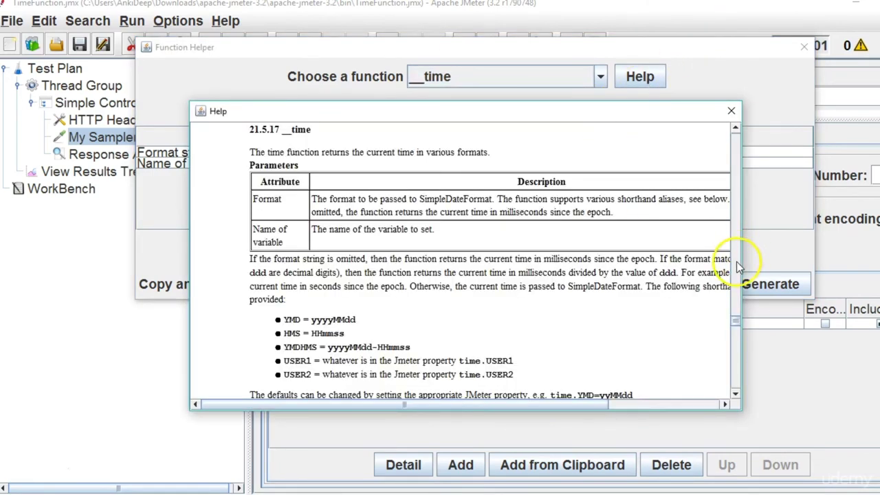
{"action": "left_click_drag", "start_coordinate": [742, 265], "coordinate": [808, 268]}
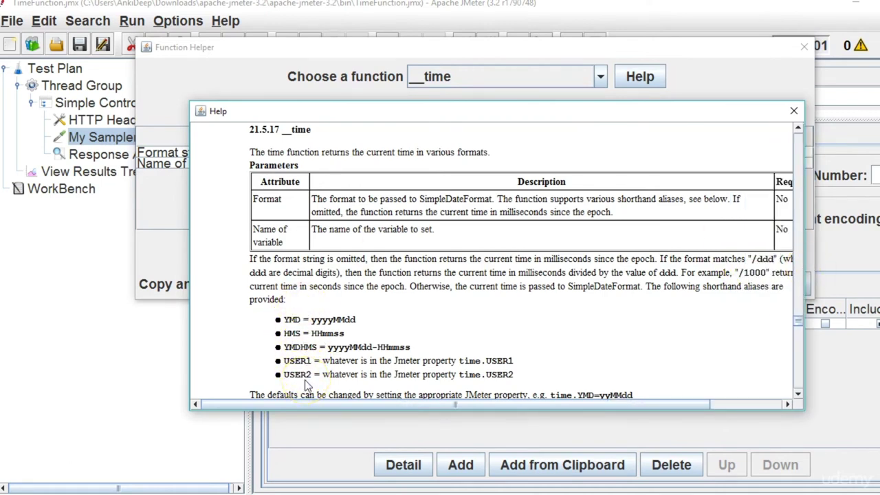
{"action": "double_click", "coordinate": [291, 323]}
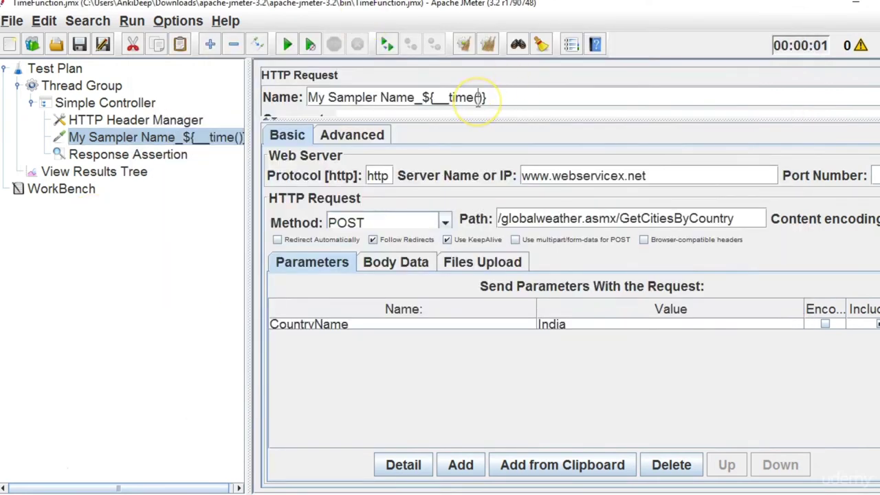
Paste YMD into the sampler name's __time() and rerun, giving results named My Sampler Name_20170707.
{"action": "type", "text": "YMD"}
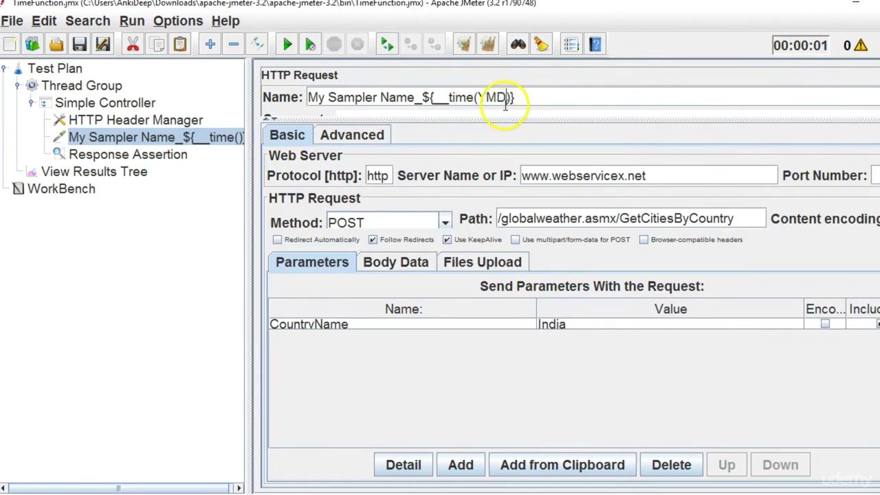
{"action": "left_click", "coordinate": [94, 172]}
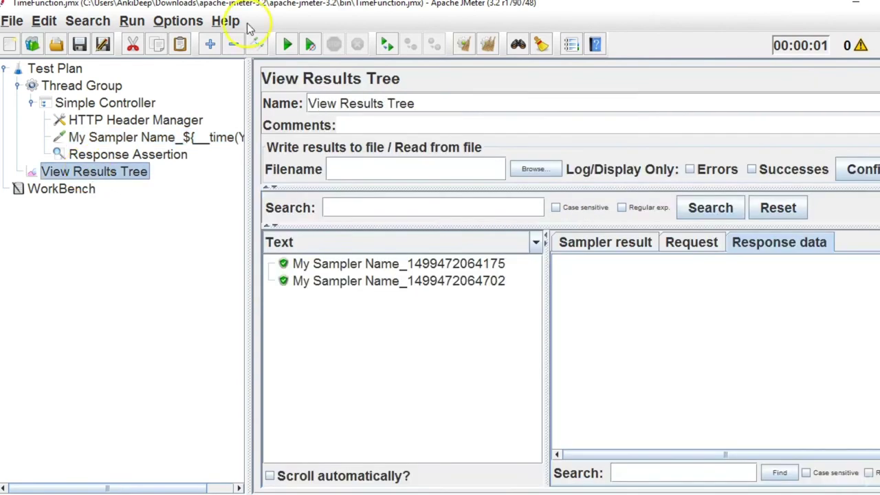
{"action": "left_click", "coordinate": [488, 45]}
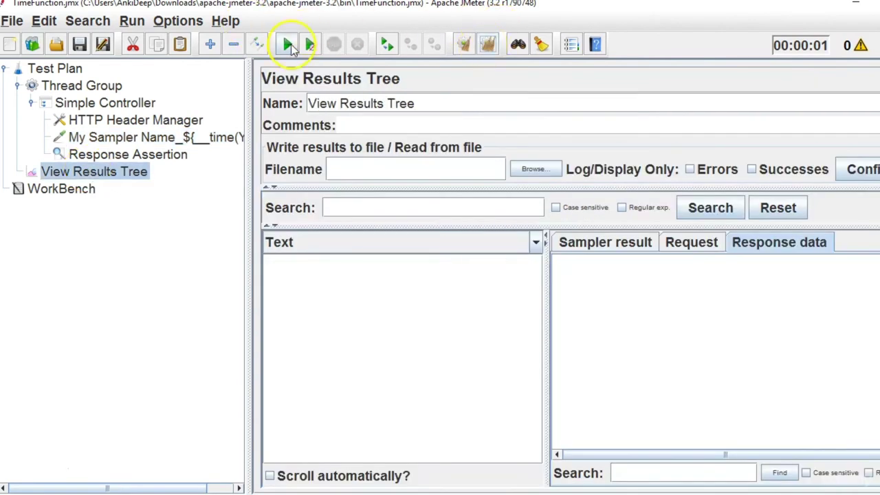
{"action": "left_click", "coordinate": [289, 45]}
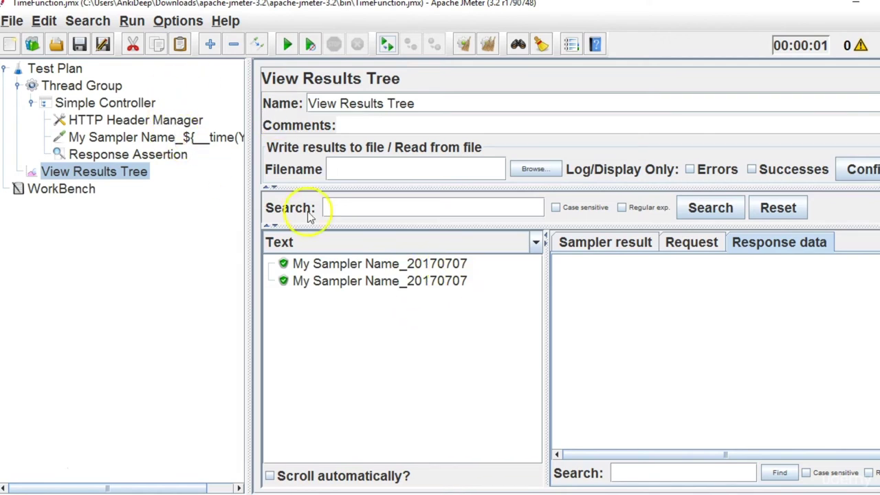
{"action": "left_click", "coordinate": [160, 137]}
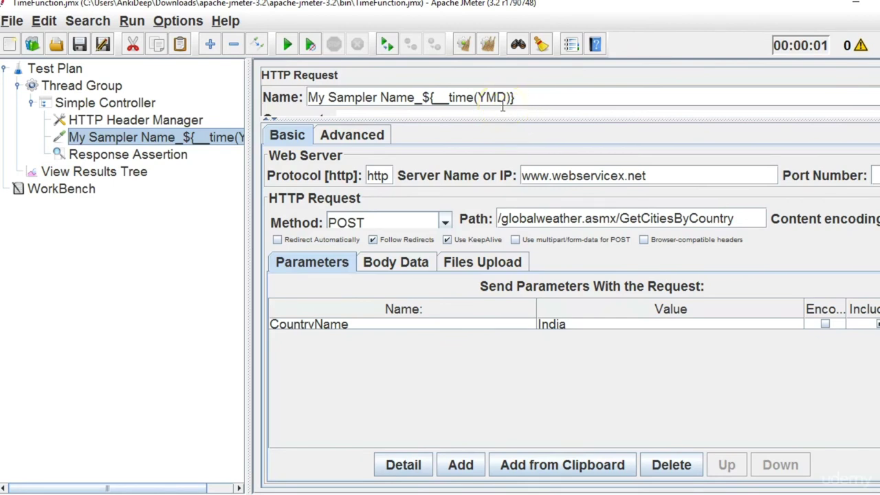
Copy the HMS alias from Help and append it after YMD in the sampler name.
{"action": "key", "text": "alt+Tab"}
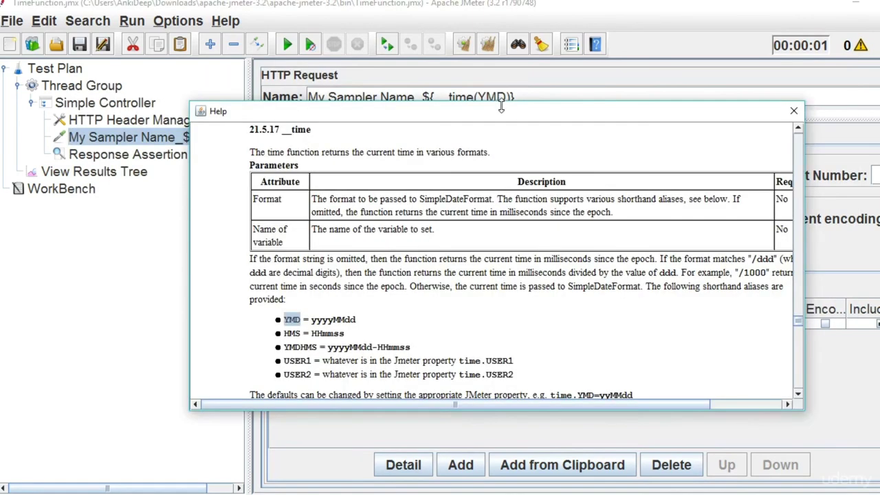
{"action": "double_click", "coordinate": [291, 334]}
{"action": "key", "text": "ctrl+c"}
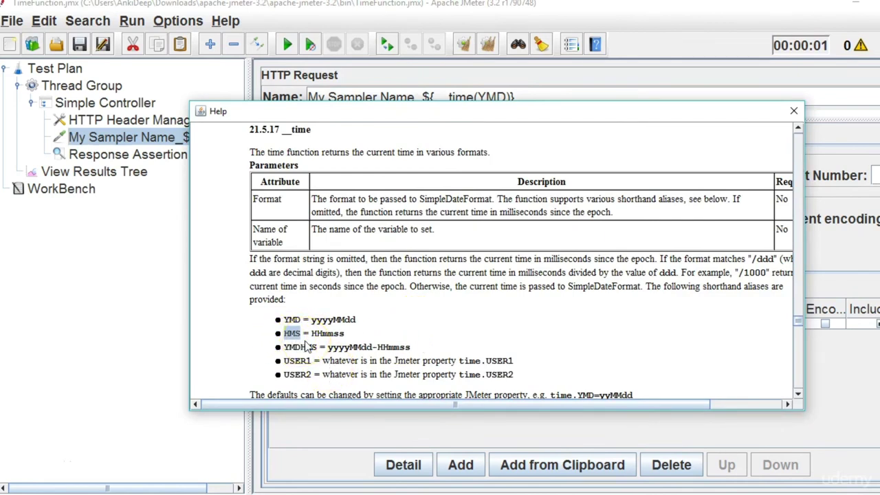
{"action": "key", "text": "alt+Tab"}
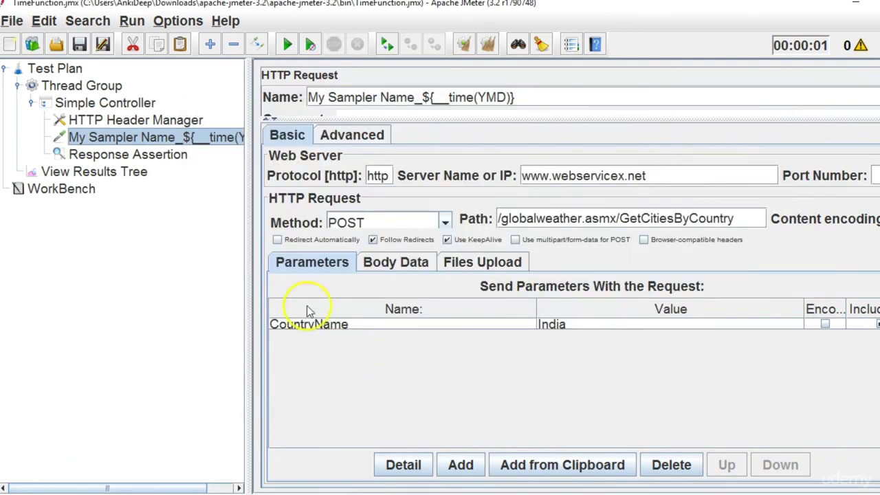
{"action": "left_click", "coordinate": [506, 97]}
{"action": "key", "text": "ctrl+v"}
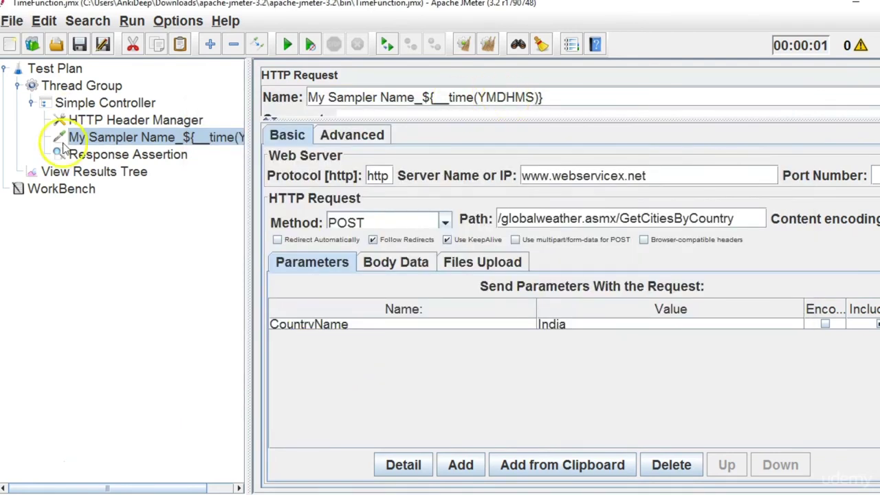
{"action": "left_click", "coordinate": [106, 174]}
{"action": "left_click", "coordinate": [288, 44]}
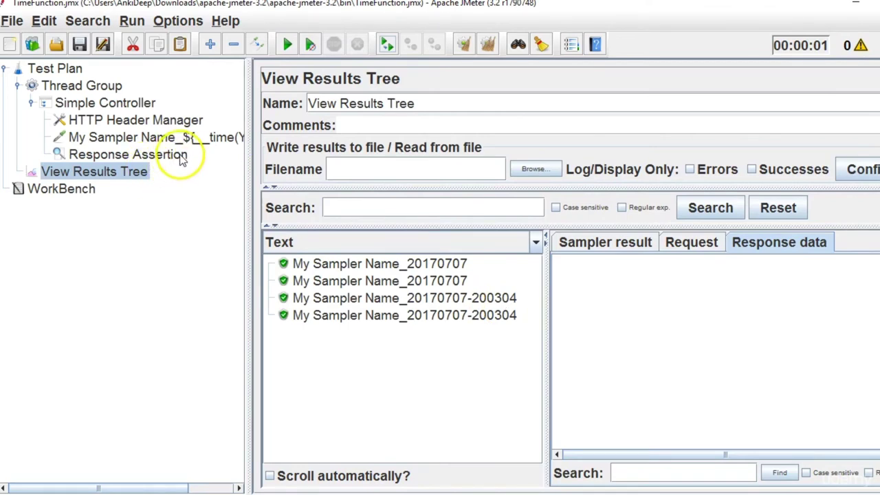
{"action": "key", "text": "alt+Tab"}
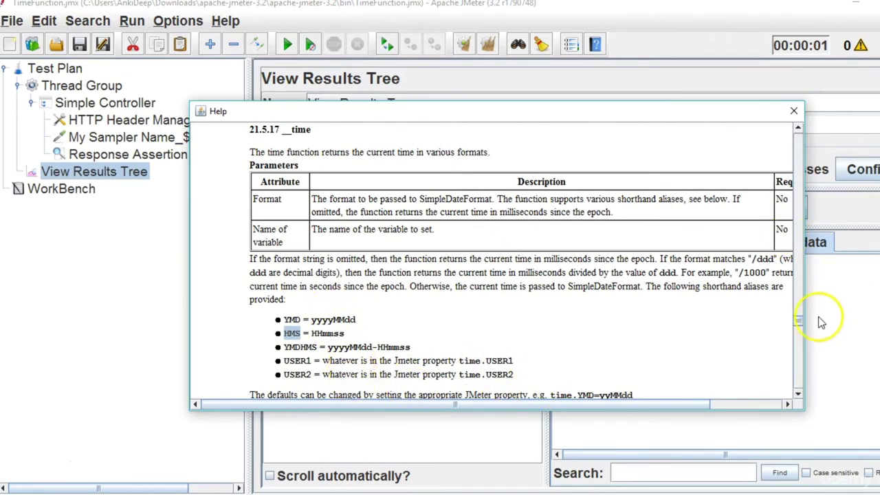
{"action": "left_click", "coordinate": [797, 395]}
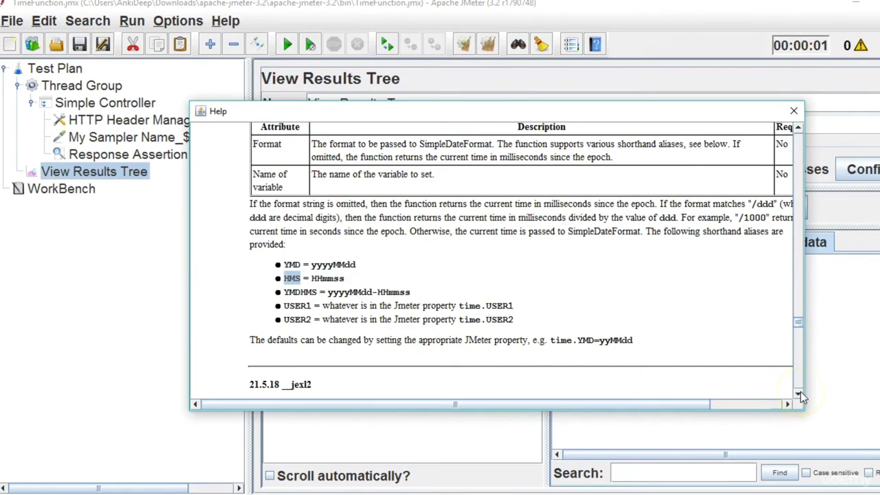
{"action": "left_click", "coordinate": [793, 111]}
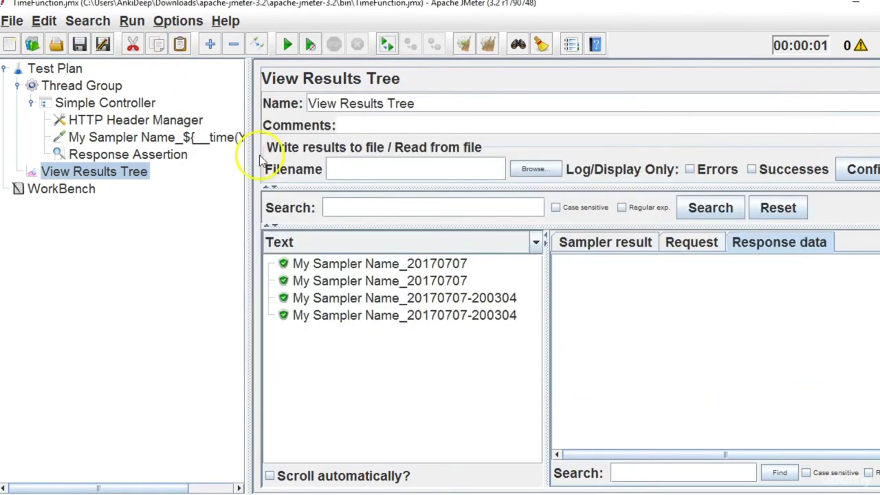
Add ',result' after YMDHMS so the sampler name reads My Sampler Name_${__time(YMDHMS,result)}.
{"action": "left_click", "coordinate": [189, 137]}
{"action": "key", "text": "alt+Tab"}
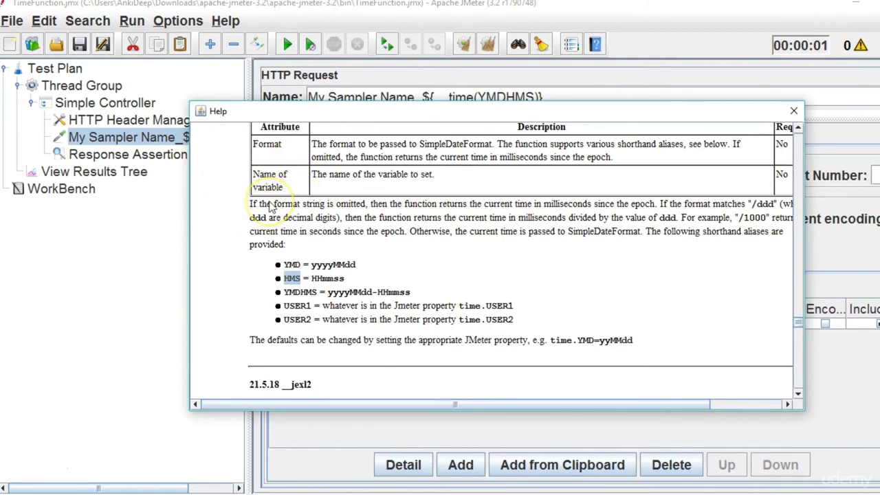
{"action": "key", "text": "alt+Tab"}
{"action": "left_click", "coordinate": [535, 97]}
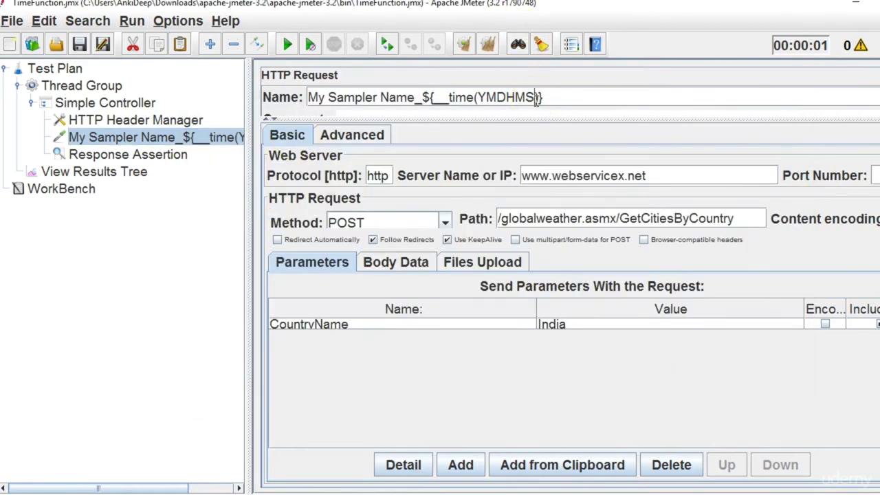
{"action": "type", "text": ",result"}
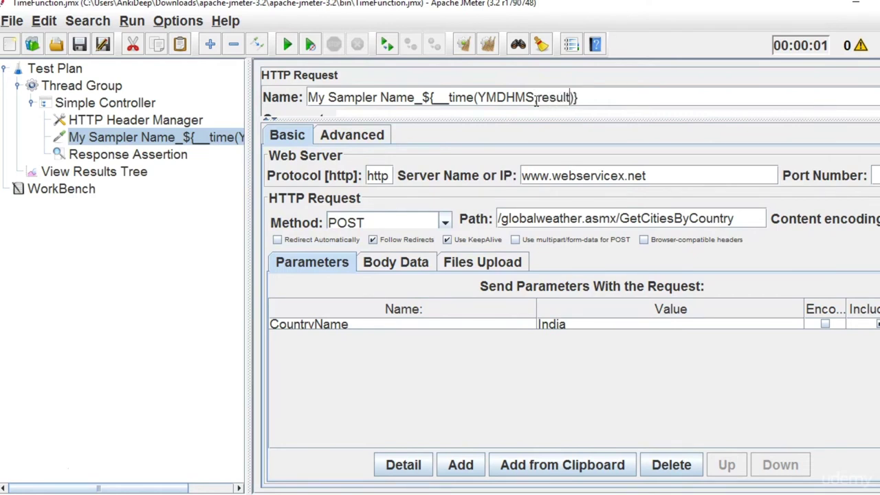
Rename the Response Assertion to Response Assertion_${result}.
{"action": "left_click", "coordinate": [165, 156]}
{"action": "left_click", "coordinate": [383, 91]}
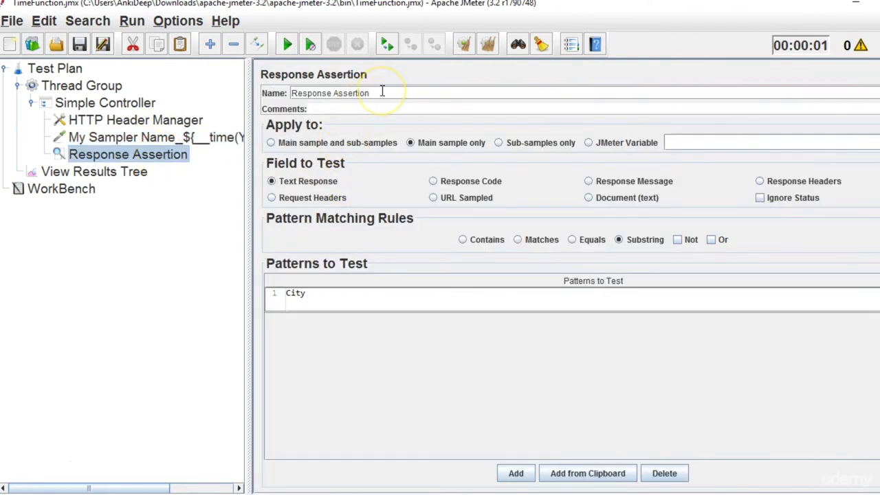
{"action": "type", "text": "_${__"}
{"action": "key", "text": "BackSpace"}
{"action": "type", "text": "{result}"}
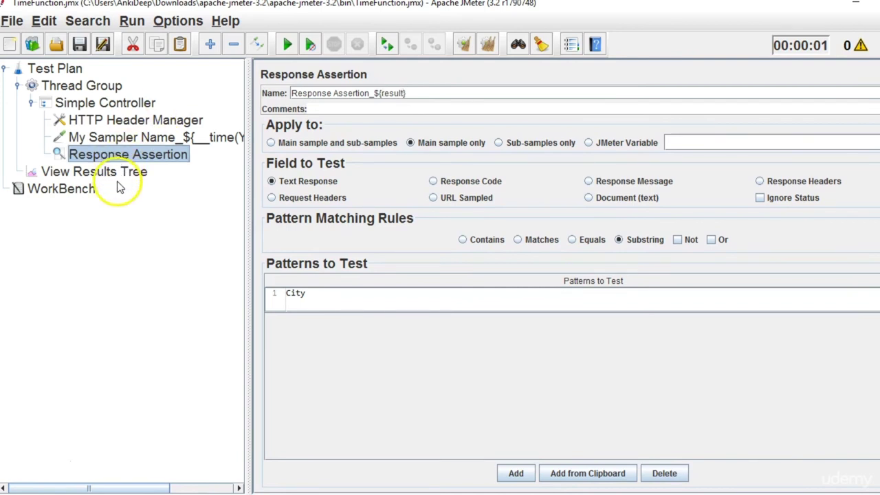
Widen the test plan tree pane so the full element names show.
{"action": "left_click", "coordinate": [122, 176]}
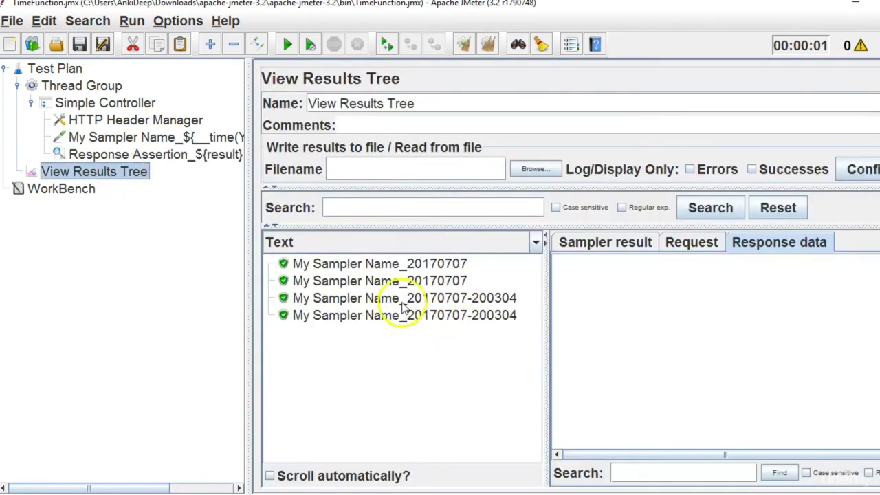
{"action": "left_click", "coordinate": [207, 163]}
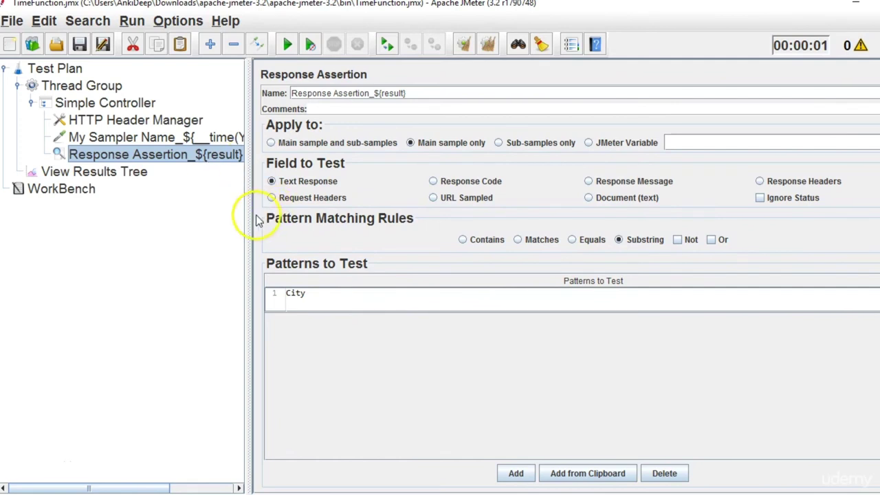
{"action": "left_click_drag", "start_coordinate": [247, 215], "coordinate": [351, 253]}
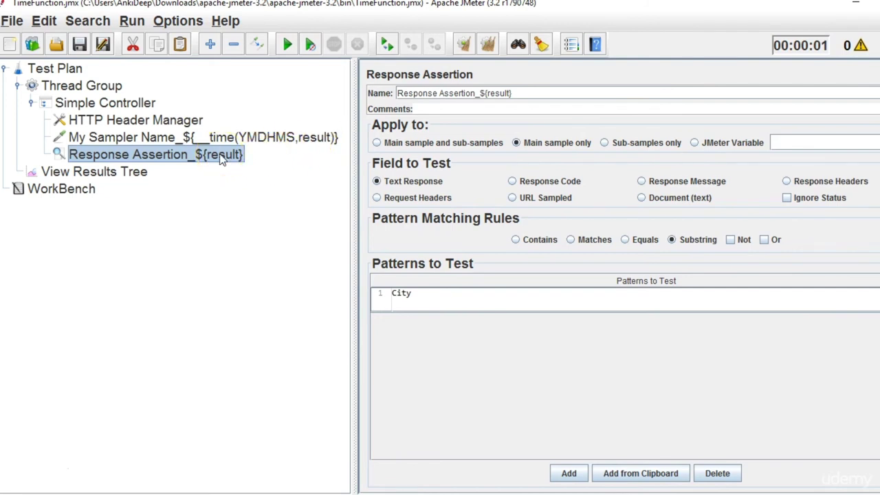
{"action": "left_click", "coordinate": [126, 172]}
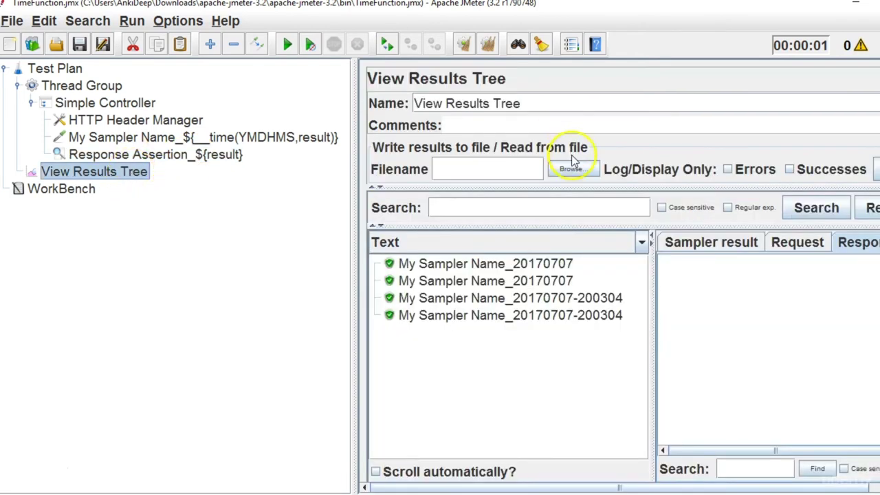
{"action": "left_click", "coordinate": [487, 44]}
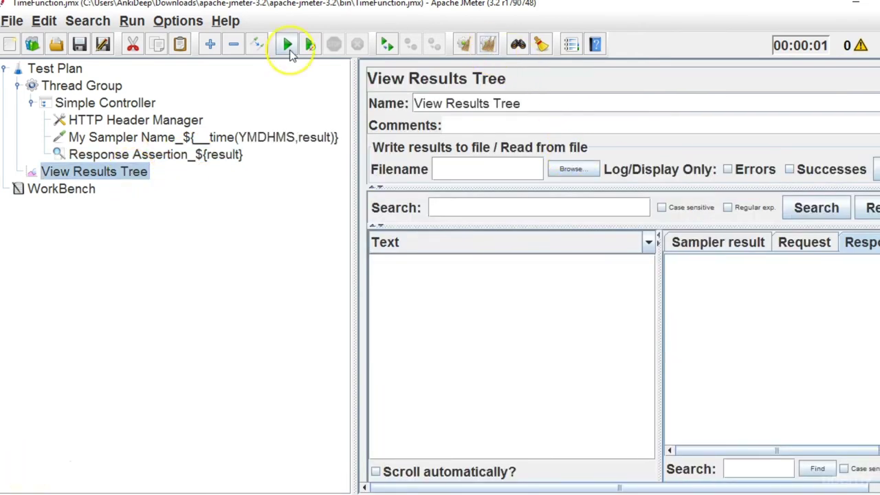
{"action": "left_click", "coordinate": [288, 45]}
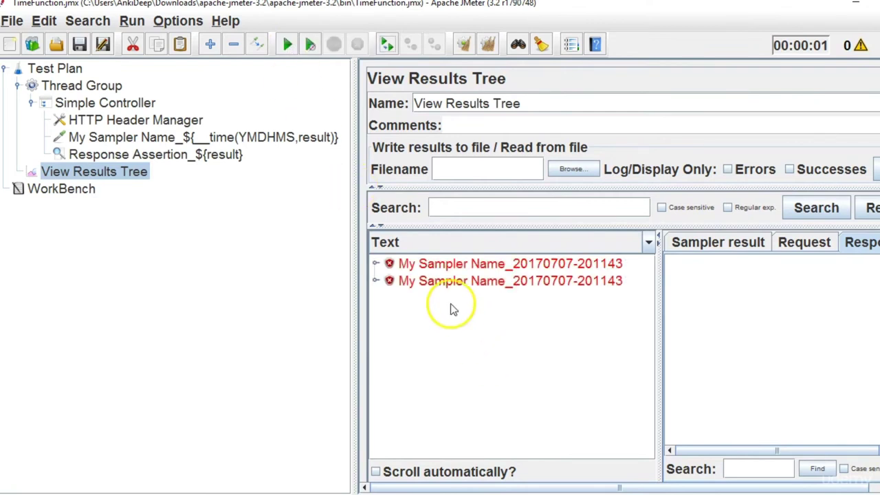
{"action": "left_click", "coordinate": [376, 264]}
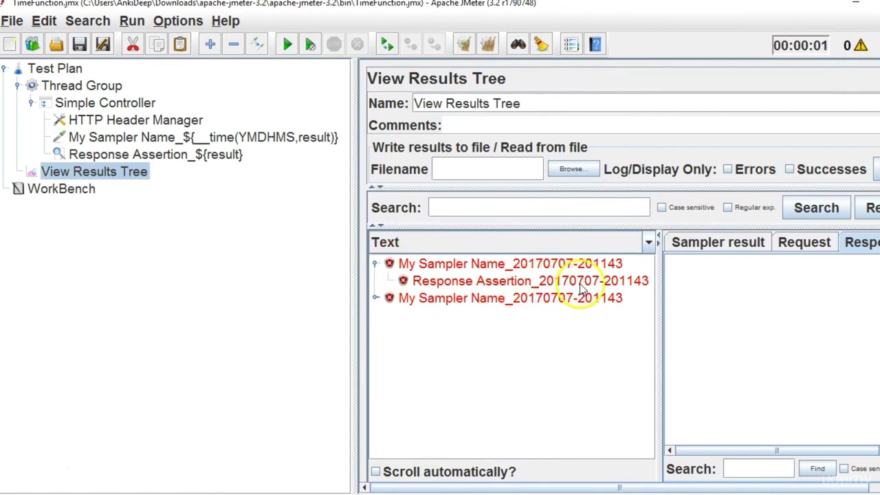
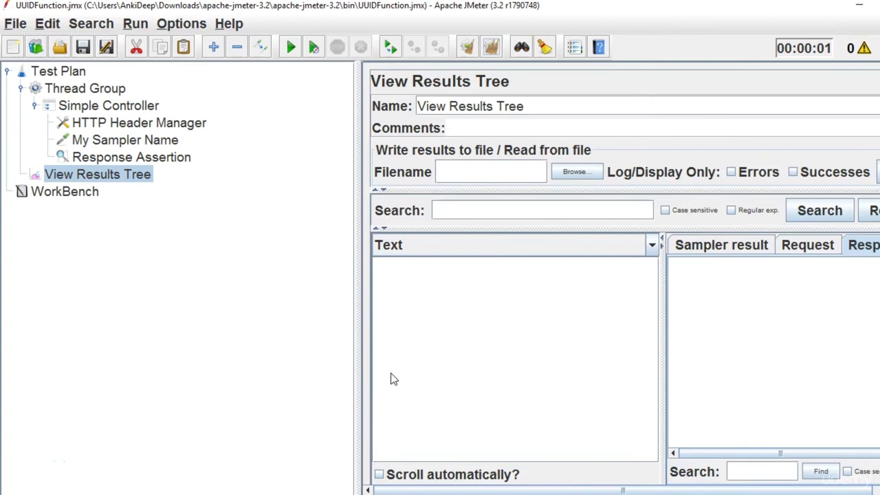
Add an empty ${} placeholder on line 17 of the notes, two lines below ${__time()}.
{"action": "left_click", "coordinate": [526, 438]}
{"action": "key", "text": "alt+Tab"}
{"action": "left_click", "coordinate": [524, 349]}
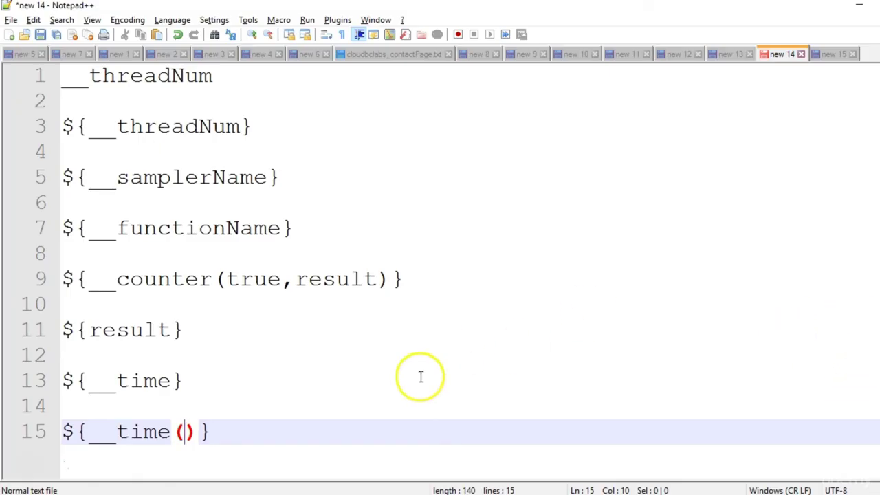
{"action": "left_click", "coordinate": [346, 431]}
{"action": "key", "text": "Return"}
{"action": "key", "text": "Return"}
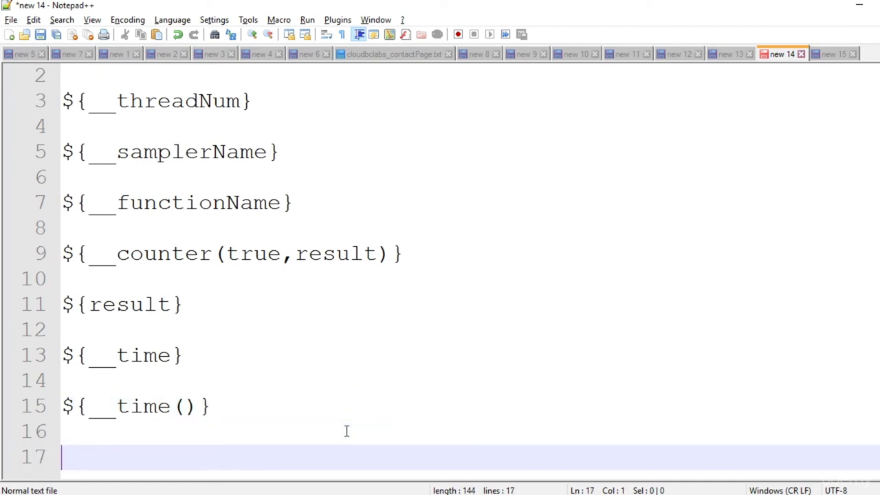
{"action": "type", "text": "${}"}
{"action": "key", "text": "Left"}
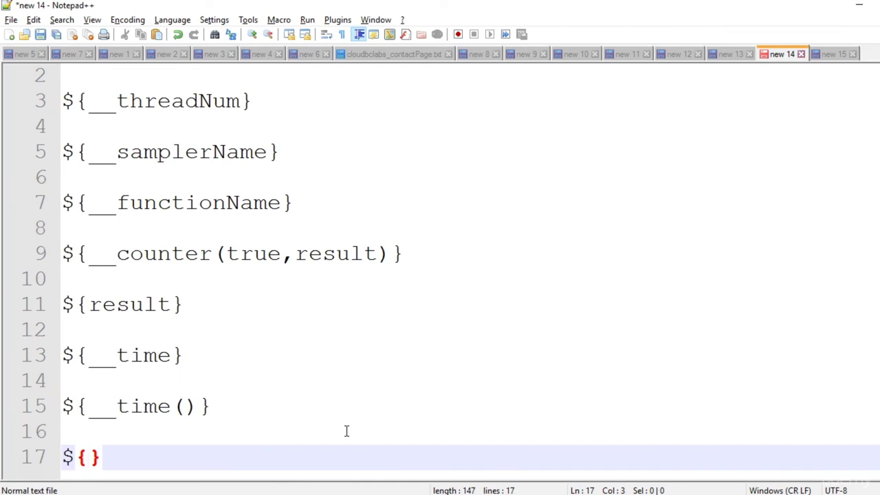
Choose the __UUID function in JMeter's Function Helper Dialog.
{"action": "key", "text": "alt+Tab"}
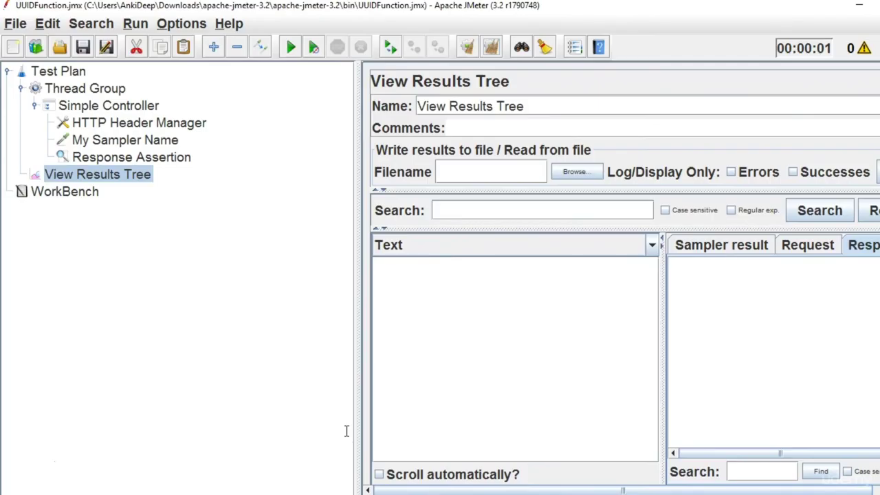
{"action": "left_click", "coordinate": [181, 25]}
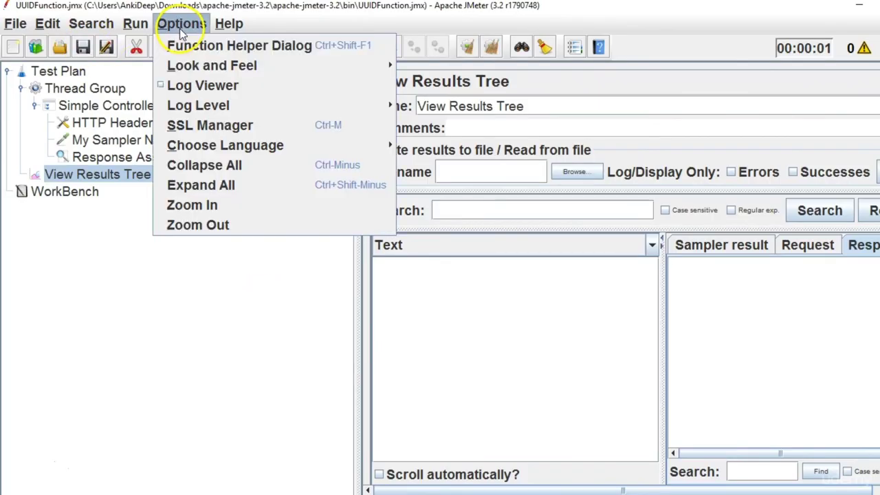
{"action": "left_click", "coordinate": [205, 46]}
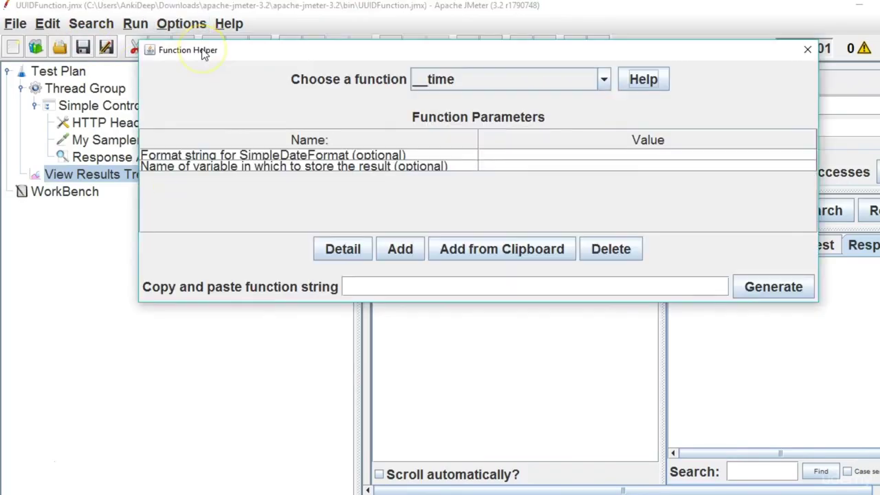
{"action": "left_click", "coordinate": [548, 81]}
{"action": "left_click_drag", "start_coordinate": [605, 194], "coordinate": [594, 219]}
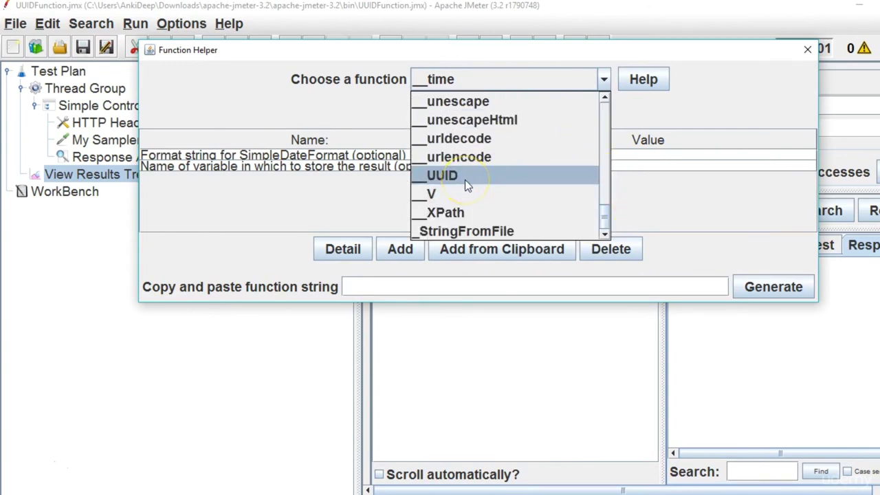
{"action": "left_click", "coordinate": [465, 179]}
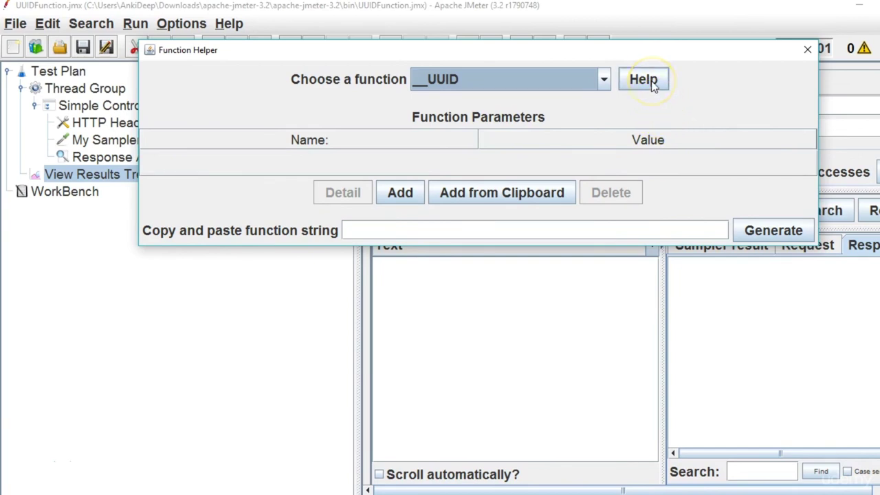
Show the UUID function's help documentation with its ${UUID()} example.
{"action": "left_click", "coordinate": [644, 80]}
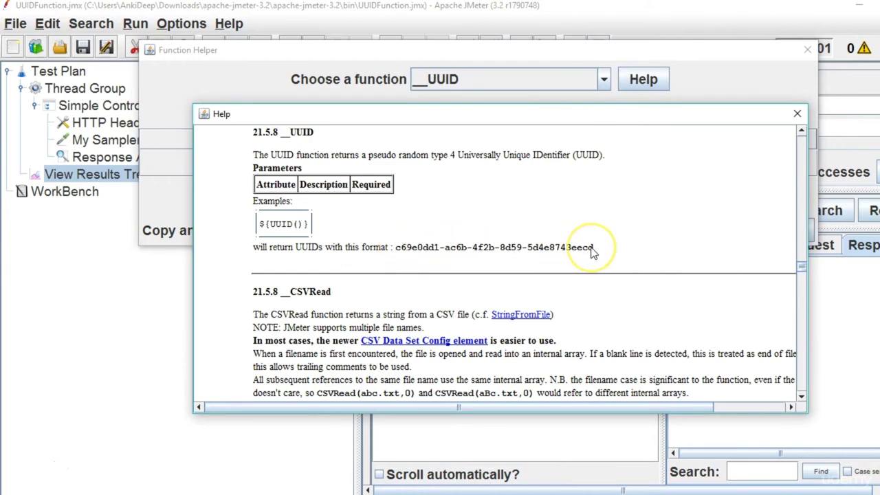
{"action": "scroll", "coordinate": [593, 253], "scroll_direction": "up", "scroll_amount": 4}
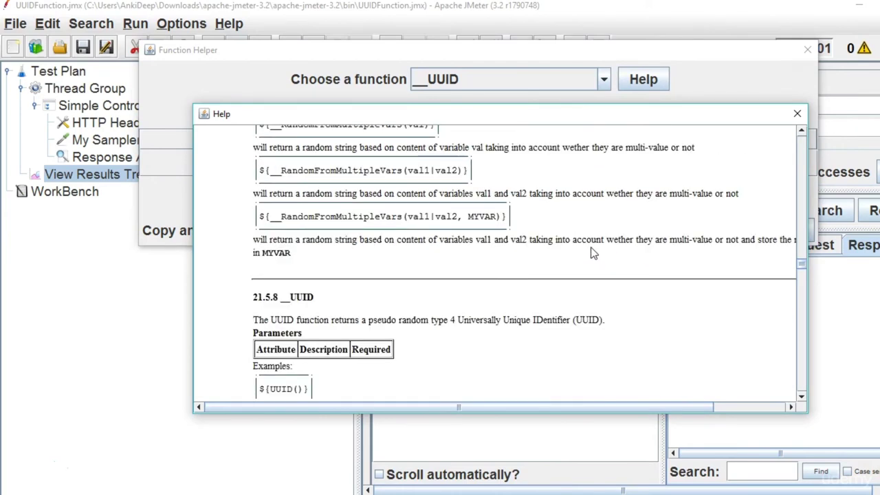
{"action": "left_click_drag", "start_coordinate": [803, 266], "coordinate": [803, 270]}
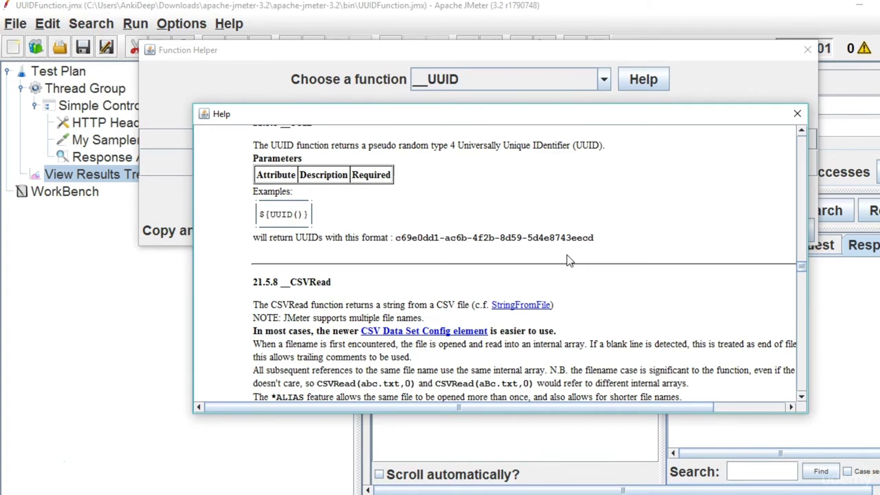
{"action": "left_click", "coordinate": [802, 132]}
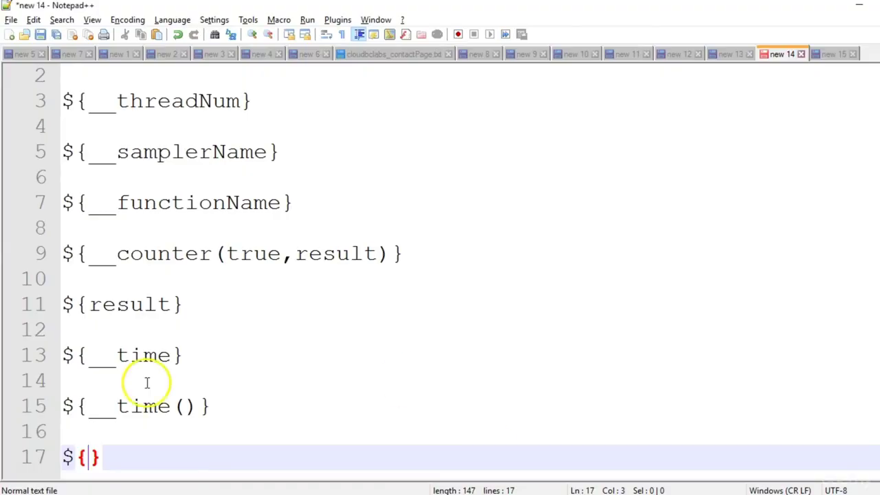
Complete line 17 as ${UUID()} and select the expression for copying.
{"action": "key", "text": "alt+Tab"}
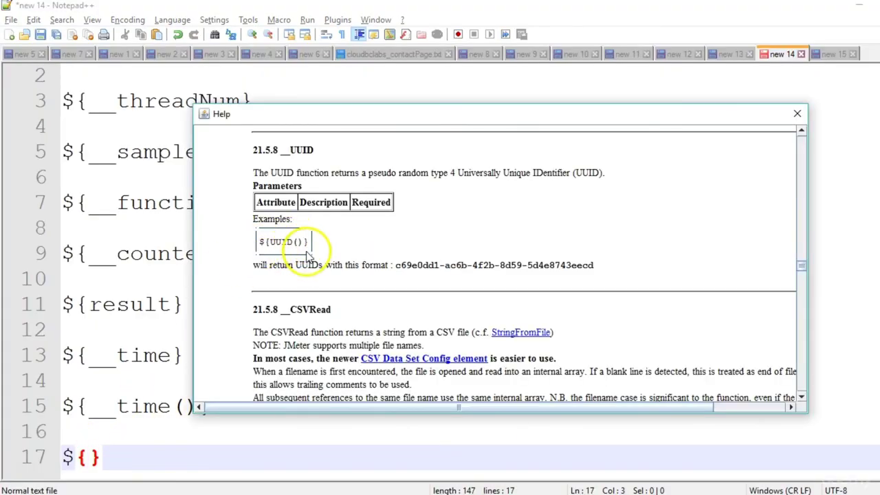
{"action": "key", "text": "alt+Tab"}
{"action": "type", "text": "UUID()"}
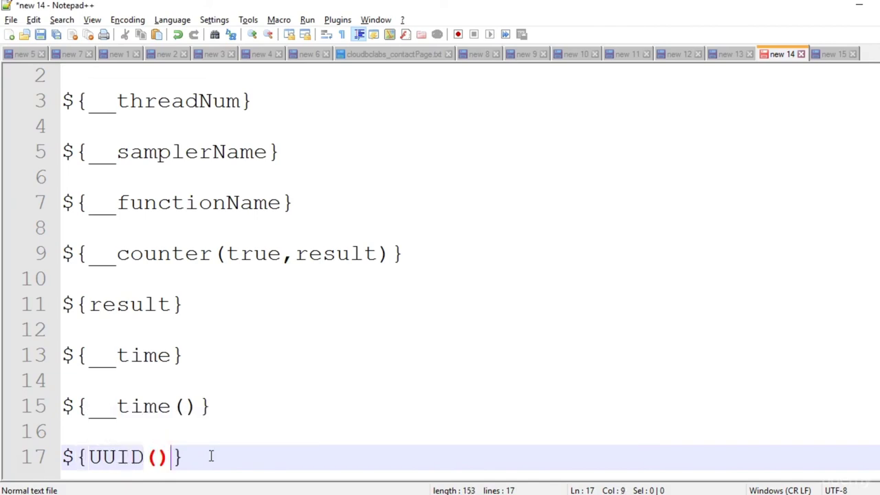
{"action": "left_click_drag", "start_coordinate": [197, 457], "coordinate": [65, 457]}
{"action": "key", "text": "ctrl+c"}
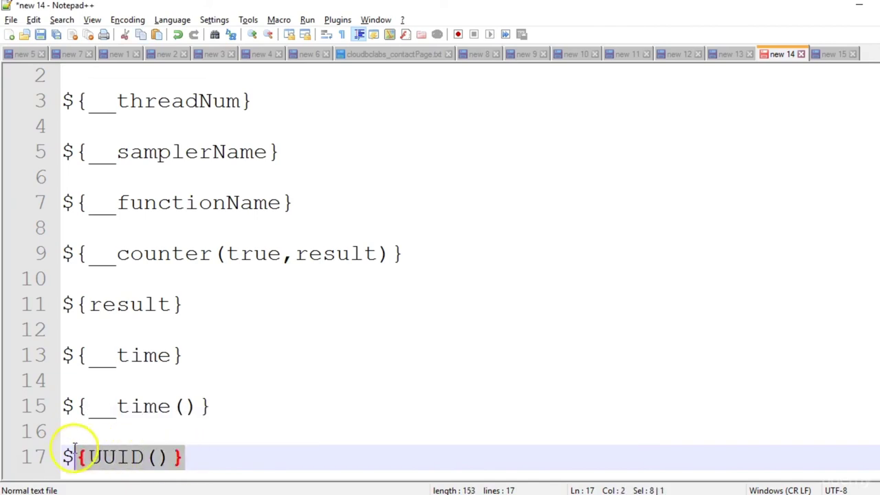
{"action": "key", "text": "alt+Tab"}
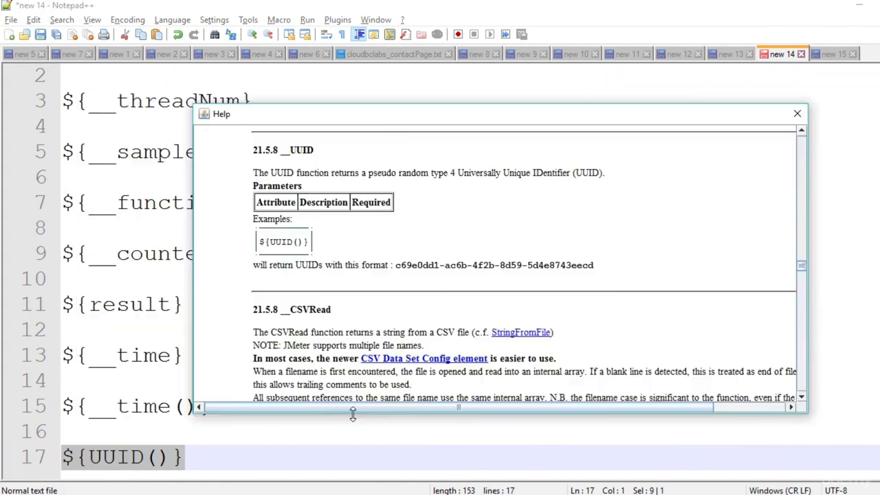
Append _${UUID()} to the My Sampler Name sampler's name and run the test.
{"action": "key", "text": "alt+Tab"}
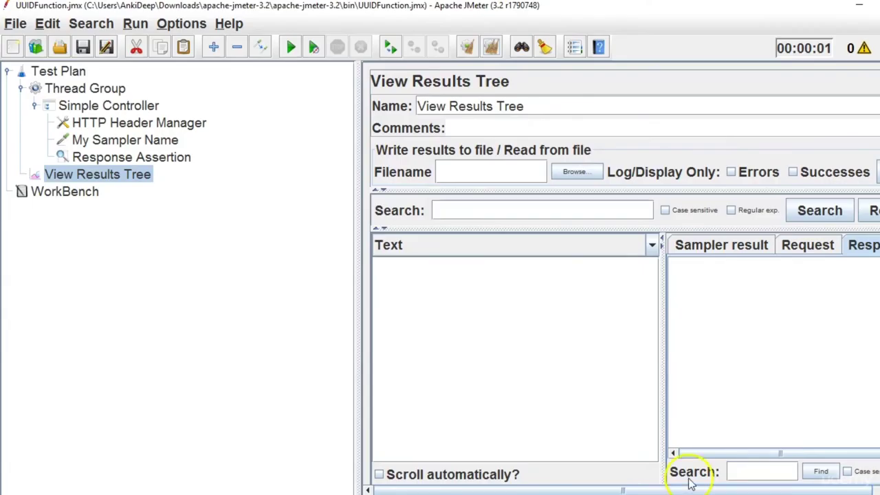
{"action": "left_click", "coordinate": [152, 141]}
{"action": "left_click", "coordinate": [540, 99]}
{"action": "type", "text": "_"}
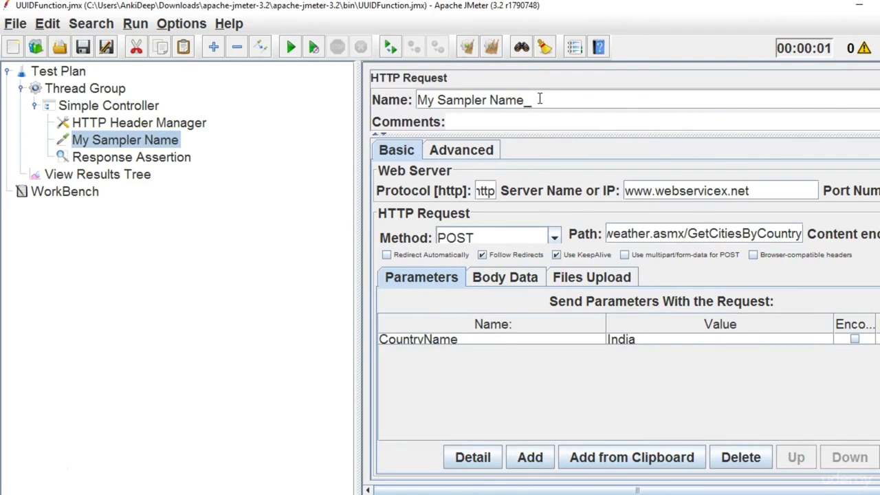
{"action": "key", "text": "ctrl+v"}
{"action": "left_click", "coordinate": [141, 178]}
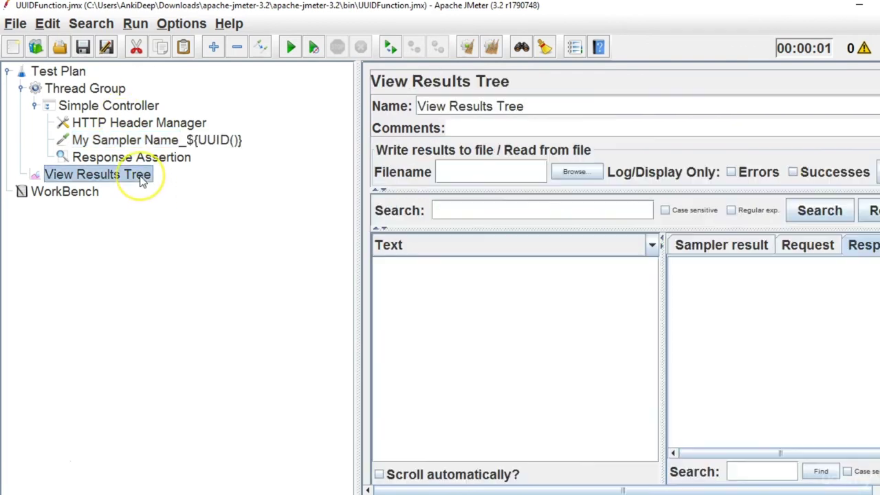
{"action": "left_click", "coordinate": [288, 50]}
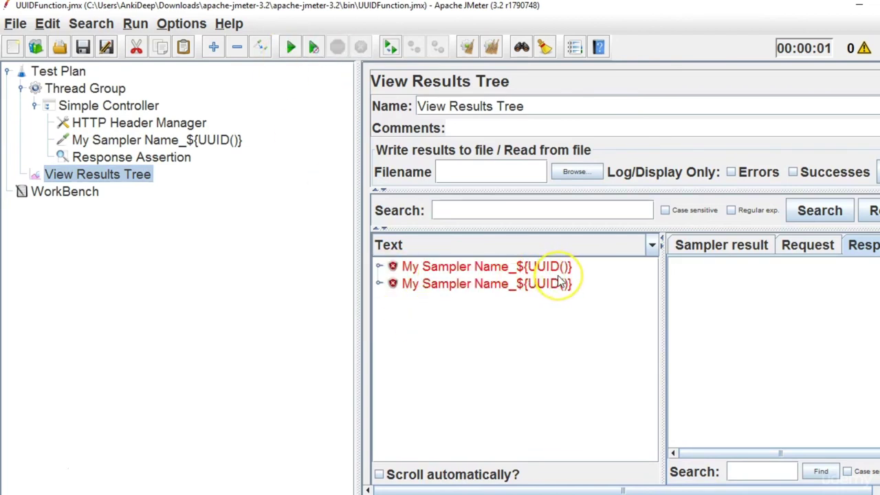
Correct the name suffix to ${__UUID()}, clear results and rerun to see UUID-named samples.
{"action": "left_click", "coordinate": [150, 139]}
{"action": "left_click", "coordinate": [544, 101]}
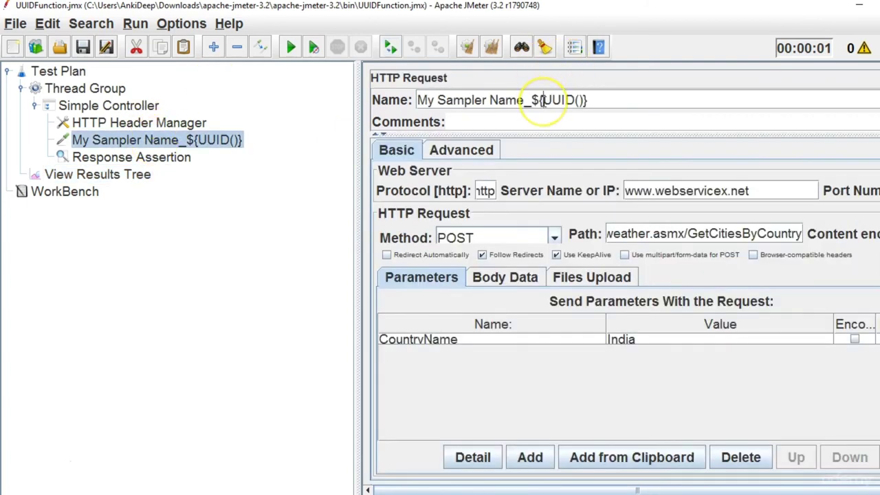
{"action": "type", "text": "__"}
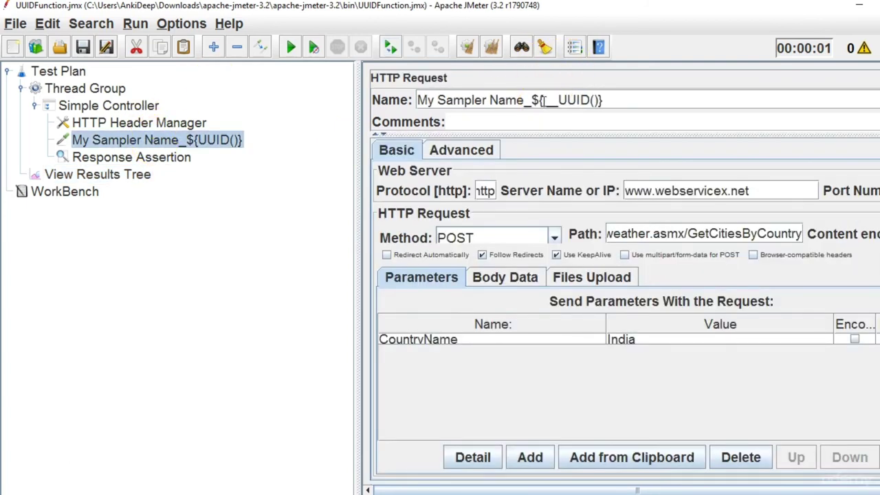
{"action": "left_click", "coordinate": [134, 174]}
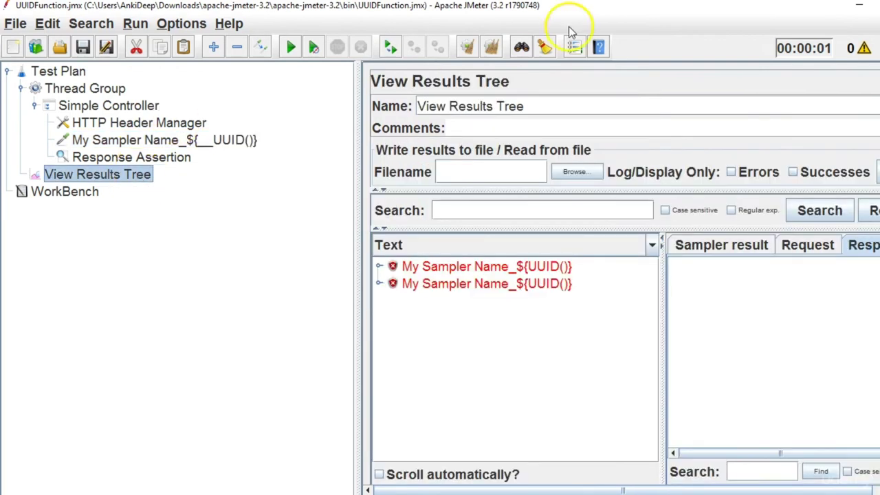
{"action": "left_click", "coordinate": [488, 51]}
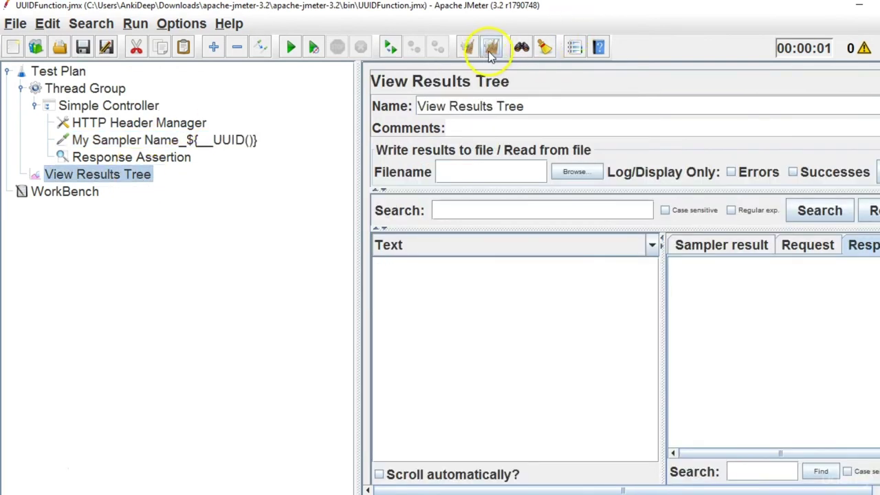
{"action": "left_click", "coordinate": [291, 49]}
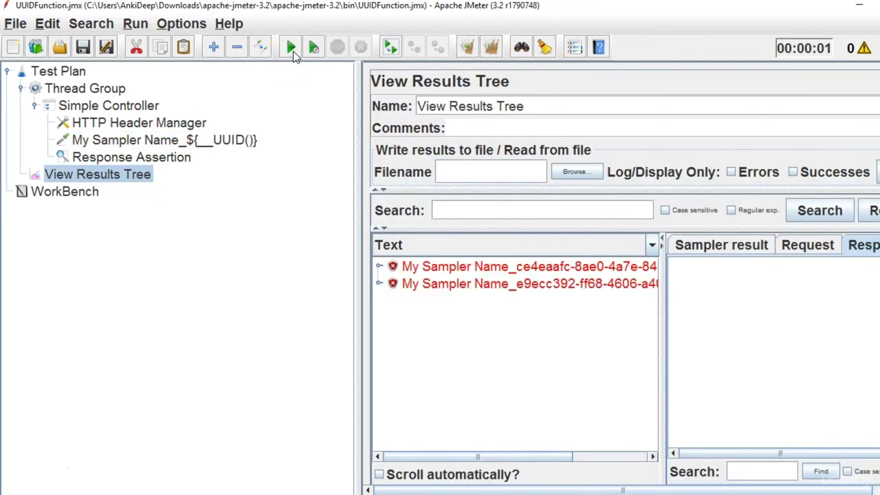
{"action": "left_click_drag", "start_coordinate": [353, 266], "coordinate": [267, 236]}
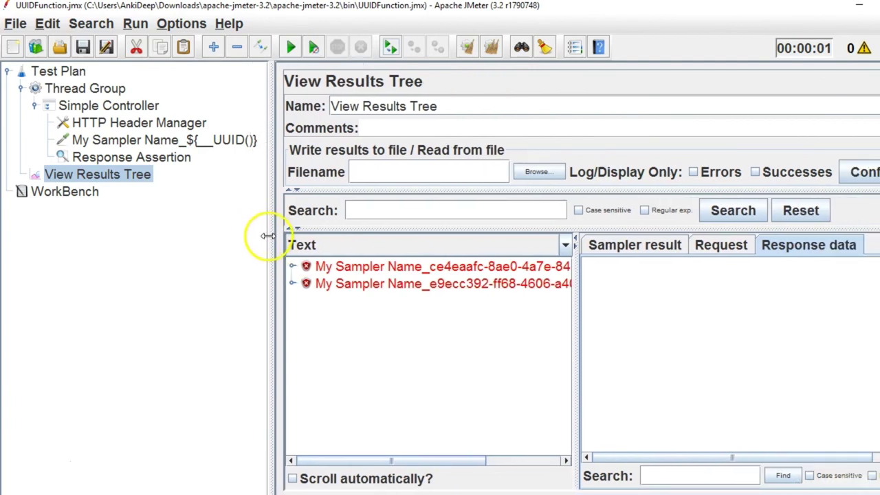
{"action": "left_click_drag", "start_coordinate": [574, 335], "coordinate": [689, 347]}
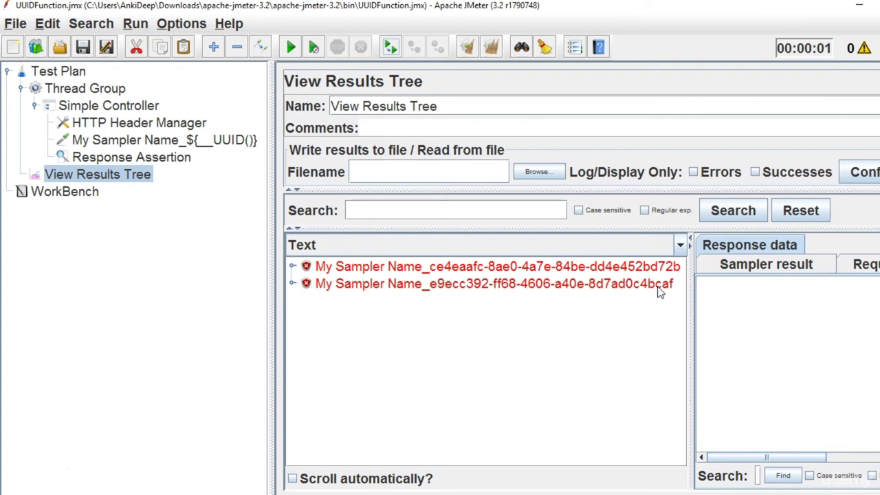
{"action": "left_click", "coordinate": [34, 473]}
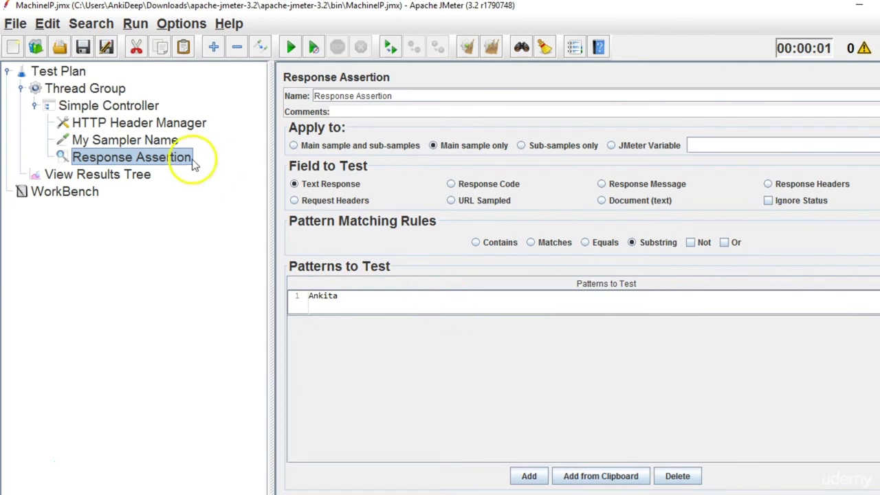
Choose __machineIP in the Function Helper and open its documentation.
{"action": "left_click", "coordinate": [187, 23]}
{"action": "left_click", "coordinate": [205, 45]}
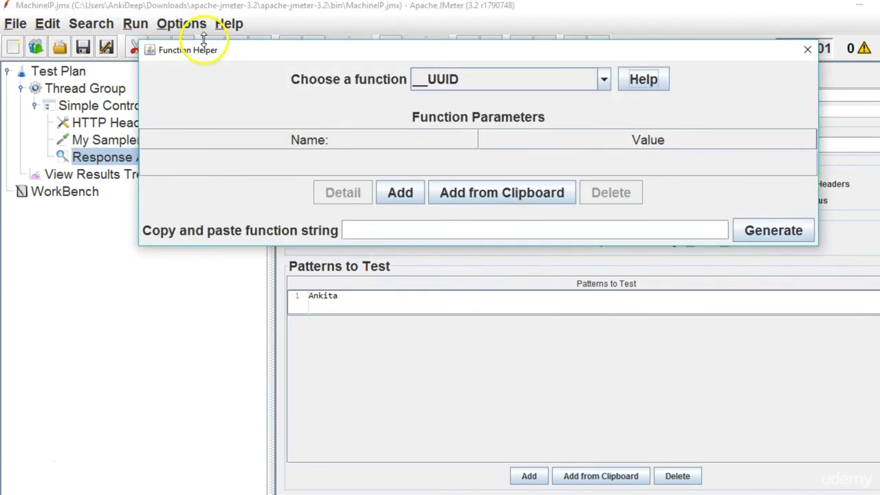
{"action": "left_click", "coordinate": [570, 75]}
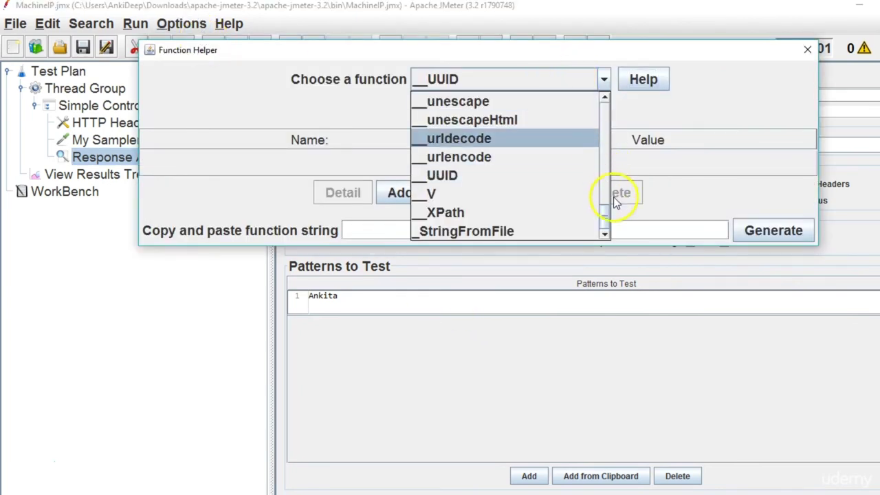
{"action": "left_click_drag", "start_coordinate": [603, 220], "coordinate": [599, 171]}
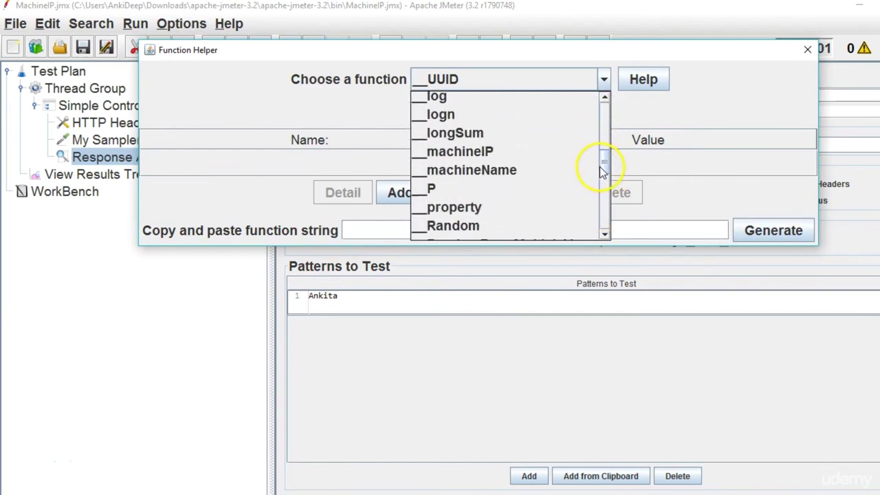
{"action": "left_click", "coordinate": [481, 150]}
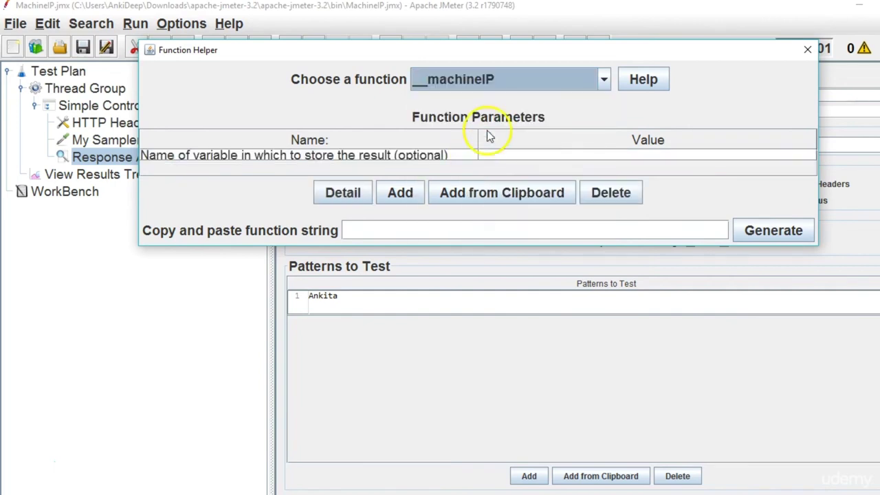
{"action": "left_click", "coordinate": [639, 83]}
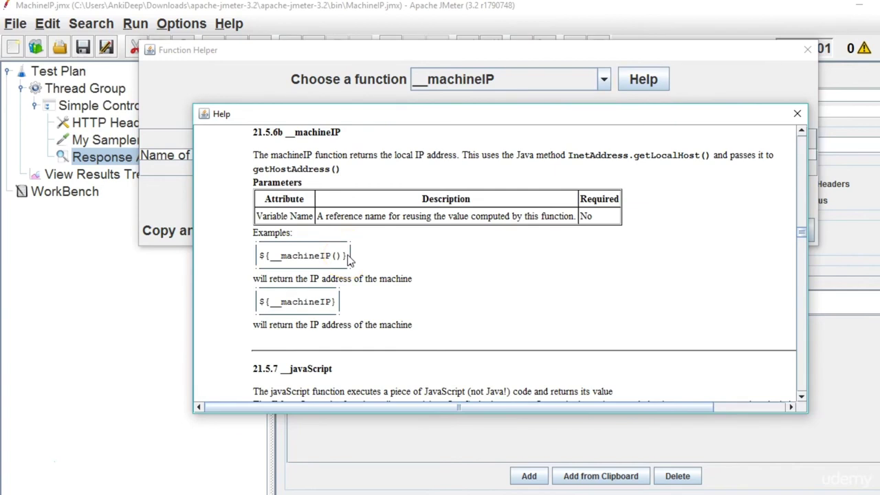
Take the ${__machineIP()} example from the machineIP help text.
{"action": "left_click_drag", "start_coordinate": [347, 258], "coordinate": [261, 260]}
{"action": "key", "text": "ctrl+c"}
{"action": "left_click", "coordinate": [251, 256]}
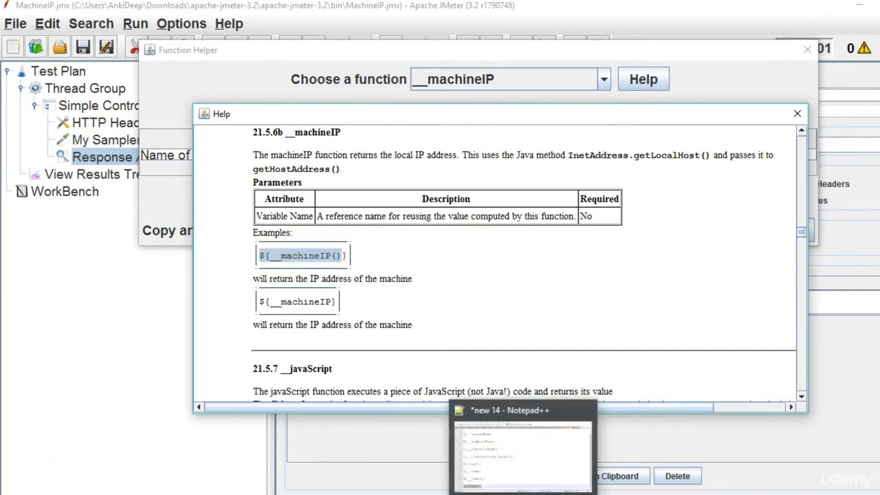
{"action": "left_click", "coordinate": [526, 457]}
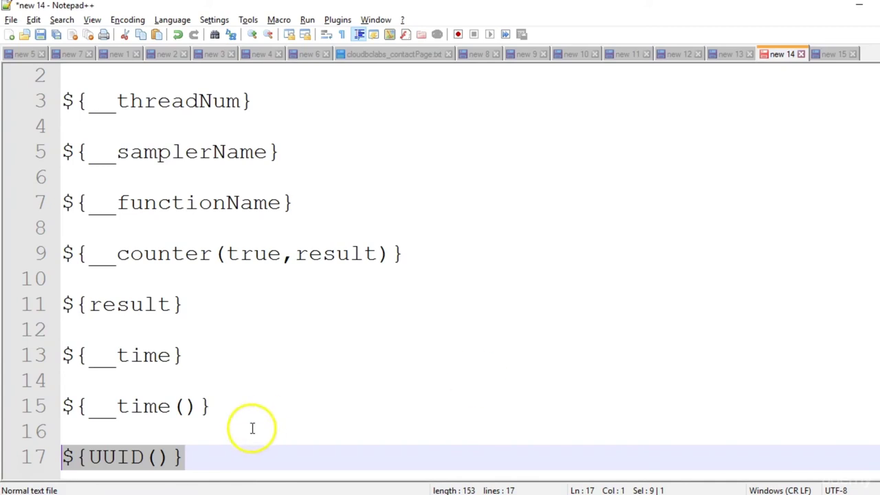
Paste the machineIP example on line 19 and turn line 17 into ${__UUID()}.
{"action": "left_click", "coordinate": [227, 455]}
{"action": "key", "text": "Return"}
{"action": "key", "text": "Return"}
{"action": "key", "text": "ctrl+v"}
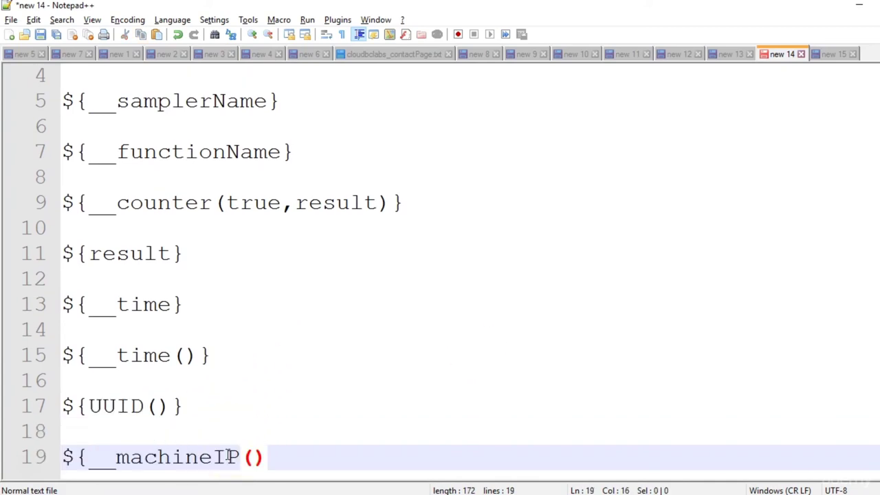
{"action": "left_click", "coordinate": [89, 405]}
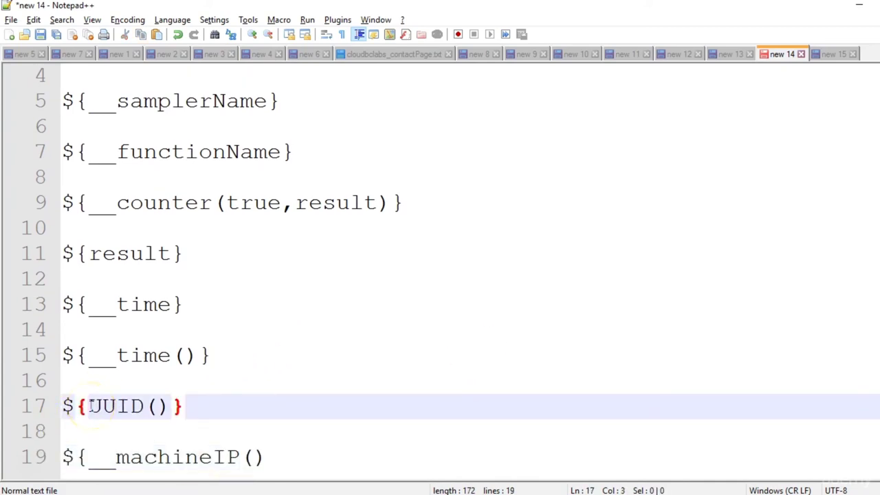
{"action": "type", "text": "__"}
Finish line 19 as ${__machineIP()} with a closing brace and select it.
{"action": "left_click", "coordinate": [279, 456]}
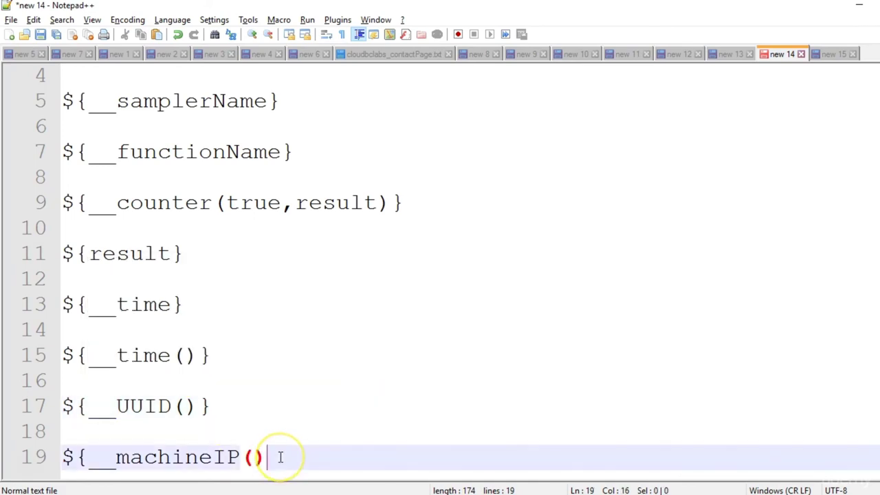
{"action": "type", "text": "}"}
{"action": "left_click_drag", "start_coordinate": [280, 456], "coordinate": [65, 458]}
{"action": "key", "text": "ctrl+c"}
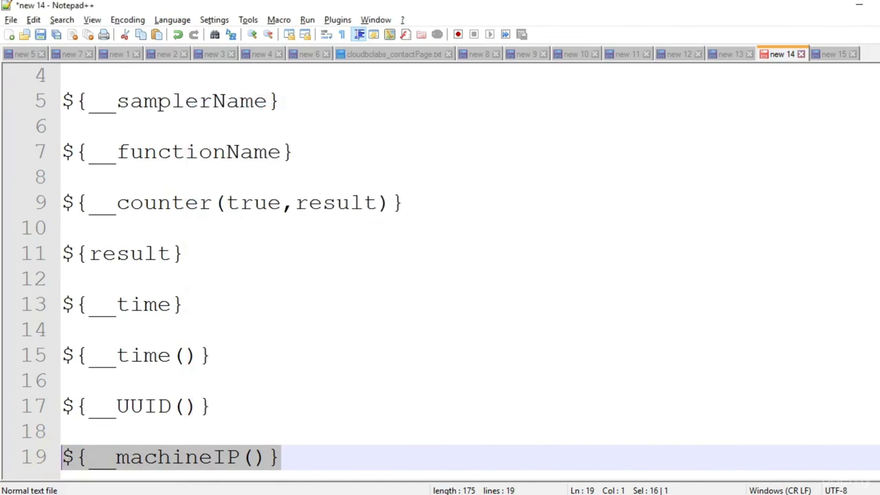
{"action": "left_click", "coordinate": [687, 454]}
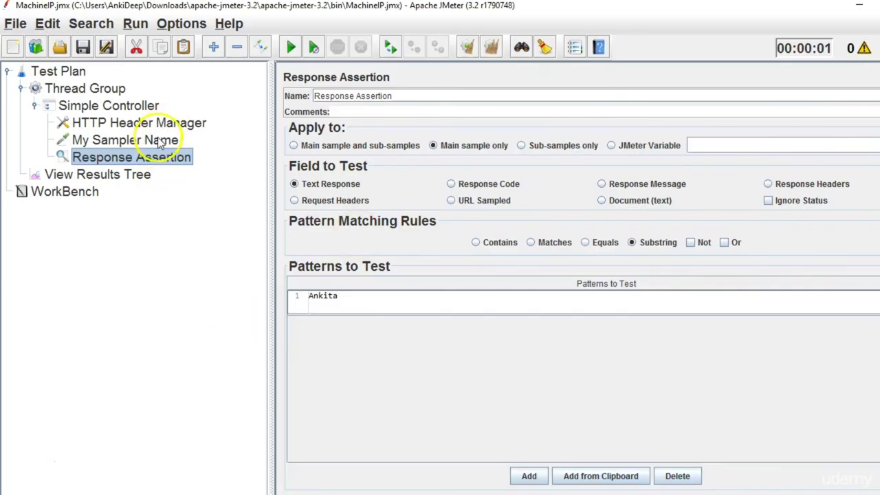
Rename the sampler to My Sampler Name_${__machineIP()}.
{"action": "left_click", "coordinate": [151, 140]}
{"action": "left_click", "coordinate": [453, 100]}
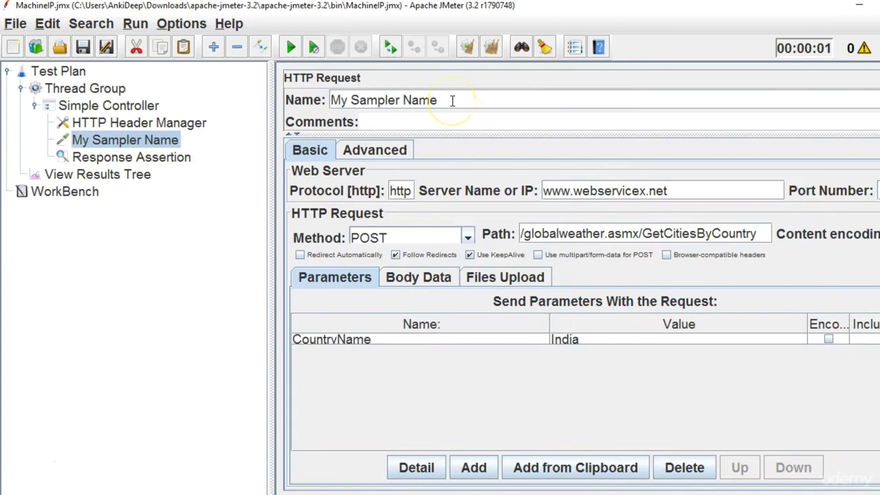
{"action": "key", "text": "ctrl+v"}
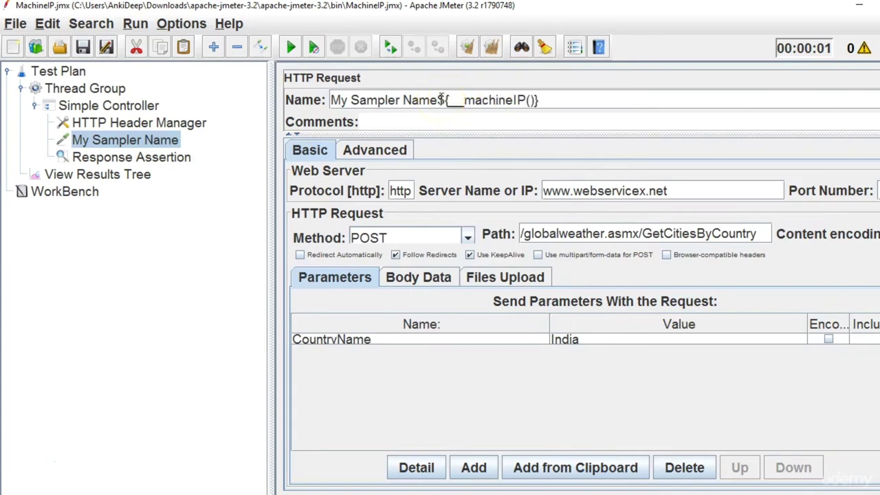
{"action": "type", "text": "_"}
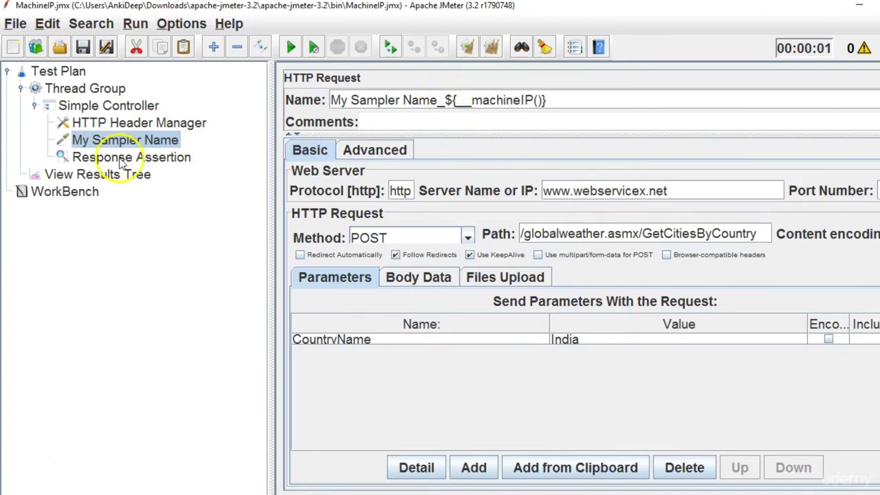
{"action": "left_click", "coordinate": [120, 157]}
{"action": "left_click_drag", "start_coordinate": [124, 141], "coordinate": [292, 196]}
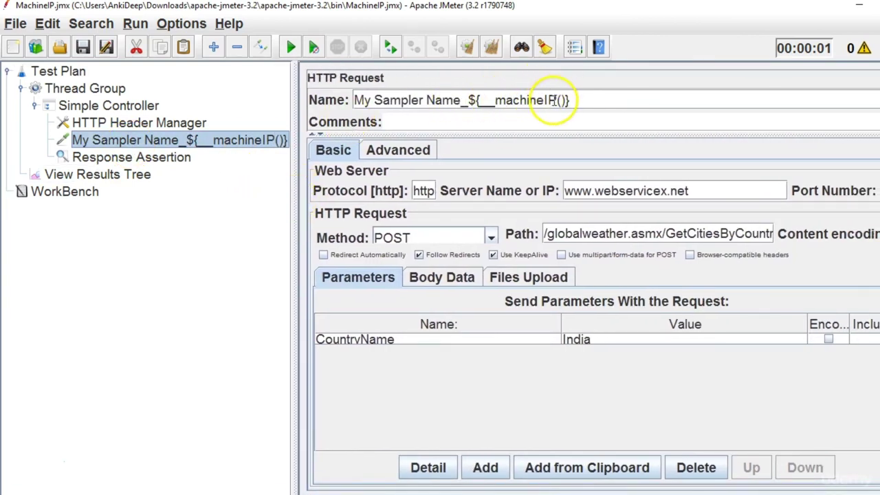
Run the test, producing two samples named My Sampler Name_192.168.56.1.
{"action": "left_click", "coordinate": [126, 173]}
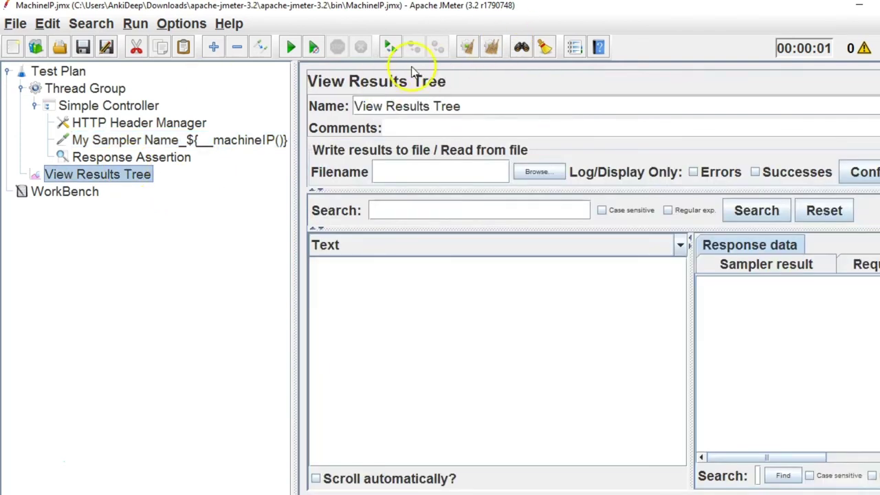
{"action": "left_click", "coordinate": [292, 54]}
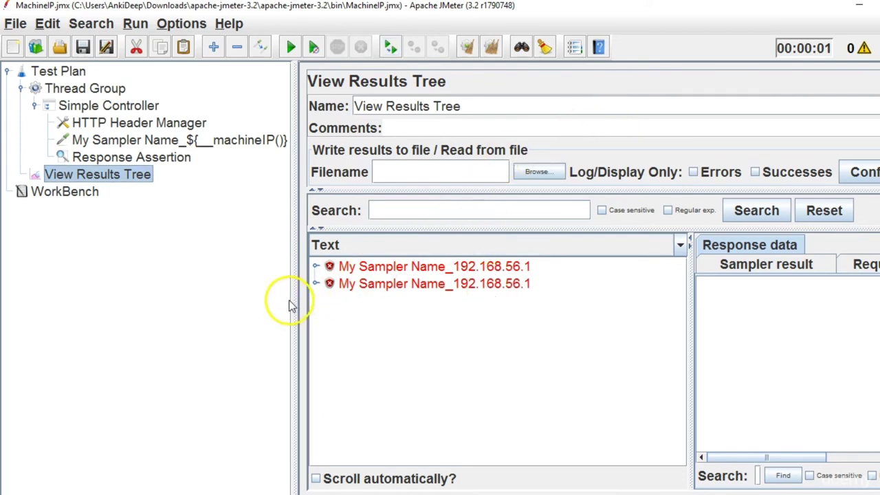
{"action": "left_click_drag", "start_coordinate": [289, 306], "coordinate": [307, 309]}
{"action": "left_click", "coordinate": [232, 141]}
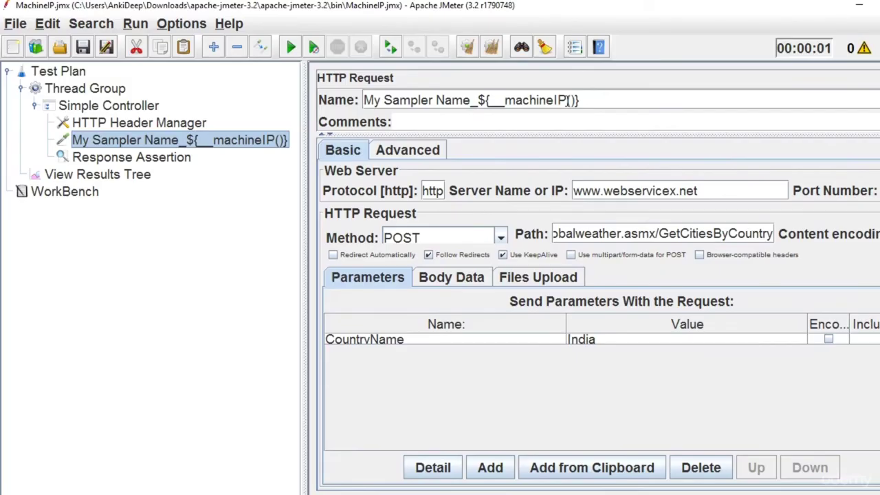
Look up the machineName function in the Function Helper Dialog.
{"action": "left_click", "coordinate": [175, 24]}
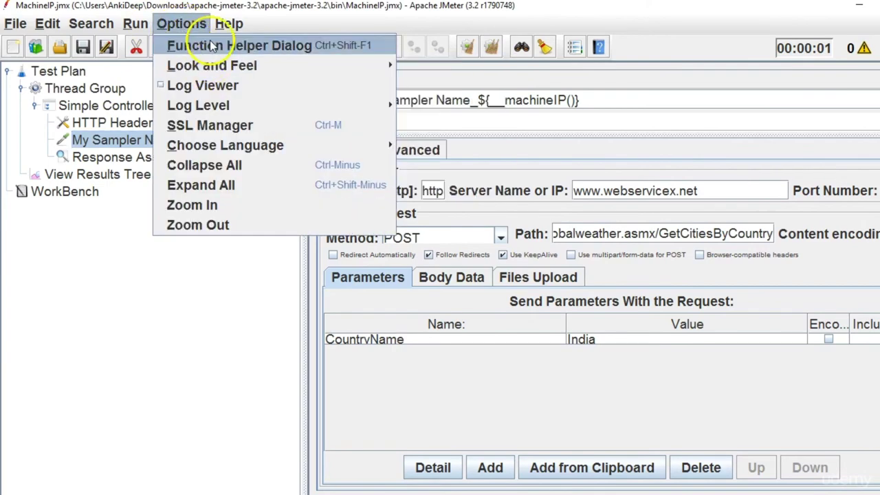
{"action": "left_click", "coordinate": [212, 45]}
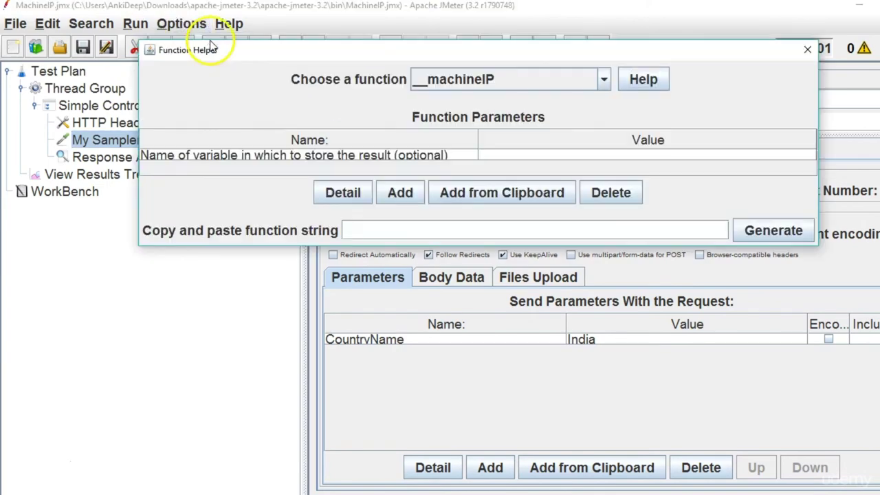
{"action": "left_click", "coordinate": [603, 81]}
{"action": "left_click", "coordinate": [487, 172]}
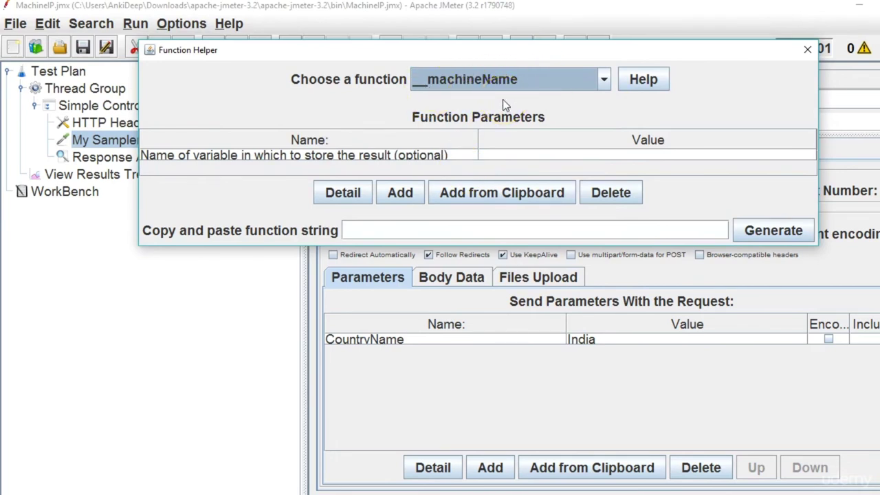
{"action": "left_click", "coordinate": [808, 49]}
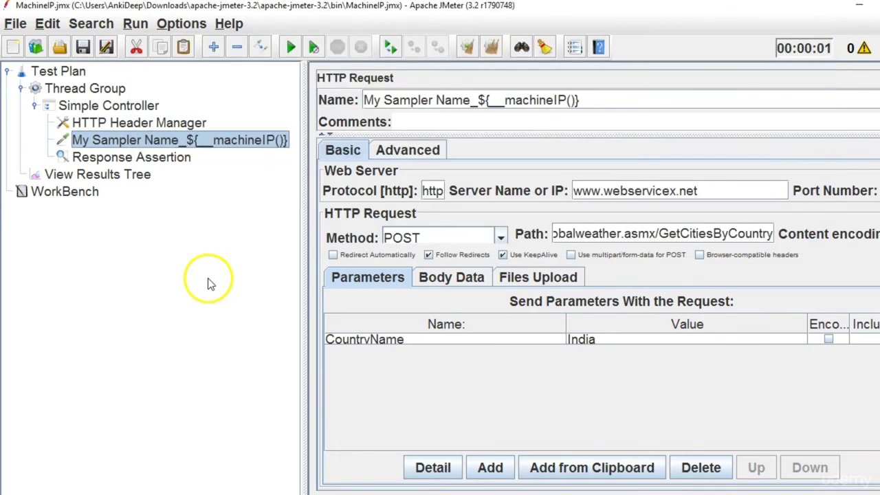
Change the sampler's function to lowercase ${__machineip()} and run the test, leaving names unresolved.
{"action": "left_click", "coordinate": [565, 101]}
{"action": "key", "text": "BackSpace"}
{"action": "key", "text": "BackSpace"}
{"action": "type", "text": "Name"}
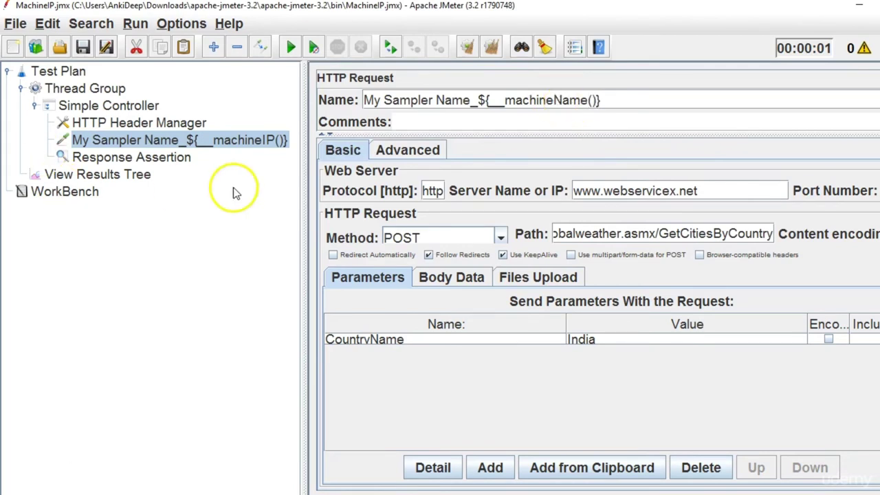
{"action": "key", "text": "BackSpace"}
{"action": "key", "text": "BackSpace"}
{"action": "key", "text": "BackSpace"}
{"action": "key", "text": "BackSpace"}
{"action": "type", "text": "IP"}
{"action": "key", "text": "BackSpace"}
{"action": "key", "text": "BackSpace"}
{"action": "type", "text": "ip"}
{"action": "left_click", "coordinate": [102, 174]}
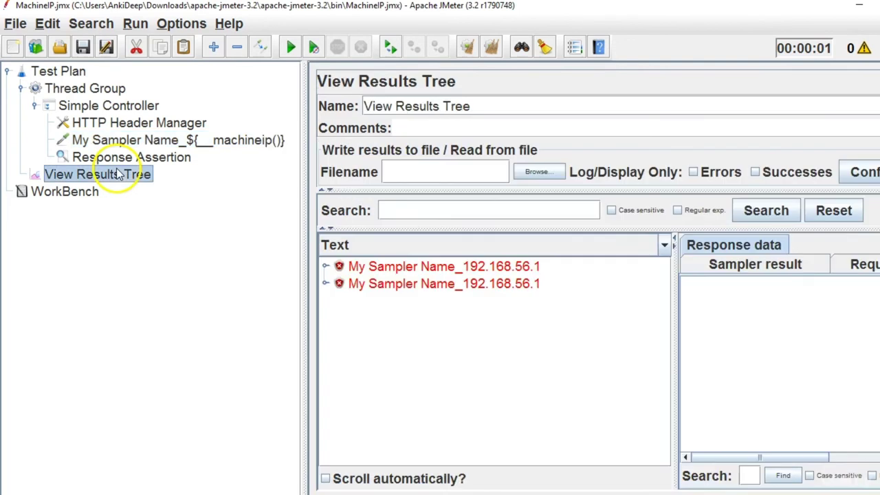
{"action": "left_click", "coordinate": [291, 47]}
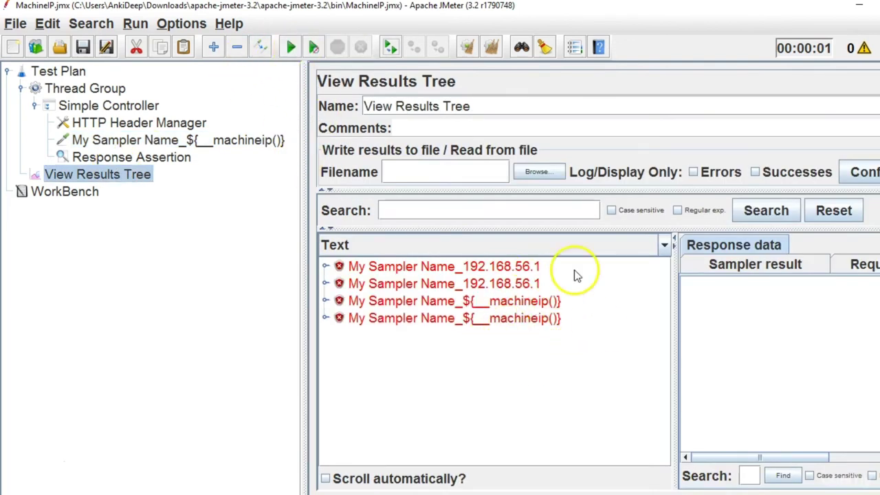
Change the sampler name's function to ${__machineIp()}.
{"action": "left_click", "coordinate": [178, 140]}
{"action": "left_click", "coordinate": [558, 101]}
{"action": "key", "text": "BackSpace"}
{"action": "type", "text": "Ip()}"}
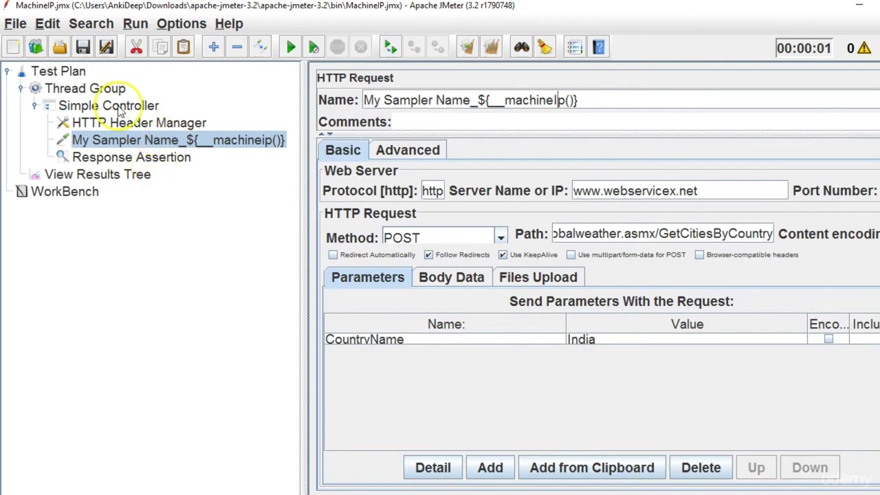
Paste a copy of the machineIp sampler into the Simple Controller.
{"action": "left_click", "coordinate": [120, 110]}
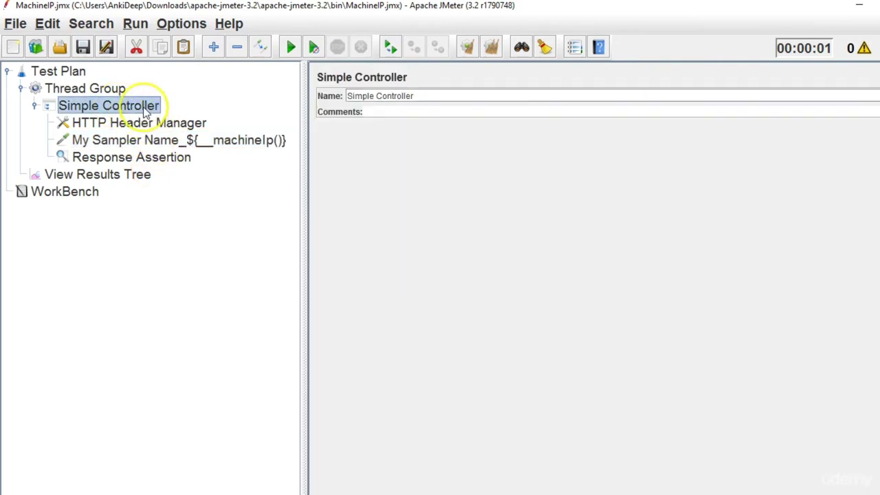
{"action": "right_click", "coordinate": [144, 109]}
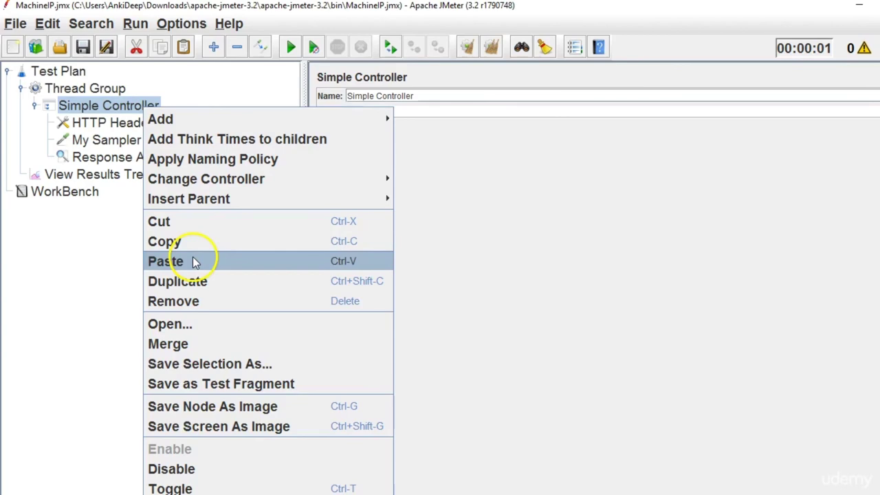
{"action": "left_click", "coordinate": [197, 260]}
{"action": "left_click", "coordinate": [207, 148]}
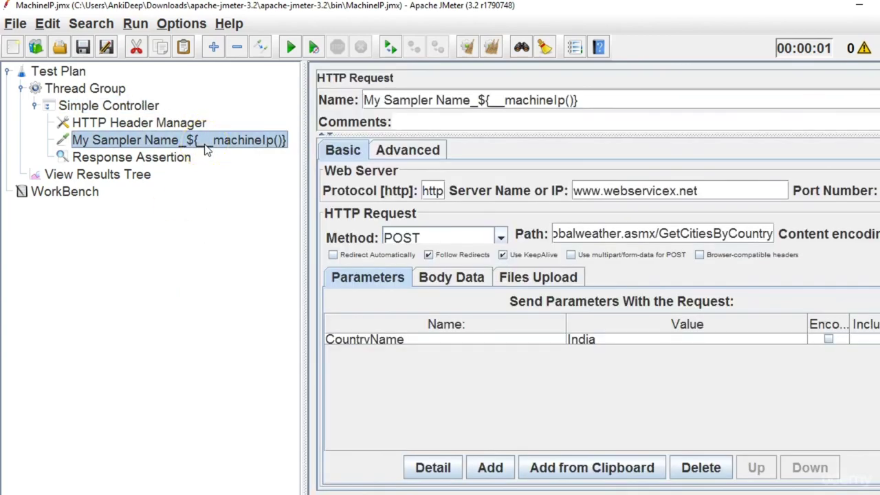
{"action": "left_click", "coordinate": [144, 113]}
{"action": "right_click", "coordinate": [143, 114]}
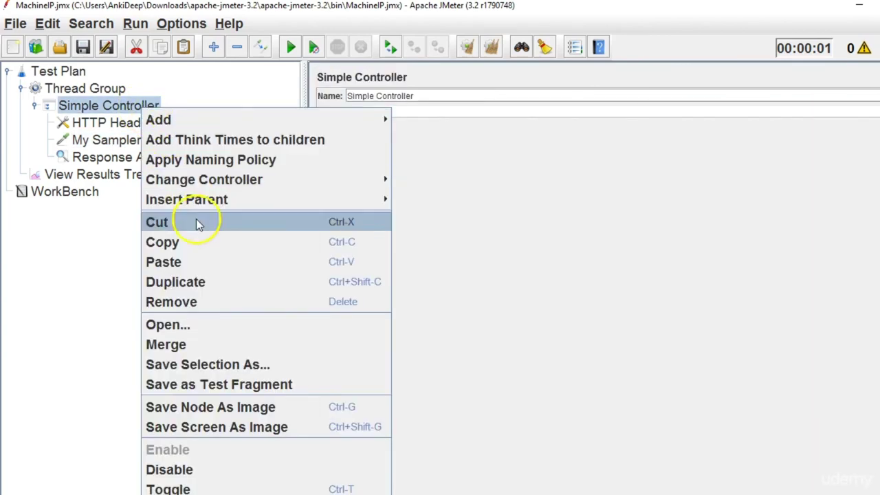
{"action": "left_click", "coordinate": [202, 264]}
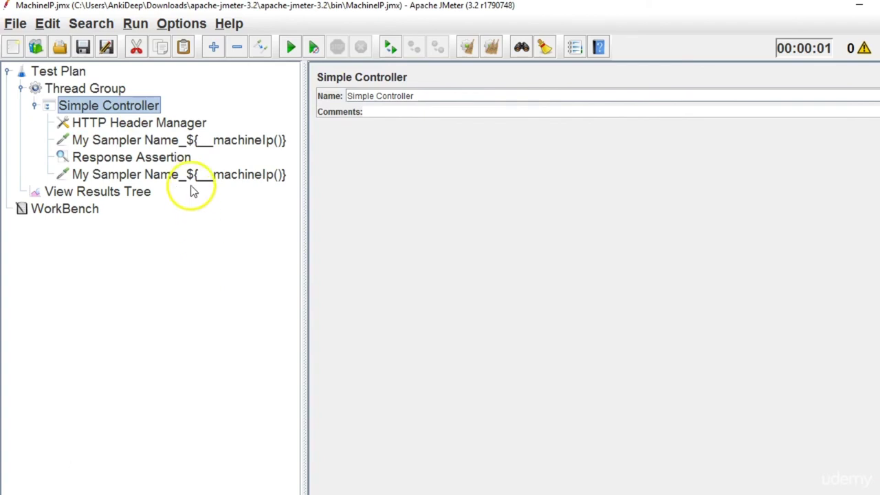
Rename the copied sampler to My Sampler Name_${__machineName()}.
{"action": "left_click", "coordinate": [192, 176]}
{"action": "left_click", "coordinate": [566, 101]}
{"action": "key", "text": "BackSpace"}
{"action": "key", "text": "BackSpace"}
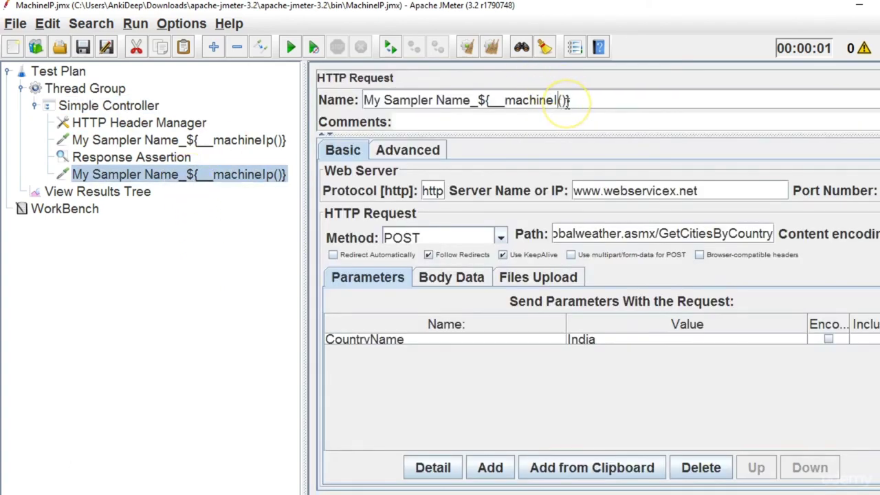
{"action": "type", "text": "Name"}
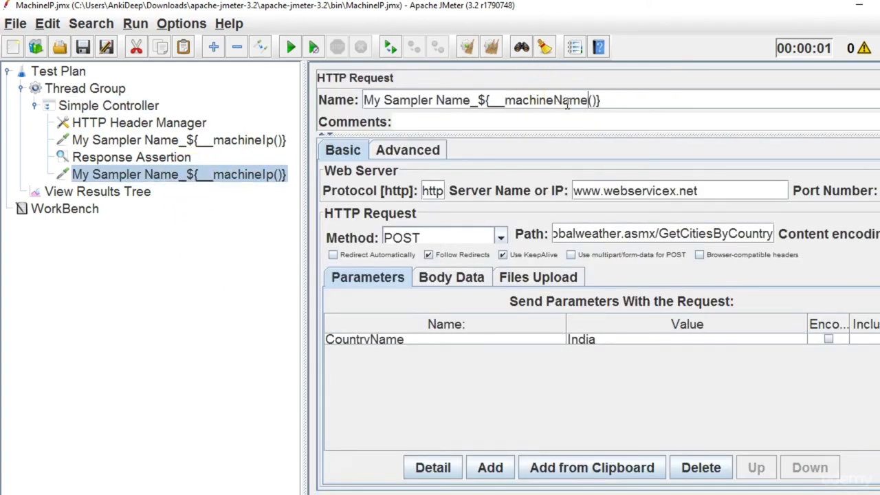
{"action": "left_click", "coordinate": [102, 193]}
Clear results, run both samplers, and check function names in the Function Helper.
{"action": "left_click", "coordinate": [487, 49]}
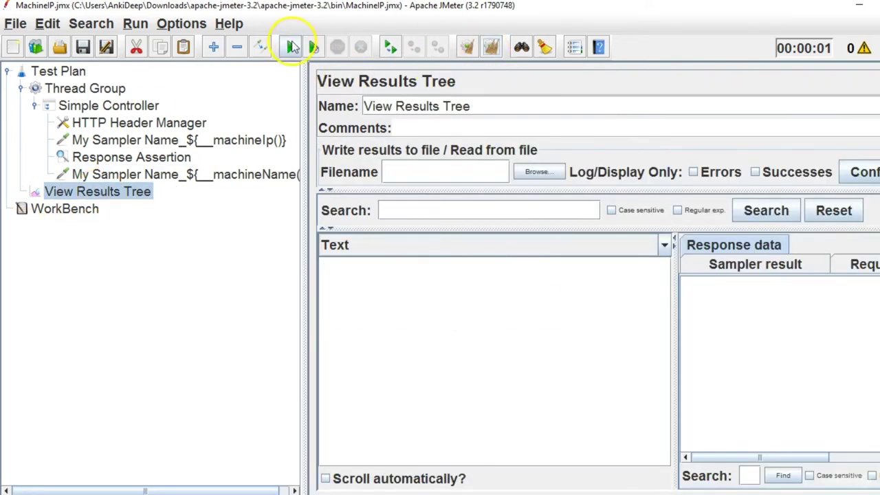
{"action": "left_click", "coordinate": [292, 47]}
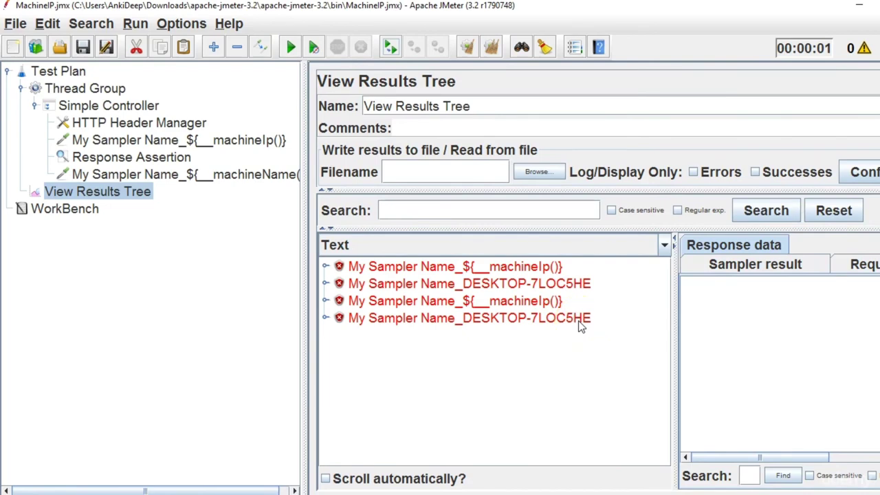
{"action": "left_click", "coordinate": [181, 23]}
{"action": "left_click", "coordinate": [200, 46]}
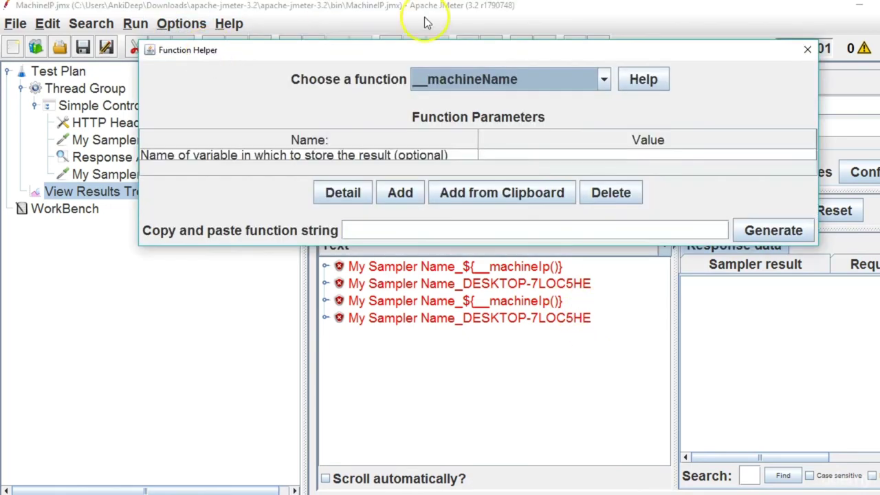
{"action": "left_click", "coordinate": [604, 80]}
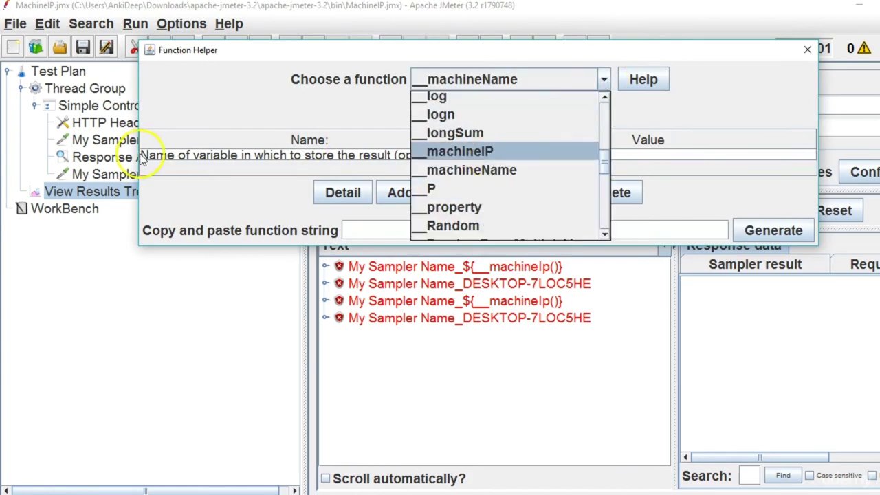
{"action": "left_click", "coordinate": [107, 174]}
Correct the first sampler to ${__machineIP()}, clear results and rerun to show 192.168.56.1.
{"action": "left_click", "coordinate": [193, 141]}
{"action": "left_click", "coordinate": [564, 101]}
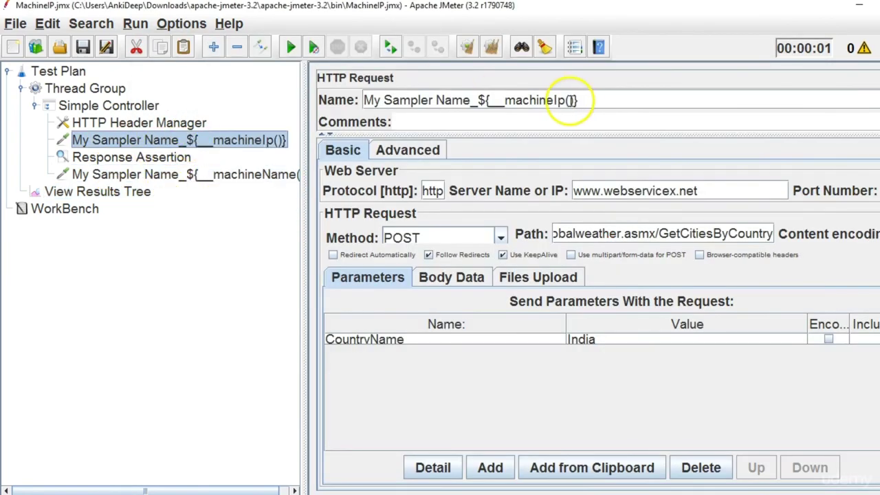
{"action": "key", "text": "BackSpace"}
{"action": "type", "text": "P"}
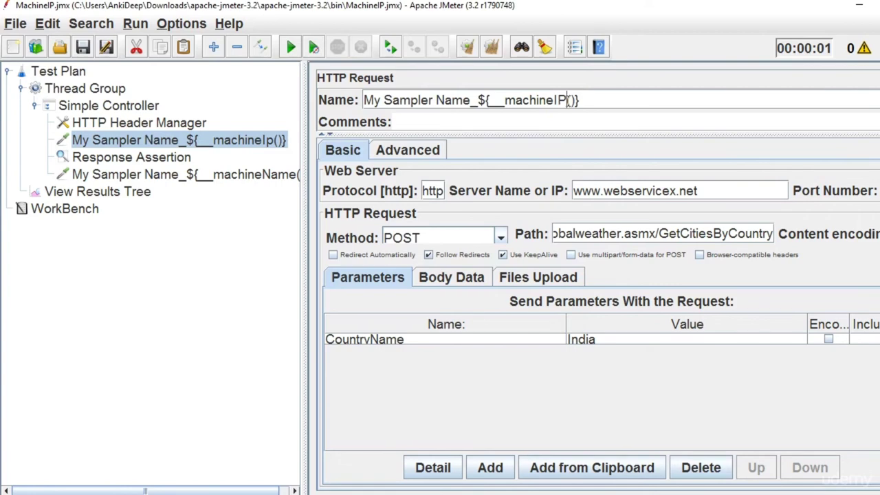
{"action": "left_click", "coordinate": [103, 195]}
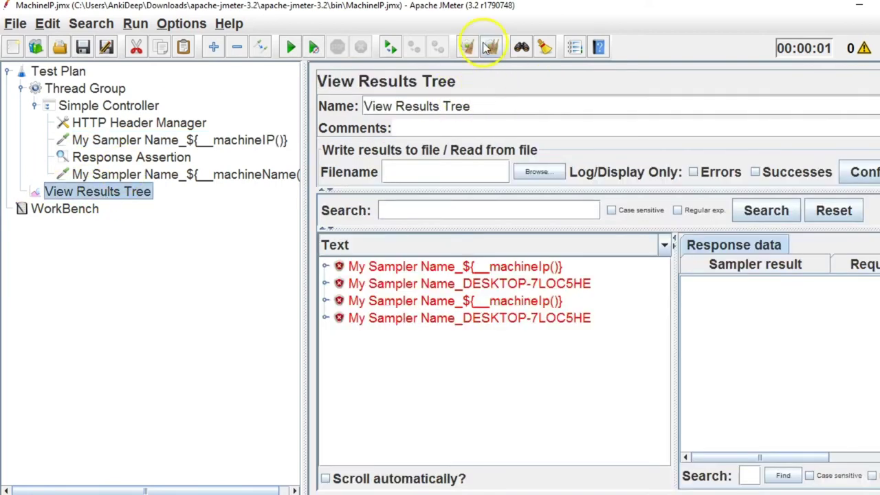
{"action": "left_click", "coordinate": [489, 46]}
{"action": "left_click", "coordinate": [292, 48]}
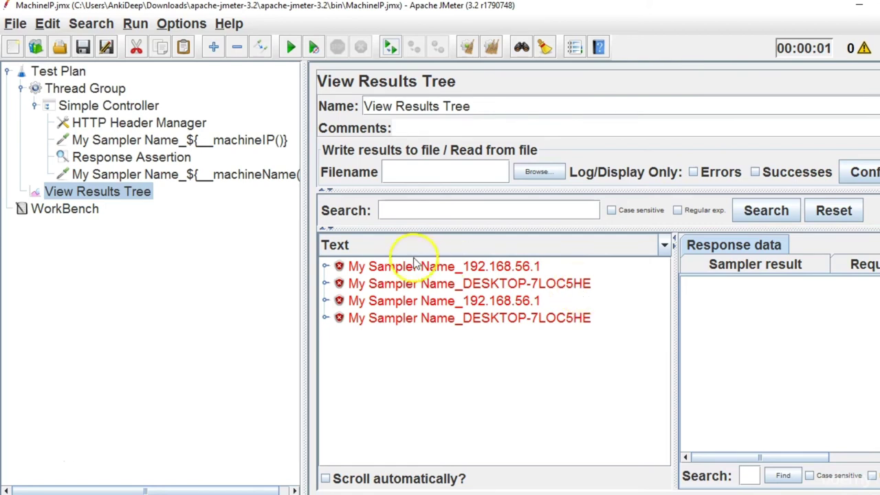
{"action": "left_click_drag", "start_coordinate": [305, 271], "coordinate": [320, 277]}
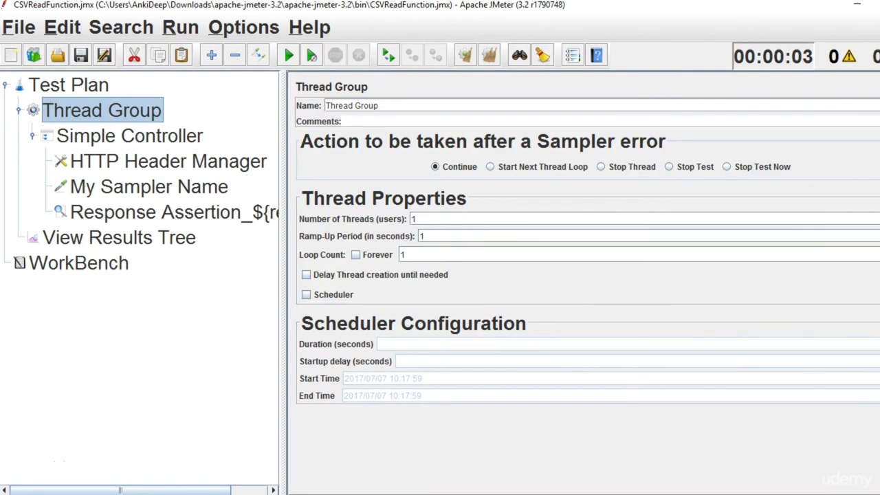
Add the bullet '- fetch data from csv file' under the CSV Data Config heading.
{"action": "key", "text": "alt+Tab"}
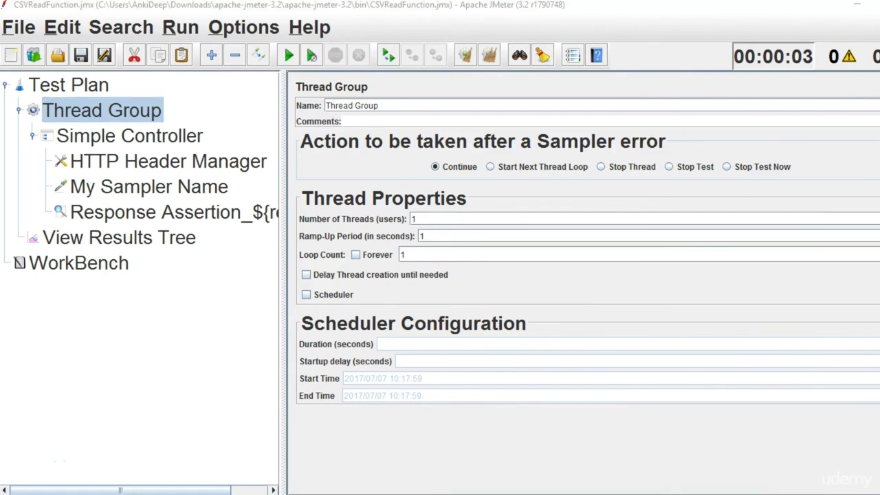
{"action": "left_click_drag", "start_coordinate": [307, 92], "coordinate": [69, 88]}
{"action": "left_click", "coordinate": [305, 160]}
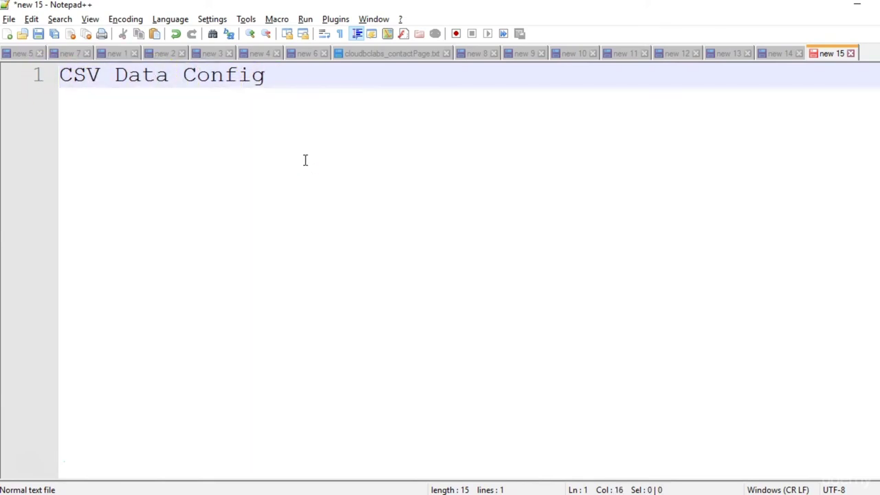
{"action": "key", "text": "Return"}
{"action": "key", "text": "Return"}
{"action": "type", "text": "- fe"}
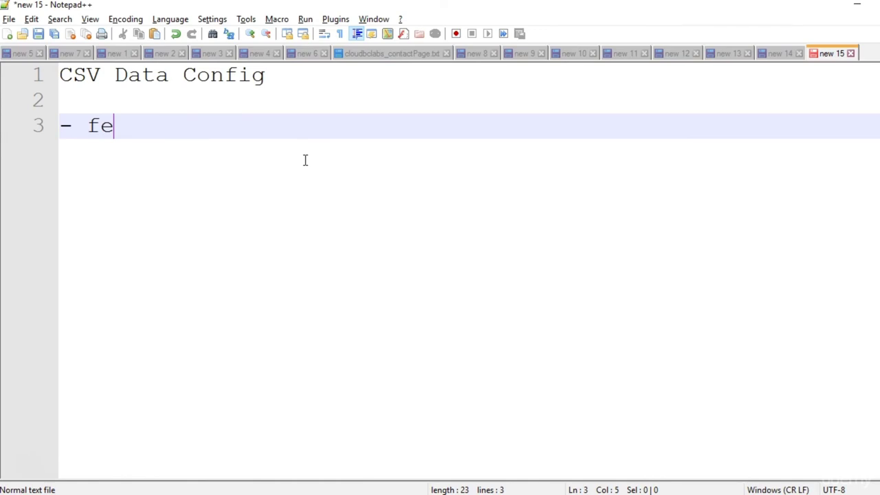
{"action": "type", "text": "tch data fr"}
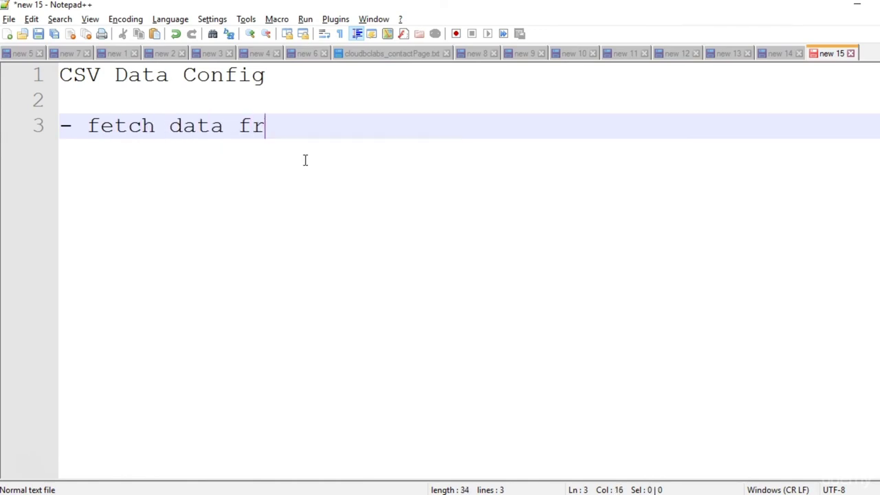
{"action": "type", "text": "om csv "}
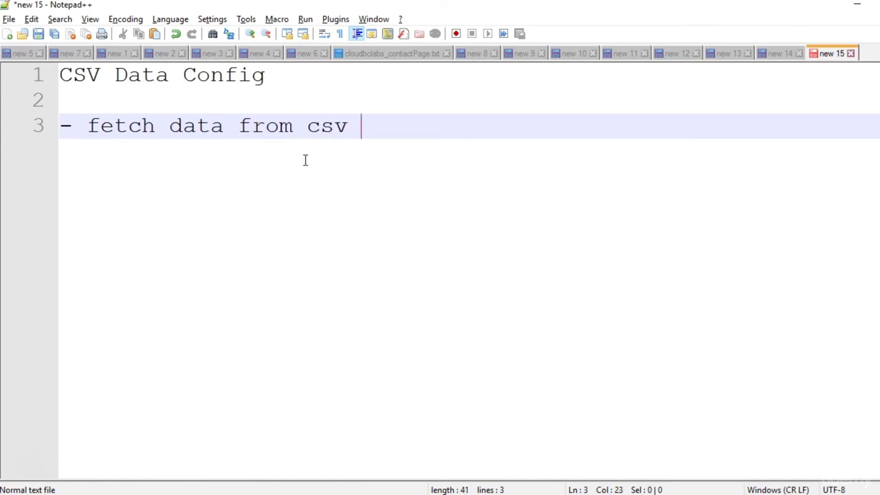
{"action": "type", "text": "file"}
Add bullets 'It helps to parametrize the data' and 'Variables and fetch the values for different keys'.
{"action": "key", "text": "Return"}
{"action": "type", "text": "- "}
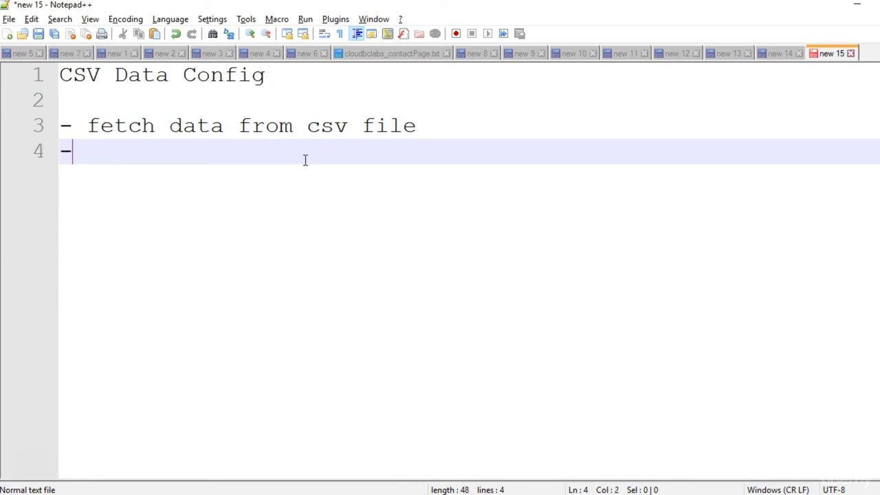
{"action": "type", "text": "It he"}
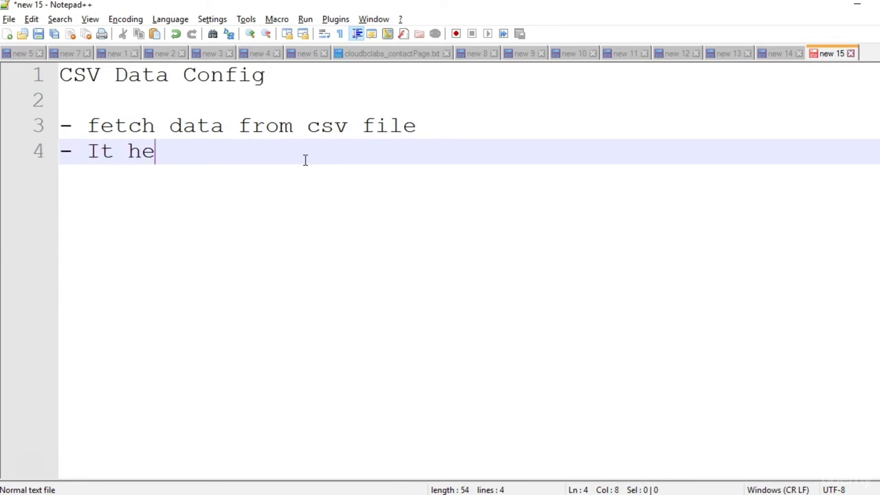
{"action": "type", "text": "lps to paramter"}
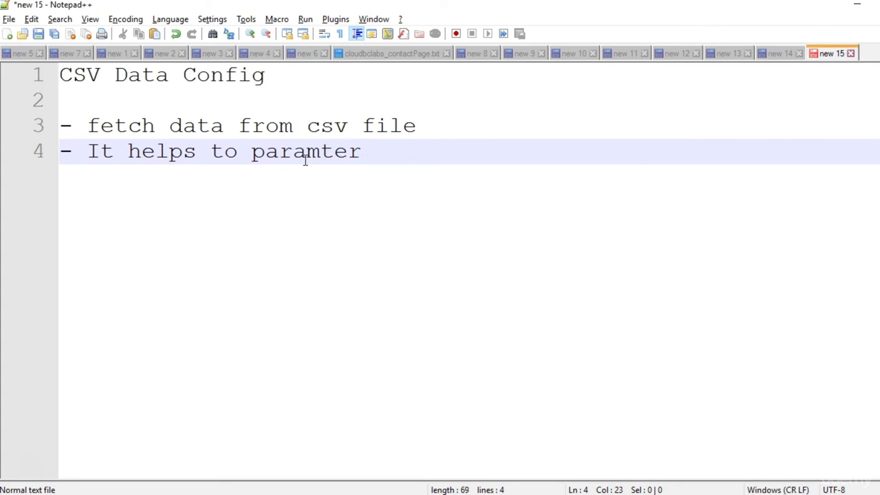
{"action": "key", "text": "BackSpace"}
{"action": "key", "text": "BackSpace"}
{"action": "key", "text": "BackSpace"}
{"action": "type", "text": "etrize the "}
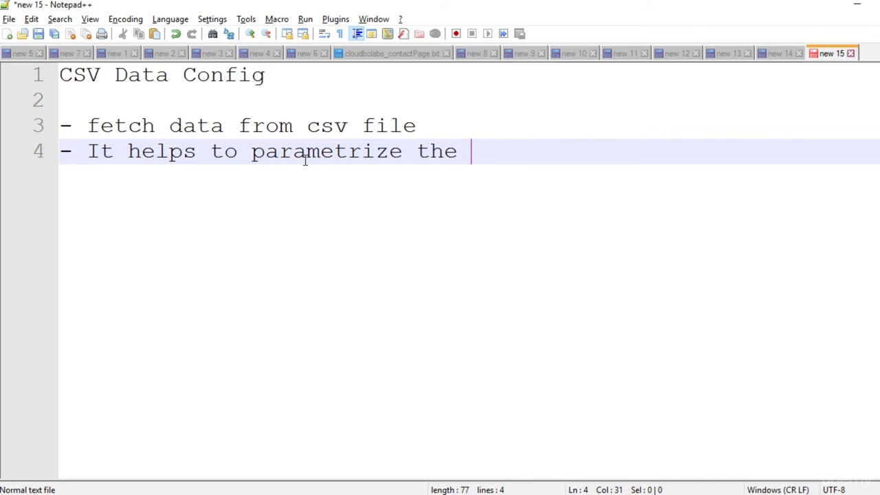
{"action": "type", "text": "data"}
{"action": "type", "text": "="}
{"action": "key", "text": "BackSpace"}
{"action": "key", "text": "Return"}
{"action": "type", "text": "- Variab"}
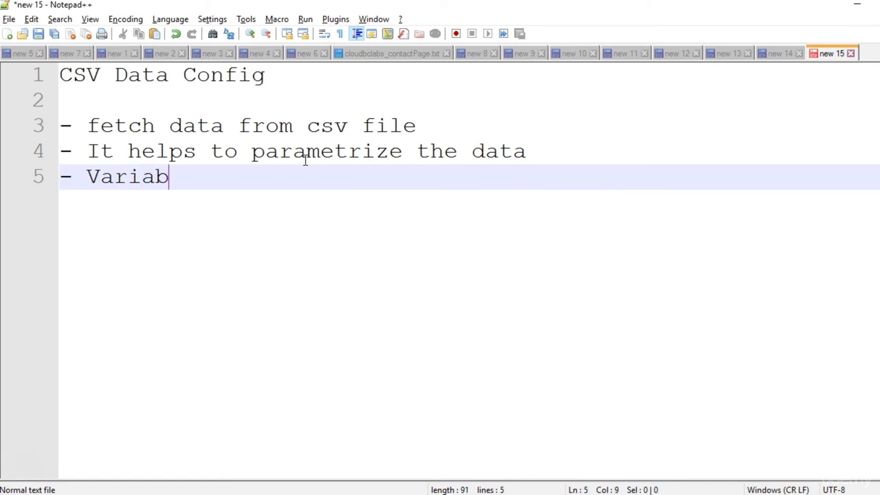
{"action": "type", "text": "les and fetch the "}
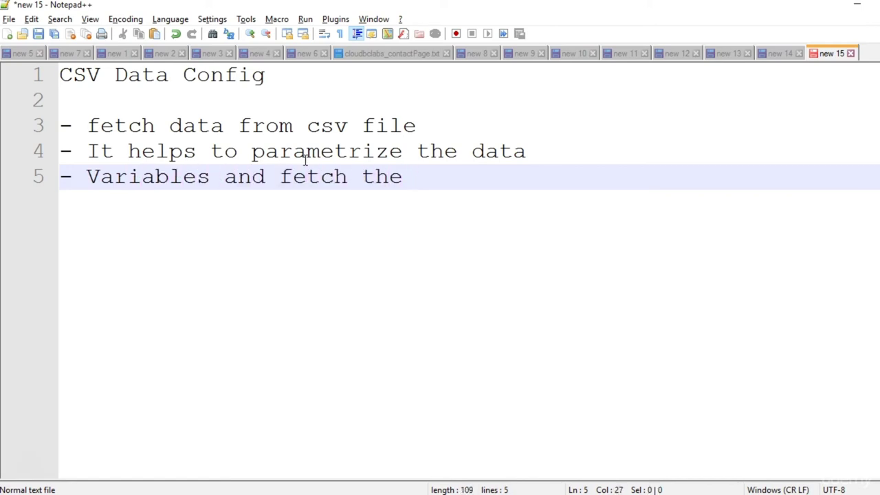
{"action": "type", "text": "value"}
{"action": "key", "text": "BackSpace"}
{"action": "type", "text": "ues for diff"}
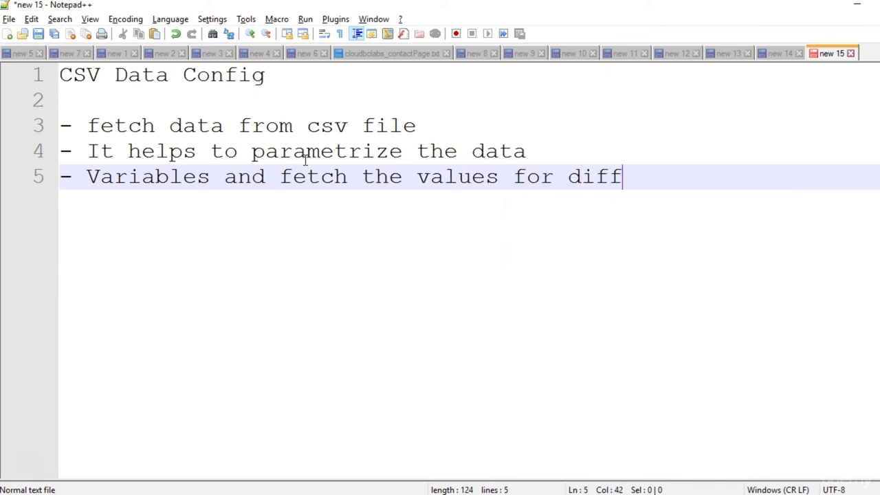
{"action": "type", "text": "erent keys"}
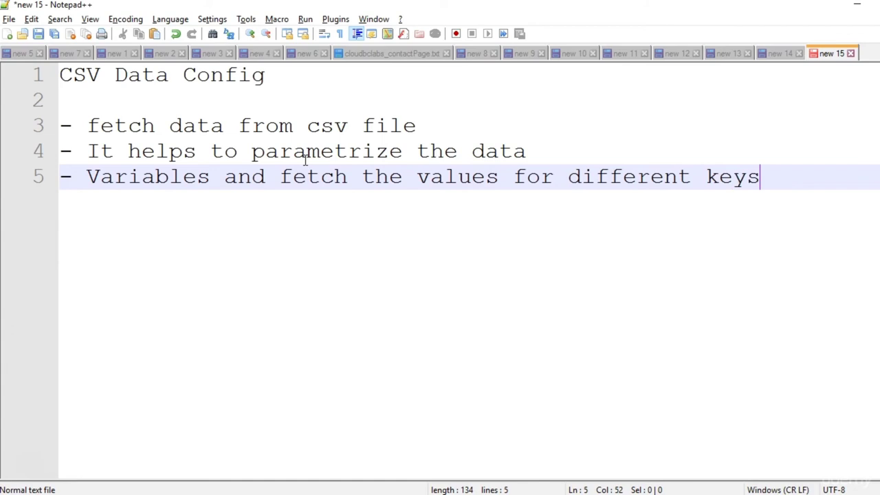
{"action": "key", "text": "Return"}
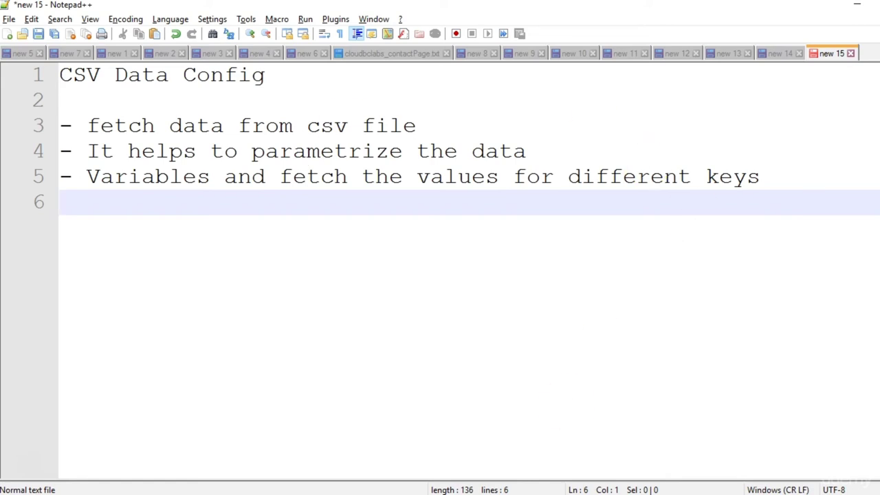
Add a CSV Data Set Config to the Thread Group and move it directly under Test Plan.
{"action": "left_click", "coordinate": [690, 444]}
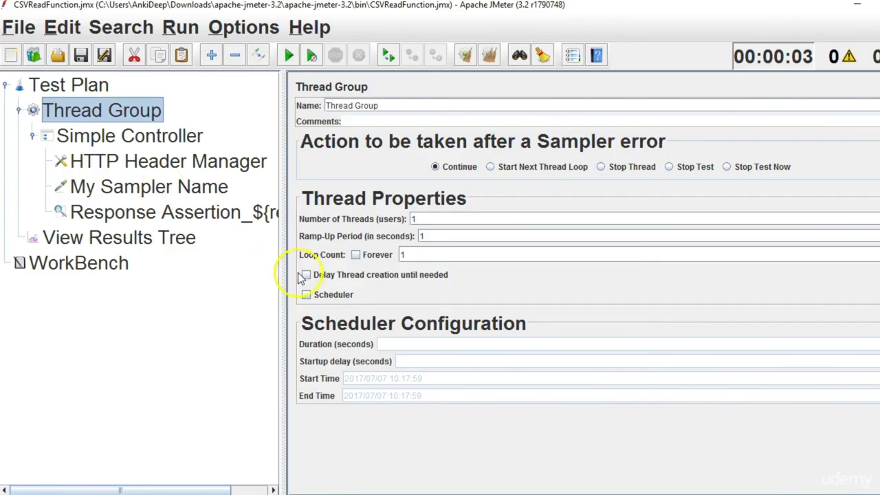
{"action": "left_click_drag", "start_coordinate": [282, 281], "coordinate": [276, 282]}
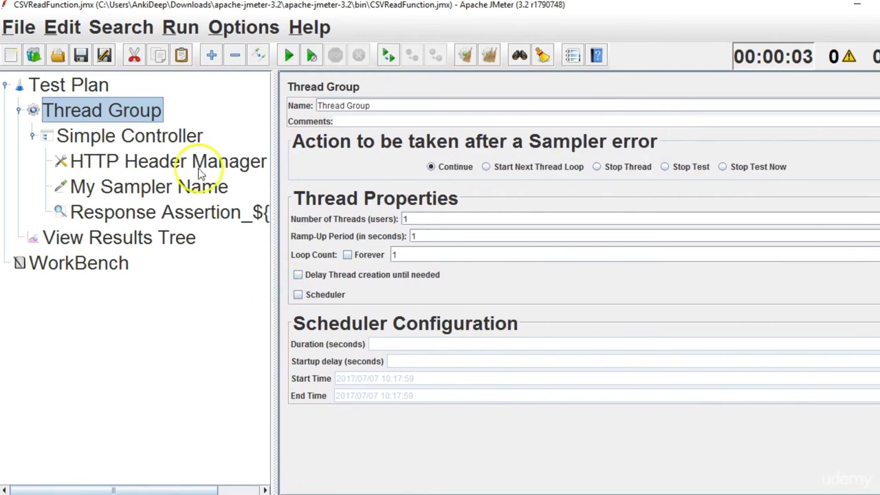
{"action": "right_click", "coordinate": [93, 120]}
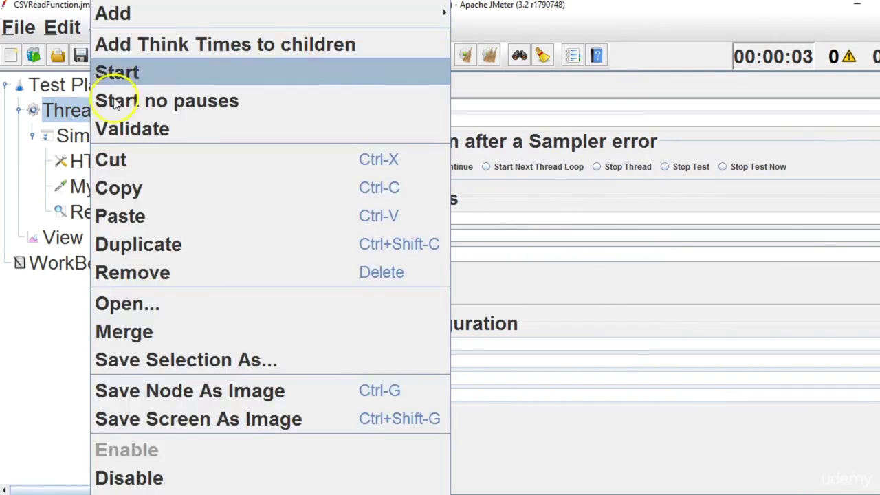
{"action": "mouse_move", "coordinate": [124, 15]}
{"action": "mouse_move", "coordinate": [481, 38]}
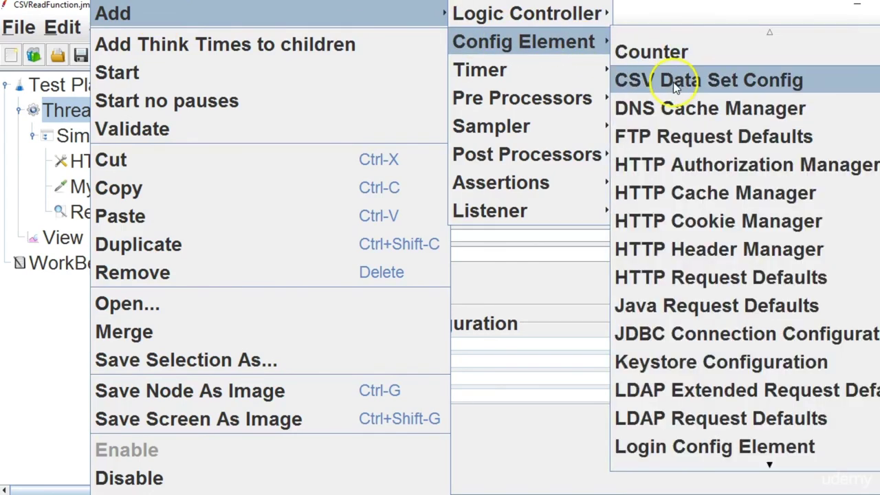
{"action": "left_click", "coordinate": [676, 84]}
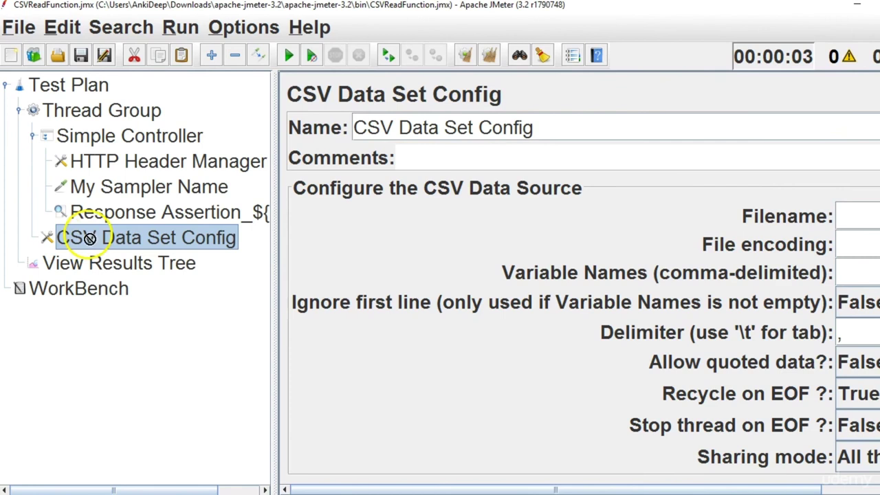
{"action": "left_click_drag", "start_coordinate": [78, 110], "coordinate": [69, 115]}
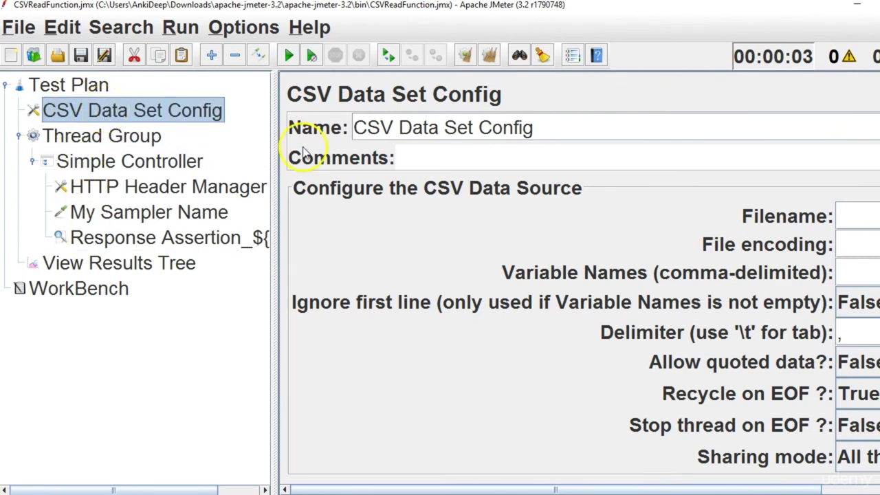
Rename the CSV Data Set Config to 'My CSV'.
{"action": "left_click_drag", "start_coordinate": [429, 490], "coordinate": [370, 488]}
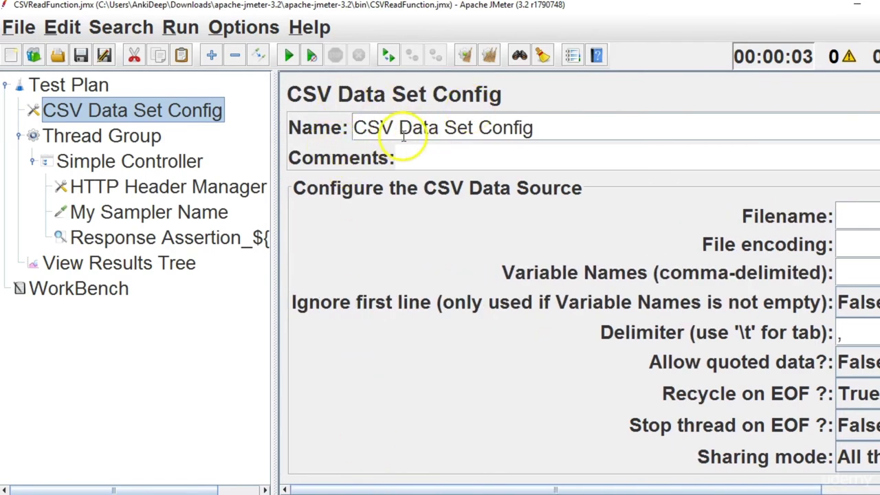
{"action": "left_click_drag", "start_coordinate": [532, 127], "coordinate": [349, 129]}
{"action": "type", "text": "My"}
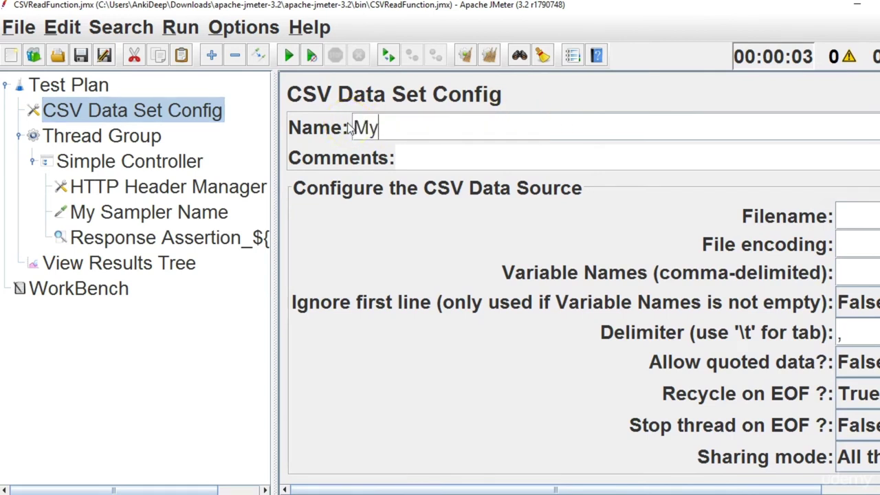
{"action": "type", "text": " CSV"}
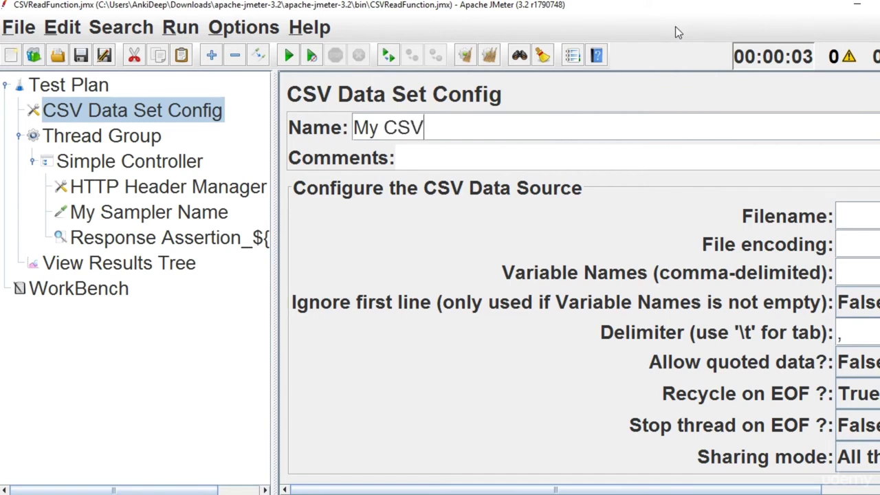
{"action": "left_click_drag", "start_coordinate": [426, 490], "coordinate": [429, 491]}
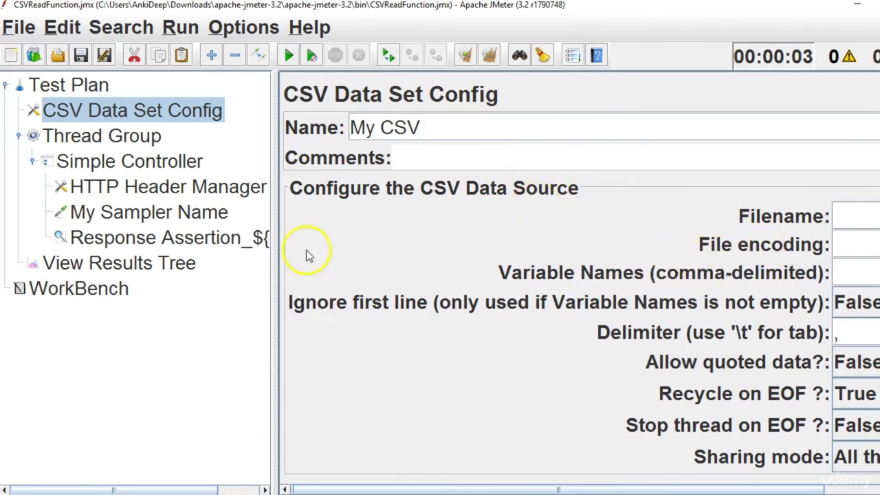
Widen the config panel, show the Filename setting's description, and open Windows search.
{"action": "left_click_drag", "start_coordinate": [274, 252], "coordinate": [81, 234]}
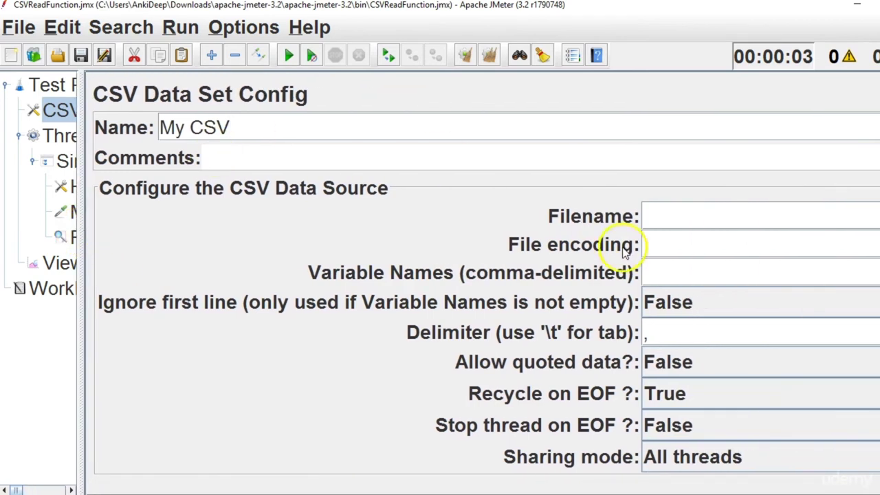
{"action": "mouse_move", "coordinate": [628, 221]}
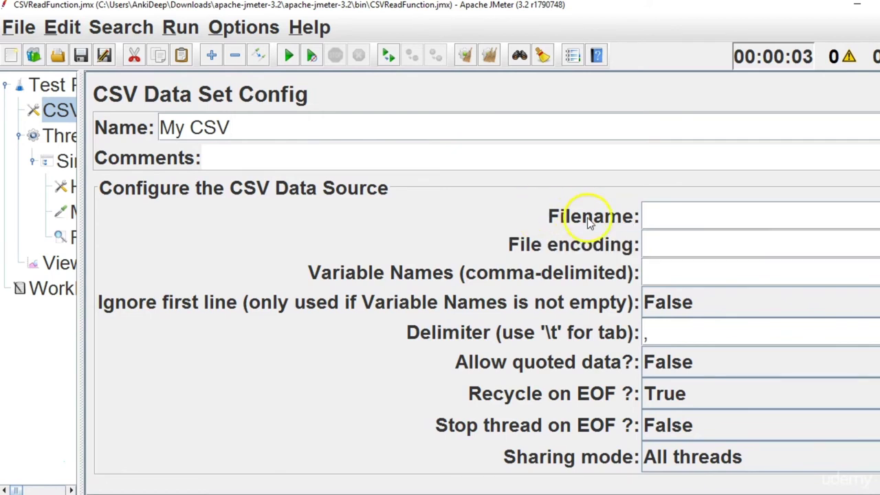
{"action": "left_click", "coordinate": [602, 221]}
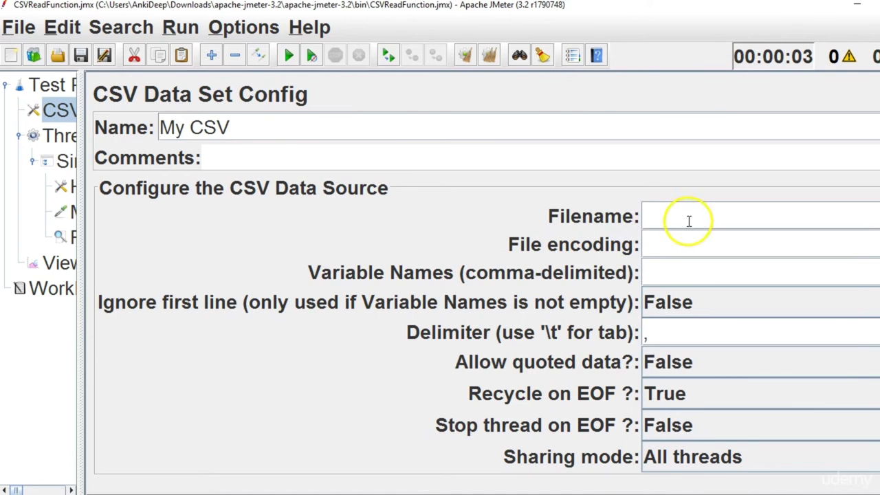
{"action": "mouse_move", "coordinate": [388, 489]}
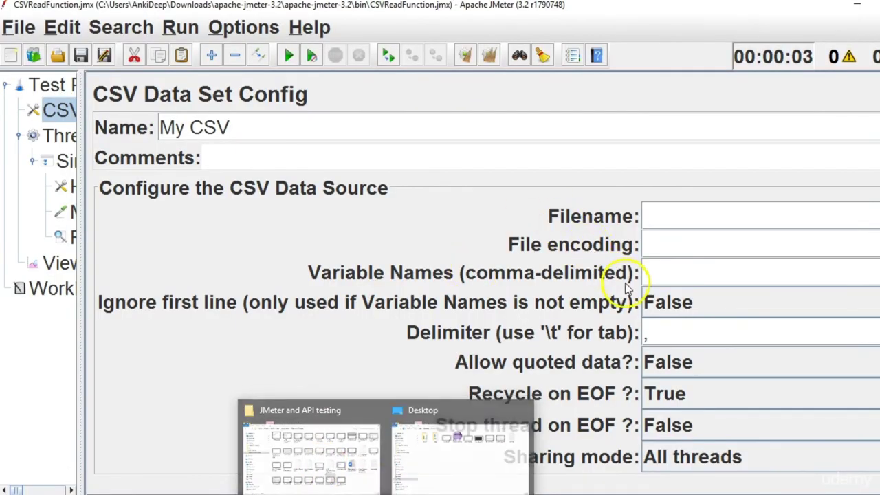
{"action": "key", "text": "super"}
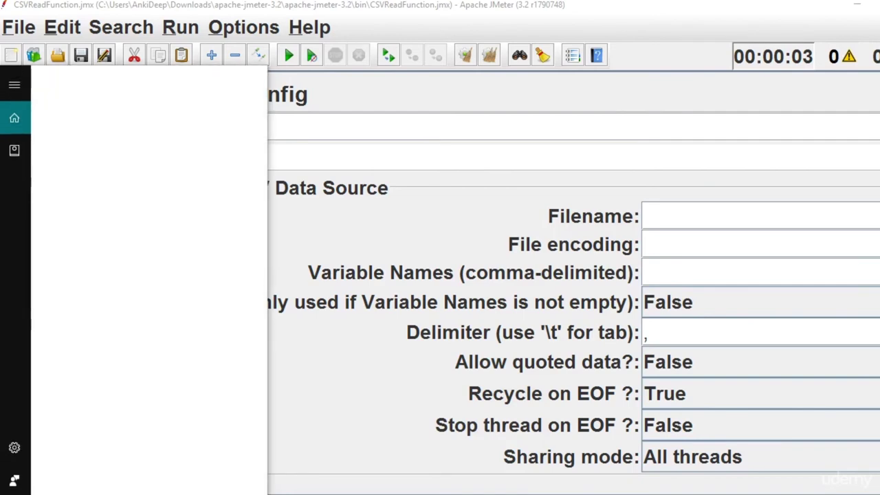
Navigate to the apache-jmeter-3.2 bin folder via a jmeter search.
{"action": "type", "text": "jmeter"}
{"action": "left_click", "coordinate": [112, 156]}
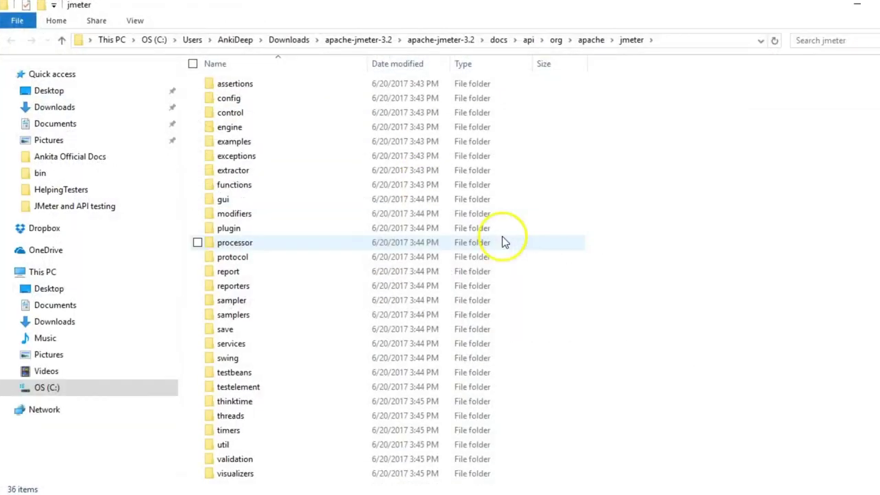
{"action": "left_click", "coordinate": [441, 39]}
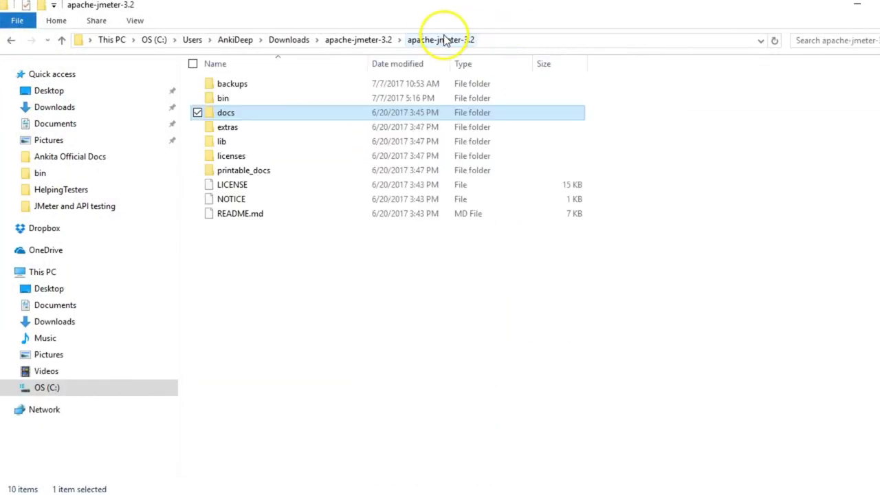
{"action": "double_click", "coordinate": [250, 98]}
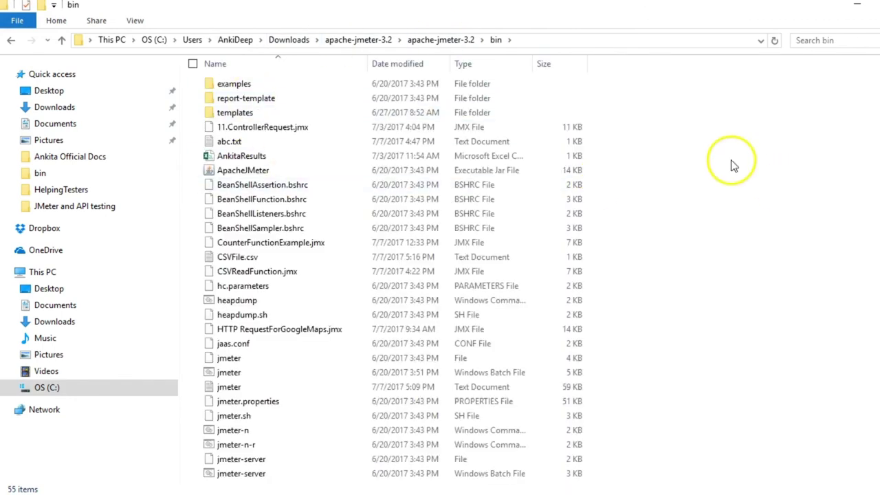
Create CSVDataFile.csv in bin, enter India in it, and save.
{"action": "right_click", "coordinate": [700, 156]}
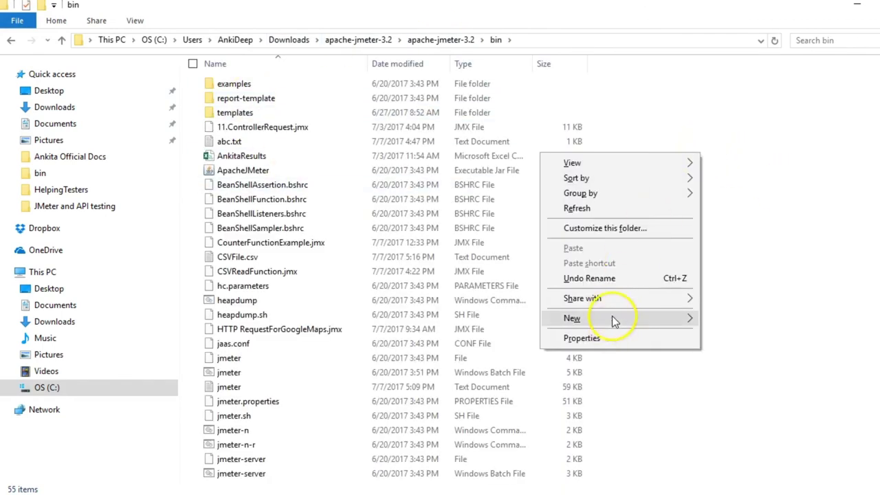
{"action": "mouse_move", "coordinate": [614, 320]}
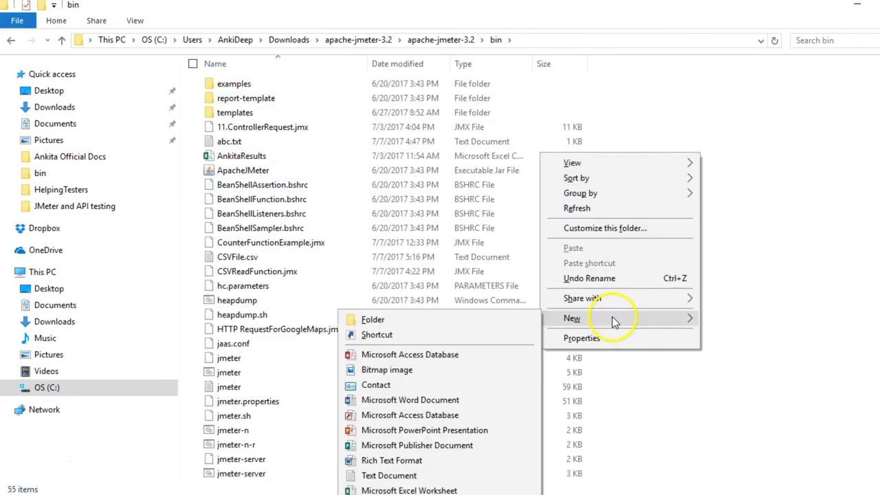
{"action": "left_click", "coordinate": [399, 476]}
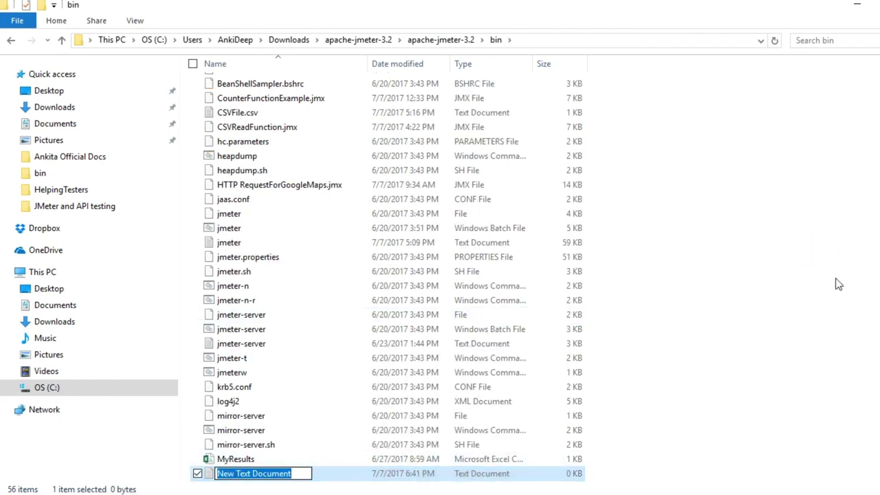
{"action": "type", "text": "CSVDataFile.csv"}
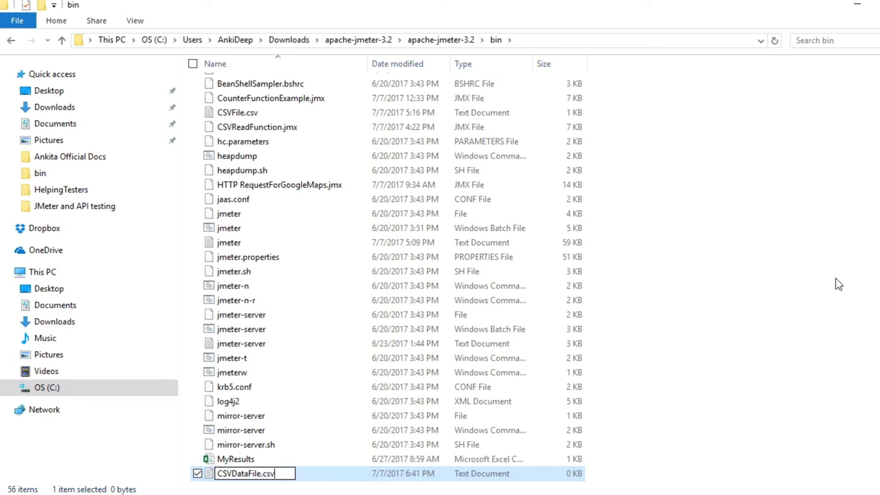
{"action": "key", "text": "Return"}
{"action": "key", "text": "Return"}
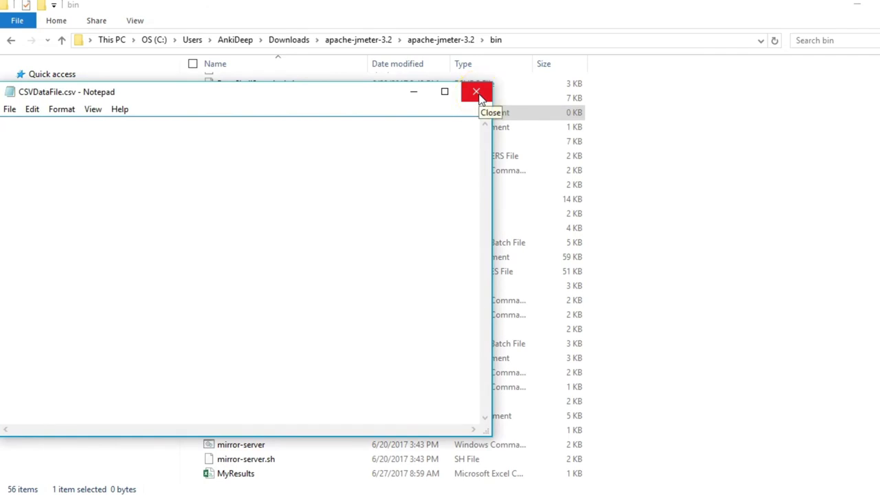
{"action": "type", "text": "India"}
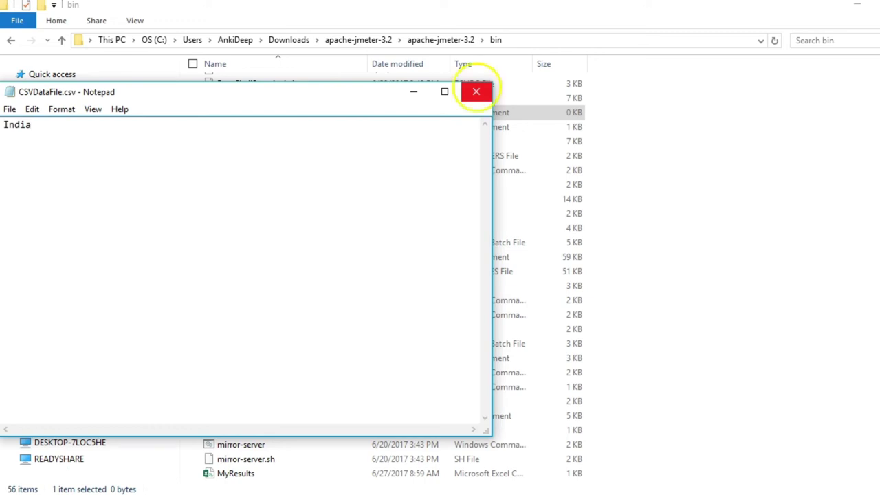
{"action": "left_click", "coordinate": [477, 94]}
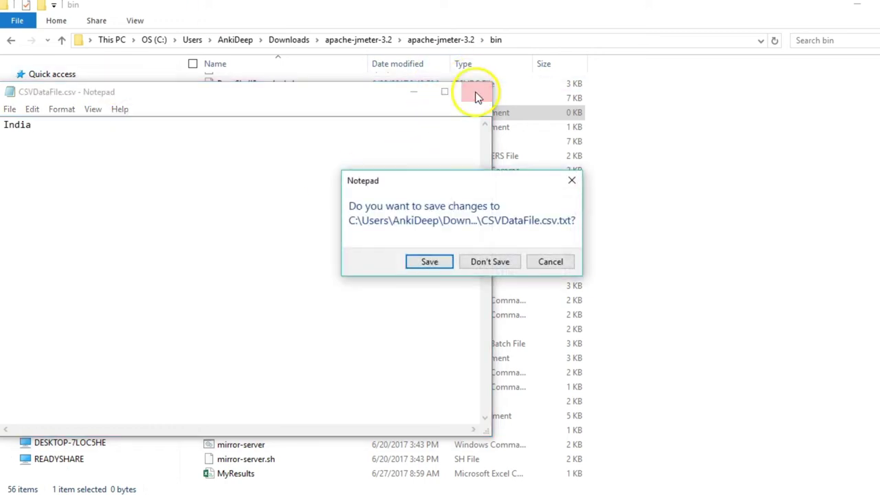
{"action": "left_click", "coordinate": [431, 263]}
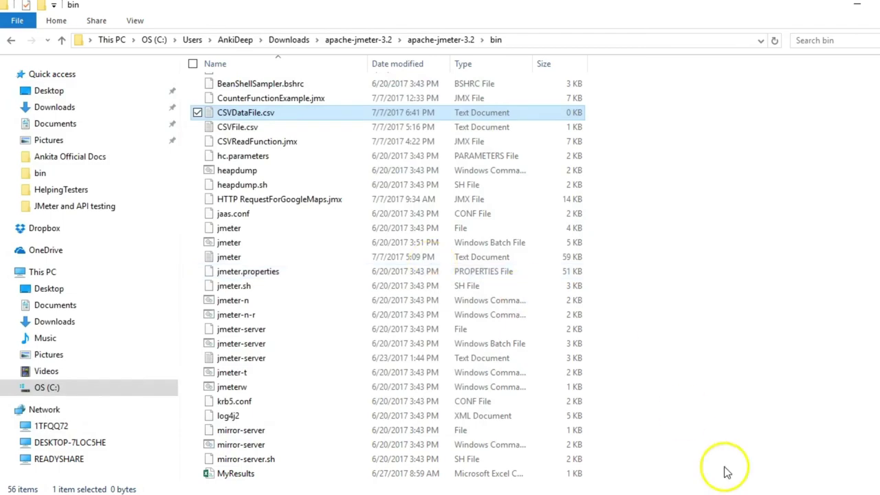
Copy the CSVDataFile.csv file name and paste it into My CSV's Filename field.
{"action": "left_click", "coordinate": [691, 447]}
{"action": "left_click", "coordinate": [672, 220]}
{"action": "key", "text": "alt+Tab"}
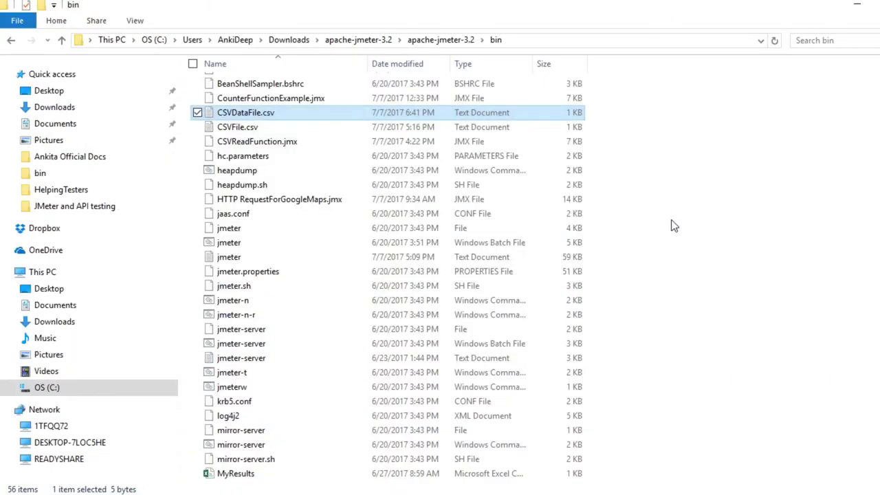
{"action": "right_click", "coordinate": [365, 114]}
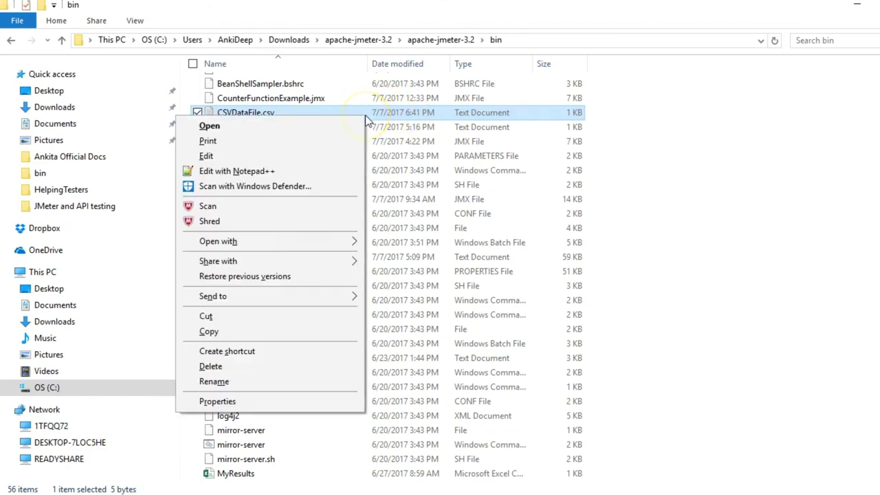
{"action": "left_click", "coordinate": [227, 382]}
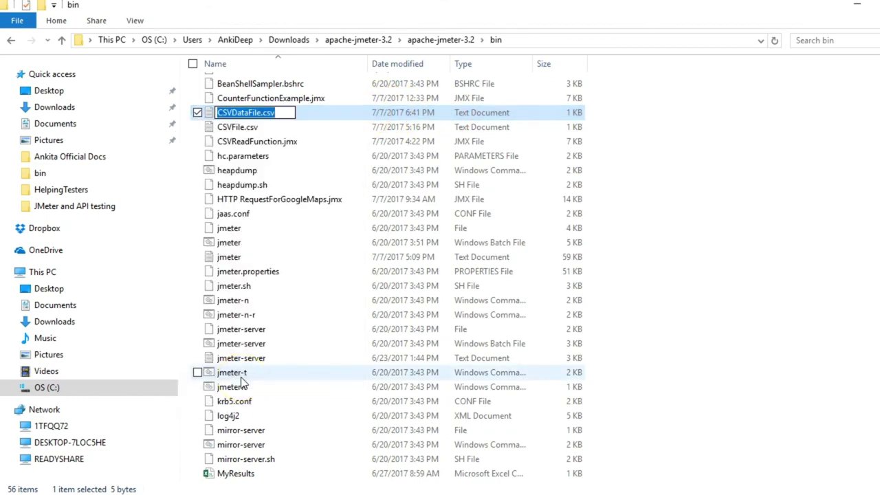
{"action": "key", "text": "alt+Tab"}
{"action": "left_click", "coordinate": [675, 219]}
{"action": "type", "text": "CSVDataFile.csv"}
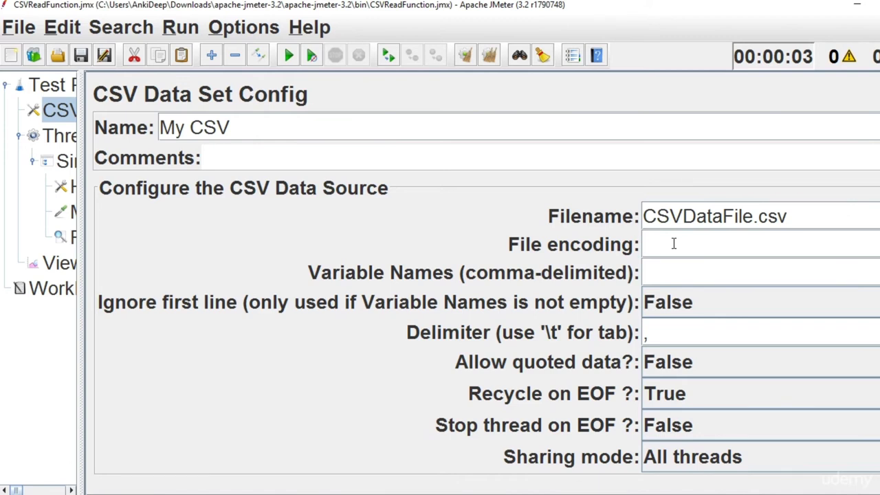
Set My CSV's sharing mode to Current thread and its Variable Names to countryName.
{"action": "left_click", "coordinate": [860, 457]}
{"action": "left_click", "coordinate": [869, 406]}
{"action": "left_click", "coordinate": [788, 248]}
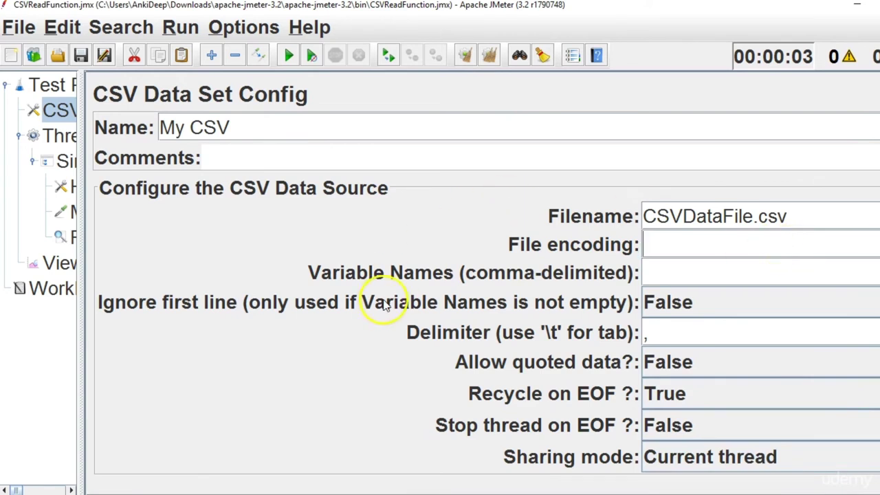
{"action": "left_click", "coordinate": [701, 271]}
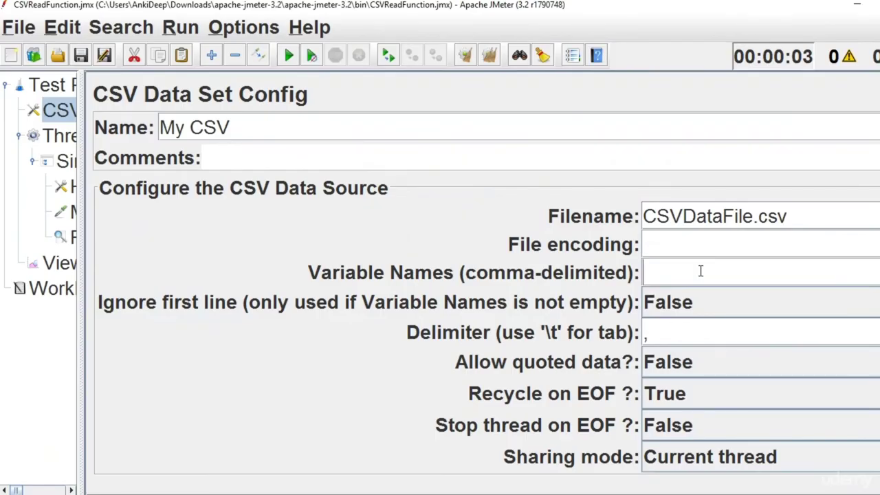
{"action": "type", "text": "countryName"}
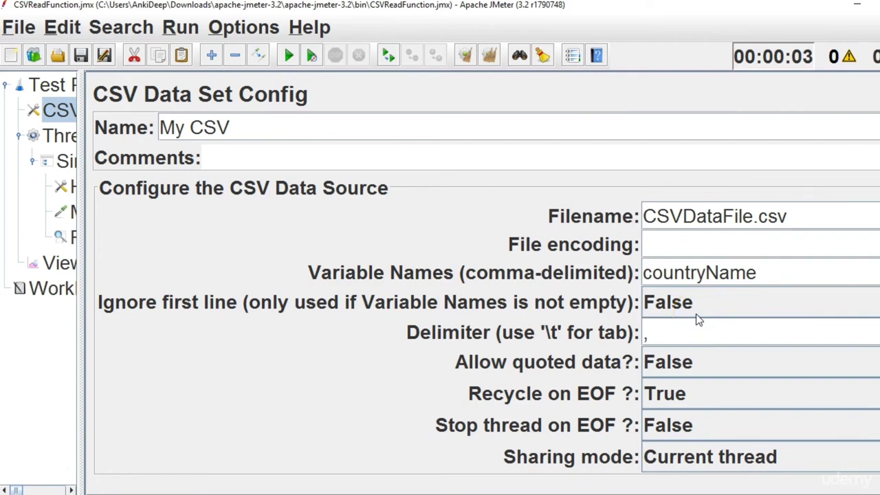
Open CSVDataFile.csv in Notepad and add a CountryName line above India.
{"action": "left_click", "coordinate": [540, 452]}
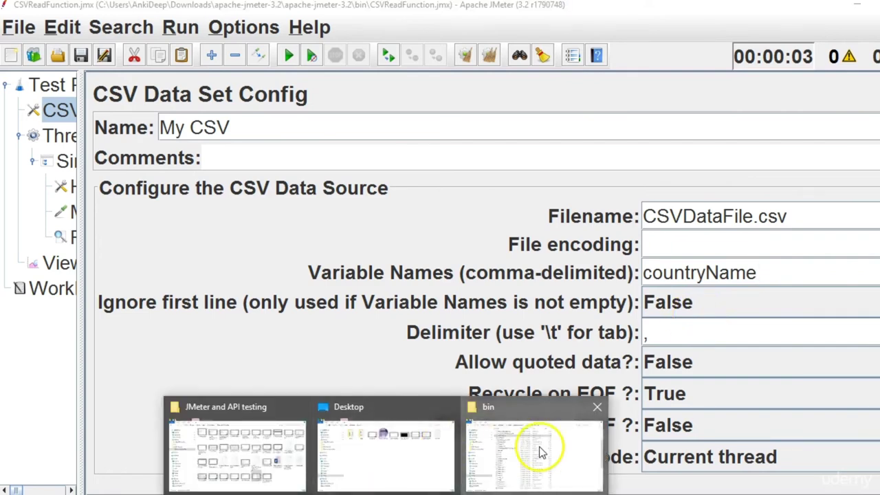
{"action": "double_click", "coordinate": [277, 110]}
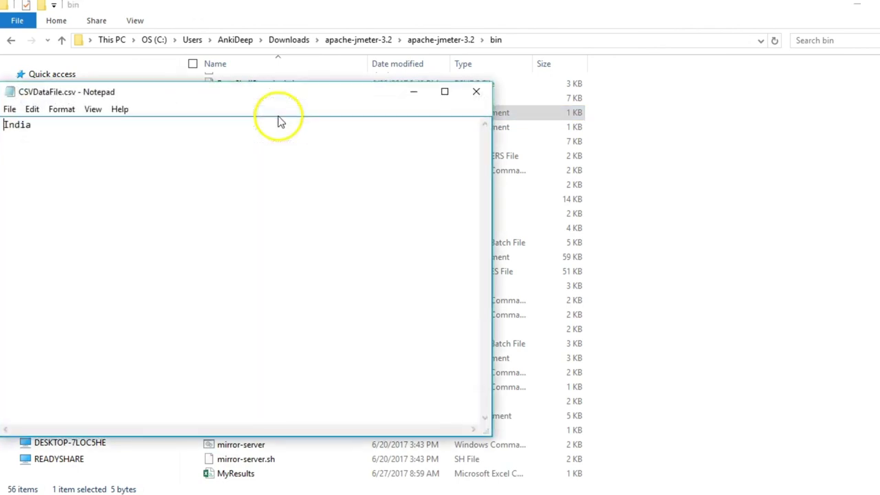
{"action": "key", "text": "Return"}
{"action": "key", "text": "Up"}
{"action": "type", "text": "CountryName"}
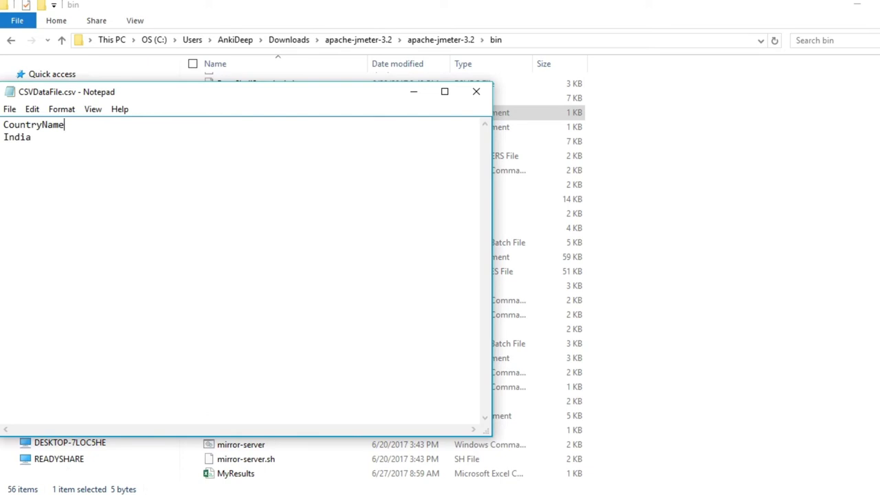
Delete the CountryName header line so the file holds only India.
{"action": "double_click", "coordinate": [81, 130]}
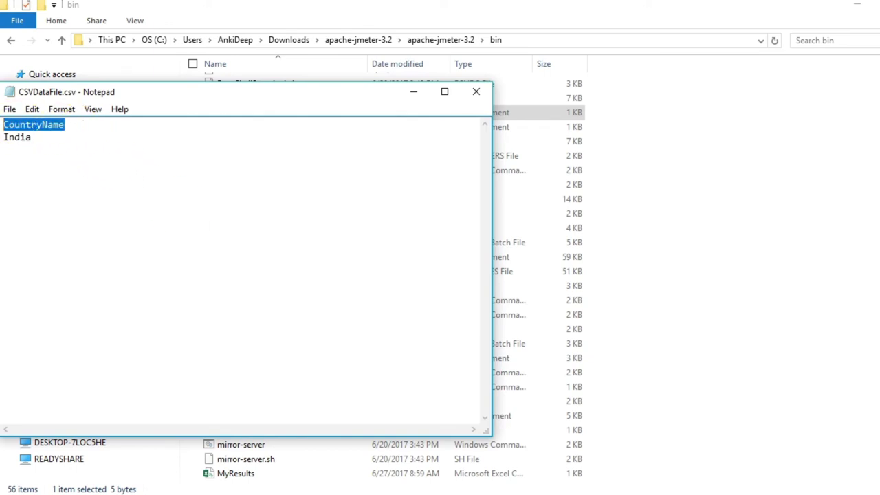
{"action": "double_click", "coordinate": [33, 139]}
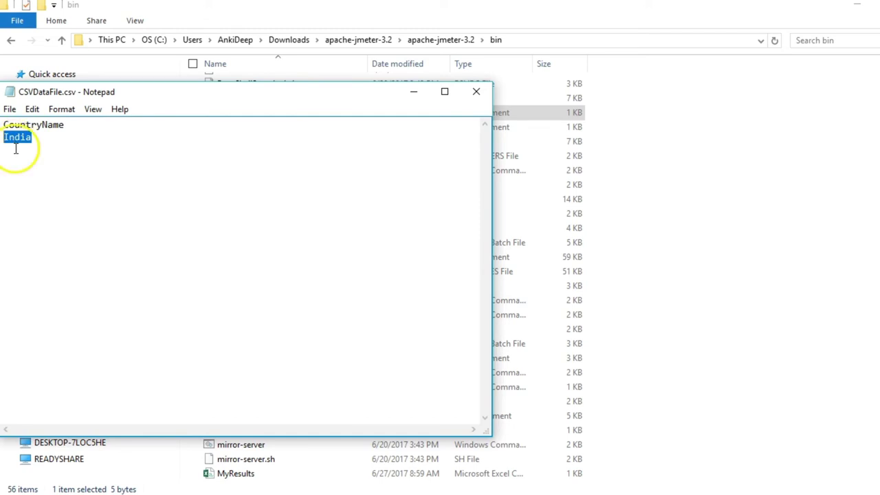
{"action": "double_click", "coordinate": [60, 126]}
{"action": "left_click", "coordinate": [60, 126]}
{"action": "left_click_drag", "start_coordinate": [64, 126], "coordinate": [3, 126]}
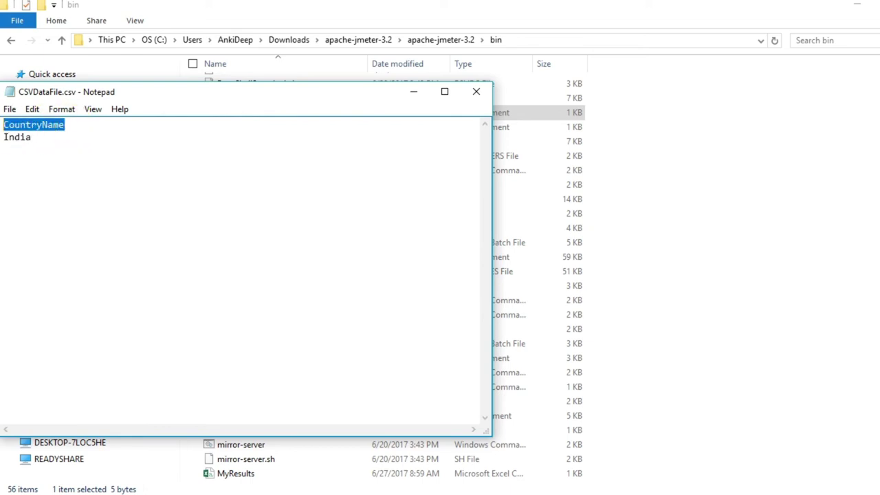
{"action": "key", "text": "BackSpace"}
{"action": "key", "text": "Delete"}
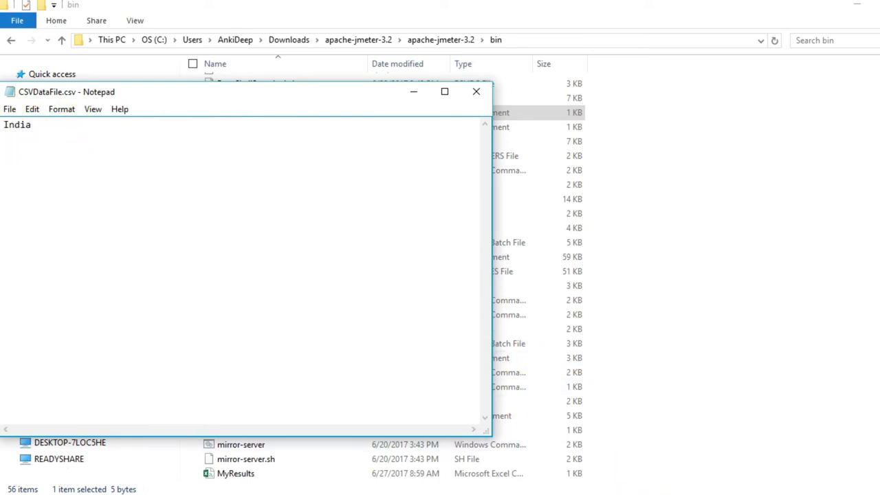
{"action": "key", "text": "alt+Tab"}
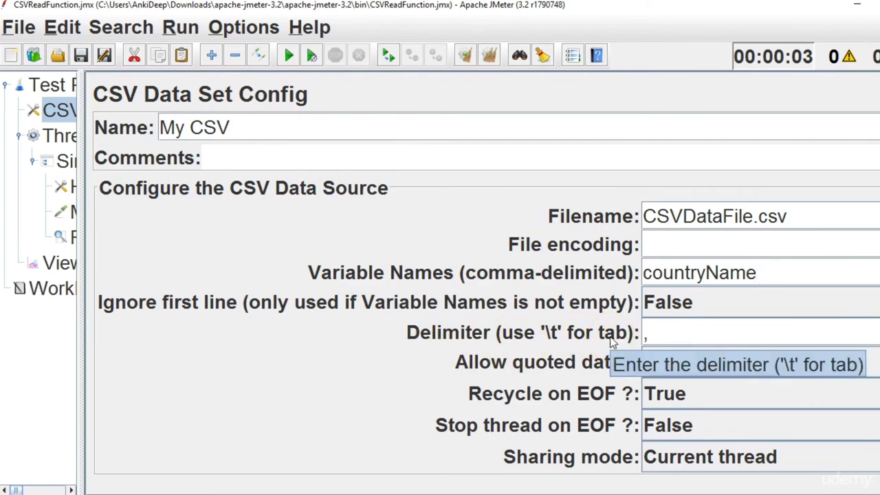
Change the CSV file's line to India,Ankita in Notepad.
{"action": "key", "text": "alt+Tab"}
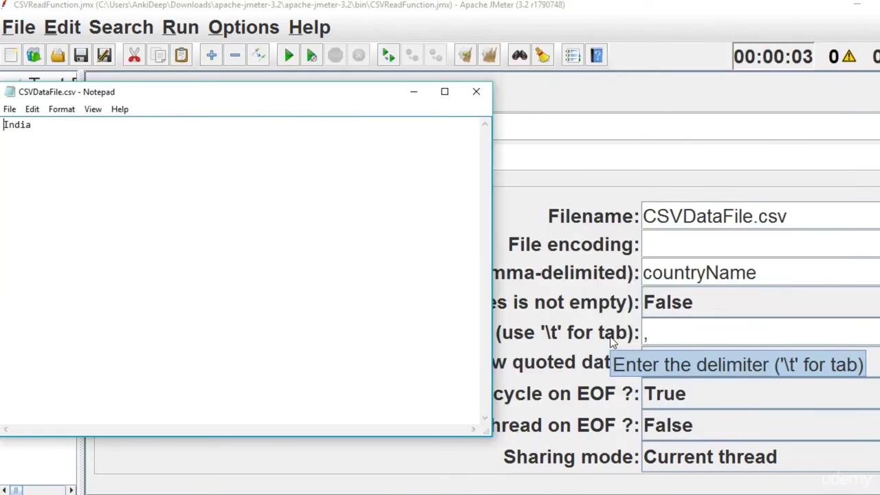
{"action": "left_click", "coordinate": [69, 129]}
{"action": "type", "text": ","}
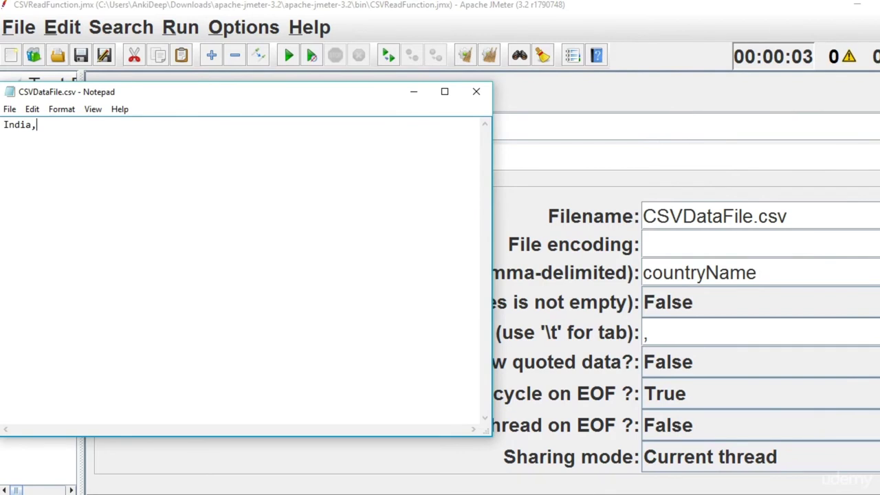
{"action": "type", "text": "Ankita"}
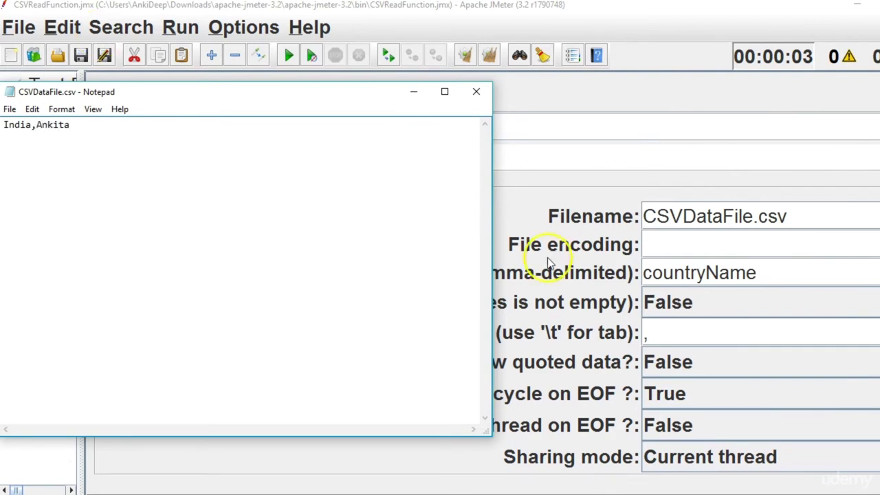
Append ',myname' to My CSV's Variable Names, keeping Stop thread on EOF off.
{"action": "left_click", "coordinate": [778, 275]}
{"action": "key", "text": "alt+Tab"}
{"action": "key", "text": "alt+Tab"}
{"action": "type", "text": ",myname"}
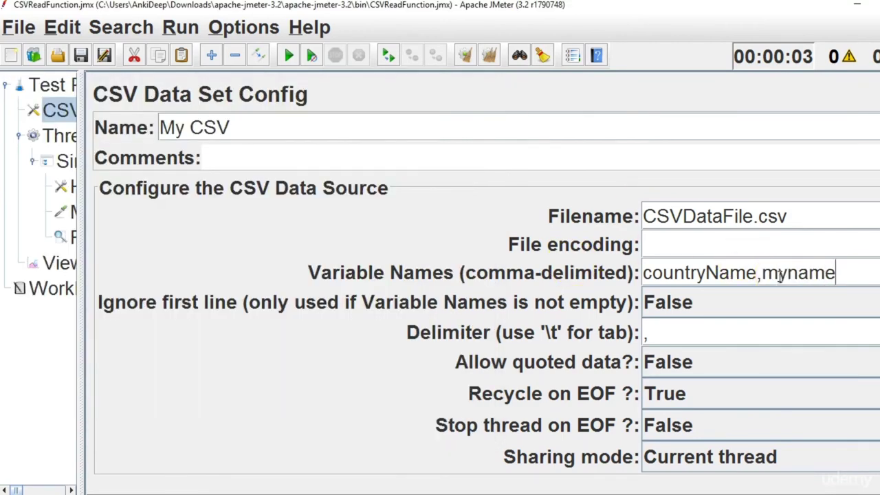
{"action": "left_click", "coordinate": [837, 268]}
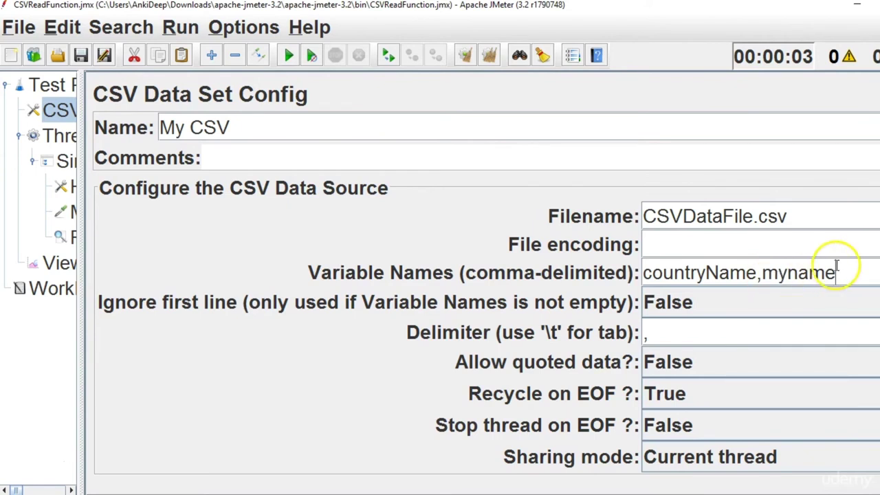
{"action": "left_click", "coordinate": [829, 412]}
{"action": "left_click", "coordinate": [833, 367]}
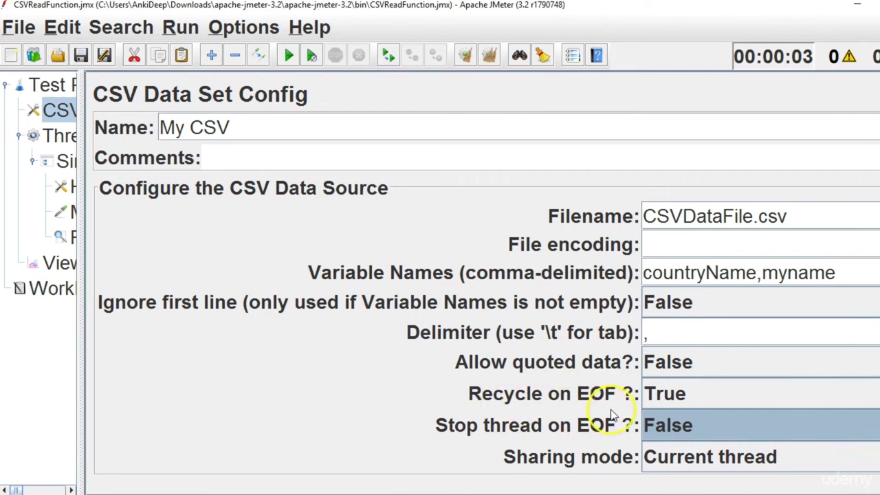
Keep Recycle on EOF True and confirm the Thread Group uses 10 threads.
{"action": "left_click", "coordinate": [691, 392]}
{"action": "left_click", "coordinate": [680, 427]}
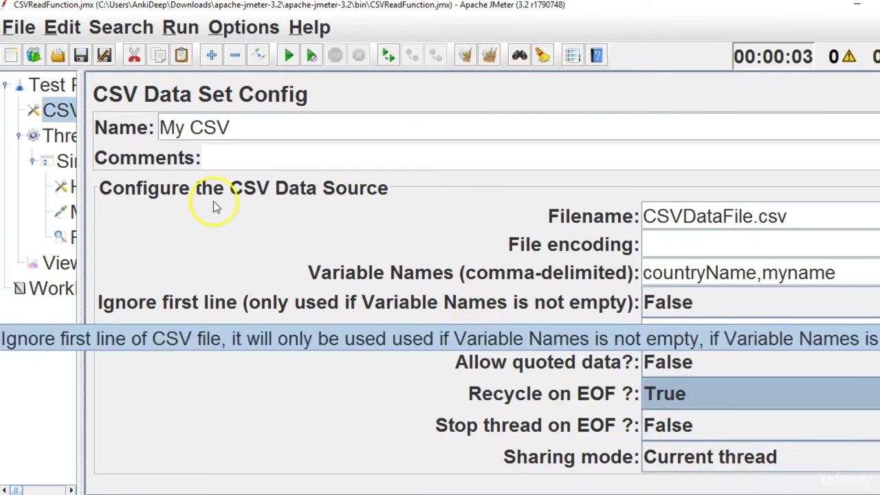
{"action": "left_click", "coordinate": [65, 137]}
{"action": "left_click", "coordinate": [236, 219]}
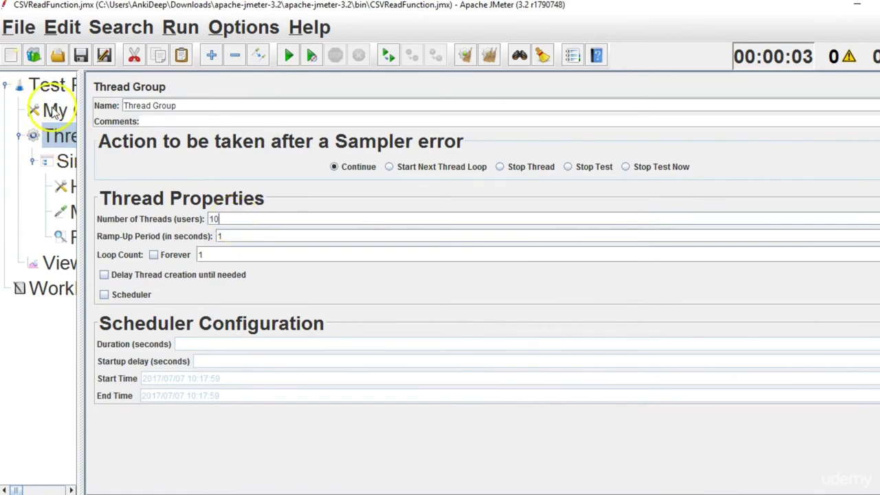
{"action": "left_click", "coordinate": [57, 110]}
Review the India,Ankita line in CSVDataFile.csv, then move the Notepad window aside.
{"action": "key", "text": "alt+Tab"}
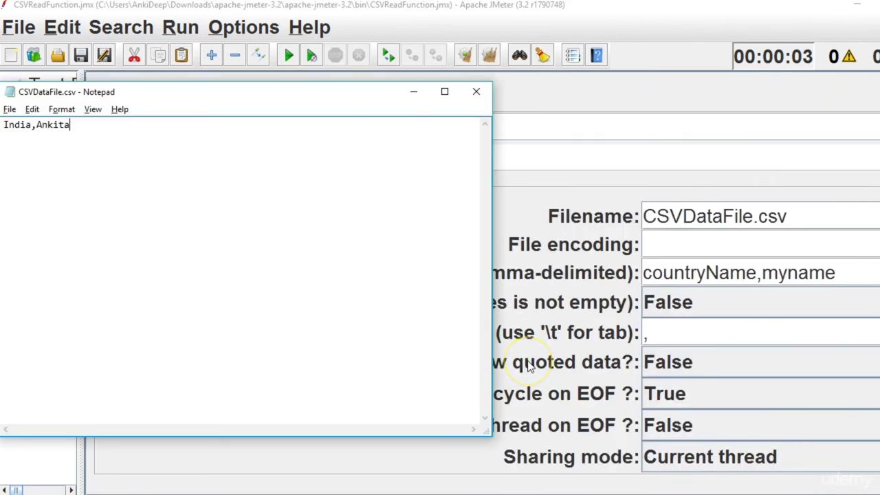
{"action": "left_click_drag", "start_coordinate": [74, 122], "coordinate": [5, 123]}
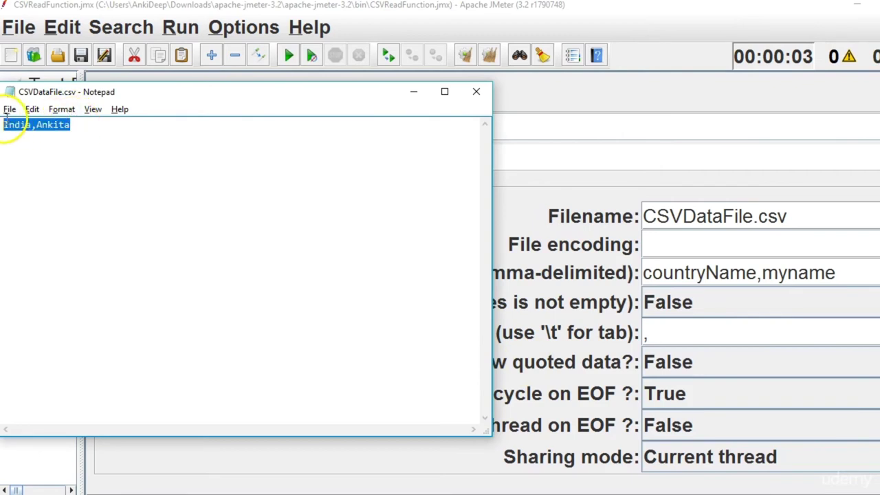
{"action": "left_click", "coordinate": [149, 136]}
{"action": "mouse_move", "coordinate": [149, 136]}
{"action": "left_mouse_down"}
{"action": "mouse_move", "coordinate": [43, 131]}
{"action": "mouse_move", "coordinate": [37, 156]}
{"action": "left_mouse_up"}
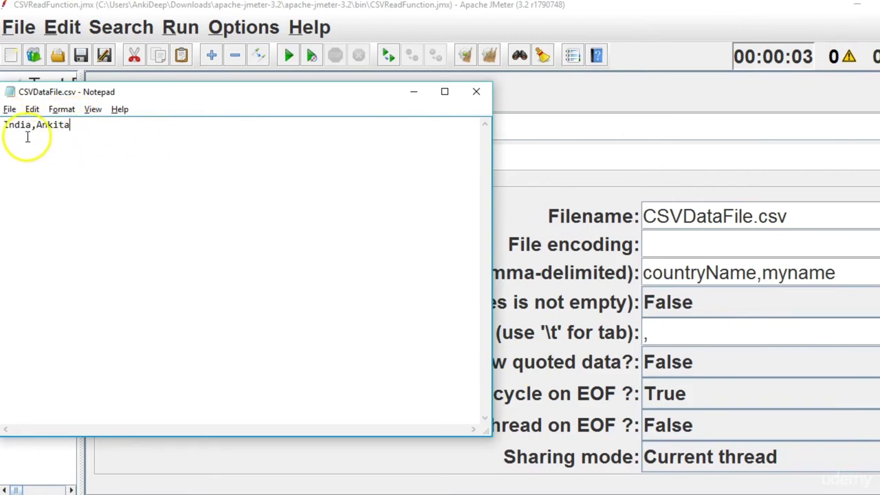
{"action": "left_click", "coordinate": [73, 124]}
{"action": "key", "text": "ctrl+a"}
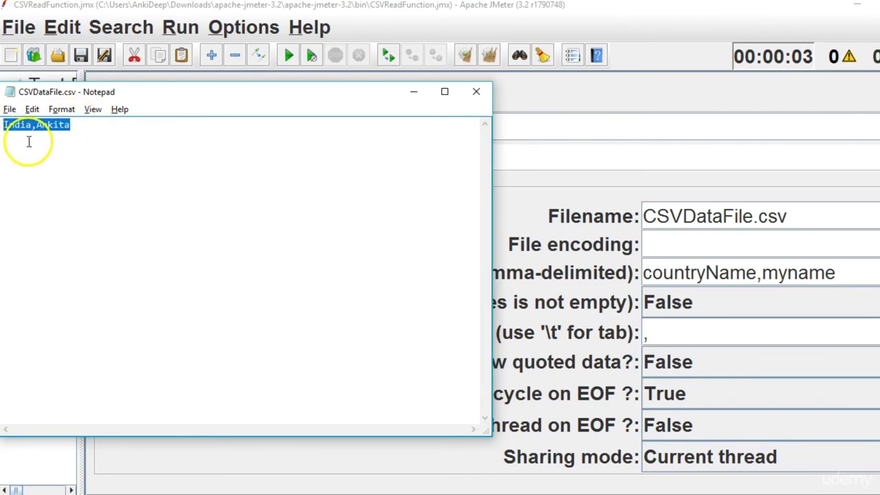
{"action": "left_click", "coordinate": [23, 137]}
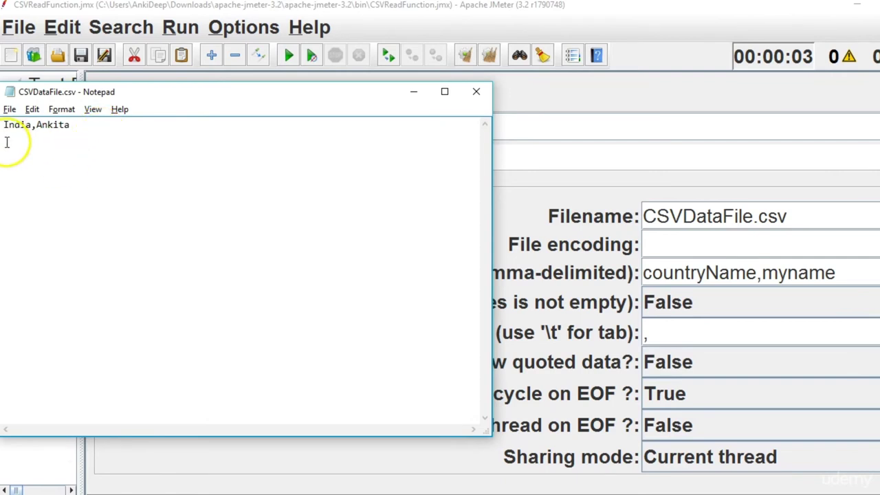
{"action": "left_click_drag", "start_coordinate": [3, 124], "coordinate": [77, 126]}
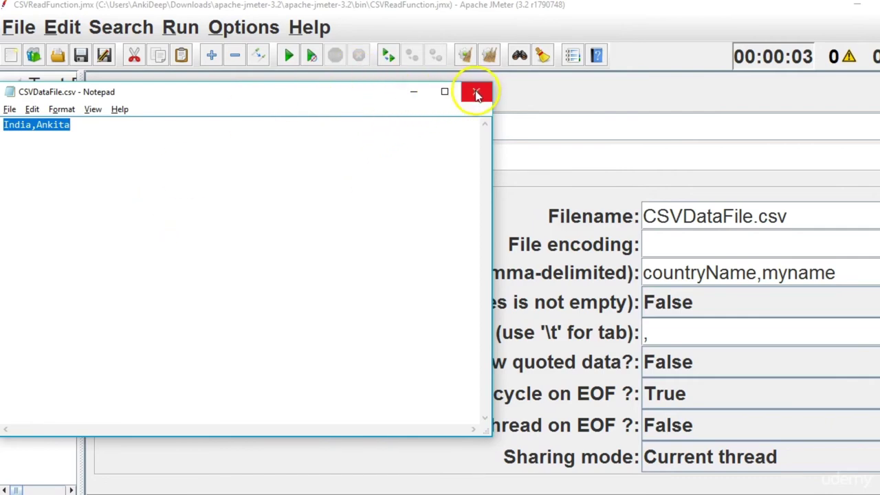
{"action": "left_click", "coordinate": [412, 92]}
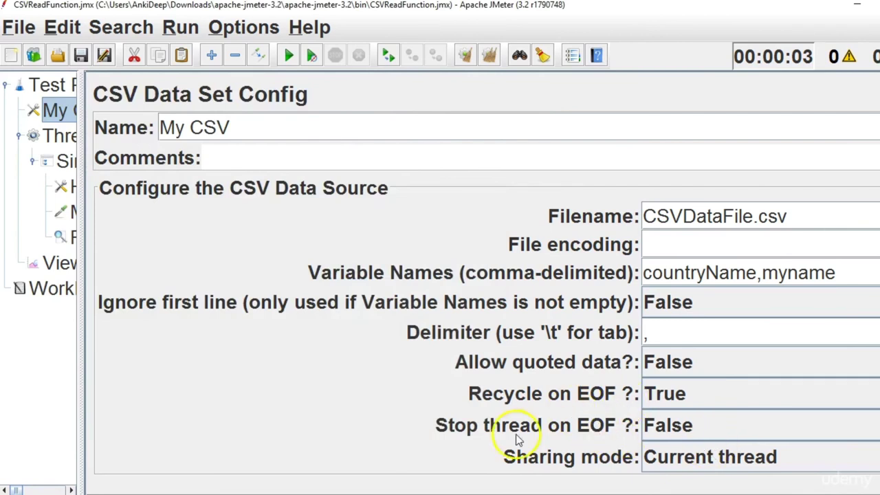
Change My CSV's sharing mode to Current thread group.
{"action": "mouse_move", "coordinate": [606, 433]}
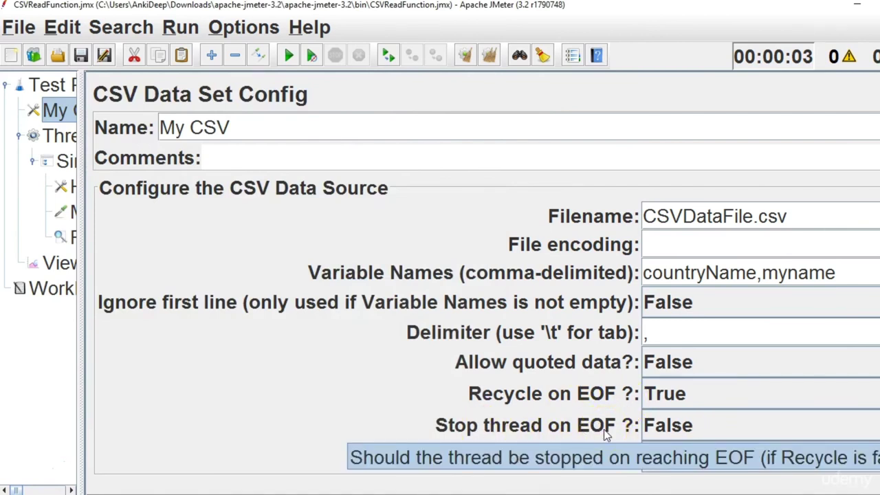
{"action": "left_click", "coordinate": [605, 421]}
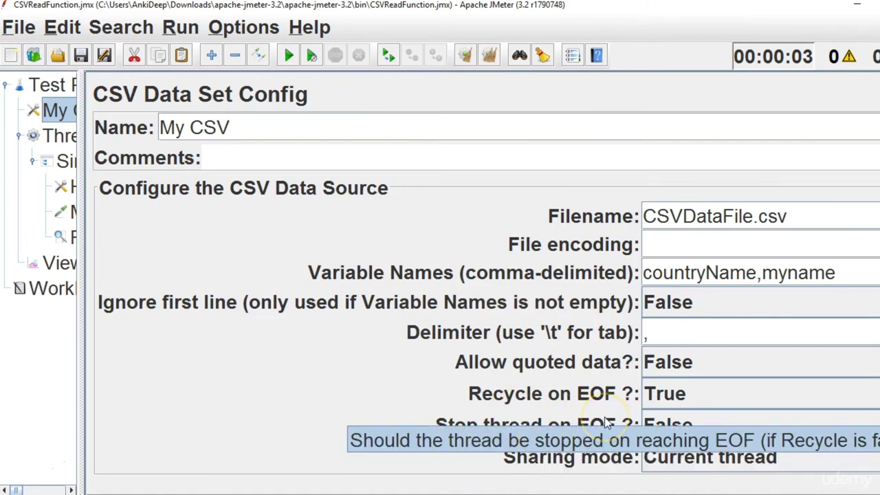
{"action": "left_click", "coordinate": [603, 422]}
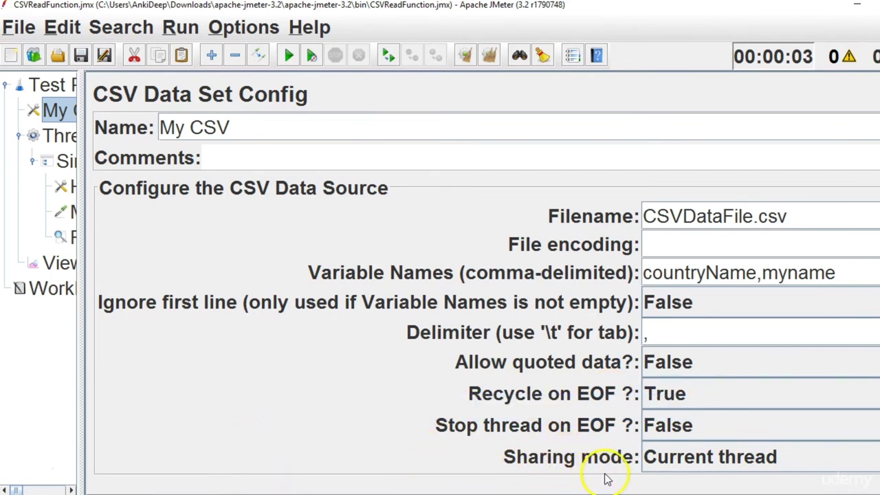
{"action": "left_click", "coordinate": [686, 463]}
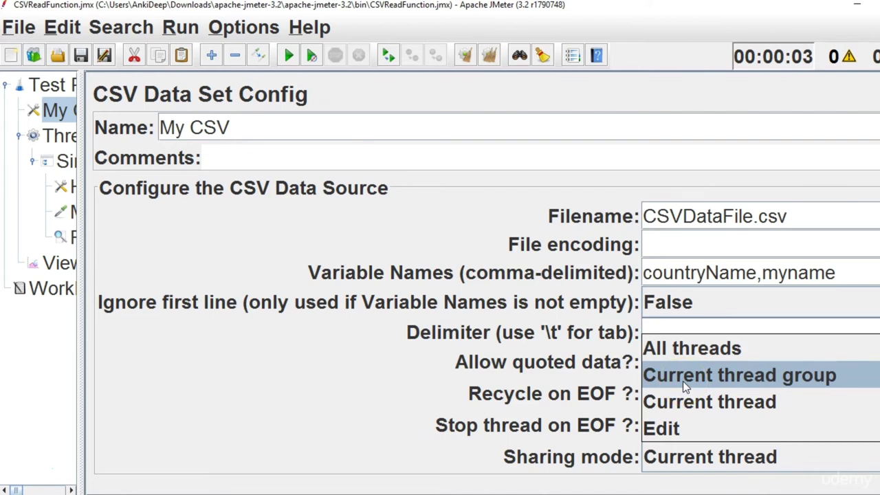
{"action": "left_click", "coordinate": [683, 381]}
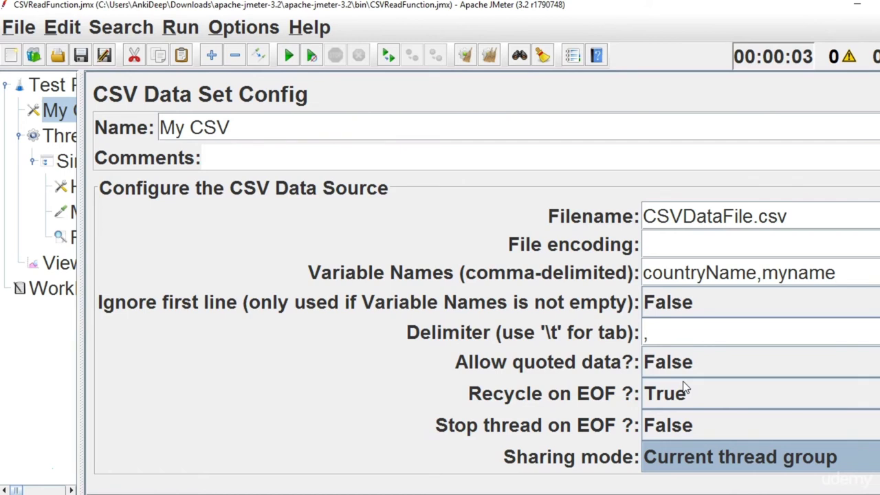
Clear My Sampler Name's CountryName value and enter empty ${} braces.
{"action": "left_click_drag", "start_coordinate": [79, 306], "coordinate": [181, 316]}
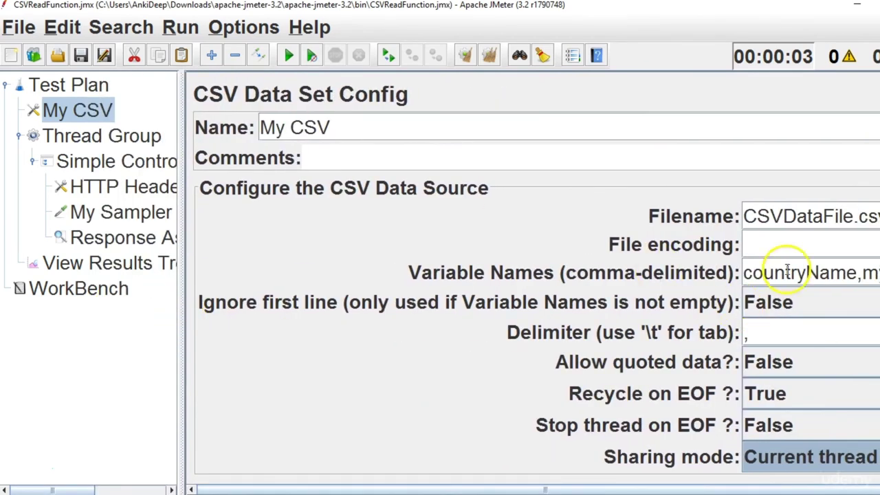
{"action": "double_click", "coordinate": [817, 273]}
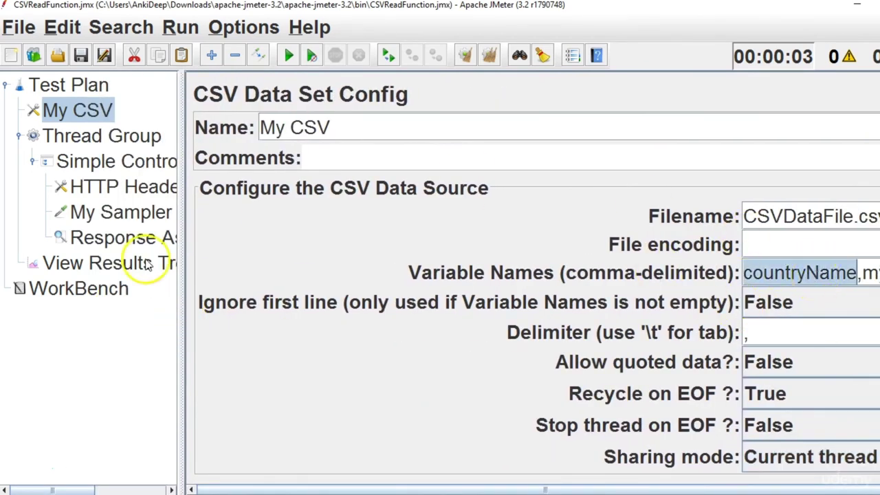
{"action": "left_click_drag", "start_coordinate": [179, 291], "coordinate": [269, 318]}
{"action": "left_click", "coordinate": [195, 215]}
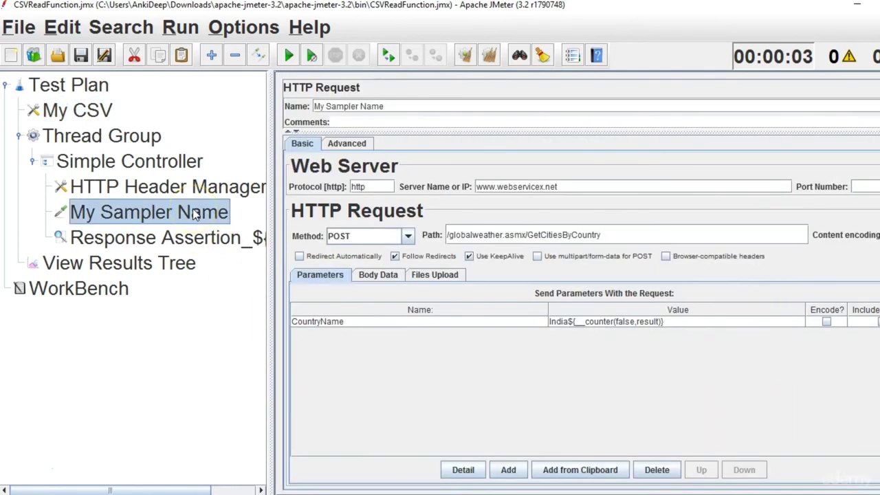
{"action": "left_click", "coordinate": [554, 323]}
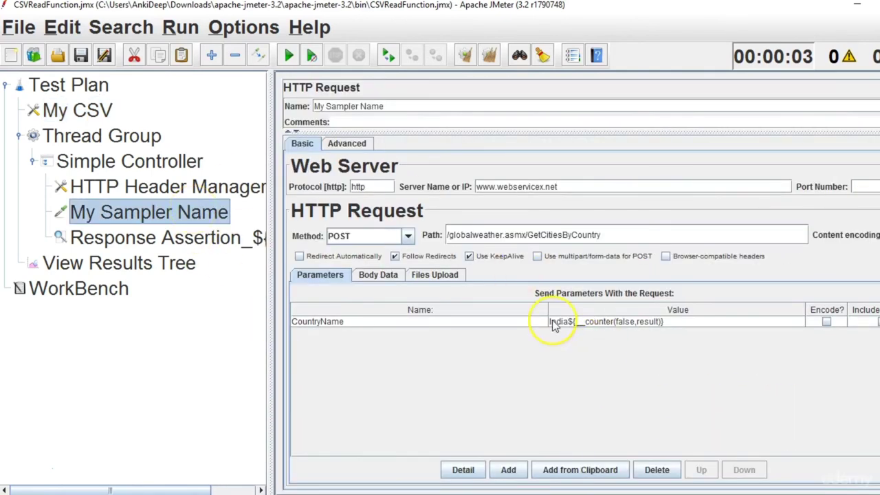
{"action": "double_click", "coordinate": [553, 324]}
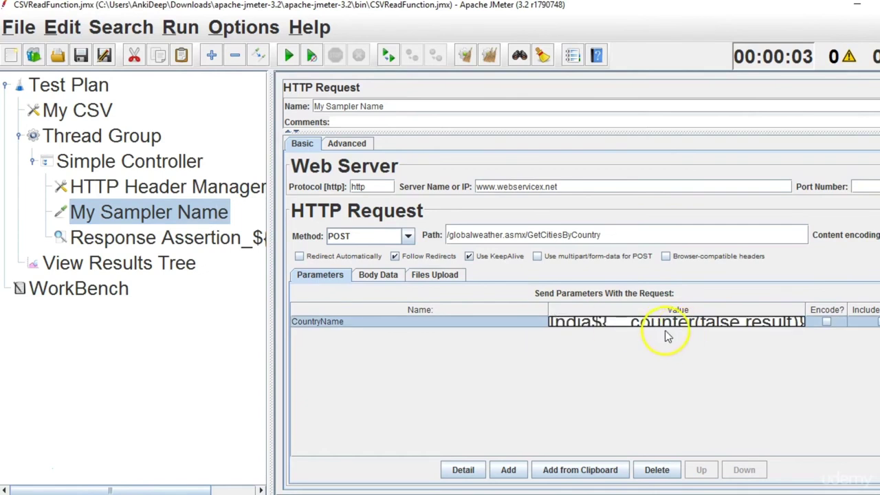
{"action": "key", "text": "Delete"}
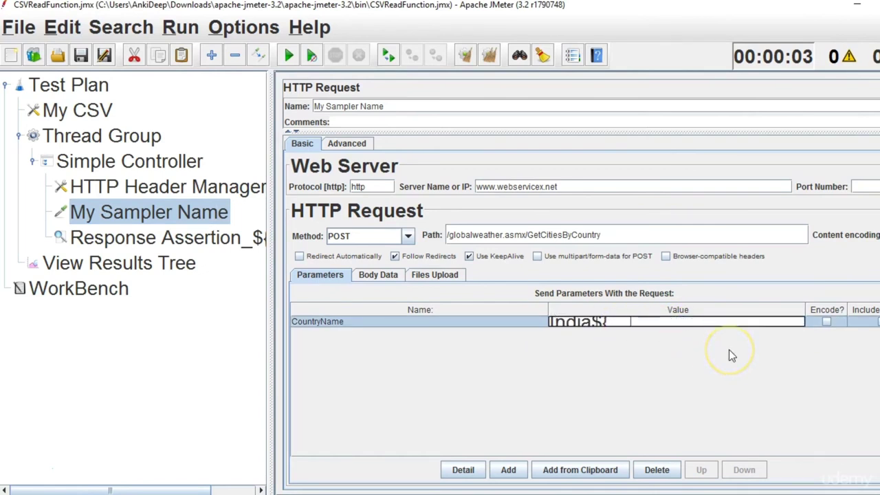
{"action": "key", "text": "BackSpace"}
{"action": "key", "text": "BackSpace"}
{"action": "key", "text": "BackSpace"}
{"action": "key", "text": "BackSpace"}
{"action": "key", "text": "BackSpace"}
{"action": "key", "text": "BackSpace"}
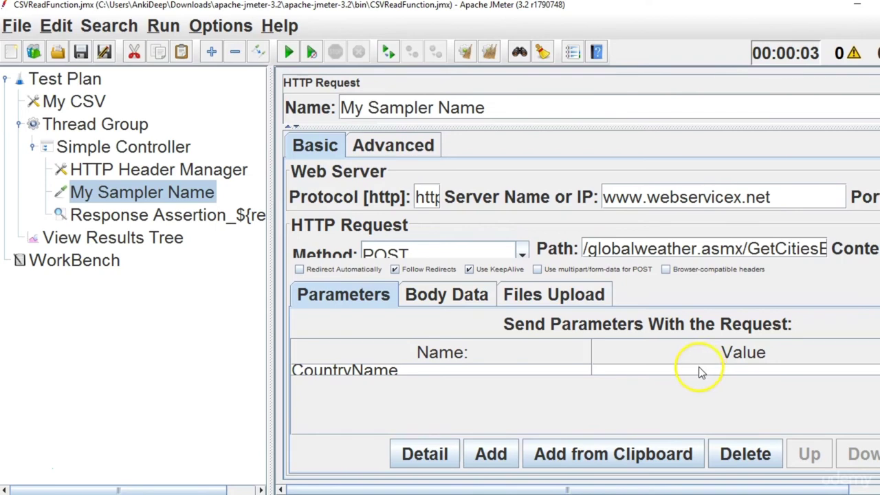
{"action": "key", "text": "ctrl+minus"}
{"action": "double_click", "coordinate": [665, 326]}
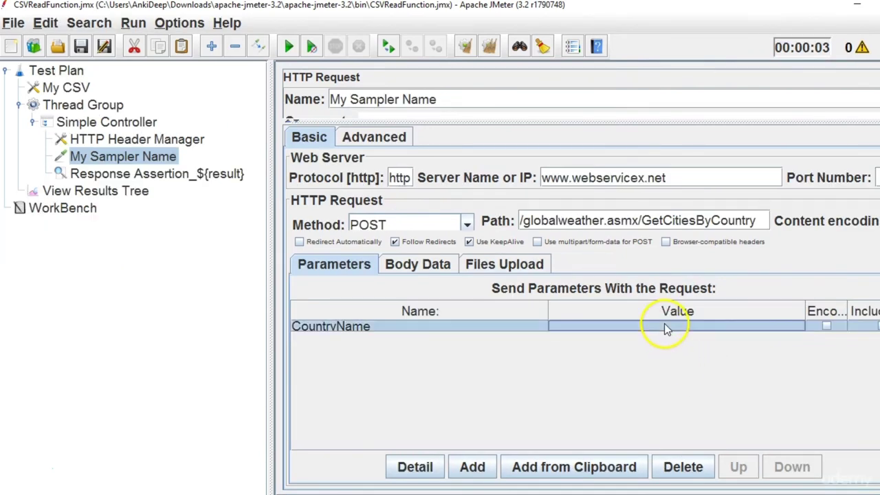
{"action": "type", "text": "${}"}
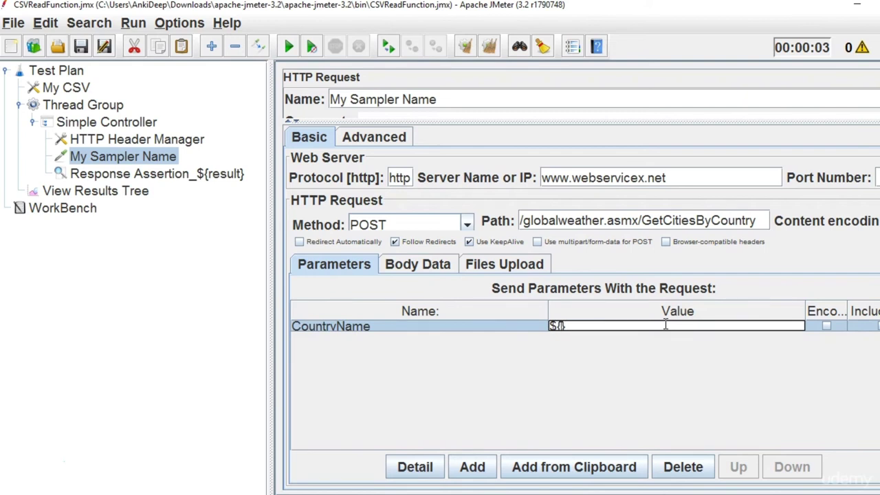
Remove the _${result} suffix from the Response Assertion's name.
{"action": "left_click", "coordinate": [153, 175]}
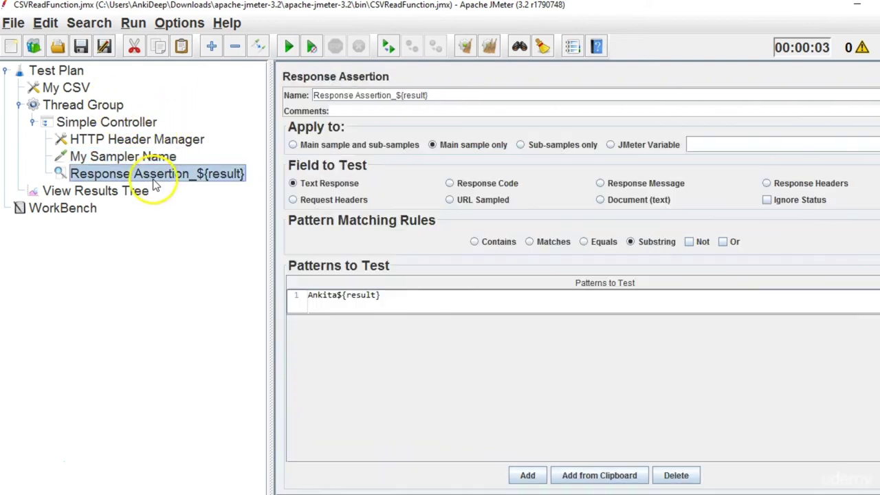
{"action": "left_click", "coordinate": [392, 95]}
{"action": "key", "text": "shift+End"}
{"action": "key", "text": "Delete"}
Copy countryName from My CSV and paste it into the CountryName value, making ${countryName}.
{"action": "left_click", "coordinate": [76, 88]}
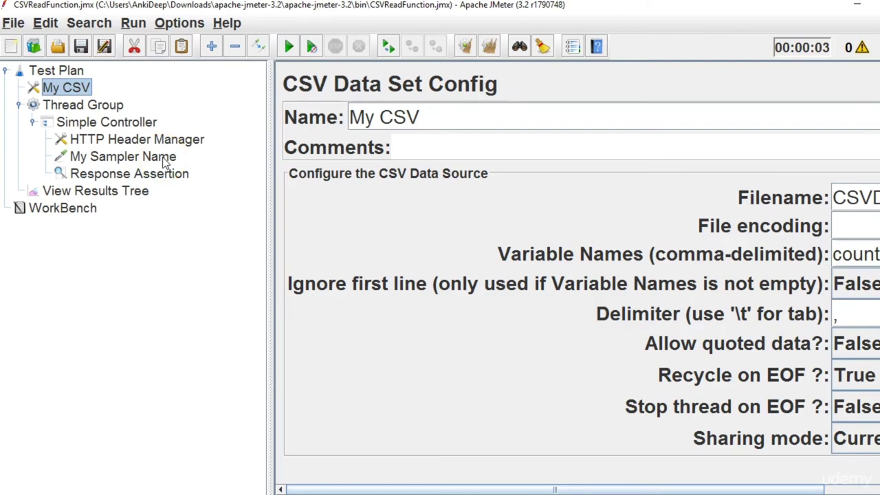
{"action": "left_click_drag", "start_coordinate": [273, 260], "coordinate": [70, 230]}
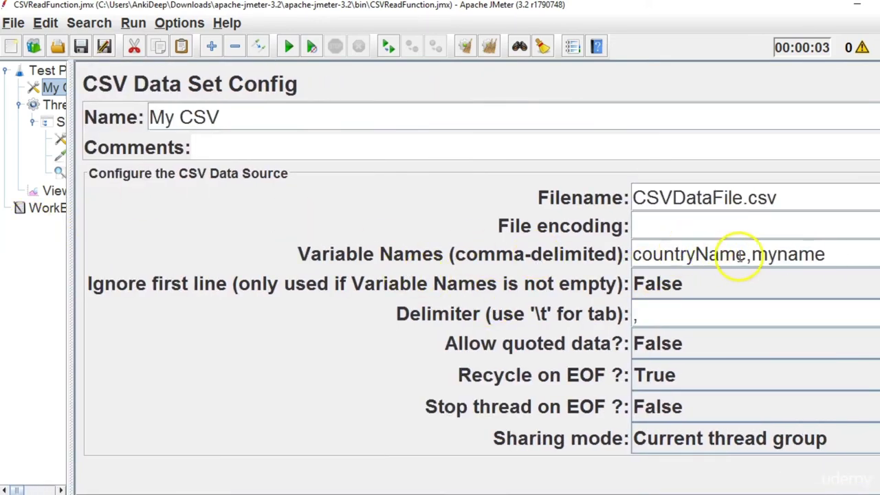
{"action": "left_click_drag", "start_coordinate": [746, 255], "coordinate": [613, 255]}
{"action": "key", "text": "ctrl+c"}
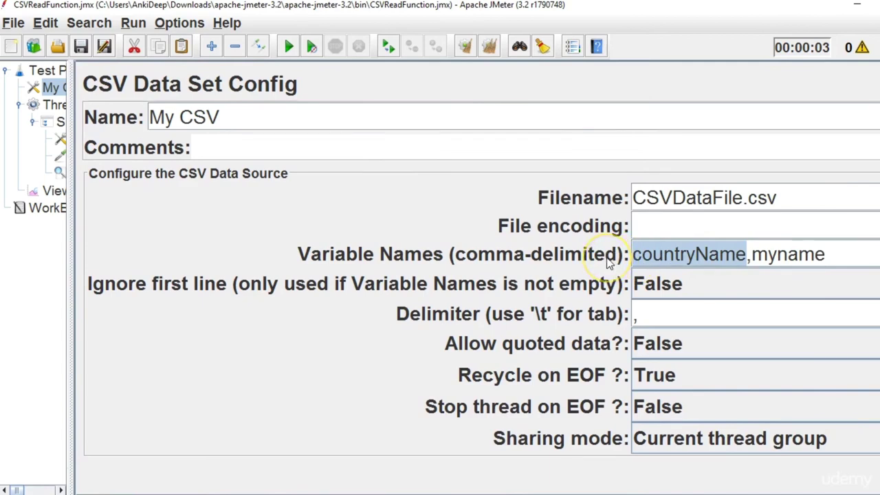
{"action": "left_click_drag", "start_coordinate": [71, 241], "coordinate": [292, 265]}
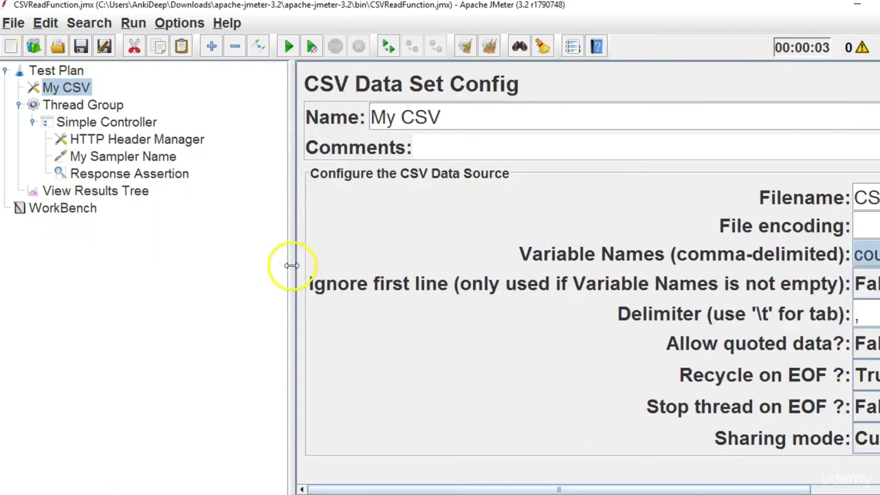
{"action": "left_click", "coordinate": [136, 164]}
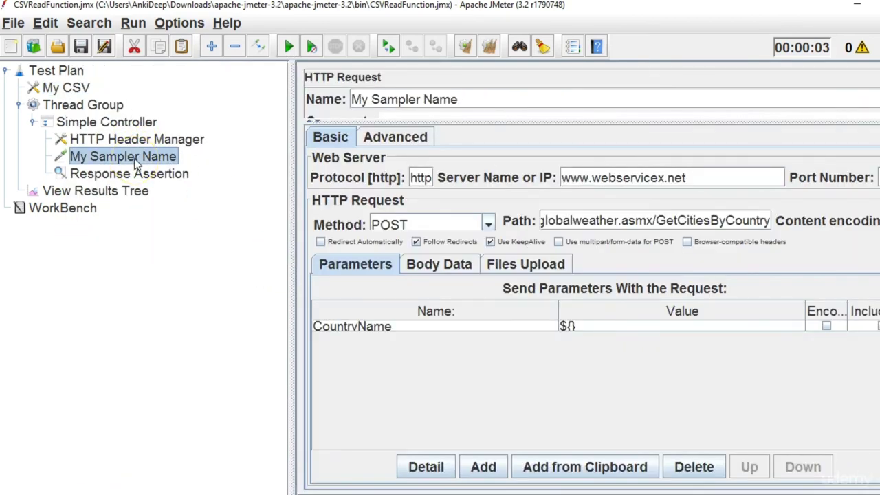
{"action": "left_click_drag", "start_coordinate": [289, 271], "coordinate": [200, 271]}
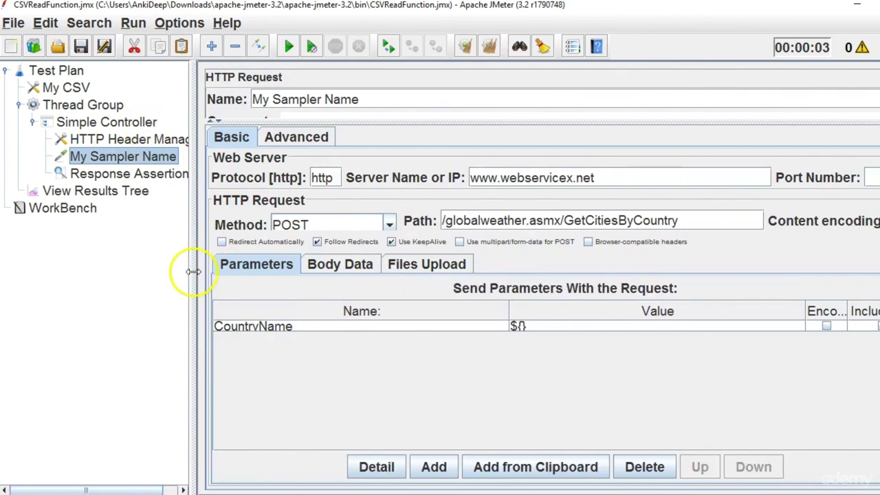
{"action": "double_click", "coordinate": [521, 328]}
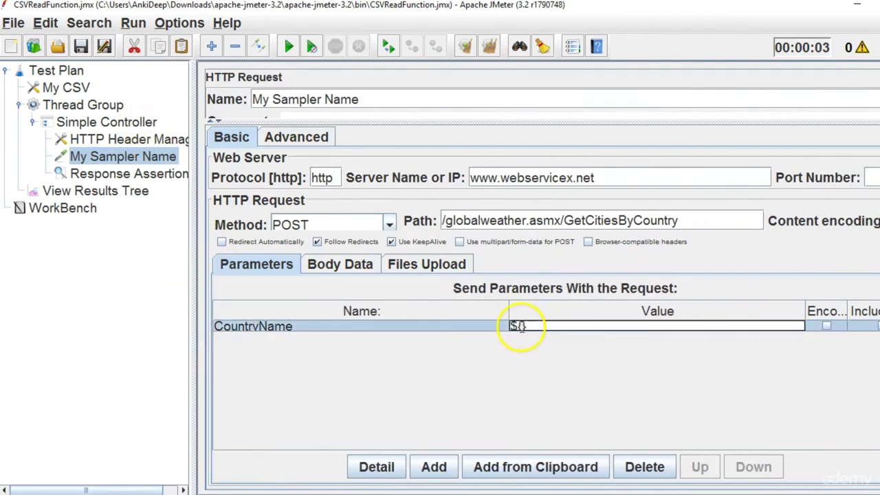
{"action": "key", "text": "ctrl+v"}
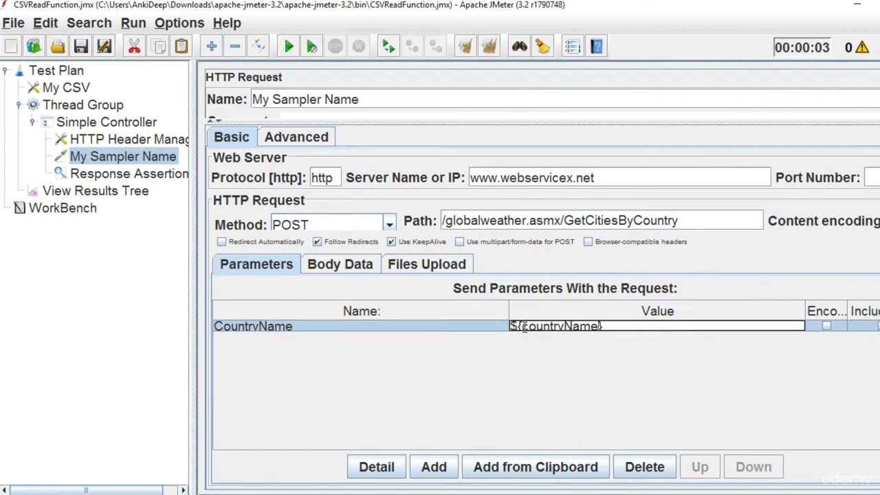
{"action": "left_click", "coordinate": [138, 177]}
Delete the old assertion pattern and start a variable reference with ${.
{"action": "double_click", "coordinate": [263, 296]}
{"action": "left_click_drag", "start_coordinate": [229, 296], "coordinate": [288, 297]}
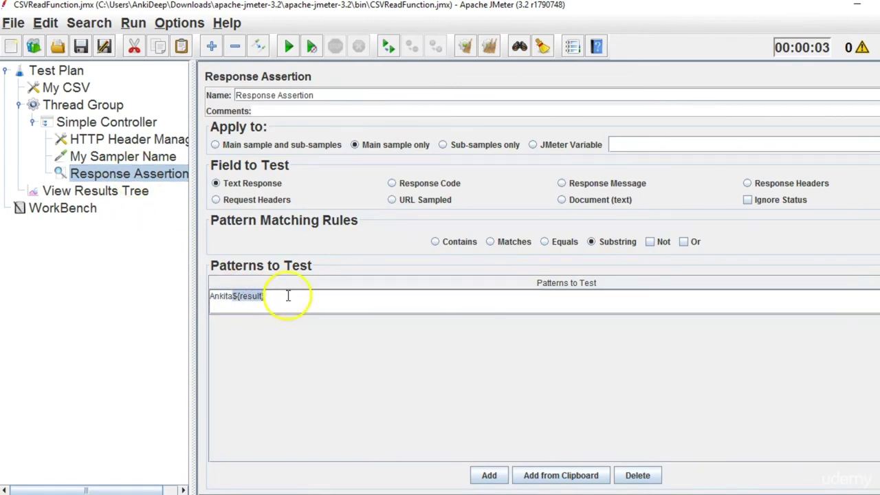
{"action": "key", "text": "BackSpace"}
{"action": "key", "text": "BackSpace"}
{"action": "key", "text": "BackSpace"}
{"action": "key", "text": "BackSpace"}
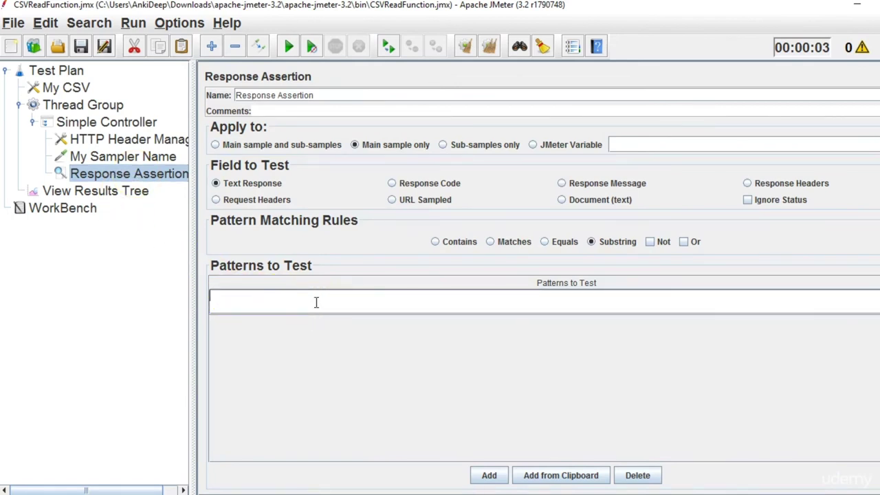
{"action": "type", "text": "${"}
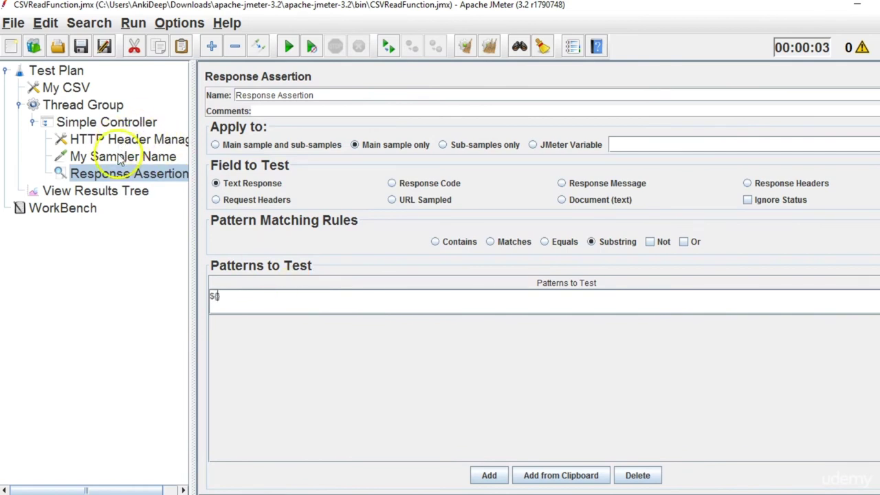
Look up the myname variable name in My CSV's Variable Names.
{"action": "left_click", "coordinate": [68, 90]}
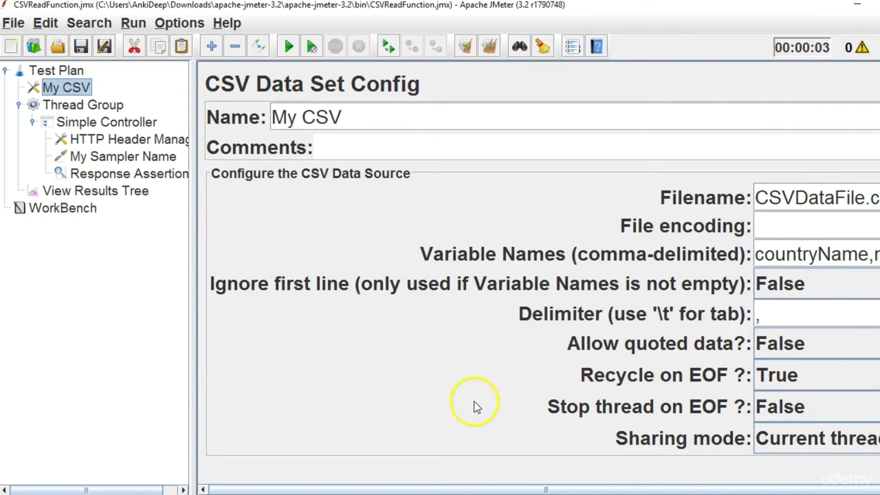
{"action": "left_click_drag", "start_coordinate": [540, 489], "coordinate": [584, 490]}
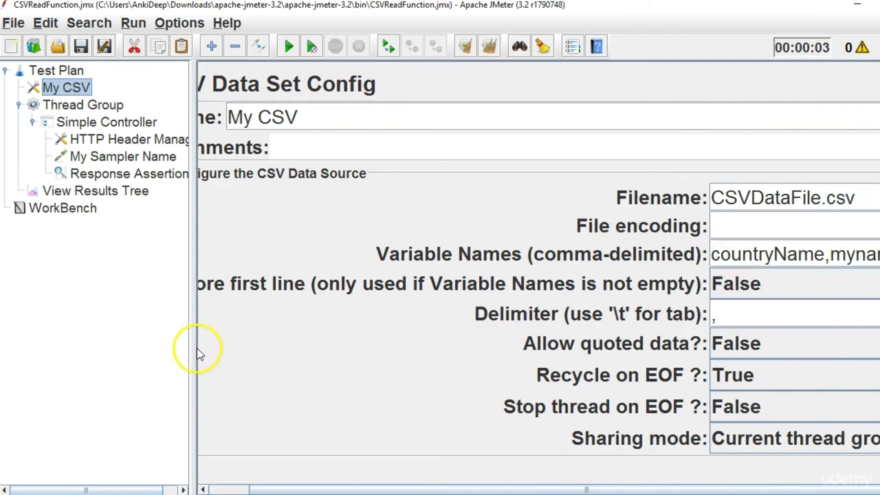
{"action": "left_click_drag", "start_coordinate": [193, 352], "coordinate": [93, 345]}
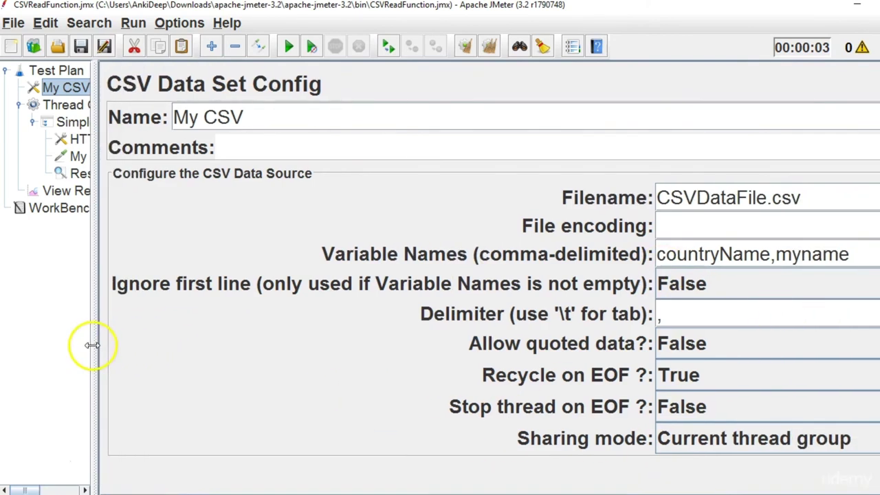
{"action": "double_click", "coordinate": [791, 254]}
{"action": "left_click_drag", "start_coordinate": [90, 286], "coordinate": [169, 287]}
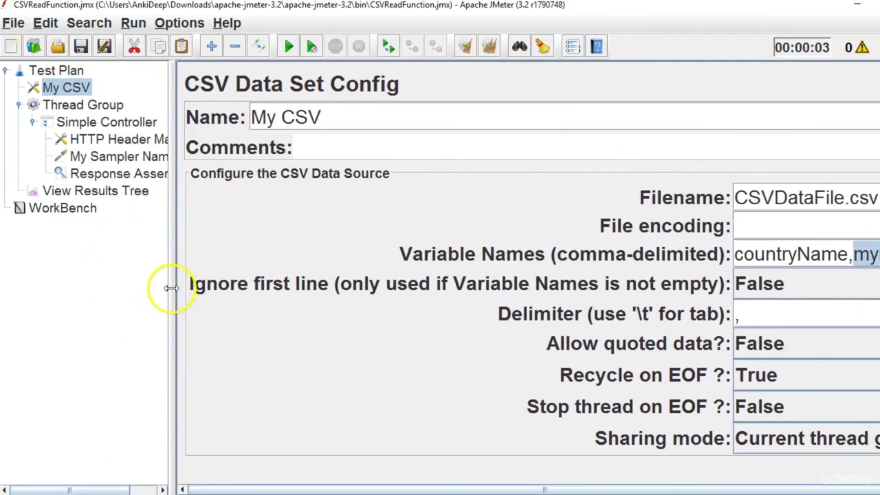
{"action": "left_click", "coordinate": [123, 189]}
{"action": "left_click", "coordinate": [118, 173]}
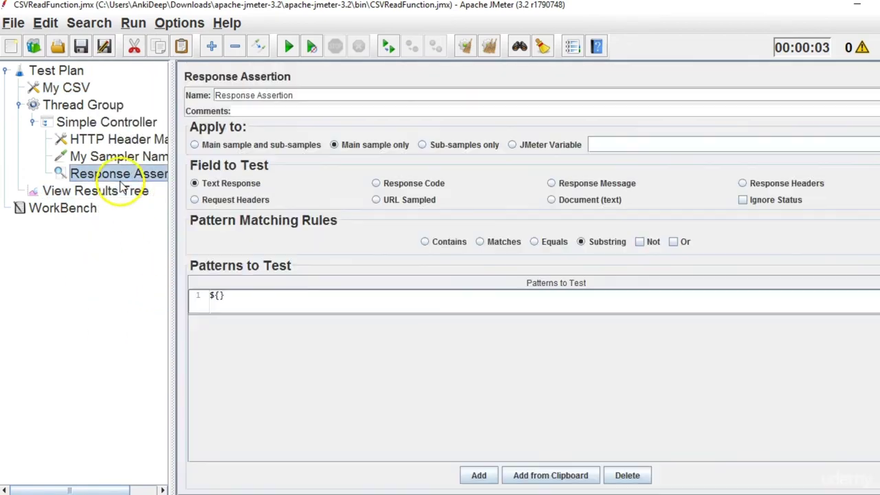
Complete the Response Assertion pattern as ${myName} and review My Sampler Name.
{"action": "double_click", "coordinate": [217, 296]}
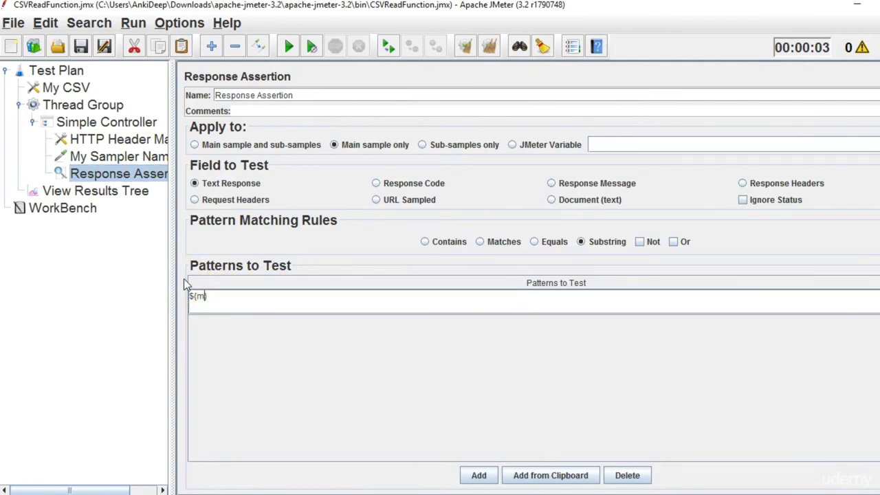
{"action": "type", "text": "yName}"}
{"action": "left_click", "coordinate": [204, 296]}
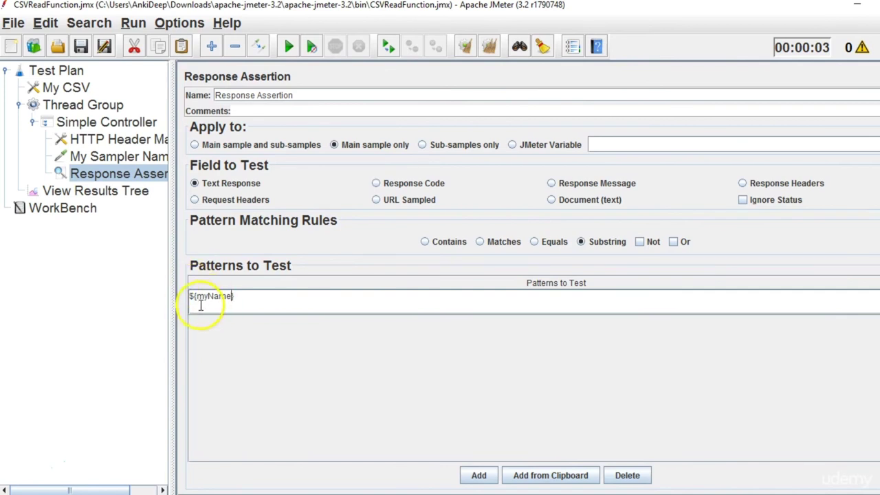
{"action": "left_click_drag", "start_coordinate": [203, 295], "coordinate": [198, 297]}
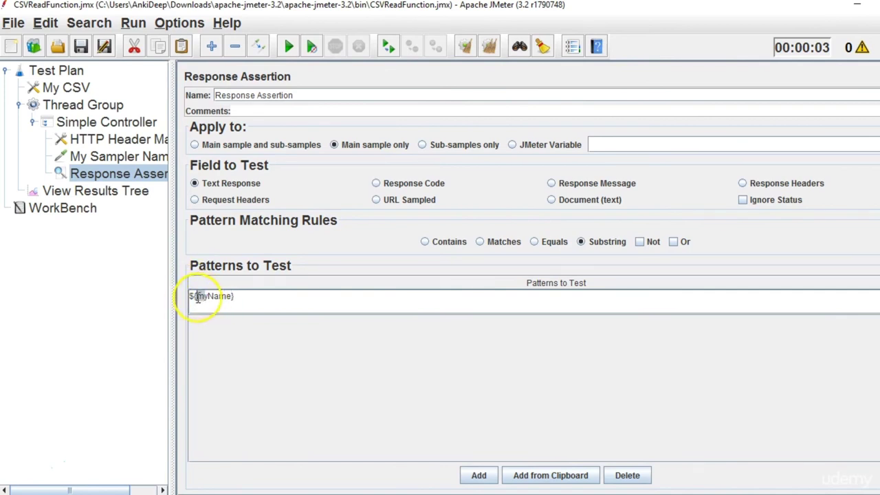
{"action": "left_click", "coordinate": [211, 295]}
{"action": "double_click", "coordinate": [212, 296]}
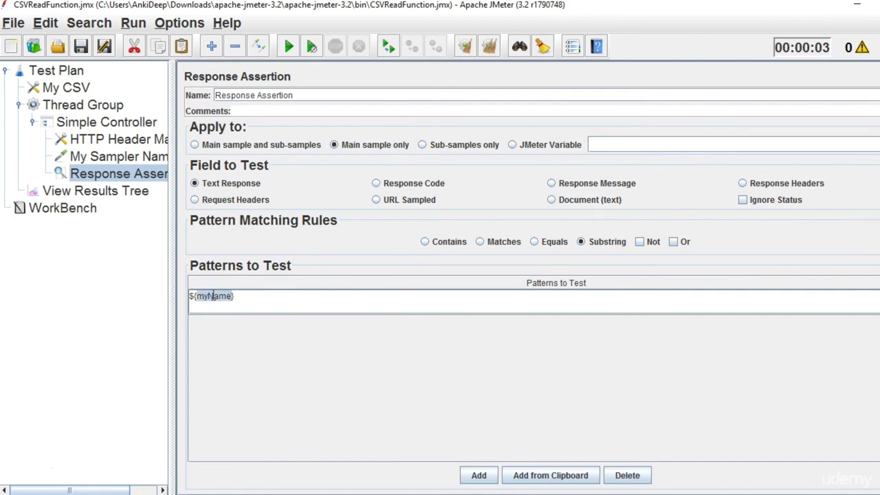
{"action": "left_click", "coordinate": [256, 295]}
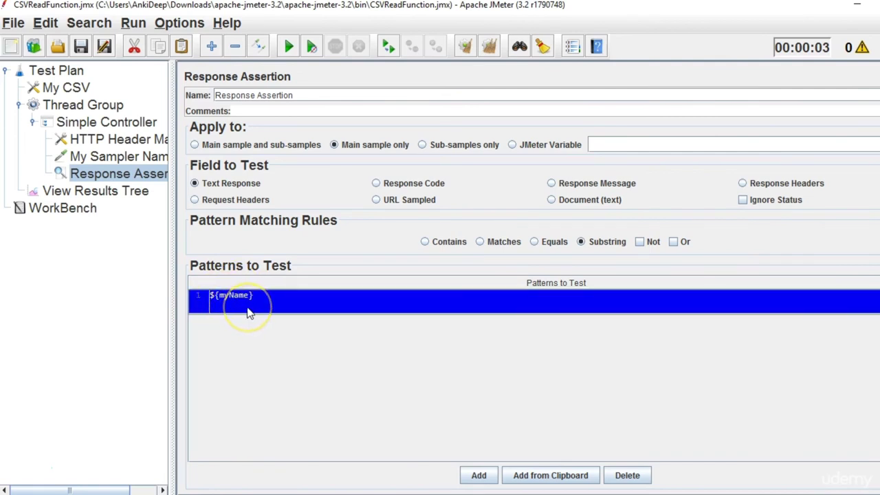
{"action": "left_click", "coordinate": [244, 309]}
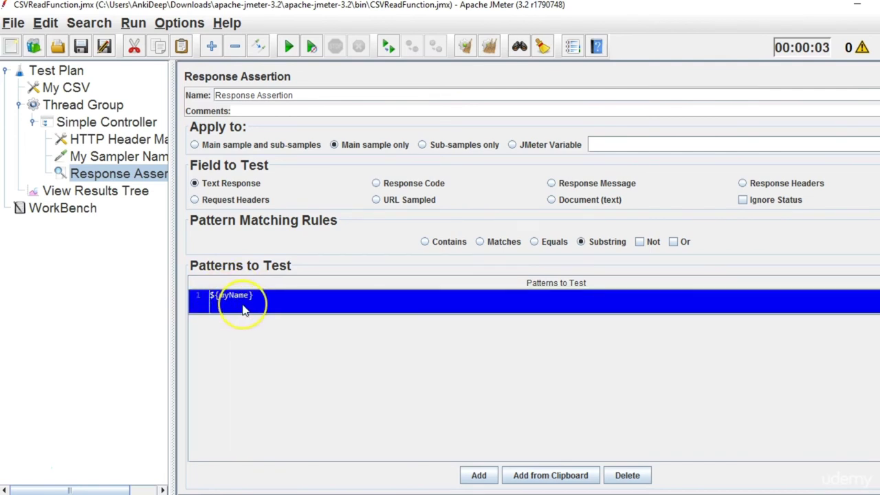
{"action": "left_click", "coordinate": [137, 158]}
{"action": "left_click", "coordinate": [443, 377]}
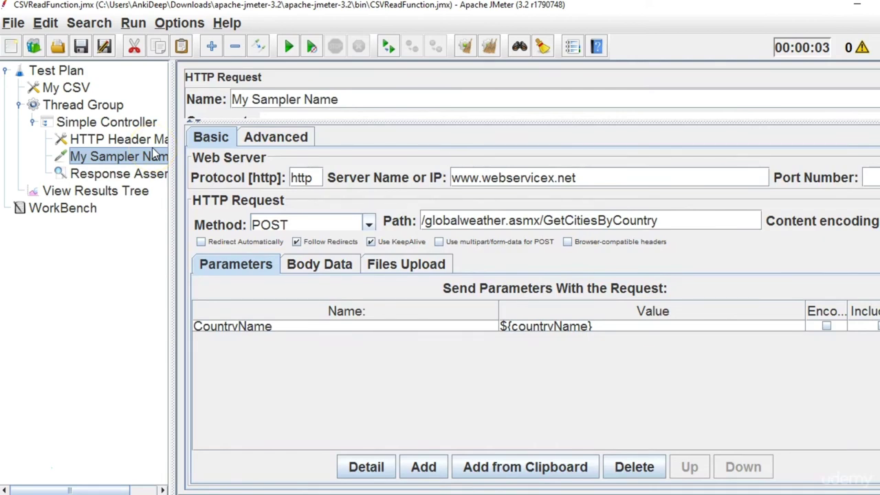
Clear the old results in View Results Tree and review the sample details.
{"action": "left_click", "coordinate": [130, 194]}
{"action": "left_click", "coordinate": [315, 82]}
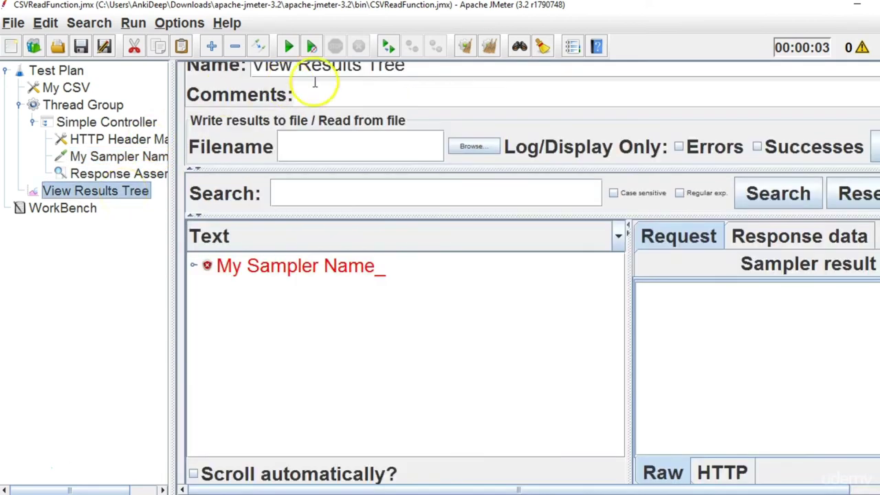
{"action": "left_click", "coordinate": [488, 46]}
{"action": "left_click_drag", "start_coordinate": [621, 319], "coordinate": [344, 280]}
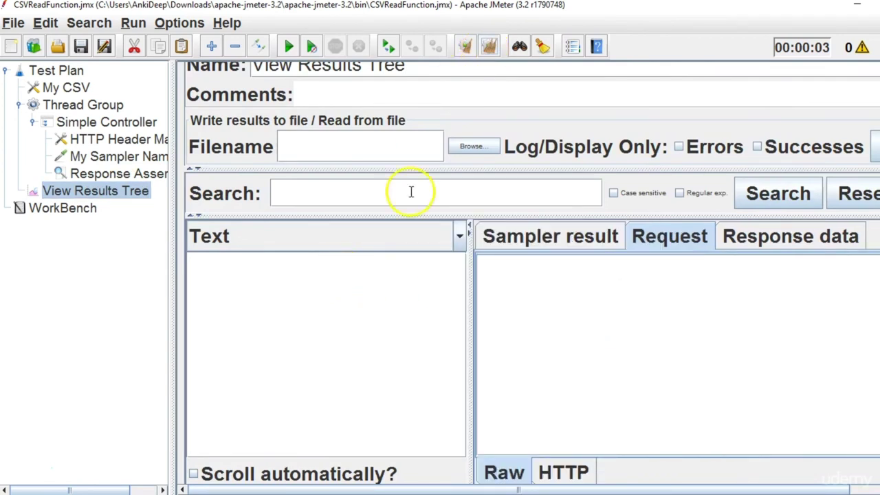
{"action": "left_click", "coordinate": [583, 236]}
{"action": "left_click", "coordinate": [671, 237]}
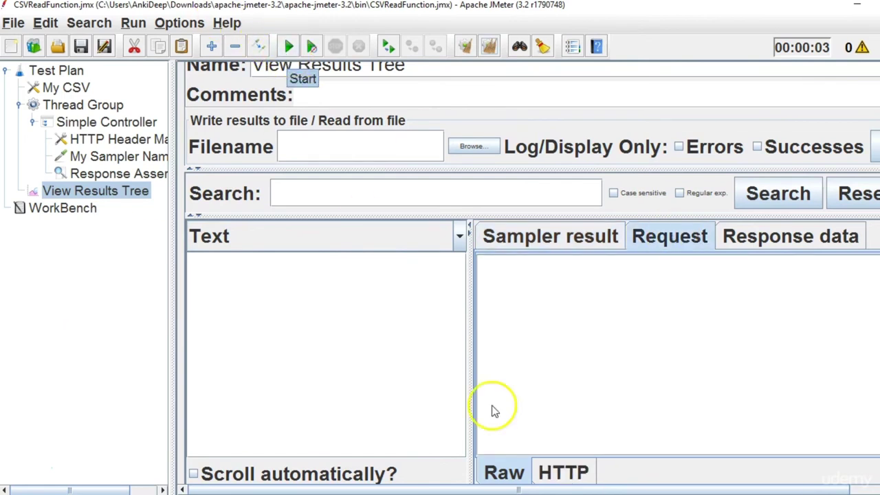
Save and close the CSV data file, then check My CSV's filename CSVDataFile.csv.
{"action": "key", "text": "alt+Tab"}
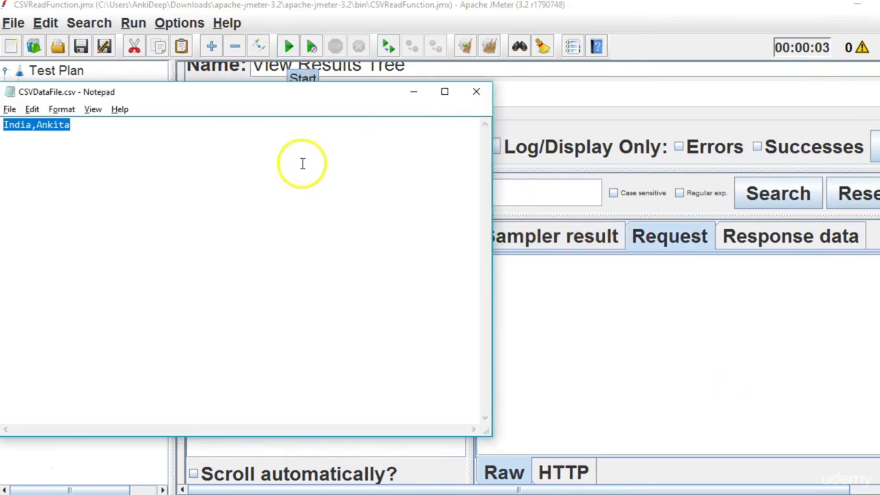
{"action": "left_click", "coordinate": [479, 90]}
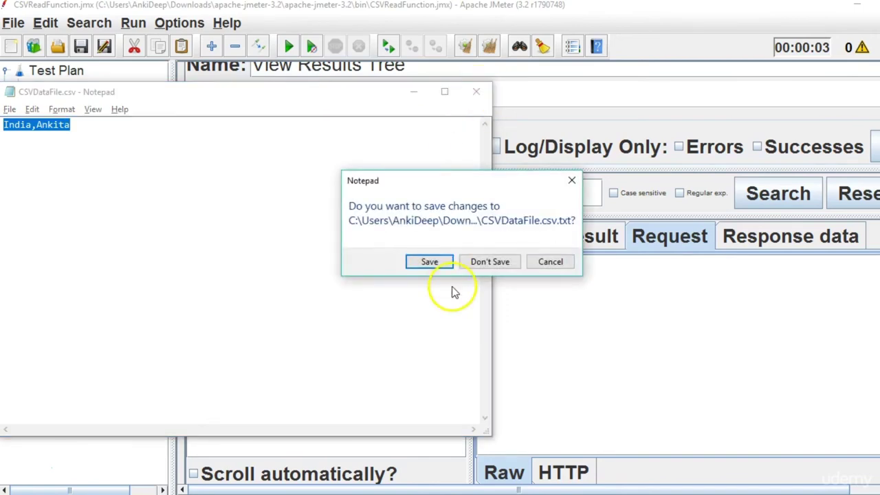
{"action": "left_click", "coordinate": [444, 265]}
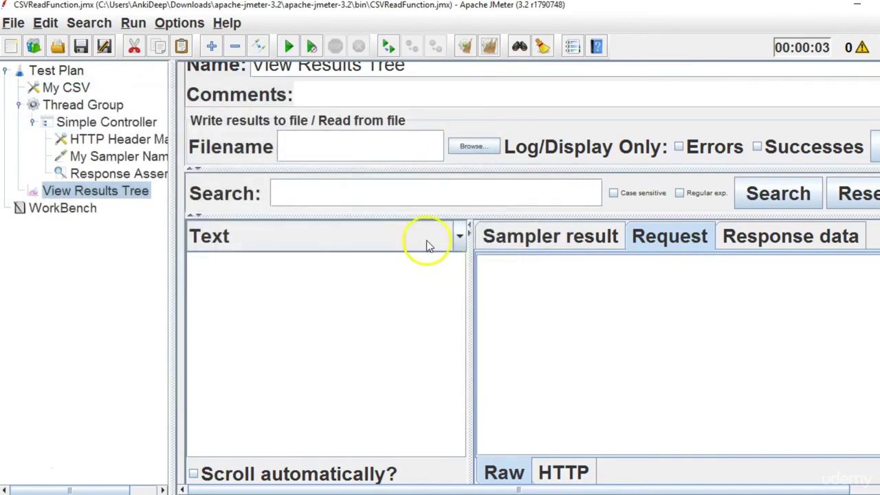
{"action": "left_click", "coordinate": [81, 91]}
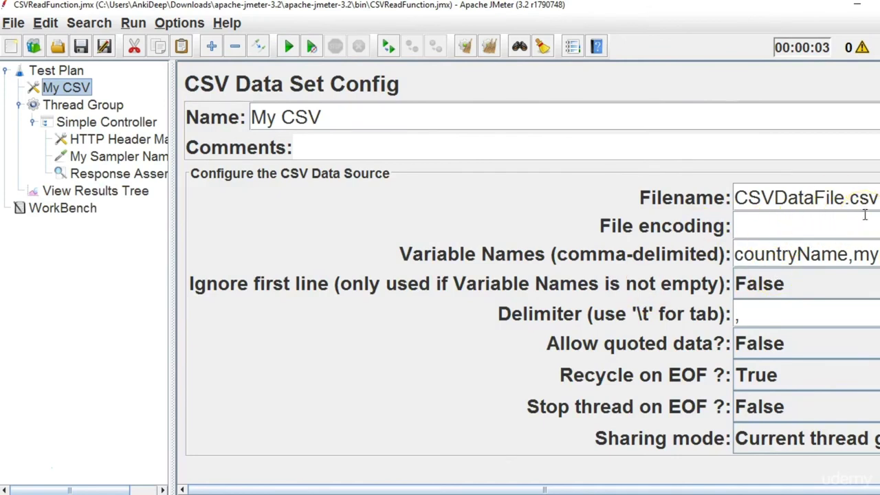
{"action": "left_click_drag", "start_coordinate": [736, 197], "coordinate": [878, 195]}
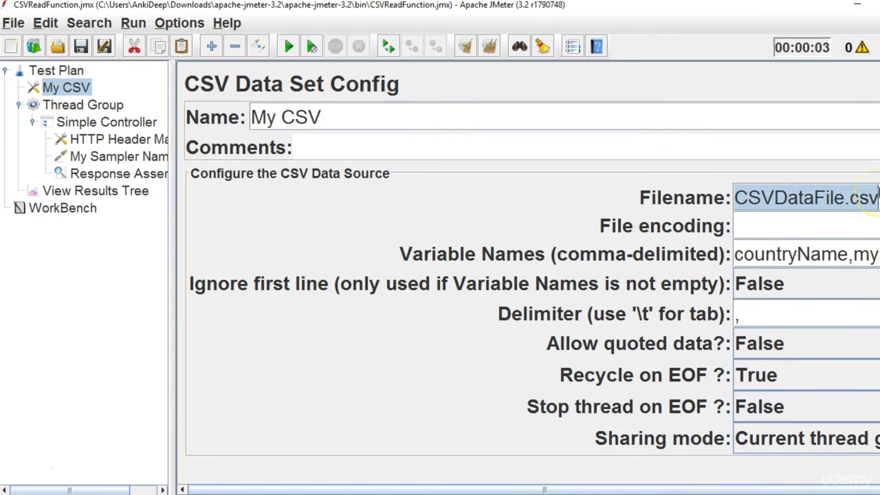
{"action": "left_click_drag", "start_coordinate": [737, 198], "coordinate": [878, 198]}
Review the Thread Group thread count and My CSV, then bring up the bin folder.
{"action": "left_click", "coordinate": [96, 191]}
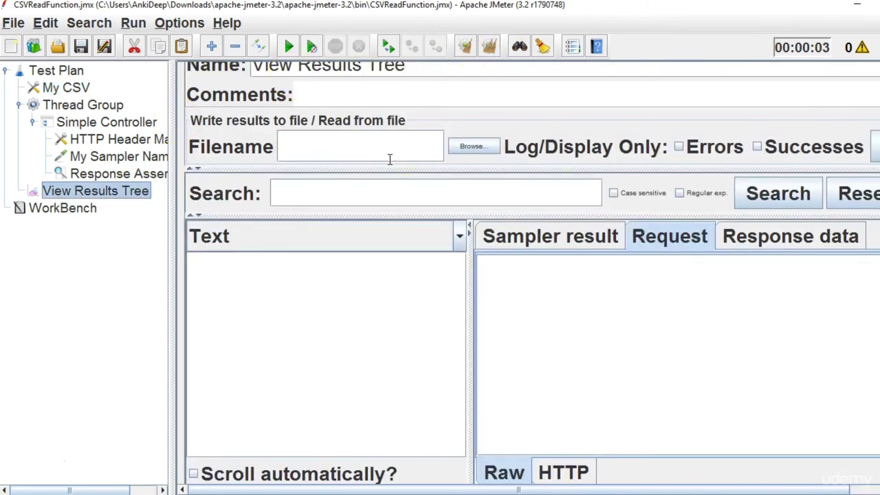
{"action": "left_click", "coordinate": [337, 168]}
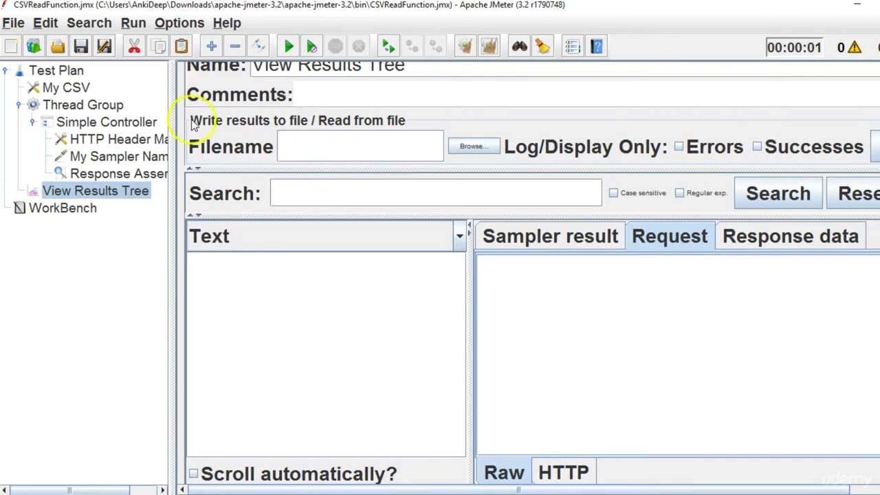
{"action": "left_click", "coordinate": [107, 107]}
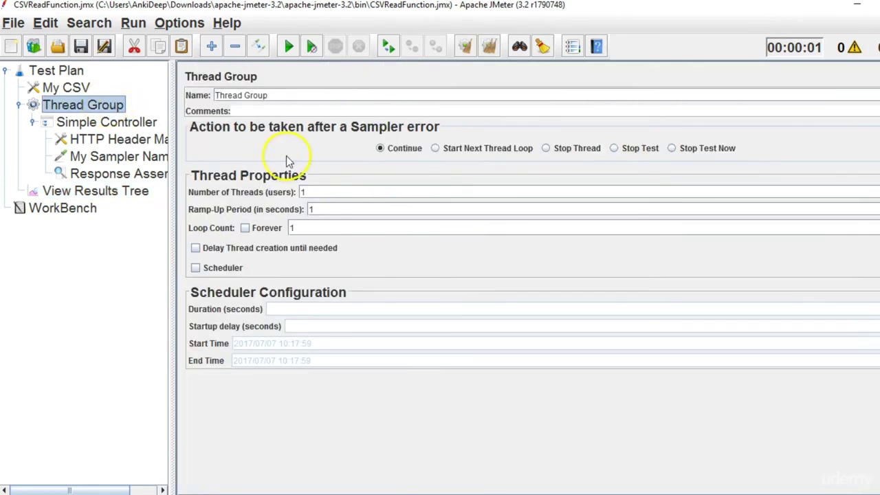
{"action": "double_click", "coordinate": [315, 193]}
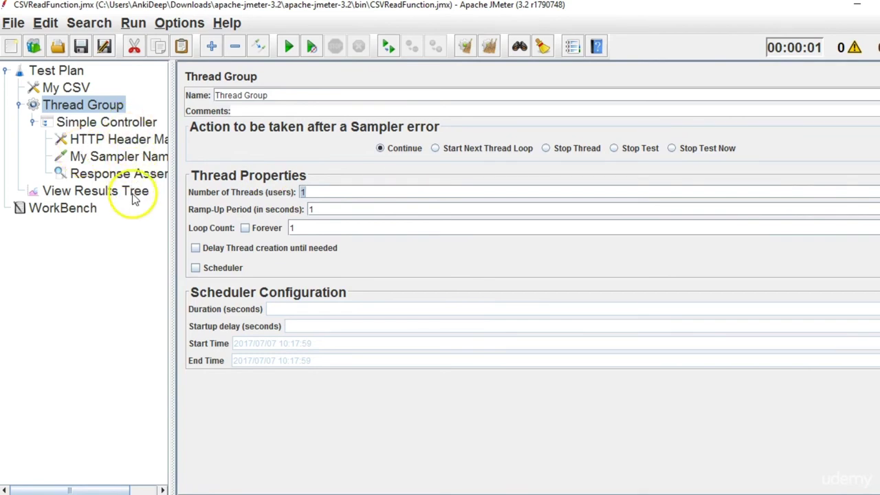
{"action": "left_click", "coordinate": [69, 87]}
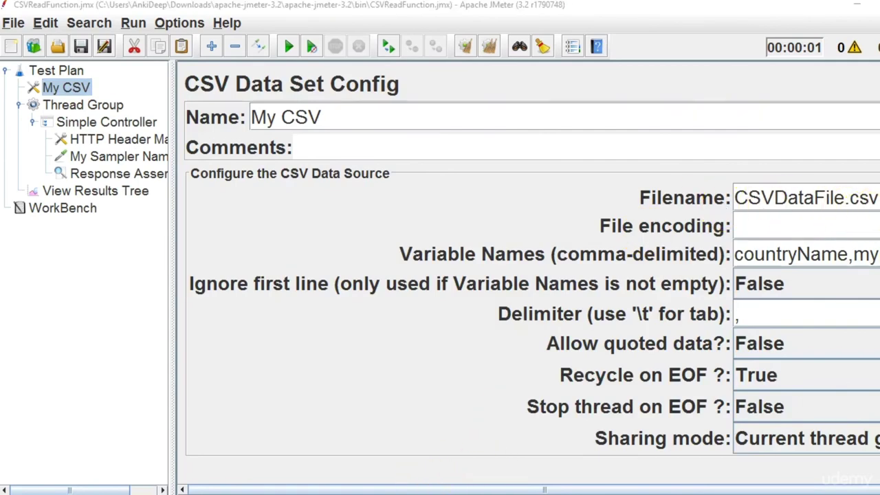
{"action": "mouse_move", "coordinate": [385, 489]}
{"action": "left_click", "coordinate": [515, 448]}
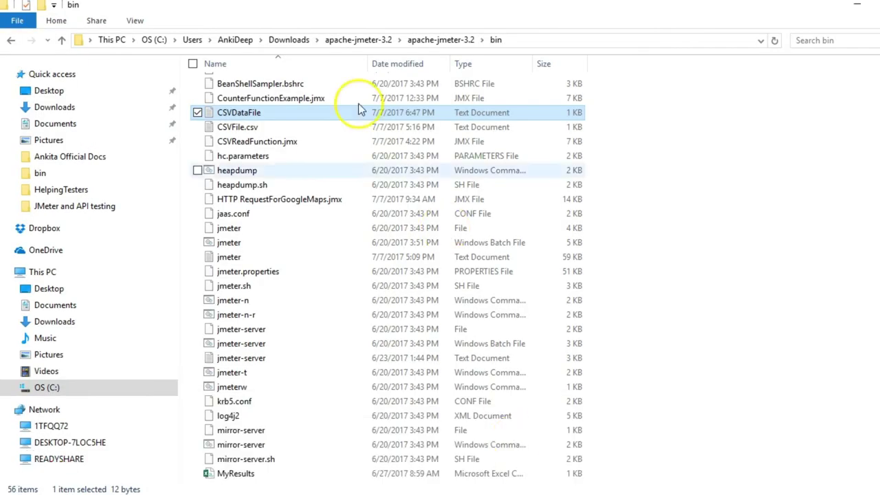
Check CSVDataFile's Properties to confirm it is a .txt text document.
{"action": "right_click", "coordinate": [286, 112]}
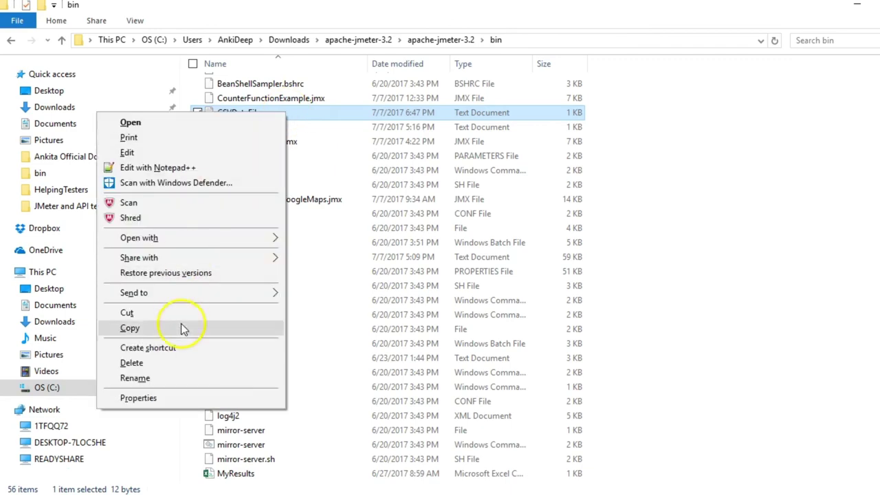
{"action": "left_click", "coordinate": [181, 399]}
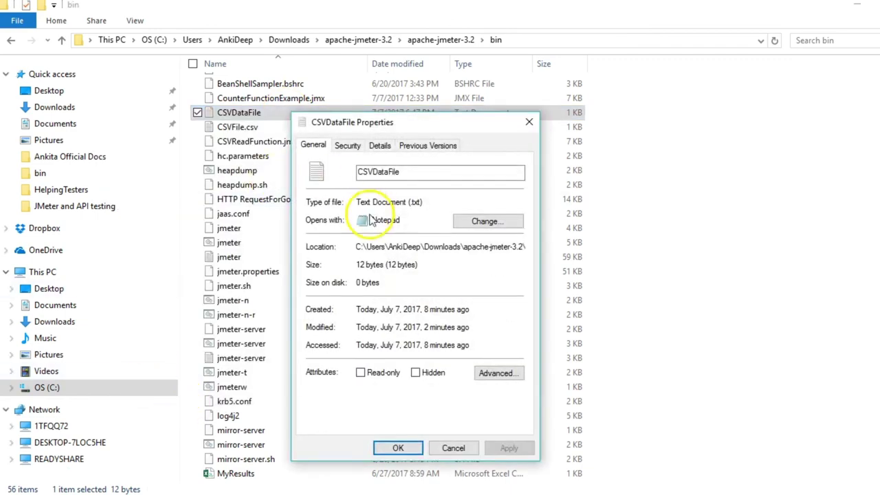
{"action": "left_click", "coordinate": [529, 124]}
{"action": "mouse_move", "coordinate": [393, 472]}
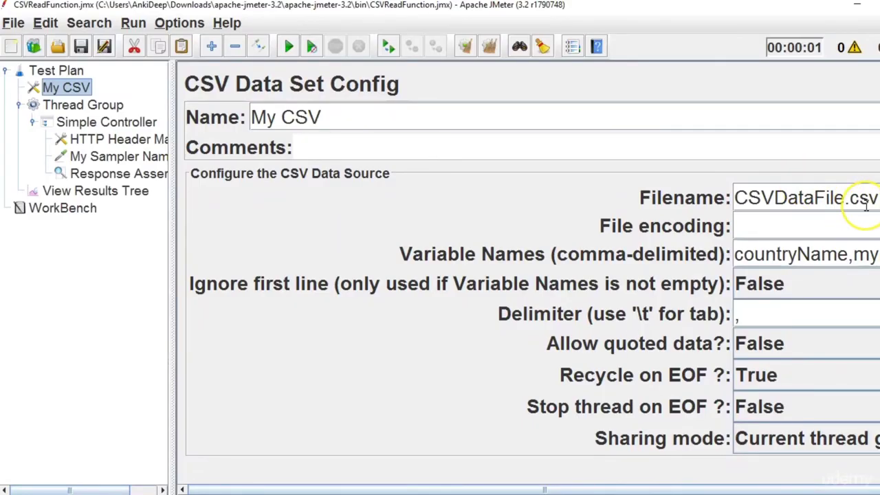
Change My CSV's Filename from CSVDataFile.csv to CSVDataFile.txt.
{"action": "triple_click", "coordinate": [868, 205]}
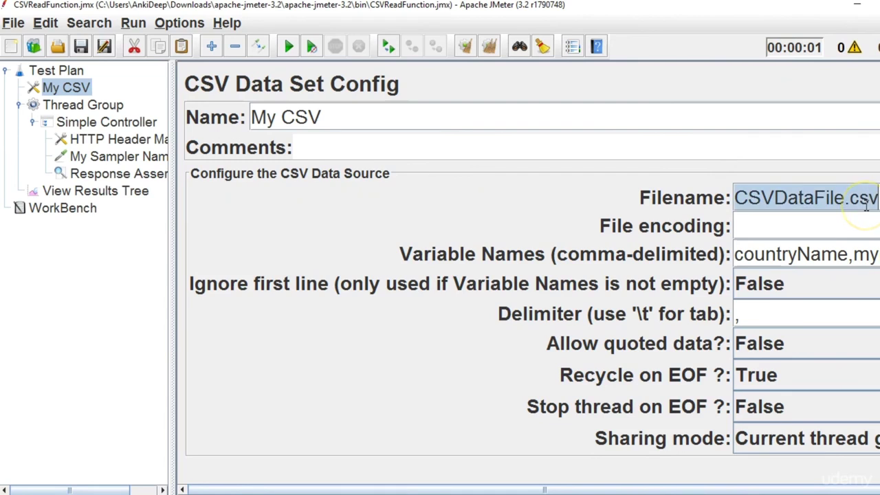
{"action": "key", "text": "End"}
{"action": "key", "text": "BackSpace"}
{"action": "key", "text": "BackSpace"}
{"action": "key", "text": "BackSpace"}
{"action": "type", "text": "txt"}
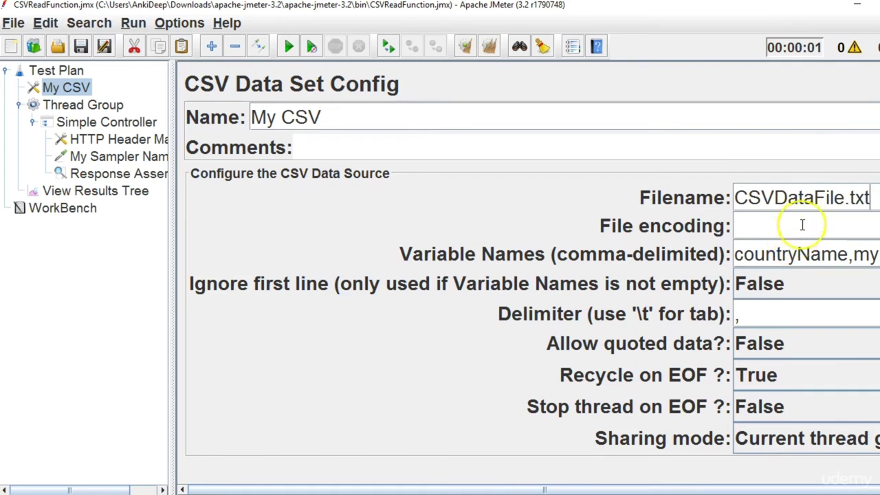
{"action": "scroll", "coordinate": [802, 225], "scroll_direction": "right", "scroll_amount": 2}
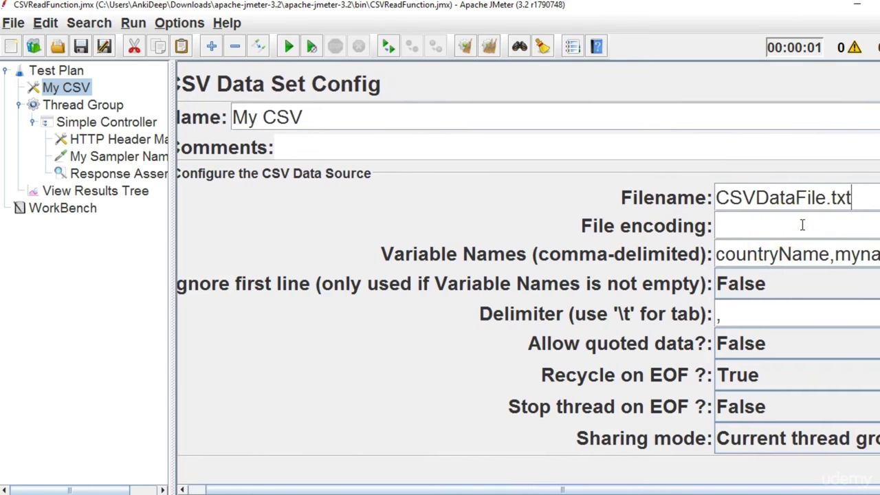
{"action": "scroll", "coordinate": [802, 225], "scroll_direction": "right", "scroll_amount": 1}
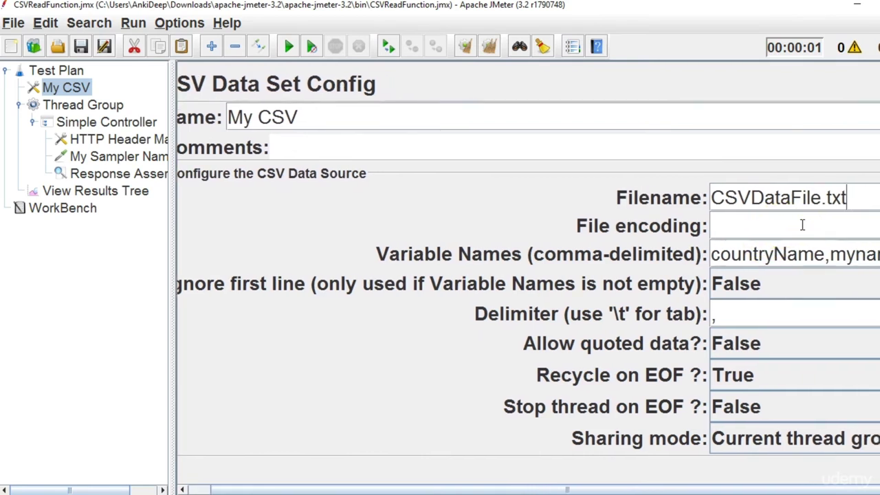
Run the test and inspect the failed sample's request and Response Assertion failure.
{"action": "left_click", "coordinate": [101, 195]}
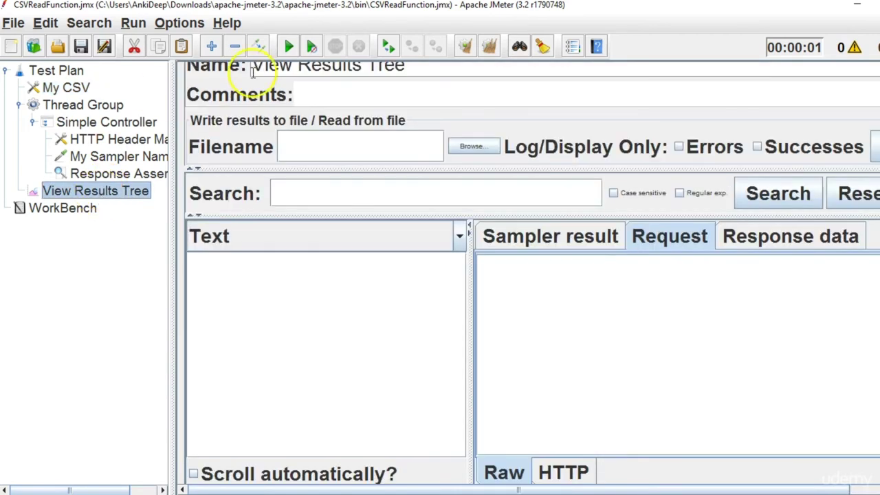
{"action": "left_click", "coordinate": [289, 47]}
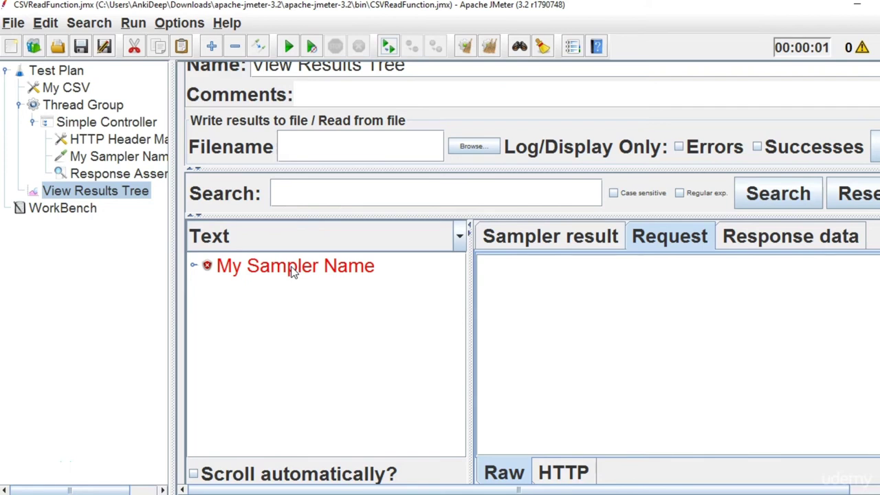
{"action": "left_click", "coordinate": [293, 268]}
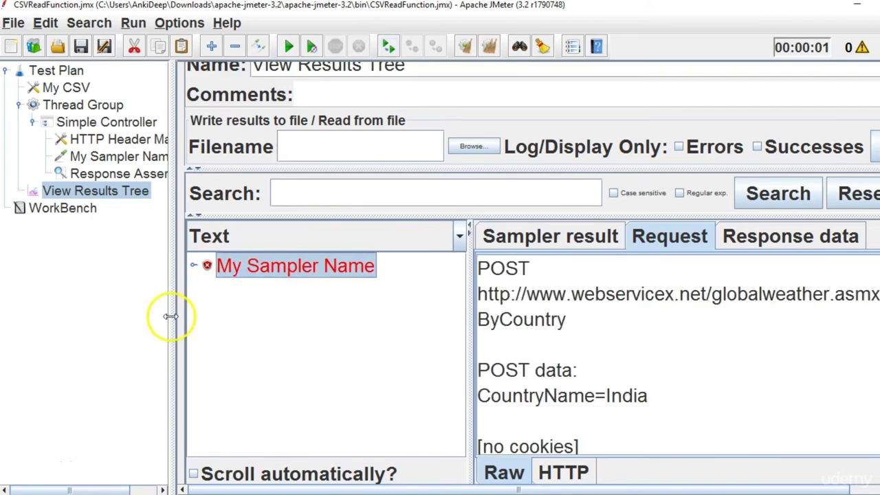
{"action": "scroll", "coordinate": [532, 273], "scroll_direction": "down", "scroll_amount": 1}
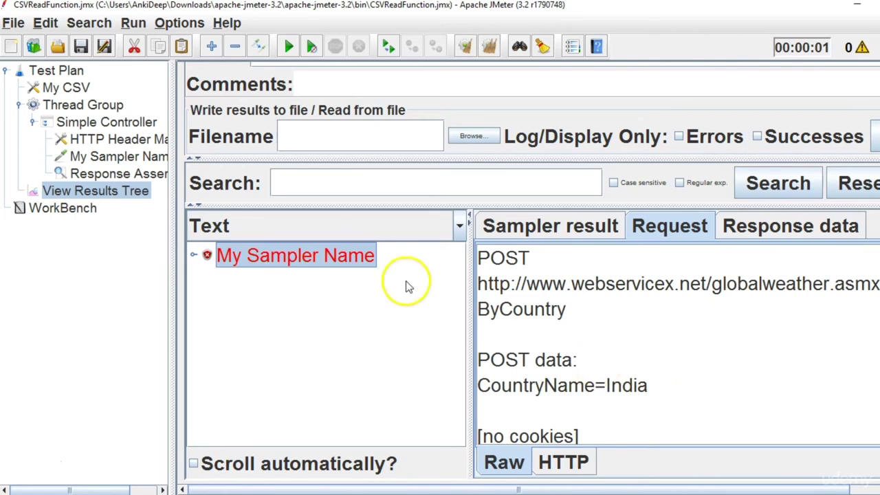
{"action": "left_click", "coordinate": [195, 257]}
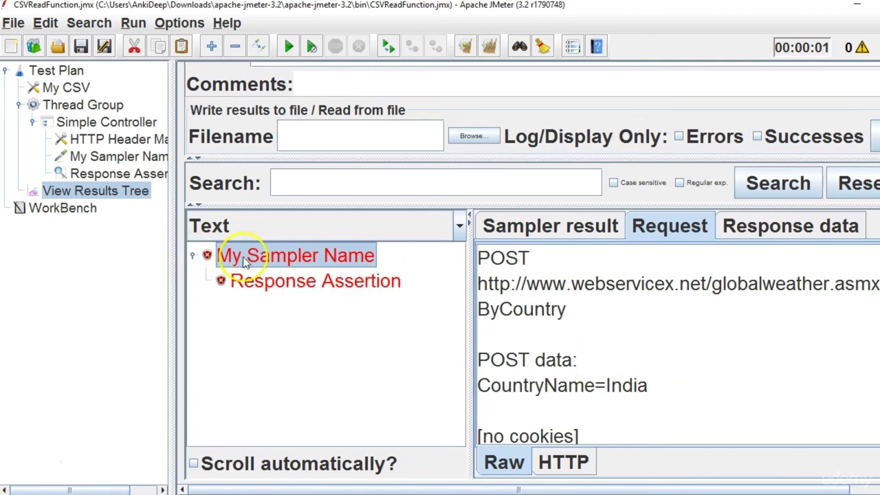
{"action": "left_click", "coordinate": [285, 284]}
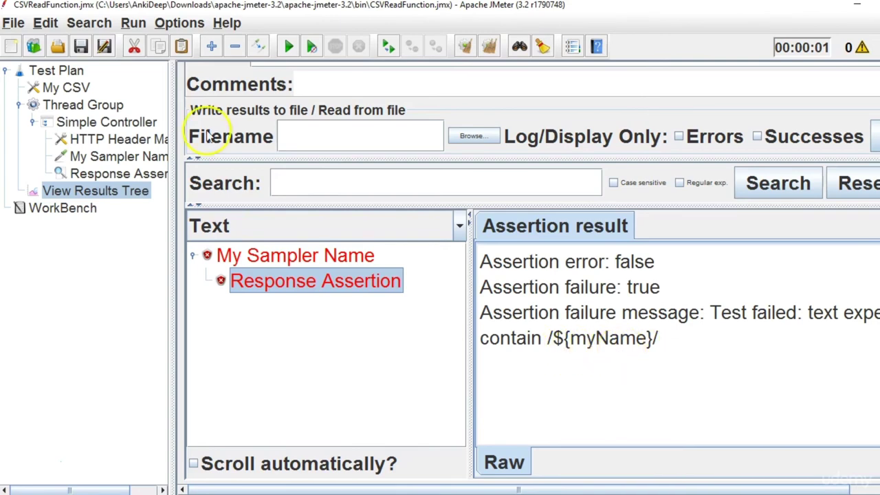
{"action": "left_click", "coordinate": [60, 89]}
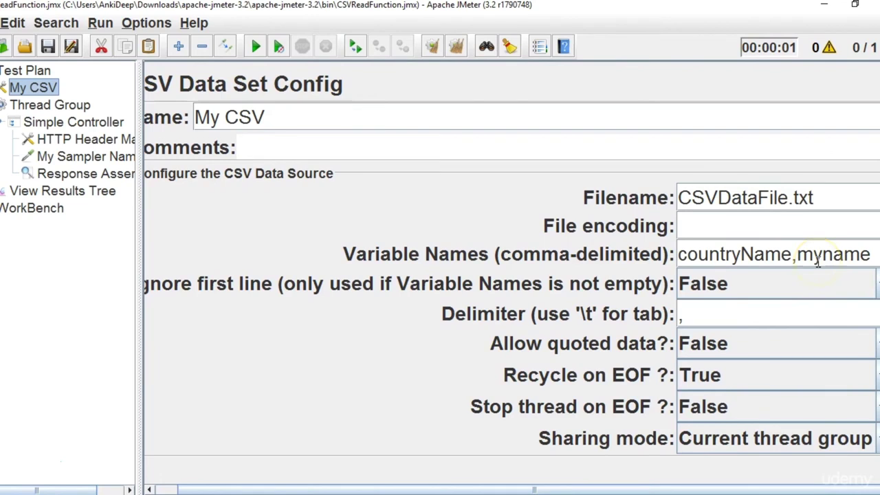
Capitalize the N in My CSV's myname variable, giving countryName,myName.
{"action": "left_click_drag", "start_coordinate": [797, 254], "coordinate": [874, 254]}
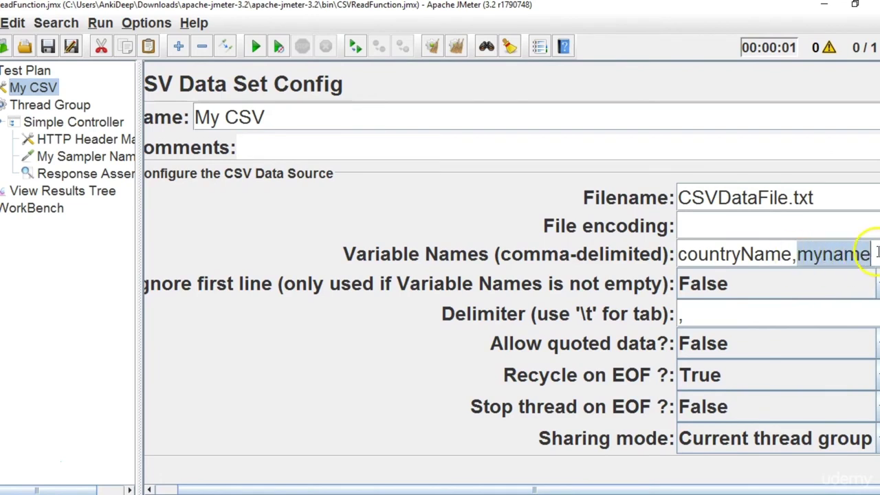
{"action": "left_click", "coordinate": [825, 251]}
{"action": "key", "text": "Delete"}
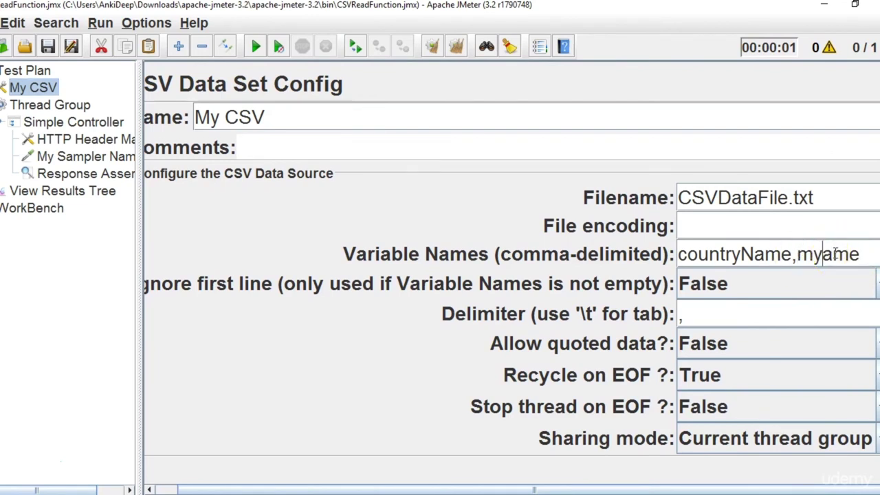
{"action": "type", "text": "N"}
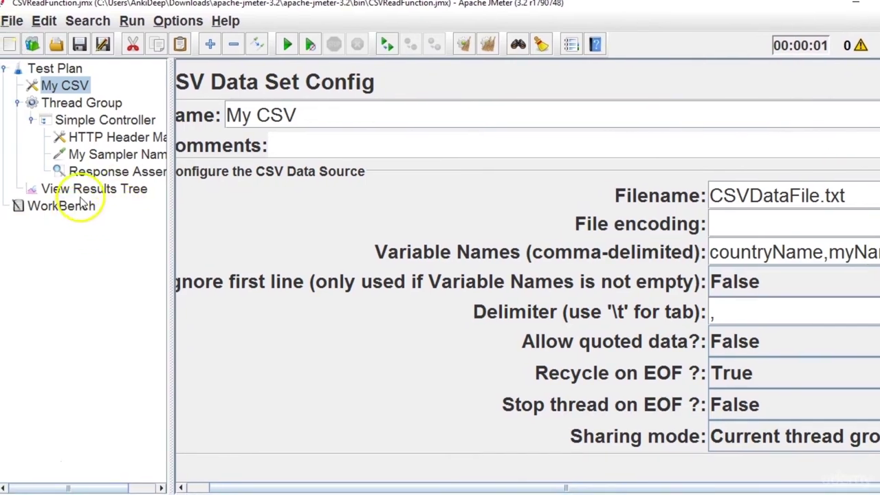
{"action": "left_click", "coordinate": [103, 190]}
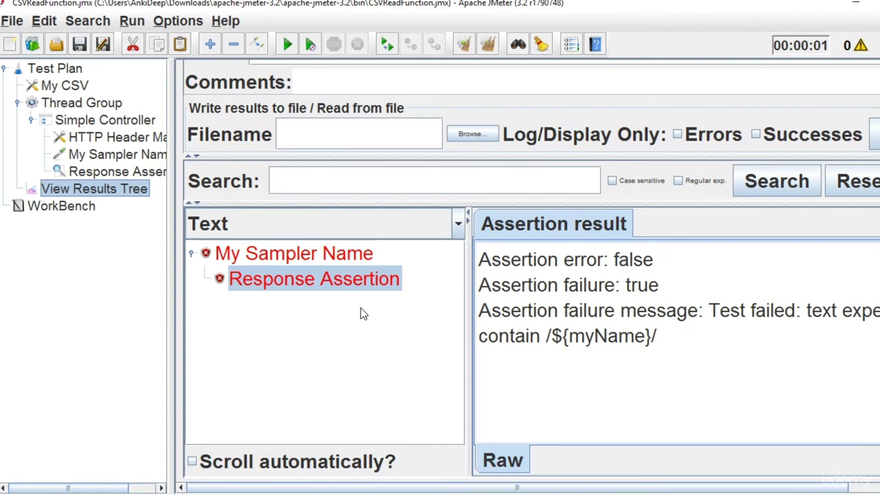
Clear results and rerun; the failed sample sent CountryName=India and expected Ankita.
{"action": "left_click", "coordinate": [487, 43]}
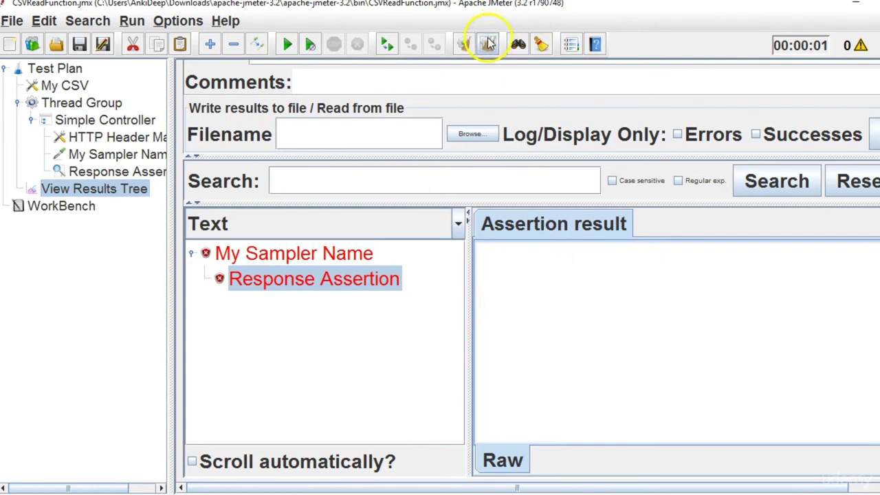
{"action": "left_click", "coordinate": [286, 45]}
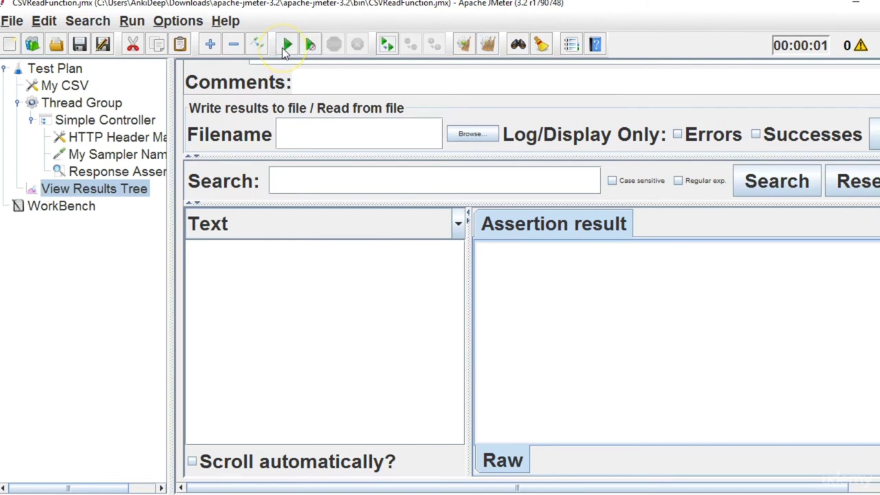
{"action": "left_click", "coordinate": [192, 254]}
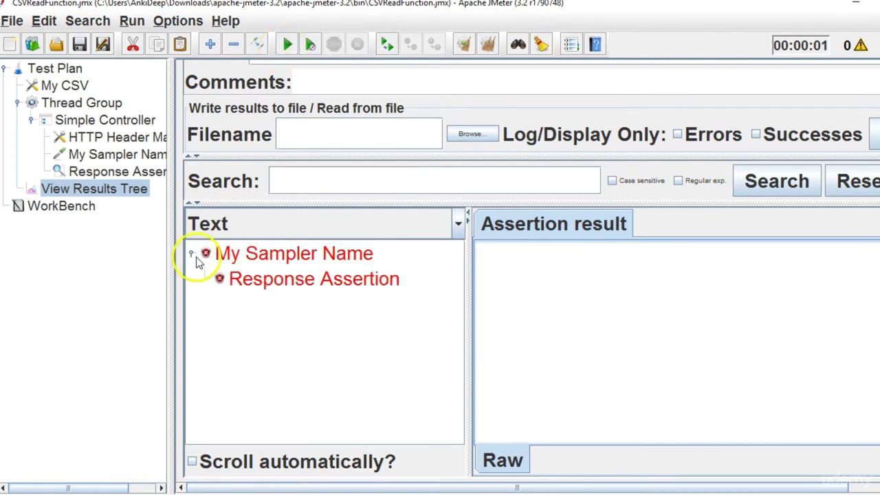
{"action": "left_click", "coordinate": [295, 260]}
{"action": "left_click", "coordinate": [647, 224]}
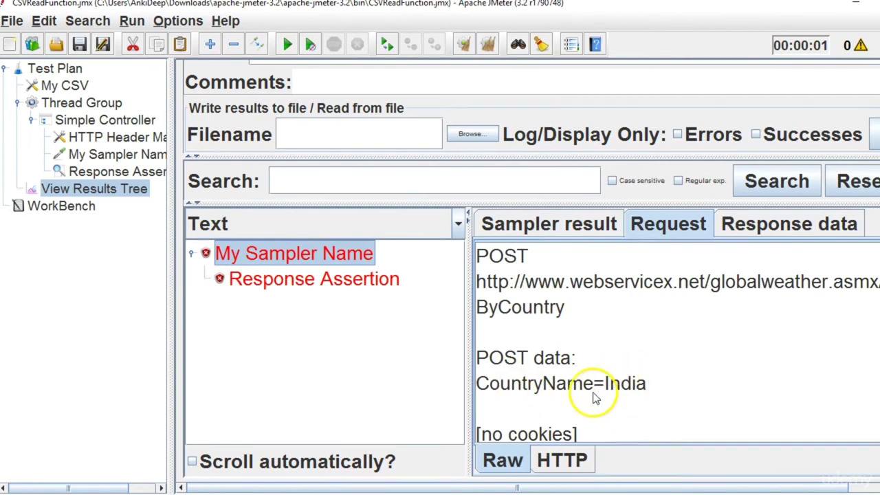
{"action": "left_click", "coordinate": [353, 292]}
{"action": "left_click_drag", "start_coordinate": [611, 338], "coordinate": [609, 335]}
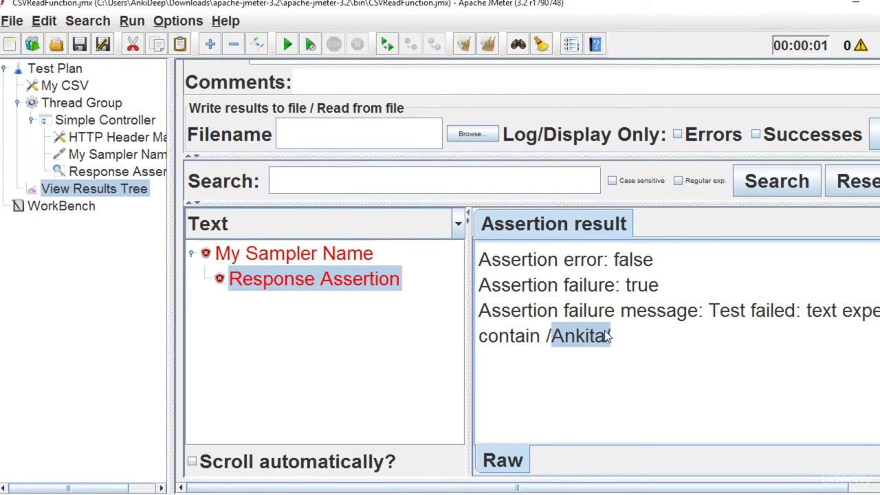
{"action": "left_click", "coordinate": [192, 253]}
Give the Thread Group 10 threads, clear View Results Tree, and review My CSV and the assertion.
{"action": "left_click", "coordinate": [122, 102]}
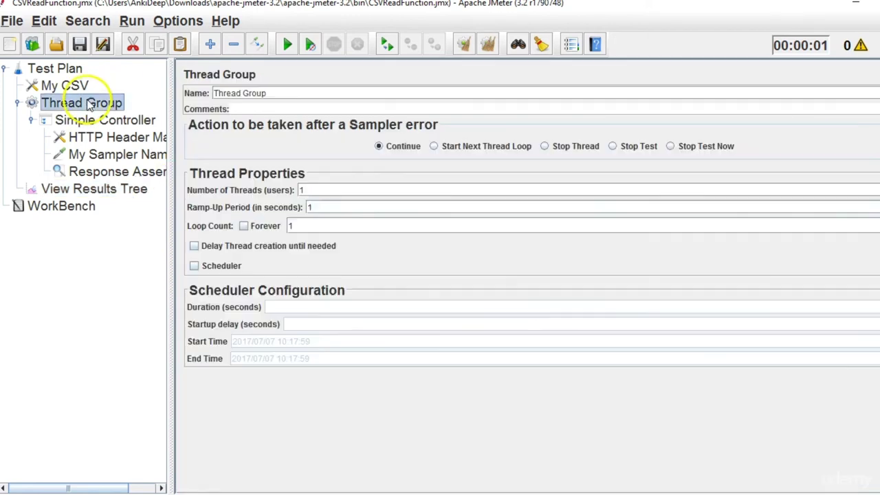
{"action": "left_click", "coordinate": [319, 190]}
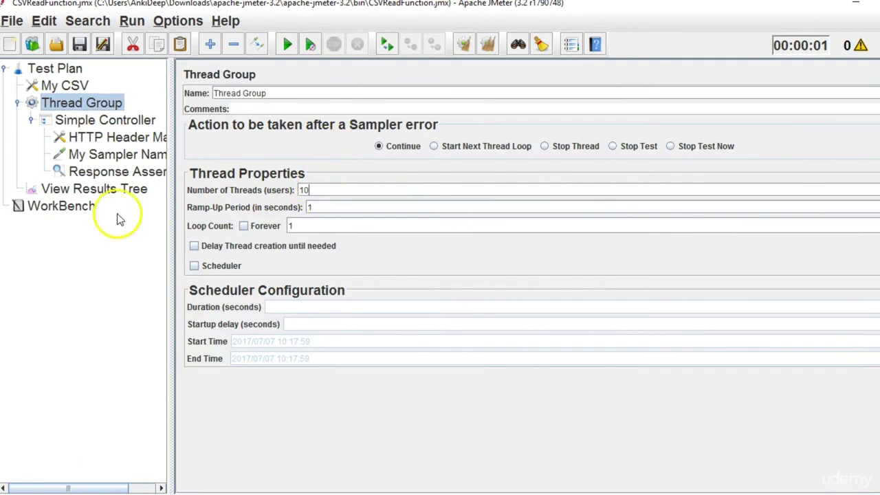
{"action": "left_click", "coordinate": [110, 188]}
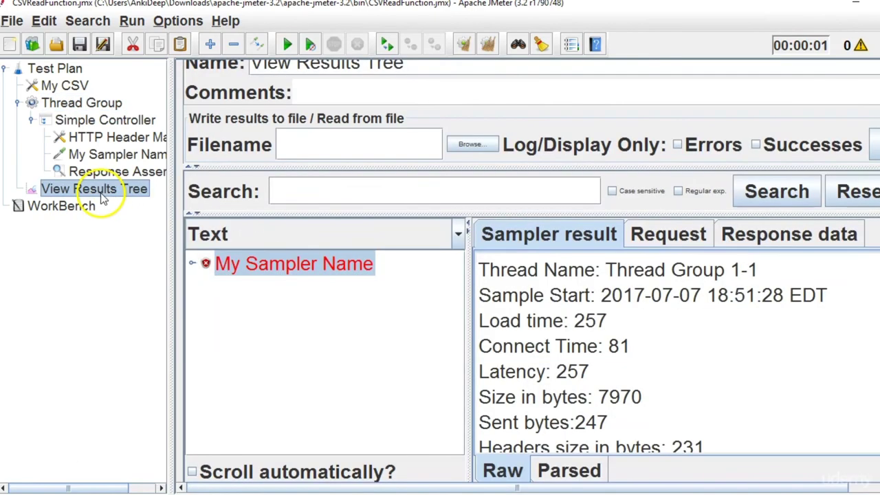
{"action": "left_click", "coordinate": [488, 45]}
{"action": "left_click", "coordinate": [73, 84]}
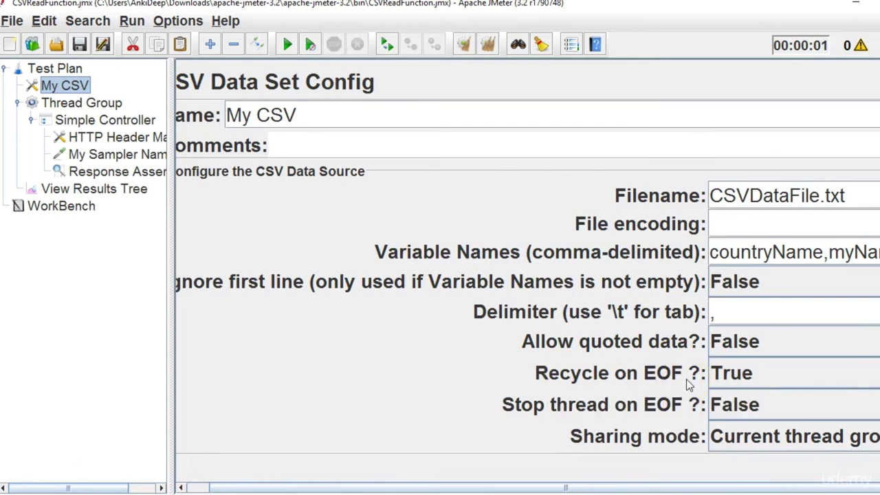
{"action": "left_click", "coordinate": [121, 192]}
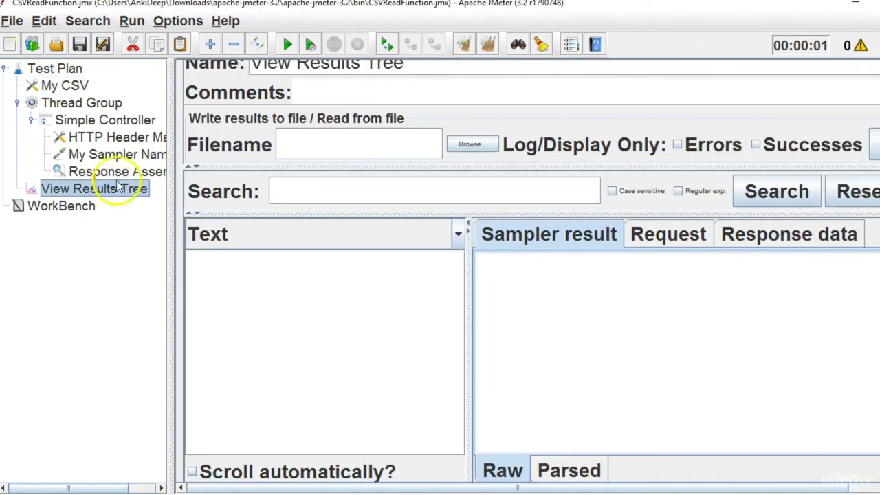
{"action": "left_click", "coordinate": [117, 176]}
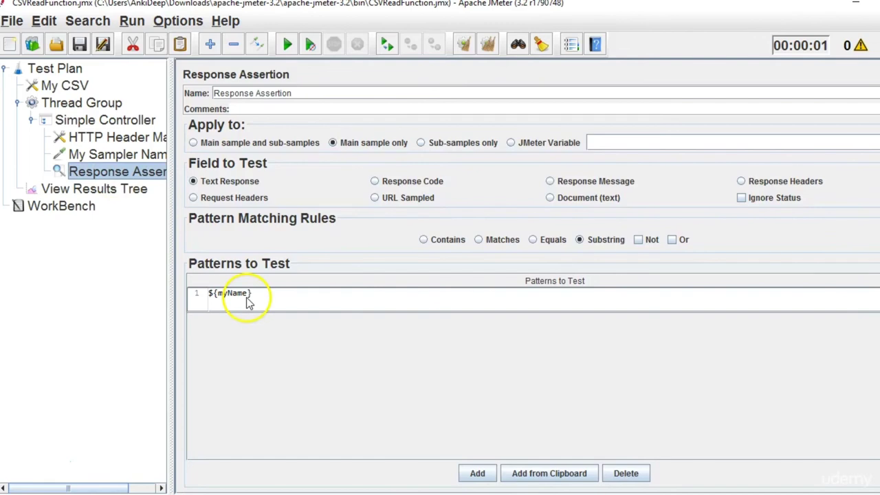
Open CSVDataFile in Notepad, replace India,Ankita with Africa,City, and save it.
{"action": "mouse_move", "coordinate": [385, 492]}
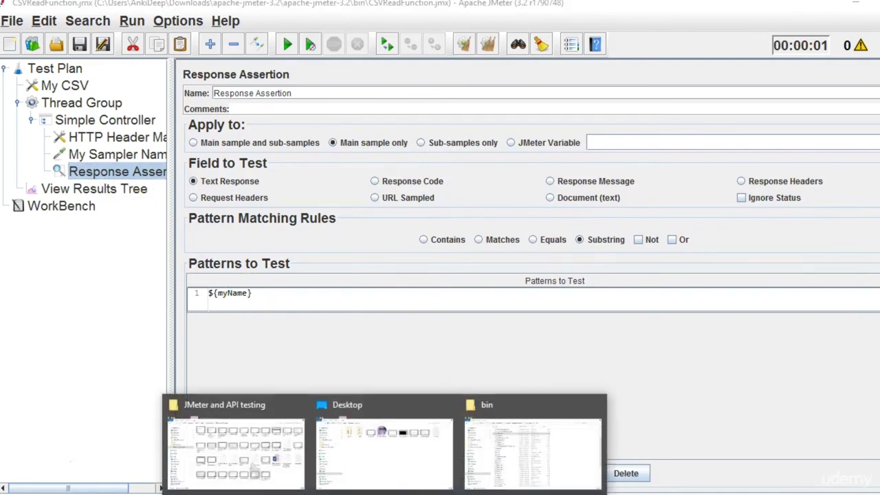
{"action": "left_click", "coordinate": [501, 458]}
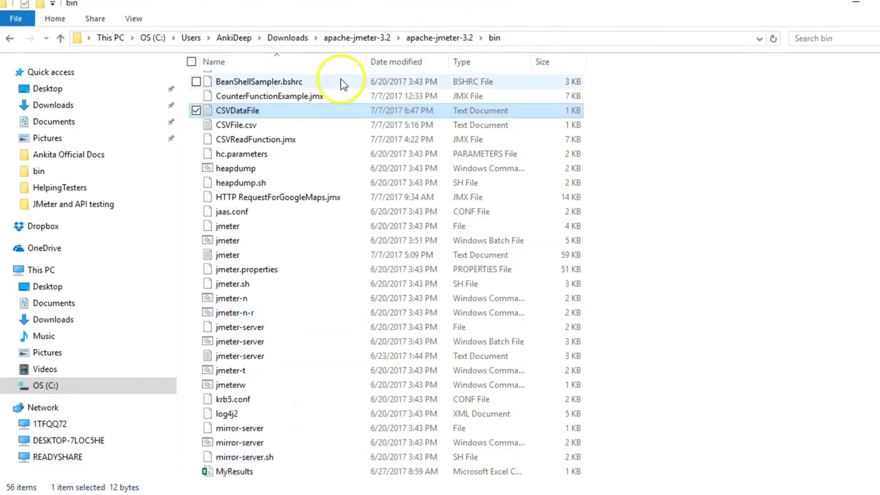
{"action": "left_click", "coordinate": [282, 110]}
{"action": "double_click", "coordinate": [283, 110]}
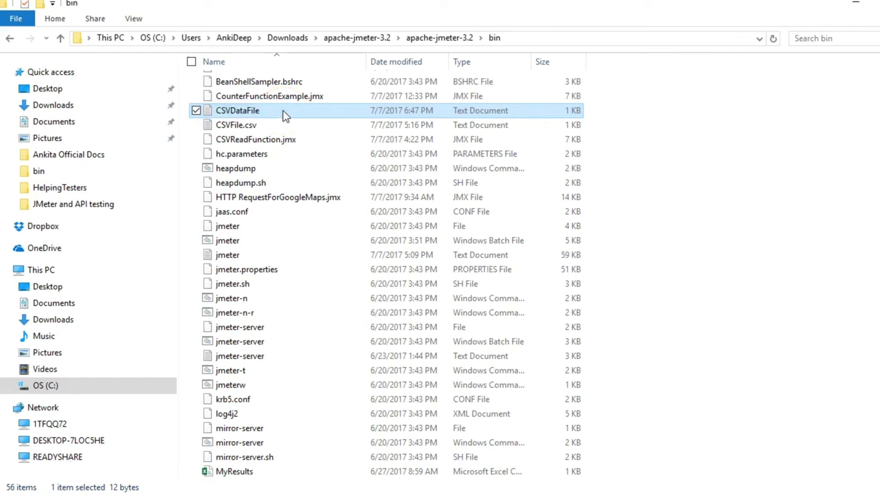
{"action": "double_click", "coordinate": [63, 122]}
{"action": "right_click", "coordinate": [64, 128]}
{"action": "left_click_drag", "start_coordinate": [95, 122], "coordinate": [36, 128]}
{"action": "key", "text": "Delete"}
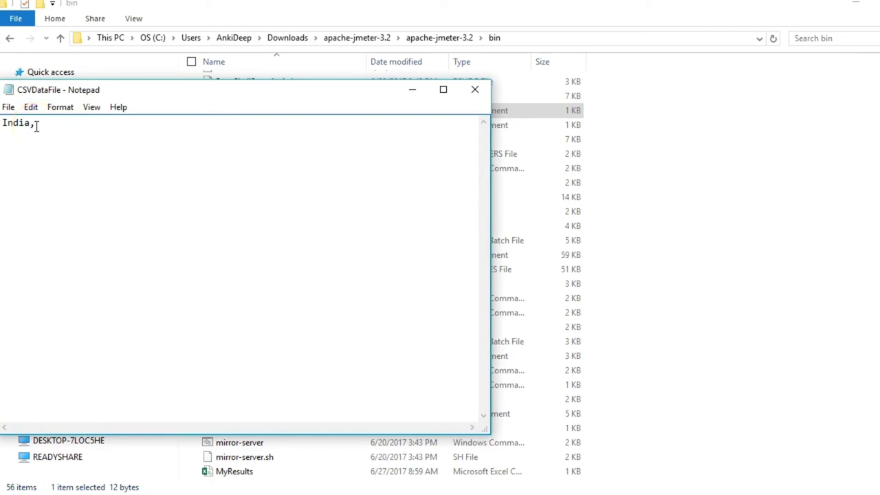
{"action": "type", "text": "City"}
{"action": "double_click", "coordinate": [30, 123]}
{"action": "type", "text": "Afr"}
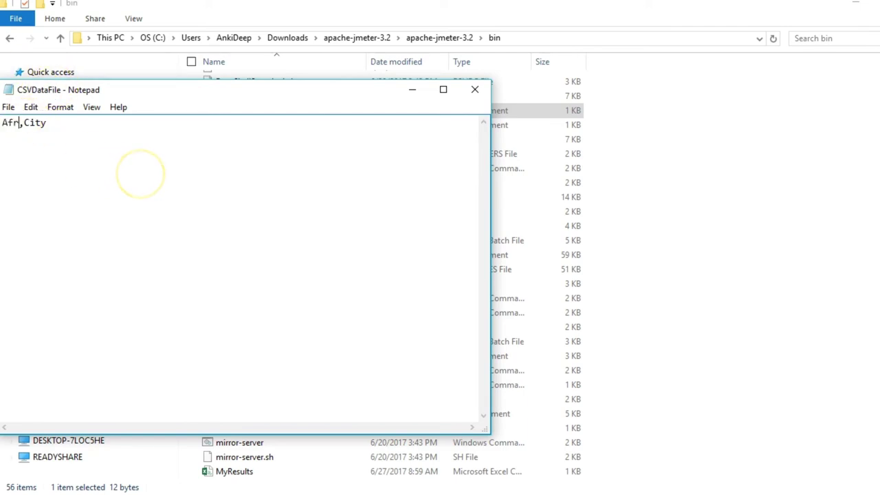
{"action": "type", "text": "ica"}
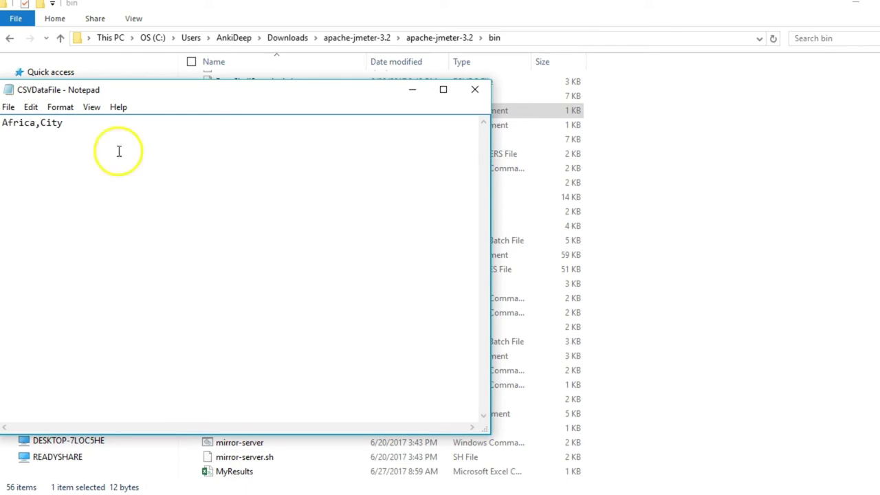
{"action": "key", "text": "ctrl+s"}
Close Notepad, set the Thread Group to 5 threads, and start the test.
{"action": "left_click", "coordinate": [476, 92]}
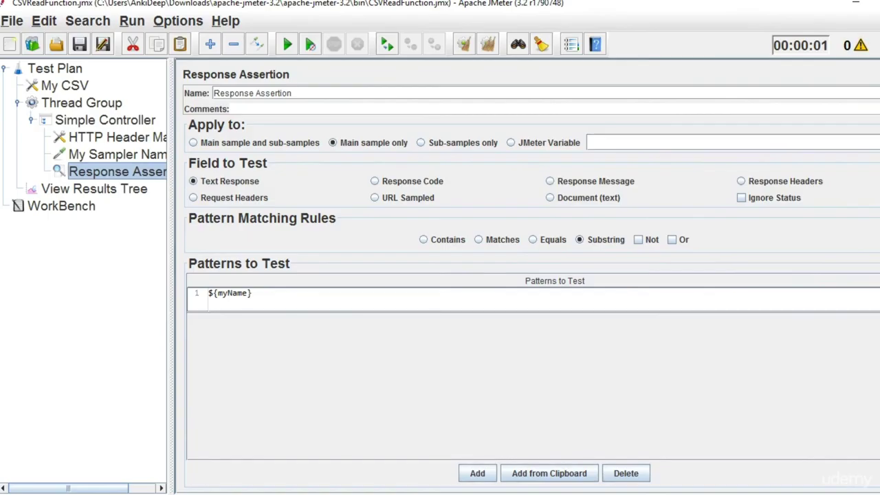
{"action": "left_click", "coordinate": [79, 104]}
{"action": "double_click", "coordinate": [316, 190]}
{"action": "type", "text": "5"}
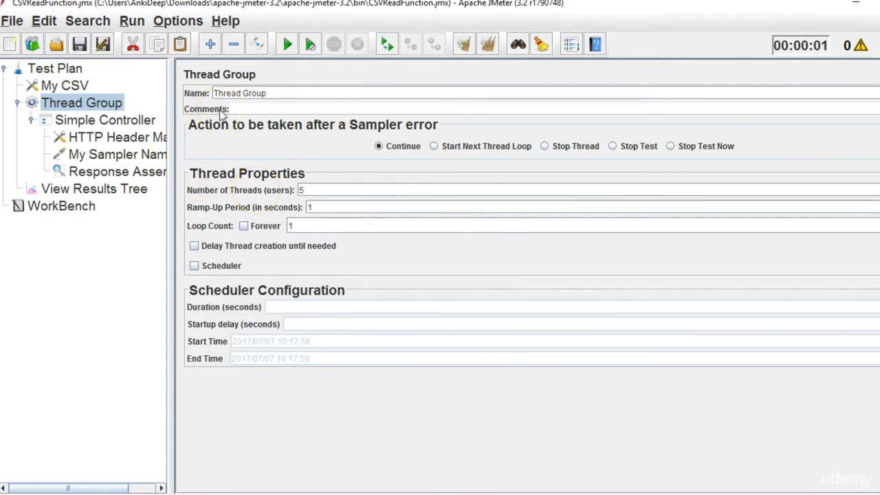
{"action": "left_click", "coordinate": [288, 44]}
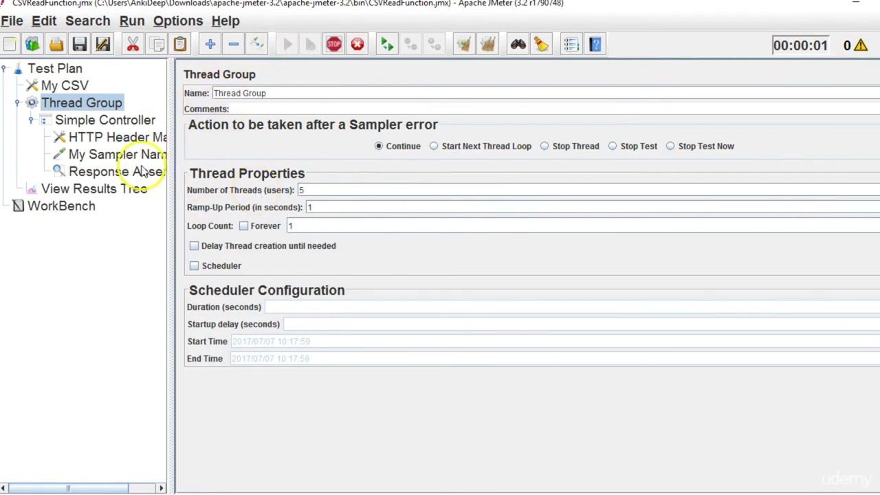
Check all five samples' requests in View Results Tree, each sending CountryName=Africa.
{"action": "left_click", "coordinate": [126, 190]}
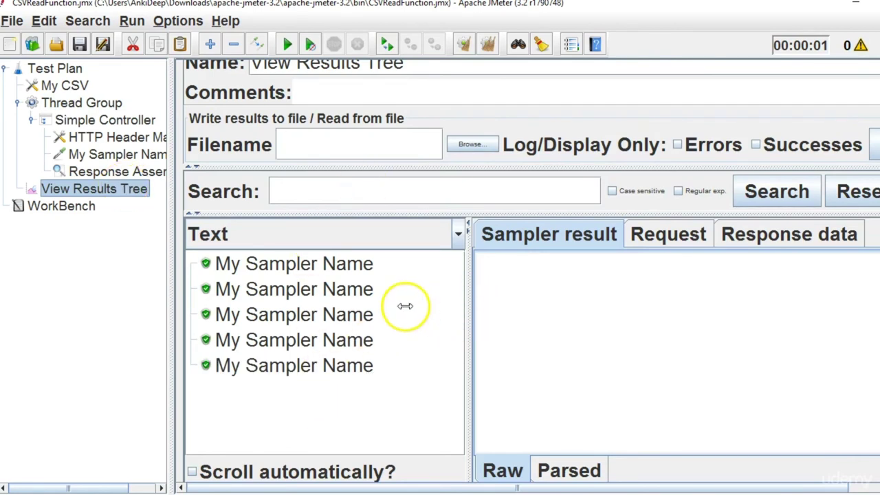
{"action": "left_click", "coordinate": [237, 268]}
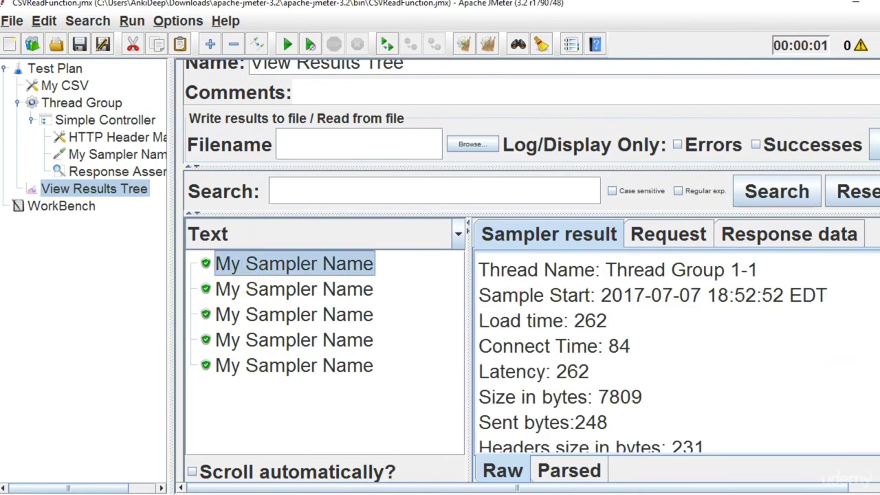
{"action": "scroll", "coordinate": [618, 296], "scroll_direction": "up", "scroll_amount": 1}
{"action": "left_click", "coordinate": [649, 279]}
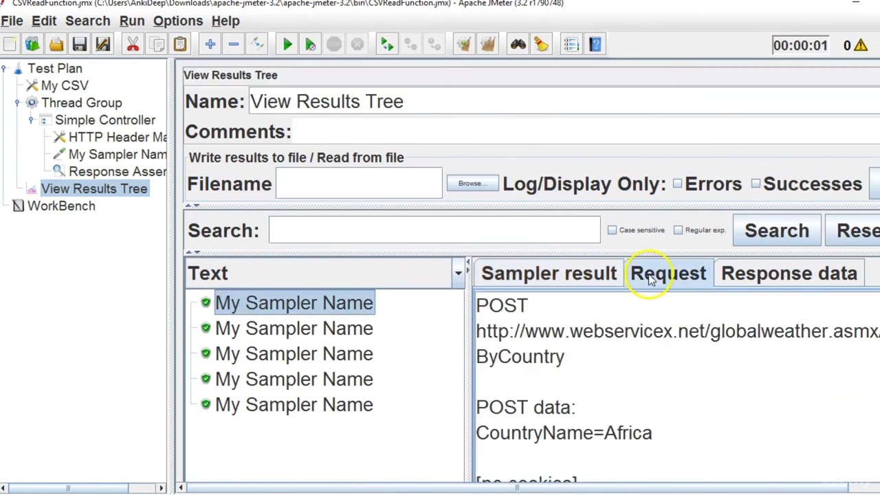
{"action": "scroll", "coordinate": [642, 409], "scroll_direction": "down", "scroll_amount": 1}
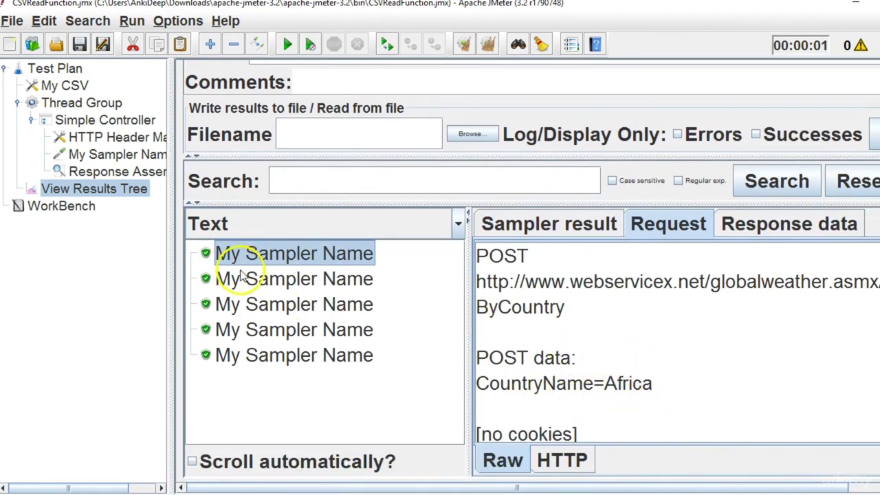
{"action": "left_click", "coordinate": [275, 280]}
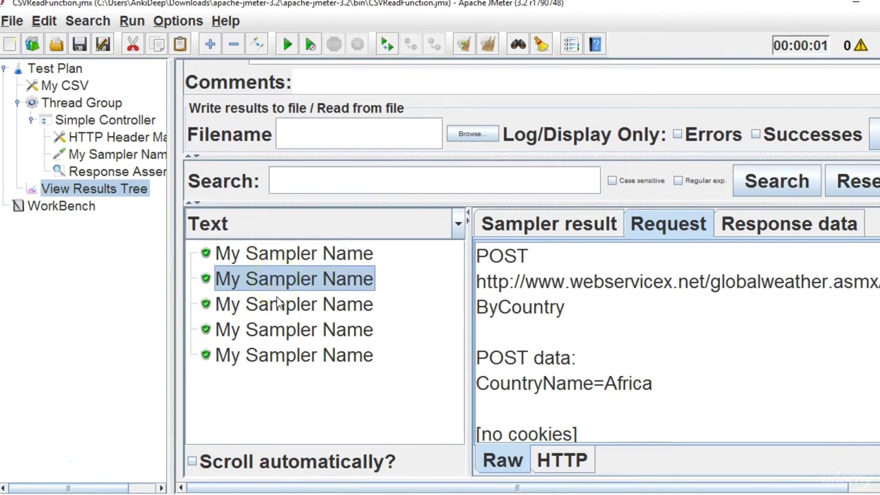
{"action": "left_click", "coordinate": [276, 306]}
{"action": "left_click", "coordinate": [282, 339]}
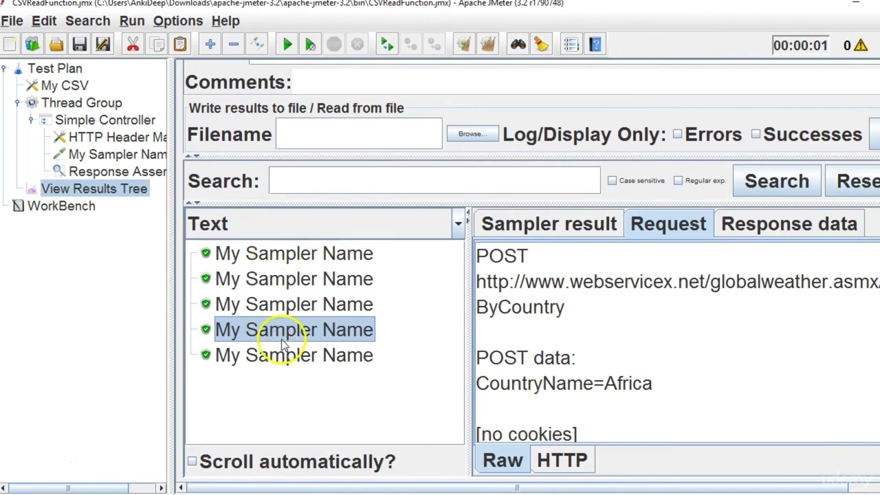
{"action": "left_click", "coordinate": [284, 360]}
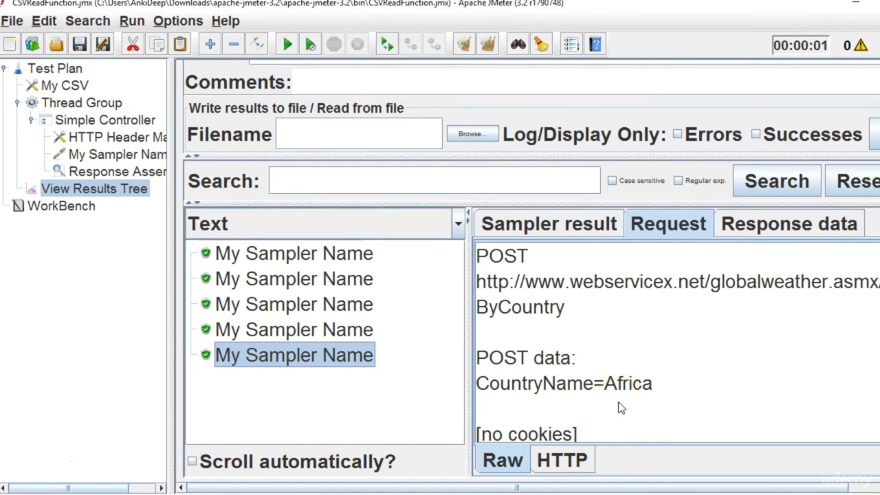
Open CSVDataFile in Notepad and duplicate the Africa,City line onto a new second line.
{"action": "key", "text": "alt+Tab"}
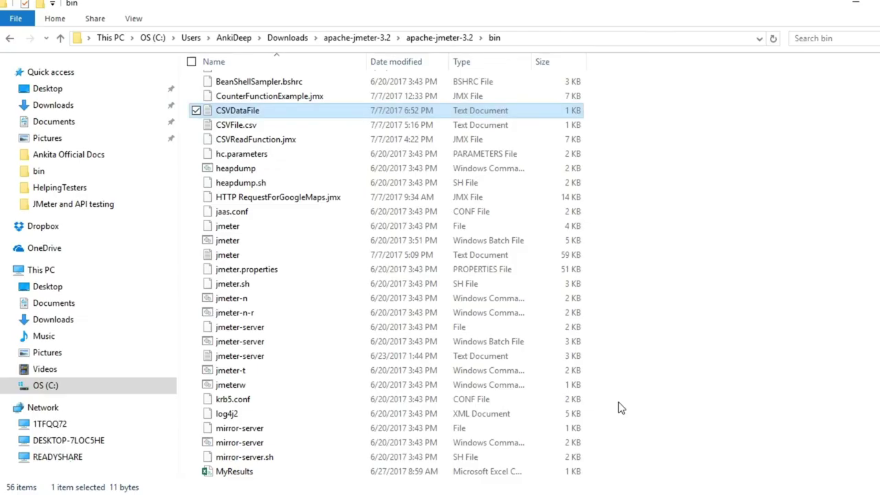
{"action": "double_click", "coordinate": [368, 112]}
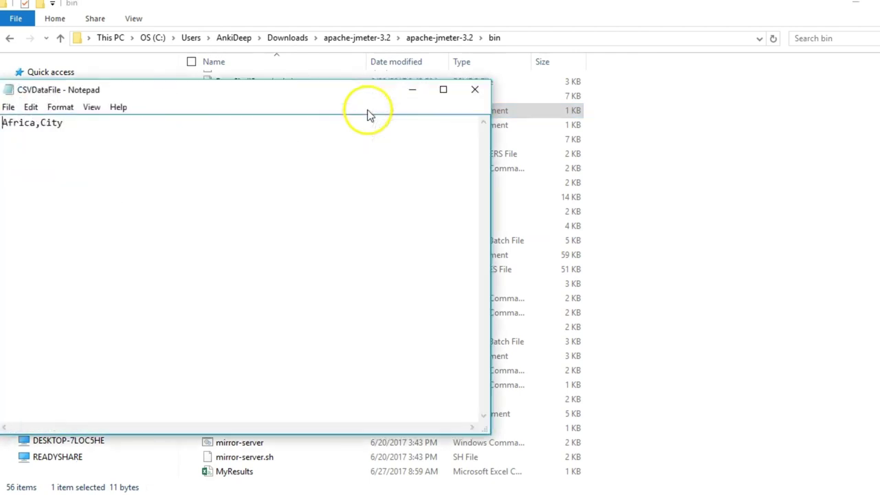
{"action": "key", "text": "ctrl+a"}
{"action": "key", "text": "ctrl+c"}
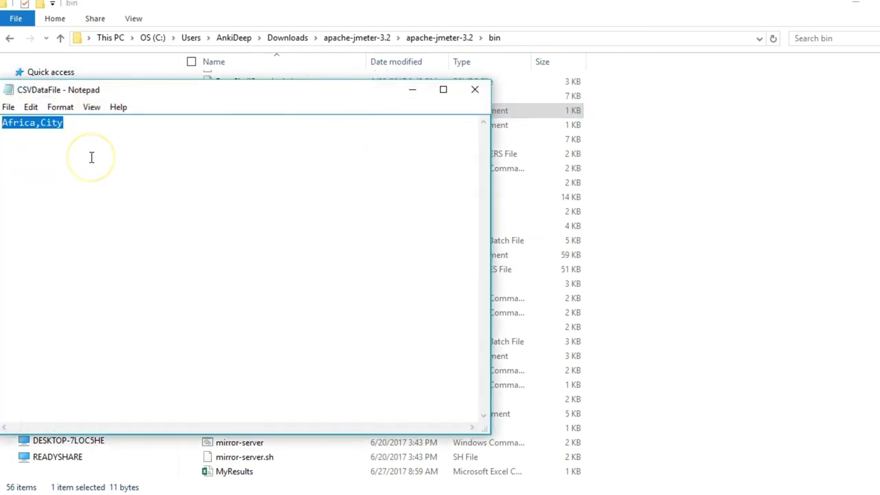
{"action": "left_click", "coordinate": [87, 134]}
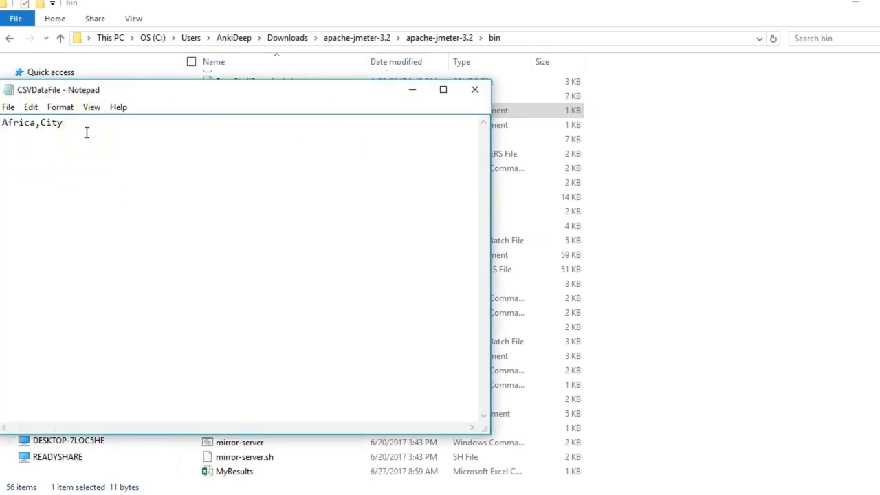
{"action": "key", "text": "Return"}
{"action": "key", "text": "ctrl+v"}
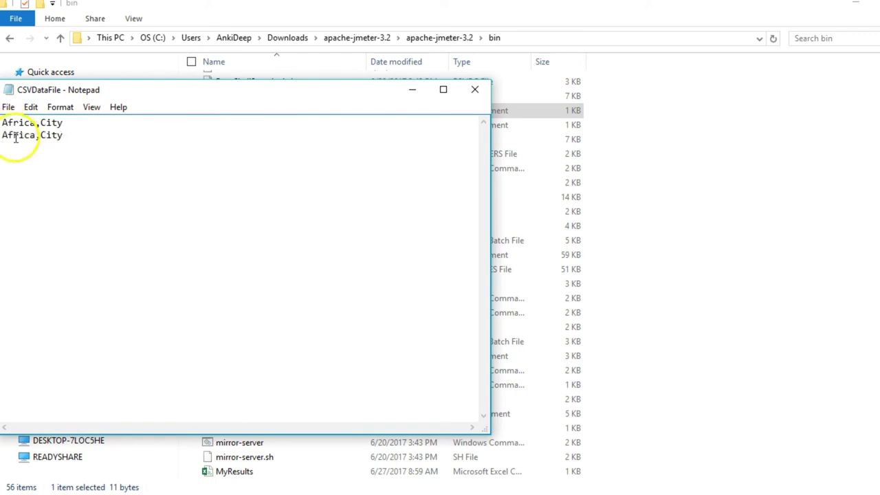
Rewrite the second line as India,Ankita, then save and close the file.
{"action": "double_click", "coordinate": [32, 135]}
{"action": "type", "text": "India"}
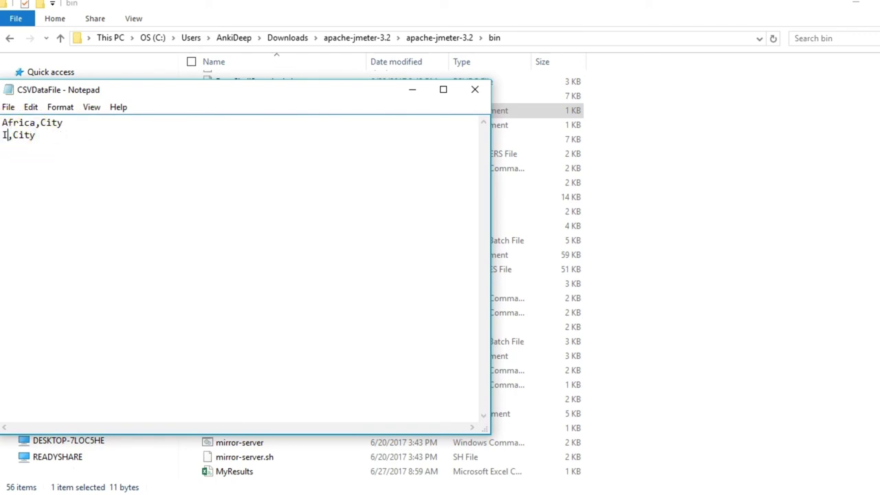
{"action": "left_click", "coordinate": [60, 137]}
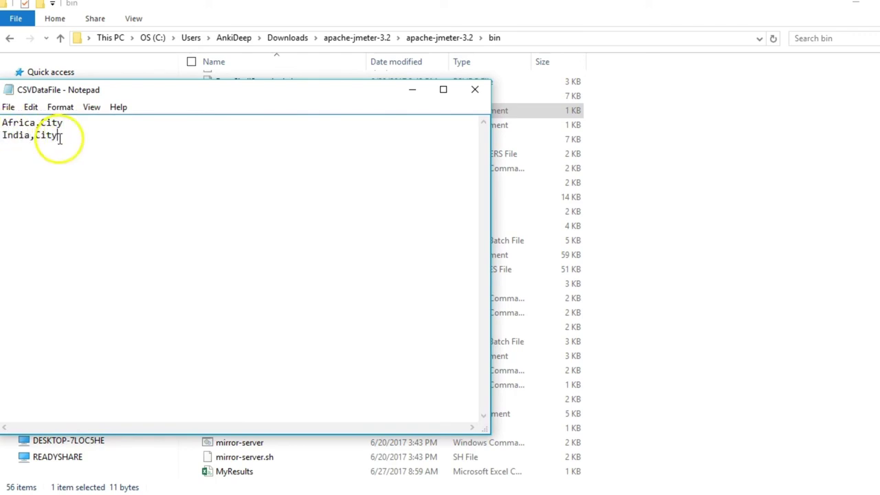
{"action": "key", "text": "shift+Home"}
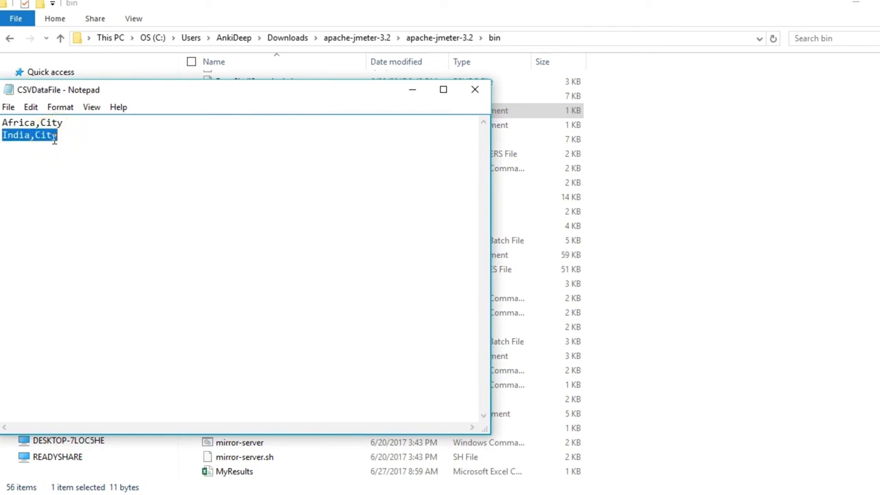
{"action": "key", "text": "BackSpace"}
{"action": "type", "text": "India"}
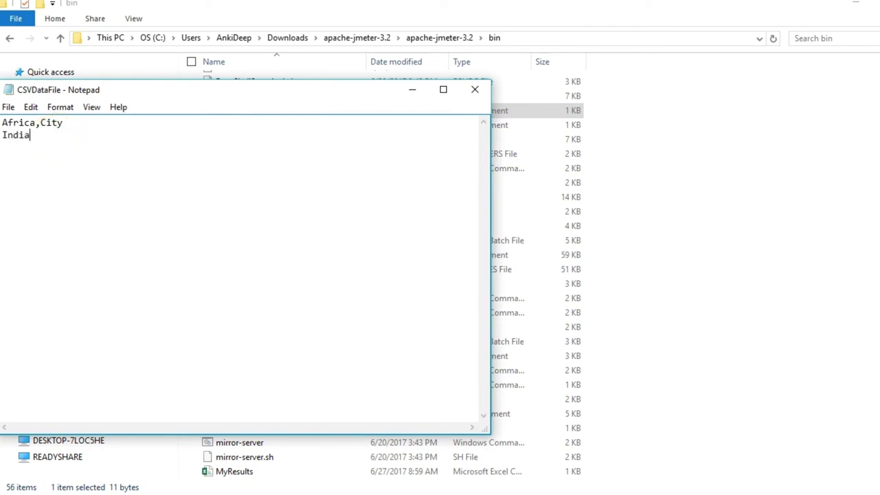
{"action": "type", "text": ",Ankita"}
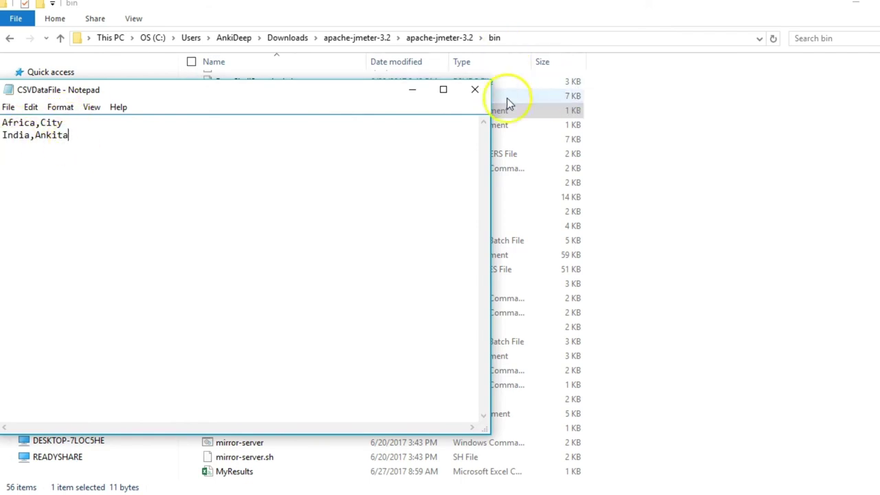
{"action": "left_click", "coordinate": [470, 96]}
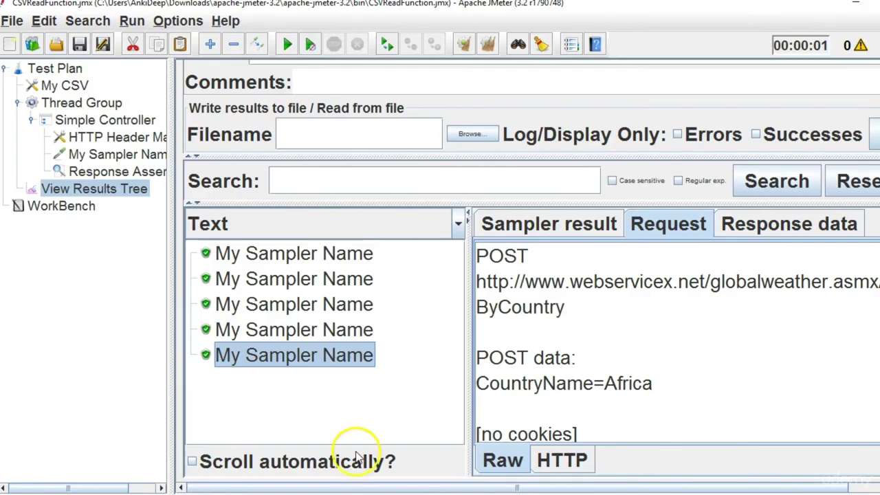
Clear old results, set the Thread Group to 6 threads, and rerun the test plan.
{"action": "left_click", "coordinate": [487, 46]}
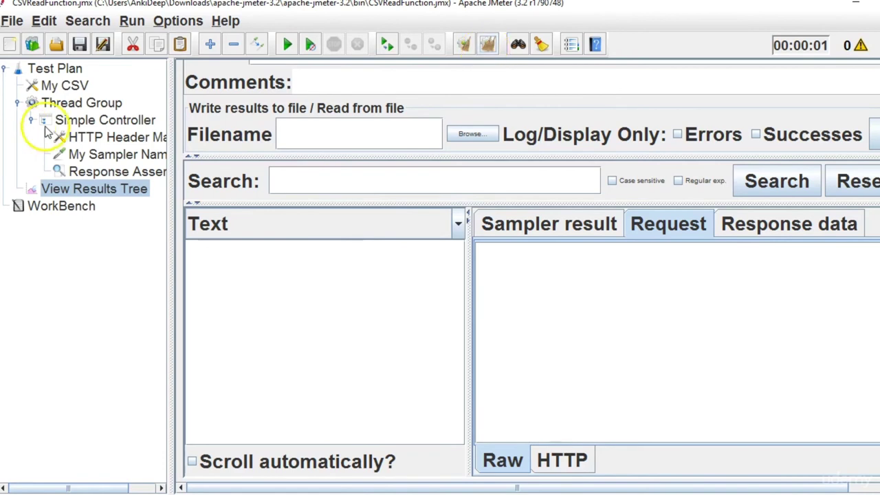
{"action": "left_click", "coordinate": [81, 104]}
{"action": "double_click", "coordinate": [304, 189]}
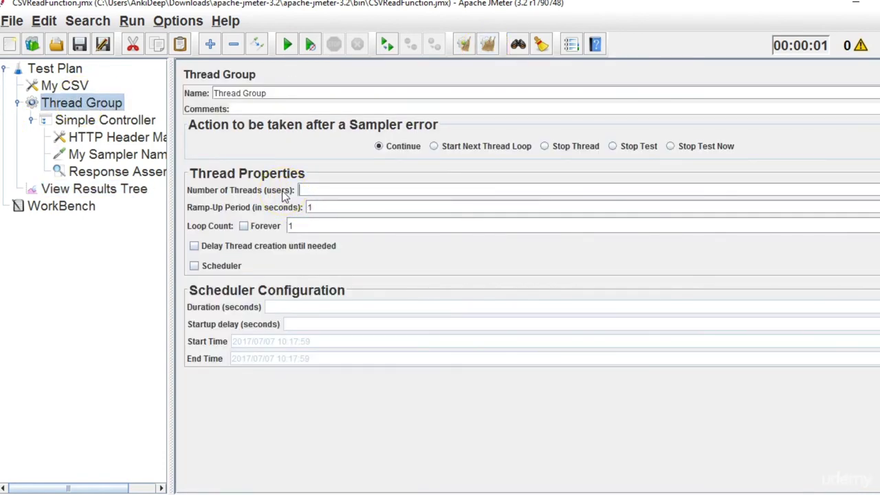
{"action": "type", "text": "6"}
{"action": "left_click", "coordinate": [141, 191]}
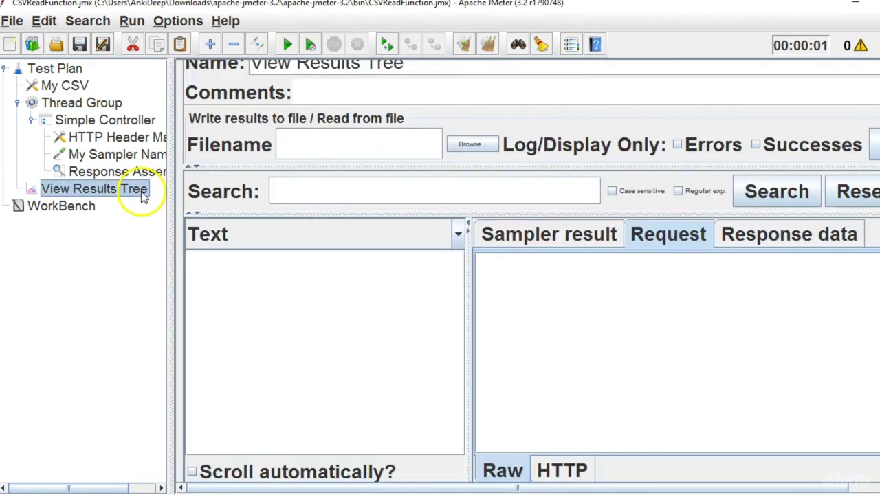
{"action": "left_click", "coordinate": [289, 45]}
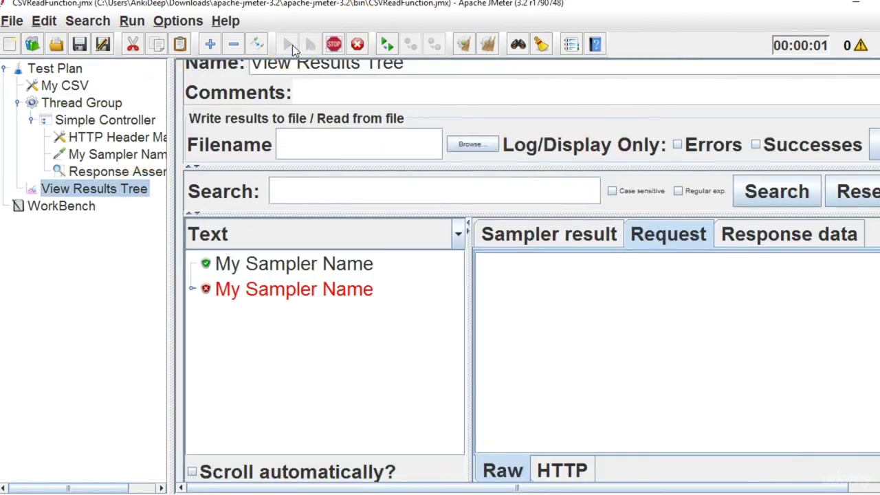
Compare the POST data of the first (CountryName=Africa) and failing second (CountryName=India) samples.
{"action": "left_click", "coordinate": [350, 269]}
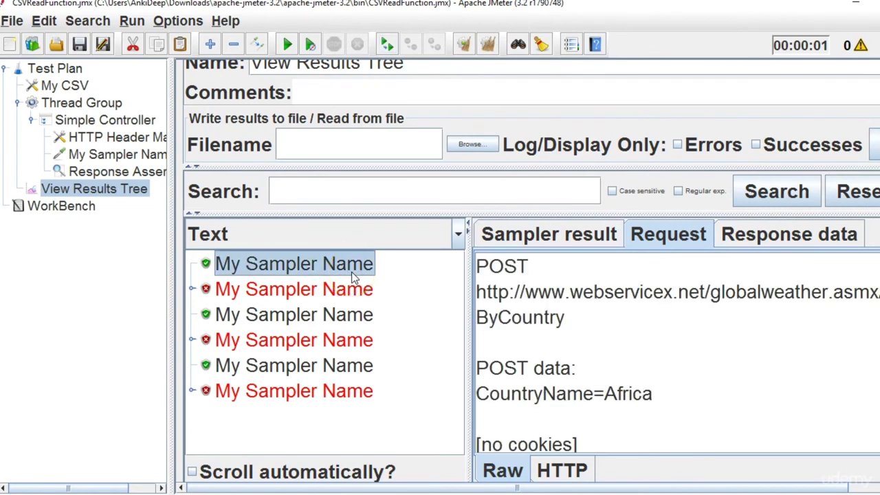
{"action": "left_click_drag", "start_coordinate": [658, 406], "coordinate": [465, 406]}
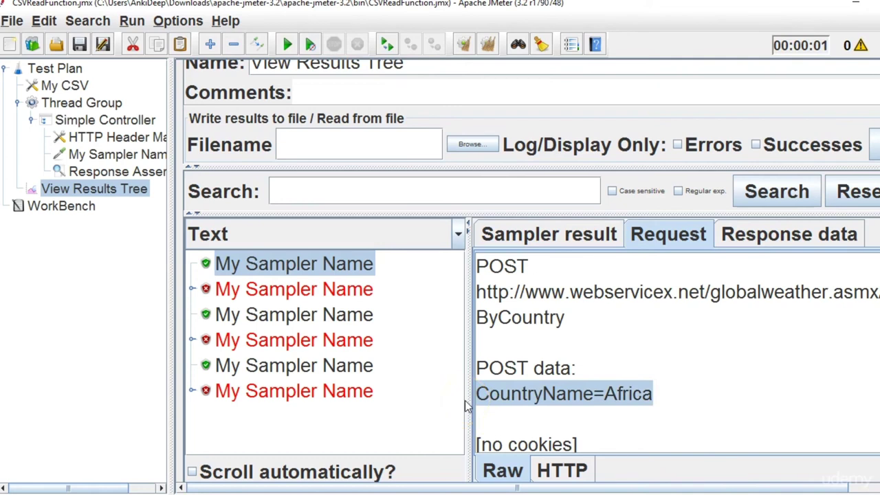
{"action": "left_click", "coordinate": [368, 294]}
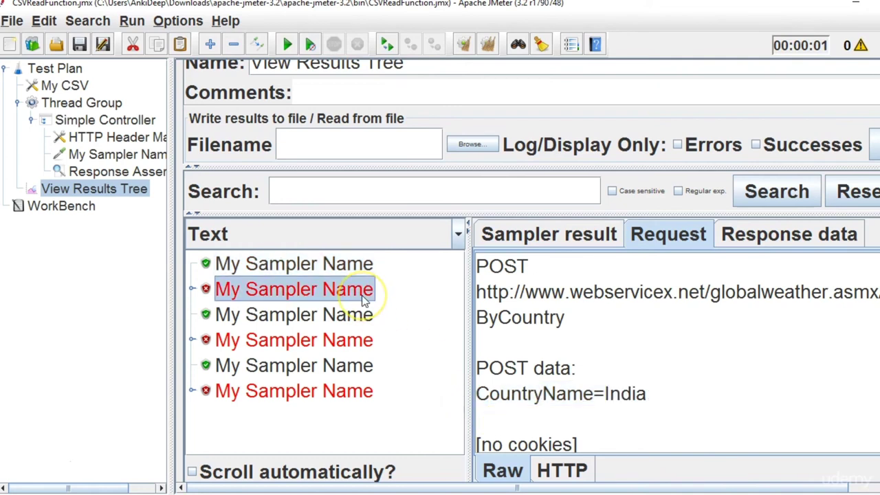
{"action": "left_click_drag", "start_coordinate": [614, 406], "coordinate": [453, 396]}
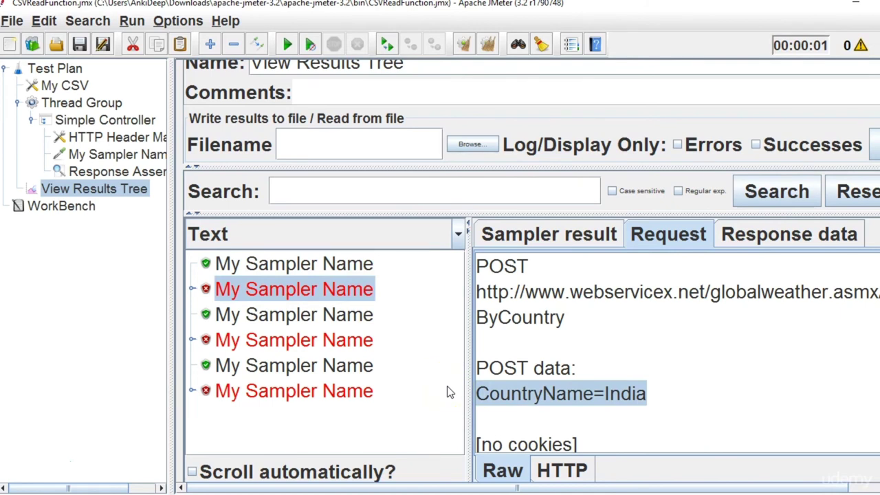
Read the failing sample's assertion expecting Ankita, then return to the first, passing sample.
{"action": "left_click", "coordinate": [192, 289]}
{"action": "left_click", "coordinate": [311, 318]}
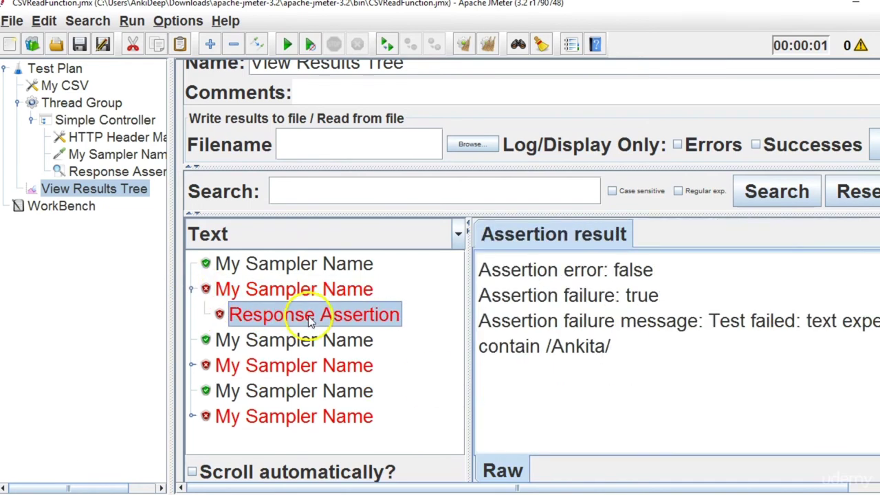
{"action": "double_click", "coordinate": [577, 346]}
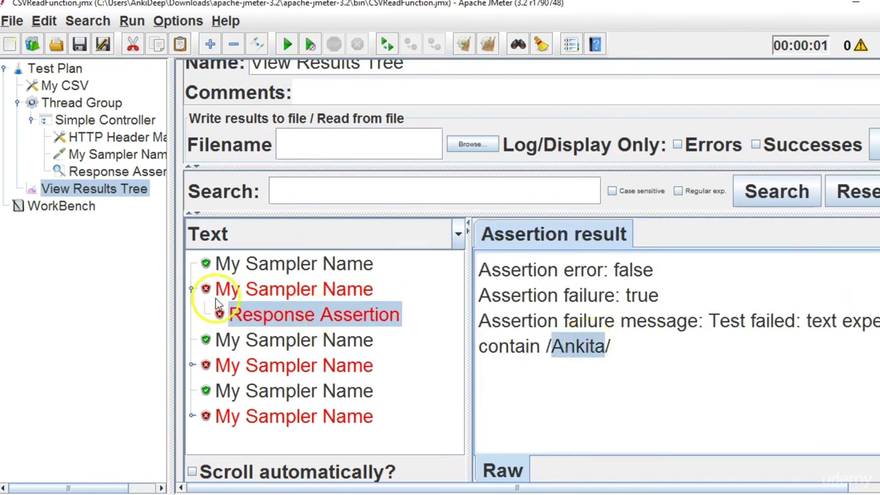
{"action": "left_click", "coordinate": [192, 289]}
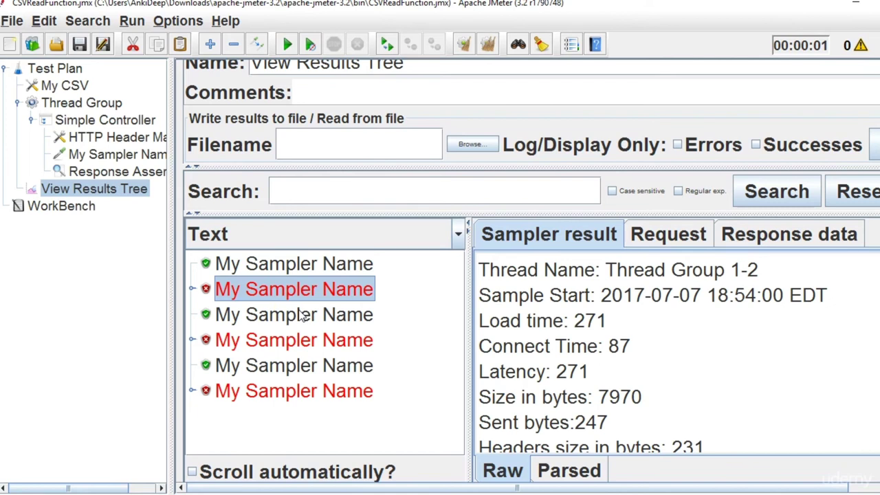
{"action": "left_click", "coordinate": [319, 268]}
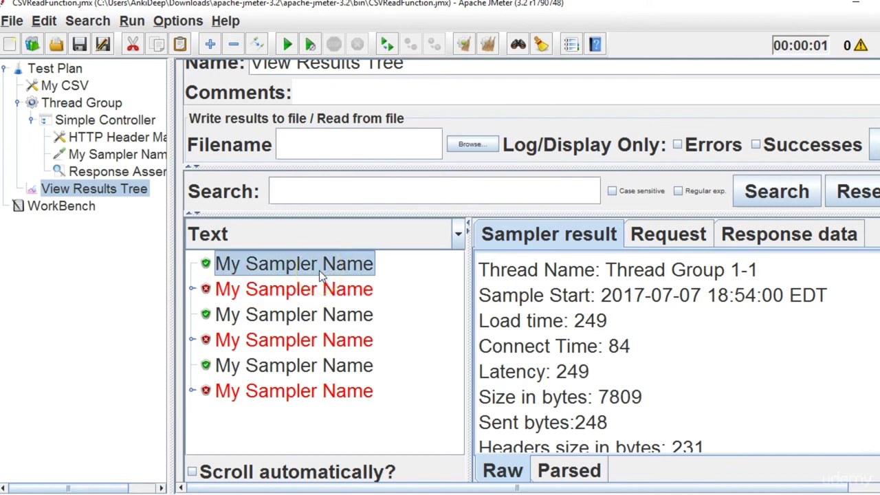
{"action": "key", "text": "alt+Tab"}
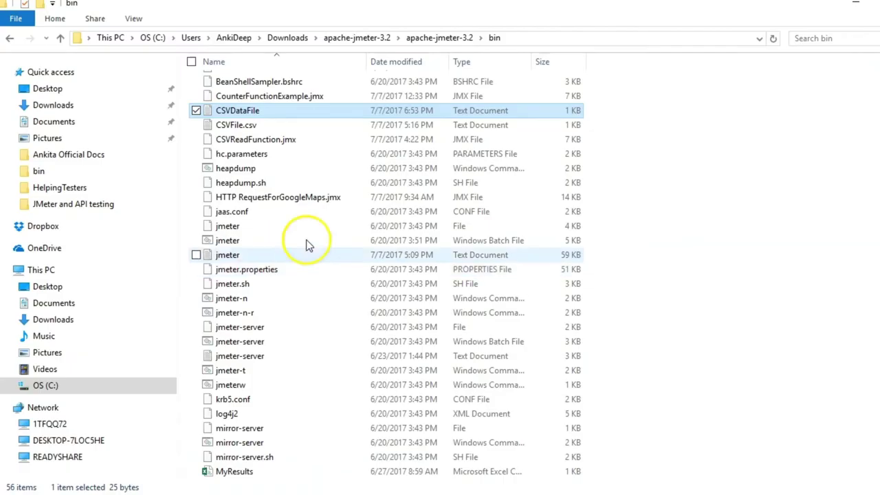
Inspect the Africa,City and India,Ankita rows in CSVDataFile, then close Notepad and return to JMeter.
{"action": "double_click", "coordinate": [279, 110]}
{"action": "left_click", "coordinate": [82, 125]}
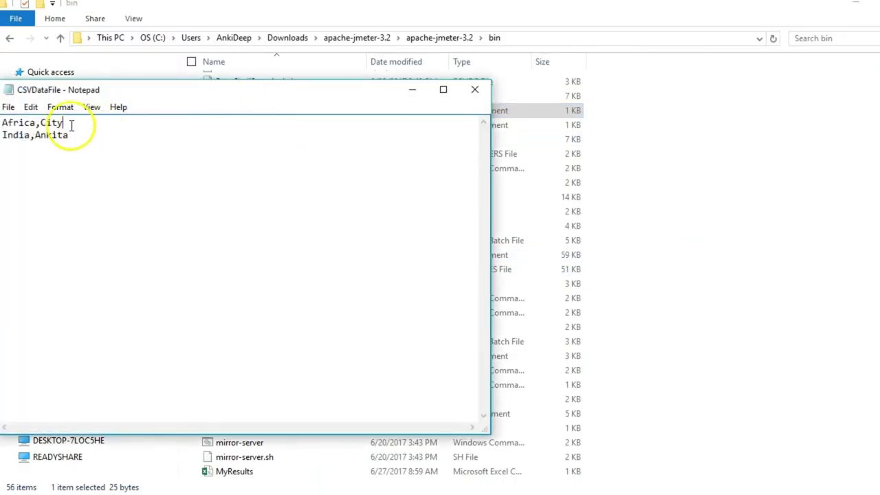
{"action": "key", "text": "shift+Home"}
{"action": "left_click", "coordinate": [93, 137]}
{"action": "key", "text": "shift+Home"}
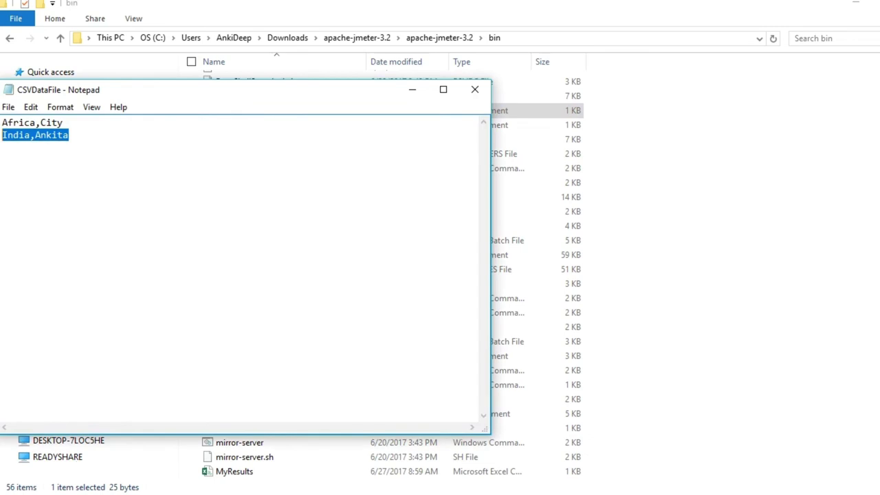
{"action": "left_click", "coordinate": [79, 127]}
{"action": "key", "text": "shift+Home"}
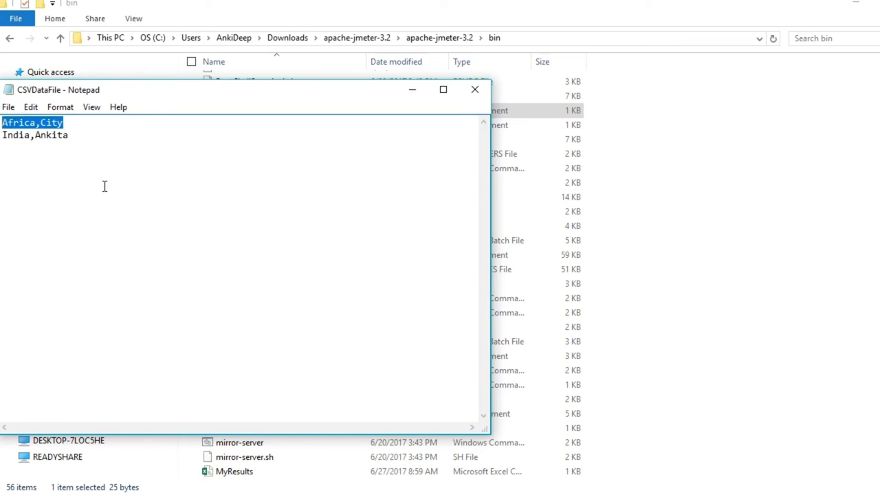
{"action": "left_click", "coordinate": [475, 89]}
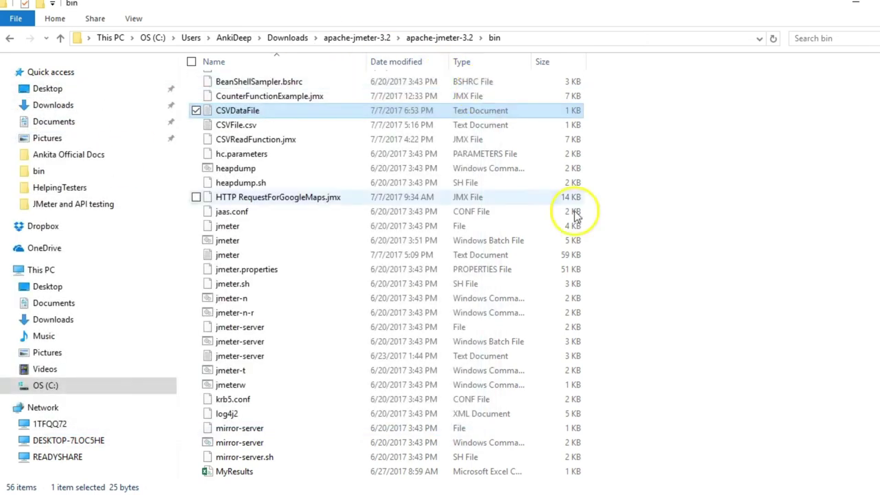
{"action": "left_click", "coordinate": [688, 447]}
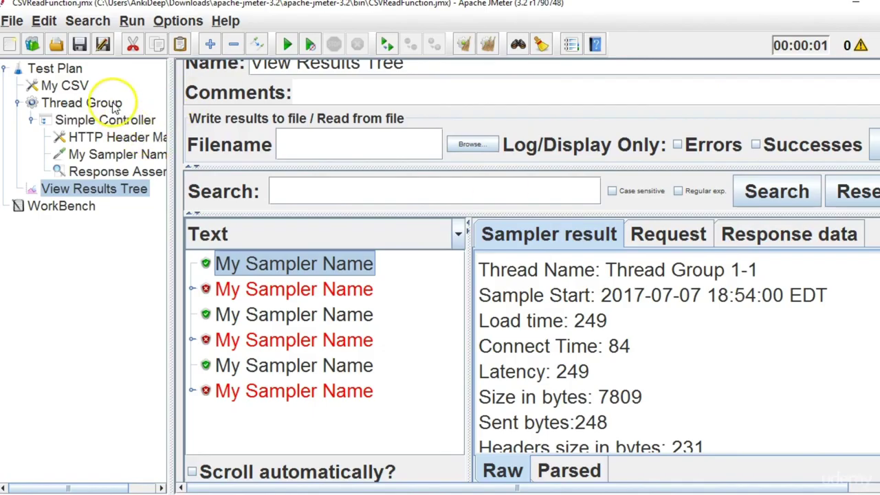
Confirm the Thread Group still uses 6 threads, clear the results tree, and rerun the test.
{"action": "left_click", "coordinate": [114, 102]}
{"action": "left_click_drag", "start_coordinate": [324, 190], "coordinate": [273, 194]}
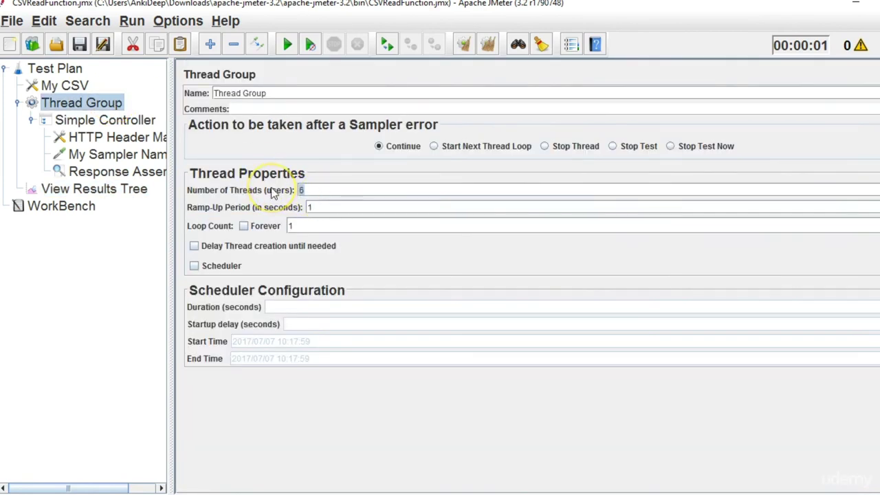
{"action": "left_click", "coordinate": [108, 191]}
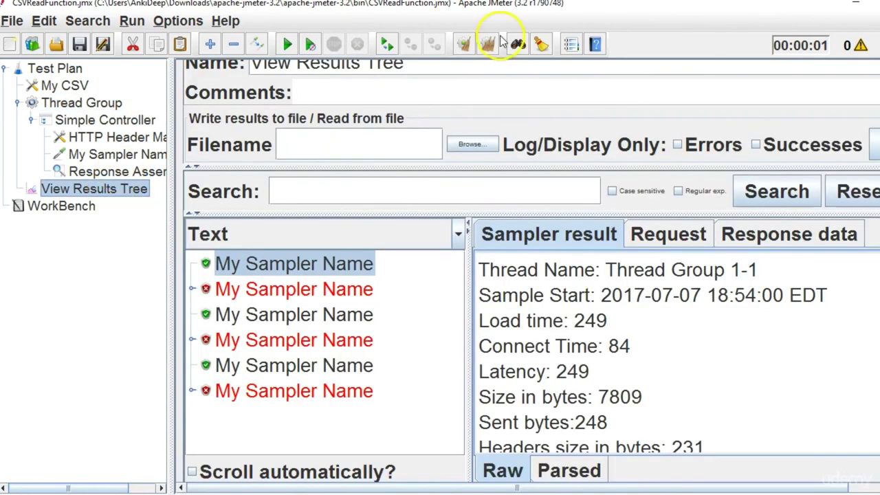
{"action": "left_click", "coordinate": [488, 43]}
{"action": "left_click", "coordinate": [287, 44]}
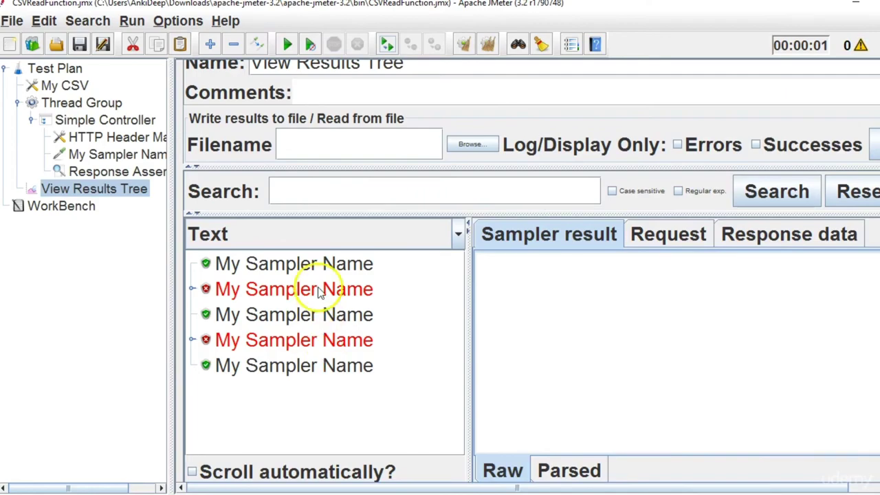
Select CSVDataFile in the bin folder in File Explorer.
{"action": "key", "text": "alt+Tab"}
{"action": "left_click", "coordinate": [288, 121], "text": "ctrl"}
{"action": "left_click", "coordinate": [286, 110]}
Open CSVDataFile to check its Africa,City and India,Ankita rows, then close it and return to JMeter.
{"action": "double_click", "coordinate": [286, 110]}
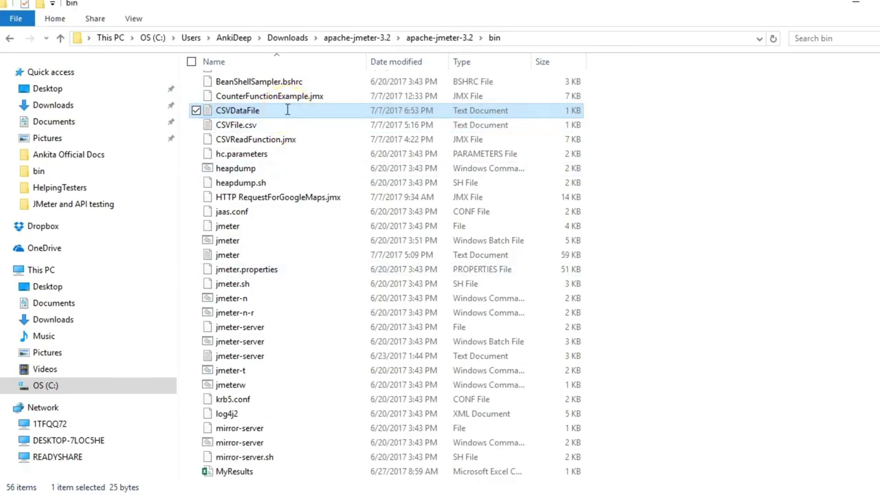
{"action": "key", "text": "ctrl+a"}
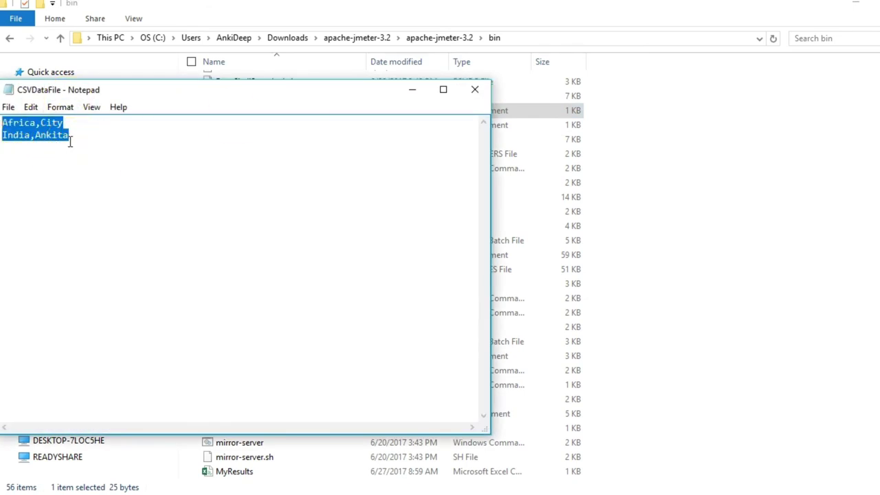
{"action": "left_click", "coordinate": [70, 142]}
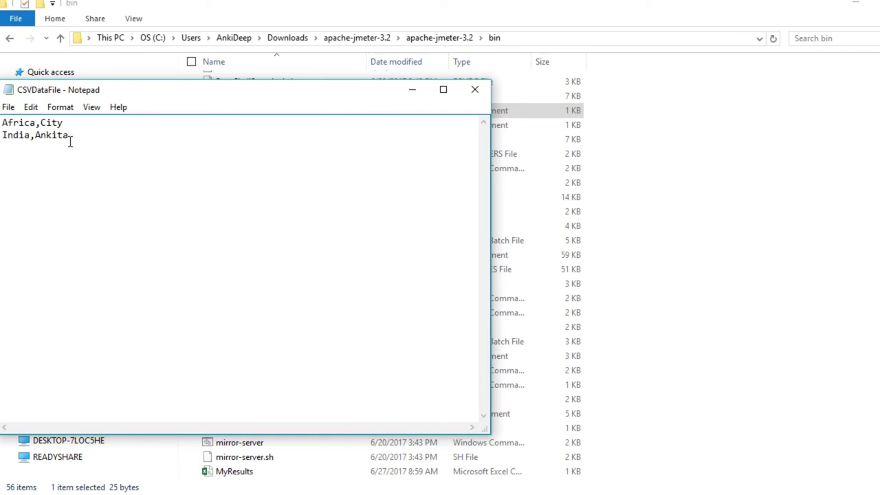
{"action": "left_click_drag", "start_coordinate": [66, 122], "coordinate": [1, 124]}
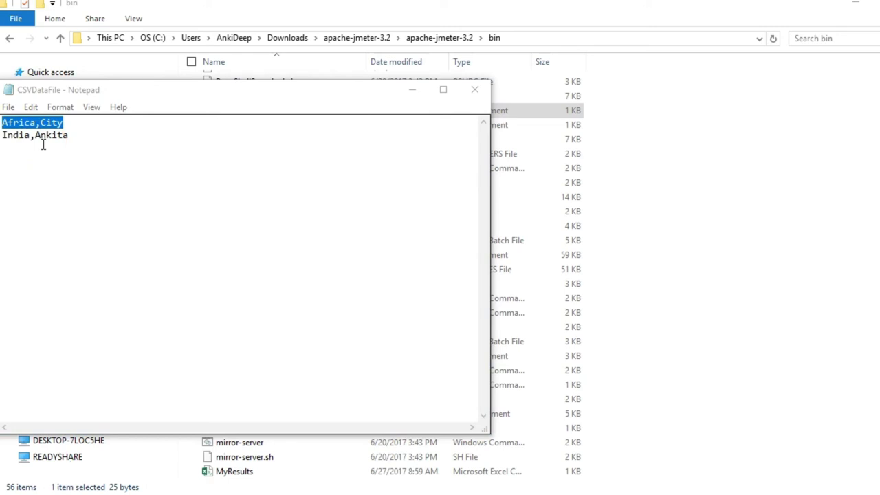
{"action": "left_click", "coordinate": [476, 92]}
{"action": "left_click", "coordinate": [728, 415]}
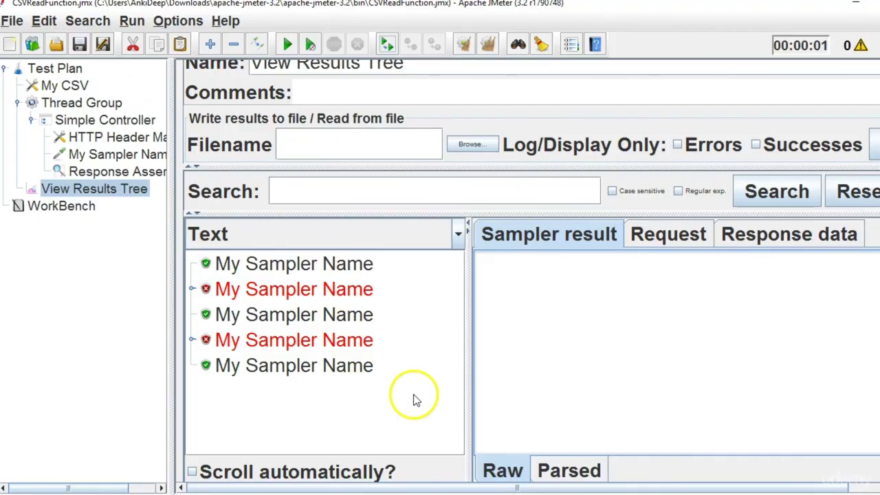
Show the My CSV data set settings and highlight its variable names countryName,myName.
{"action": "left_click_drag", "start_coordinate": [170, 288], "coordinate": [212, 289]}
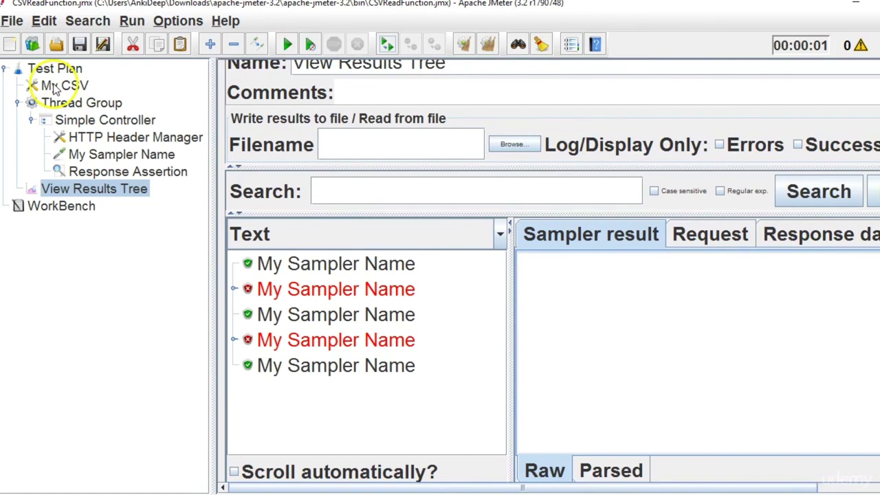
{"action": "left_click", "coordinate": [55, 88]}
{"action": "left_click_drag", "start_coordinate": [216, 252], "coordinate": [42, 240]}
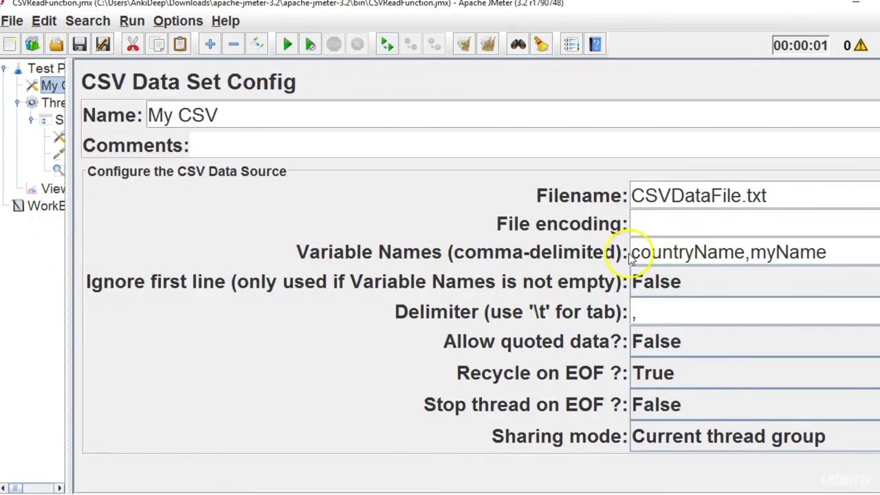
{"action": "left_click_drag", "start_coordinate": [629, 254], "coordinate": [842, 258]}
{"action": "left_click", "coordinate": [842, 257]}
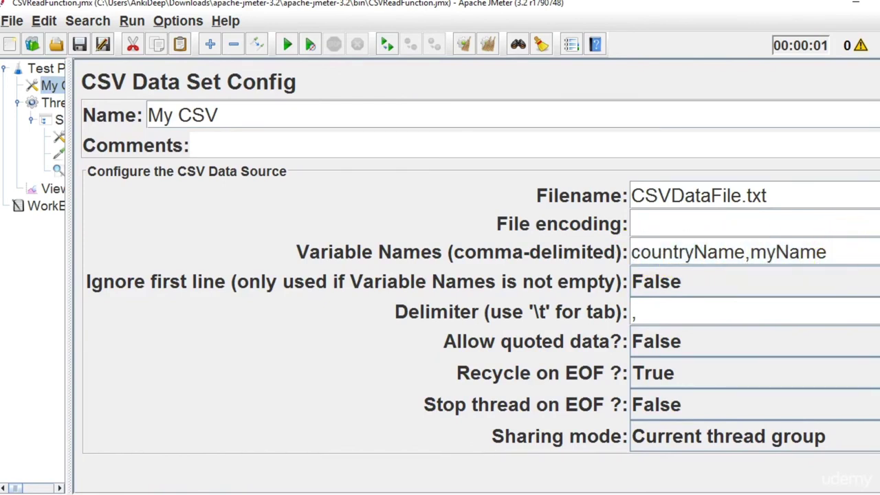
{"action": "key", "text": "alt+Tab"}
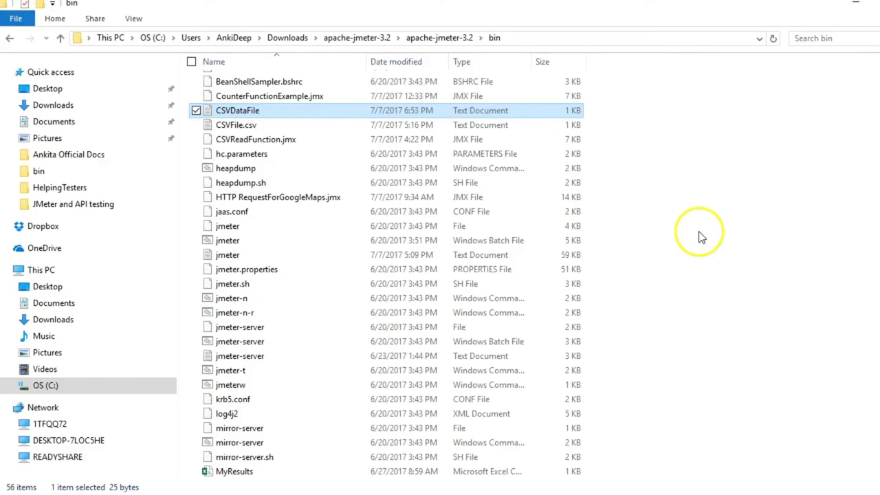
{"action": "double_click", "coordinate": [411, 112]}
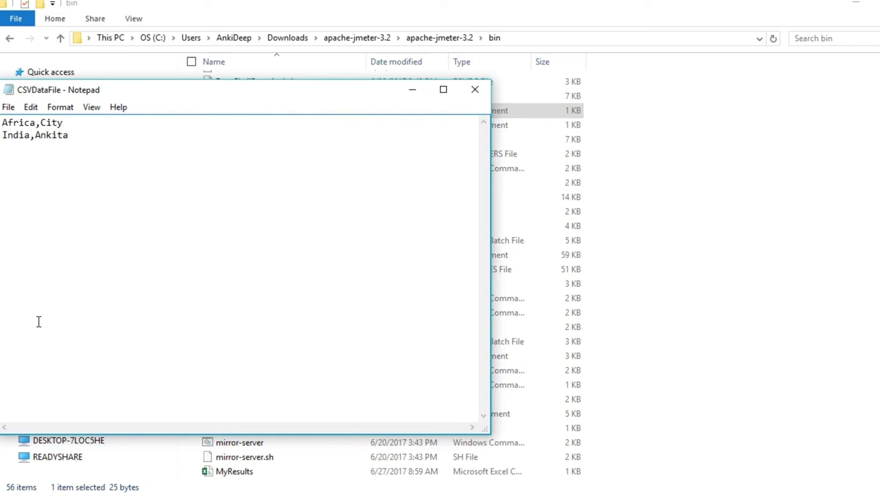
{"action": "left_click", "coordinate": [475, 90]}
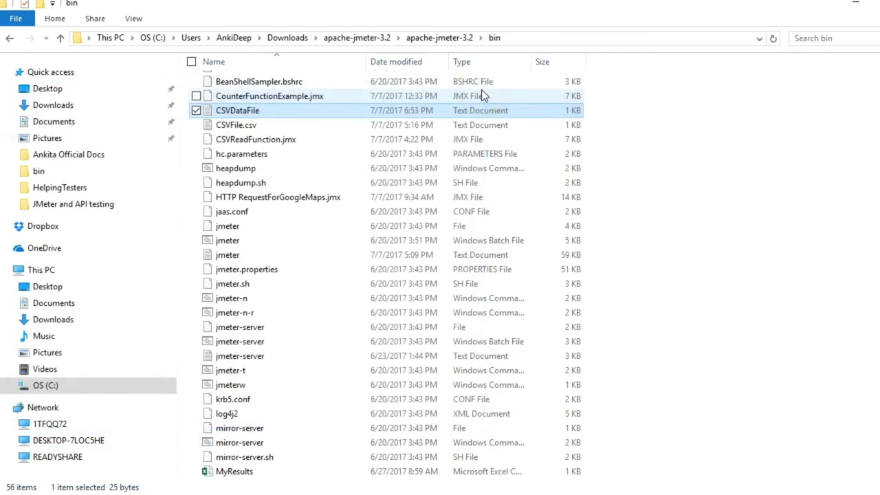
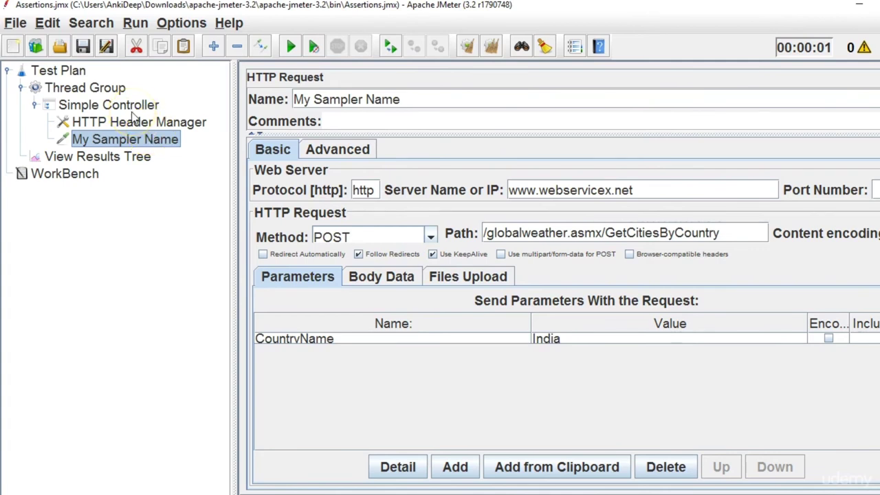
Confirm the Thread Group uses 1 thread, then run the test and select the passing My Sampler Name result.
{"action": "left_click", "coordinate": [126, 140]}
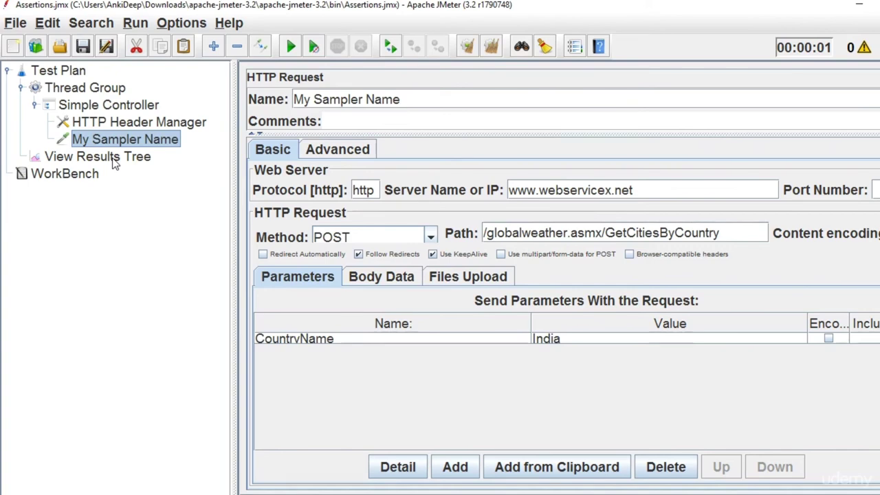
{"action": "left_click", "coordinate": [115, 160]}
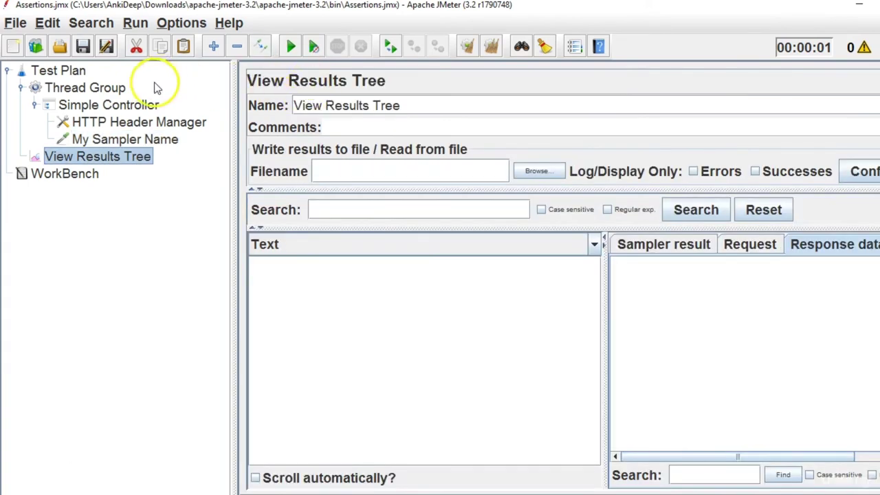
{"action": "left_click", "coordinate": [103, 89]}
{"action": "double_click", "coordinate": [365, 192]}
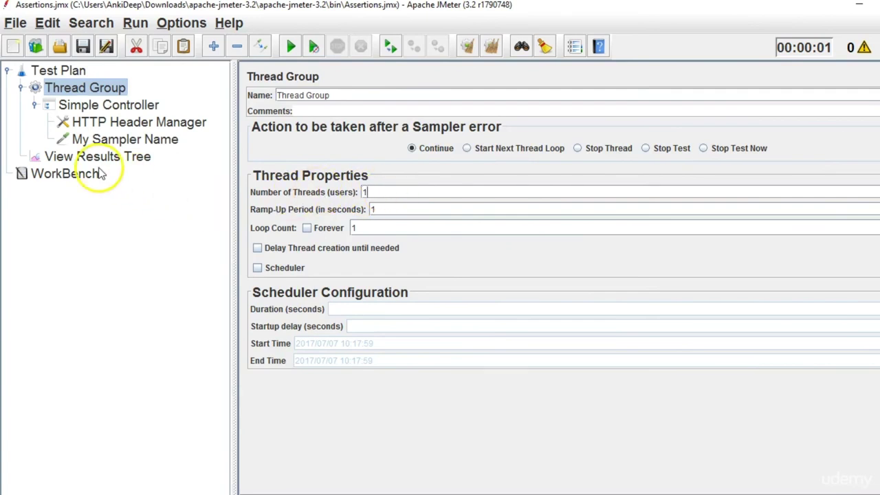
{"action": "left_click", "coordinate": [106, 161]}
{"action": "left_click", "coordinate": [290, 46]}
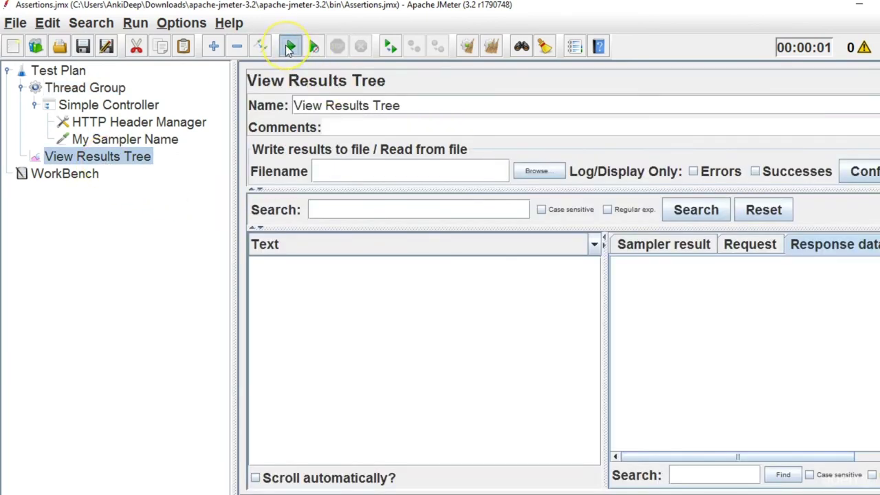
{"action": "left_click", "coordinate": [349, 267]}
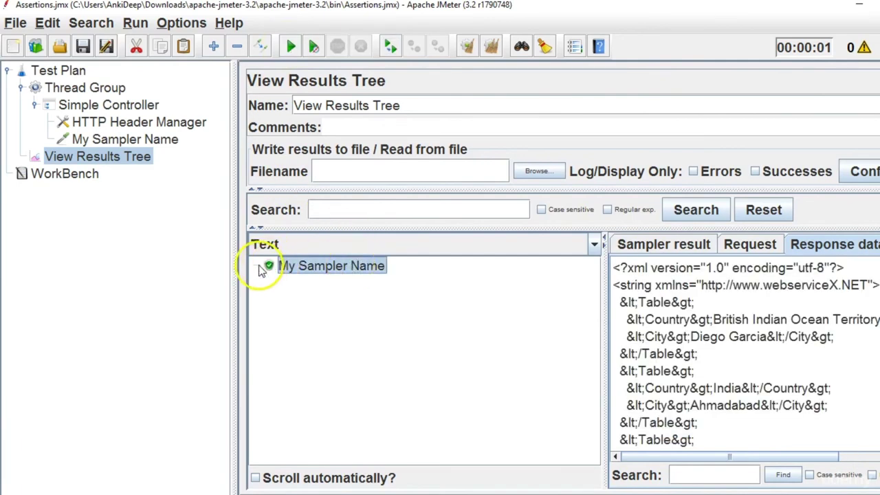
Widen the results panes and review the sample's Request and Response data.
{"action": "left_click_drag", "start_coordinate": [232, 266], "coordinate": [216, 267]}
{"action": "left_click_drag", "start_coordinate": [583, 358], "coordinate": [363, 328]}
{"action": "left_click", "coordinate": [572, 246]}
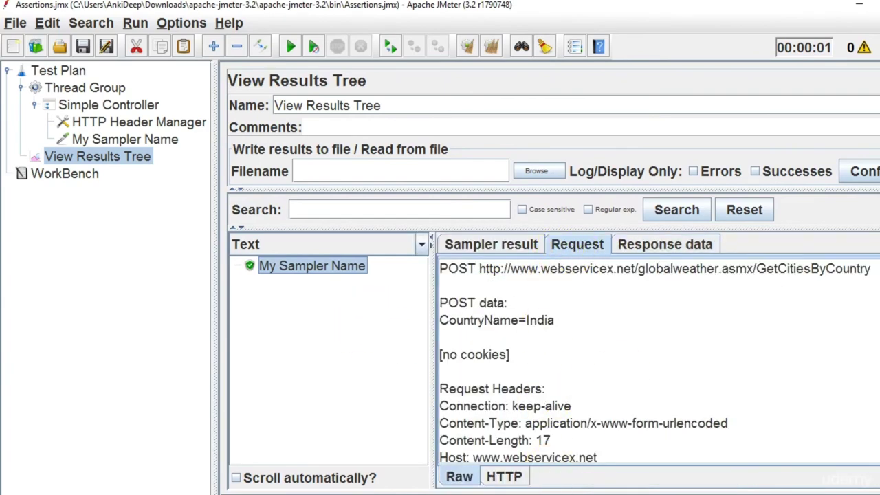
{"action": "scroll", "coordinate": [496, 289], "scroll_direction": "down", "scroll_amount": 2}
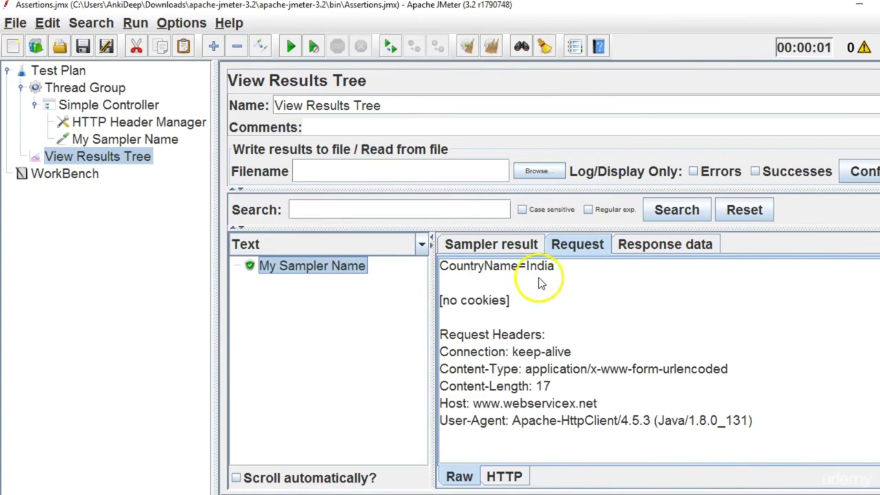
{"action": "left_click", "coordinate": [642, 244]}
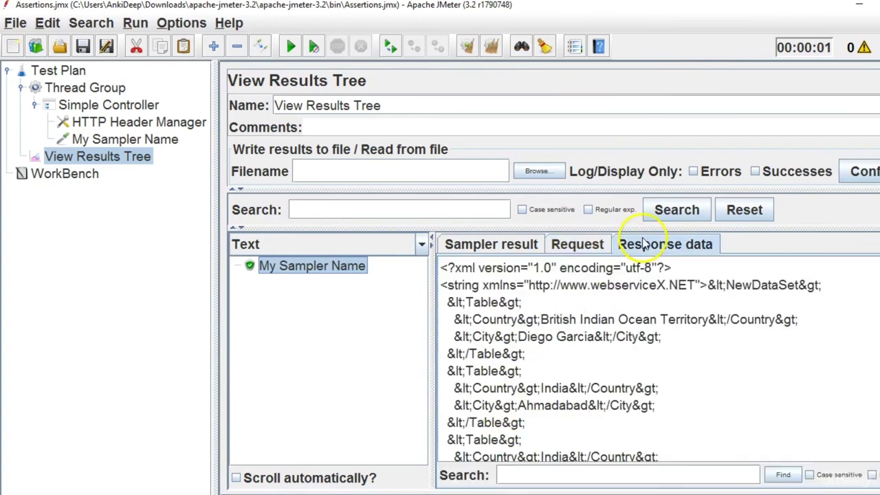
{"action": "scroll", "coordinate": [571, 358], "scroll_direction": "down", "scroll_amount": 3}
{"action": "scroll", "coordinate": [570, 357], "scroll_direction": "up", "scroll_amount": 3}
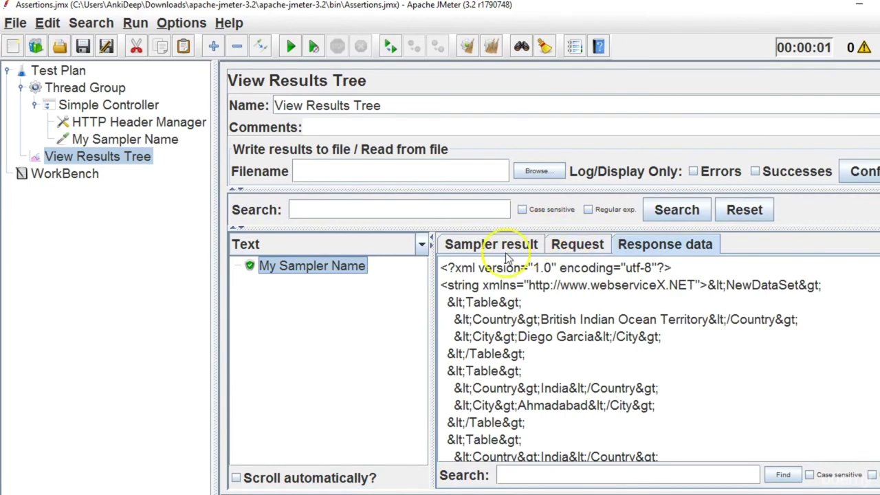
Inspect the Sampler result details, then select the Simple Controller.
{"action": "left_click", "coordinate": [505, 249]}
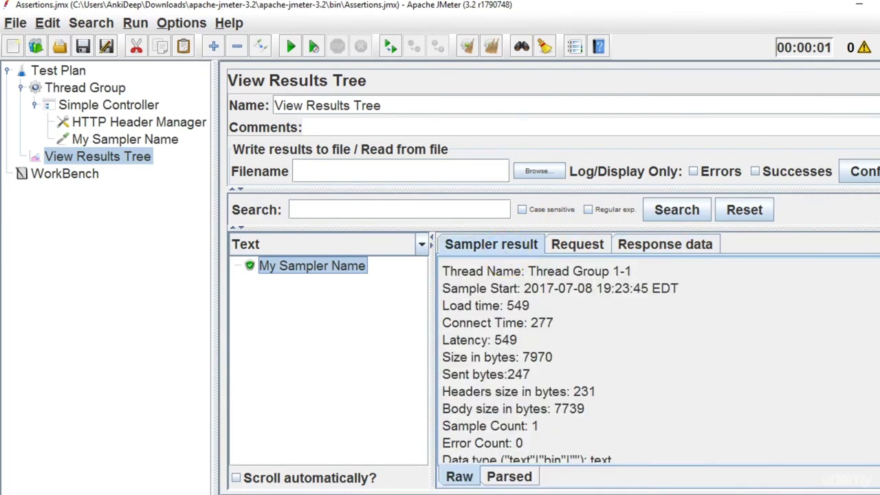
{"action": "scroll", "coordinate": [548, 363], "scroll_direction": "down", "scroll_amount": 4}
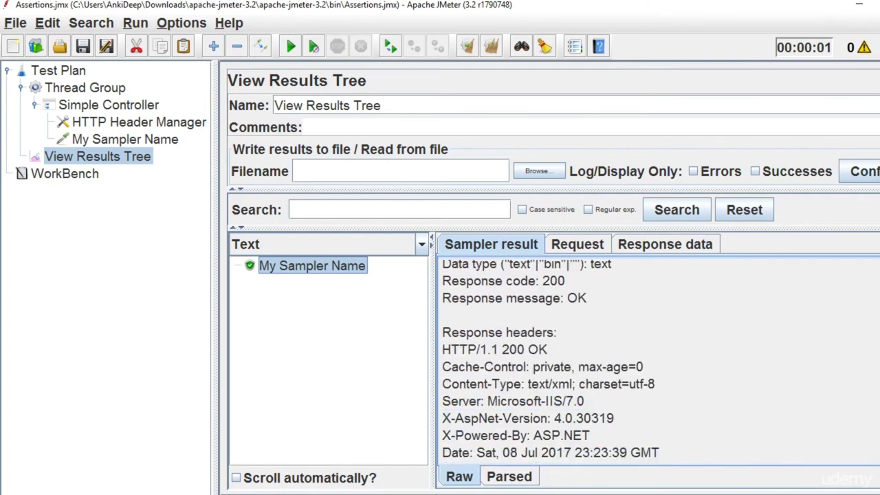
{"action": "scroll", "coordinate": [550, 358], "scroll_direction": "down", "scroll_amount": 2}
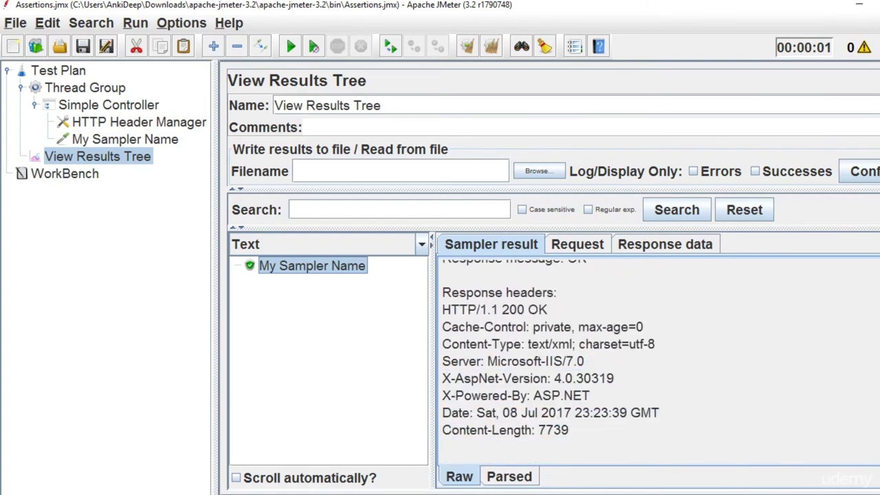
{"action": "scroll", "coordinate": [550, 357], "scroll_direction": "up", "scroll_amount": 3}
{"action": "scroll", "coordinate": [548, 363], "scroll_direction": "up", "scroll_amount": 2}
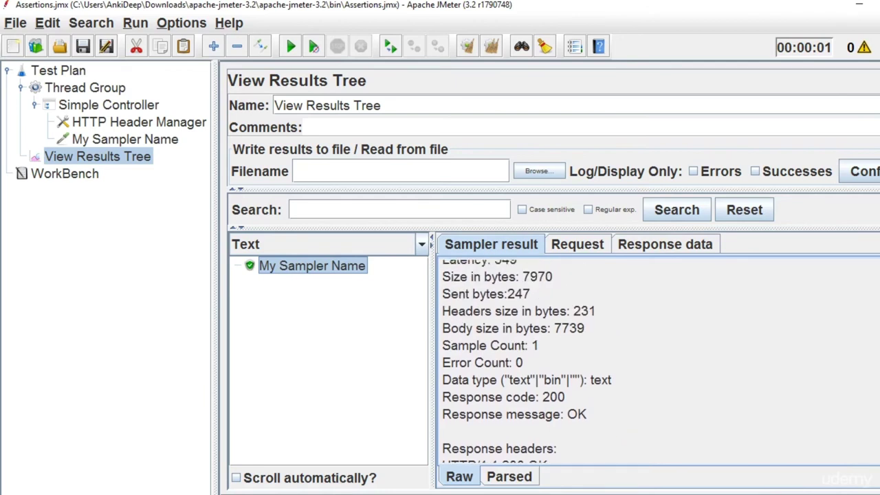
{"action": "scroll", "coordinate": [550, 357], "scroll_direction": "up", "scroll_amount": 2}
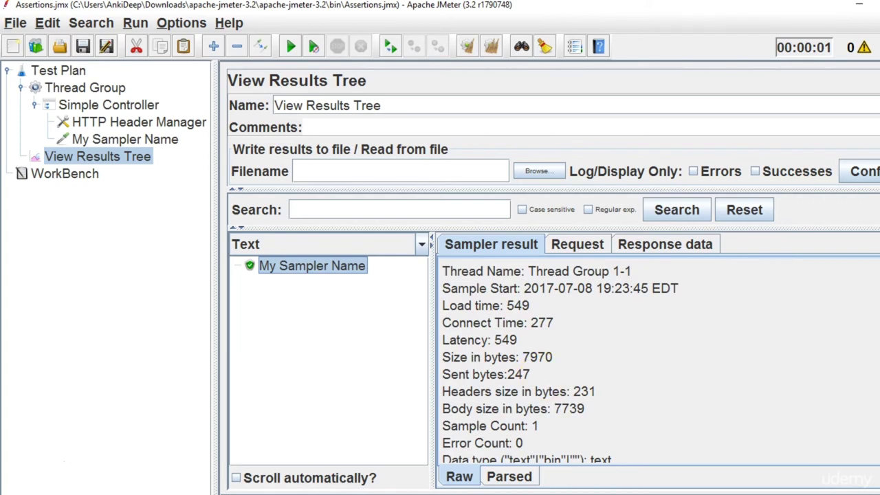
{"action": "left_click", "coordinate": [88, 109]}
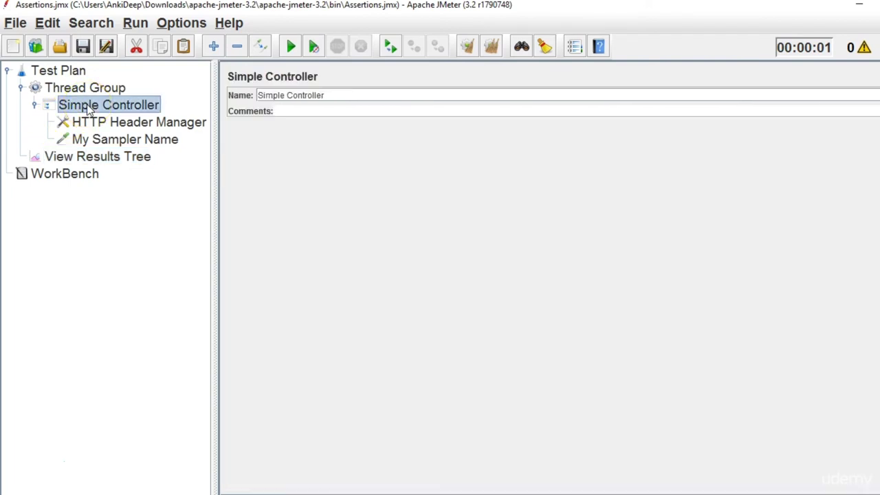
Add a Response Assertion to the Thread Group.
{"action": "left_click", "coordinate": [97, 88]}
{"action": "right_click", "coordinate": [95, 90]}
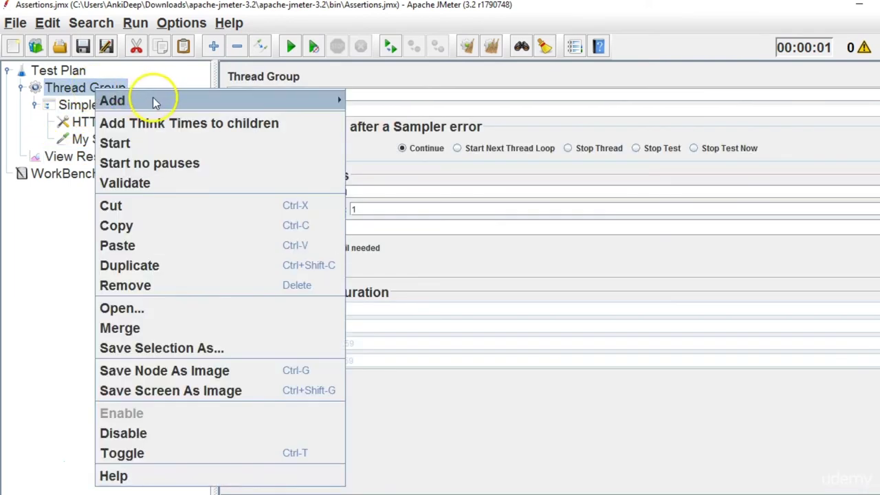
{"action": "mouse_move", "coordinate": [277, 96]}
{"action": "mouse_move", "coordinate": [403, 220]}
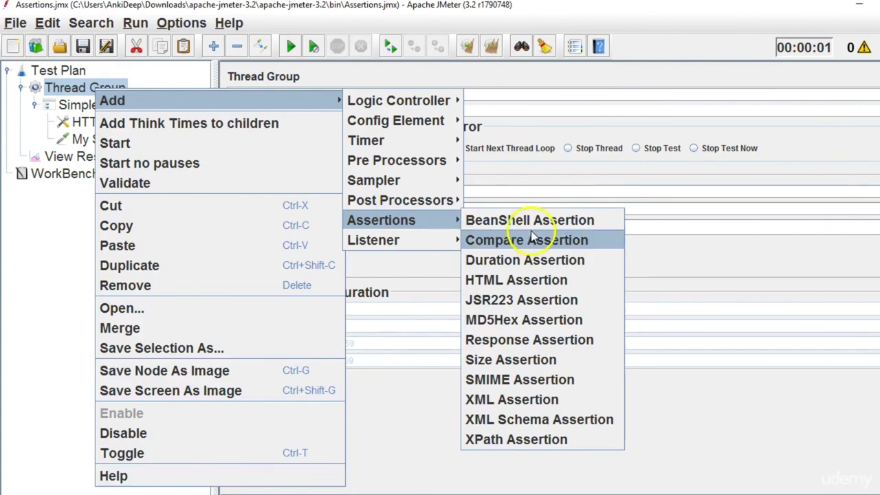
{"action": "left_click", "coordinate": [538, 341]}
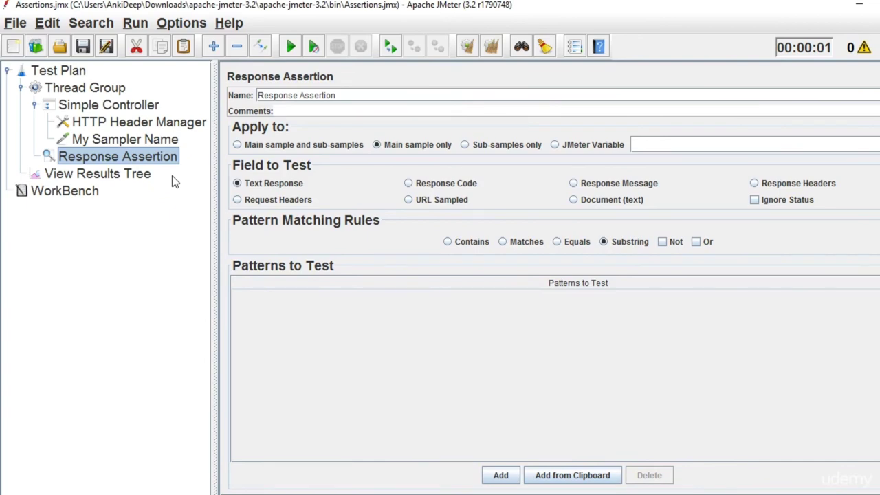
Check the response data and sampler result (code 200, OK), then select the Response Assertion.
{"action": "left_click", "coordinate": [110, 174]}
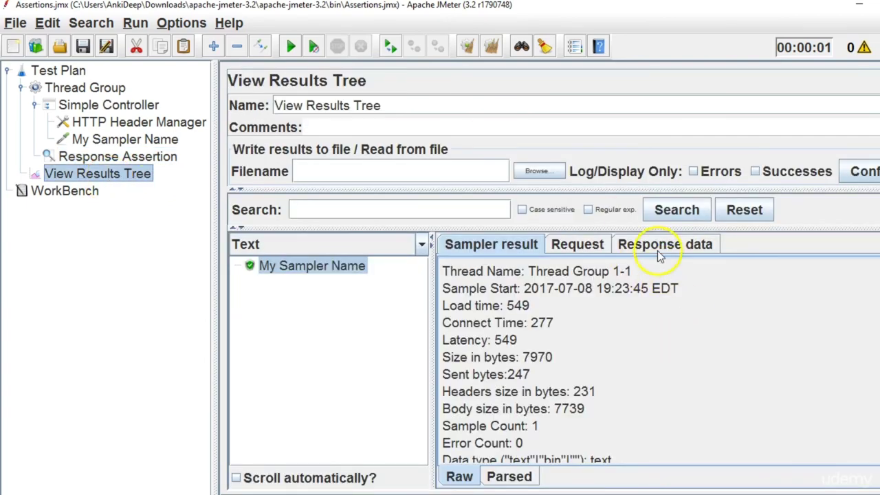
{"action": "left_click", "coordinate": [658, 246]}
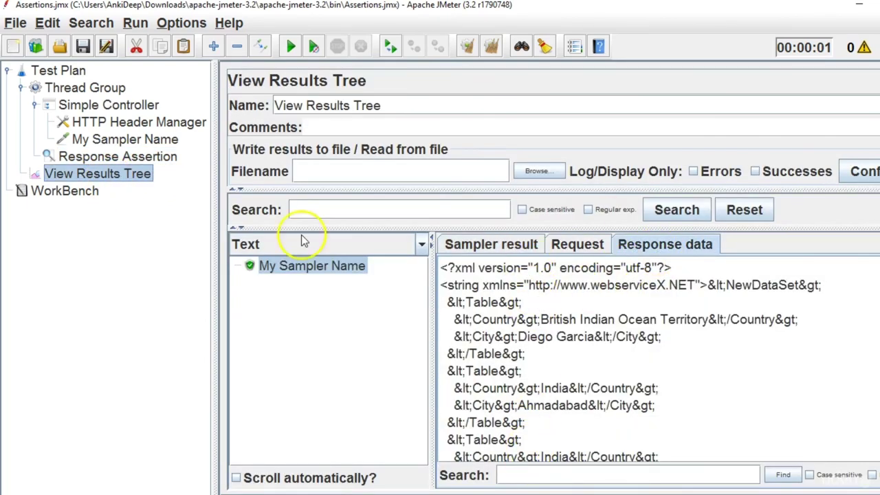
{"action": "left_click", "coordinate": [486, 242]}
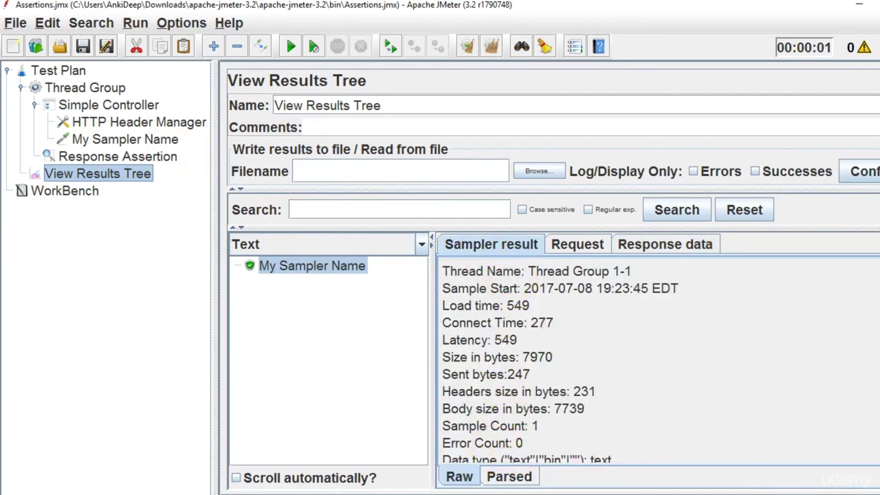
{"action": "scroll", "coordinate": [529, 389], "scroll_direction": "down", "scroll_amount": 5}
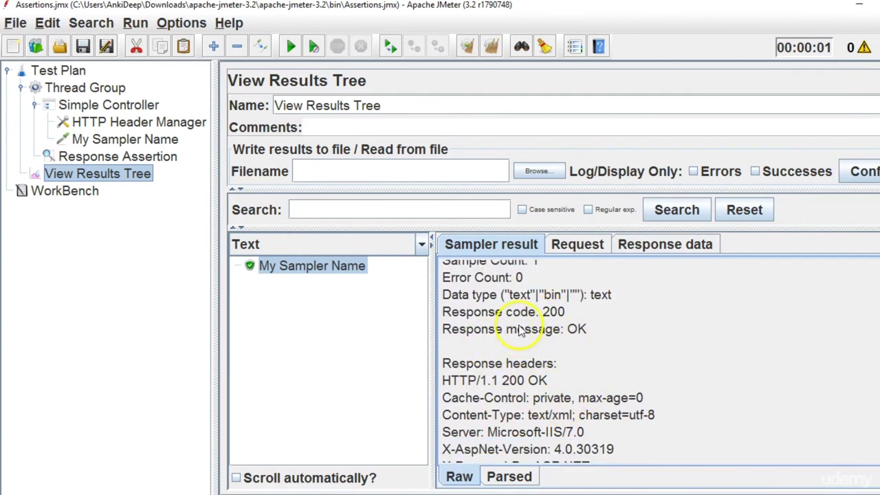
{"action": "left_click", "coordinate": [145, 159]}
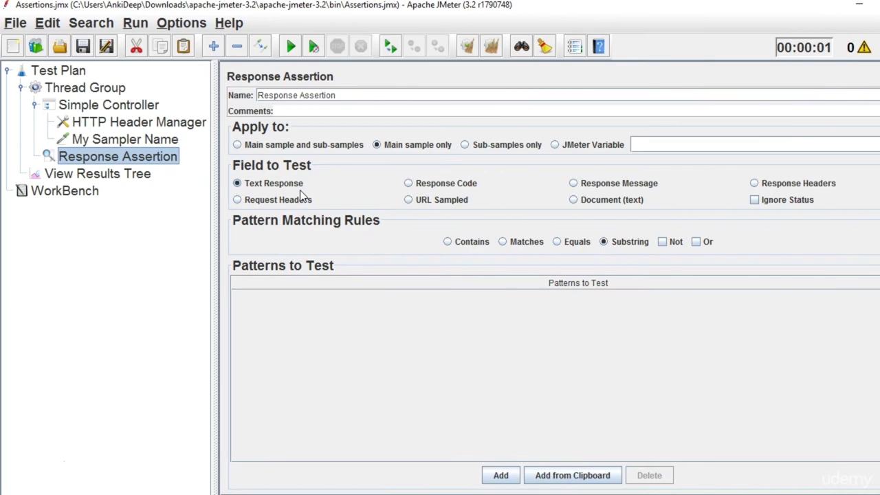
Add a new pattern row to the Response Assertion, checking the response data for reference.
{"action": "left_click", "coordinate": [118, 178]}
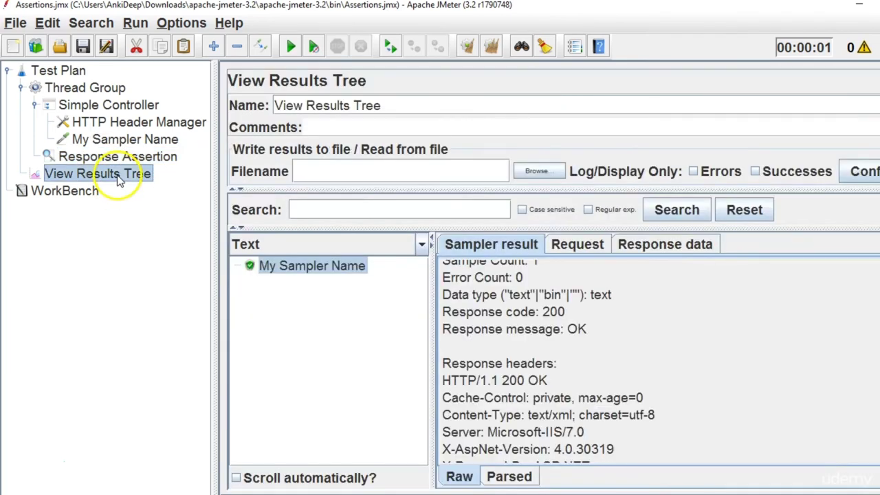
{"action": "left_click", "coordinate": [665, 253]}
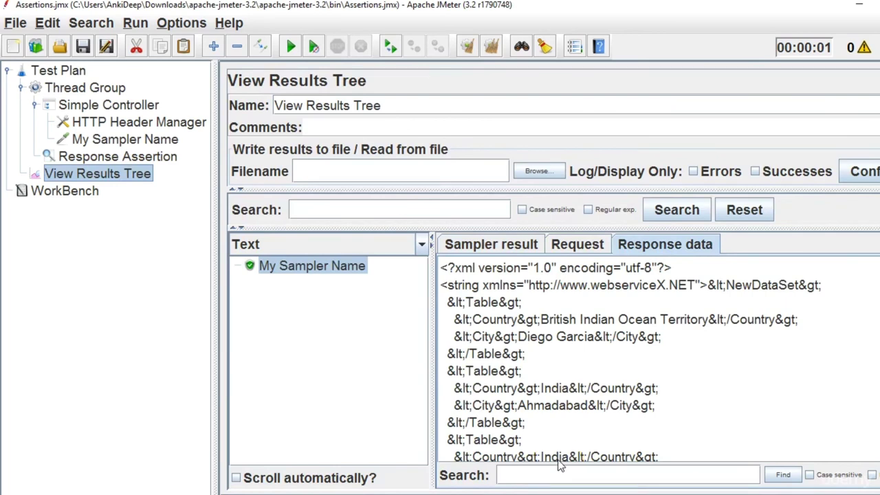
{"action": "left_click", "coordinate": [134, 157]}
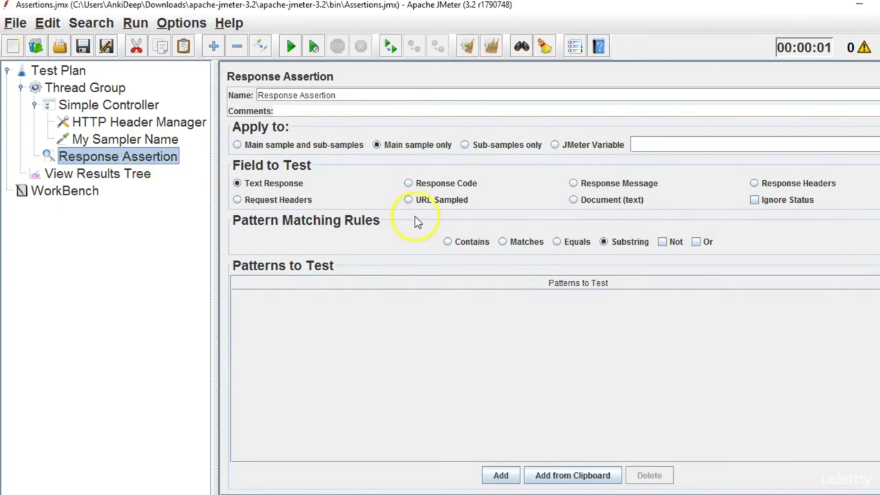
{"action": "left_click", "coordinate": [501, 476]}
{"action": "left_click", "coordinate": [380, 306]}
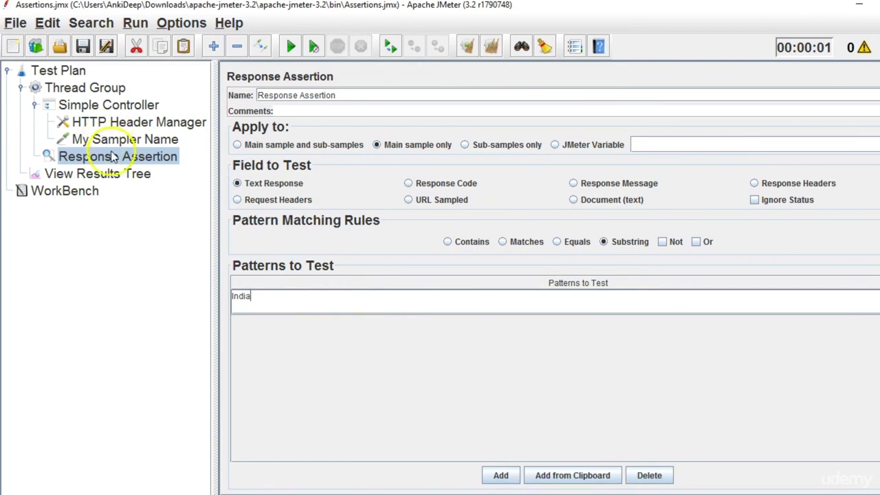
{"action": "left_click", "coordinate": [103, 174]}
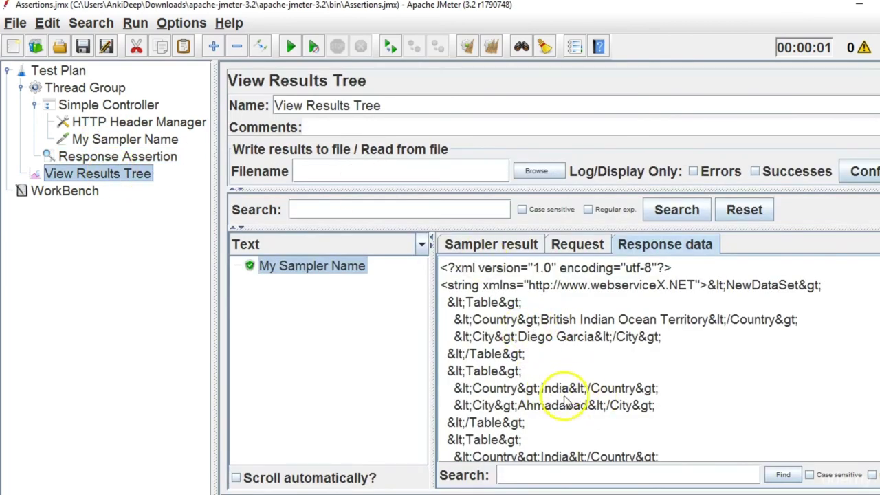
{"action": "left_click", "coordinate": [73, 155]}
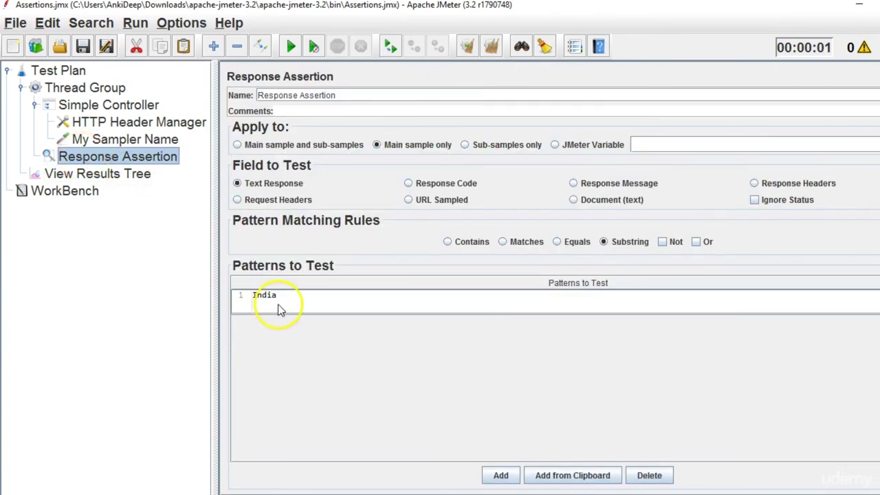
Clear the results, rerun the test, and review the sample's request and India-containing response data.
{"action": "left_click", "coordinate": [132, 175]}
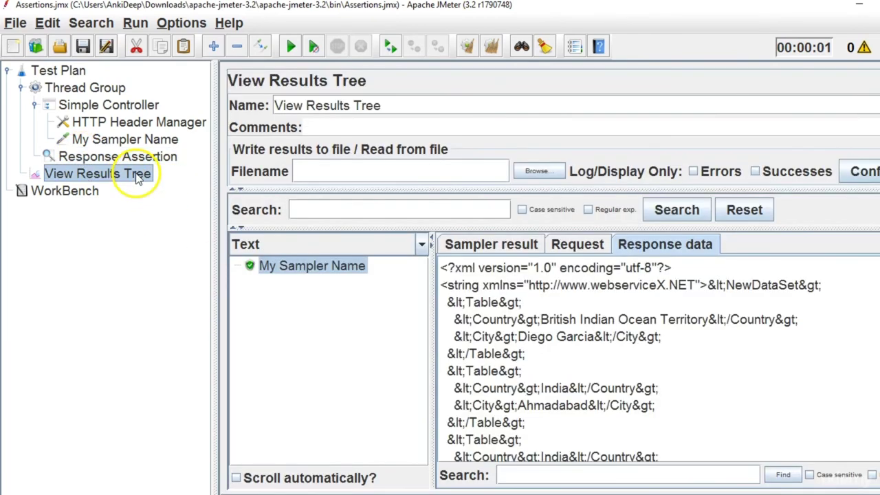
{"action": "left_click", "coordinate": [495, 46]}
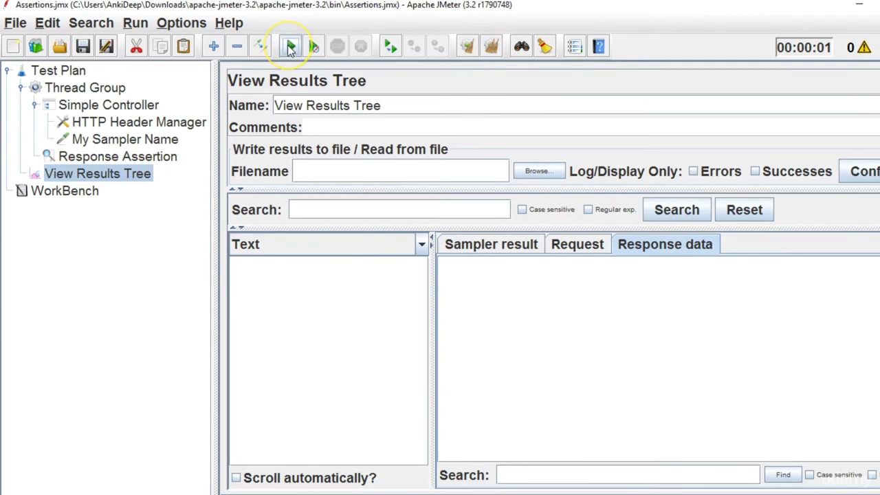
{"action": "left_click", "coordinate": [291, 47]}
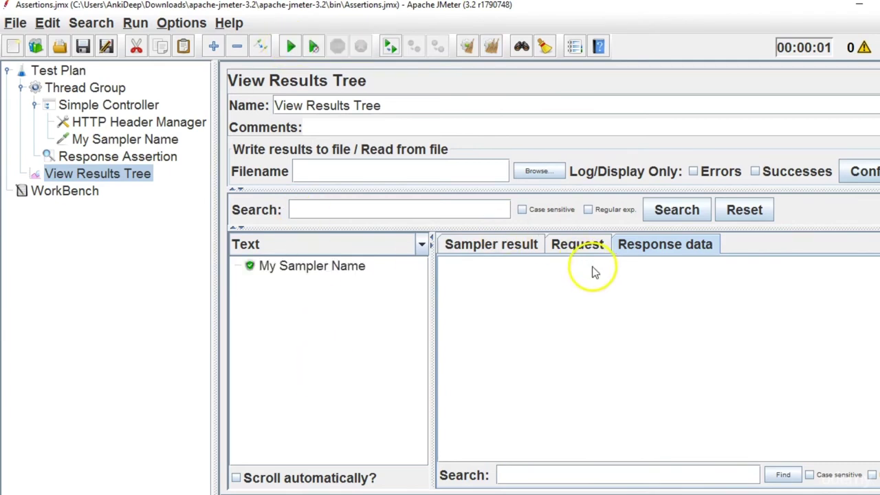
{"action": "left_click", "coordinate": [585, 246]}
{"action": "left_click", "coordinate": [662, 249]}
{"action": "left_click", "coordinate": [521, 252]}
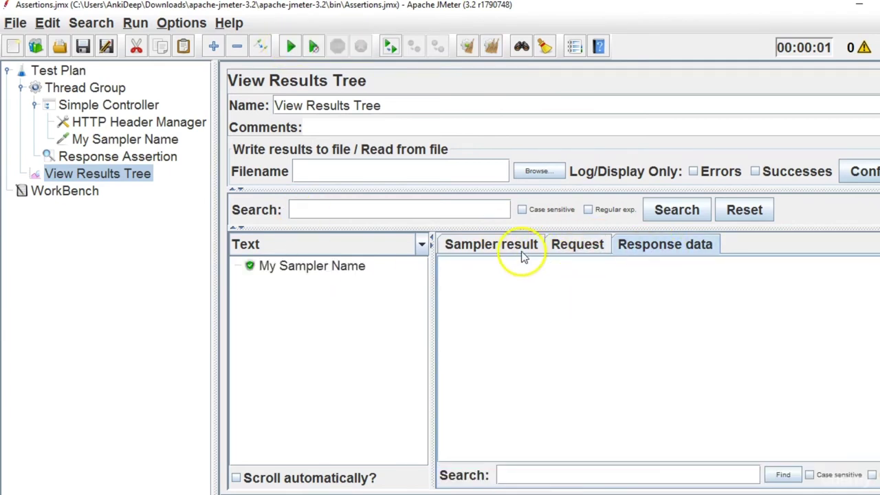
{"action": "left_click", "coordinate": [325, 268]}
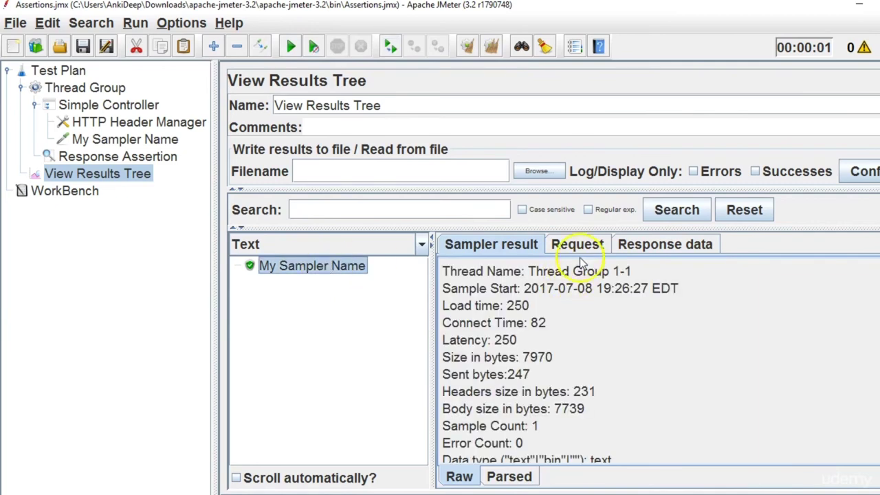
{"action": "left_click", "coordinate": [579, 249]}
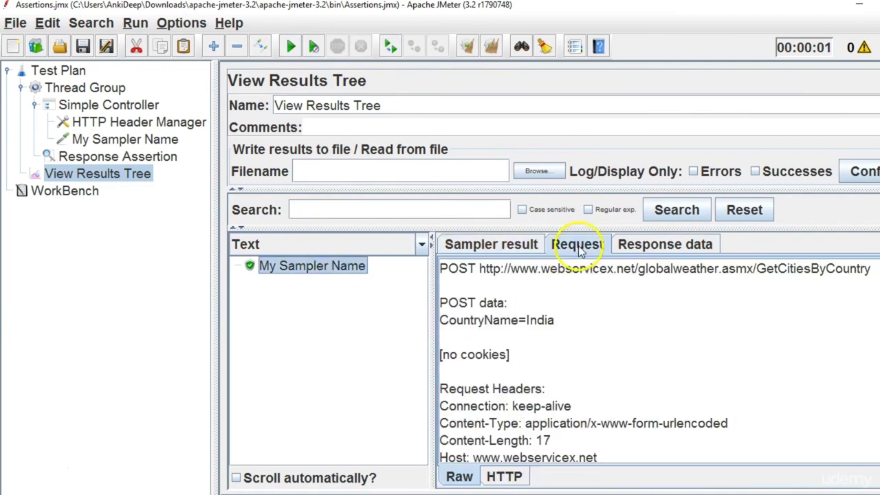
{"action": "left_click", "coordinate": [650, 245]}
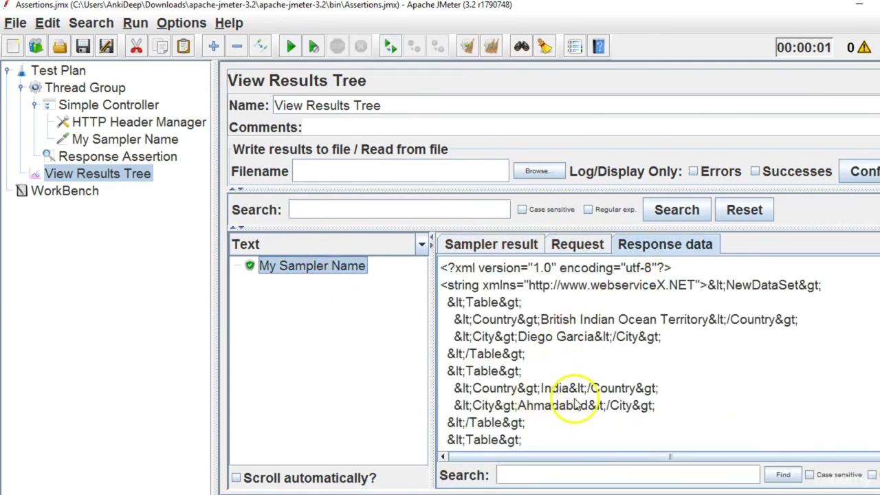
{"action": "left_click", "coordinate": [165, 158]}
Change the Response Assertion pattern from India to Africa, rerun, and read the /Africa/ failure message.
{"action": "double_click", "coordinate": [295, 299]}
{"action": "key", "text": "BackSpace"}
{"action": "key", "text": "BackSpace"}
{"action": "key", "text": "BackSpace"}
{"action": "key", "text": "BackSpace"}
{"action": "key", "text": "BackSpace"}
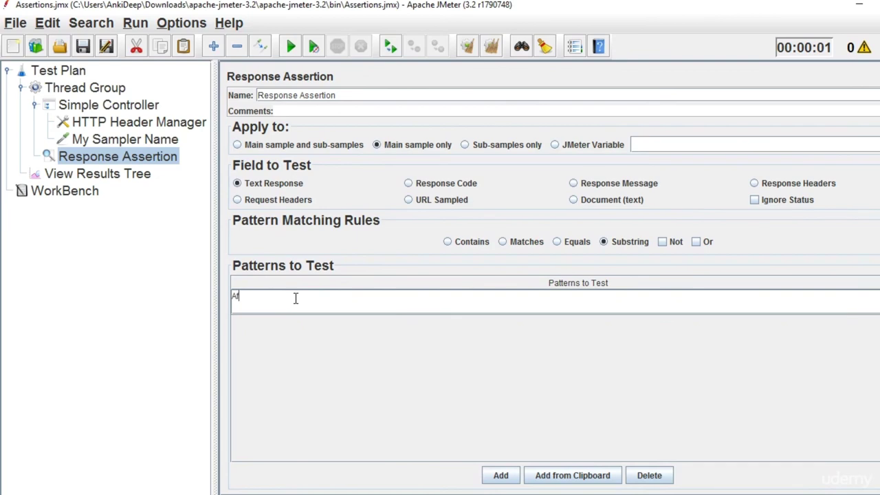
{"action": "left_click", "coordinate": [78, 173]}
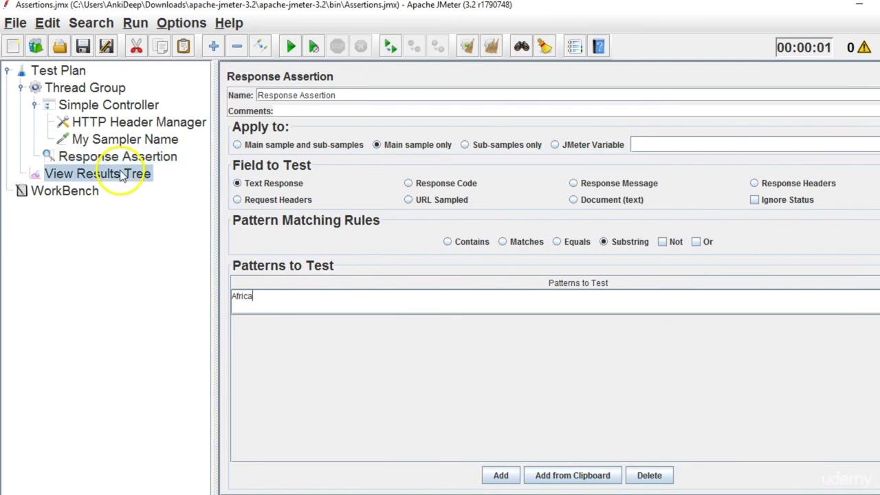
{"action": "left_click", "coordinate": [463, 54]}
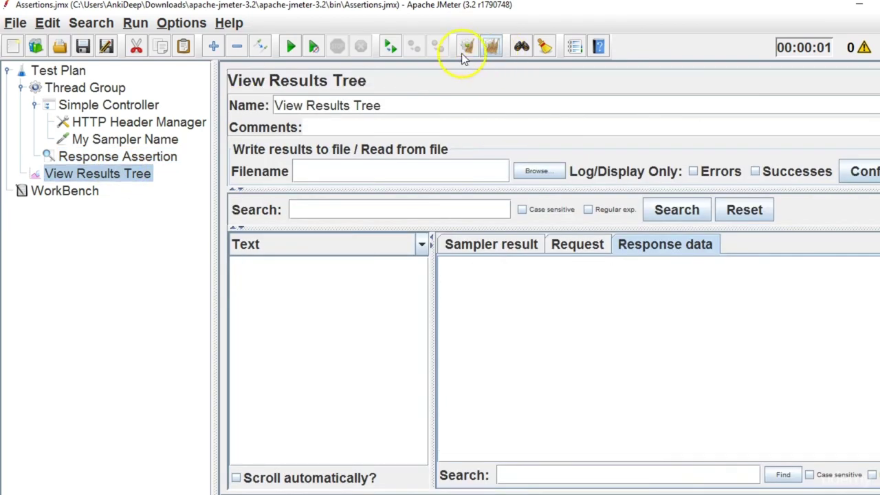
{"action": "left_click", "coordinate": [300, 42]}
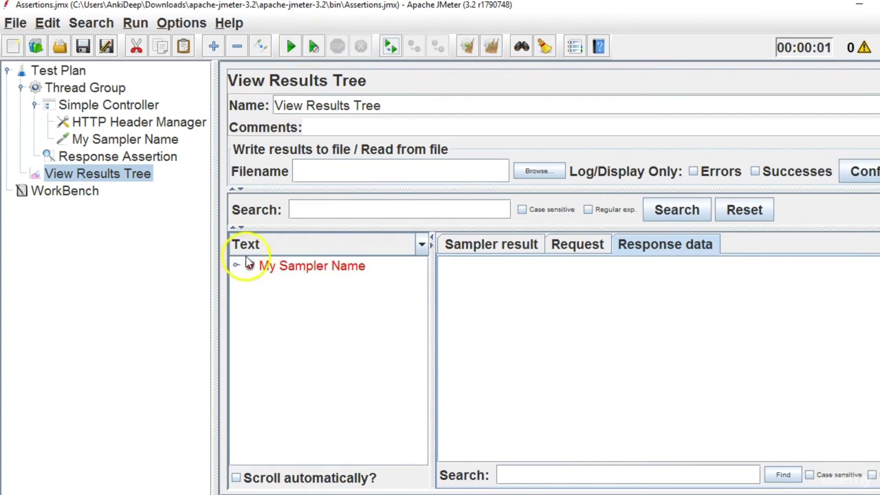
{"action": "left_click", "coordinate": [236, 267]}
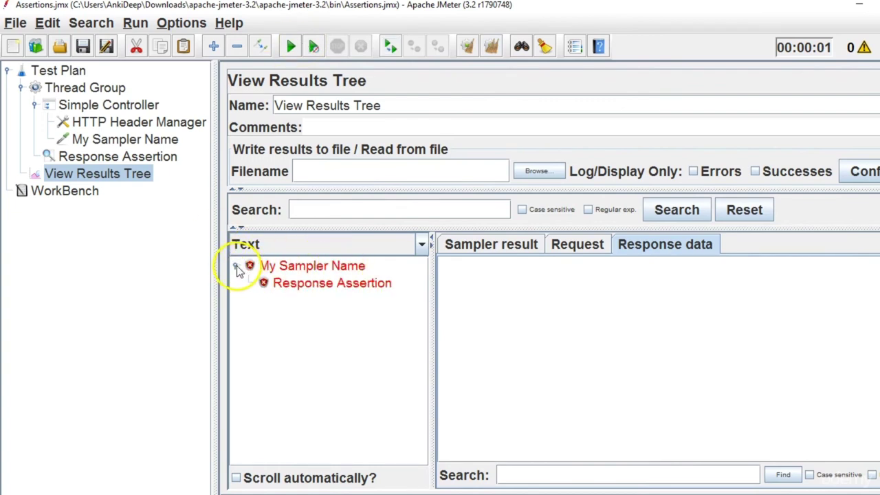
{"action": "left_click", "coordinate": [333, 287]}
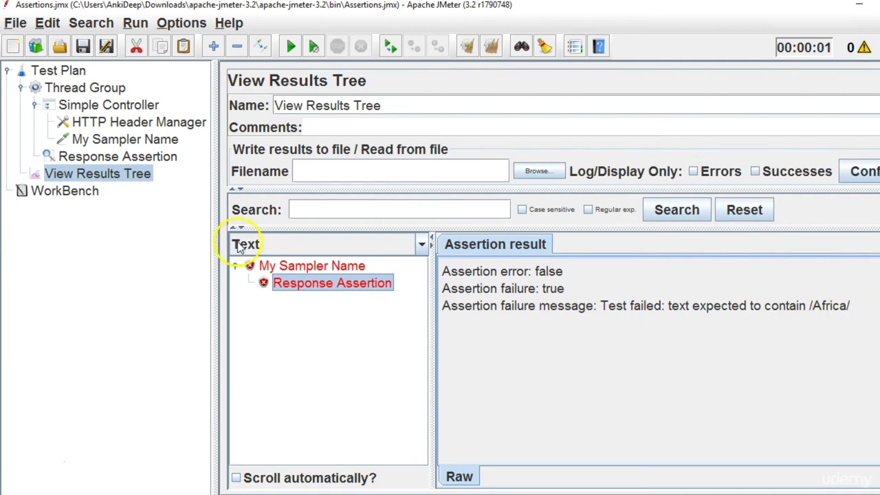
{"action": "left_click", "coordinate": [163, 157]}
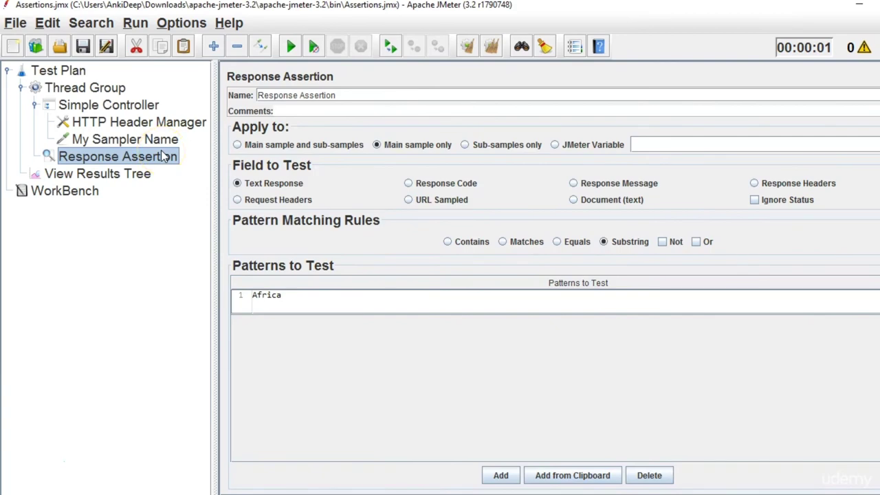
Add a second Response Assertion under the Thread Group and set its Field to Test to Response Code.
{"action": "left_click", "coordinate": [114, 89]}
{"action": "right_click", "coordinate": [112, 91]}
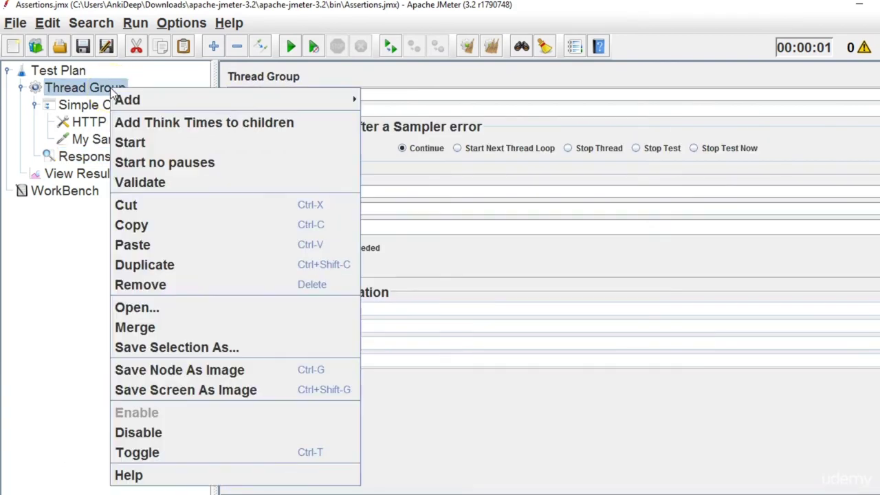
{"action": "mouse_move", "coordinate": [337, 102]}
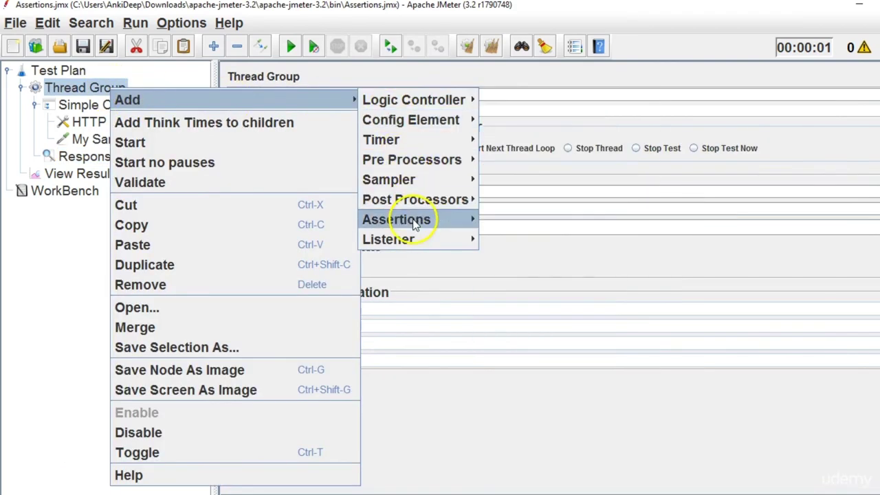
{"action": "mouse_move", "coordinate": [416, 225]}
{"action": "left_click", "coordinate": [556, 337]}
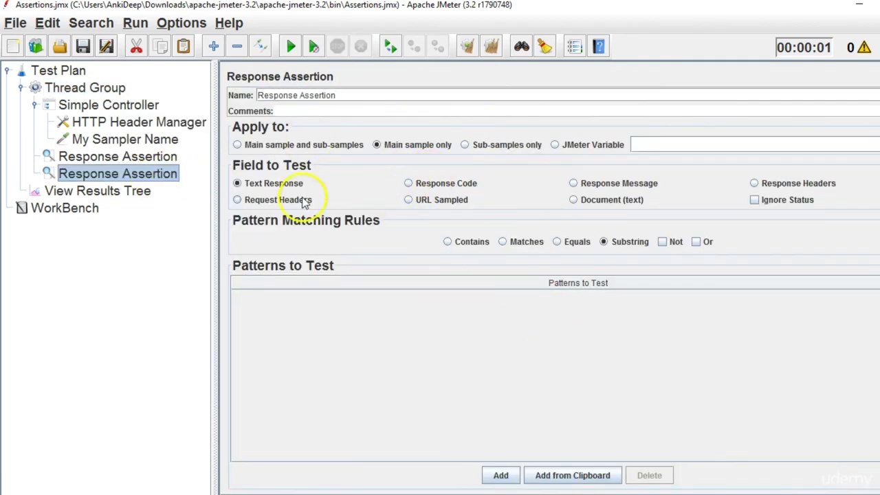
{"action": "left_click", "coordinate": [171, 158]}
{"action": "left_click", "coordinate": [167, 178]}
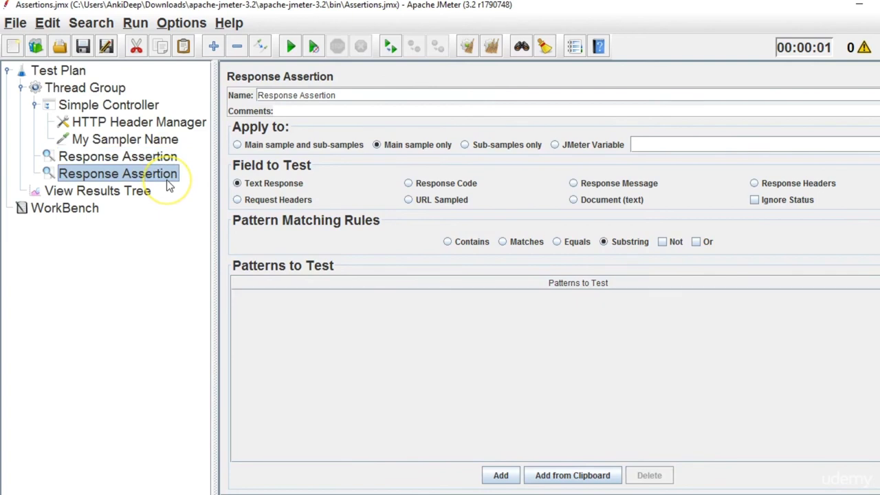
{"action": "left_click", "coordinate": [409, 186]}
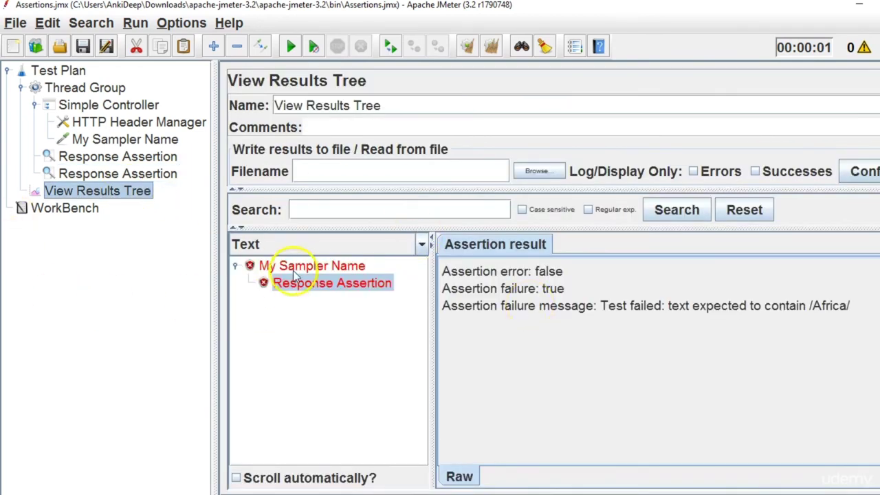
Add the pattern 200 to the second Response Assertion and clear the previous results.
{"action": "left_click", "coordinate": [313, 266]}
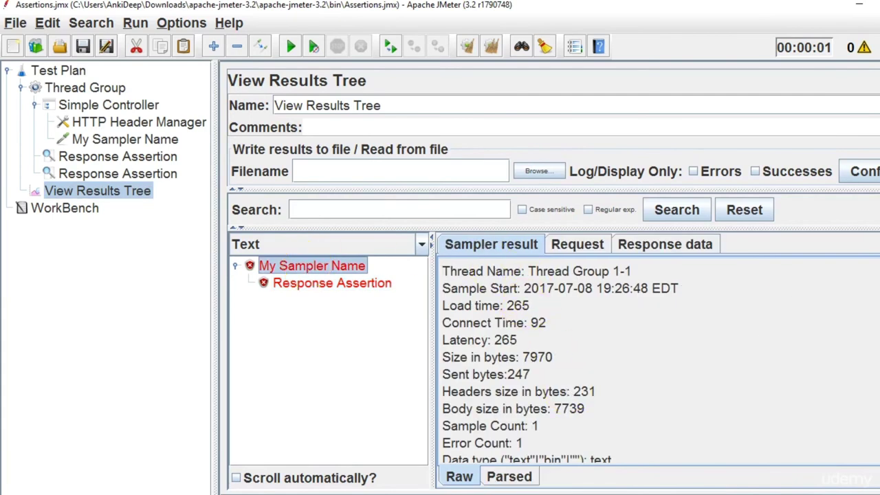
{"action": "scroll", "coordinate": [550, 358], "scroll_direction": "down", "scroll_amount": 4}
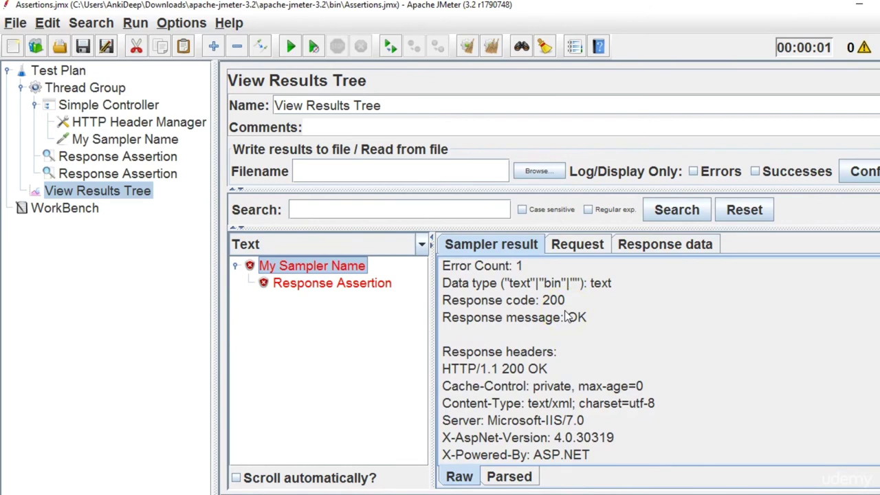
{"action": "left_click", "coordinate": [140, 176]}
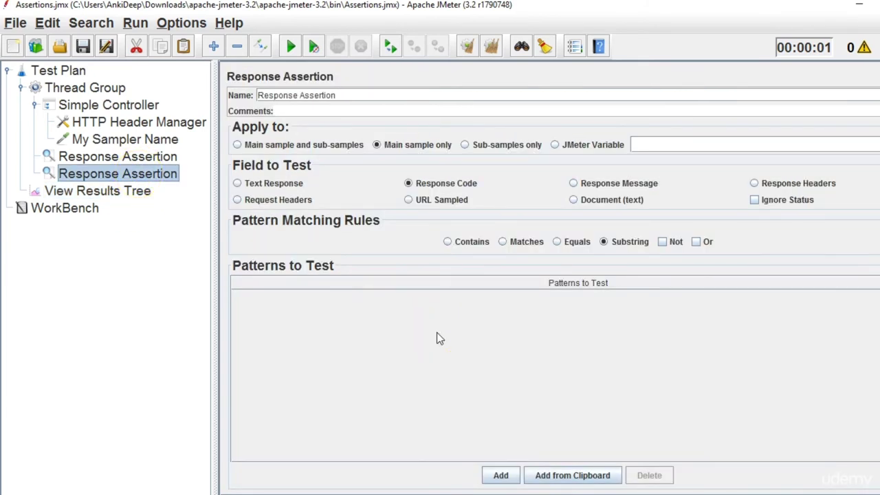
{"action": "left_click", "coordinate": [501, 477]}
{"action": "left_click", "coordinate": [347, 311]}
{"action": "double_click", "coordinate": [347, 310]}
{"action": "type", "text": "200"}
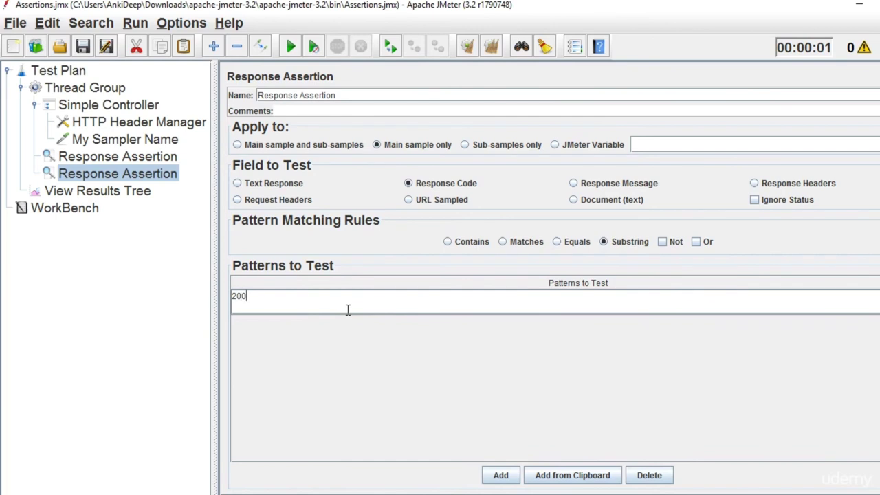
{"action": "left_click", "coordinate": [97, 192]}
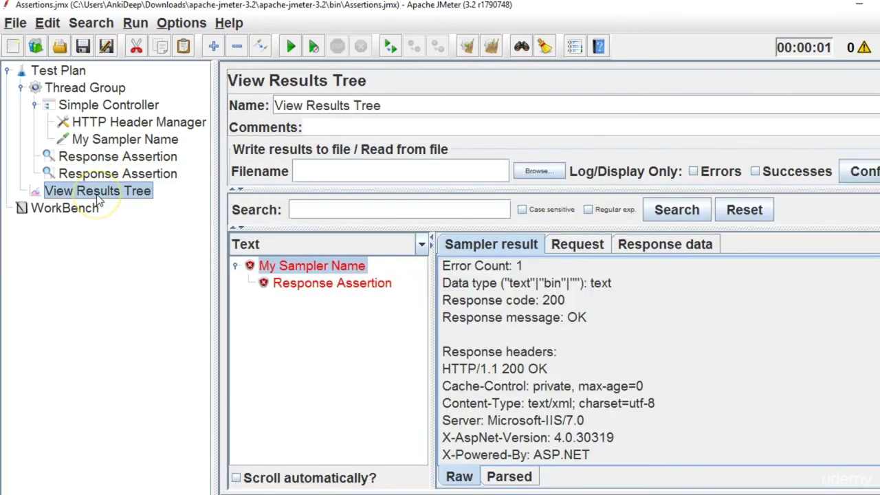
{"action": "left_click", "coordinate": [491, 46]}
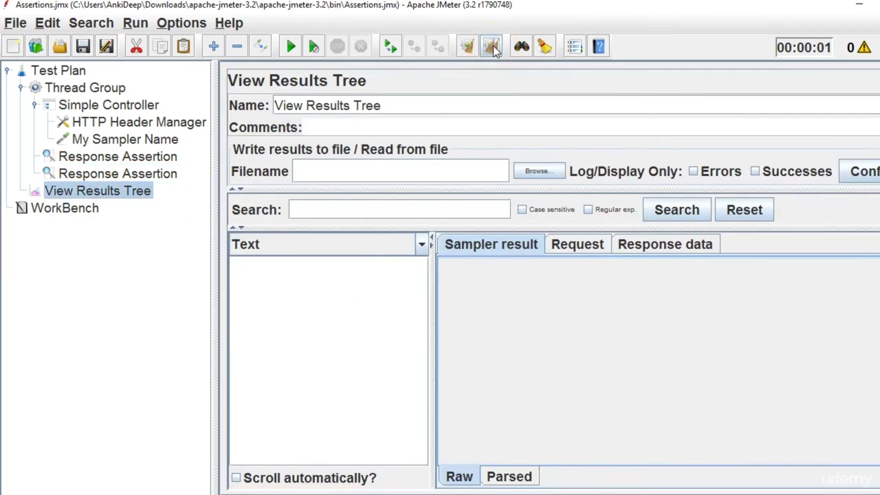
Change the first Response Assertion's pattern from Africa back to India.
{"action": "left_click", "coordinate": [96, 157]}
{"action": "left_click", "coordinate": [293, 300]}
{"action": "double_click", "coordinate": [292, 300]}
{"action": "key", "text": "BackSpace"}
{"action": "key", "text": "BackSpace"}
{"action": "key", "text": "BackSpace"}
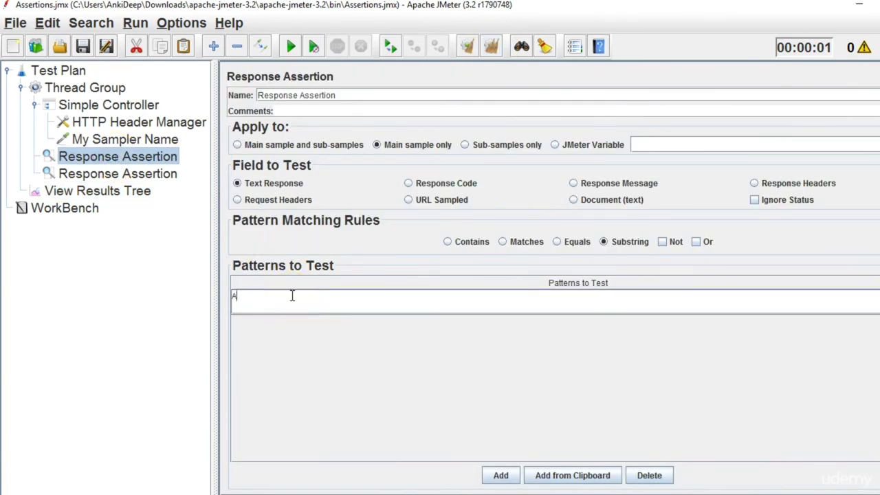
{"action": "type", "text": "India"}
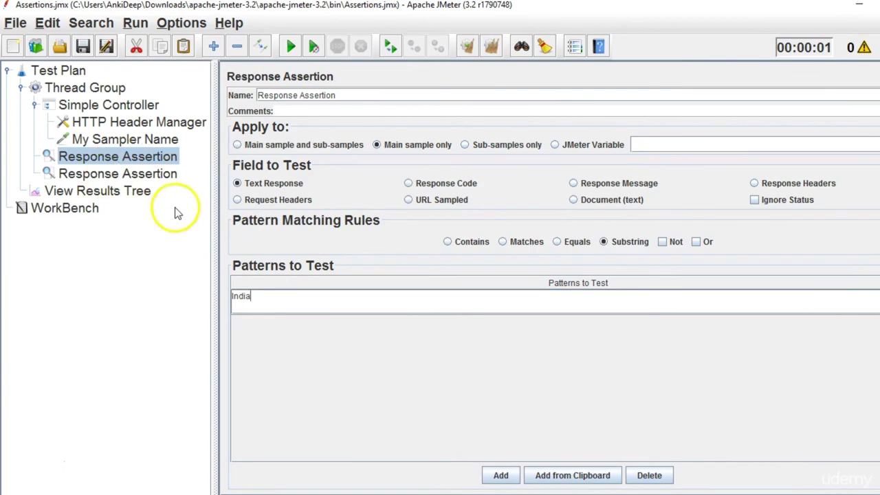
Rerun the test and confirm My Sampler Name passes with India in the XML response.
{"action": "left_click", "coordinate": [80, 191]}
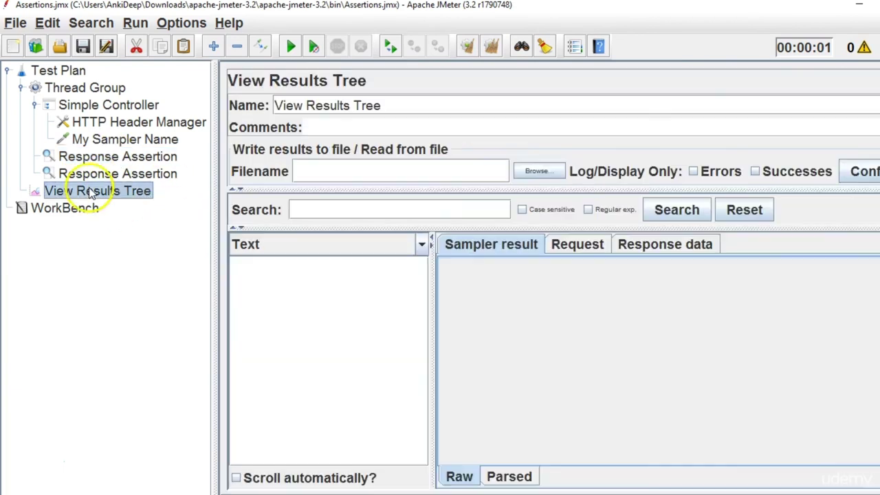
{"action": "left_click", "coordinate": [290, 50]}
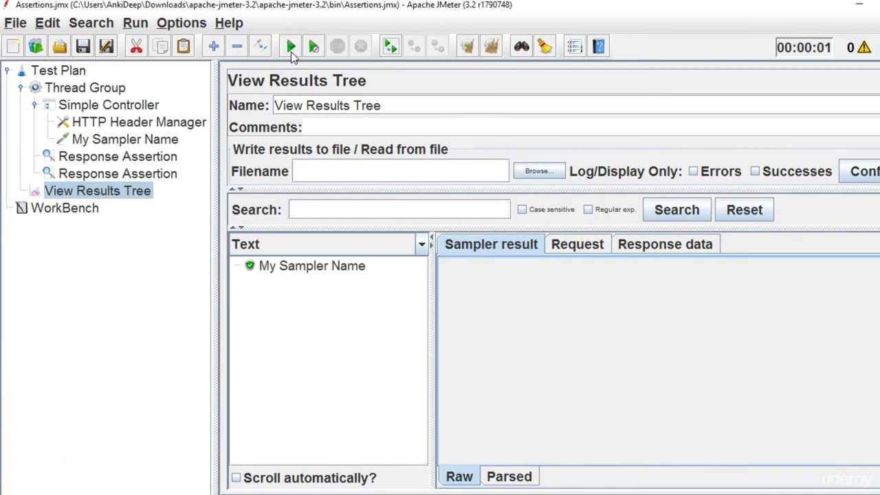
{"action": "left_click", "coordinate": [346, 269]}
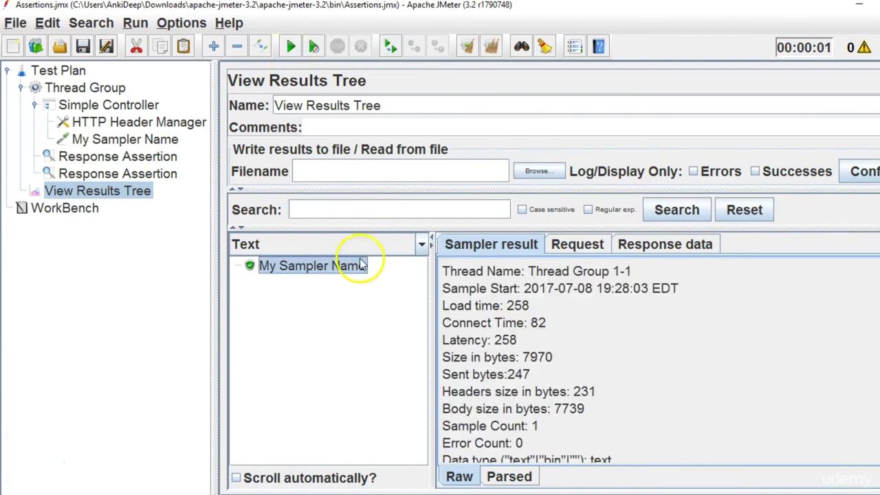
{"action": "left_click", "coordinate": [668, 247]}
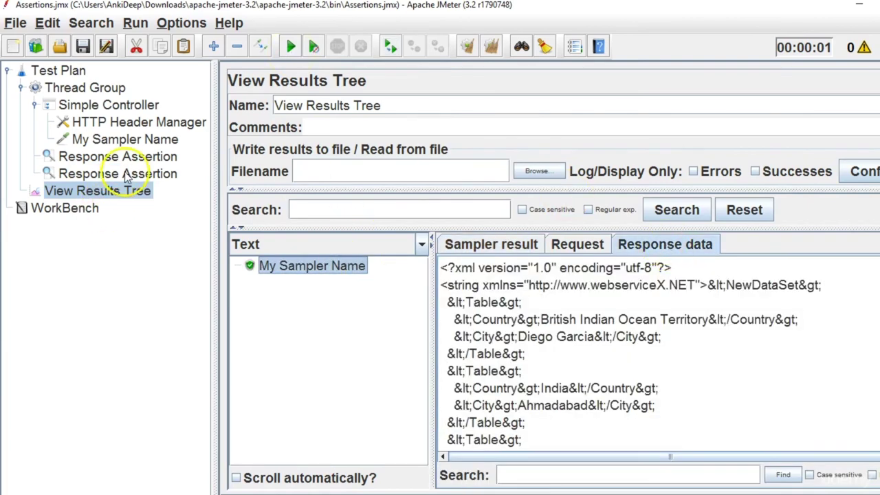
{"action": "left_click", "coordinate": [126, 173]}
Change the second Response Assertion's expected code from 200 to 301.
{"action": "double_click", "coordinate": [298, 297]}
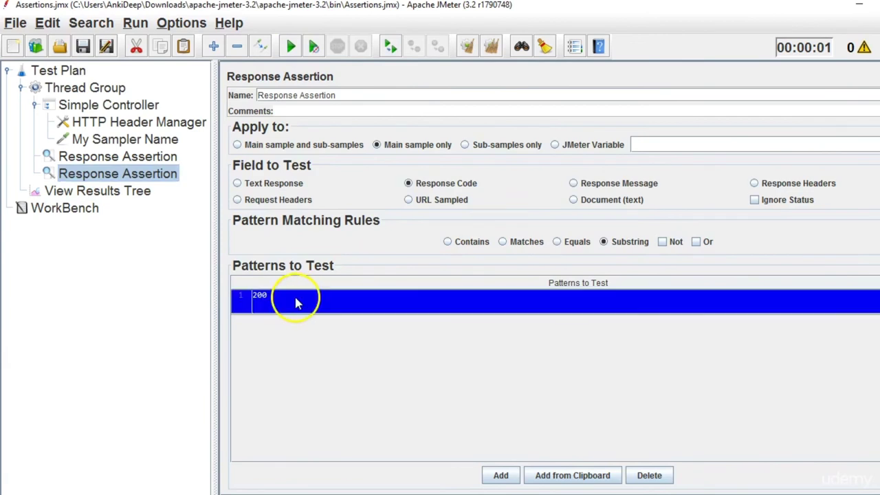
{"action": "key", "text": "BackSpace"}
{"action": "key", "text": "BackSpace"}
{"action": "type", "text": "301"}
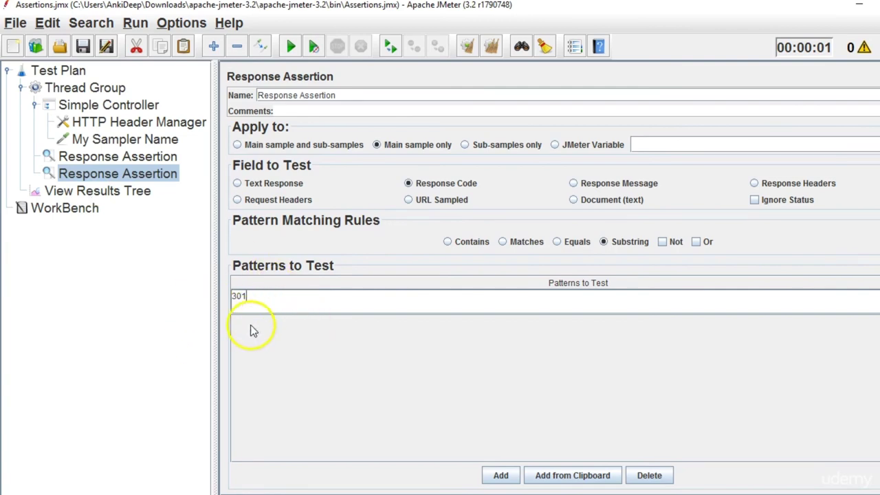
Clear and rerun the test, reading the 'code expected to contain /301/' failure.
{"action": "left_click", "coordinate": [137, 192]}
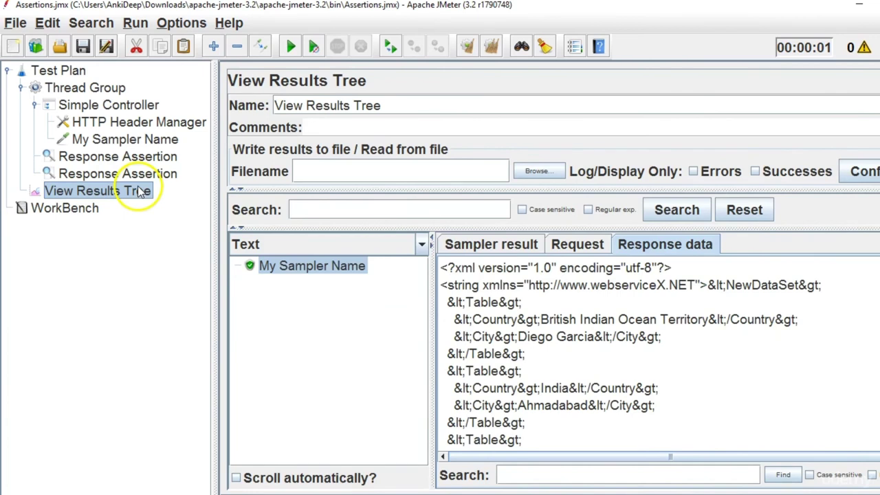
{"action": "left_click", "coordinate": [487, 46]}
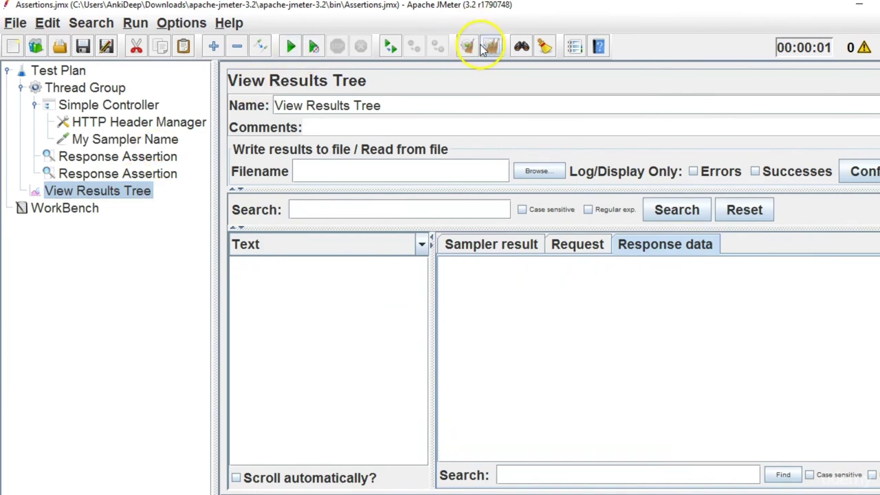
{"action": "left_click", "coordinate": [289, 55]}
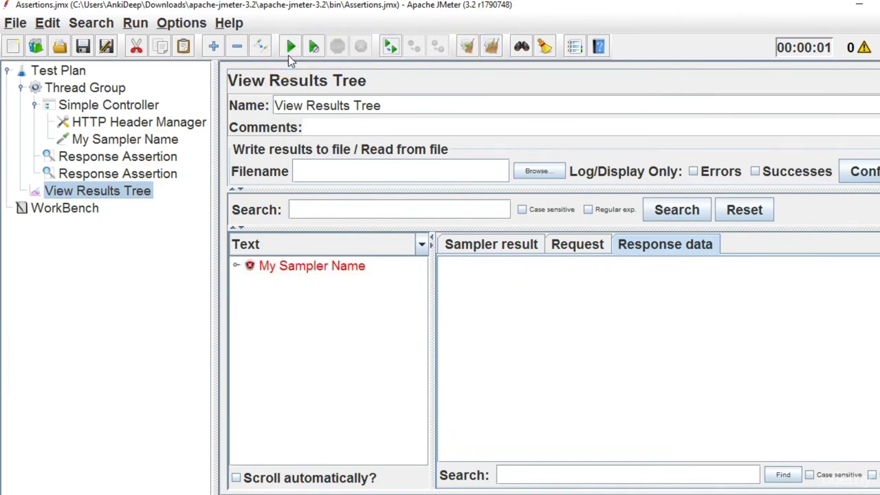
{"action": "left_click", "coordinate": [236, 266]}
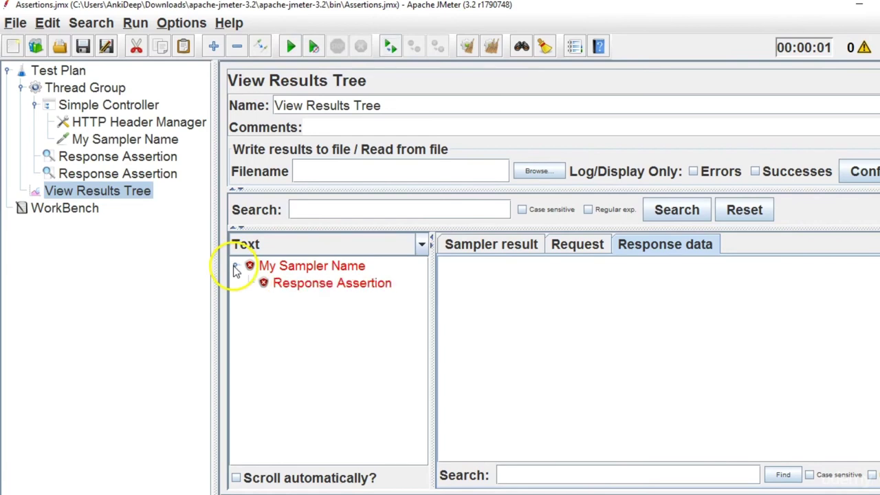
{"action": "left_click", "coordinate": [350, 292]}
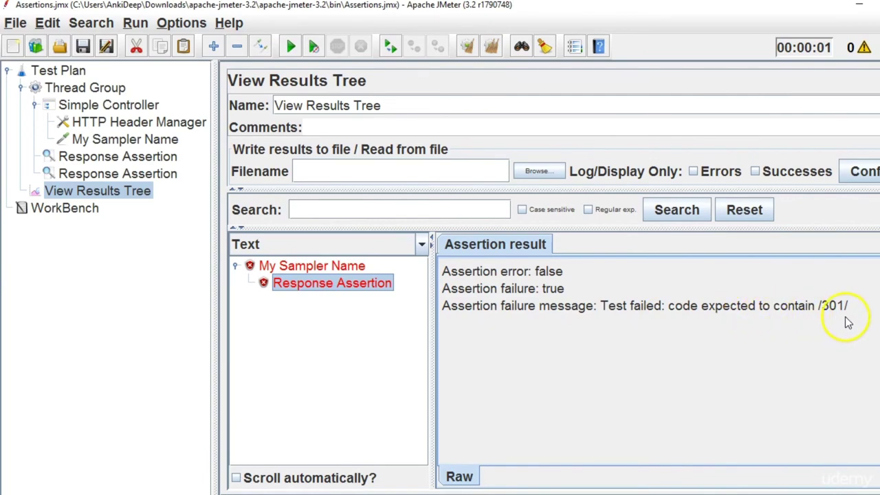
{"action": "left_click", "coordinate": [128, 141]}
{"action": "left_click", "coordinate": [134, 156]}
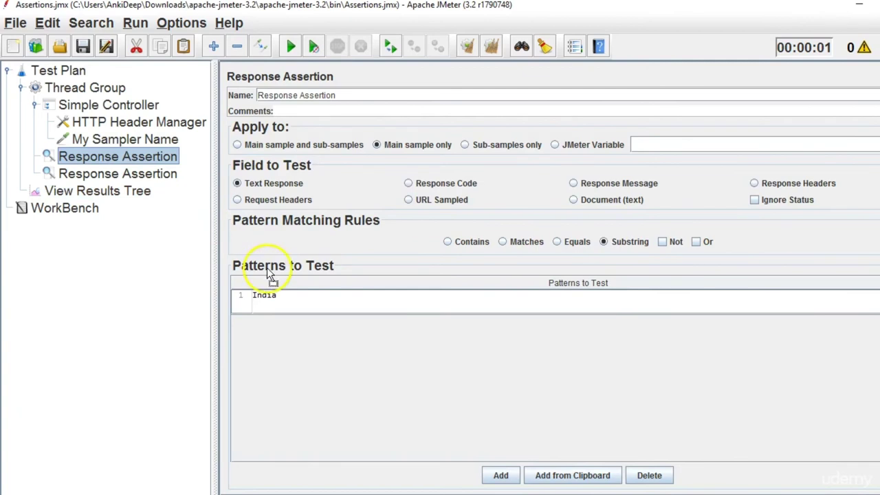
Change the first Response Assertion's pattern from India to Africa.
{"action": "double_click", "coordinate": [283, 295]}
{"action": "key", "text": "BackSpace"}
{"action": "key", "text": "BackSpace"}
{"action": "key", "text": "BackSpace"}
{"action": "key", "text": "BackSpace"}
{"action": "key", "text": "BackSpace"}
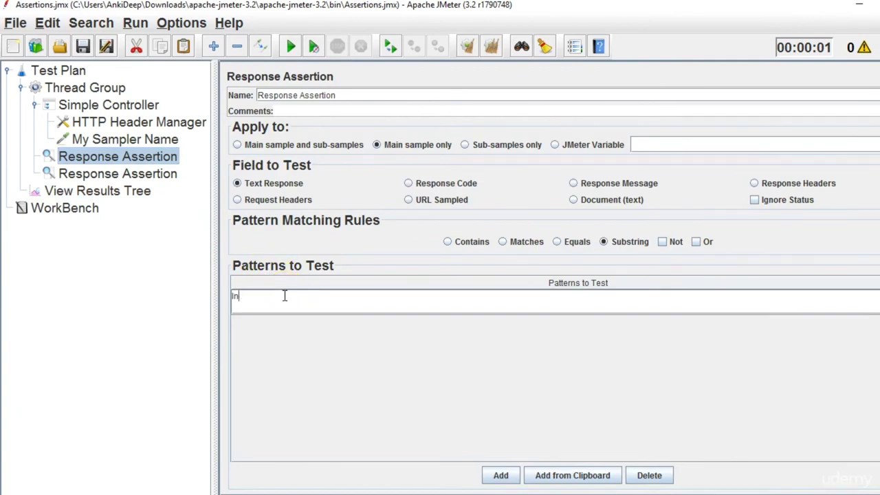
{"action": "type", "text": "Africa"}
Clear and rerun the test, reading both failures: /Africa/ text and /301/ code.
{"action": "left_click", "coordinate": [141, 193]}
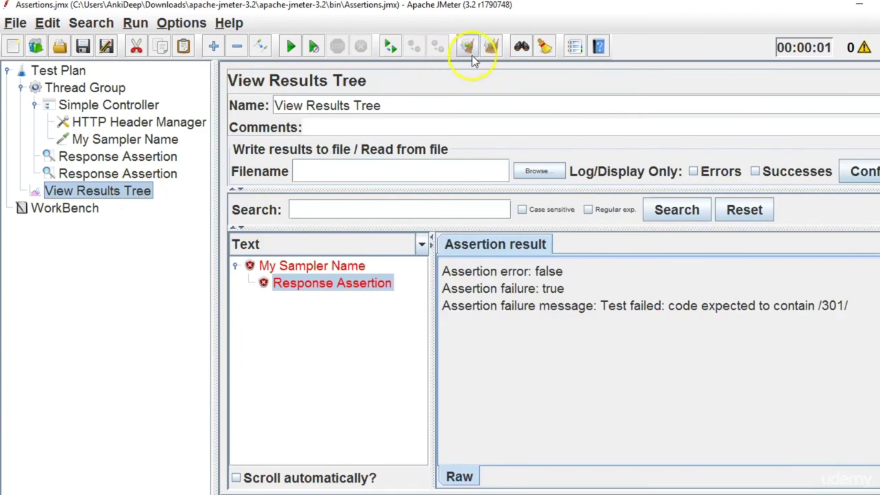
{"action": "left_click", "coordinate": [489, 47]}
{"action": "left_click", "coordinate": [301, 56]}
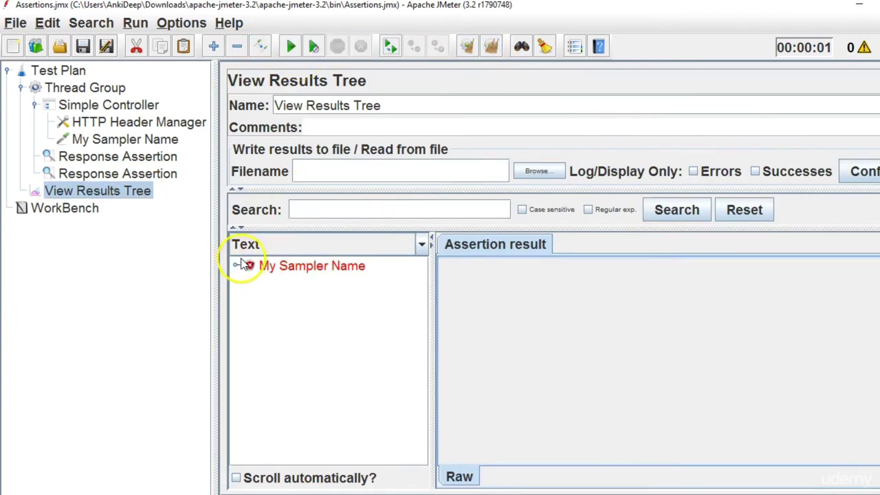
{"action": "left_click", "coordinate": [236, 267]}
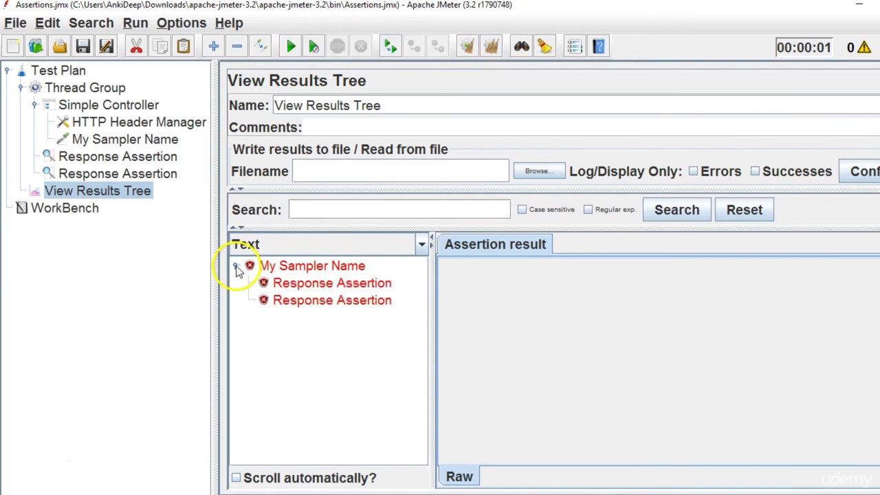
{"action": "left_click", "coordinate": [356, 291]}
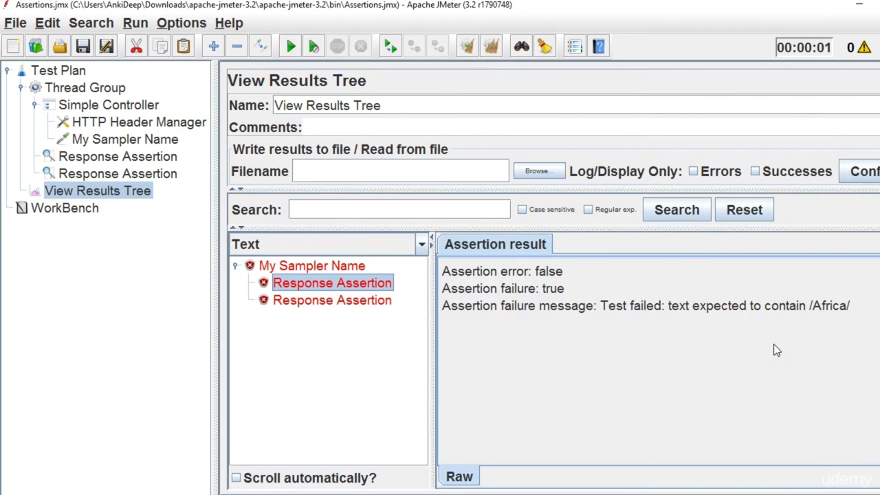
{"action": "left_click", "coordinate": [334, 304]}
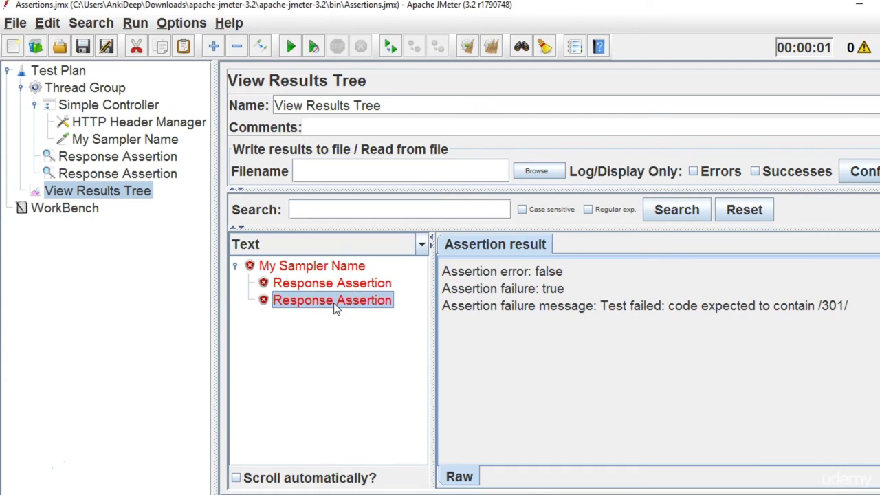
{"action": "left_click", "coordinate": [168, 158]}
{"action": "left_click", "coordinate": [363, 97]}
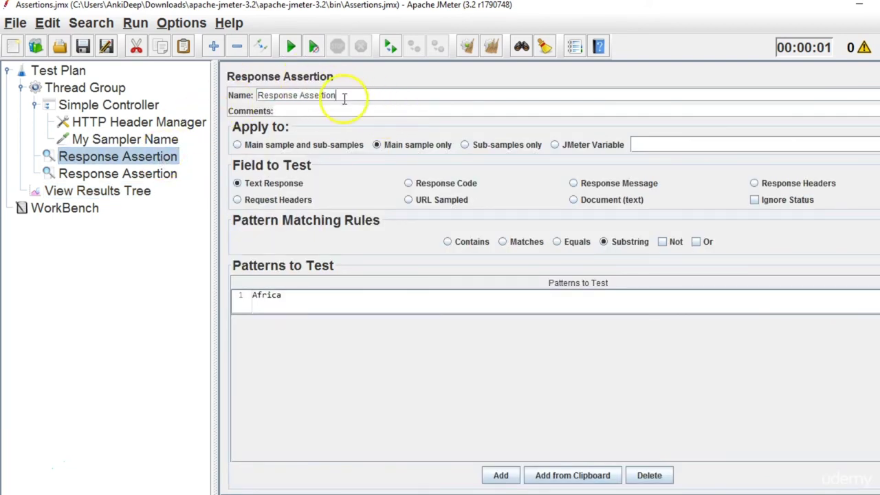
Rename the two response assertions to 'Text response Assestion' and 'Response code assertion'.
{"action": "left_click_drag", "start_coordinate": [343, 94], "coordinate": [211, 97]}
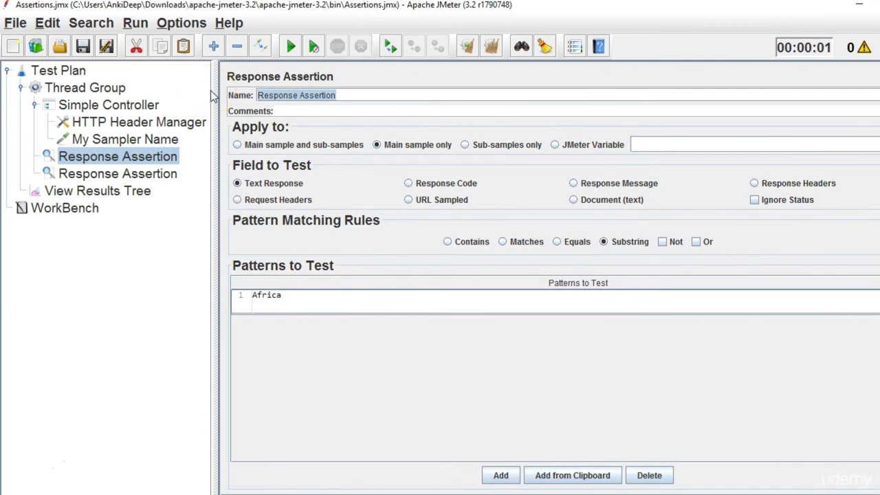
{"action": "type", "text": "Tex"}
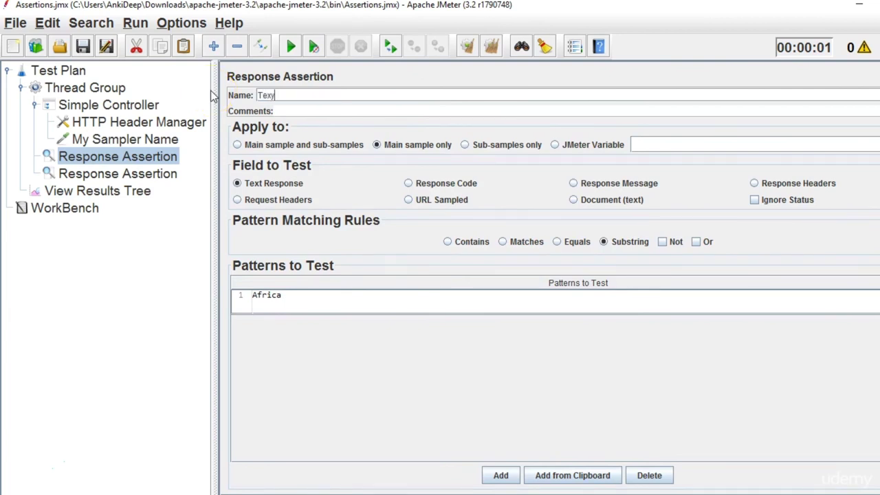
{"action": "type", "text": "t response Asses"}
{"action": "type", "text": "tion"}
{"action": "left_click", "coordinate": [121, 173]}
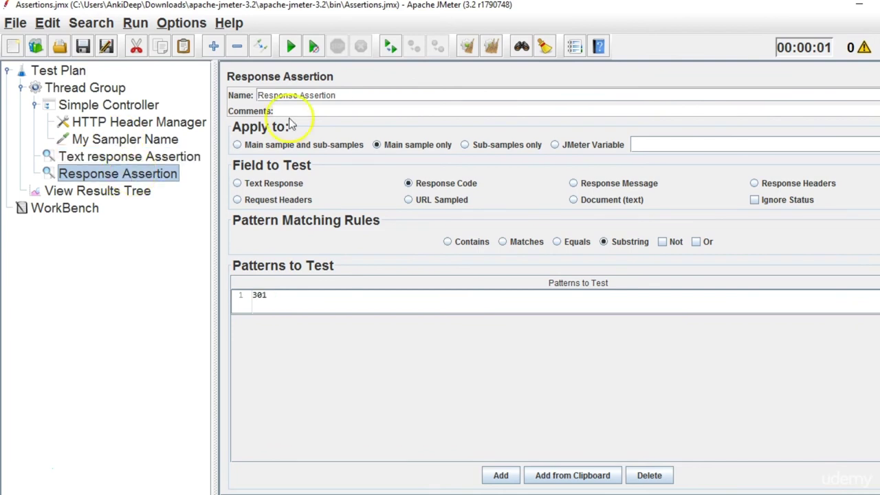
{"action": "triple_click", "coordinate": [342, 95]}
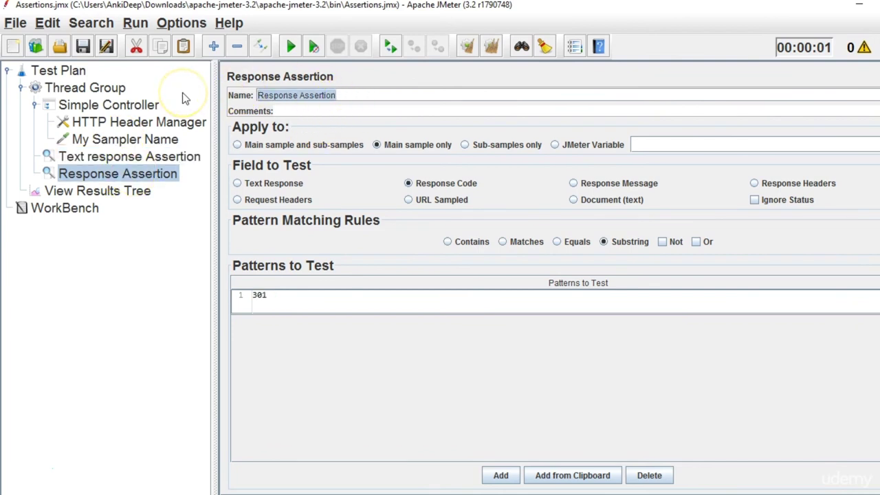
{"action": "key", "text": "BackSpace"}
{"action": "type", "text": "Response code asser"}
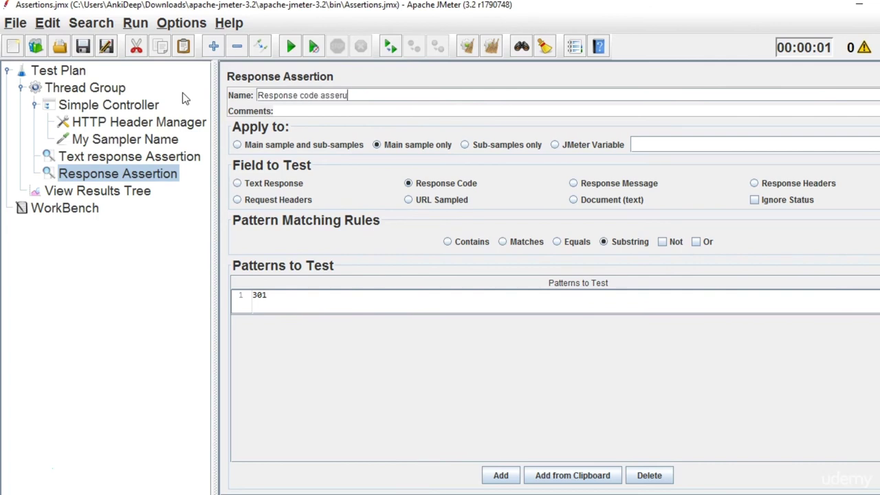
{"action": "type", "text": "tion"}
Review the last run's sampler result details in View Results Tree, widening the tree pane.
{"action": "left_click", "coordinate": [110, 194]}
{"action": "left_click", "coordinate": [119, 175]}
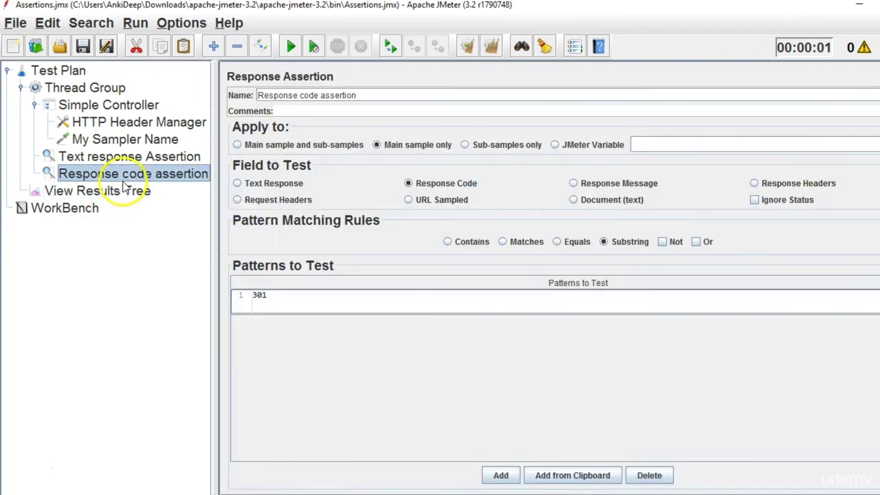
{"action": "left_click_drag", "start_coordinate": [212, 262], "coordinate": [223, 266]}
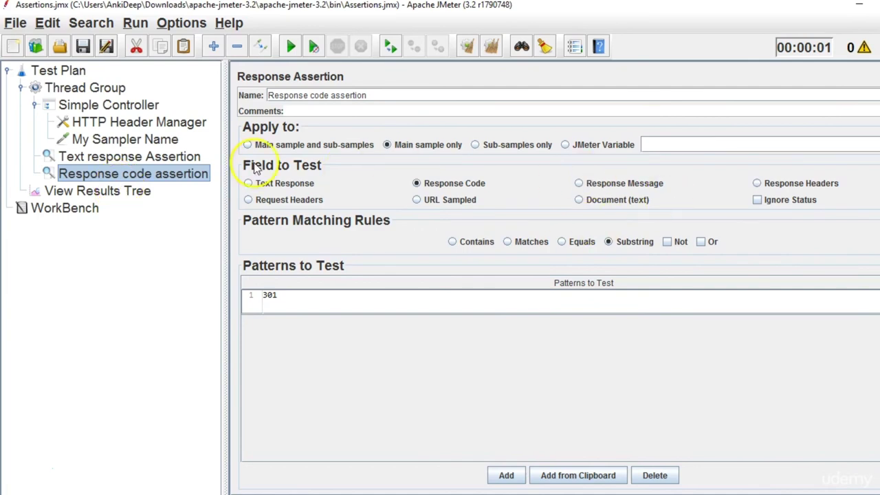
{"action": "left_click", "coordinate": [124, 191]}
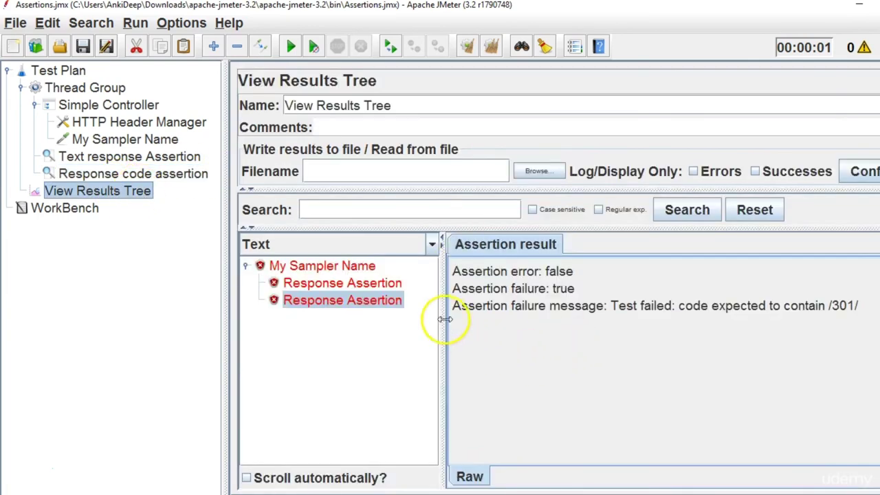
{"action": "left_click", "coordinate": [337, 267]}
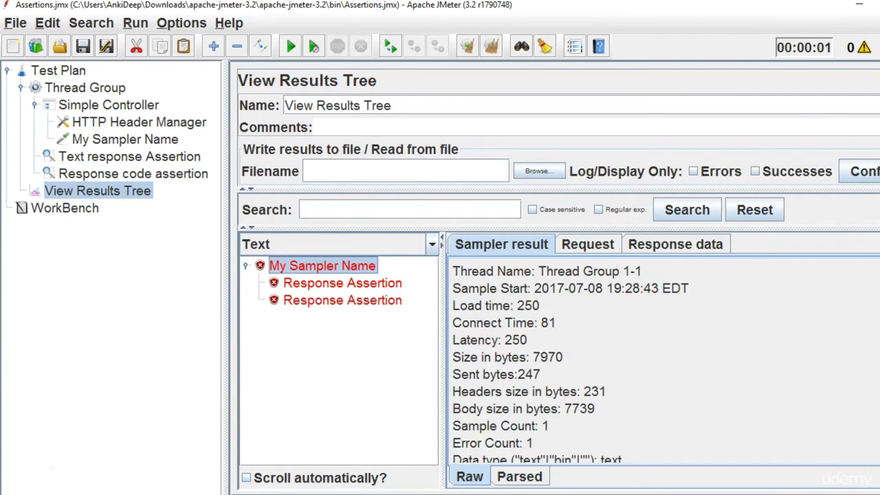
{"action": "scroll", "coordinate": [660, 357], "scroll_direction": "down", "scroll_amount": 5}
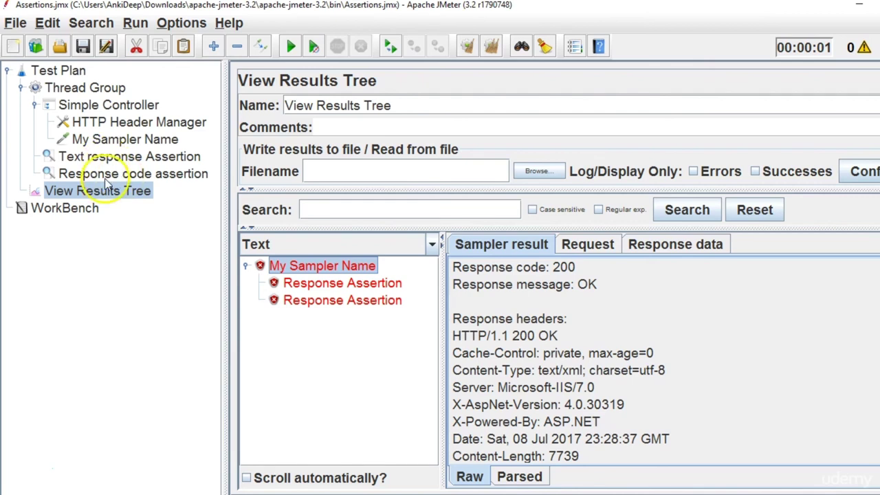
View the sample's raw XML response data, then bring up the Text response Assertion's Africa pattern.
{"action": "left_click", "coordinate": [66, 174]}
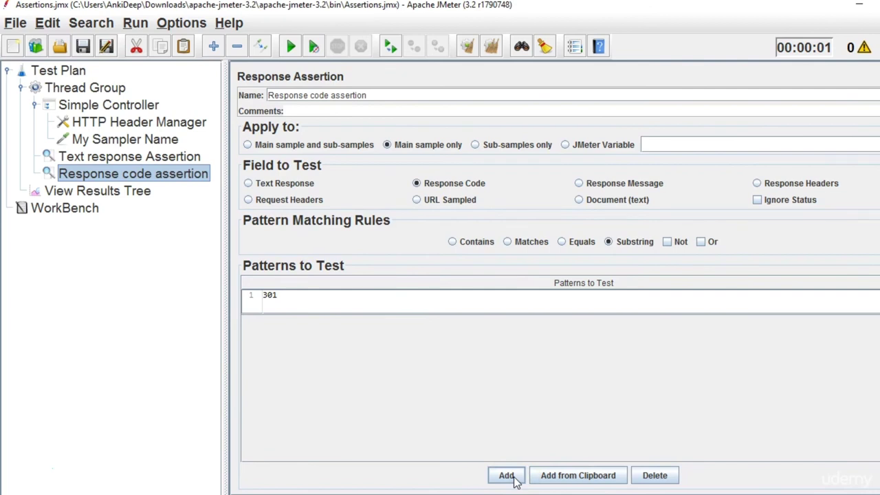
{"action": "left_click", "coordinate": [497, 320]}
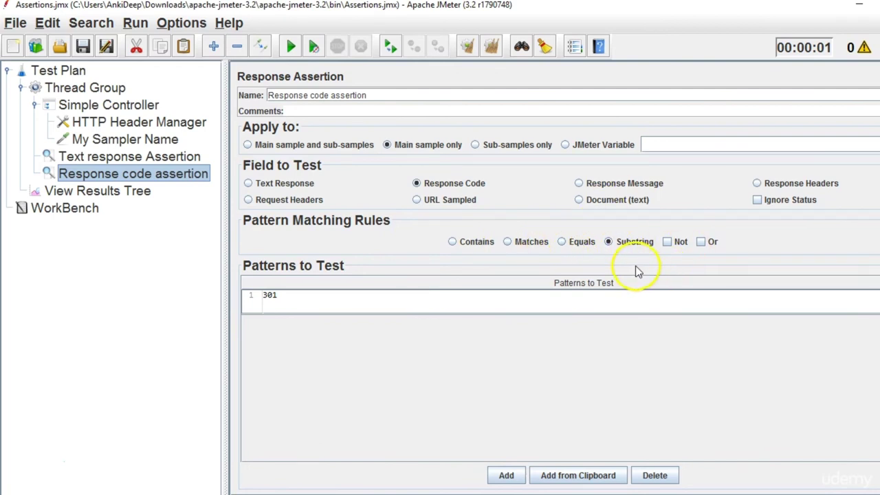
{"action": "left_click", "coordinate": [103, 192]}
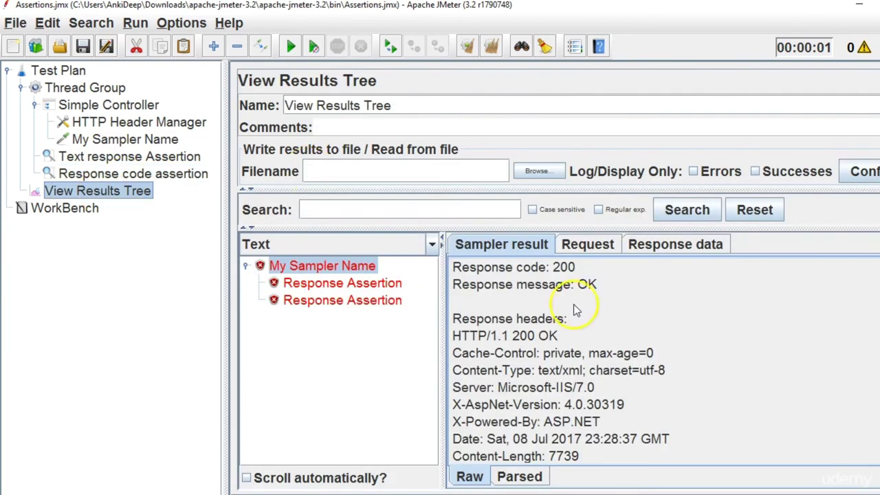
{"action": "left_click", "coordinate": [658, 248]}
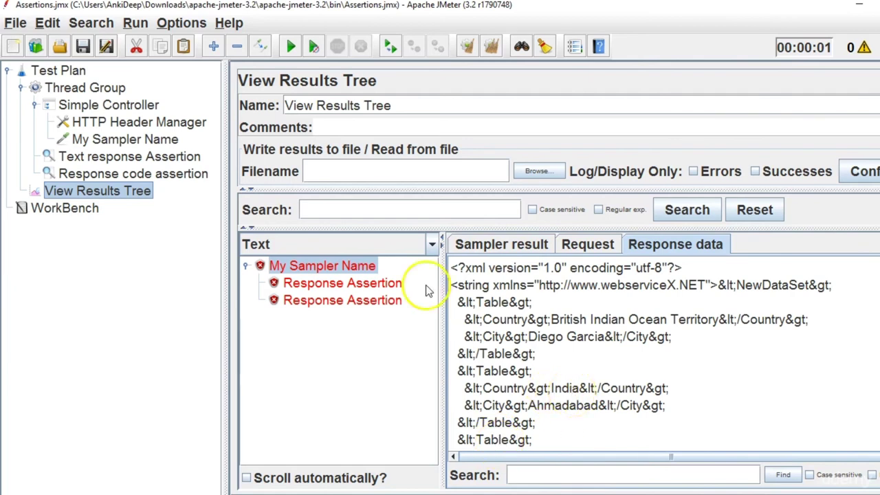
{"action": "left_click", "coordinate": [125, 173]}
{"action": "left_click", "coordinate": [131, 157]}
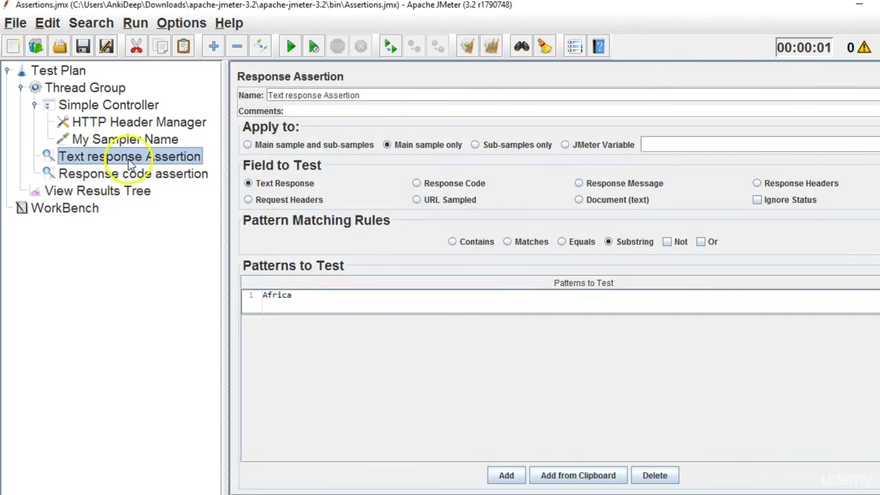
Make the Text response Assertion require the response to equal 'India' instead of Africa.
{"action": "left_click", "coordinate": [563, 242]}
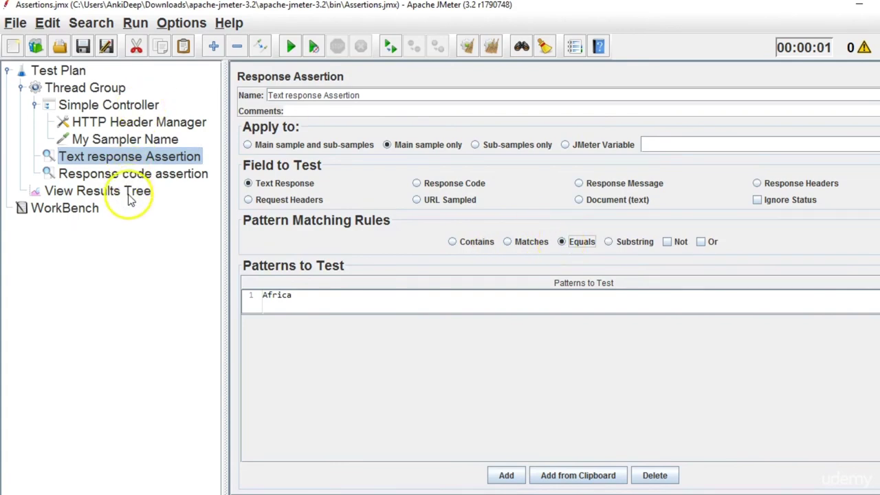
{"action": "left_click", "coordinate": [127, 193]}
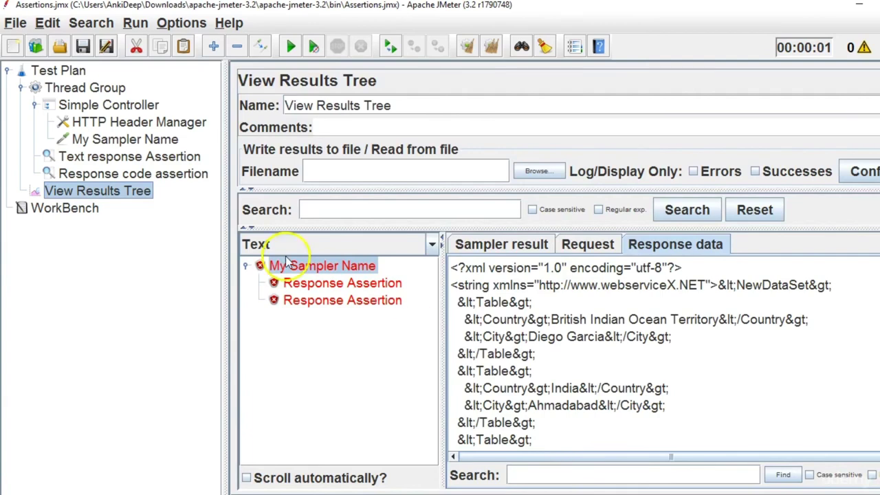
{"action": "left_click", "coordinate": [144, 157]}
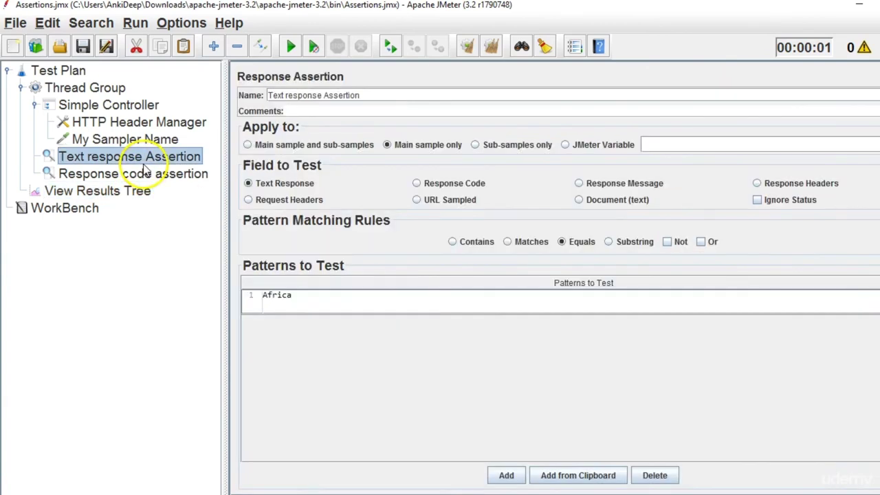
{"action": "double_click", "coordinate": [310, 301]}
{"action": "key", "text": "BackSpace"}
{"action": "key", "text": "BackSpace"}
{"action": "key", "text": "BackSpace"}
{"action": "key", "text": "BackSpace"}
{"action": "type", "text": "India"}
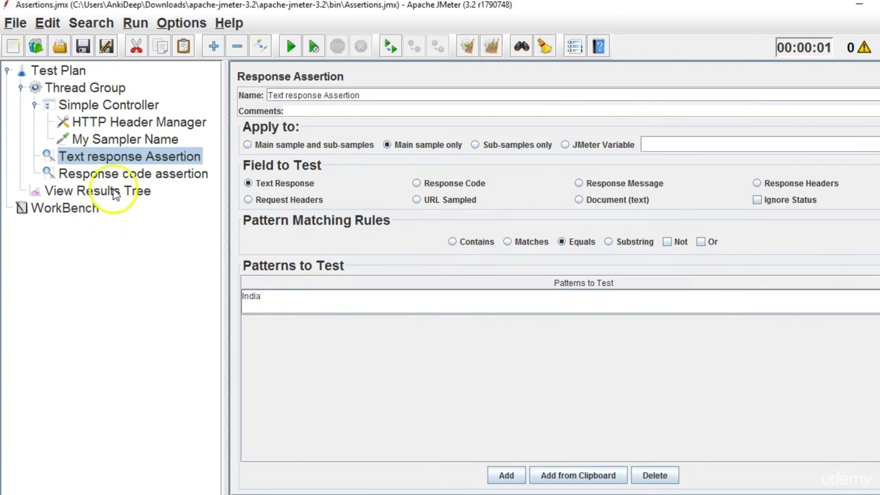
Clear old results, rerun the test, and read the 'text expected to equal' India failure.
{"action": "left_click", "coordinate": [116, 193]}
{"action": "left_click", "coordinate": [499, 54]}
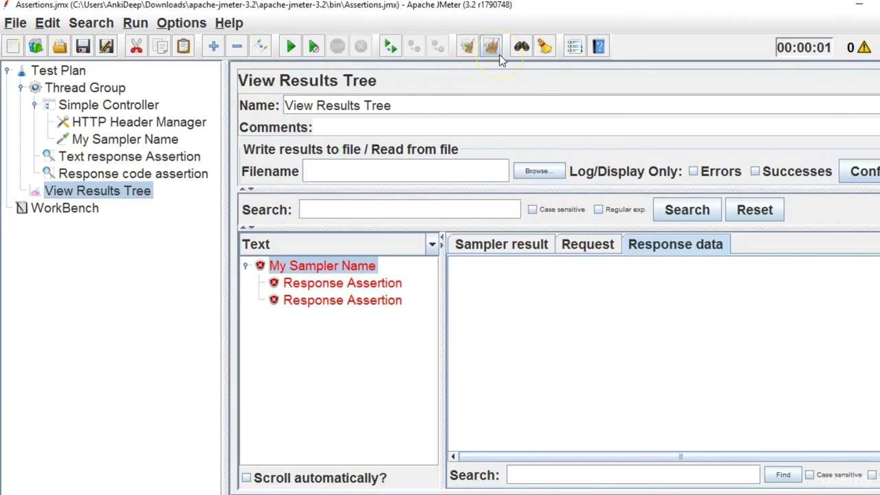
{"action": "left_click", "coordinate": [289, 49]}
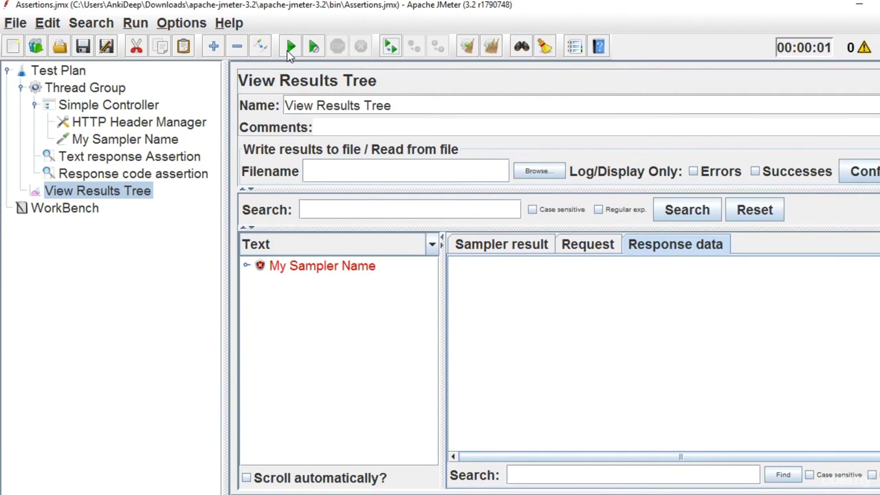
{"action": "left_click", "coordinate": [247, 266]}
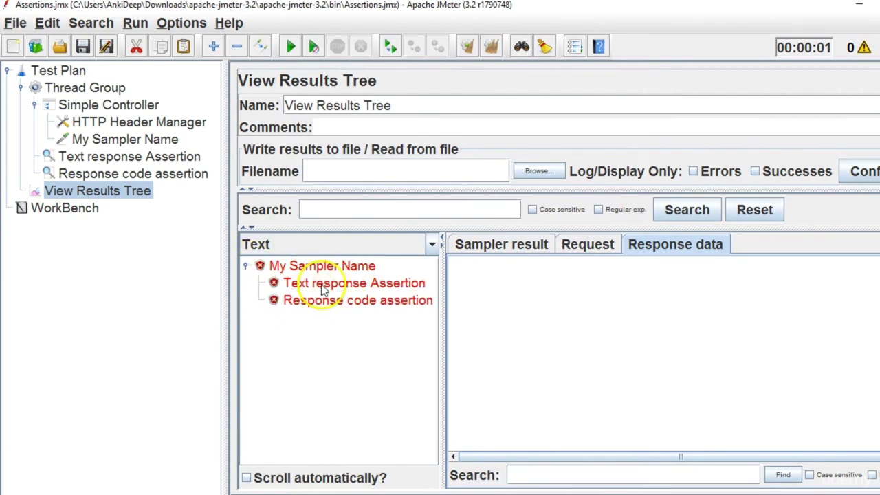
{"action": "left_click", "coordinate": [388, 286]}
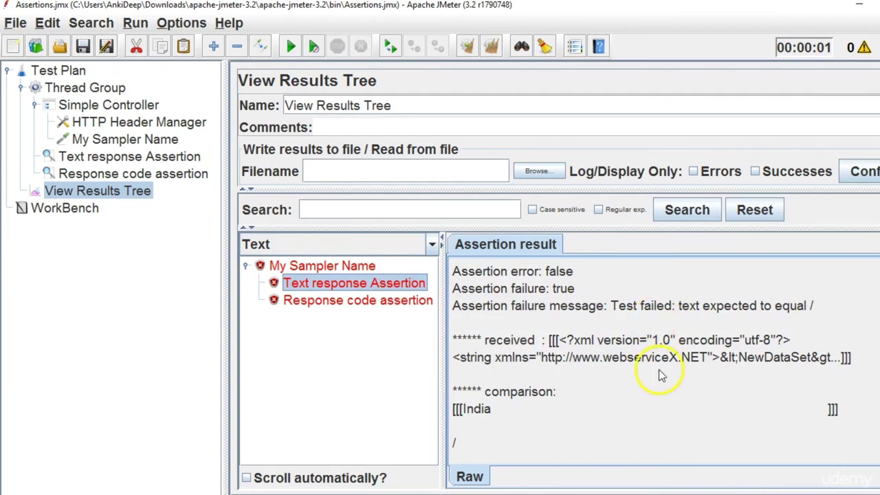
{"action": "scroll", "coordinate": [651, 354], "scroll_direction": "down", "scroll_amount": 1}
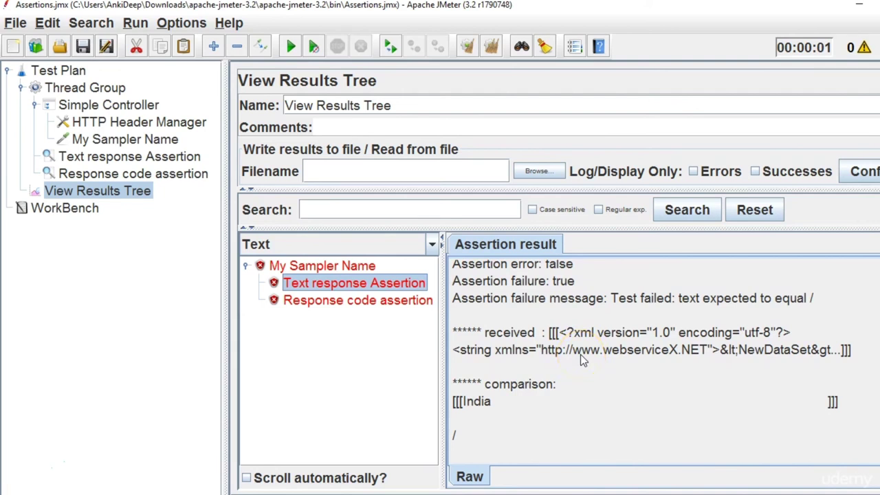
Switch the Text response Assertion's matching rule from Equals back to Substring for India.
{"action": "left_click", "coordinate": [131, 156]}
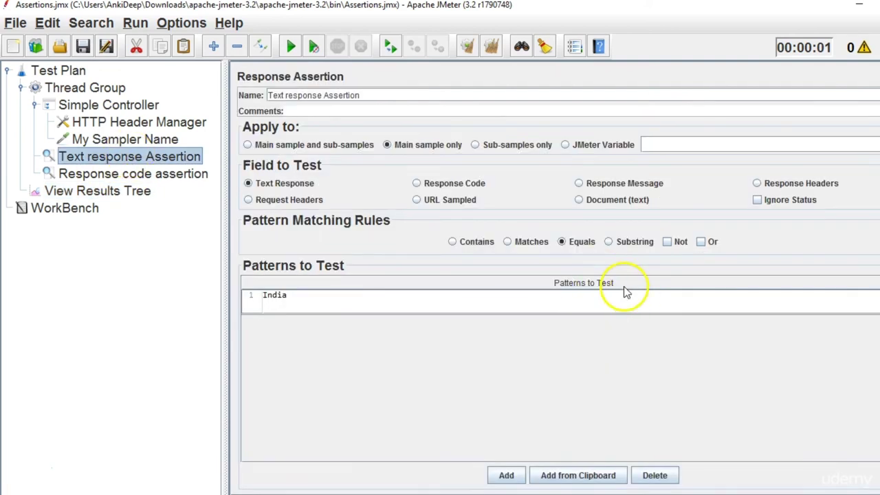
{"action": "left_click", "coordinate": [609, 243]}
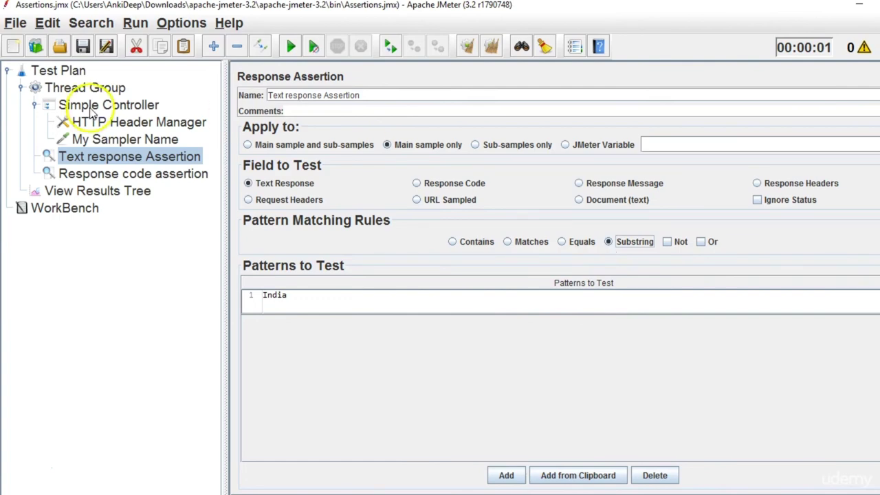
{"action": "left_click", "coordinate": [97, 192]}
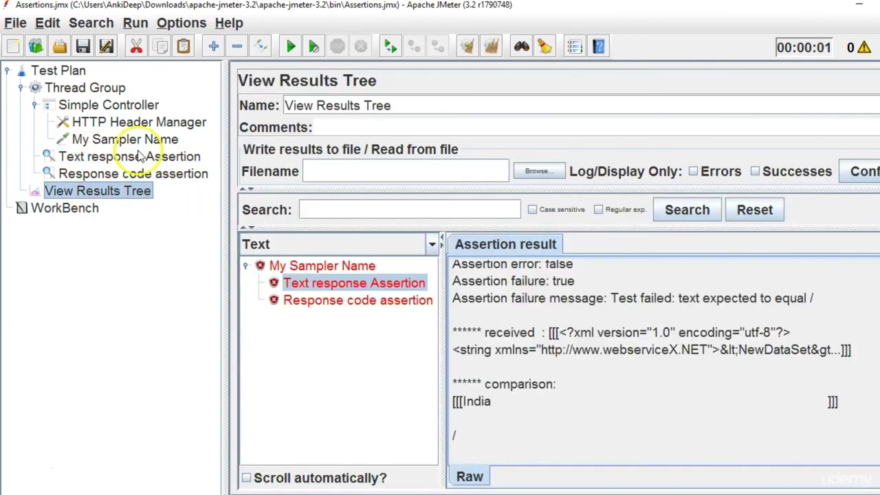
{"action": "left_click", "coordinate": [136, 157]}
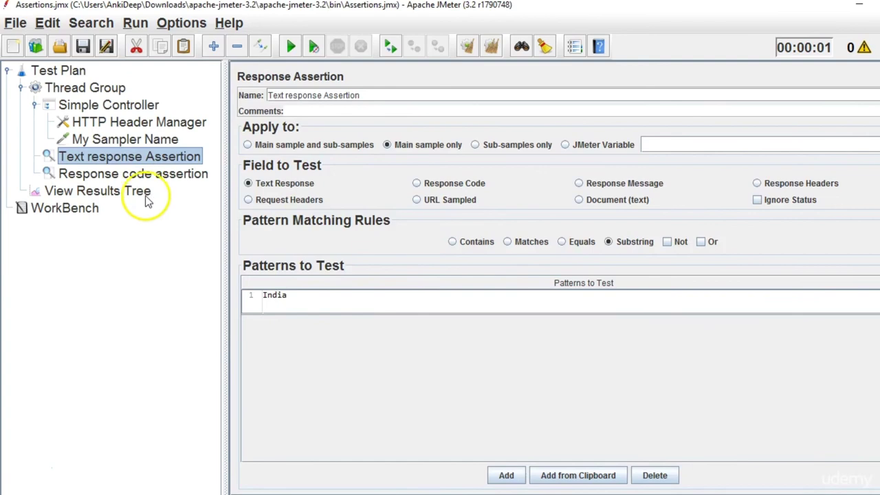
Review the My Sampler Name response data, then return to the Text response Assertion.
{"action": "left_click", "coordinate": [145, 192]}
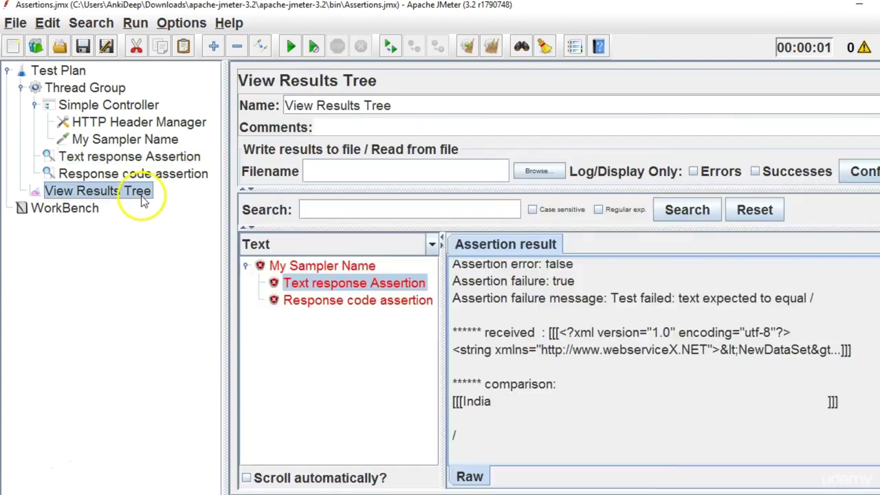
{"action": "left_click", "coordinate": [317, 265]}
{"action": "left_click", "coordinate": [661, 244]}
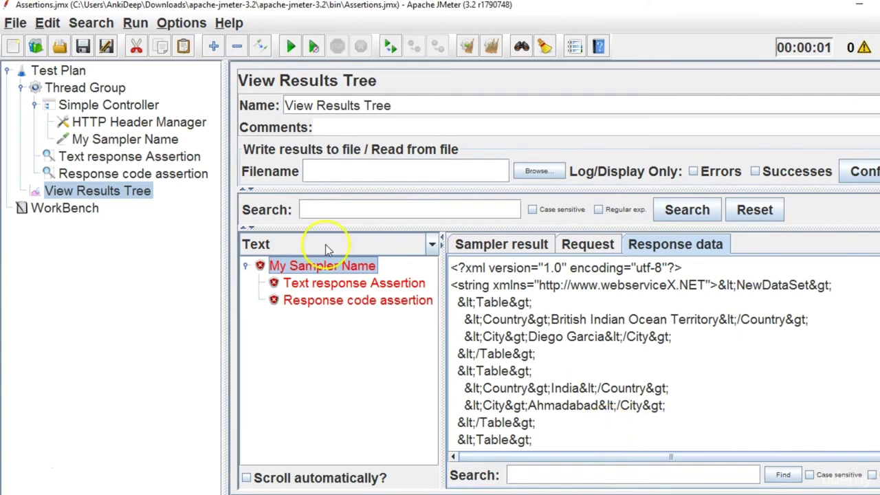
{"action": "left_click", "coordinate": [112, 158]}
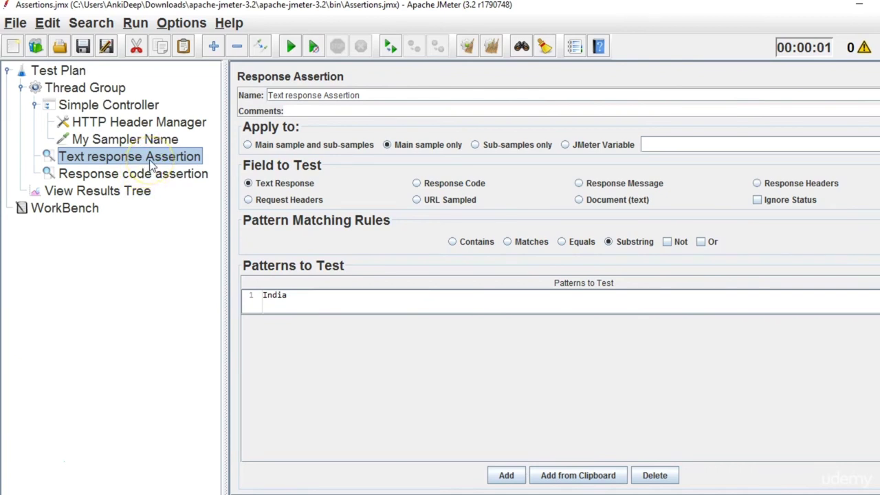
Add a Duration Assertion to the Thread Group from the Assertions category.
{"action": "left_click", "coordinate": [90, 92]}
{"action": "right_click", "coordinate": [93, 94]}
{"action": "left_click", "coordinate": [112, 96]}
{"action": "left_click", "coordinate": [393, 101]}
{"action": "mouse_move", "coordinate": [383, 216]}
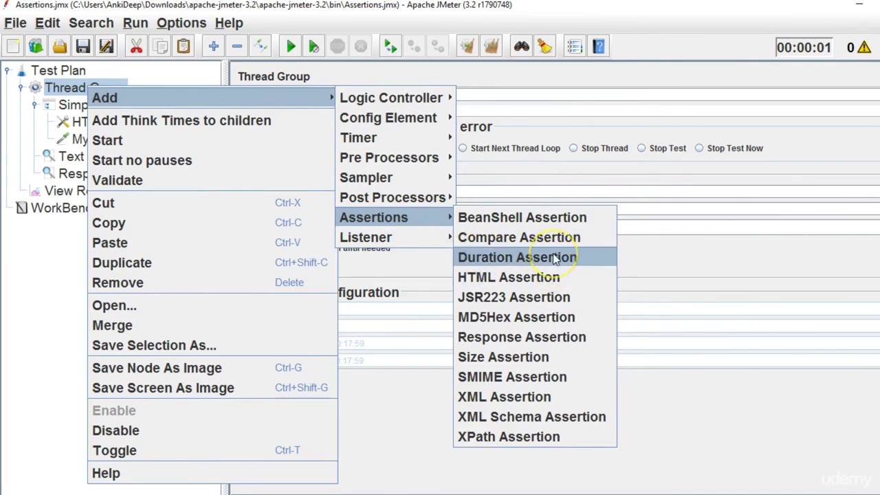
{"action": "left_click", "coordinate": [546, 257]}
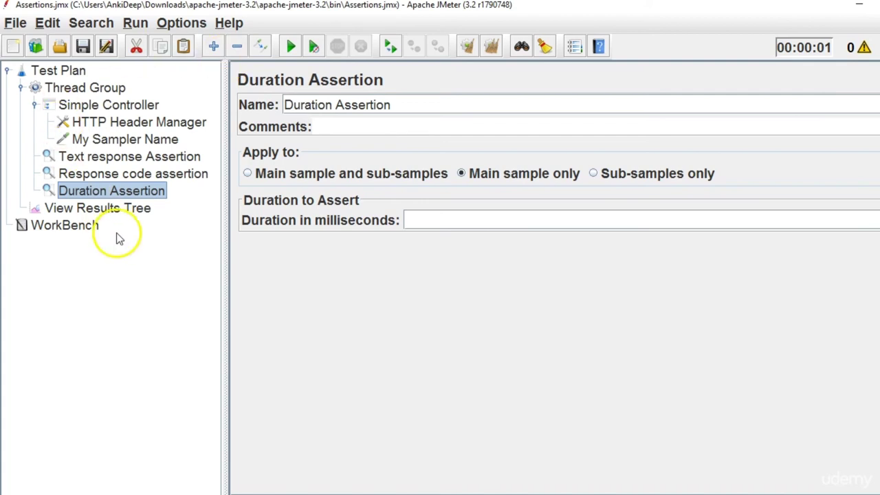
{"action": "left_click", "coordinate": [126, 208]}
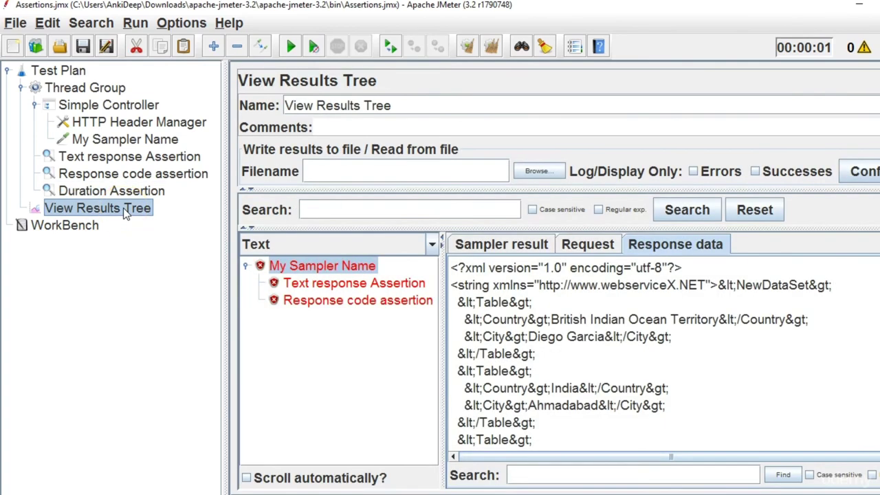
{"action": "left_click", "coordinate": [570, 246]}
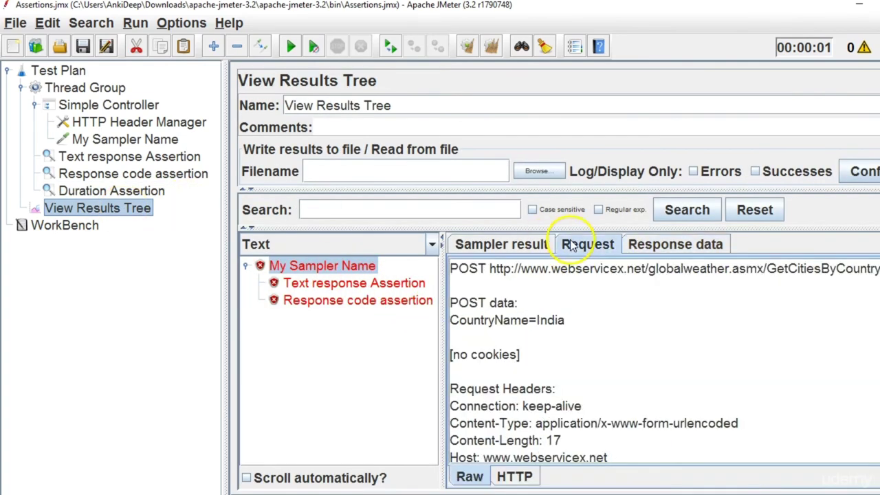
{"action": "left_click", "coordinate": [528, 245]}
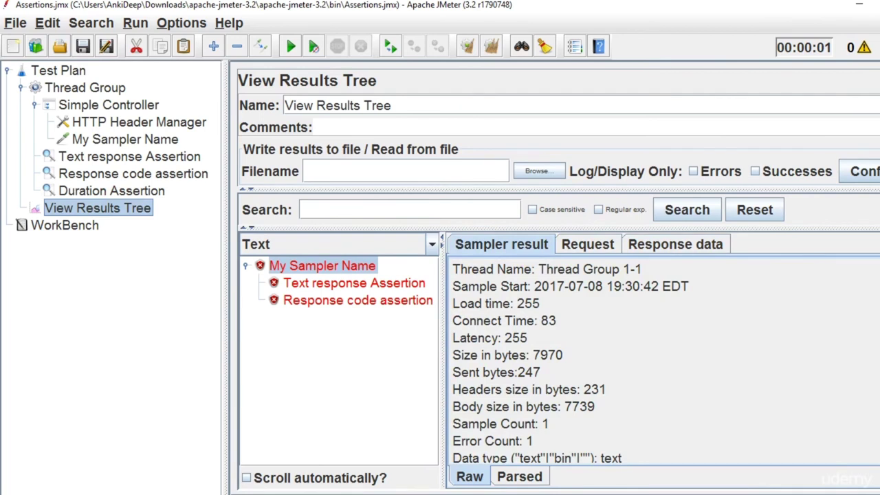
{"action": "left_click_drag", "start_coordinate": [534, 355], "coordinate": [563, 356]}
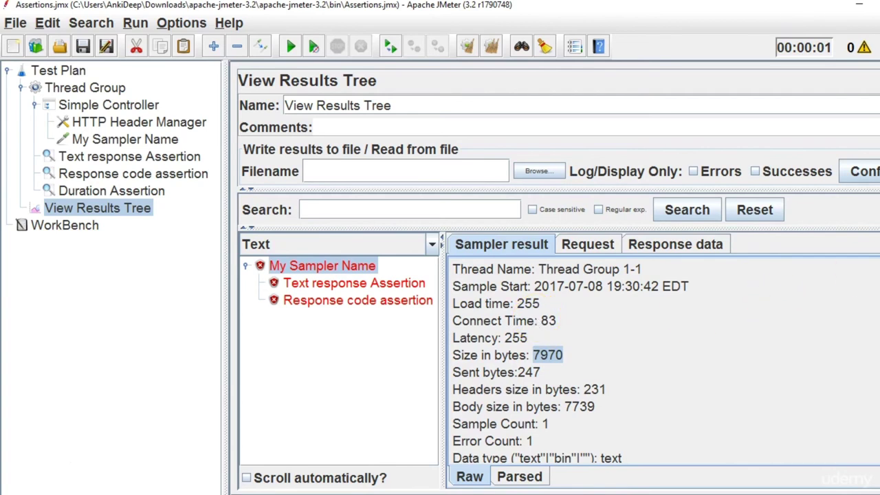
{"action": "scroll", "coordinate": [660, 365], "scroll_direction": "down", "scroll_amount": 4}
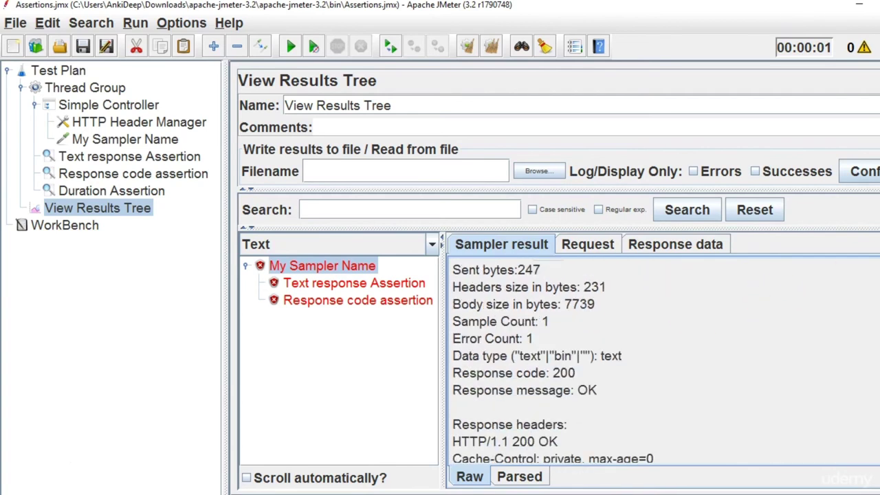
{"action": "scroll", "coordinate": [661, 361], "scroll_direction": "down", "scroll_amount": 2}
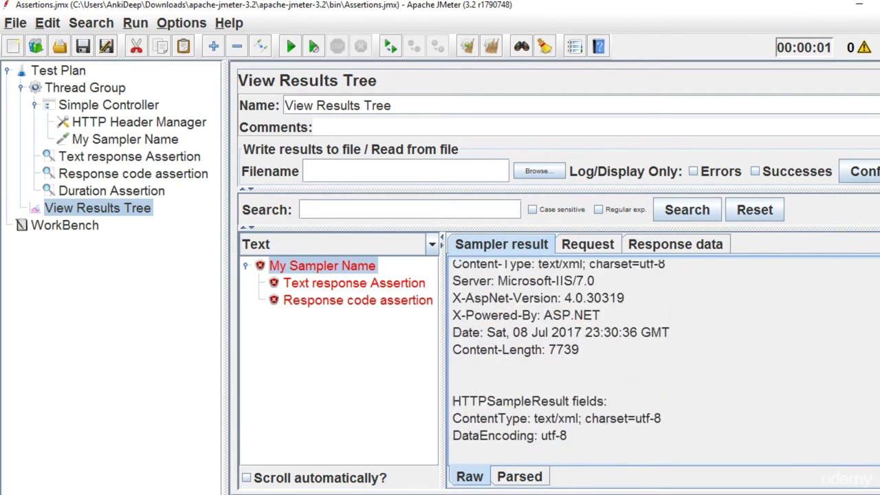
{"action": "scroll", "coordinate": [660, 361], "scroll_direction": "up", "scroll_amount": 1}
{"action": "scroll", "coordinate": [660, 361], "scroll_direction": "up", "scroll_amount": 4}
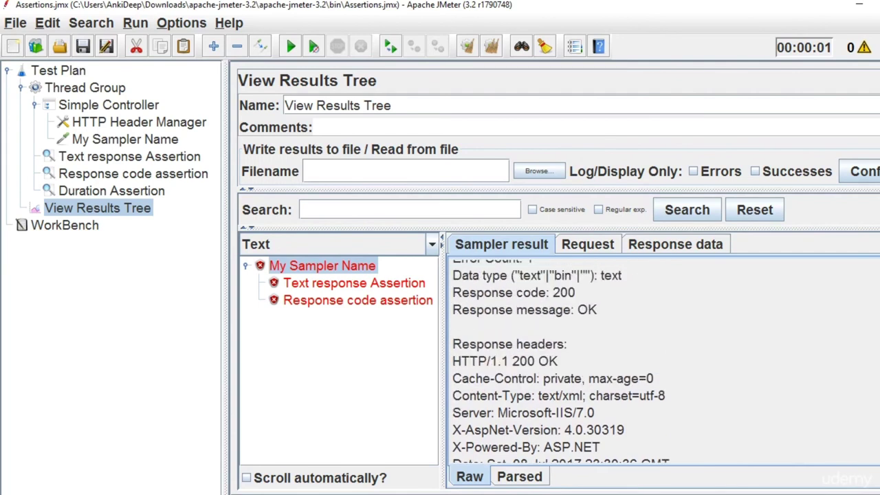
{"action": "scroll", "coordinate": [660, 361], "scroll_direction": "up", "scroll_amount": 2}
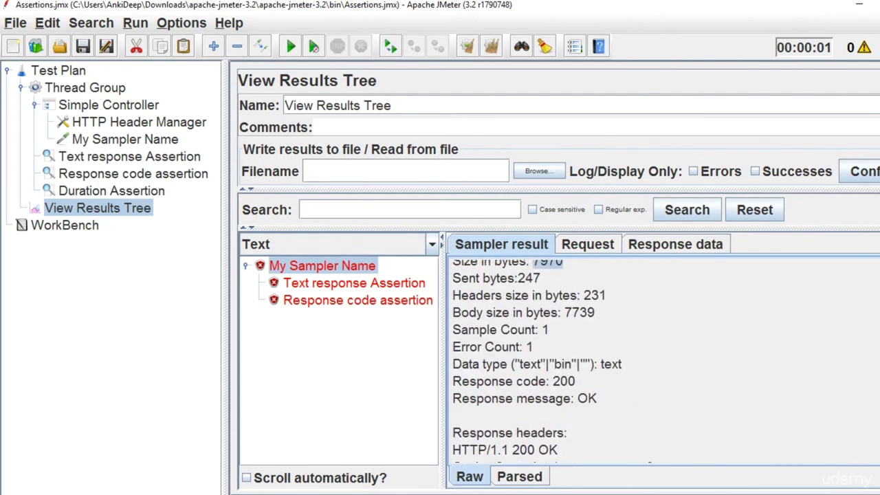
{"action": "scroll", "coordinate": [660, 361], "scroll_direction": "up", "scroll_amount": 1}
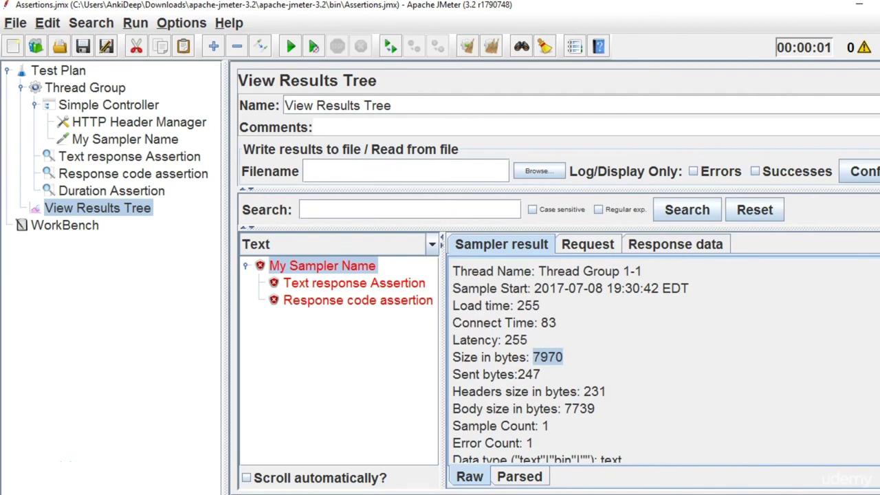
{"action": "scroll", "coordinate": [660, 361], "scroll_direction": "down", "scroll_amount": 1}
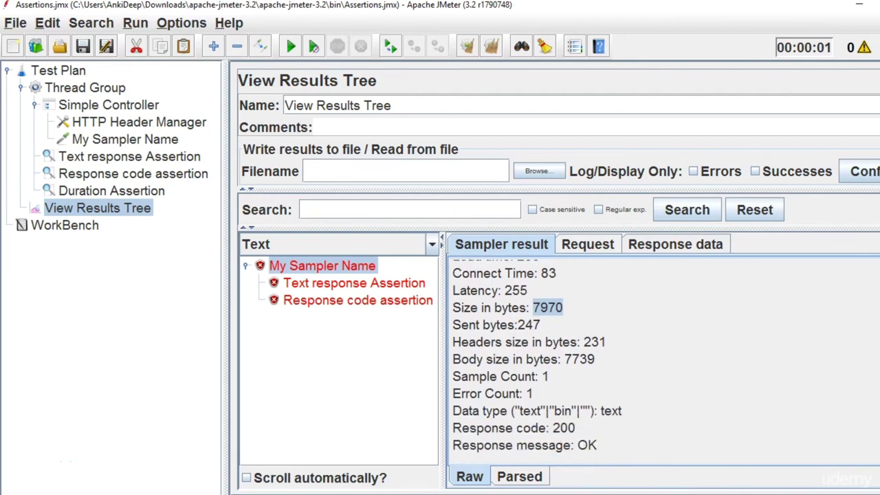
{"action": "left_click", "coordinate": [652, 247]}
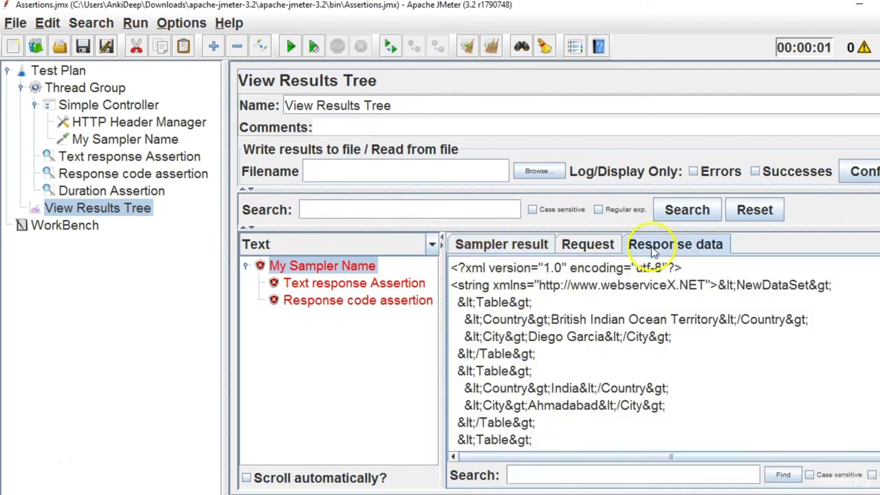
{"action": "scroll", "coordinate": [642, 354], "scroll_direction": "down", "scroll_amount": 3}
{"action": "scroll", "coordinate": [642, 354], "scroll_direction": "up", "scroll_amount": 3}
{"action": "left_click", "coordinate": [524, 246]}
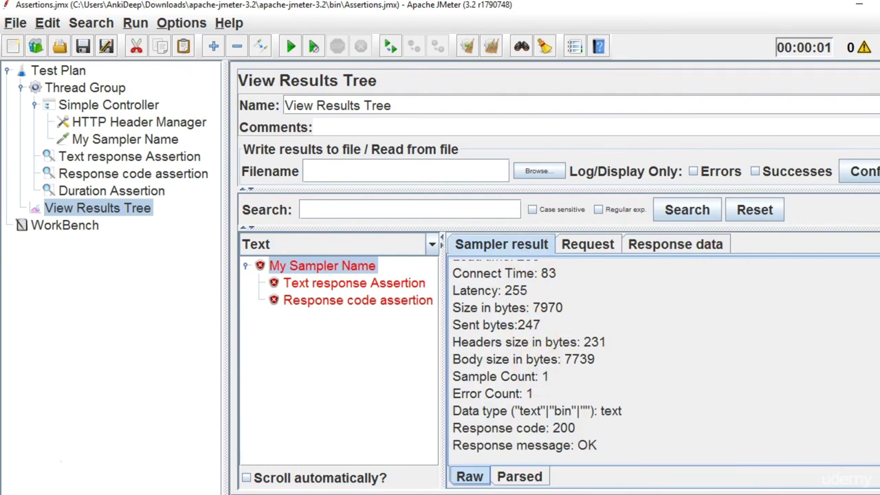
{"action": "scroll", "coordinate": [664, 361], "scroll_direction": "up", "scroll_amount": 2}
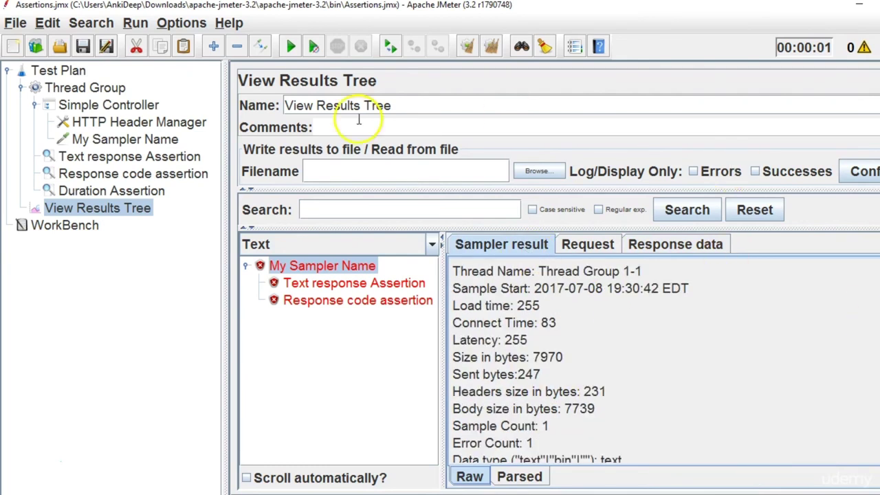
Add a View Results in Table listener to the Thread Group and place it below View Results Tree.
{"action": "right_click", "coordinate": [91, 91]}
{"action": "mouse_move", "coordinate": [323, 98]}
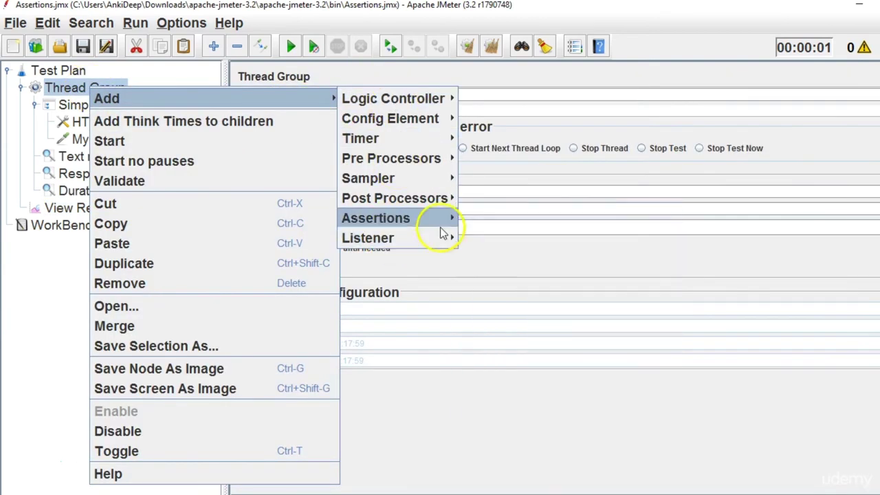
{"action": "mouse_move", "coordinate": [418, 239]}
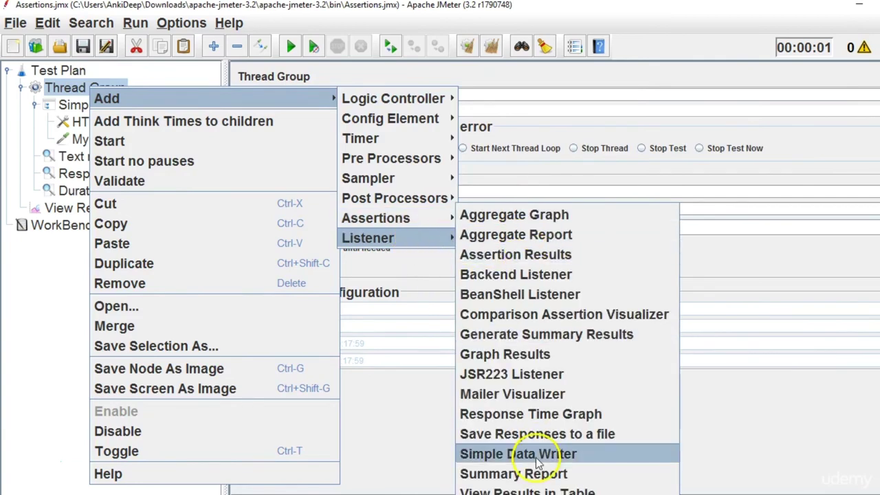
{"action": "left_click", "coordinate": [538, 491]}
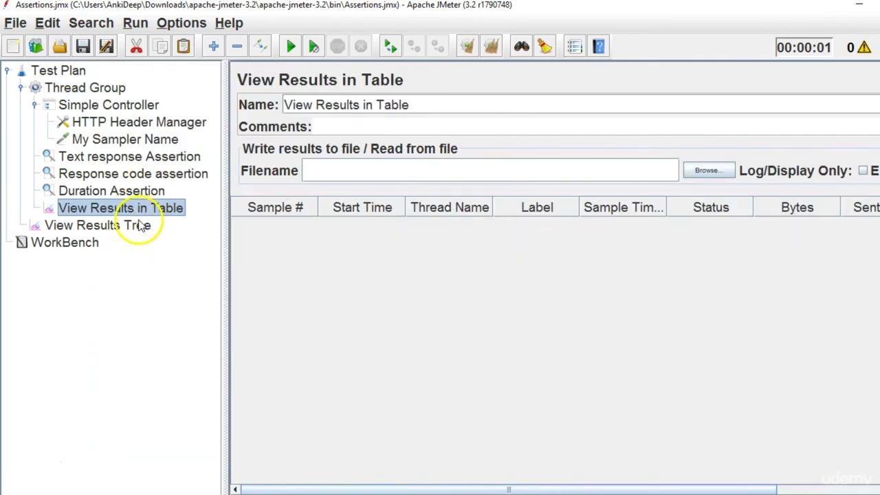
{"action": "left_click_drag", "start_coordinate": [134, 210], "coordinate": [79, 75]}
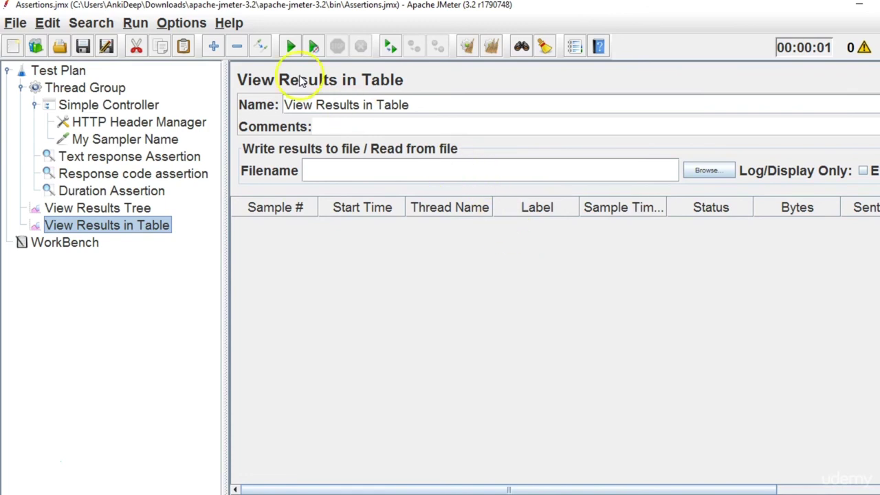
Run the test and widen the table's Sample Time column to read it fully.
{"action": "left_click", "coordinate": [293, 47]}
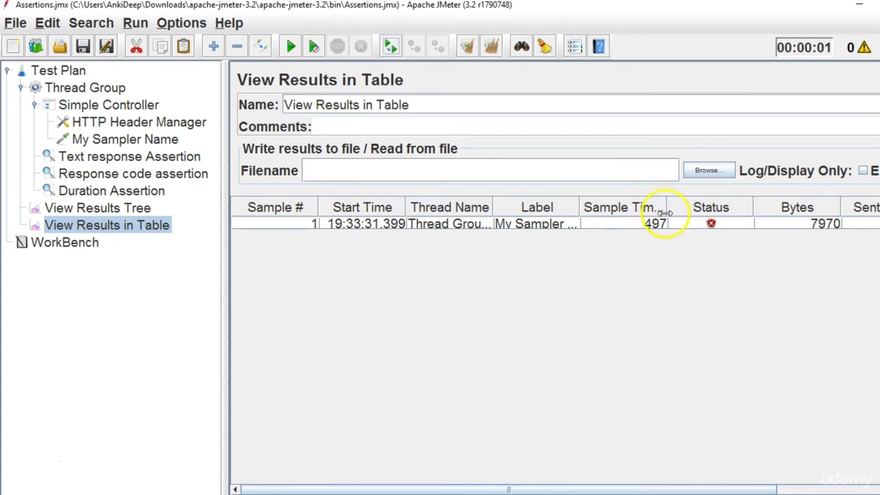
{"action": "left_click_drag", "start_coordinate": [664, 210], "coordinate": [727, 209]}
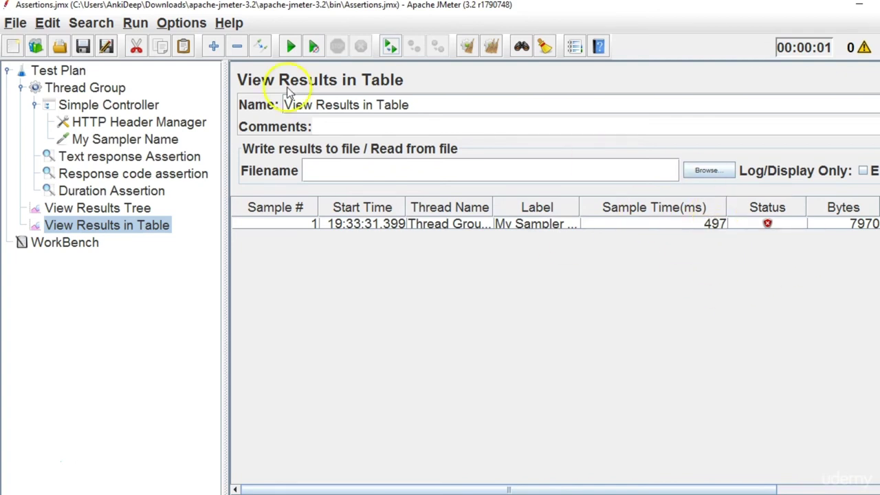
{"action": "left_click", "coordinate": [143, 194]}
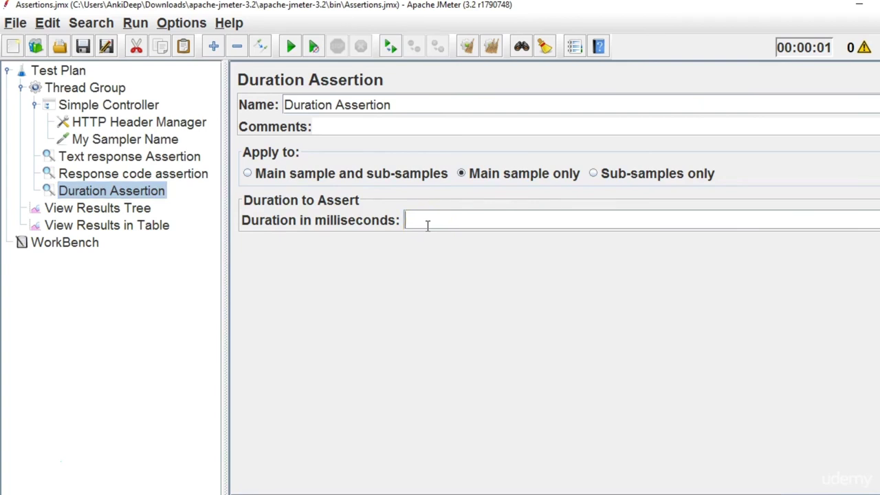
Set the Duration Assertion to 500 ms and disable the Text response and Response code assertions.
{"action": "type", "text": "500"}
{"action": "left_click", "coordinate": [173, 156]}
{"action": "left_click", "coordinate": [167, 176], "text": "ctrl"}
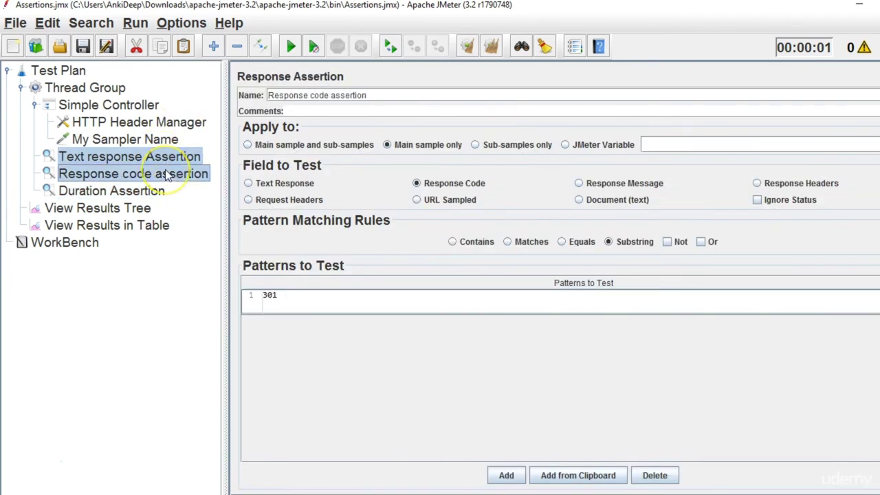
{"action": "right_click", "coordinate": [167, 175]}
{"action": "left_click", "coordinate": [204, 431]}
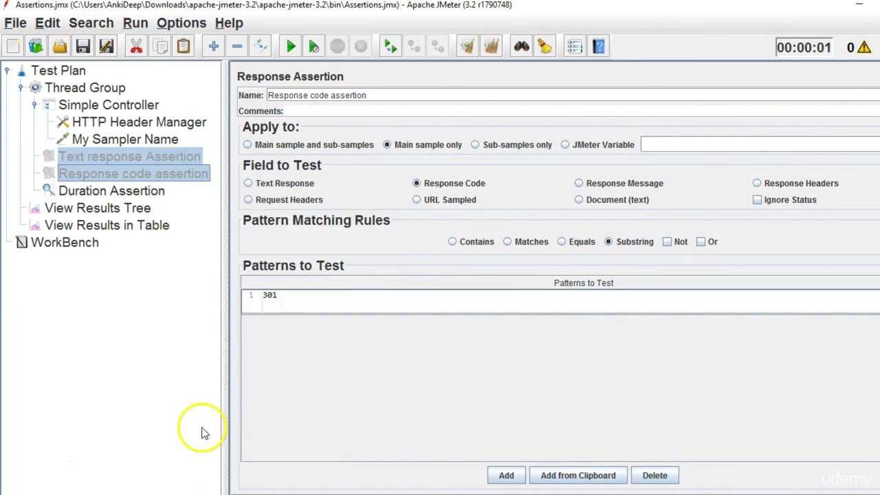
Clear previous results and rerun, confirming My Sampler Name now passes in 276 ms.
{"action": "left_click", "coordinate": [138, 210]}
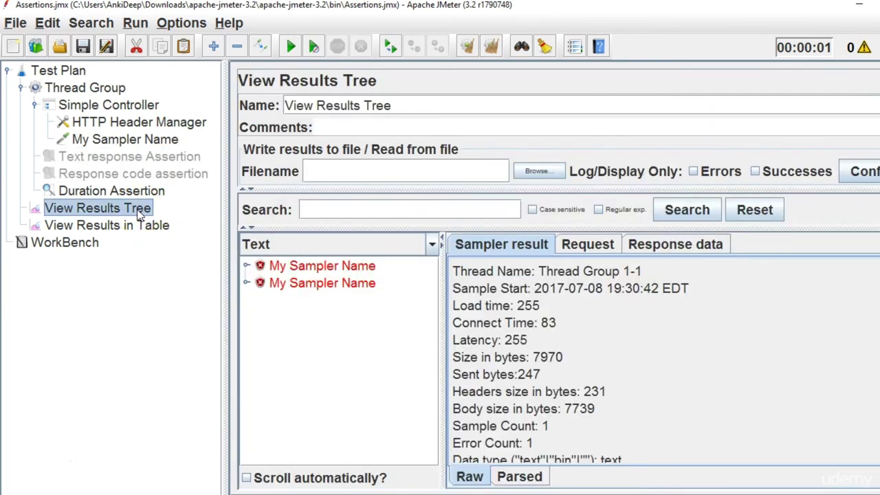
{"action": "left_click", "coordinate": [488, 48]}
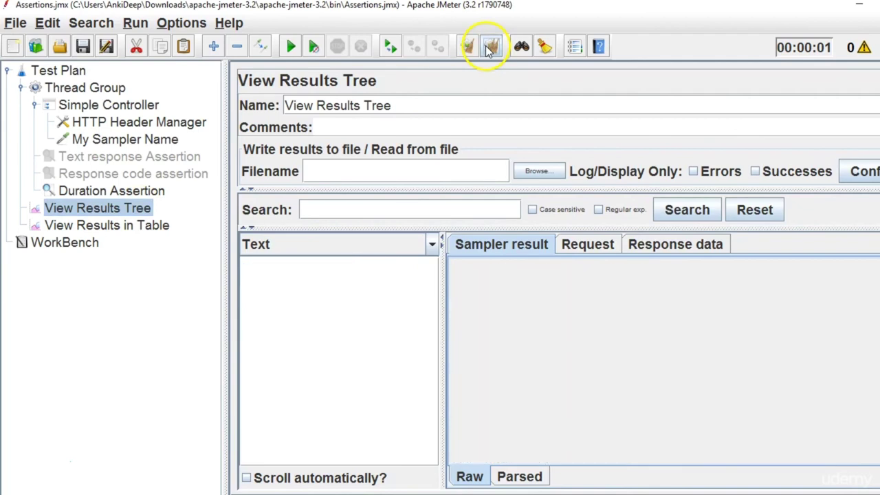
{"action": "left_click", "coordinate": [119, 209]}
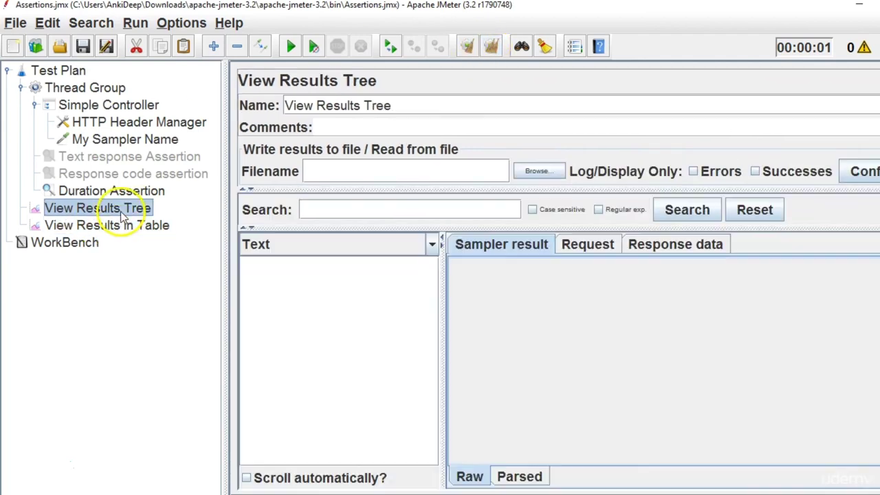
{"action": "left_click", "coordinate": [293, 48]}
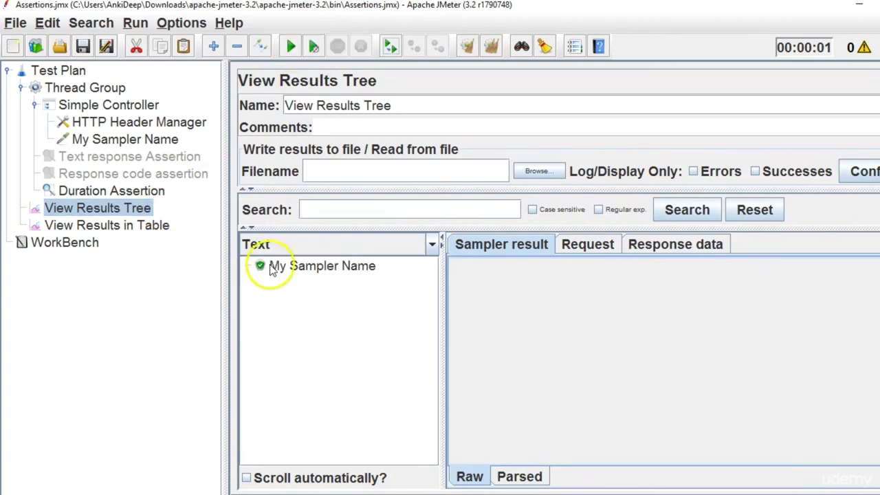
{"action": "left_click", "coordinate": [320, 267]}
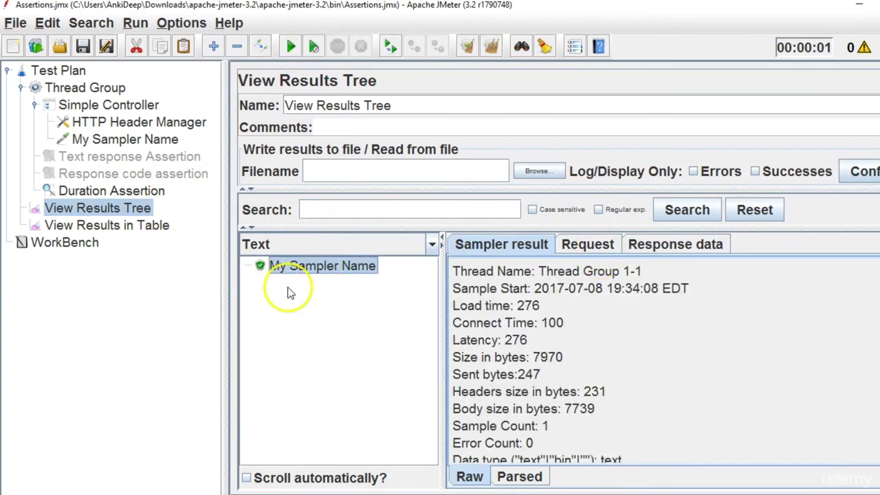
{"action": "left_click", "coordinate": [162, 225]}
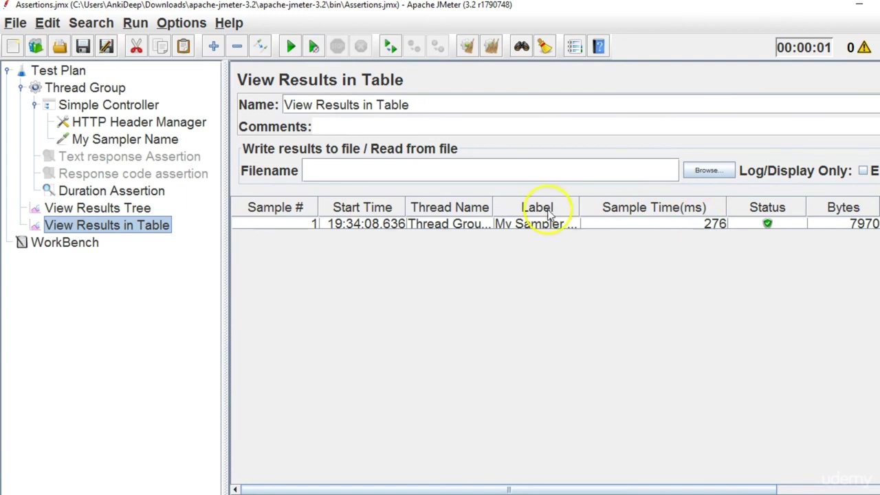
{"action": "left_click", "coordinate": [146, 192]}
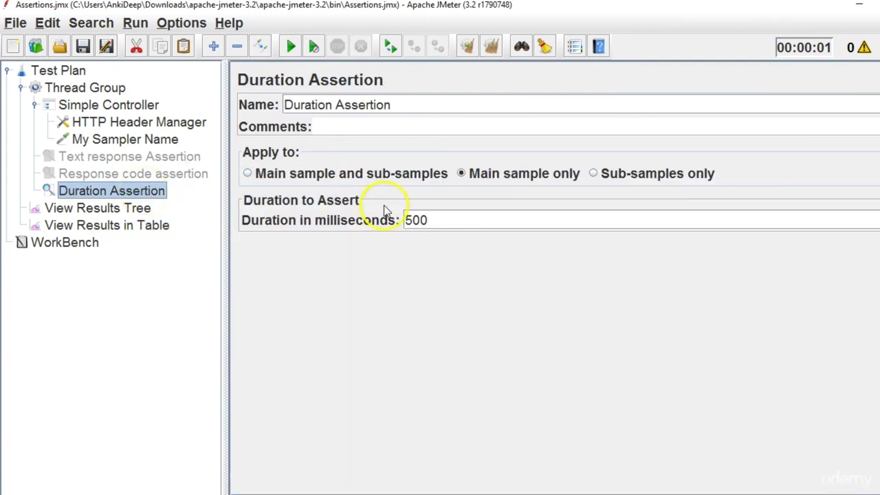
Lower the Duration Assertion's limit from 500 to 100 milliseconds.
{"action": "left_click_drag", "start_coordinate": [448, 221], "coordinate": [371, 218]}
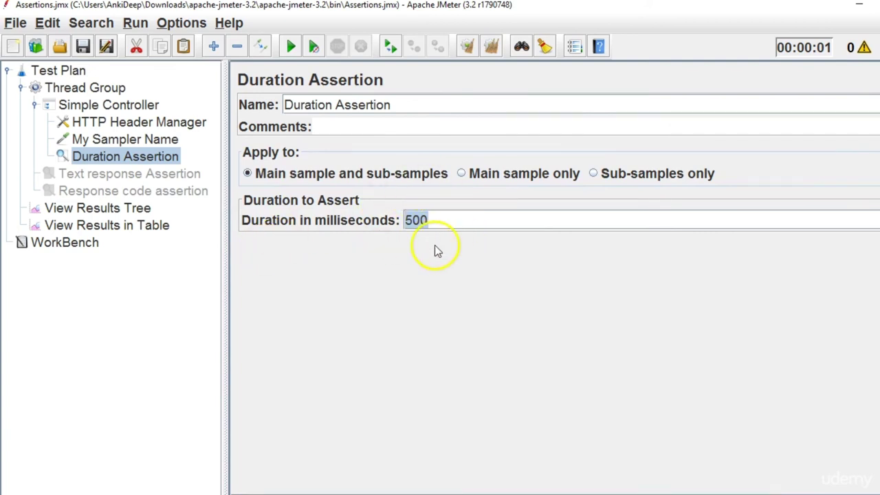
{"action": "left_click", "coordinate": [110, 231]}
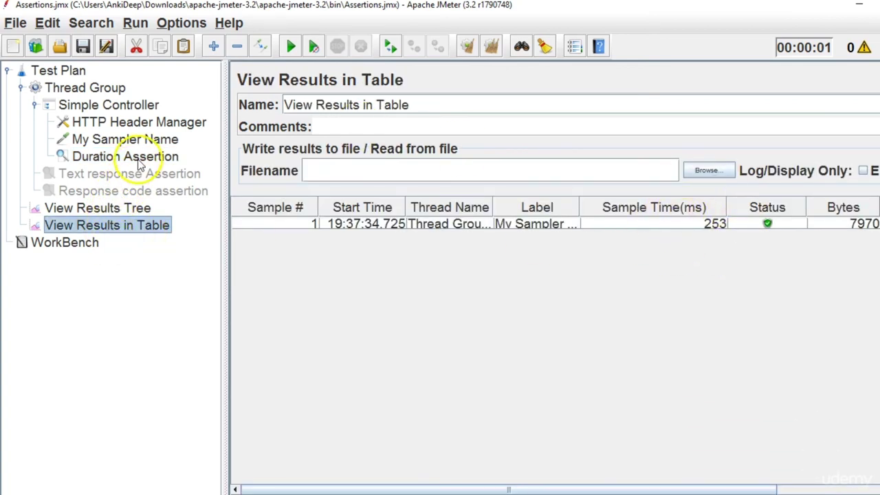
{"action": "left_click", "coordinate": [124, 156]}
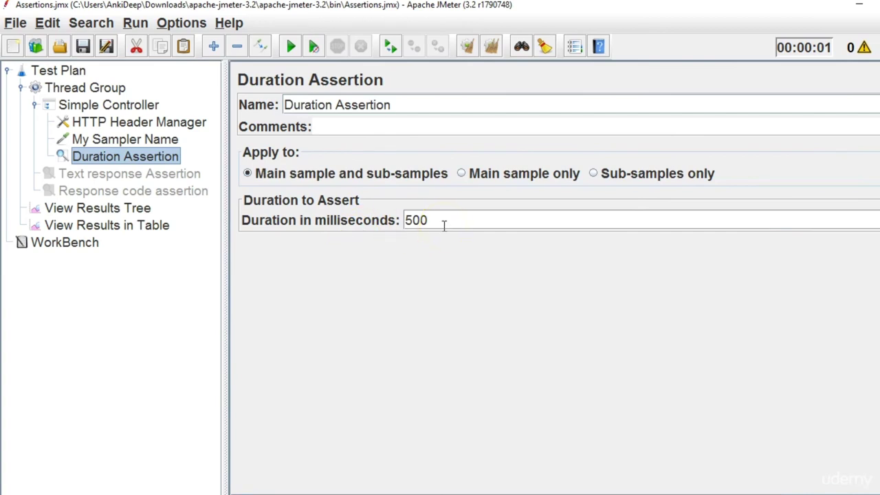
{"action": "left_click_drag", "start_coordinate": [444, 225], "coordinate": [395, 225]}
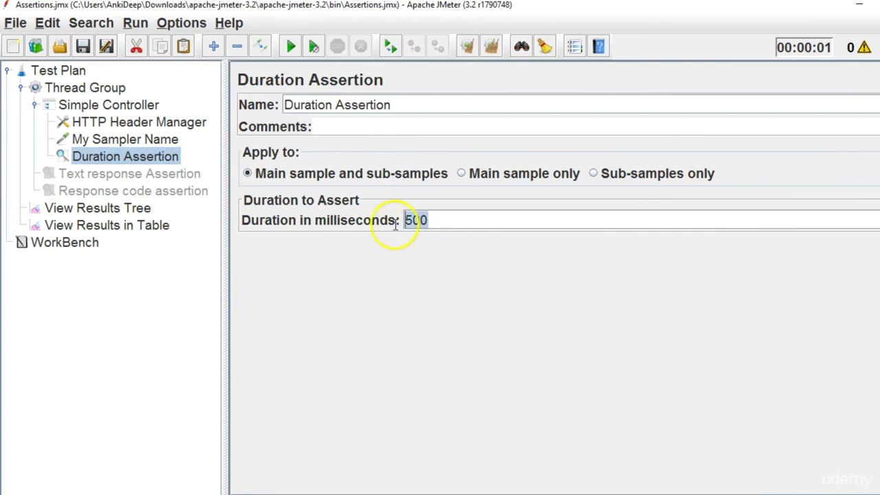
{"action": "type", "text": "100"}
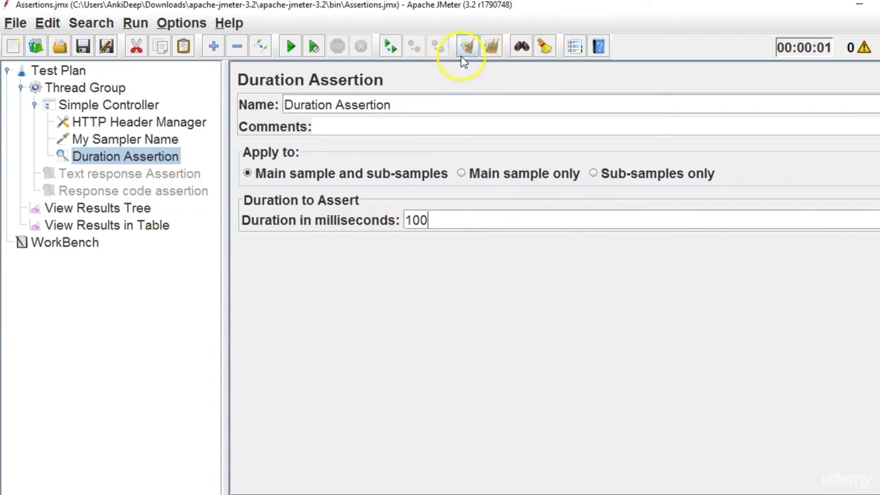
Rerun the test with the 100 ms limit and check the new row in the results table.
{"action": "left_click", "coordinate": [290, 49]}
{"action": "left_click", "coordinate": [141, 227]}
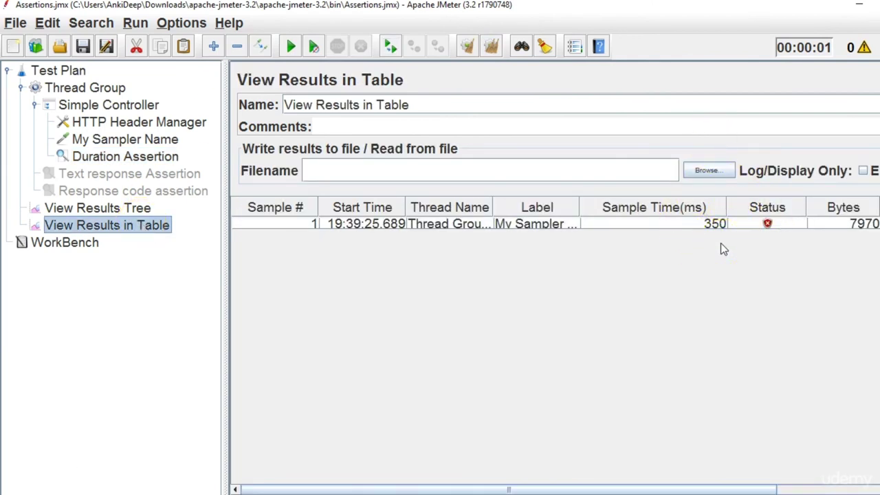
{"action": "left_click", "coordinate": [177, 156]}
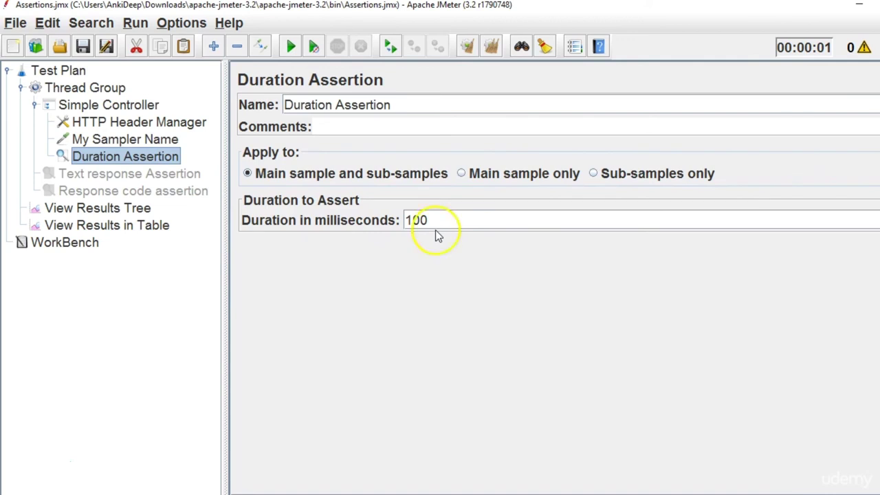
{"action": "left_click", "coordinate": [117, 227]}
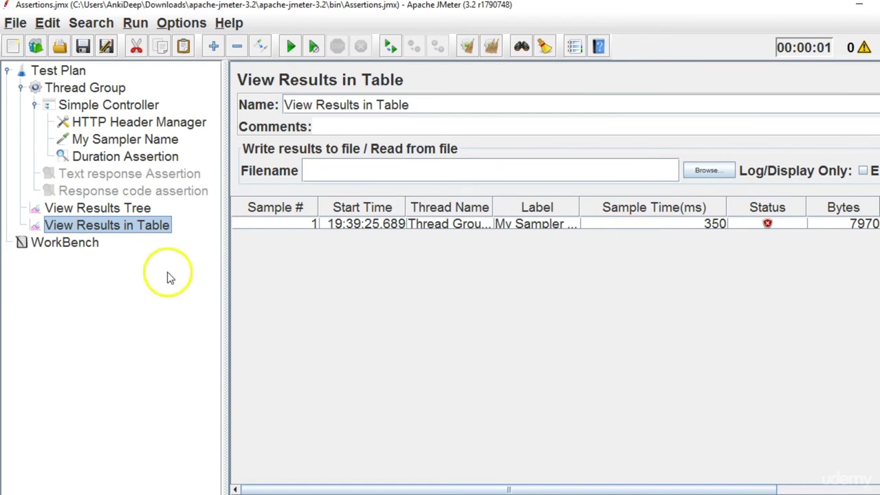
Inspect the Duration Assertion failure in the results tree: 350 ms exceeded the 100 ms limit.
{"action": "left_click", "coordinate": [135, 208]}
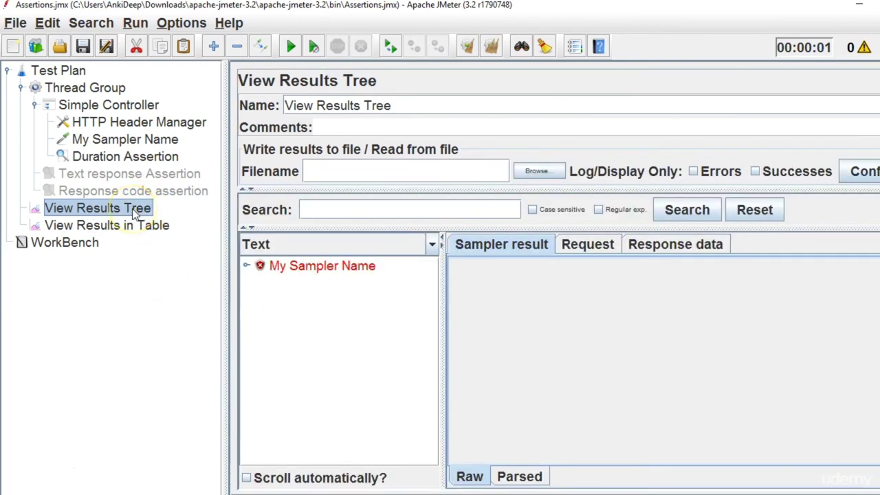
{"action": "left_click", "coordinate": [245, 265]}
{"action": "left_click", "coordinate": [328, 288]}
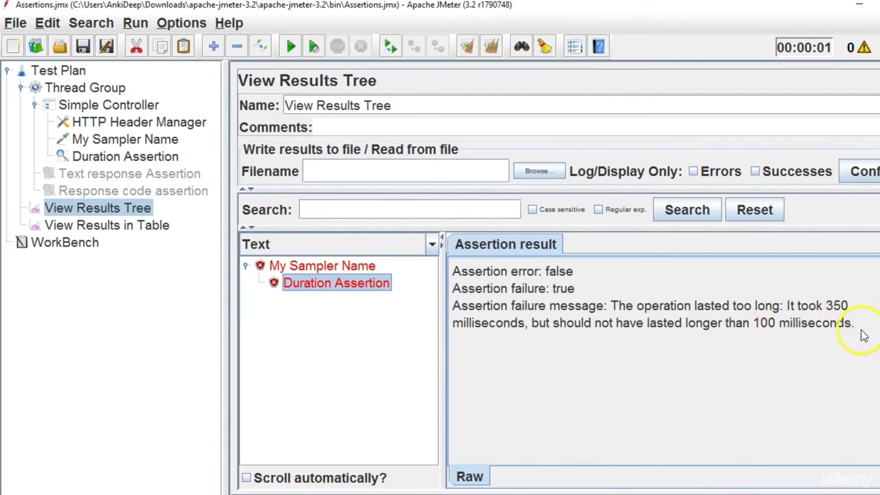
{"action": "left_click_drag", "start_coordinate": [864, 337], "coordinate": [440, 268]}
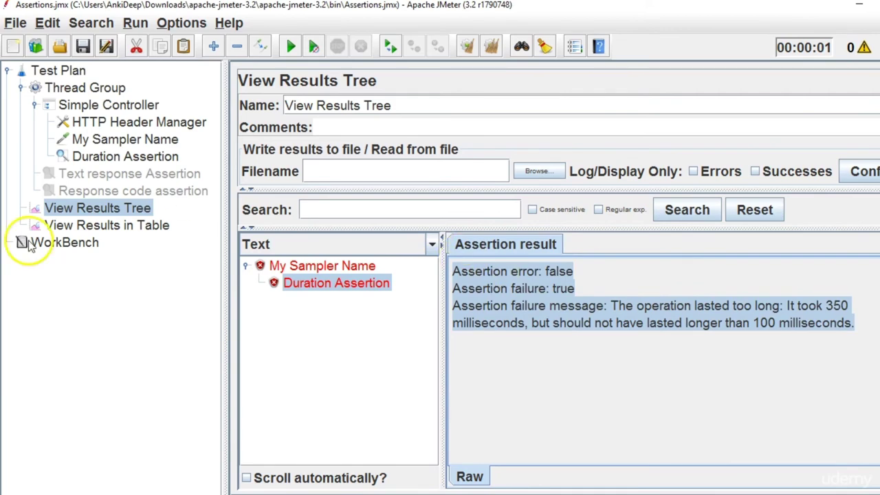
{"action": "left_click", "coordinate": [108, 92]}
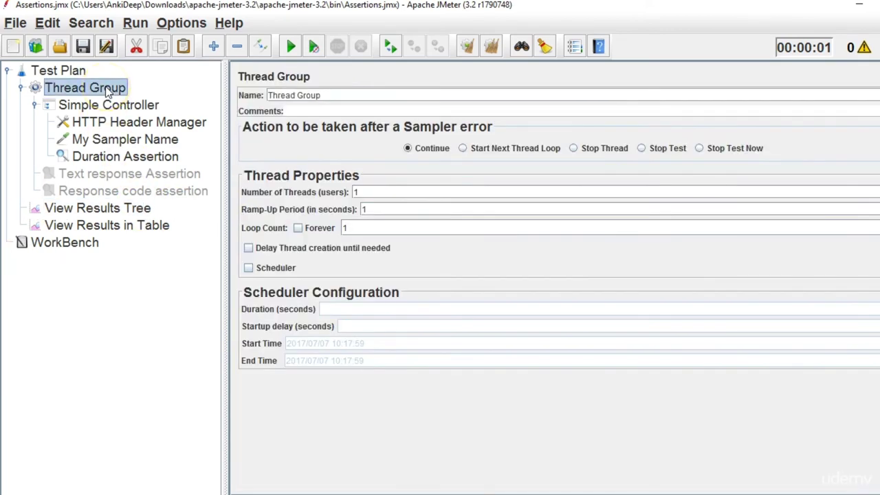
Add an Assertion Results listener at the end of the plan and run, showing a 324 ms Duration failure.
{"action": "right_click", "coordinate": [108, 91]}
{"action": "mouse_move", "coordinate": [175, 103]}
{"action": "mouse_move", "coordinate": [390, 103]}
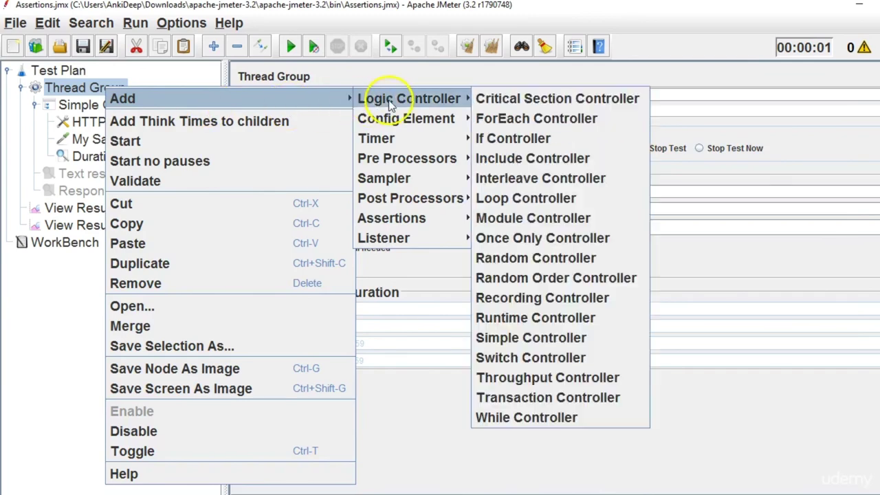
{"action": "mouse_move", "coordinate": [466, 218]}
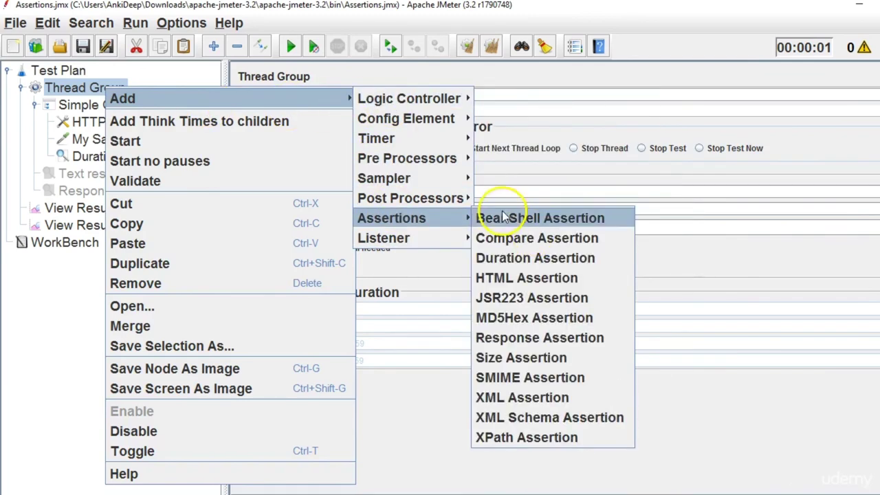
{"action": "mouse_move", "coordinate": [389, 237]}
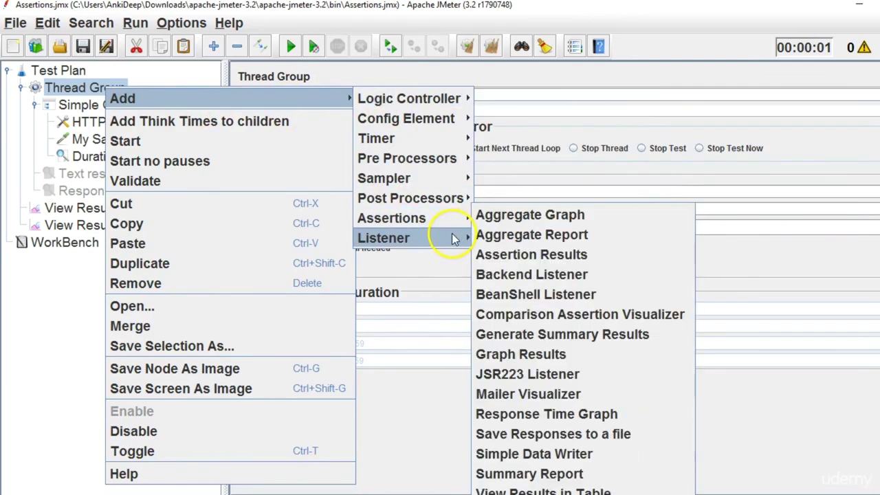
{"action": "left_click", "coordinate": [545, 261]}
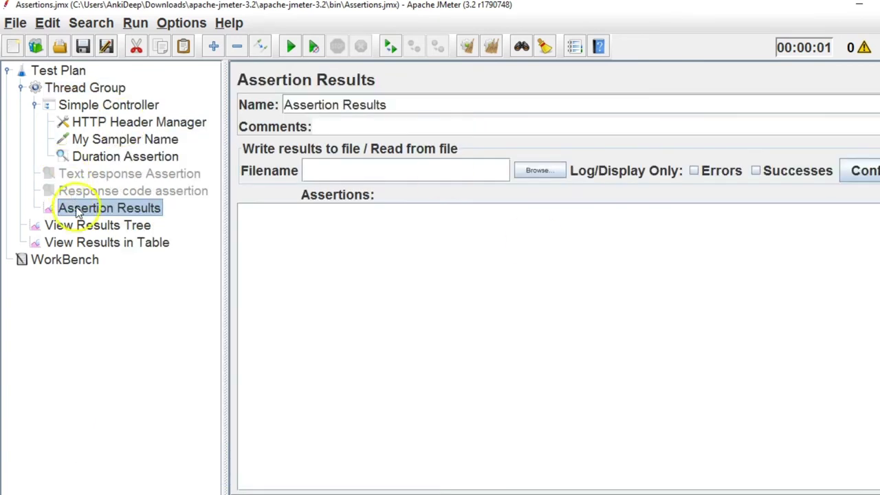
{"action": "left_click_drag", "start_coordinate": [55, 208], "coordinate": [65, 73]}
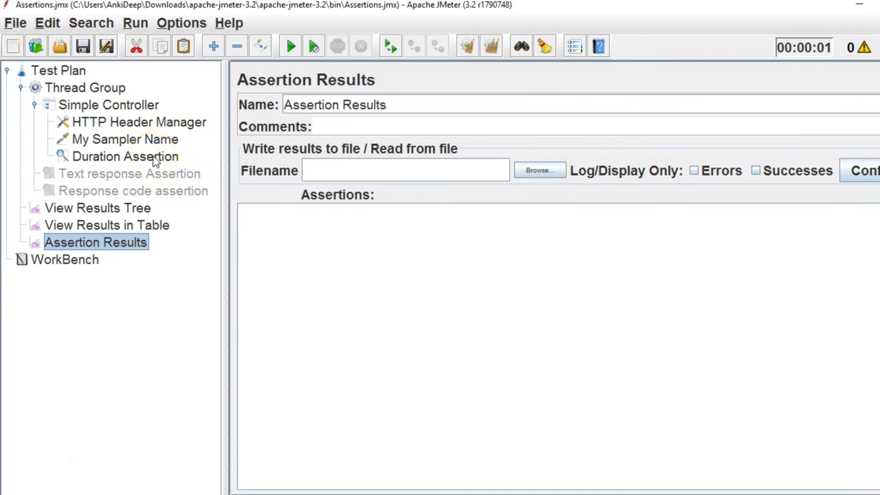
{"action": "left_click", "coordinate": [291, 46]}
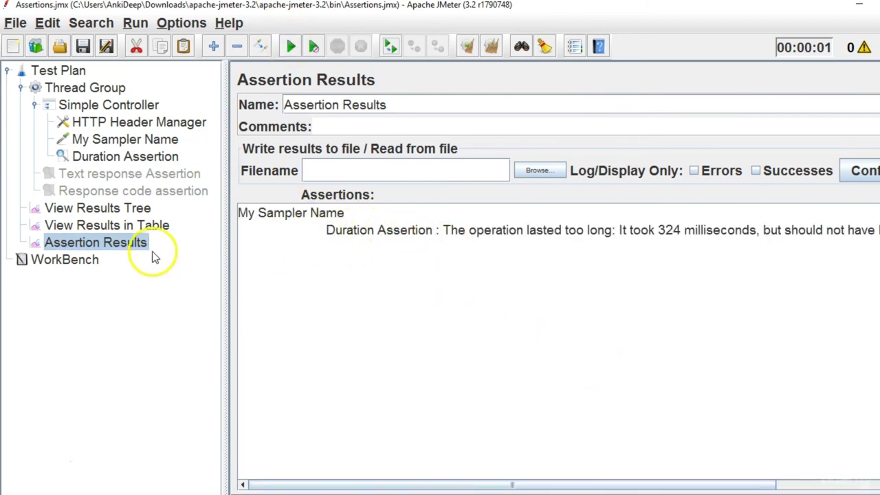
{"action": "left_click_drag", "start_coordinate": [514, 484], "coordinate": [354, 479]}
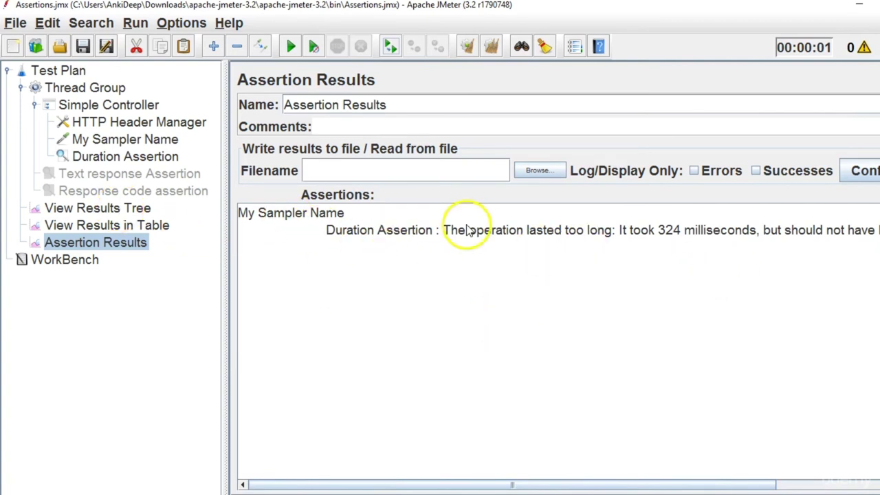
Compare both runs' Duration Assertion failures in View Results Tree and the Assertion Results listener.
{"action": "left_click", "coordinate": [84, 207]}
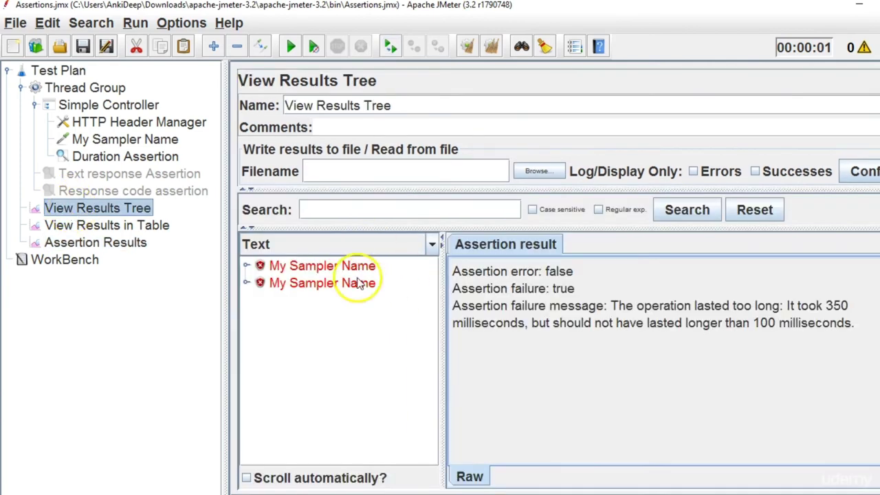
{"action": "left_click", "coordinate": [245, 266]}
{"action": "left_click", "coordinate": [337, 284]}
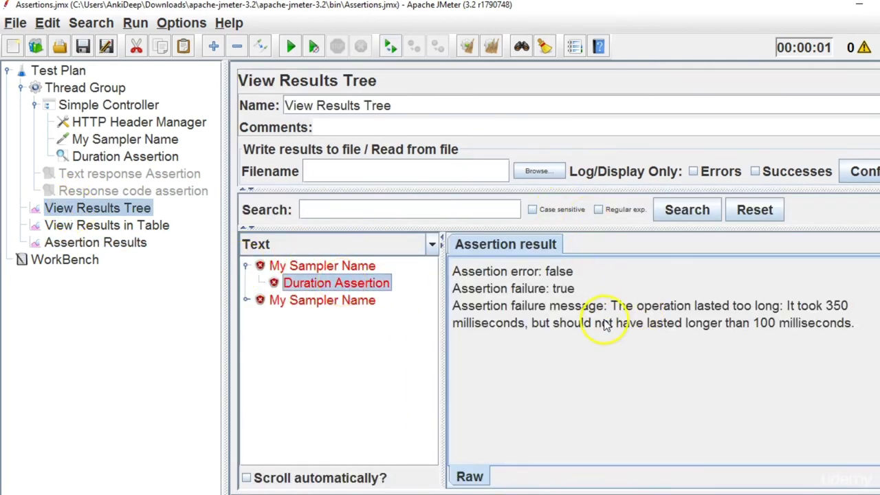
{"action": "left_click", "coordinate": [64, 247]}
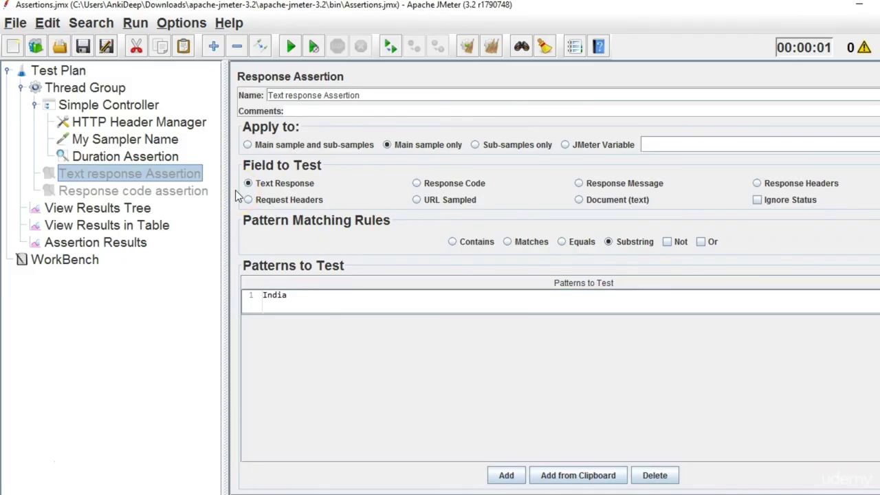
Add a Size Assertion under the Thread Group.
{"action": "left_click", "coordinate": [108, 92]}
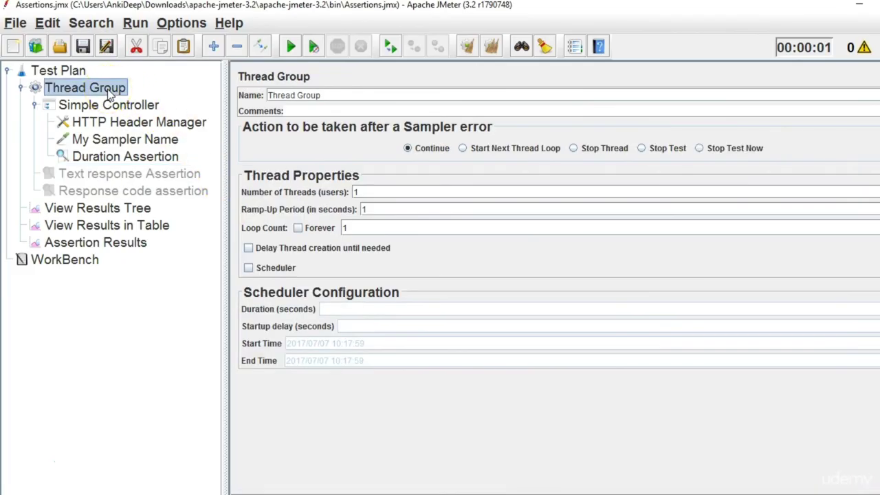
{"action": "right_click", "coordinate": [110, 92]}
{"action": "mouse_move", "coordinate": [135, 101]}
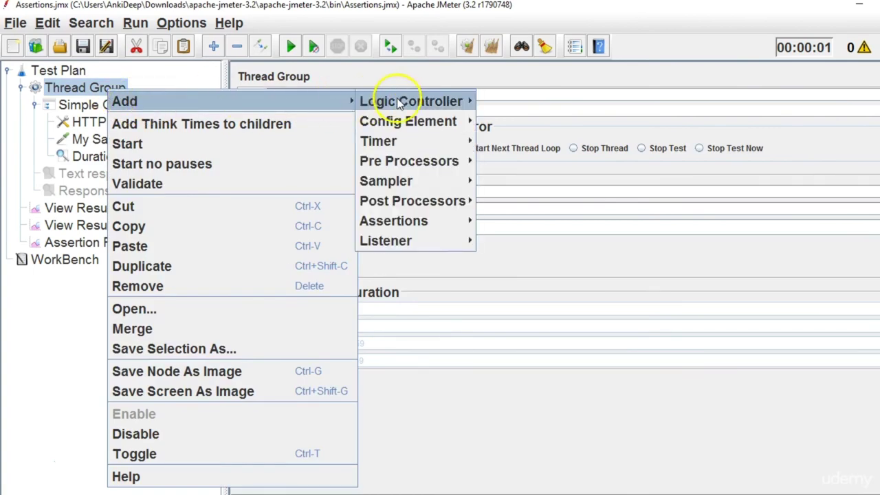
{"action": "mouse_move", "coordinate": [406, 229]}
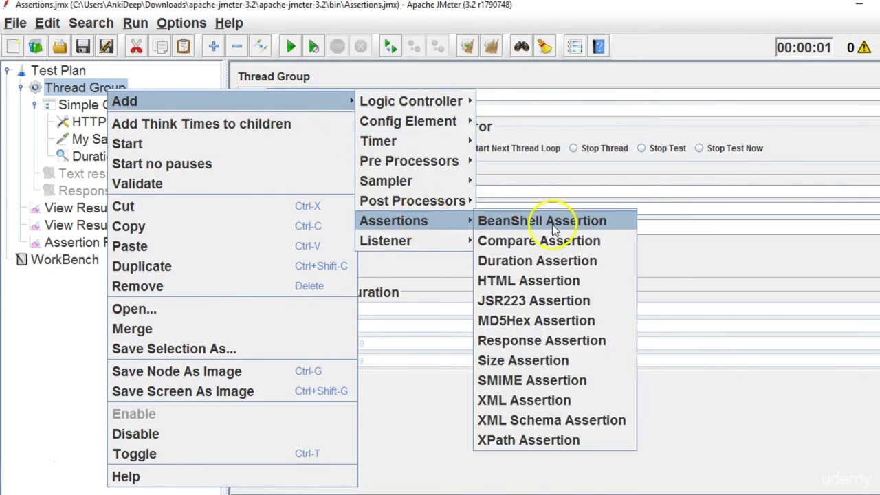
{"action": "left_click", "coordinate": [558, 363]}
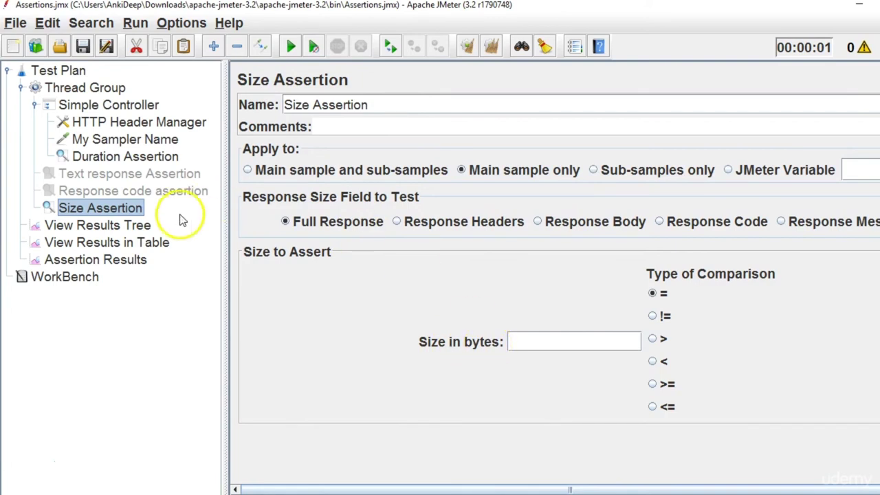
Check the results table, where both failed samples show 7970 bytes.
{"action": "left_click", "coordinate": [128, 258]}
{"action": "left_click", "coordinate": [124, 246]}
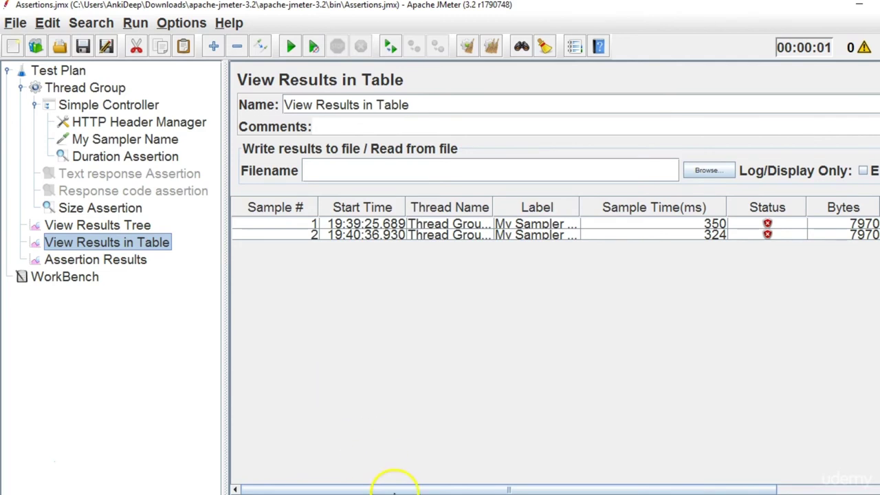
{"action": "left_click_drag", "start_coordinate": [397, 489], "coordinate": [535, 490]}
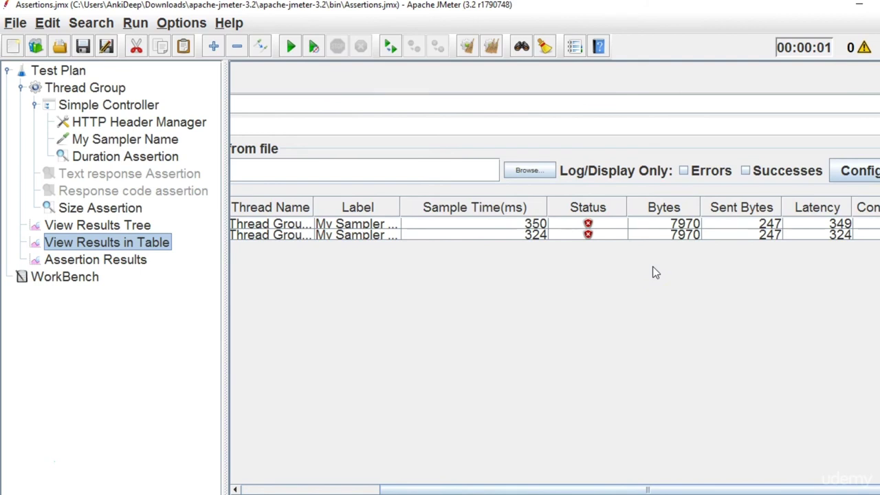
Set the Size Assertion's expected size to 7000 bytes.
{"action": "left_click", "coordinate": [117, 211]}
{"action": "left_click", "coordinate": [555, 349]}
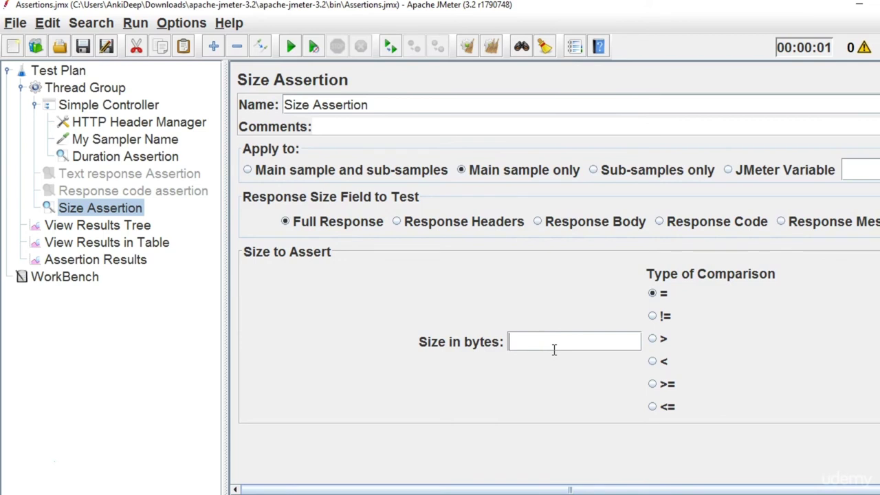
{"action": "type", "text": "7000"}
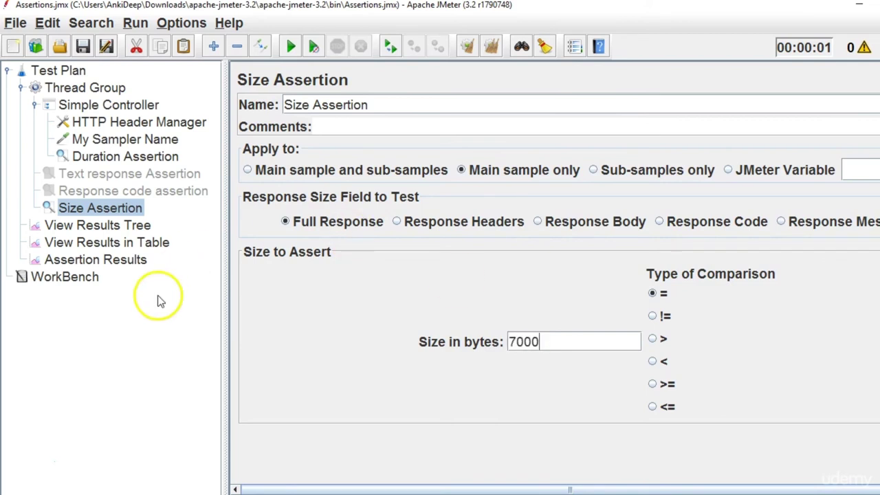
Clear the Assertion Results and rerun, producing a 7,970-byte size failure and 257 ms duration failure.
{"action": "left_click", "coordinate": [126, 262]}
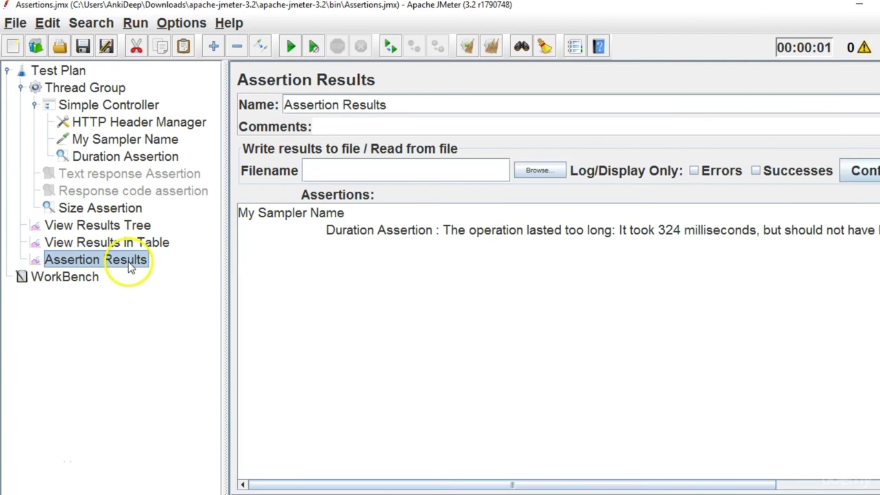
{"action": "left_click", "coordinate": [493, 45]}
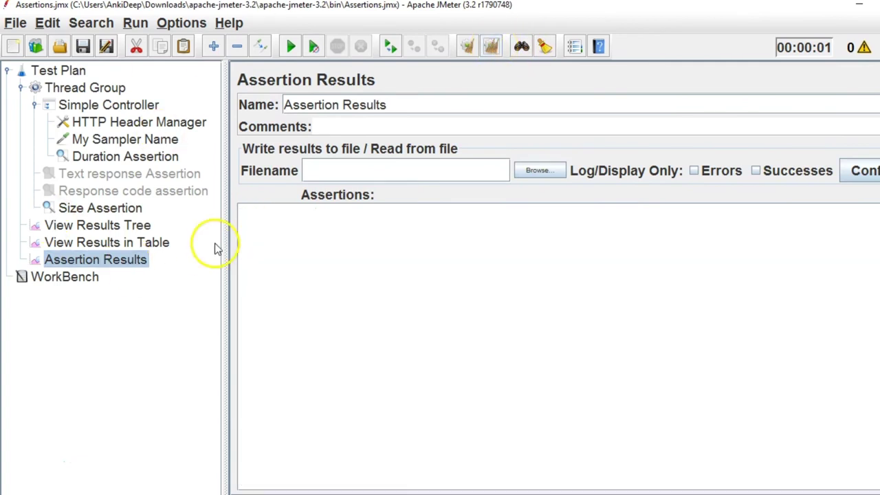
{"action": "left_click", "coordinate": [291, 47]}
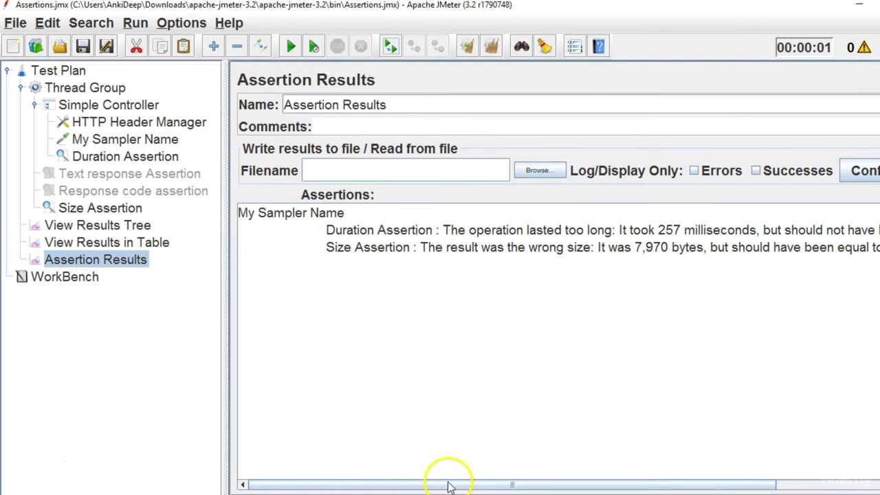
{"action": "left_click_drag", "start_coordinate": [448, 485], "coordinate": [502, 485]}
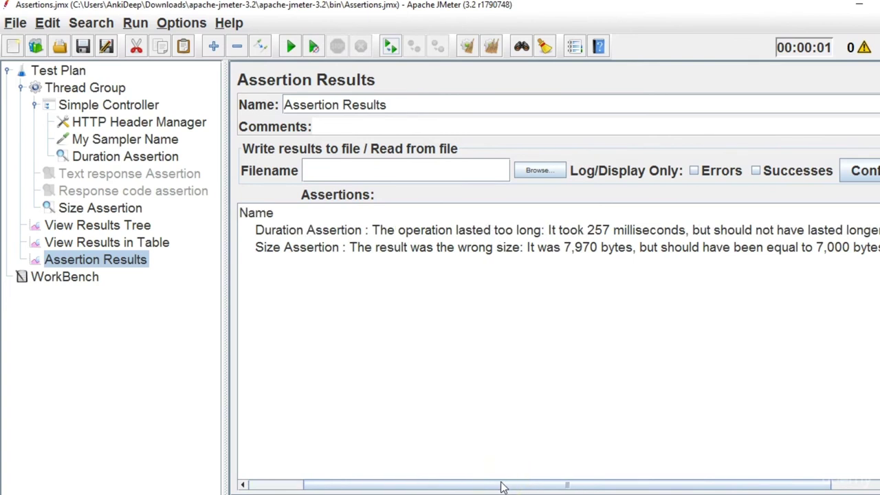
{"action": "left_click_drag", "start_coordinate": [502, 486], "coordinate": [499, 484]}
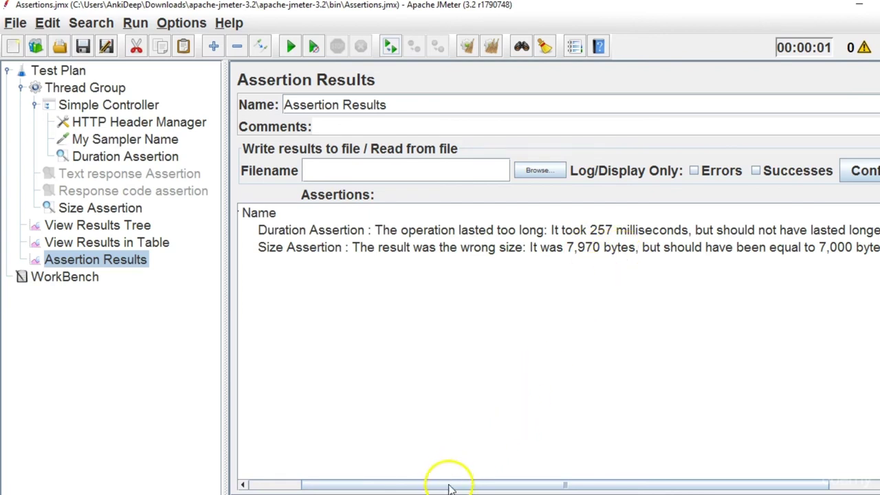
Scroll the Assertion Results to read the 257 ms duration and 7,970-byte size failures.
{"action": "left_click_drag", "start_coordinate": [447, 484], "coordinate": [527, 483]}
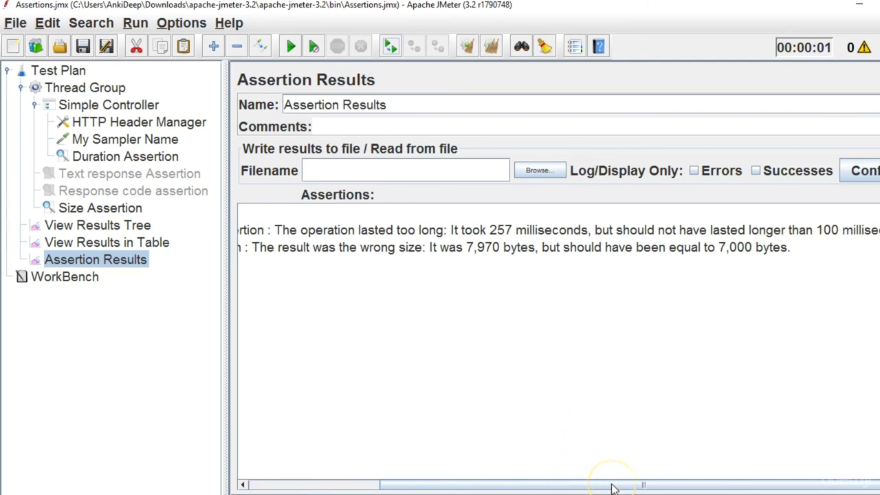
{"action": "left_click_drag", "start_coordinate": [614, 487], "coordinate": [582, 487]}
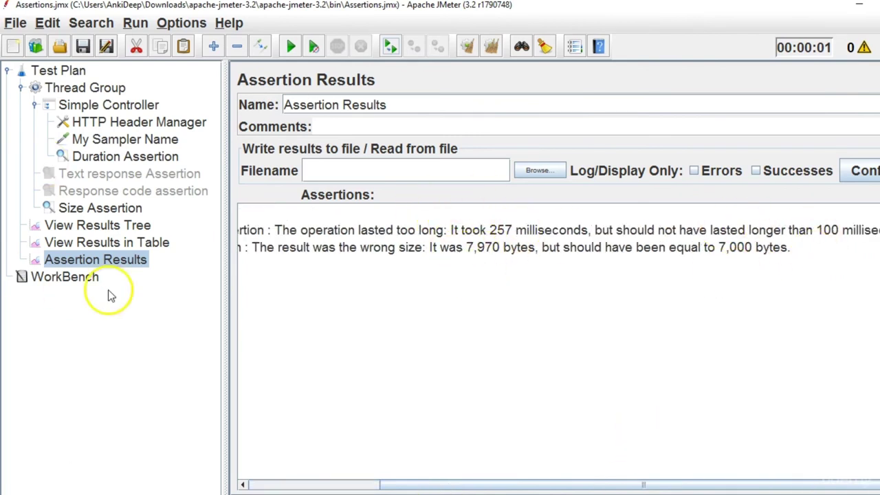
Change the Size Assertion's expected size to 7970 bytes.
{"action": "left_click", "coordinate": [108, 212]}
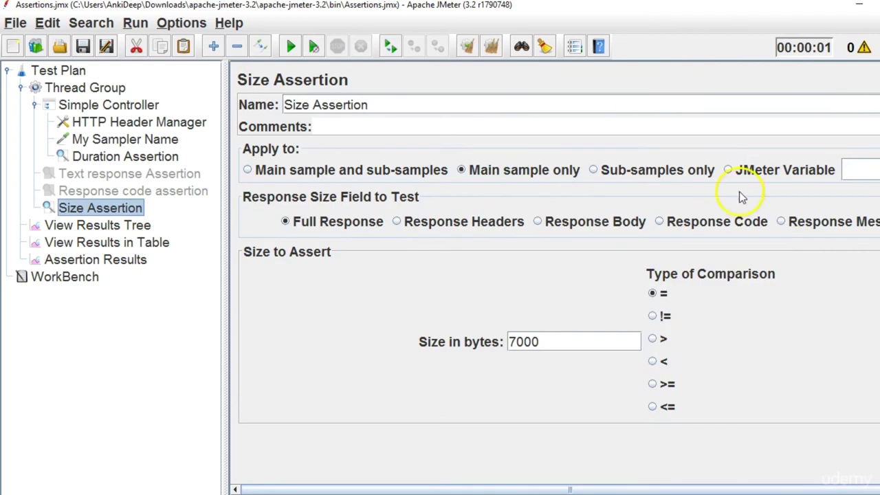
{"action": "left_click_drag", "start_coordinate": [550, 341], "coordinate": [429, 342]}
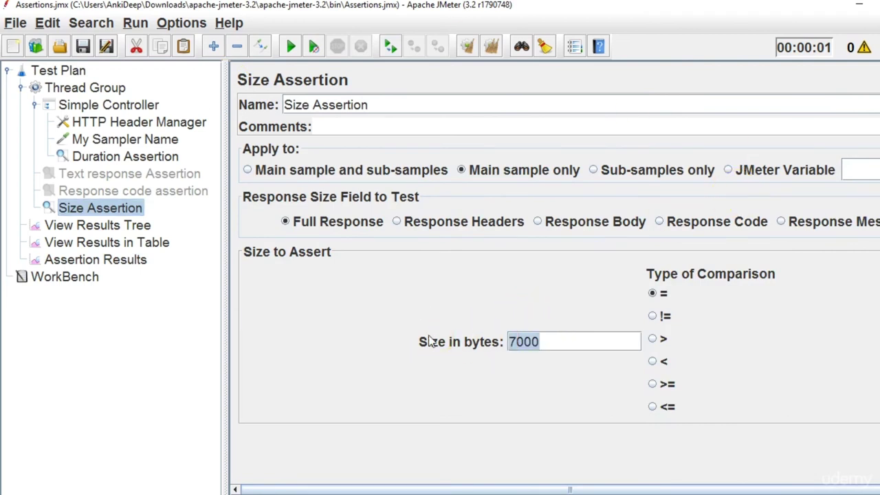
{"action": "type", "text": "7970"}
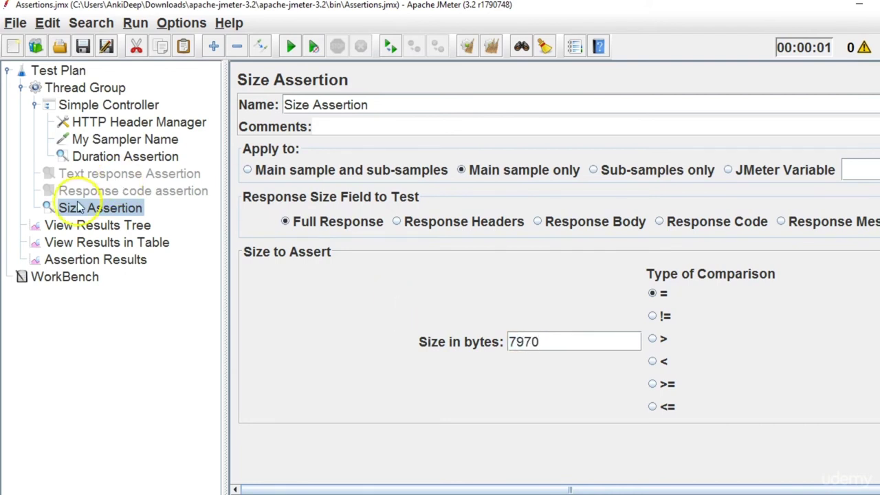
Disable the Duration Assertion and return to the Assertion Results.
{"action": "left_click", "coordinate": [134, 158]}
{"action": "right_click", "coordinate": [135, 159]}
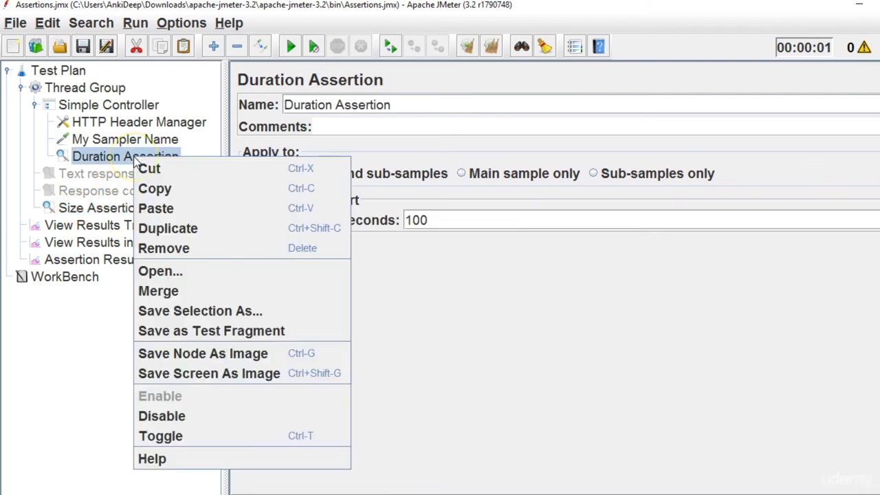
{"action": "left_click", "coordinate": [157, 414]}
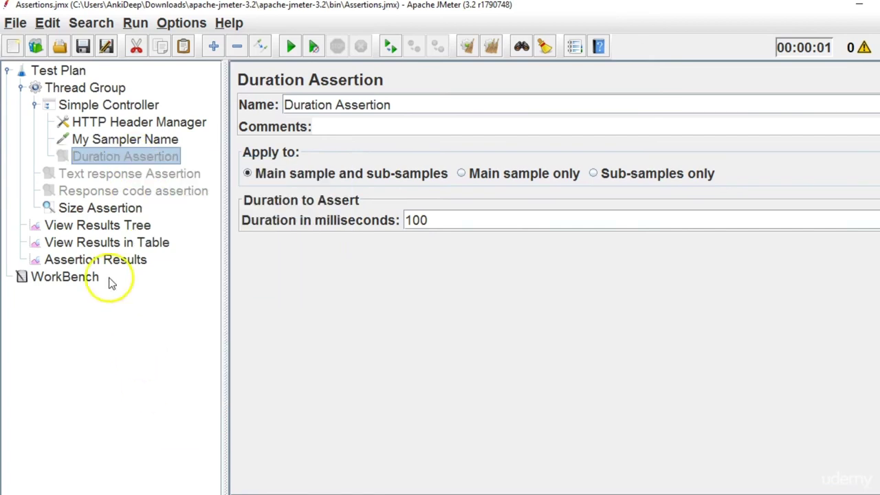
{"action": "left_click", "coordinate": [95, 260]}
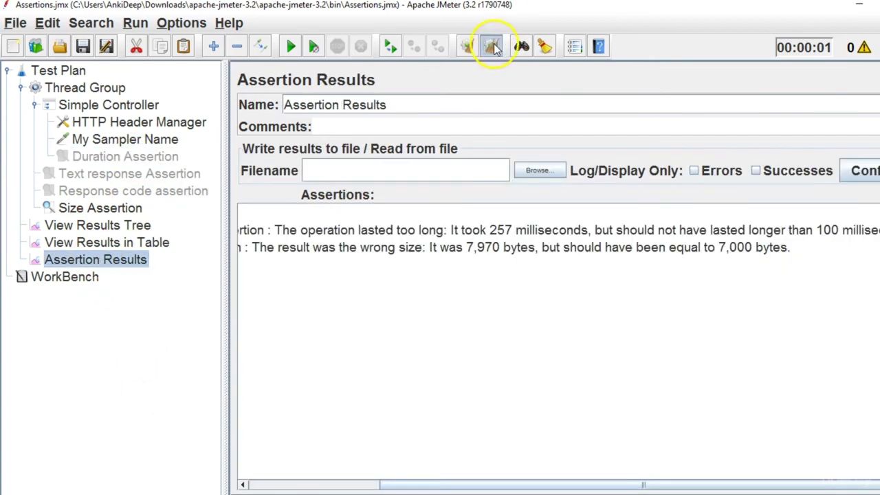
Clear the previous assertion failures and rerun the test.
{"action": "left_click", "coordinate": [491, 45]}
{"action": "left_click", "coordinate": [289, 44]}
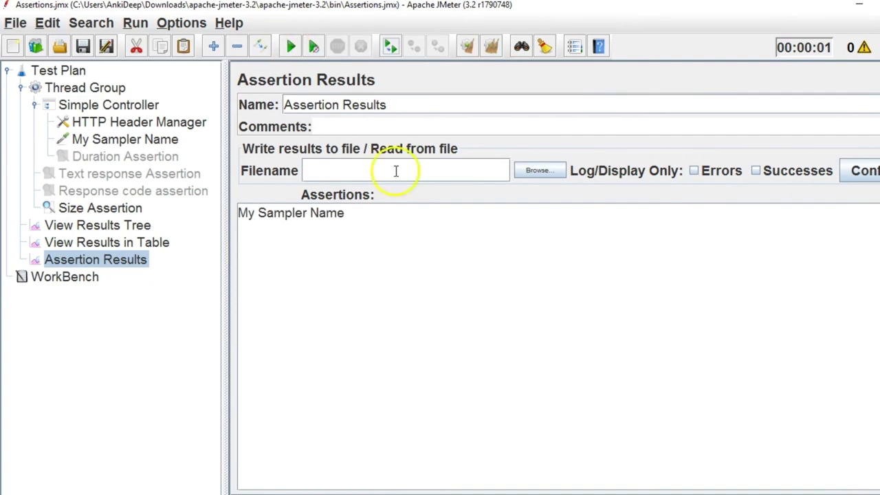
{"action": "left_click", "coordinate": [129, 208]}
Confirm in the results tree, results table and Assertion Results that the sample now passes.
{"action": "left_click", "coordinate": [119, 229]}
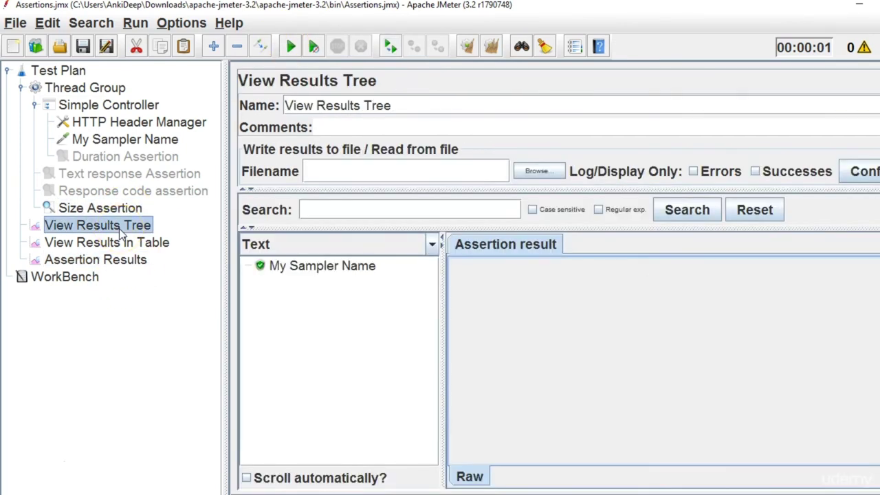
{"action": "left_click", "coordinate": [122, 245]}
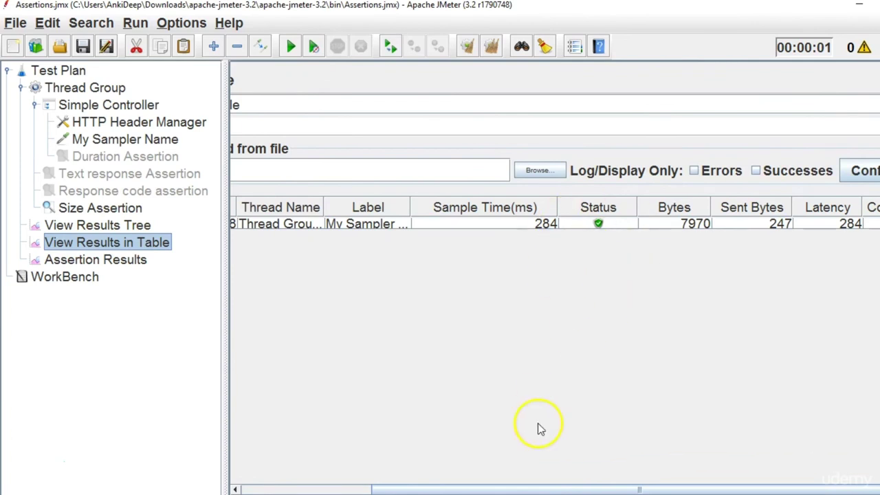
{"action": "left_click", "coordinate": [132, 265]}
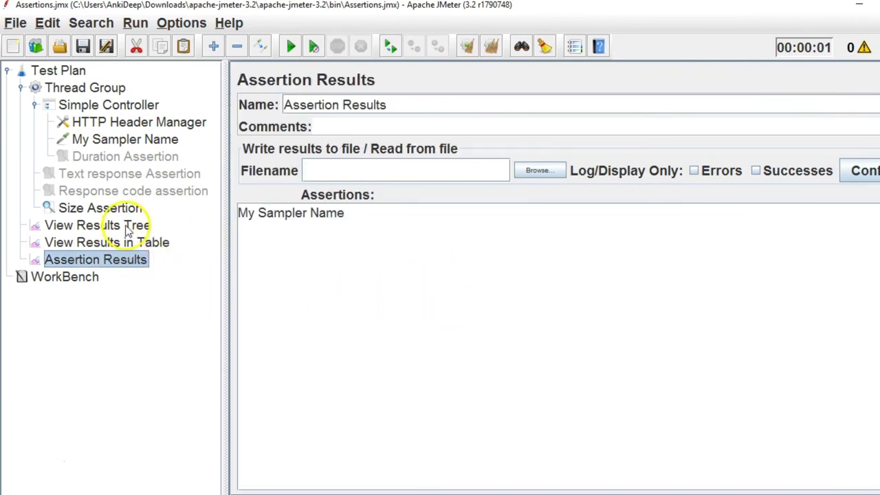
{"action": "left_click", "coordinate": [127, 228]}
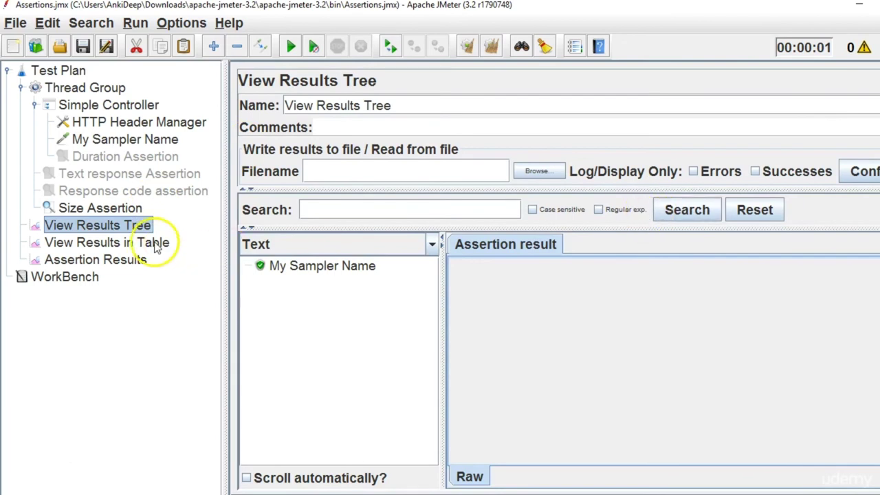
{"action": "left_click", "coordinate": [165, 244]}
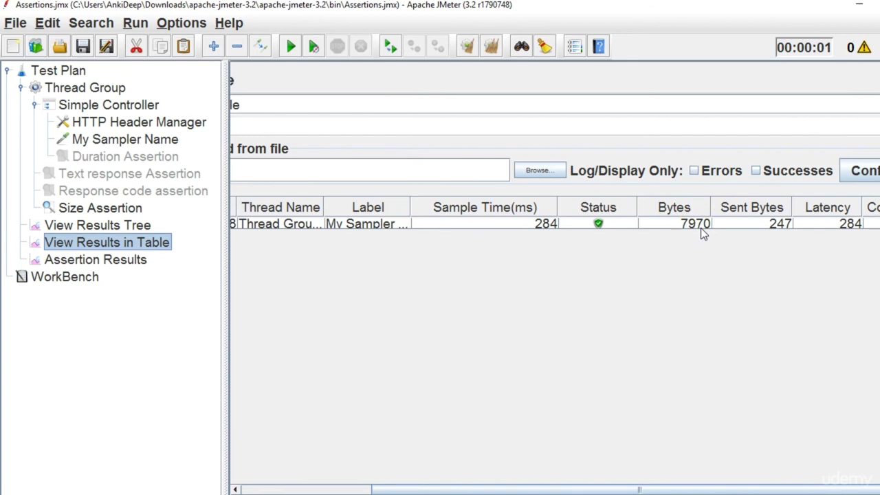
{"action": "left_click", "coordinate": [123, 213]}
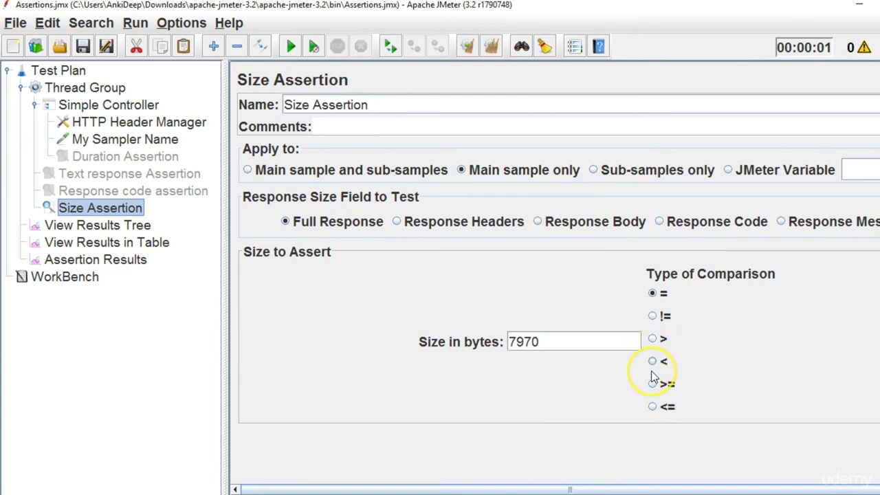
Review the 7970-byte Size Assertion settings, then disable the Size Assertion.
{"action": "left_click", "coordinate": [503, 350]}
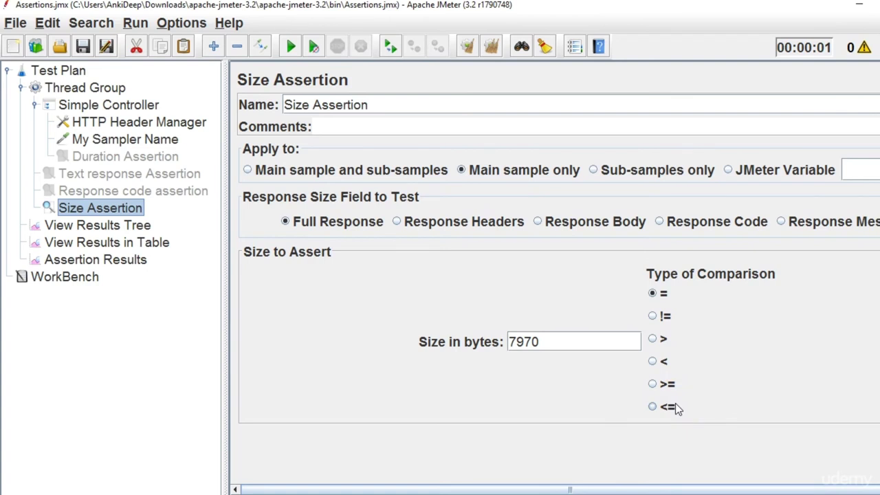
{"action": "left_click", "coordinate": [670, 406]}
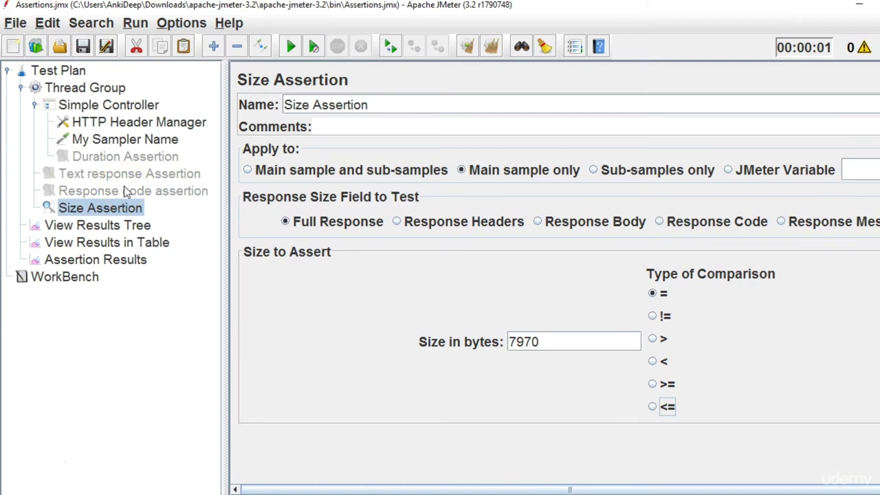
{"action": "right_click", "coordinate": [97, 213]}
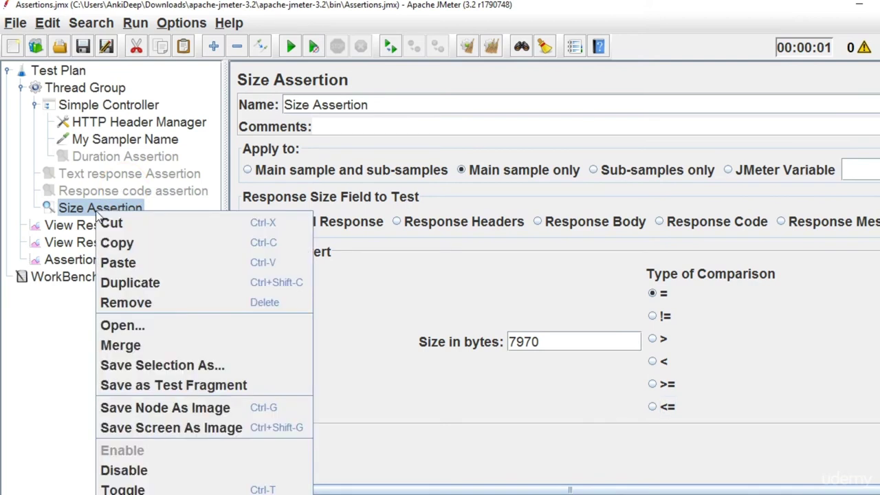
{"action": "left_click", "coordinate": [125, 472]}
Add an XML Assertion under the Thread Group.
{"action": "left_click", "coordinate": [104, 90]}
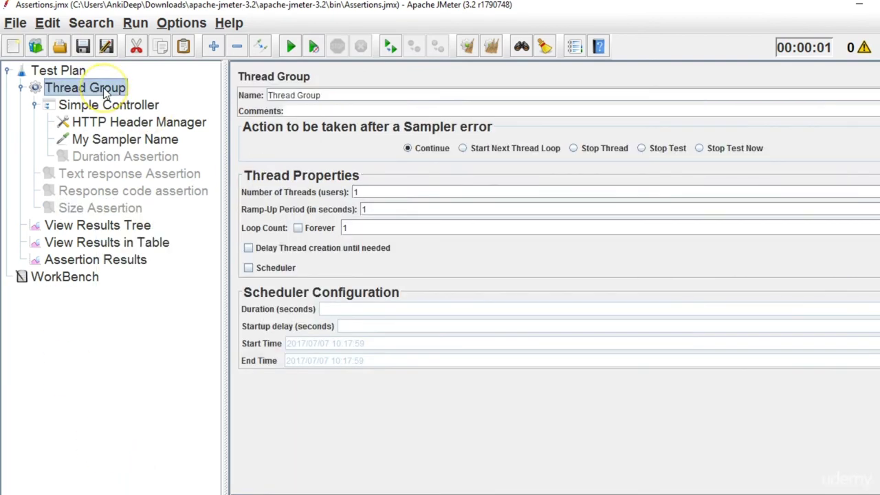
{"action": "right_click", "coordinate": [105, 93]}
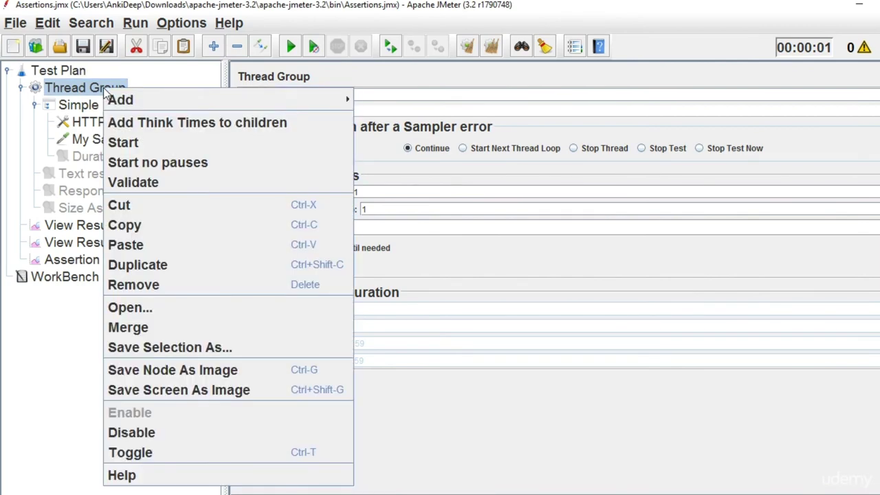
{"action": "mouse_move", "coordinate": [156, 97]}
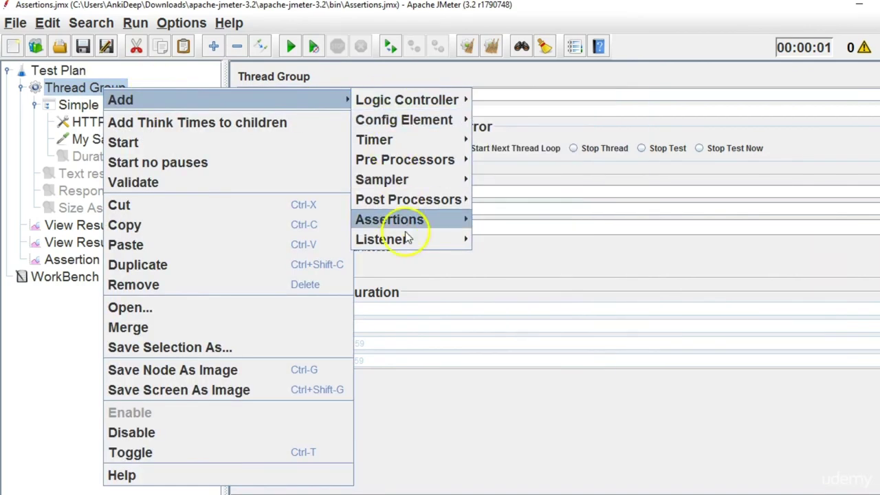
{"action": "mouse_move", "coordinate": [412, 218]}
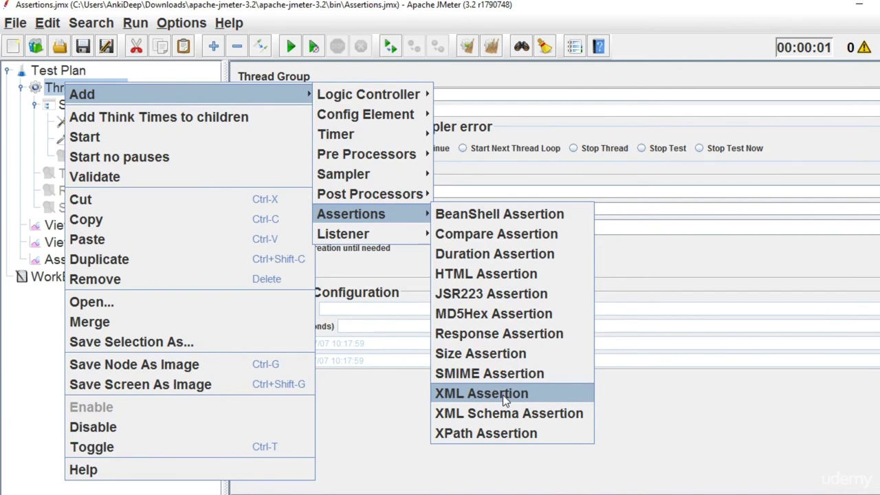
{"action": "left_click", "coordinate": [503, 395]}
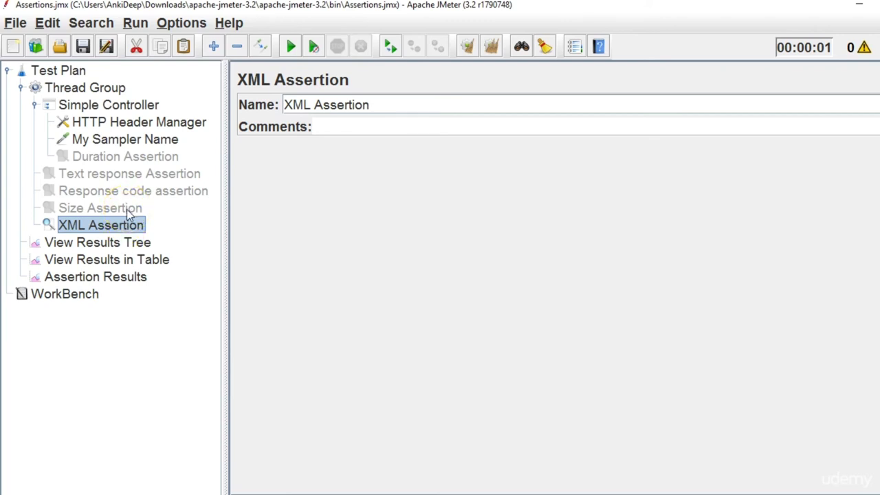
Render My Sampler Name's response as XML in View Results Tree, showing the NewDataSet data.
{"action": "left_click", "coordinate": [127, 245]}
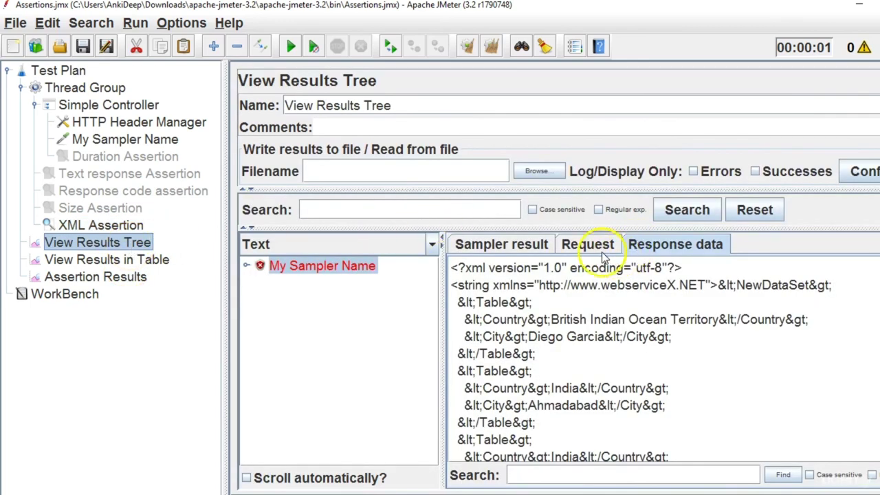
{"action": "left_click", "coordinate": [432, 246]}
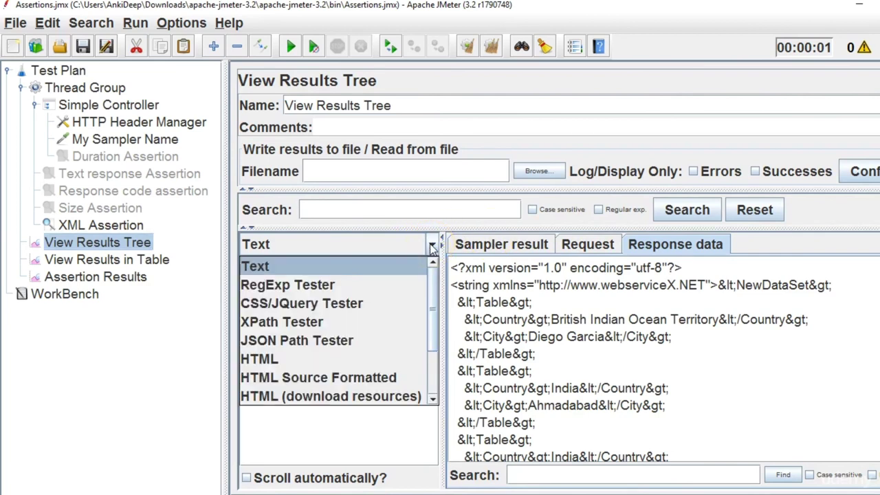
{"action": "left_click_drag", "start_coordinate": [436, 280], "coordinate": [436, 359]}
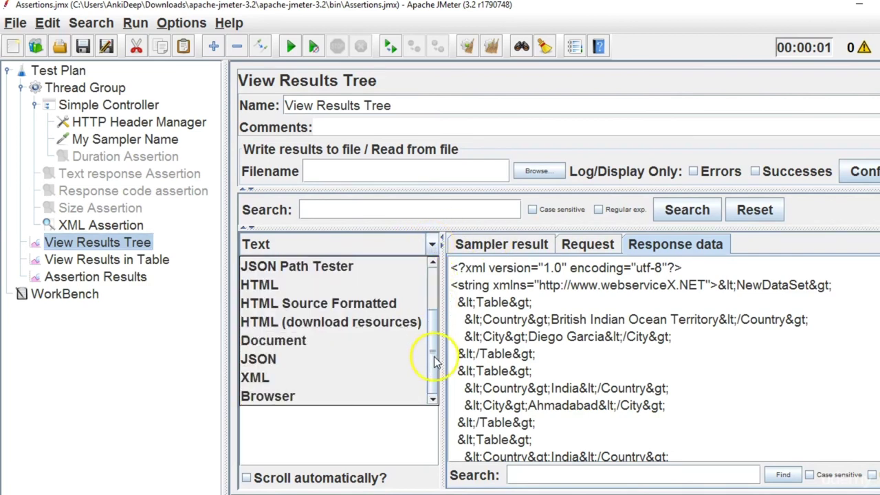
{"action": "left_click", "coordinate": [341, 380]}
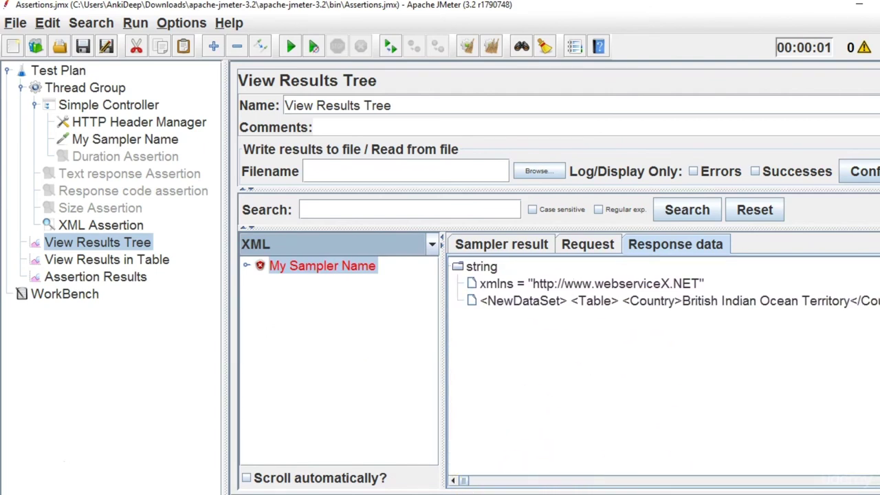
{"action": "left_click_drag", "start_coordinate": [463, 484], "coordinate": [412, 478]}
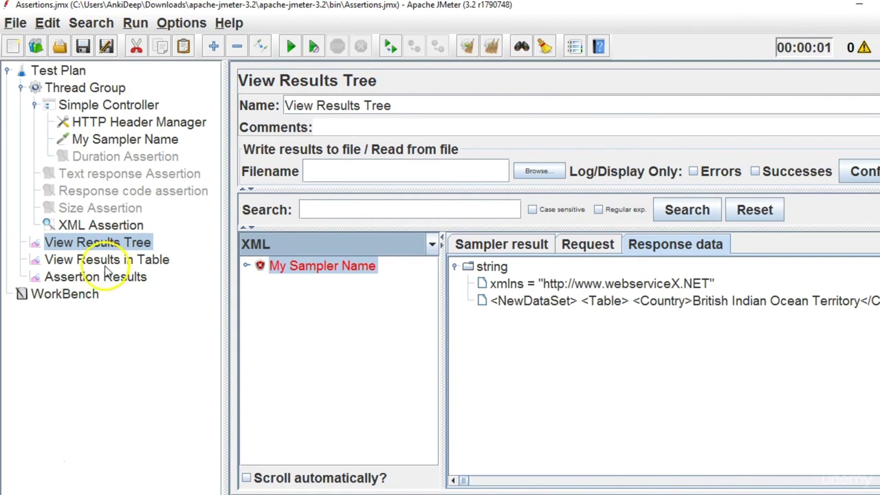
Clear old results, run the plan, and check the Assertion Results.
{"action": "left_click", "coordinate": [110, 227]}
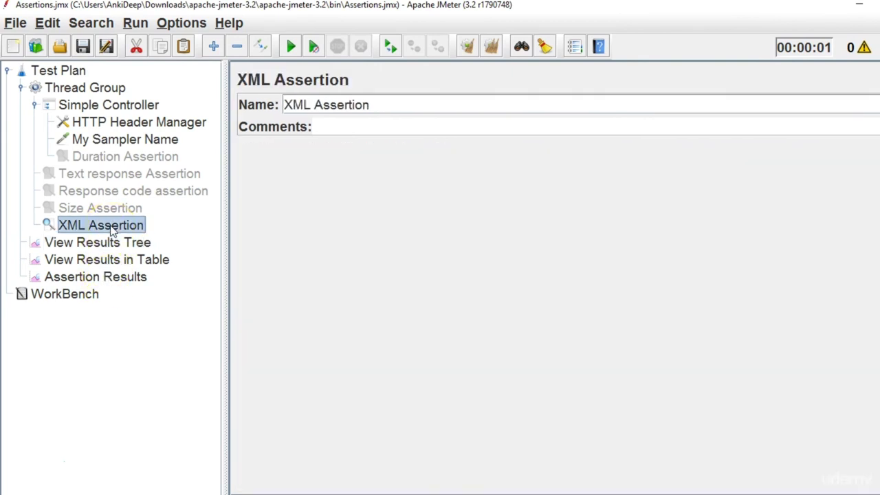
{"action": "left_click", "coordinate": [493, 46]}
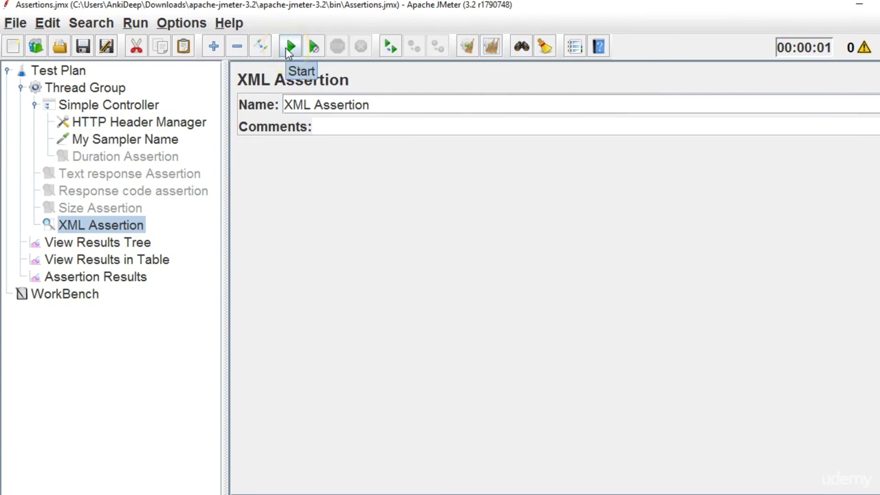
{"action": "left_click", "coordinate": [286, 48]}
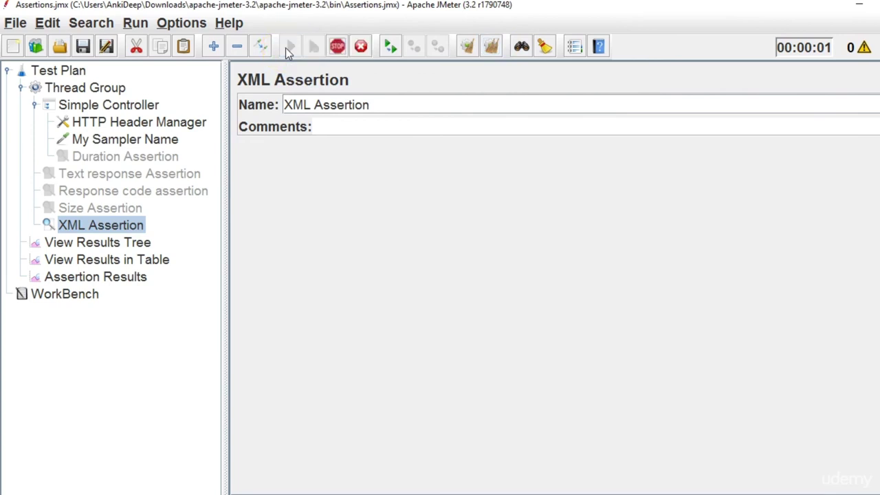
{"action": "left_click", "coordinate": [127, 210]}
{"action": "left_click", "coordinate": [127, 227]}
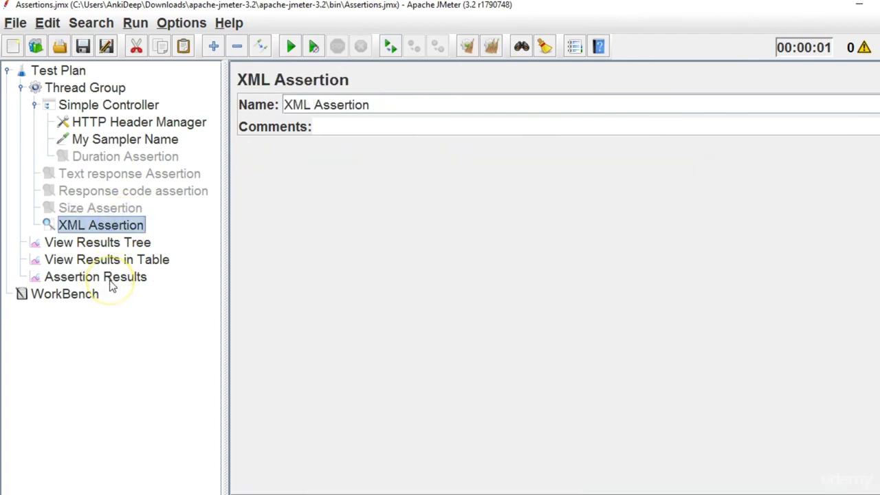
{"action": "left_click", "coordinate": [113, 282]}
{"action": "left_click", "coordinate": [123, 229]}
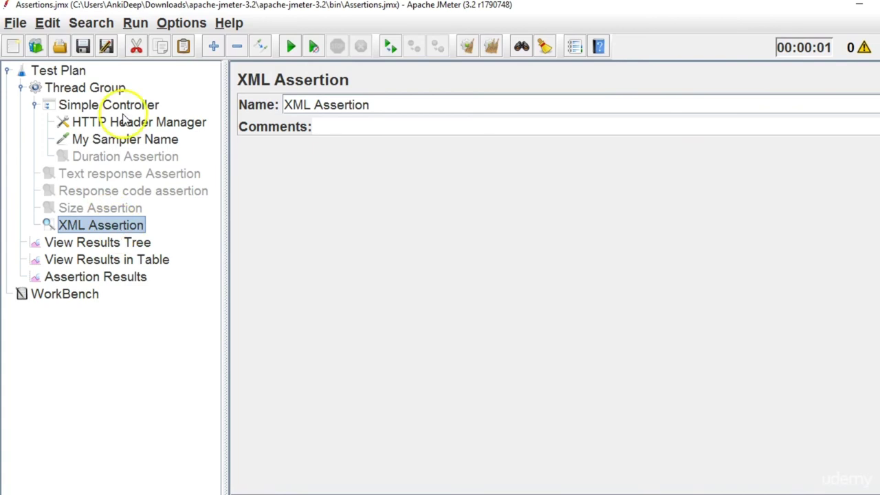
Rerun and inspect the results table, the XML response tree, and My Sampler Name's settings.
{"action": "left_click", "coordinate": [297, 46]}
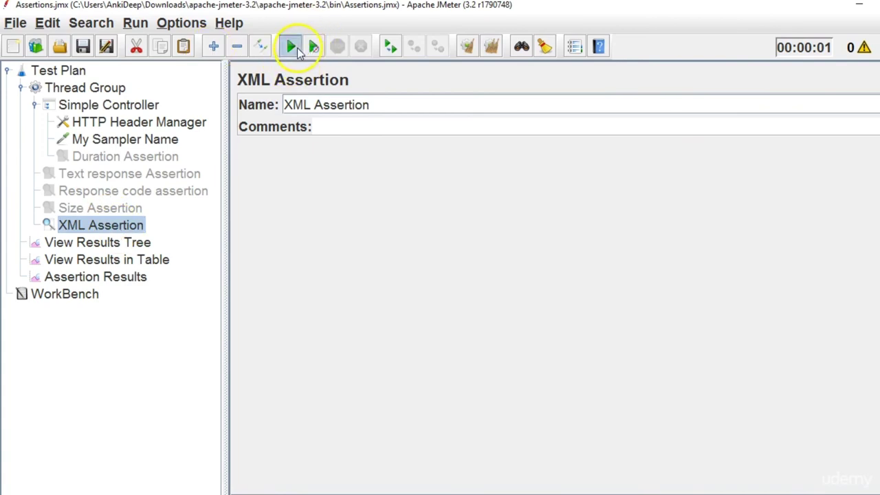
{"action": "left_click", "coordinate": [123, 277]}
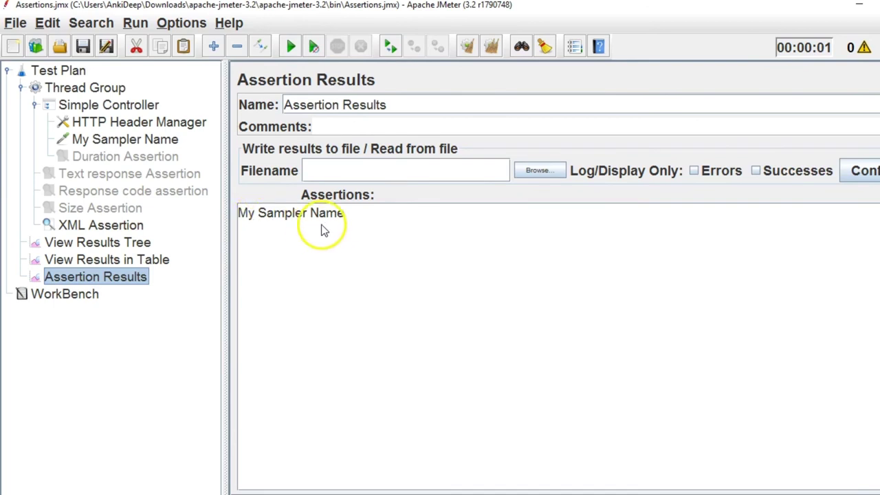
{"action": "left_click", "coordinate": [97, 226]}
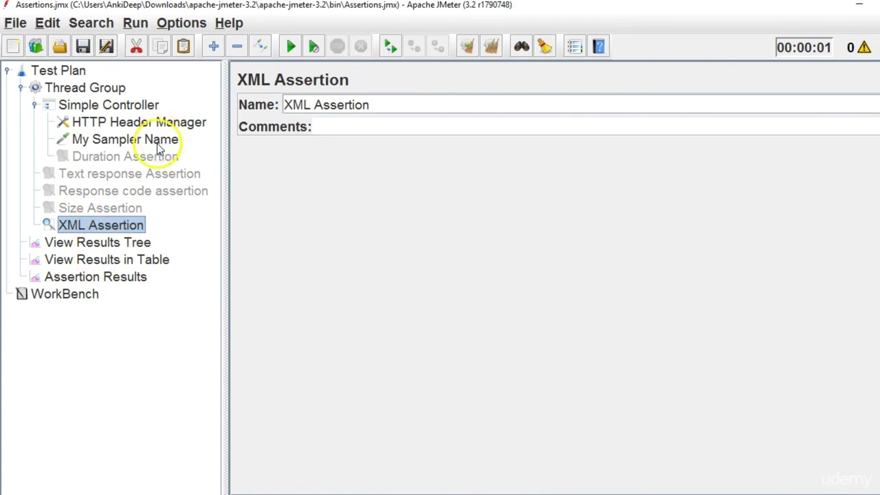
{"action": "left_click", "coordinate": [127, 261]}
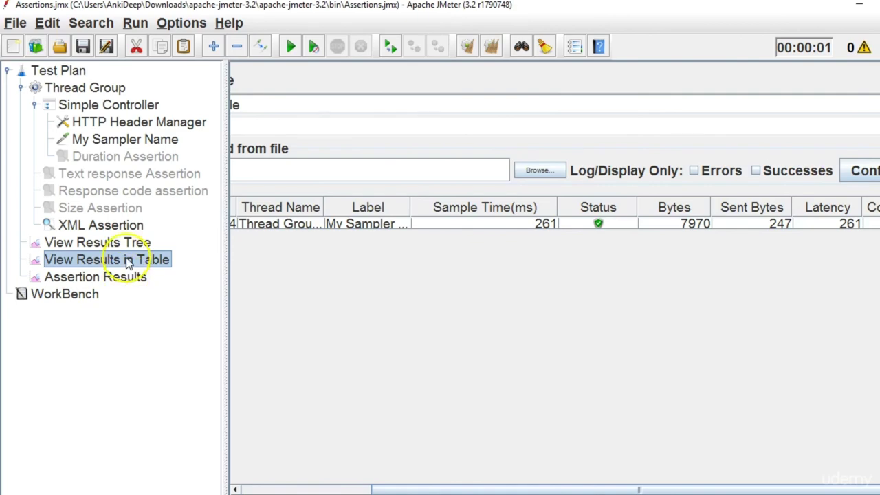
{"action": "left_click", "coordinate": [124, 225]}
{"action": "left_click", "coordinate": [127, 243]}
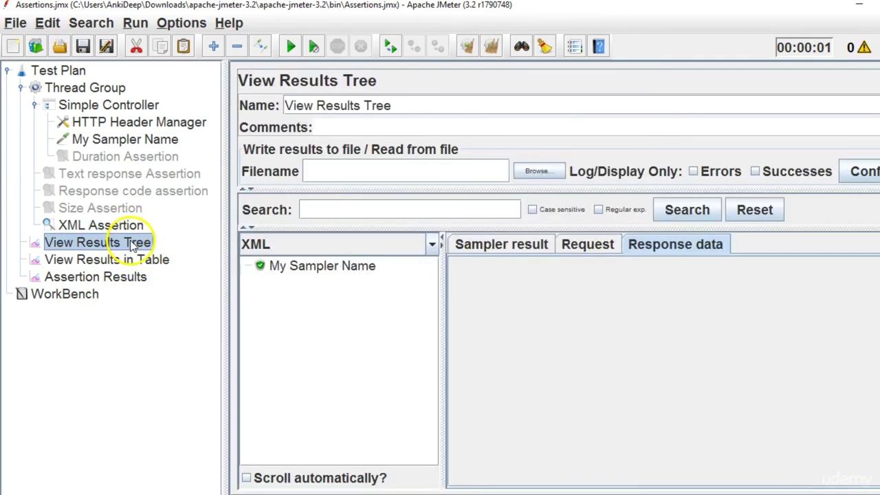
{"action": "left_click", "coordinate": [351, 270]}
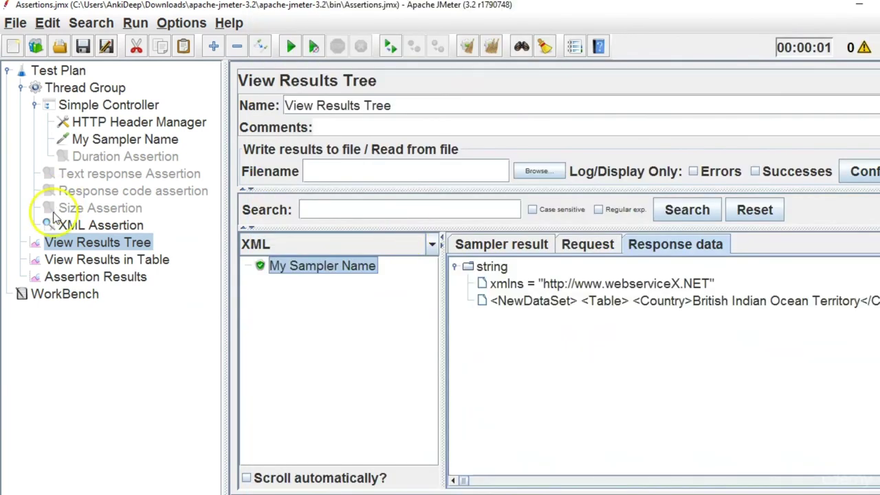
{"action": "left_click", "coordinate": [120, 144]}
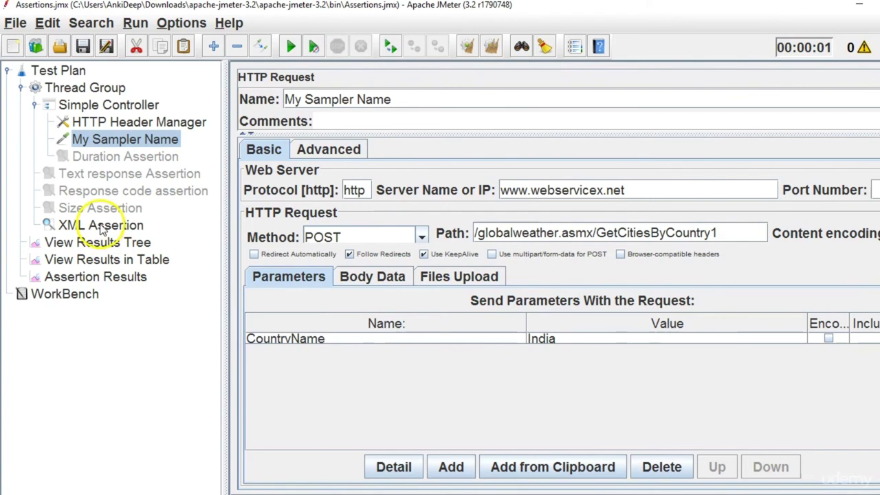
Clear and rerun, then read the XML Assertion failure 'Content is not allowed in prolog.'.
{"action": "left_click", "coordinate": [77, 276]}
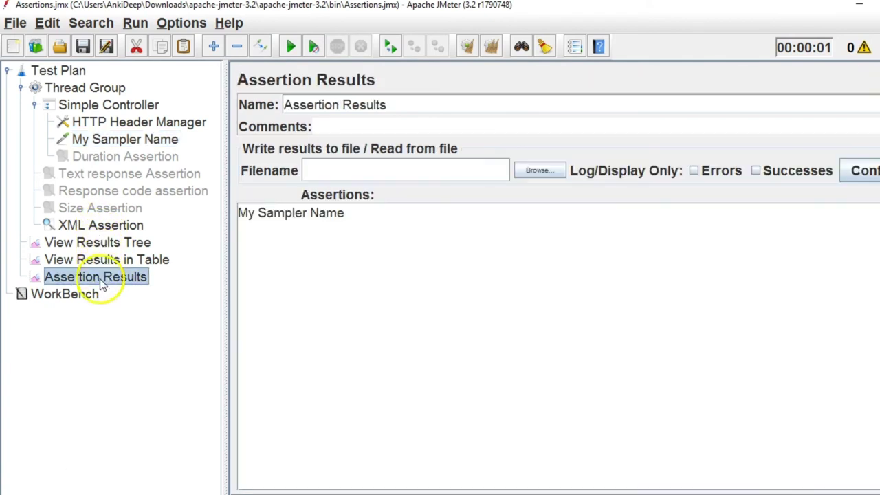
{"action": "left_click", "coordinate": [491, 54]}
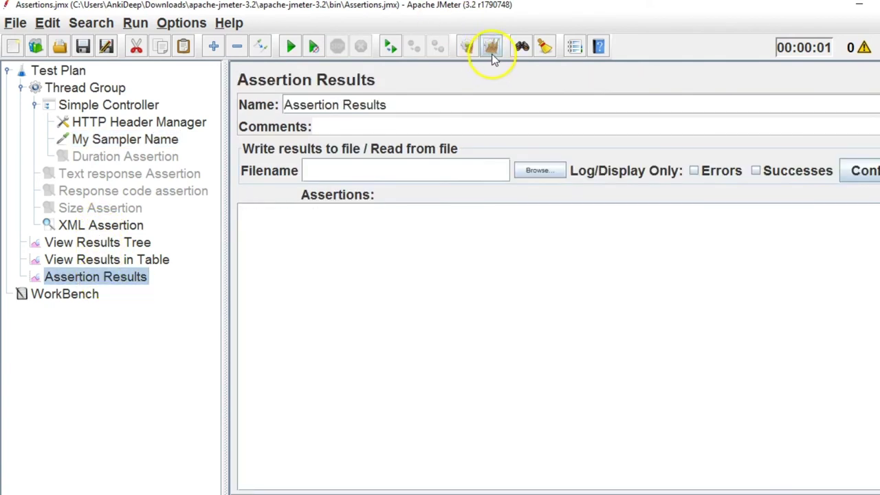
{"action": "left_click", "coordinate": [294, 45]}
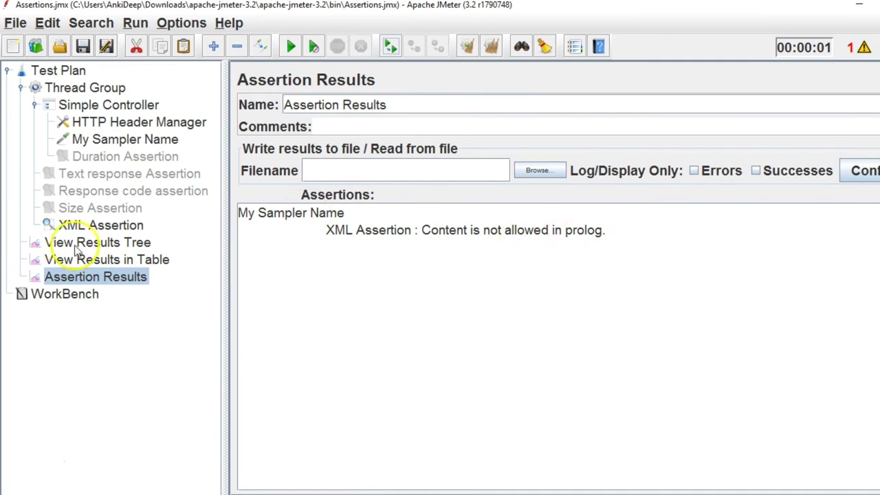
{"action": "left_click", "coordinate": [118, 244]}
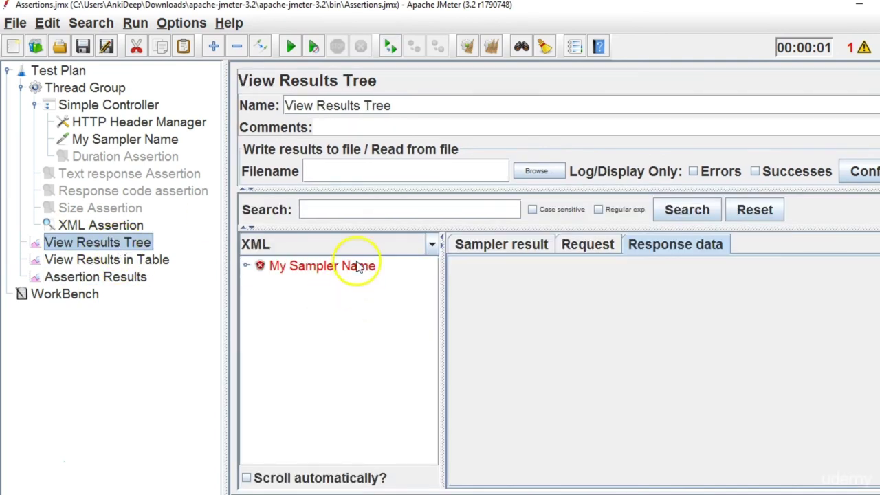
{"action": "left_click", "coordinate": [371, 266]}
{"action": "left_click", "coordinate": [595, 246]}
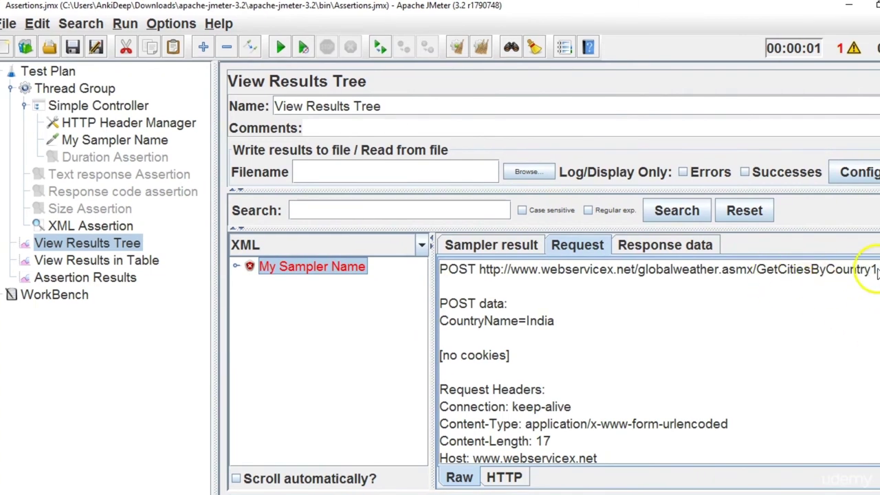
{"action": "left_click", "coordinate": [687, 242]}
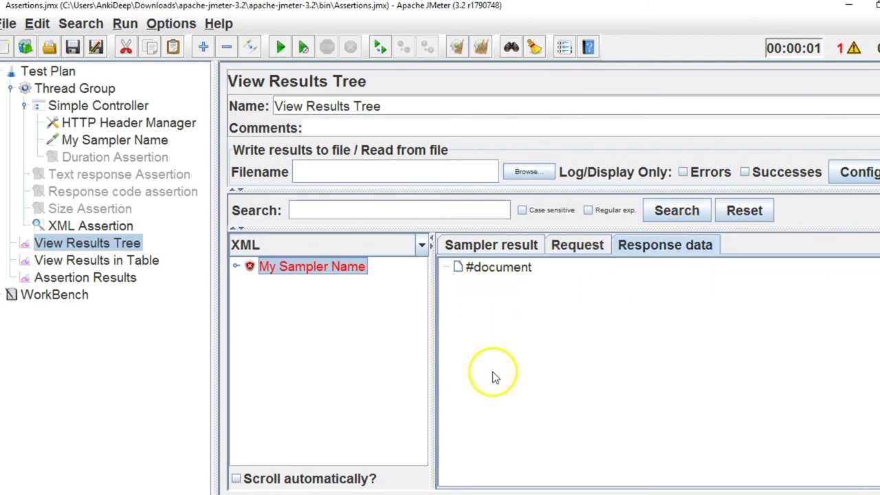
{"action": "left_click", "coordinate": [121, 233]}
{"action": "left_click", "coordinate": [107, 278]}
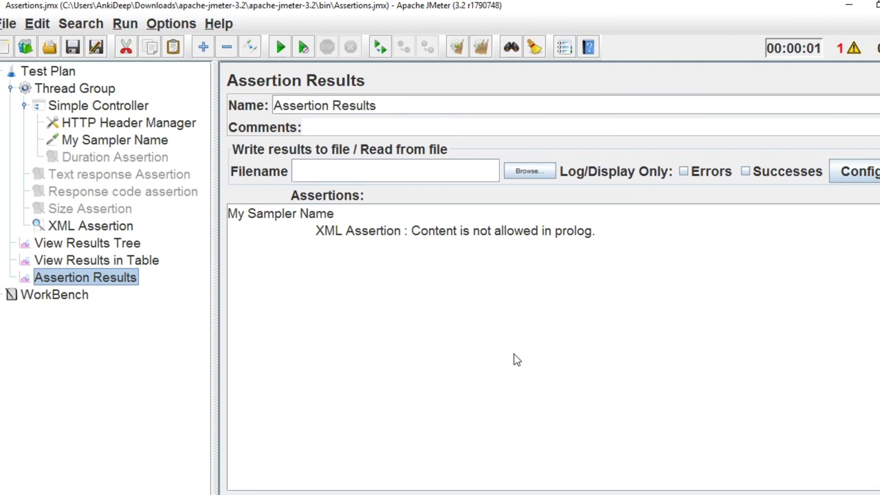
Add an HTML Assertion under the Thread Group.
{"action": "left_click", "coordinate": [99, 90]}
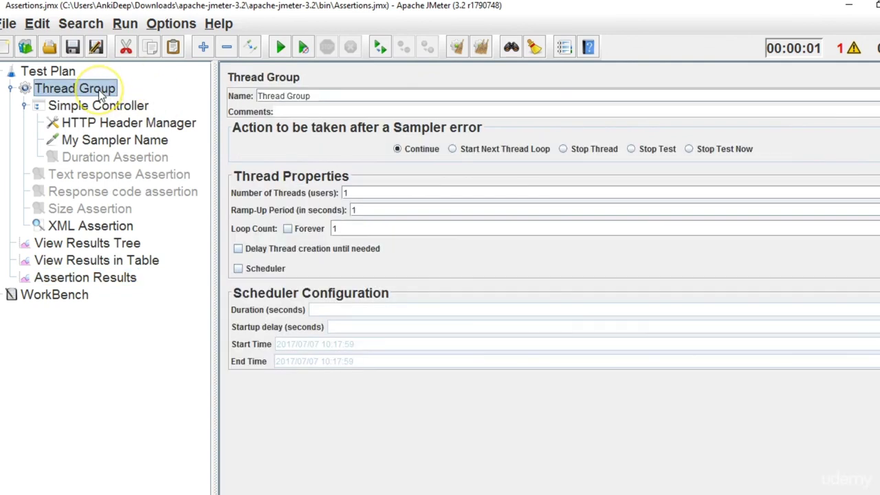
{"action": "right_click", "coordinate": [100, 96]}
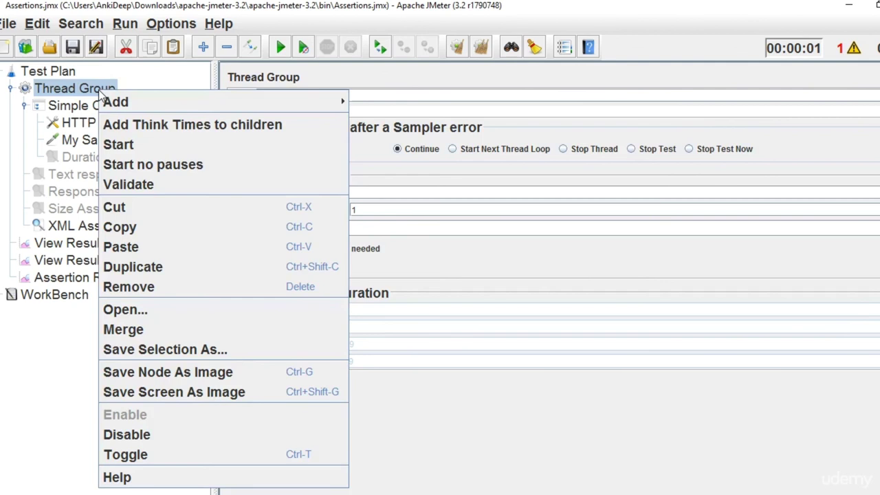
{"action": "mouse_move", "coordinate": [172, 103]}
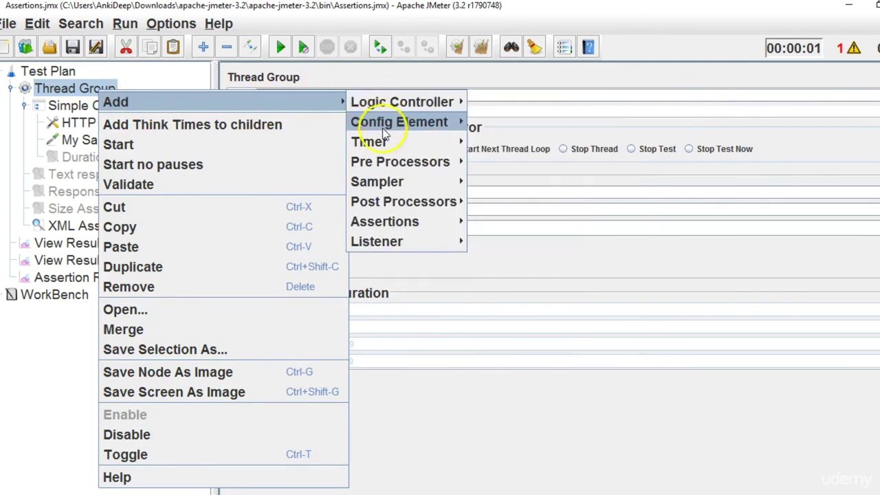
{"action": "mouse_move", "coordinate": [397, 229]}
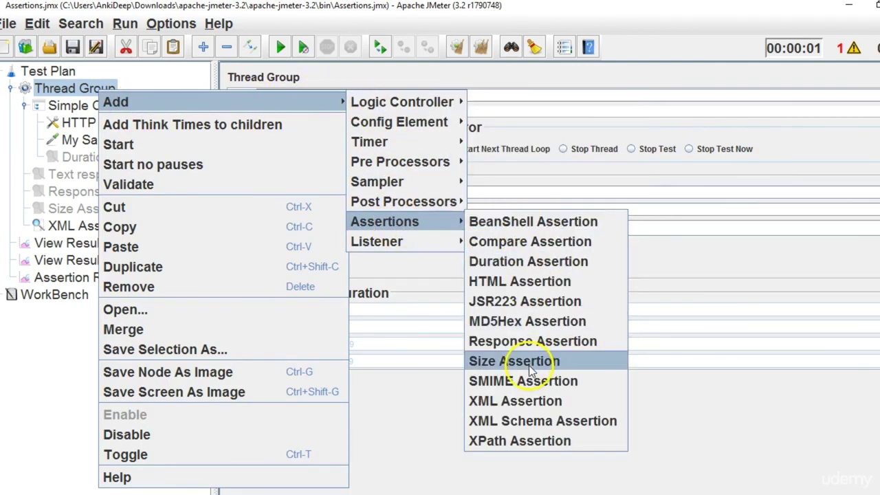
{"action": "left_click", "coordinate": [539, 284]}
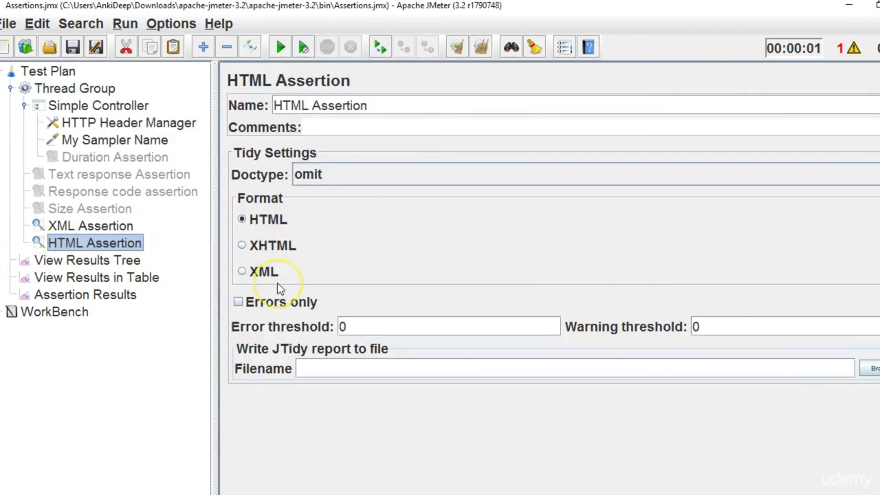
{"action": "left_click", "coordinate": [277, 249]}
Disable the XML Assertion, then check the HTML Assertion settings and Assertion Results.
{"action": "right_click", "coordinate": [107, 232]}
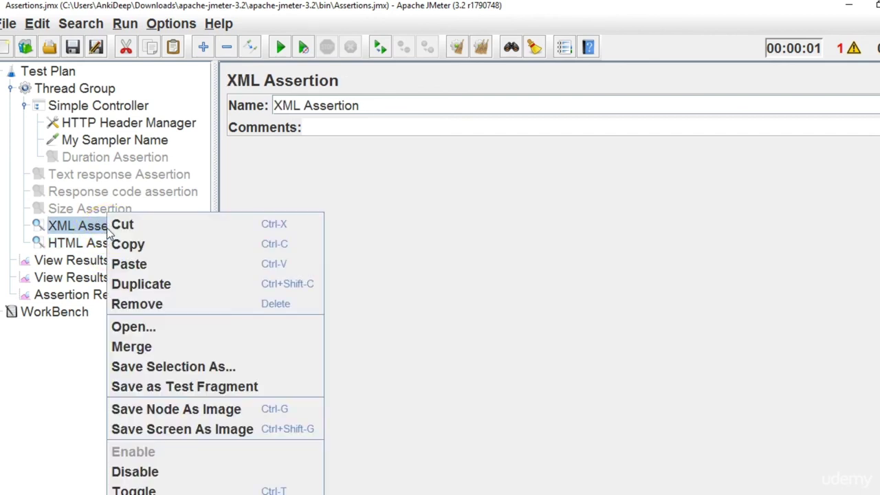
{"action": "left_click", "coordinate": [132, 473]}
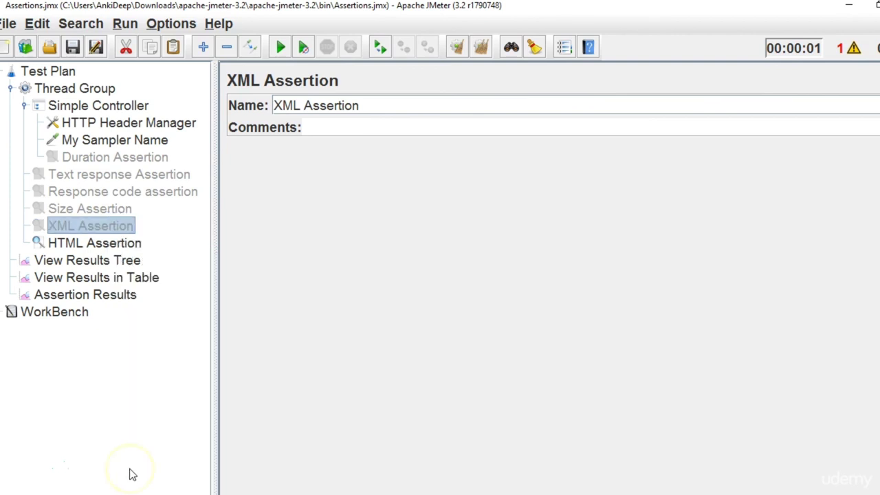
{"action": "left_click", "coordinate": [114, 249]}
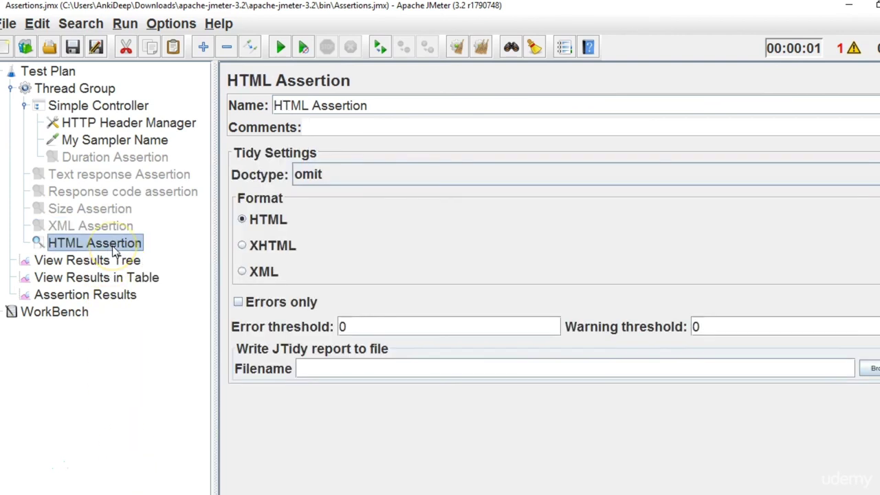
{"action": "left_click", "coordinate": [101, 301]}
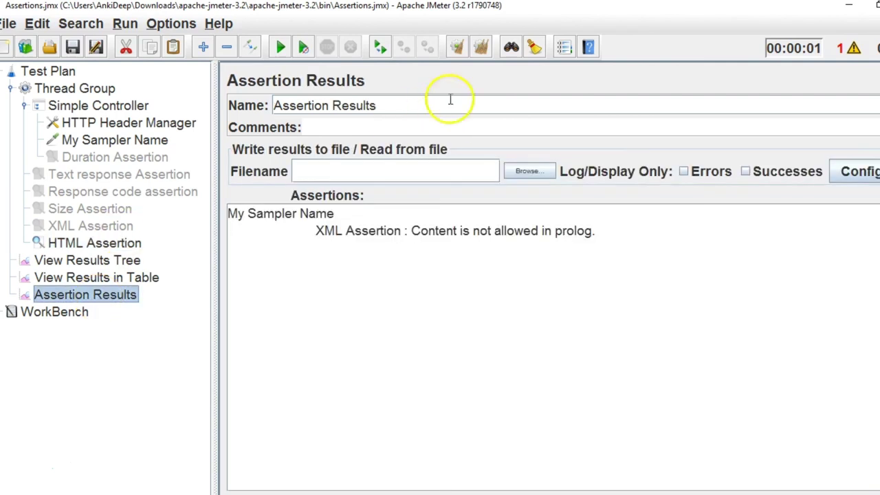
Clear the previous Assertion Results and rerun the test with the HTML Assertion.
{"action": "left_click", "coordinate": [481, 49]}
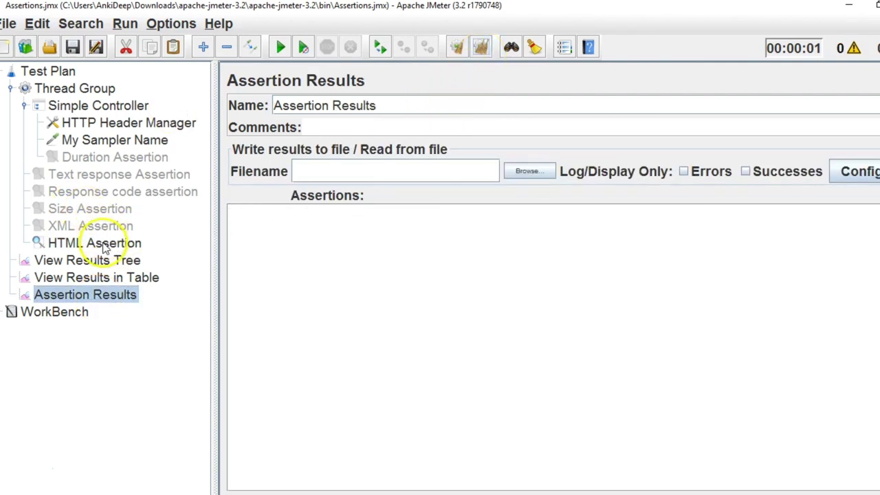
{"action": "left_click", "coordinate": [93, 243]}
{"action": "left_click", "coordinate": [101, 297]}
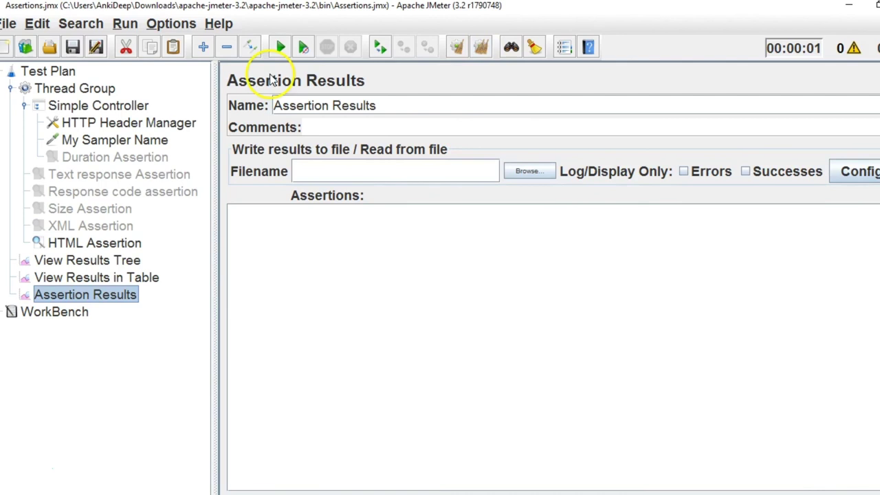
{"action": "left_click", "coordinate": [285, 43]}
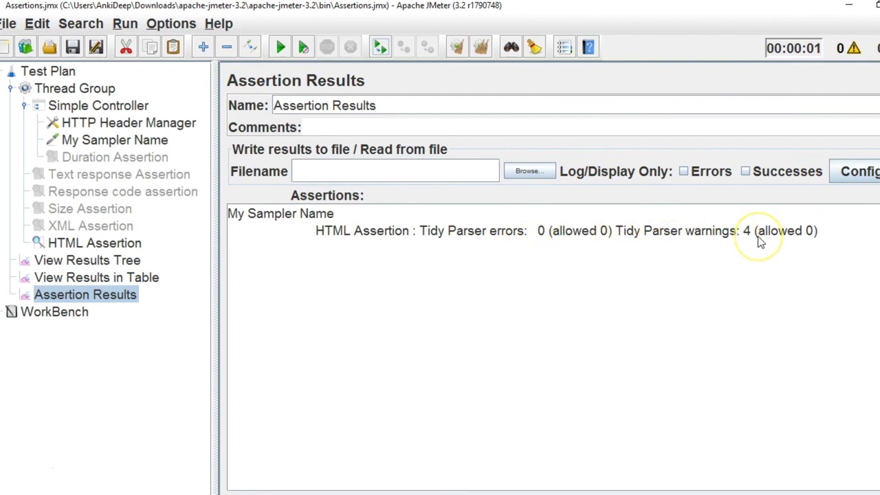
Check the HTTP sampler's request path, then clear results and run the test plan again.
{"action": "left_click", "coordinate": [150, 143]}
{"action": "left_click", "coordinate": [714, 235]}
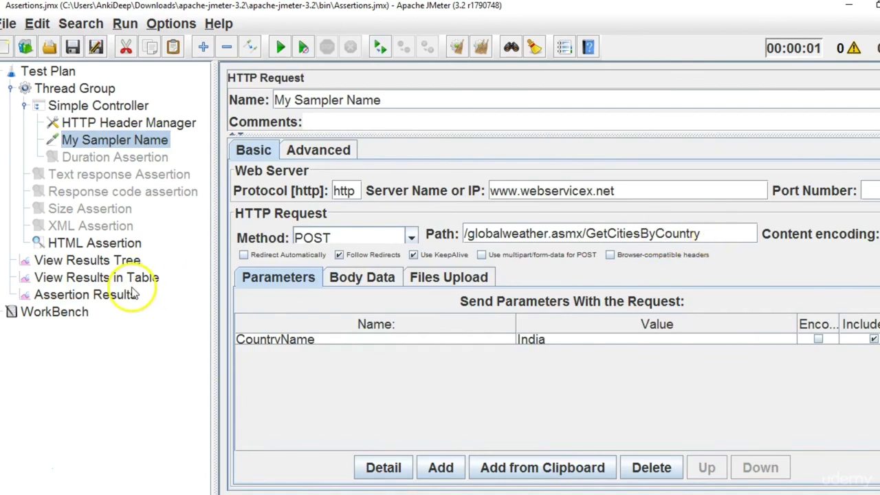
{"action": "left_click", "coordinate": [121, 245]}
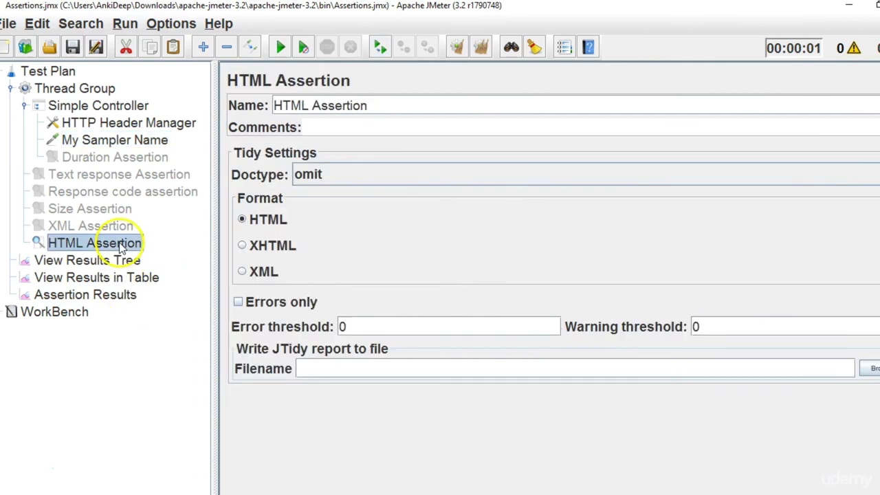
{"action": "left_click", "coordinate": [70, 300]}
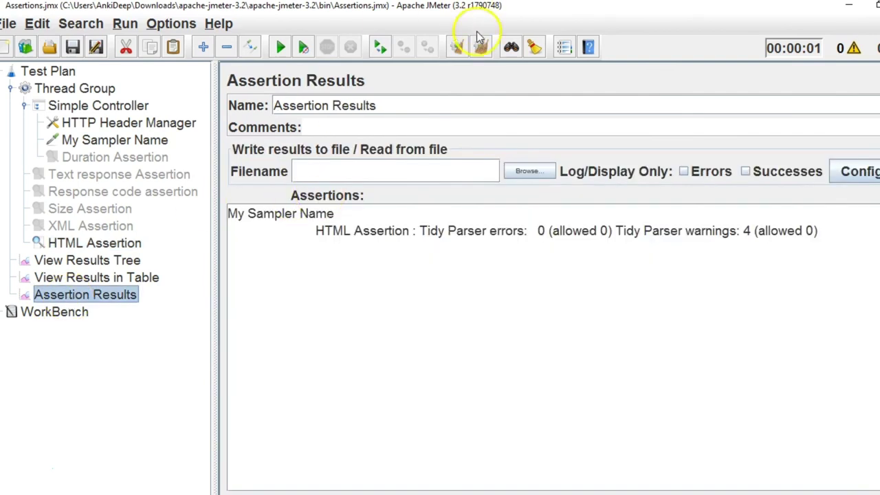
{"action": "left_click", "coordinate": [481, 48]}
{"action": "left_click", "coordinate": [281, 47]}
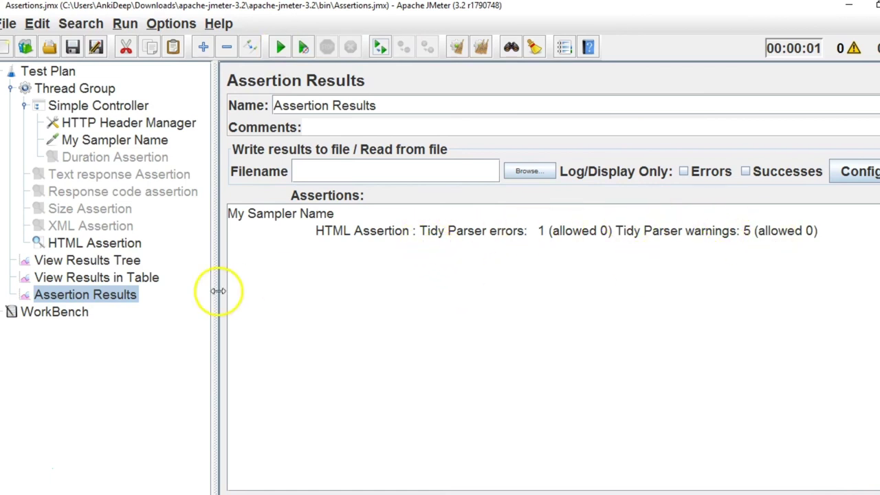
Inspect My Sampler Name's XML response data in View Results Tree, then reopen HTML Assertion.
{"action": "left_click", "coordinate": [115, 262]}
{"action": "left_click", "coordinate": [323, 267]}
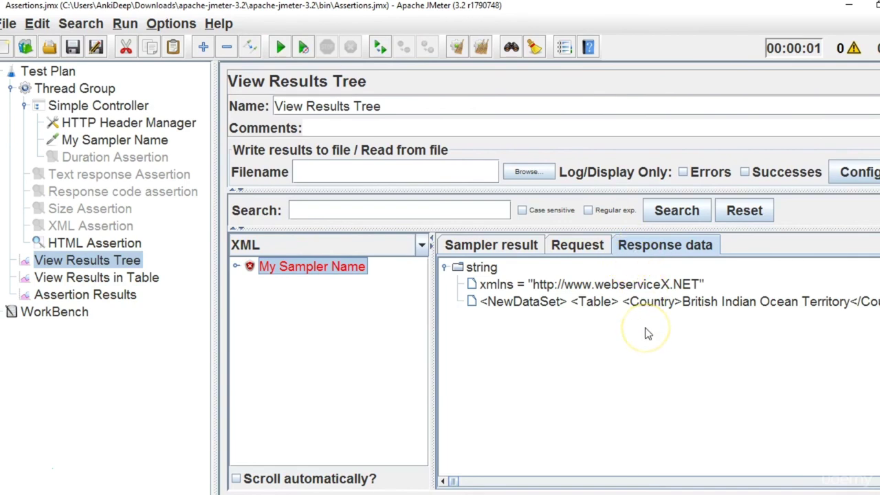
{"action": "left_click", "coordinate": [129, 247]}
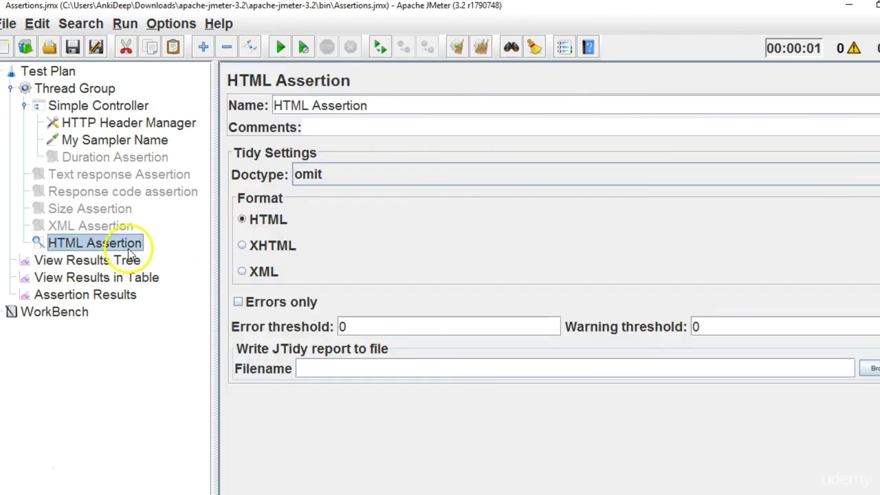
Set the HTML Assertion format to XML and rerun the test; the assertion passes.
{"action": "left_click", "coordinate": [243, 272]}
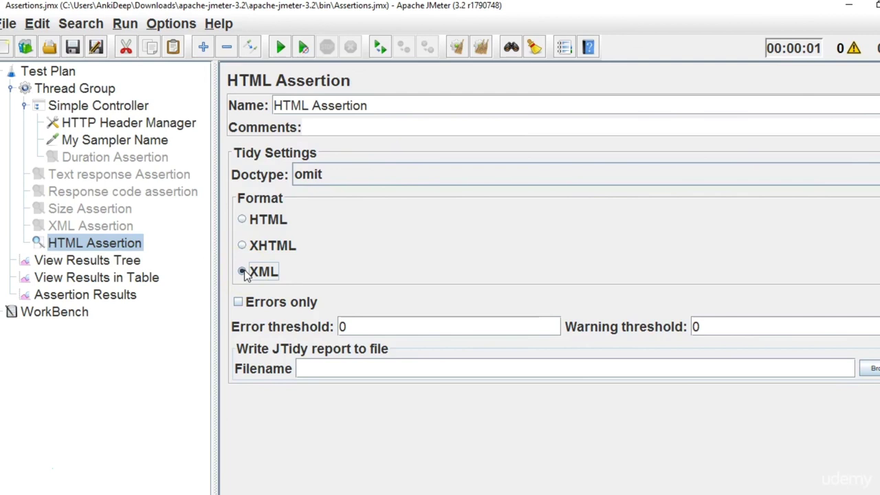
{"action": "left_click", "coordinate": [104, 294]}
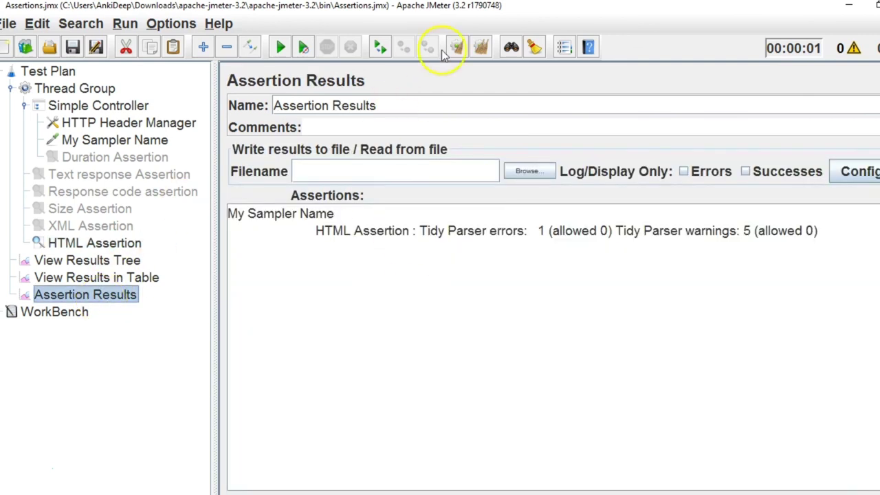
{"action": "left_click", "coordinate": [488, 53]}
{"action": "left_click", "coordinate": [281, 47]}
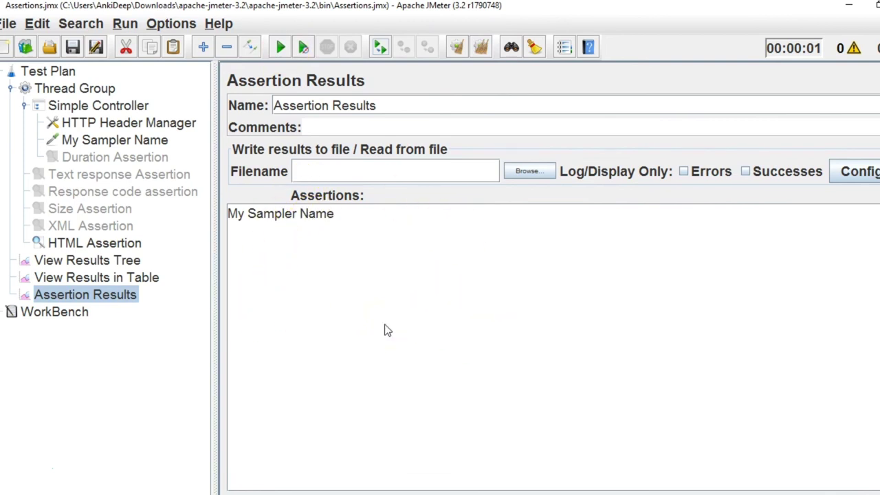
Switch the HTML Assertion back to HTML format and rerun, showing 1 error and 5 warnings.
{"action": "left_click", "coordinate": [130, 246]}
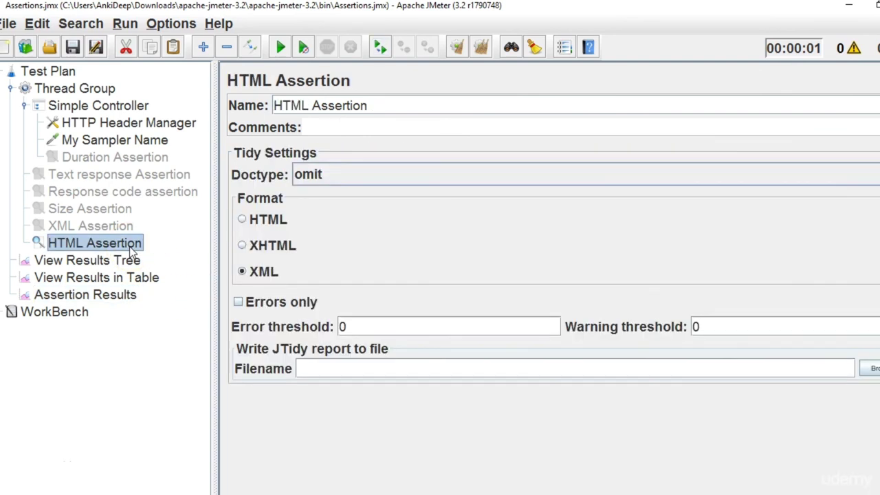
{"action": "left_click", "coordinate": [244, 221]}
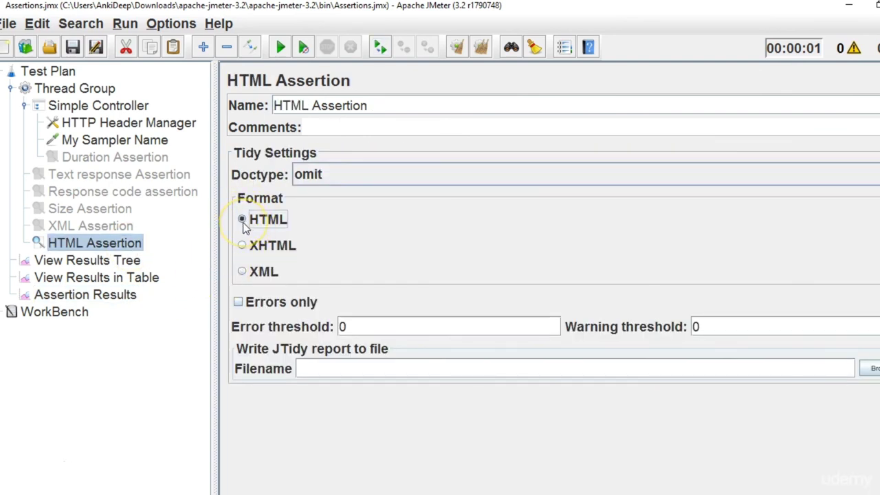
{"action": "left_click", "coordinate": [66, 300]}
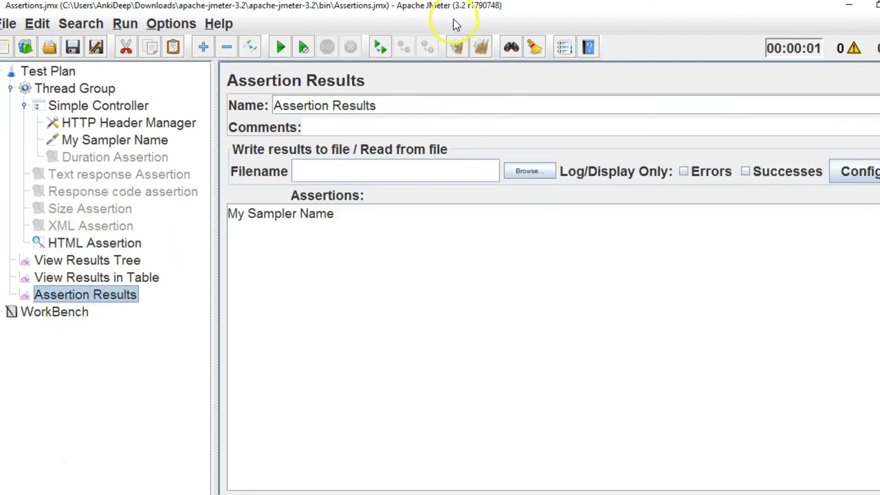
{"action": "left_click", "coordinate": [280, 47]}
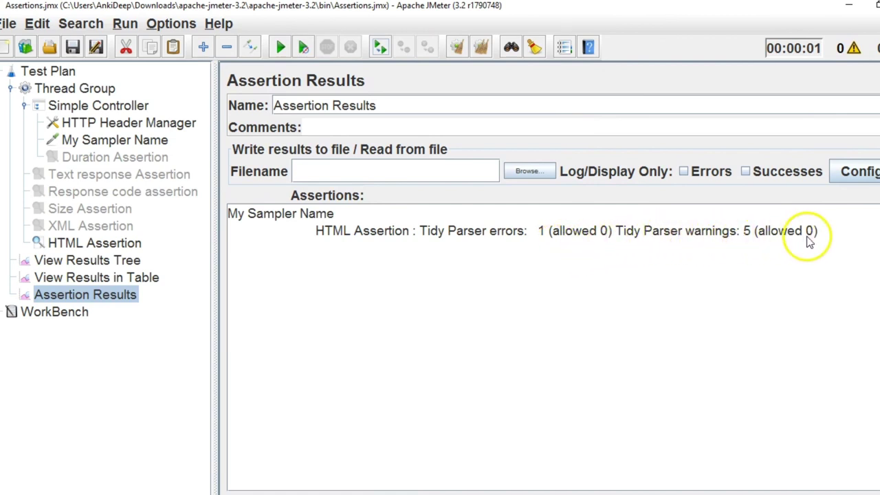
{"action": "left_click", "coordinate": [127, 244]}
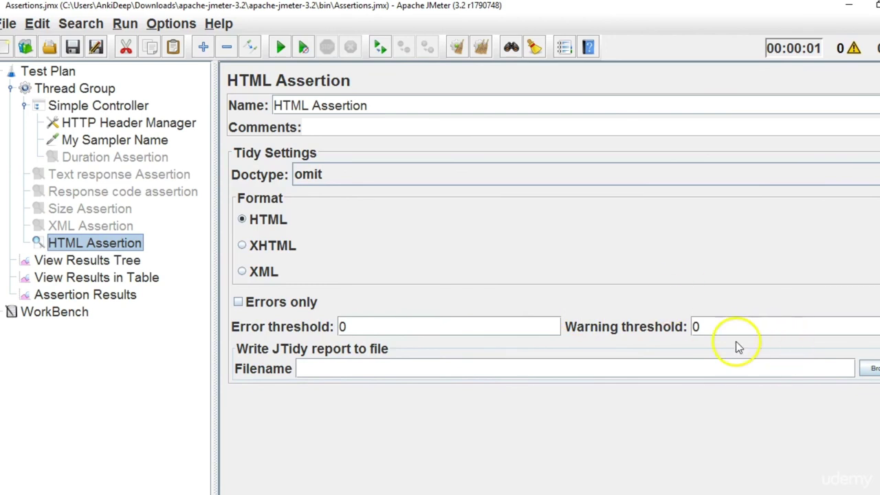
Set both error and warning thresholds to 5, then clear results and rerun; the assertion passes.
{"action": "double_click", "coordinate": [363, 320]}
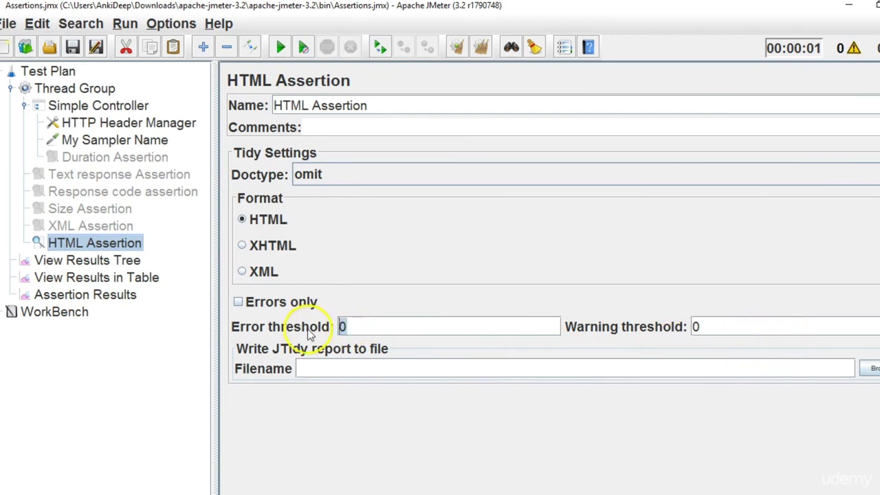
{"action": "type", "text": "5"}
{"action": "double_click", "coordinate": [696, 327]}
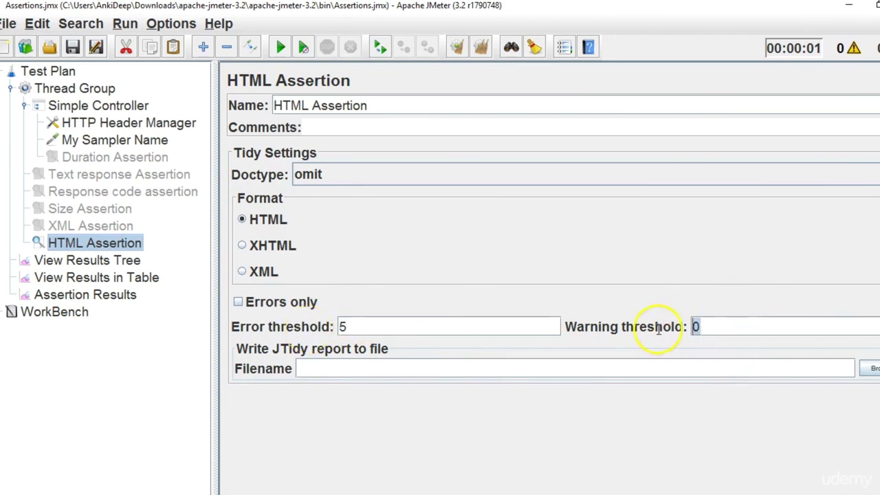
{"action": "type", "text": "5"}
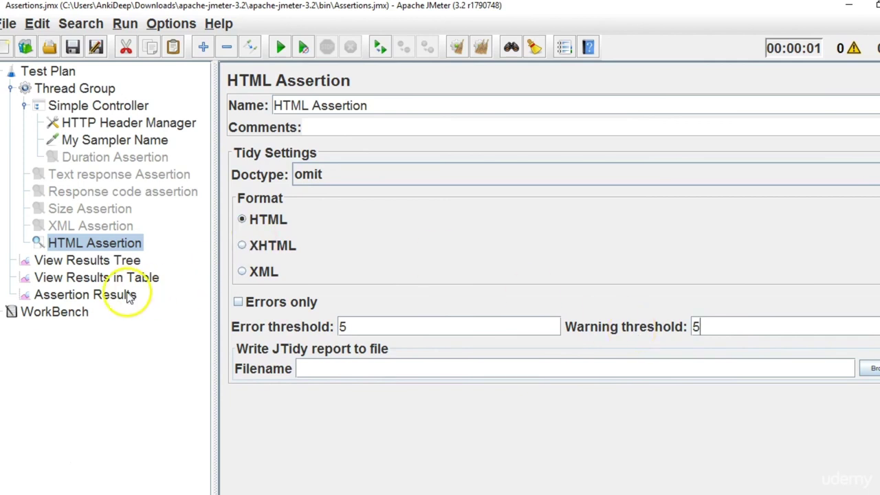
{"action": "left_click", "coordinate": [128, 296]}
{"action": "left_click", "coordinate": [480, 46]}
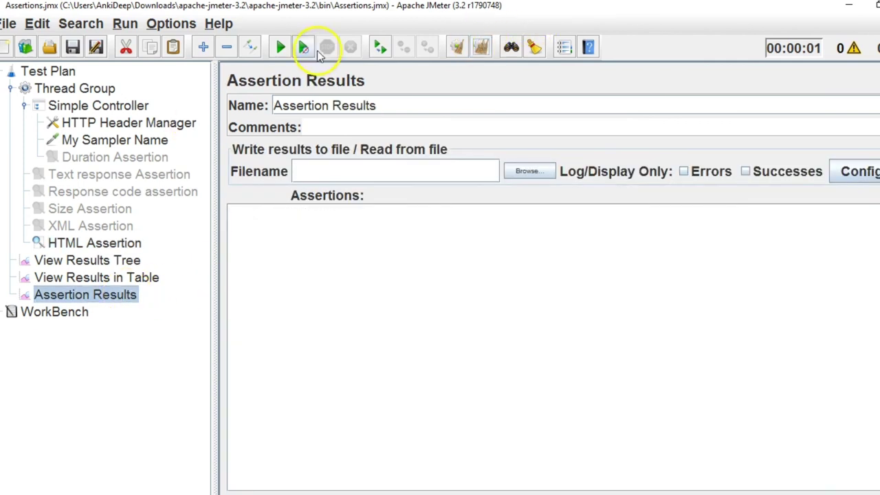
{"action": "left_click", "coordinate": [281, 49]}
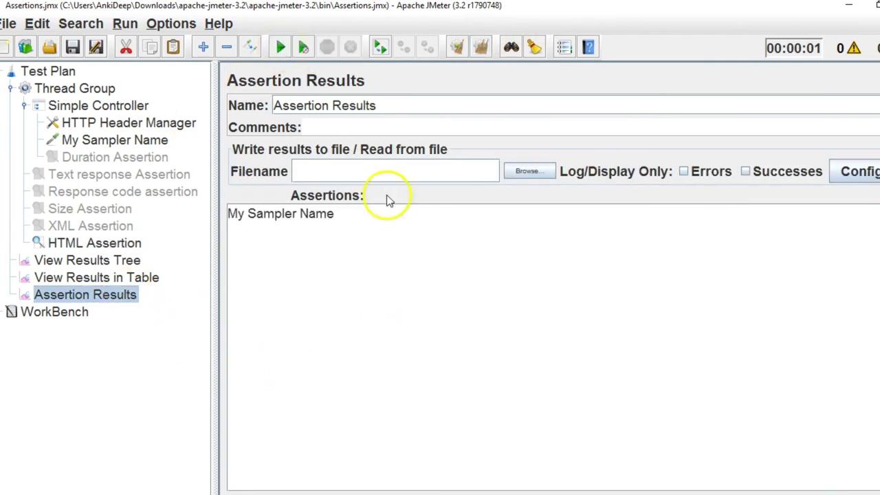
Change the thresholds to 0 errors and 1 warning, then clear results and rerun the test.
{"action": "left_click", "coordinate": [107, 246]}
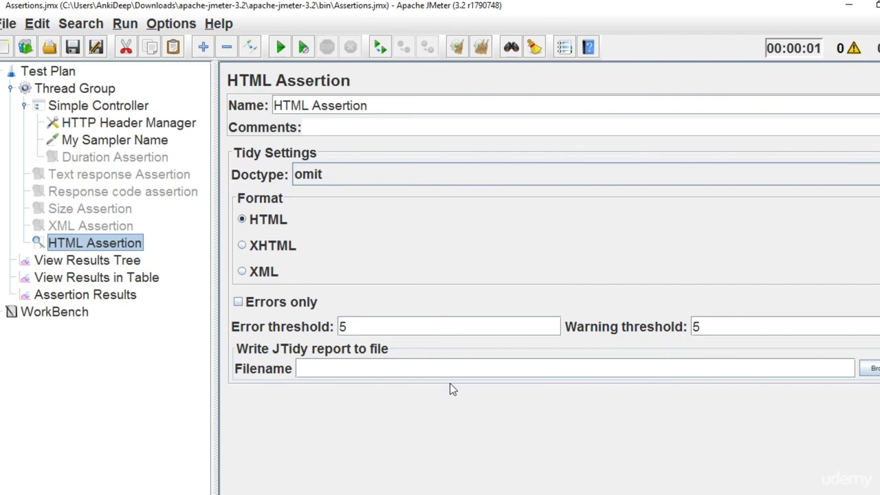
{"action": "left_click_drag", "start_coordinate": [351, 327], "coordinate": [330, 331]}
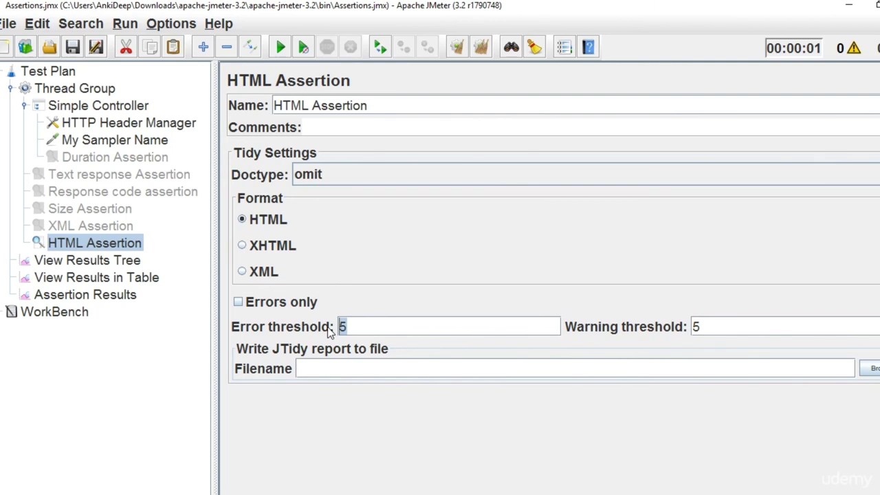
{"action": "left_click", "coordinate": [342, 328]}
{"action": "type", "text": "1"}
{"action": "key", "text": "BackSpace"}
{"action": "type", "text": "0"}
{"action": "left_click", "coordinate": [723, 335]}
{"action": "left_click_drag", "start_coordinate": [724, 335], "coordinate": [615, 328]}
{"action": "type", "text": "1"}
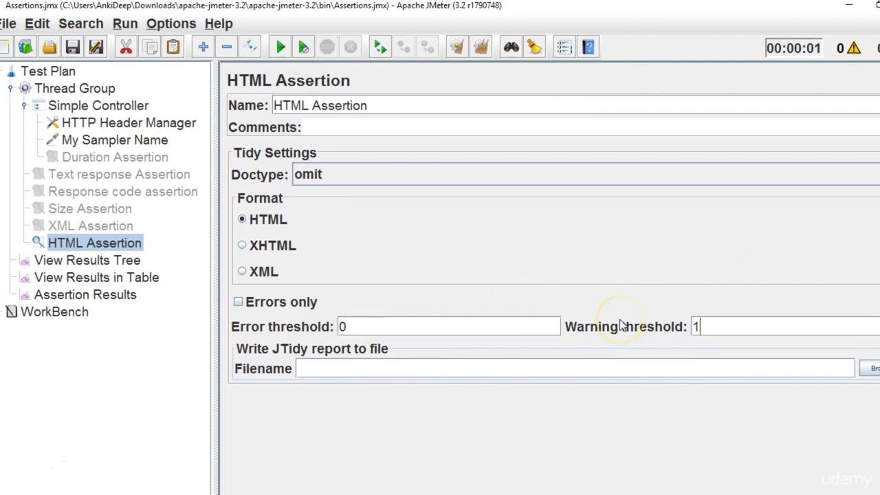
{"action": "left_click", "coordinate": [112, 295]}
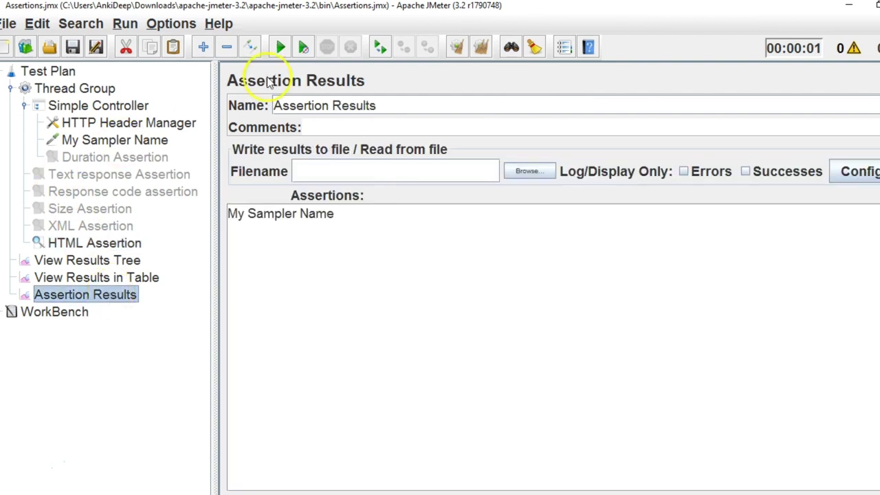
{"action": "left_click", "coordinate": [480, 54]}
{"action": "left_click", "coordinate": [285, 52]}
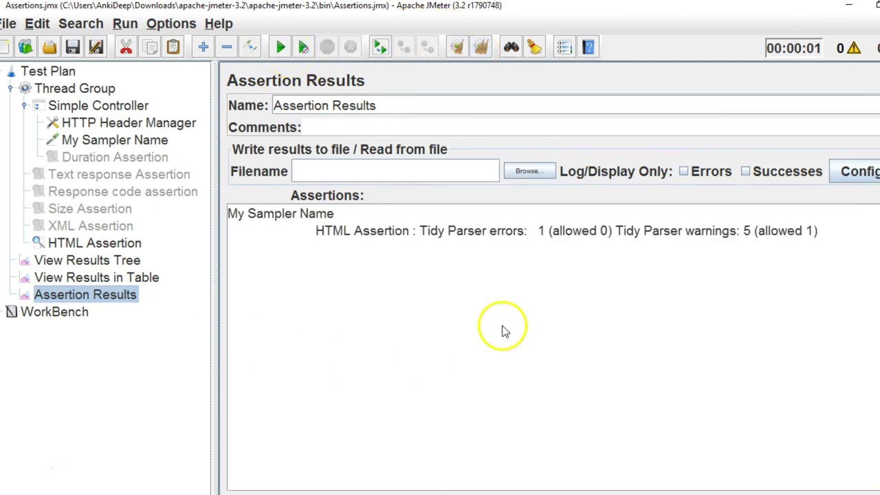
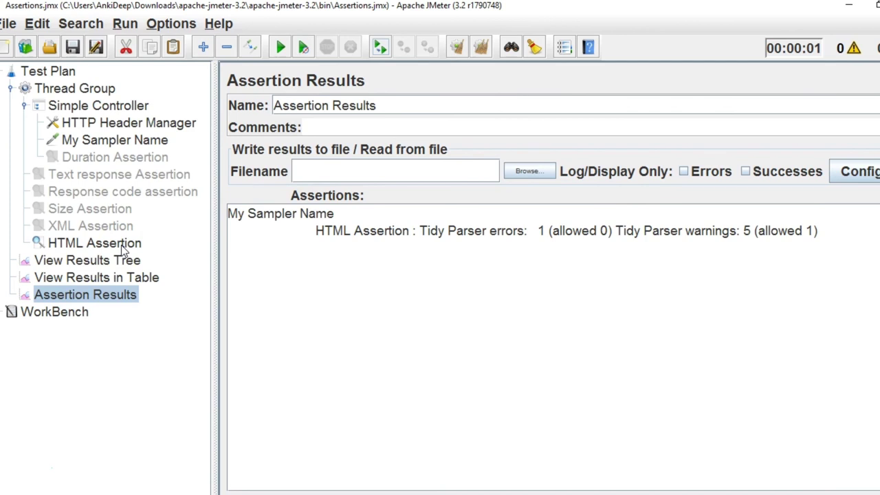
Review the HTML, XML and Size Assertion settings alongside the Assertion Results output.
{"action": "left_click", "coordinate": [351, 168]}
{"action": "left_click", "coordinate": [95, 243]}
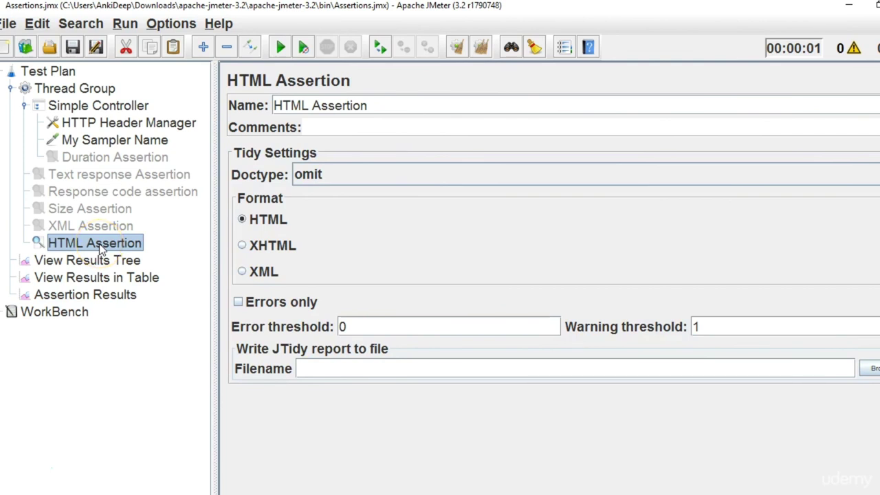
{"action": "left_click", "coordinate": [63, 294]}
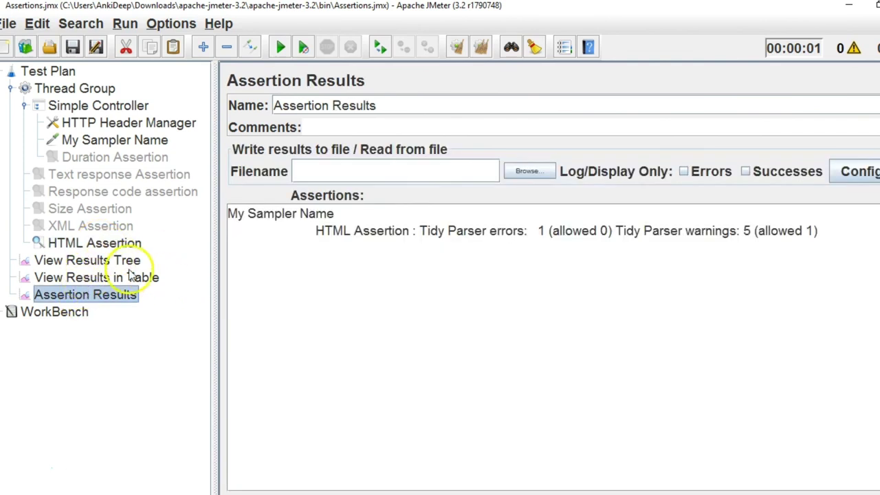
{"action": "left_click", "coordinate": [116, 226]}
{"action": "left_click", "coordinate": [110, 210]}
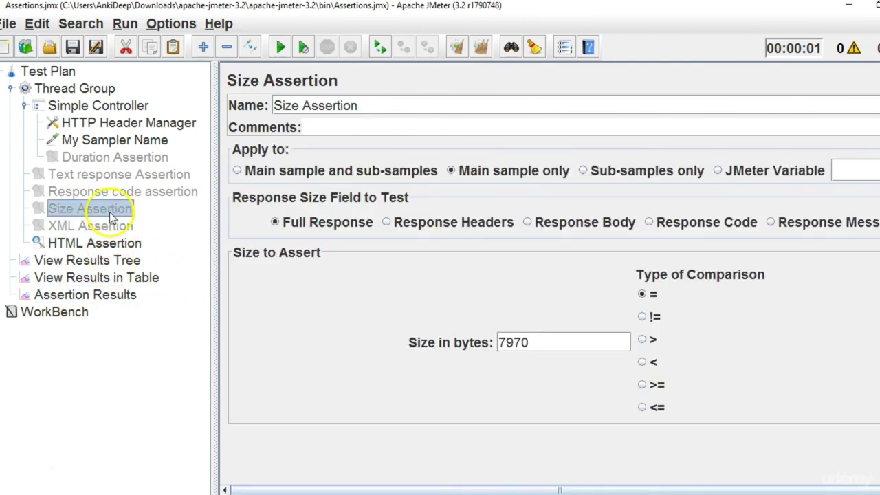
{"action": "left_click", "coordinate": [114, 294]}
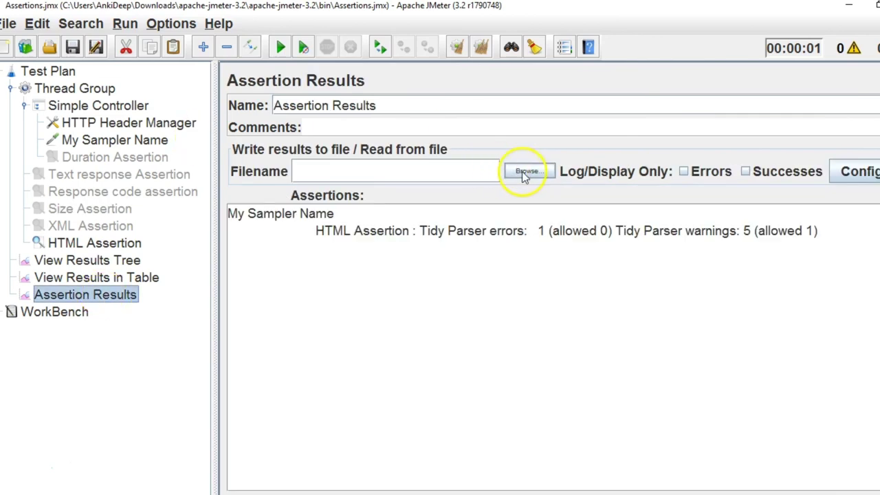
Open the results-file Browse dialog and close it without choosing a file.
{"action": "left_click", "coordinate": [524, 173]}
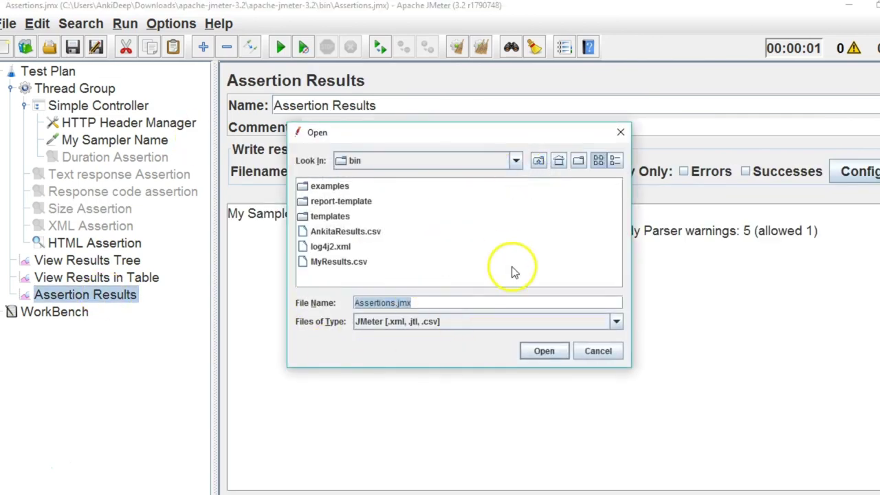
{"action": "left_click_drag", "start_coordinate": [492, 138], "coordinate": [480, 256]}
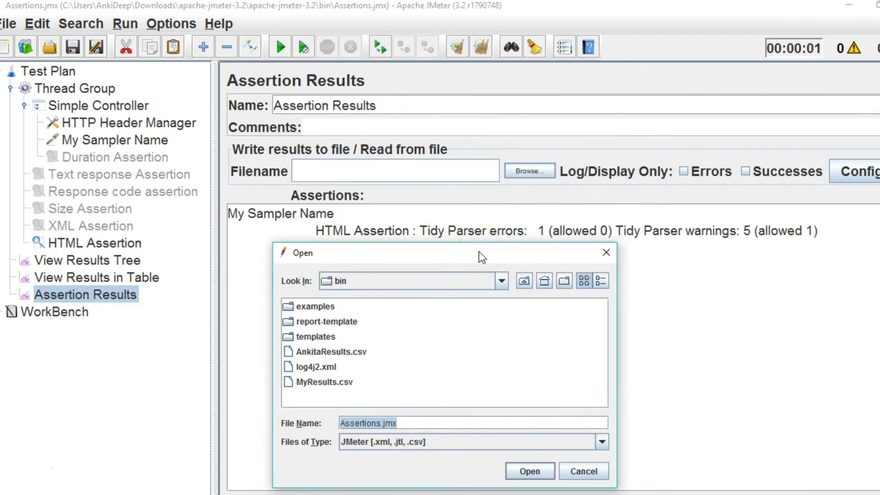
{"action": "left_click", "coordinate": [606, 254]}
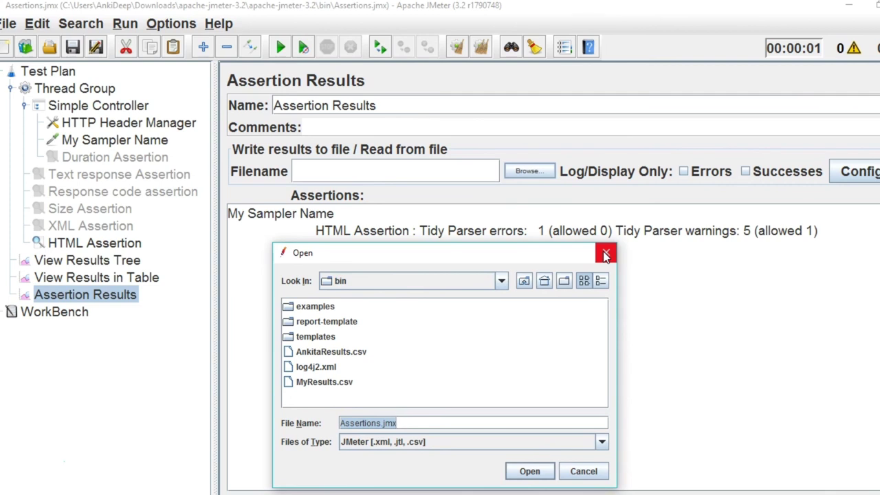
{"action": "left_click", "coordinate": [605, 256]}
Switch between File Explorer and JMeter, then open Windows search.
{"action": "key", "text": "alt+Tab"}
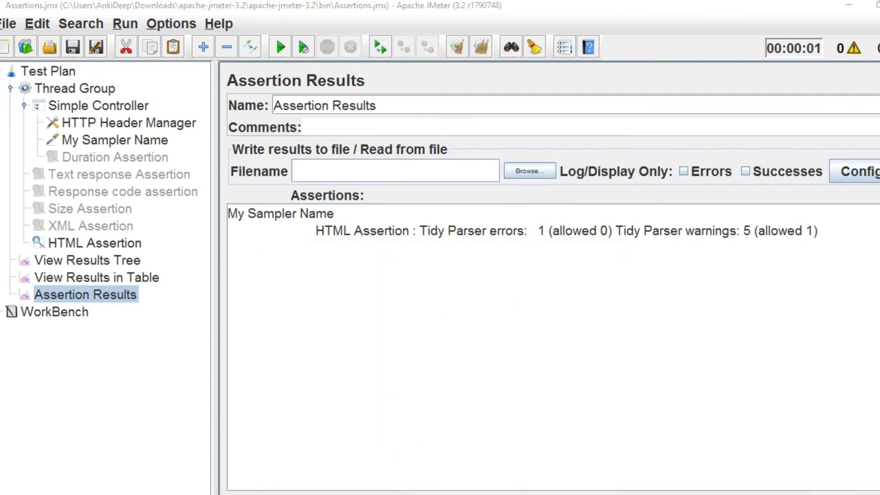
{"action": "key", "text": "alt+Tab"}
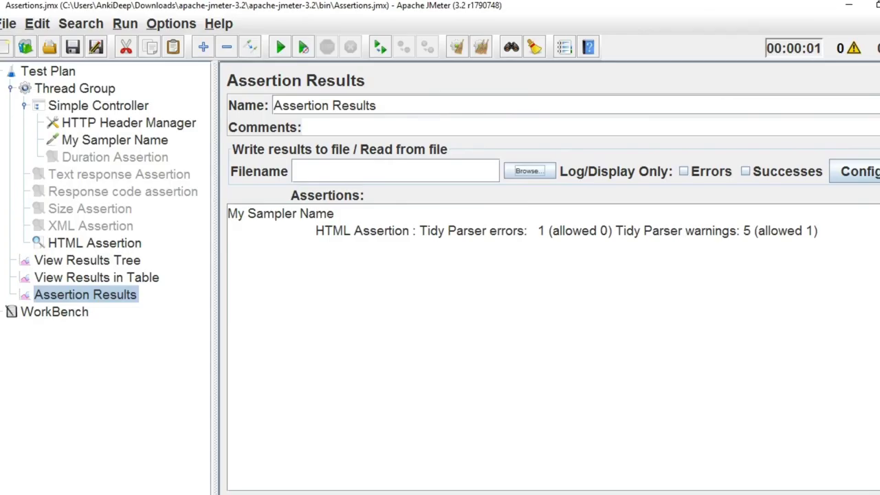
{"action": "key", "text": "super+s"}
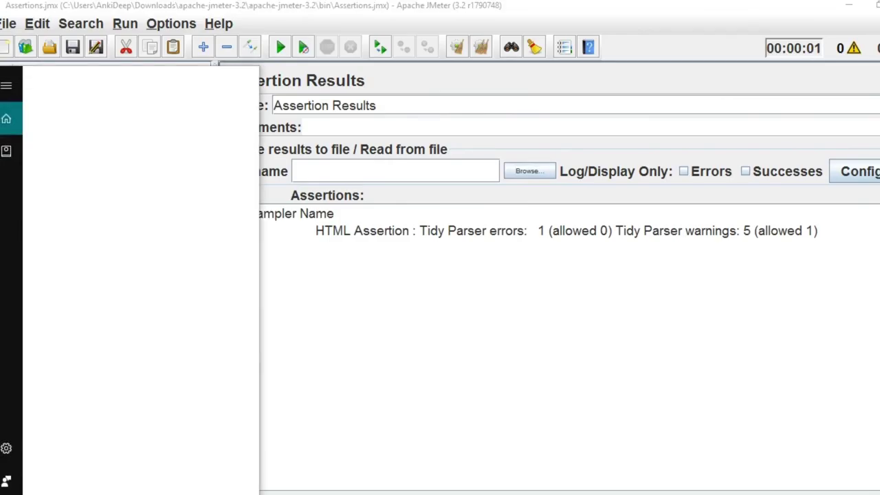
Search 'apache jmeter' and open the apache-jmeter-3.2 bin folder.
{"action": "type", "text": "apache jmeter"}
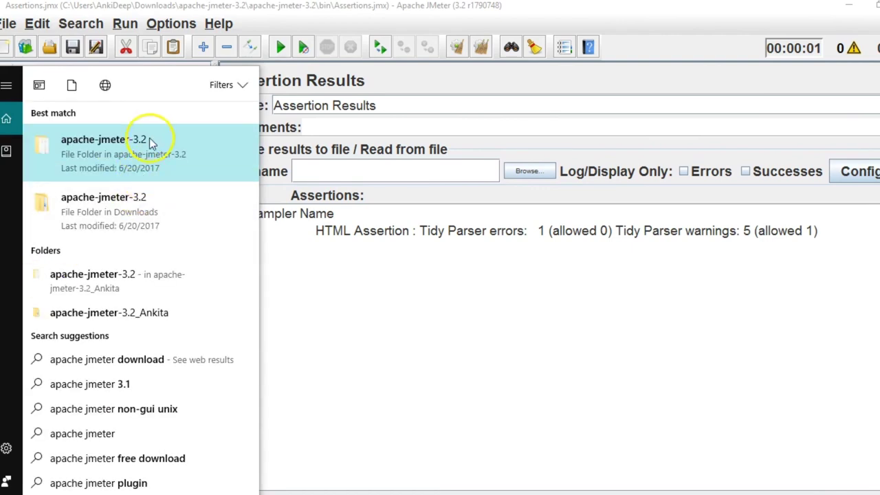
{"action": "left_click", "coordinate": [147, 139]}
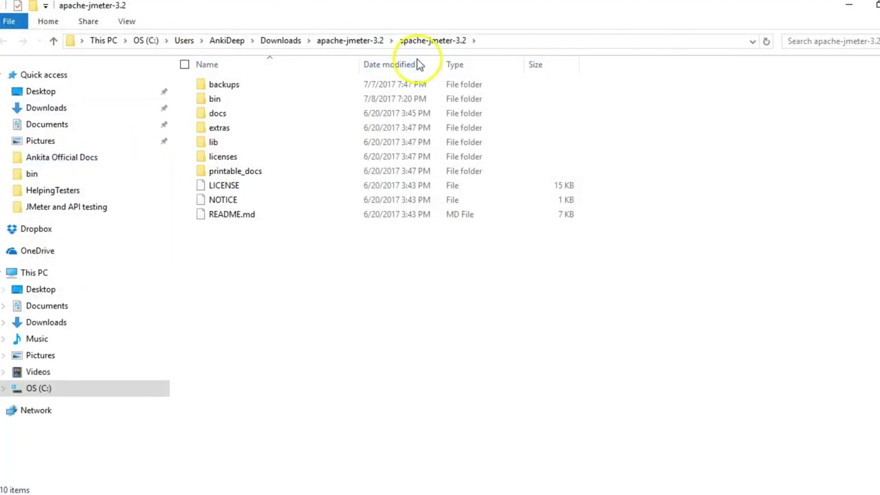
{"action": "double_click", "coordinate": [217, 100]}
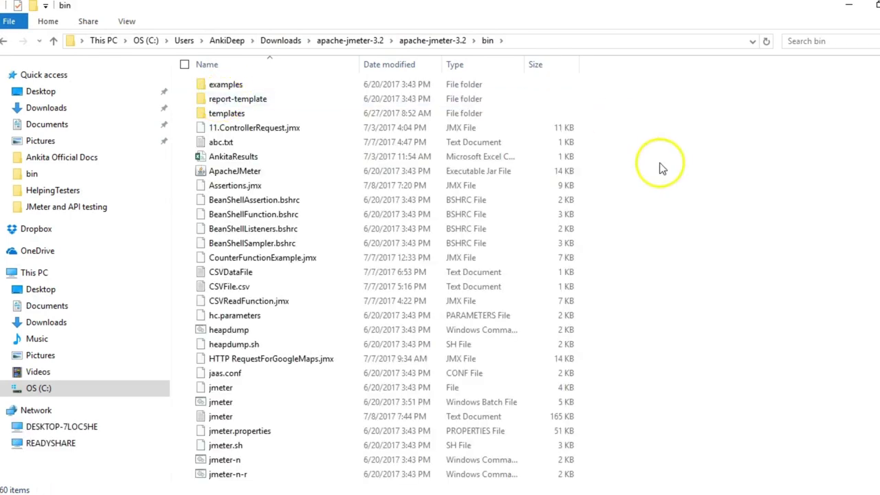
Create a new text document named AssertionsResultsFile in the bin folder.
{"action": "right_click", "coordinate": [742, 160]}
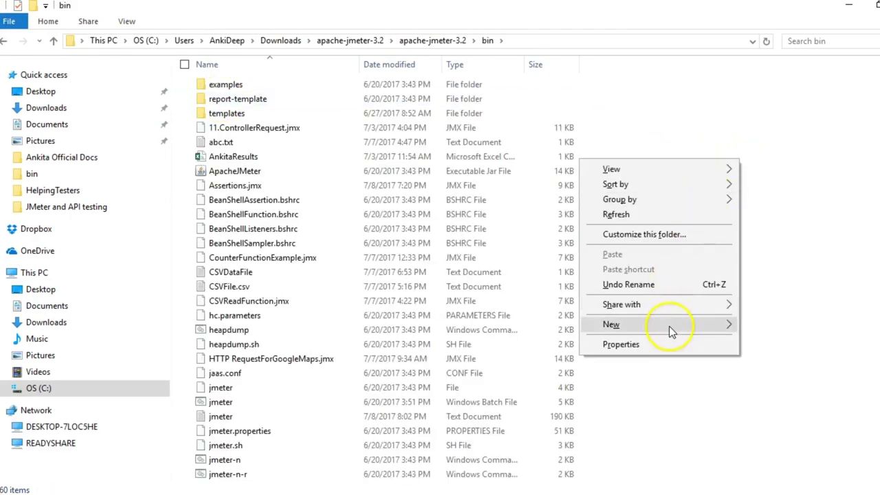
{"action": "mouse_move", "coordinate": [669, 326]}
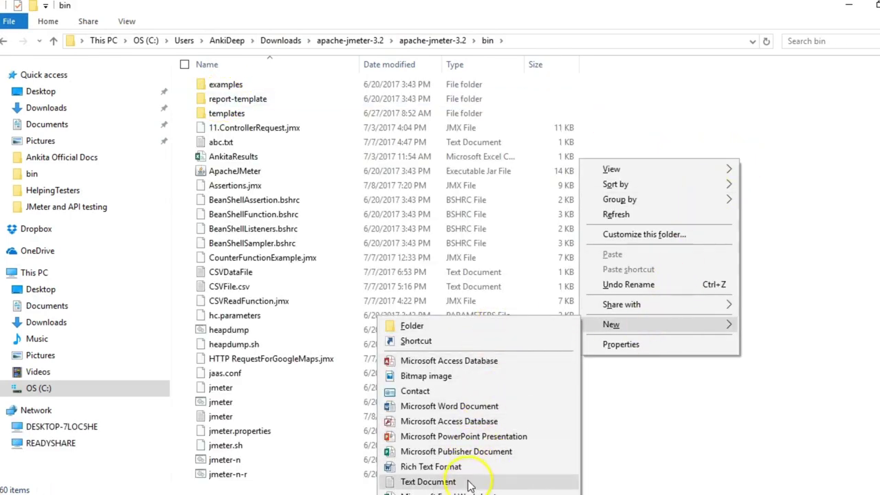
{"action": "left_click", "coordinate": [473, 481]}
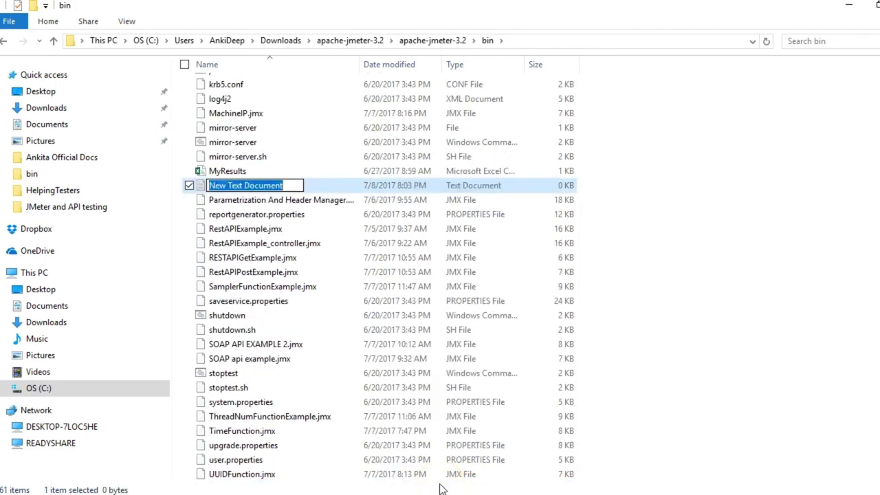
{"action": "type", "text": "Asse"}
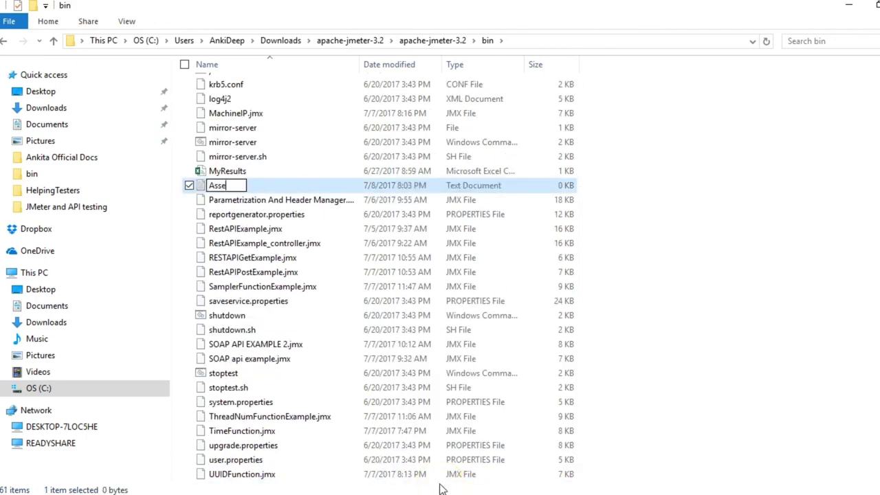
{"action": "type", "text": "rtionsR"}
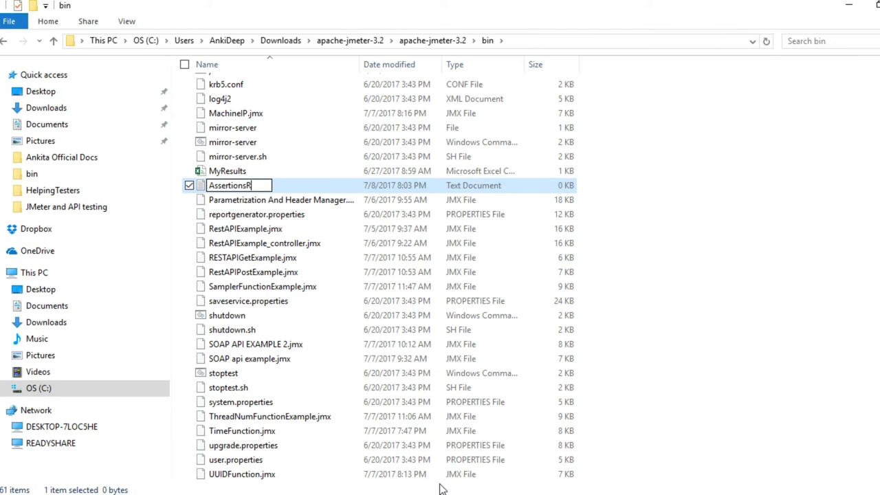
{"action": "type", "text": "esultsFile"}
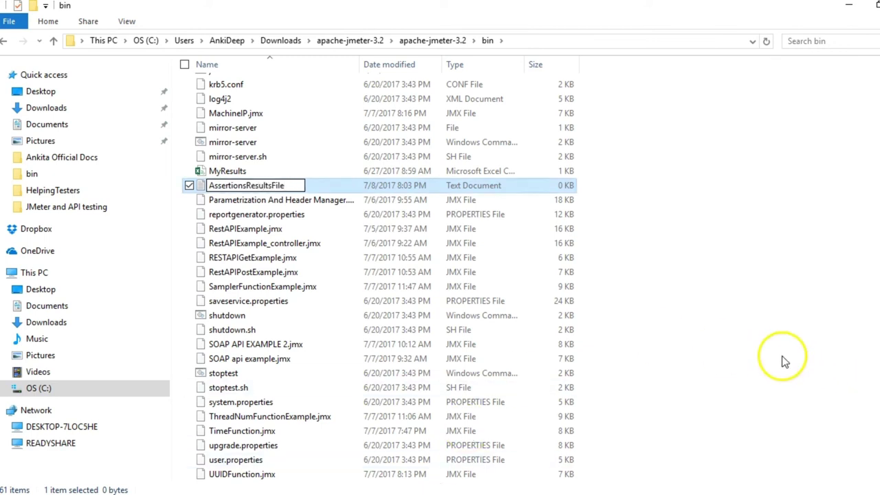
{"action": "left_click", "coordinate": [780, 359]}
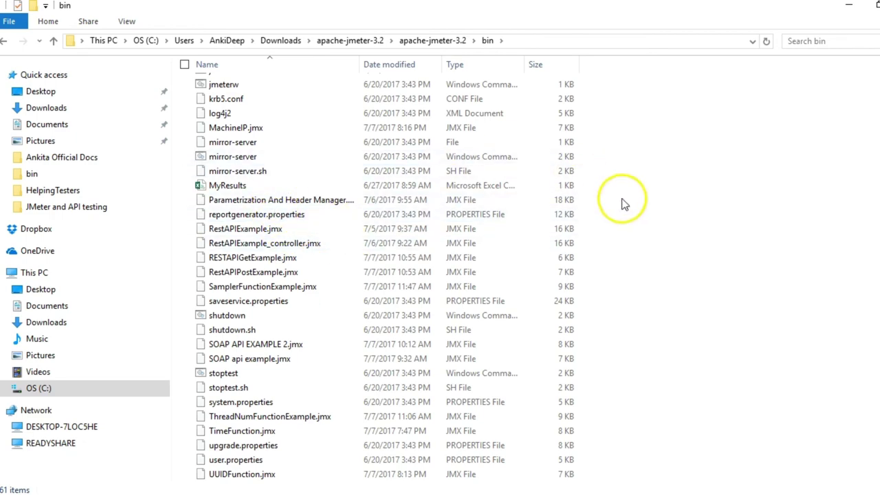
Confirm AssertionsResultsFile appears in the bin folder listing.
{"action": "scroll", "coordinate": [385, 275], "scroll_direction": "up", "scroll_amount": 2}
{"action": "scroll", "coordinate": [386, 275], "scroll_direction": "up", "scroll_amount": 5}
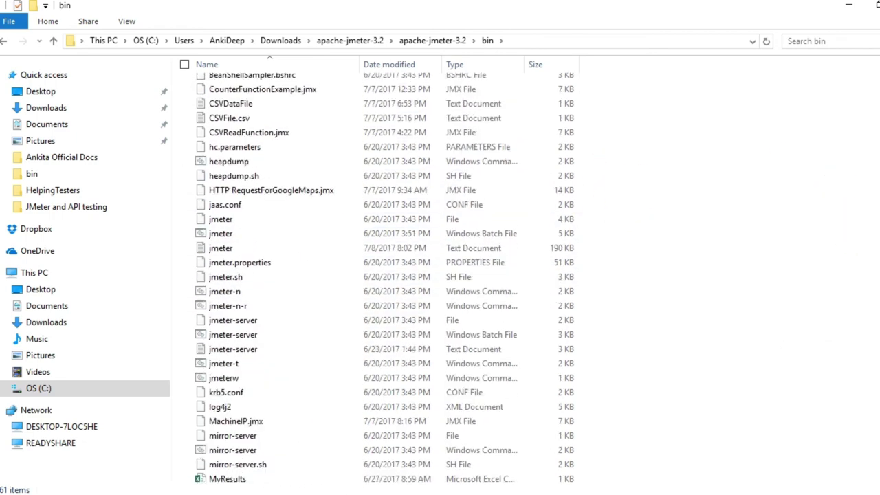
{"action": "scroll", "coordinate": [874, 227], "scroll_direction": "up", "scroll_amount": 5}
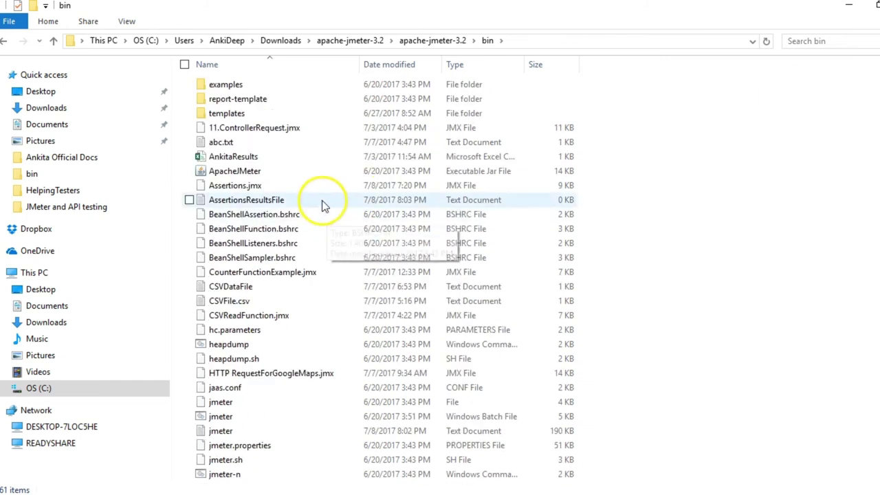
{"action": "left_click", "coordinate": [323, 205]}
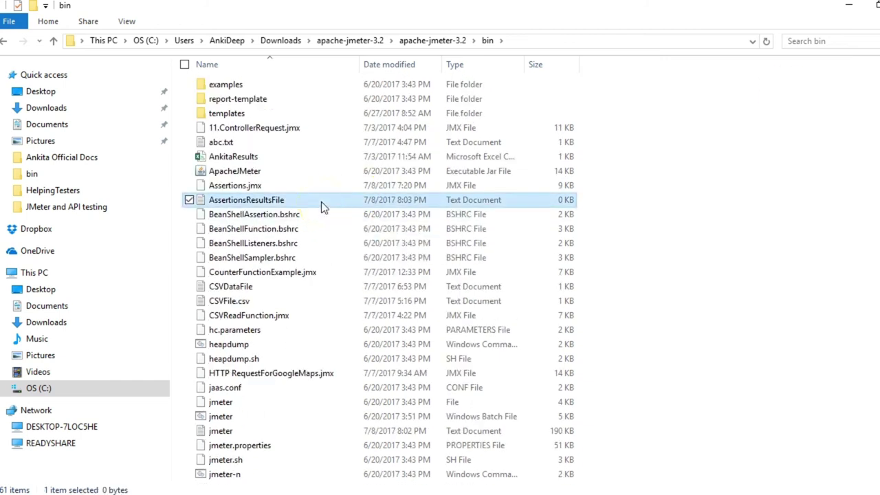
{"action": "left_click", "coordinate": [687, 141]}
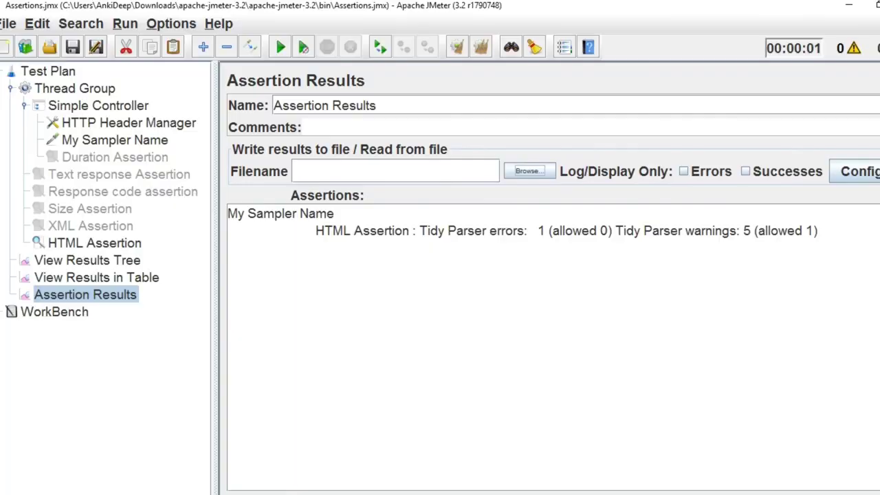
Point the Assertion Results filename at bin\AssertionsResultsFile.txt (all file types) and dismiss the load error.
{"action": "left_click", "coordinate": [527, 170]}
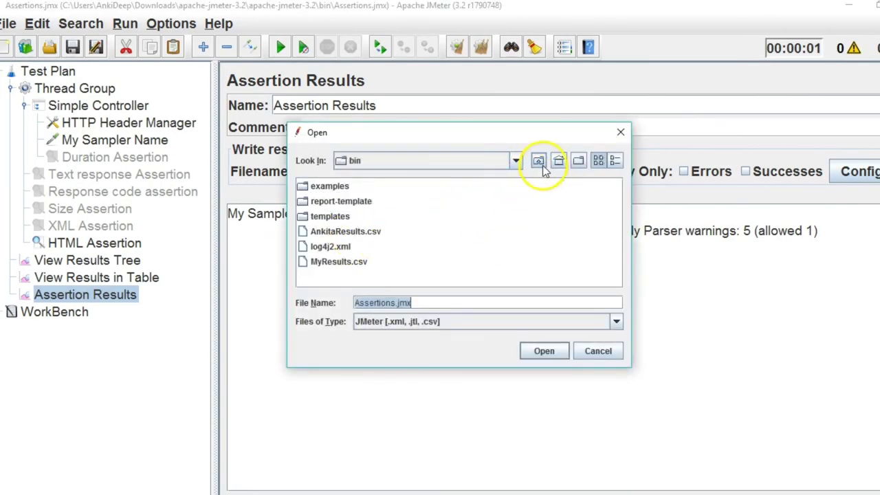
{"action": "left_click", "coordinate": [538, 161]}
{"action": "left_click", "coordinate": [456, 321]}
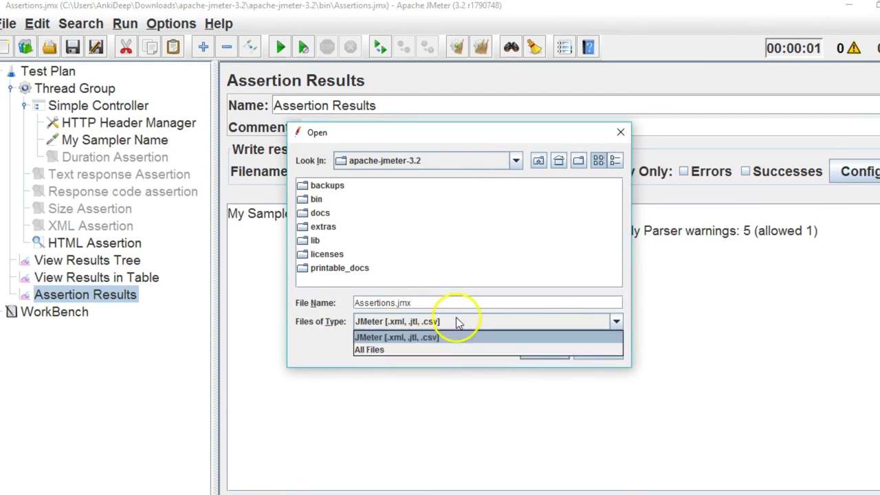
{"action": "left_click", "coordinate": [443, 351]}
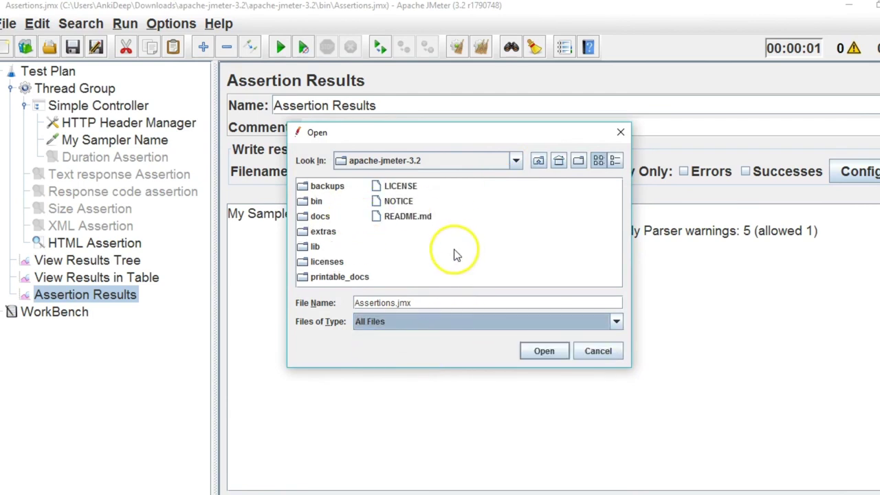
{"action": "double_click", "coordinate": [316, 201]}
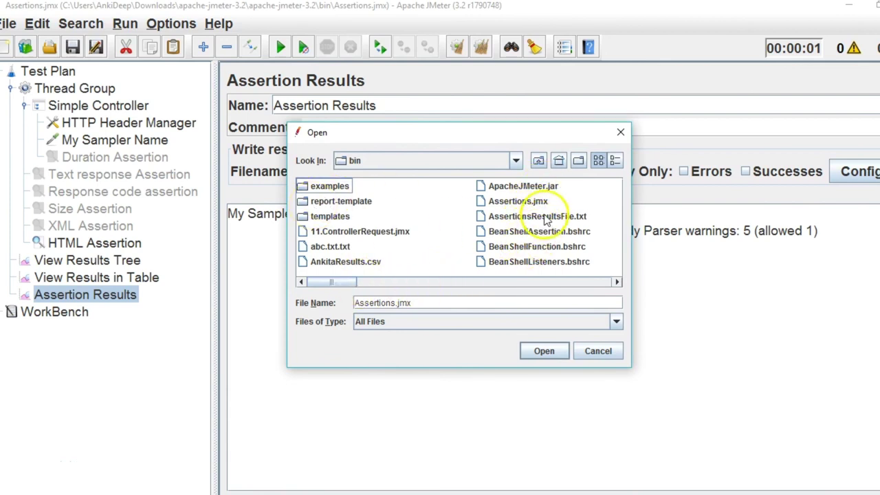
{"action": "left_click", "coordinate": [547, 217]}
{"action": "left_click", "coordinate": [541, 353]}
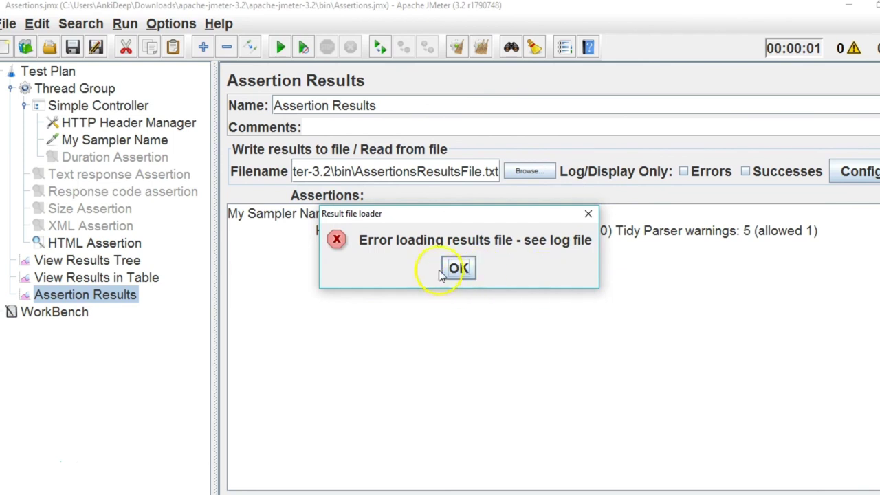
{"action": "left_click", "coordinate": [462, 270]}
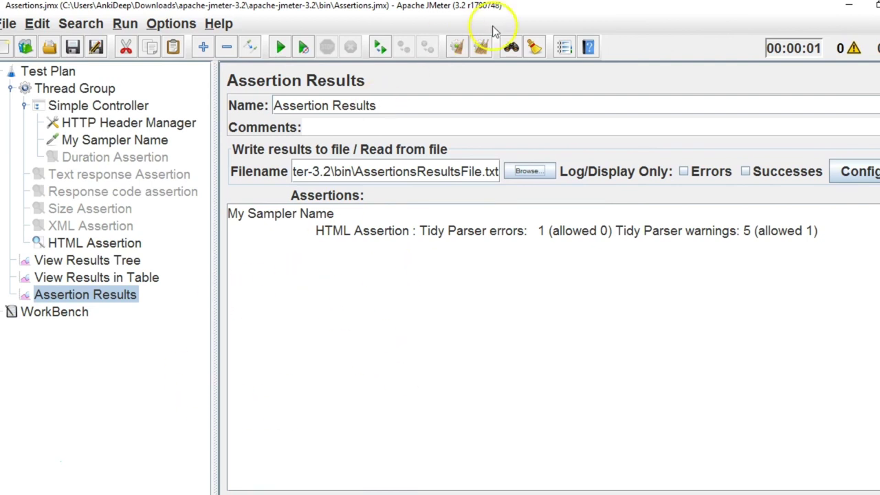
{"action": "left_click", "coordinate": [512, 47]}
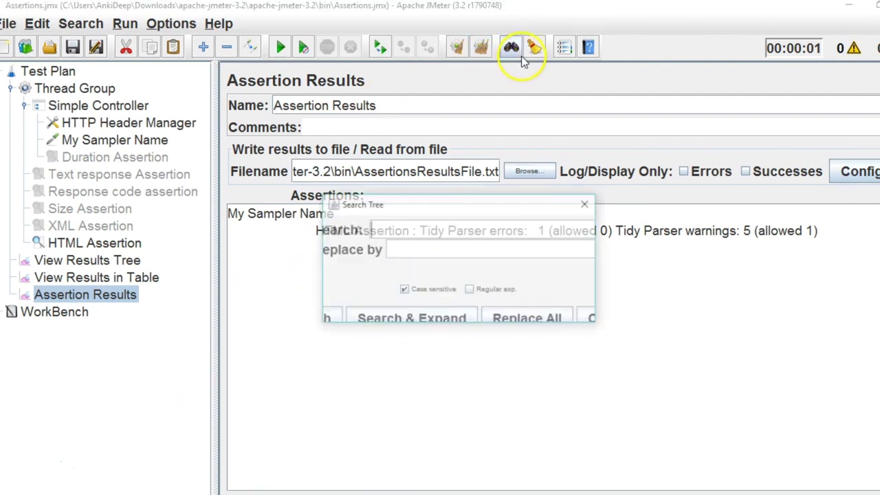
Clear all results and rerun the plan, choosing to overwrite AssertionsResultsFile.txt.
{"action": "left_click", "coordinate": [585, 205]}
{"action": "left_click", "coordinate": [481, 46]}
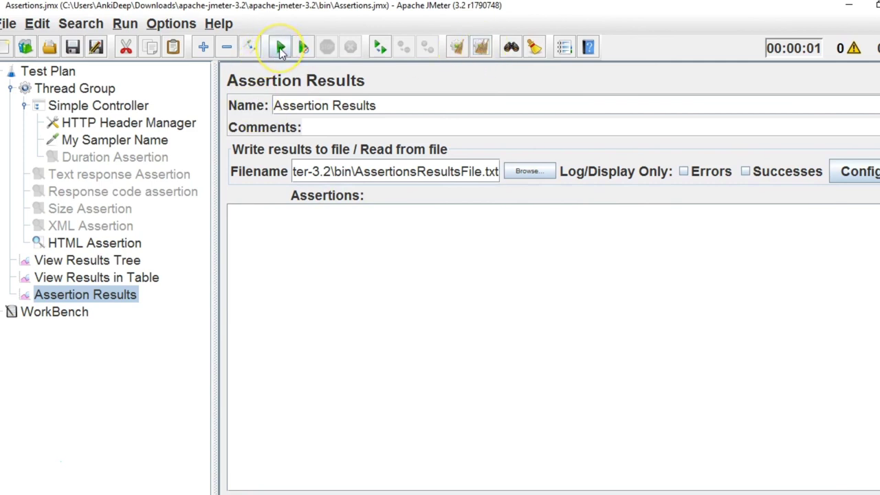
{"action": "left_click", "coordinate": [280, 50]}
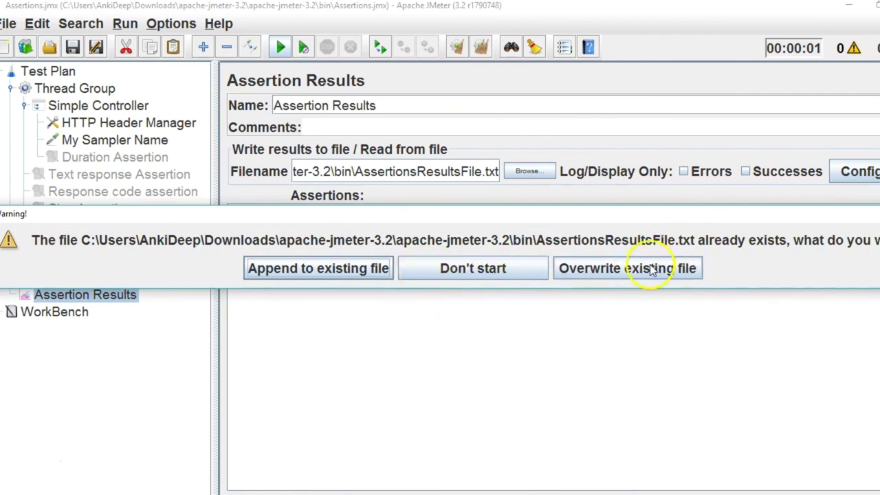
{"action": "left_click", "coordinate": [584, 276]}
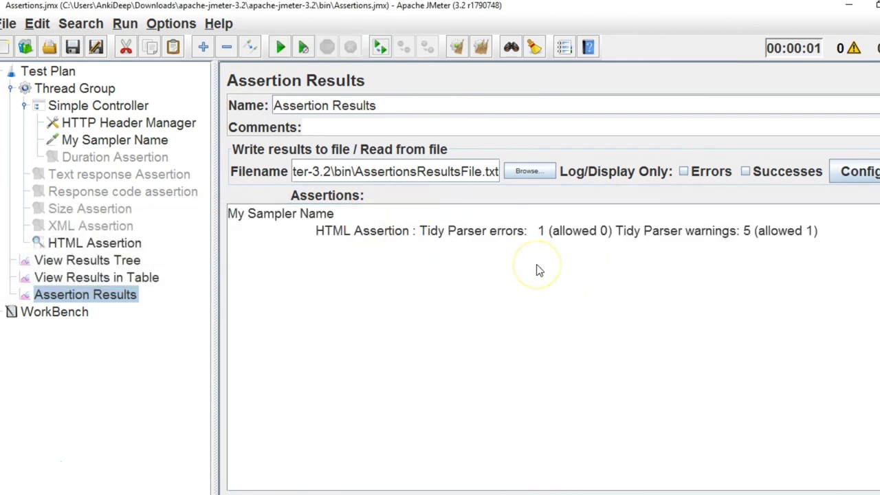
{"action": "mouse_move", "coordinate": [375, 493]}
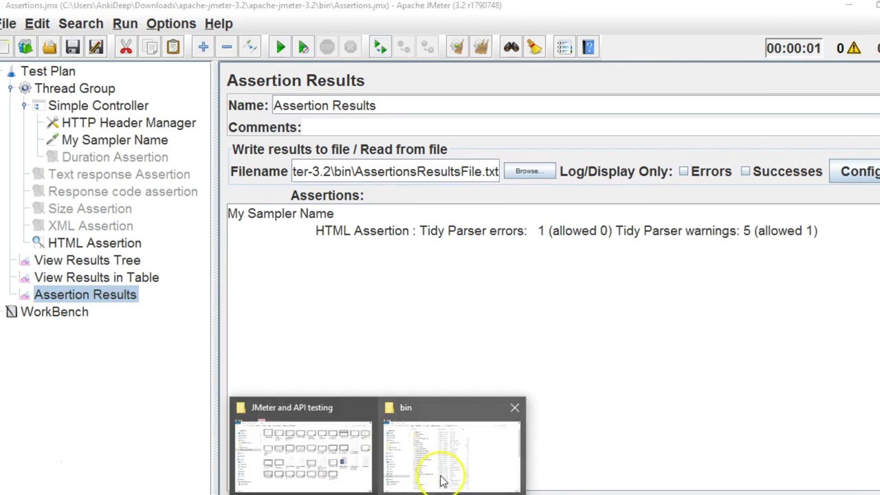
{"action": "left_click", "coordinate": [443, 481]}
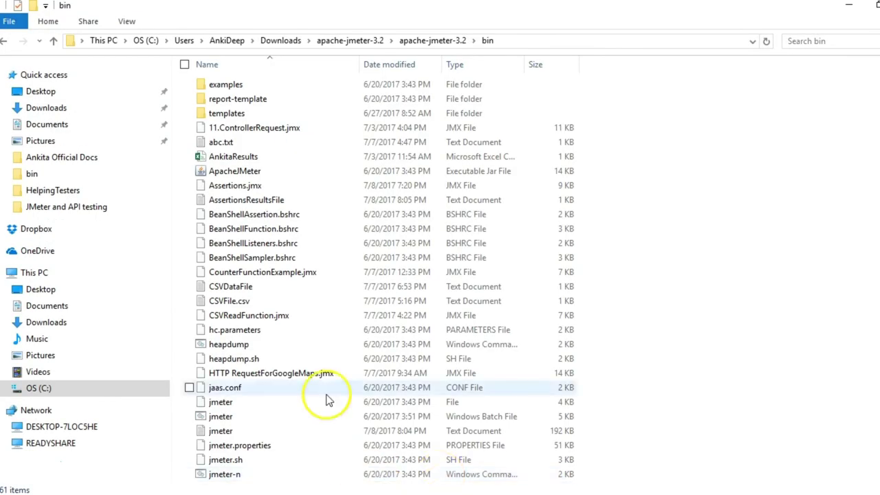
Refresh the bin folder and open AssertionsResultsFile in a maximized Notepad.
{"action": "right_click", "coordinate": [720, 210]}
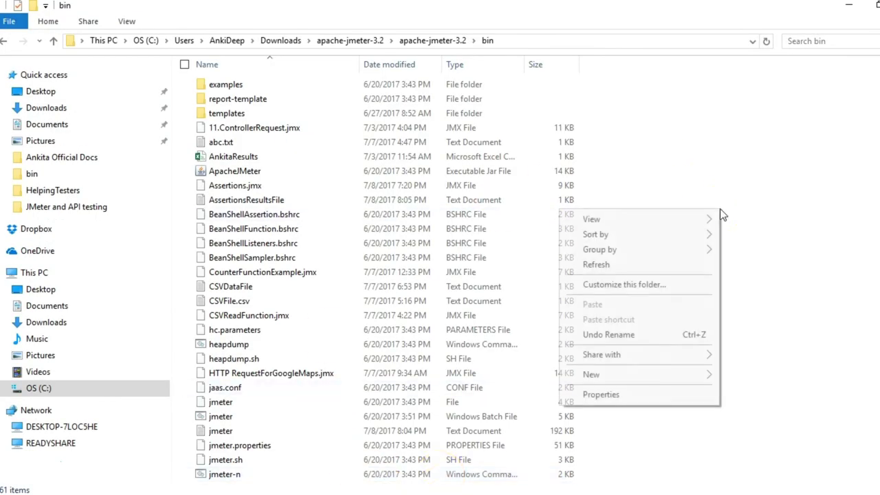
{"action": "left_click", "coordinate": [677, 265]}
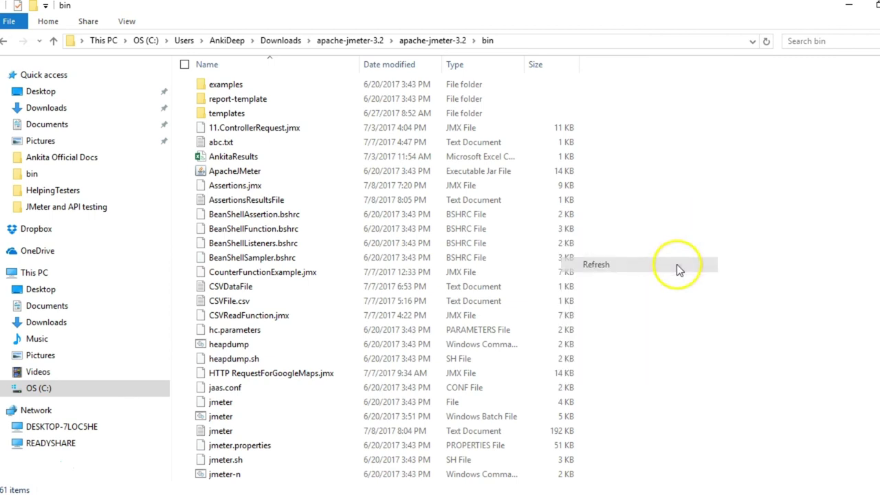
{"action": "double_click", "coordinate": [341, 199]}
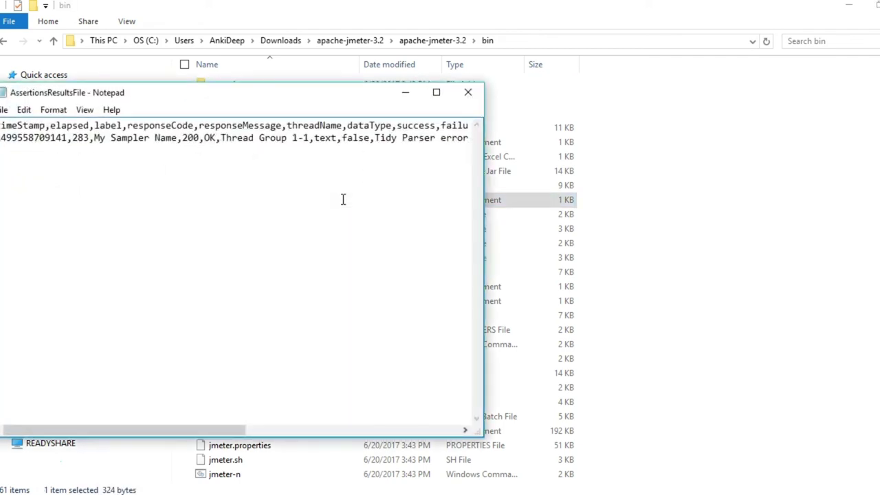
{"action": "left_click_drag", "start_coordinate": [267, 92], "coordinate": [436, 94]}
{"action": "double_click", "coordinate": [464, 92]}
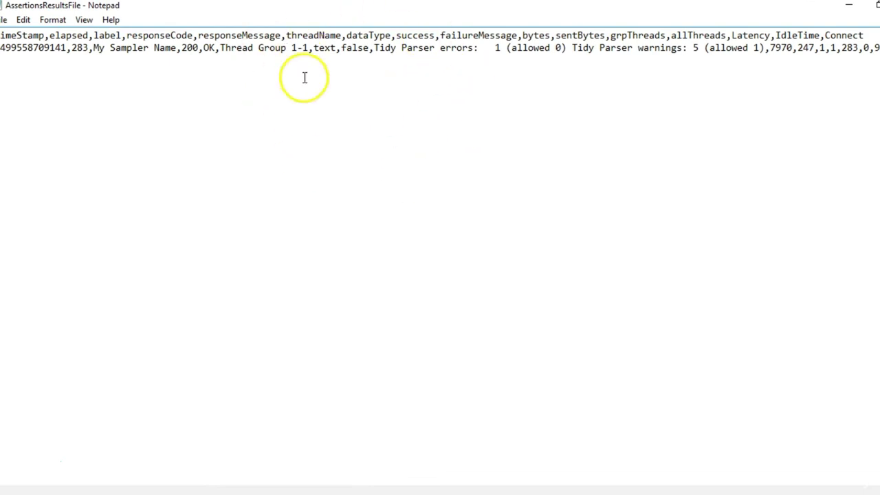
Restore Notepad over JMeter and read the CSV row reporting Tidy Parser errors: 1, warnings: 5.
{"action": "mouse_move", "coordinate": [681, 492]}
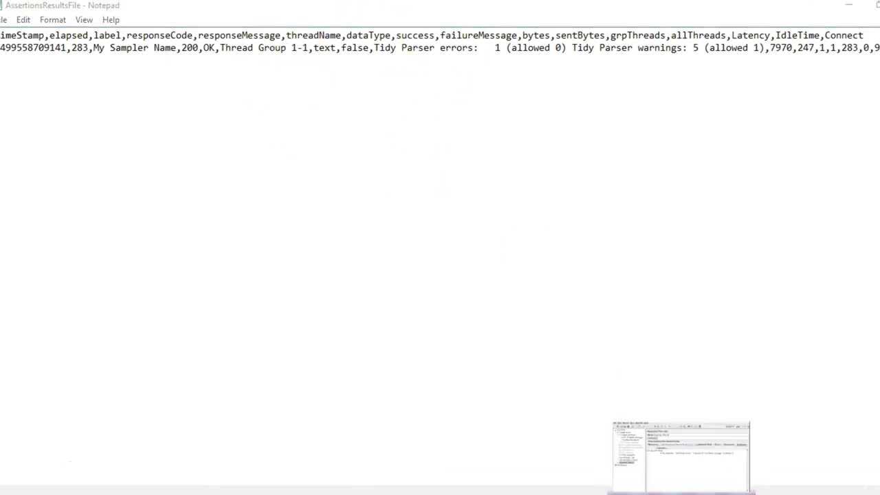
{"action": "left_click", "coordinate": [681, 458]}
{"action": "key", "text": "alt+Tab"}
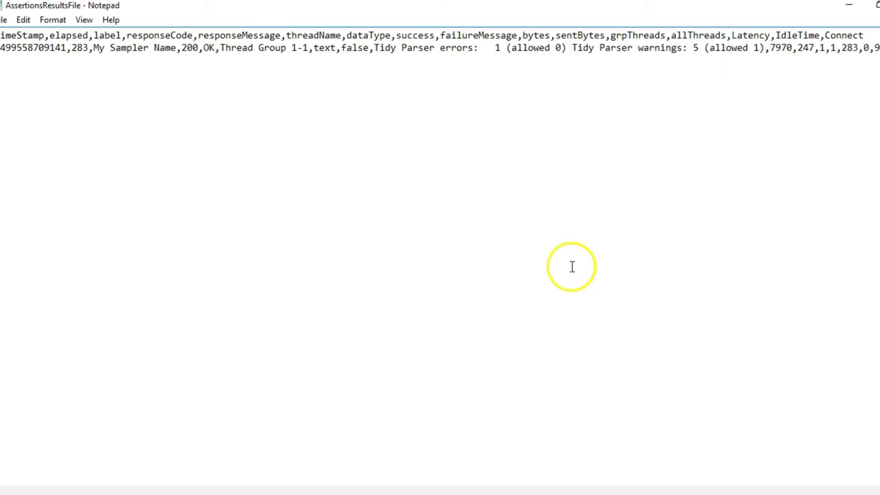
{"action": "left_click_drag", "start_coordinate": [444, 12], "coordinate": [444, 84]}
{"action": "left_click_drag", "start_coordinate": [352, 411], "coordinate": [319, 373]}
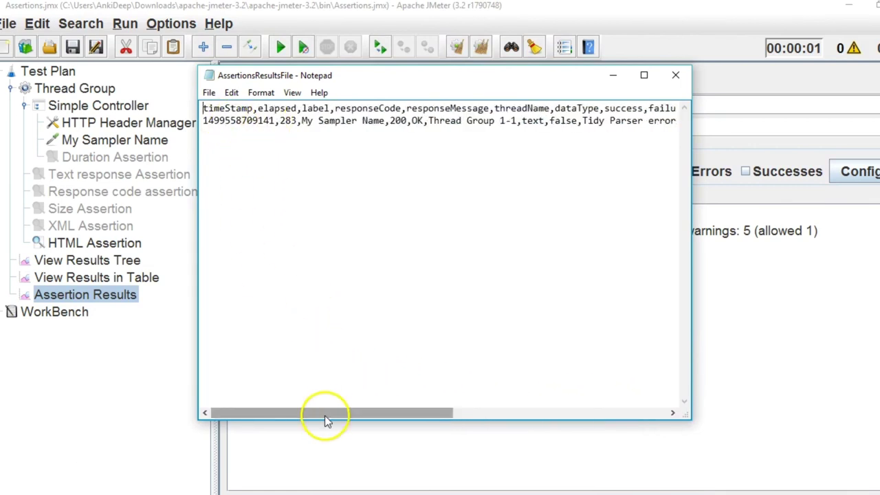
{"action": "left_click_drag", "start_coordinate": [325, 415], "coordinate": [269, 364]}
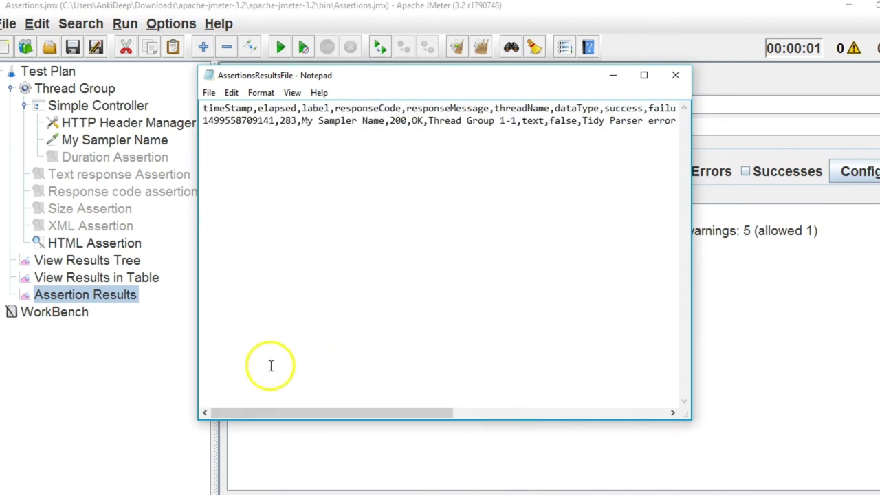
Close Notepad and review the My Sampler Name request and Assertion Results listener.
{"action": "left_click", "coordinate": [678, 74]}
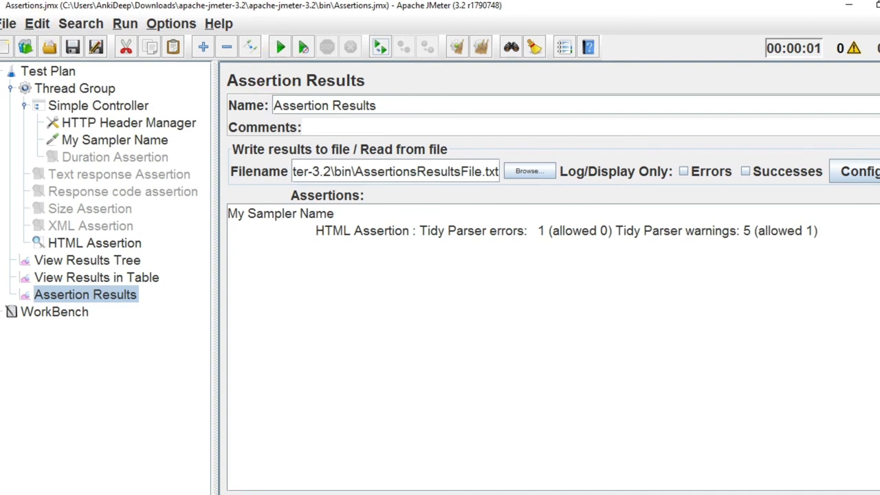
{"action": "left_click", "coordinate": [133, 140]}
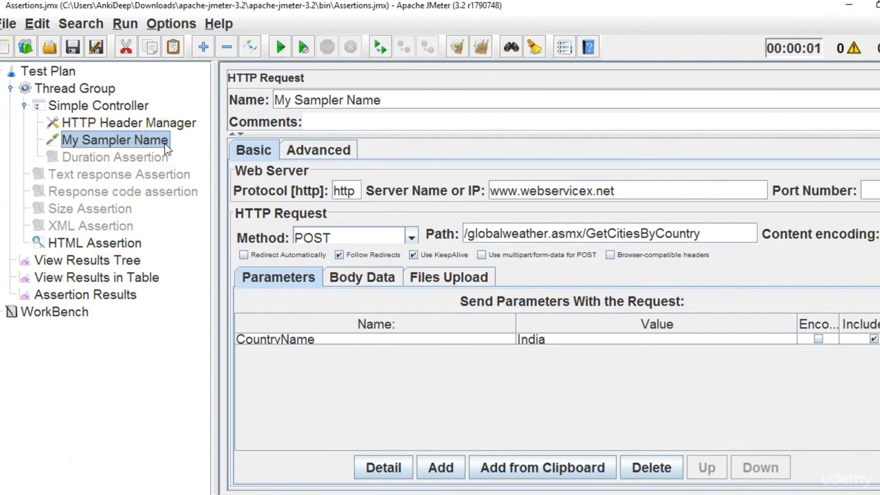
{"action": "left_click", "coordinate": [132, 148]}
{"action": "left_click", "coordinate": [96, 295]}
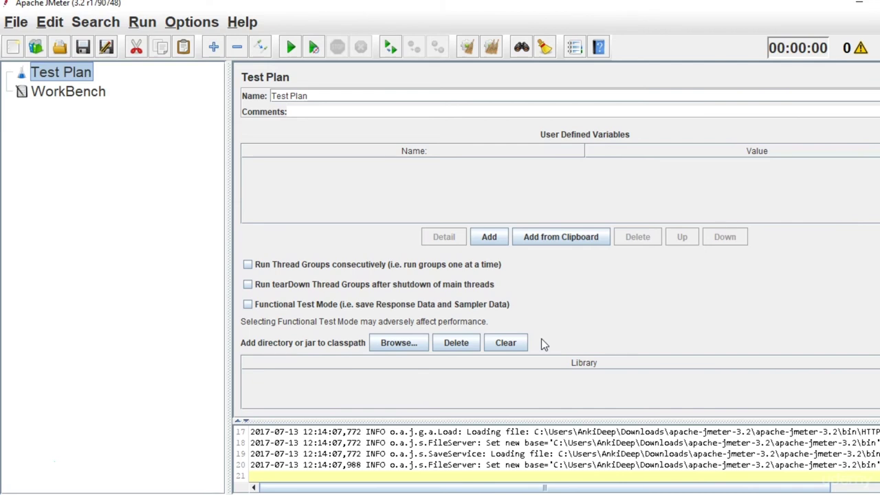
Add a Thread Group to the Test Plan with a Simple Controller inside it.
{"action": "right_click", "coordinate": [68, 72]}
{"action": "mouse_move", "coordinate": [99, 84]}
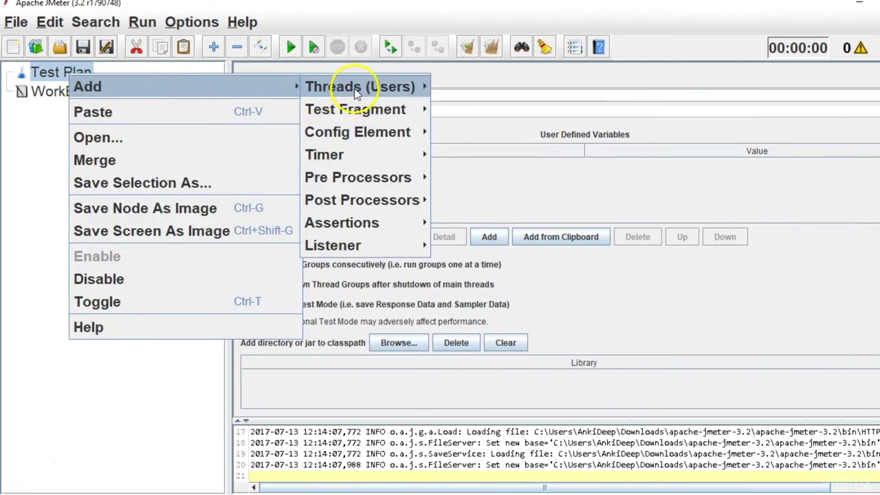
{"action": "mouse_move", "coordinate": [358, 88]}
{"action": "left_click", "coordinate": [481, 87]}
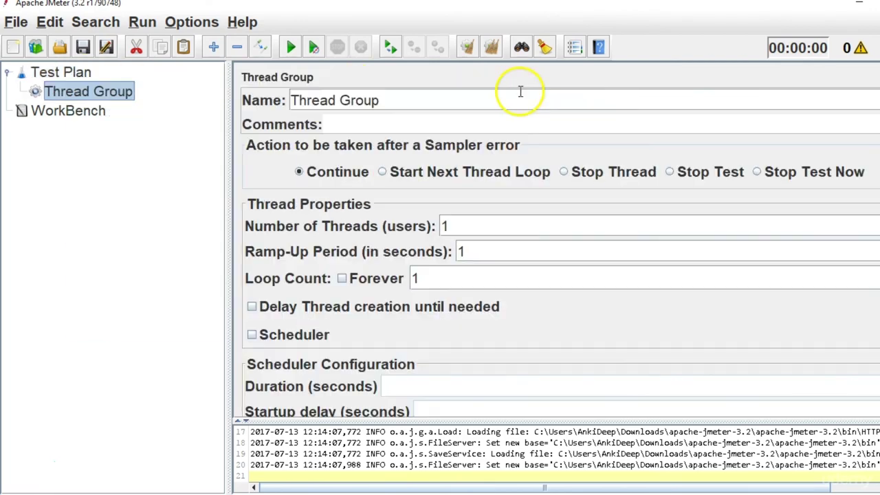
{"action": "right_click", "coordinate": [114, 90]}
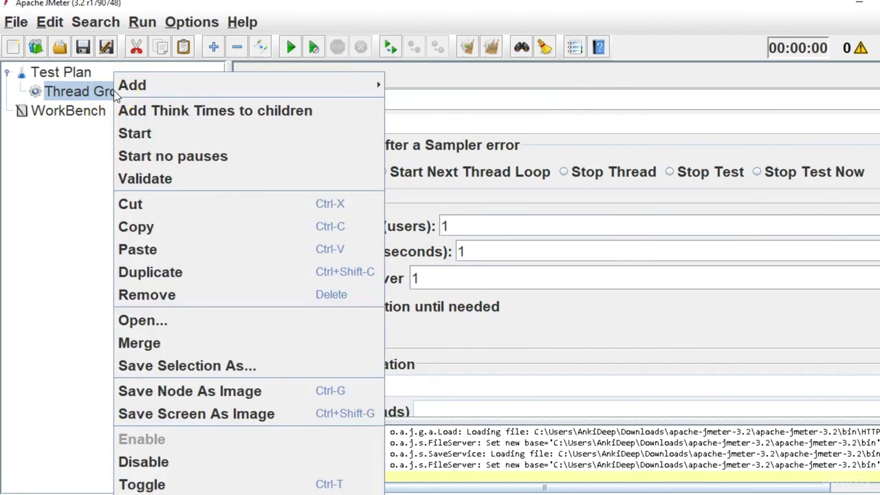
{"action": "mouse_move", "coordinate": [172, 81]}
{"action": "mouse_move", "coordinate": [406, 85]}
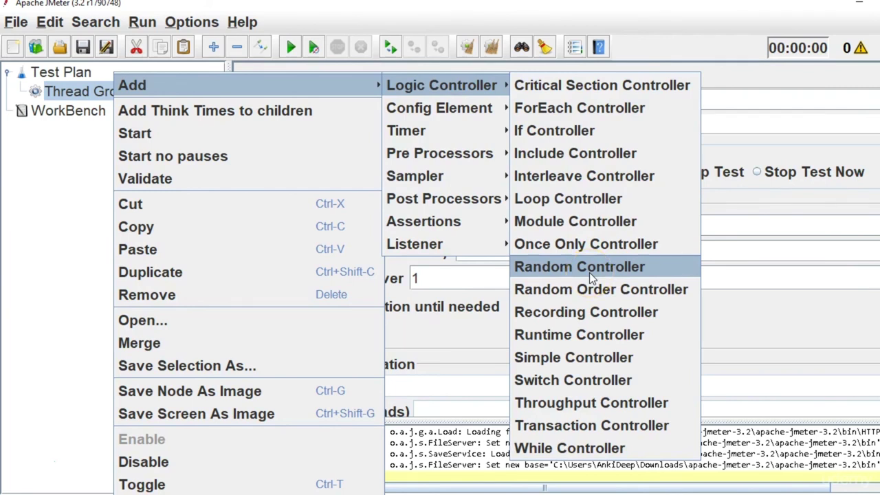
{"action": "left_click", "coordinate": [599, 362]}
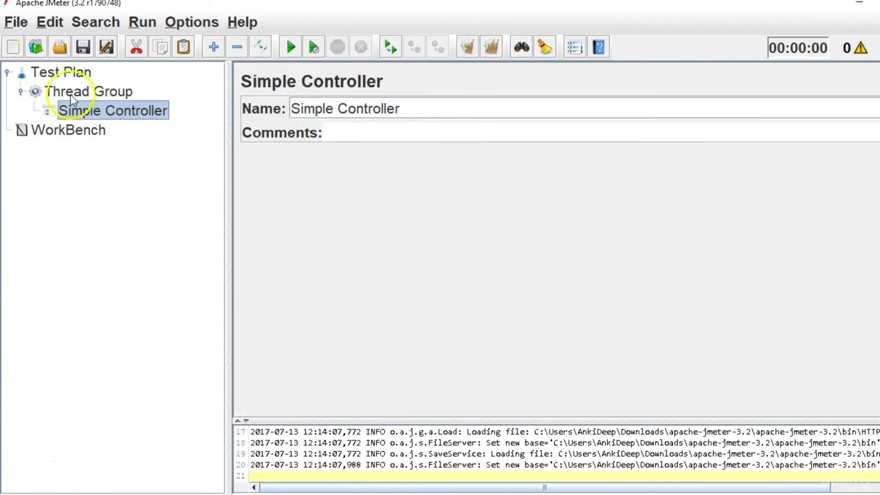
Add an HTTP Request sampler under the Simple Controller.
{"action": "right_click", "coordinate": [131, 121]}
{"action": "mouse_move", "coordinate": [226, 62]}
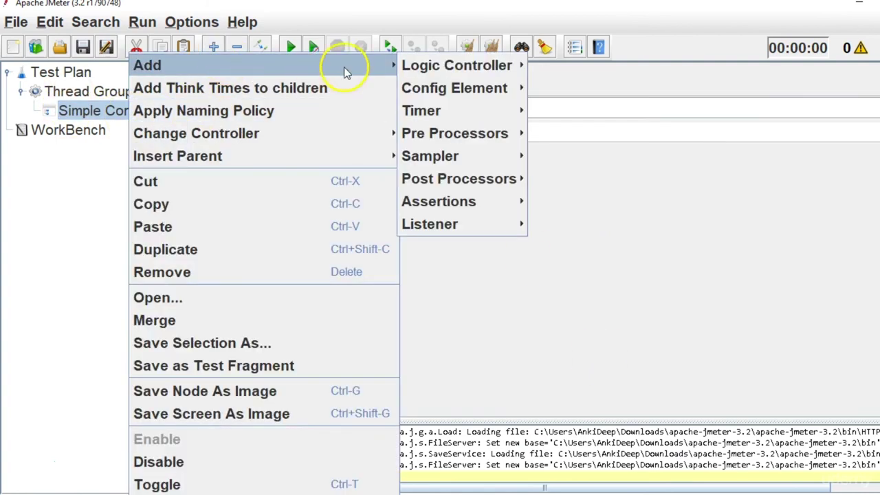
{"action": "mouse_move", "coordinate": [405, 69]}
{"action": "mouse_move", "coordinate": [471, 157]}
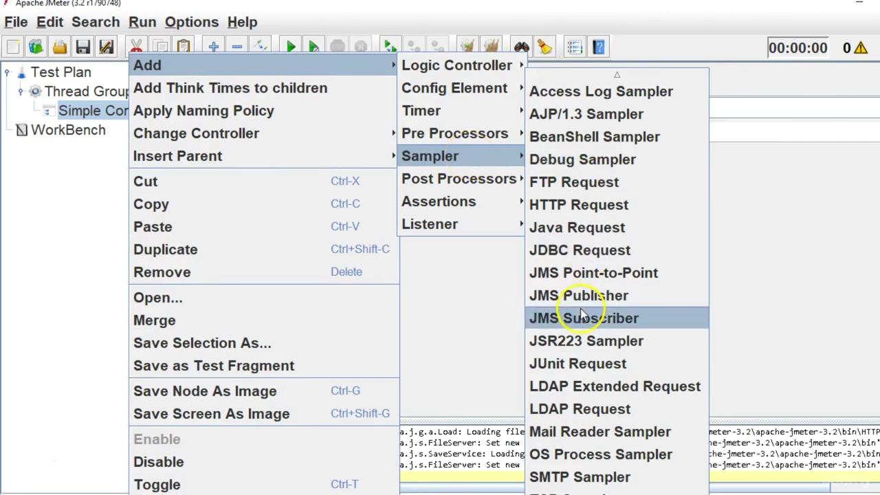
{"action": "left_click", "coordinate": [581, 206]}
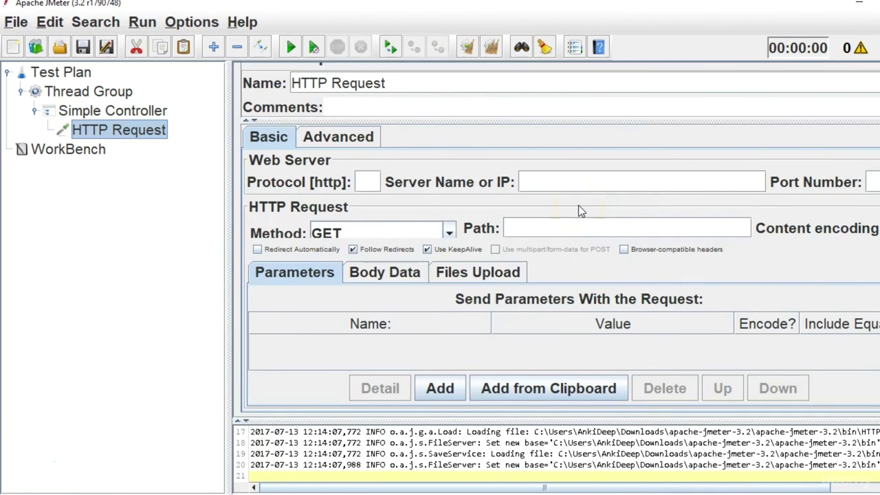
{"action": "left_click", "coordinate": [142, 132]}
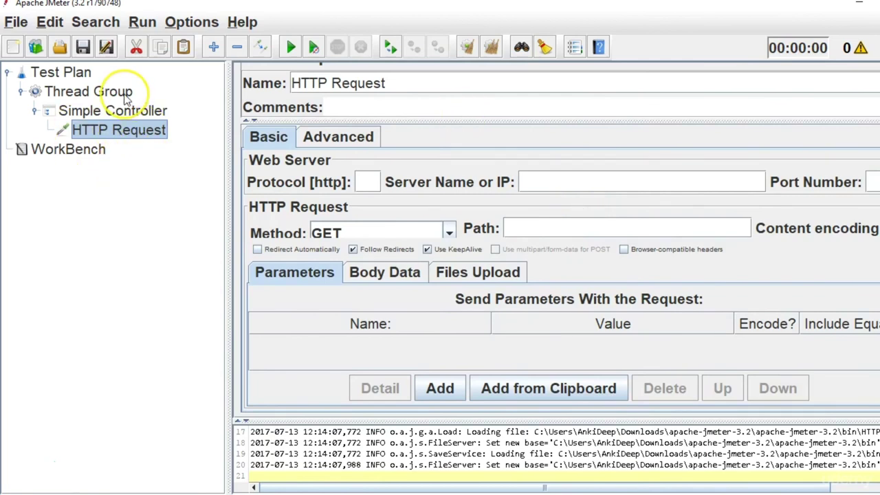
Add a CSV Data Set Config and move it under Test Plan above Thread Group.
{"action": "left_click", "coordinate": [127, 97]}
{"action": "right_click", "coordinate": [127, 100]}
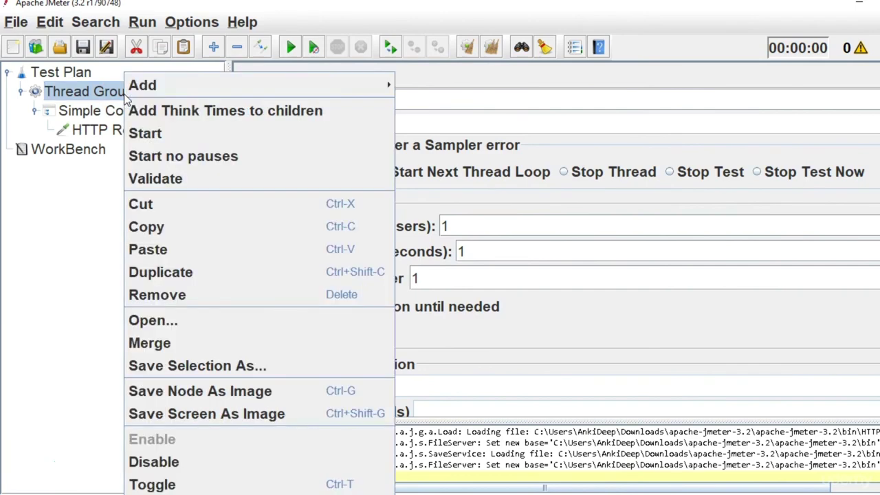
{"action": "left_click", "coordinate": [416, 86]}
{"action": "mouse_move", "coordinate": [467, 108]}
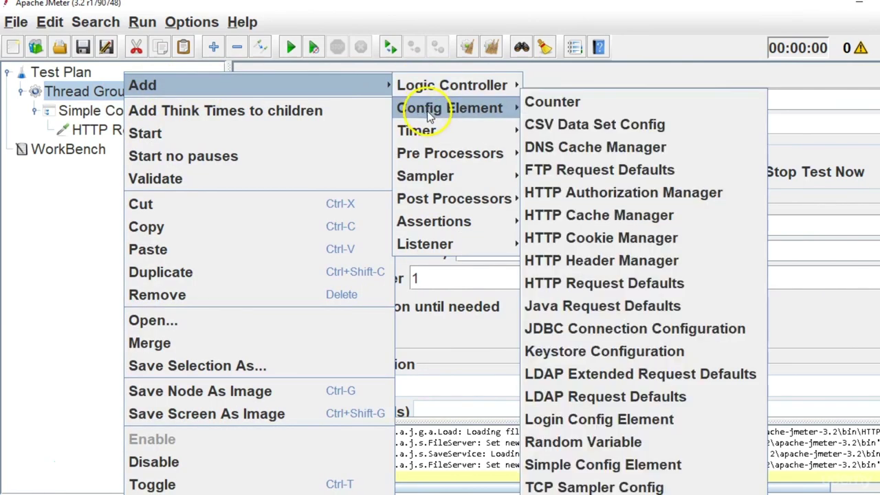
{"action": "left_click", "coordinate": [585, 128]}
{"action": "left_click_drag", "start_coordinate": [114, 157], "coordinate": [108, 79]}
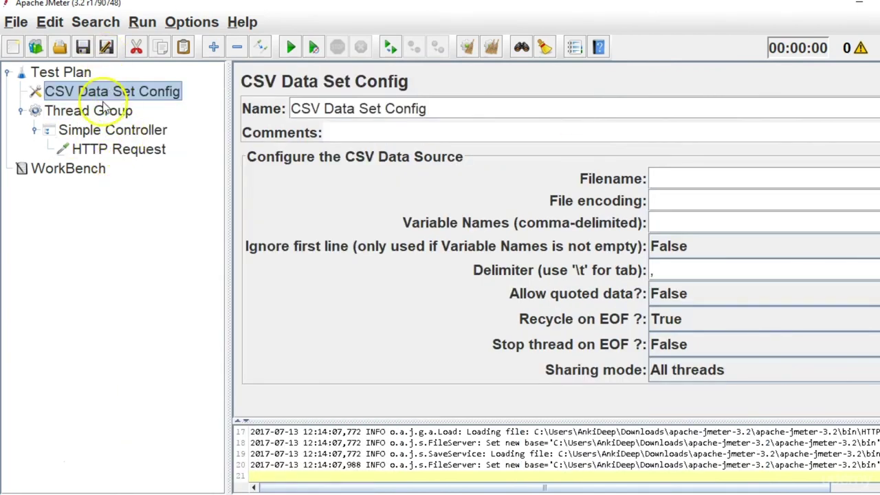
{"action": "left_click", "coordinate": [104, 112]}
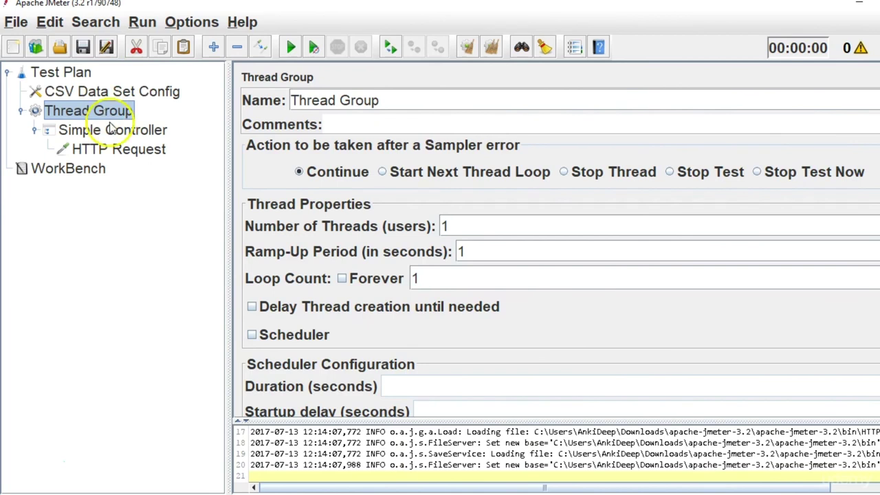
{"action": "left_click", "coordinate": [119, 155]}
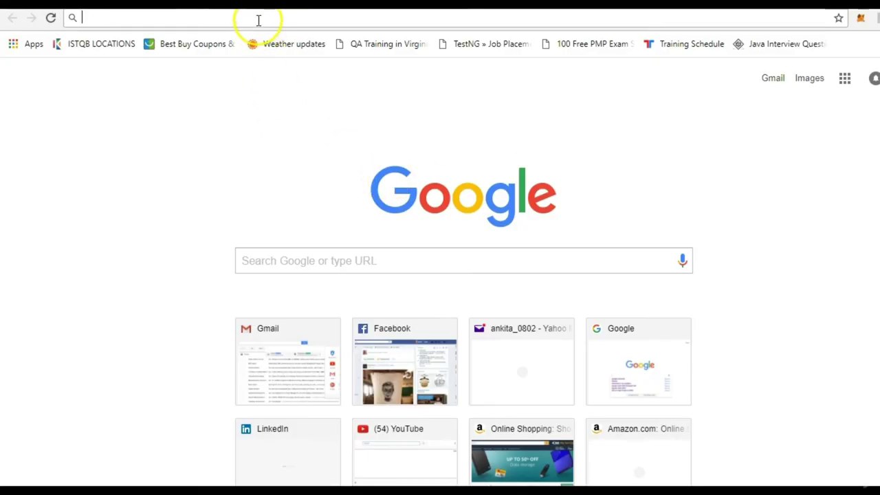
{"action": "left_click", "coordinate": [258, 20]}
{"action": "type", "text": "http://www.webservicex.net"}
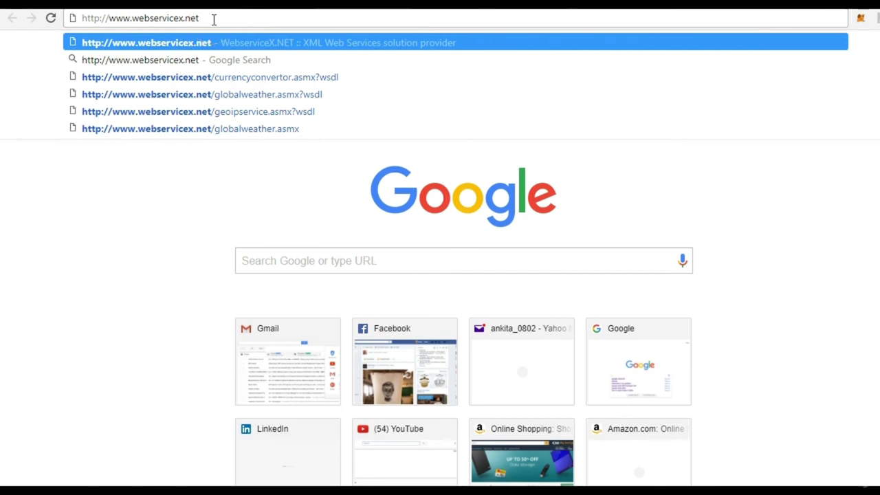
{"action": "type", "text": "pi"}
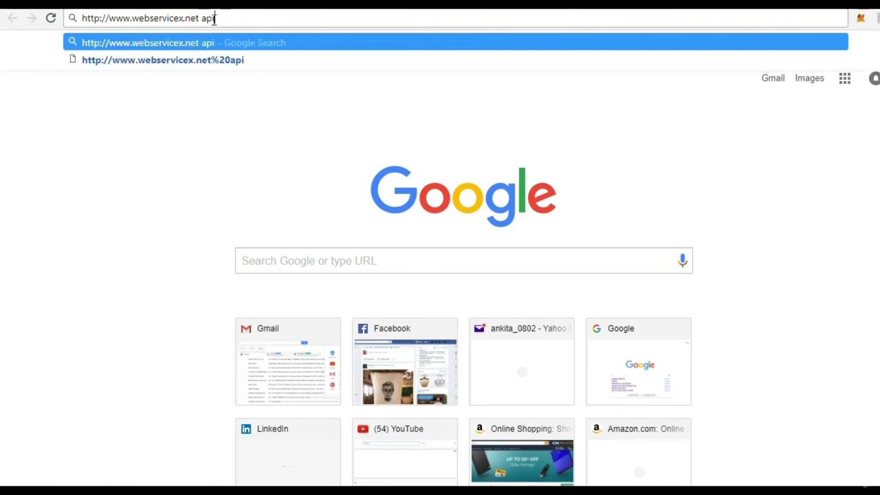
{"action": "key", "text": "Return"}
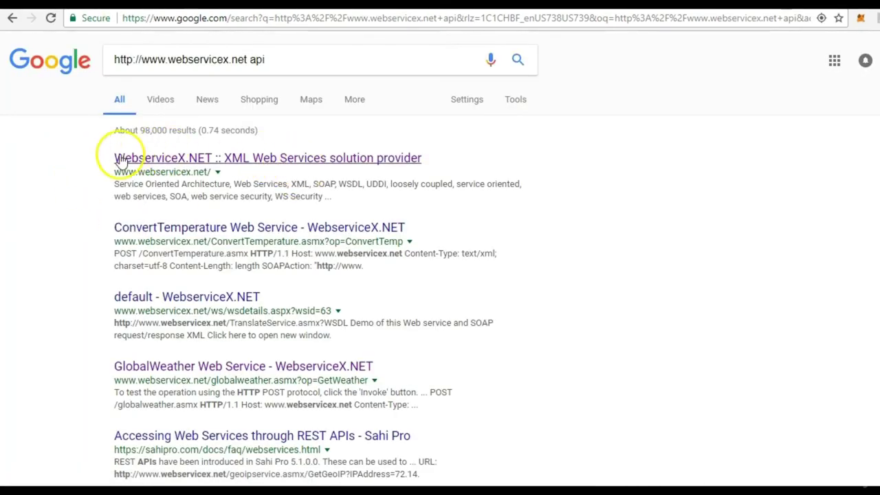
{"action": "left_click", "coordinate": [275, 165]}
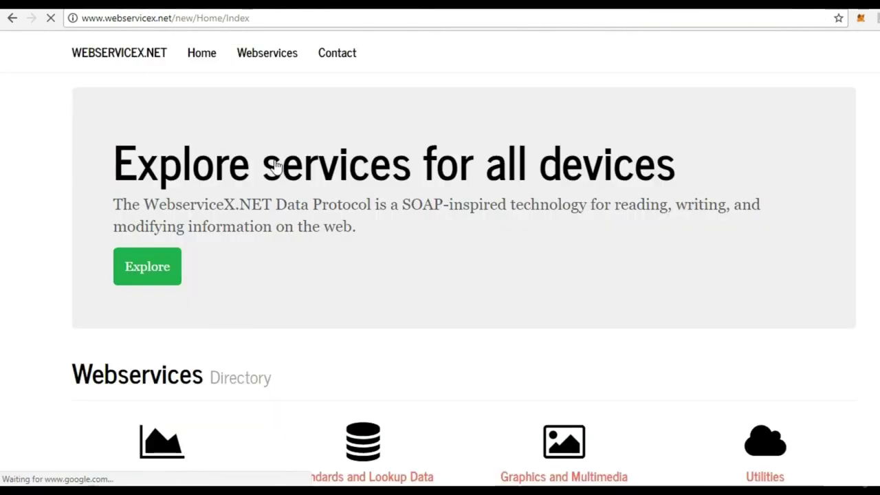
{"action": "left_click", "coordinate": [69, 57]}
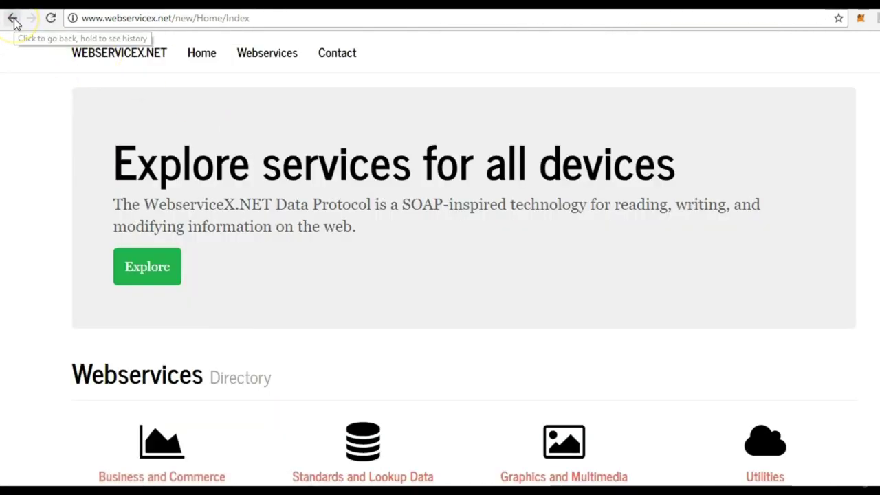
{"action": "left_click", "coordinate": [12, 18]}
Open ConvertTemperature Web Service, scan its SOAP and HTTP GET/POST samples, and return to the Test form.
{"action": "left_click", "coordinate": [282, 229]}
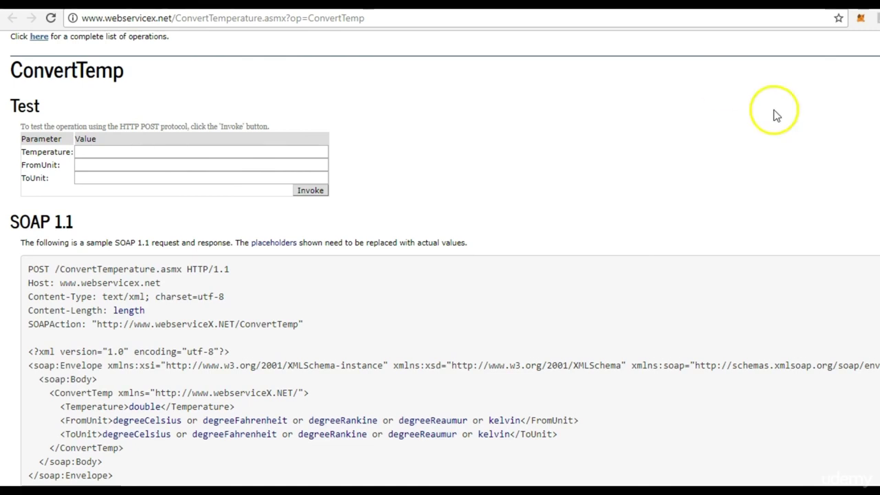
{"action": "scroll", "coordinate": [440, 258], "scroll_direction": "down", "scroll_amount": 1}
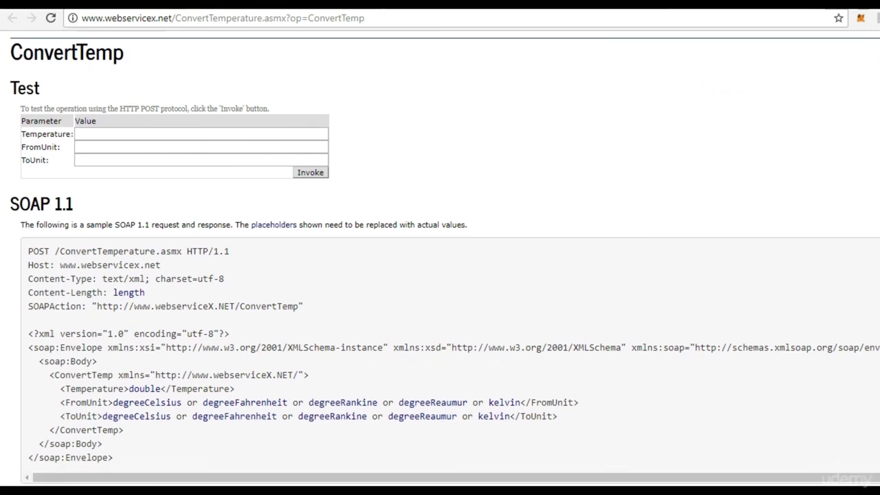
{"action": "scroll", "coordinate": [440, 259], "scroll_direction": "down", "scroll_amount": 8}
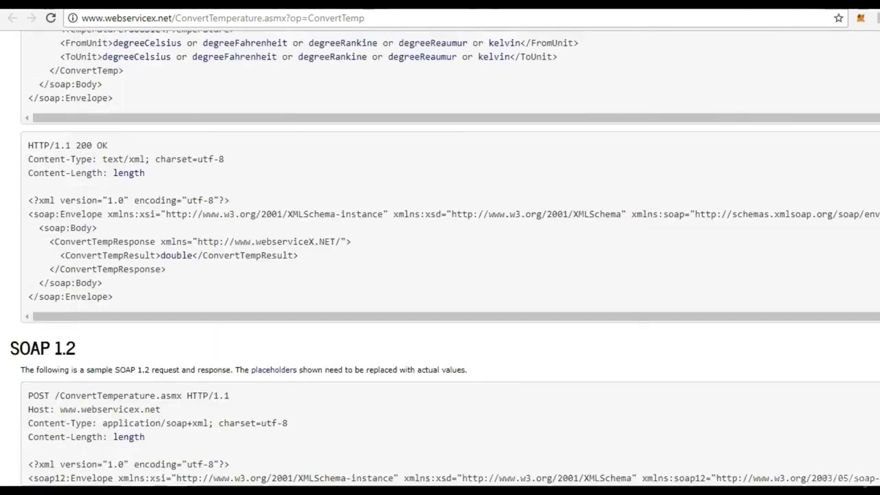
{"action": "scroll", "coordinate": [440, 258], "scroll_direction": "down", "scroll_amount": 9}
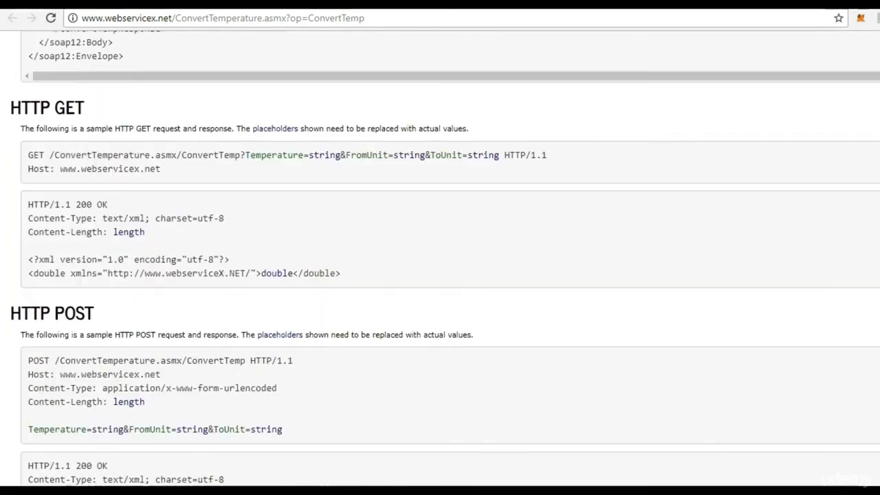
{"action": "scroll", "coordinate": [441, 258], "scroll_direction": "down", "scroll_amount": 1}
{"action": "scroll", "coordinate": [440, 259], "scroll_direction": "up", "scroll_amount": 1}
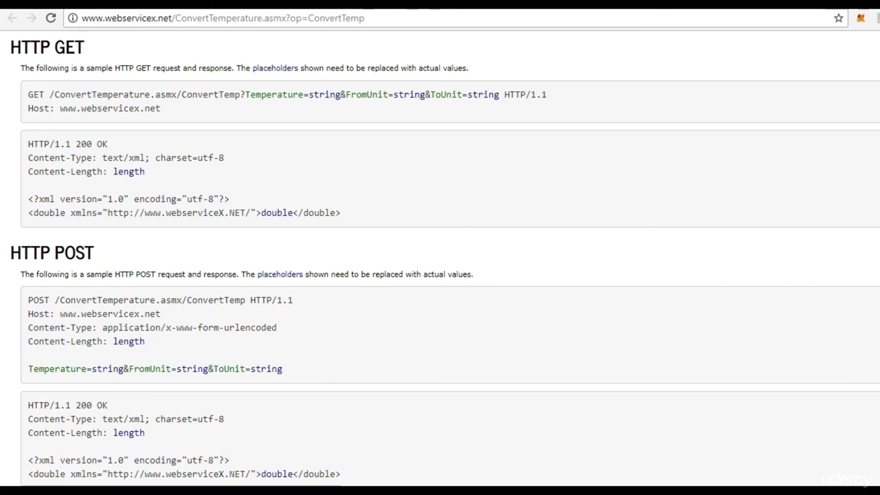
{"action": "scroll", "coordinate": [440, 263], "scroll_direction": "down", "scroll_amount": 1}
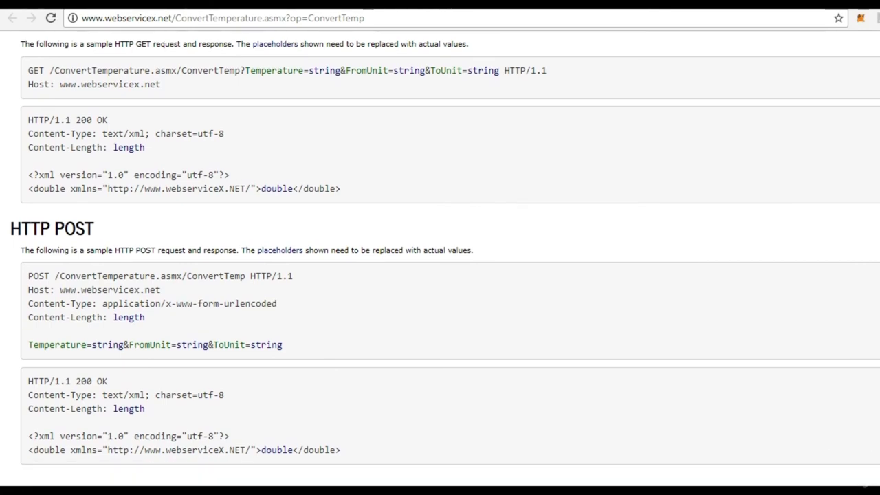
{"action": "scroll", "coordinate": [440, 263], "scroll_direction": "up", "scroll_amount": 2}
{"action": "scroll", "coordinate": [440, 264], "scroll_direction": "down", "scroll_amount": 2}
{"action": "scroll", "coordinate": [440, 264], "scroll_direction": "up", "scroll_amount": 1}
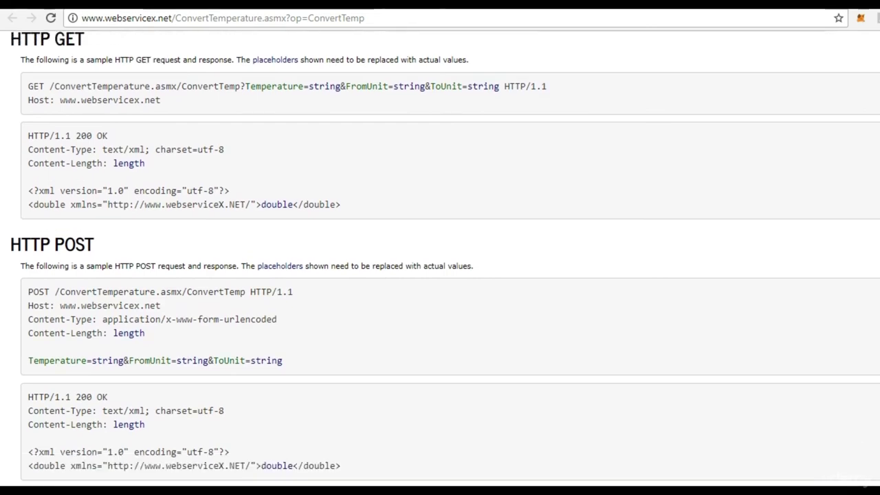
{"action": "scroll", "coordinate": [440, 263], "scroll_direction": "up", "scroll_amount": 1}
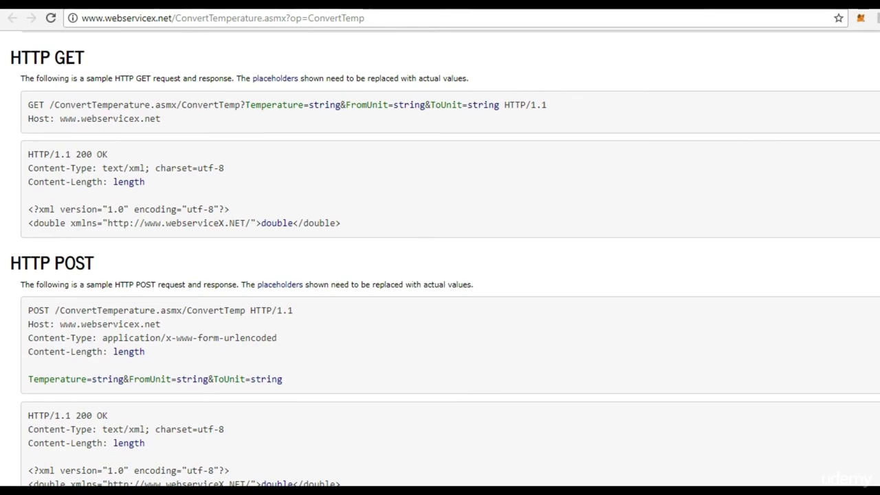
{"action": "scroll", "coordinate": [440, 261], "scroll_direction": "up", "scroll_amount": 15}
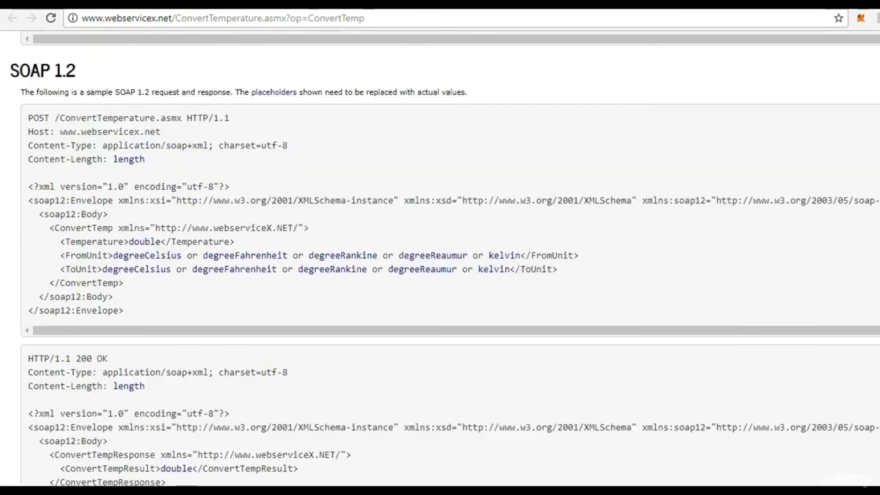
{"action": "scroll", "coordinate": [440, 261], "scroll_direction": "up", "scroll_amount": 3}
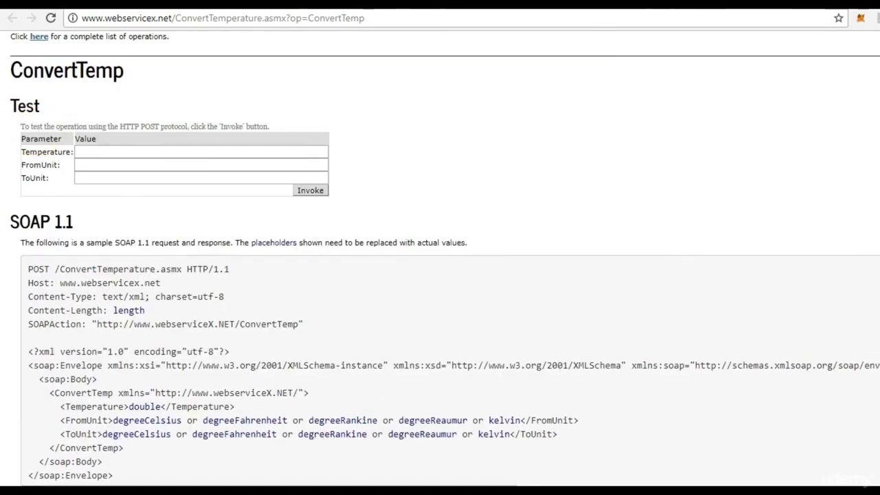
Enter 23 as the Temperature in the ConvertTemp test form.
{"action": "left_click", "coordinate": [239, 163]}
{"action": "left_click", "coordinate": [239, 152]}
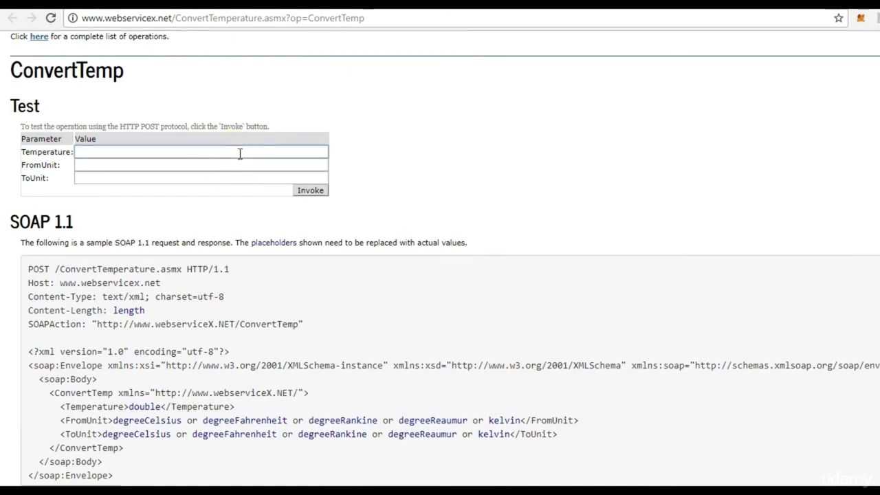
{"action": "type", "text": "2"}
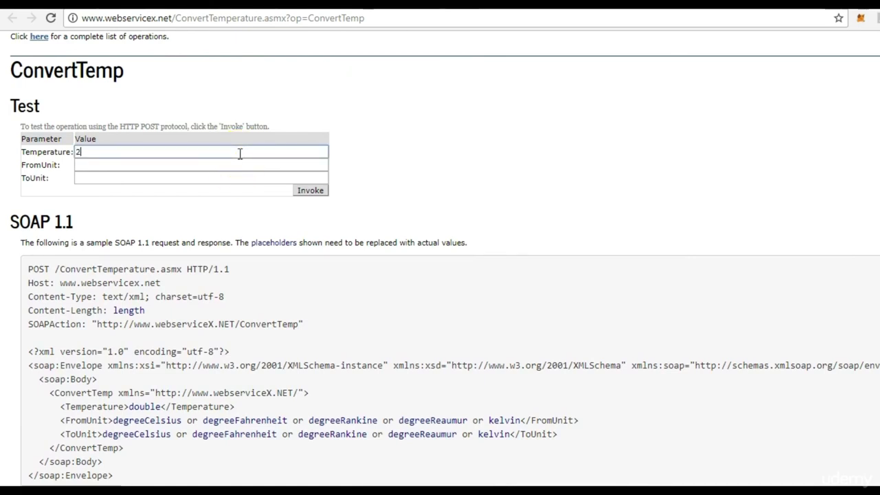
{"action": "type", "text": "3"}
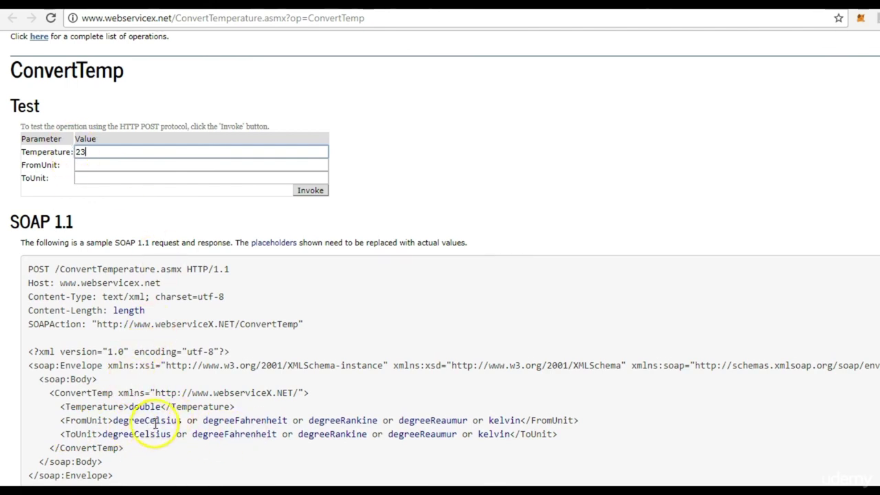
Fill FromUnit with degreeCelsius and ToUnit with degreeFahrenheit, then invoke to get 73.4.
{"action": "double_click", "coordinate": [147, 420]}
{"action": "key", "text": "ctrl+c"}
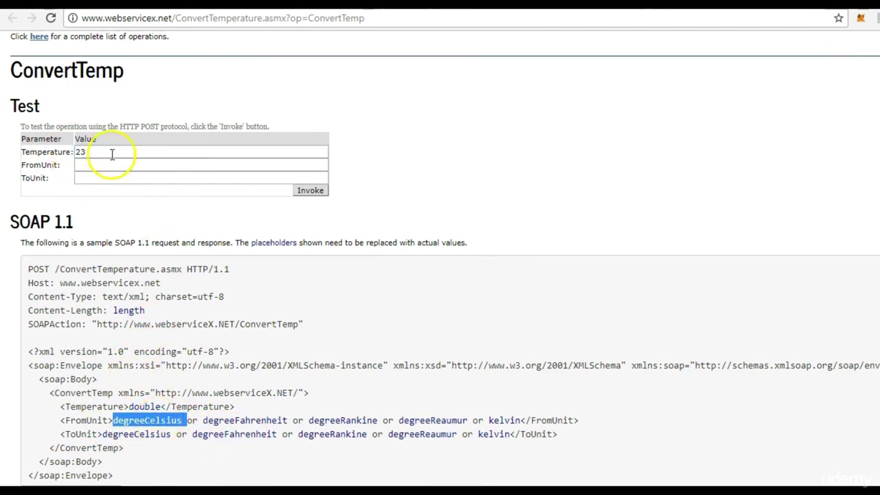
{"action": "left_click", "coordinate": [108, 165]}
{"action": "key", "text": "ctrl+v"}
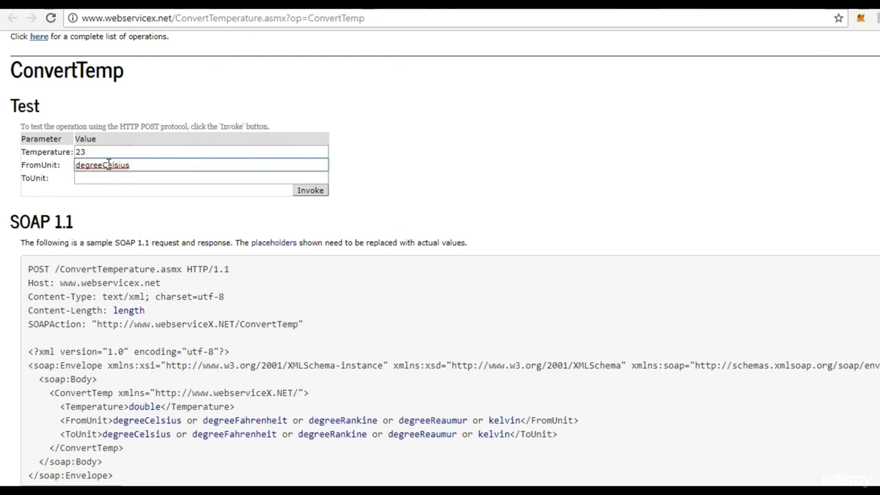
{"action": "left_click", "coordinate": [104, 177]}
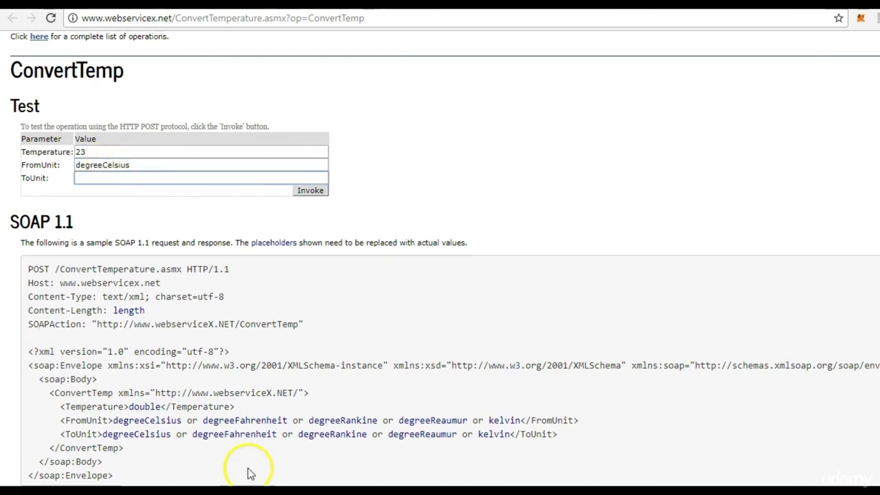
{"action": "double_click", "coordinate": [244, 438]}
{"action": "key", "text": "ctrl+c"}
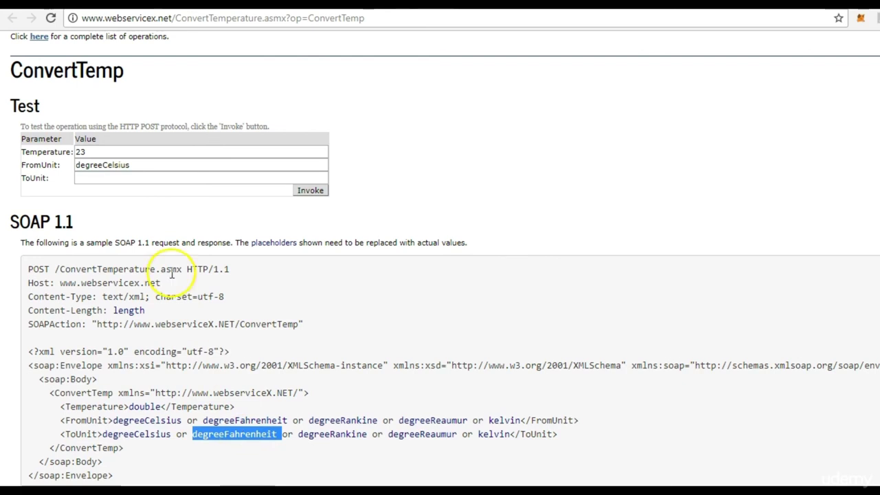
{"action": "left_click", "coordinate": [160, 176]}
{"action": "key", "text": "ctrl+v"}
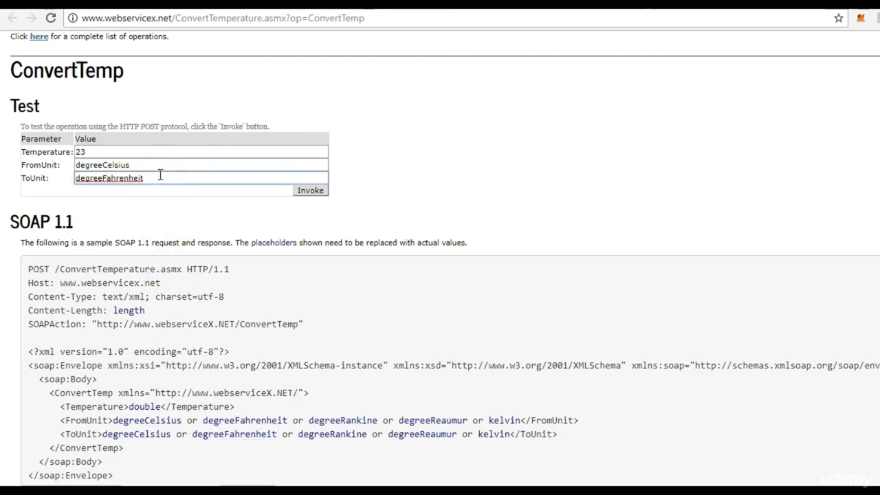
{"action": "left_click", "coordinate": [312, 192]}
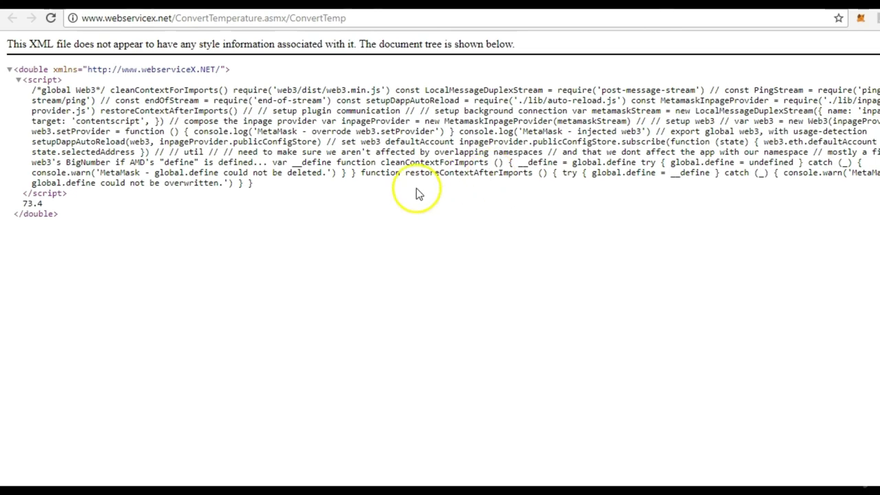
Convert 23.0 degrees Celsius on the ConvertTemp test form and read the 73.4 Fahrenheit result.
{"action": "key", "text": "ctrl+w"}
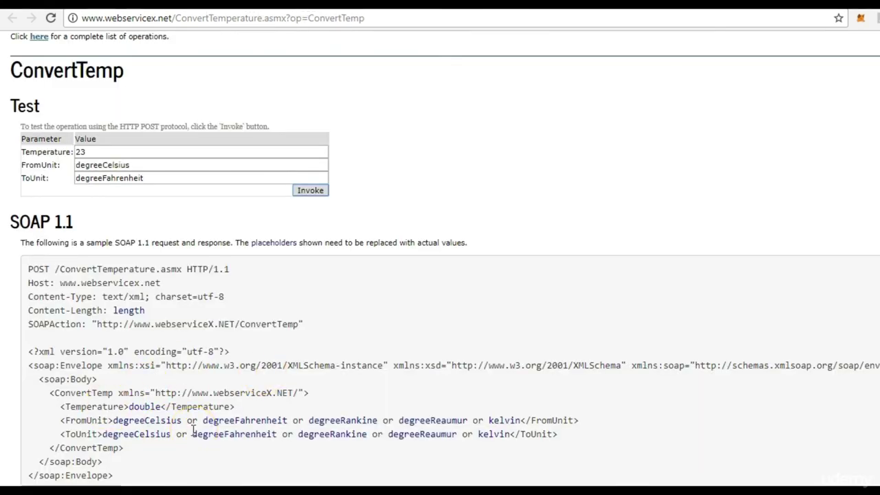
{"action": "double_click", "coordinate": [144, 407]}
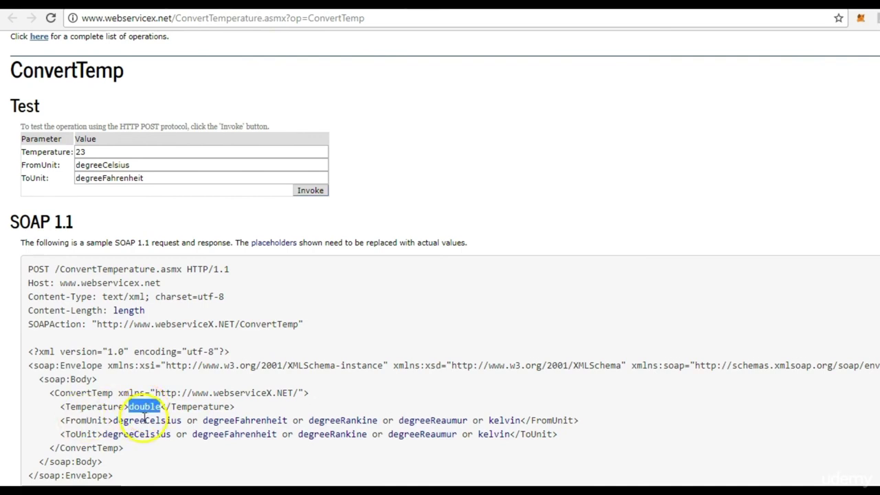
{"action": "left_click", "coordinate": [136, 151]}
{"action": "type", "text": "23"}
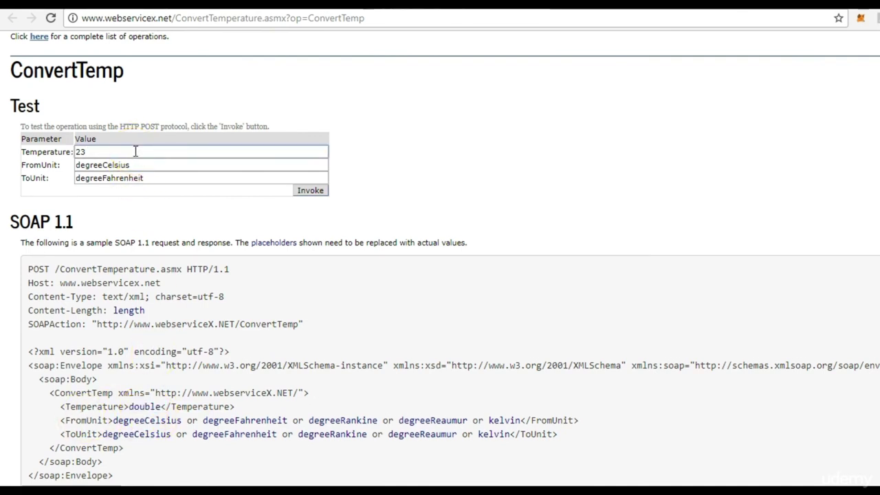
{"action": "type", "text": ".0"}
{"action": "left_click", "coordinate": [310, 193]}
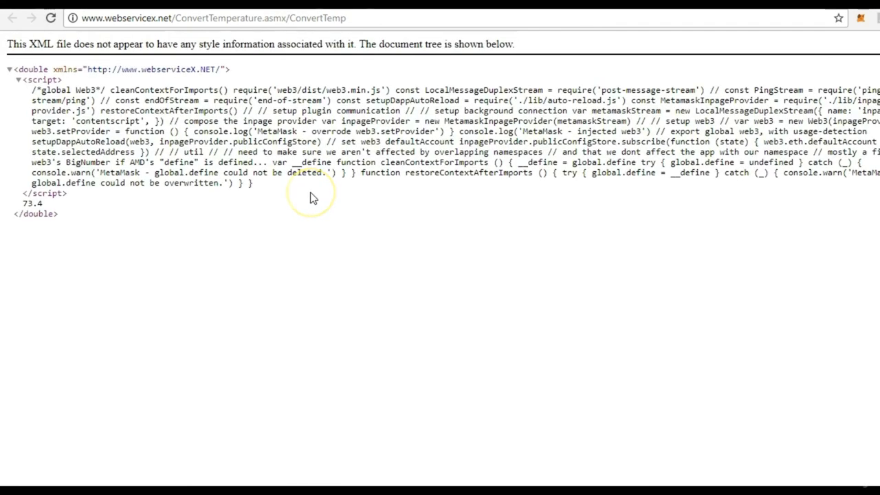
{"action": "left_click", "coordinate": [235, 18]}
{"action": "left_click", "coordinate": [19, 80]}
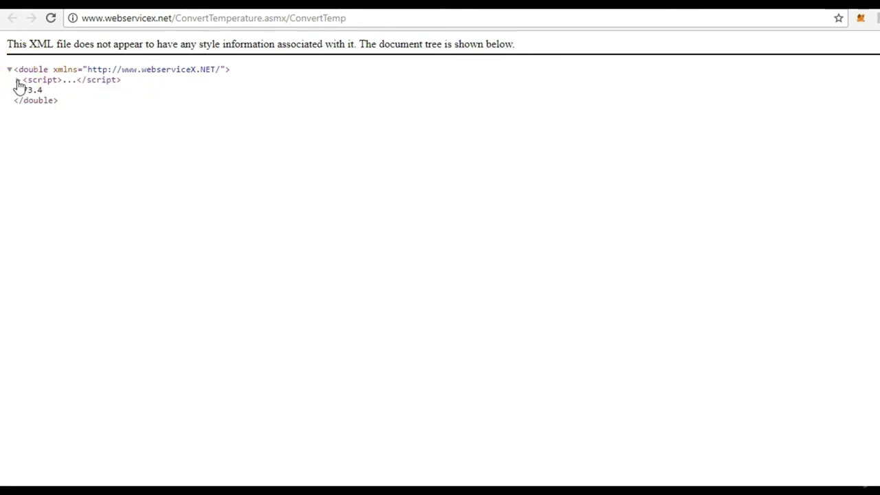
{"action": "left_click", "coordinate": [19, 81]}
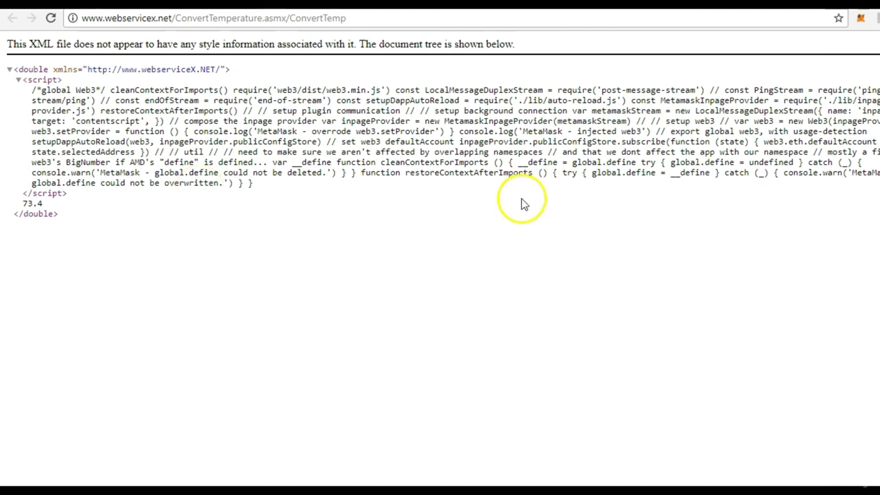
{"action": "left_click", "coordinate": [18, 81]}
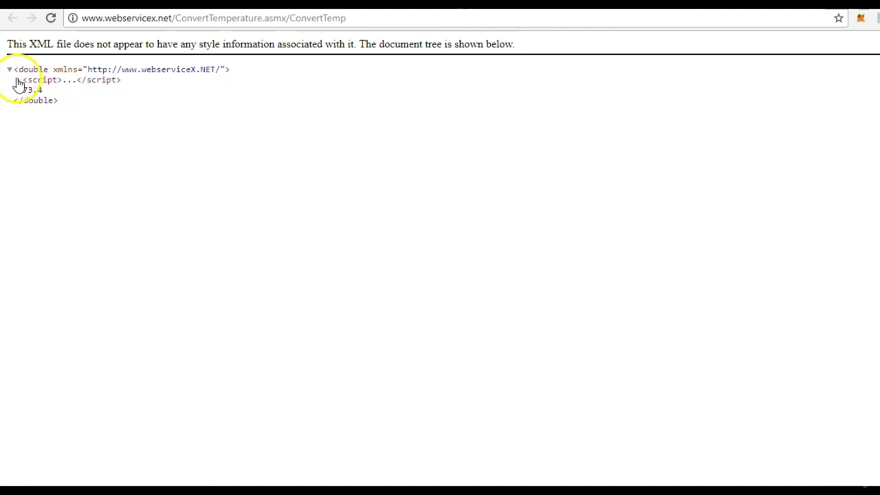
{"action": "left_click_drag", "start_coordinate": [42, 90], "coordinate": [12, 90]}
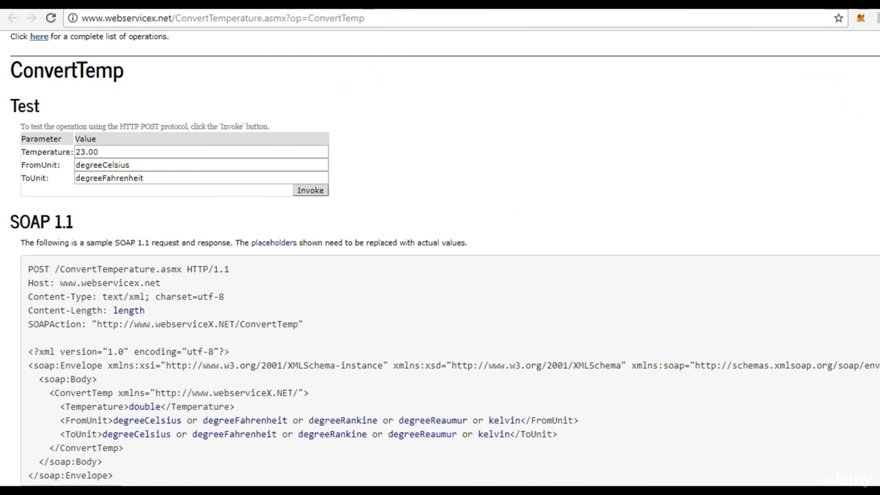
Scroll down to the HTTP GET request sample for ConvertTemp.
{"action": "scroll", "coordinate": [445, 259], "scroll_direction": "down", "scroll_amount": 15}
{"action": "scroll", "coordinate": [445, 258], "scroll_direction": "down", "scroll_amount": 2}
{"action": "left_click_drag", "start_coordinate": [124, 61], "coordinate": [4, 43]}
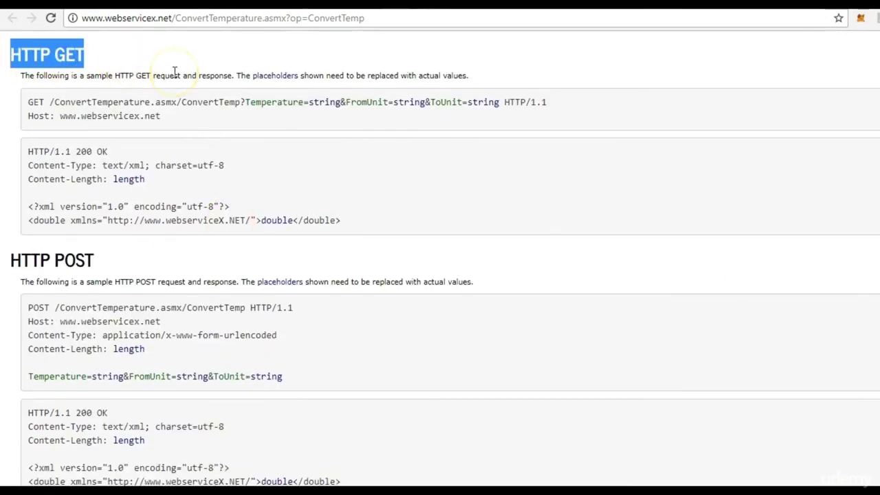
Open the Test Plan settings and check the ConvertTemperature service address in the browser.
{"action": "key", "text": "alt+Tab"}
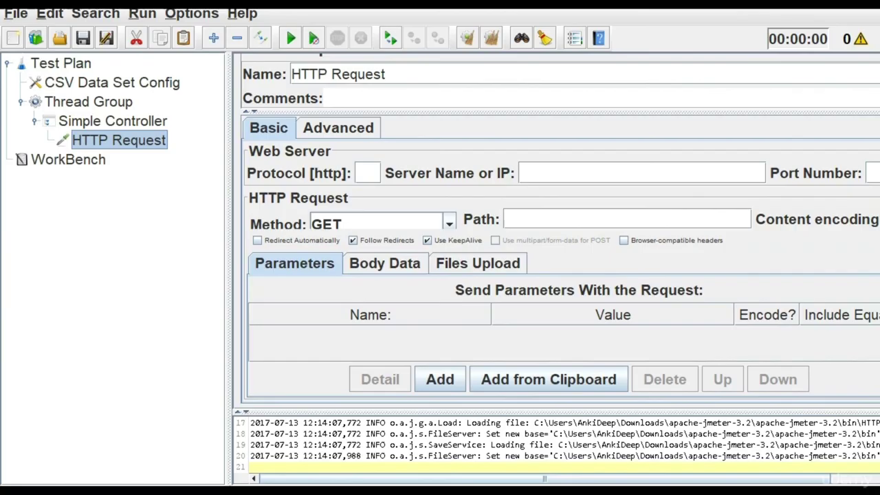
{"action": "left_click", "coordinate": [42, 64]}
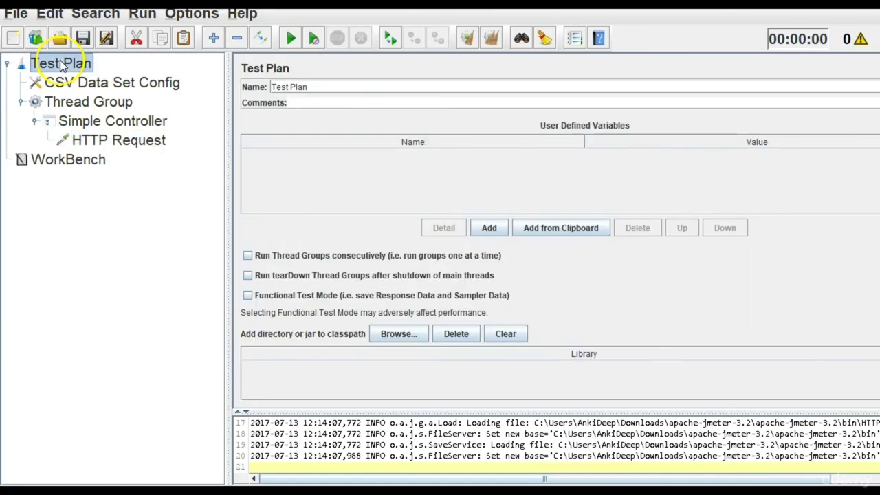
{"action": "key", "text": "alt+Tab"}
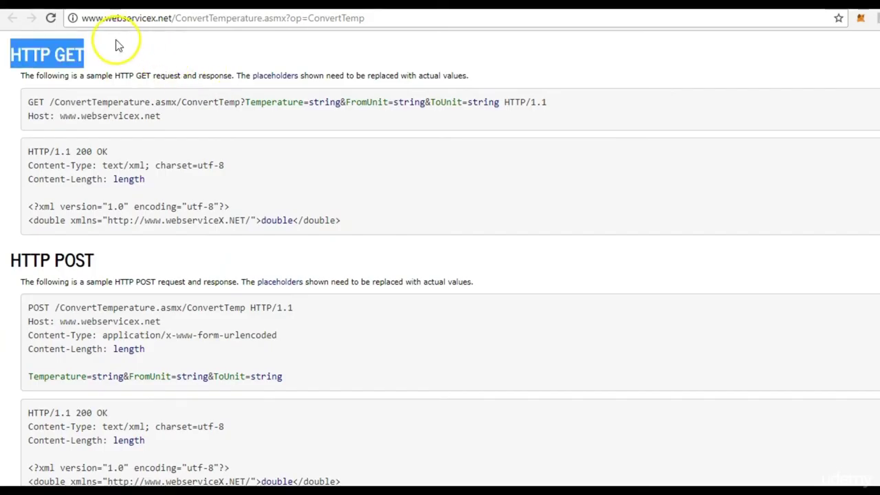
{"action": "left_click_drag", "start_coordinate": [175, 19], "coordinate": [262, 31]}
{"action": "key", "text": "alt+Tab"}
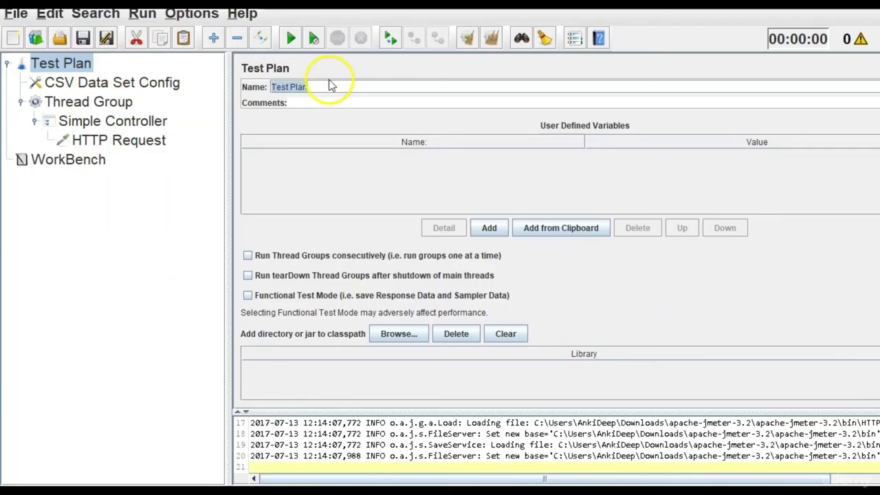
Replace the test plan name with 'Weather API'.
{"action": "left_click", "coordinate": [316, 88]}
{"action": "left_click_drag", "start_coordinate": [315, 87], "coordinate": [254, 87]}
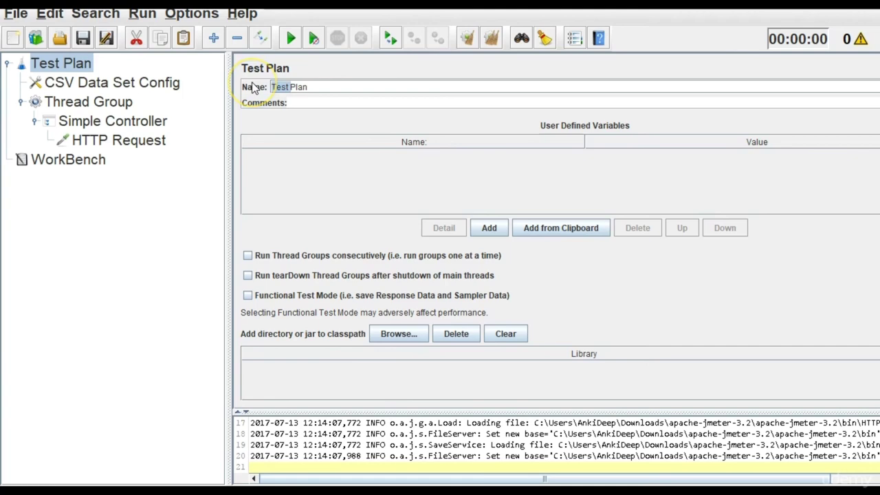
{"action": "key", "text": "BackSpace"}
{"action": "type", "text": "Weather AP"}
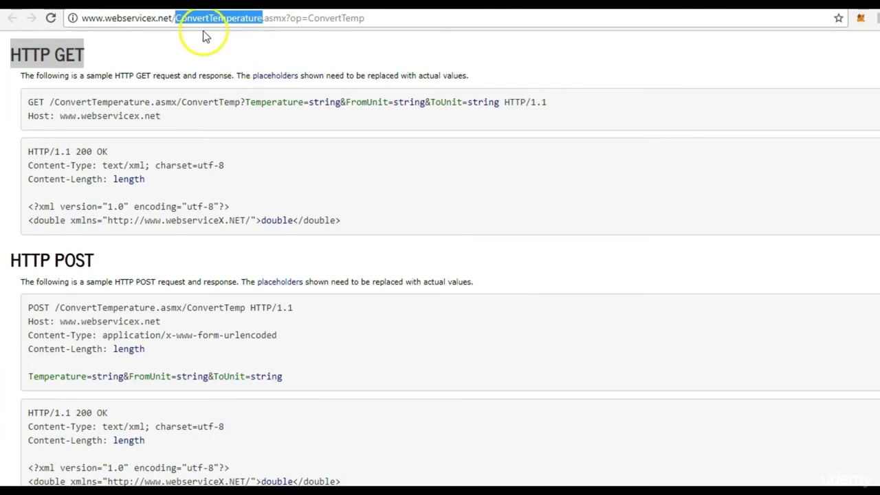
{"action": "double_click", "coordinate": [127, 21]}
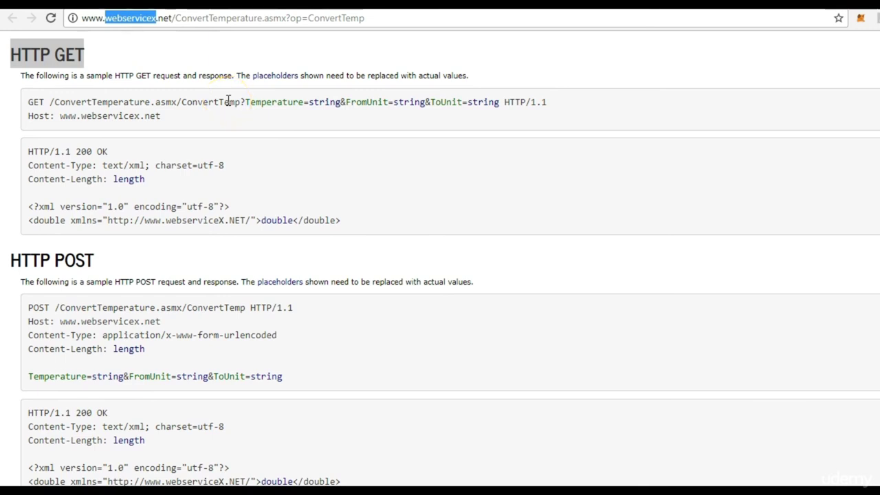
{"action": "left_click_drag", "start_coordinate": [172, 19], "coordinate": [264, 19]}
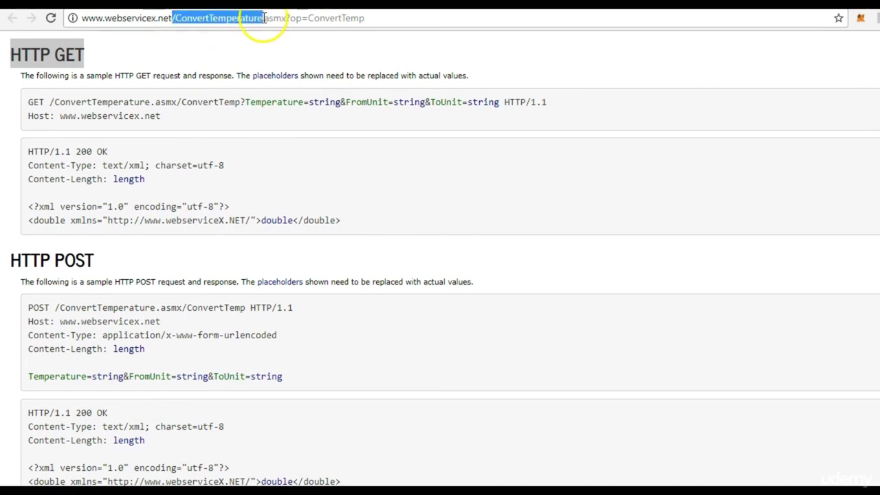
{"action": "left_click", "coordinate": [277, 157]}
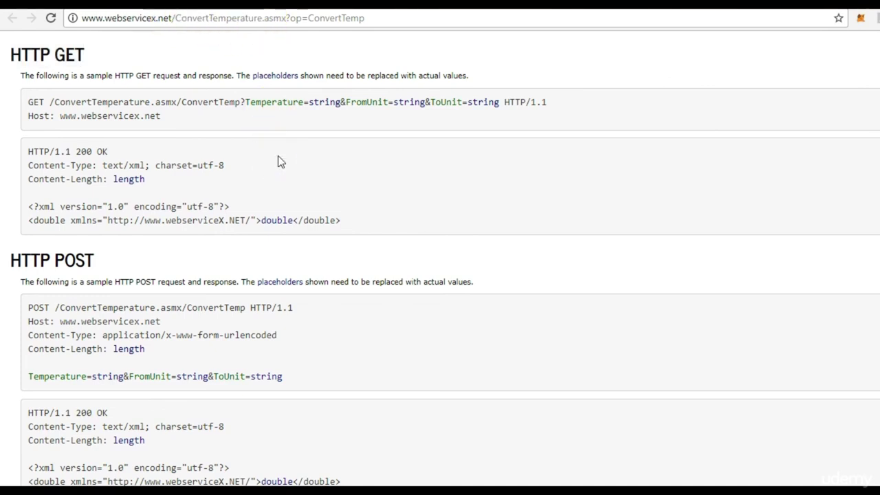
{"action": "key", "text": "alt+Tab"}
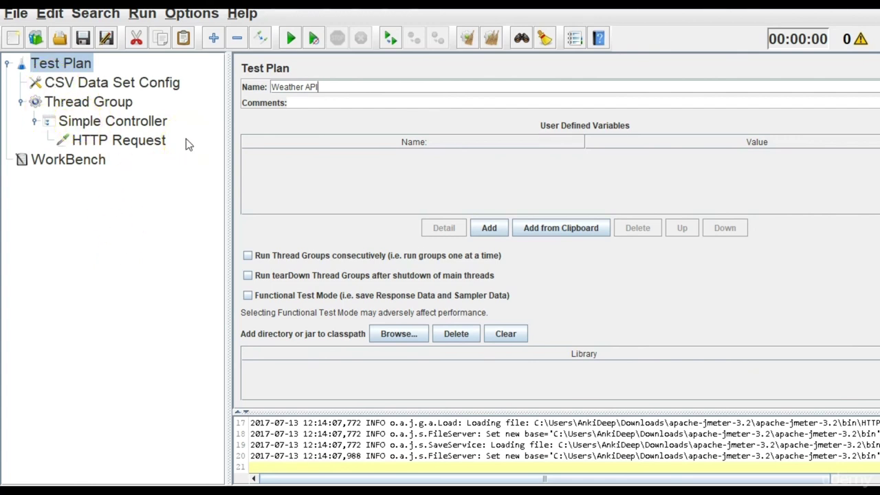
Rename the Thread Group to 'Convert Temperature'.
{"action": "left_click", "coordinate": [126, 107]}
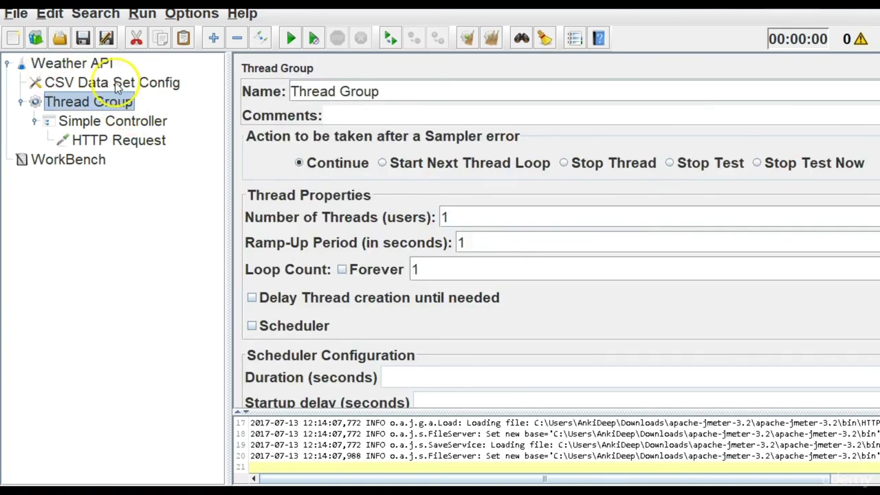
{"action": "left_click", "coordinate": [118, 85]}
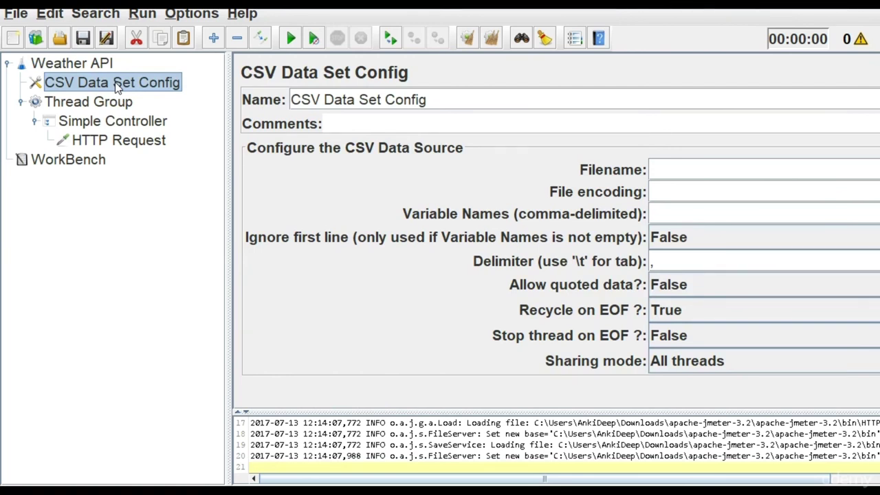
{"action": "left_click", "coordinate": [111, 110]}
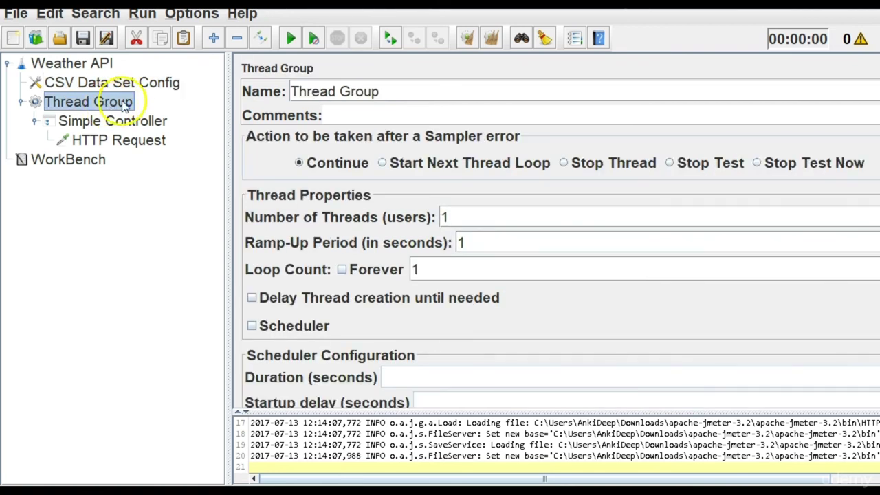
{"action": "left_click_drag", "start_coordinate": [388, 91], "coordinate": [252, 88]}
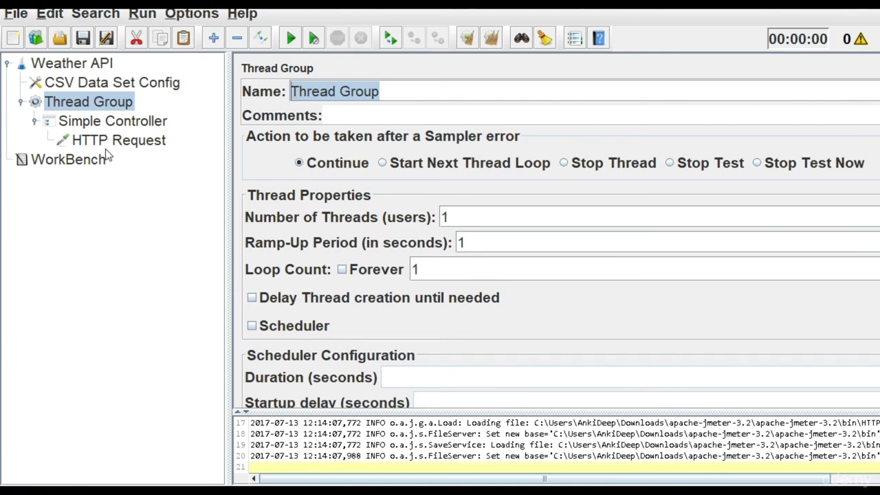
{"action": "type", "text": "Get"}
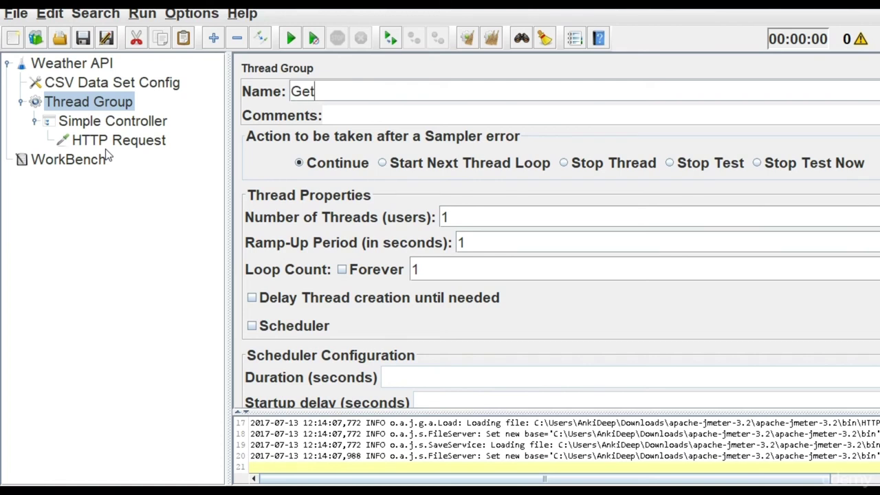
{"action": "key", "text": "BackSpace"}
{"action": "key", "text": "BackSpace"}
{"action": "key", "text": "BackSpace"}
{"action": "type", "text": "Convert Tempe"}
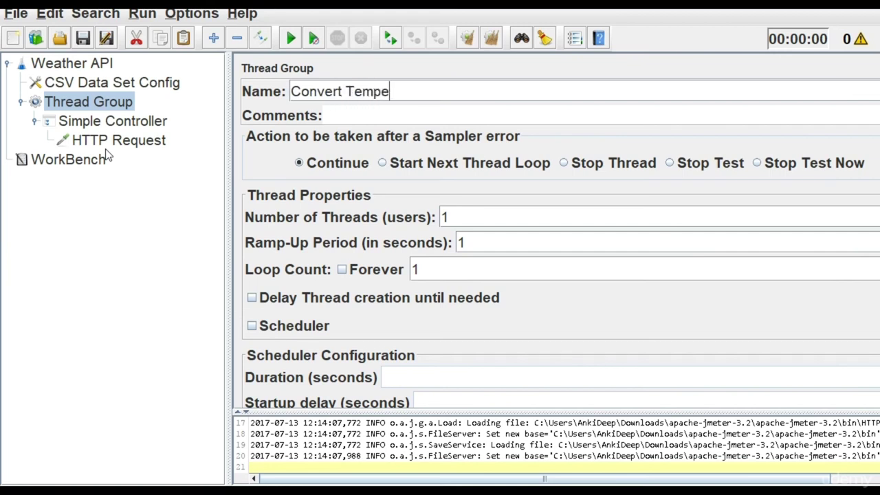
{"action": "type", "text": "rature"}
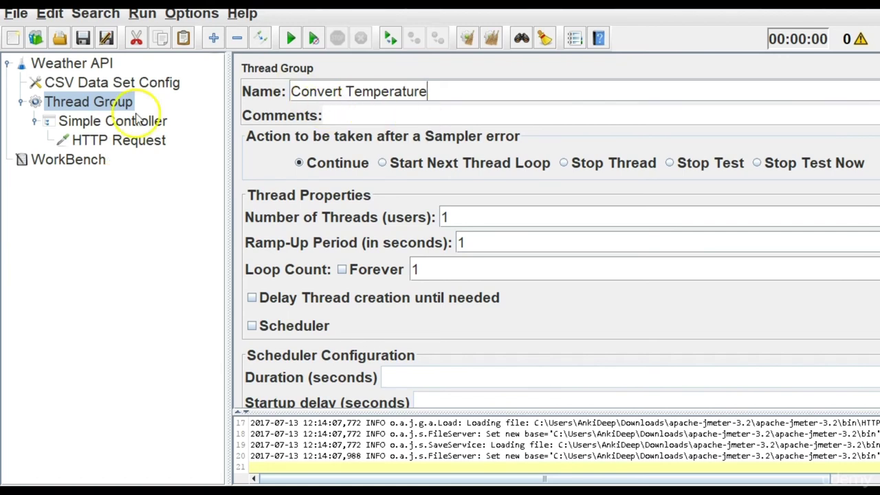
Rename the HTTP Request sampler to 'Get Request'.
{"action": "left_click", "coordinate": [118, 128]}
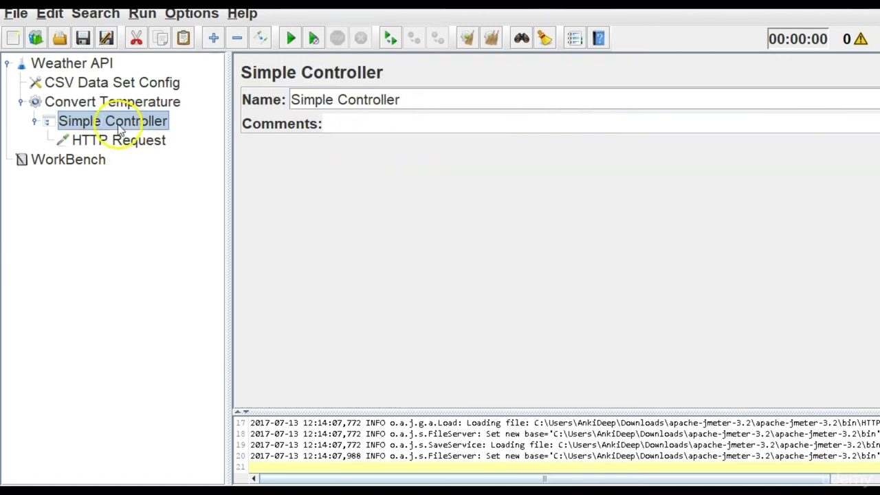
{"action": "left_click", "coordinate": [409, 101]}
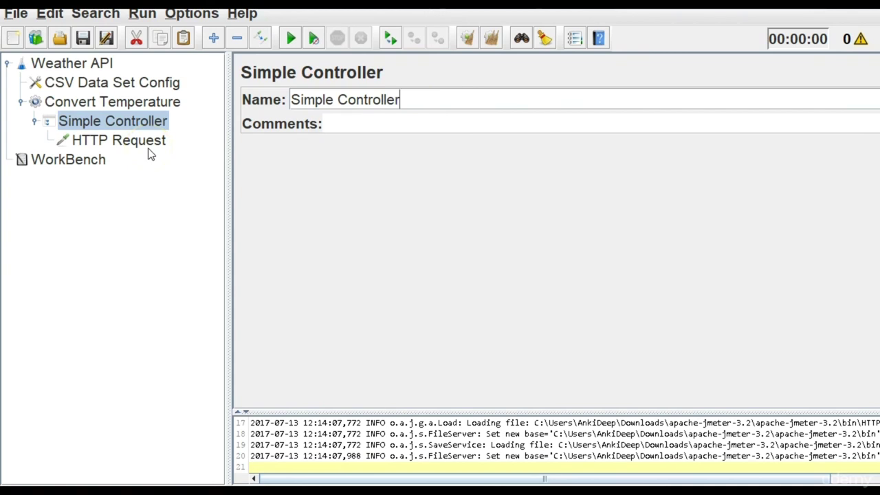
{"action": "left_click", "coordinate": [119, 101]}
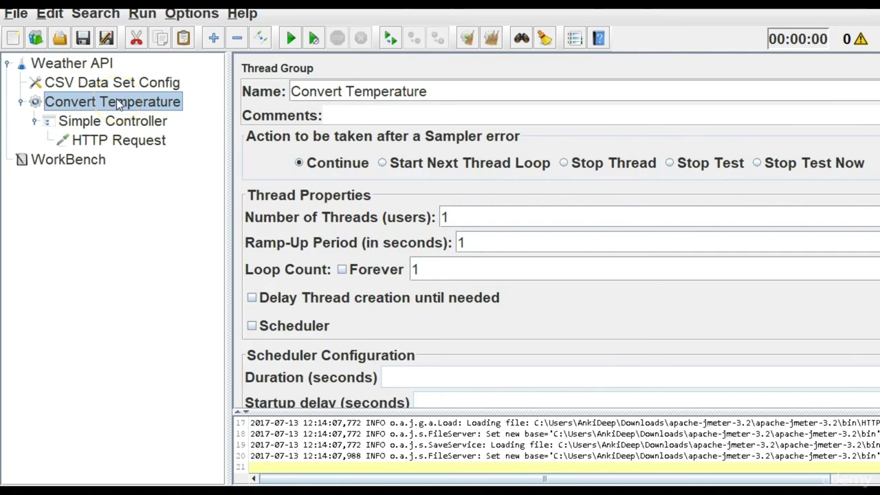
{"action": "left_click", "coordinate": [129, 140]}
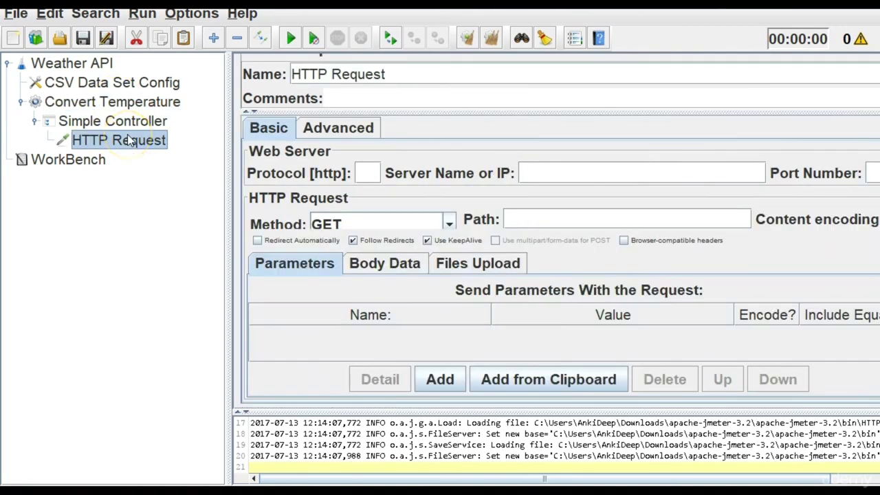
{"action": "left_click_drag", "start_coordinate": [407, 78], "coordinate": [264, 81]}
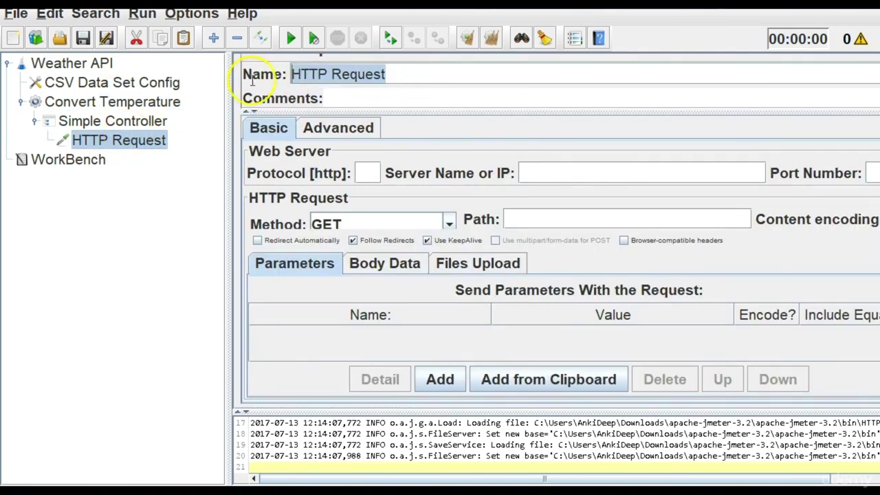
{"action": "type", "text": "Get Reu"}
{"action": "key", "text": "BackSpace"}
{"action": "type", "text": "quest"}
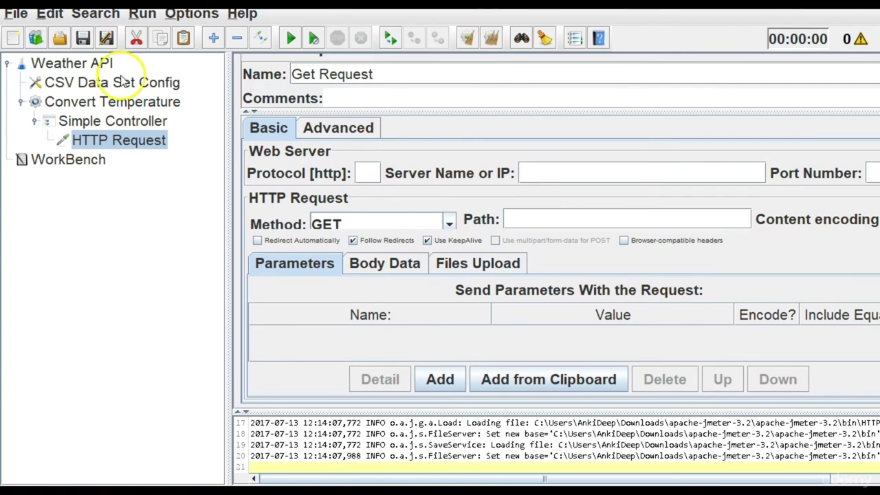
Browse the Simple Controller and Convert Temperature nodes, then reselect Get Request.
{"action": "left_click", "coordinate": [126, 121]}
{"action": "left_click", "coordinate": [126, 101]}
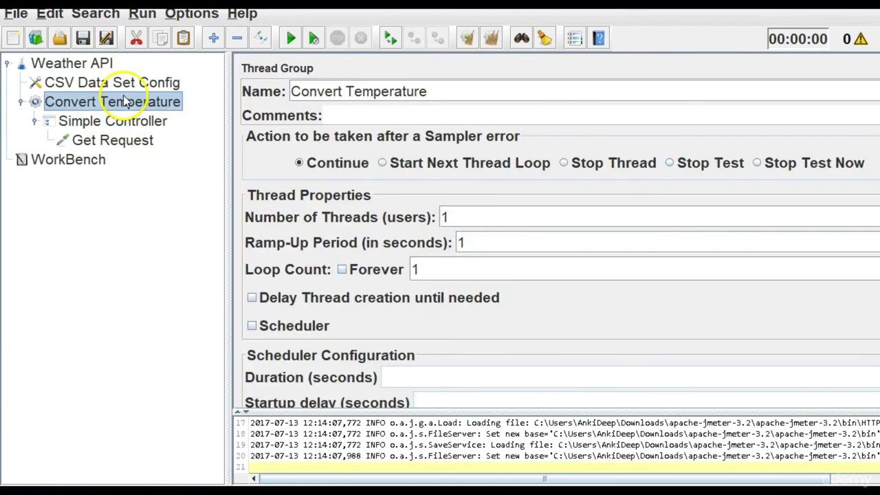
{"action": "left_click", "coordinate": [20, 102]}
{"action": "left_click", "coordinate": [20, 103]}
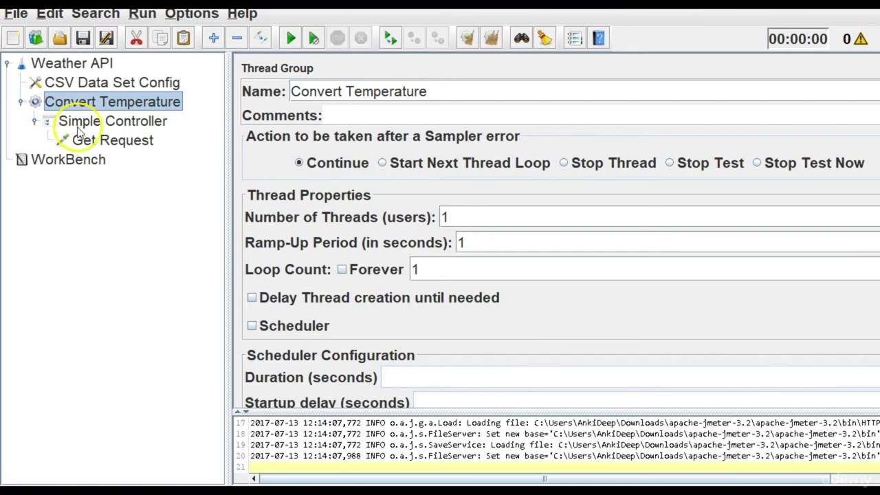
{"action": "left_click", "coordinate": [110, 141]}
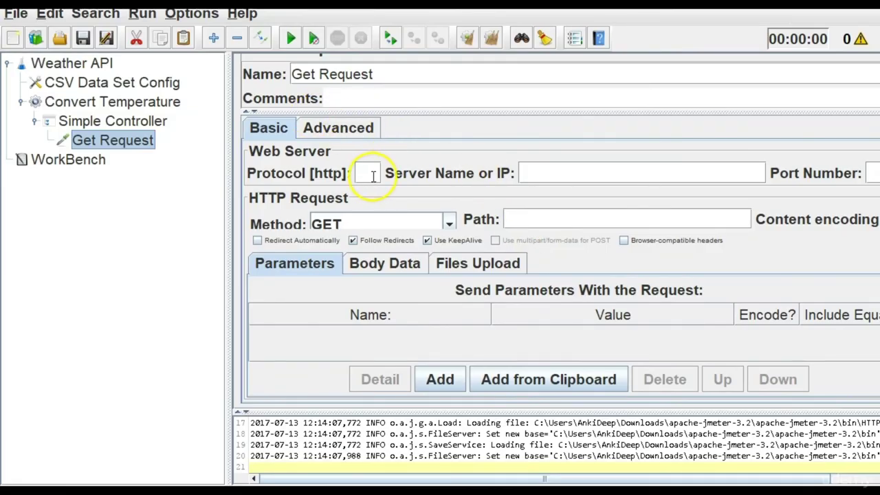
Zoom the web page to 150% and set the Get Request protocol to http.
{"action": "left_click", "coordinate": [374, 178]}
{"action": "key", "text": "alt+Tab"}
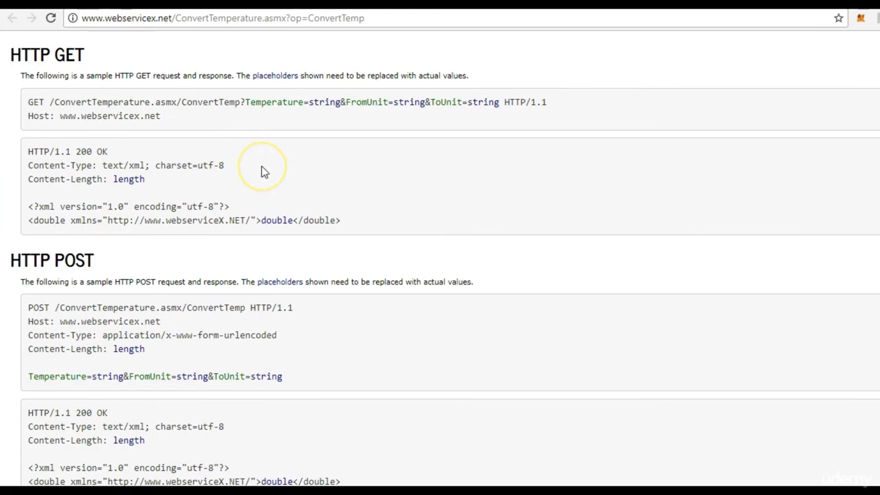
{"action": "left_click_drag", "start_coordinate": [26, 152], "coordinate": [124, 145]}
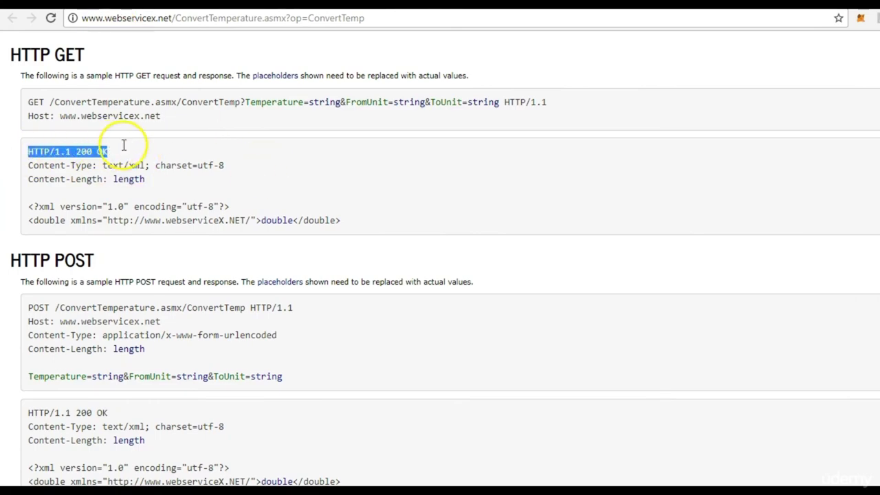
{"action": "key", "text": "ctrl+plus"}
{"action": "key", "text": "ctrl+plus"}
{"action": "key", "text": "ctrl+plus"}
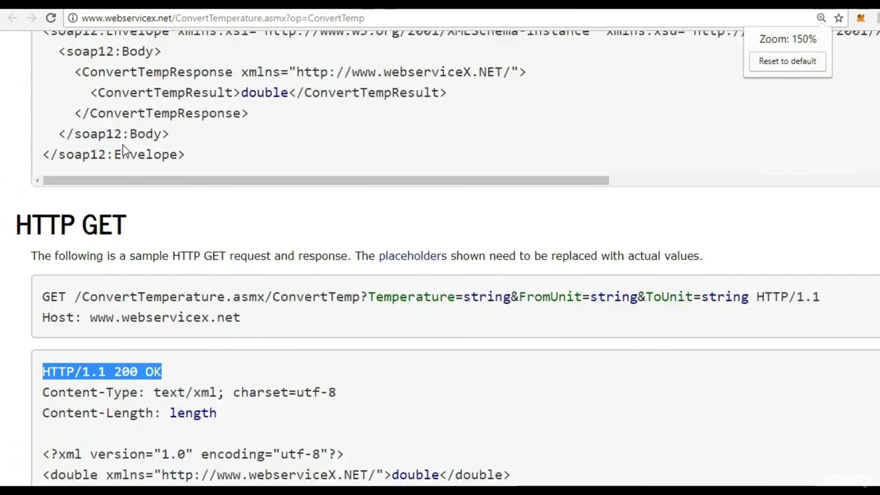
{"action": "scroll", "coordinate": [481, 131], "scroll_direction": "down", "scroll_amount": 2}
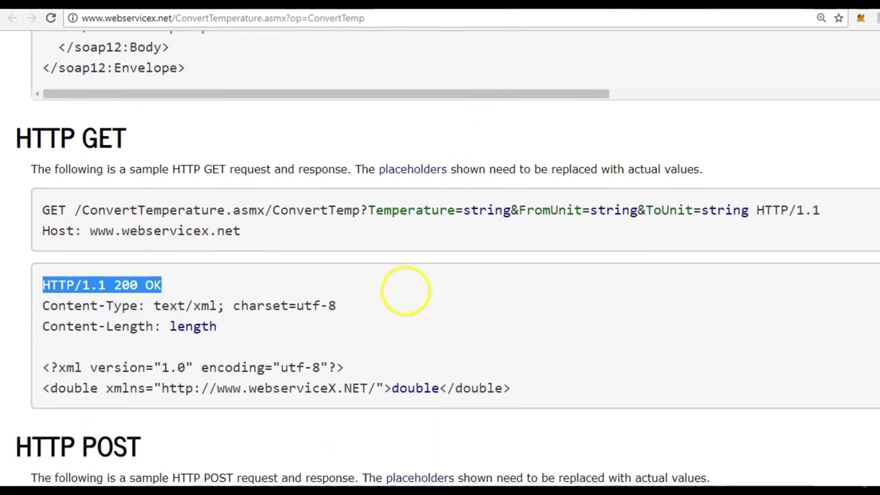
{"action": "scroll", "coordinate": [481, 130], "scroll_direction": "down", "scroll_amount": 1}
{"action": "left_click", "coordinate": [135, 231]}
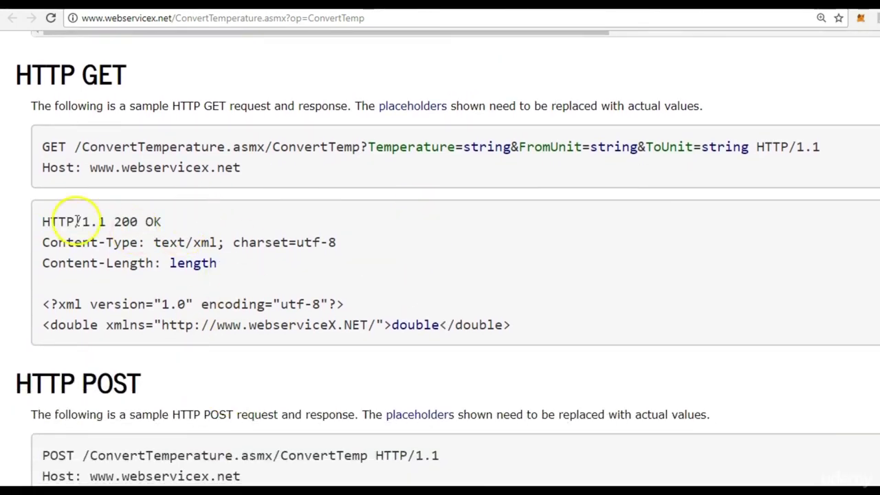
{"action": "key", "text": "alt+Tab"}
{"action": "left_click", "coordinate": [365, 174]}
{"action": "type", "text": "http"}
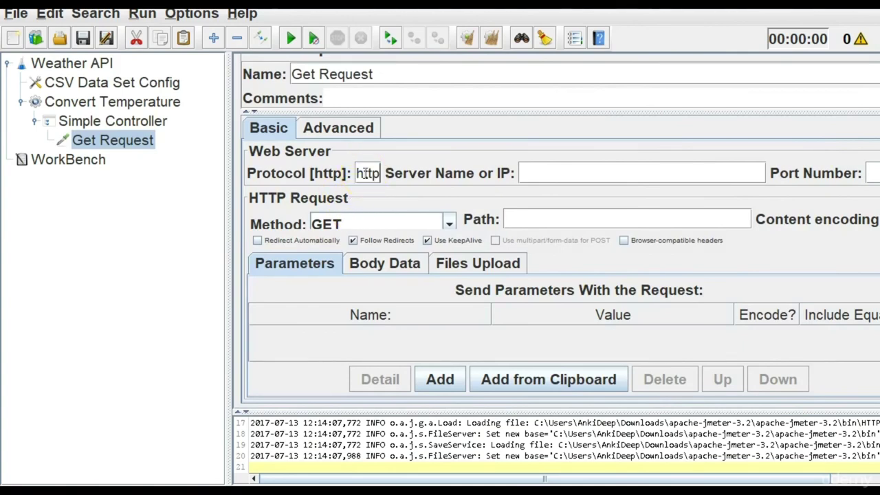
{"action": "key", "text": "alt+Tab"}
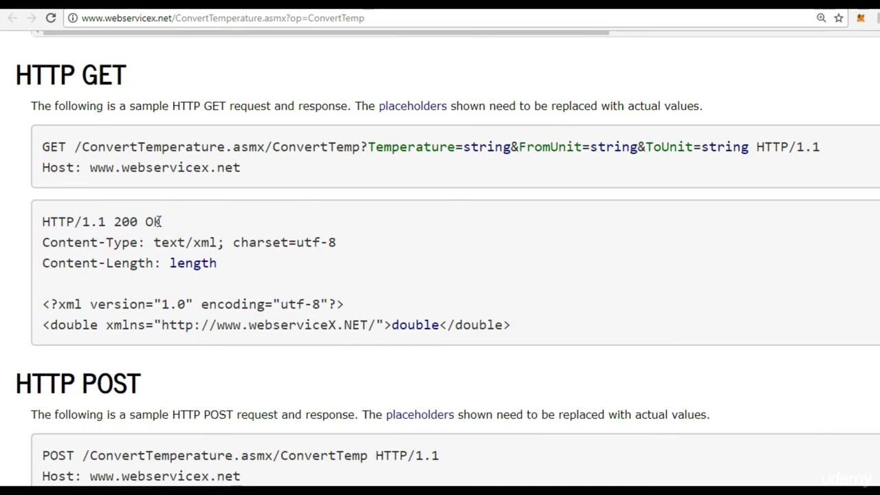
{"action": "left_click_drag", "start_coordinate": [90, 167], "coordinate": [252, 165]}
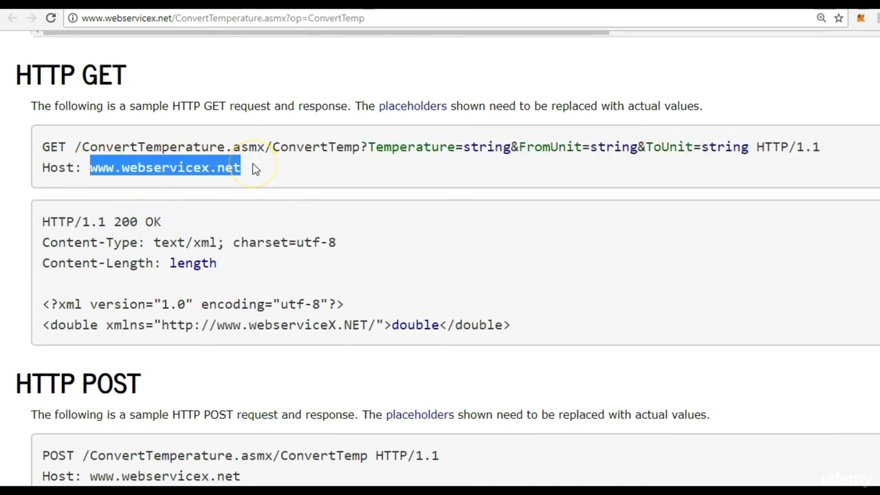
{"action": "key", "text": "ctrl+c"}
{"action": "key", "text": "alt+Tab"}
{"action": "left_click", "coordinate": [595, 181]}
{"action": "key", "text": "ctrl+v"}
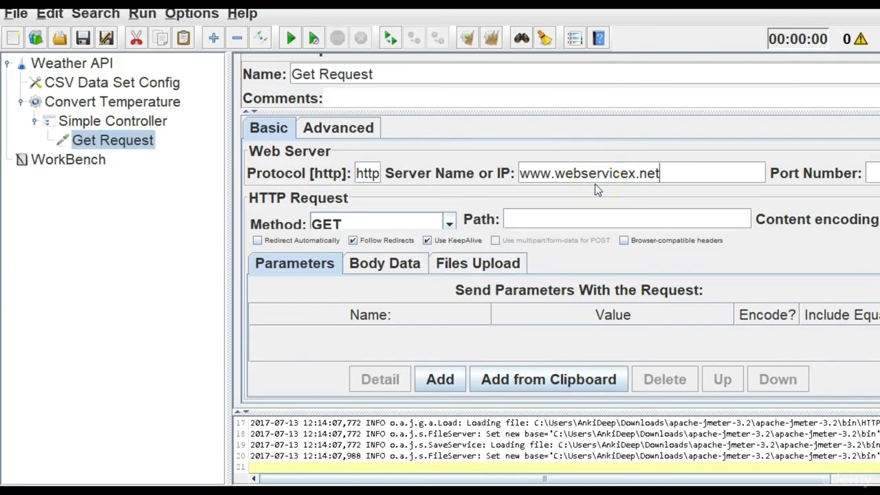
{"action": "left_click", "coordinate": [588, 173]}
Copy the ConvertTemp GET request path from the web service page.
{"action": "key", "text": "alt+Tab"}
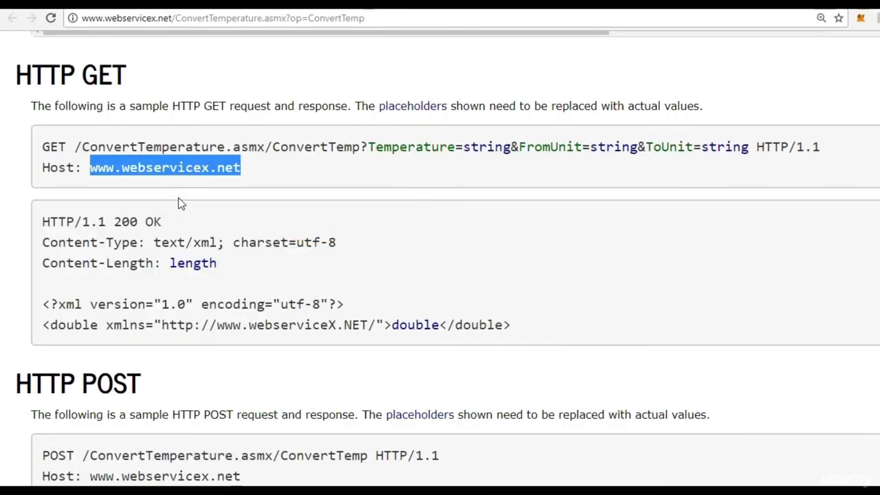
{"action": "left_click_drag", "start_coordinate": [75, 147], "coordinate": [756, 148]}
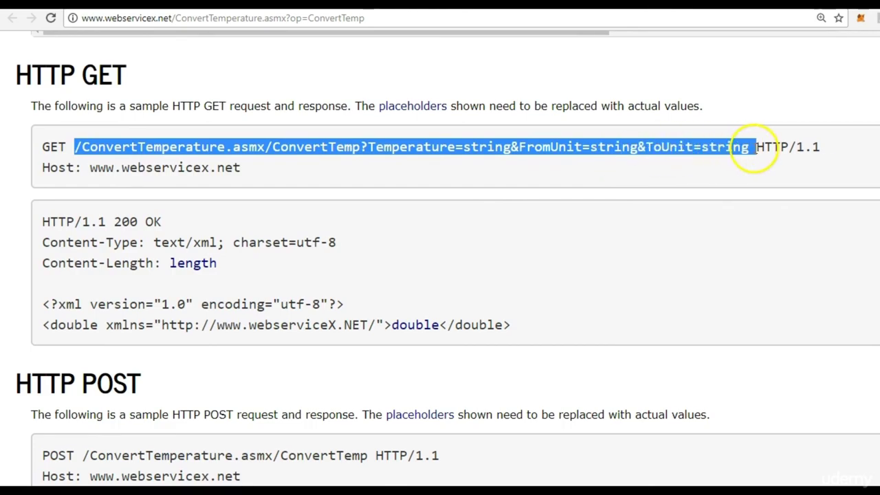
{"action": "key", "text": "ctrl+c"}
{"action": "key", "text": "alt+Tab"}
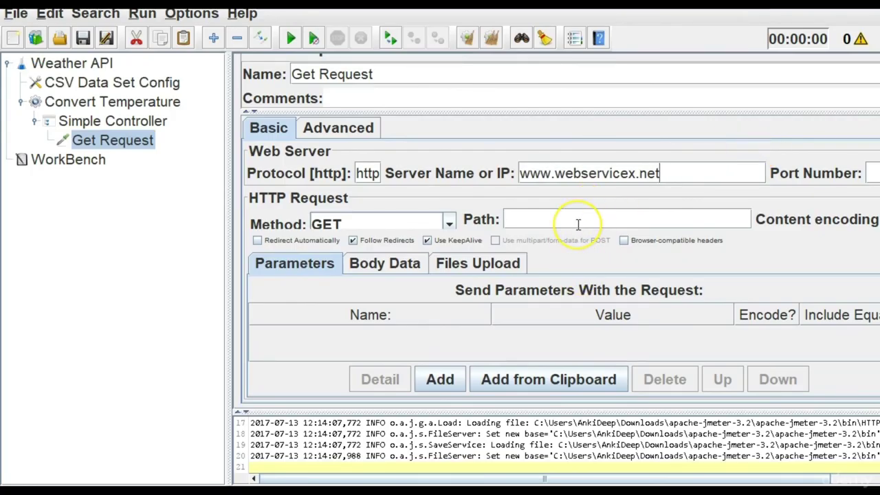
Paste the ConvertTemp GET path into the Get Request Path field and review it.
{"action": "left_click", "coordinate": [578, 224]}
{"action": "key", "text": "ctrl+v"}
{"action": "key", "text": "alt+Tab"}
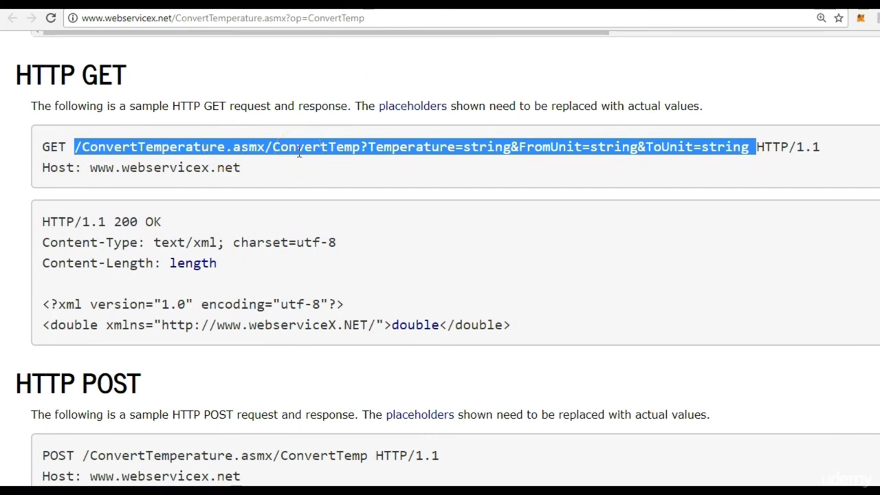
{"action": "key", "text": "alt+Tab"}
{"action": "left_click", "coordinate": [593, 219]}
{"action": "key", "text": "Left"}
{"action": "key", "text": "Left"}
{"action": "key", "text": "Left"}
{"action": "key", "text": "Left"}
{"action": "key", "text": "Left"}
{"action": "key", "text": "Left"}
{"action": "key", "text": "Left"}
{"action": "key", "text": "Left"}
{"action": "key", "text": "Left"}
{"action": "key", "text": "Left"}
{"action": "key", "text": "Left"}
{"action": "key", "text": "Left"}
{"action": "key", "text": "Left"}
{"action": "key", "text": "Left"}
{"action": "key", "text": "Left"}
{"action": "key", "text": "Left"}
{"action": "key", "text": "Left"}
{"action": "key", "text": "Left"}
{"action": "key", "text": "Left"}
{"action": "key", "text": "Left"}
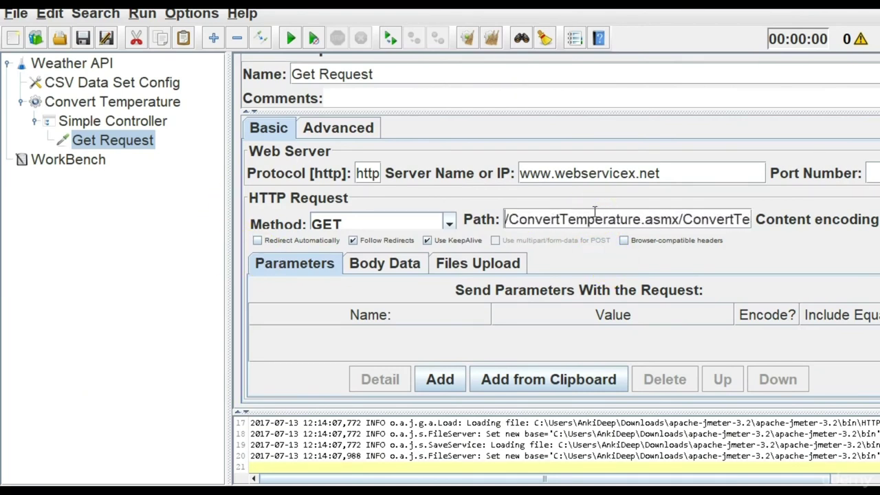
{"action": "key", "text": "Right"}
{"action": "key", "text": "Right"}
{"action": "key", "text": "Right"}
{"action": "key", "text": "Right"}
{"action": "key", "text": "Right"}
{"action": "key", "text": "Right"}
{"action": "key", "text": "Right"}
{"action": "key", "text": "Right"}
{"action": "key", "text": "Right"}
{"action": "key", "text": "Right"}
{"action": "key", "text": "Right"}
{"action": "key", "text": "Right"}
{"action": "key", "text": "Right"}
{"action": "key", "text": "Right"}
{"action": "key", "text": "Right"}
{"action": "key", "text": "Right"}
{"action": "key", "text": "Right"}
{"action": "key", "text": "Right"}
{"action": "key", "text": "Right"}
{"action": "key", "text": "Right"}
{"action": "key", "text": "Right"}
{"action": "key", "text": "Right"}
{"action": "key", "text": "Right"}
{"action": "key", "text": "Right"}
{"action": "key", "text": "Right"}
{"action": "key", "text": "Right"}
{"action": "key", "text": "Right"}
{"action": "key", "text": "Right"}
{"action": "key", "text": "Right"}
{"action": "key", "text": "Right"}
{"action": "key", "text": "Right"}
{"action": "key", "text": "Right"}
{"action": "key", "text": "Left"}
{"action": "key", "text": "Left"}
{"action": "key", "text": "Left"}
{"action": "key", "text": "Left"}
{"action": "key", "text": "Left"}
{"action": "key", "text": "Left"}
{"action": "key", "text": "Left"}
{"action": "key", "text": "Left"}
{"action": "key", "text": "Left"}
{"action": "key", "text": "Left"}
{"action": "key", "text": "Left"}
{"action": "key", "text": "Left"}
{"action": "key", "text": "Left"}
{"action": "key", "text": "Left"}
{"action": "key", "text": "Left"}
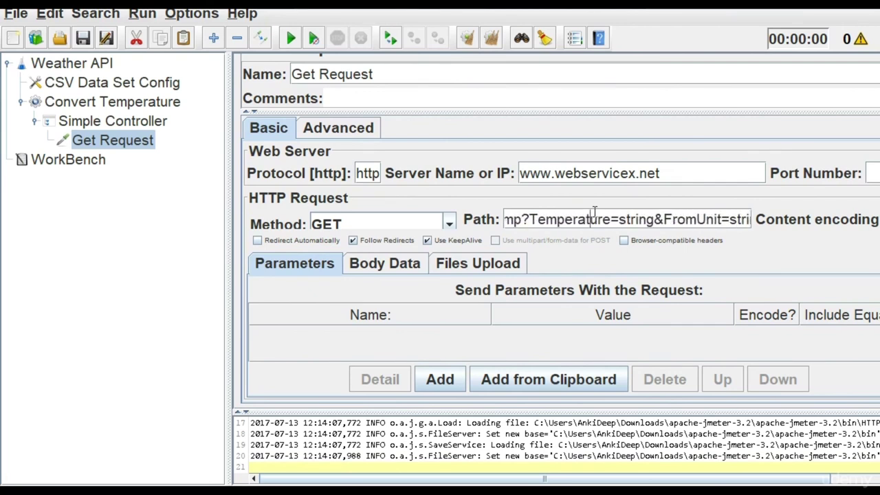
{"action": "key", "text": "Right"}
{"action": "key", "text": "Right"}
{"action": "key", "text": "Right"}
{"action": "key", "text": "Right"}
{"action": "key", "text": "Right"}
{"action": "key", "text": "Right"}
{"action": "key", "text": "Right"}
{"action": "key", "text": "Right"}
{"action": "key", "text": "Right"}
{"action": "key", "text": "Right"}
{"action": "key", "text": "Right"}
{"action": "key", "text": "Right"}
{"action": "key", "text": "Right"}
{"action": "key", "text": "Right"}
{"action": "key", "text": "Right"}
{"action": "key", "text": "Right"}
{"action": "key", "text": "Right"}
{"action": "key", "text": "Right"}
{"action": "key", "text": "Right"}
{"action": "key", "text": "Right"}
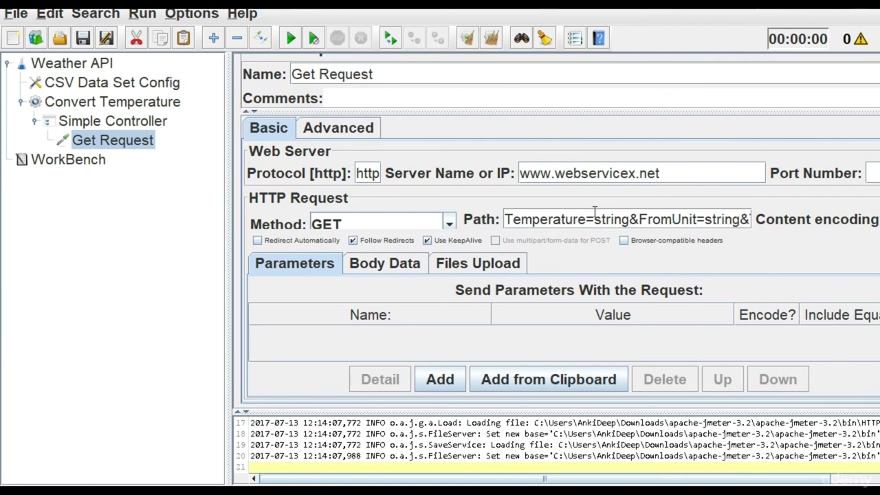
{"action": "key", "text": "Right"}
{"action": "key", "text": "Right"}
{"action": "key", "text": "Right"}
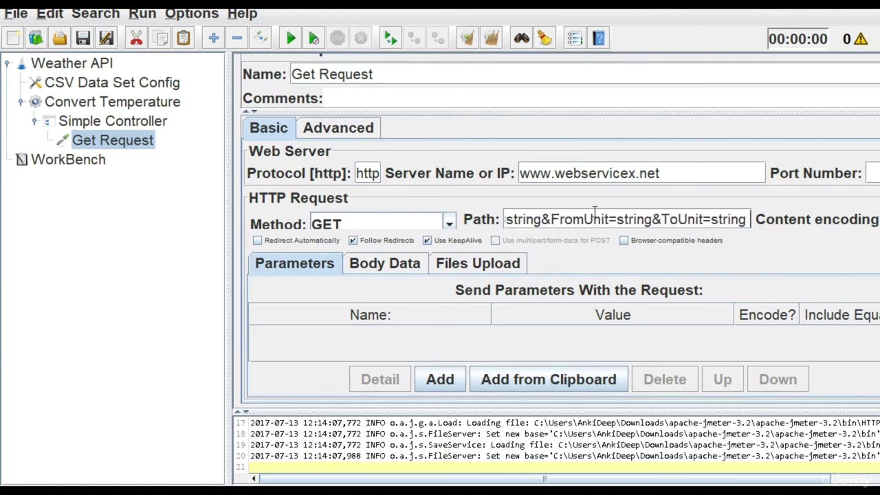
Identify the Temperature, FromUnit and ToUnit parameters and delete the trailing string placeholder after ToUnit=.
{"action": "key", "text": "alt+Tab"}
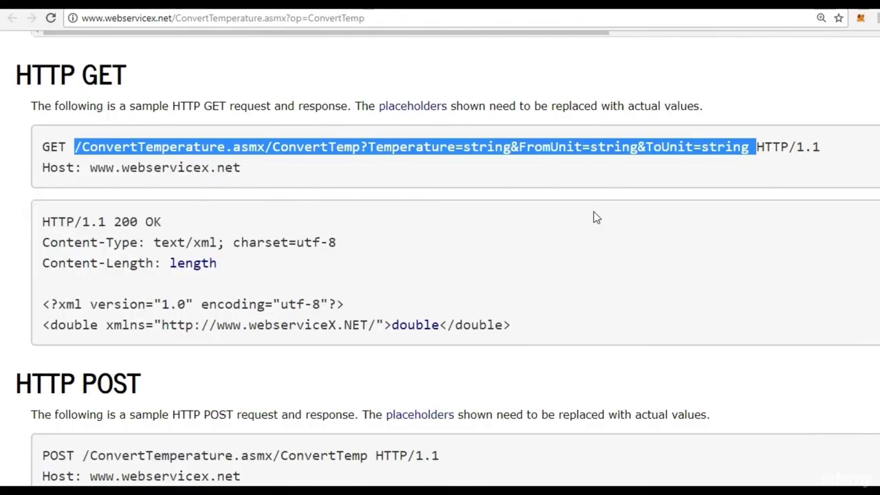
{"action": "left_click", "coordinate": [593, 215]}
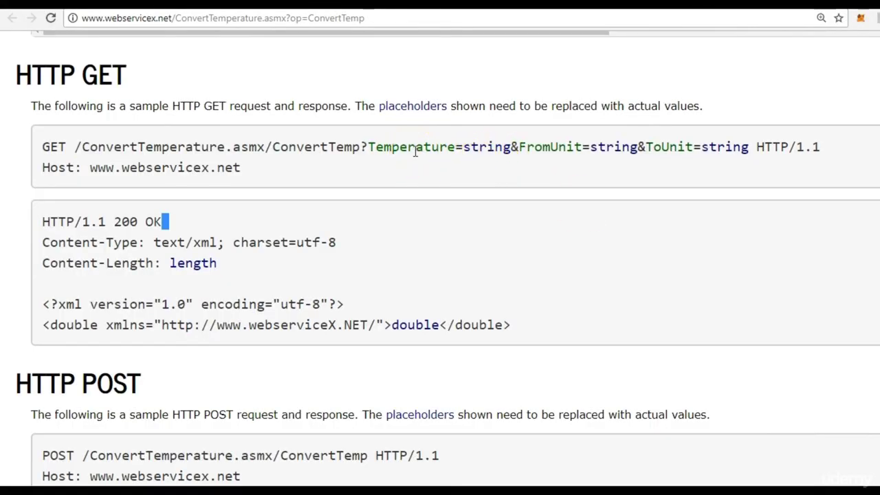
{"action": "double_click", "coordinate": [415, 150]}
{"action": "double_click", "coordinate": [548, 146]}
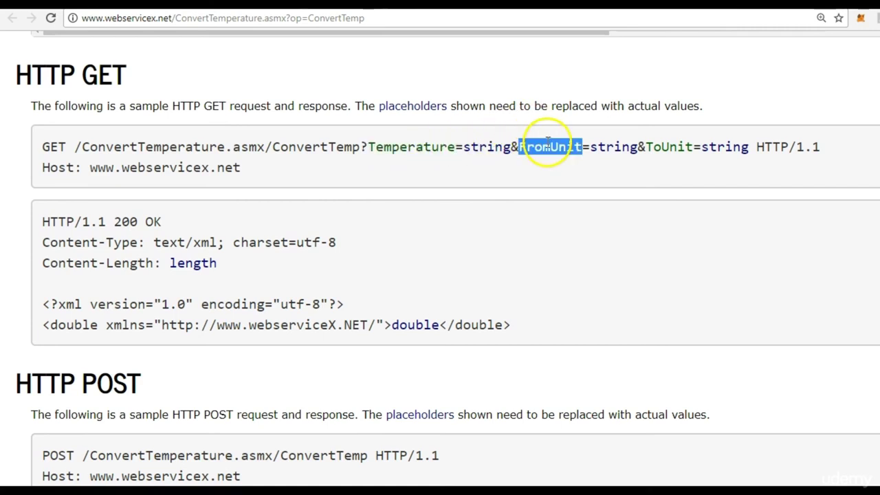
{"action": "double_click", "coordinate": [666, 145]}
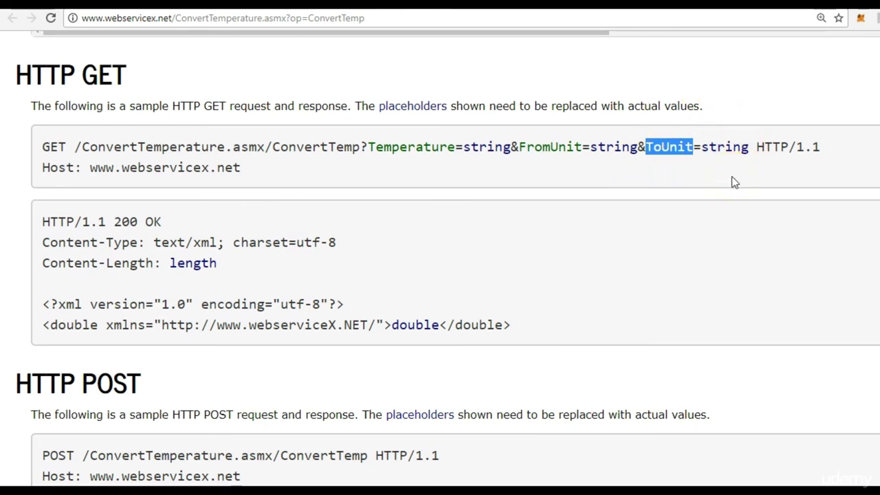
{"action": "key", "text": "alt+Tab"}
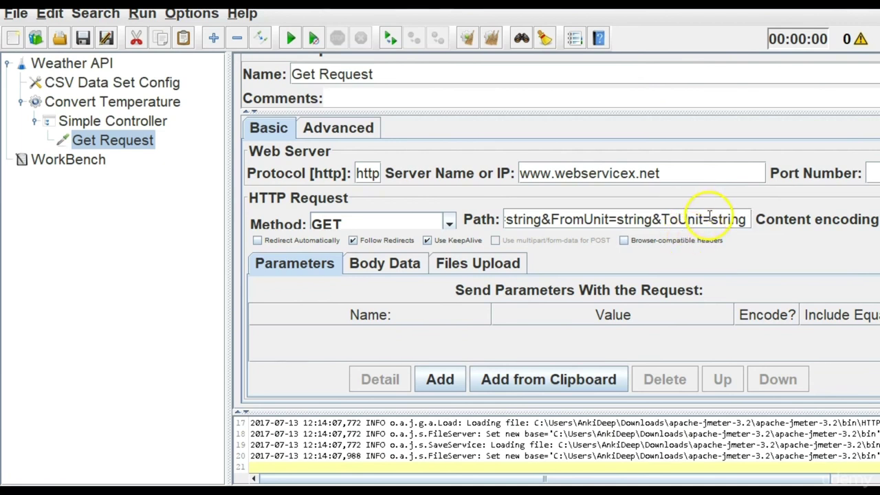
{"action": "left_click_drag", "start_coordinate": [711, 218], "coordinate": [758, 224]}
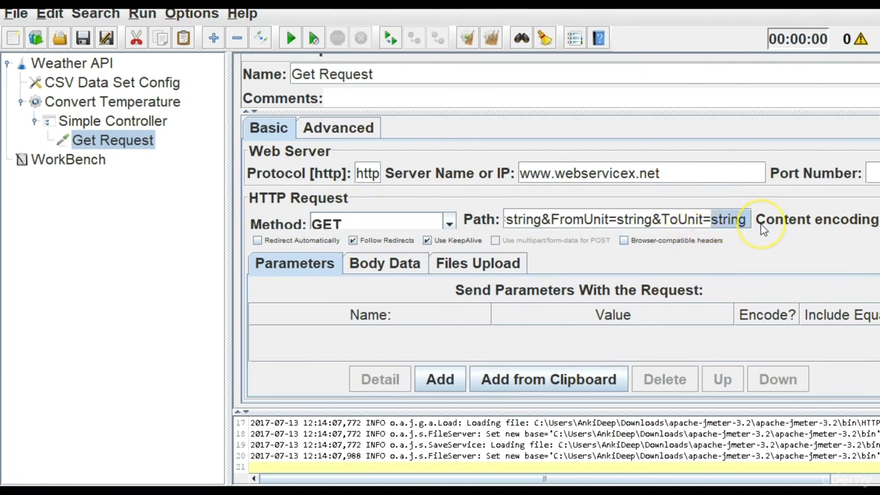
{"action": "key", "text": "BackSpace"}
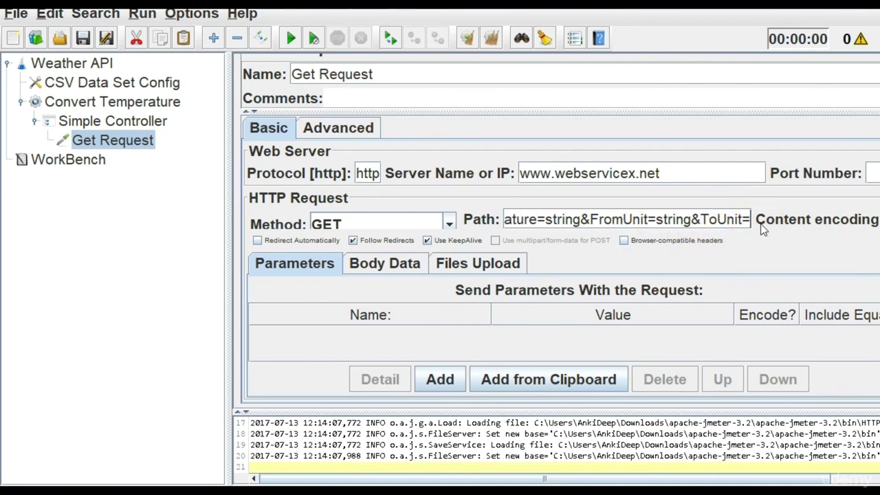
{"action": "key", "text": "alt+Tab"}
{"action": "scroll", "coordinate": [760, 227], "scroll_direction": "up", "scroll_amount": 15}
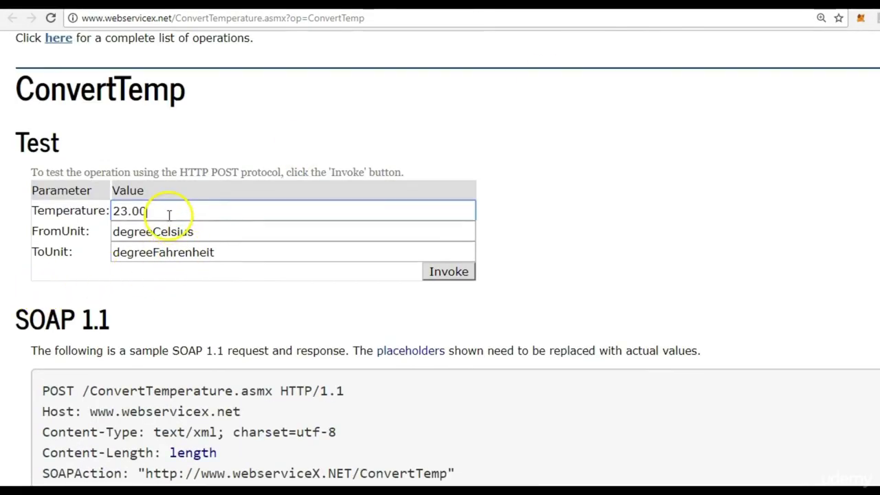
Replace the Temperature placeholder in the path with 23.00.
{"action": "left_click_drag", "start_coordinate": [167, 211], "coordinate": [73, 215]}
{"action": "key", "text": "ctrl+c"}
{"action": "key", "text": "alt+Tab"}
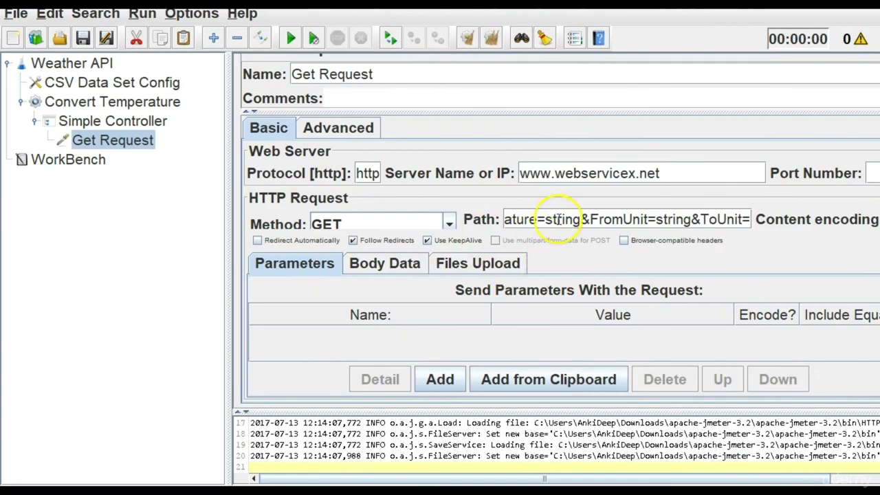
{"action": "double_click", "coordinate": [557, 219]}
{"action": "key", "text": "ctrl+v"}
Replace the FromUnit placeholder with degreeCelsius and append '&ToUnit='.
{"action": "key", "text": "alt+Tab"}
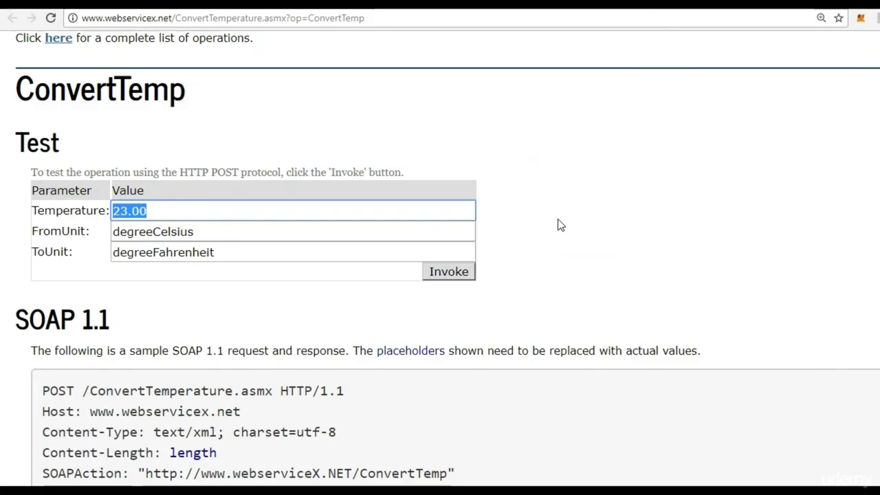
{"action": "left_click_drag", "start_coordinate": [216, 227], "coordinate": [110, 222]}
{"action": "key", "text": "ctrl+v"}
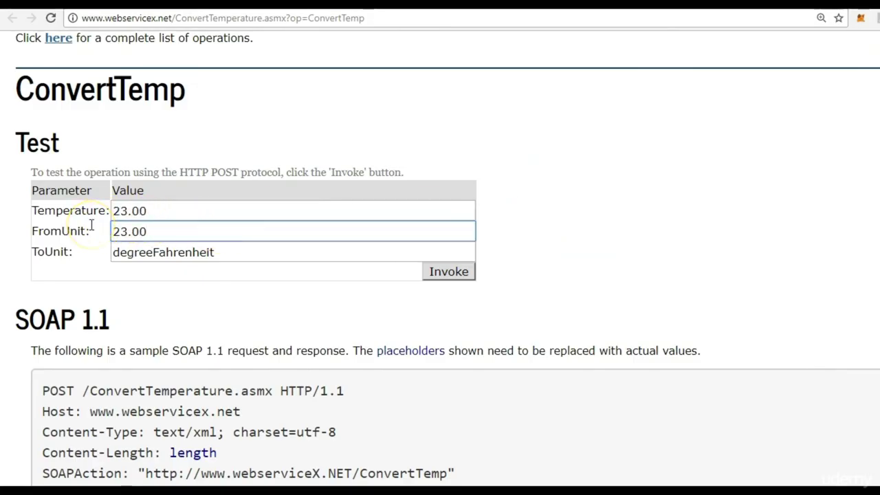
{"action": "key", "text": "ctrl+z"}
{"action": "key", "text": "ctrl+c"}
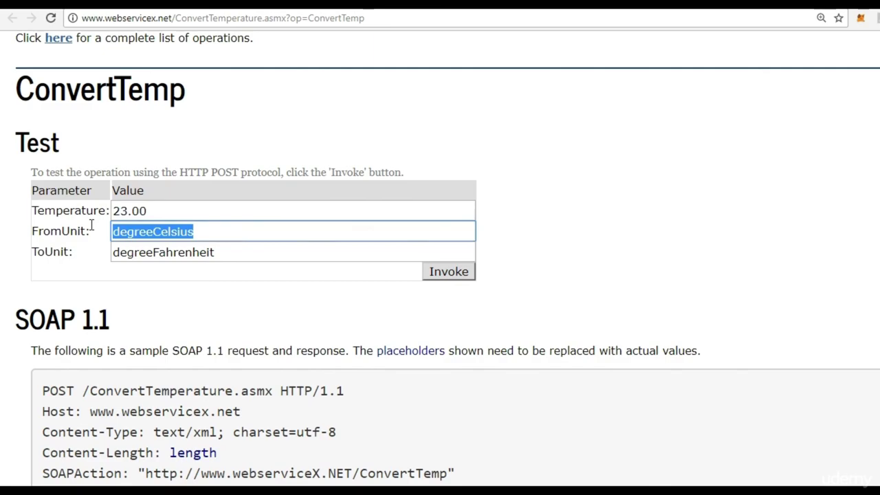
{"action": "key", "text": "alt+Tab"}
{"action": "double_click", "coordinate": [722, 218]}
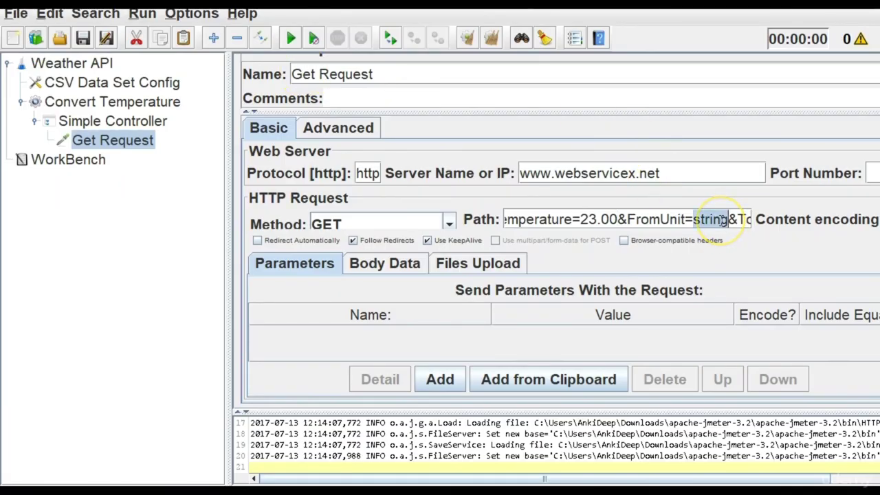
{"action": "key", "text": "ctrl+v"}
{"action": "type", "text": "&ToUnit="}
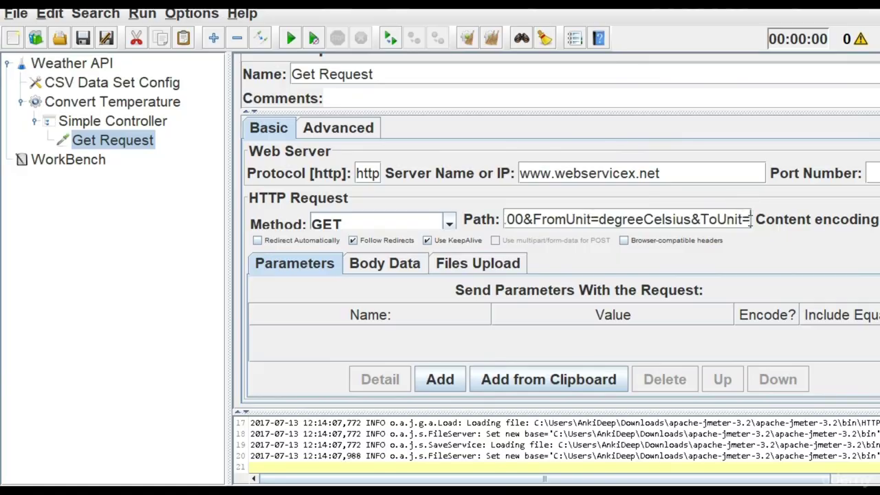
Add degreeFahrenheit as the ToUnit value in the path.
{"action": "key", "text": "alt+Tab"}
{"action": "double_click", "coordinate": [282, 246]}
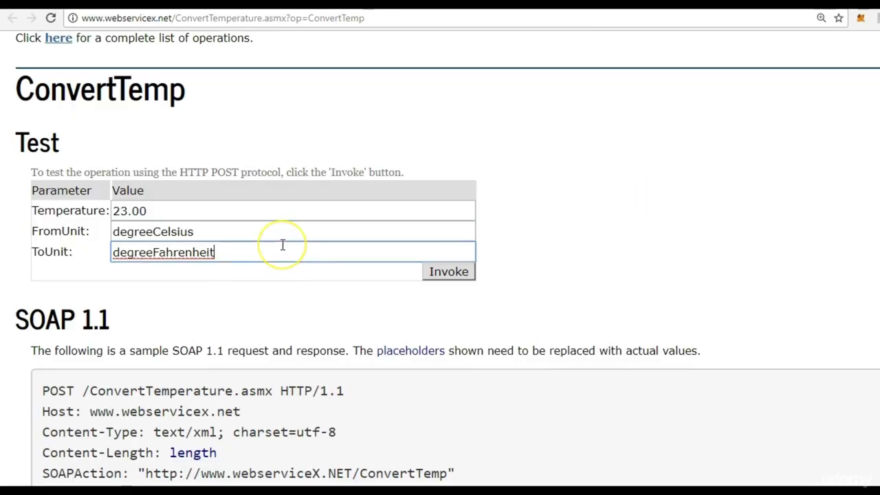
{"action": "key", "text": "ctrl+c"}
{"action": "key", "text": "alt+Tab"}
{"action": "key", "text": "ctrl+v"}
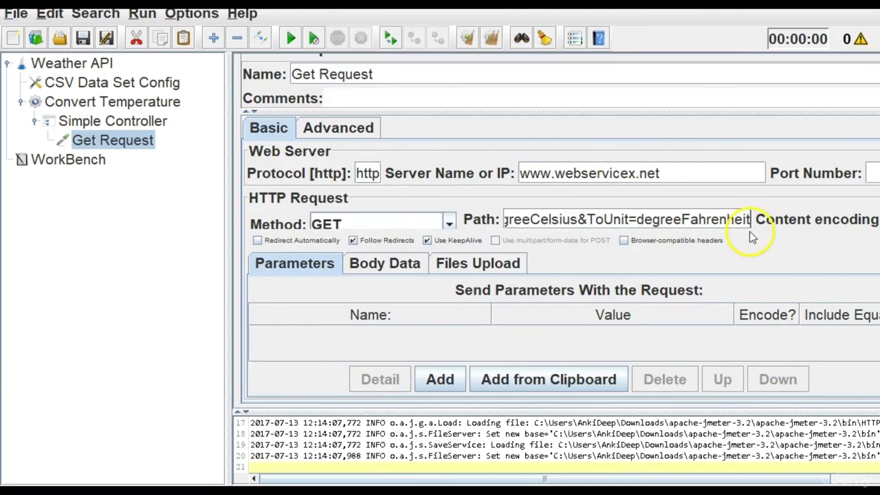
Review the completed request path in the Path field.
{"action": "left_click", "coordinate": [641, 219]}
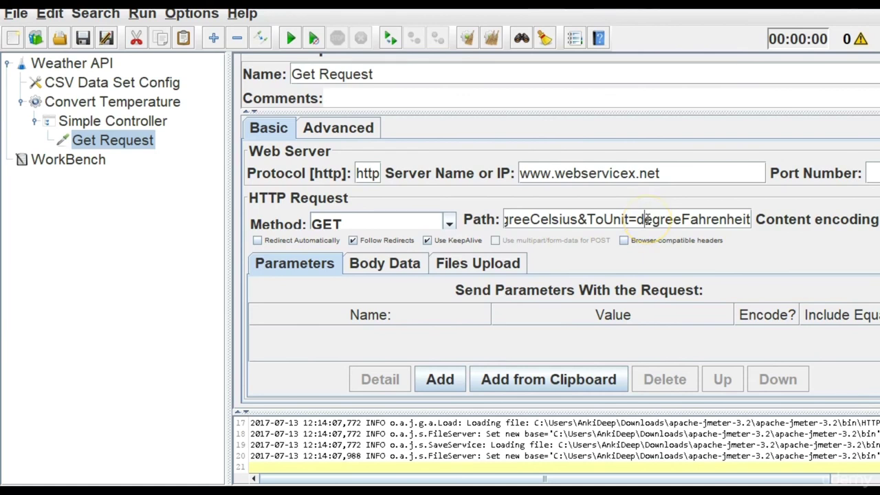
{"action": "key", "text": "Left"}
{"action": "key", "text": "Left"}
{"action": "key", "text": "Left"}
{"action": "key", "text": "Left"}
{"action": "key", "text": "Left"}
{"action": "key", "text": "Left"}
{"action": "key", "text": "Left"}
{"action": "key", "text": "Left"}
{"action": "key", "text": "Left"}
{"action": "key", "text": "Left"}
{"action": "key", "text": "Left"}
{"action": "key", "text": "Left"}
{"action": "key", "text": "Left"}
{"action": "key", "text": "Left"}
{"action": "key", "text": "Left"}
{"action": "key", "text": "Left"}
{"action": "key", "text": "Left"}
{"action": "key", "text": "Left"}
{"action": "key", "text": "Left"}
{"action": "key", "text": "Left"}
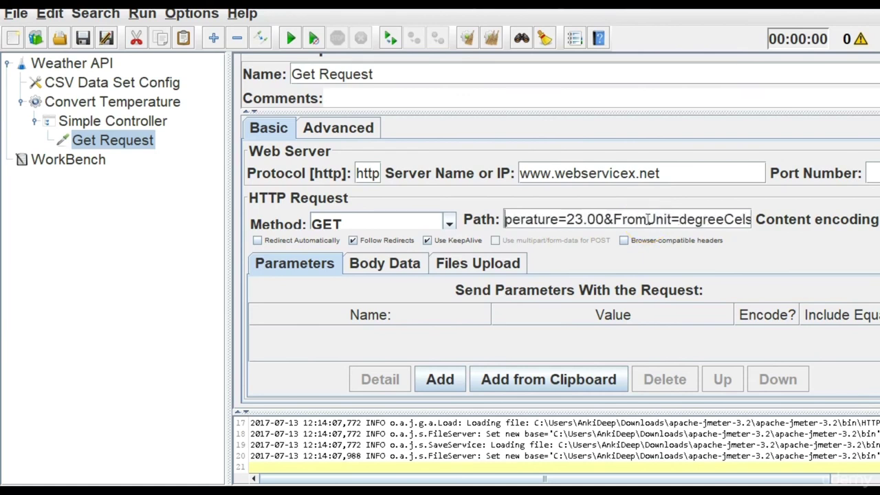
{"action": "key", "text": "Left"}
{"action": "key", "text": "Left"}
{"action": "key", "text": "Left"}
{"action": "key", "text": "Left"}
{"action": "key", "text": "Left"}
{"action": "key", "text": "Left"}
{"action": "key", "text": "Left"}
{"action": "key", "text": "Left"}
{"action": "key", "text": "Left"}
{"action": "key", "text": "Left"}
{"action": "key", "text": "Left"}
{"action": "key", "text": "Left"}
{"action": "key", "text": "Left"}
{"action": "key", "text": "Left"}
{"action": "key", "text": "Left"}
{"action": "key", "text": "Left"}
{"action": "key", "text": "Left"}
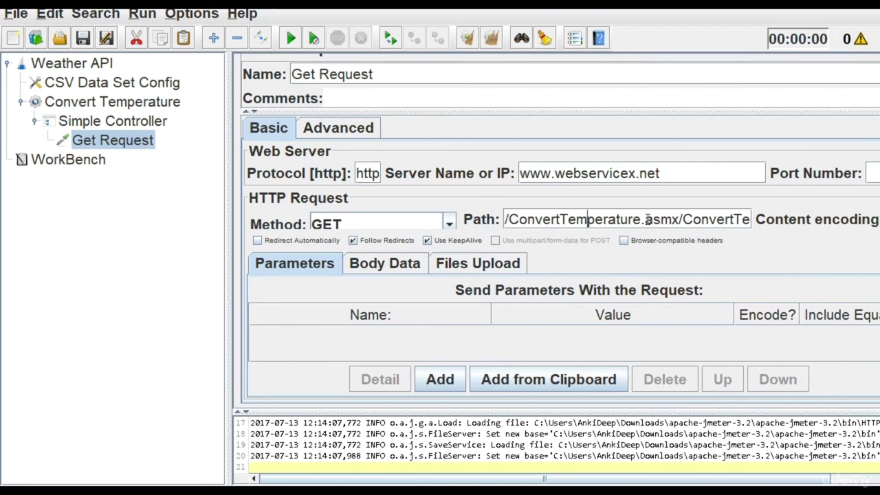
{"action": "key", "text": "Right"}
{"action": "key", "text": "Right"}
{"action": "key", "text": "Right"}
{"action": "key", "text": "Right"}
{"action": "key", "text": "Right"}
{"action": "key", "text": "Right"}
{"action": "key", "text": "Right"}
{"action": "key", "text": "Right"}
{"action": "key", "text": "Right"}
{"action": "key", "text": "Right"}
{"action": "key", "text": "Right"}
{"action": "key", "text": "Right"}
{"action": "key", "text": "Right"}
{"action": "key", "text": "Right"}
{"action": "key", "text": "Right"}
{"action": "key", "text": "Right"}
{"action": "key", "text": "Right"}
{"action": "key", "text": "Right"}
{"action": "key", "text": "Right"}
{"action": "key", "text": "Right"}
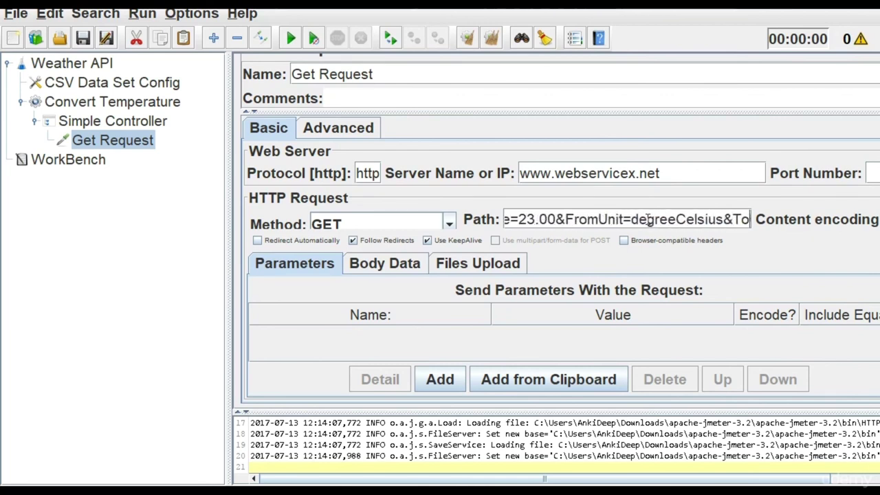
{"action": "key", "text": "Right"}
{"action": "key", "text": "Right"}
{"action": "key", "text": "Right"}
{"action": "key", "text": "Right"}
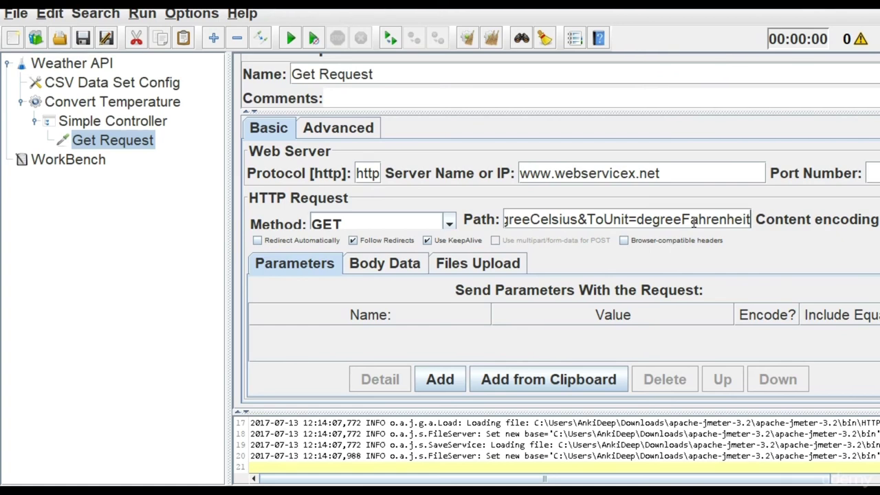
Compare it with the HTTP GET sample's Content-Type and Content-Length lines on the page.
{"action": "key", "text": "alt+Tab"}
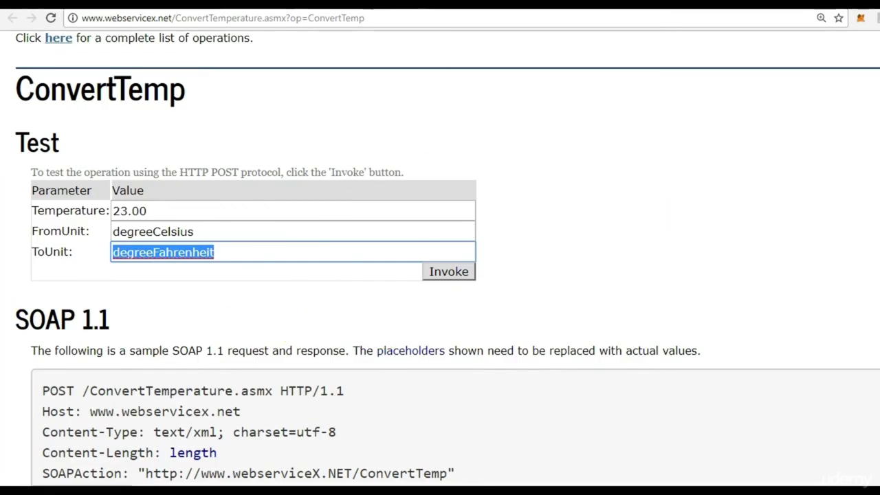
{"action": "scroll", "coordinate": [440, 275], "scroll_direction": "down", "scroll_amount": 15}
{"action": "scroll", "coordinate": [440, 275], "scroll_direction": "up", "scroll_amount": 5}
{"action": "scroll", "coordinate": [440, 275], "scroll_direction": "down", "scroll_amount": 5}
{"action": "scroll", "coordinate": [440, 275], "scroll_direction": "up", "scroll_amount": 2}
{"action": "left_click_drag", "start_coordinate": [41, 227], "coordinate": [16, 226]}
{"action": "left_click", "coordinate": [246, 260]}
{"action": "left_click", "coordinate": [424, 237]}
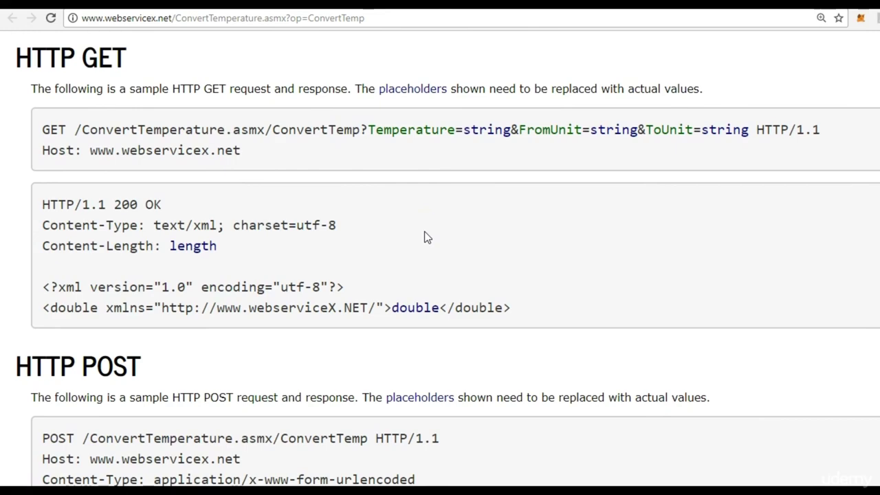
{"action": "key", "text": "alt+Tab"}
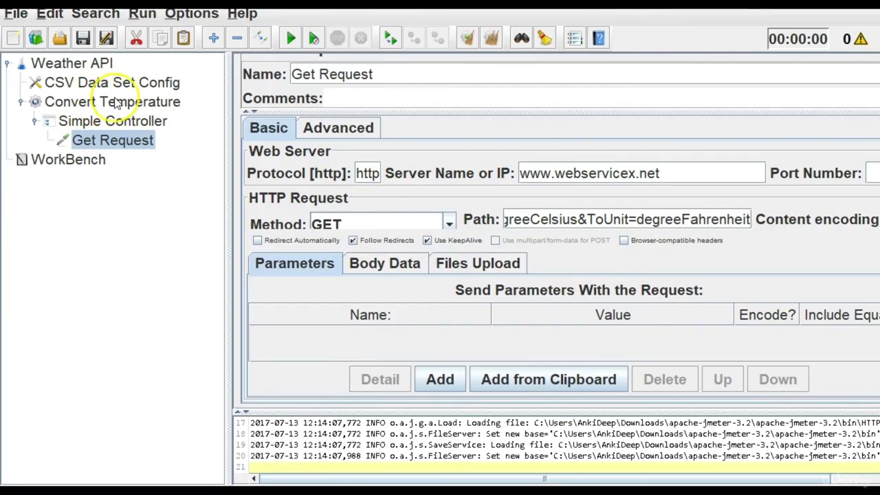
Add an HTTP Header Manager to Convert Temperature and move it directly beneath it.
{"action": "left_click", "coordinate": [117, 102]}
{"action": "right_click", "coordinate": [117, 101]}
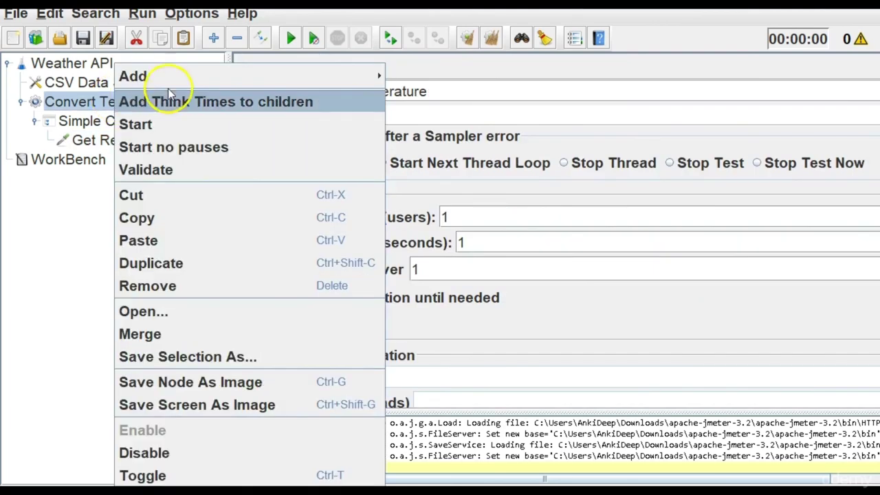
{"action": "mouse_move", "coordinate": [177, 80]}
{"action": "mouse_move", "coordinate": [437, 98]}
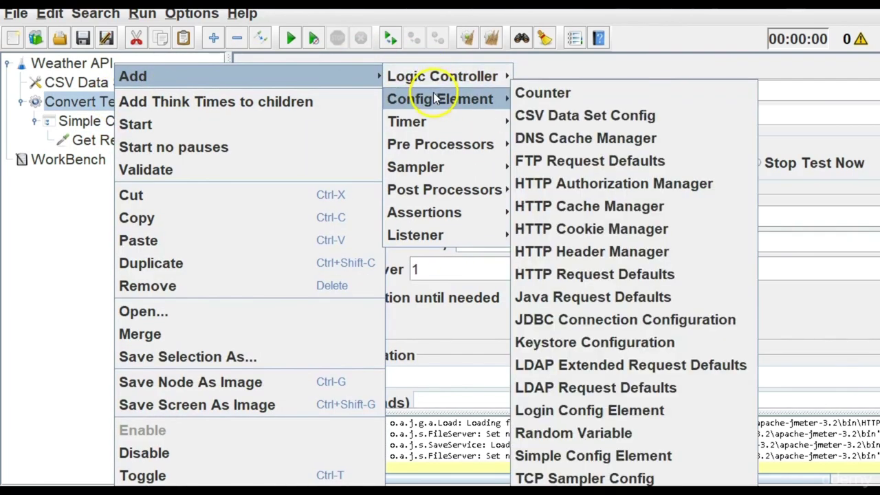
{"action": "left_click", "coordinate": [608, 252]}
{"action": "left_click_drag", "start_coordinate": [108, 167], "coordinate": [110, 123]}
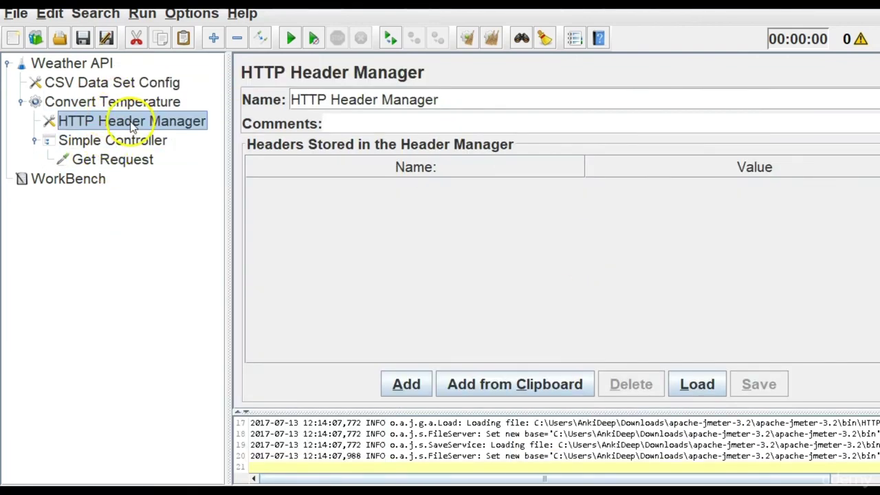
Add a Content-Type header with value text/xml; charset=utf-8, copied from the service's sample.
{"action": "key", "text": "alt+Tab"}
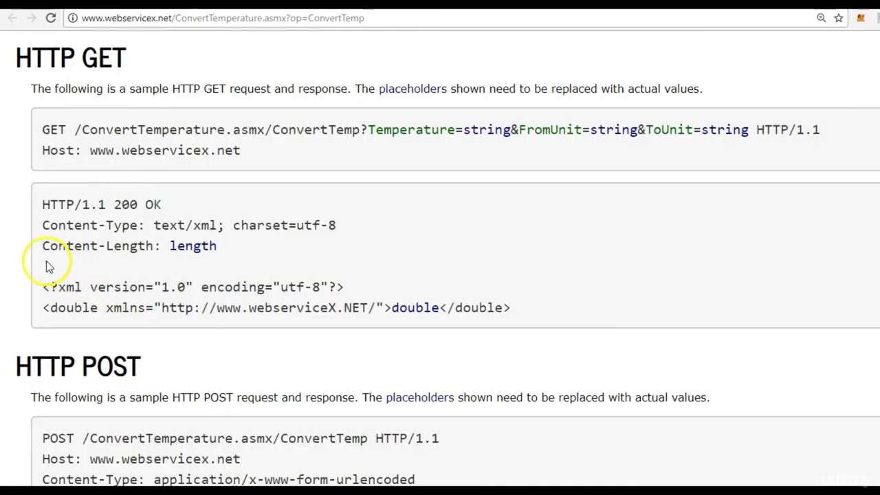
{"action": "left_click_drag", "start_coordinate": [43, 226], "coordinate": [141, 231]}
{"action": "key", "text": "ctrl+c"}
{"action": "key", "text": "alt+Tab"}
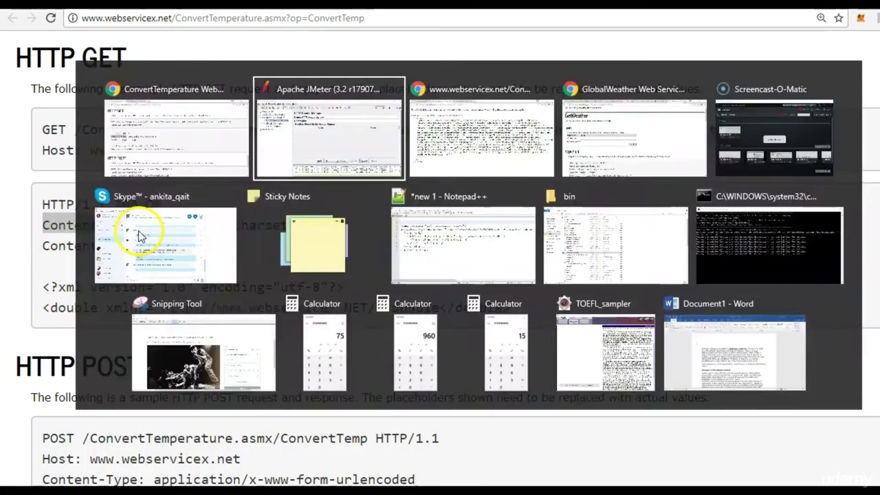
{"action": "left_click", "coordinate": [400, 382]}
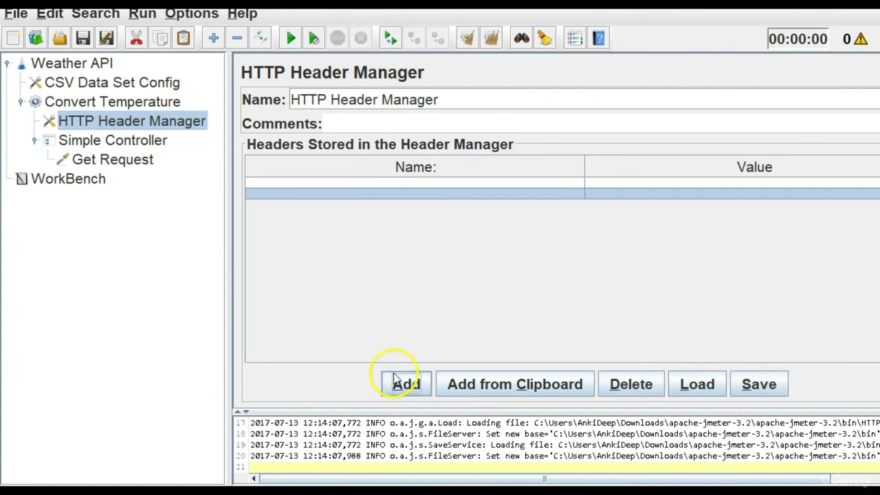
{"action": "double_click", "coordinate": [403, 180]}
{"action": "key", "text": "ctrl+v"}
{"action": "key", "text": "alt+Tab"}
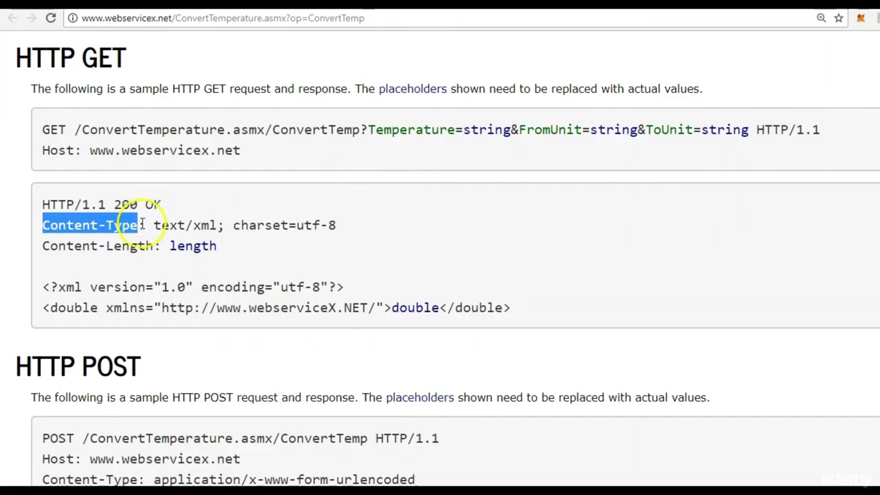
{"action": "left_click_drag", "start_coordinate": [154, 225], "coordinate": [339, 230]}
{"action": "left_click", "coordinate": [190, 220]}
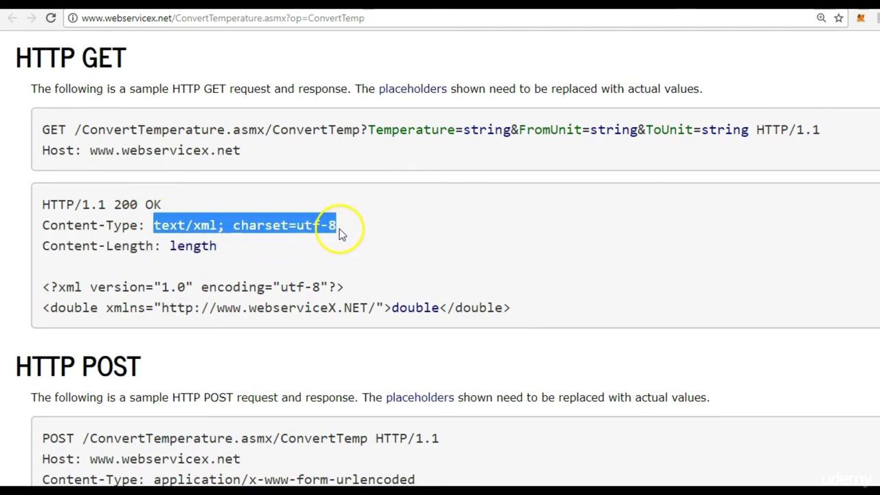
{"action": "key", "text": "ctrl+c"}
{"action": "key", "text": "alt+Tab"}
{"action": "double_click", "coordinate": [727, 184]}
{"action": "key", "text": "ctrl+v"}
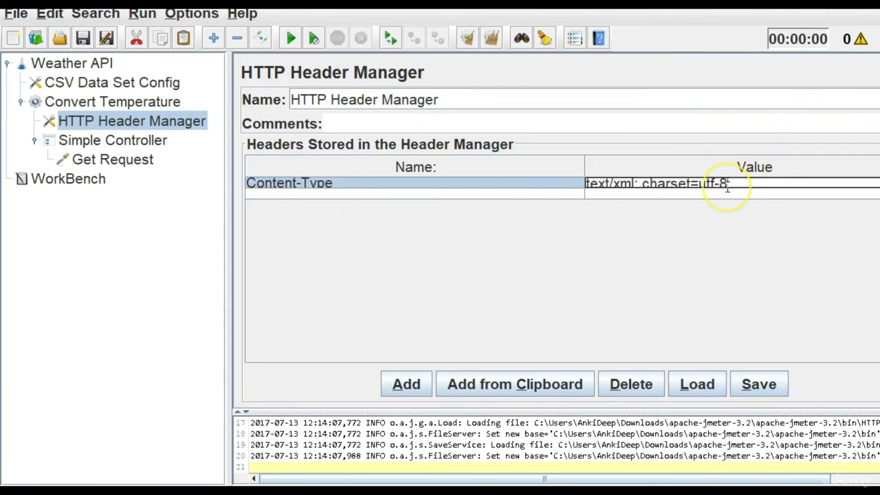
Add a second header named Content-Length from the sample page and begin editing its value.
{"action": "key", "text": "alt+Tab"}
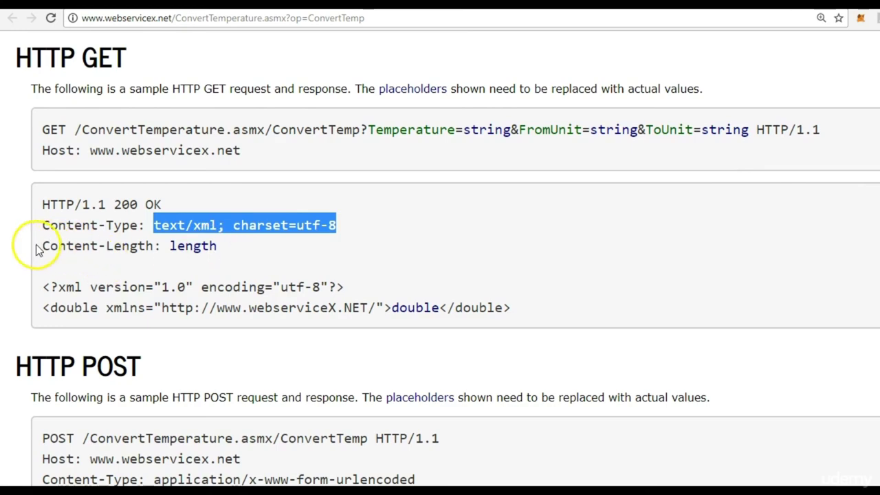
{"action": "left_click", "coordinate": [40, 249]}
{"action": "left_click_drag", "start_coordinate": [40, 249], "coordinate": [153, 249]}
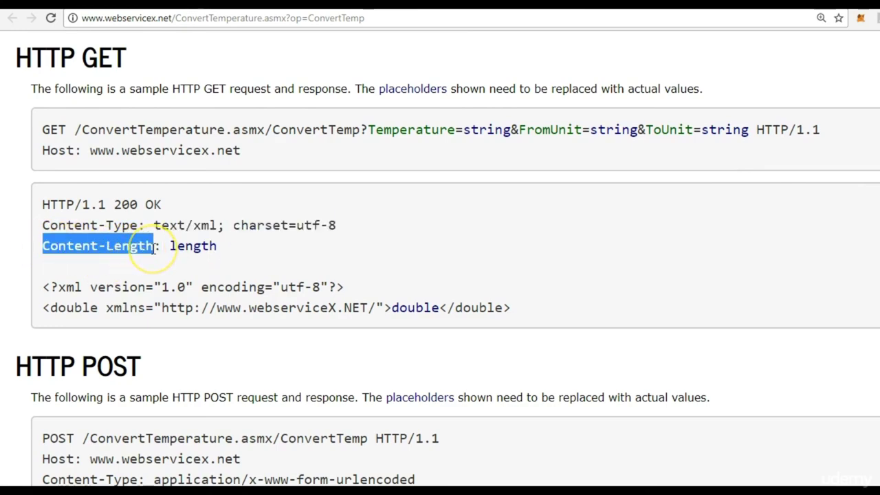
{"action": "key", "text": "ctrl+c"}
{"action": "key", "text": "alt+Tab"}
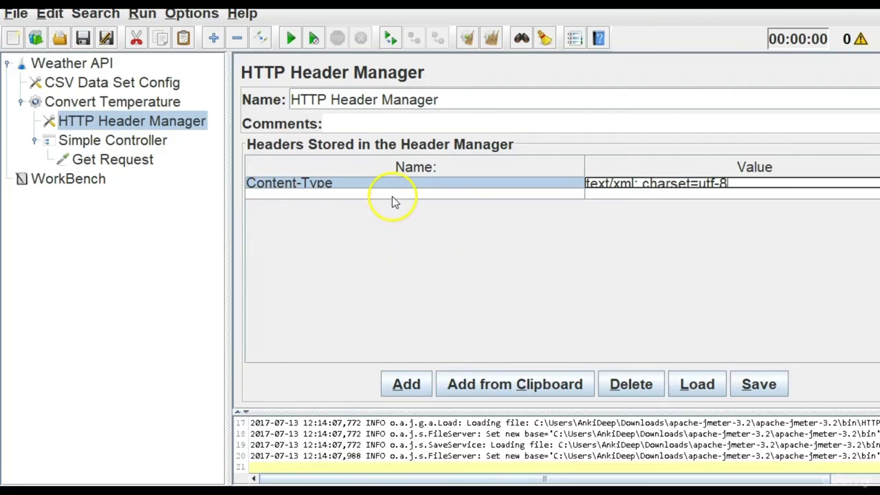
{"action": "double_click", "coordinate": [392, 196]}
{"action": "key", "text": "ctrl+v"}
{"action": "key", "text": "alt+Tab"}
{"action": "left_click", "coordinate": [196, 246]}
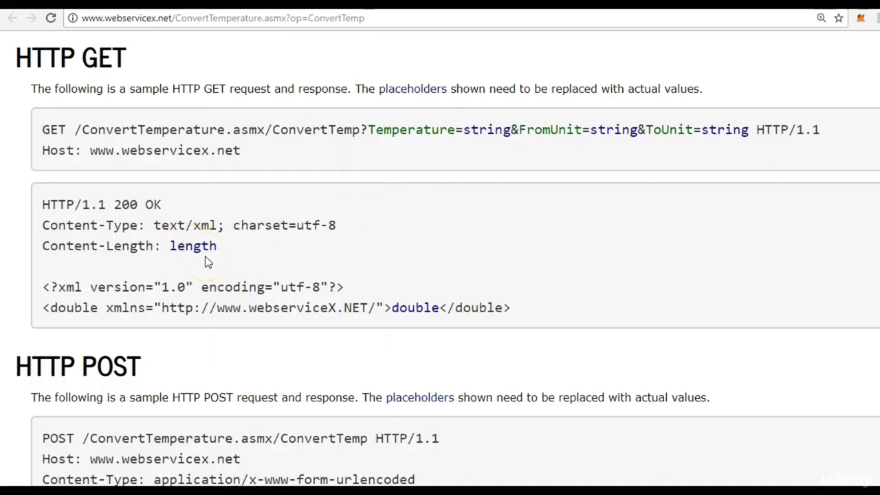
{"action": "key", "text": "alt+Tab"}
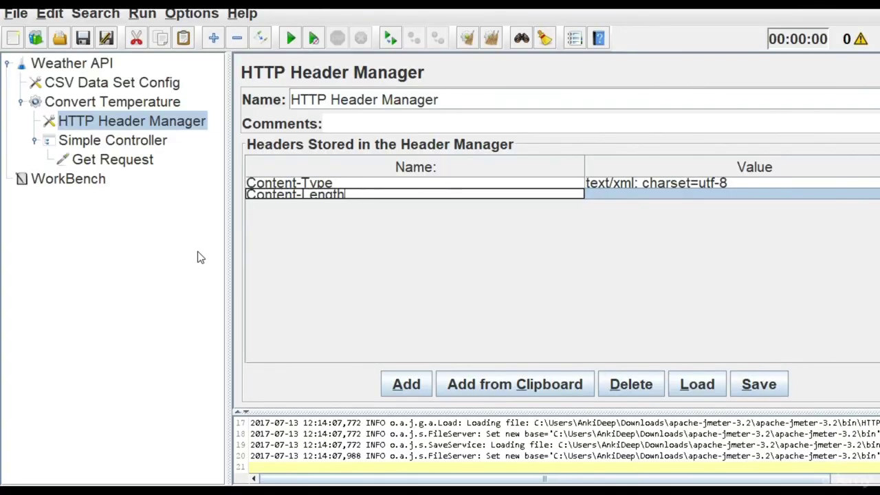
{"action": "double_click", "coordinate": [623, 193]}
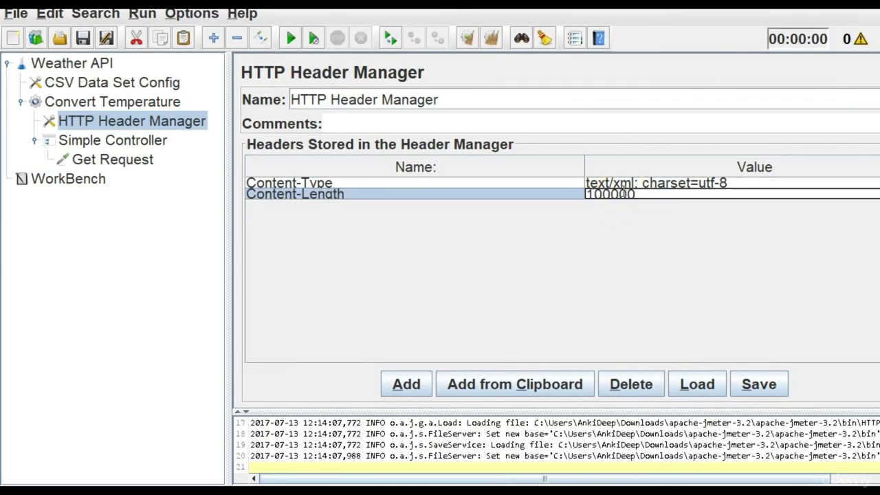
{"action": "key", "text": "alt+Tab"}
{"action": "key", "text": "alt+Tab"}
Paste the web service's sample XML into the Get Request's Body Data.
{"action": "left_click", "coordinate": [149, 147]}
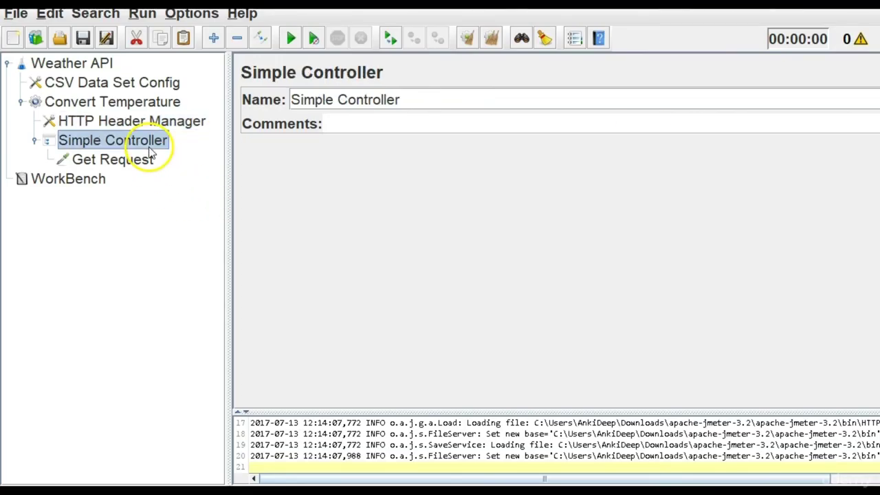
{"action": "left_click", "coordinate": [139, 163]}
{"action": "key", "text": "alt+Tab"}
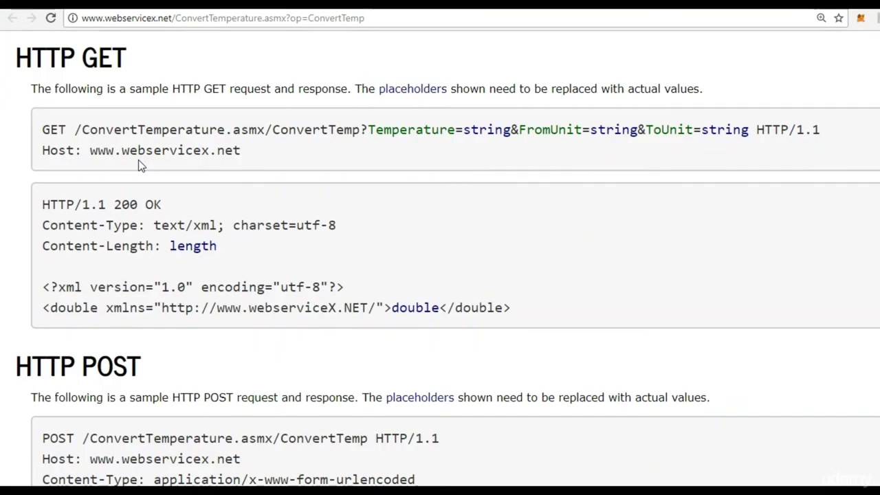
{"action": "left_click_drag", "start_coordinate": [44, 289], "coordinate": [521, 312]}
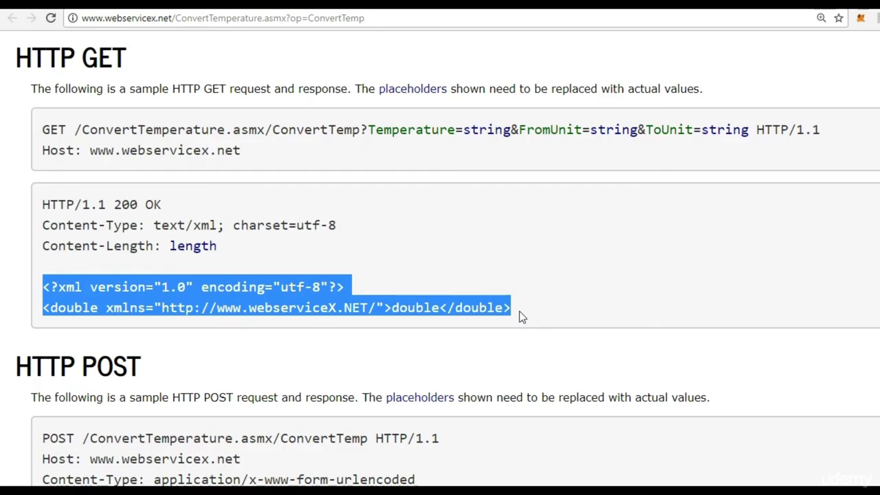
{"action": "key", "text": "alt+Tab"}
{"action": "left_click", "coordinate": [415, 264]}
{"action": "left_click", "coordinate": [370, 313]}
{"action": "key", "text": "ctrl+v"}
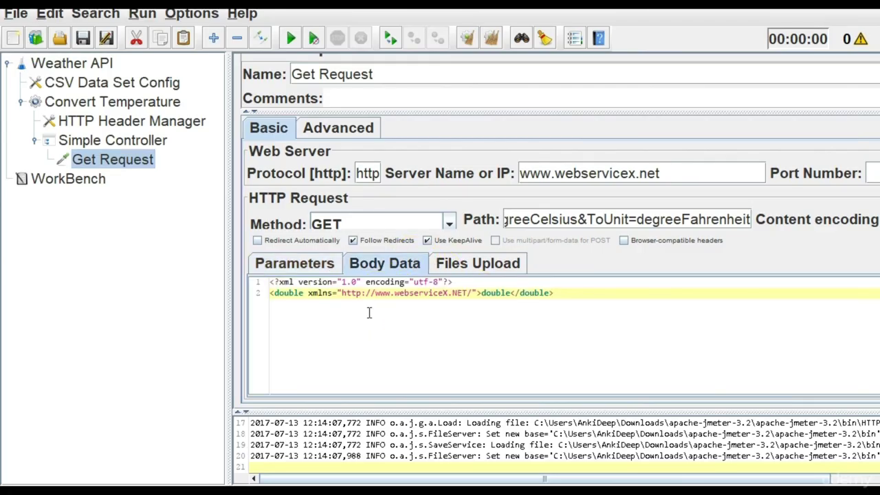
Replace the double placeholder in the request body with 23.00.
{"action": "double_click", "coordinate": [498, 294]}
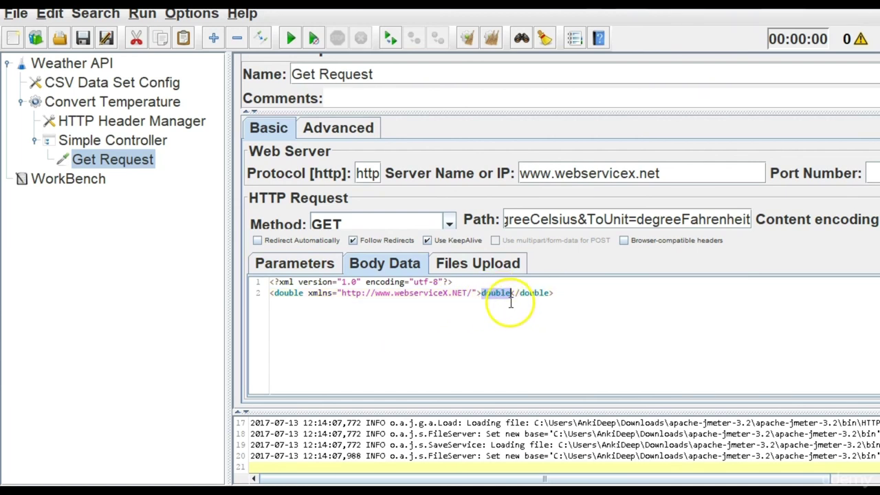
{"action": "key", "text": "alt+Tab"}
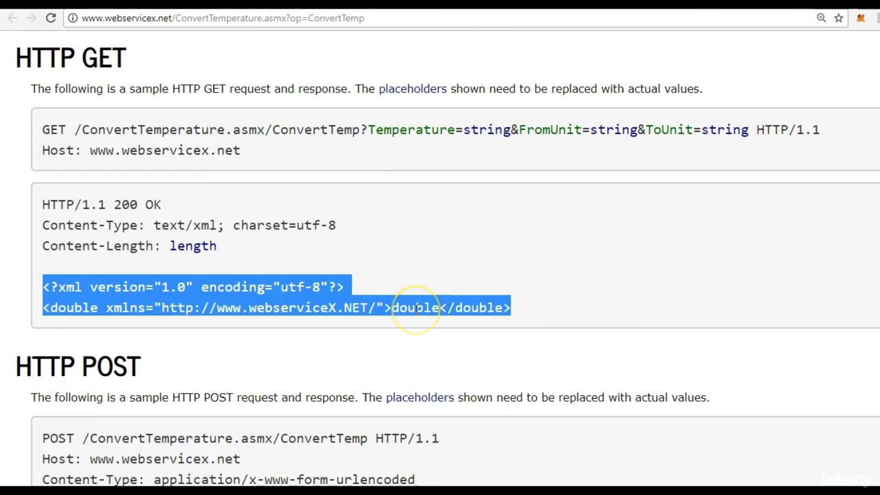
{"action": "key", "text": "alt+Tab"}
{"action": "left_click", "coordinate": [516, 303]}
{"action": "type", "text": "23"}
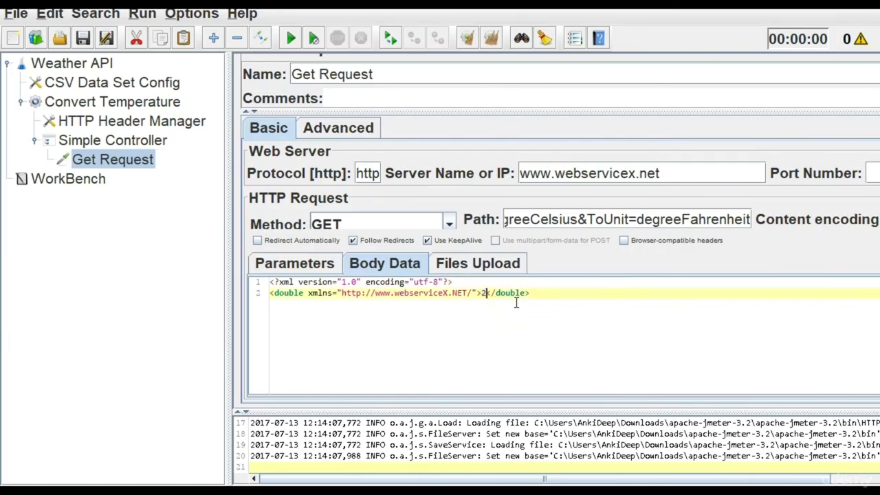
{"action": "type", "text": ".00"}
{"action": "key", "text": "alt+Tab"}
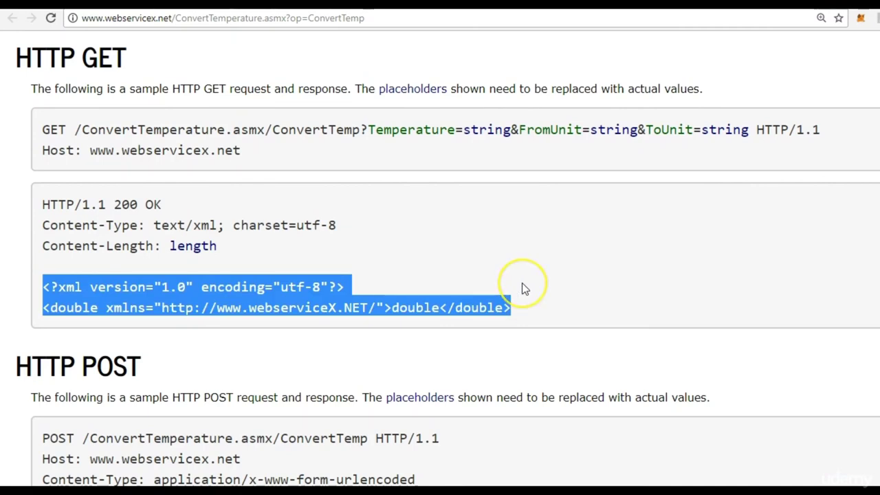
{"action": "left_click", "coordinate": [522, 288]}
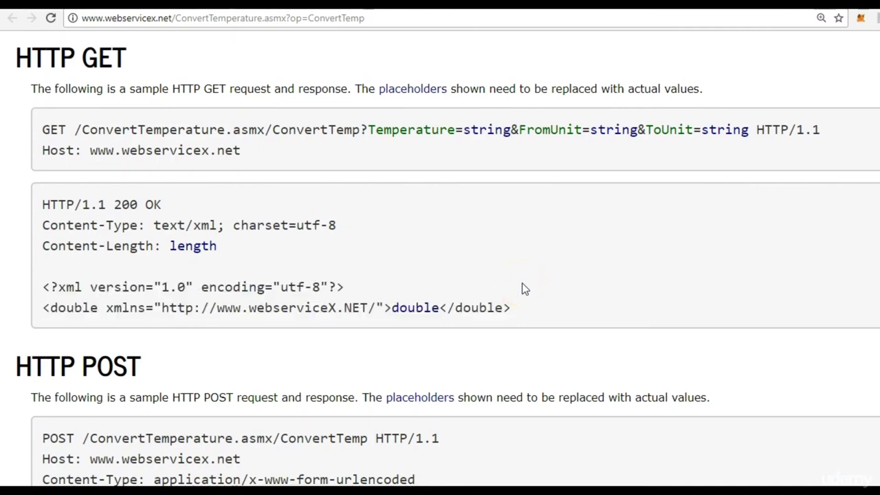
{"action": "key", "text": "alt+Tab"}
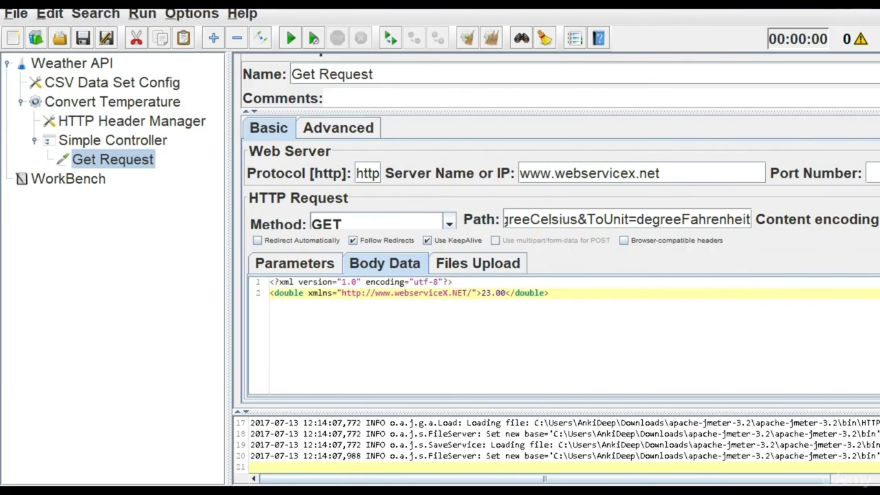
Compare the body against the sample page and collapse the Simple Controller branch.
{"action": "key", "text": "alt+Tab"}
{"action": "left_click_drag", "start_coordinate": [872, 275], "coordinate": [873, 297]}
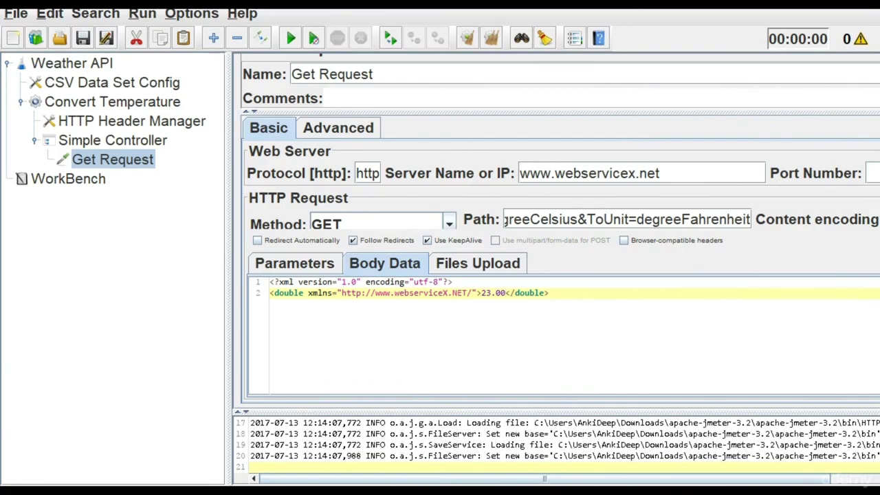
{"action": "left_click", "coordinate": [585, 303]}
{"action": "key", "text": "alt+Tab"}
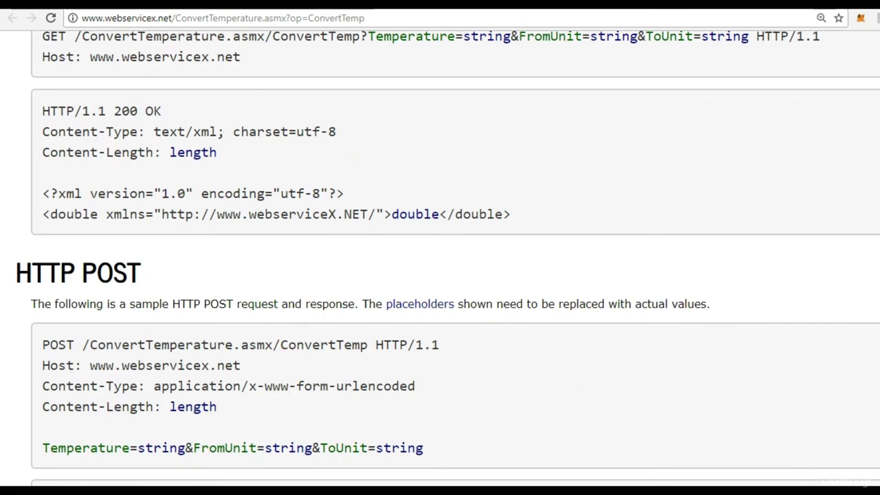
{"action": "scroll", "coordinate": [826, 310], "scroll_direction": "up", "scroll_amount": 1}
{"action": "scroll", "coordinate": [448, 258], "scroll_direction": "up", "scroll_amount": 3}
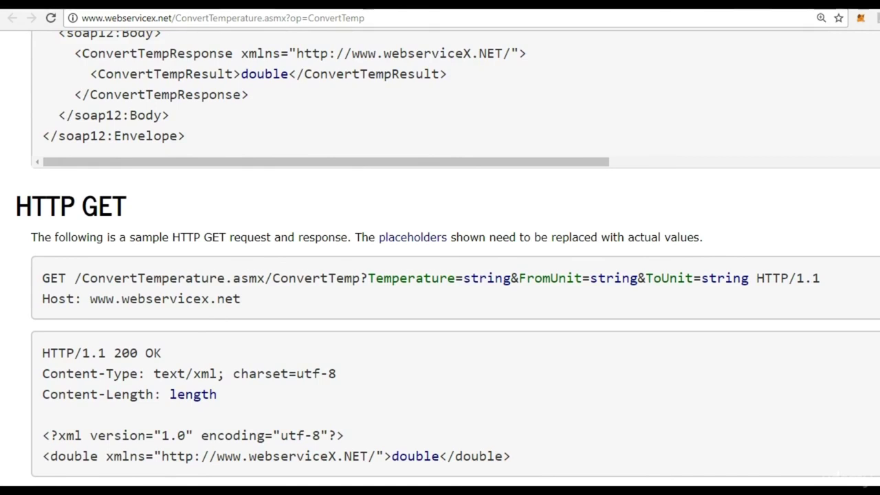
{"action": "scroll", "coordinate": [440, 262], "scroll_direction": "down", "scroll_amount": 2}
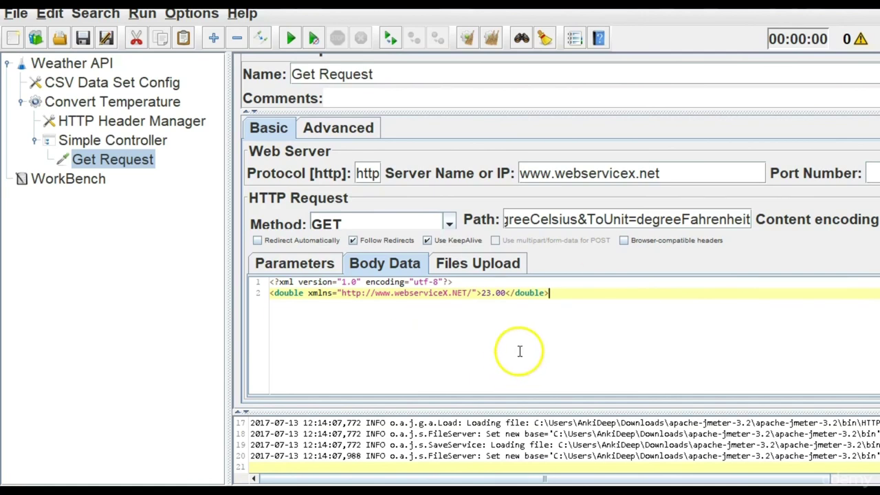
{"action": "left_click", "coordinate": [34, 141]}
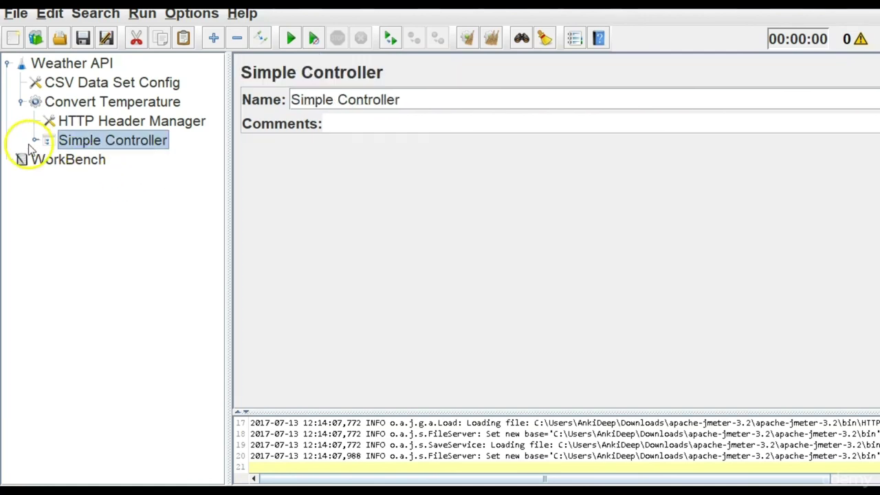
Add a View Results Tree listener from the Weather API plan's Add > Listener menu.
{"action": "left_click", "coordinate": [79, 67]}
{"action": "right_click", "coordinate": [79, 67]}
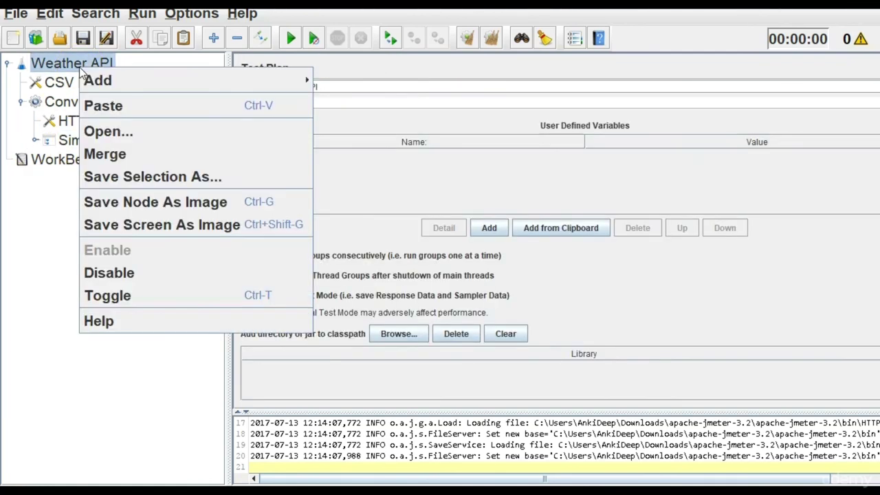
{"action": "mouse_move", "coordinate": [136, 82]}
{"action": "mouse_move", "coordinate": [371, 239]}
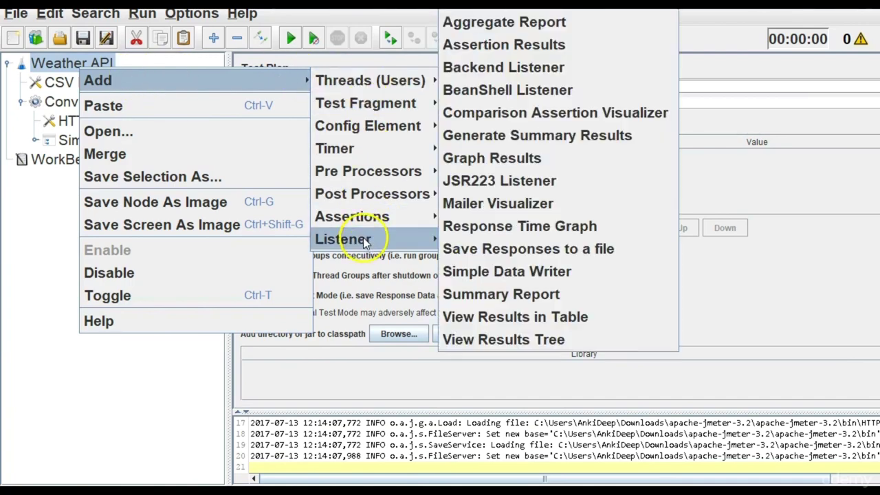
{"action": "left_click", "coordinate": [515, 341]}
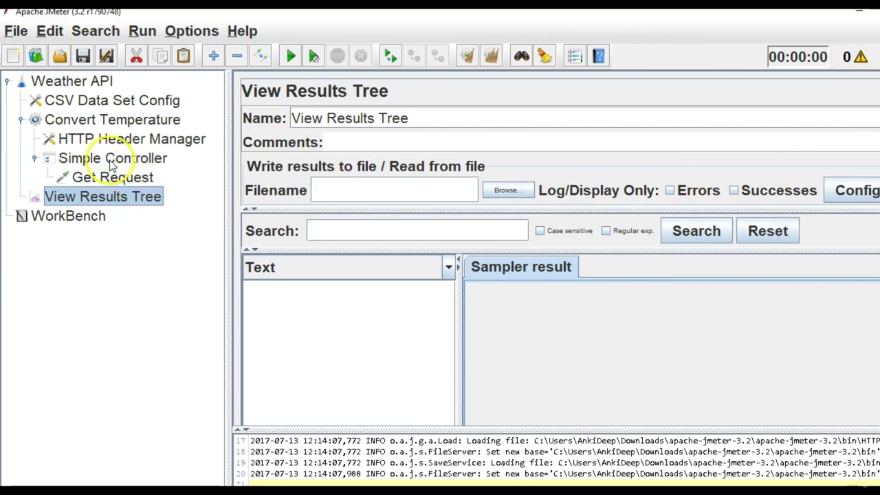
Rearrange the tree elements and select the View Results Tree listener.
{"action": "left_click", "coordinate": [111, 160]}
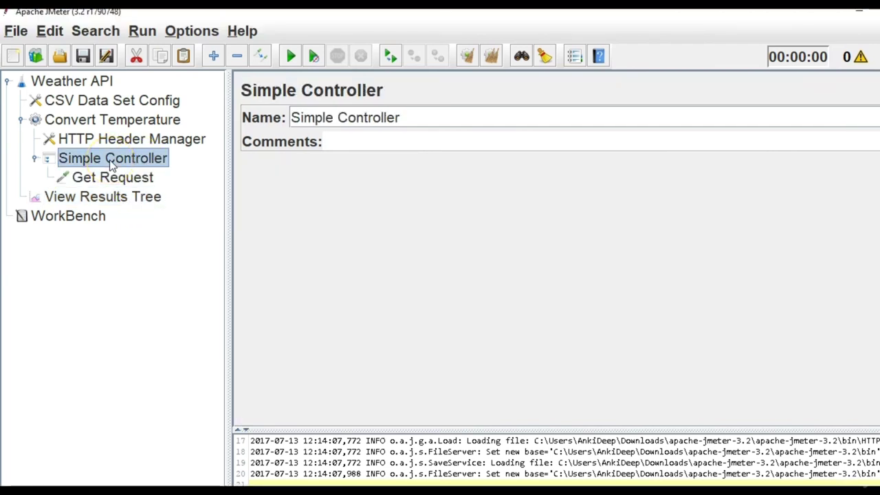
{"action": "left_click_drag", "start_coordinate": [112, 162], "coordinate": [112, 198]}
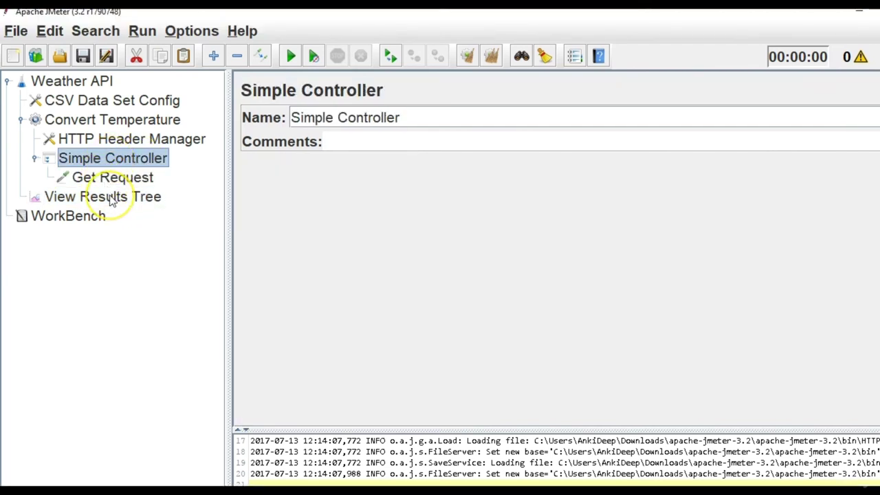
{"action": "left_click", "coordinate": [112, 198]}
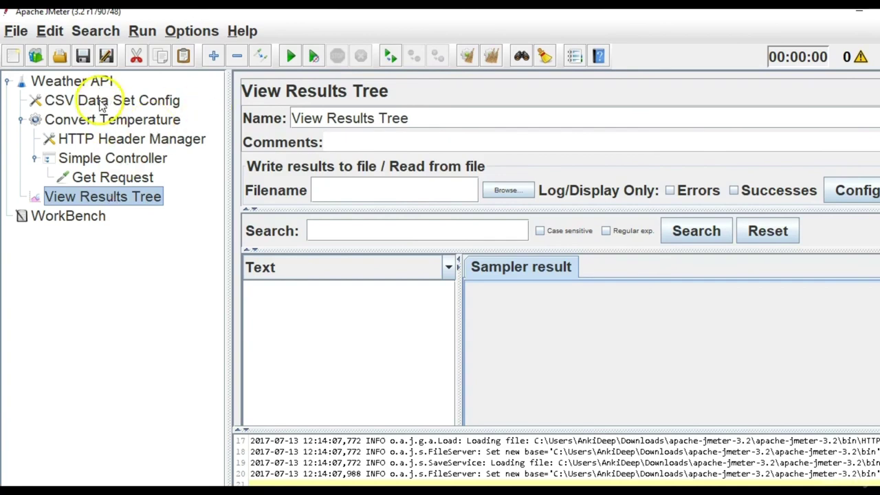
{"action": "left_click", "coordinate": [100, 123]}
{"action": "left_click", "coordinate": [106, 197]}
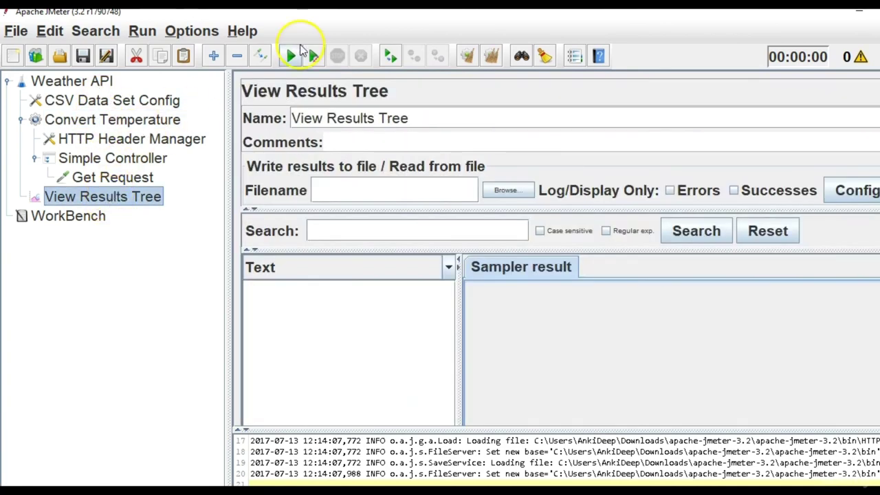
Save the test plan as WeatherAPI.jmx when prompted at run start.
{"action": "left_click", "coordinate": [295, 57]}
{"action": "left_click", "coordinate": [446, 306]}
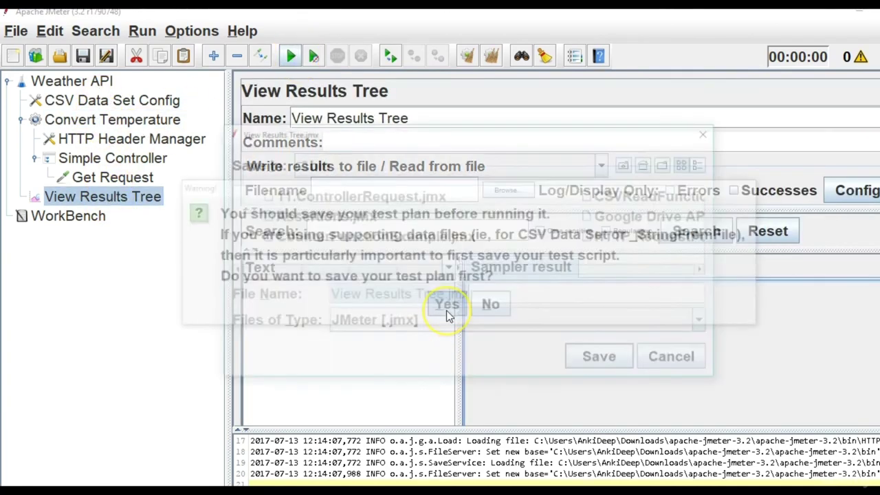
{"action": "type", "text": "We"}
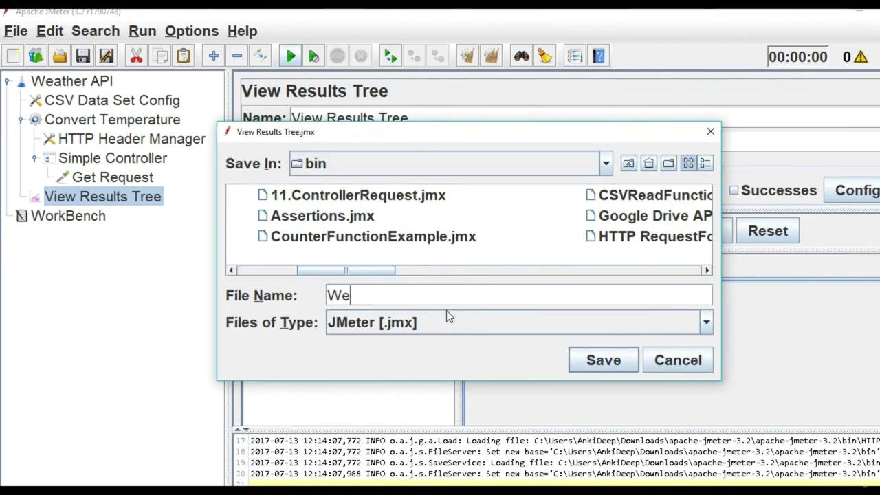
{"action": "type", "text": "atherAPI"}
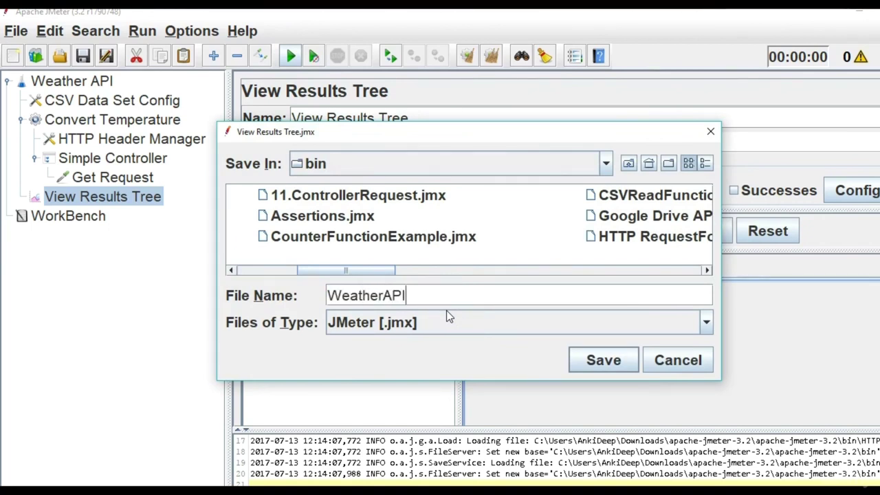
{"action": "left_click", "coordinate": [612, 361]}
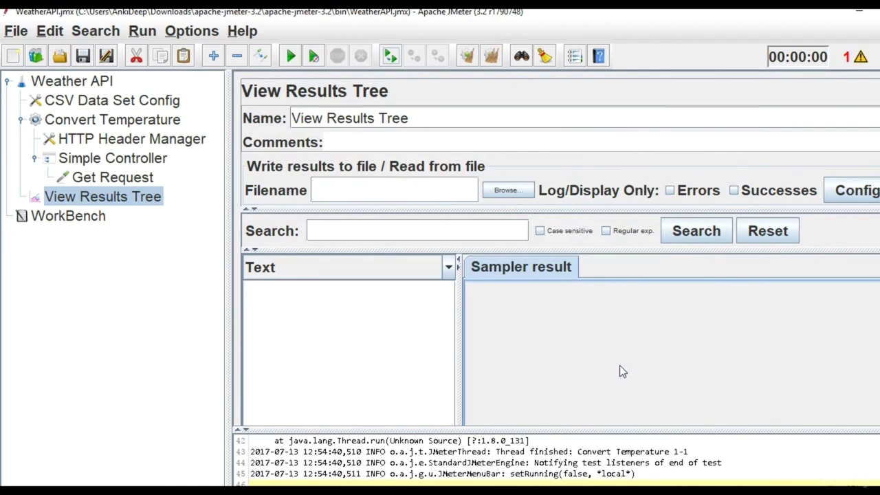
Rerun the plan and enlarge the log pane to read the error output.
{"action": "left_click", "coordinate": [296, 59]}
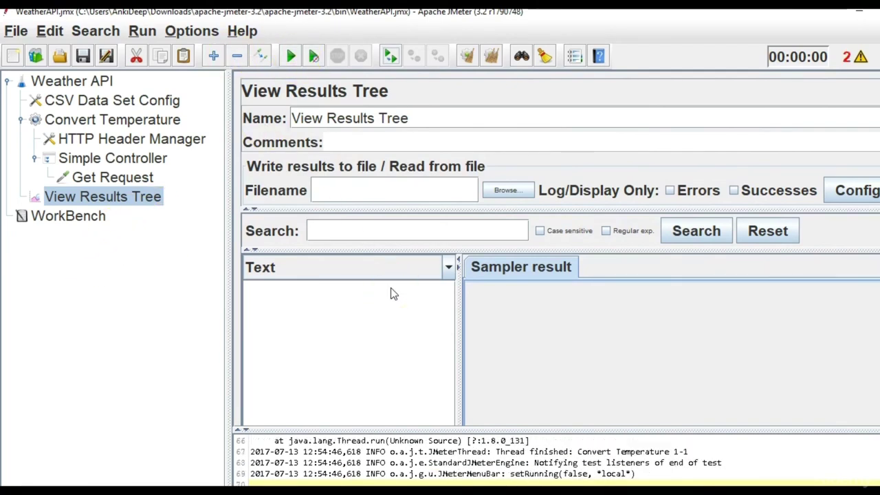
{"action": "key", "text": "ctrl+r"}
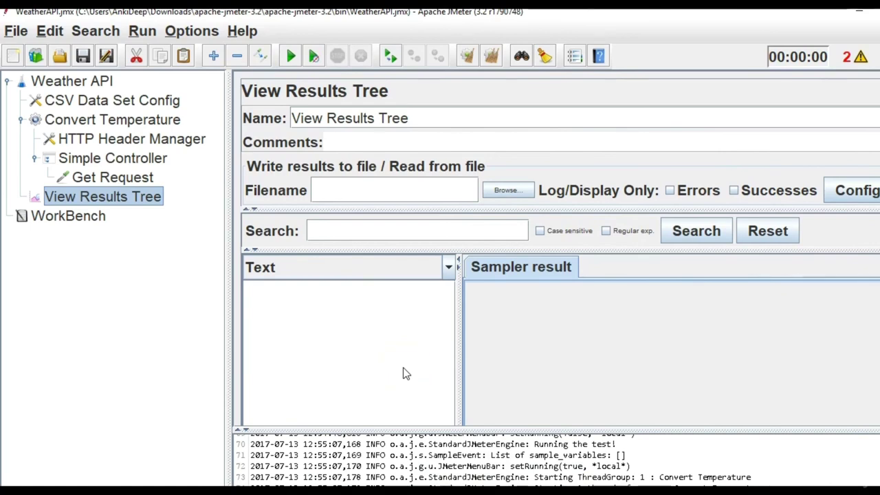
{"action": "left_click", "coordinate": [514, 426]}
{"action": "left_click_drag", "start_coordinate": [514, 428], "coordinate": [521, 342]}
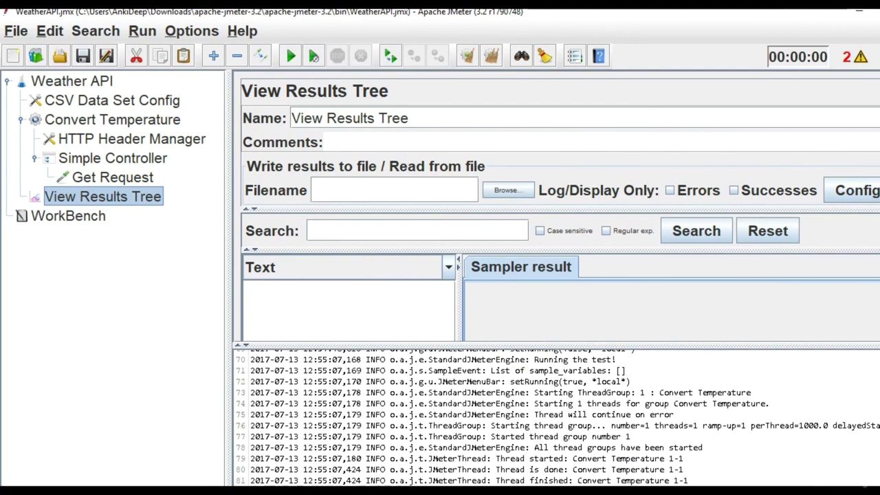
{"action": "left_click_drag", "start_coordinate": [590, 343], "coordinate": [581, 432]}
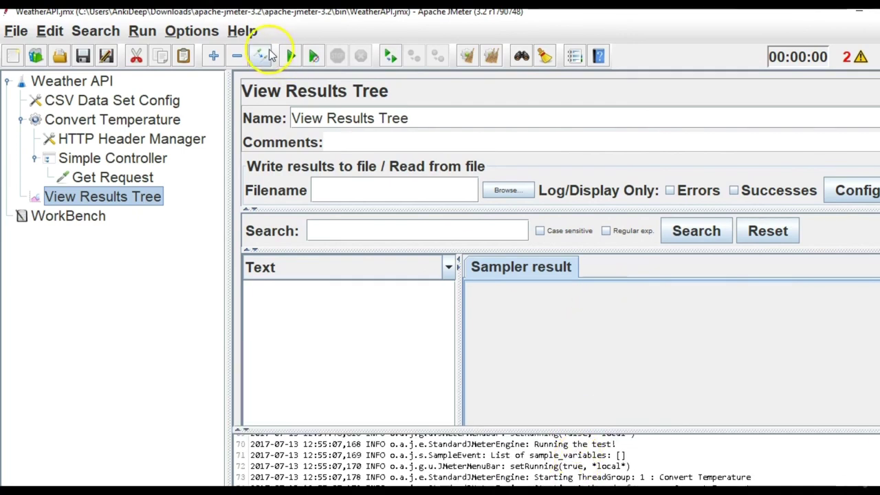
{"action": "left_click", "coordinate": [288, 54]}
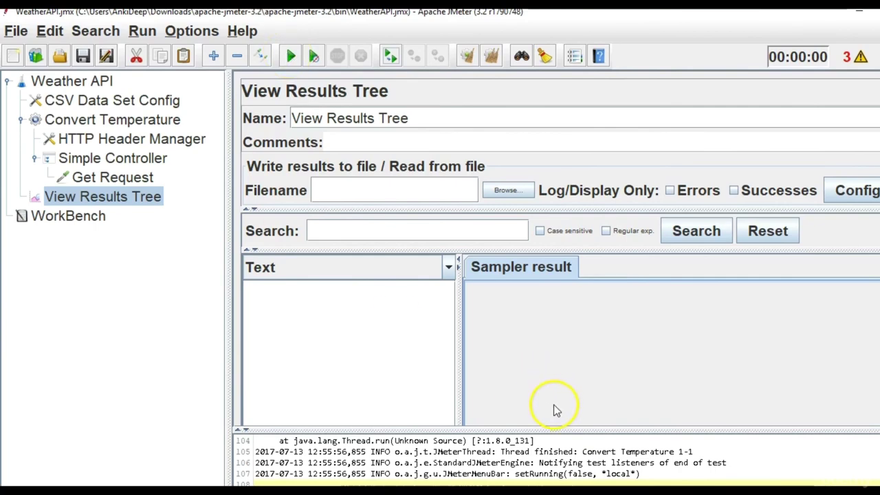
{"action": "left_click_drag", "start_coordinate": [548, 430], "coordinate": [196, 252]}
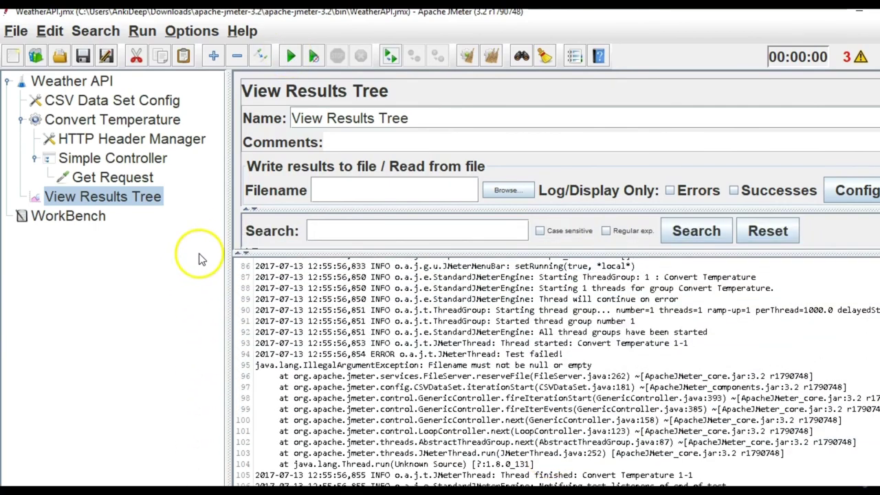
Find the 'Filename must not be null' error in the log and delete the CSV Data Set Config.
{"action": "scroll", "coordinate": [485, 381], "scroll_direction": "up", "scroll_amount": 1}
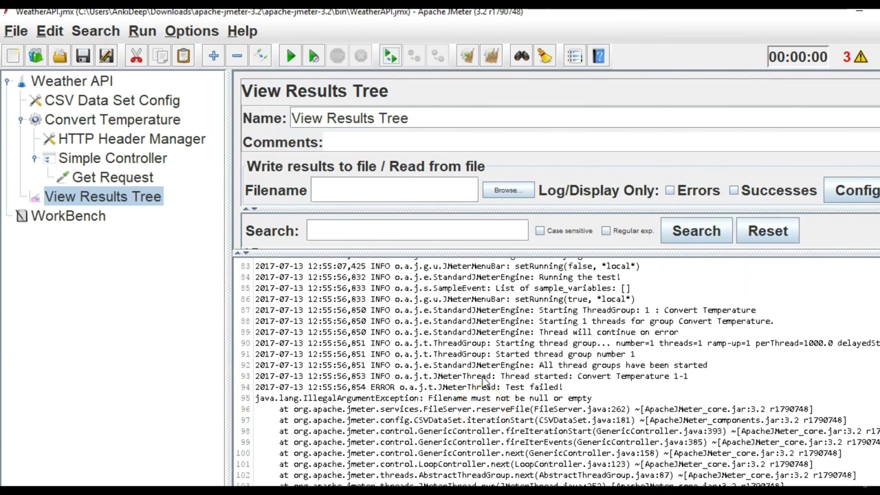
{"action": "scroll", "coordinate": [484, 382], "scroll_direction": "up", "scroll_amount": 7}
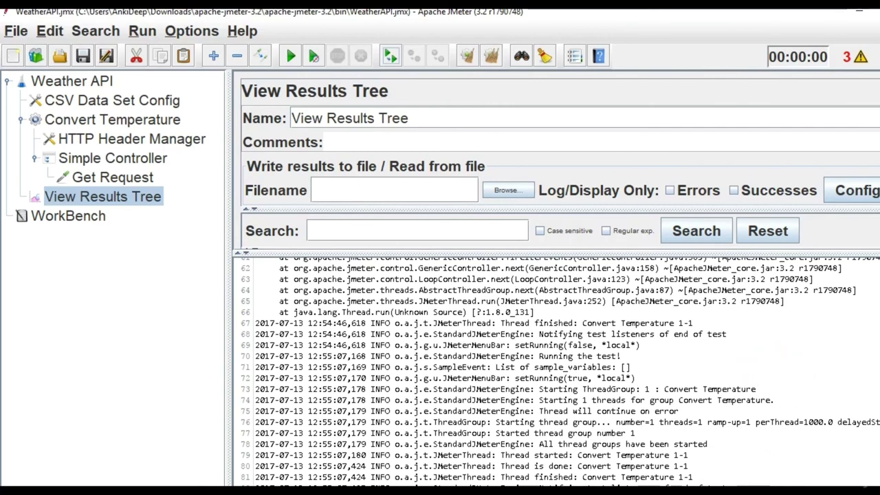
{"action": "scroll", "coordinate": [856, 421], "scroll_direction": "down", "scroll_amount": 9}
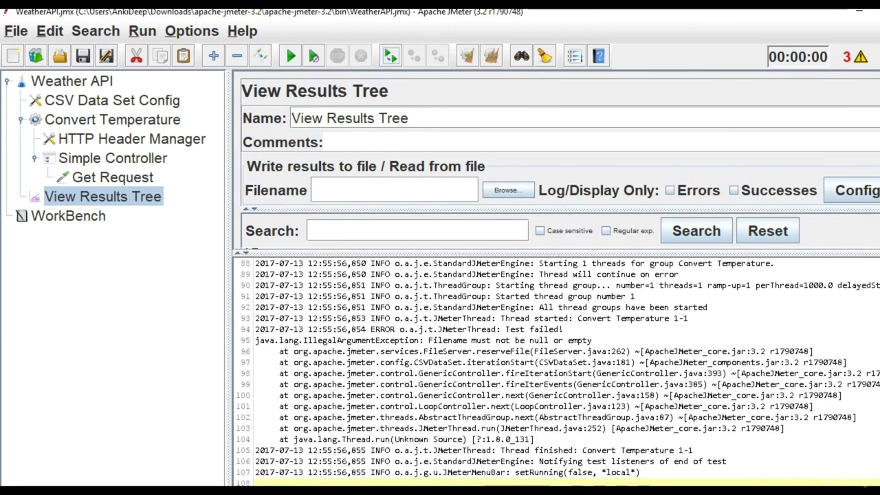
{"action": "left_click", "coordinate": [430, 341]}
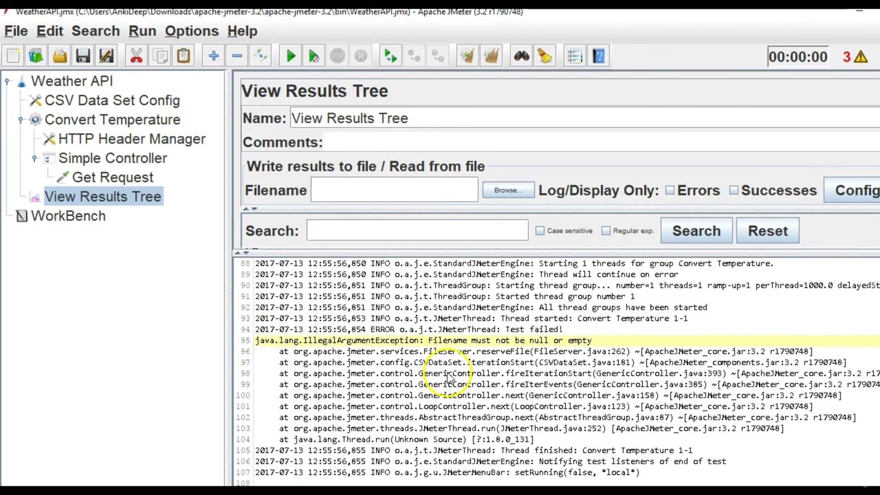
{"action": "left_click", "coordinate": [99, 101]}
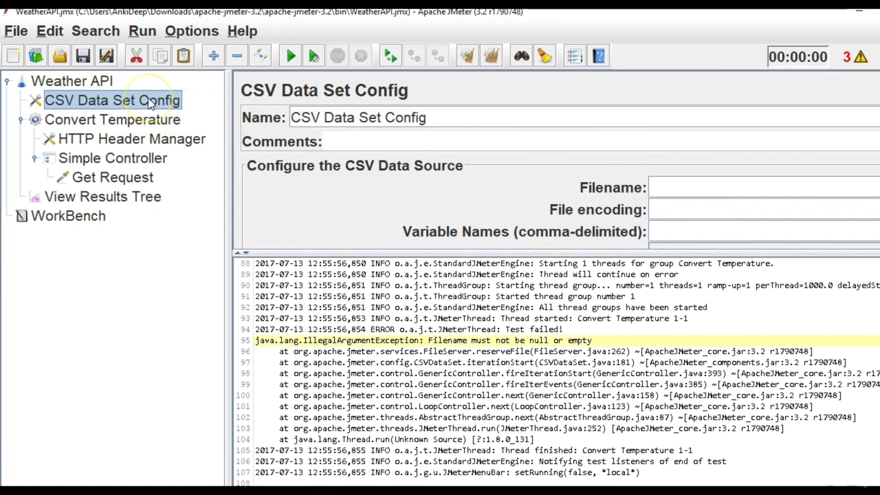
{"action": "key", "text": "Delete"}
{"action": "key", "text": "Return"}
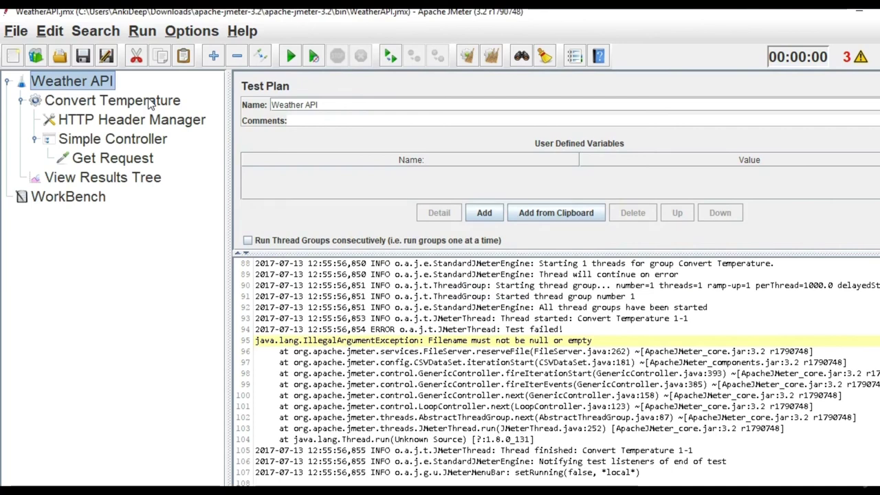
Select View Results Tree, shrink the log, and rerun the test plan.
{"action": "left_click", "coordinate": [151, 102]}
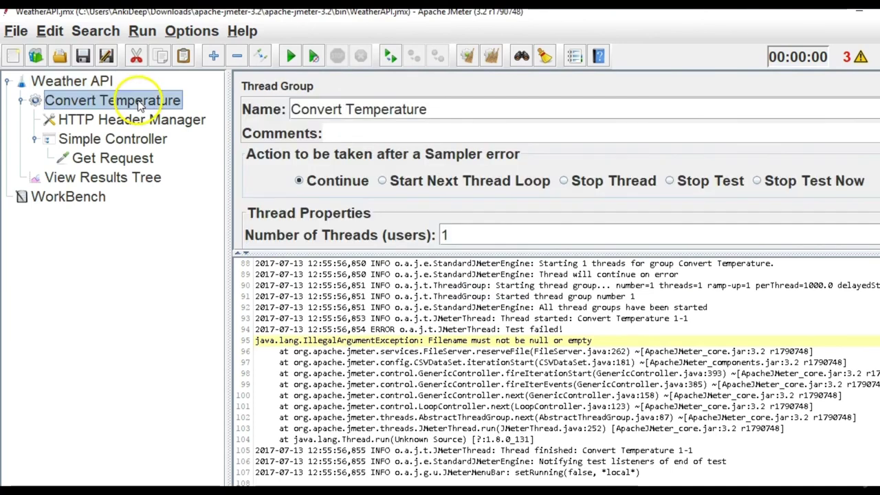
{"action": "left_click", "coordinate": [140, 179]}
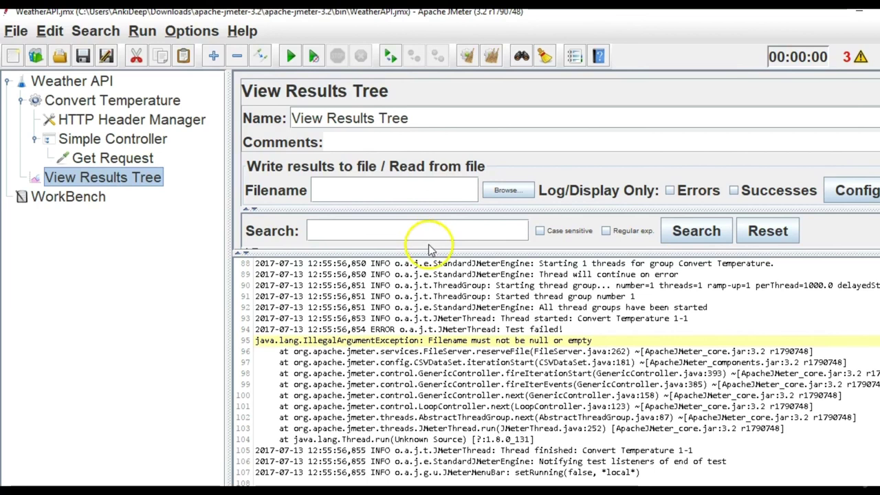
{"action": "left_click_drag", "start_coordinate": [422, 251], "coordinate": [435, 432]}
{"action": "left_click", "coordinate": [291, 56]}
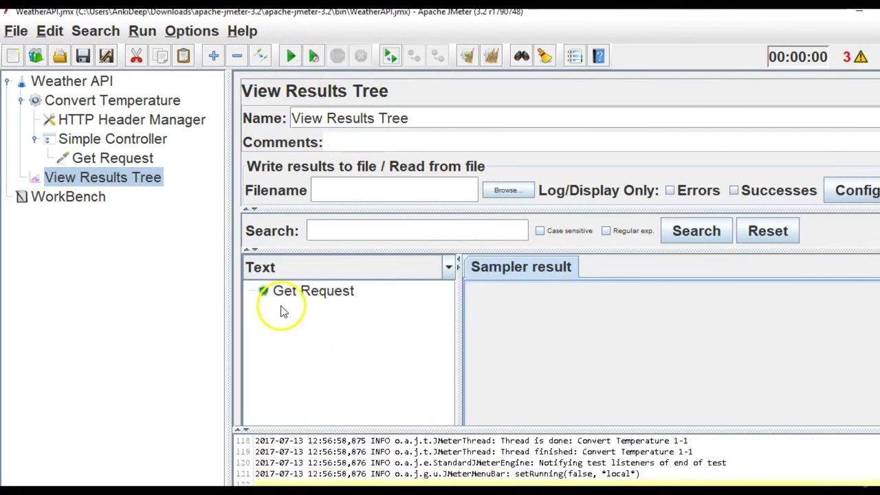
Select the Get Request result and scroll through the request that was sent.
{"action": "left_click", "coordinate": [337, 297]}
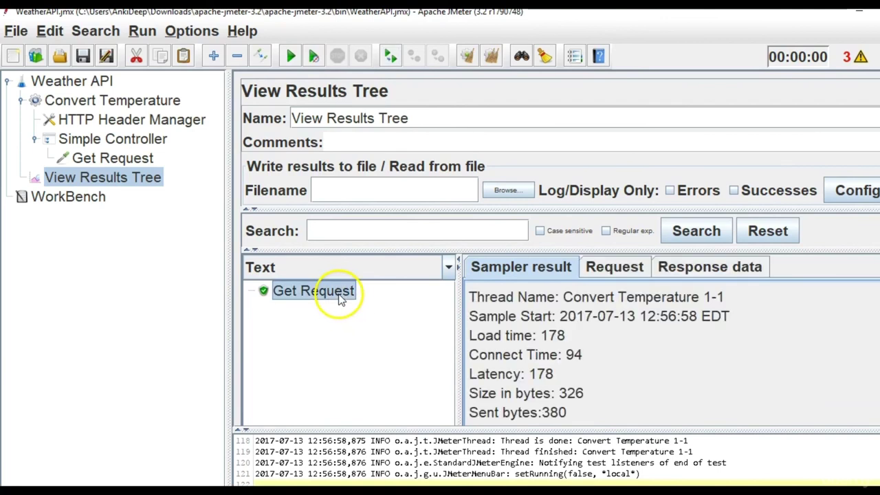
{"action": "left_click", "coordinate": [614, 267]}
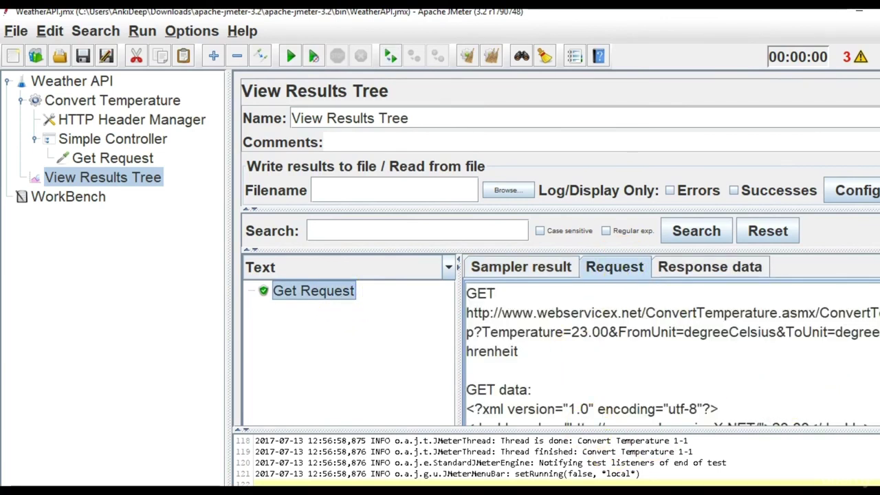
{"action": "scroll", "coordinate": [859, 392], "scroll_direction": "down", "scroll_amount": 5}
{"action": "scroll", "coordinate": [669, 354], "scroll_direction": "down", "scroll_amount": 3}
{"action": "scroll", "coordinate": [669, 354], "scroll_direction": "up", "scroll_amount": 5}
{"action": "scroll", "coordinate": [669, 351], "scroll_direction": "up", "scroll_amount": 1}
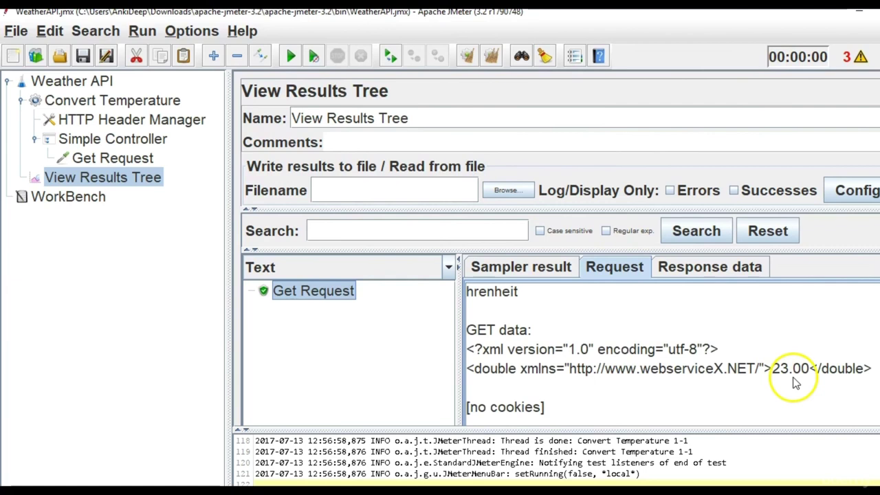
{"action": "scroll", "coordinate": [674, 355], "scroll_direction": "up", "scroll_amount": 3}
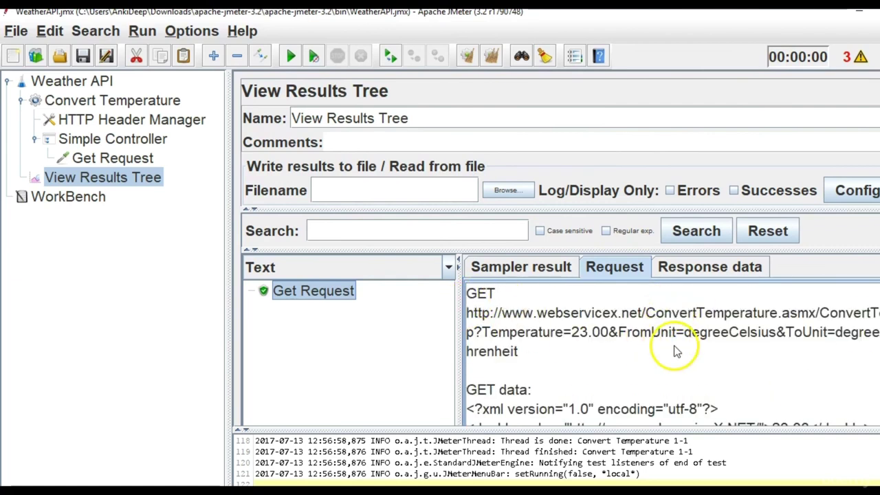
{"action": "scroll", "coordinate": [571, 467], "scroll_direction": "right", "scroll_amount": 2}
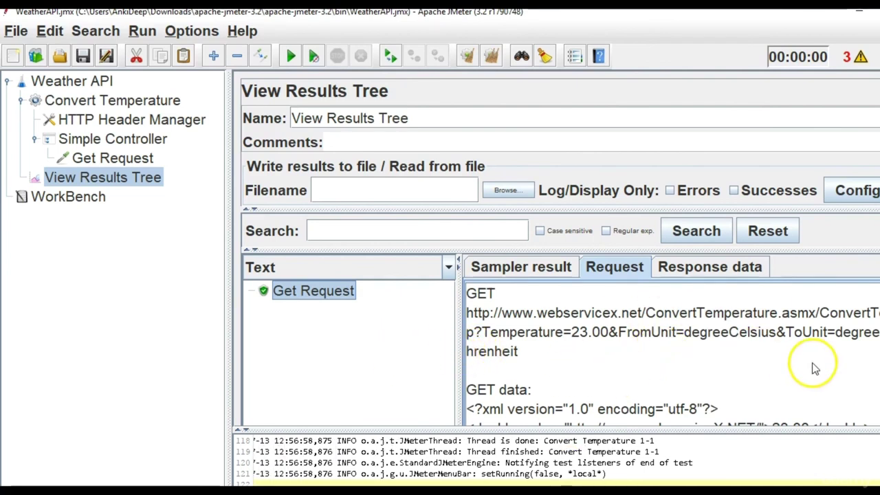
Show the Response data, revealing the converted temperature 73.4.
{"action": "left_click", "coordinate": [717, 275]}
{"action": "left_click", "coordinate": [585, 330]}
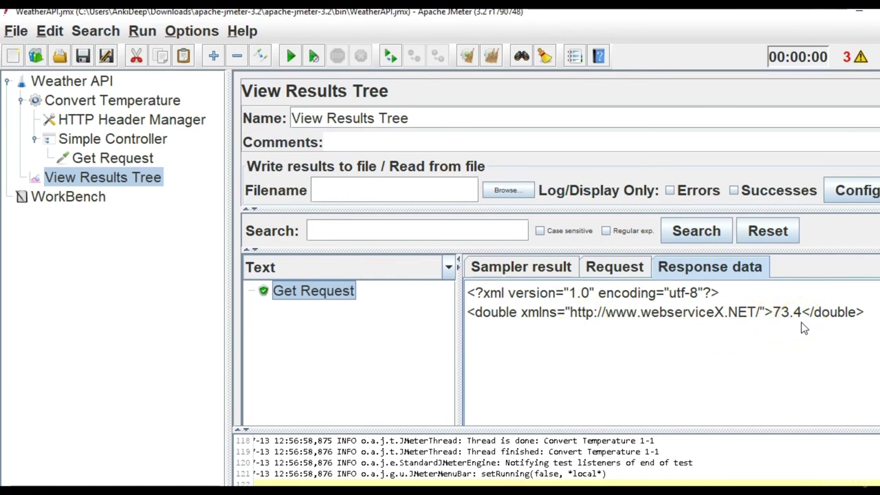
{"action": "mouse_move", "coordinate": [545, 490]}
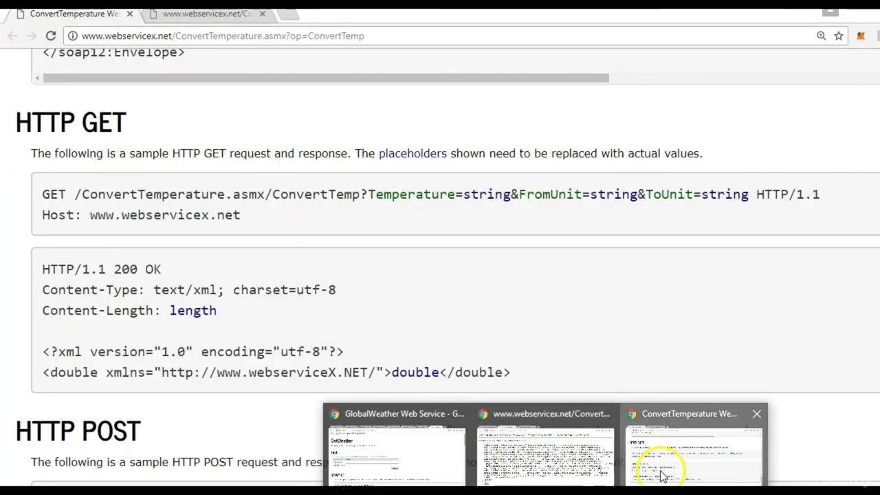
Check Chrome's ConvertTemp XML result shows 73.4, then reselect Get Request in JMeter.
{"action": "left_click", "coordinate": [661, 460]}
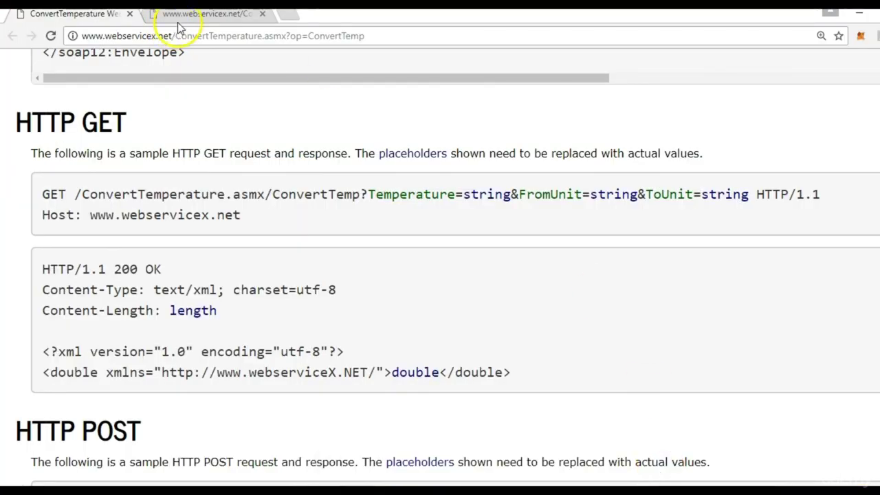
{"action": "left_click", "coordinate": [178, 21]}
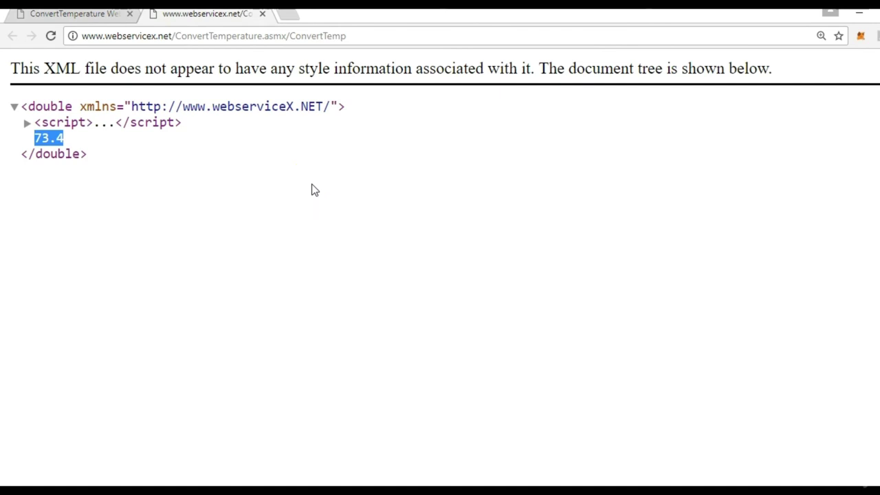
{"action": "left_click", "coordinate": [735, 485]}
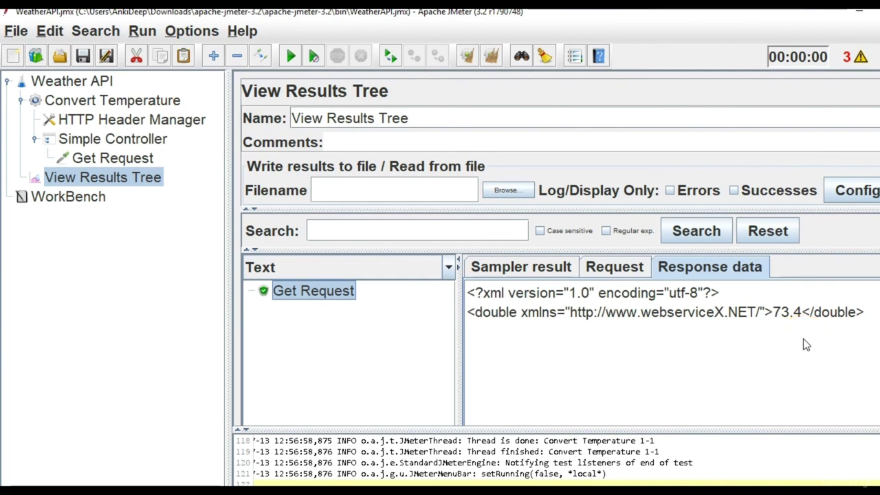
{"action": "left_click", "coordinate": [151, 163]}
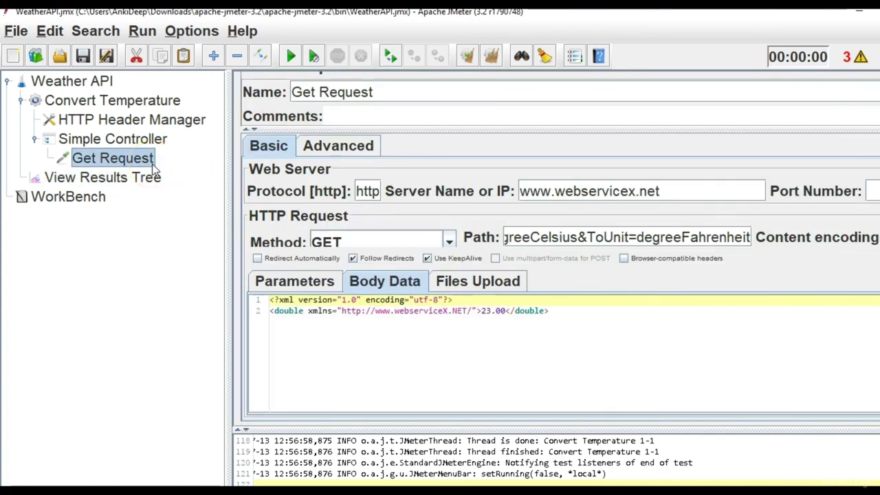
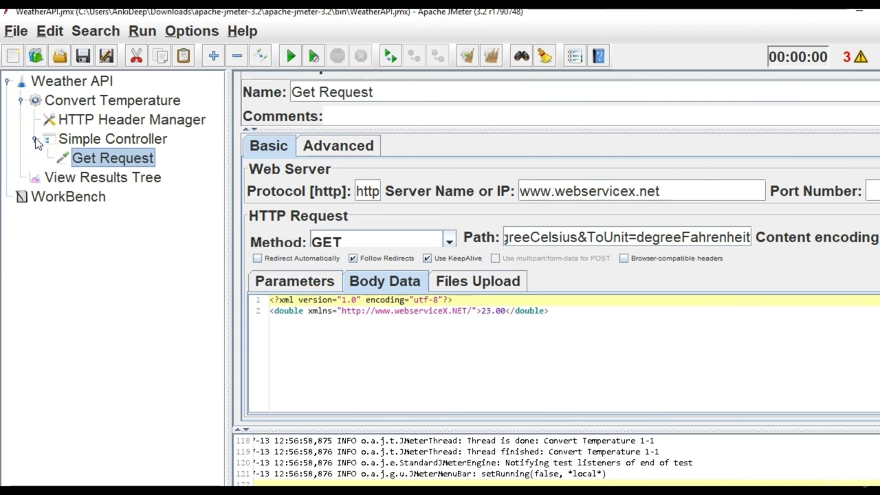
Add an If Controller to the Convert Temperature thread group.
{"action": "left_click", "coordinate": [36, 139]}
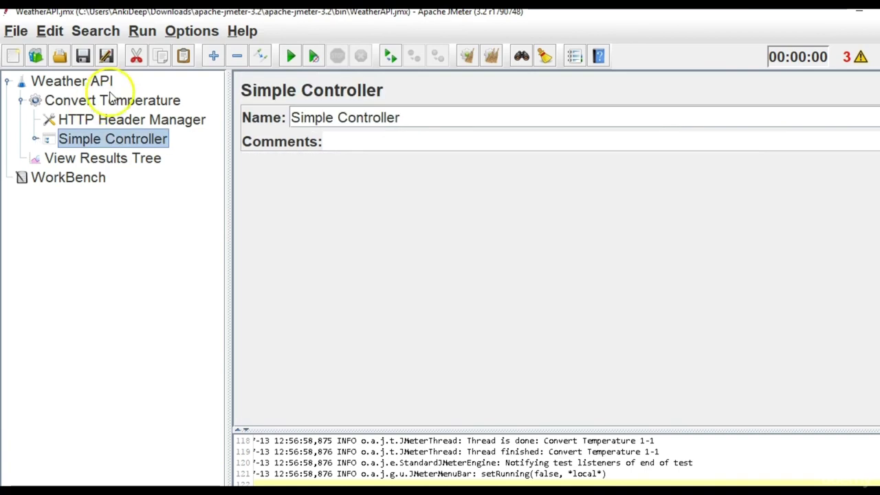
{"action": "left_click", "coordinate": [108, 101]}
{"action": "right_click", "coordinate": [108, 102]}
{"action": "mouse_move", "coordinate": [175, 98]}
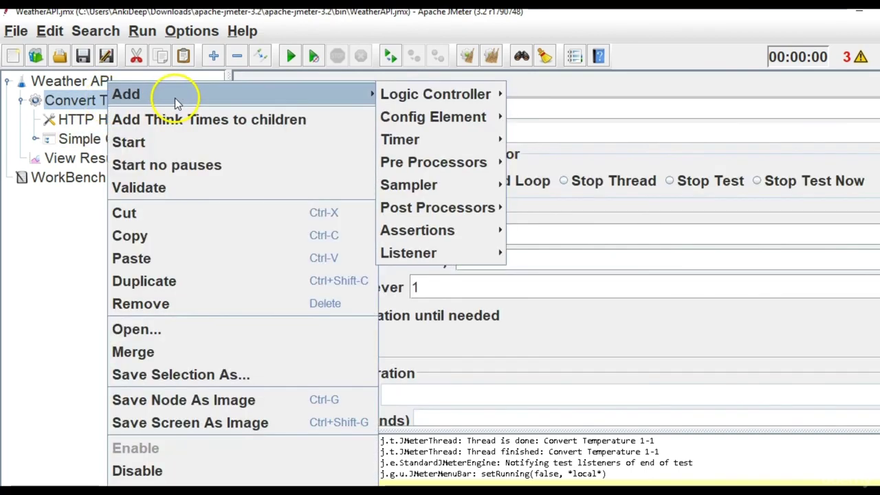
{"action": "mouse_move", "coordinate": [449, 101]}
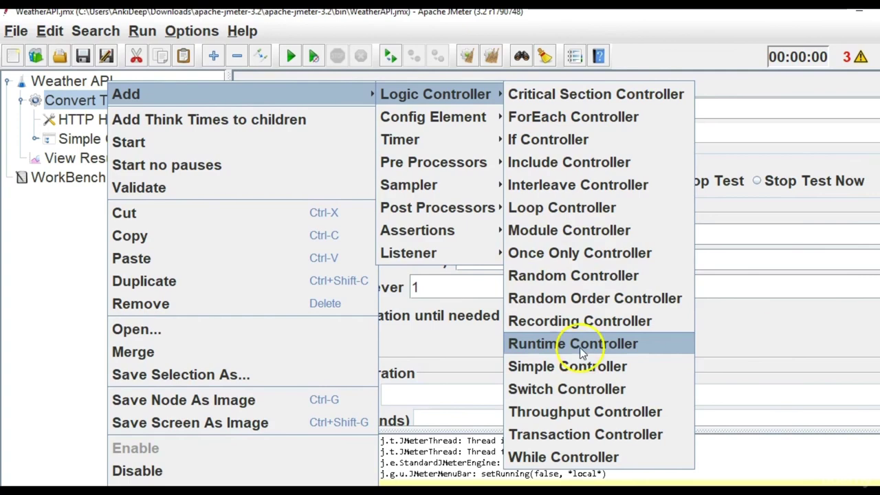
{"action": "left_click", "coordinate": [583, 143]}
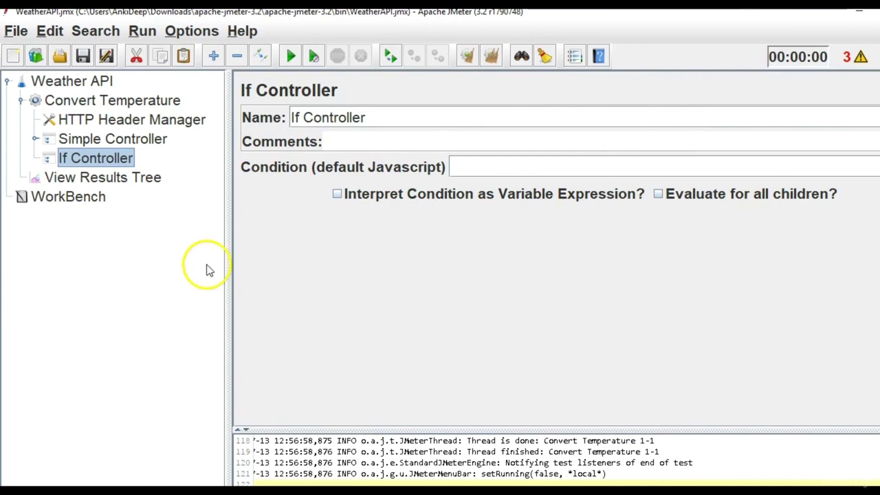
Add a blank HTTP Request sampler inside the new If Controller.
{"action": "right_click", "coordinate": [114, 160]}
{"action": "mouse_move", "coordinate": [373, 75]}
{"action": "mouse_move", "coordinate": [451, 166]}
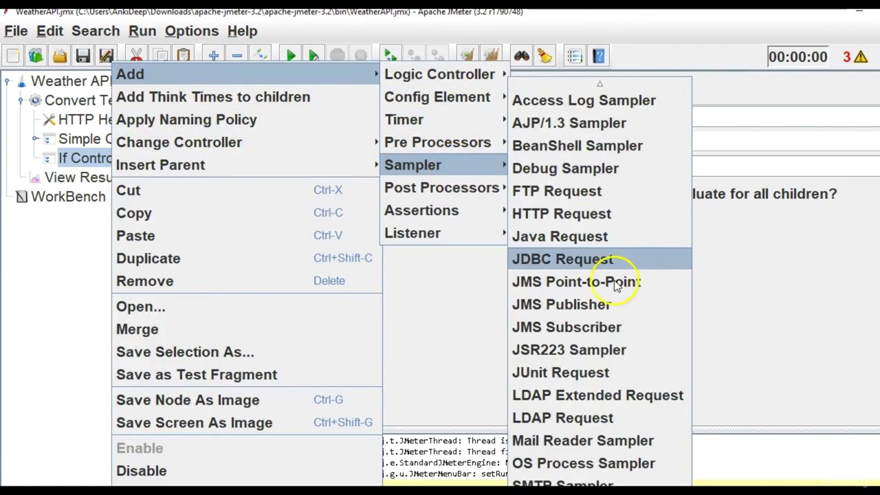
{"action": "left_click", "coordinate": [623, 212]}
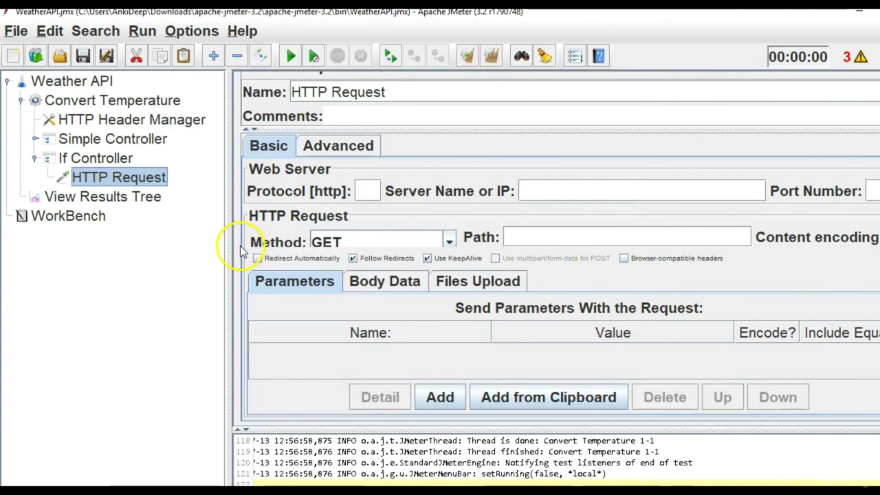
{"action": "key", "text": "alt+Tab"}
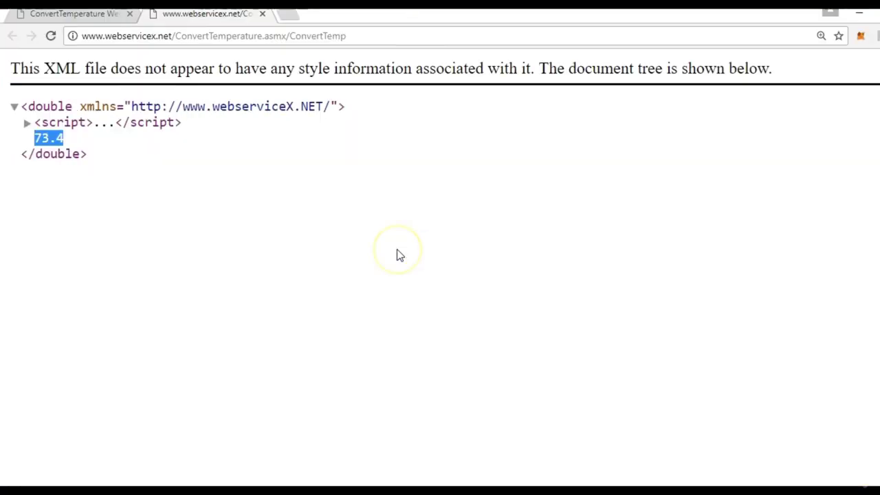
{"action": "key", "text": "alt+Tab"}
{"action": "key", "text": "alt+Tab"}
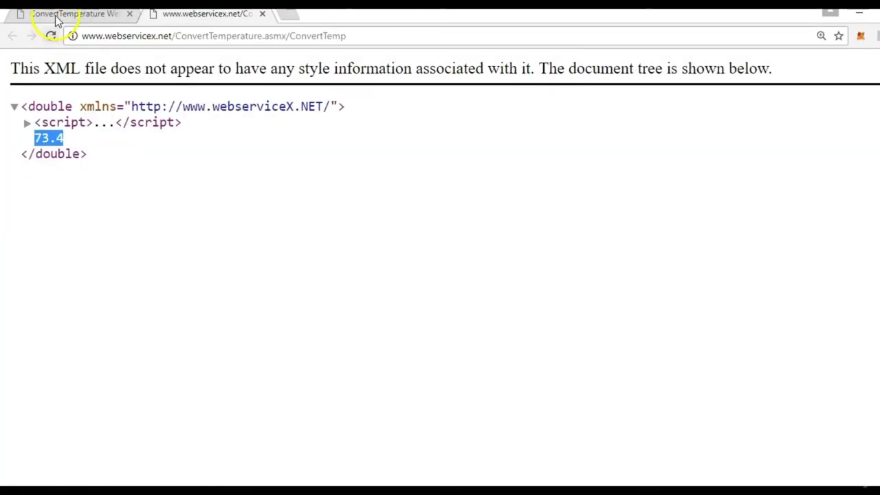
{"action": "left_click", "coordinate": [59, 15]}
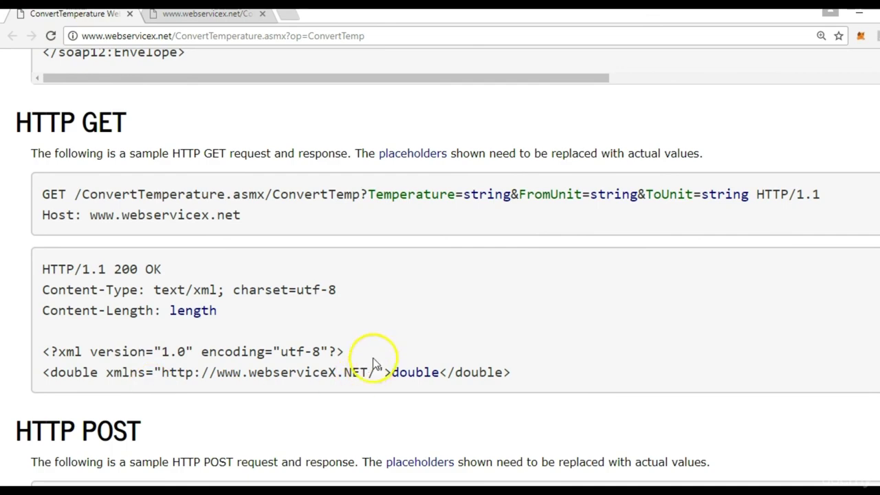
{"action": "scroll", "coordinate": [440, 275], "scroll_direction": "down", "scroll_amount": 5}
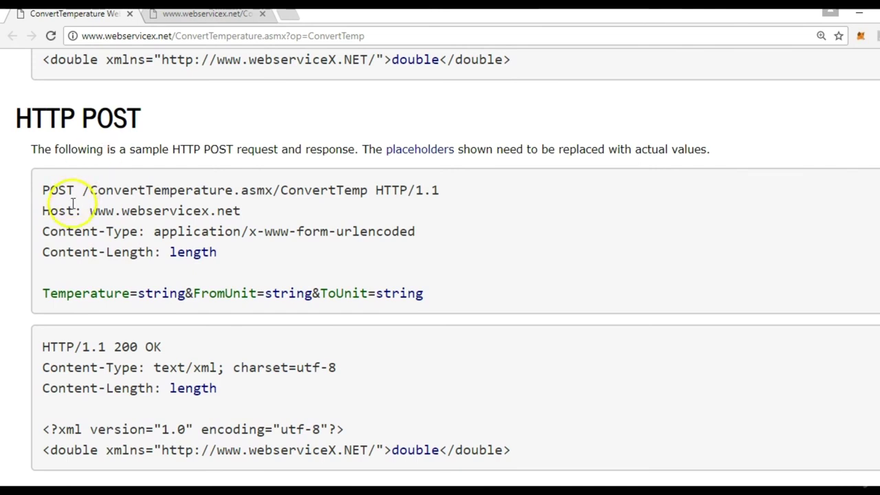
{"action": "left_click_drag", "start_coordinate": [90, 211], "coordinate": [242, 211]}
{"action": "key", "text": "ctrl+c"}
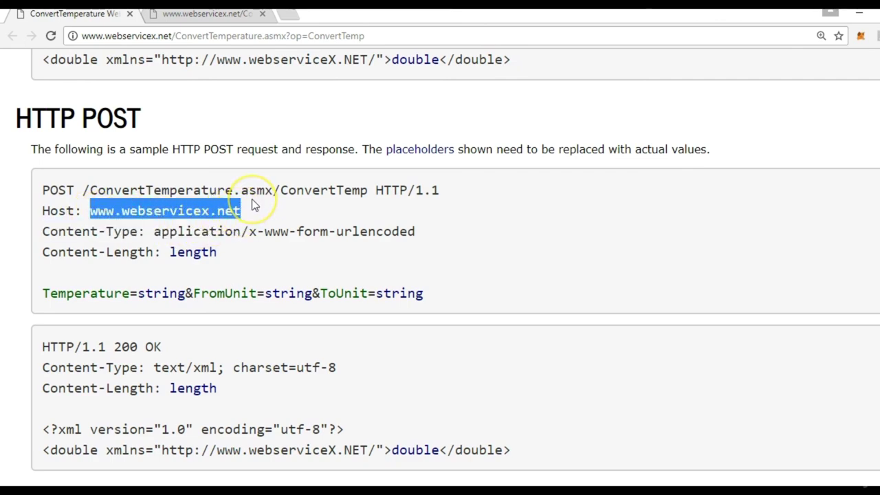
{"action": "key", "text": "alt+Tab"}
{"action": "left_click", "coordinate": [559, 190]}
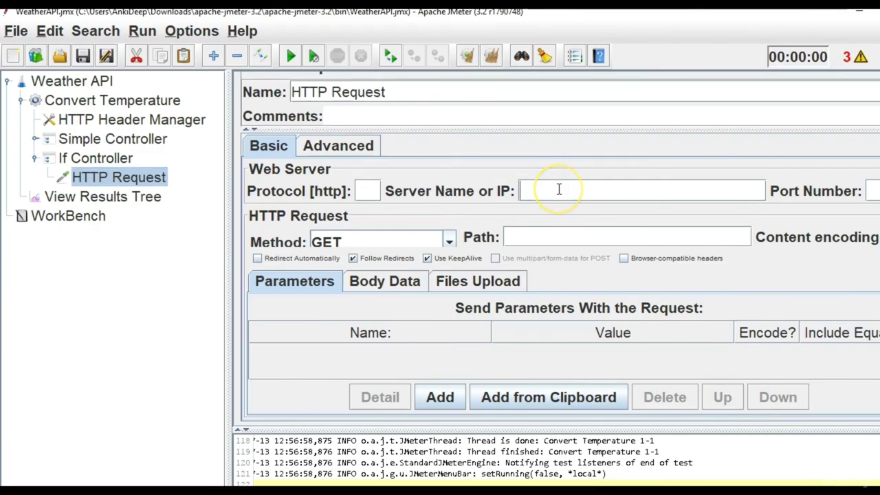
{"action": "key", "text": "ctrl+v"}
{"action": "left_click", "coordinate": [371, 190]}
{"action": "type", "text": "http"}
{"action": "left_click", "coordinate": [376, 241]}
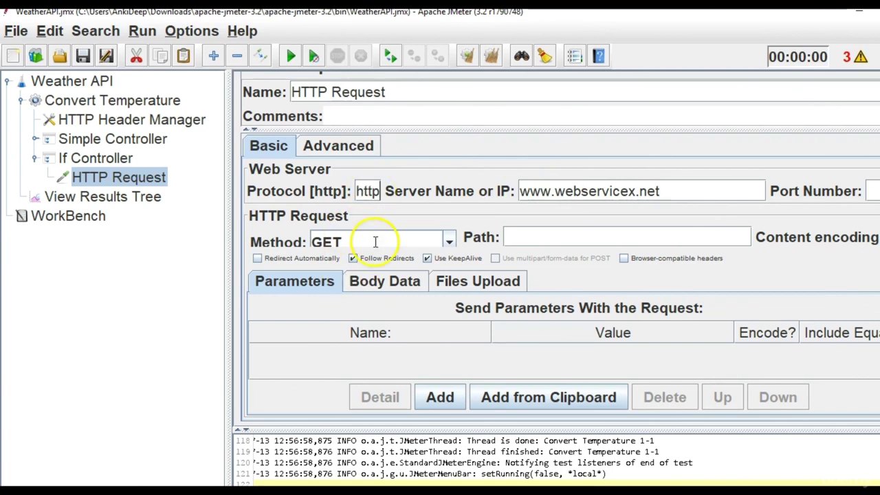
{"action": "left_click", "coordinate": [449, 240]}
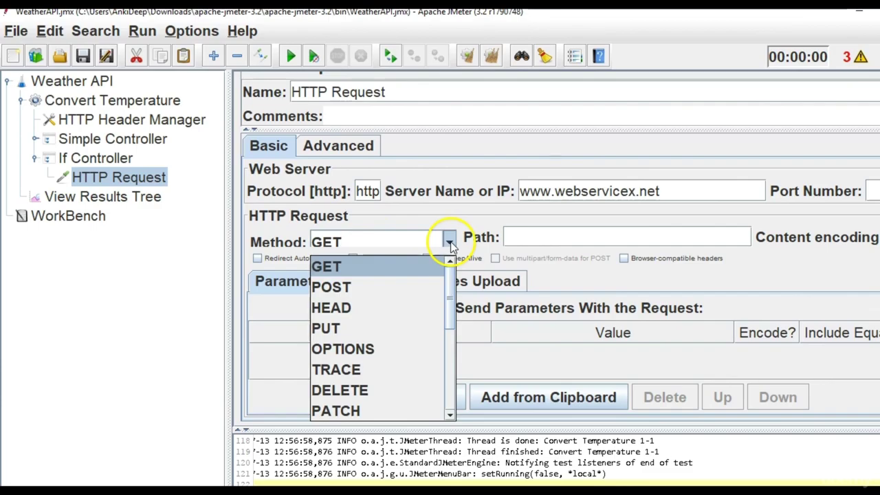
{"action": "left_click", "coordinate": [398, 290]}
Copy /ConvertTemperature.asmx/ConvertTemp from the service page into the request's Path field.
{"action": "key", "text": "alt+Tab"}
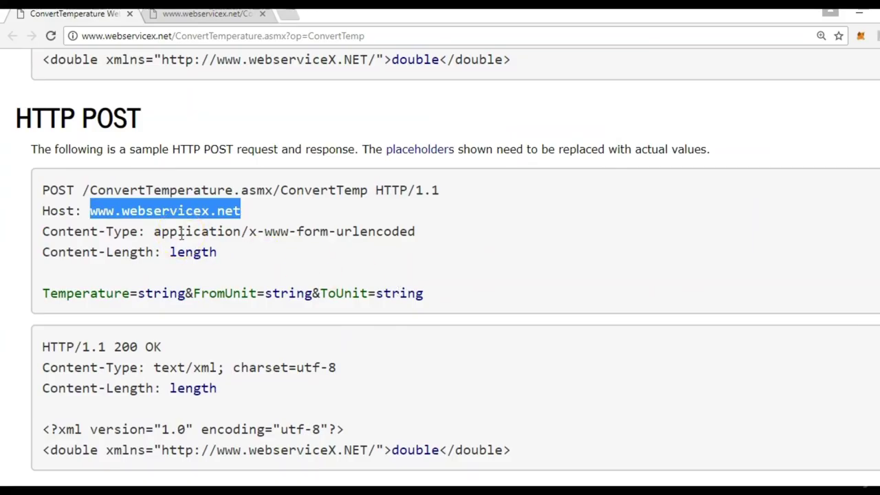
{"action": "left_click", "coordinate": [121, 213]}
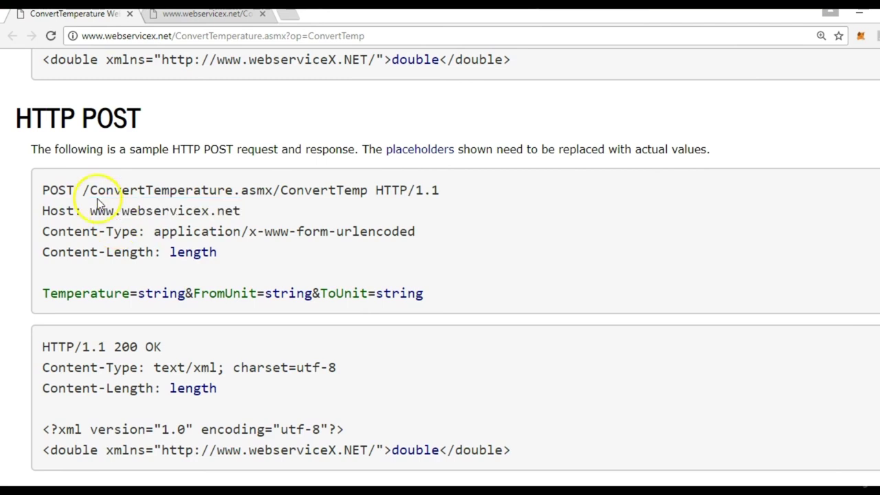
{"action": "left_click_drag", "start_coordinate": [88, 189], "coordinate": [253, 190]}
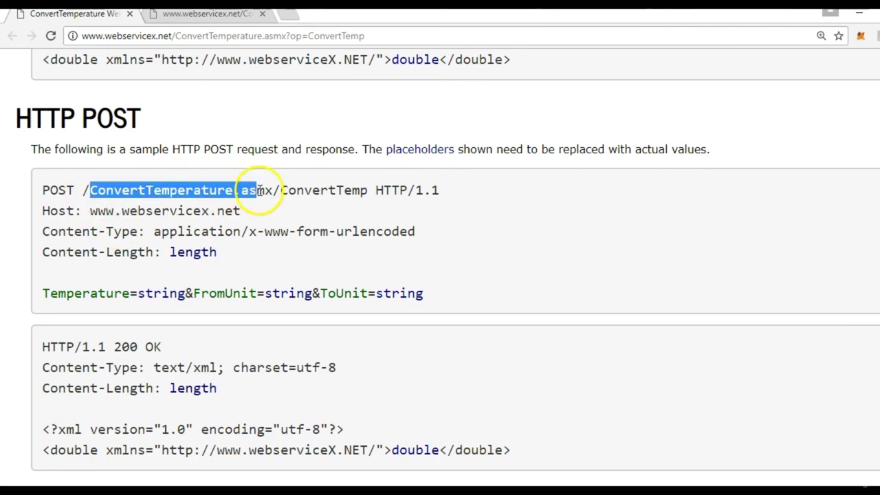
{"action": "left_click", "coordinate": [247, 192]}
{"action": "left_click_drag", "start_coordinate": [82, 190], "coordinate": [368, 190]}
{"action": "key", "text": "ctrl+c"}
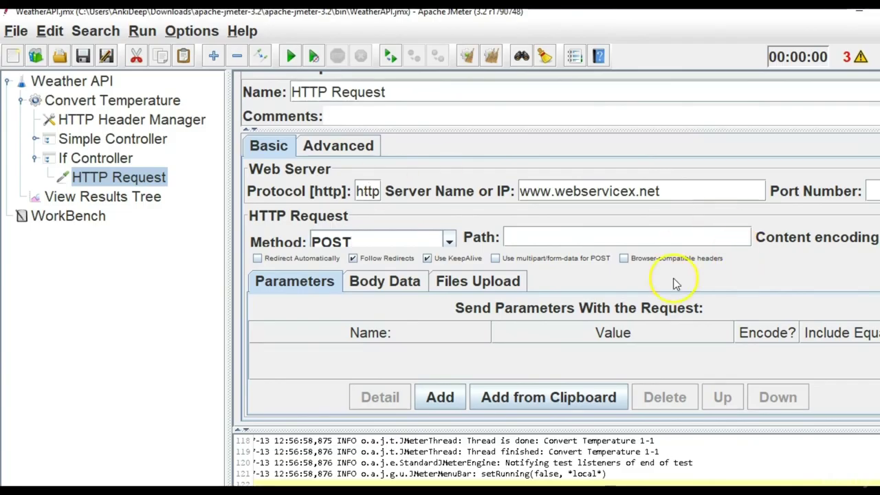
{"action": "left_click", "coordinate": [628, 232]}
{"action": "key", "text": "ctrl+v"}
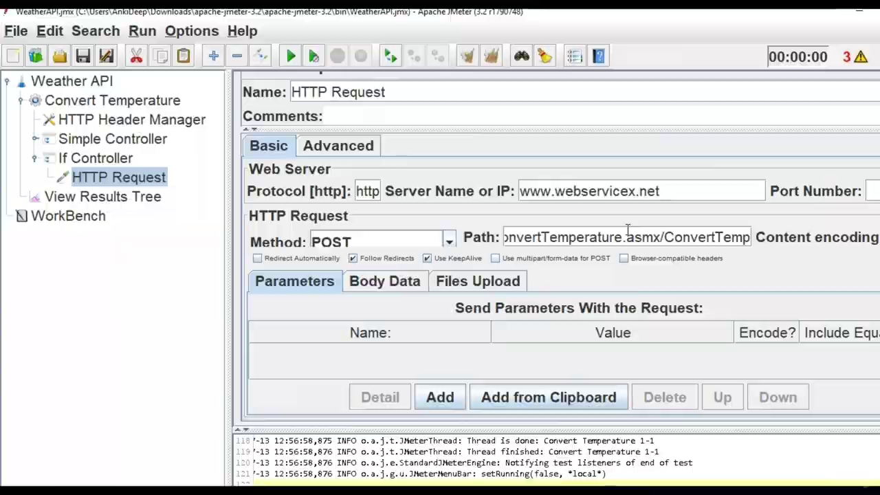
{"action": "key", "text": "alt+Tab"}
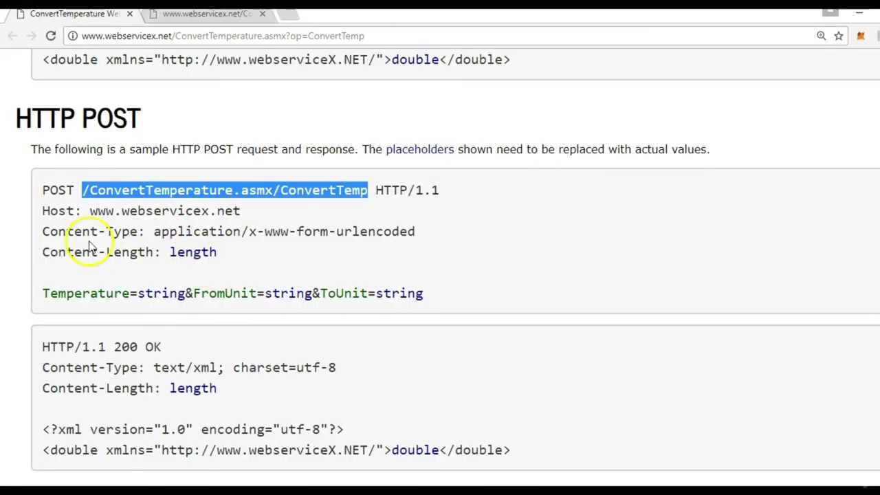
Copy the POST sample's Content-Type and Content-Length lines and compare them with the HTTP GET sample.
{"action": "left_click_drag", "start_coordinate": [43, 228], "coordinate": [242, 252]}
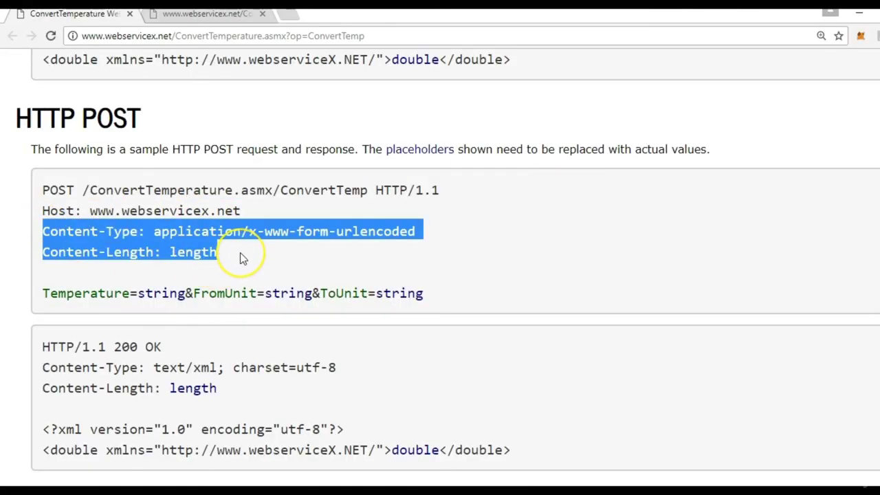
{"action": "key", "text": "alt+Tab"}
{"action": "key", "text": "alt+Tab"}
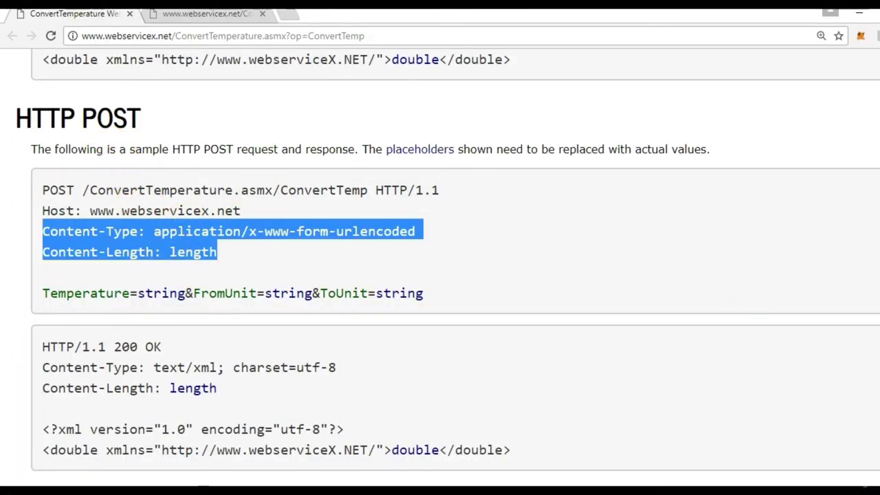
{"action": "scroll", "coordinate": [440, 275], "scroll_direction": "up", "scroll_amount": 5}
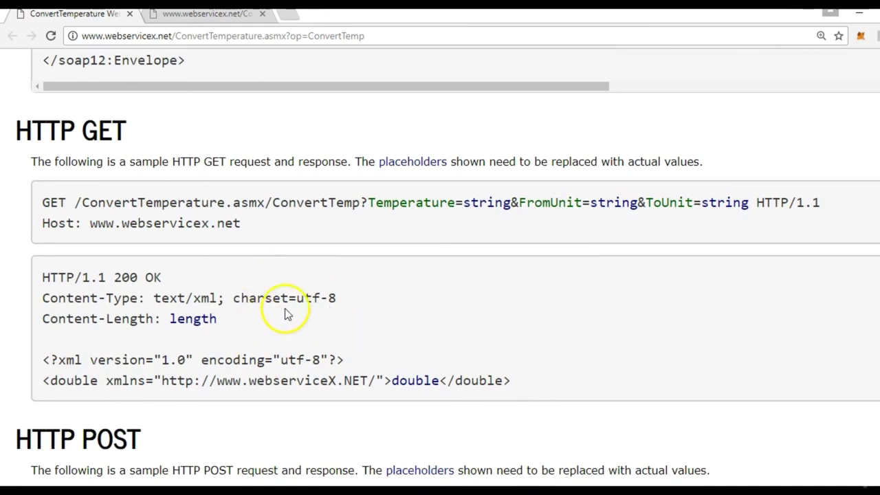
{"action": "scroll", "coordinate": [440, 275], "scroll_direction": "down", "scroll_amount": 3}
{"action": "key", "text": "alt+Tab"}
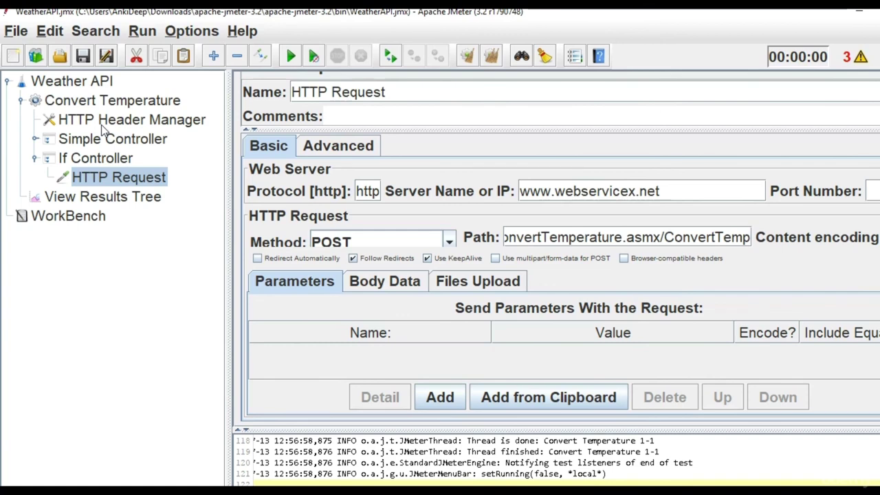
Add a new Thread Group to the Weather API test plan.
{"action": "left_click", "coordinate": [104, 103]}
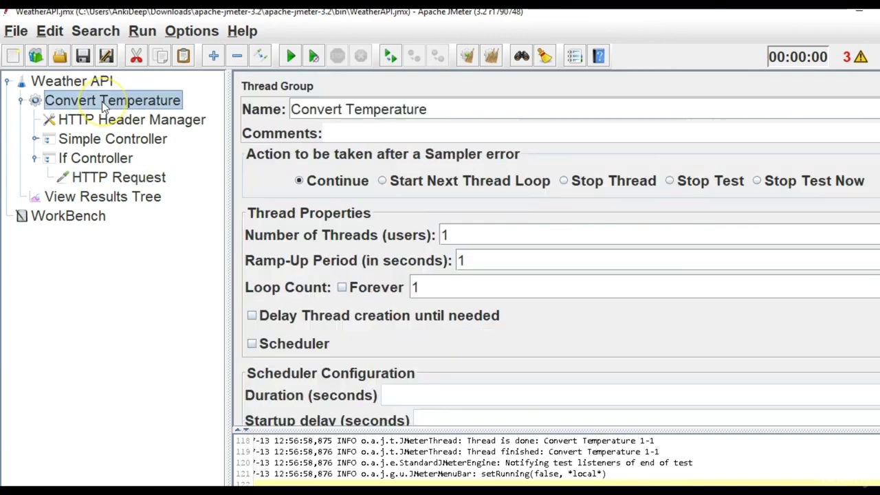
{"action": "left_click", "coordinate": [35, 158]}
{"action": "left_click", "coordinate": [106, 84]}
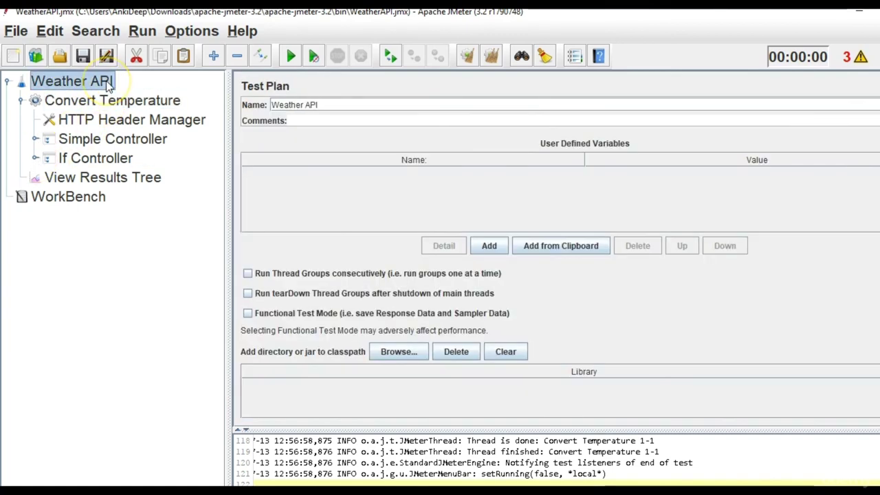
{"action": "right_click", "coordinate": [107, 84]}
{"action": "mouse_move", "coordinate": [161, 94]}
{"action": "mouse_move", "coordinate": [375, 94]}
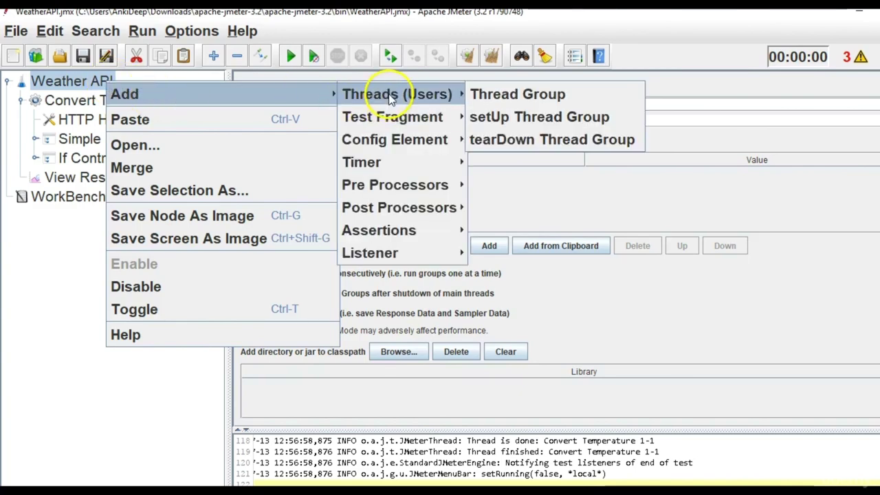
{"action": "left_click", "coordinate": [495, 94]}
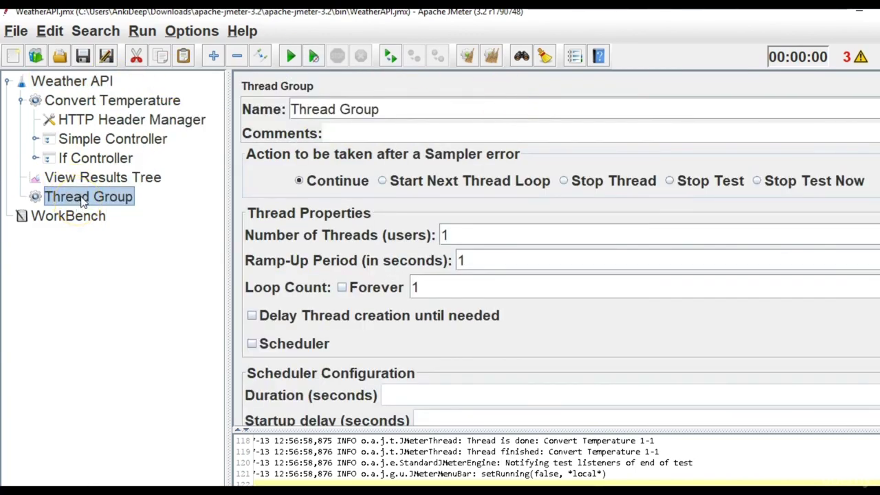
Move the If Controller into the new Thread Group and place it above View Results Tree.
{"action": "left_click", "coordinate": [88, 159]}
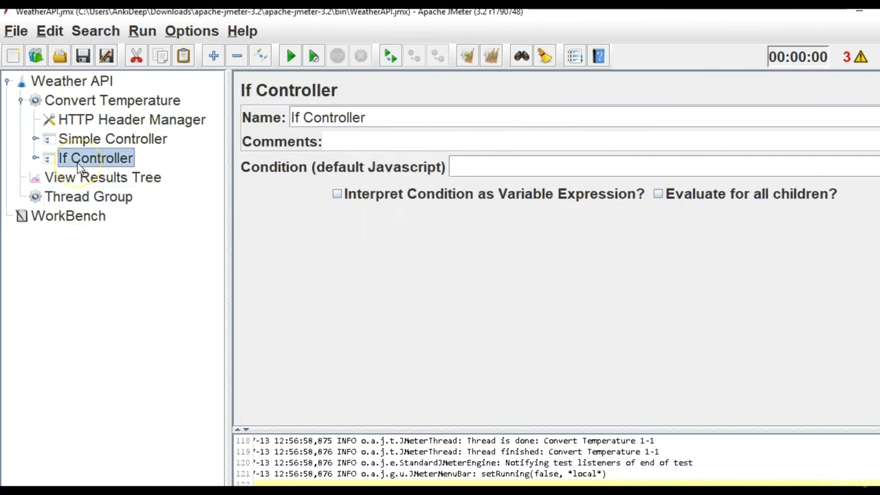
{"action": "left_click_drag", "start_coordinate": [75, 161], "coordinate": [84, 154]}
{"action": "left_click", "coordinate": [88, 178]}
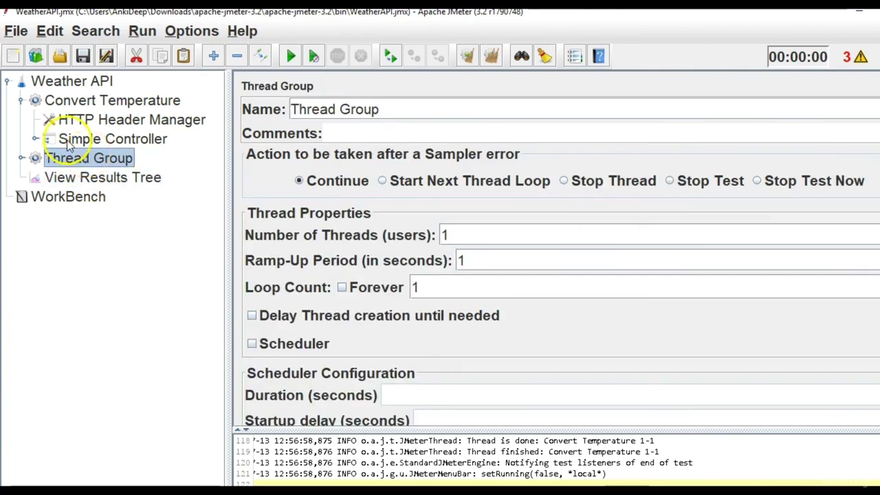
{"action": "left_click", "coordinate": [21, 101]}
Rename the groups 'Convert Temperature - Get API' and 'Convert Temperature- POST API'.
{"action": "left_click", "coordinate": [21, 101]}
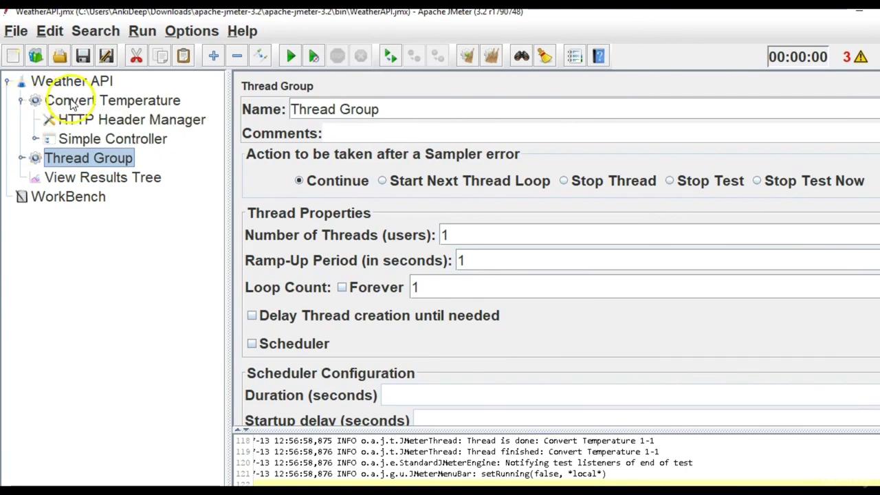
{"action": "left_click", "coordinate": [41, 101]}
{"action": "left_click", "coordinate": [444, 109]}
{"action": "type", "text": "- Get"}
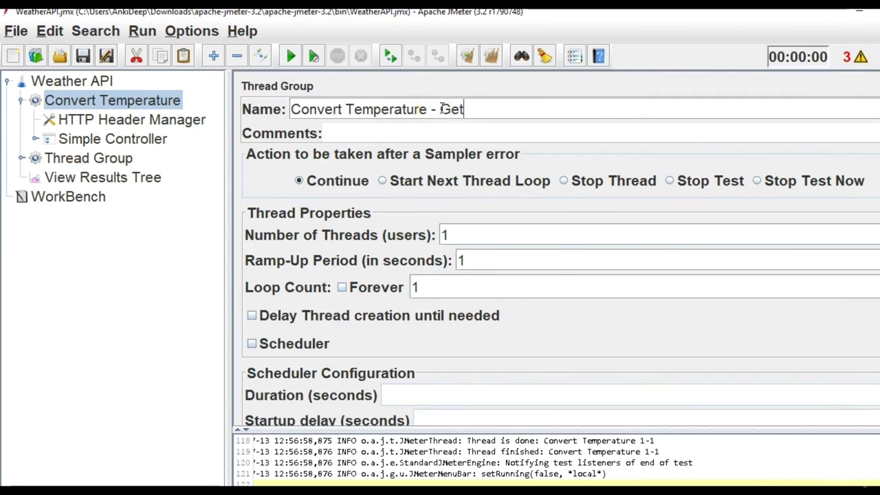
{"action": "left_click", "coordinate": [115, 159]}
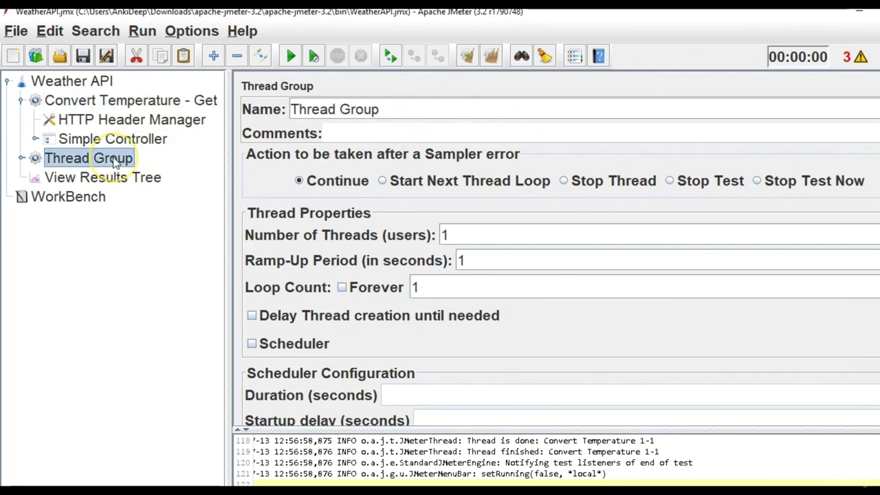
{"action": "triple_click", "coordinate": [403, 108]}
{"action": "type", "text": "Convert T"}
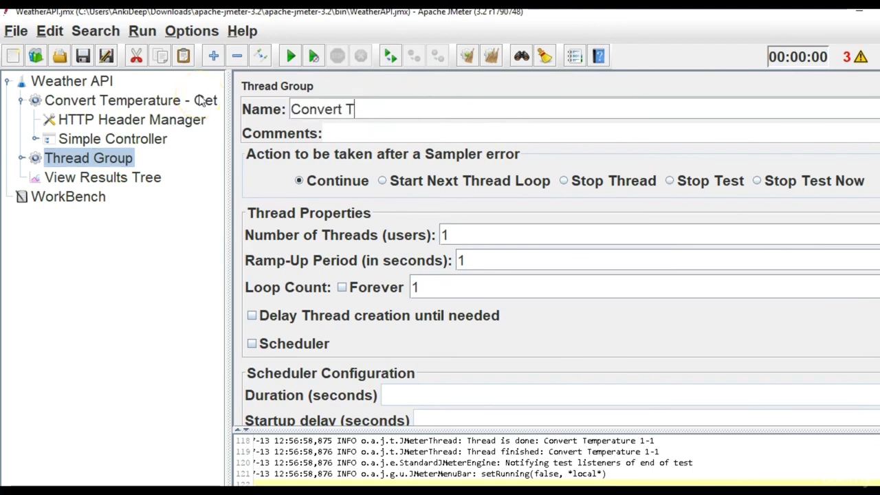
{"action": "type", "text": "emperat"}
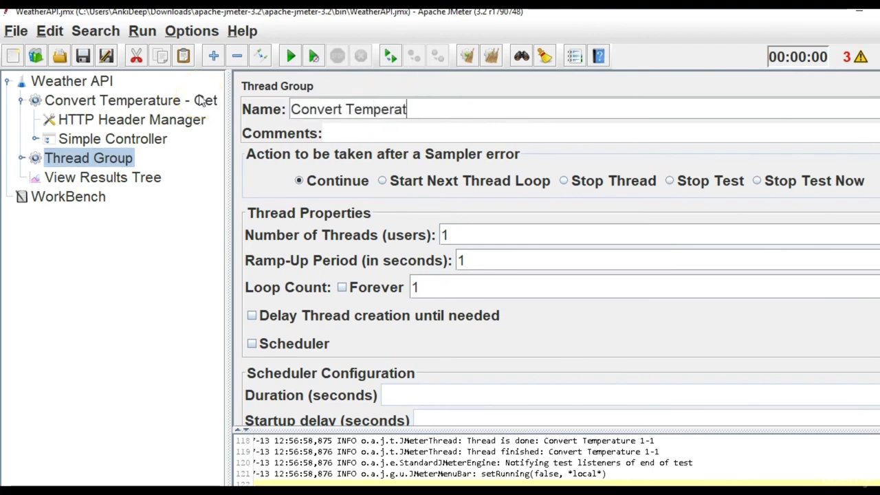
{"action": "type", "text": "ure- POST APO"}
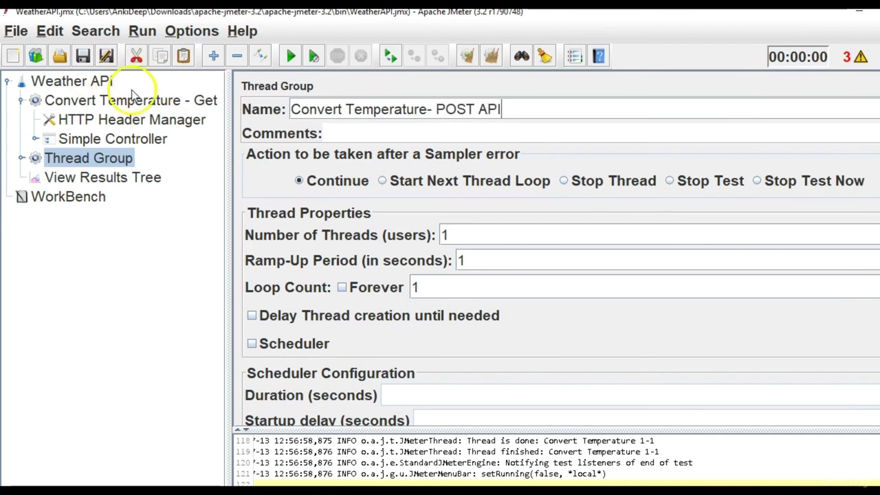
{"action": "left_click", "coordinate": [130, 100]}
{"action": "left_click", "coordinate": [499, 106]}
{"action": "type", "text": "API"}
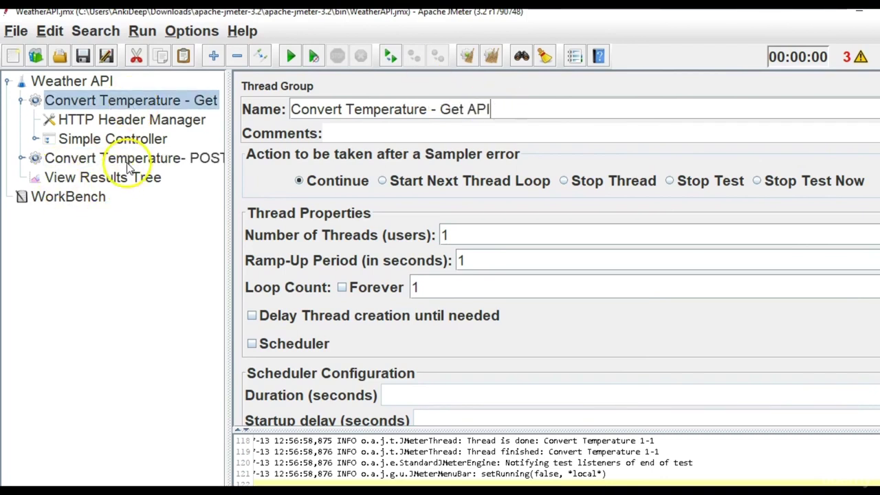
Widen the tree and open the POST API group's HTTP Request under the If Controller.
{"action": "left_click", "coordinate": [137, 159]}
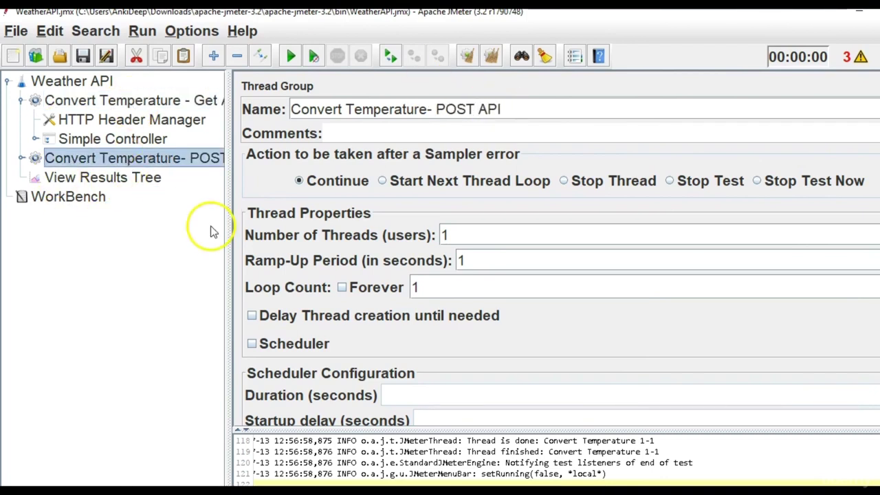
{"action": "left_click_drag", "start_coordinate": [231, 246], "coordinate": [275, 249]}
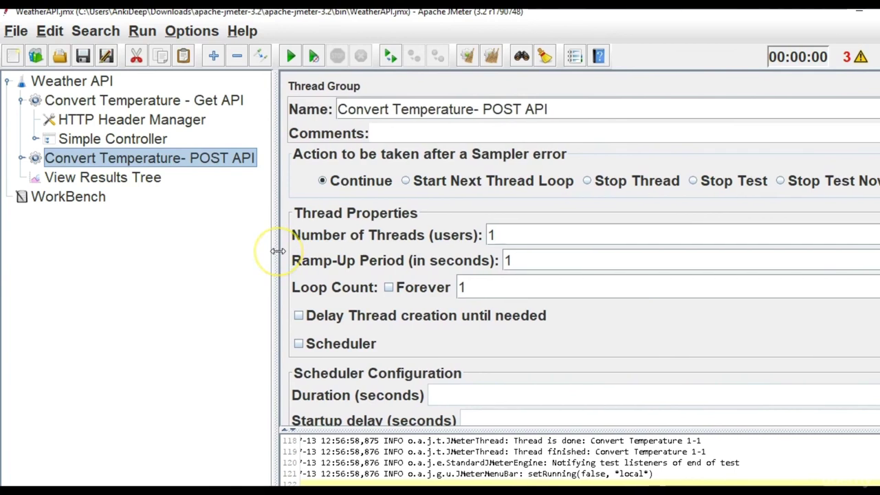
{"action": "left_click", "coordinate": [22, 159]}
{"action": "left_click", "coordinate": [77, 179]}
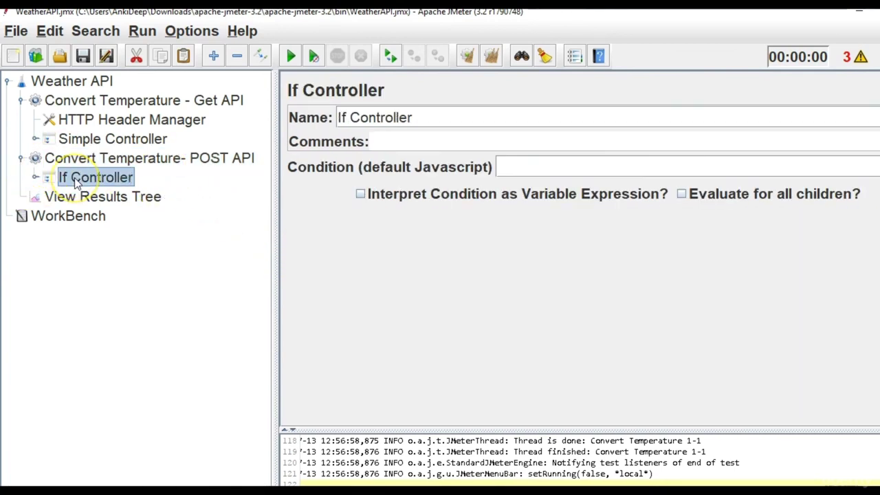
{"action": "left_click", "coordinate": [34, 177]}
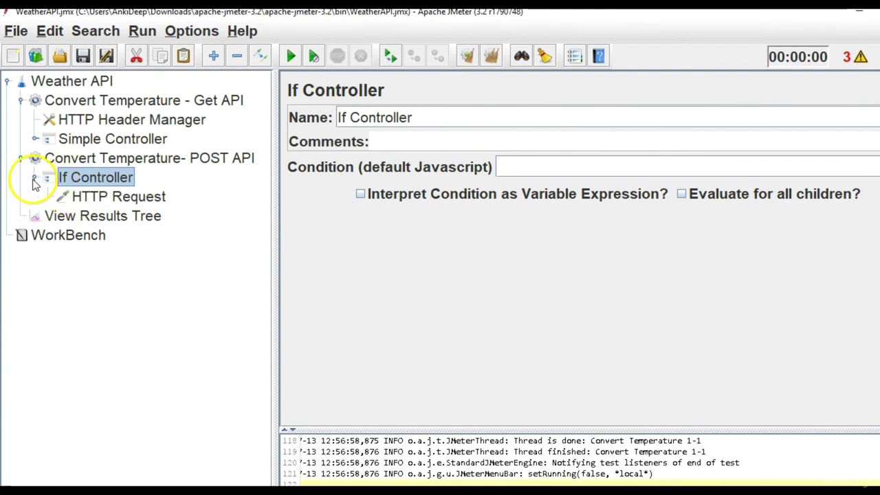
{"action": "left_click", "coordinate": [94, 198]}
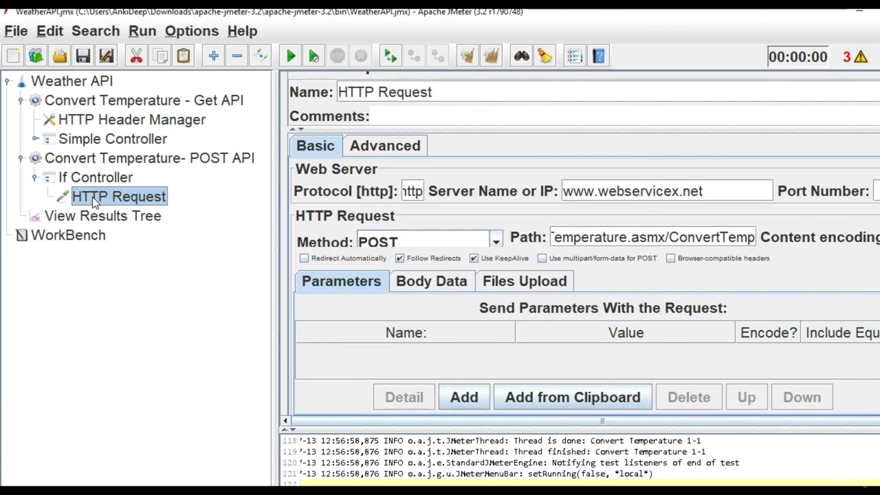
{"action": "left_click", "coordinate": [715, 238]}
Paste the service's sample POST body into Body Data and set Temperature to 23.00.
{"action": "key", "text": "ctrl+a"}
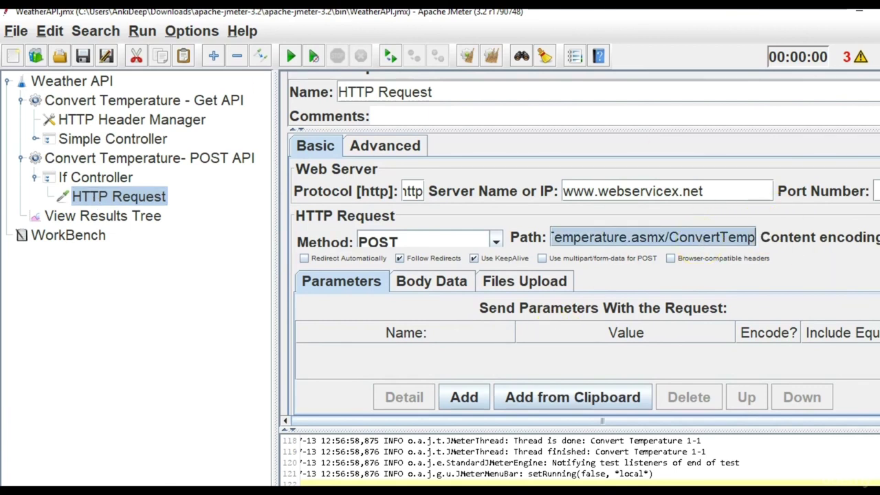
{"action": "mouse_move", "coordinate": [529, 491]}
{"action": "left_click", "coordinate": [681, 460]}
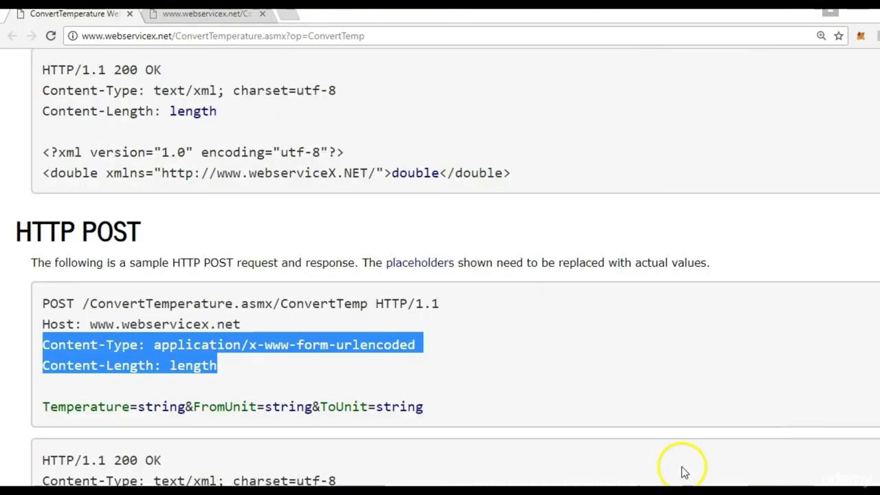
{"action": "left_click_drag", "start_coordinate": [456, 404], "coordinate": [32, 414]}
{"action": "key", "text": "ctrl+c"}
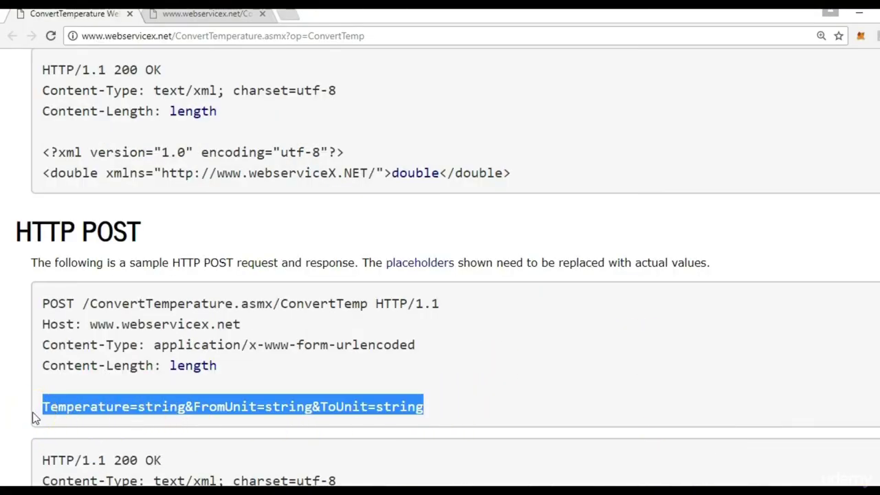
{"action": "key", "text": "alt+Tab"}
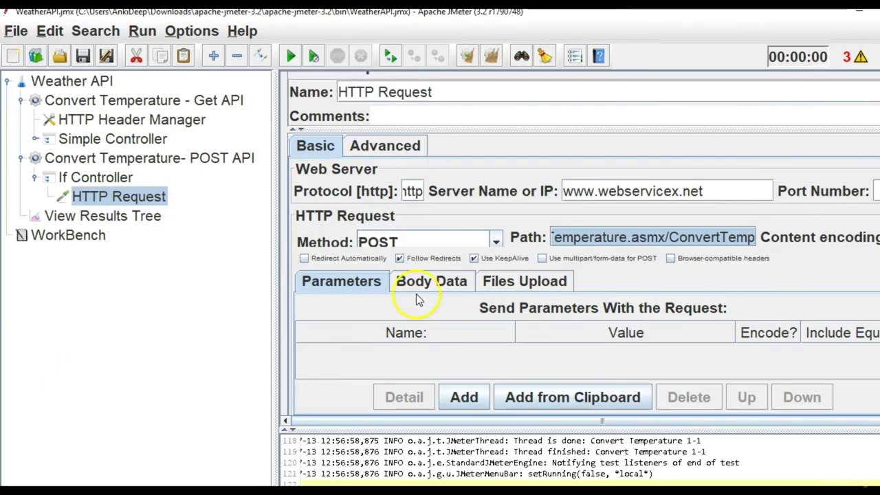
{"action": "left_click", "coordinate": [428, 292]}
{"action": "left_click", "coordinate": [401, 335]}
{"action": "key", "text": "ctrl+v"}
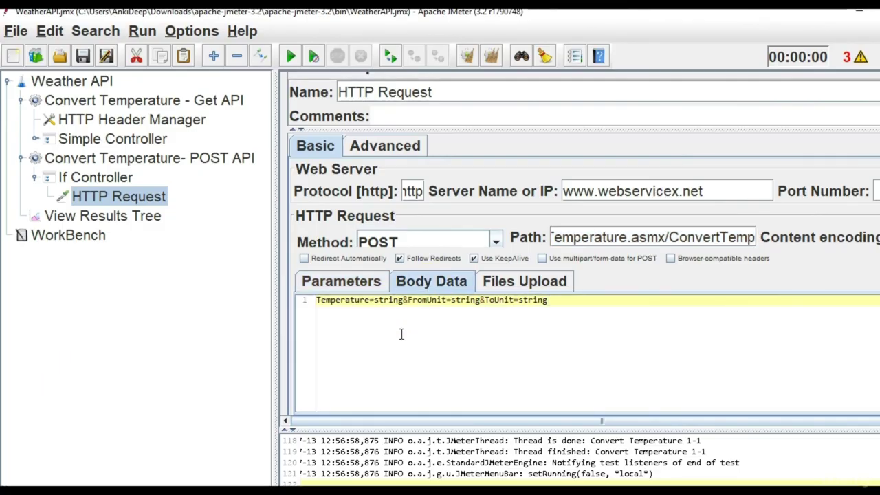
{"action": "double_click", "coordinate": [395, 300]}
{"action": "type", "text": "23.00"}
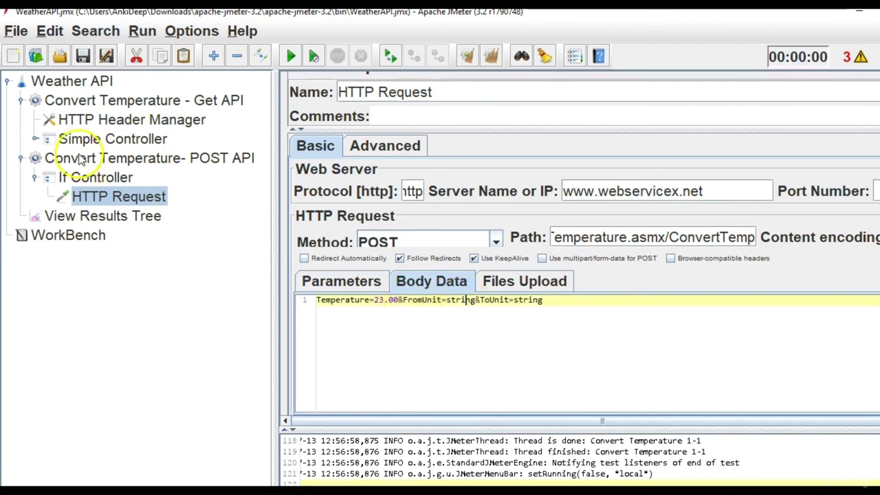
Select degreeFahrenheit in the Get Request path and check its 73.4 result.
{"action": "left_click", "coordinate": [113, 141]}
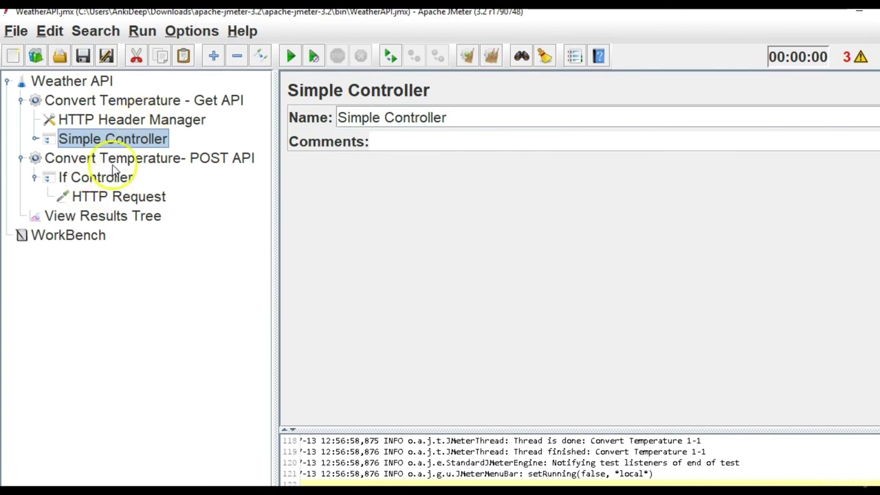
{"action": "left_click", "coordinate": [113, 120]}
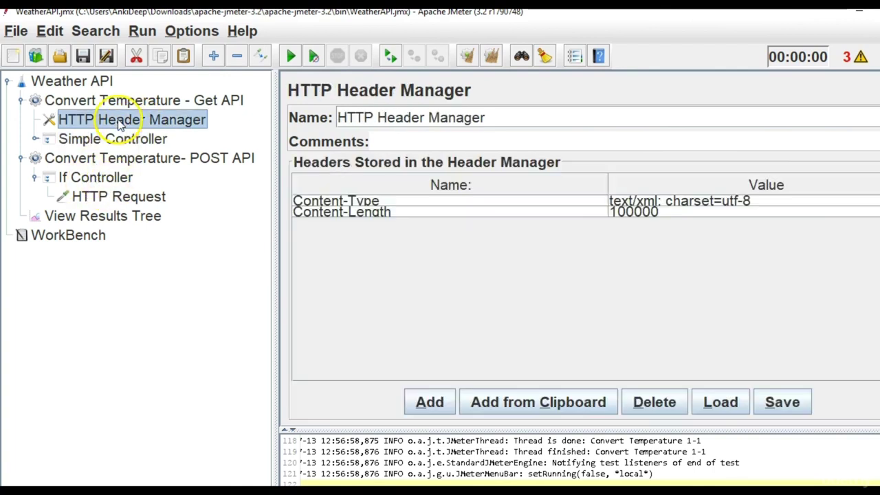
{"action": "double_click", "coordinate": [90, 139]}
{"action": "left_click", "coordinate": [102, 158]}
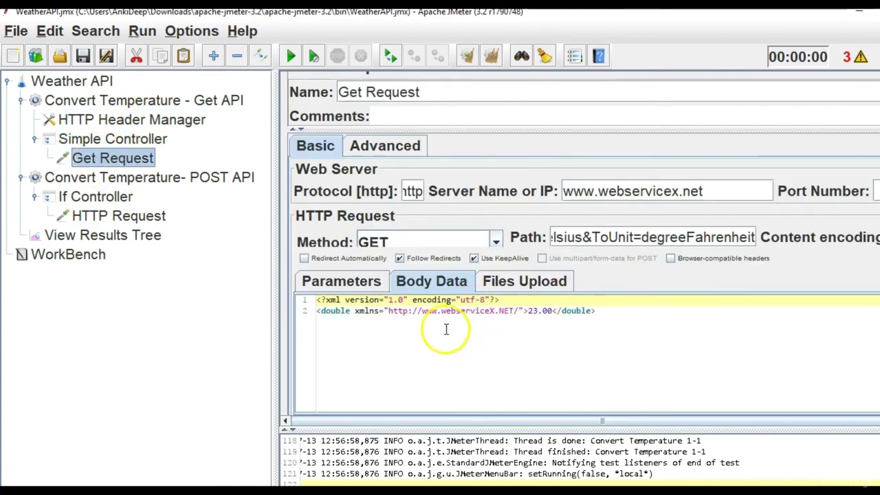
{"action": "left_click", "coordinate": [646, 237]}
{"action": "left_click_drag", "start_coordinate": [643, 237], "coordinate": [758, 237]}
{"action": "key", "text": "ctrl+c"}
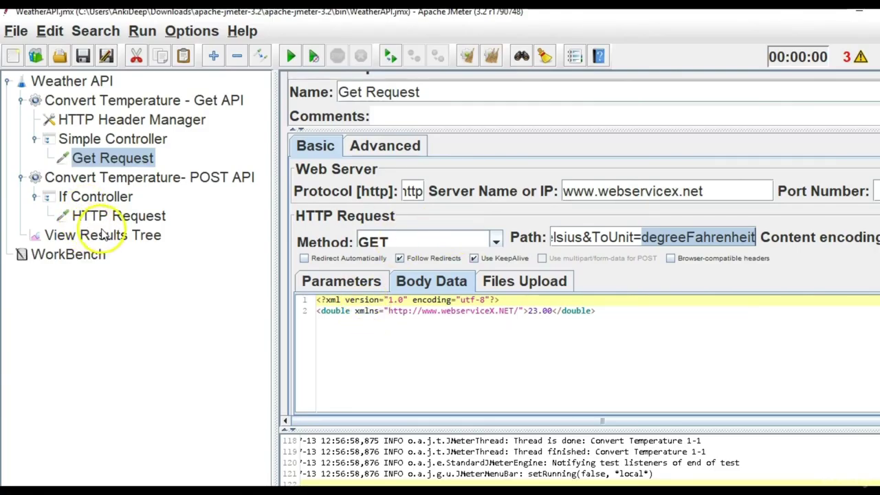
{"action": "left_click", "coordinate": [103, 235]}
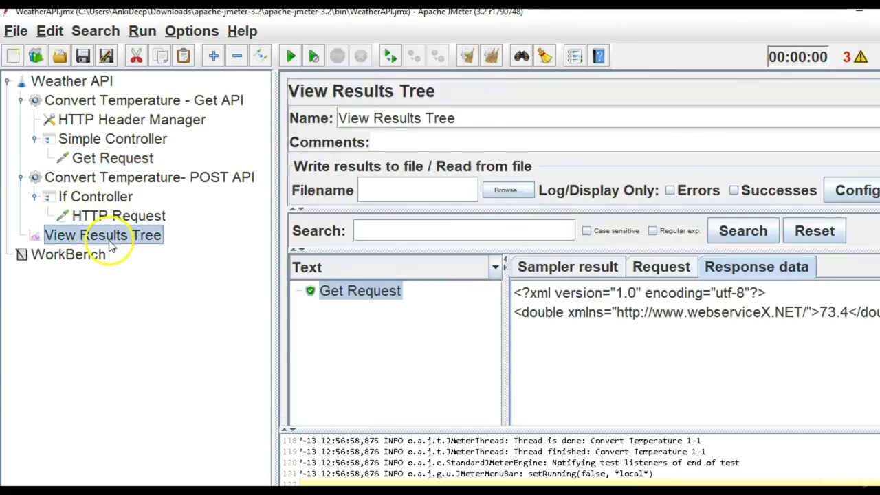
Set the POST body's ToUnit to degreeFahrenheit and FromUnit to degreeCelsius.
{"action": "left_click", "coordinate": [90, 215]}
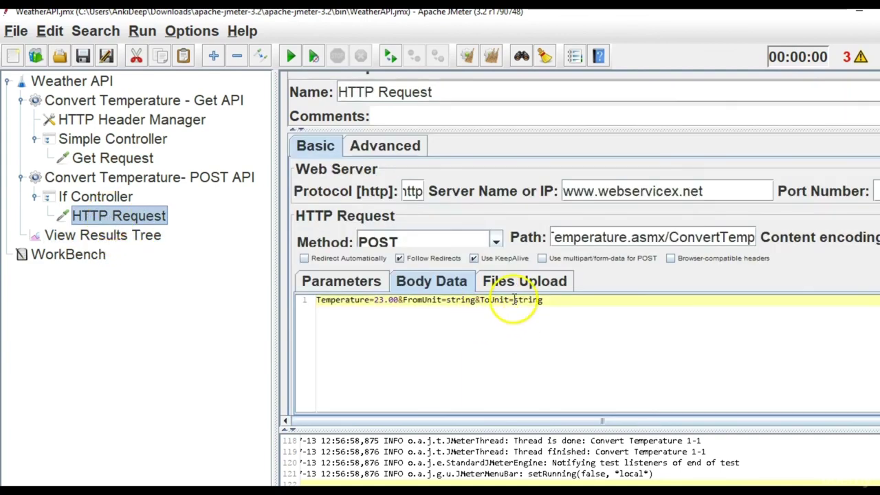
{"action": "left_click_drag", "start_coordinate": [515, 303], "coordinate": [550, 306]}
{"action": "key", "text": "ctrl+v"}
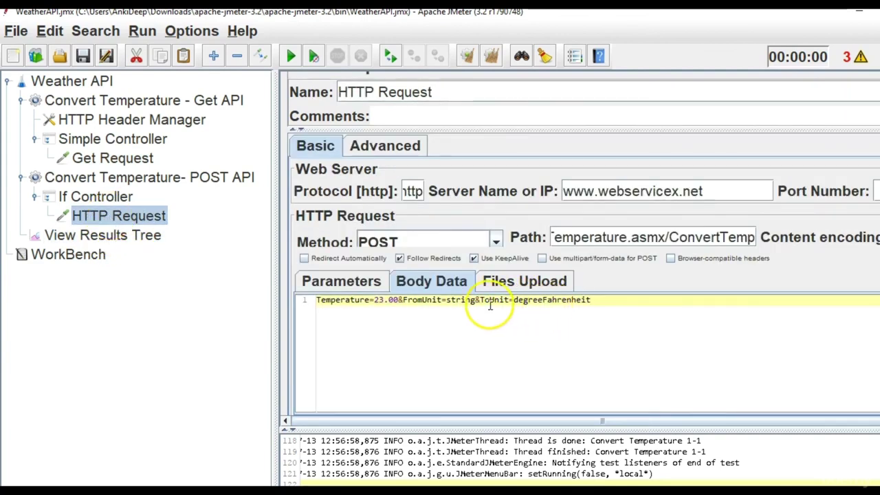
{"action": "left_click_drag", "start_coordinate": [477, 303], "coordinate": [447, 302]}
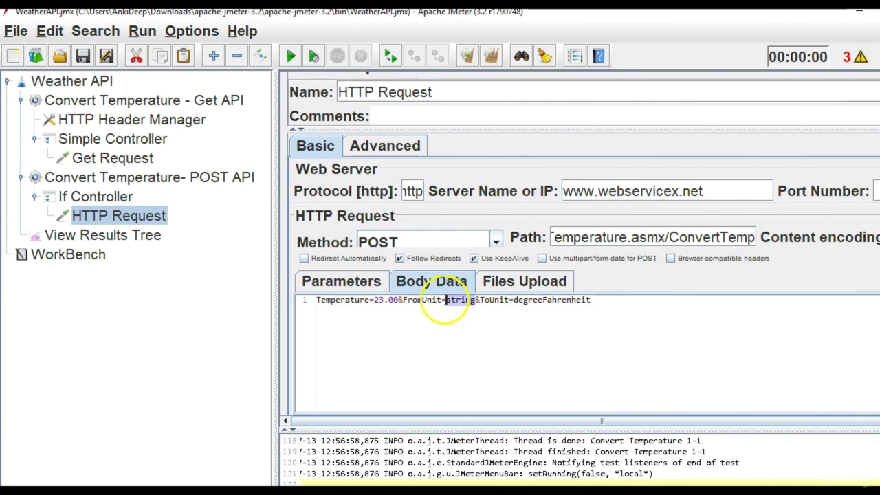
{"action": "left_click", "coordinate": [445, 301]}
{"action": "double_click", "coordinate": [456, 299]}
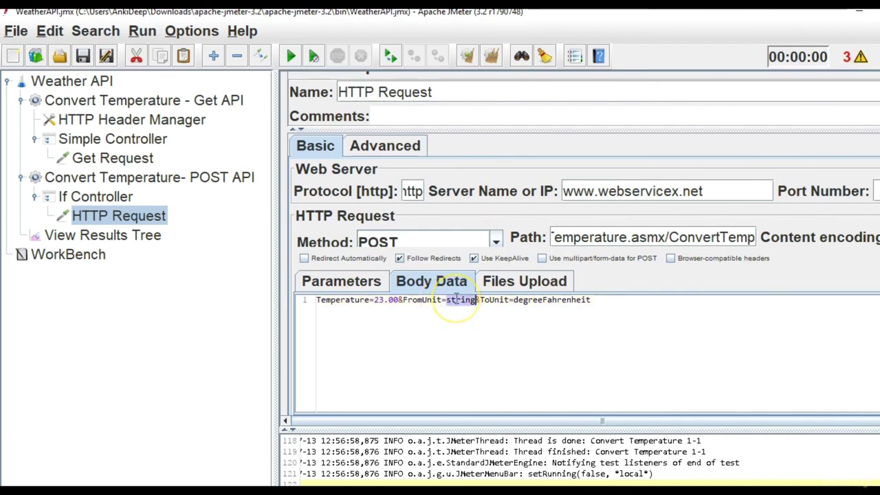
{"action": "key", "text": "ctrl+v"}
{"action": "key", "text": "BackSpace"}
{"action": "key", "text": "BackSpace"}
{"action": "key", "text": "BackSpace"}
{"action": "key", "text": "BackSpace"}
{"action": "key", "text": "BackSpace"}
{"action": "key", "text": "BackSpace"}
{"action": "key", "text": "BackSpace"}
{"action": "key", "text": "BackSpace"}
{"action": "key", "text": "BackSpace"}
{"action": "key", "text": "BackSpace"}
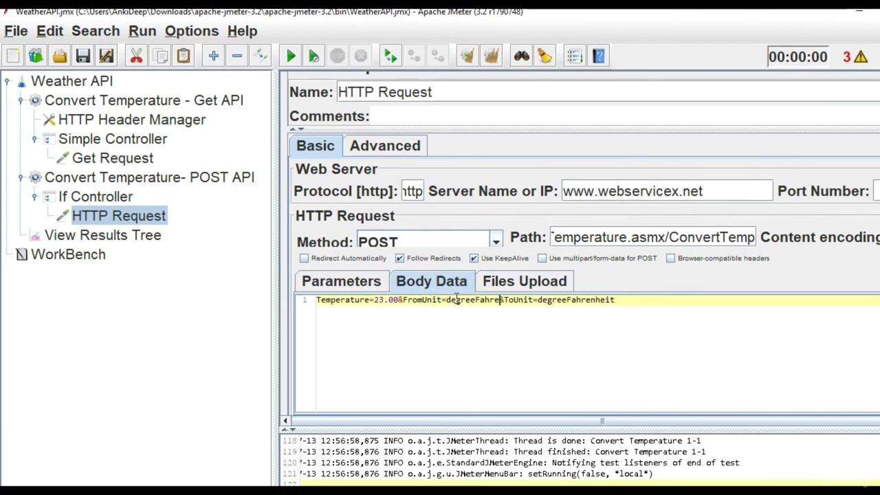
{"action": "type", "text": "Celsius"}
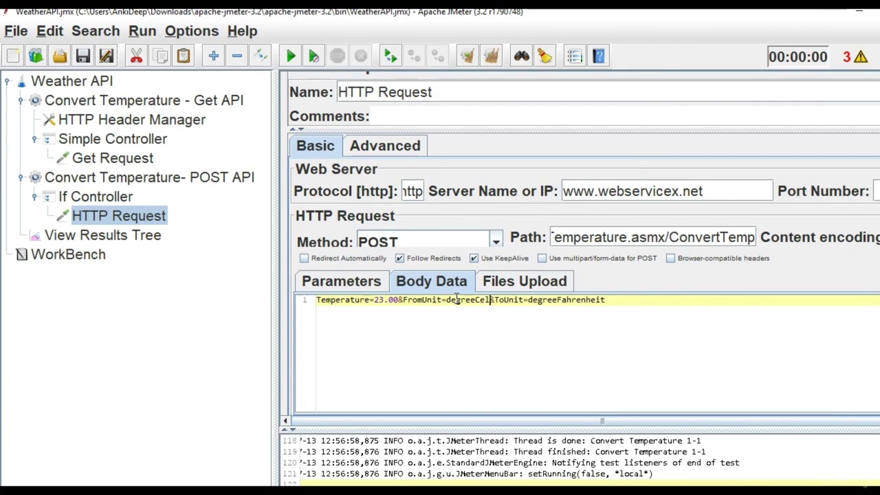
Check degreeCelsius against the service's SOAP sample and delete the stray space before &ToUnit.
{"action": "key", "text": "alt+Tab"}
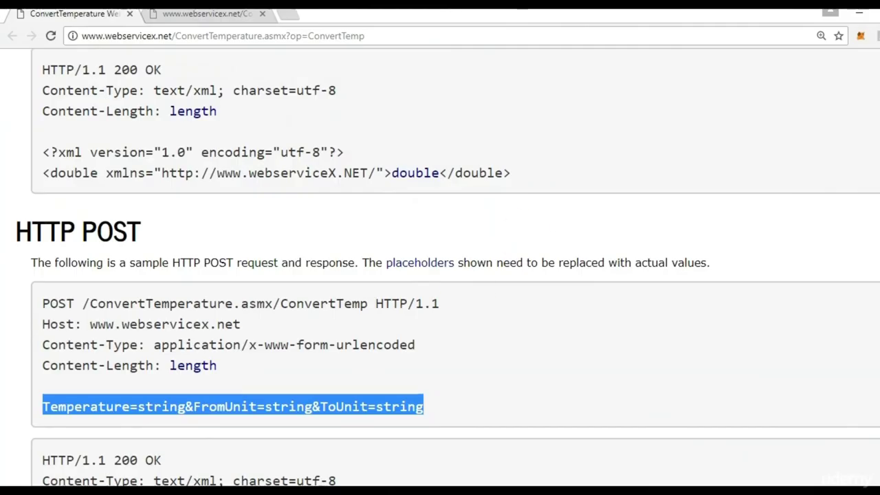
{"action": "scroll", "coordinate": [458, 304], "scroll_direction": "up", "scroll_amount": 15}
{"action": "scroll", "coordinate": [199, 323], "scroll_direction": "up", "scroll_amount": 2}
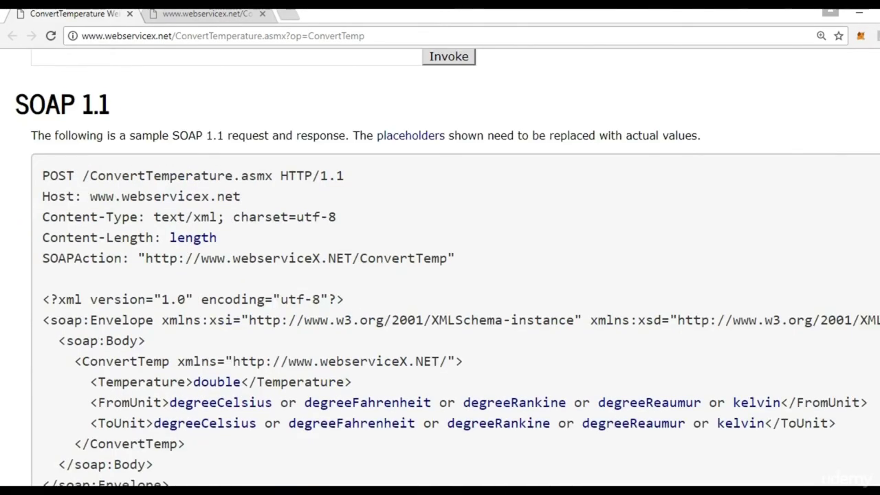
{"action": "scroll", "coordinate": [199, 323], "scroll_direction": "down", "scroll_amount": 1}
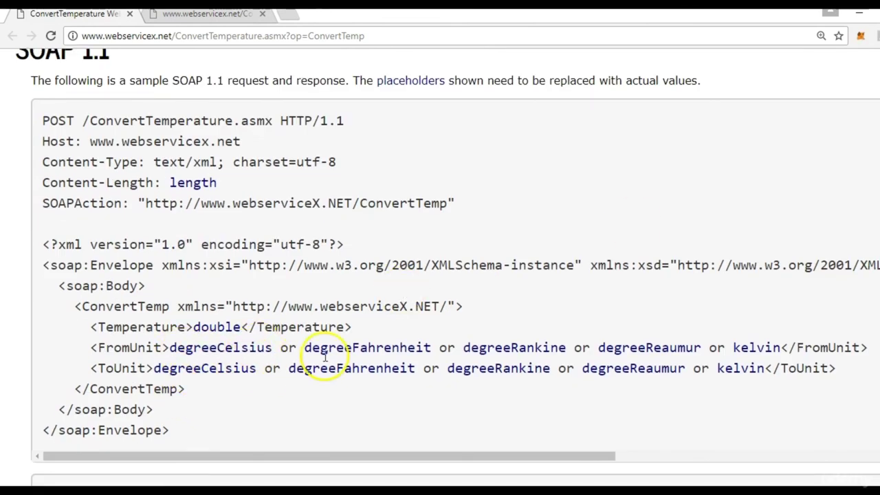
{"action": "double_click", "coordinate": [255, 348]}
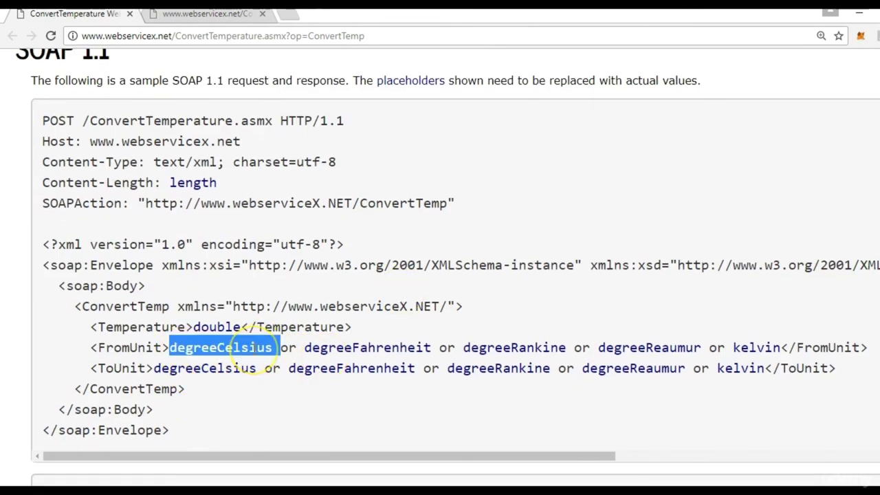
{"action": "key", "text": "alt+Tab"}
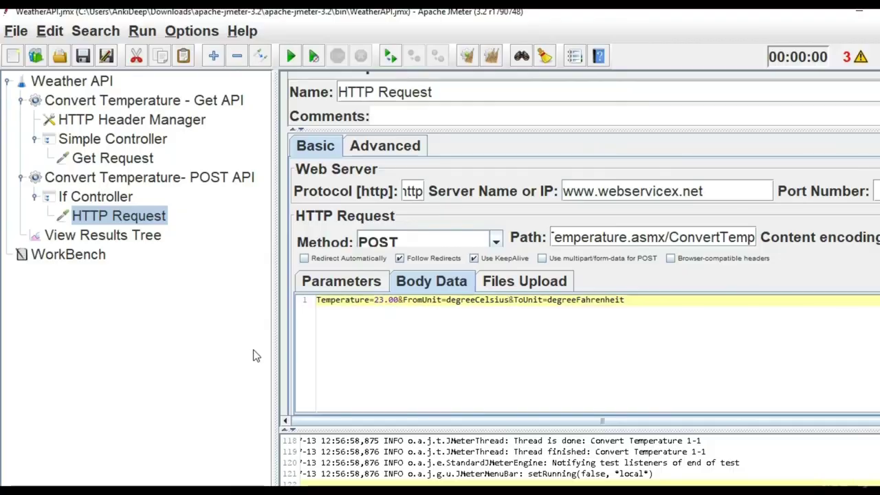
{"action": "key", "text": "alt+Tab"}
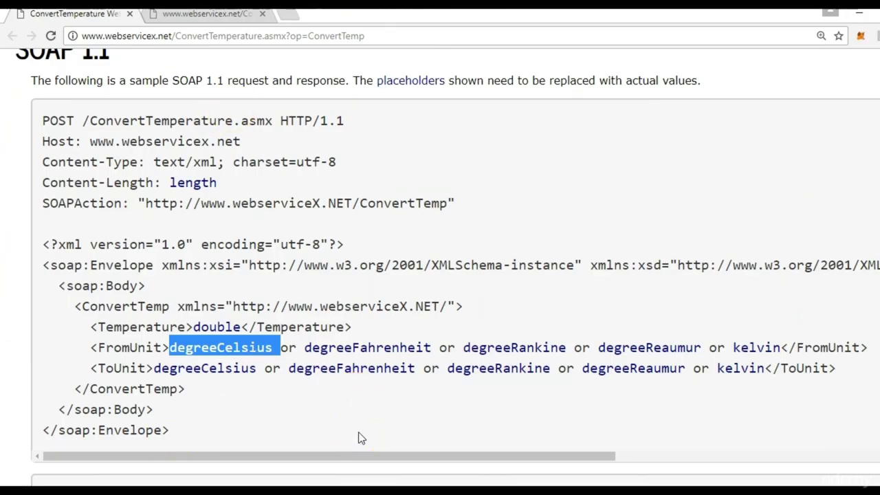
{"action": "key", "text": "alt+Tab"}
{"action": "left_click", "coordinate": [505, 306]}
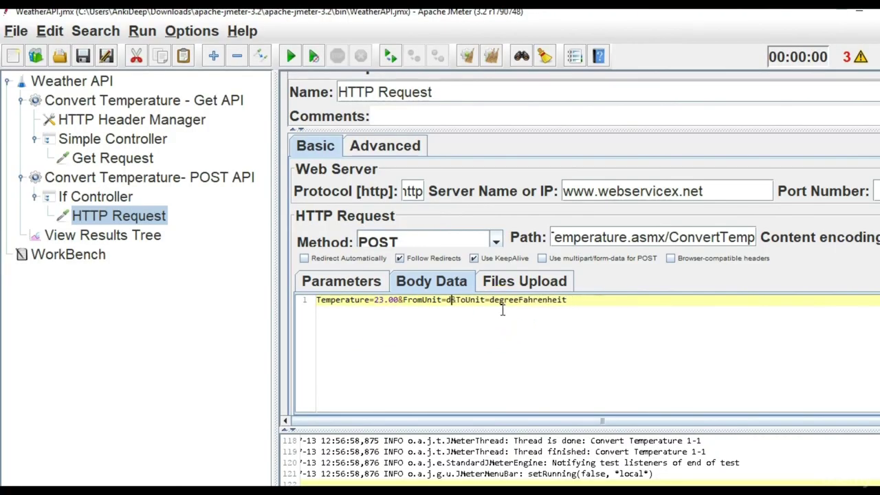
{"action": "key", "text": "BackSpace"}
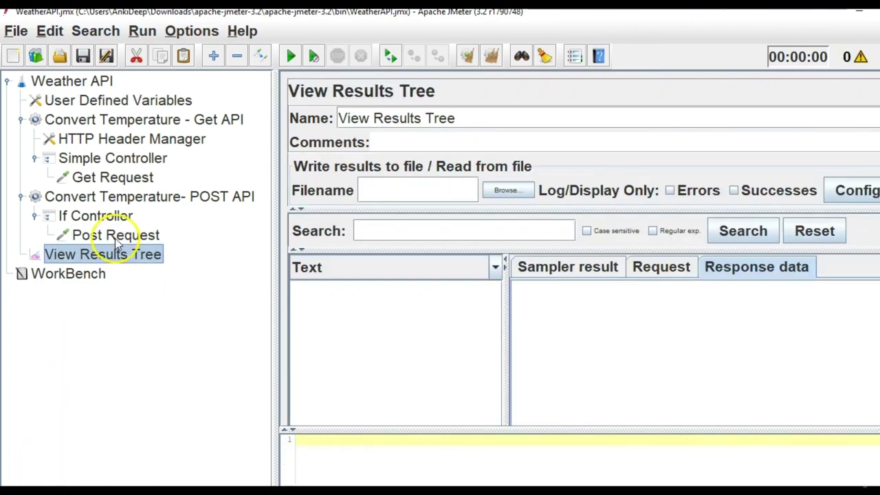
Review the Post Request's path and server name values.
{"action": "left_click", "coordinate": [114, 237]}
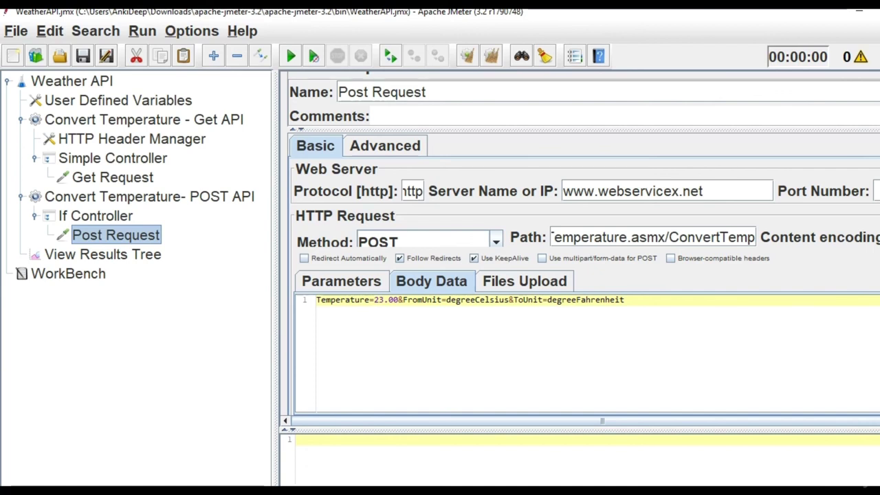
{"action": "key", "text": "Down"}
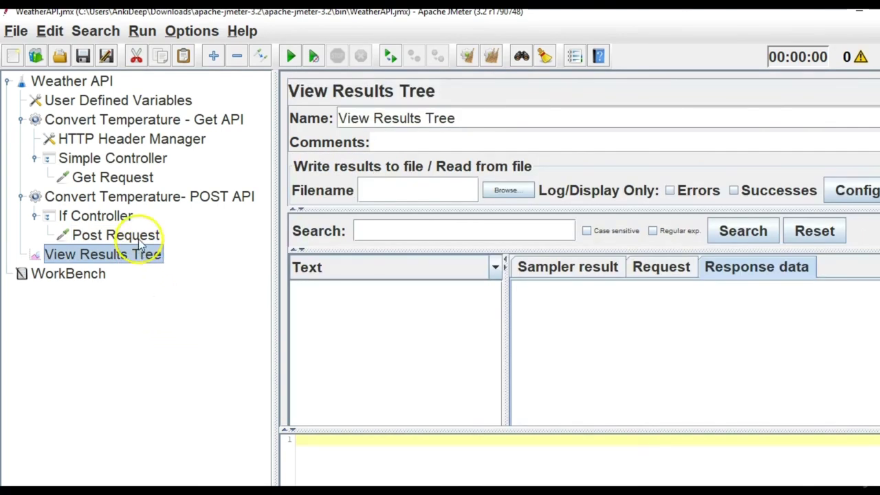
{"action": "left_click", "coordinate": [140, 241]}
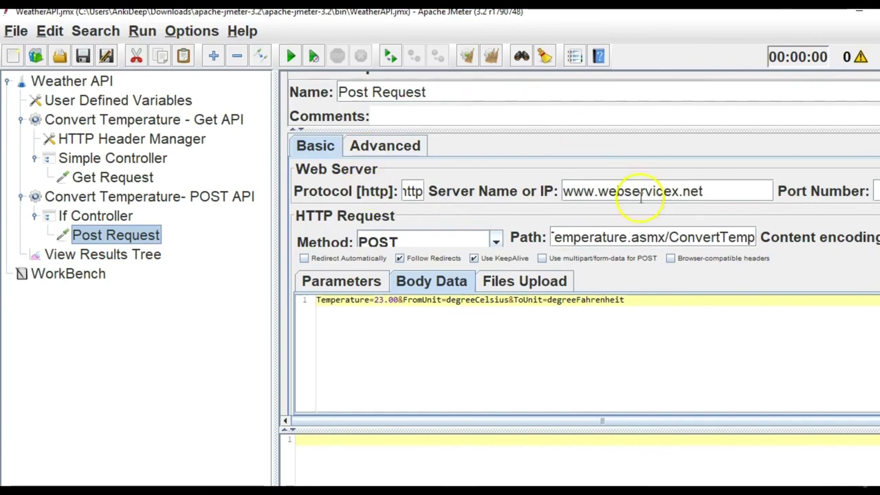
{"action": "left_click", "coordinate": [626, 237]}
{"action": "key", "text": "Left"}
{"action": "key", "text": "Left"}
{"action": "key", "text": "Left"}
{"action": "key", "text": "Left"}
{"action": "key", "text": "Left"}
{"action": "key", "text": "Left"}
{"action": "key", "text": "Left"}
{"action": "key", "text": "Left"}
{"action": "key", "text": "Left"}
{"action": "key", "text": "Left"}
{"action": "key", "text": "Left"}
{"action": "key", "text": "Left"}
{"action": "key", "text": "Left"}
{"action": "key", "text": "Left"}
{"action": "key", "text": "Left"}
{"action": "key", "text": "Left"}
{"action": "key", "text": "Left"}
{"action": "key", "text": "Left"}
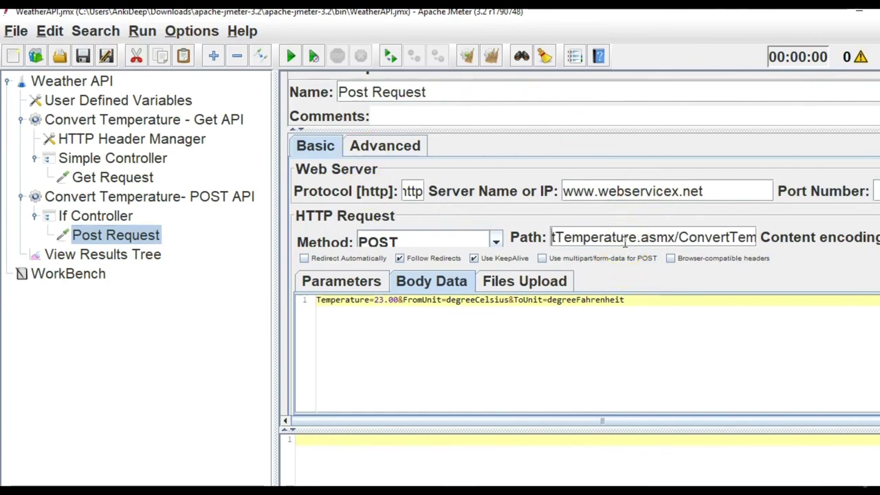
{"action": "key", "text": "Right"}
{"action": "key", "text": "Right"}
{"action": "key", "text": "Right"}
{"action": "key", "text": "Right"}
{"action": "key", "text": "Right"}
{"action": "key", "text": "Right"}
{"action": "key", "text": "Right"}
{"action": "key", "text": "Right"}
{"action": "key", "text": "Right"}
{"action": "key", "text": "Right"}
{"action": "key", "text": "Right"}
{"action": "key", "text": "Right"}
{"action": "key", "text": "Right"}
{"action": "key", "text": "Right"}
{"action": "key", "text": "Right"}
{"action": "key", "text": "Right"}
{"action": "key", "text": "Right"}
{"action": "key", "text": "Right"}
{"action": "key", "text": "Right"}
{"action": "key", "text": "Right"}
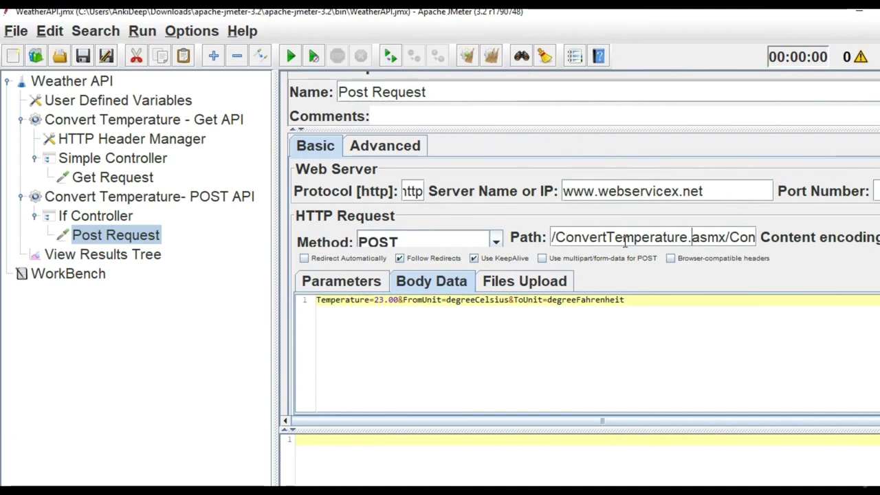
{"action": "left_click", "coordinate": [586, 183]}
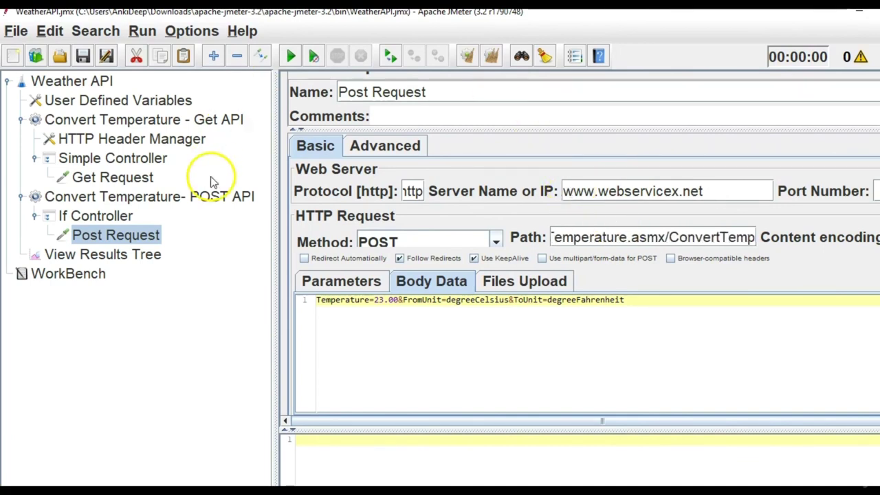
Show the If Controller's settings, whose condition is still empty.
{"action": "left_click", "coordinate": [95, 217]}
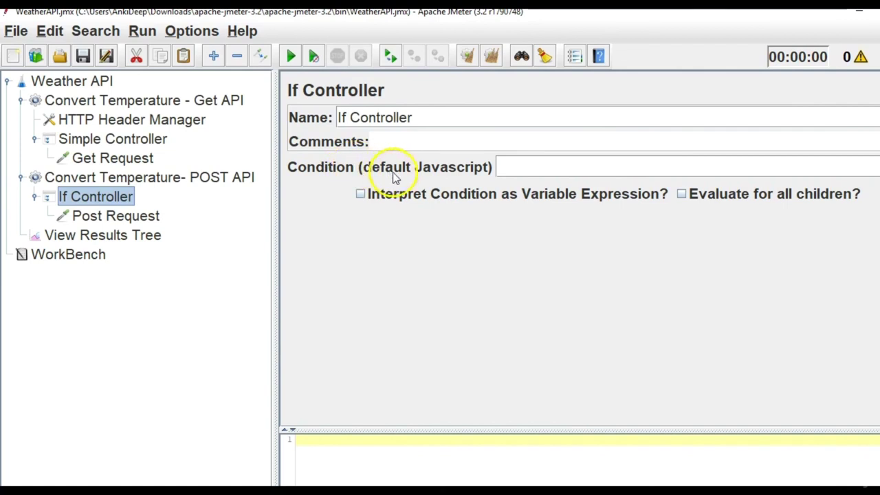
{"action": "mouse_move", "coordinate": [527, 168]}
{"action": "left_click", "coordinate": [121, 224]}
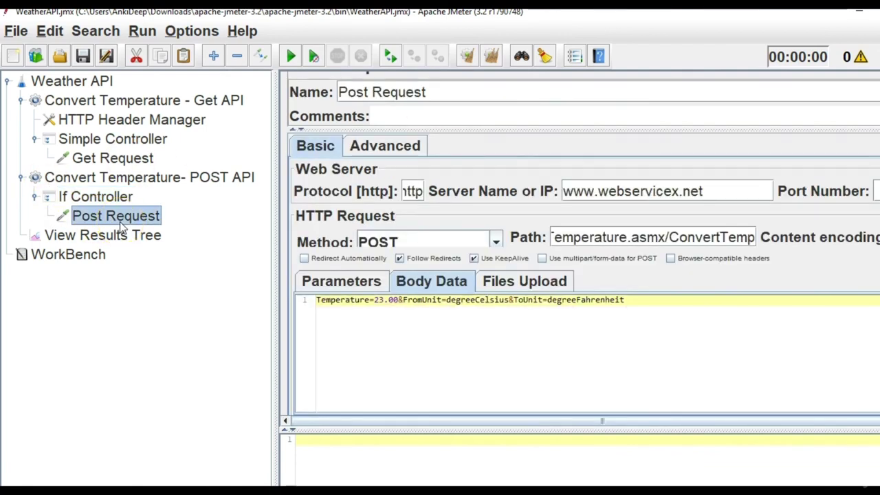
{"action": "left_click", "coordinate": [107, 195]}
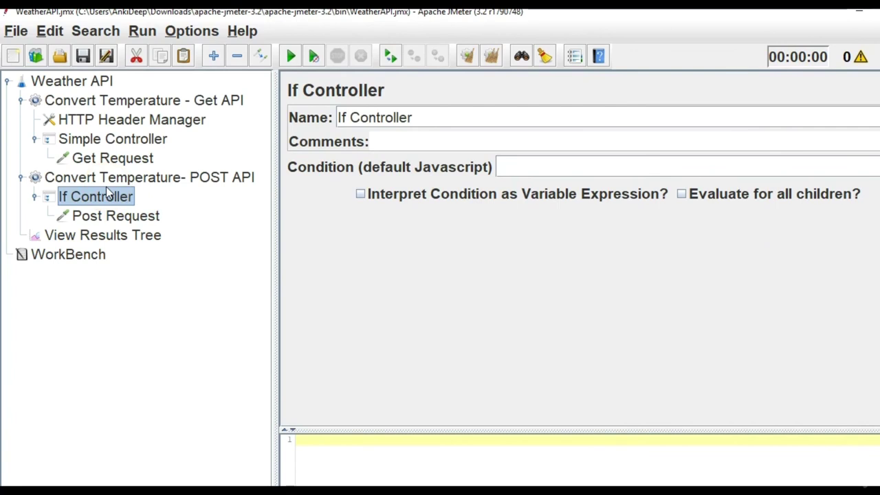
{"action": "left_click", "coordinate": [97, 199]}
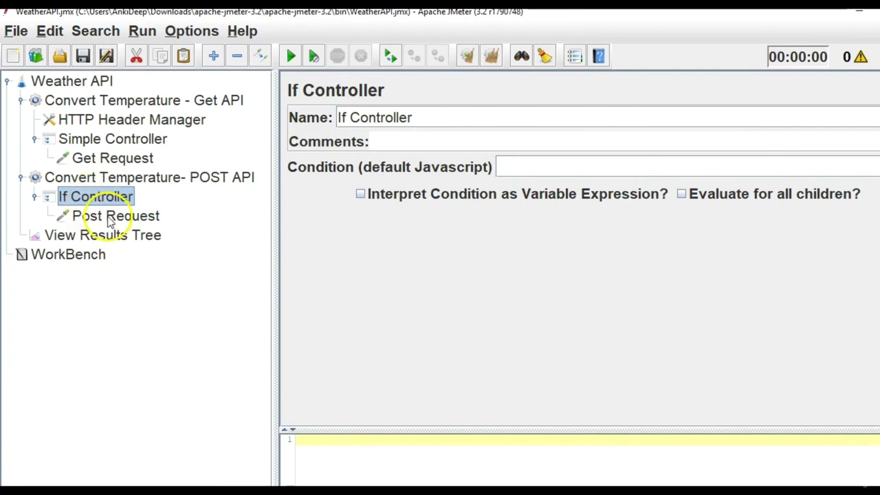
Add a User Defined Variables element and move it to the top of the Weather API plan.
{"action": "left_click", "coordinate": [97, 81]}
{"action": "right_click", "coordinate": [95, 83]}
{"action": "left_click", "coordinate": [124, 103]}
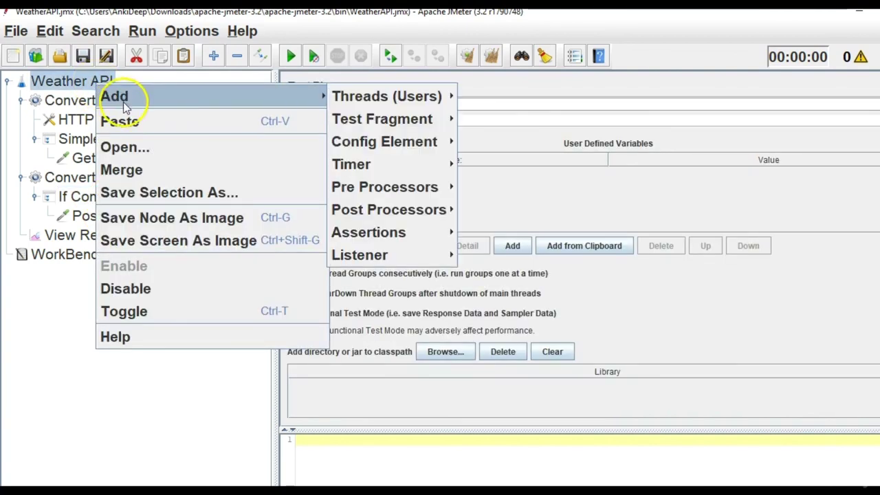
{"action": "left_click", "coordinate": [371, 98]}
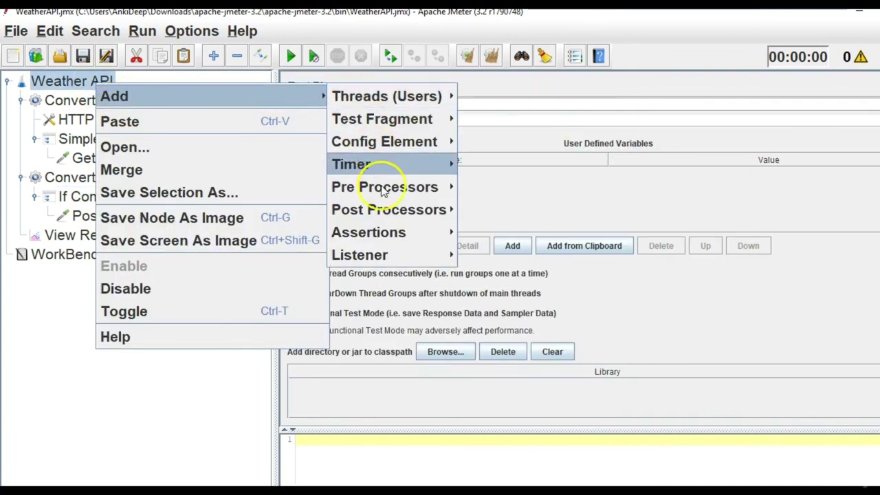
{"action": "mouse_move", "coordinate": [393, 138]}
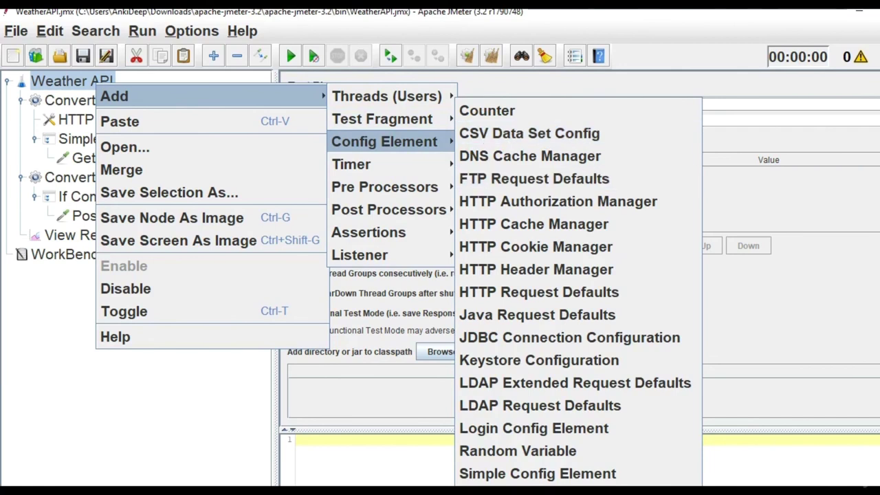
{"action": "left_click", "coordinate": [523, 489]}
{"action": "mouse_move", "coordinate": [489, 492]}
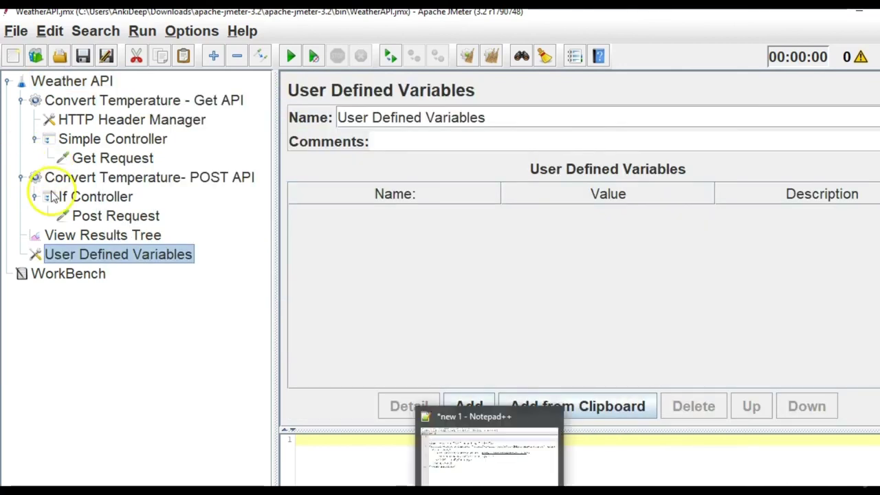
{"action": "left_click_drag", "start_coordinate": [105, 105], "coordinate": [103, 87]}
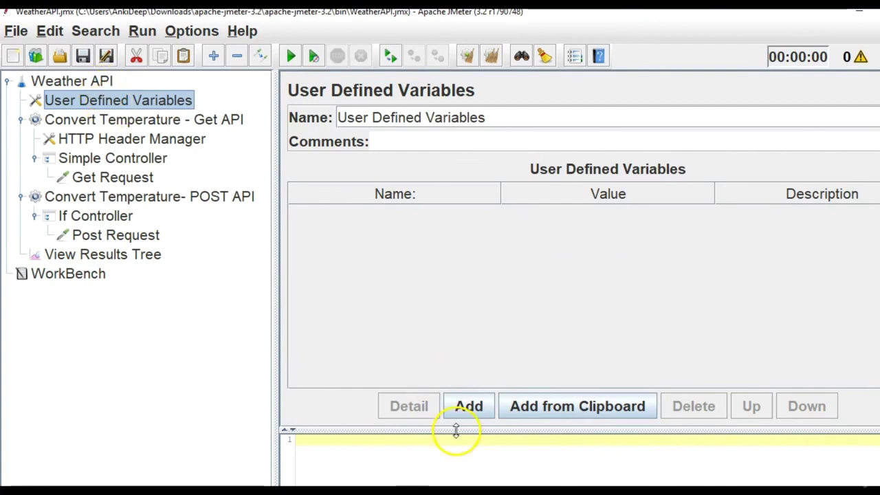
Define variable var1 with value 1, then start editing the If Controller's condition.
{"action": "left_click", "coordinate": [467, 413]}
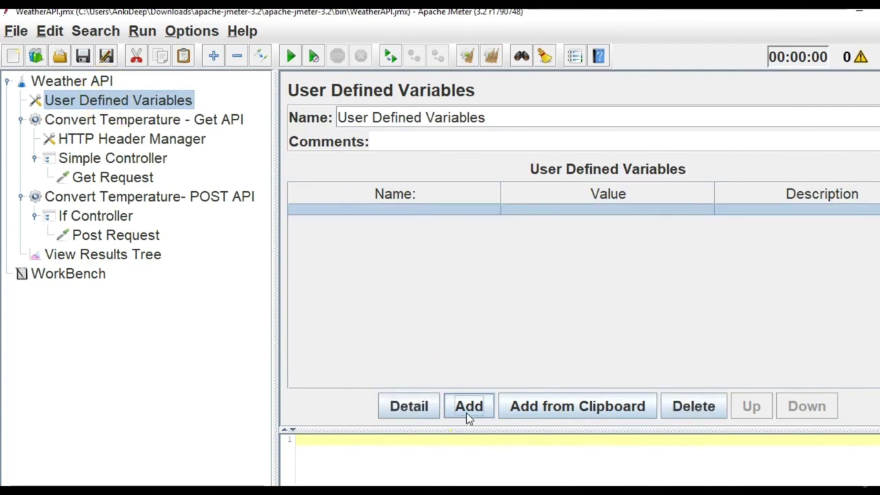
{"action": "double_click", "coordinate": [410, 209]}
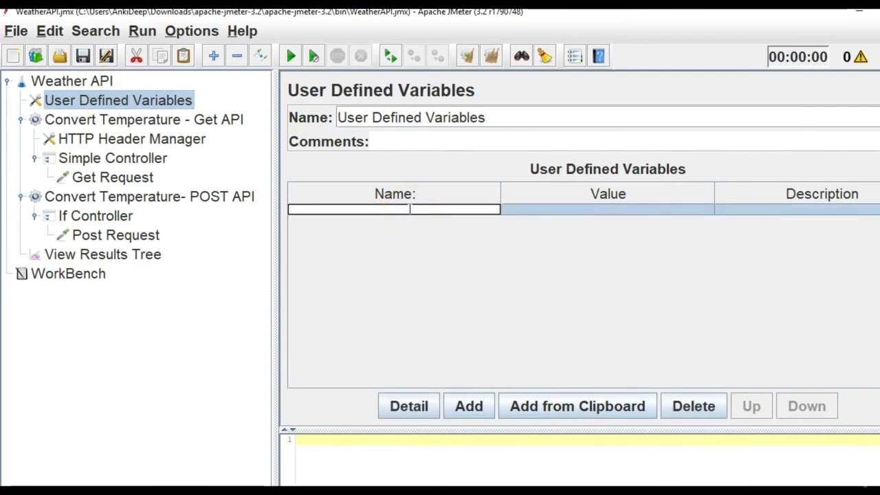
{"action": "type", "text": "var1"}
{"action": "double_click", "coordinate": [573, 207]}
{"action": "type", "text": "1"}
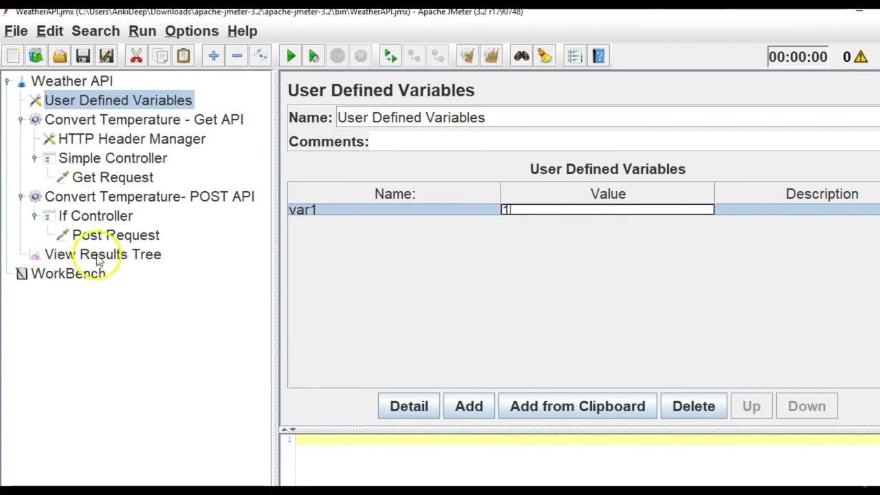
{"action": "left_click", "coordinate": [121, 216]}
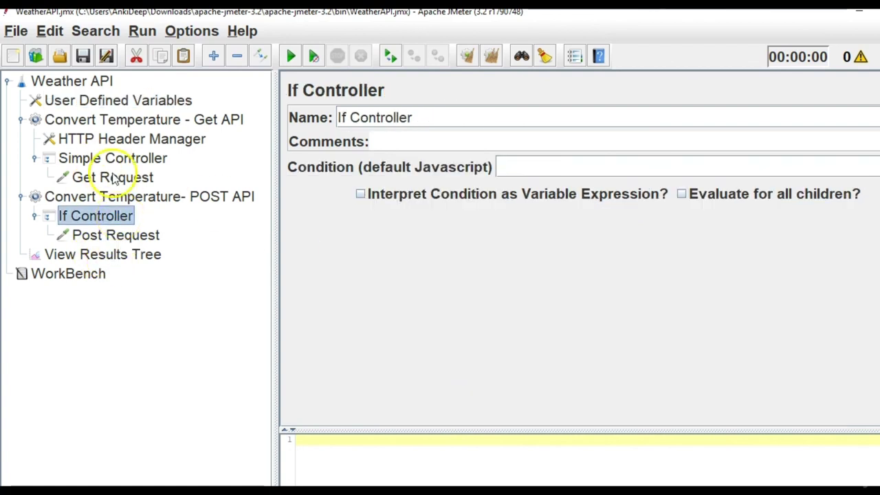
{"action": "left_click", "coordinate": [522, 168]}
Enter the If Controller condition ${var} == "1" and check which variables User Defined Variables defines.
{"action": "type", "text": "$"}
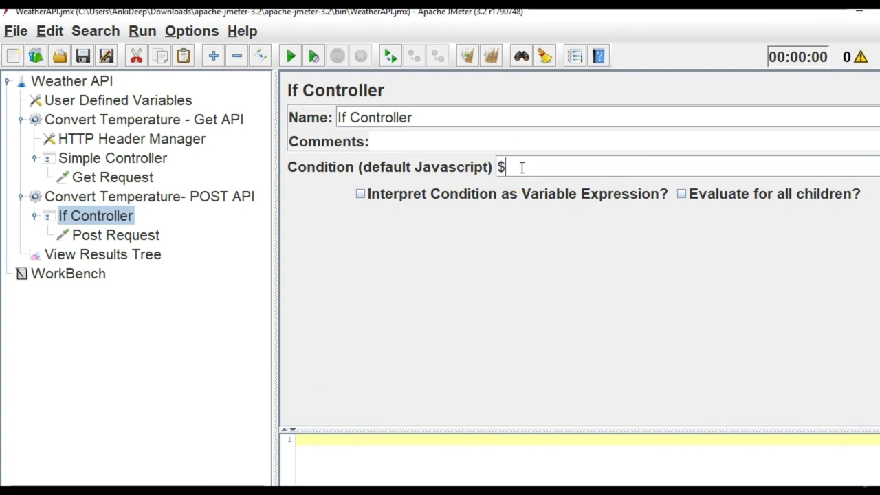
{"action": "type", "text": "{}"}
{"action": "type", "text": "var"}
{"action": "type", "text": " == \""}
{"action": "type", "text": "1"}
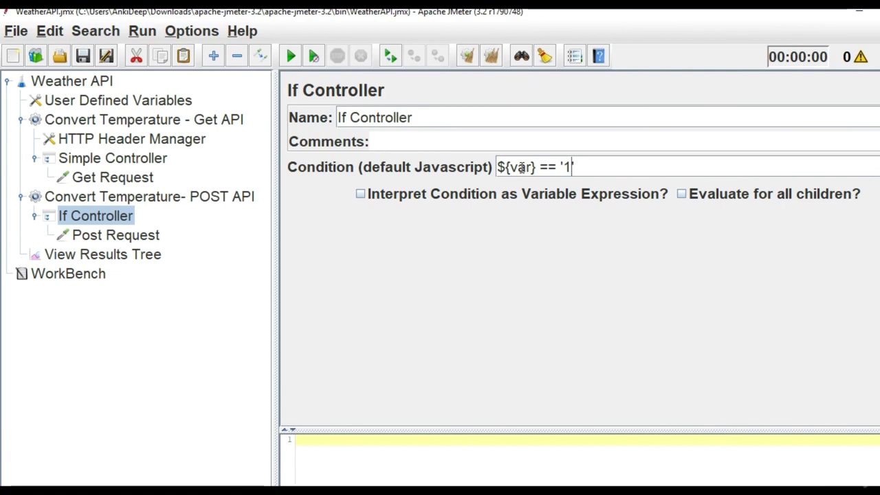
{"action": "double_click", "coordinate": [523, 168]}
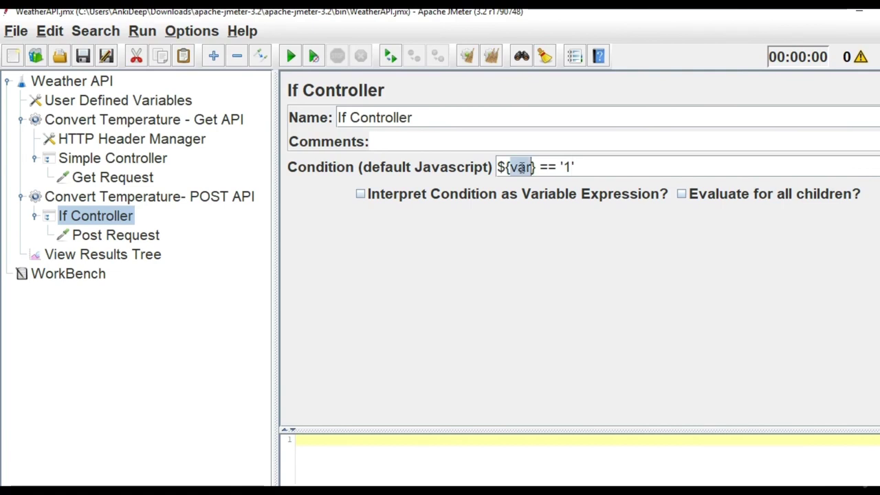
{"action": "left_click", "coordinate": [118, 103]}
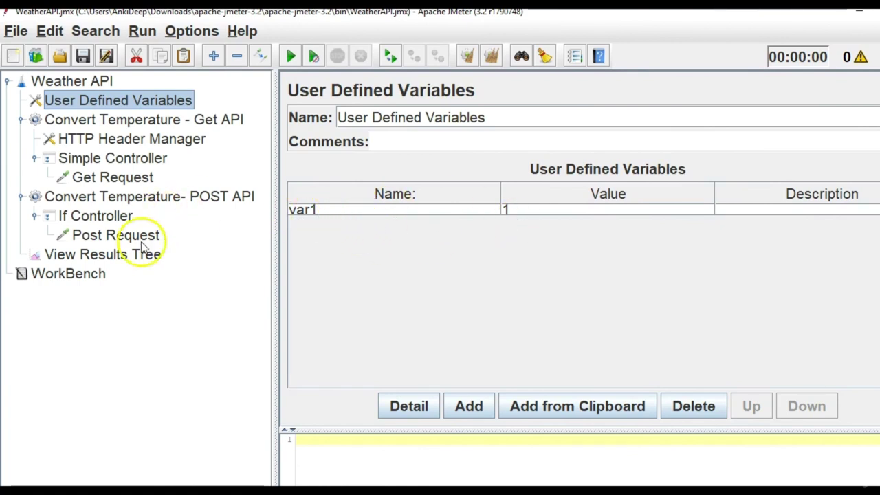
{"action": "left_click", "coordinate": [116, 234]}
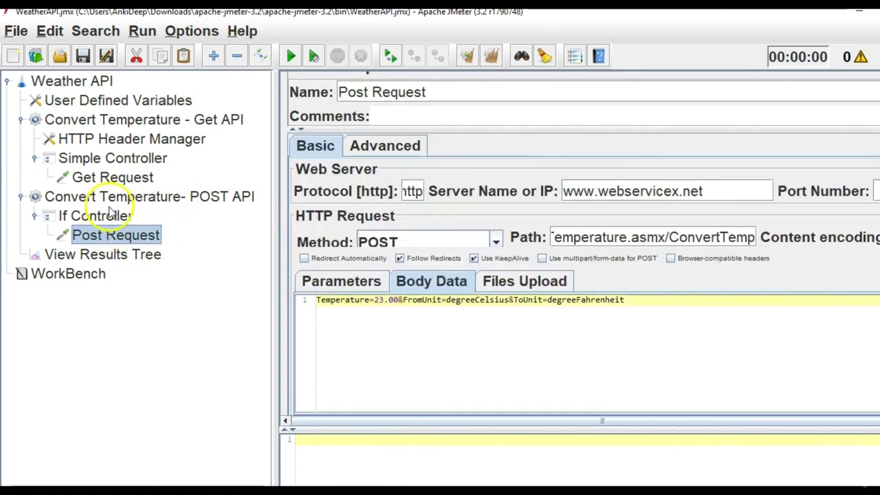
{"action": "left_click", "coordinate": [95, 215]}
Change the condition's variable to var1 so it reads ${var1} == '1'.
{"action": "left_click", "coordinate": [532, 168]}
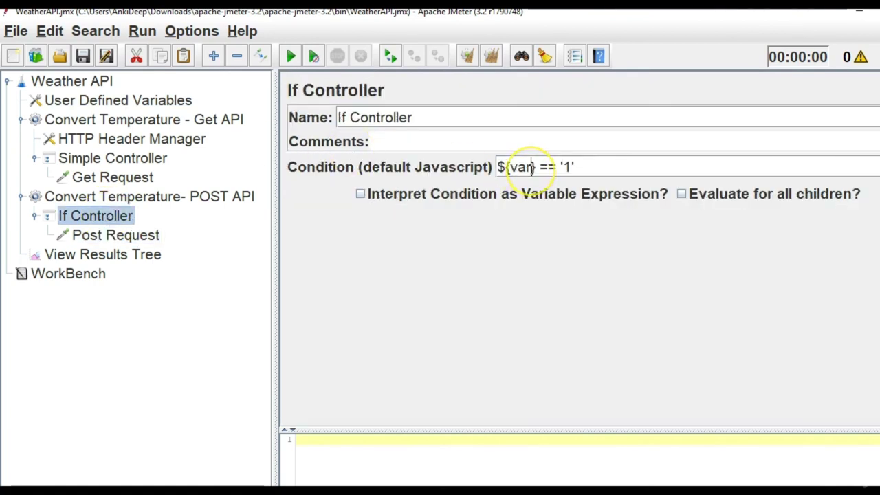
{"action": "type", "text": "1"}
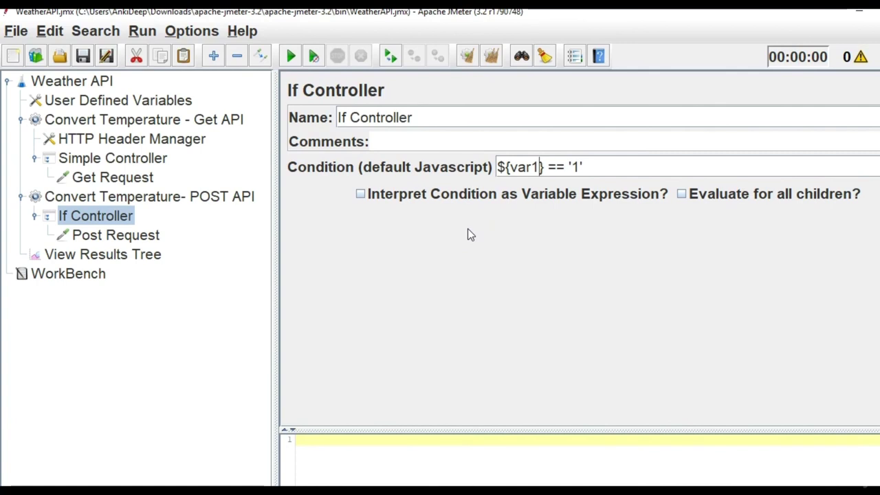
{"action": "left_click_drag", "start_coordinate": [605, 167], "coordinate": [427, 162]}
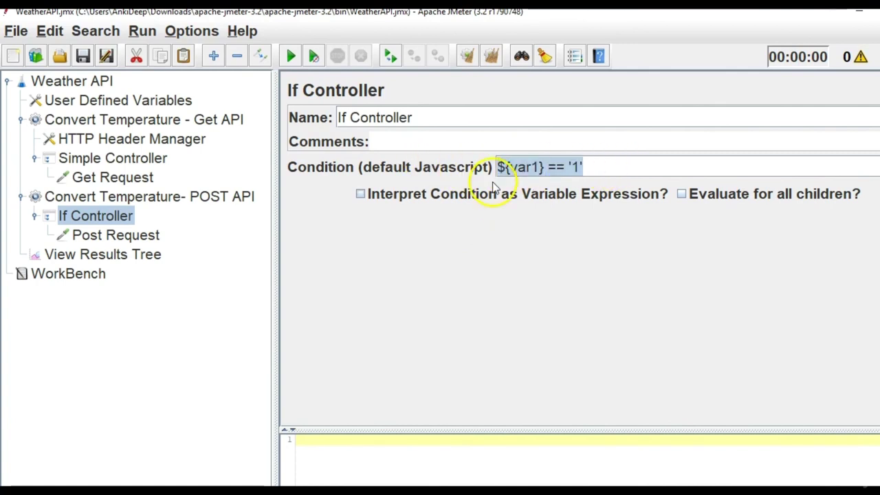
{"action": "left_click", "coordinate": [99, 241]}
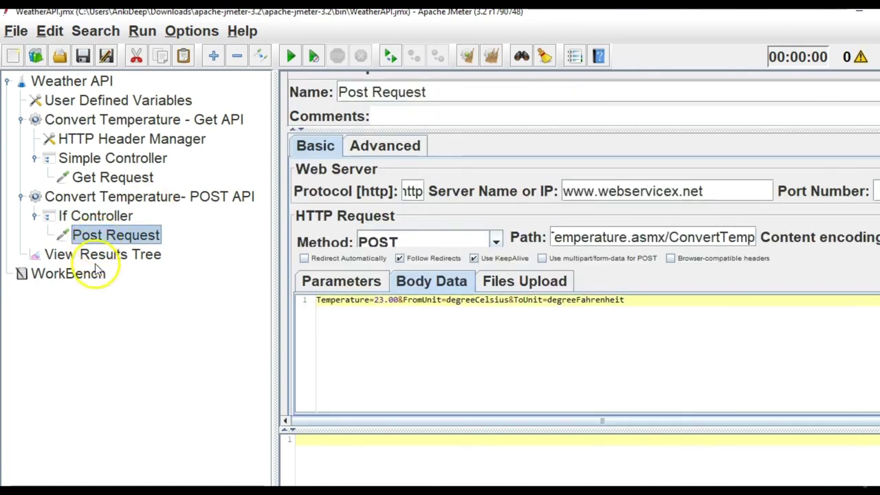
{"action": "left_click", "coordinate": [100, 272]}
Disable the Convert Temperature - Get API thread group.
{"action": "left_click", "coordinate": [99, 256]}
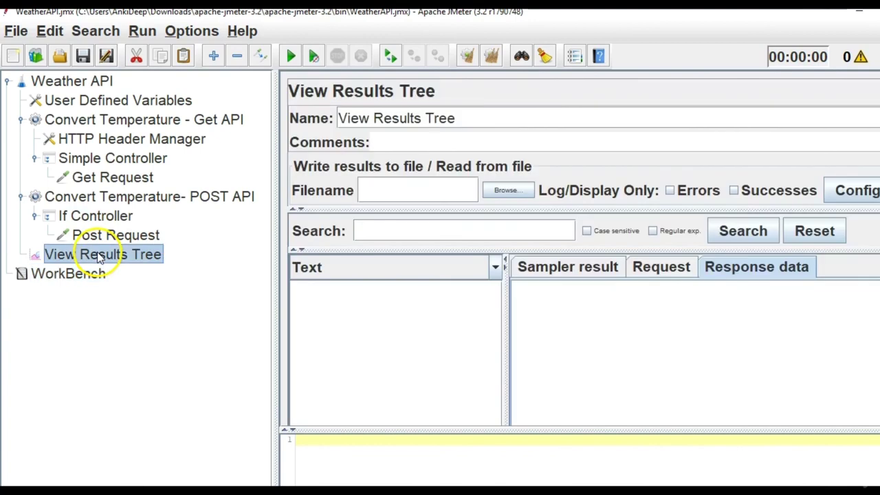
{"action": "left_click", "coordinate": [21, 119]}
{"action": "left_click", "coordinate": [69, 120]}
{"action": "right_click", "coordinate": [76, 121]}
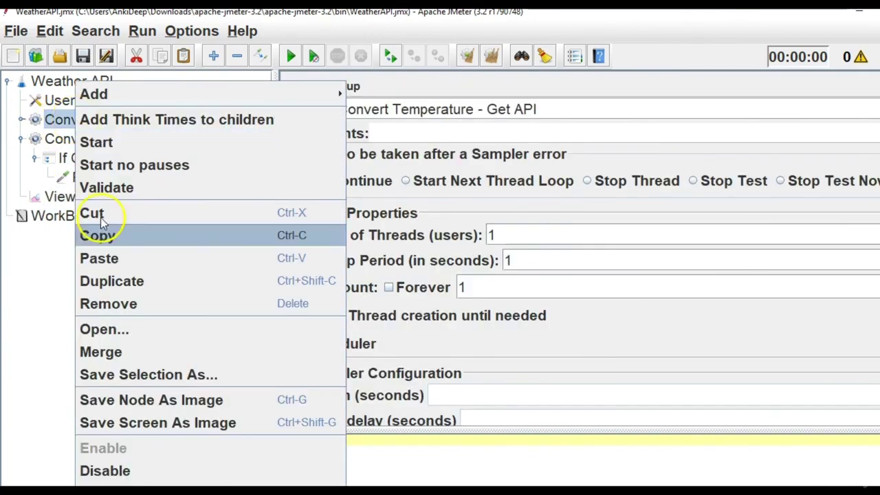
{"action": "left_click", "coordinate": [108, 474]}
{"action": "left_click", "coordinate": [100, 141]}
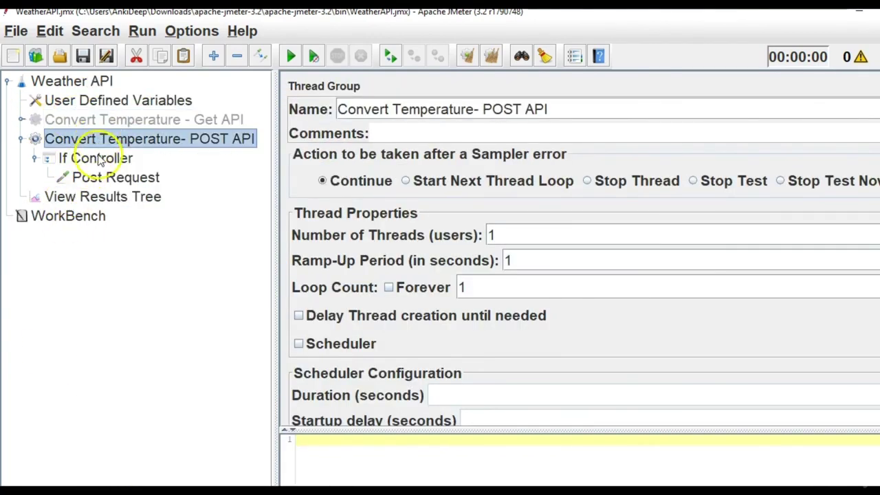
{"action": "left_click", "coordinate": [96, 201]}
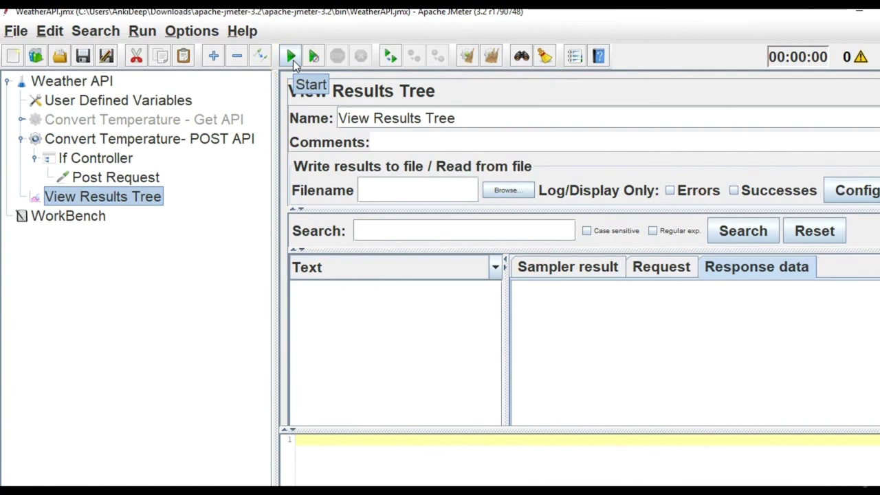
Run the plan and confirm Post Request's sent URL and POST data and its 73.4 response.
{"action": "left_click", "coordinate": [291, 57]}
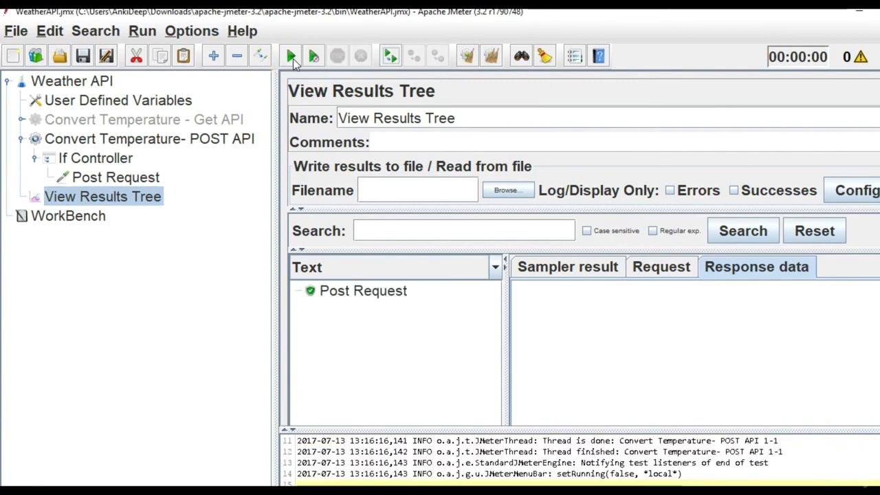
{"action": "left_click", "coordinate": [387, 296]}
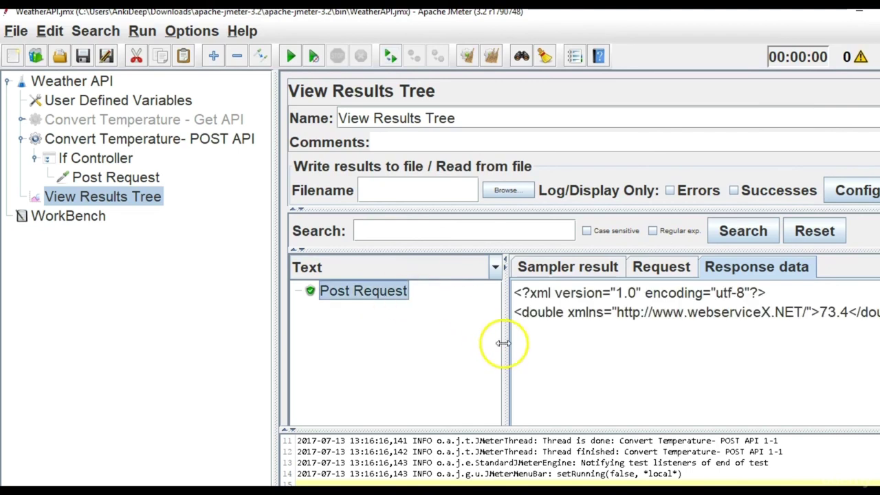
{"action": "left_click", "coordinate": [660, 267]}
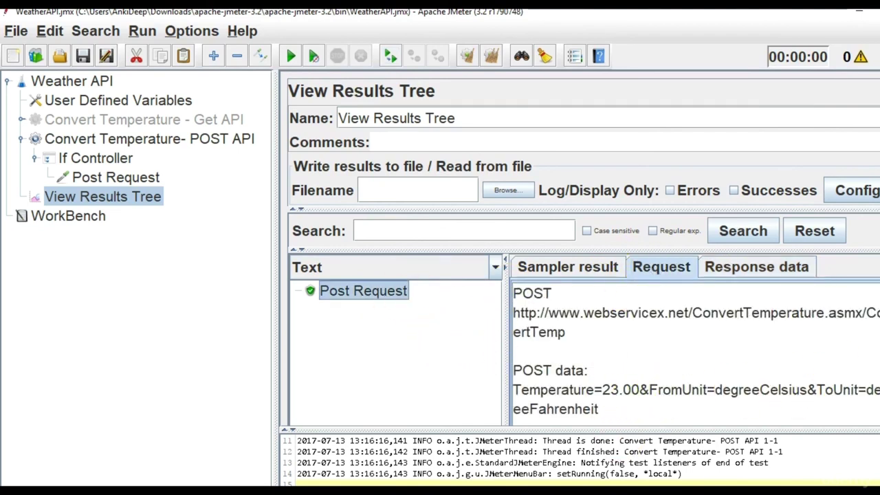
{"action": "scroll", "coordinate": [708, 330], "scroll_direction": "down", "scroll_amount": 3}
{"action": "scroll", "coordinate": [709, 330], "scroll_direction": "up", "scroll_amount": 3}
{"action": "scroll", "coordinate": [609, 350], "scroll_direction": "down", "scroll_amount": 3}
{"action": "scroll", "coordinate": [672, 354], "scroll_direction": "down", "scroll_amount": 3}
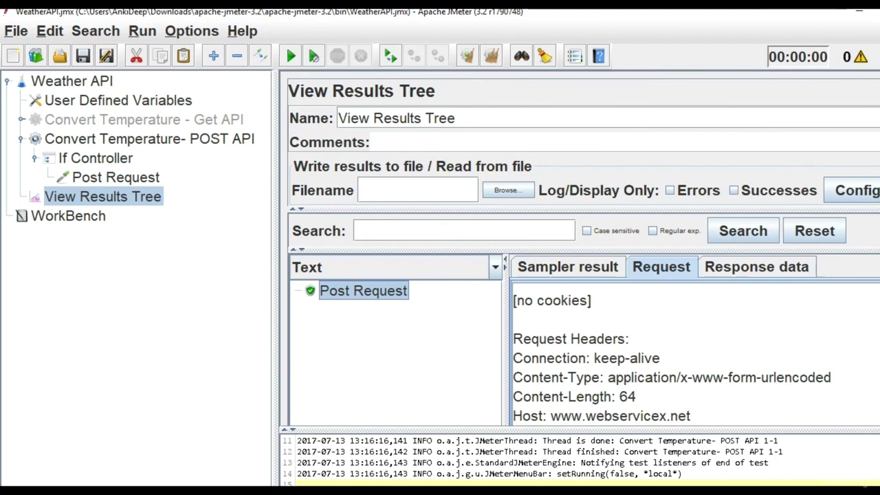
{"action": "scroll", "coordinate": [695, 354], "scroll_direction": "up", "scroll_amount": 6}
{"action": "left_click", "coordinate": [767, 270]}
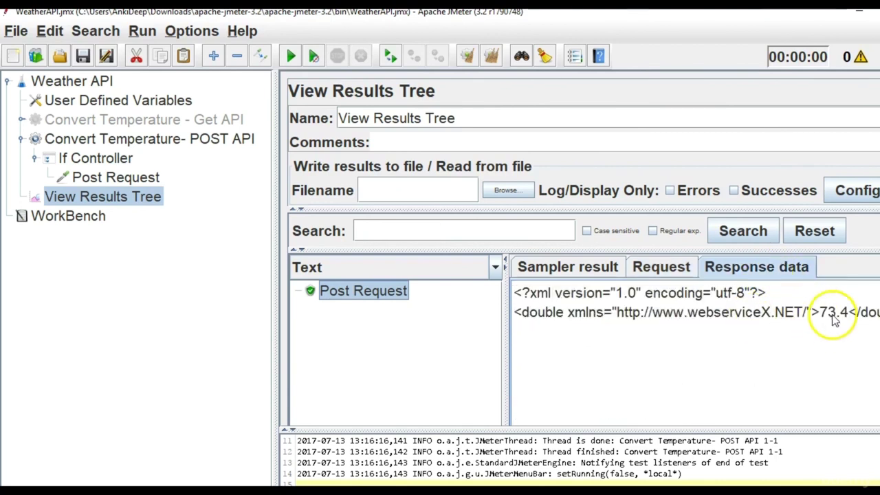
{"action": "scroll", "coordinate": [729, 481], "scroll_direction": "right", "scroll_amount": 2}
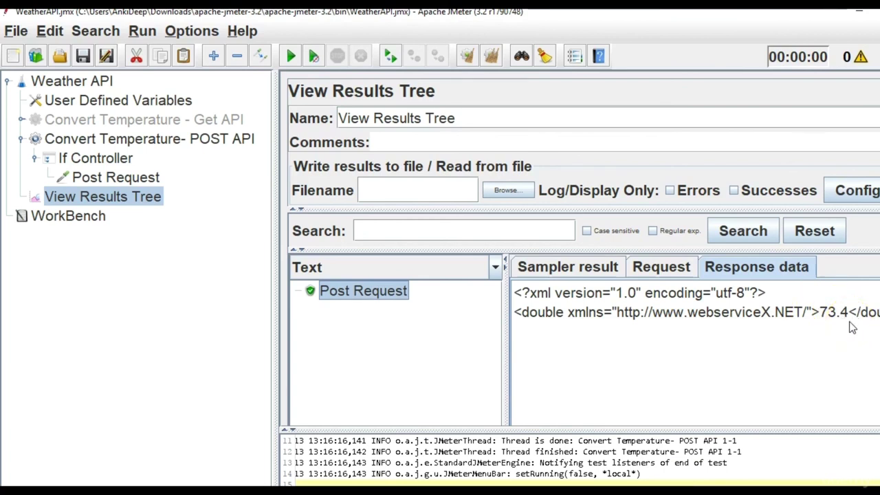
{"action": "left_click", "coordinate": [21, 120]}
Review the Get Request and Post Request sampler settings.
{"action": "left_click", "coordinate": [107, 177]}
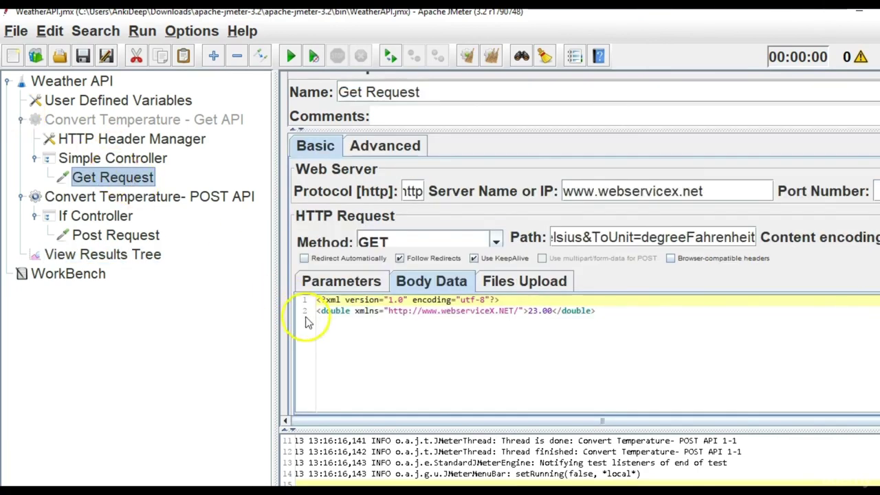
{"action": "left_click", "coordinate": [118, 238]}
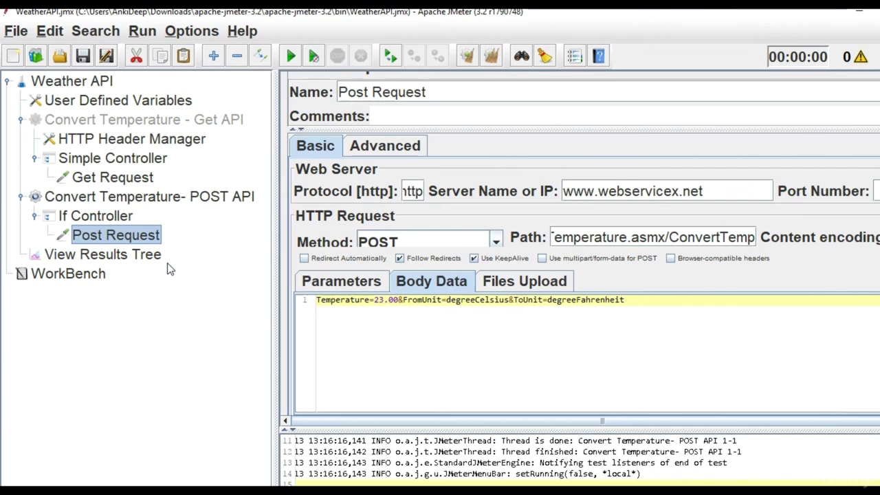
{"action": "left_click", "coordinate": [35, 159]}
{"action": "left_click", "coordinate": [34, 158]}
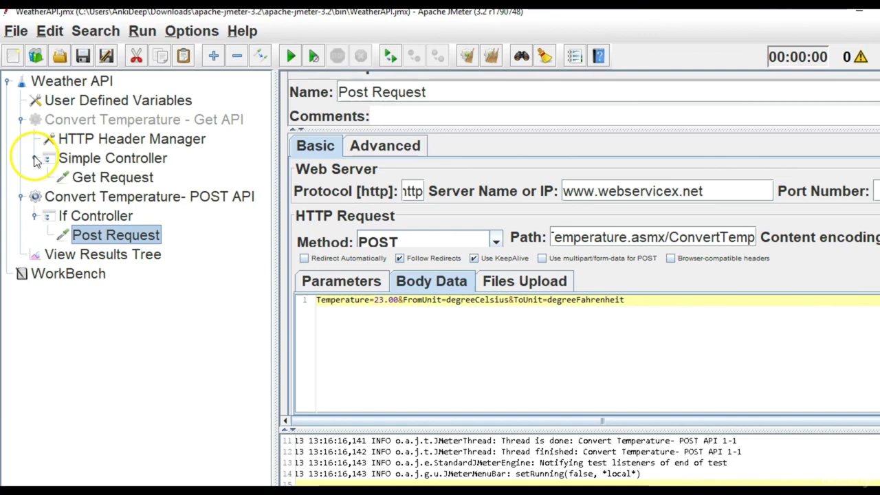
Add an XML Assertion under Convert Temperature- POST API via Add > Assertions.
{"action": "left_click", "coordinate": [127, 198]}
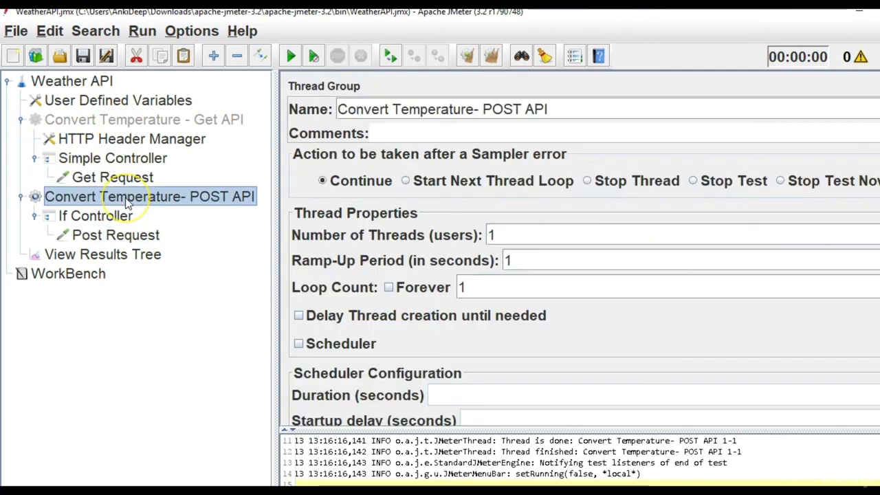
{"action": "right_click", "coordinate": [130, 198]}
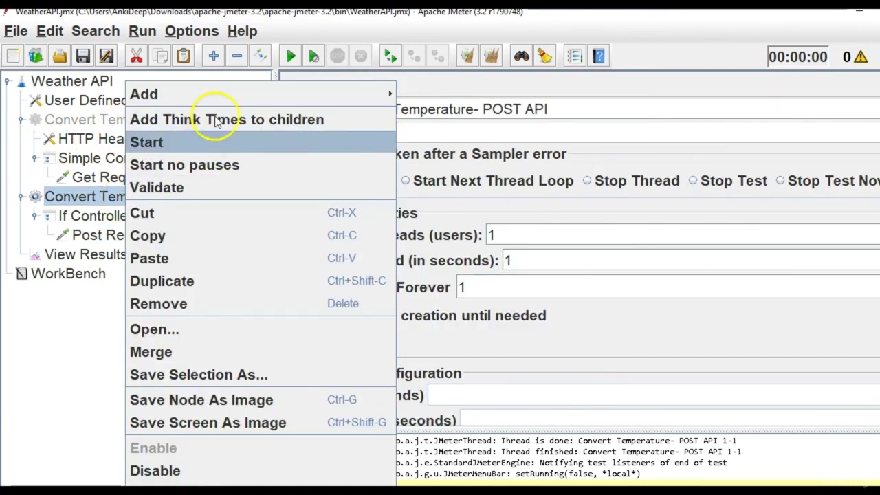
{"action": "mouse_move", "coordinate": [216, 100]}
{"action": "mouse_move", "coordinate": [421, 231]}
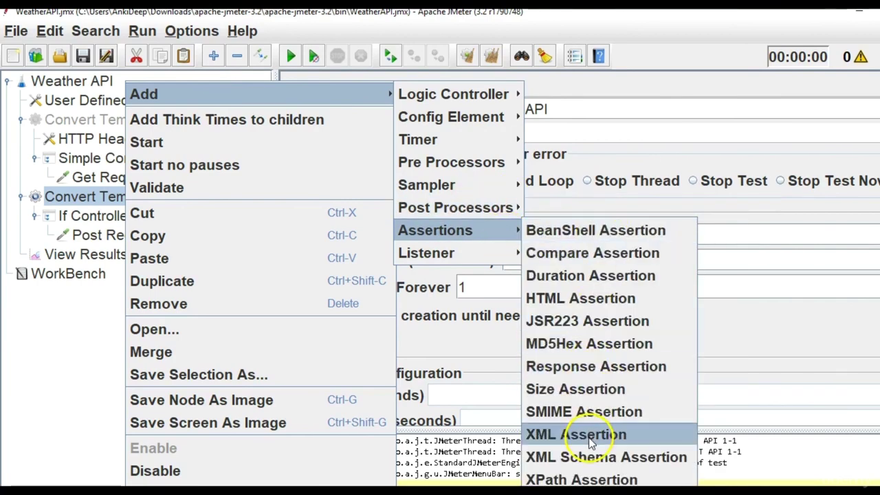
{"action": "left_click", "coordinate": [590, 434]}
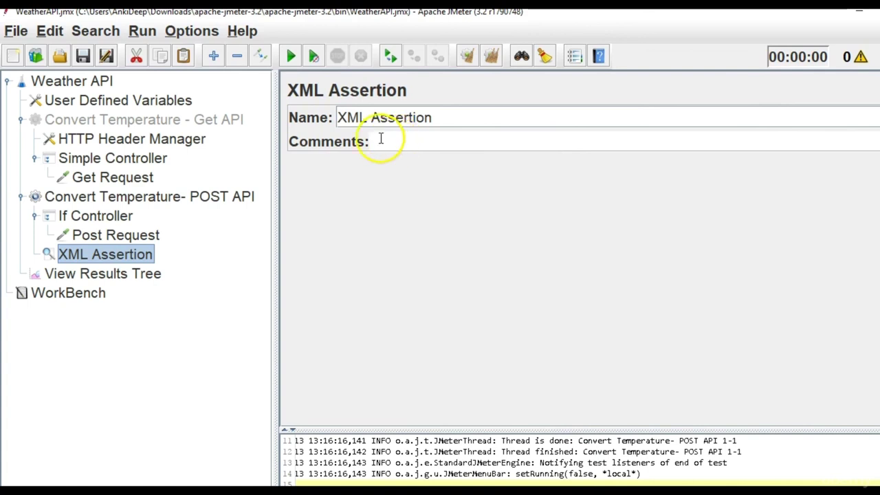
{"action": "left_click_drag", "start_coordinate": [436, 118], "coordinate": [326, 115]}
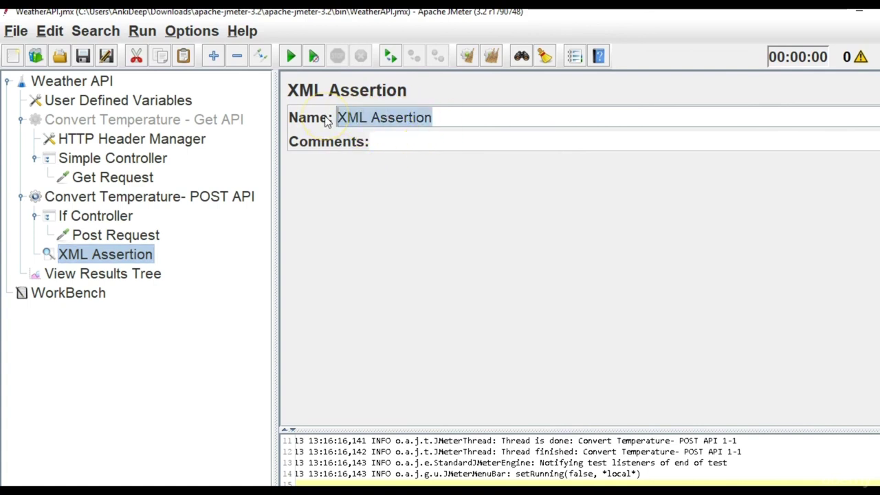
{"action": "left_click", "coordinate": [113, 274]}
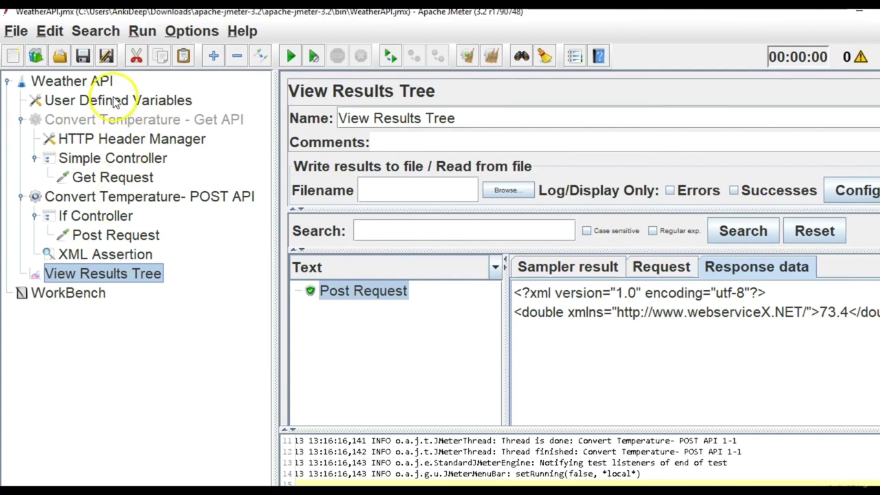
Add a Response Assertion to the Weather API plan with a 73.4 pattern, then view last results.
{"action": "left_click", "coordinate": [81, 86]}
{"action": "right_click", "coordinate": [81, 85]}
{"action": "mouse_move", "coordinate": [98, 96]}
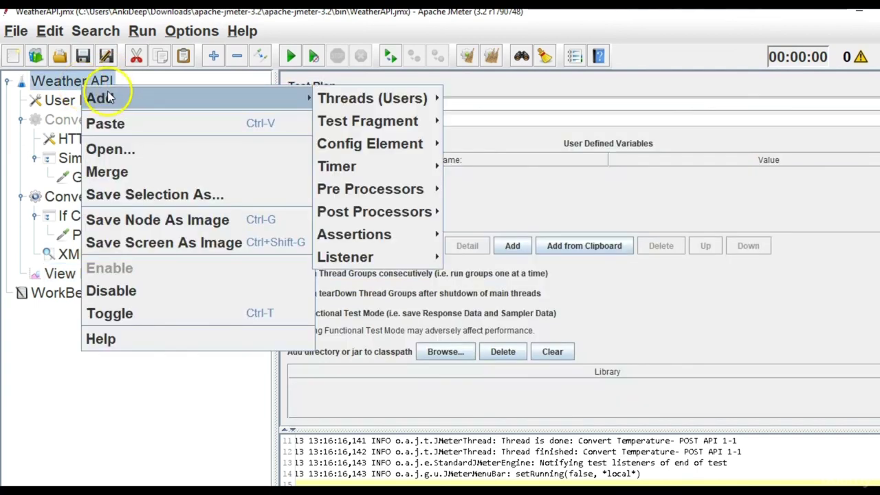
{"action": "mouse_move", "coordinate": [377, 257]}
{"action": "mouse_move", "coordinate": [376, 233]}
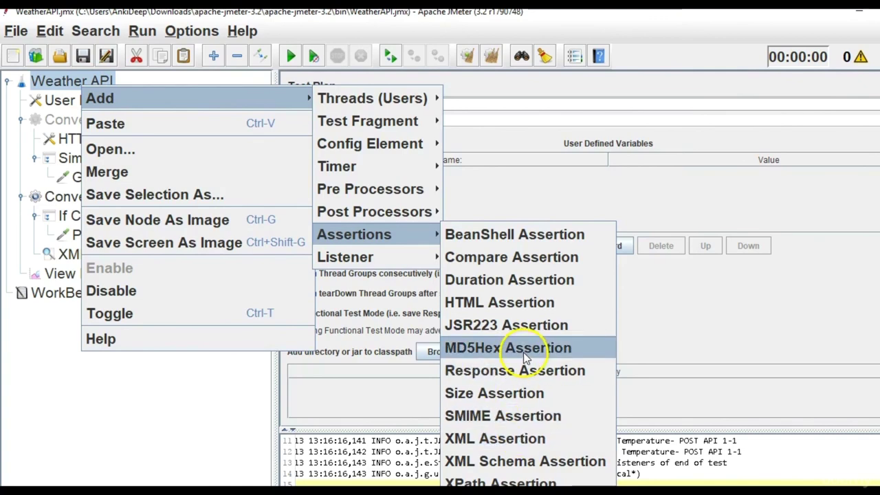
{"action": "left_click", "coordinate": [527, 375]}
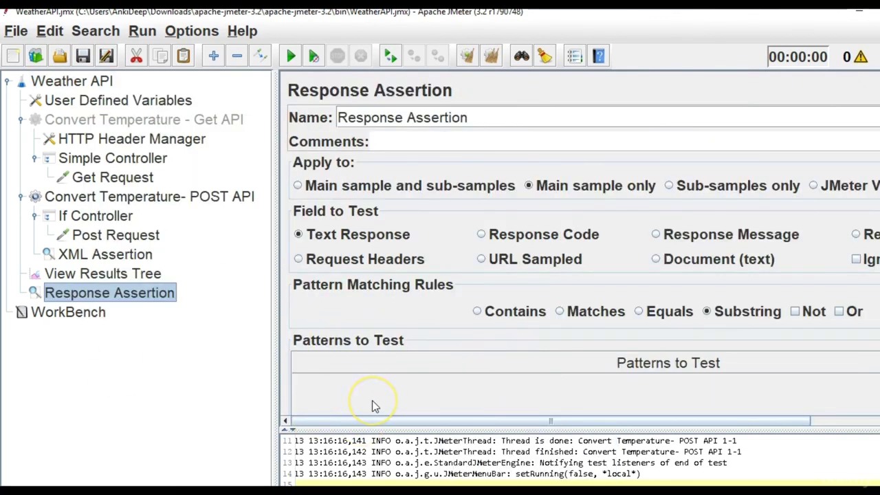
{"action": "scroll", "coordinate": [491, 385], "scroll_direction": "down", "scroll_amount": 2}
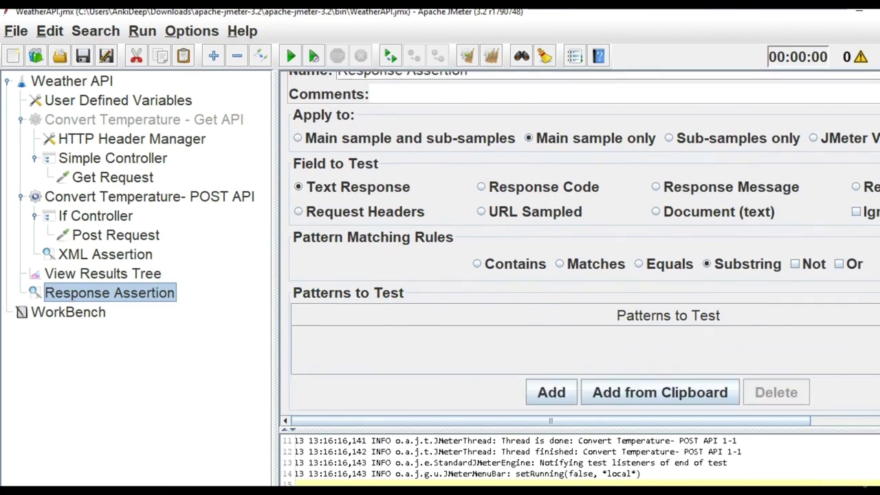
{"action": "left_click", "coordinate": [551, 392]}
{"action": "double_click", "coordinate": [491, 342]}
{"action": "type", "text": "73.4"}
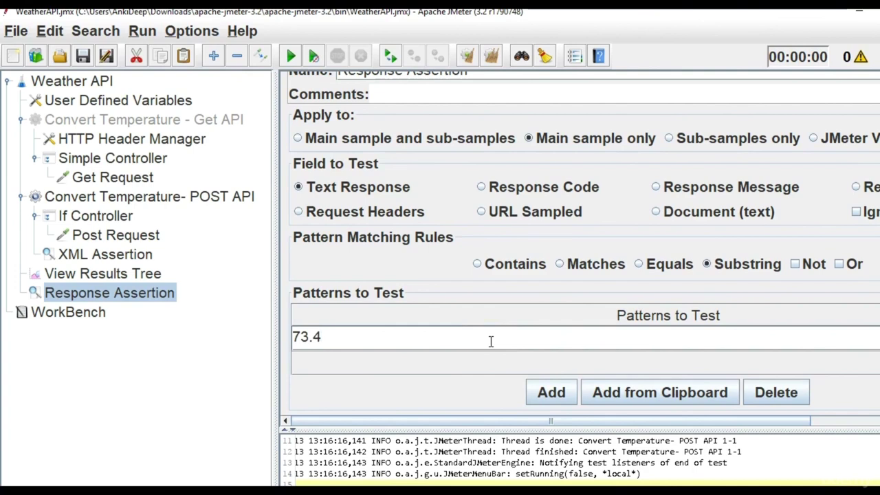
{"action": "left_click", "coordinate": [101, 275]}
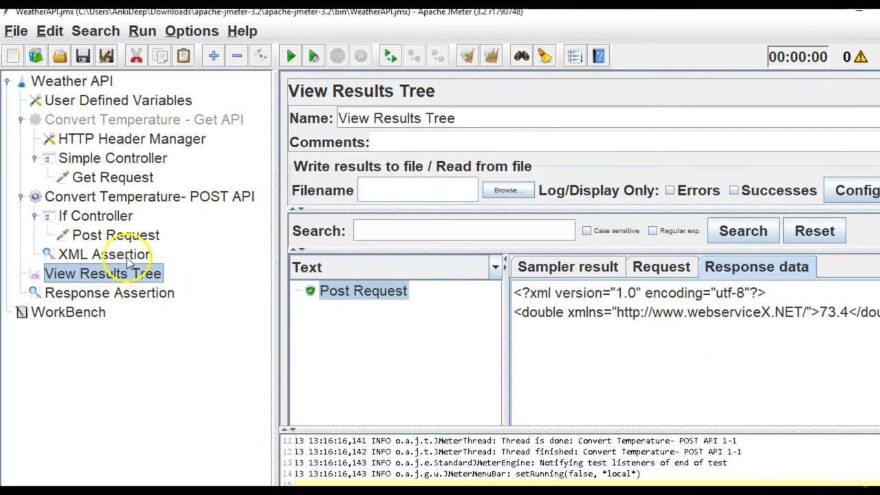
Move the XML Assertion between View Results Tree and Response Assertion at plan level.
{"action": "left_click", "coordinate": [121, 301]}
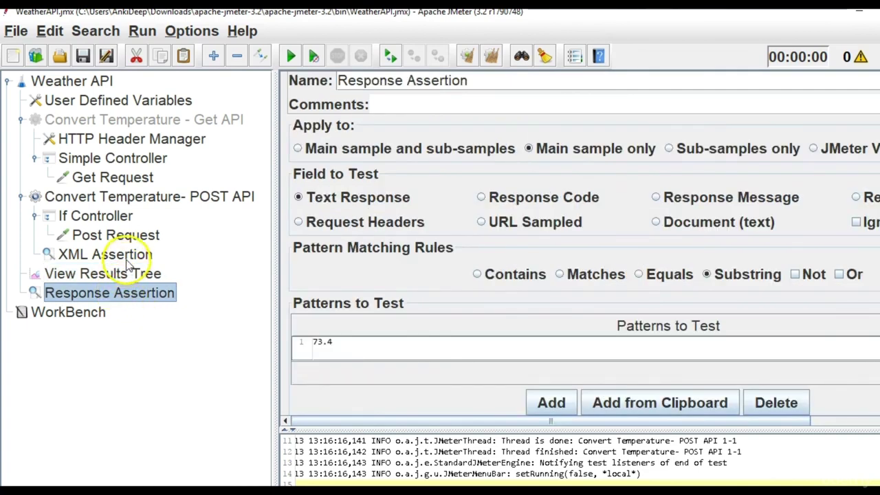
{"action": "left_click", "coordinate": [128, 259]}
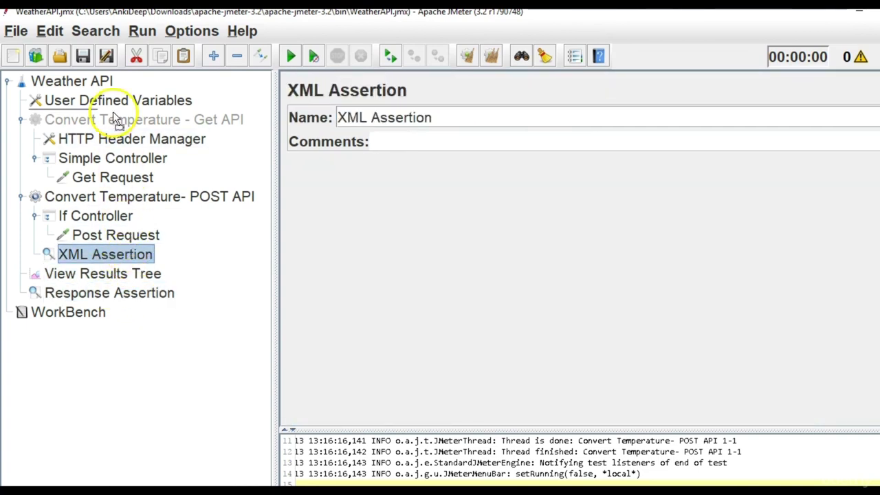
{"action": "left_click_drag", "start_coordinate": [103, 255], "coordinate": [96, 292]}
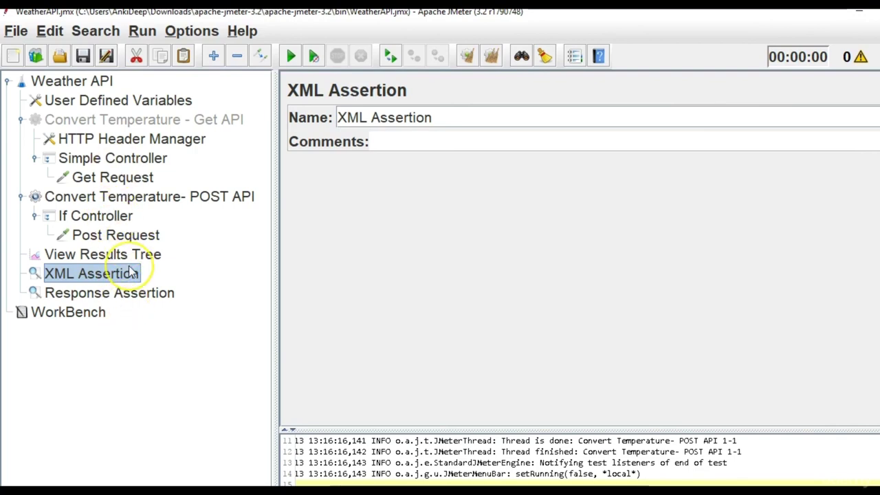
Re-enable the Convert Temperature - Get API thread group.
{"action": "left_click", "coordinate": [108, 112]}
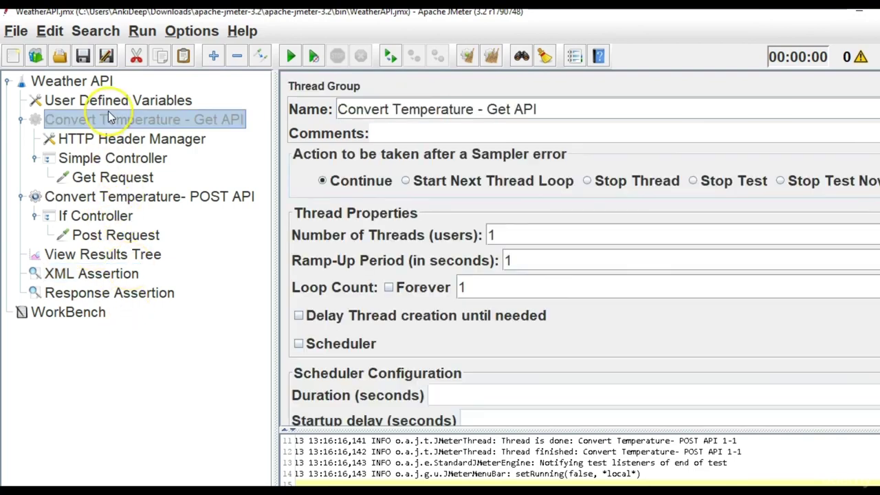
{"action": "right_click", "coordinate": [108, 112]}
{"action": "left_click", "coordinate": [146, 390]}
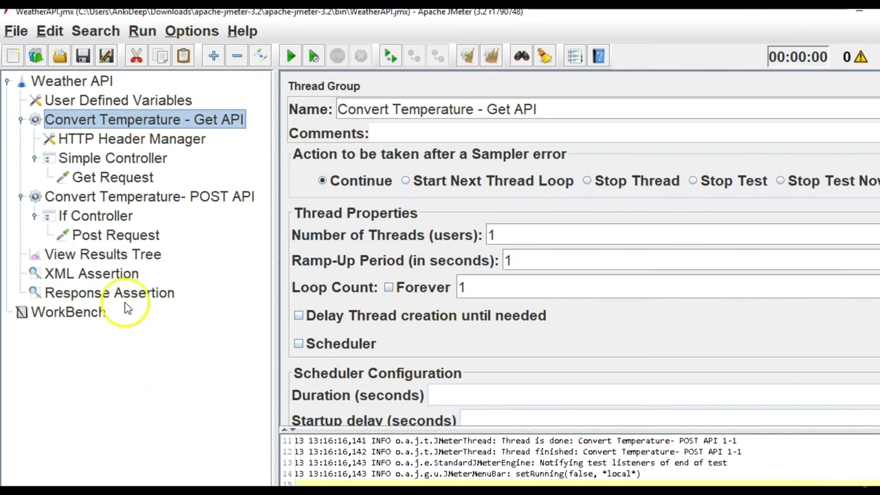
{"action": "left_click", "coordinate": [113, 259]}
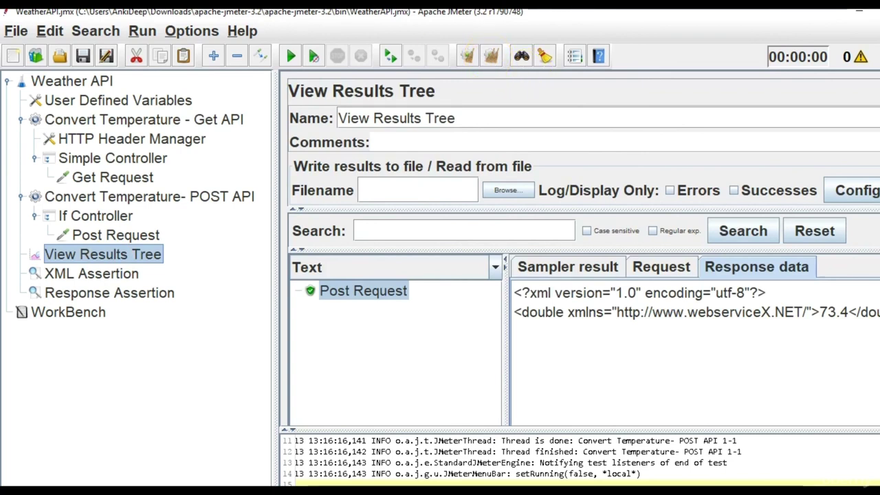
Clear results and rerun, then change Get Request's Body Data value 23.00 to 24.00.
{"action": "left_click", "coordinate": [491, 55]}
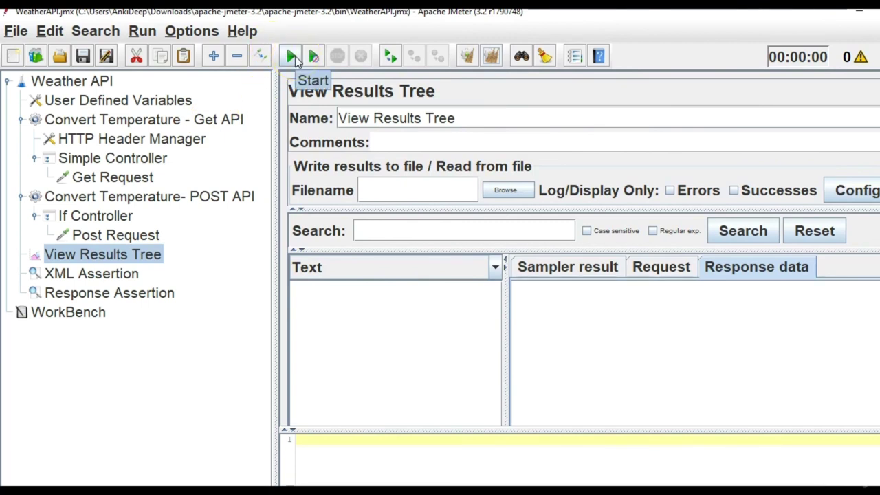
{"action": "left_click", "coordinate": [292, 55]}
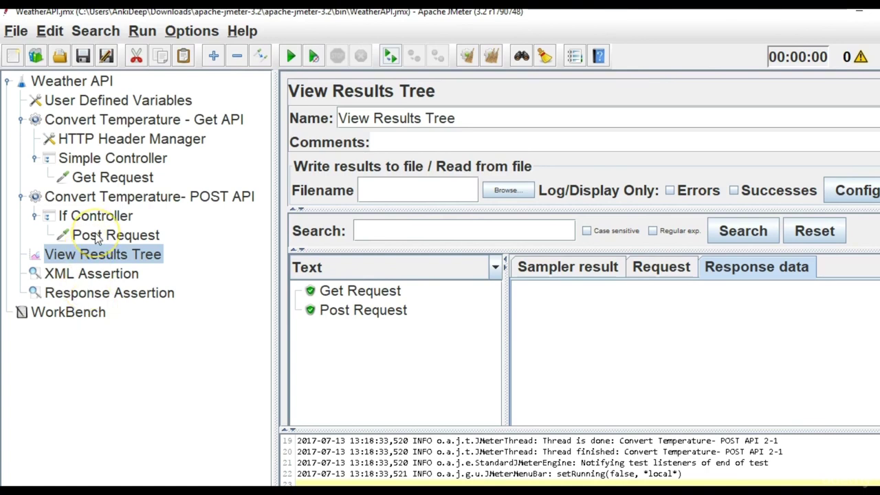
{"action": "left_click", "coordinate": [114, 177]}
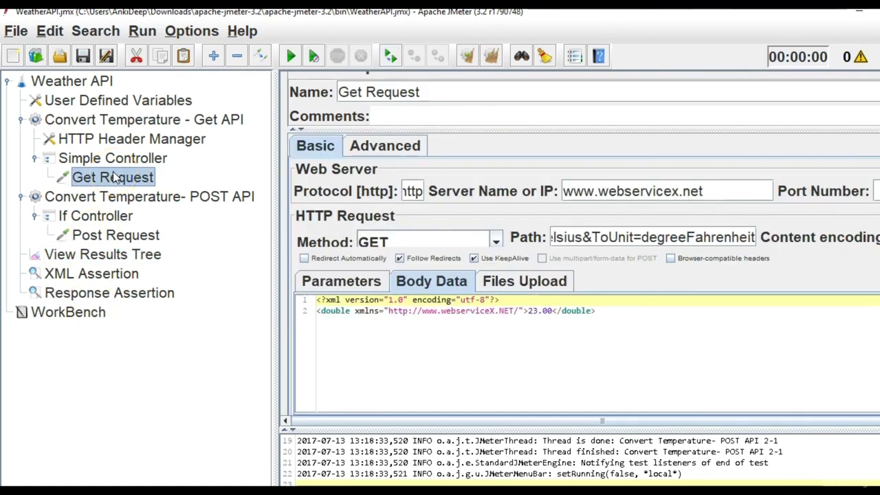
{"action": "left_click", "coordinate": [537, 312]}
{"action": "left_click_drag", "start_coordinate": [537, 311], "coordinate": [534, 312]}
{"action": "type", "text": "4"}
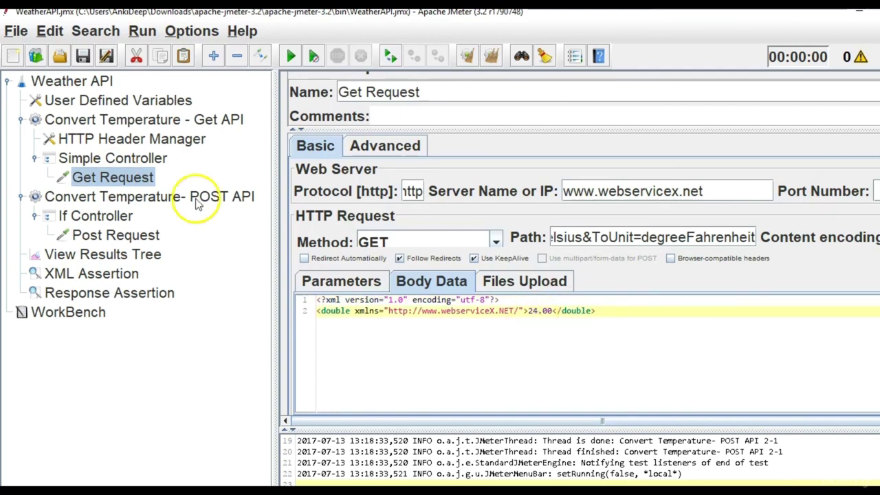
{"action": "left_click", "coordinate": [110, 254]}
Clear results, rerun the plan, and check the Get Request URL that was sent.
{"action": "left_click", "coordinate": [491, 56]}
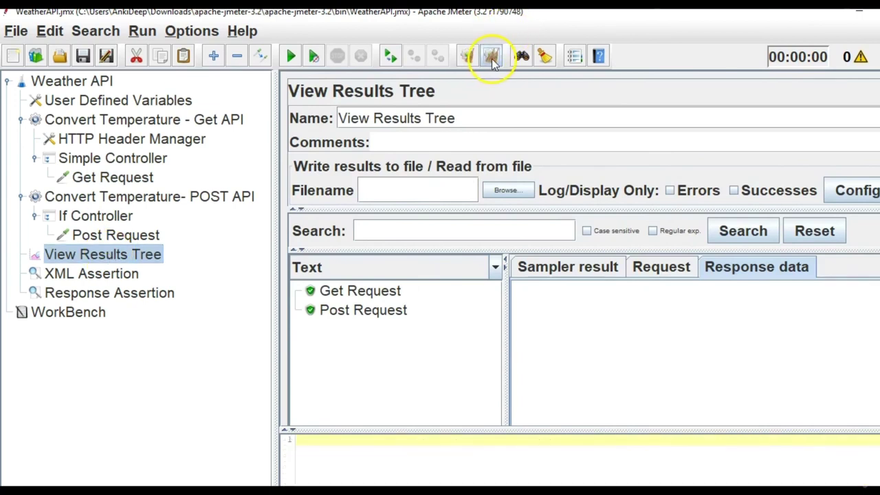
{"action": "left_click", "coordinate": [292, 57]}
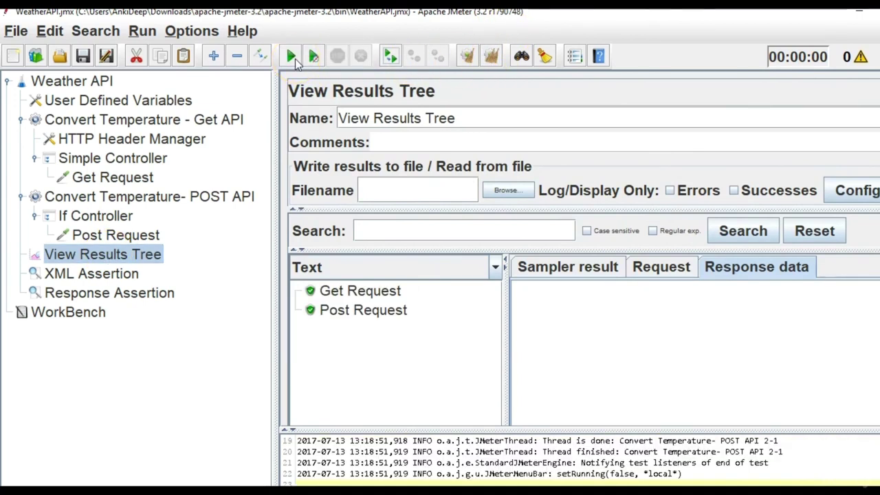
{"action": "left_click", "coordinate": [377, 295]}
{"action": "left_click", "coordinate": [664, 269]}
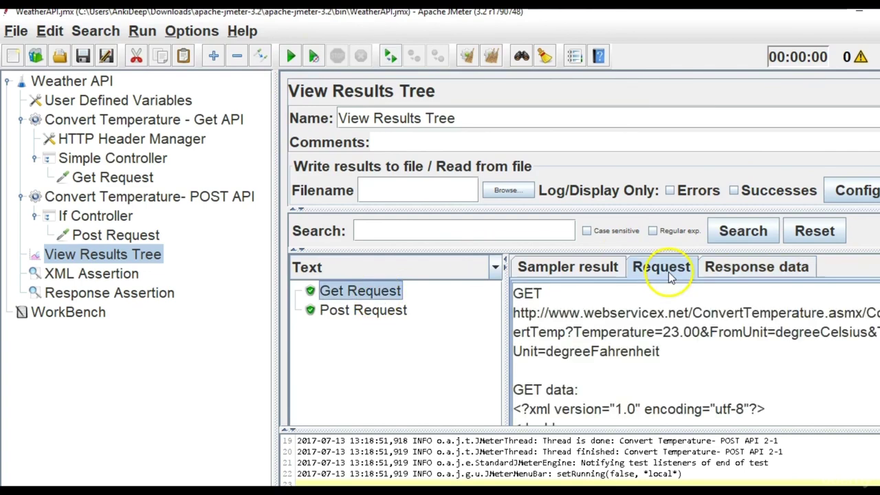
Edit the Get Request path so Temperature reads 24.00 instead of 23.00.
{"action": "left_click", "coordinate": [143, 176]}
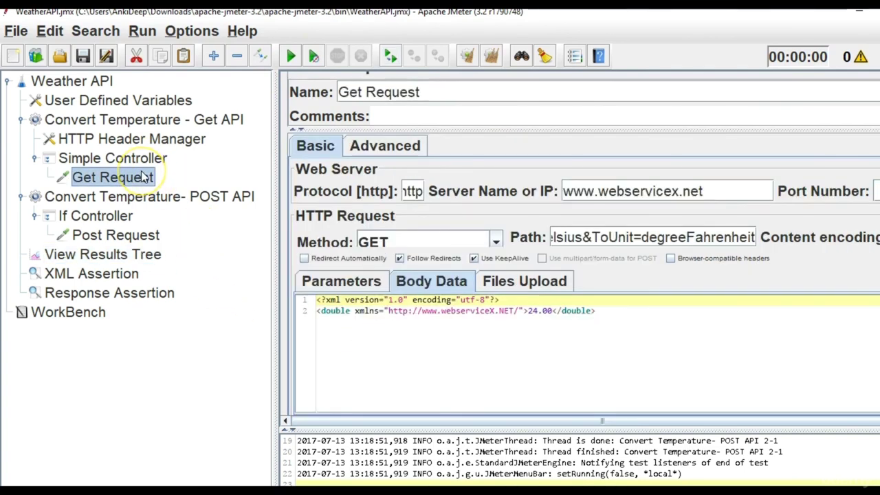
{"action": "left_click", "coordinate": [626, 237]}
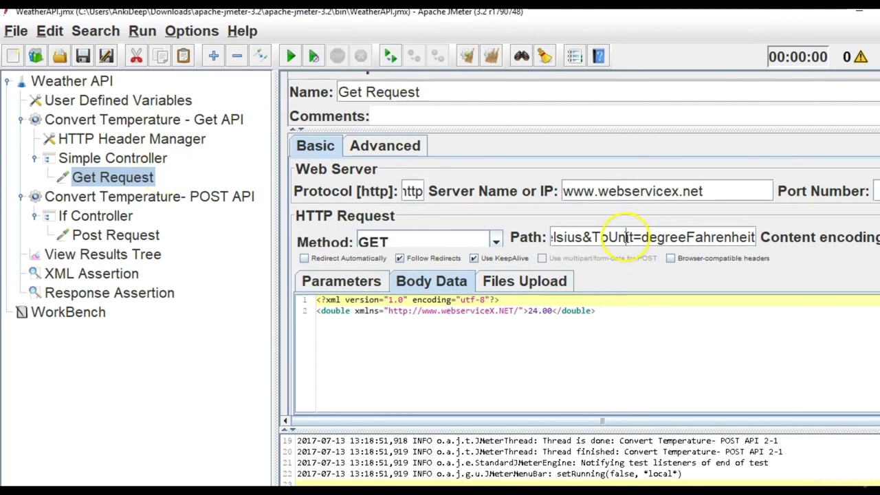
{"action": "key", "text": "Left"}
{"action": "key", "text": "Left"}
{"action": "key", "text": "Left"}
{"action": "key", "text": "Left"}
{"action": "key", "text": "Left"}
{"action": "key", "text": "Left"}
{"action": "key", "text": "Left"}
{"action": "key", "text": "Left"}
{"action": "key", "text": "Left"}
{"action": "key", "text": "Left"}
{"action": "key", "text": "Left"}
{"action": "key", "text": "Left"}
{"action": "key", "text": "Left"}
{"action": "key", "text": "Left"}
{"action": "key", "text": "Left"}
{"action": "key", "text": "Left"}
{"action": "key", "text": "Left"}
{"action": "key", "text": "Left"}
{"action": "key", "text": "Left"}
{"action": "key", "text": "Left"}
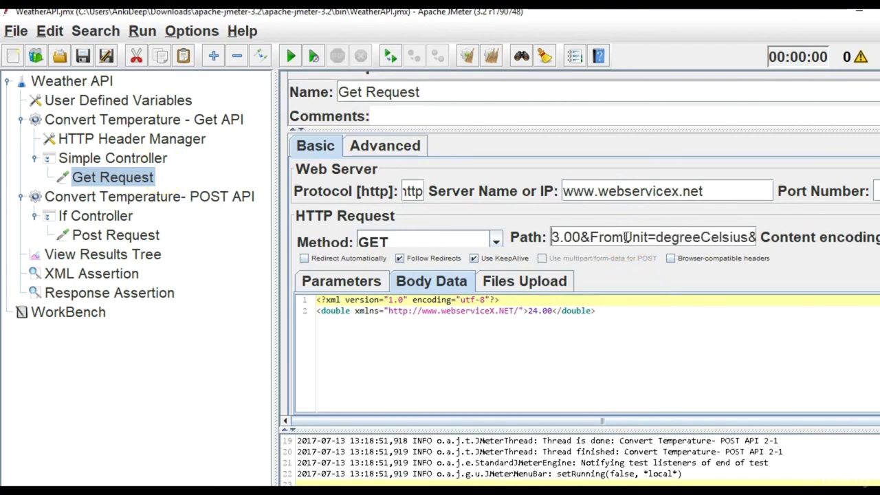
{"action": "key", "text": "BackSpace"}
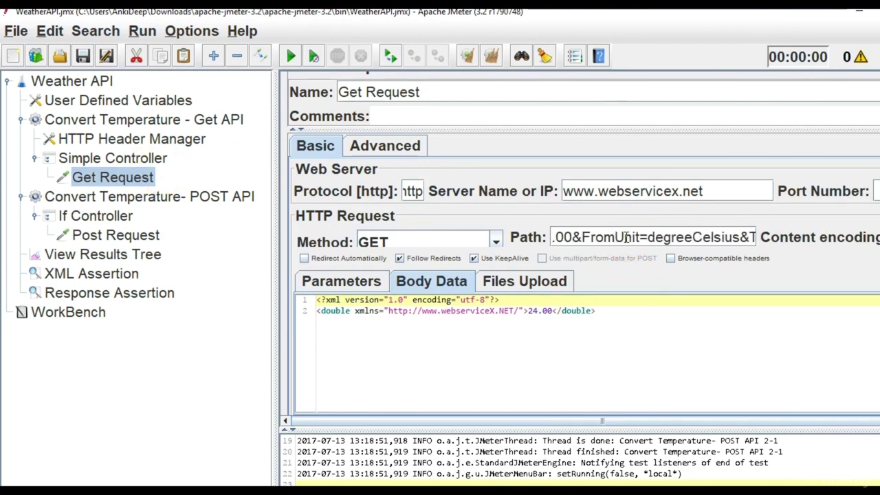
{"action": "type", "text": "4"}
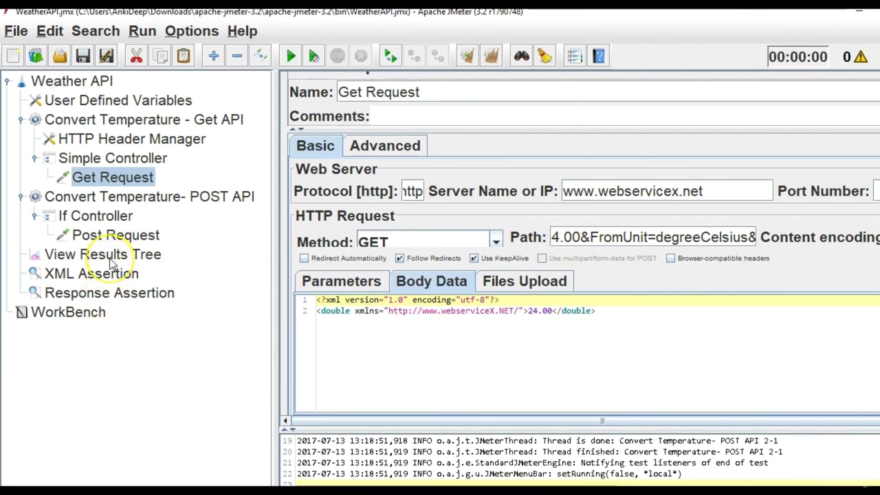
{"action": "key", "text": "Left"}
{"action": "key", "text": "Left"}
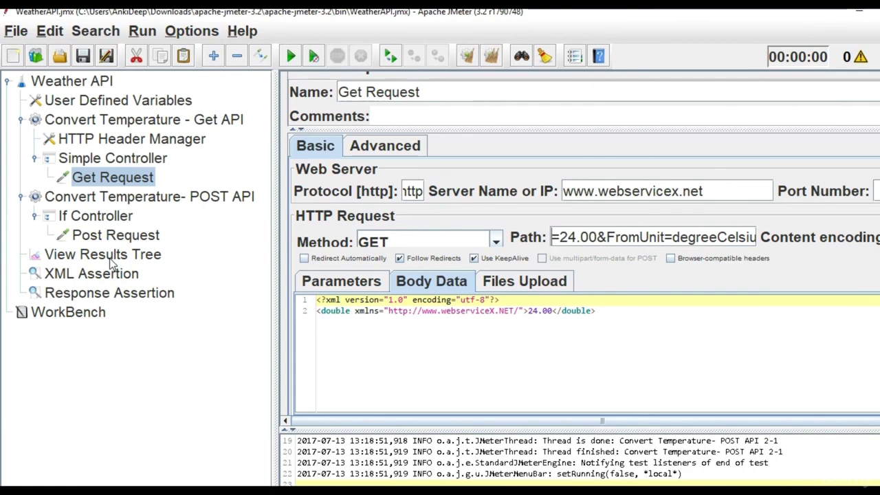
{"action": "left_click", "coordinate": [103, 254]}
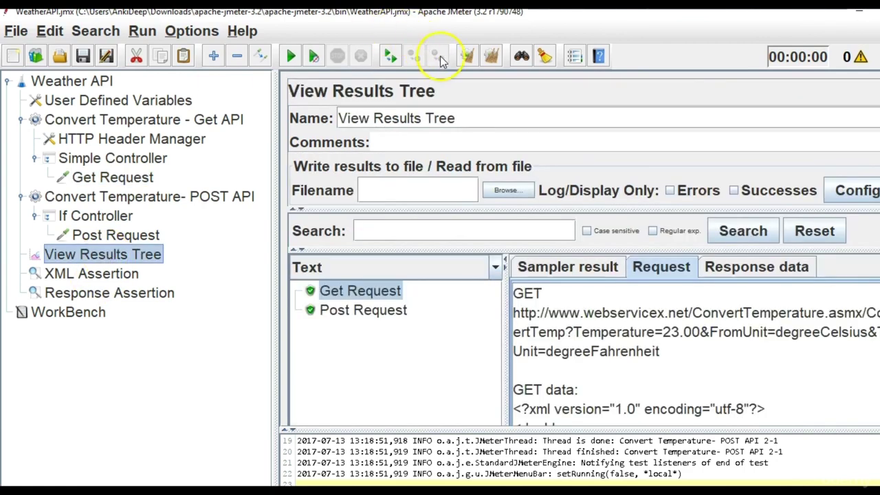
Rerun and compare Get Request's failed Response Assertion with the expected 73.4 pattern.
{"action": "left_click", "coordinate": [491, 56]}
{"action": "left_click", "coordinate": [289, 57]}
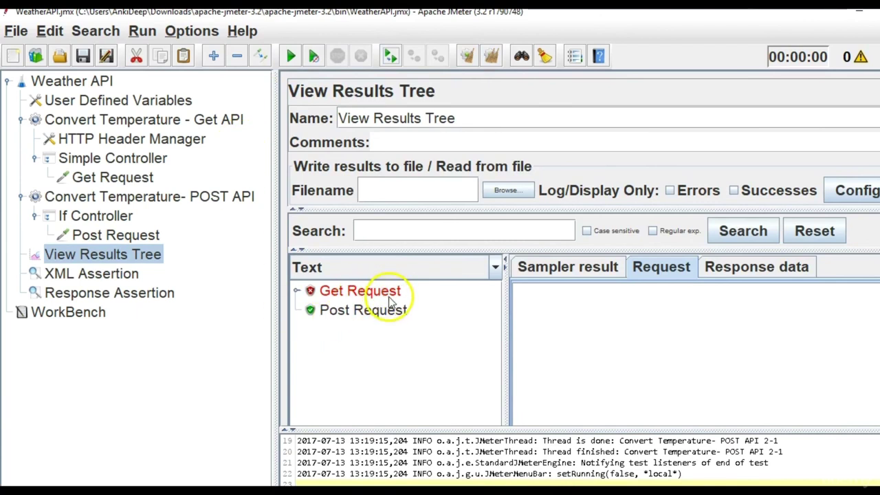
{"action": "left_click", "coordinate": [297, 292]}
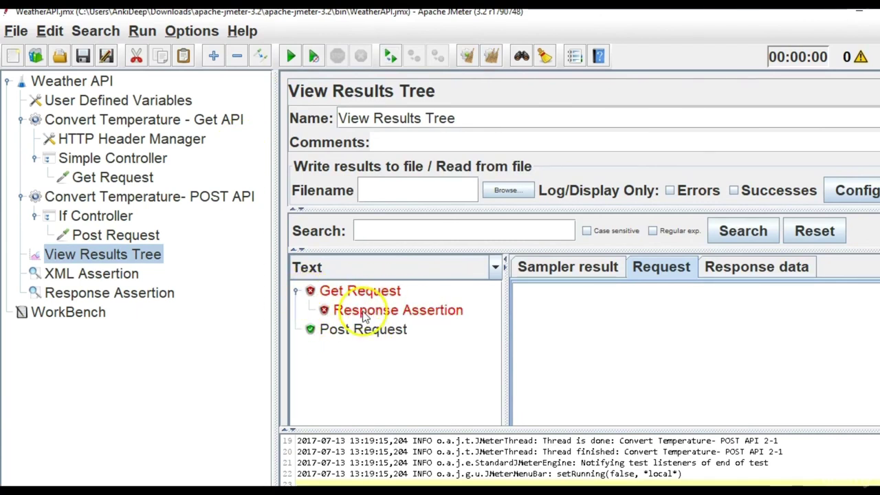
{"action": "left_click", "coordinate": [344, 310]}
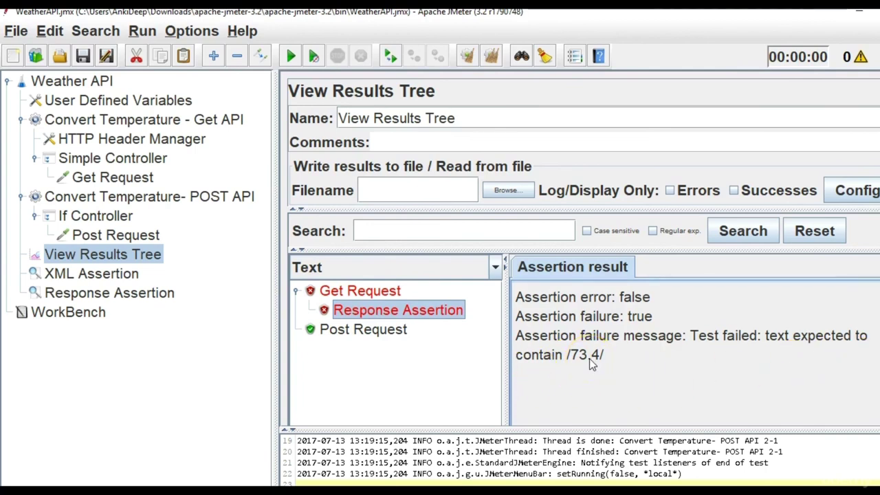
{"action": "left_click", "coordinate": [73, 293]}
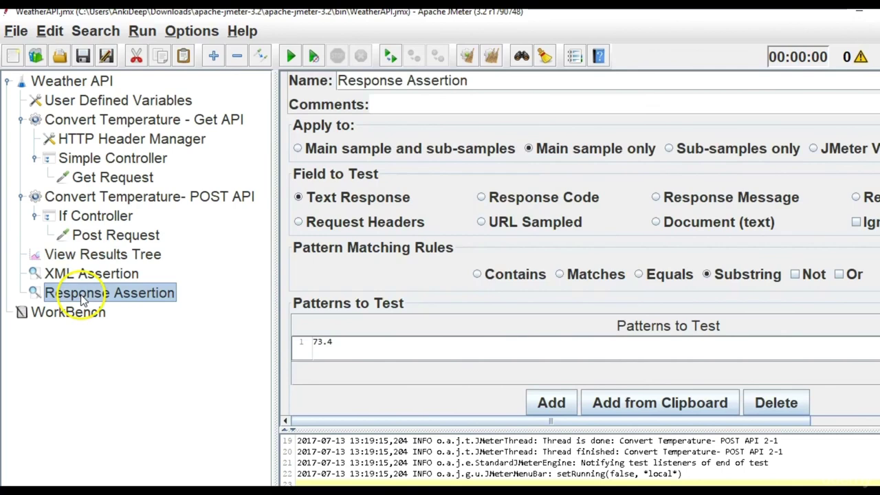
{"action": "left_click", "coordinate": [91, 260]}
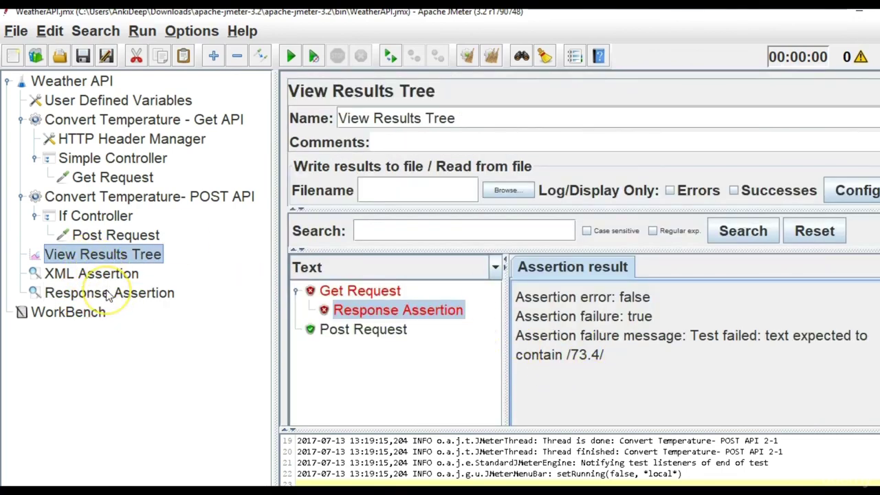
Change var1 in User Defined Variables from 1 to 2.
{"action": "left_click", "coordinate": [124, 103]}
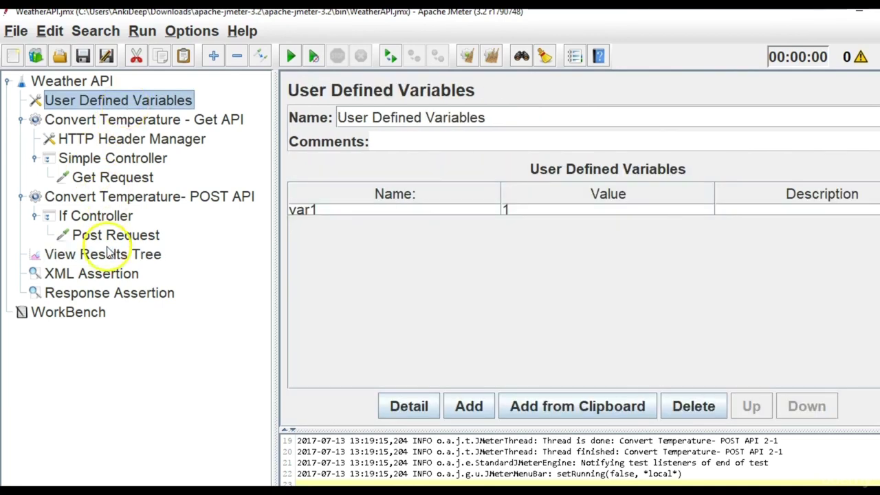
{"action": "left_click", "coordinate": [107, 223]}
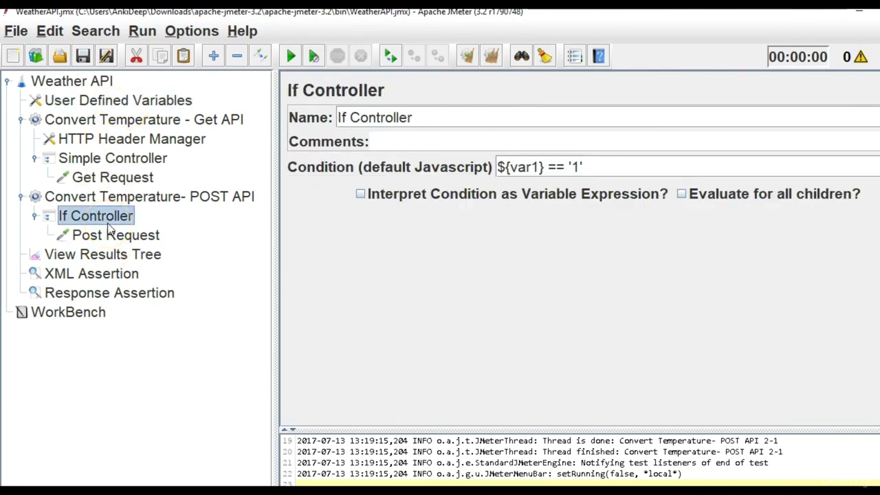
{"action": "left_click", "coordinate": [112, 100]}
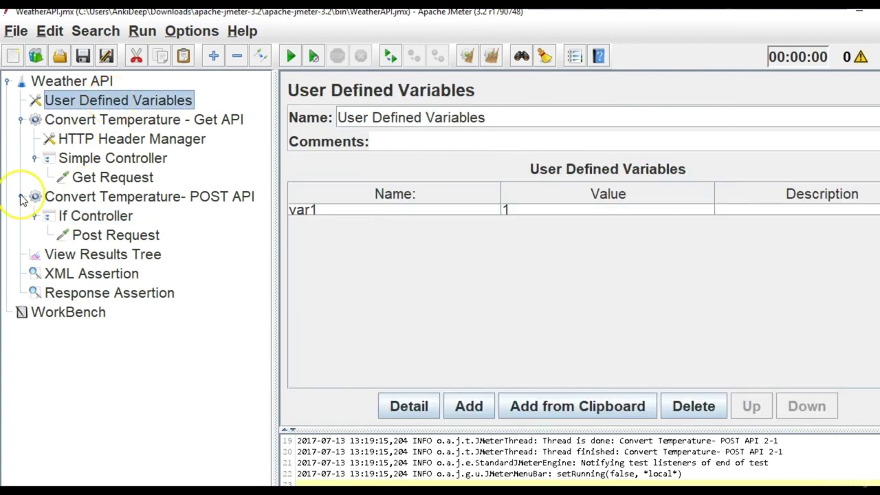
{"action": "double_click", "coordinate": [559, 213]}
{"action": "key", "text": "BackSpace"}
{"action": "type", "text": "2"}
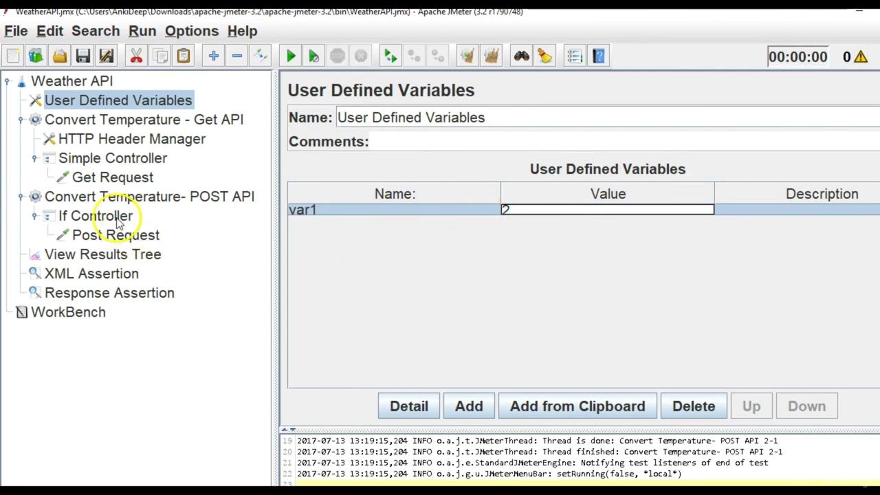
{"action": "left_click", "coordinate": [117, 219]}
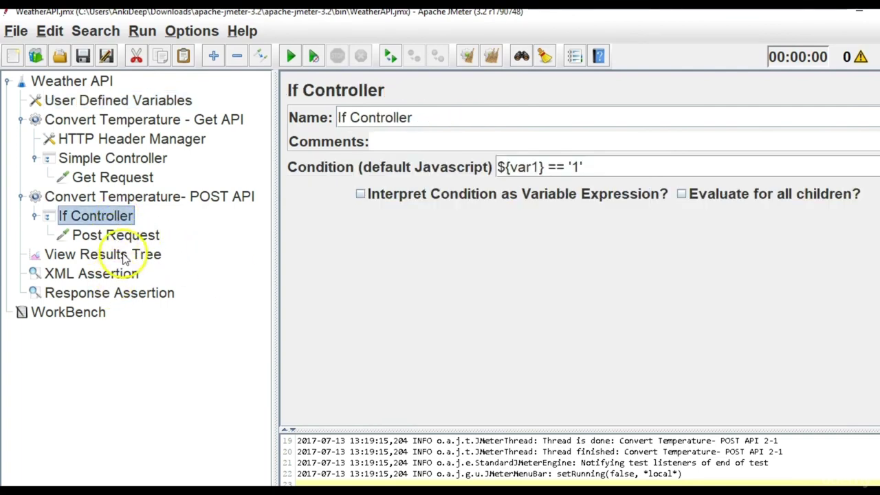
Clear the previous results in View Results Tree and run the plan again.
{"action": "left_click", "coordinate": [123, 256]}
{"action": "left_click", "coordinate": [490, 55]}
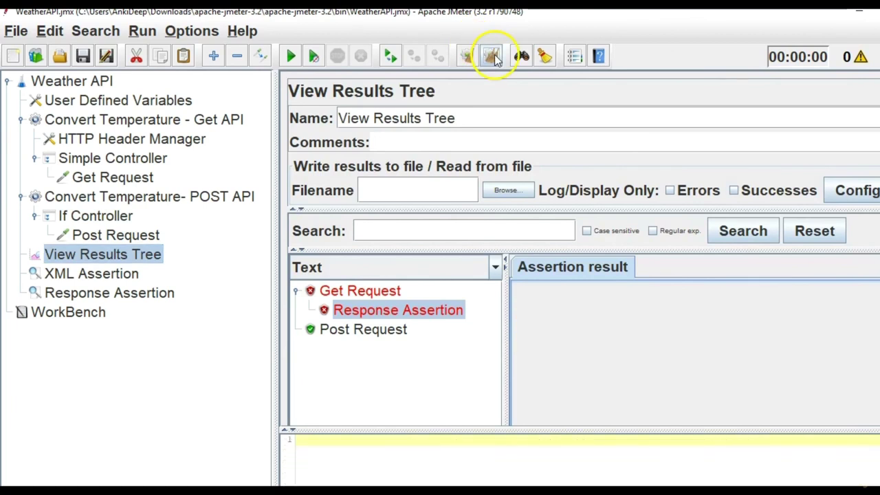
{"action": "left_click", "coordinate": [291, 55]}
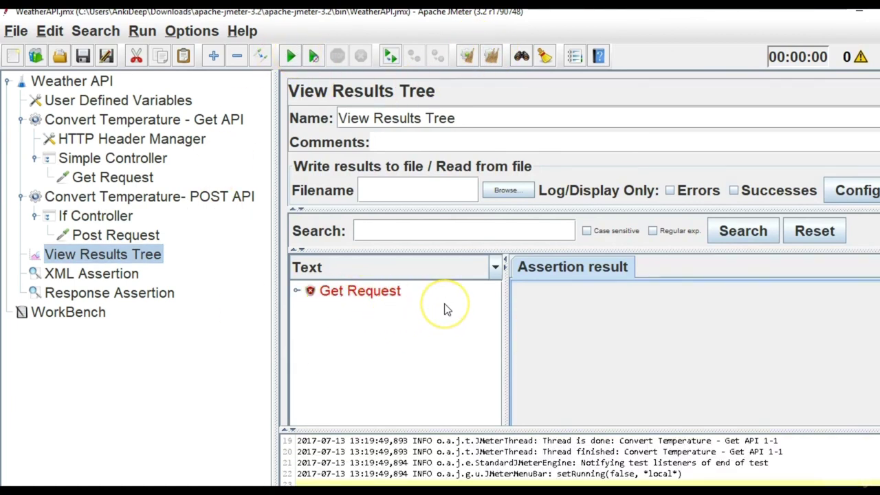
Review the If Controller condition against the current value of var1.
{"action": "left_click", "coordinate": [118, 216]}
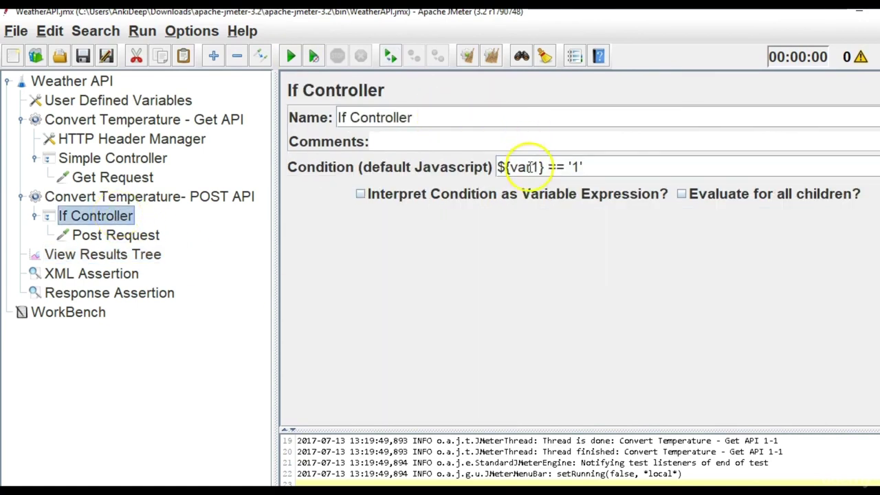
{"action": "double_click", "coordinate": [574, 167]}
{"action": "left_click", "coordinate": [86, 103]}
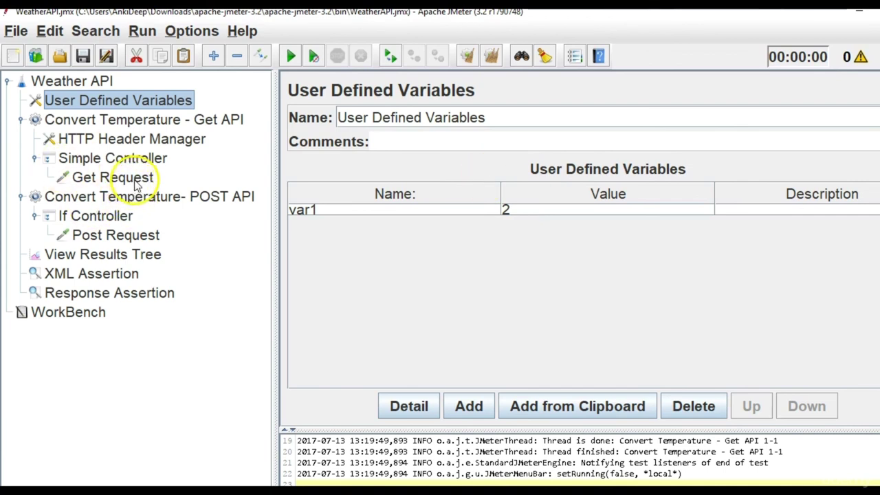
Compare the Get Request path with the Post Request settings.
{"action": "left_click", "coordinate": [112, 177]}
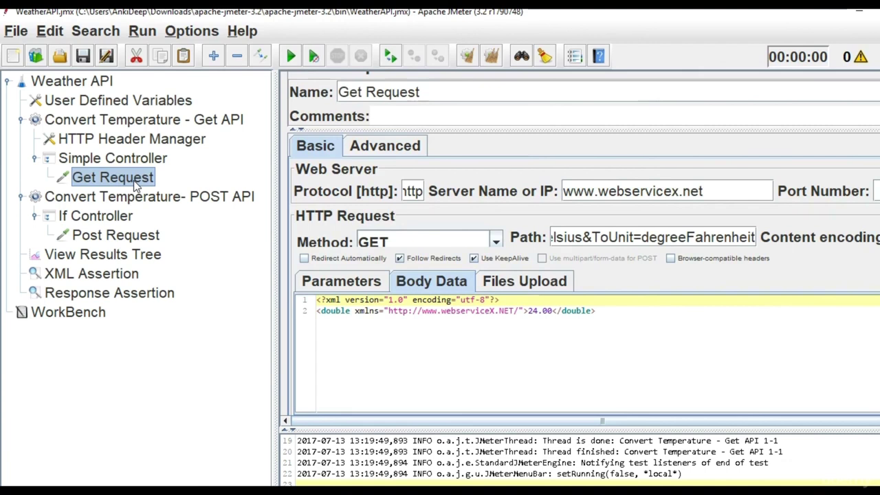
{"action": "left_click", "coordinate": [122, 235]}
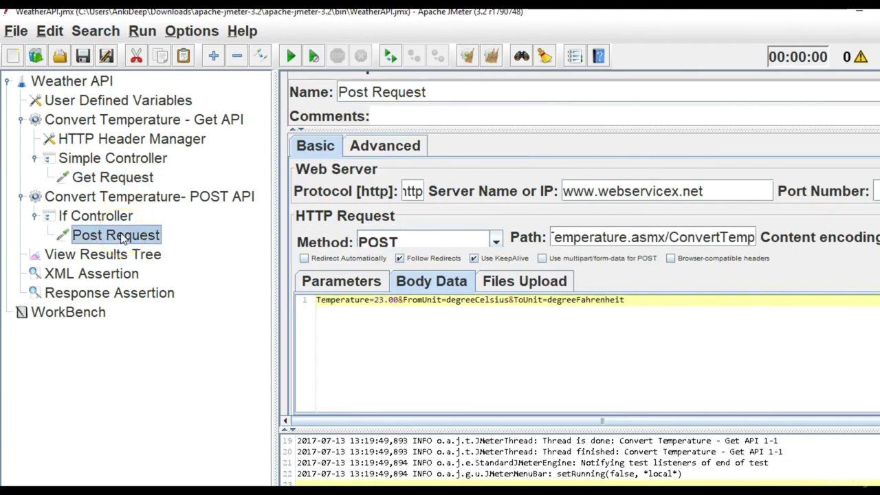
{"action": "left_click", "coordinate": [112, 177]}
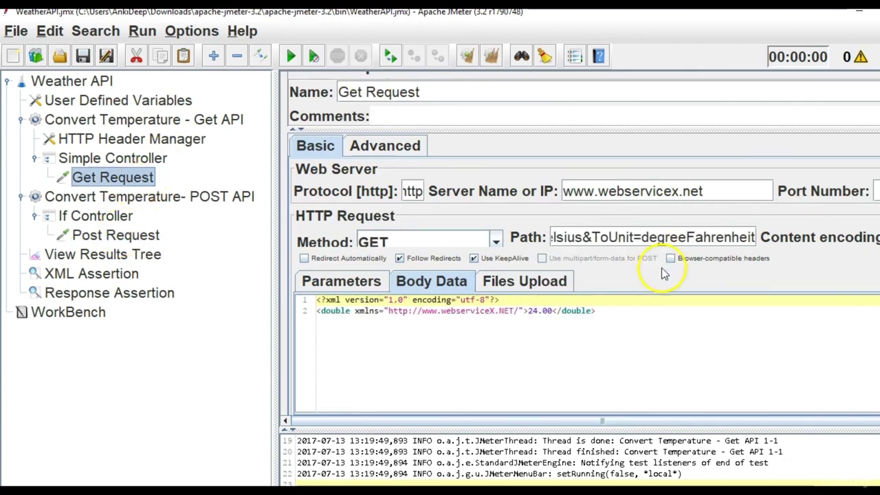
{"action": "left_click", "coordinate": [641, 234]}
{"action": "key", "text": "Left"}
{"action": "key", "text": "Left"}
{"action": "key", "text": "Left"}
{"action": "key", "text": "Left"}
{"action": "key", "text": "Left"}
{"action": "key", "text": "Left"}
{"action": "key", "text": "Left"}
{"action": "key", "text": "Left"}
{"action": "key", "text": "Left"}
{"action": "key", "text": "Left"}
{"action": "key", "text": "Left"}
{"action": "key", "text": "Left"}
{"action": "key", "text": "Left"}
{"action": "key", "text": "Left"}
{"action": "key", "text": "Left"}
{"action": "key", "text": "Left"}
{"action": "key", "text": "Left"}
{"action": "key", "text": "Left"}
{"action": "key", "text": "Left"}
{"action": "key", "text": "Left"}
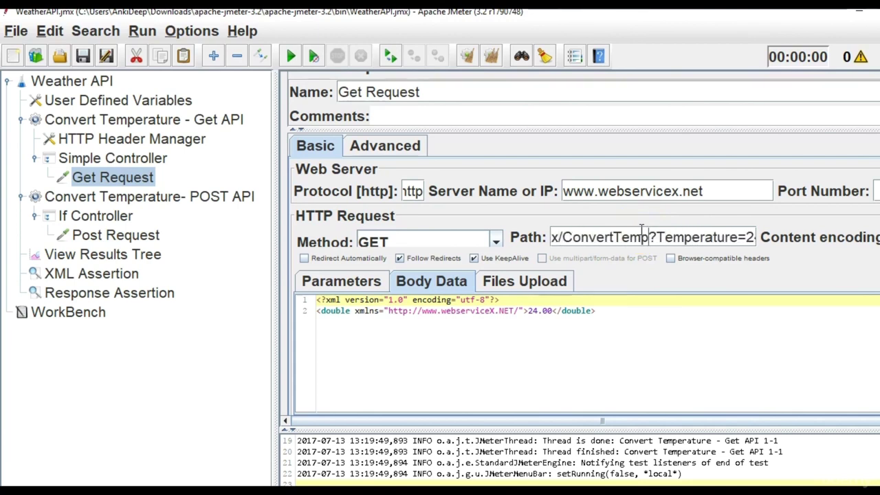
{"action": "key", "text": "Right"}
{"action": "key", "text": "Right"}
{"action": "key", "text": "Right"}
{"action": "key", "text": "Right"}
{"action": "key", "text": "Right"}
{"action": "key", "text": "Right"}
{"action": "key", "text": "Right"}
{"action": "key", "text": "Right"}
{"action": "key", "text": "Right"}
{"action": "key", "text": "Right"}
{"action": "key", "text": "Right"}
{"action": "key", "text": "Right"}
{"action": "key", "text": "Right"}
{"action": "key", "text": "Right"}
{"action": "key", "text": "Right"}
{"action": "key", "text": "Right"}
{"action": "key", "text": "Right"}
{"action": "key", "text": "Right"}
{"action": "key", "text": "Right"}
{"action": "key", "text": "Right"}
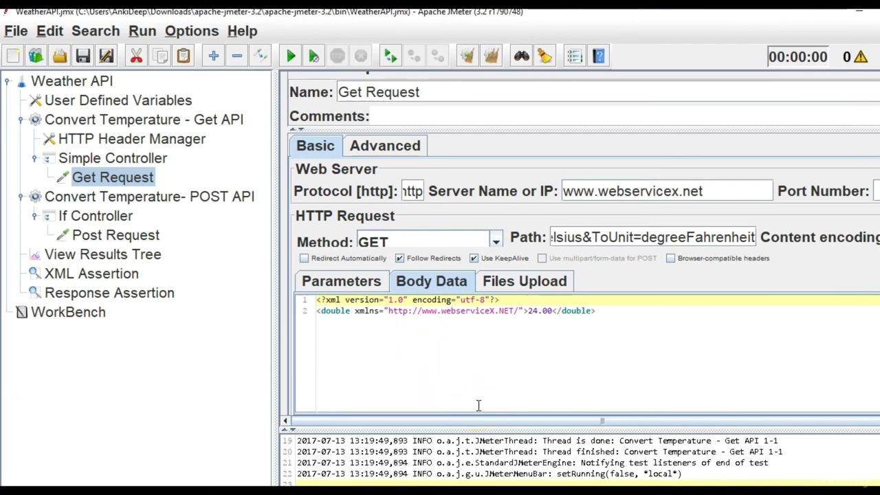
Try switching Get Request to Parameters, dismiss the warning, and select the Body Data XML.
{"action": "left_click", "coordinate": [471, 310]}
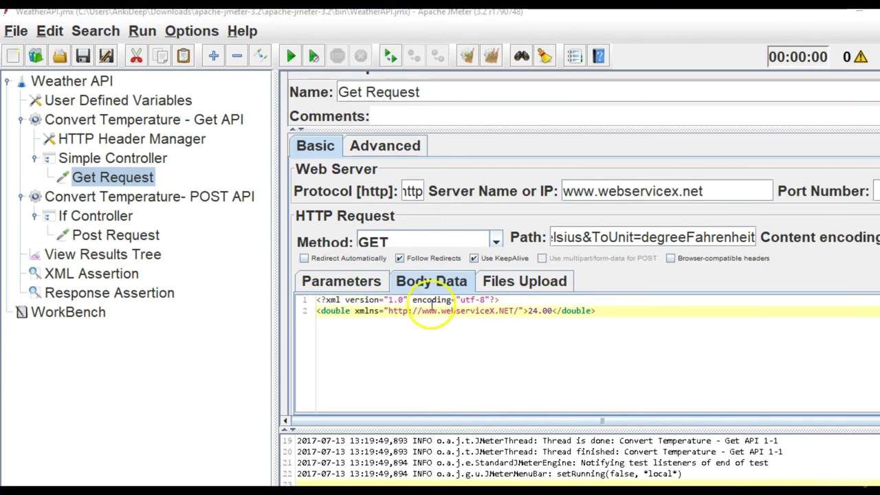
{"action": "left_click", "coordinate": [328, 284]}
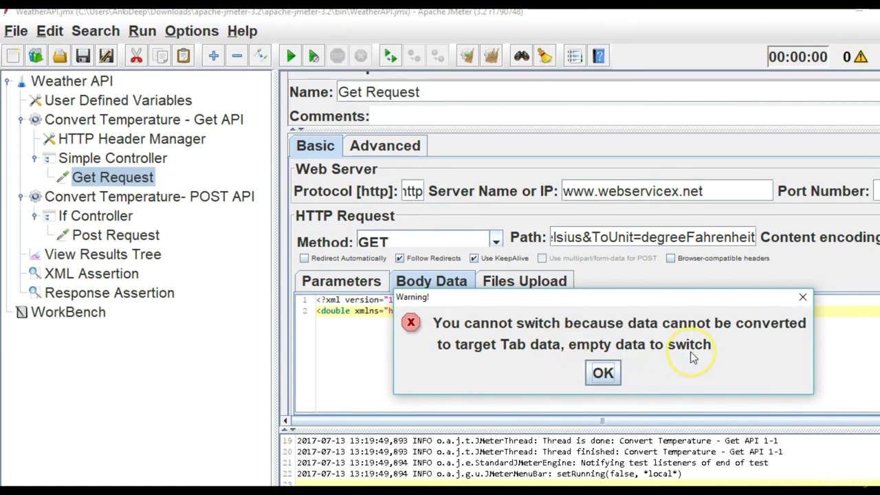
{"action": "left_click", "coordinate": [603, 373]}
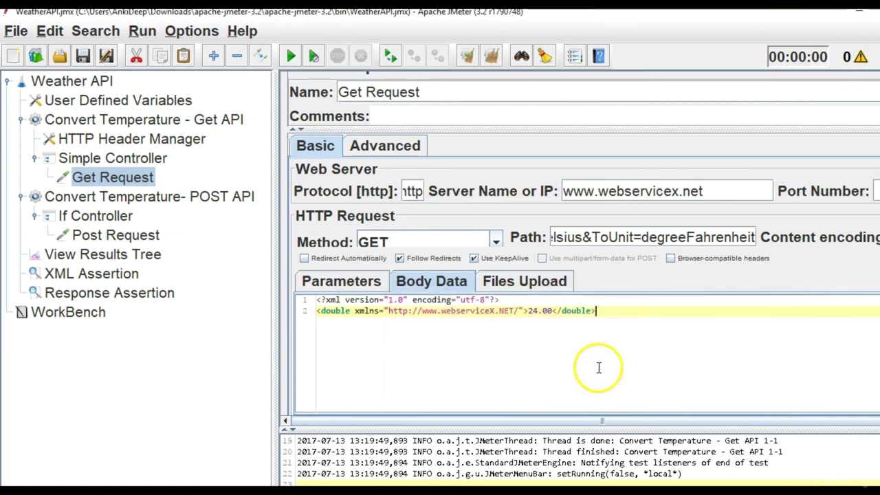
{"action": "left_click_drag", "start_coordinate": [597, 311], "coordinate": [287, 293]}
{"action": "key", "text": "ctrl+c"}
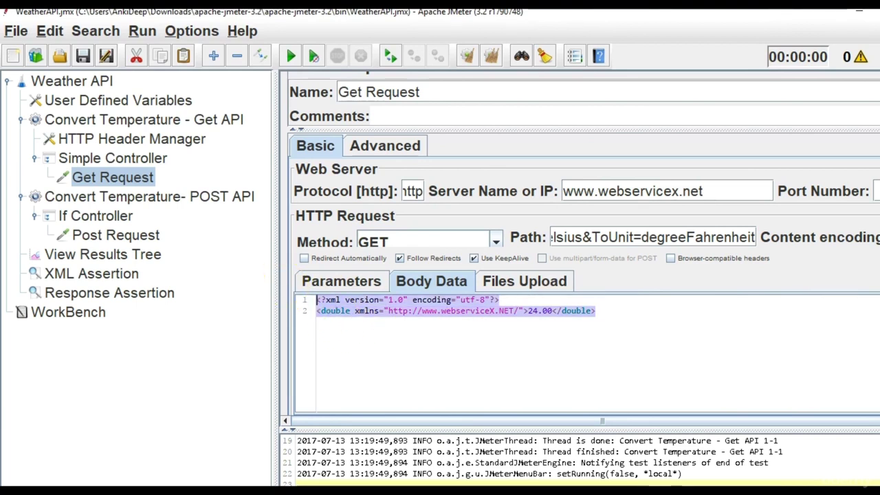
Paste the Get Request's two-line XML body into a new Notepad++ document.
{"action": "mouse_move", "coordinate": [489, 491]}
{"action": "left_click", "coordinate": [427, 447]}
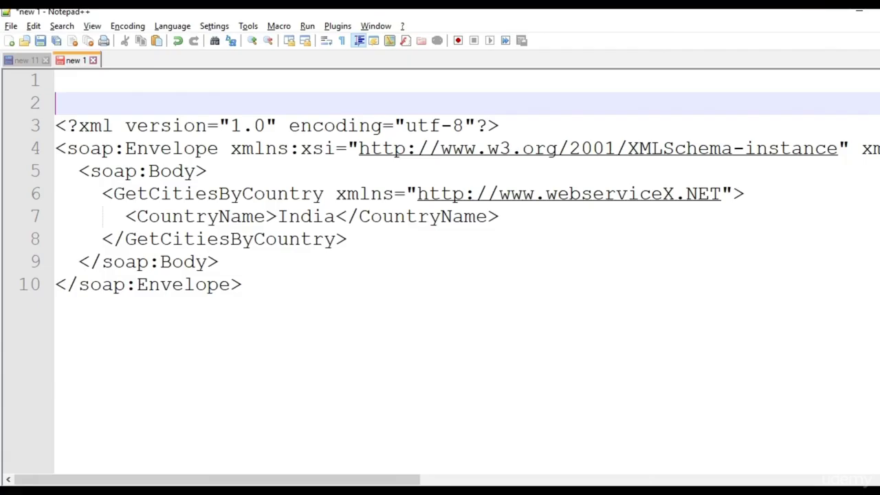
{"action": "left_click", "coordinate": [345, 324]}
{"action": "key", "text": "Return"}
{"action": "key", "text": "Return"}
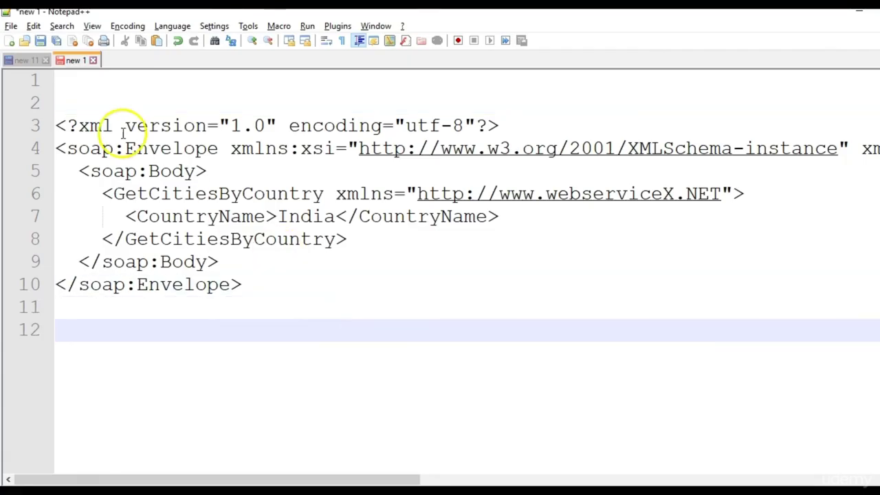
{"action": "left_click", "coordinate": [11, 41]}
{"action": "key", "text": "ctrl+v"}
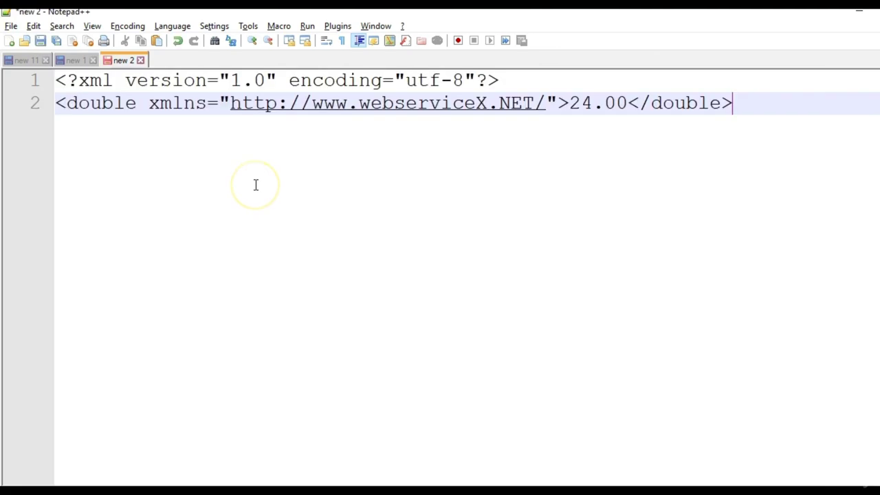
Clear all of the Get Request's Body Data in JMeter.
{"action": "key", "text": "alt+Tab"}
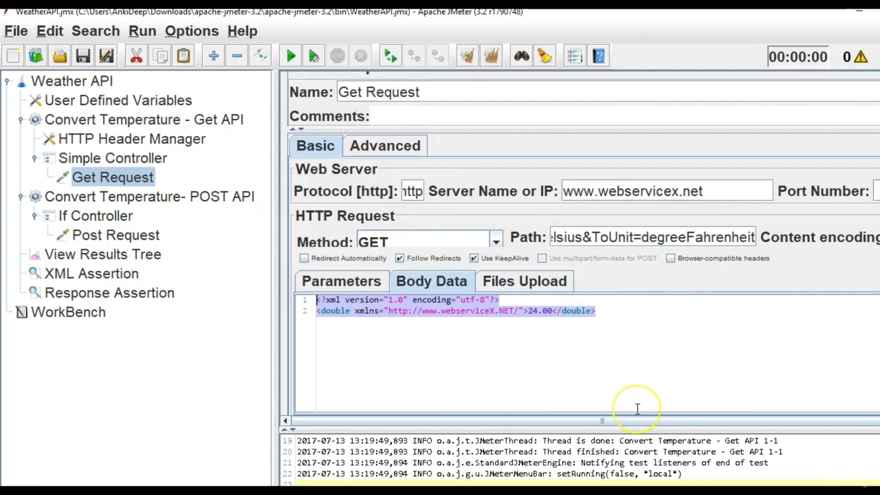
{"action": "key", "text": "ctrl+a"}
{"action": "key", "text": "Delete"}
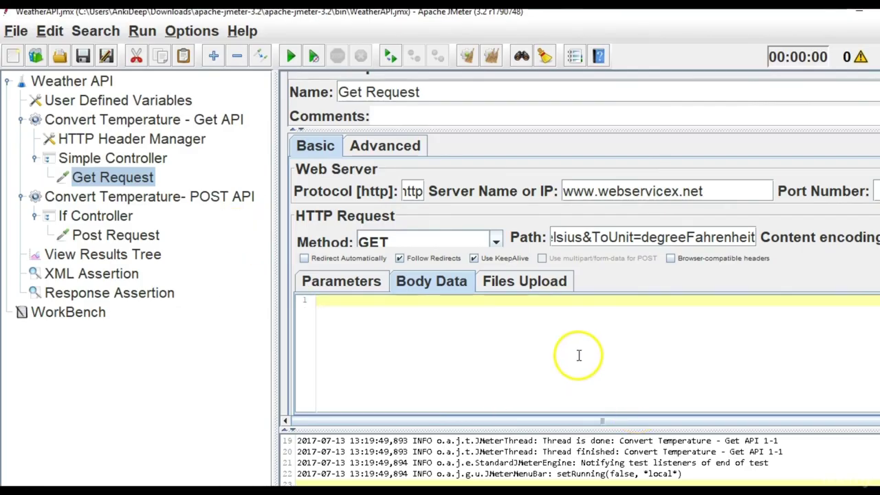
Show the Get Request's empty Parameters table and place the cursor at Temperature in the path.
{"action": "left_click", "coordinate": [355, 287]}
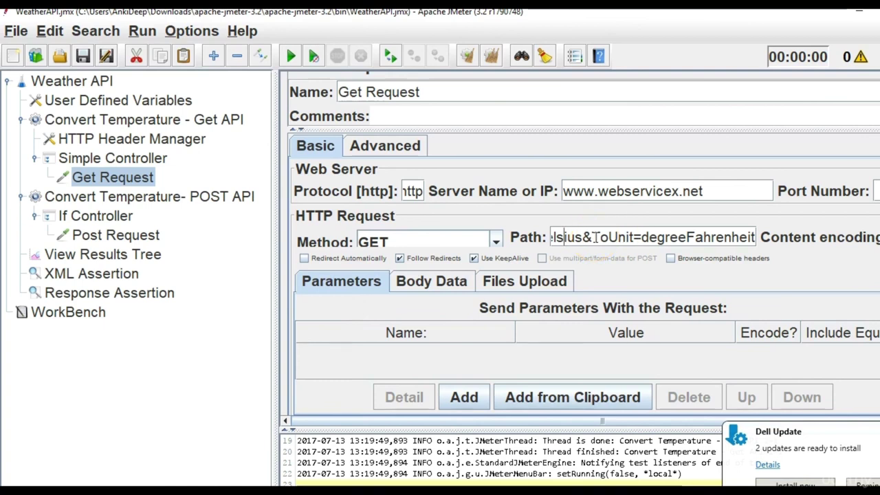
{"action": "key", "text": "Left"}
{"action": "key", "text": "Left"}
{"action": "key", "text": "Left"}
{"action": "key", "text": "Left"}
{"action": "key", "text": "Left"}
{"action": "key", "text": "Left"}
{"action": "key", "text": "Left"}
{"action": "key", "text": "Left"}
{"action": "key", "text": "Left"}
{"action": "key", "text": "Left"}
{"action": "key", "text": "Left"}
{"action": "key", "text": "Left"}
{"action": "key", "text": "Left"}
{"action": "key", "text": "Left"}
{"action": "key", "text": "Left"}
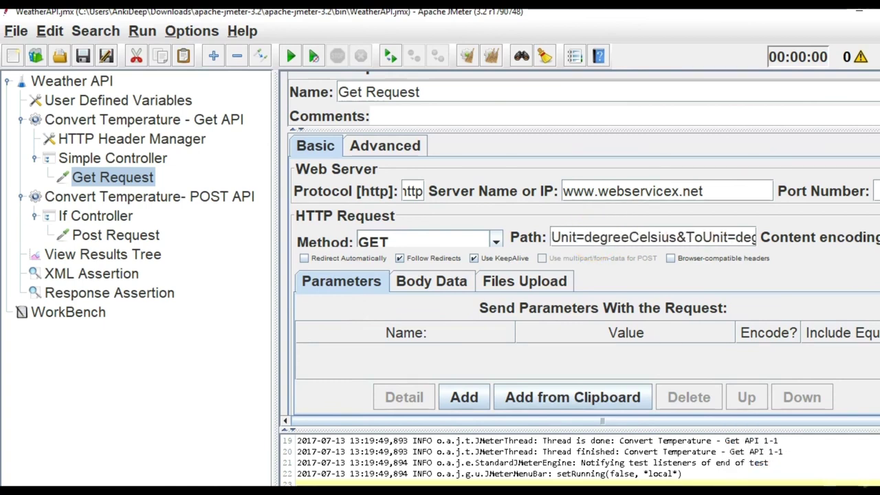
{"action": "key", "text": "super"}
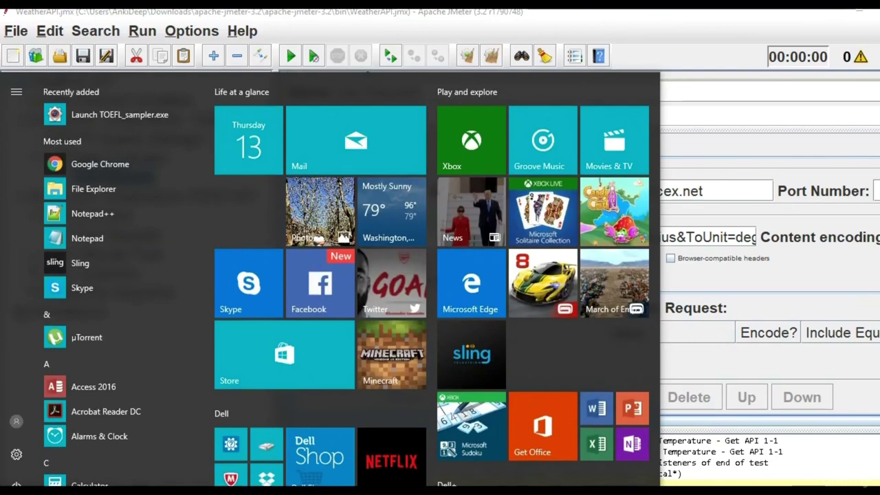
{"action": "key", "text": "super"}
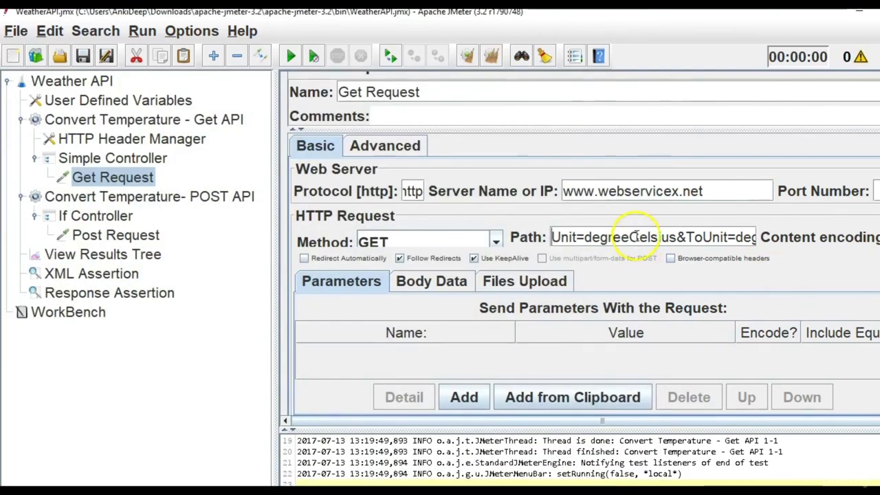
{"action": "key", "text": "Left"}
{"action": "key", "text": "Left"}
{"action": "key", "text": "Left"}
{"action": "key", "text": "Left"}
{"action": "key", "text": "Left"}
{"action": "key", "text": "Left"}
{"action": "key", "text": "Left"}
{"action": "key", "text": "Left"}
{"action": "key", "text": "Left"}
{"action": "key", "text": "Left"}
{"action": "key", "text": "Left"}
{"action": "key", "text": "Left"}
{"action": "key", "text": "Left"}
{"action": "key", "text": "Left"}
{"action": "key", "text": "Left"}
{"action": "key", "text": "Left"}
{"action": "key", "text": "Left"}
{"action": "key", "text": "Left"}
{"action": "key", "text": "Left"}
{"action": "key", "text": "Left"}
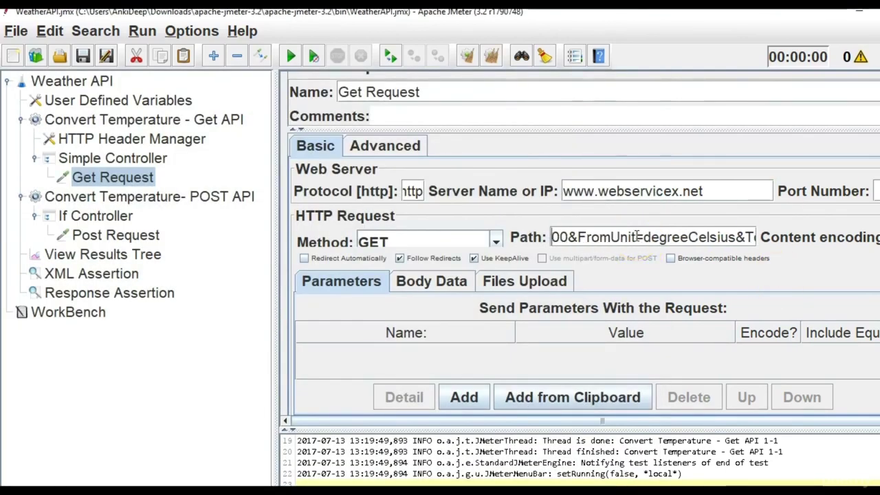
{"action": "key", "text": "Left"}
{"action": "key", "text": "Left"}
{"action": "key", "text": "Left"}
{"action": "key", "text": "Left"}
{"action": "key", "text": "Left"}
{"action": "key", "text": "Left"}
{"action": "key", "text": "Left"}
{"action": "key", "text": "Left"}
{"action": "key", "text": "Left"}
{"action": "key", "text": "Left"}
{"action": "key", "text": "Left"}
{"action": "key", "text": "Left"}
{"action": "key", "text": "Left"}
{"action": "key", "text": "Left"}
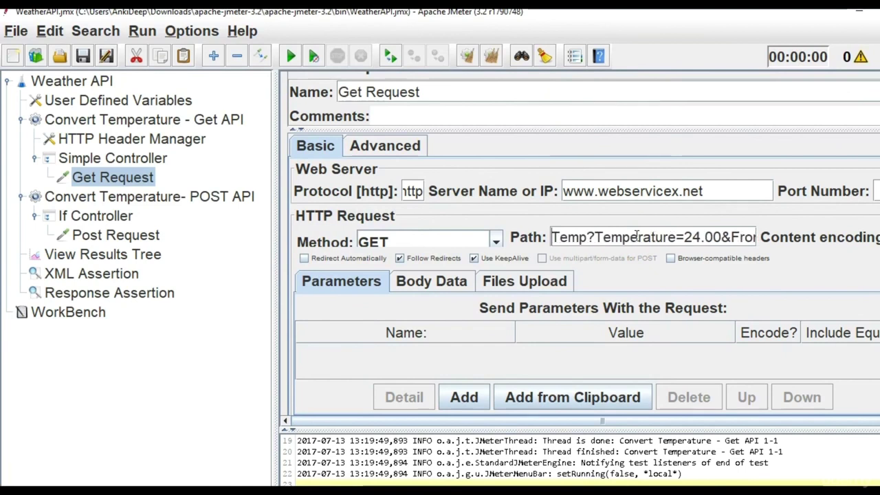
{"action": "left_click", "coordinate": [646, 239]}
Add a Temperature parameter row with value 24.00, copying its name from the path.
{"action": "double_click", "coordinate": [646, 239]}
{"action": "key", "text": "ctrl+c"}
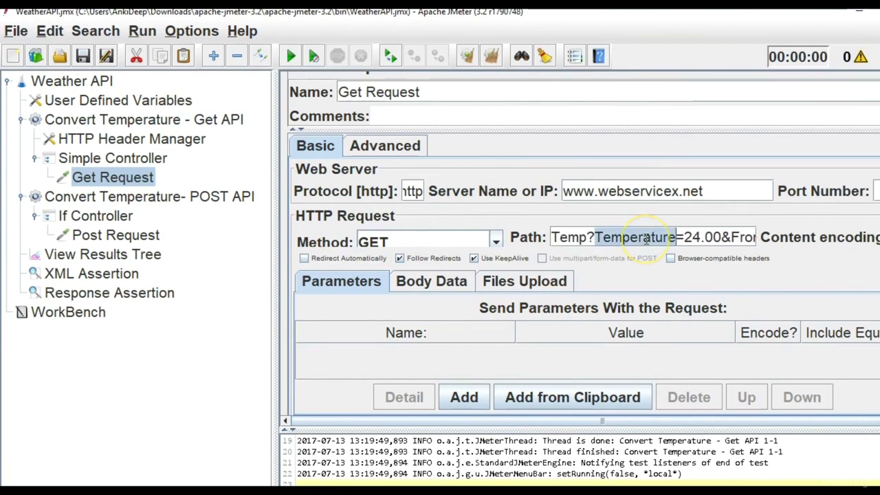
{"action": "left_click", "coordinate": [458, 397]}
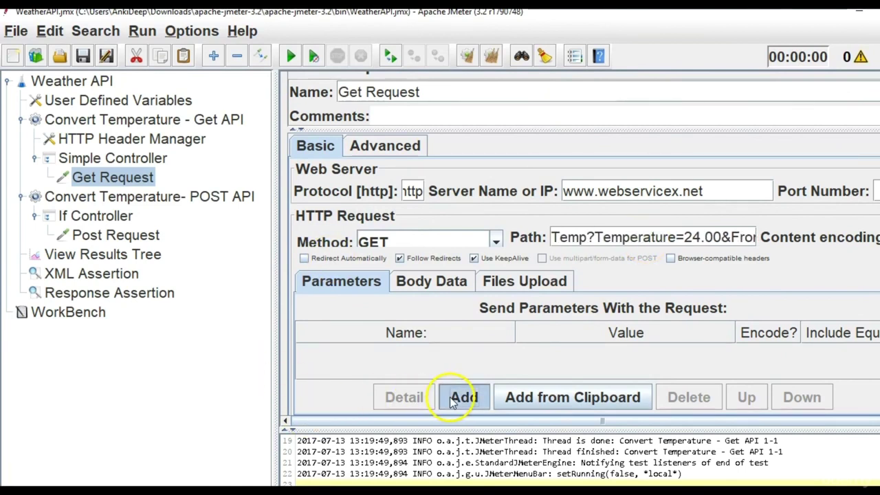
{"action": "double_click", "coordinate": [447, 350]}
{"action": "key", "text": "ctrl+v"}
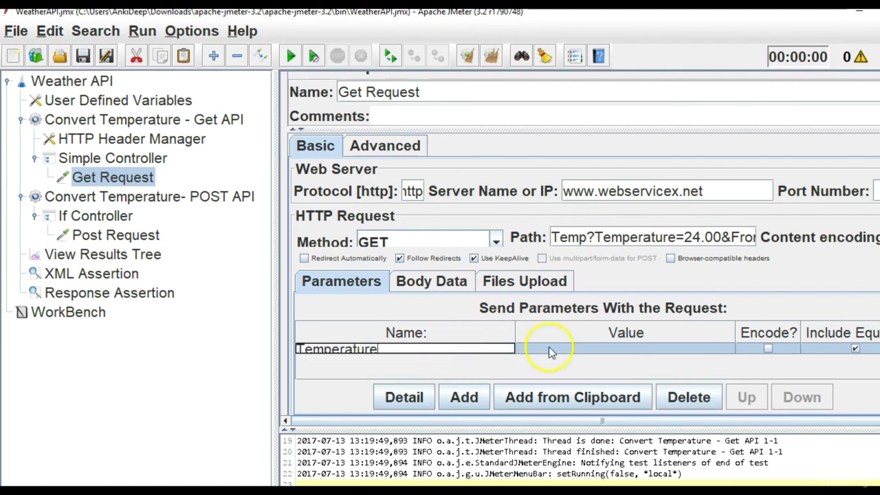
{"action": "double_click", "coordinate": [569, 348]}
{"action": "type", "text": "24.00"}
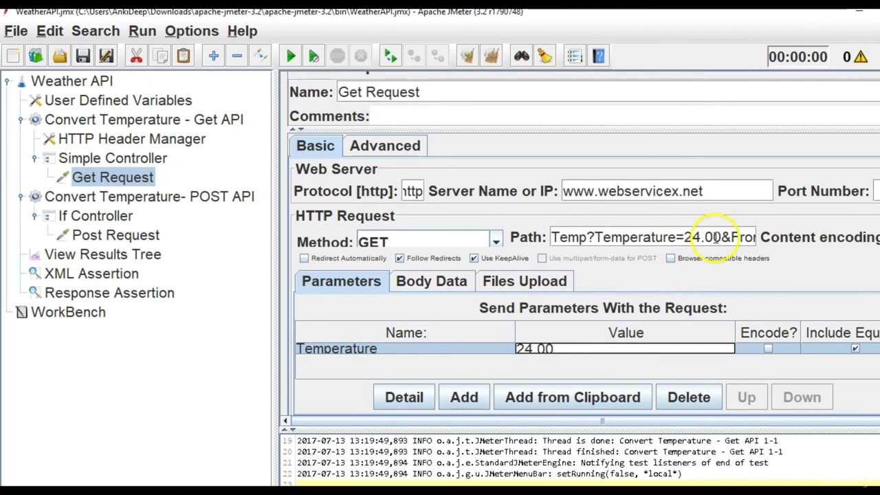
Rewrite the path's query string as Temp?Temperature=24.00&FromUnit=degreeCelsi.
{"action": "left_click", "coordinate": [596, 236]}
{"action": "left_click_drag", "start_coordinate": [596, 236], "coordinate": [737, 240]}
{"action": "key", "text": "BackSpace"}
{"action": "key", "text": "BackSpace"}
{"action": "key", "text": "BackSpace"}
{"action": "key", "text": "BackSpace"}
{"action": "key", "text": "BackSpace"}
{"action": "key", "text": "BackSpace"}
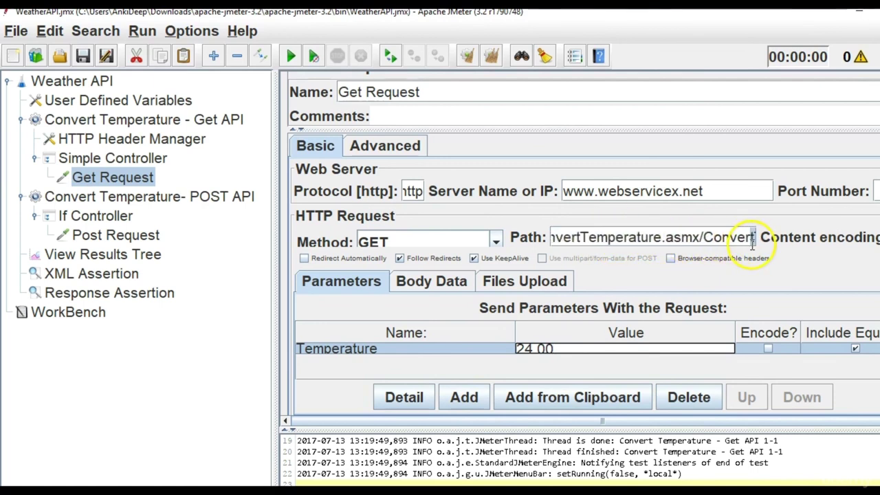
{"action": "type", "text": "Temp?Temperature="}
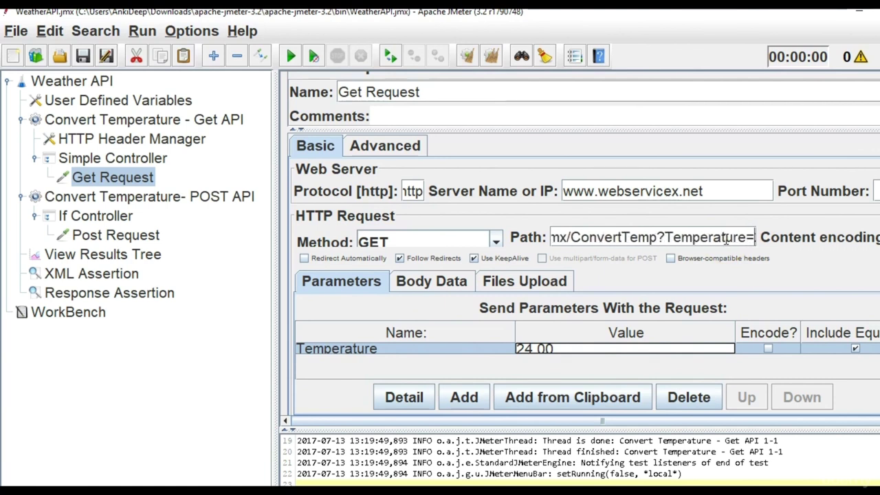
{"action": "type", "text": "24.00&Fr"}
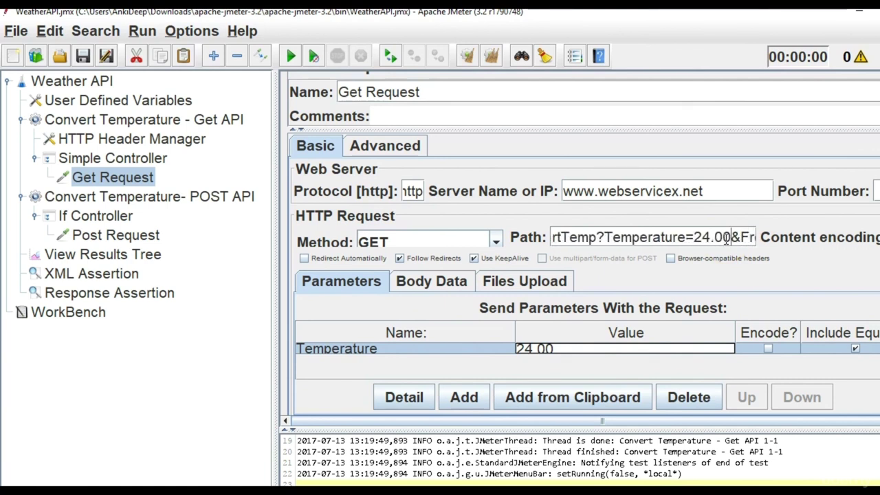
{"action": "type", "text": "omUnit=degreeCelsi"}
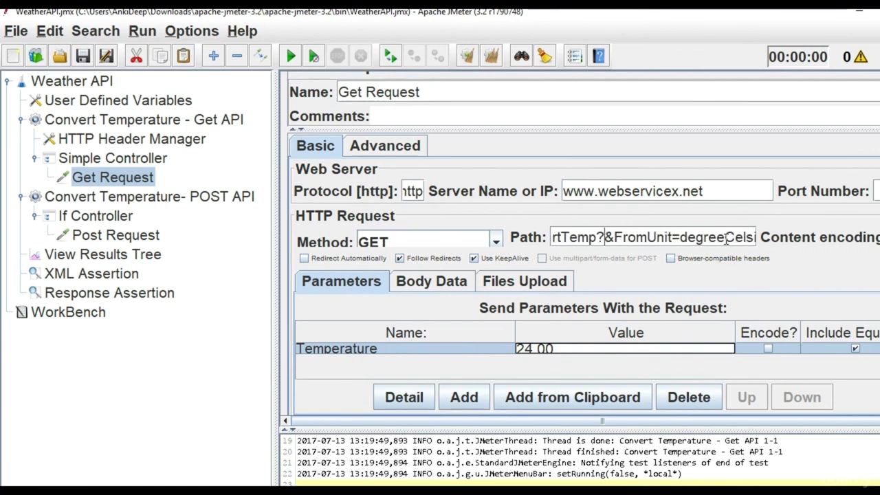
Add a FromUnit parameter with value degreeCelsius, copied from the path.
{"action": "left_click", "coordinate": [669, 242]}
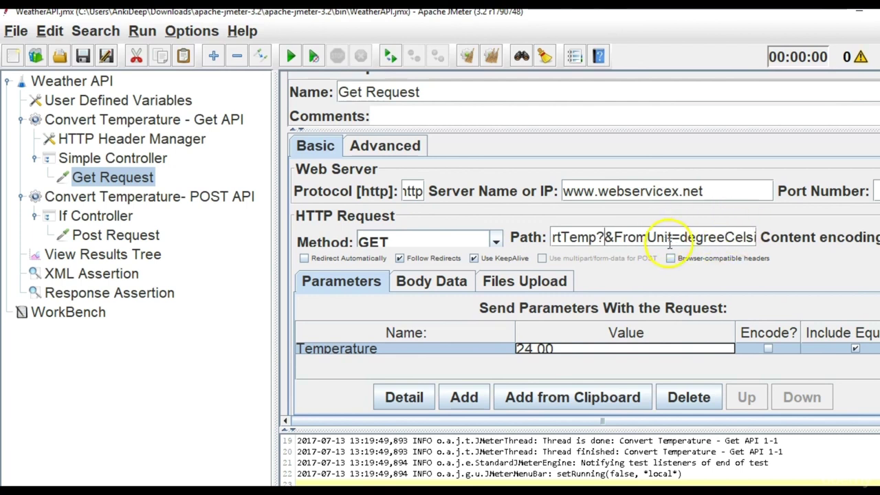
{"action": "left_click_drag", "start_coordinate": [672, 241], "coordinate": [613, 237]}
{"action": "key", "text": "ctrl+c"}
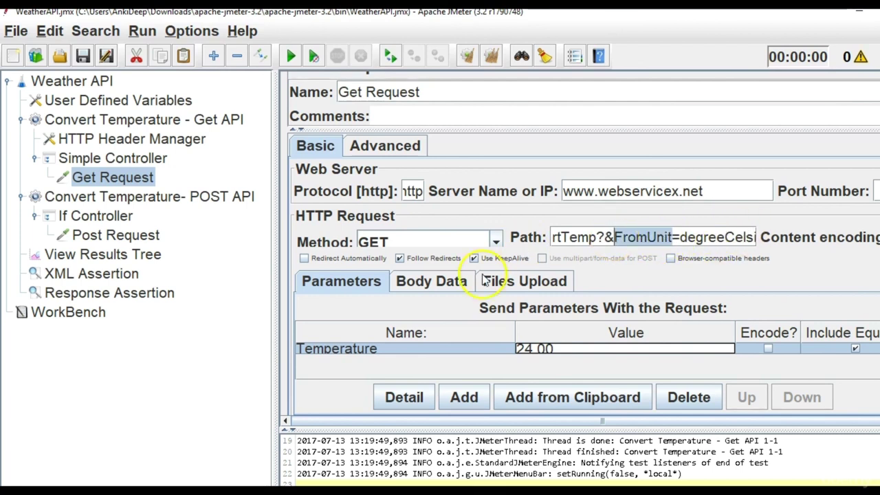
{"action": "left_click", "coordinate": [461, 398]}
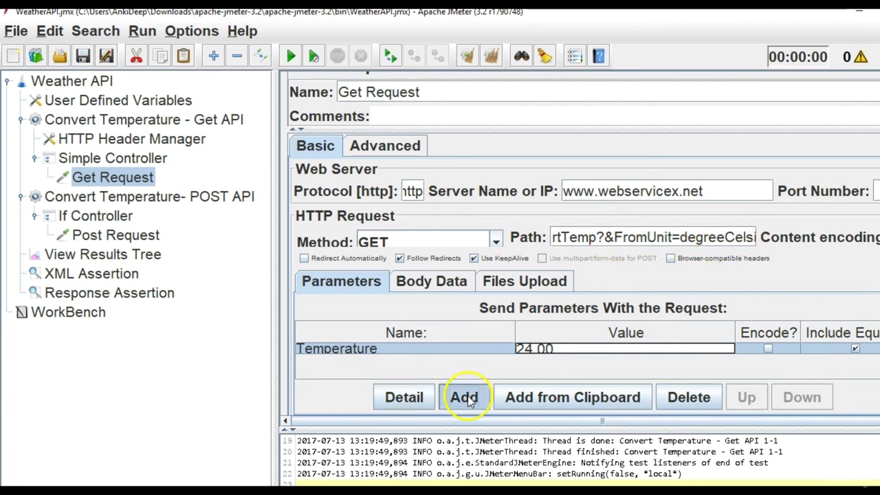
{"action": "double_click", "coordinate": [463, 360]}
{"action": "key", "text": "ctrl+v"}
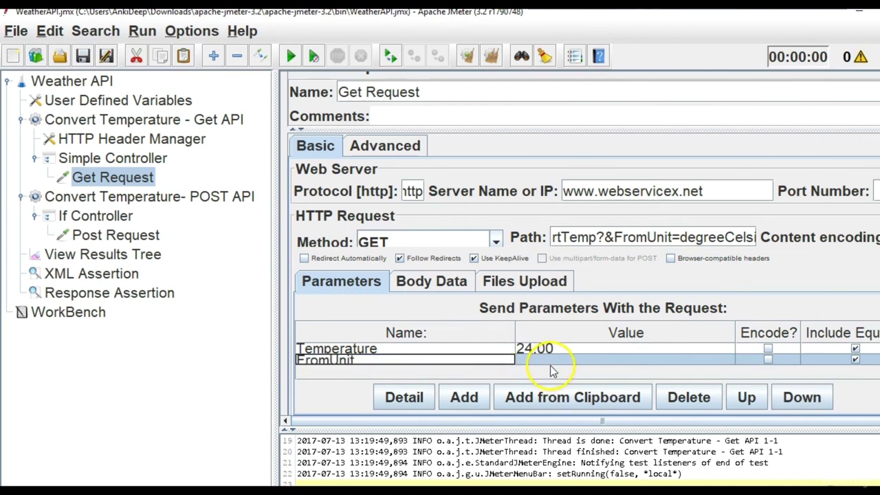
{"action": "left_click", "coordinate": [556, 365]}
{"action": "left_click", "coordinate": [696, 237]}
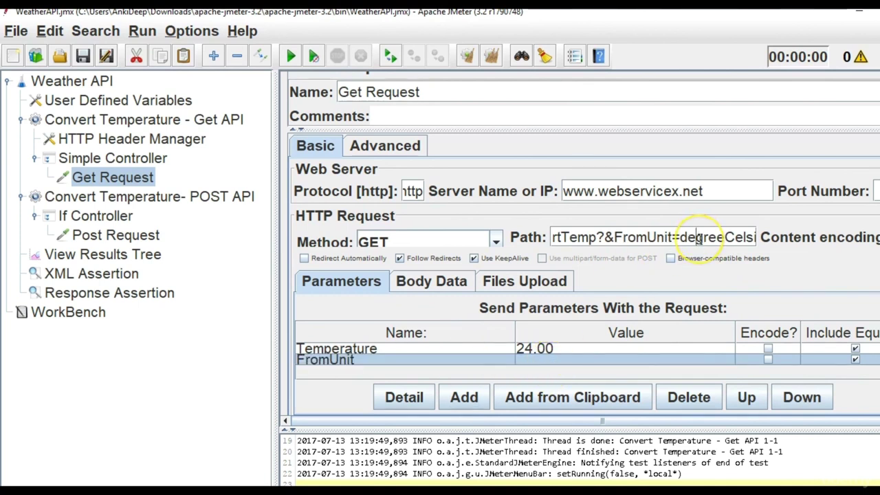
{"action": "double_click", "coordinate": [700, 237]}
{"action": "key", "text": "ctrl+c"}
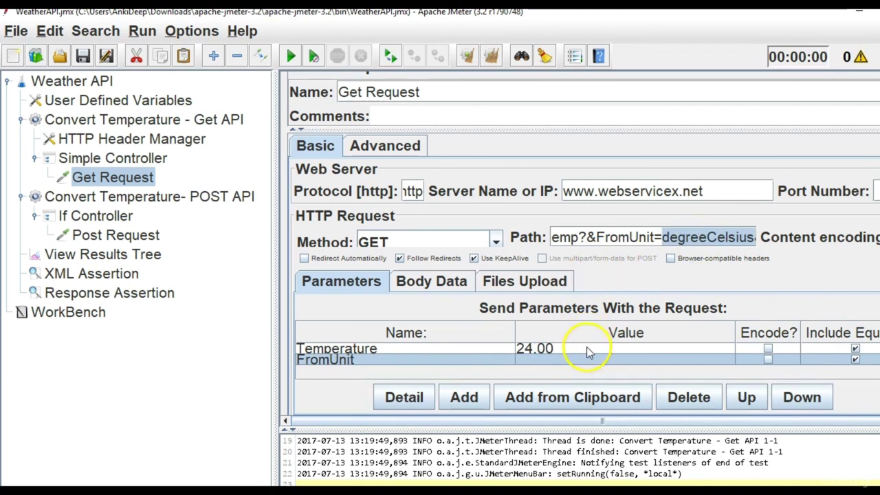
{"action": "double_click", "coordinate": [585, 354]}
{"action": "key", "text": "ctrl+v"}
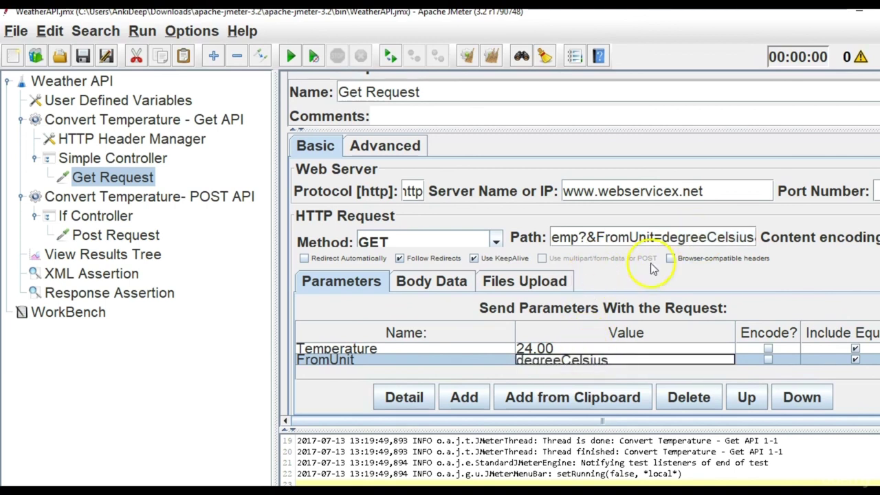
Add a ToUnit parameter with value degreeFahrenheit, copied from the path.
{"action": "type", "text": "&ToU"}
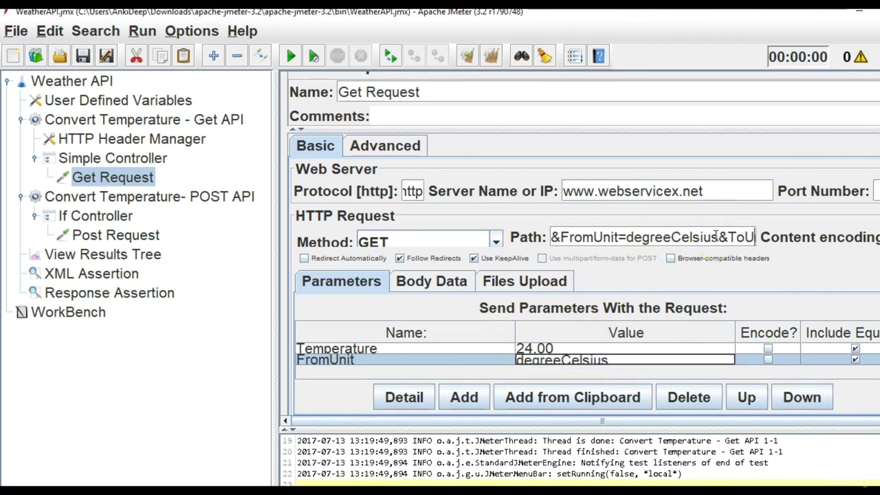
{"action": "type", "text": "nit=degreeFah"}
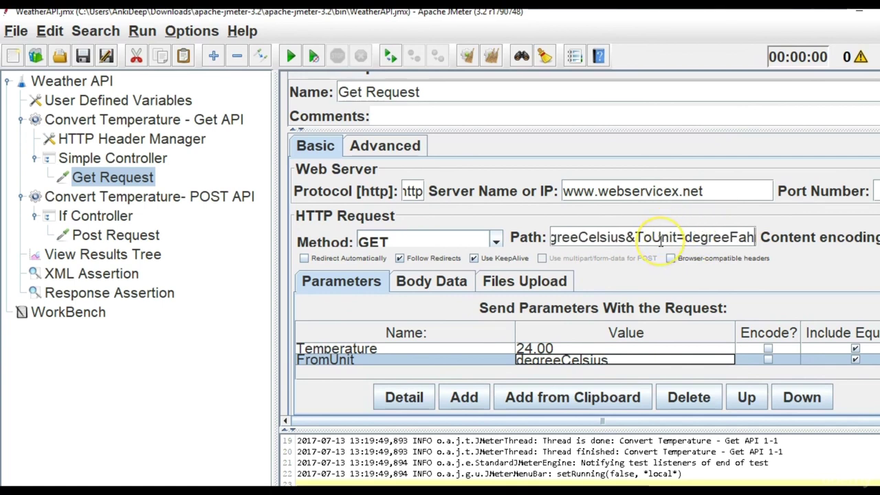
{"action": "left_click_drag", "start_coordinate": [679, 238], "coordinate": [640, 244]}
{"action": "key", "text": "ctrl+c"}
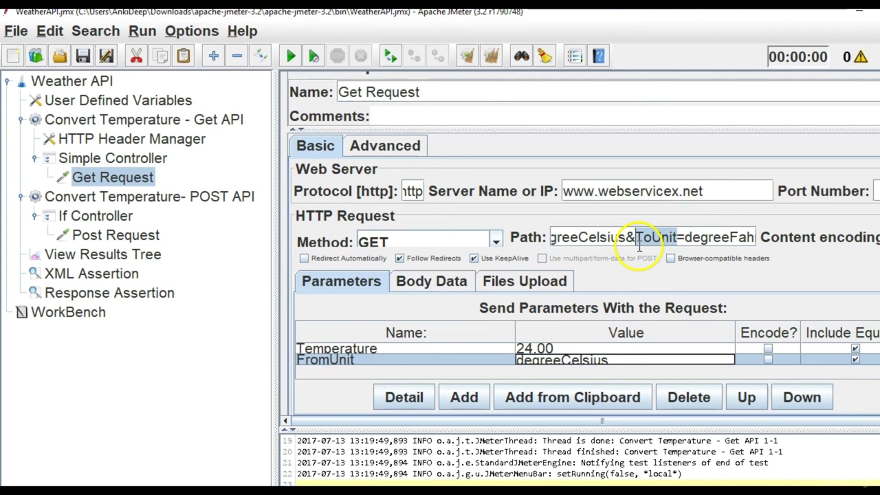
{"action": "left_click", "coordinate": [460, 393]}
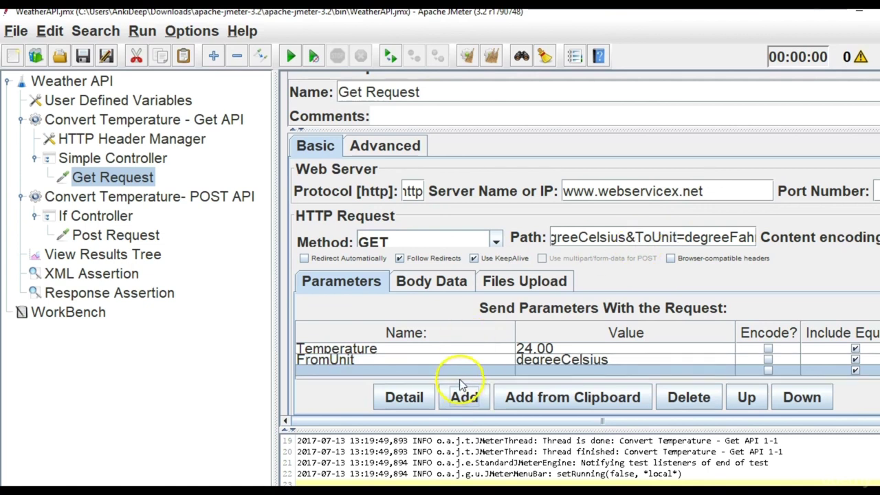
{"action": "double_click", "coordinate": [458, 374]}
{"action": "key", "text": "ctrl+v"}
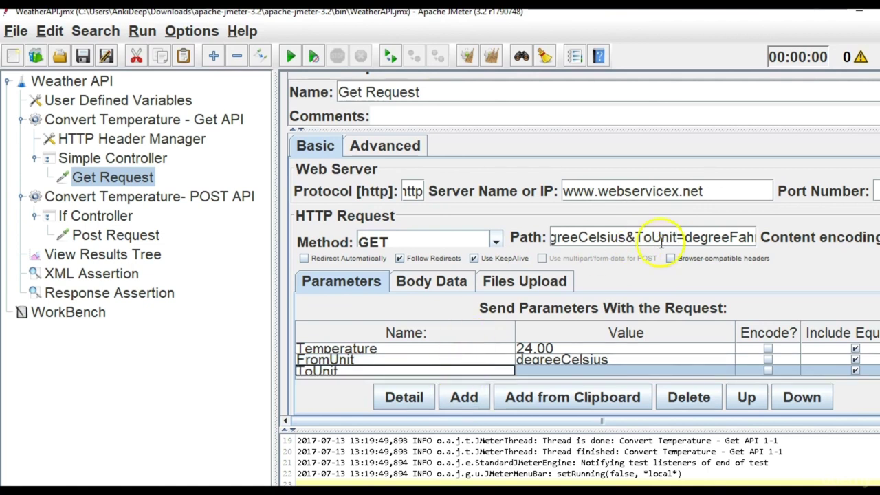
{"action": "double_click", "coordinate": [722, 238]}
{"action": "key", "text": "ctrl+c"}
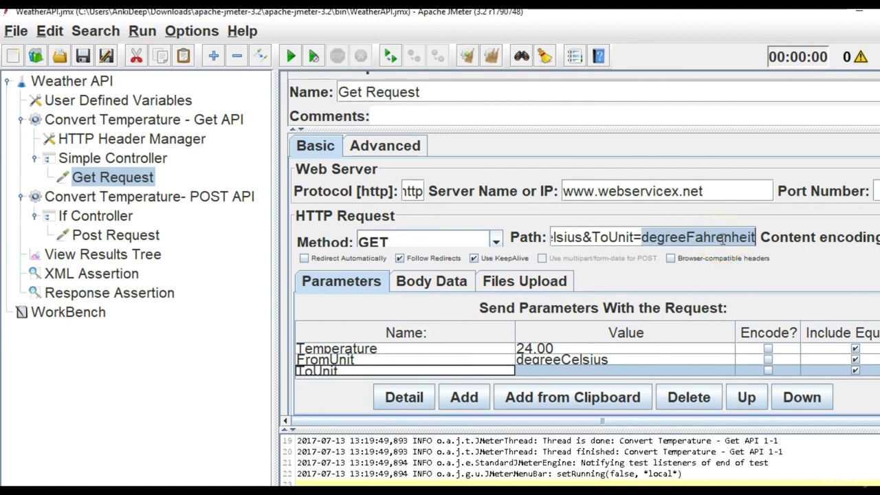
{"action": "left_click", "coordinate": [563, 371]}
{"action": "double_click", "coordinate": [520, 372]}
{"action": "key", "text": "ctrl+v"}
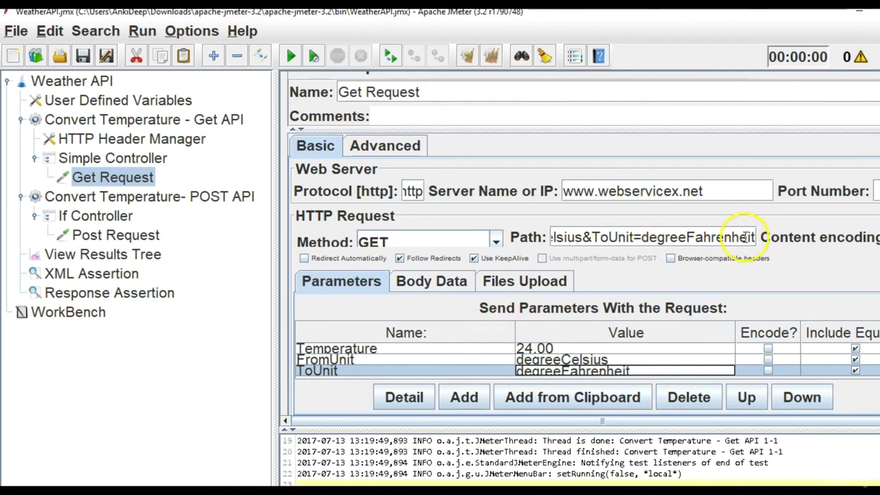
Trim the query text so the path ends at ConvertTemp?
{"action": "key", "text": "BackSpace"}
{"action": "key", "text": "BackSpace"}
{"action": "key", "text": "BackSpace"}
{"action": "key", "text": "BackSpace"}
{"action": "key", "text": "BackSpace"}
{"action": "key", "text": "BackSpace"}
{"action": "key", "text": "BackSpace"}
{"action": "key", "text": "BackSpace"}
{"action": "key", "text": "BackSpace"}
{"action": "key", "text": "BackSpace"}
{"action": "key", "text": "BackSpace"}
{"action": "key", "text": "BackSpace"}
{"action": "key", "text": "BackSpace"}
{"action": "key", "text": "BackSpace"}
{"action": "key", "text": "BackSpace"}
{"action": "key", "text": "BackSpace"}
{"action": "key", "text": "BackSpace"}
{"action": "key", "text": "BackSpace"}
{"action": "key", "text": "BackSpace"}
{"action": "key", "text": "BackSpace"}
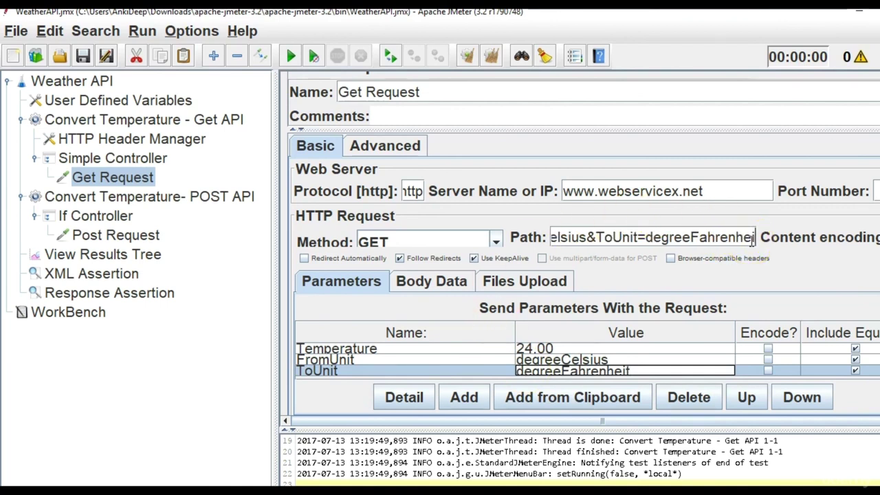
{"action": "key", "text": "BackSpace"}
{"action": "key", "text": "BackSpace"}
{"action": "key", "text": "BackSpace"}
{"action": "key", "text": "BackSpace"}
{"action": "key", "text": "BackSpace"}
{"action": "key", "text": "BackSpace"}
{"action": "key", "text": "BackSpace"}
{"action": "key", "text": "BackSpace"}
{"action": "key", "text": "BackSpace"}
{"action": "key", "text": "BackSpace"}
{"action": "key", "text": "BackSpace"}
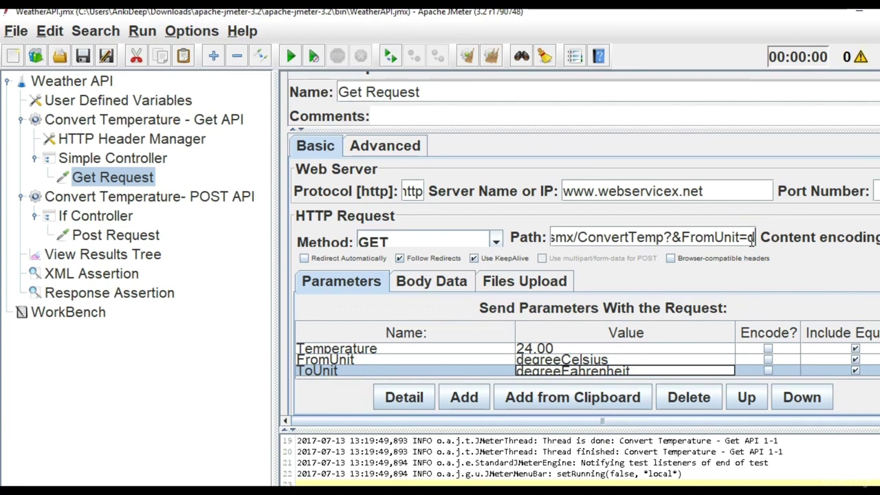
{"action": "key", "text": "BackSpace"}
{"action": "key", "text": "BackSpace"}
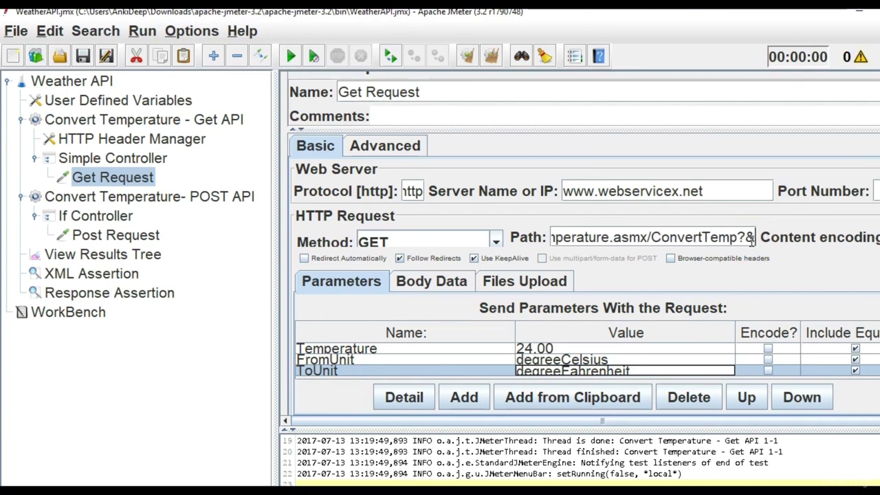
Clear View Results Tree, then check the Response Assertion and var1 in User Defined Variables.
{"action": "left_click", "coordinate": [131, 256]}
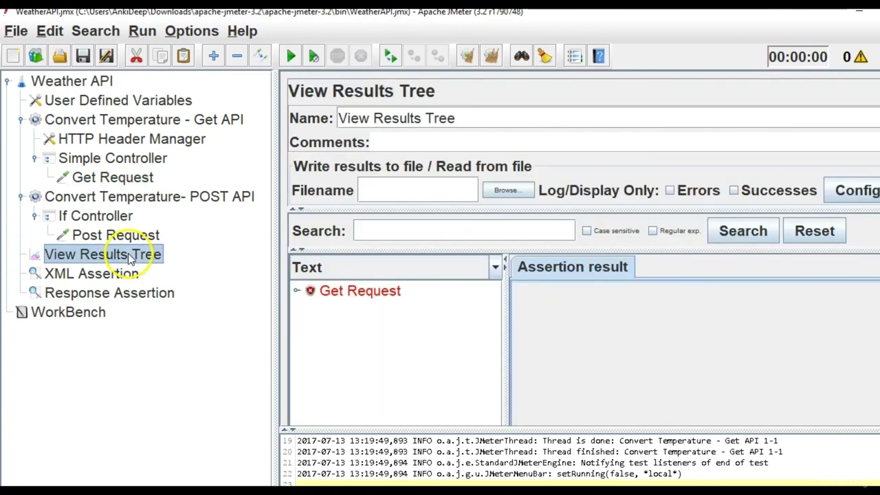
{"action": "left_click", "coordinate": [492, 58]}
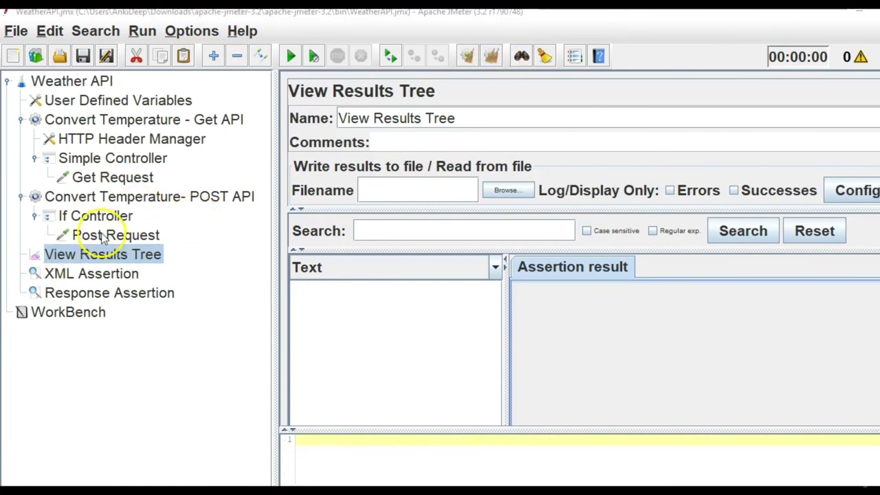
{"action": "left_click", "coordinate": [114, 293]}
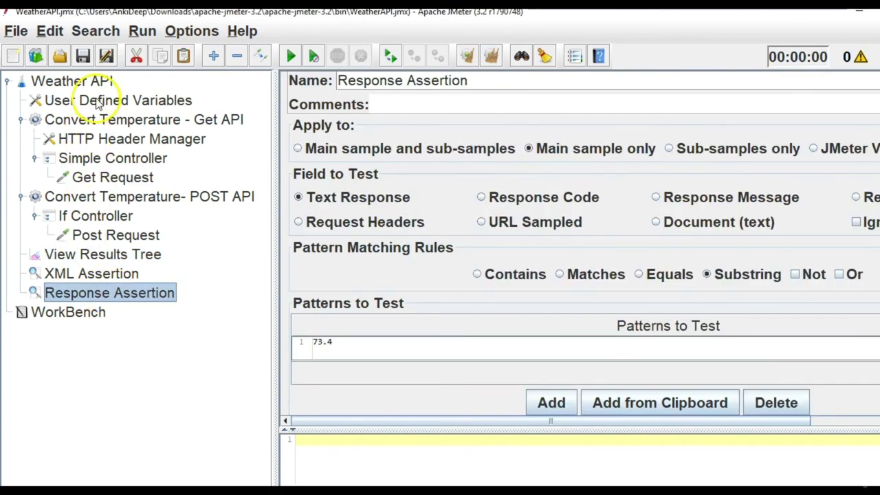
{"action": "left_click", "coordinate": [97, 103]}
{"action": "double_click", "coordinate": [525, 210]}
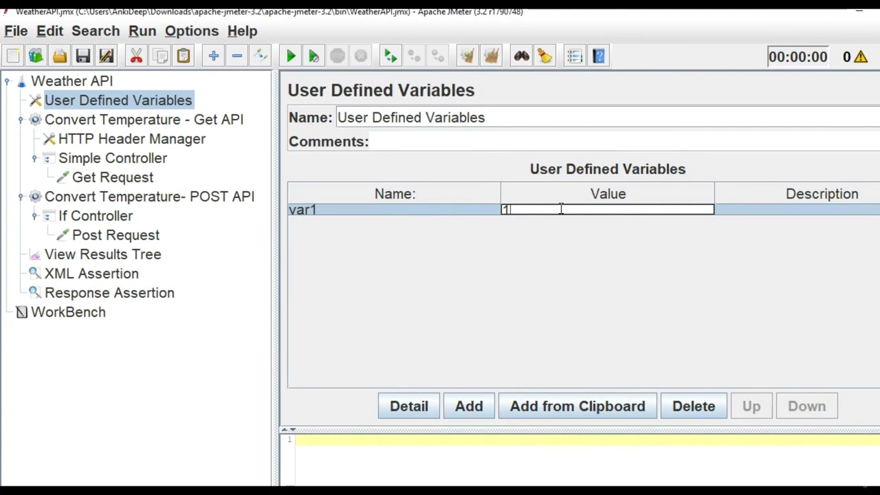
Review the POST API thread group and Get Request parameters, ending back on View Results Tree.
{"action": "left_click", "coordinate": [155, 198]}
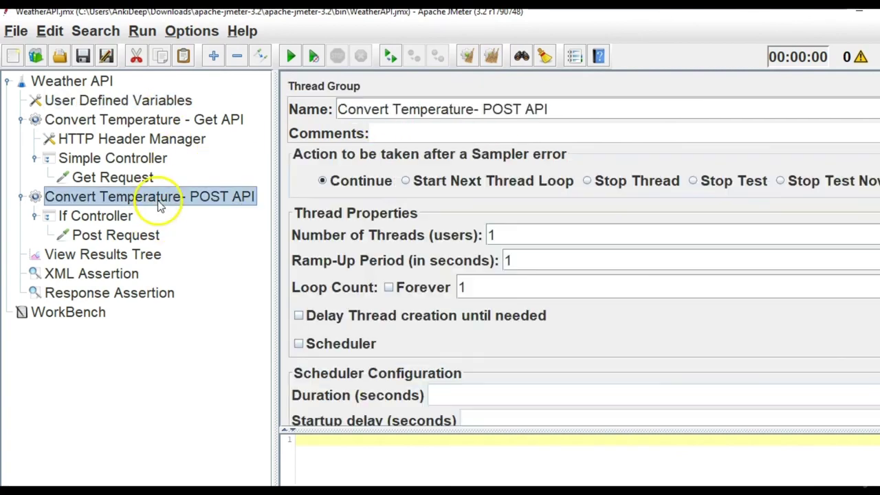
{"action": "left_click", "coordinate": [130, 256]}
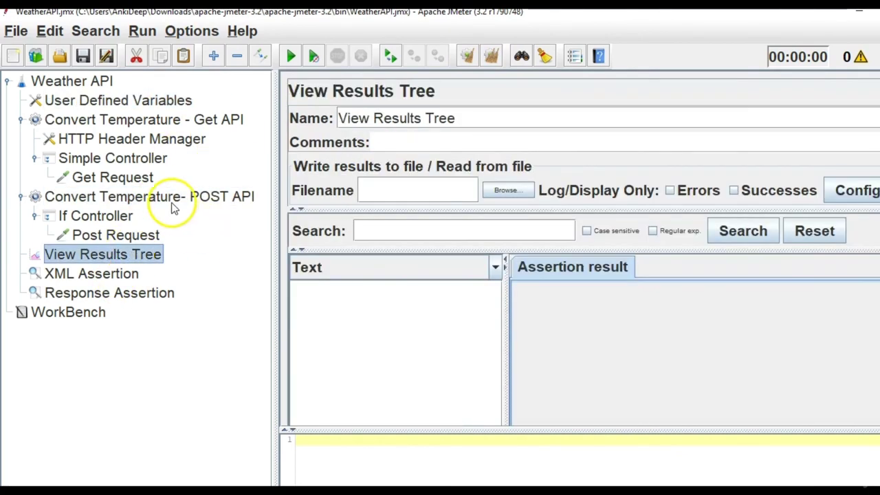
{"action": "left_click", "coordinate": [148, 181]}
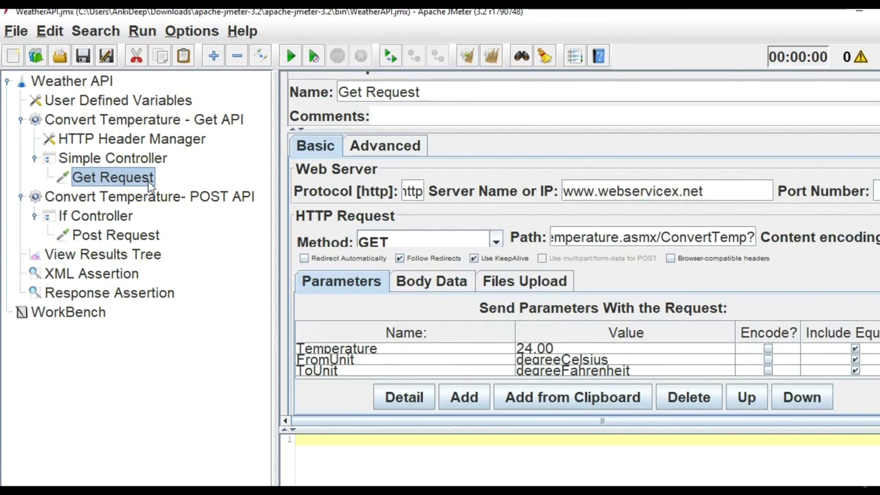
{"action": "left_click", "coordinate": [117, 255]}
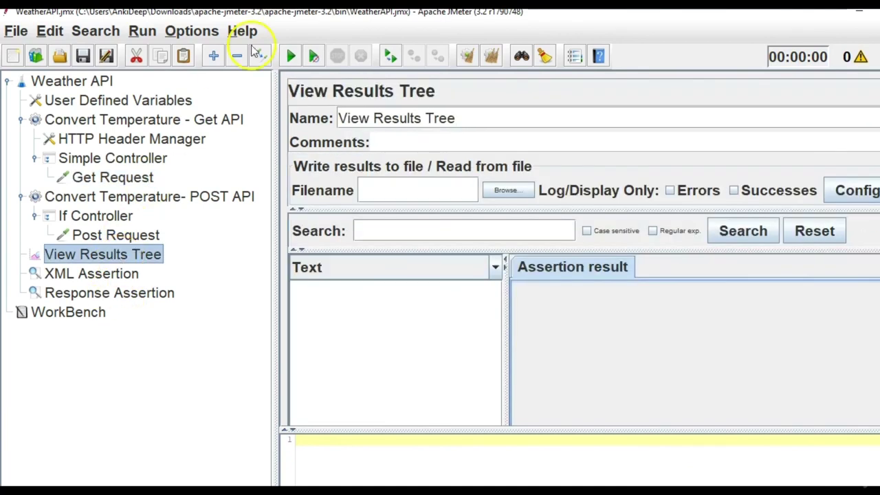
Rerun the test plan and copy the failed Get Request's sent URL from its Request tab.
{"action": "left_click", "coordinate": [292, 54]}
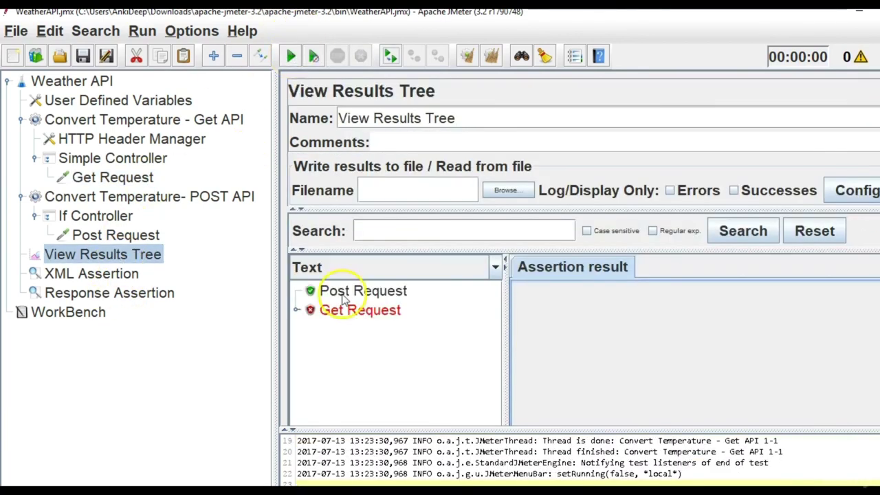
{"action": "left_click", "coordinate": [371, 313]}
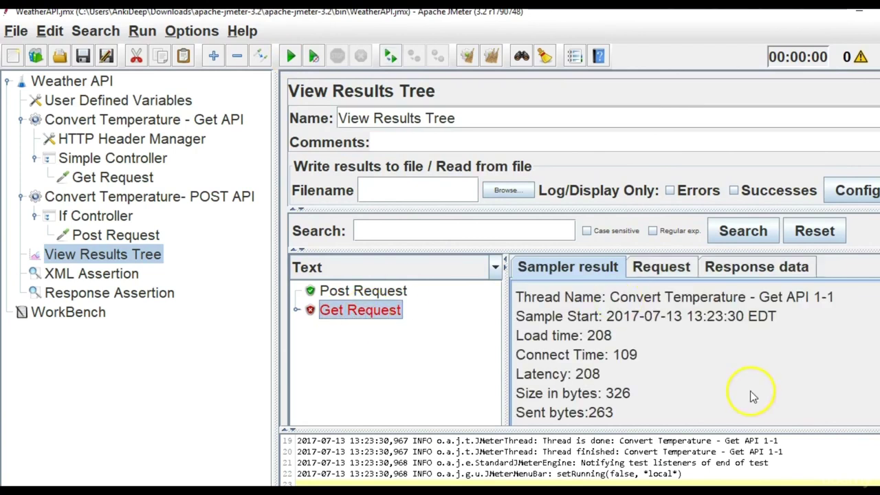
{"action": "left_click", "coordinate": [660, 272]}
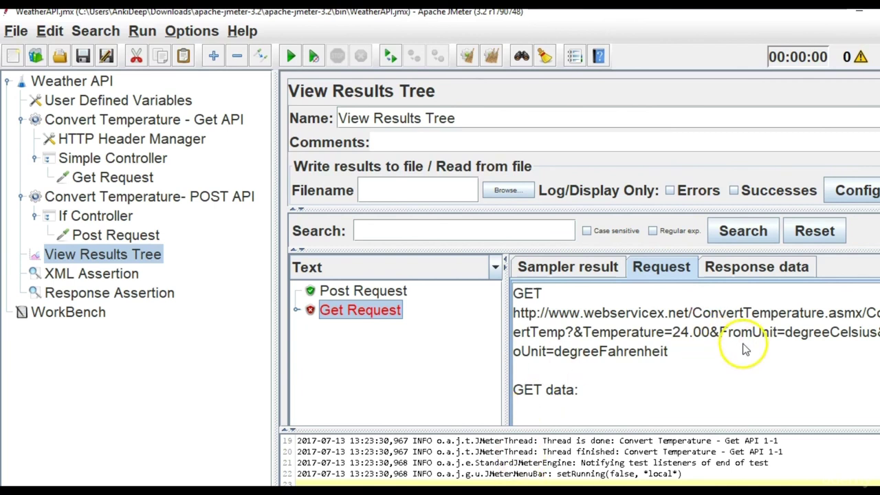
{"action": "left_click_drag", "start_coordinate": [708, 354], "coordinate": [512, 305]}
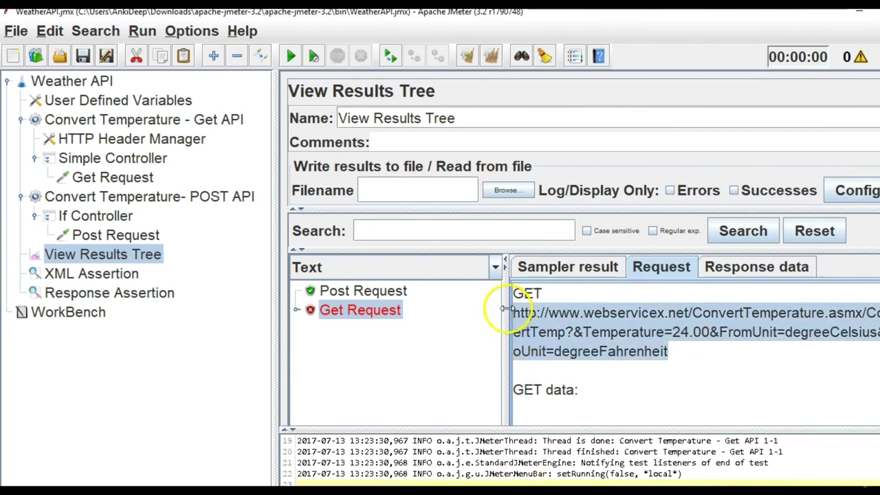
{"action": "key", "text": "alt+Tab"}
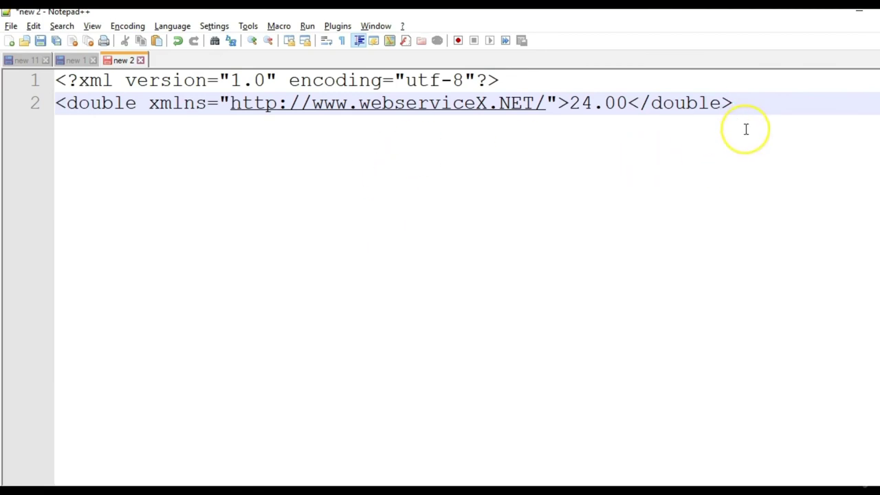
Paste the Get Request URL on a new line under the XML and scroll back left.
{"action": "key", "text": "Return"}
{"action": "key", "text": "Return"}
{"action": "key", "text": "ctrl+v"}
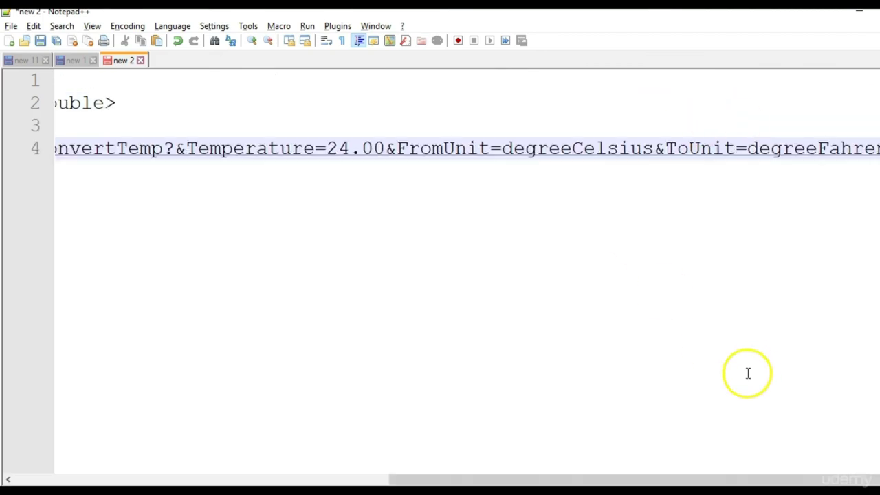
{"action": "left_click_drag", "start_coordinate": [715, 478], "coordinate": [610, 474]}
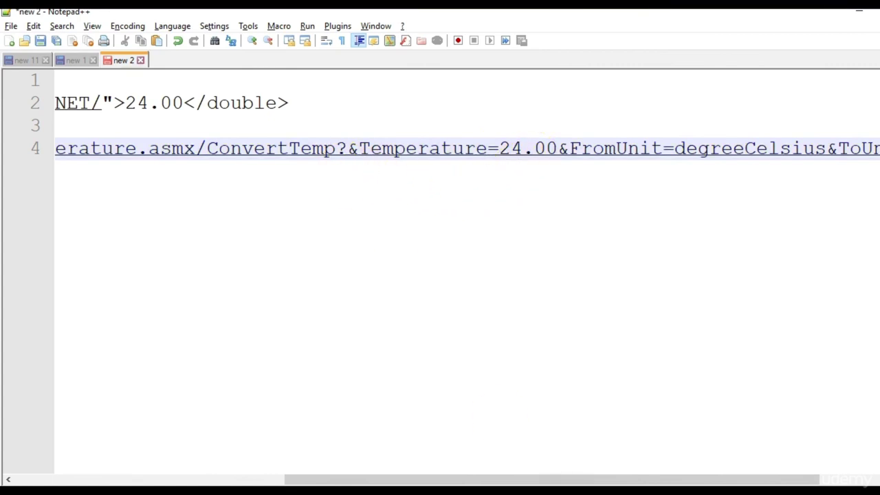
{"action": "mouse_move", "coordinate": [543, 491]}
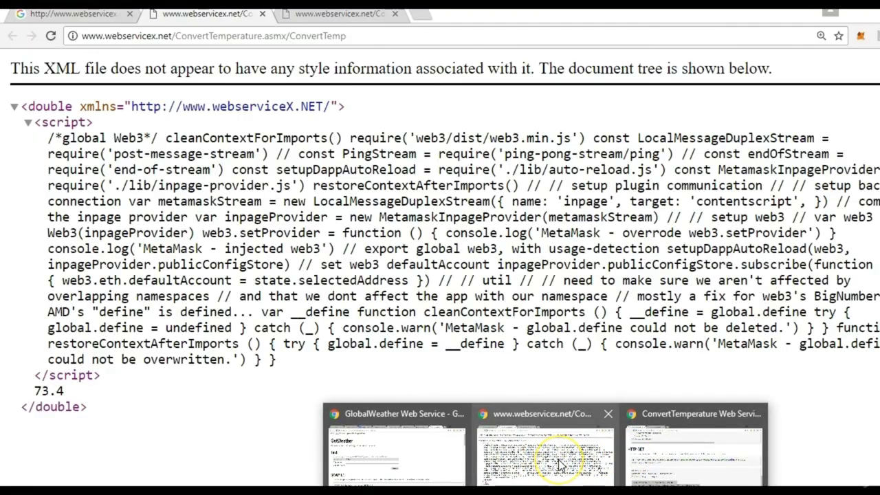
Bring Chrome forward and look through its open tabs, ending on the ConvertTemp XML page.
{"action": "left_click", "coordinate": [561, 466]}
{"action": "left_click", "coordinate": [68, 14]}
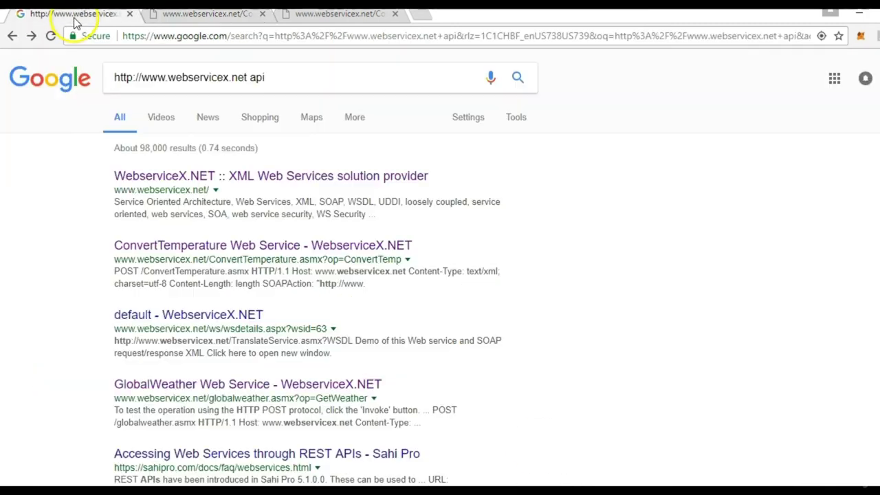
{"action": "left_click", "coordinate": [200, 14]}
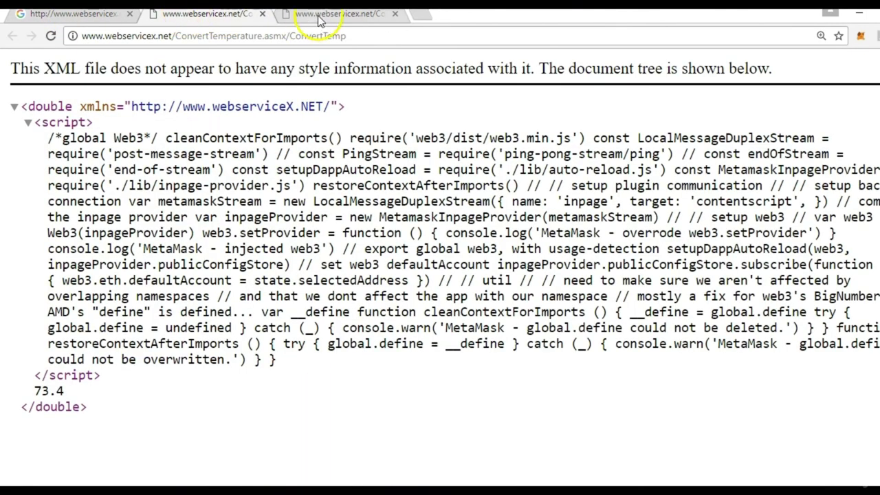
{"action": "left_click", "coordinate": [319, 17]}
{"action": "left_click", "coordinate": [233, 21]}
Mark the '?' after ConvertTemp in the documentation's HTTP GET sample and zoom to 90%.
{"action": "mouse_move", "coordinate": [615, 486]}
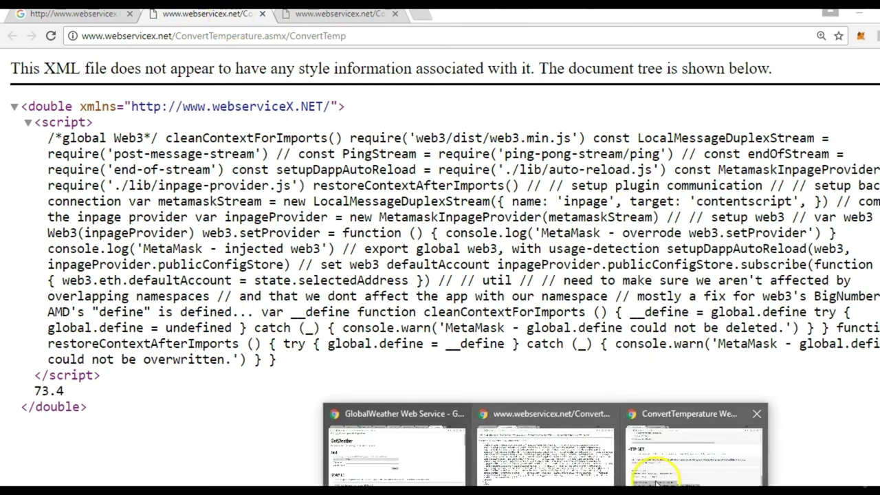
{"action": "left_click", "coordinate": [658, 480]}
{"action": "left_click", "coordinate": [468, 348]}
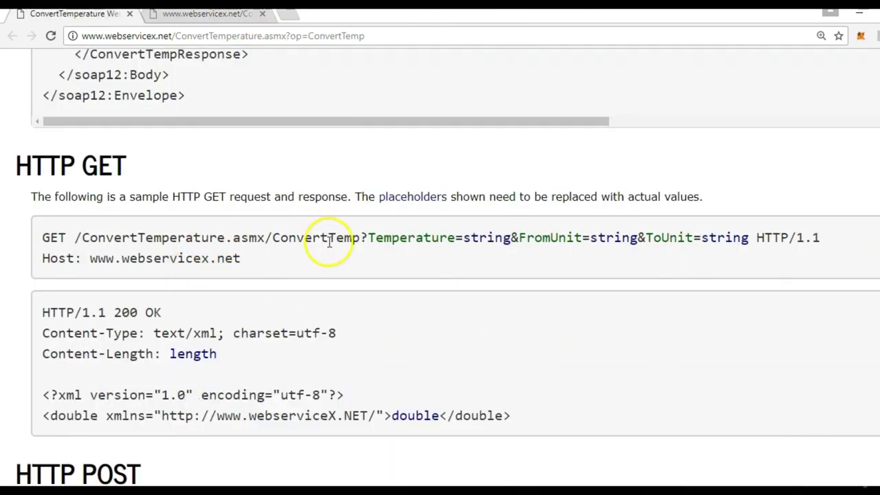
{"action": "left_click_drag", "start_coordinate": [369, 238], "coordinate": [359, 238]}
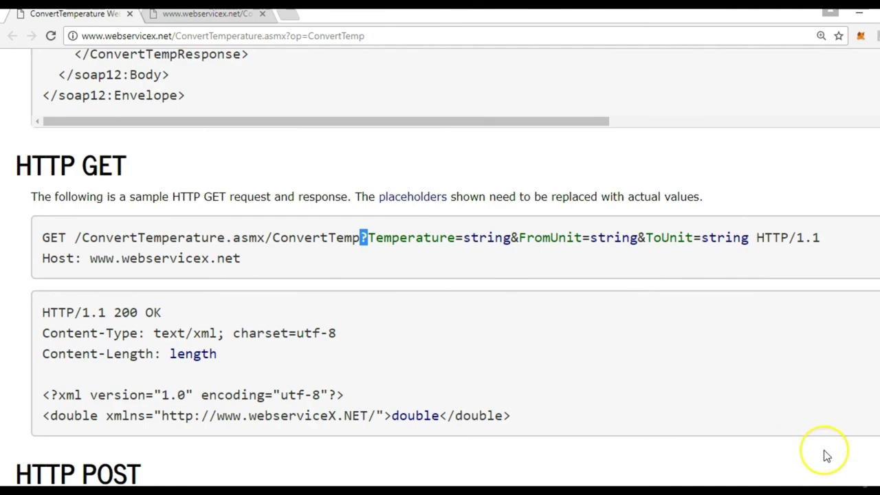
{"action": "key", "text": "ctrl+minus"}
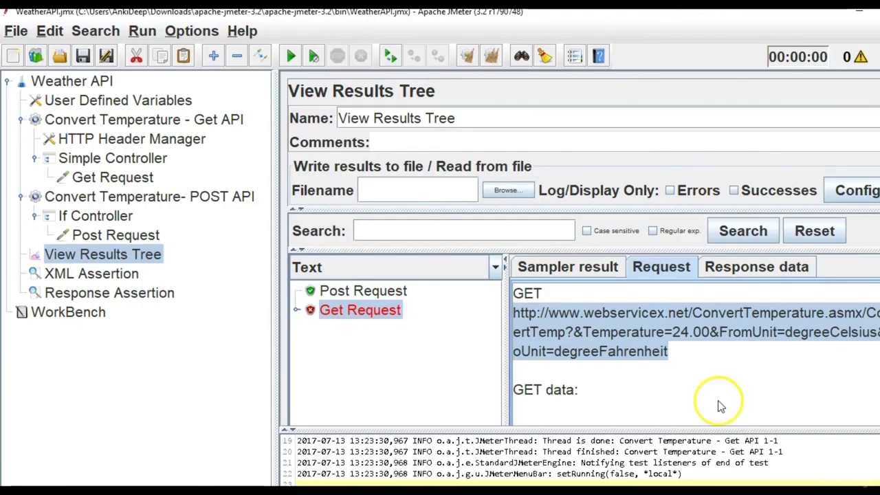
{"action": "left_click", "coordinate": [687, 361]}
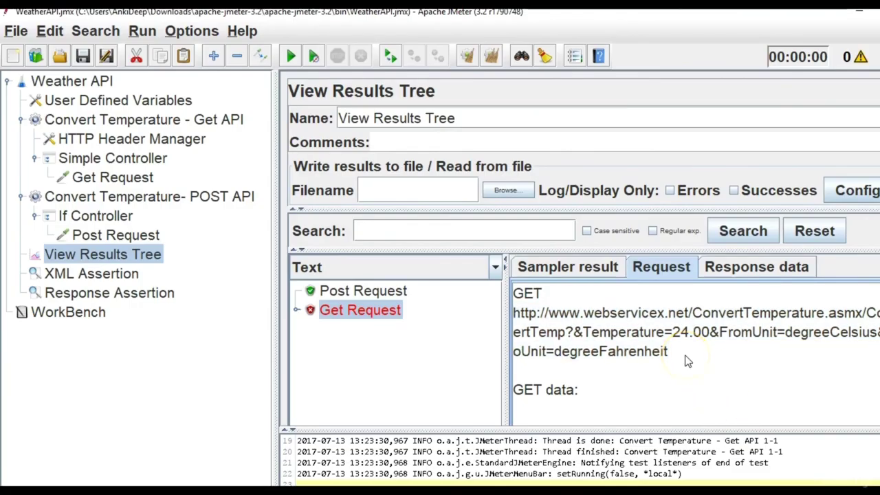
Delete the trailing '?' so the Get Request path ends at ConvertTemperature.asmx/ConvertTemp.
{"action": "left_click", "coordinate": [116, 178]}
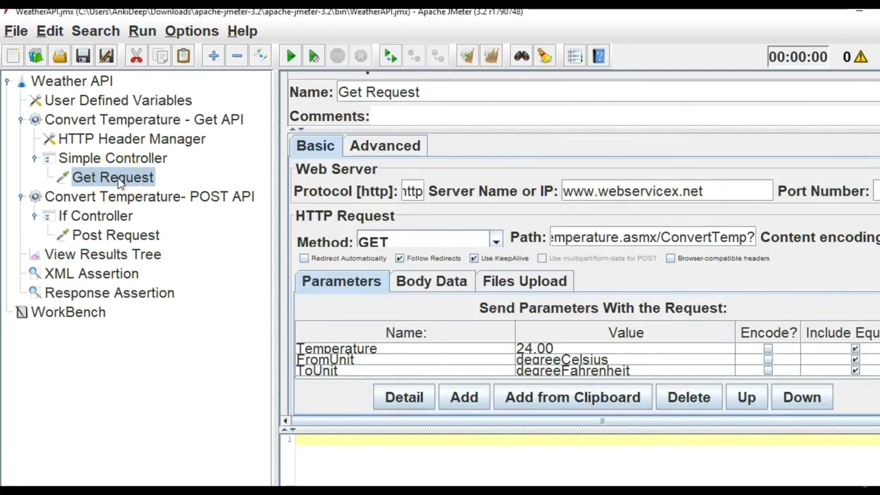
{"action": "left_click", "coordinate": [662, 237]}
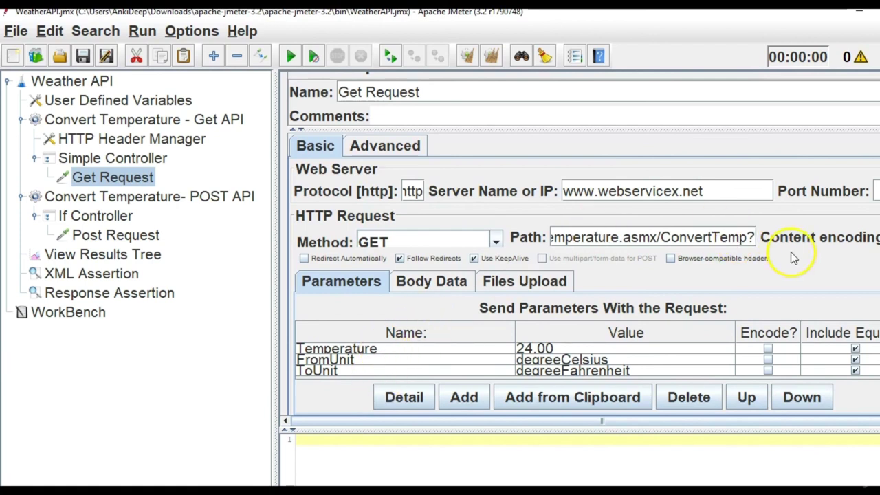
{"action": "left_click_drag", "start_coordinate": [750, 237], "coordinate": [767, 237]}
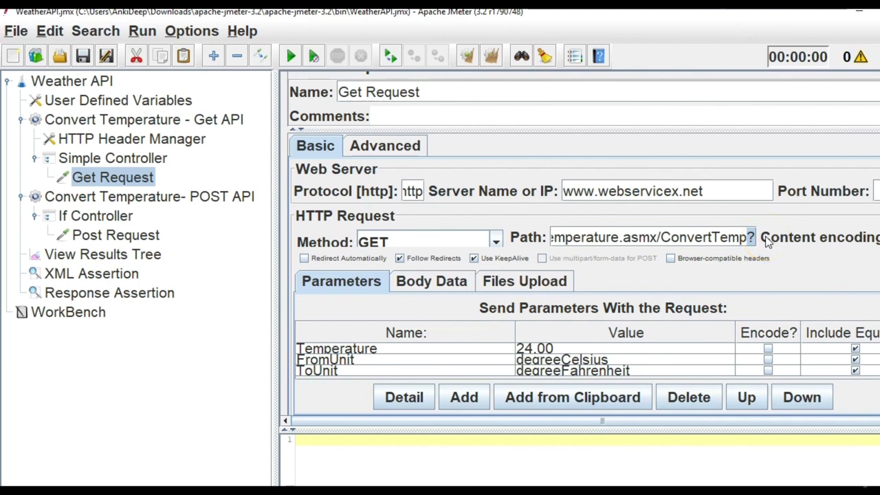
{"action": "key", "text": "BackSpace"}
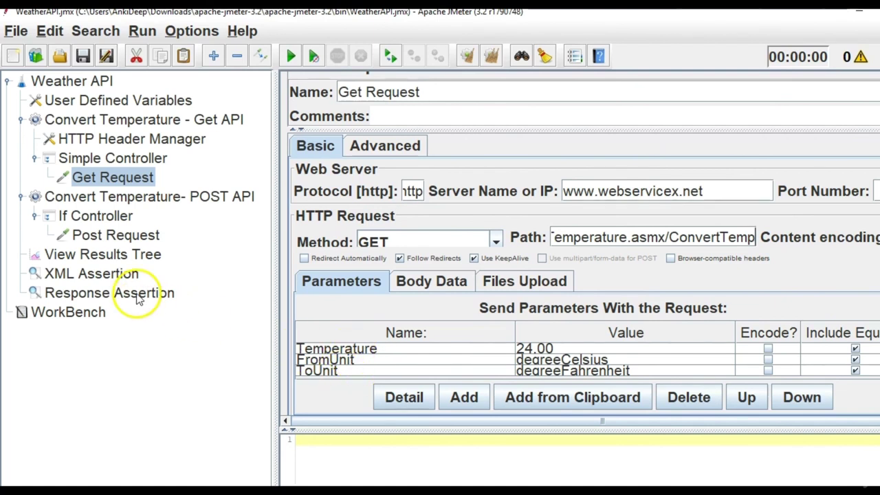
{"action": "left_click", "coordinate": [137, 256]}
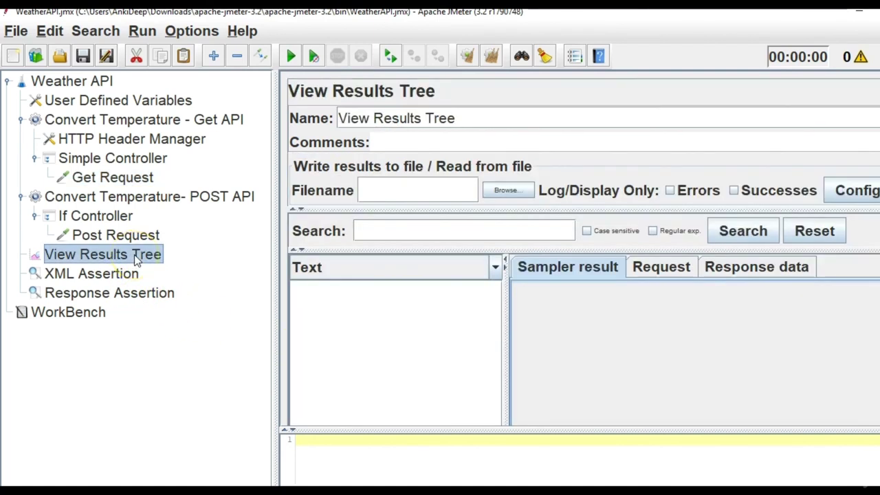
Rerun the test and inspect the Get Request result: the assertion fails, returned value 75.2.
{"action": "left_click", "coordinate": [295, 60]}
{"action": "left_click", "coordinate": [381, 291]}
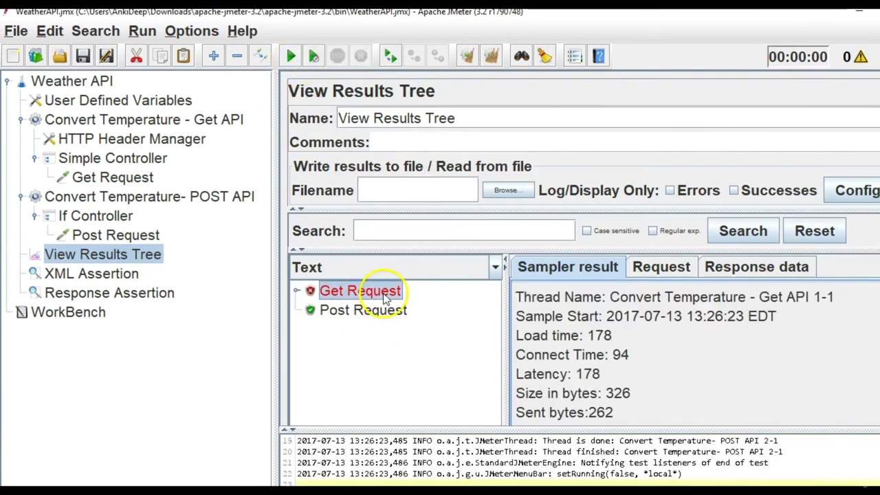
{"action": "left_click", "coordinate": [297, 291]}
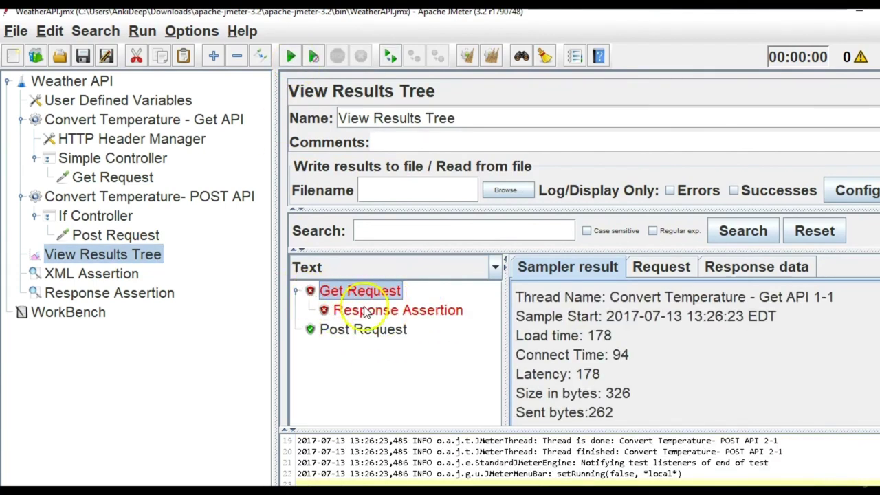
{"action": "left_click", "coordinate": [371, 311]}
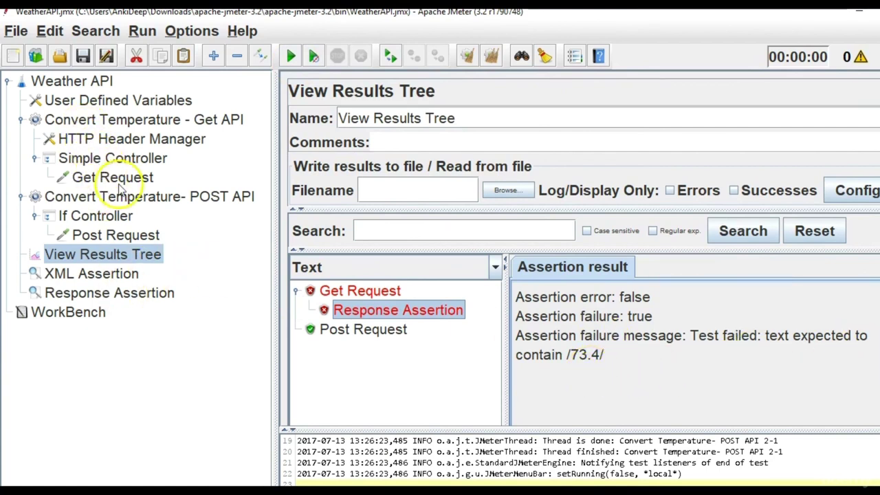
{"action": "left_click", "coordinate": [385, 291]}
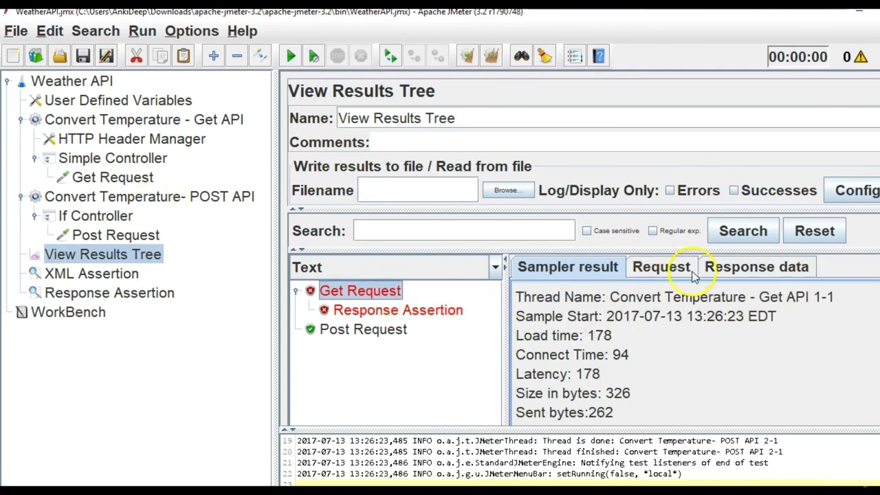
{"action": "left_click", "coordinate": [674, 268]}
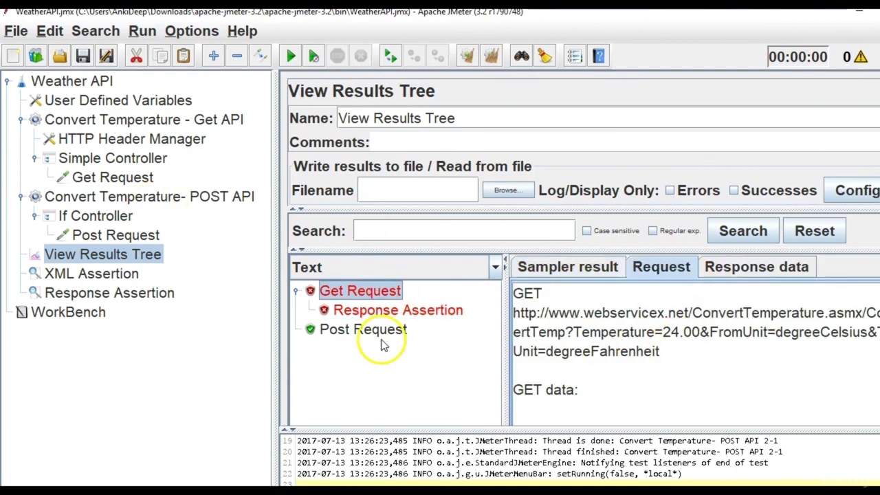
{"action": "left_click", "coordinate": [785, 273]}
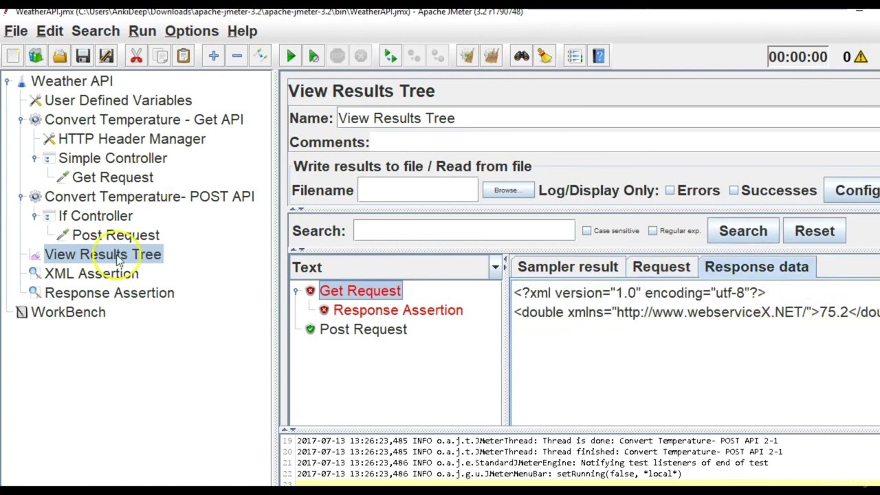
Change the Response Assertion's expected pattern from 73.4 to 75.
{"action": "left_click", "coordinate": [110, 293]}
{"action": "left_click", "coordinate": [334, 349]}
{"action": "left_click", "coordinate": [346, 348]}
{"action": "left_click_drag", "start_coordinate": [348, 346], "coordinate": [224, 348]}
{"action": "type", "text": "75.2"}
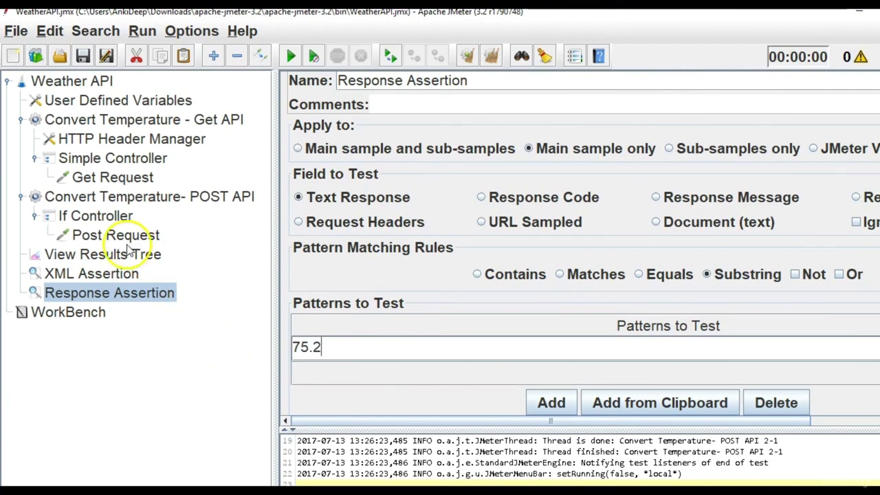
Clear the results and rerun the test plan, viewing the now-passing Get Request response.
{"action": "left_click", "coordinate": [120, 254]}
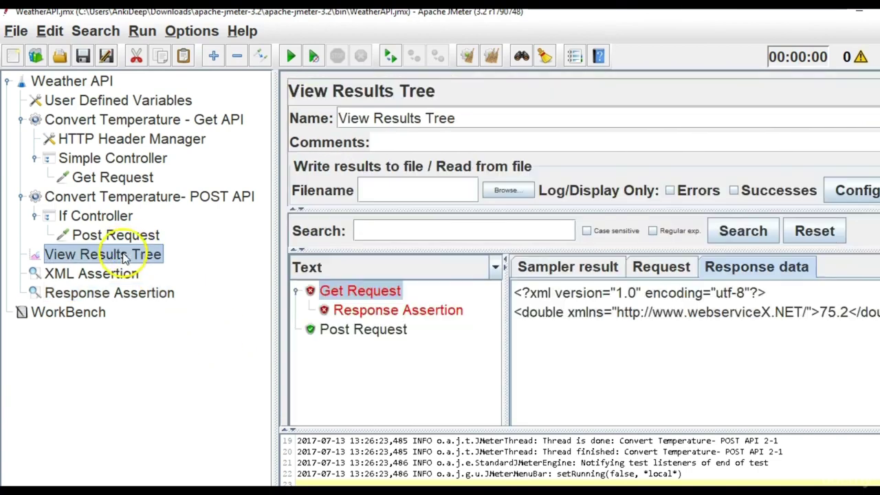
{"action": "left_click", "coordinate": [492, 60]}
{"action": "left_click", "coordinate": [293, 61]}
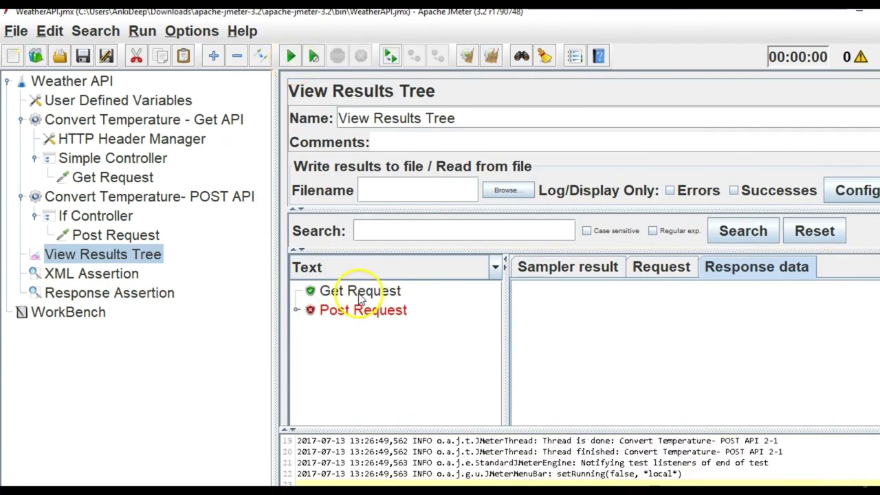
{"action": "left_click", "coordinate": [359, 294]}
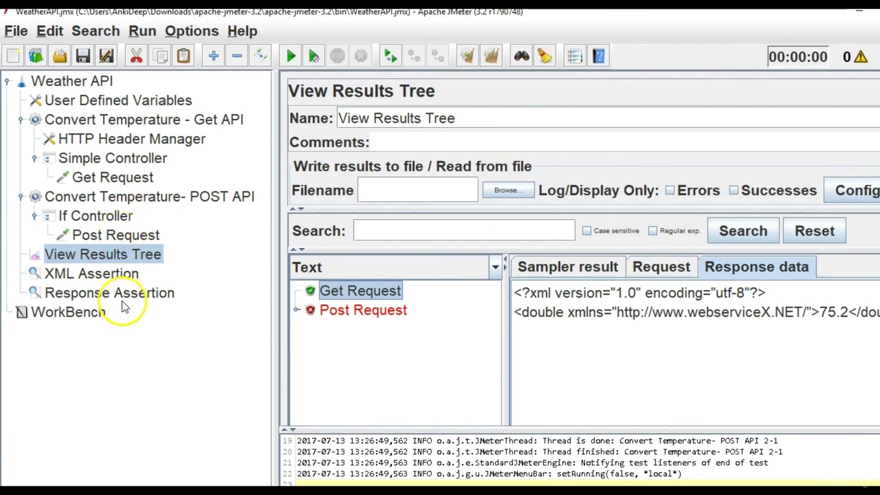
Copy the URL the Get Request actually sent and bring Notepad++ forward.
{"action": "left_click", "coordinate": [131, 235]}
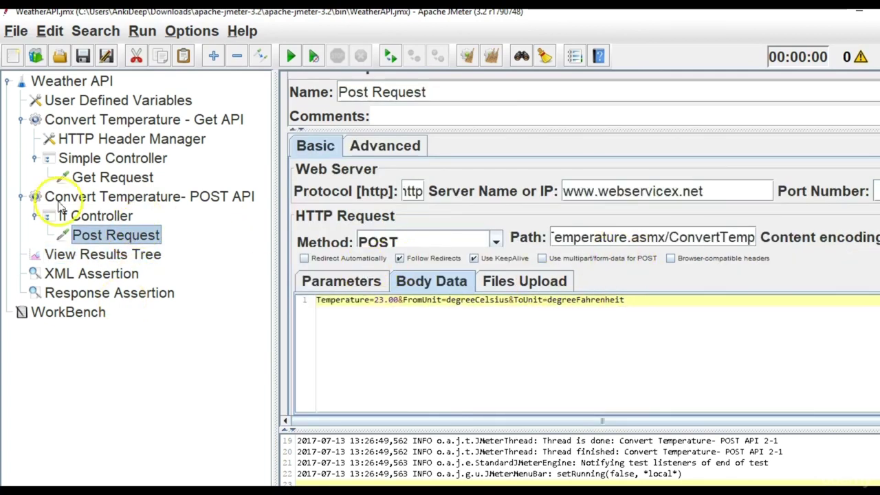
{"action": "left_click", "coordinate": [86, 177]}
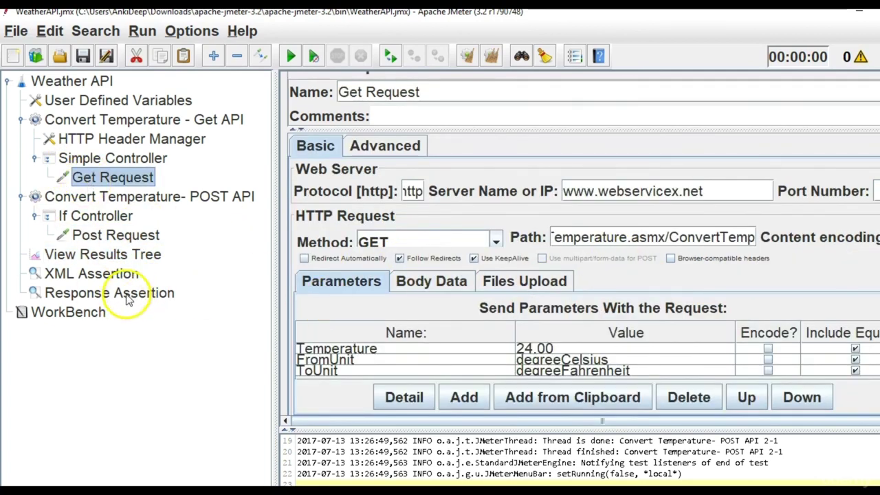
{"action": "left_click", "coordinate": [129, 260]}
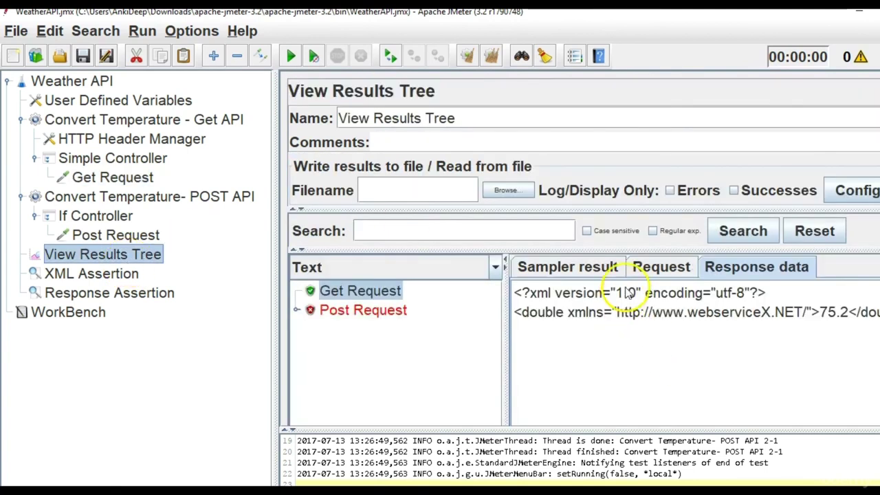
{"action": "left_click", "coordinate": [659, 273]}
{"action": "left_click_drag", "start_coordinate": [670, 351], "coordinate": [512, 320]}
{"action": "key", "text": "ctrl+c"}
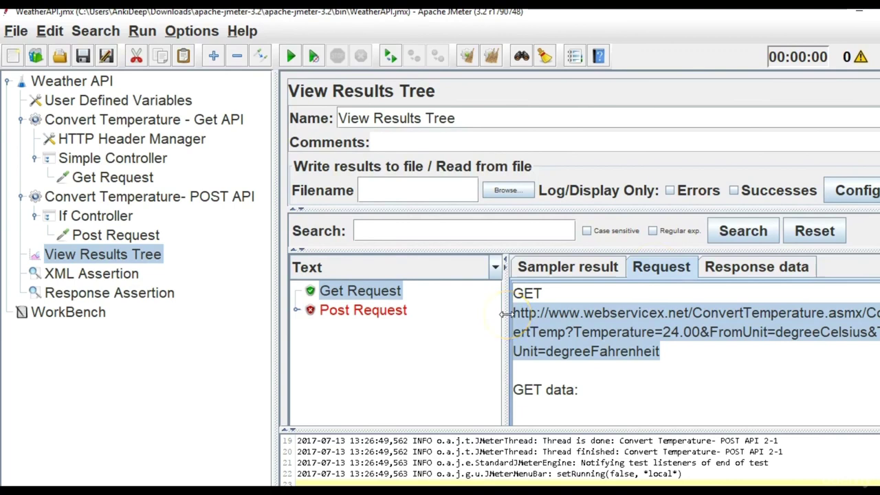
{"action": "left_click", "coordinate": [495, 481]}
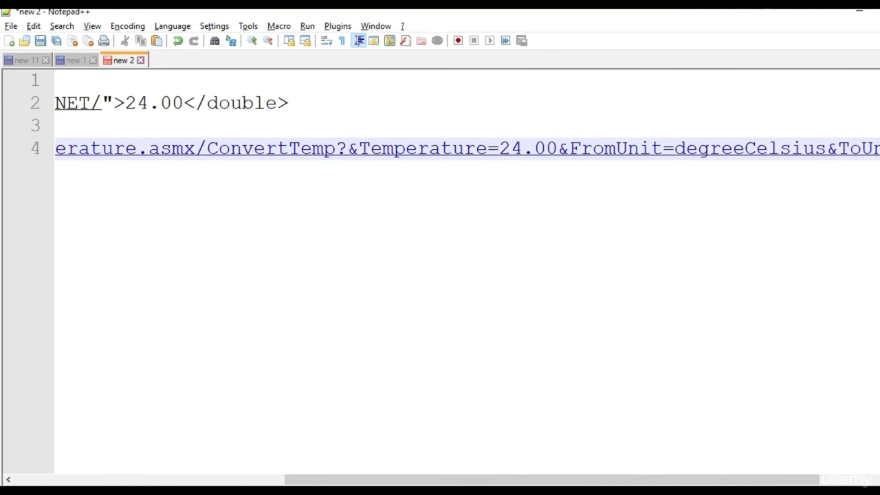
Paste the working GET URL on line 5 beneath the old URL.
{"action": "scroll", "coordinate": [440, 275], "scroll_direction": "right", "scroll_amount": 5}
{"action": "key", "text": "Return"}
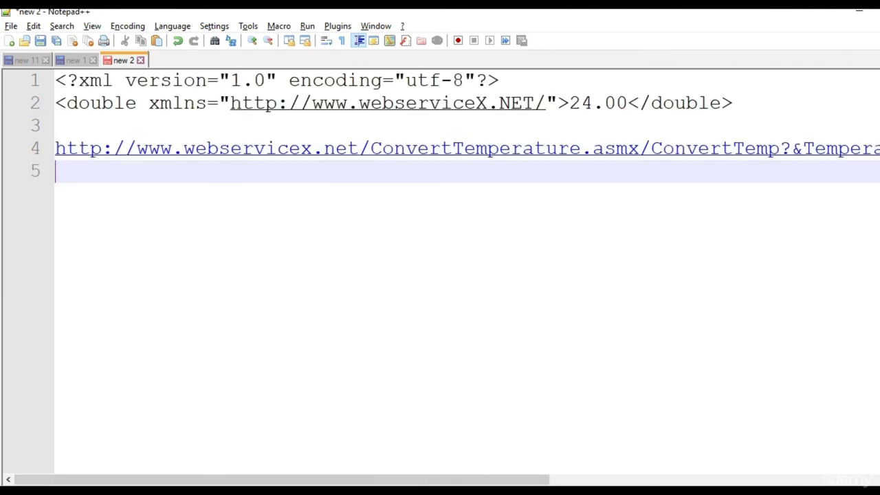
{"action": "key", "text": "ctrl+v"}
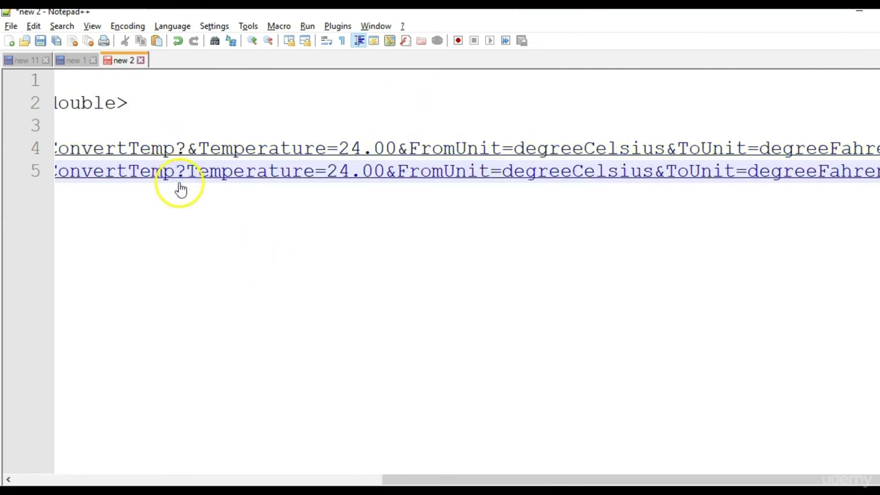
Compare the old URL's '?&' with the new URL's '?' before Temperature, then return to JMeter.
{"action": "scroll", "coordinate": [191, 155], "scroll_direction": "up", "scroll_amount": 1}
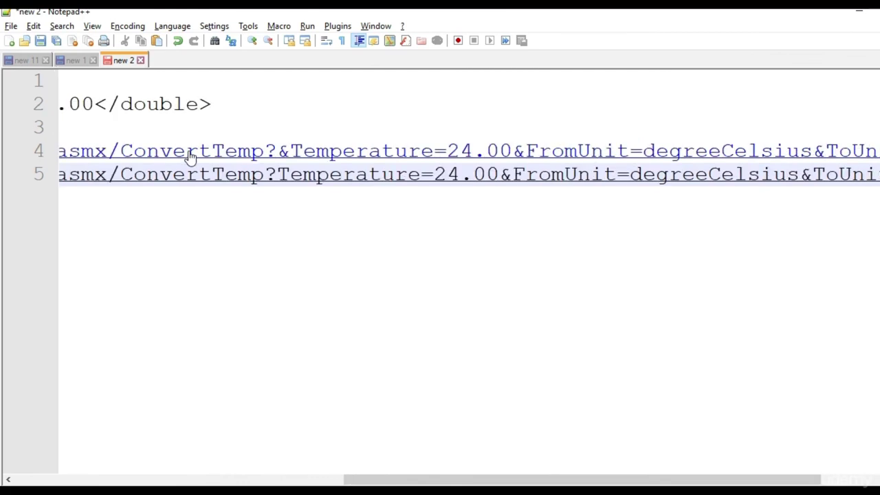
{"action": "left_click", "coordinate": [288, 158]}
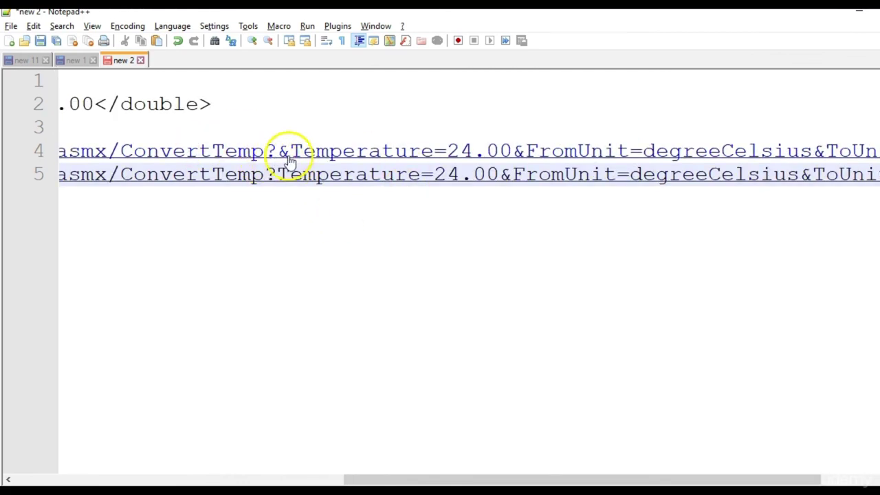
{"action": "left_click", "coordinate": [288, 160]}
{"action": "left_click", "coordinate": [272, 180]}
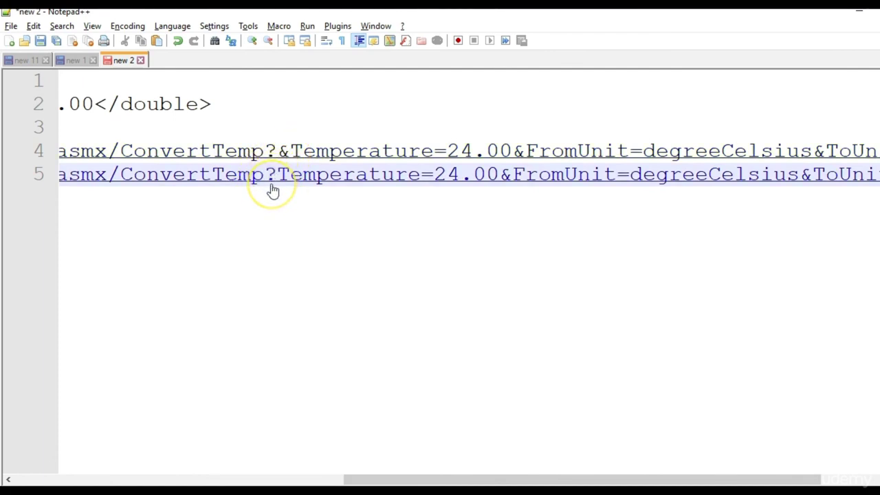
{"action": "left_click", "coordinate": [274, 184]}
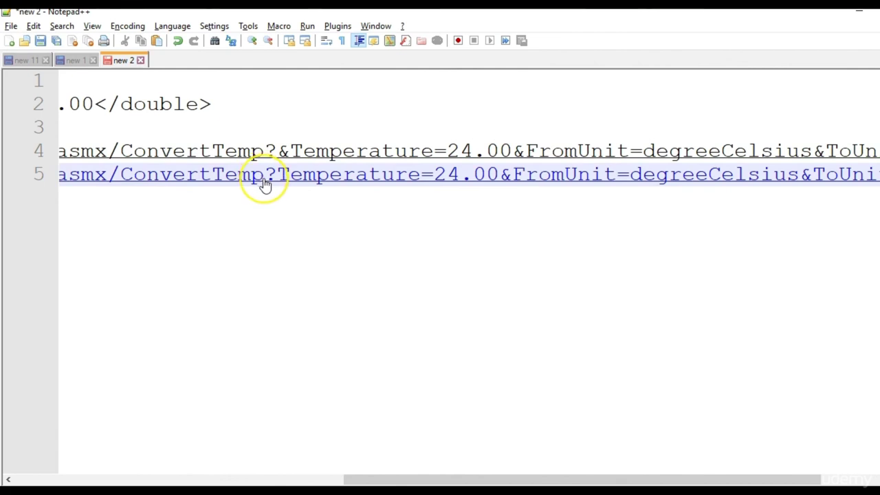
{"action": "left_click", "coordinate": [389, 231]}
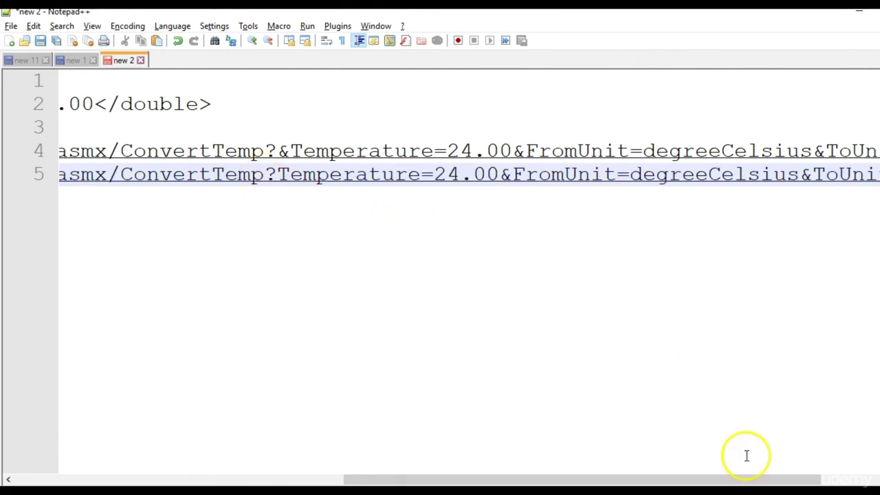
{"action": "key", "text": "alt+Tab"}
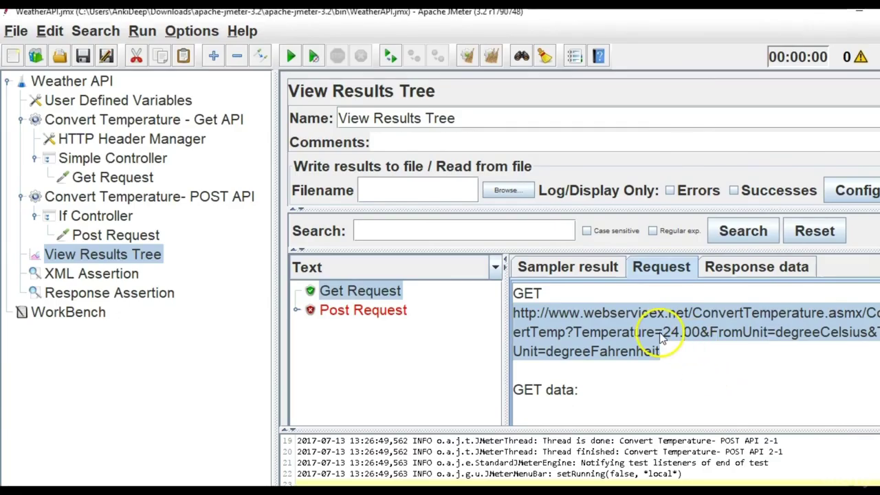
Check the Post Request path, then copy its Temperature=23.00&FromUnit=degreeCelsius&ToUnit=degreeFahrenheit body line.
{"action": "left_click", "coordinate": [124, 176]}
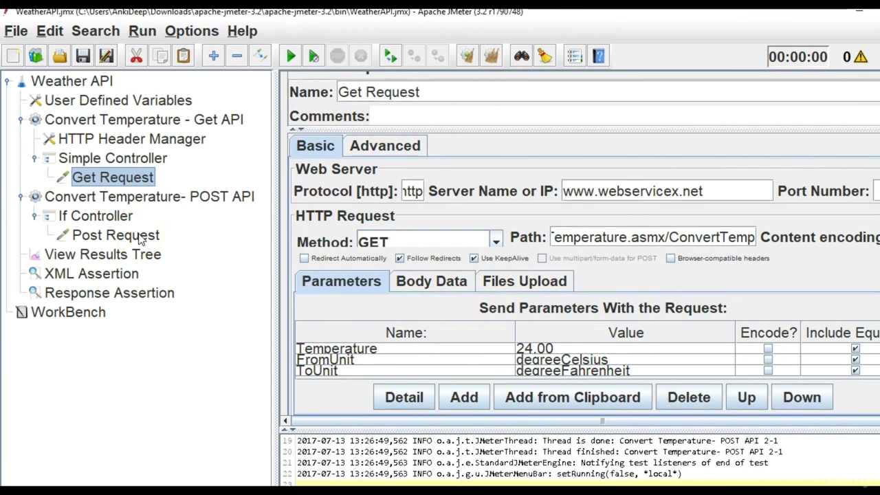
{"action": "left_click", "coordinate": [140, 238]}
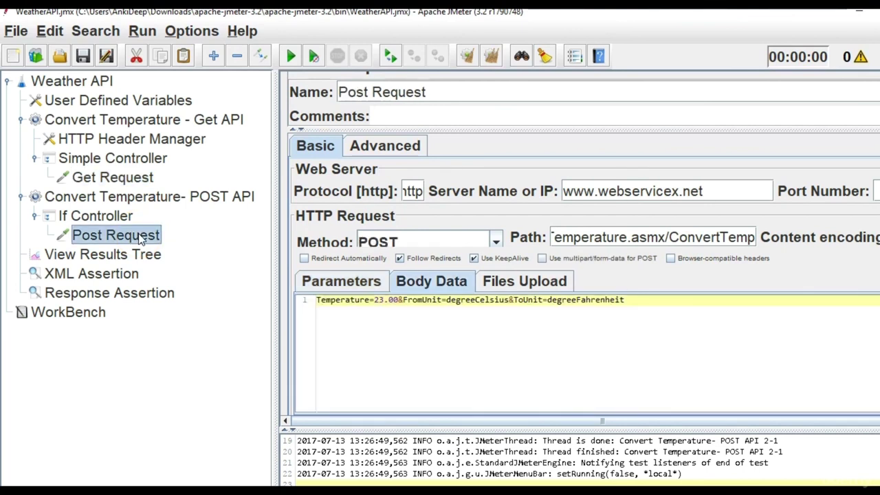
{"action": "left_click", "coordinate": [680, 236]}
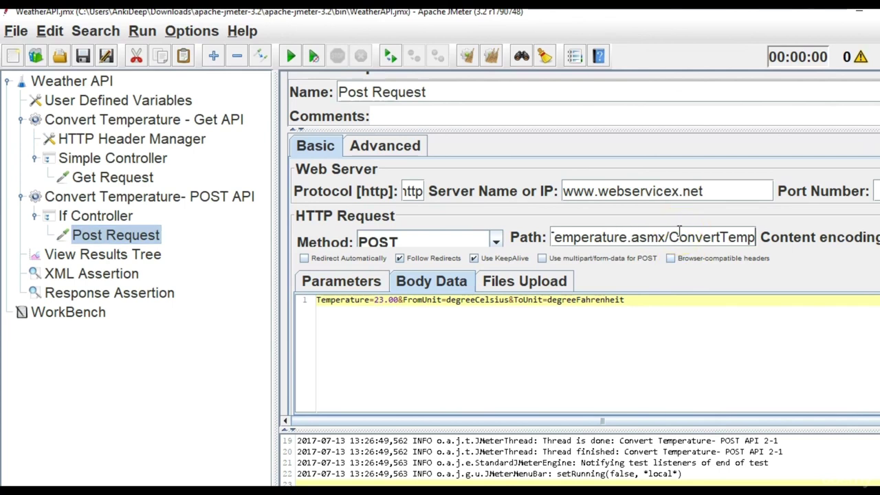
{"action": "key", "text": "Left"}
{"action": "key", "text": "Left"}
{"action": "key", "text": "Left"}
{"action": "key", "text": "Left"}
{"action": "key", "text": "Left"}
{"action": "key", "text": "Left"}
{"action": "key", "text": "Left"}
{"action": "key", "text": "Left"}
{"action": "key", "text": "Left"}
{"action": "key", "text": "Left"}
{"action": "key", "text": "Left"}
{"action": "key", "text": "Left"}
{"action": "key", "text": "Left"}
{"action": "key", "text": "Left"}
{"action": "key", "text": "Left"}
{"action": "key", "text": "Left"}
{"action": "key", "text": "Left"}
{"action": "key", "text": "Left"}
{"action": "key", "text": "Left"}
{"action": "key", "text": "Left"}
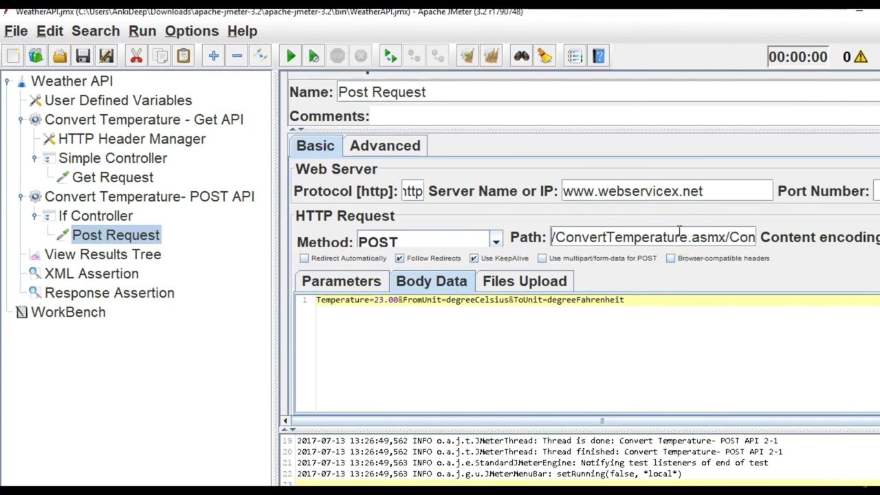
{"action": "key", "text": "Right"}
{"action": "key", "text": "Right"}
{"action": "key", "text": "Right"}
{"action": "key", "text": "Right"}
{"action": "key", "text": "Right"}
{"action": "key", "text": "Right"}
{"action": "key", "text": "Right"}
{"action": "key", "text": "Right"}
{"action": "key", "text": "Right"}
{"action": "key", "text": "Right"}
{"action": "key", "text": "Right"}
{"action": "key", "text": "Right"}
{"action": "key", "text": "Right"}
{"action": "key", "text": "Right"}
{"action": "key", "text": "Right"}
{"action": "key", "text": "Right"}
{"action": "key", "text": "Right"}
{"action": "key", "text": "Right"}
{"action": "key", "text": "Right"}
{"action": "key", "text": "Right"}
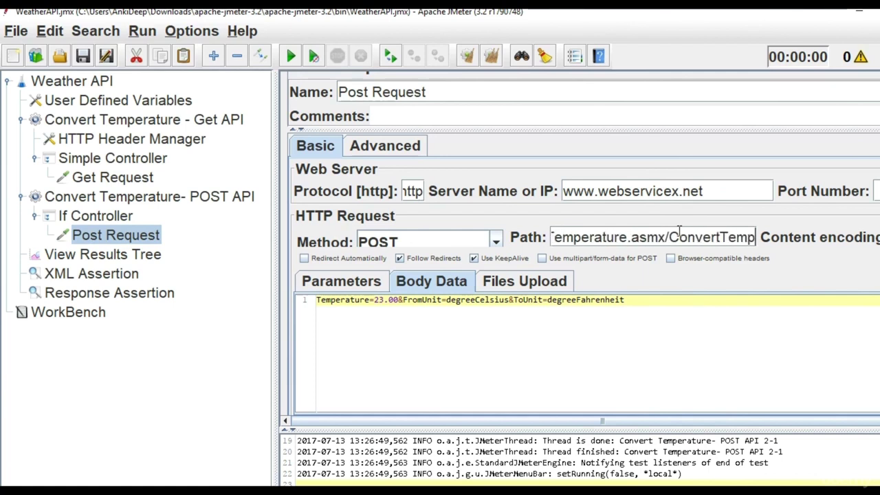
{"action": "left_click_drag", "start_coordinate": [646, 297], "coordinate": [261, 277]}
{"action": "key", "text": "ctrl+c"}
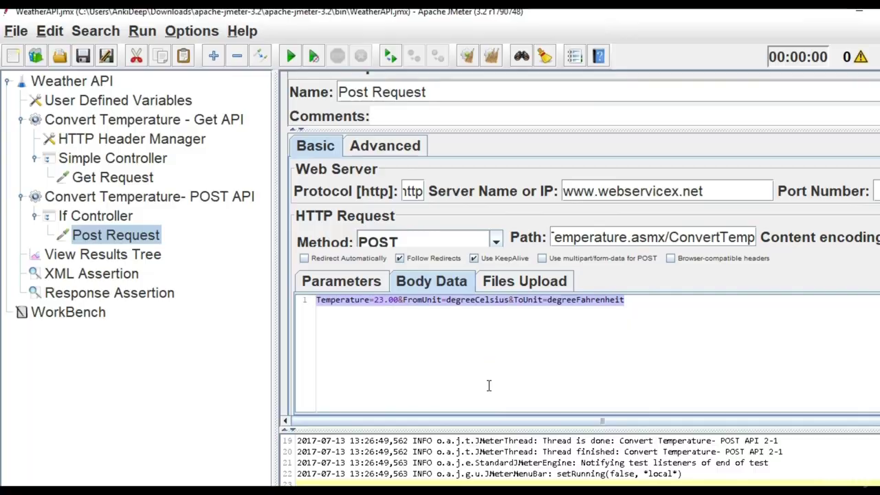
{"action": "key", "text": "alt+Tab"}
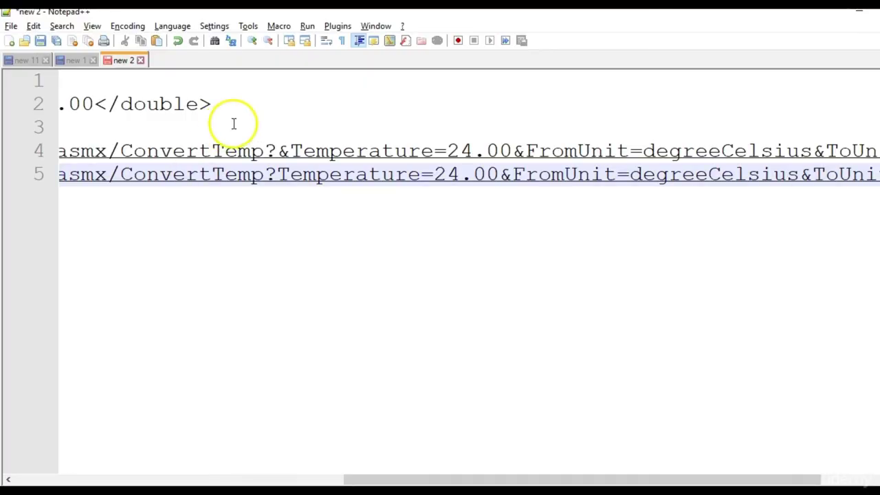
Paste the Temperature=23.00 body line with blank lines around it, then select 23.00.
{"action": "left_click", "coordinate": [234, 124]}
{"action": "key", "text": "ctrl+v"}
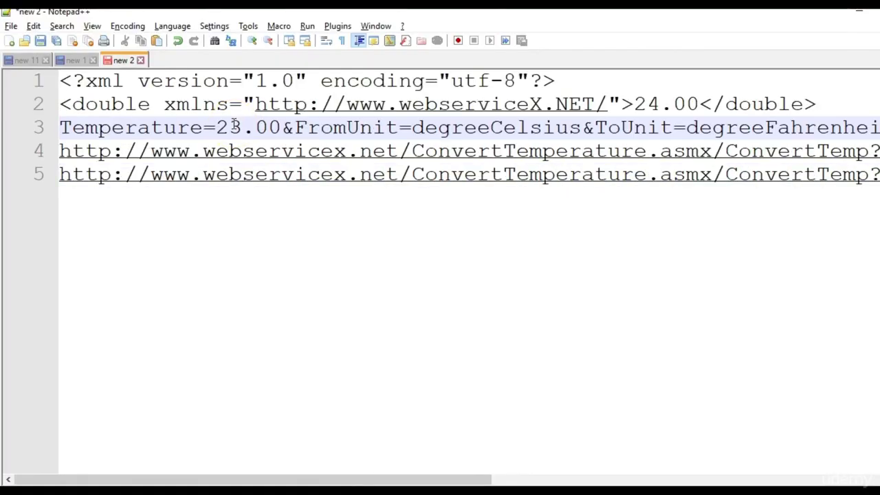
{"action": "left_click", "coordinate": [825, 104]}
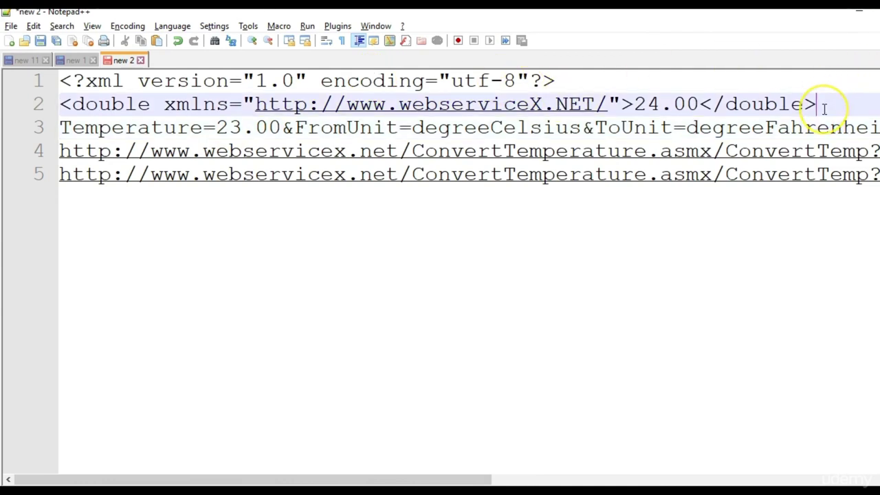
{"action": "key", "text": "Return"}
{"action": "key", "text": "Return"}
{"action": "key", "text": "Down"}
{"action": "key", "text": "Down"}
{"action": "key", "text": "Return"}
{"action": "key", "text": "Return"}
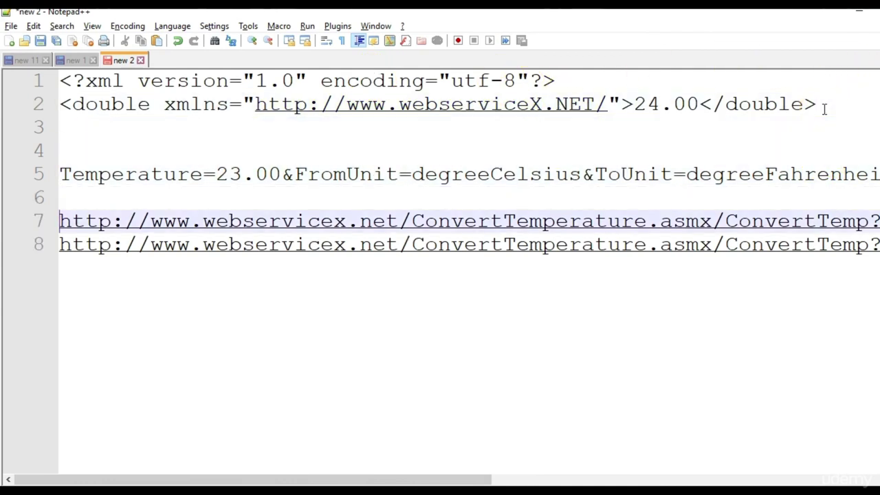
{"action": "triple_click", "coordinate": [440, 180]}
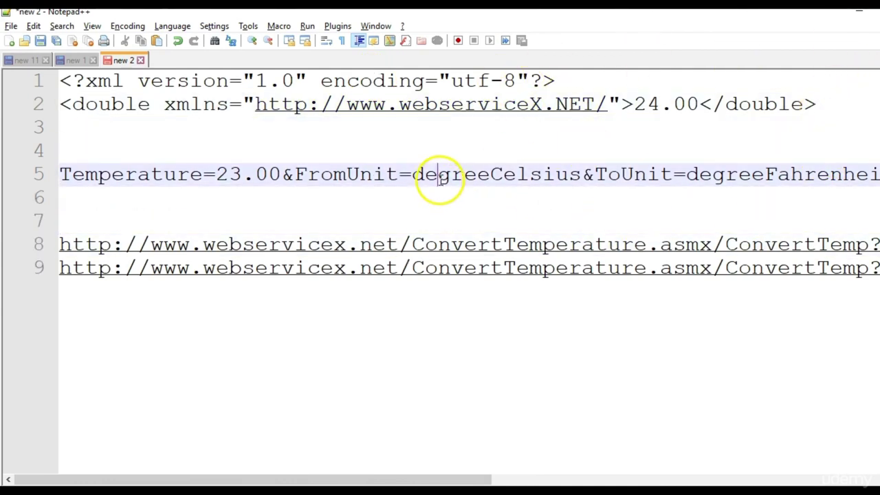
{"action": "left_click_drag", "start_coordinate": [216, 174], "coordinate": [279, 175]}
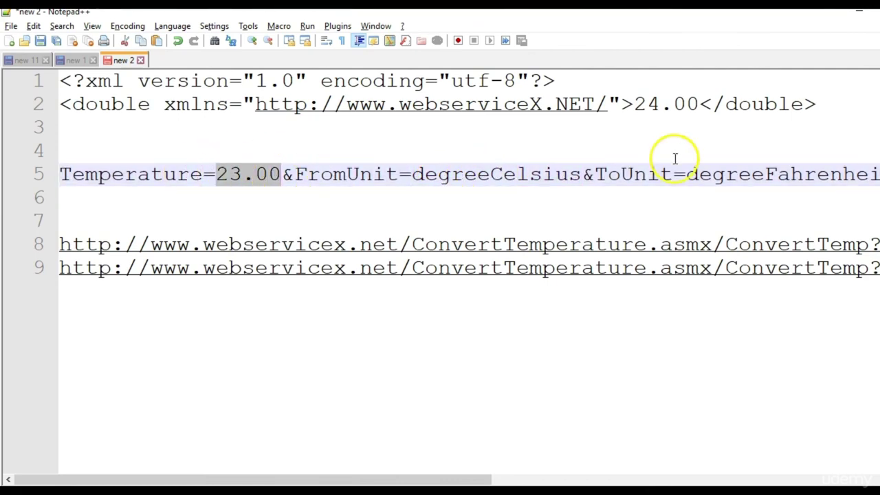
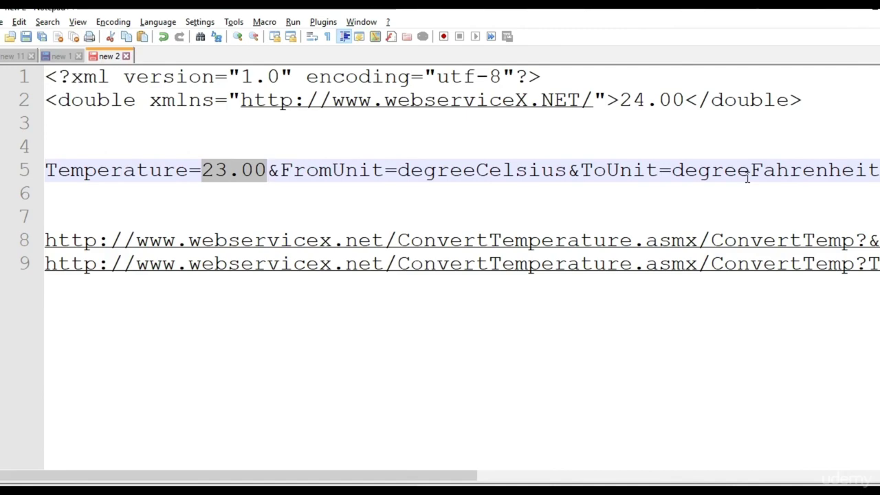
Back in JMeter, check User Defined Variables, then select the Weather API test plan node.
{"action": "key", "text": "alt+Tab"}
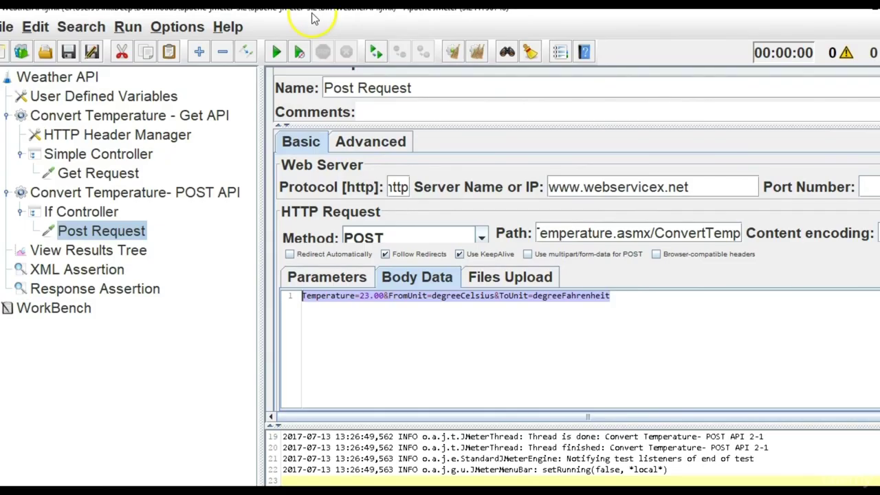
{"action": "left_click", "coordinate": [117, 100]}
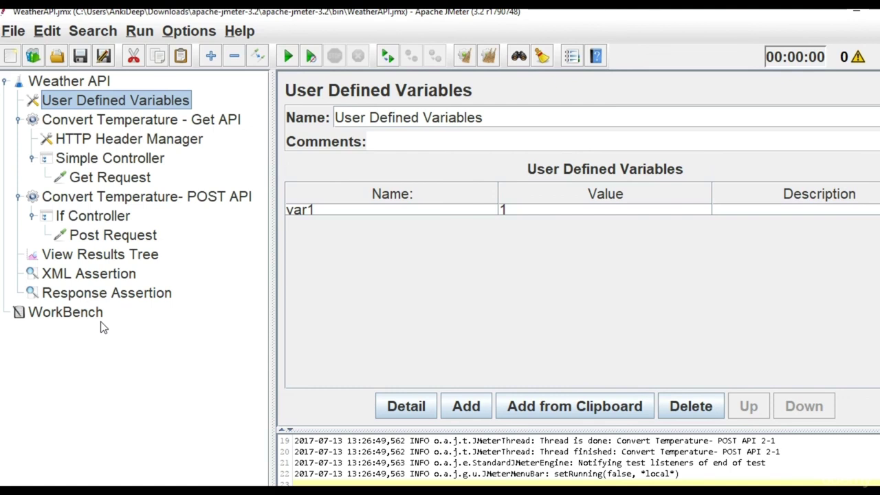
{"action": "left_click", "coordinate": [90, 83]}
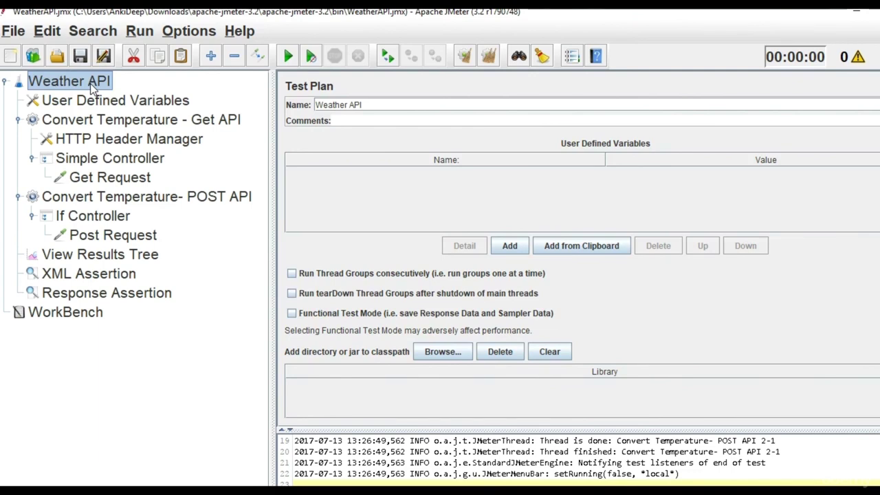
Add a CSV Data Set Config to Weather API and move it under User Defined Variables.
{"action": "right_click", "coordinate": [91, 83]}
{"action": "mouse_move", "coordinate": [135, 93]}
{"action": "mouse_move", "coordinate": [375, 105]}
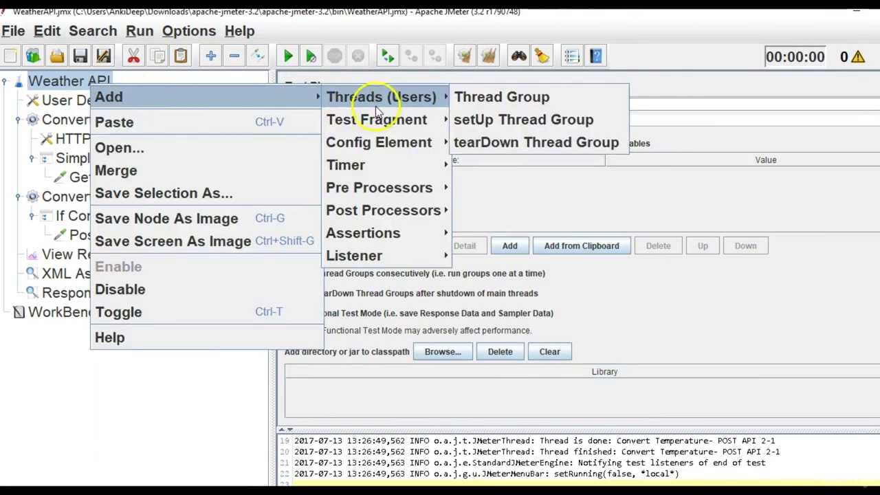
{"action": "mouse_move", "coordinate": [395, 143]}
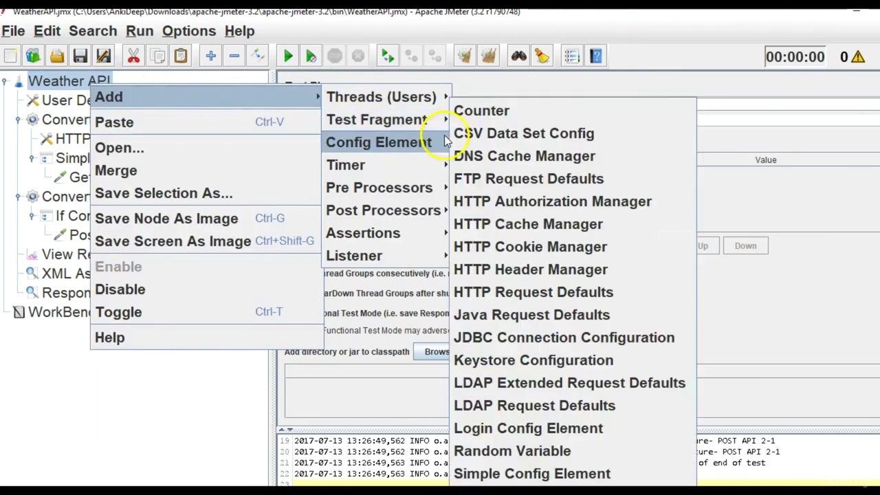
{"action": "left_click", "coordinate": [507, 136]}
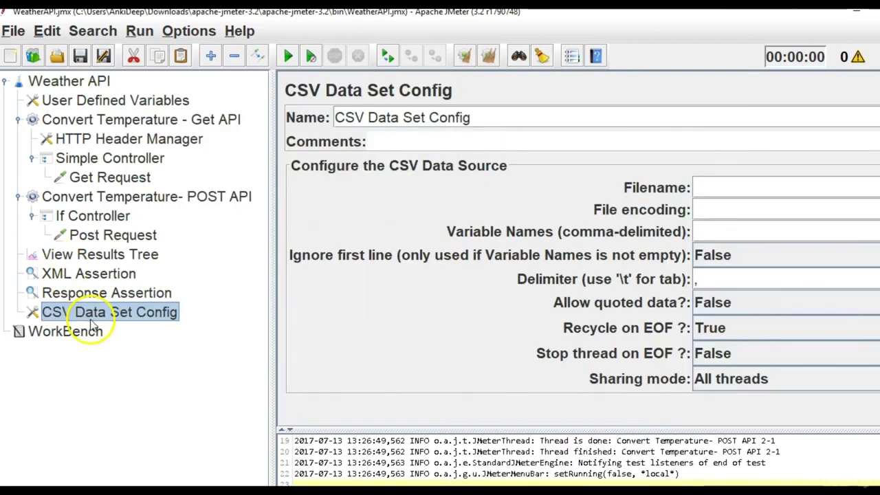
{"action": "left_click_drag", "start_coordinate": [98, 318], "coordinate": [48, 110]}
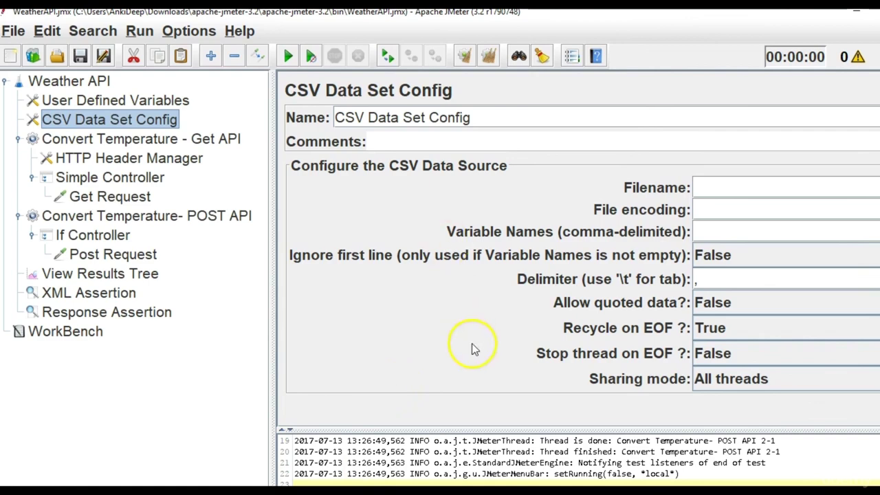
{"action": "key", "text": "alt+Tab"}
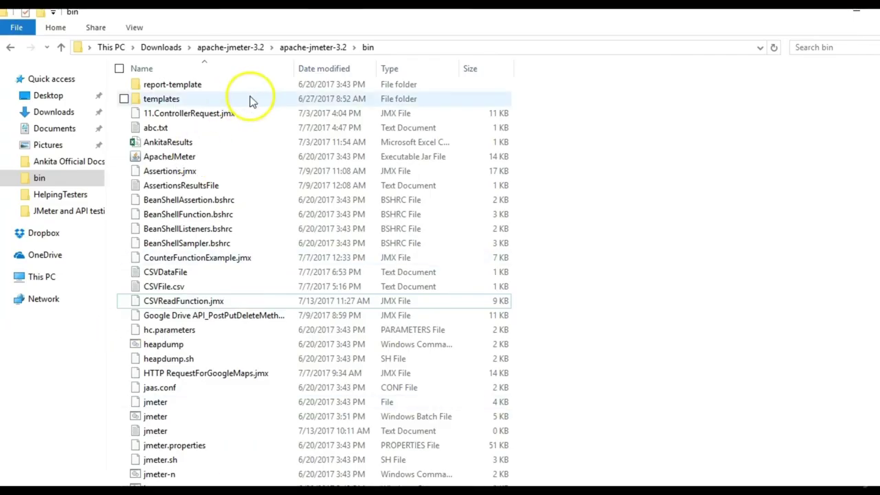
Create a new text document named WeatherData in the bin folder and open it.
{"action": "right_click", "coordinate": [572, 202]}
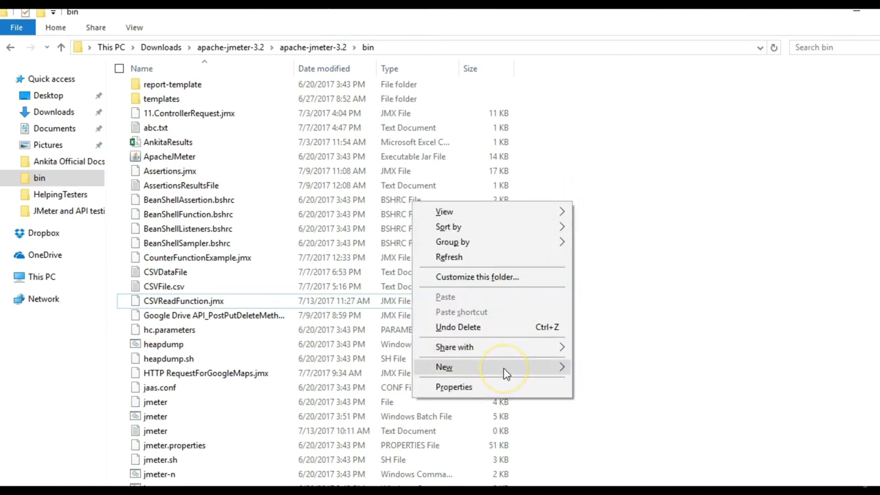
{"action": "left_click", "coordinate": [504, 370]}
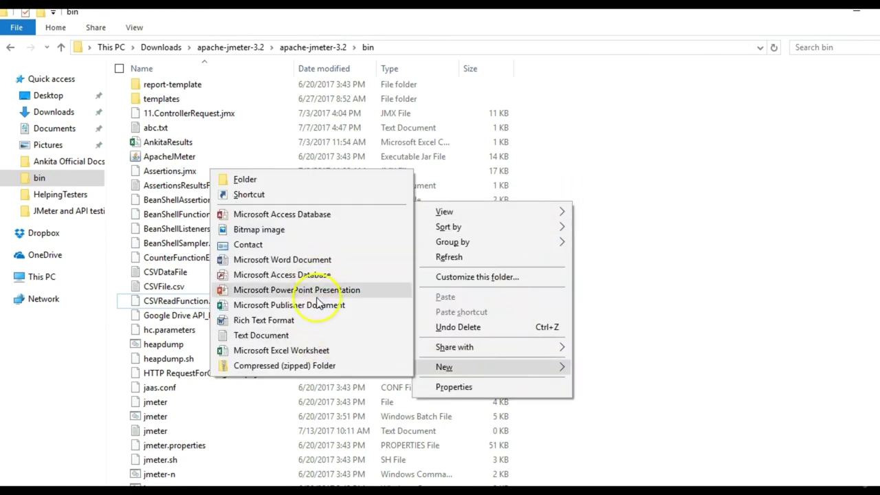
{"action": "left_click", "coordinate": [305, 334]}
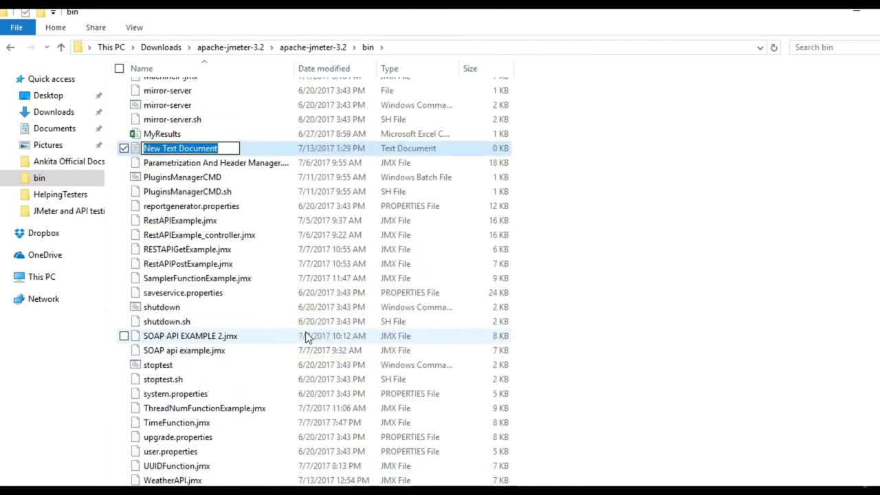
{"action": "type", "text": "Weath"}
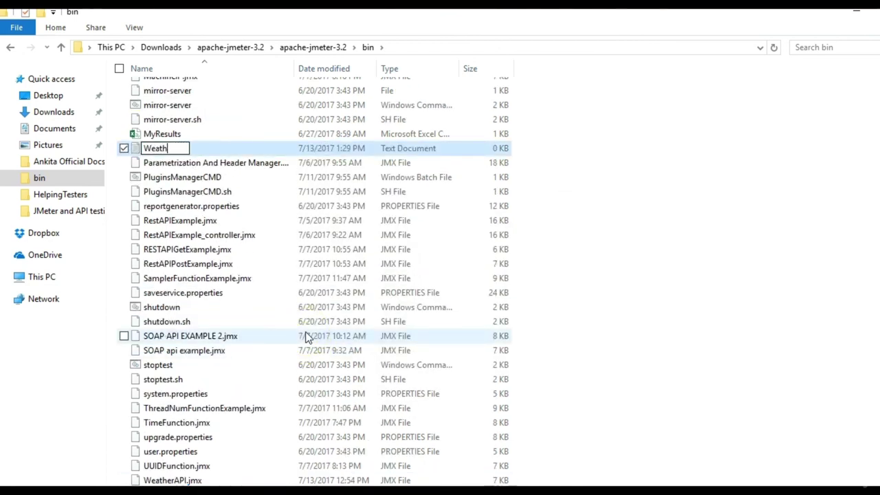
{"action": "type", "text": "erData"}
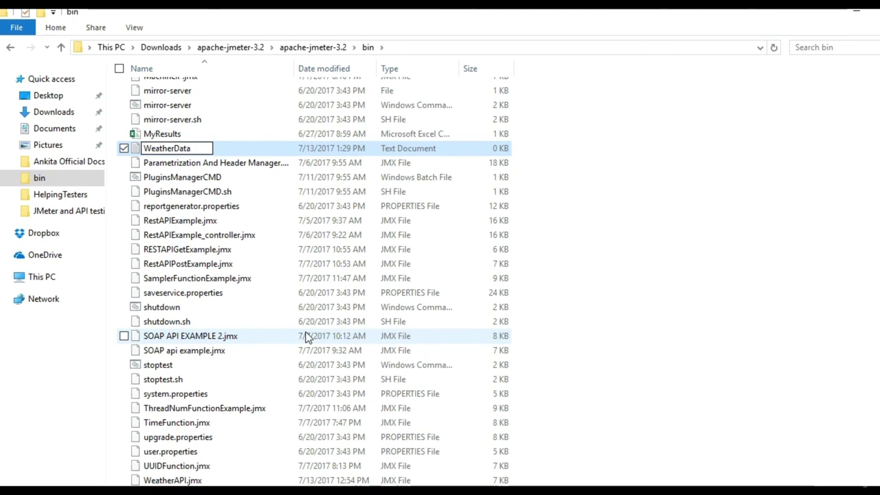
{"action": "key", "text": "Return"}
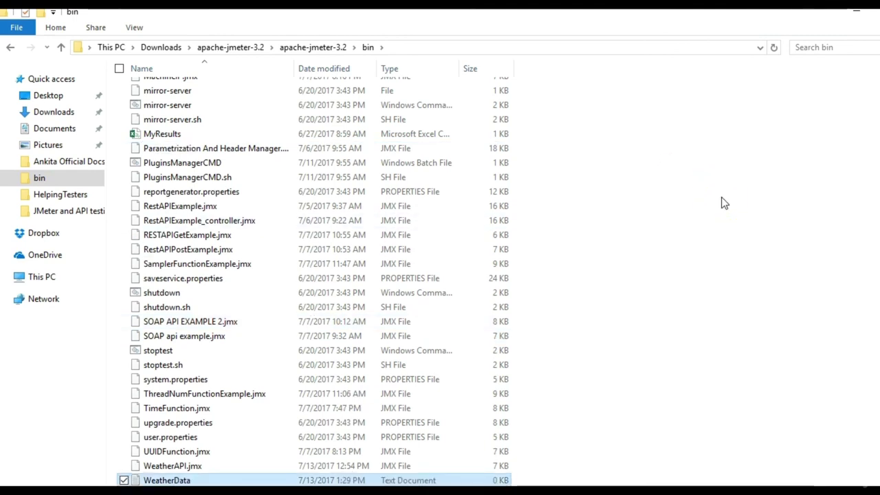
{"action": "double_click", "coordinate": [193, 480]}
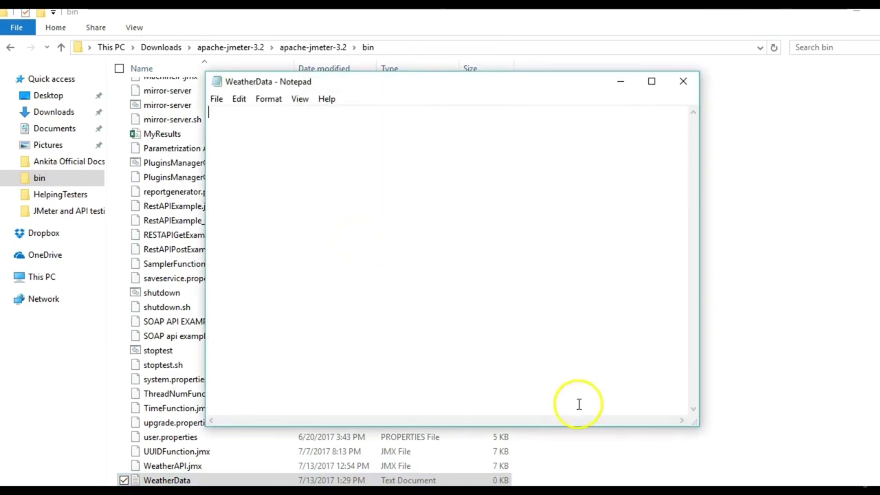
{"action": "key", "text": "alt+Tab"}
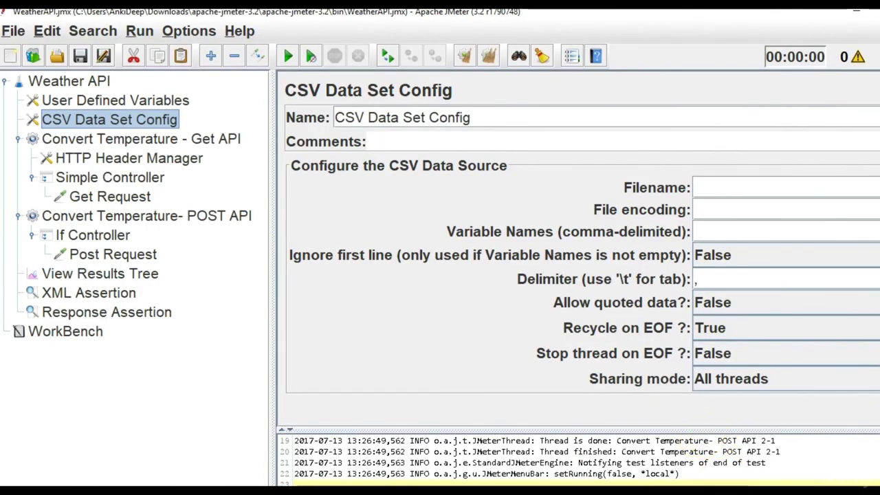
Copy 23.00 from the request body notes into WeatherData, followed by a comma.
{"action": "key", "text": "alt+Tab"}
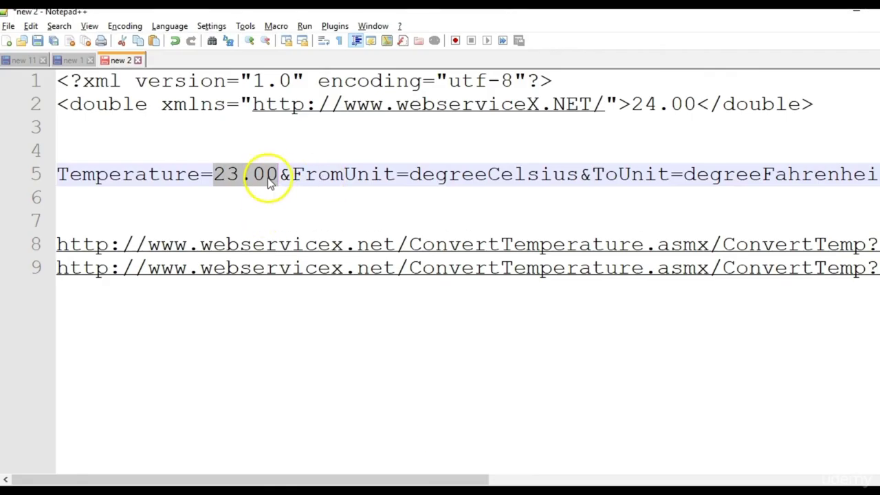
{"action": "left_click", "coordinate": [270, 176]}
{"action": "left_click_drag", "start_coordinate": [277, 177], "coordinate": [213, 176]}
{"action": "key", "text": "ctrl+c"}
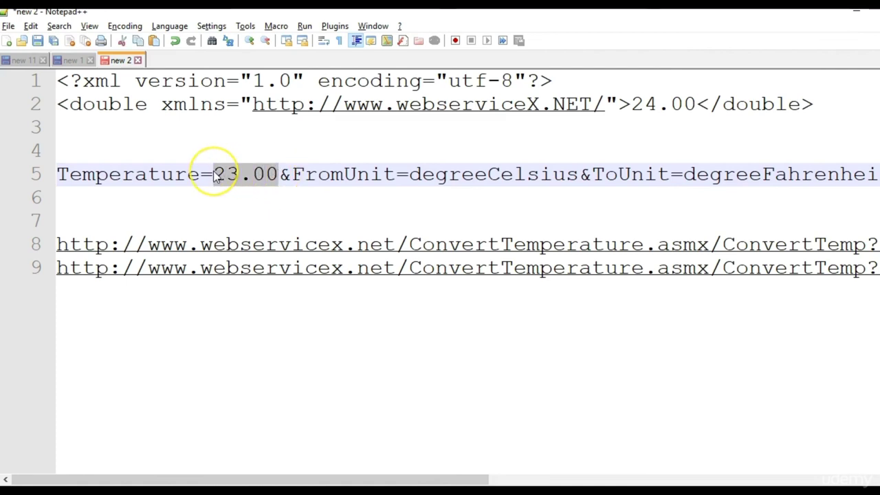
{"action": "key", "text": "alt+Tab"}
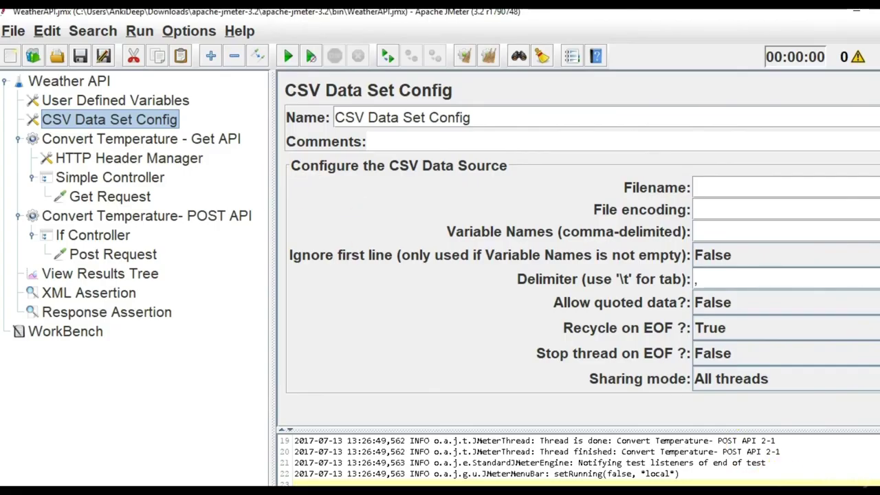
{"action": "key", "text": "ctrl+v"}
{"action": "type", "text": ","}
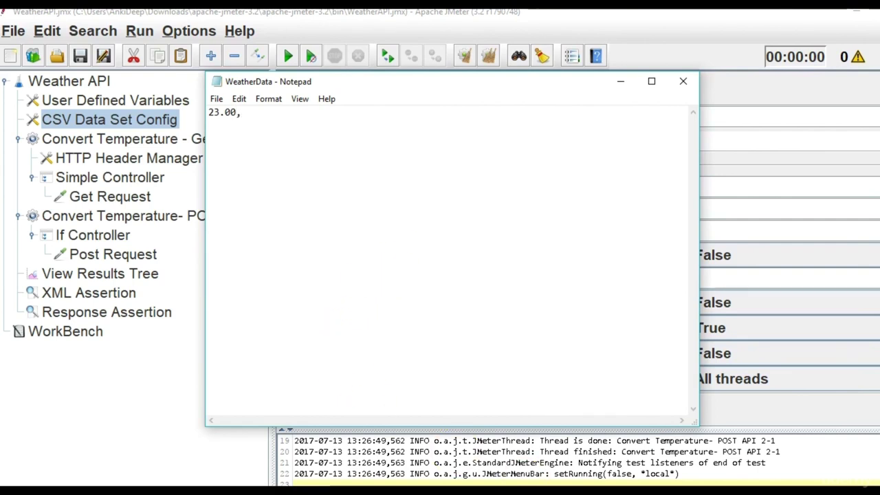
{"action": "mouse_move", "coordinate": [529, 491]}
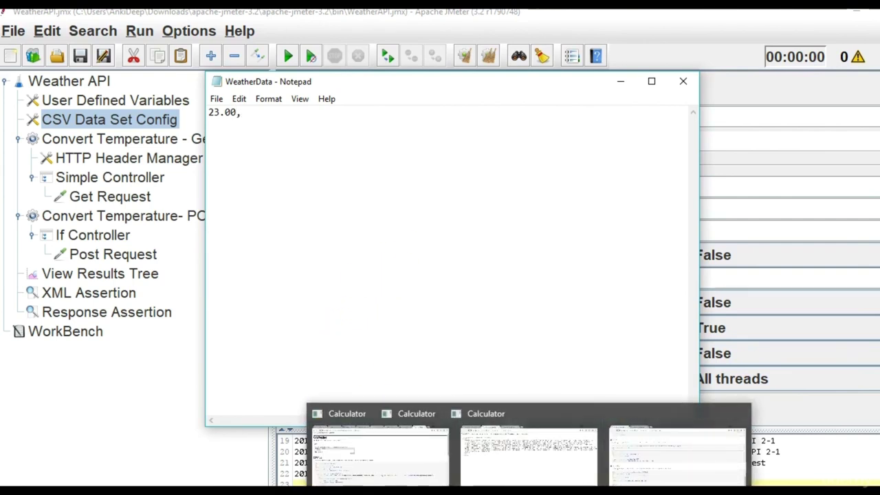
Append degreeCelsius from the Post Request body to WeatherData, then add a comma.
{"action": "left_click", "coordinate": [752, 301]}
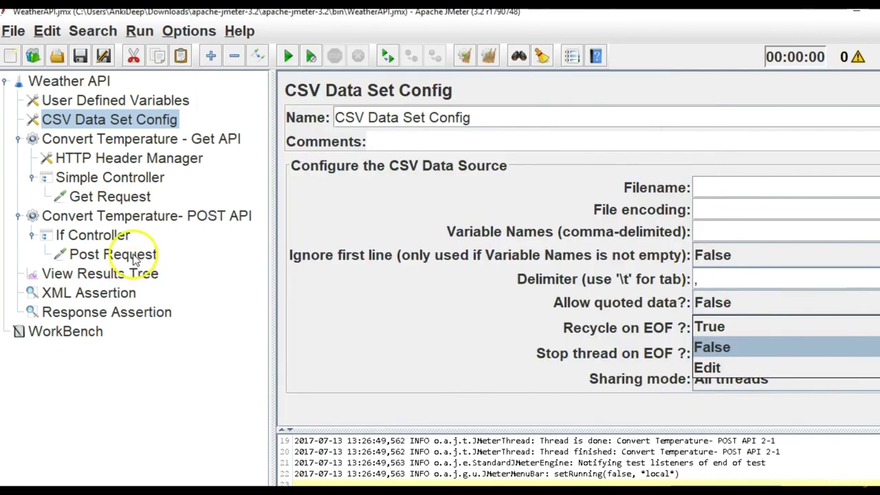
{"action": "left_click", "coordinate": [134, 251]}
{"action": "left_click", "coordinate": [459, 302]}
{"action": "double_click", "coordinate": [461, 301]}
{"action": "key", "text": "ctrl+c"}
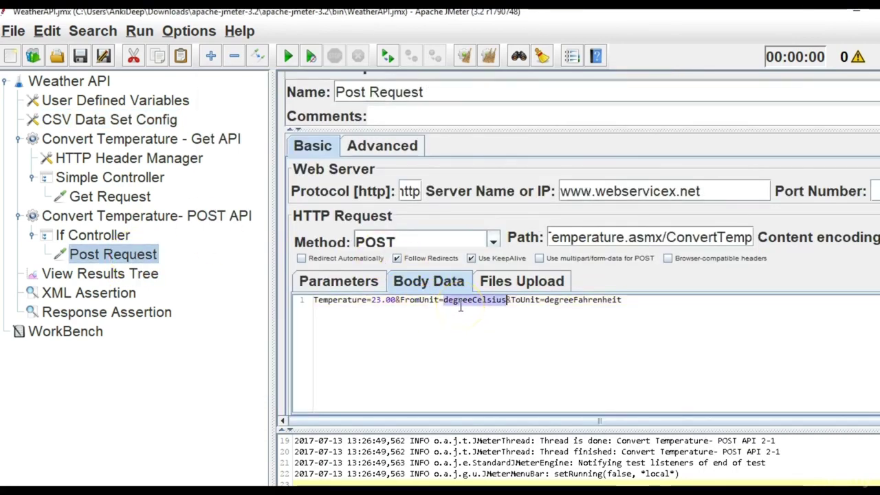
{"action": "key", "text": "alt+Tab"}
{"action": "key", "text": "ctrl+v"}
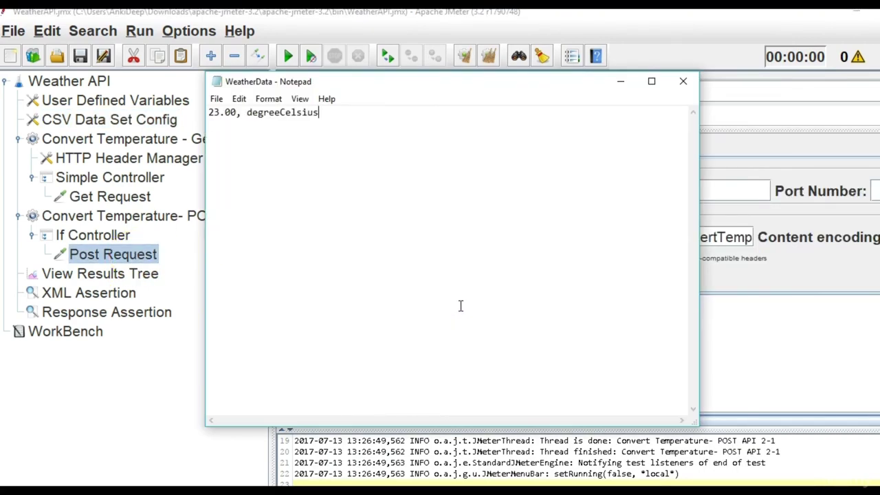
{"action": "key", "text": "Left"}
{"action": "key", "text": "Left"}
{"action": "key", "text": "Left"}
{"action": "key", "text": "Left"}
{"action": "key", "text": "Left"}
{"action": "key", "text": "Left"}
{"action": "key", "text": "Left"}
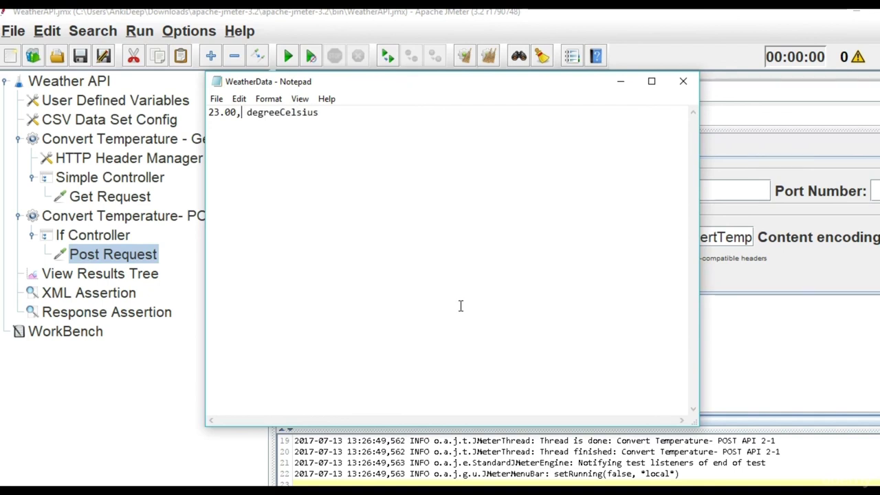
{"action": "key", "text": "Delete"}
{"action": "left_click", "coordinate": [325, 118]}
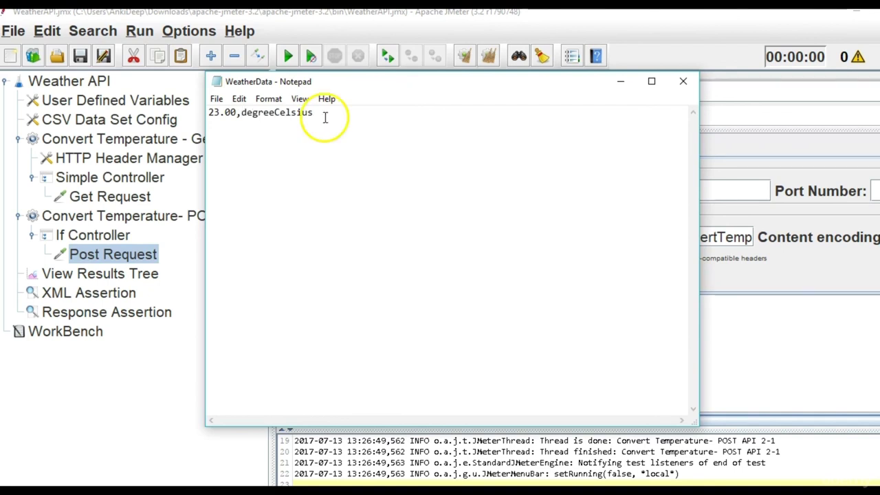
{"action": "type", "text": ","}
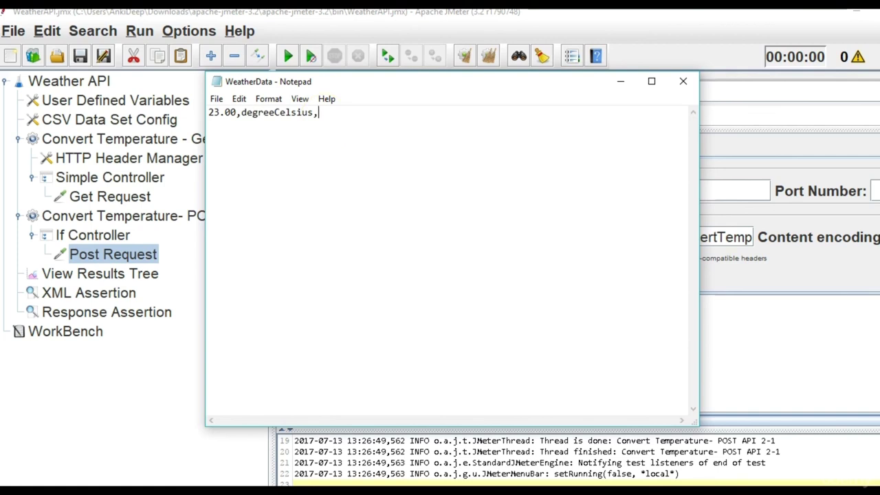
{"action": "key", "text": "ctrl+v"}
{"action": "key", "text": "BackSpace"}
{"action": "key", "text": "BackSpace"}
{"action": "key", "text": "BackSpace"}
{"action": "key", "text": "BackSpace"}
{"action": "key", "text": "BackSpace"}
{"action": "key", "text": "BackSpace"}
{"action": "key", "text": "BackSpace"}
{"action": "key", "text": "BackSpace"}
{"action": "key", "text": "BackSpace"}
{"action": "key", "text": "BackSpace"}
{"action": "key", "text": "BackSpace"}
{"action": "key", "text": "BackSpace"}
{"action": "key", "text": "BackSpace"}
Append degreeFahrenheit to complete the WeatherData line, then close Notepad.
{"action": "left_click", "coordinate": [752, 255]}
{"action": "double_click", "coordinate": [554, 302]}
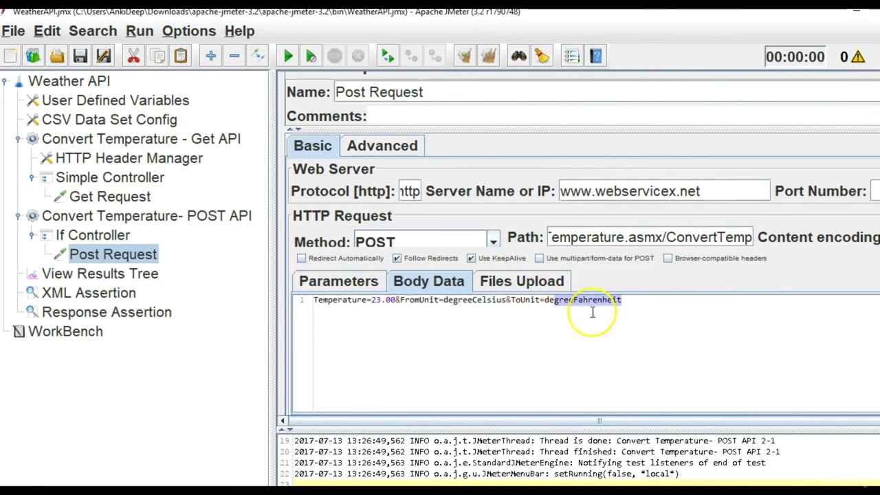
{"action": "key", "text": "Right"}
{"action": "left_click_drag", "start_coordinate": [545, 303], "coordinate": [639, 307]}
{"action": "key", "text": "ctrl+c"}
{"action": "key", "text": "alt+Tab"}
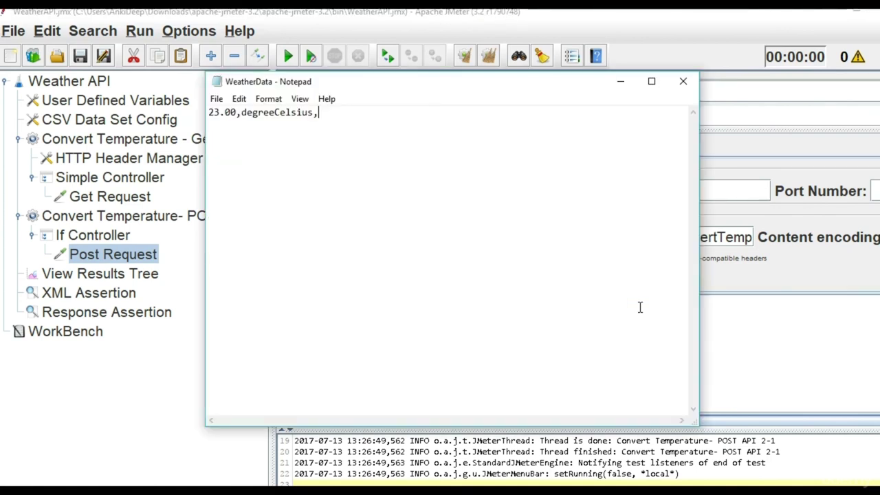
{"action": "key", "text": "ctrl+v"}
{"action": "left_click_drag", "start_coordinate": [440, 116], "coordinate": [208, 113]}
{"action": "left_click", "coordinate": [388, 147]}
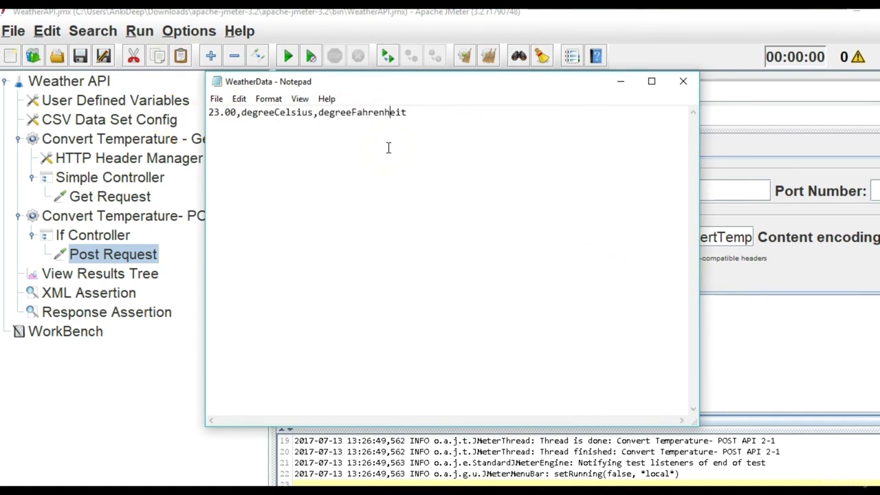
{"action": "left_click", "coordinate": [683, 88]}
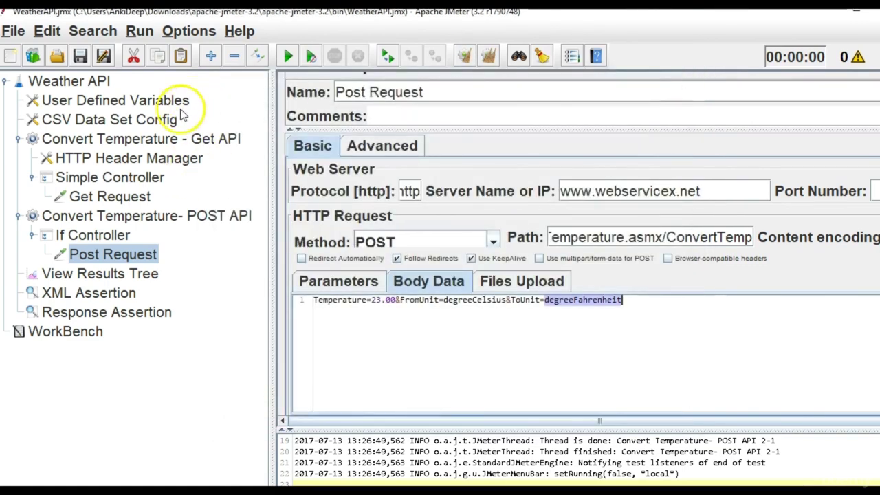
Set the CSV Data Set Config Filename to WeatherData, copied from the file's name in Explorer.
{"action": "left_click", "coordinate": [140, 121]}
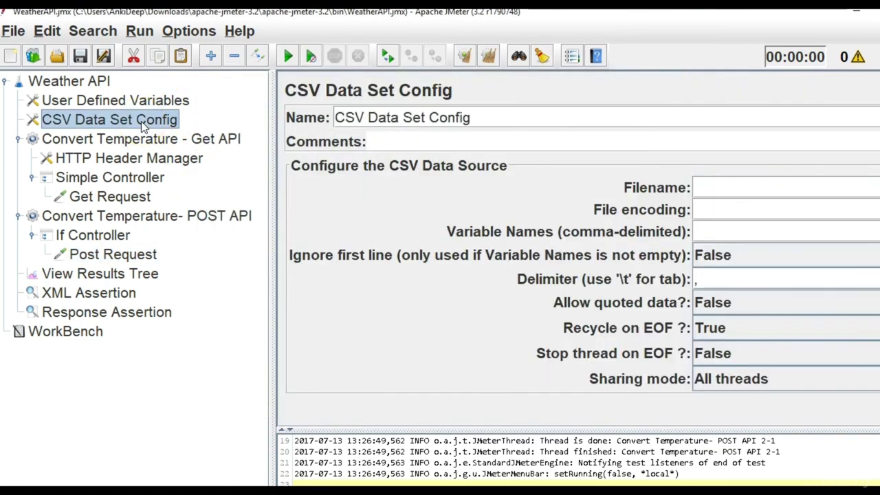
{"action": "left_click", "coordinate": [754, 189]}
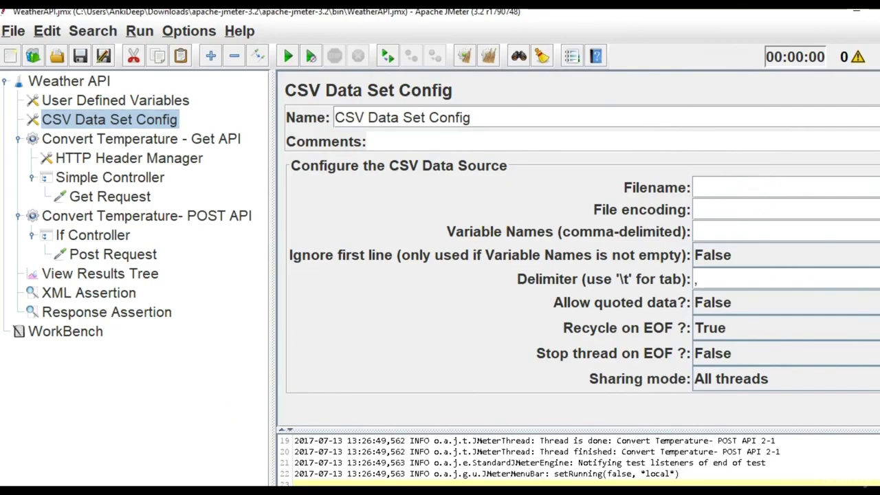
{"action": "key", "text": "alt+Tab"}
{"action": "left_click", "coordinate": [223, 479]}
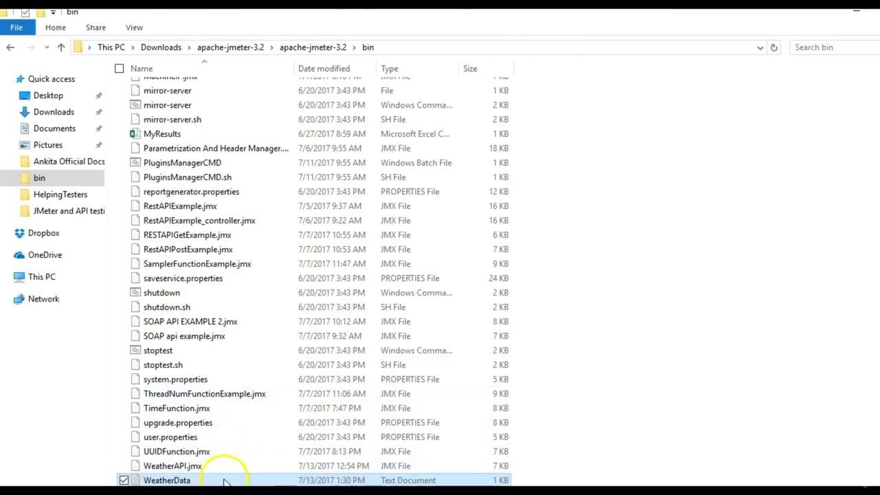
{"action": "right_click", "coordinate": [224, 479]}
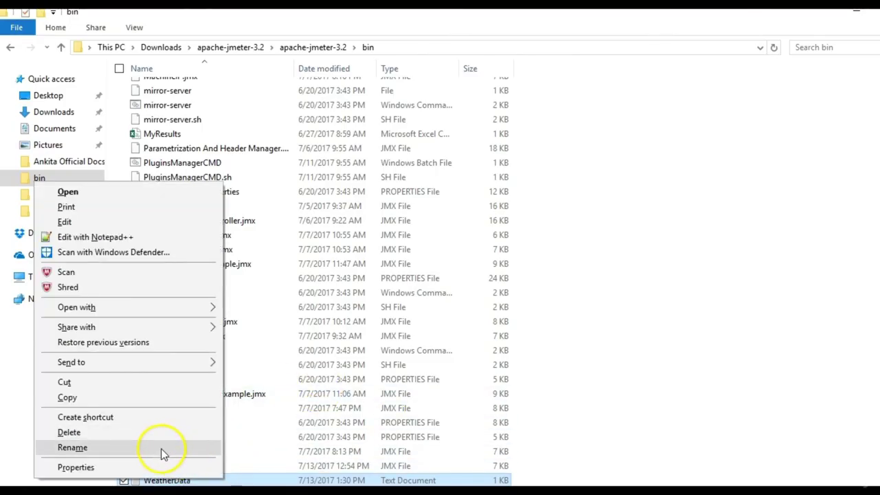
{"action": "left_click", "coordinate": [161, 449]}
{"action": "key", "text": "ctrl+c"}
{"action": "key", "text": "alt+Tab"}
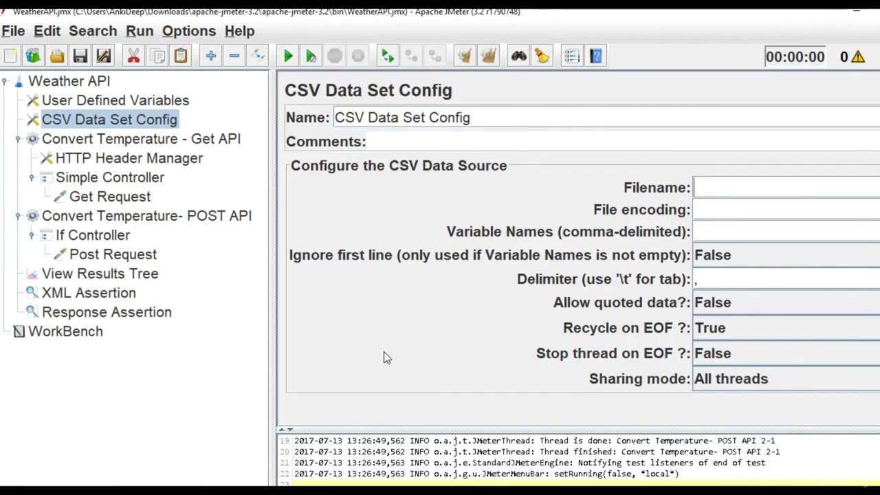
{"action": "left_click", "coordinate": [727, 190]}
{"action": "key", "text": "ctrl+v"}
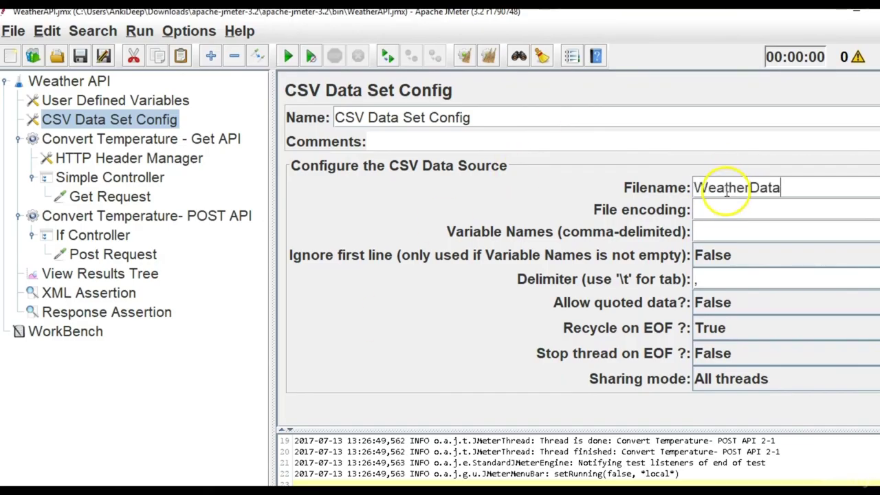
Enter temperature,celsius,farh as the CSV Variable Names.
{"action": "left_click", "coordinate": [713, 232]}
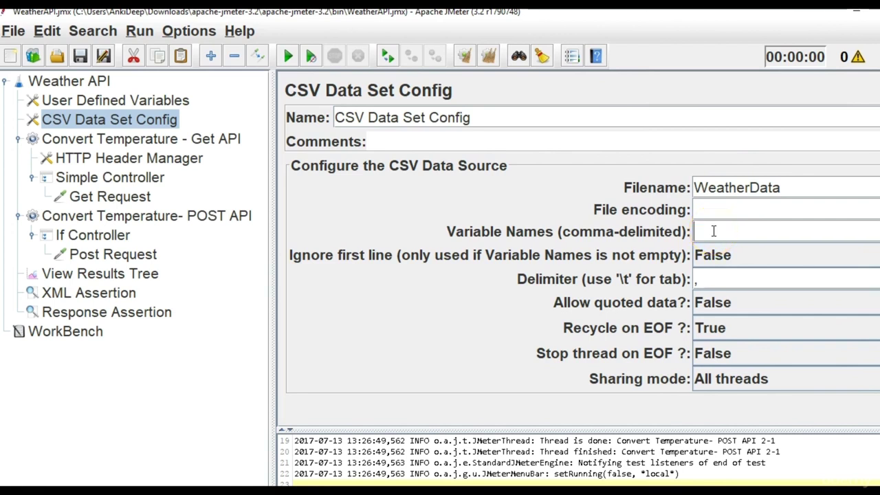
{"action": "type", "text": "temperature,celsius,farh"}
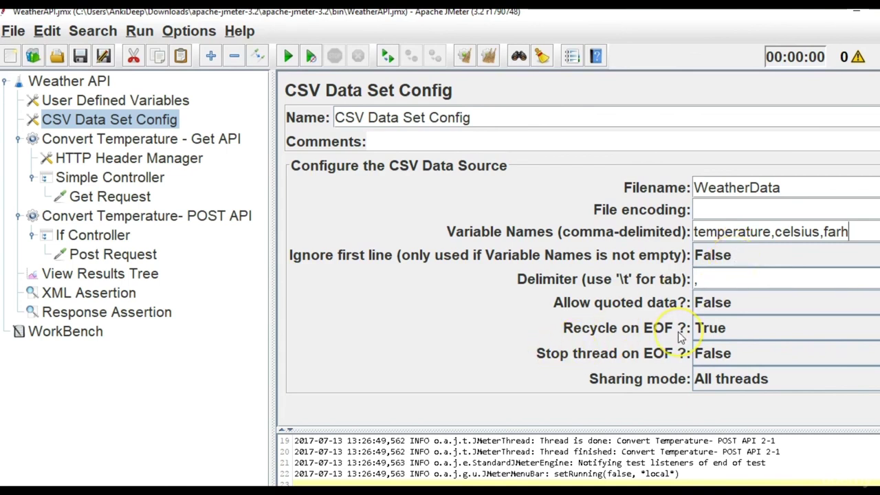
{"action": "mouse_move", "coordinate": [681, 336]}
Delete 23.00 from the Post Request body so it reads Temperature=&FromUnit=degreeCelsius&ToUnit=degreeFahrenheit.
{"action": "left_click", "coordinate": [701, 371]}
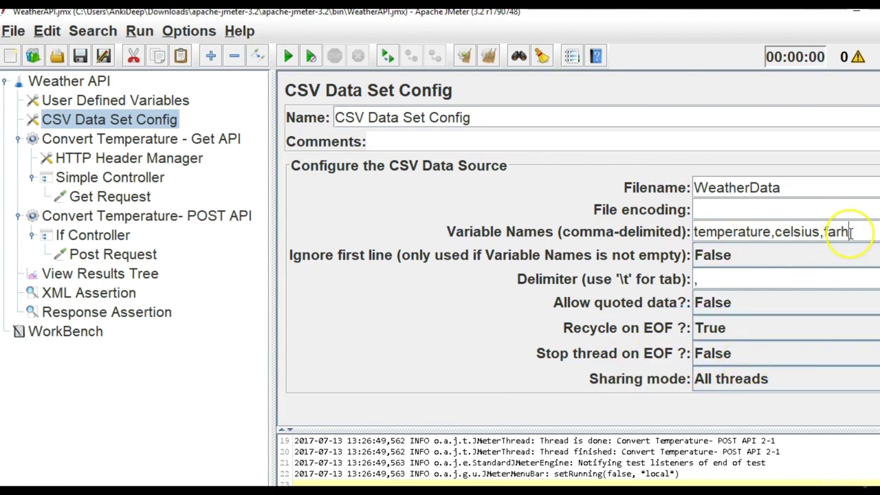
{"action": "left_click", "coordinate": [112, 255]}
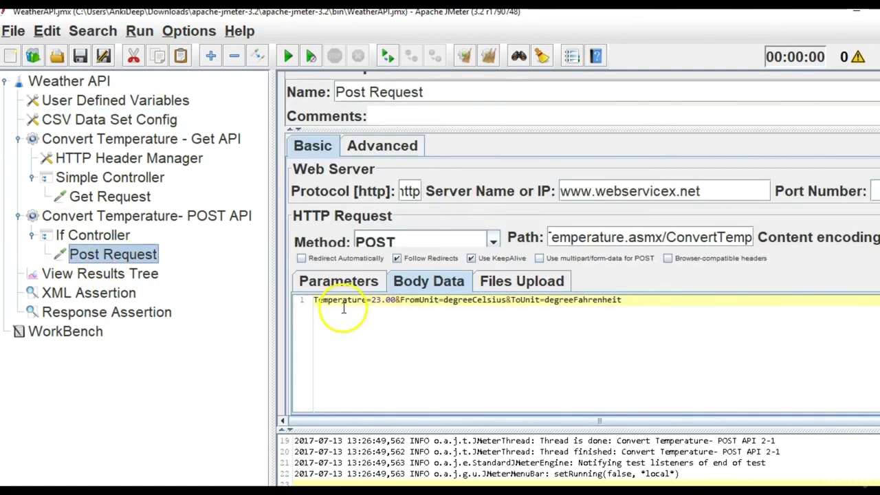
{"action": "left_click", "coordinate": [397, 300]}
{"action": "key", "text": "BackSpace"}
{"action": "key", "text": "BackSpace"}
{"action": "key", "text": "BackSpace"}
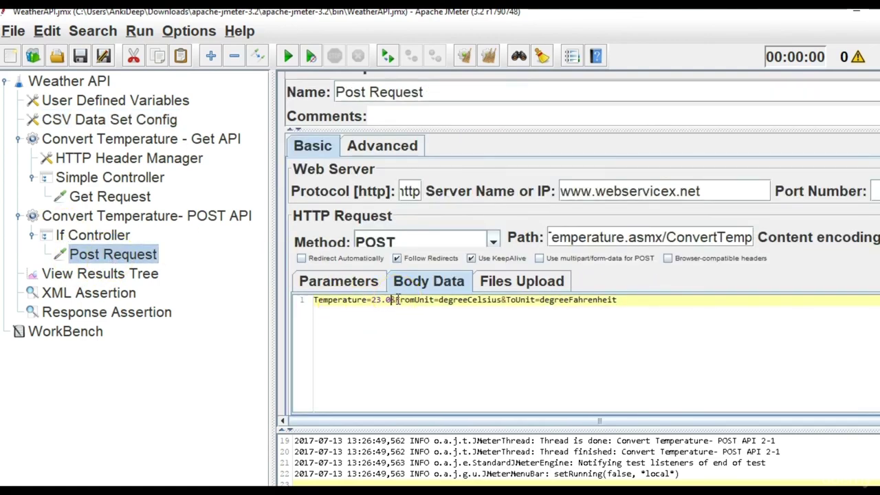
{"action": "key", "text": "BackSpace"}
{"action": "key", "text": "BackSpace"}
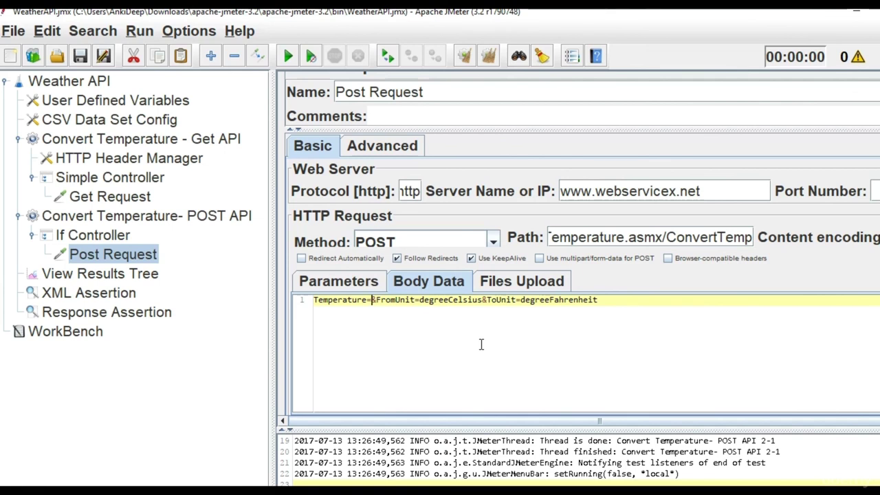
{"action": "key", "text": "alt+Tab"}
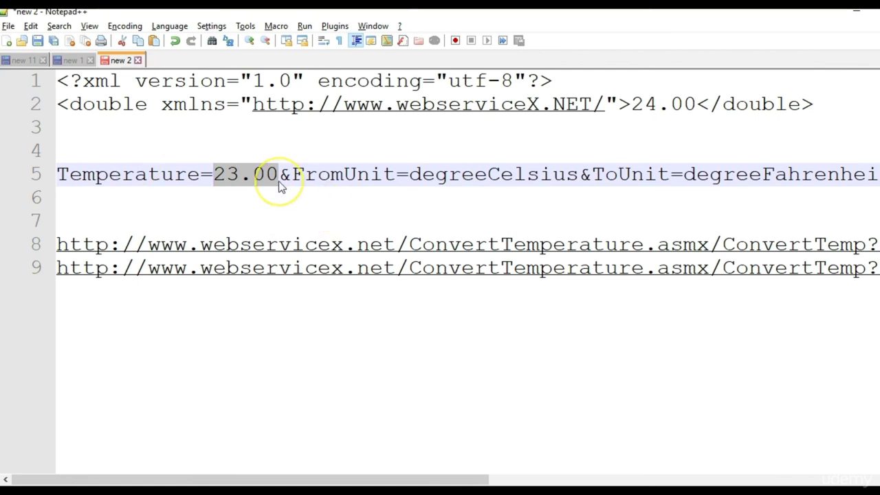
Replace the fixed 23.00 with ${temperature} in the Notepad++ body text.
{"action": "key", "text": "BackSpace"}
{"action": "type", "text": "$"}
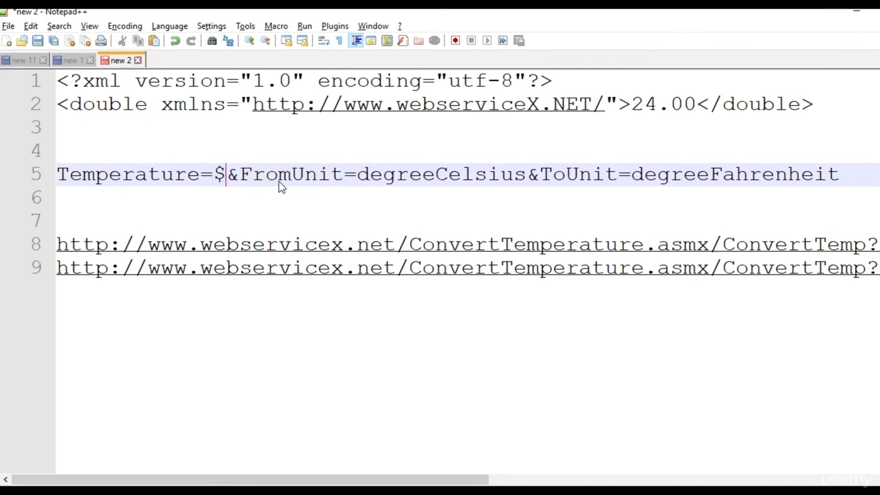
{"action": "type", "text": "{}"}
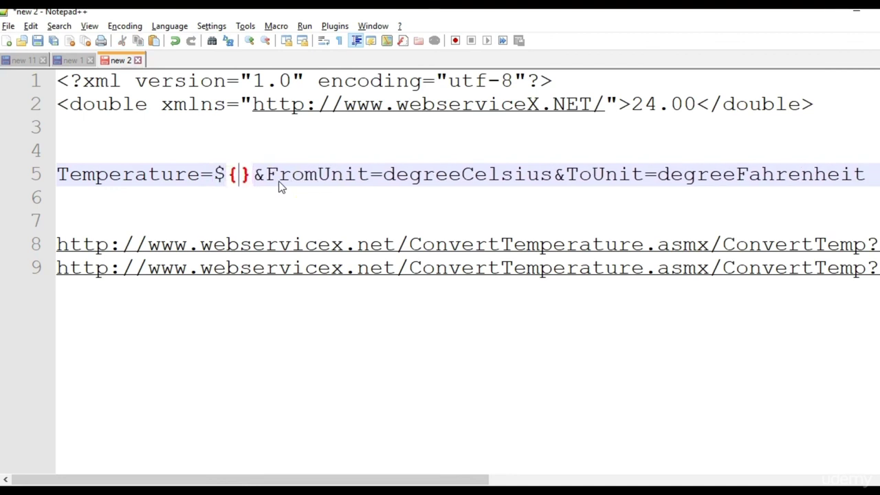
{"action": "type", "text": "temperature"}
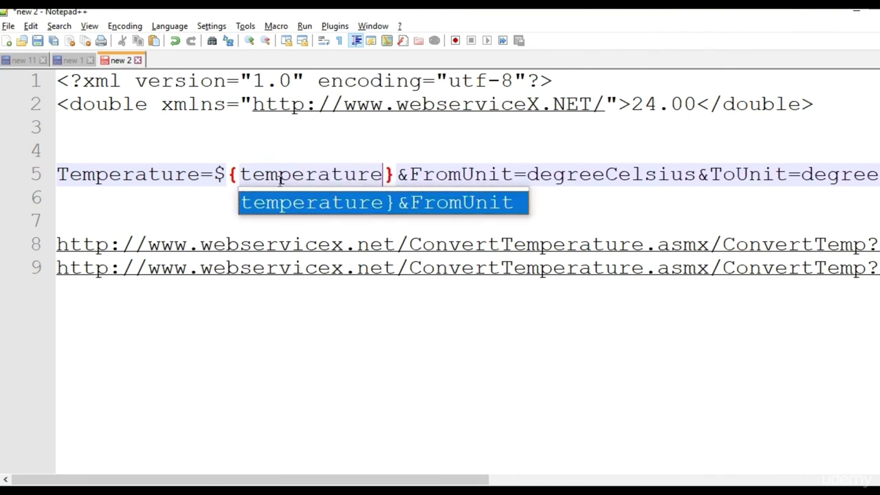
{"action": "key", "text": "Right"}
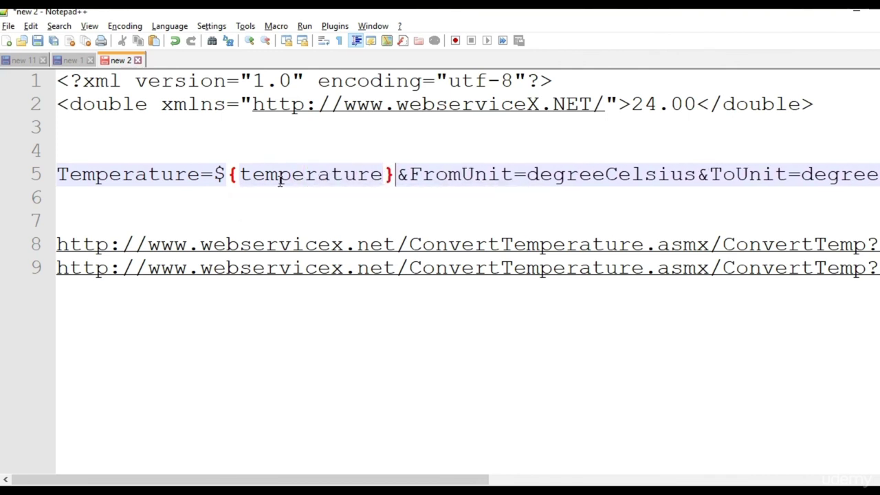
{"action": "key", "text": "Return"}
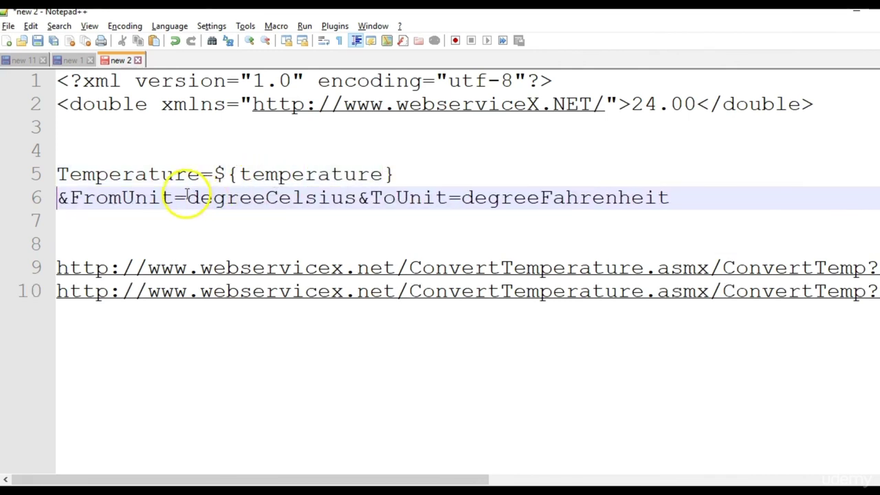
Replace degreeCelsius with ${celsius} and degreeFahrenheit with ${farh}, then select the body lines.
{"action": "left_click_drag", "start_coordinate": [186, 196], "coordinate": [357, 201]}
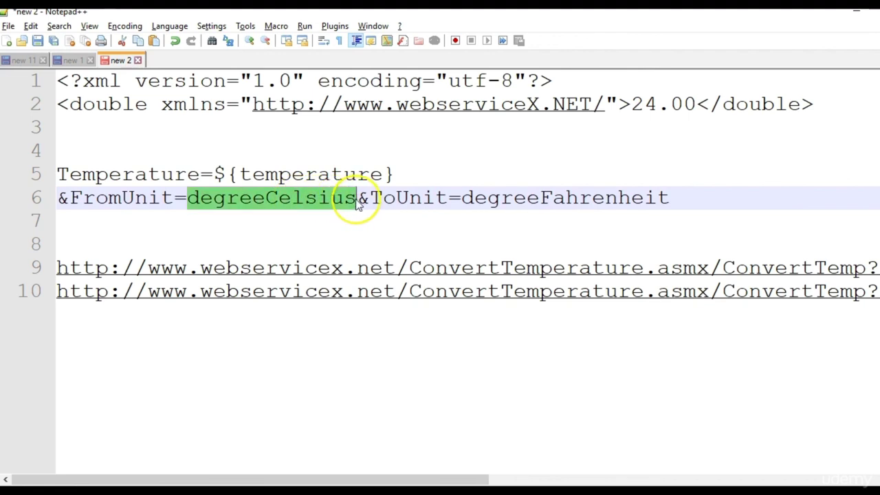
{"action": "type", "text": "${}"}
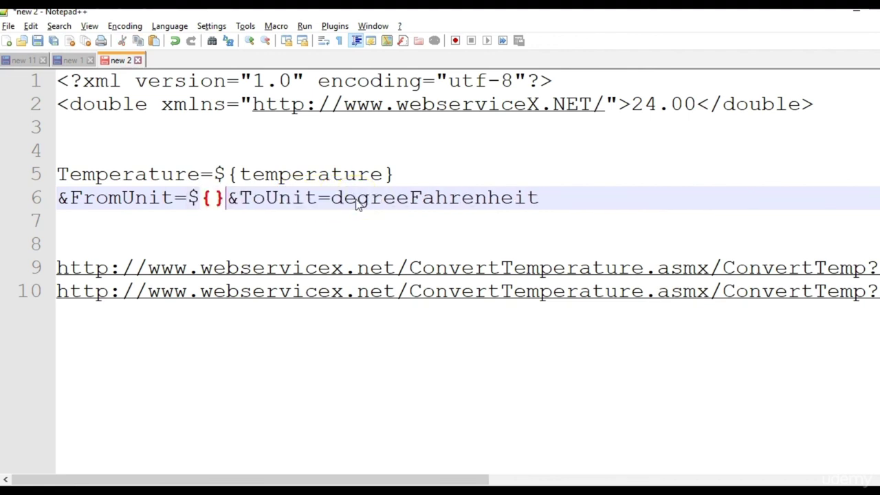
{"action": "type", "text": "celsus"}
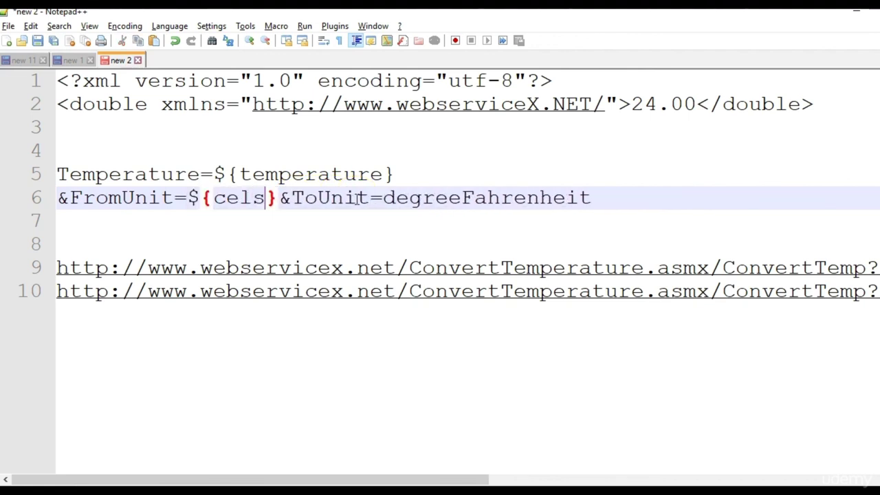
{"action": "key", "text": "BackSpace"}
{"action": "key", "text": "BackSpace"}
{"action": "type", "text": "is"}
{"action": "key", "text": "BackSpace"}
{"action": "type", "text": "us"}
{"action": "left_click_drag", "start_coordinate": [423, 199], "coordinate": [629, 198]}
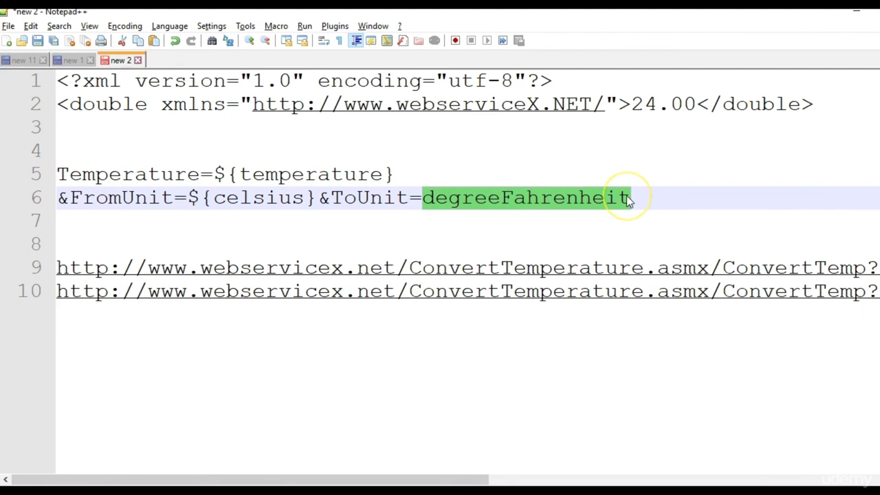
{"action": "type", "text": "${"}
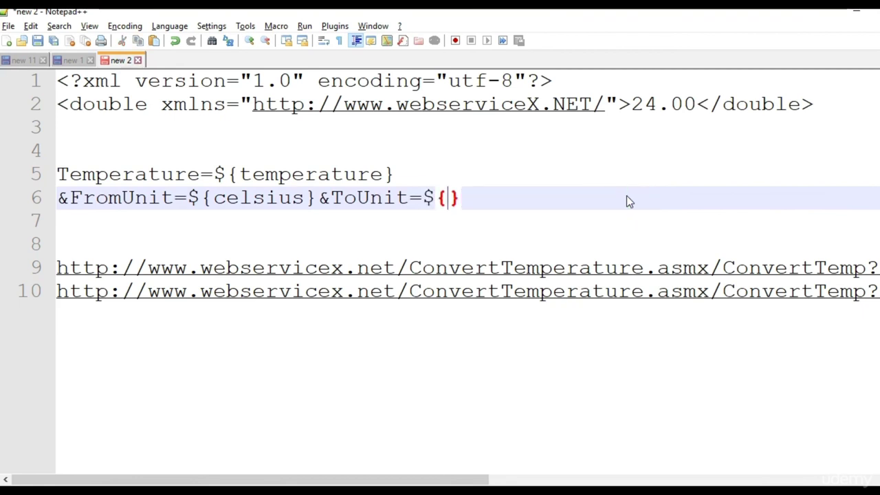
{"action": "type", "text": "farh"}
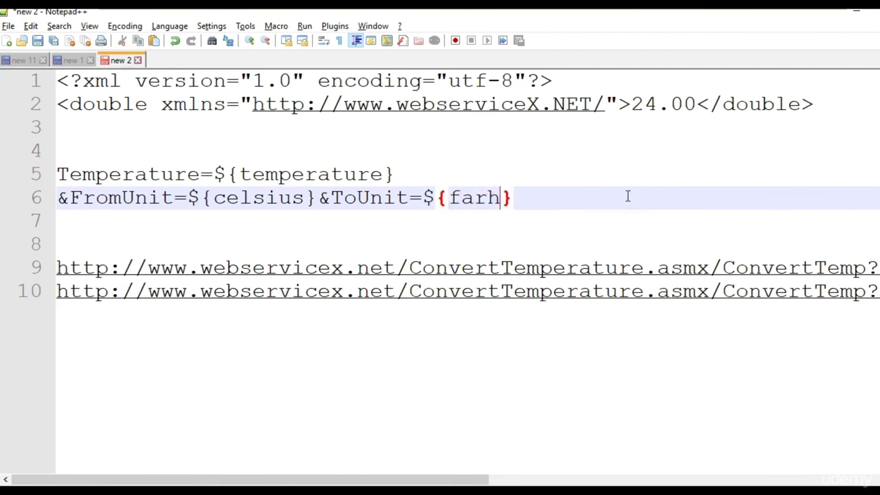
{"action": "left_click_drag", "start_coordinate": [541, 206], "coordinate": [43, 180]}
{"action": "key", "text": "ctrl+c"}
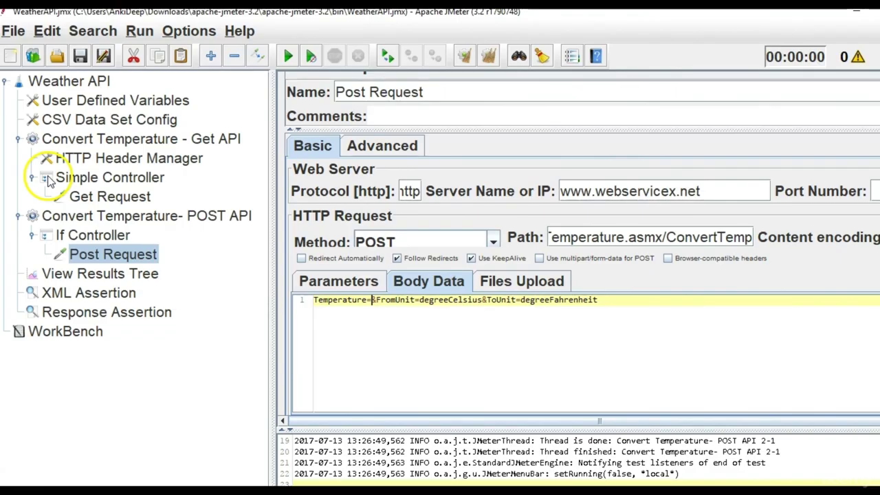
Paste the parameterised body into Post Request Body Data and join it into one line.
{"action": "left_click_drag", "start_coordinate": [640, 300], "coordinate": [309, 303]}
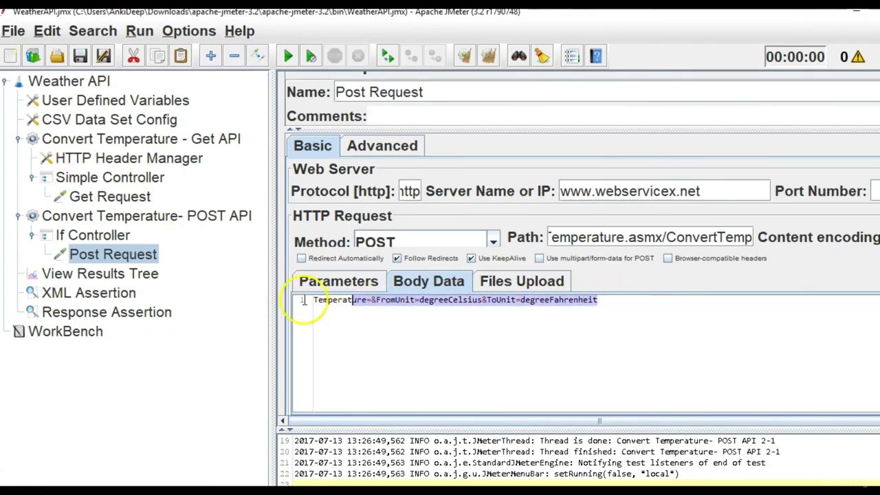
{"action": "key", "text": "ctrl+v"}
{"action": "left_click", "coordinate": [449, 301]}
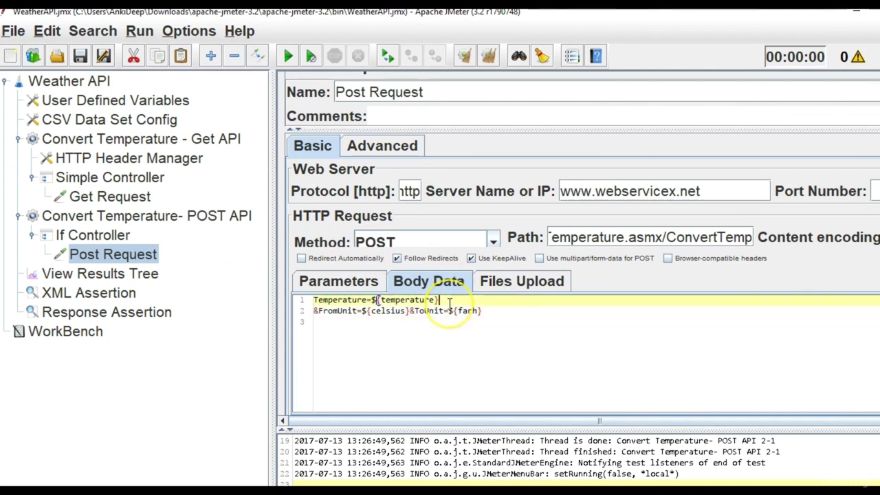
{"action": "key", "text": "Delete"}
{"action": "left_click", "coordinate": [627, 298]}
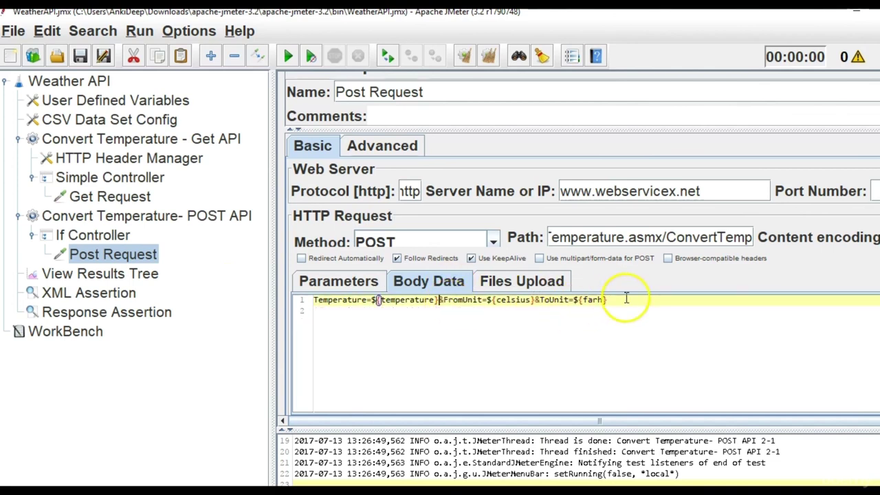
{"action": "left_click", "coordinate": [377, 301]}
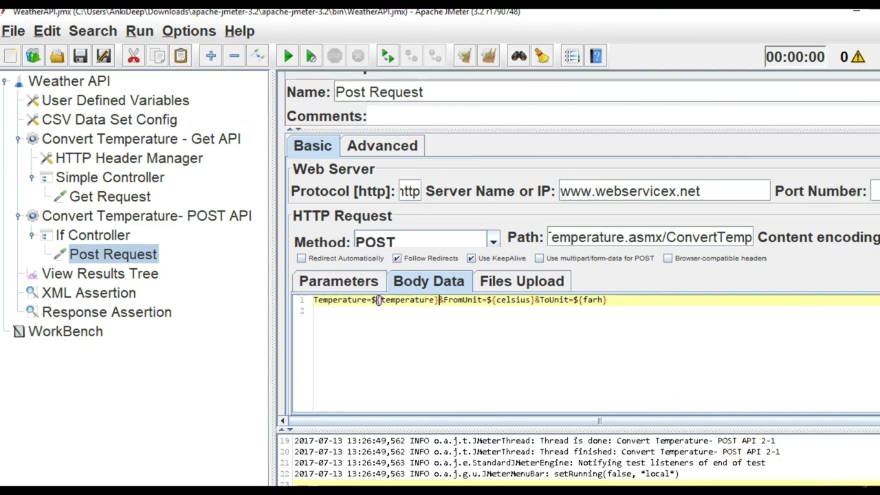
{"action": "key", "text": "alt+Tab"}
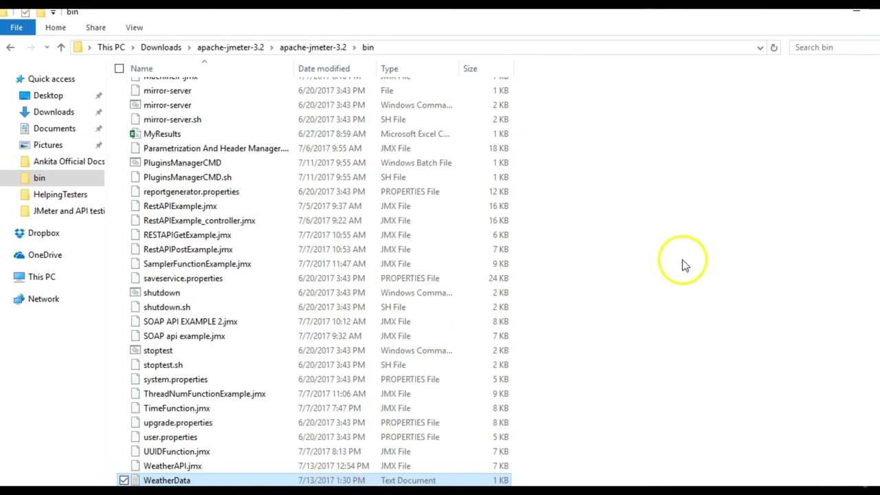
Edit WeatherData to read 24.00,degreeCelsius,degreeFahrenheit and save it on closing.
{"action": "left_click", "coordinate": [763, 132]}
{"action": "left_click", "coordinate": [857, 16]}
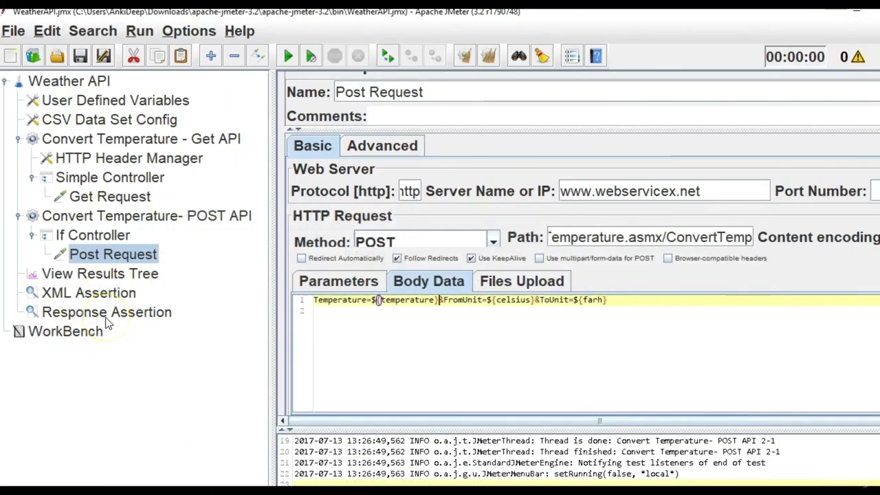
{"action": "key", "text": "alt+Tab"}
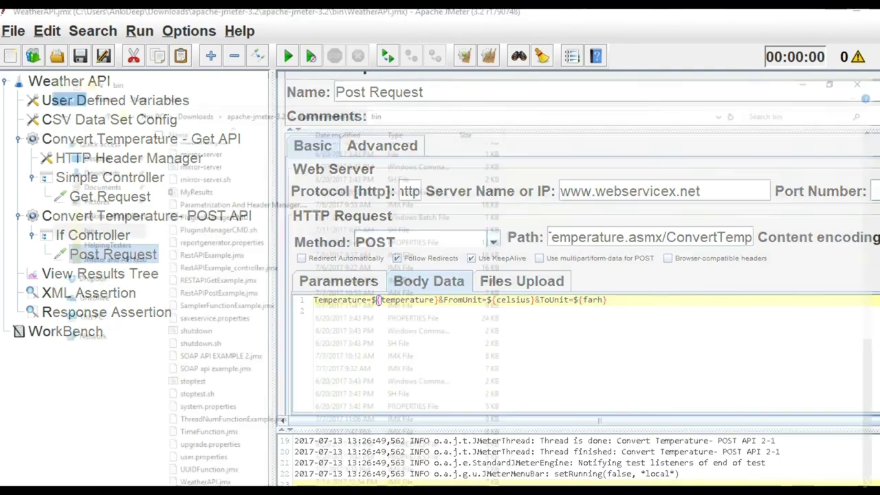
{"action": "double_click", "coordinate": [201, 481]}
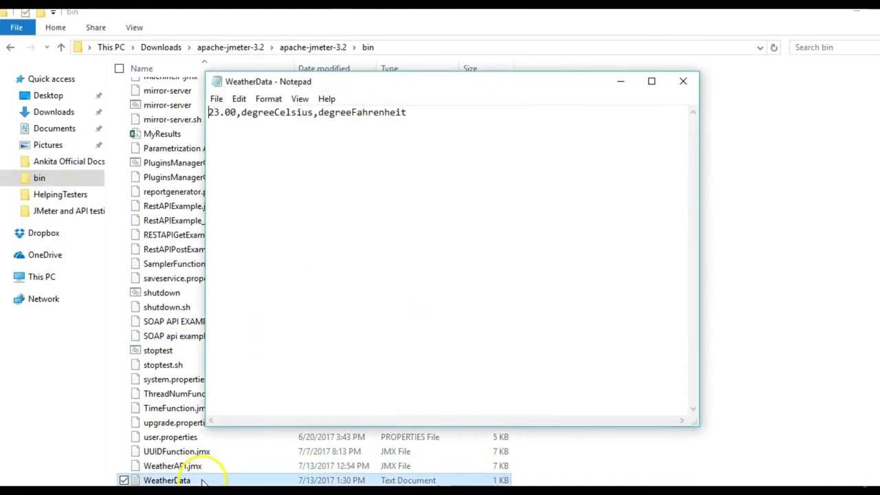
{"action": "left_click", "coordinate": [219, 114]}
{"action": "key", "text": "BackSpace"}
{"action": "type", "text": "4"}
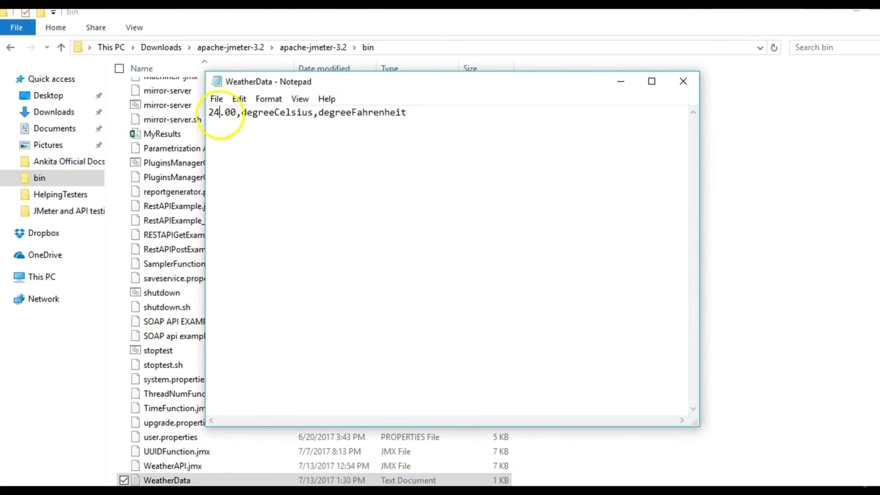
{"action": "left_click", "coordinate": [683, 83]}
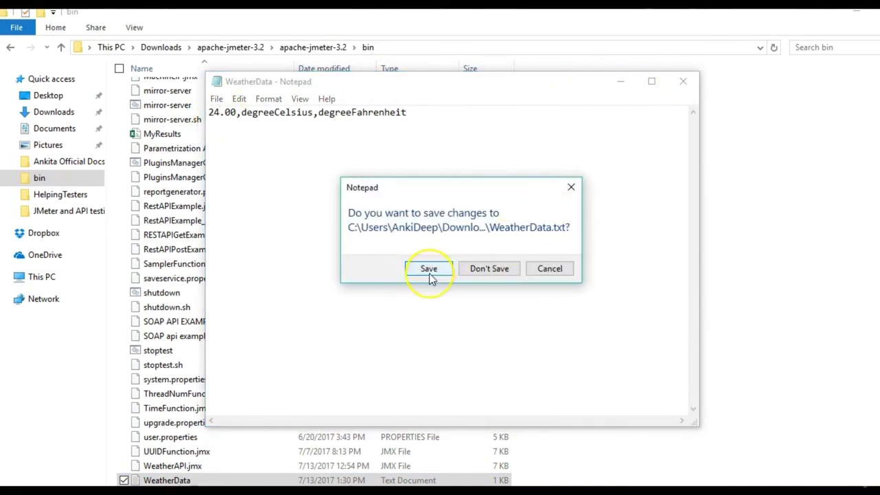
{"action": "left_click", "coordinate": [429, 270]}
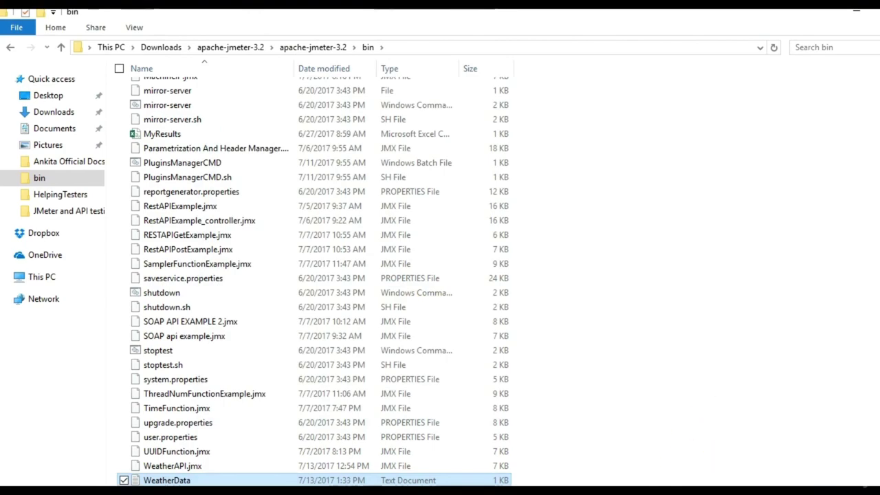
{"action": "key", "text": "alt+Tab"}
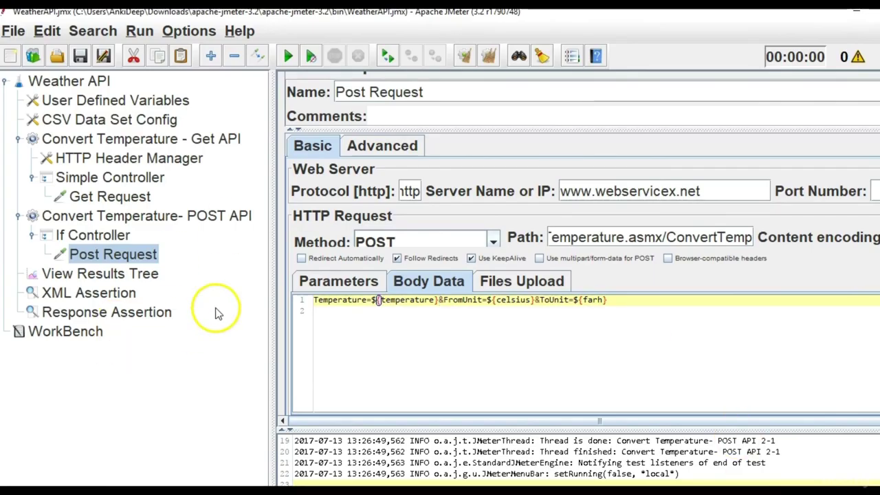
Clear View Results Tree, start the test, and enlarge the log to read the WeatherData file error.
{"action": "left_click", "coordinate": [420, 365]}
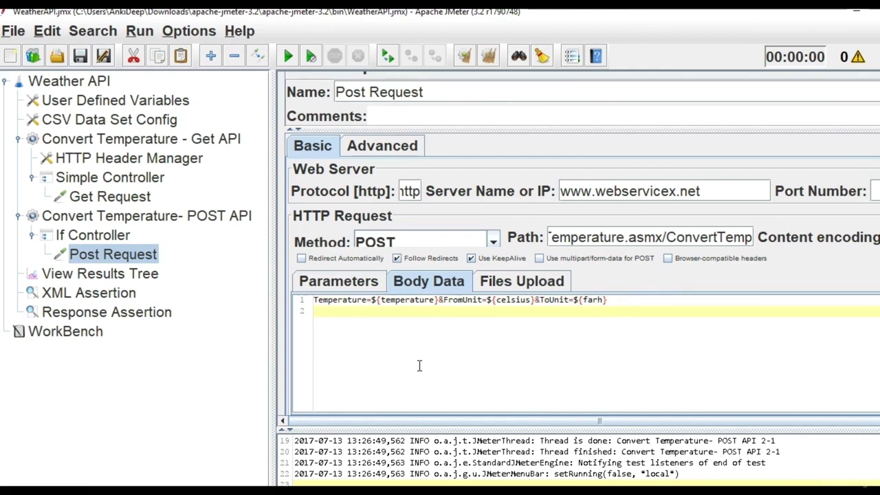
{"action": "left_click", "coordinate": [119, 274]}
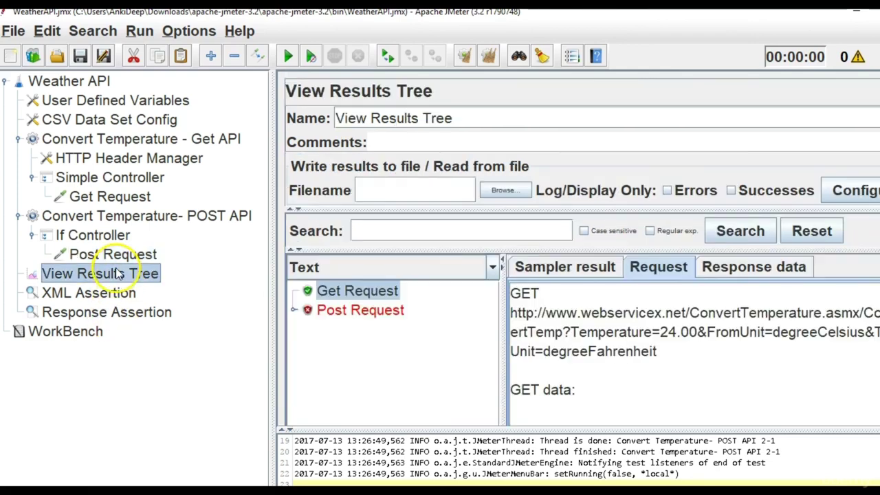
{"action": "left_click", "coordinate": [490, 58]}
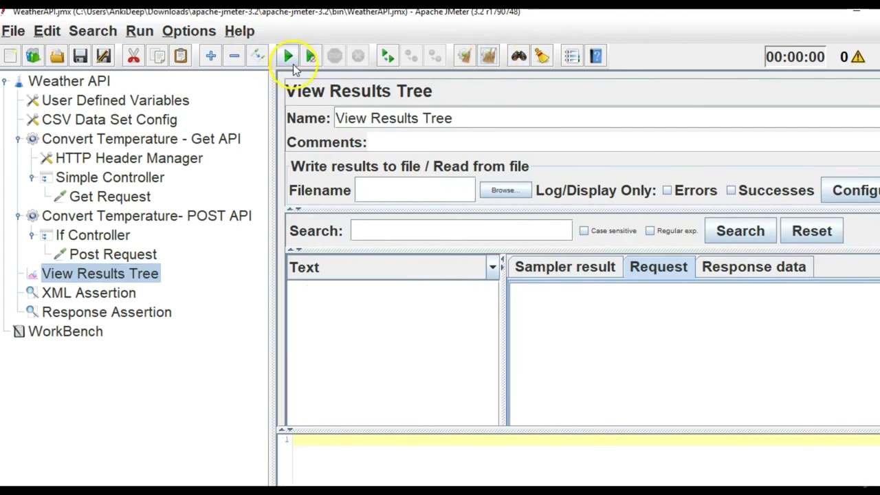
{"action": "left_click", "coordinate": [291, 64]}
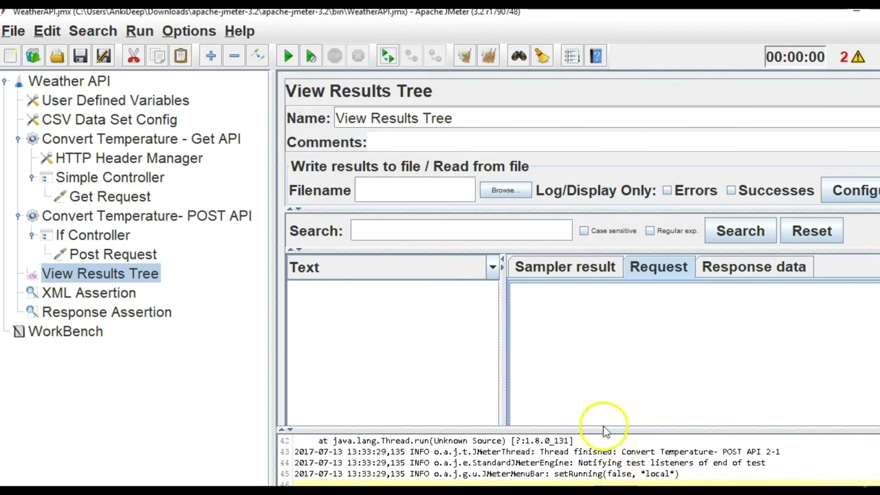
{"action": "left_click_drag", "start_coordinate": [612, 431], "coordinate": [595, 283]}
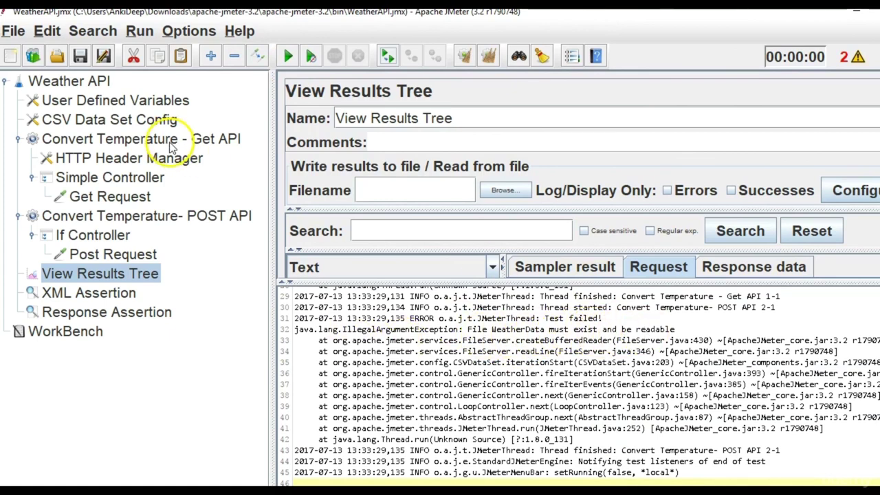
{"action": "left_click", "coordinate": [157, 121]}
Check the CSV Data Set Config file name and rerun the plan, enlarging the View Results Tree area.
{"action": "left_click", "coordinate": [808, 188]}
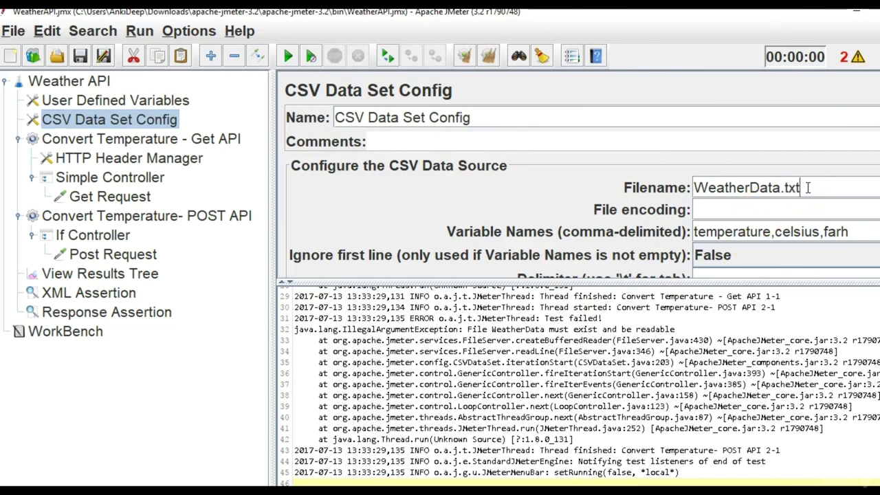
{"action": "left_click", "coordinate": [94, 316]}
{"action": "left_click", "coordinate": [110, 273]}
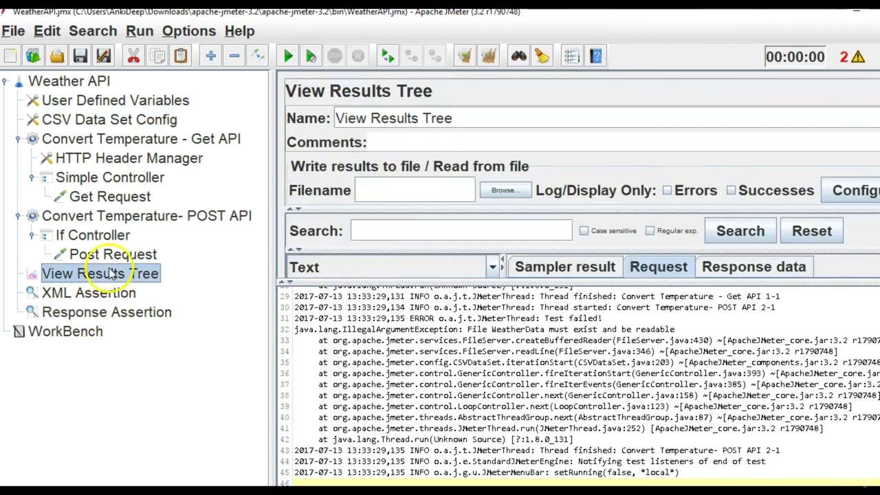
{"action": "left_click_drag", "start_coordinate": [496, 282], "coordinate": [500, 427]}
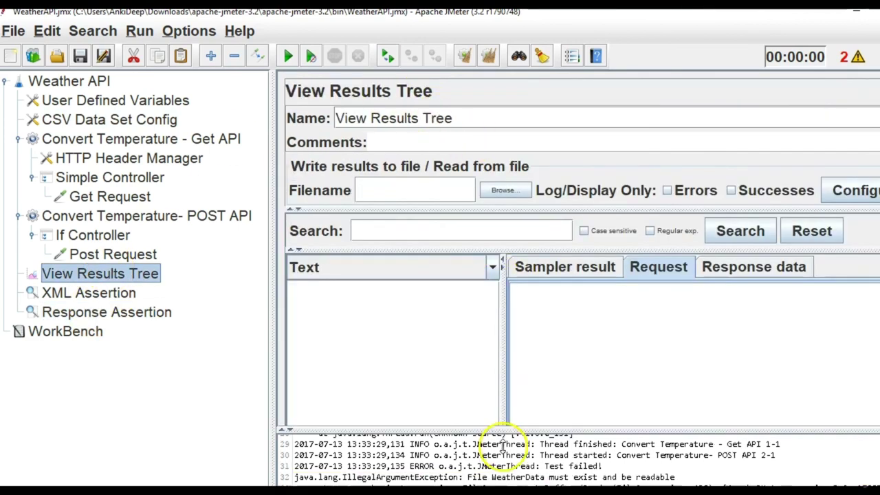
{"action": "left_click", "coordinate": [289, 56]}
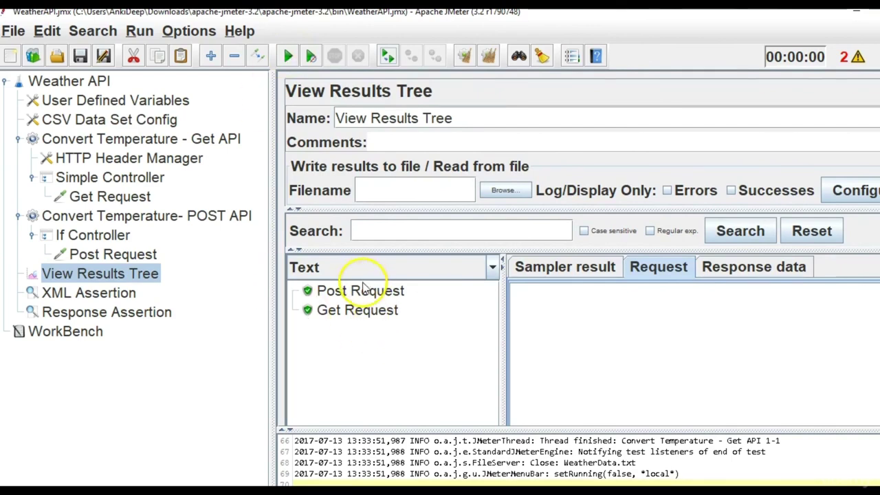
{"action": "left_click", "coordinate": [148, 120]}
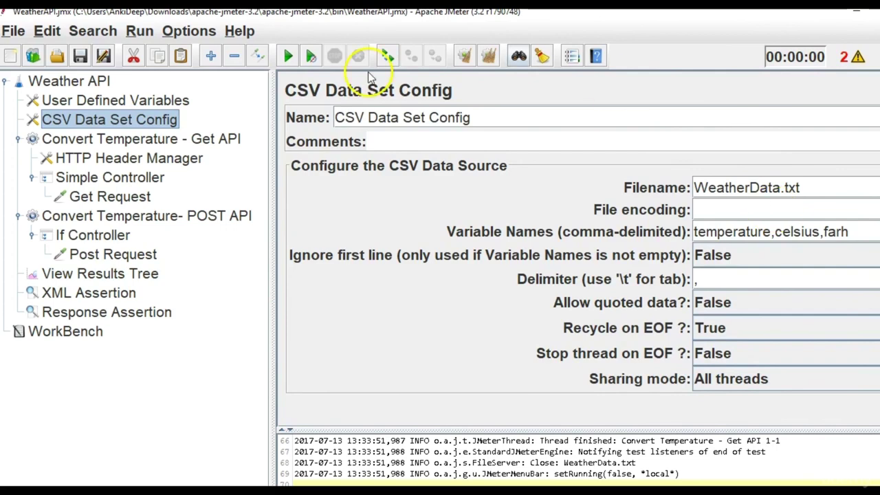
{"action": "left_click", "coordinate": [141, 273]}
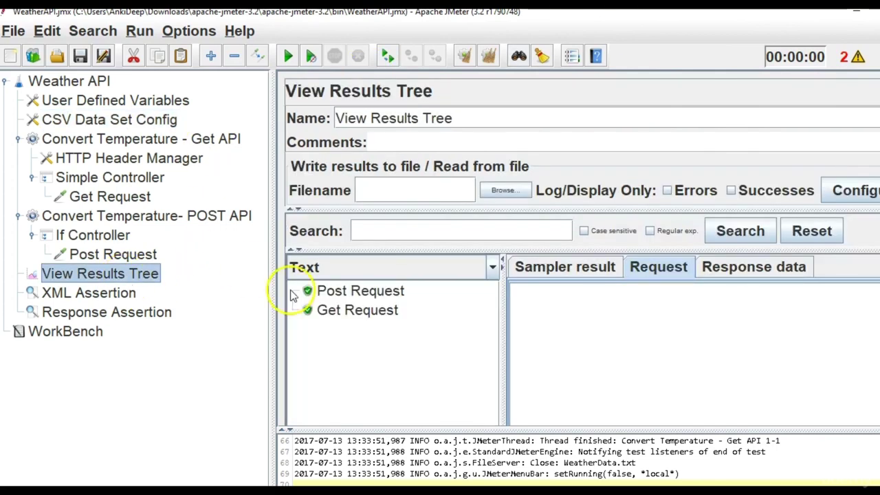
Review the Post Request result: 24.00 degrees Celsius sent and 75.2 returned in the response.
{"action": "left_click", "coordinate": [337, 291]}
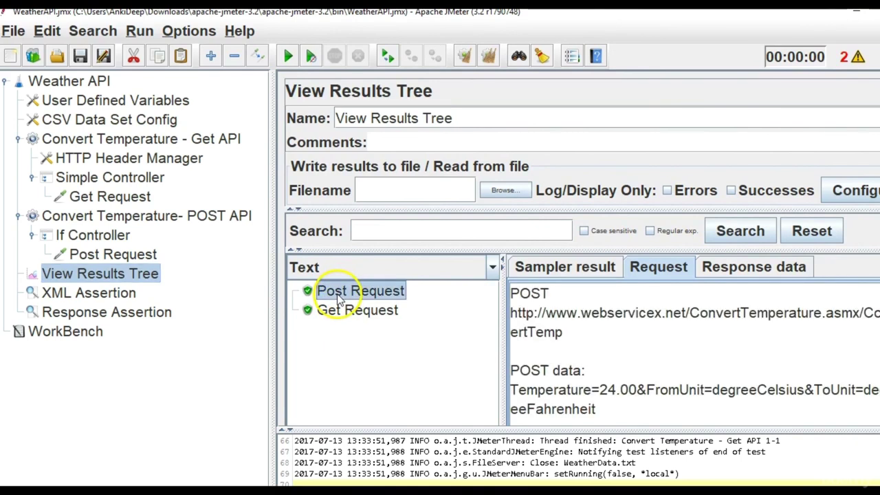
{"action": "left_click", "coordinate": [750, 267]}
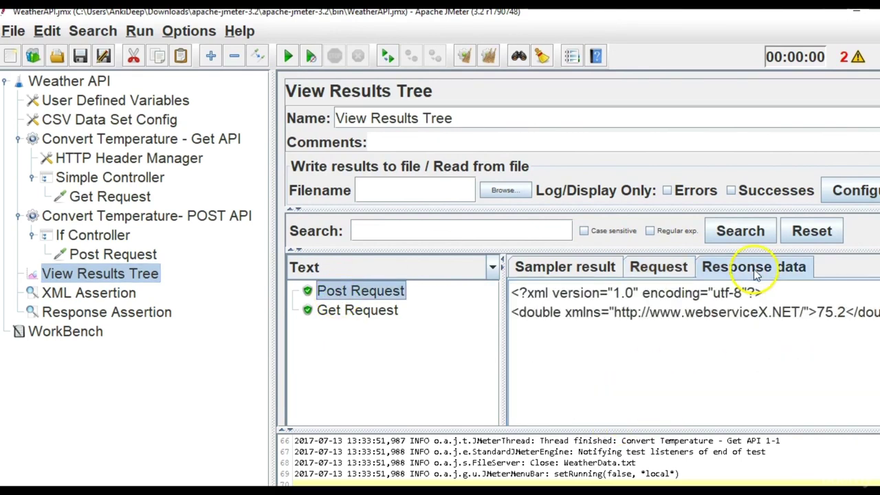
{"action": "left_click", "coordinate": [658, 267]}
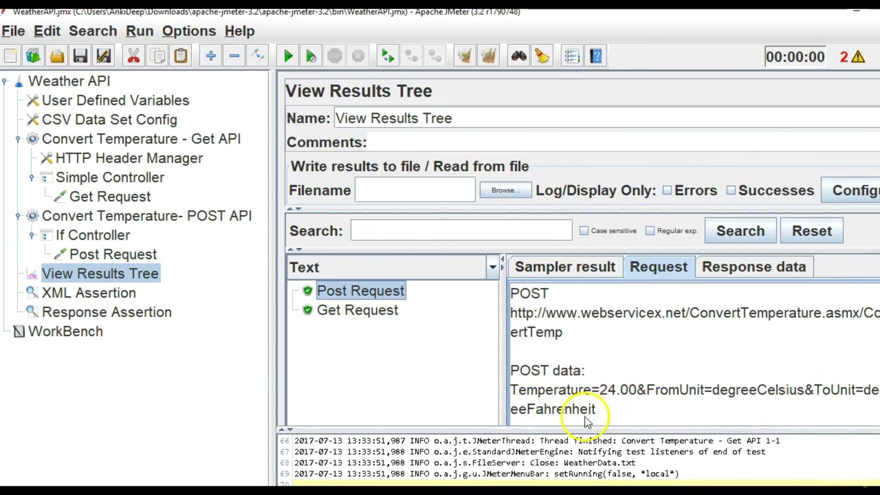
{"action": "left_click", "coordinate": [735, 269]}
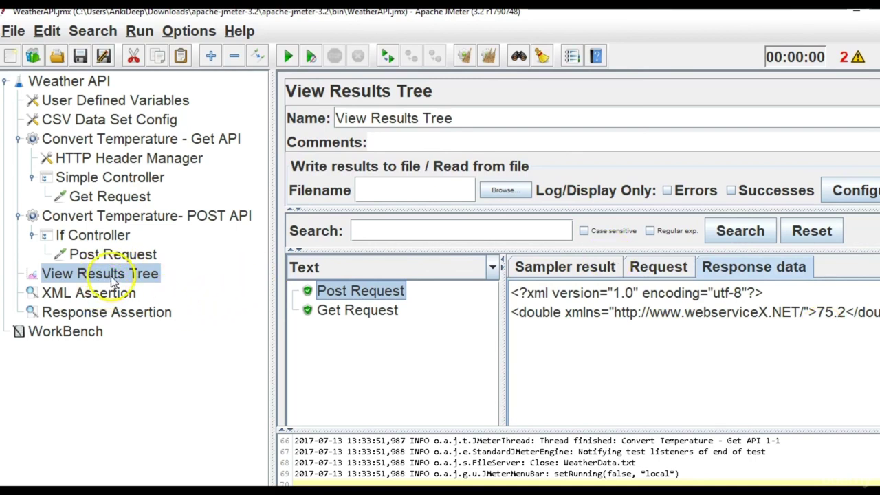
Check the Get Request's request data, then bring up the Get Request sampler settings.
{"action": "left_click", "coordinate": [345, 313]}
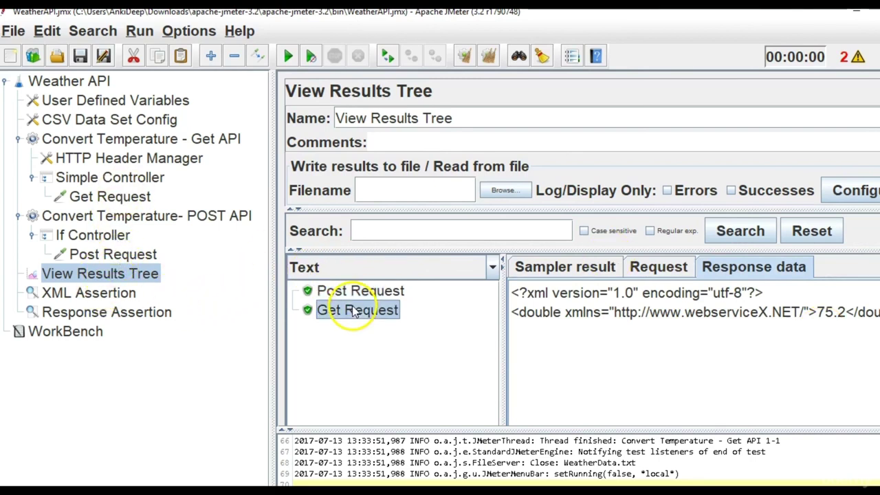
{"action": "left_click", "coordinate": [658, 267]}
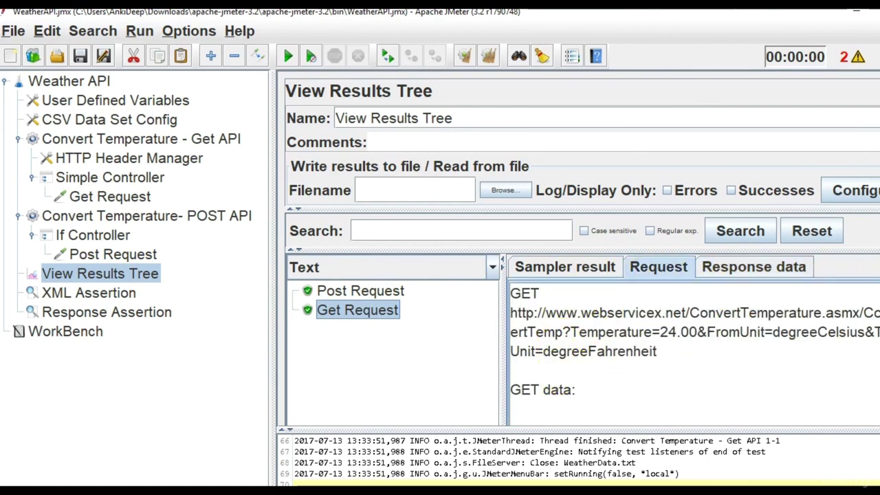
{"action": "scroll", "coordinate": [691, 354], "scroll_direction": "down", "scroll_amount": 2}
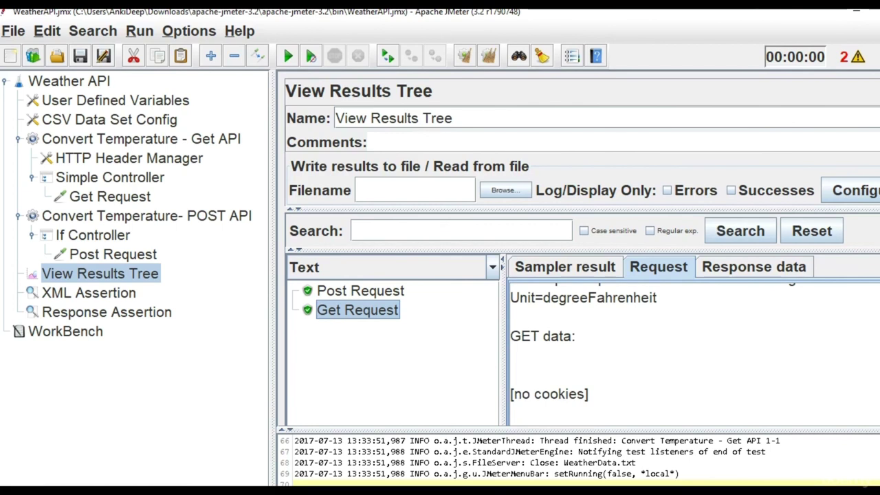
{"action": "scroll", "coordinate": [691, 354], "scroll_direction": "up", "scroll_amount": 2}
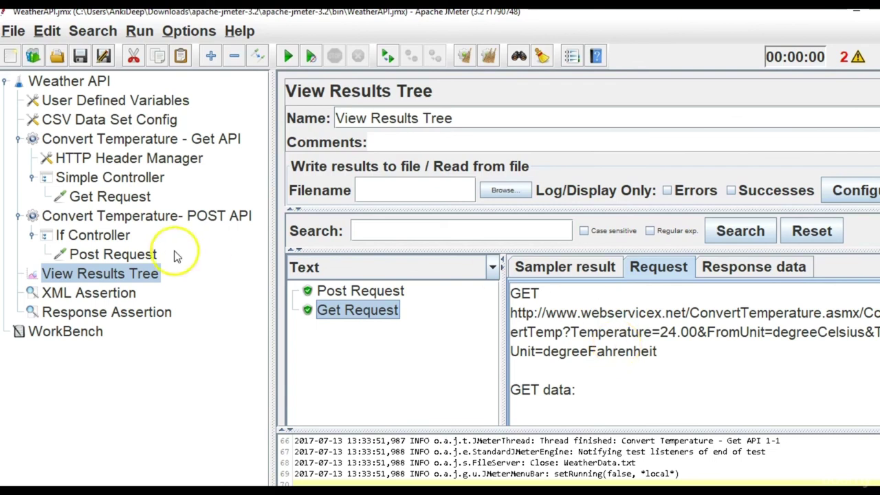
{"action": "left_click", "coordinate": [110, 197]}
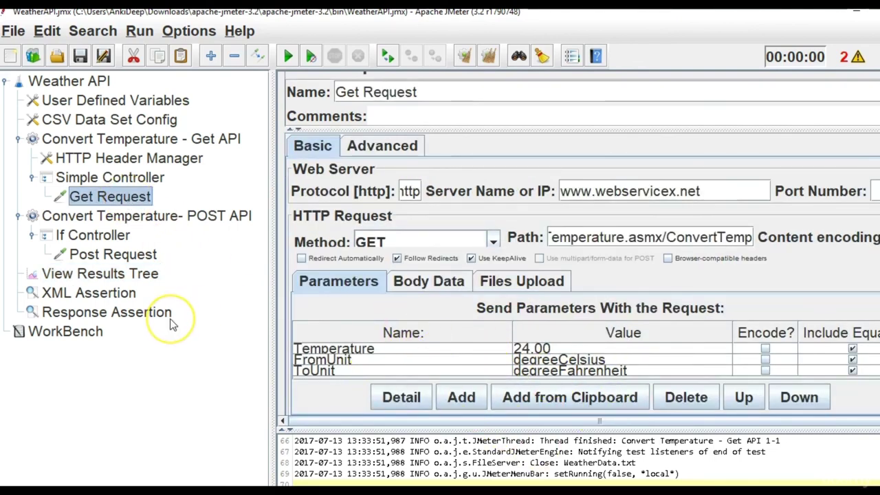
Rearrange View Results Tree and XML Assertion in the test plan tree.
{"action": "left_click", "coordinate": [107, 274]}
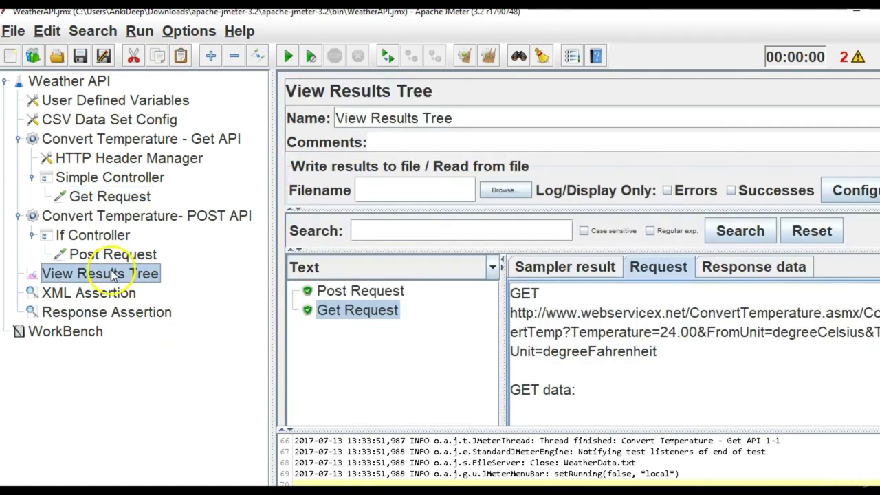
{"action": "left_click_drag", "start_coordinate": [106, 273], "coordinate": [119, 311]}
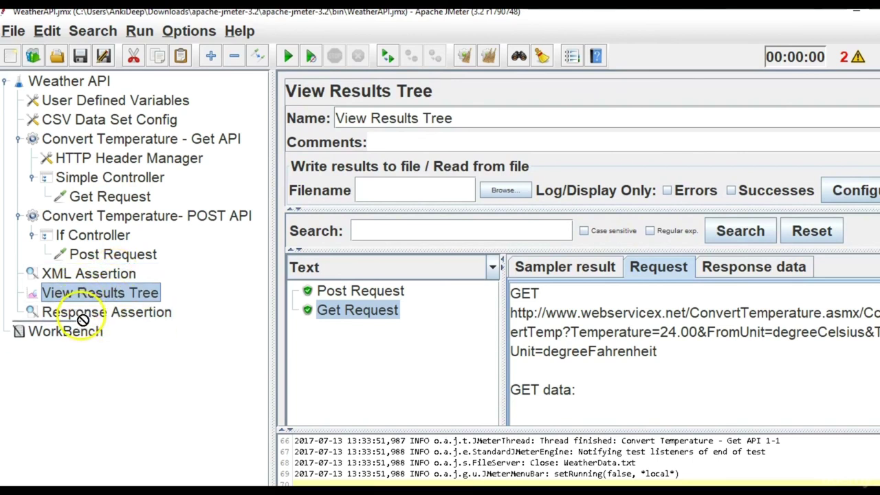
{"action": "left_click_drag", "start_coordinate": [55, 293], "coordinate": [90, 268]}
{"action": "left_click", "coordinate": [85, 298]}
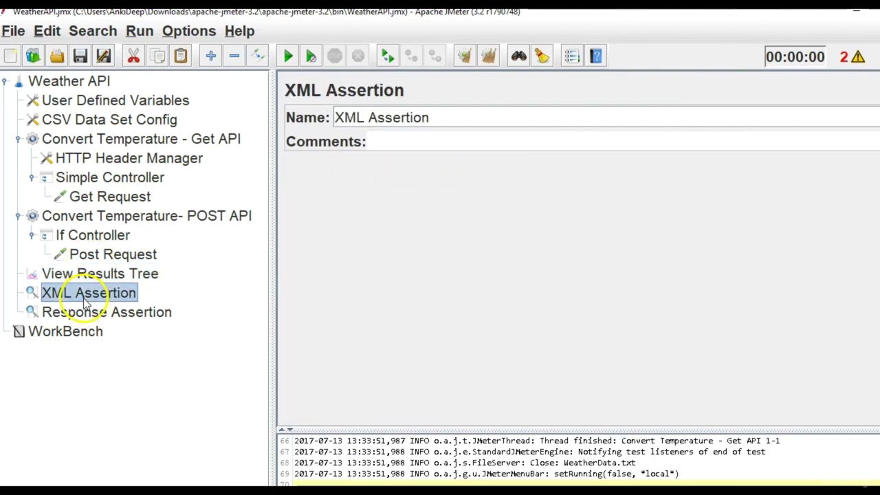
{"action": "left_click_drag", "start_coordinate": [85, 301], "coordinate": [55, 265]}
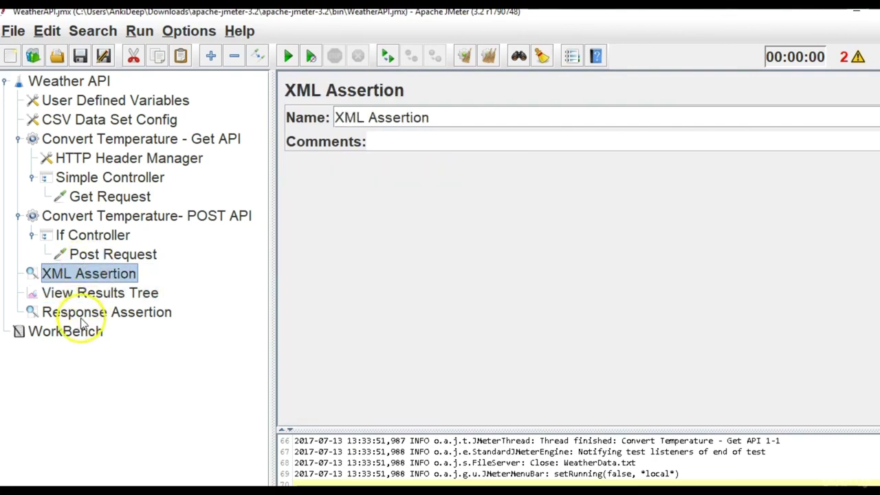
Move Response Assertion above View Results Tree and show the XML Assertion settings.
{"action": "left_click", "coordinate": [81, 316]}
{"action": "left_click_drag", "start_coordinate": [81, 316], "coordinate": [78, 292]}
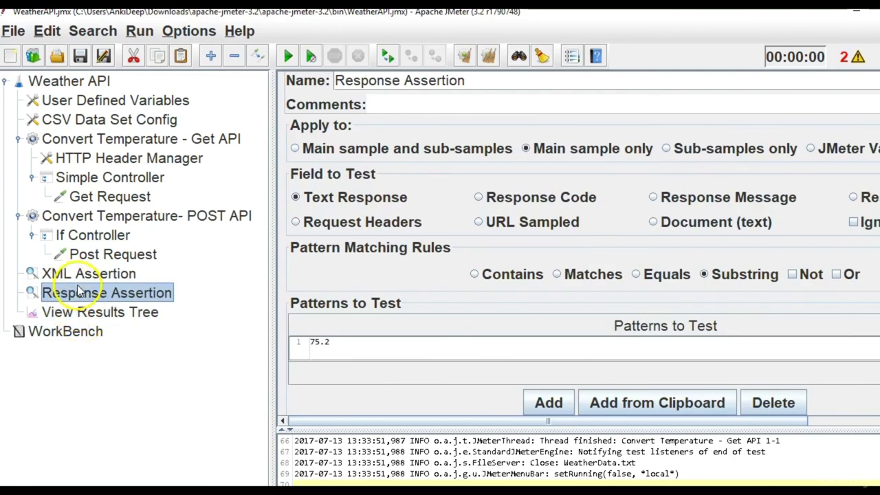
{"action": "left_click", "coordinate": [84, 317]}
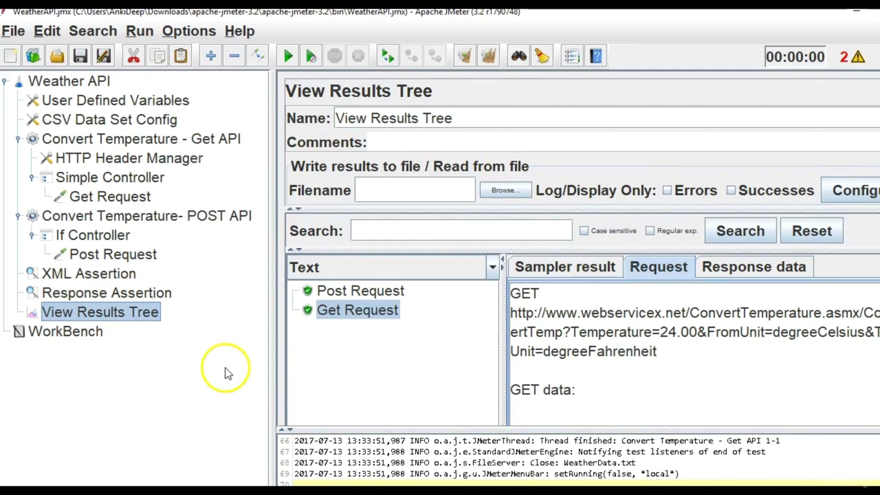
{"action": "left_click", "coordinate": [122, 277]}
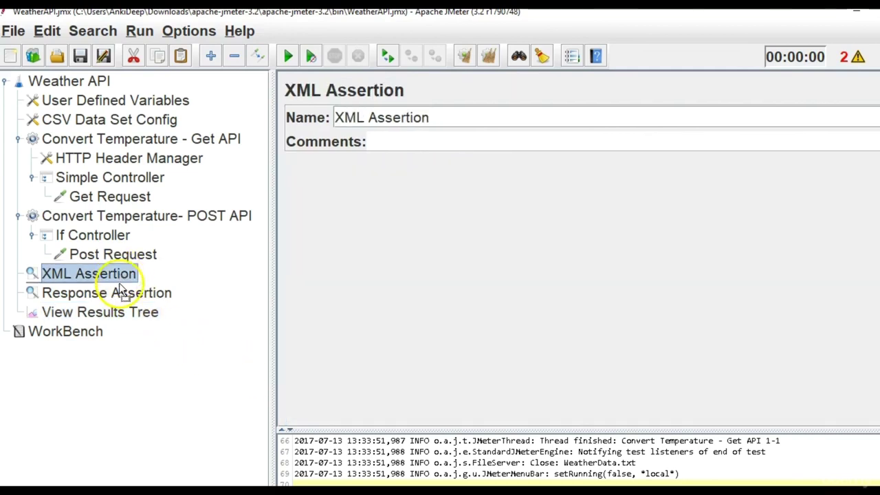
{"action": "left_click", "coordinate": [118, 293]}
{"action": "left_click", "coordinate": [110, 278]}
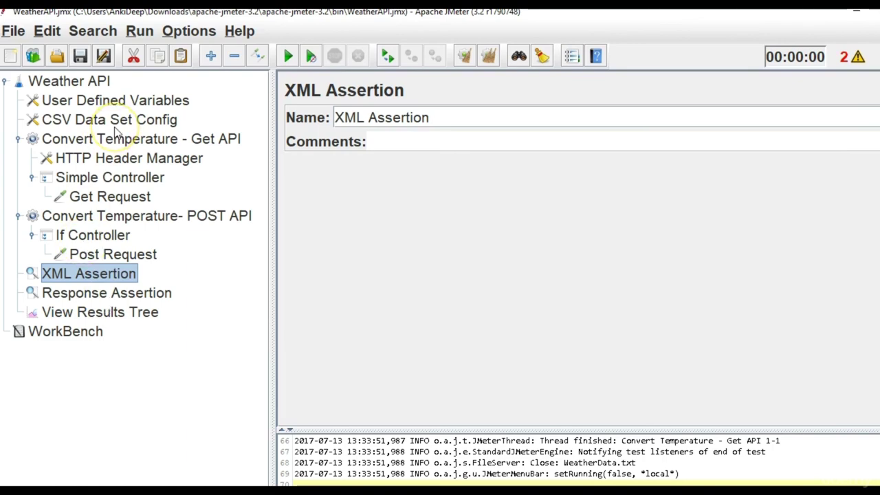
Add a new User Defined Variables row named serverName.
{"action": "left_click", "coordinate": [109, 200]}
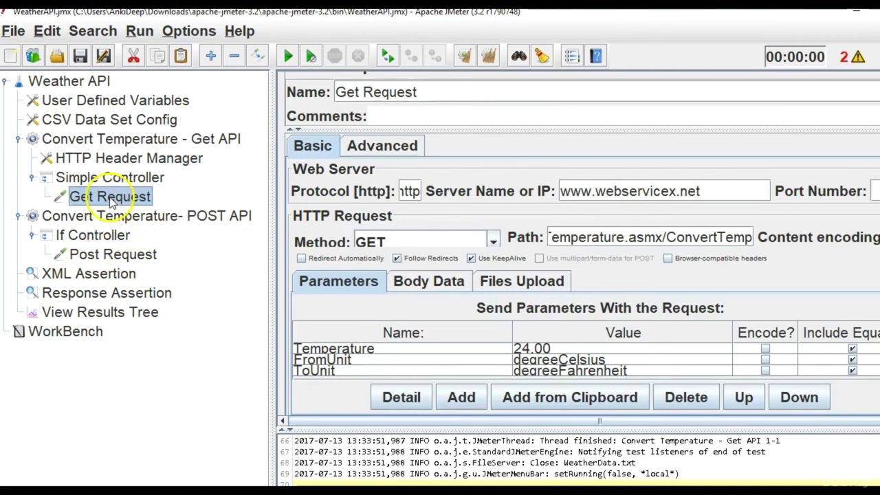
{"action": "left_click", "coordinate": [116, 256]}
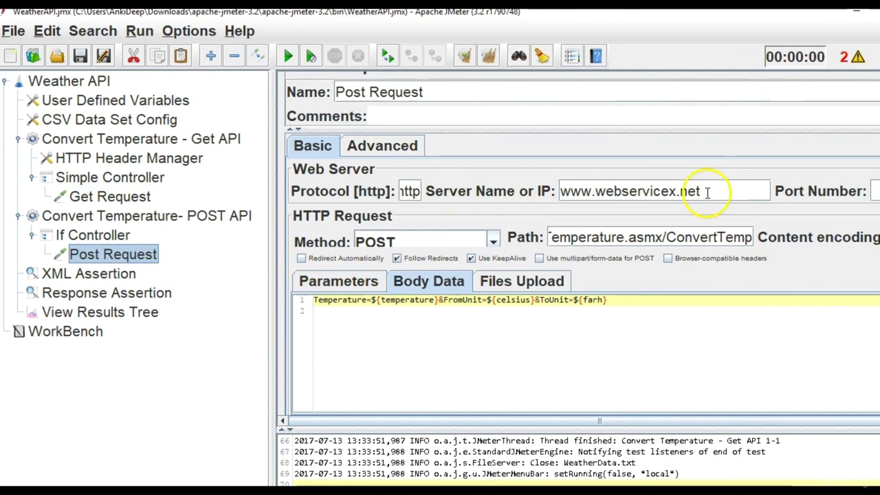
{"action": "left_click_drag", "start_coordinate": [703, 191], "coordinate": [437, 182]}
{"action": "left_click", "coordinate": [124, 197]}
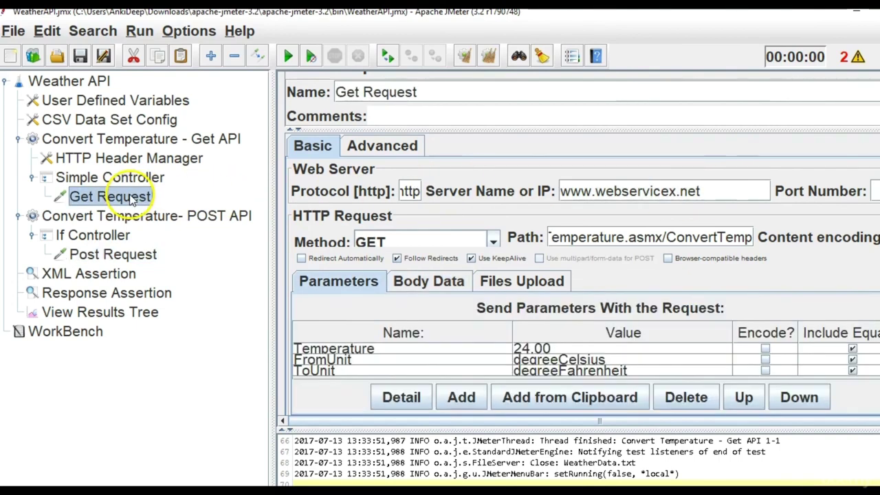
{"action": "left_click", "coordinate": [96, 104]}
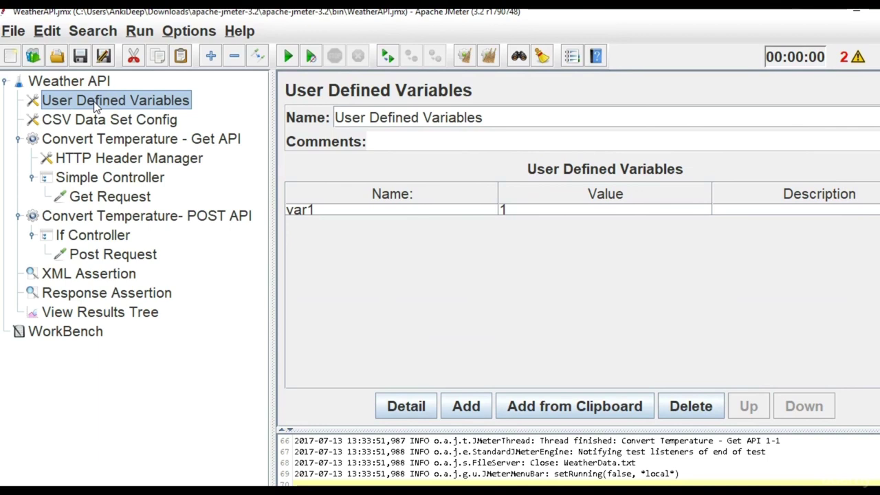
{"action": "left_click", "coordinate": [466, 406]}
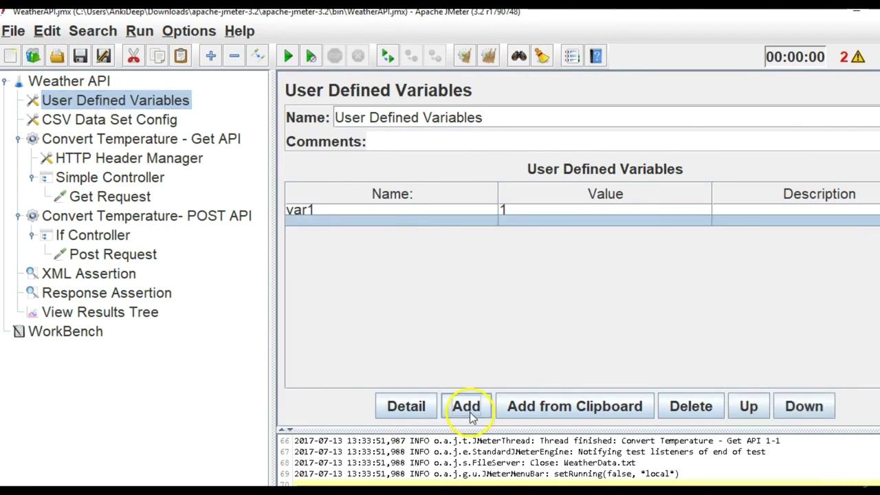
{"action": "double_click", "coordinate": [408, 221]}
{"action": "type", "text": "s"}
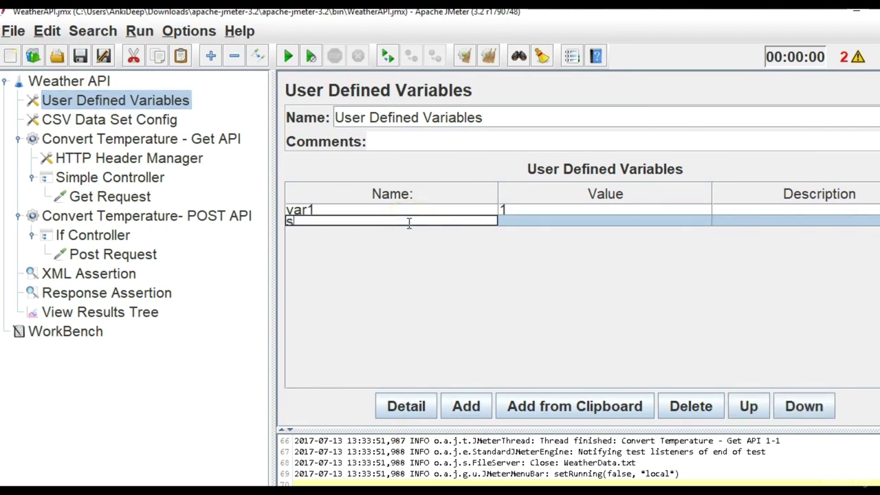
{"action": "type", "text": "erverName"}
{"action": "left_click", "coordinate": [596, 222]}
{"action": "left_click", "coordinate": [103, 235]}
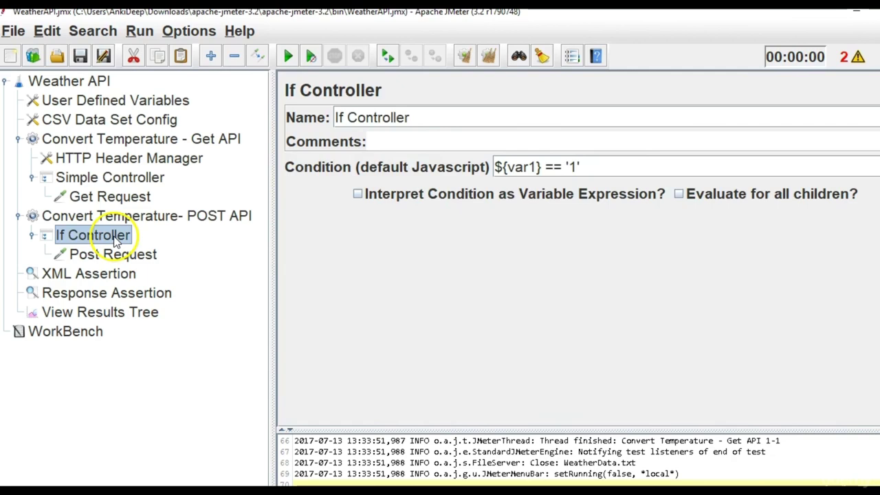
{"action": "left_click", "coordinate": [113, 198]}
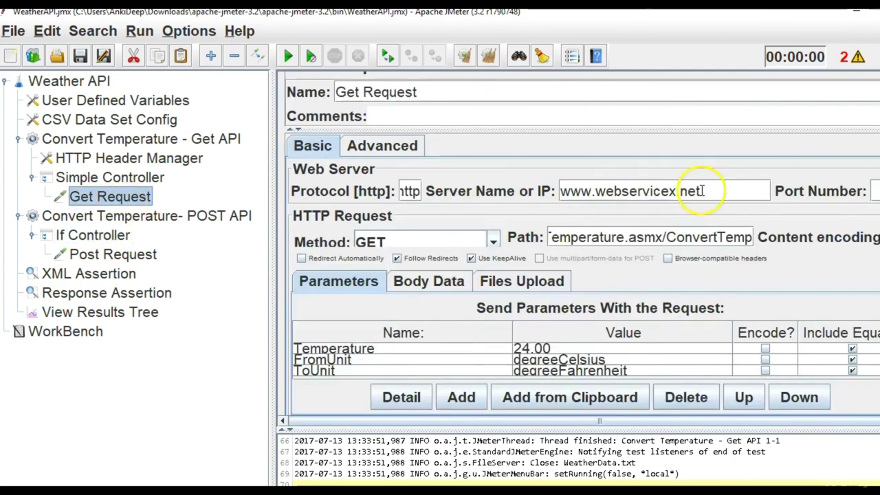
{"action": "left_click_drag", "start_coordinate": [708, 191], "coordinate": [481, 180]}
{"action": "key", "text": "ctrl+c"}
{"action": "left_click", "coordinate": [172, 101]}
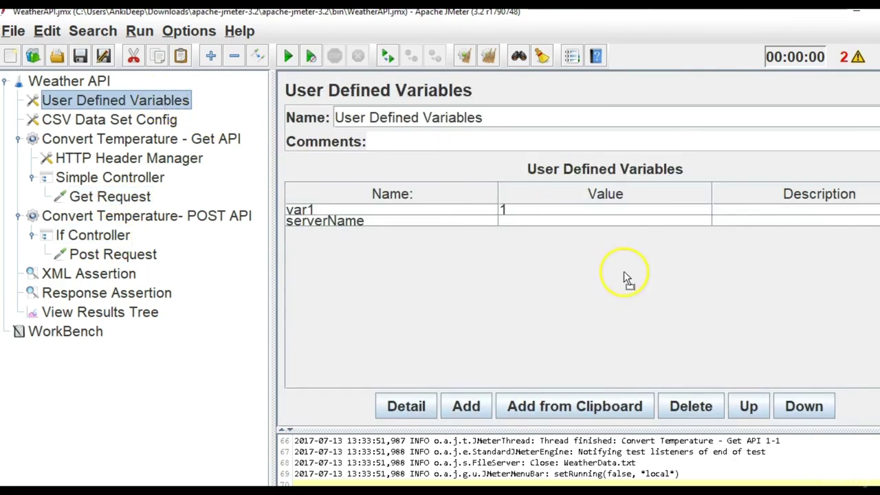
{"action": "double_click", "coordinate": [564, 218]}
{"action": "key", "text": "ctrl+v"}
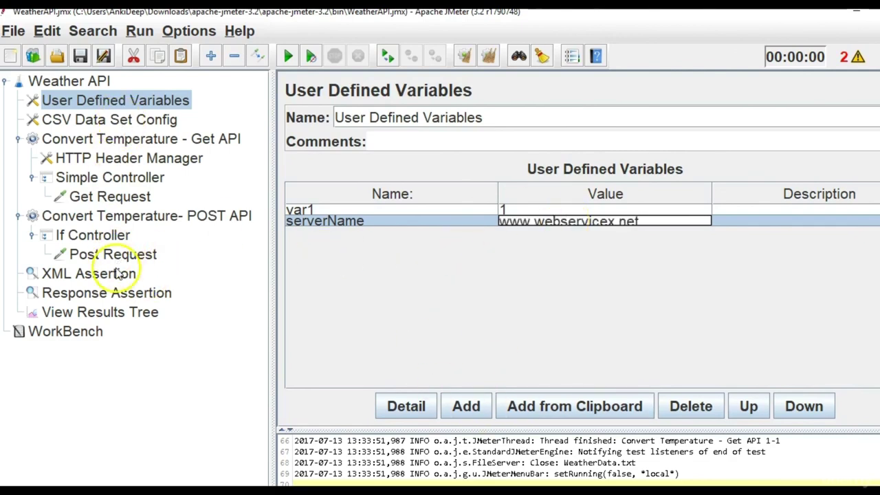
{"action": "left_click", "coordinate": [96, 196]}
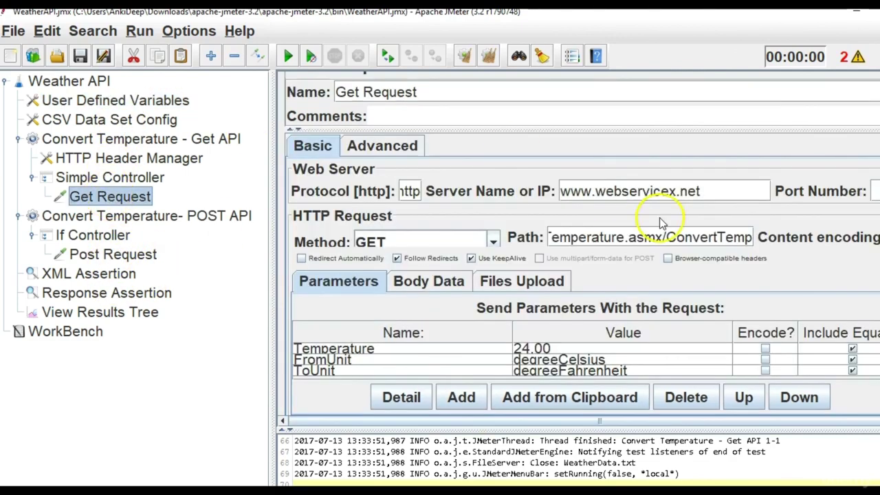
{"action": "left_click_drag", "start_coordinate": [708, 193], "coordinate": [448, 191]}
{"action": "type", "text": "$s"}
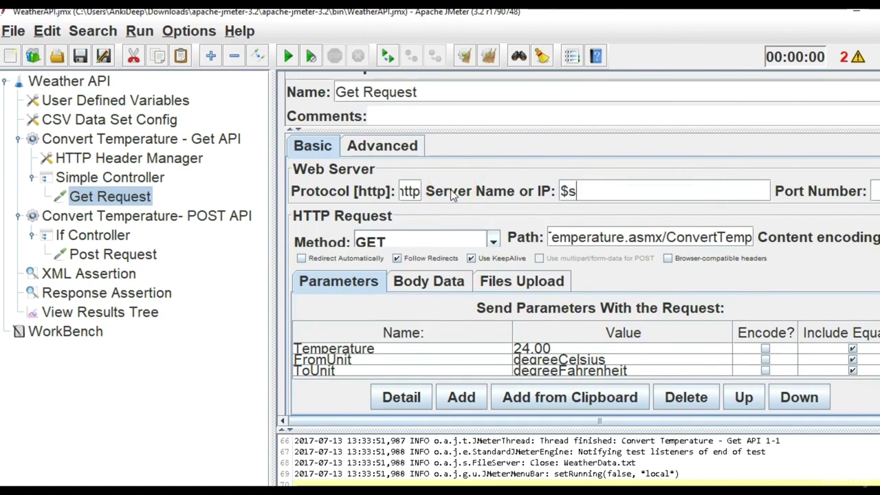
{"action": "key", "text": "BackSpace"}
{"action": "type", "text": "{}"}
{"action": "type", "text": "serverNa"}
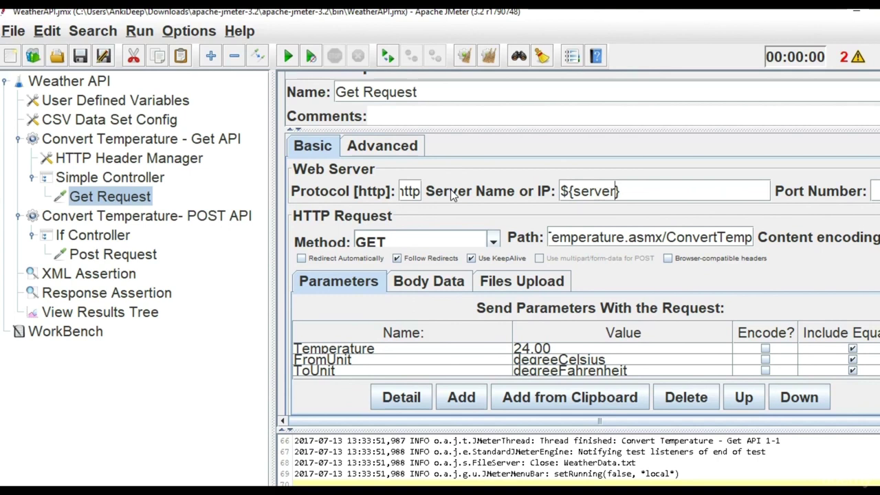
{"action": "type", "text": "me"}
{"action": "left_click_drag", "start_coordinate": [701, 191], "coordinate": [540, 186]}
{"action": "key", "text": "ctrl+c"}
{"action": "left_click", "coordinate": [103, 254]}
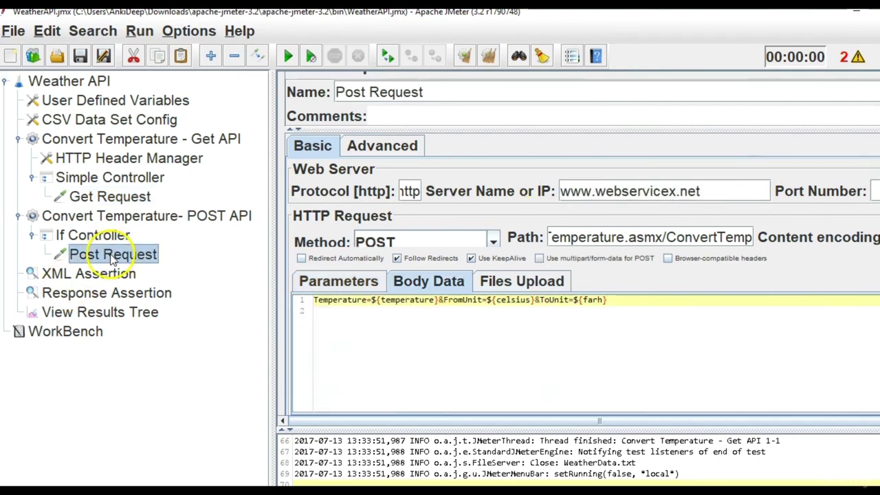
{"action": "left_click_drag", "start_coordinate": [709, 190], "coordinate": [502, 183]}
{"action": "key", "text": "ctrl+v"}
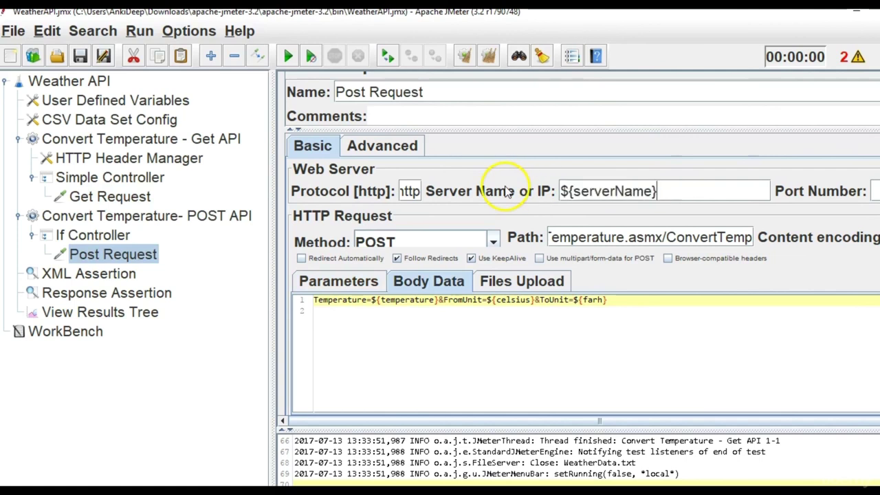
{"action": "double_click", "coordinate": [599, 191]}
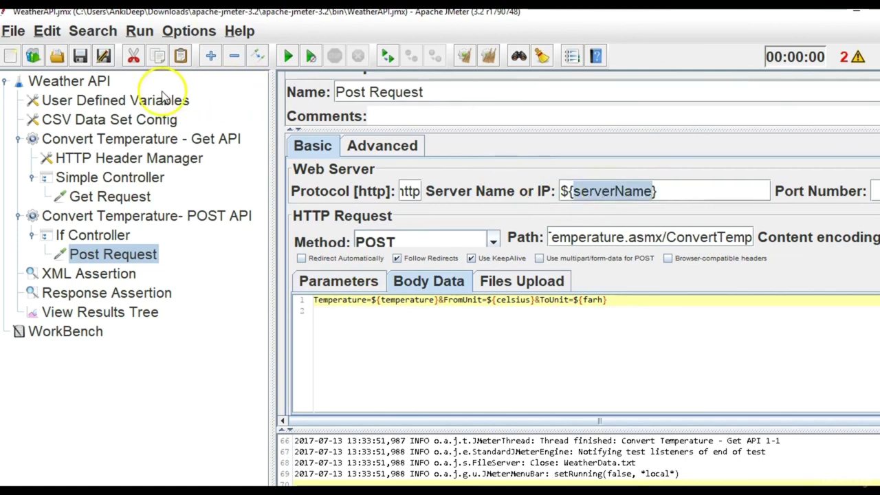
{"action": "left_click", "coordinate": [163, 101]}
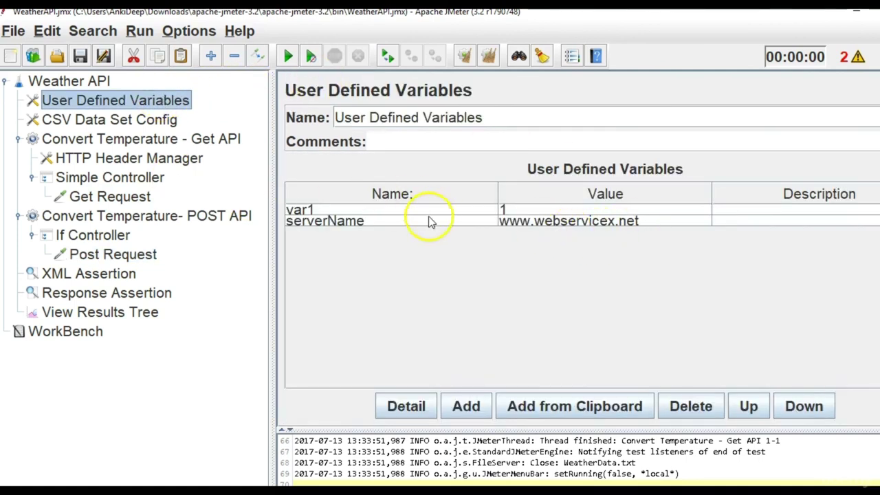
Review the serverName row, both thread groups, the Simple Controller and the If Controller.
{"action": "left_click", "coordinate": [342, 225]}
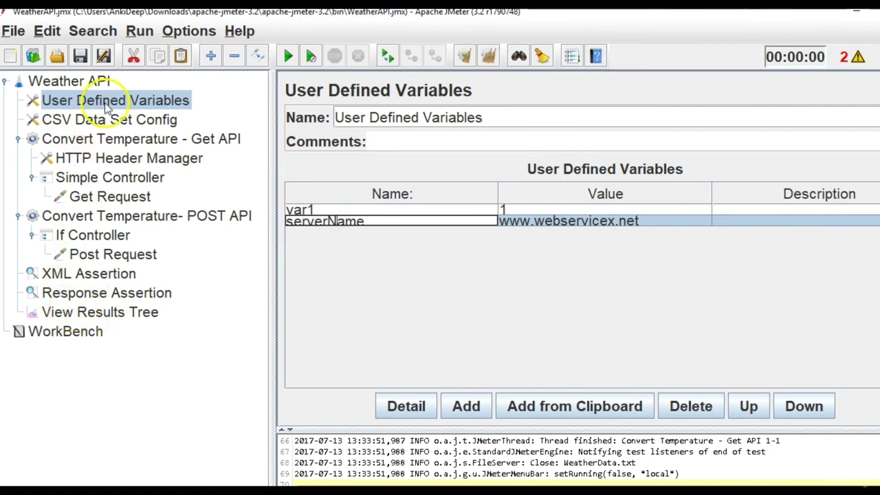
{"action": "left_click", "coordinate": [84, 138]}
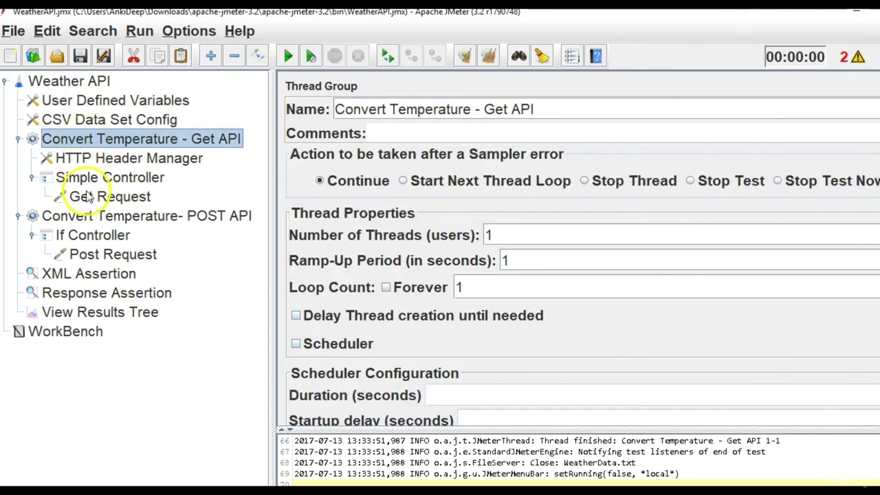
{"action": "left_click", "coordinate": [88, 217]}
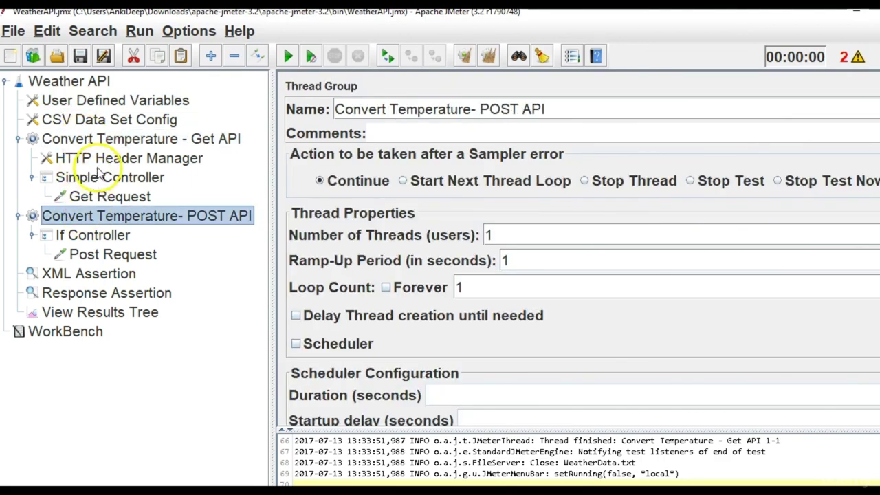
{"action": "left_click", "coordinate": [90, 178]}
{"action": "left_click", "coordinate": [92, 235]}
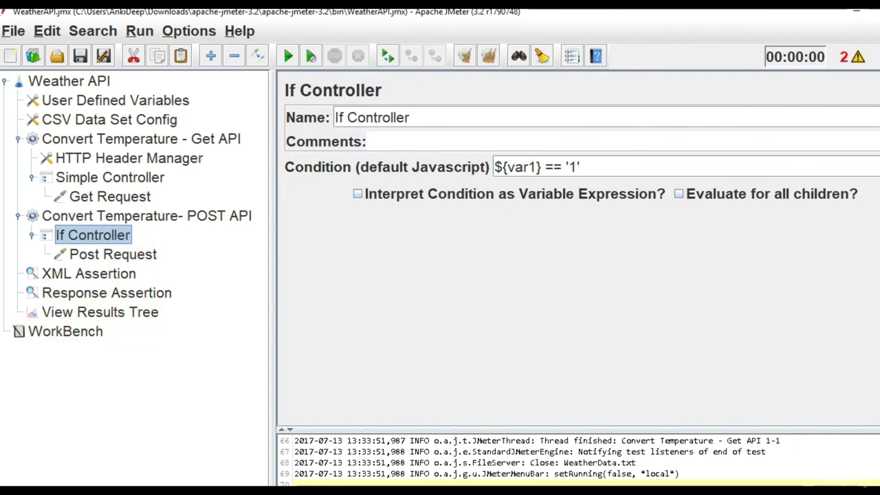
Collapse the POST API group, expand Get API and show its HTTP Header Manager headers.
{"action": "left_click", "coordinate": [17, 217]}
{"action": "left_click", "coordinate": [17, 140]}
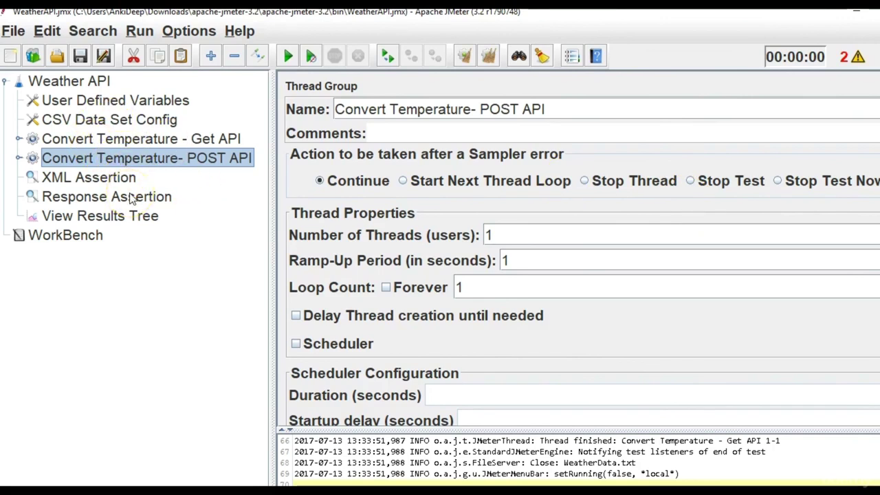
{"action": "double_click", "coordinate": [134, 140]}
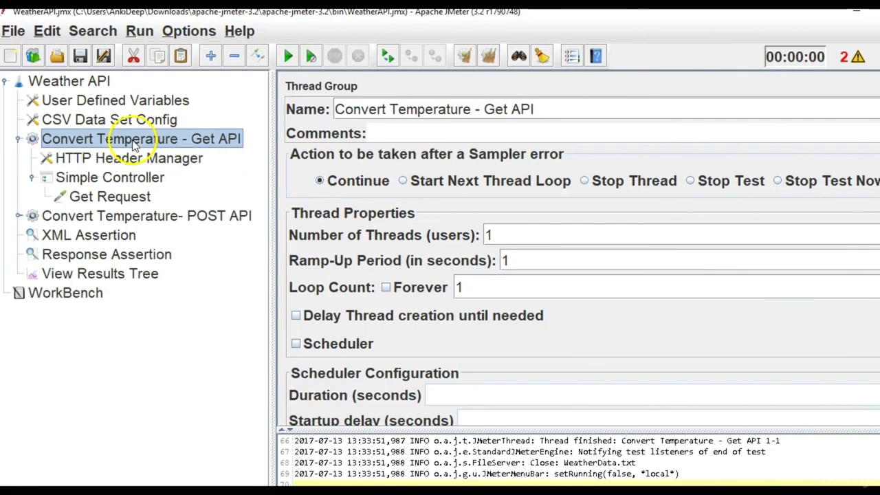
{"action": "left_click", "coordinate": [124, 162]}
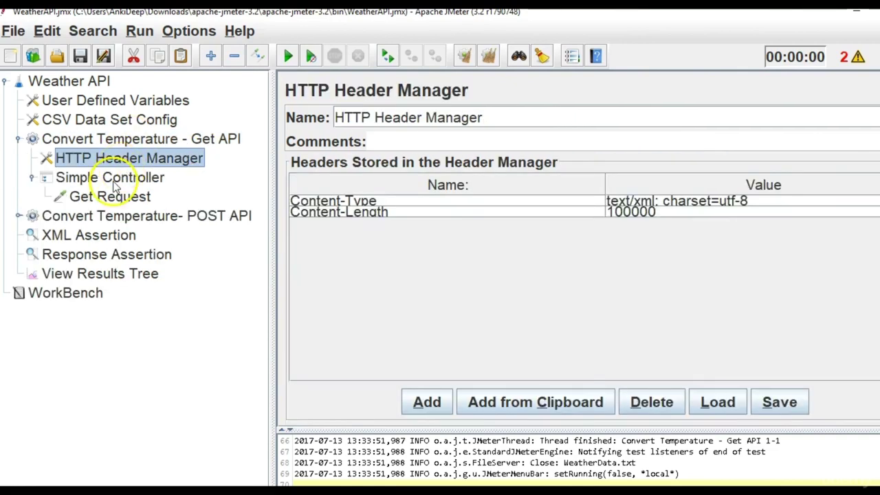
Look at the Simple Controller and Get Request, then expand the Convert Temperature- POST API group.
{"action": "left_click", "coordinate": [111, 180]}
{"action": "left_click", "coordinate": [114, 197]}
{"action": "double_click", "coordinate": [97, 218]}
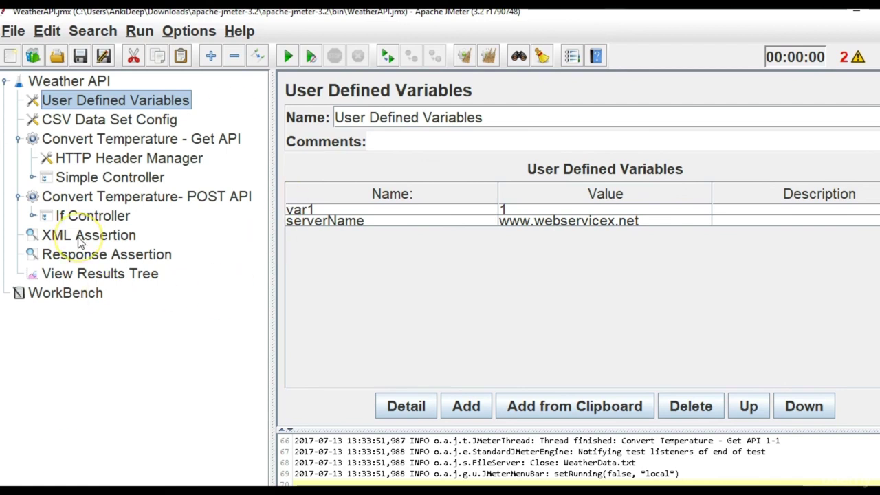
Add a Summary Report listener to the end of the Weather API test plan.
{"action": "left_click", "coordinate": [79, 83]}
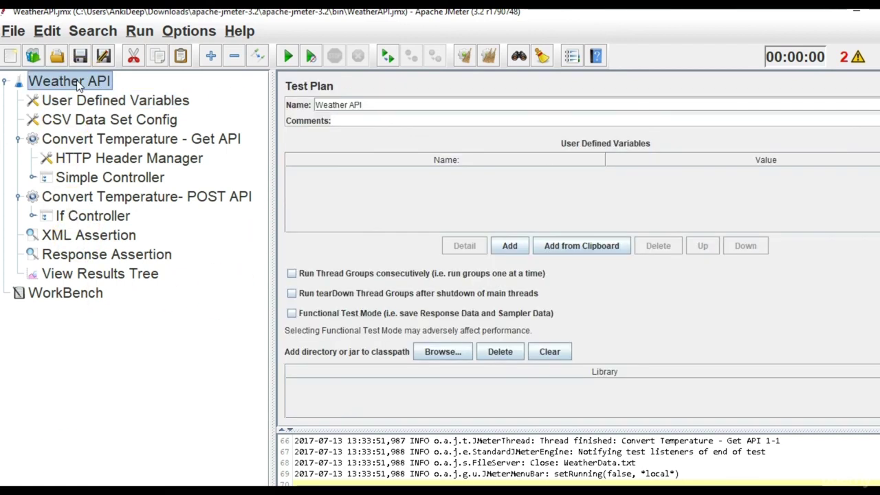
{"action": "right_click", "coordinate": [77, 81]}
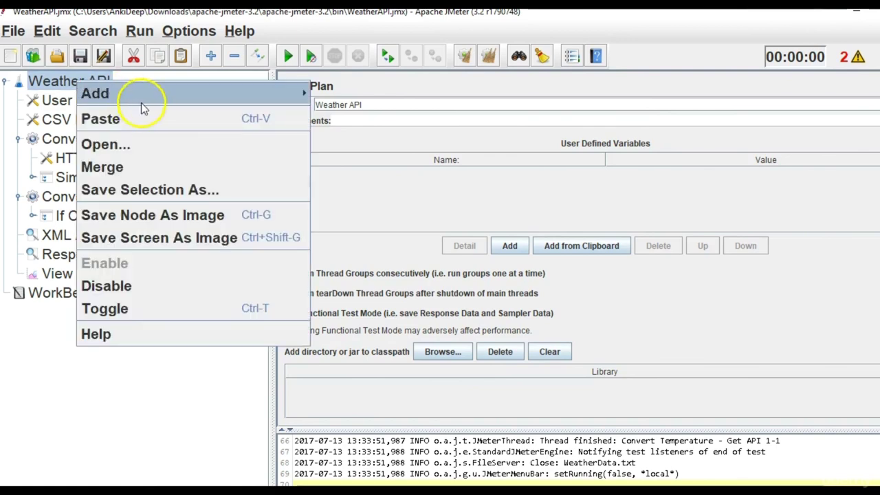
{"action": "mouse_move", "coordinate": [166, 98]}
{"action": "mouse_move", "coordinate": [359, 252]}
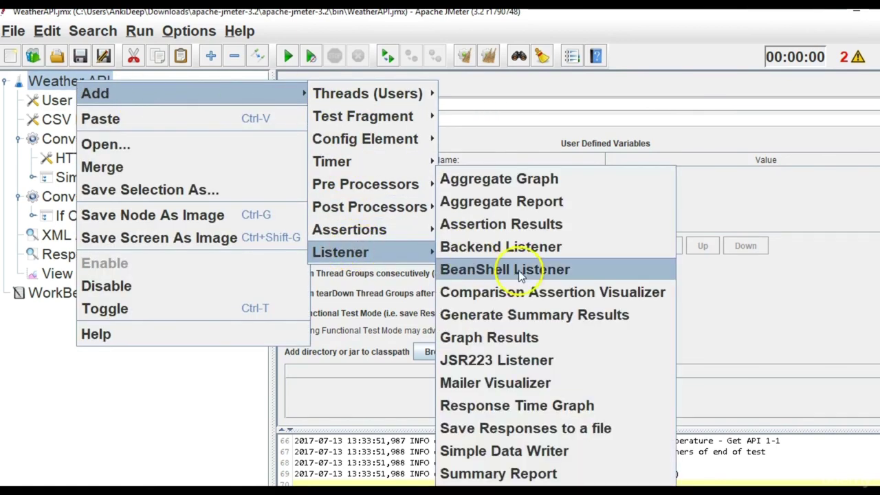
{"action": "left_click", "coordinate": [546, 474]}
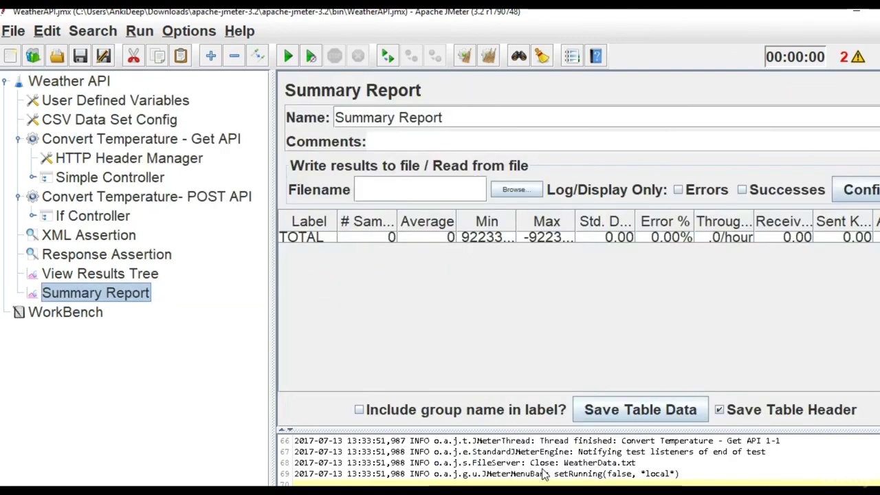
{"action": "left_click", "coordinate": [136, 273]}
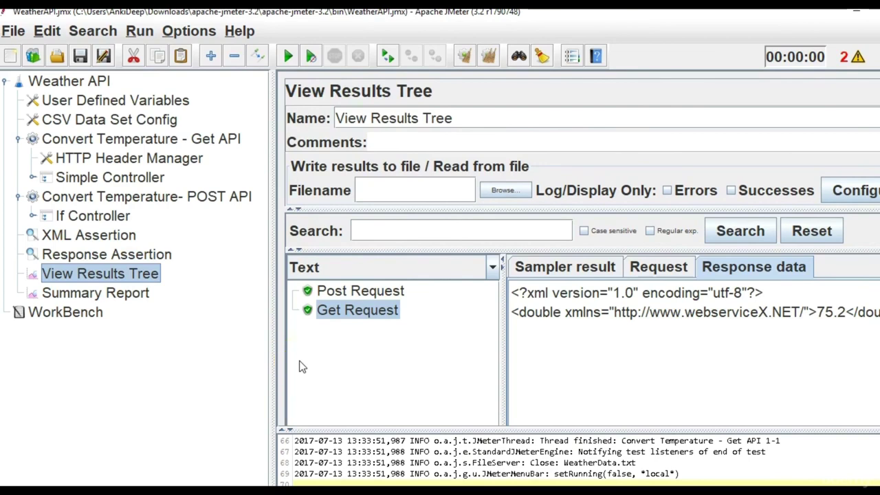
Delete the View Results Tree listener, confirming the removal.
{"action": "left_click", "coordinate": [155, 281]}
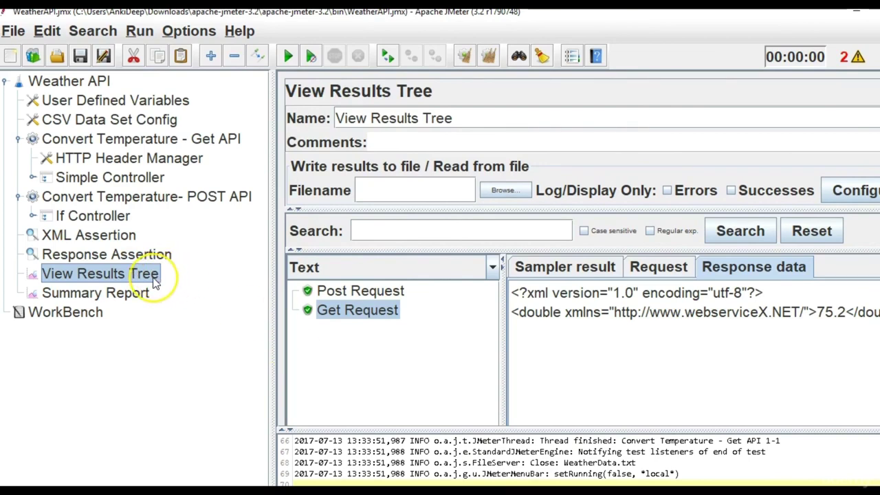
{"action": "key", "text": "Delete"}
{"action": "left_click", "coordinate": [448, 273]}
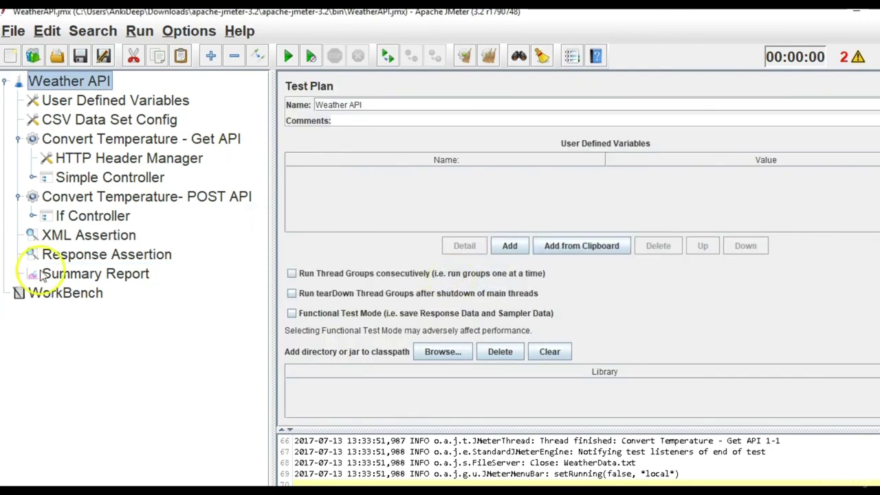
{"action": "left_click", "coordinate": [81, 277]}
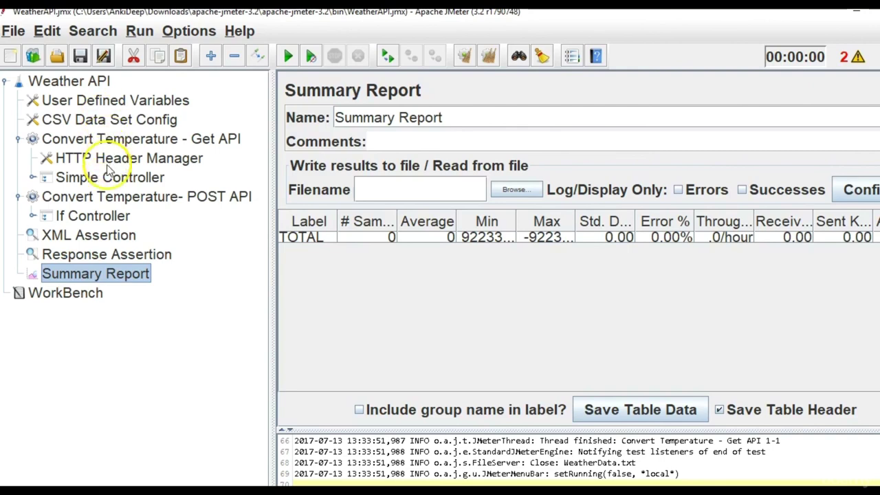
Set the Get API thread group to 10 threads with a 10-second ramp-up.
{"action": "left_click", "coordinate": [100, 141]}
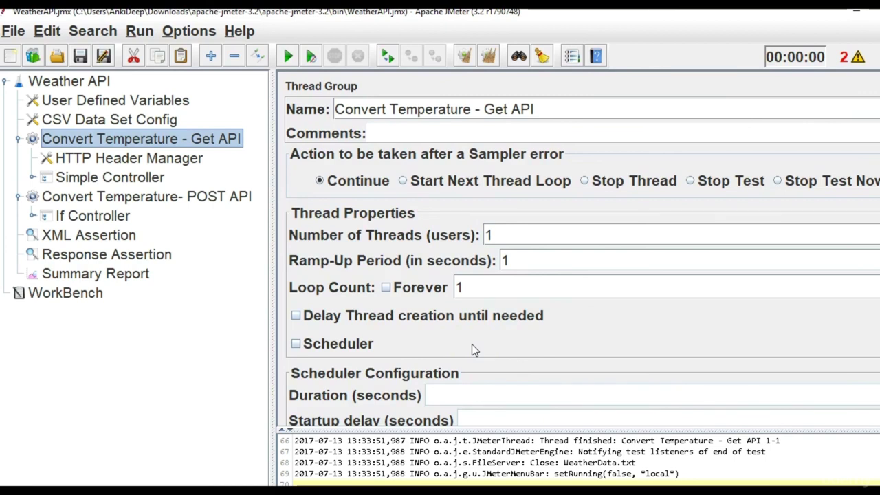
{"action": "left_click", "coordinate": [506, 234]}
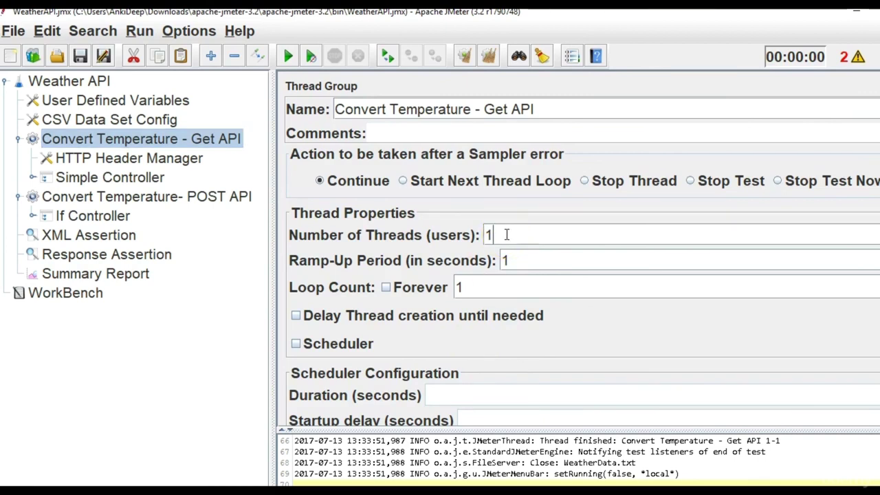
{"action": "left_click_drag", "start_coordinate": [506, 234], "coordinate": [461, 206]}
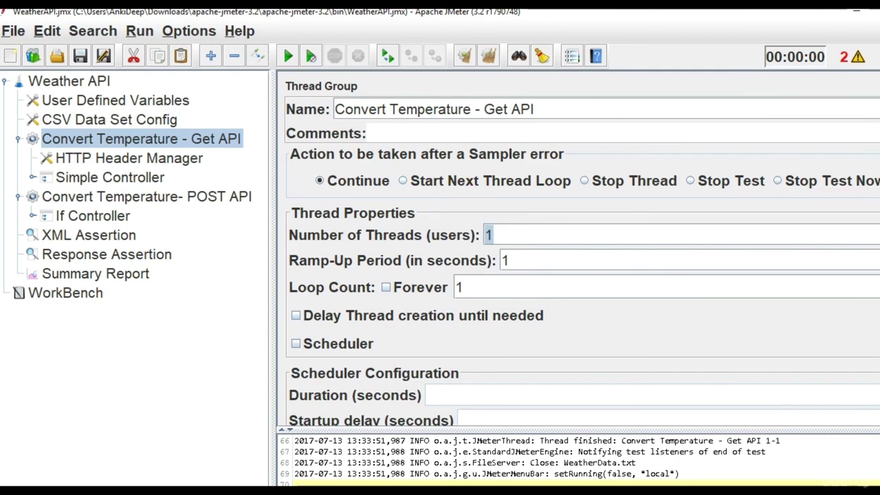
{"action": "scroll", "coordinate": [468, 246], "scroll_direction": "down", "scroll_amount": 1}
{"action": "scroll", "coordinate": [468, 246], "scroll_direction": "up", "scroll_amount": 1}
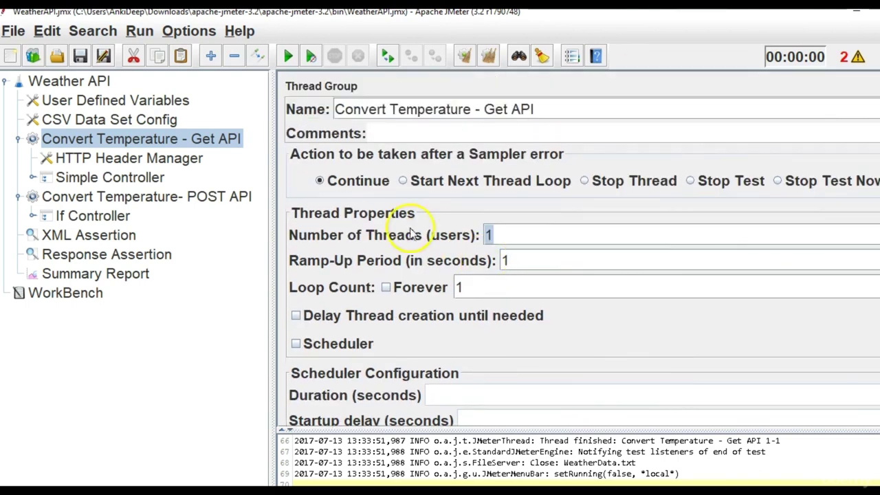
{"action": "left_click", "coordinate": [526, 239]}
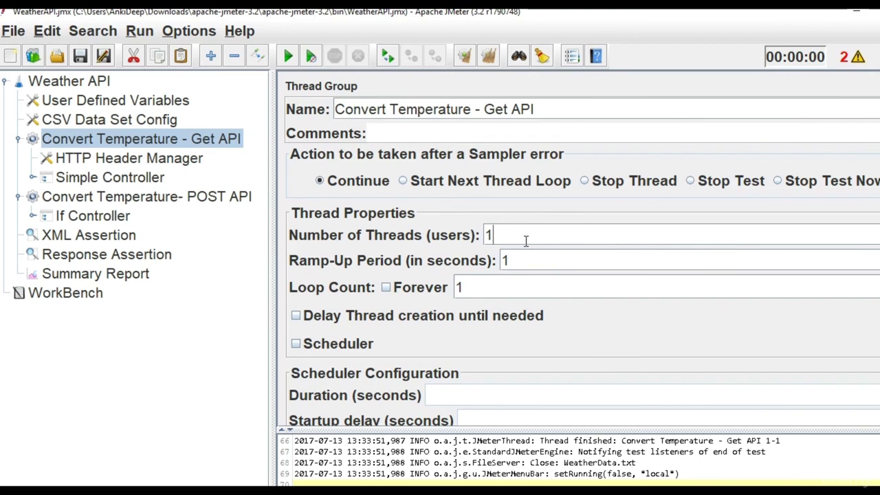
{"action": "type", "text": "0"}
{"action": "left_click", "coordinate": [527, 256]}
{"action": "type", "text": "0"}
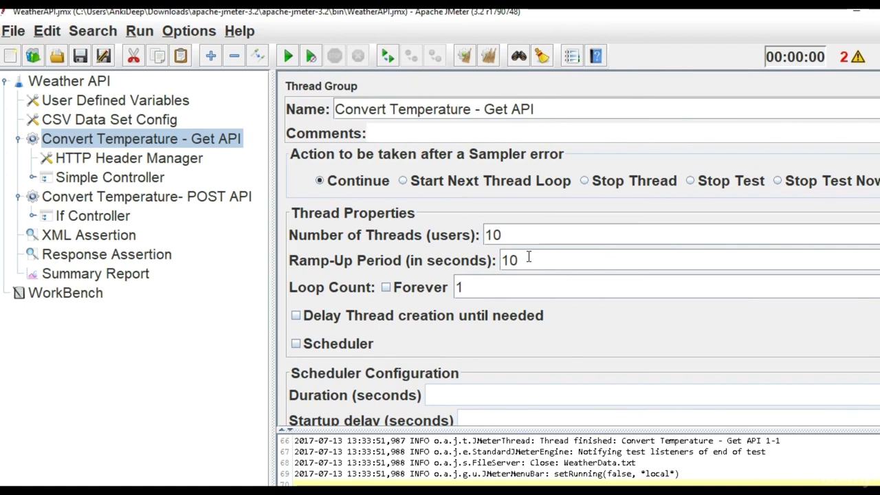
{"action": "left_click_drag", "start_coordinate": [516, 235], "coordinate": [456, 236]}
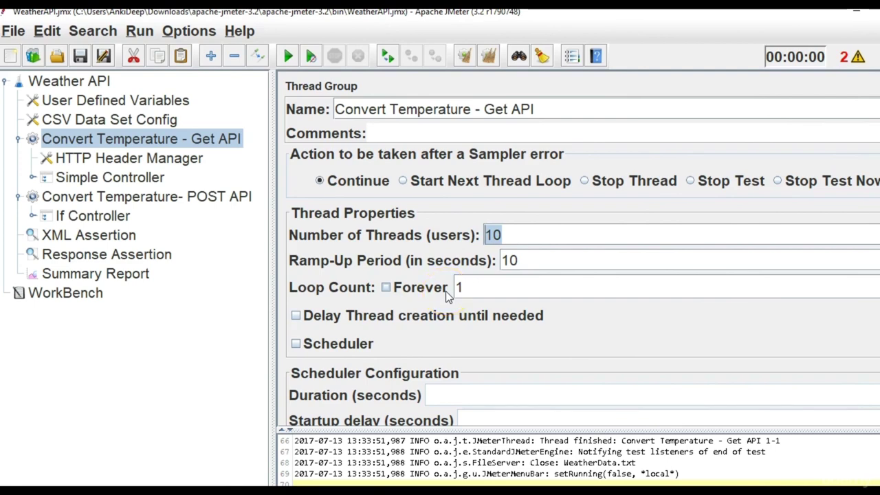
Run the plan and widen the Summary Report Label column to read 10 Get and 1 Post samples.
{"action": "left_click", "coordinate": [100, 275]}
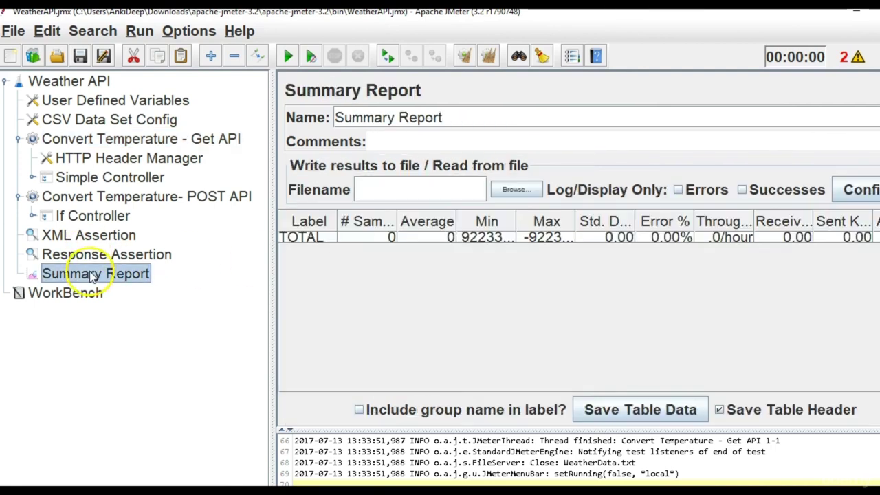
{"action": "left_click", "coordinate": [287, 58]}
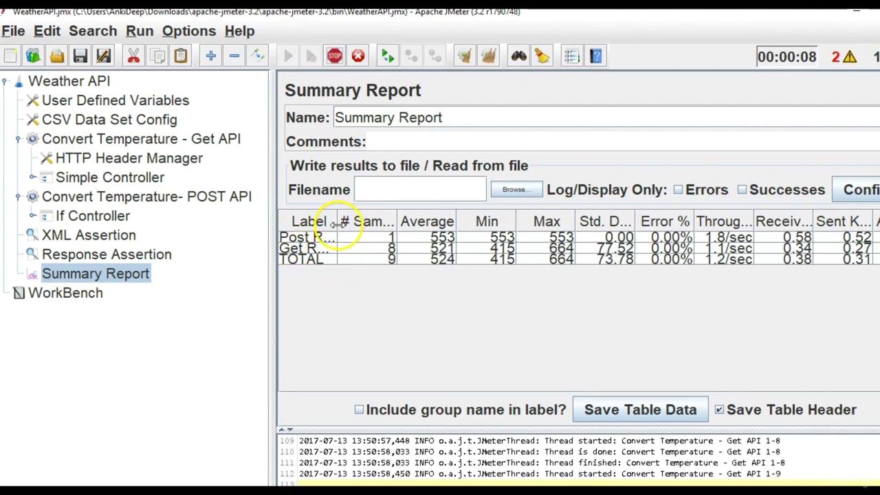
{"action": "left_click_drag", "start_coordinate": [337, 230], "coordinate": [382, 238]}
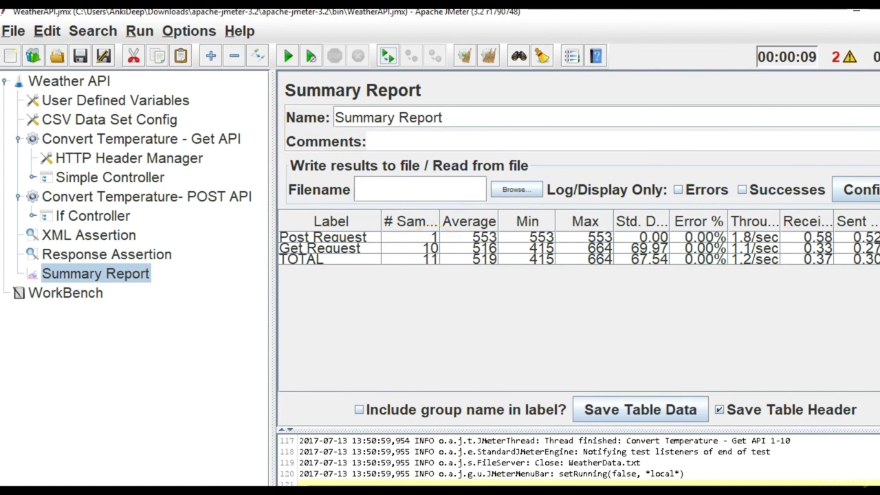
{"action": "scroll", "coordinate": [550, 457], "scroll_direction": "right", "scroll_amount": 2}
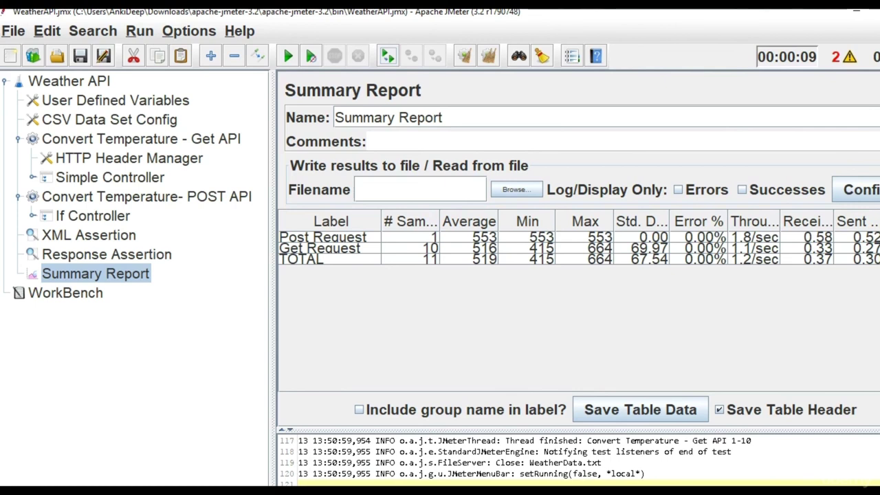
{"action": "scroll", "coordinate": [516, 458], "scroll_direction": "left", "scroll_amount": 2}
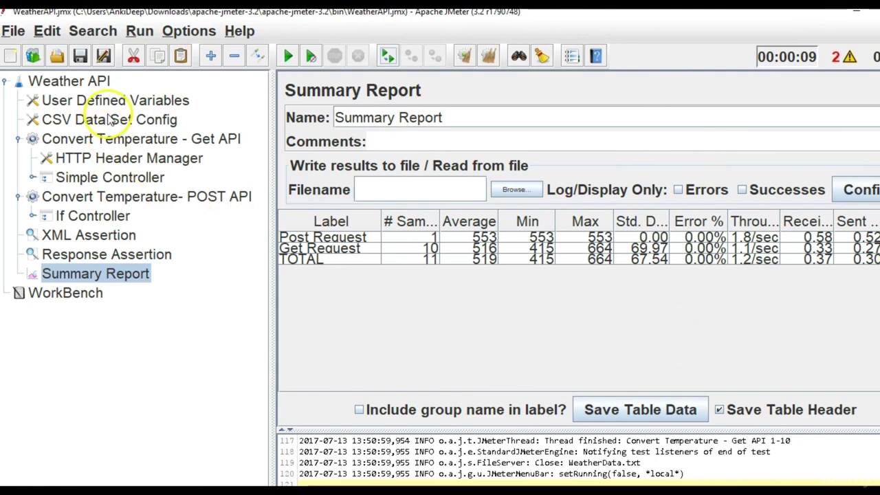
Raise the Get API thread group's ramp-up period to 100 seconds.
{"action": "left_click", "coordinate": [107, 139]}
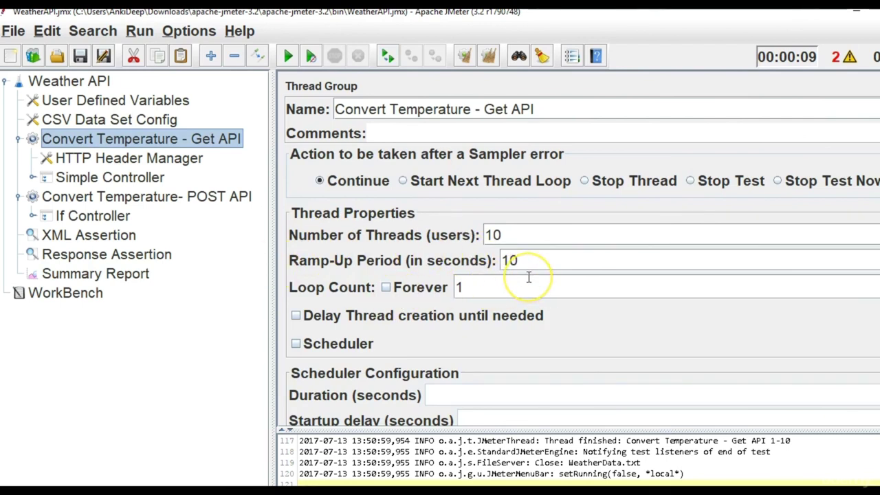
{"action": "left_click_drag", "start_coordinate": [518, 261], "coordinate": [508, 260]}
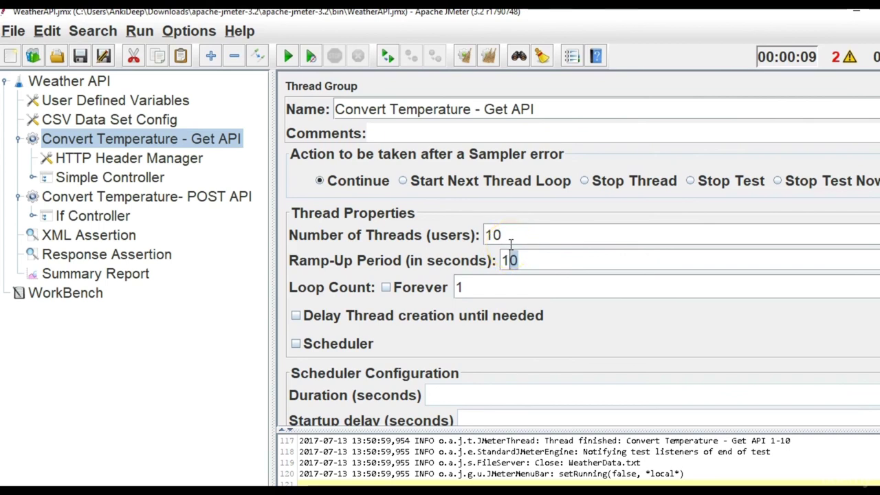
{"action": "left_click", "coordinate": [523, 261]}
{"action": "type", "text": "0"}
Set the POST API thread group to 10 threads with a 10-second ramp-up.
{"action": "left_click", "coordinate": [173, 197]}
{"action": "right_click", "coordinate": [184, 197]}
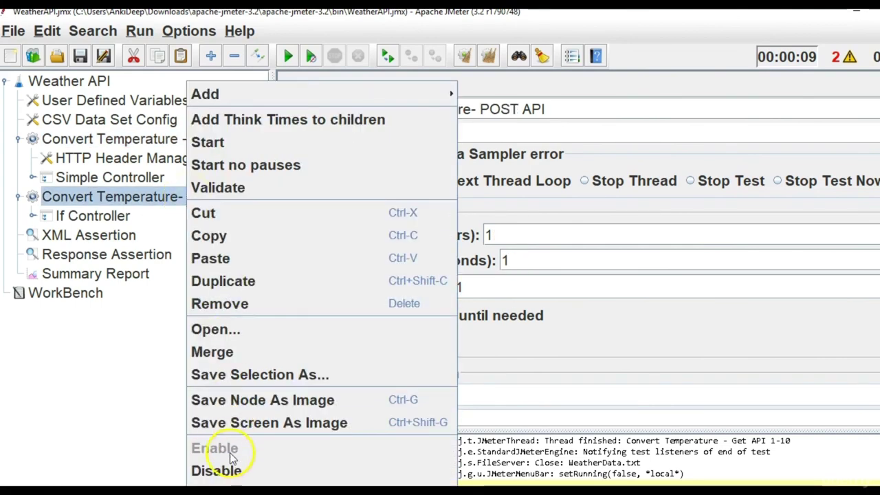
{"action": "left_click", "coordinate": [112, 348]}
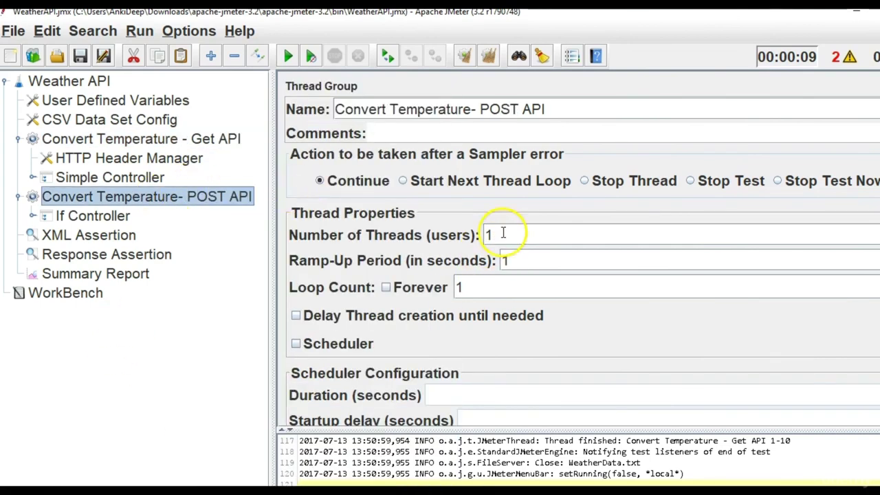
{"action": "left_click", "coordinate": [230, 141]}
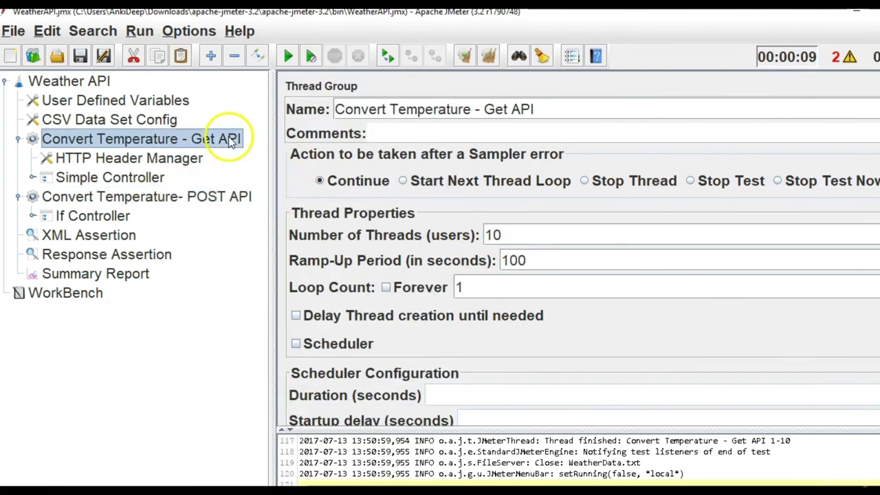
{"action": "left_click", "coordinate": [211, 203]}
{"action": "left_click", "coordinate": [547, 230]}
{"action": "type", "text": "0"}
{"action": "left_click", "coordinate": [533, 255]}
{"action": "type", "text": "0"}
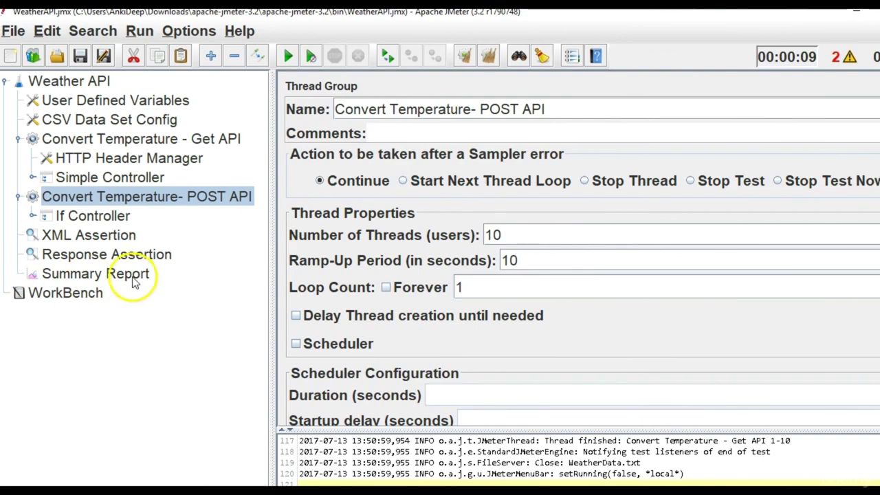
{"action": "left_click", "coordinate": [129, 253]}
{"action": "left_click", "coordinate": [121, 279]}
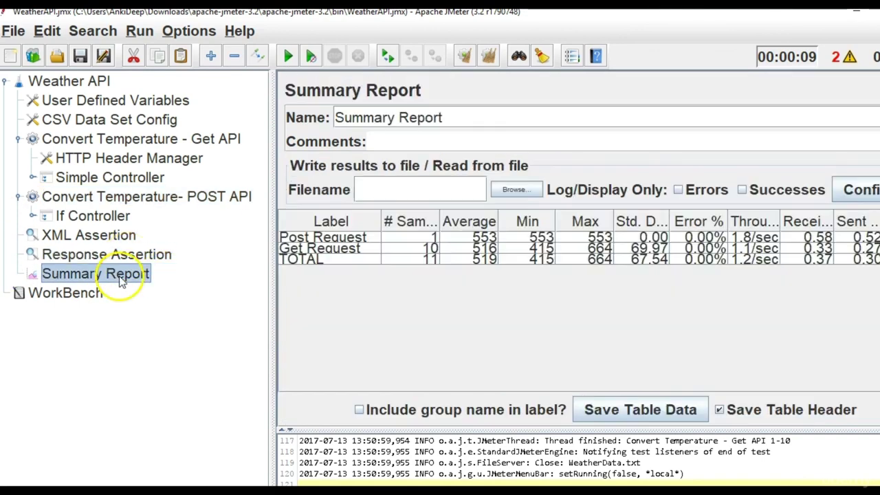
Clear the previous results, rerun the test, and edit a field in the Get API thread group.
{"action": "left_click", "coordinate": [490, 58]}
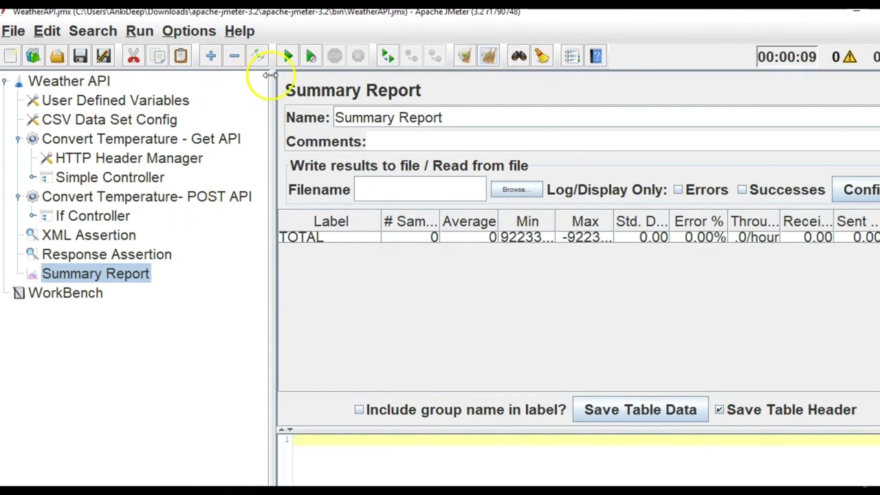
{"action": "left_click", "coordinate": [287, 59]}
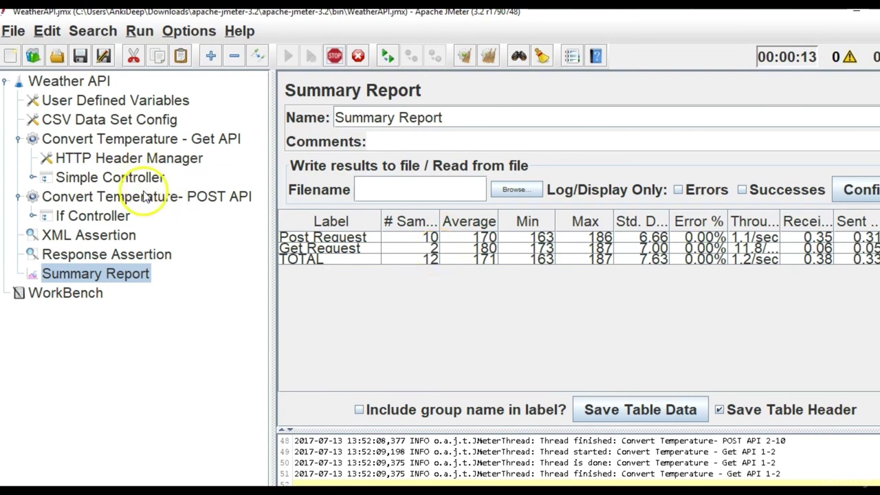
{"action": "left_click", "coordinate": [160, 141]}
{"action": "left_click", "coordinate": [522, 261]}
{"action": "type", "text": "0"}
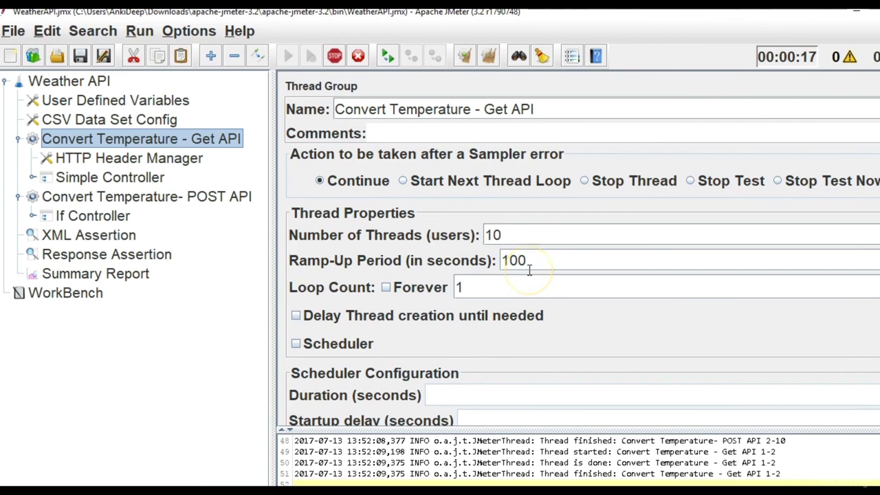
{"action": "left_click", "coordinate": [506, 237]}
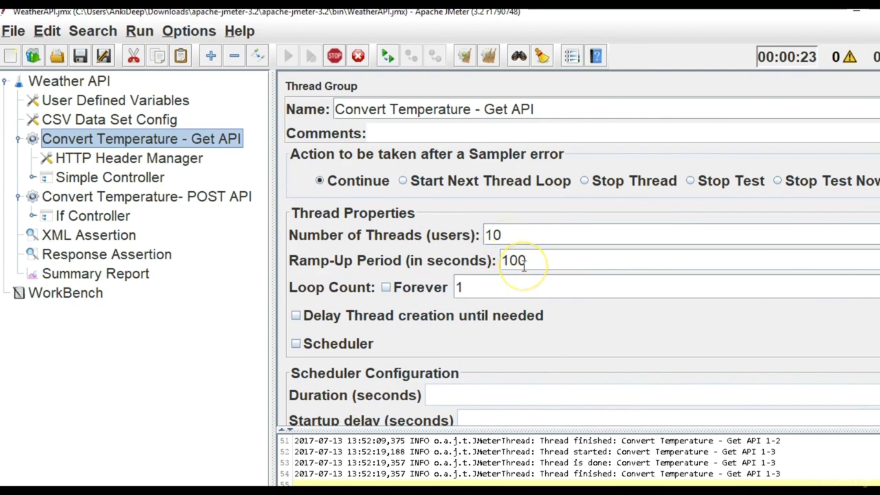
{"action": "left_click", "coordinate": [163, 268]}
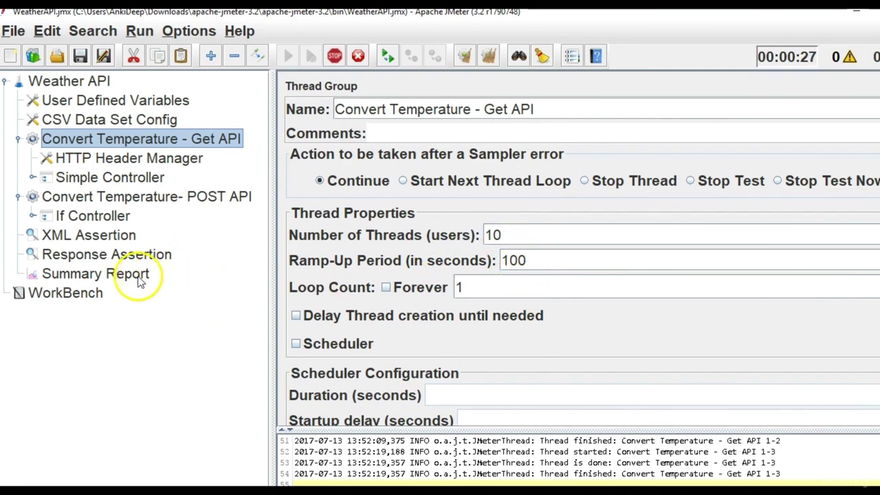
Watch the Summary Report results, then review the Get API and POST API thread group settings.
{"action": "left_click", "coordinate": [146, 275]}
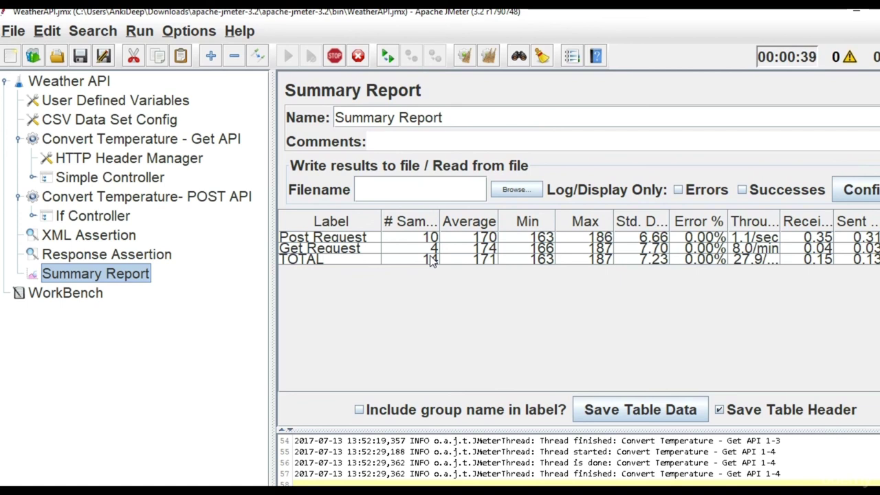
{"action": "left_click", "coordinate": [431, 260]}
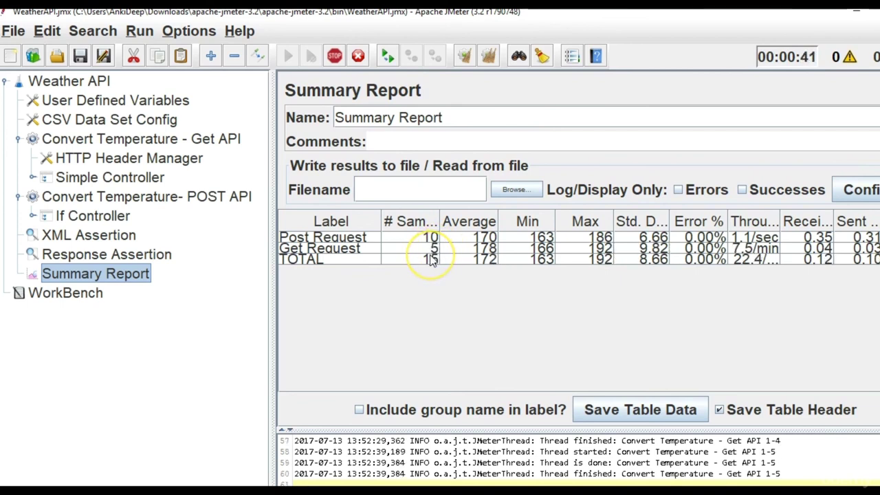
{"action": "left_click", "coordinate": [423, 272]}
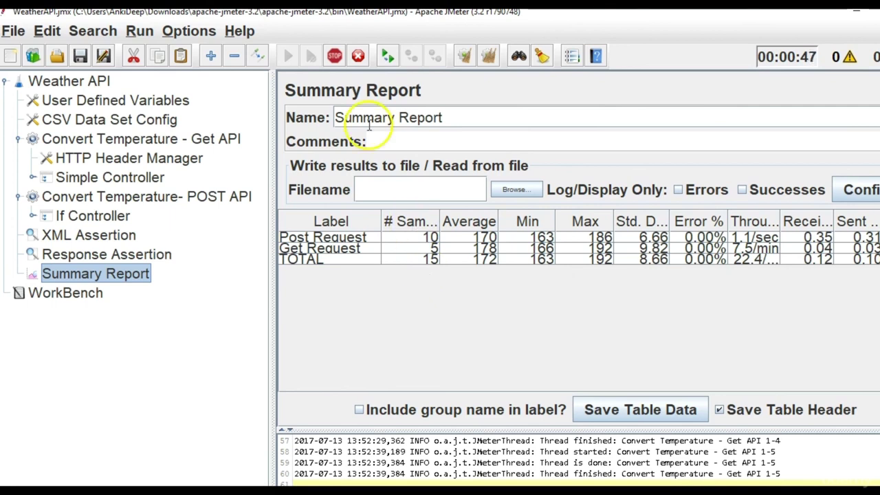
{"action": "left_click", "coordinate": [155, 140]}
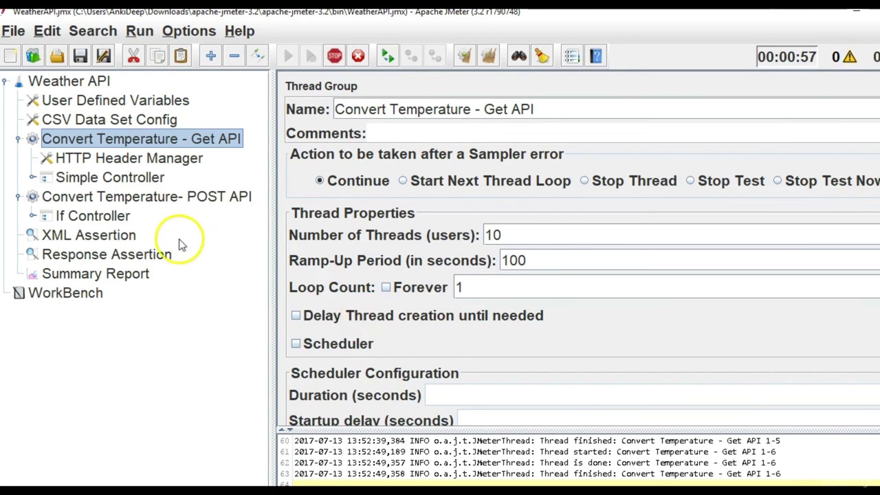
{"action": "left_click", "coordinate": [138, 274]}
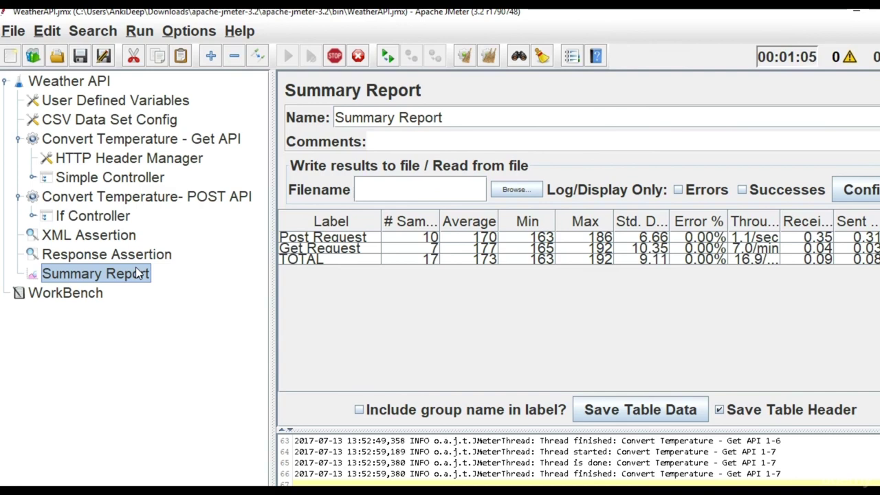
{"action": "left_click", "coordinate": [137, 145]}
{"action": "left_click", "coordinate": [157, 197]}
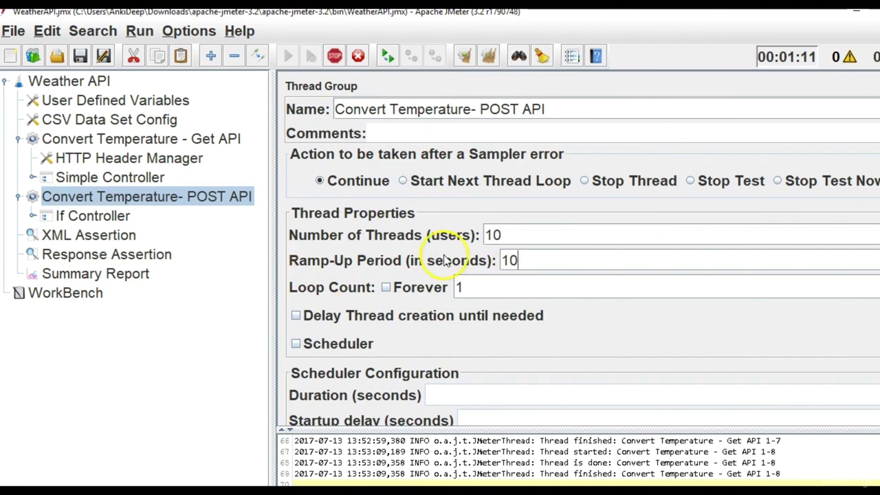
Change the POST API Loop Count from 1 to 2, then select its thread count of 10.
{"action": "left_click", "coordinate": [478, 294]}
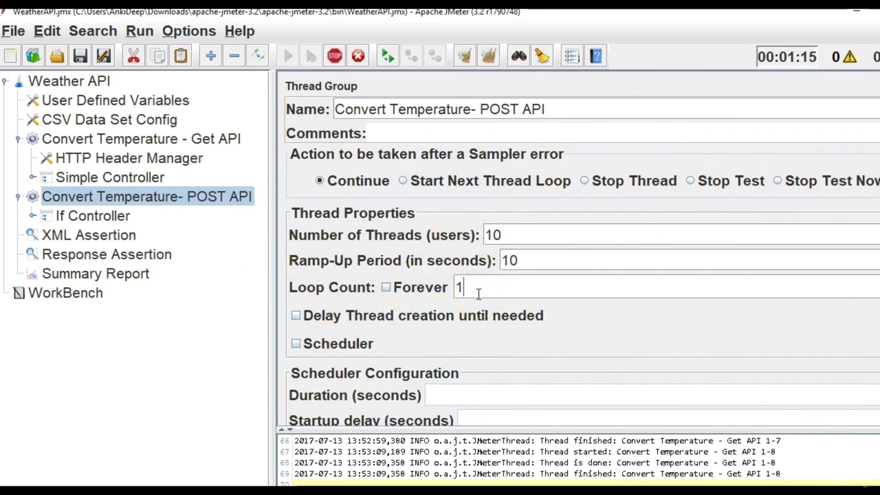
{"action": "key", "text": "BackSpace"}
{"action": "type", "text": "2"}
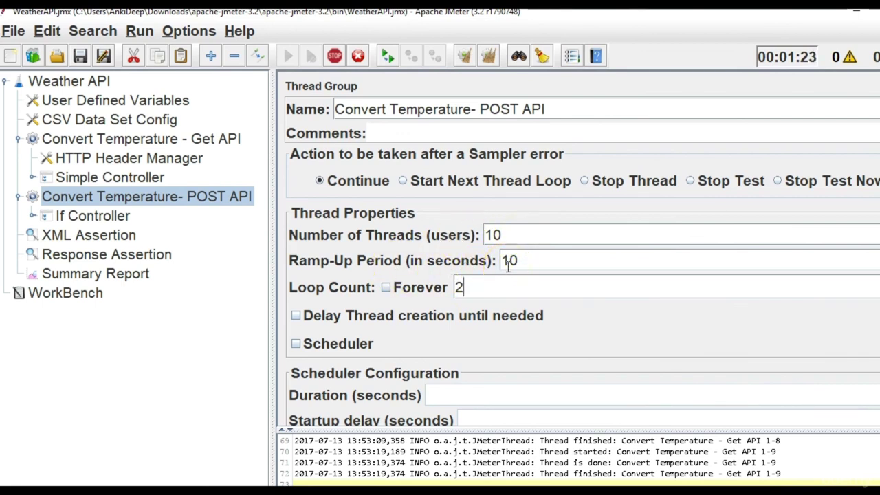
{"action": "left_click", "coordinate": [499, 234]}
{"action": "left_click_drag", "start_coordinate": [509, 237], "coordinate": [459, 234]}
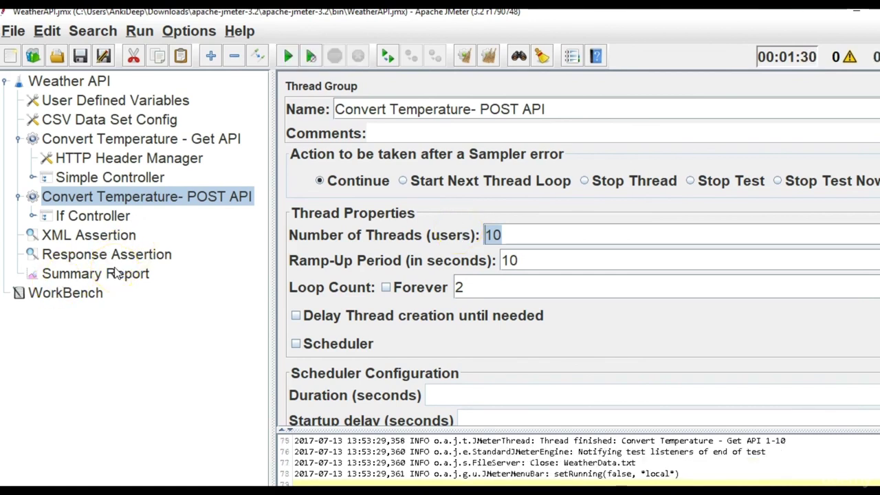
{"action": "left_click", "coordinate": [117, 274]}
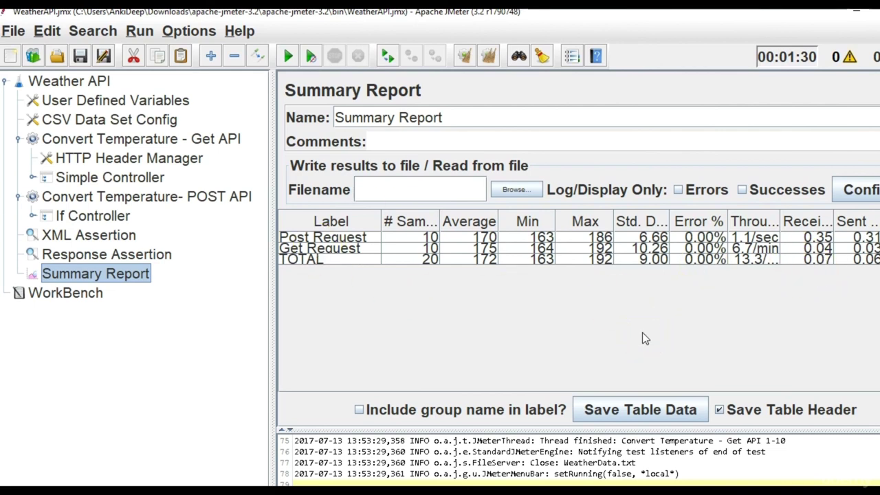
{"action": "left_click", "coordinate": [119, 196]}
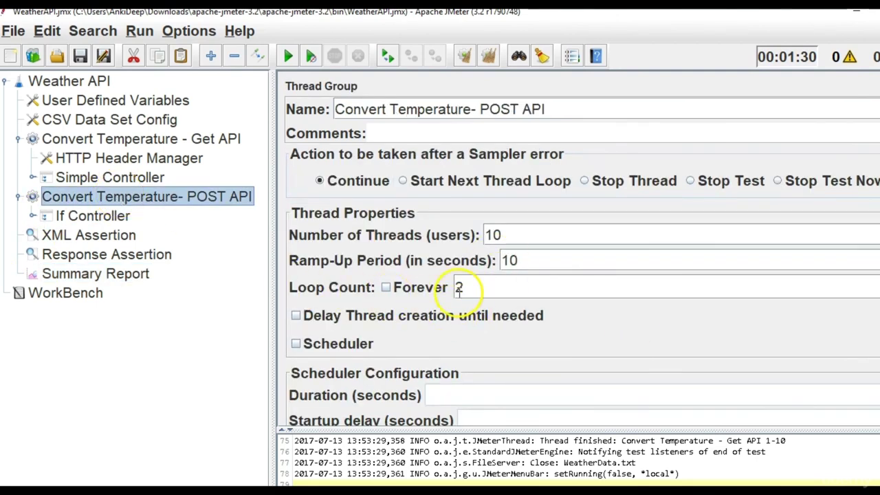
Replace the Get API ramp-up of 100 with 50 and the thread count of 10 with 20, then view the Summary Report.
{"action": "left_click", "coordinate": [145, 139]}
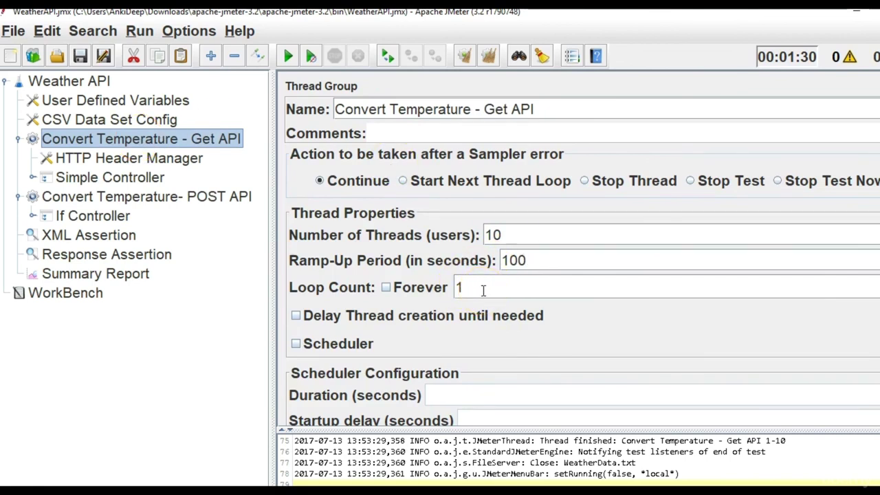
{"action": "left_click_drag", "start_coordinate": [519, 260], "coordinate": [506, 256]}
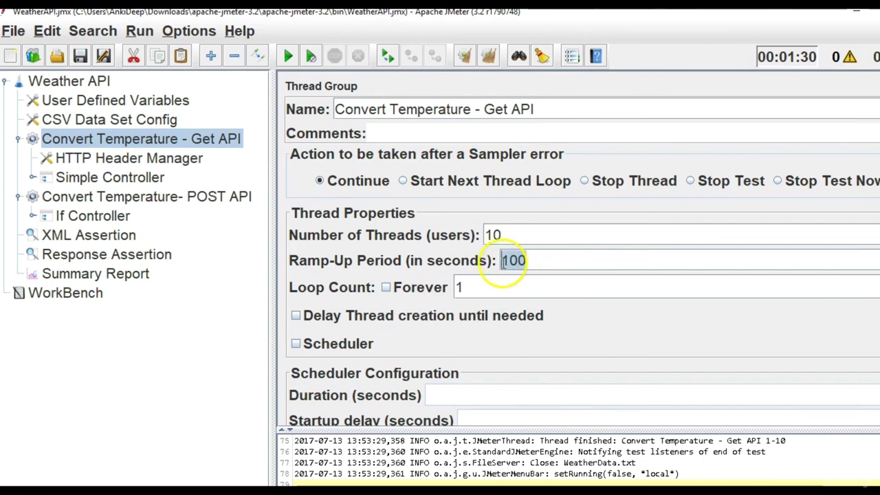
{"action": "type", "text": "50"}
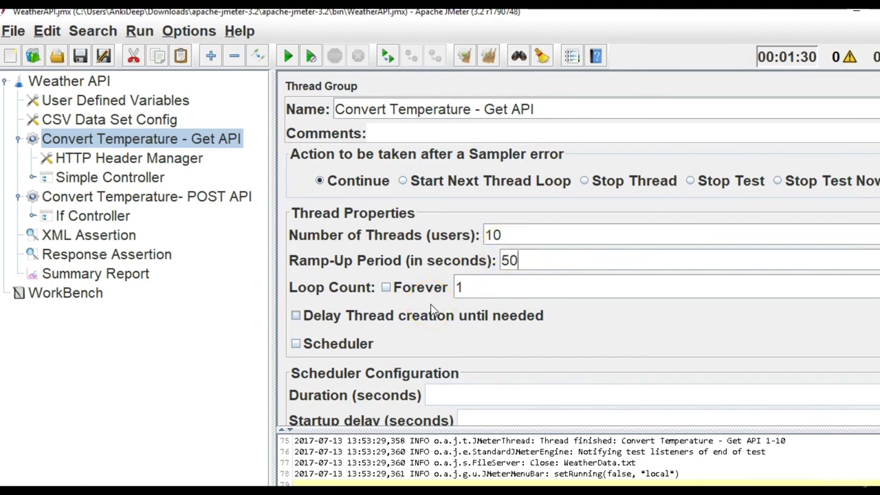
{"action": "left_click", "coordinate": [517, 238]}
{"action": "left_click_drag", "start_coordinate": [517, 239], "coordinate": [462, 237]}
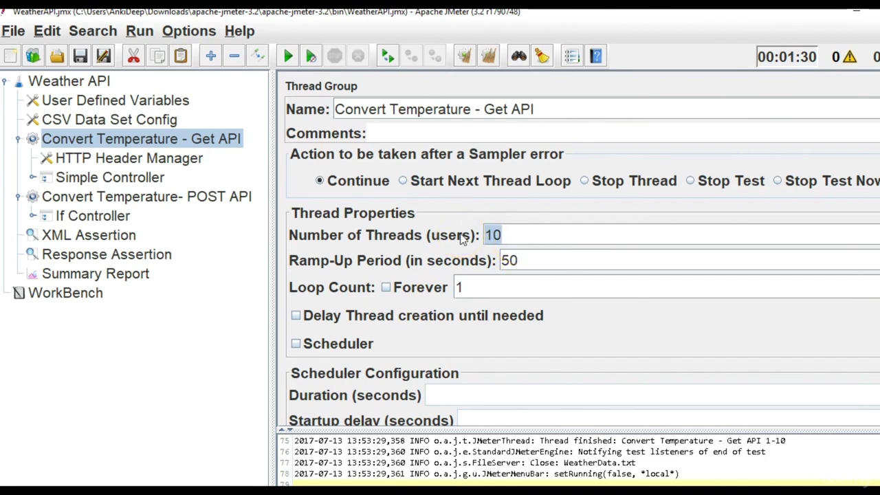
{"action": "type", "text": "20"}
{"action": "left_click", "coordinate": [501, 260]}
{"action": "left_click", "coordinate": [486, 238]}
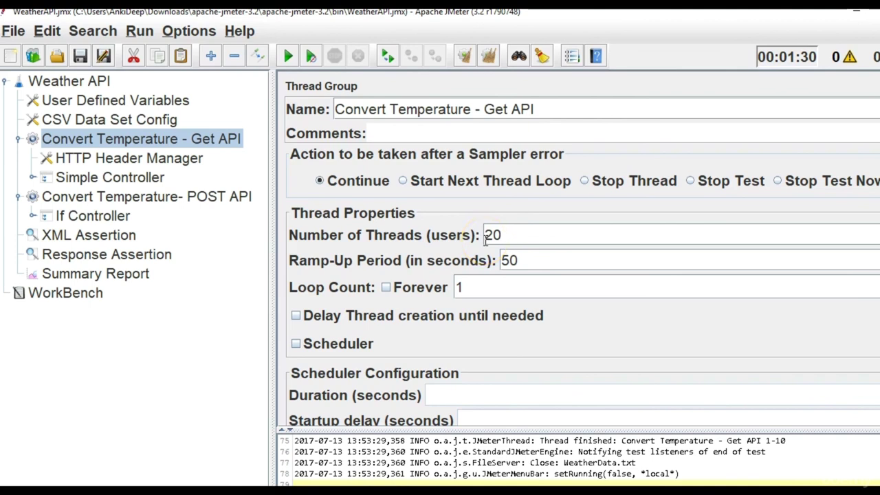
{"action": "left_click", "coordinate": [470, 288]}
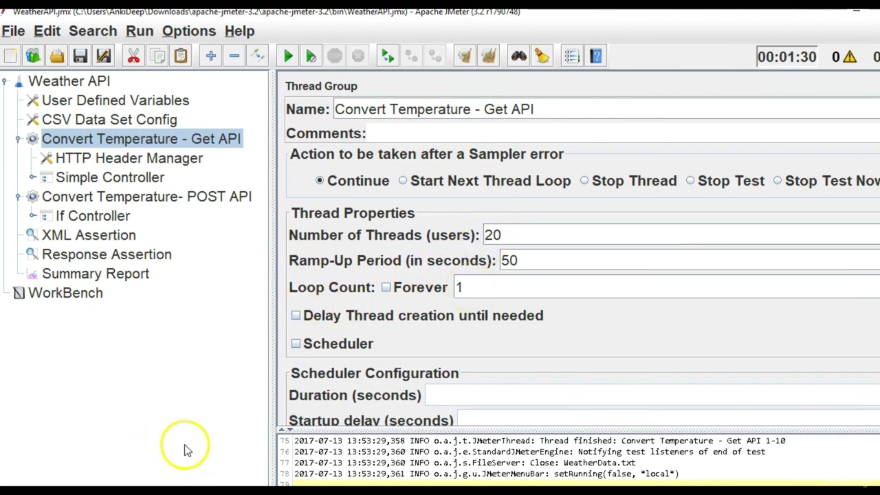
{"action": "left_click", "coordinate": [119, 275]}
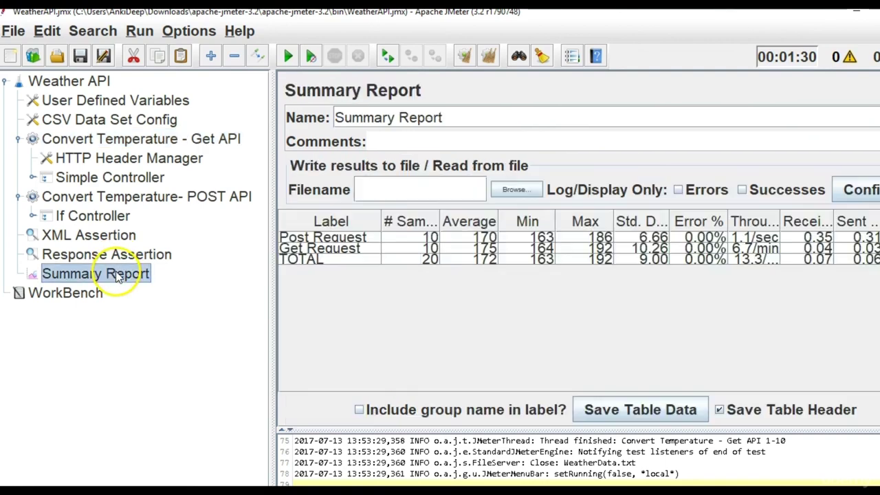
Clear the report, rerun the test plan, and select the Convert Temperature - Get API thread group.
{"action": "left_click", "coordinate": [486, 59]}
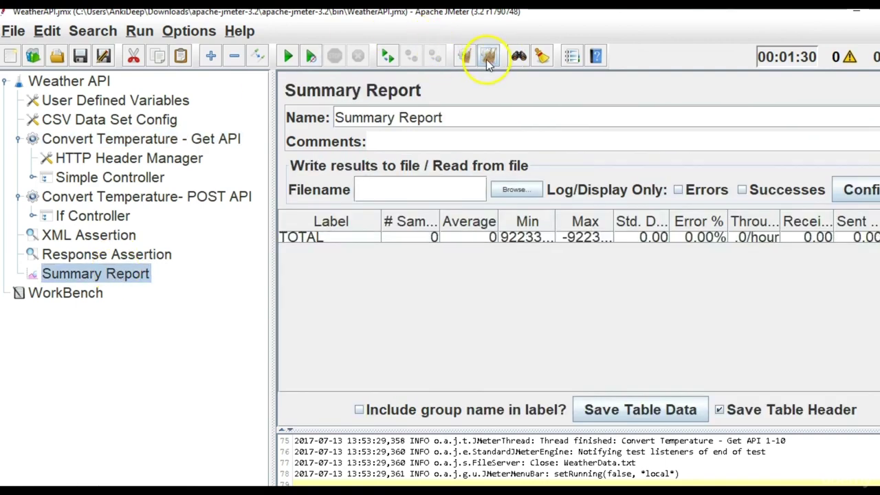
{"action": "left_click", "coordinate": [286, 57]}
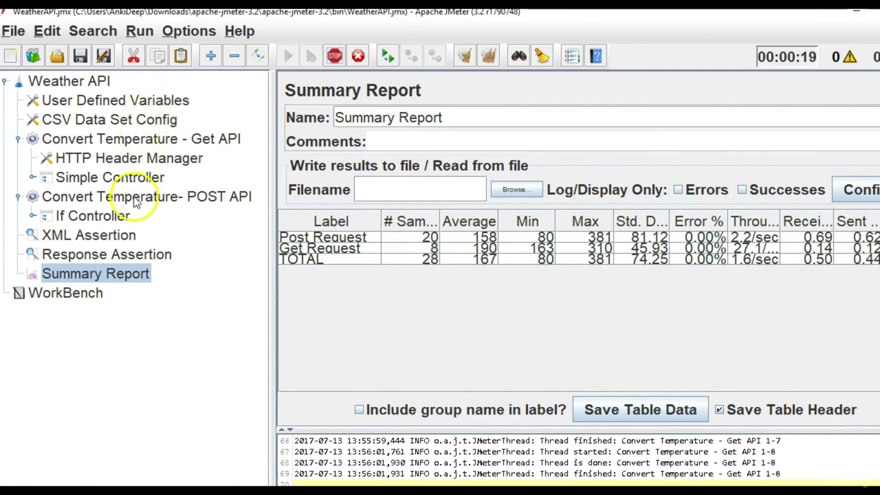
{"action": "left_click", "coordinate": [151, 141]}
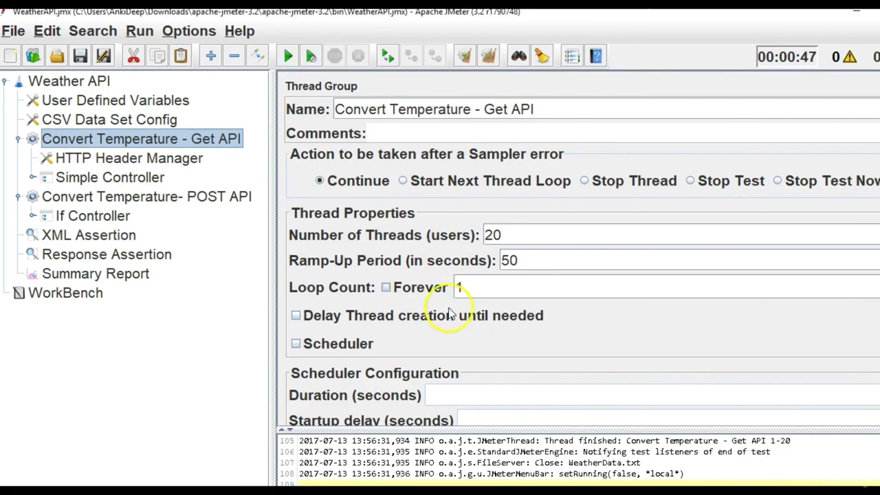
In a new Notepad++ tab, write 'Ramp up / Threads = time per user' and '50 / 20 = 2.5s'.
{"action": "key", "text": "alt+Tab"}
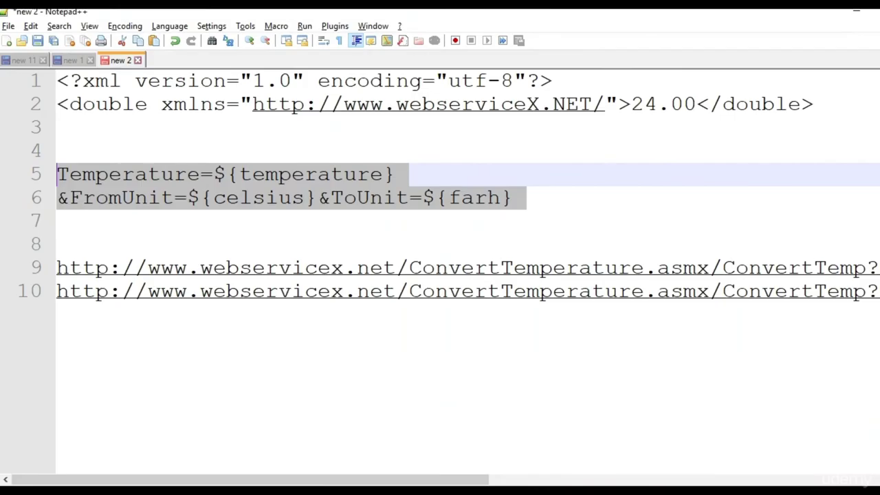
{"action": "left_click", "coordinate": [7, 41]}
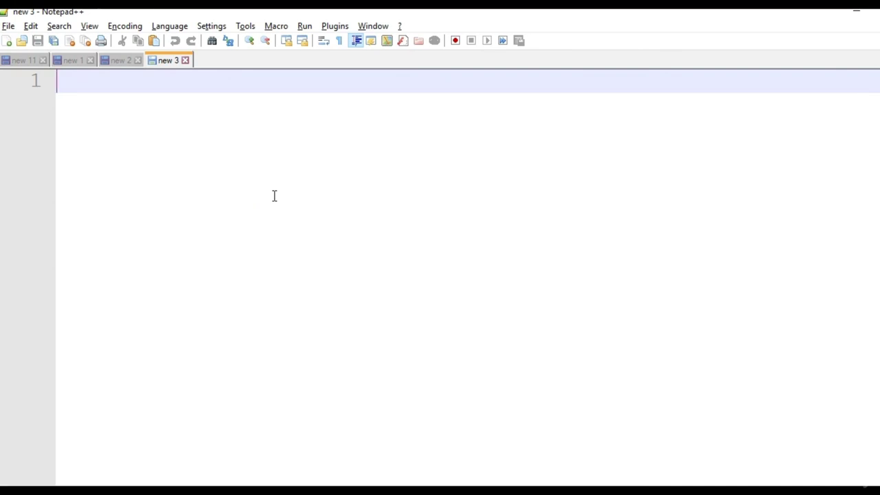
{"action": "type", "text": "Ramp"}
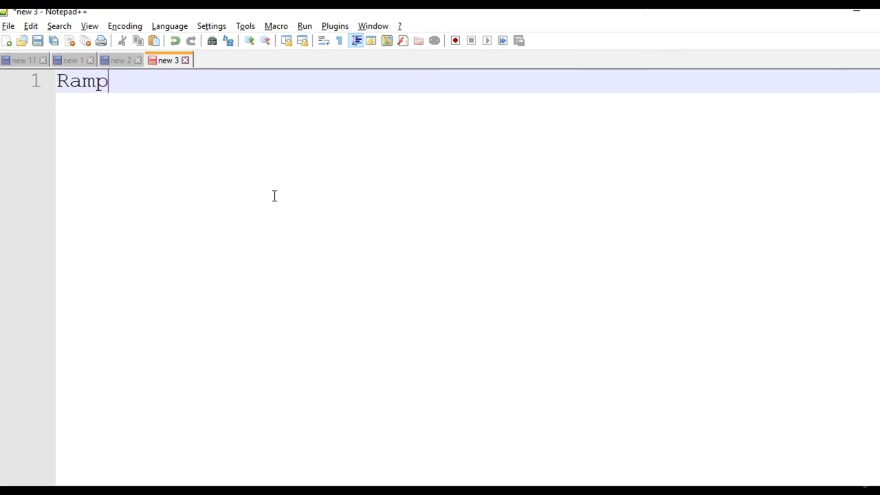
{"action": "type", "text": " up / Thread"}
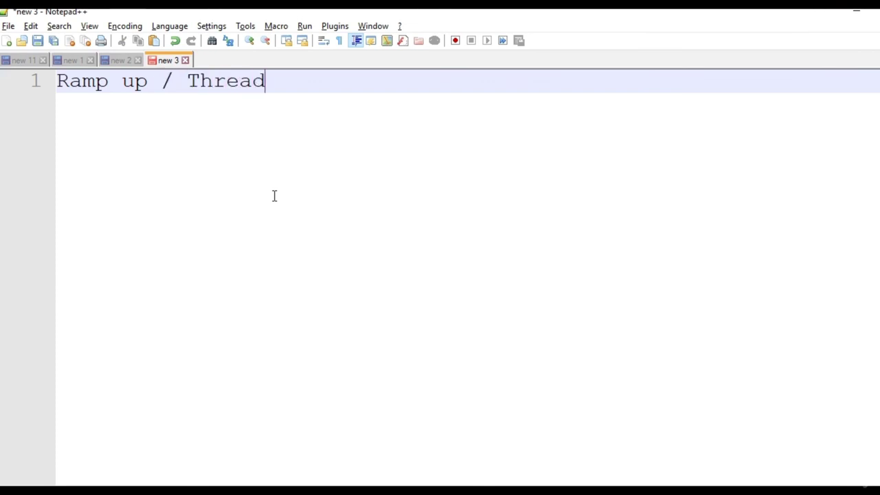
{"action": "type", "text": "s = ti"}
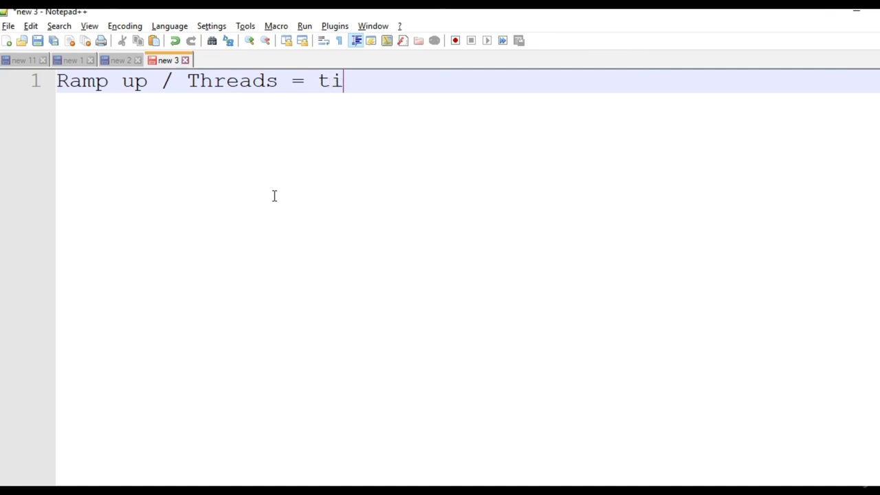
{"action": "type", "text": "me per user"}
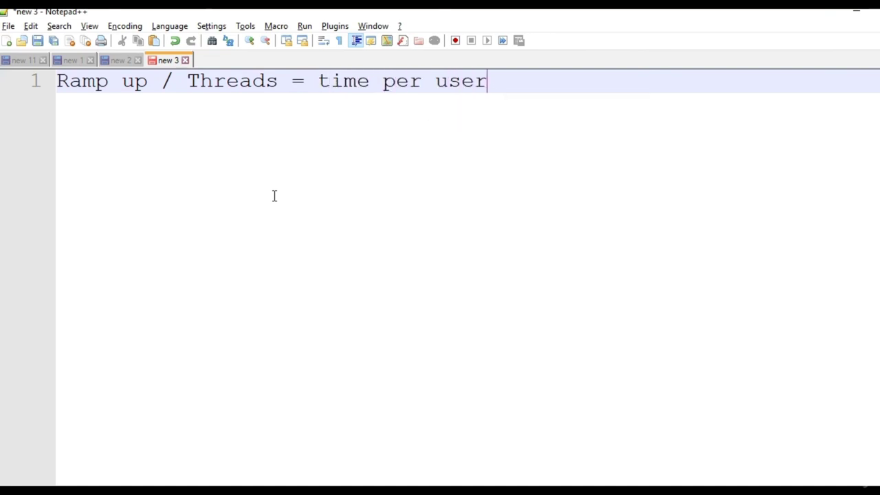
{"action": "key", "text": "Return"}
{"action": "key", "text": "Return"}
{"action": "type", "text": "50"}
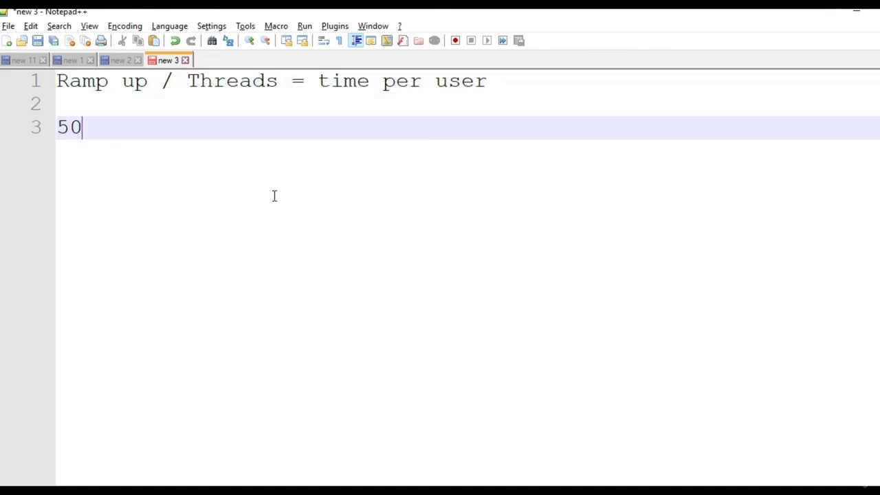
{"action": "type", "text": " / 20 = 2.5s"}
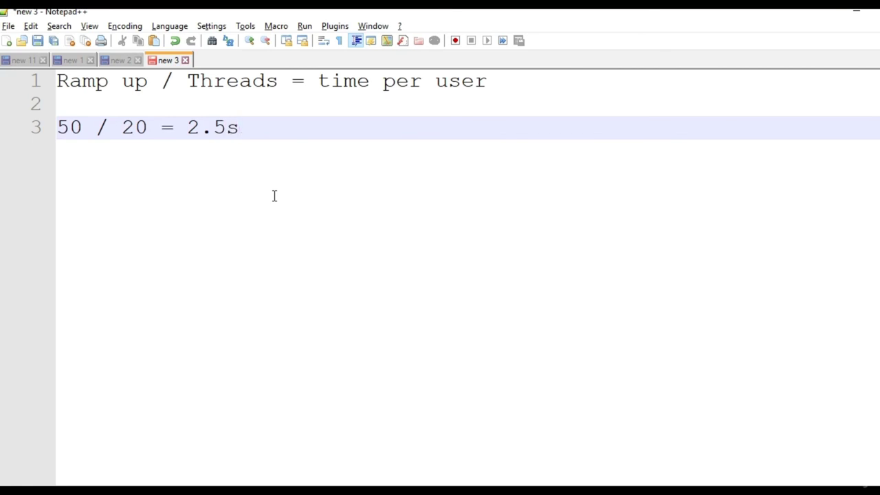
{"action": "left_click_drag", "start_coordinate": [237, 129], "coordinate": [193, 130]}
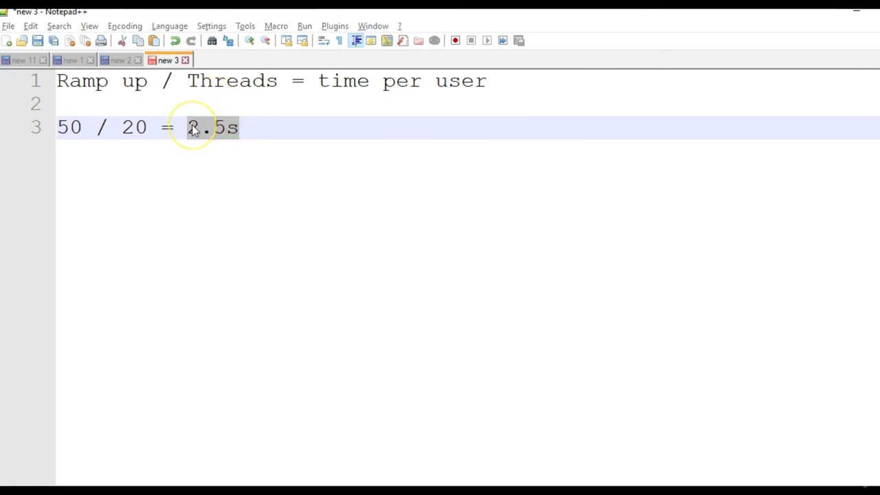
{"action": "key", "text": "alt+Tab"}
{"action": "left_click", "coordinate": [120, 273]}
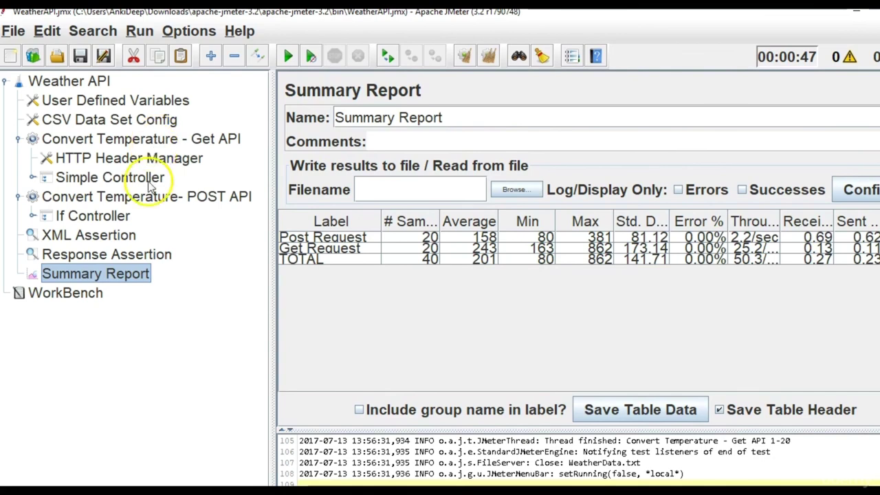
Set the Get API thread group to 20 threads and cut its ramp-up from 50 to 5 seconds.
{"action": "left_click", "coordinate": [163, 141]}
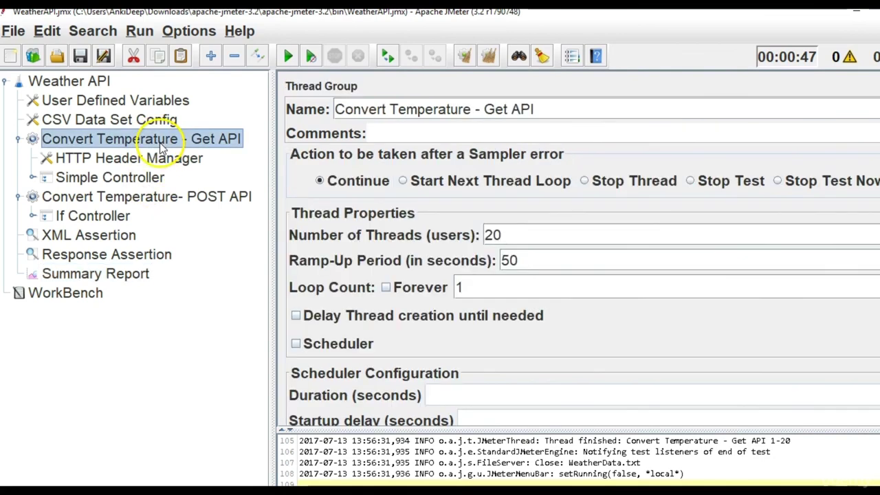
{"action": "left_click", "coordinate": [506, 238]}
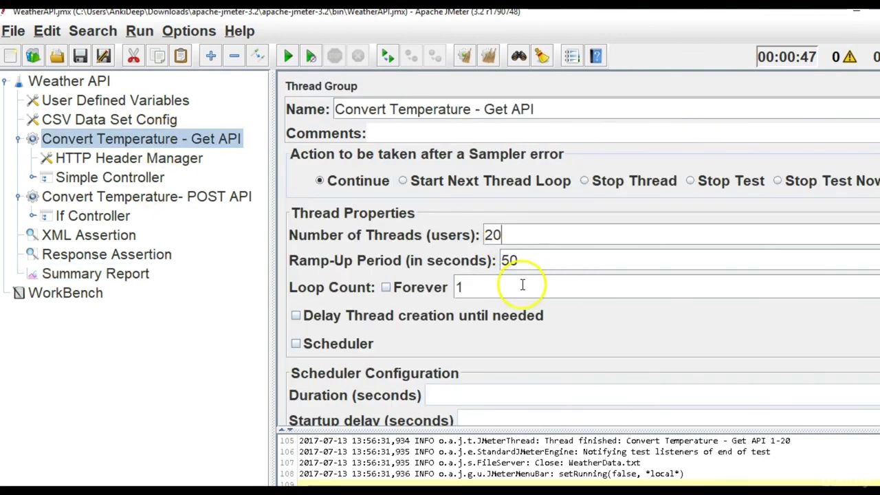
{"action": "left_click_drag", "start_coordinate": [509, 236], "coordinate": [447, 232]}
{"action": "type", "text": "20"}
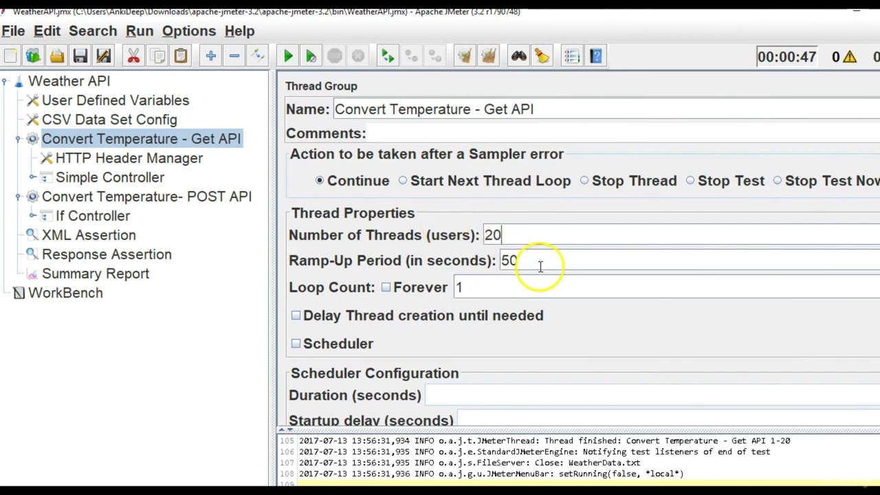
{"action": "left_click", "coordinate": [513, 262]}
{"action": "key", "text": "Delete"}
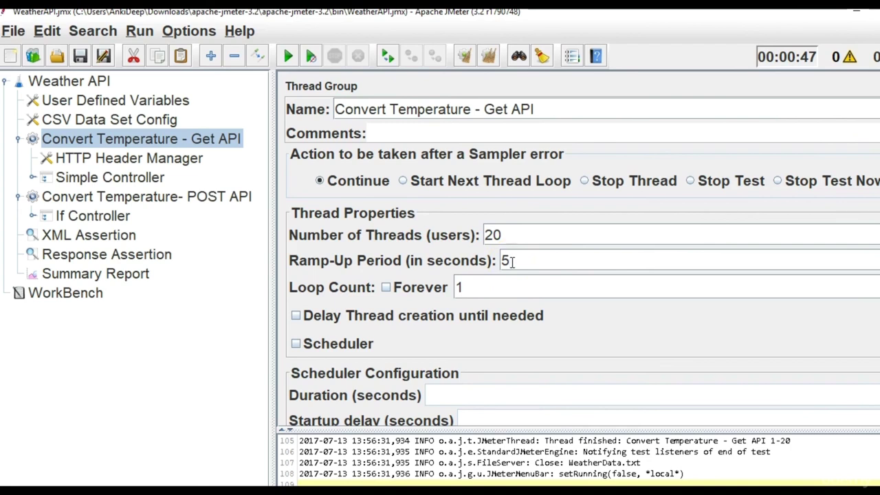
{"action": "left_click", "coordinate": [504, 241]}
Clear the Summary Report and start a new test run.
{"action": "left_click", "coordinate": [58, 274]}
{"action": "left_click", "coordinate": [489, 56]}
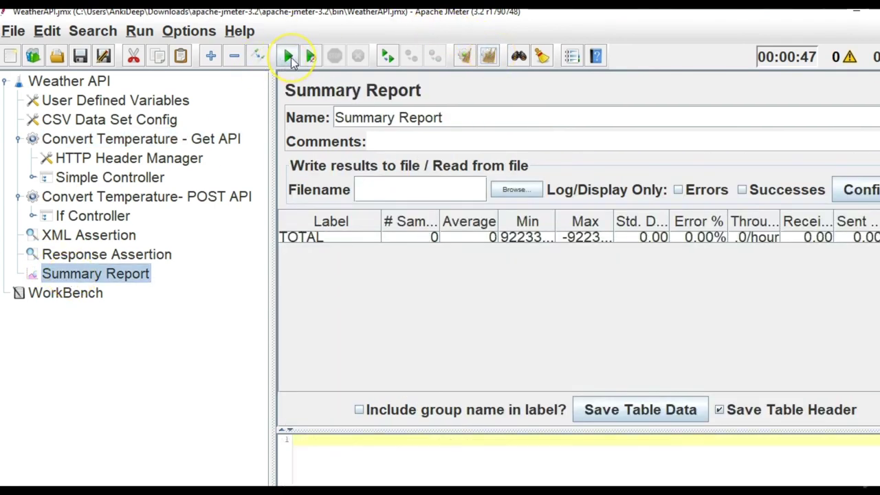
{"action": "left_click", "coordinate": [288, 57]}
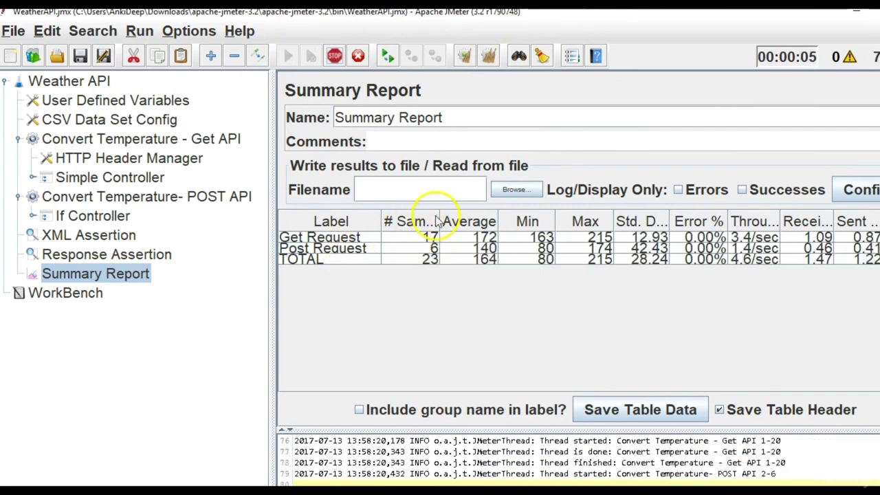
Add an empty line under the calculation in the notes, then recheck the Get API thread count of 20.
{"action": "key", "text": "alt+Tab"}
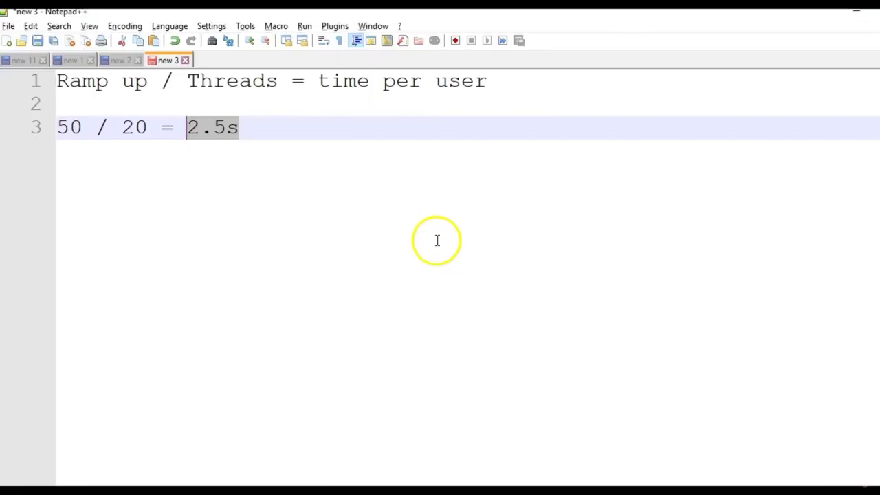
{"action": "left_click", "coordinate": [337, 166]}
{"action": "key", "text": "Return"}
{"action": "key", "text": "alt+Tab"}
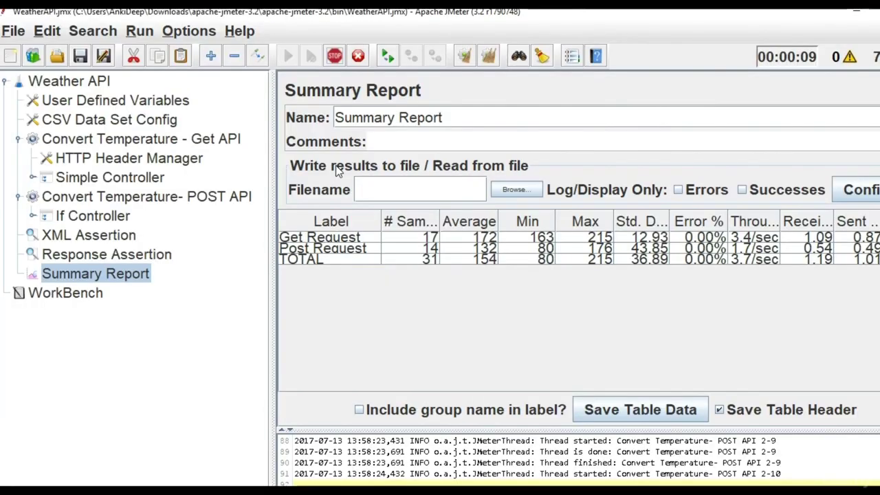
{"action": "left_click", "coordinate": [86, 140]}
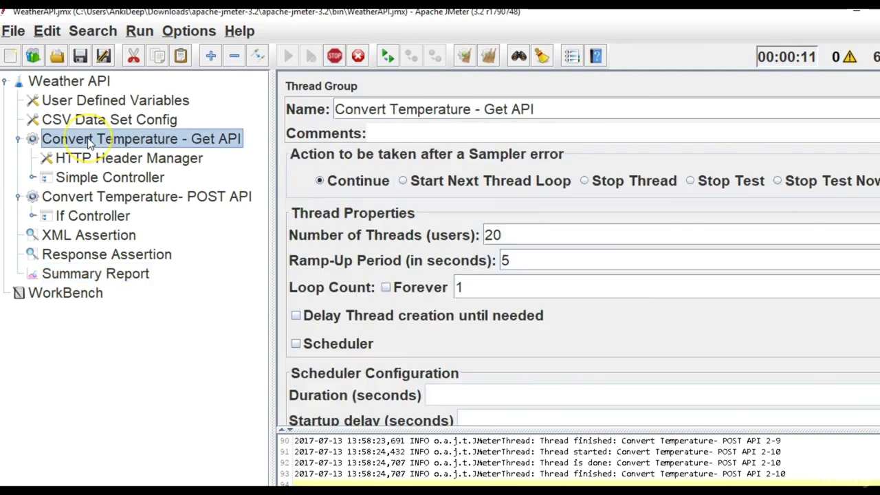
{"action": "left_click_drag", "start_coordinate": [514, 234], "coordinate": [440, 231]}
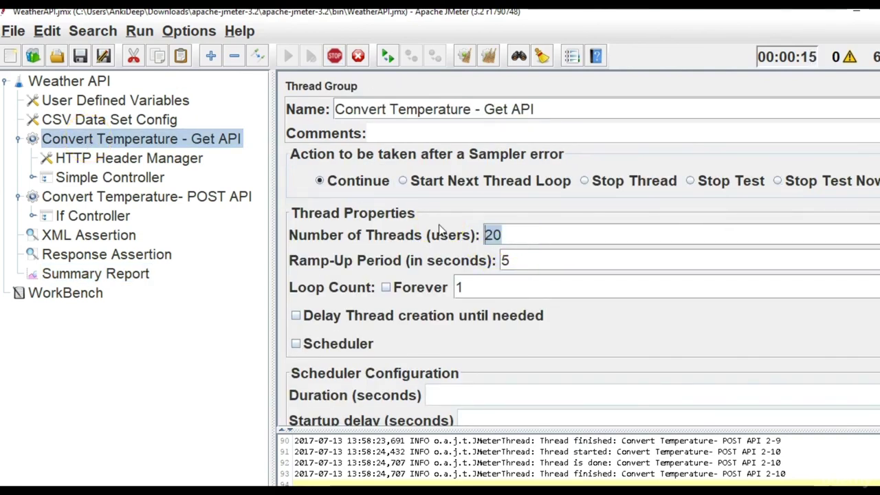
{"action": "key", "text": "alt+Tab"}
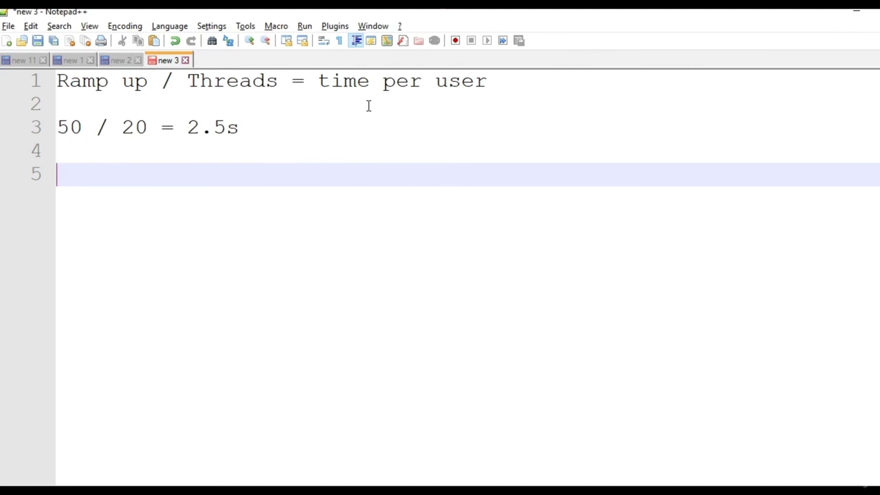
Highlight the Threads and Ramp up terms of the formula in the notes.
{"action": "double_click", "coordinate": [251, 89]}
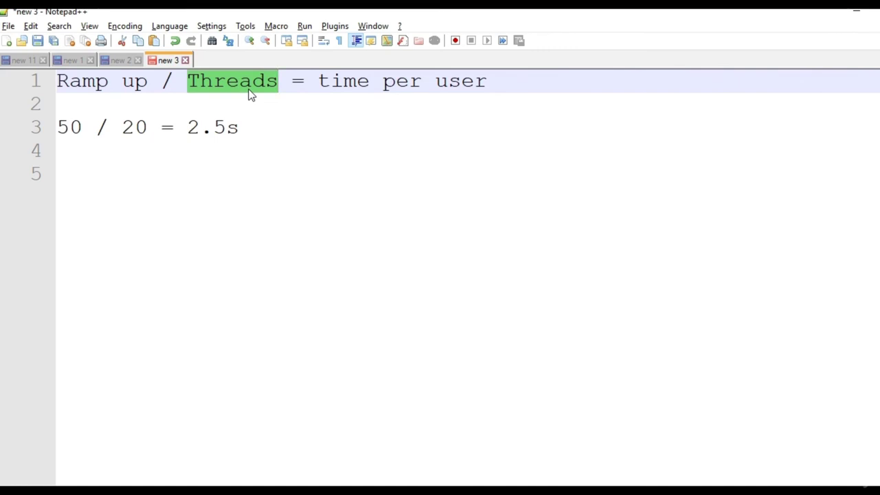
{"action": "left_click", "coordinate": [205, 205]}
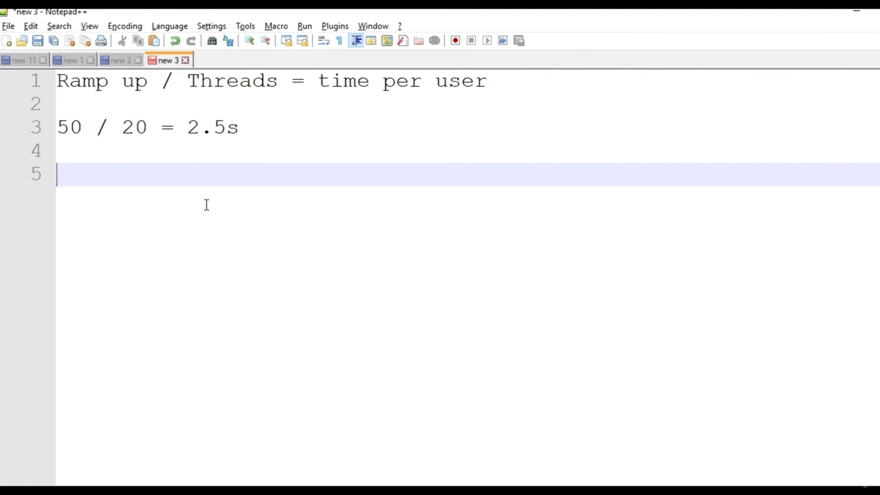
{"action": "left_click_drag", "start_coordinate": [147, 84], "coordinate": [56, 82]}
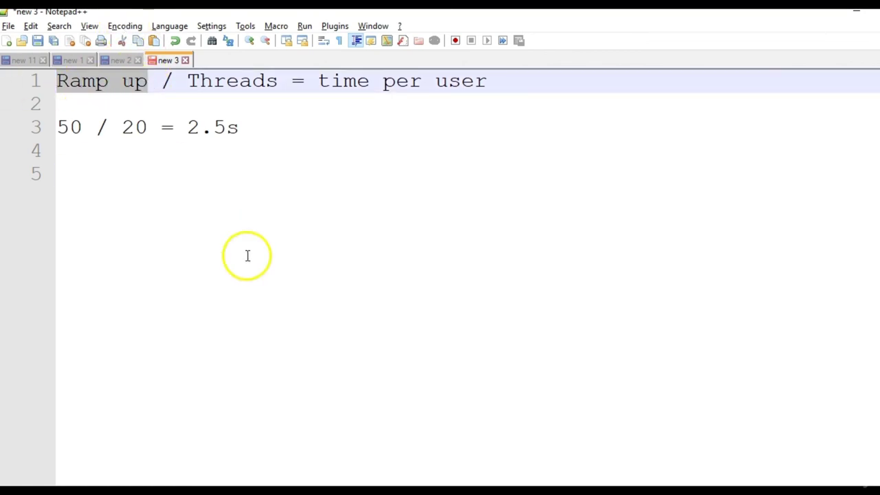
{"action": "left_click", "coordinate": [180, 199]}
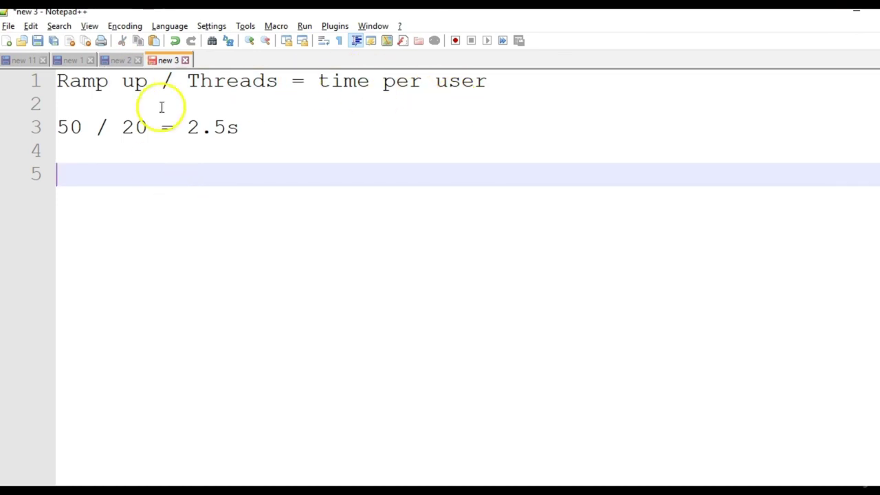
{"action": "left_click_drag", "start_coordinate": [147, 84], "coordinate": [43, 83]}
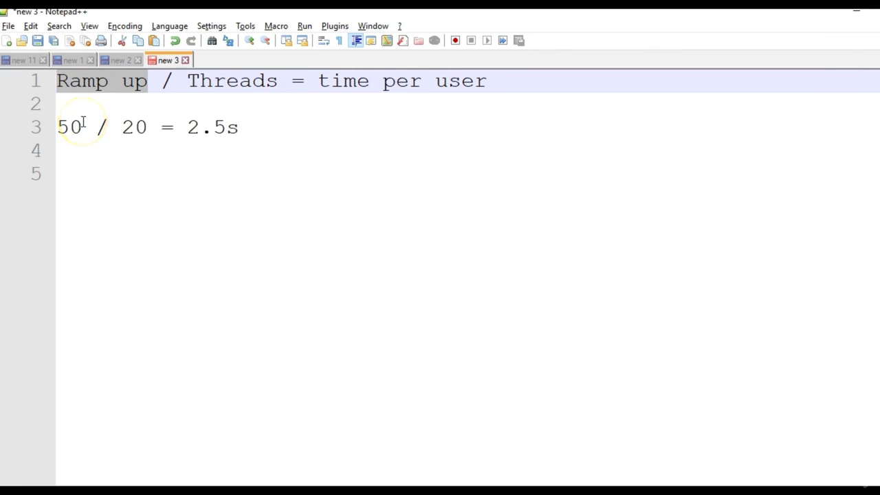
Cross-check the JMeter values and type '5 / 20' on line 5 of the notes.
{"action": "key", "text": "alt+Tab"}
{"action": "key", "text": "alt+Tab"}
{"action": "left_click", "coordinate": [83, 191]}
{"action": "key", "text": "alt+Tab"}
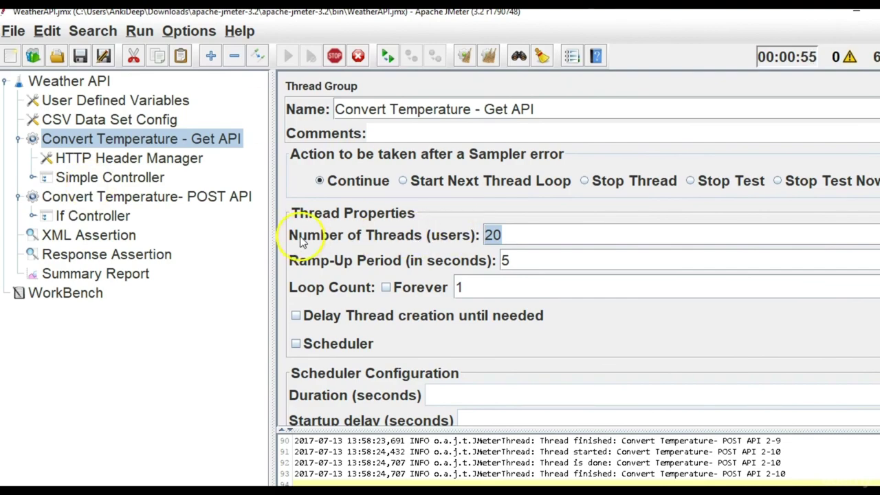
{"action": "key", "text": "alt+Tab"}
{"action": "key", "text": "alt+Tab"}
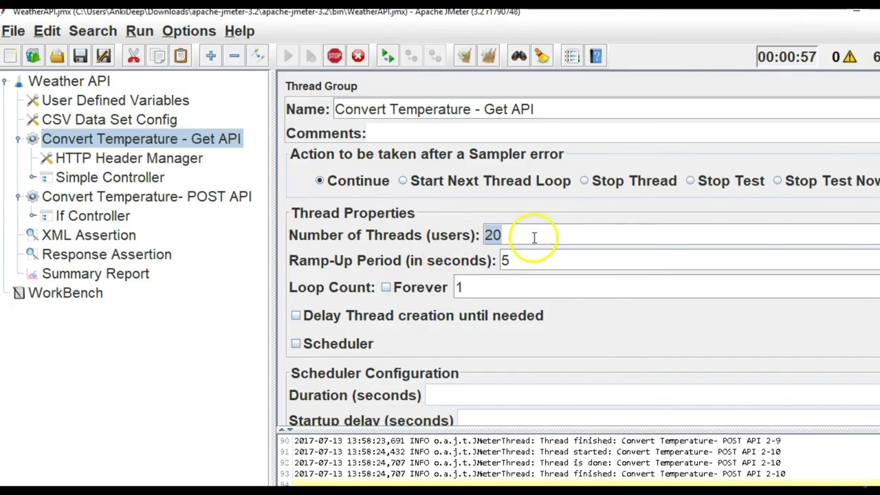
{"action": "key", "text": "alt+Tab"}
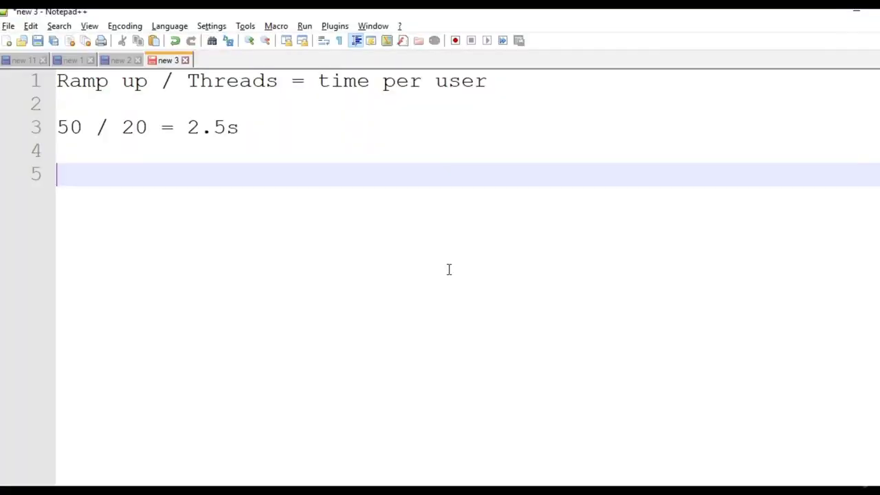
{"action": "type", "text": "5 /"}
{"action": "key", "text": "alt+Tab"}
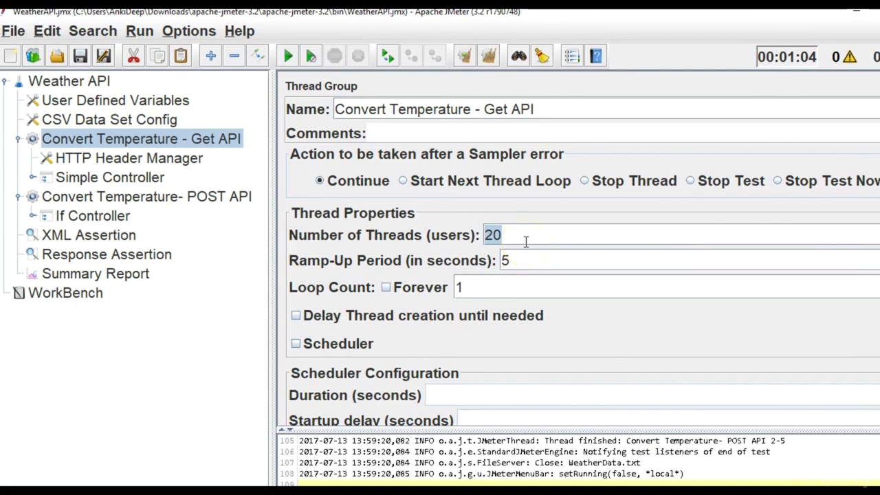
{"action": "key", "text": "alt+Tab"}
{"action": "type", "text": "20"}
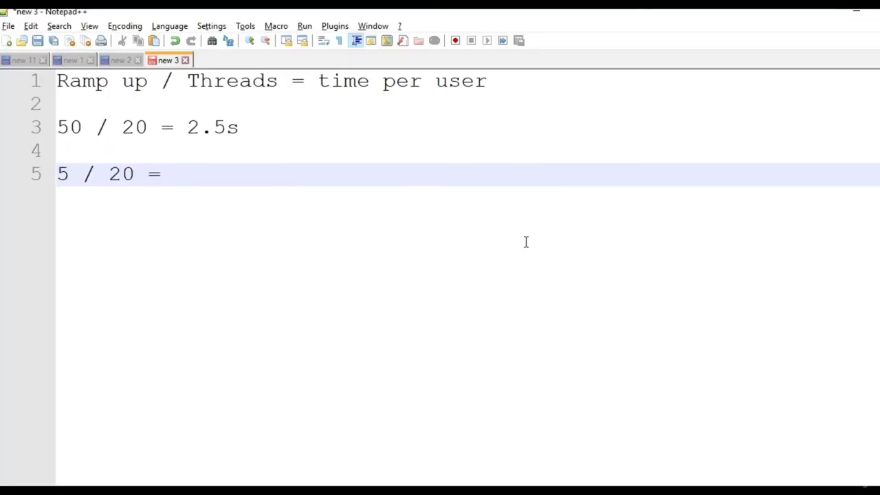
Launch Windows Calculator from Start search and place it beside the notes.
{"action": "key", "text": "super+s"}
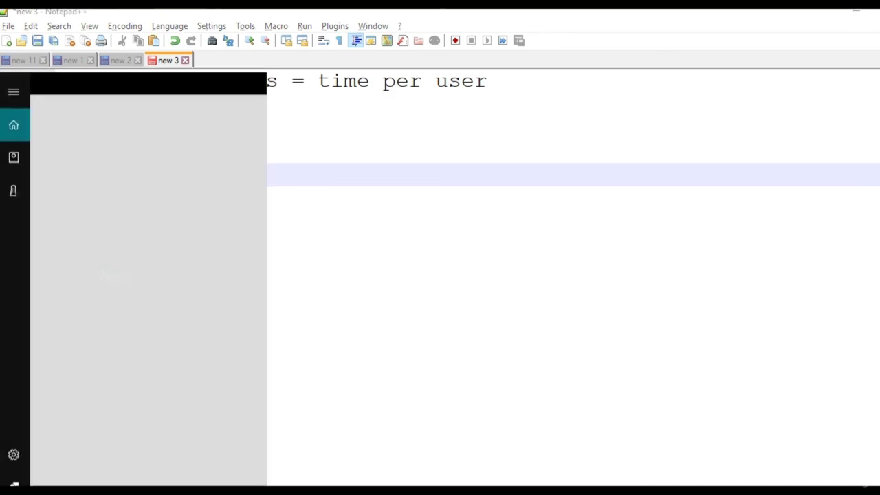
{"action": "type", "text": "cal"}
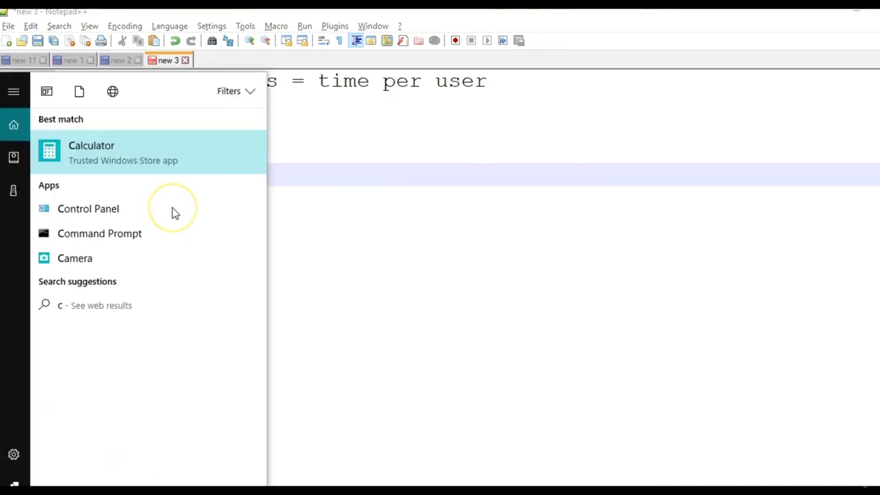
{"action": "left_click", "coordinate": [134, 148]}
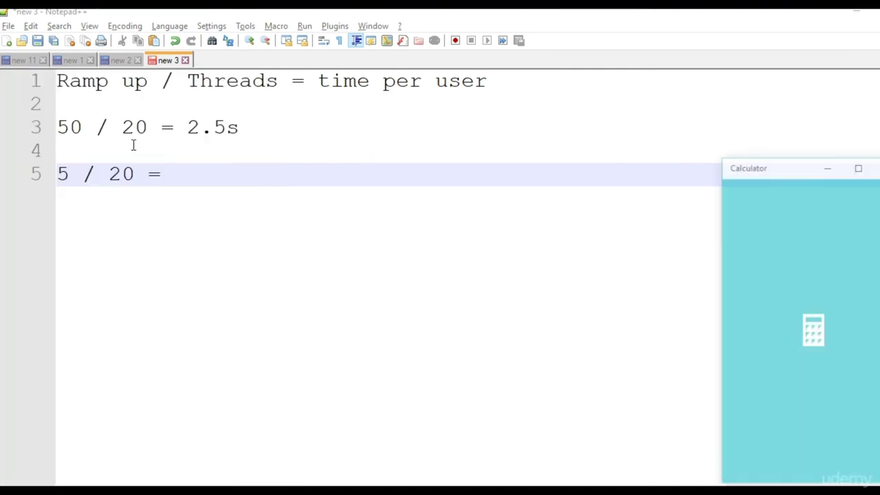
{"action": "left_click_drag", "start_coordinate": [804, 170], "coordinate": [546, 156]}
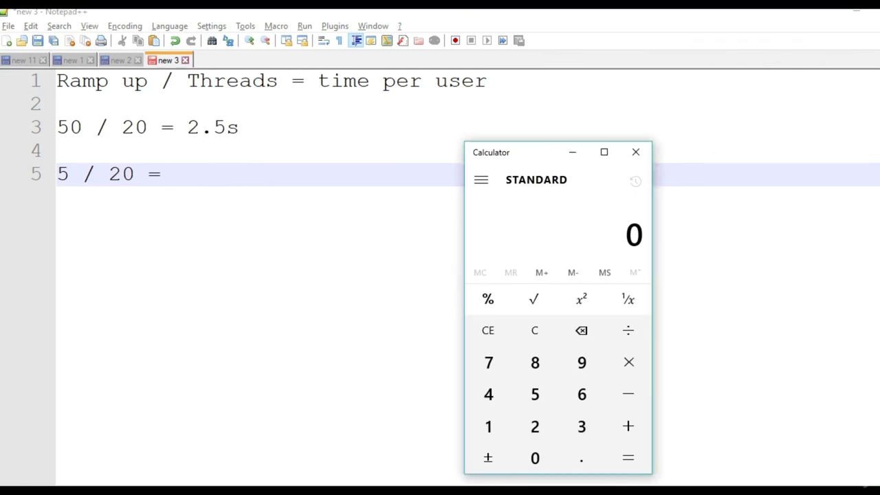
{"action": "left_click_drag", "start_coordinate": [532, 157], "coordinate": [513, 120]}
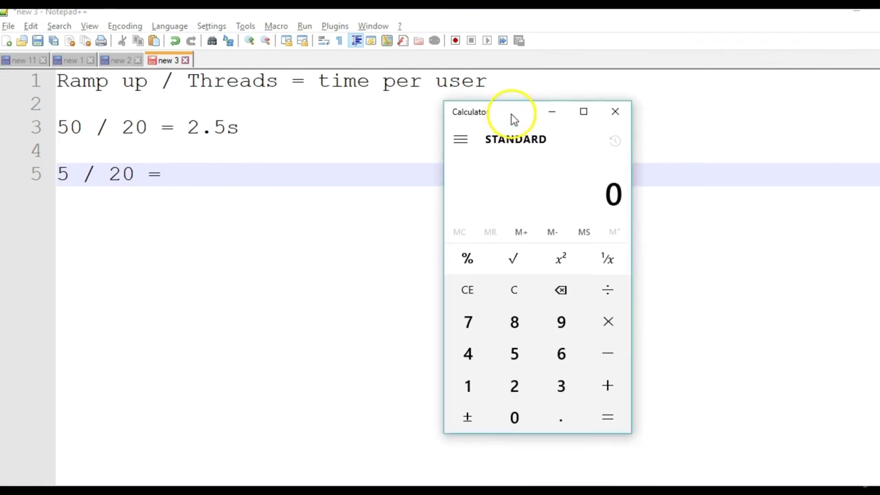
Calculate 5 ÷ 20 = 0.25, correcting an accidental 200 entry along the way.
{"action": "left_click", "coordinate": [515, 364]}
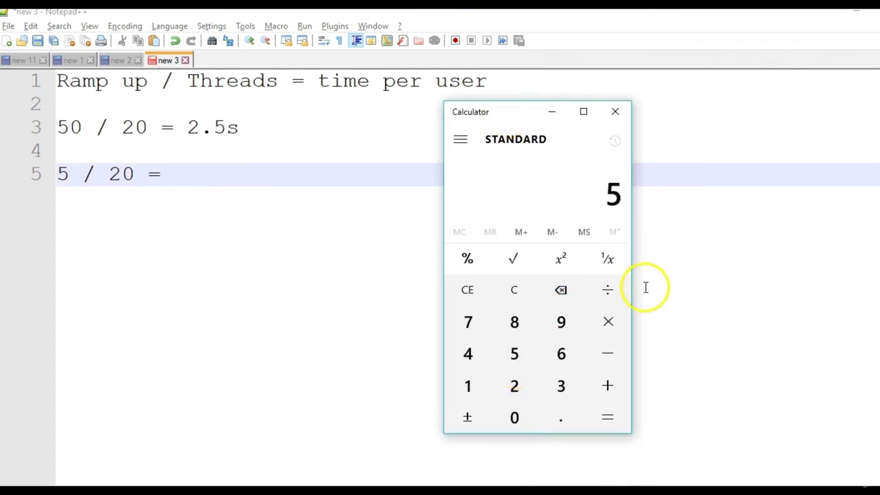
{"action": "left_click", "coordinate": [611, 297]}
{"action": "left_click", "coordinate": [519, 387]}
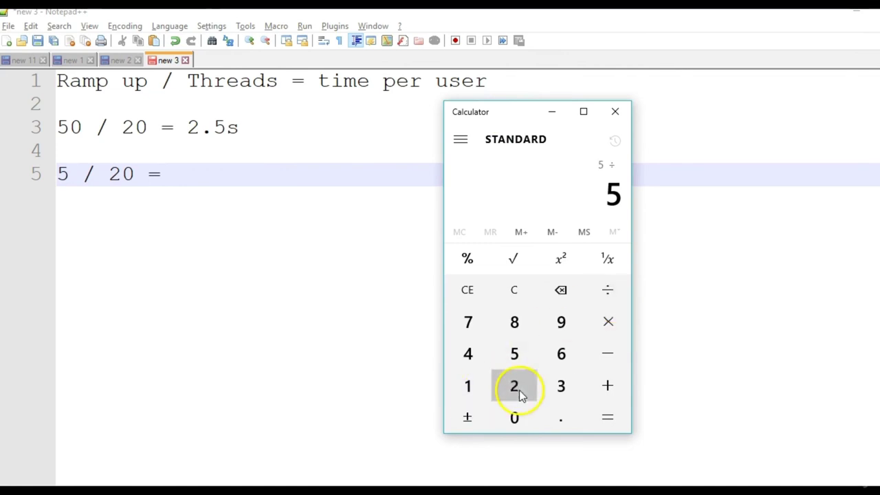
{"action": "left_click", "coordinate": [516, 429]}
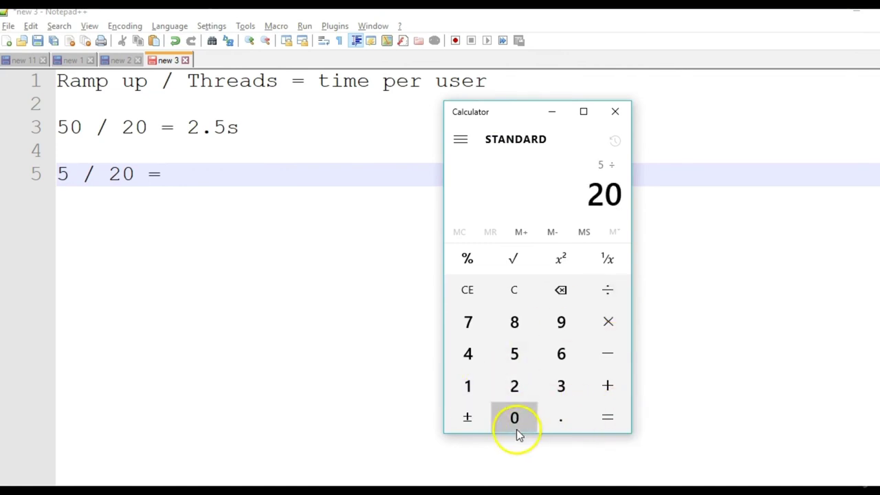
{"action": "left_click", "coordinate": [516, 429]}
{"action": "left_click", "coordinate": [624, 427]}
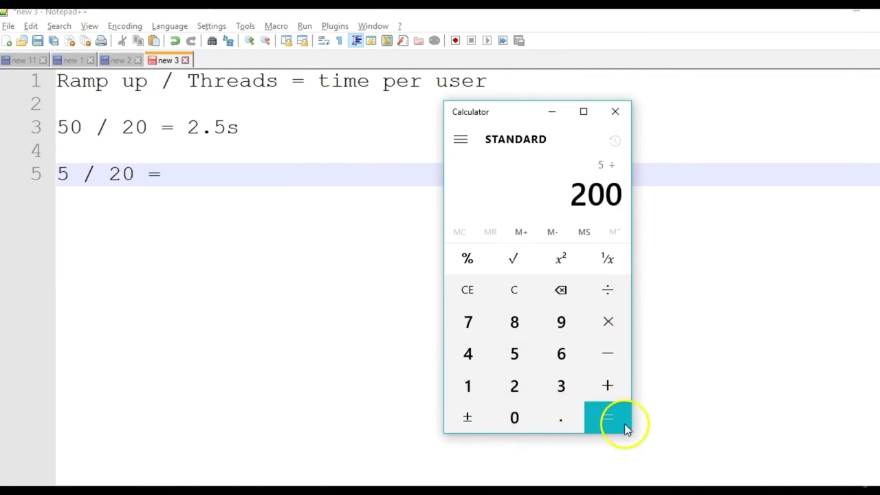
{"action": "left_click", "coordinate": [468, 292]}
{"action": "left_click", "coordinate": [514, 387]}
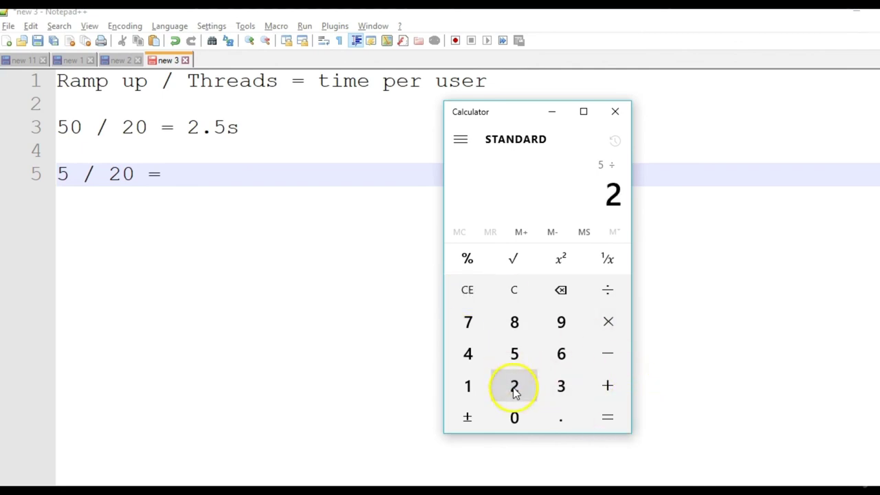
{"action": "left_click", "coordinate": [515, 418]}
{"action": "left_click", "coordinate": [617, 417]}
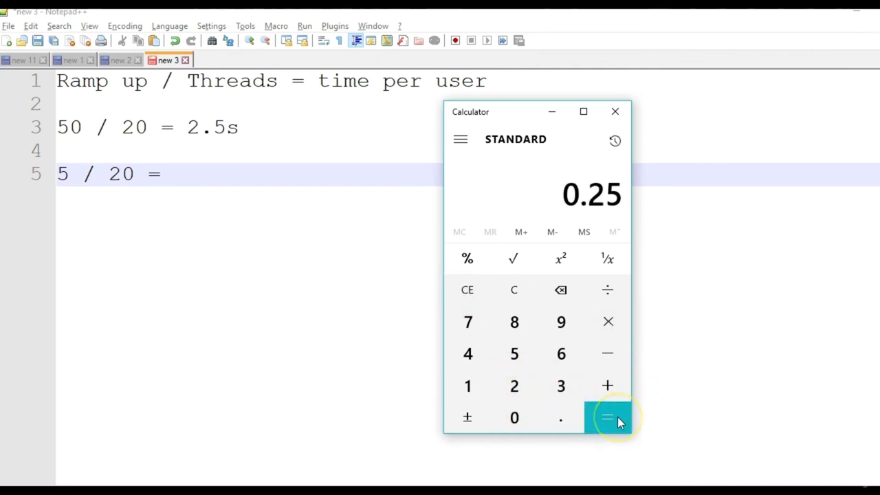
Type 0.25s after '5 / 20 =' on line 5 and highlight the result.
{"action": "left_click", "coordinate": [204, 174]}
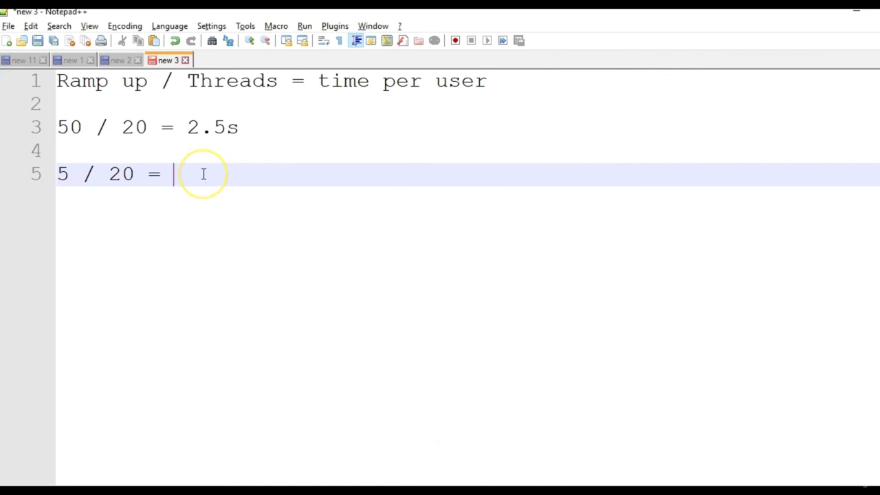
{"action": "type", "text": "0.25s"}
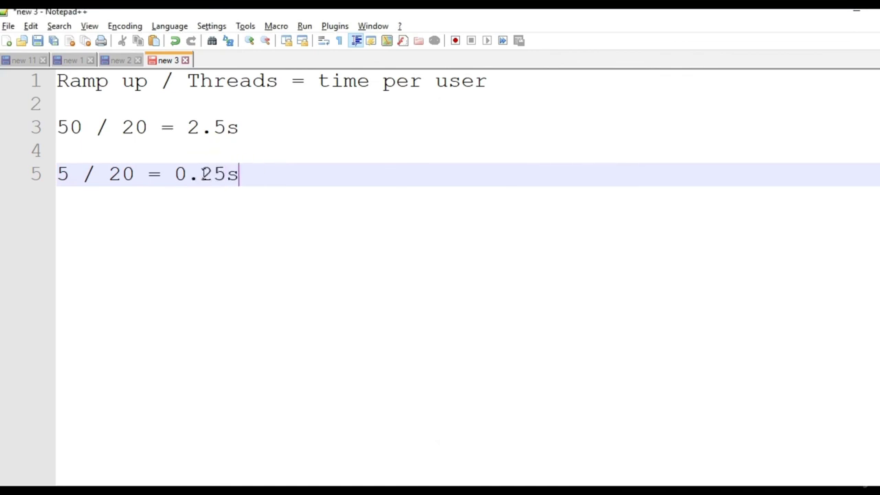
{"action": "left_click_drag", "start_coordinate": [254, 181], "coordinate": [176, 180]}
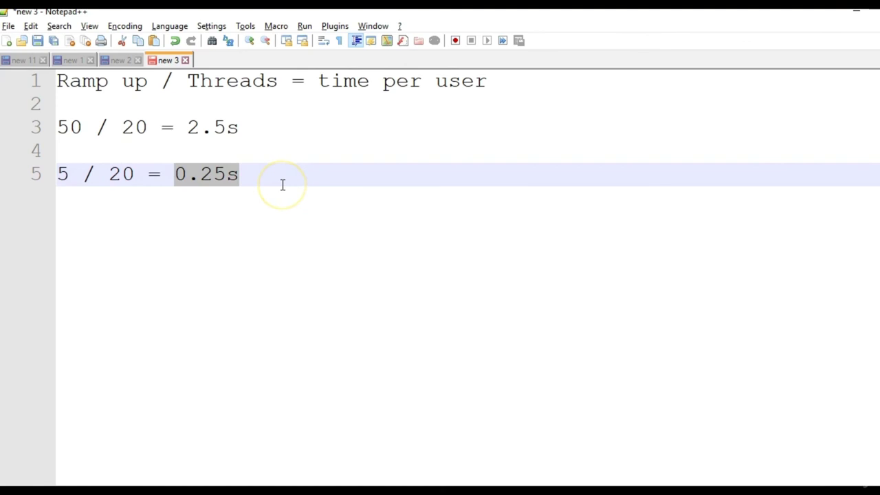
{"action": "left_click_drag", "start_coordinate": [282, 185], "coordinate": [159, 173]}
{"action": "key", "text": "alt+Tab"}
{"action": "key", "text": "alt+Tab"}
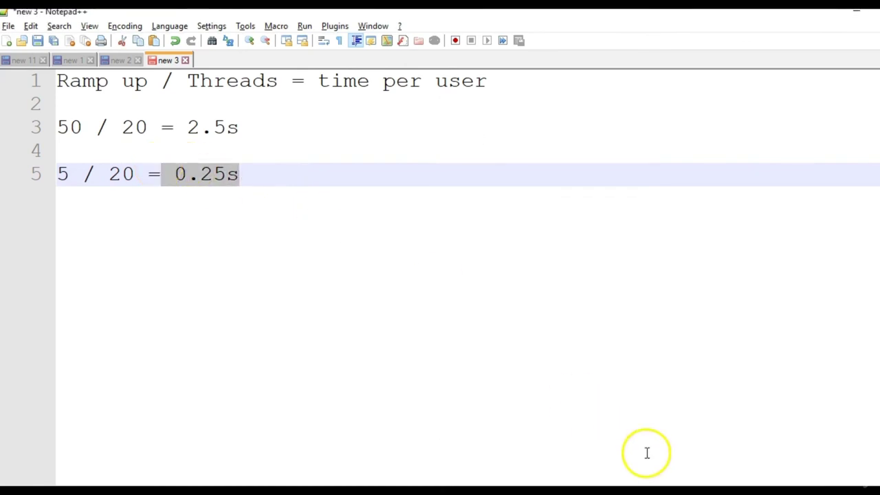
Return to JMeter and view the Summary Report for the 5-second ramp-up run (15.00% errors).
{"action": "left_click", "coordinate": [735, 446]}
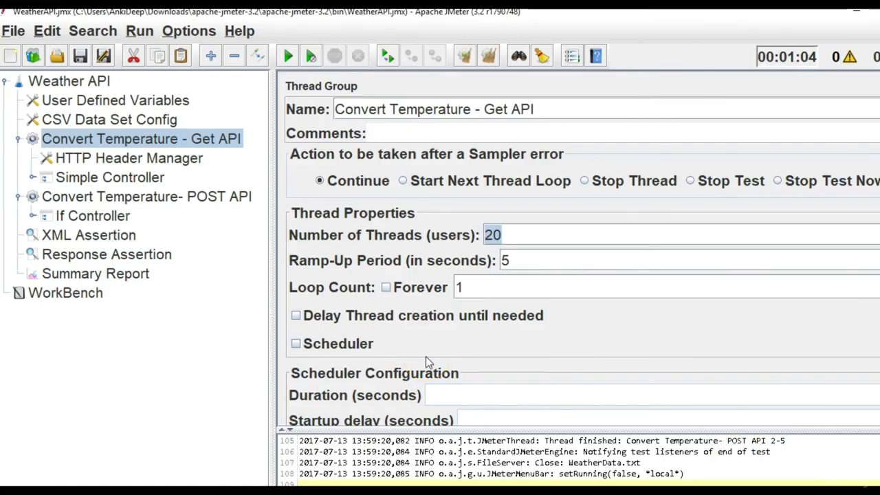
{"action": "left_click", "coordinate": [476, 292]}
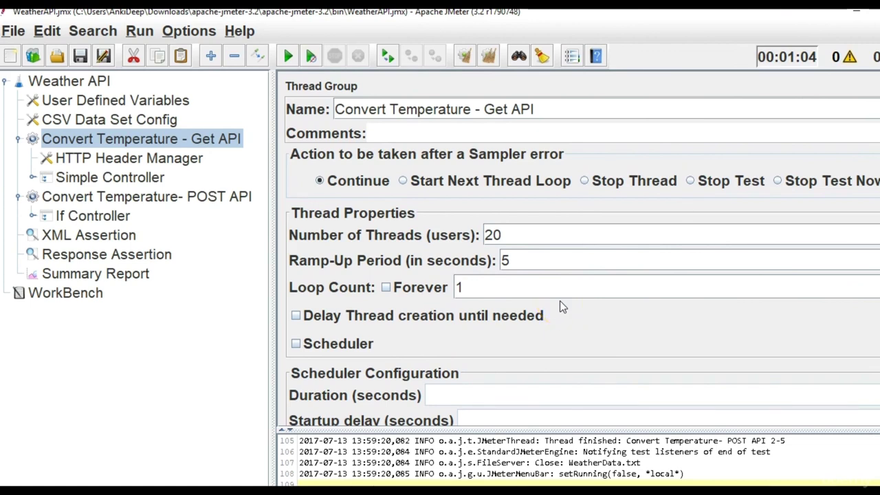
{"action": "left_click", "coordinate": [555, 301]}
{"action": "left_click", "coordinate": [633, 191]}
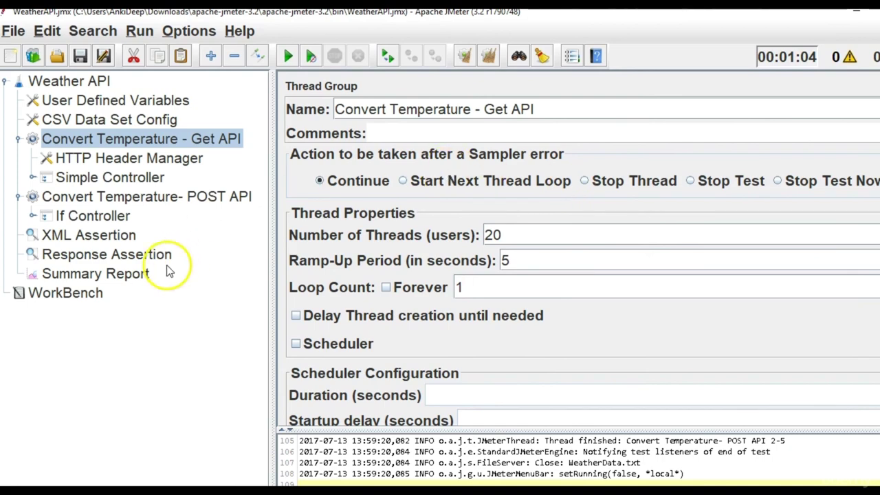
{"action": "left_click", "coordinate": [141, 274]}
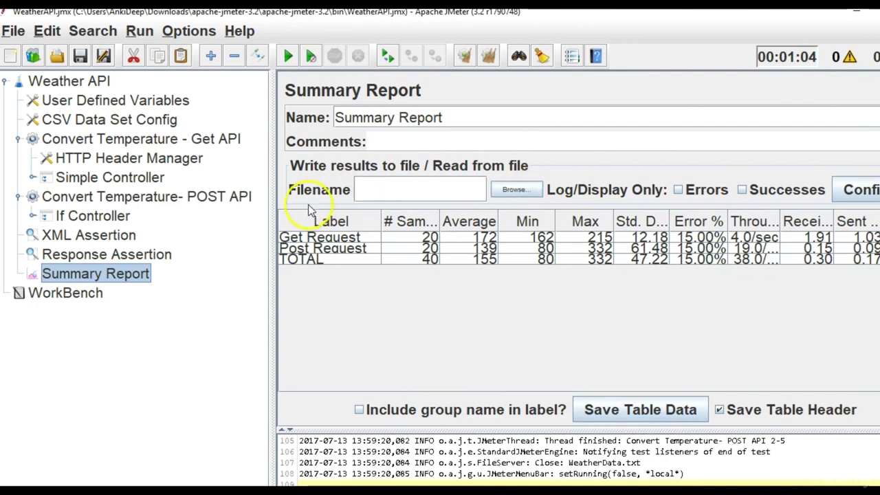
Set the Summary Report's results file to WeatherAPIReport and dismiss the resulting error.
{"action": "left_click", "coordinate": [516, 190]}
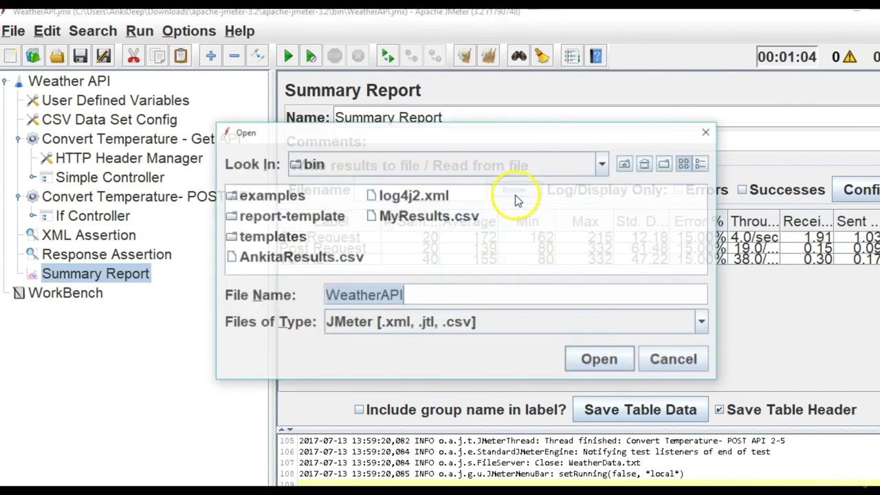
{"action": "left_click", "coordinate": [462, 288]}
{"action": "type", "text": "Report"}
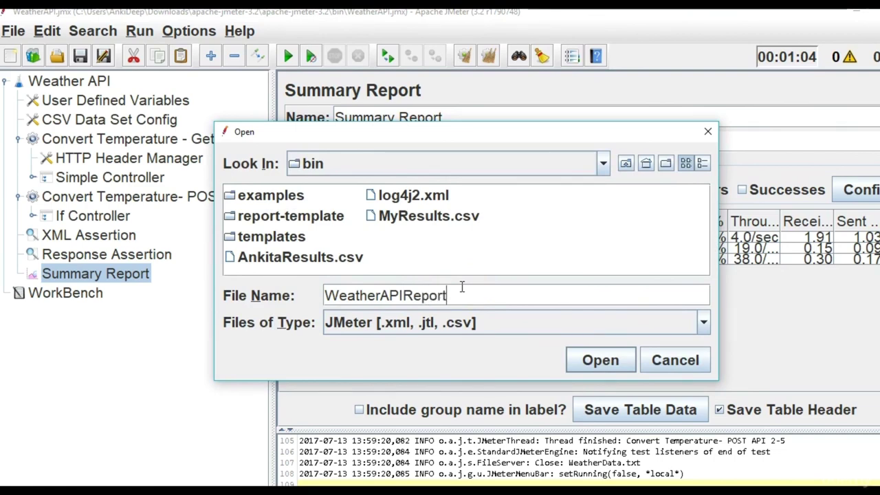
{"action": "left_click", "coordinate": [617, 360]}
{"action": "left_click", "coordinate": [466, 275]}
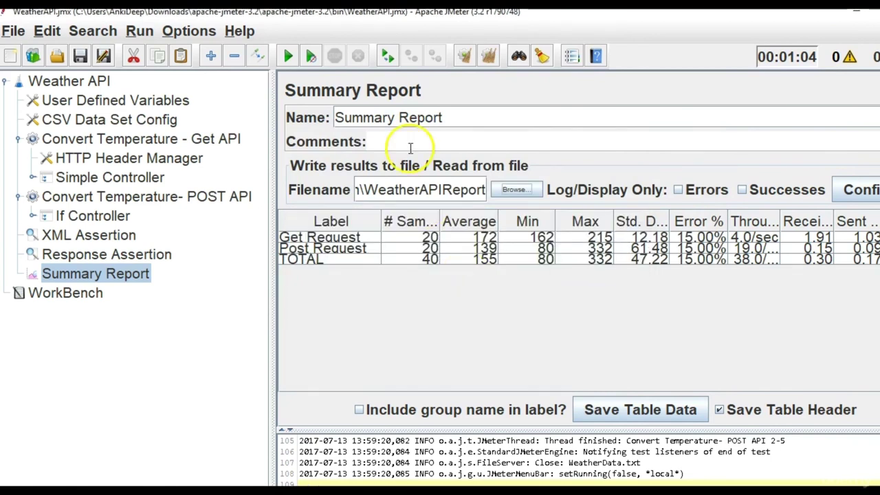
Clear the old results, start a fresh run, and show the Get API thread group settings.
{"action": "left_click", "coordinate": [491, 61]}
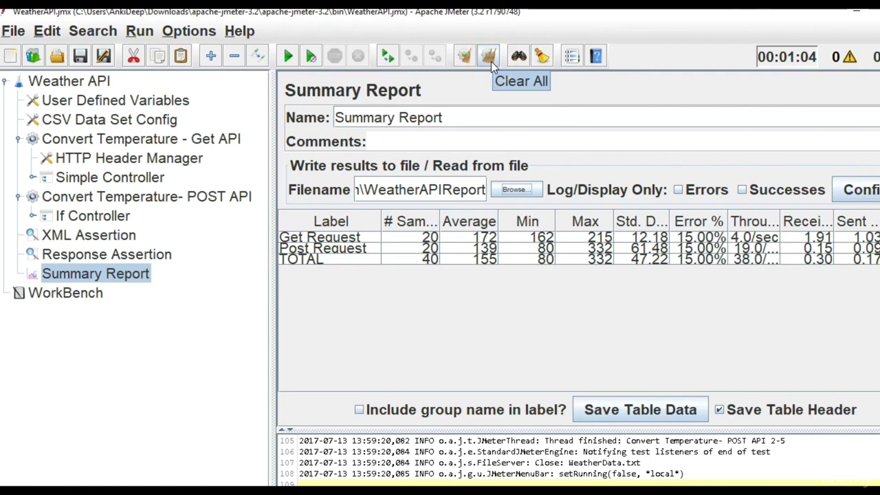
{"action": "left_click", "coordinate": [291, 59]}
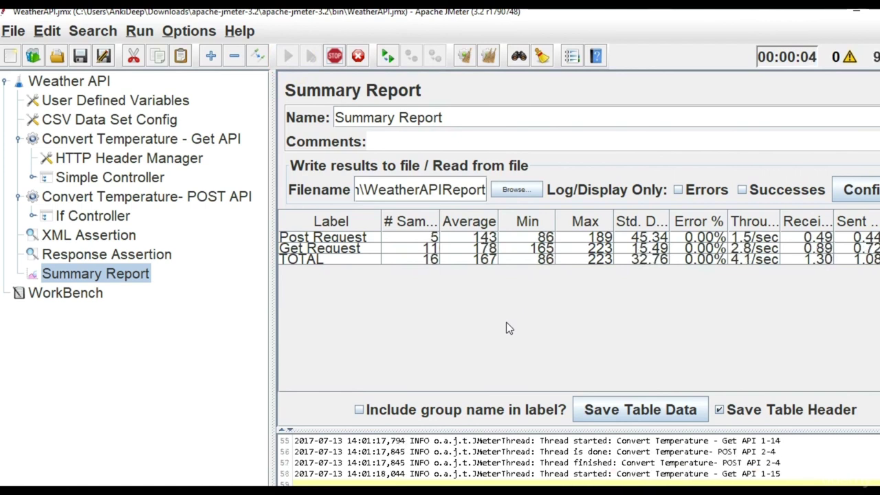
{"action": "left_click", "coordinate": [559, 337]}
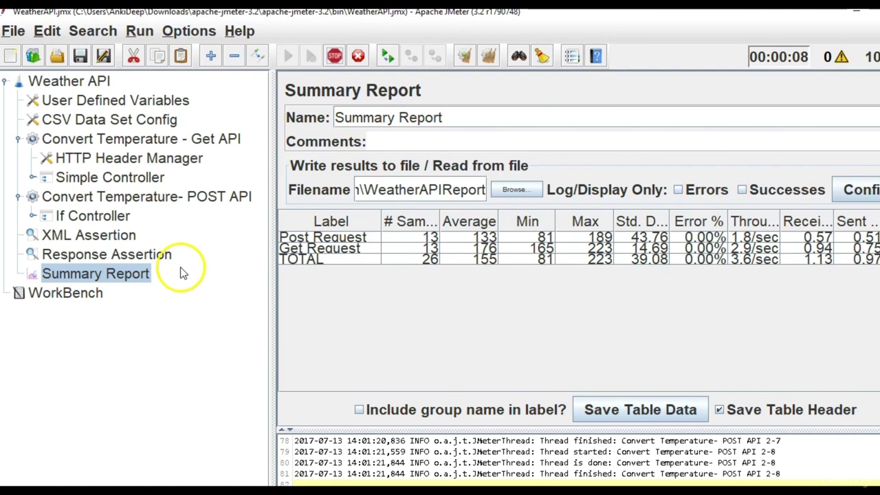
{"action": "left_click", "coordinate": [209, 145]}
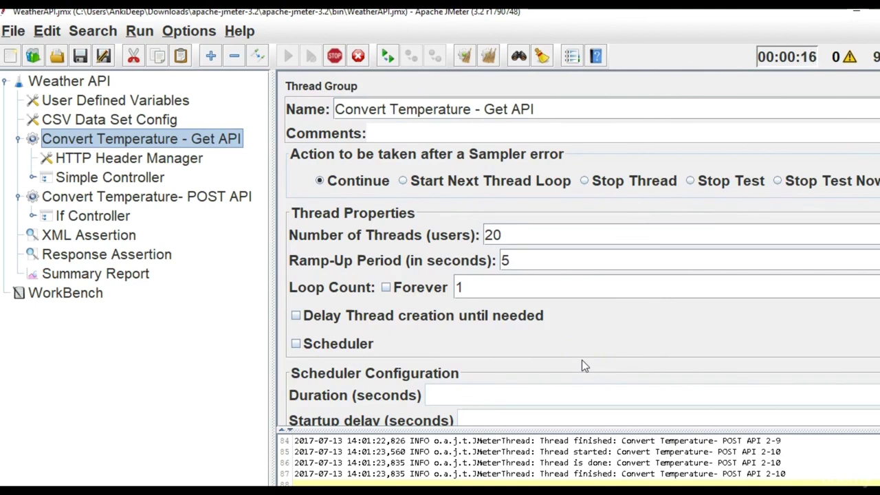
{"action": "double_click", "coordinate": [507, 259]}
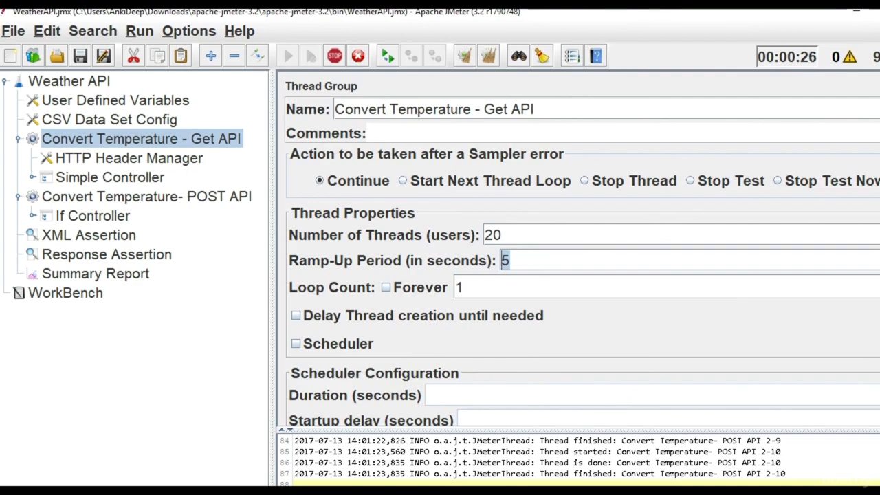
{"action": "key", "text": "alt+Tab"}
{"action": "left_click_drag", "start_coordinate": [250, 137], "coordinate": [185, 127]}
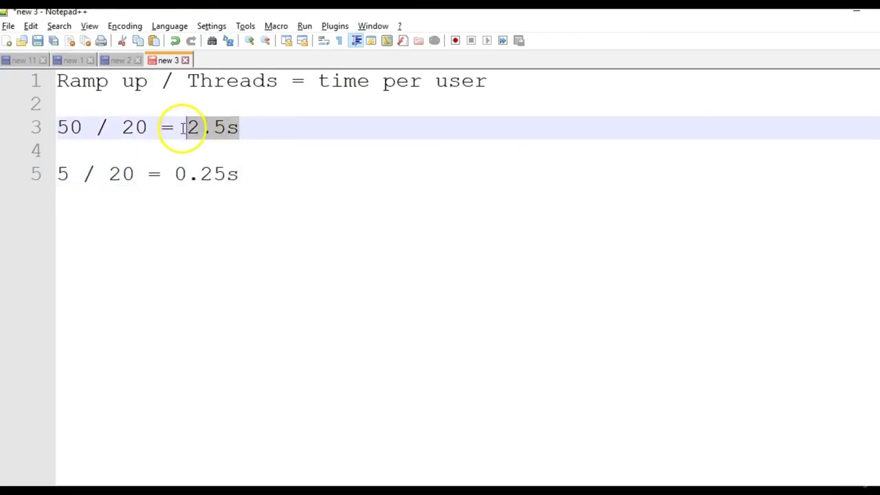
{"action": "left_click_drag", "start_coordinate": [242, 174], "coordinate": [177, 174]}
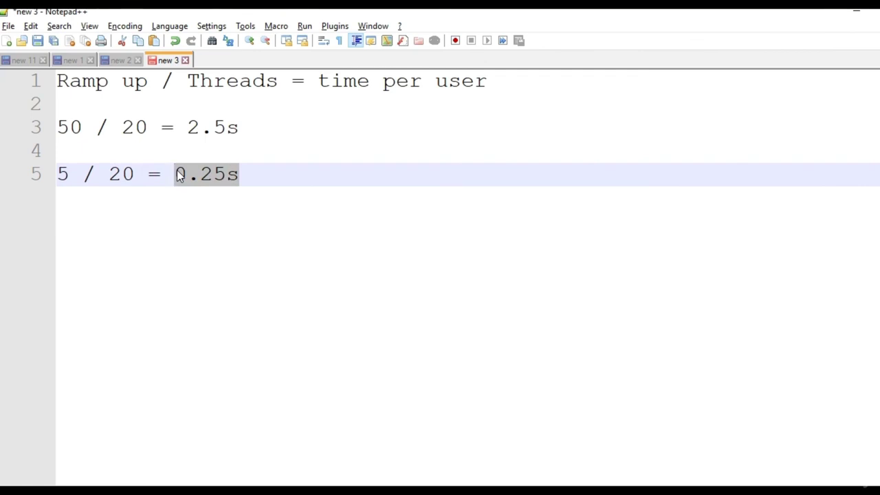
{"action": "key", "text": "alt+Tab"}
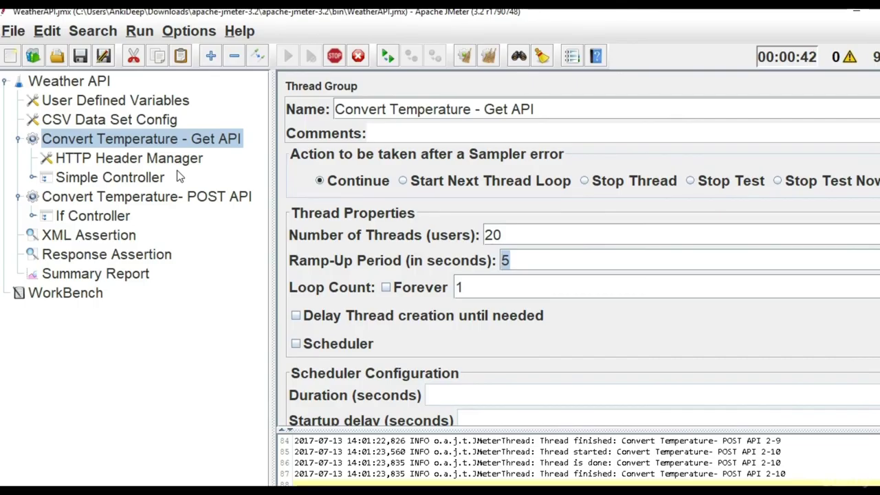
Check the Response Assertion, POST API and Get API thread group settings while the test runs.
{"action": "left_click", "coordinate": [135, 258]}
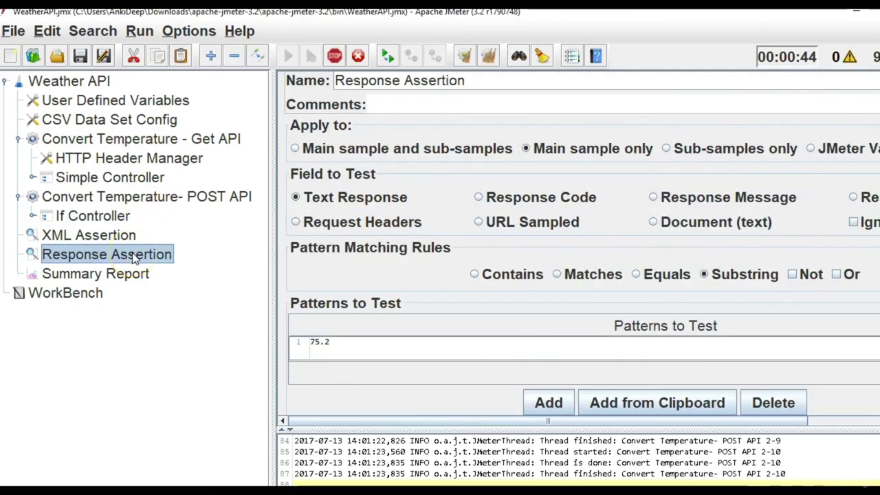
{"action": "left_click", "coordinate": [122, 277]}
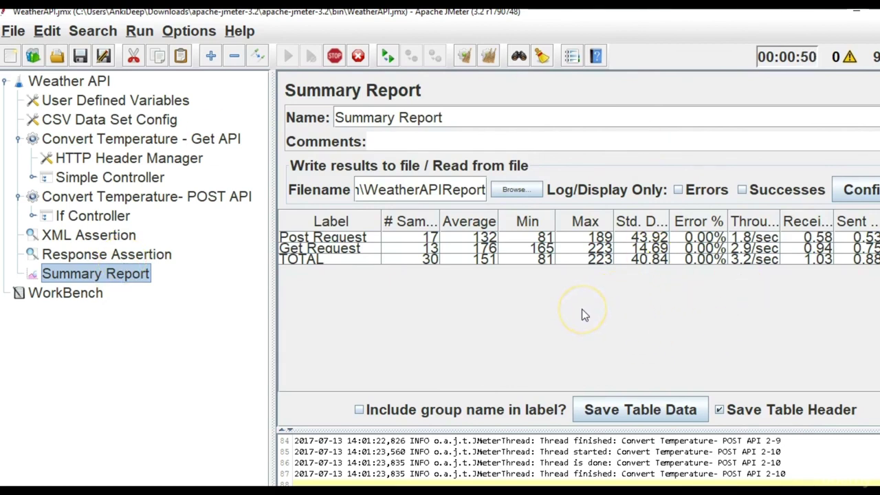
{"action": "left_click", "coordinate": [148, 197]}
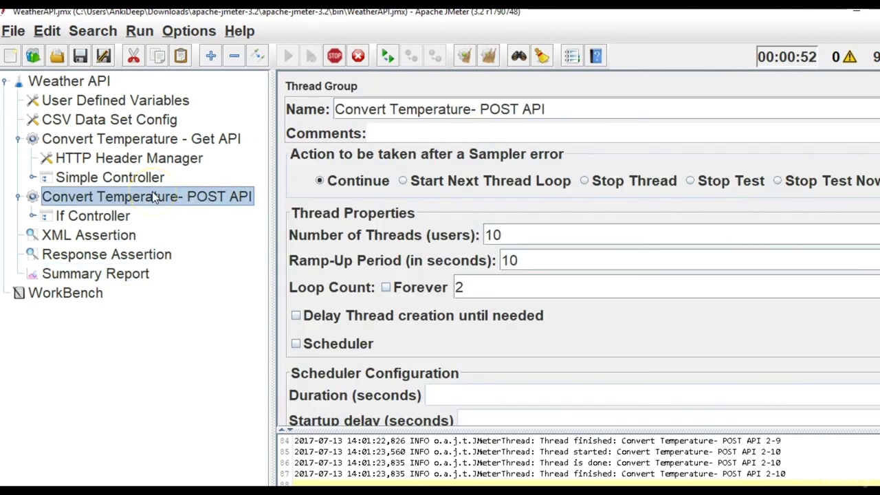
{"action": "left_click", "coordinate": [145, 139]}
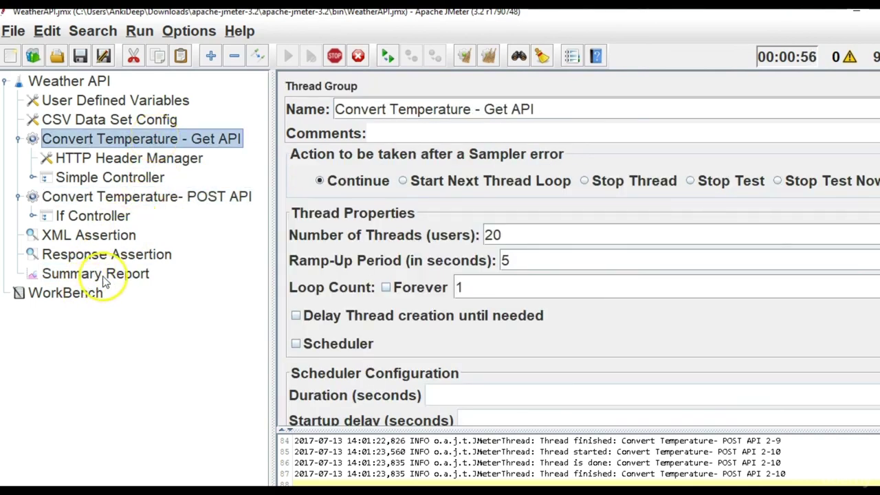
Watch the Summary Report until the run finishes: 20 Post and 20 Get samples, 22.50% errors, 154 ms average.
{"action": "left_click", "coordinate": [103, 274]}
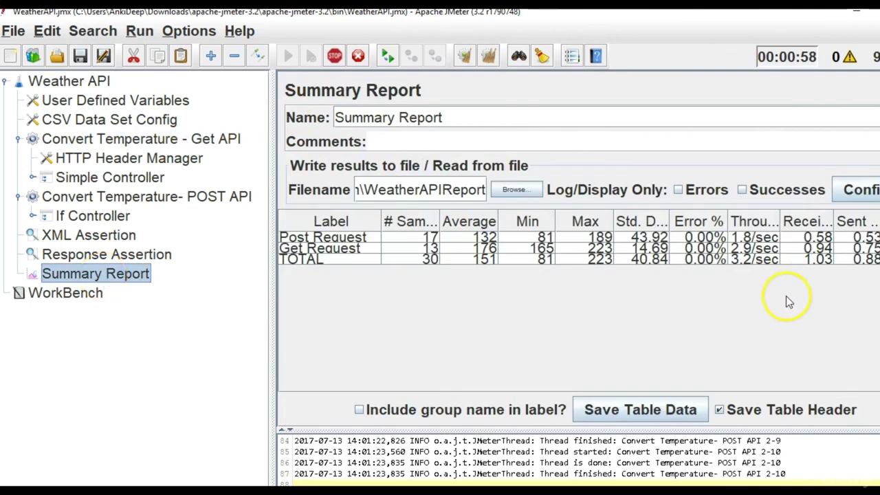
{"action": "left_click", "coordinate": [418, 255]}
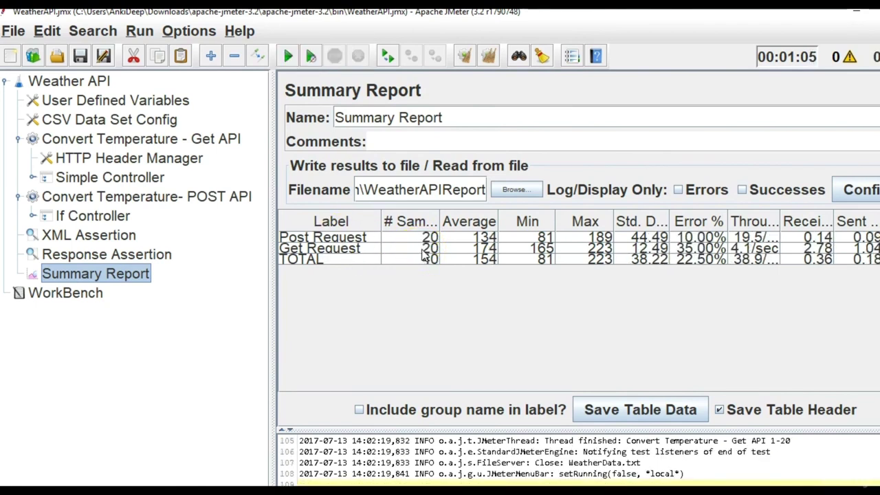
{"action": "left_click", "coordinate": [417, 252]}
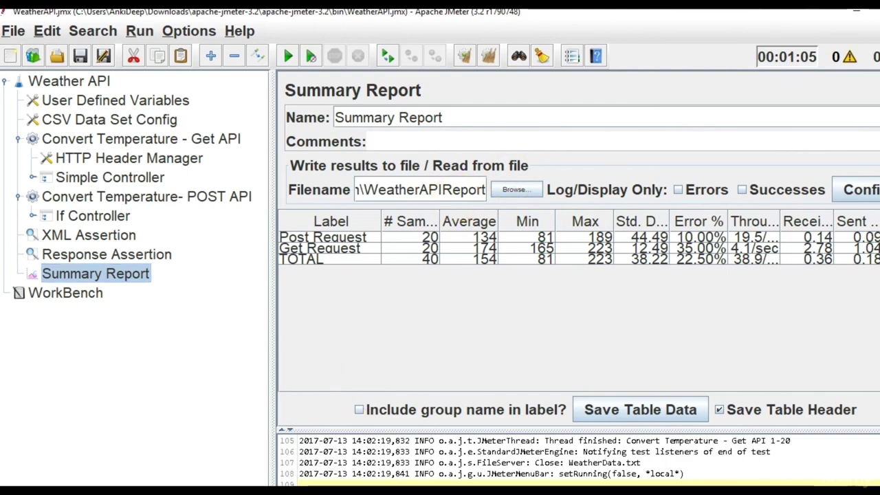
In File Explorer's bin folder, open WeatherAPIReport with Excel to see each sample's timestamp, elapsed time and label.
{"action": "key", "text": "alt+Tab"}
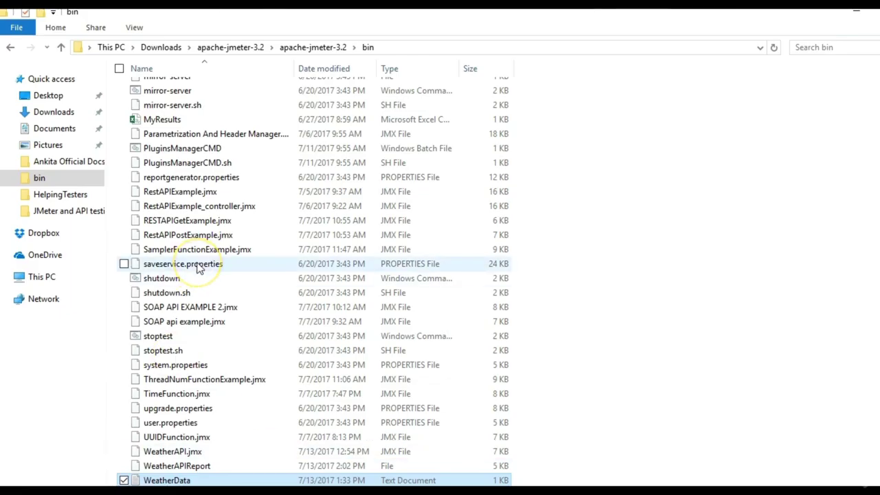
{"action": "left_click", "coordinate": [198, 267]}
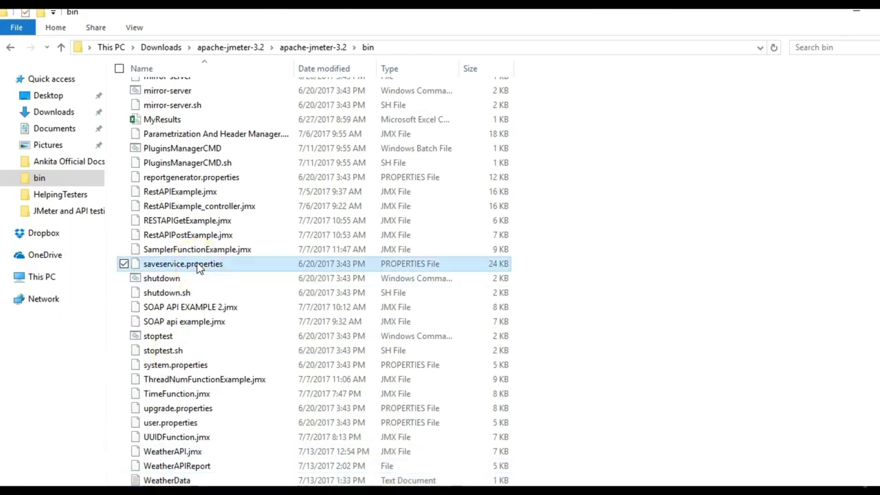
{"action": "left_click", "coordinate": [213, 468]}
{"action": "right_click", "coordinate": [213, 467]}
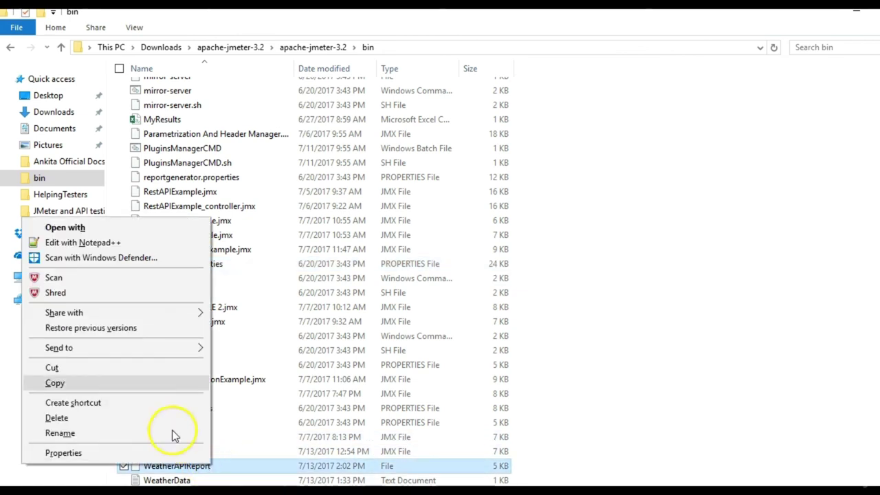
{"action": "left_click", "coordinate": [113, 228]}
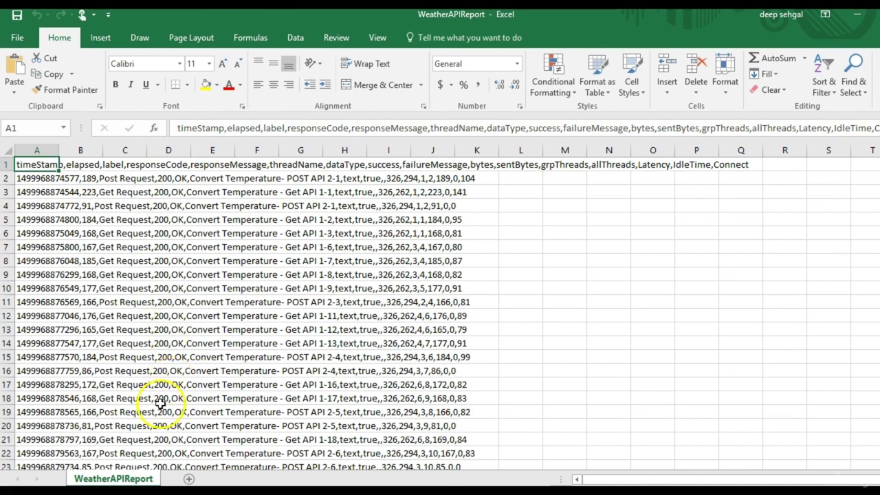
{"action": "scroll", "coordinate": [441, 313], "scroll_direction": "down", "scroll_amount": 3}
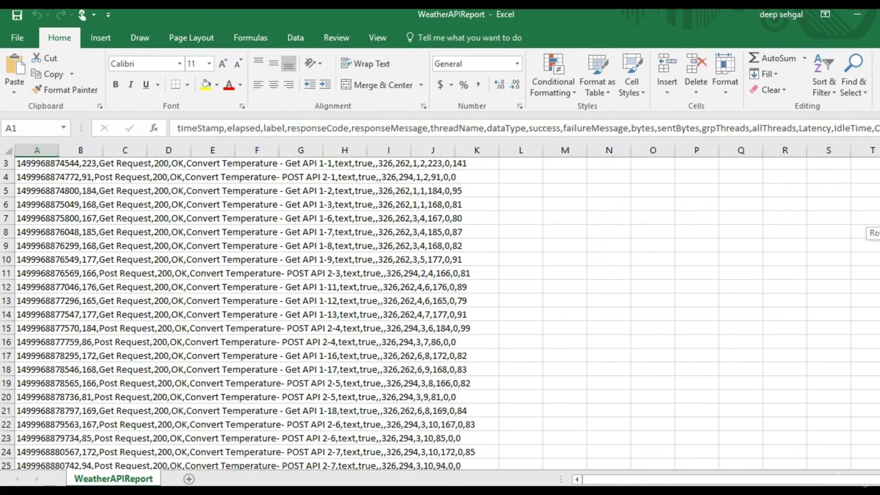
{"action": "scroll", "coordinate": [440, 313], "scroll_direction": "down", "scroll_amount": 2}
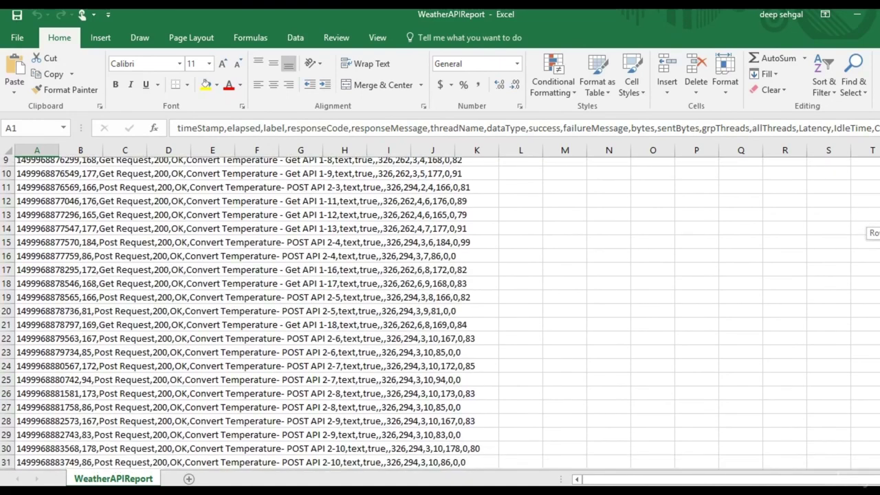
{"action": "scroll", "coordinate": [440, 313], "scroll_direction": "down", "scroll_amount": 2}
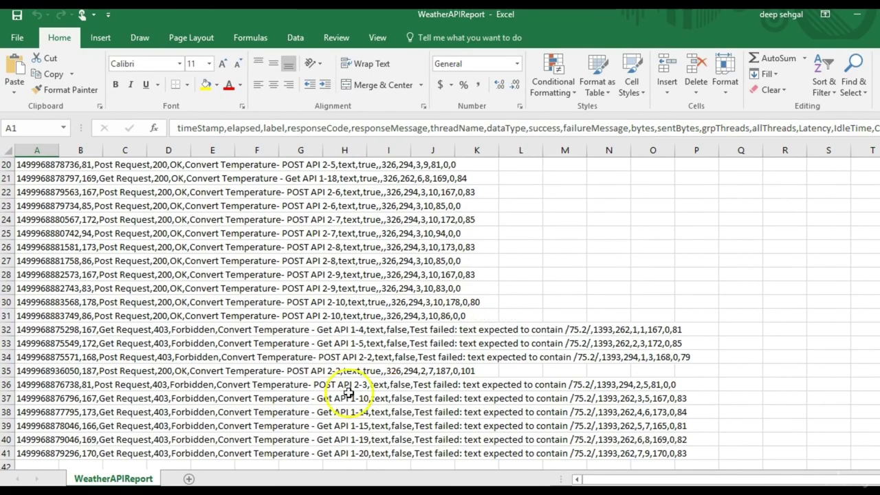
{"action": "scroll", "coordinate": [188, 333], "scroll_direction": "up", "scroll_amount": 4}
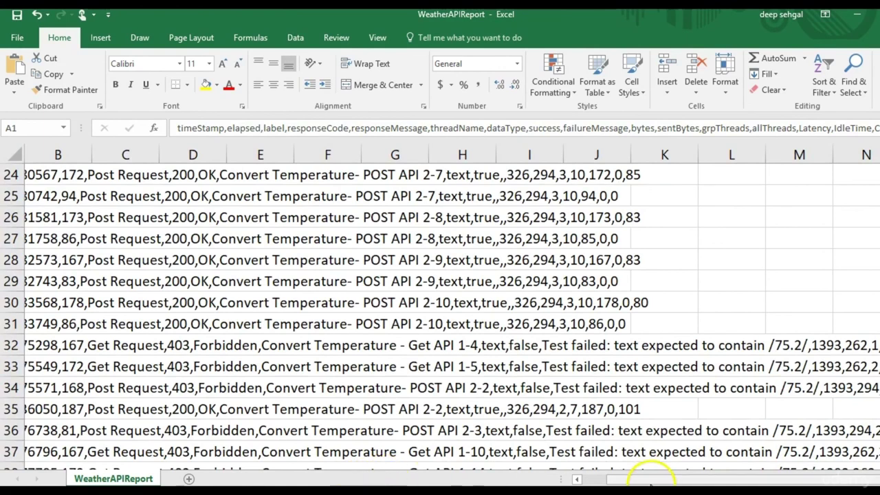
{"action": "left_click_drag", "start_coordinate": [638, 475], "coordinate": [543, 478]}
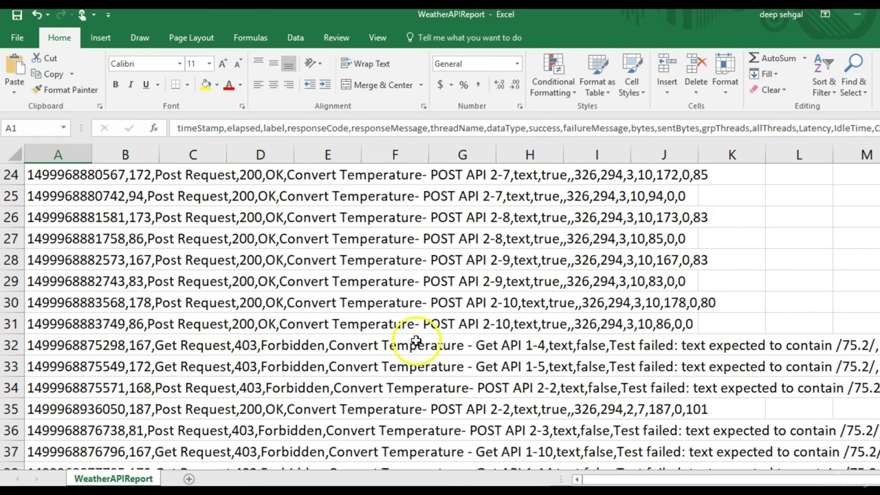
{"action": "left_click_drag", "start_coordinate": [879, 371], "coordinate": [879, 378]}
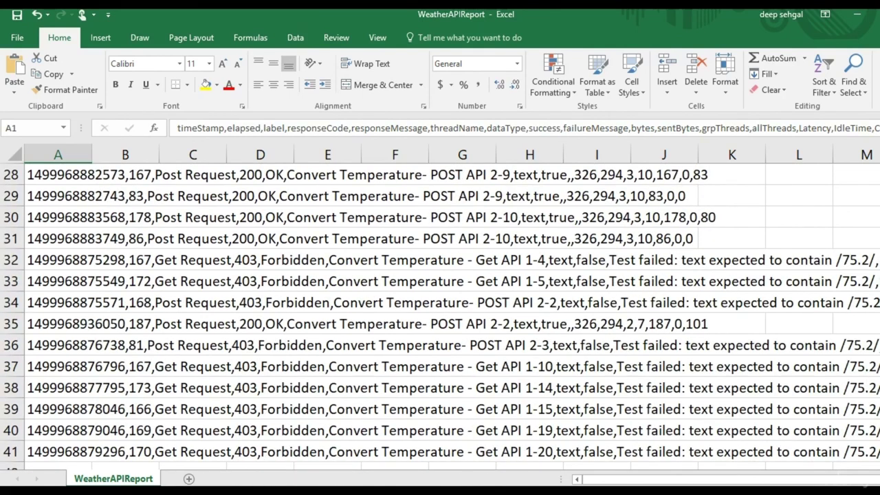